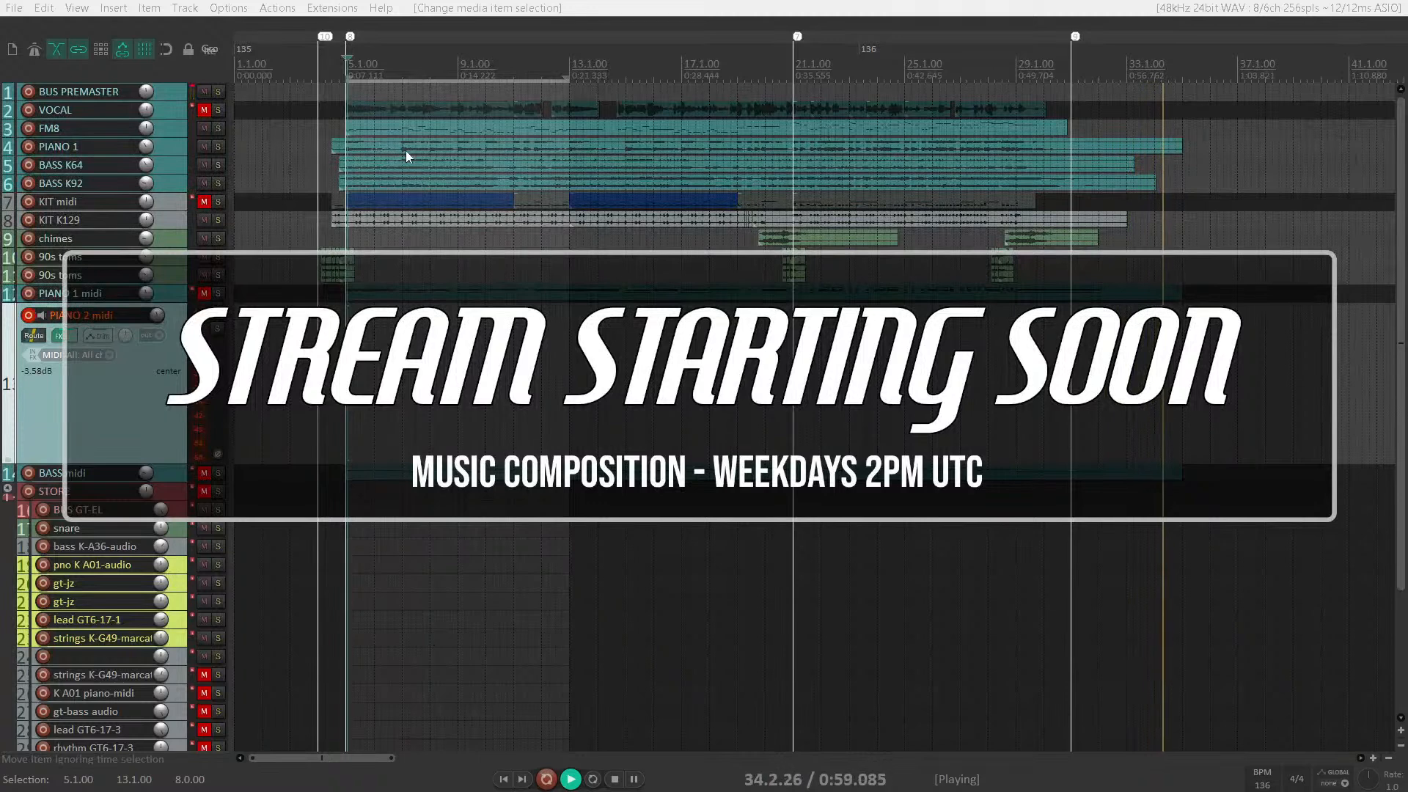
Play the arrangement from just before bar 5 through to its end and listen to the parts
click(345, 116)
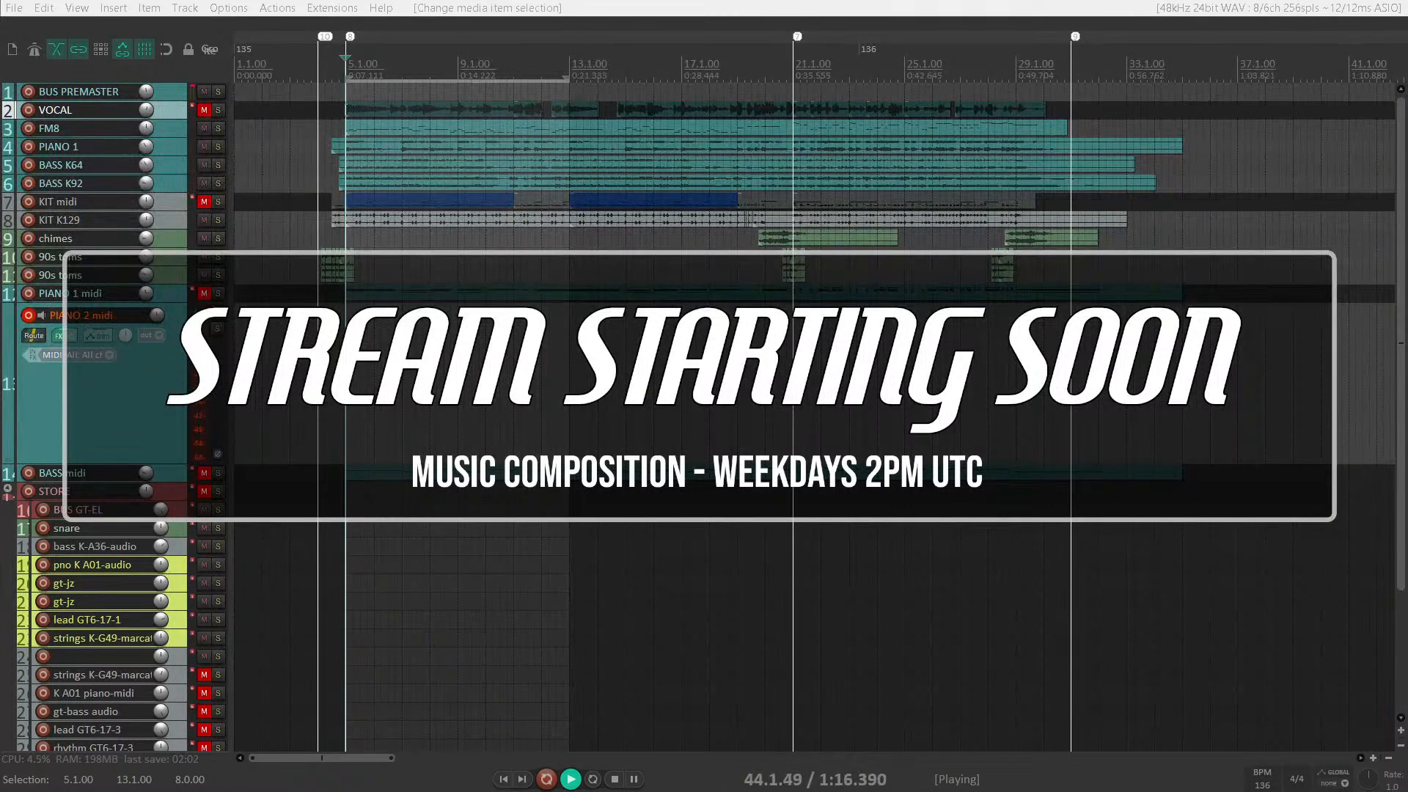
click(330, 176)
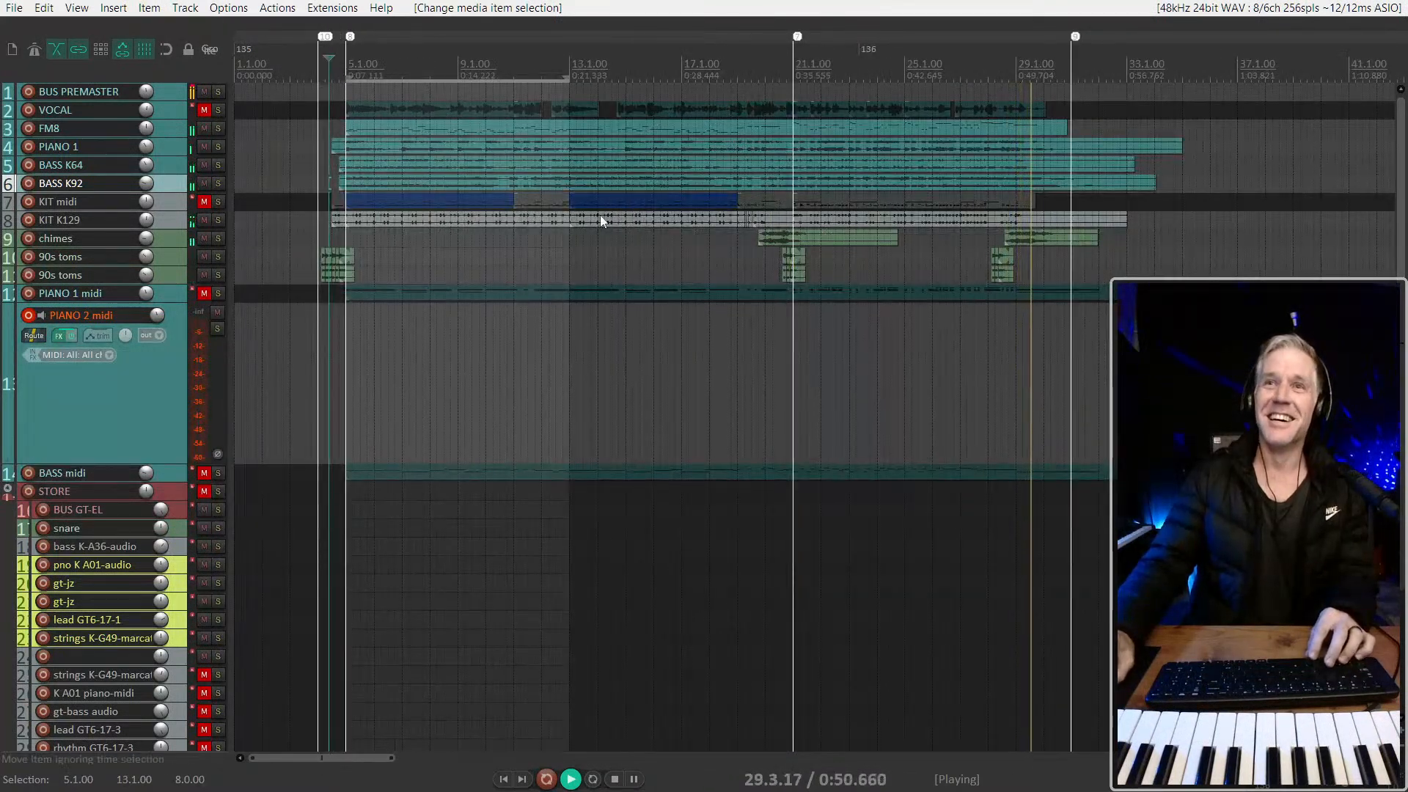
click(177, 113)
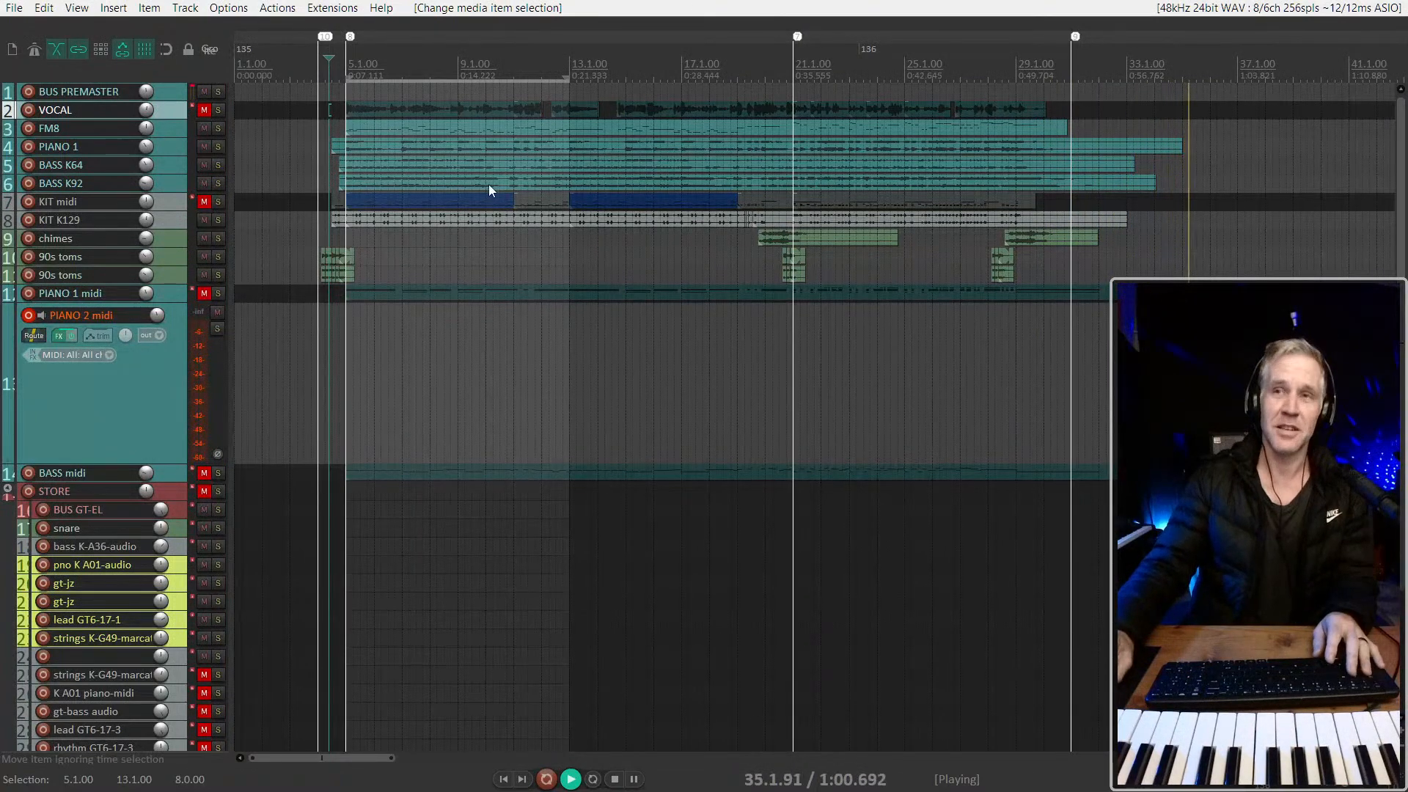
click(1208, 202)
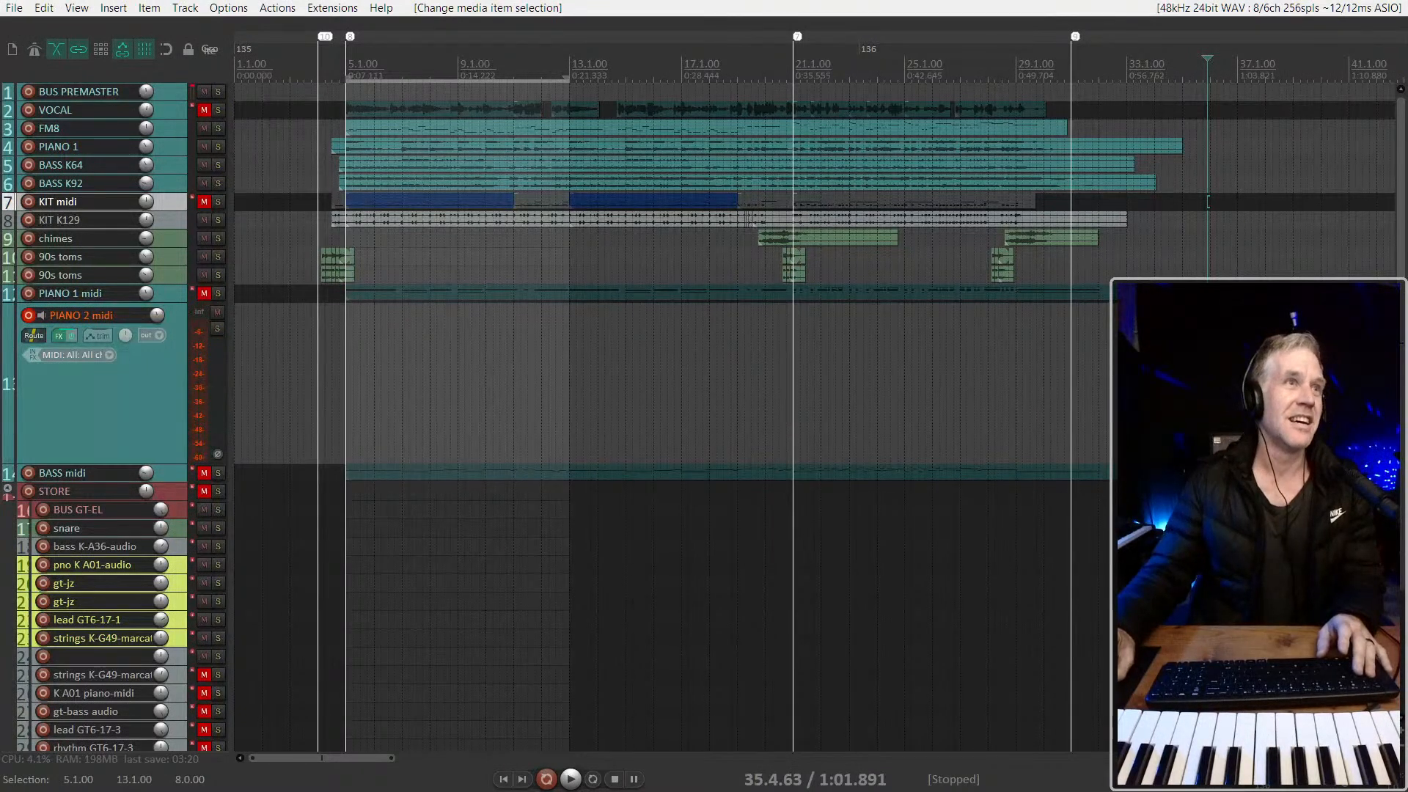
Select the PIANO 2 midi track and audition the arrangement from the opening bars
key(alt+Tab)
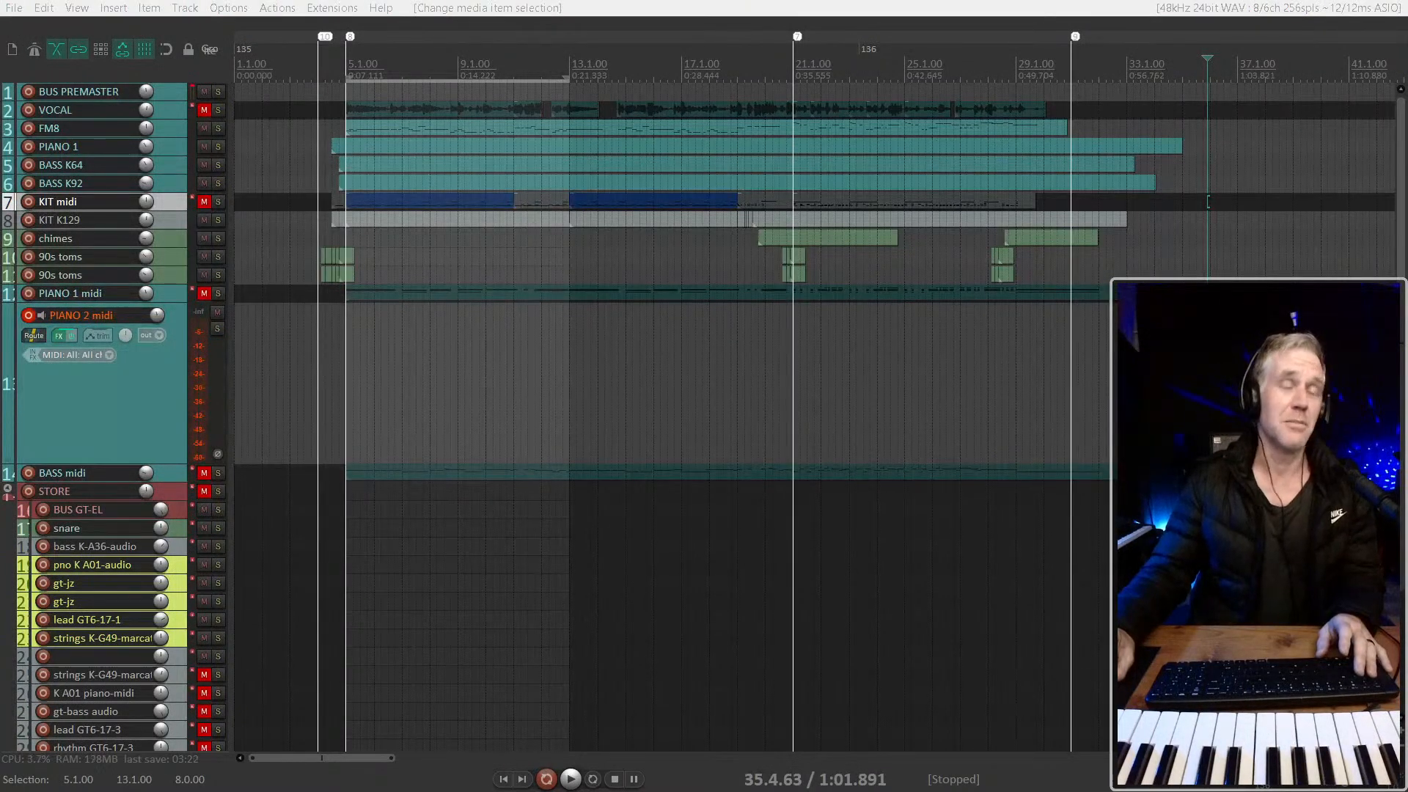
click(85, 438)
scroll(330, 368, up, 3)
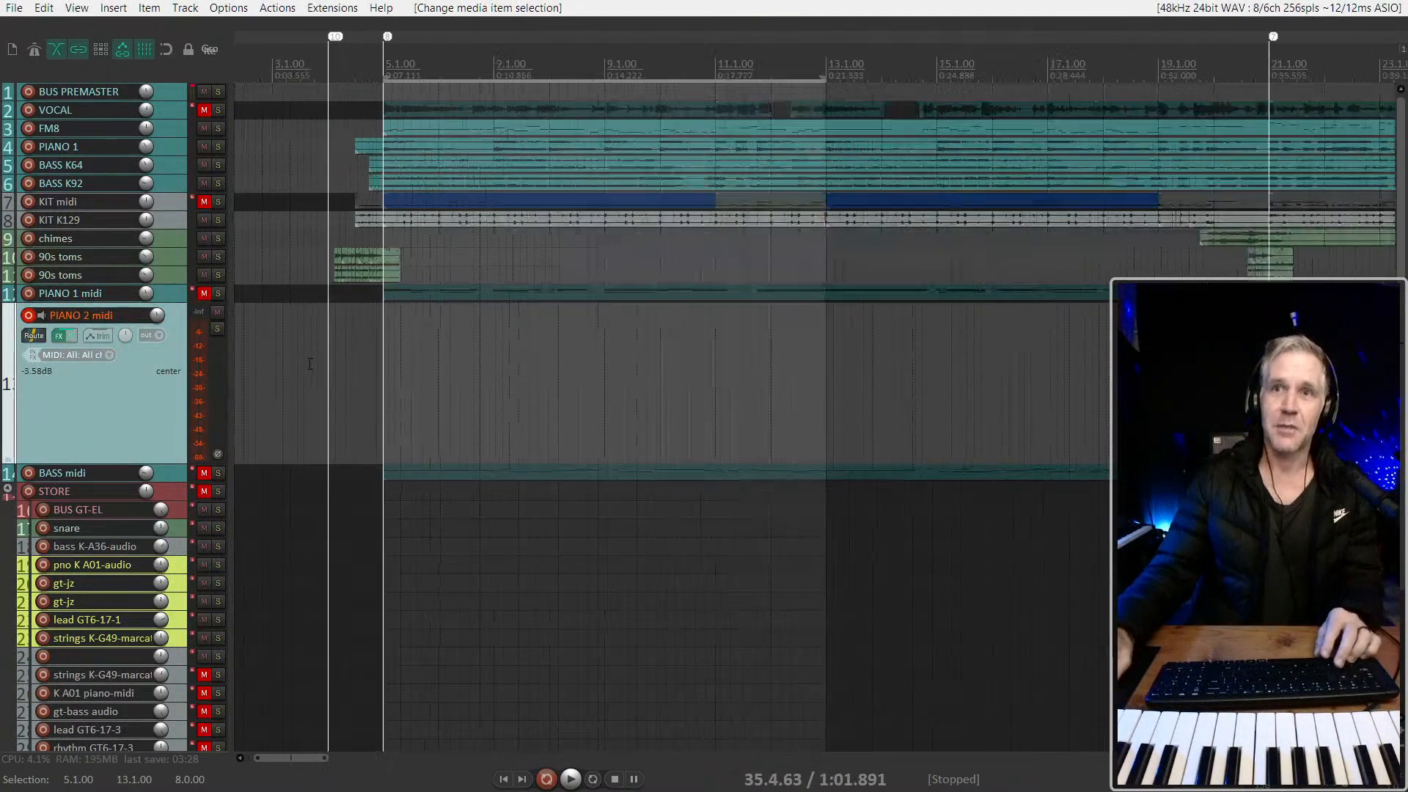
click(339, 368)
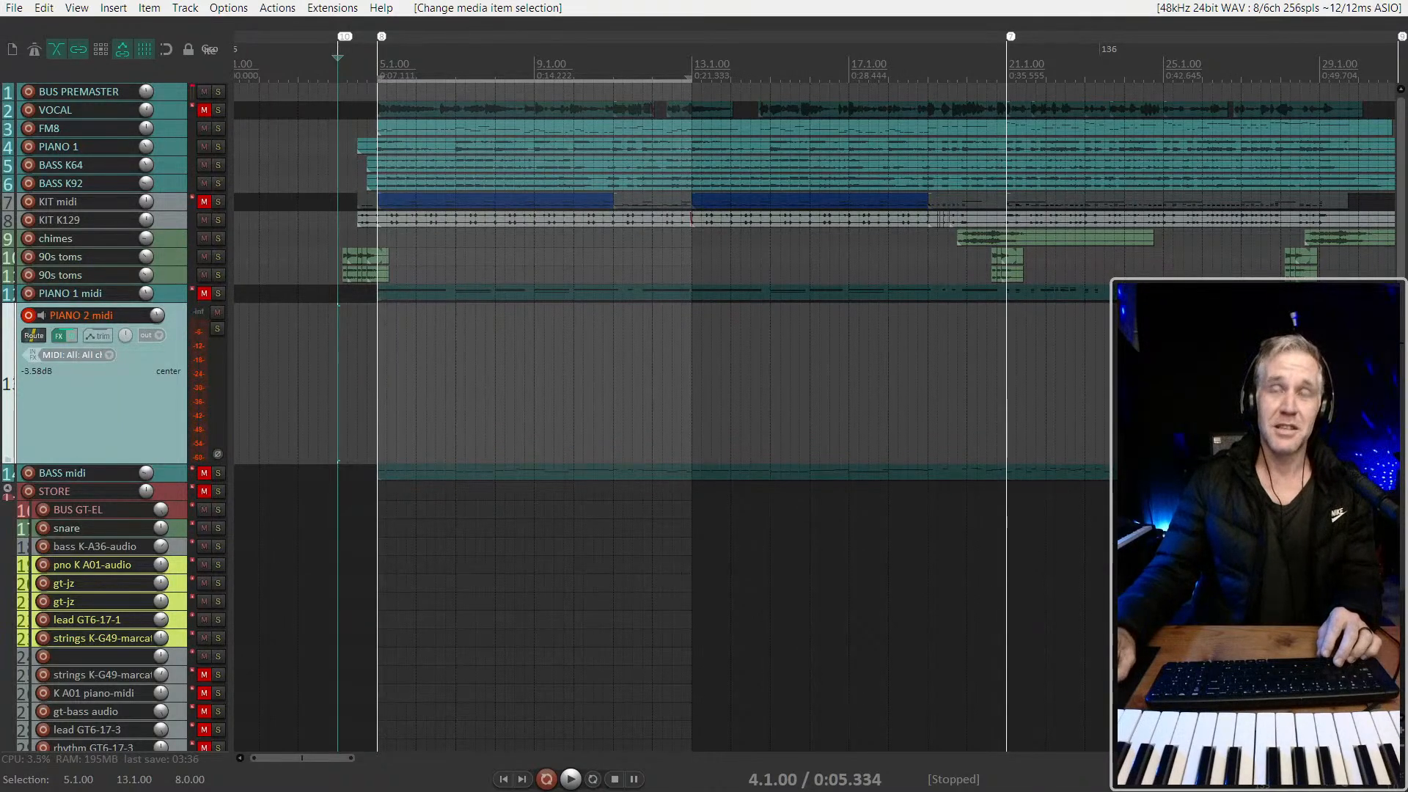
click(341, 362)
scroll(355, 357, down, 2)
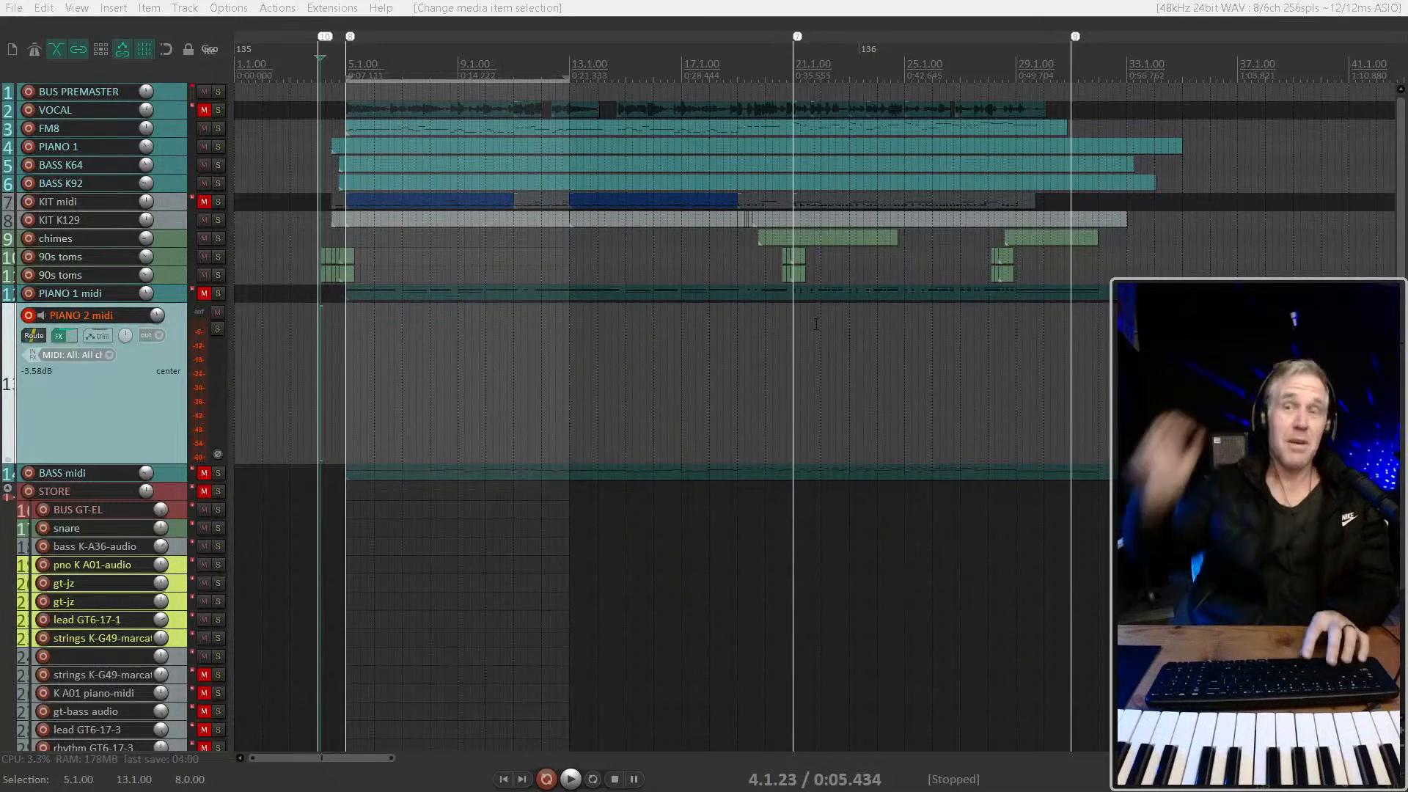
key(space)
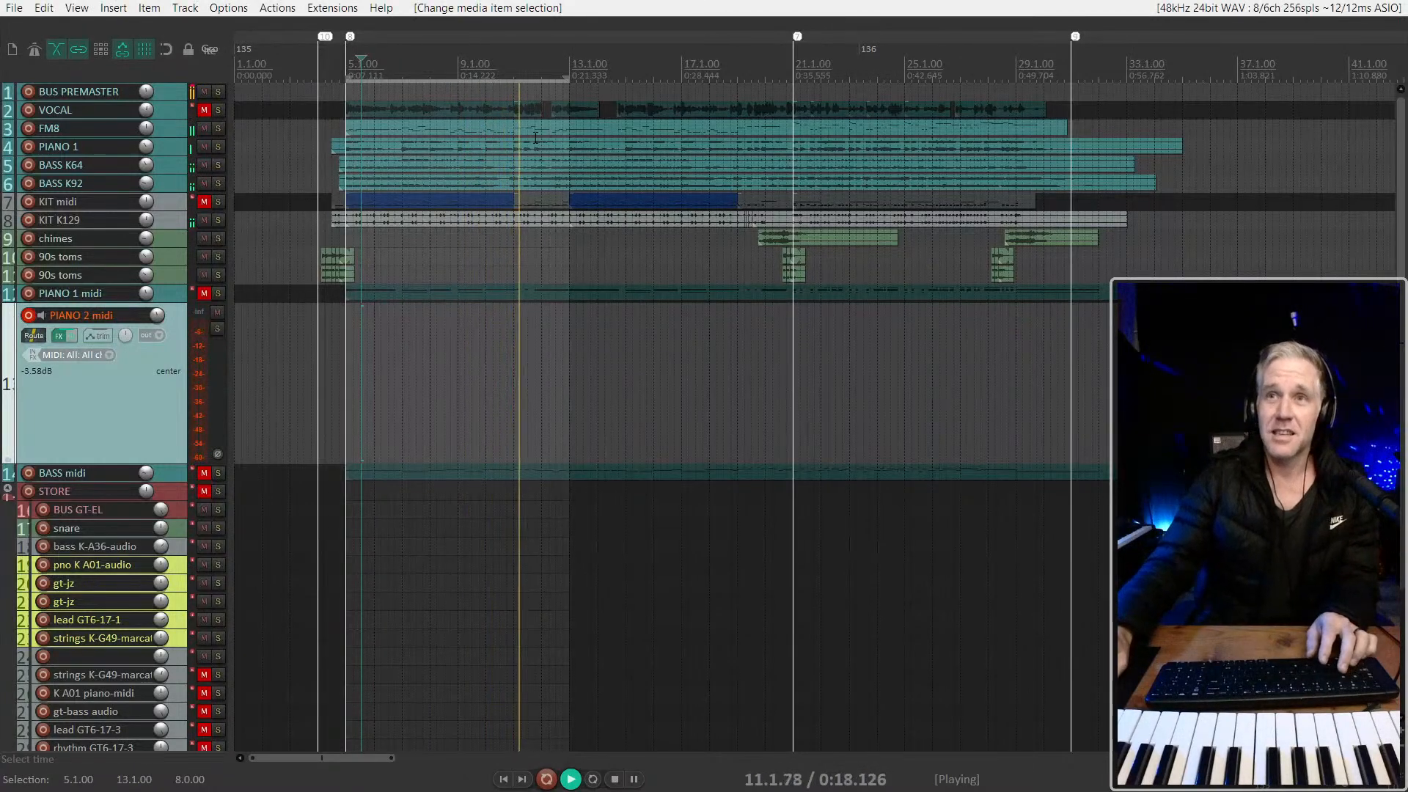
key(space)
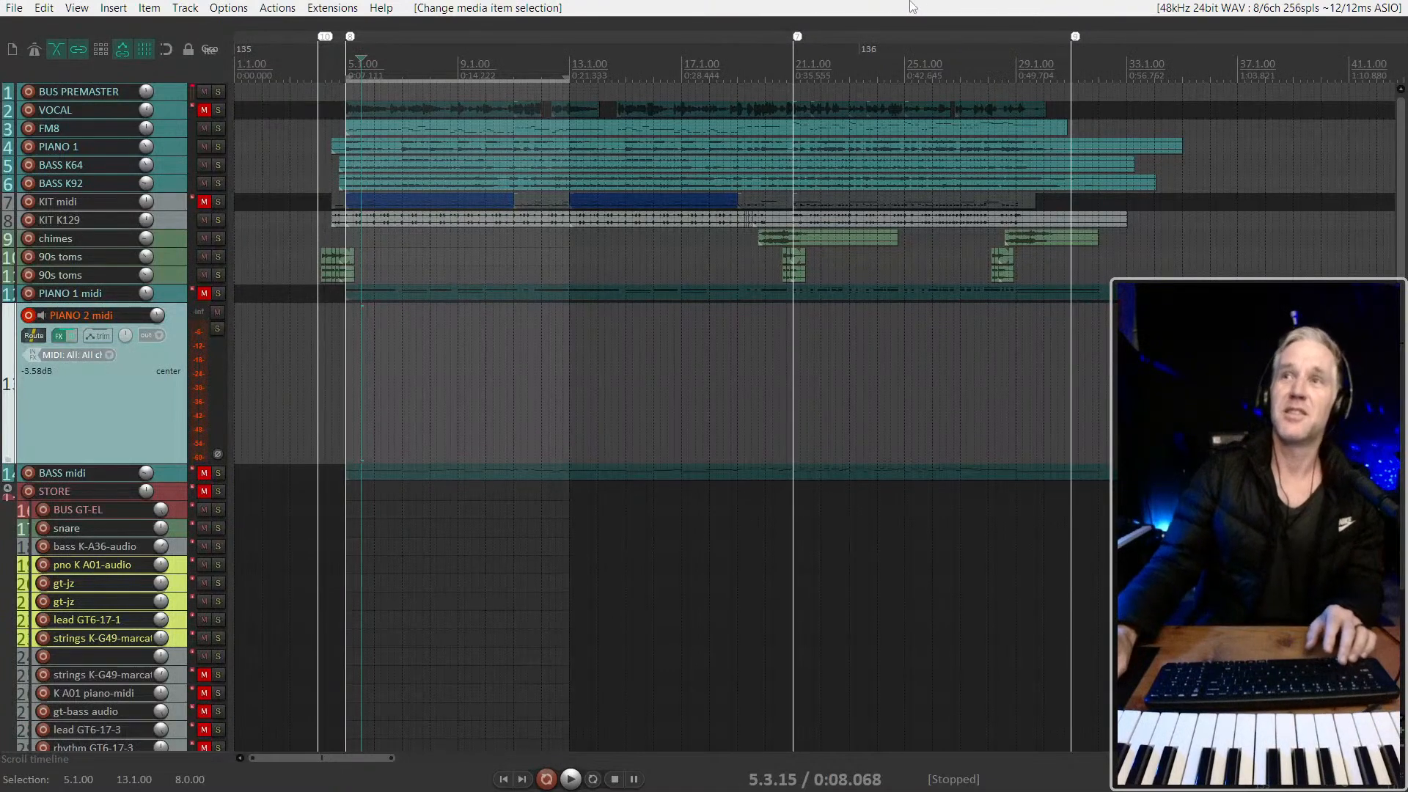
Select the tracks from FM8 to BASS K92, then the KIT K129 items after bar 13, to review the existing parts
click(180, 135)
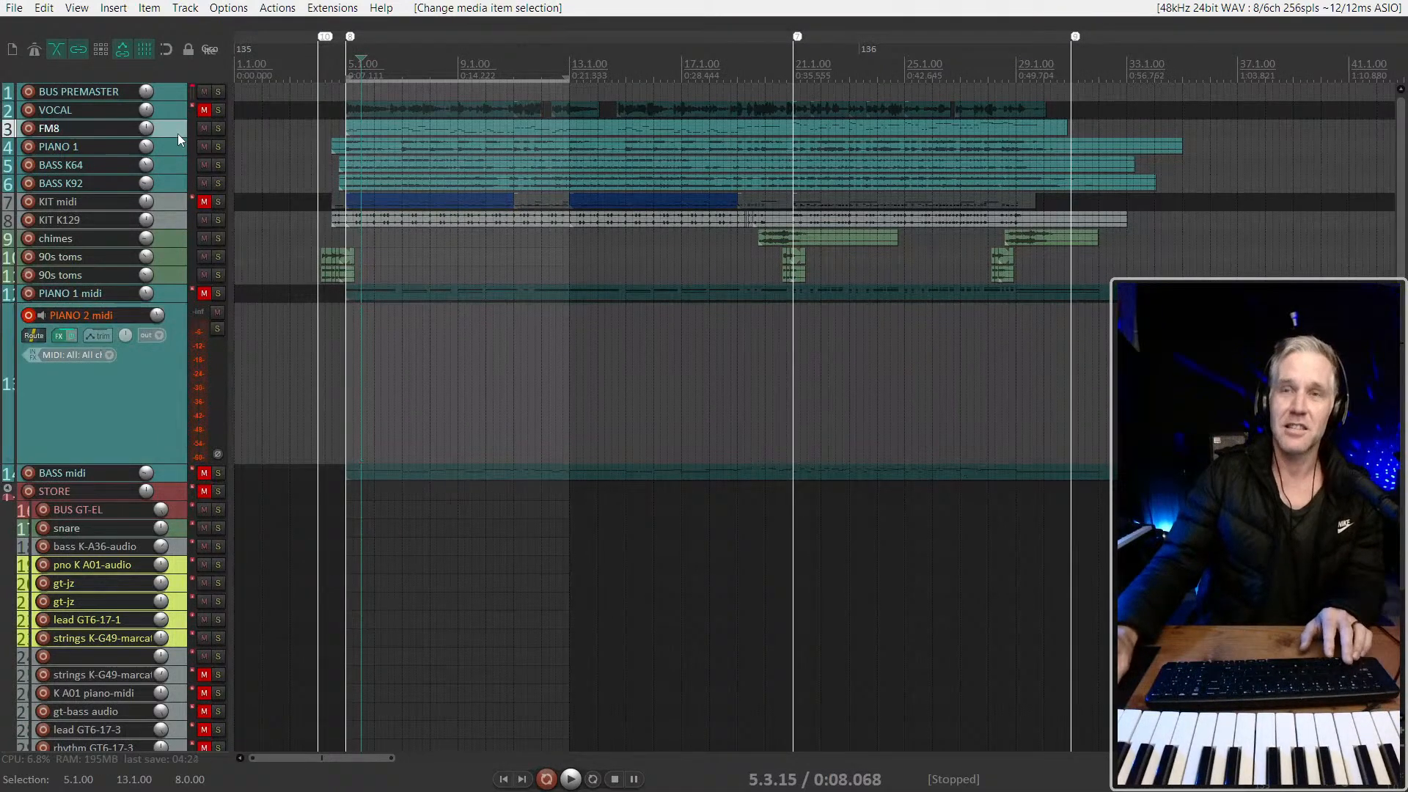
shift+click(170, 182)
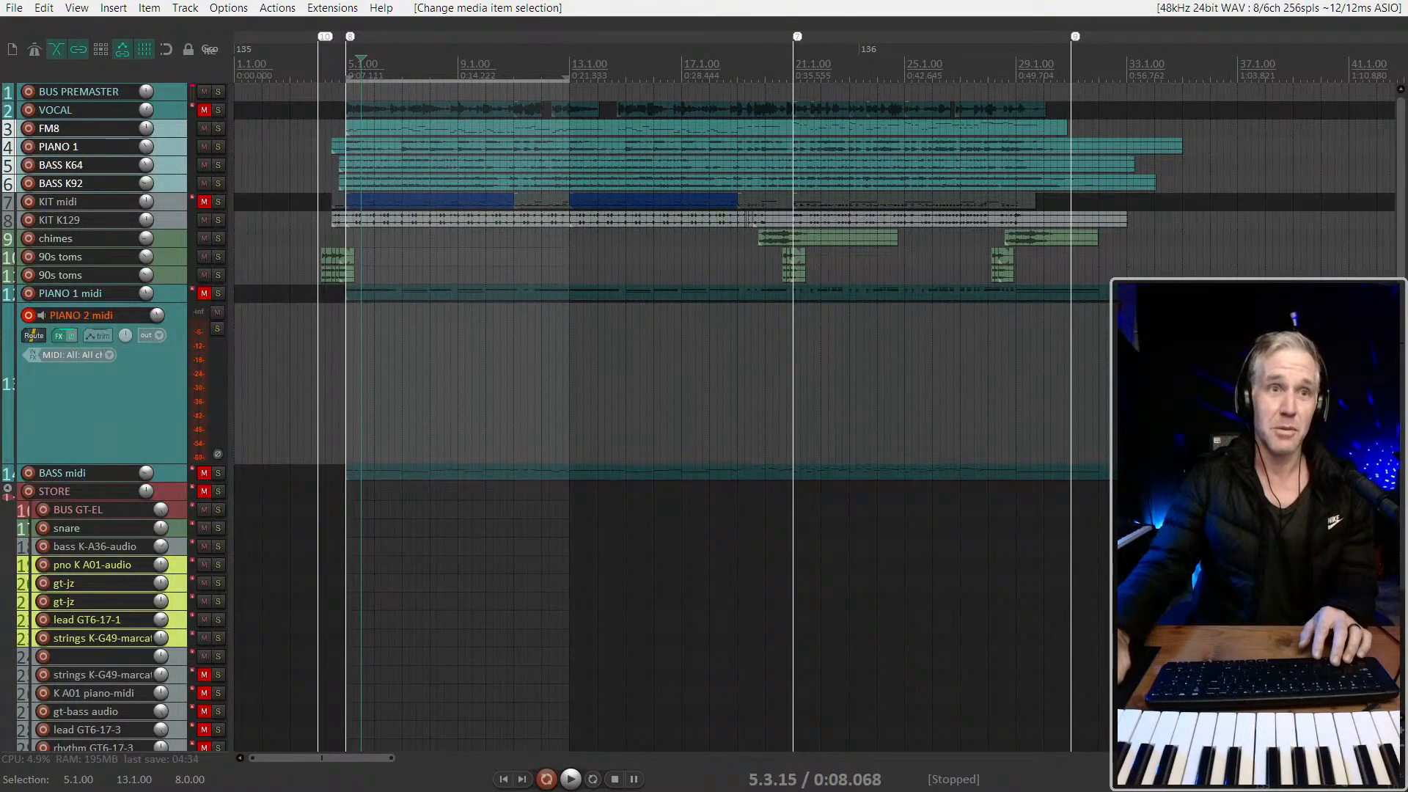
click(593, 221)
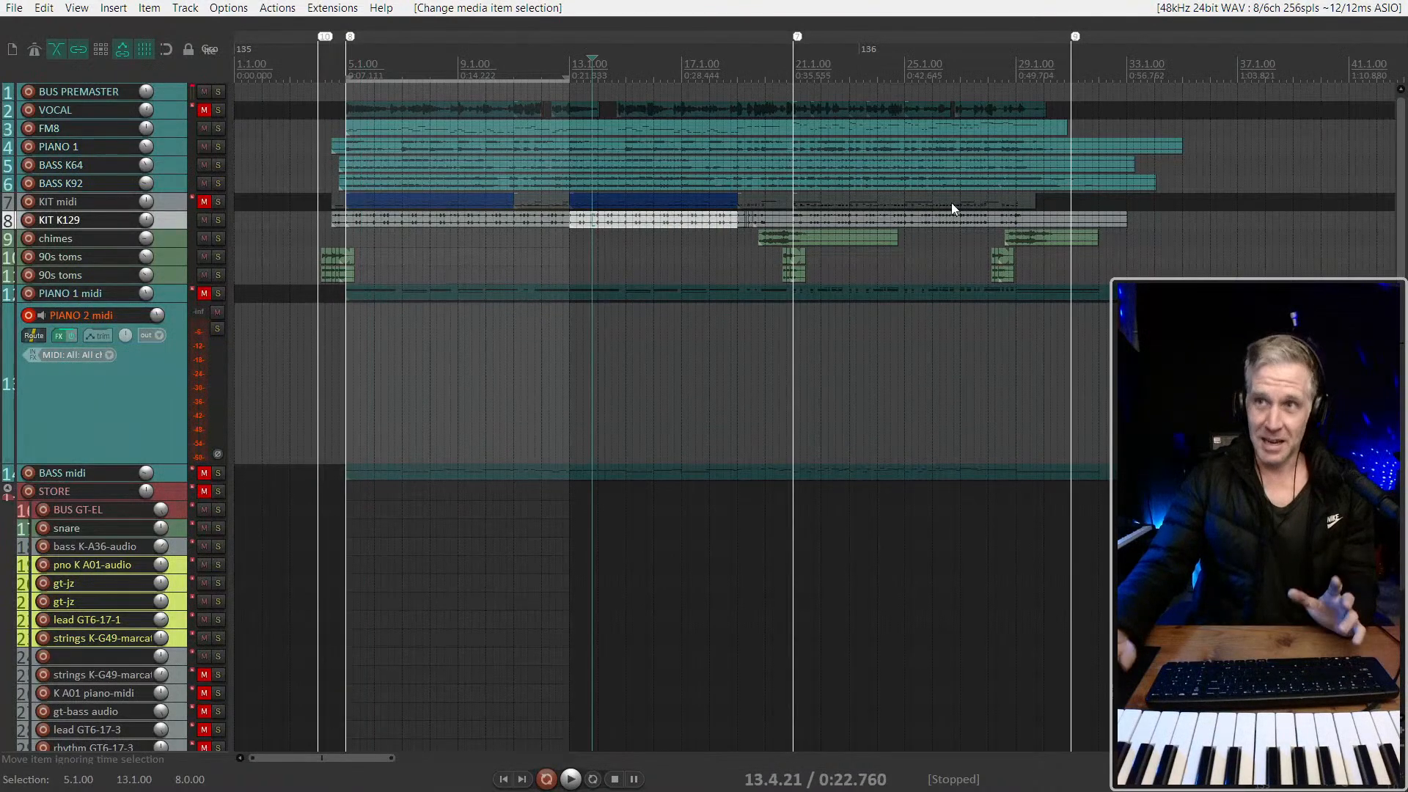
click(933, 223)
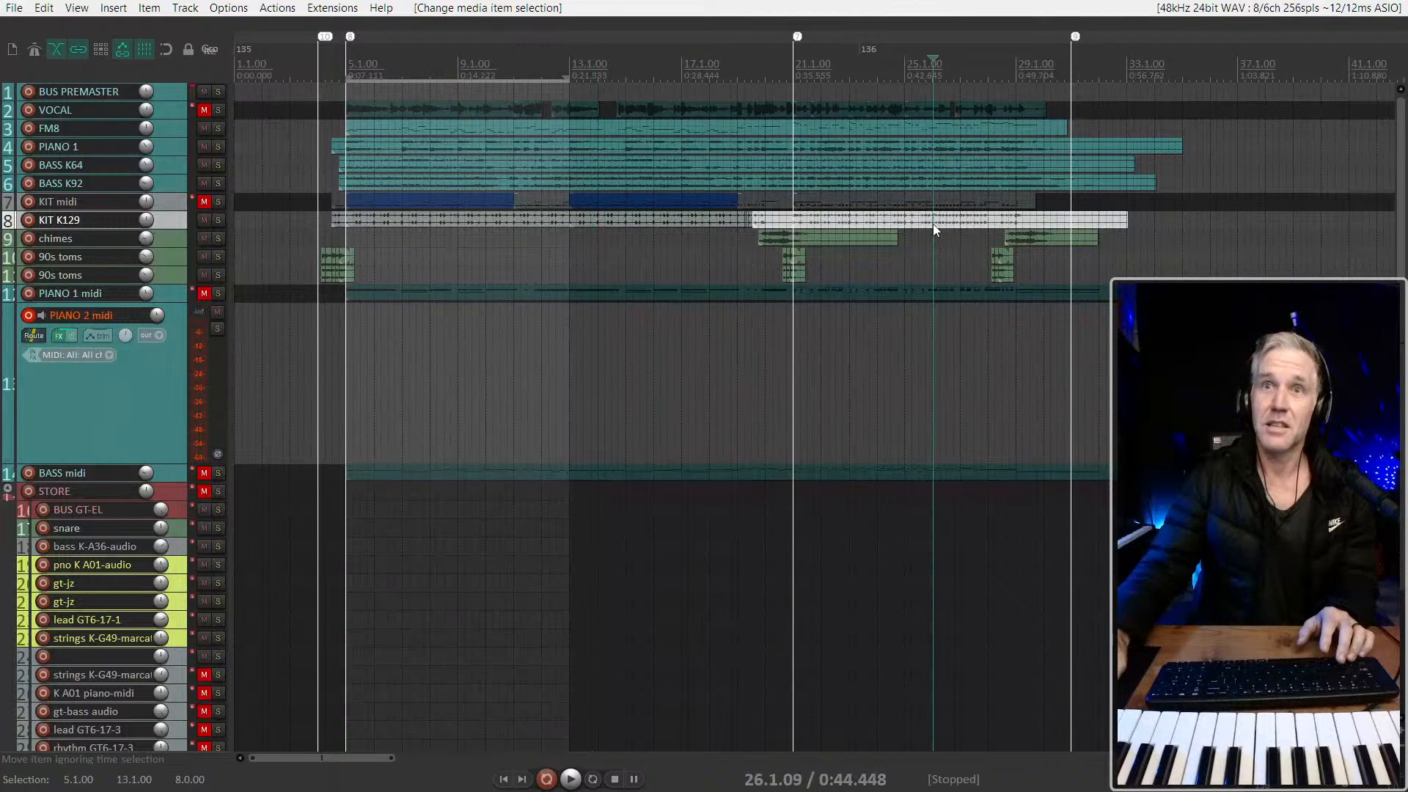
Examine the lead-in around bar 4 and how the kit, chimes and 90s toms parts are laid out along the arrangement
click(317, 225)
scroll(352, 227, up, 6)
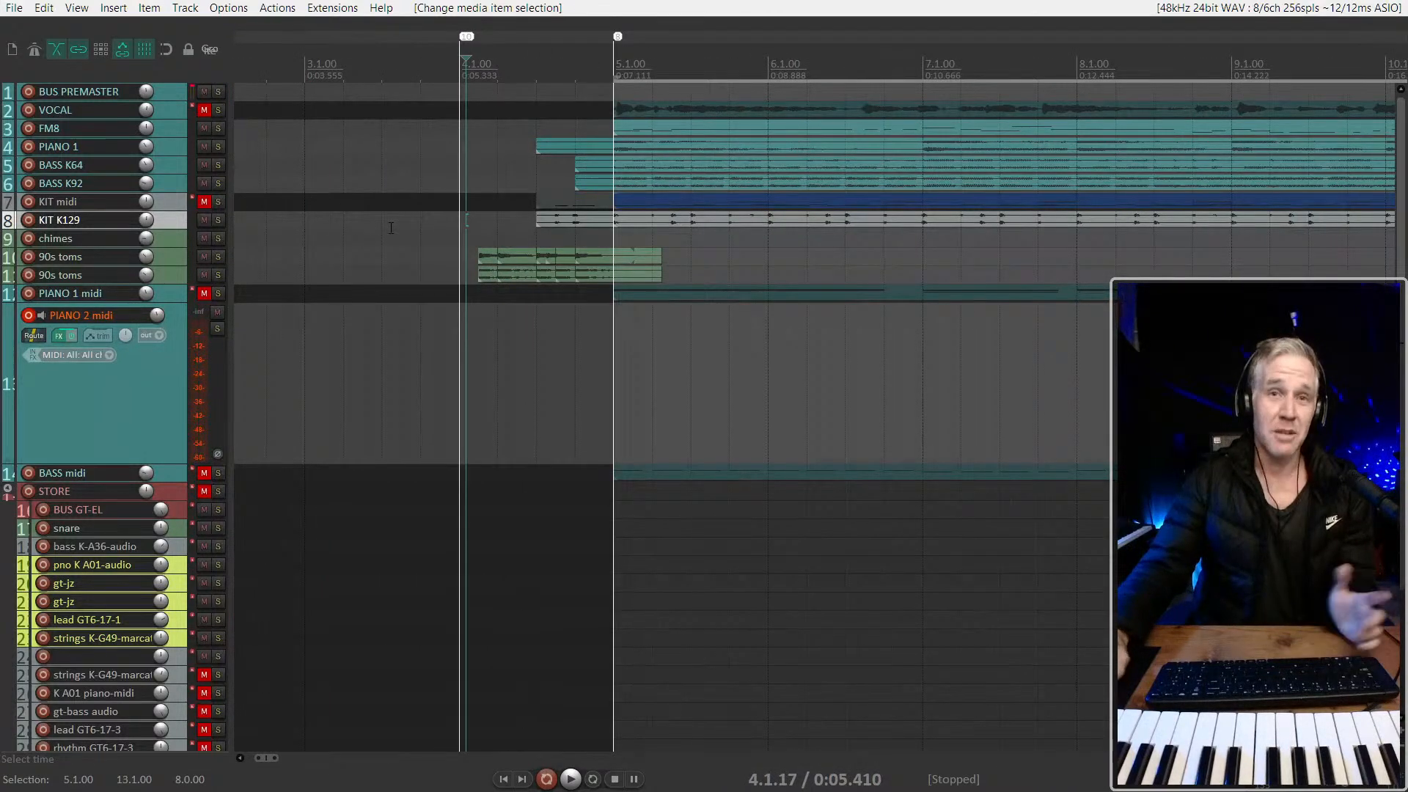
scroll(392, 228, down, 4)
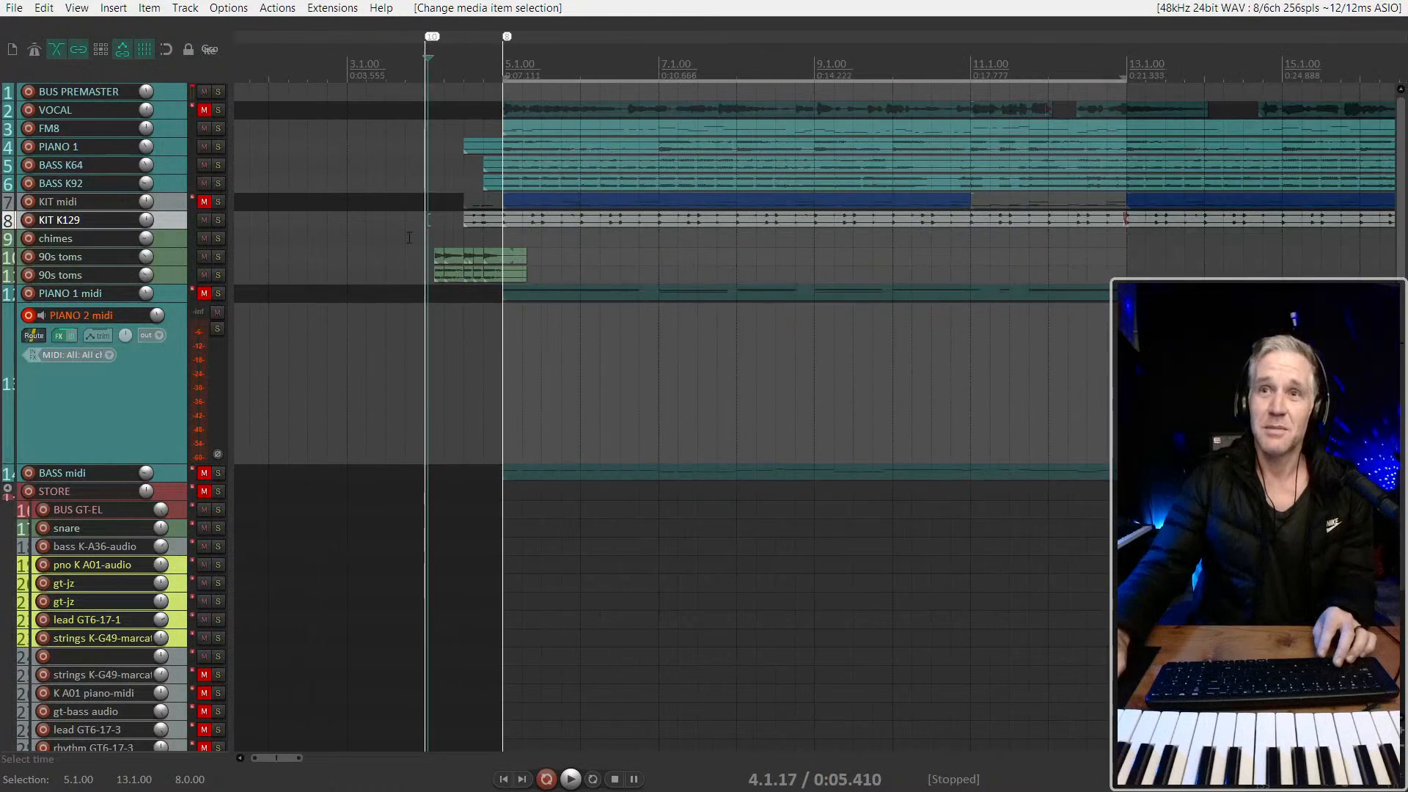
scroll(490, 239, up, 2)
scroll(491, 239, right, 3)
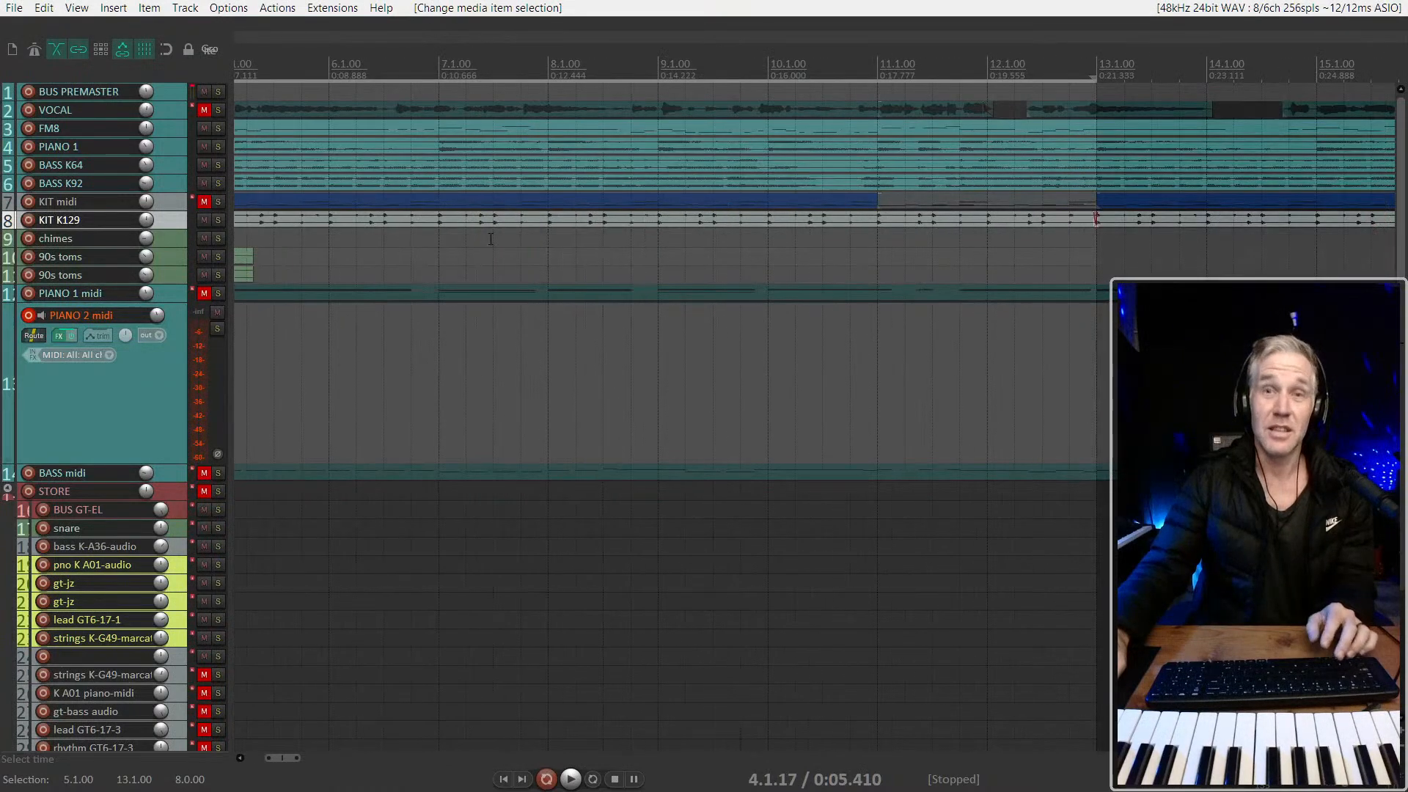
scroll(490, 239, down, 2)
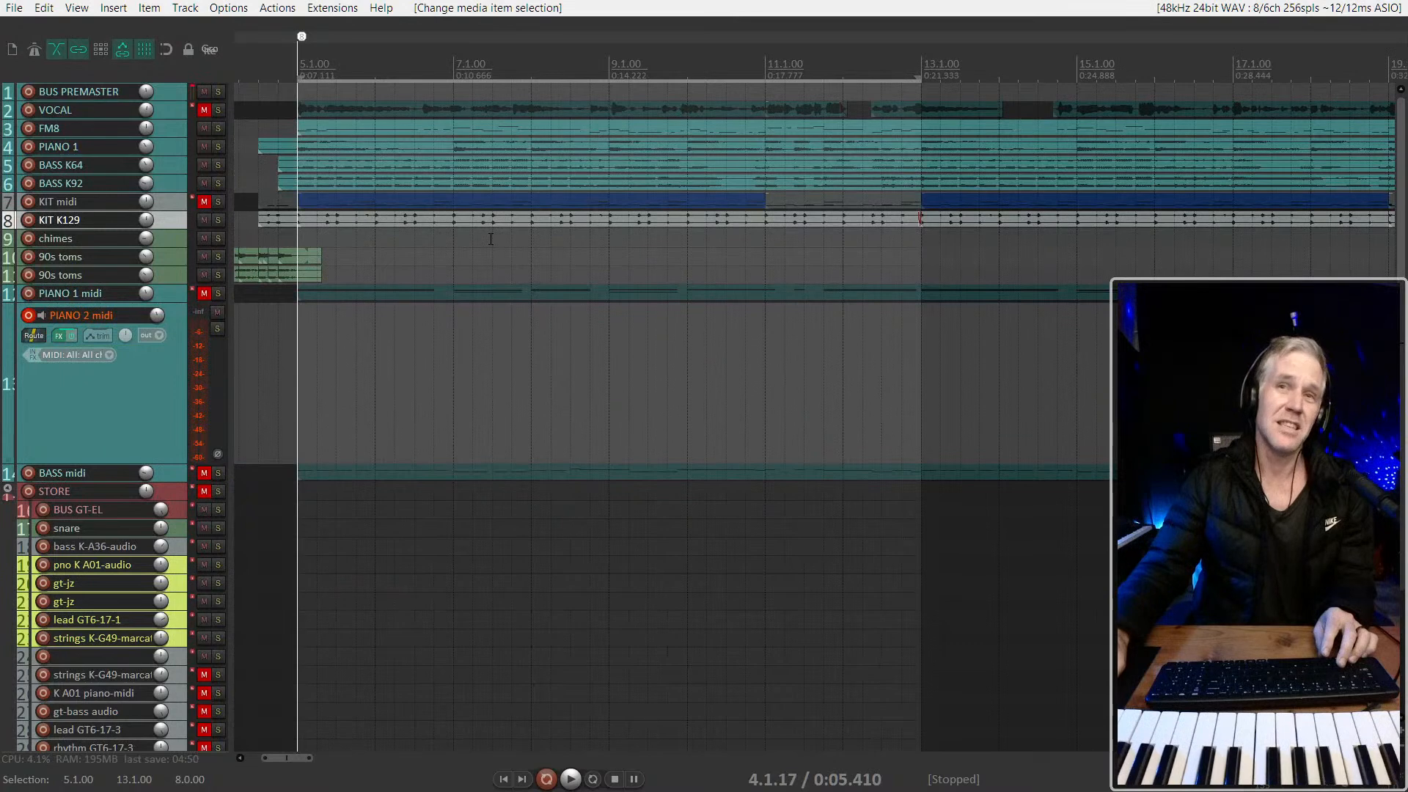
scroll(420, 254, left, 2)
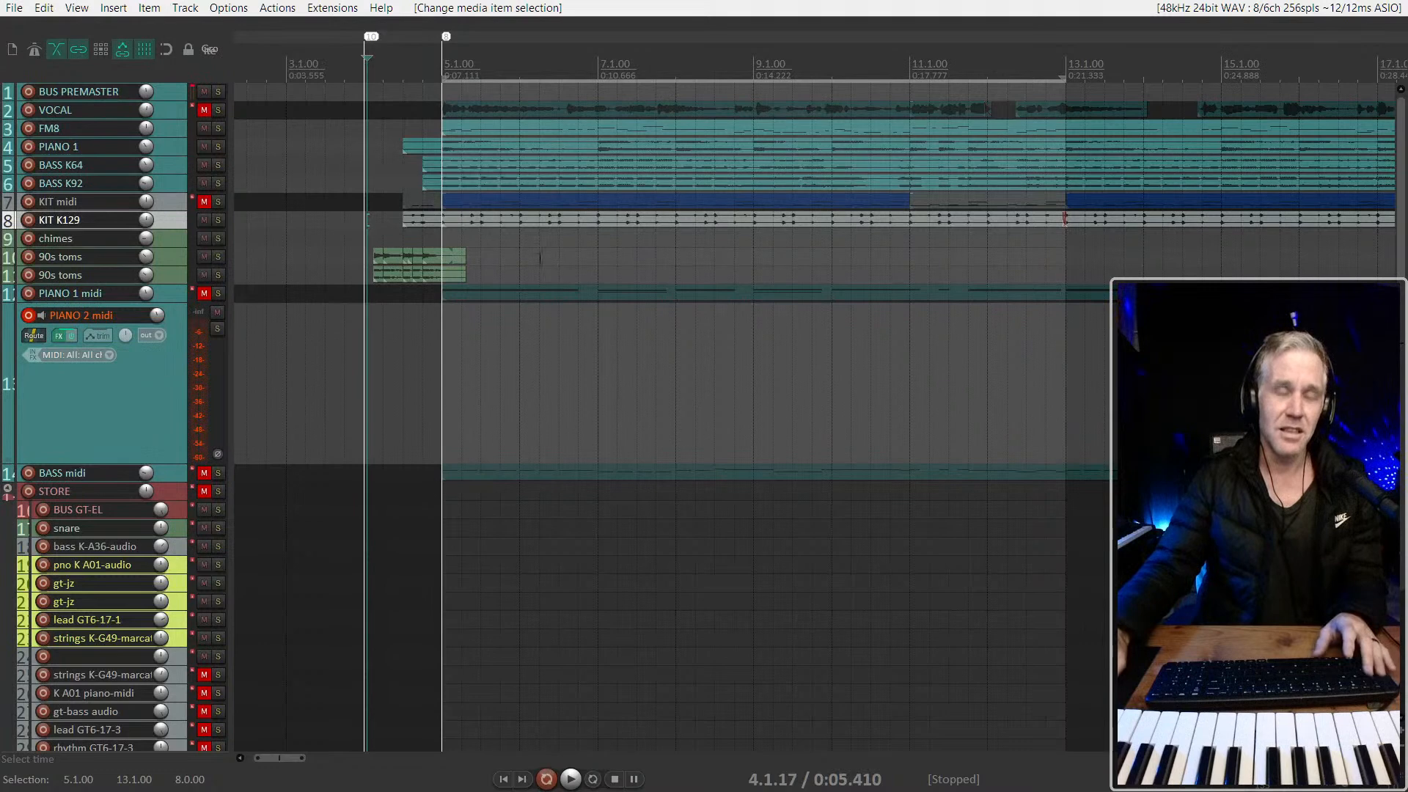
scroll(440, 297, down, 2)
scroll(416, 286, down, 1)
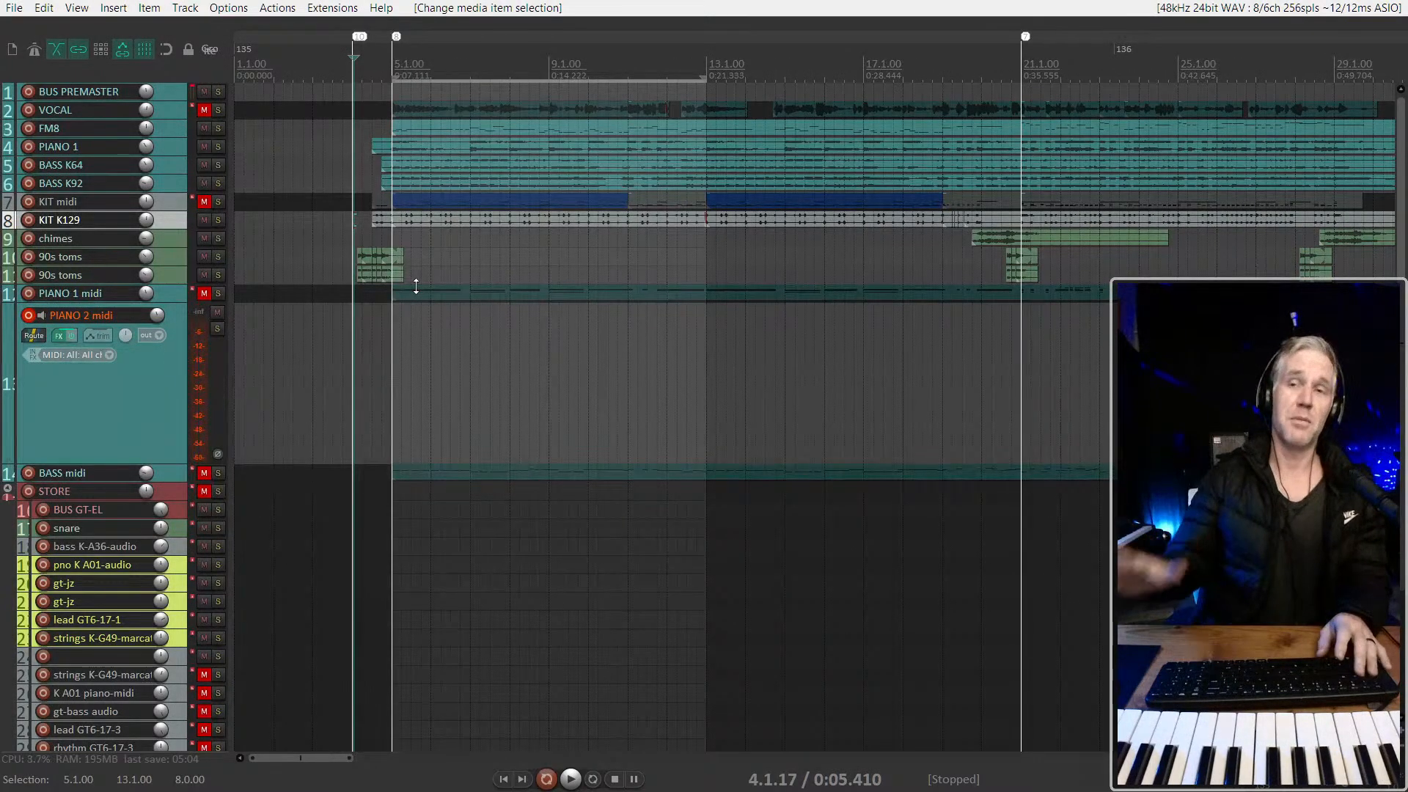
click(357, 238)
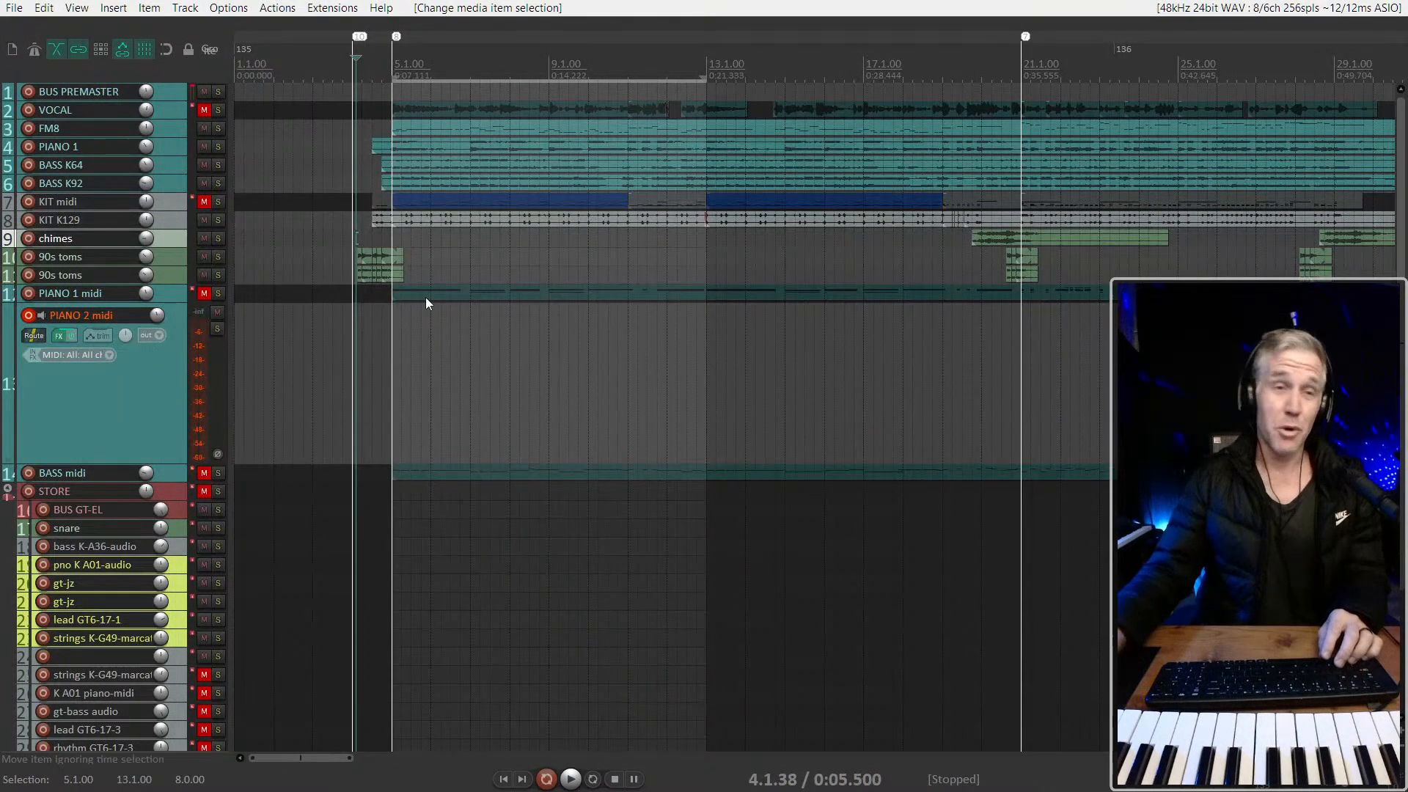
scroll(361, 337, down, 3)
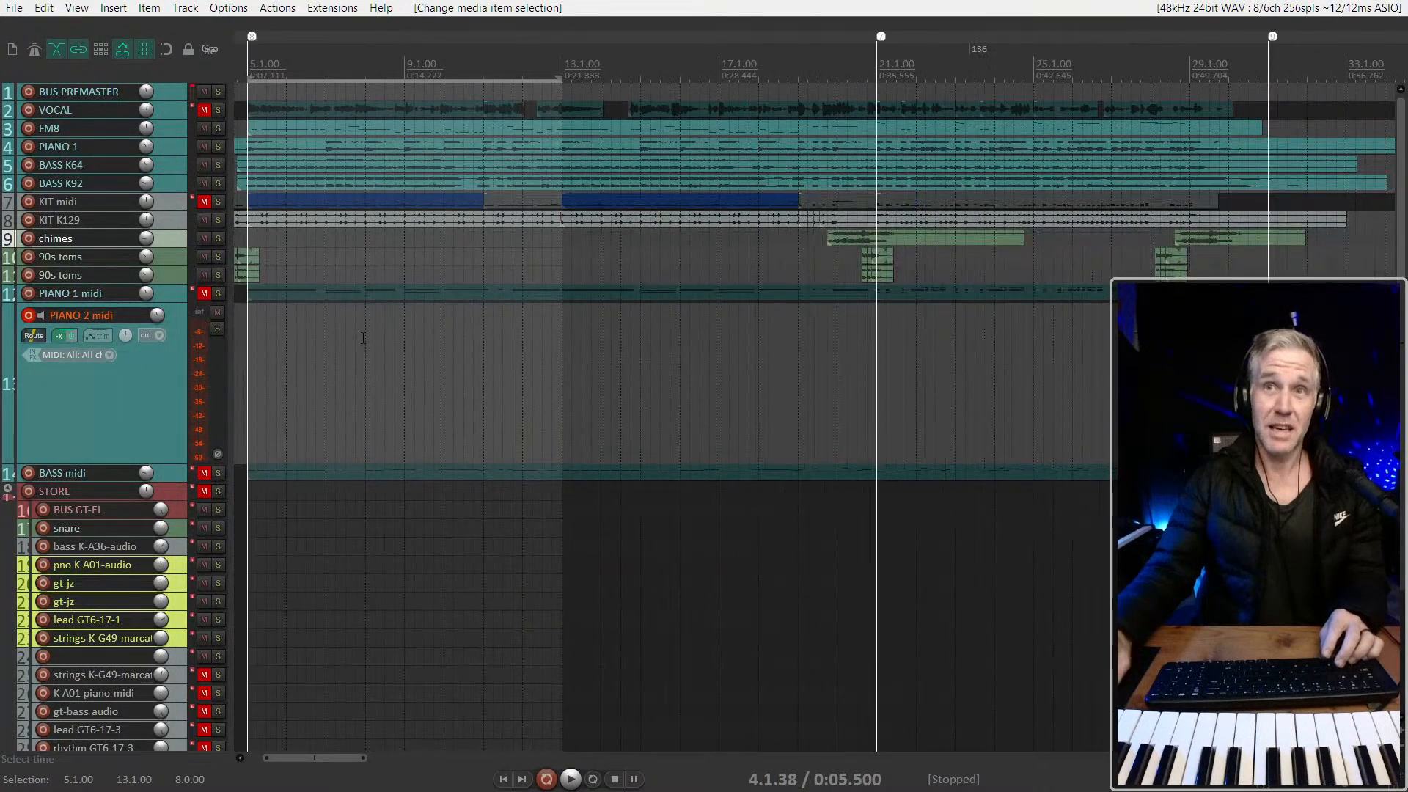
click(271, 232)
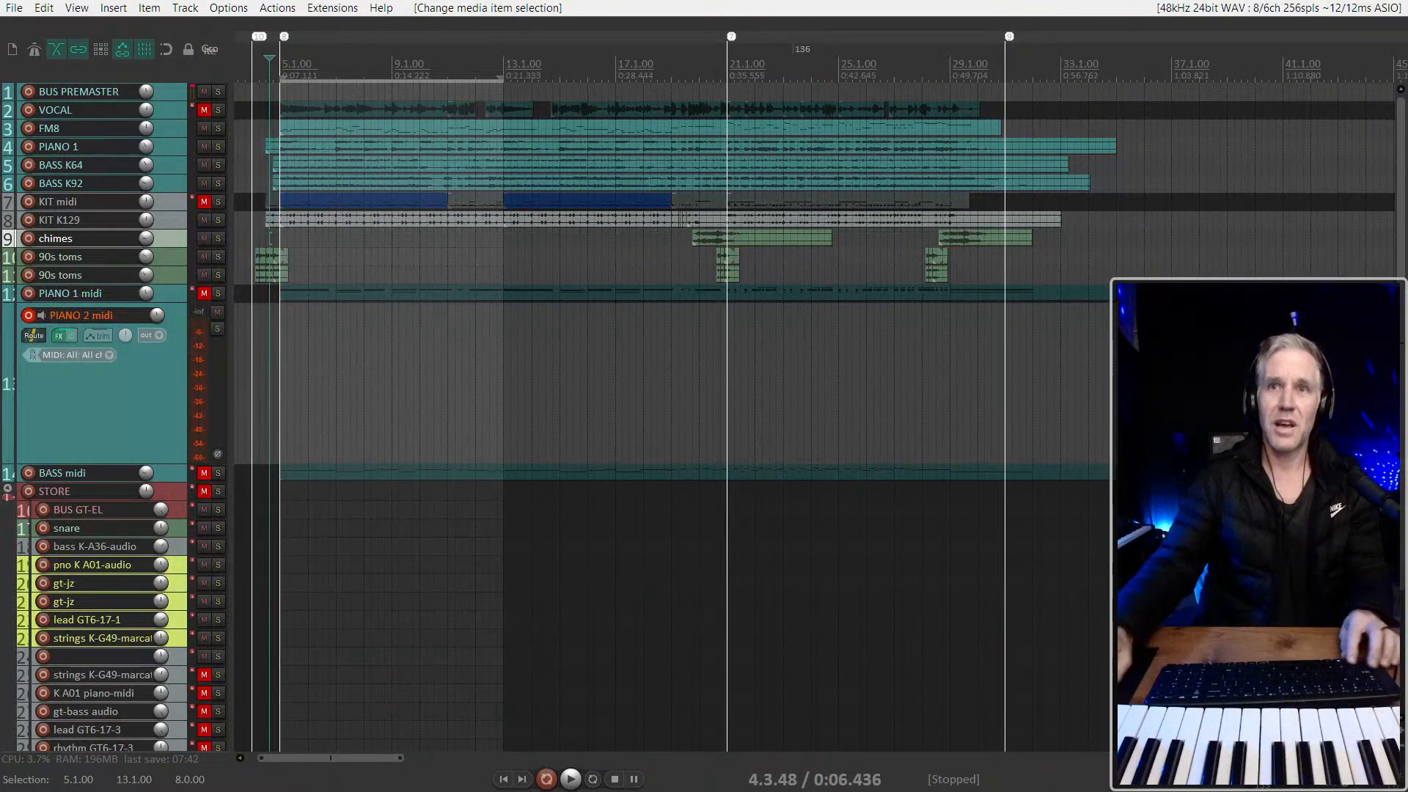
Move the start of the time selection to 4.4.84 and mute the KIT K129 track
scroll(291, 368, up, 3)
scroll(292, 367, left, 2)
click(413, 355)
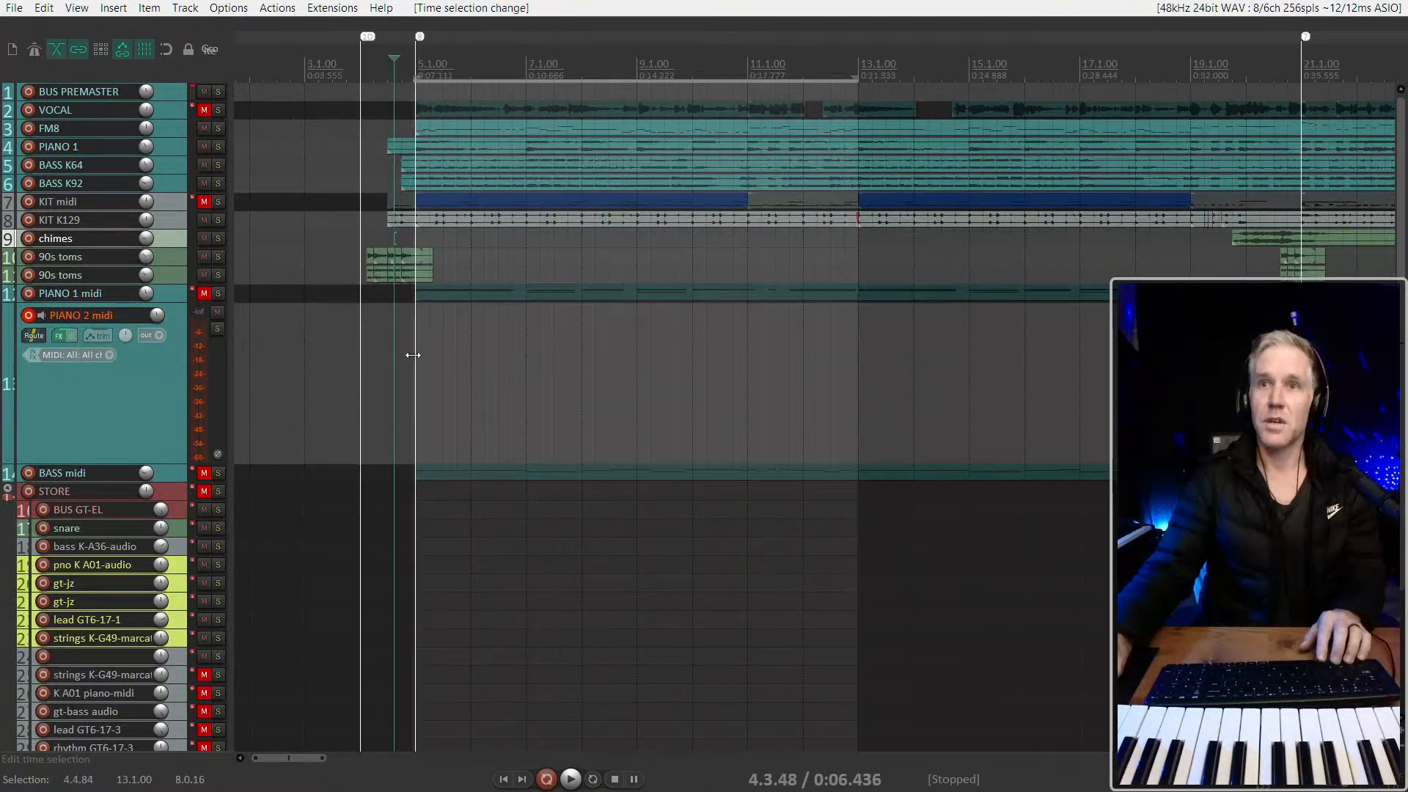
click(203, 219)
scroll(431, 237, down, 2)
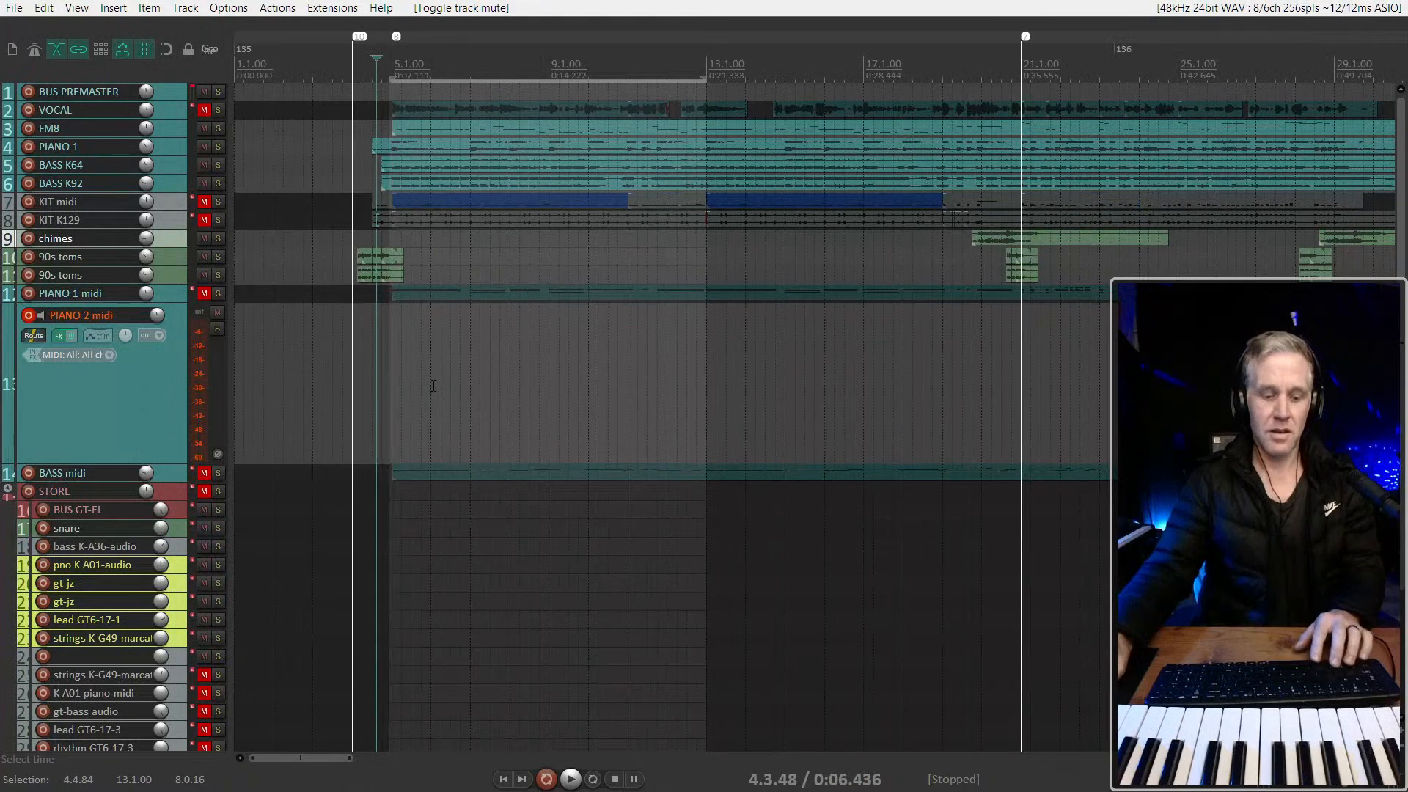
Enable repeat and play the arrangement from 4.1.00 to rehearse the second piano part against it
key(0)
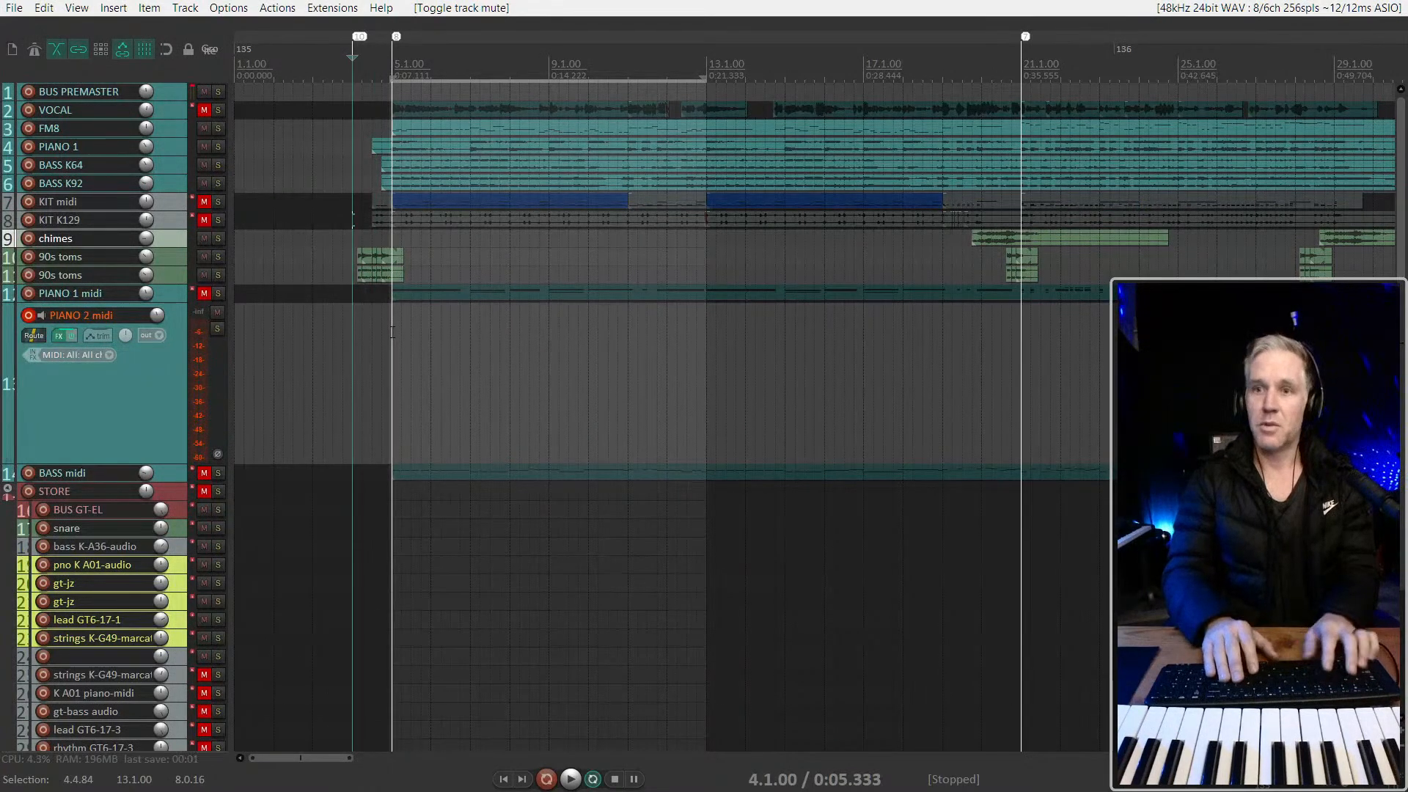
key(space)
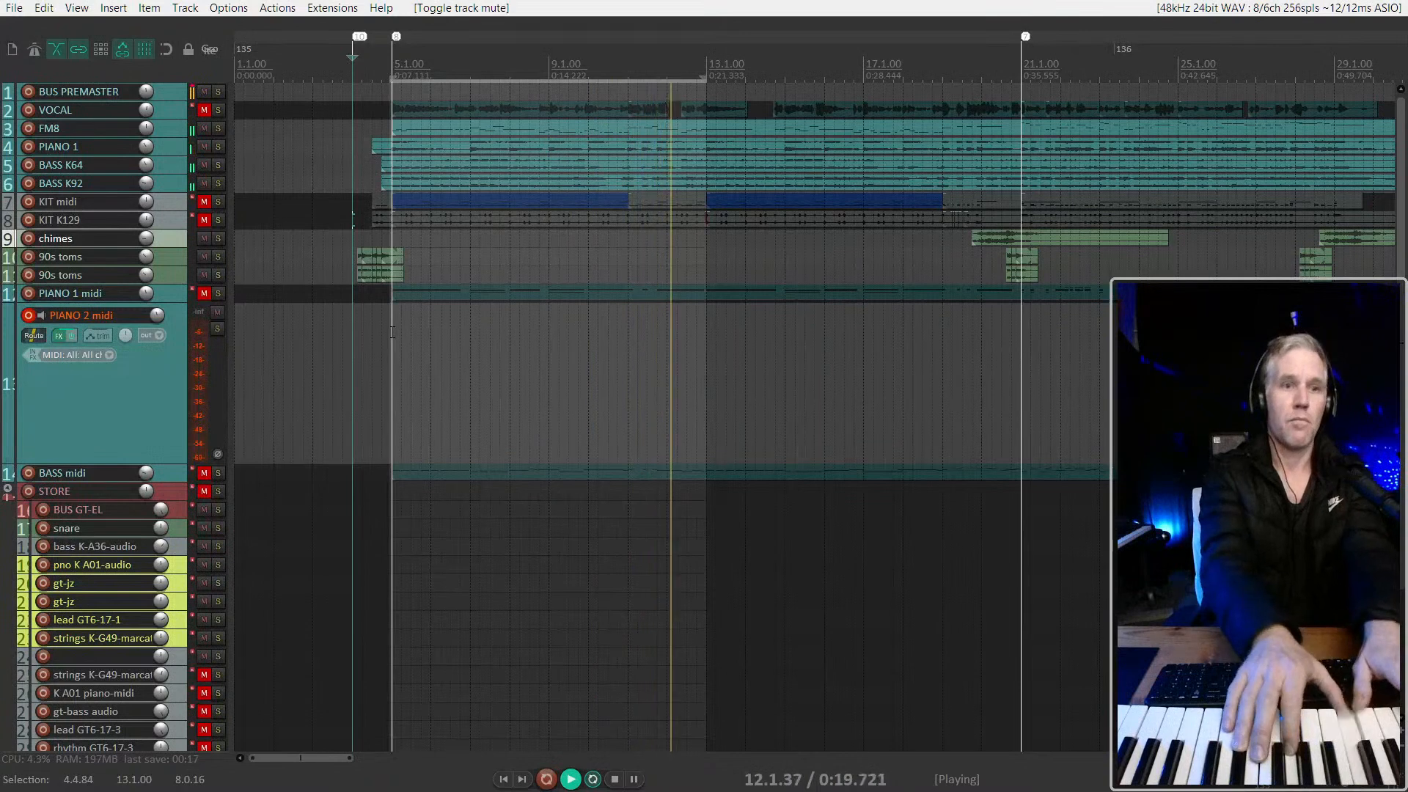
key(space)
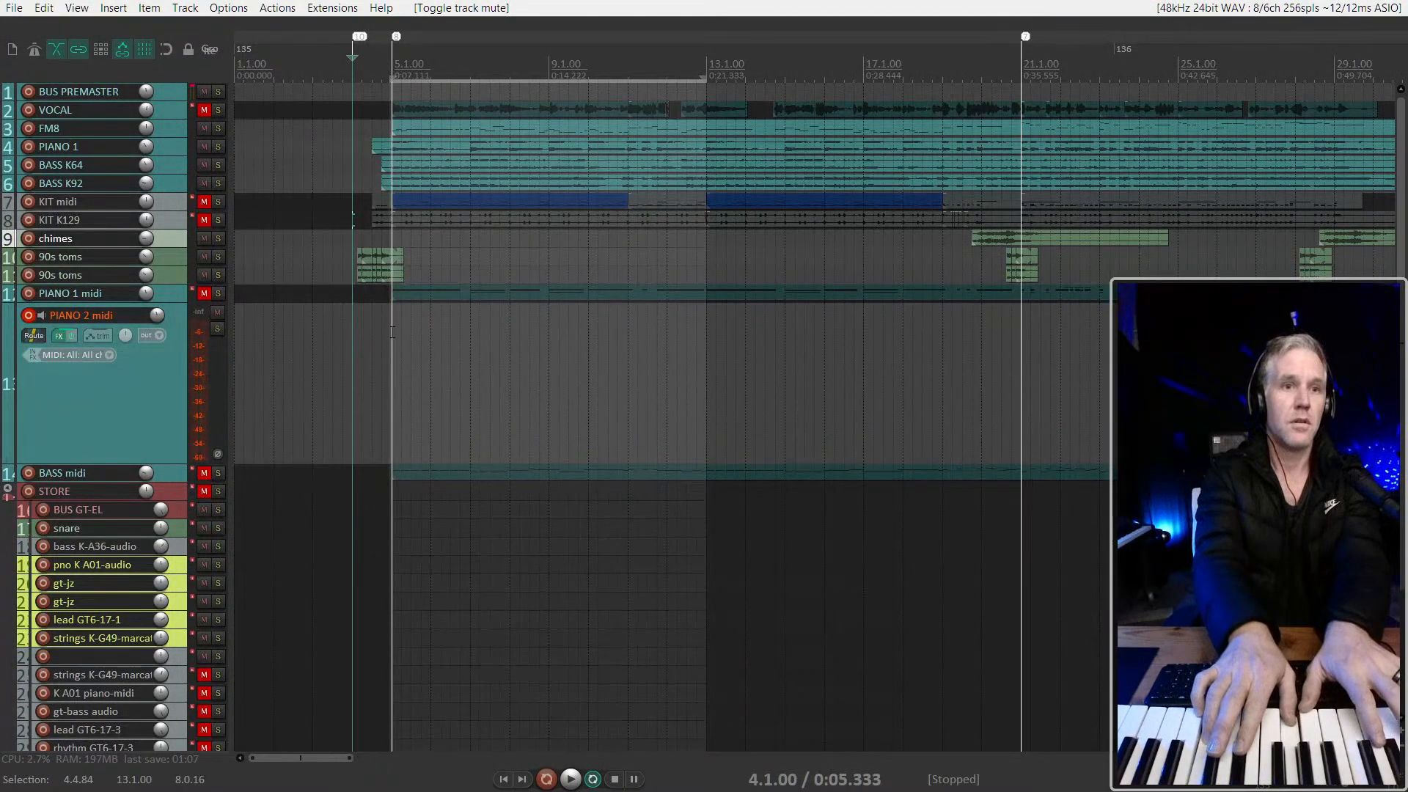
key(space)
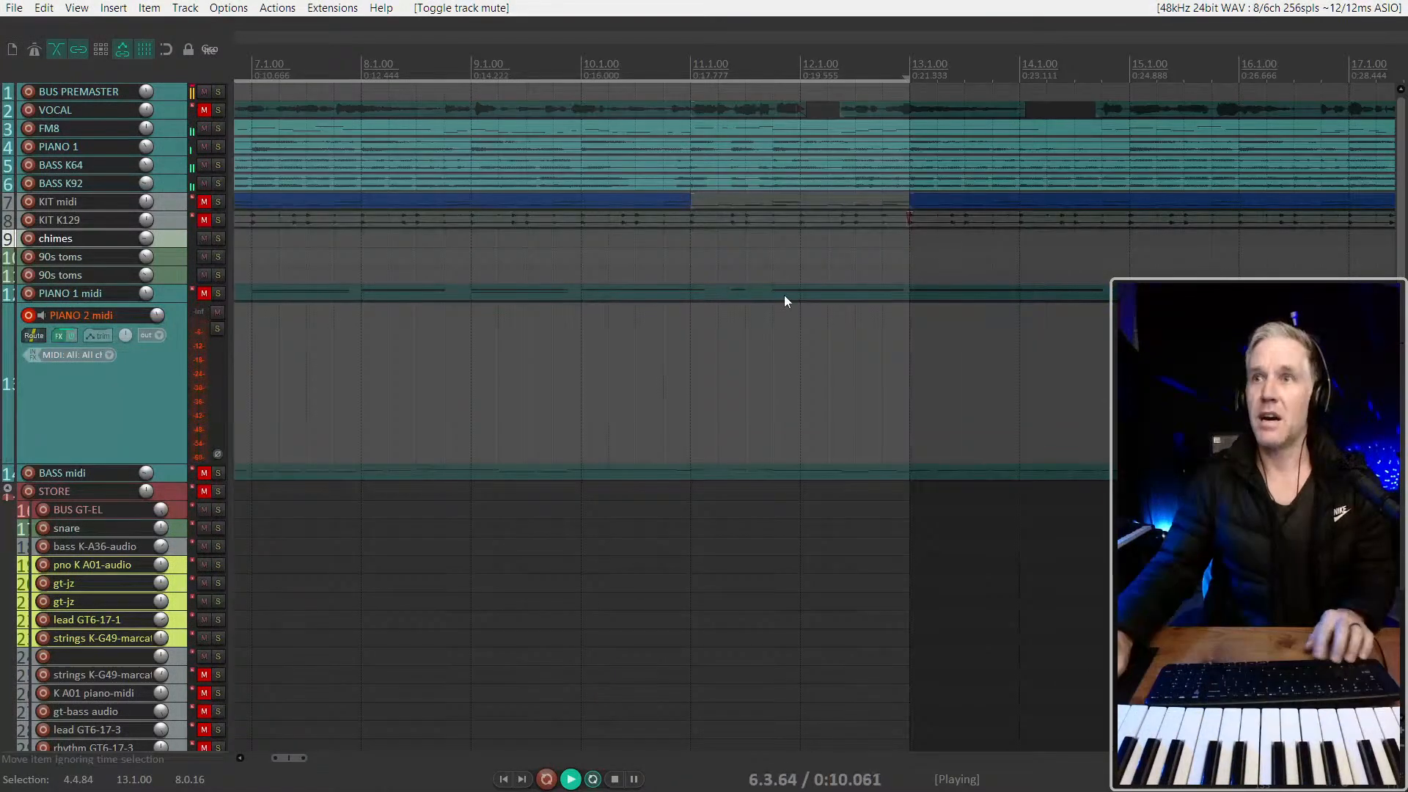
Set the loop start to 5.1.04 during playback and mute the FM8 track
scroll(742, 260, up, 3)
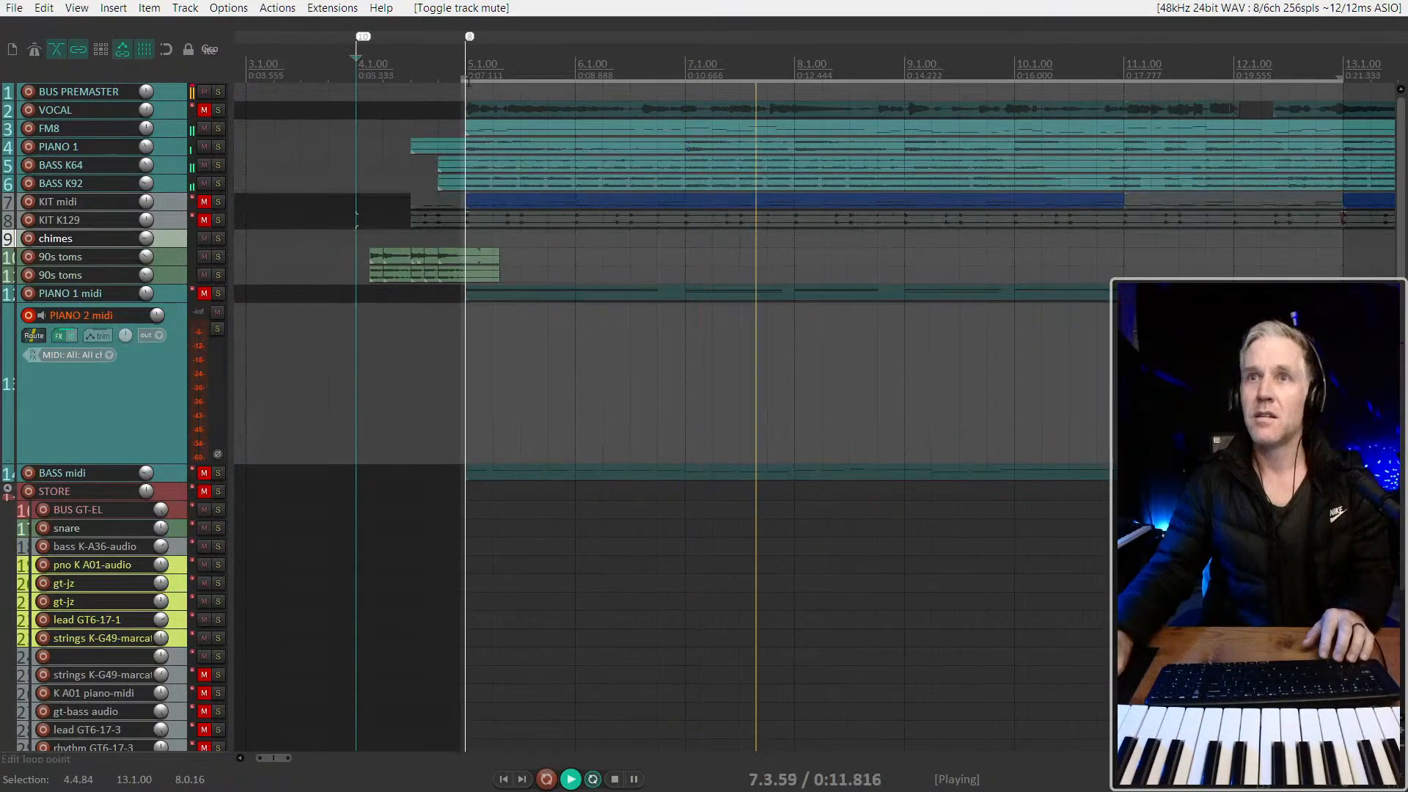
drag(467, 79, 470, 79)
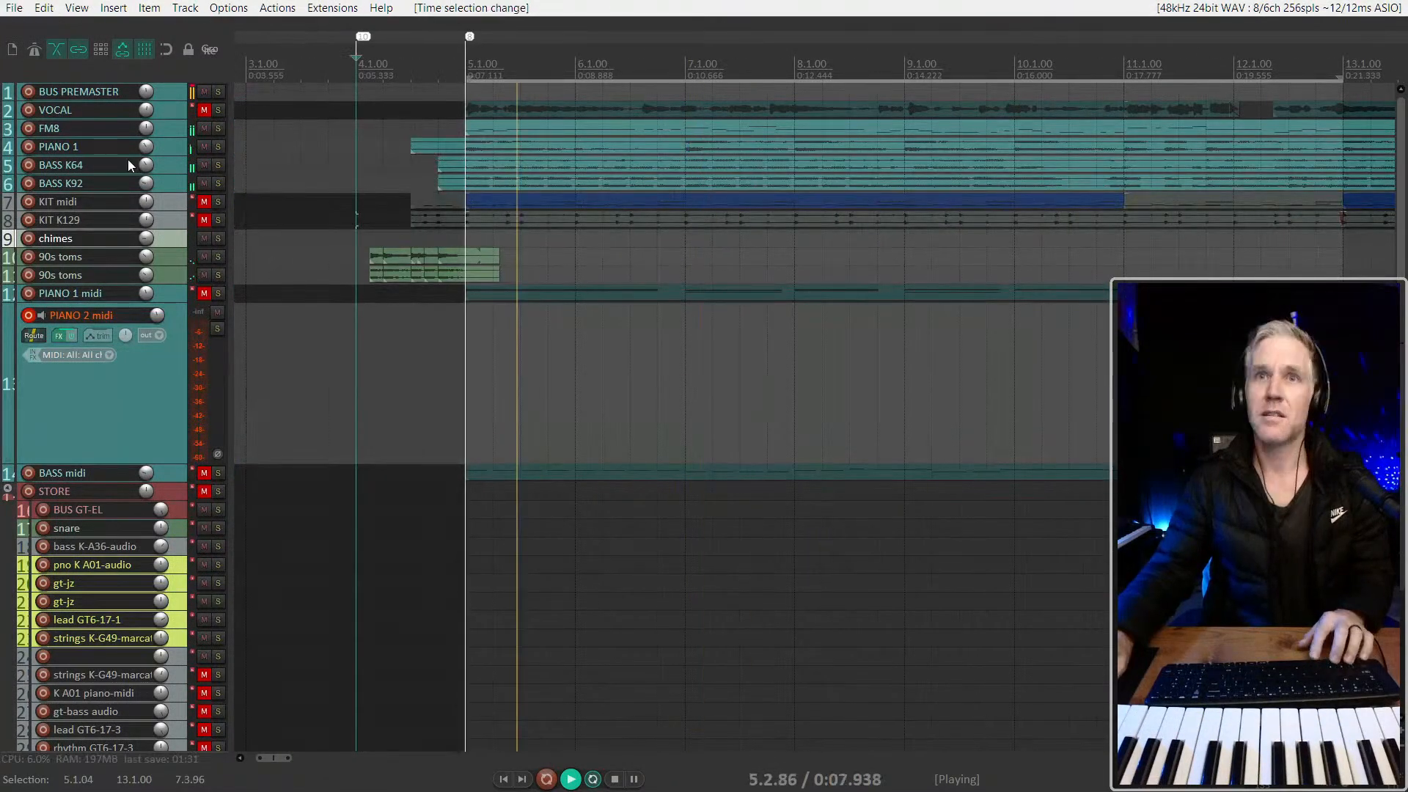
click(204, 128)
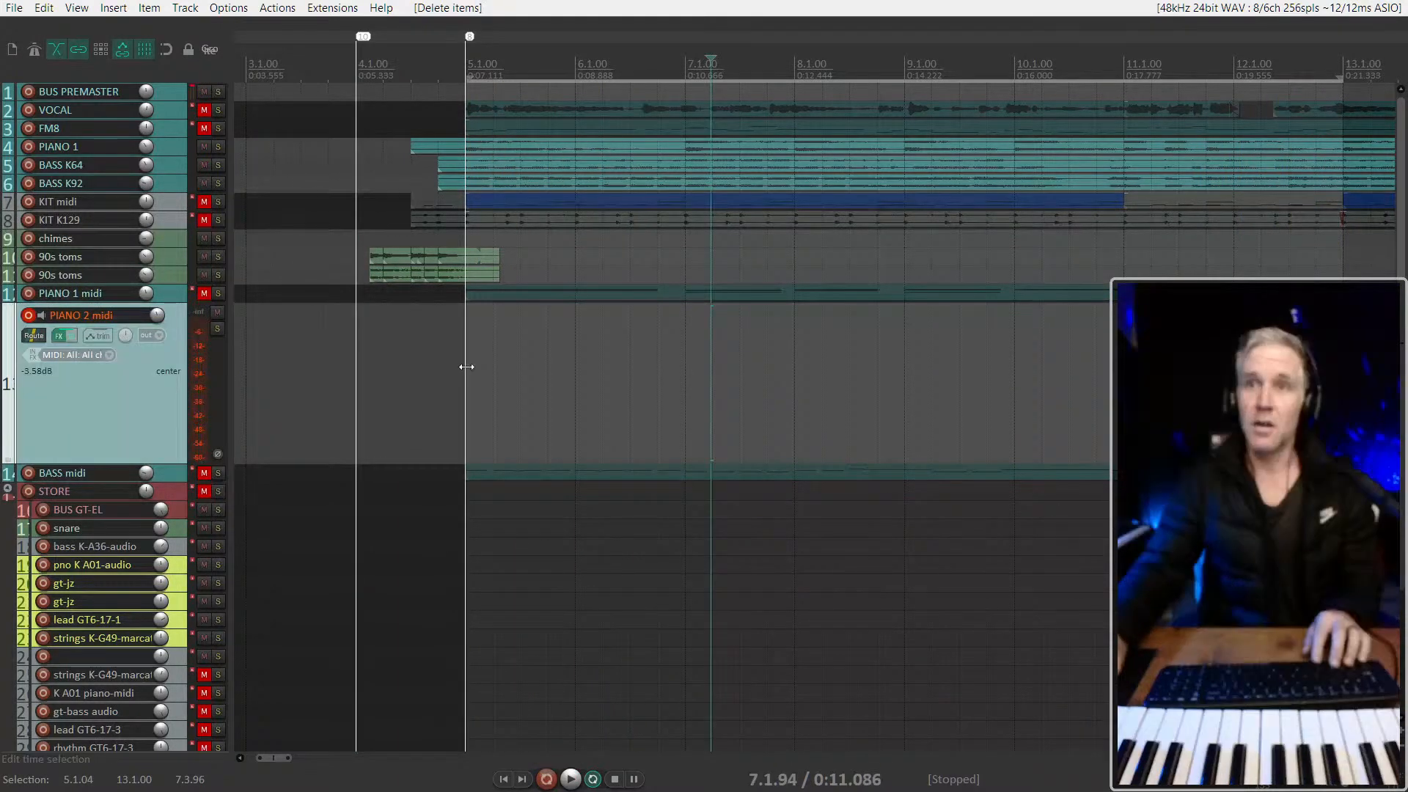
Delete the trial recording on the PIANO 2 midi track and set its record mode to input (audio or MIDI)
click(465, 365)
right_click(28, 317)
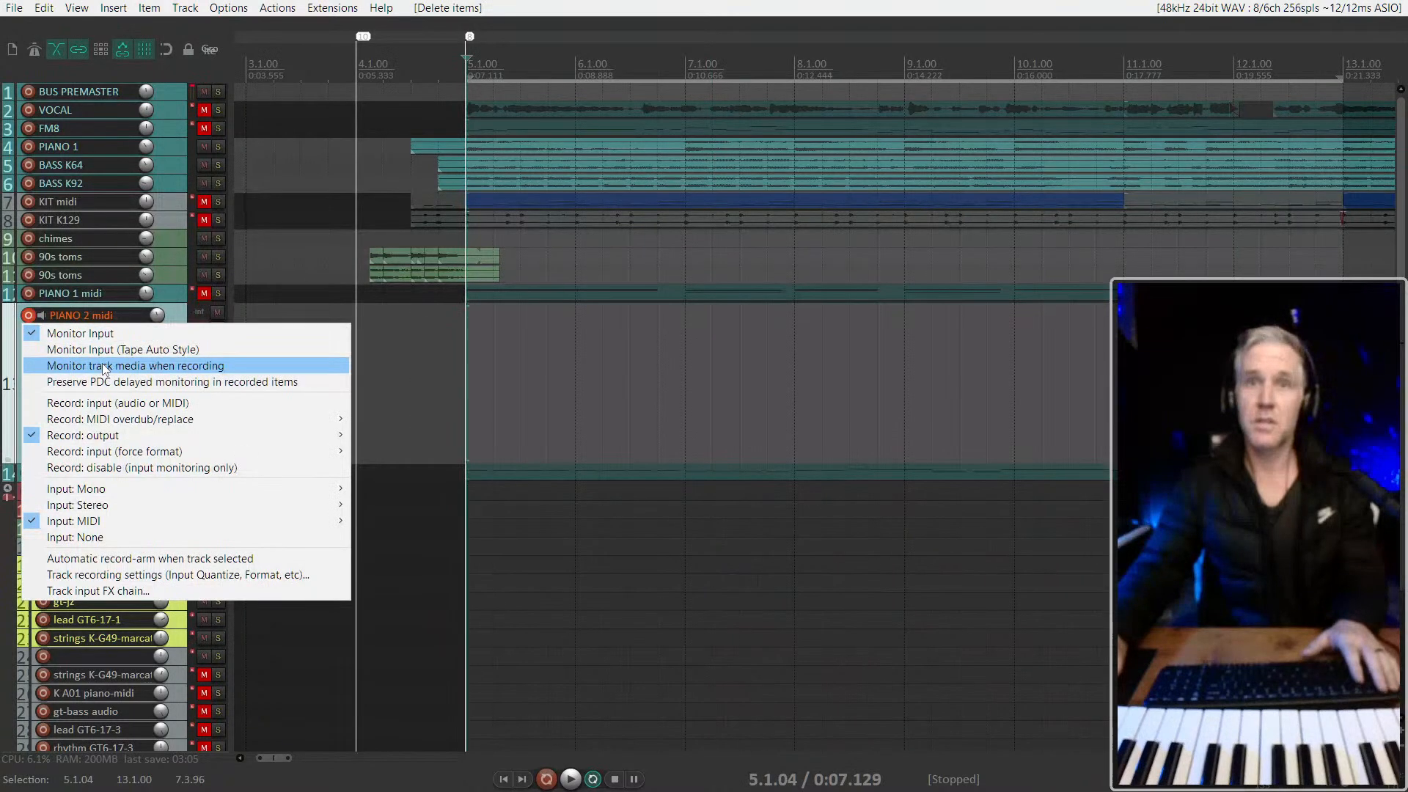
click(103, 403)
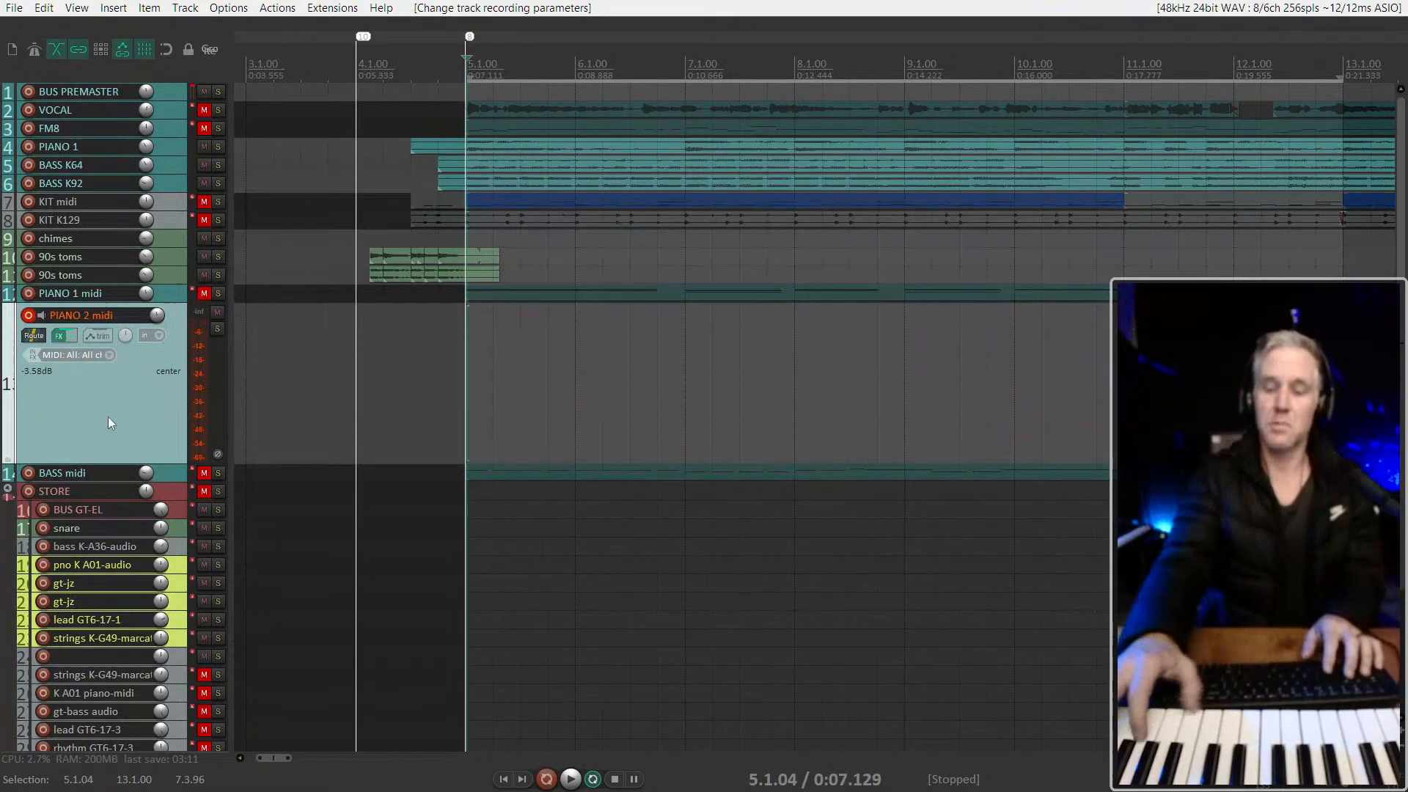
Record a short MIDI test take on the PIANO 2 midi track from 5.1.04
key(ctrl+r)
key(space)
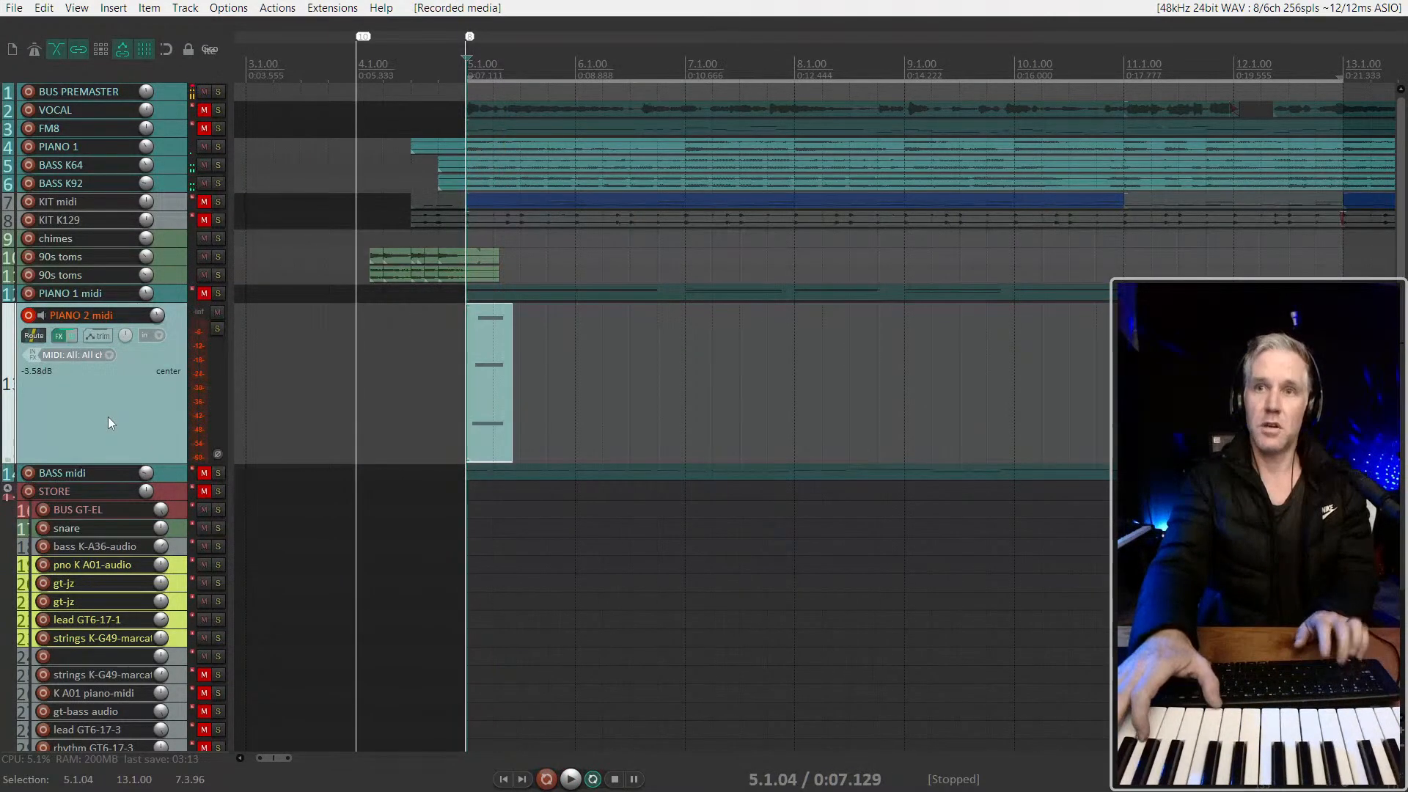
Undo the test take on the PIANO 2 midi track, then try recording from 5.1.00 and undo that recording too
key(ctrl+z)
key([)
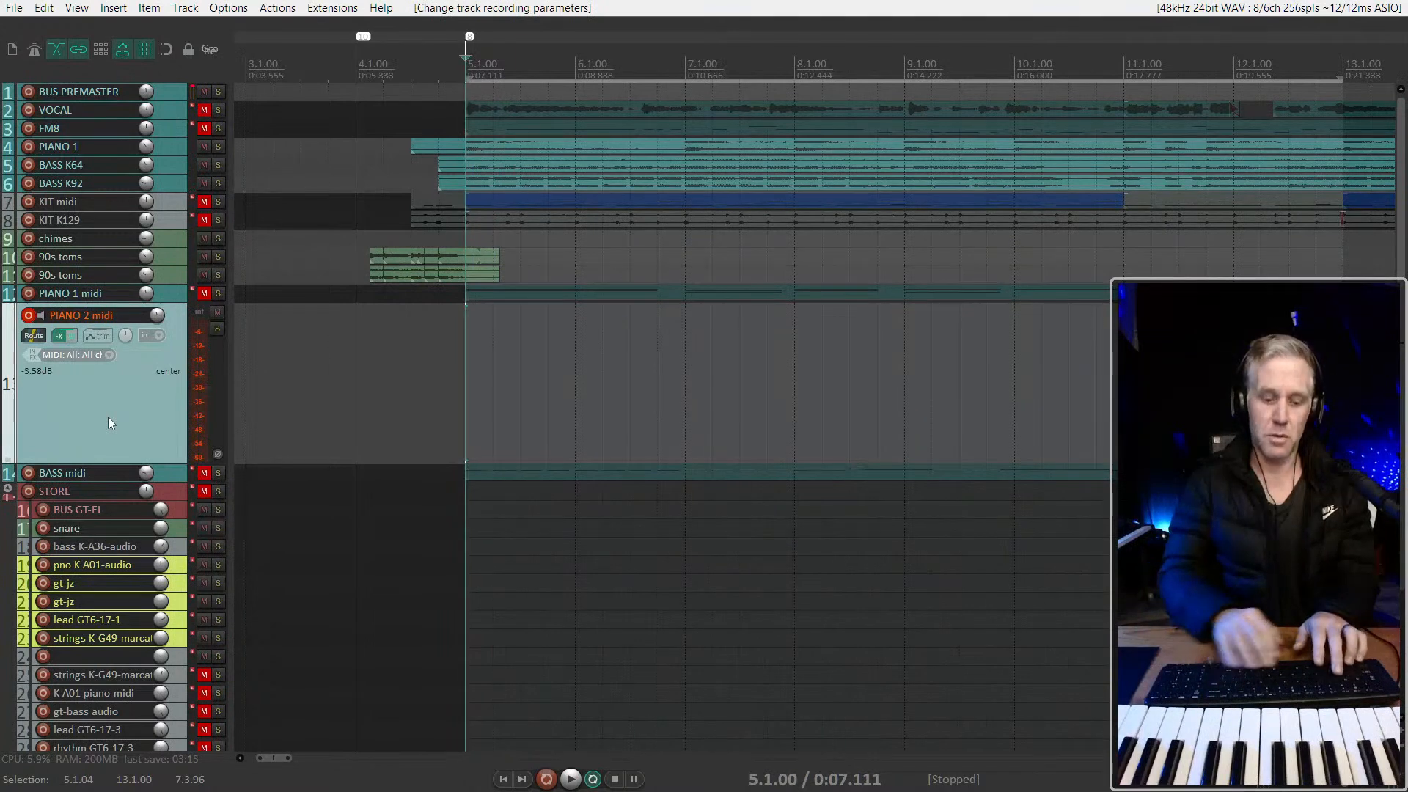
key(ctrl+r)
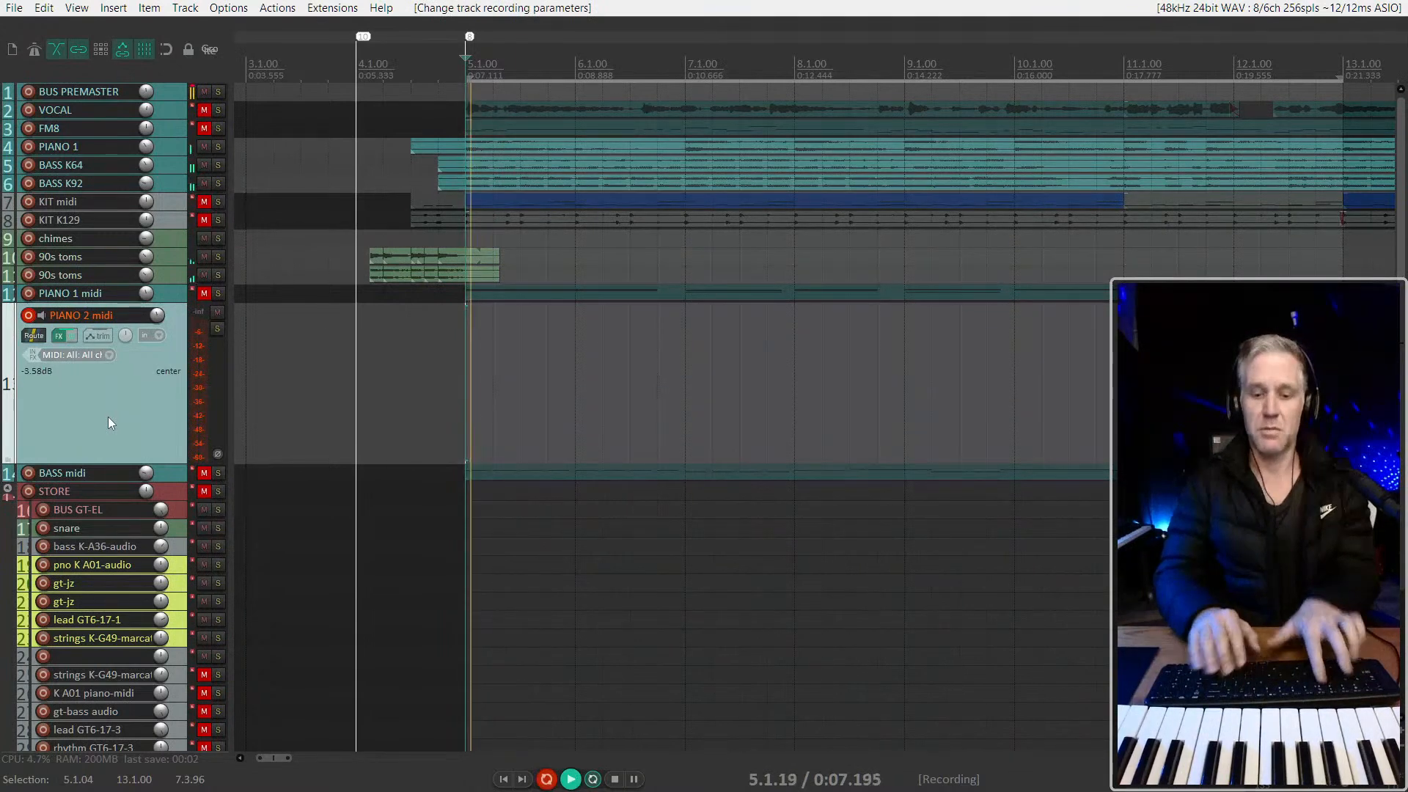
key(space)
key(ctrl+z)
Record a longer MIDI take on the PIANO 2 midi track, starting playback at 4.1.00 for a one-bar lead-in
key([)
key([)
key(])
key(ctrl+r)
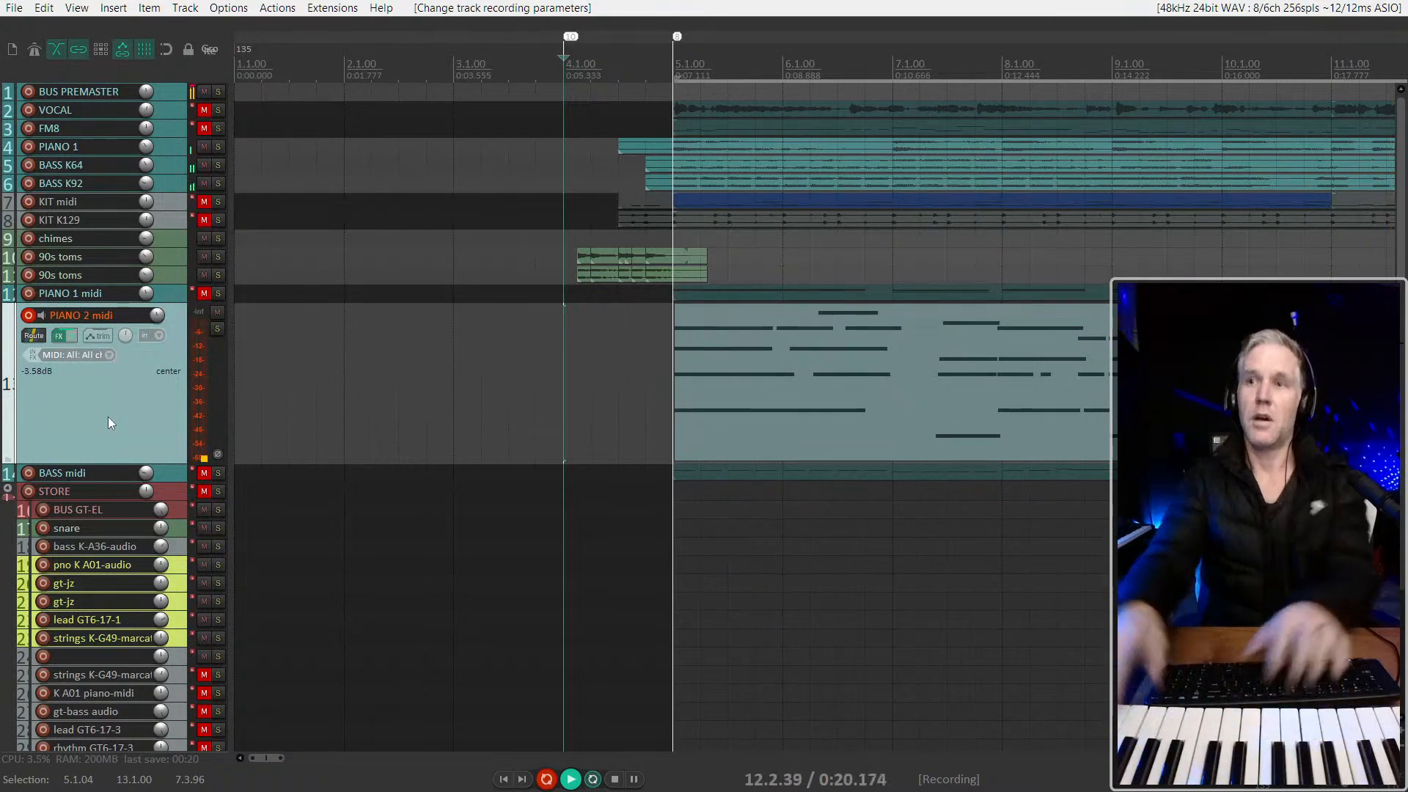
key(space)
Trim the end of the new PIANO 2 midi item back to about 10.1.00, cutting off the poorly played ending
scroll(481, 396, down, 4)
scroll(571, 399, up, 3)
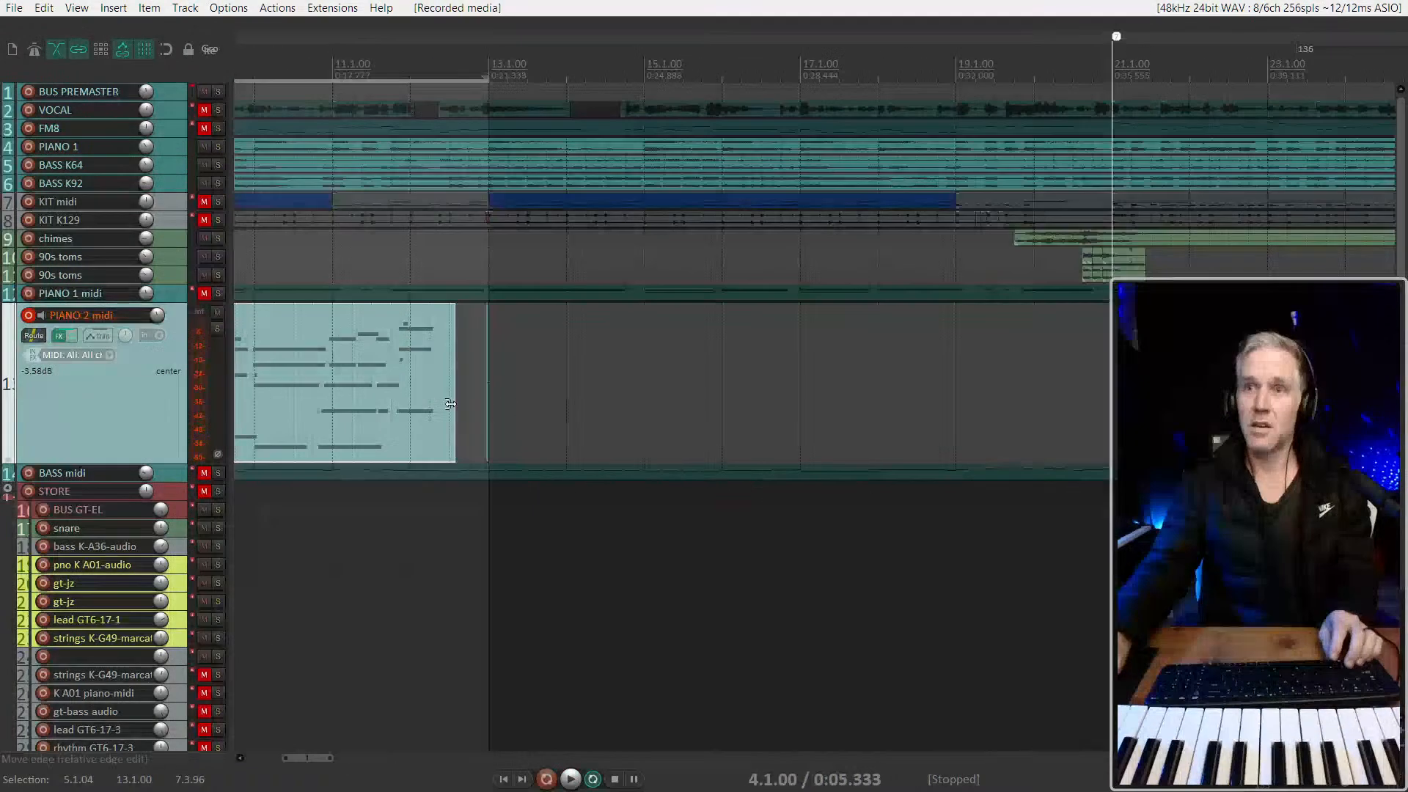
drag(449, 403, 991, 365)
drag(885, 371, 681, 366)
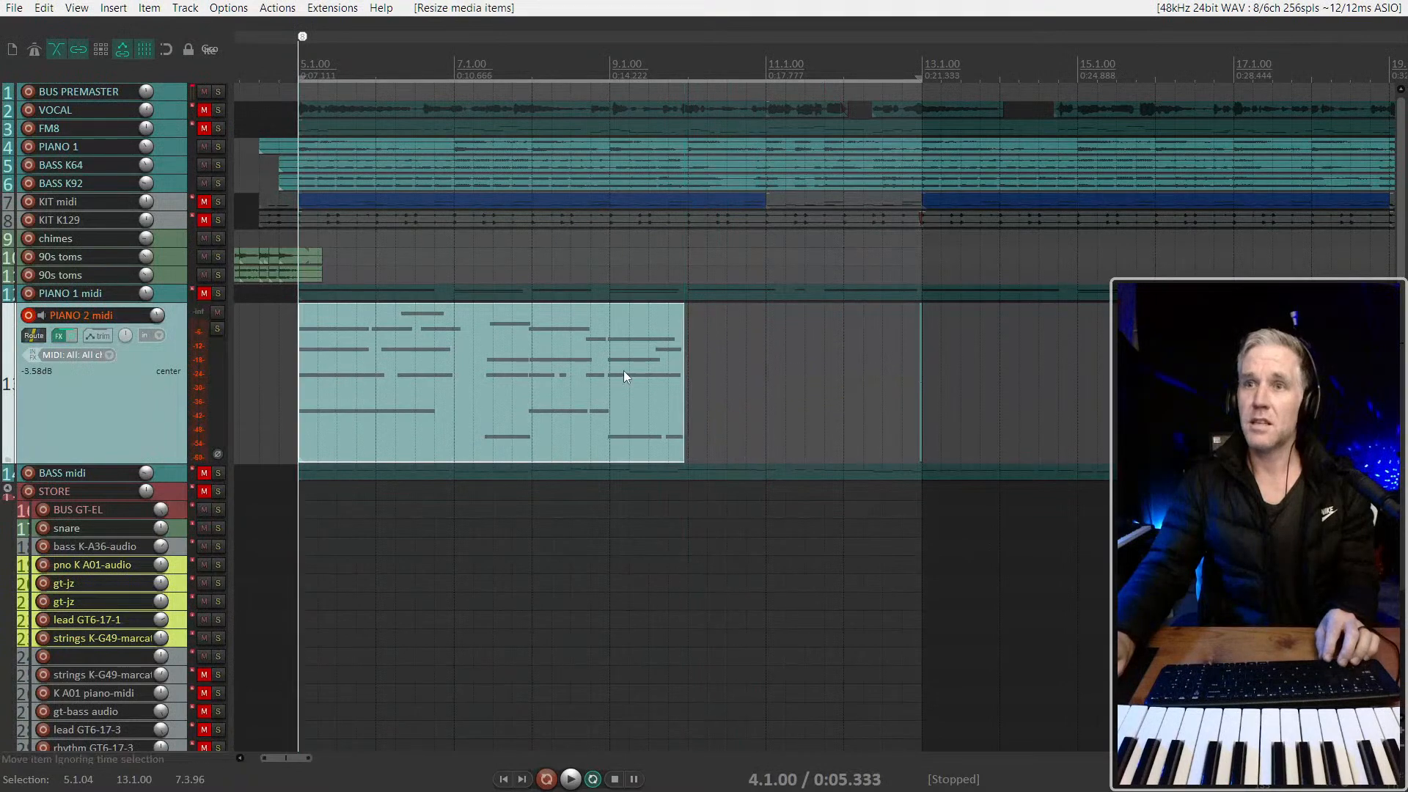
Set the time selection to 10.1.00–13.1.00 and punch-record the missing PIANO 2 ending, starting from 8.1.00
click(688, 373)
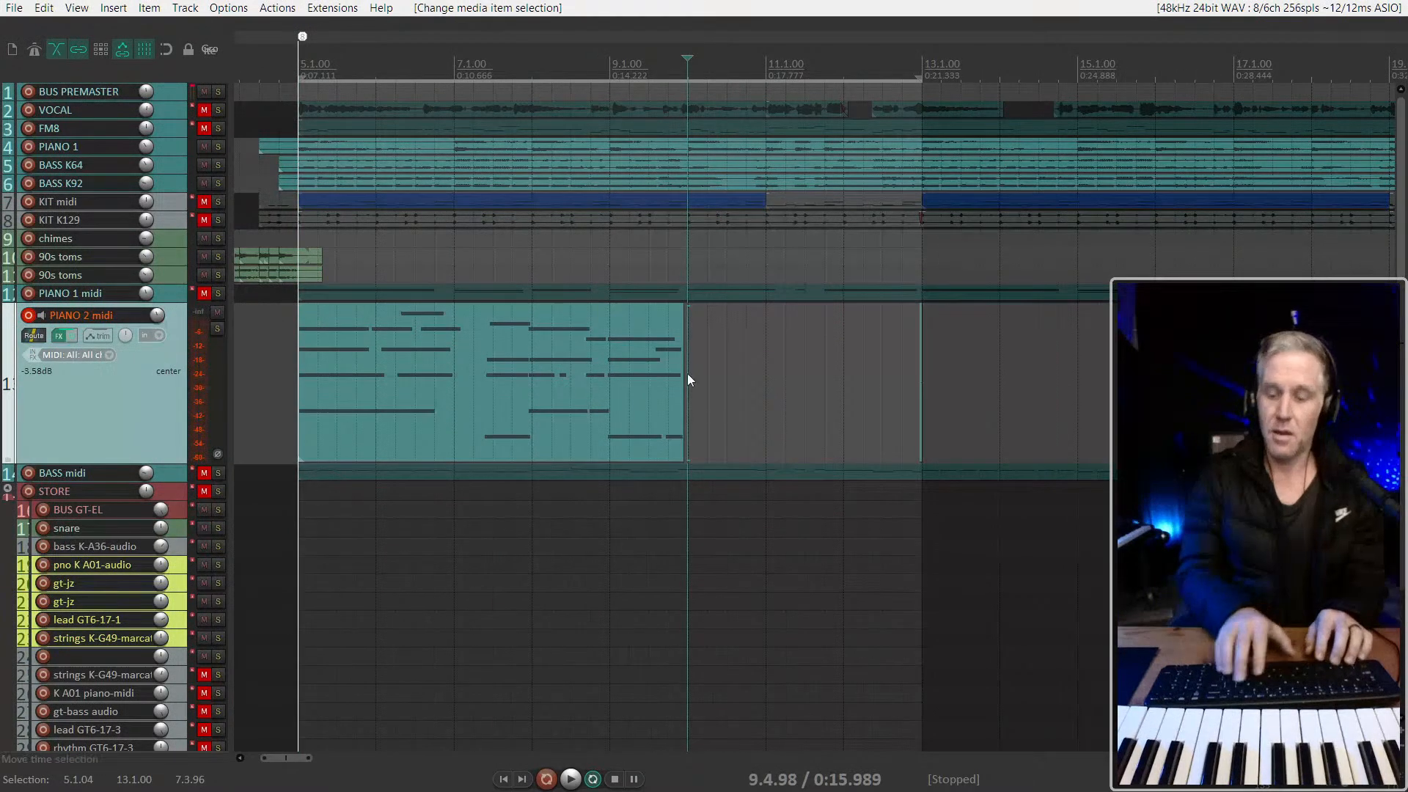
drag(687, 374, 687, 373)
key(Left)
key(Left)
key(Left)
key(Left)
key(Left)
key(Left)
key(Left)
key(Left)
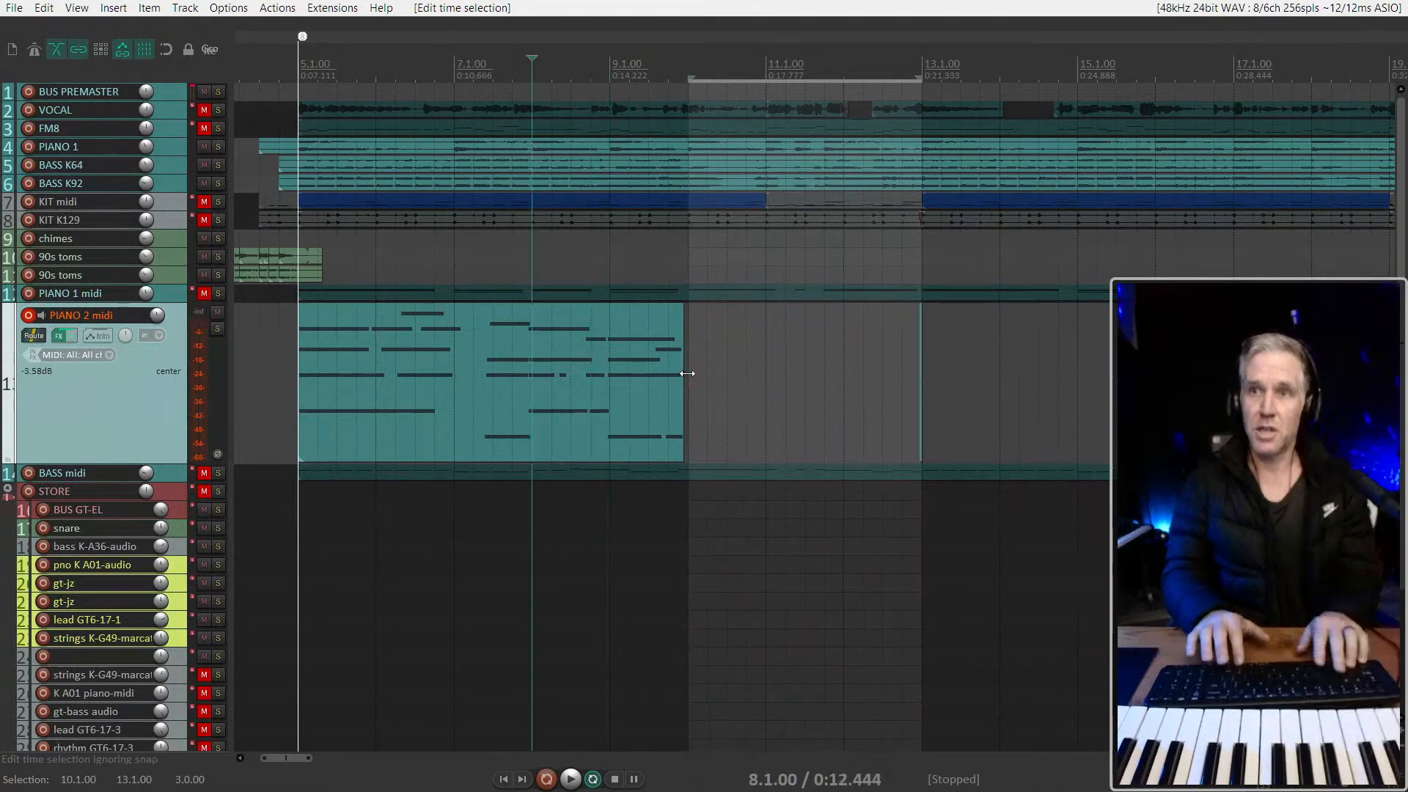
key(ctrl+r)
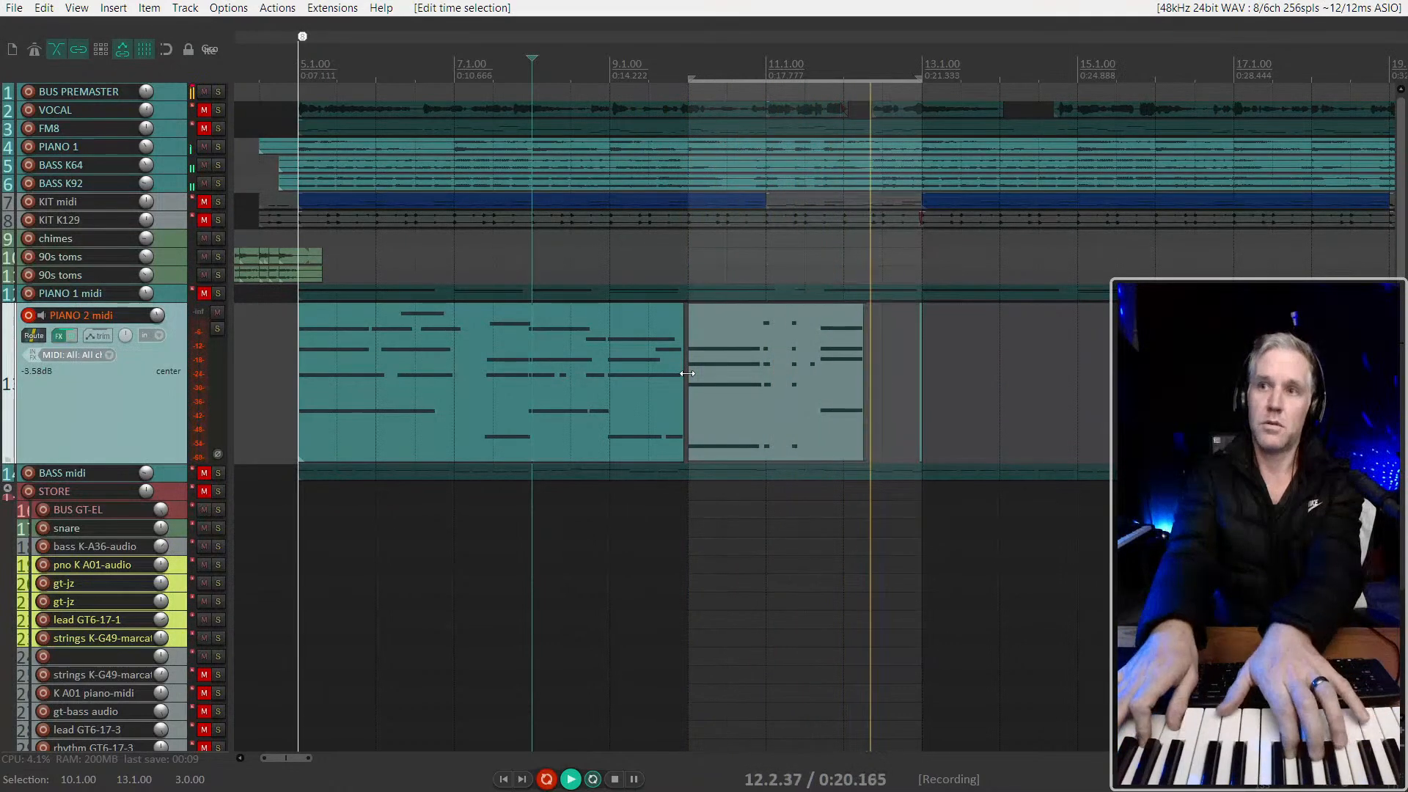
Glue the PIANO 2 midi items into one item and set the time selection back to start at 5.1.04
key(shift+t)
drag(968, 388, 245, 387)
click(526, 368)
shift+click(971, 368)
key(shift+l)
drag(1113, 371, 271, 449)
key(ctrl+shift+g)
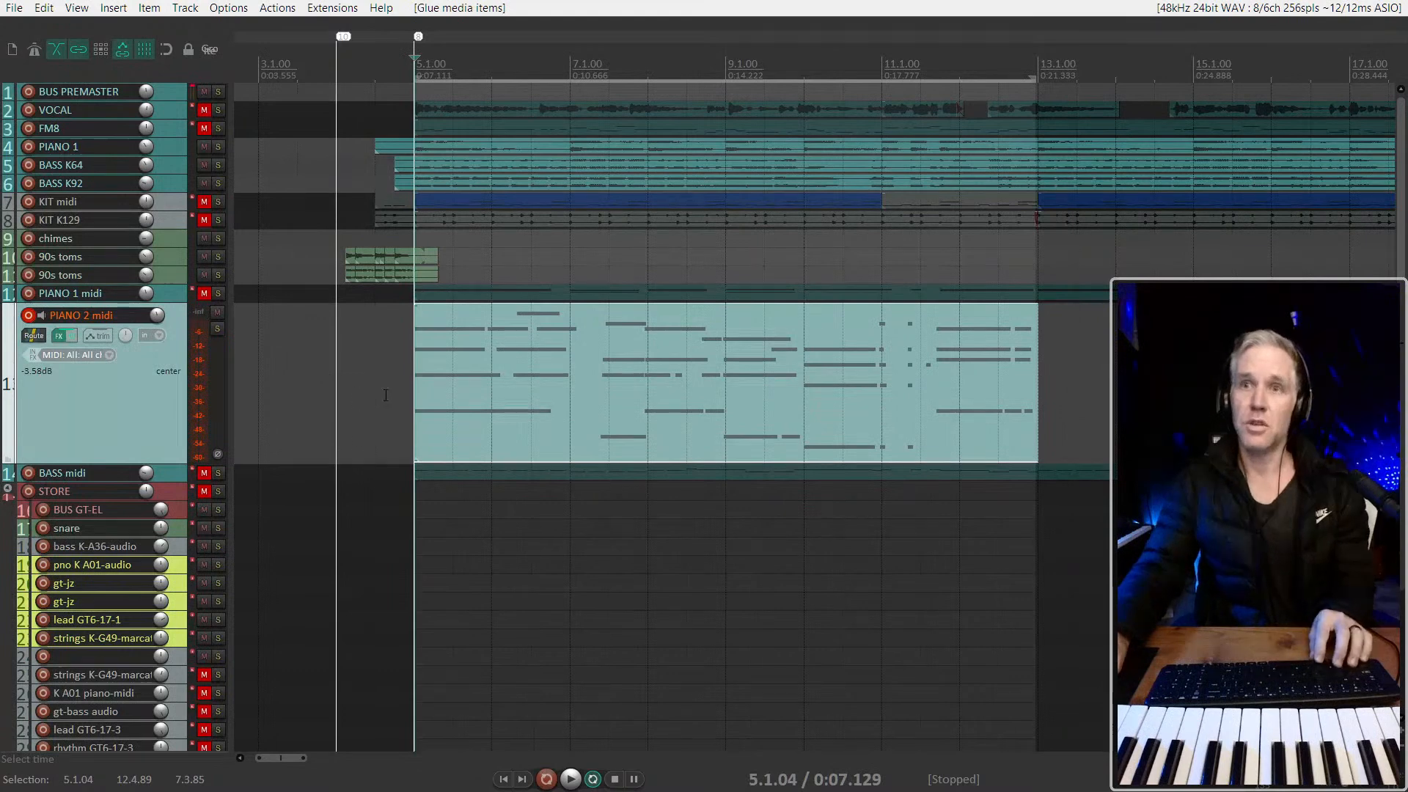
Play the glued PIANO 2 midi part from 4.3.49 to check its timing
click(386, 395)
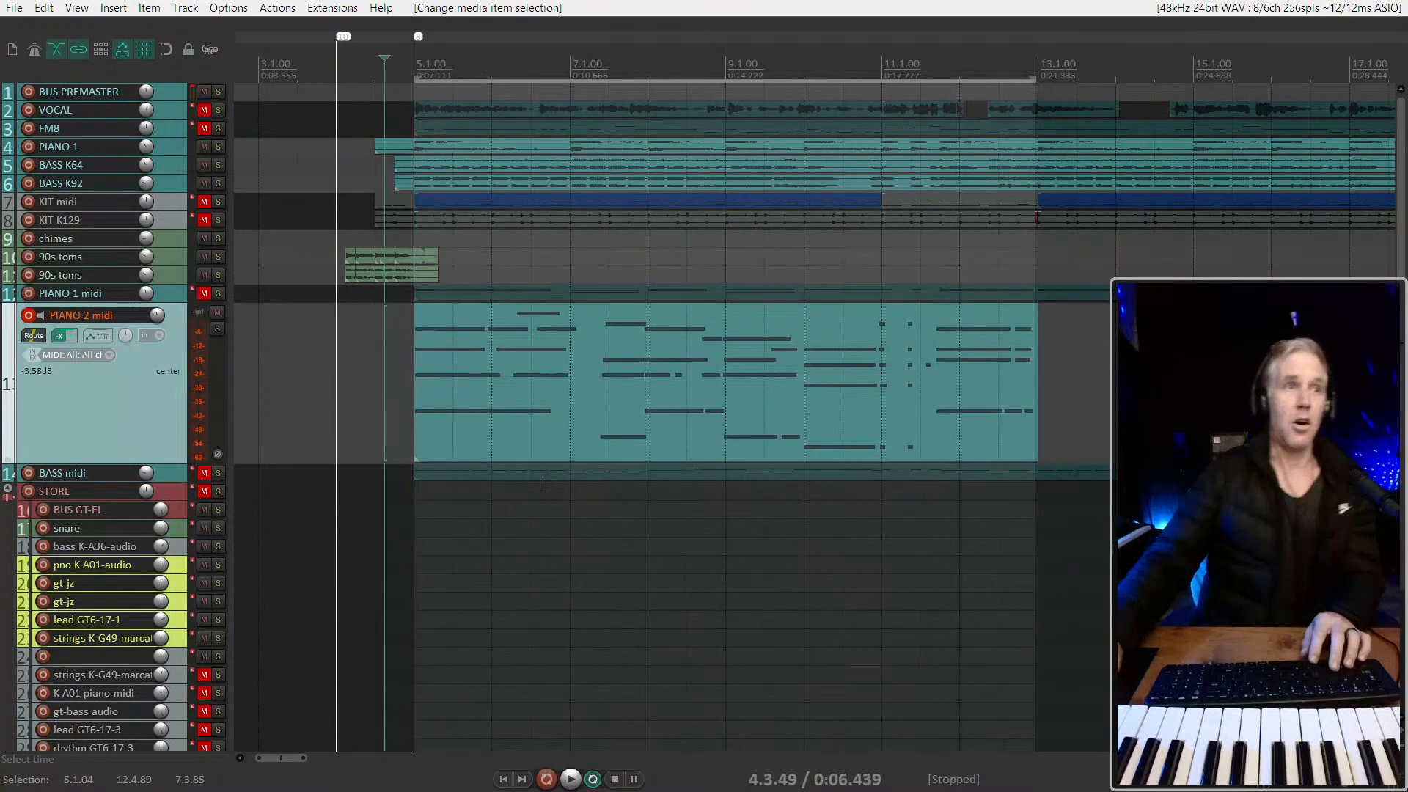
key(space)
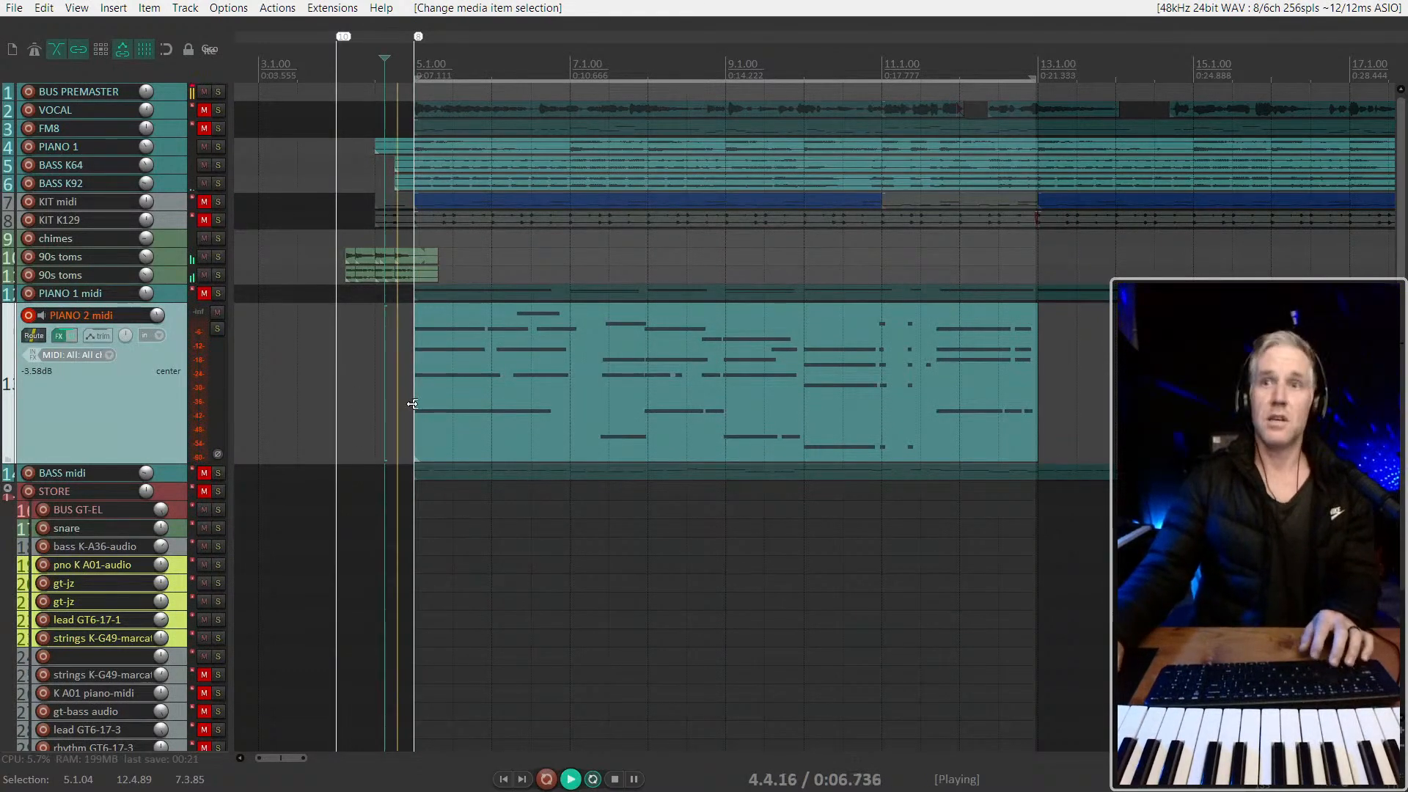
click(509, 406)
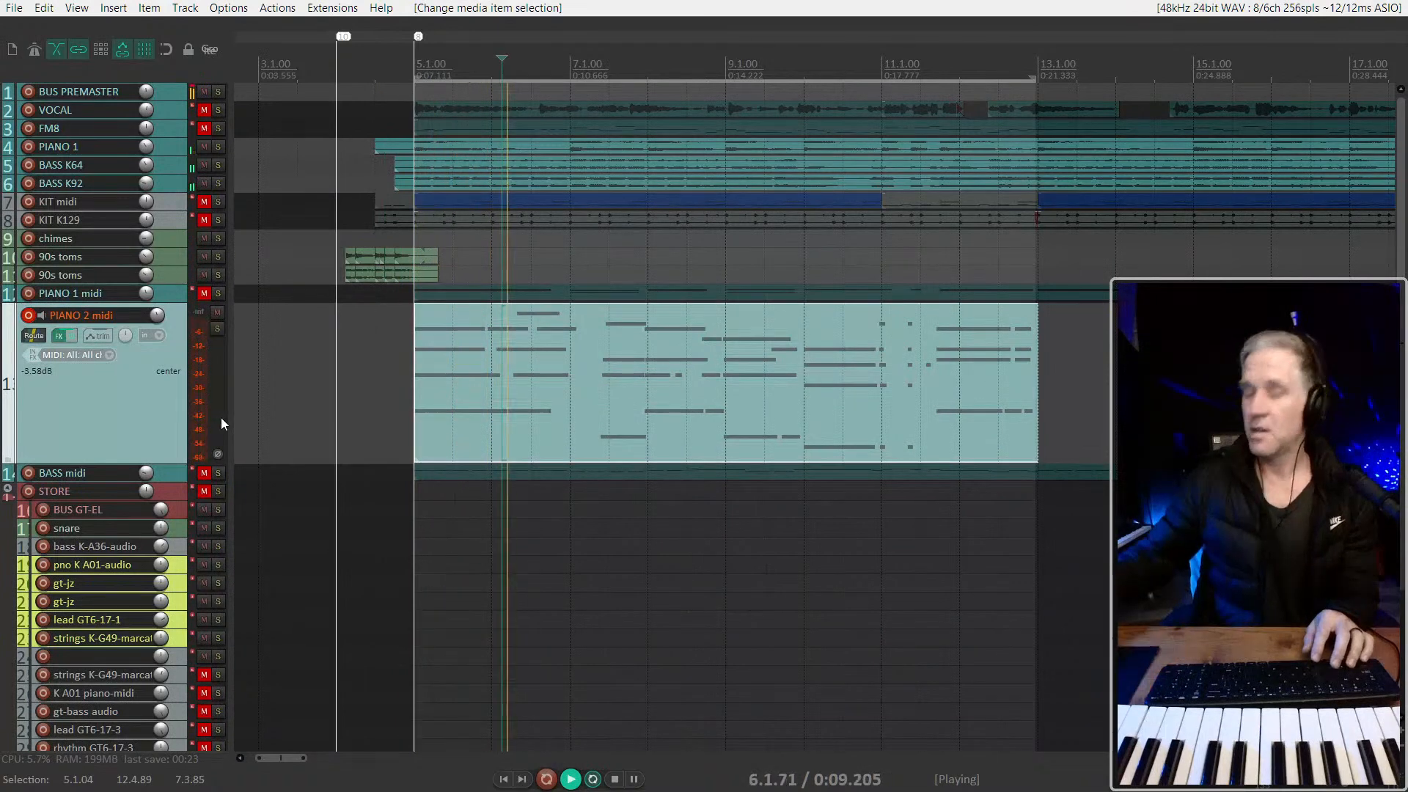
click(526, 387)
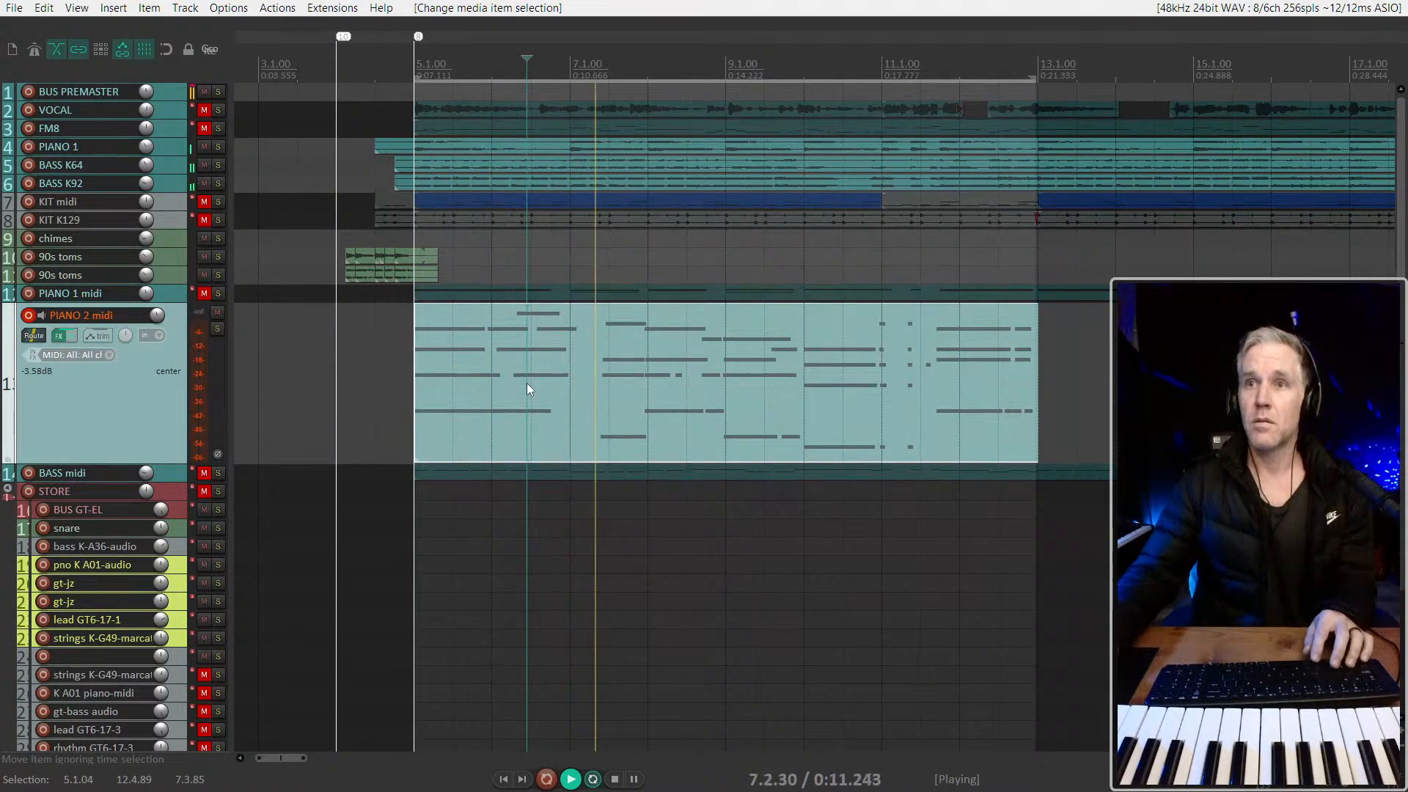
click(496, 369)
key(space)
Slip the notes in the PIANO 2 midi item slightly later and play from 4.2.96 to check the timing
scroll(496, 369, up, 4)
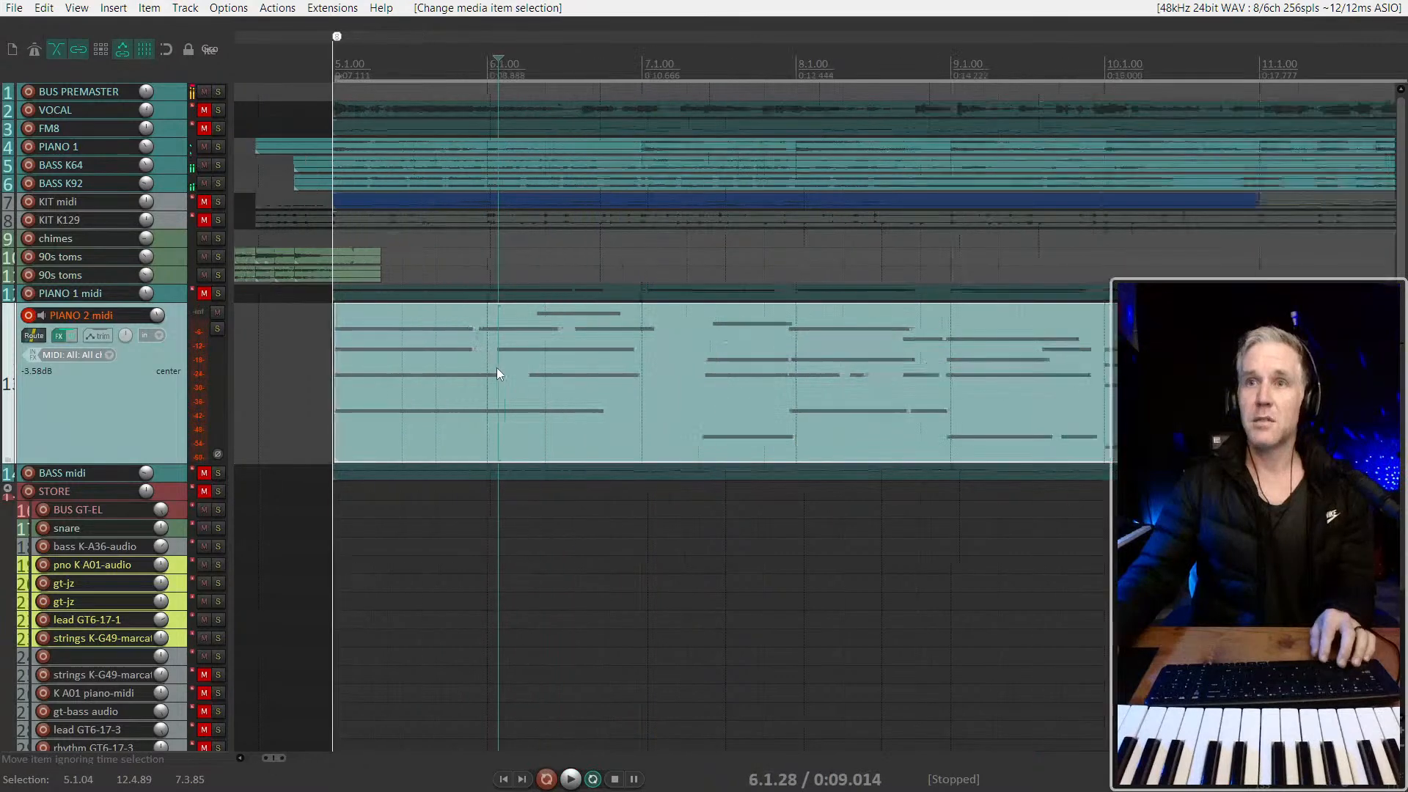
drag(496, 368, 526, 371)
key(space)
scroll(527, 371, down, 5)
key(space)
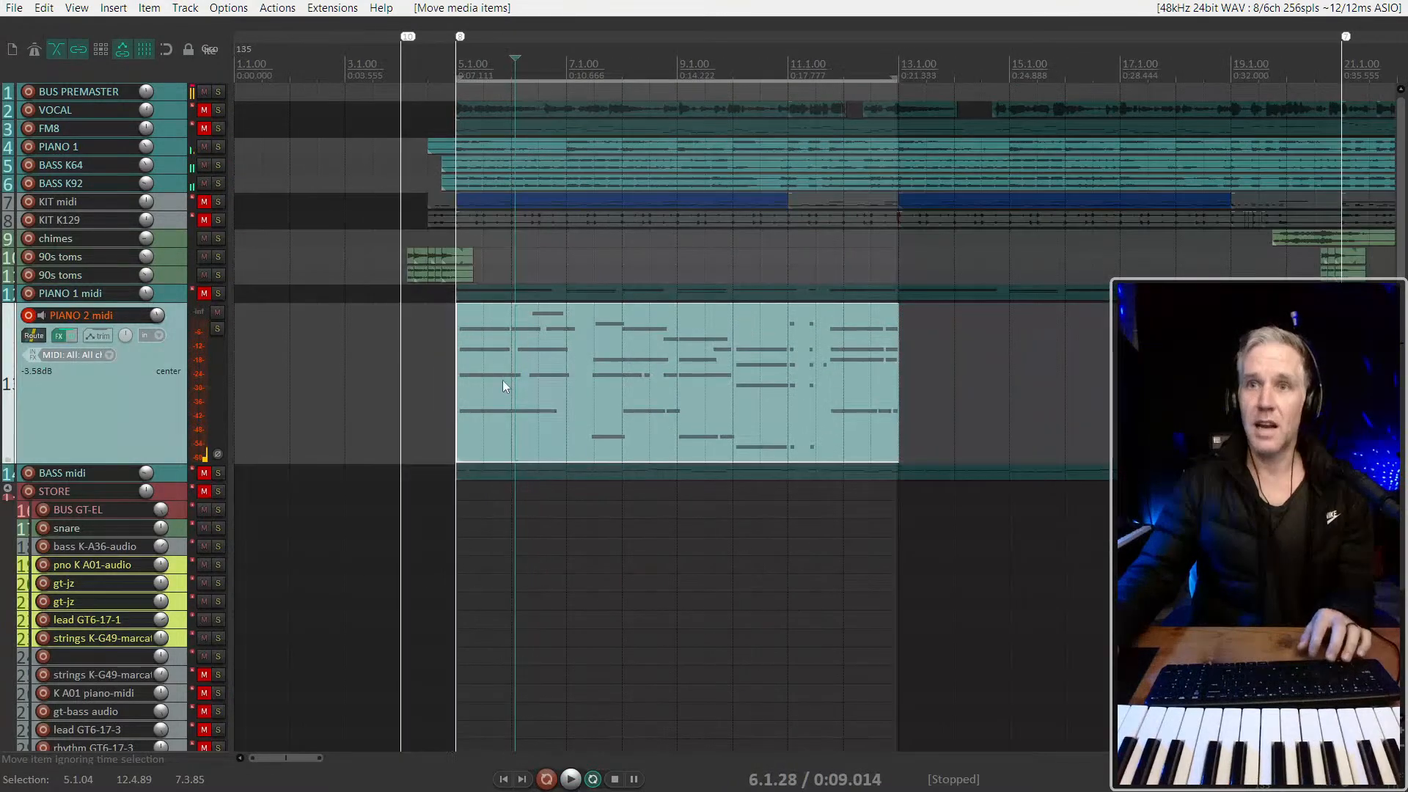
click(442, 368)
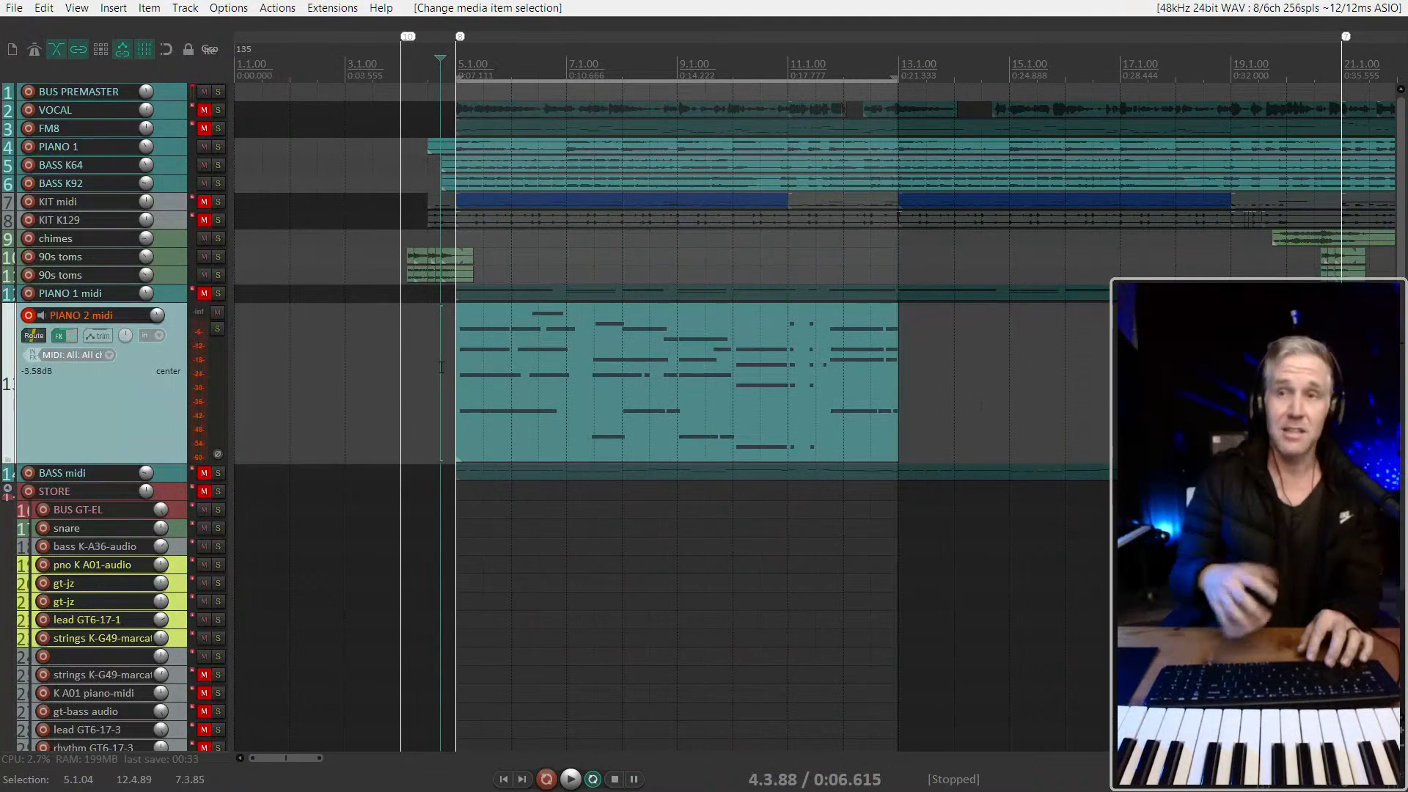
scroll(441, 368, up, 3)
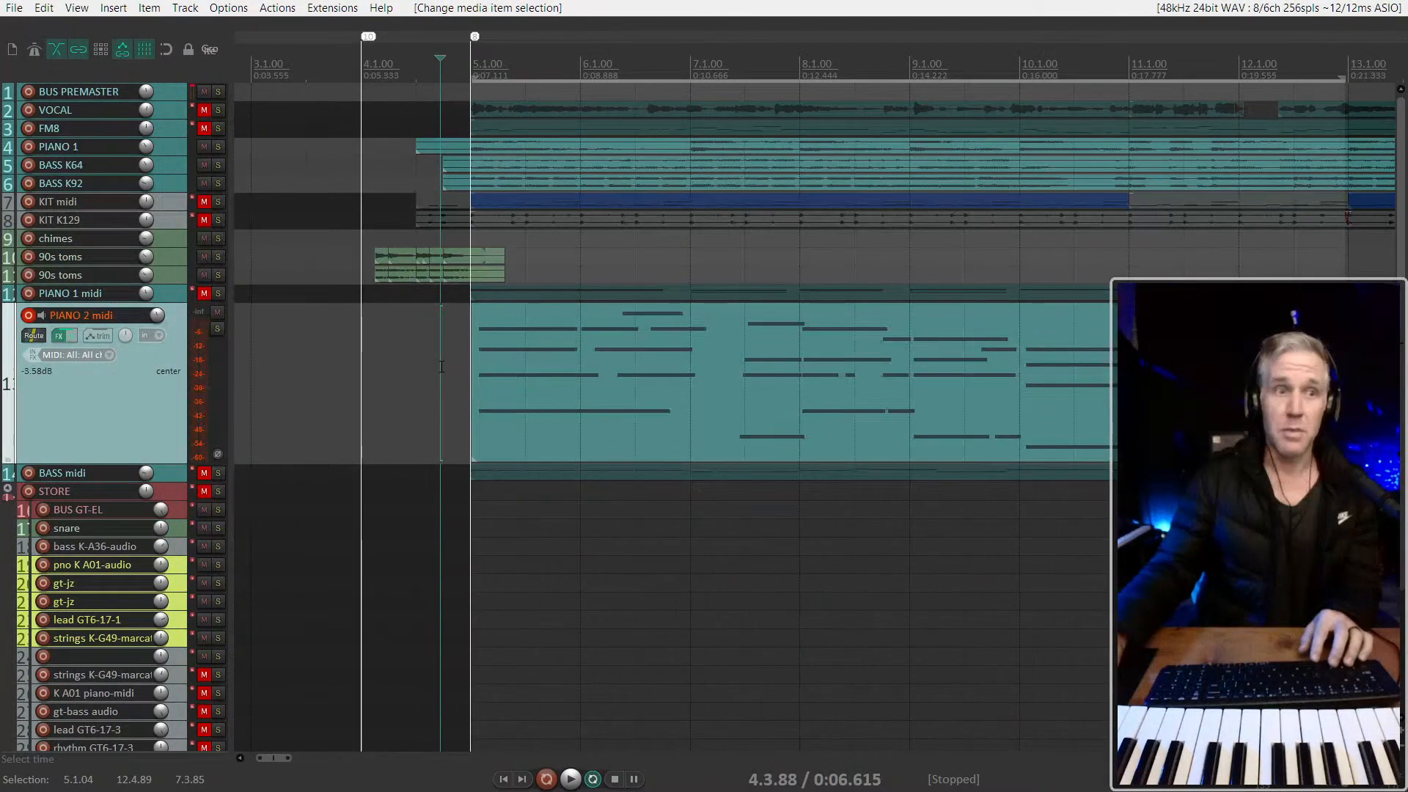
click(422, 371)
click(416, 371)
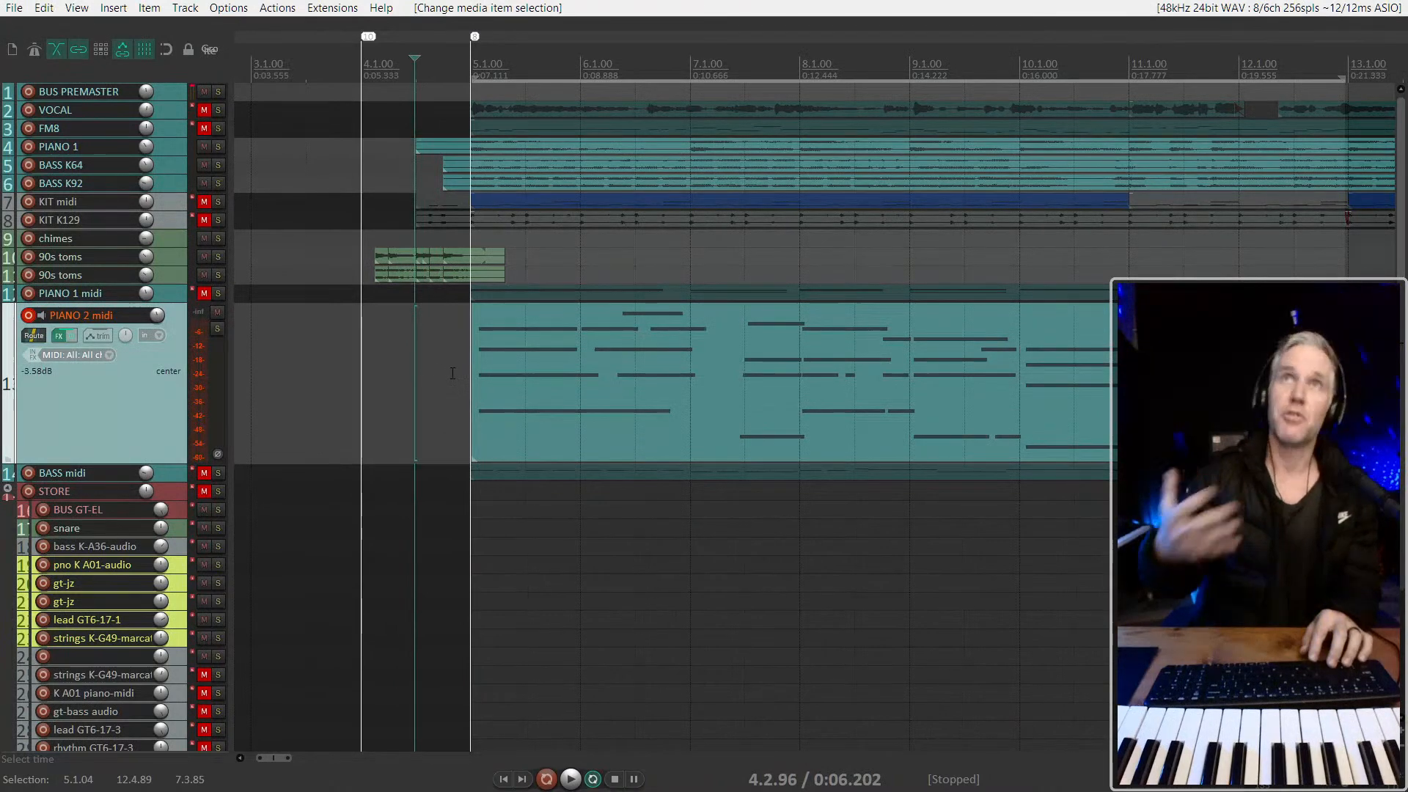
key(space)
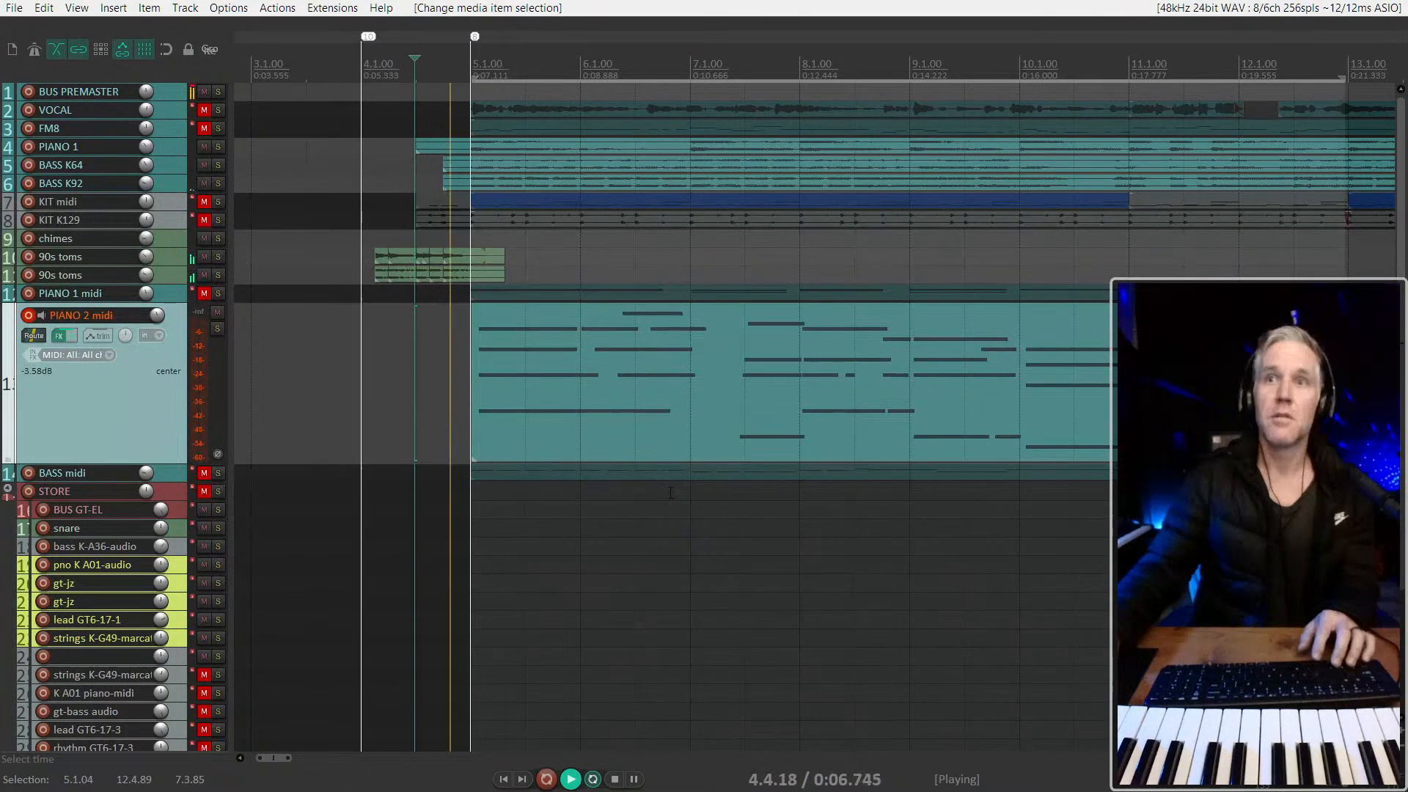
Slip the PIANO 2 midi item's contents slightly earlier and play from around bar 6
scroll(669, 492, up, 3)
drag(601, 401, 593, 401)
key(space)
click(591, 378)
key(space)
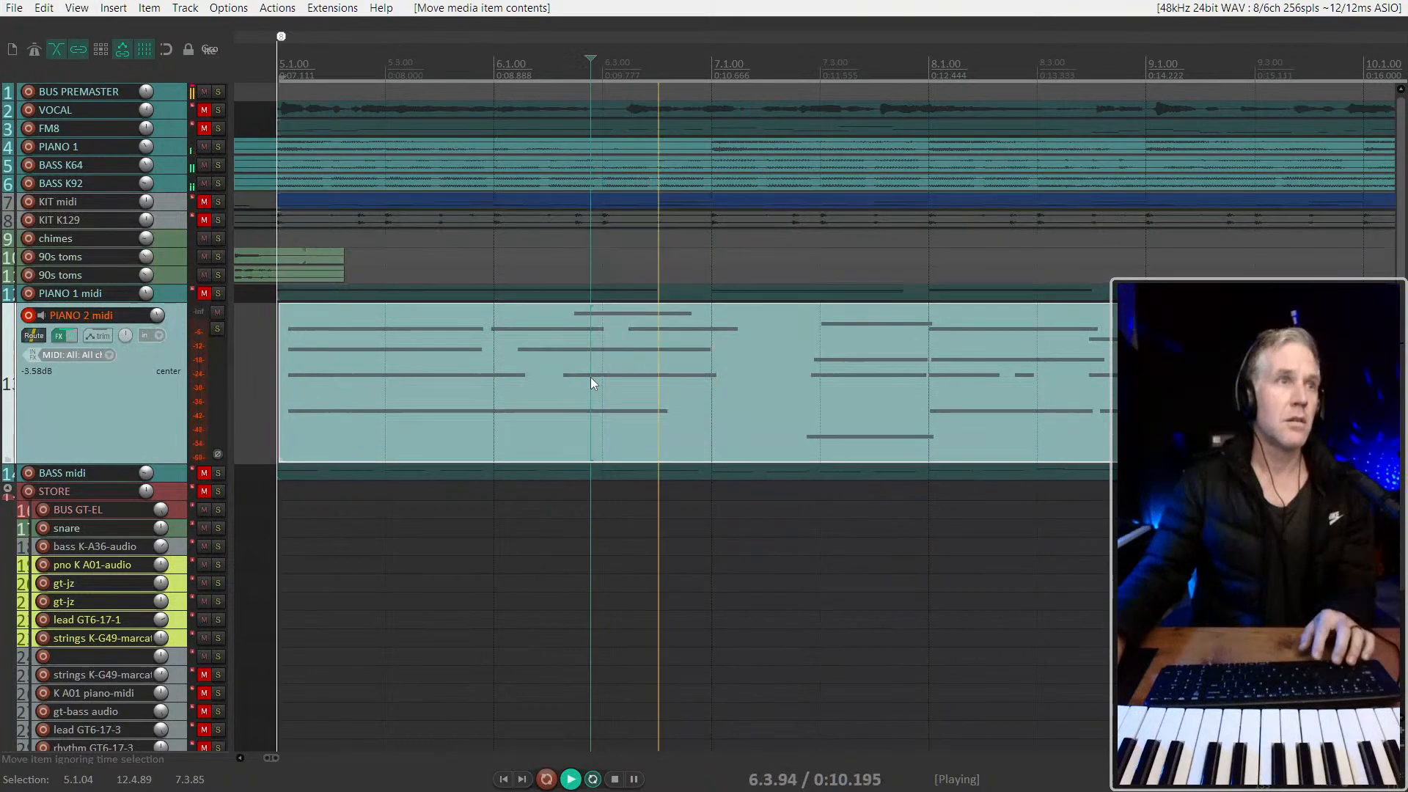
Play the adjusted PIANO 2 midi part from bar 5 to judge the whole performance
key(space)
key(Home)
key(space)
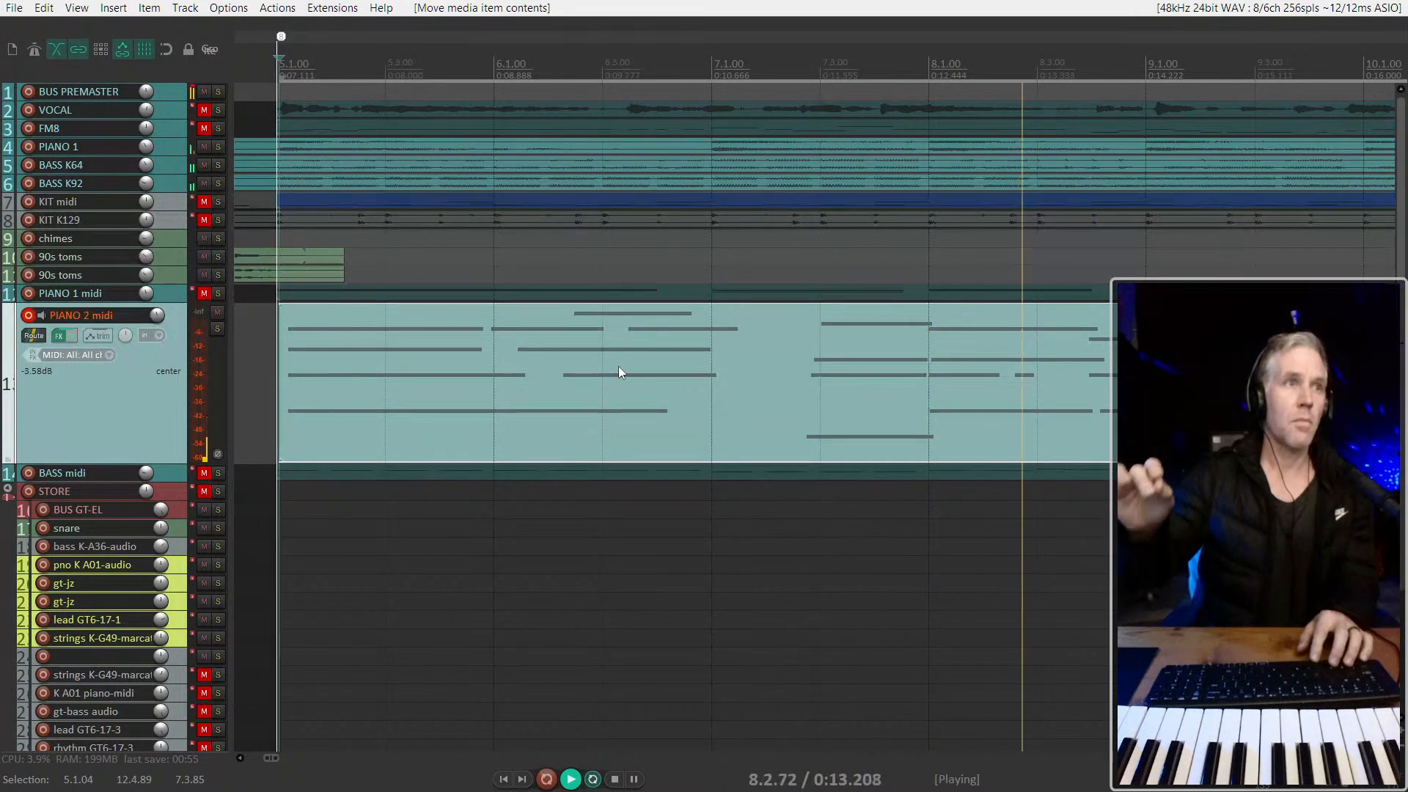
scroll(645, 377, down, 2)
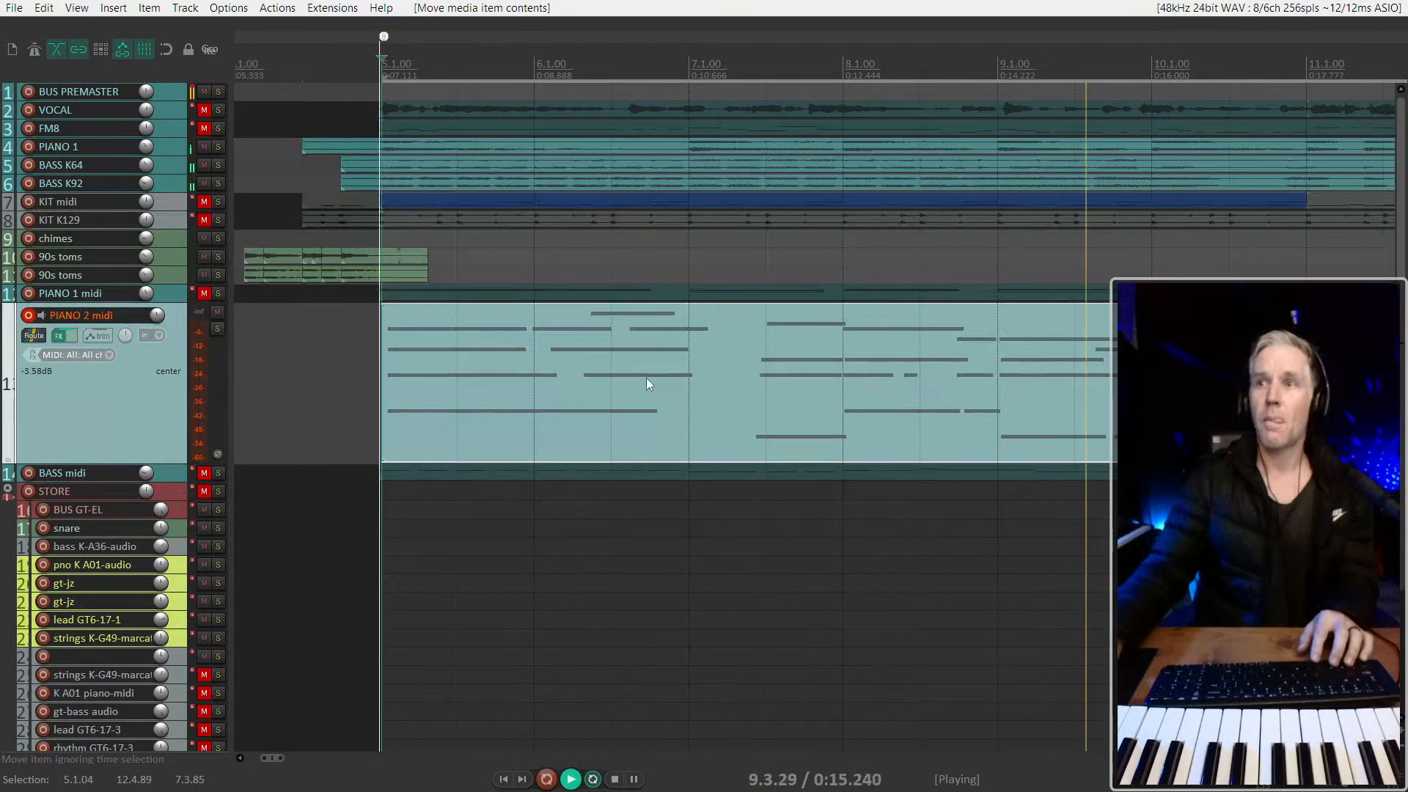
scroll(645, 377, down, 2)
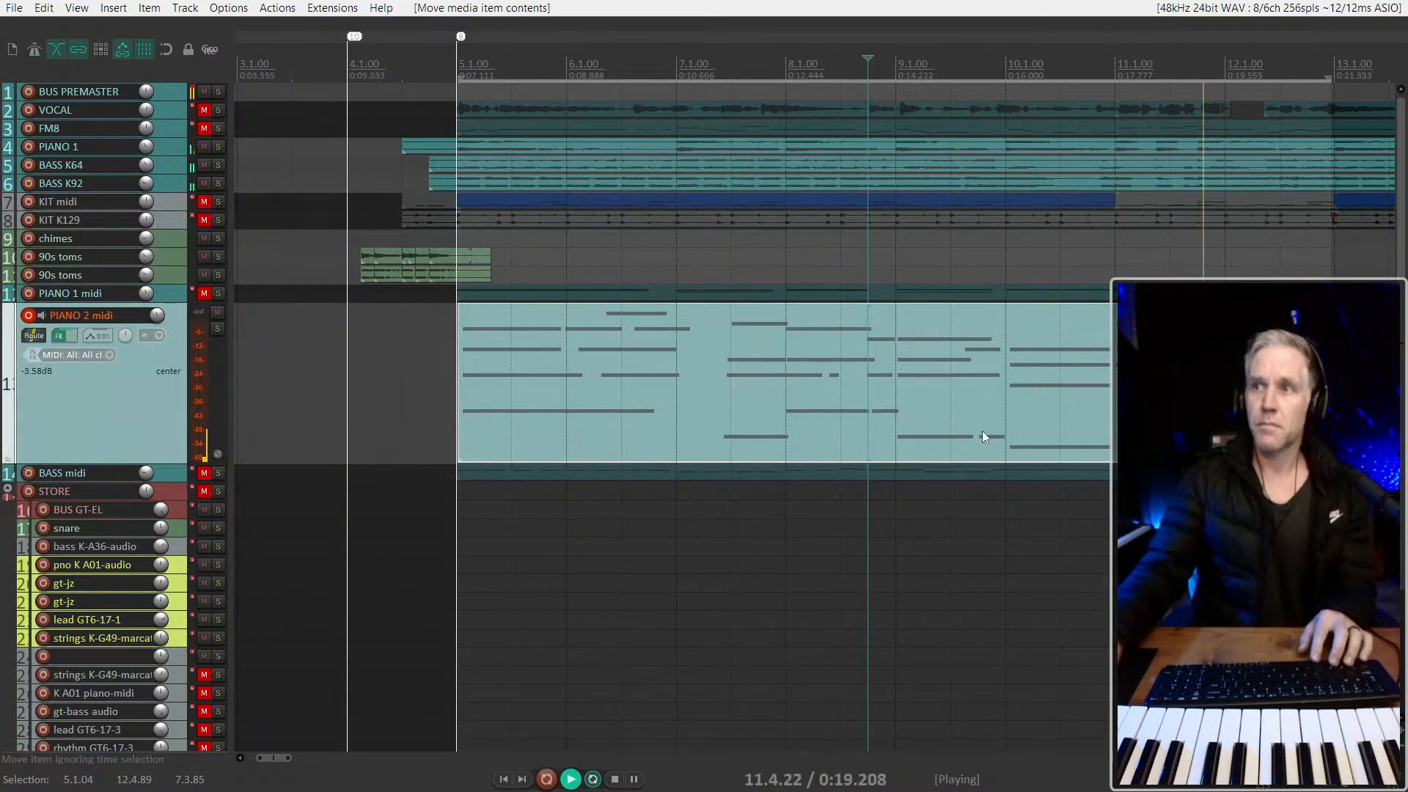
key(space)
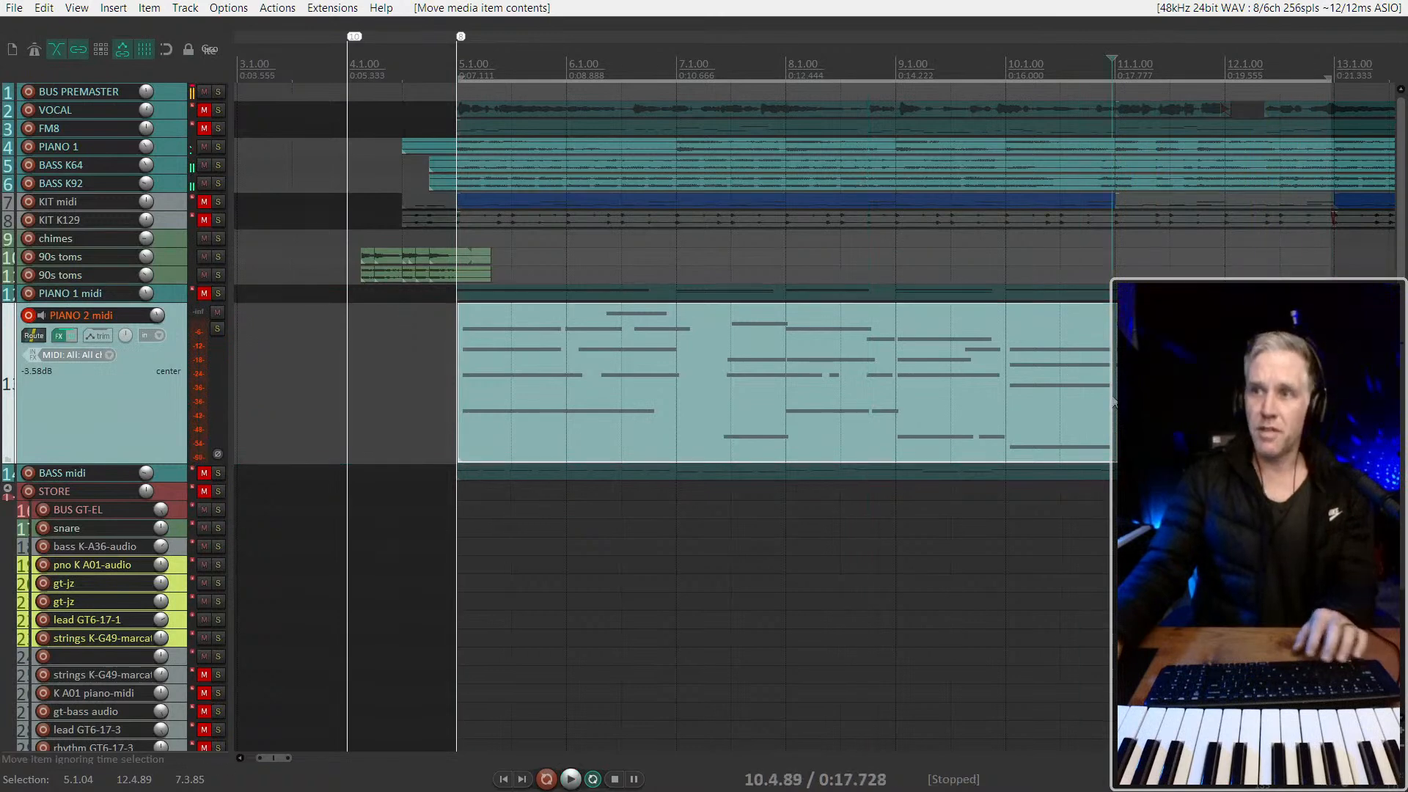
Delete the PIANO 2 midi item and place the edit cursor at 4.1.00
key(Delete)
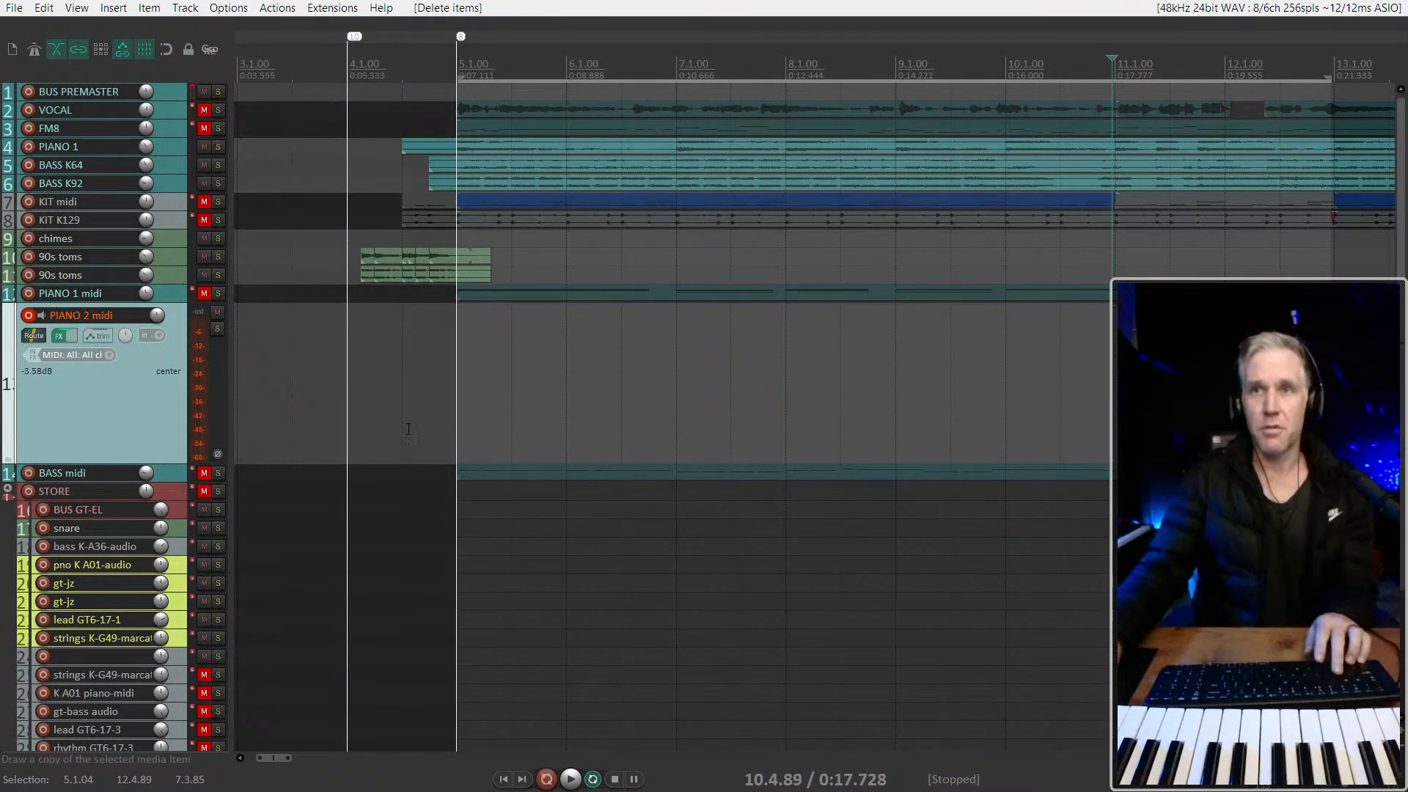
click(456, 421)
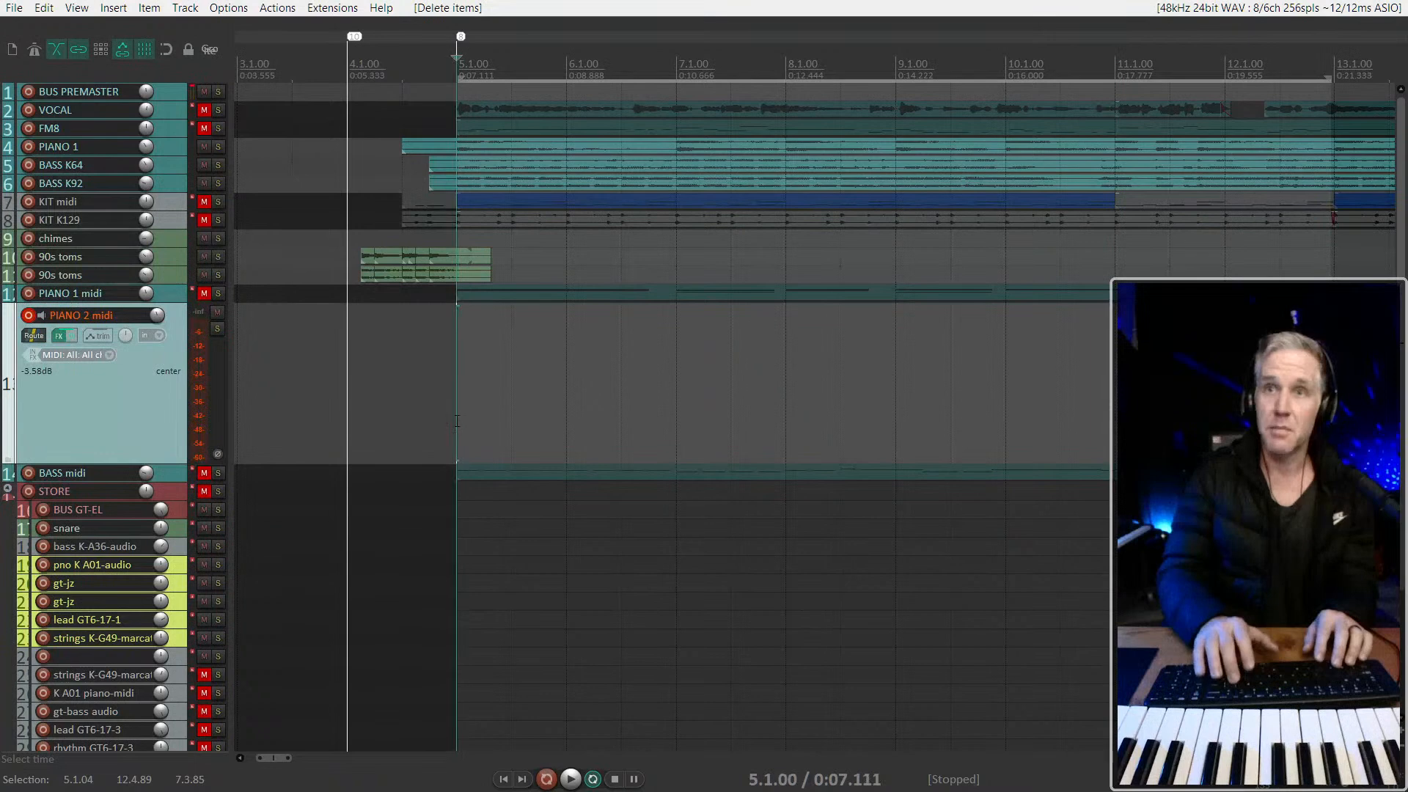
key(Page_Up)
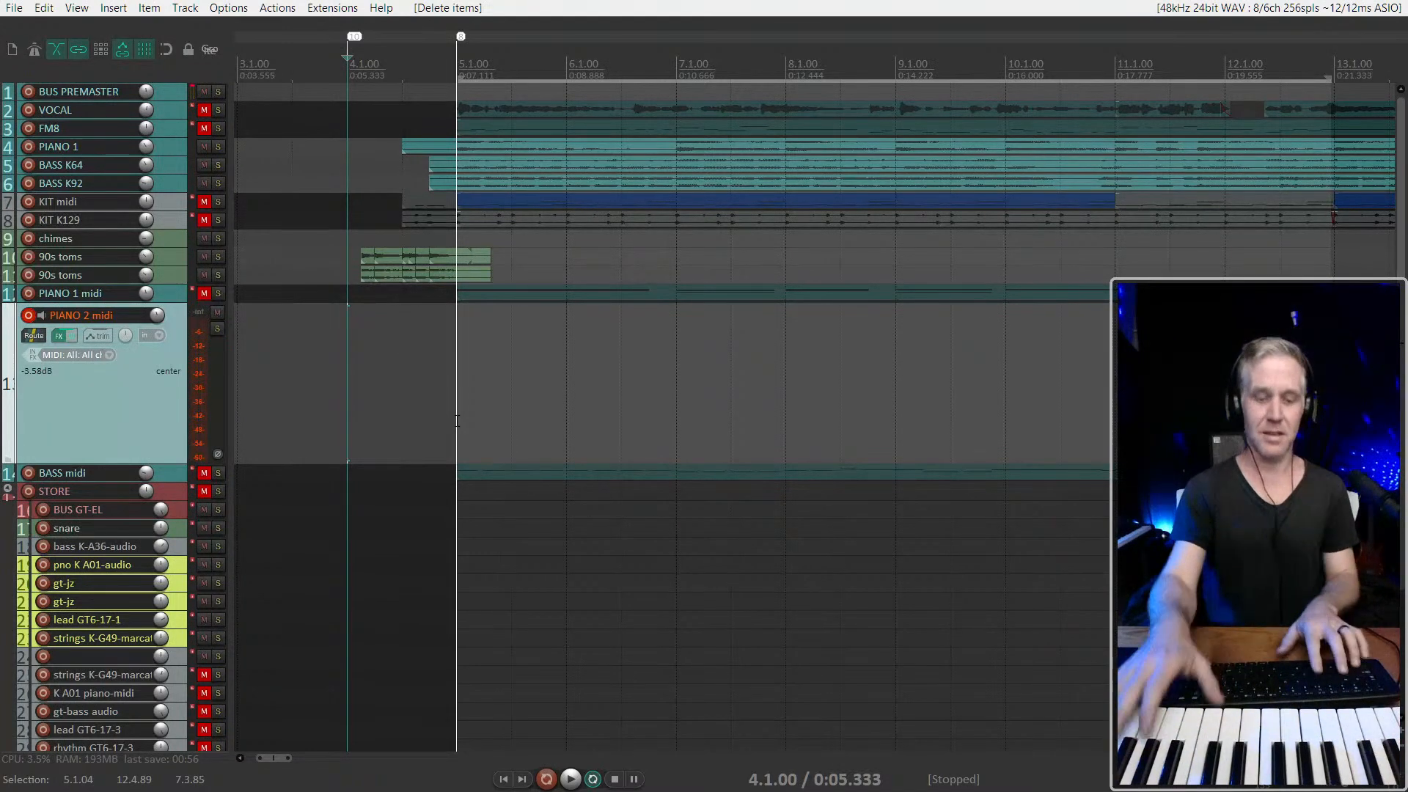
Record a new looped MIDI performance on the PIANO 2 midi track from 4.1.00 and switch to the previous take
key(ctrl+r)
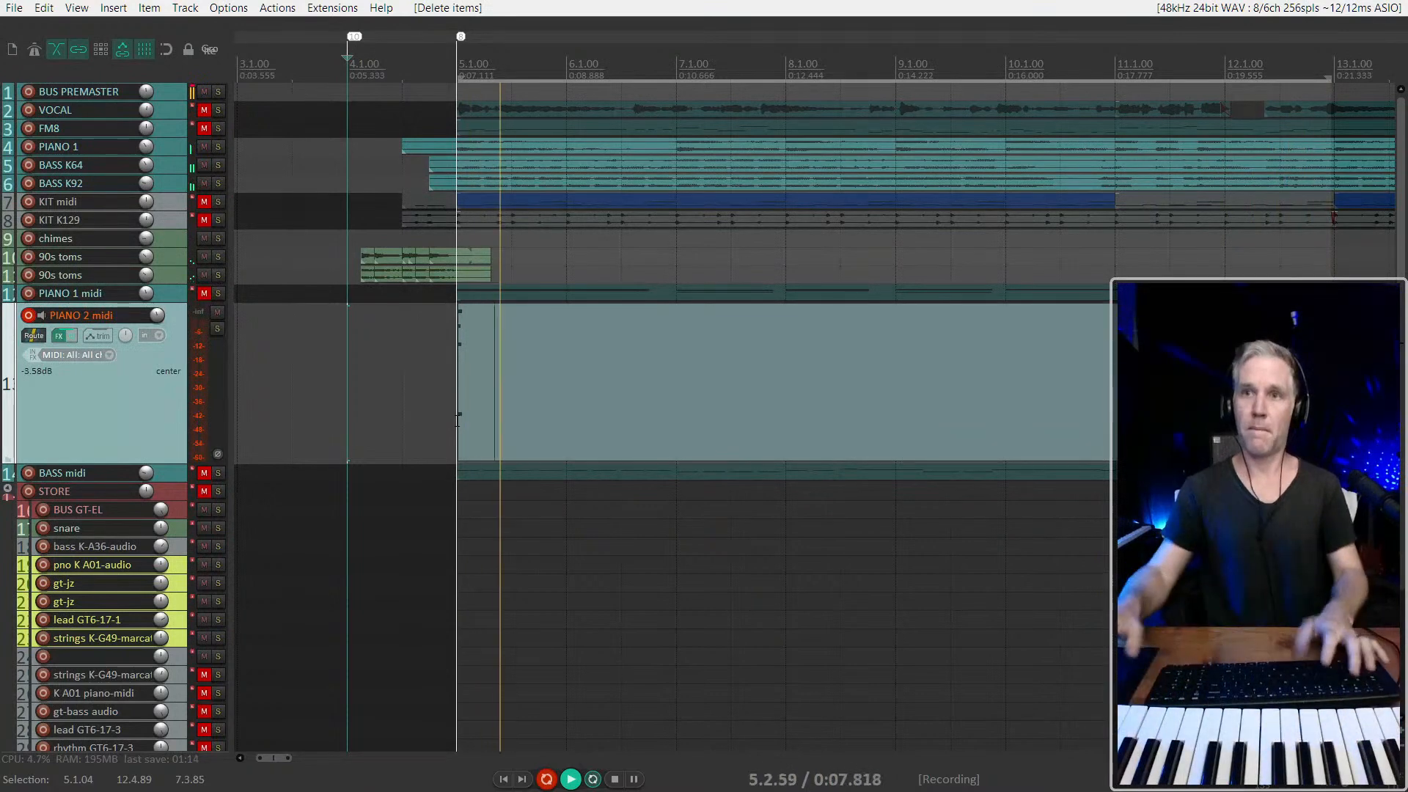
key(space)
key(shift+t)
Play the new PIANO 2 midi take from 4.1.00 and slip its contents slightly later during playback
key(space)
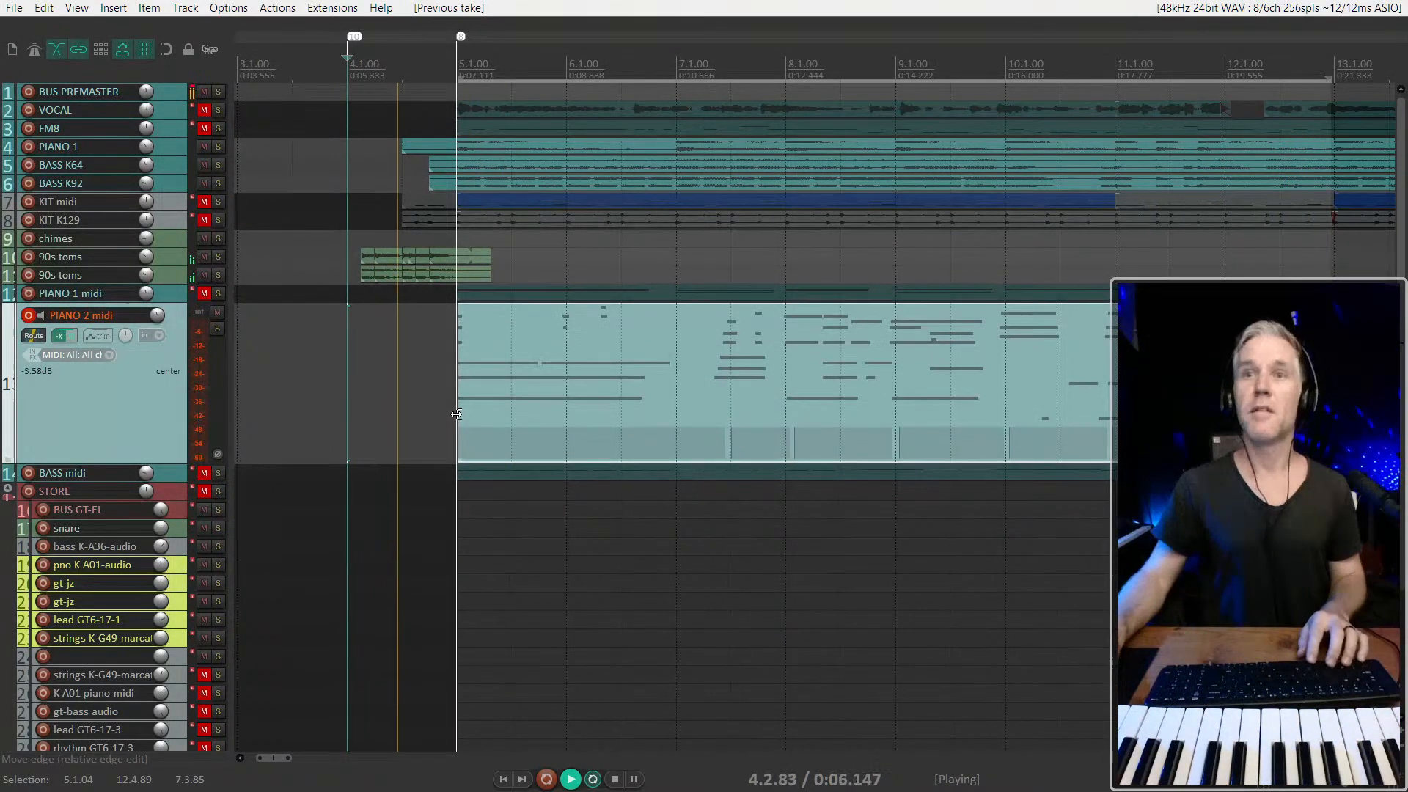
scroll(455, 418, up, 3)
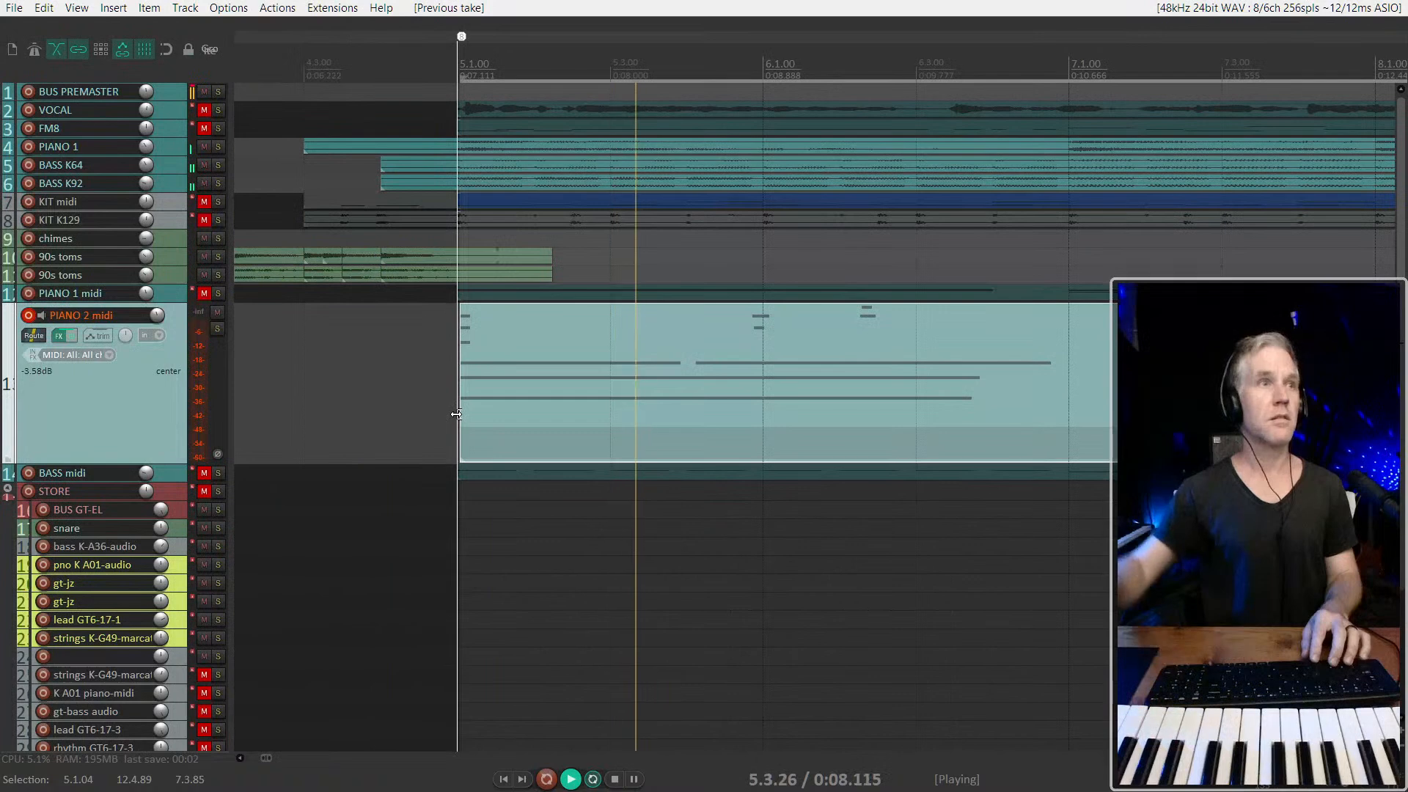
drag(753, 327, 794, 387)
scroll(795, 387, down, 3)
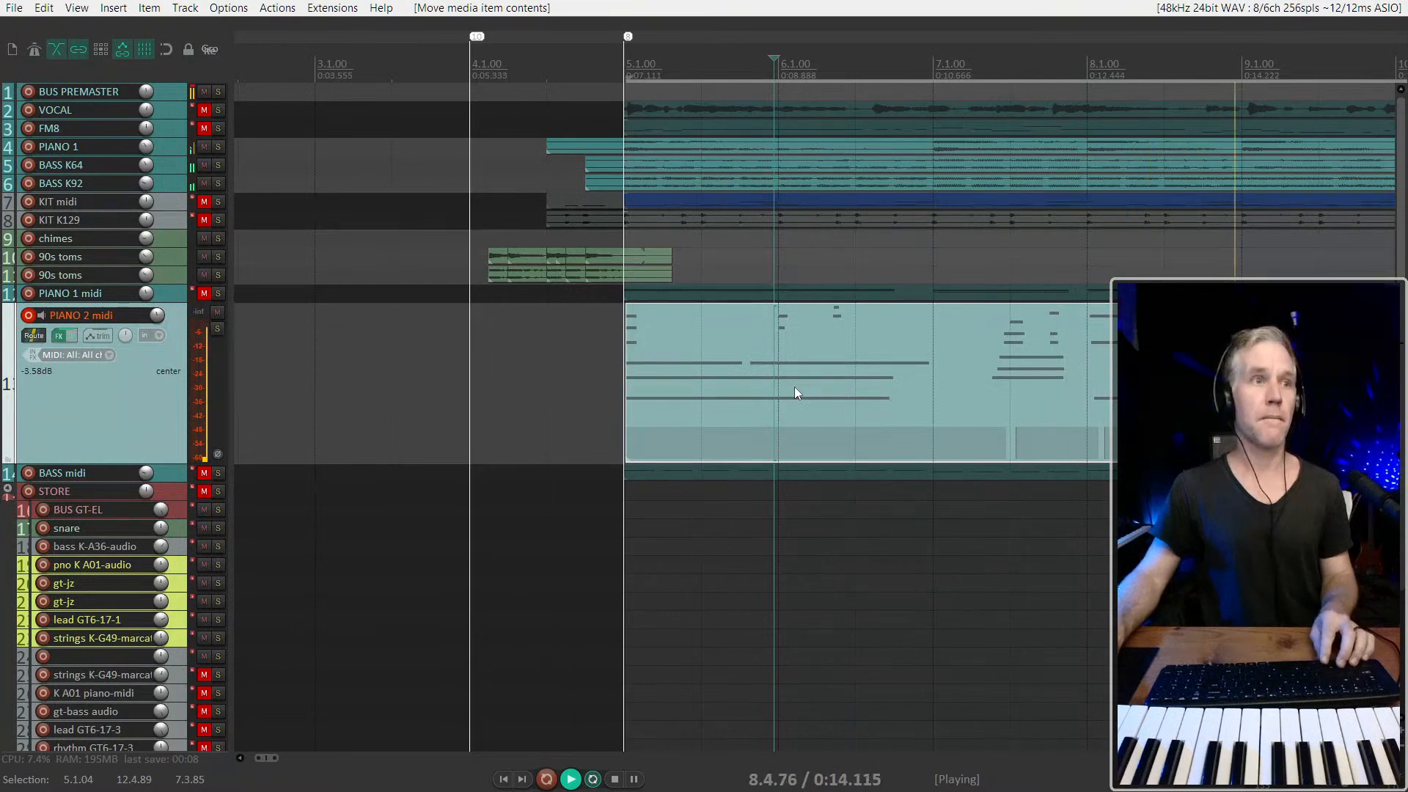
scroll(794, 386, down, 2)
scroll(794, 386, down, 2)
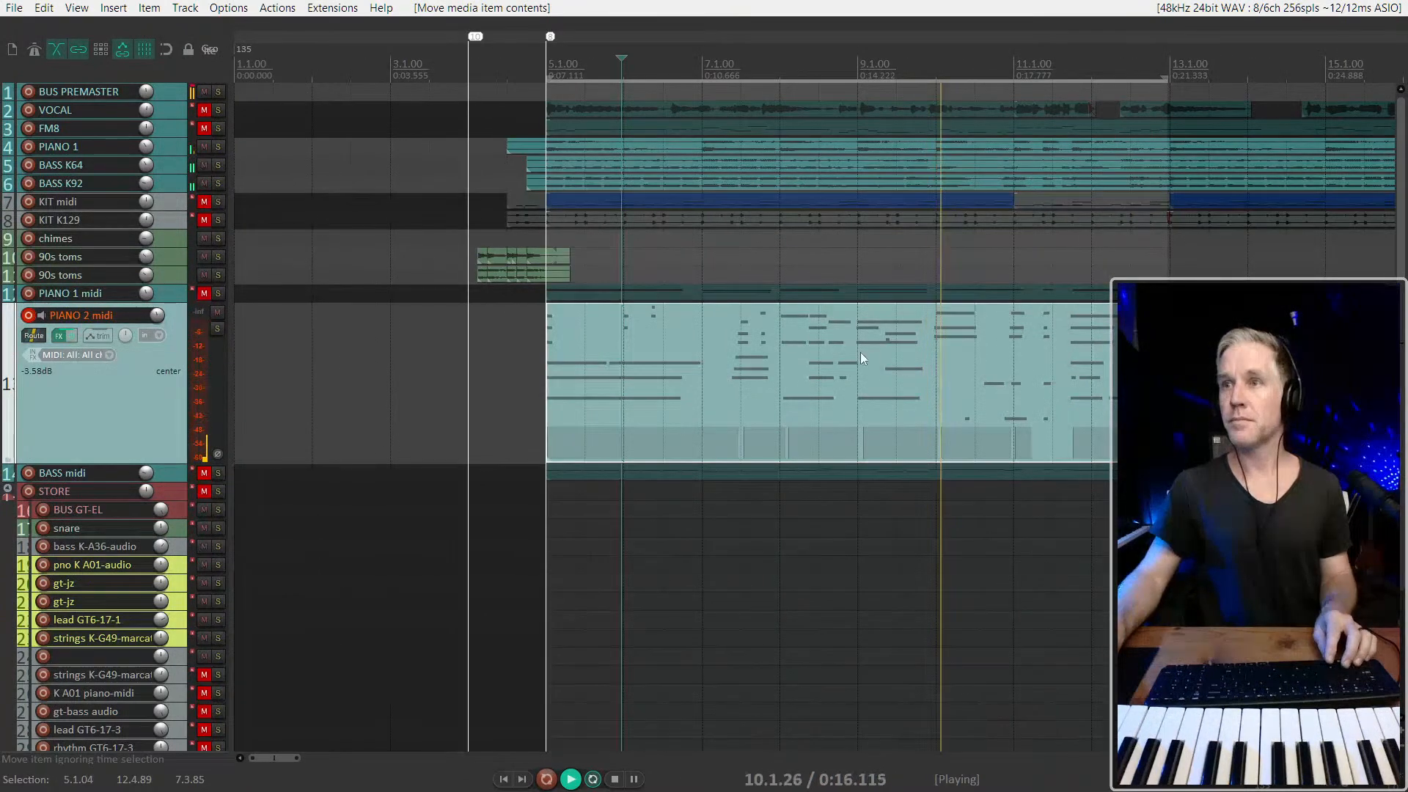
Show the PIANO 2 midi notes enlarged in the inline MIDI editor and delete the stray very short note in bar 9
key(shift+grave)
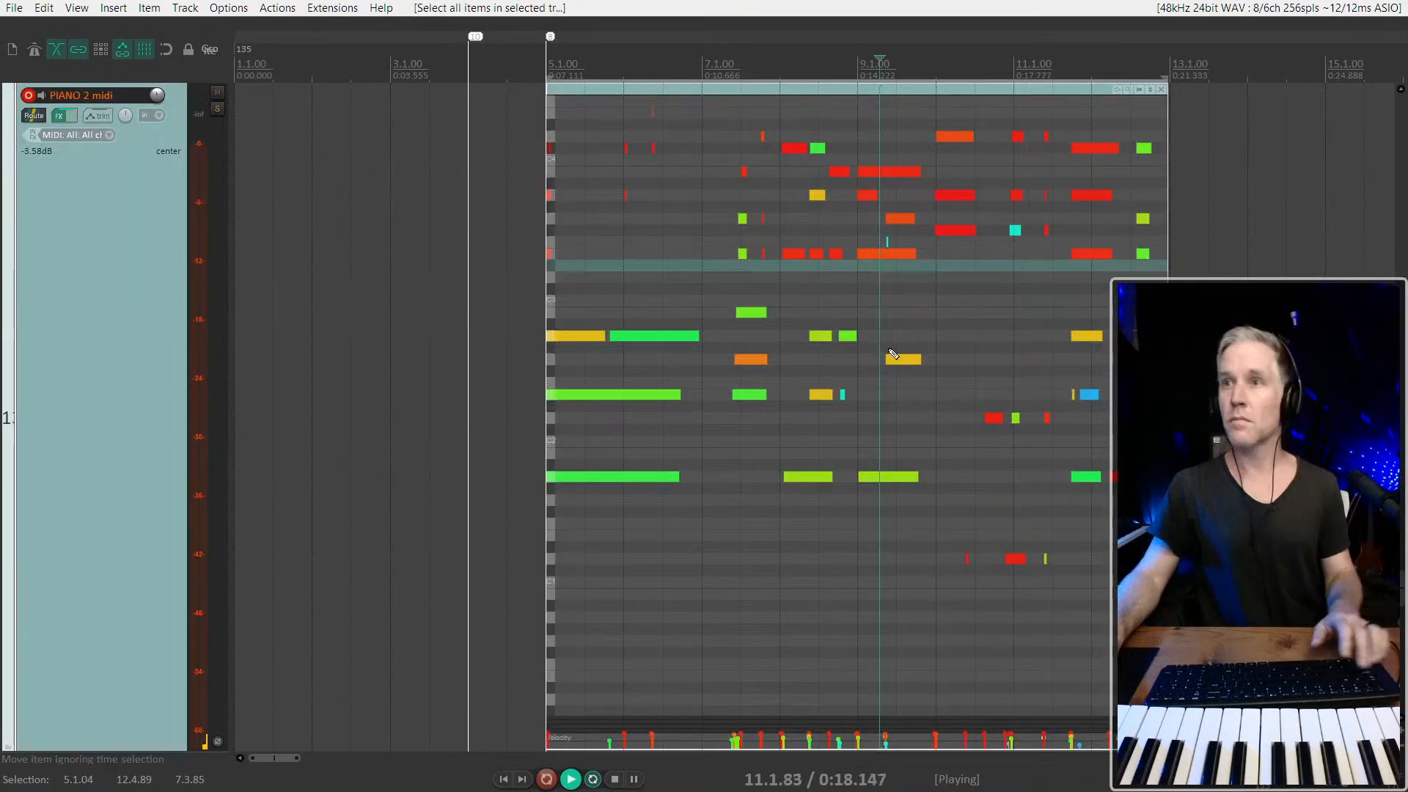
scroll(892, 352, up, 3)
drag(897, 232, 871, 252)
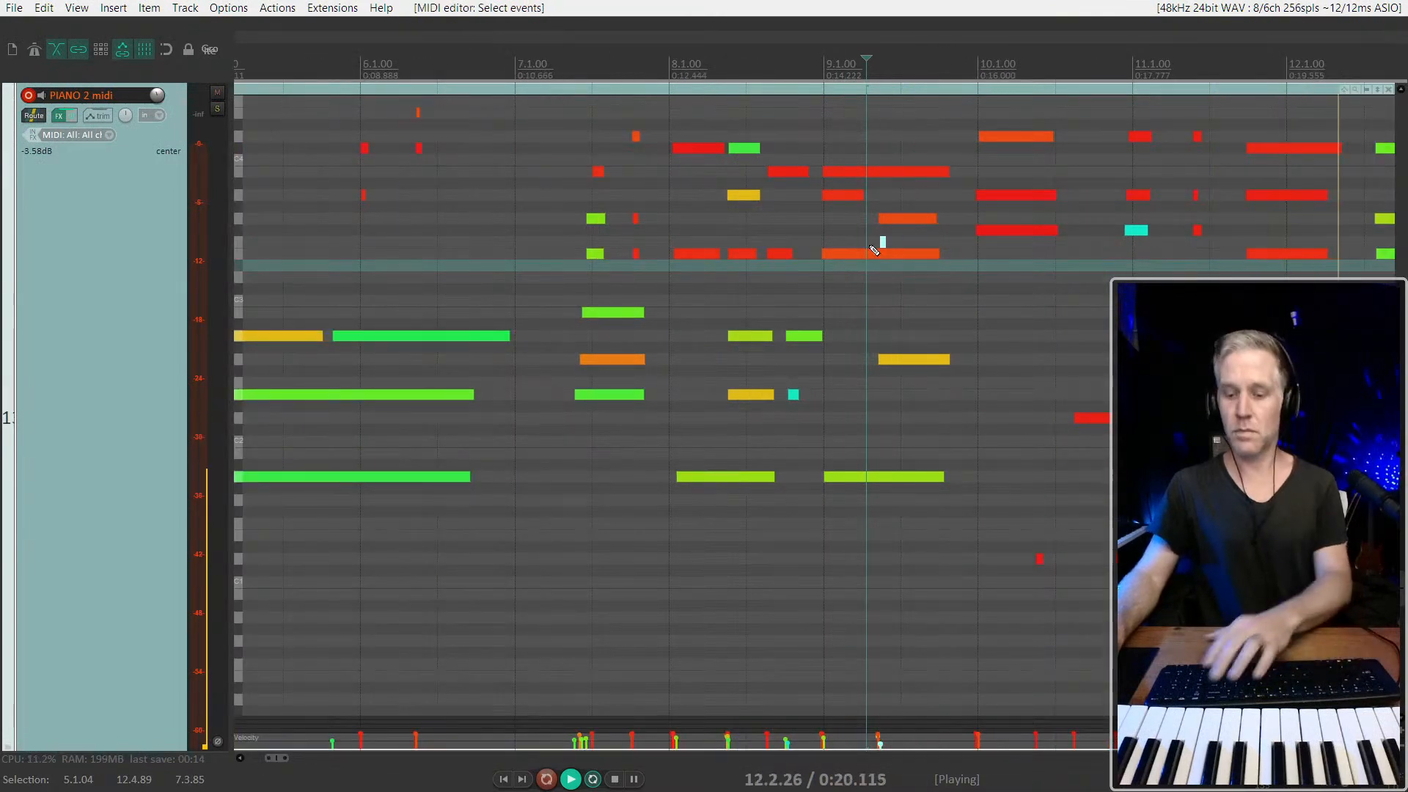
key(Delete)
scroll(858, 286, down, 2)
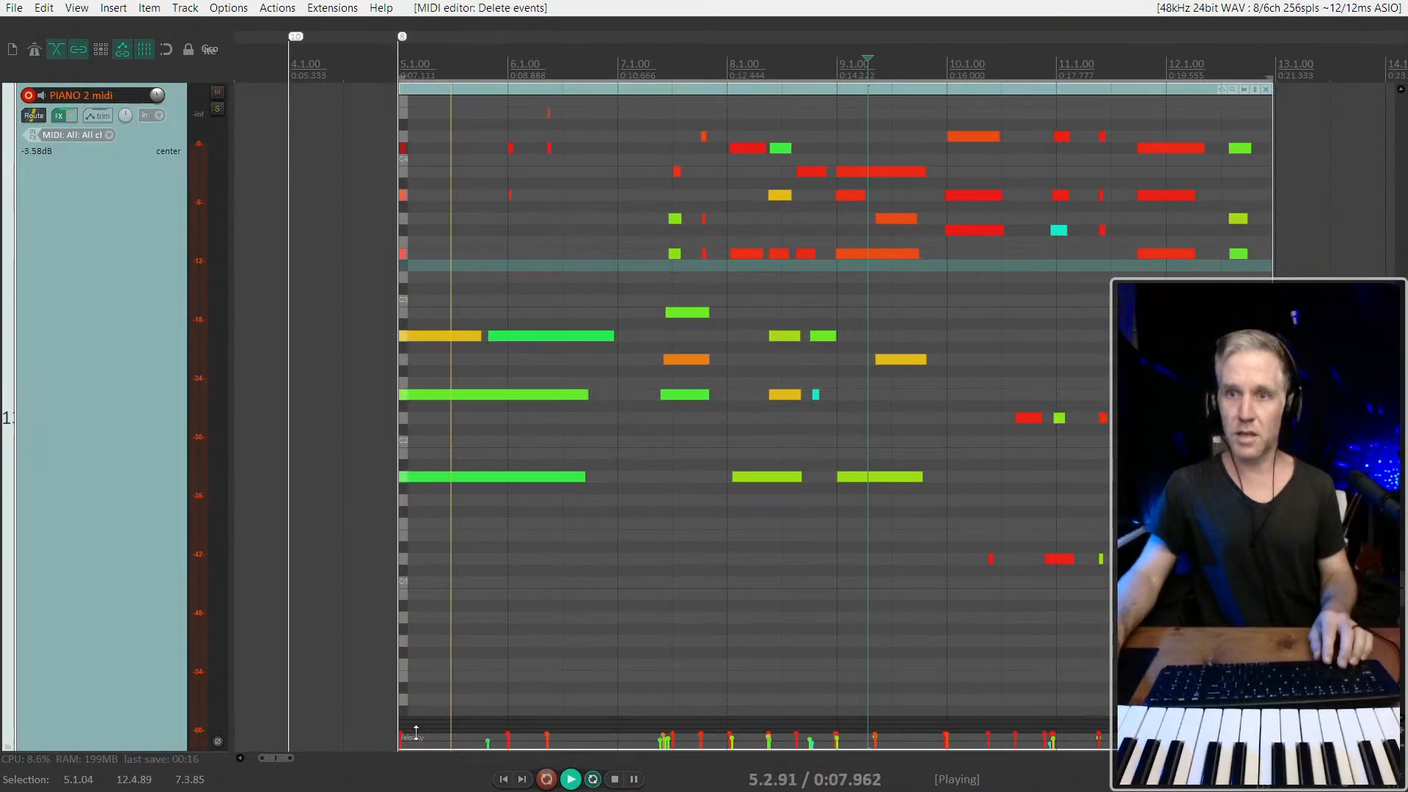
Enlarge the inline editor's velocity lane and lower the velocities of the loudest PIANO 2 midi notes, including those starting bar 5
drag(590, 724, 590, 655)
drag(484, 672, 1180, 628)
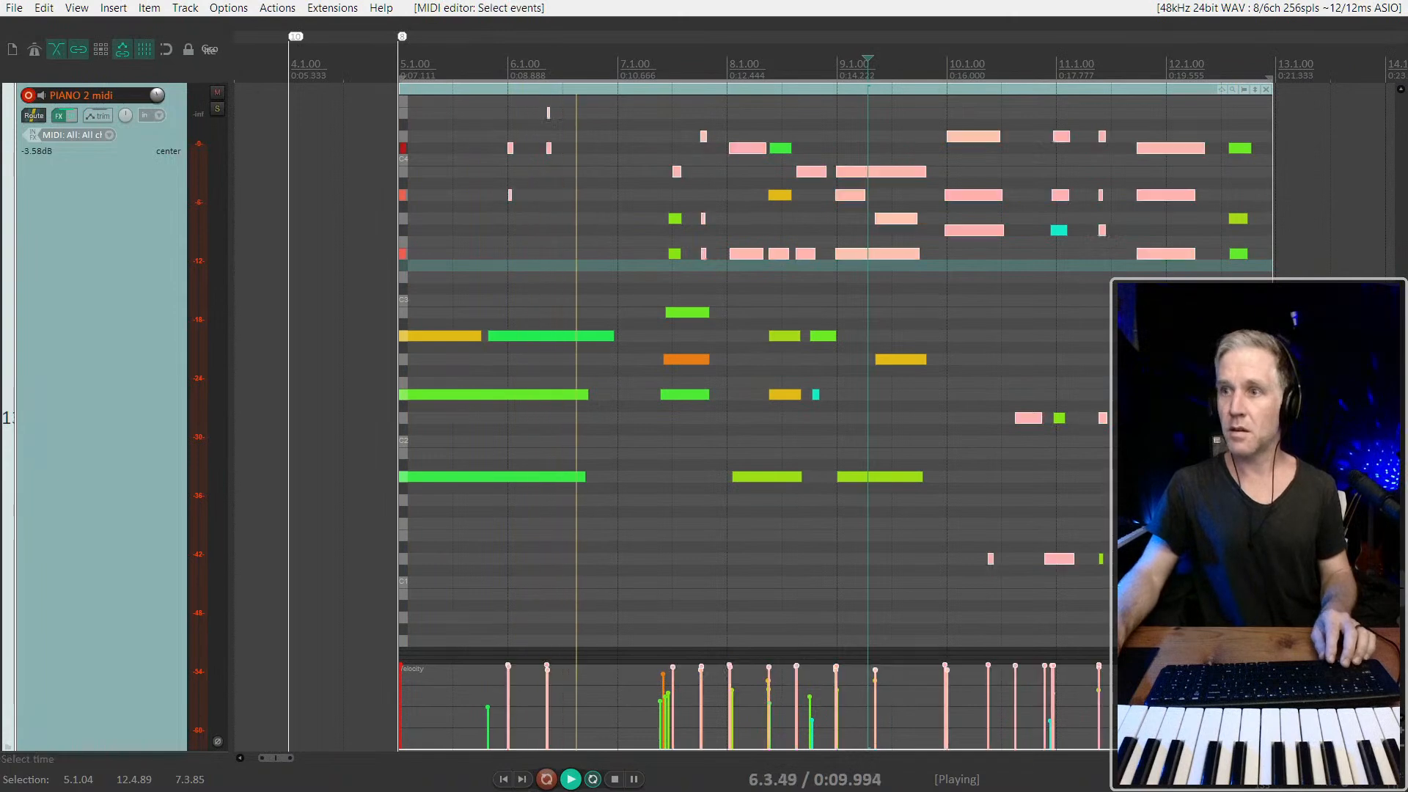
drag(1098, 668, 1097, 683)
drag(448, 677, 400, 682)
click(739, 396)
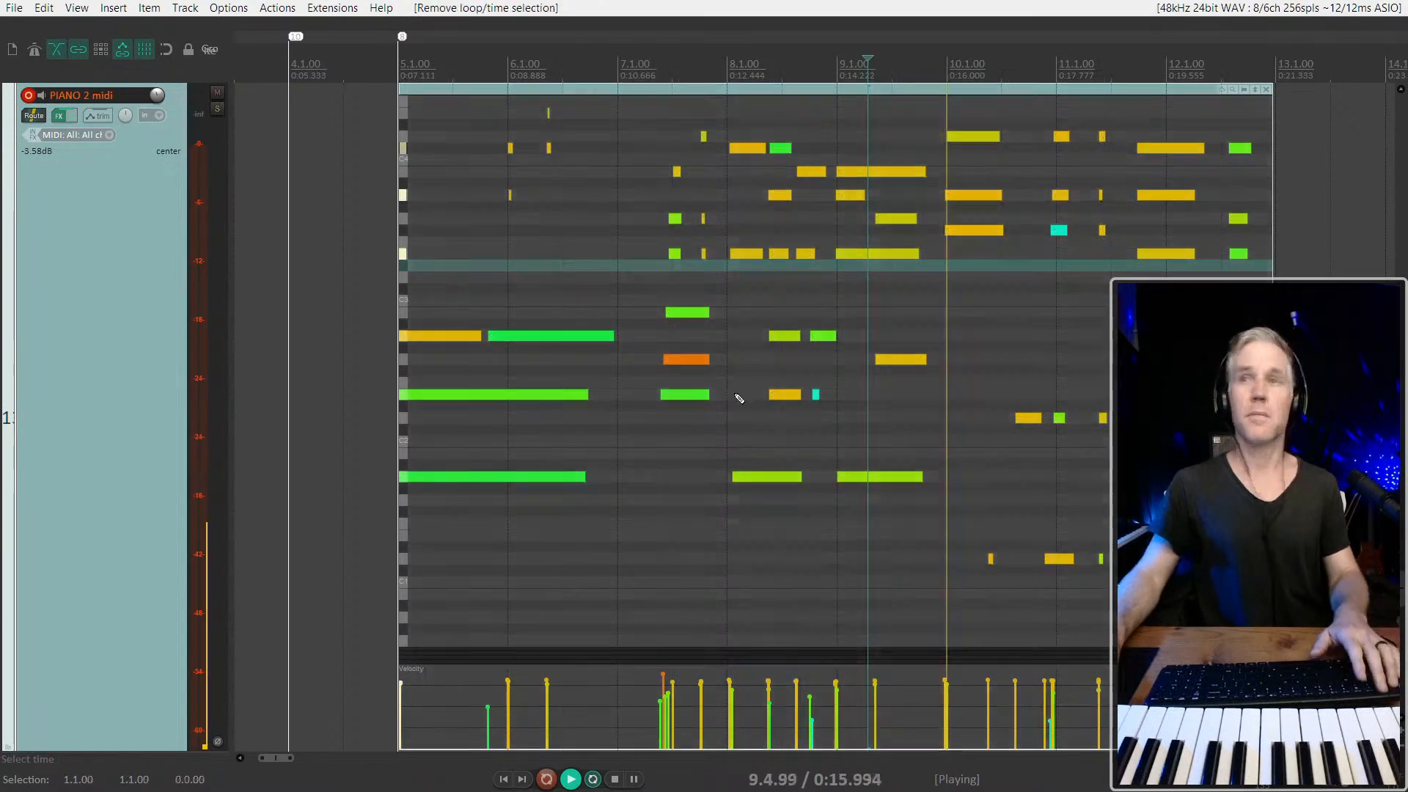
Close the inline MIDI editor on the PIANO 2 midi item and turn on snapping
drag(364, 166, 514, 233)
scroll(574, 235, down, 3)
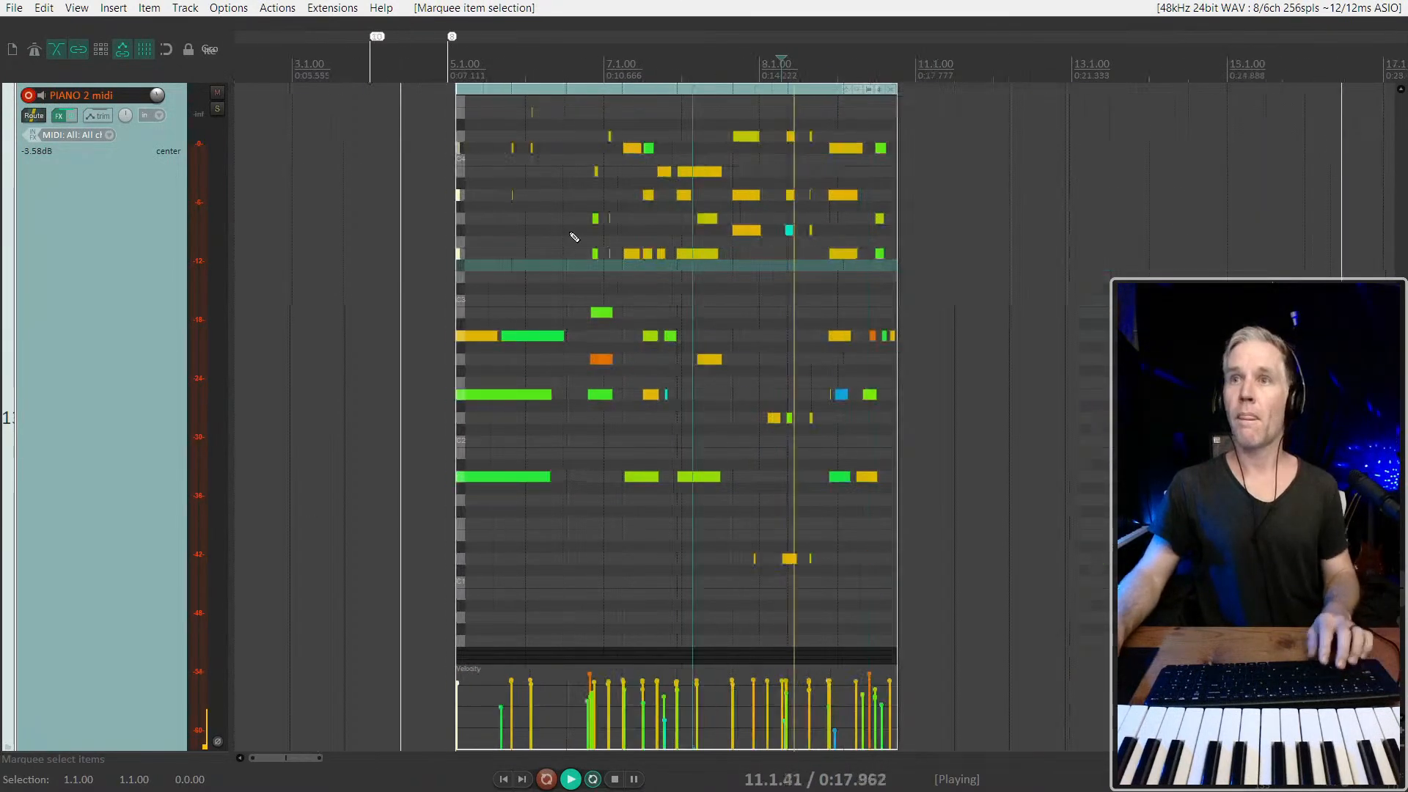
key(e)
click(578, 125)
scroll(559, 213, down, 3)
drag(477, 301, 714, 303)
key(Escape)
key(alt+s)
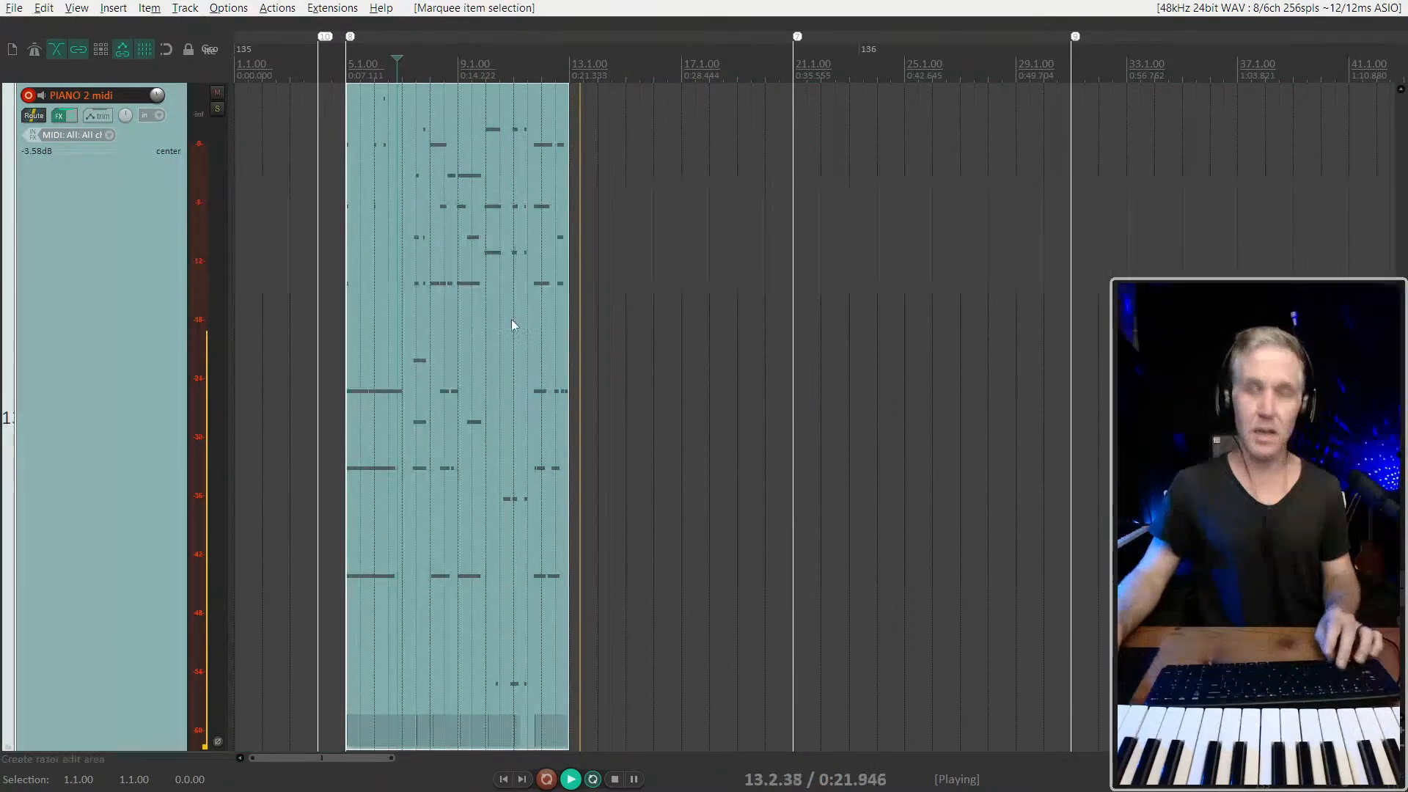
Try a copy of the PIANO 2 midi item from 13.1.00 and delete it after checking the join
scroll(506, 319, up, 2)
drag(407, 258, 719, 273)
scroll(663, 275, up, 3)
scroll(663, 276, down, 3)
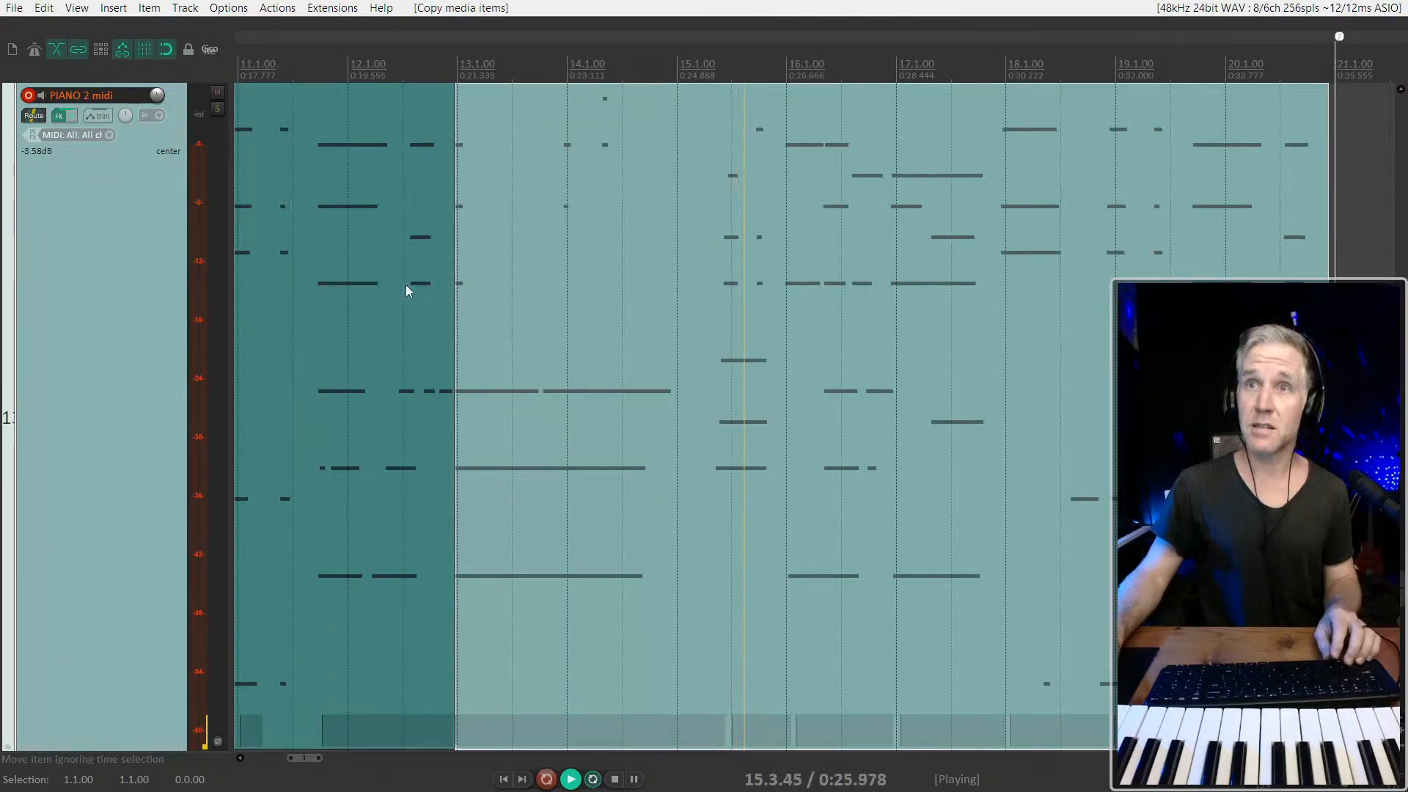
scroll(653, 298, down, 1)
scroll(653, 293, down, 3)
key(Delete)
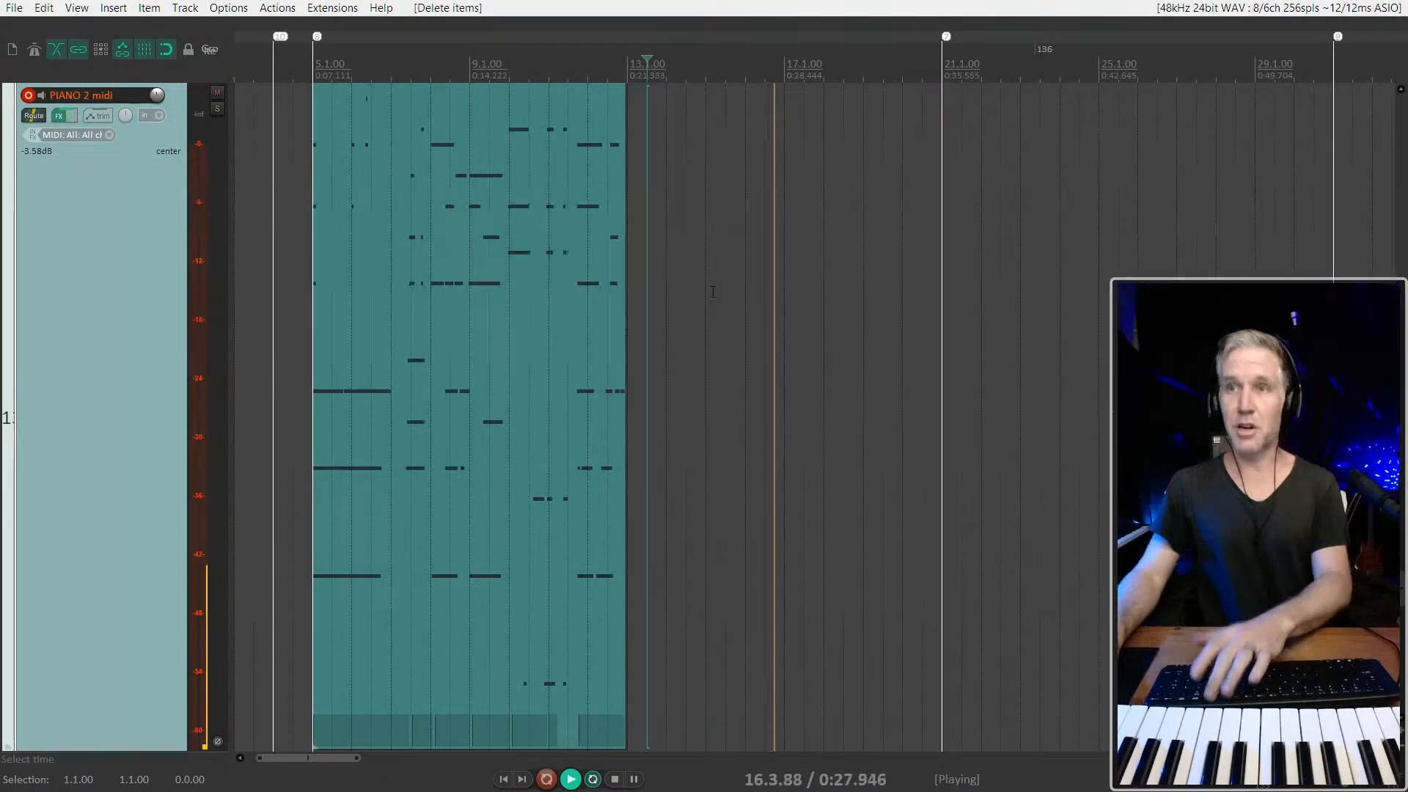
Stop playback and snap the end of the PIANO 2 midi item to 13.1.00
click(520, 311)
key(space)
mouse_move(624, 377)
mouse_down()
mouse_move(644, 373)
mouse_move(626, 376)
mouse_up()
scroll(570, 345, up, 1)
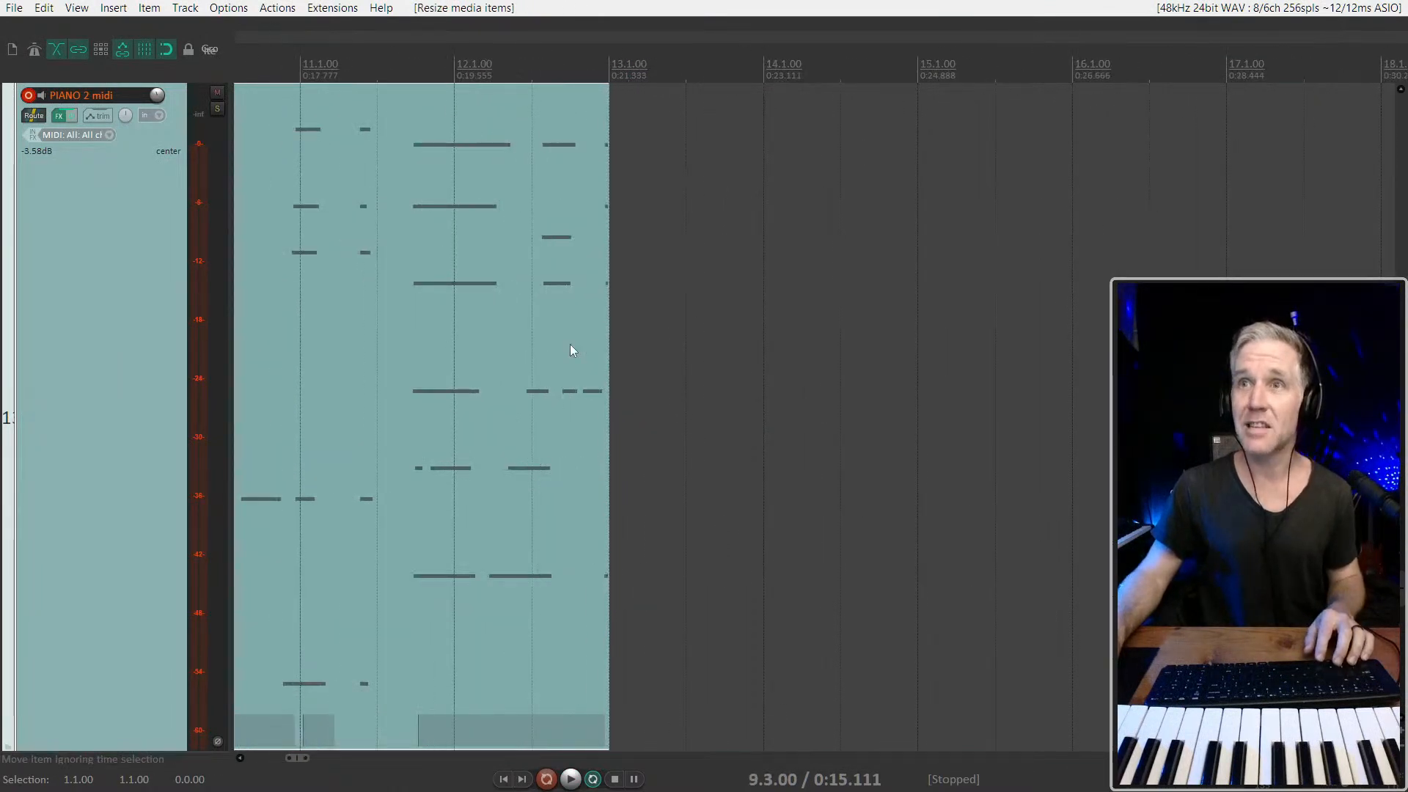
double_click(570, 344)
key(Escape)
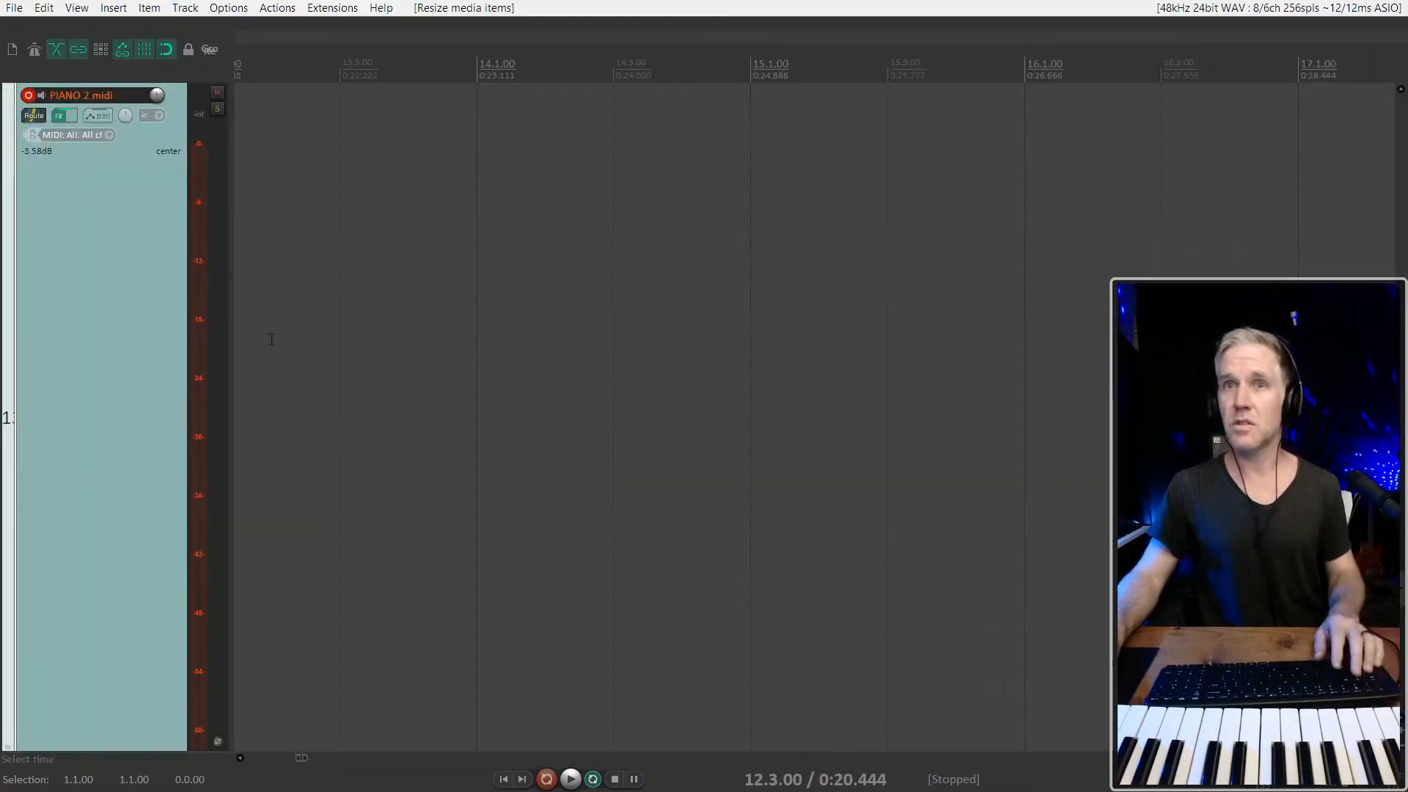
Reopen the inline MIDI editor and delete the stray tiny notes at the item's end just before bar 13
click(569, 315)
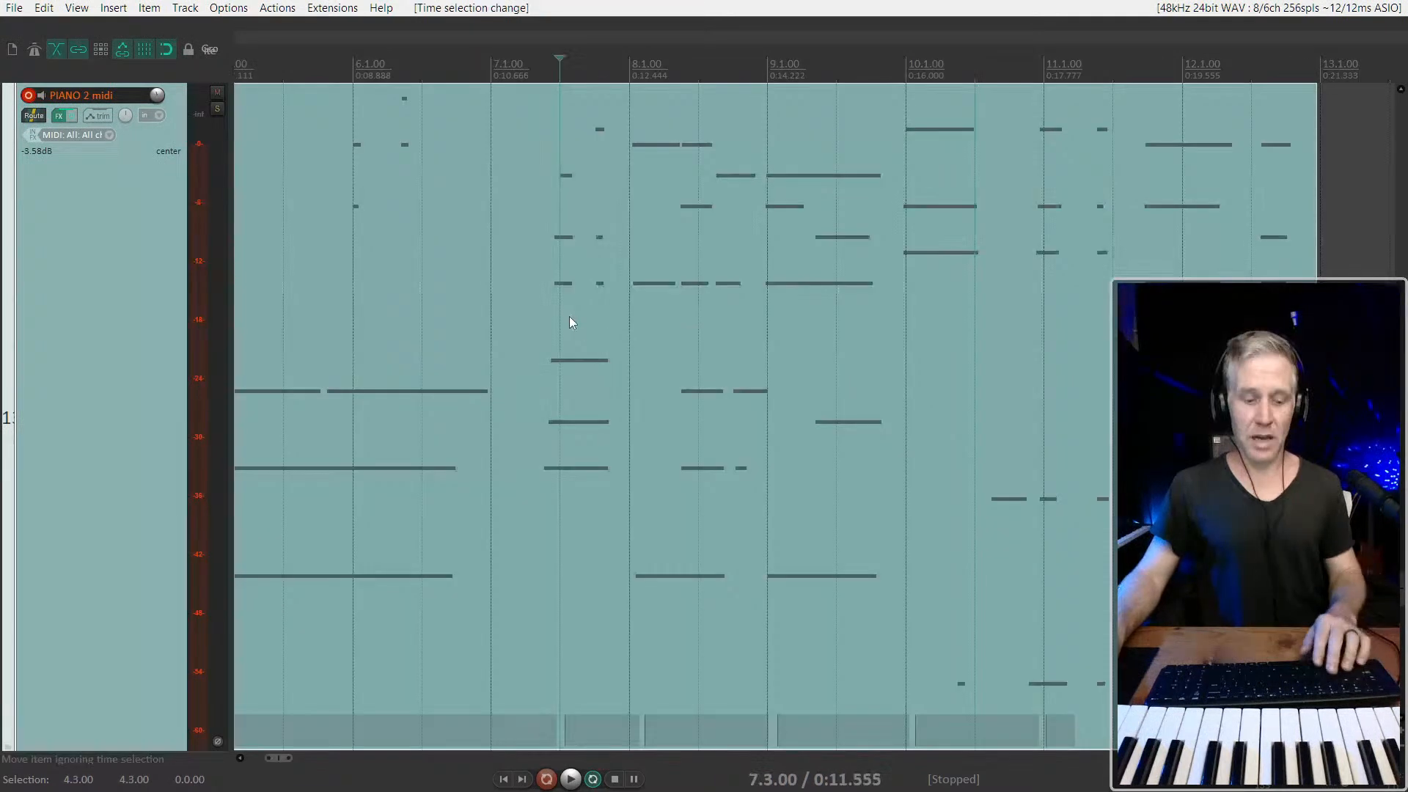
key(e)
scroll(1081, 305, up, 1)
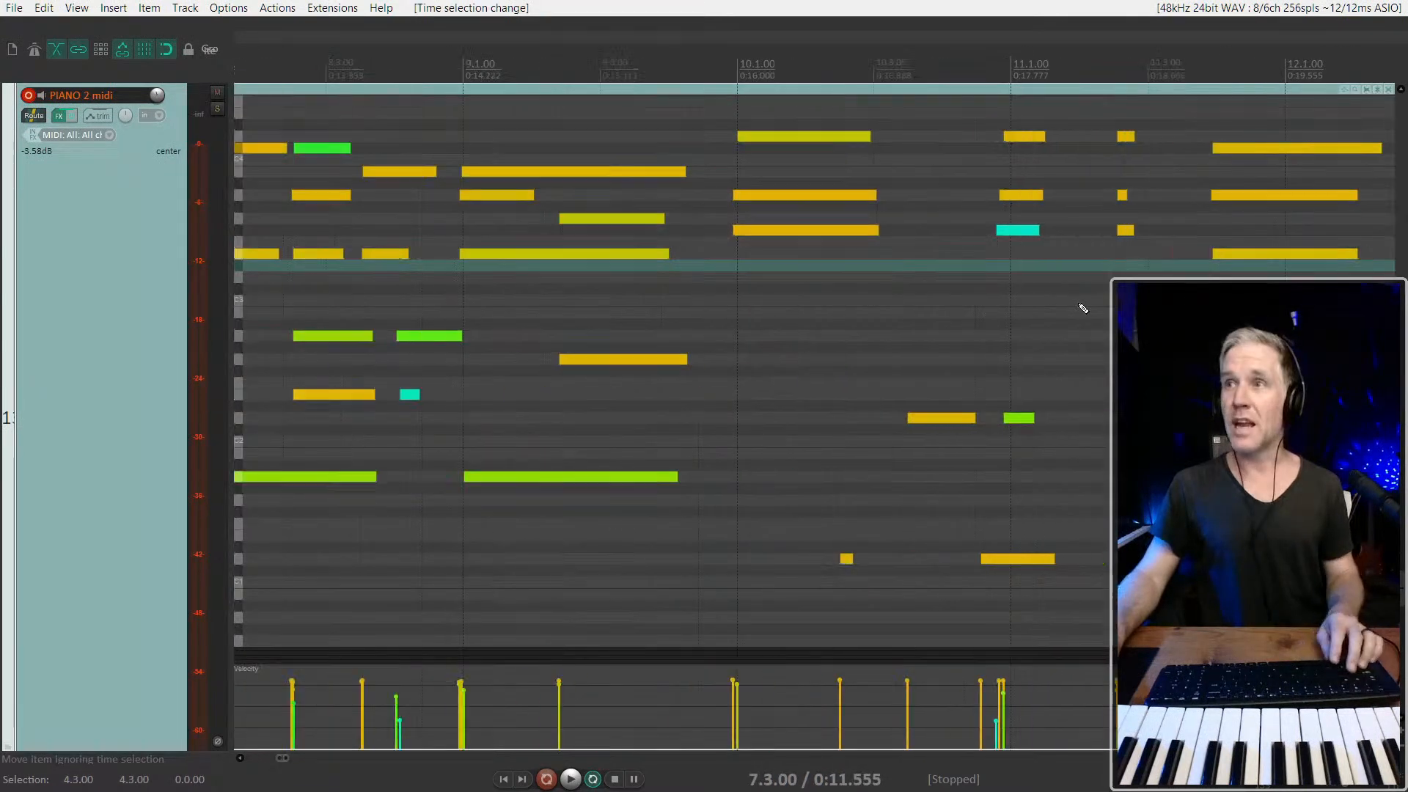
scroll(1080, 304, right, 5)
scroll(1083, 300, right, 3)
drag(876, 300, 911, 119)
key(Delete)
Close the inline MIDI editor and inspect the start of the PIANO 2 midi item at 5.1.00
scroll(926, 198, down, 4)
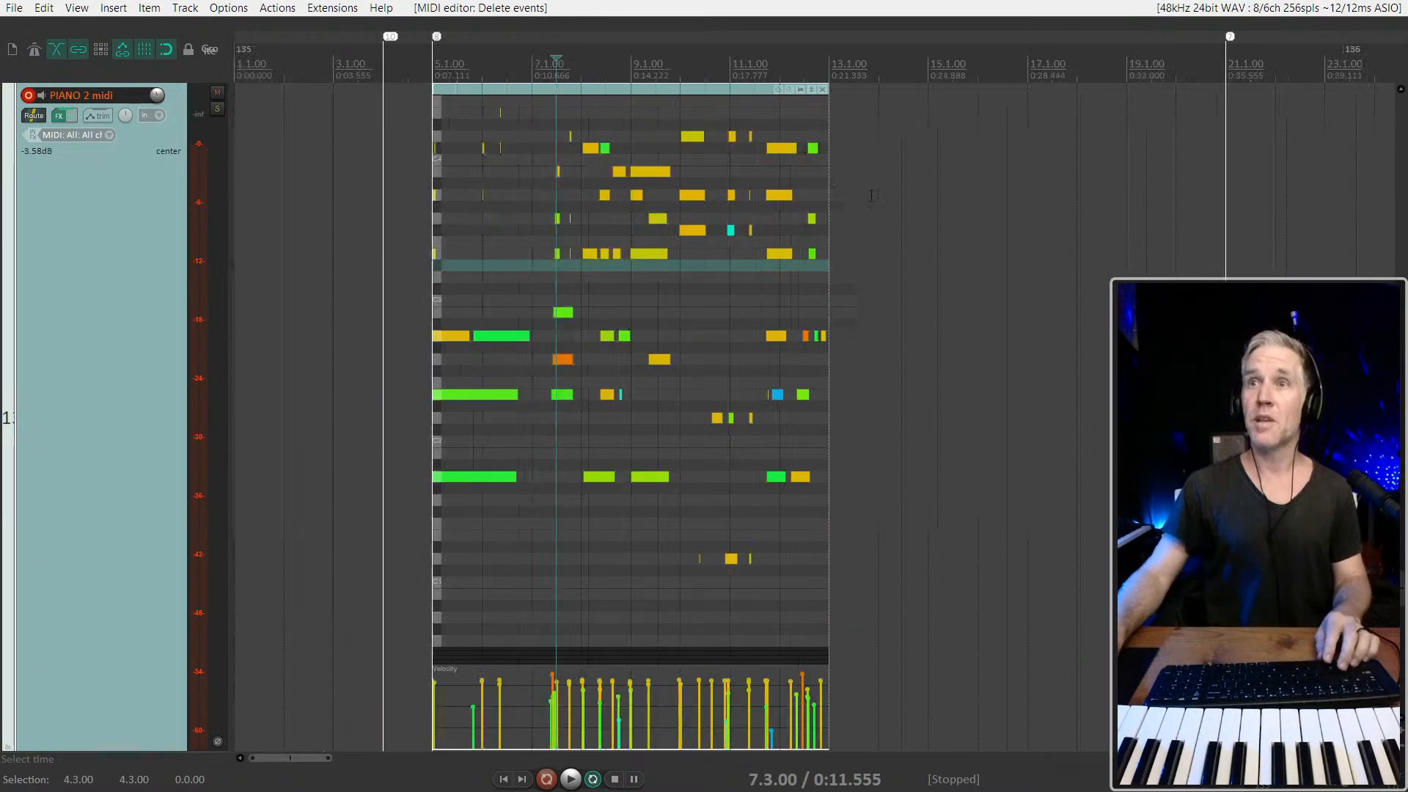
click(657, 93)
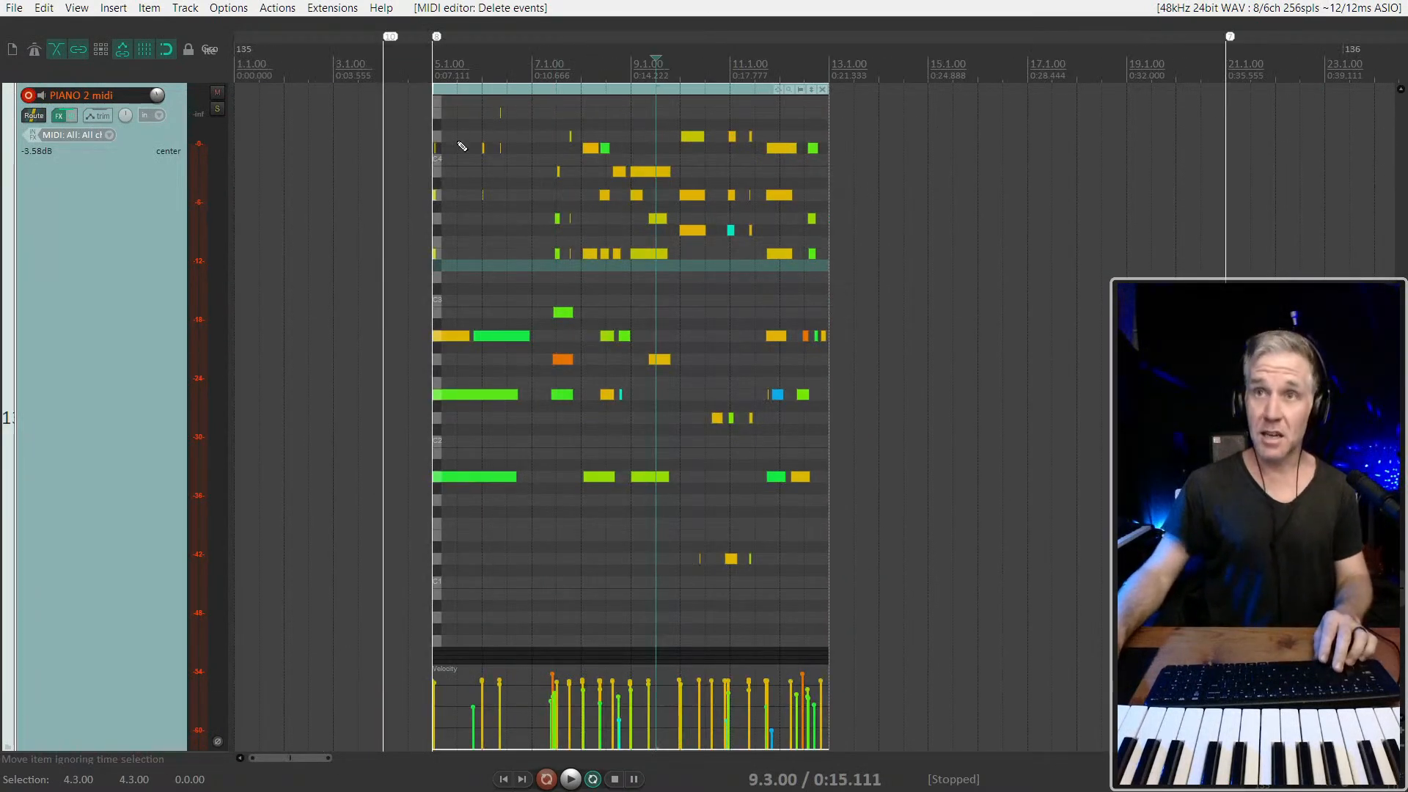
scroll(469, 169, up, 3)
scroll(502, 242, down, 3)
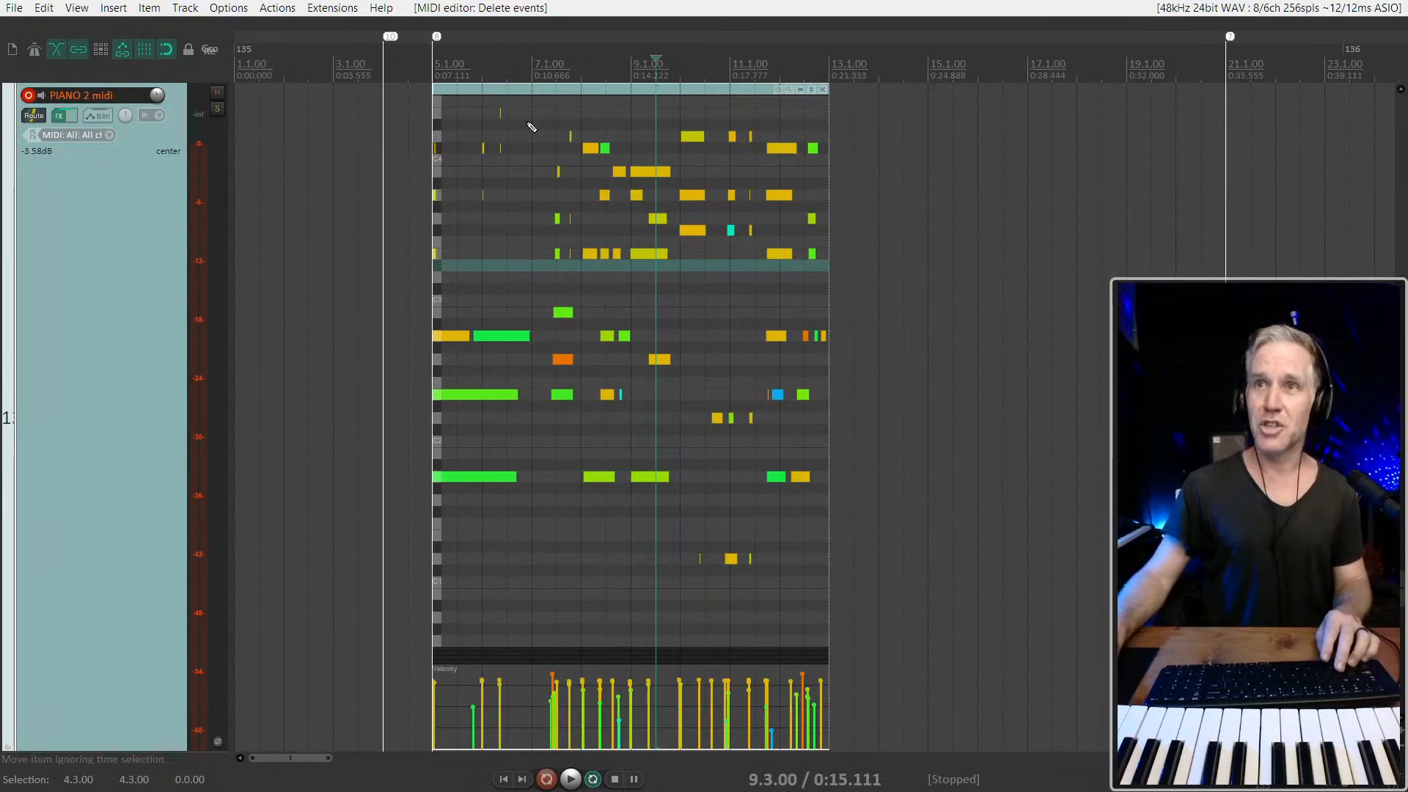
click(538, 90)
key(e)
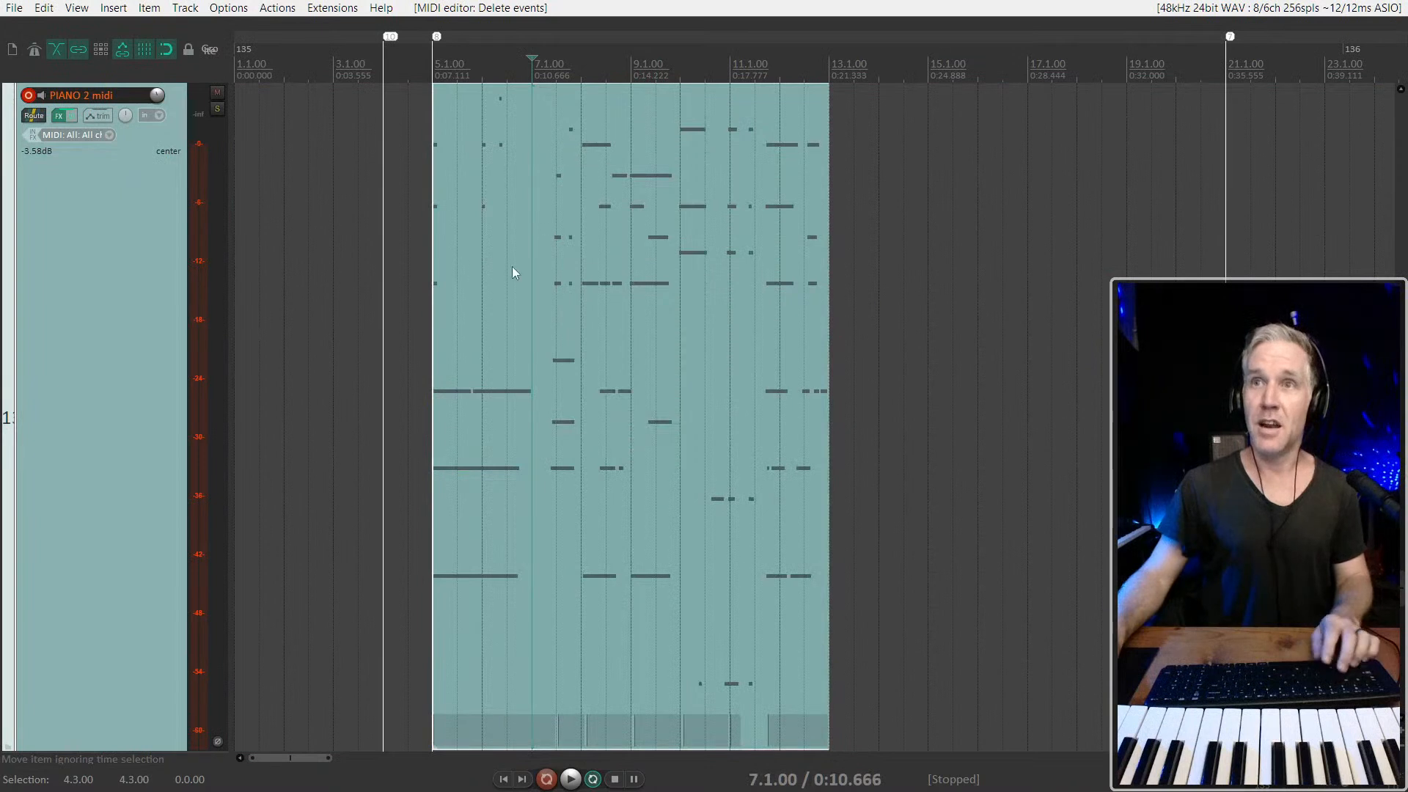
click(427, 259)
scroll(427, 260, up, 5)
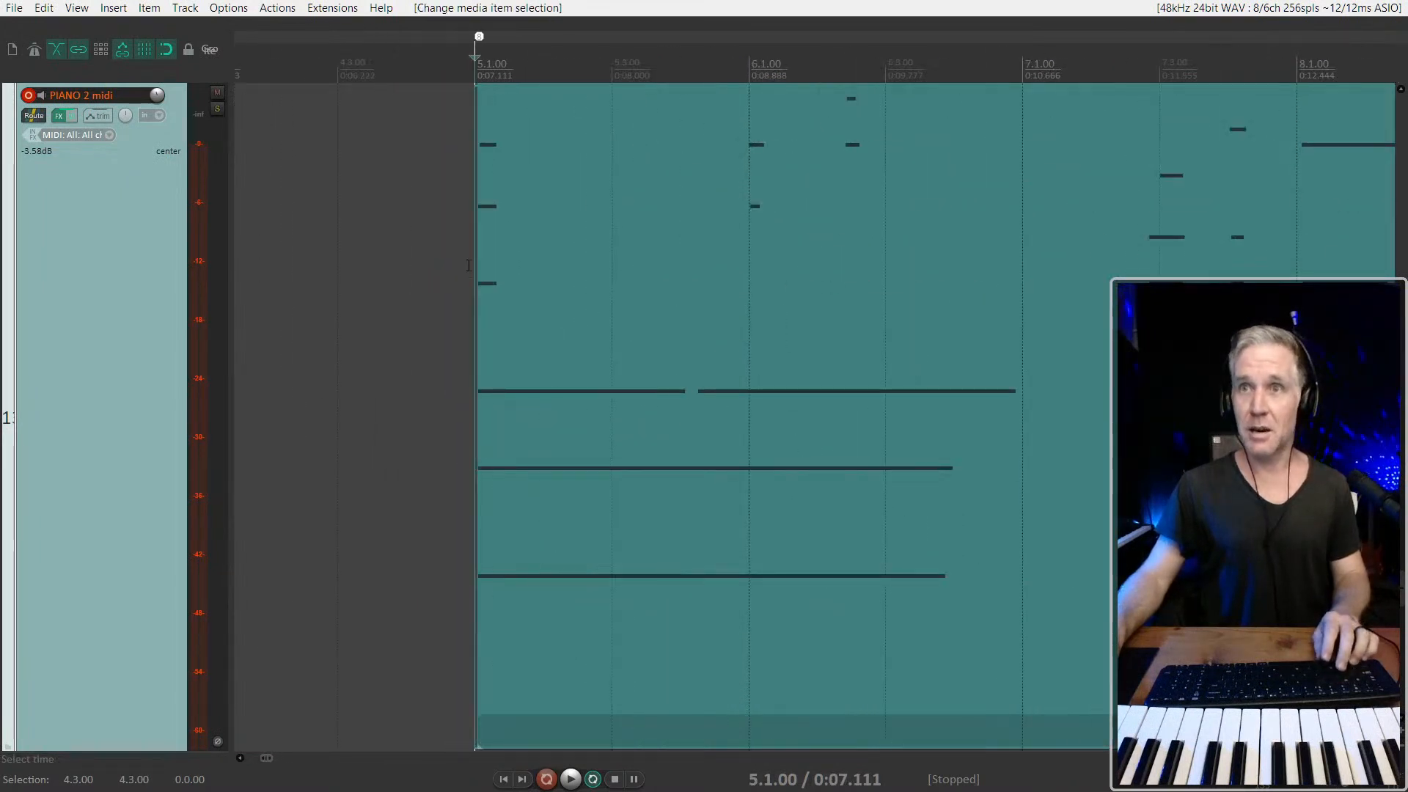
scroll(469, 265, down, 4)
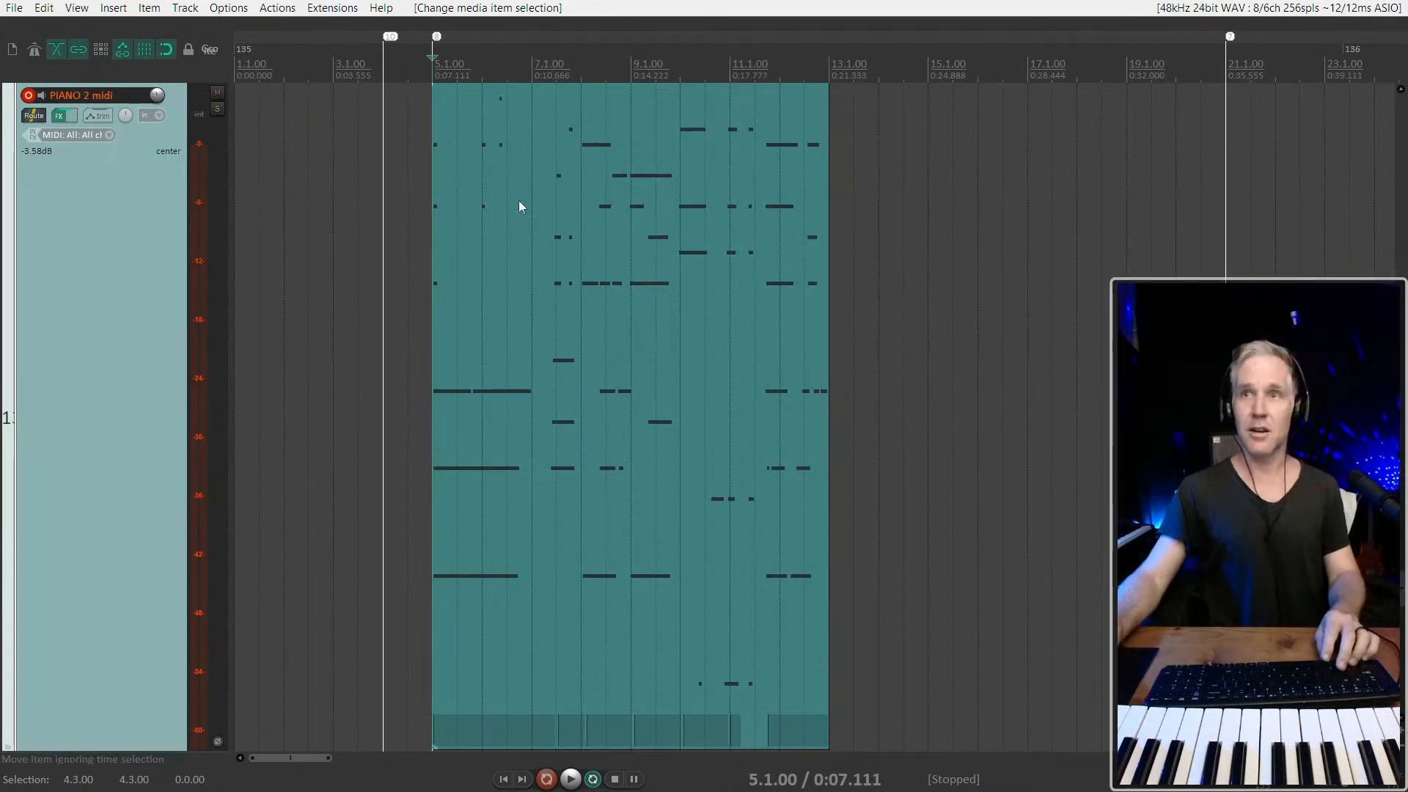
Try repeating the bar 5 to 13 item by copying it to 13.1.00, and remove the duplicate
click(557, 338)
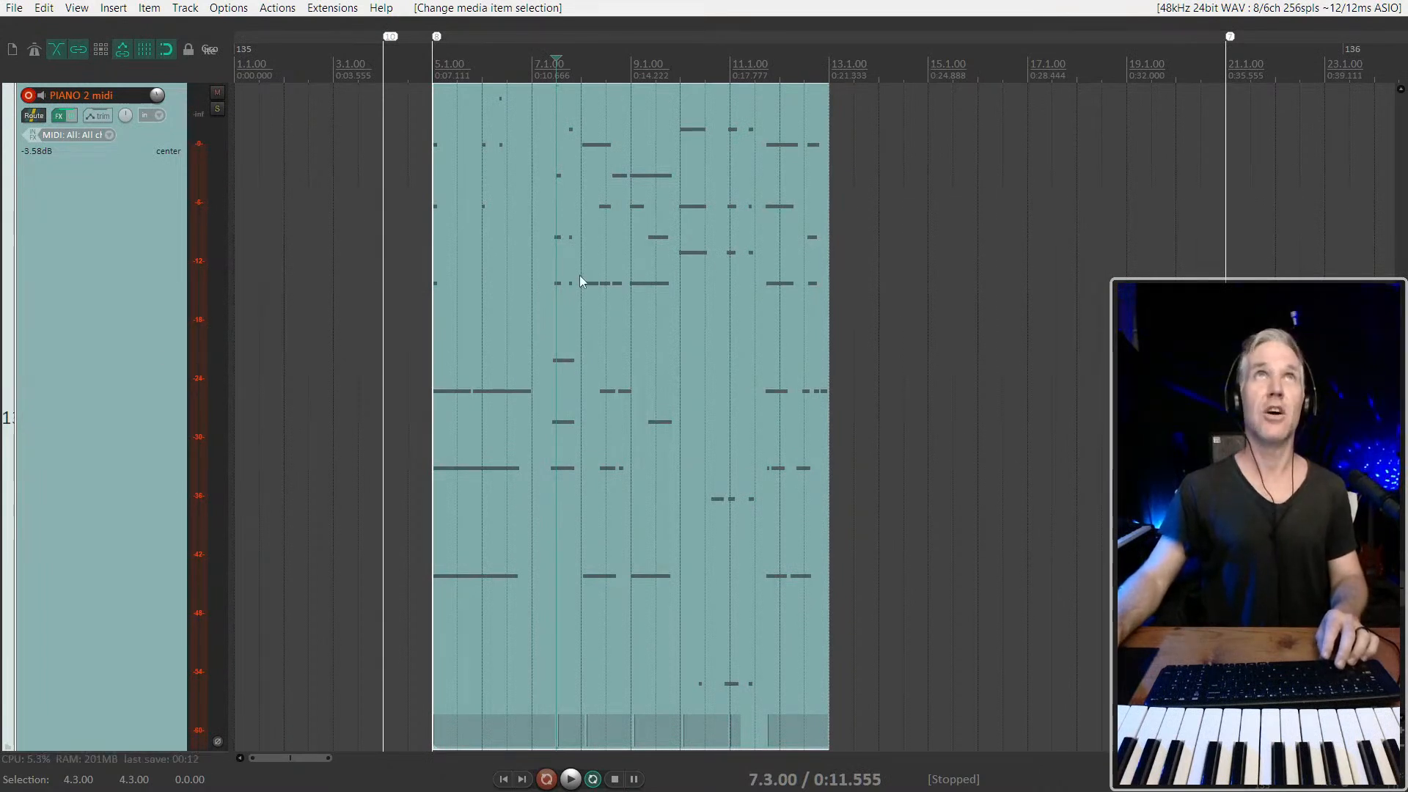
click(614, 240)
scroll(614, 241, down, 3)
click(430, 267)
scroll(424, 369, up, 3)
drag(424, 352, 824, 374)
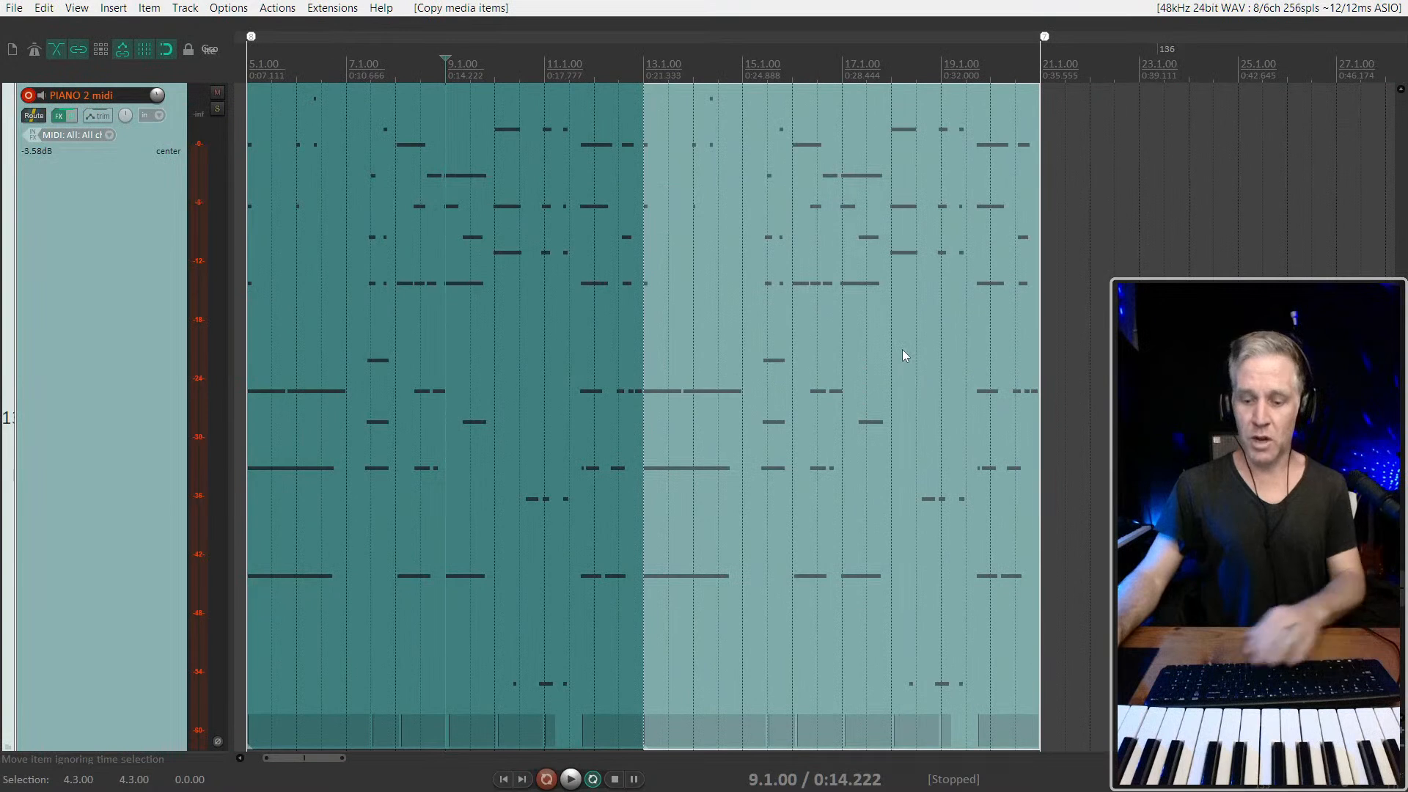
key(Delete)
Set a time selection over the empty section of the track from 13.1.00 to 21.1.00
click(545, 345)
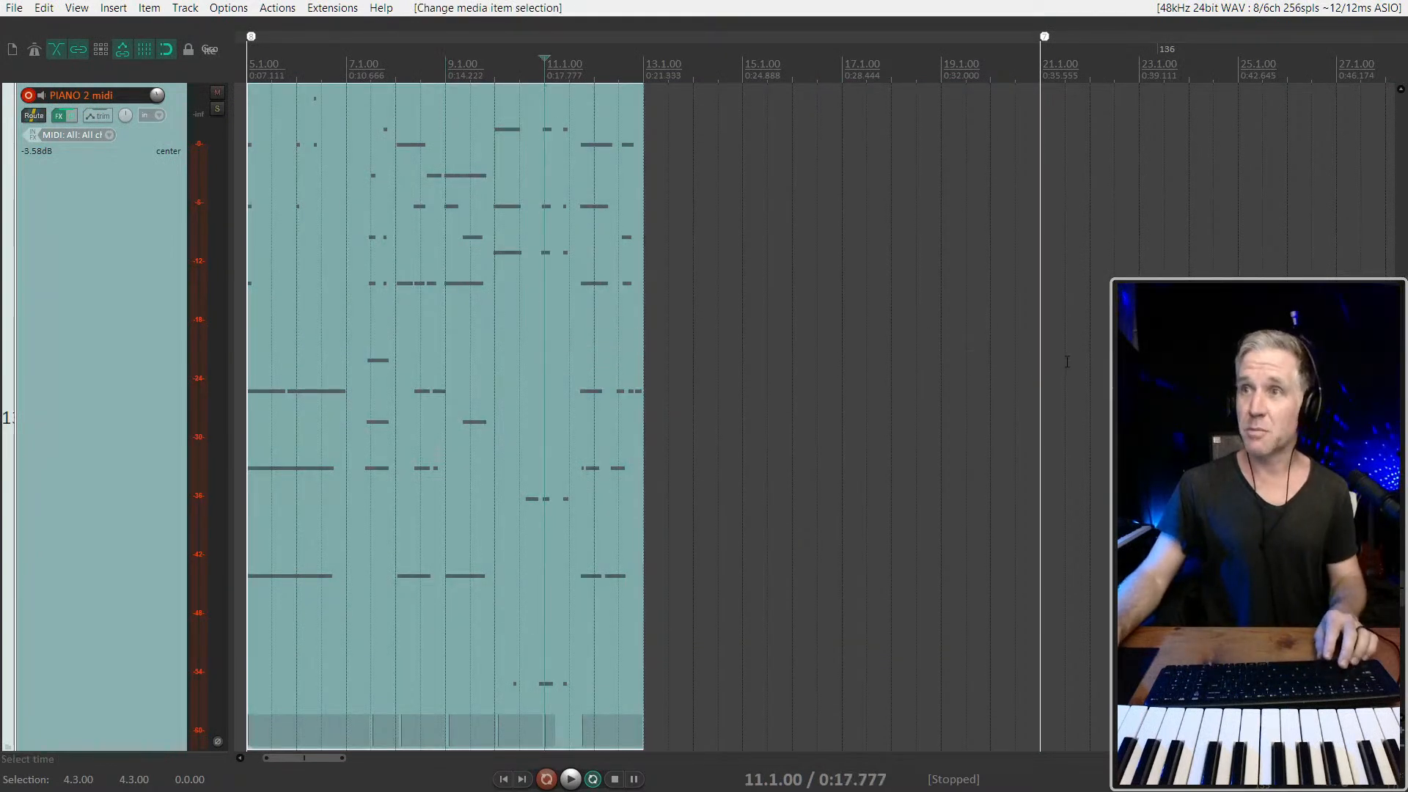
drag(1042, 358, 644, 339)
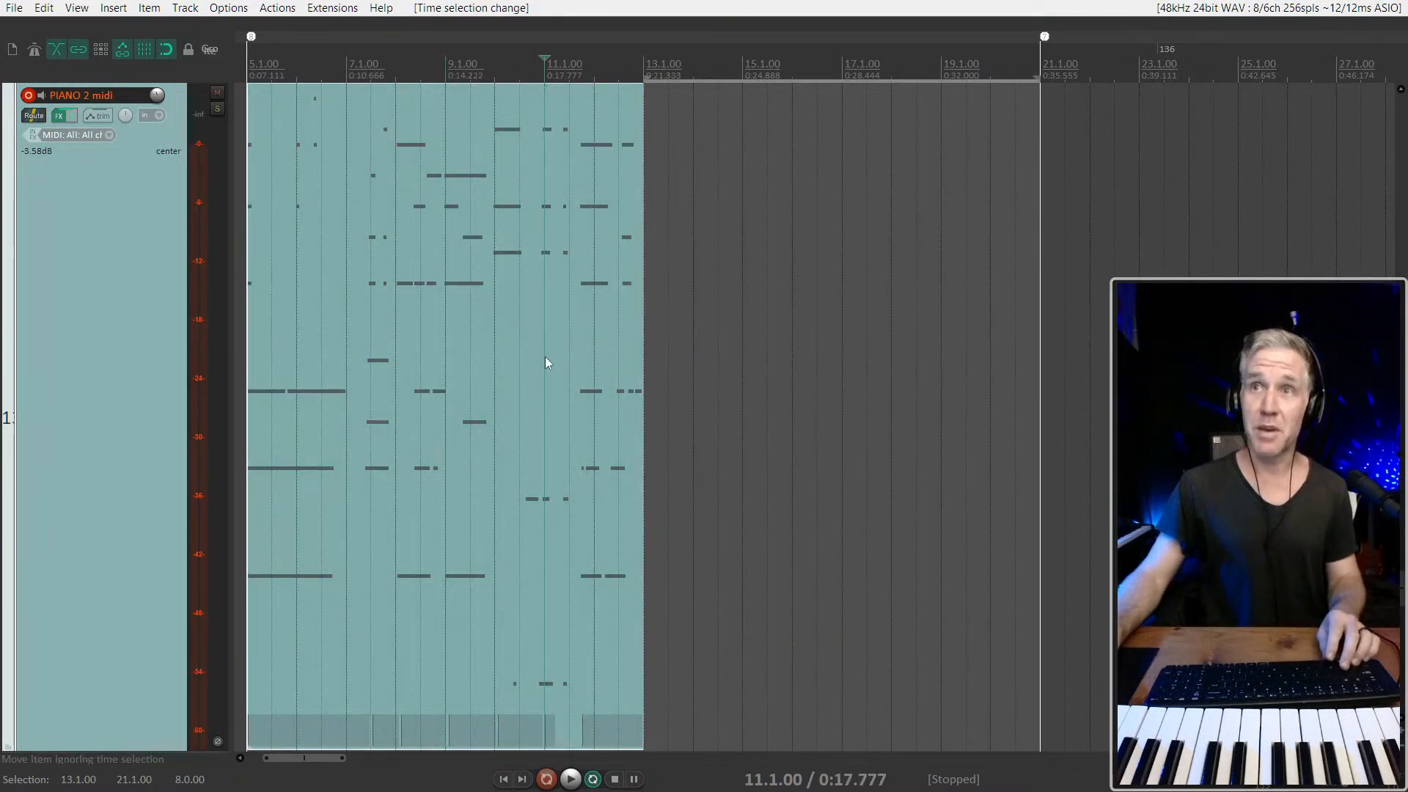
scroll(544, 357, down, 2)
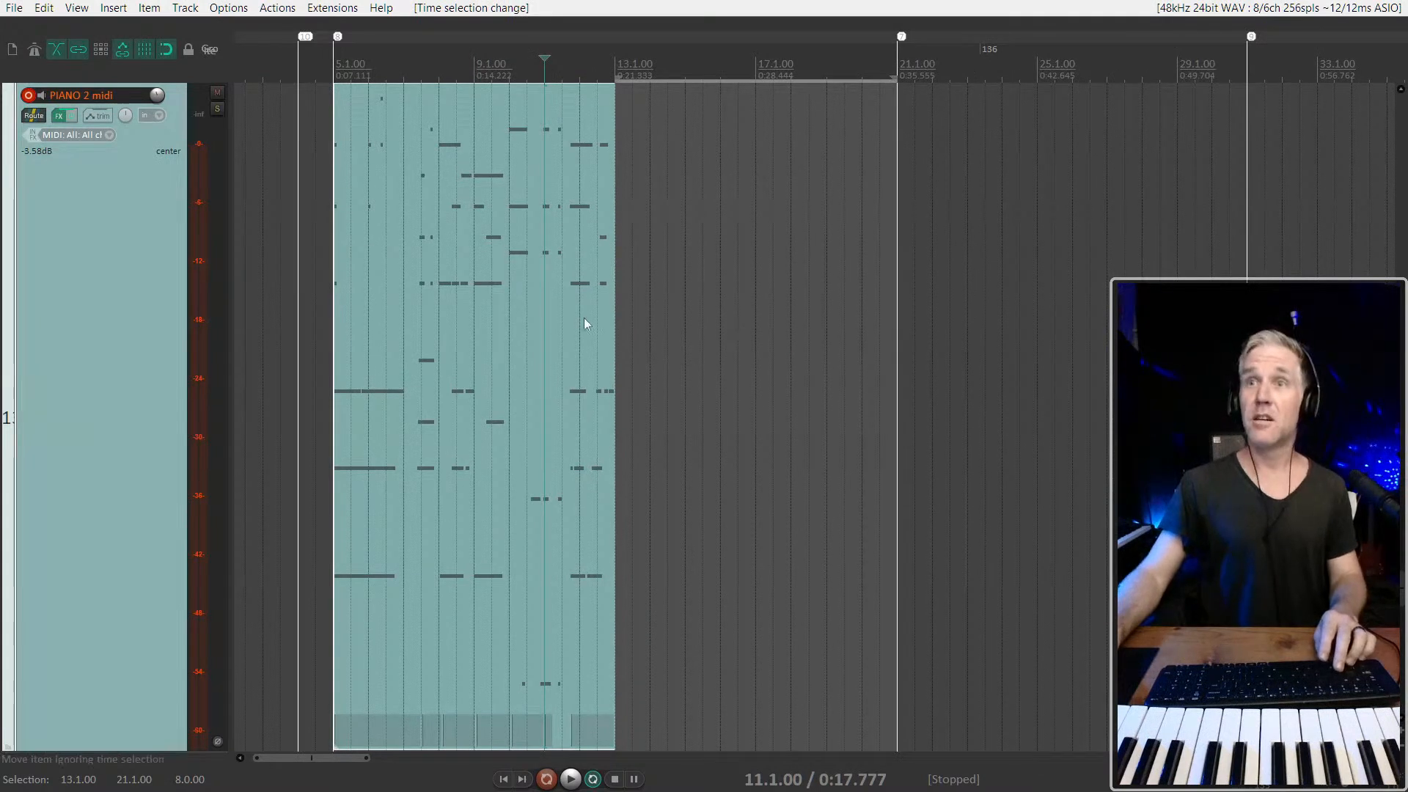
scroll(574, 302, up, 1)
scroll(493, 375, up, 1)
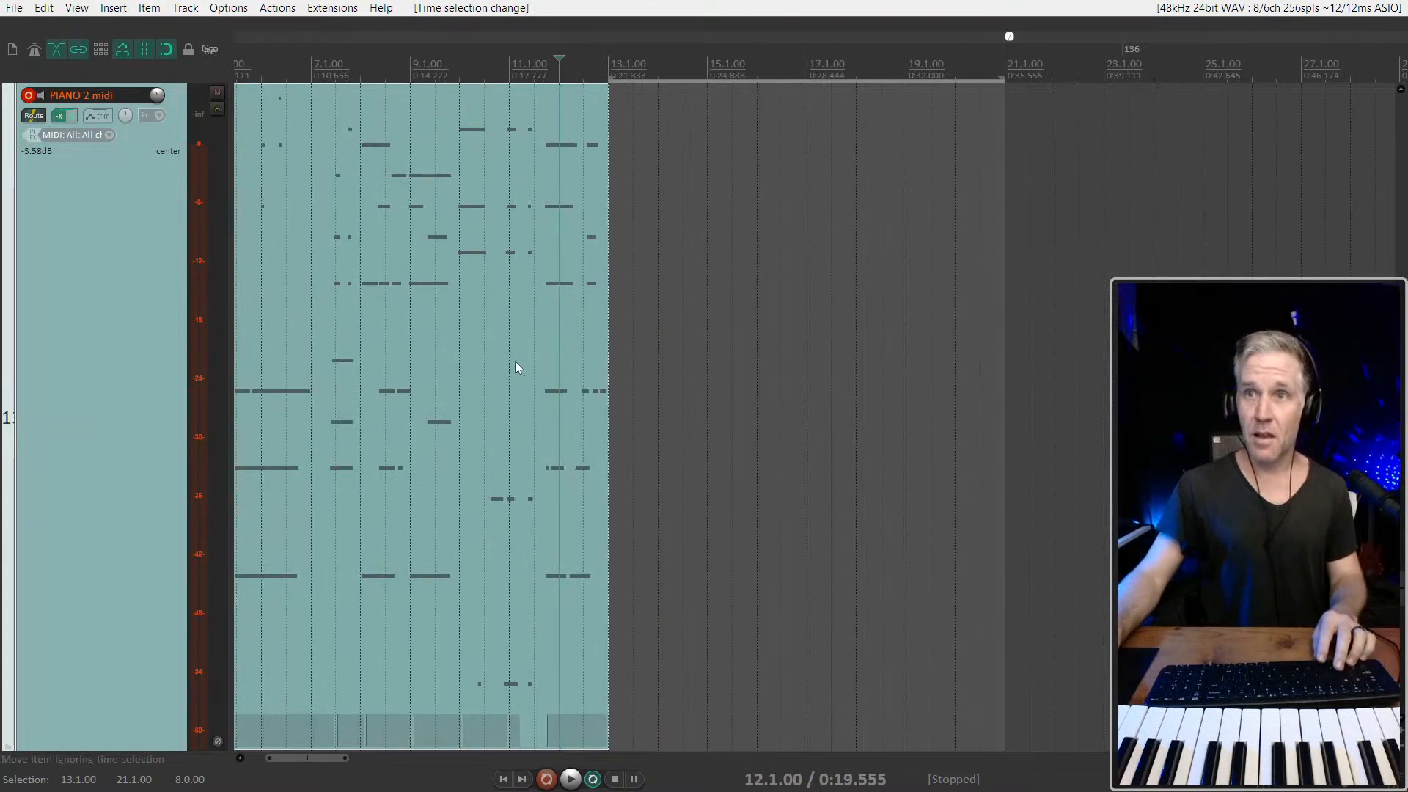
Record a punch-in piano take from 13.1.00 with a lead-in from 11.1.00, and delete the take
key(ctrl+r)
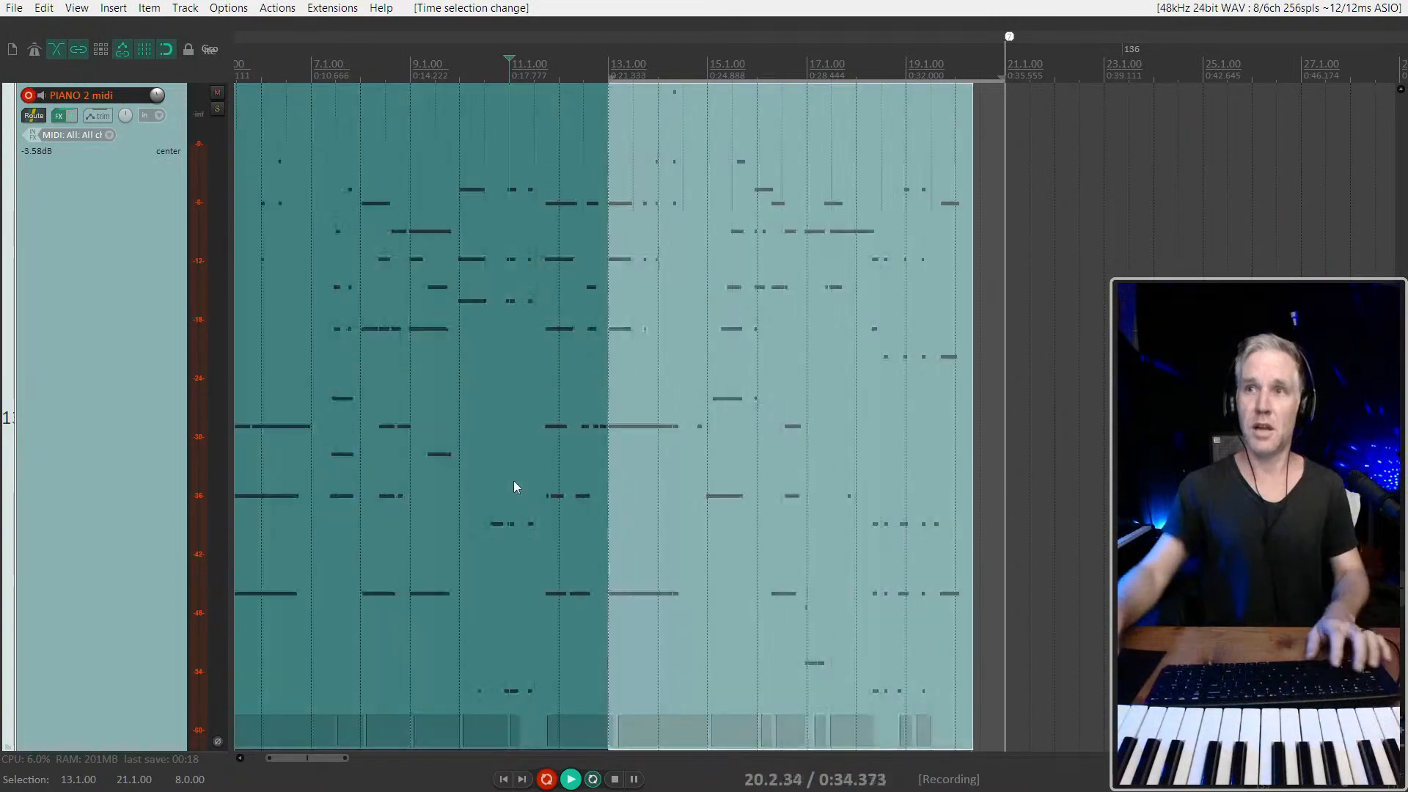
key(space)
key(Delete)
Attempt another punch-in take from 13.1.00 with playback starting at 11.1.00, and undo the recording
click(882, 320)
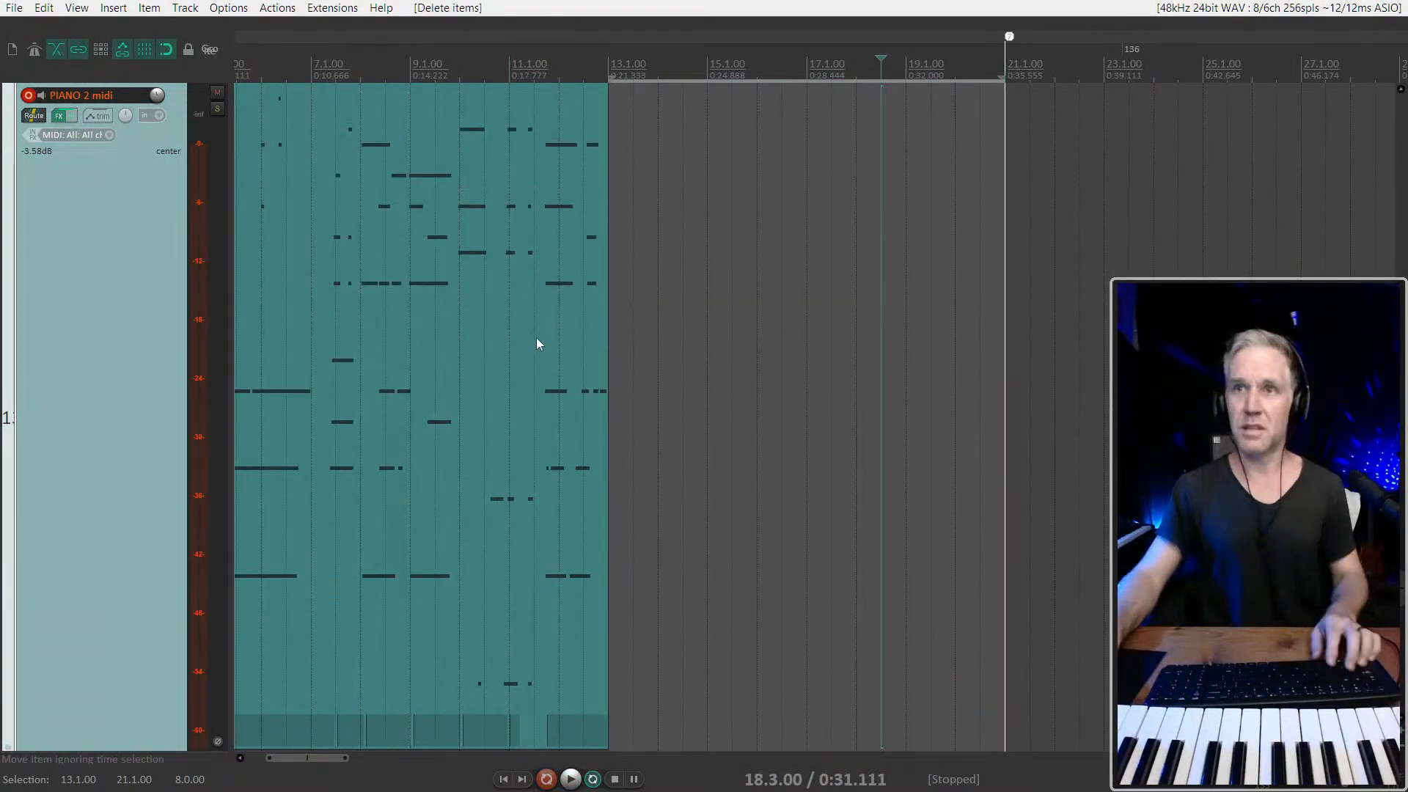
click(516, 332)
key(ctrl+r)
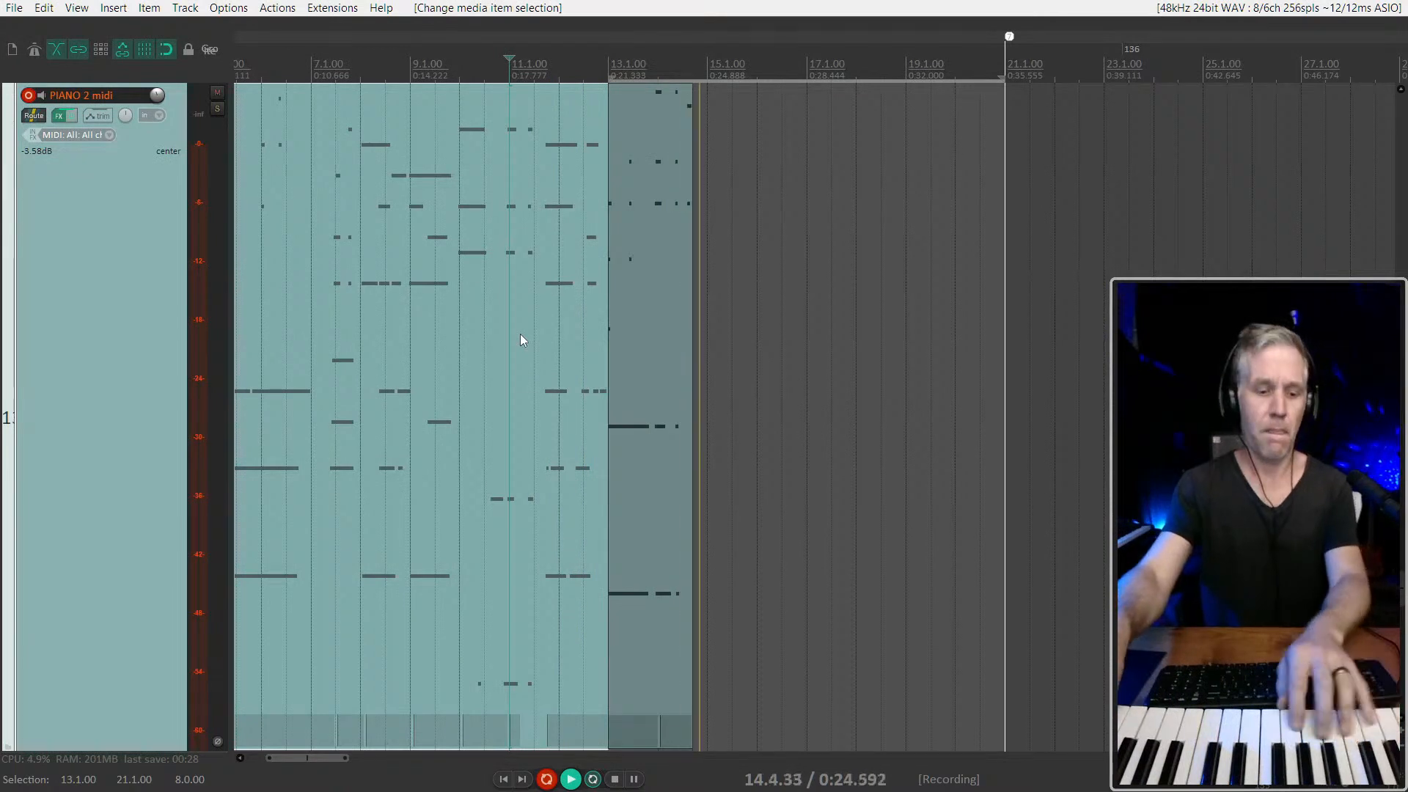
key(space)
key(ctrl+z)
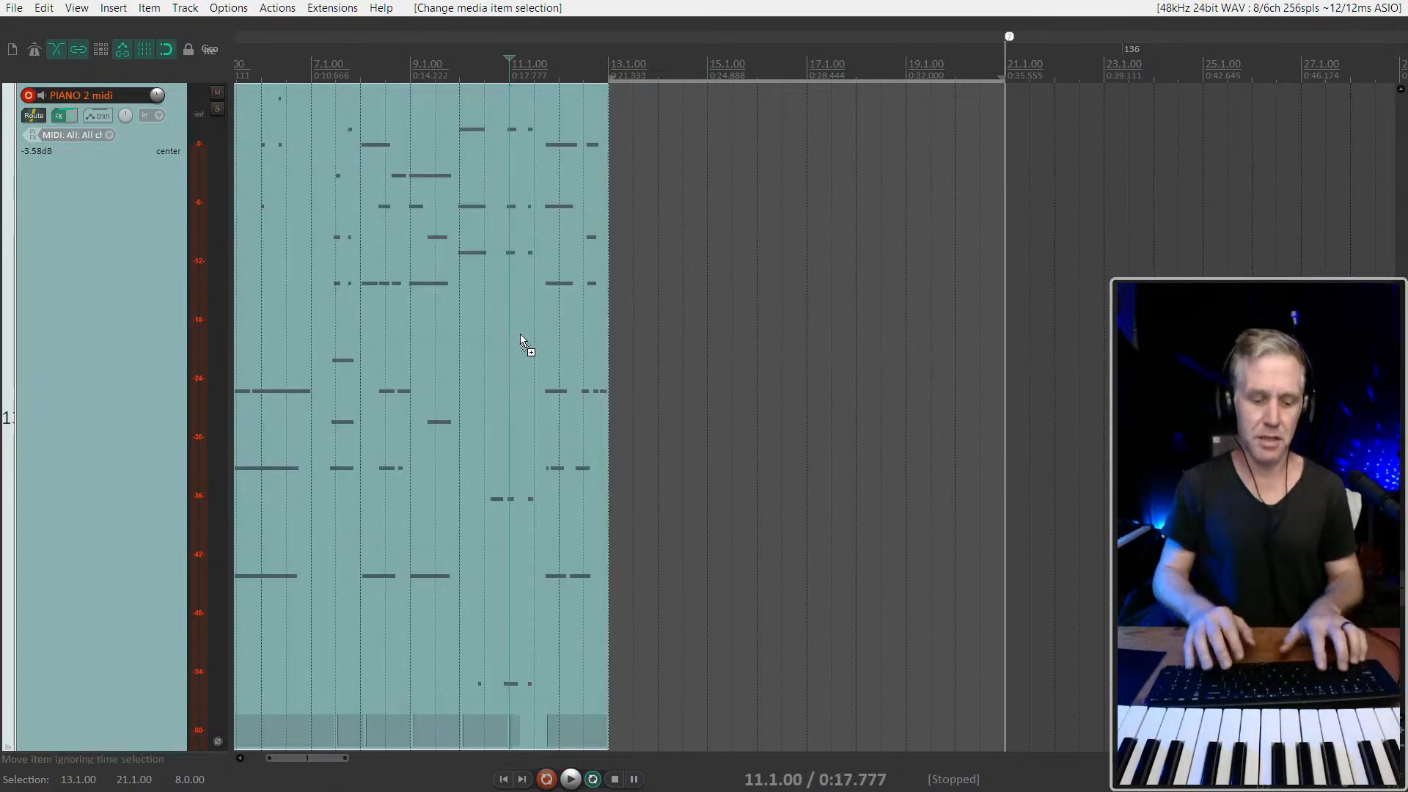
Record a new piano performance from 13.1.00 on the PIANO 2 midi track and trim its end to 19.1.00
key(ctrl+r)
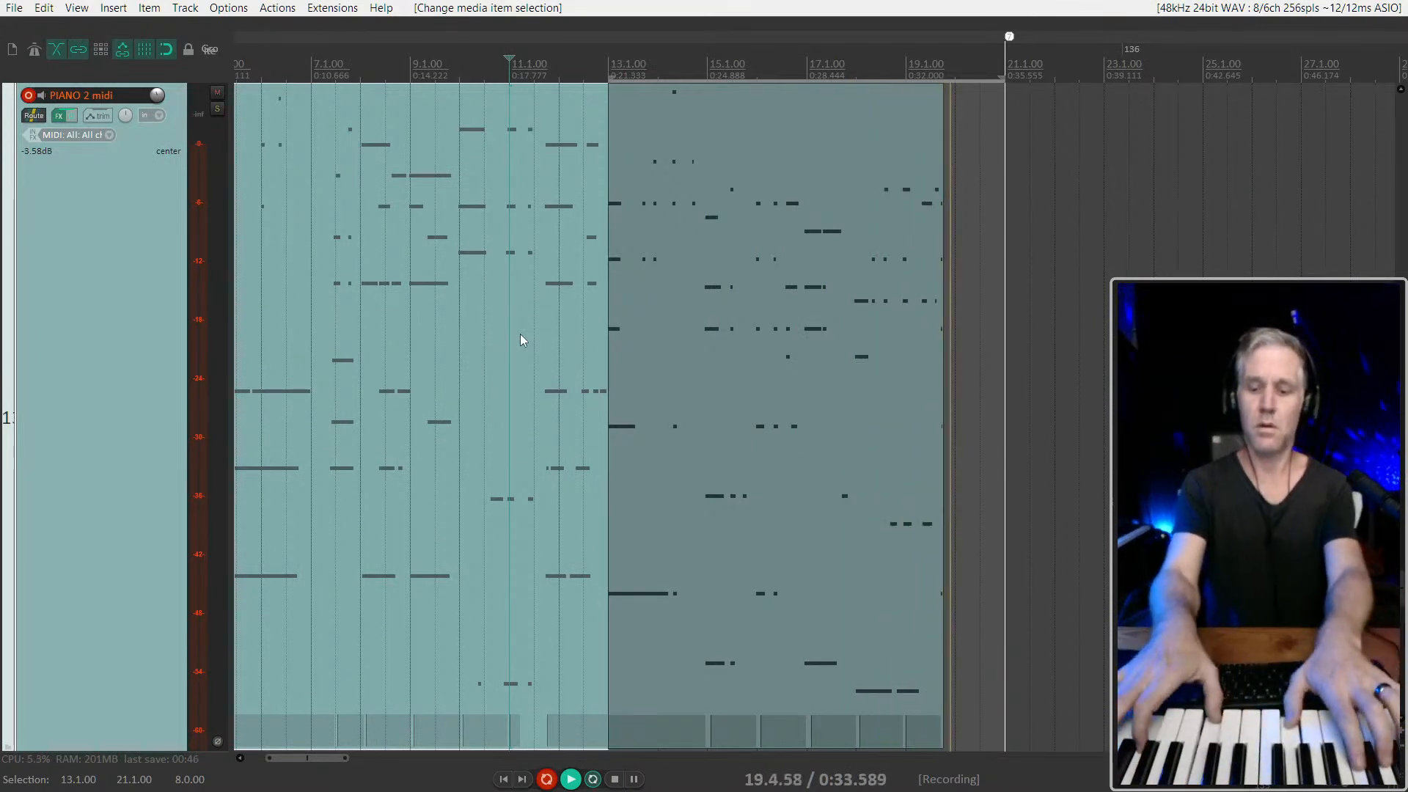
key(space)
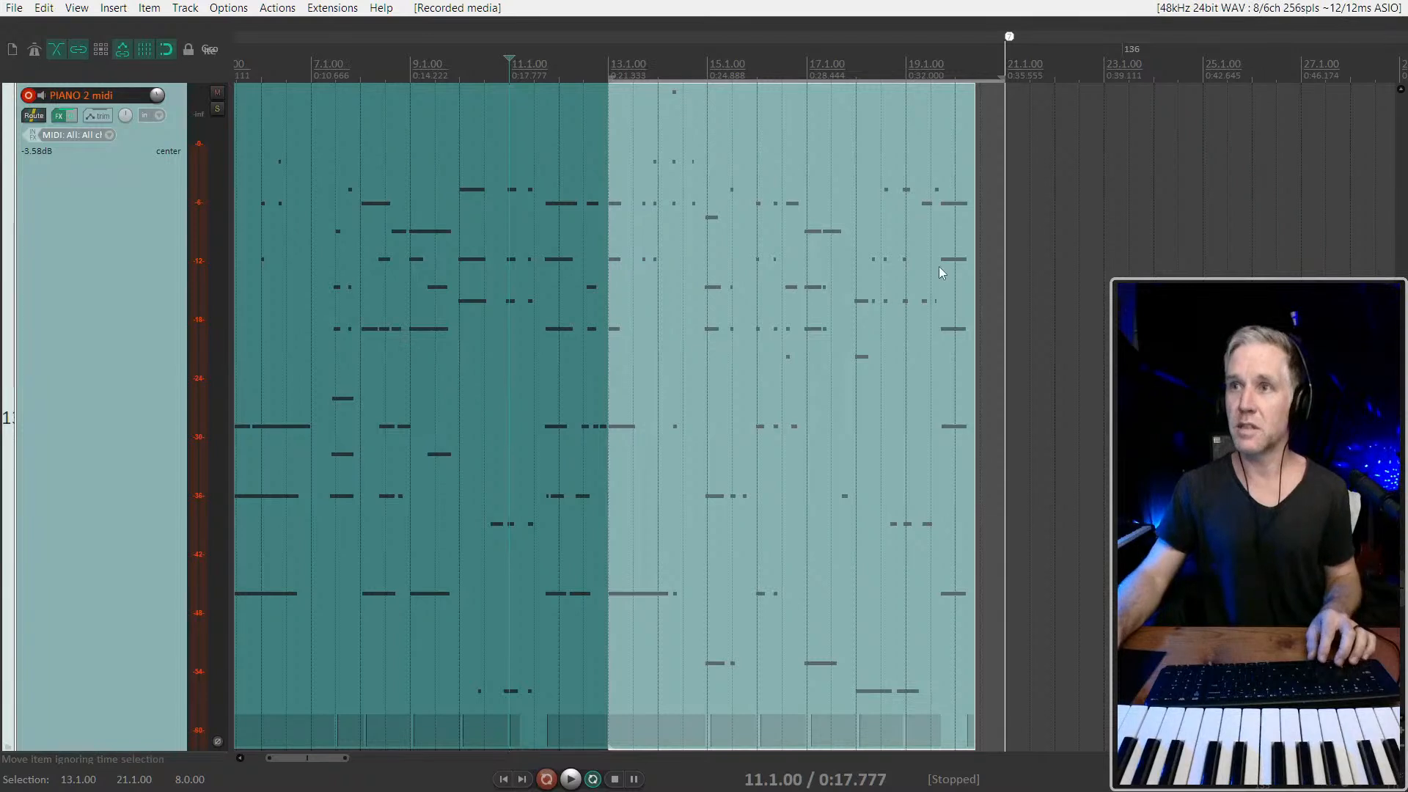
drag(979, 254, 901, 254)
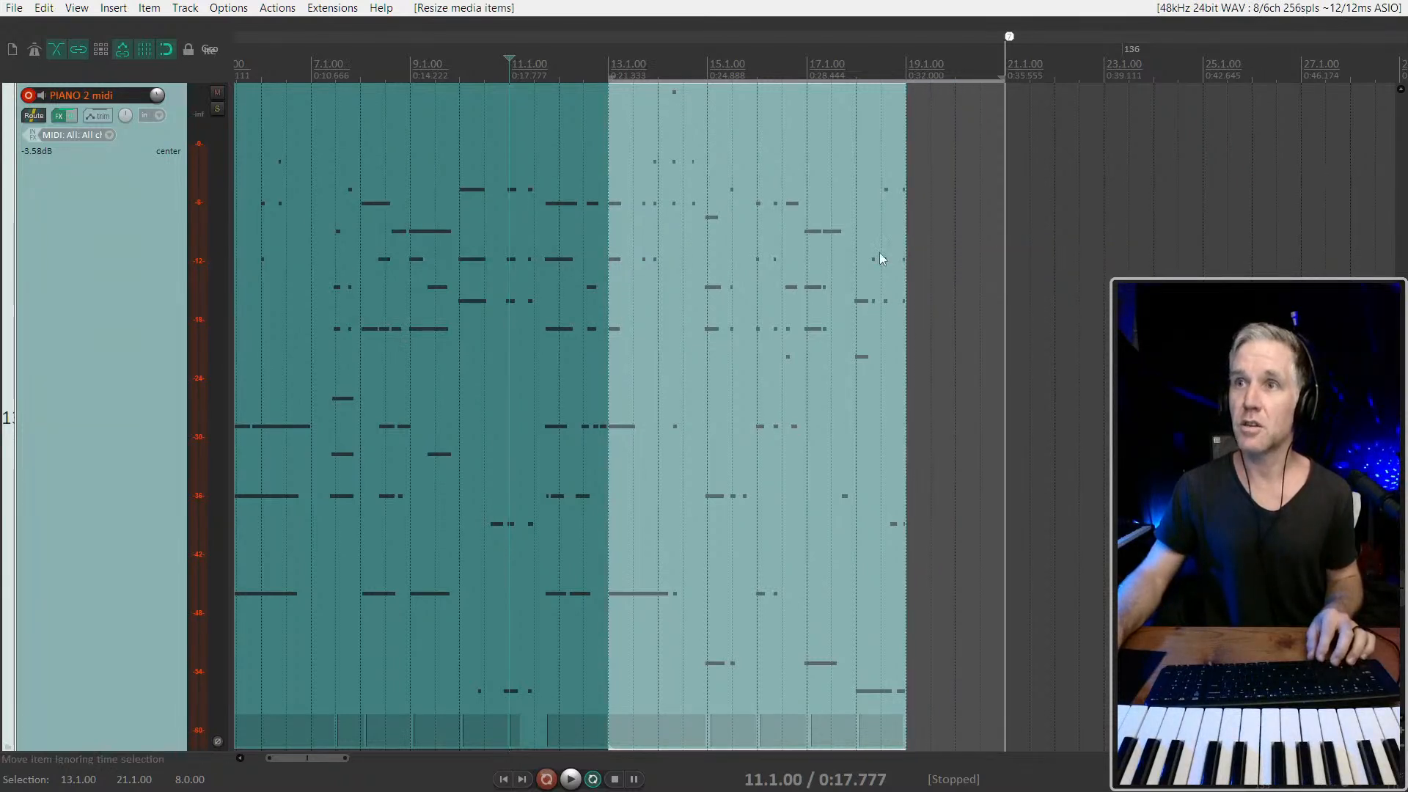
Set the time selection to 19.1.00–21.1.00 and play from 17.1.00 to rehearse the closing bars
click(911, 207)
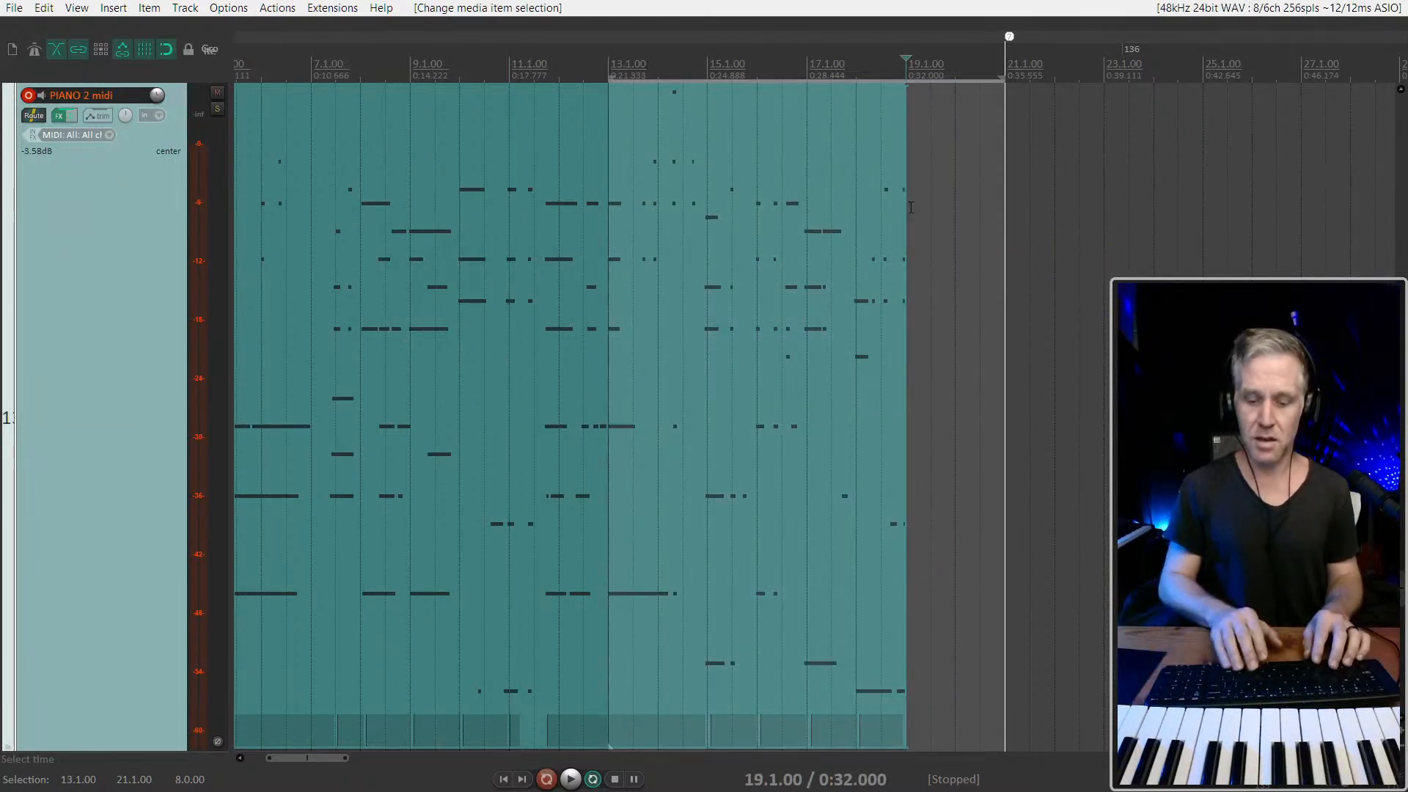
click(808, 224)
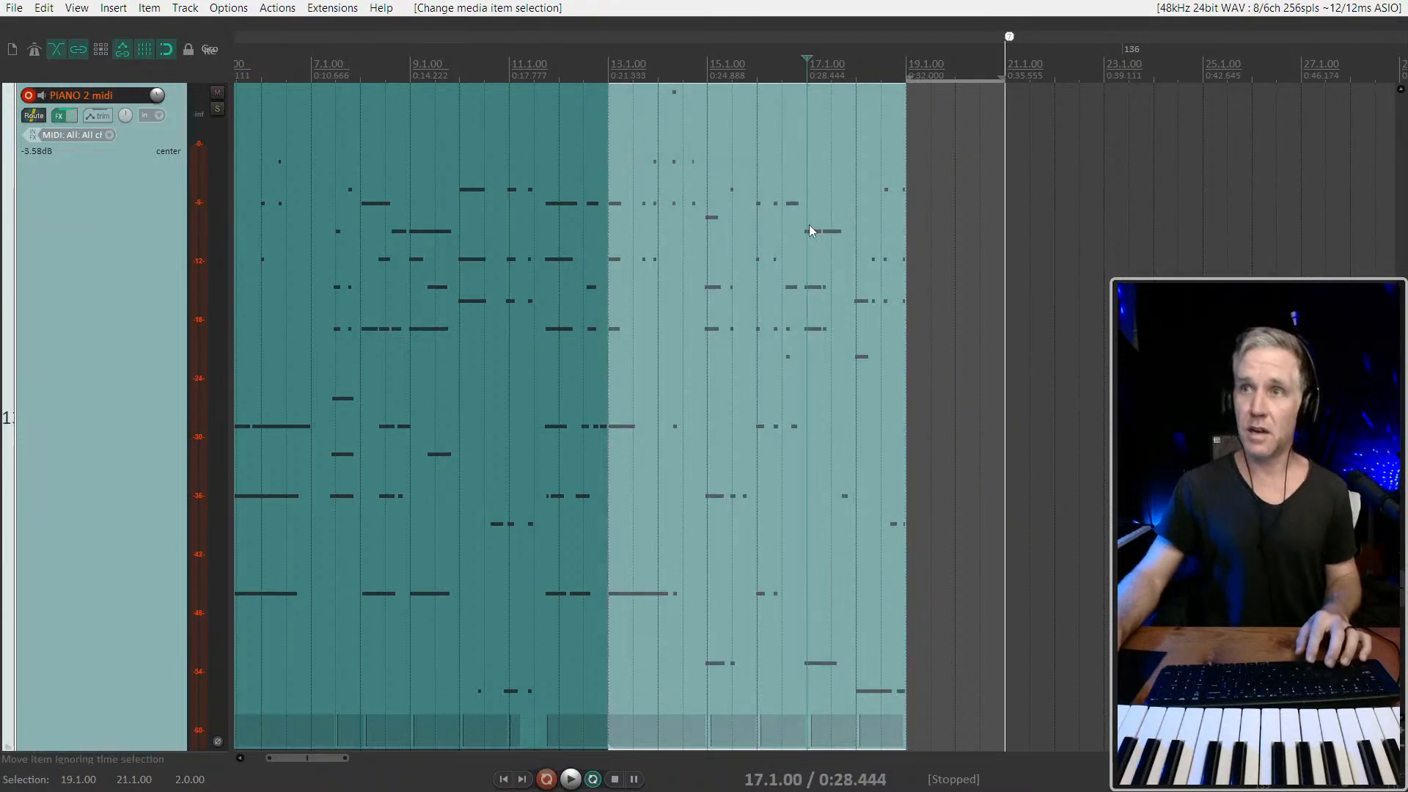
key(space)
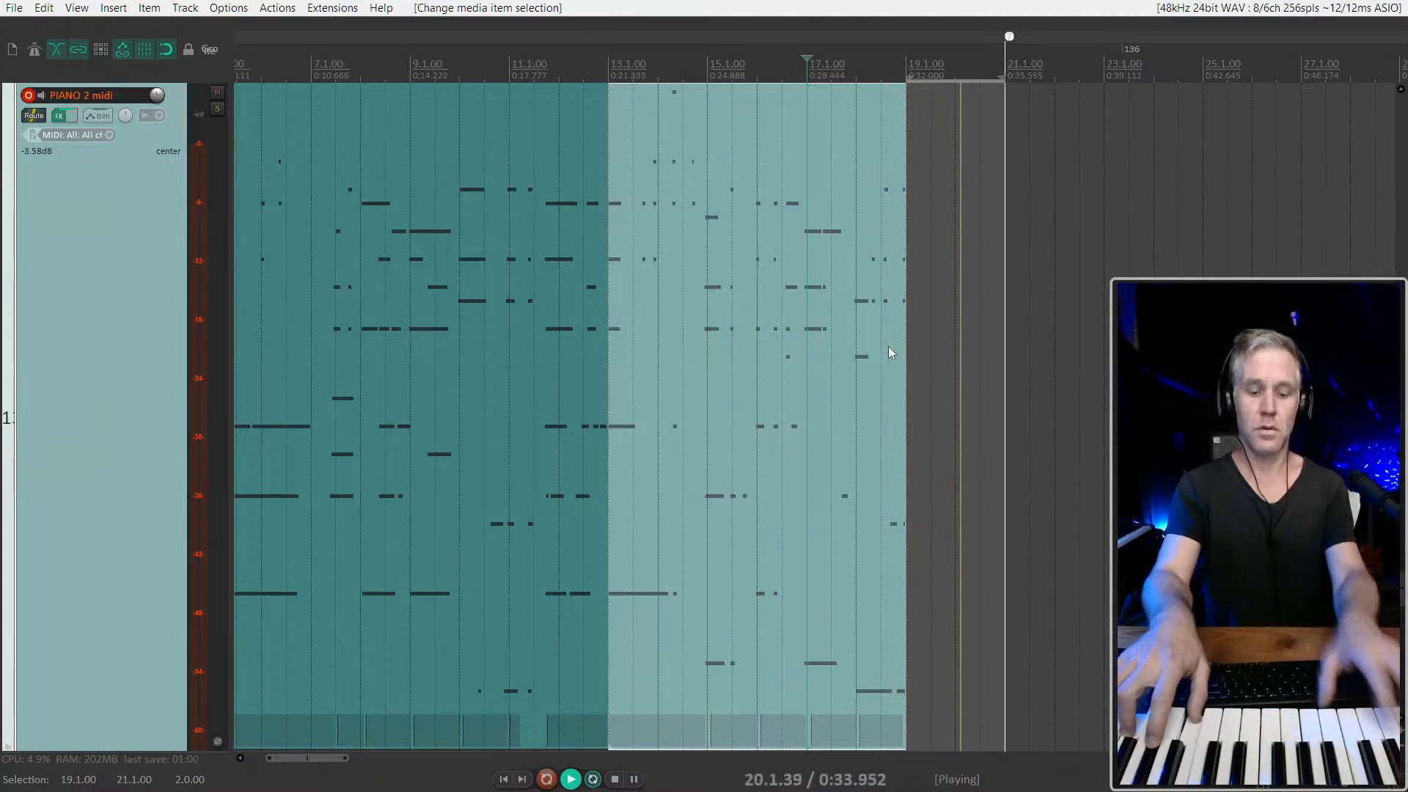
key(space)
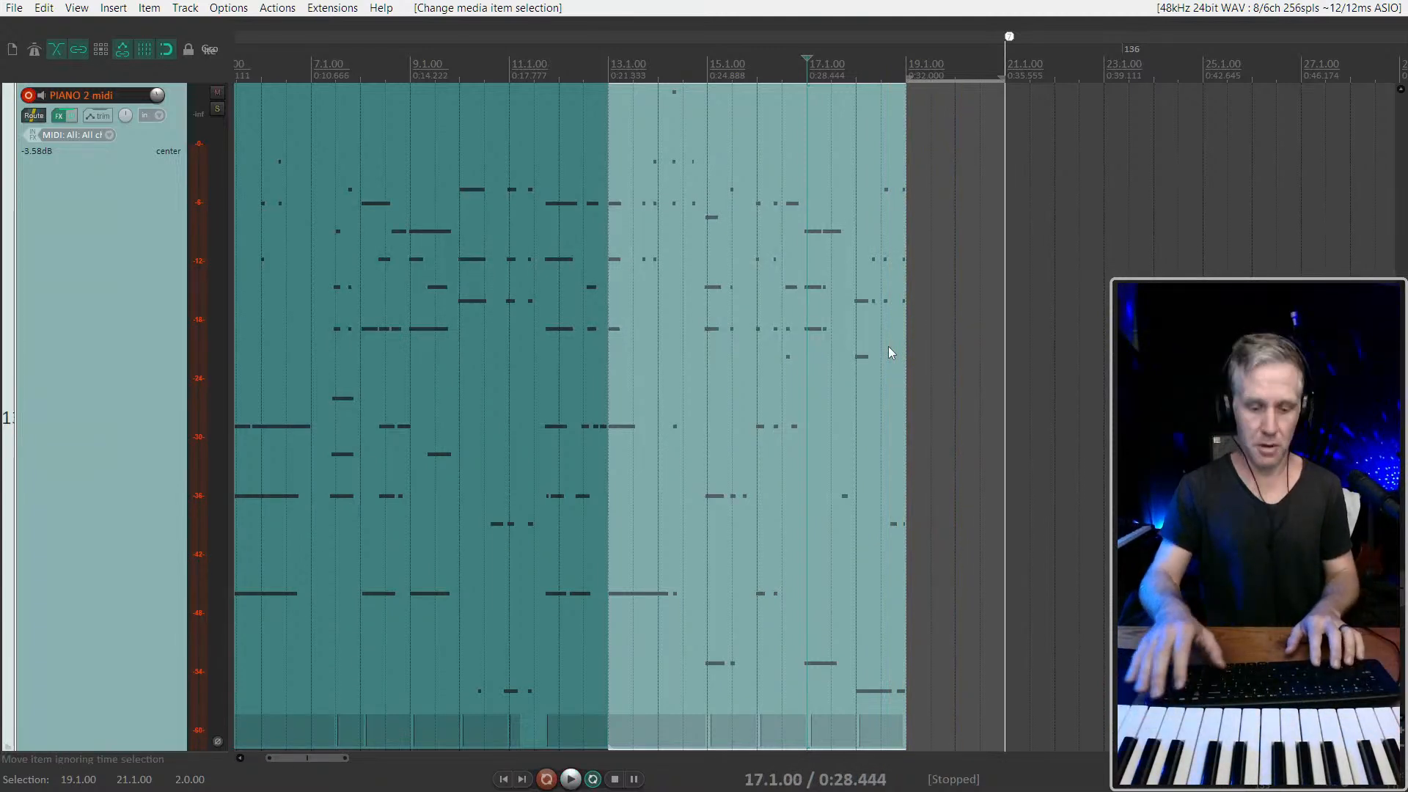
Record punch-in takes over 19.1.00–21.1.00 with a lead-in from 17.1.00, and delete the recorded item
key(ctrl+r)
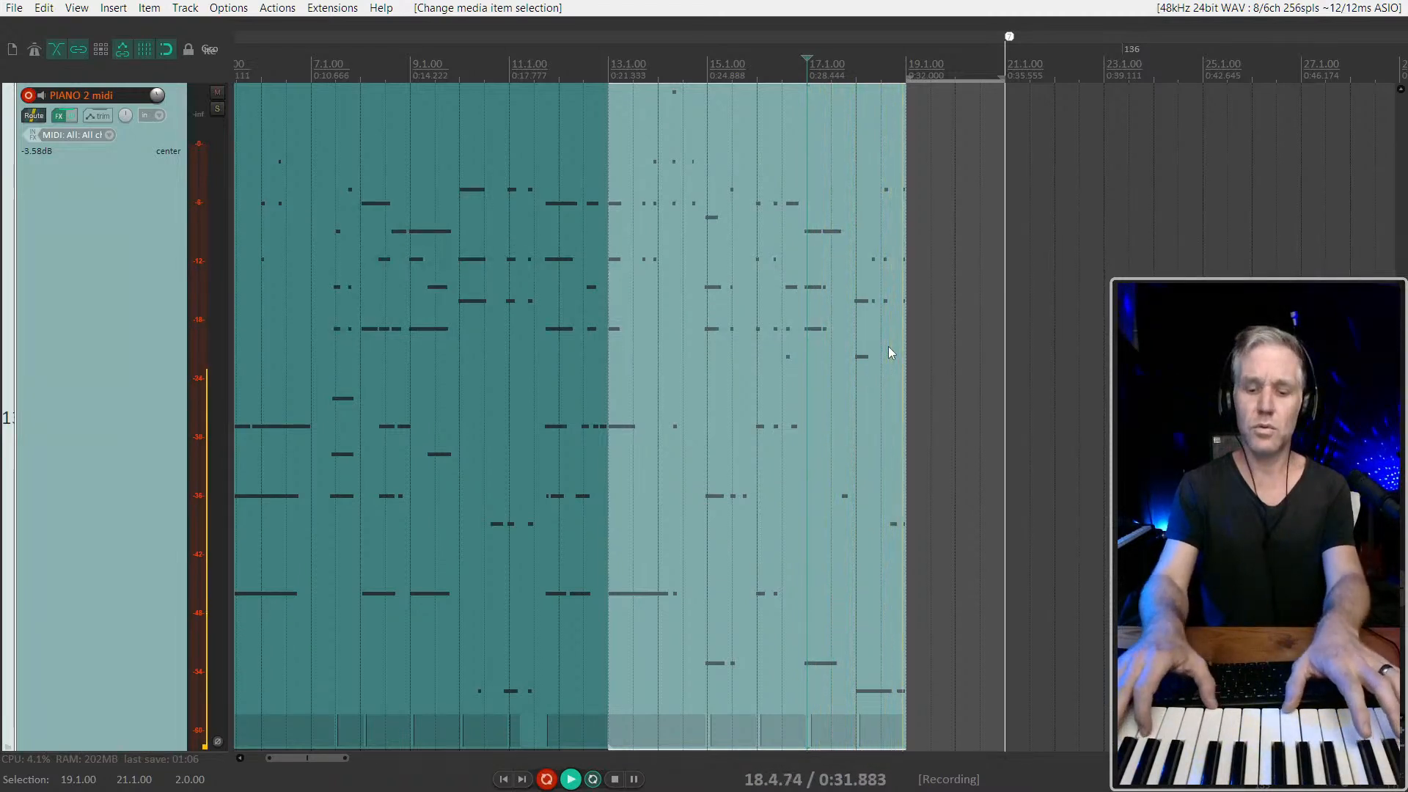
key(space)
key(space)
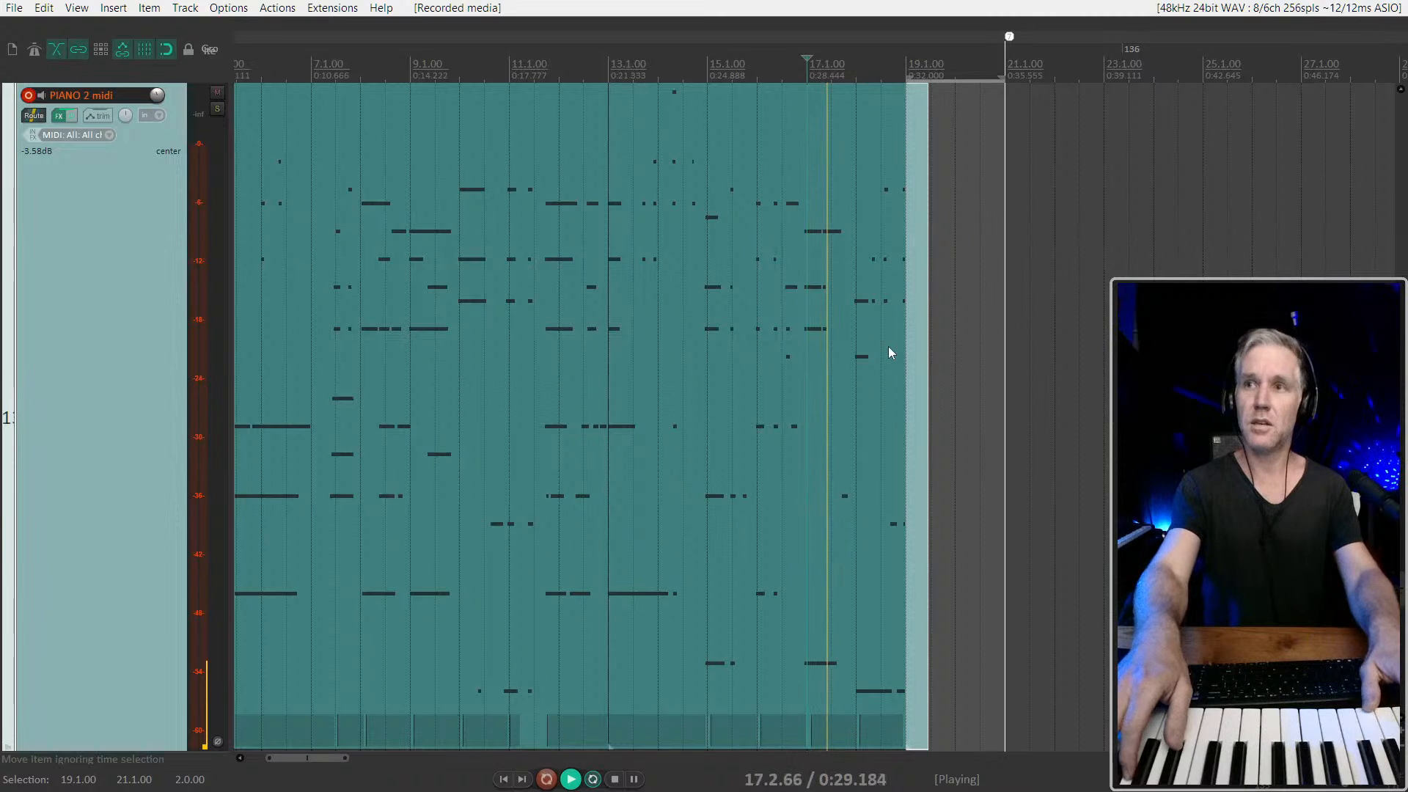
key(ctrl+r)
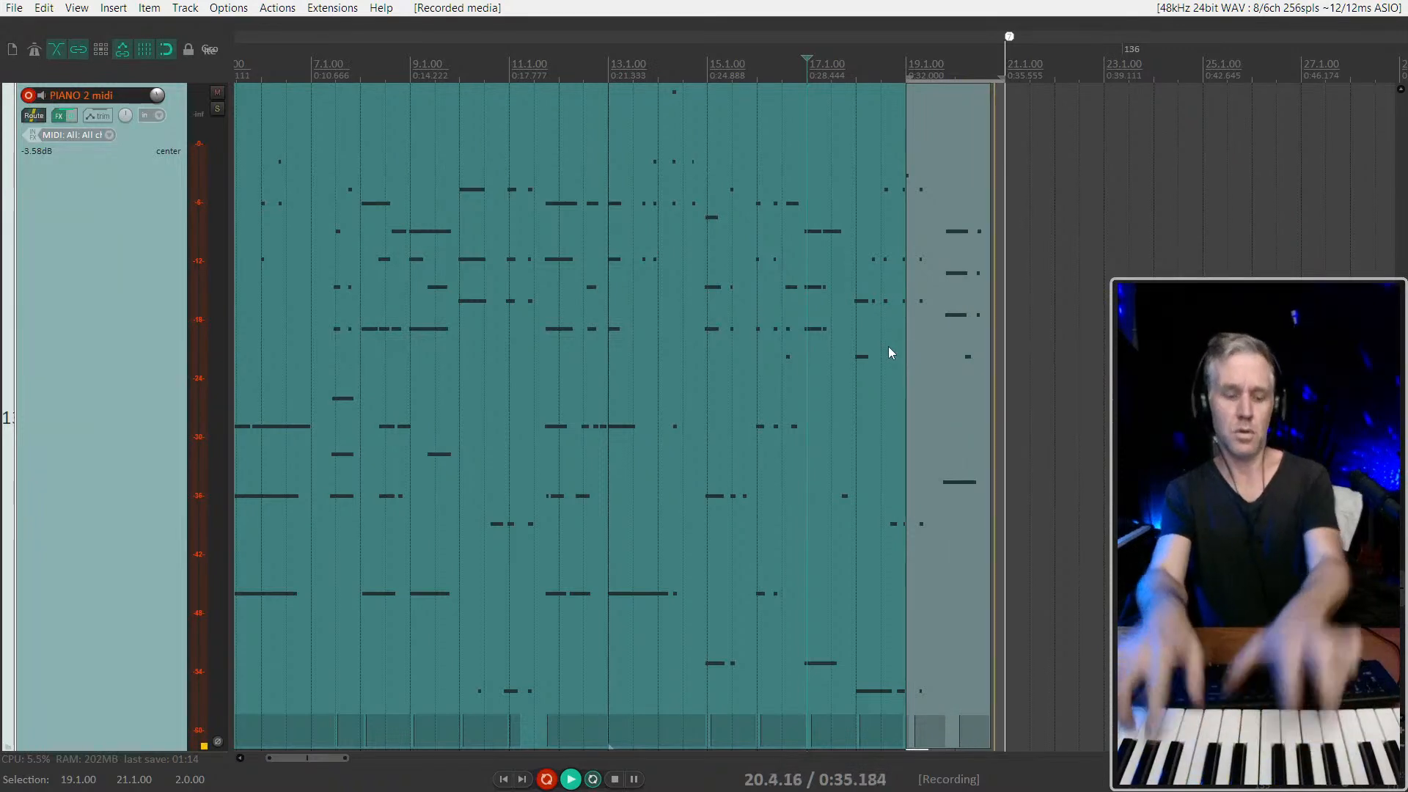
key(space)
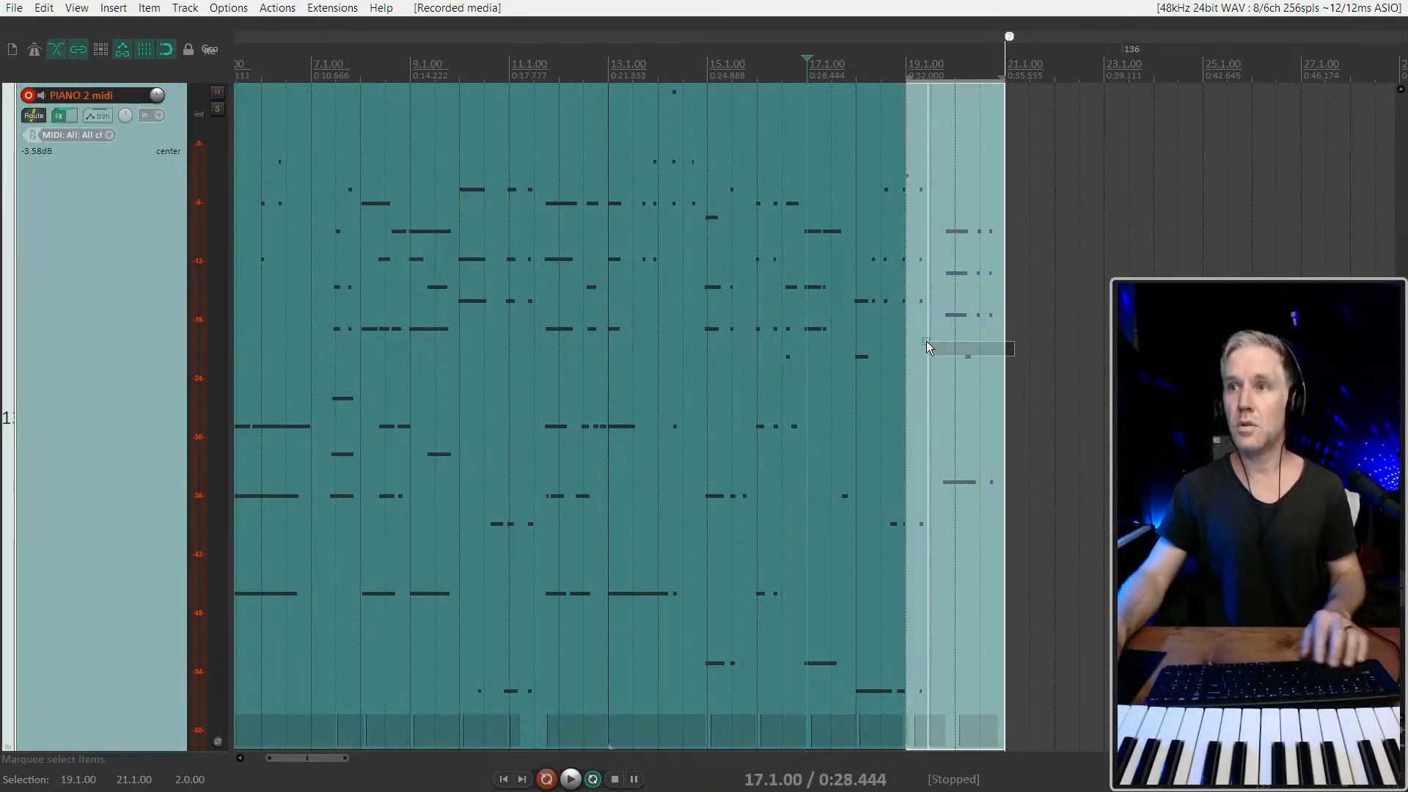
drag(929, 341, 922, 337)
key(Delete)
Move the playback start to 18.1.00 and play the lead-in to rehearse the closing bars
click(860, 335)
key(space)
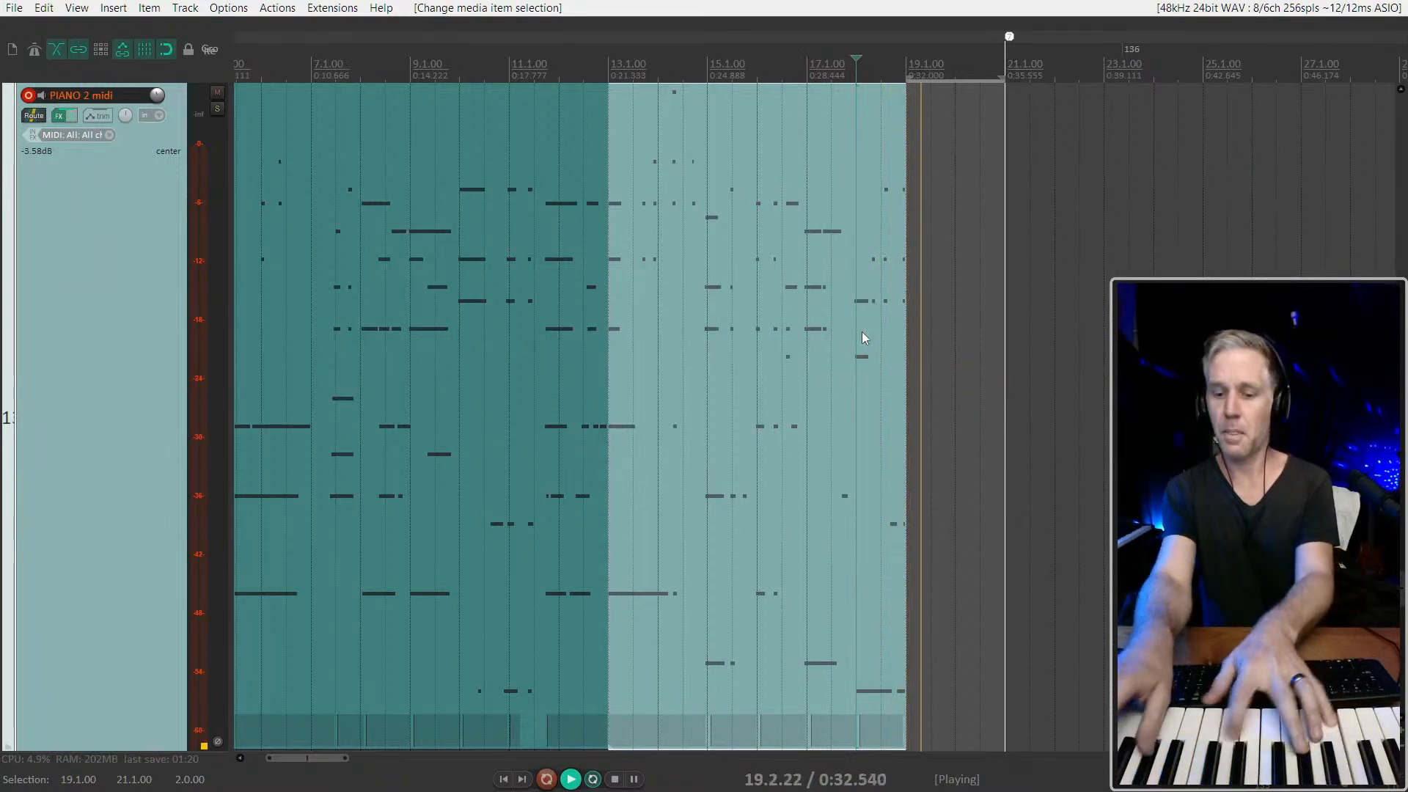
key(space)
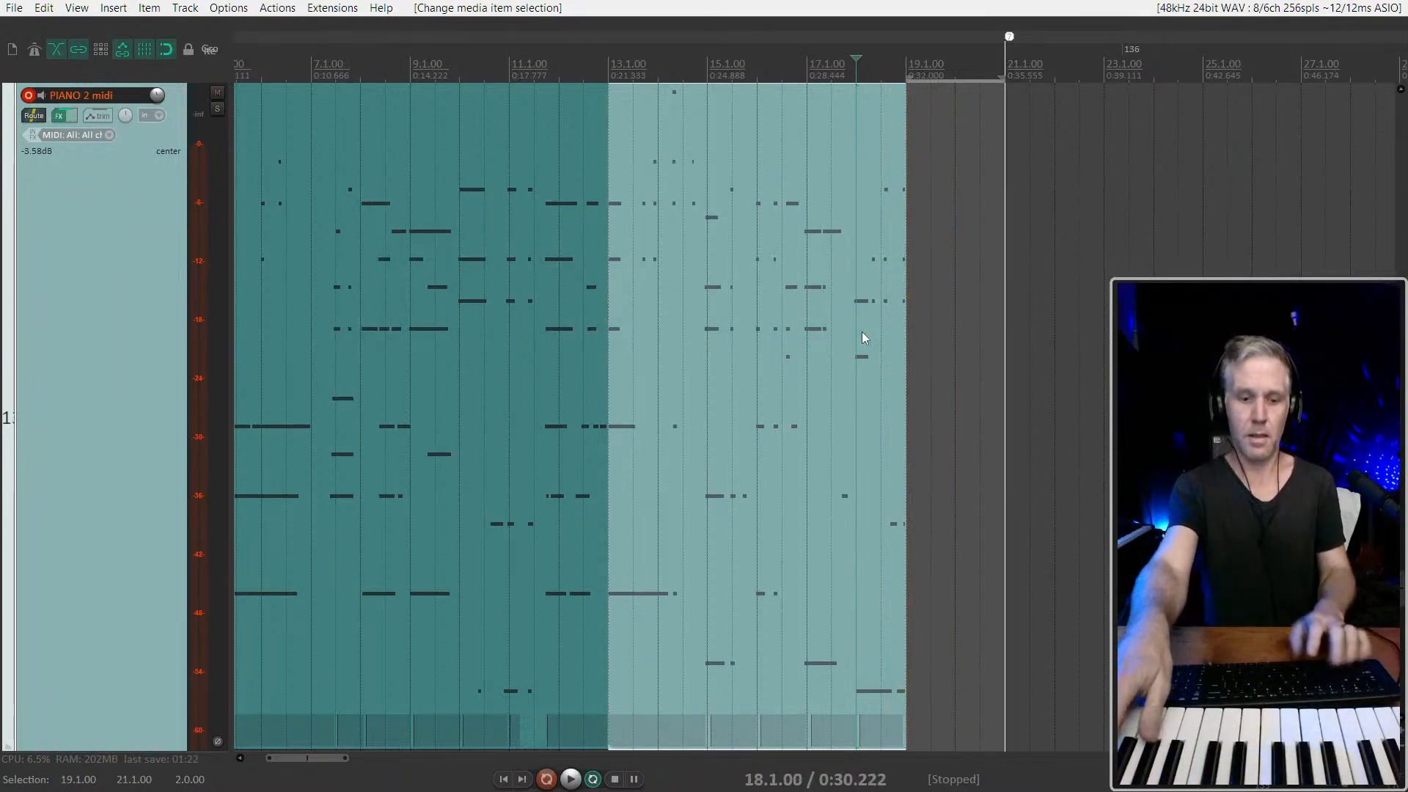
Try two more recordings on PIANO 2 midi starting from 18.1.00, and discard both of them
key(space)
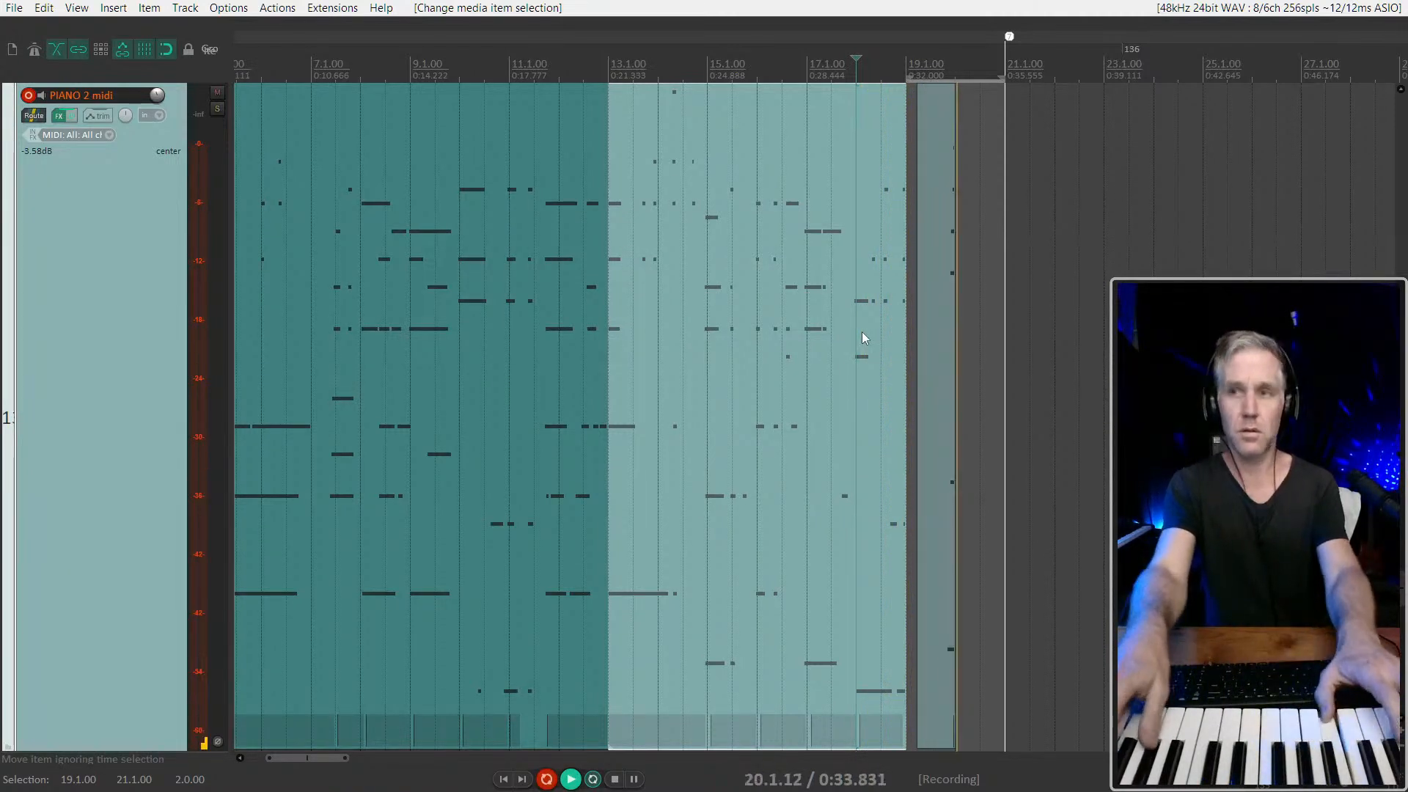
key(space)
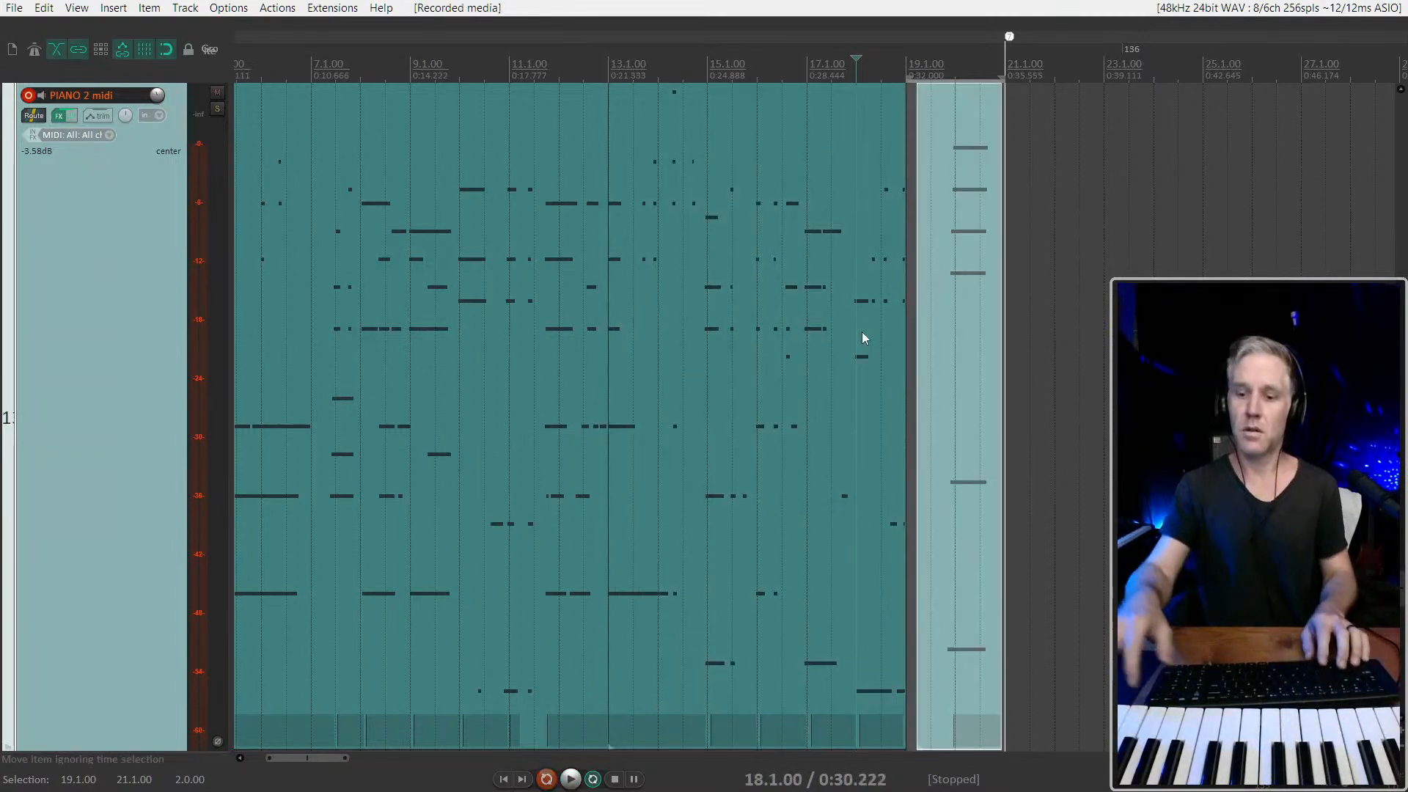
key(ctrl+z)
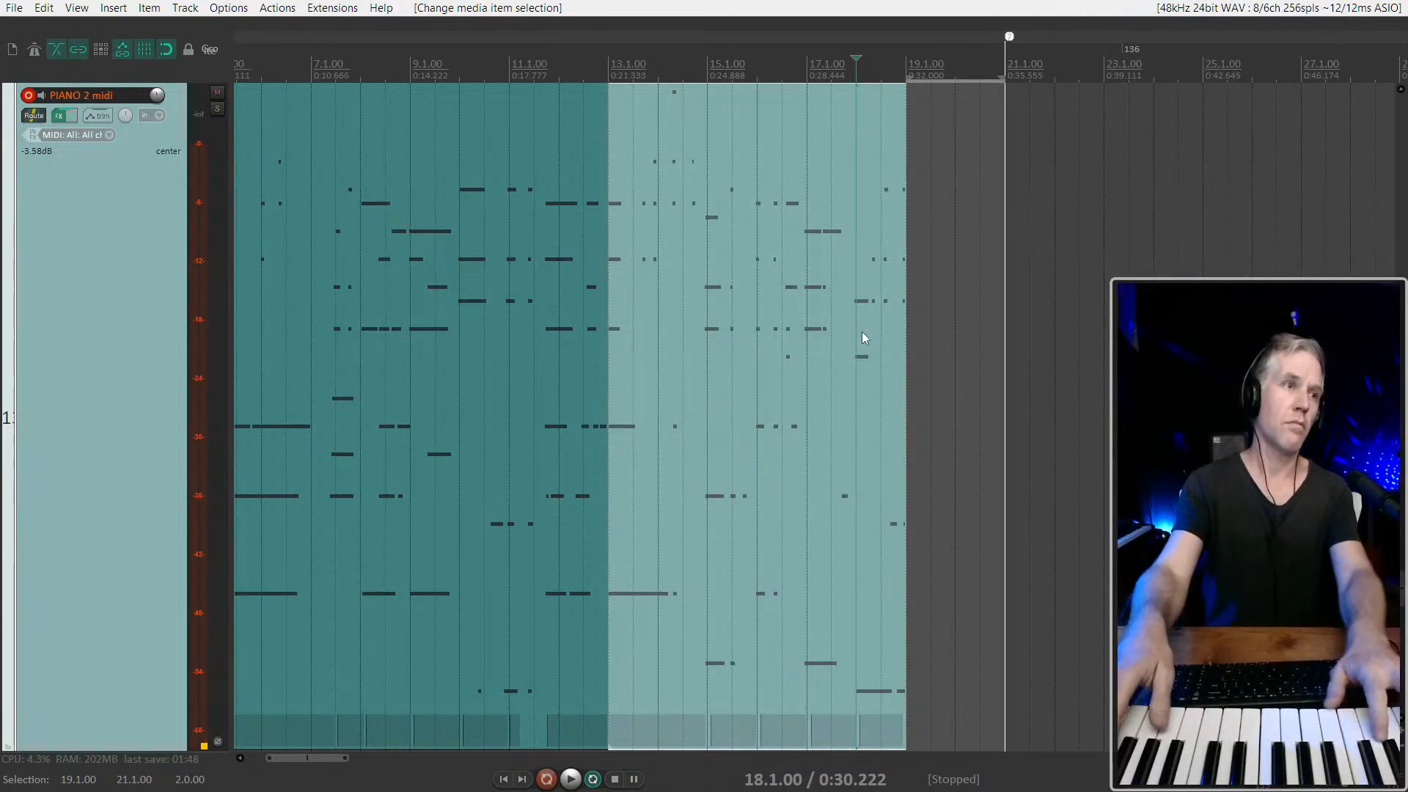
key(ctrl+r)
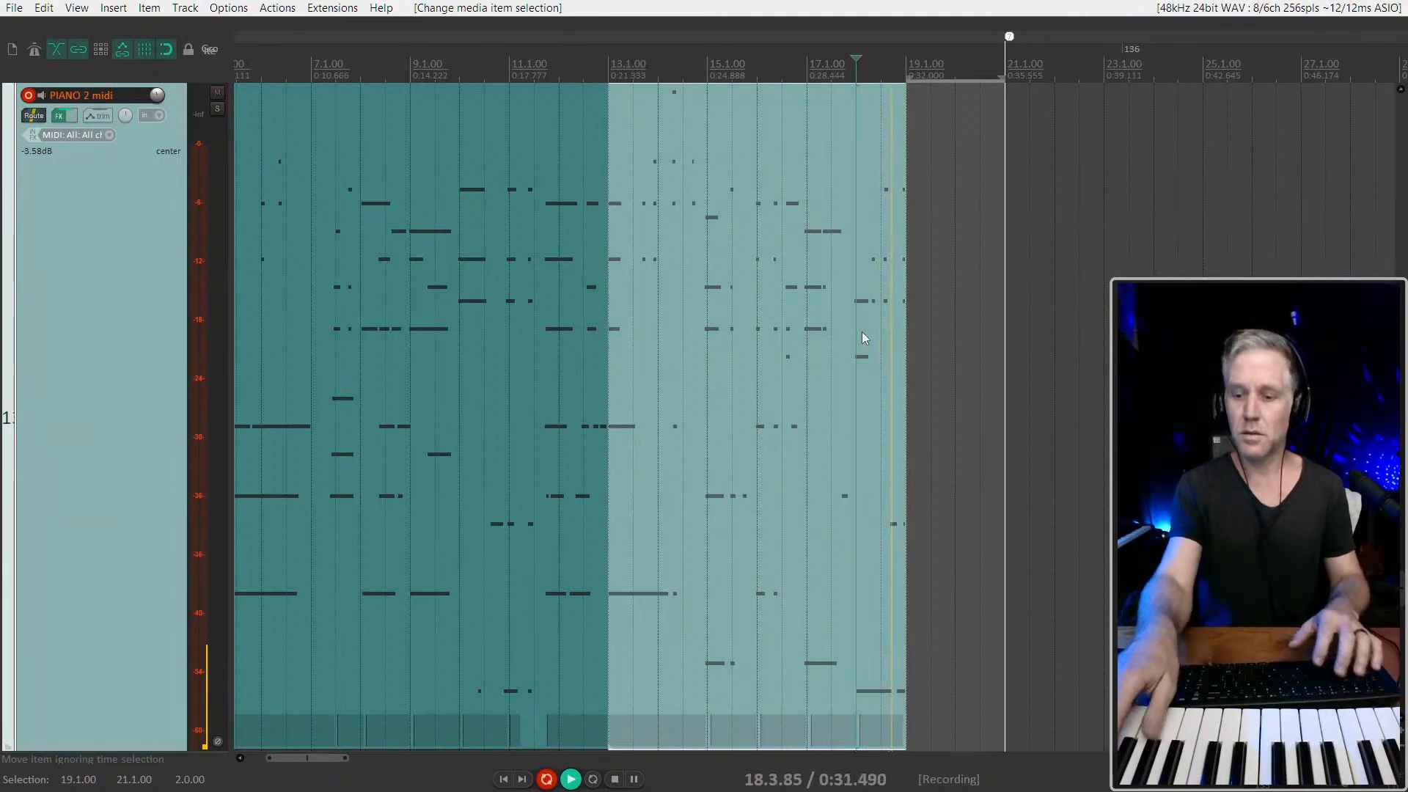
key(space)
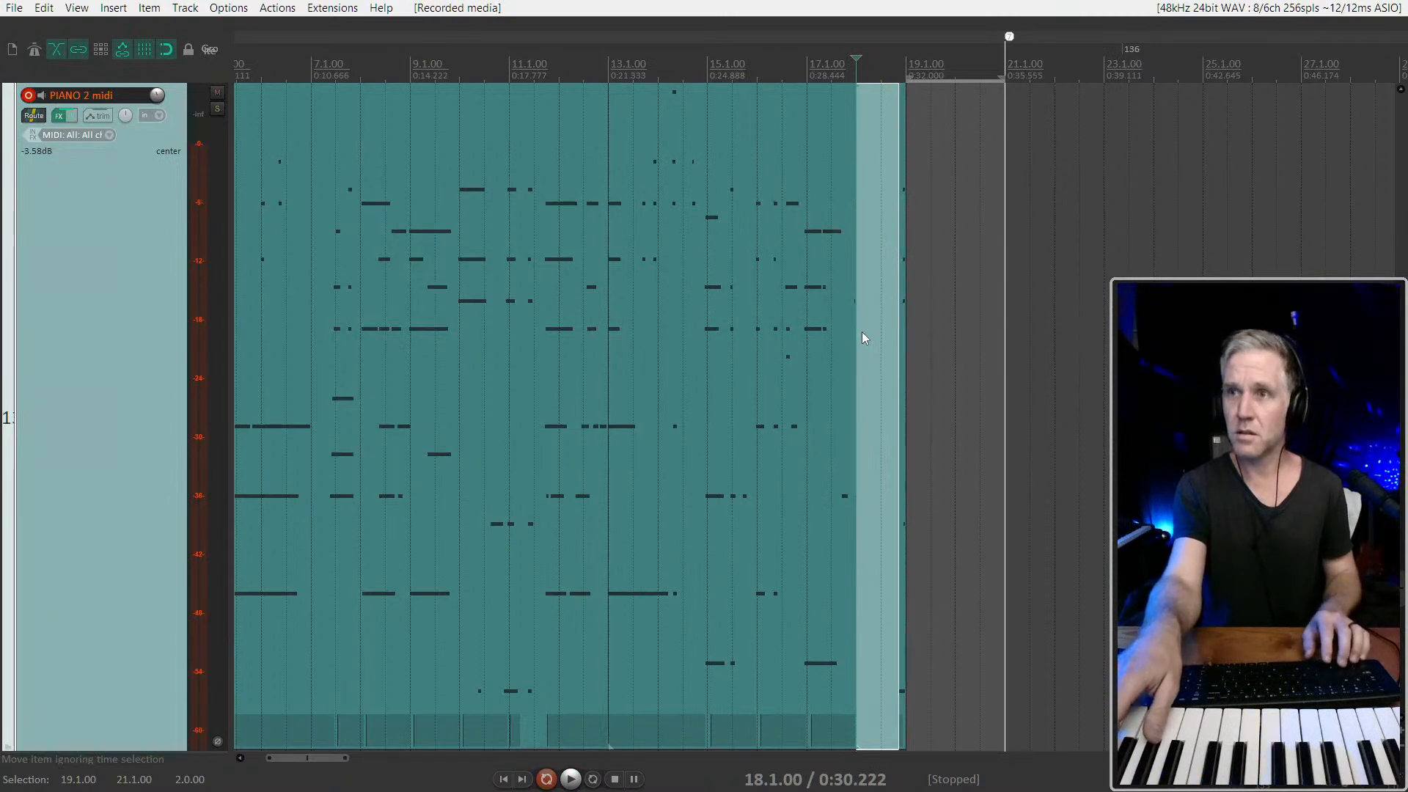
click(861, 333)
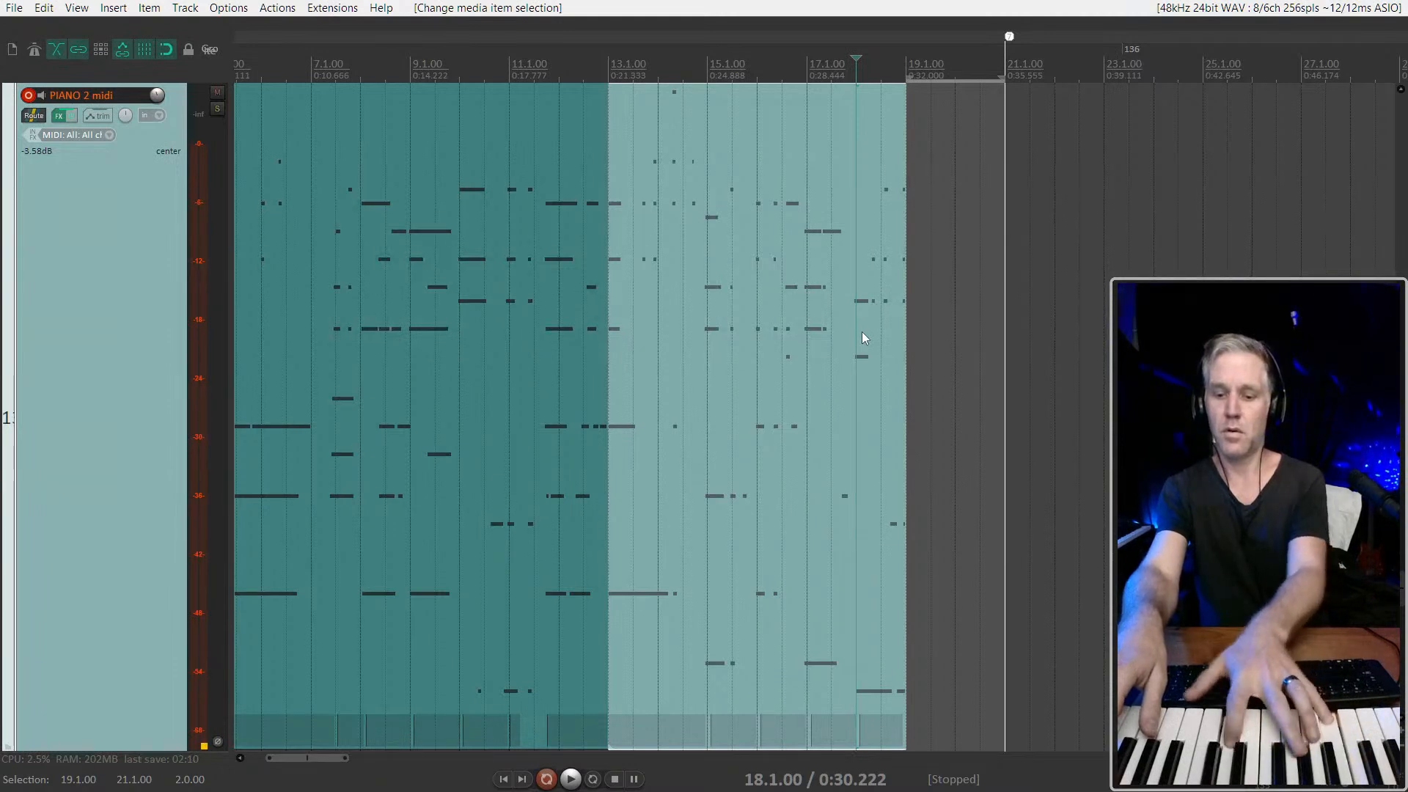
Record a take over 19.1.00–21.1.00 from 18.1.00 and extend the preceding item's end to 20.1.00 to audition the overlap
key(ctrl+r)
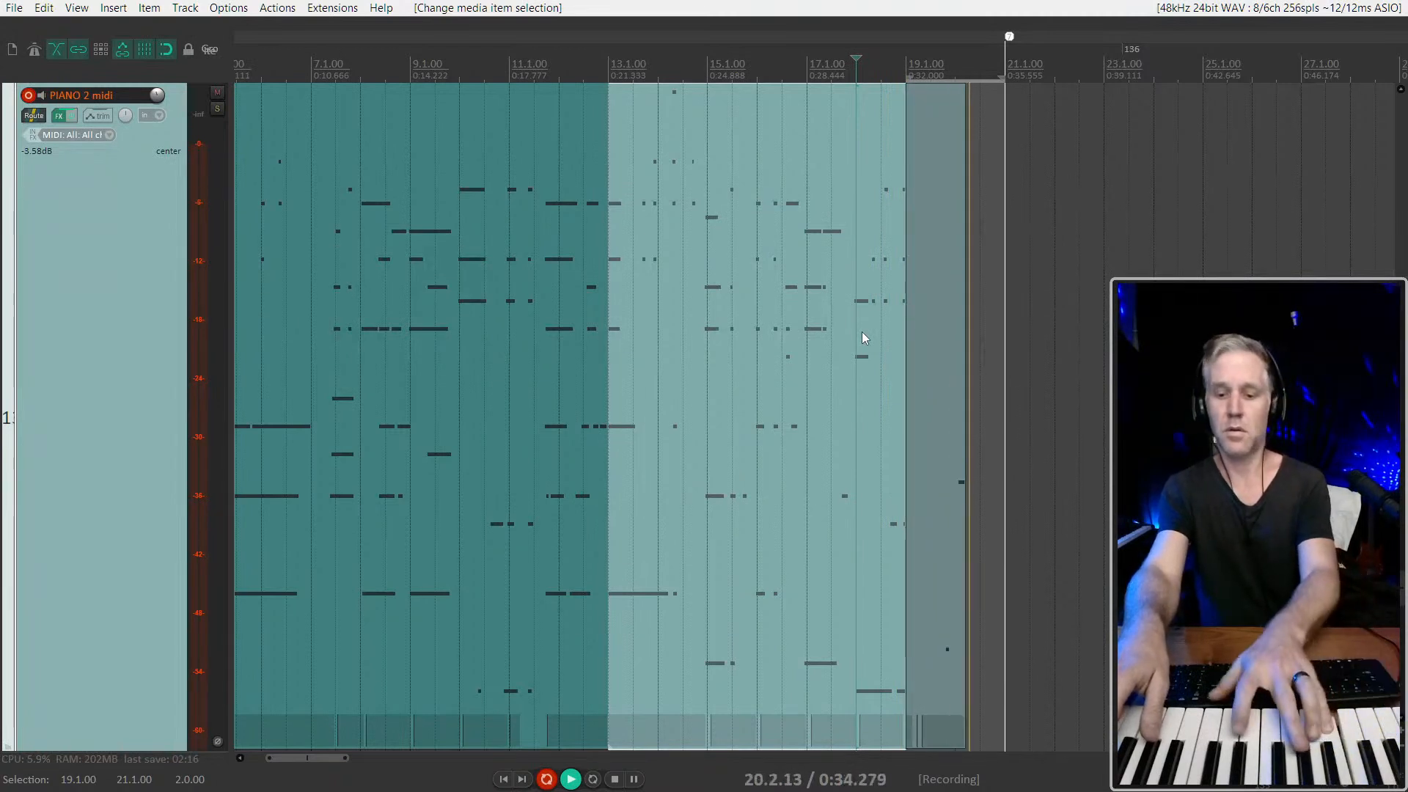
key(ctrl+r)
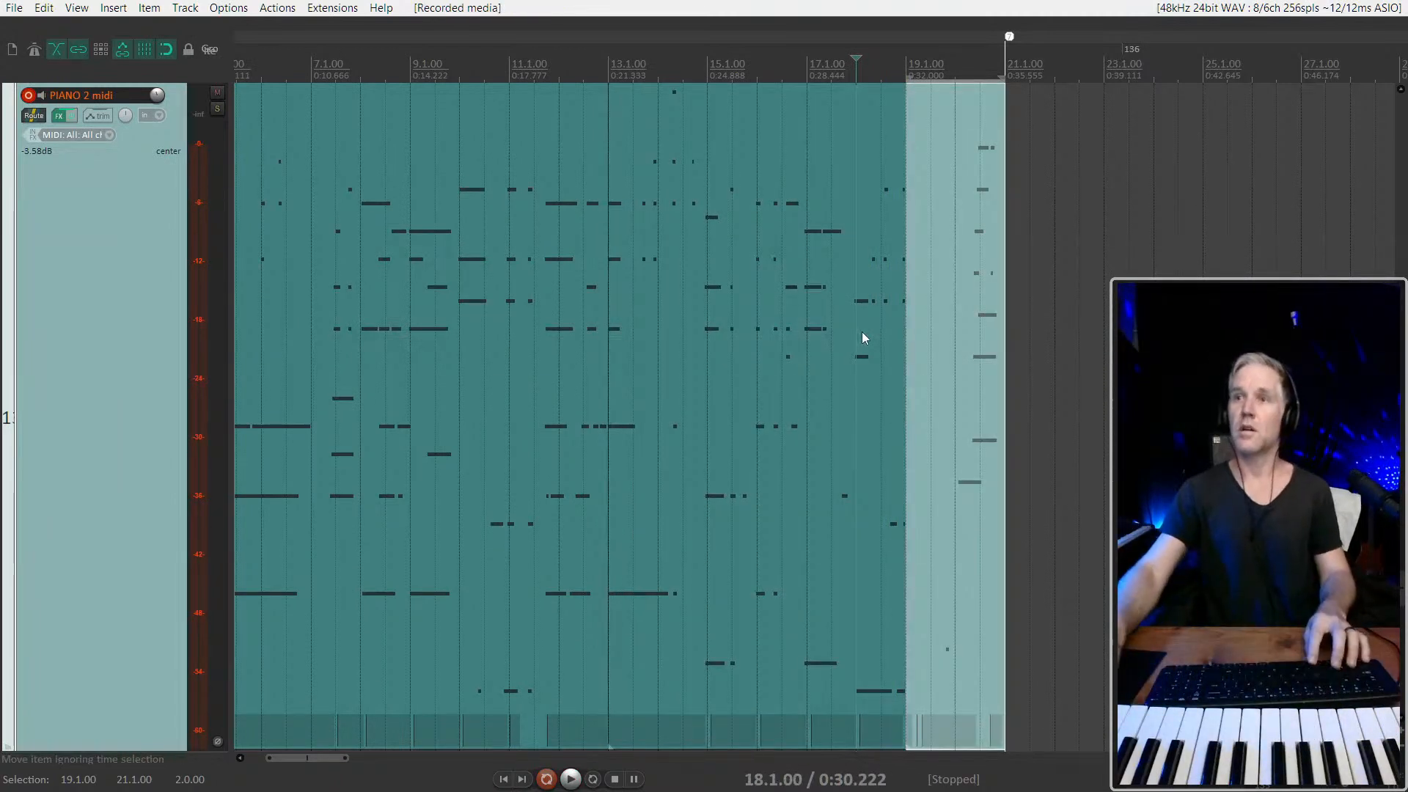
drag(906, 361, 955, 360)
click(834, 371)
key(space)
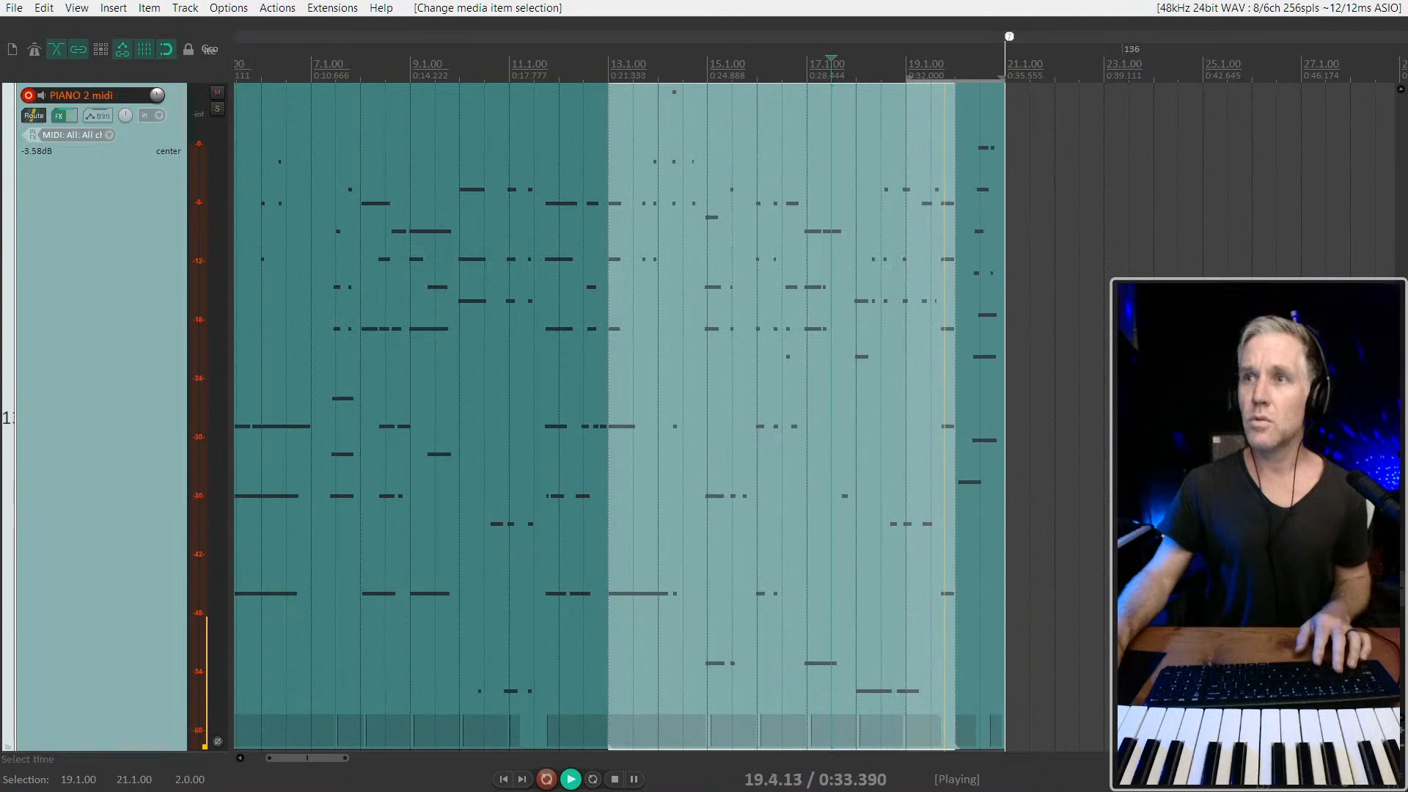
Shorten the preceding item's end to 19.3.00, play the transition, and trim the end back to 19.1.00
scroll(944, 484, up, 3)
key(space)
drag(938, 407, 887, 403)
click(790, 397)
key(space)
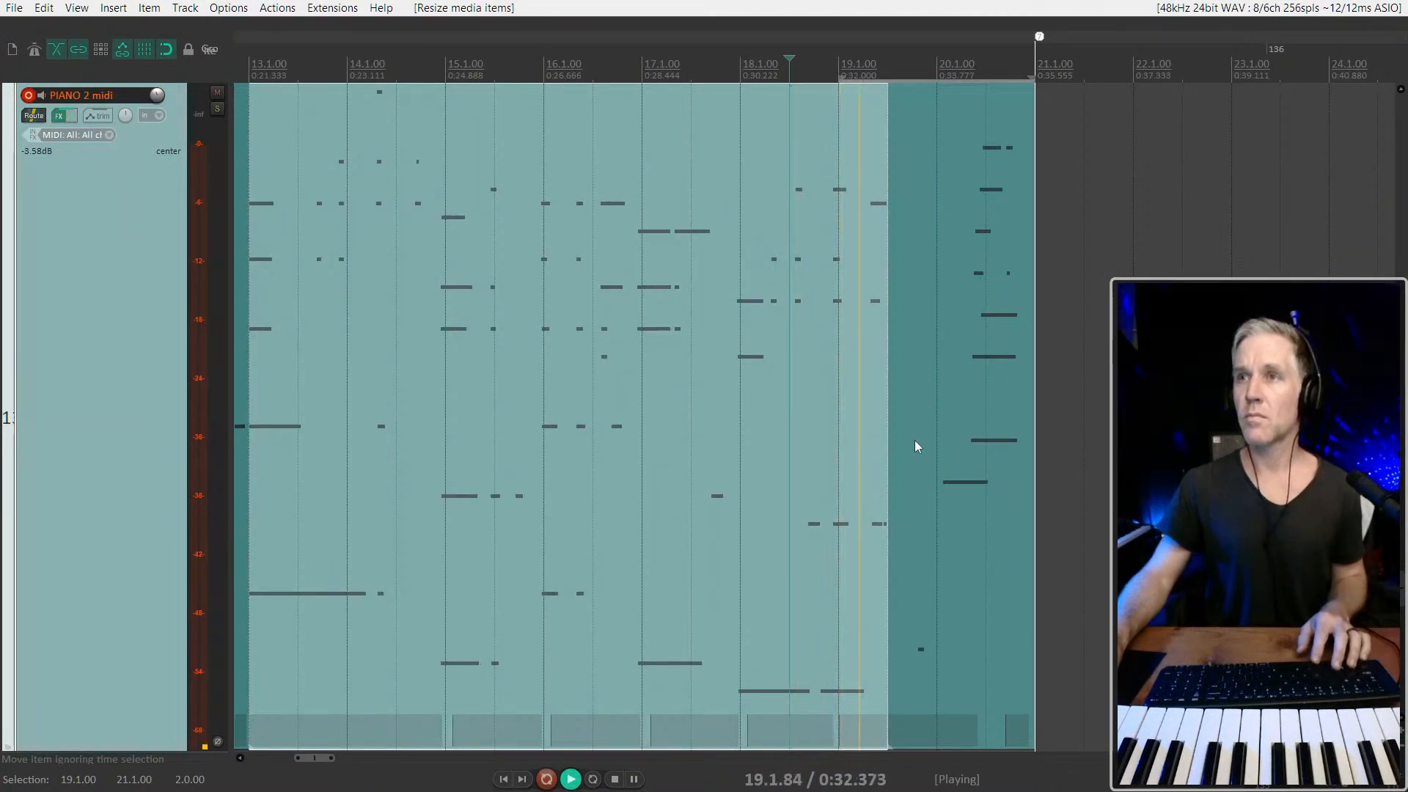
drag(895, 415, 838, 425)
key(space)
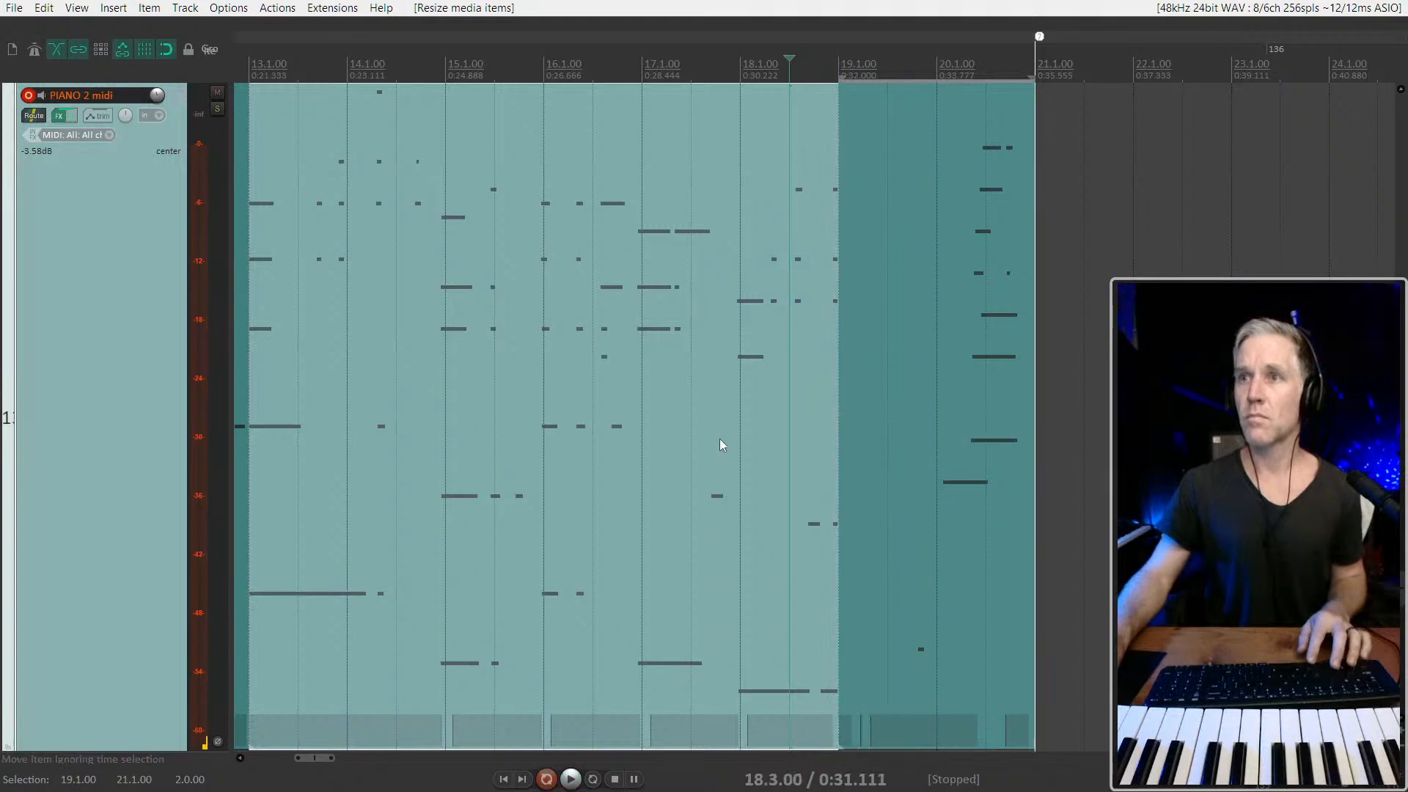
Audition the take in bars 19 to 21 from 18.1.00 and 20.1.00, and delete it
scroll(861, 562, down, 2)
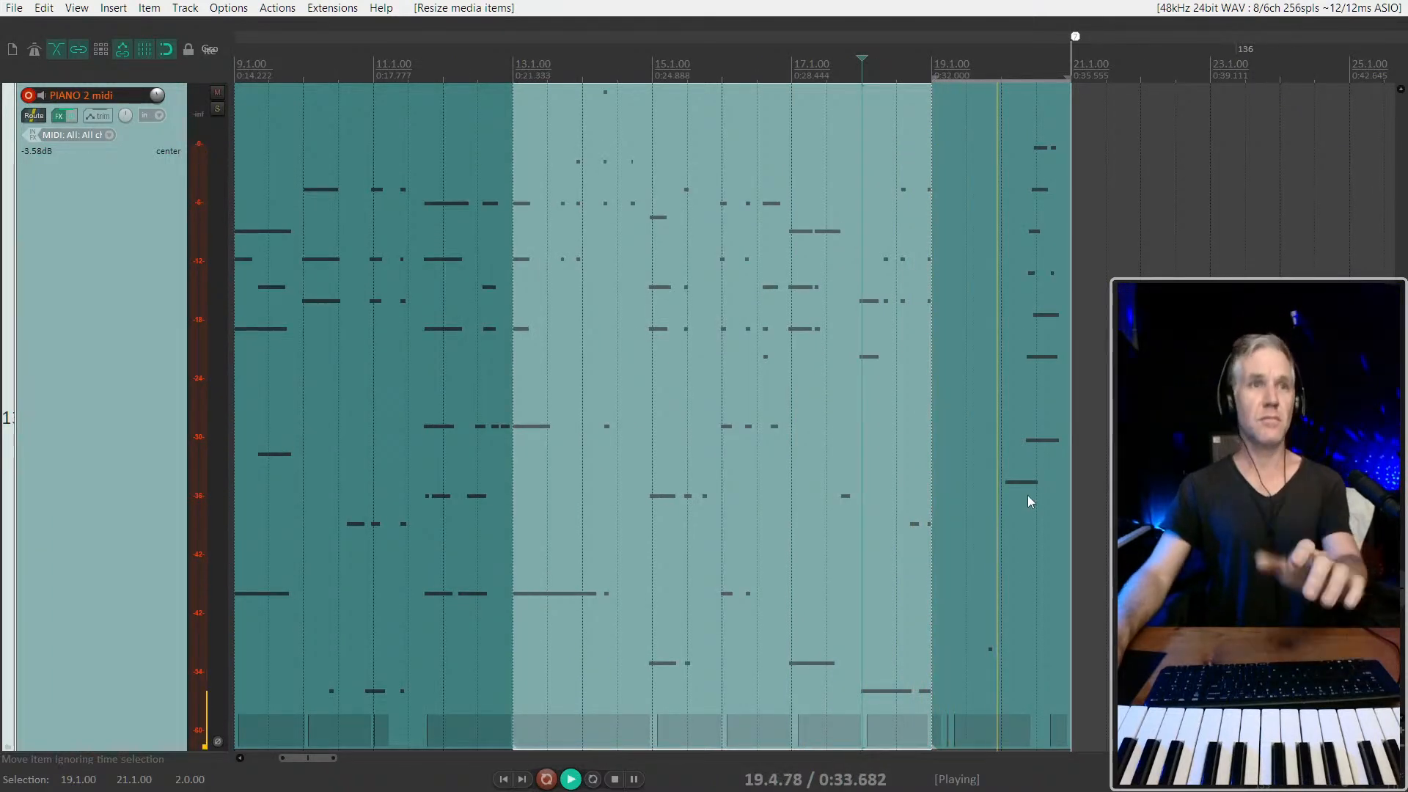
key(space)
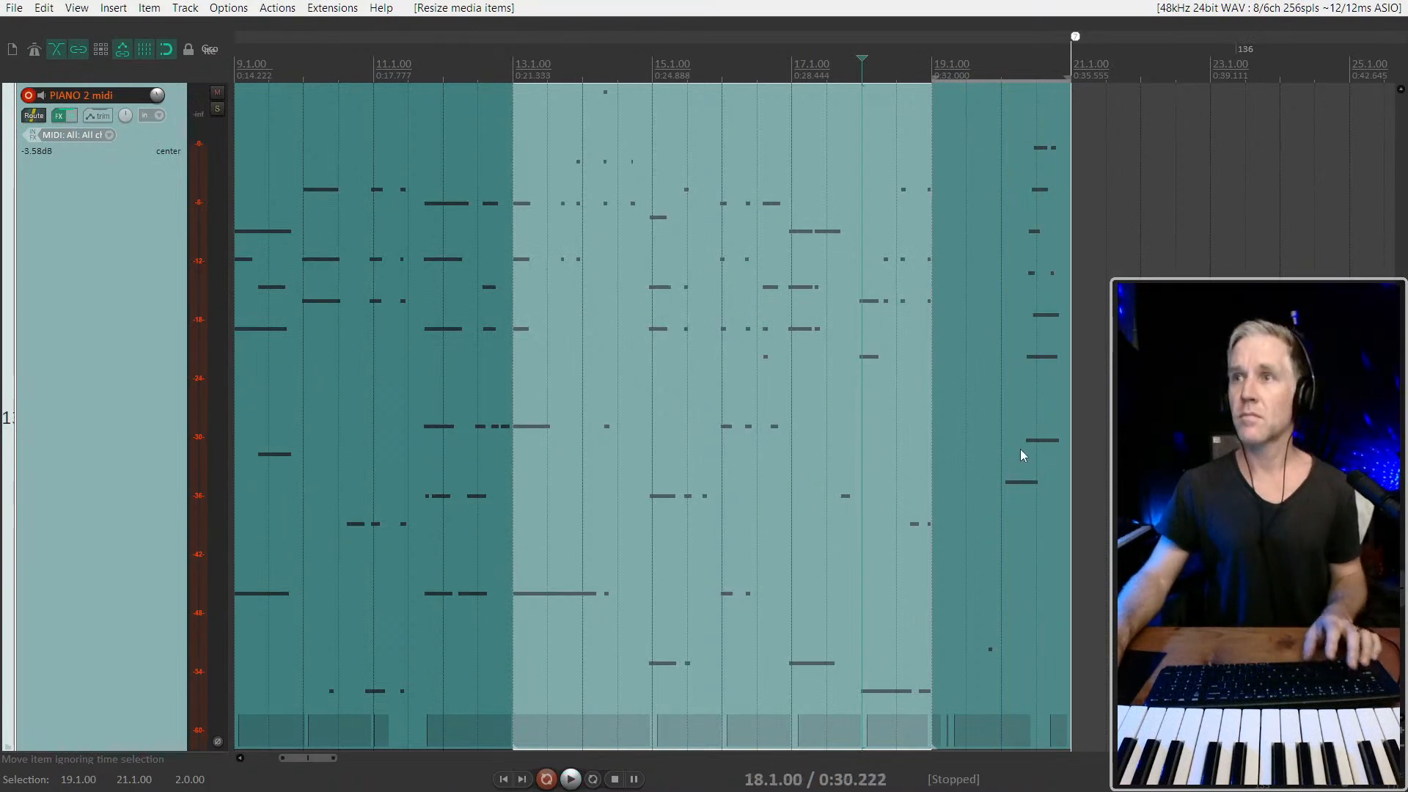
click(1019, 449)
scroll(1022, 443, up, 2)
key(space)
click(1003, 415)
drag(1043, 420, 1052, 422)
key(space)
key(space)
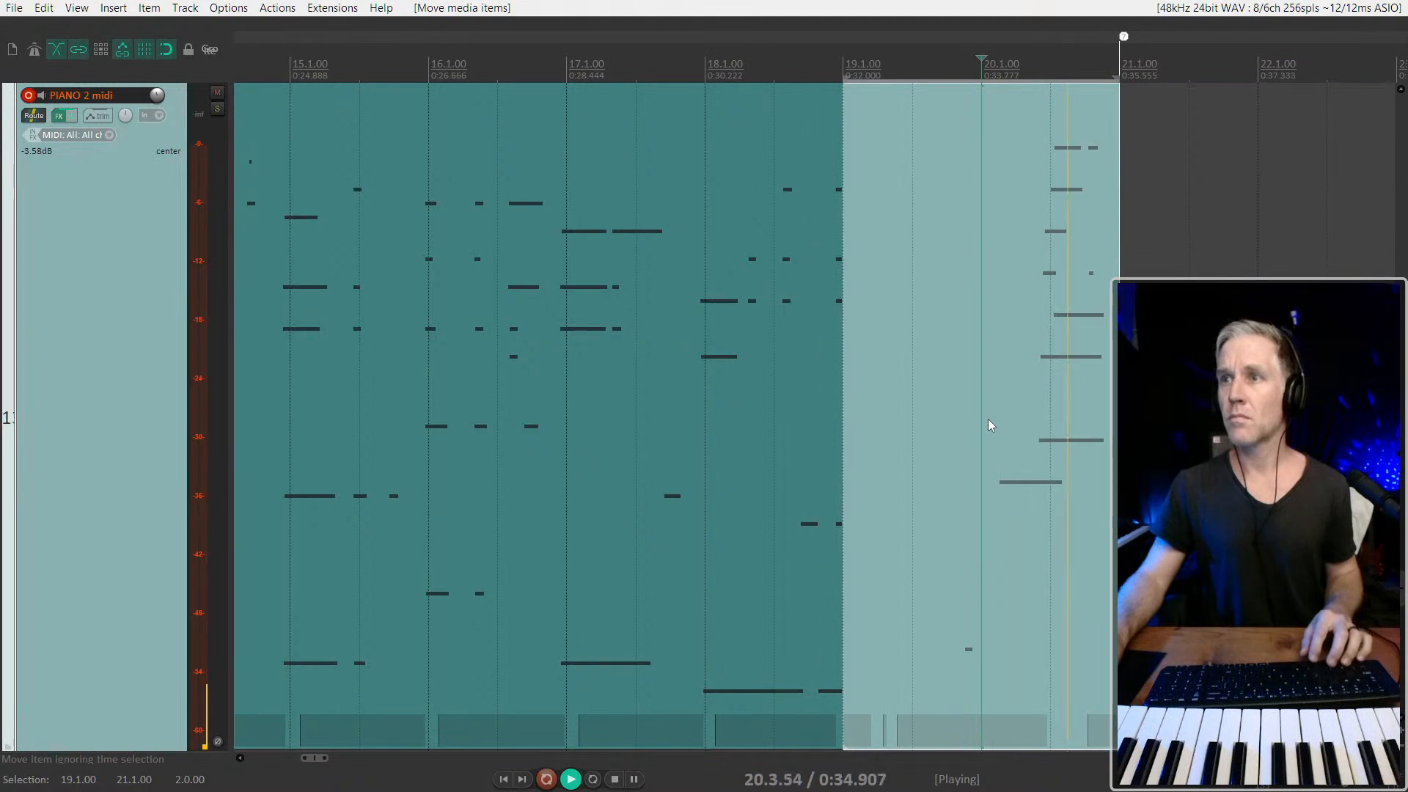
key(space)
click(1053, 228)
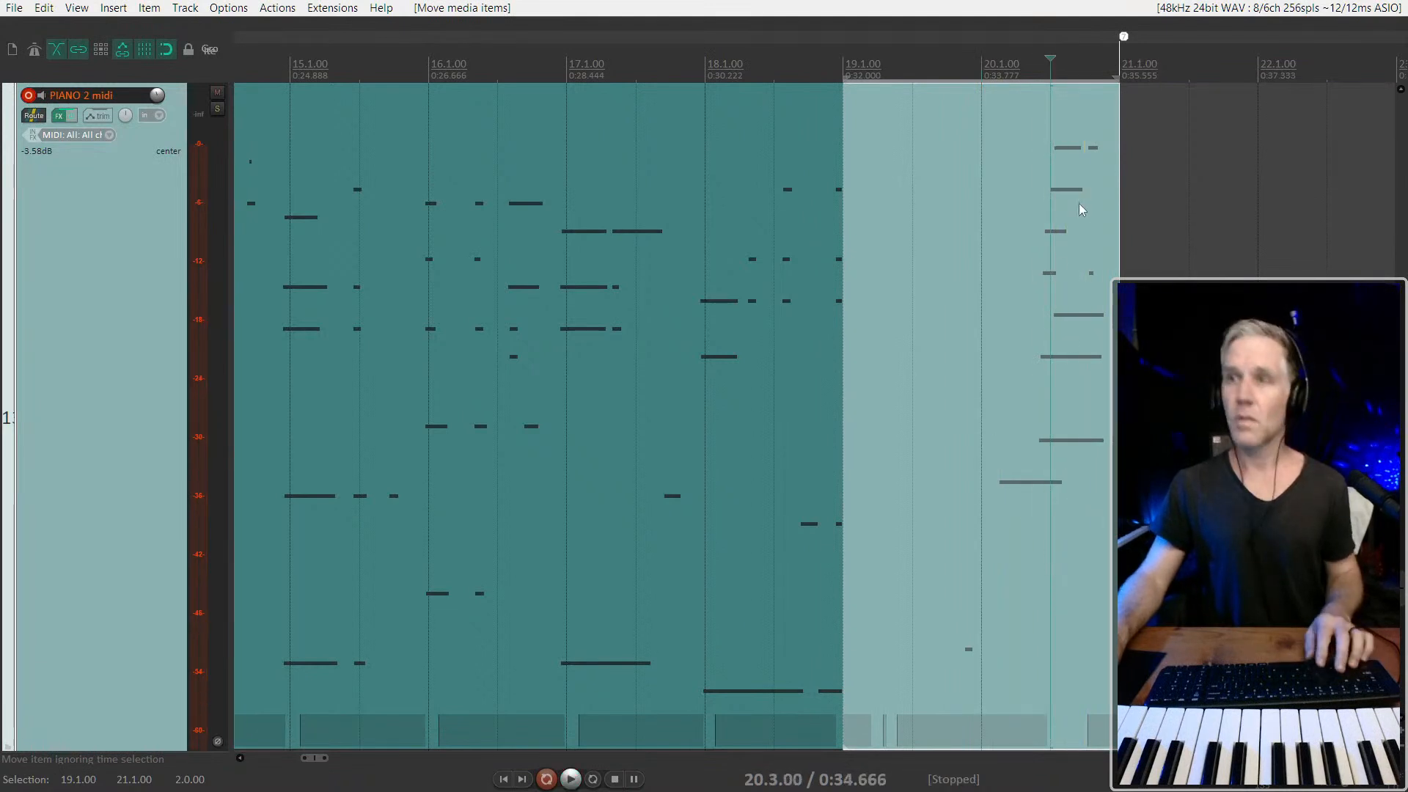
key(Delete)
Set the playback start to 17.1.00 and slip the contents of the item ending at 19.1.00 slightly later
click(544, 363)
key(space)
drag(660, 469, 679, 467)
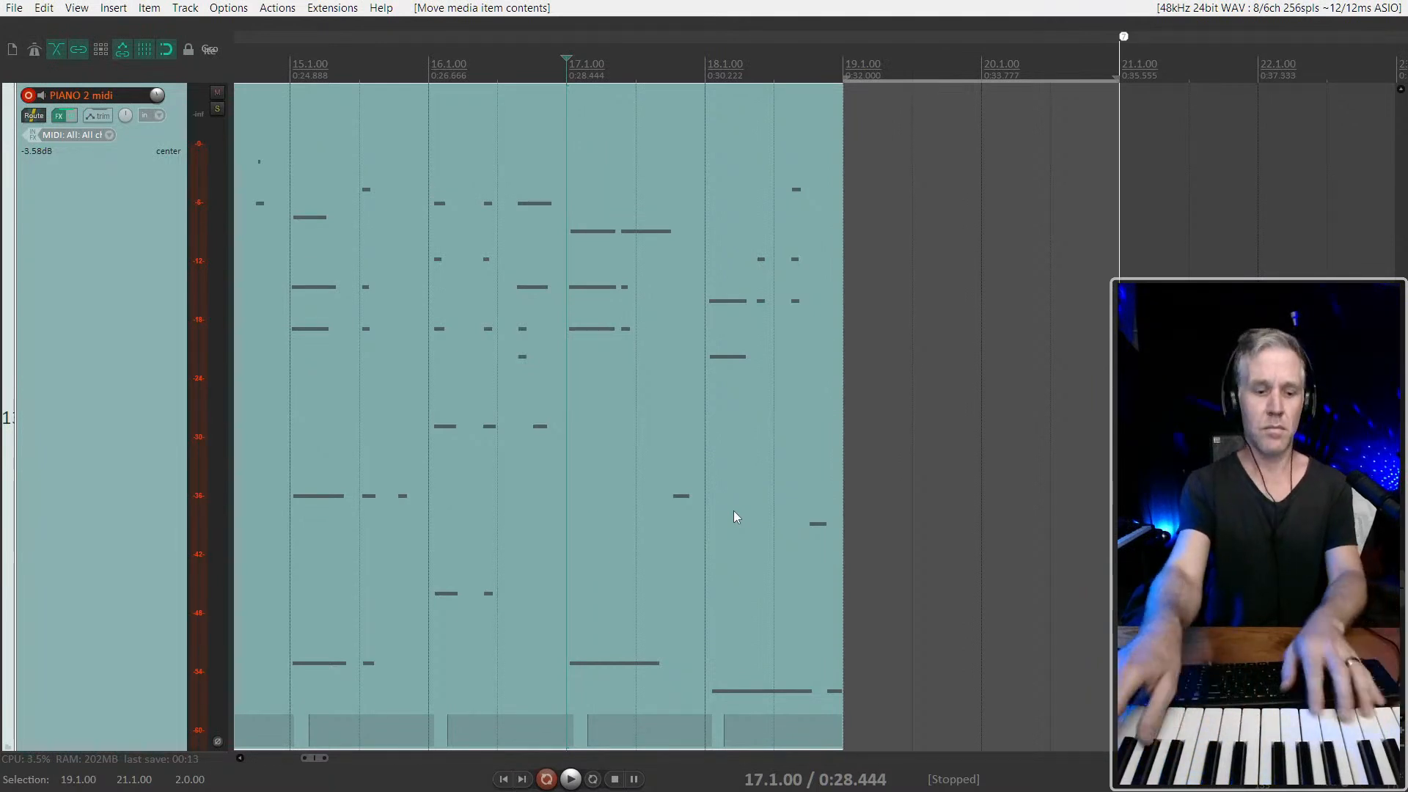
Play twice from 17.1.00 to rehearse the closing phrase in bars 19 to 21
key(space)
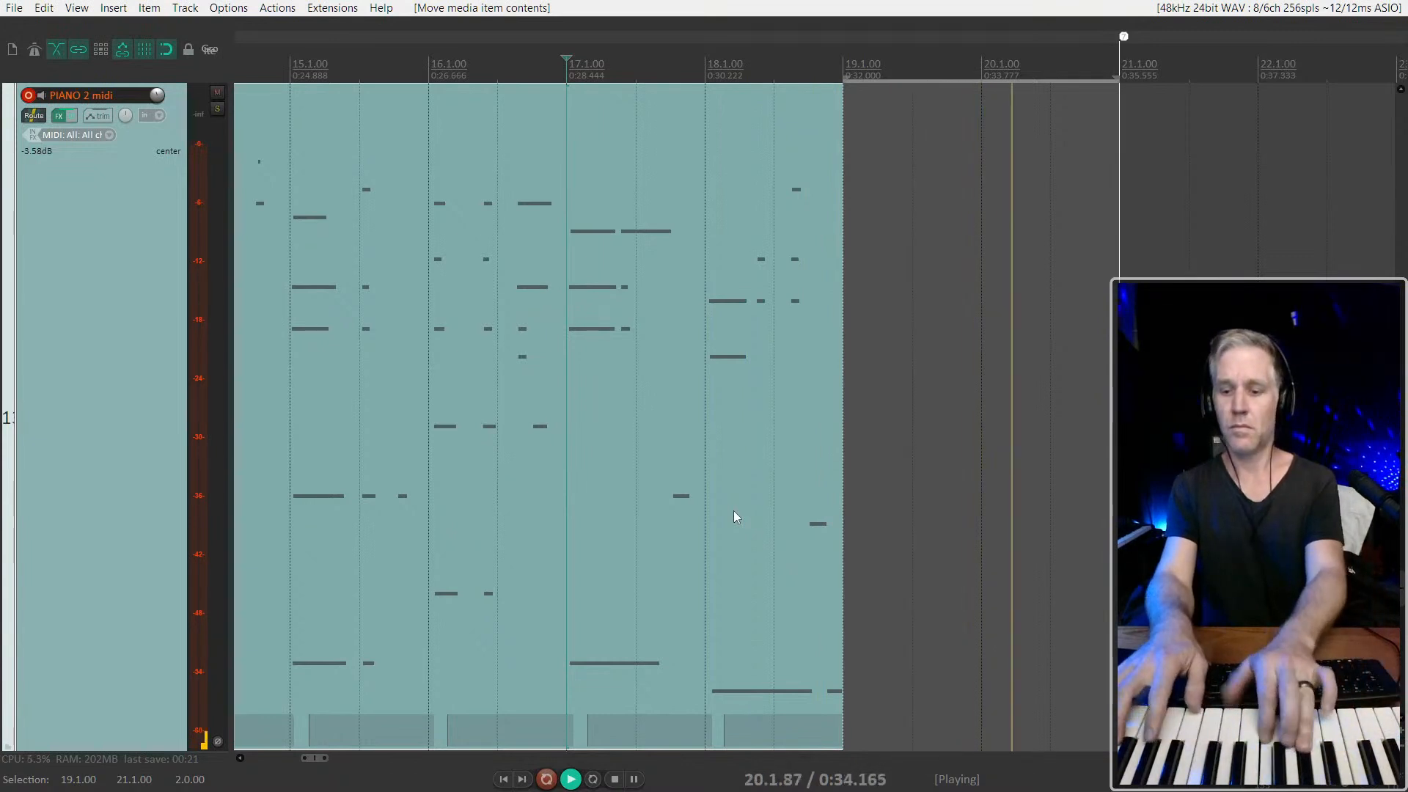
key(space)
key(space)
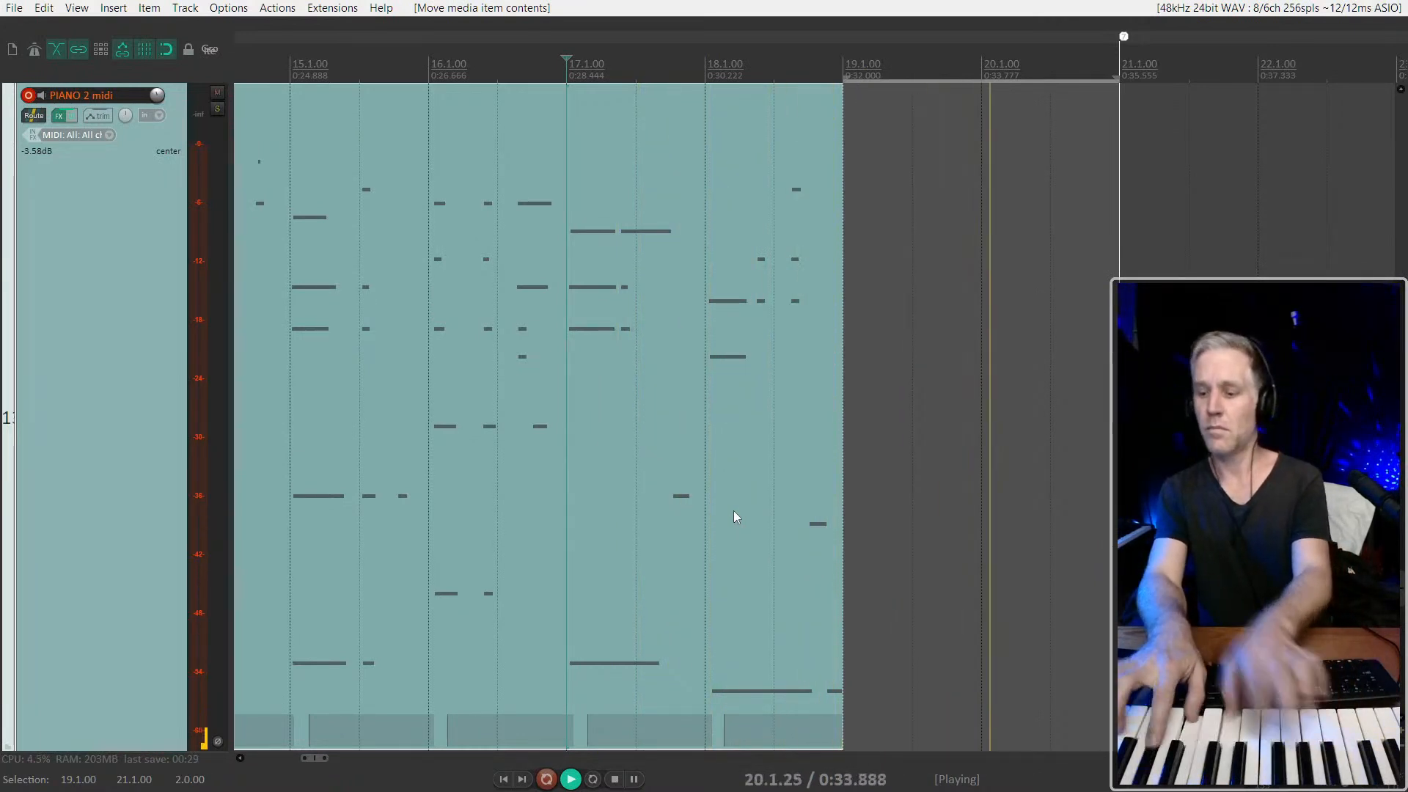
key(space)
Record two punch-in takes over 19.1.00–21.1.00 with a lead-in from 17.1.00, discarding the first one
key(ctrl+r)
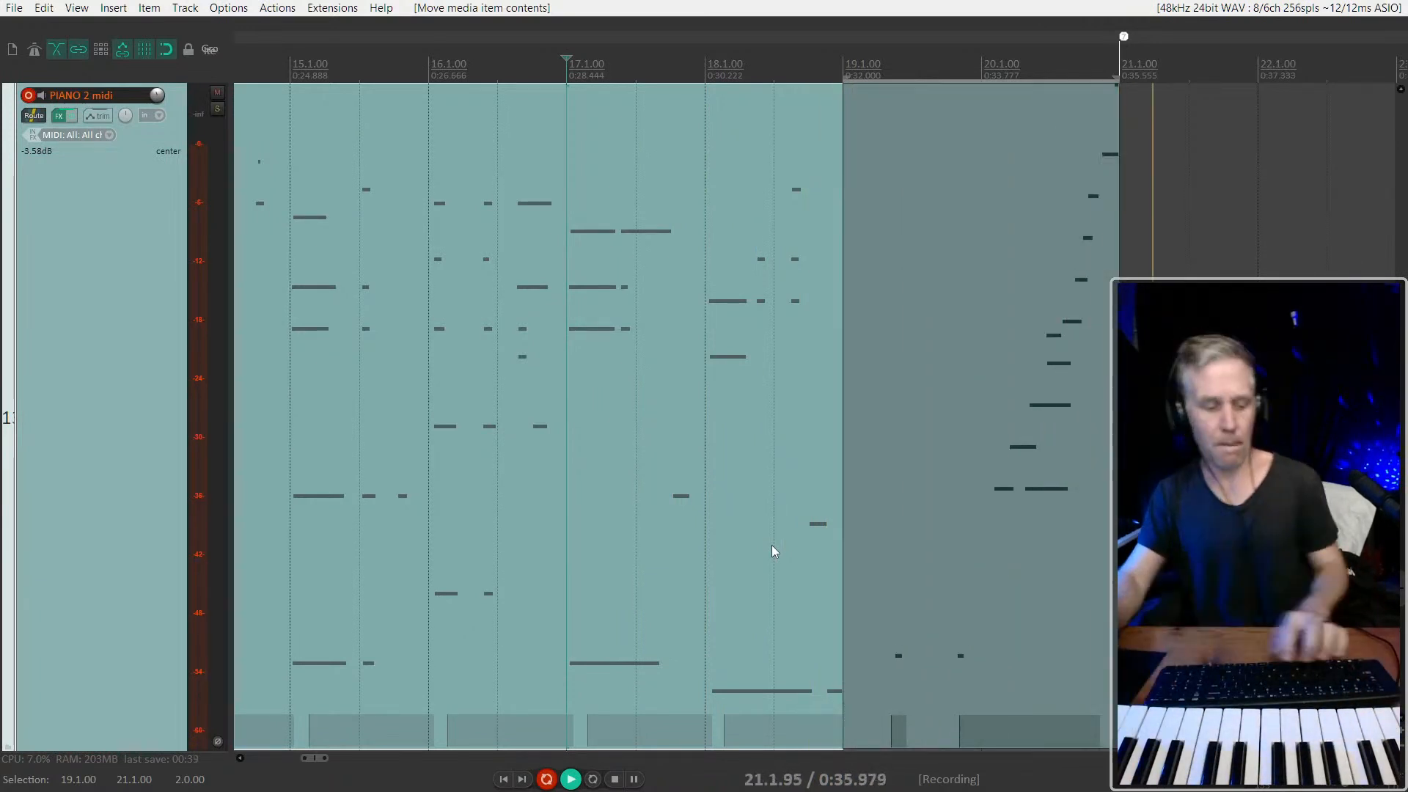
key(space)
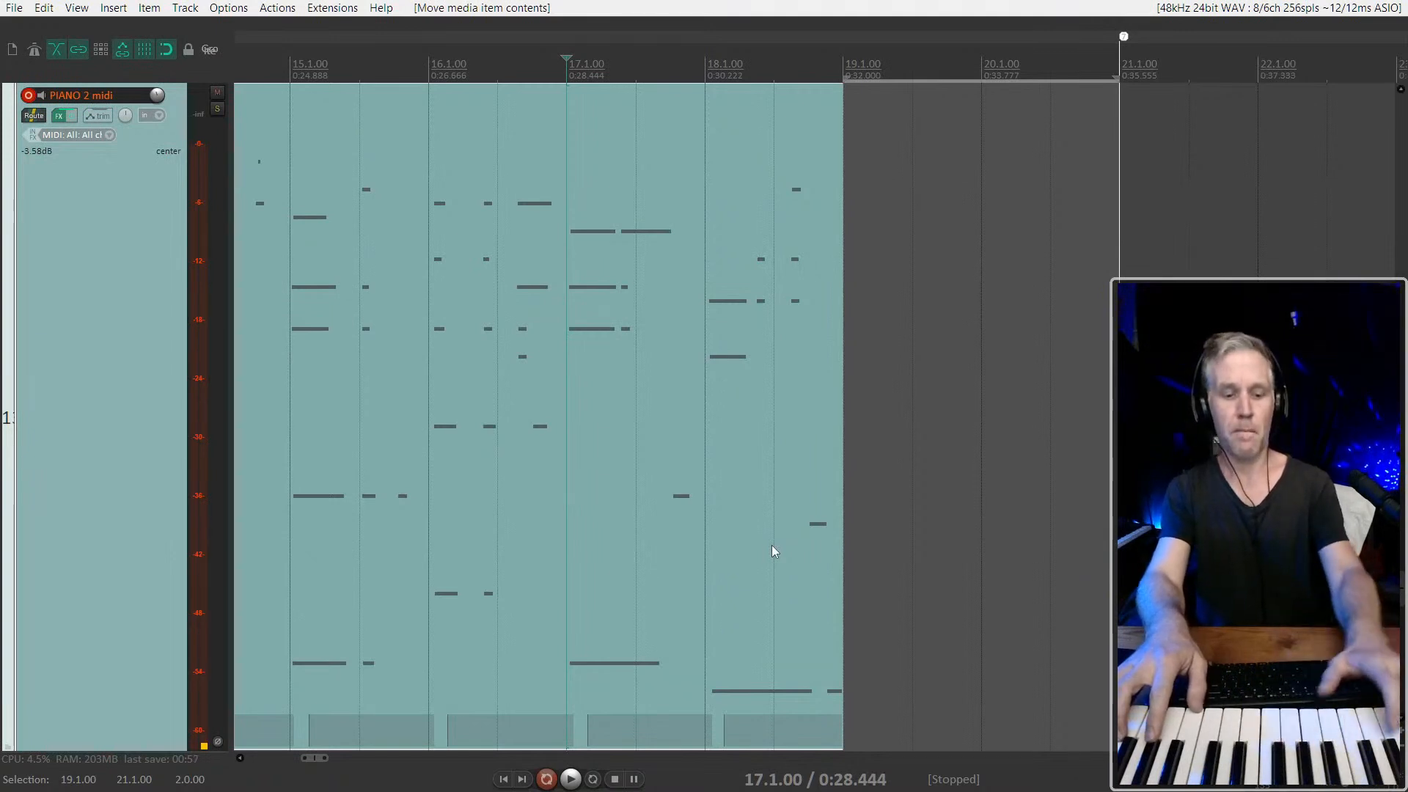
key(ctrl+r)
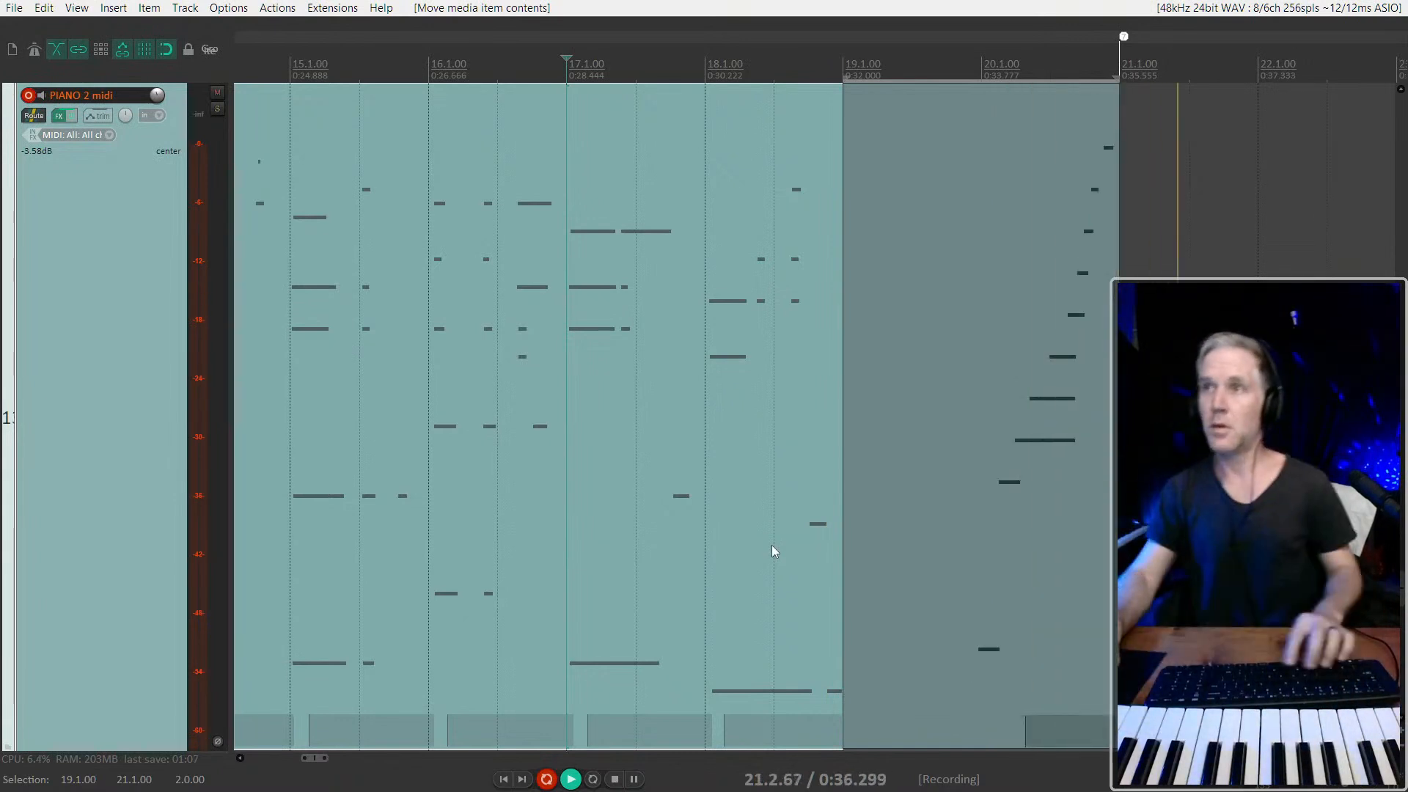
key(space)
key(space)
Play back the transition into the new take while checking the item edge at 19.1.00
click(726, 495)
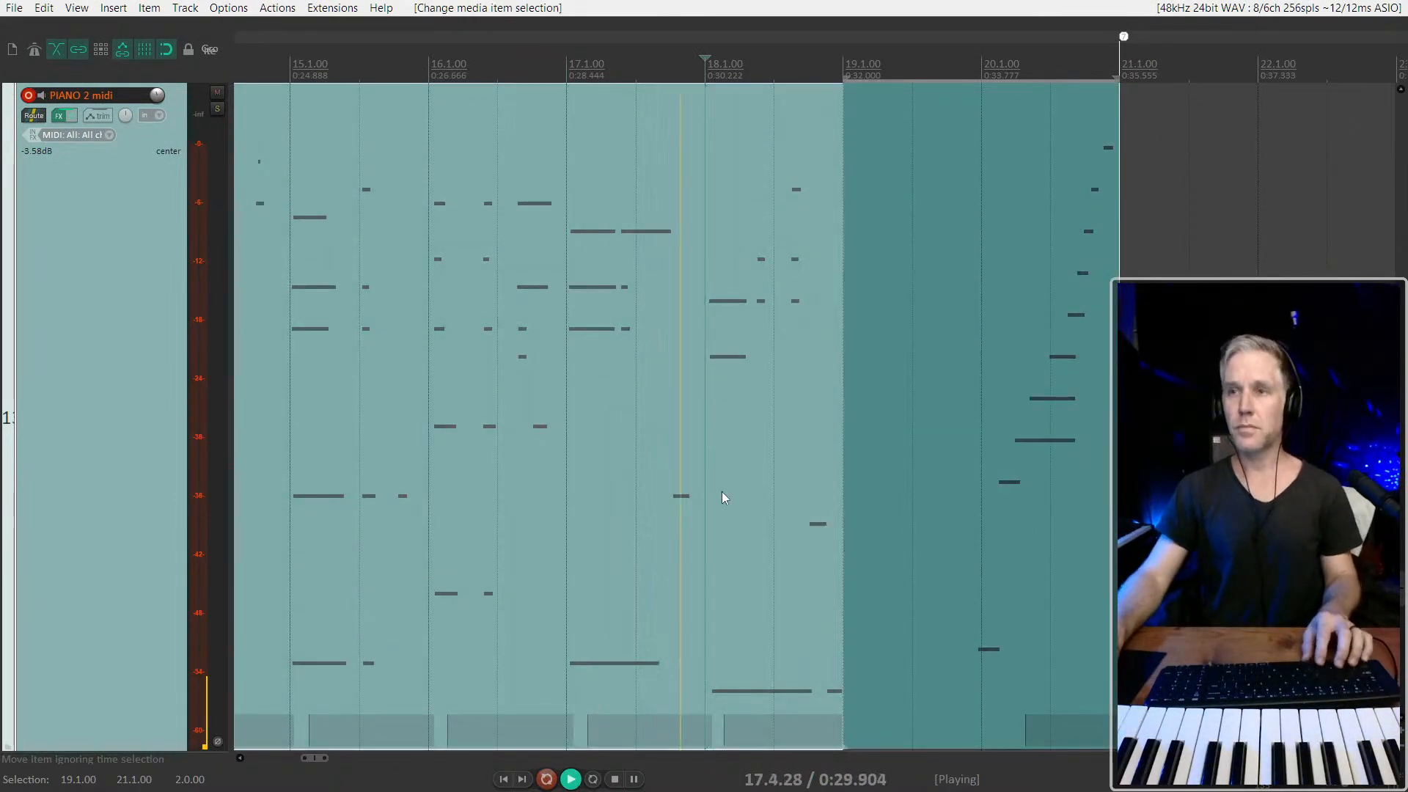
mouse_move(843, 507)
mouse_down()
mouse_move(923, 506)
mouse_move(841, 501)
mouse_up()
key(space)
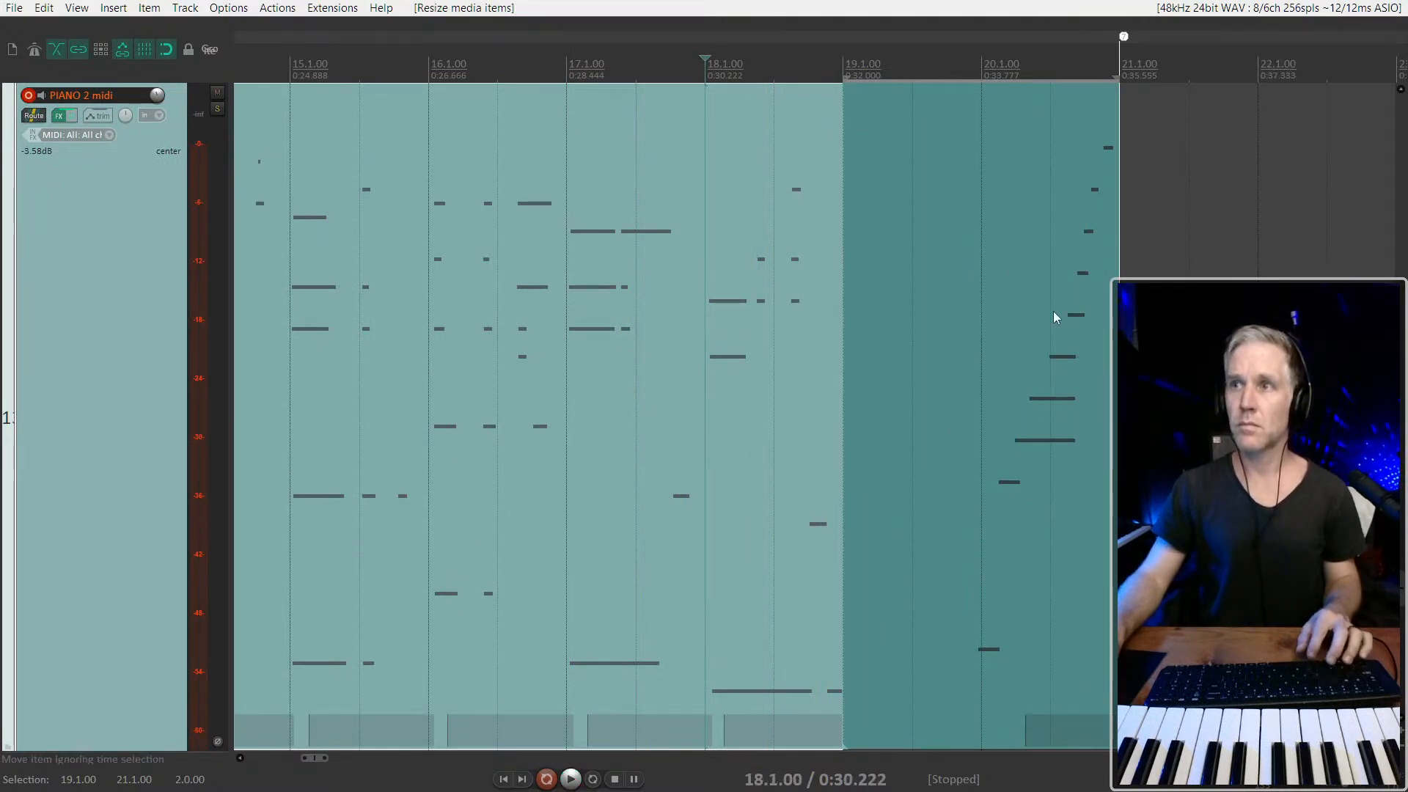
Audition the ascending run of the new take from 20.1.00 and delete the take
click(1049, 319)
scroll(1057, 309, up, 3)
key(space)
drag(948, 391, 921, 384)
key(space)
key(space)
click(908, 381)
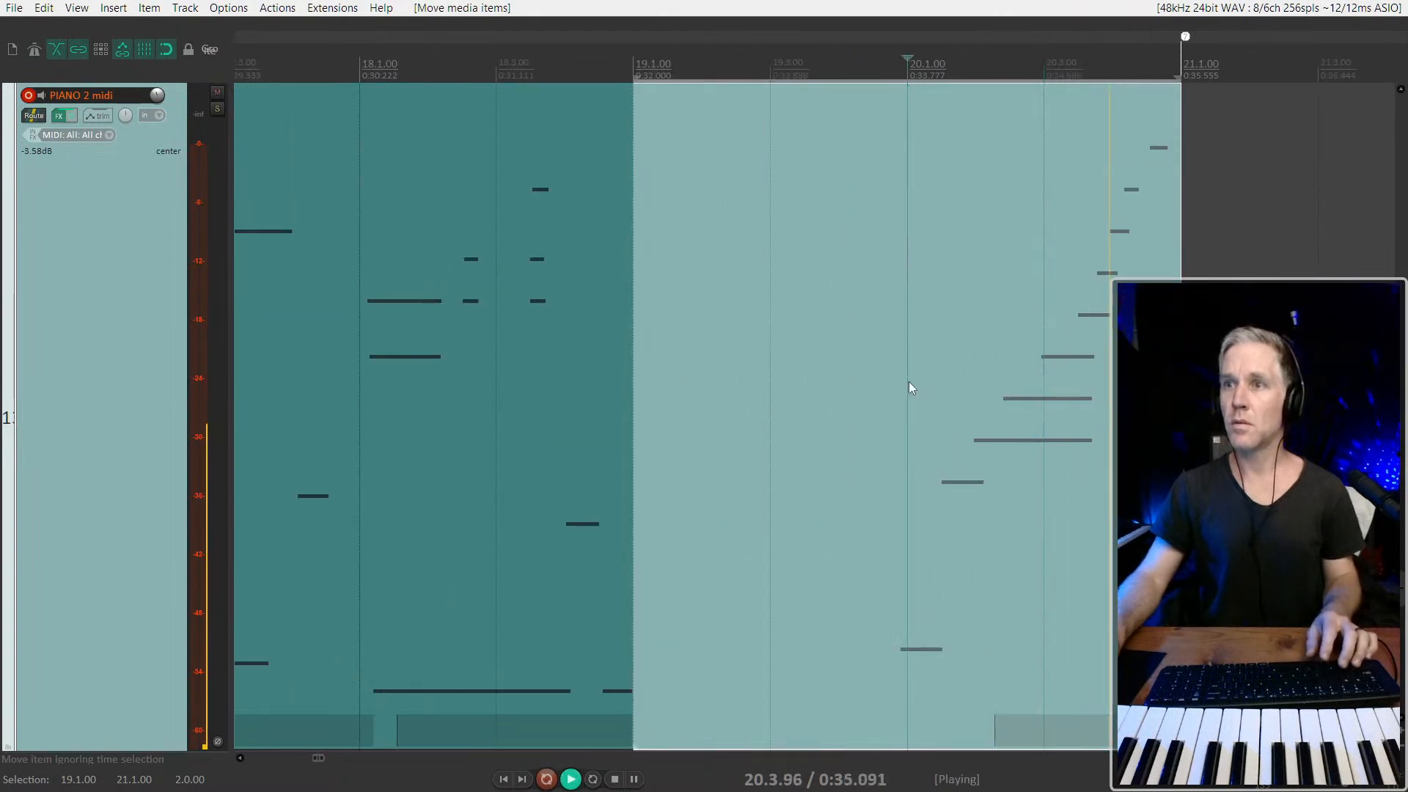
key(space)
scroll(918, 399, down, 3)
key(Delete)
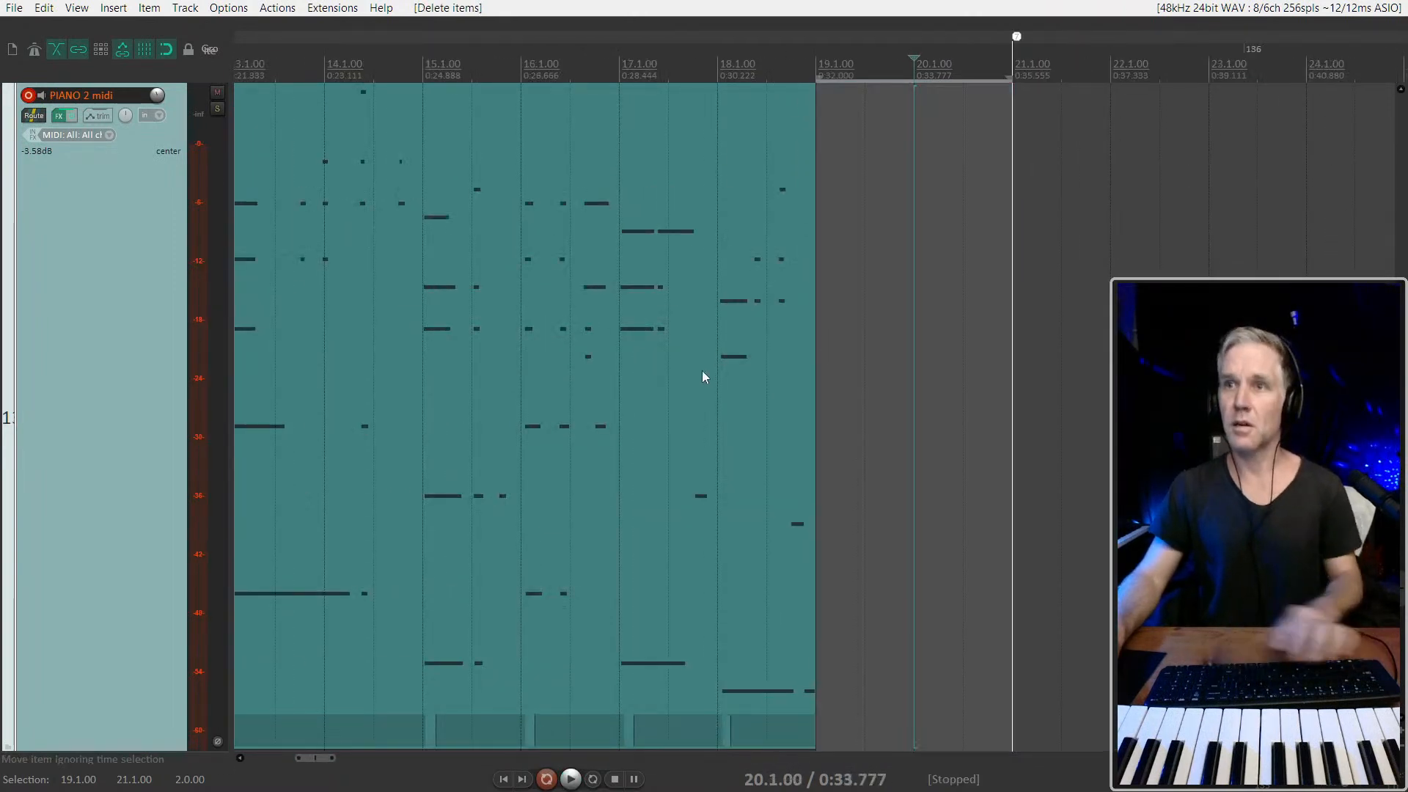
Record a punch-in take over 19.1.00–21.1.00 with a lead-in from 18.1.00, and undo the recording
click(719, 372)
key(ctrl+r)
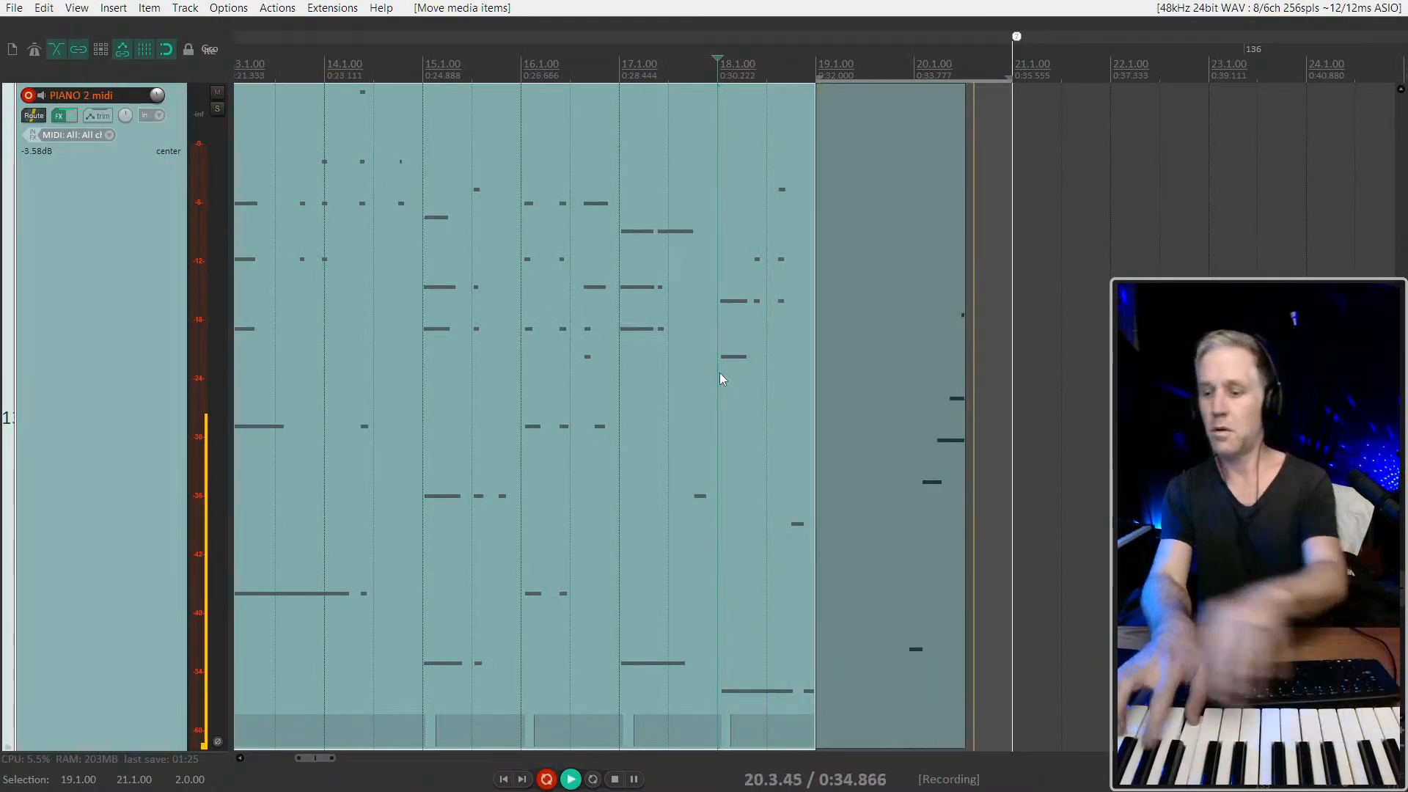
key(space)
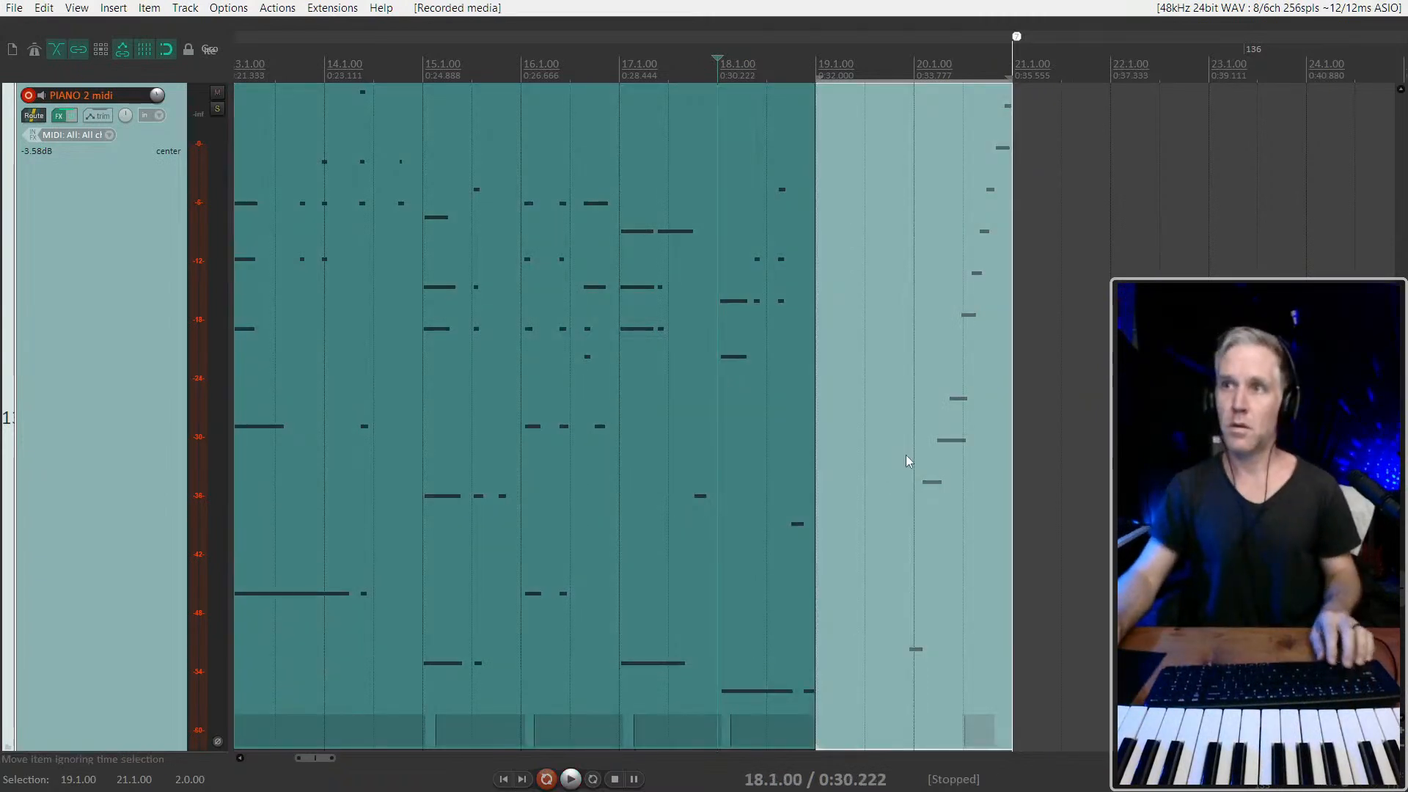
key(ctrl+z)
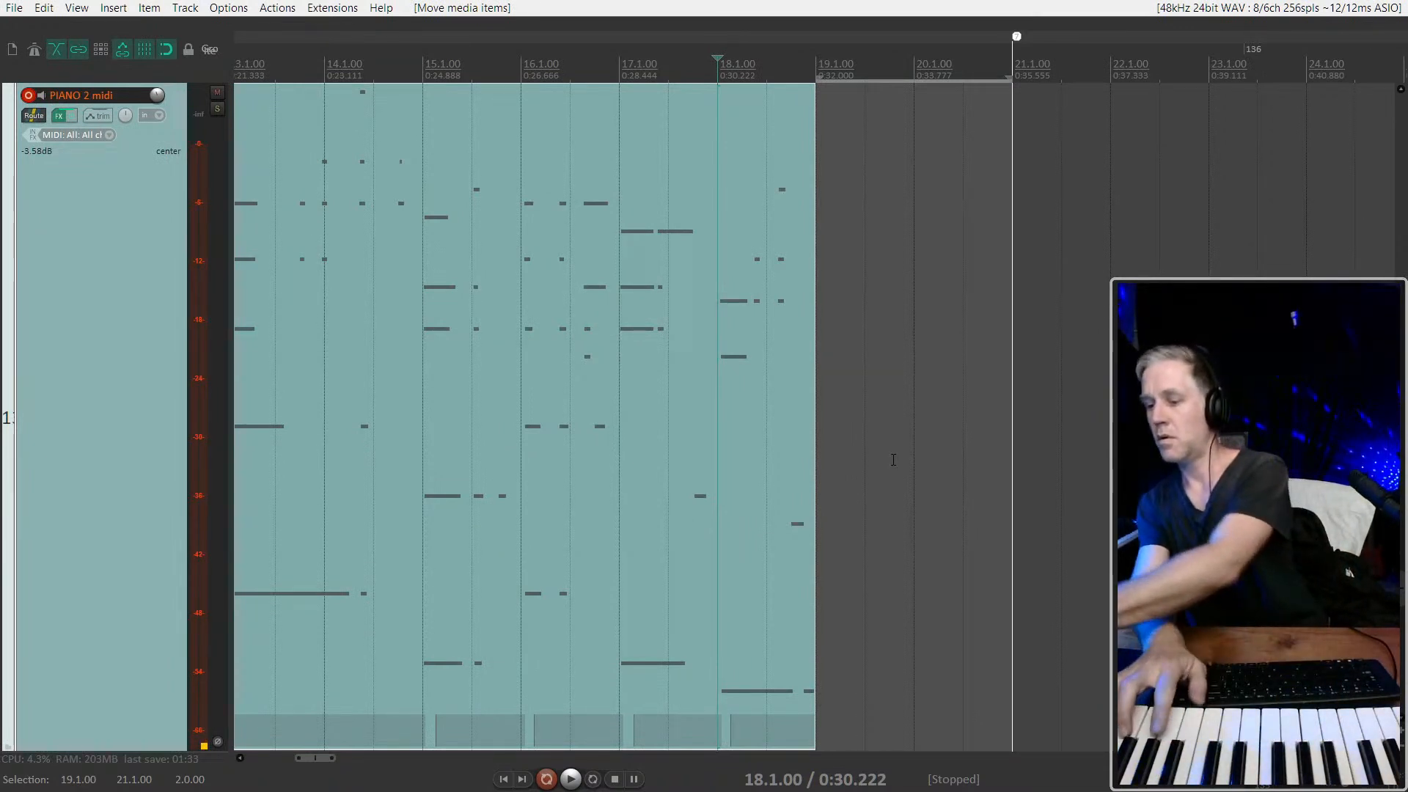
Record a punch-in take over 19.1.00–21.1.00 with a lead-in from 18.1.00, play it back, and trim its start to 20.1.00
key(ctrl+r)
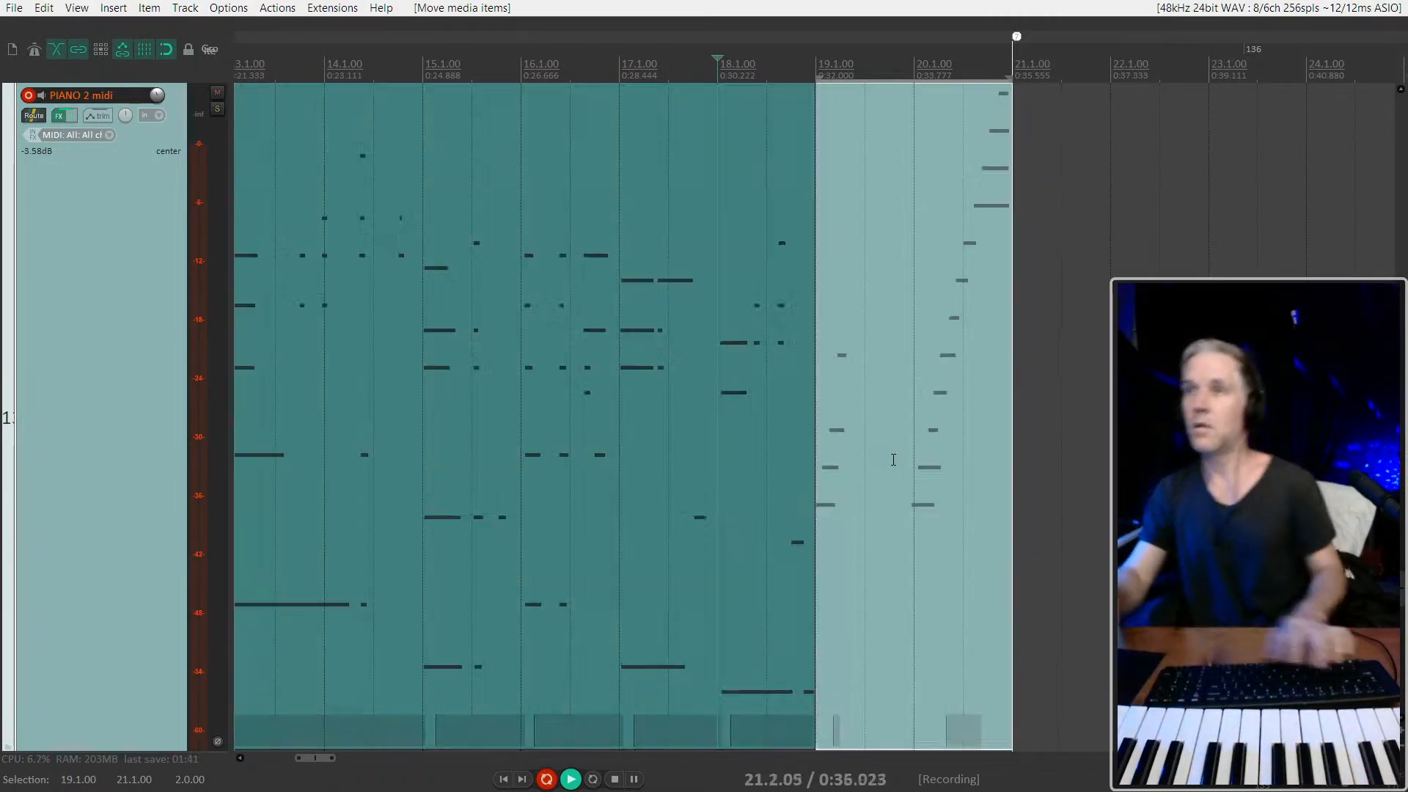
key(space)
click(676, 428)
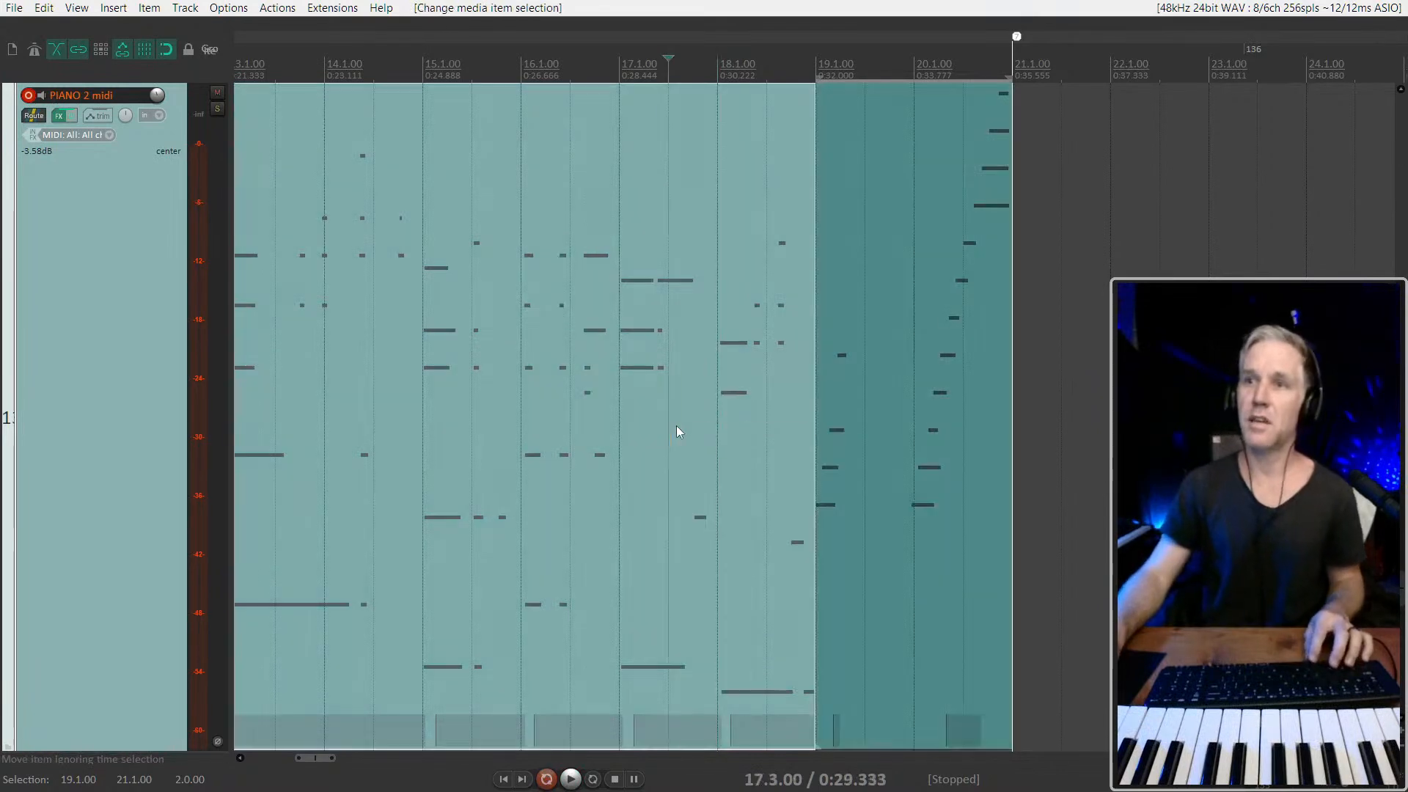
key(space)
scroll(677, 427, up, 3)
drag(956, 466, 1148, 467)
Play back the lead-in from 17.3.00 repeatedly to rehearse the chords for bar 19
key(space)
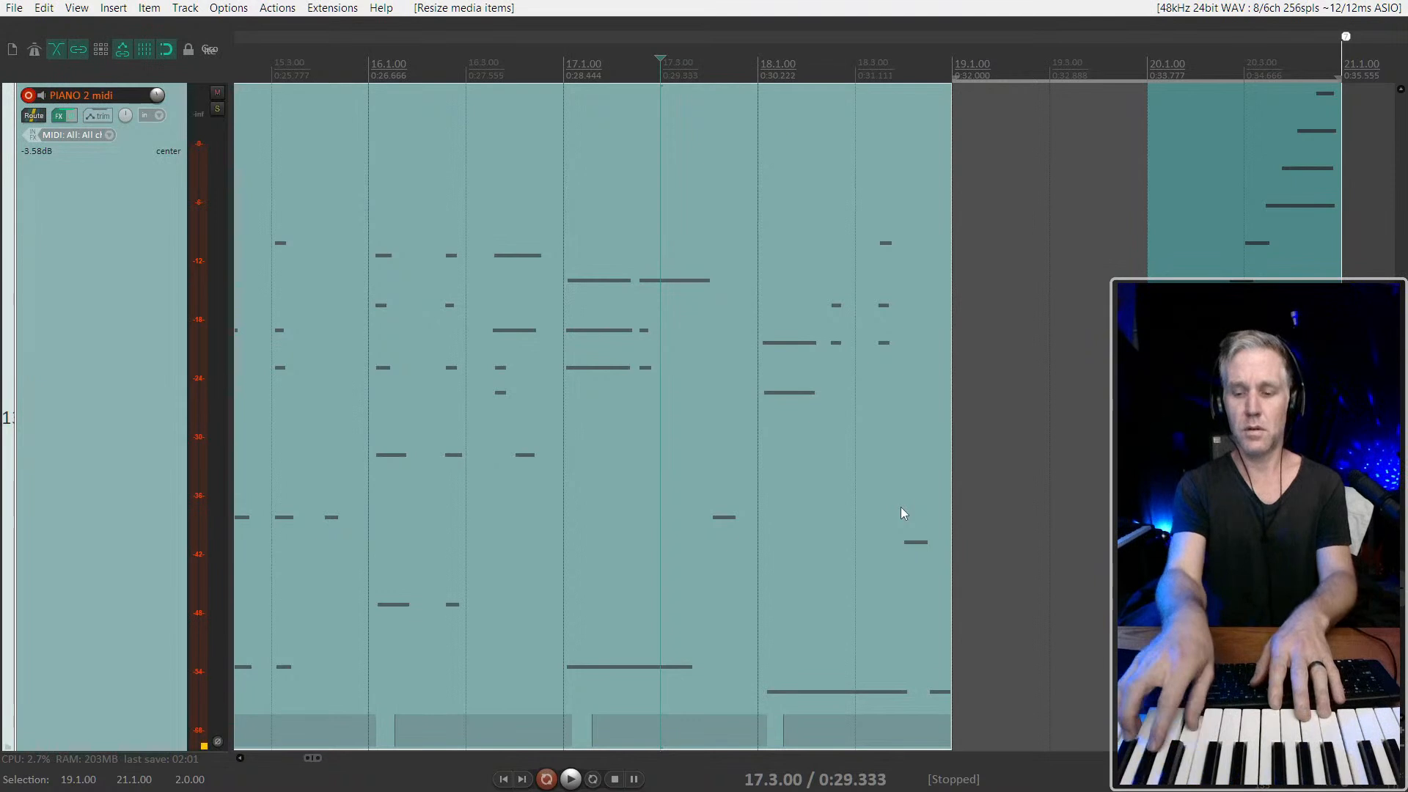
key(space)
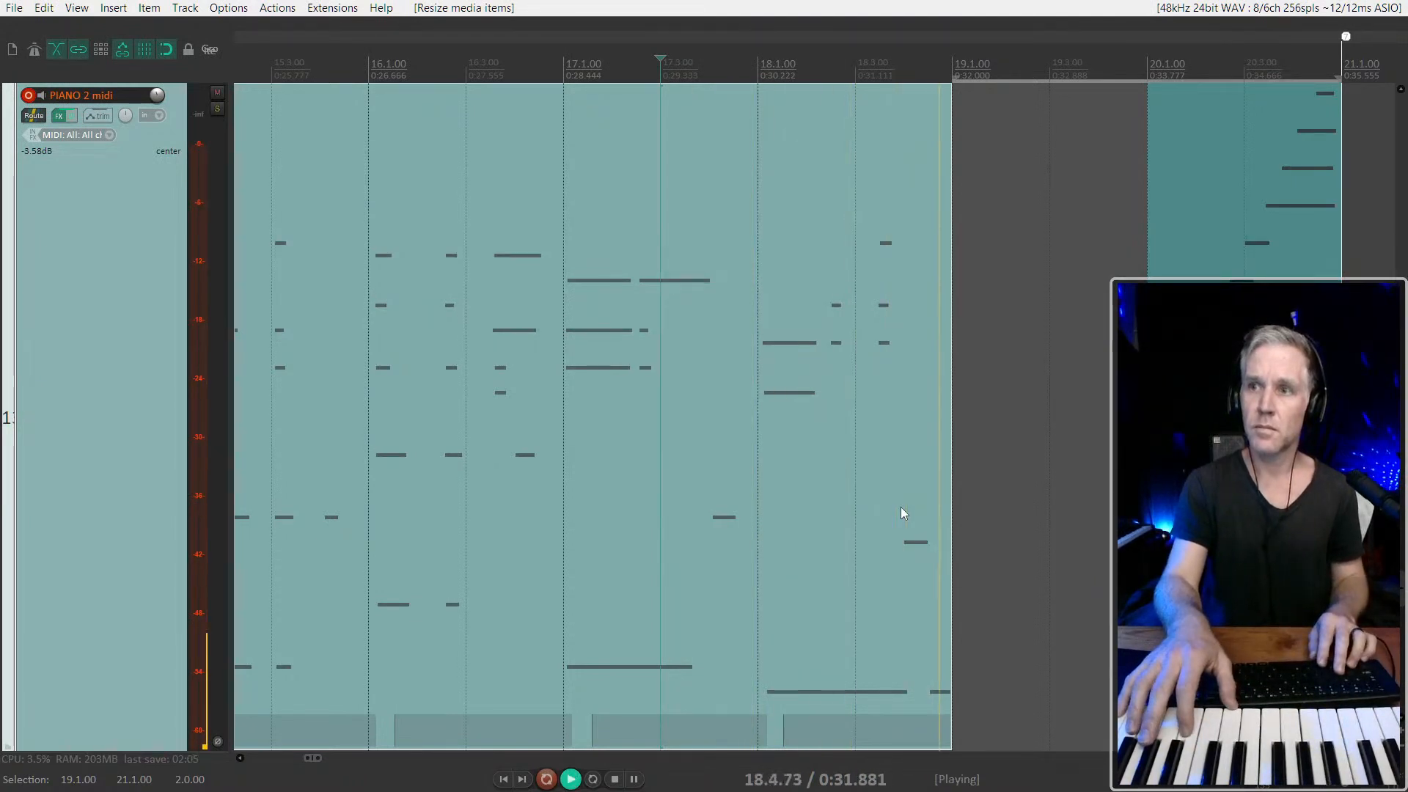
key(space)
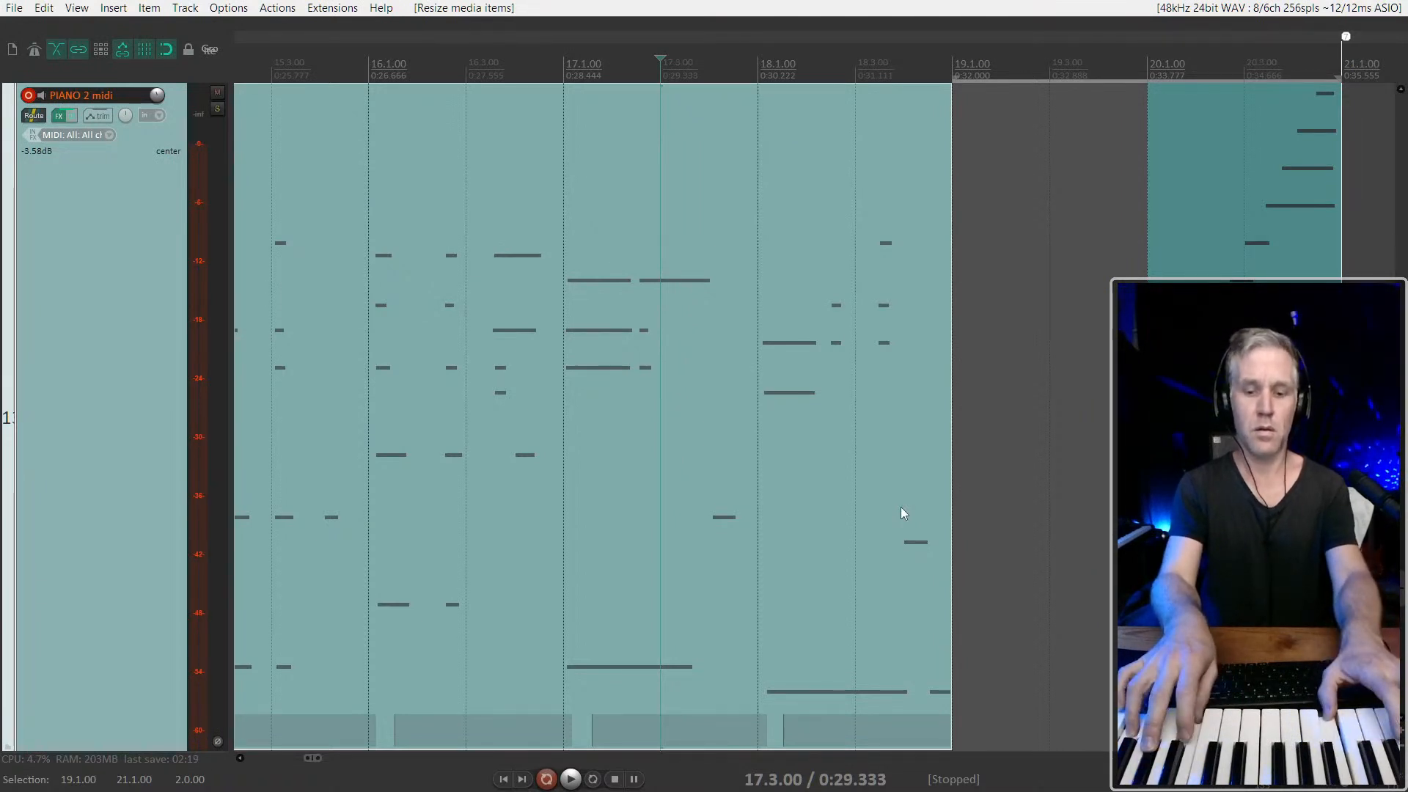
key(space)
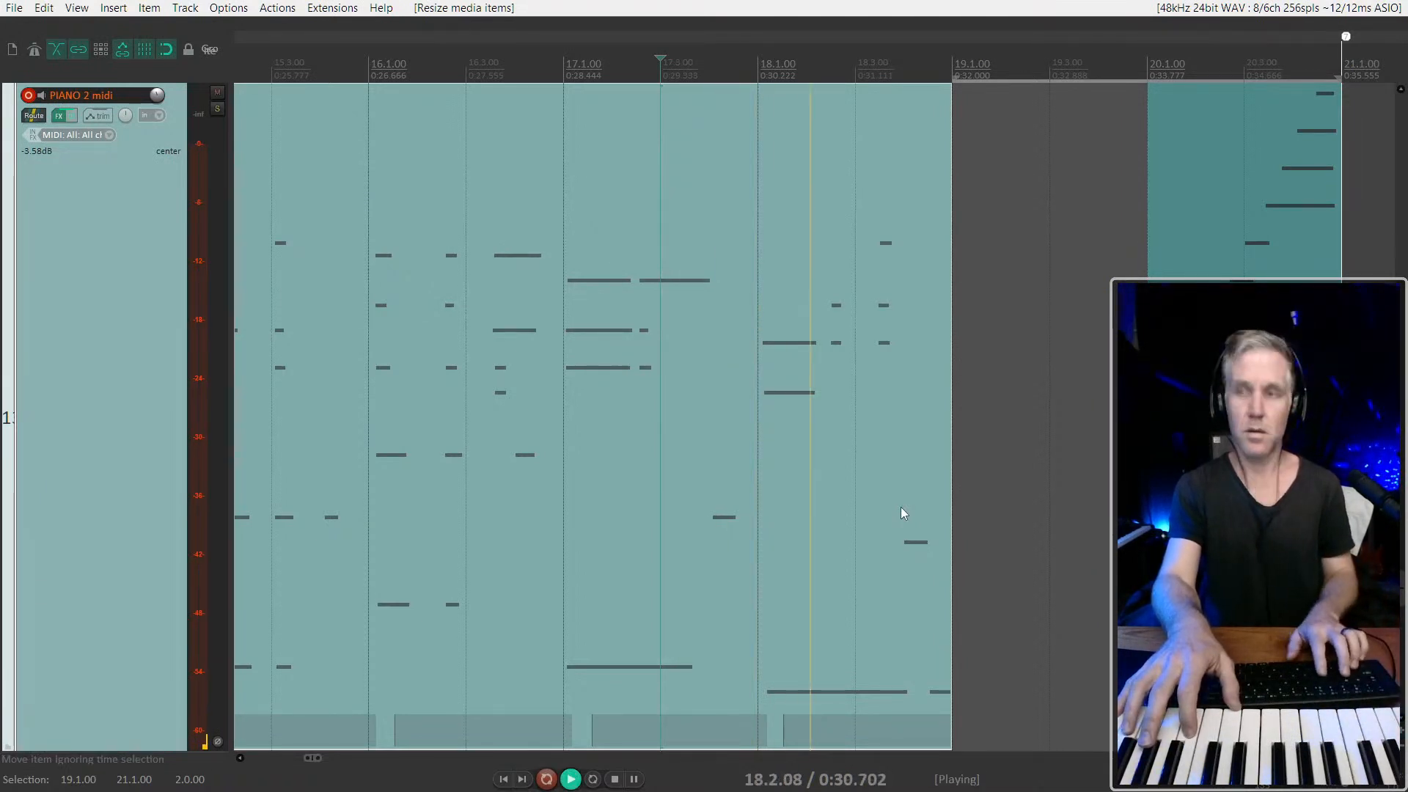
key(space)
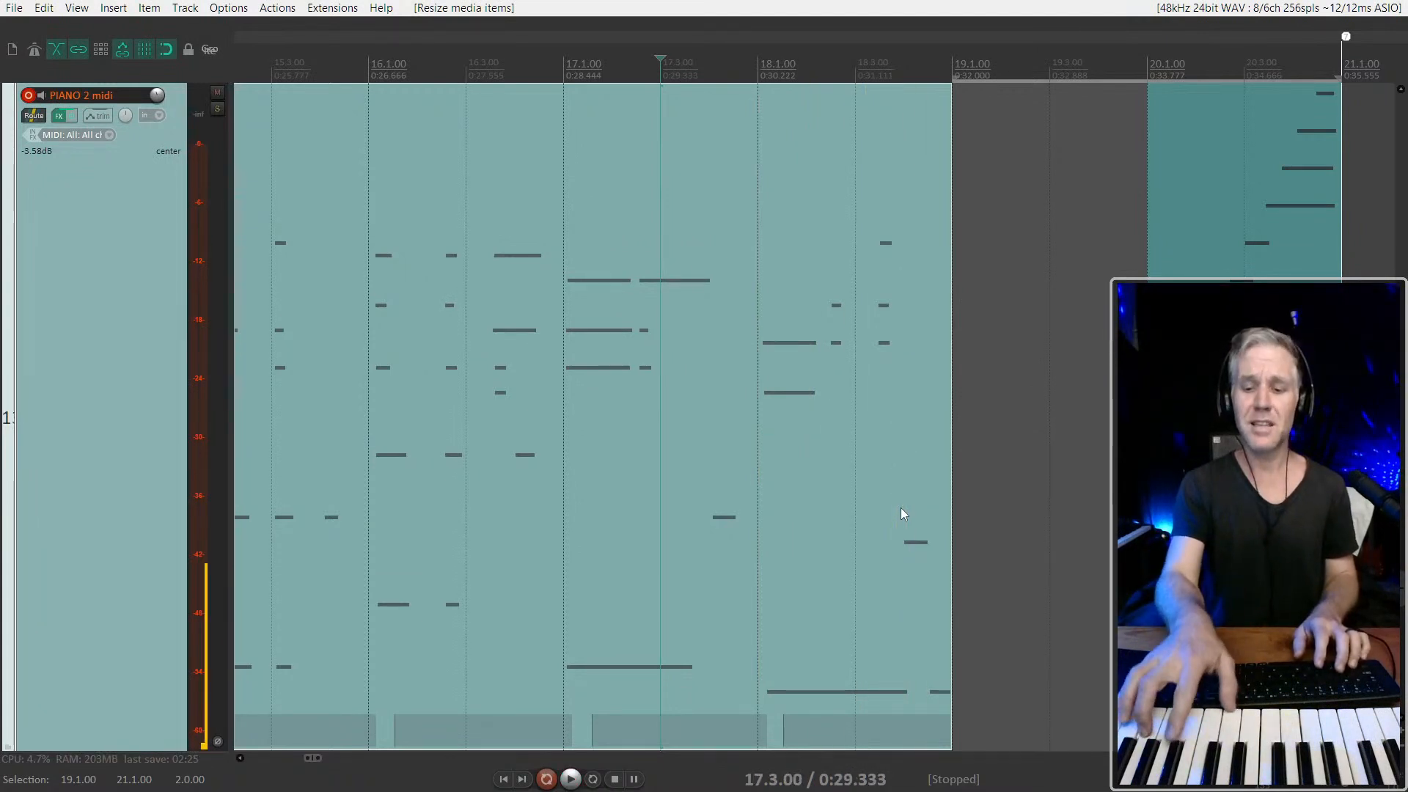
Try to record the bar 19 chords with a lead-in from 17.3.00, and undo the recording
key(ctrl+r)
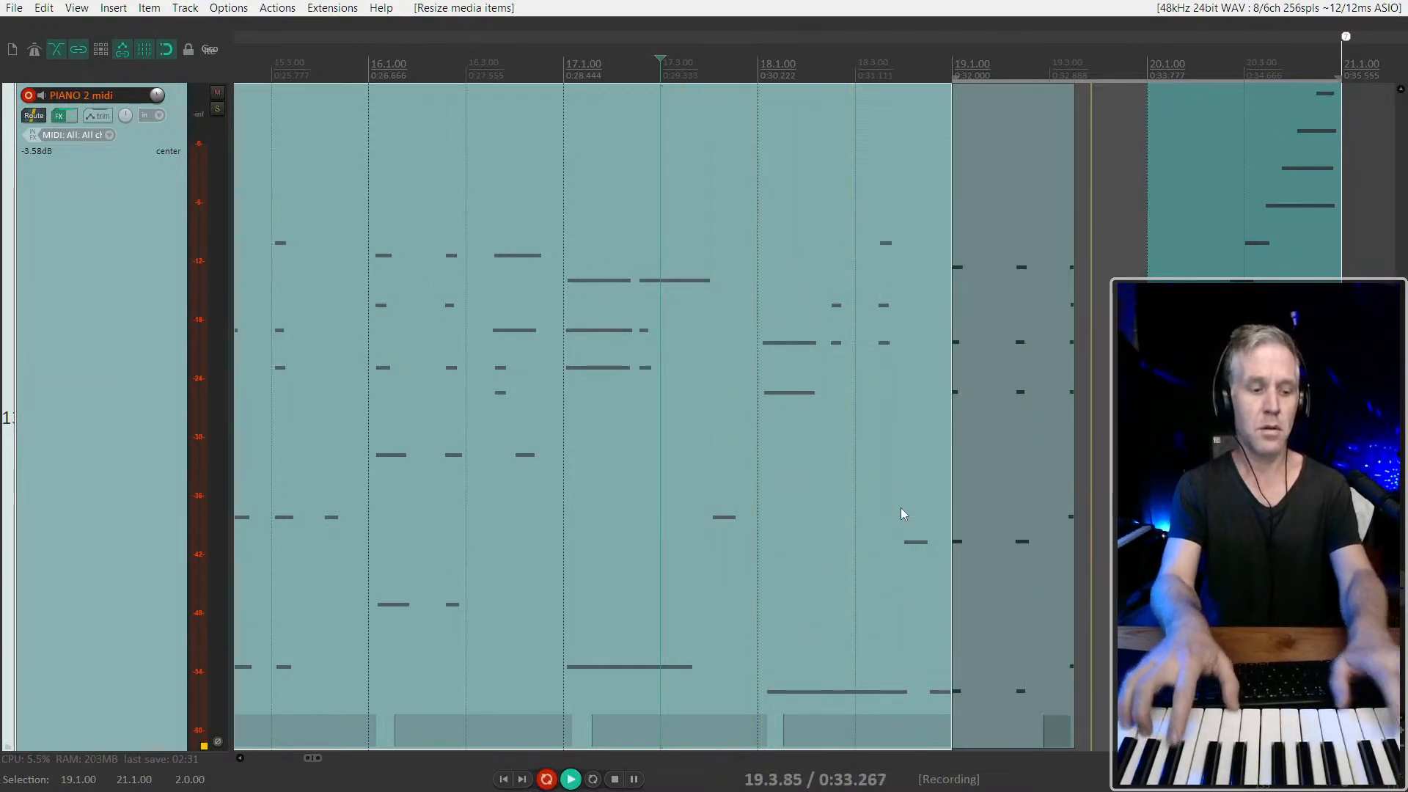
key(space)
key(ctrl+z)
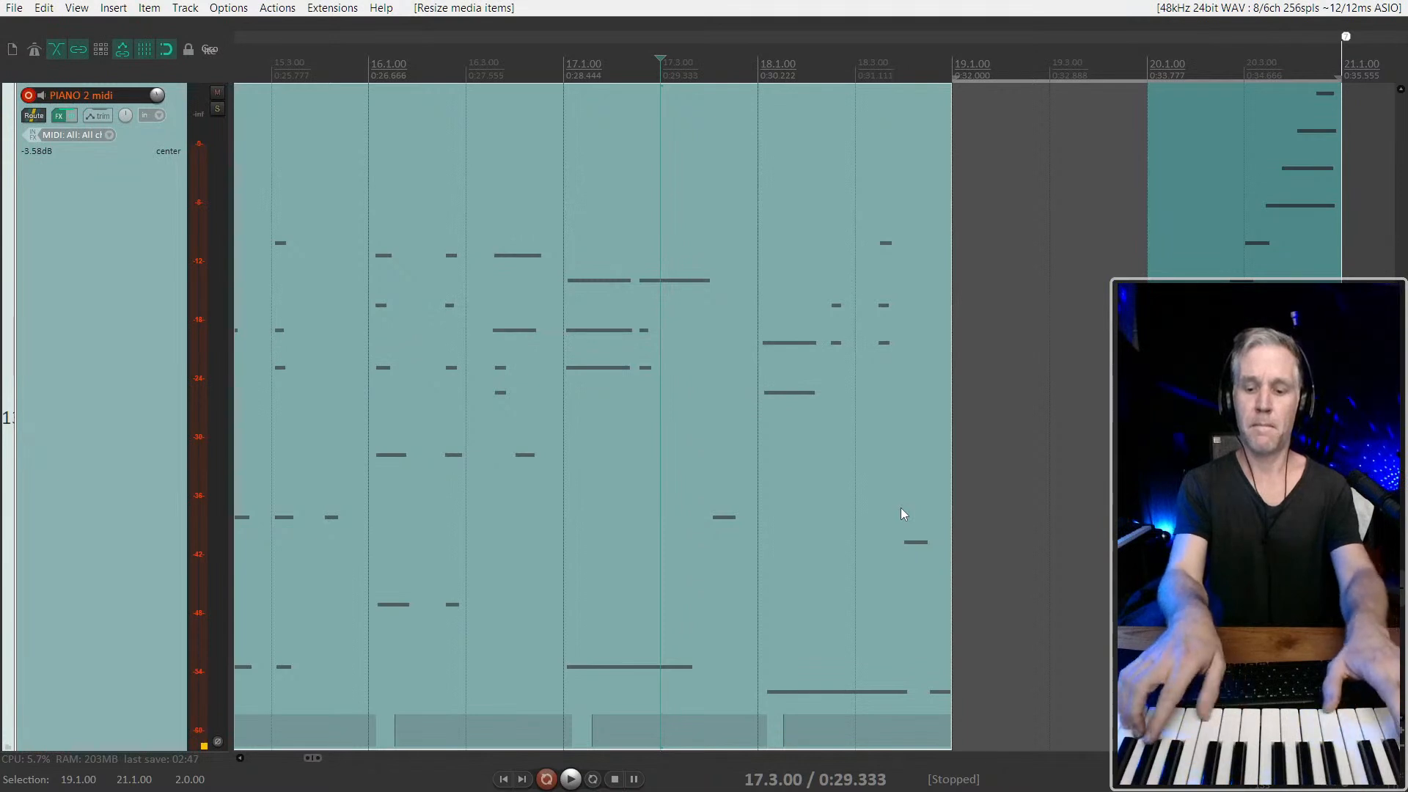
Record the bar 19 chords from 17.3.00 past 20.1.00 and return the item at 20.1.00 to its previous take
key(ctrl+r)
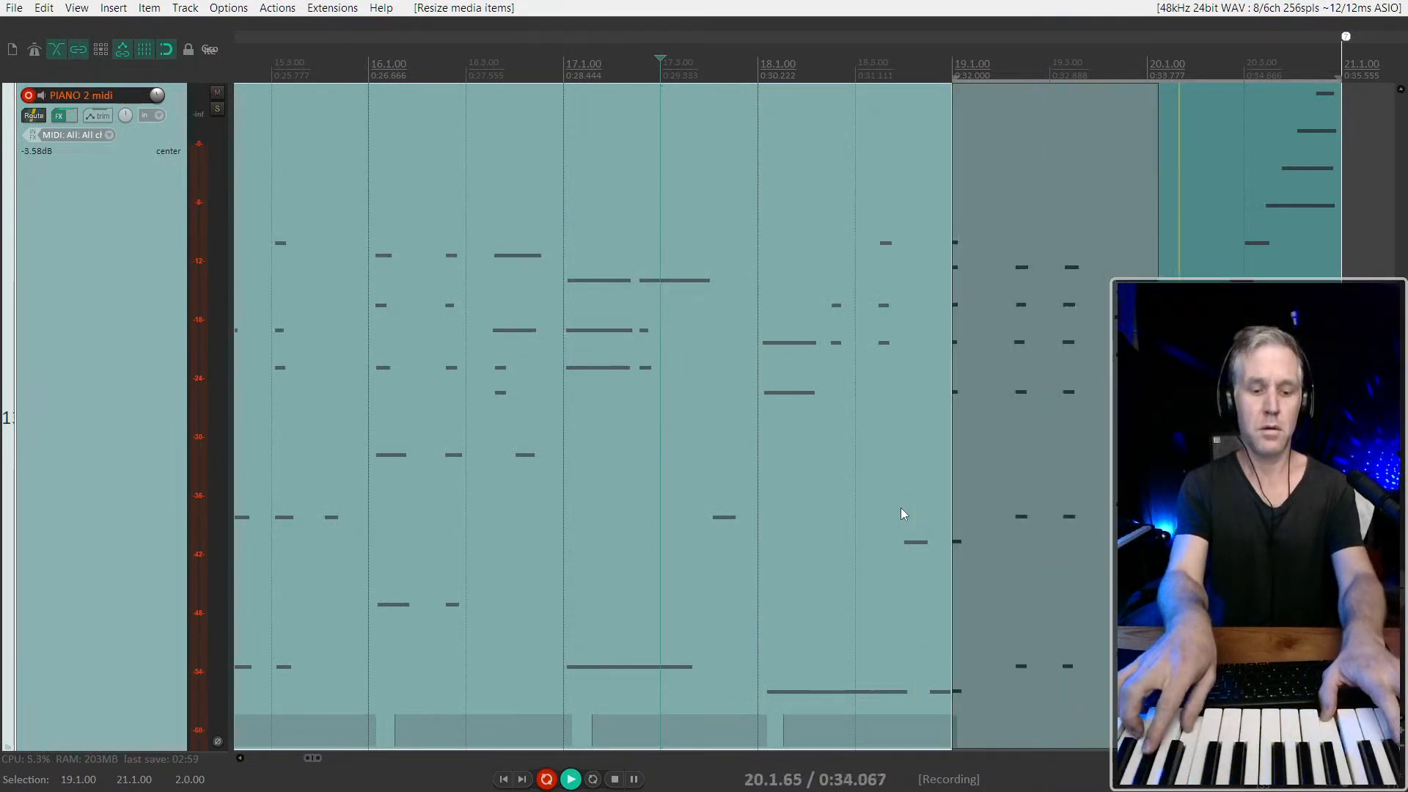
key(space)
click(1124, 183)
click(1175, 183)
key(shift+t)
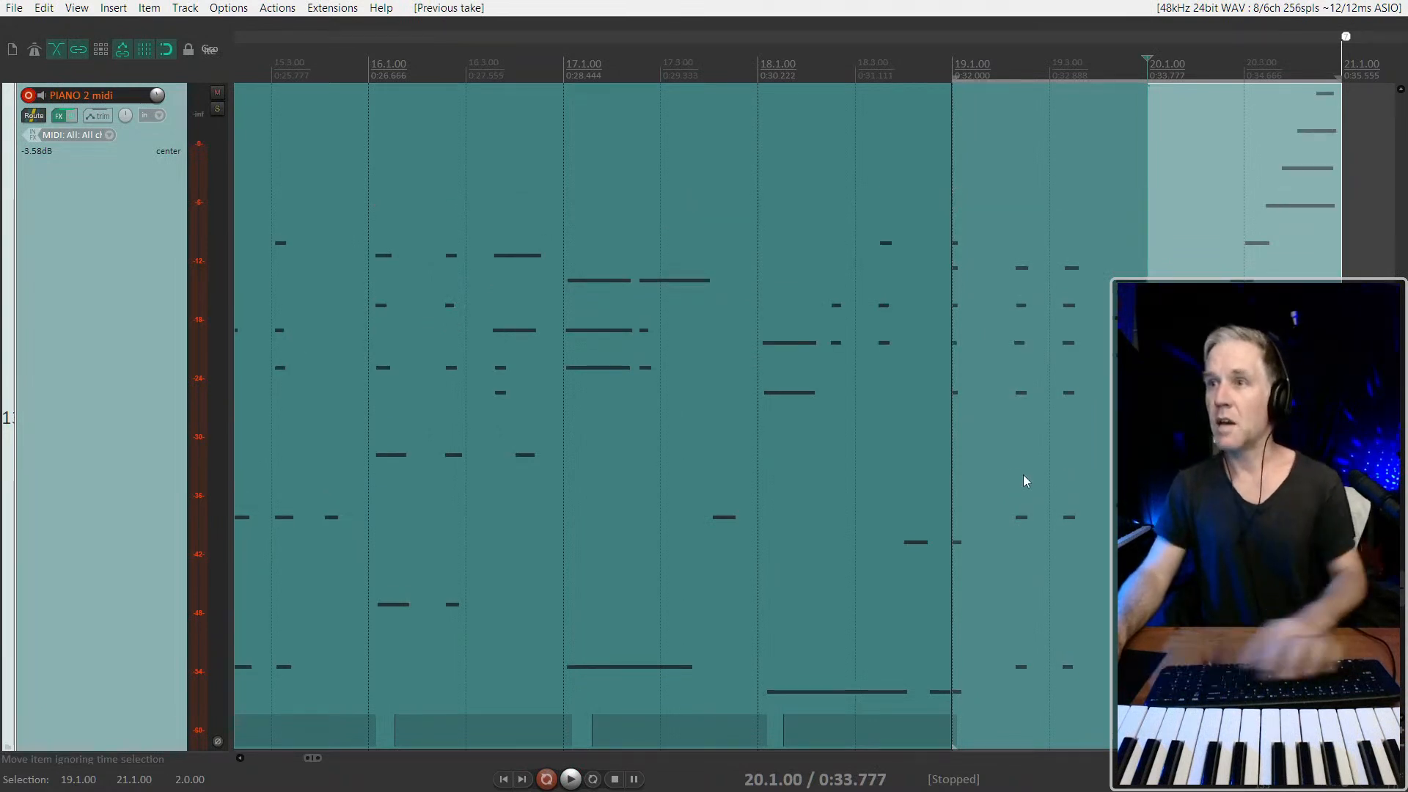
Play back the new chords from 18.1.00 while checking the item edges at 19.1.00 and 20.1.00
click(793, 423)
key(space)
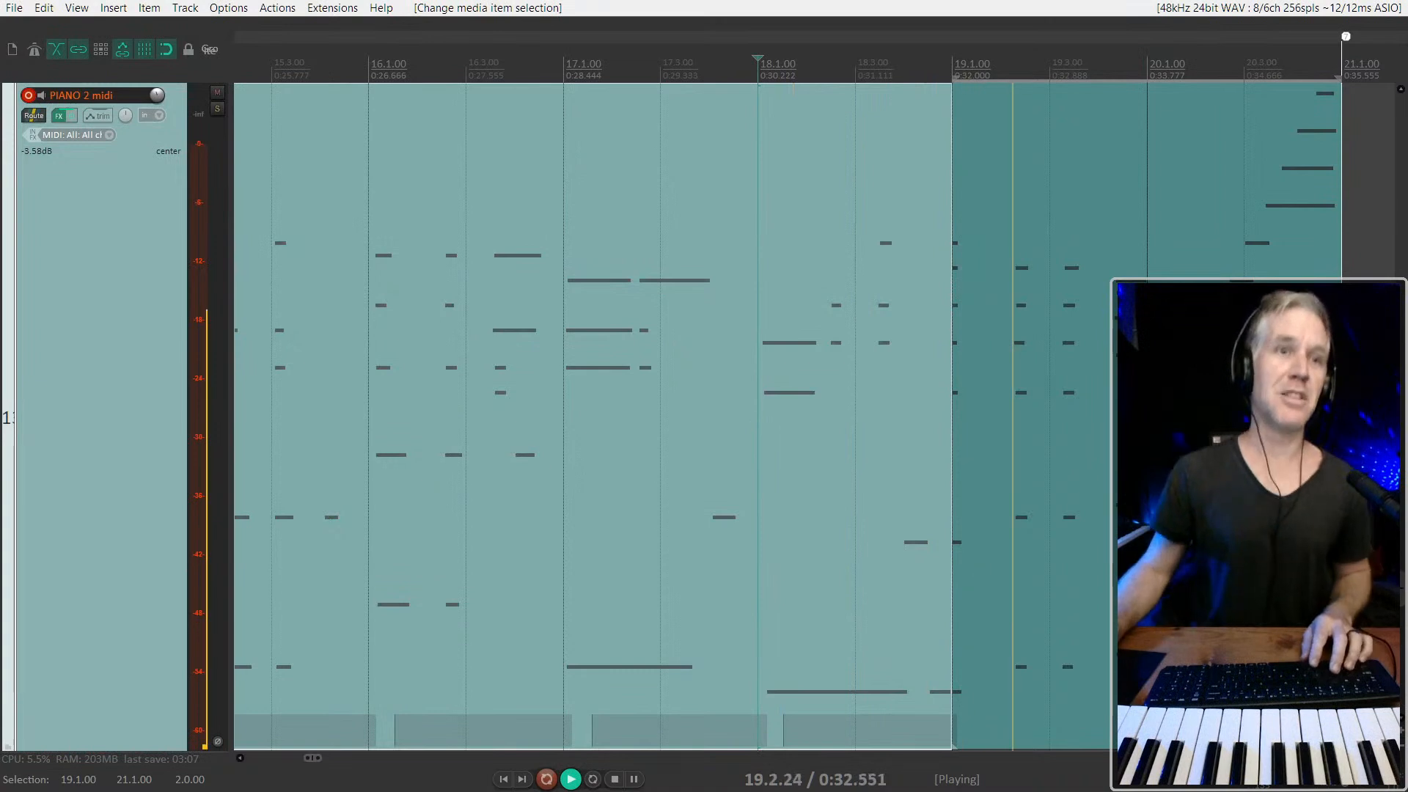
click(1140, 423)
scroll(1139, 422, up, 3)
key(space)
click(1168, 422)
scroll(1168, 422, down, 2)
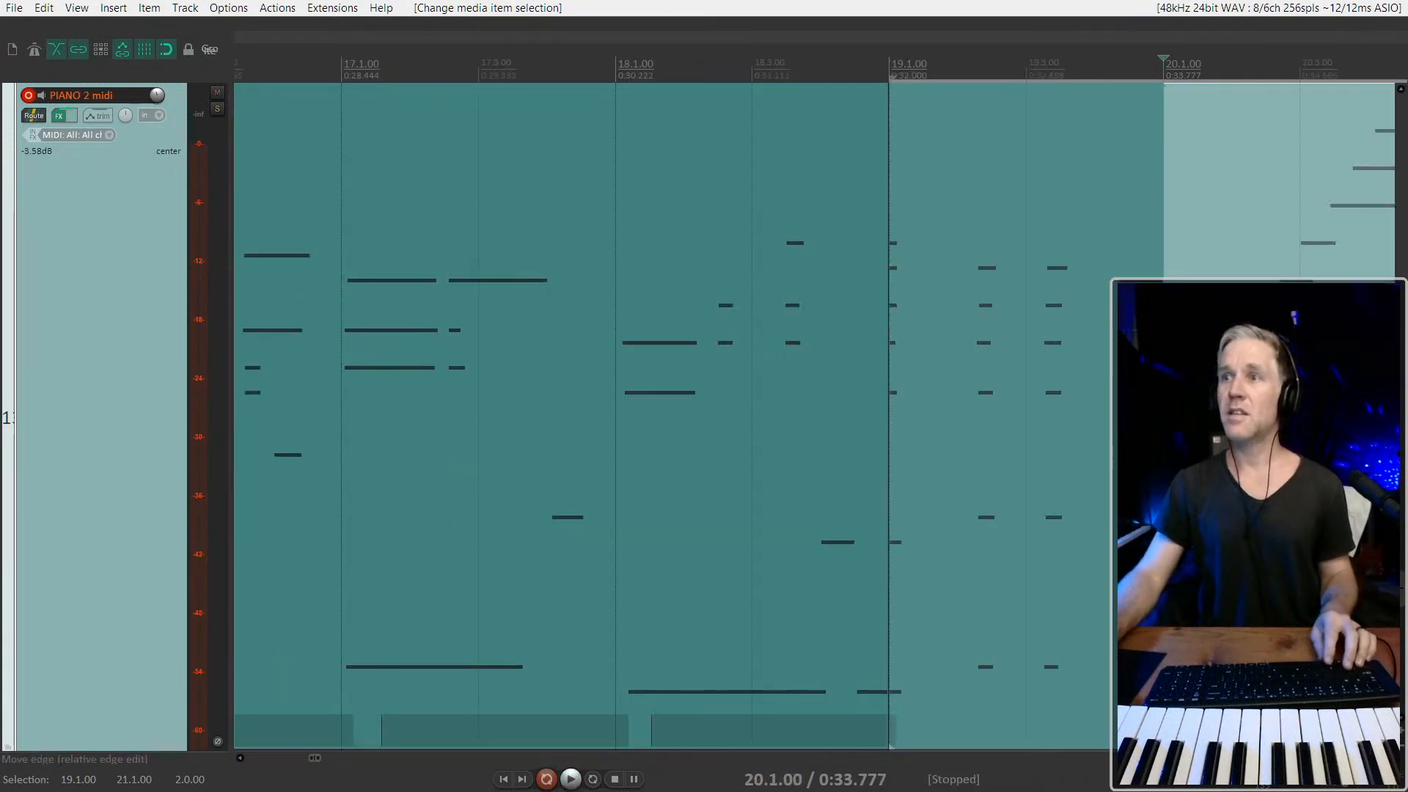
Select the items spanning 13.1.00 to 21.1.00 and glue them into one item
drag(1164, 423, 460, 504)
scroll(1004, 424, down, 2)
scroll(1033, 419, down, 2)
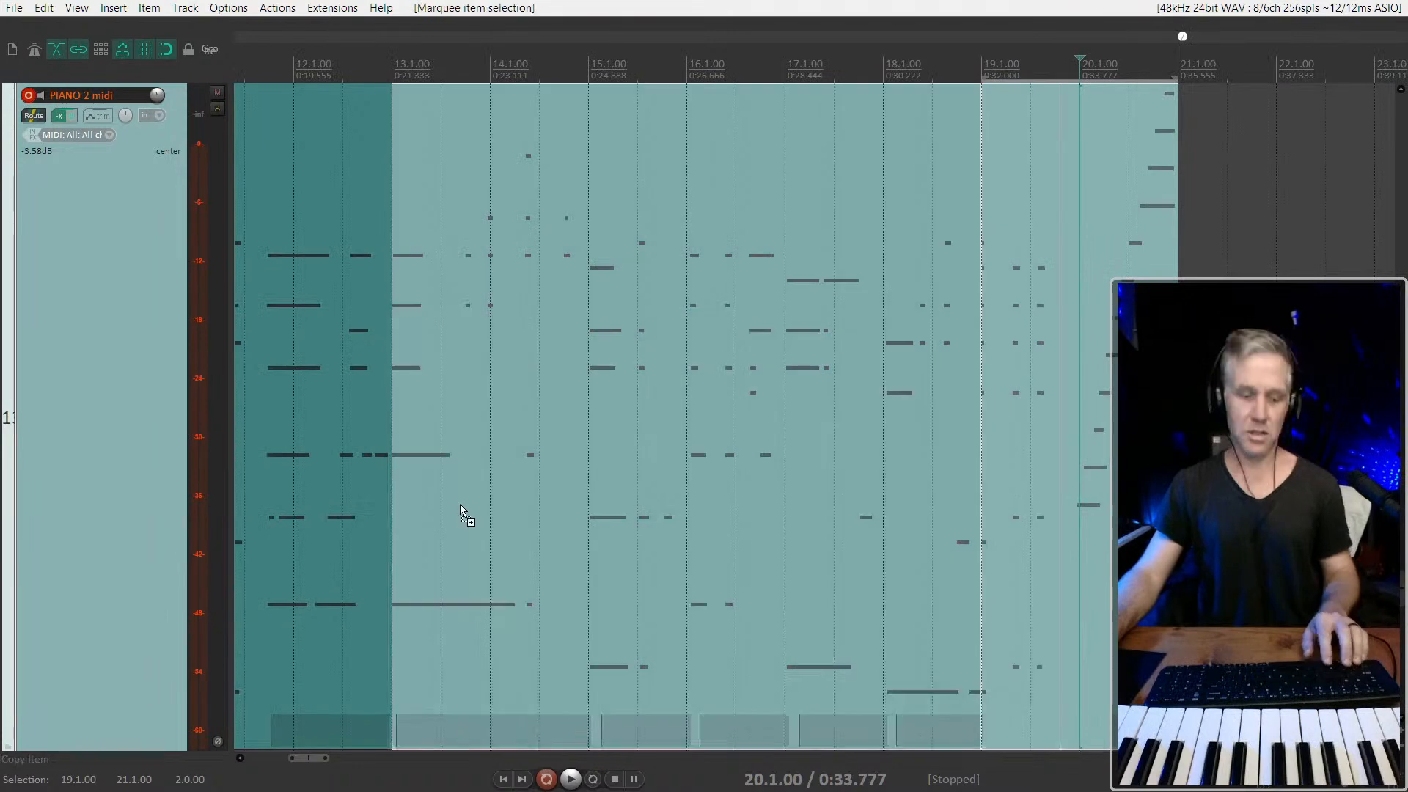
scroll(632, 482, down, 2)
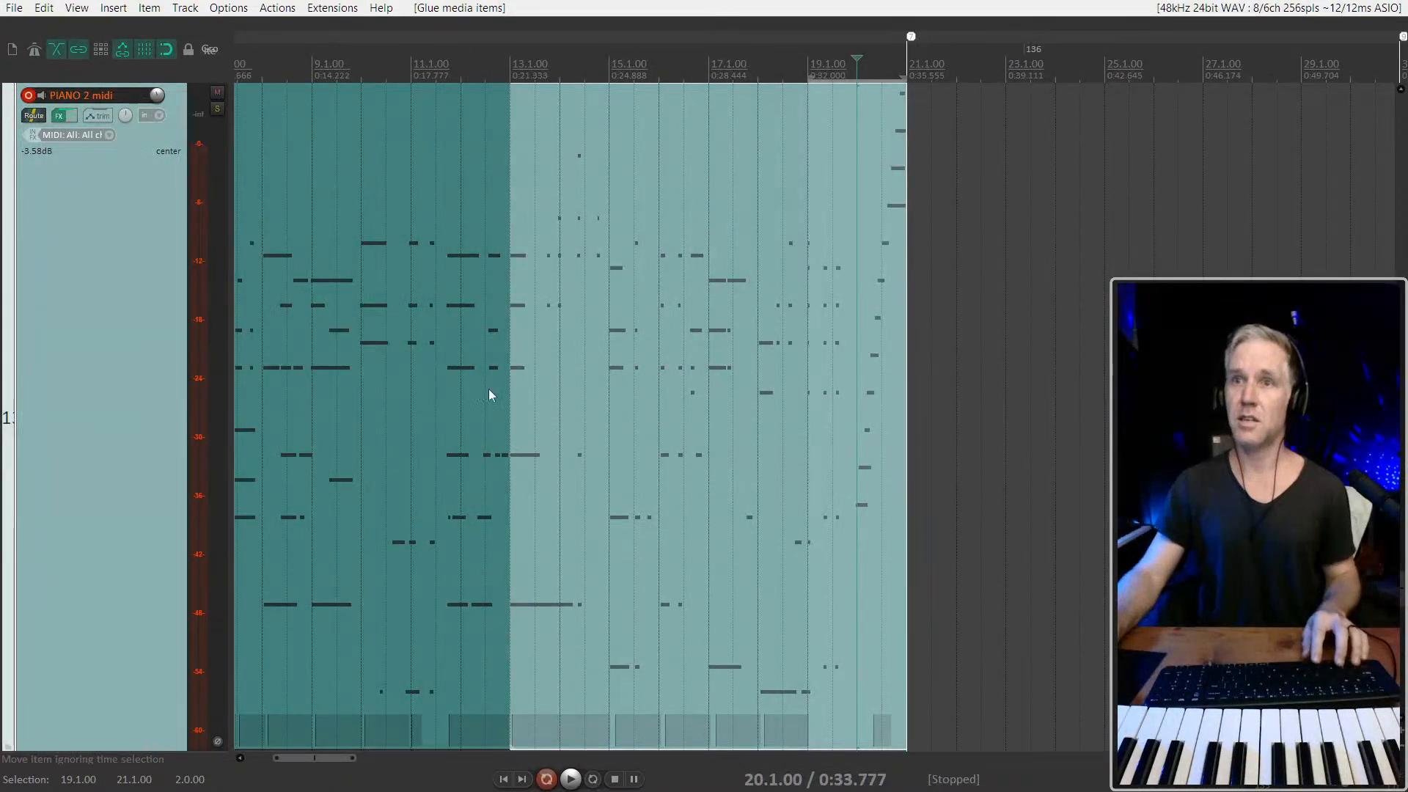
Play back the part from 12.1.00 across the join at 13.1.00 and check the timing of the bar 19 chords
click(503, 406)
key(space)
scroll(543, 425, up, 2)
scroll(543, 424, down, 3)
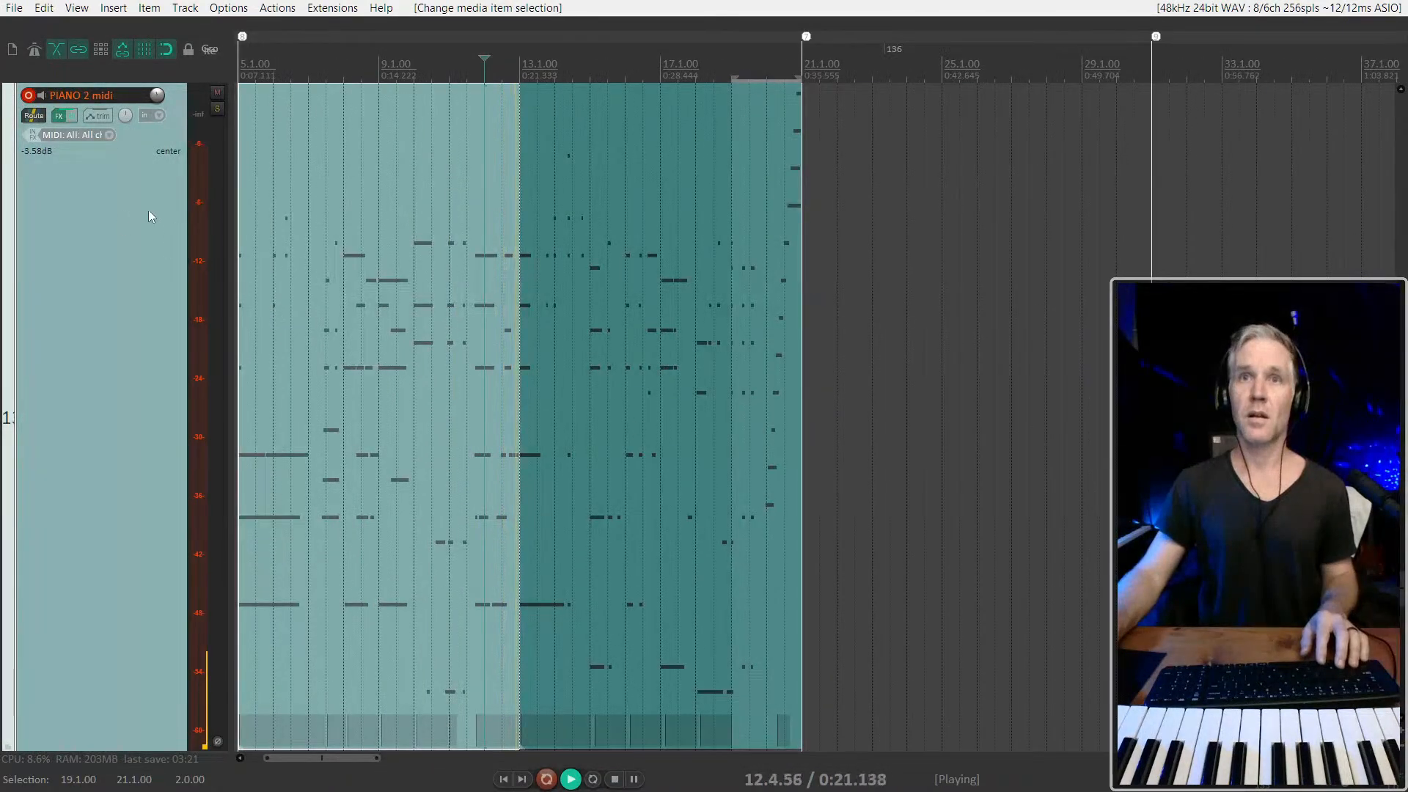
scroll(496, 362, down, 2)
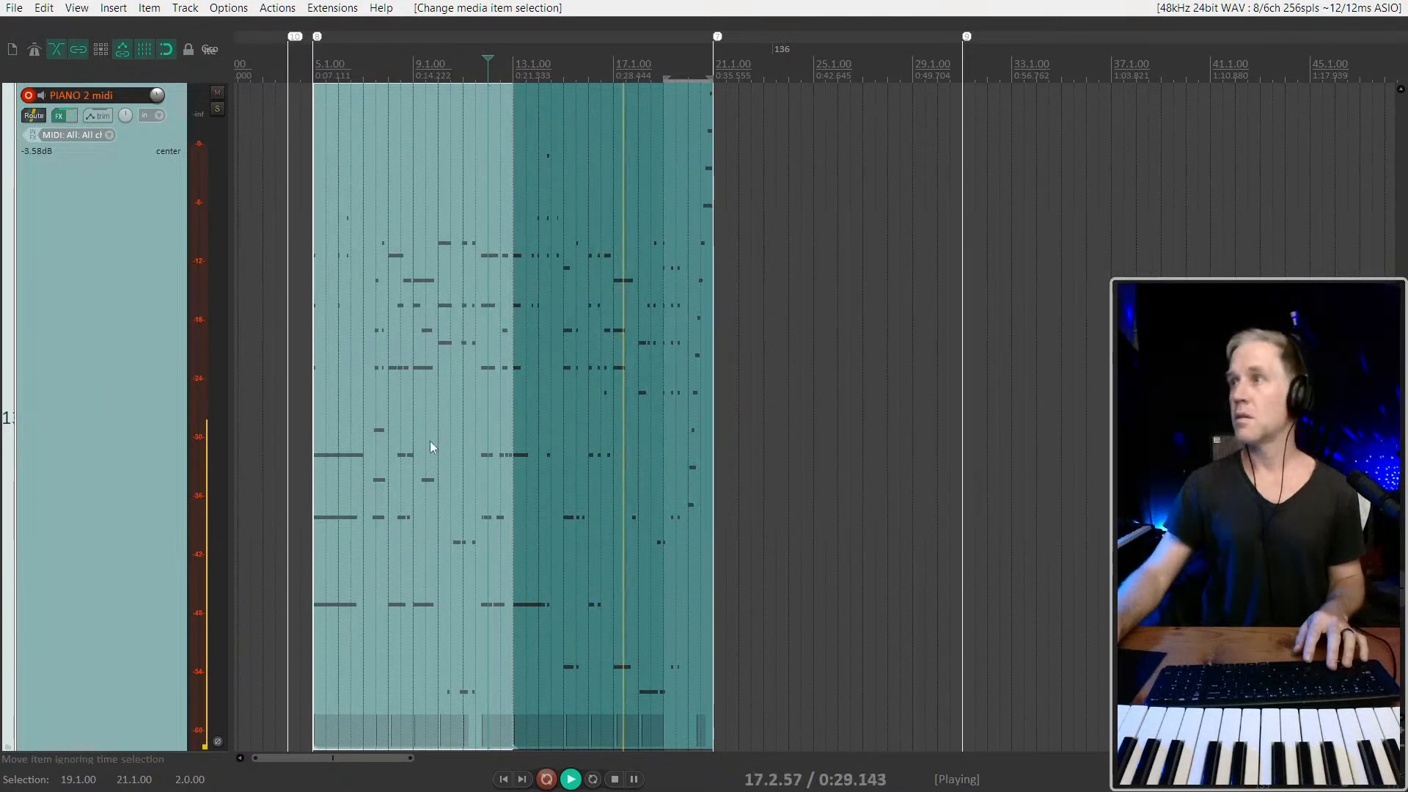
scroll(440, 440, up, 1)
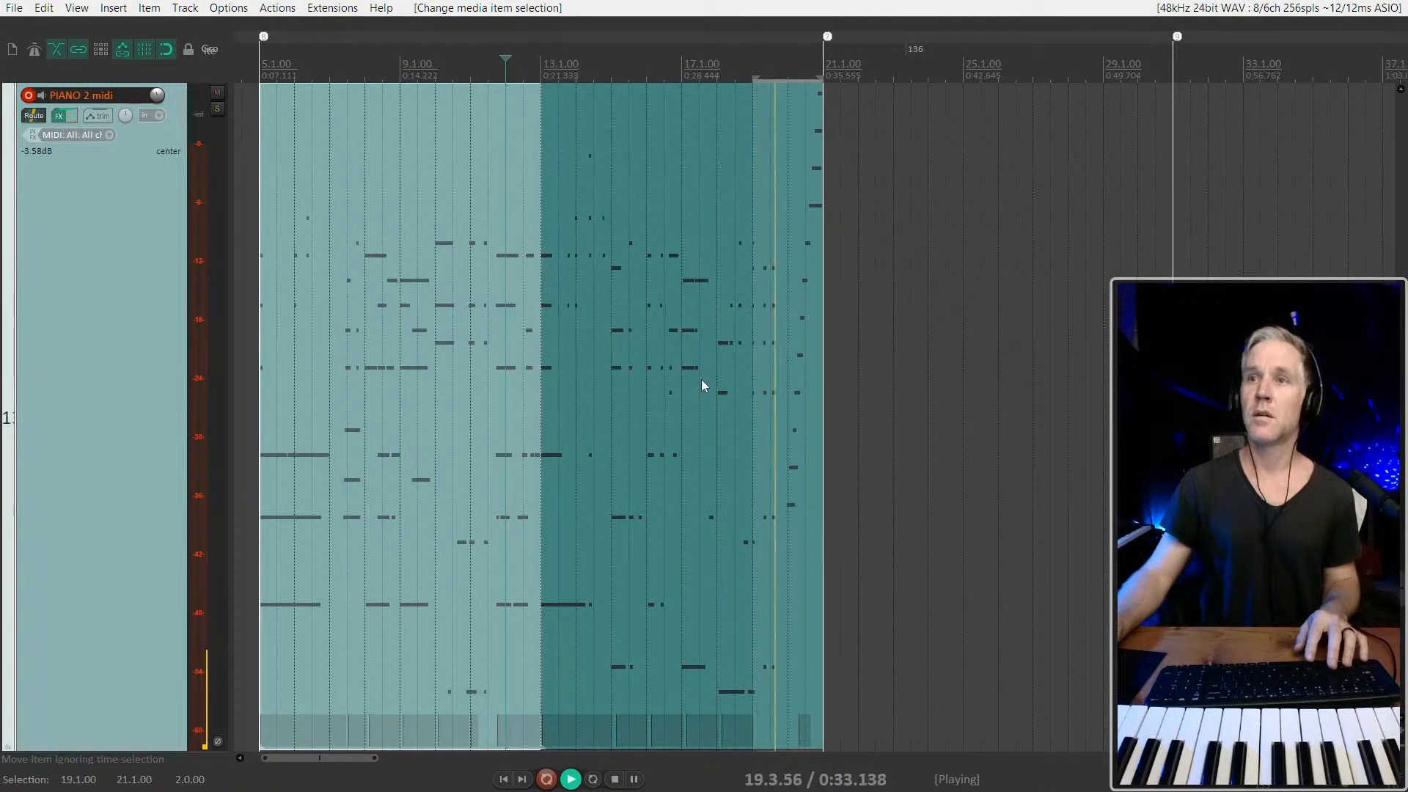
scroll(852, 364, up, 4)
key(space)
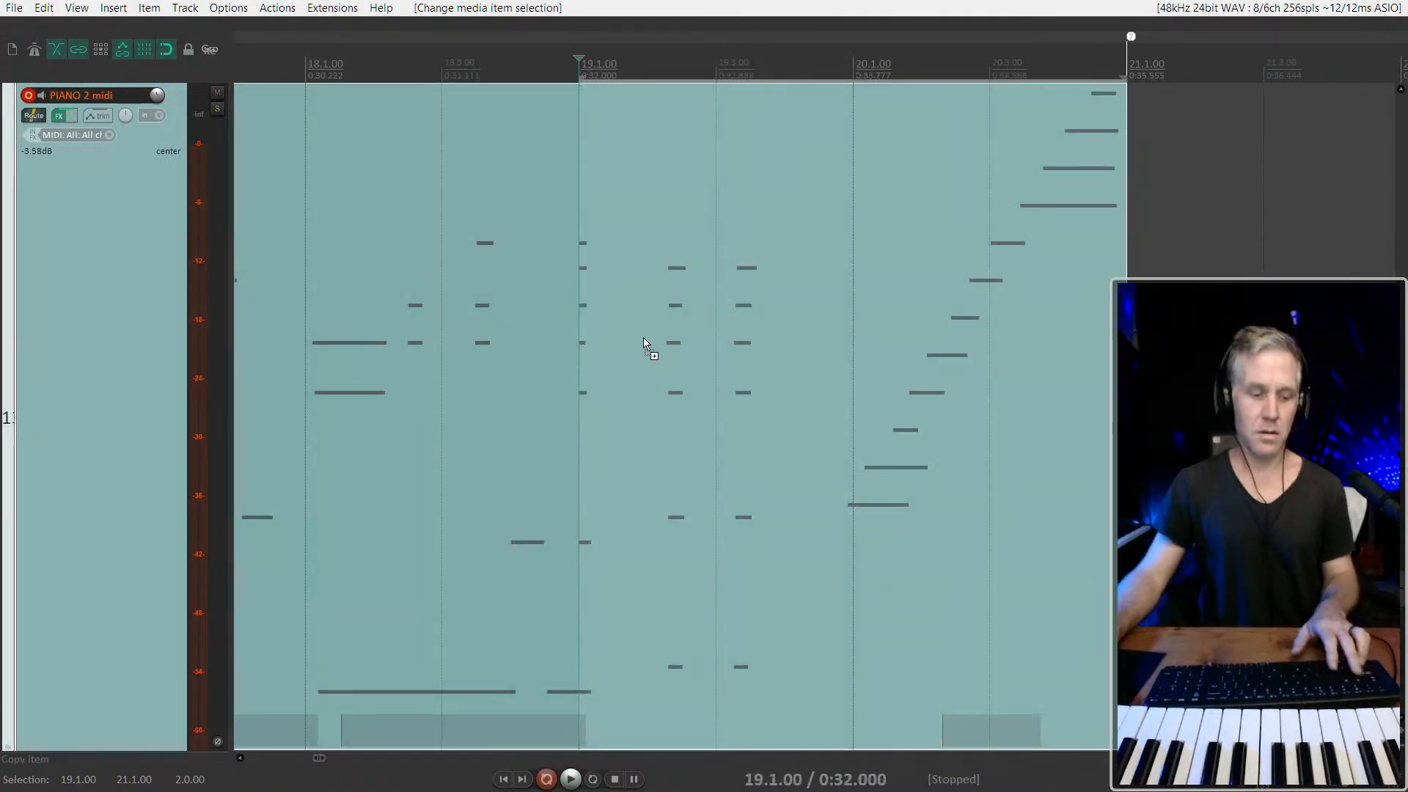
Split the item at 19.2.00 and slip the notes after the split slightly later
click(645, 346)
key(s)
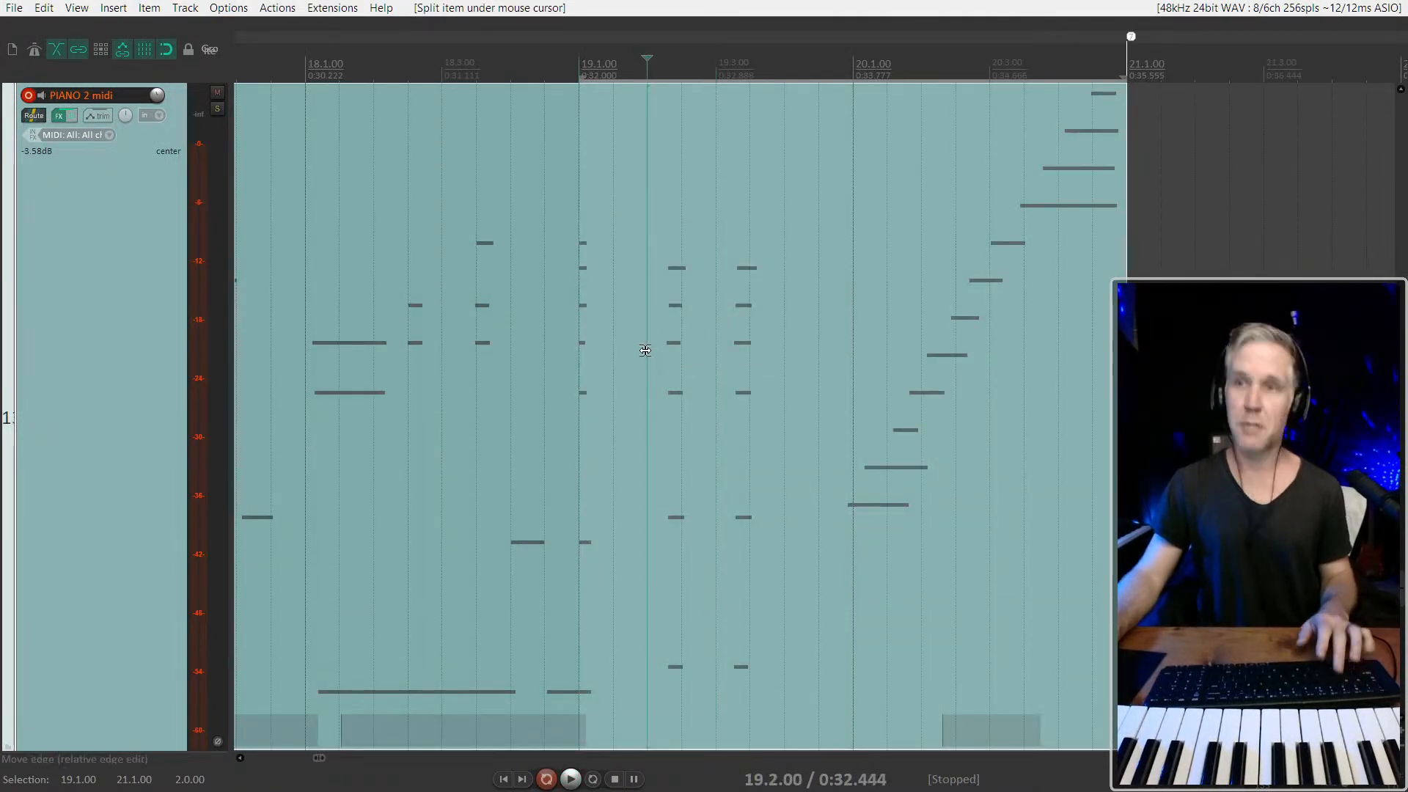
drag(716, 372, 748, 372)
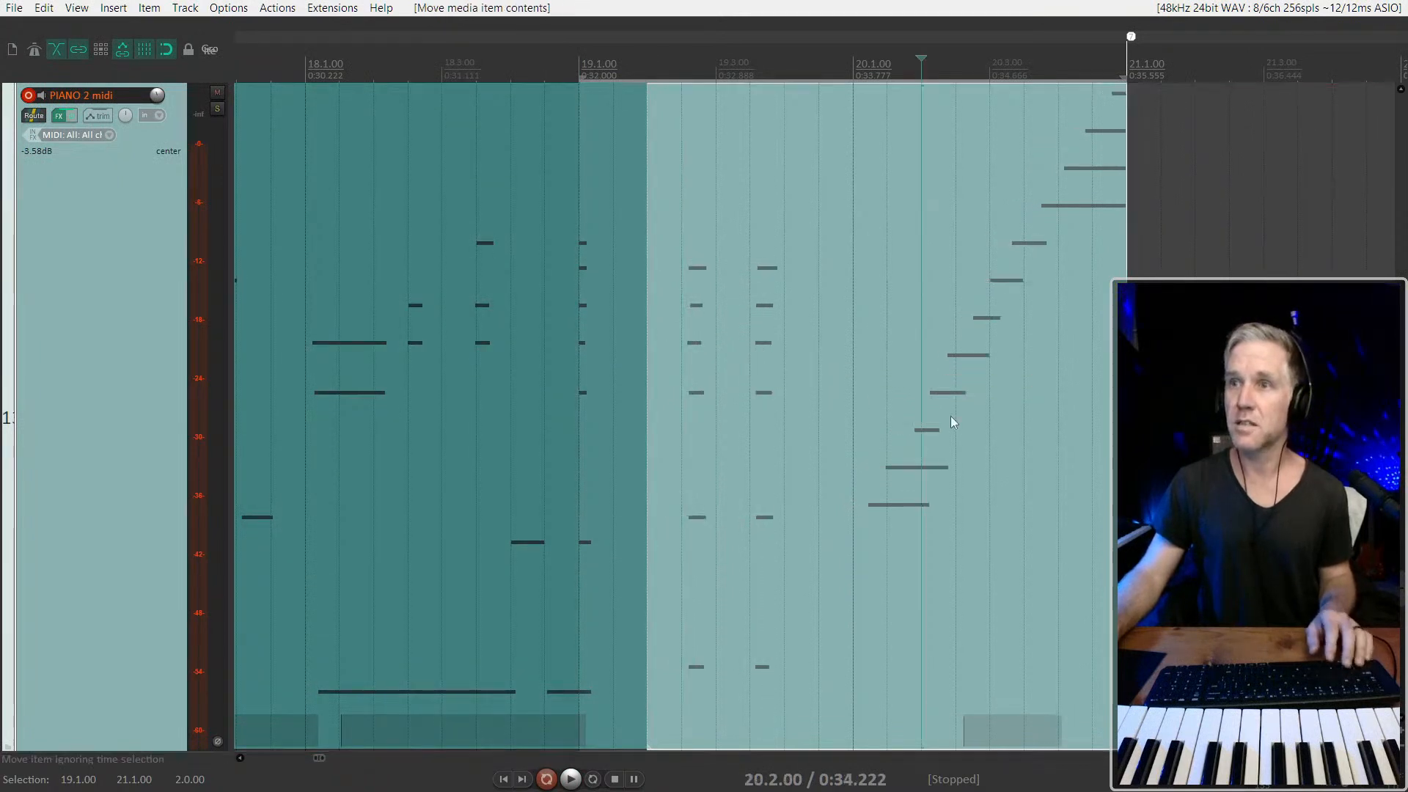
Split the item at 20.1.00 and slip the ascending run so its first note sits closer to the start of bar 20
click(1229, 475)
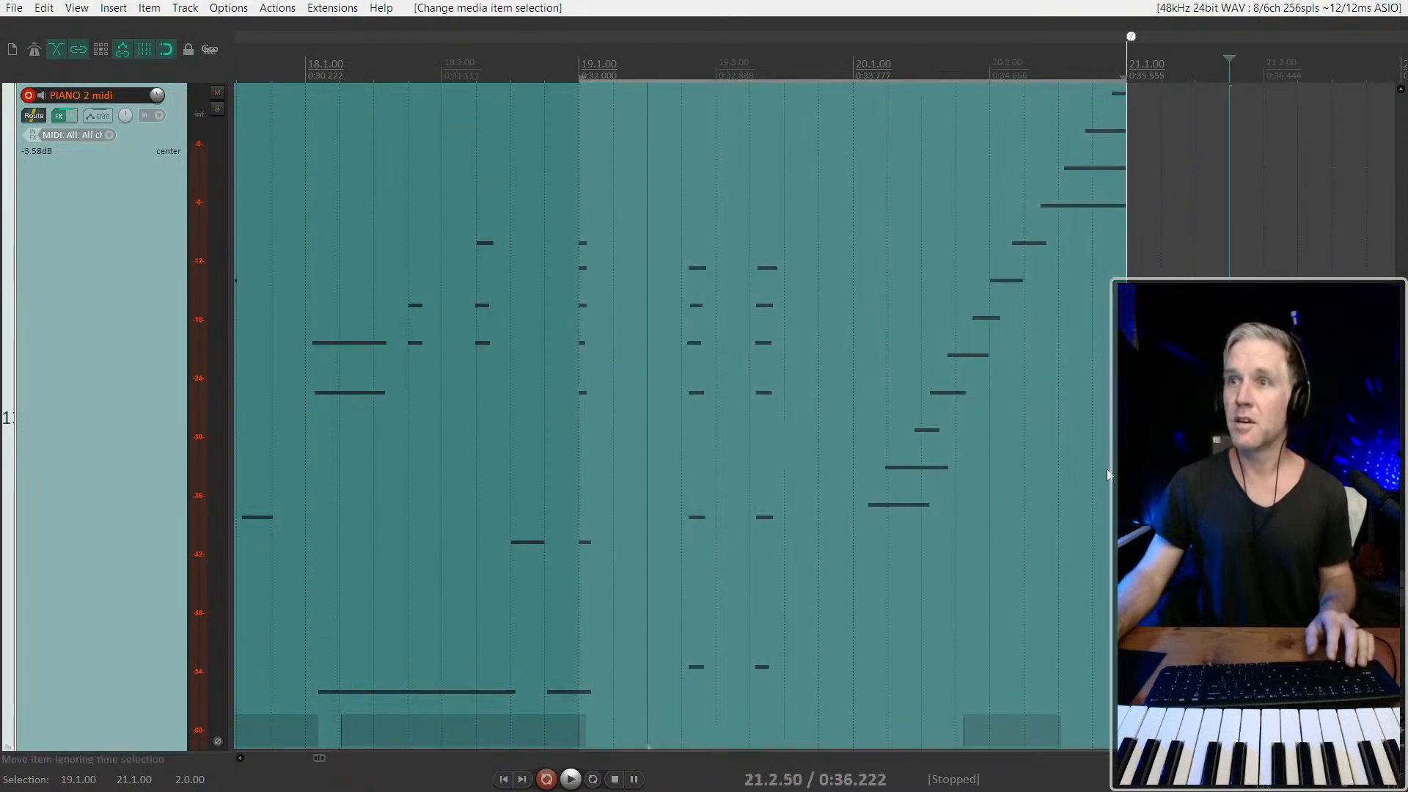
click(850, 494)
key(s)
drag(917, 484, 971, 463)
Glue all items from 5.1.00 to 21.1.00 into one item and play the whole part from 4.3.00
scroll(971, 463, down, 3)
scroll(1226, 417, down, 2)
drag(1226, 417, 316, 477)
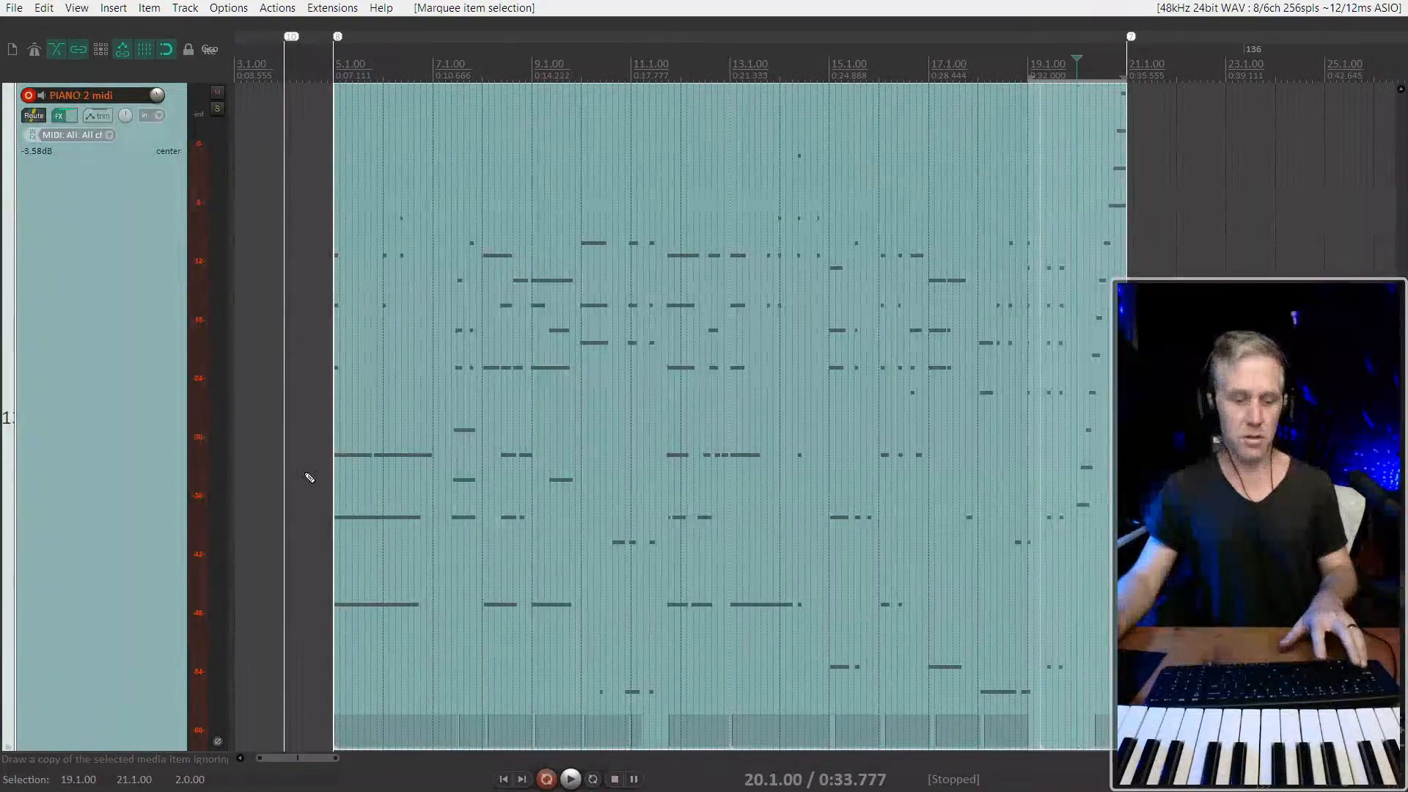
key(ctrl+g)
click(308, 391)
key(space)
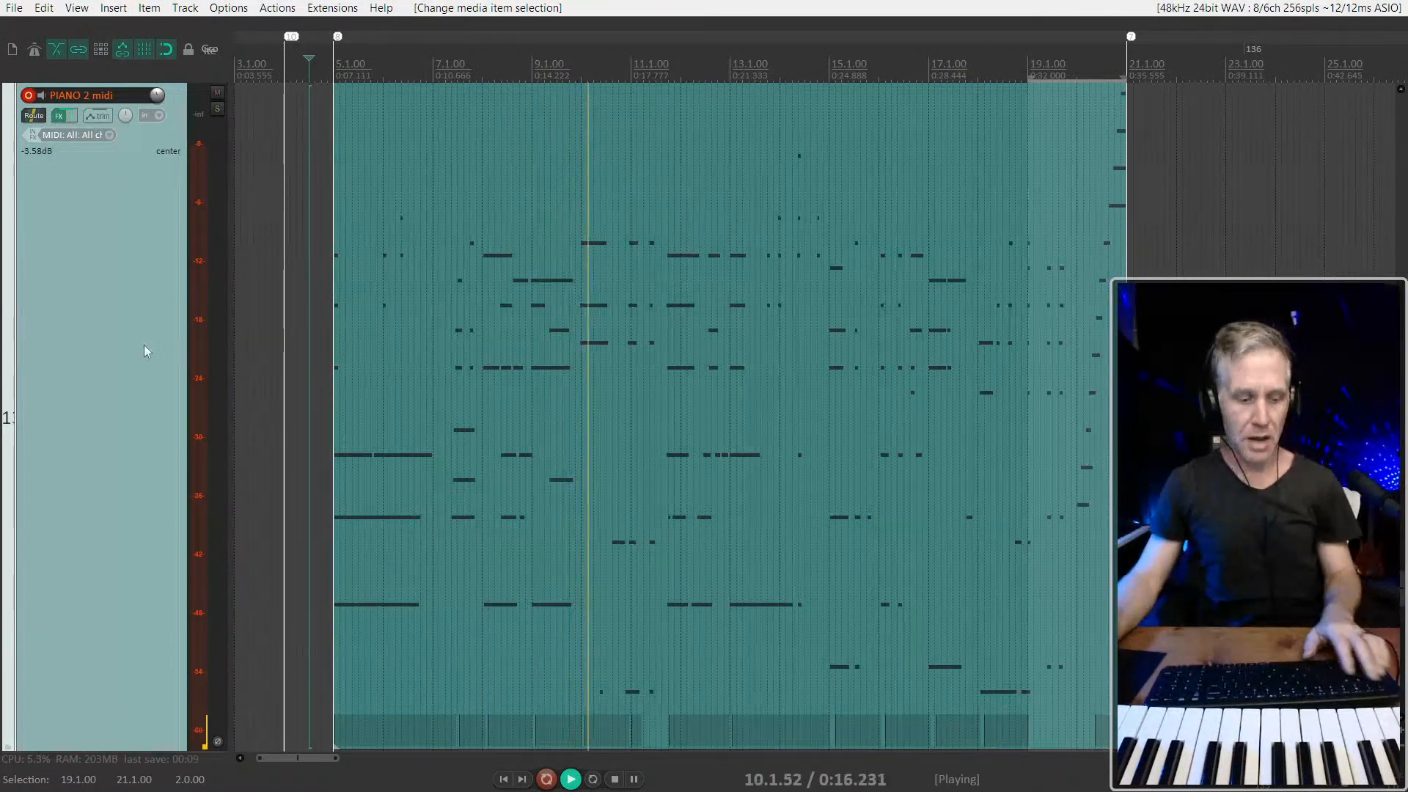
Open the glued PIANO 2 midi item in the inline MIDI editor and enlarge the track to fill the view
key(e)
mouse_move(158, 282)
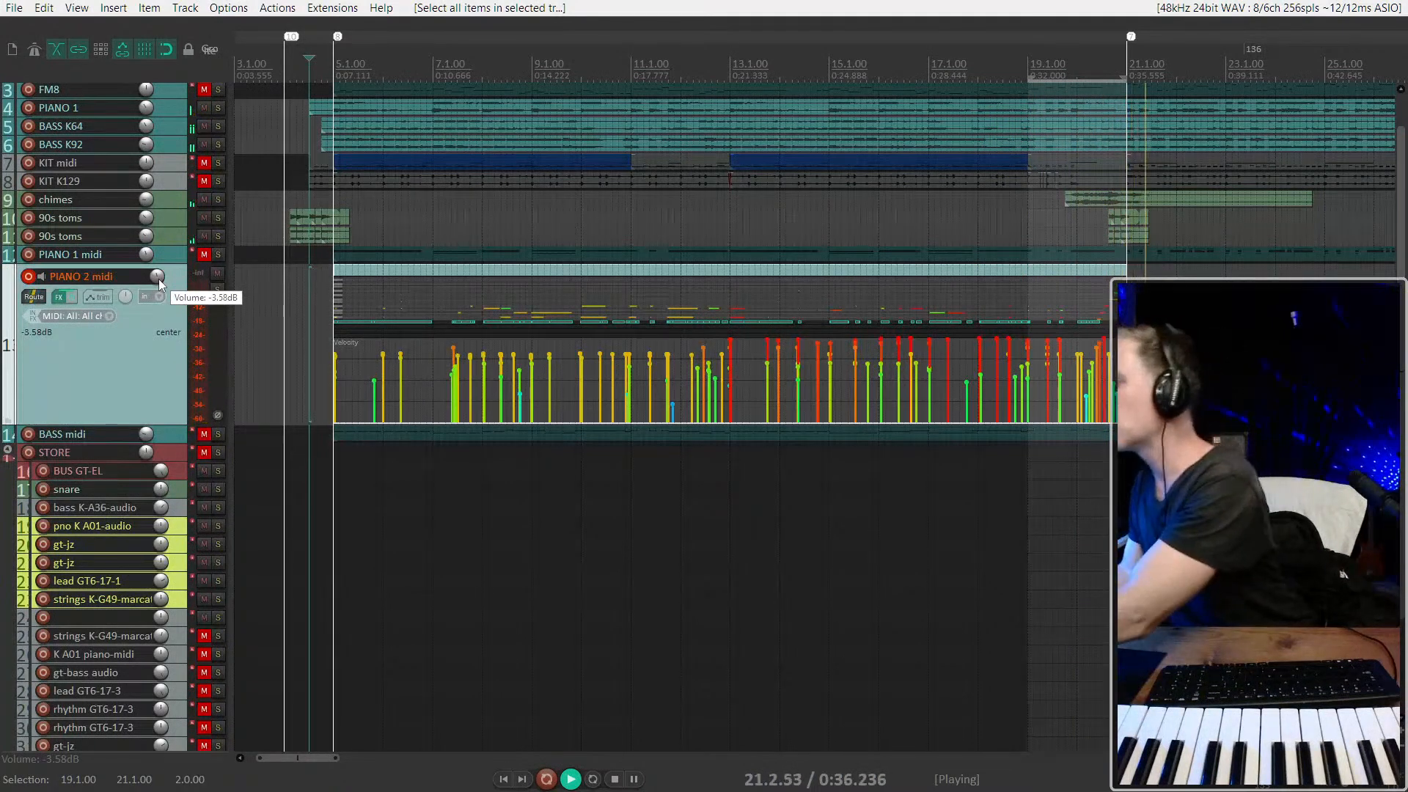
key(space)
key(space)
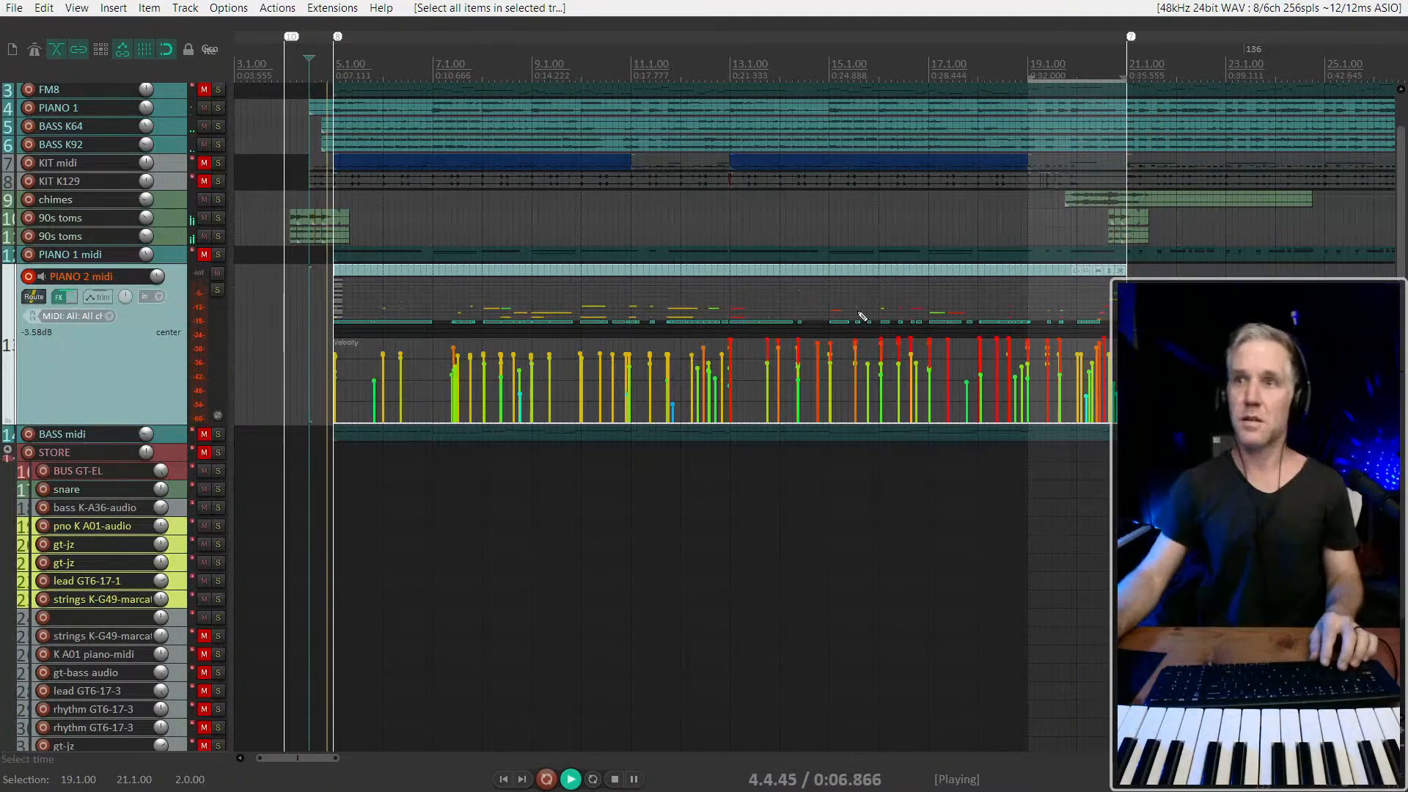
click(879, 272)
key(shift+grave)
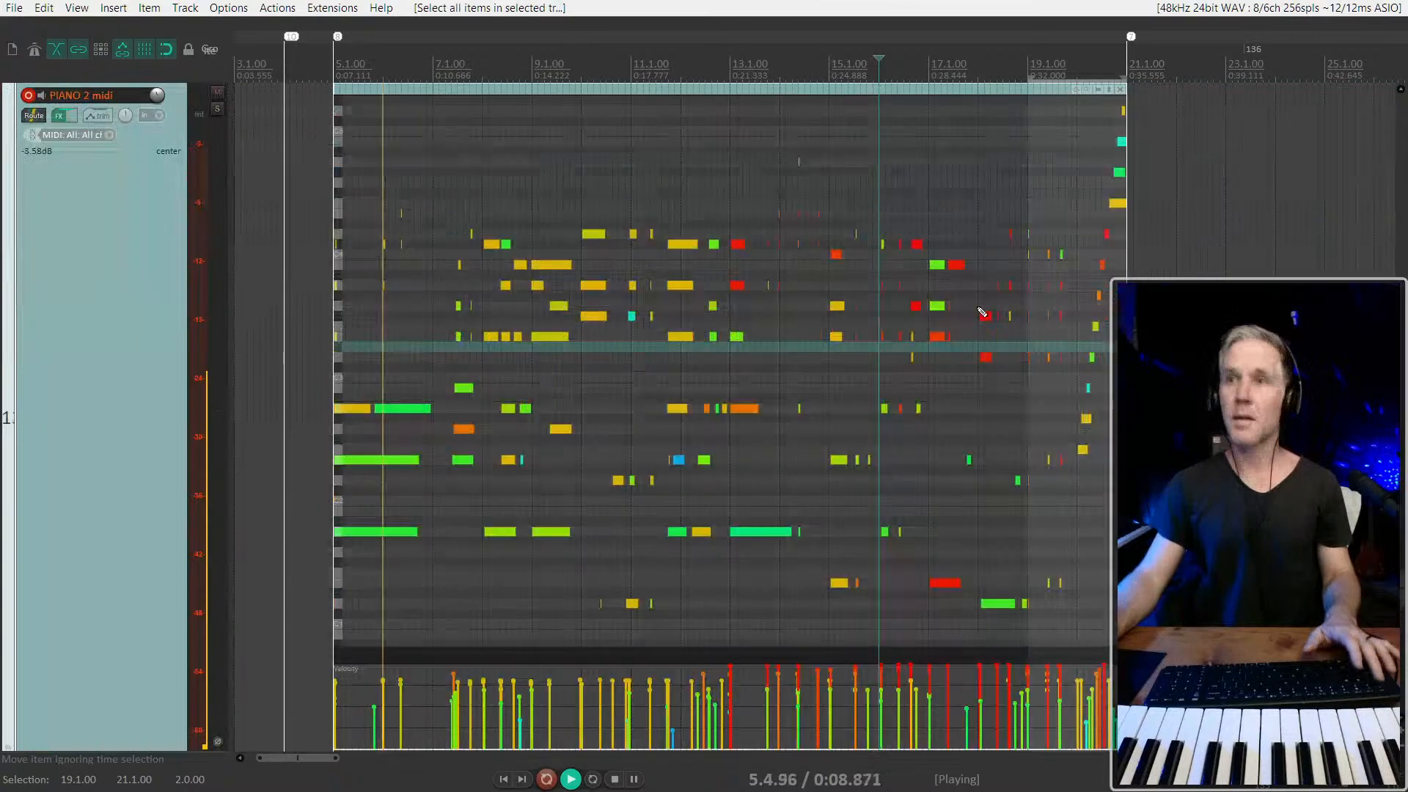
Play back from 19.1.00, lower the velocity of the ascending run's eighth note to 87, and replay the run from 20.1.00
scroll(1009, 327, up, 10)
scroll(1010, 326, down, 6)
scroll(1047, 328, up, 8)
scroll(719, 396, right, 5)
click(428, 388)
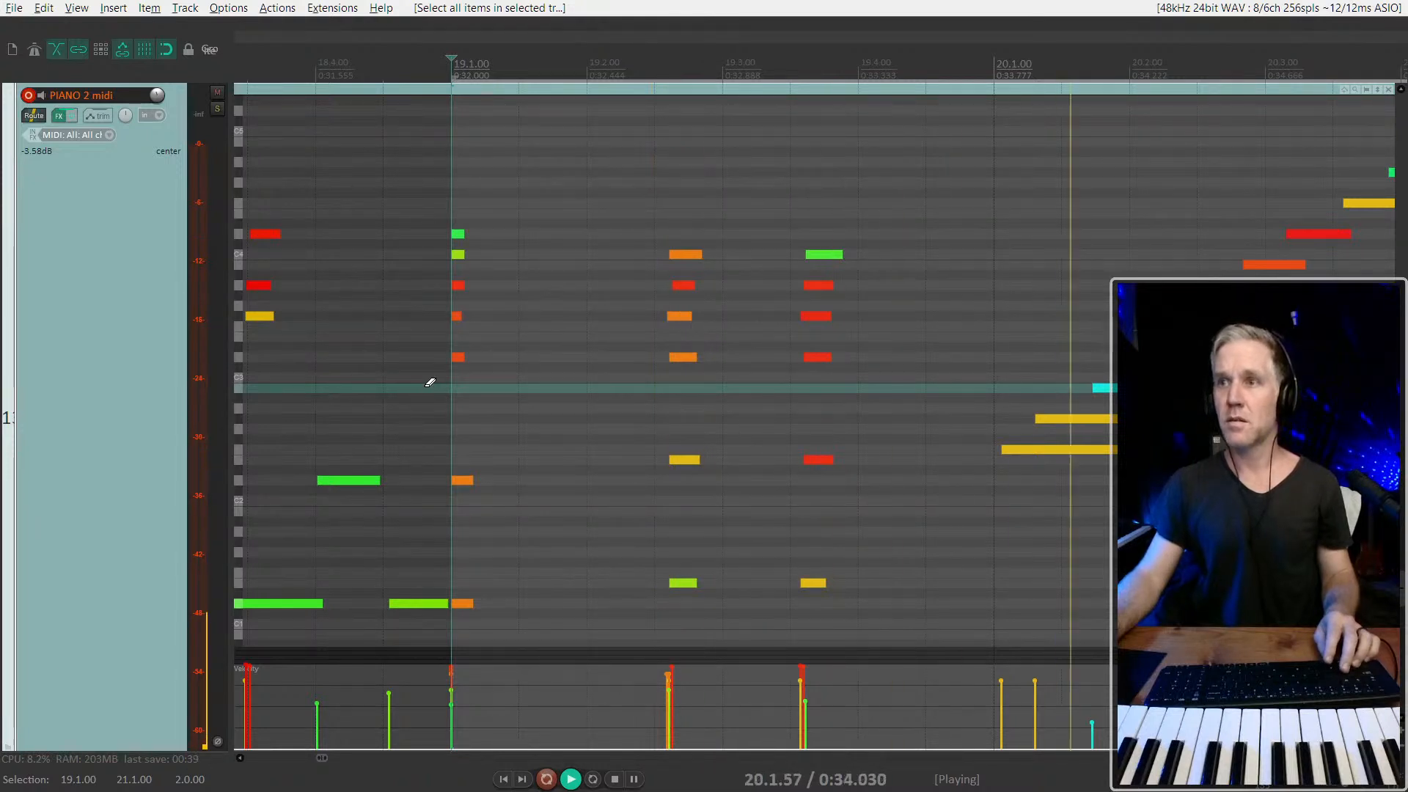
scroll(427, 387, right, 3)
click(1032, 235)
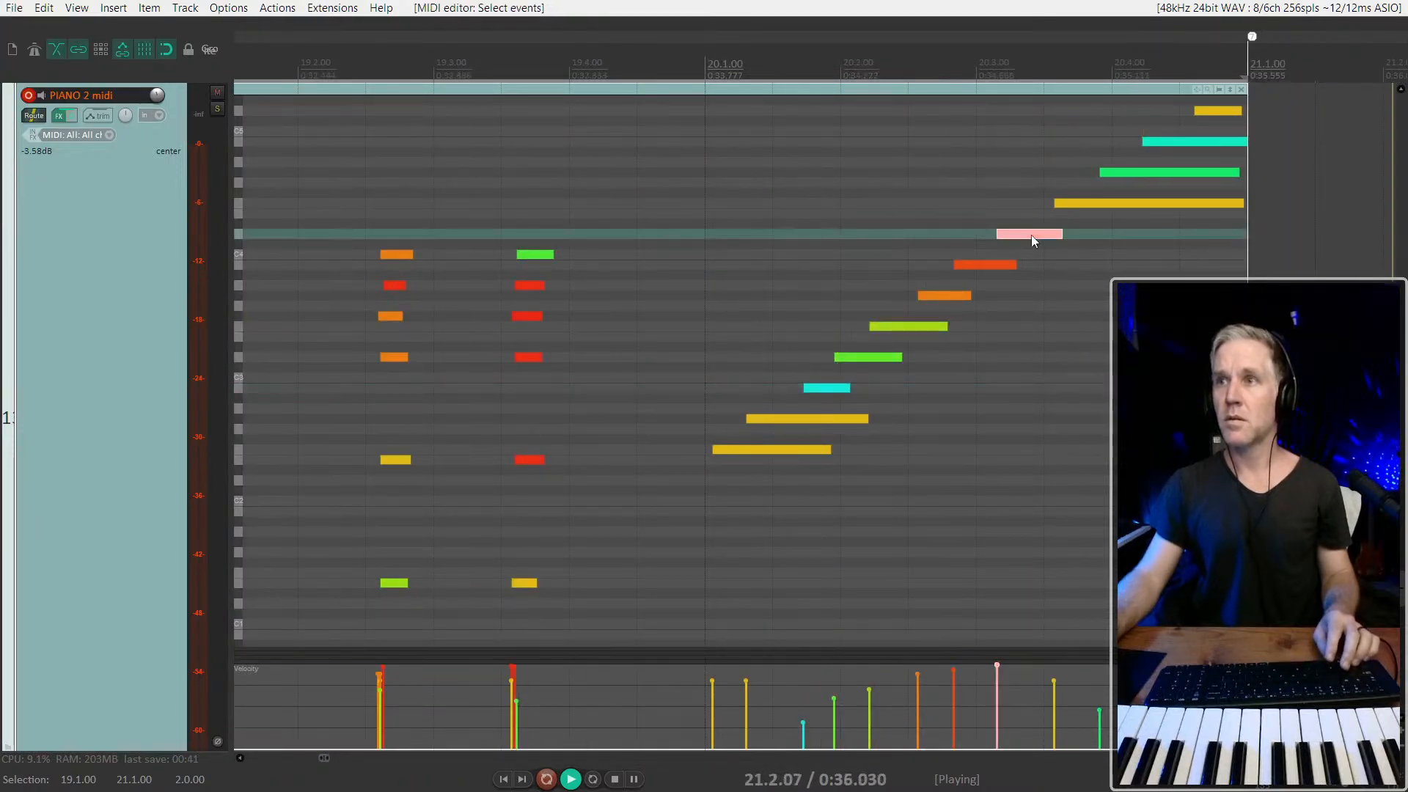
click(709, 368)
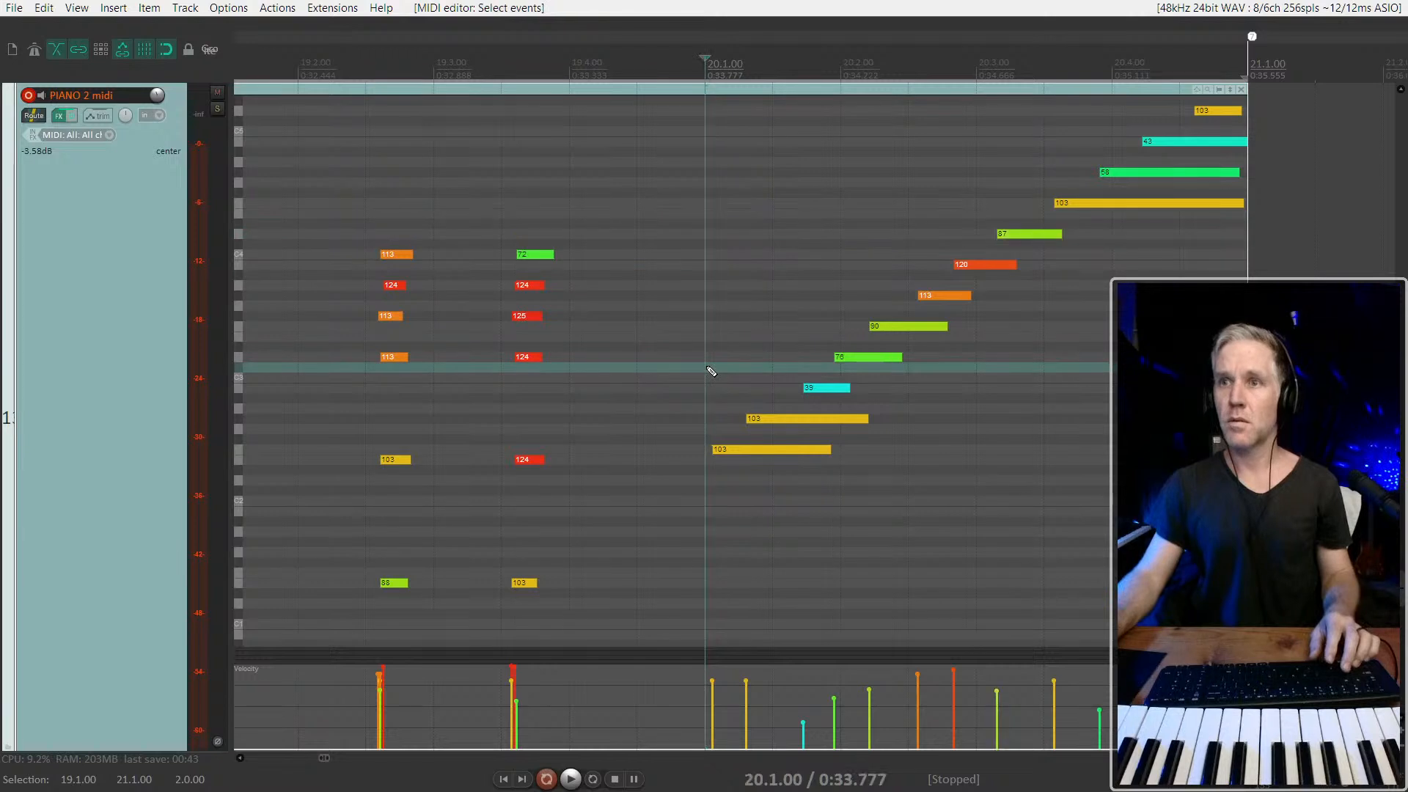
key(space)
key(q)
click(883, 248)
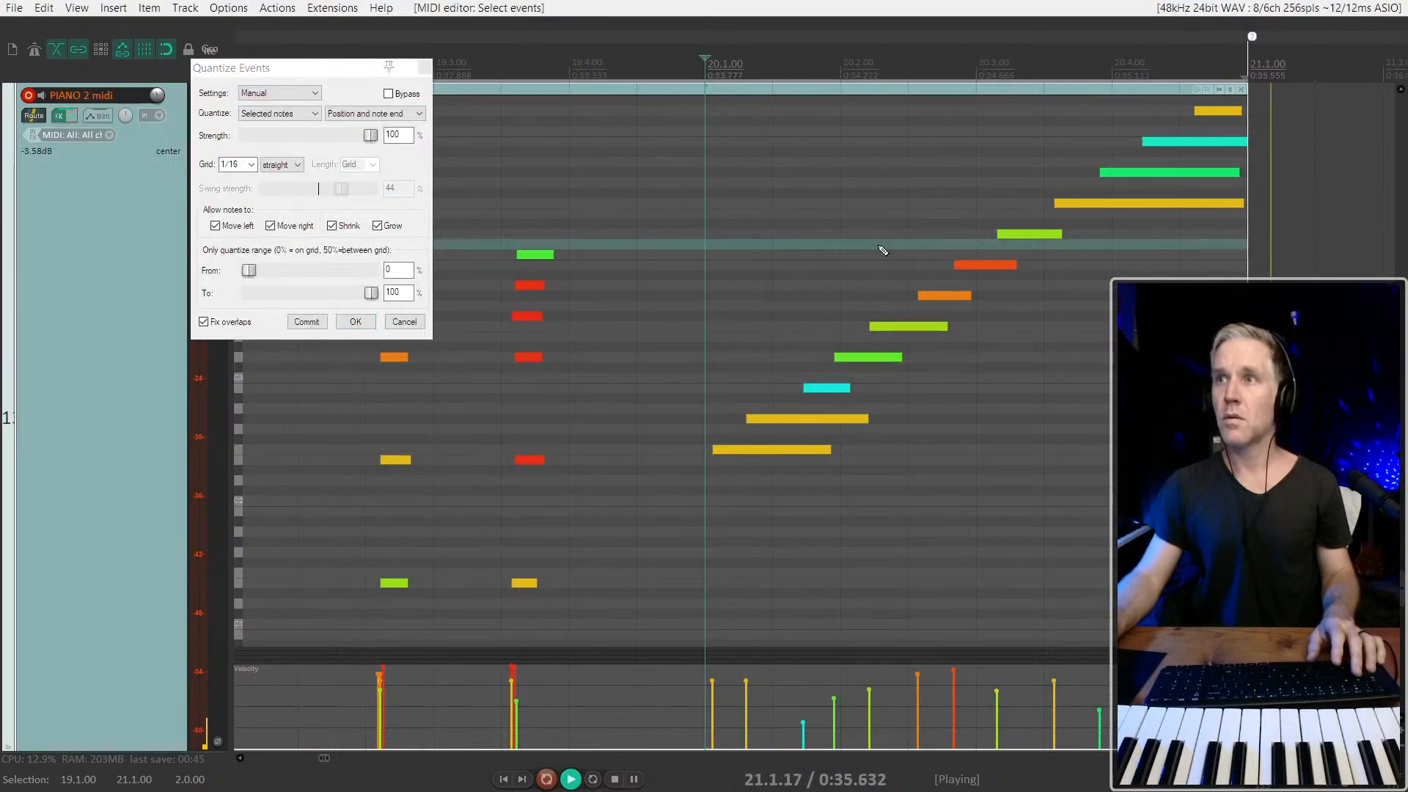
drag(1194, 143, 1193, 120)
key(space)
click(404, 322)
Play back from 19.1.00 and raise the velocity of the ascending run's second-to-last note
key(space)
scroll(685, 219, down, 3)
click(422, 196)
key(space)
click(943, 144)
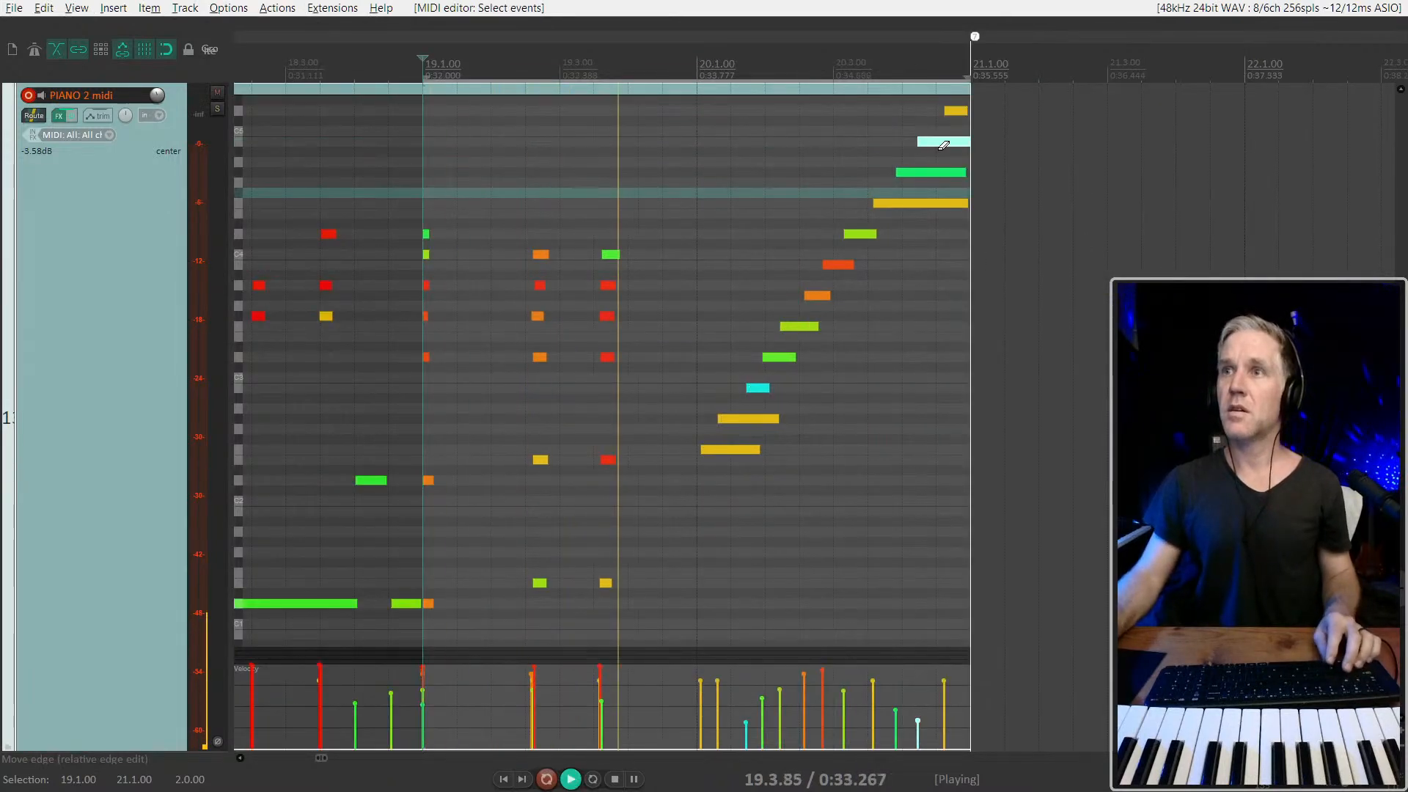
drag(937, 141, 930, 94)
key(space)
Quantize the position and note end of all notes in the ascending run to a 1/16 triplet grid at 100% strength and play it back
drag(729, 506, 982, 106)
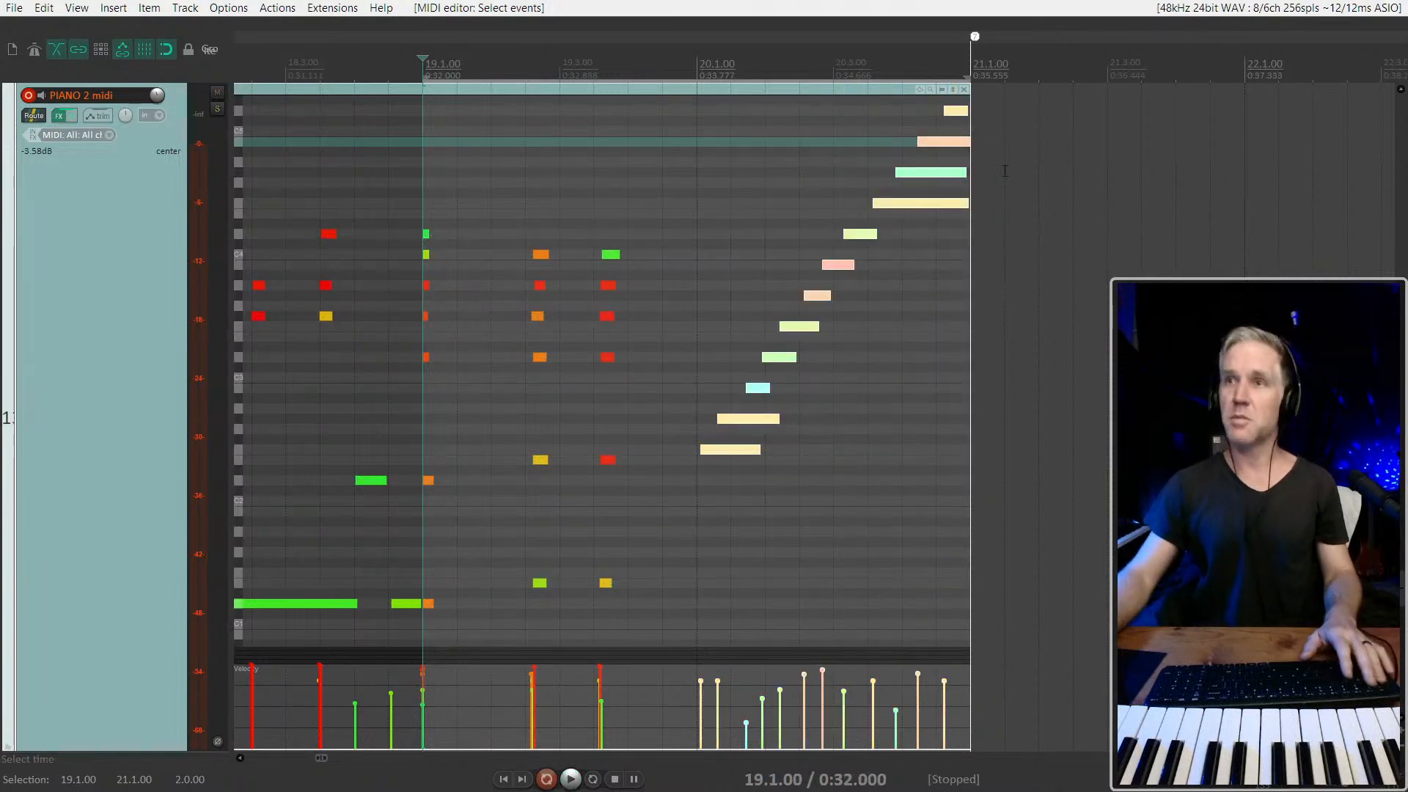
key(q)
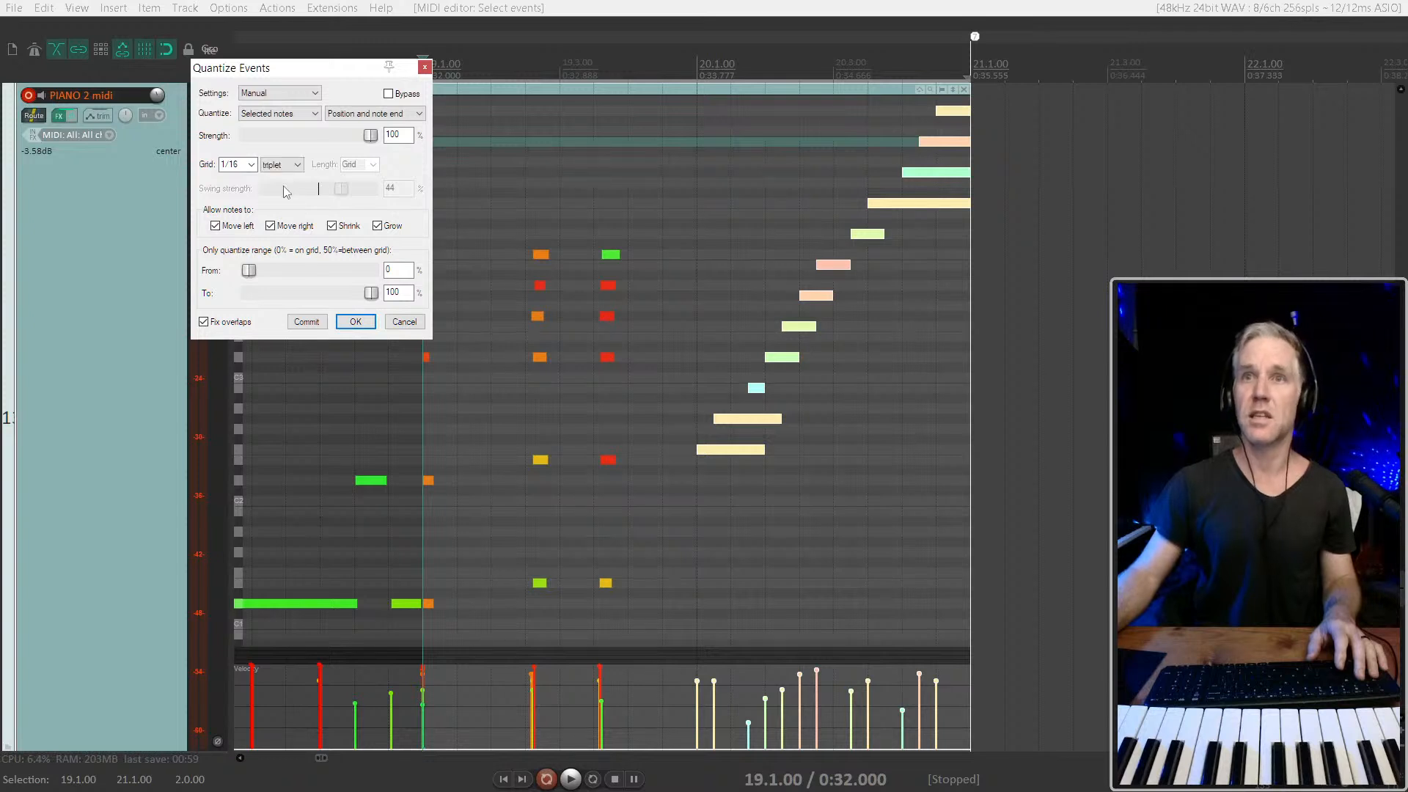
click(359, 323)
click(614, 382)
key(space)
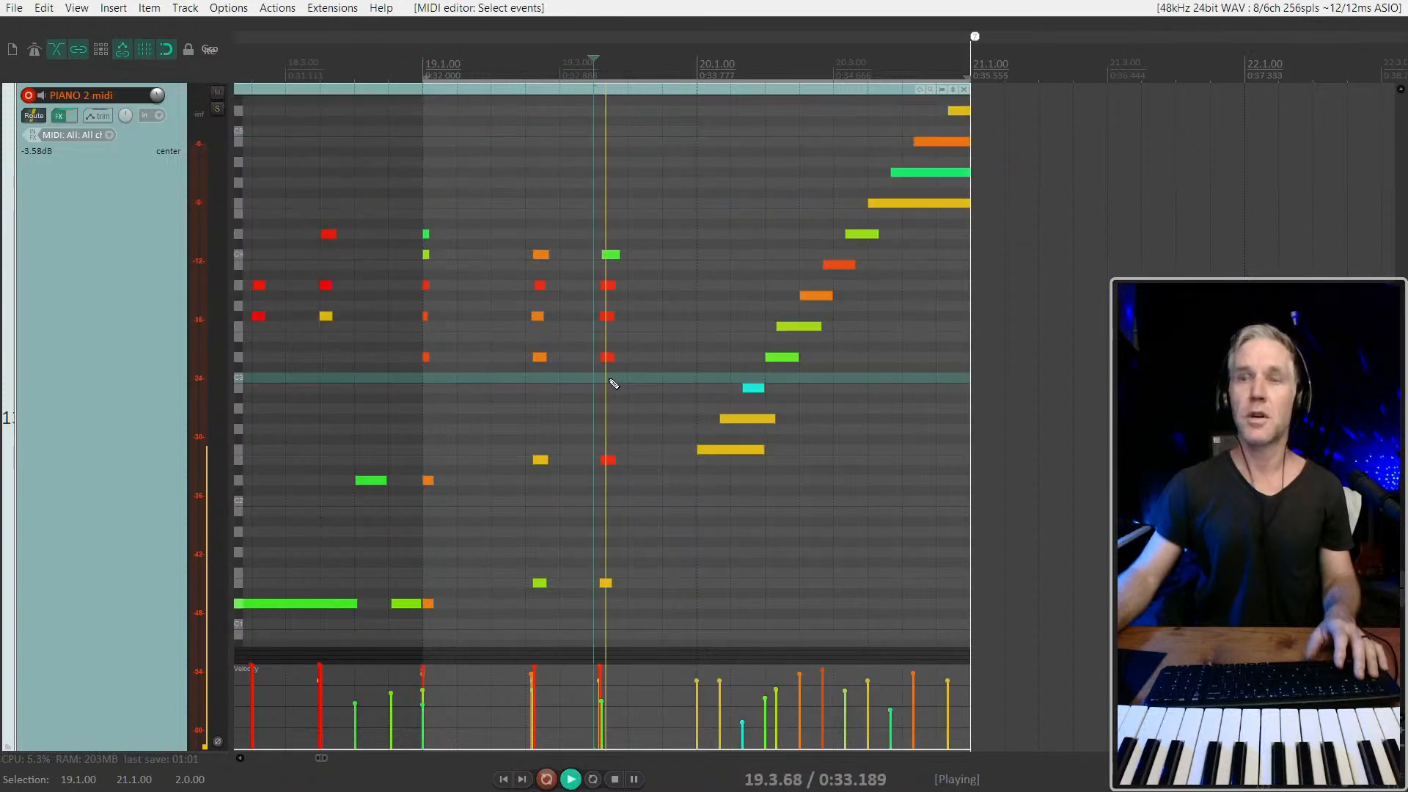
Reopen the quantize settings for the ascending run's notes and play the run back from 20.1.00
key(space)
scroll(849, 330, up, 2)
click(793, 308)
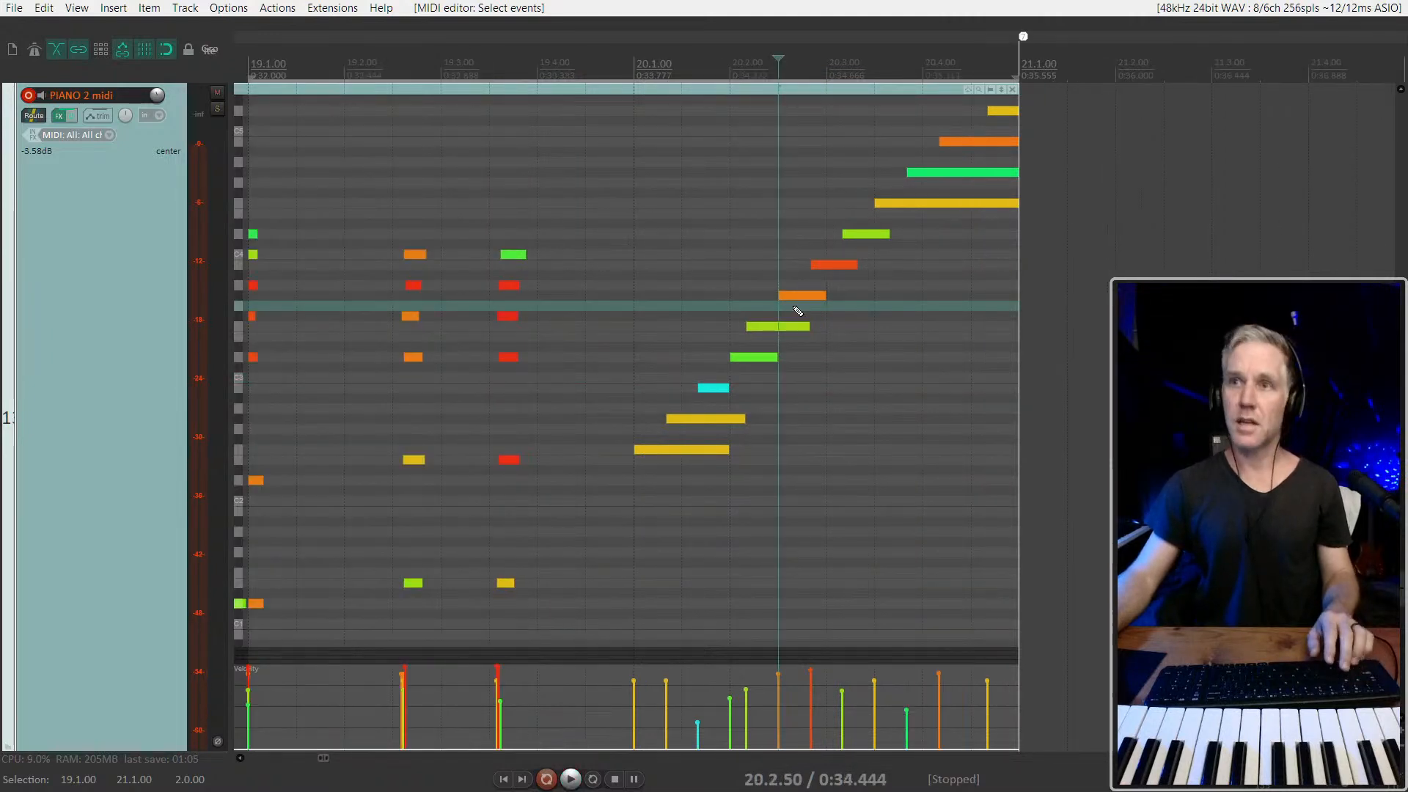
drag(667, 493, 990, 137)
scroll(737, 332, up, 1)
key(ctrl+q)
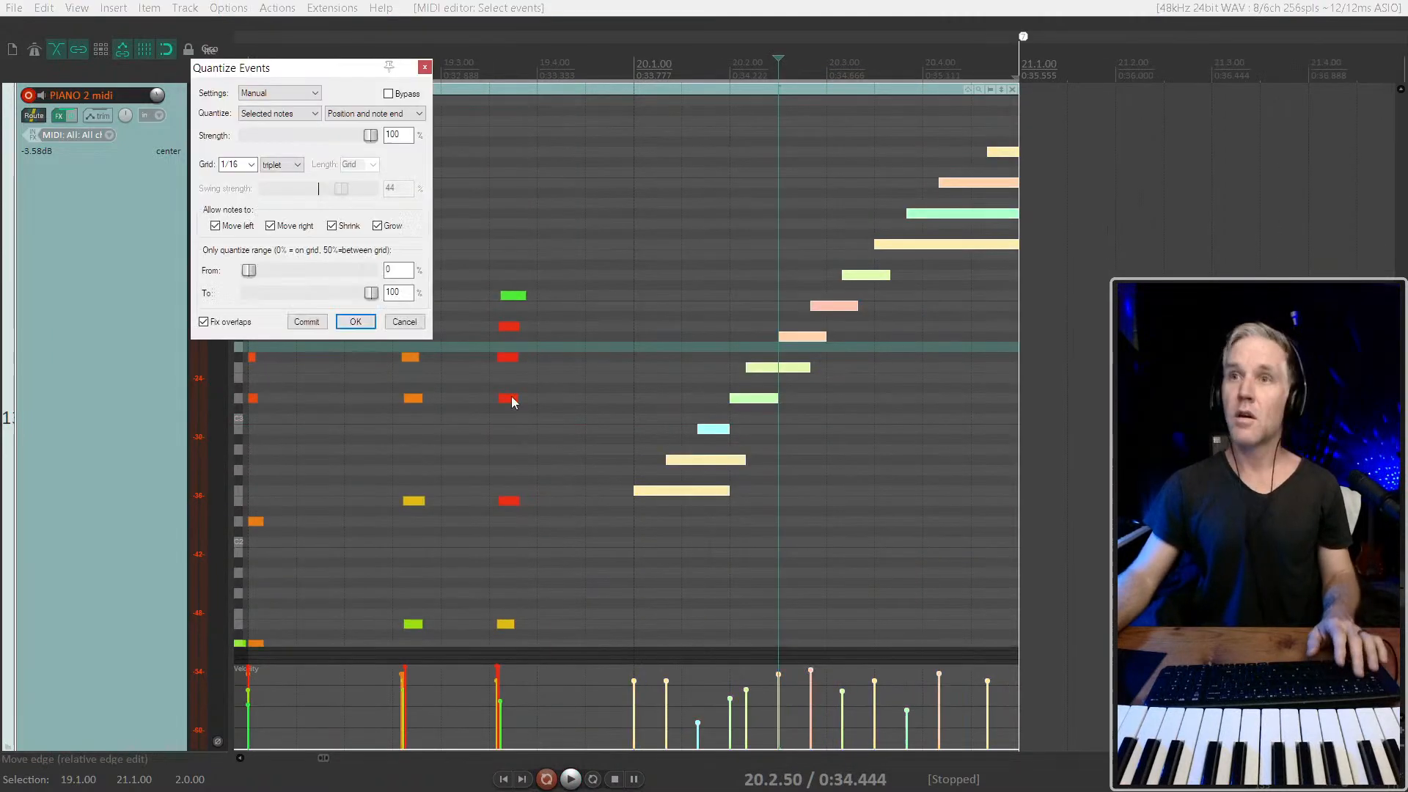
key(space)
click(632, 387)
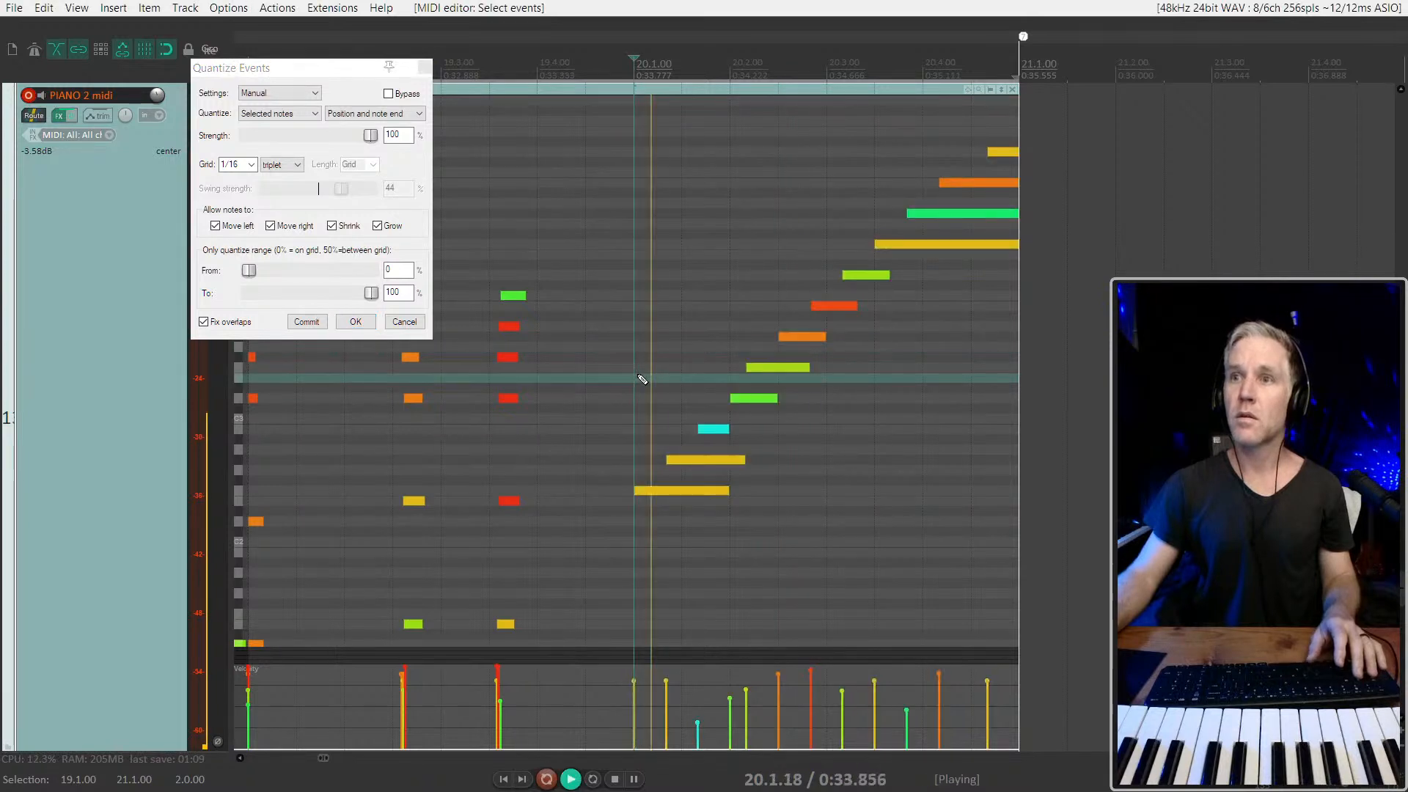
key(space)
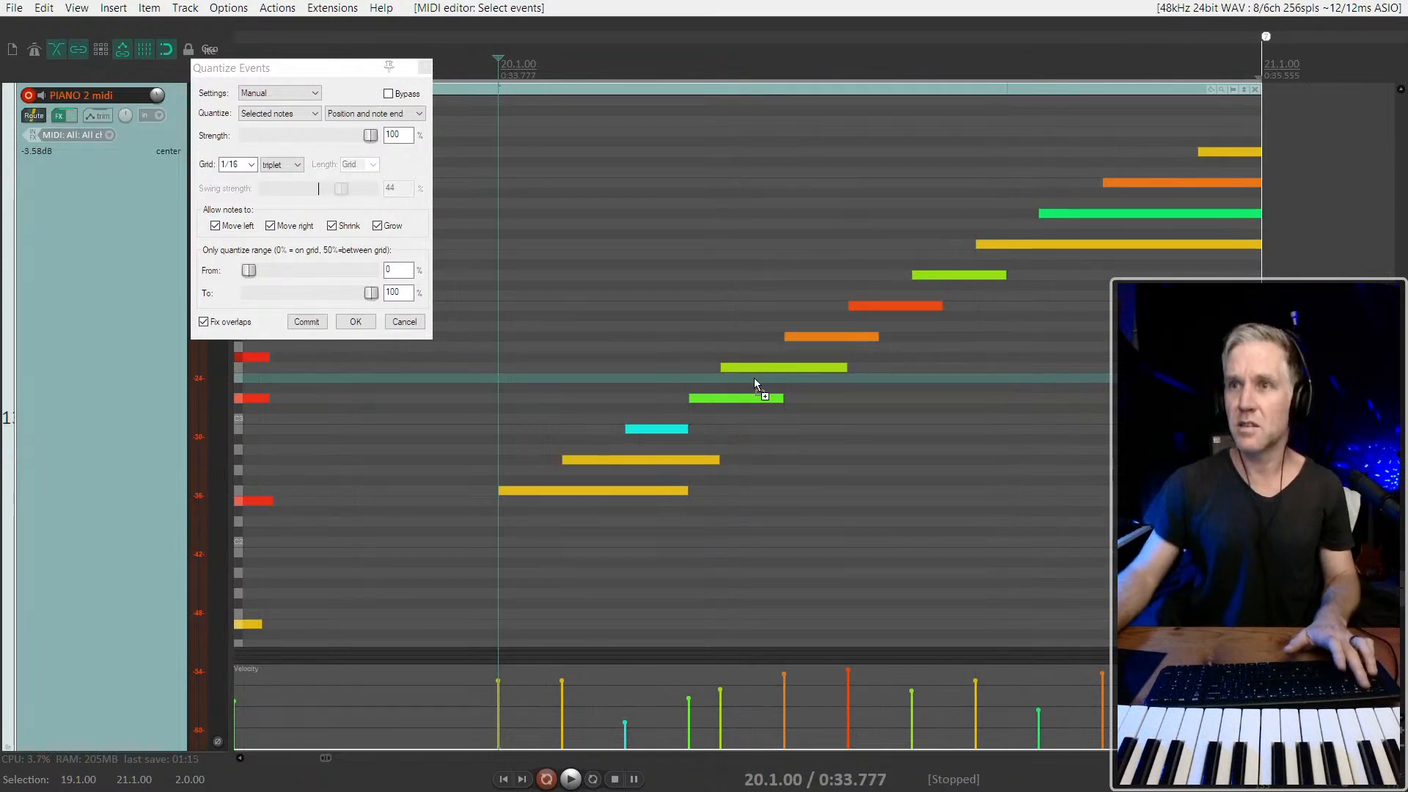
Move the ascending run's fifth through eleventh notes one grid step later, shortening the ninth through eleventh, and play the run back
drag(759, 372, 793, 374)
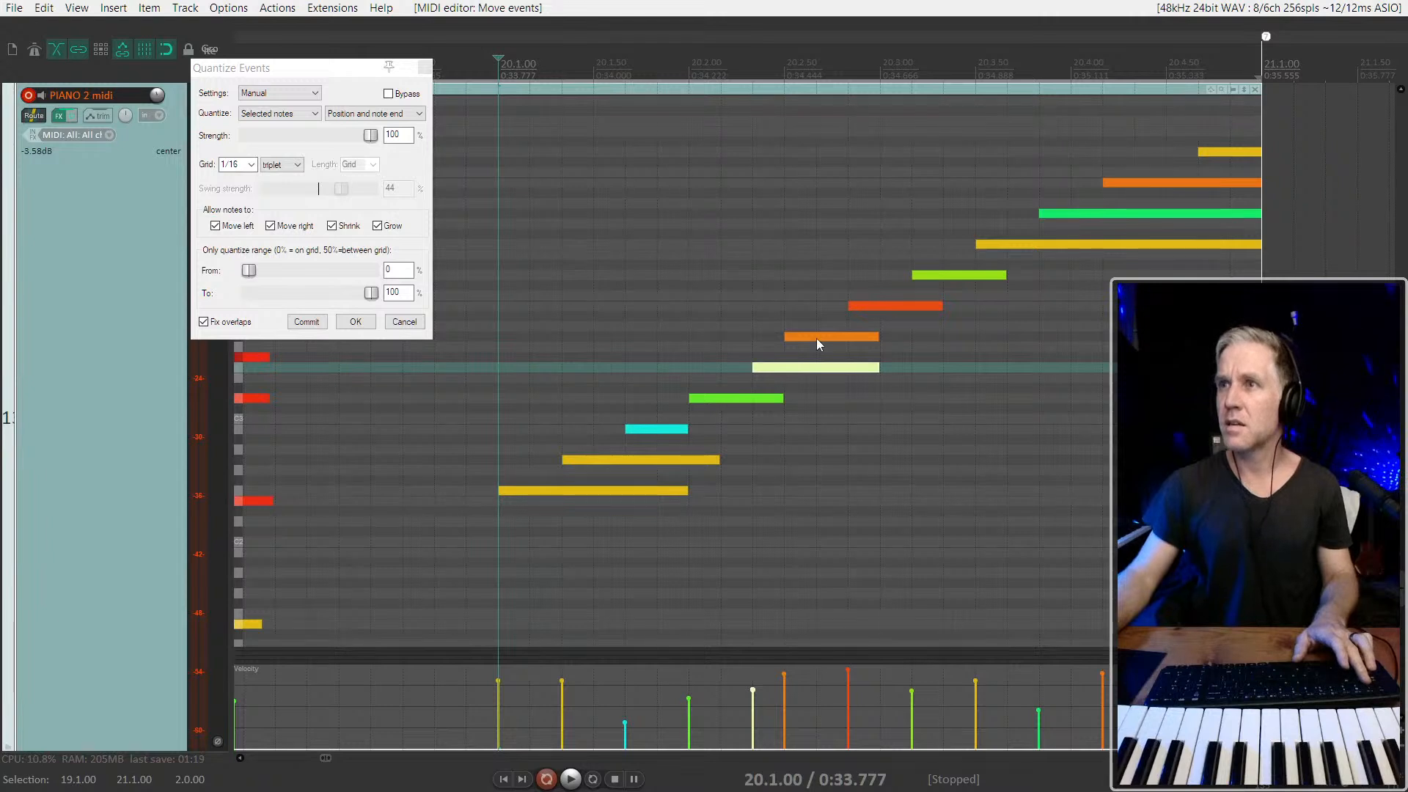
mouse_move(1173, 151)
mouse_down()
mouse_move(842, 311)
mouse_move(819, 337)
mouse_move(870, 337)
mouse_up()
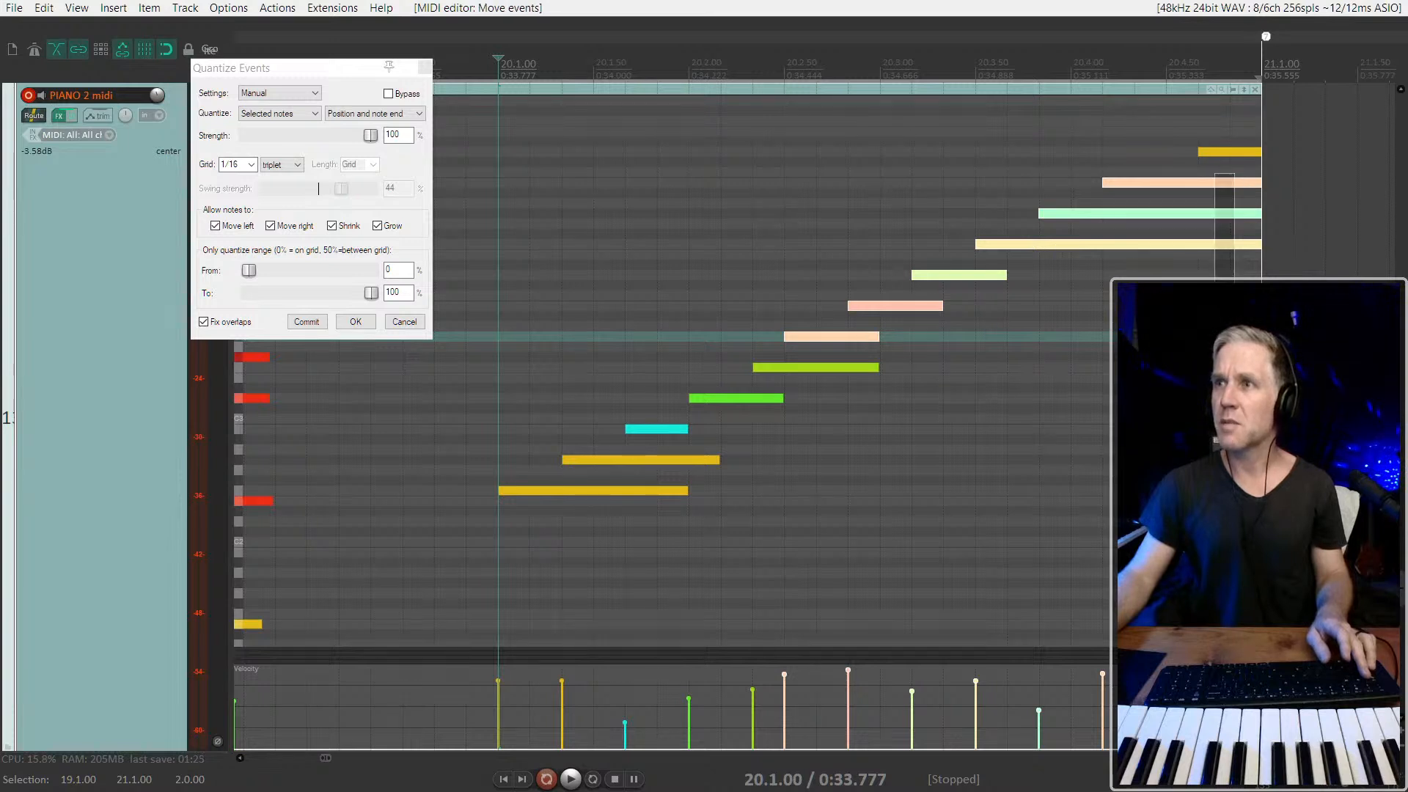
drag(1217, 273, 1216, 274)
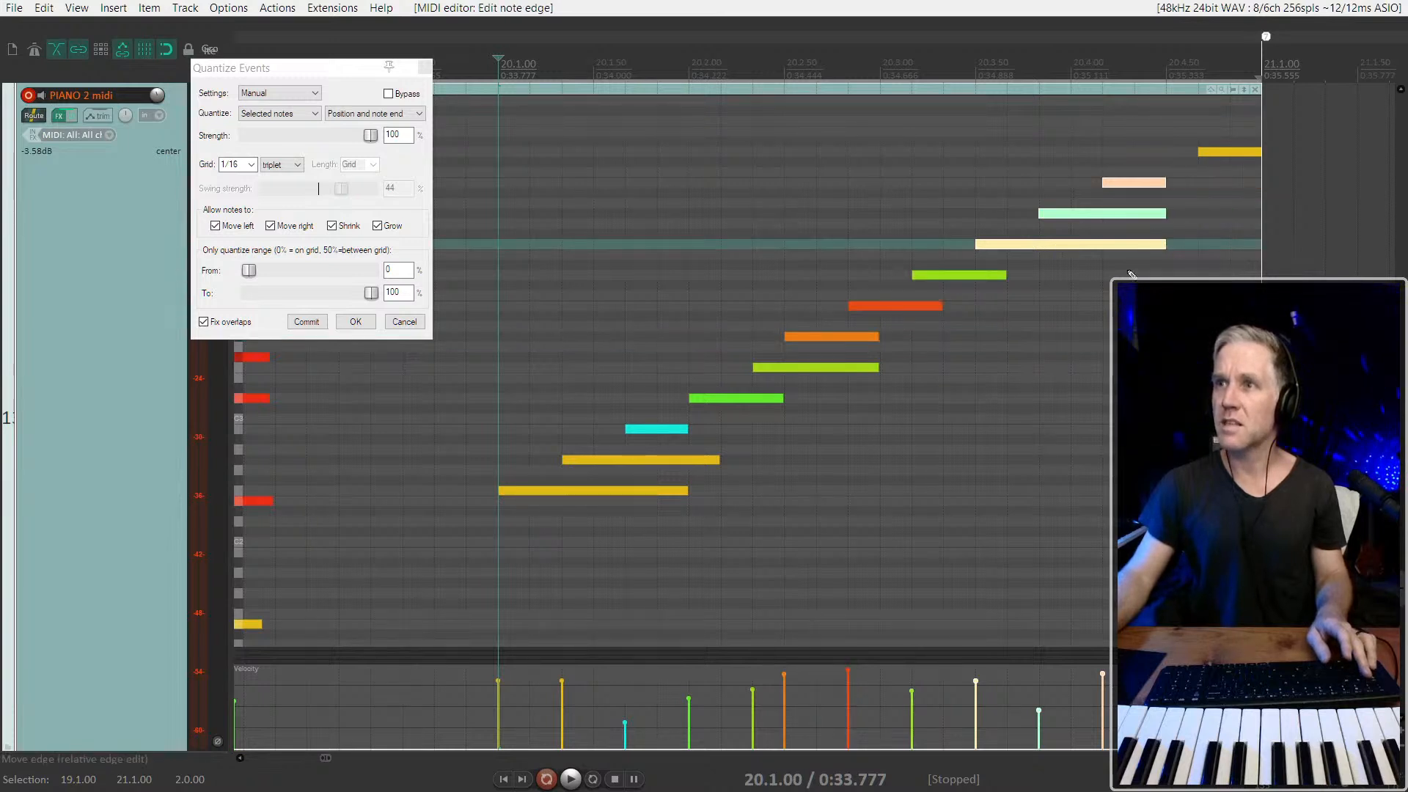
ctrl+click(1158, 245)
drag(1164, 217, 1199, 218)
drag(1171, 154, 856, 341)
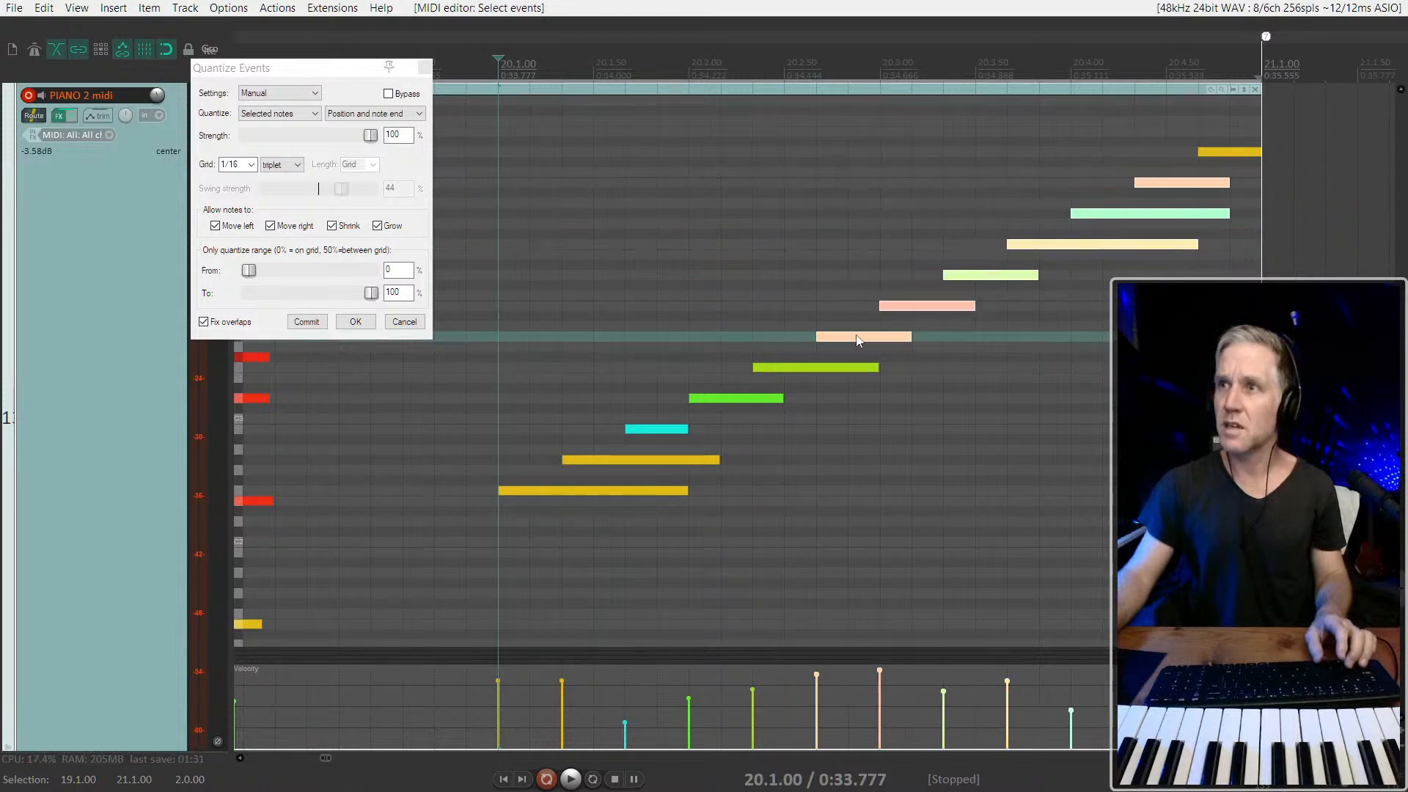
click(488, 431)
key(space)
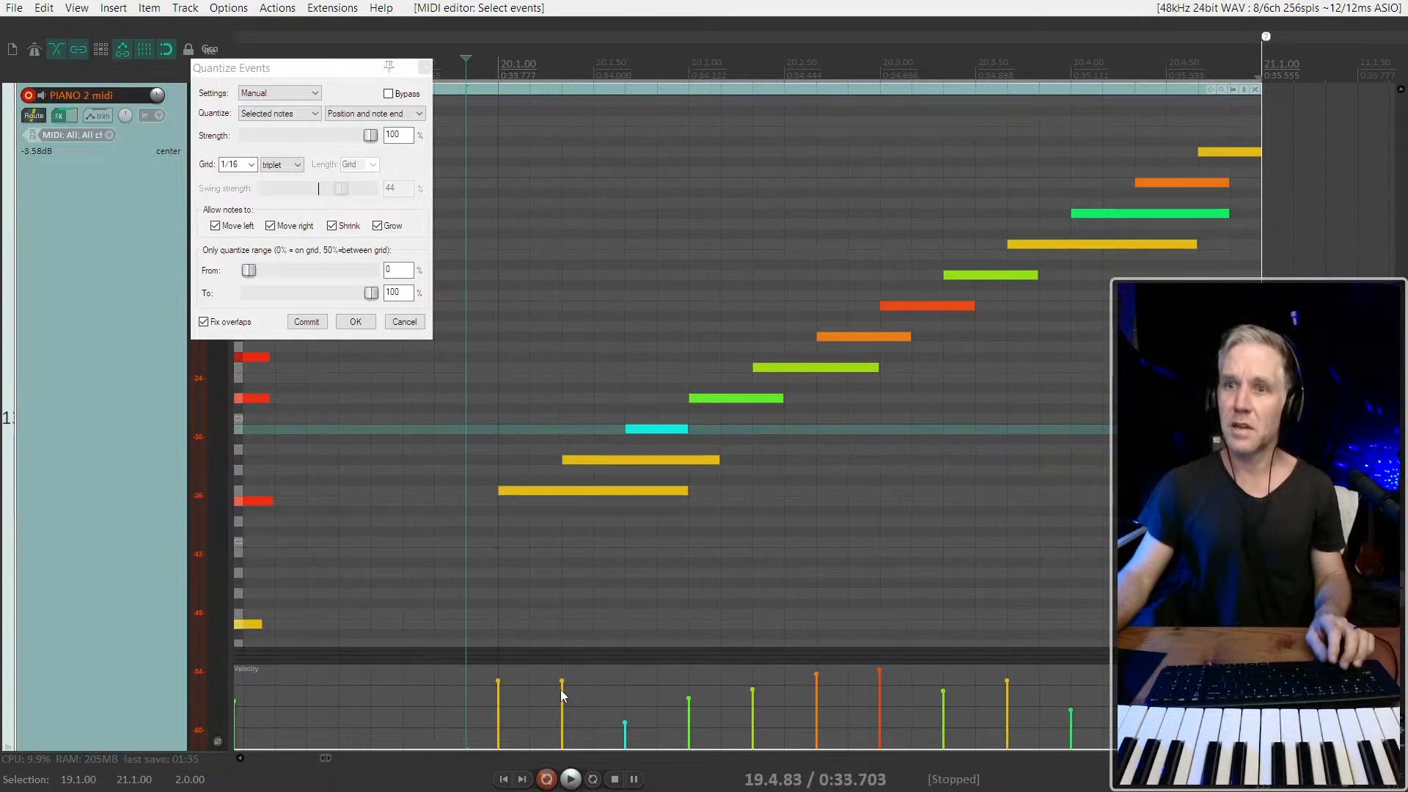
Raise the velocities of the ascending run's notes, bringing the third note to 113, and play the run back
drag(456, 678, 1114, 715)
mouse_move(1198, 681)
mouse_down()
mouse_move(1198, 748)
mouse_move(1197, 664)
mouse_up()
drag(557, 716, 385, 663)
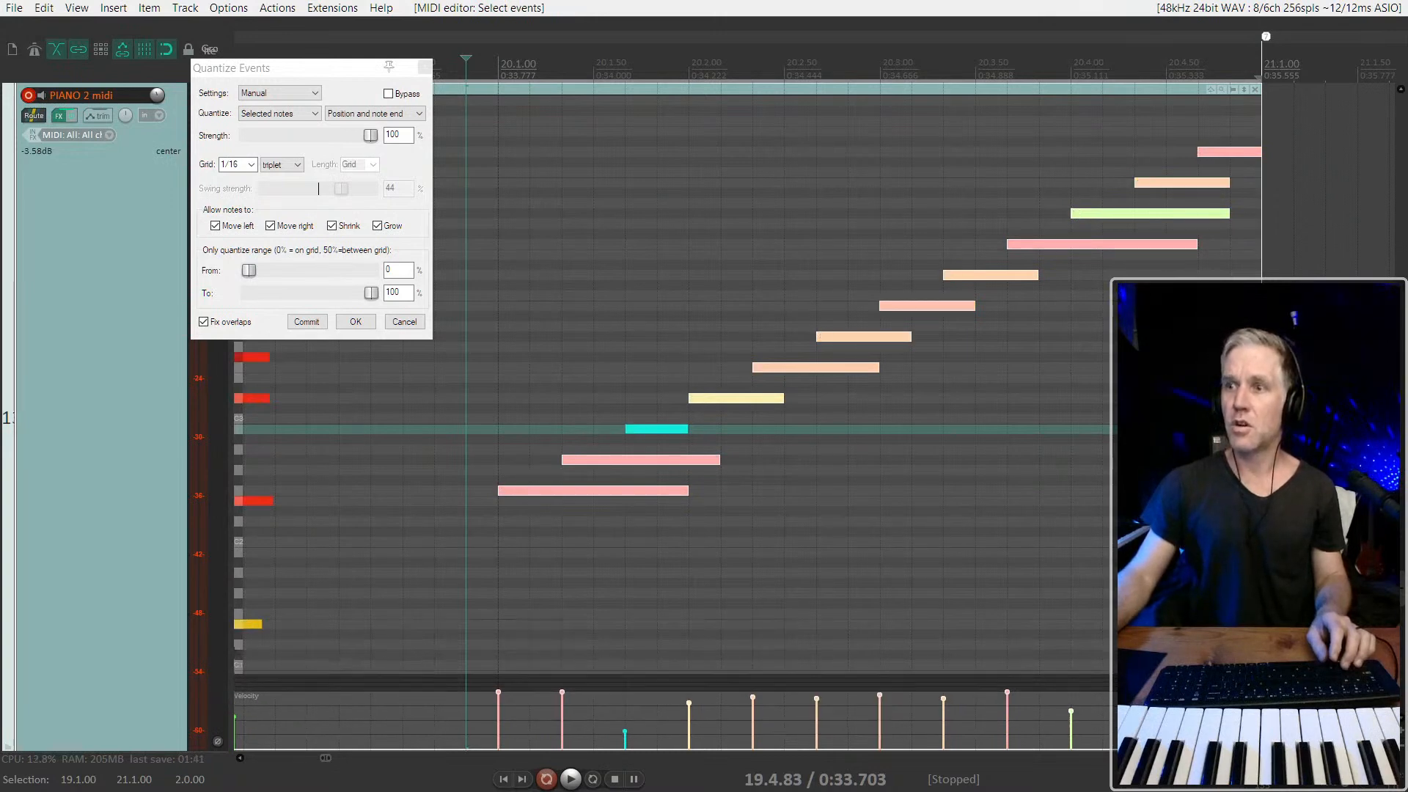
drag(248, 649, 248, 609)
drag(498, 628, 498, 694)
drag(1239, 748, 498, 629)
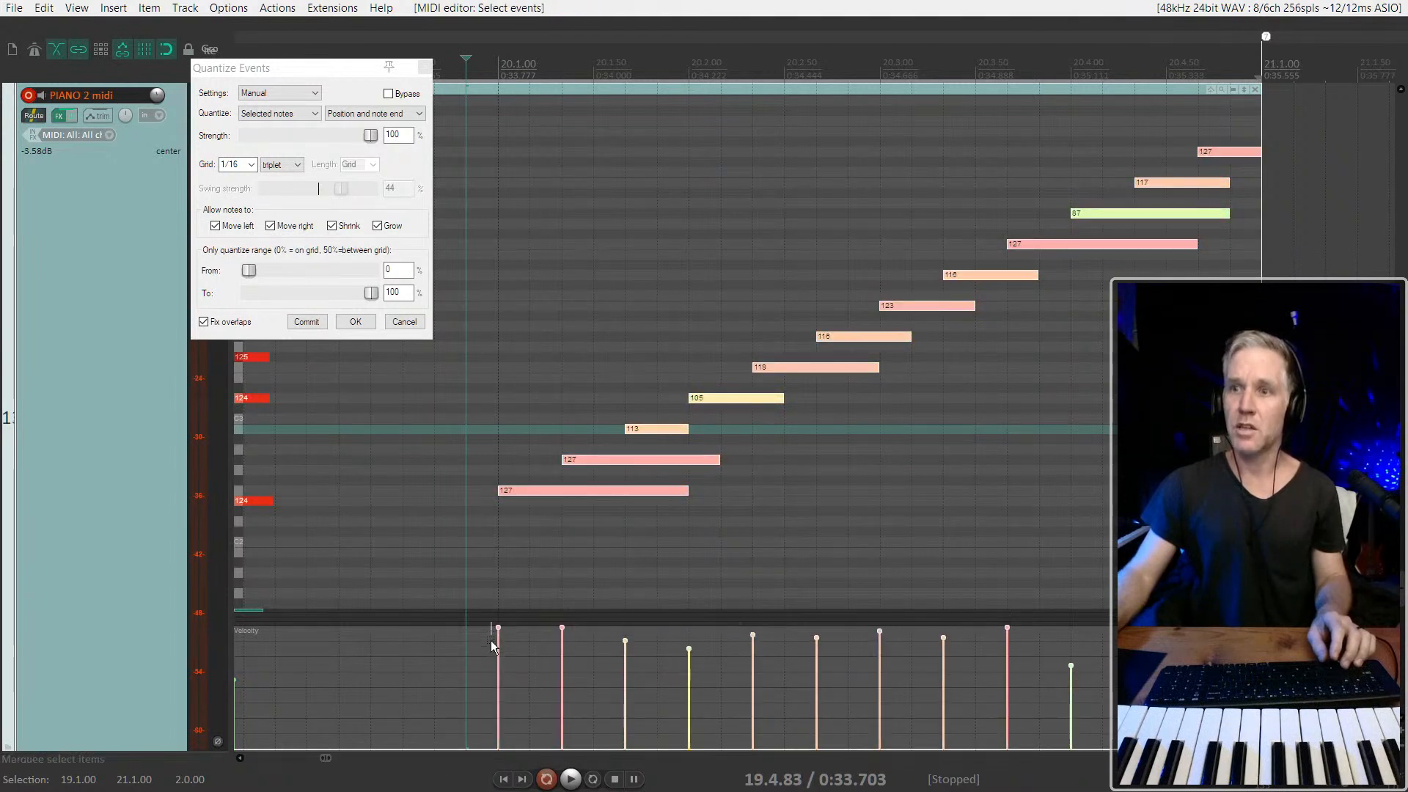
click(414, 583)
key(space)
Close the quantize settings and lower the velocities of all notes in the ascending run together
key(ctrl+a)
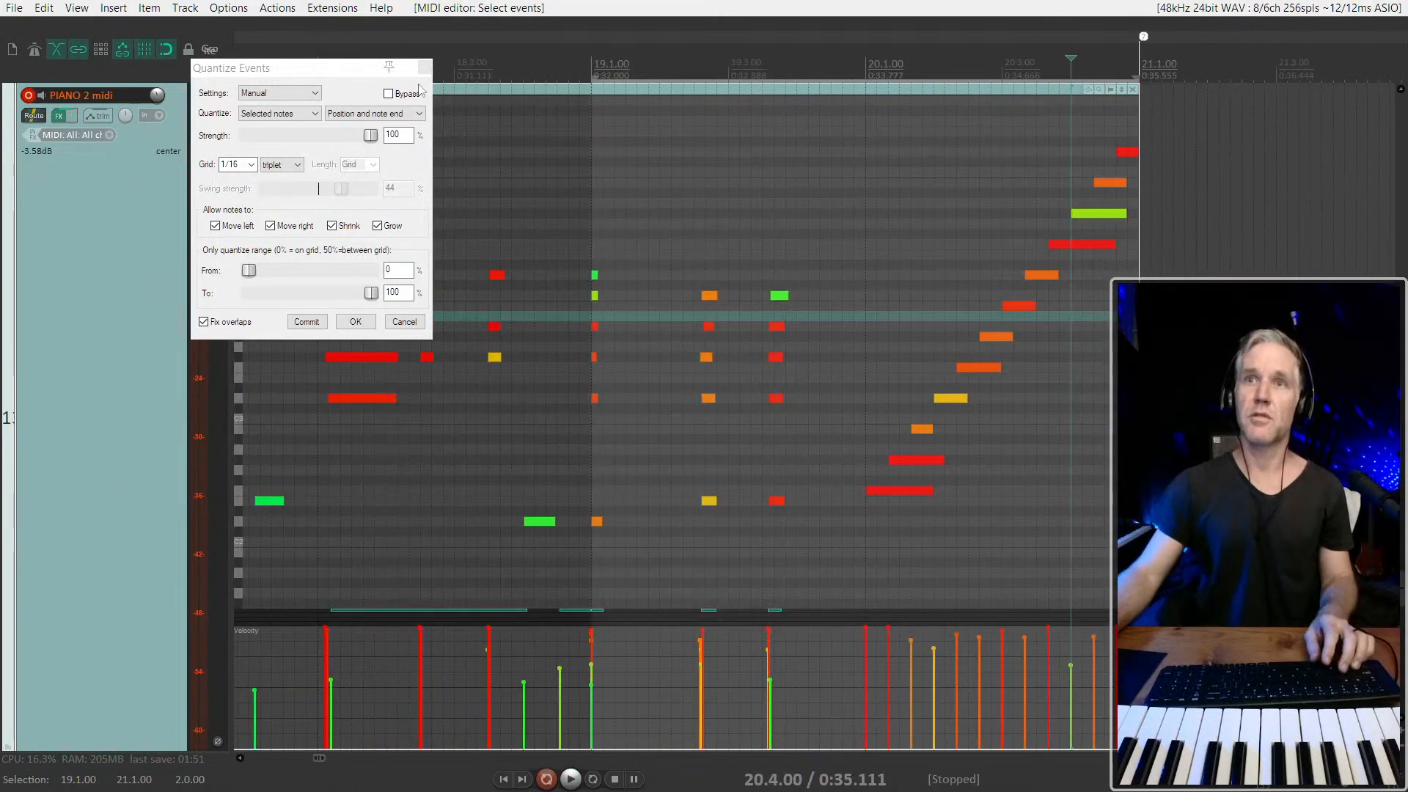
click(424, 68)
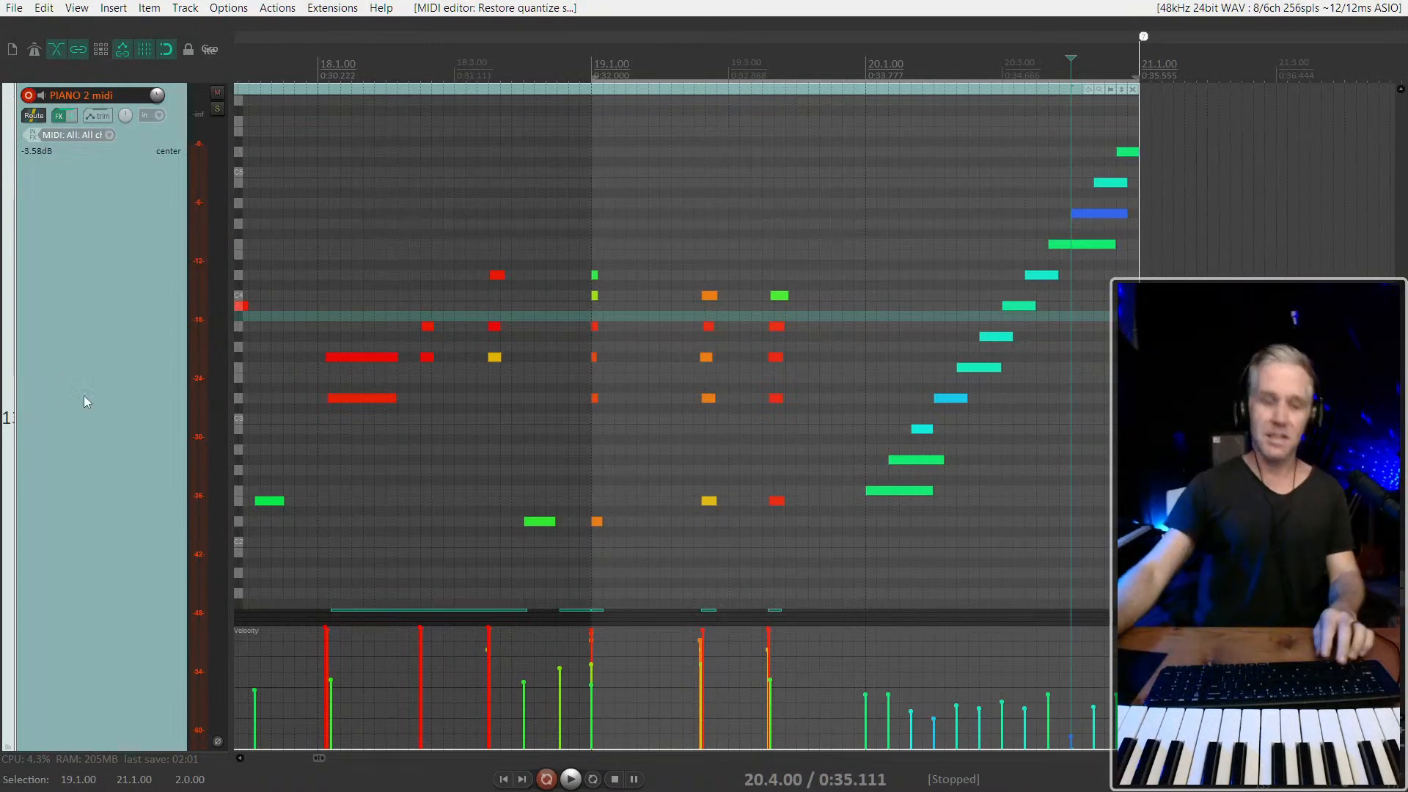
Restore the normal track heights and close the inline MIDI editor of the PIANO 2 midi item
scroll(433, 365, down, 5)
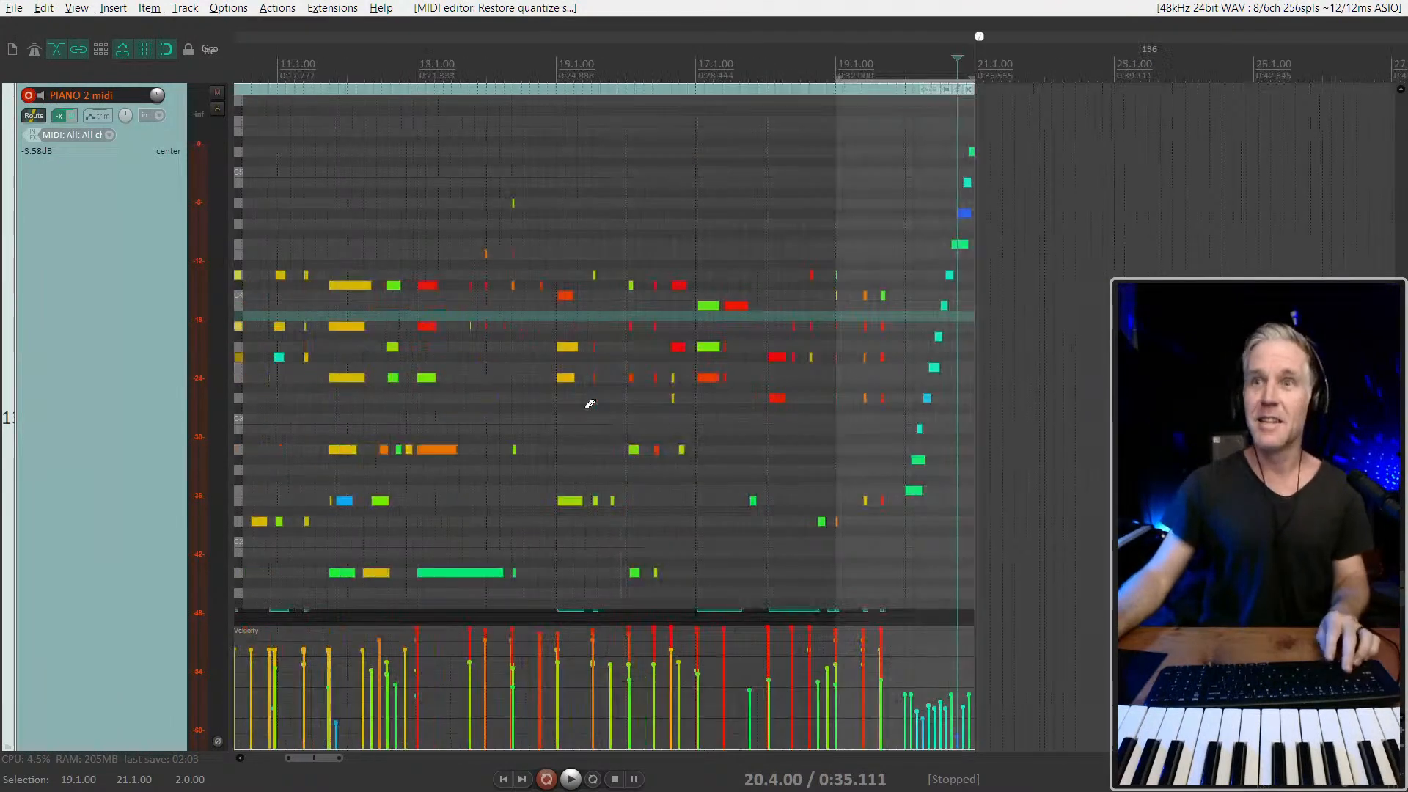
scroll(739, 421, down, 4)
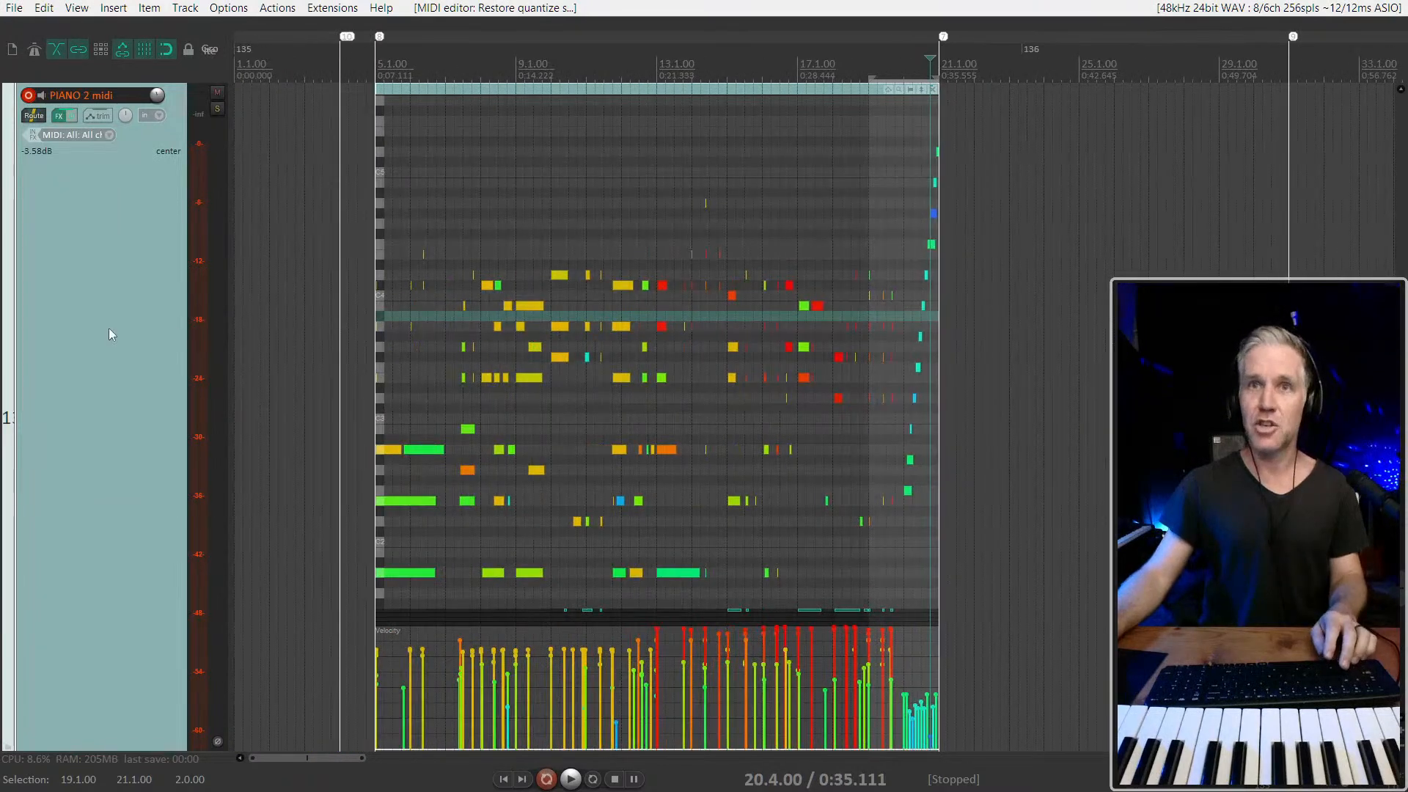
ctrl+click(108, 331)
scroll(108, 333, down, 7)
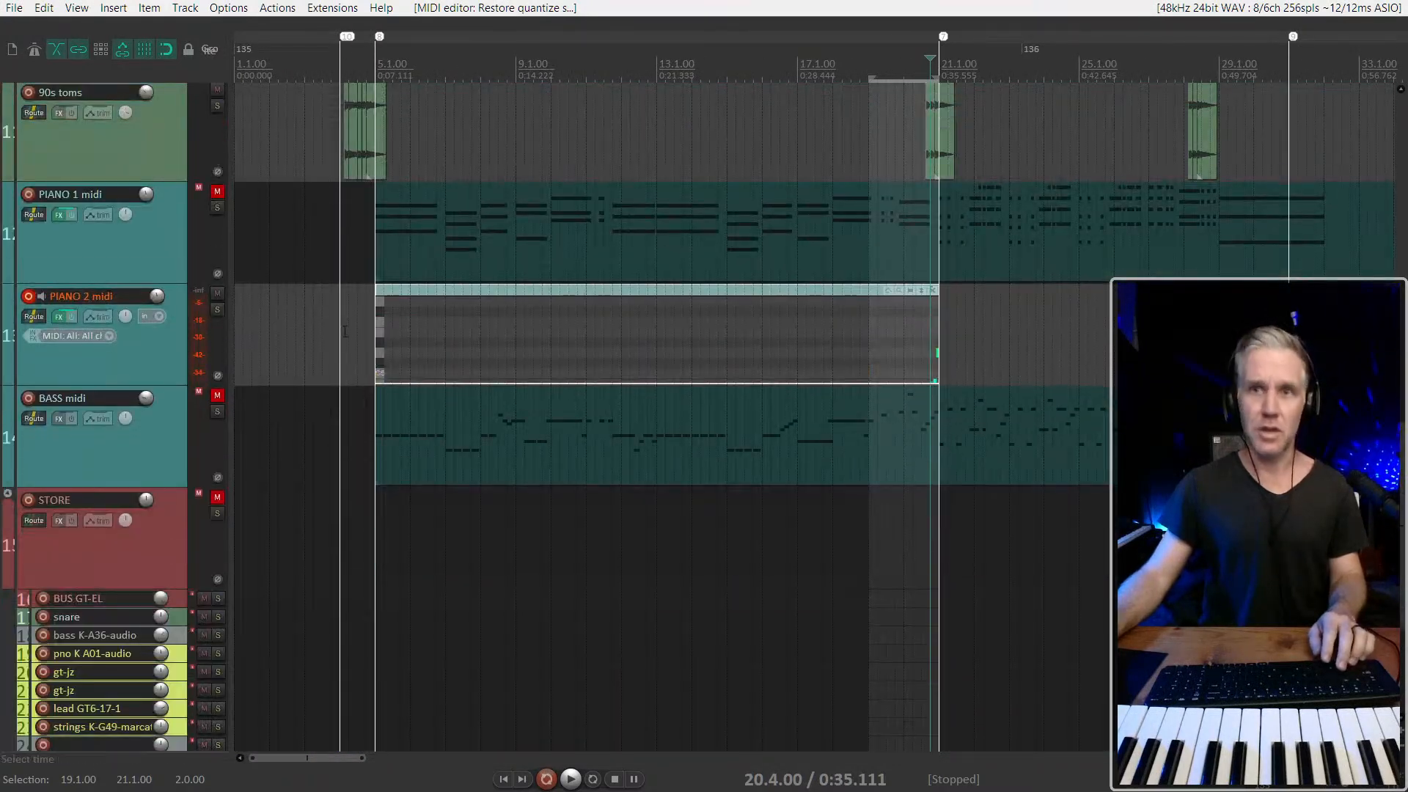
key(e)
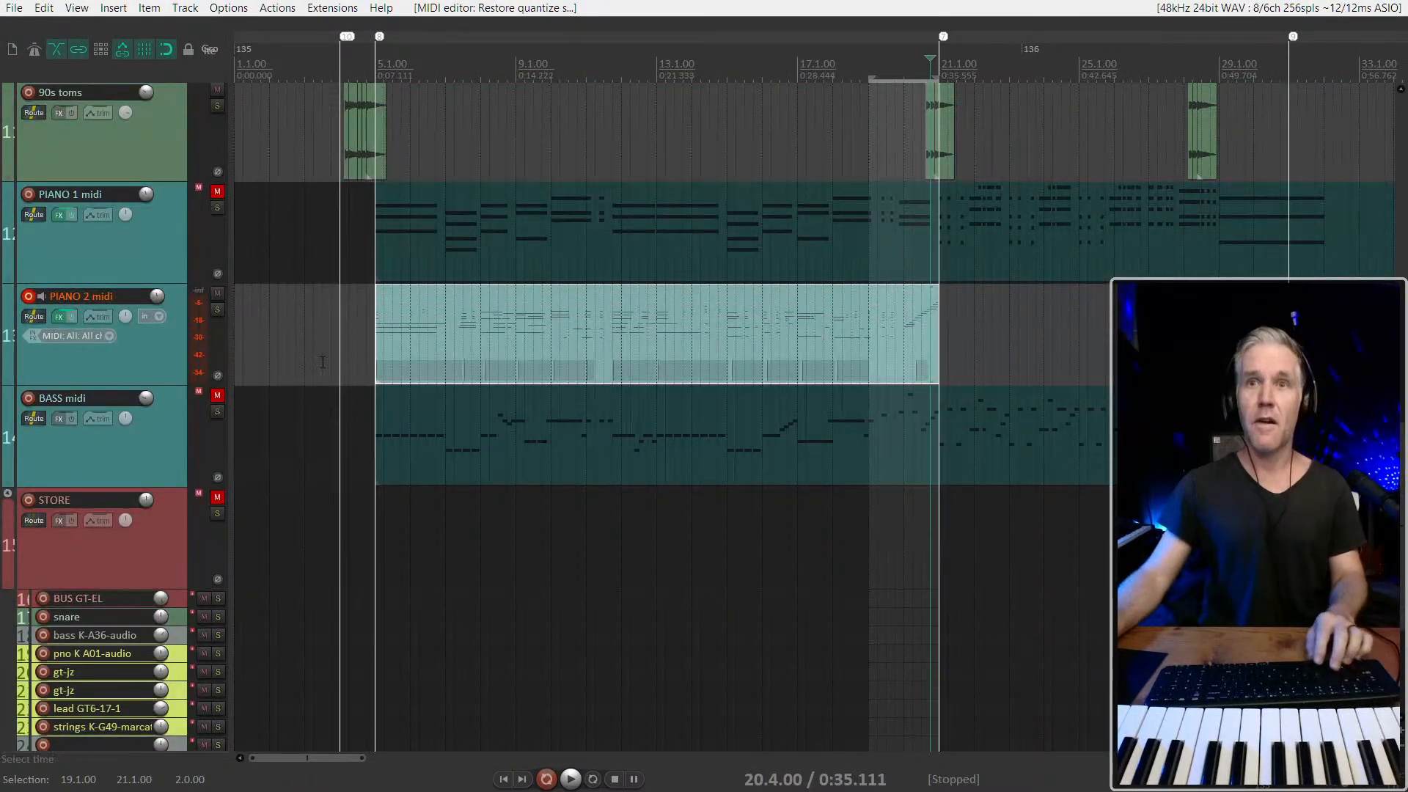
Show the mixer with the PIANO 2 midi track selected and lower the master volume to -2.70 dB during playback
click(169, 362)
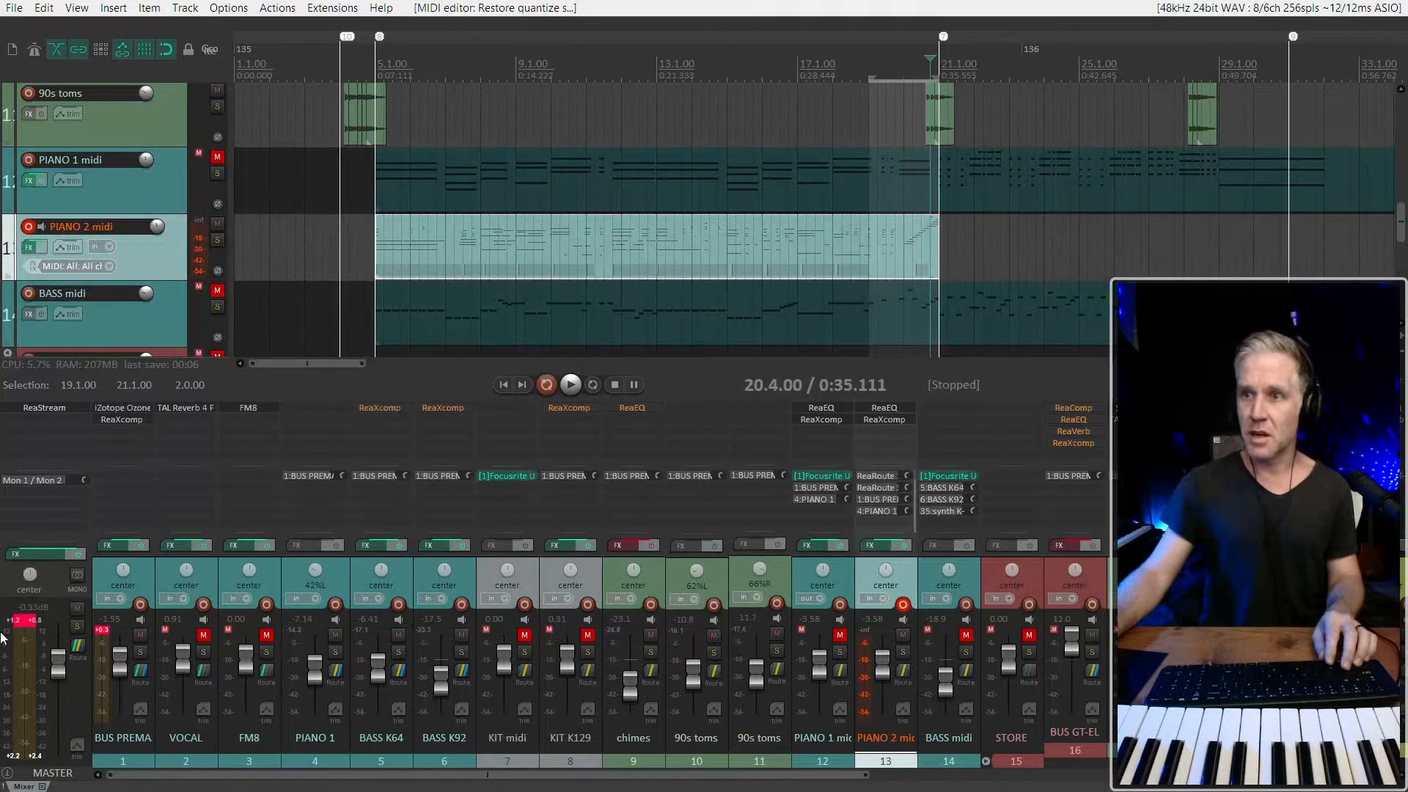
scroll(880, 677, down, 3)
key(space)
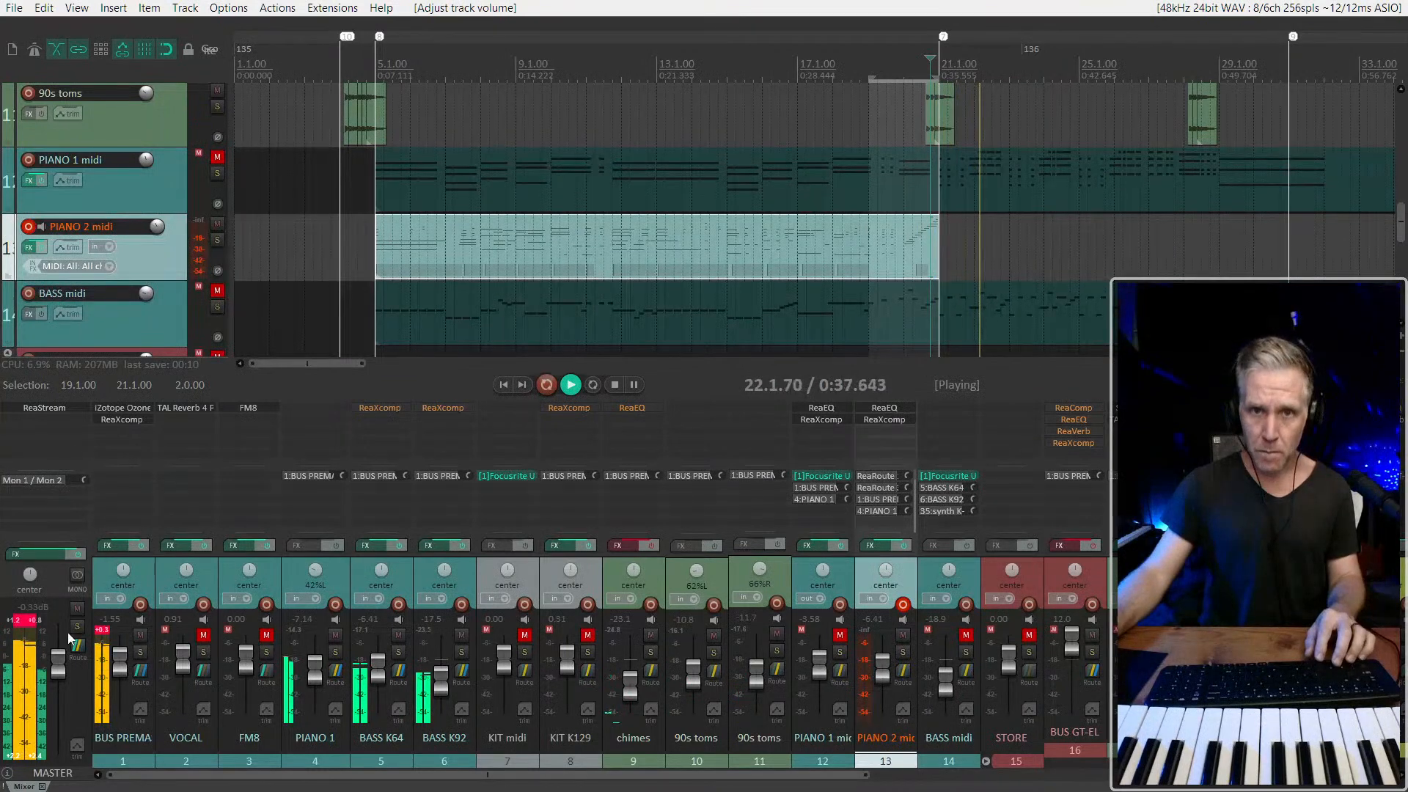
click(33, 633)
scroll(62, 666, down, 3)
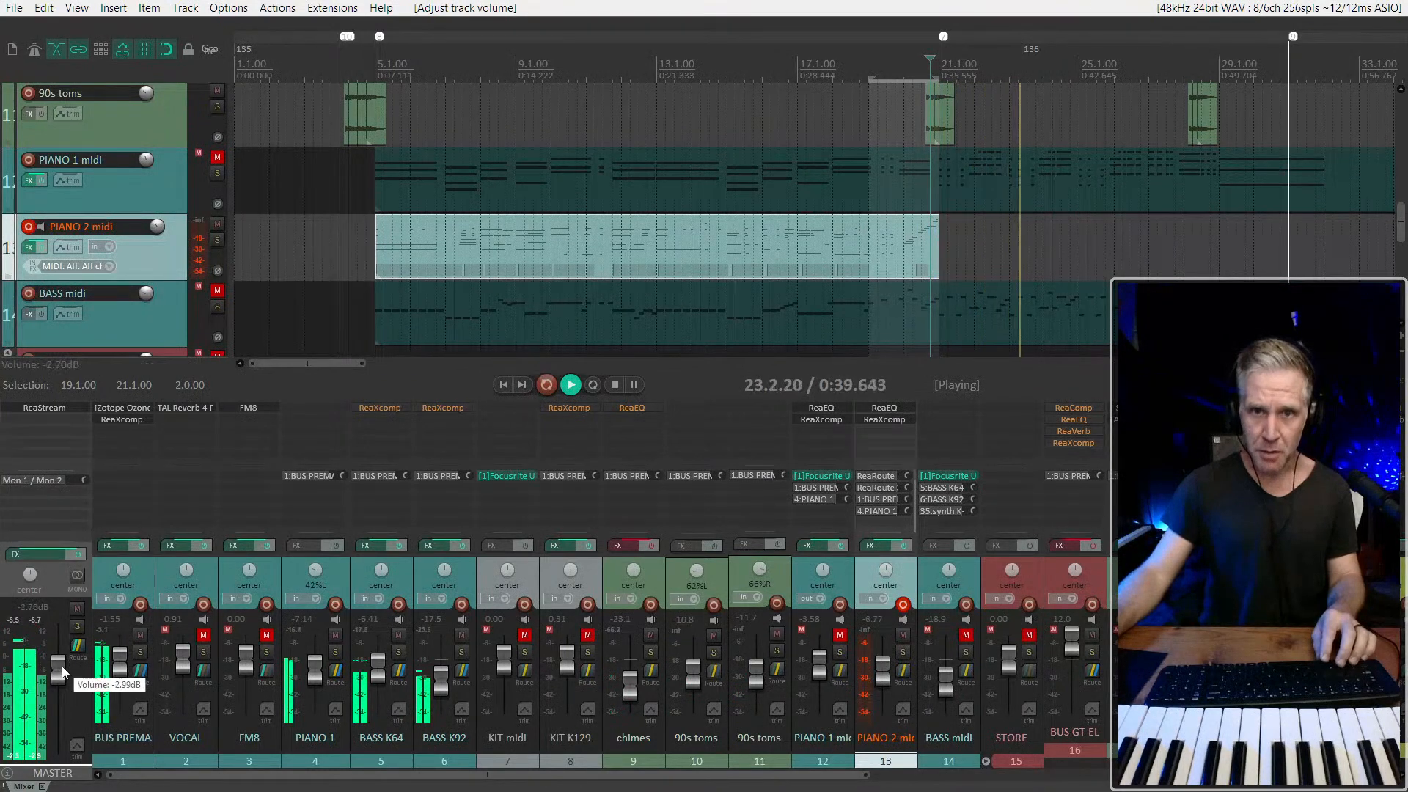
scroll(117, 669, down, 4)
scroll(118, 667, up, 2)
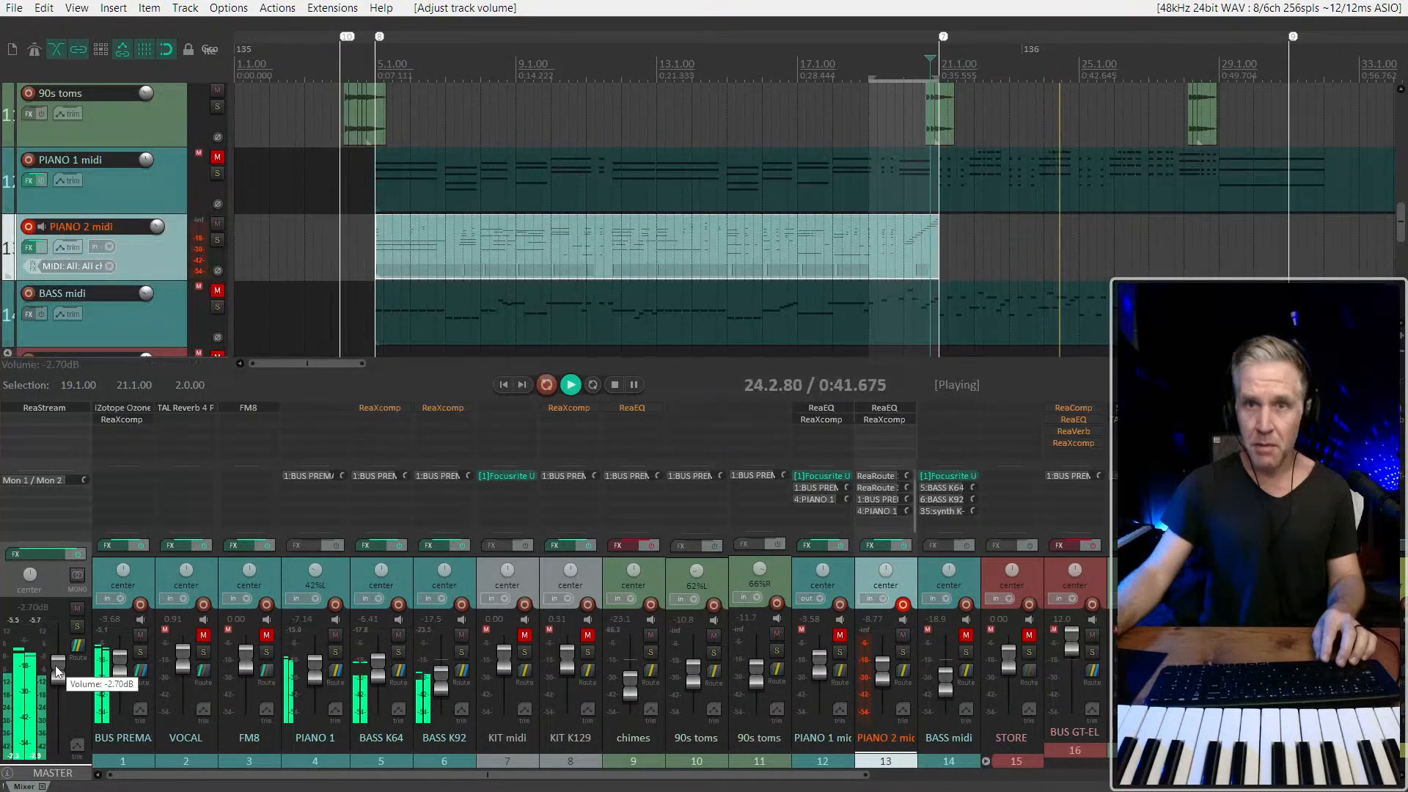
Bypass iZotope Ozone and ReaXcomp on the premaster bus and raise the master volume to +7.99 dB
shift+click(126, 409)
shift+click(126, 419)
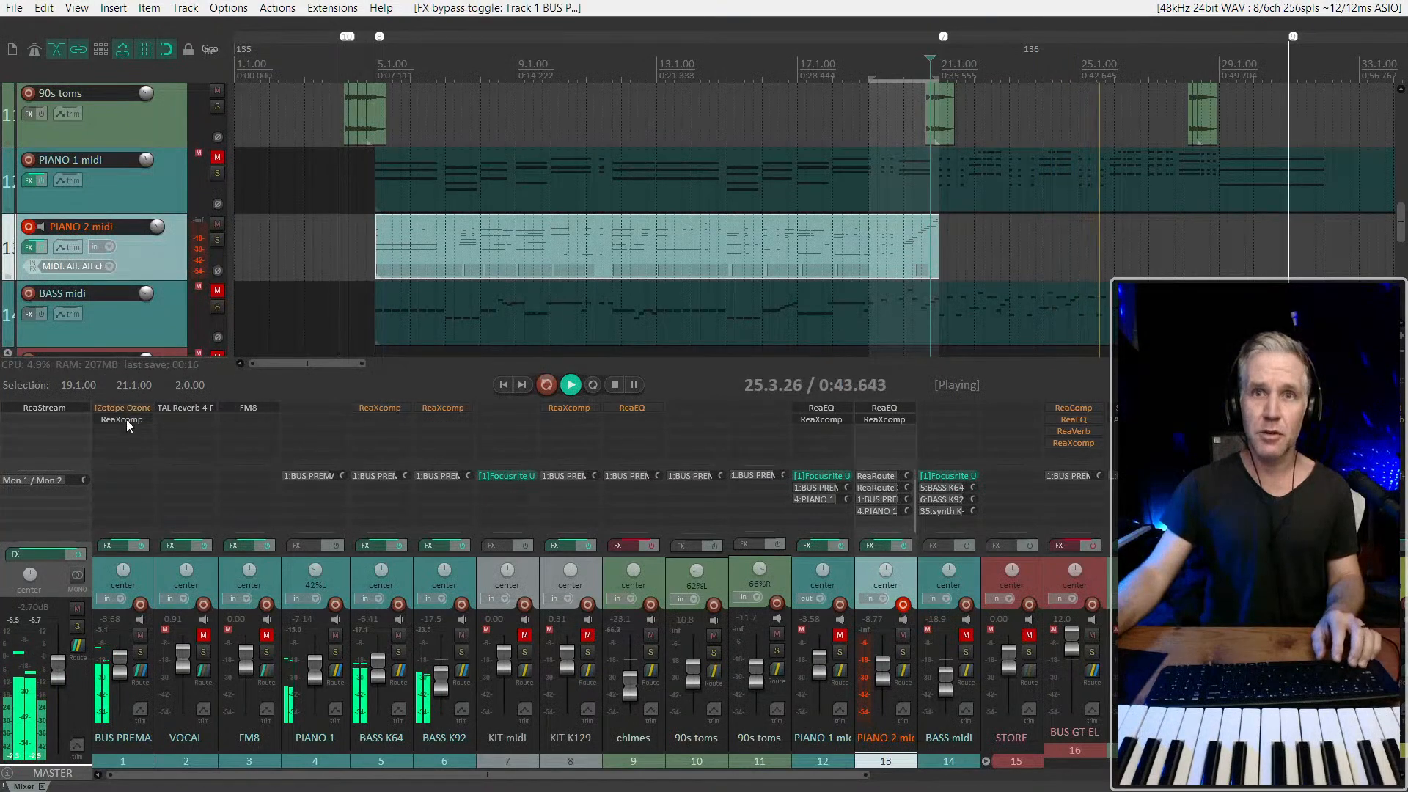
double_click(55, 673)
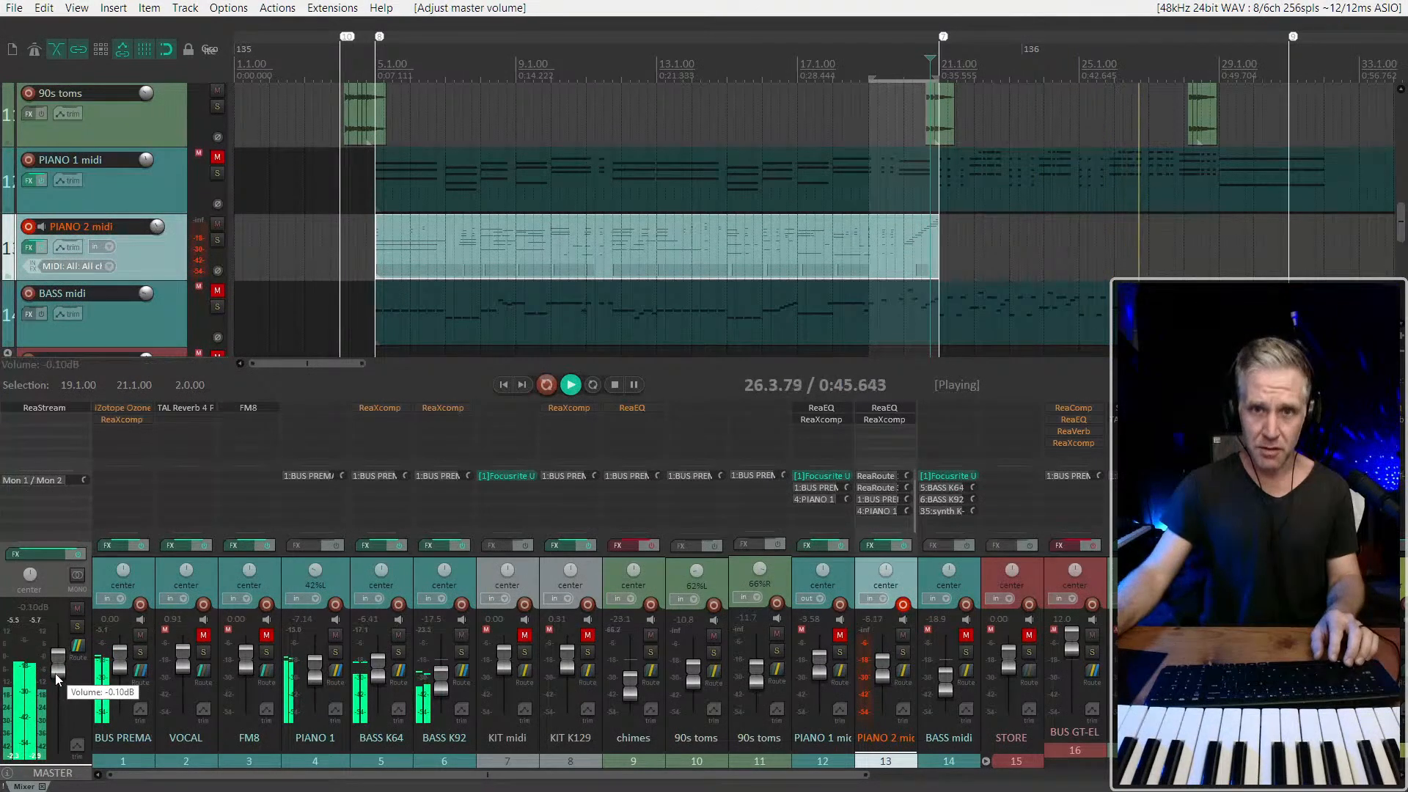
drag(59, 669, 60, 650)
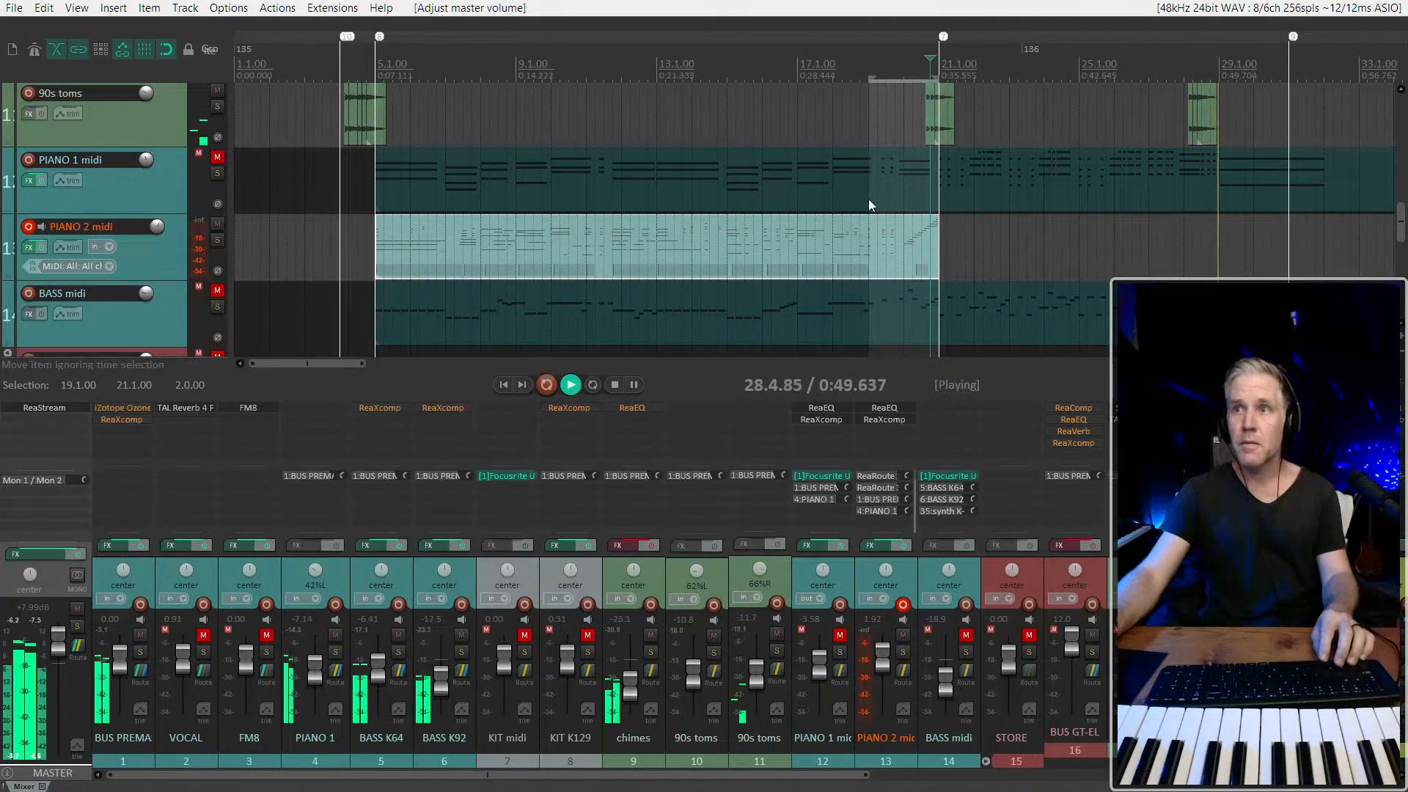
Stop playback, hide the mixer and return the edit cursor to 5.1.00
scroll(868, 199, down, 3)
key(space)
key(ctrl+m)
scroll(426, 311, up, 4)
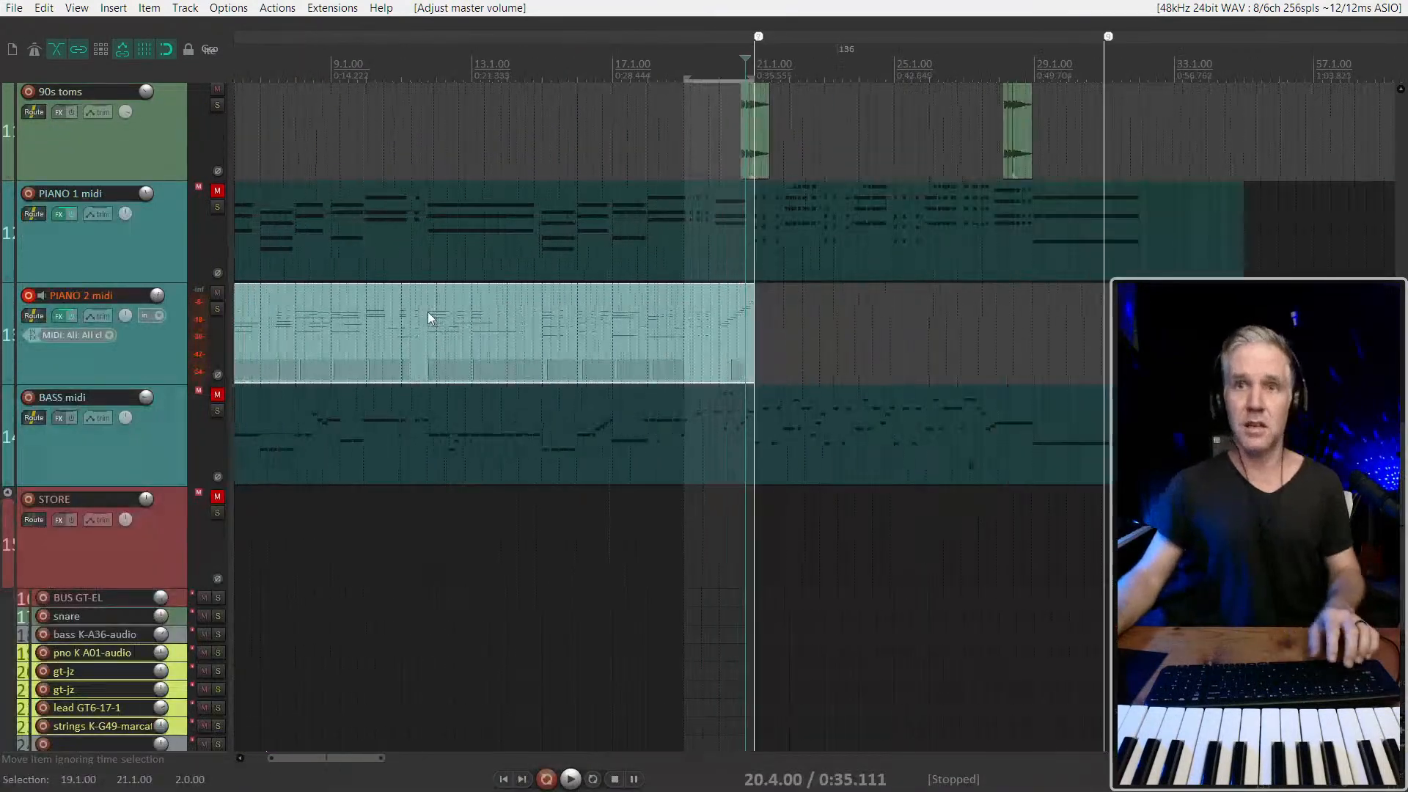
key(8)
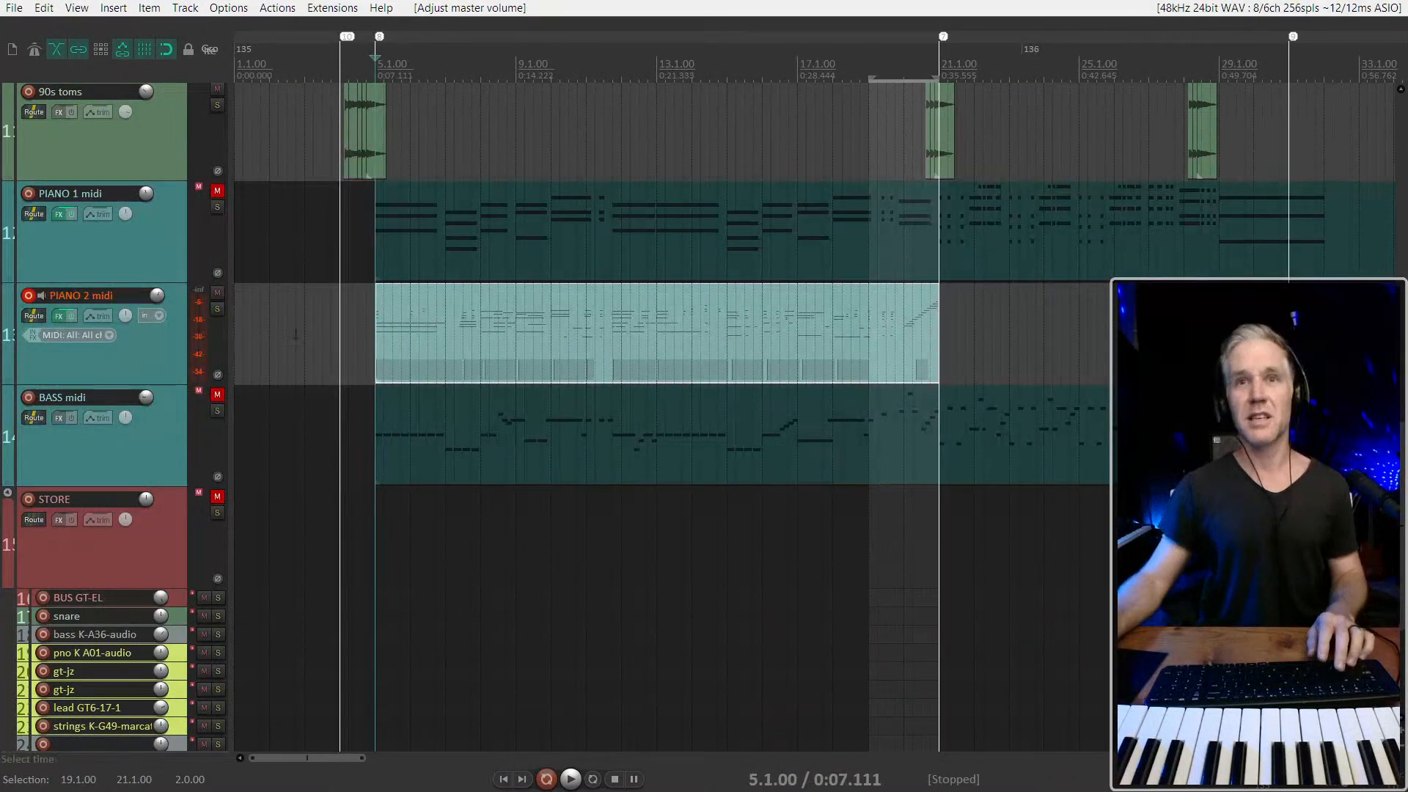
Disarm the PIANO 2 midi track from recording
scroll(165, 354, up, 2)
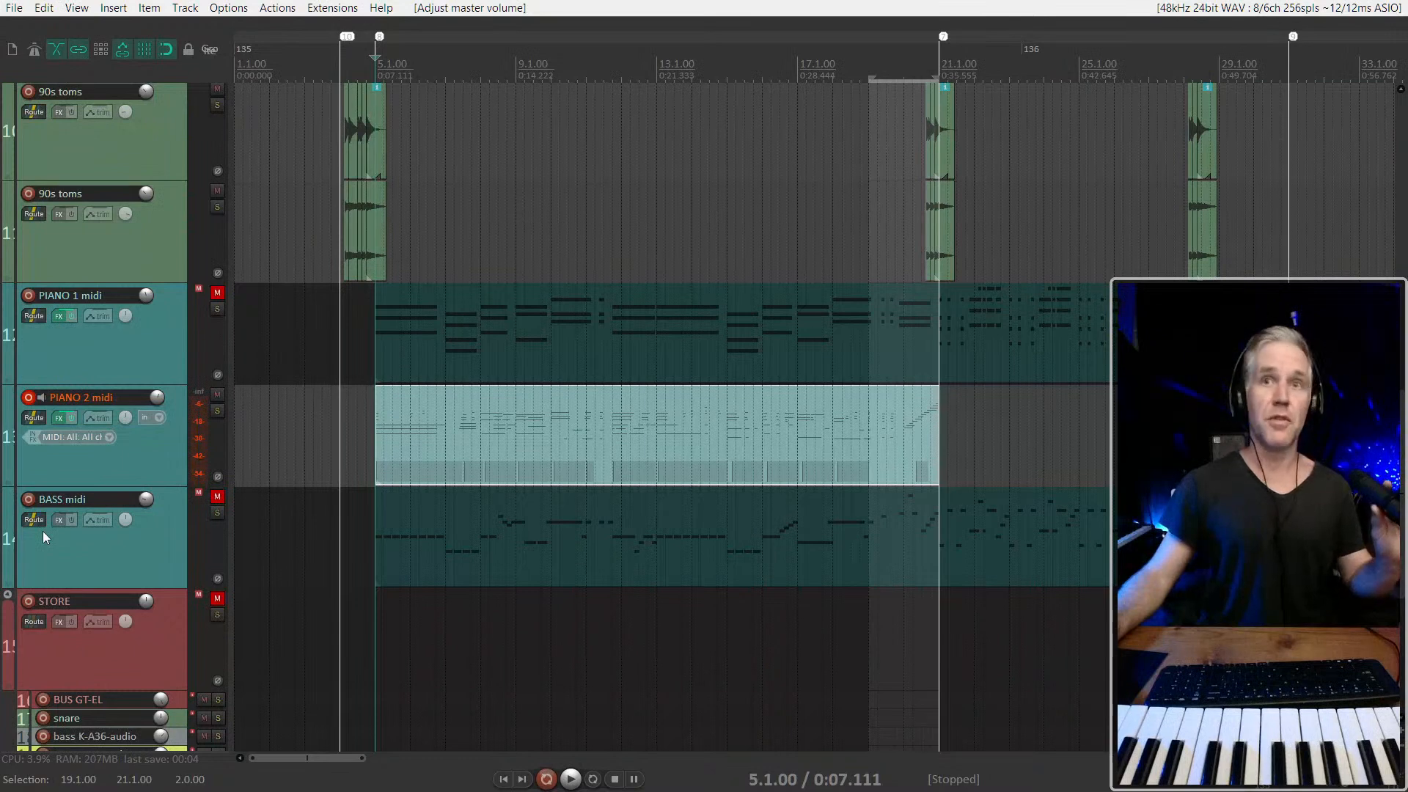
scroll(182, 399, down, 2)
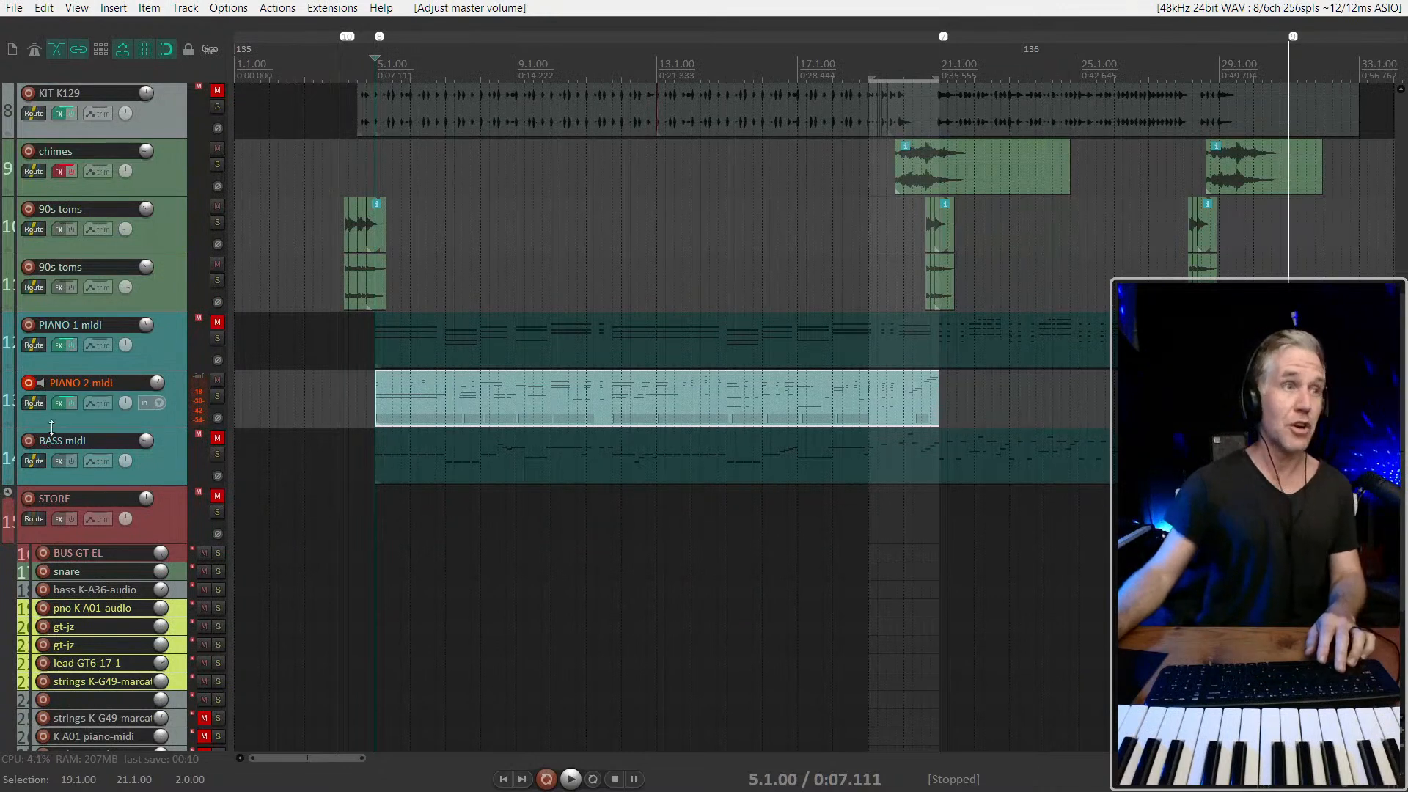
click(30, 384)
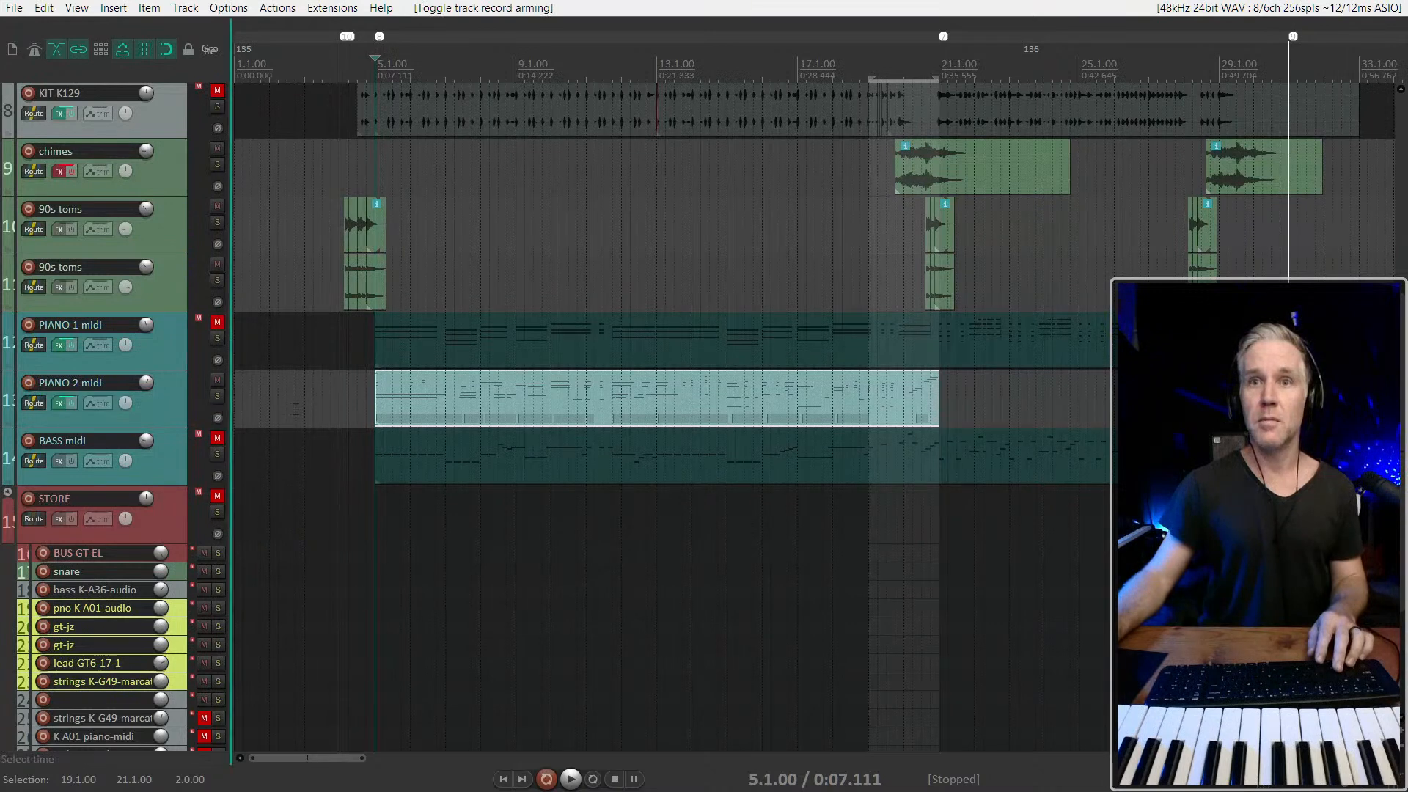
Delete the unnamed track inside the STORE folder, between the two strings K-G49-marcato tracks
scroll(63, 458, down, 4)
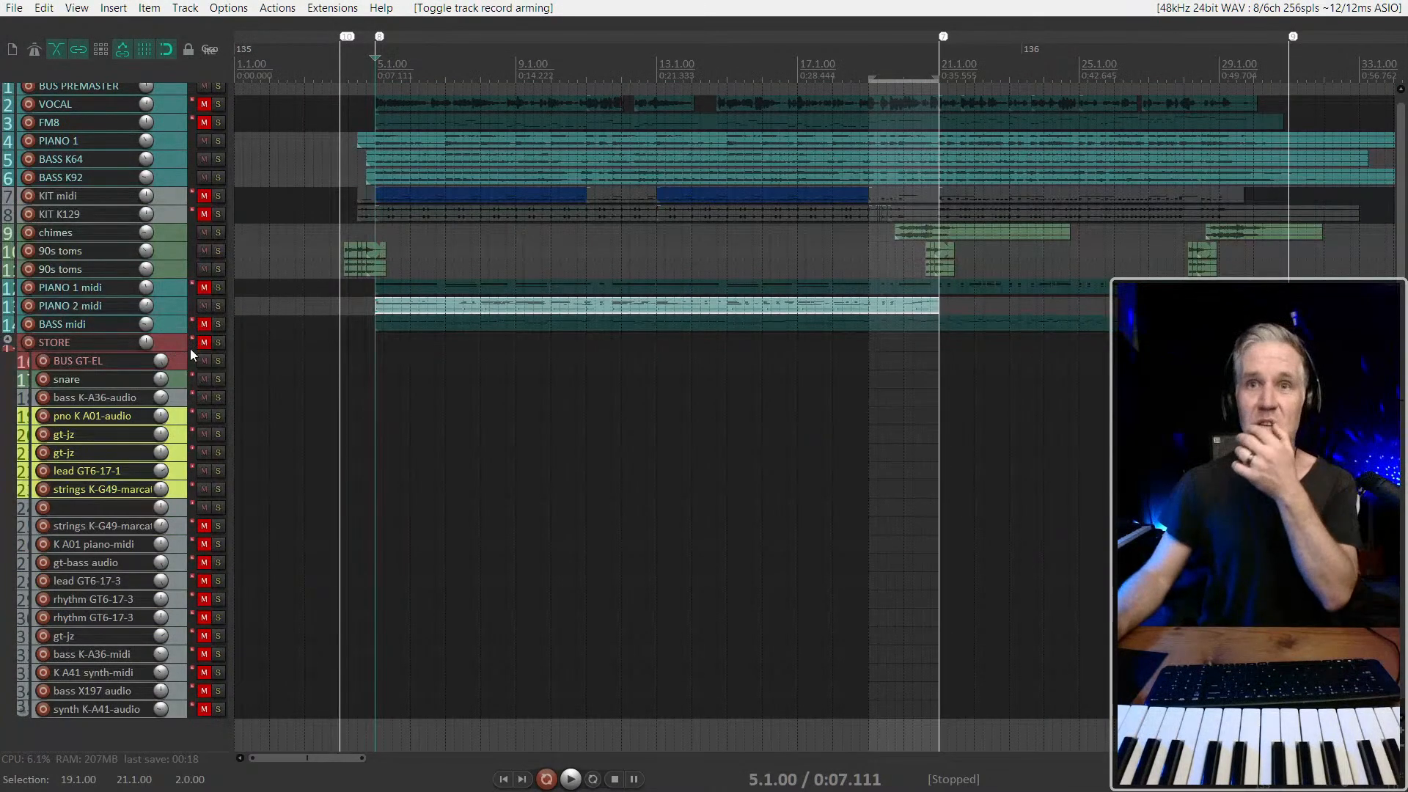
click(174, 325)
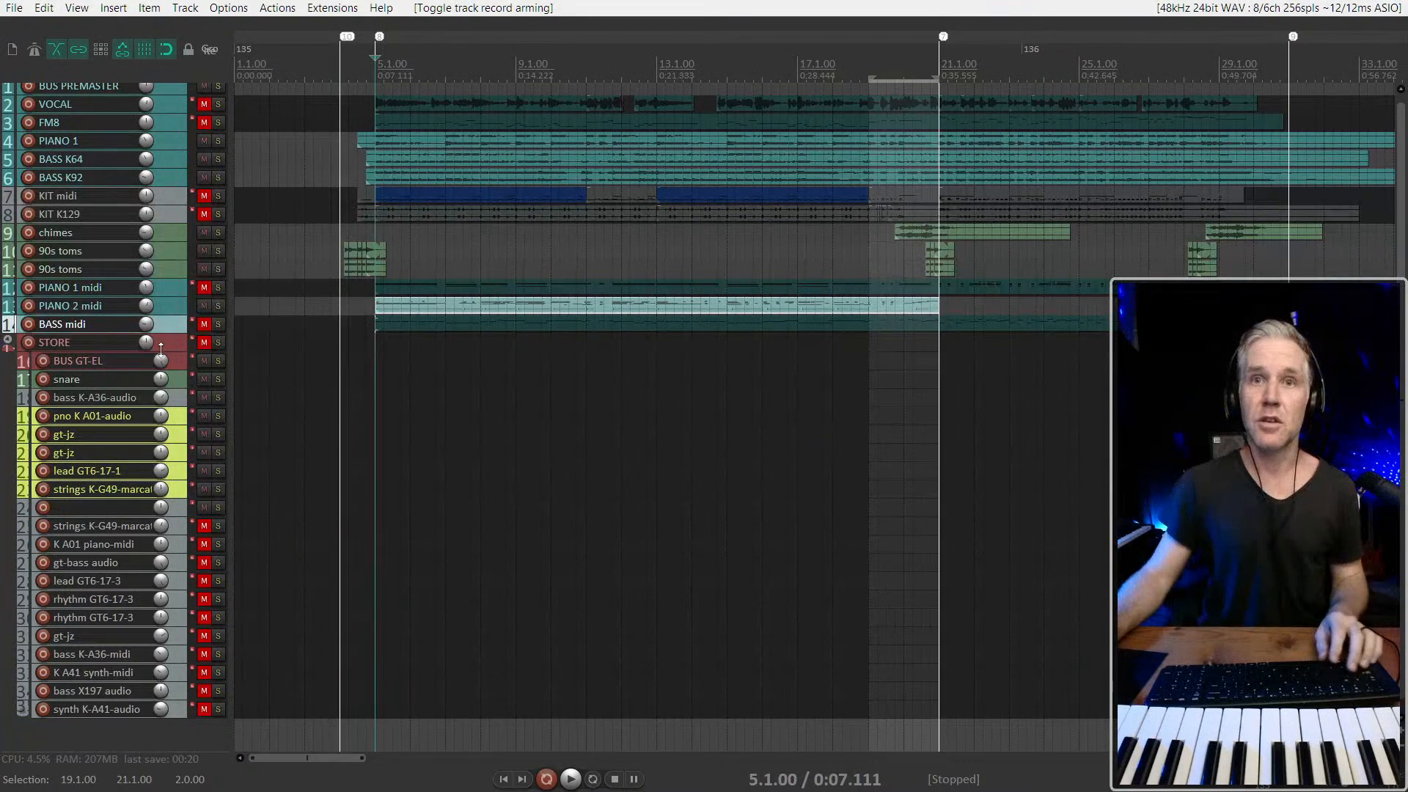
click(179, 356)
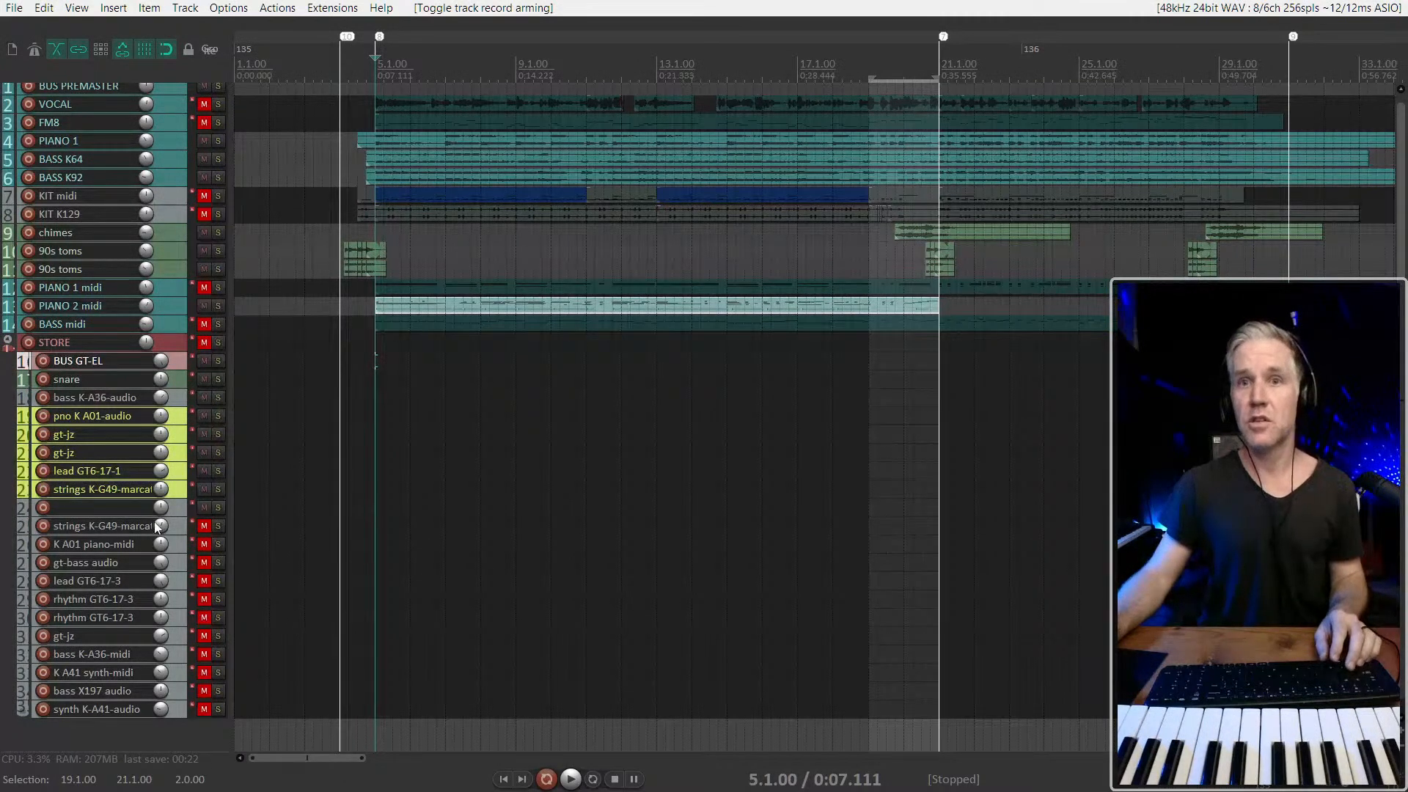
click(185, 508)
key(Delete)
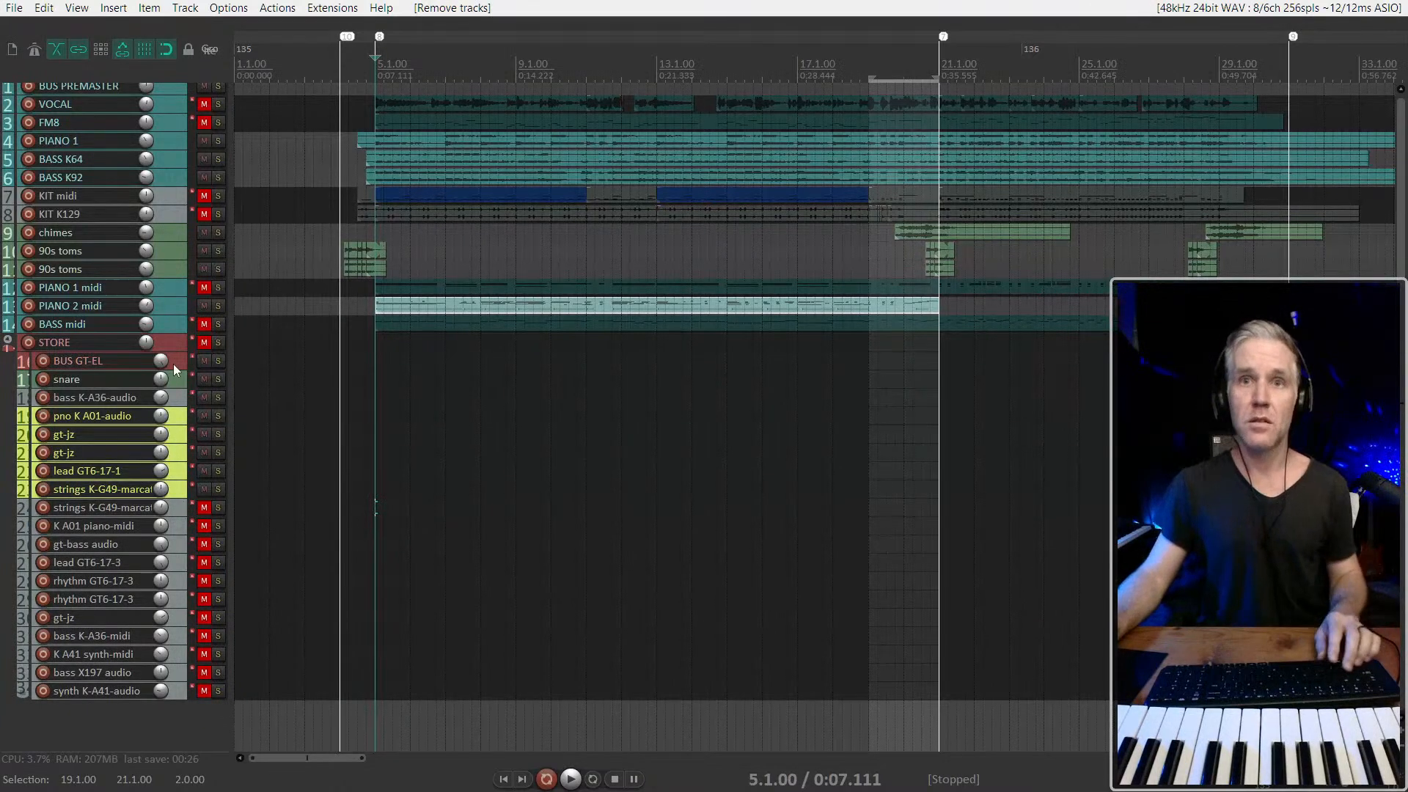
Give all STORE tracks from snare through synth K-A41-audio one shared random custom color
shift+click(176, 688)
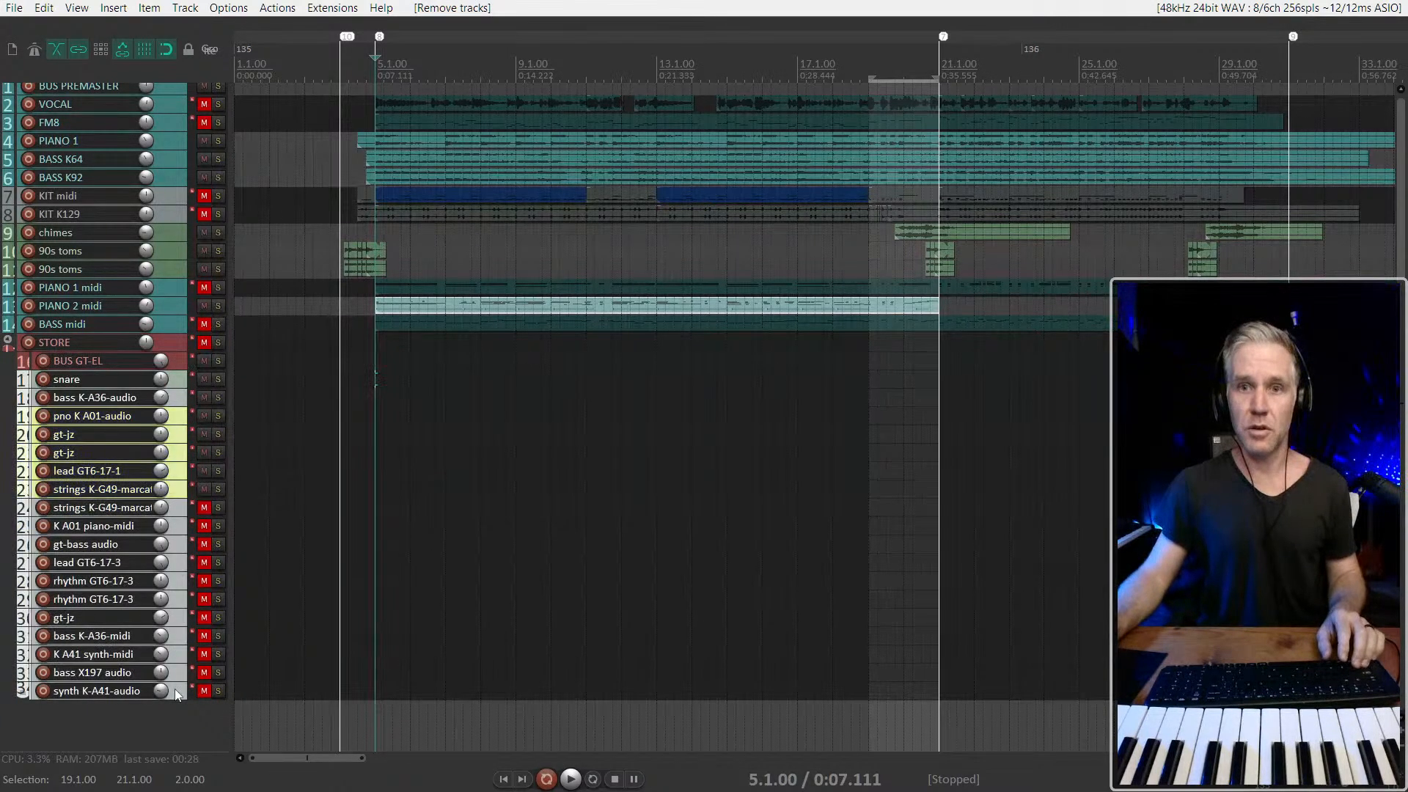
key(shift+c)
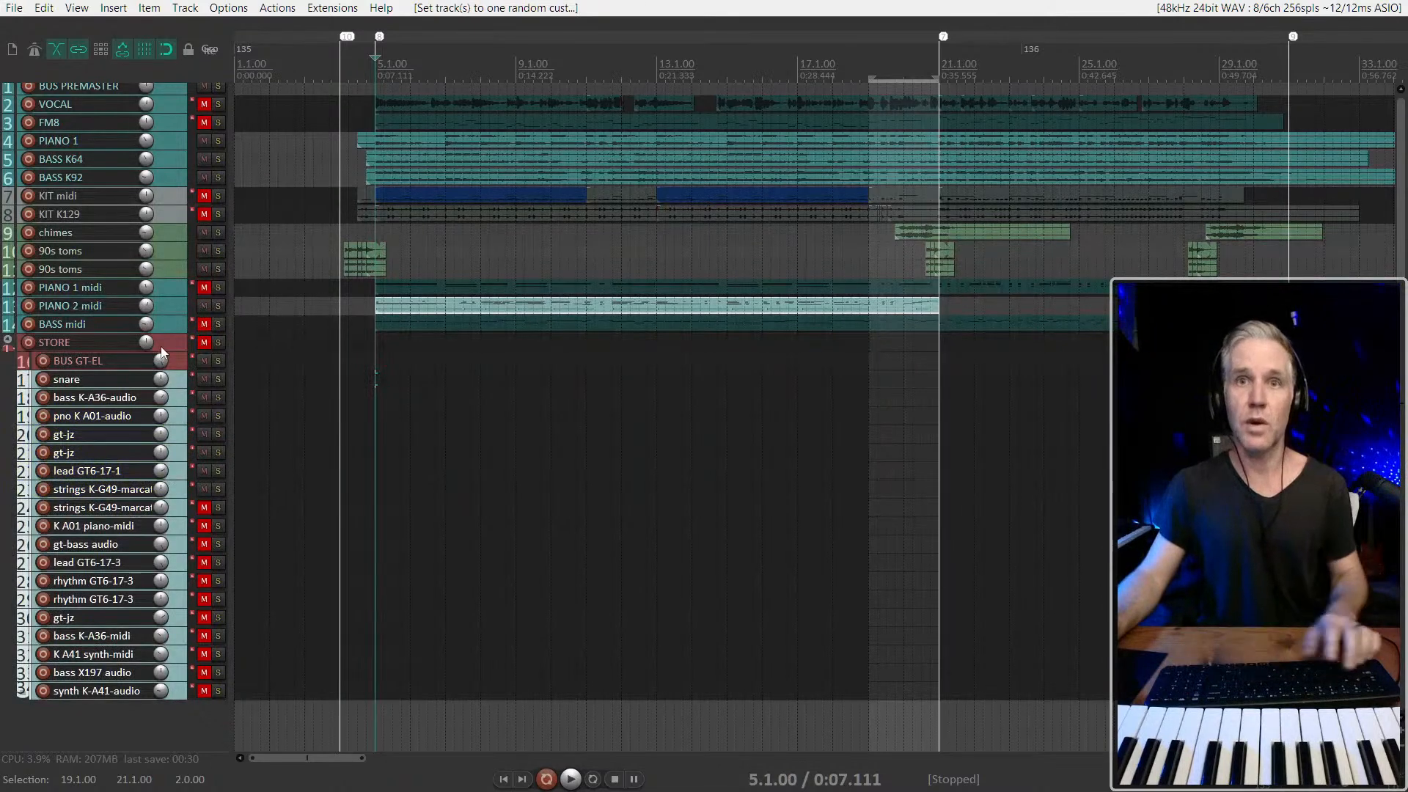
Give all tracks from BUS PREMASTER through BASS midi one shared random custom color
click(169, 325)
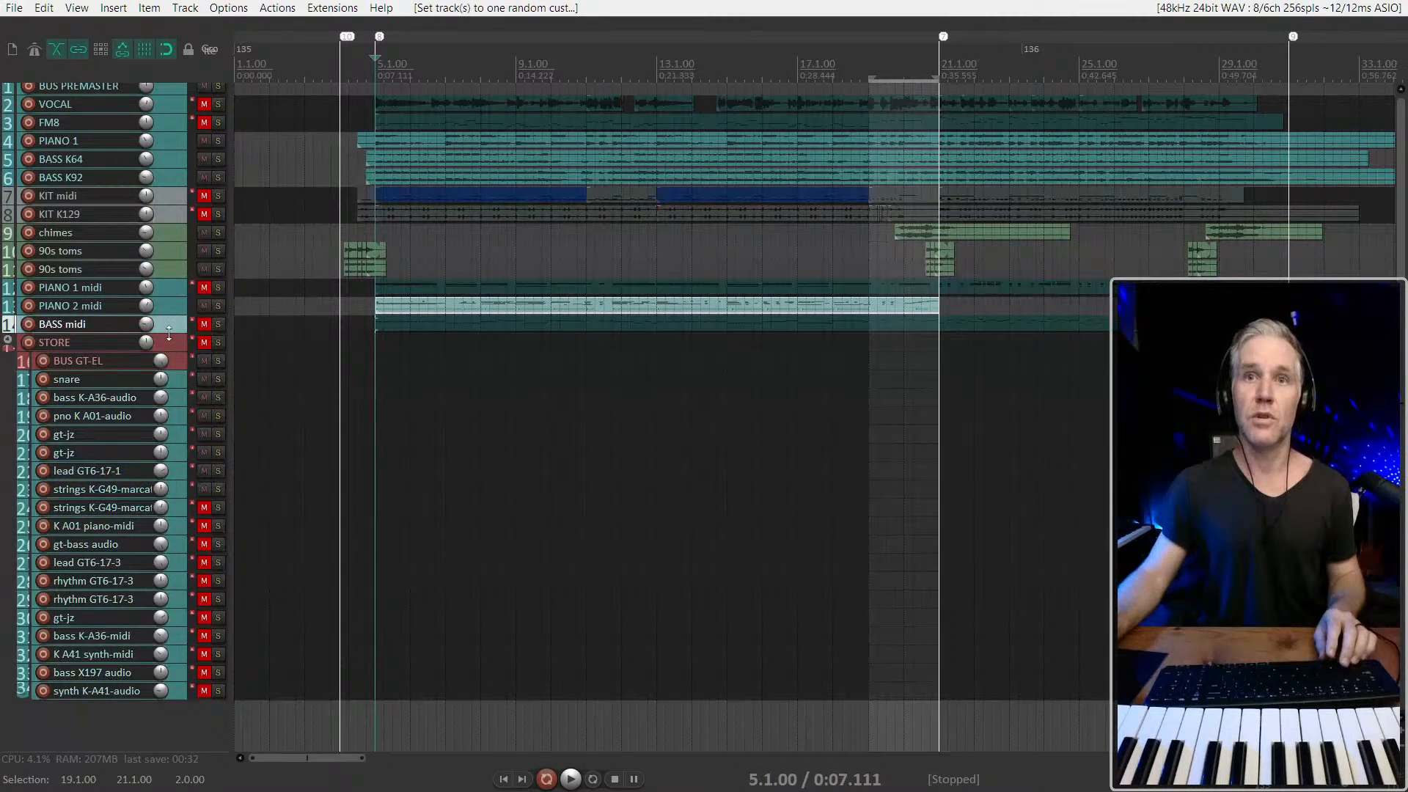
scroll(169, 326, up, 1)
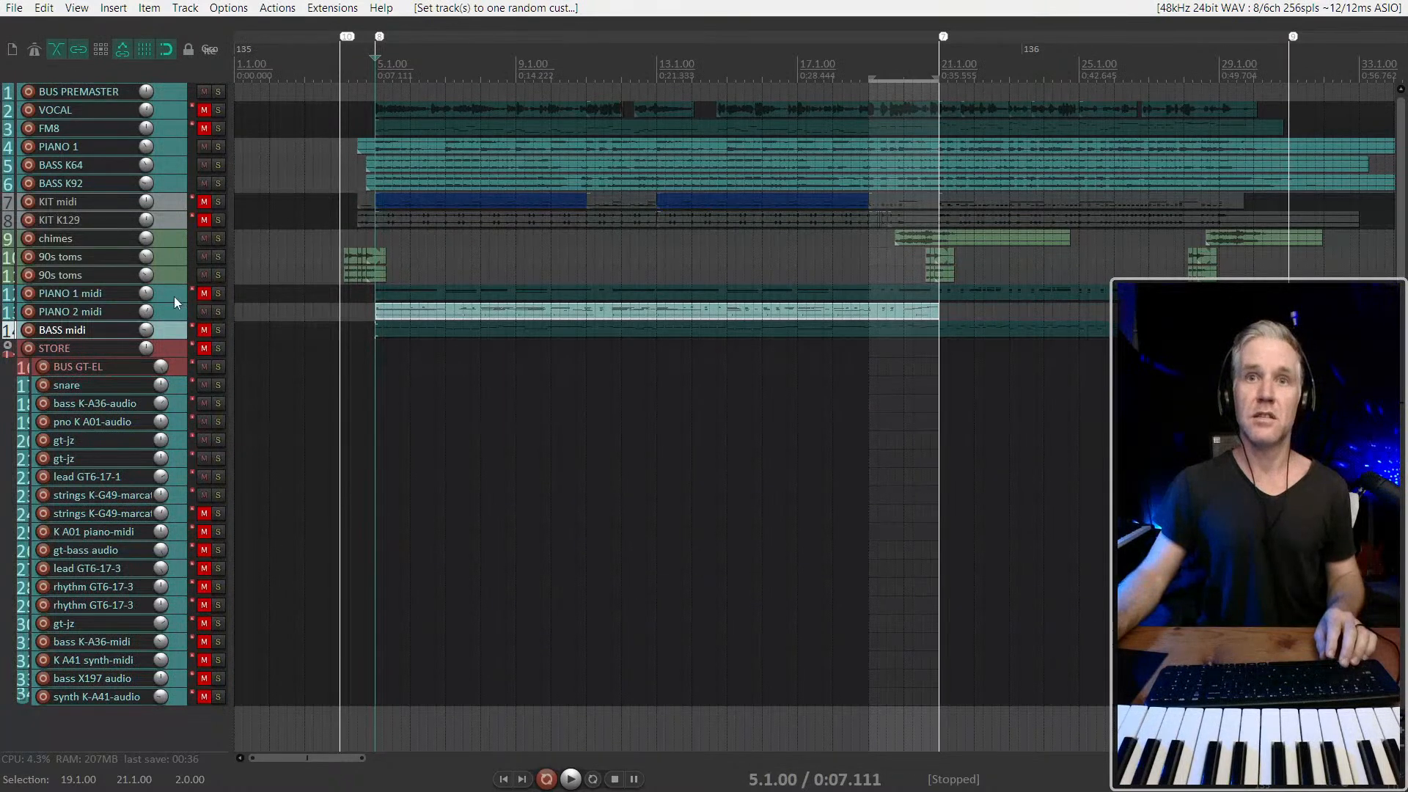
shift+click(174, 94)
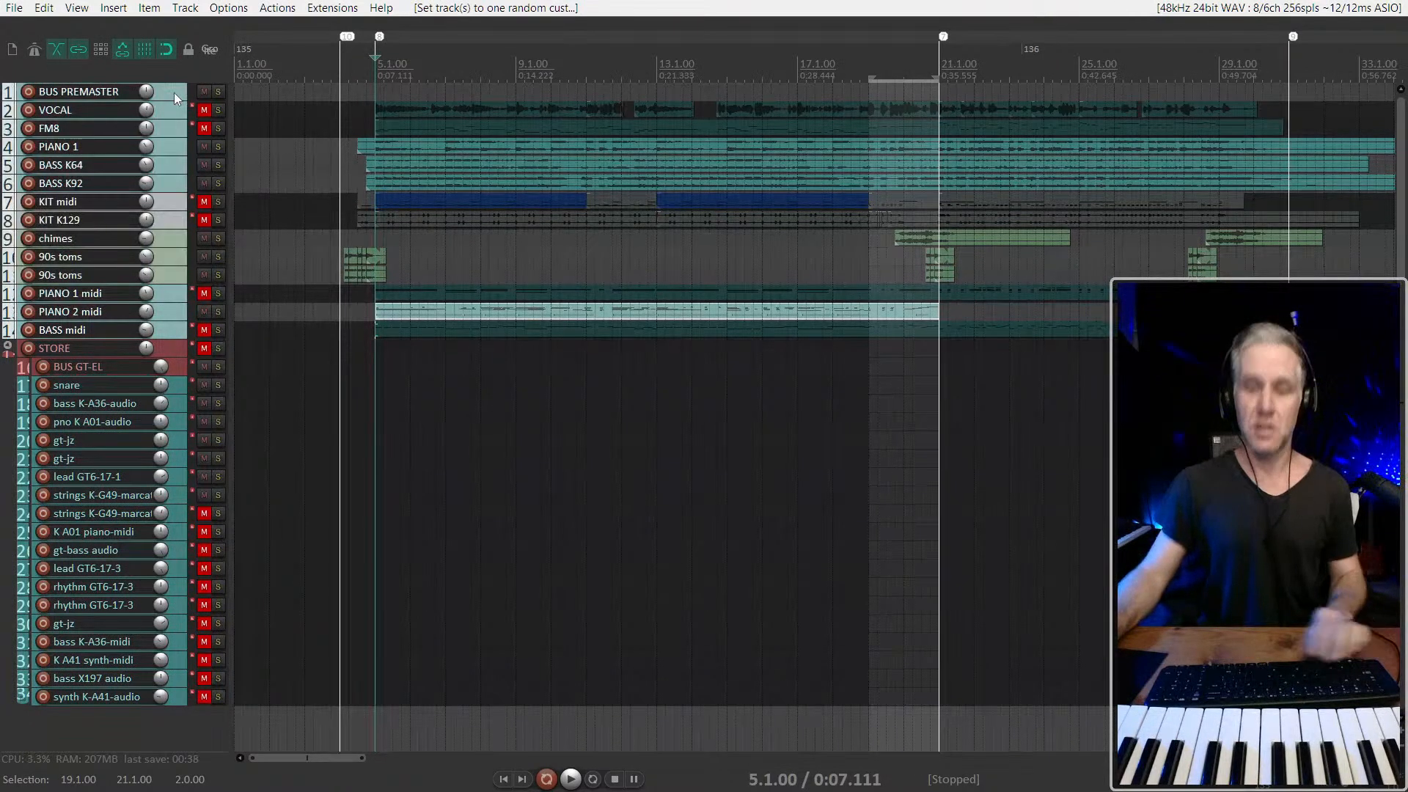
key(c)
key(c)
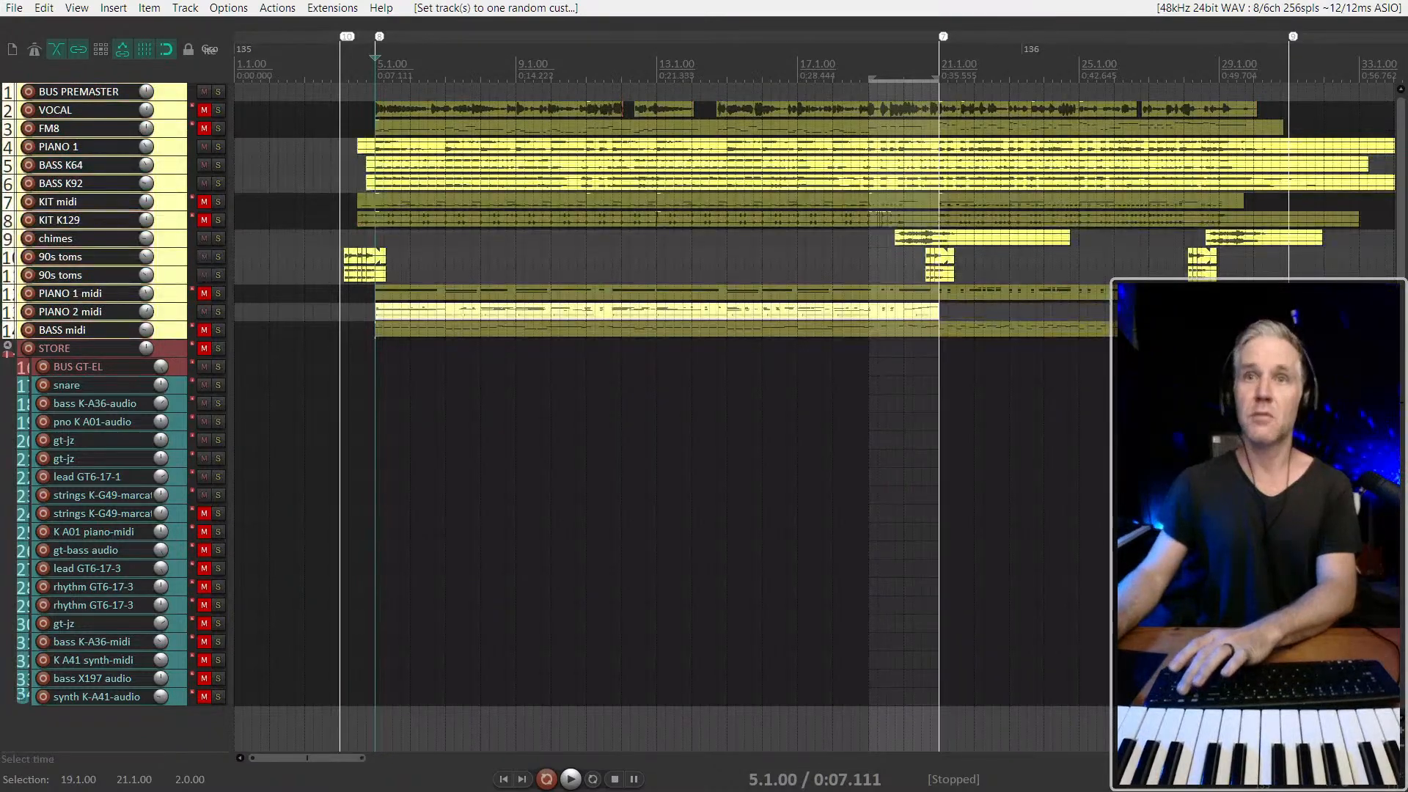
Move the chimes and both 90s toms tracks below BASS midi, directly above the STORE folder
click(307, 267)
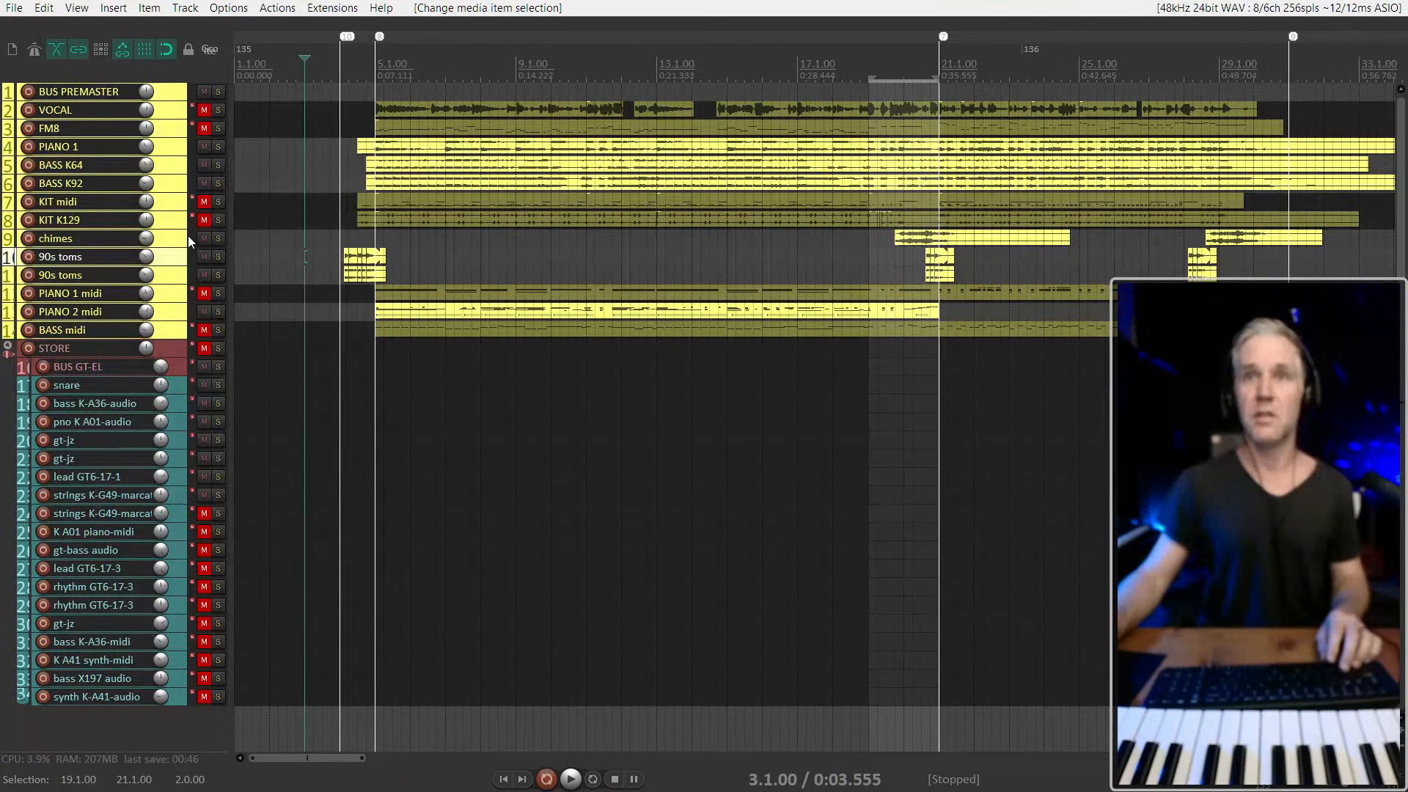
click(183, 238)
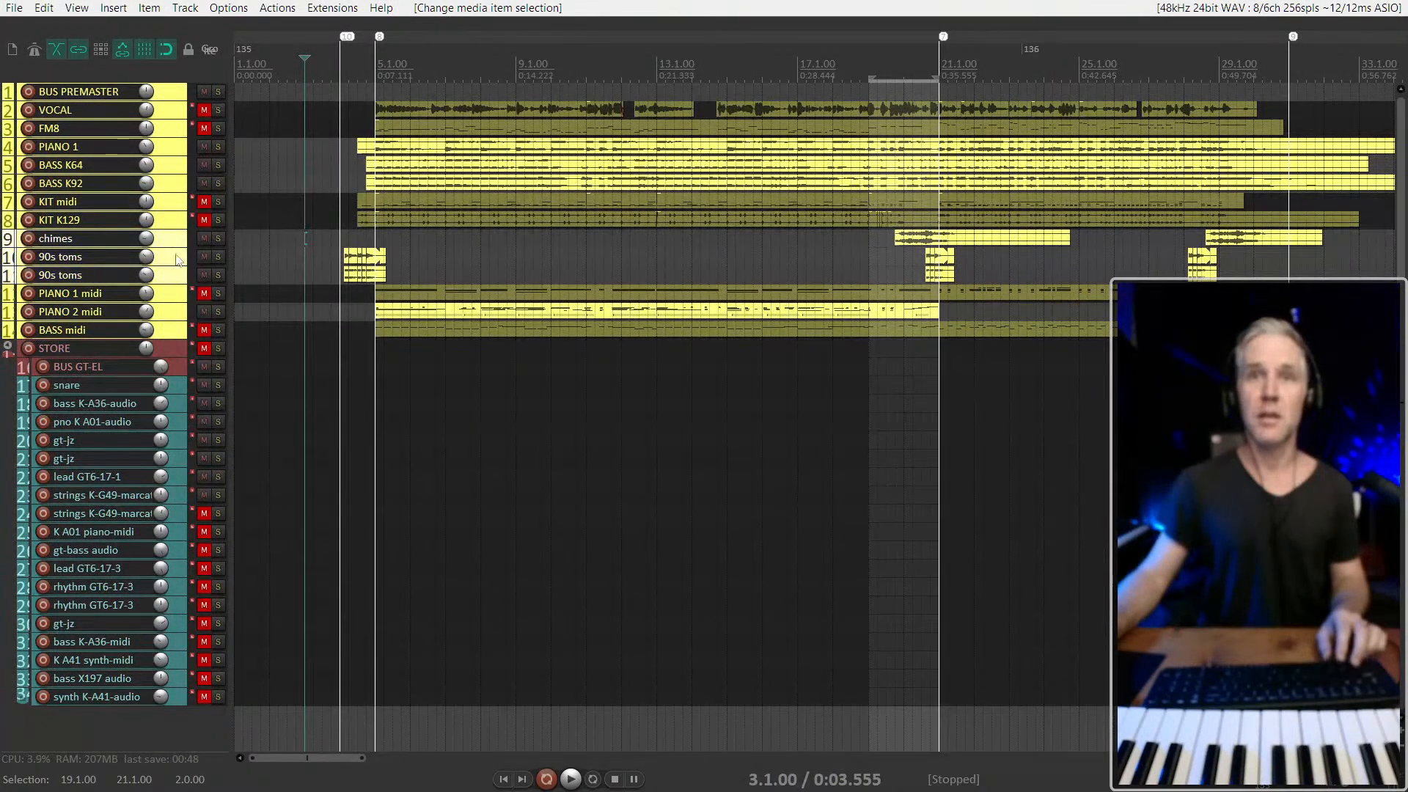
drag(176, 242, 141, 339)
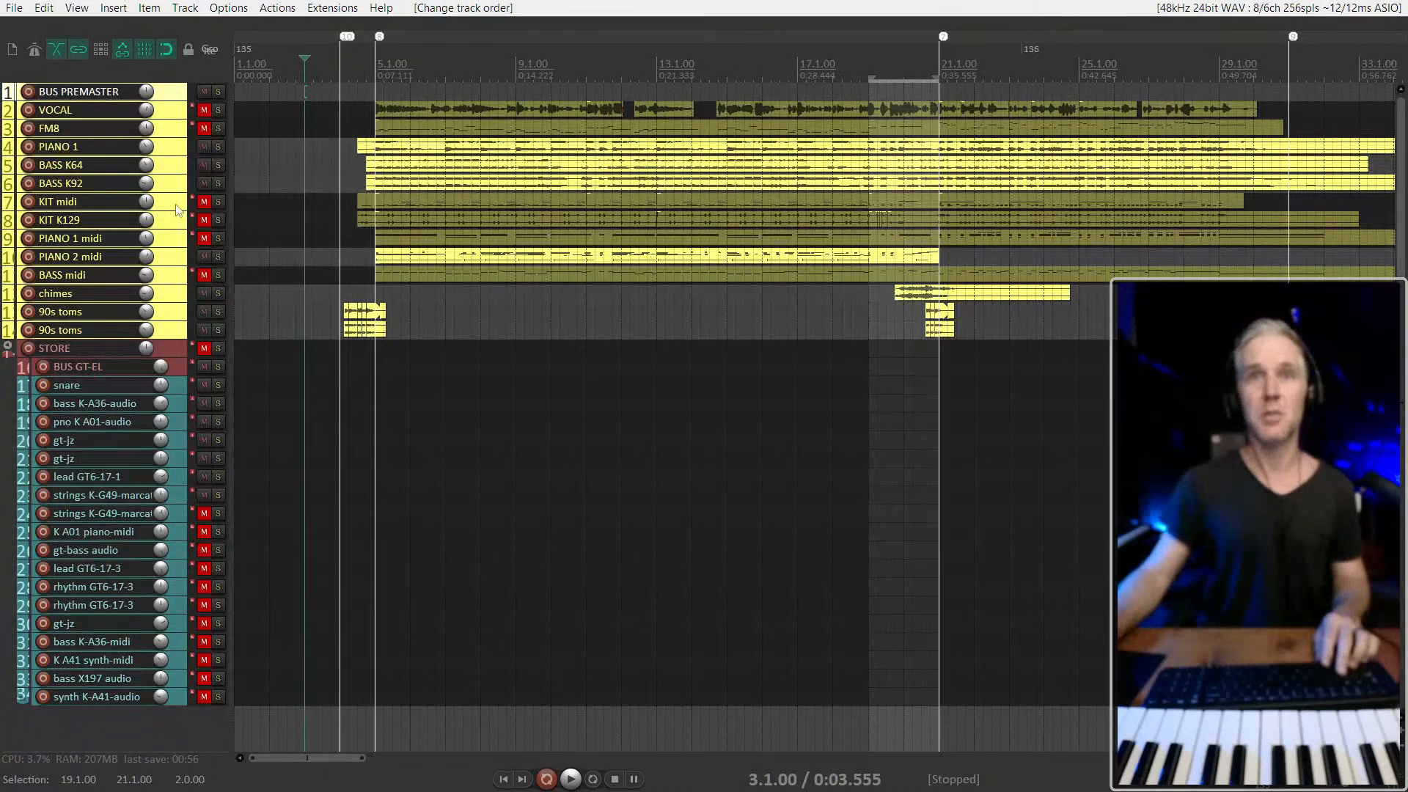
Move the PIANO 1 midi, BASS midi and KIT midi tracks below the 90s toms, directly above STORE
click(340, 277)
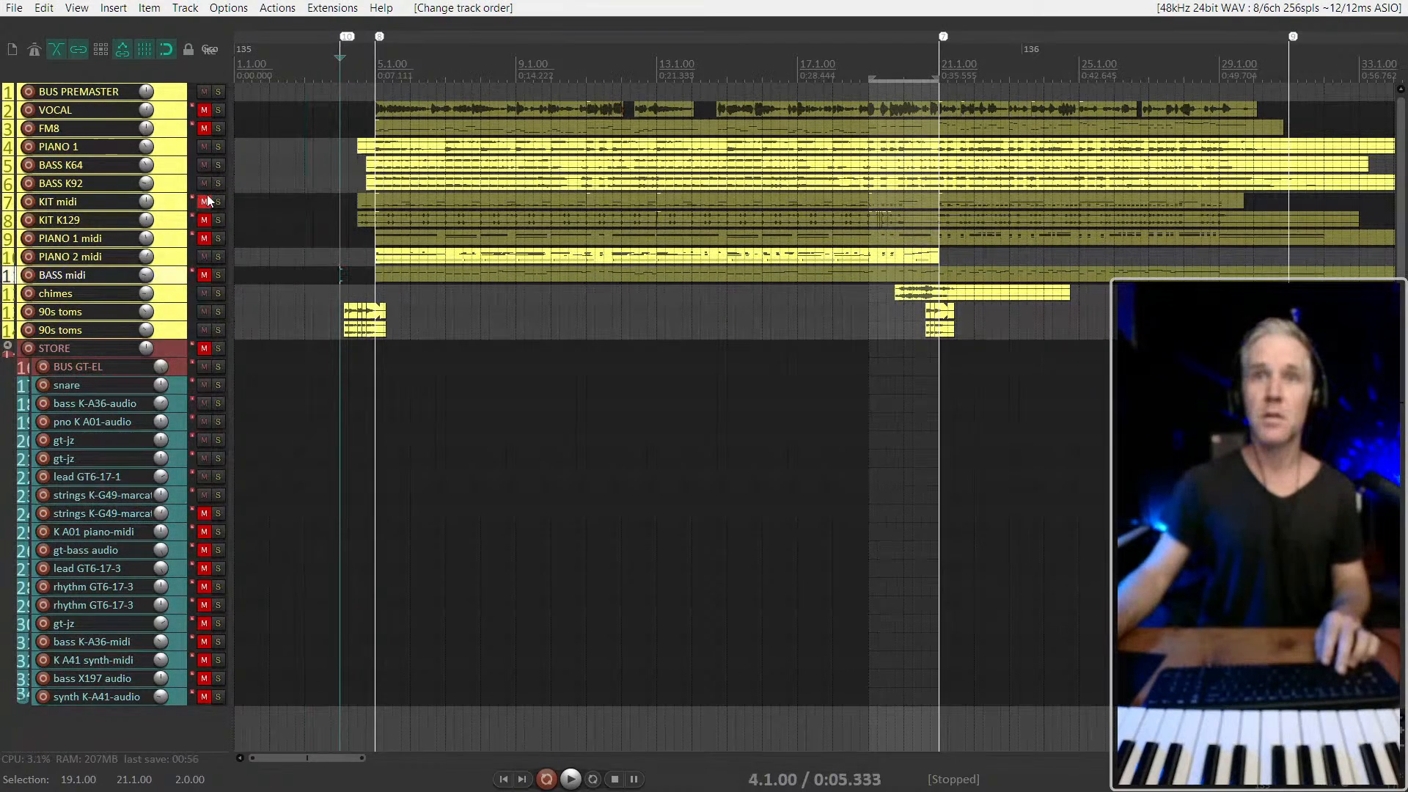
click(171, 204)
drag(111, 312, 144, 316)
drag(175, 224, 105, 297)
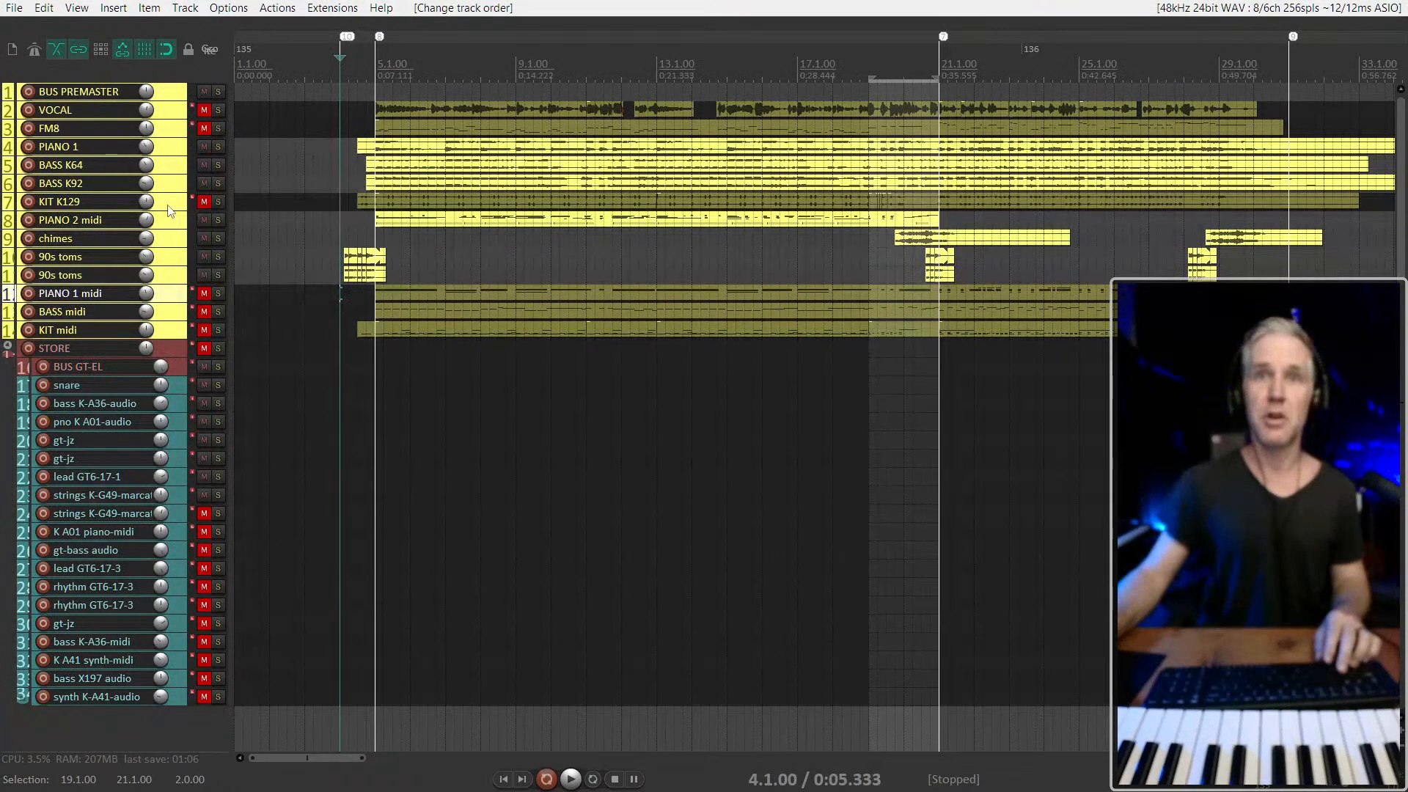
Unmute KIT K129 and move the VOCAL and FM8 tracks between the 90s toms and PIANO 1 midi
click(204, 201)
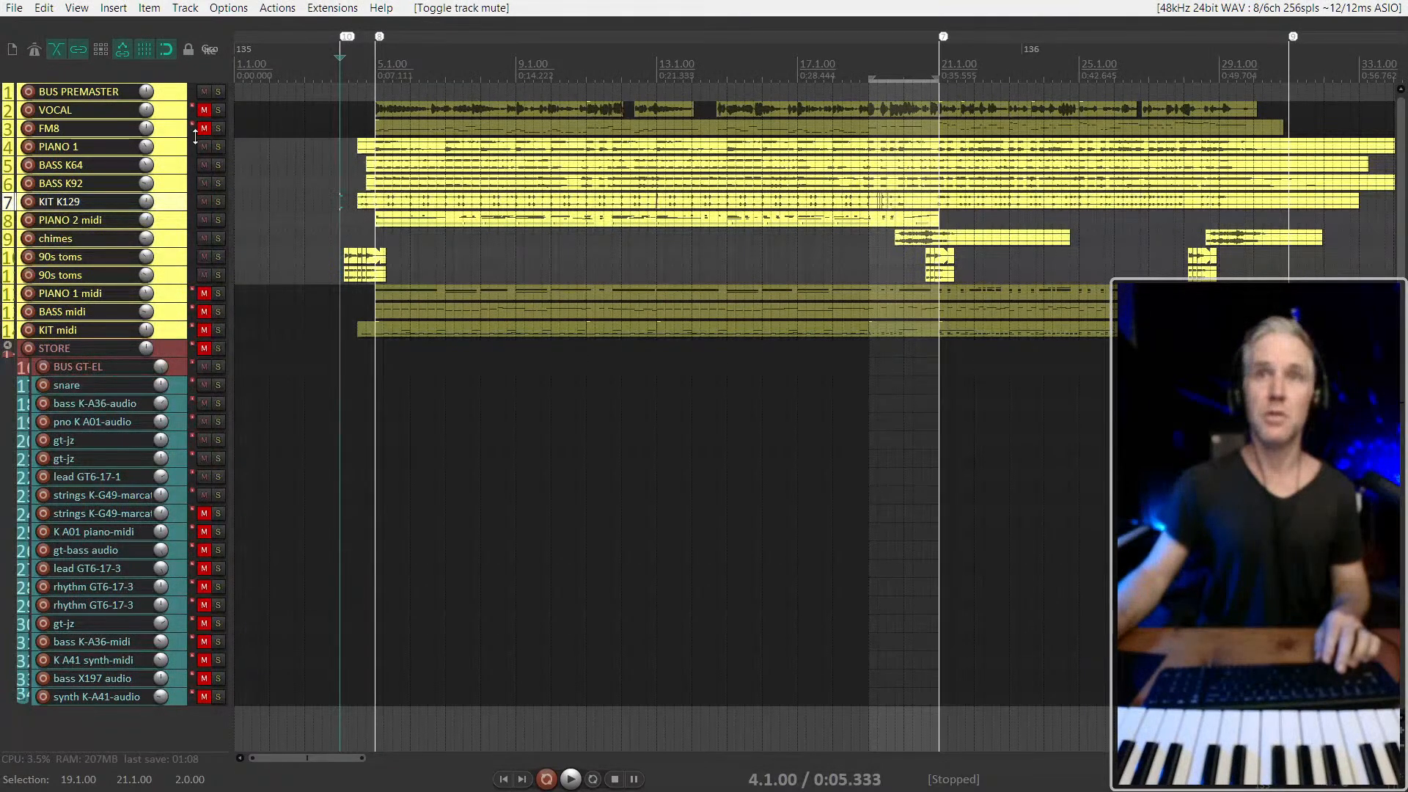
click(170, 127)
drag(169, 119, 169, 284)
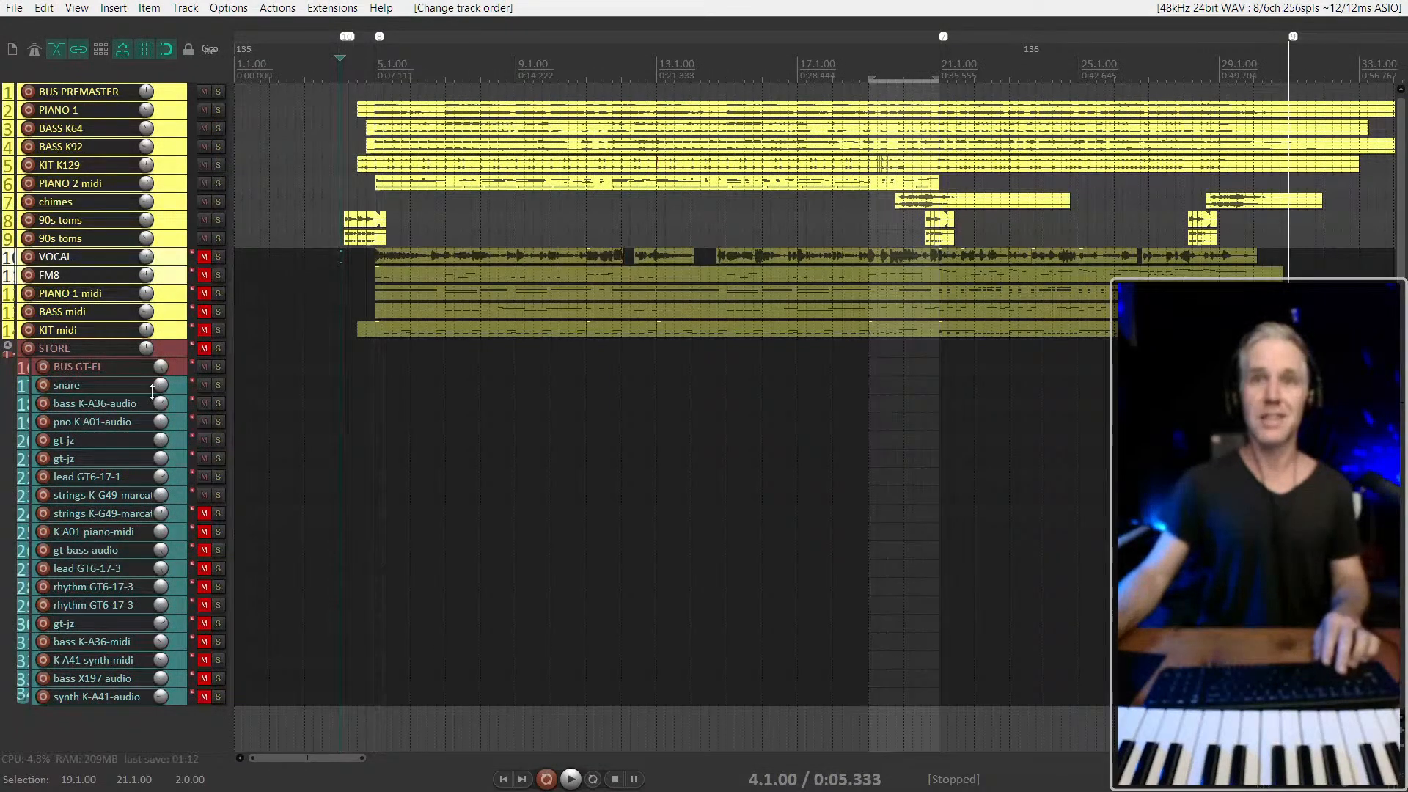
Recolor the STORE folder and all its child tracks with one shared random custom color
click(175, 364)
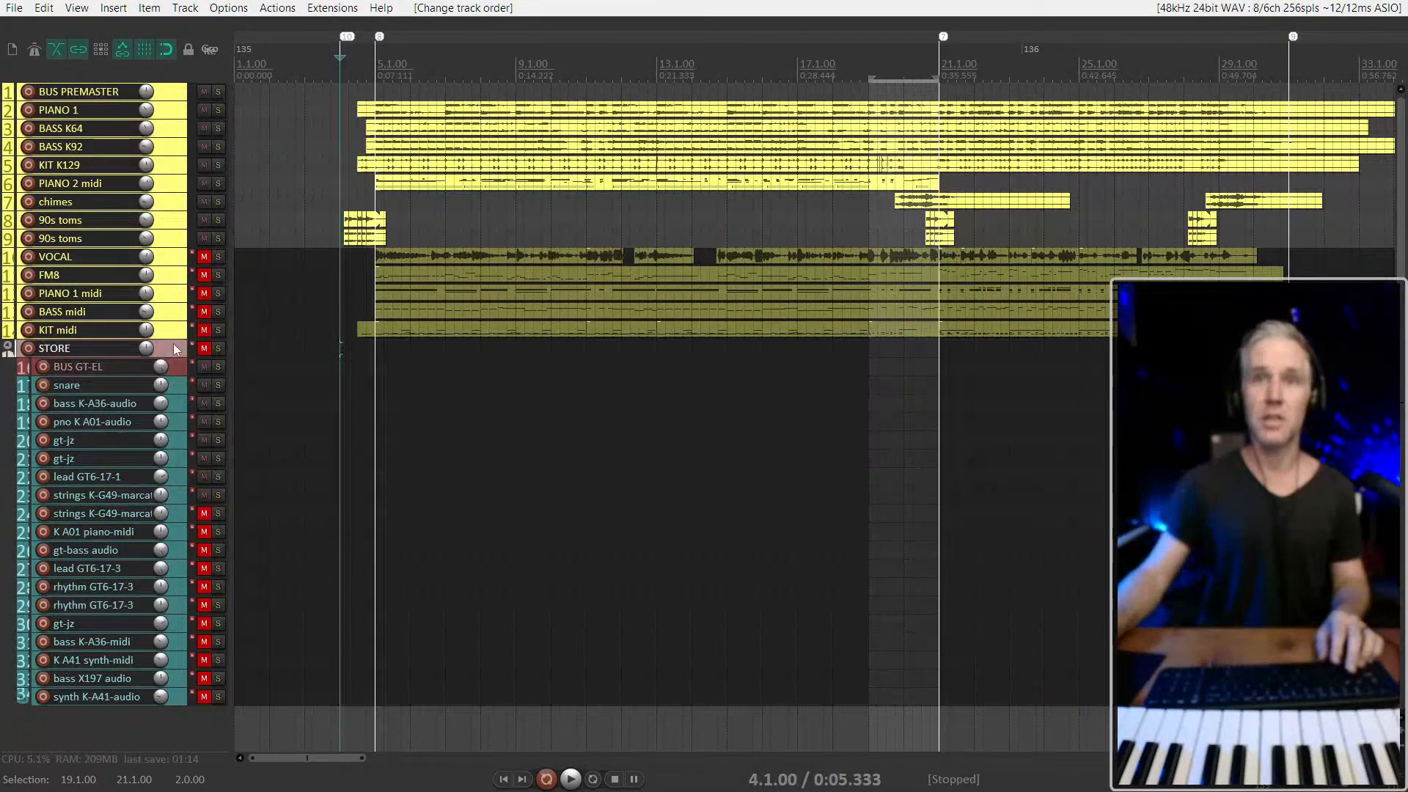
shift+click(174, 697)
key(c)
key(c)
key(c)
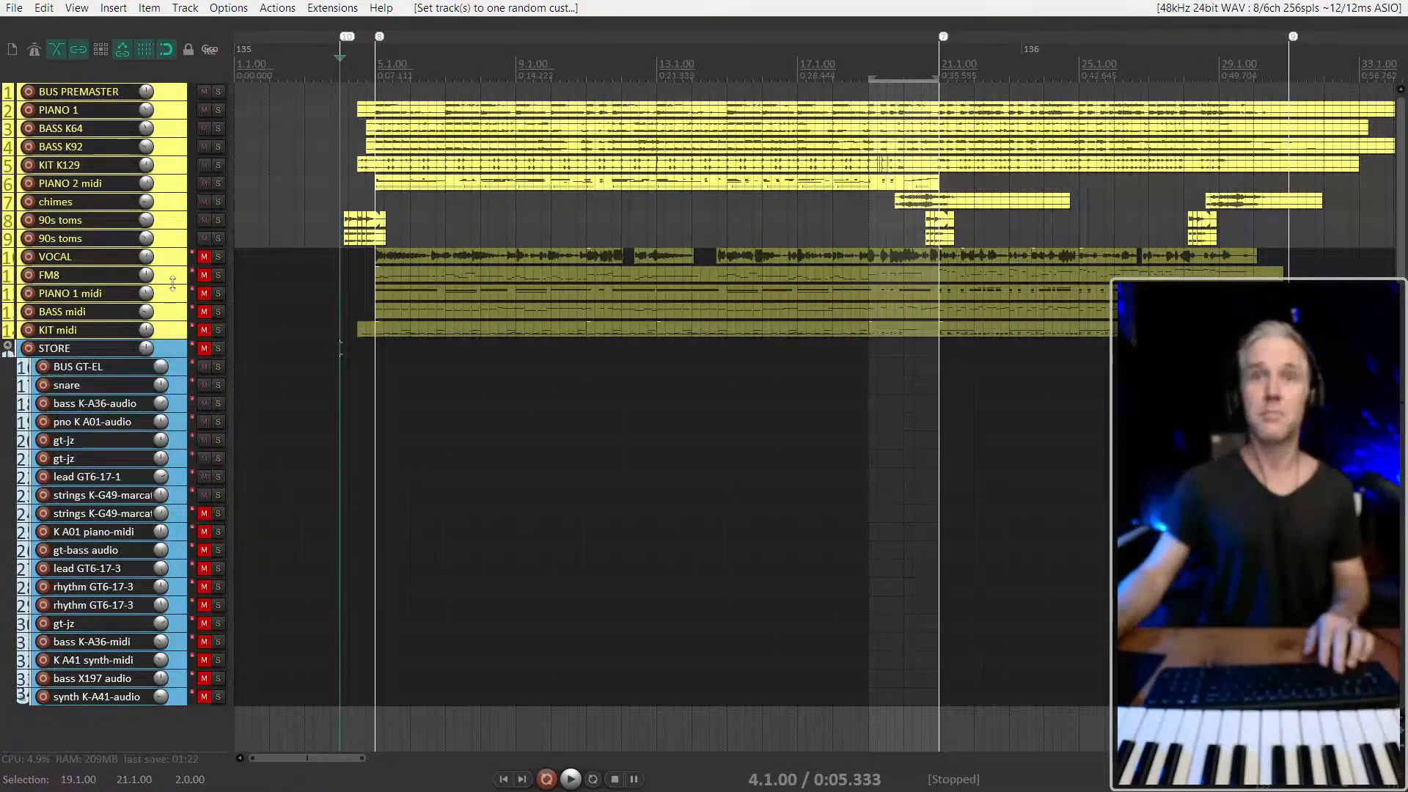
key(c)
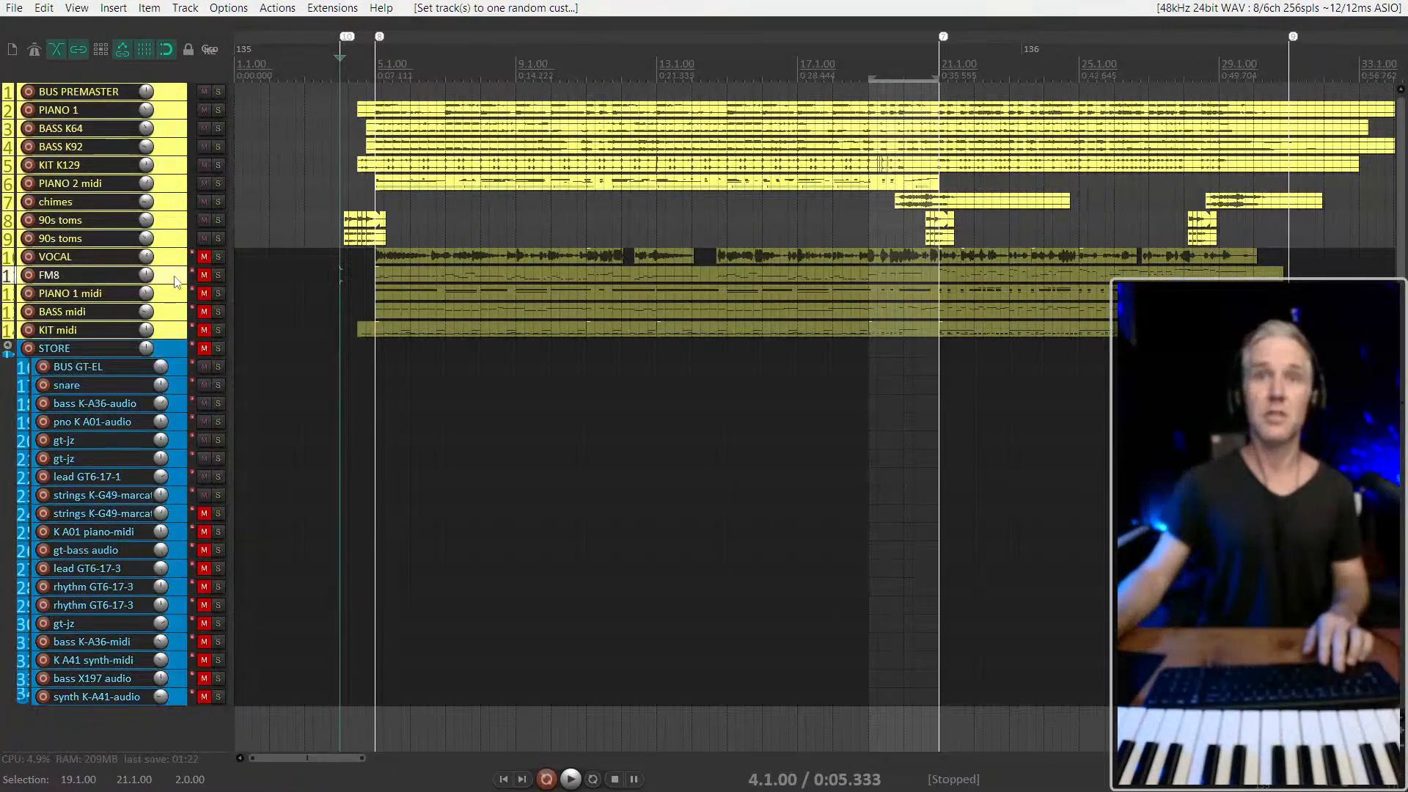
Play the arrangement from 4.2.00 to listen to the mix
click(344, 184)
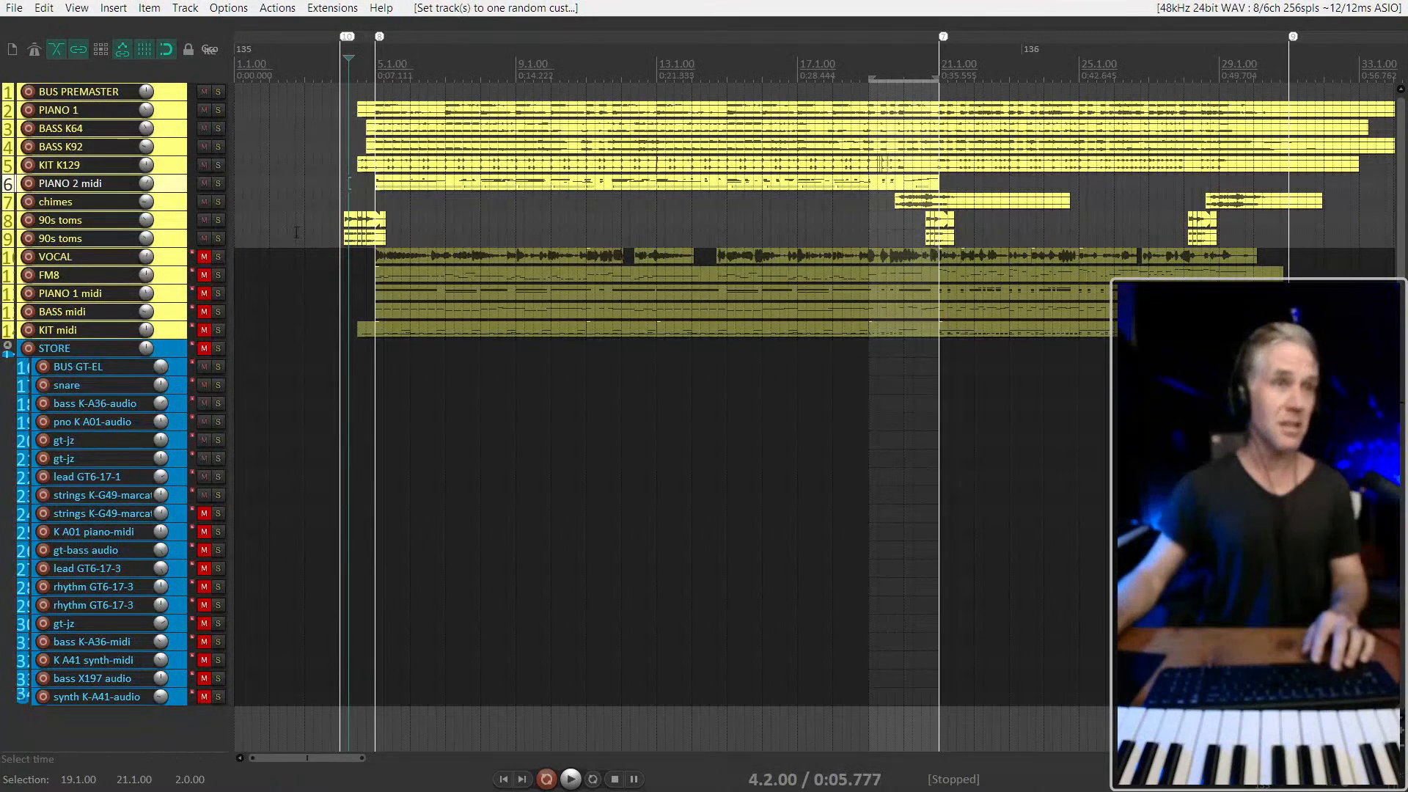
key(space)
scroll(325, 232, up, 1)
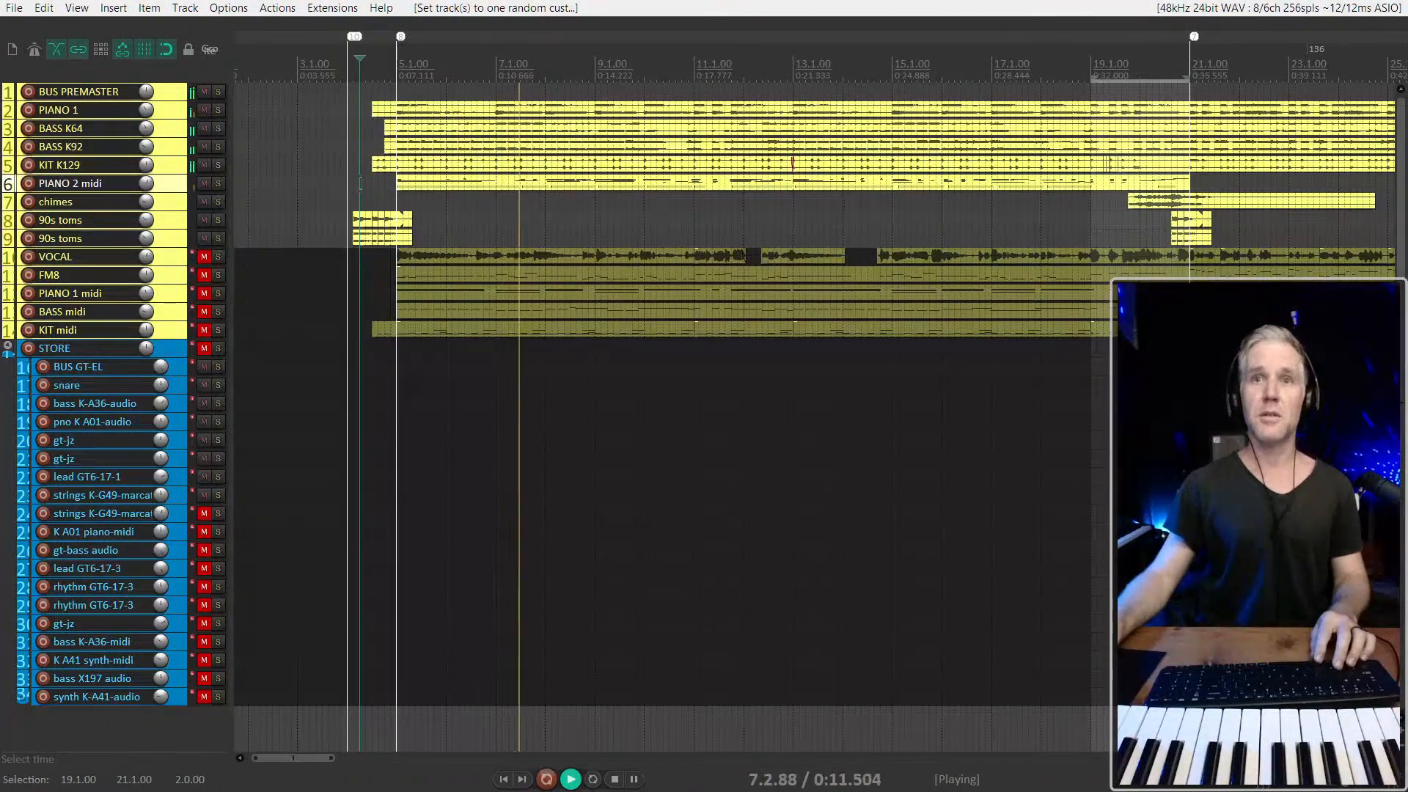
scroll(409, 267, down, 2)
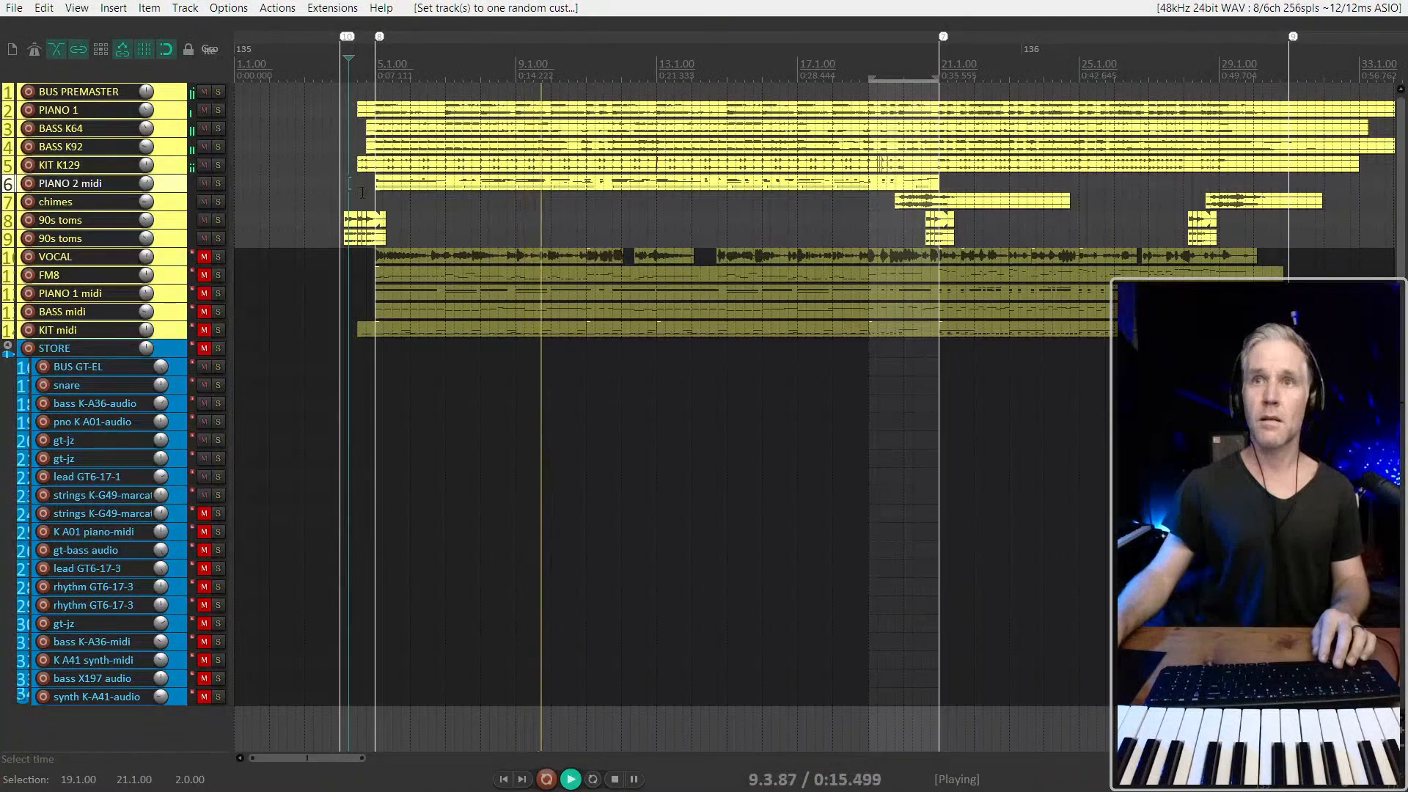
scroll(461, 190, down, 1)
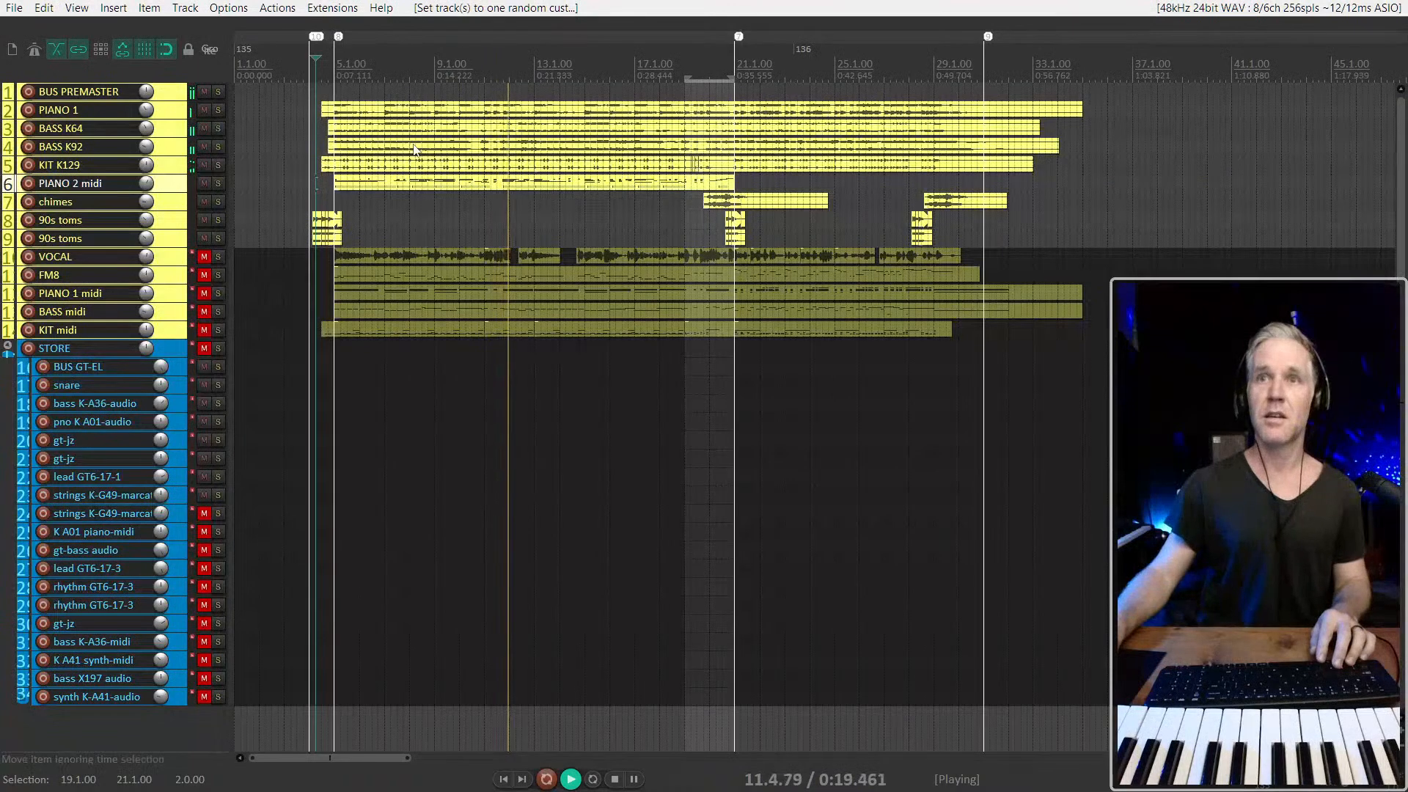
Select the PIANO 2 midi item, enlarge its track, stop playback and place the edit cursor at 20.3.00
click(517, 165)
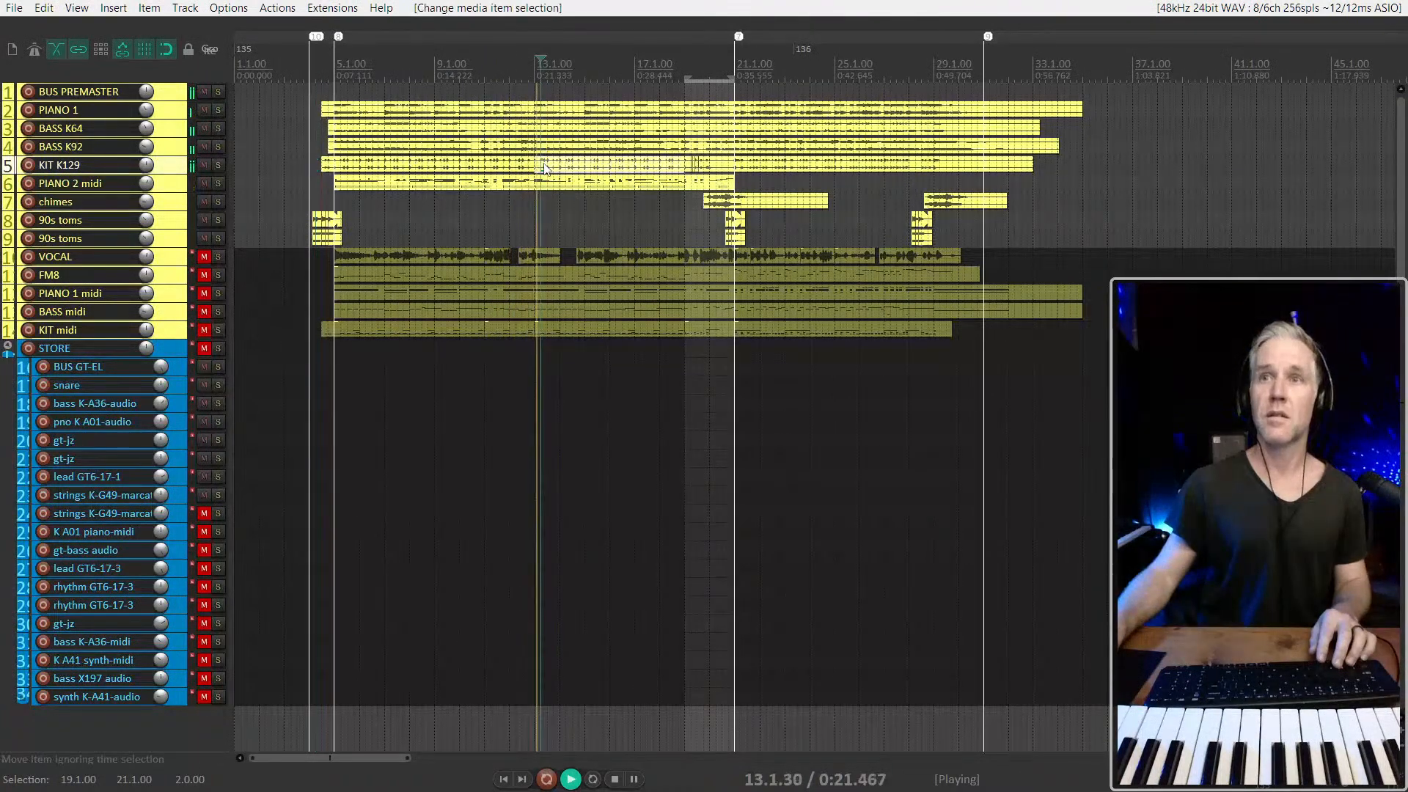
click(525, 183)
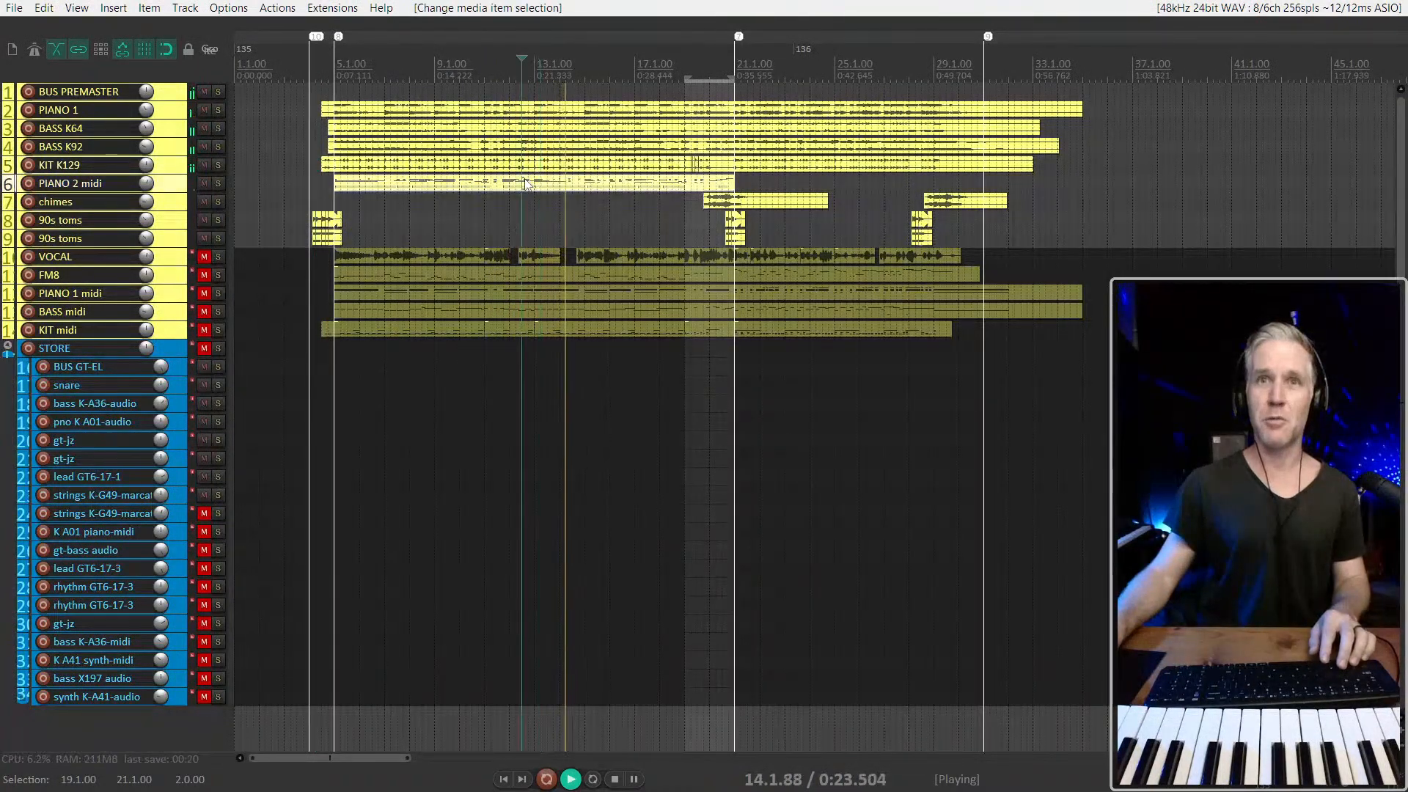
key(grave)
scroll(495, 219, up, 5)
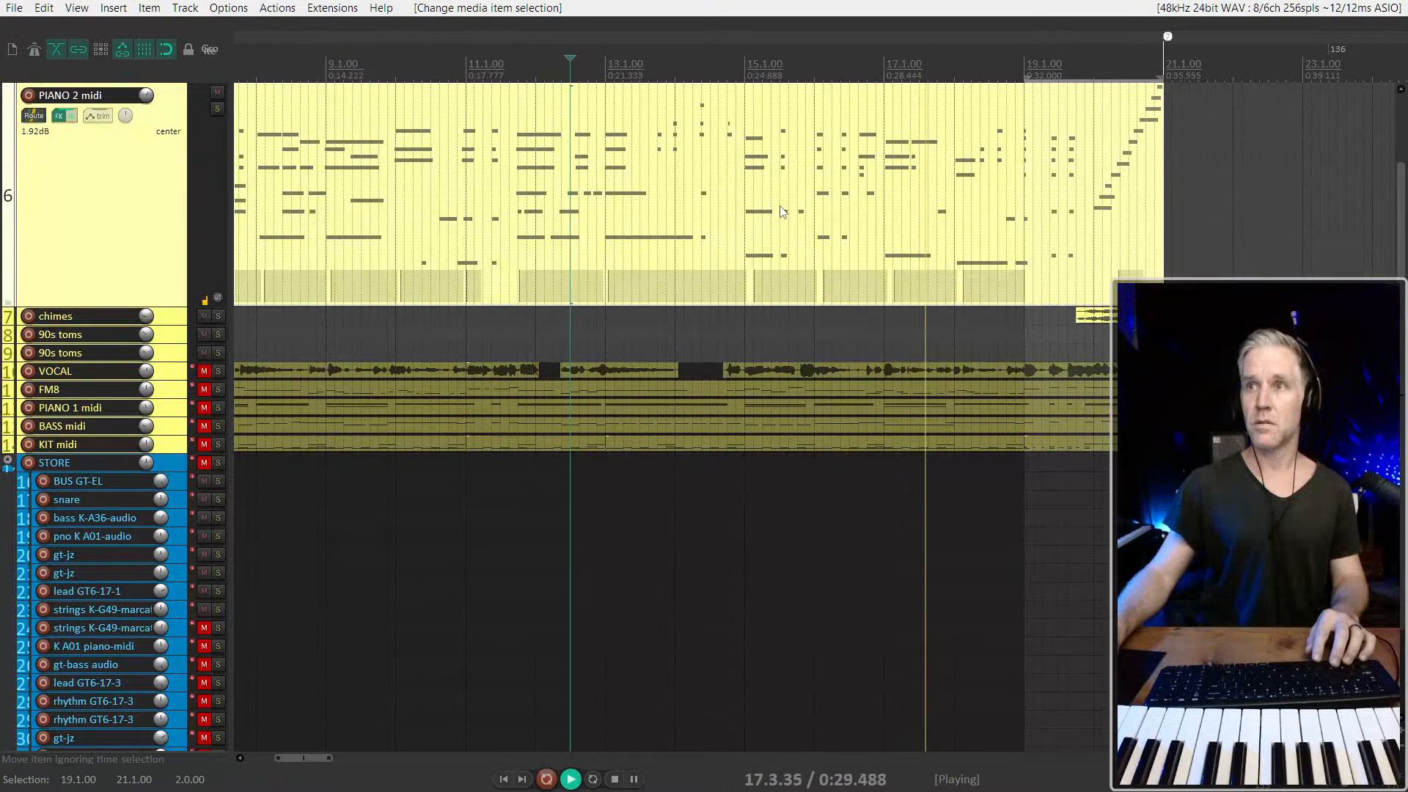
scroll(781, 212, down, 2)
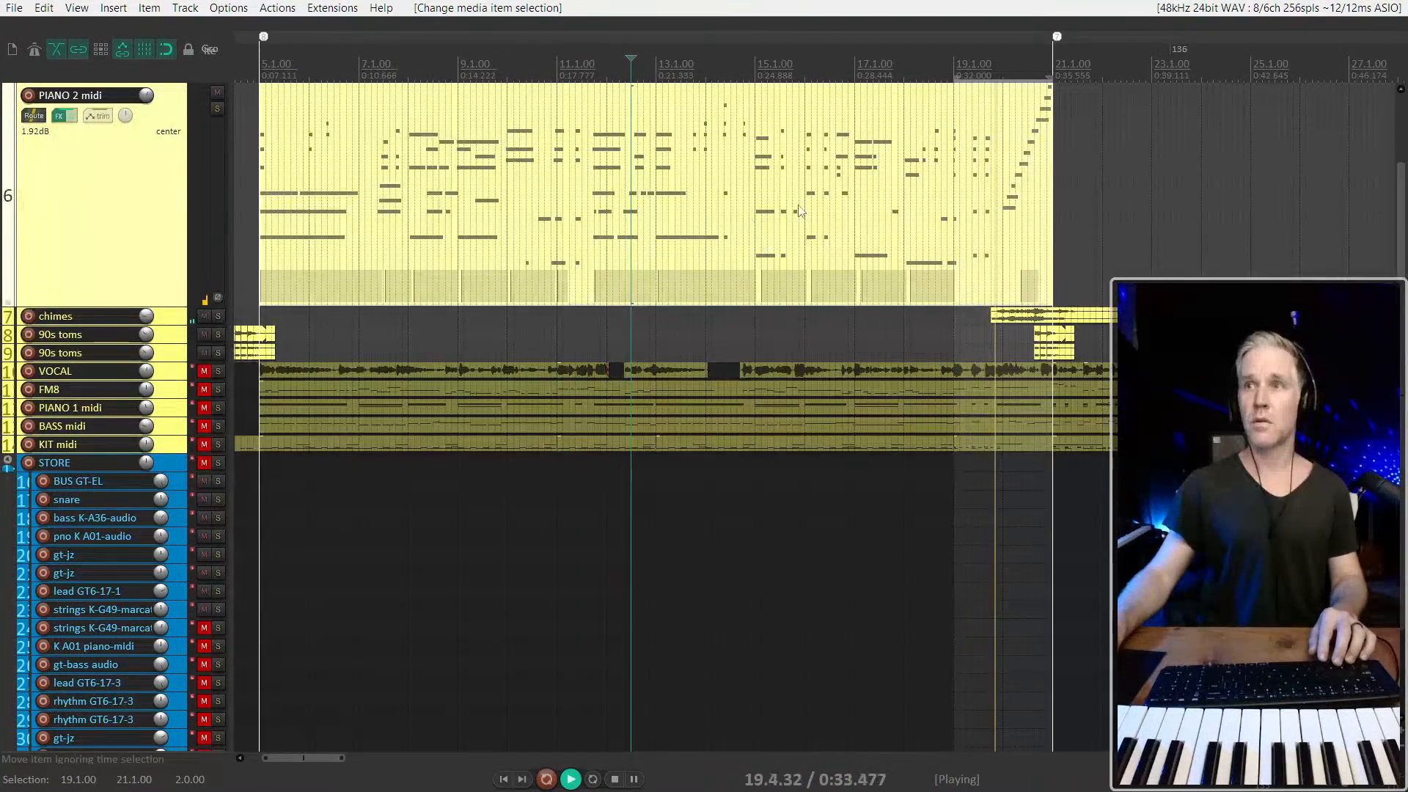
key(space)
click(1031, 209)
scroll(1031, 207, up, 3)
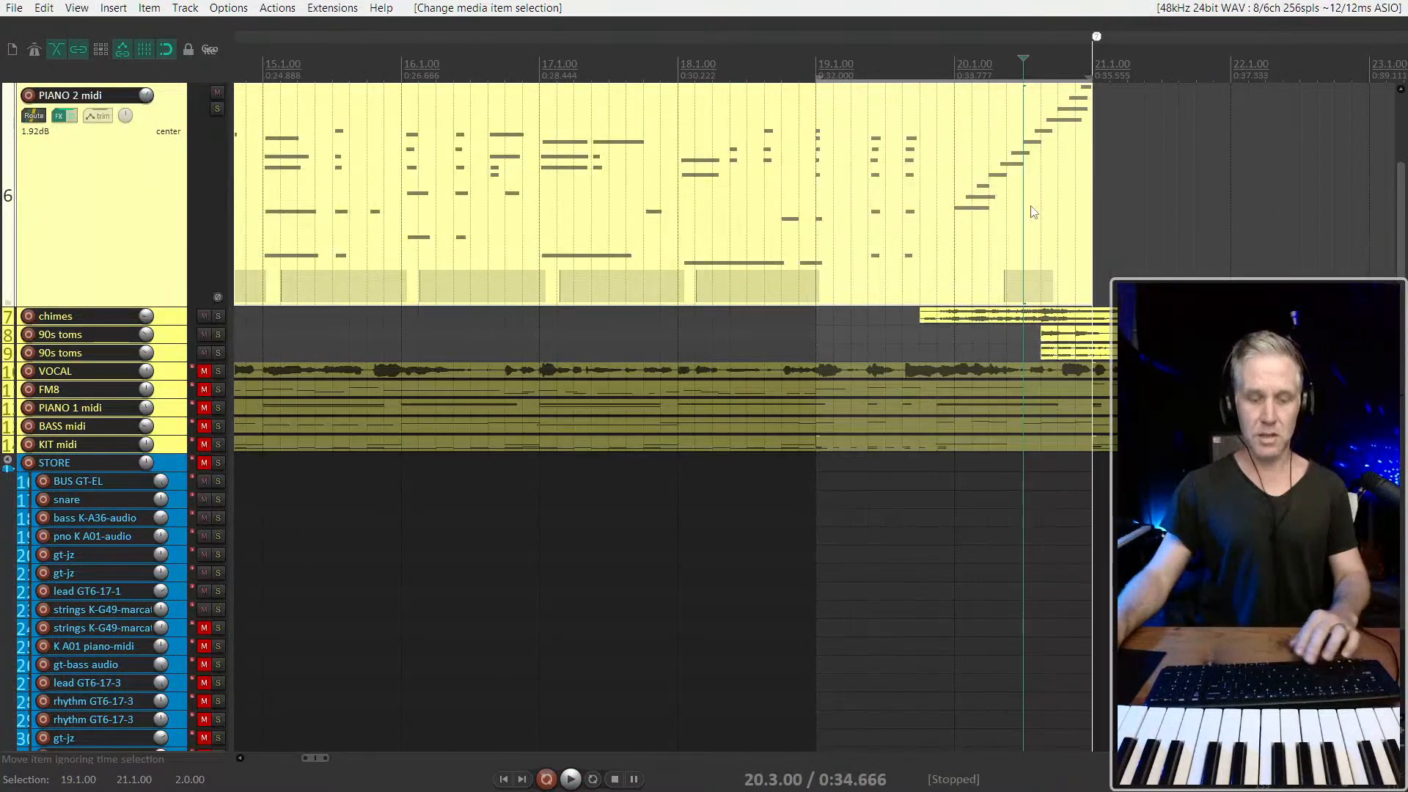
key(v)
scroll(547, 329, down, 4)
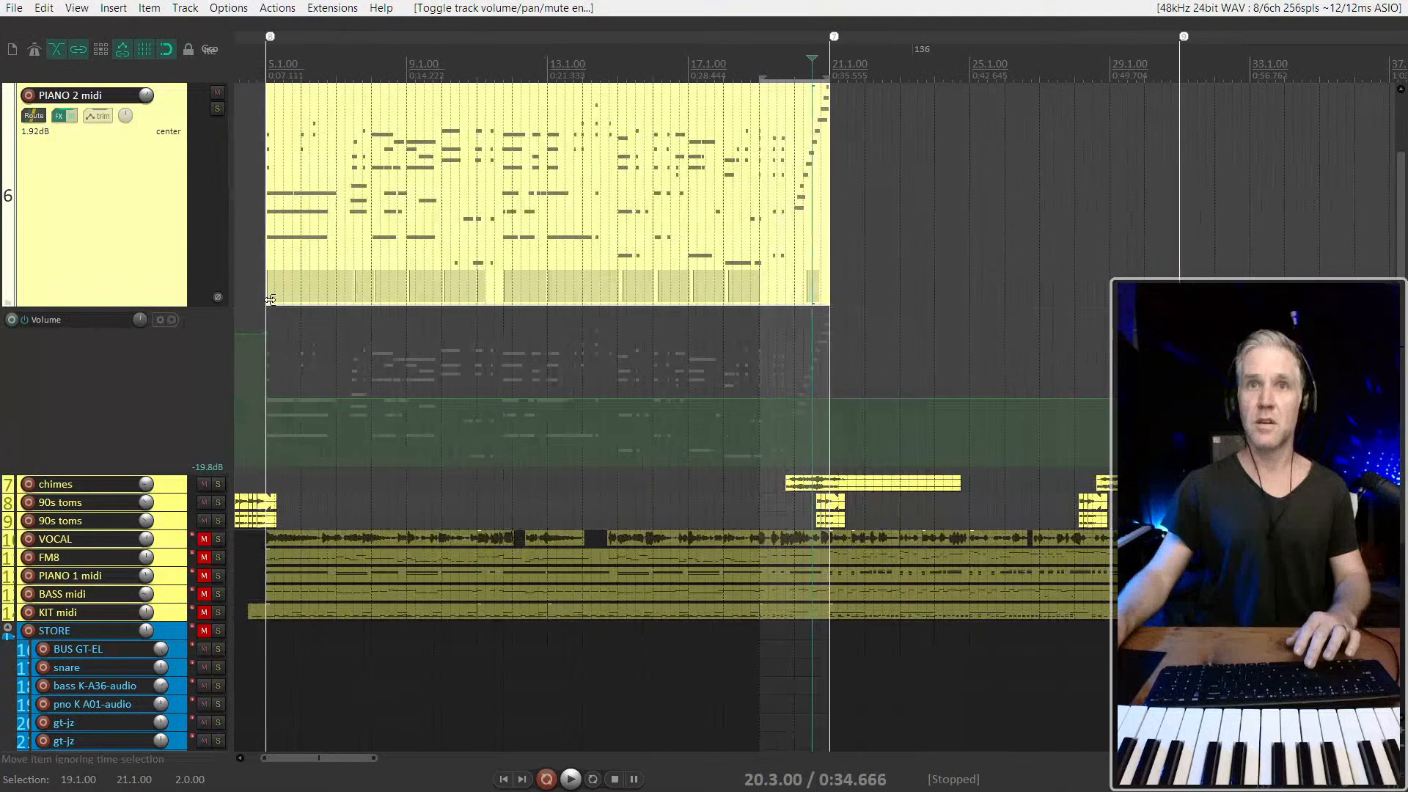
key(v)
Open the PIANO 2 midi item for inline editing and raise the velocities of the ascending run in bar 20
click(682, 213)
key(e)
scroll(683, 211, up, 2)
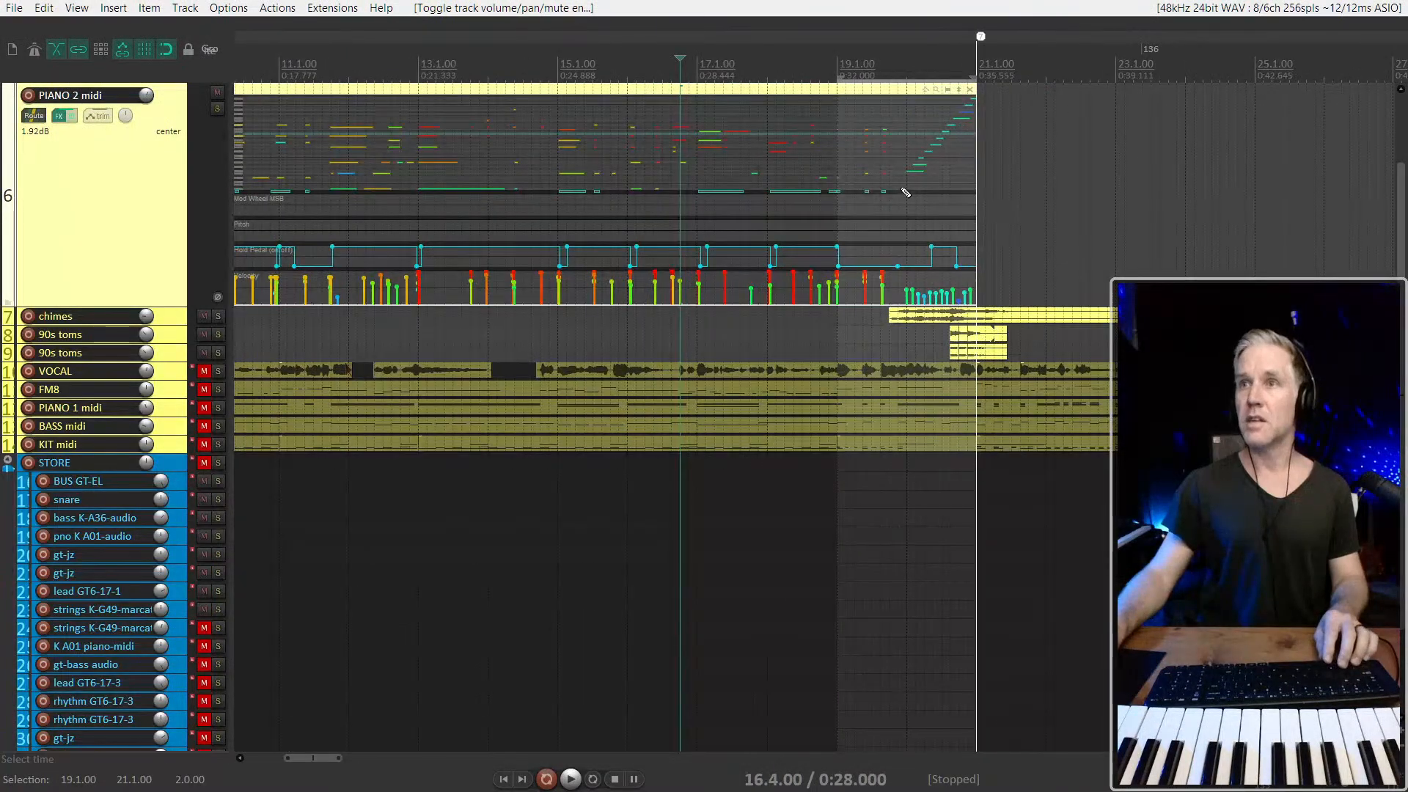
drag(961, 138, 975, 100)
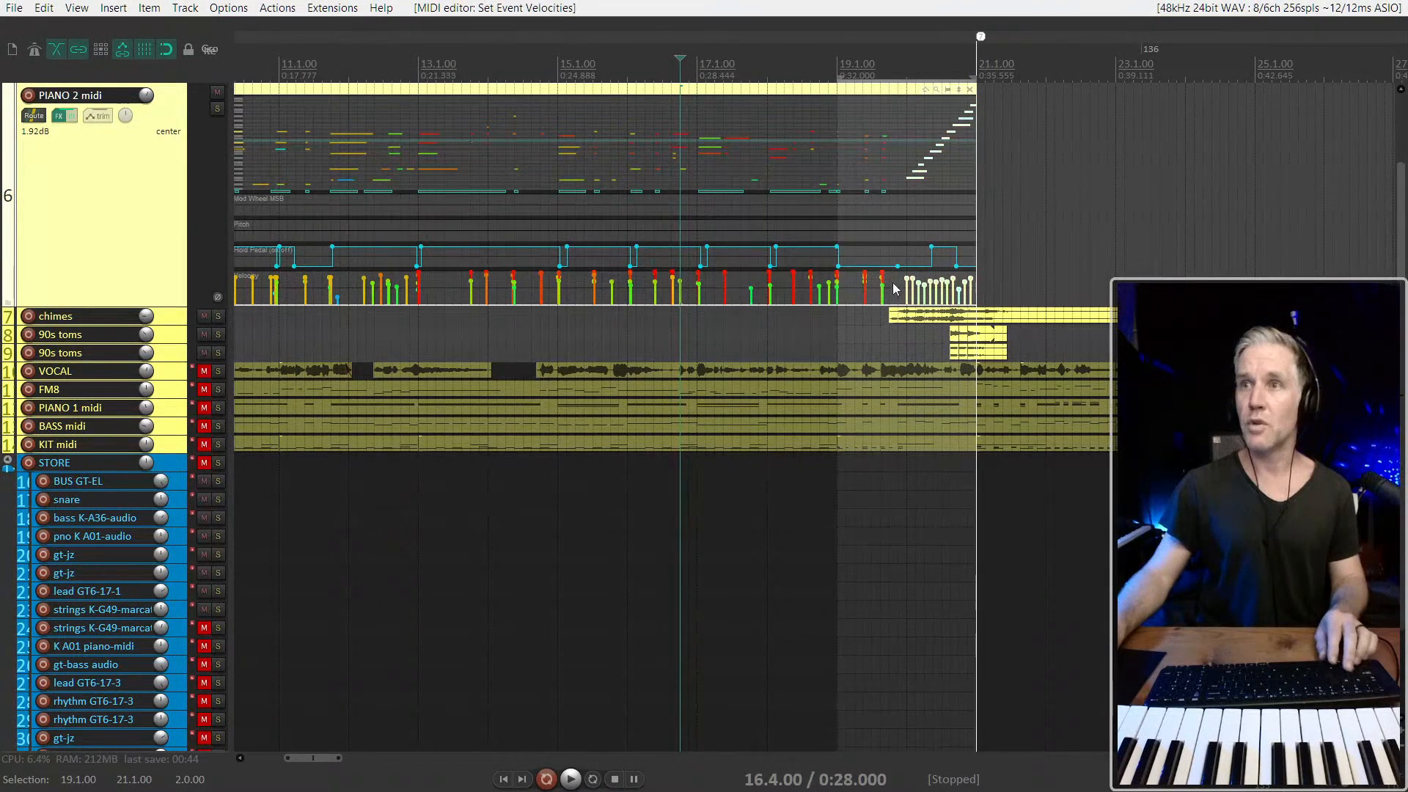
Lower the velocities of all PIANO 2 midi notes slightly, and raise those of the bar 20 run again
click(892, 292)
key(ctrl+a)
drag(881, 274, 881, 279)
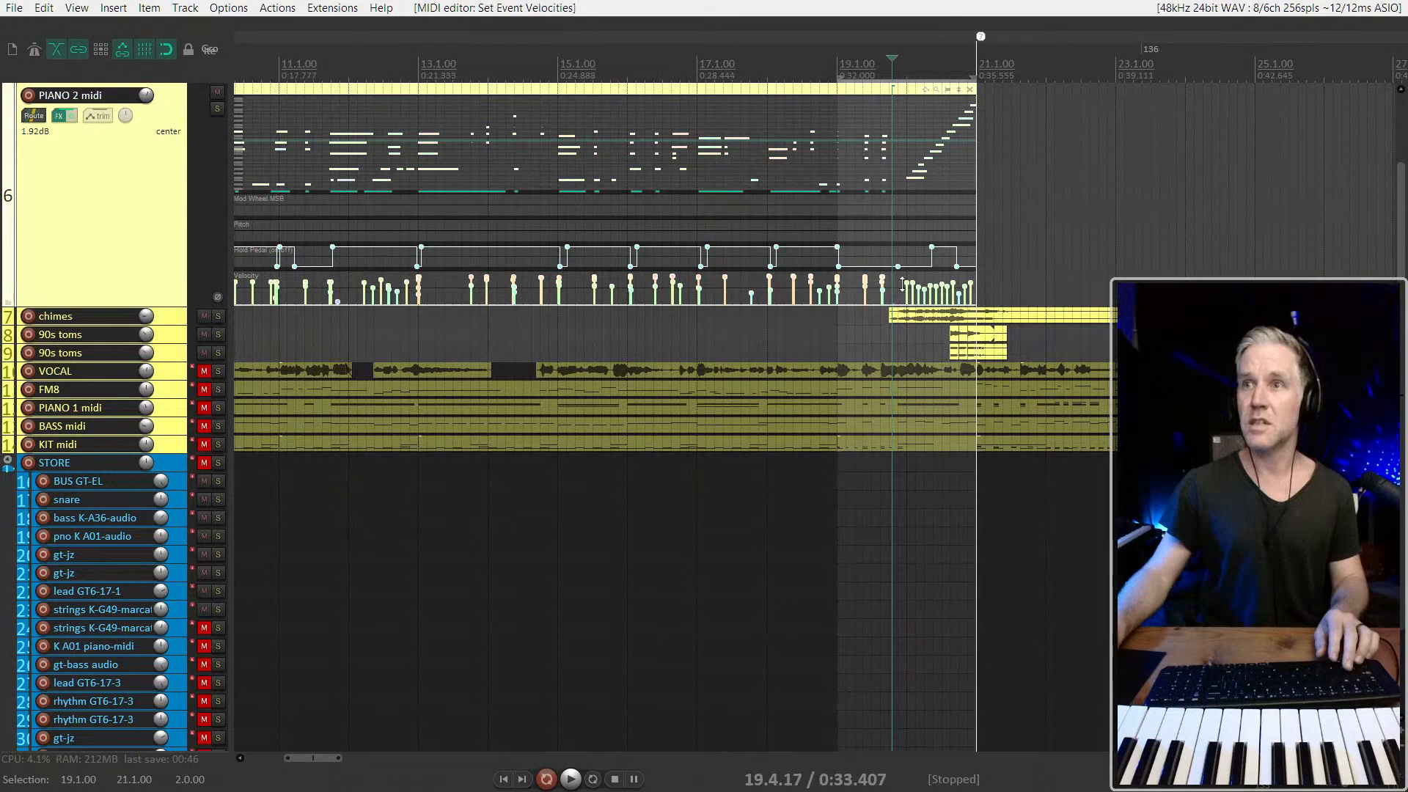
drag(987, 306, 985, 304)
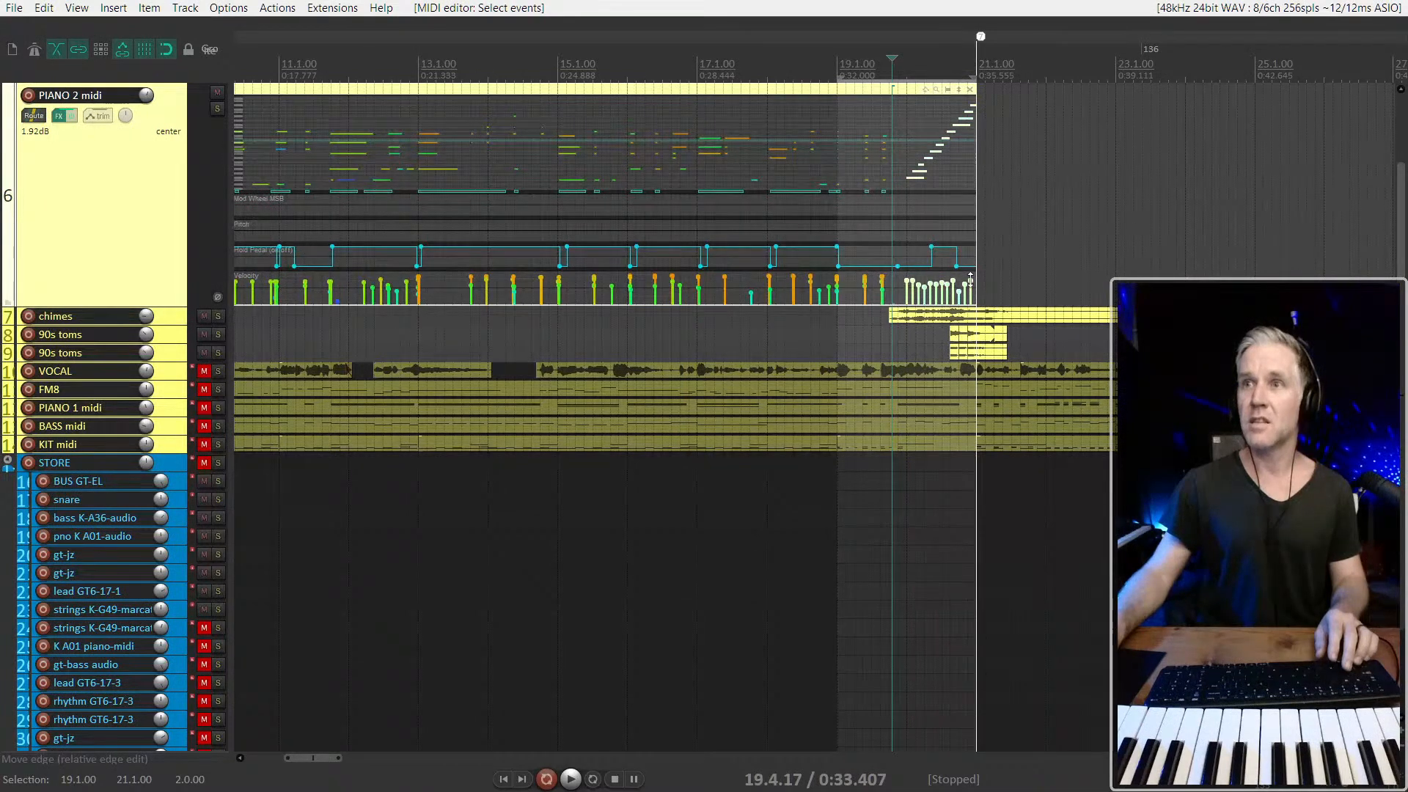
Lower all PIANO 2 midi velocities slightly once more and close the inline editor
click(903, 287)
key(ctrl+a)
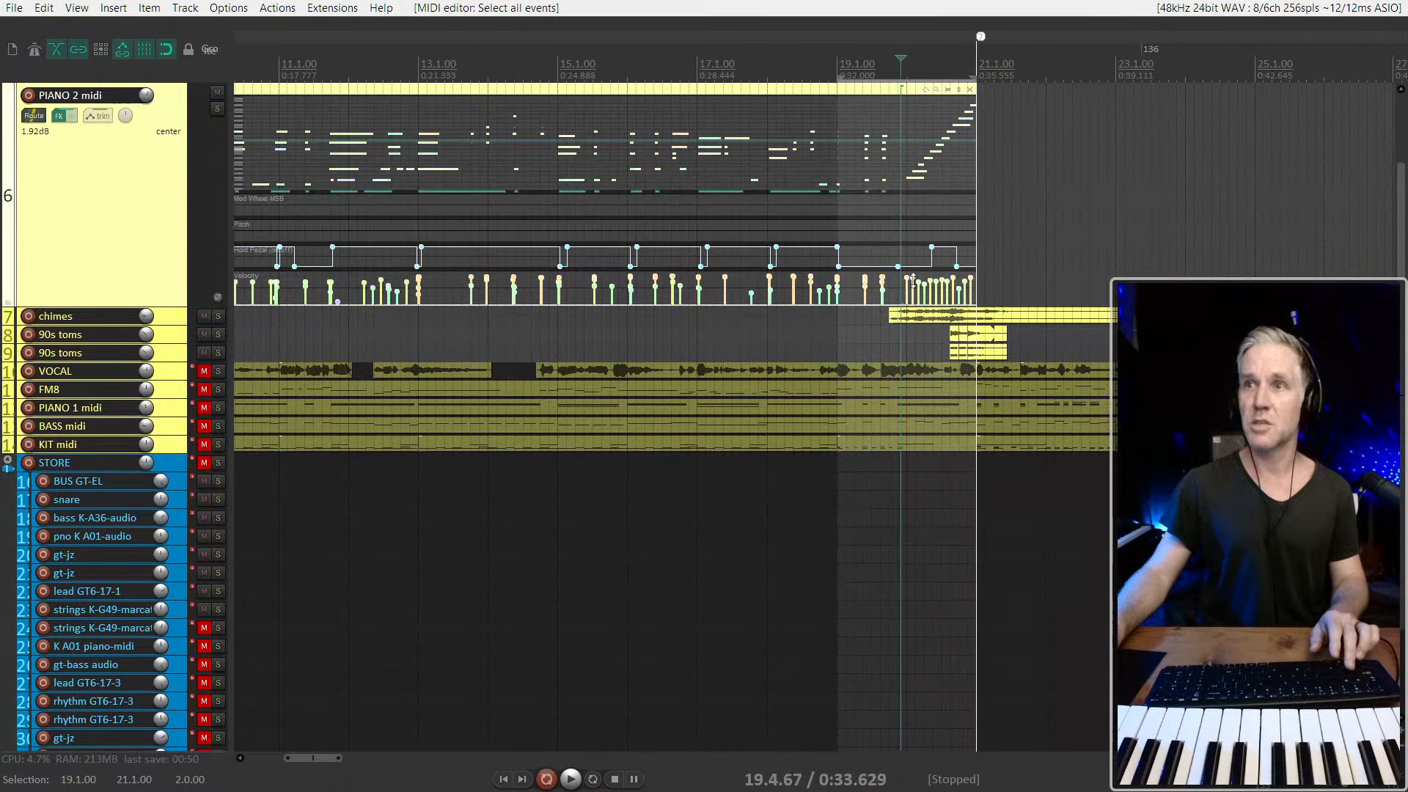
drag(909, 282, 910, 283)
scroll(938, 213, down, 1)
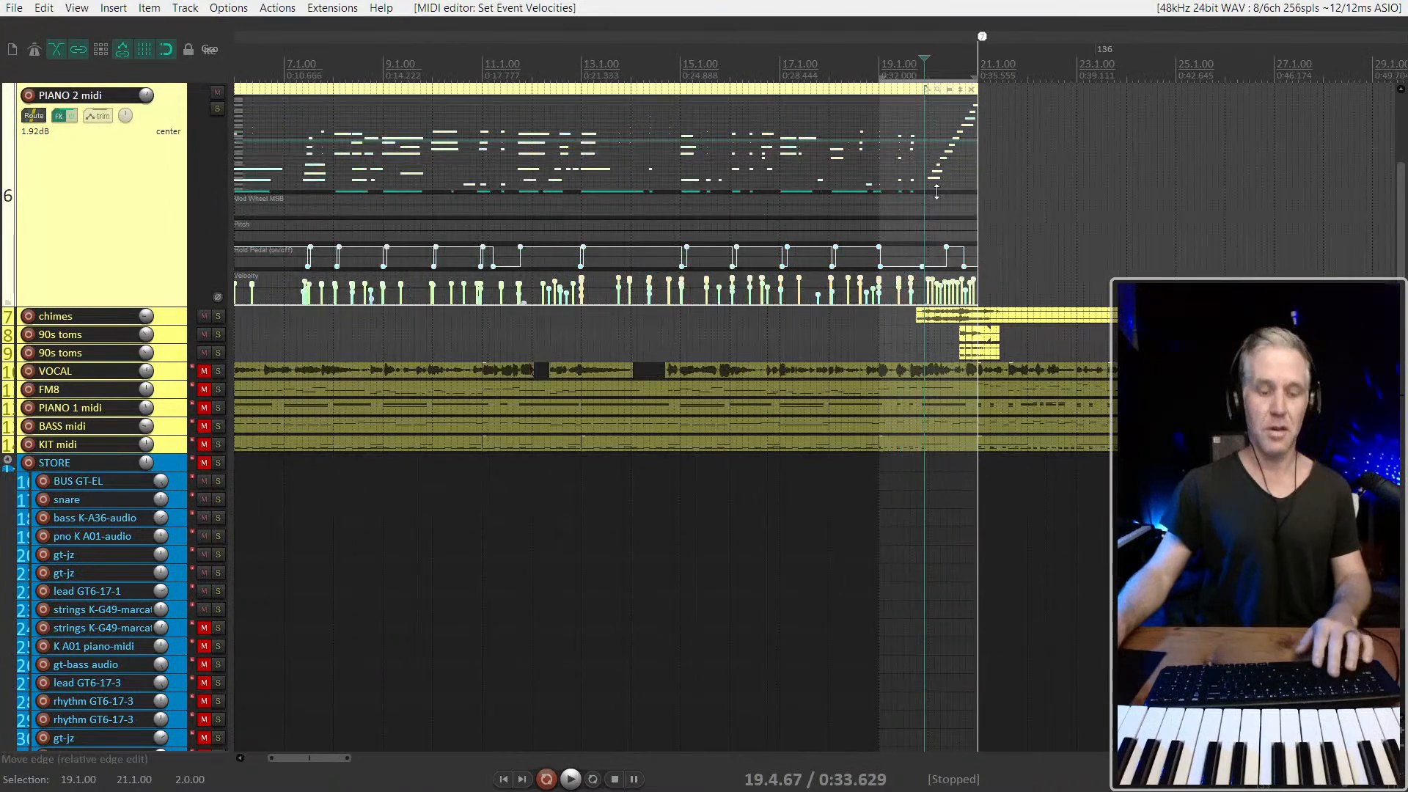
key(e)
Play the PIANO 2 midi part from 9.3.00 into bar 12 and stop playback
scroll(587, 205, down, 1)
click(474, 238)
scroll(474, 238, up, 2)
key(space)
scroll(580, 256, up, 1)
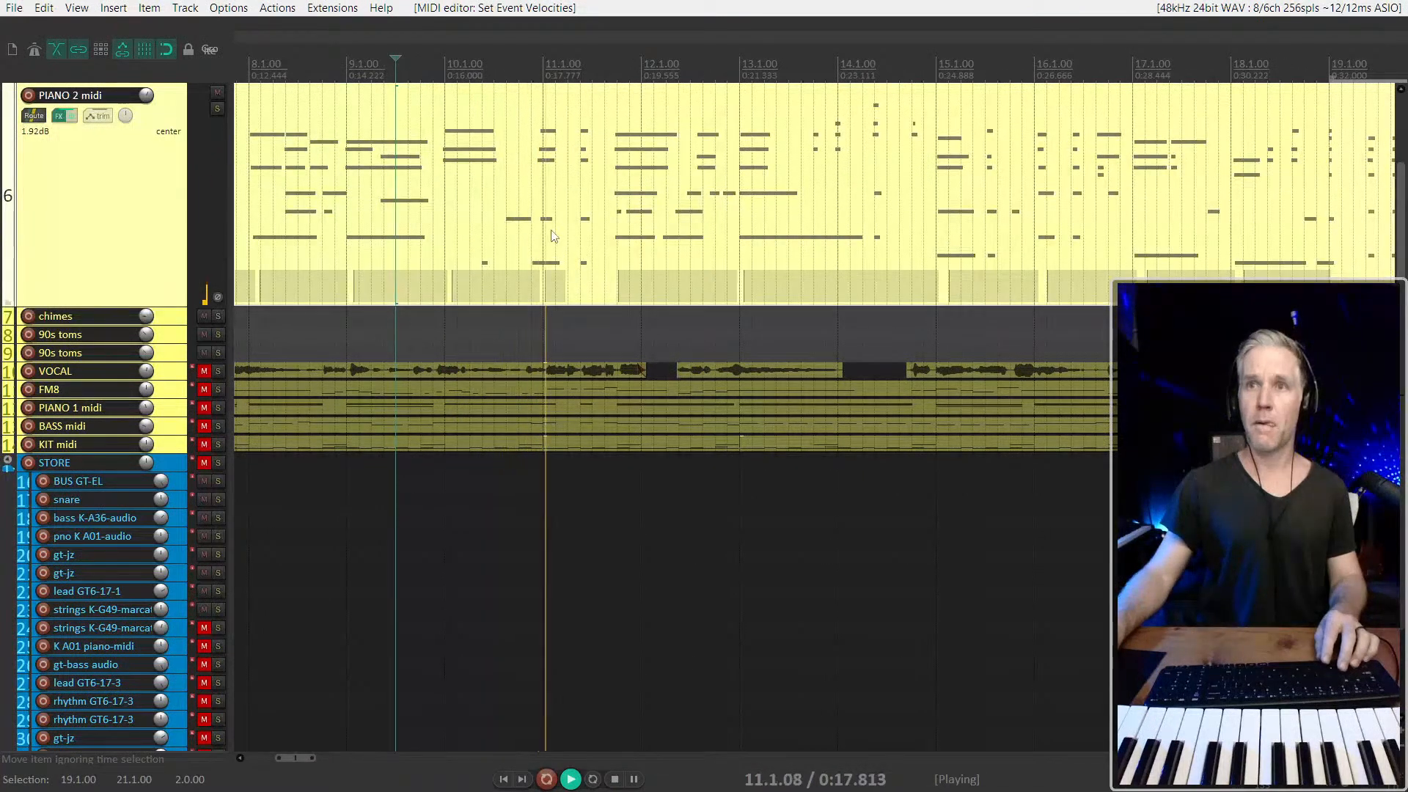
click(555, 236)
scroll(555, 235, up, 2)
scroll(555, 235, down, 1)
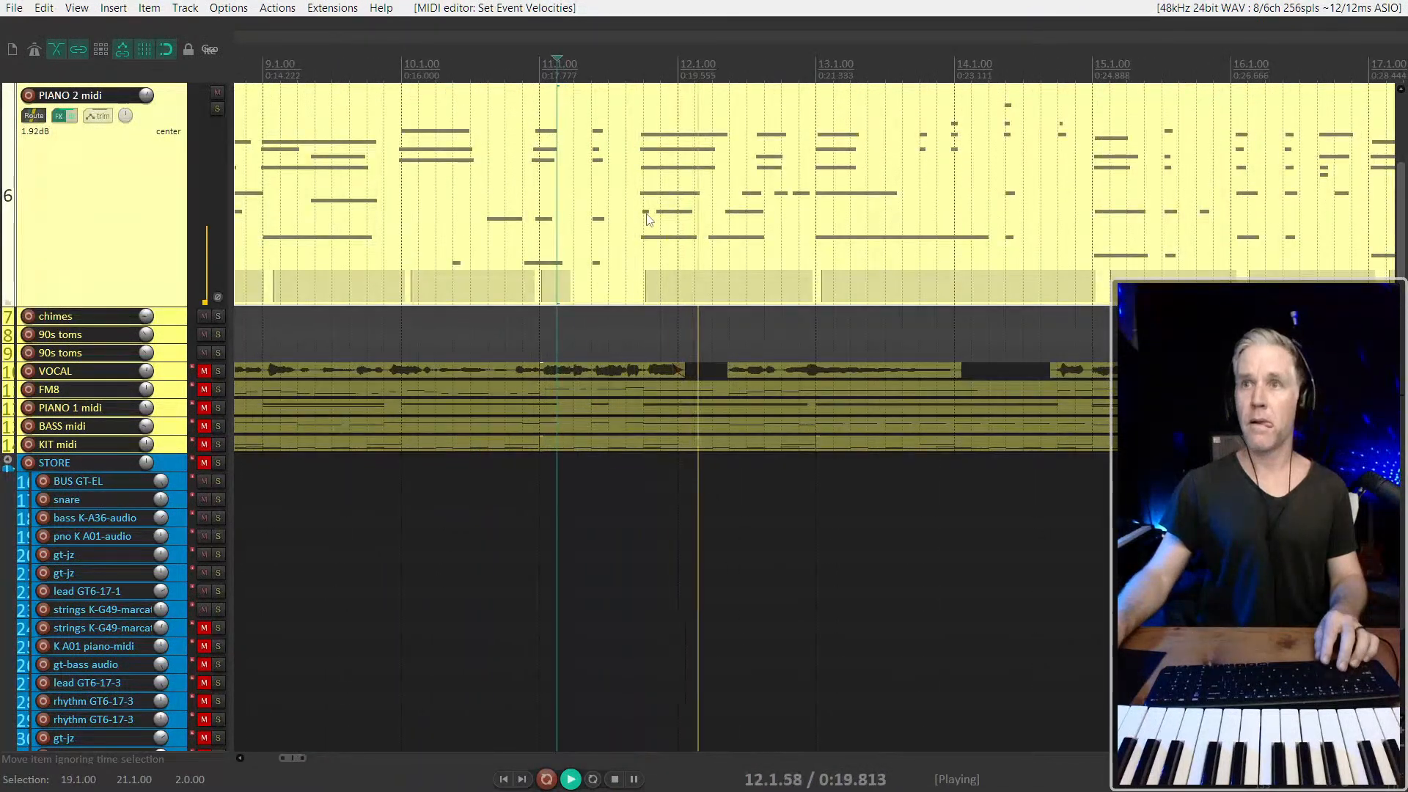
key(space)
Open the PIANO 2 midi item for full-height inline editing around bar 12, deselect its notes and play from 11.3.33
click(777, 216)
scroll(777, 216, up, 2)
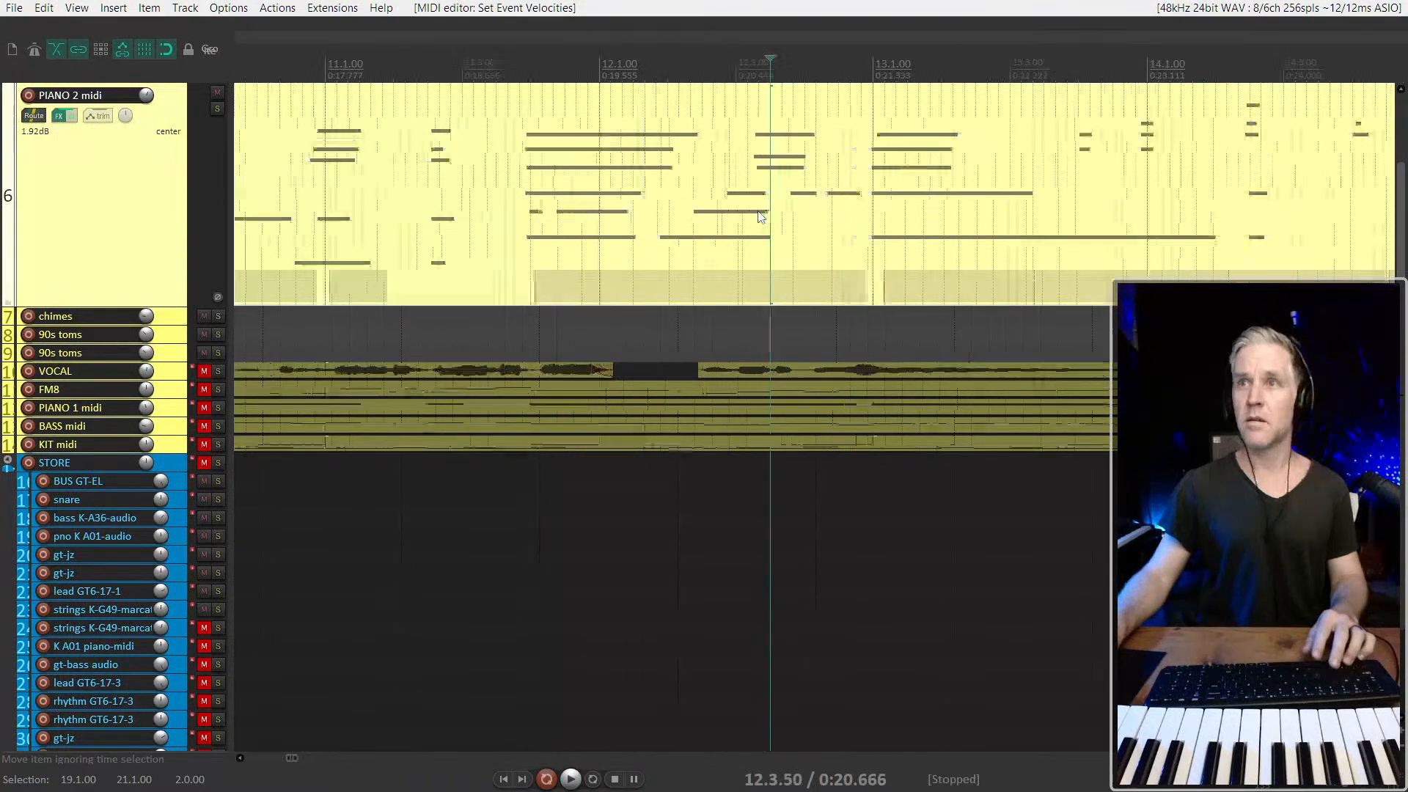
double_click(762, 214)
key(shift+grave)
key(alt)
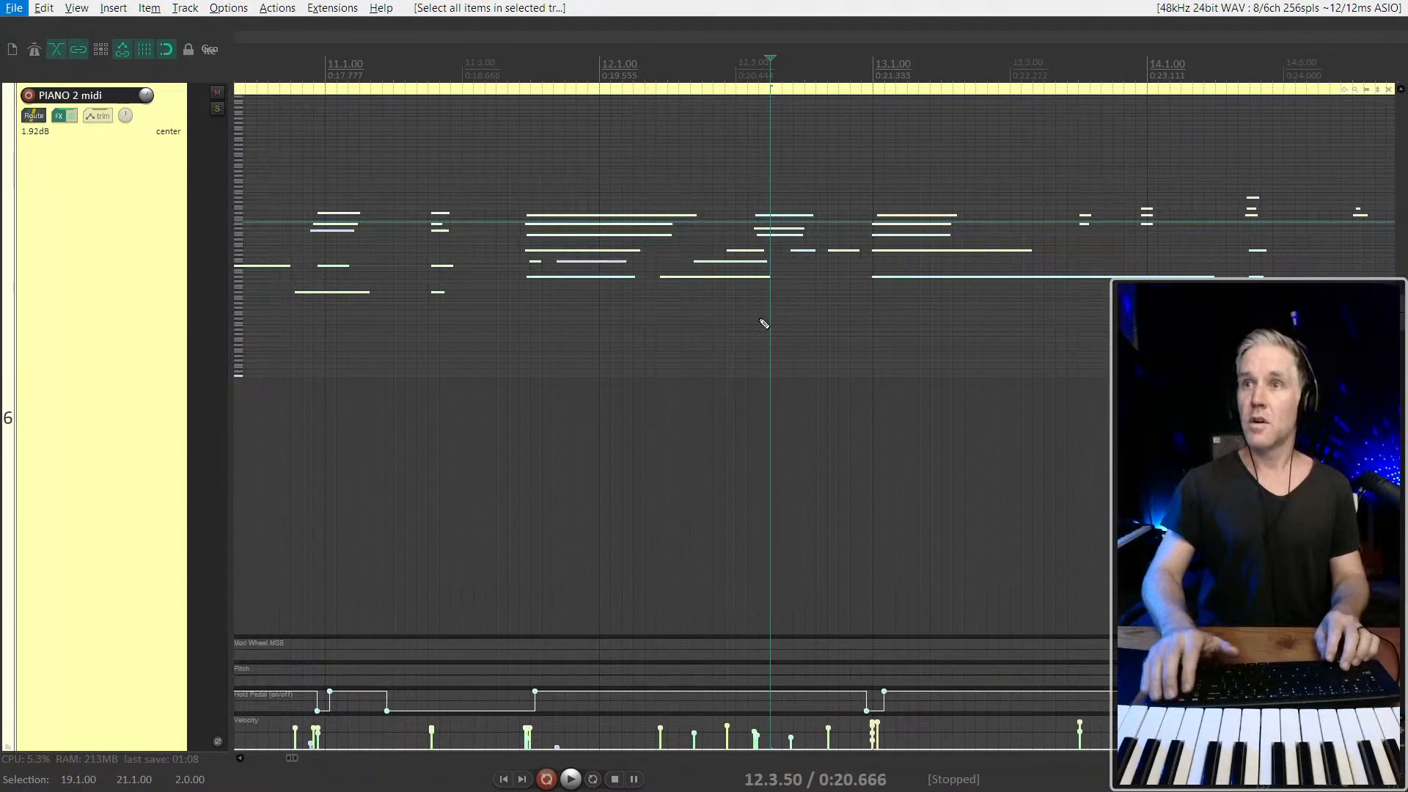
click(763, 323)
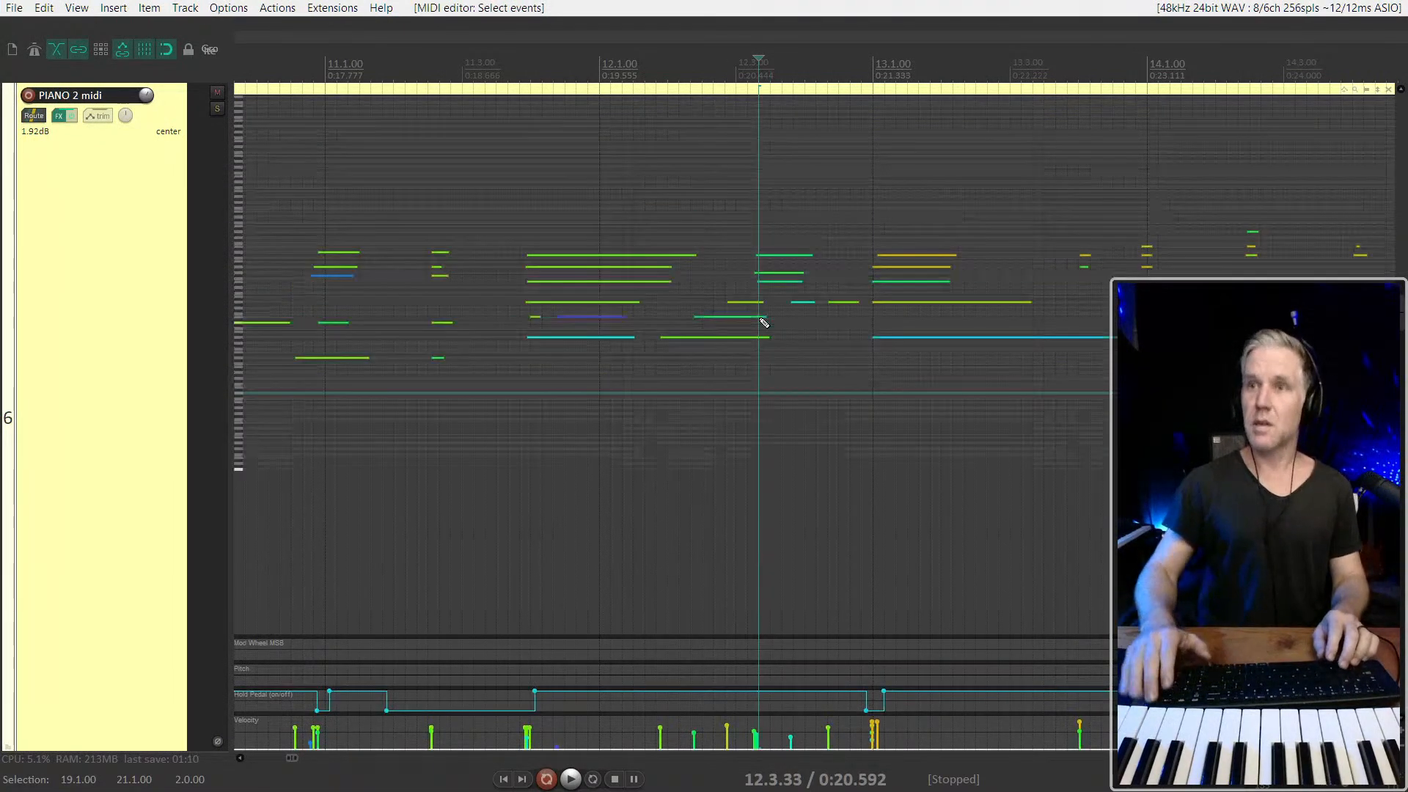
click(486, 248)
key(space)
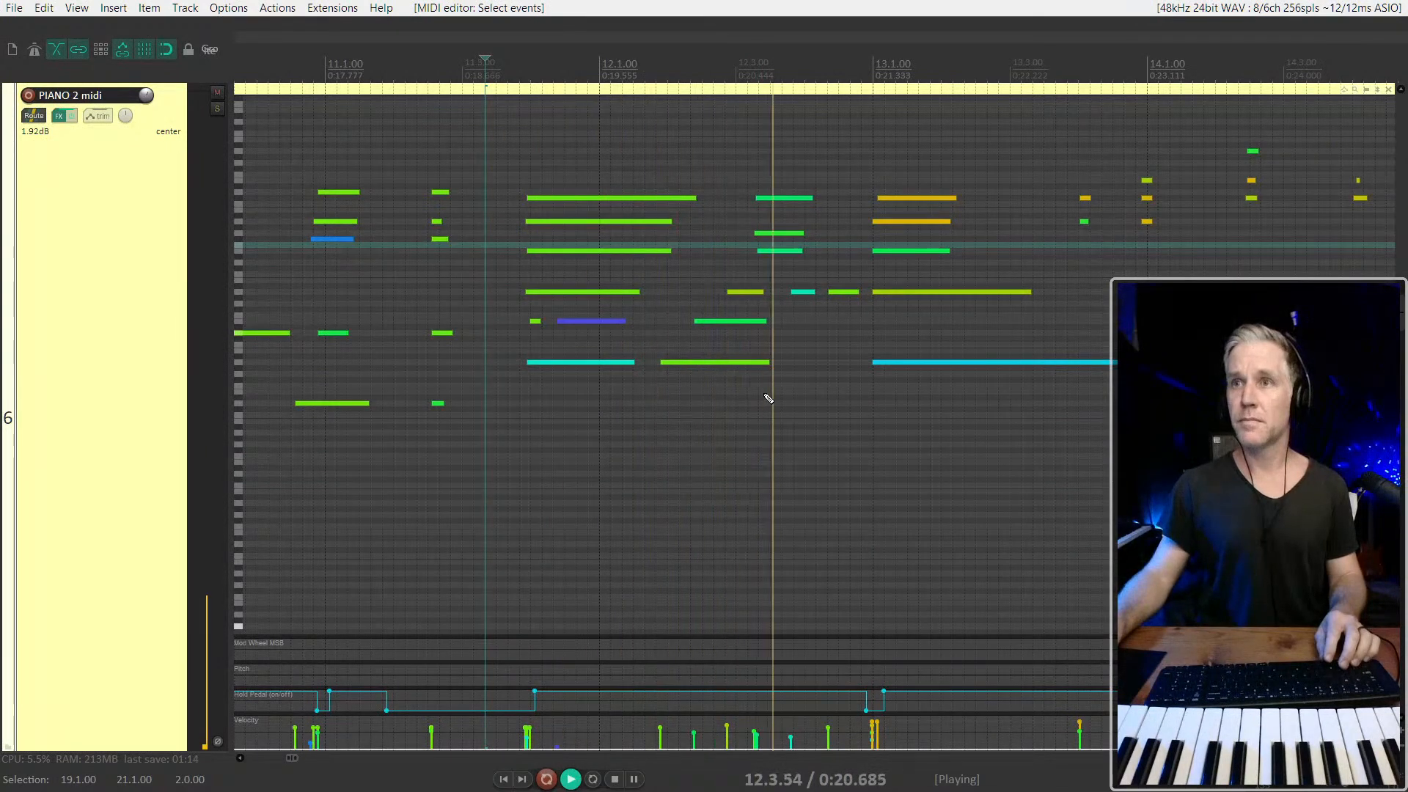
Delete the notes between the sustained chord before 12.1.00 and the chord at 13.1.00, and stop playback
drag(772, 182, 842, 304)
key(Delete)
key(space)
drag(760, 279, 584, 154)
key(Delete)
click(594, 323)
key(Delete)
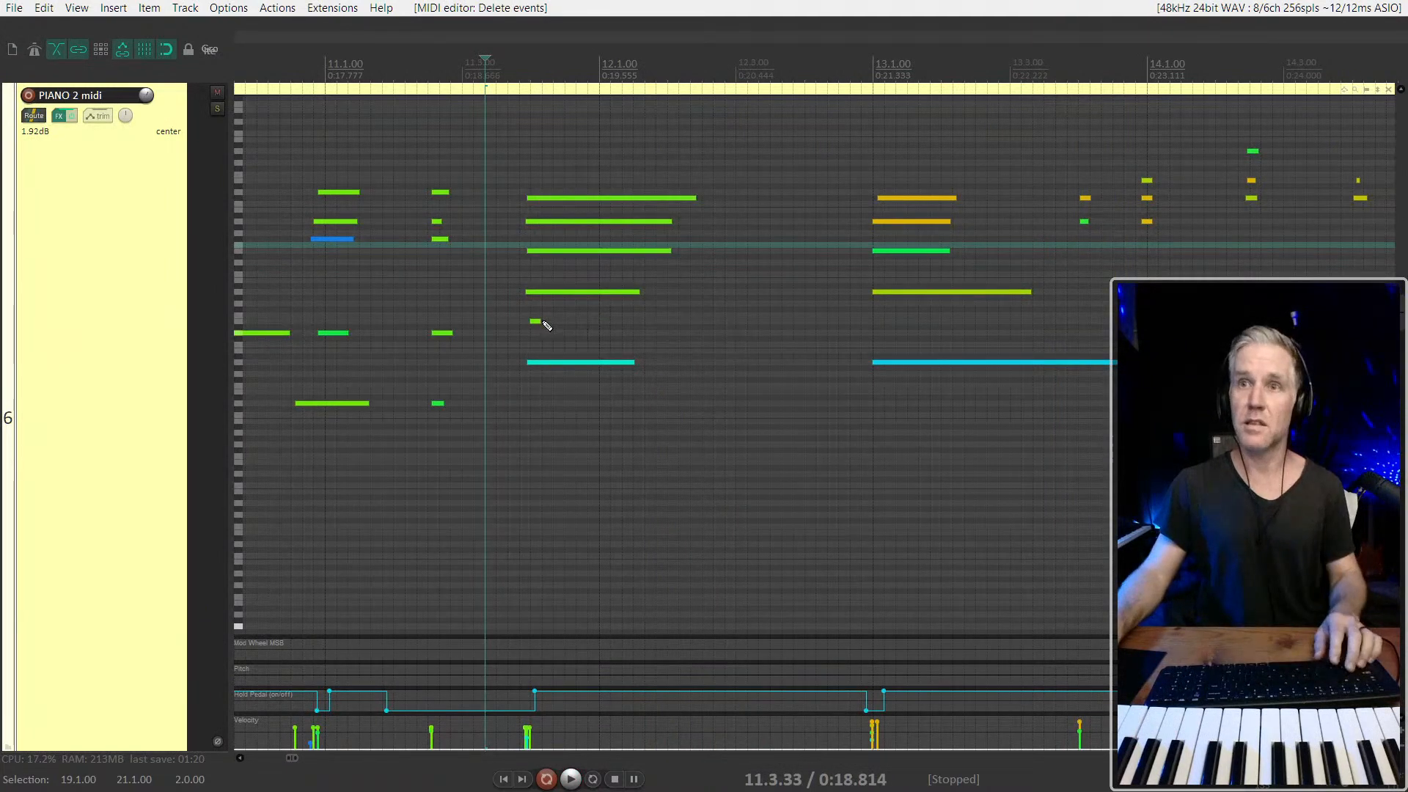
Lengthen the short note in the sustained chord before 12.1.00 to match its other notes and select the whole chord
drag(536, 321, 632, 322)
click(622, 362)
drag(669, 384, 746, 364)
click(693, 203)
key(ctrl+z)
drag(774, 143, 685, 381)
scroll(626, 337, down, 5)
scroll(646, 446, down, 3)
scroll(613, 384, up, 3)
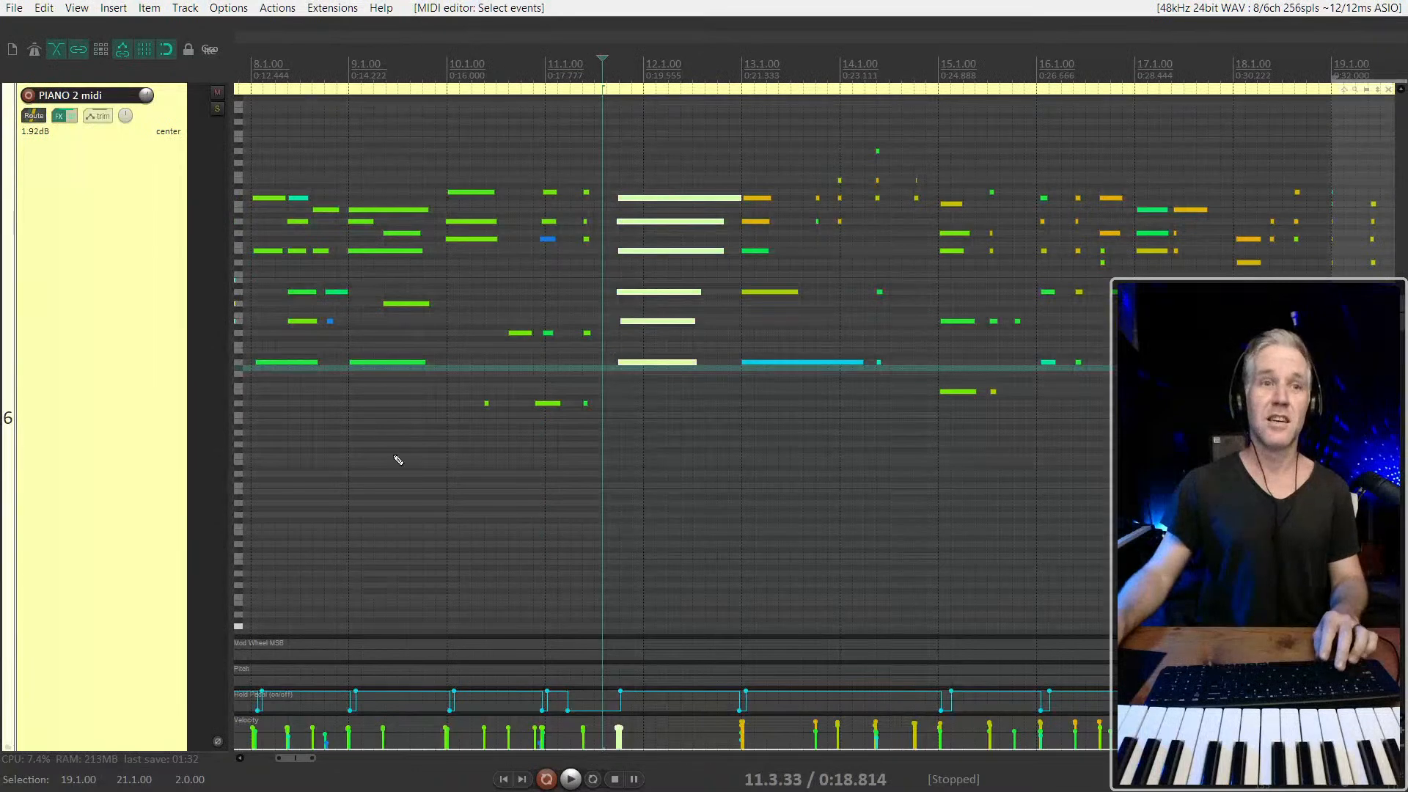
Return to 5.1.00 and play the edited PIANO 2 midi part from there
scroll(613, 274, down, 6)
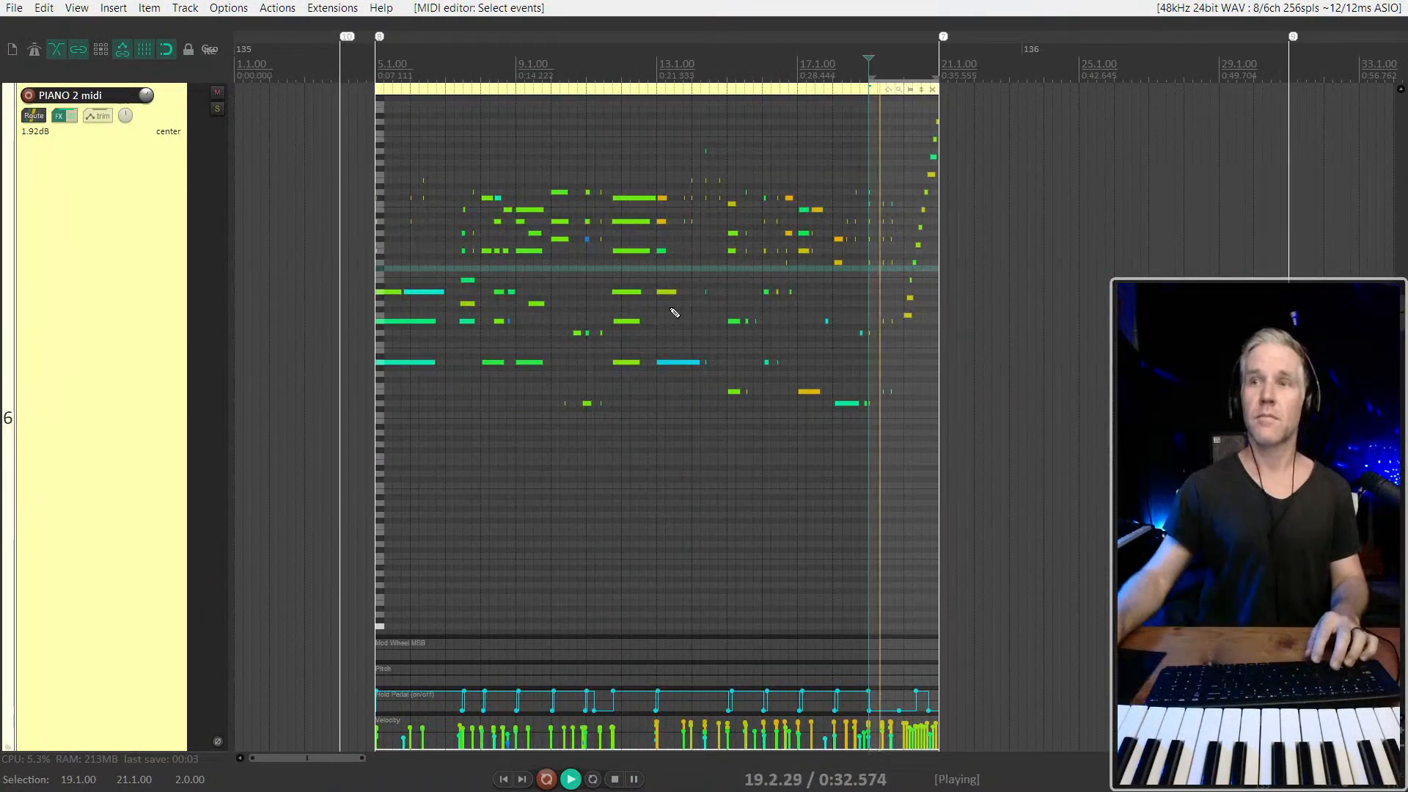
key(Home)
key(space)
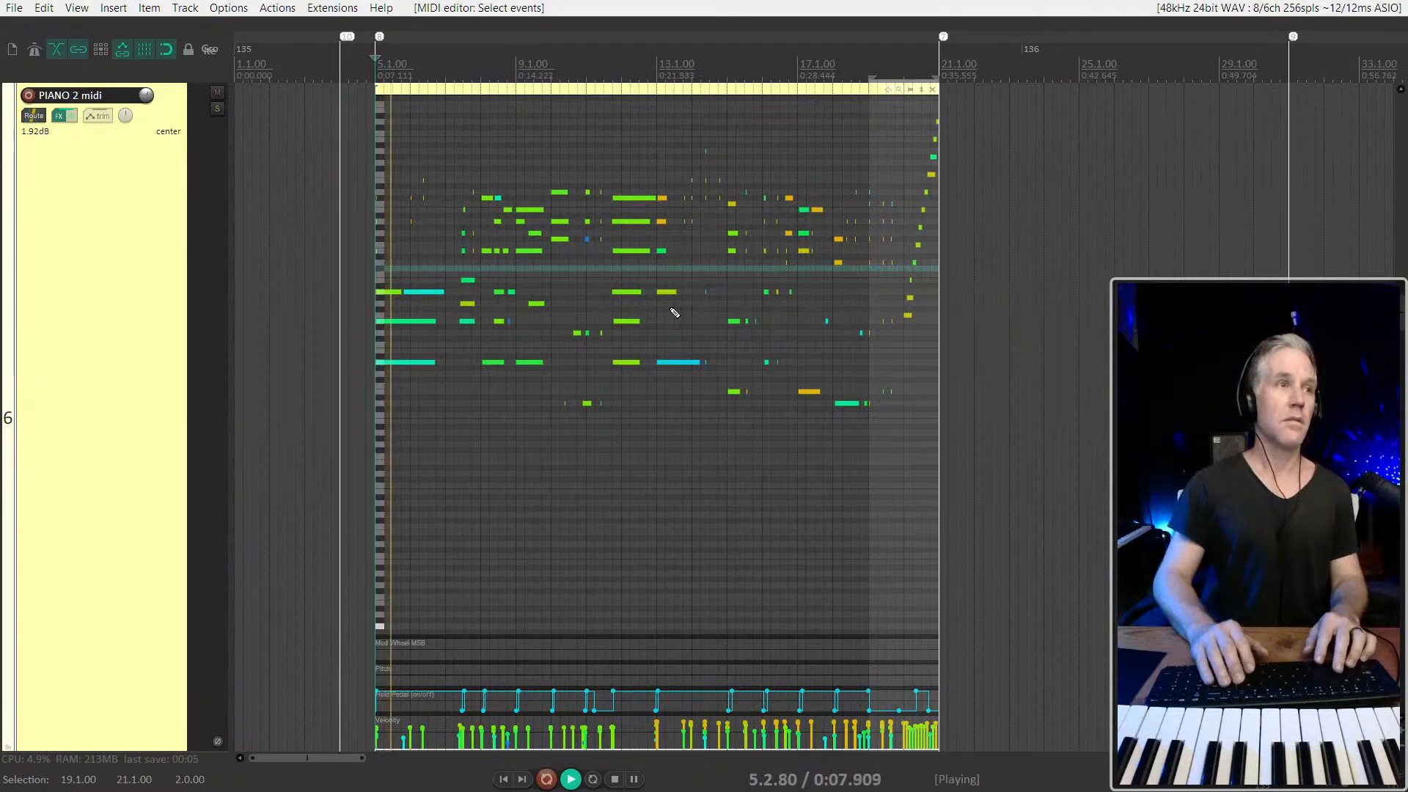
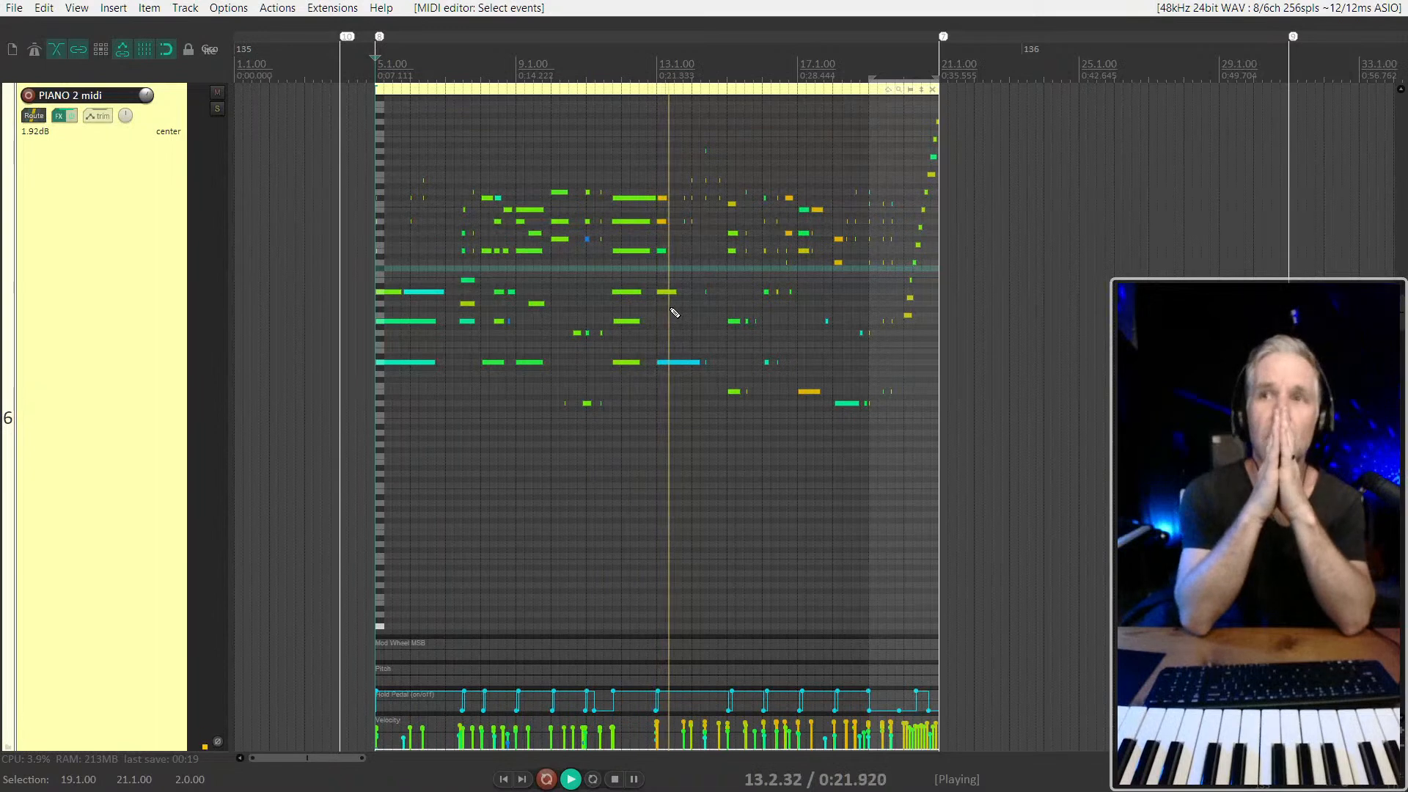
Select the chord at 13.1.00 and lower its note velocities
scroll(671, 311, up, 4)
drag(651, 166, 646, 326)
drag(648, 198, 648, 210)
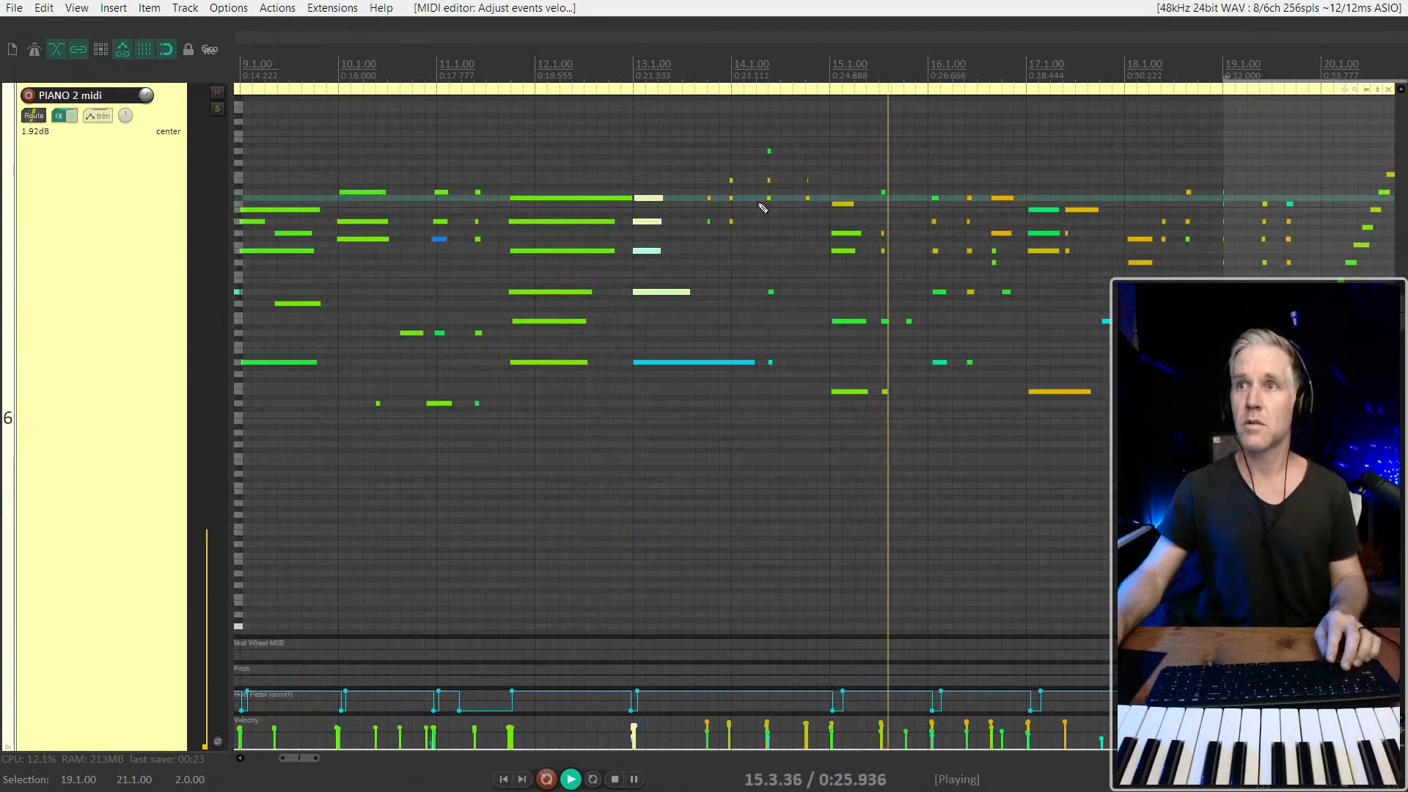
Try raising the top note of the chord at 15.1.00 by one semitone and play from just before it
drag(847, 219, 848, 222)
key(space)
key(Up)
click(811, 258)
key(space)
scroll(815, 258, down, 3)
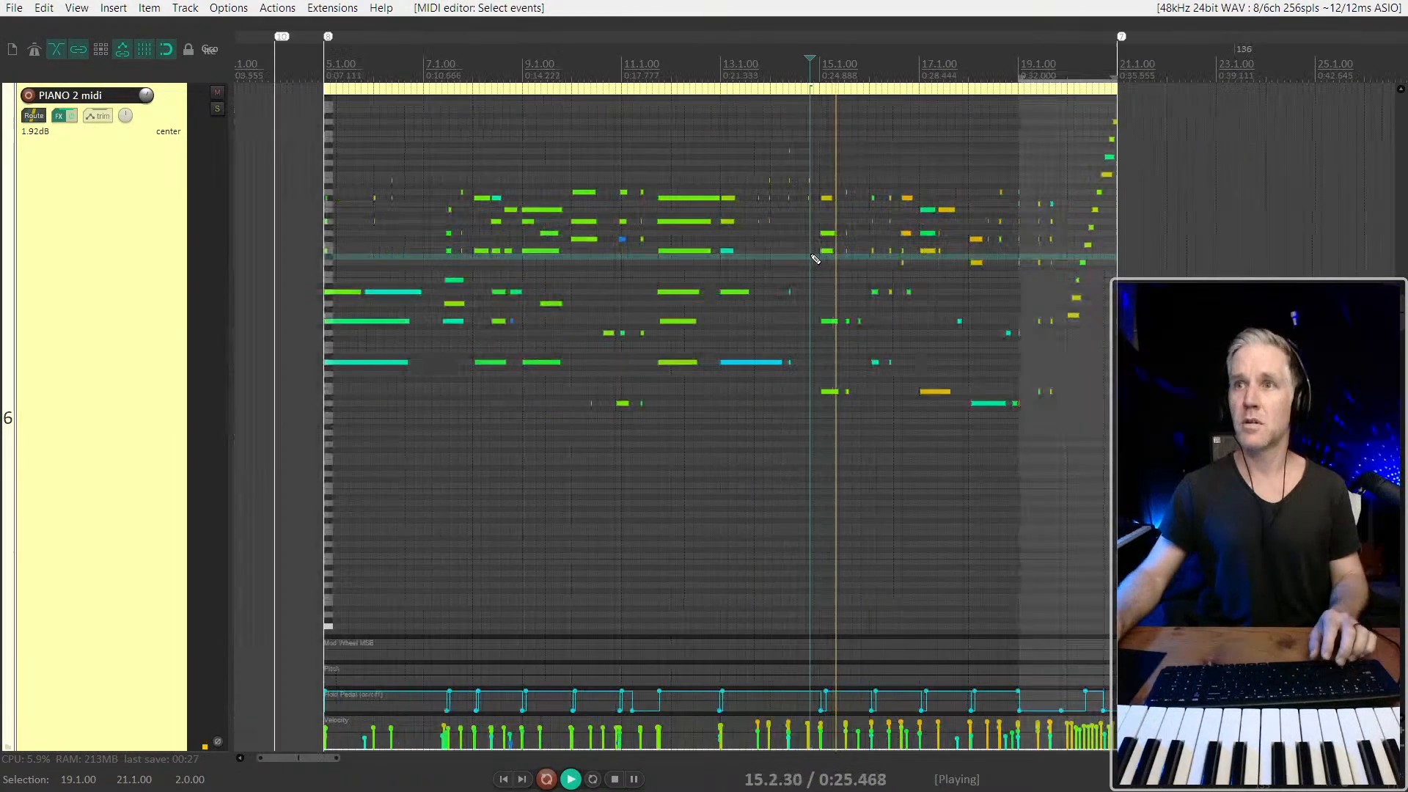
Select the short upper notes between 13.3 and 15.1.00 and slightly lower their velocities
click(755, 154)
scroll(754, 154, up, 5)
drag(754, 132, 926, 229)
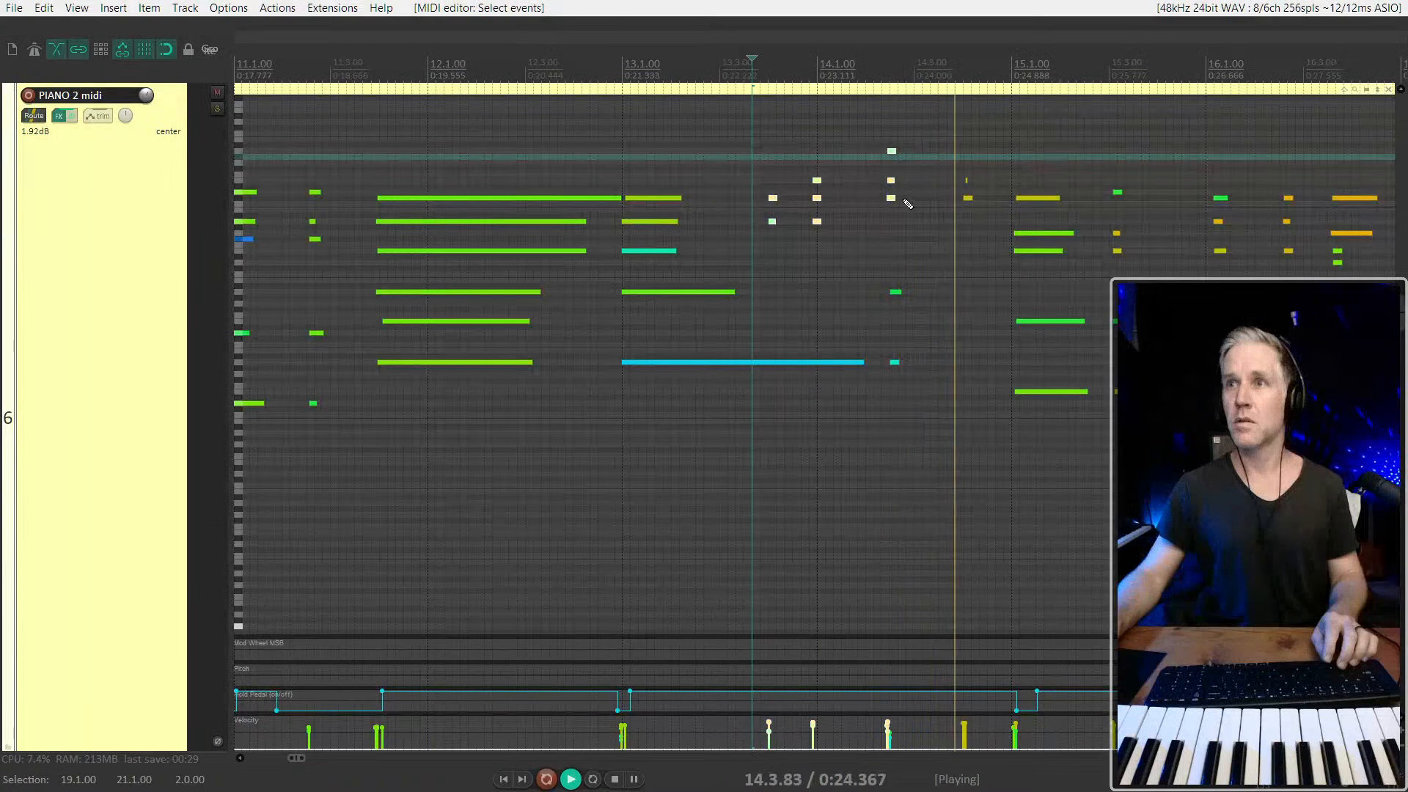
drag(759, 128, 1015, 257)
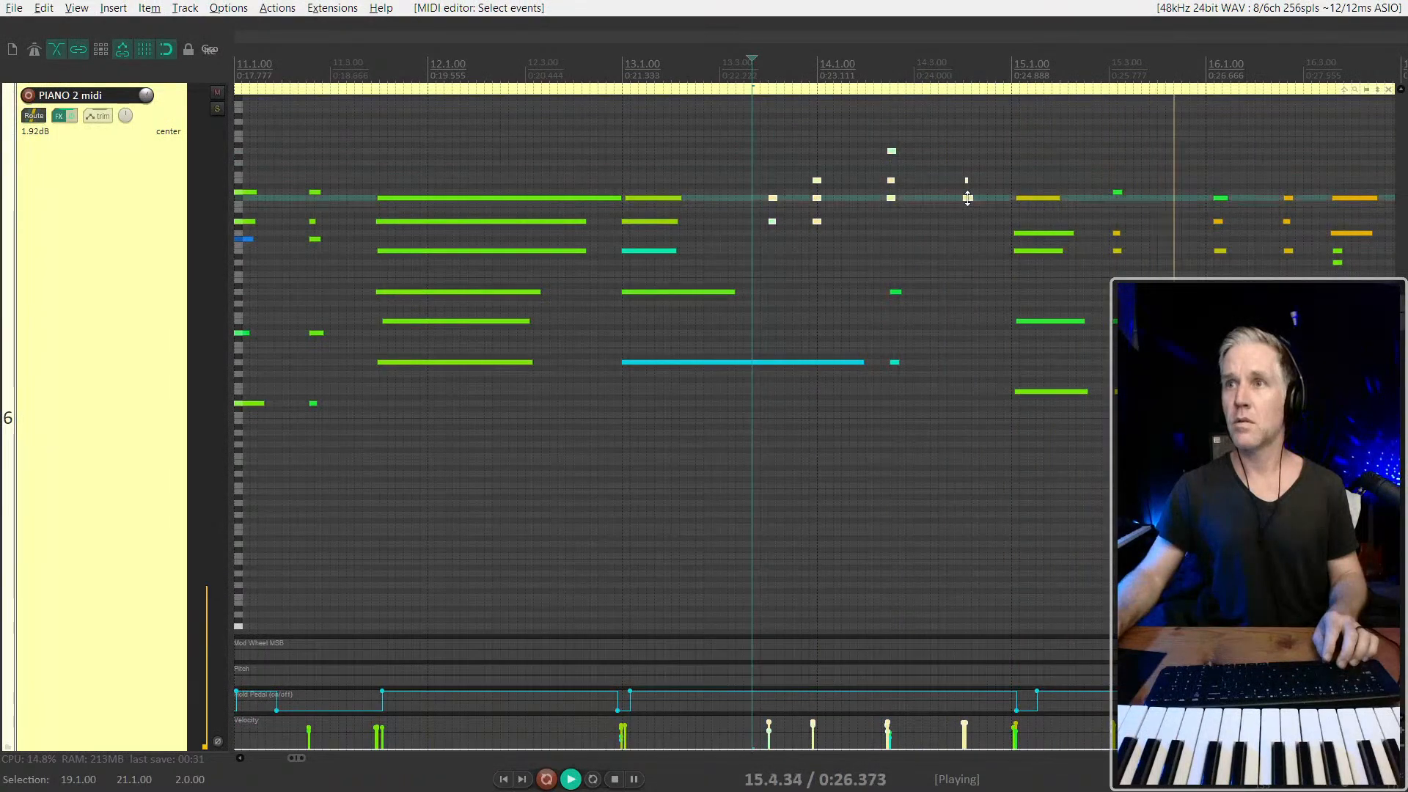
Bring the top note of the 15.1.00 chord back down one semitone and play from just before it
key(space)
click(1044, 200)
key(Down)
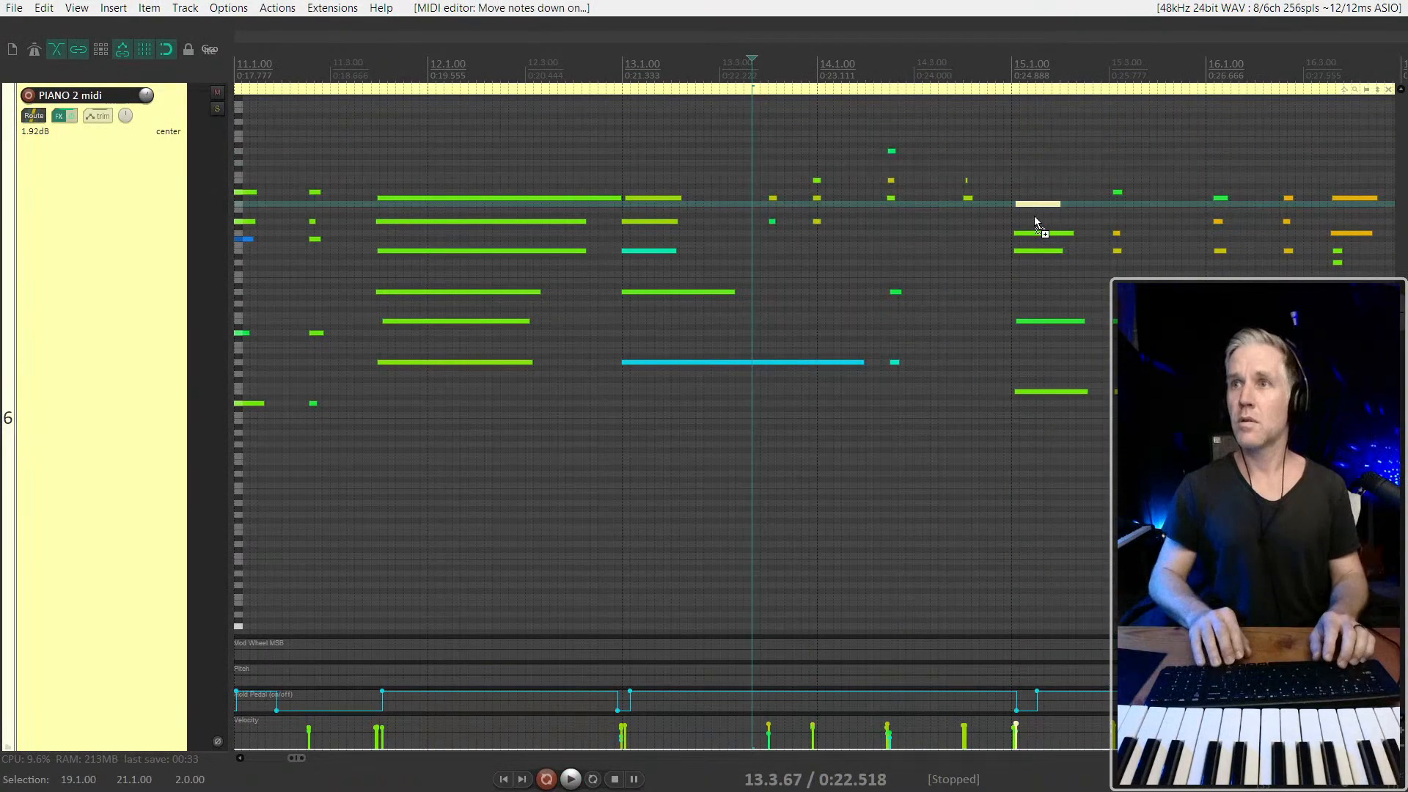
click(999, 229)
key(space)
scroll(1001, 233, up, 4)
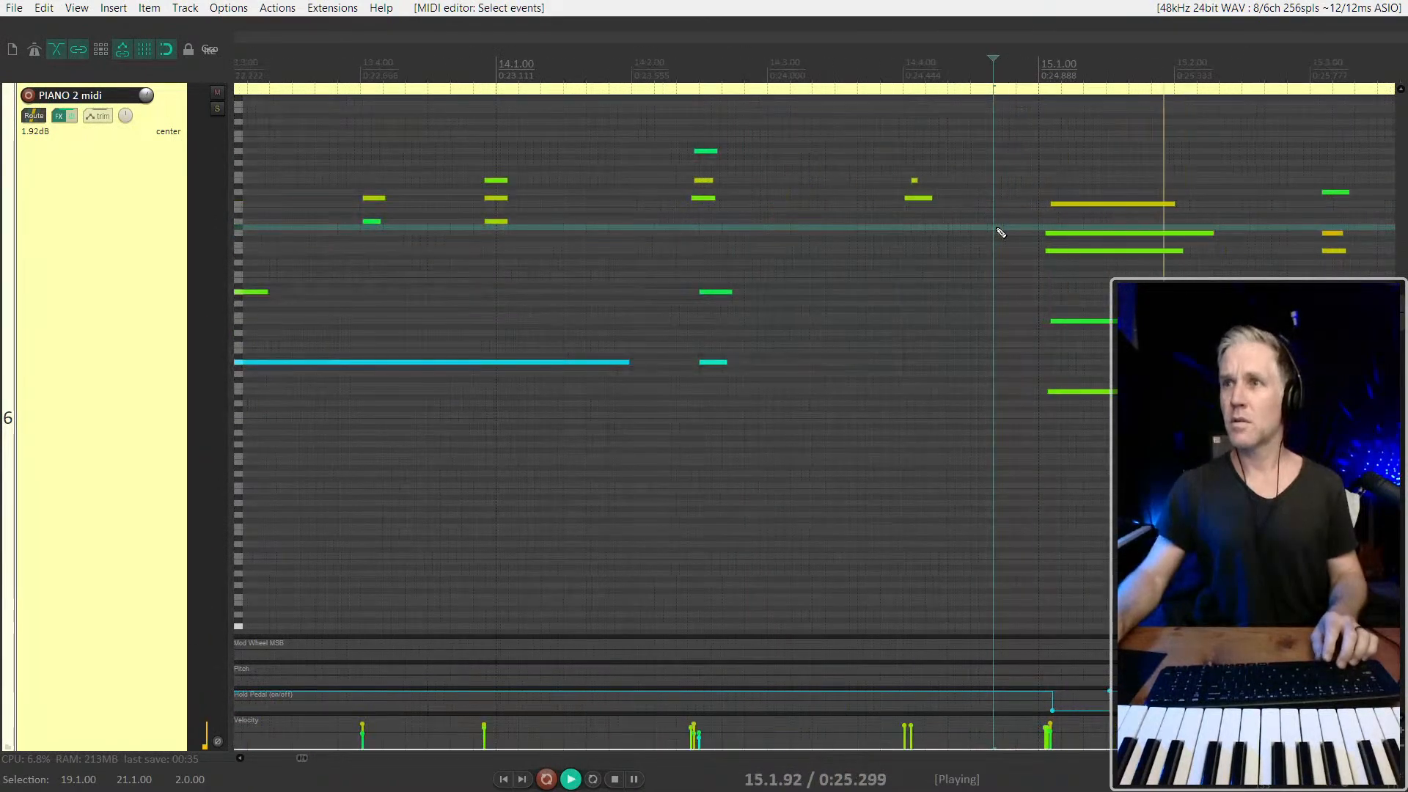
Lower the top note of the chord at 15.1.00 by one semitone and play from 14.3
right_click(1094, 203)
click(1080, 204)
key(Down)
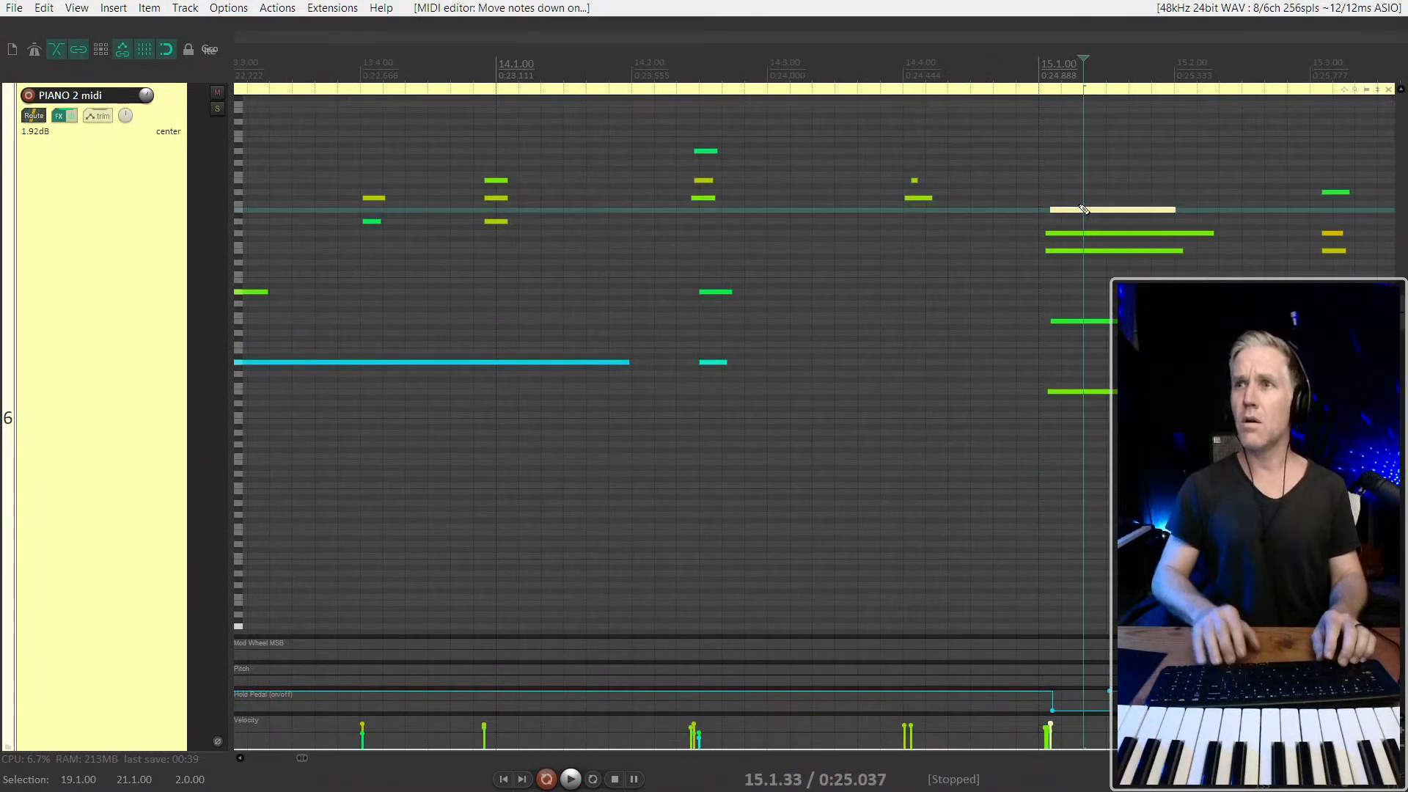
click(842, 165)
key(space)
Select the short chord near 15.3.00 and stretch its note starts slightly earlier
scroll(999, 315, down, 4)
scroll(1110, 262, up, 4)
drag(1091, 176, 1054, 389)
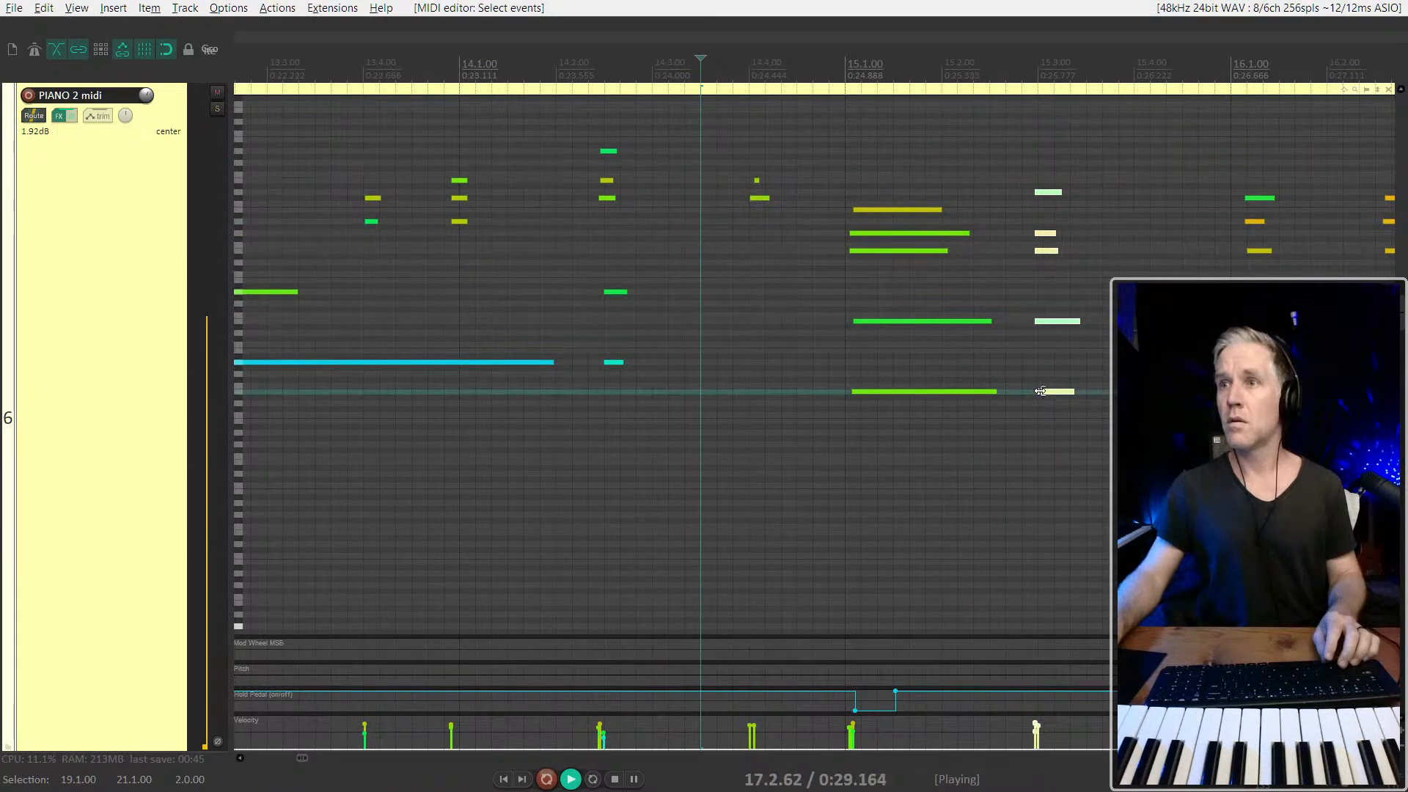
scroll(1041, 396, down, 5)
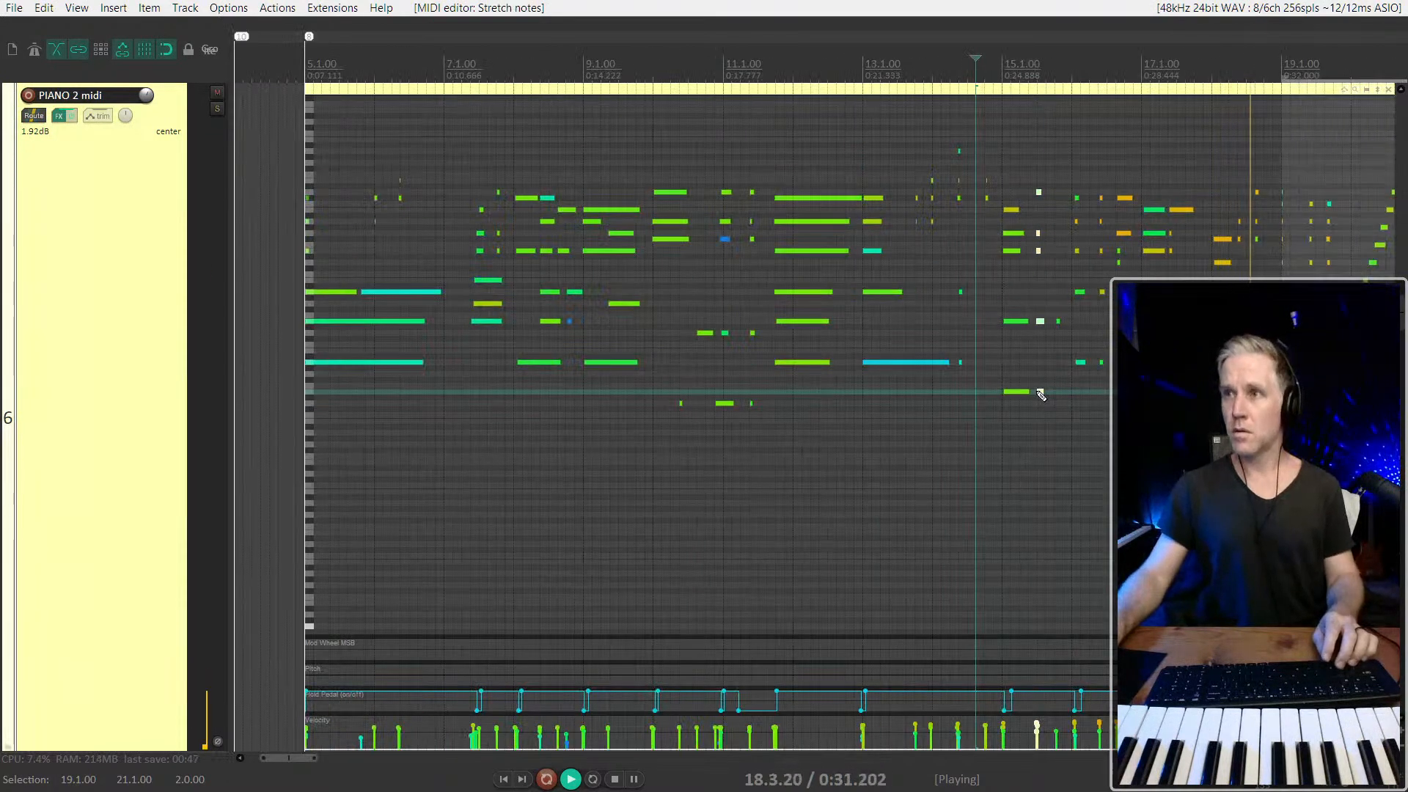
scroll(1052, 231, up, 5)
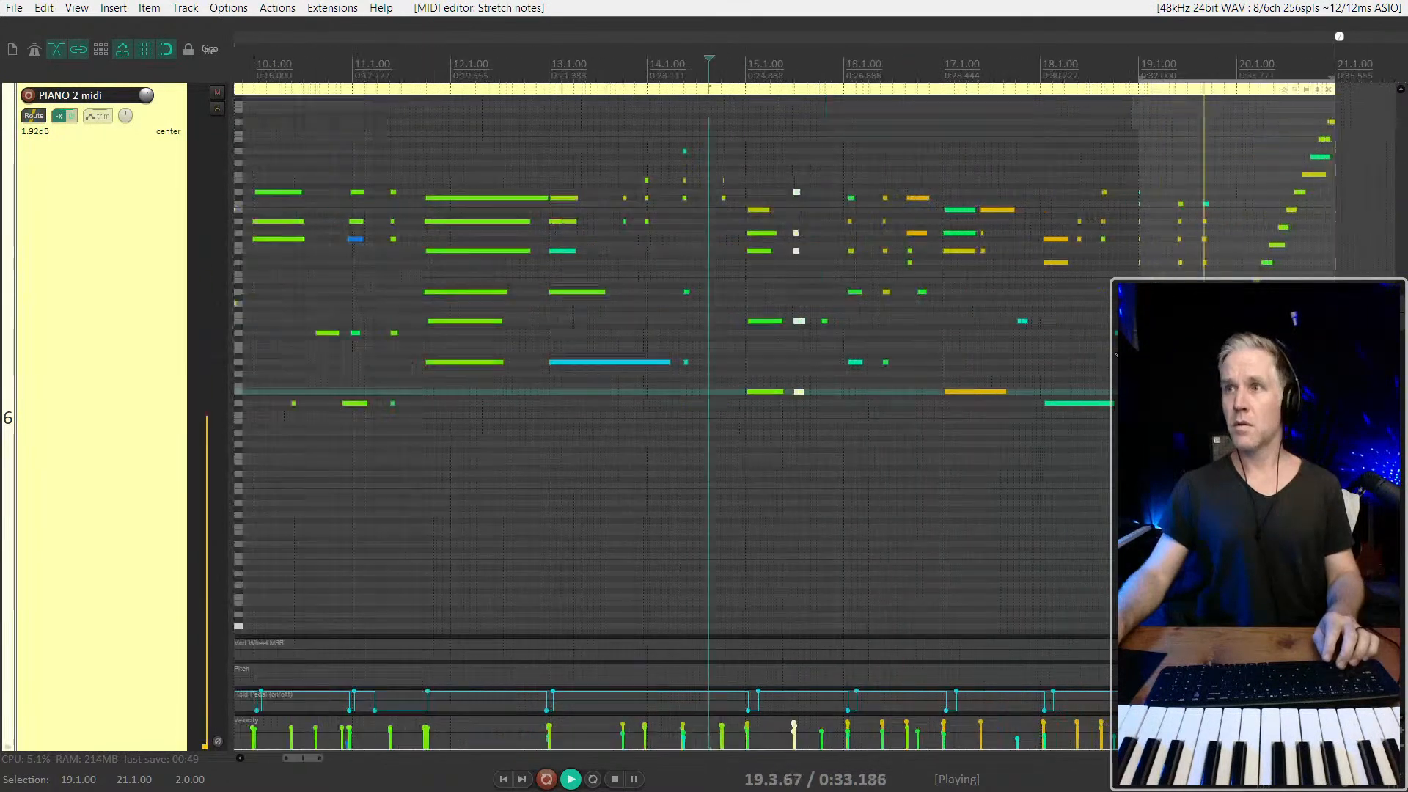
Raise the top notes of the two later chords in bar 19 by two semitones and play from 18.4.17
click(921, 198)
scroll(969, 242, up, 2)
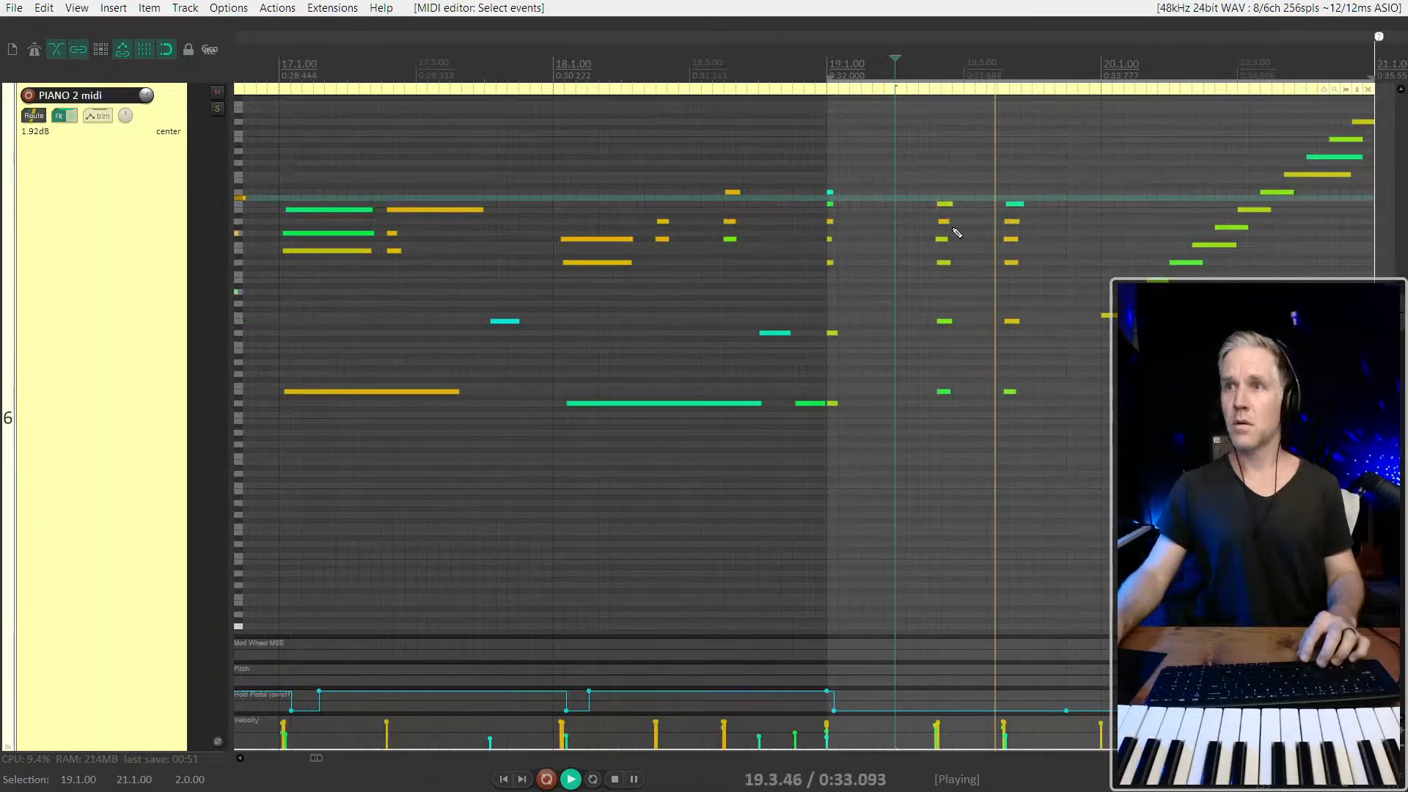
click(830, 187)
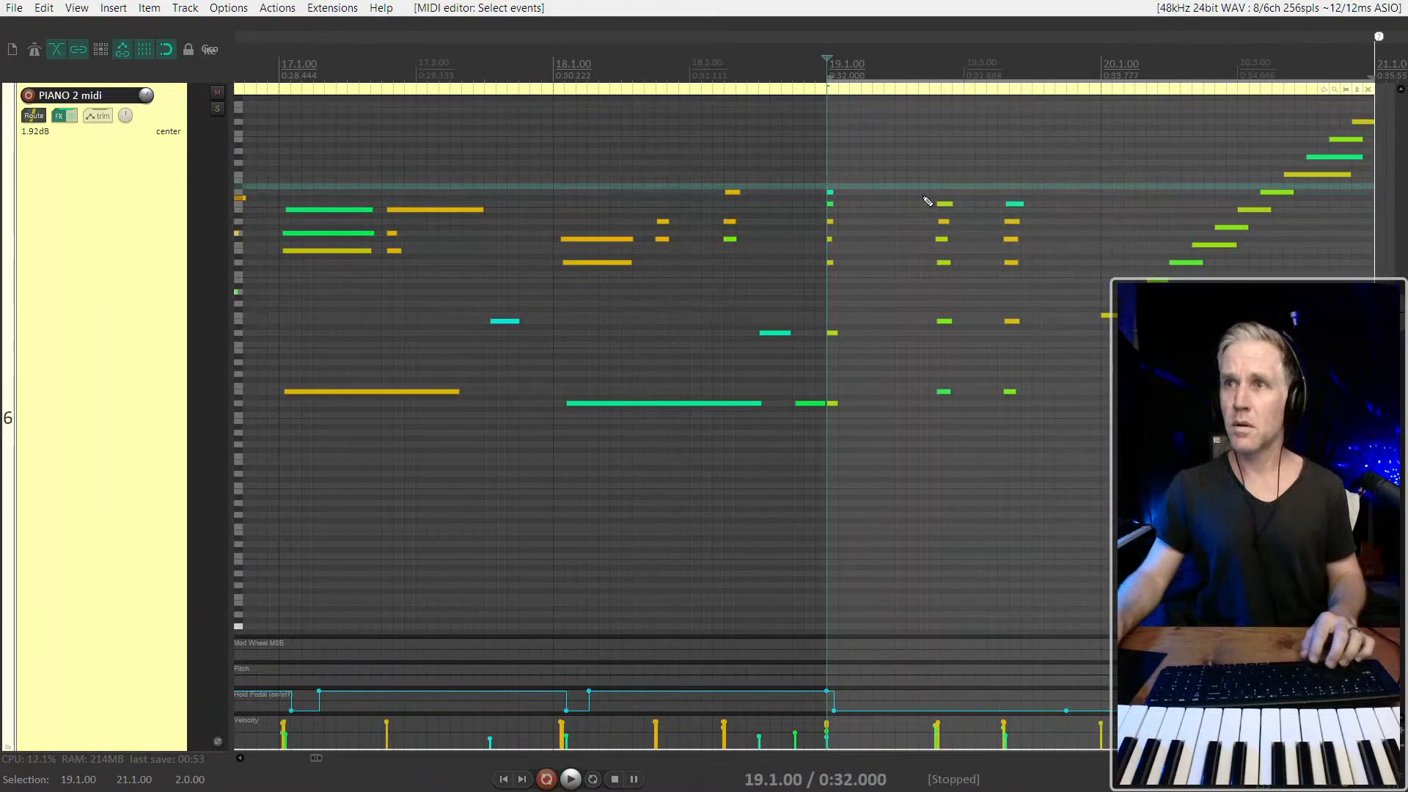
drag(1042, 217, 1063, 213)
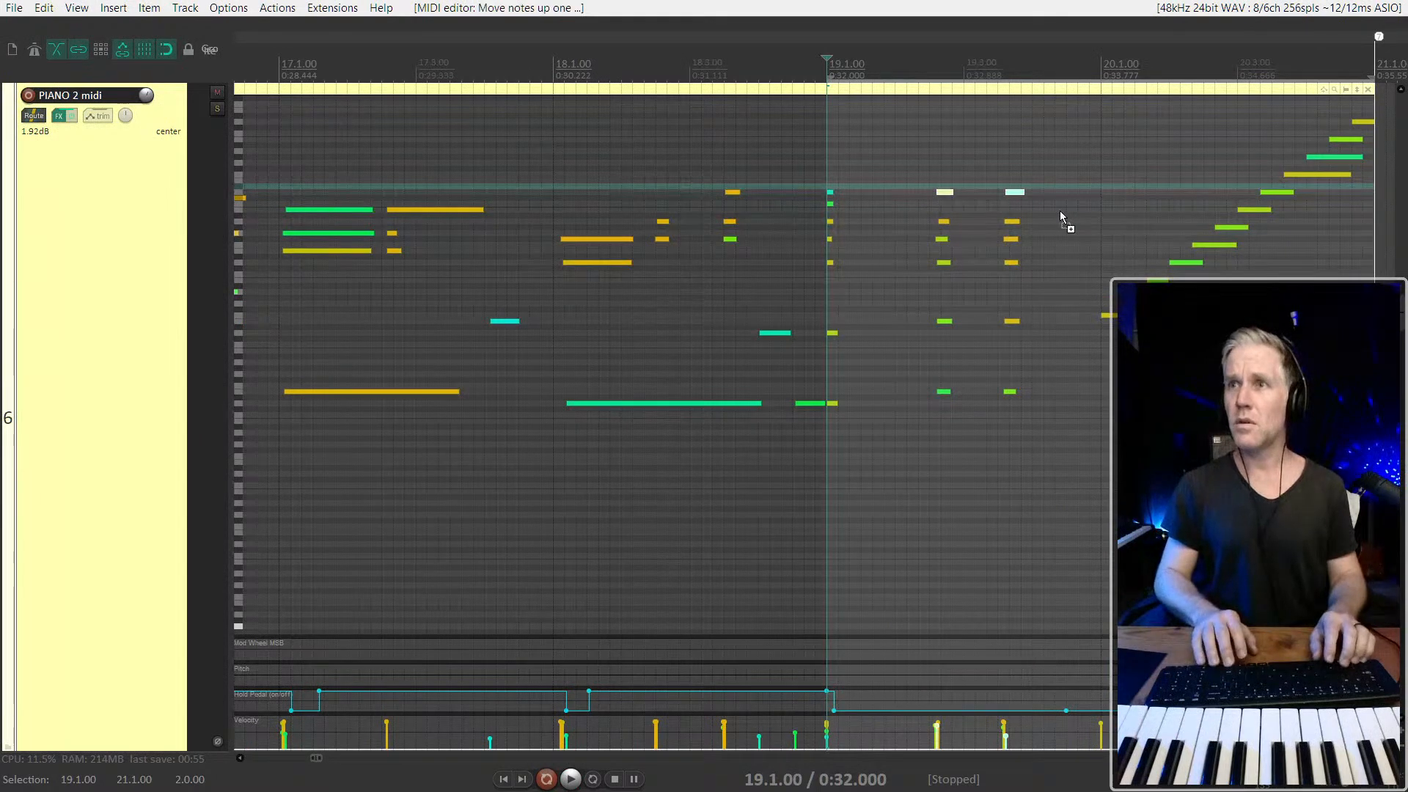
click(771, 218)
key(space)
key(space)
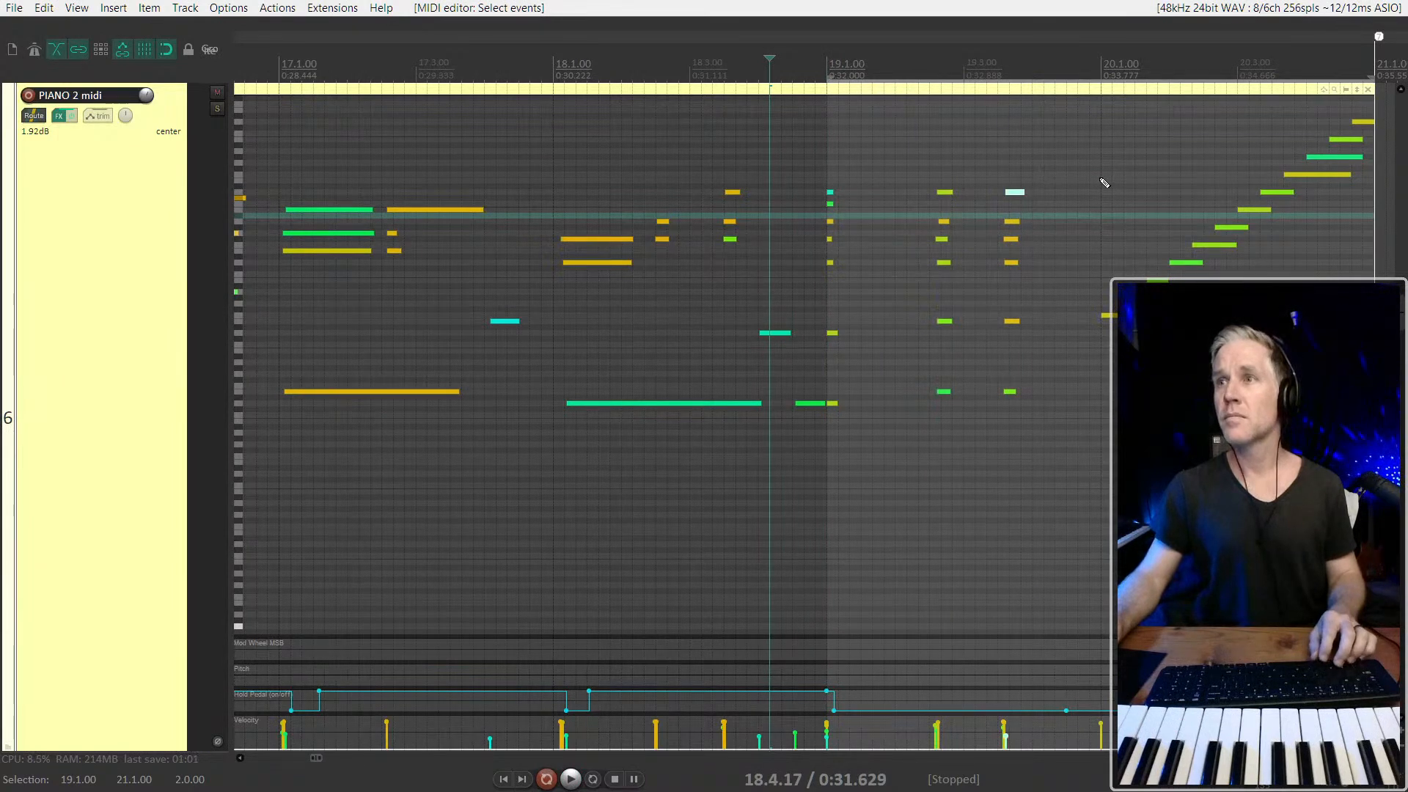
Try adding a note at 20.1.00 above the start of the rising run
double_click(1106, 182)
right_click(1105, 182)
click(1102, 150)
key(ctrl+z)
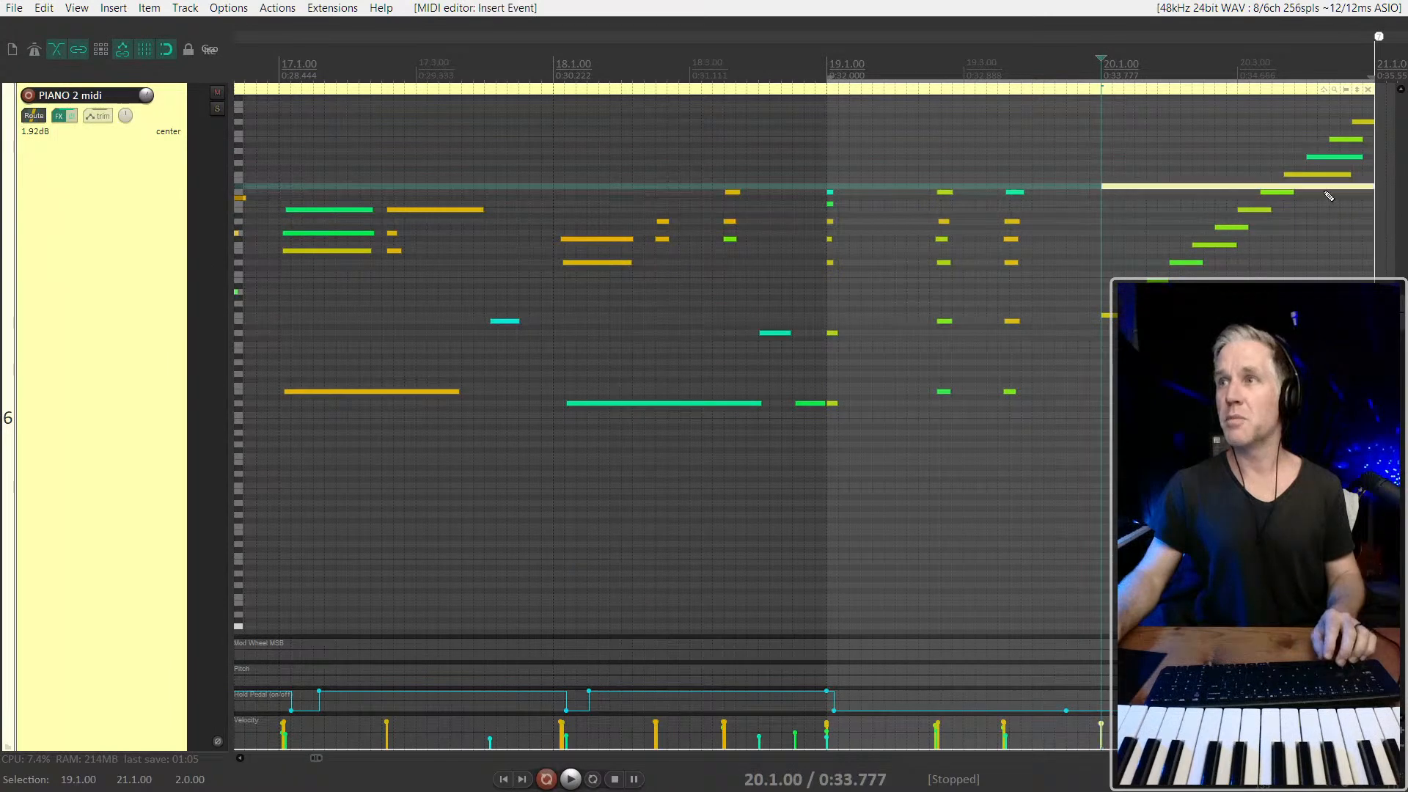
Extend the end of the PIANO 2 midi item to just past 22.1.00 and listen from bar 19's third beat
drag(1368, 185, 1399, 188)
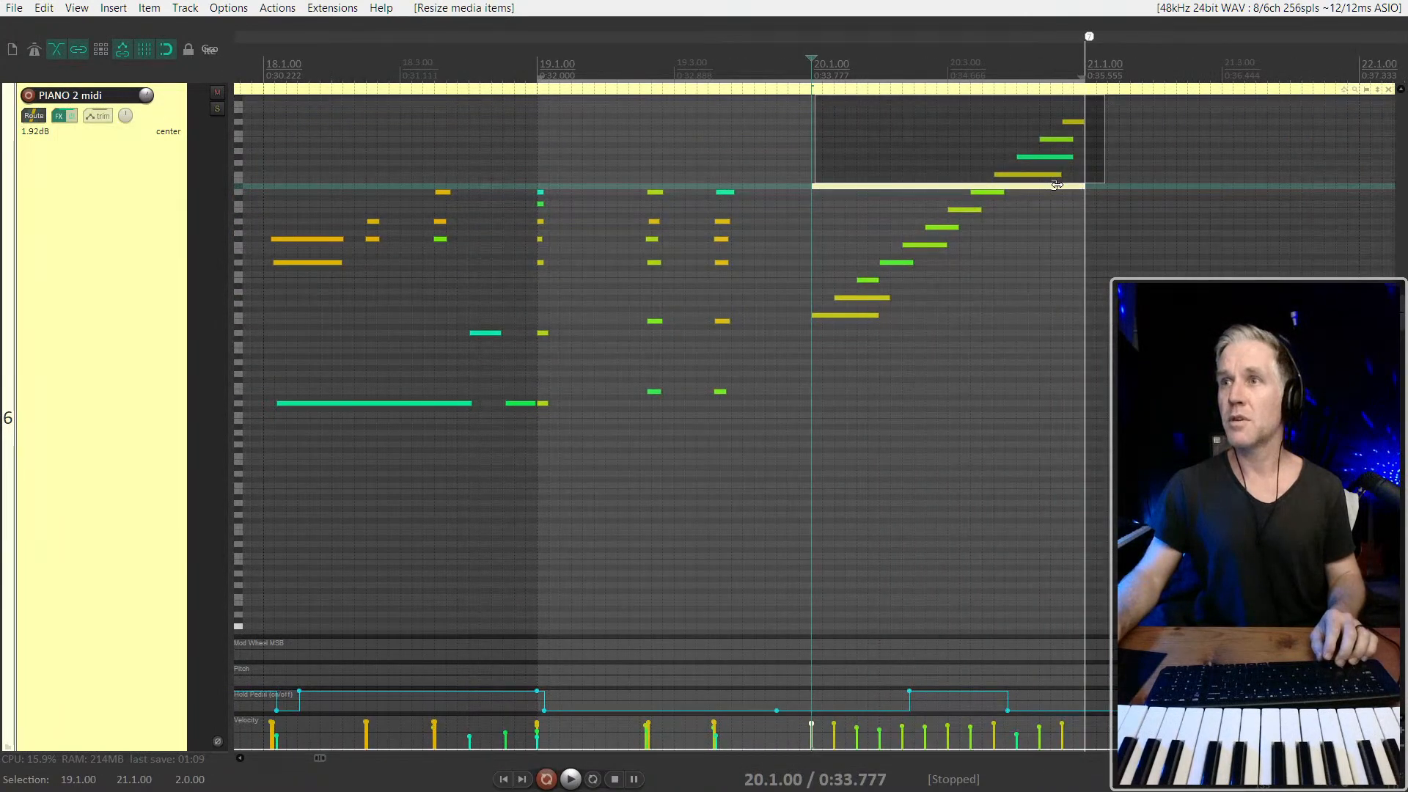
click(695, 157)
key(space)
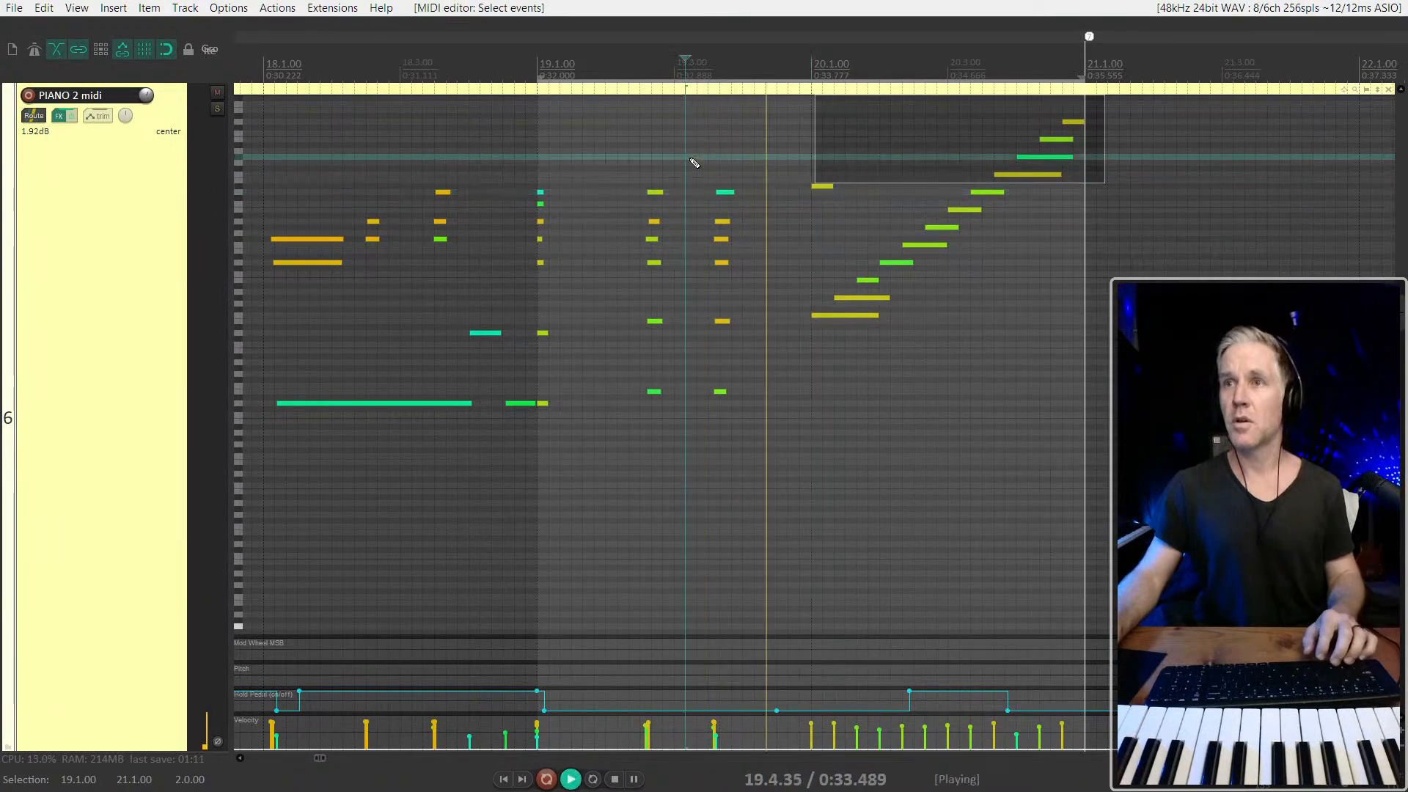
click(789, 196)
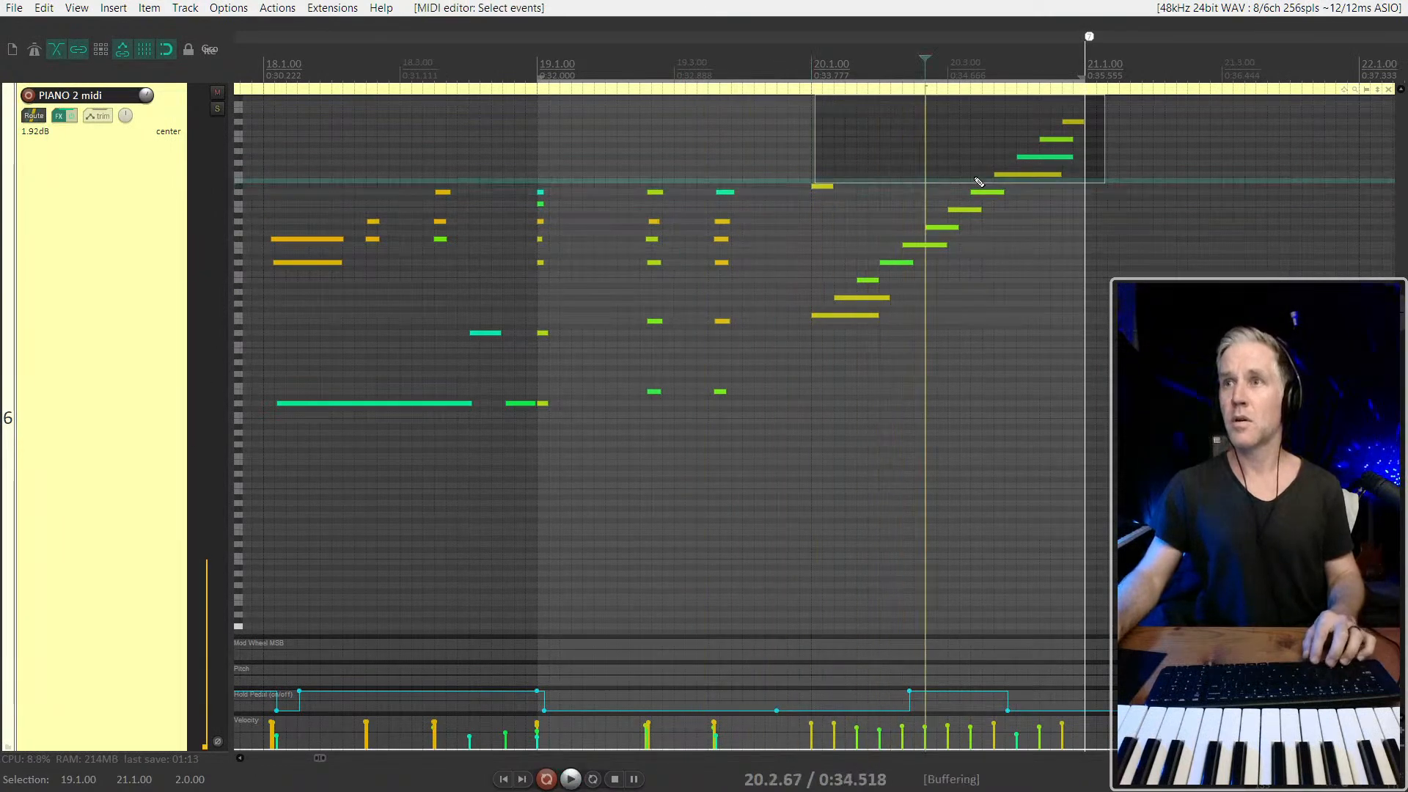
scroll(1076, 120, up, 4)
scroll(1076, 121, down, 5)
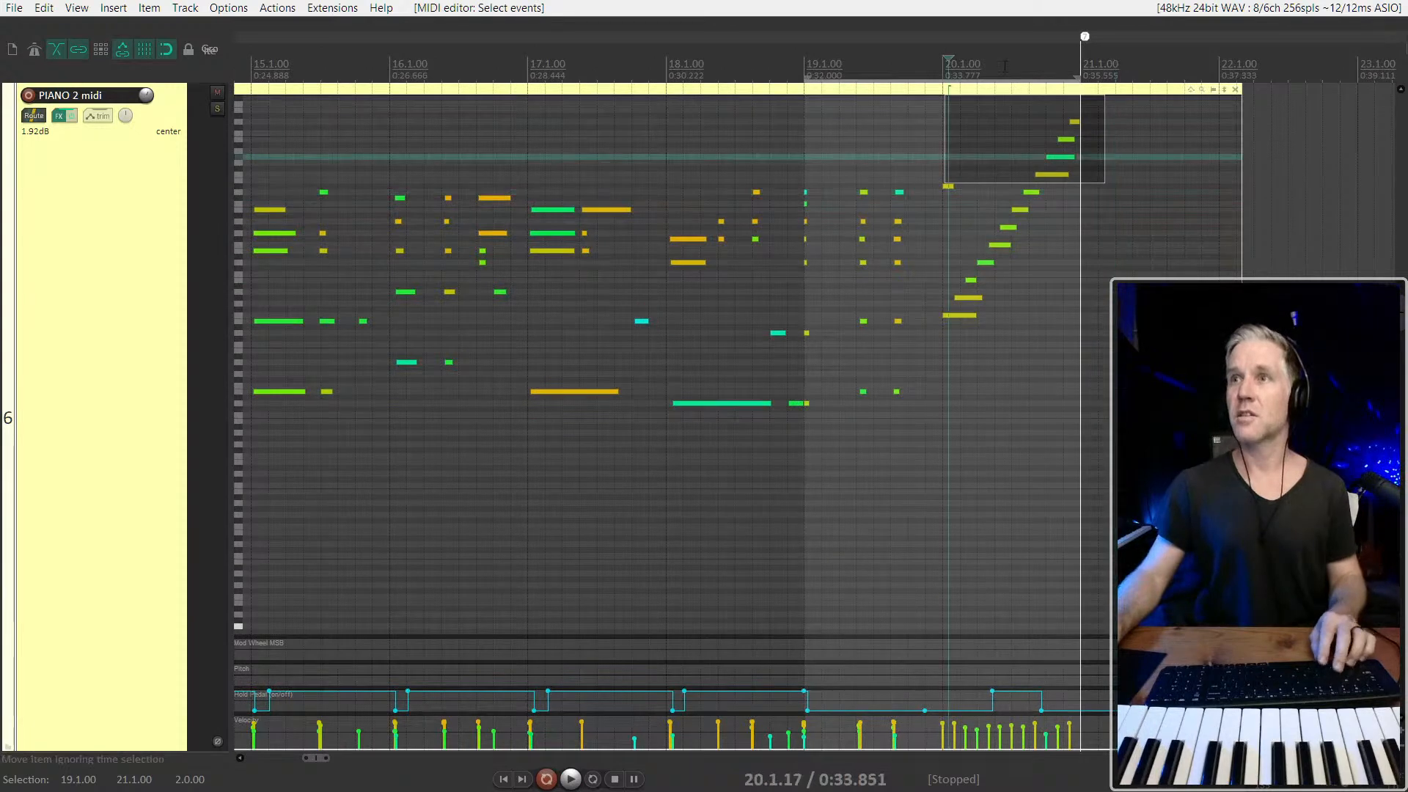
Reopen inline editing of the PIANO 2 midi item with taller note rows and play from 19.3.00
click(557, 281)
key(e)
key(e)
scroll(927, 231, up, 3)
click(1046, 143)
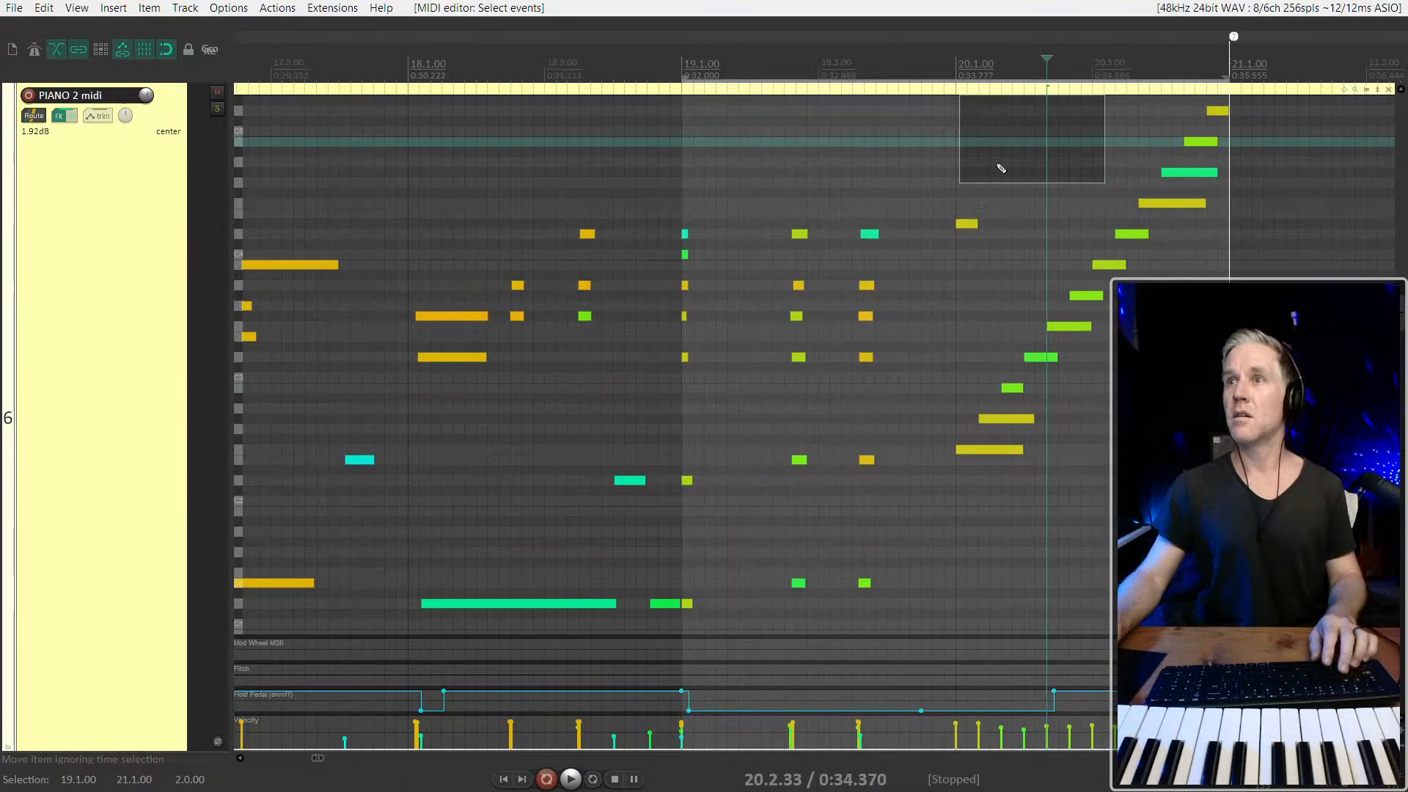
scroll(1000, 157, up, 3)
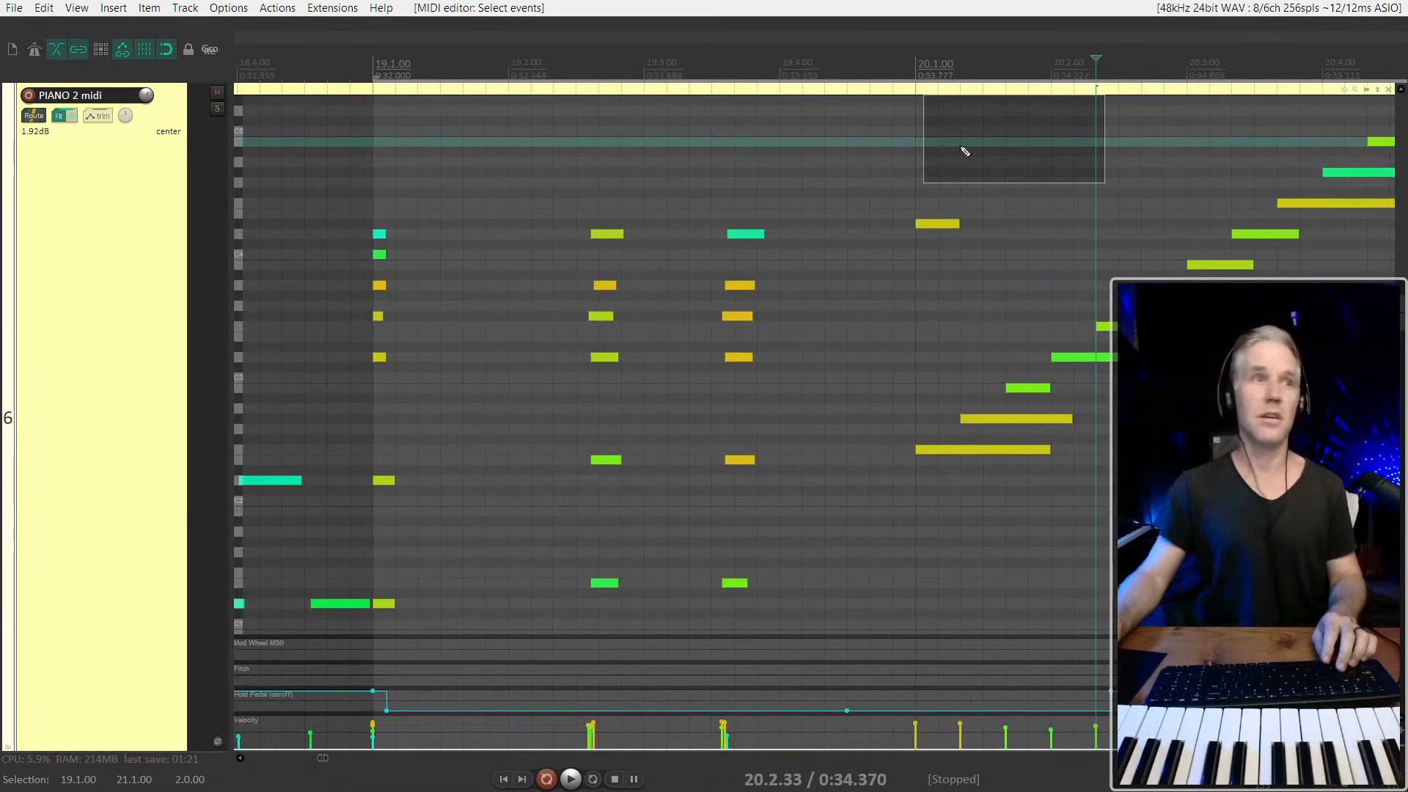
click(669, 214)
key(space)
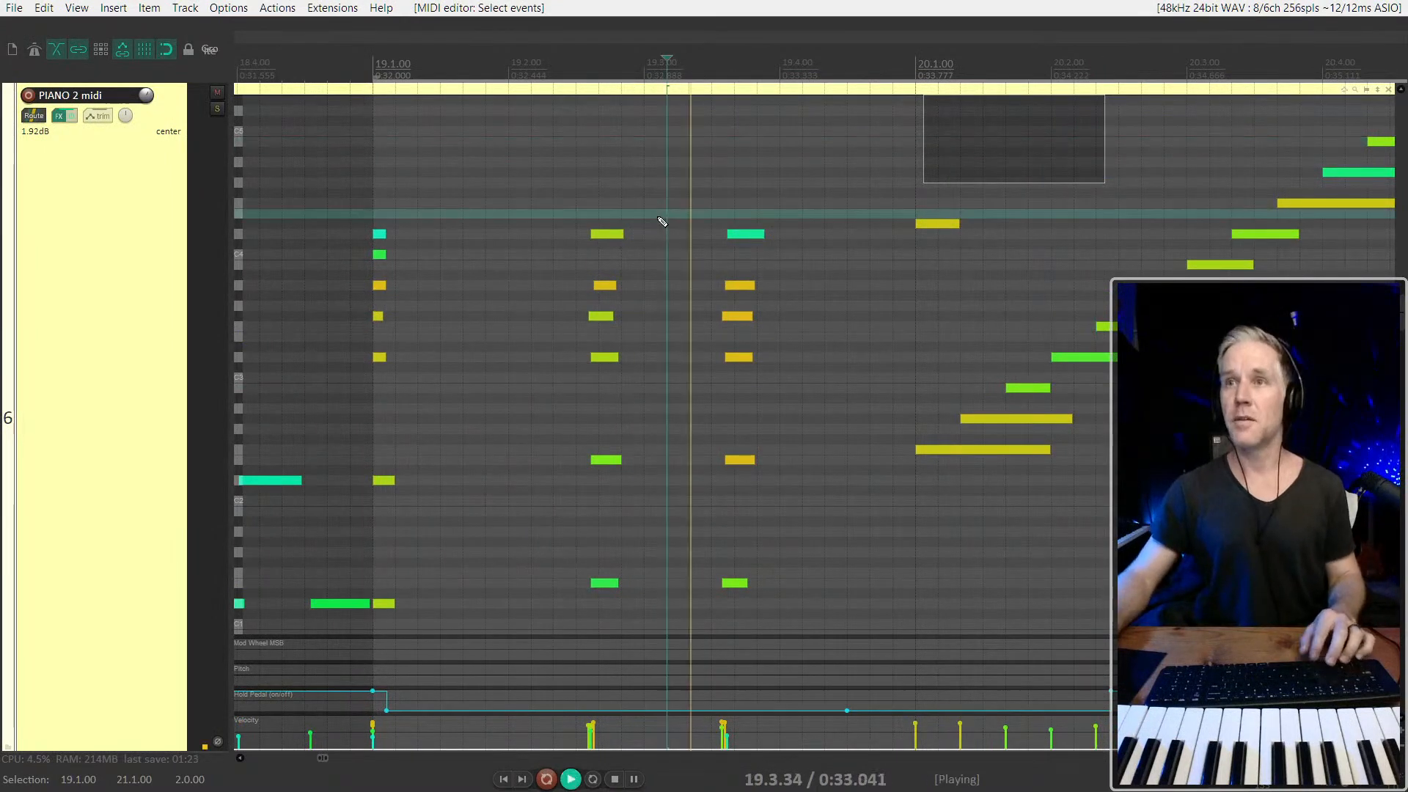
Stop playback, delete the added note at 20.1.00 and play from bar 18's fourth beat
scroll(807, 249, down, 4)
key(space)
click(809, 224)
key(Delete)
click(589, 156)
key(space)
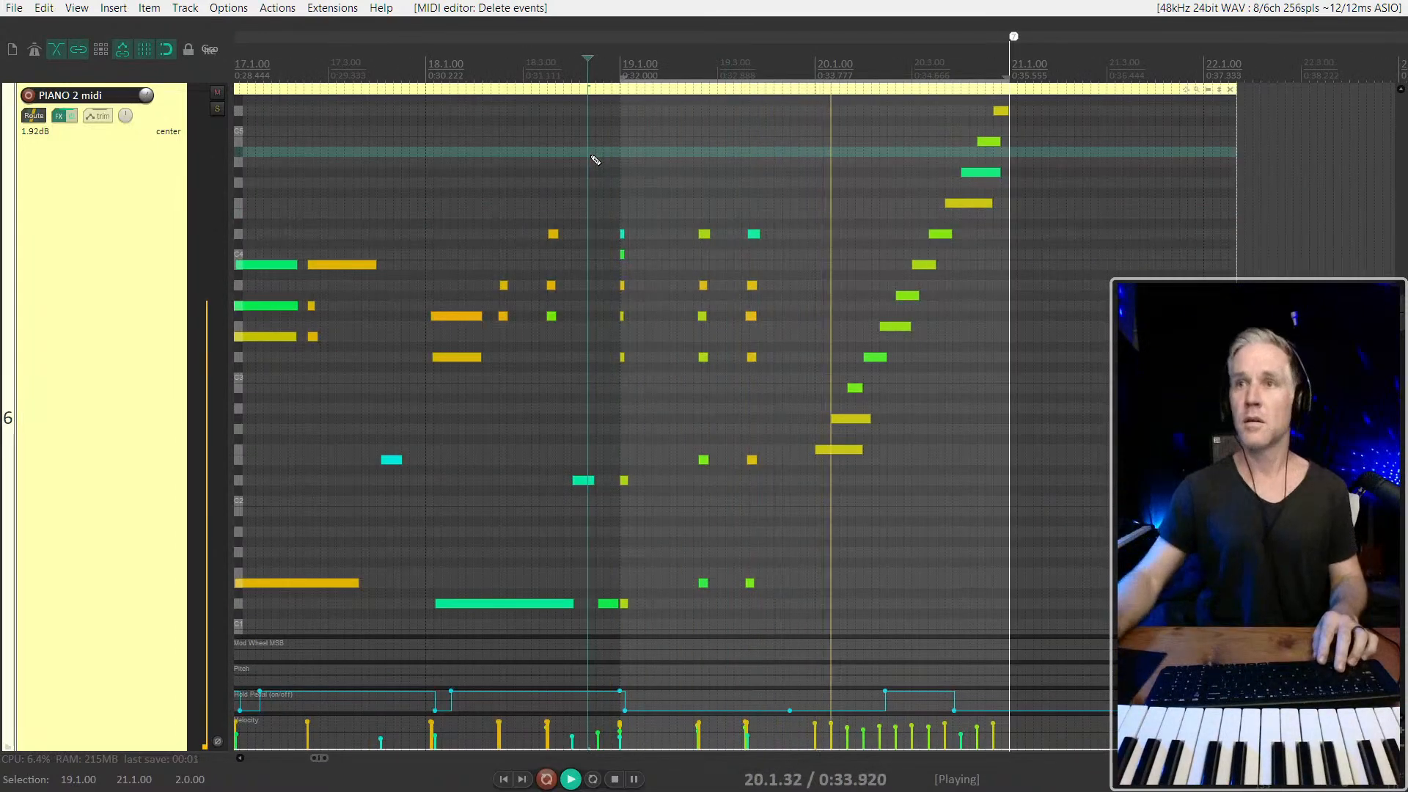
Shift the two later chords in bar 19 slightly earlier and play from 18.4.50
key(space)
scroll(596, 157, up, 2)
drag(673, 193, 882, 632)
scroll(759, 187, up, 2)
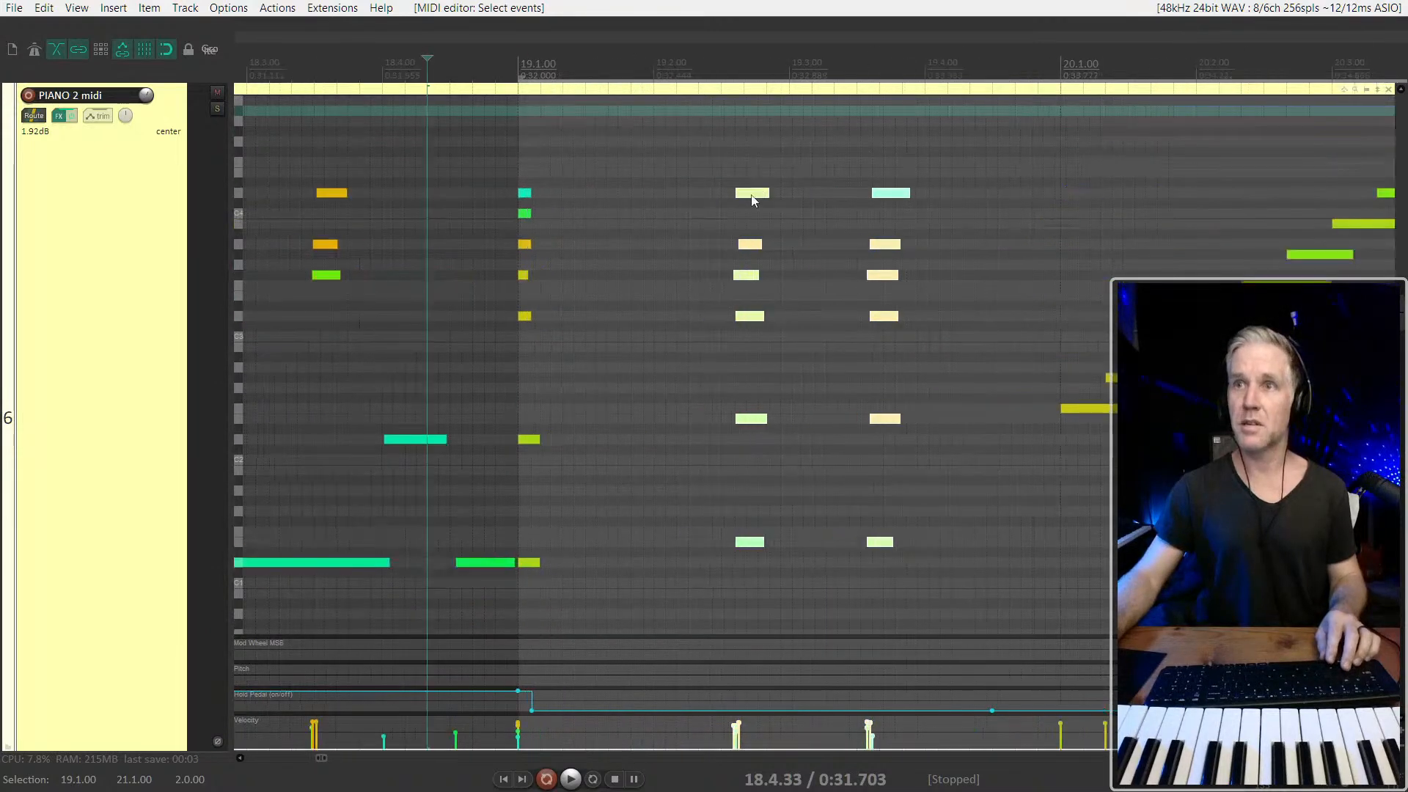
click(450, 179)
key(space)
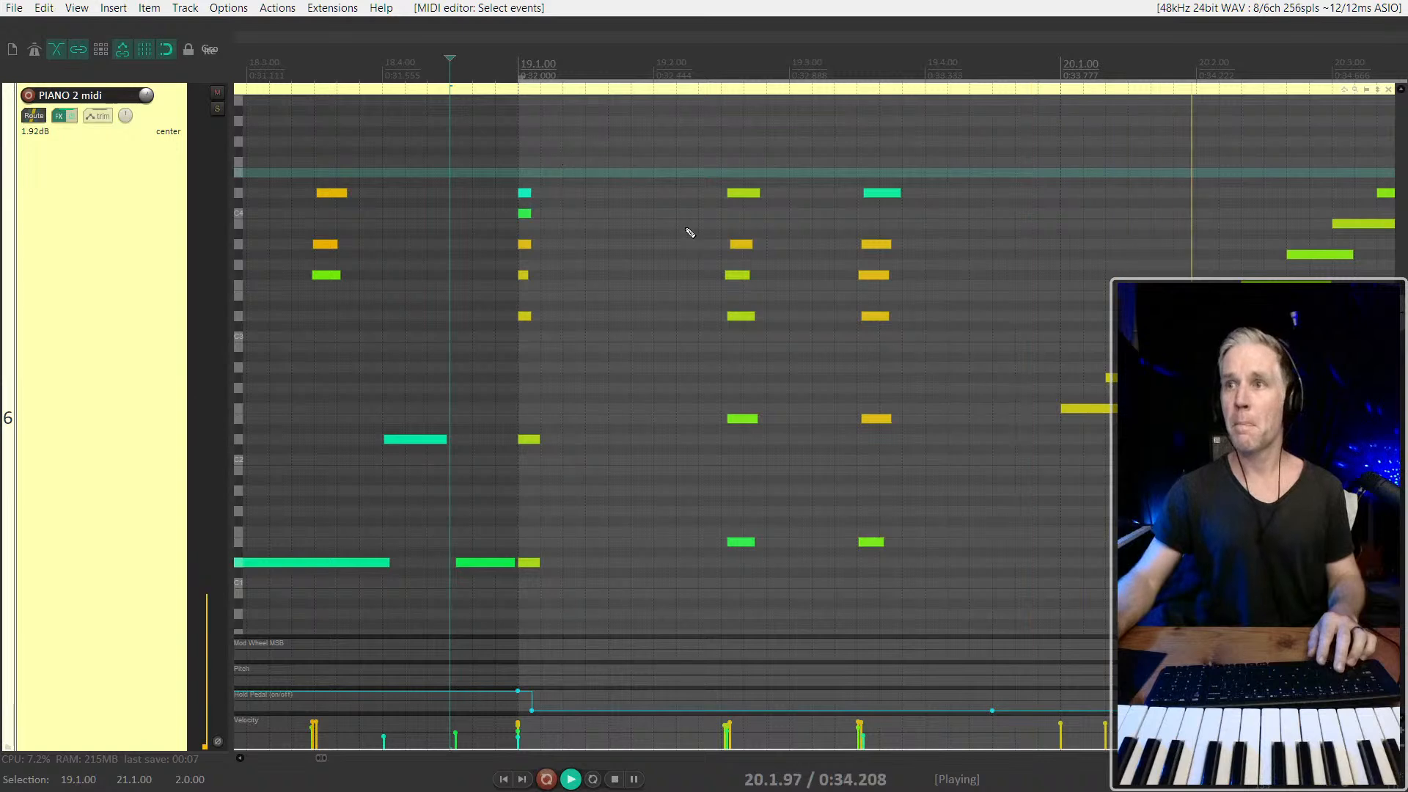
Remove the time selection from 19.1.00 to 21.1.00 and stop playback
scroll(706, 244, down, 4)
scroll(706, 244, down, 1)
key(Escape)
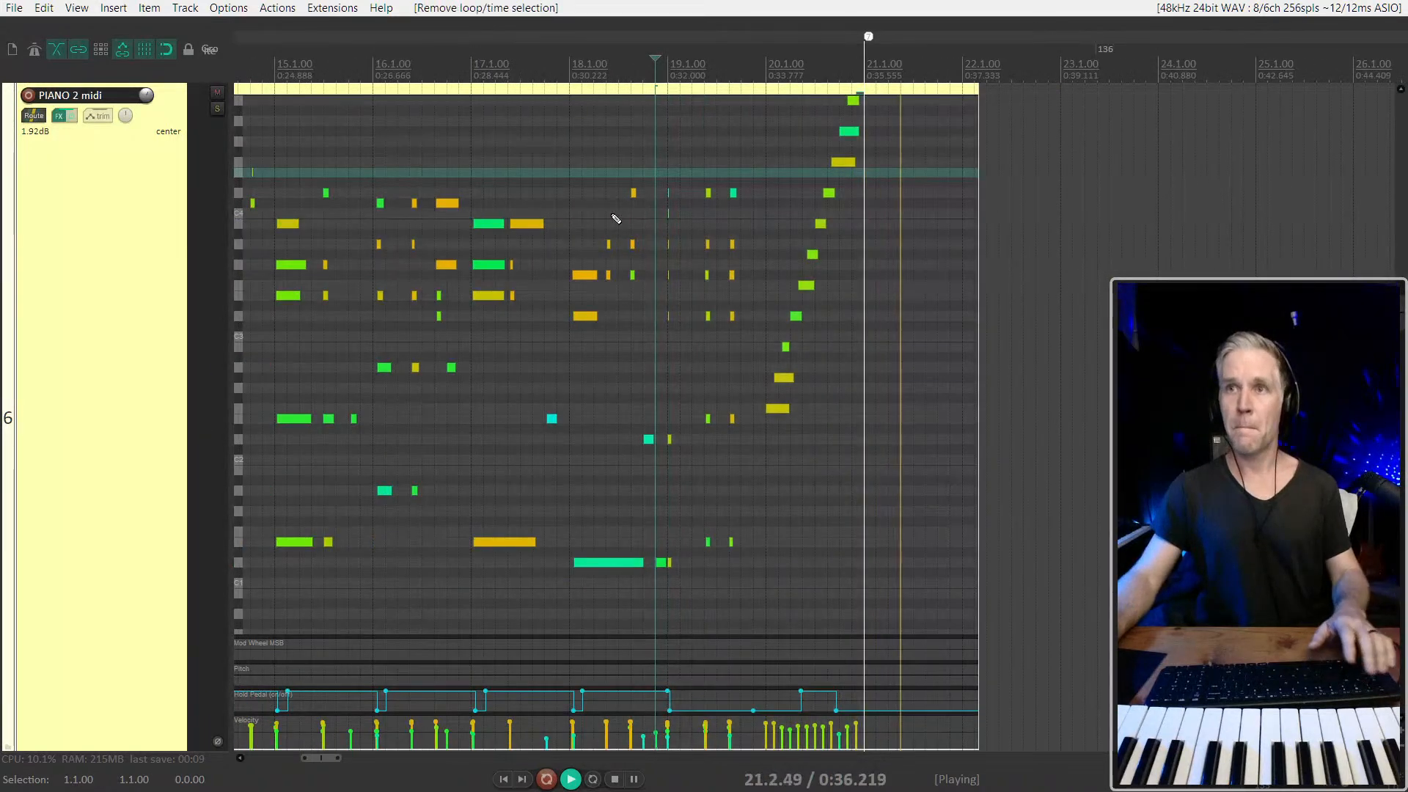
key(space)
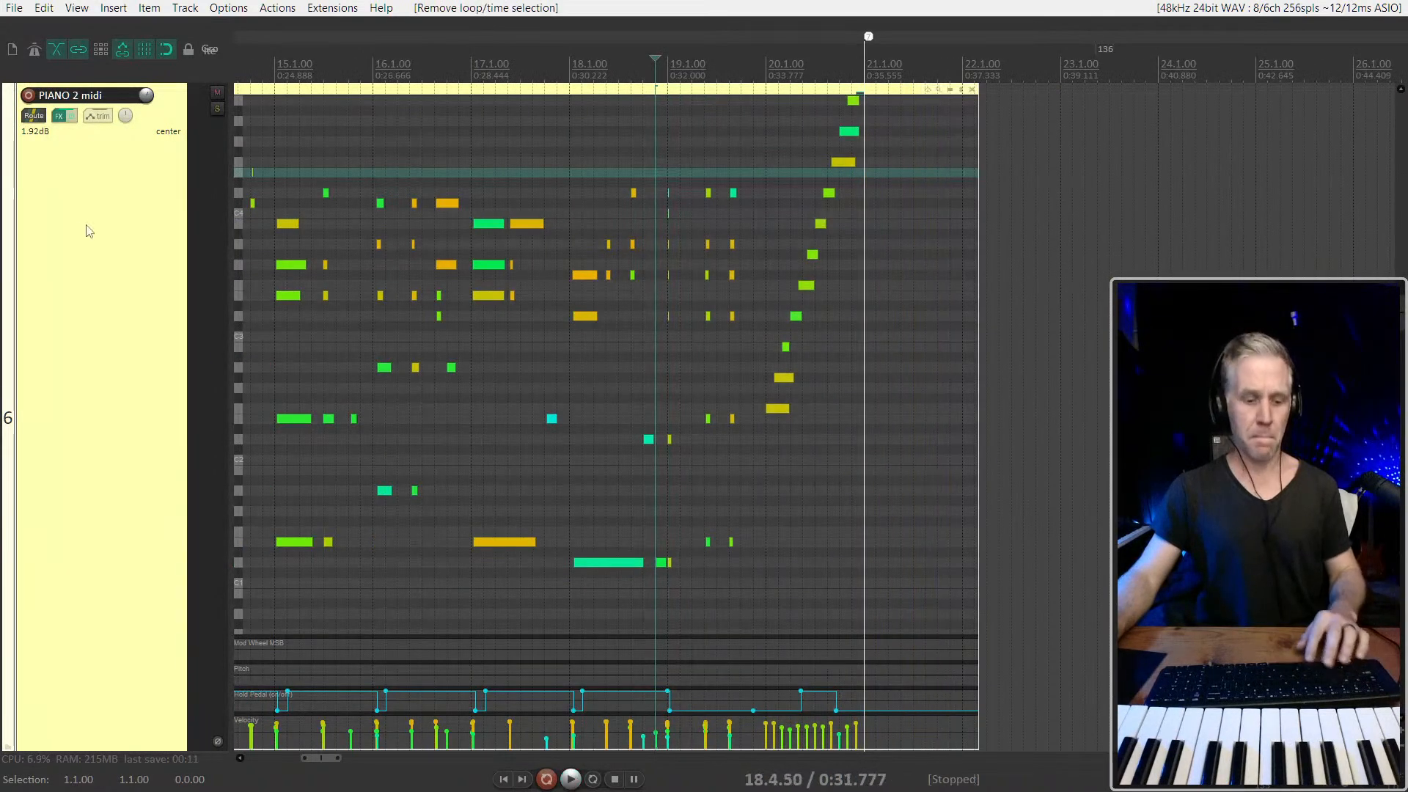
Close inline editing of the PIANO 2 midi item and bring the project's other tracks back into view
click(408, 143)
key(e)
scroll(539, 230, down, 3)
key(e)
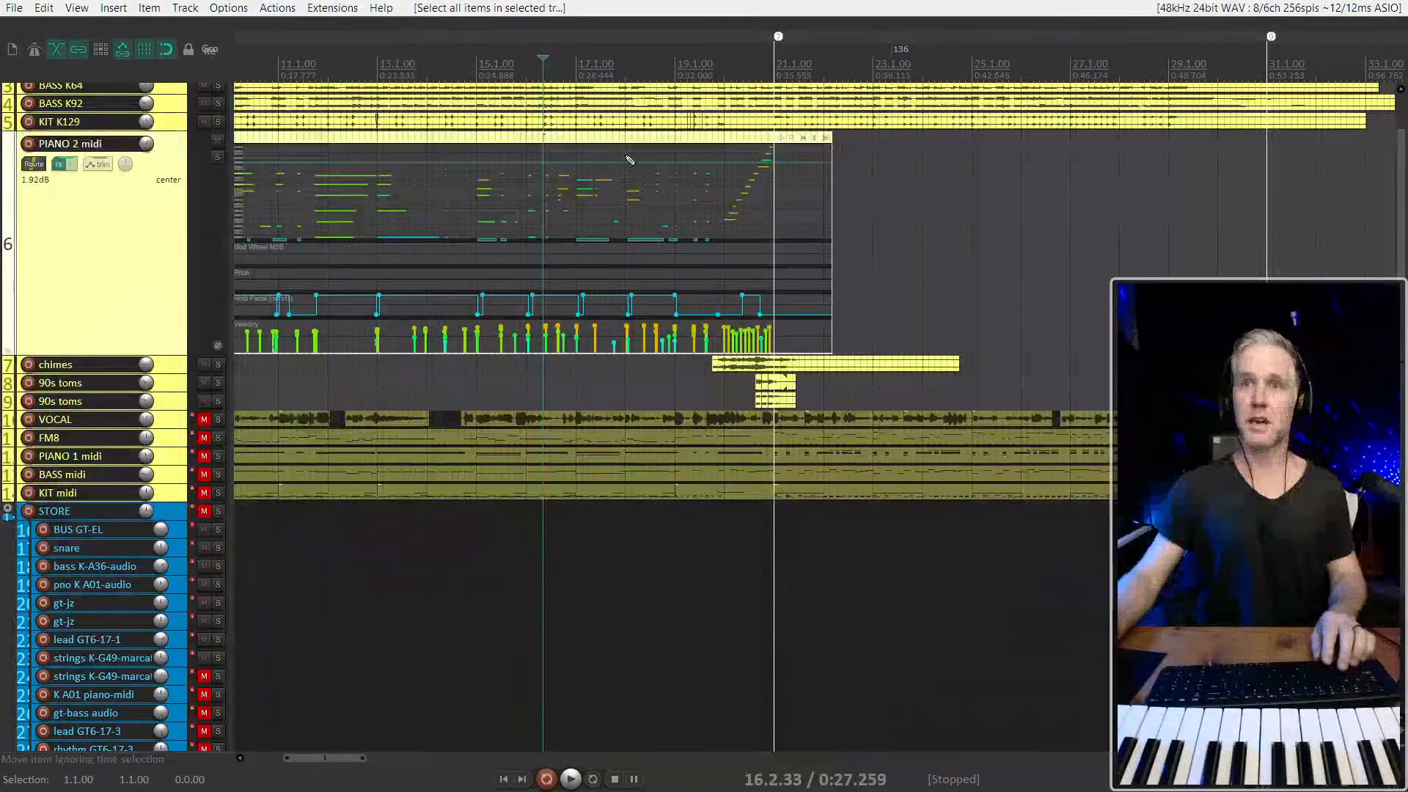
drag(892, 173, 598, 251)
key(e)
scroll(584, 266, down, 3)
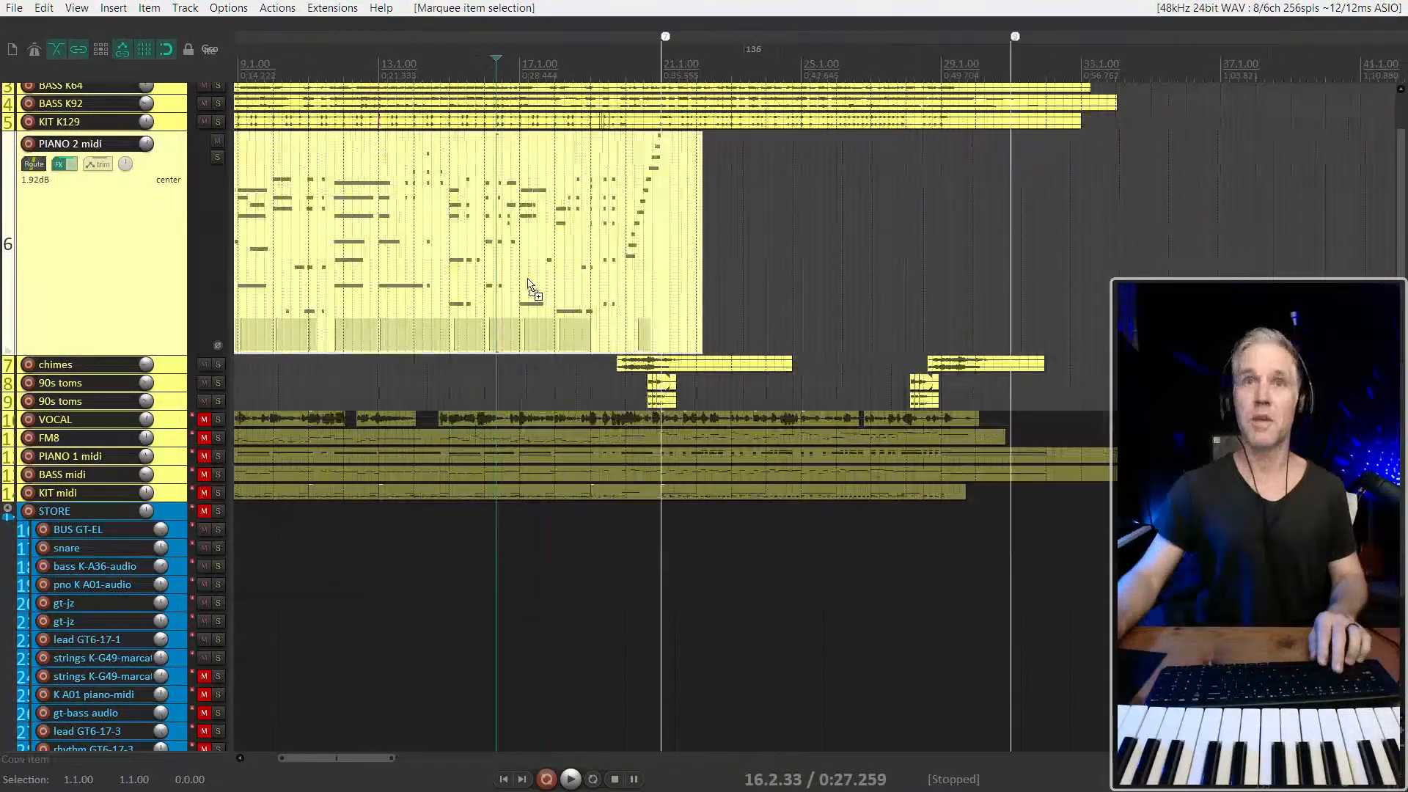
Play the opening of the full arrangement from 4.3.00 and stop
click(298, 143)
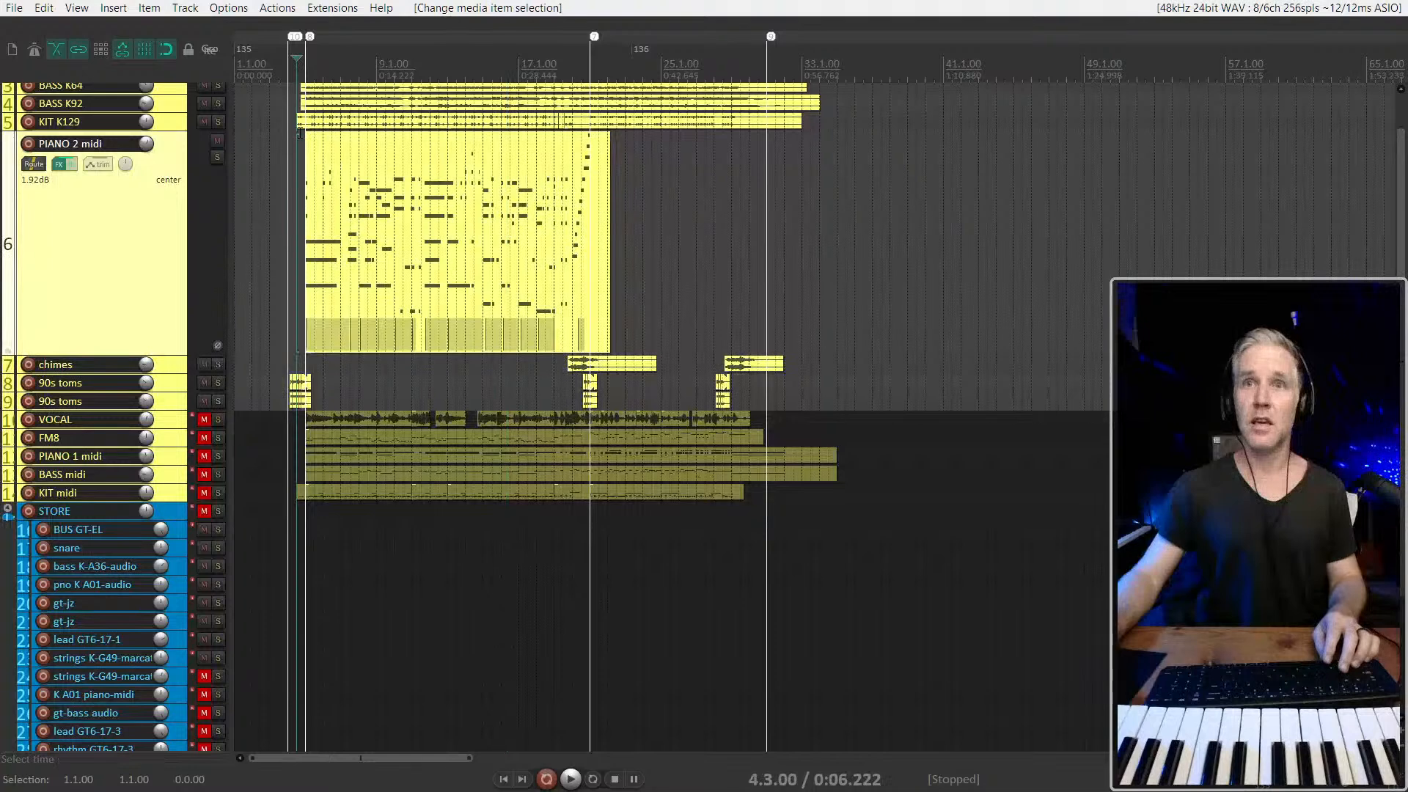
scroll(293, 139, up, 3)
key(space)
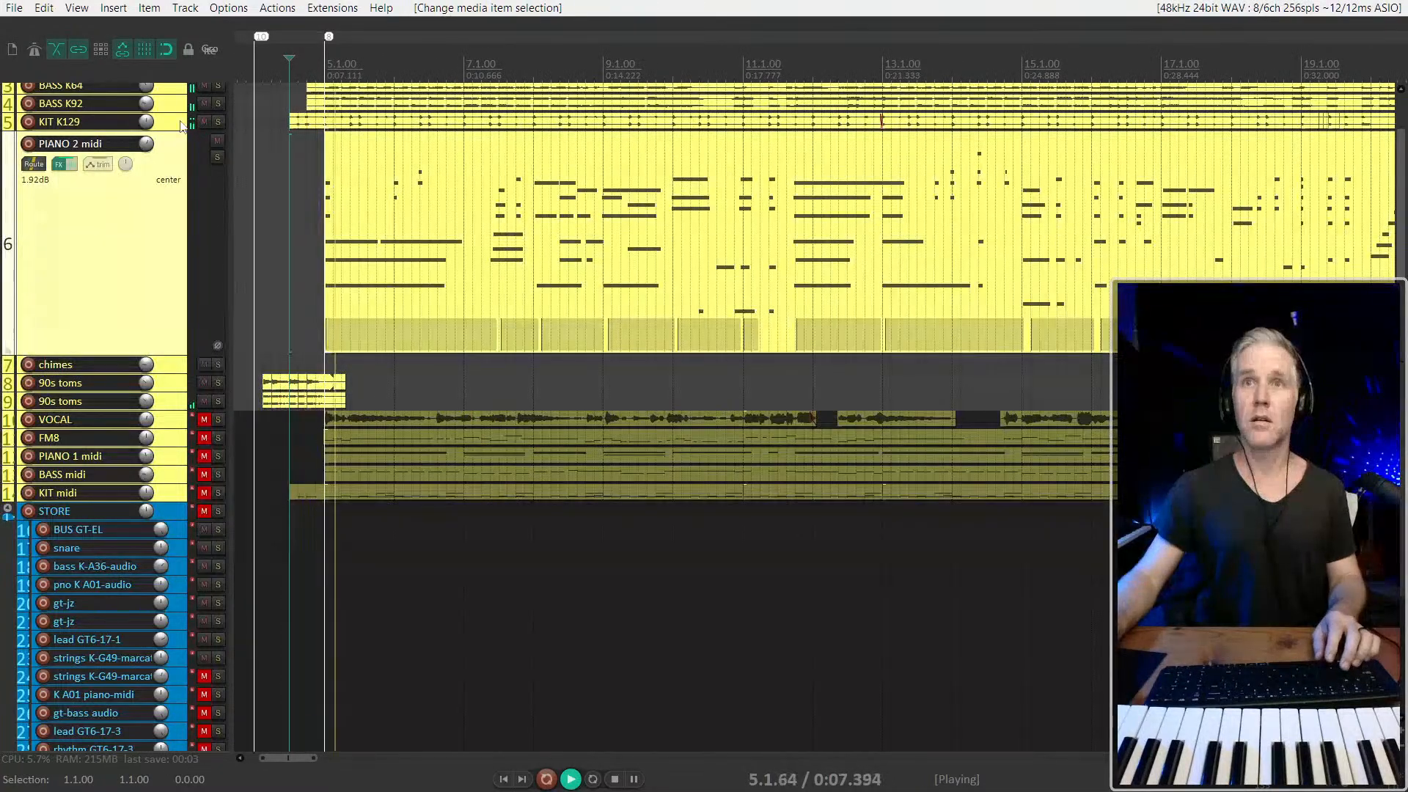
key(space)
Open the KIT midi notes at full height, unmute that track and return to the normal track view
click(321, 129)
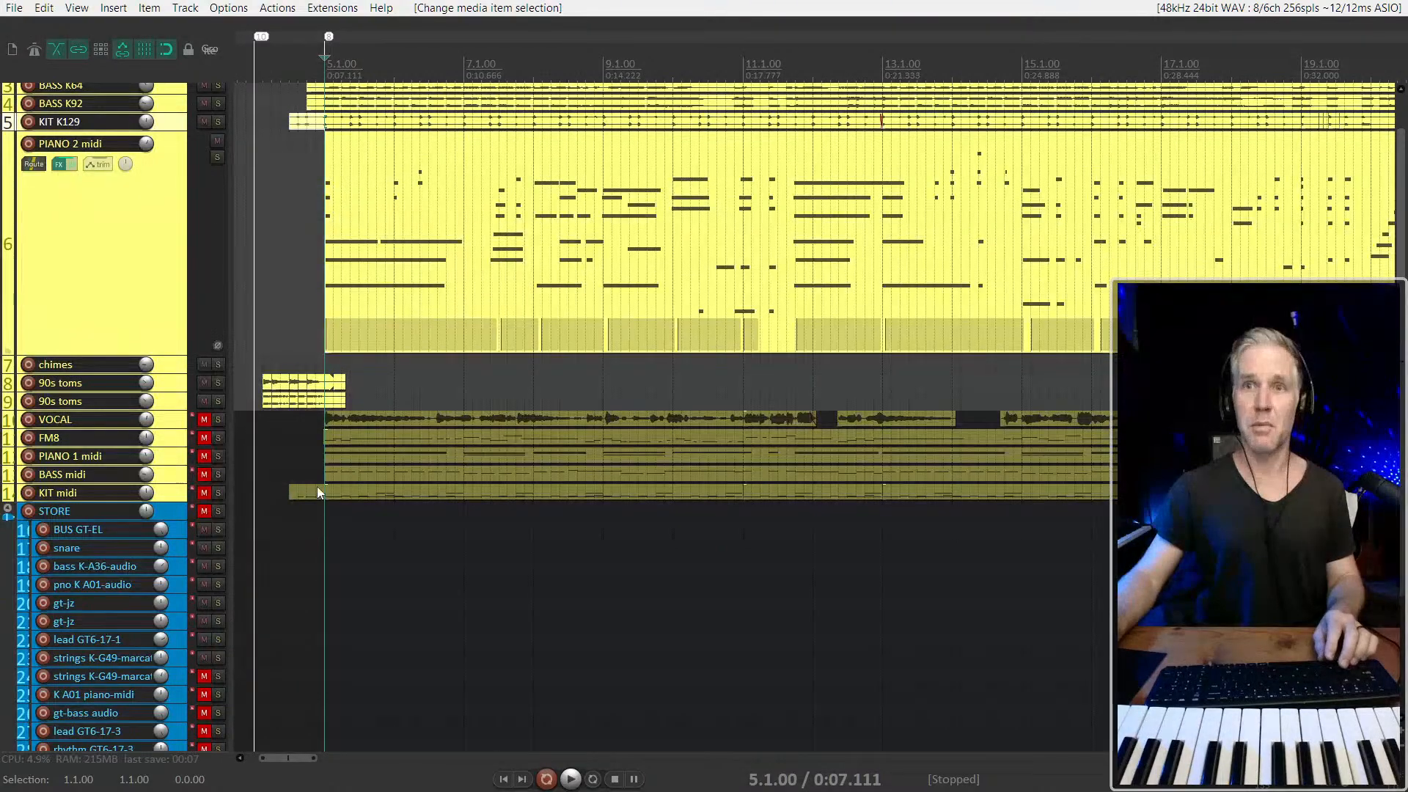
click(354, 491)
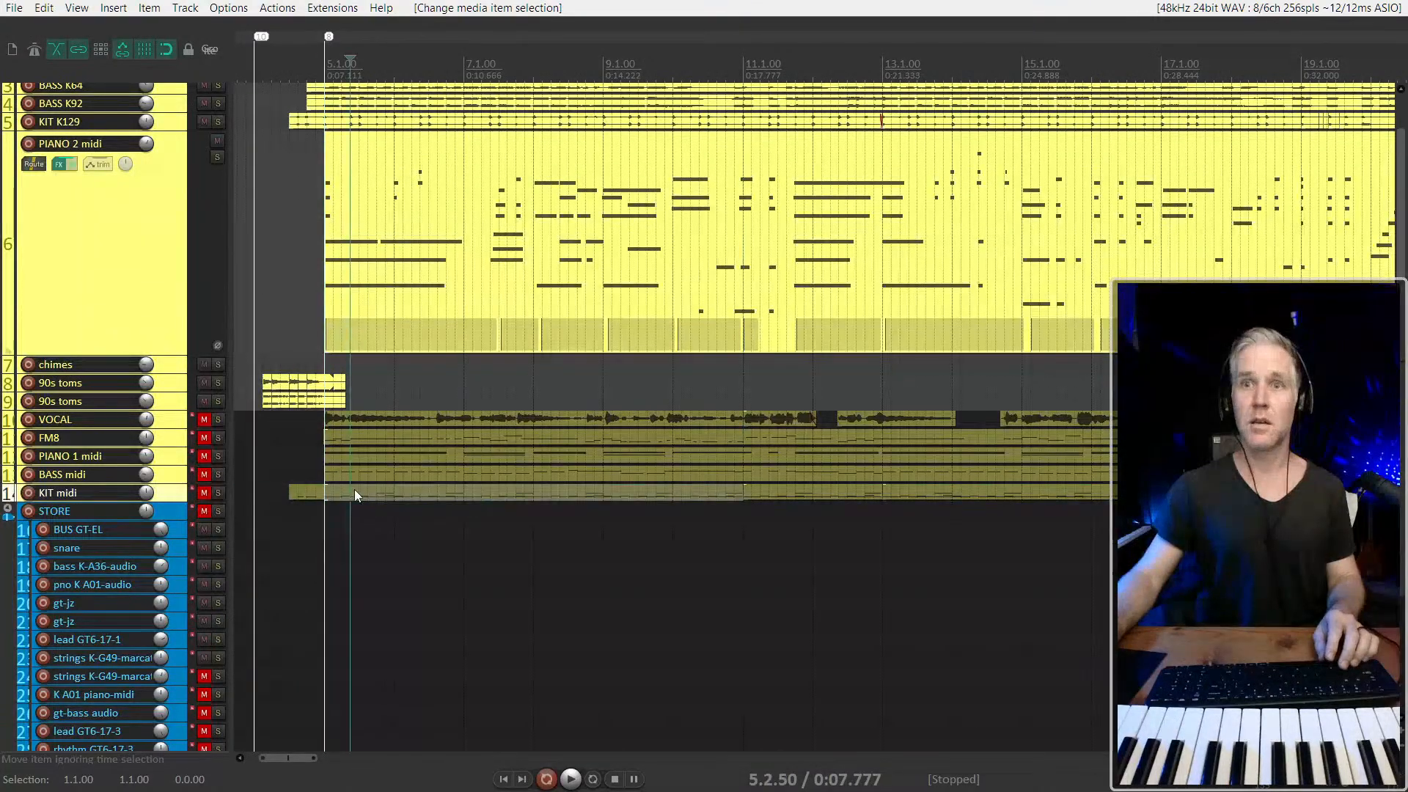
double_click(167, 498)
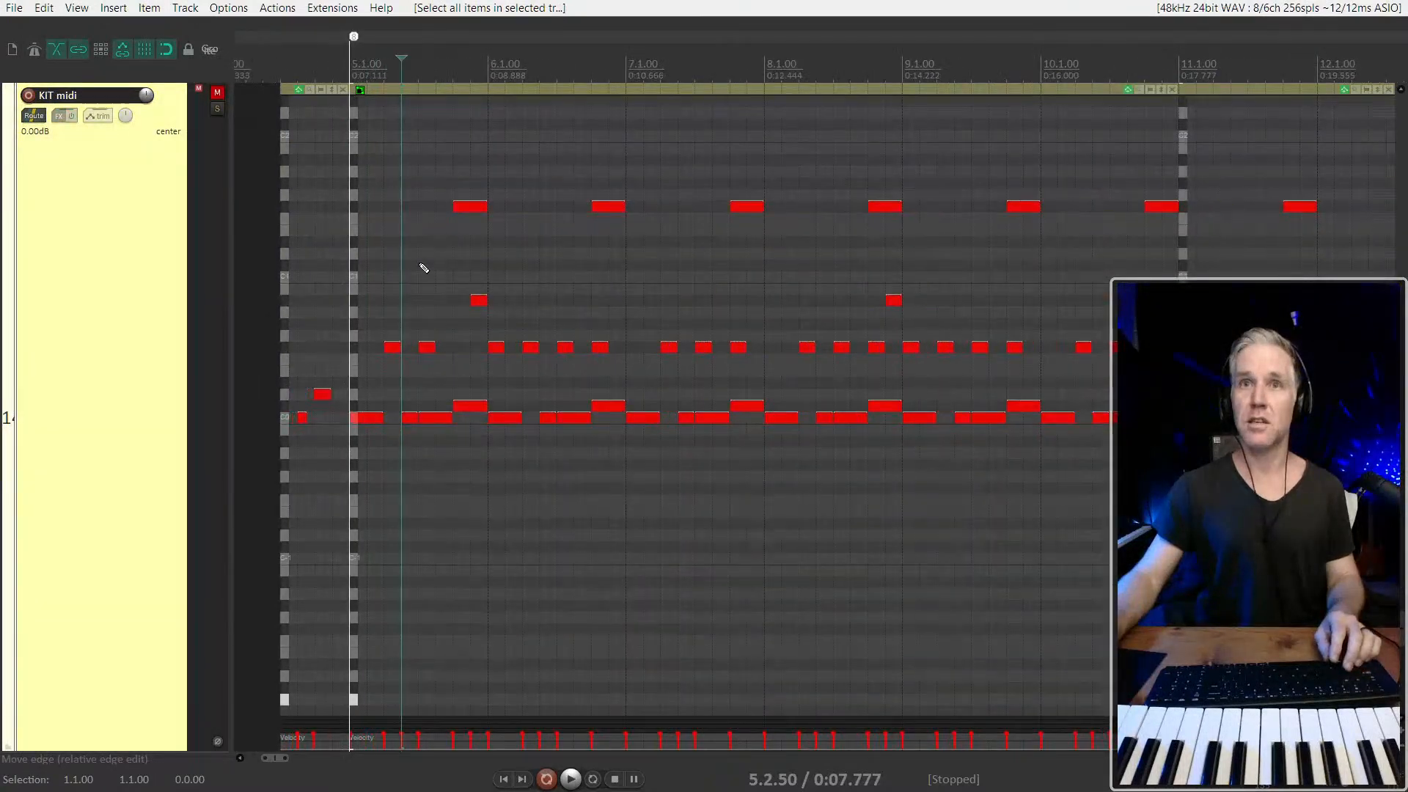
click(218, 95)
double_click(115, 308)
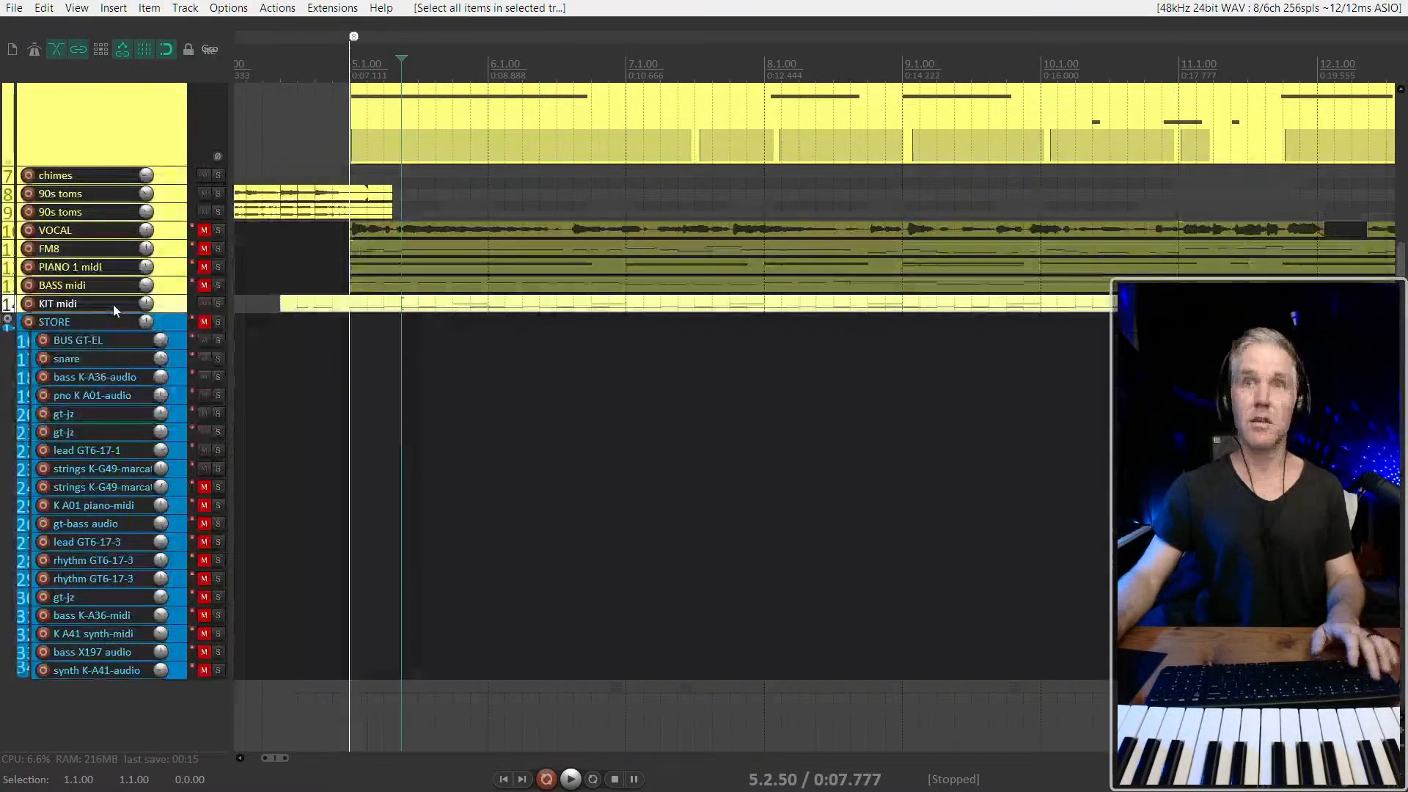
Mute the KIT K129 audio drum track
scroll(127, 286, up, 3)
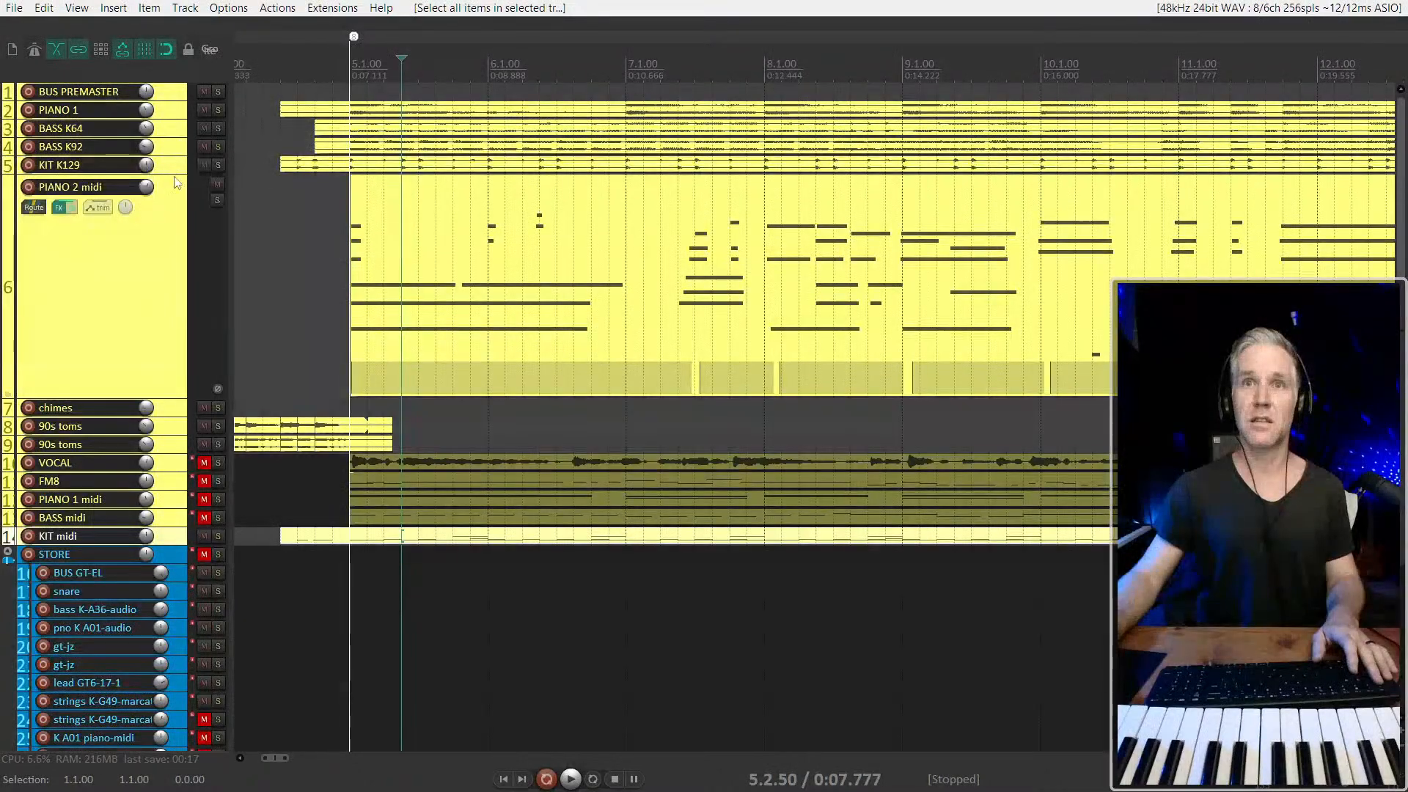
double_click(172, 168)
double_click(172, 170)
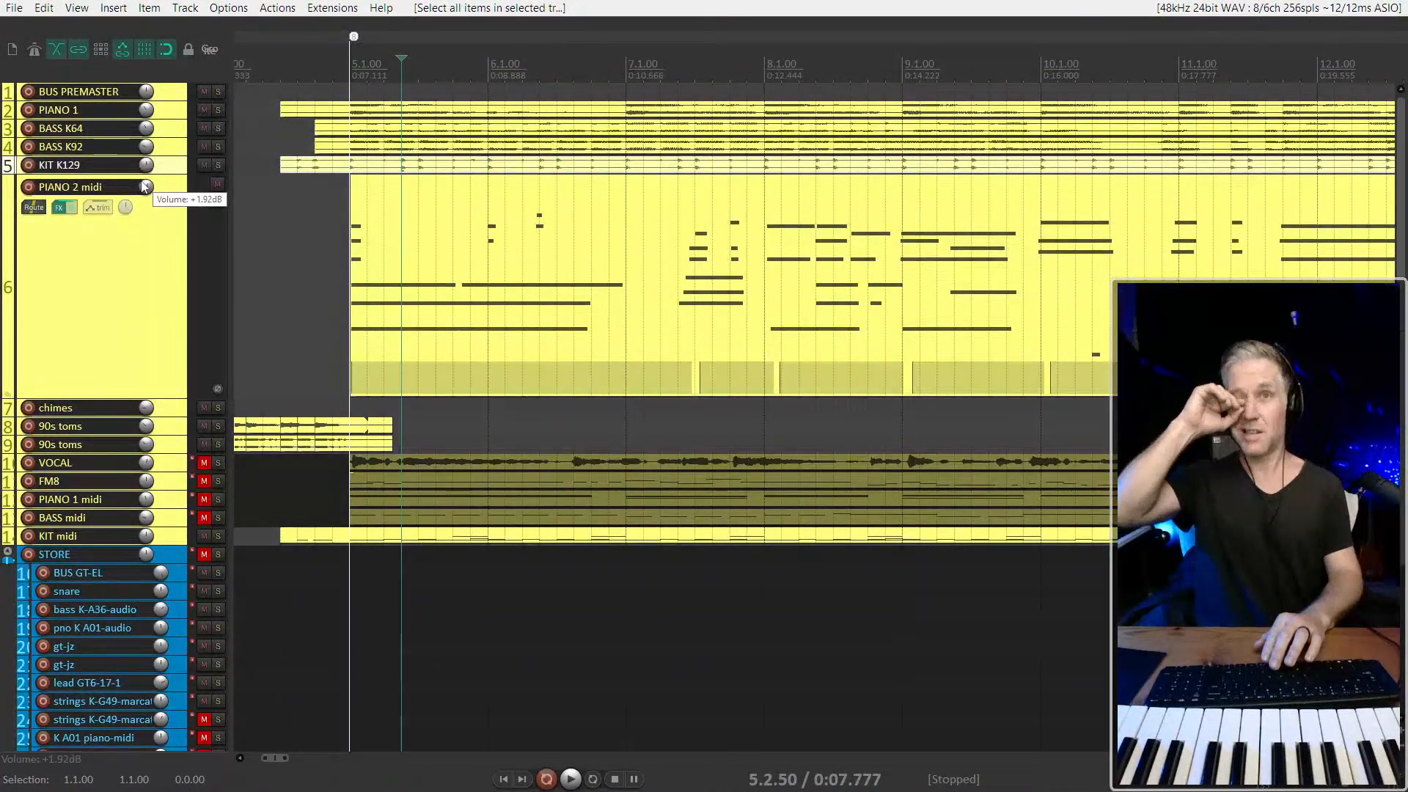
key(m)
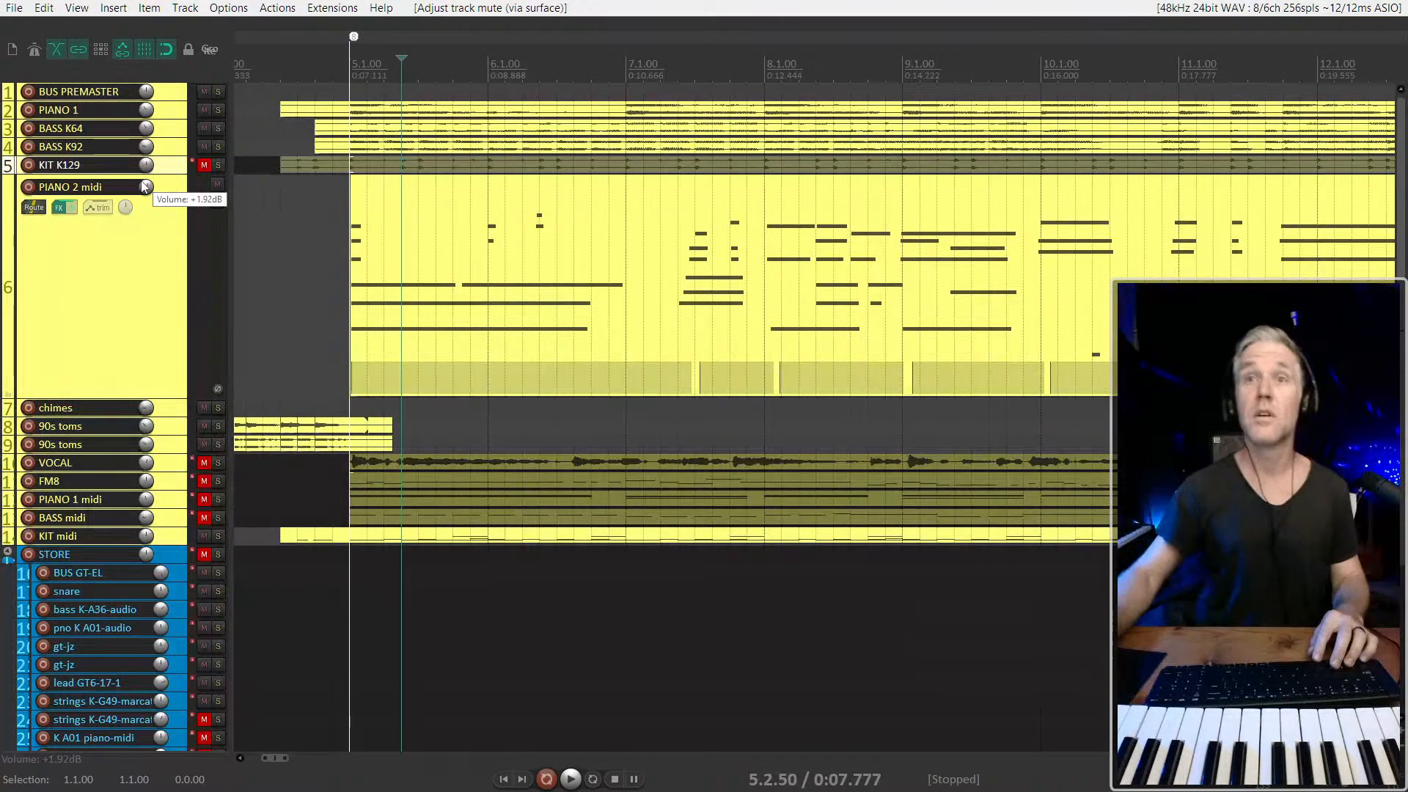
Play the arrangement from just before 5.1.00 with the KIT K129 audio drums muted
scroll(275, 258, up, 2)
click(338, 250)
key(space)
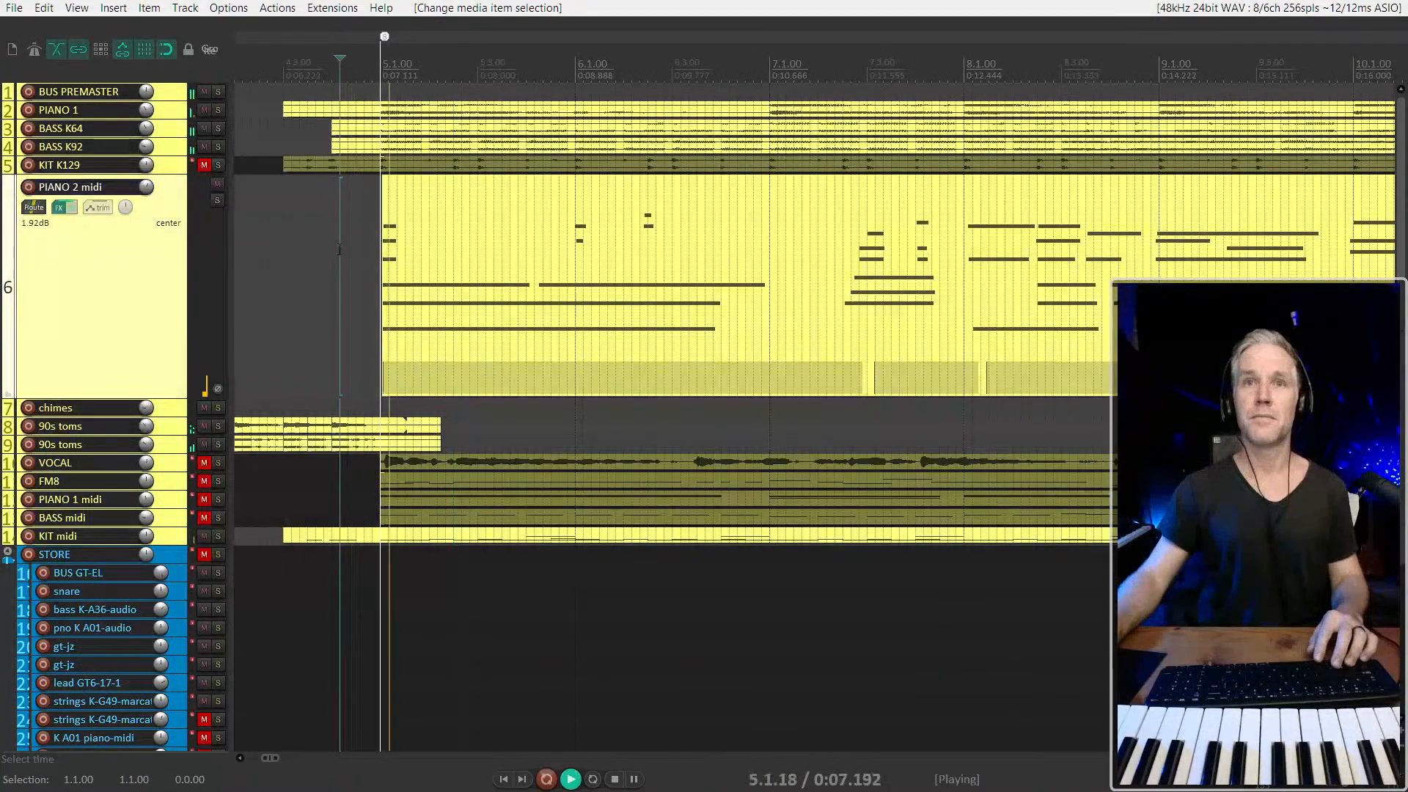
scroll(345, 275, down, 2)
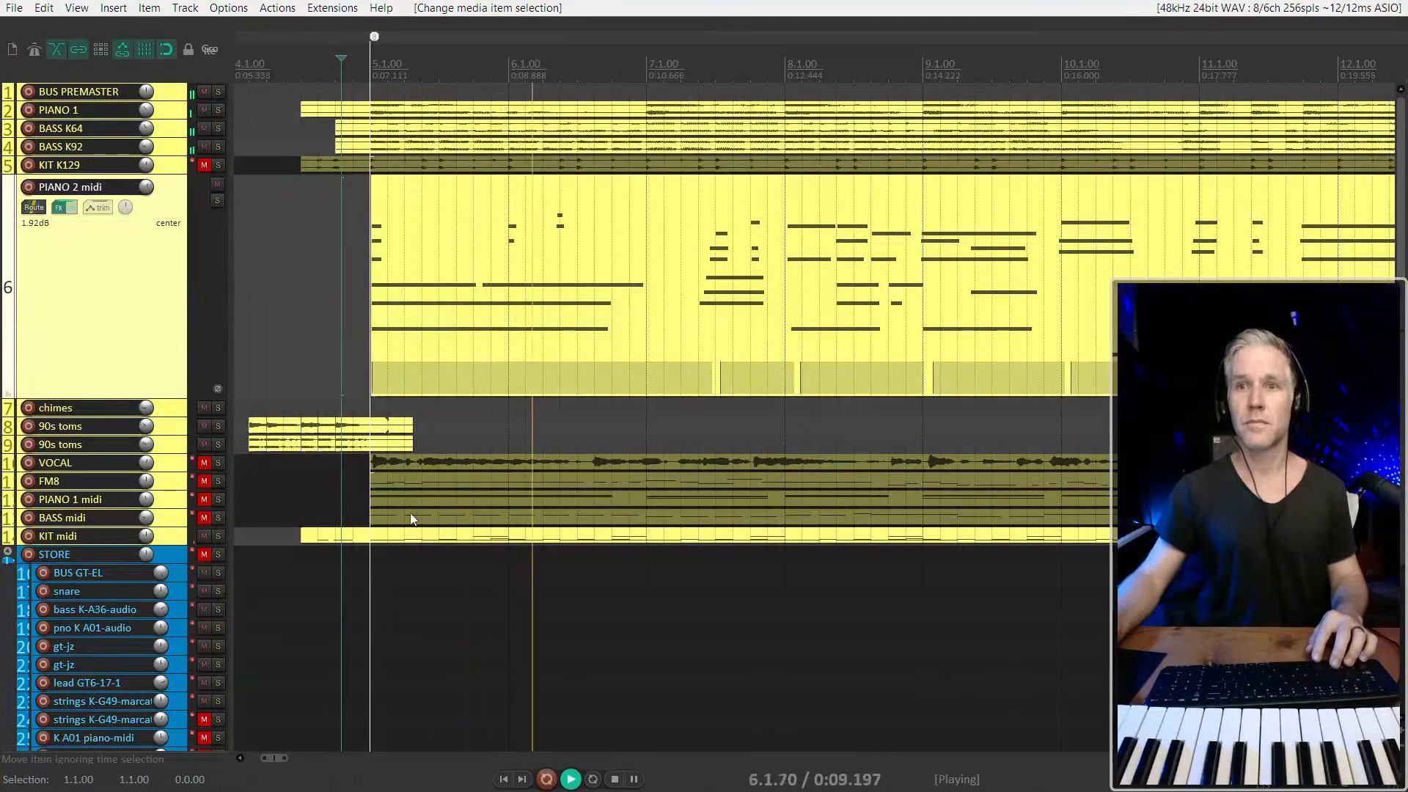
Open the KIT midi item's notes for inline editing at full height around 5.1.00
click(378, 539)
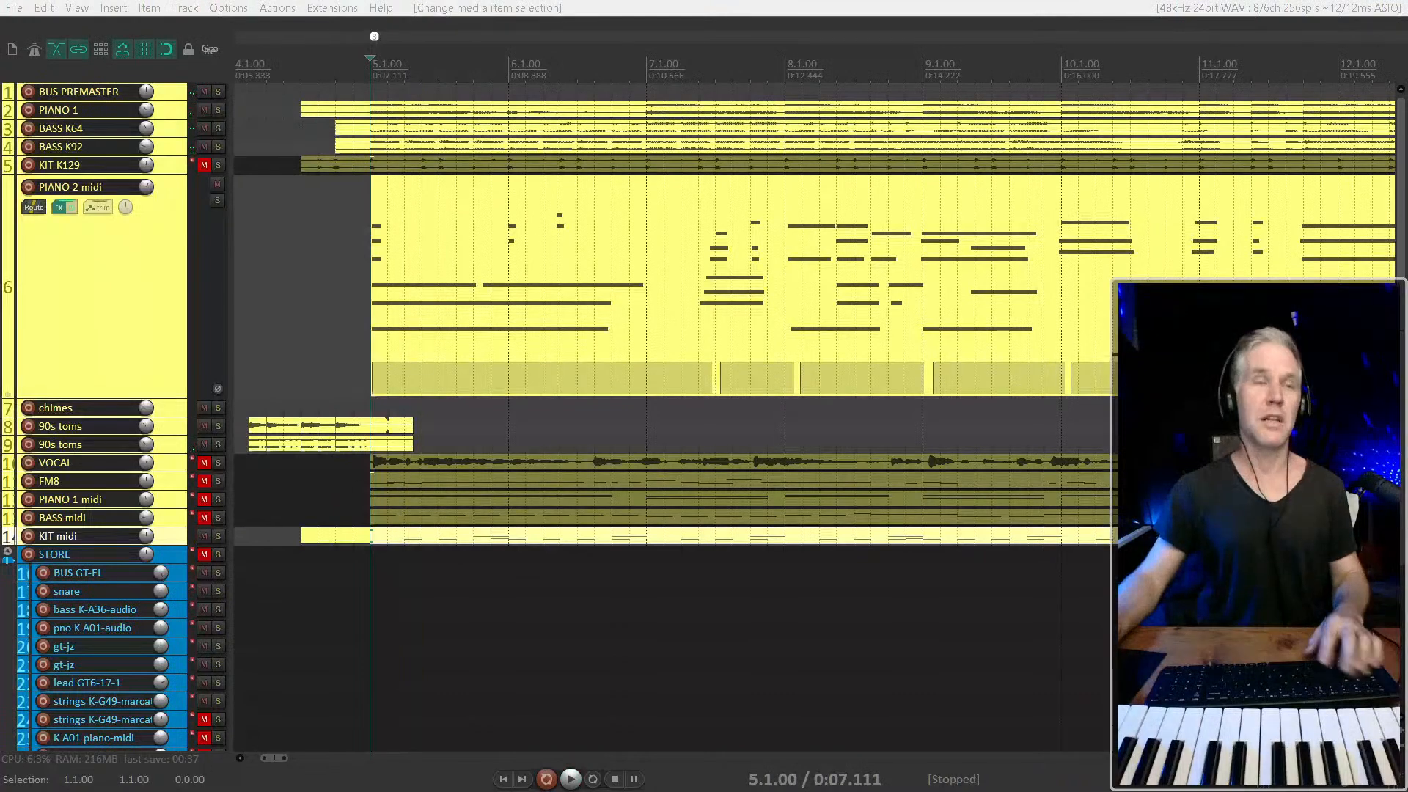
key(z)
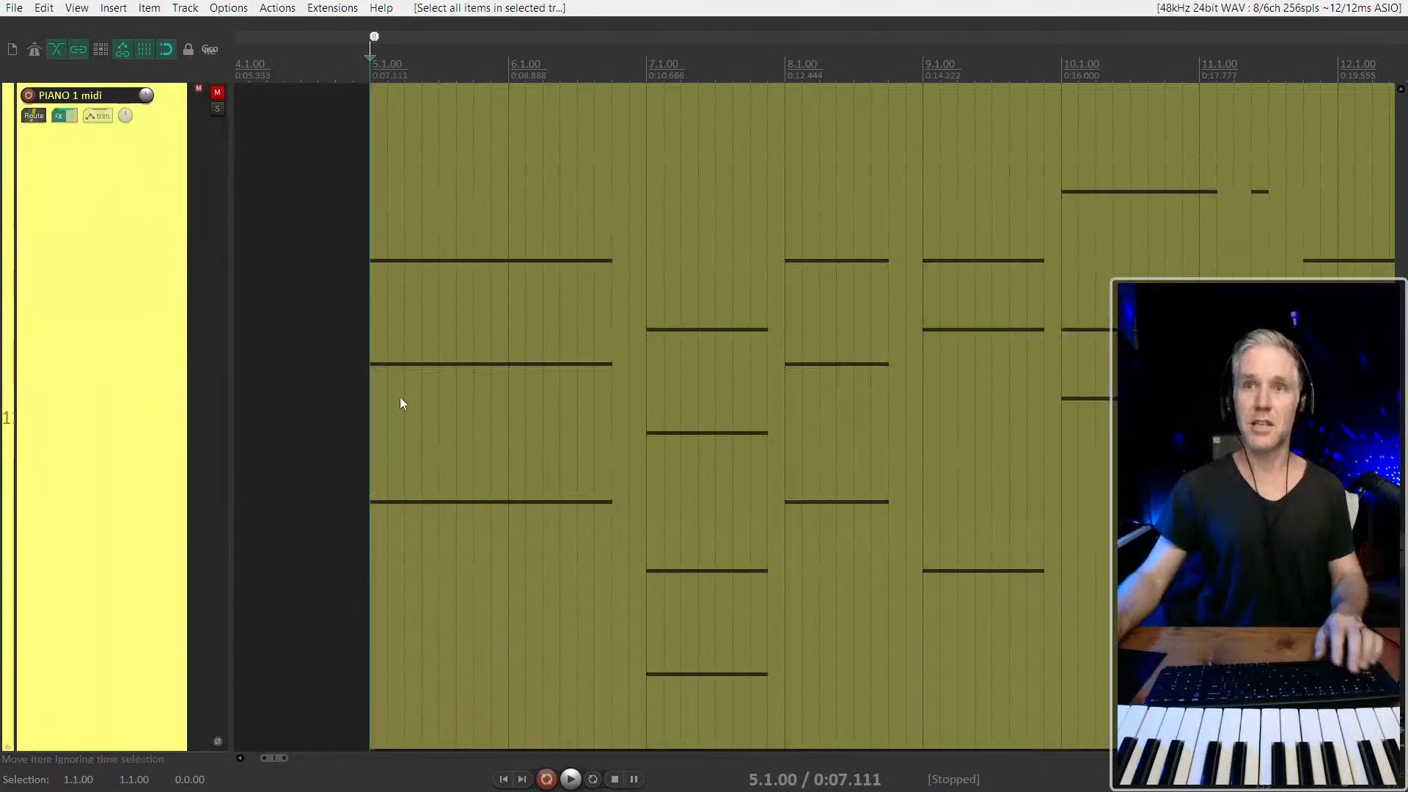
click(425, 332)
scroll(66, 421, down, 3)
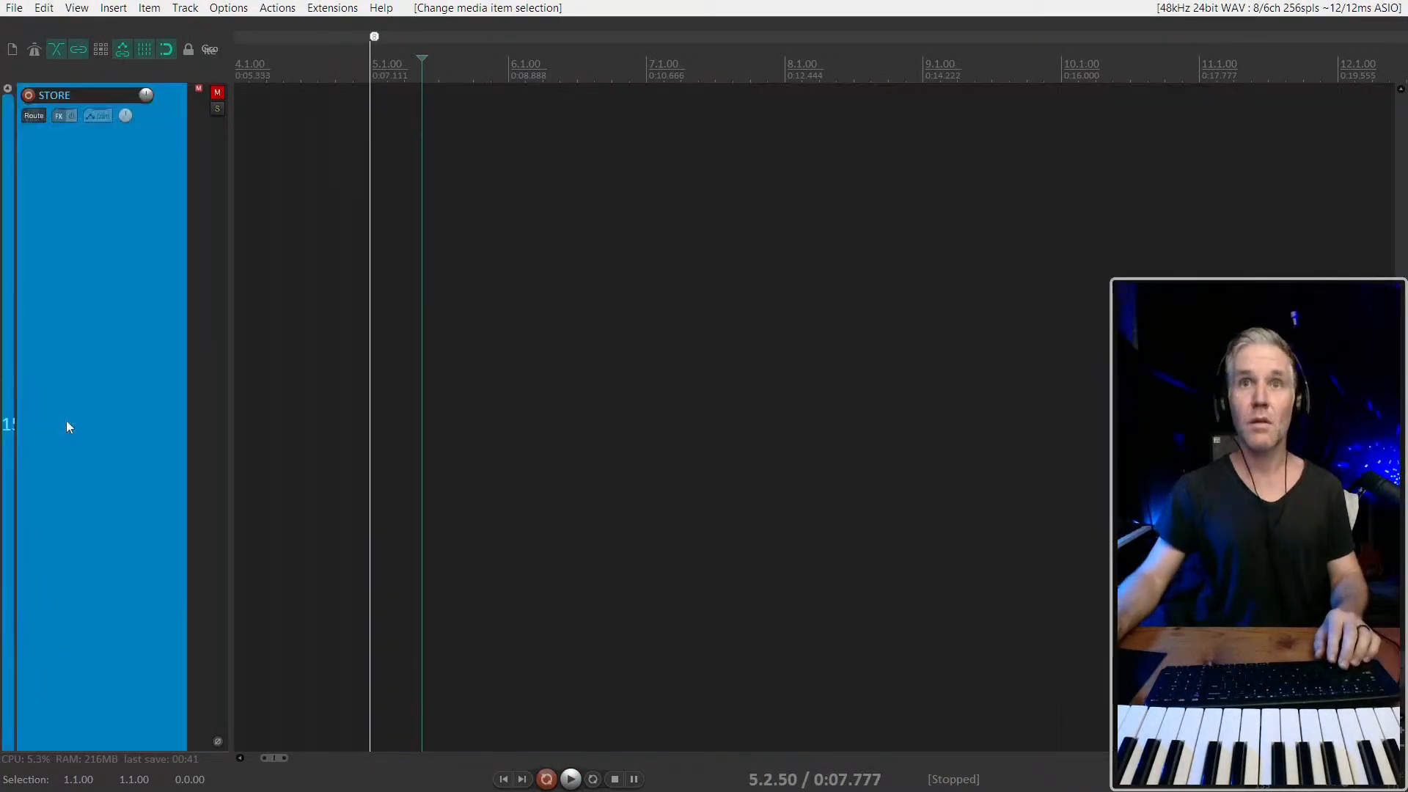
scroll(417, 399, up, 3)
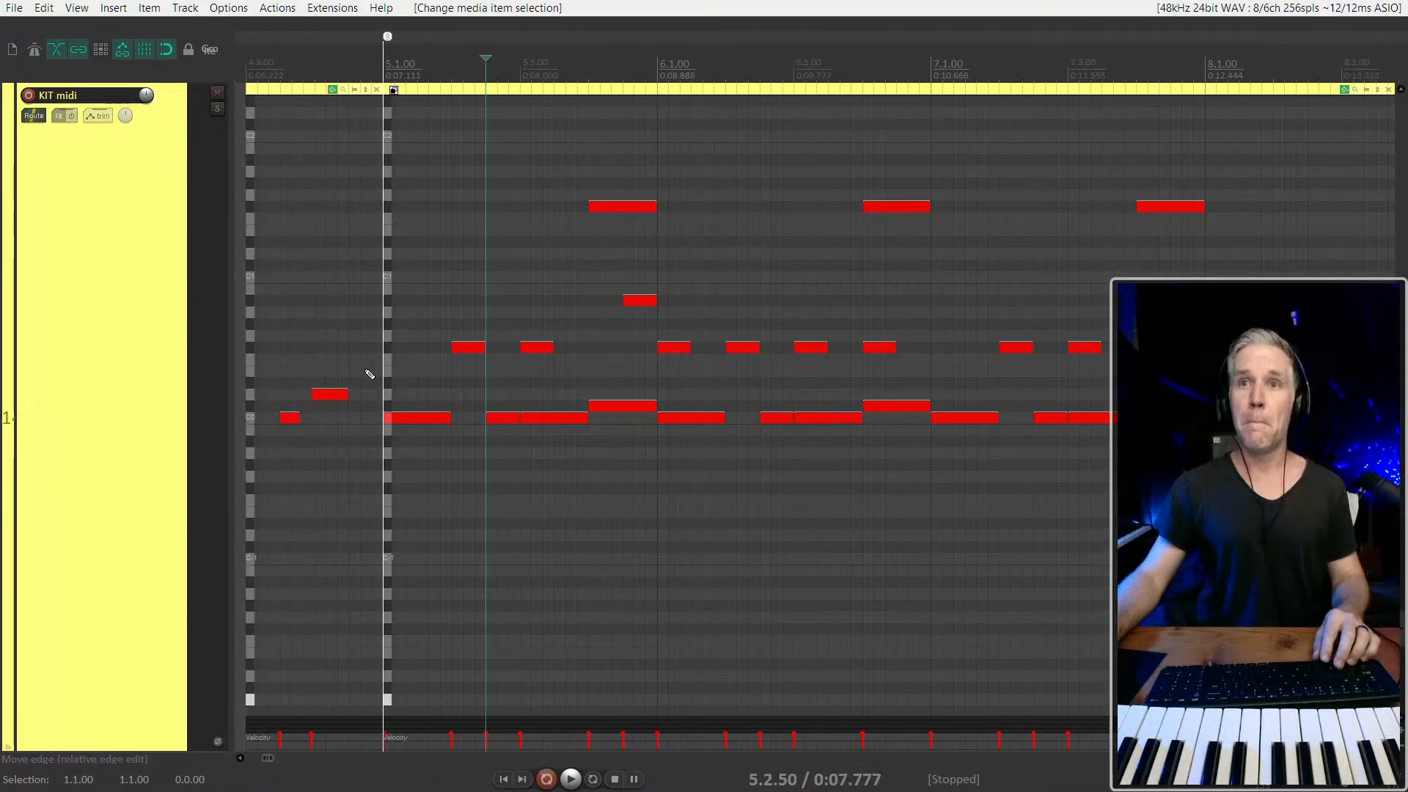
Arm the KIT midi track for recording, then play the drums from 4.1.00 and stop
click(389, 176)
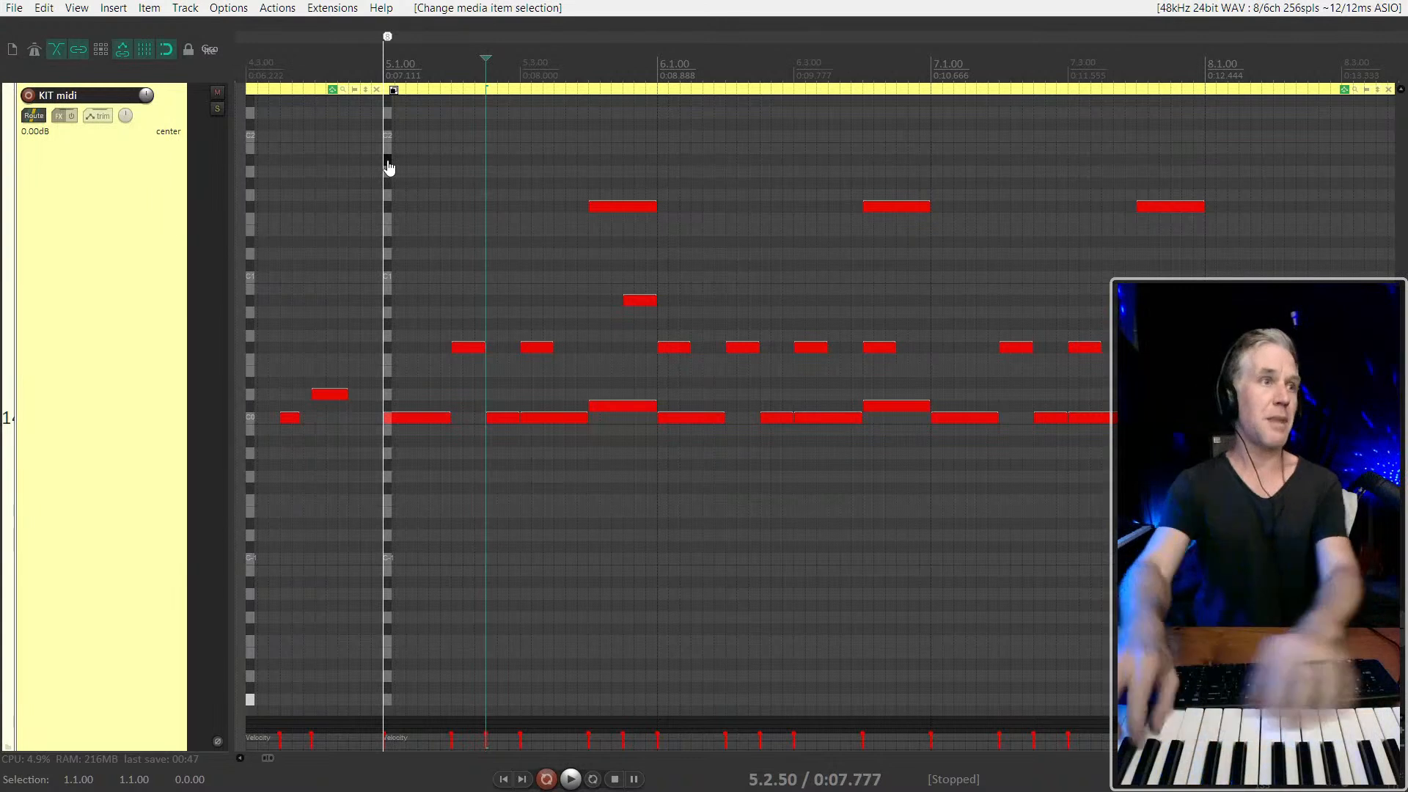
key(F7)
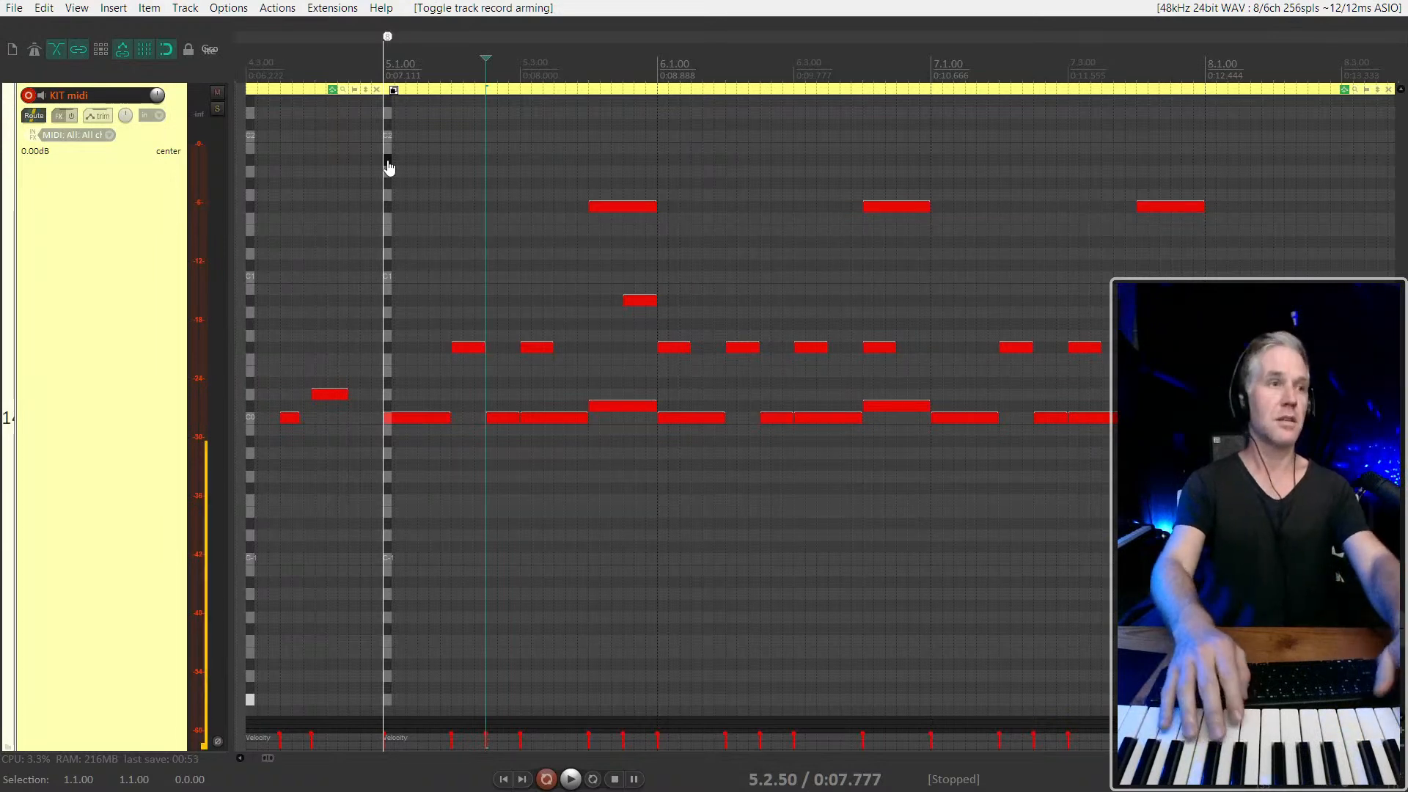
key(space)
key(space)
key(bracketleft)
key(bracketleft)
key(space)
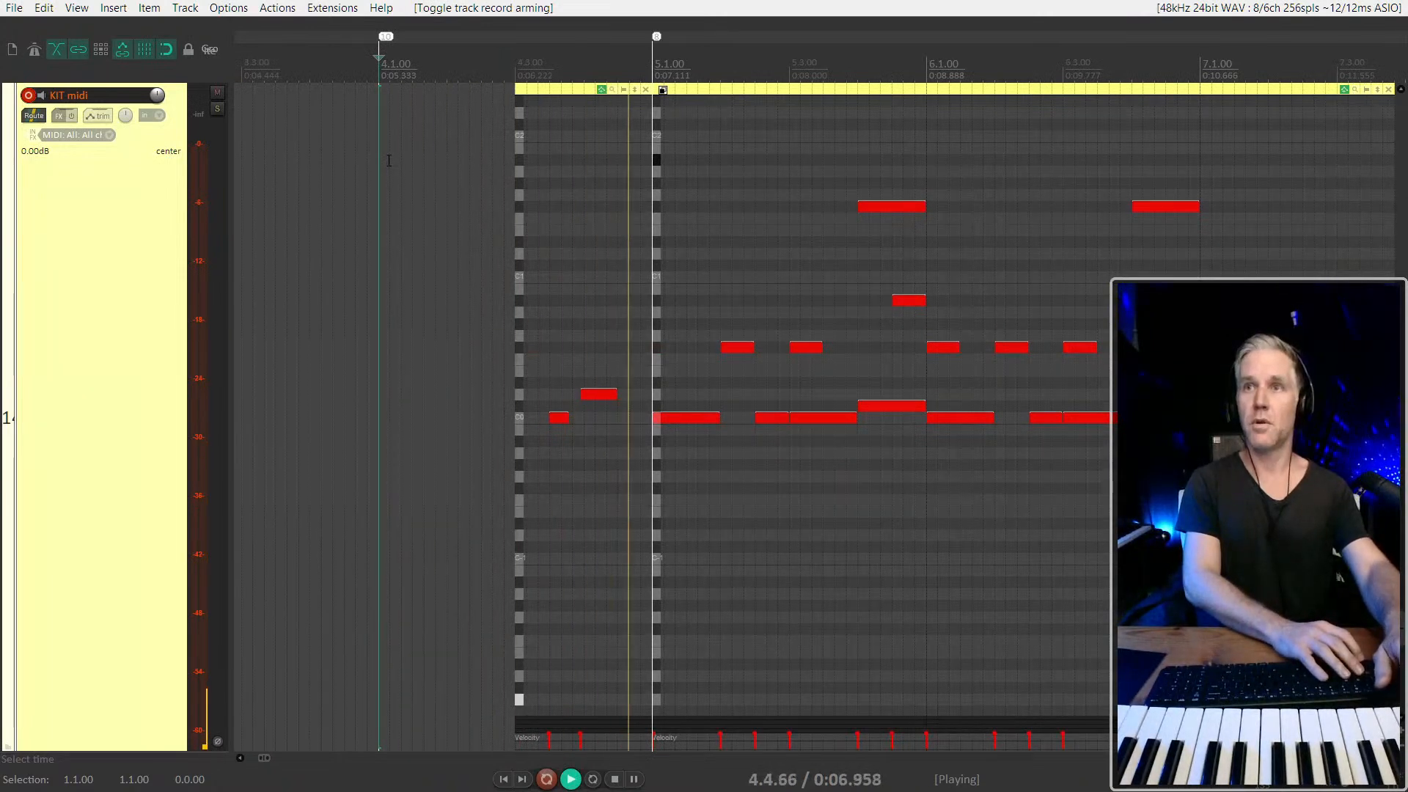
key(space)
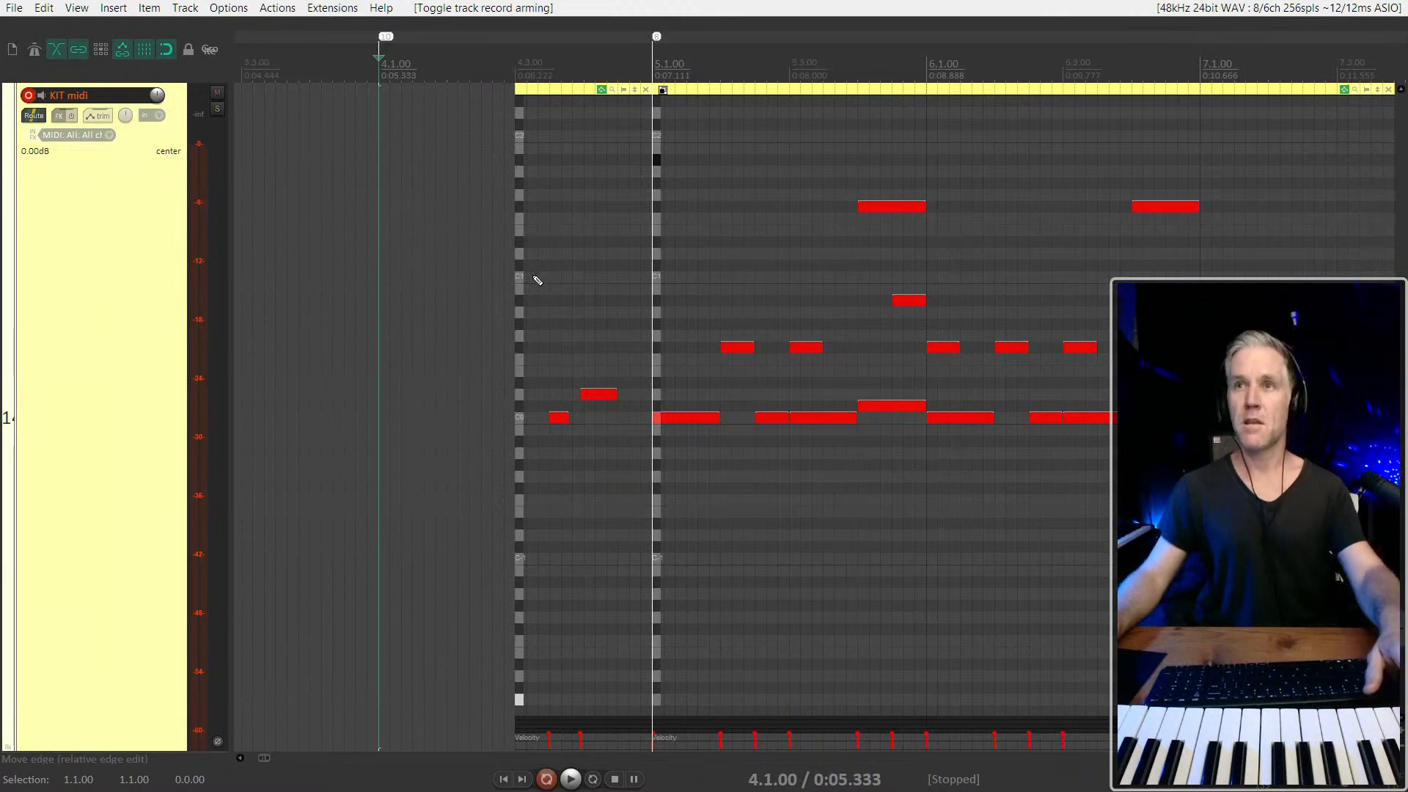
Record an extra drum hit around 5.1.00 into the KIT midi part, starting from 4.1.00
scroll(535, 277, down, 2)
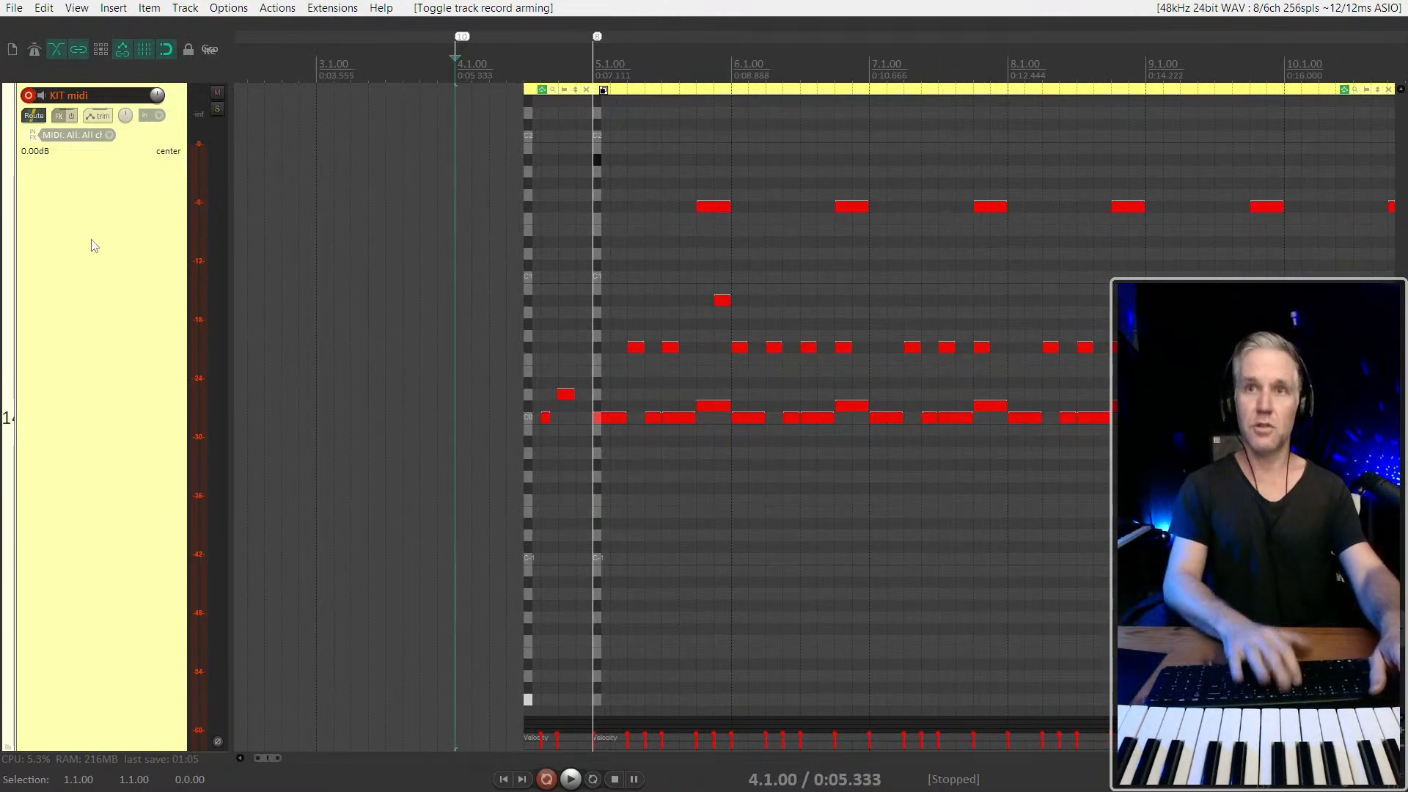
key(ctrl+r)
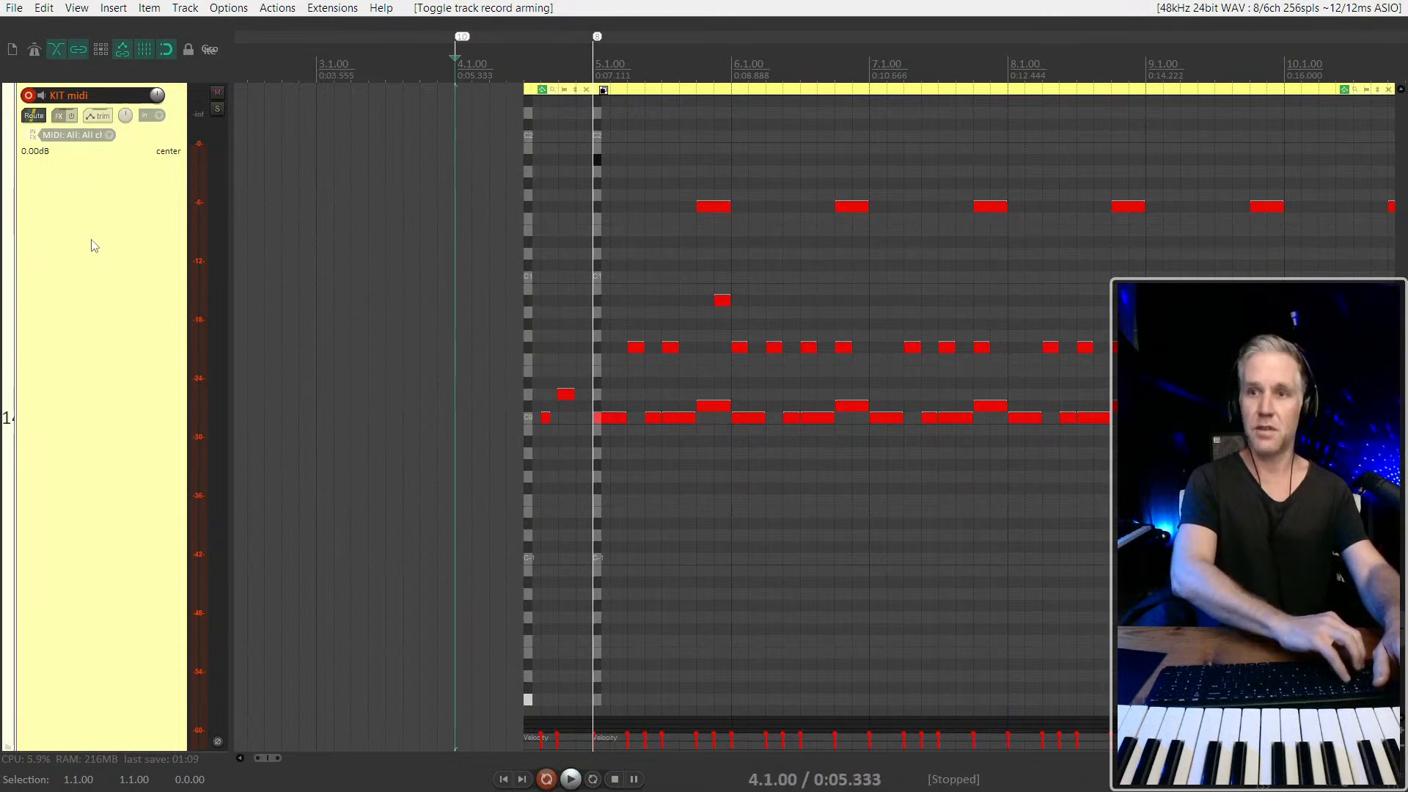
key(ctrl+r)
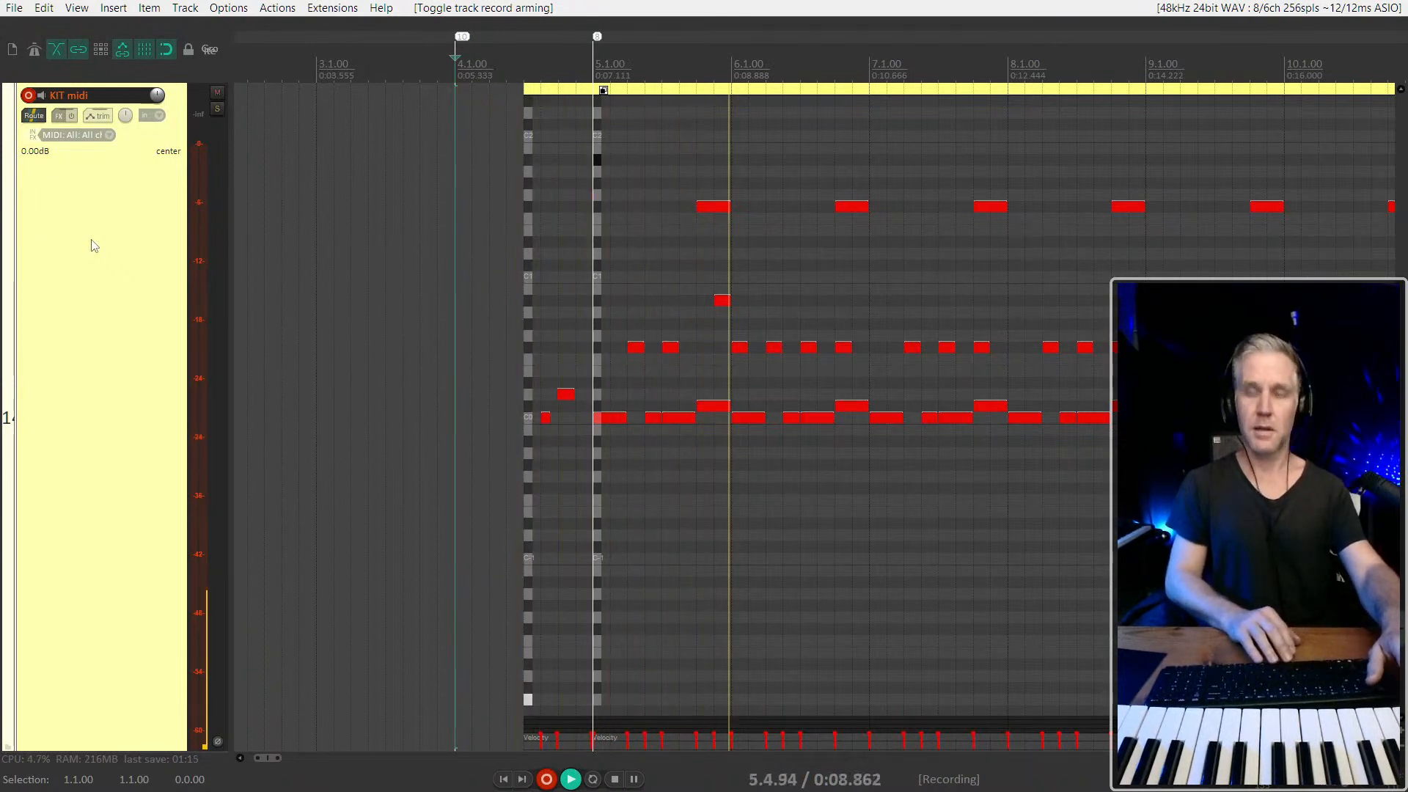
key(space)
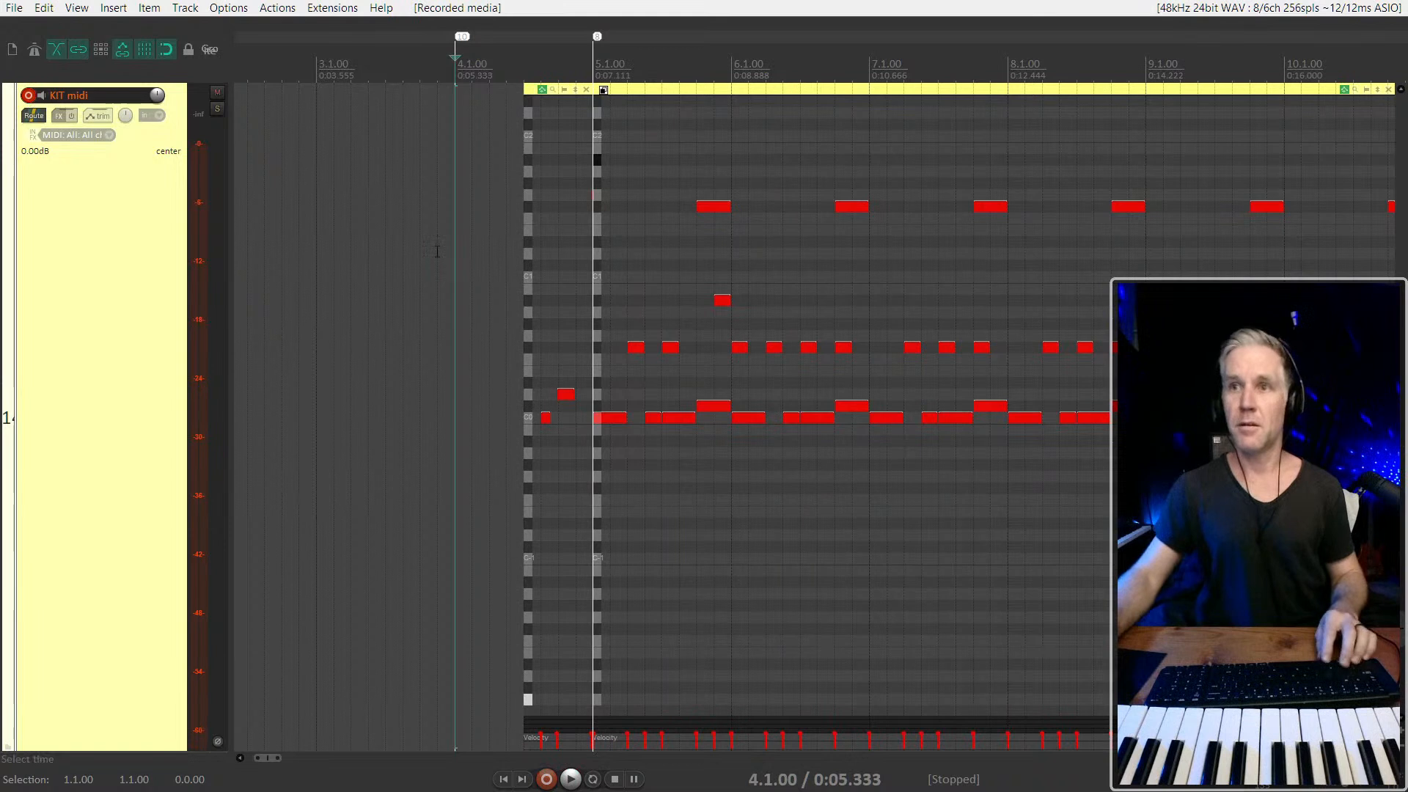
Play the last beats of bar 4 to check the hit recorded just before 5.1.00
click(628, 371)
scroll(629, 370, up, 3)
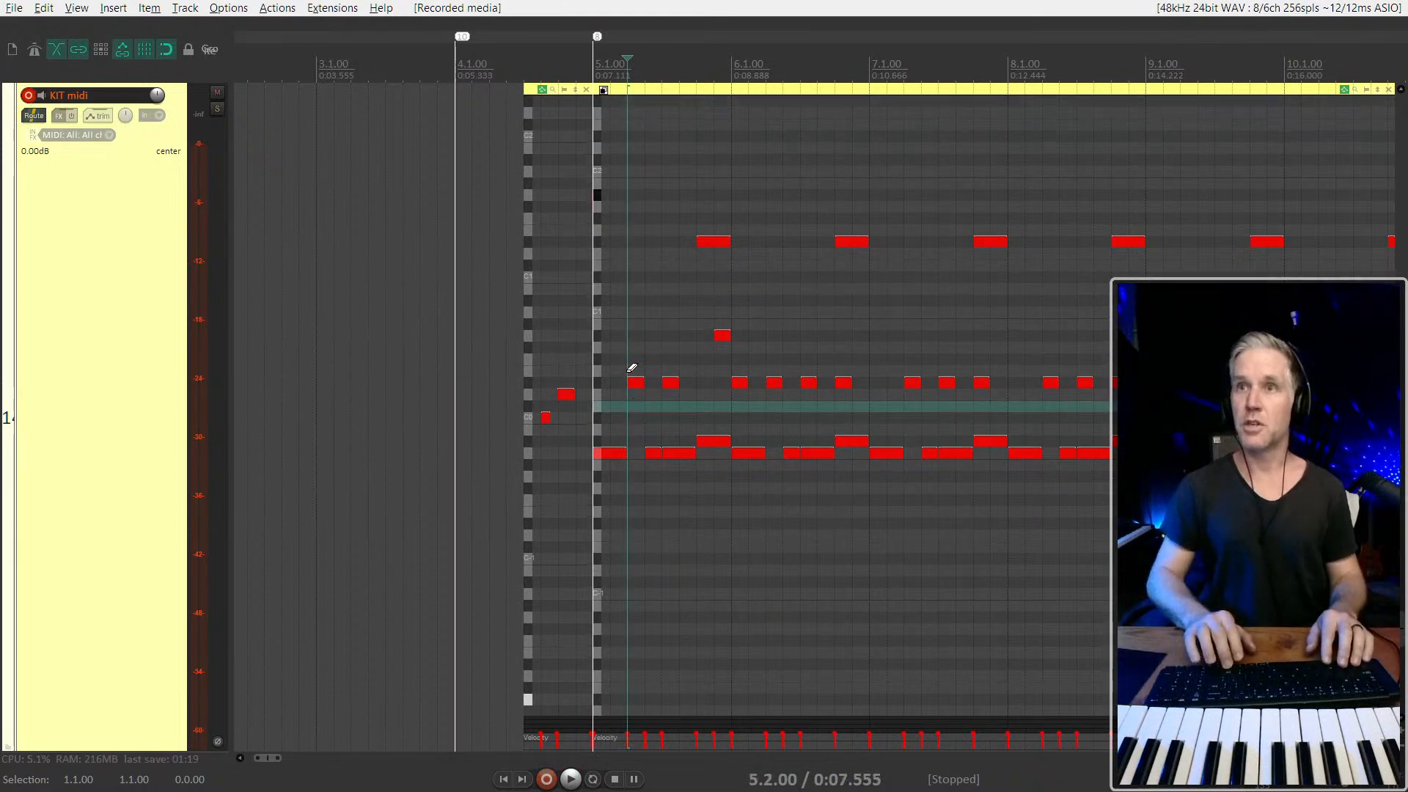
scroll(632, 371, up, 8)
key(alt)
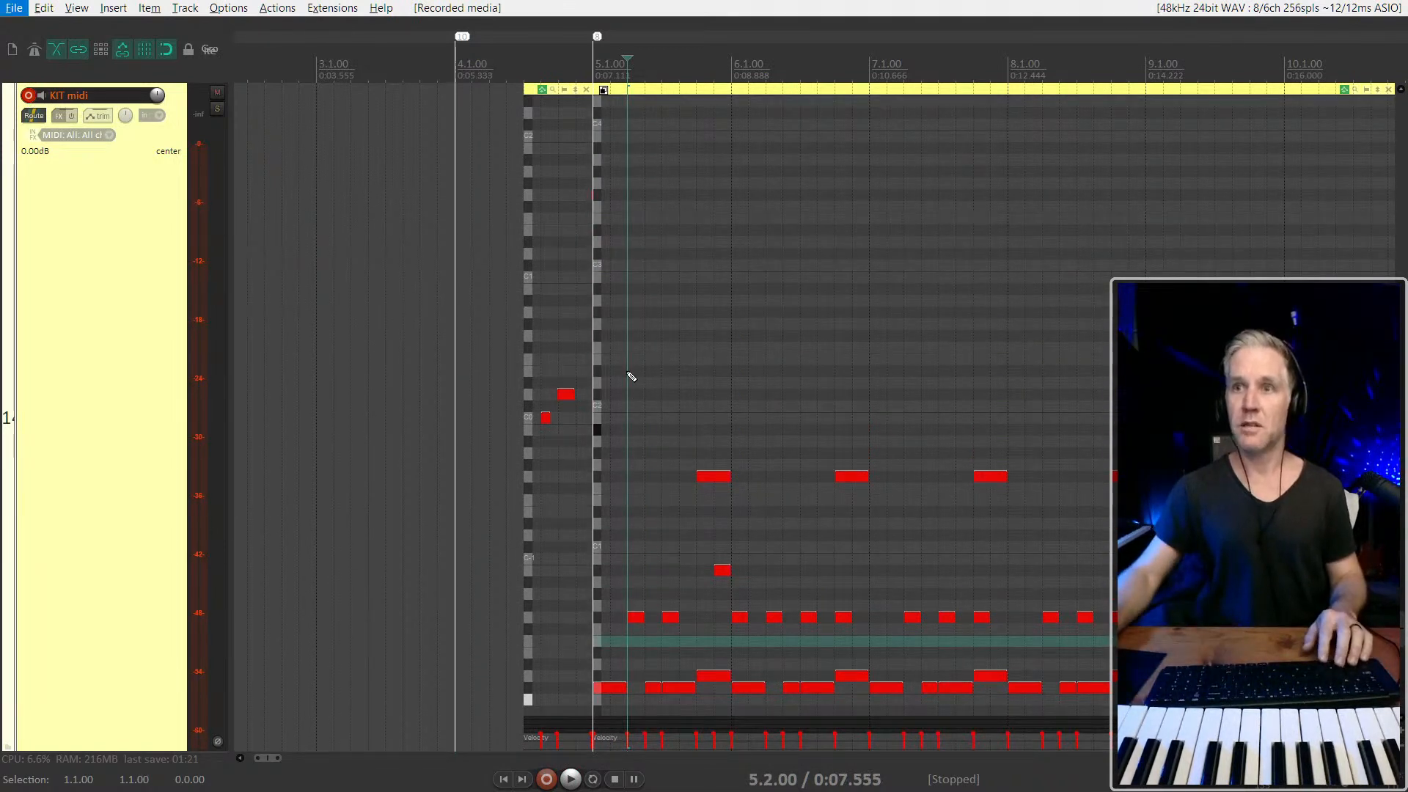
click(553, 315)
key(space)
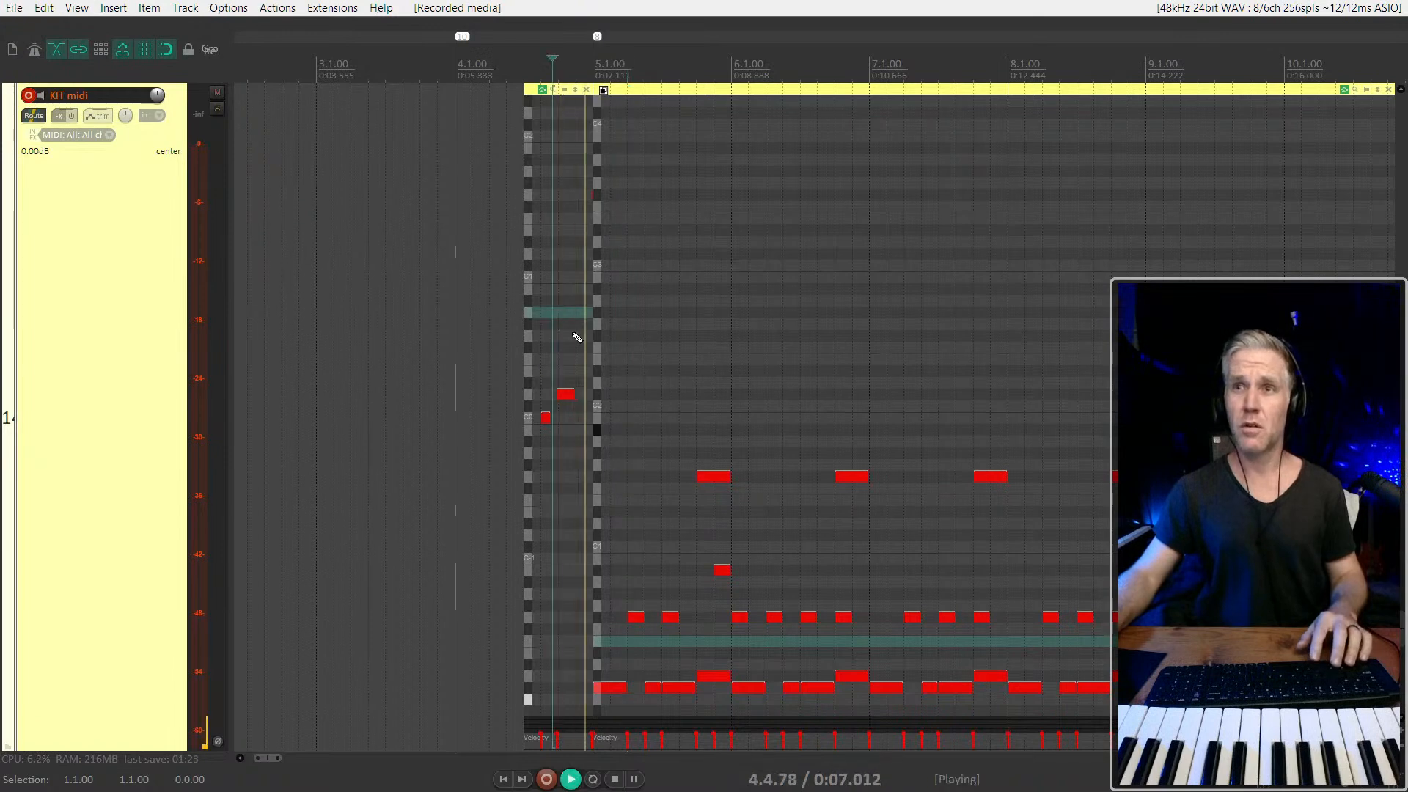
key(space)
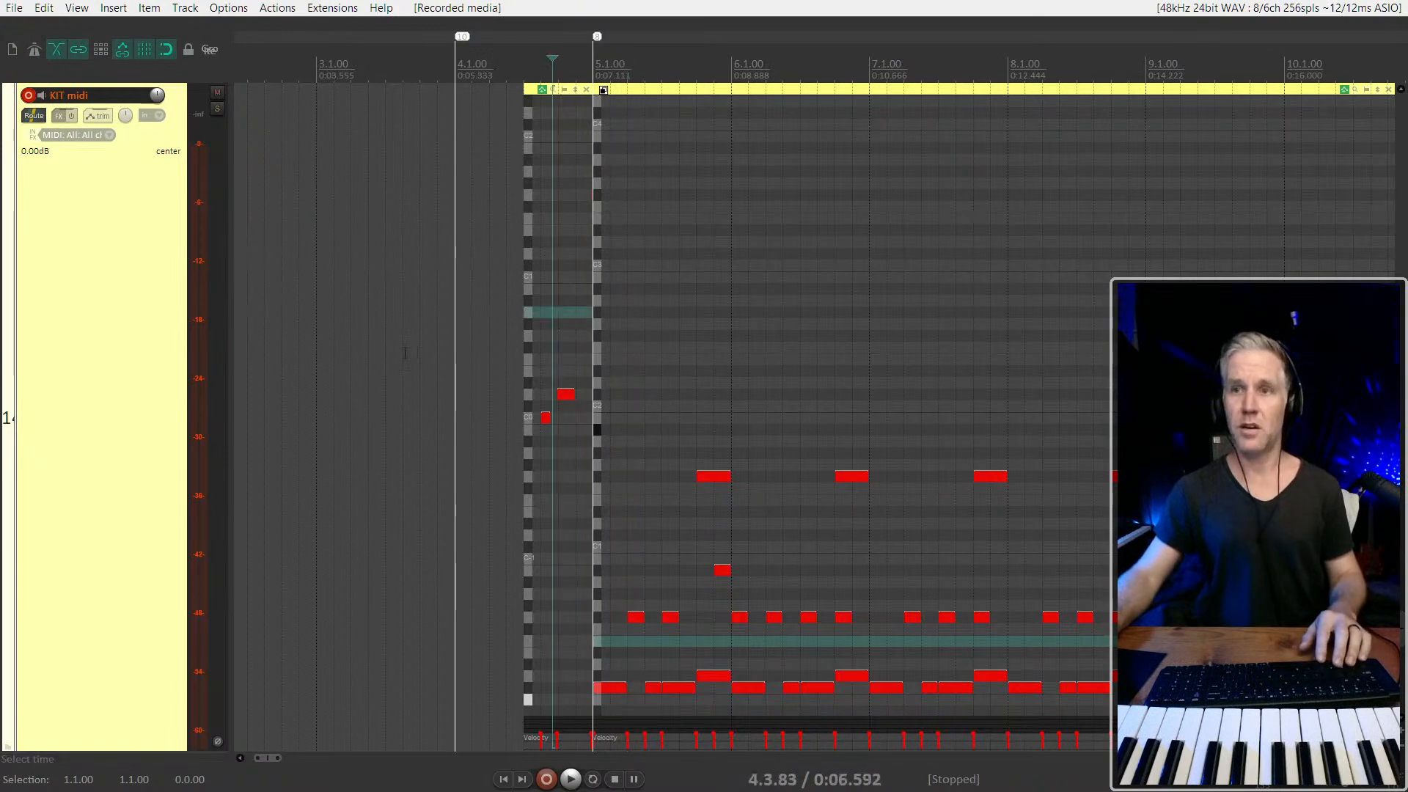
Cut the recorded hit from before 5.1.00, paste it at the start of the next item and play the result
scroll(717, 338, up, 6)
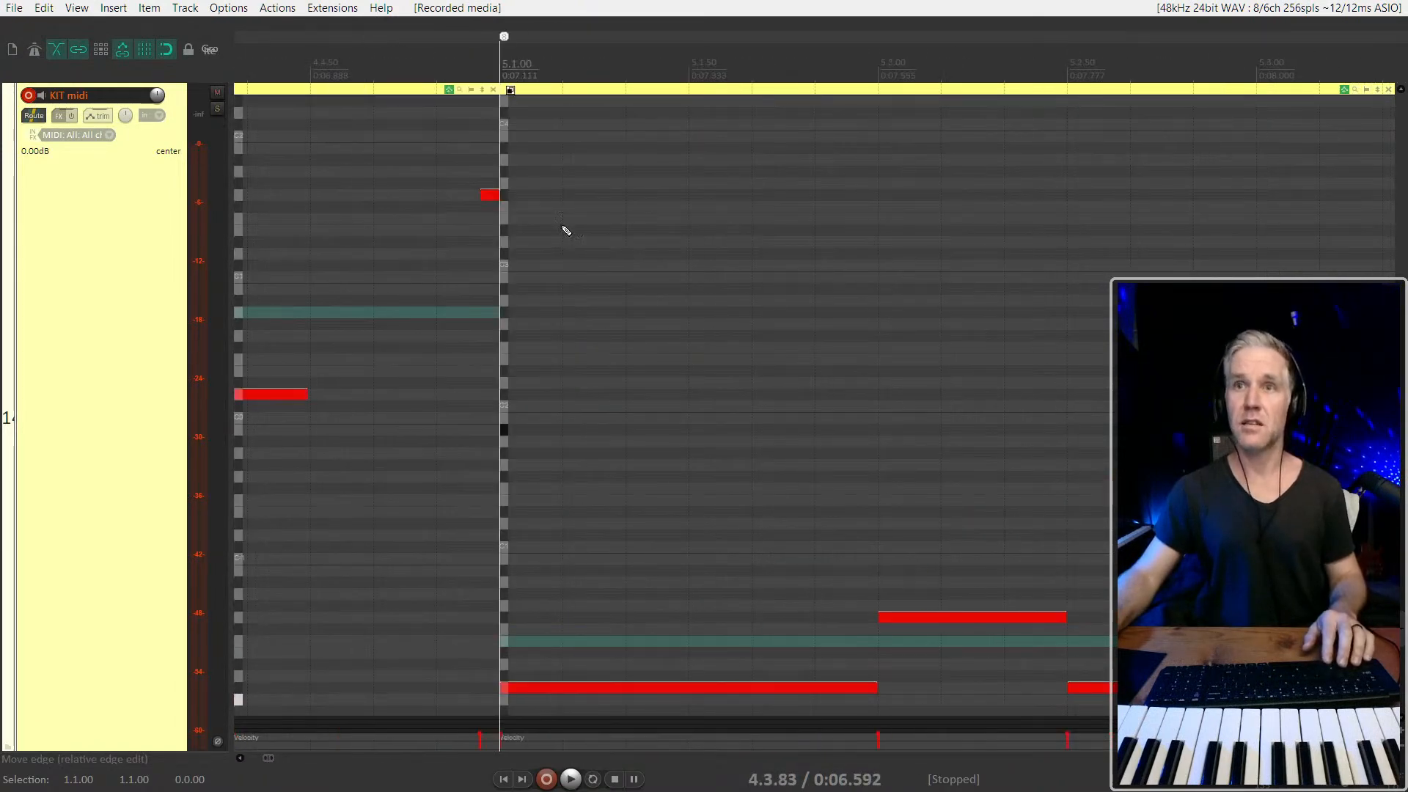
click(495, 196)
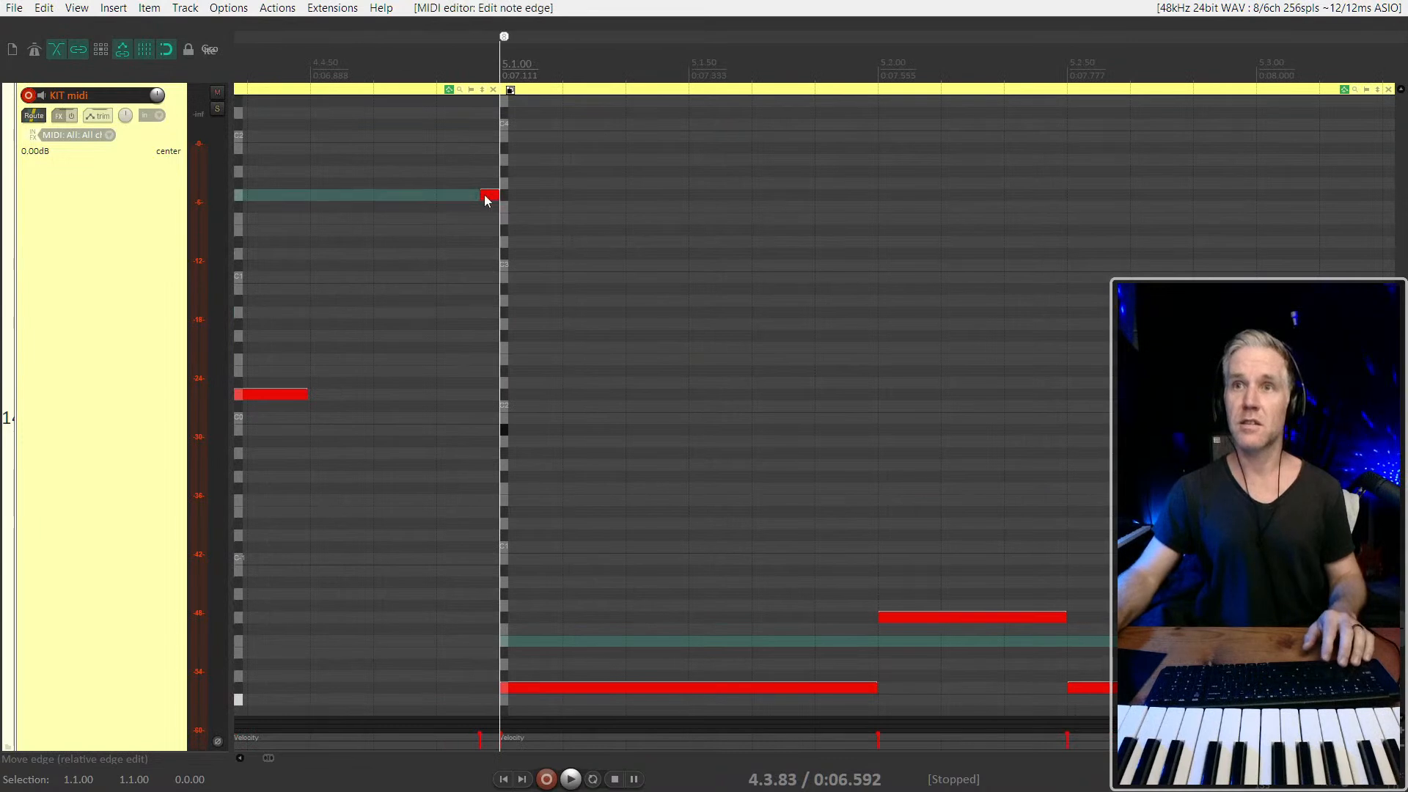
key(ctrl+x)
click(530, 197)
key(ctrl+v)
key(space)
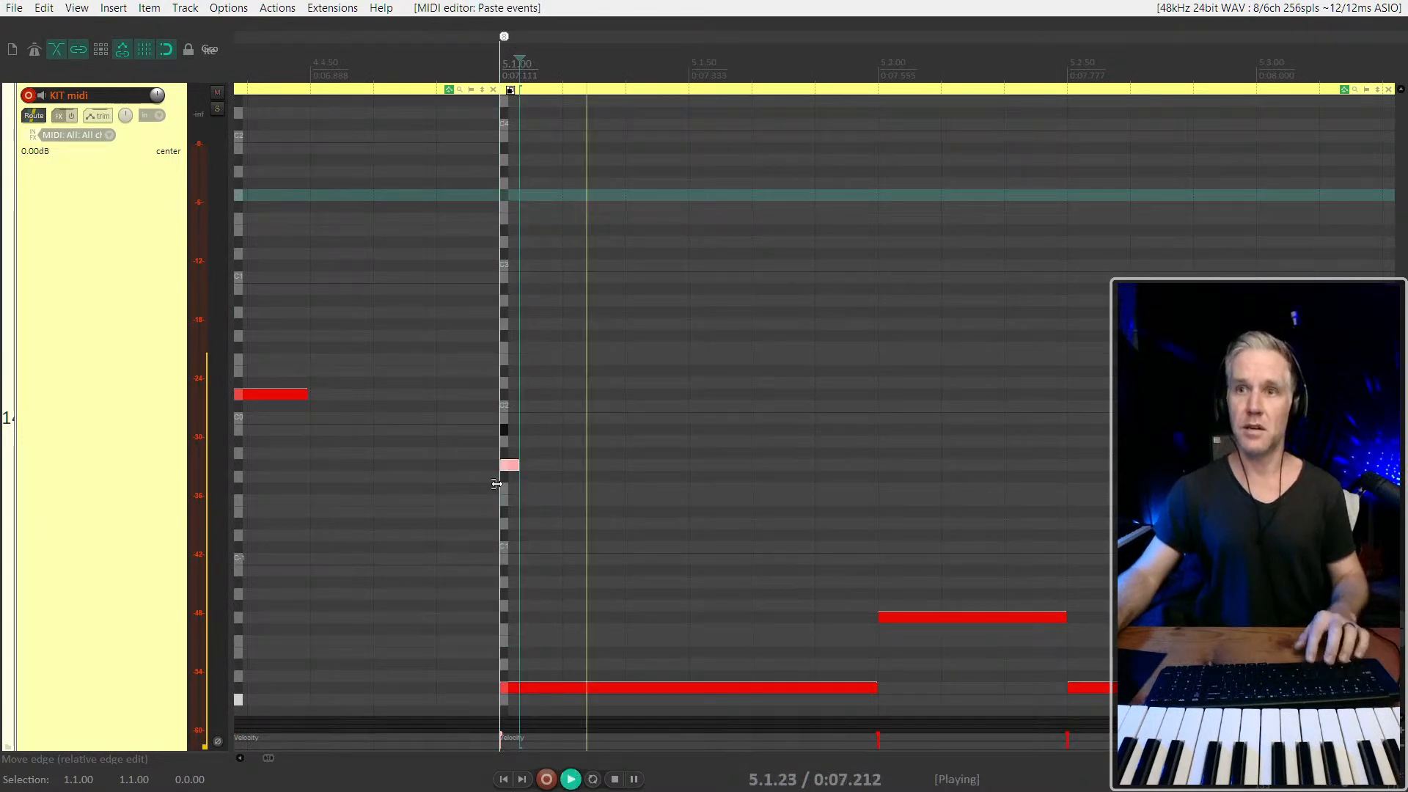
click(463, 466)
key(space)
scroll(463, 465, up, 2)
scroll(462, 466, down, 3)
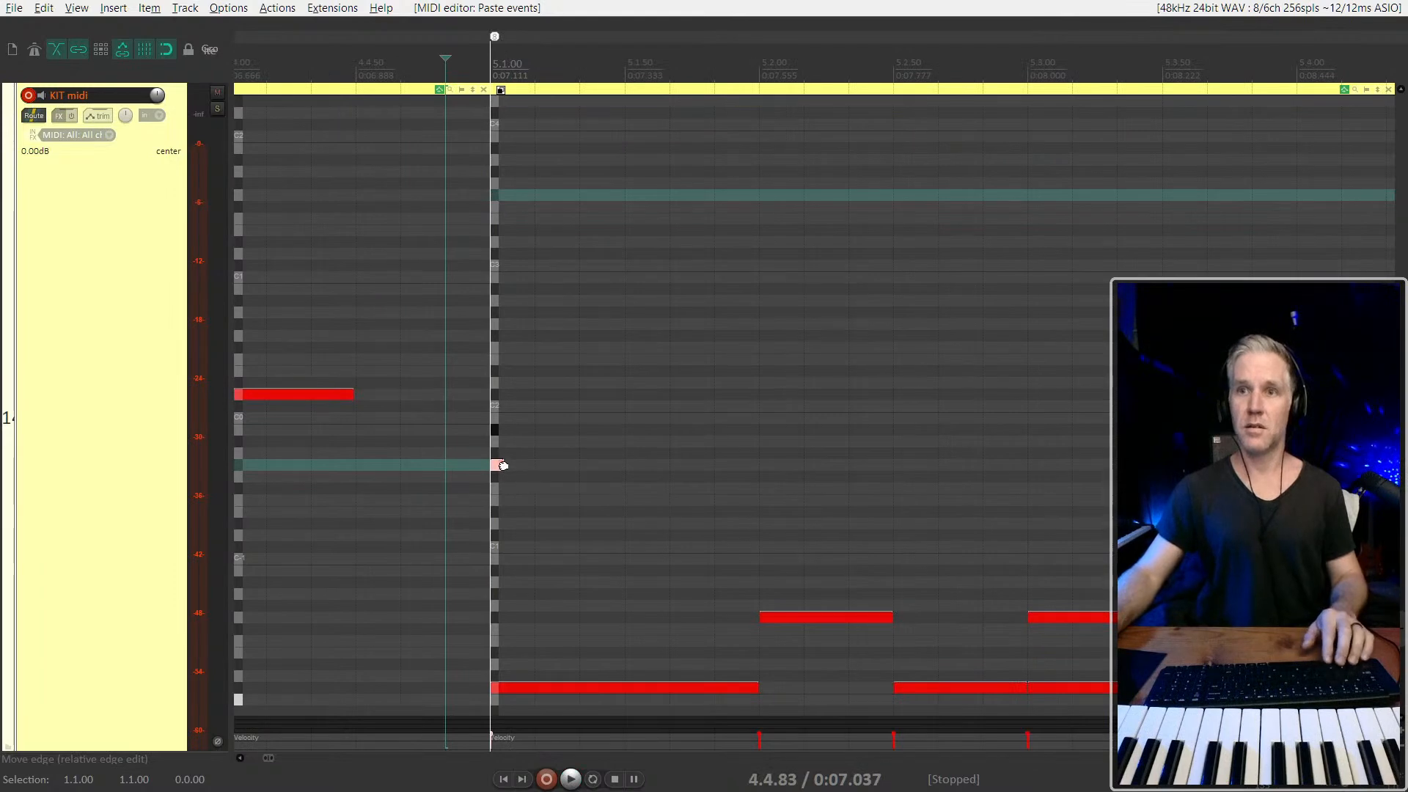
Adjust the velocity of the pasted hit at 5.1.00 and play from just before it
click(497, 465)
key(space)
scroll(497, 465, down, 5)
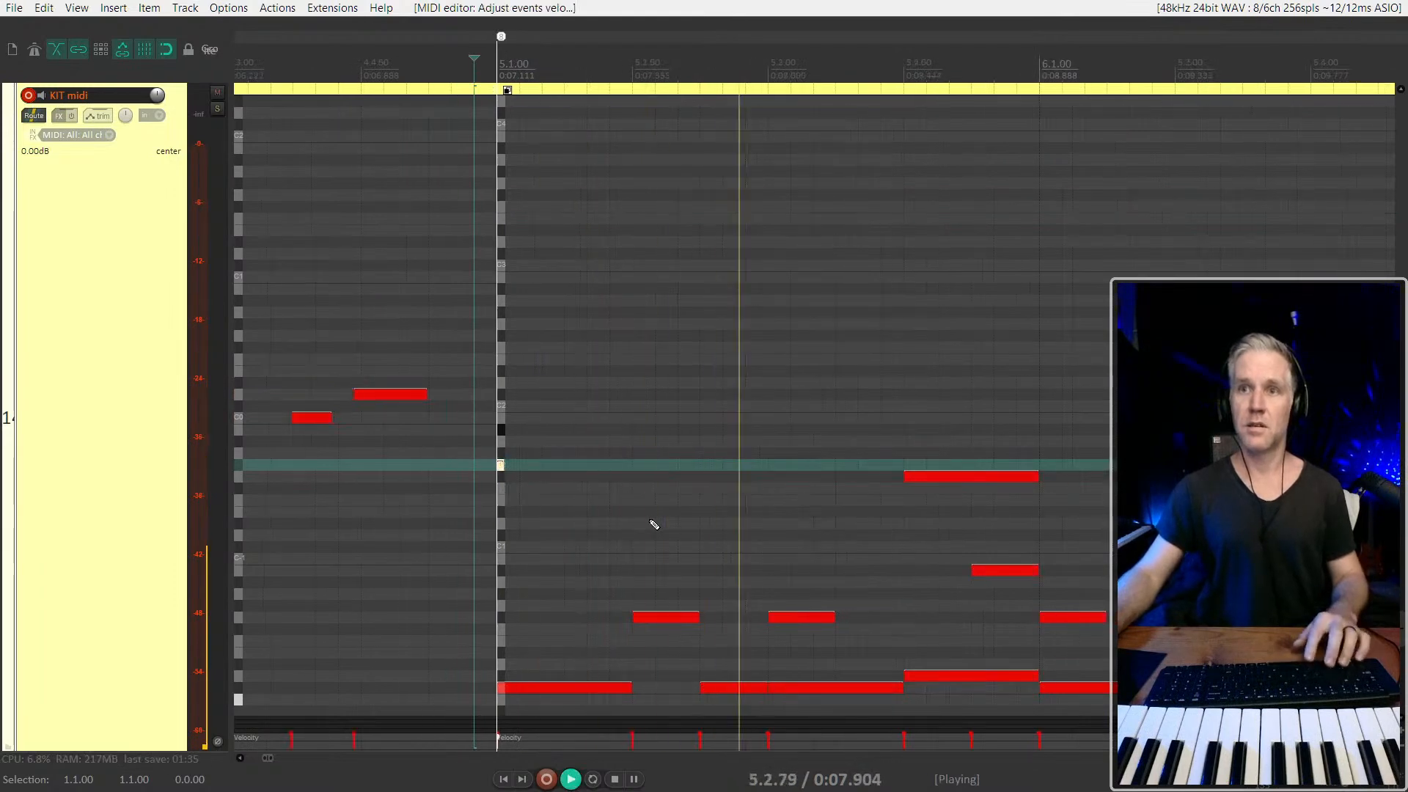
scroll(654, 525, up, 4)
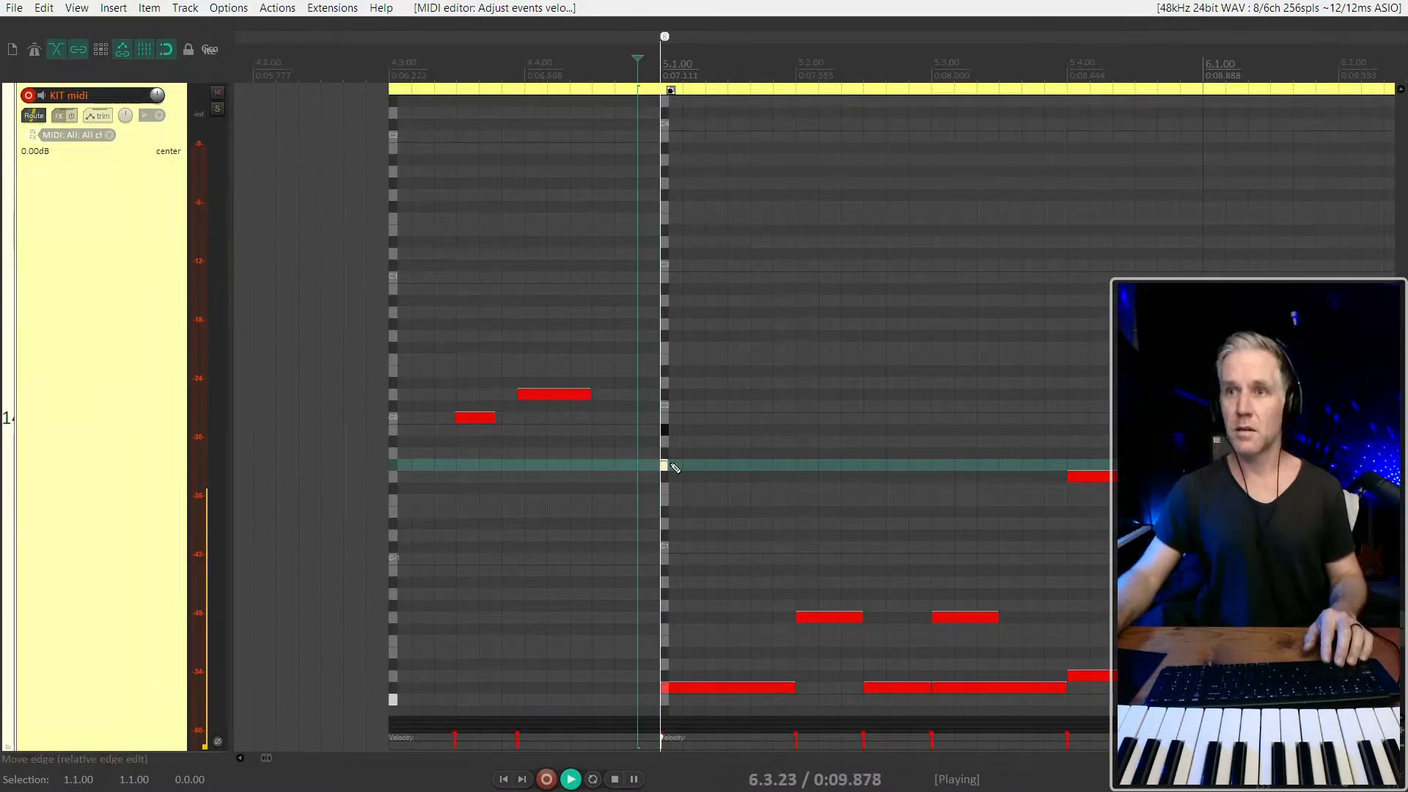
key(space)
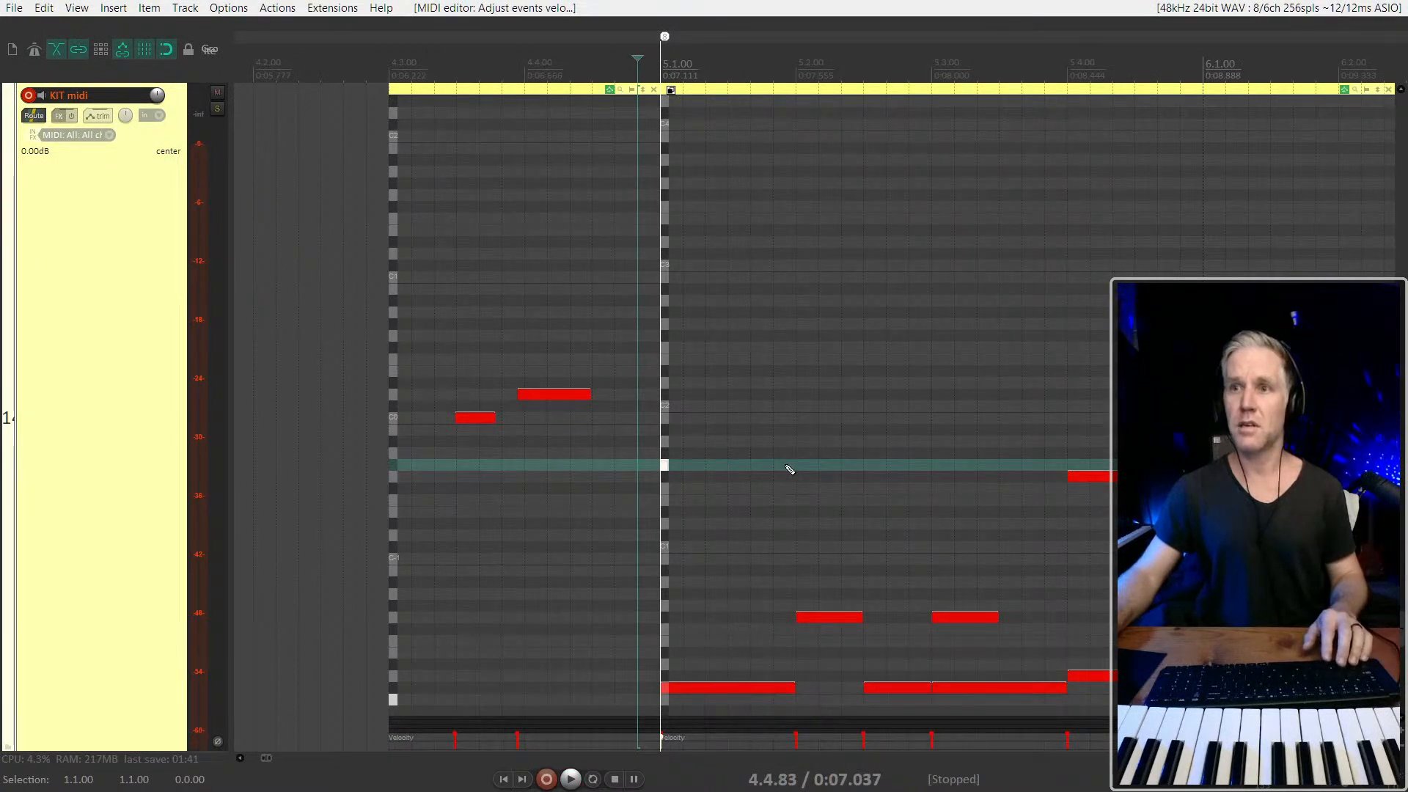
Replace the short hit at 5.1.00 with a drawn note on the same pitch, lasting about half a bar, and play it back
key(Delete)
mouse_move(877, 471)
mouse_down()
mouse_move(646, 484)
mouse_move(638, 472)
mouse_up()
key(space)
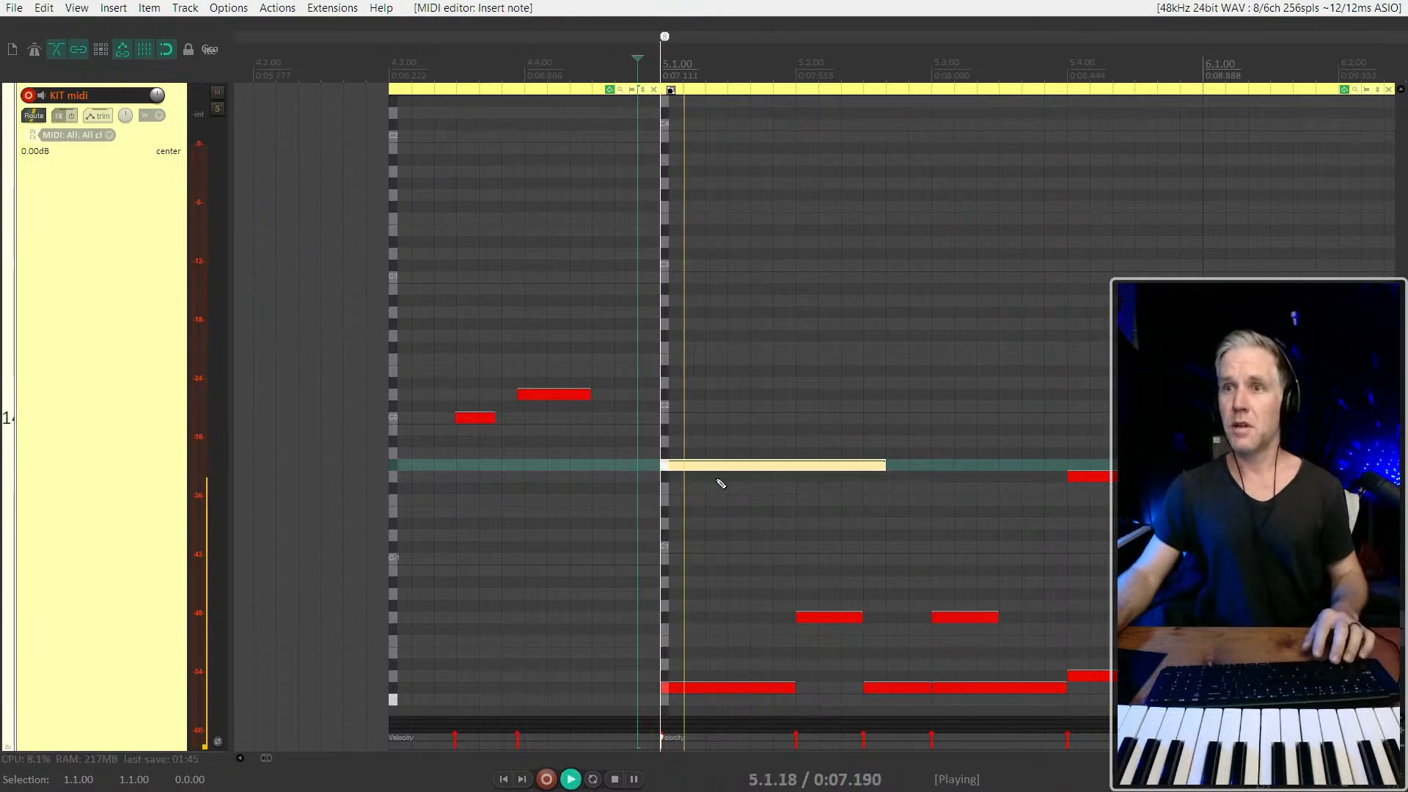
scroll(770, 466, down, 4)
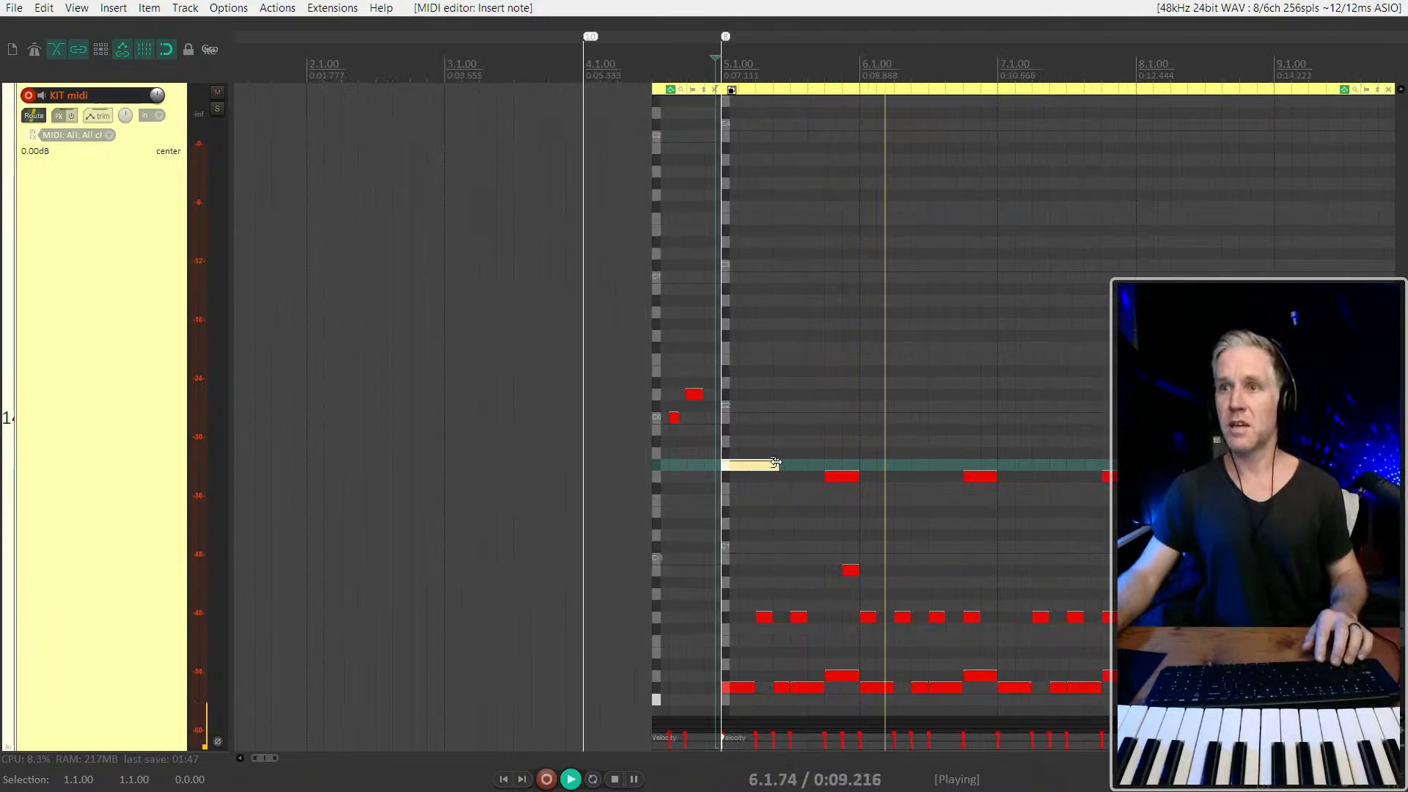
drag(772, 463, 803, 465)
scroll(814, 468, down, 3)
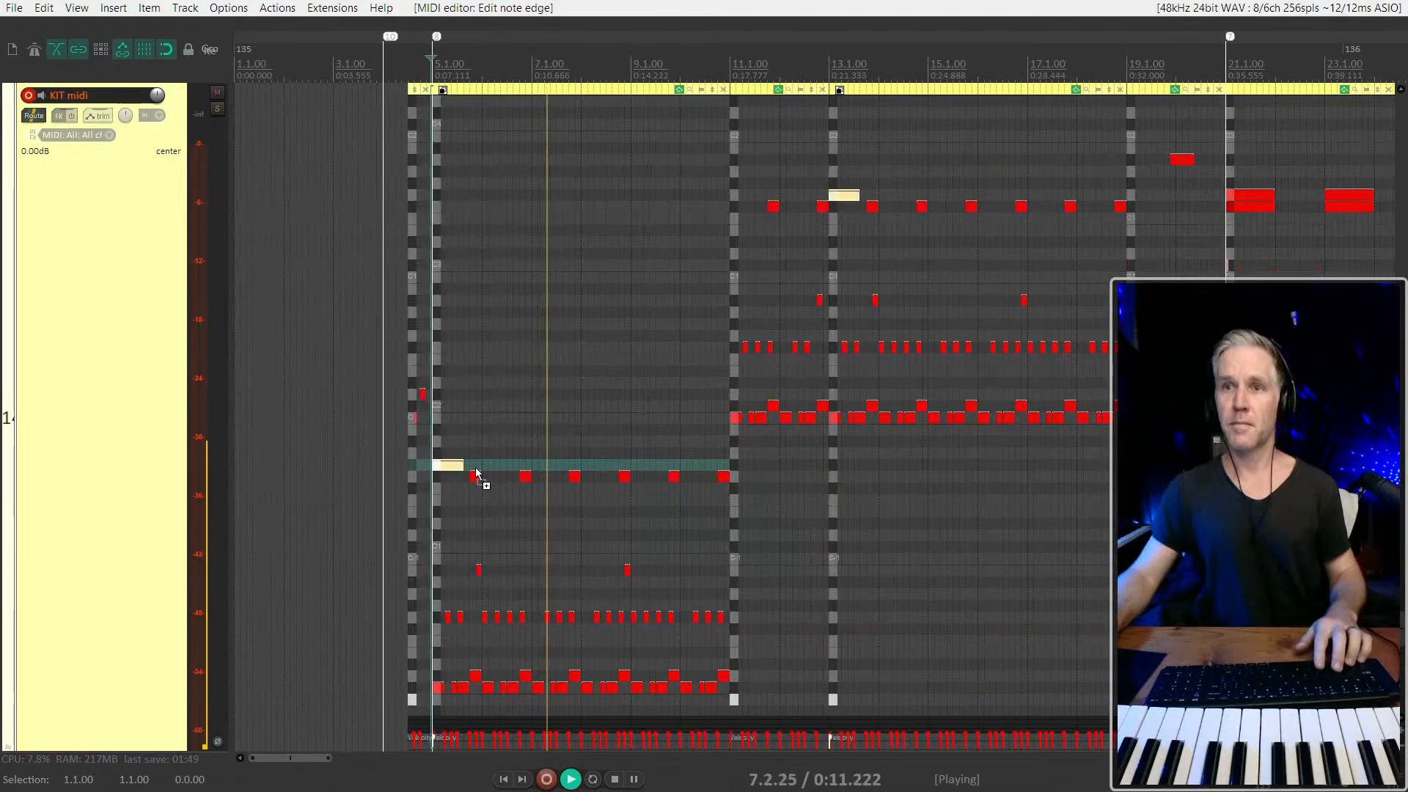
scroll(581, 464, down, 3)
key(space)
Look over the KIT midi items up to bar 29 and play the drums from just before 11.1.00
scroll(264, 474, up, 3)
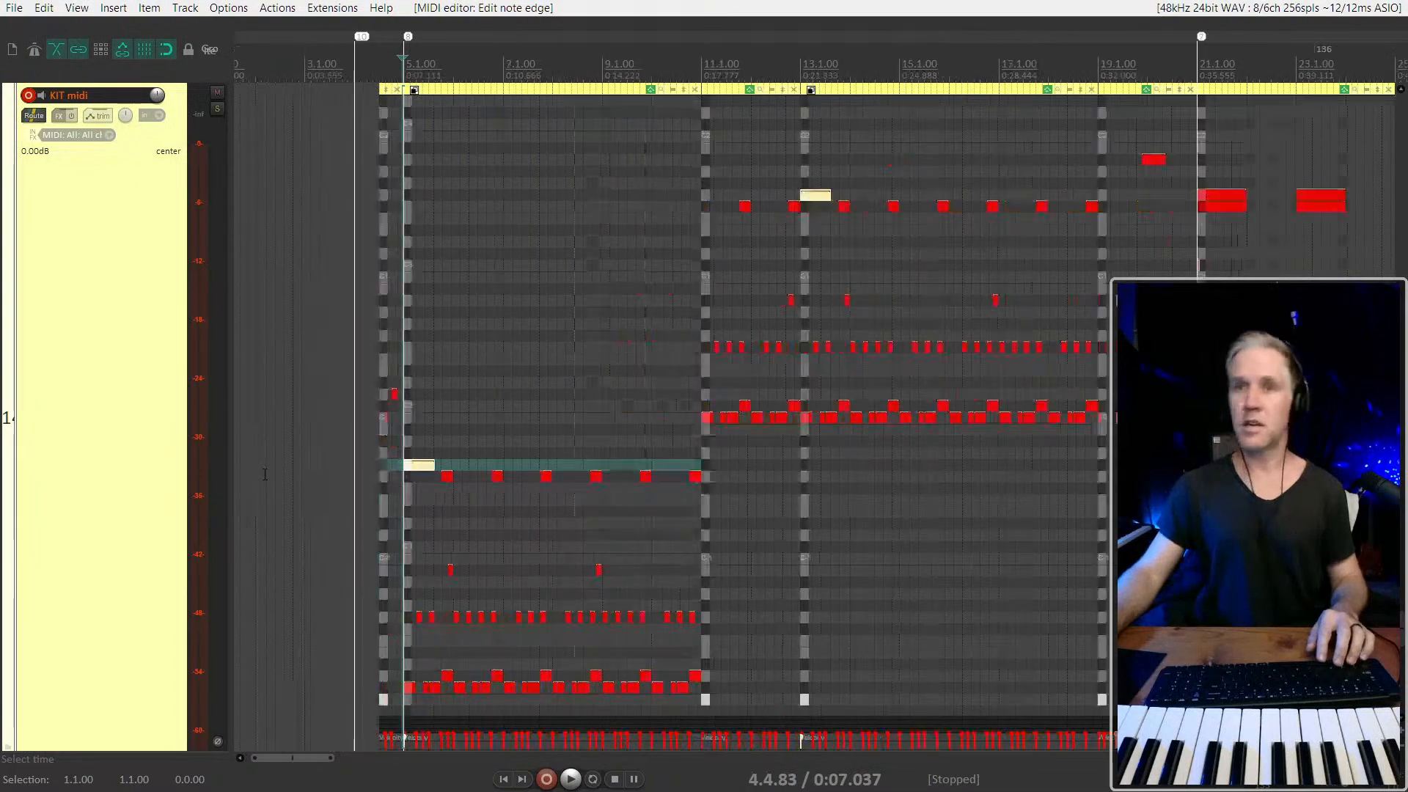
scroll(325, 417, down, 1)
scroll(324, 417, down, 3)
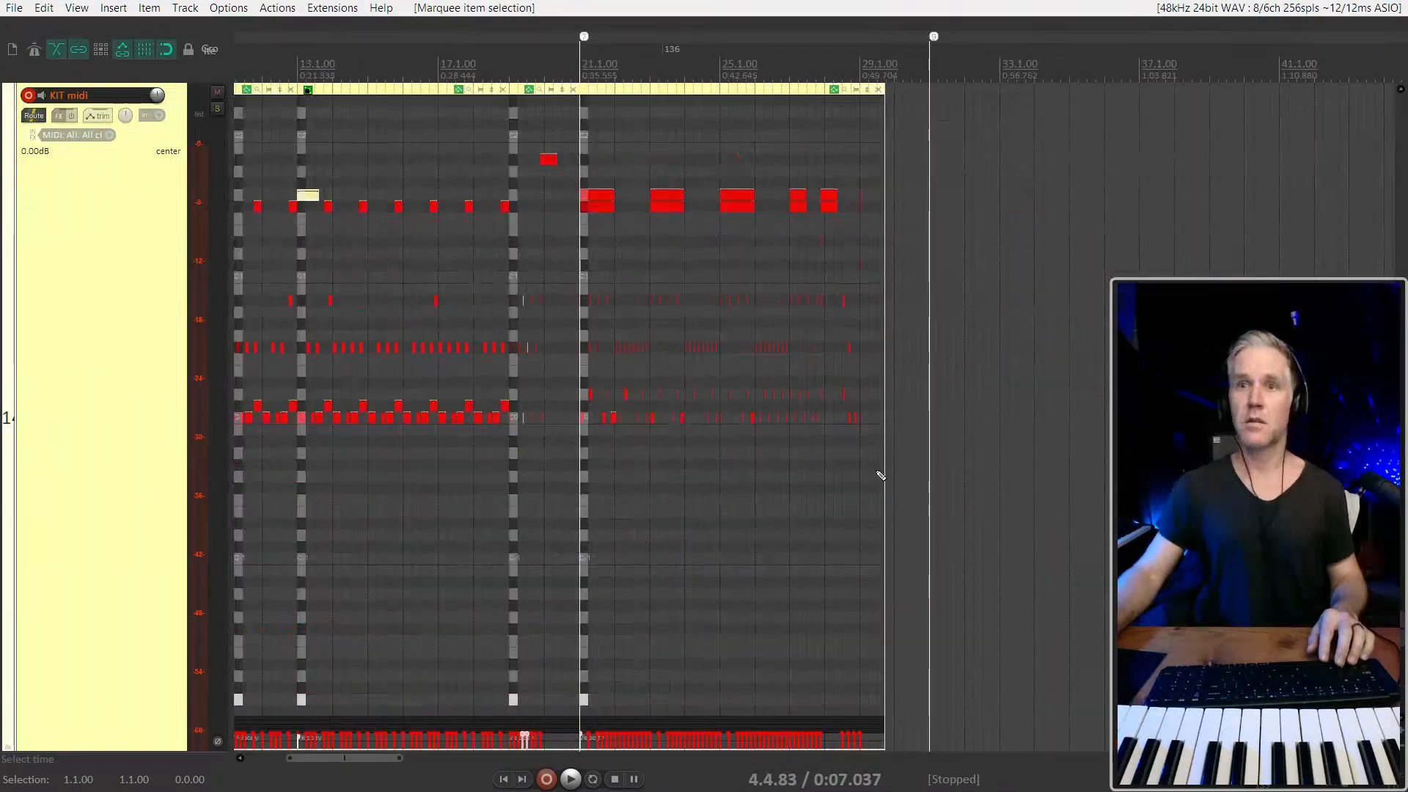
scroll(326, 438, up, 1)
scroll(428, 409, left, 2)
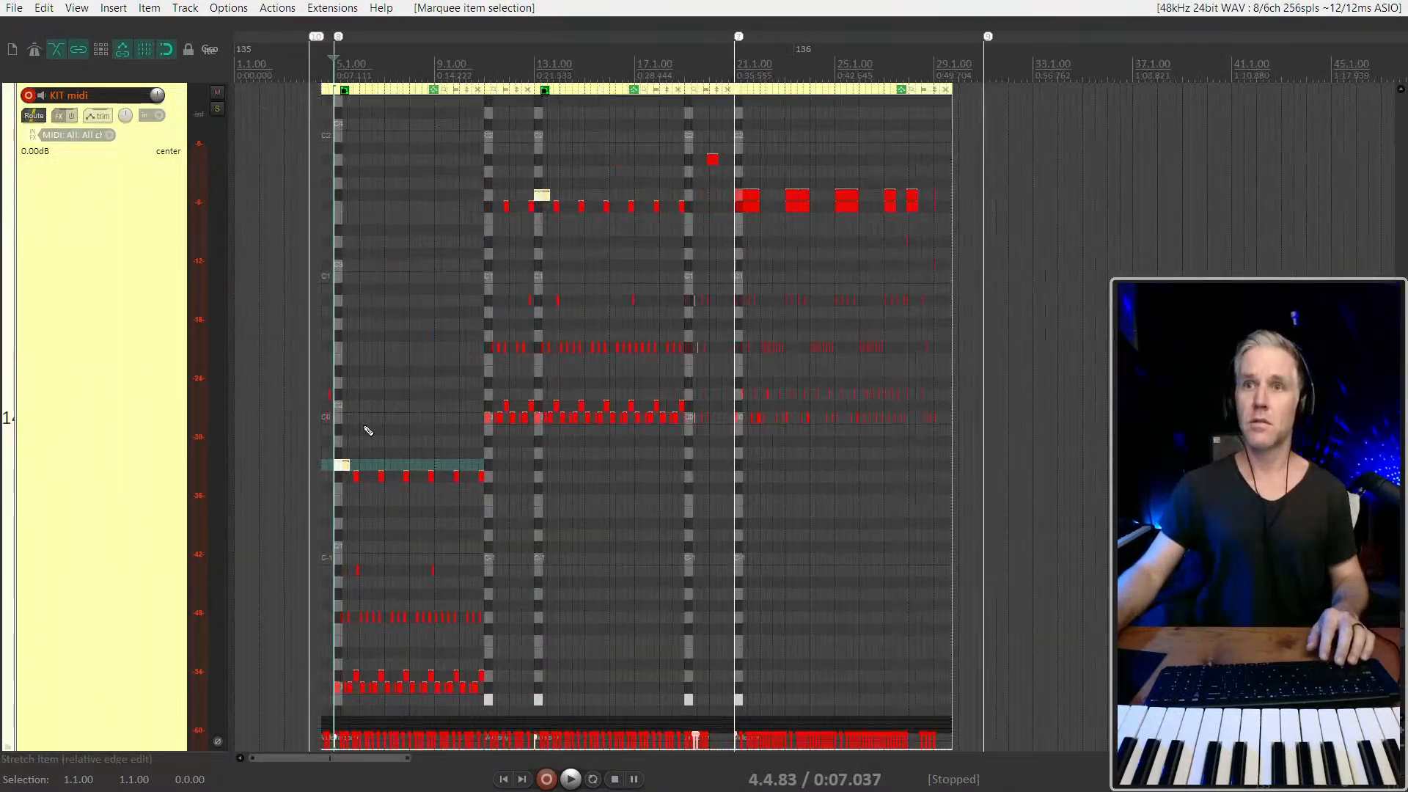
scroll(368, 446, up, 2)
click(529, 230)
key(space)
scroll(528, 232, up, 2)
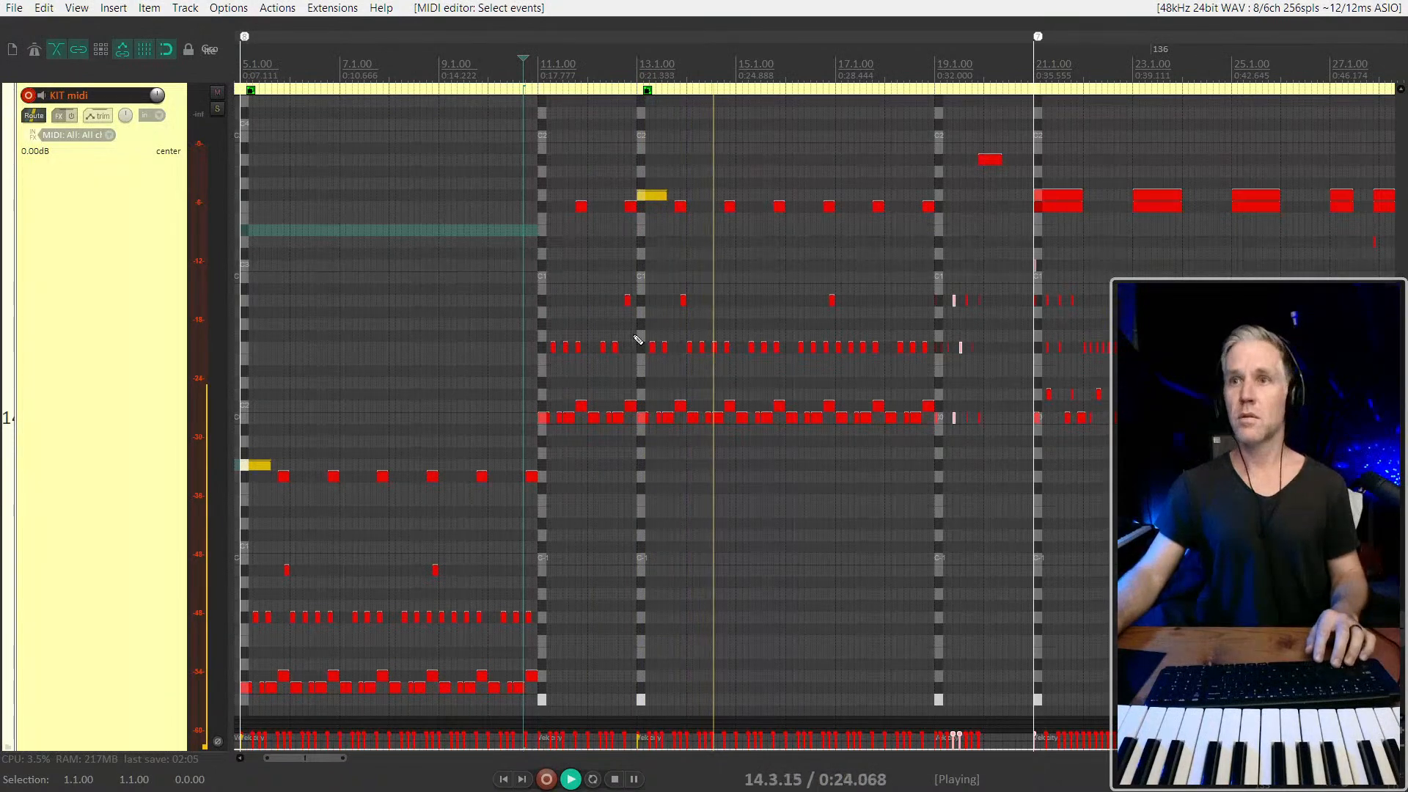
Place the cursor around bar 6 in the KIT midi item and toggle the track's solo
key(space)
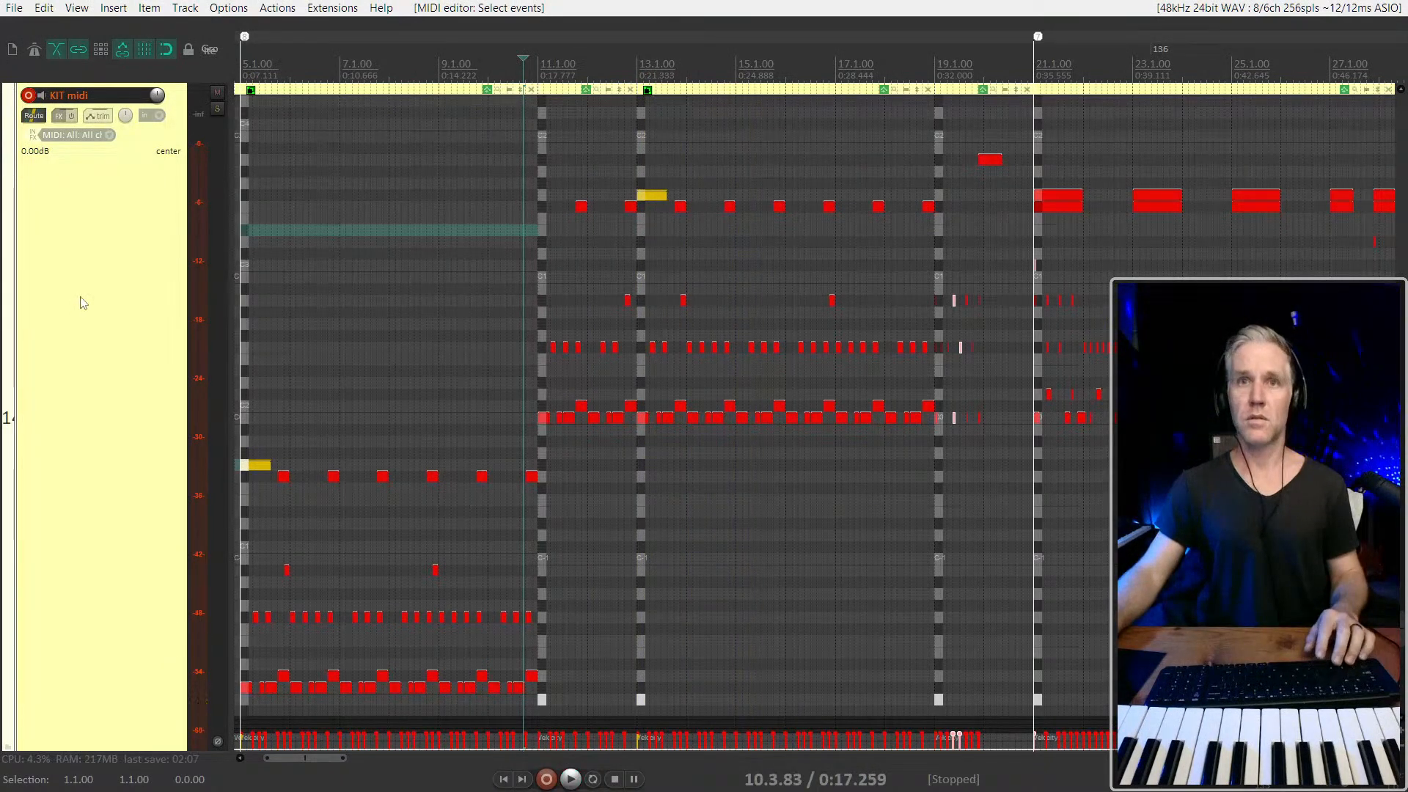
scroll(83, 301, down, 3)
scroll(83, 302, down, 1)
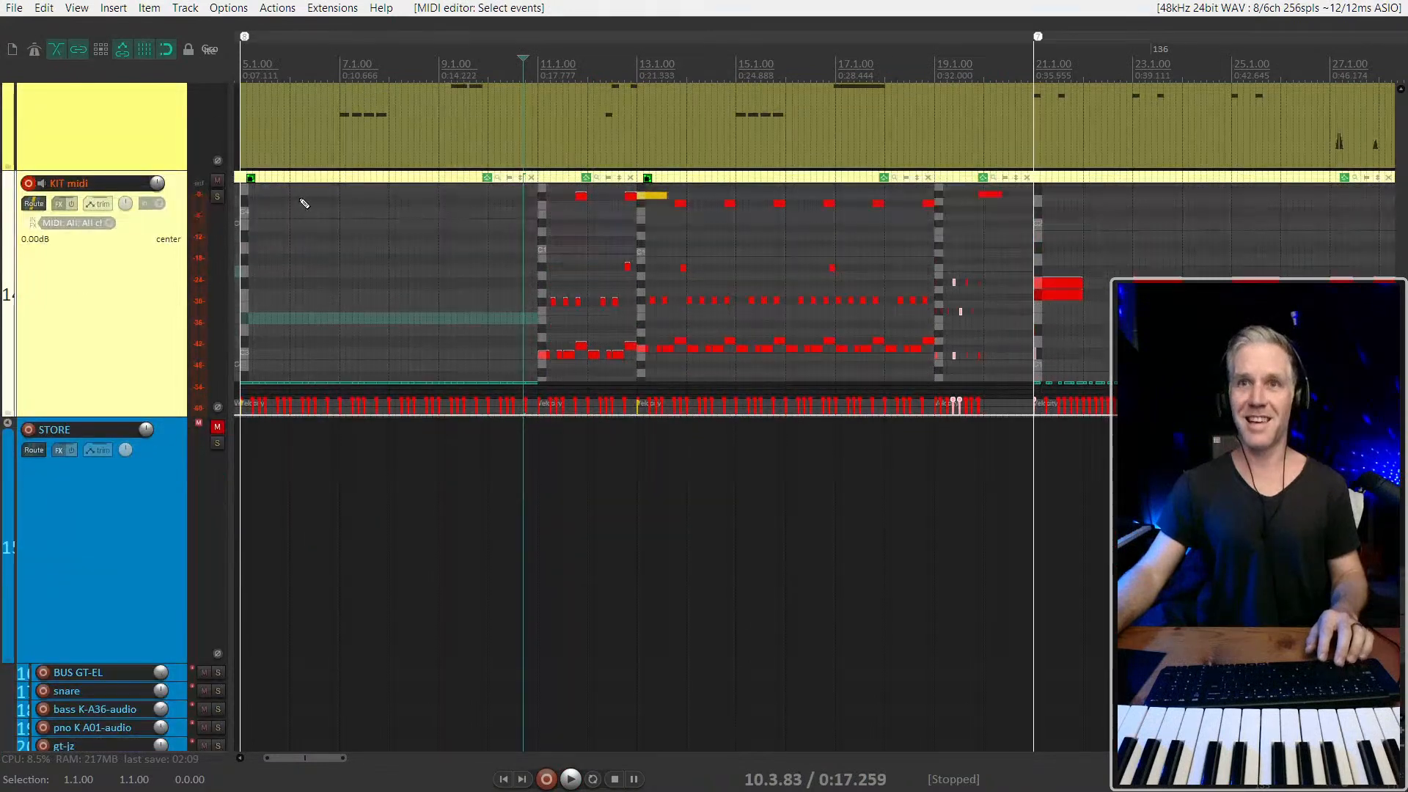
click(316, 170)
click(326, 181)
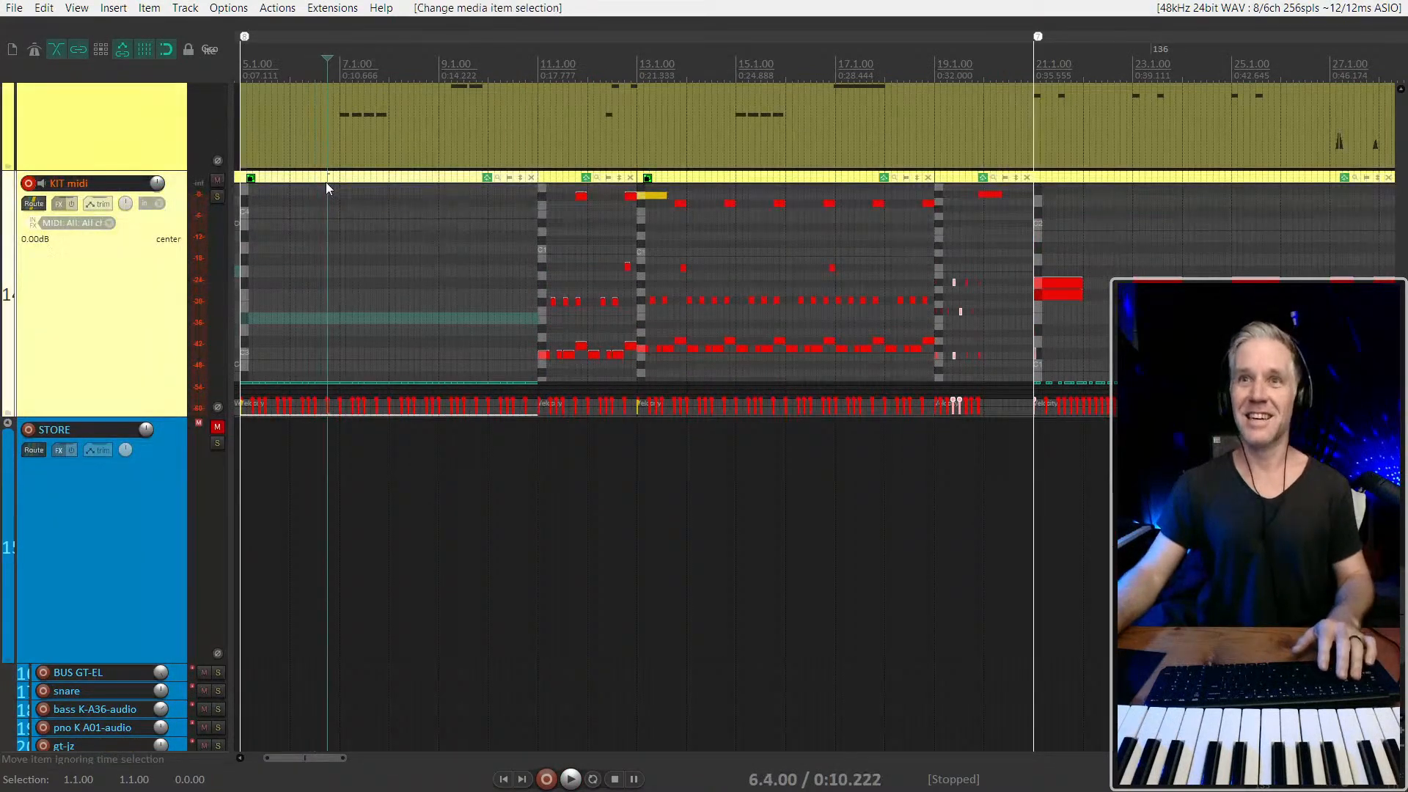
key(F7)
key(F7)
key(F6)
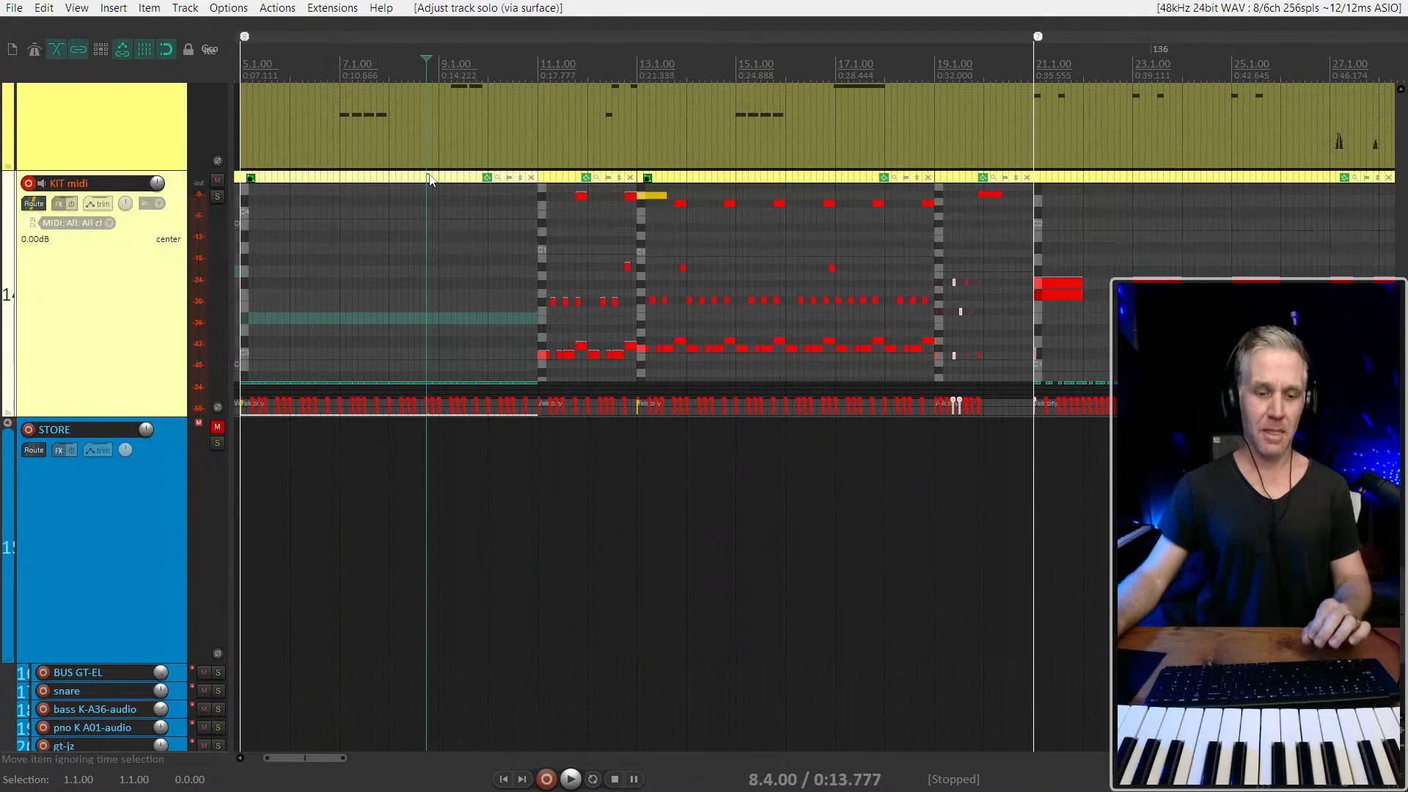
Close the inline note editors of all KIT midi items and play the mix from just before 5.1.00
key(e)
key(e)
key(e)
scroll(487, 205, down, 5)
drag(609, 236, 231, 285)
key(e)
scroll(264, 302, up, 7)
click(300, 290)
key(space)
scroll(405, 315, up, 2)
scroll(406, 317, down, 2)
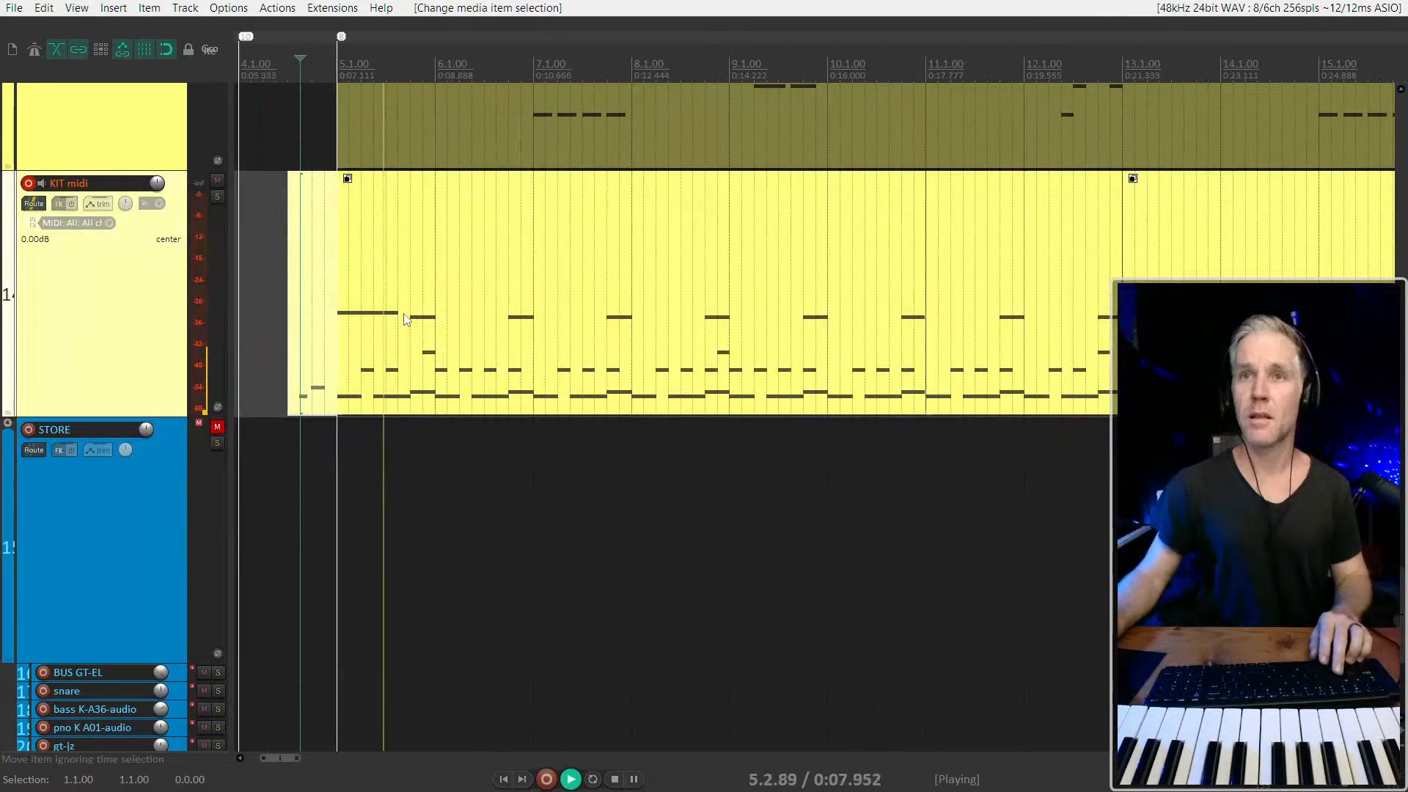
Listen to the KIT midi track soloed, then unsolo it to hear it within the full mix
key(F6)
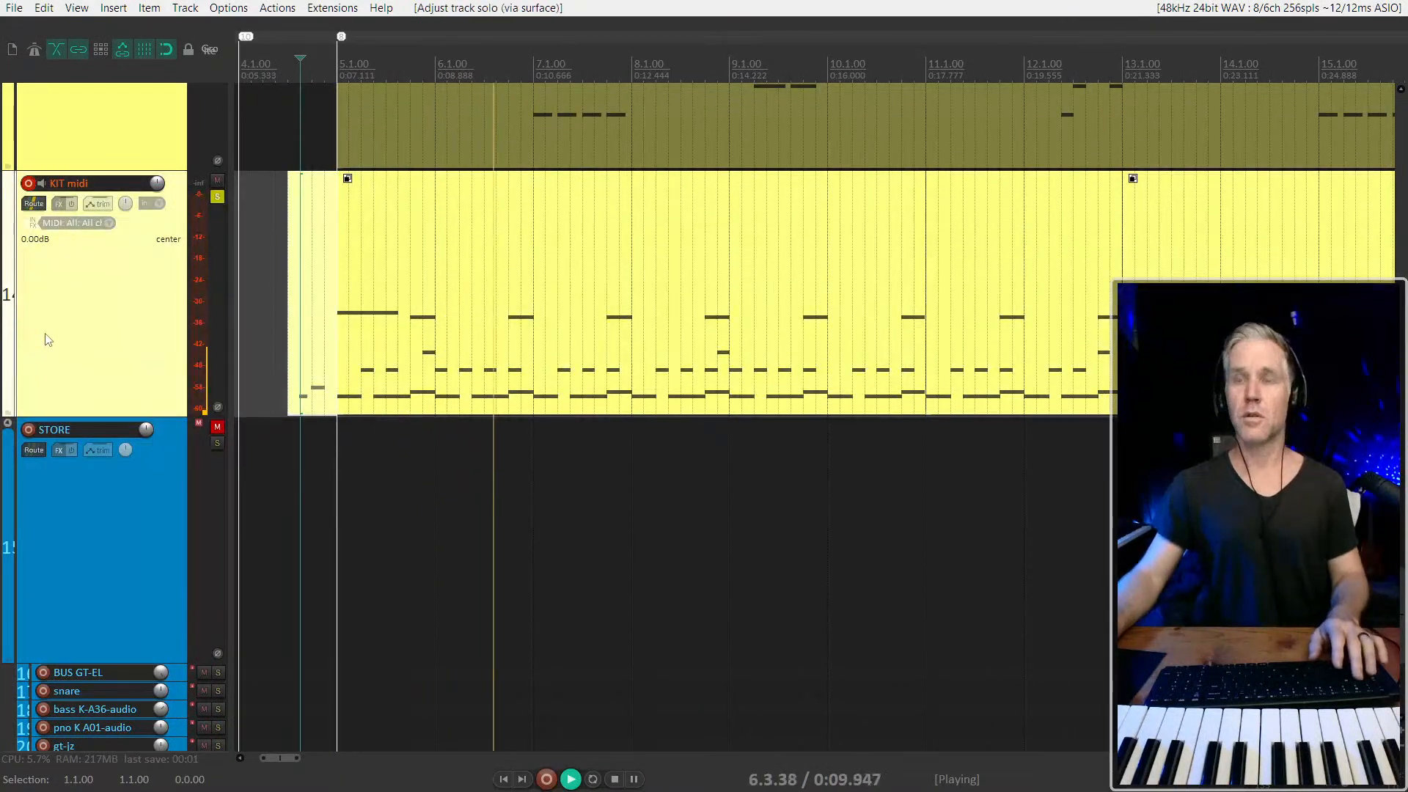
scroll(195, 335, down, 5)
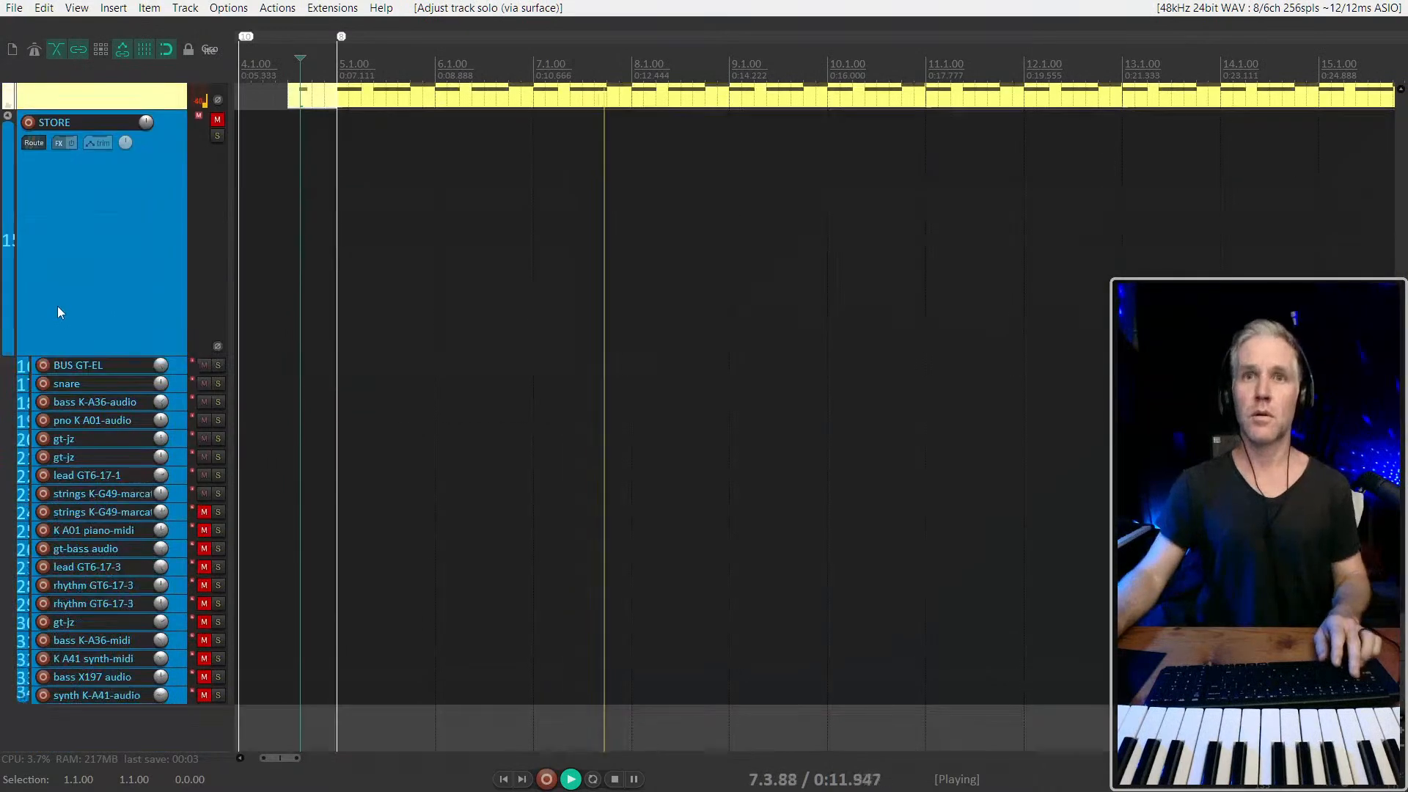
scroll(59, 311, up, 12)
key(ctrl+Down)
scroll(58, 308, down, 8)
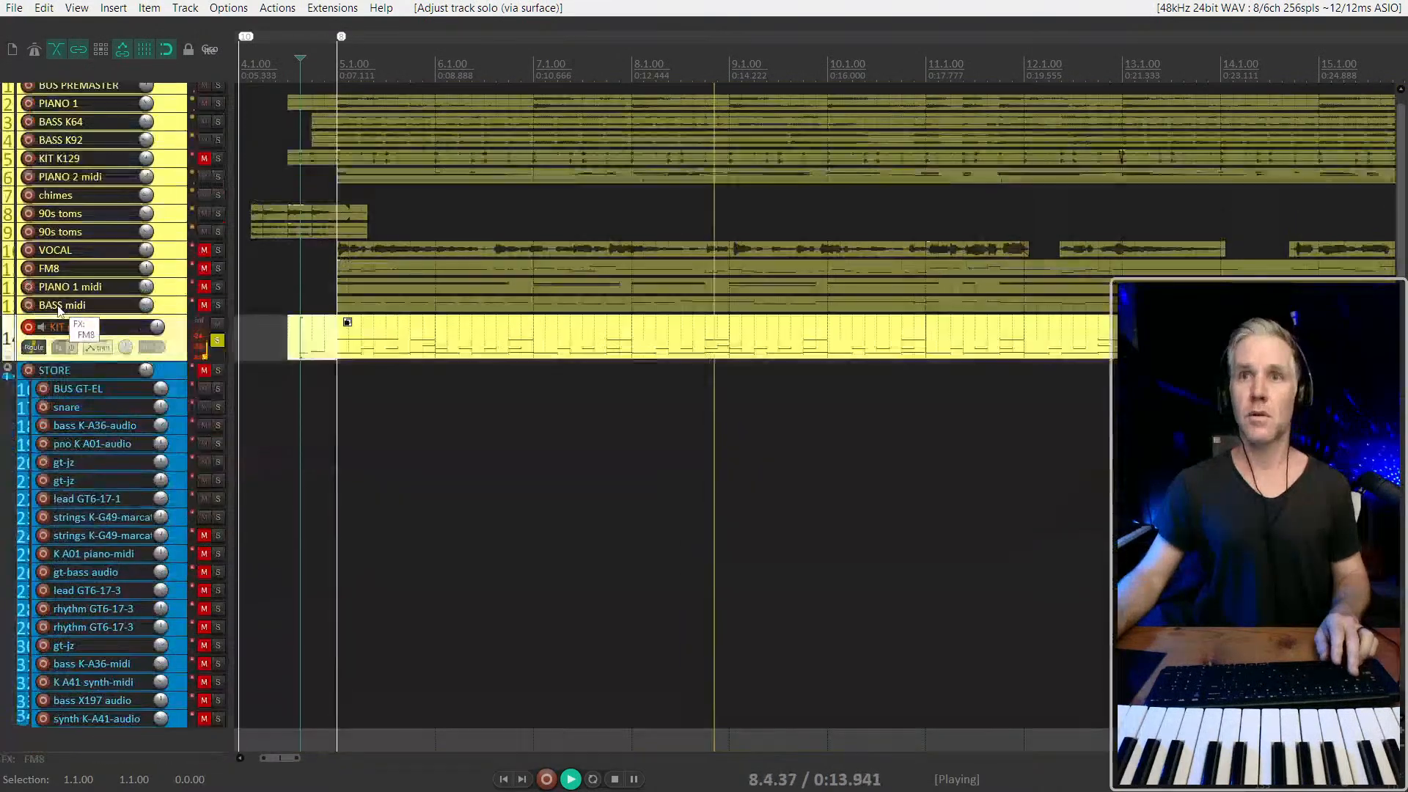
key(F6)
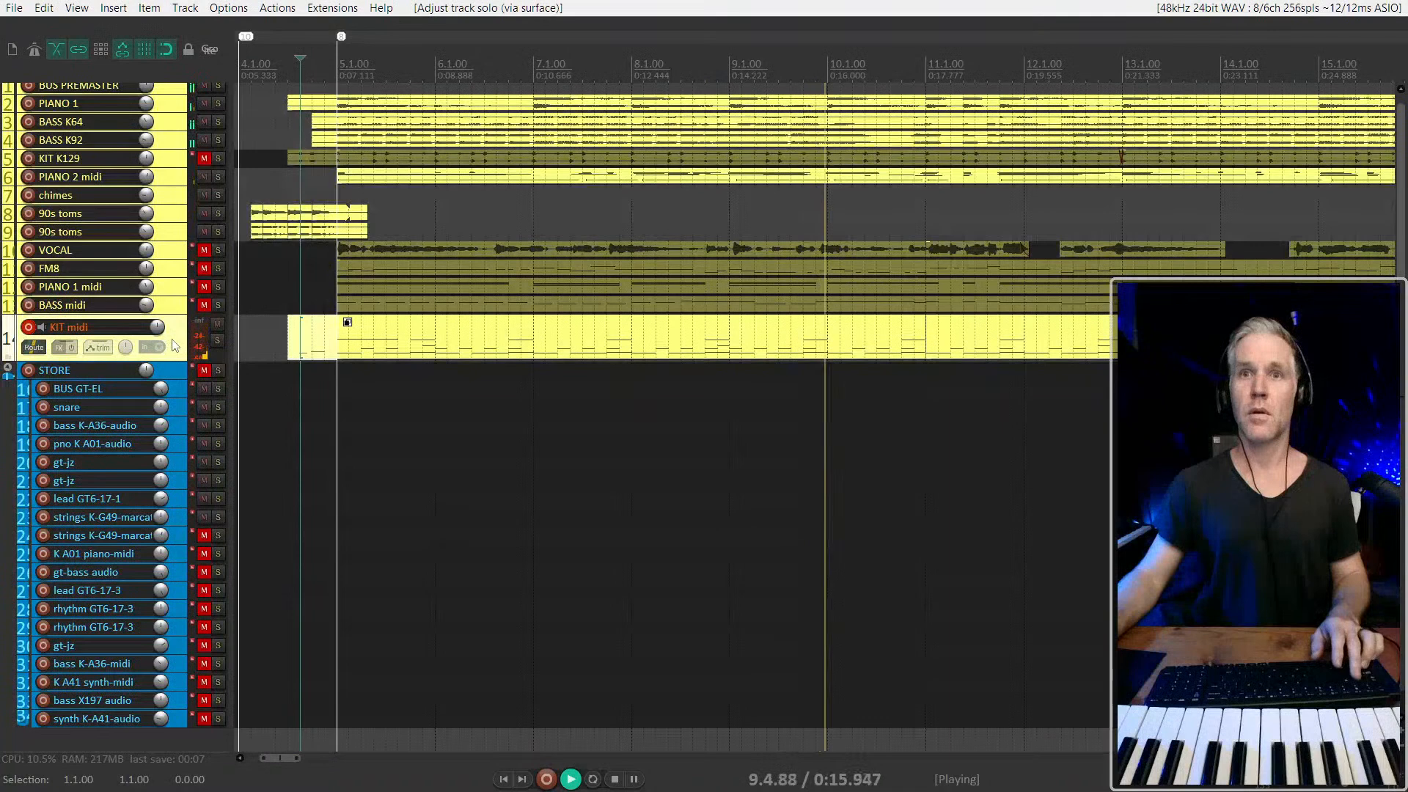
key(space)
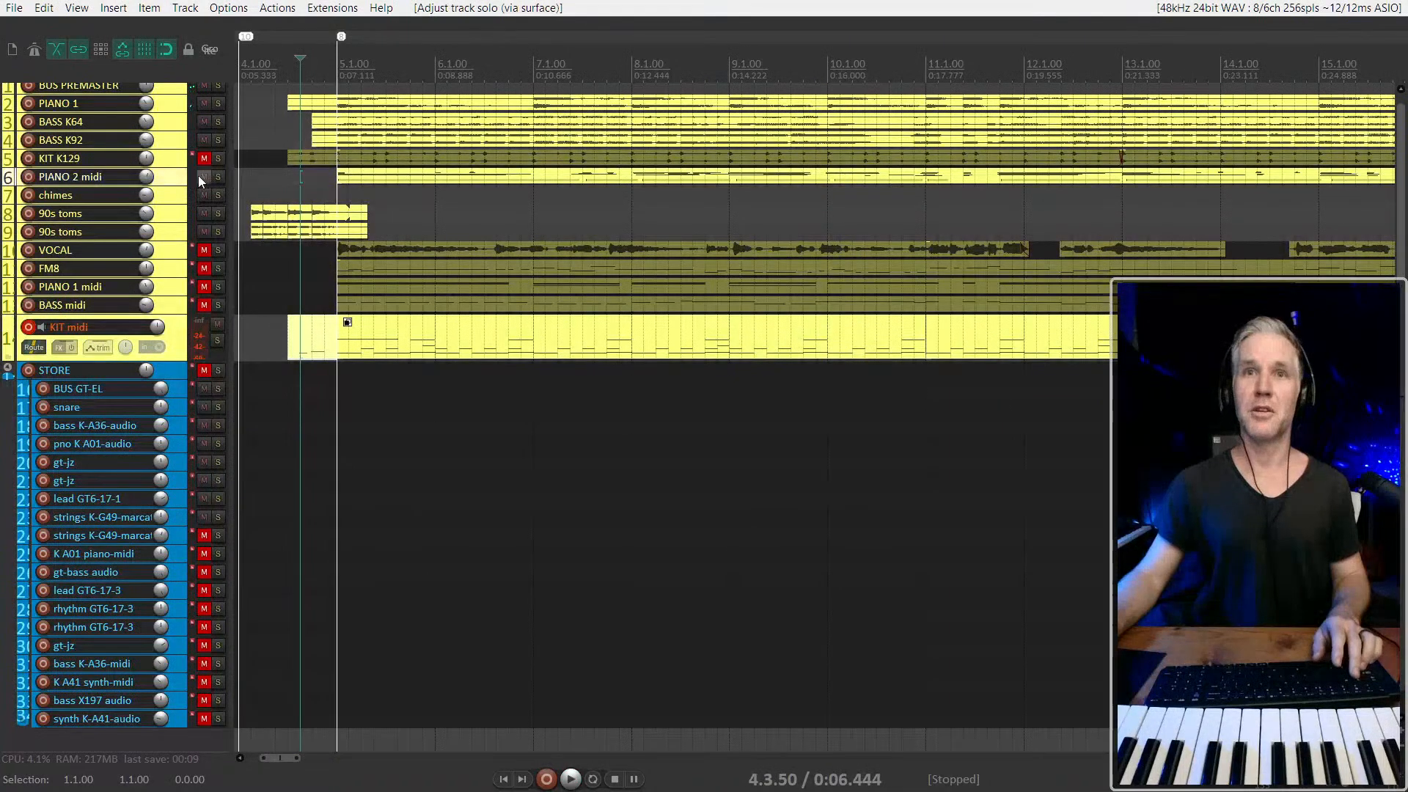
Mute the PIANO 2 midi track and play the mix from just before 5.1.00
click(205, 177)
key(space)
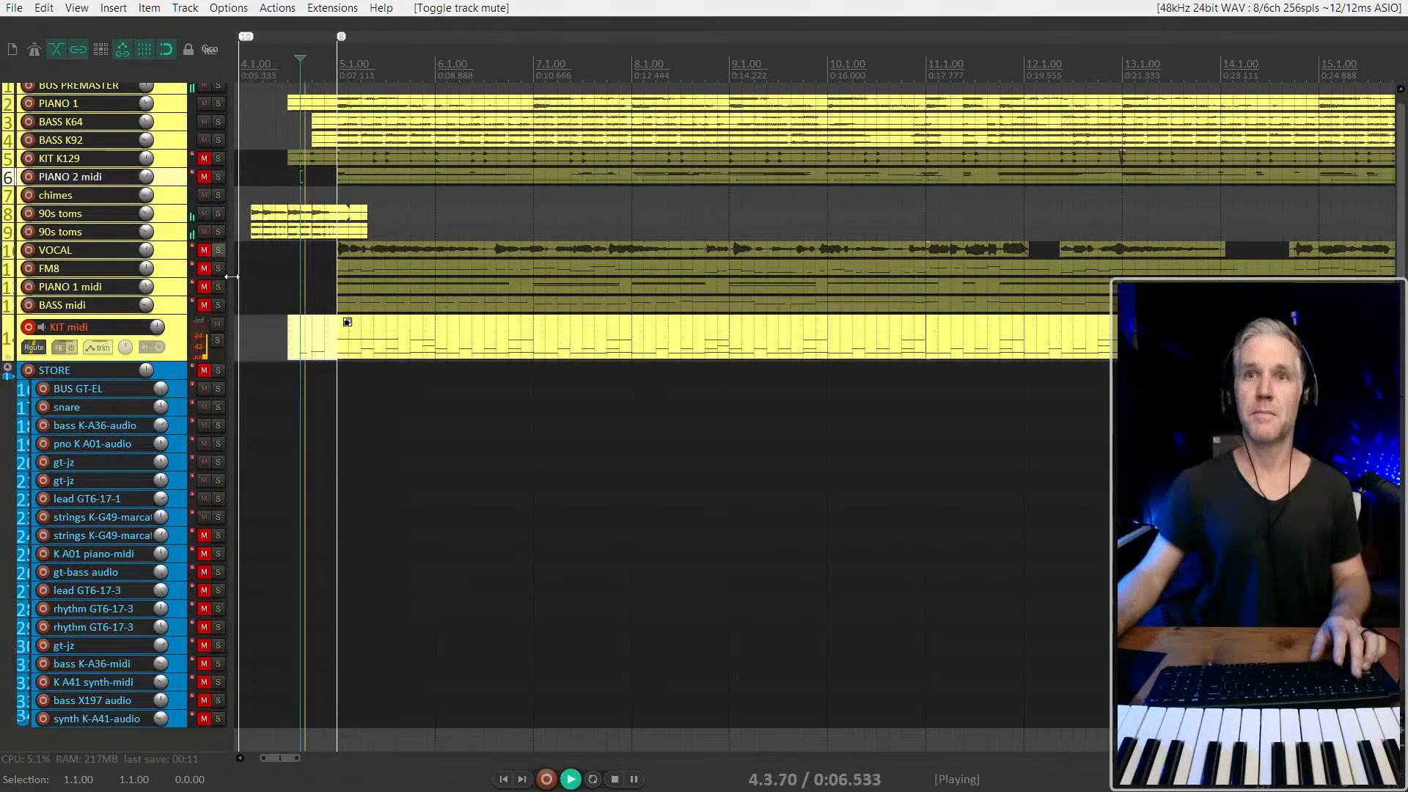
scroll(326, 337, down, 3)
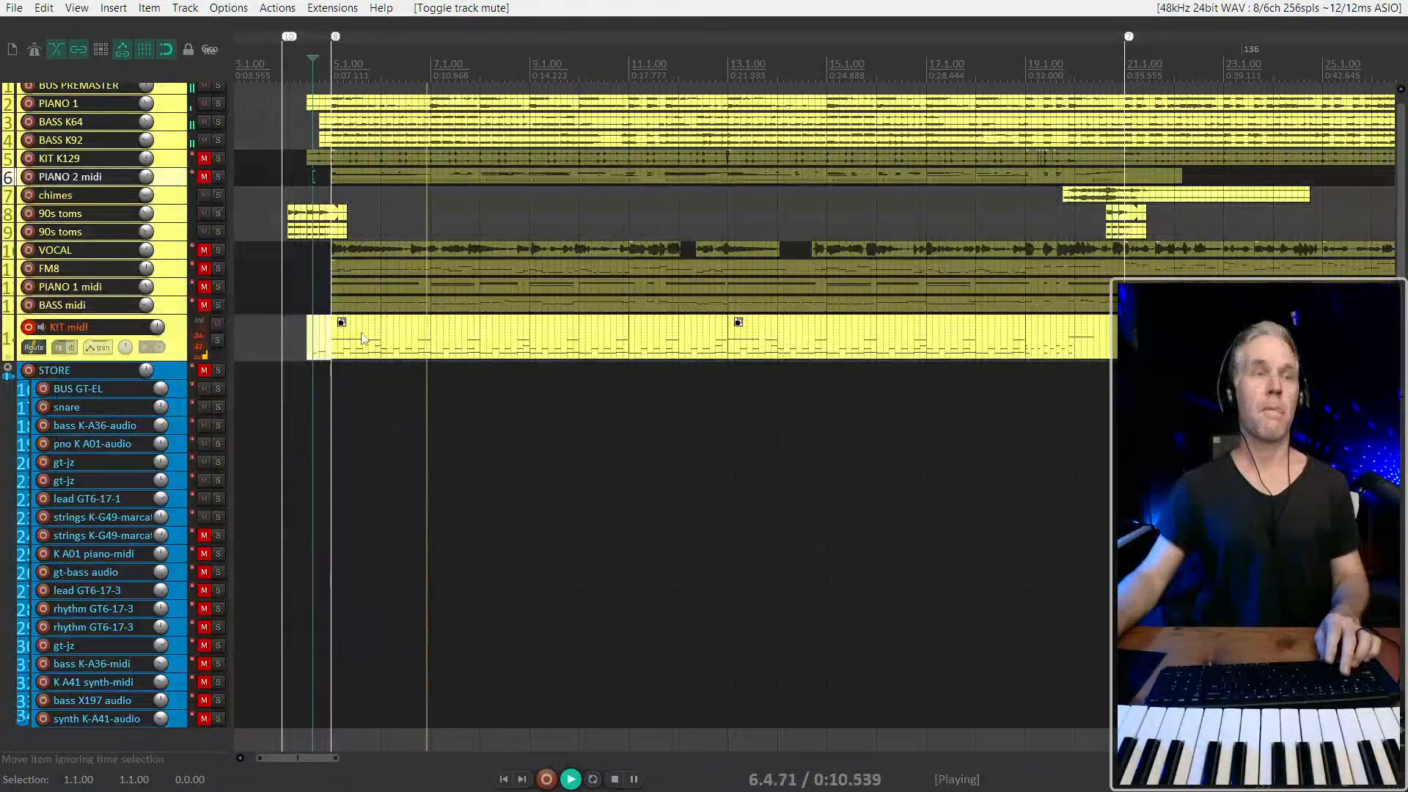
scroll(411, 336, down, 4)
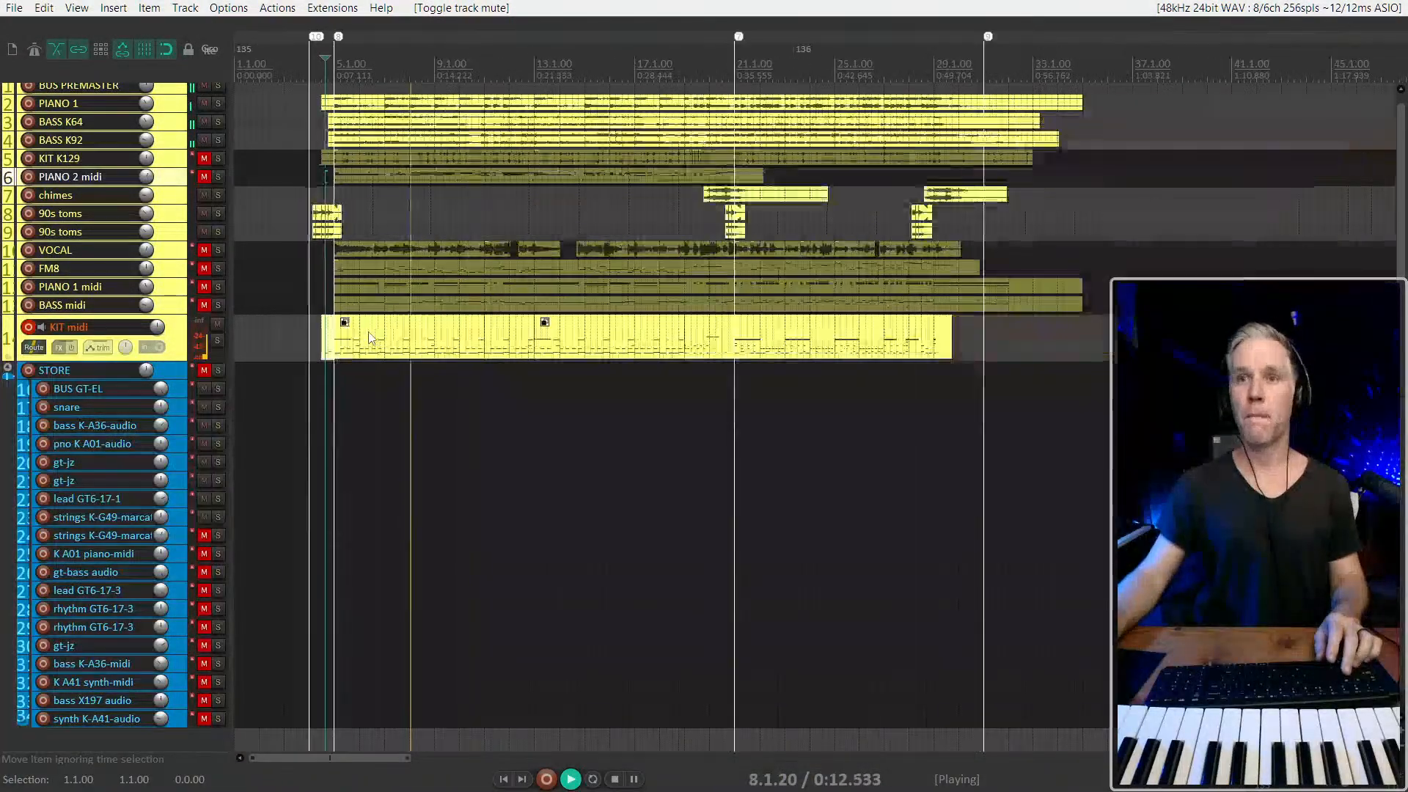
scroll(415, 335, up, 1)
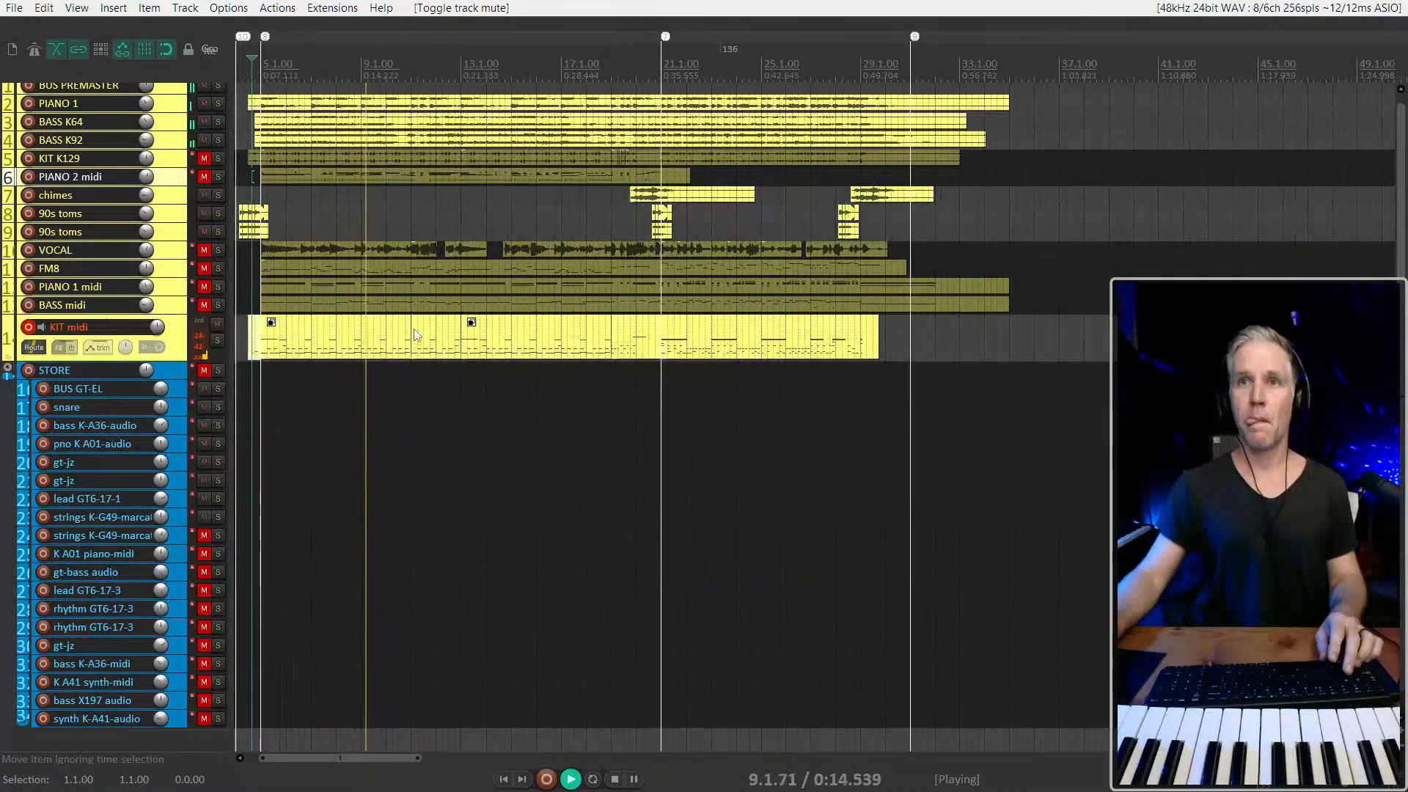
Play the passage around the KIT midi item between bars 11 and 13, starting at 11.4.00
click(394, 144)
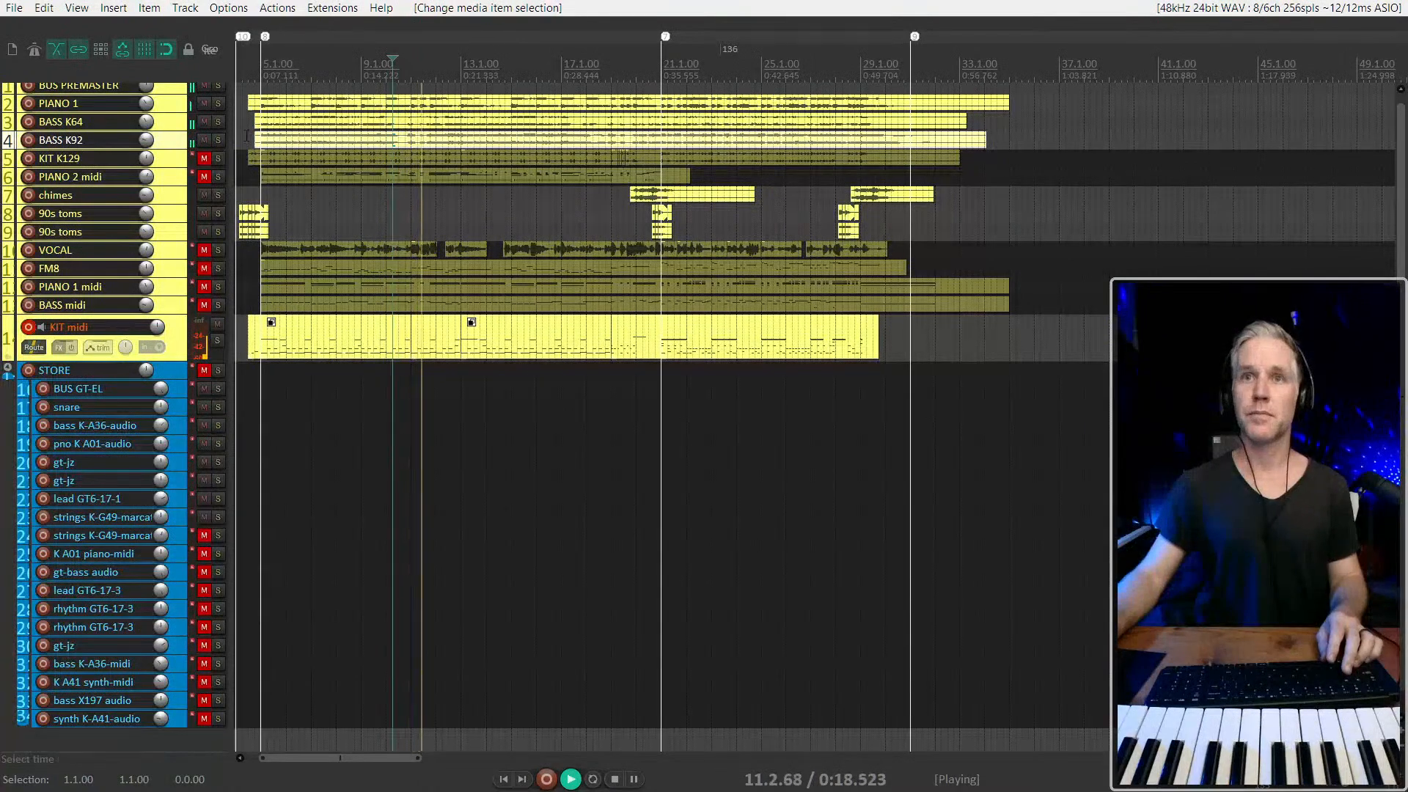
click(431, 351)
scroll(432, 350, up, 2)
key(space)
scroll(433, 351, down, 1)
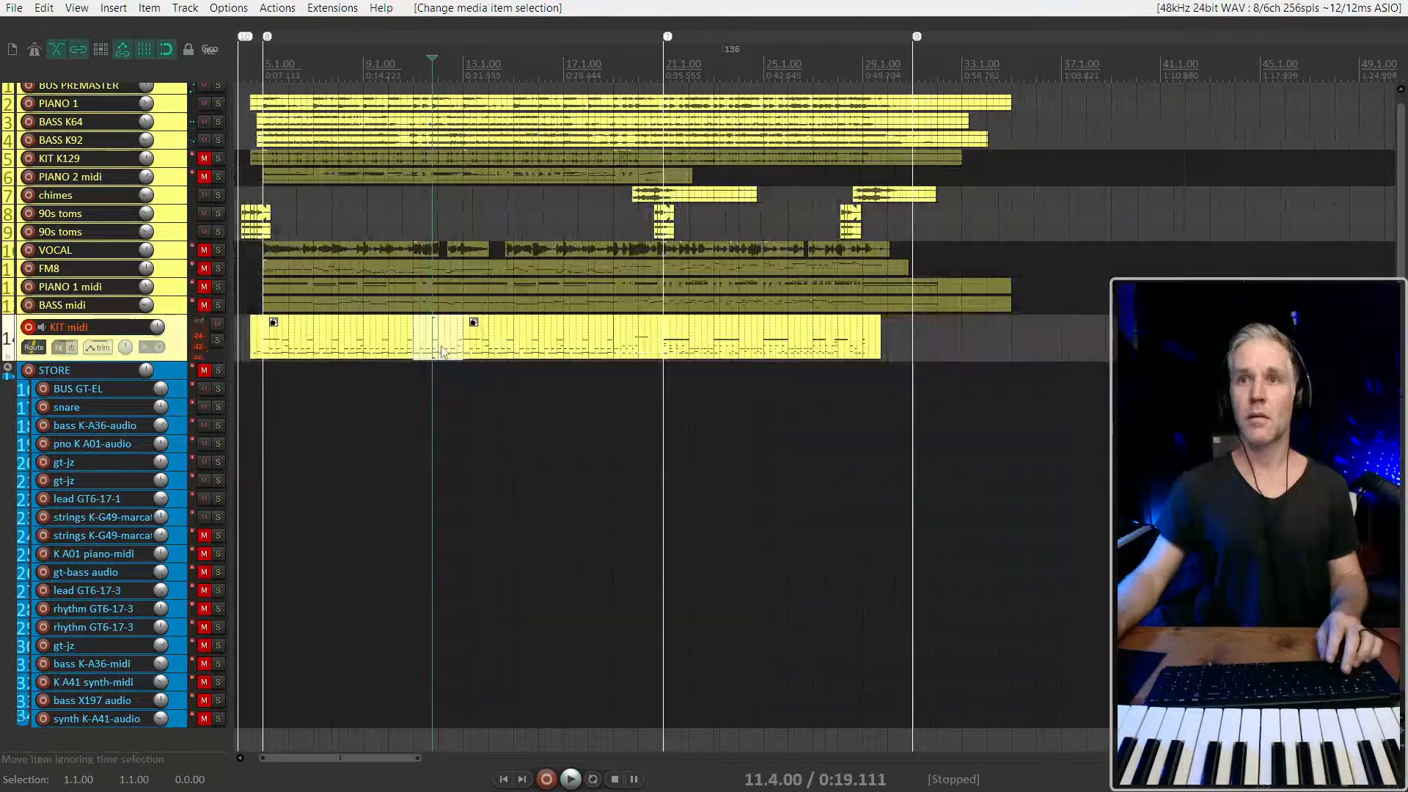
click(414, 339)
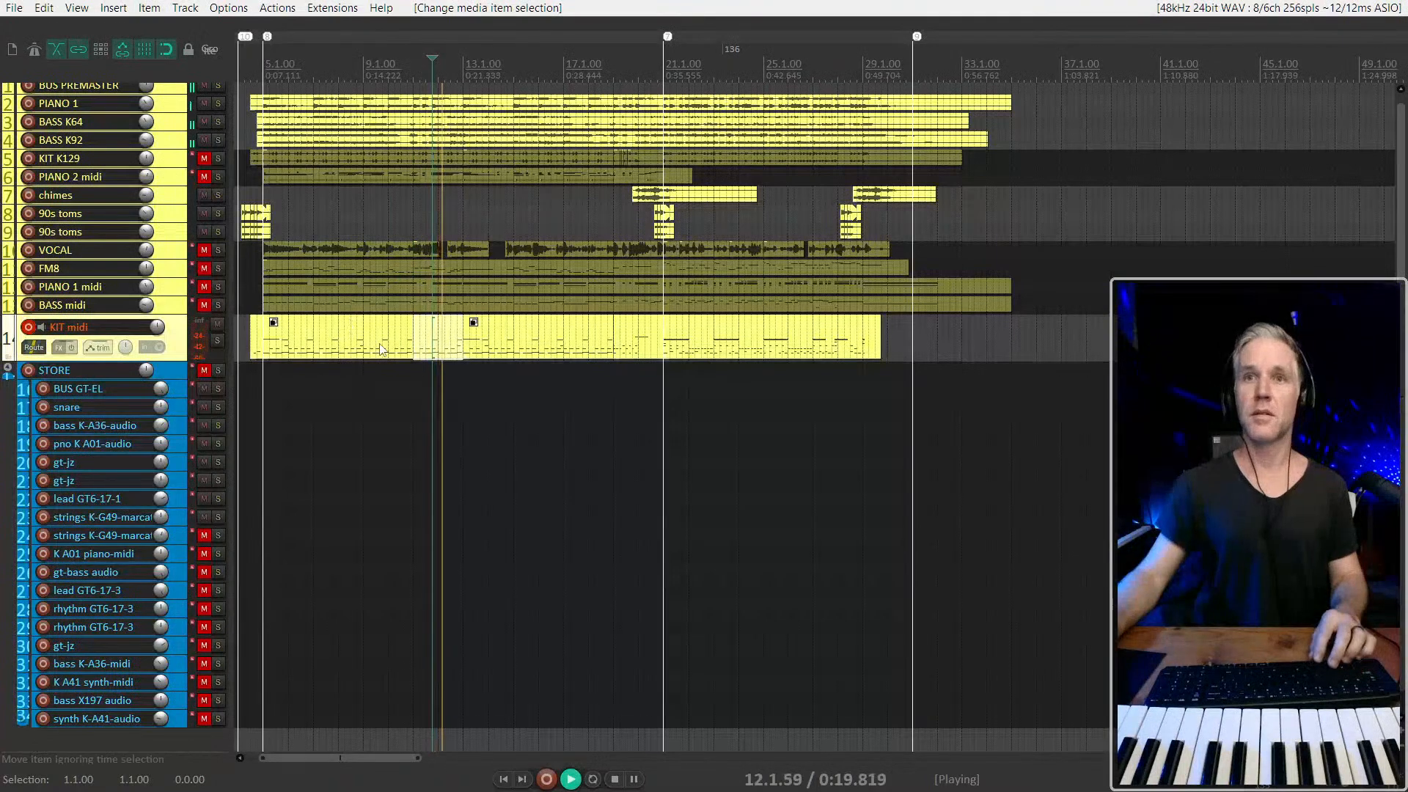
key(space)
Play the arrangement from just before 13.1.00 into the second half, stopping with the cursor at 21.1.00
scroll(334, 340, down, 2)
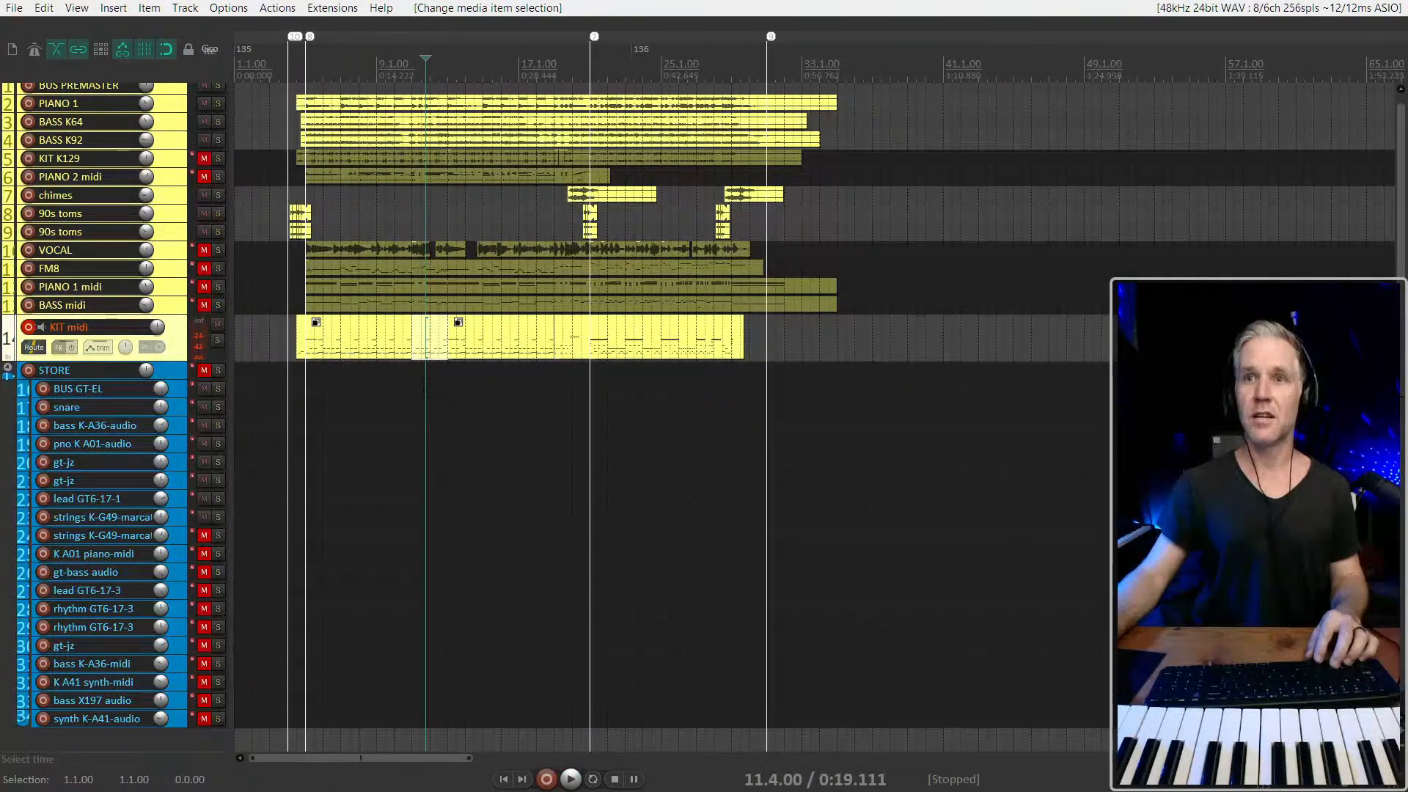
click(439, 369)
key(space)
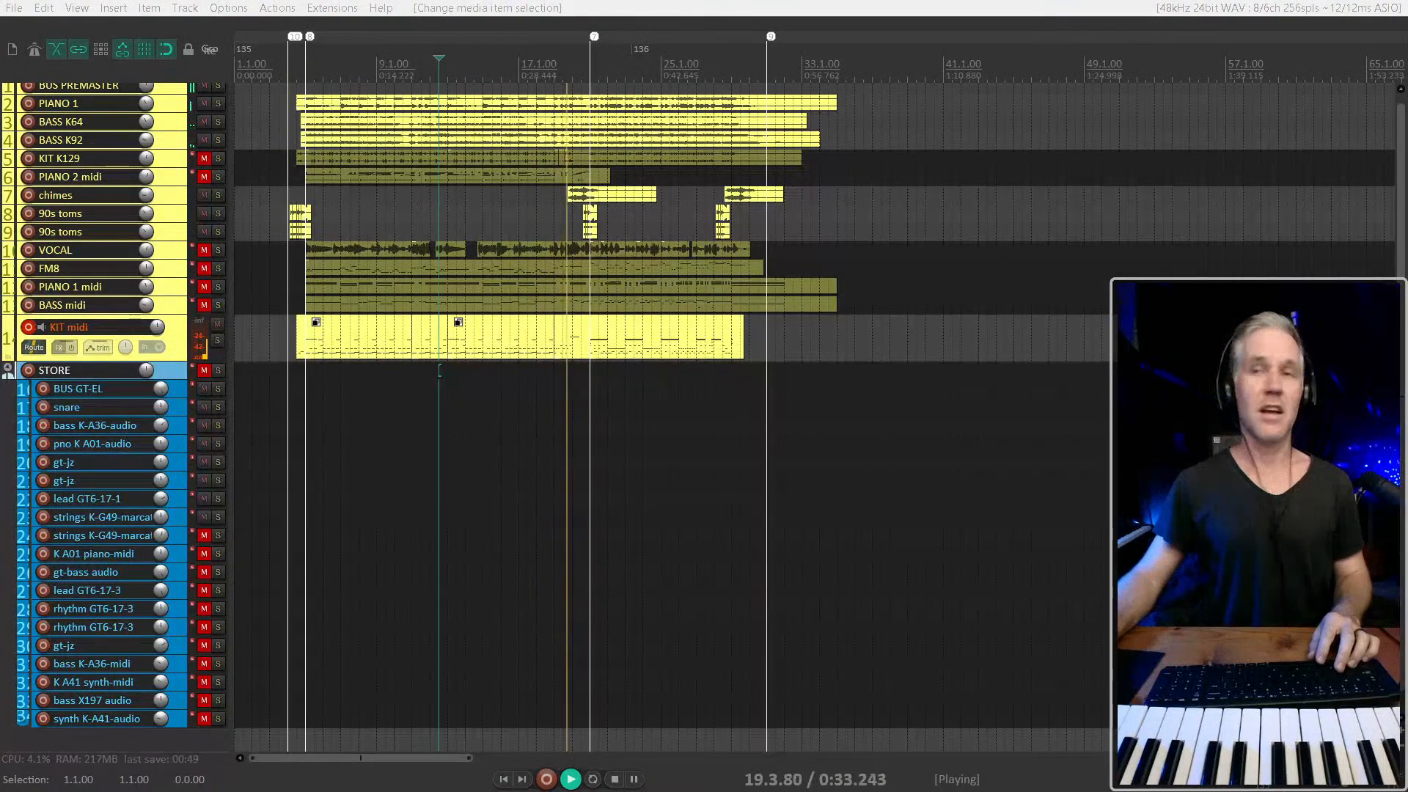
scroll(565, 316, up, 3)
scroll(565, 316, down, 2)
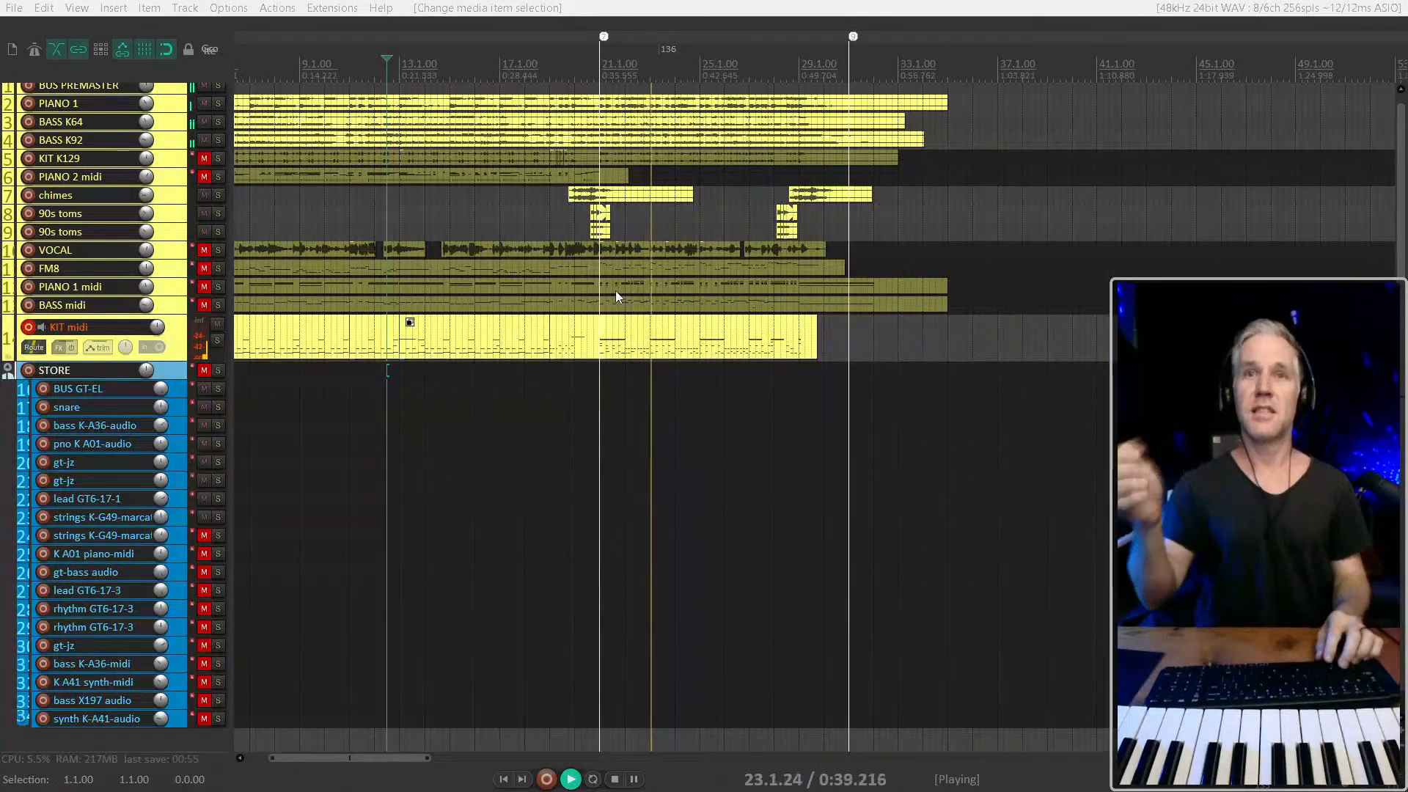
scroll(614, 290, down, 2)
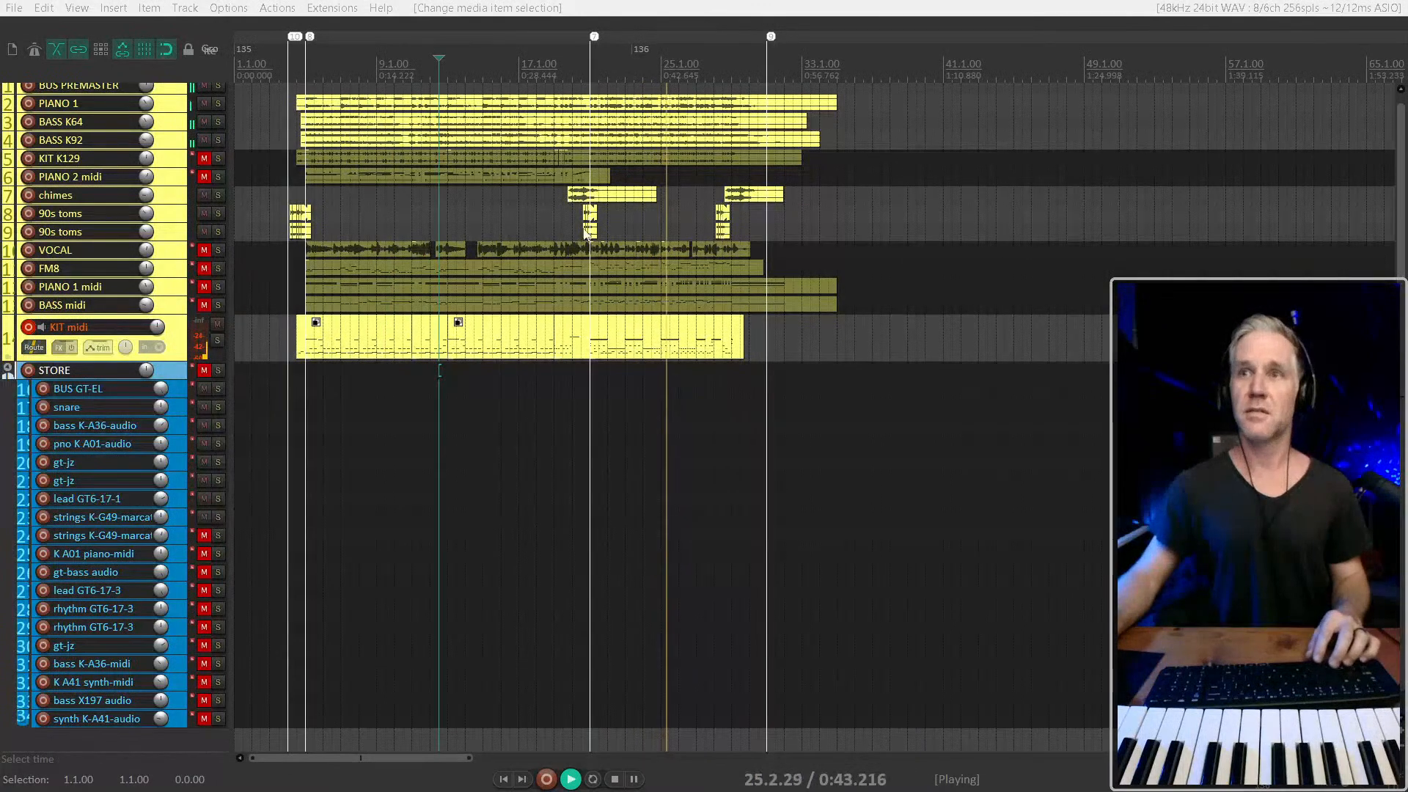
key(7)
key(space)
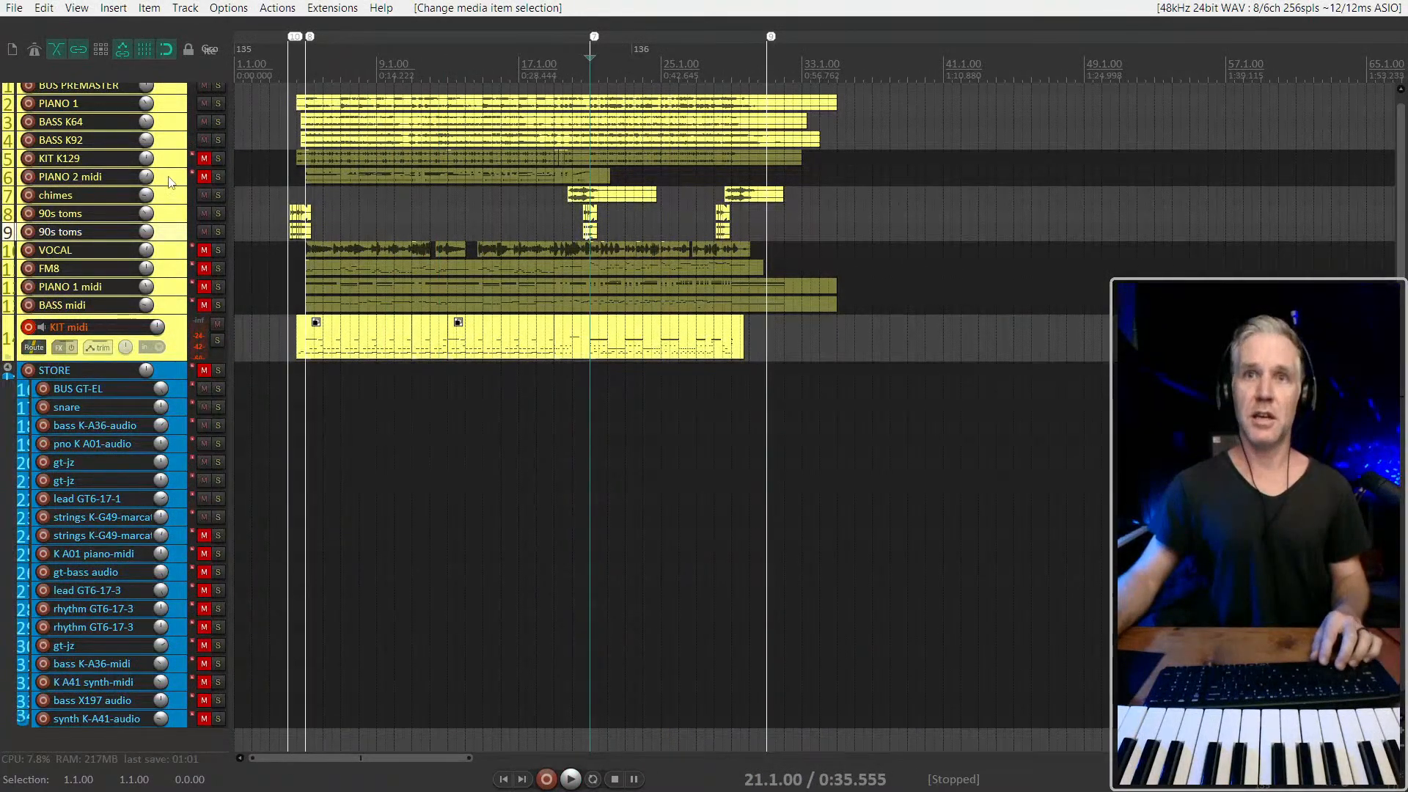
Unmute PIANO 2 midi, mute KIT midi and play the mix from just before 5.1.00
click(203, 177)
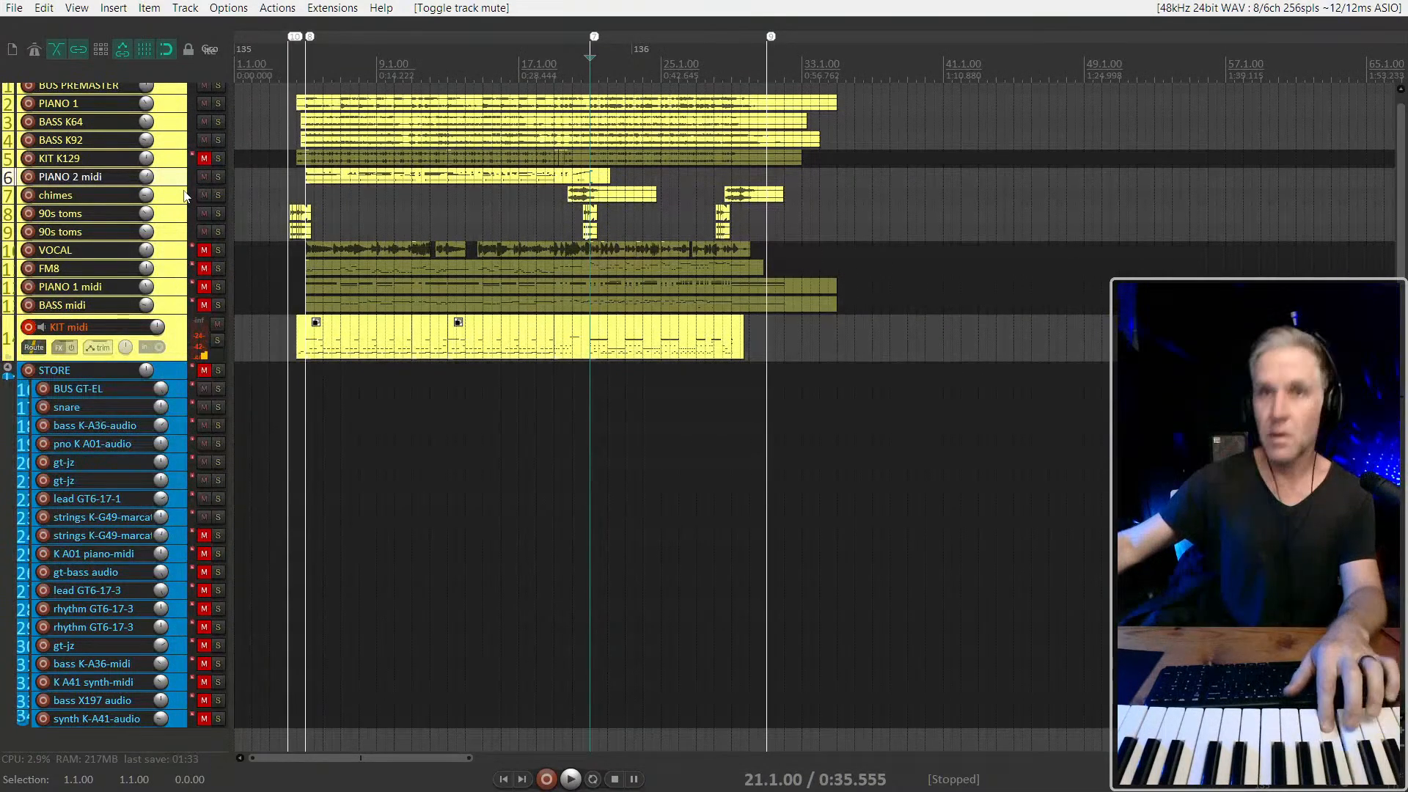
key(space)
key(space)
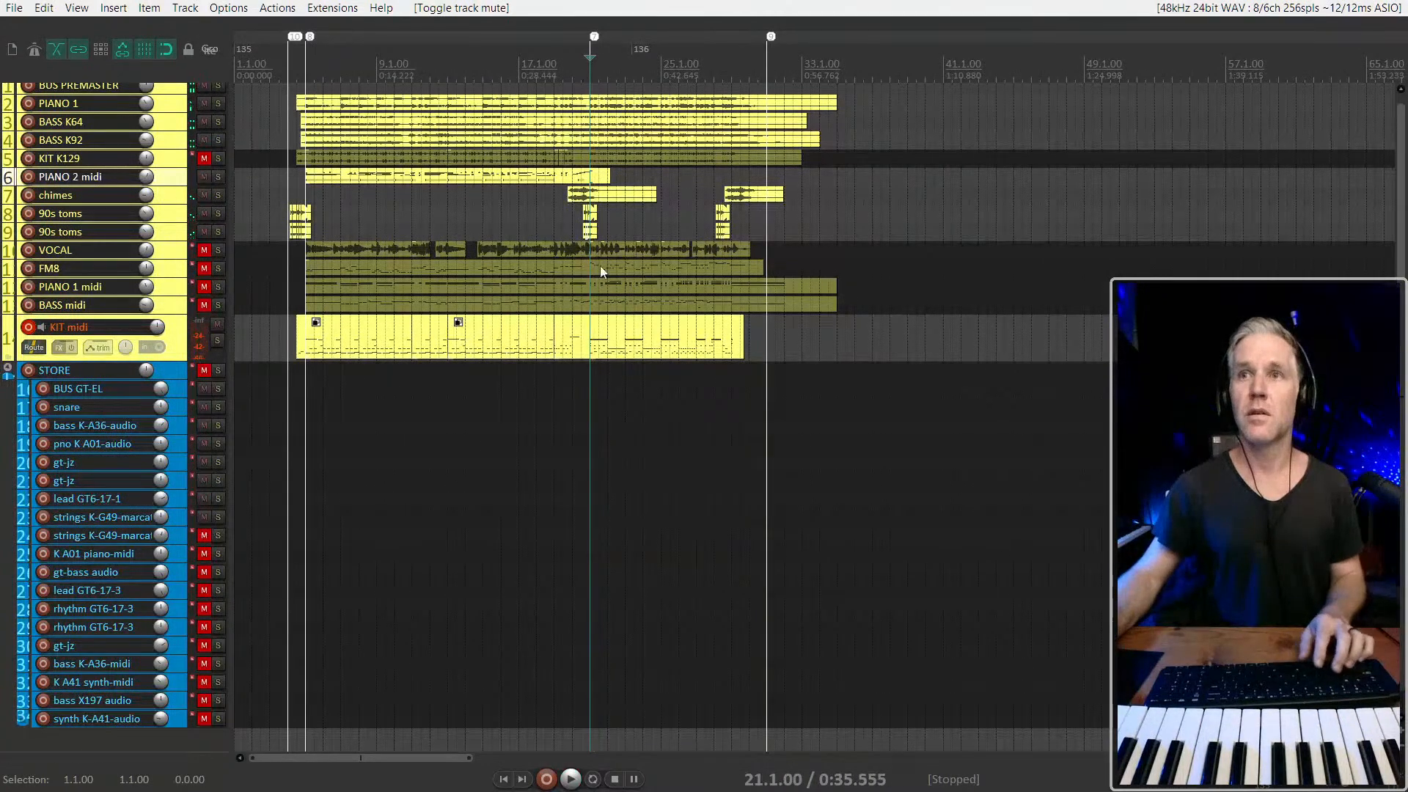
click(218, 324)
key(space)
click(297, 197)
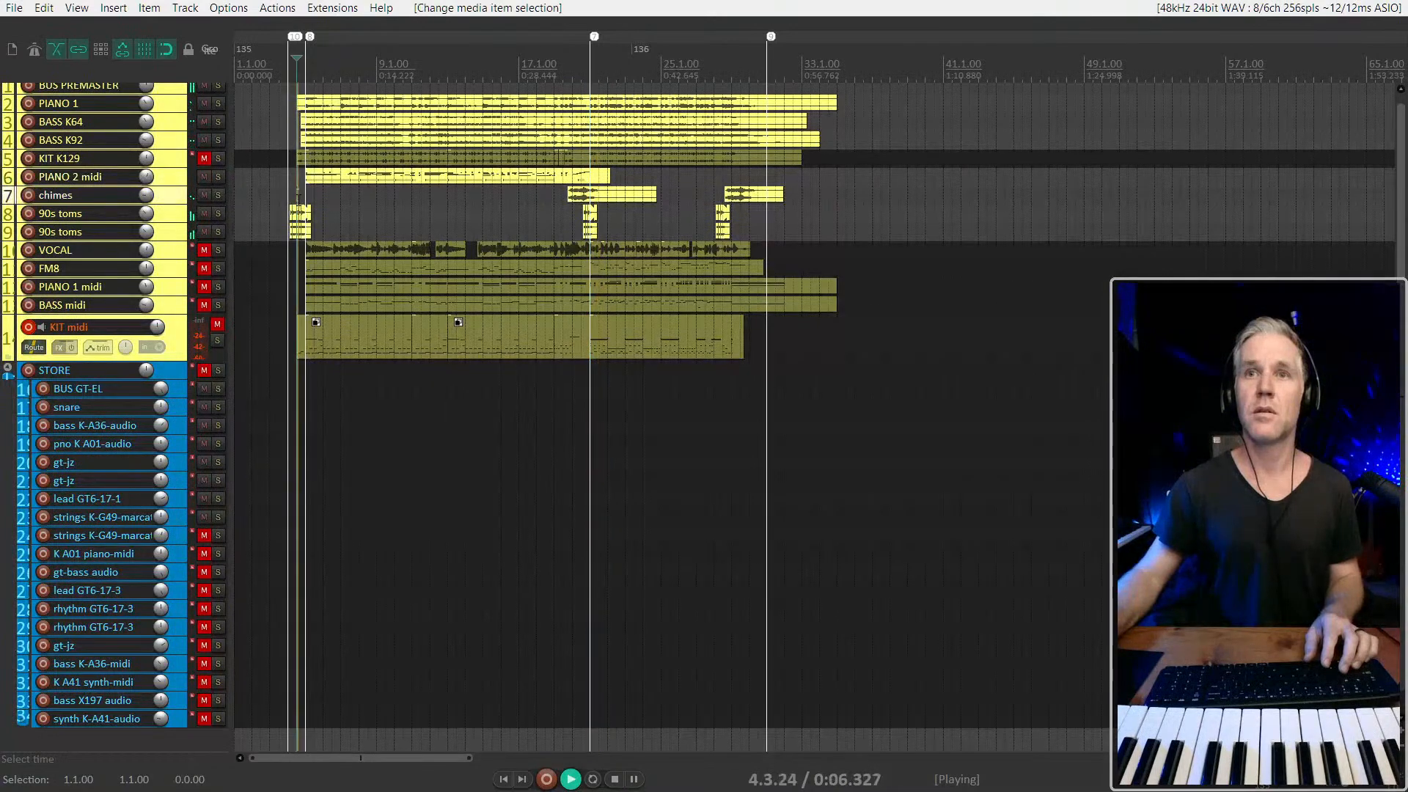
scroll(297, 197, up, 3)
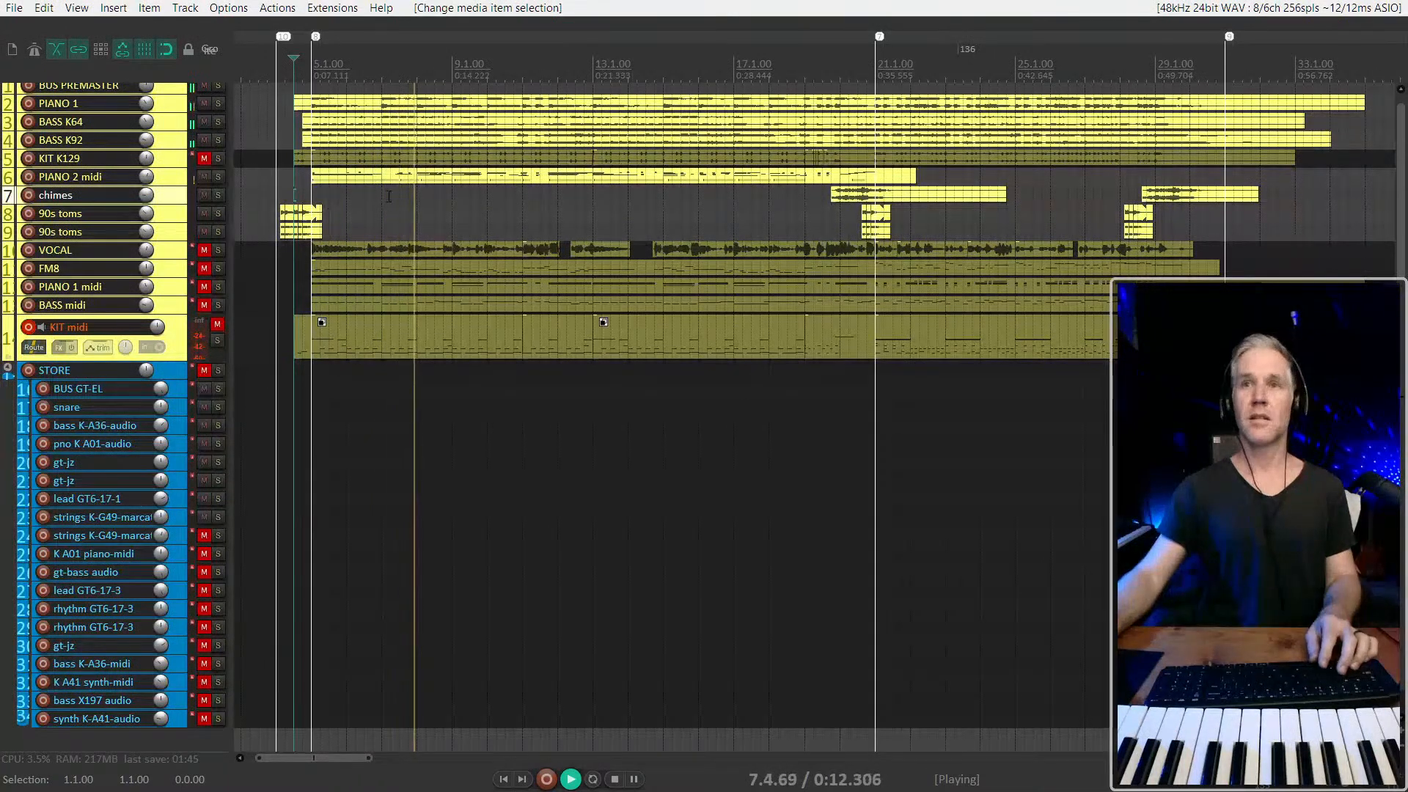
Lower the PIANO 2 midi volume to -40.77 dB and open its item for inline editing, playing from just before 15.1.00
drag(146, 177, 146, 206)
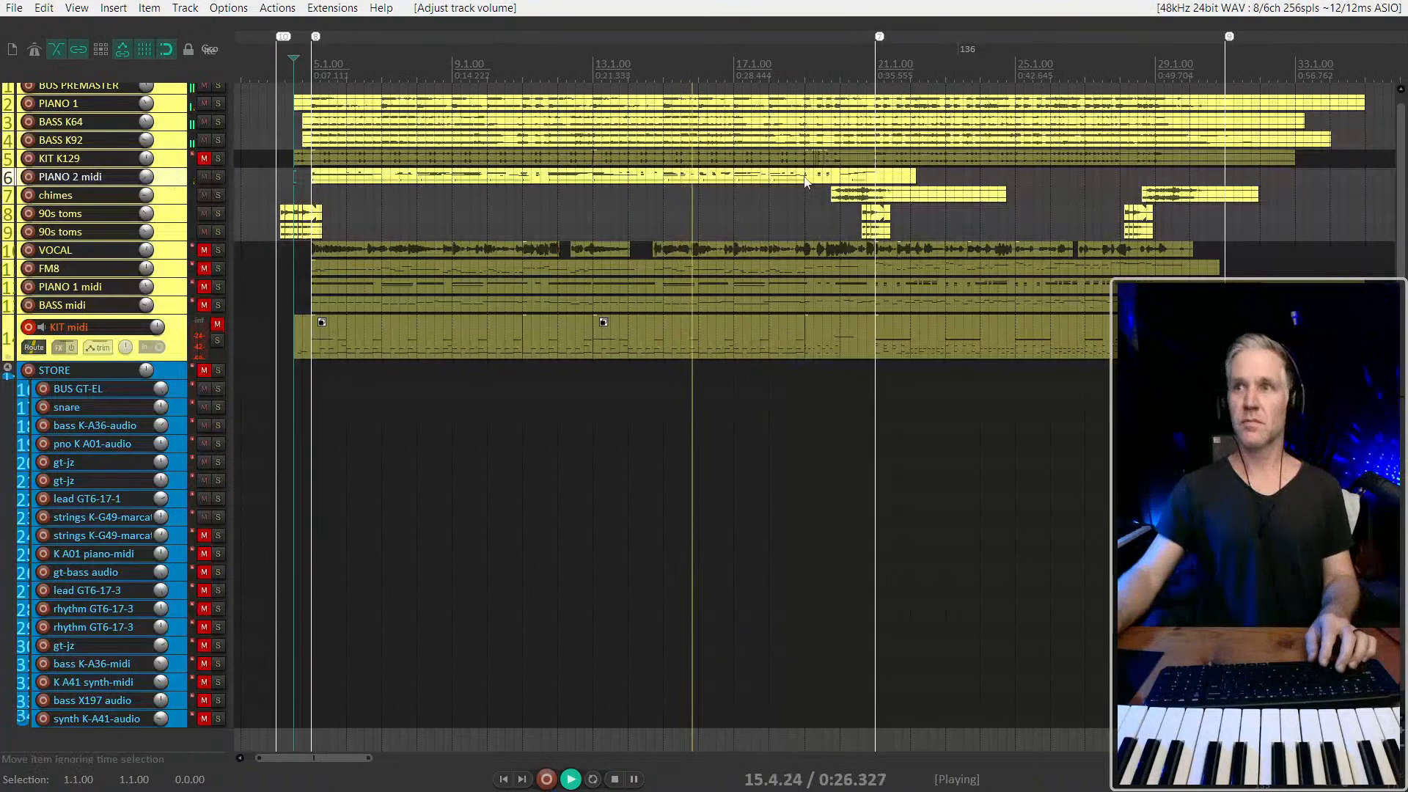
scroll(999, 173, down, 2)
click(638, 179)
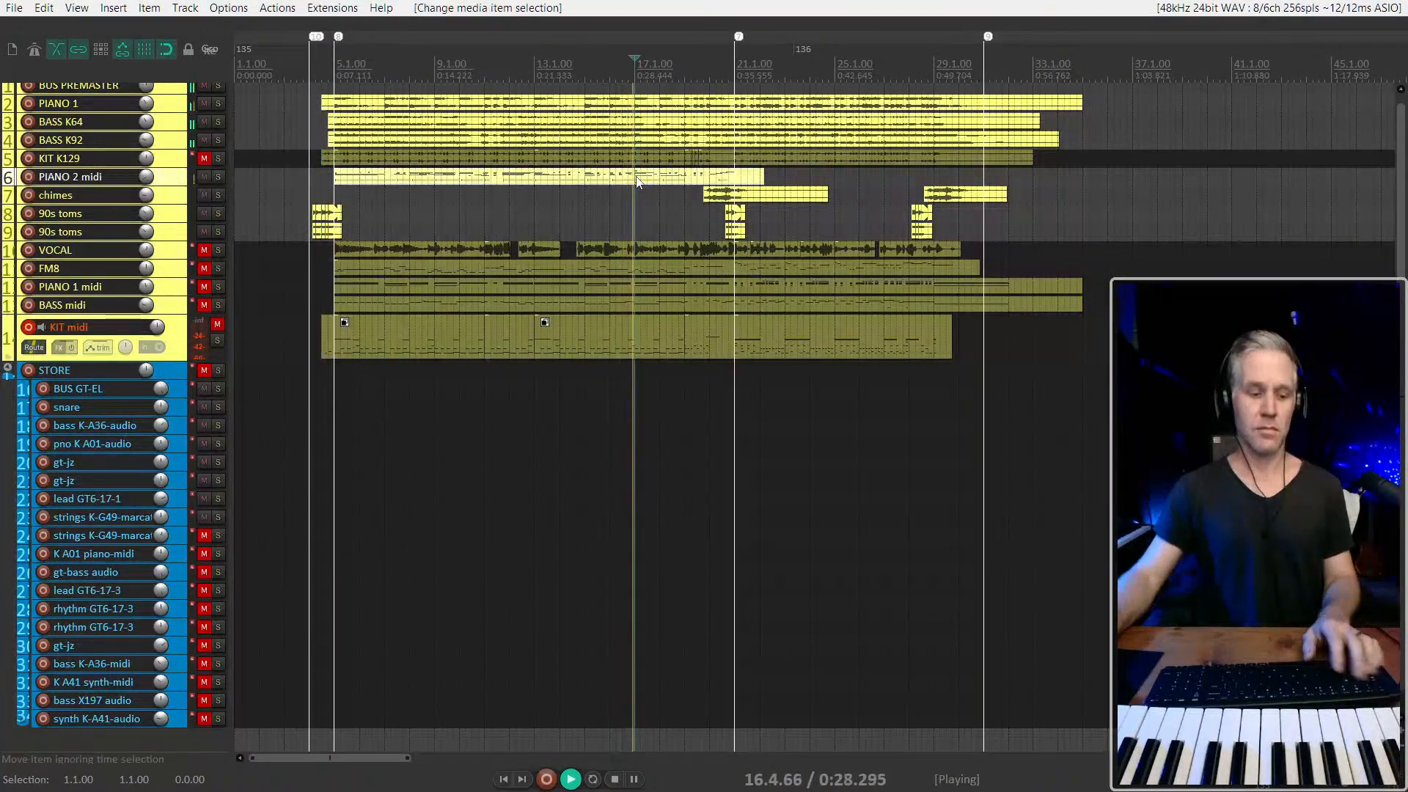
key(e)
scroll(638, 190, up, 5)
click(343, 174)
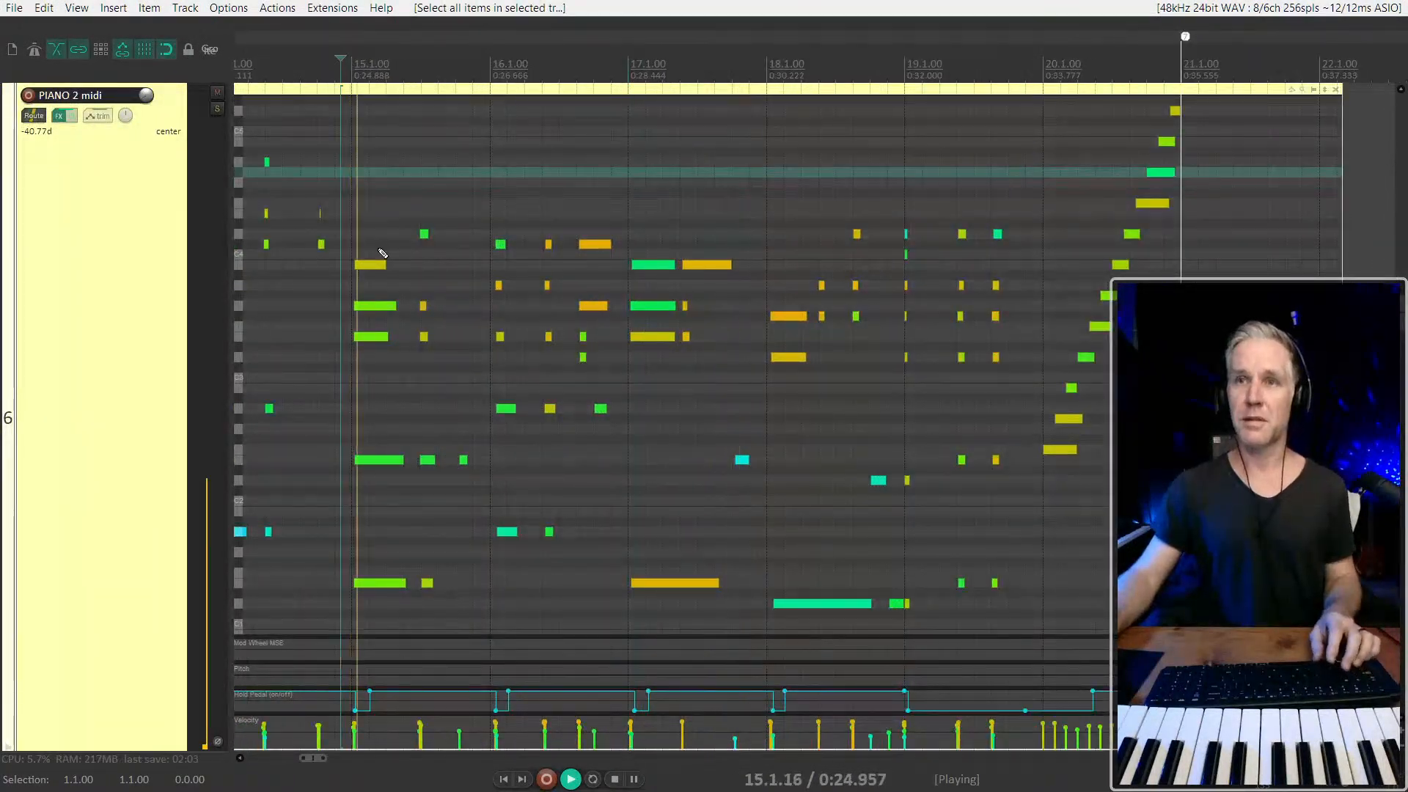
Stretch the starts of the piano chord notes at bar 16 back to the bar line and solo the PIANO 2 midi track
scroll(380, 250, up, 1)
drag(499, 208, 537, 244)
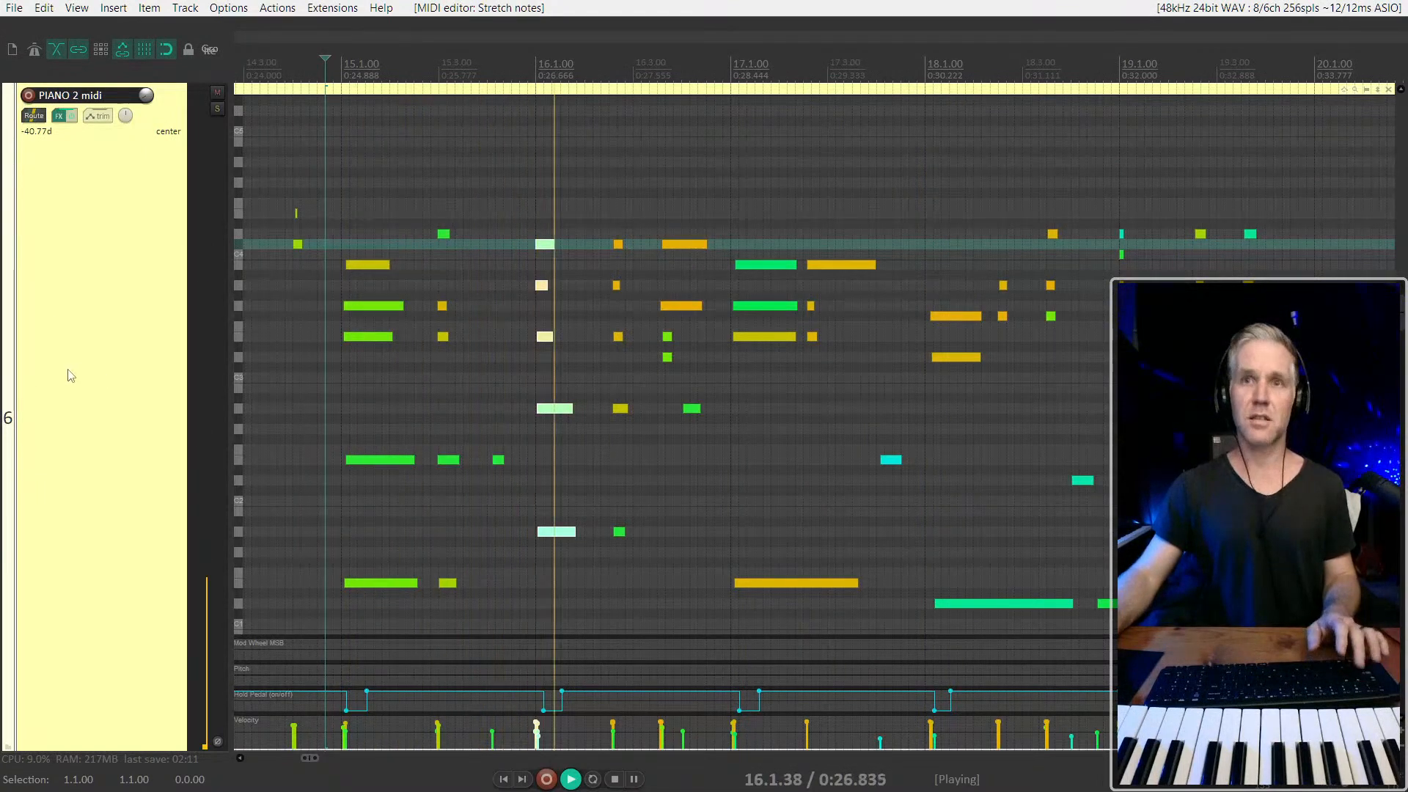
key(s)
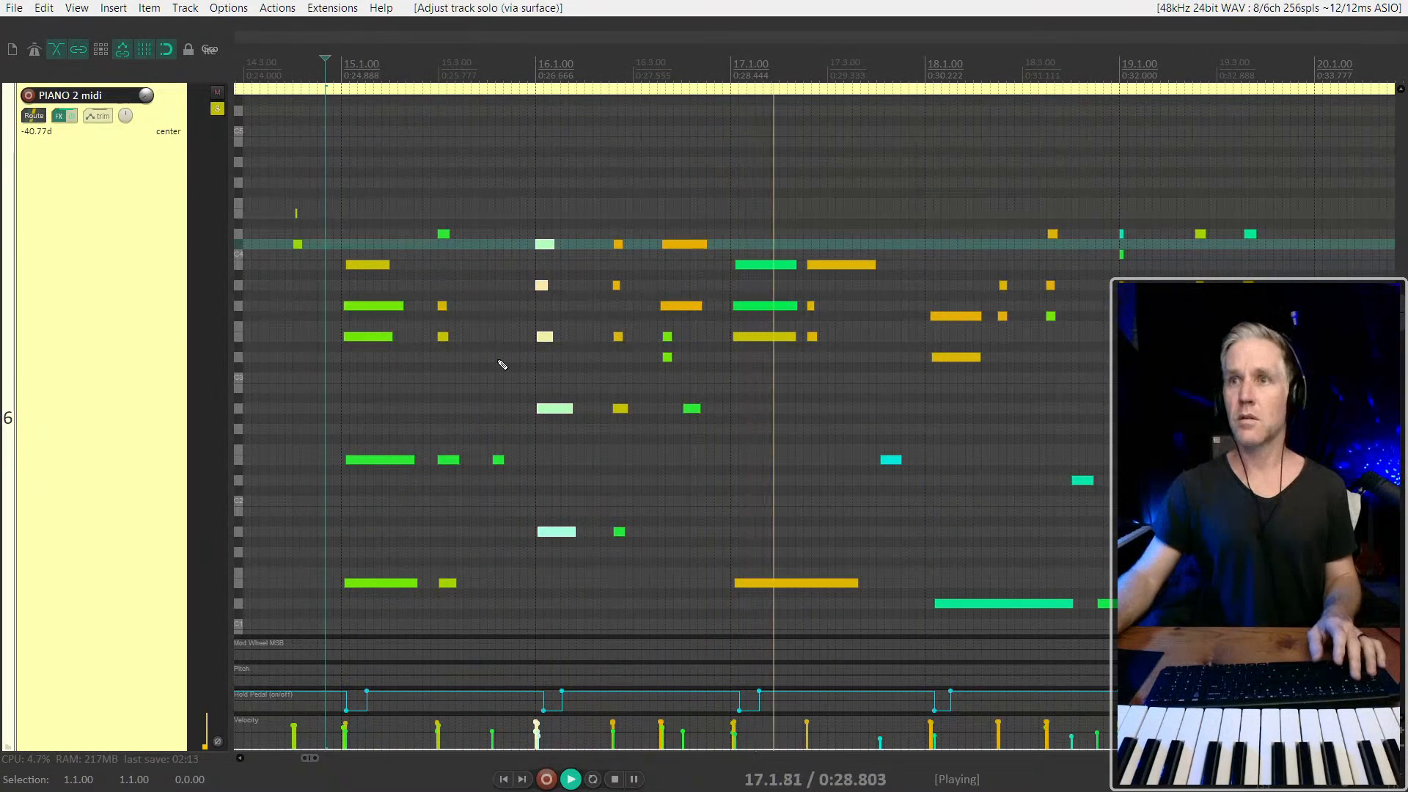
Delete the repeated notes after the 17.1.00 chord and lengthen its upper notes to match the bass note, then play it back
click(839, 265)
key(space)
drag(808, 254, 859, 338)
key(Delete)
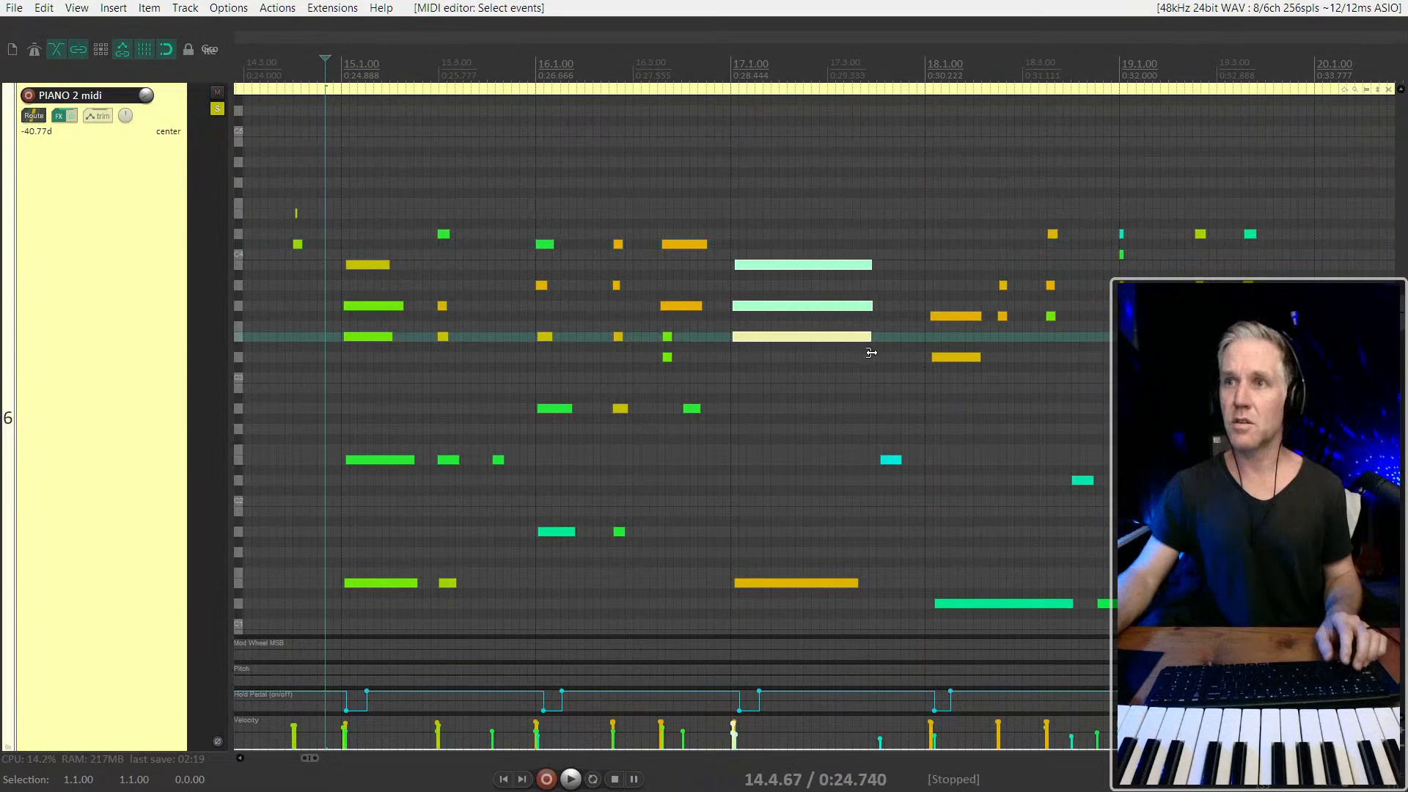
click(716, 311)
key(space)
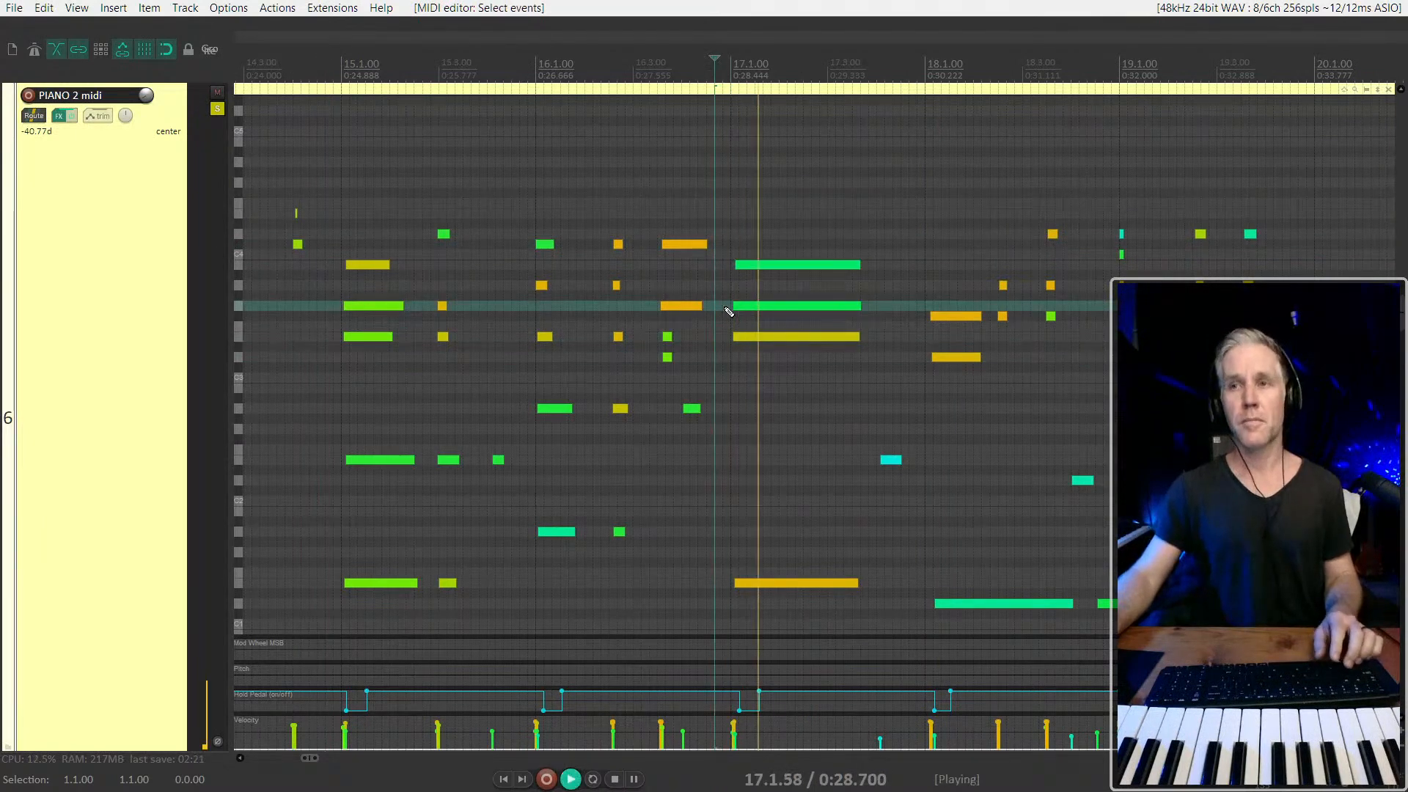
Adjust the velocity of the two highest notes in the 17.1.00 chord and play on past 19.1.00
drag(799, 253, 793, 284)
scroll(794, 286, down, 2)
scroll(912, 313, right, 2)
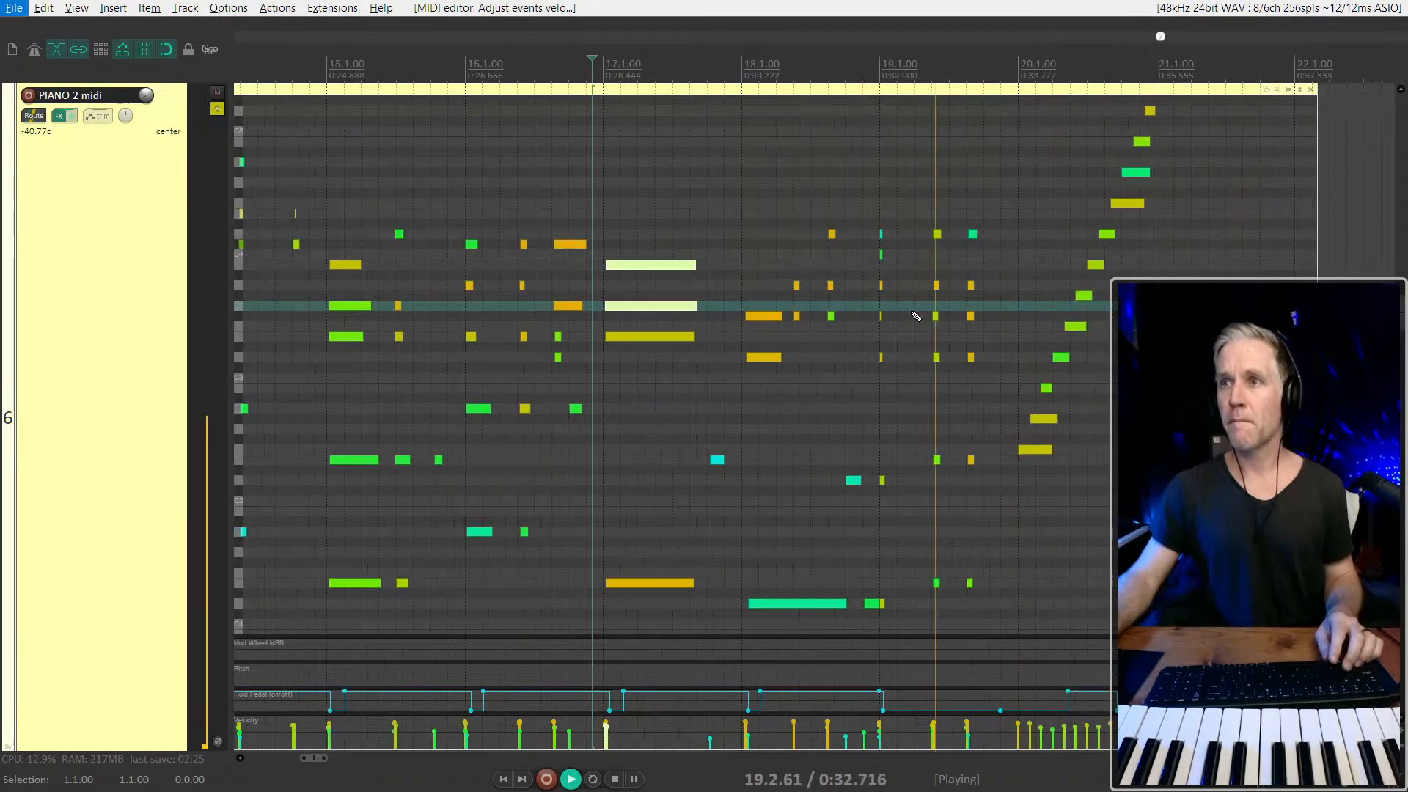
key(space)
click(911, 299)
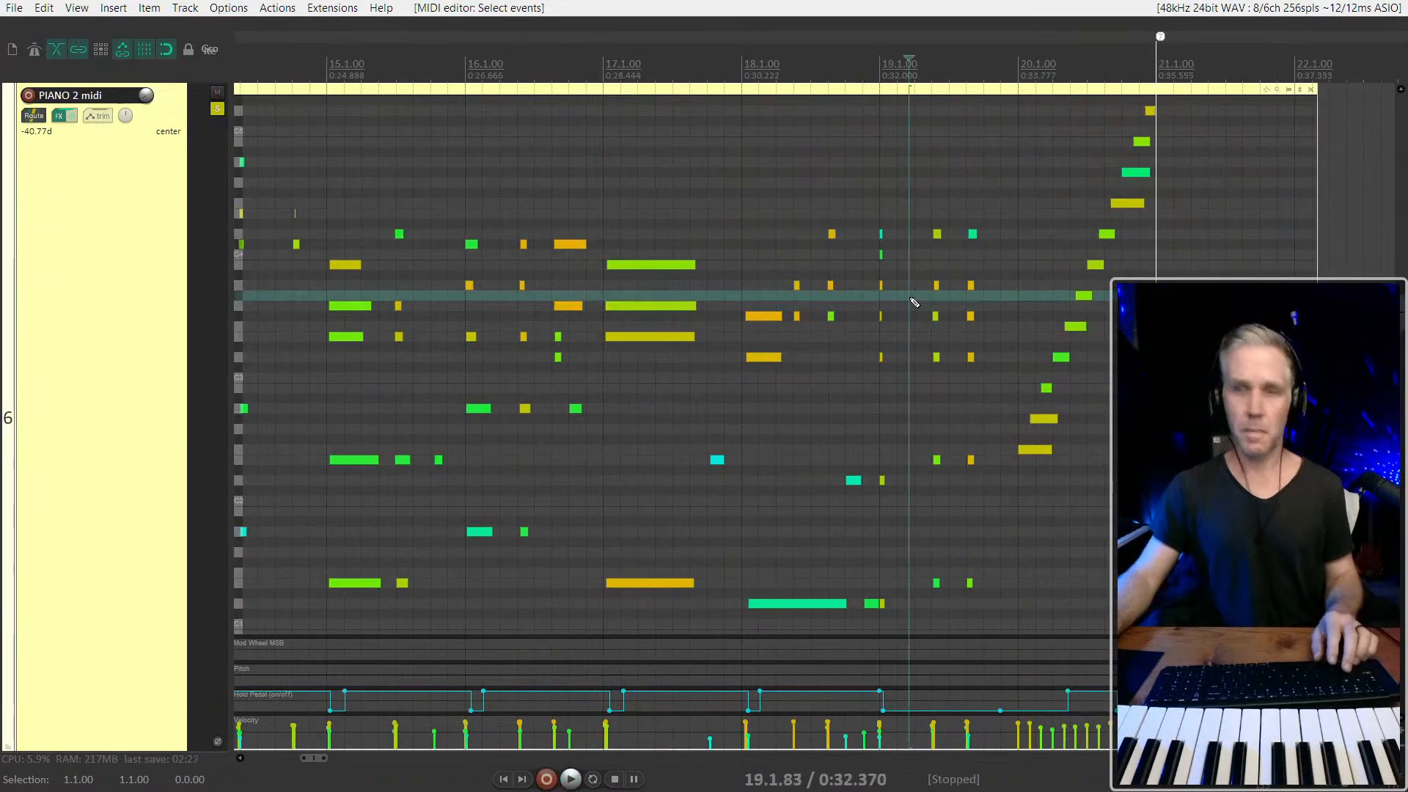
Quantize all PIANO 2 midi notes to a straight 1/16 grid at about 45% strength
key(ctrl+a)
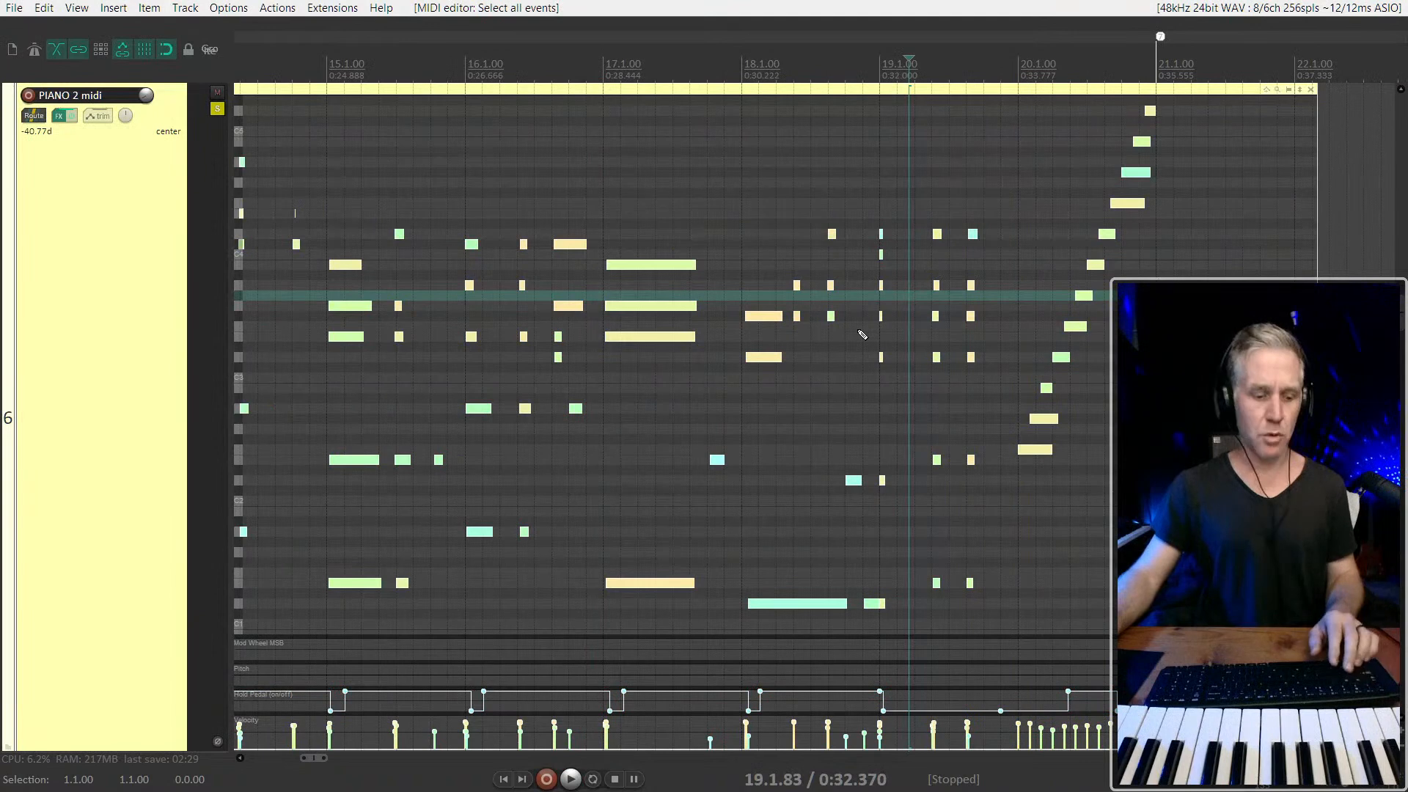
key(q)
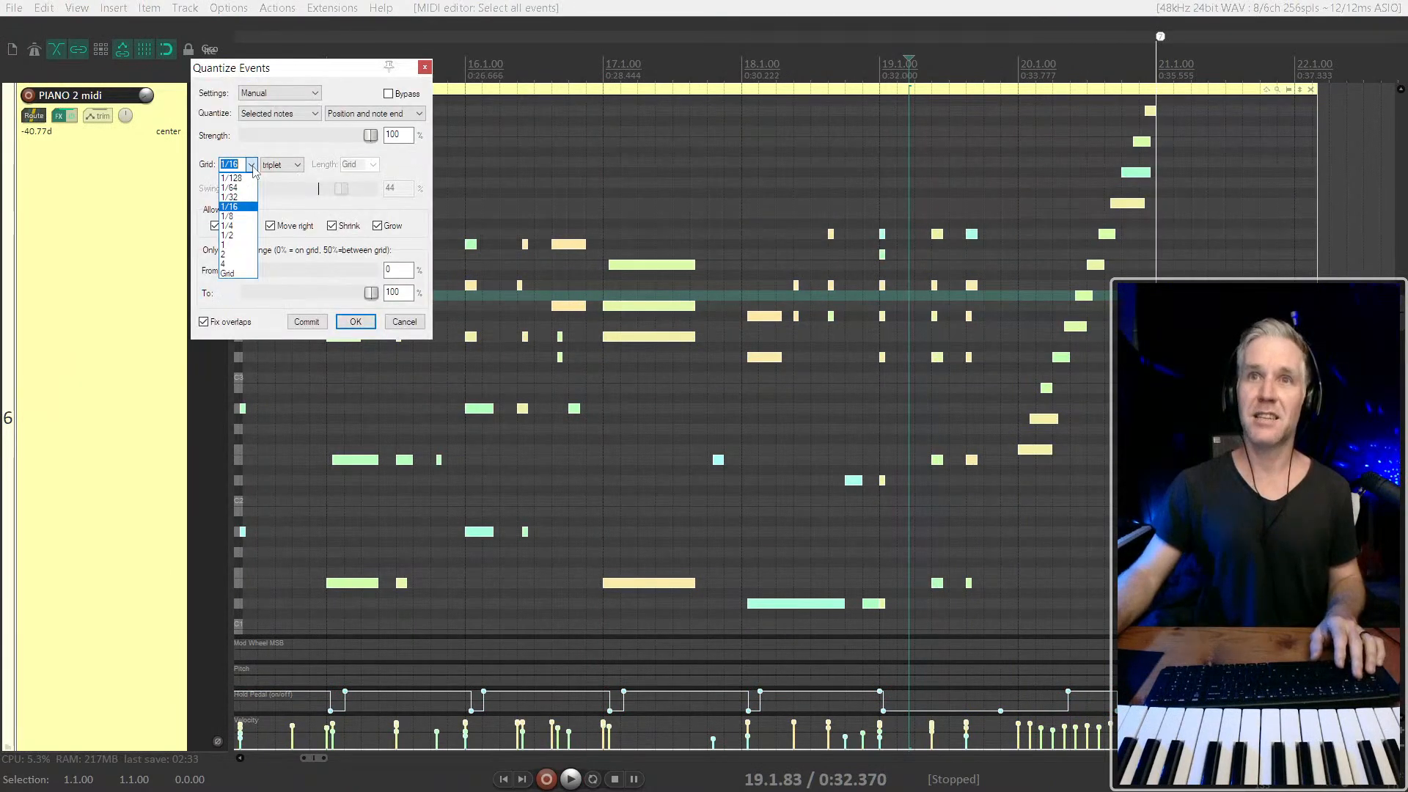
click(252, 207)
click(281, 166)
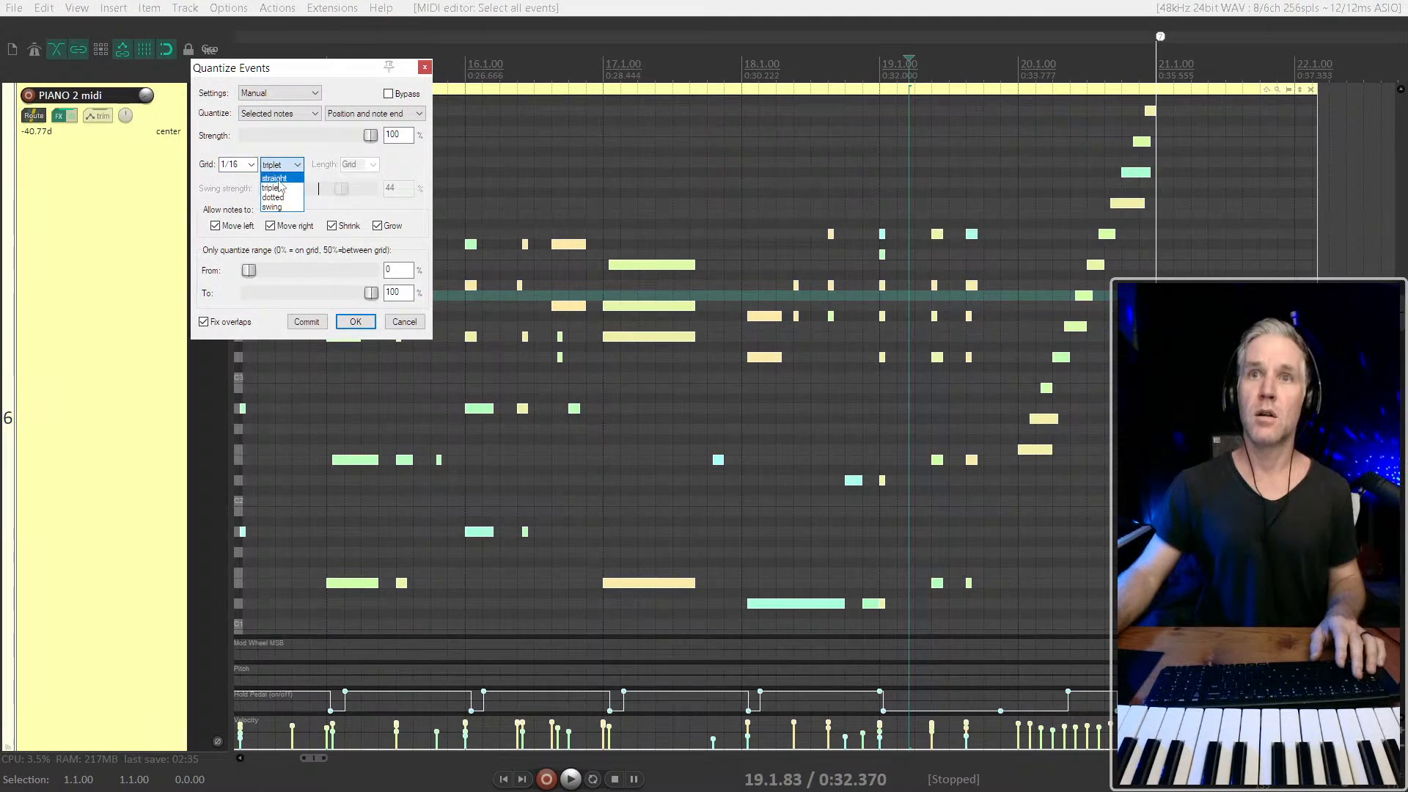
click(276, 177)
drag(366, 135, 305, 142)
click(355, 323)
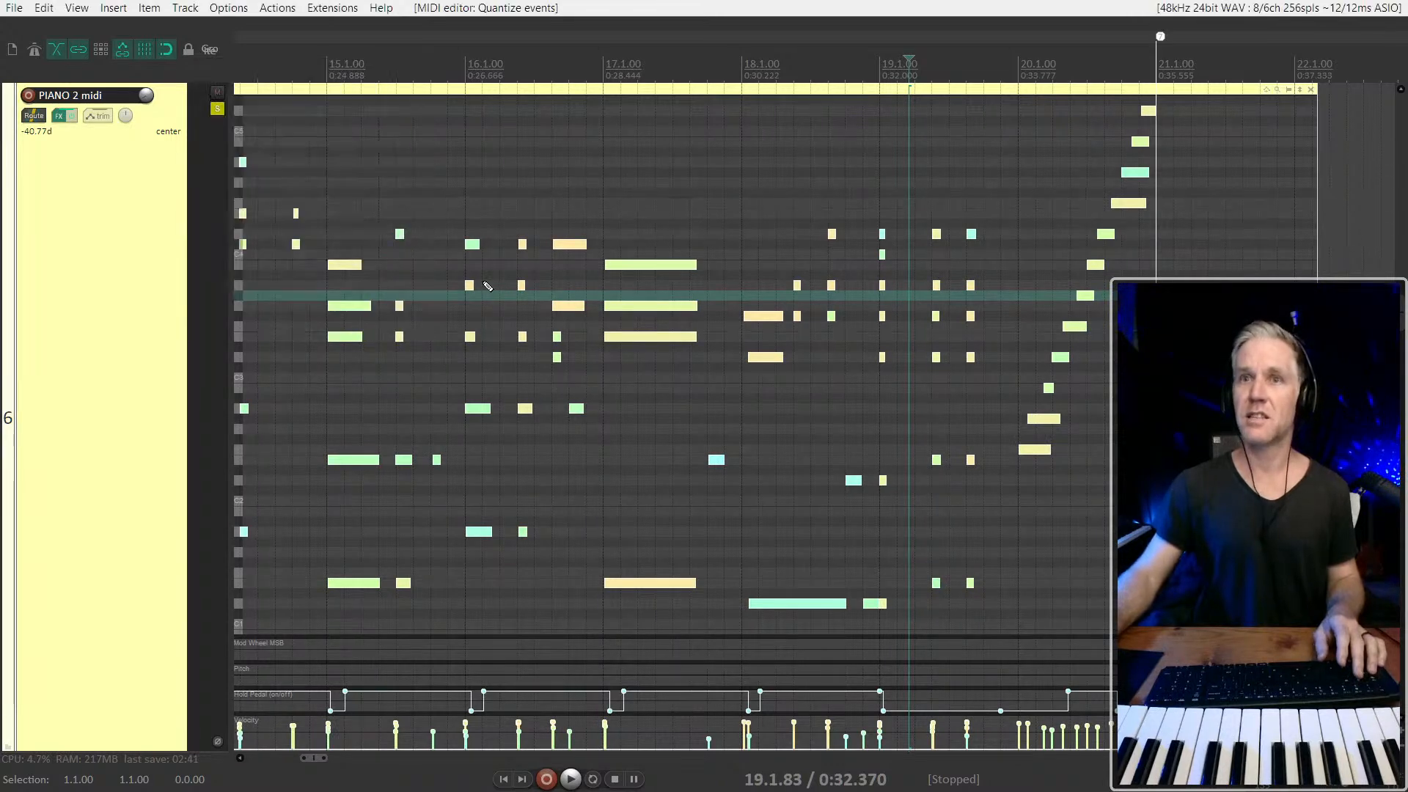
Quantize all the piano notes again with the strength set to 60%
scroll(805, 360, down, 2)
key(q)
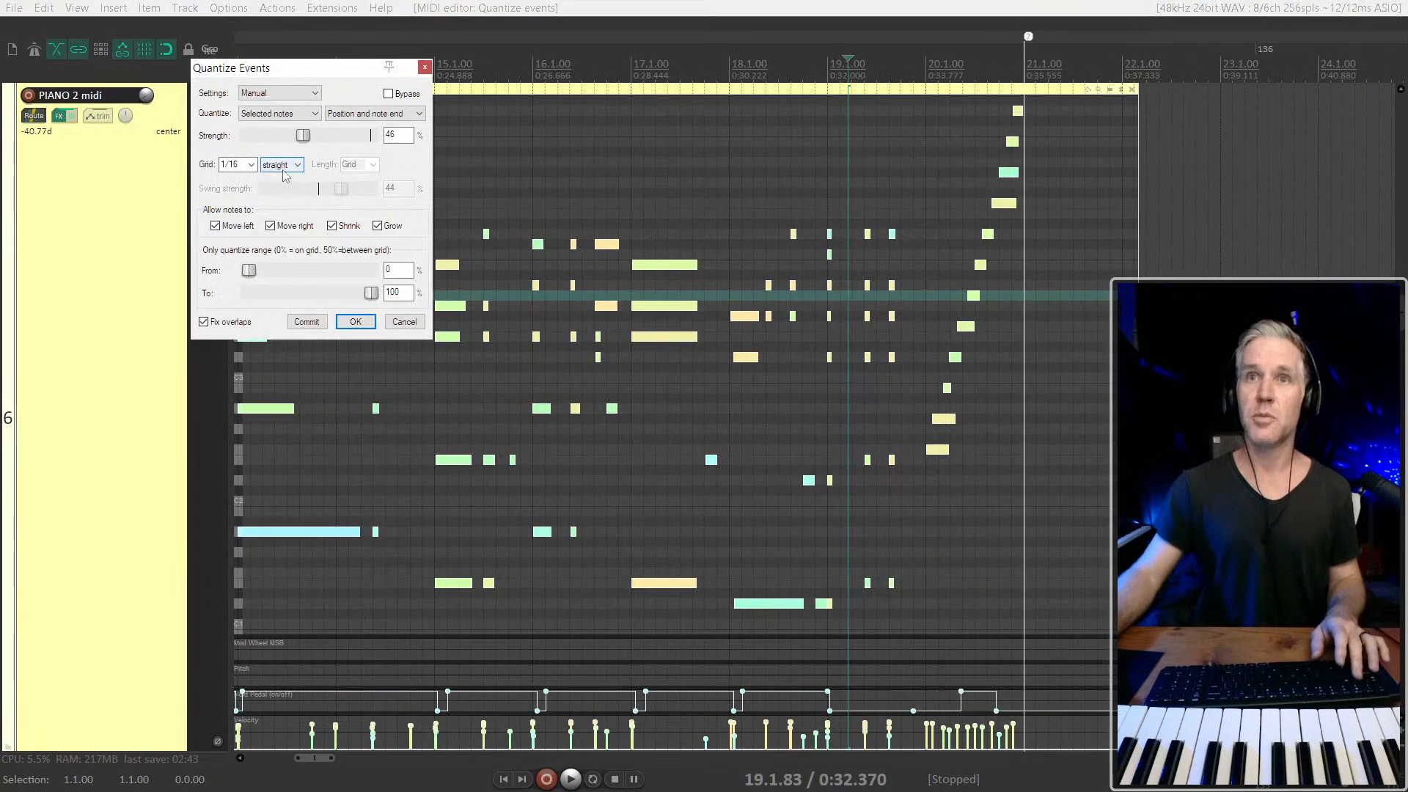
drag(329, 143, 325, 144)
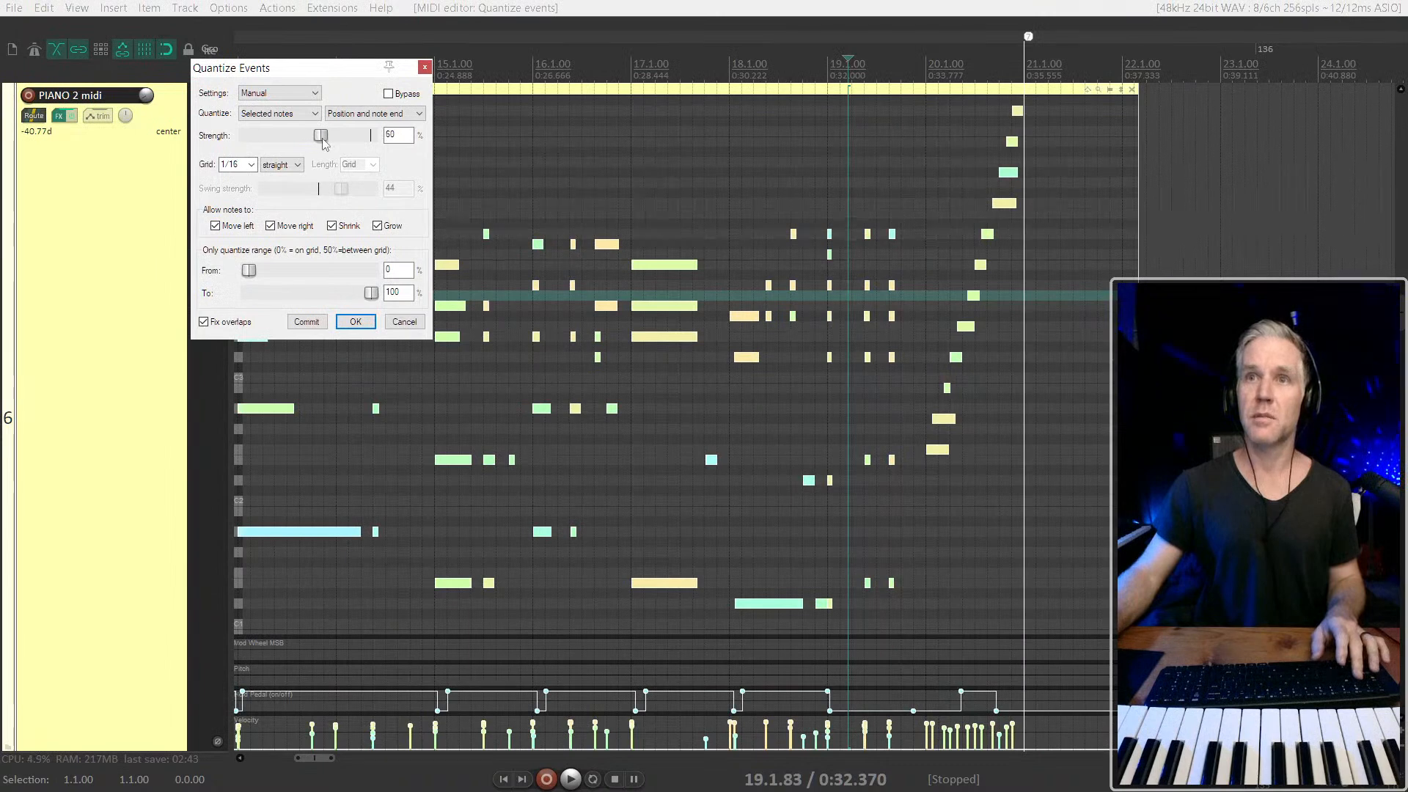
click(357, 323)
scroll(621, 301, down, 4)
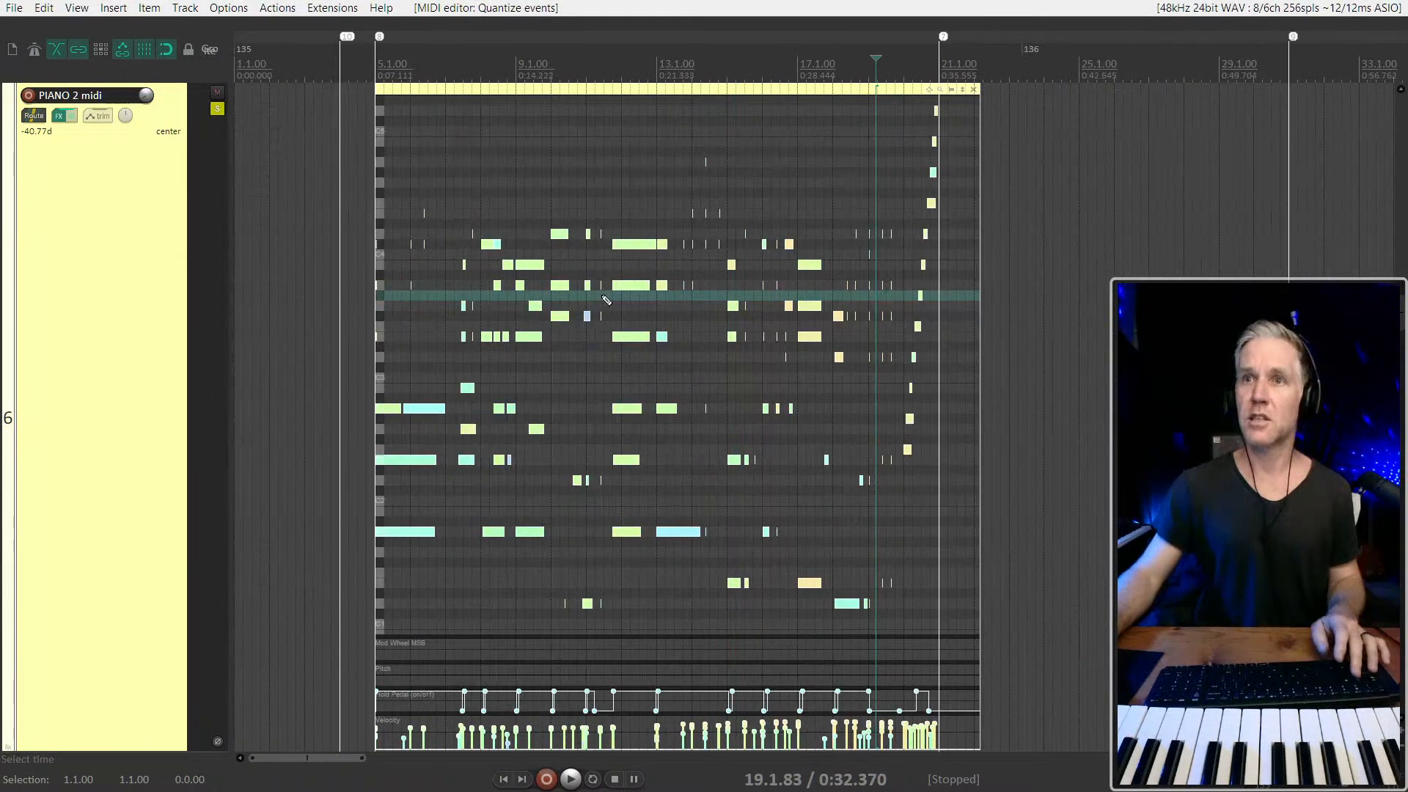
Play the piano part from 5.1.00 and lower the velocity of all its notes
click(435, 273)
key(bracketleft)
key(space)
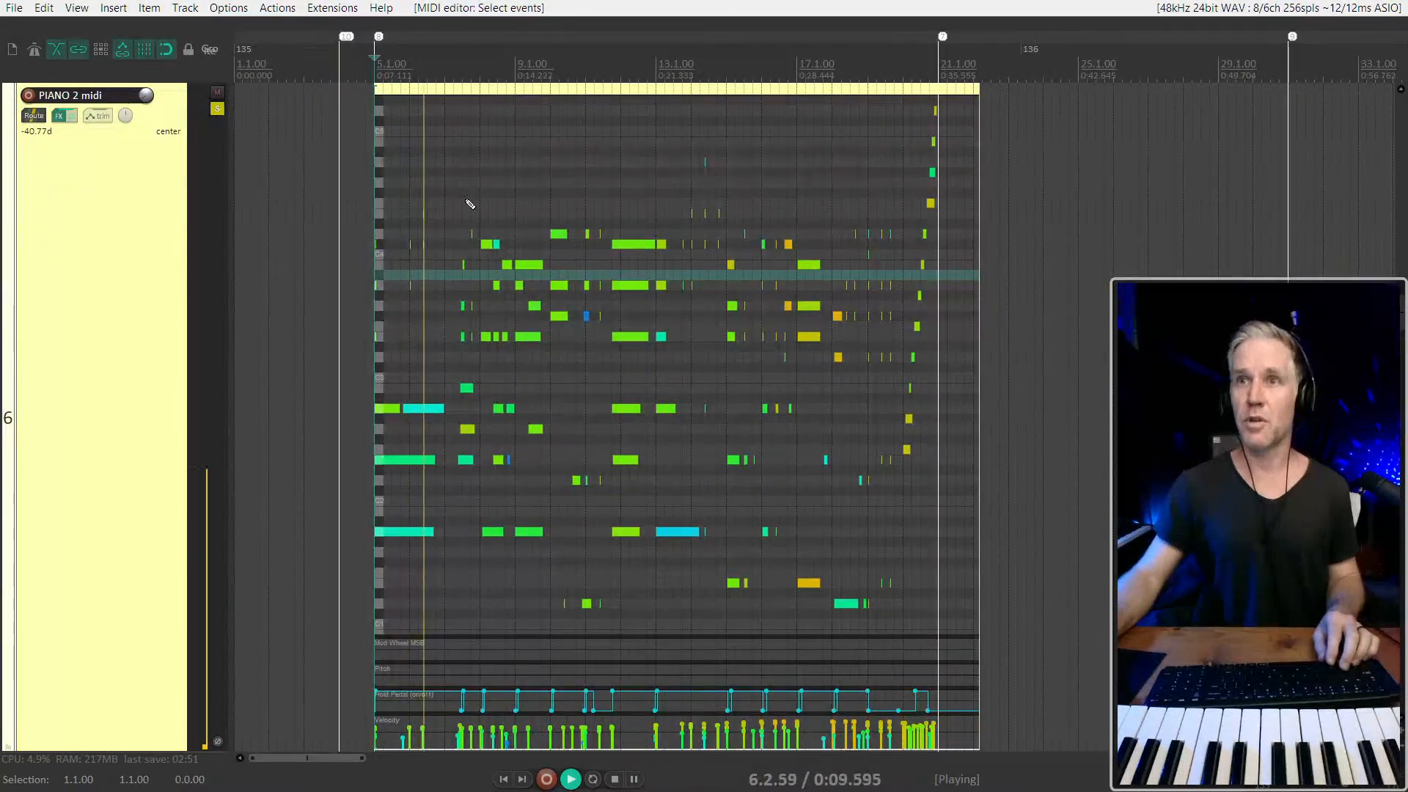
key(ctrl+a)
drag(531, 265, 530, 283)
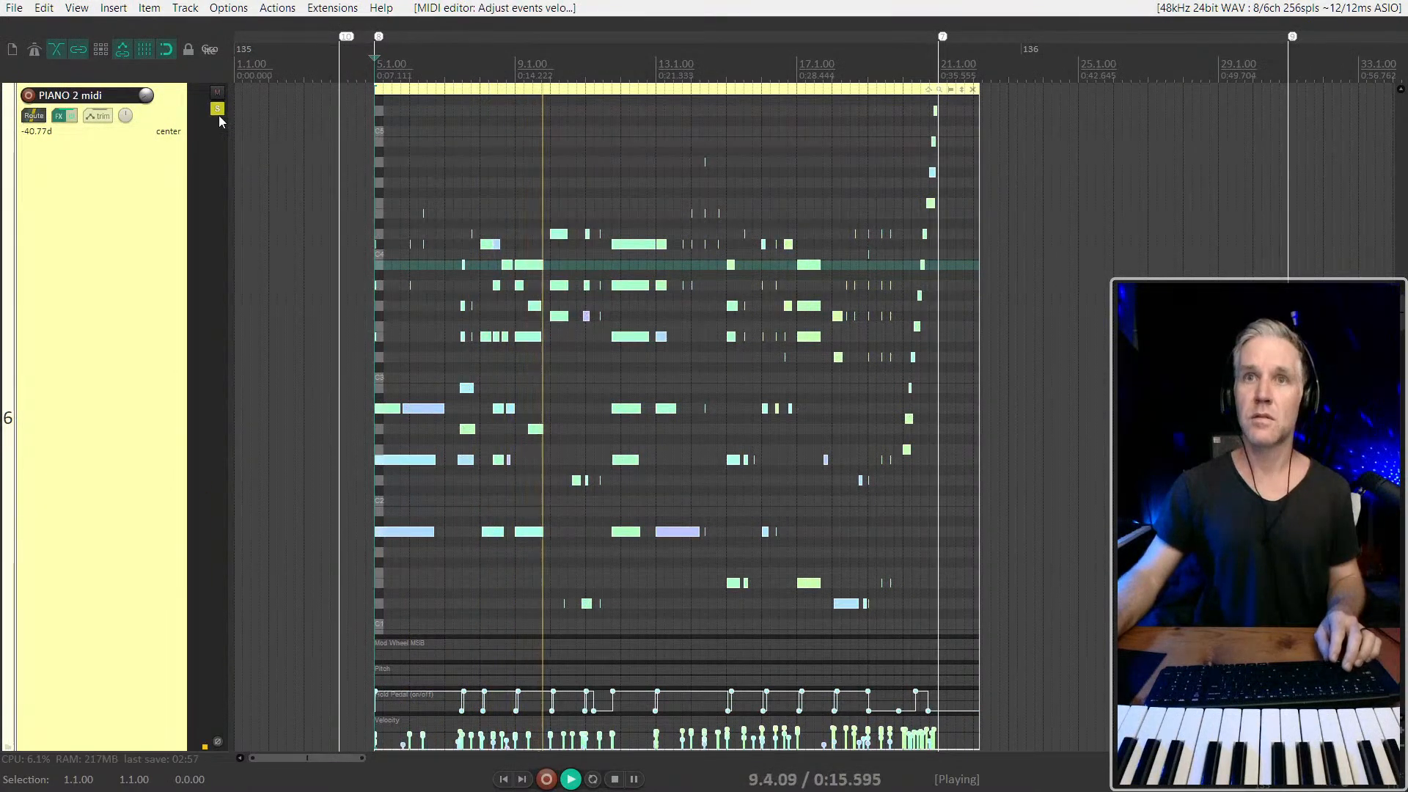
Play on from 9.1.00 and unsolo the PIANO 2 midi track to hear it in the mix
scroll(530, 398, up, 3)
click(529, 398)
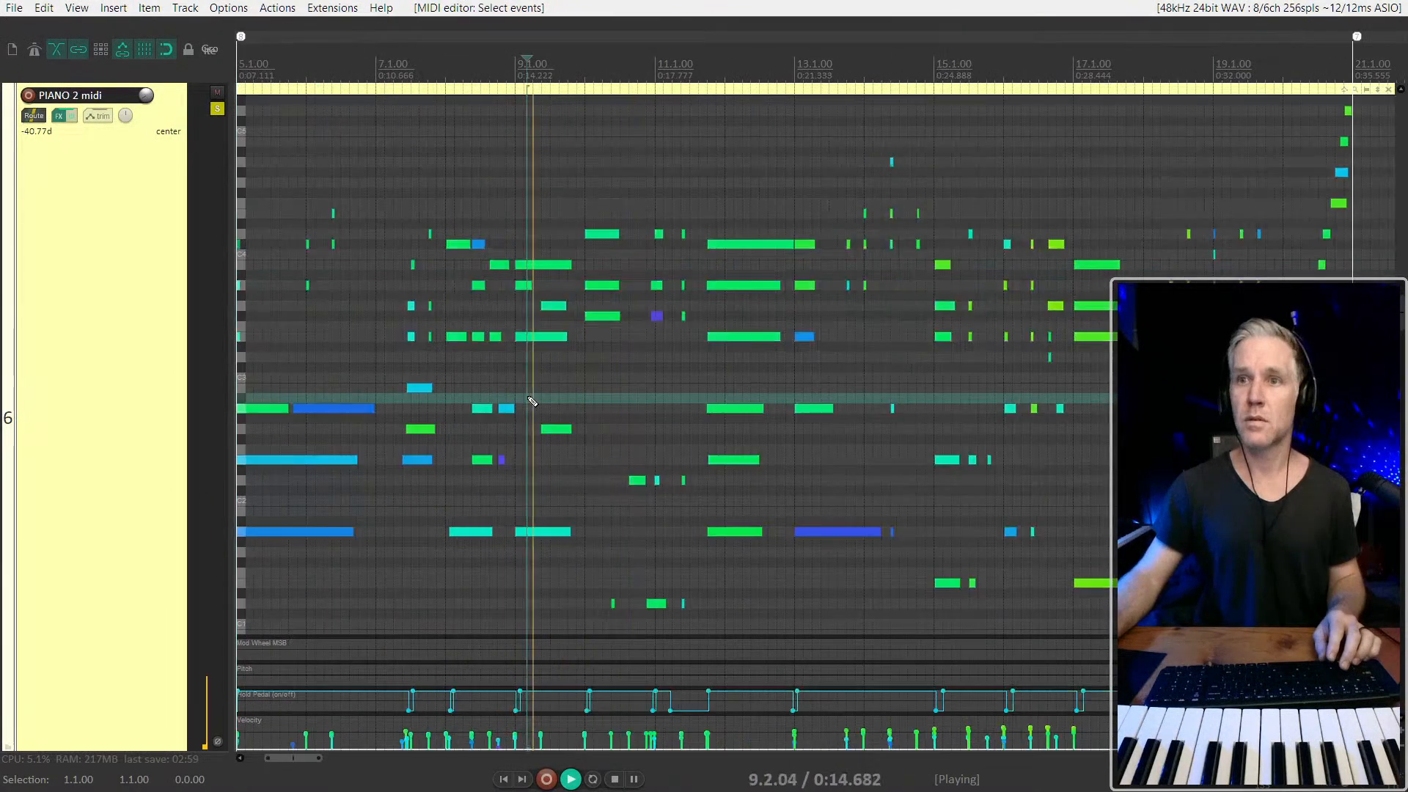
click(217, 109)
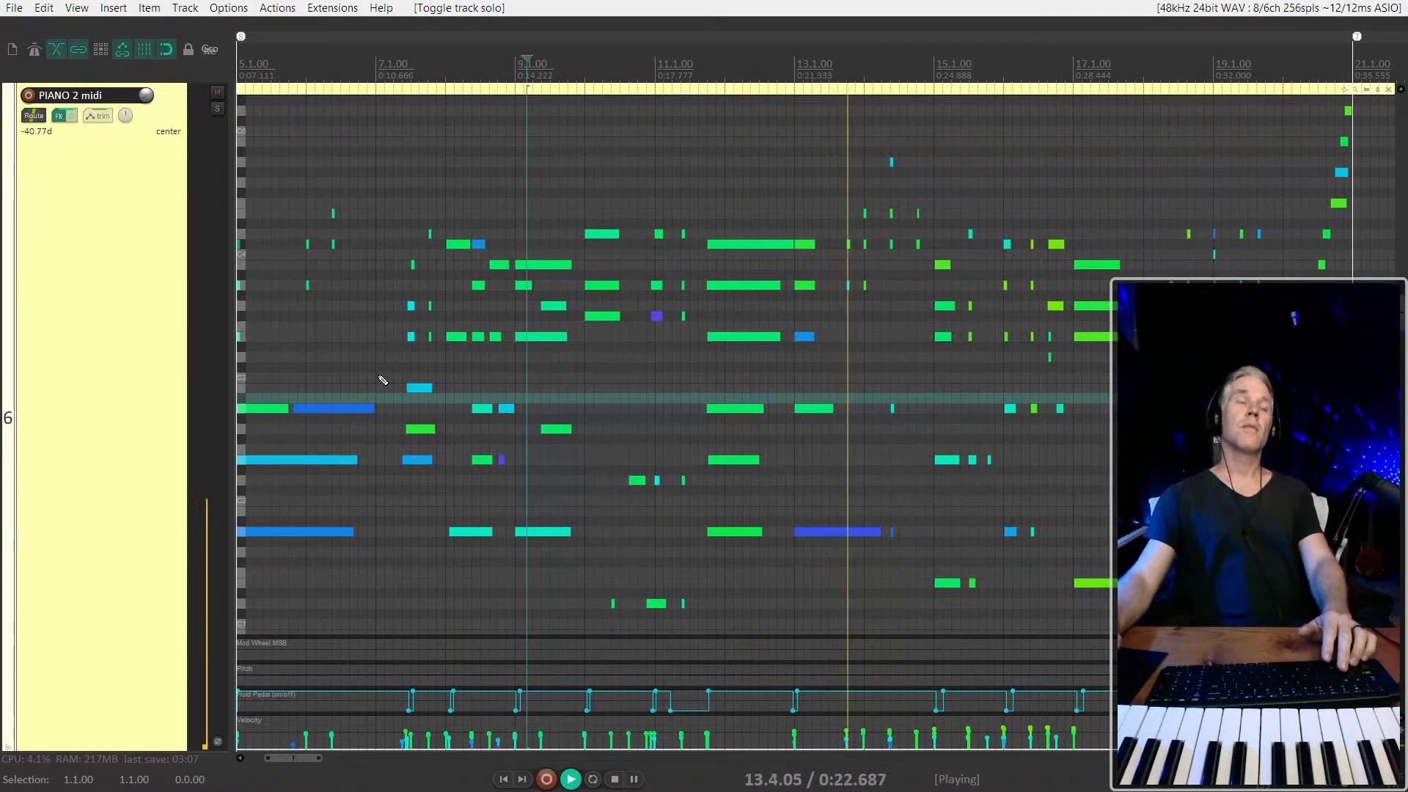
Return to the overview of all tracks and play the mix from just after 19.1.00 through bar 20
scroll(381, 380, down, 2)
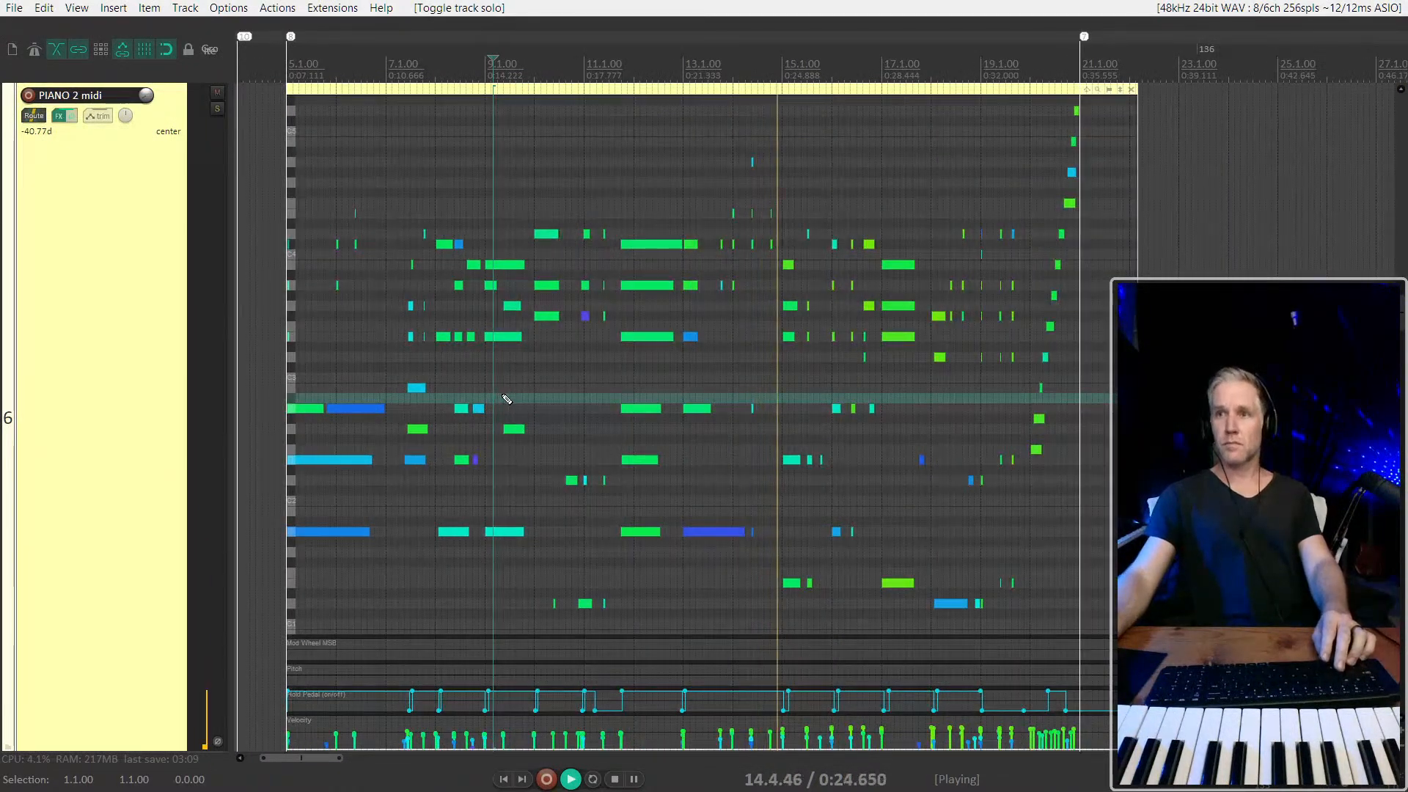
double_click(101, 334)
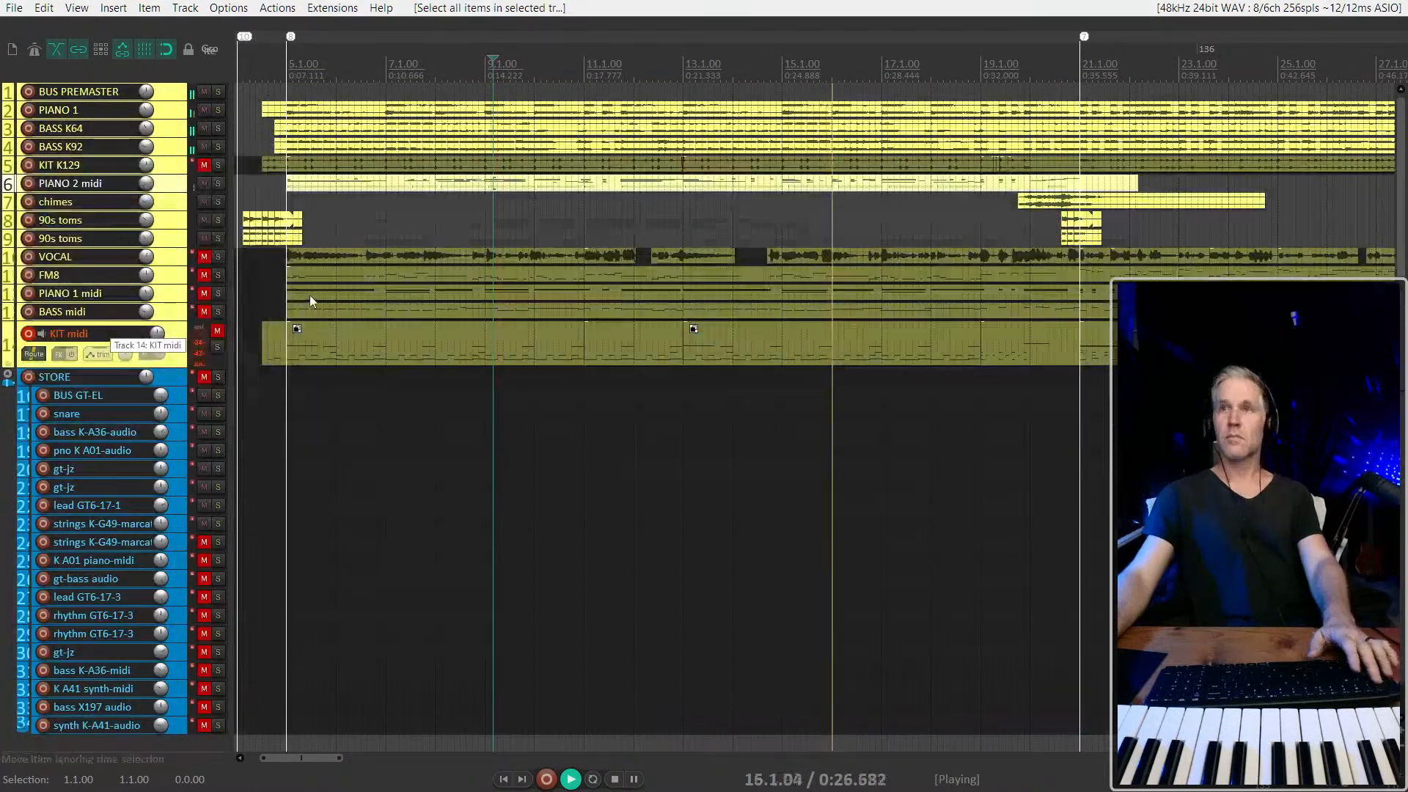
scroll(443, 198, down, 2)
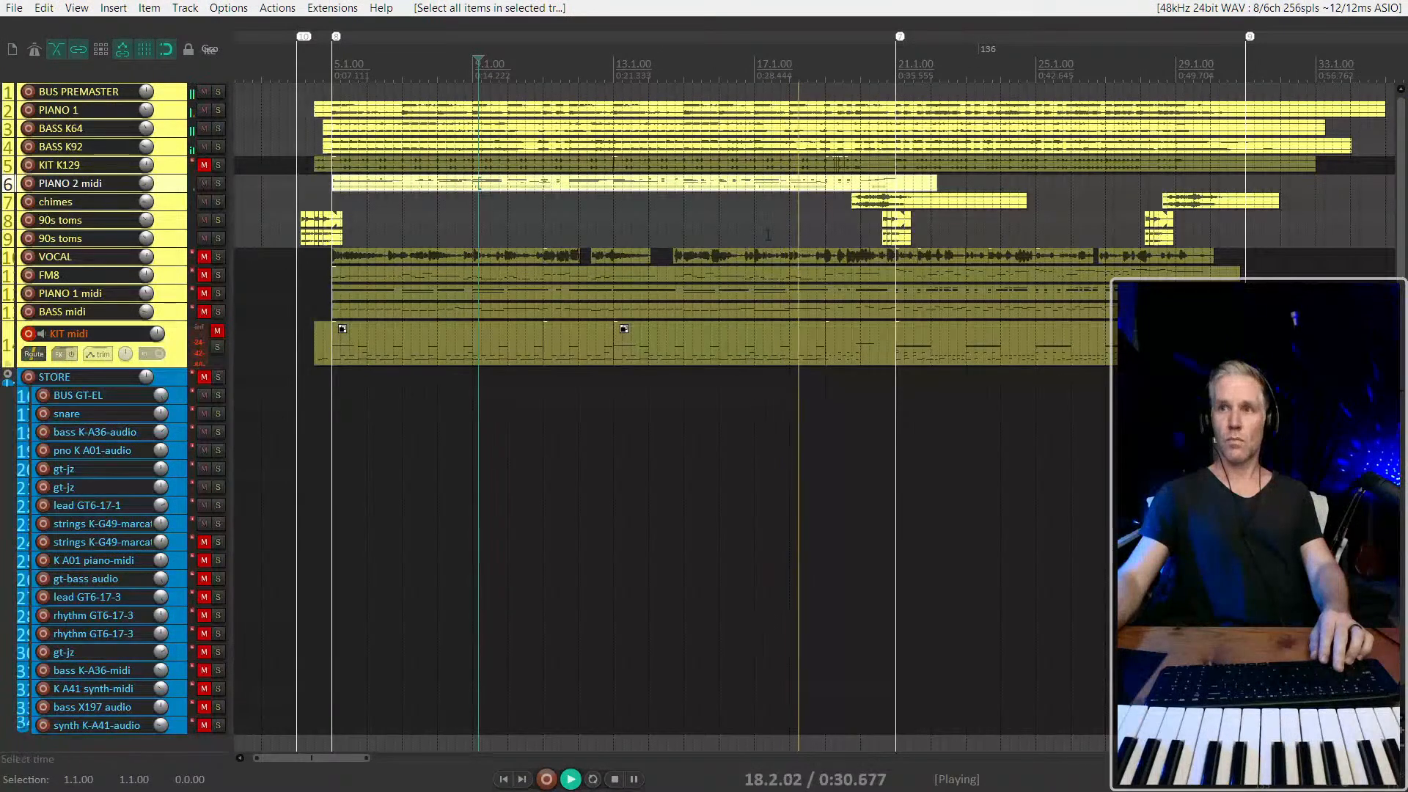
click(838, 216)
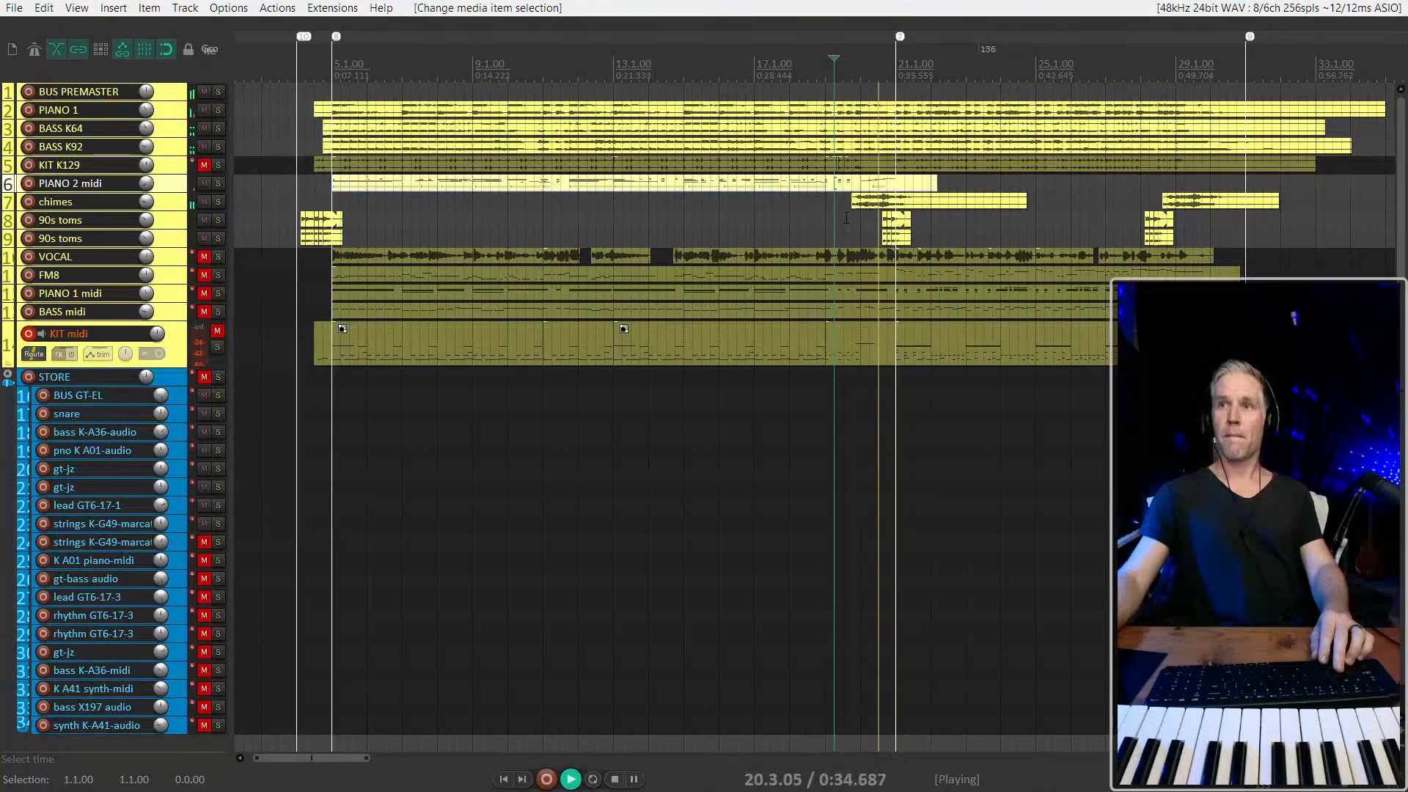
key(space)
Open the PIANO 2 midi item for inline editing and quantize the ascending run in bar 20 to 1/16 triplets at 100% strength
click(886, 185)
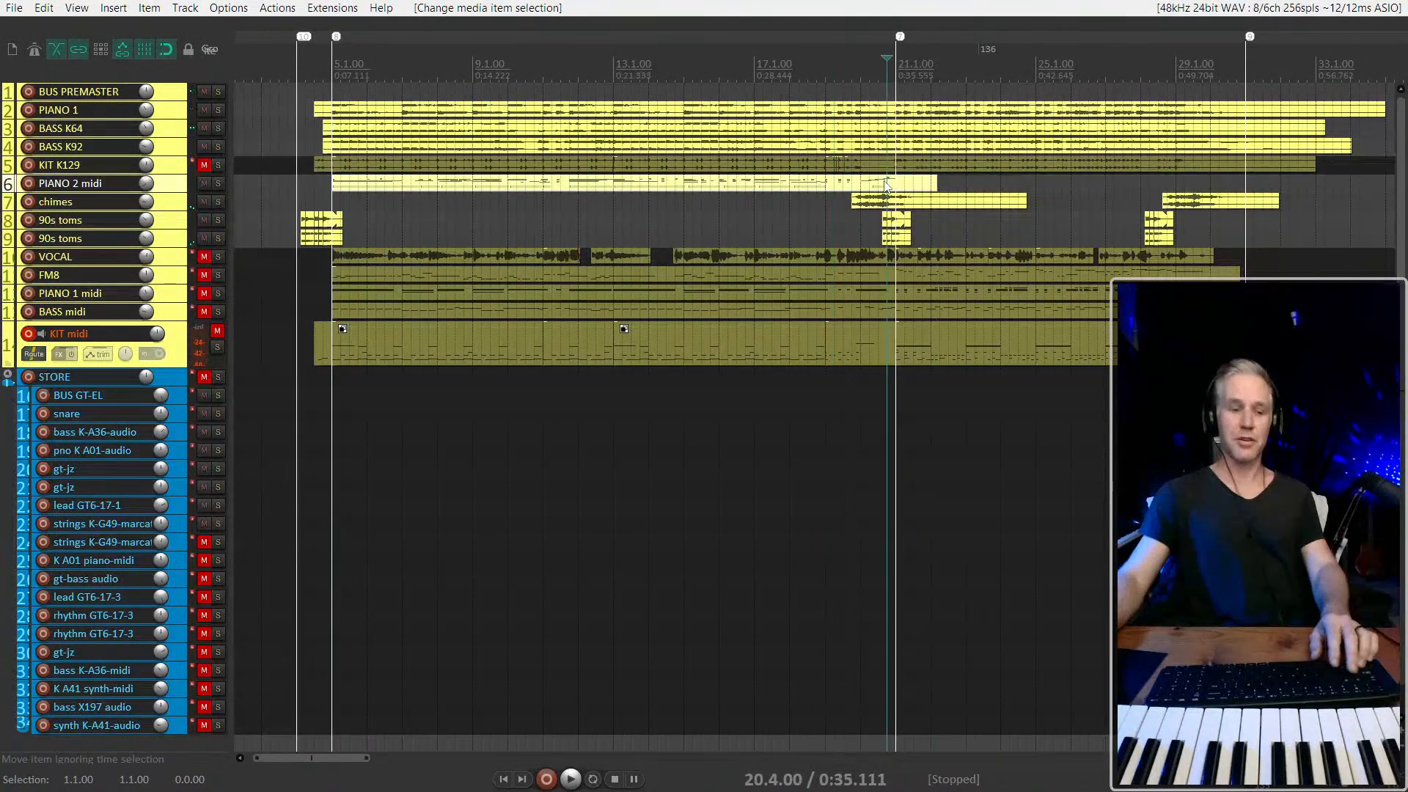
key(e)
scroll(886, 192, up, 7)
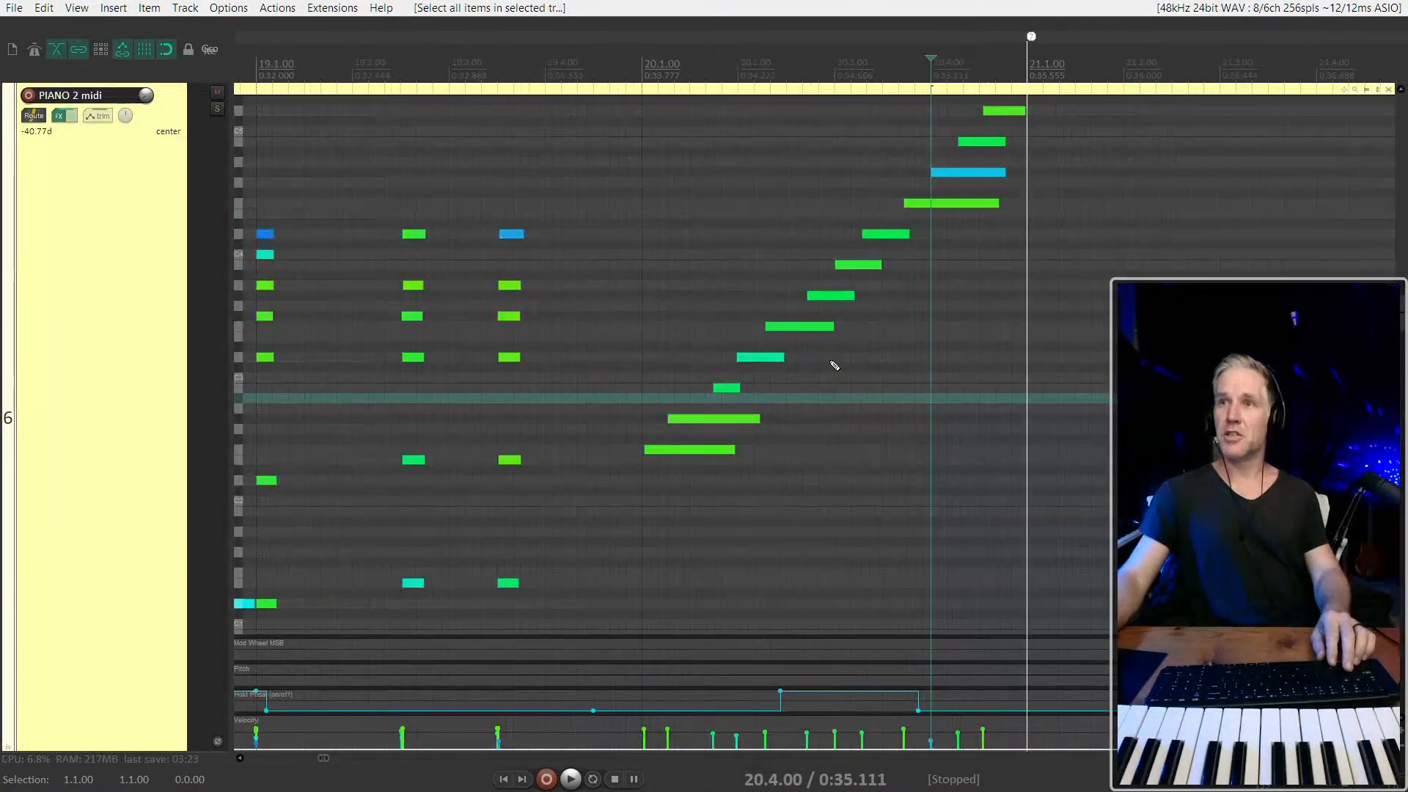
drag(696, 519, 1017, 102)
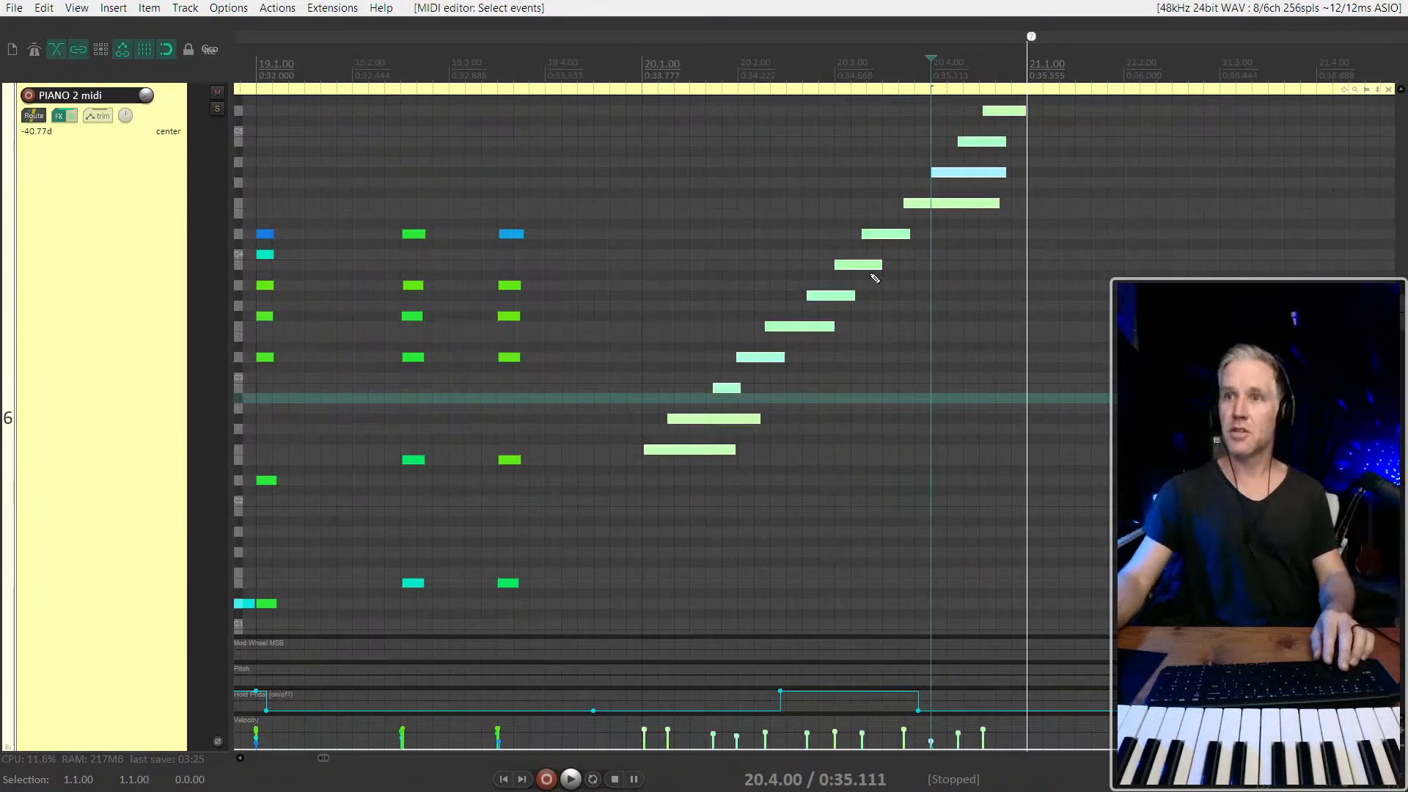
key(q)
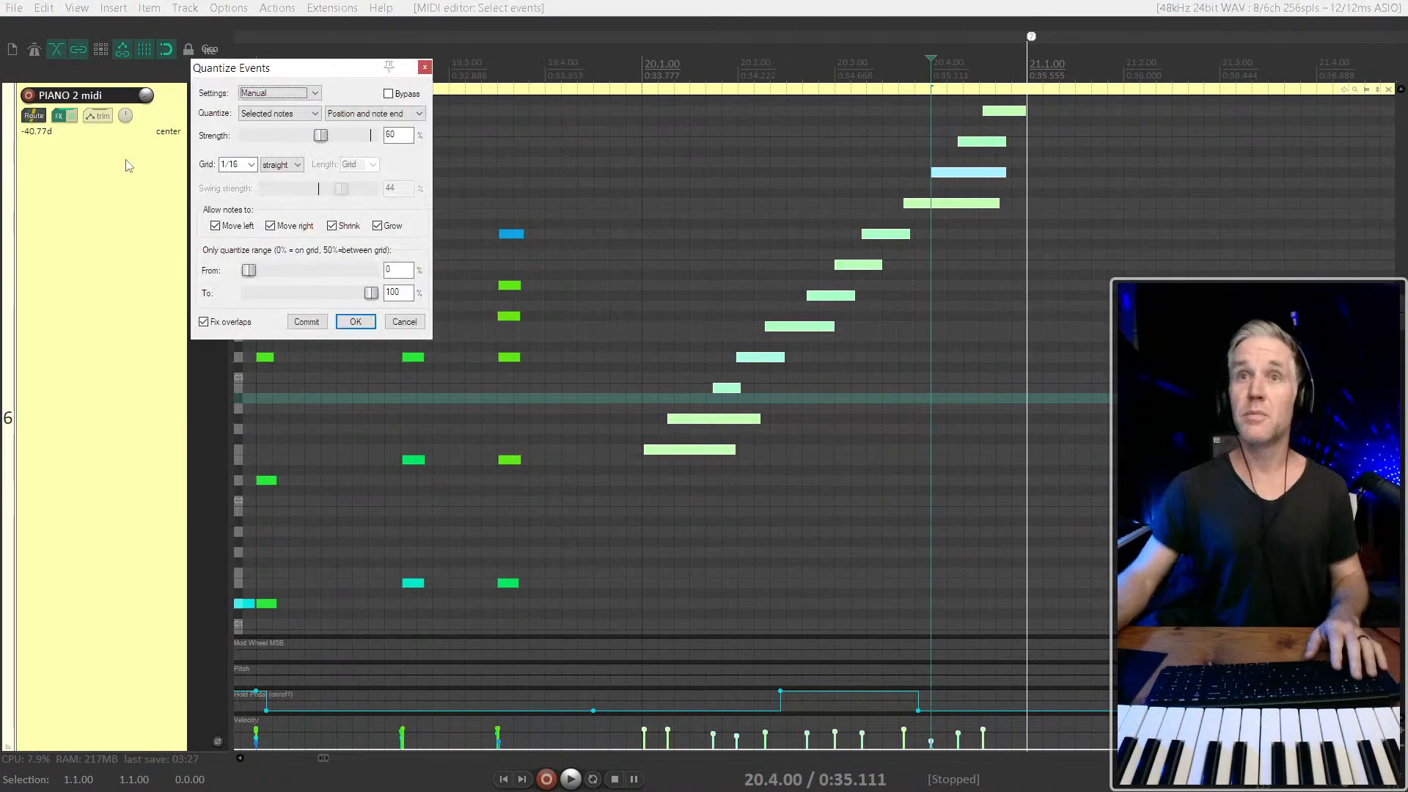
click(289, 166)
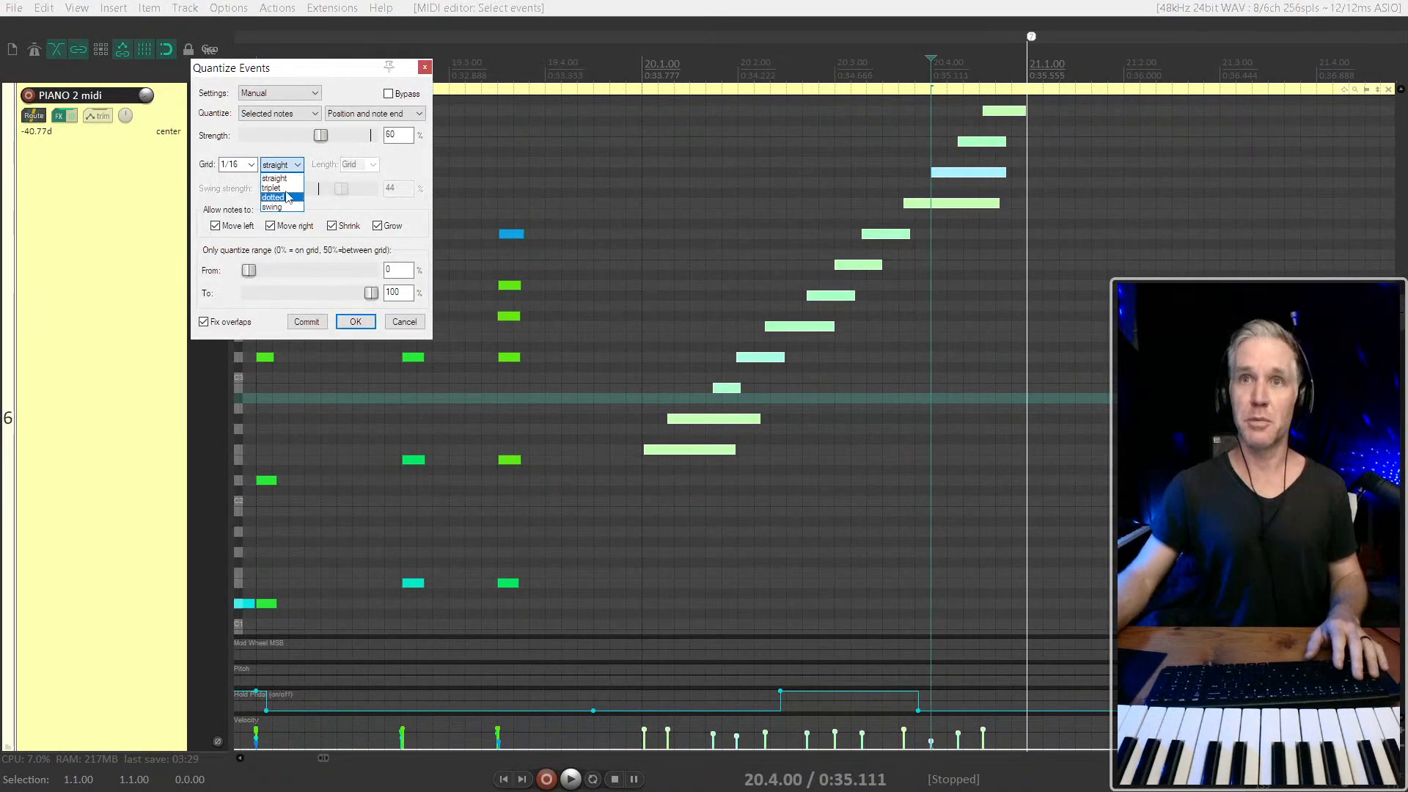
click(286, 190)
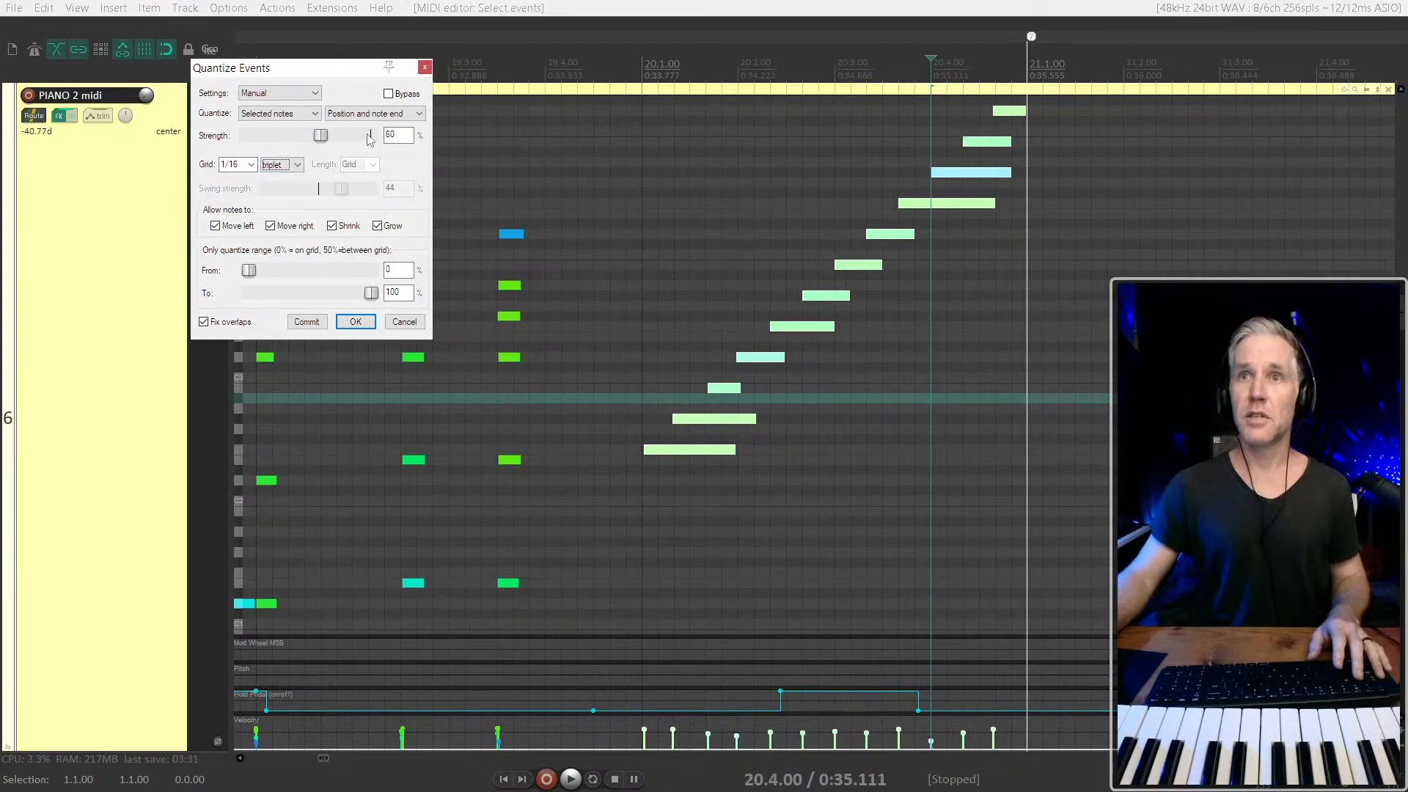
drag(326, 141, 370, 137)
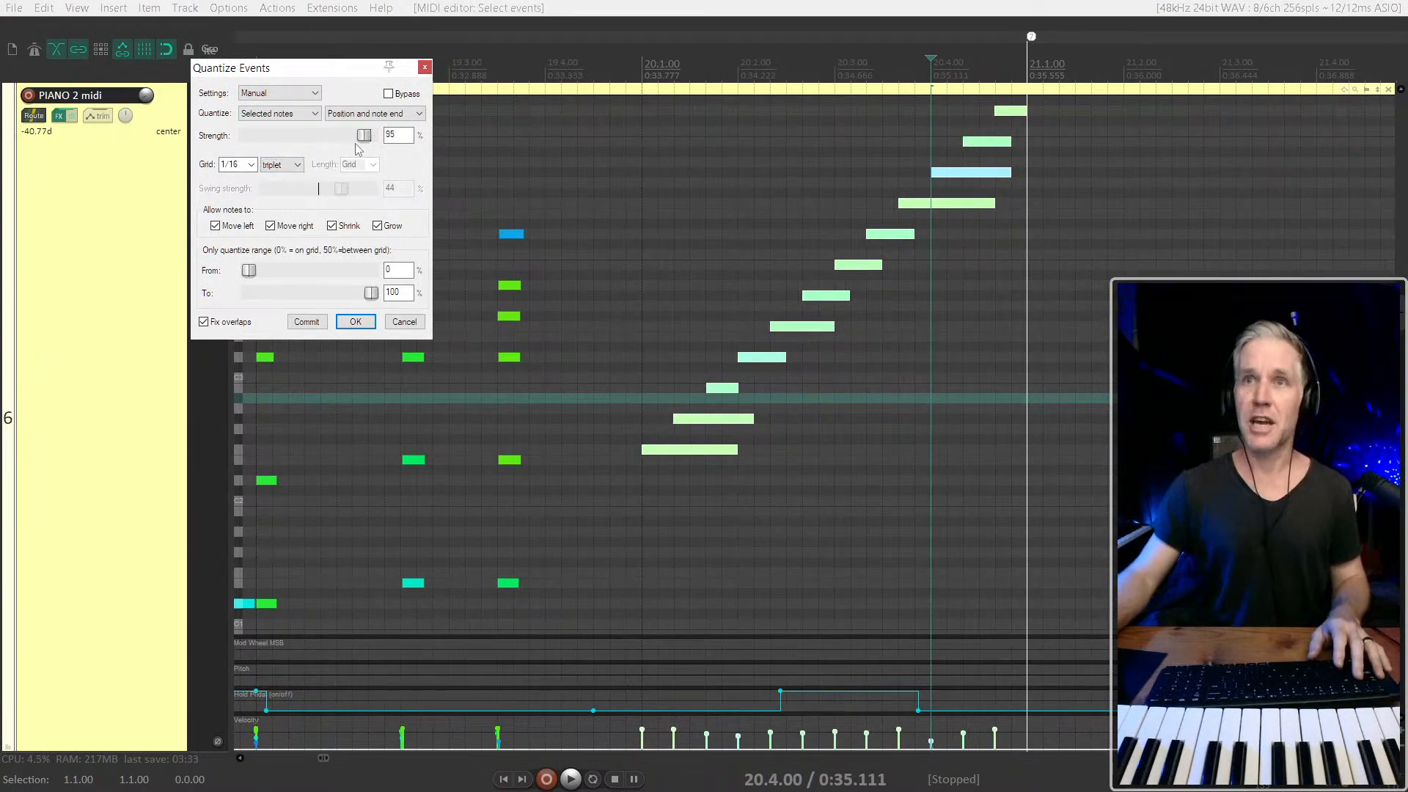
click(354, 322)
Play back the ascending run from just before 20.1.00
click(632, 498)
key(space)
key(space)
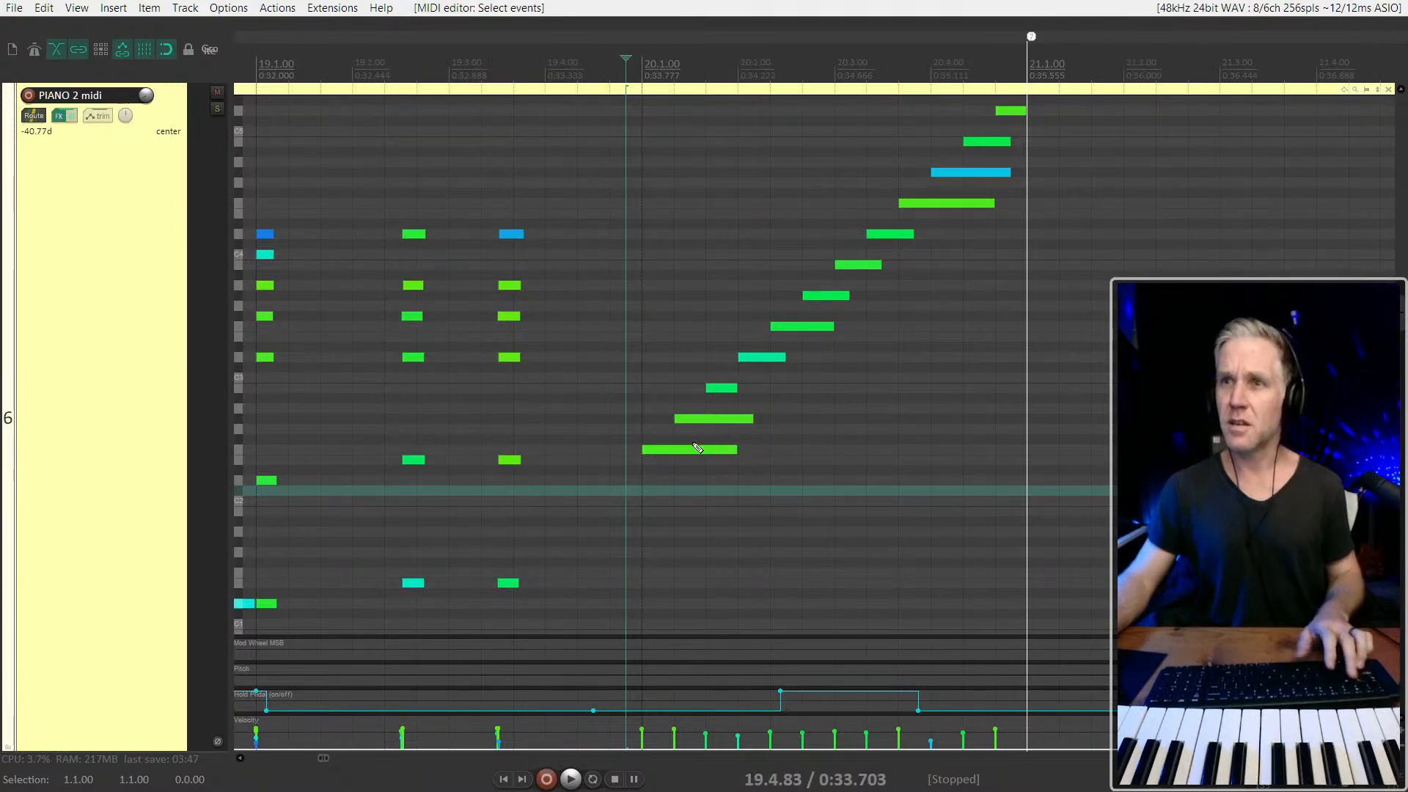
scroll(697, 447, up, 2)
click(608, 449)
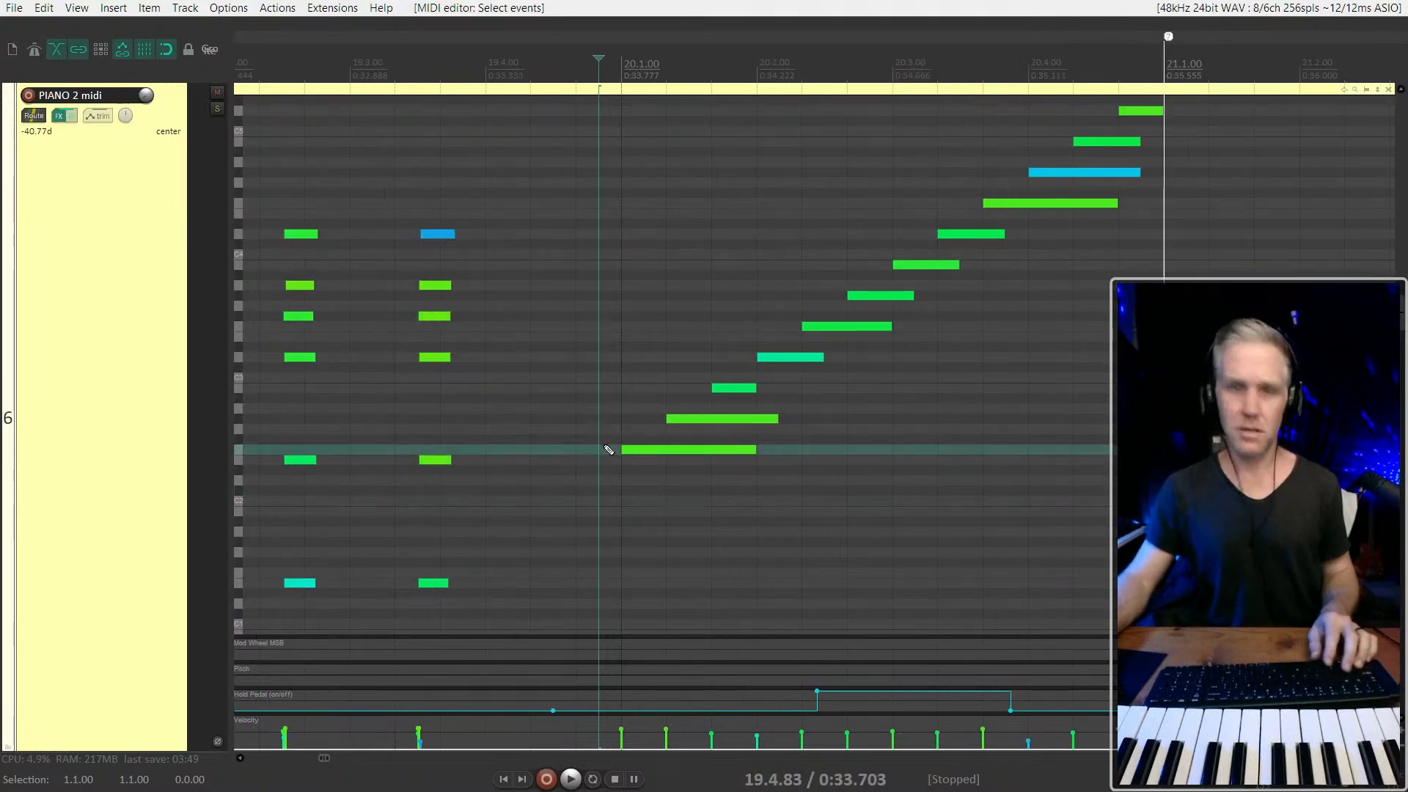
key(q)
click(131, 415)
key(q)
key(q)
click(129, 416)
key(Escape)
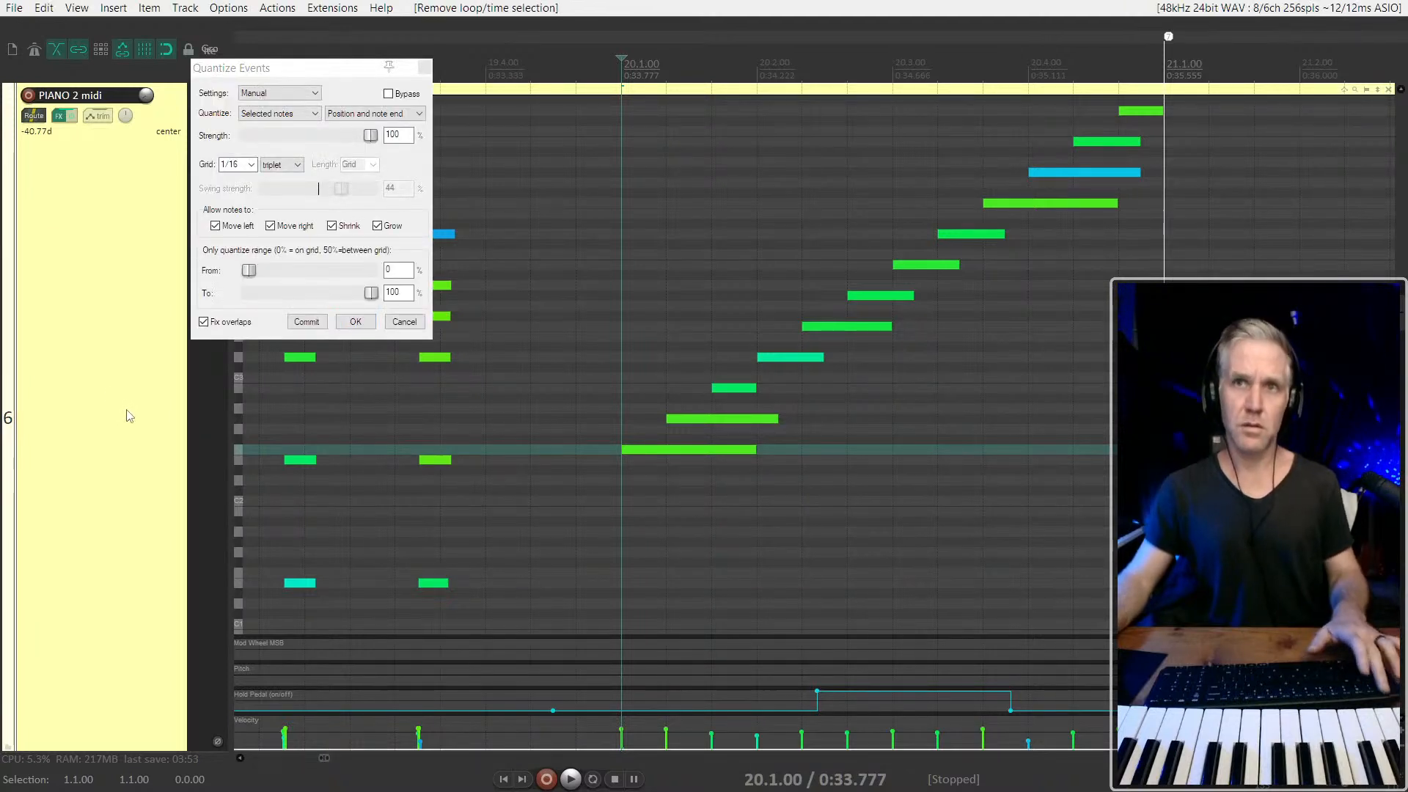
click(425, 67)
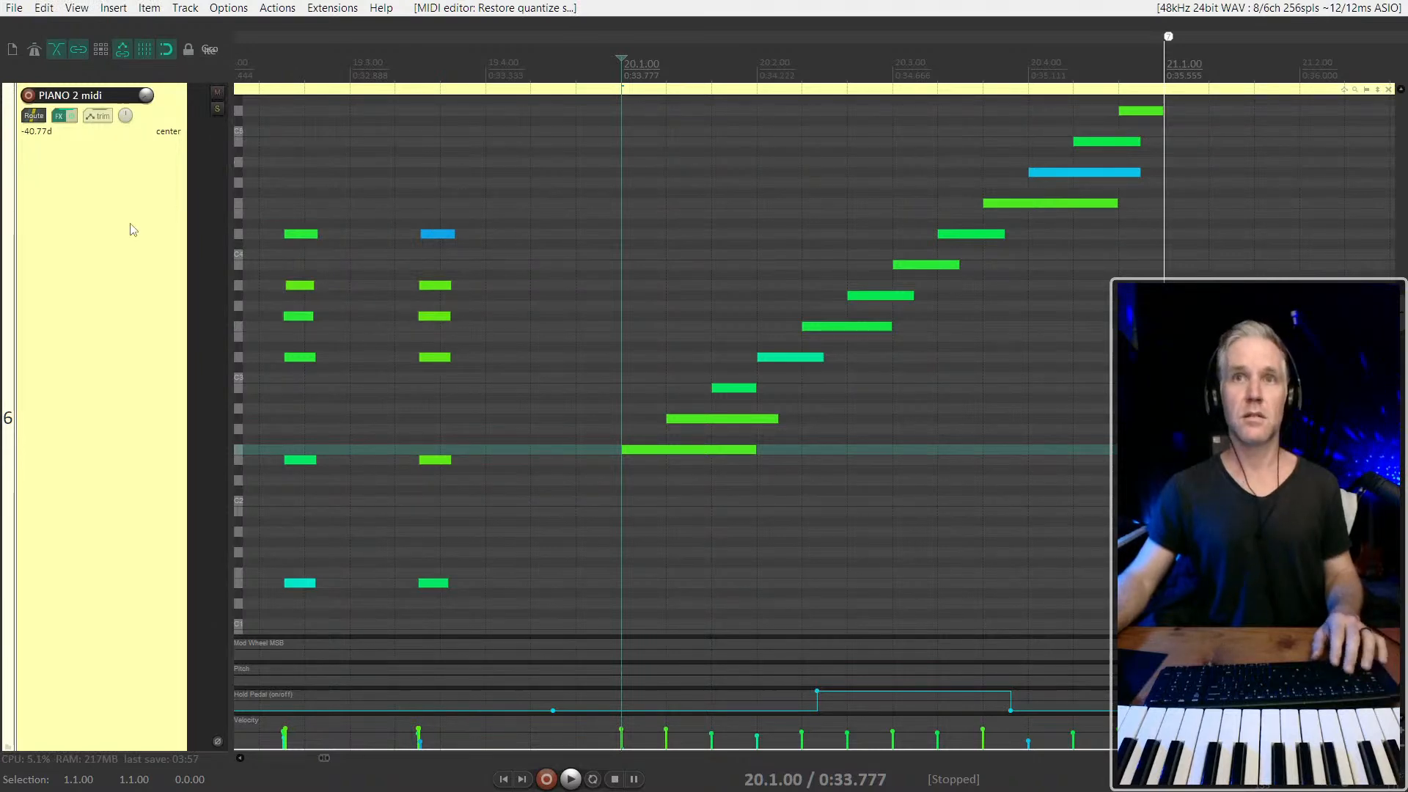
Play the ascending run from 20.1.00 with the PIANO 2 midi track soloed
key(space)
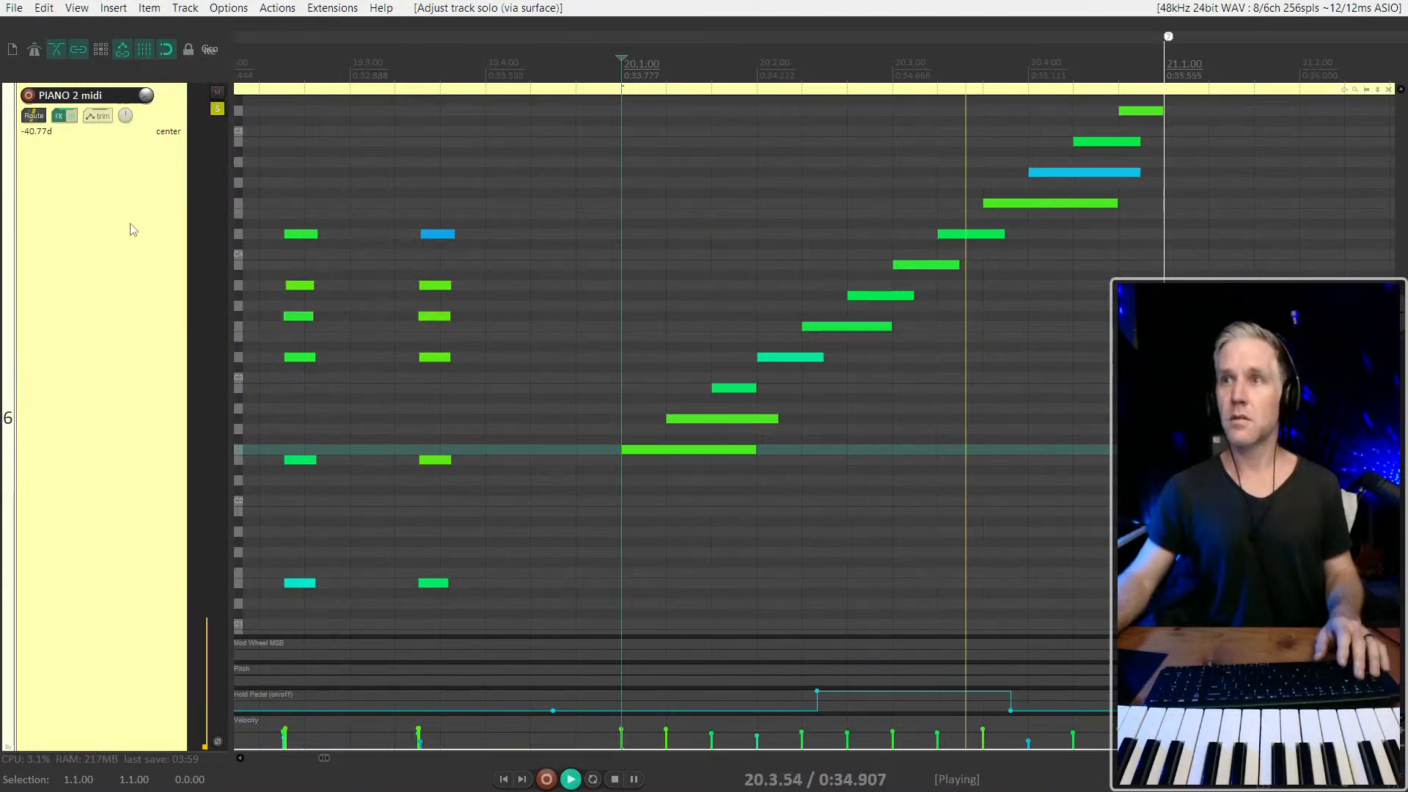
scroll(132, 230, down, 1)
key(space)
scroll(68, 329, up, 2)
scroll(74, 329, down, 1)
key(space)
scroll(710, 243, down, 2)
Unsolo the PIANO 2 midi track and play the run in the mix from just before 19.1.00
click(214, 113)
scroll(677, 236, down, 1)
key(space)
click(435, 279)
key(space)
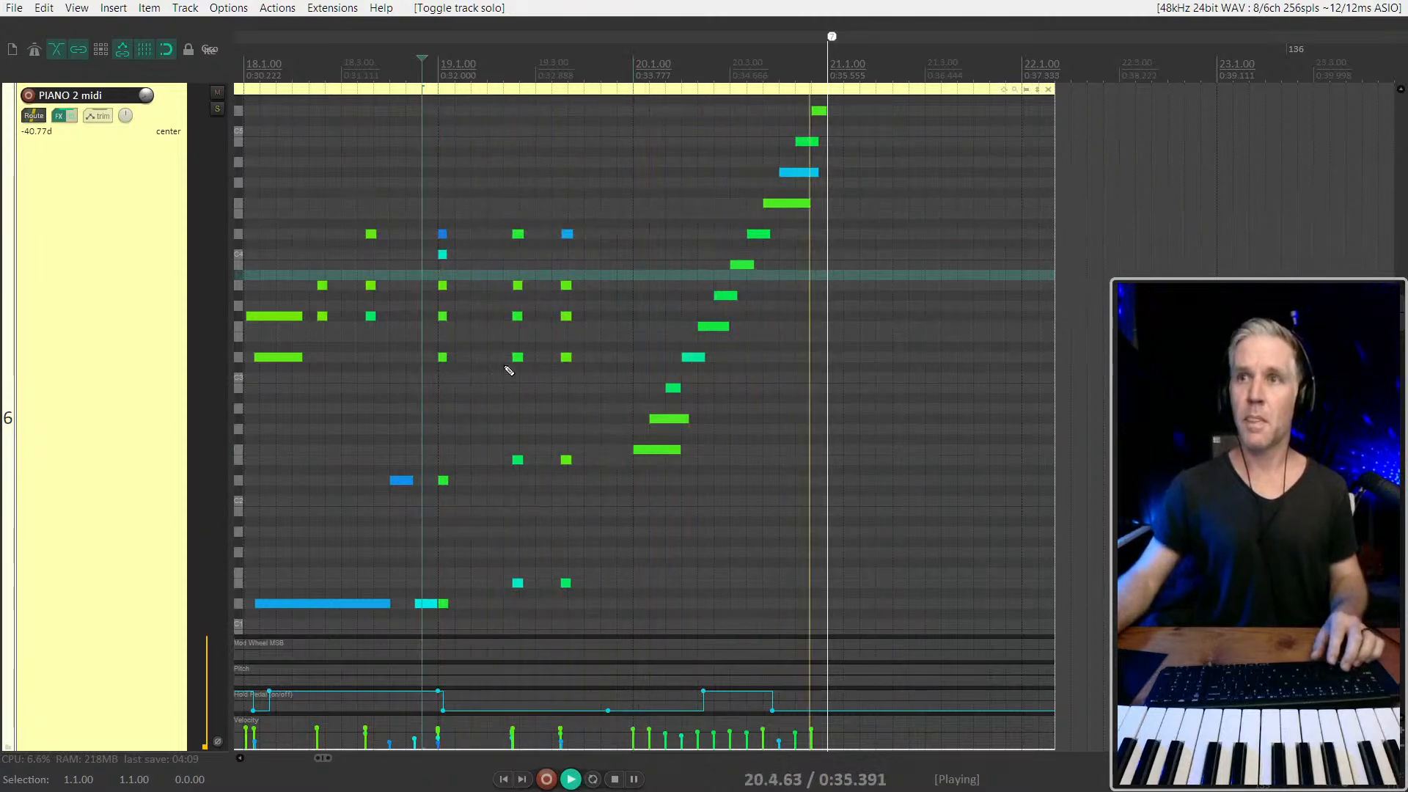
scroll(508, 366, down, 3)
key(space)
scroll(663, 258, down, 1)
key(q)
key(Escape)
Close the PIANO 2 midi inline editor and arm the track for recording with the edit cursor at 21.1.00
scroll(133, 270, down, 3)
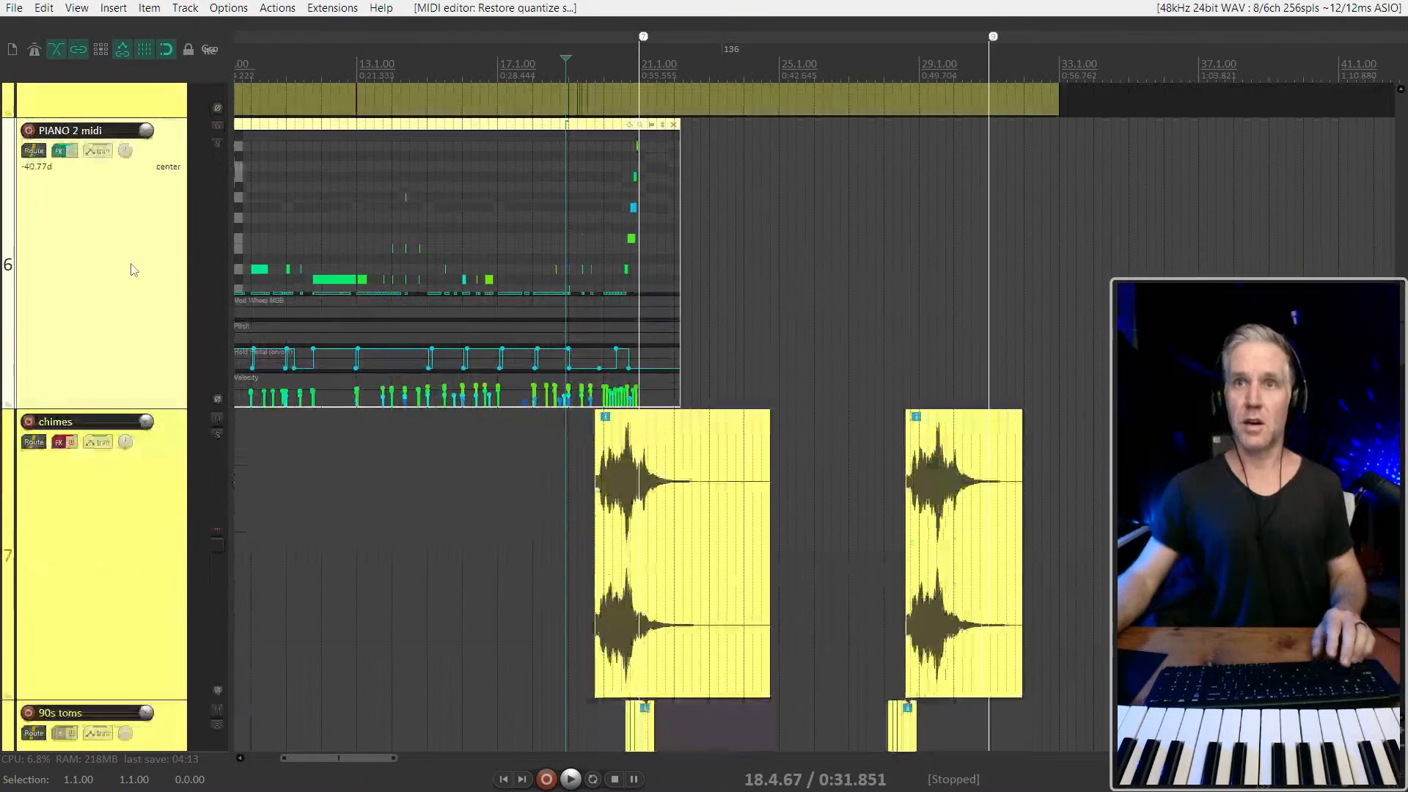
drag(689, 202, 494, 258)
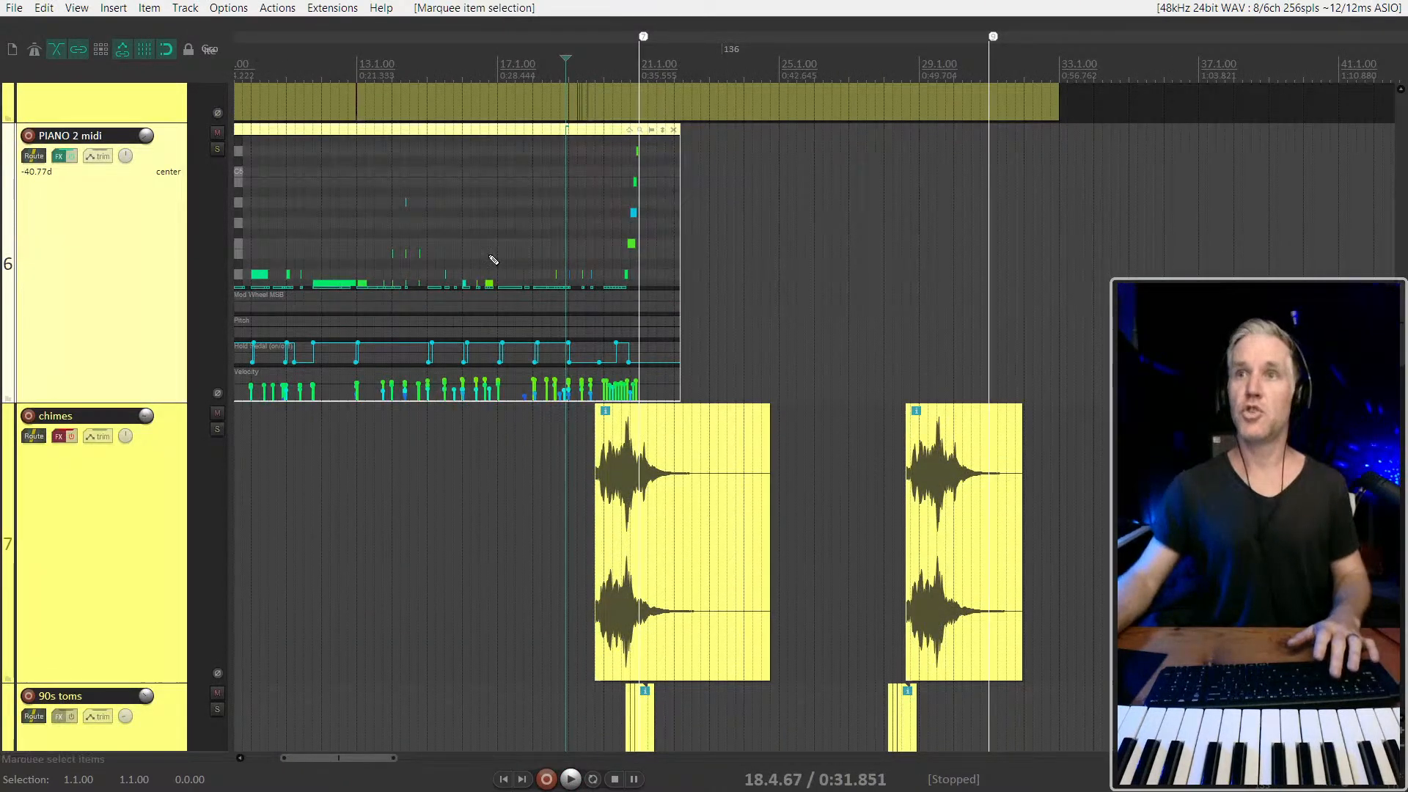
key(e)
click(638, 268)
scroll(627, 266, up, 2)
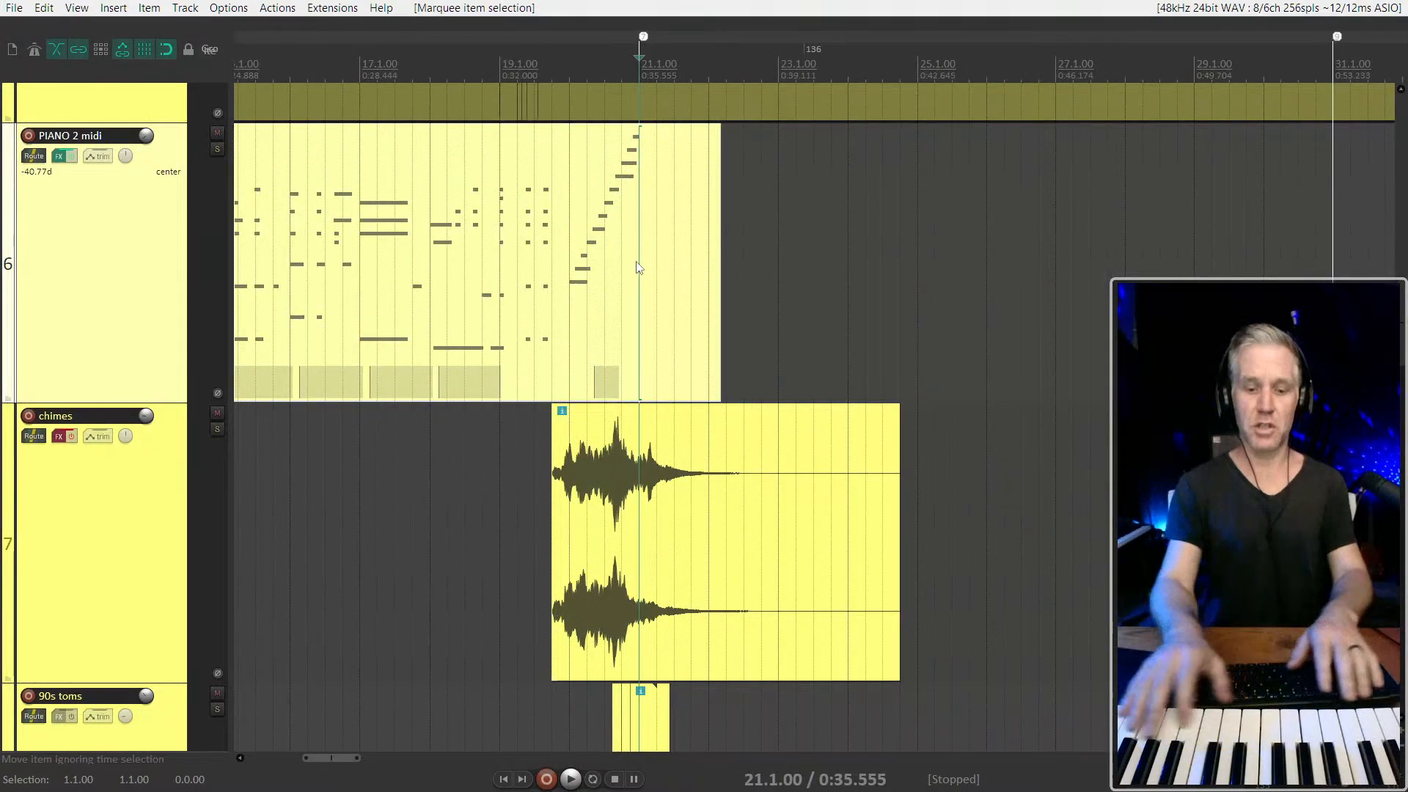
key(s)
key(F9)
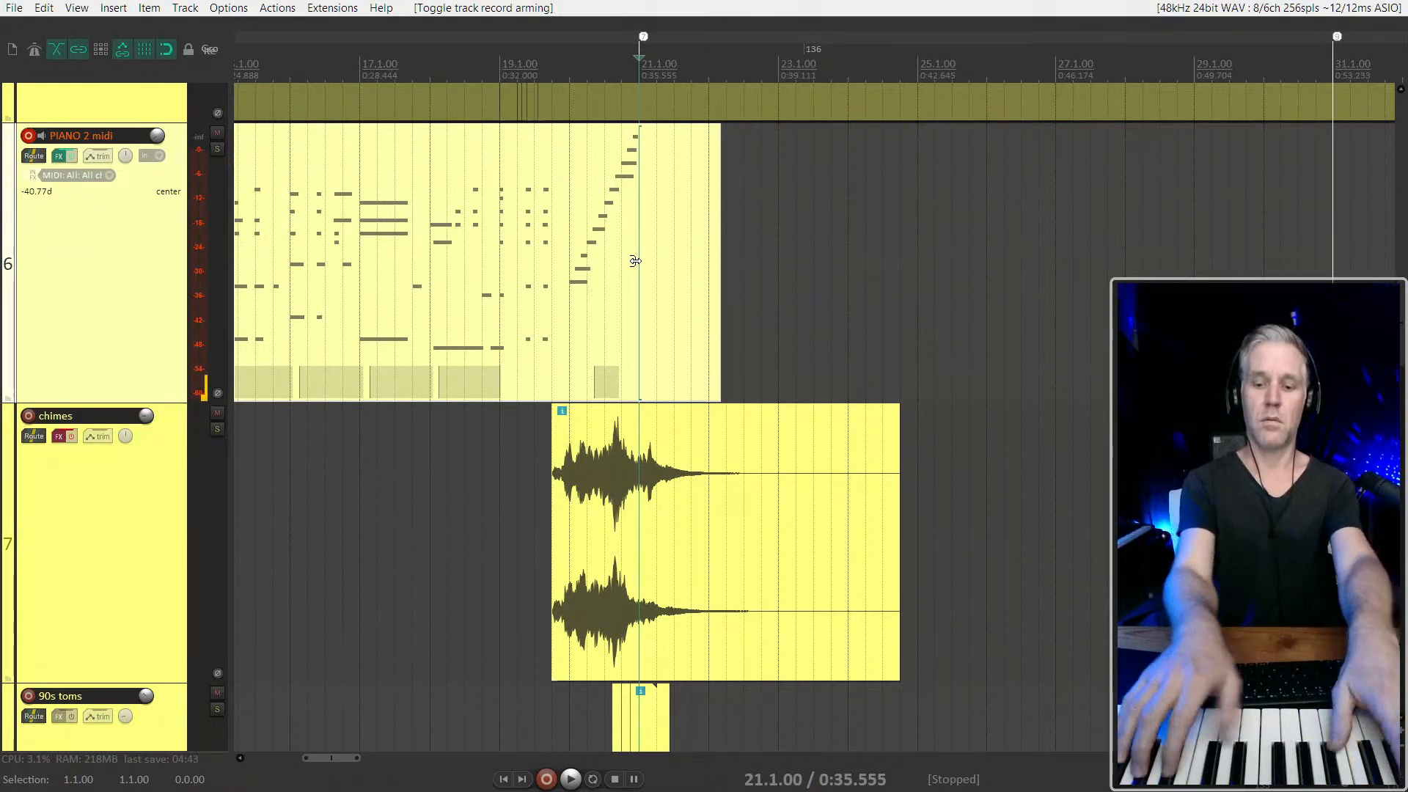
click(635, 261)
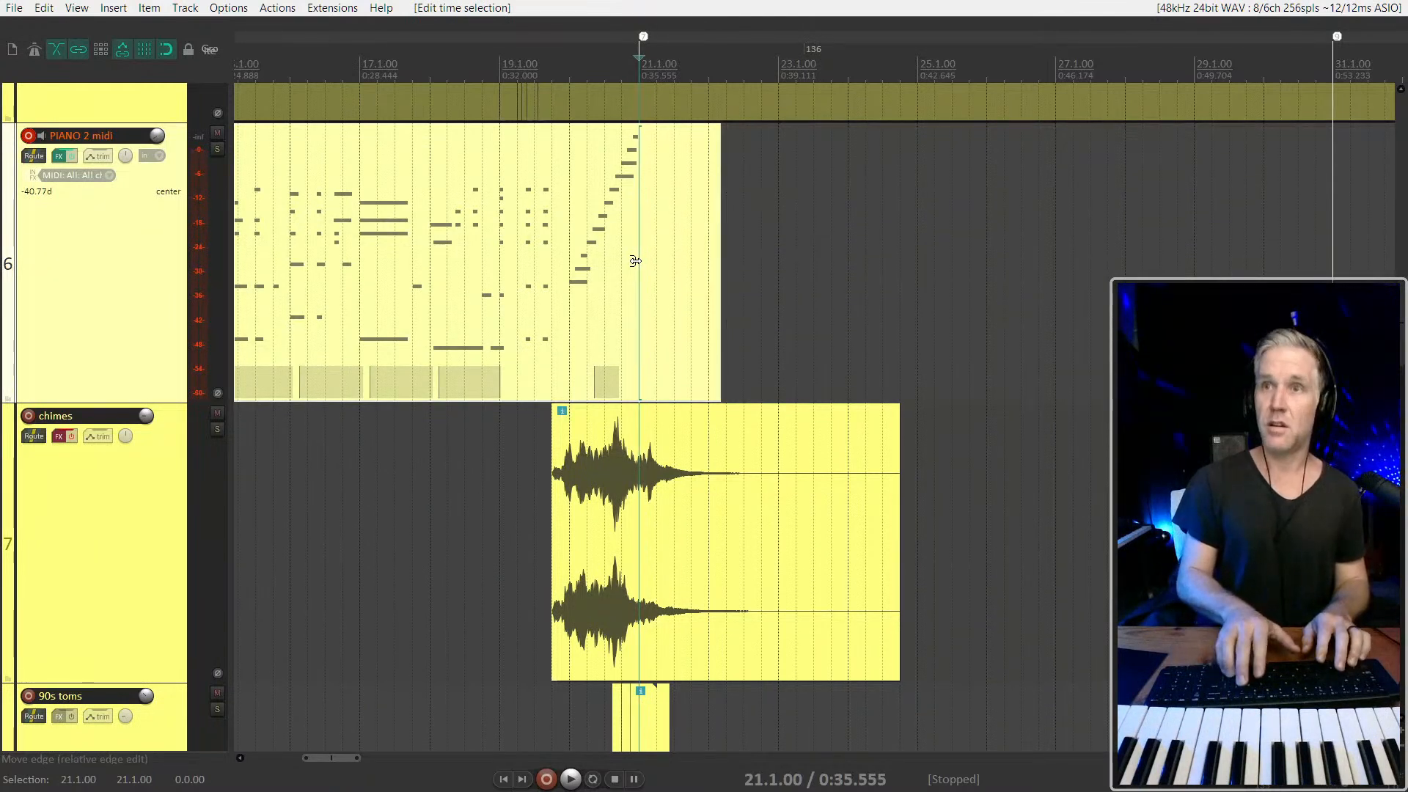
Jump through the first three markers of the later section, from 122.4.71 to 133.1.21
key(1)
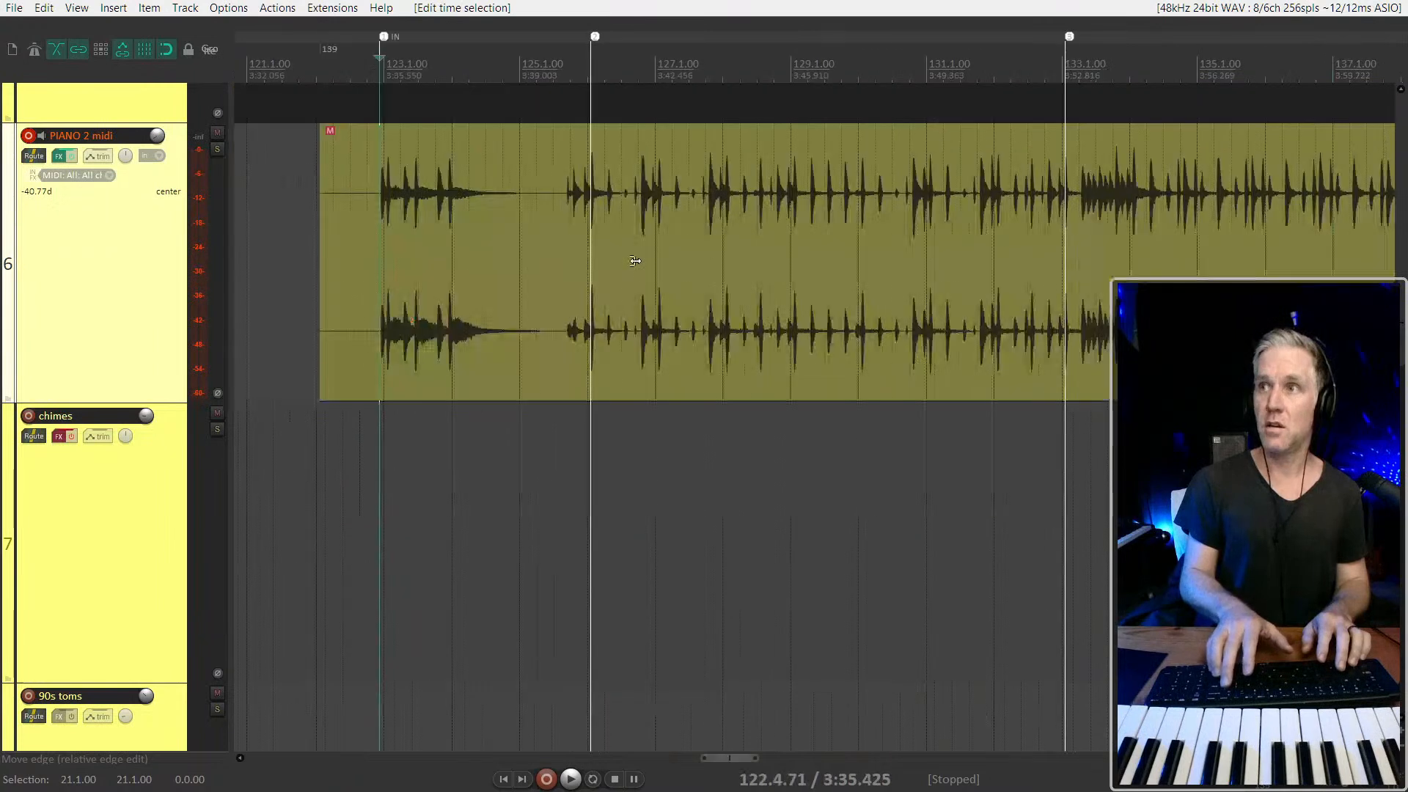
key(2)
key(3)
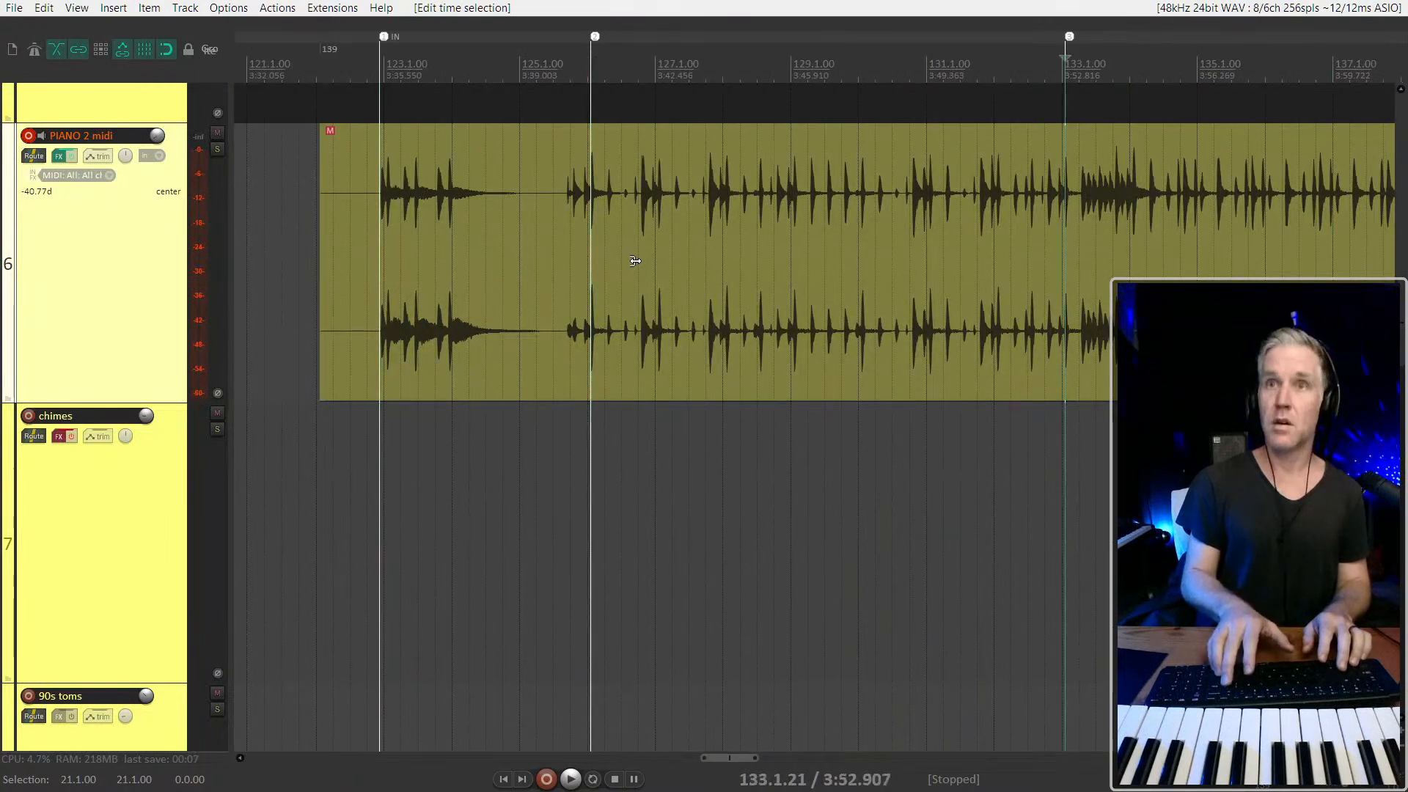
Extend the time selection from 21.1.00 to the second OUT marker at 170.1.21, and return the edit cursor to the 133.1.21 marker
key(4)
key(5)
key(6)
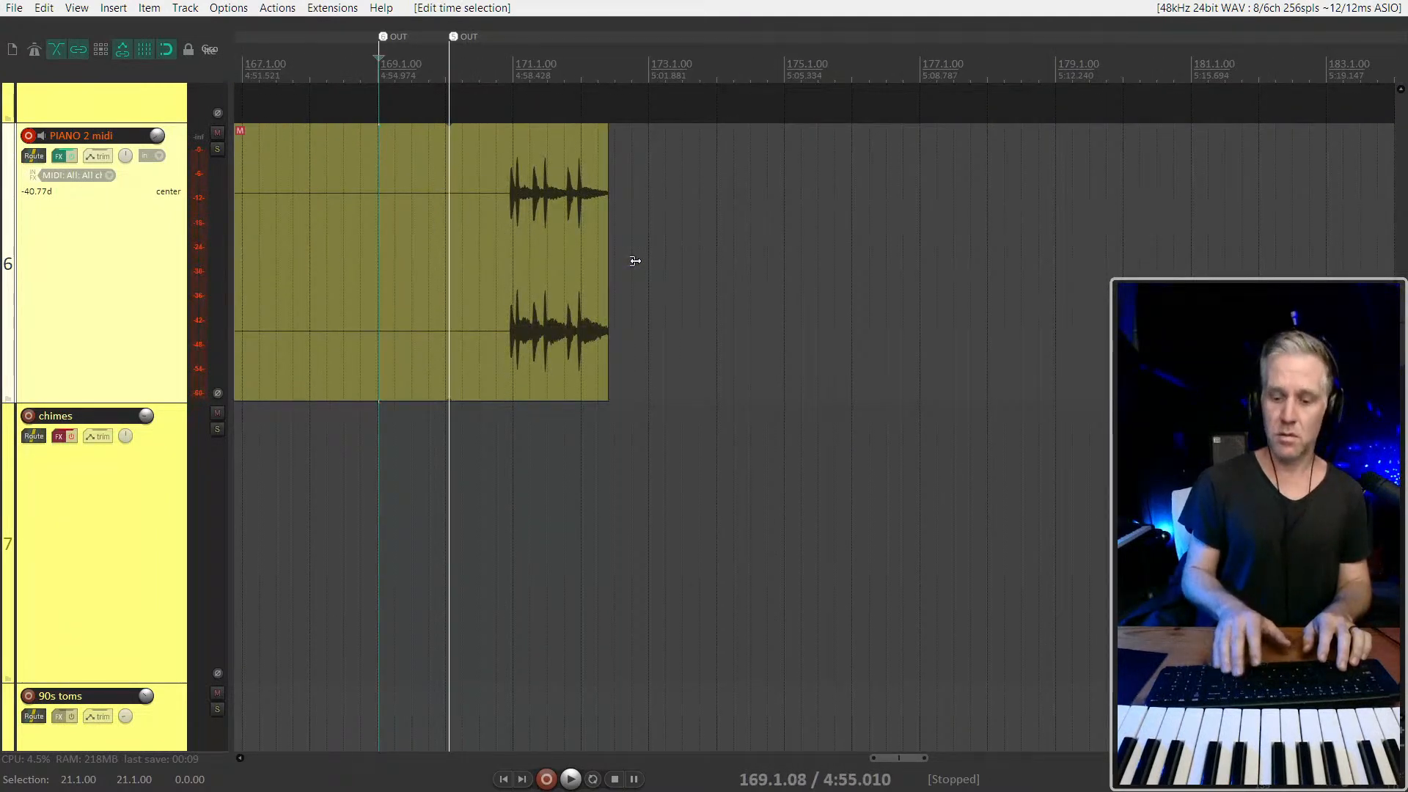
key(])
key(5)
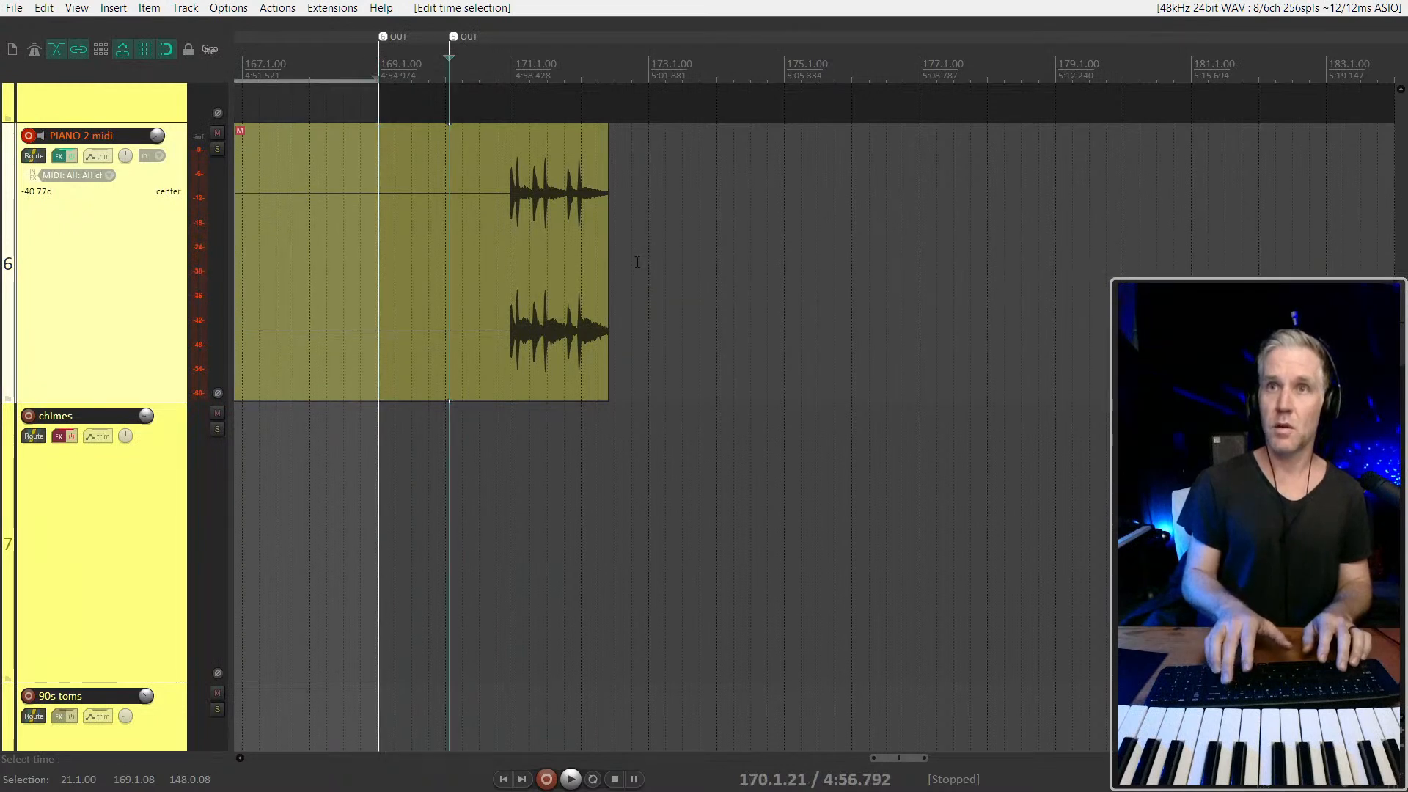
key(])
key(ctrl+Left)
key(4)
key(3)
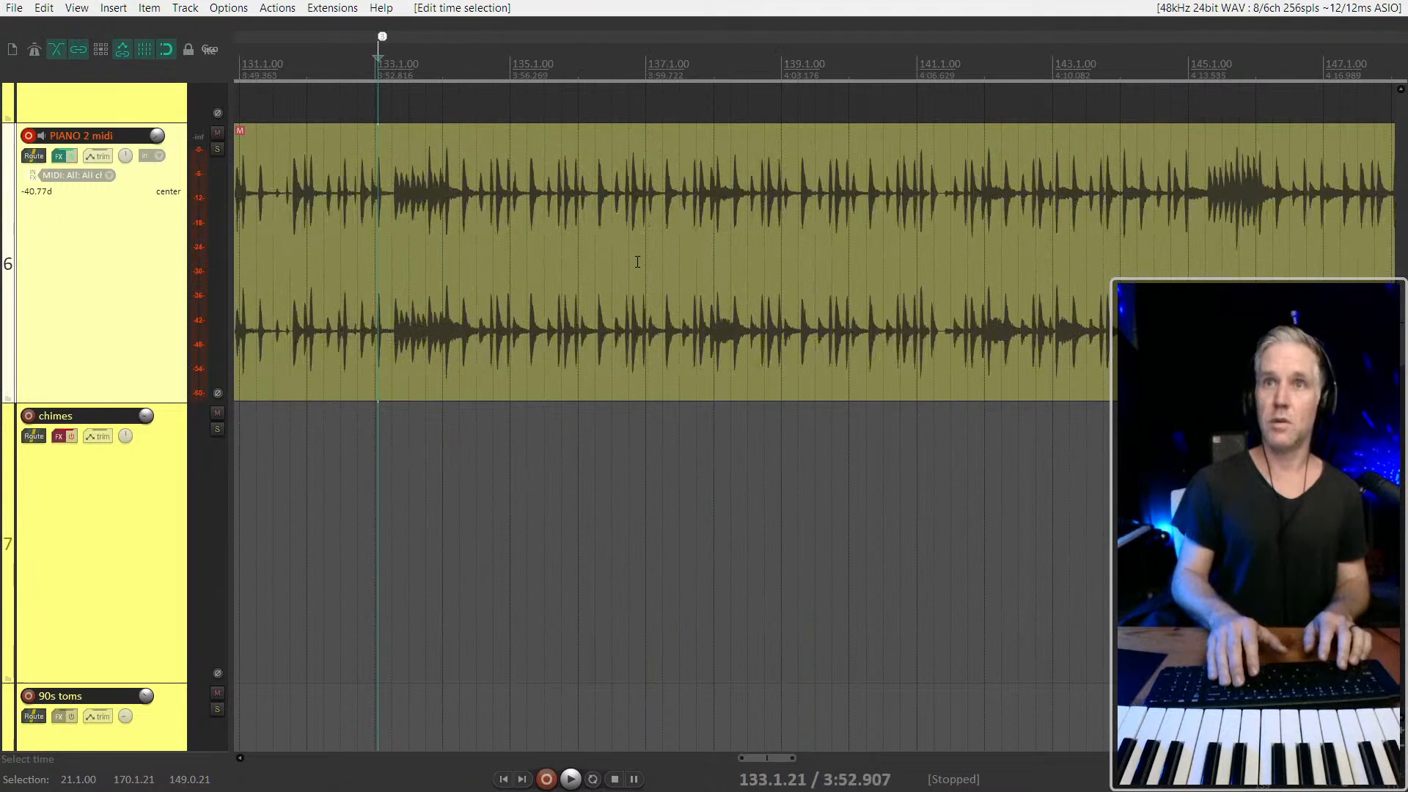
Look over the tracks around bar 121 and try moving the long PIANO 2 midi audio item up to the KIT K129 track
scroll(707, 226, down, 6)
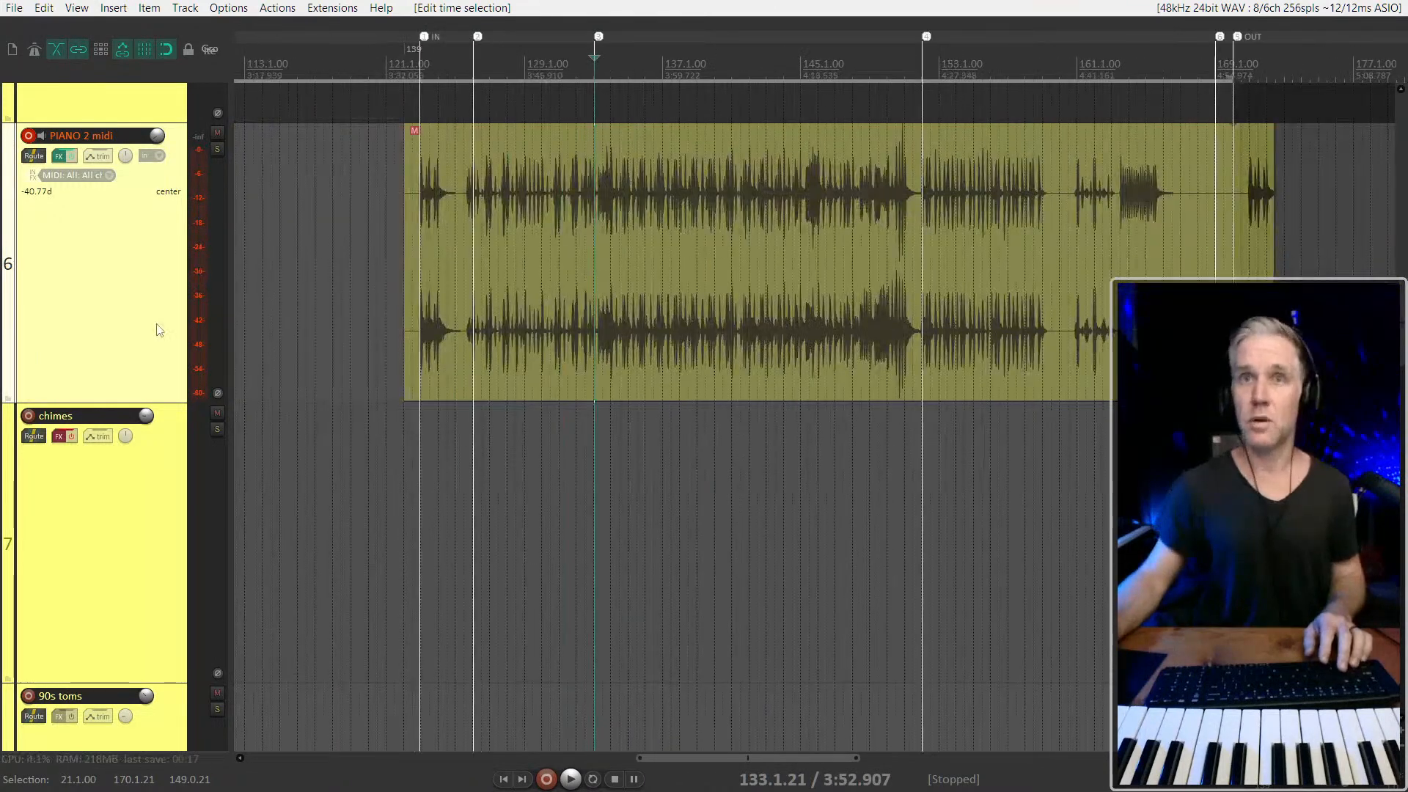
scroll(112, 335, up, 3)
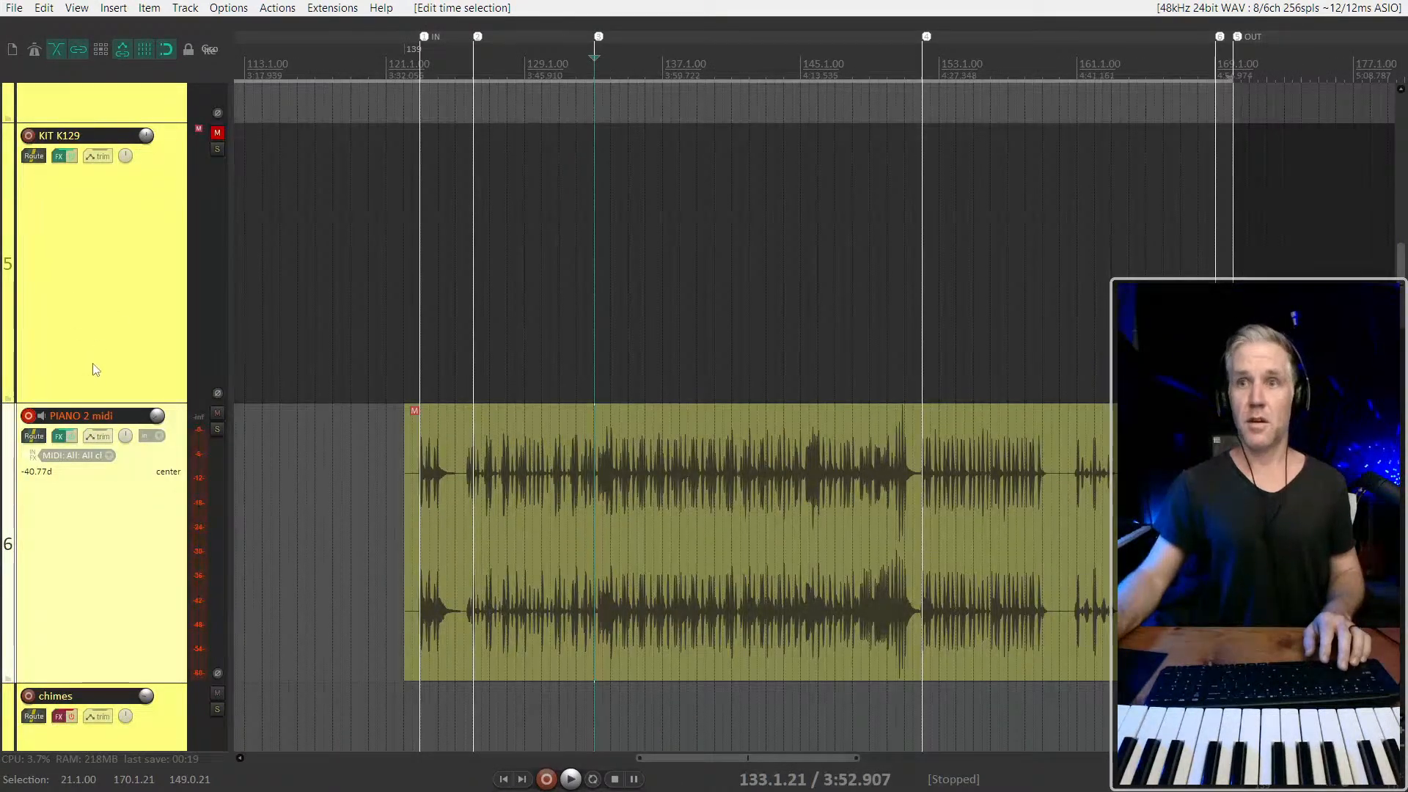
scroll(95, 371, up, 1)
scroll(88, 366, down, 3)
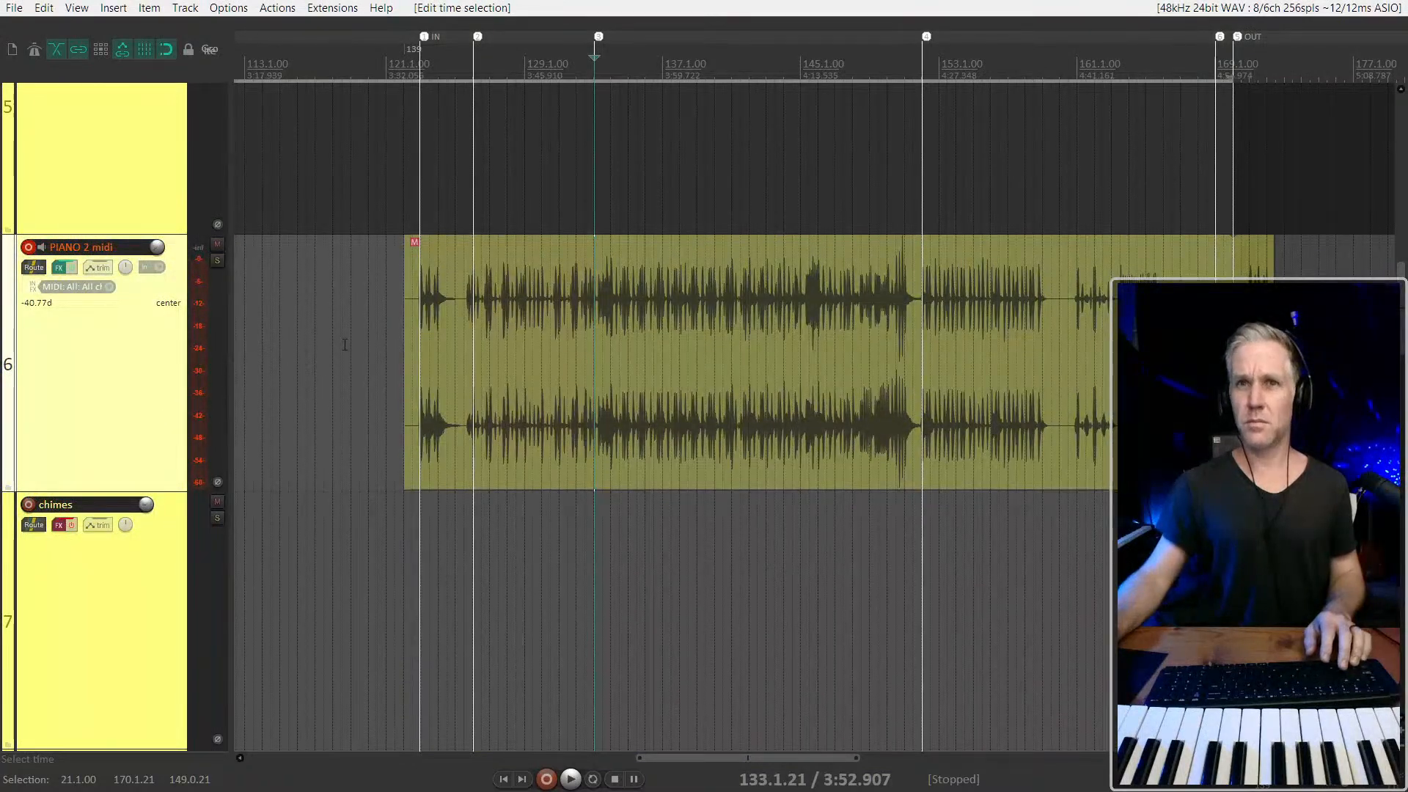
scroll(144, 367, down, 4)
scroll(145, 369, down, 5)
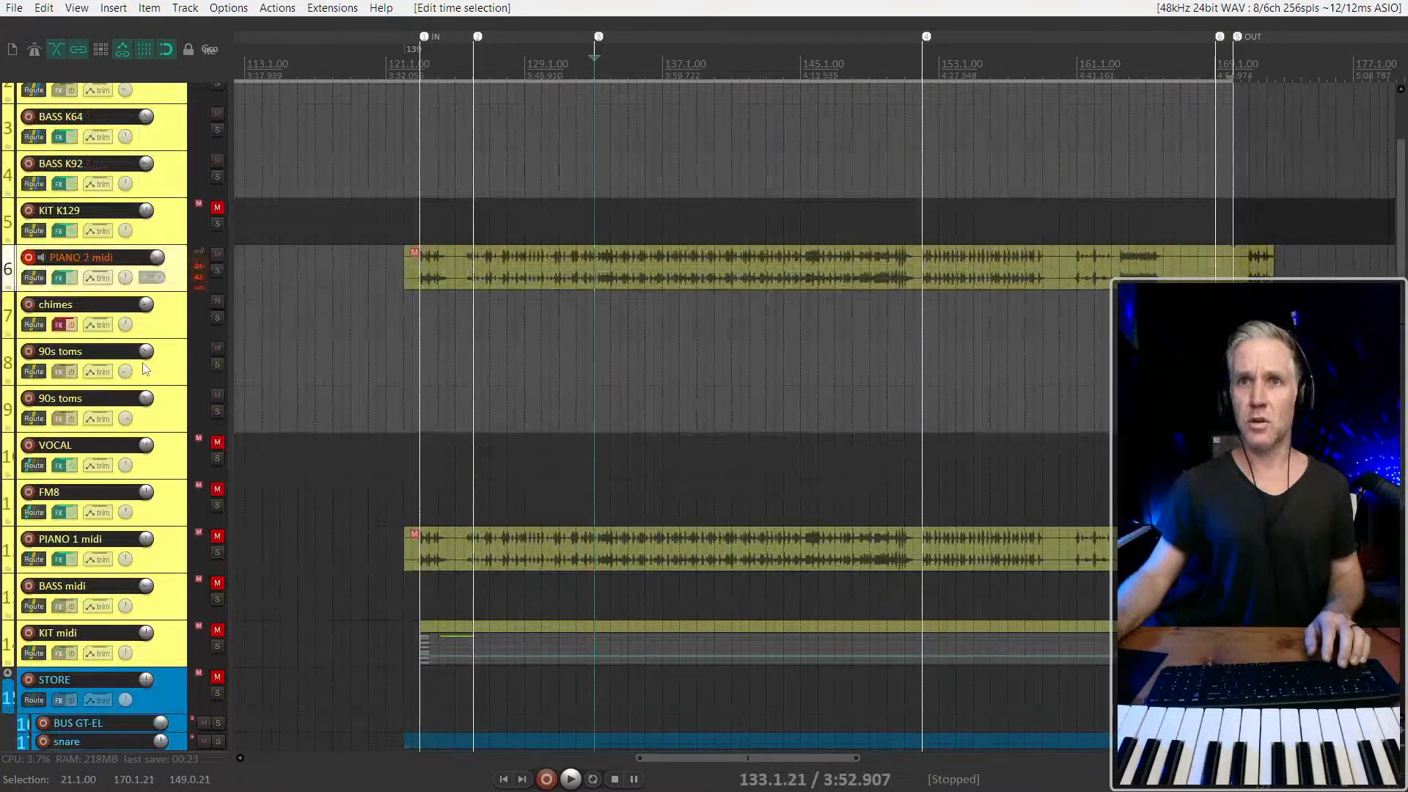
click(166, 560)
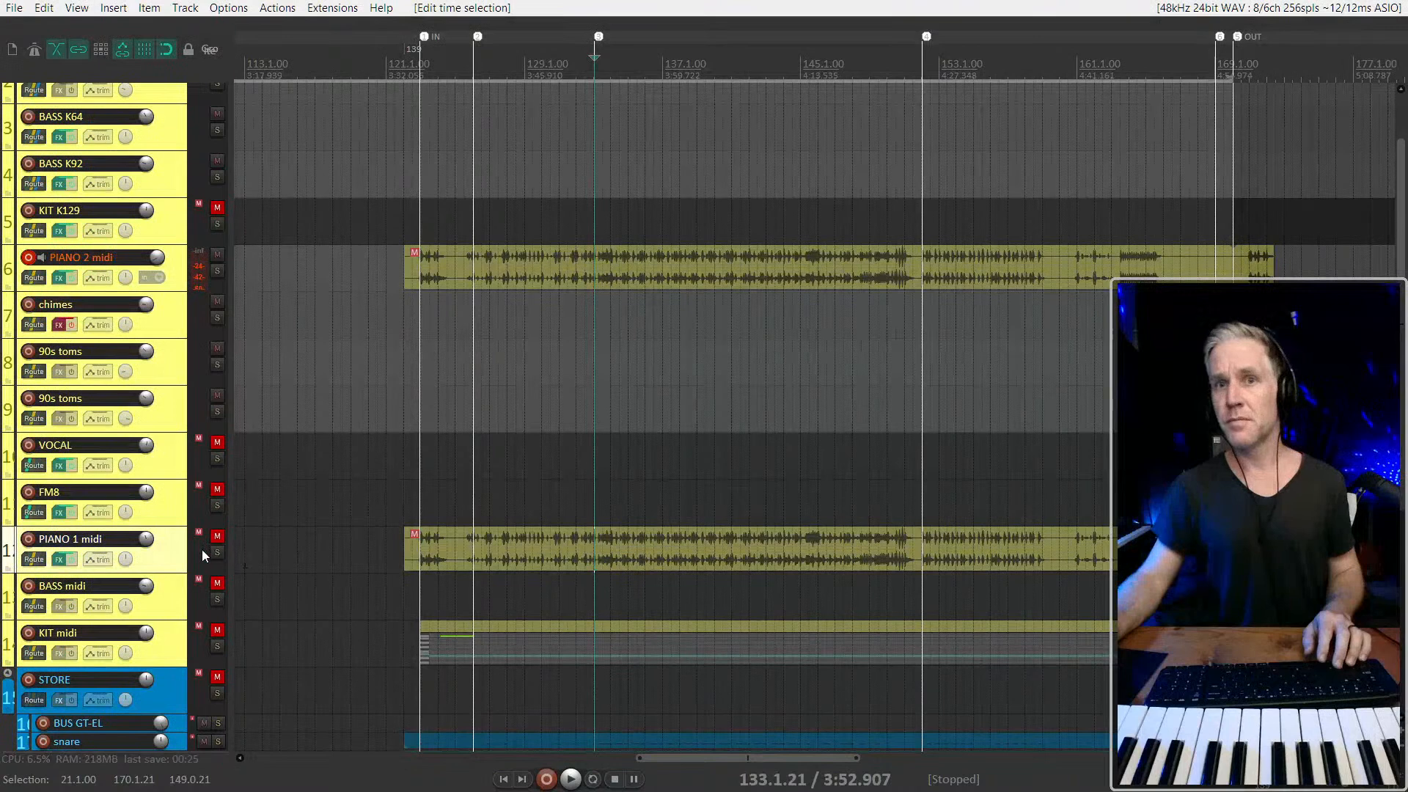
click(447, 263)
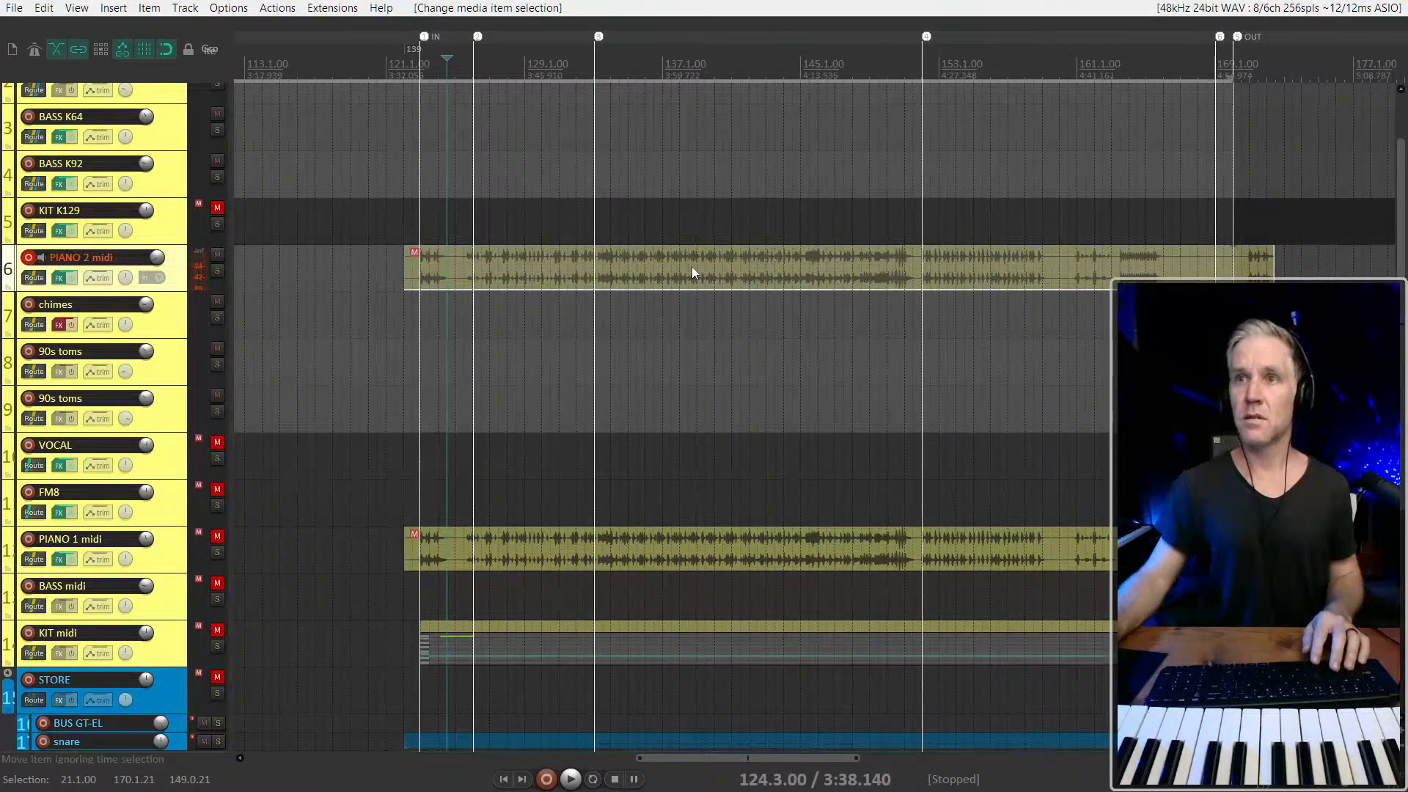
drag(692, 268, 689, 248)
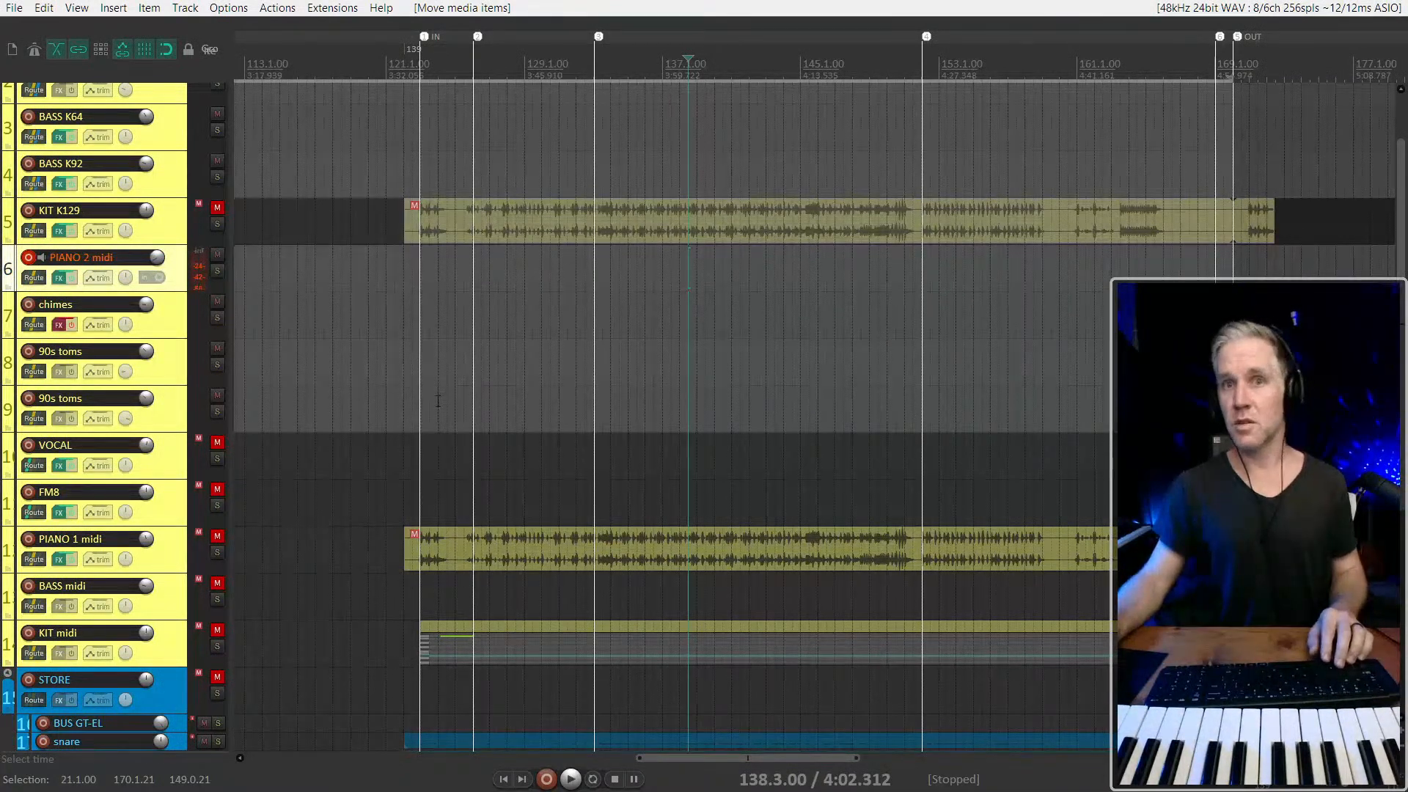
Undo the item move and the preceding edits, back to the PIANO 2 midi note selection made before quantizing
key(ctrl+z)
key(ctrl+z)
key(ctrl+z)
key(ctrl+z)
key(ctrl+z)
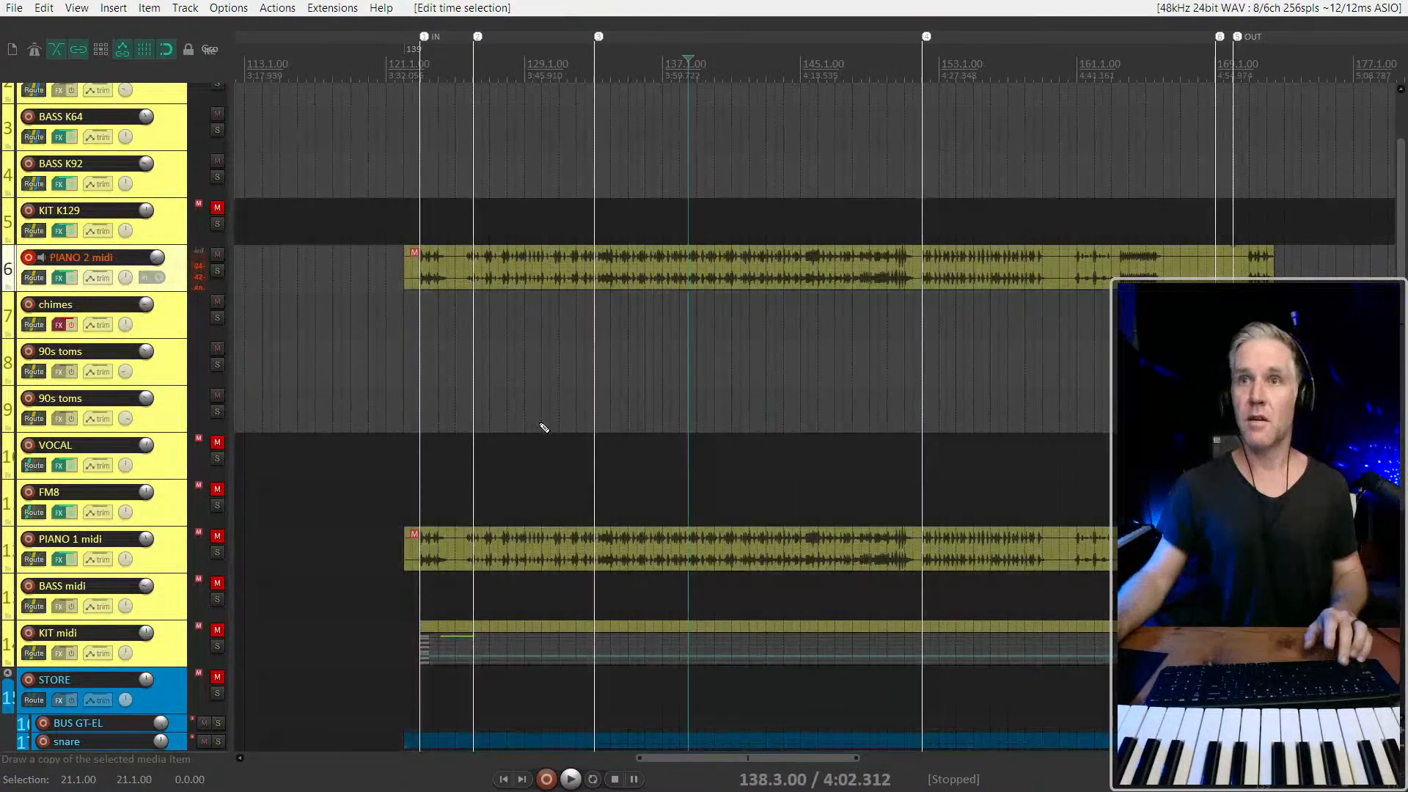
key(ctrl+z)
key(ctrl+z)
key(ctrl+z)
key(ctrl+z)
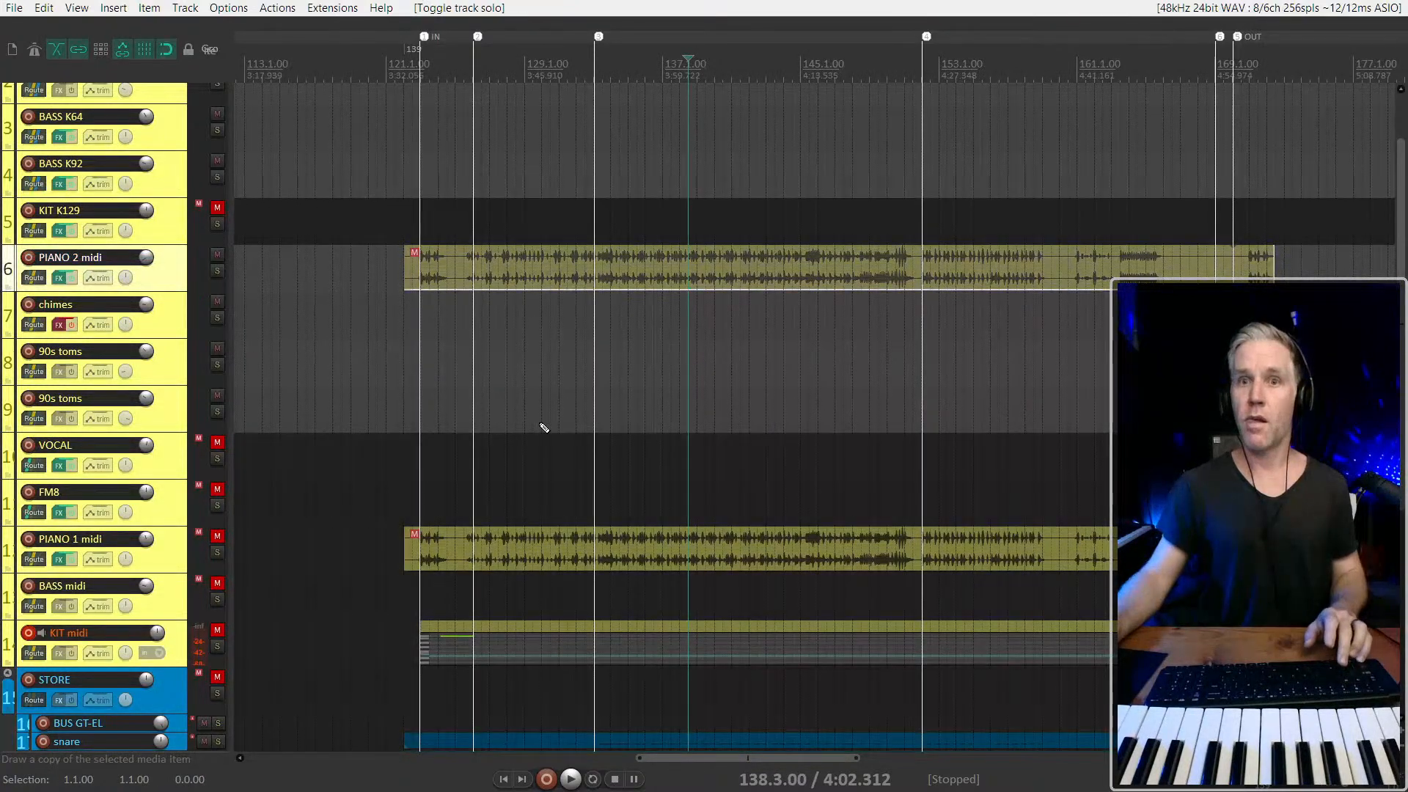
key(ctrl+z)
key(ctrl+z)
key(ctrl+z)
key(ctrl+z)
key(ctrl+z)
key(ctrl+z)
key(ctrl+z)
key(ctrl+z)
key(ctrl+z)
scroll(704, 301, down, 2)
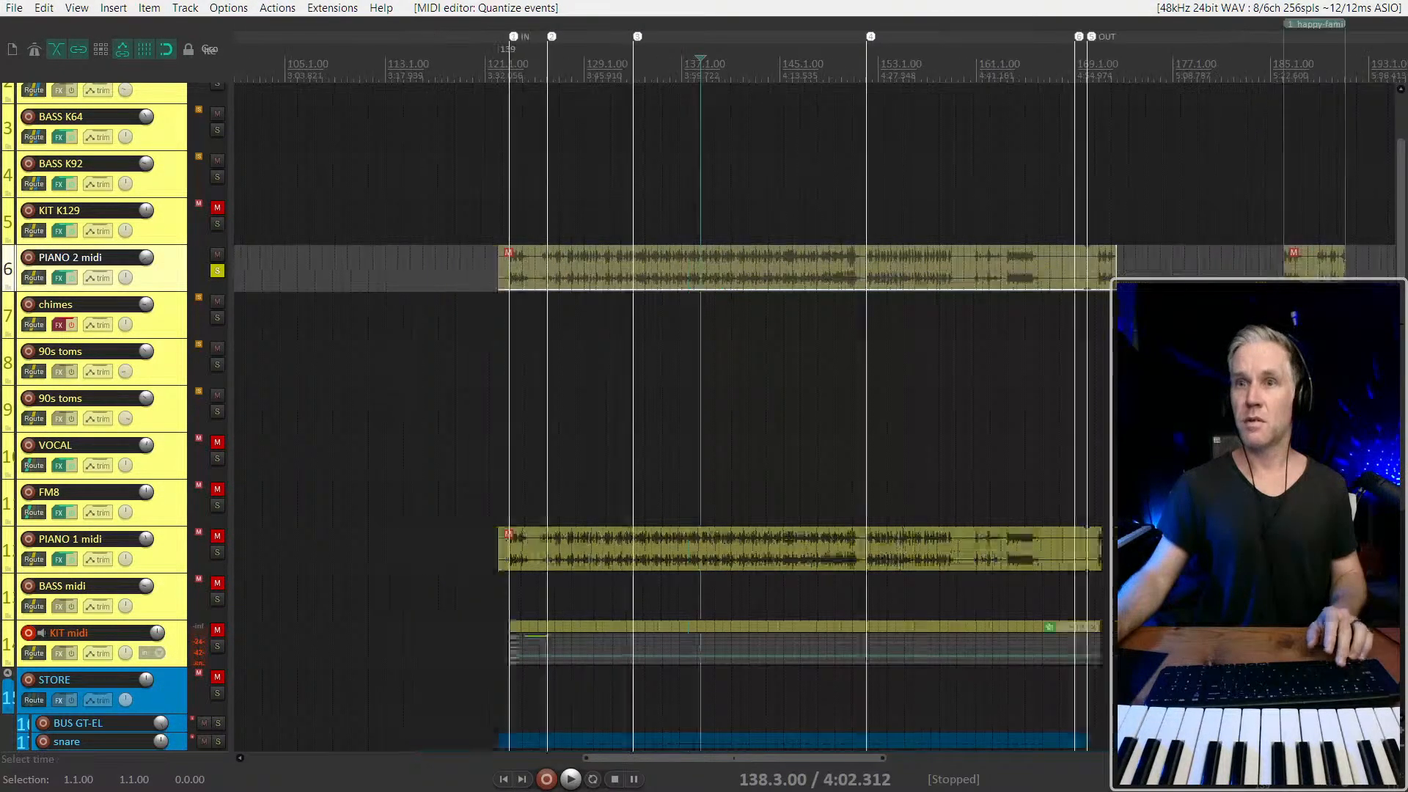
scroll(89, 467, down, 3)
scroll(90, 468, up, 3)
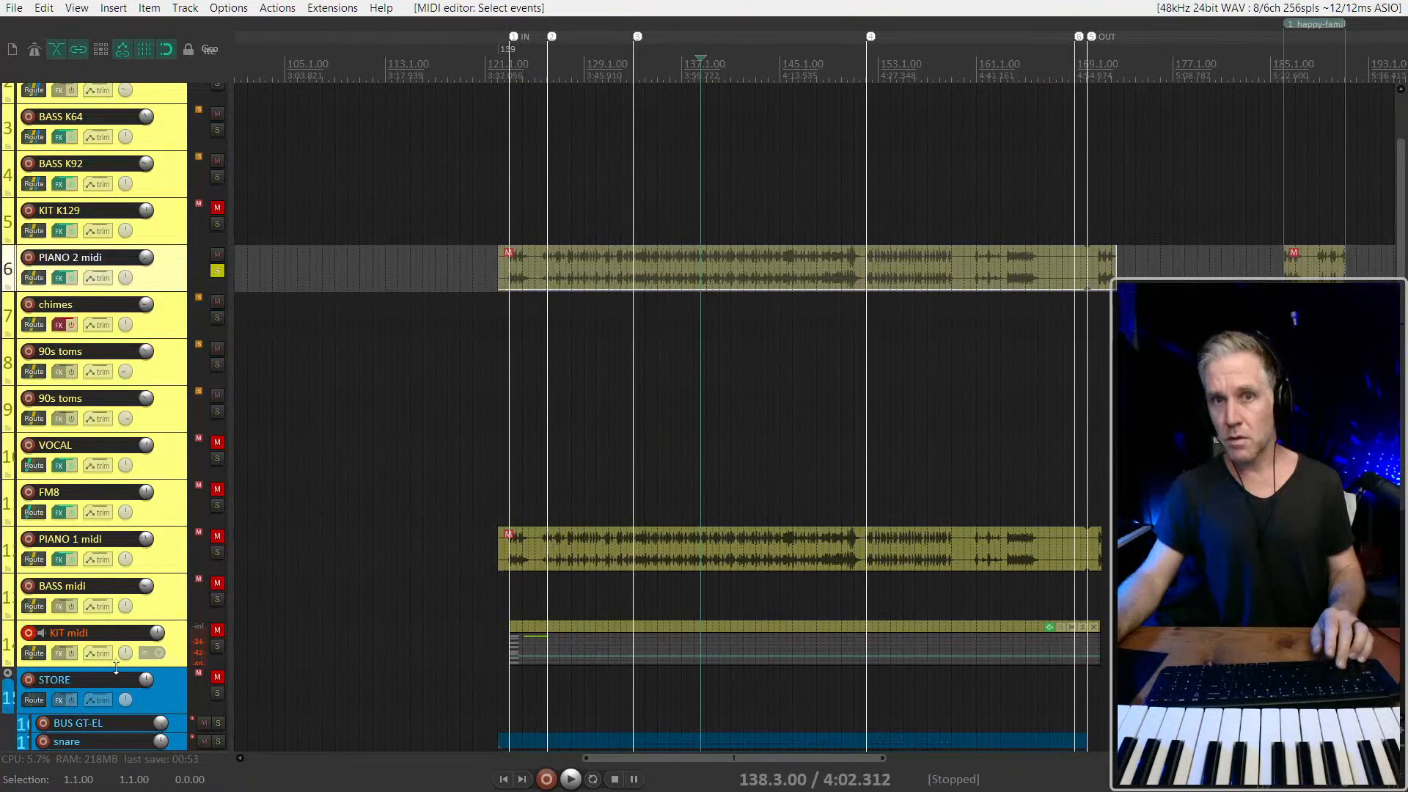
key(ctrl+z)
Remove the leftover items of all tracks after the song by deleting the contents of the time range 85.1.00 to 401.1.00
scroll(607, 283, down, 5)
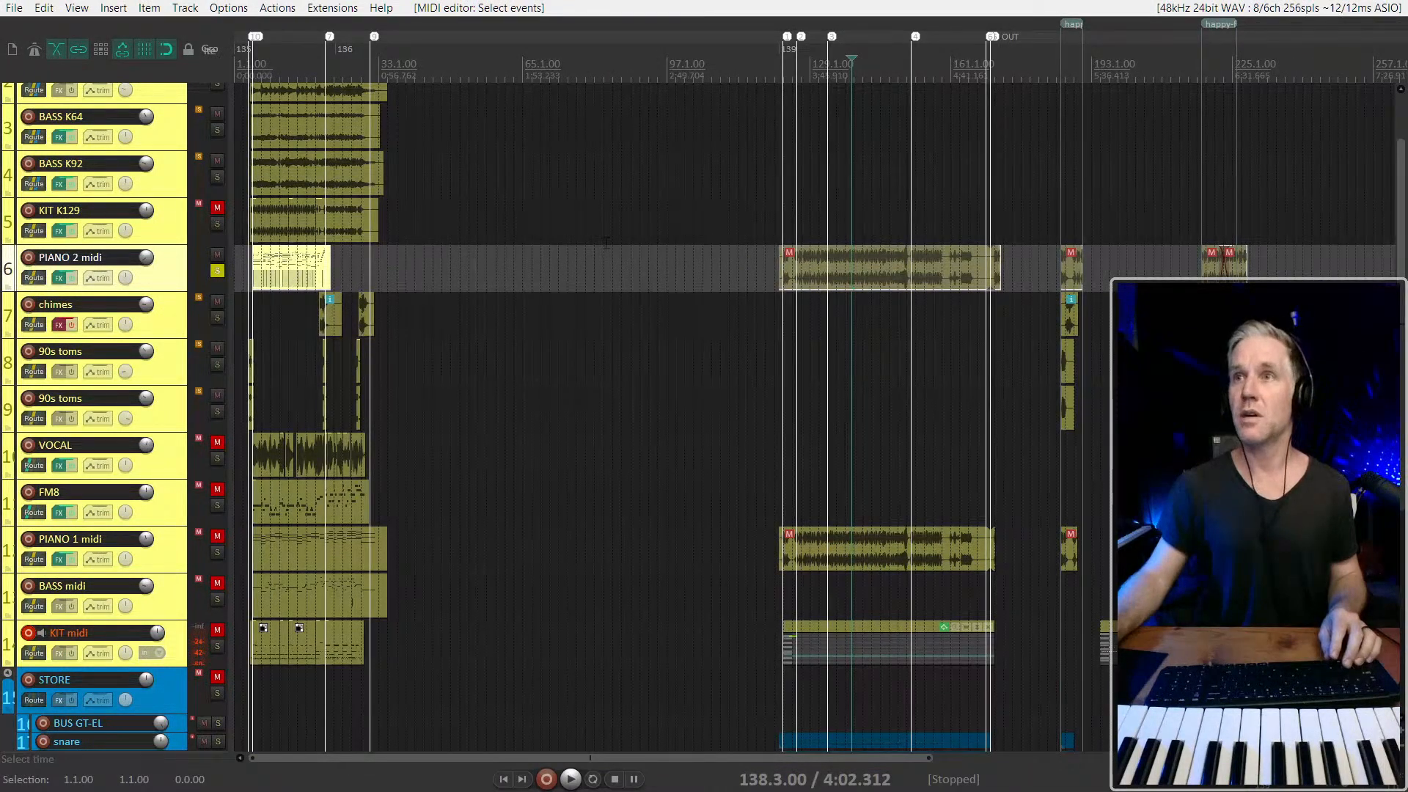
scroll(310, 279, down, 2)
scroll(572, 264, down, 4)
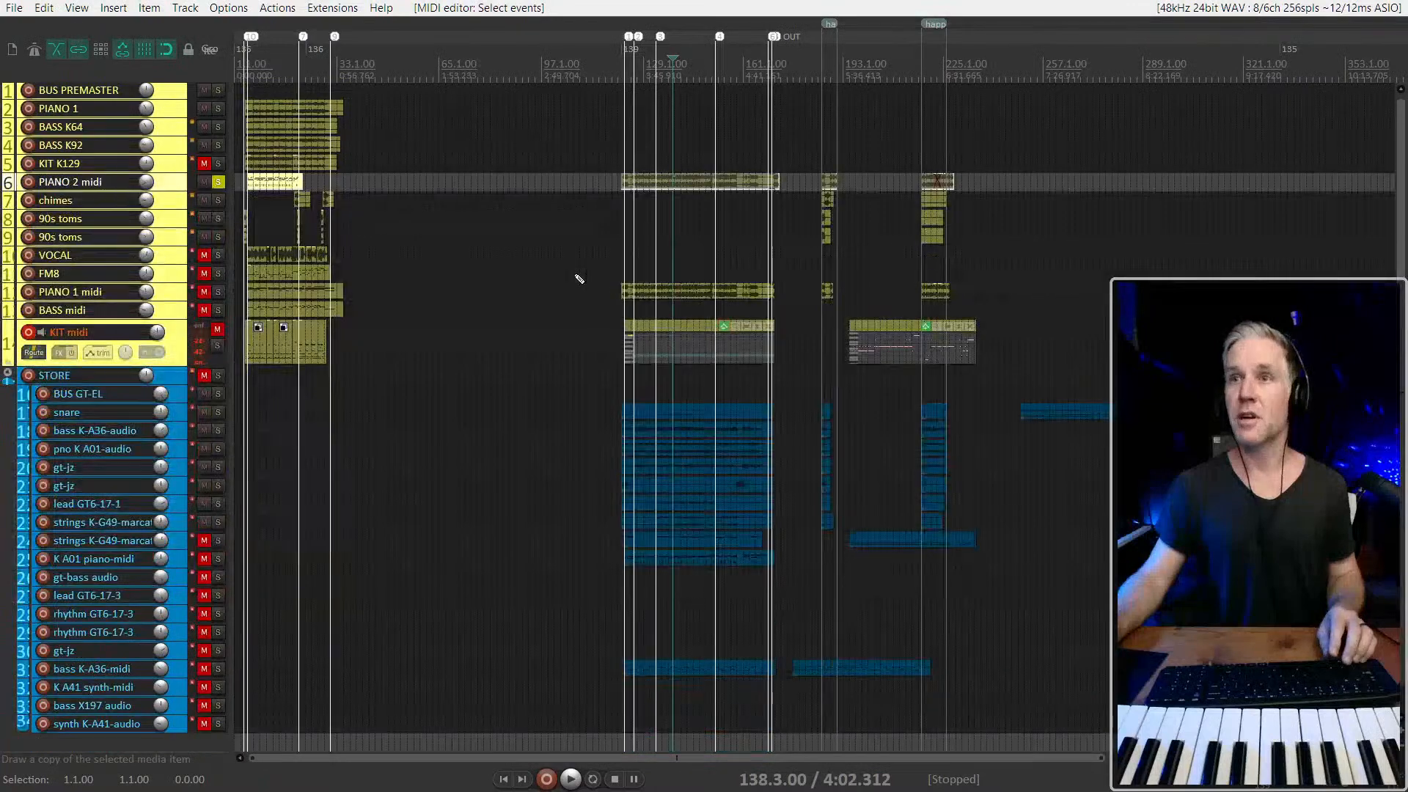
drag(549, 155, 1080, 576)
scroll(1196, 575, up, 1)
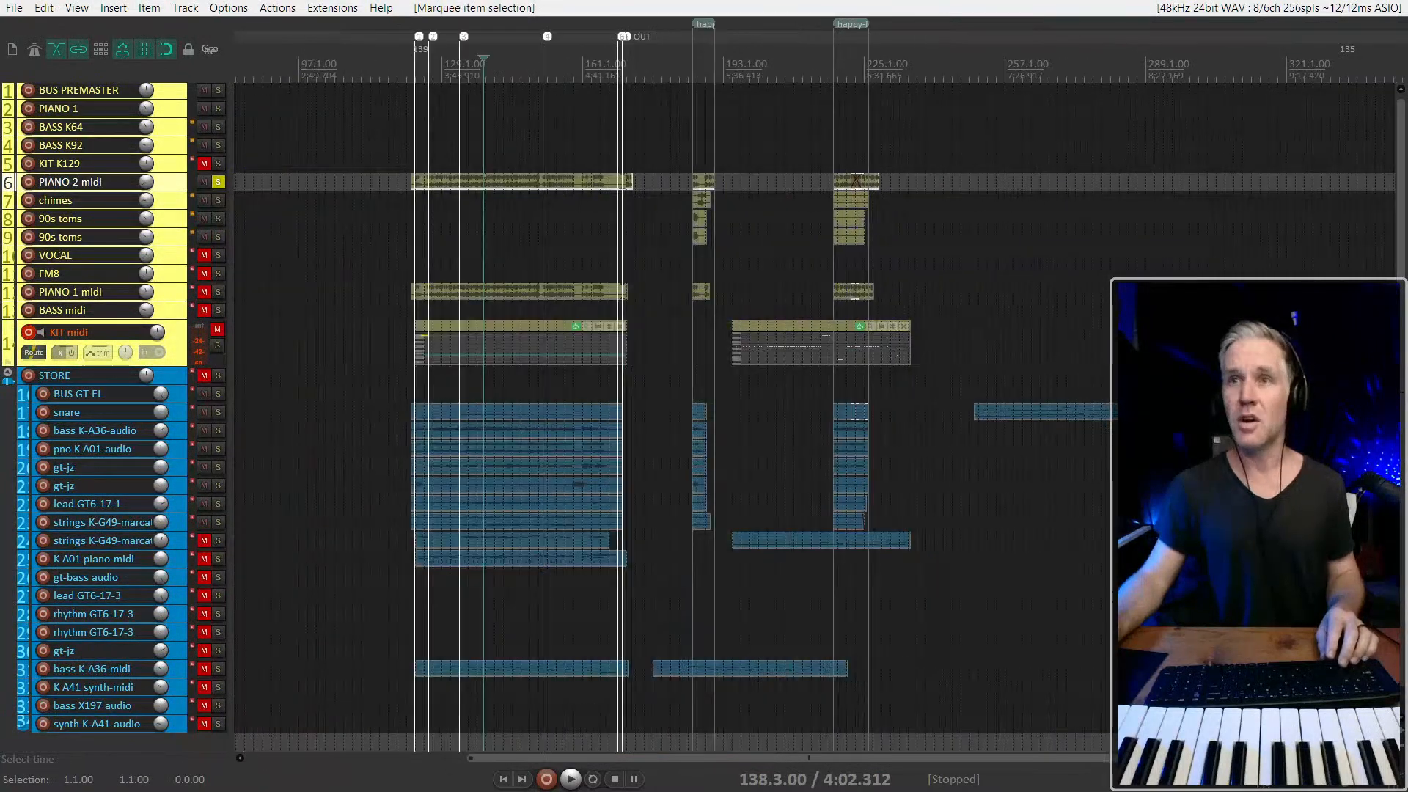
scroll(553, 454, up, 1)
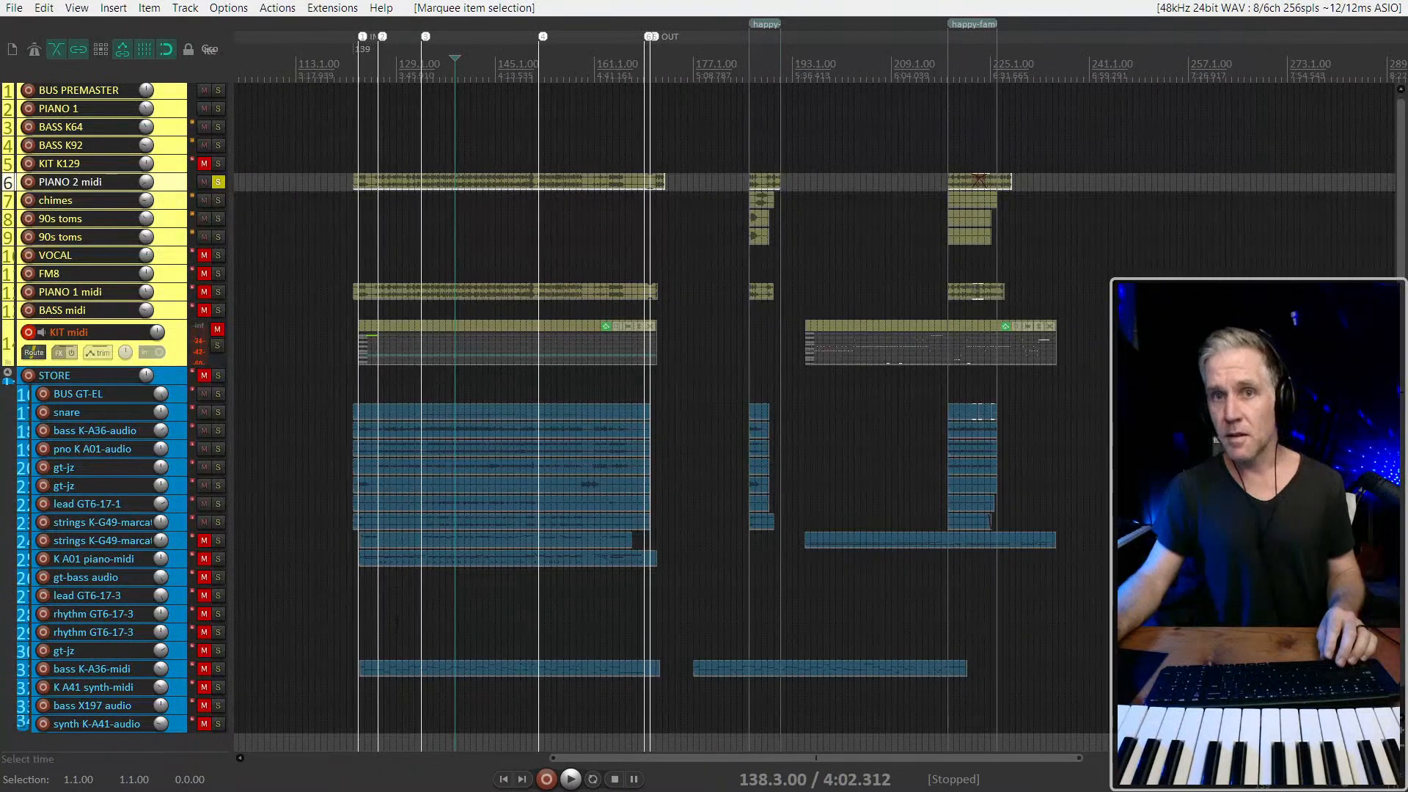
scroll(650, 689, down, 3)
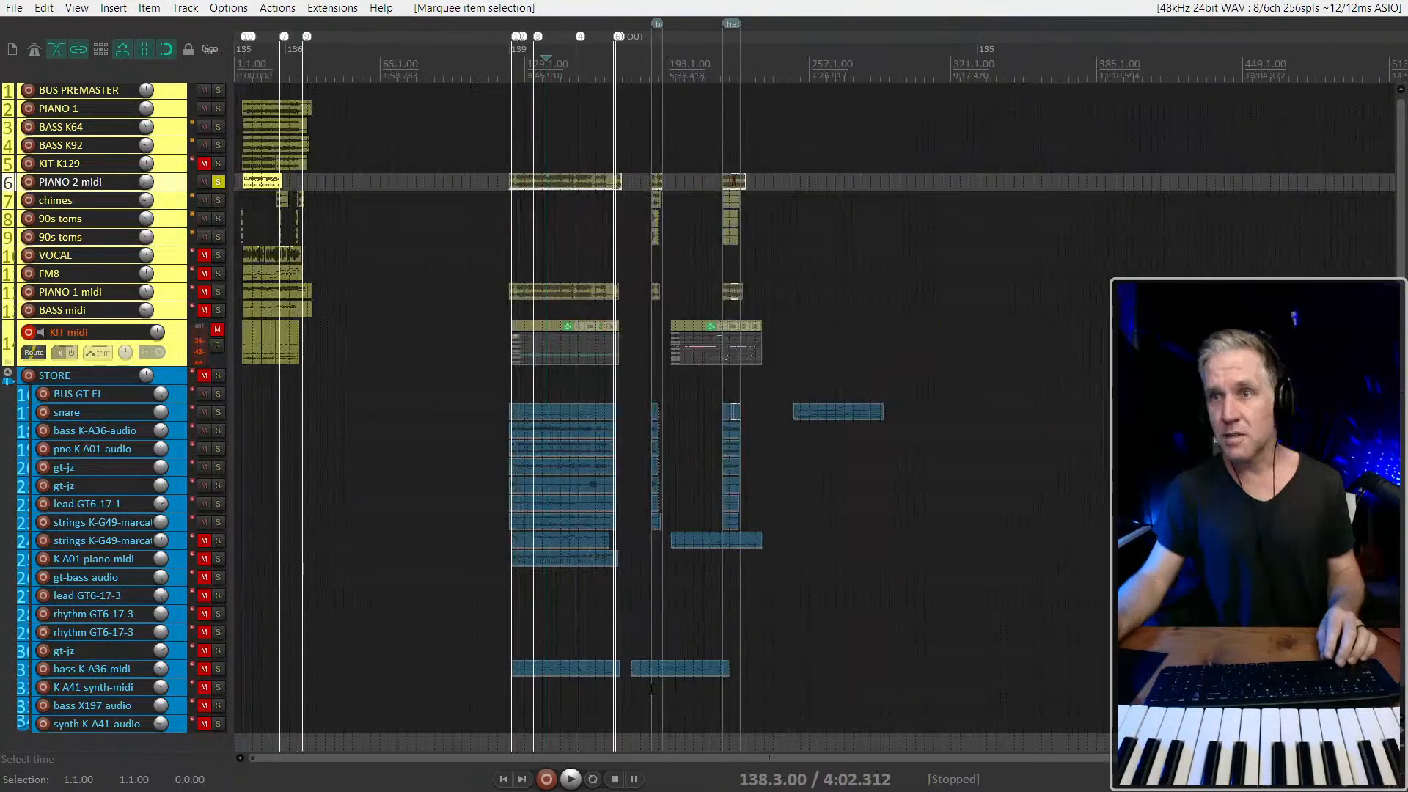
drag(427, 381, 1133, 381)
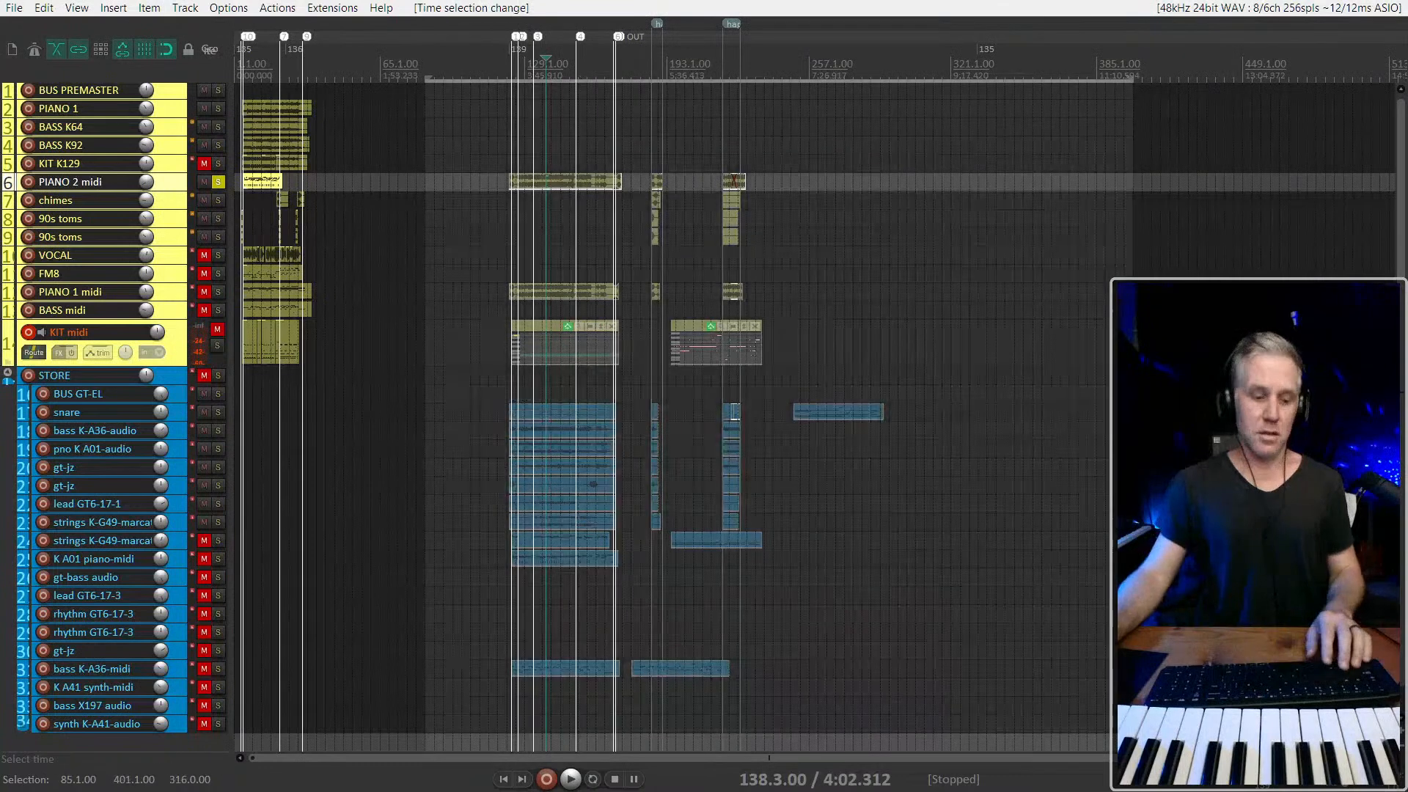
key(ctrl+shift+Delete)
Enlarge the PIANO 2 midi track and play its ascending run soloed from 19.3.00
scroll(283, 279, up, 6)
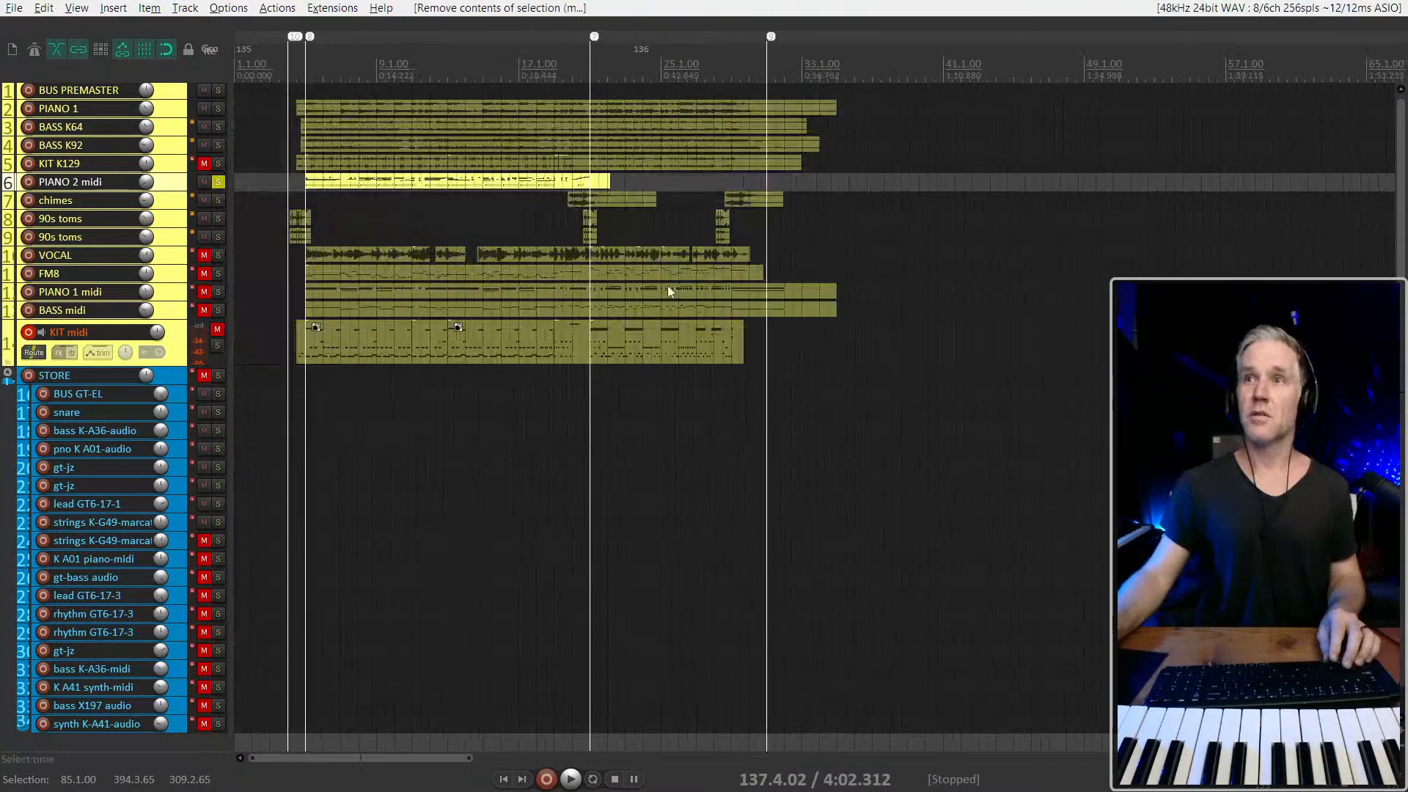
click(528, 183)
key(grave)
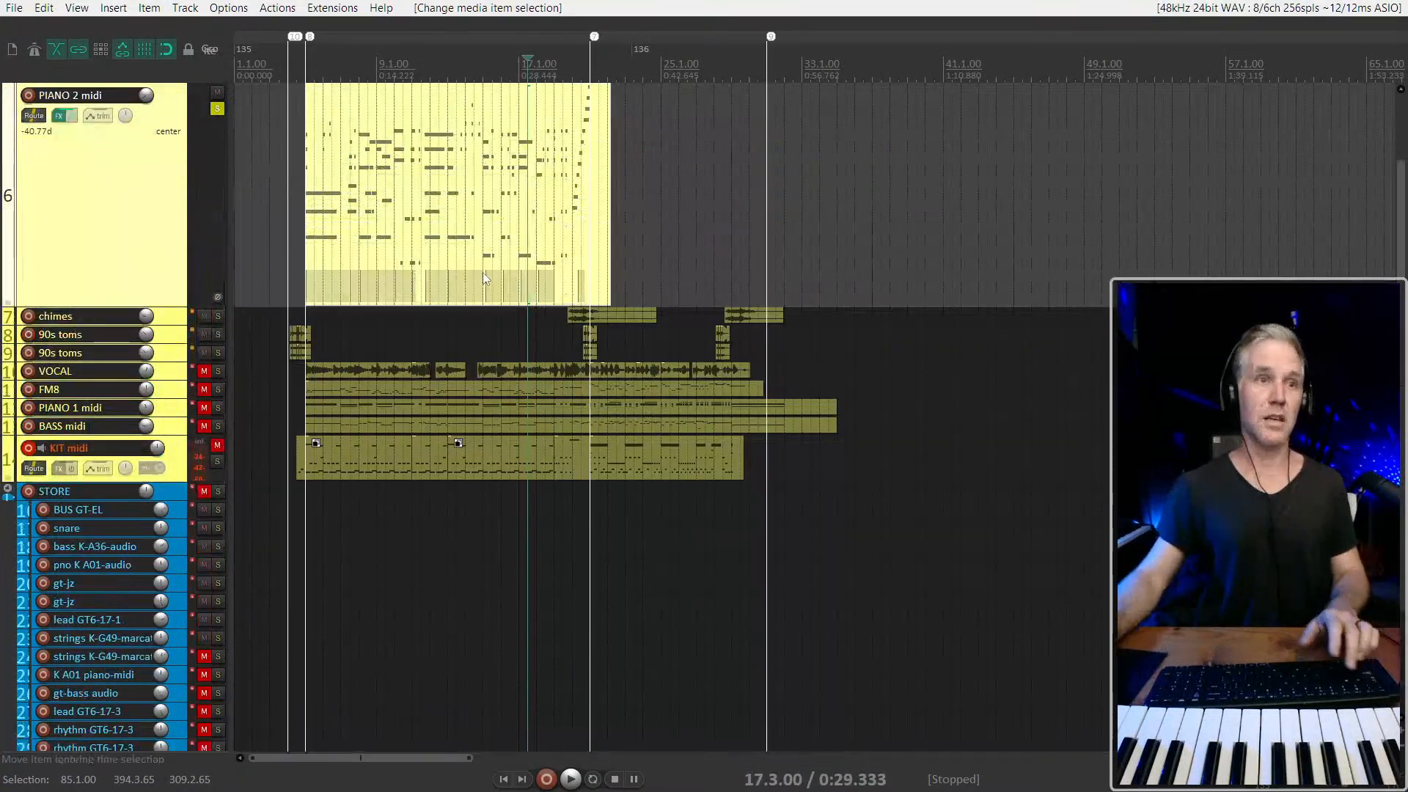
scroll(488, 288, up, 2)
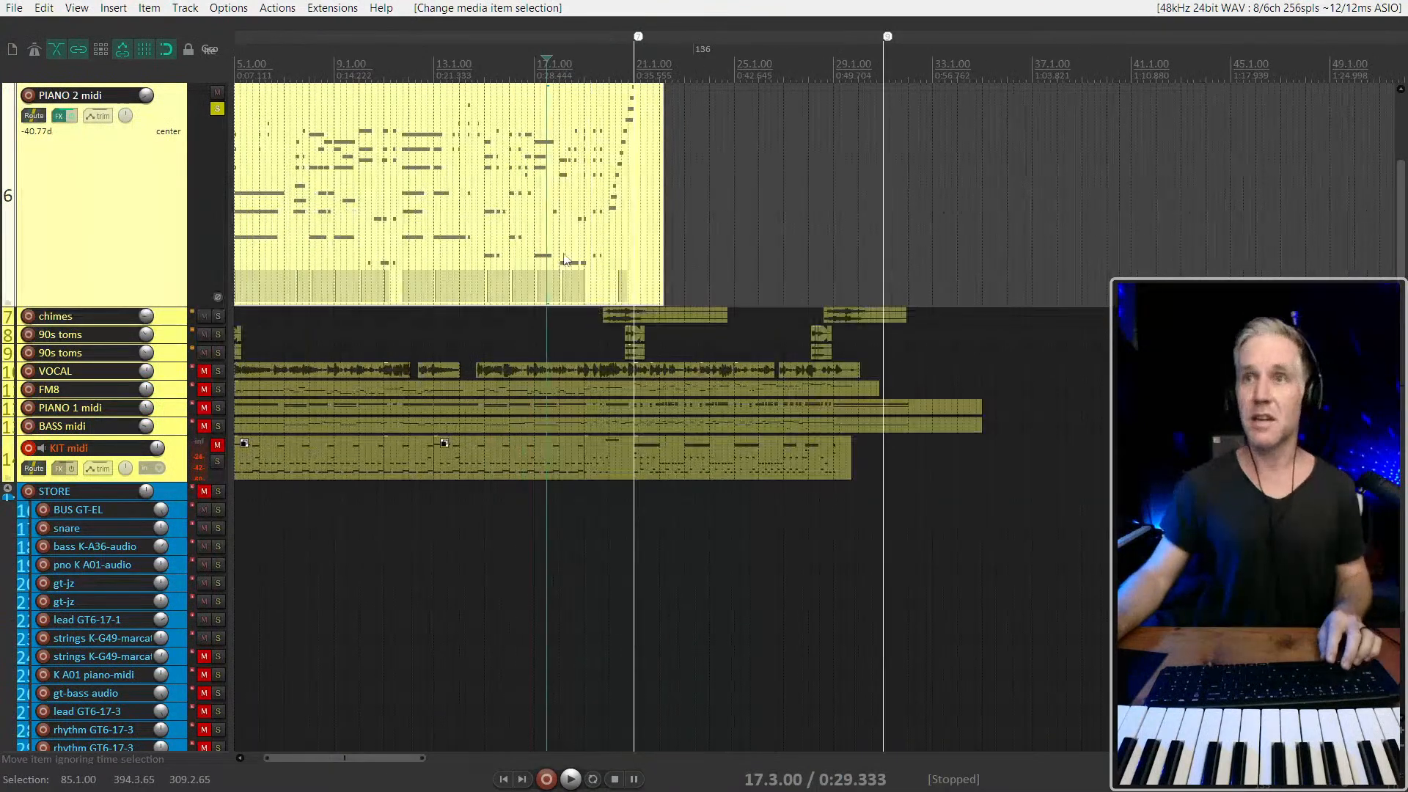
scroll(597, 233, up, 3)
click(598, 232)
key(space)
scroll(610, 255, up, 2)
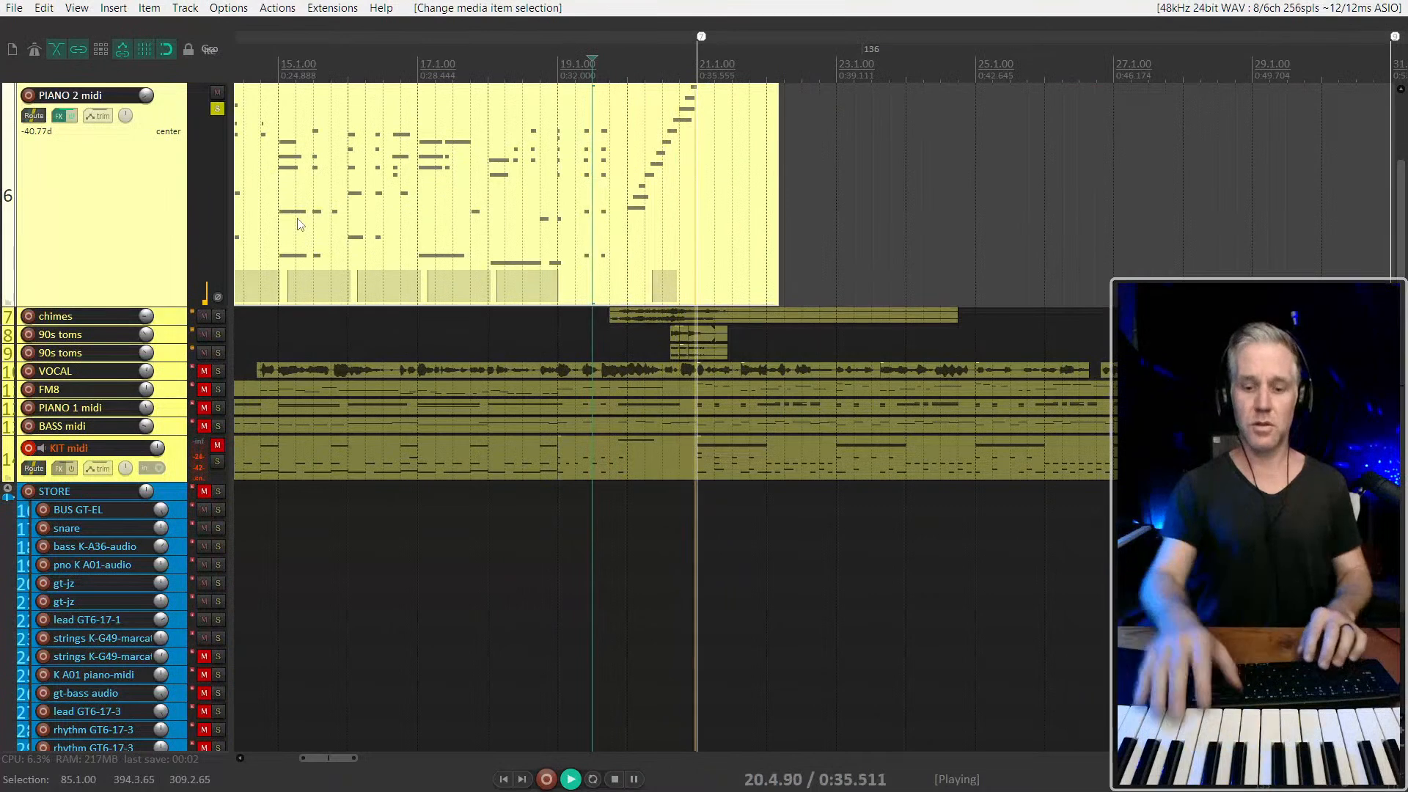
key(space)
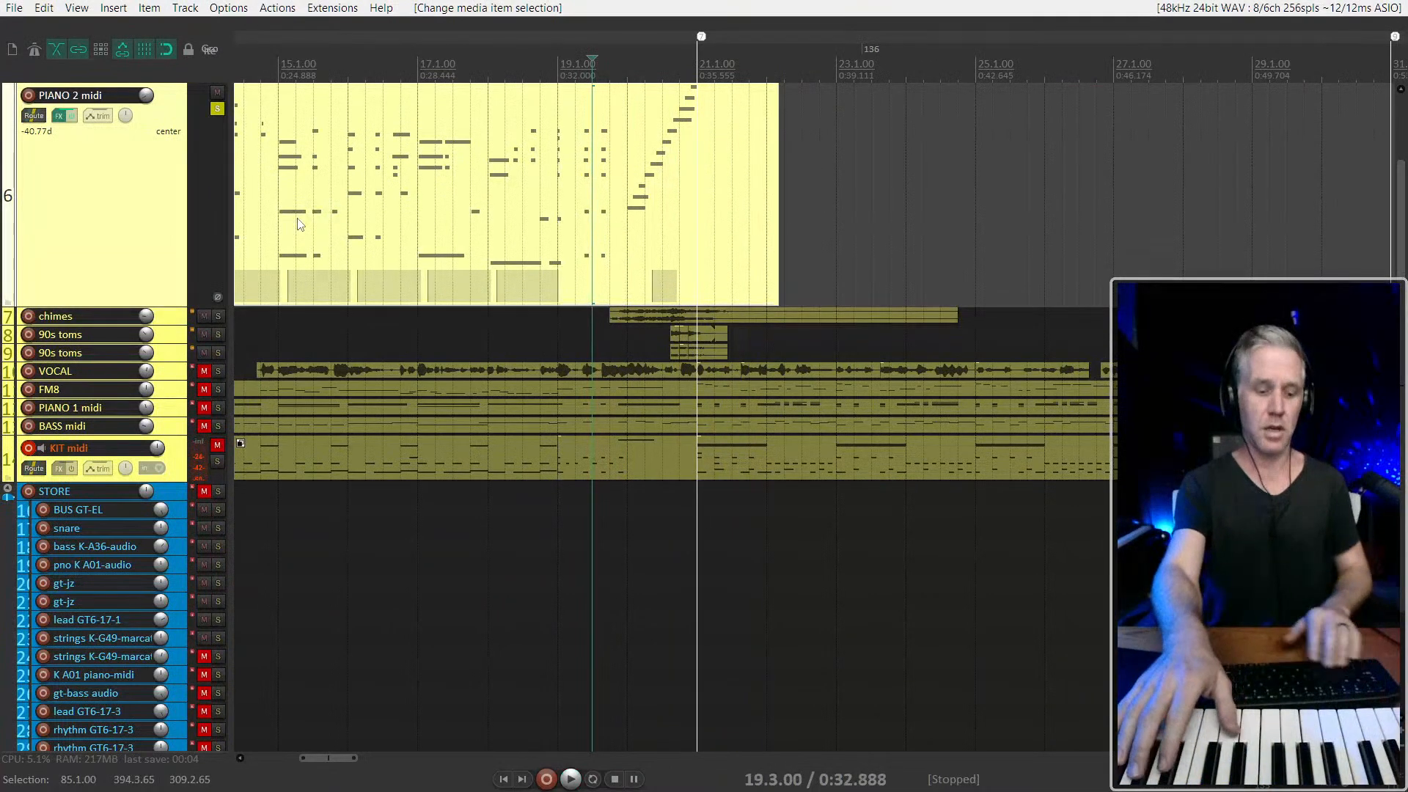
Arm PIANO 2 midi instead of KIT midi, unsolo it and rehearse the piano over the mix from 19.3.00
key(s)
key(F7)
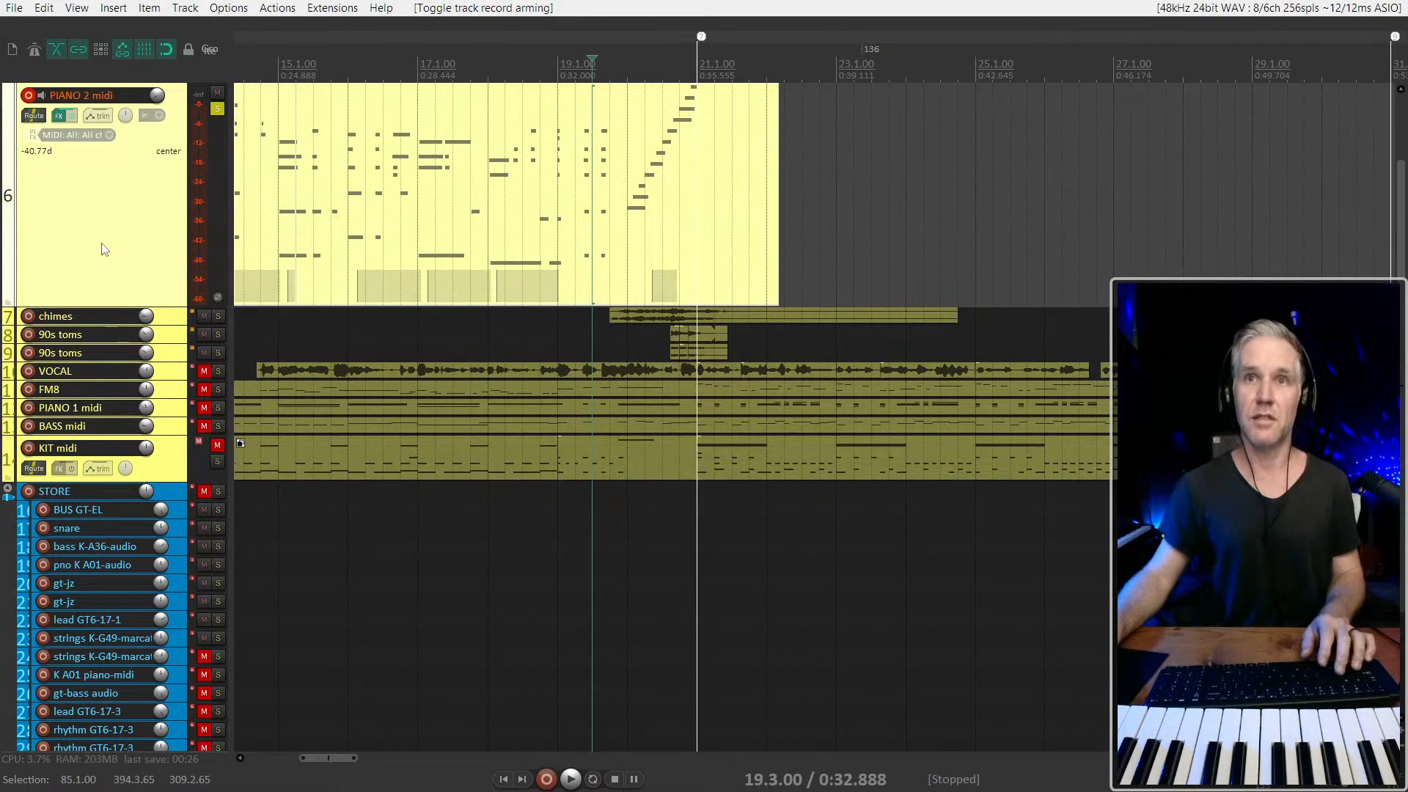
key(F6)
key(space)
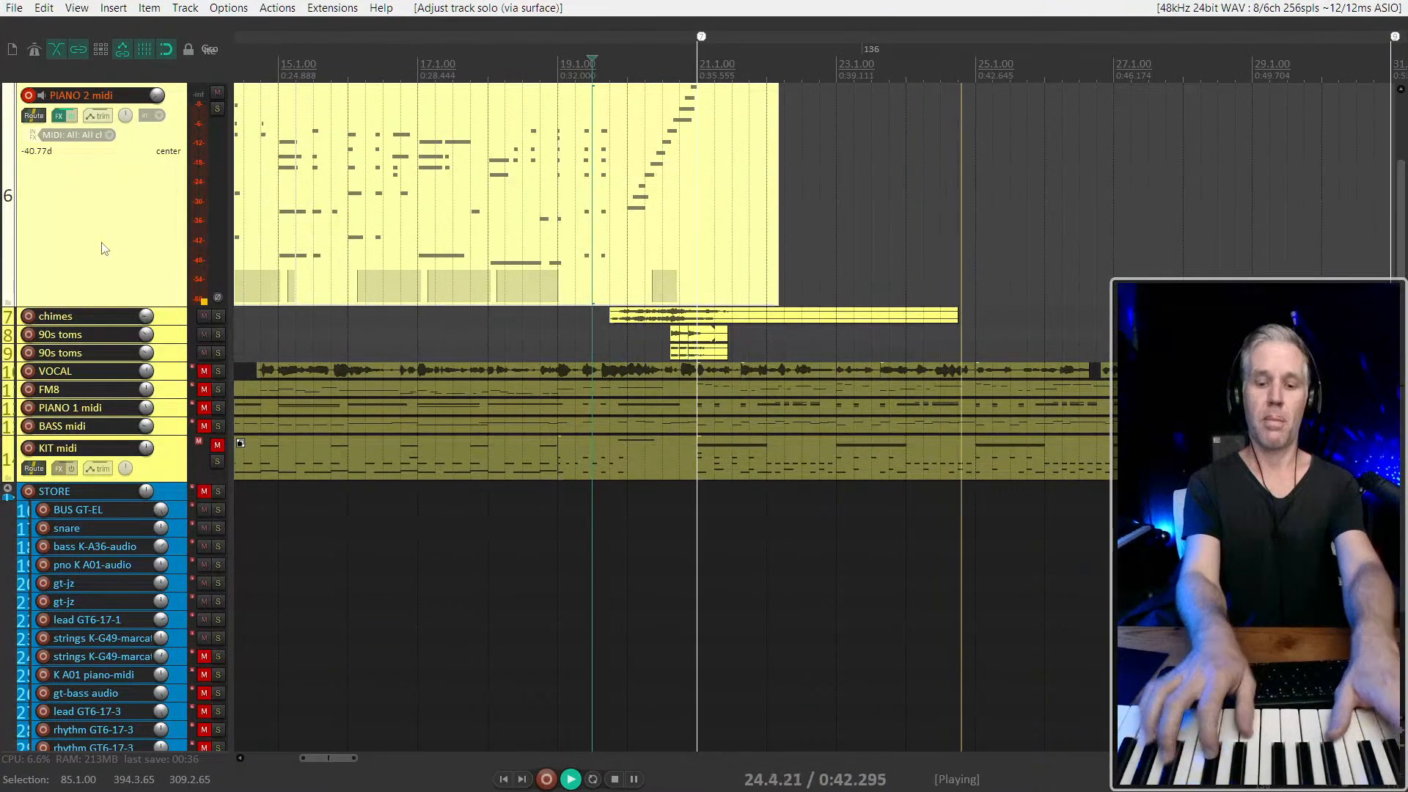
key(space)
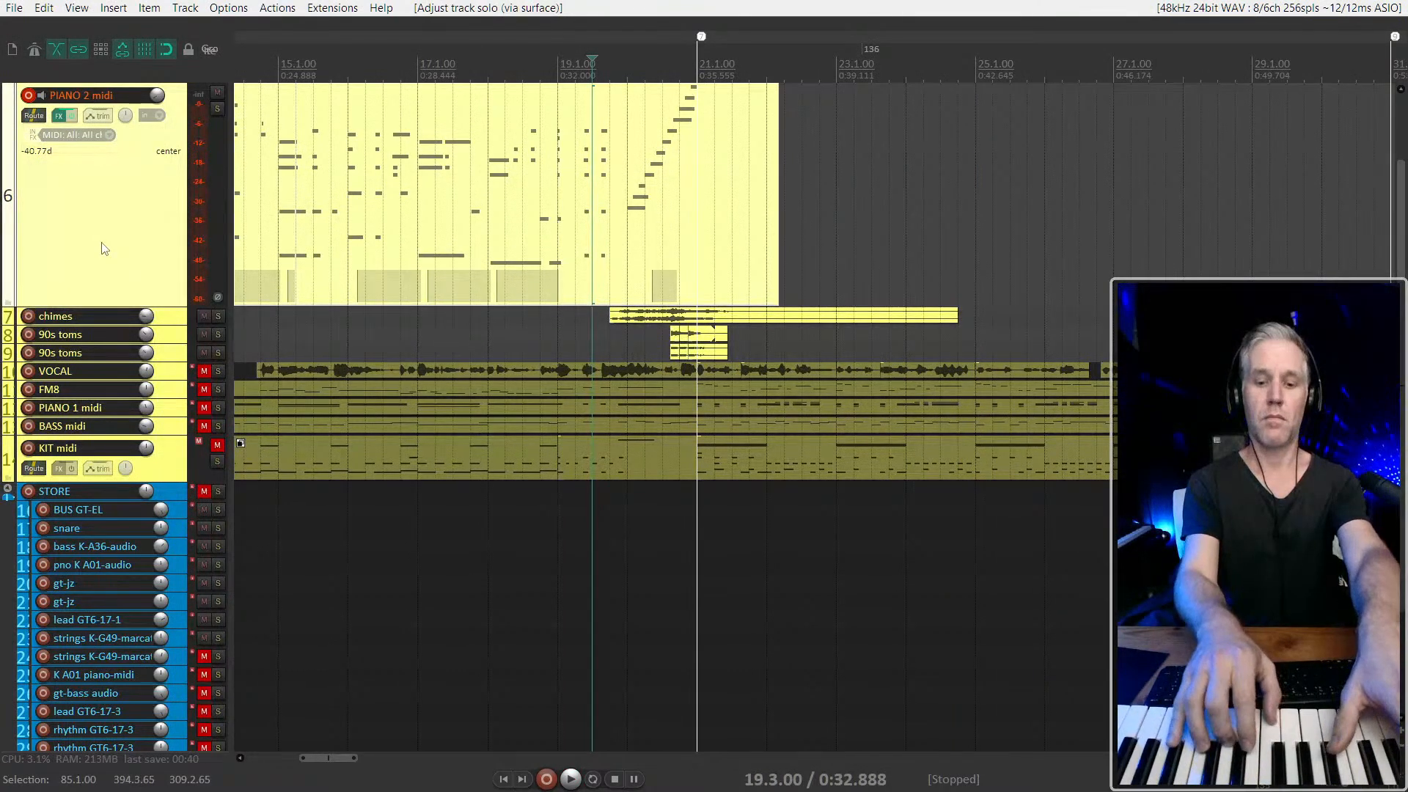
key(space)
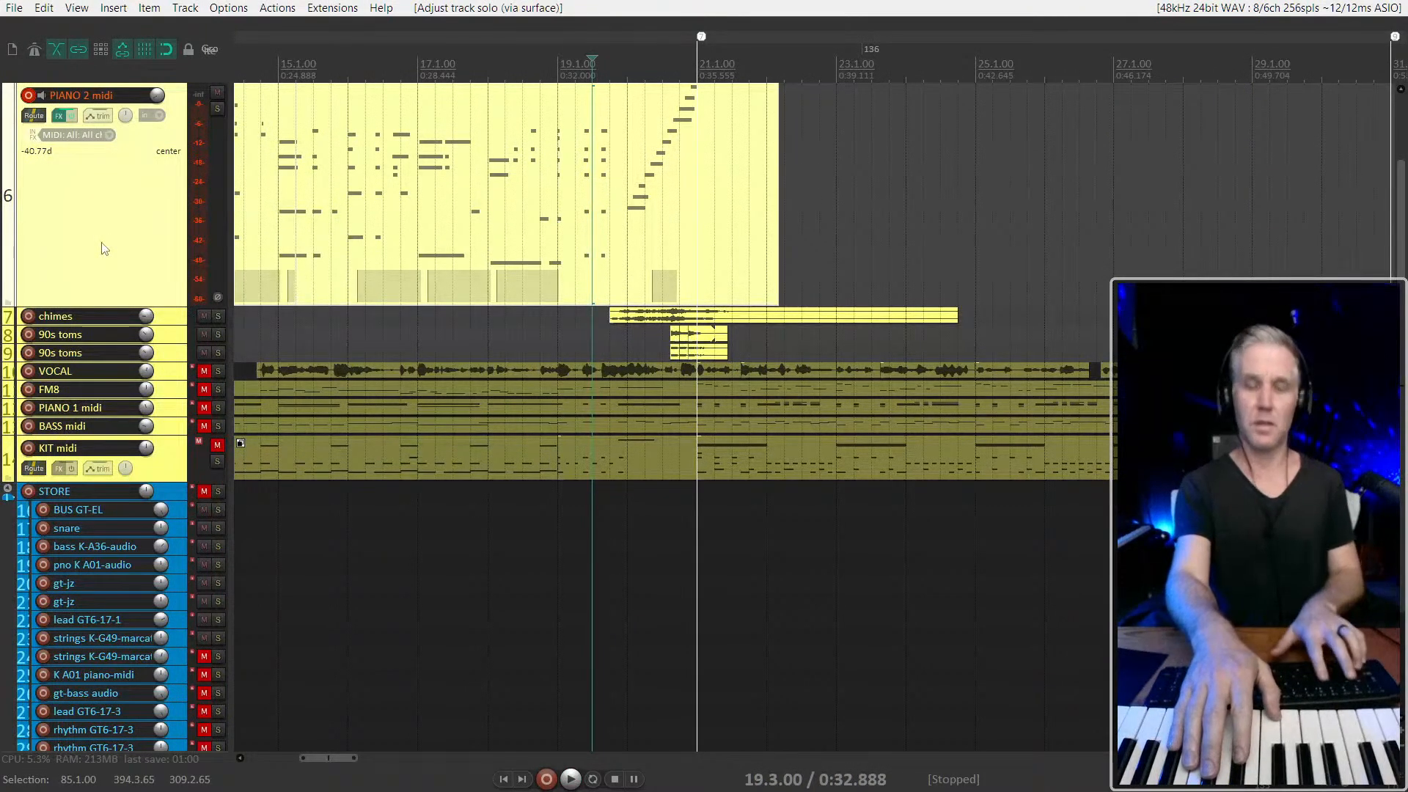
Set the time selection to run from 21.1.00 to 85.1.00 and place the edit cursor at 20.1.00
key(bracketright)
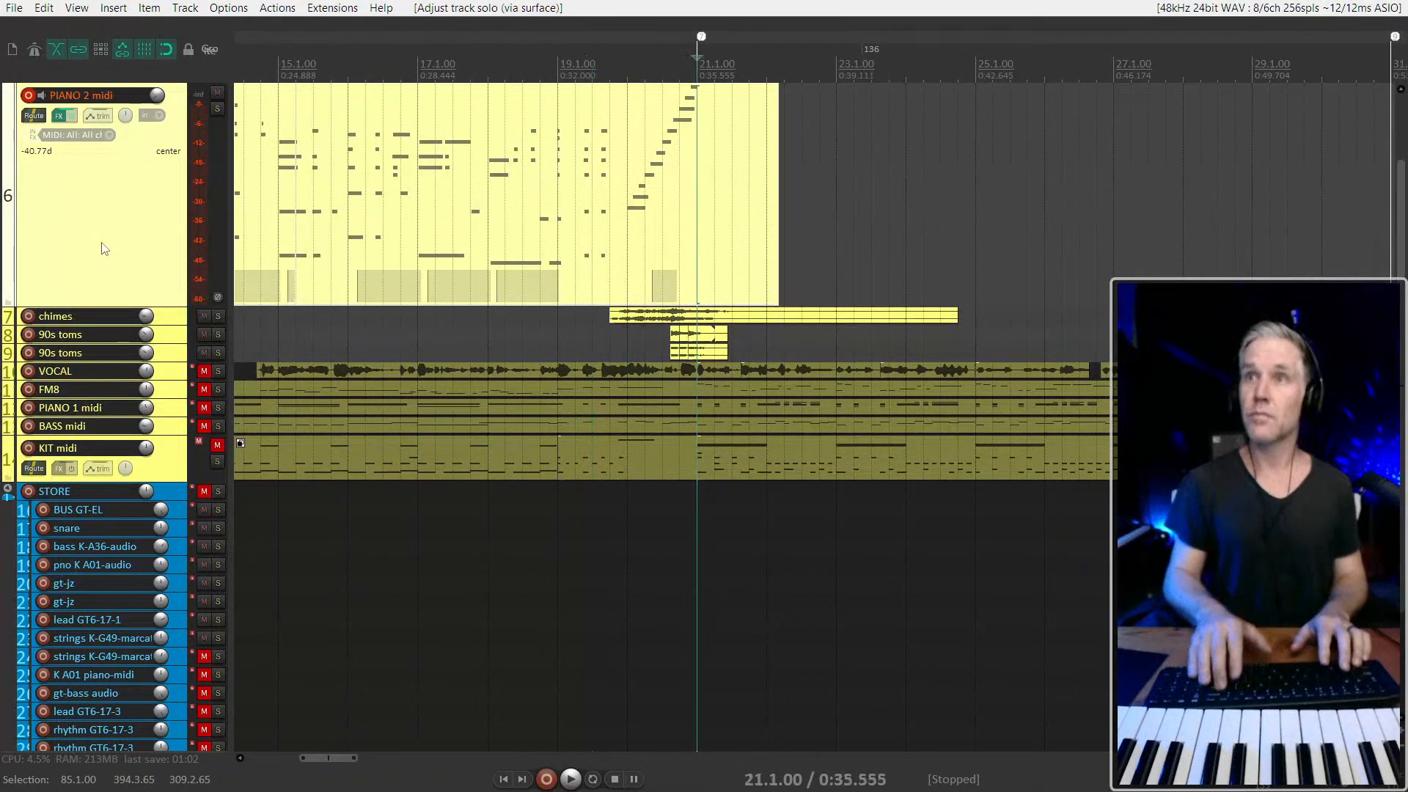
key(bracketright)
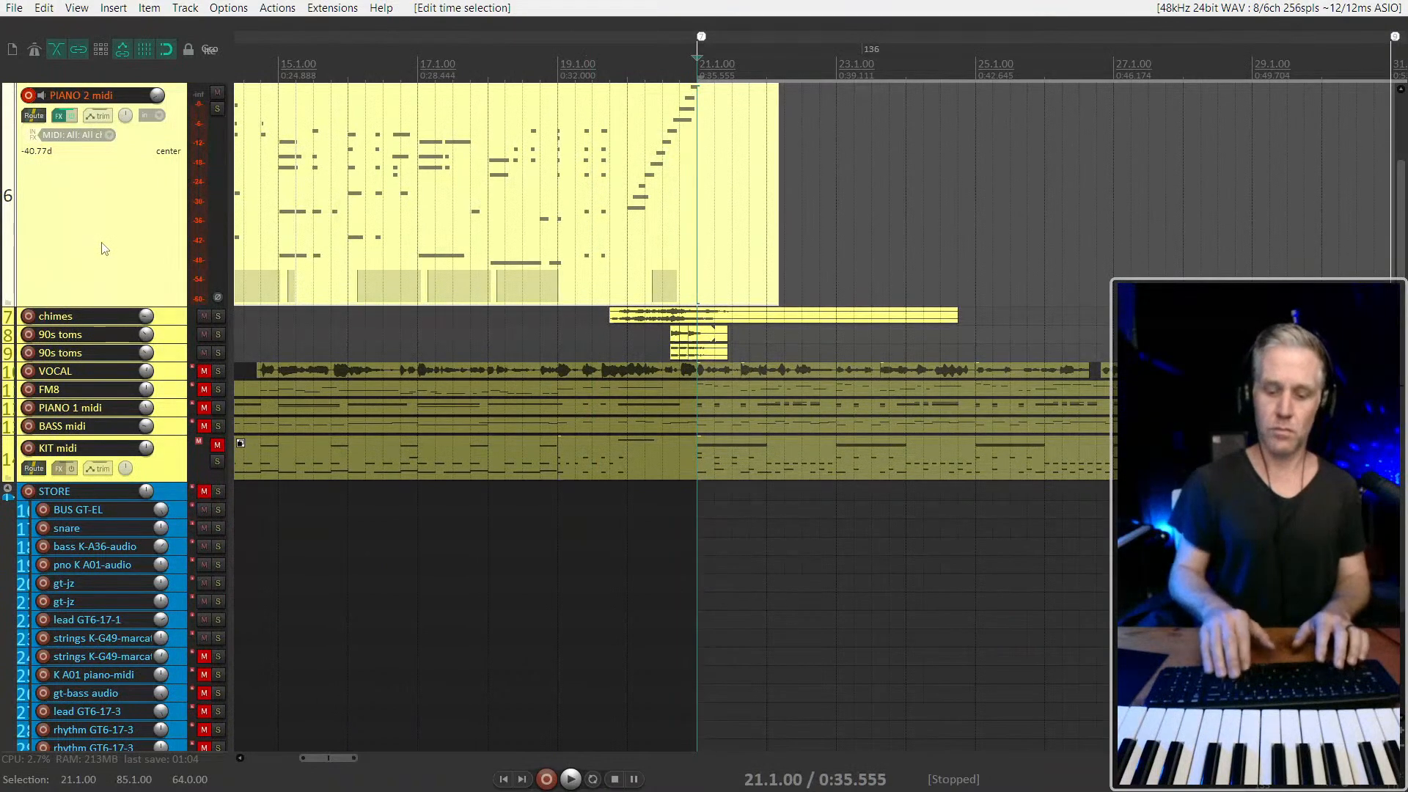
key(Left)
key(Left)
key(Left)
key(Left)
key(Left)
key(Left)
key(Left)
key(Left)
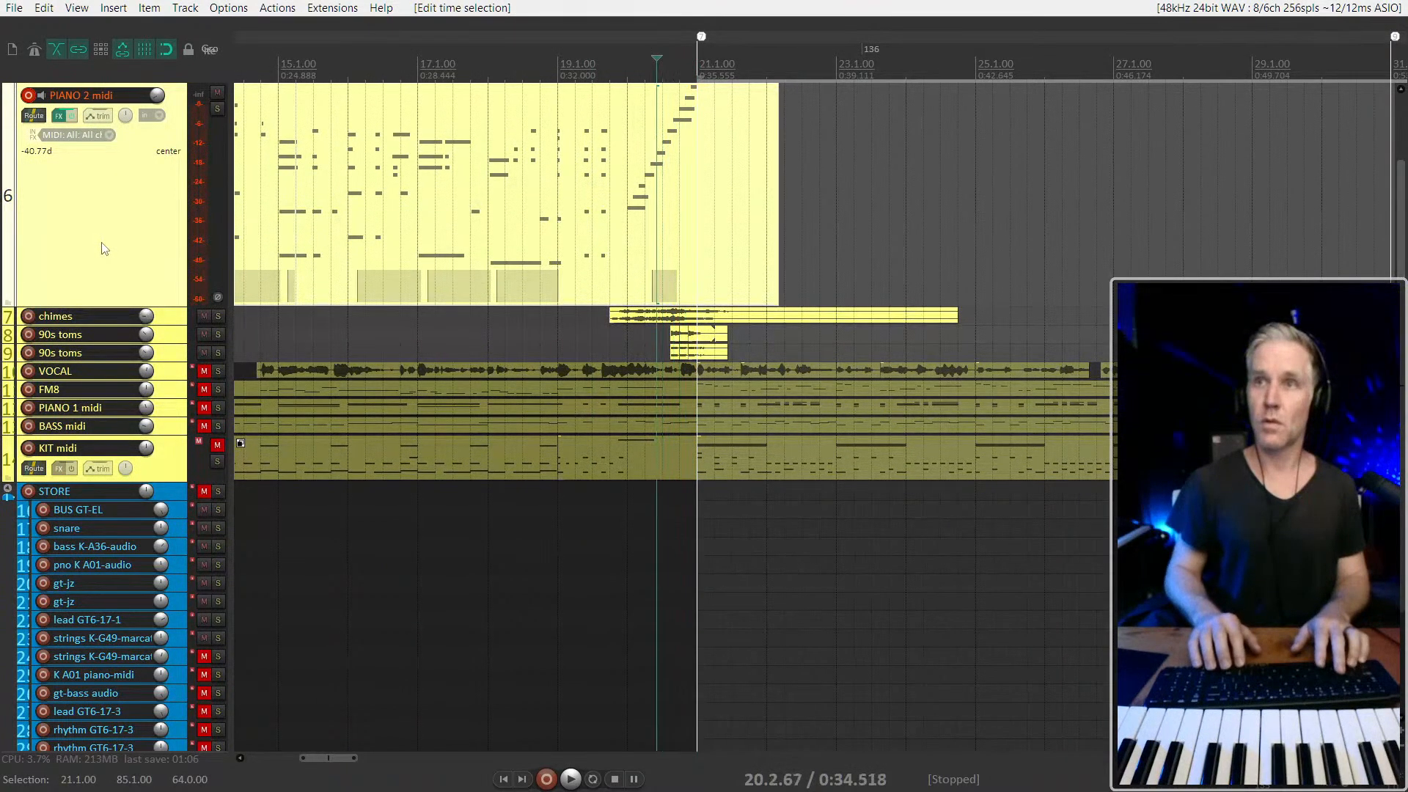
key(Page_Down)
key(ctrl+r)
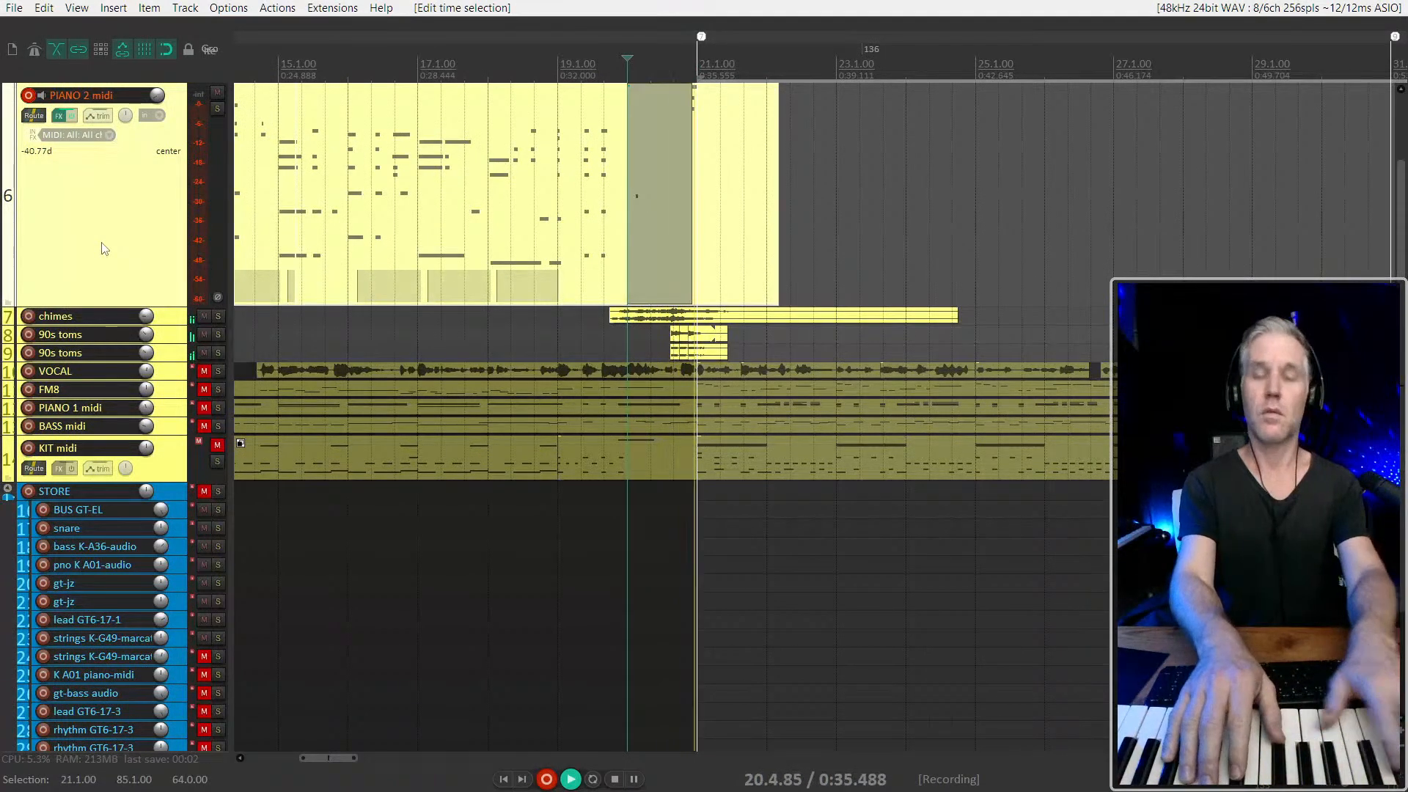
key(space)
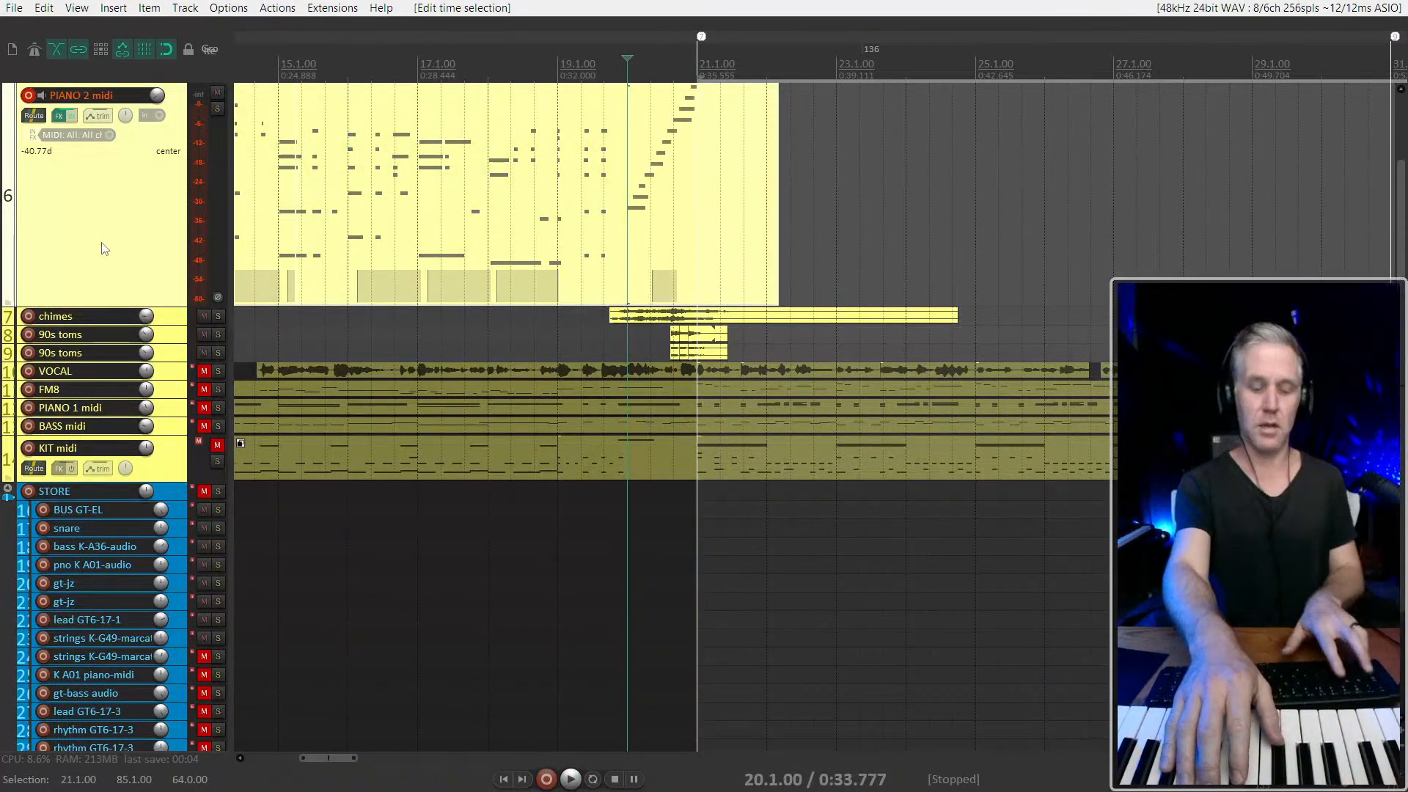
key(ctrl+r)
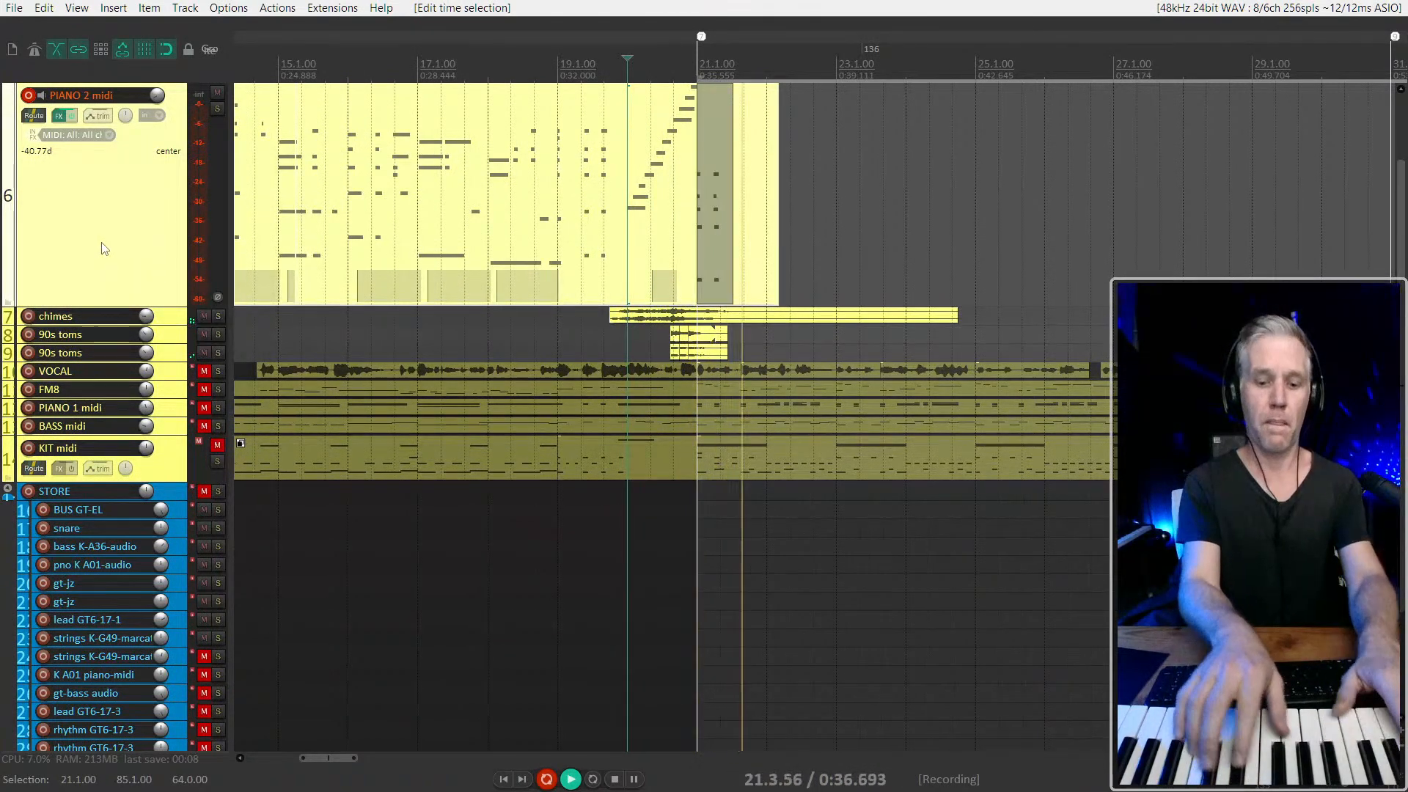
key(space)
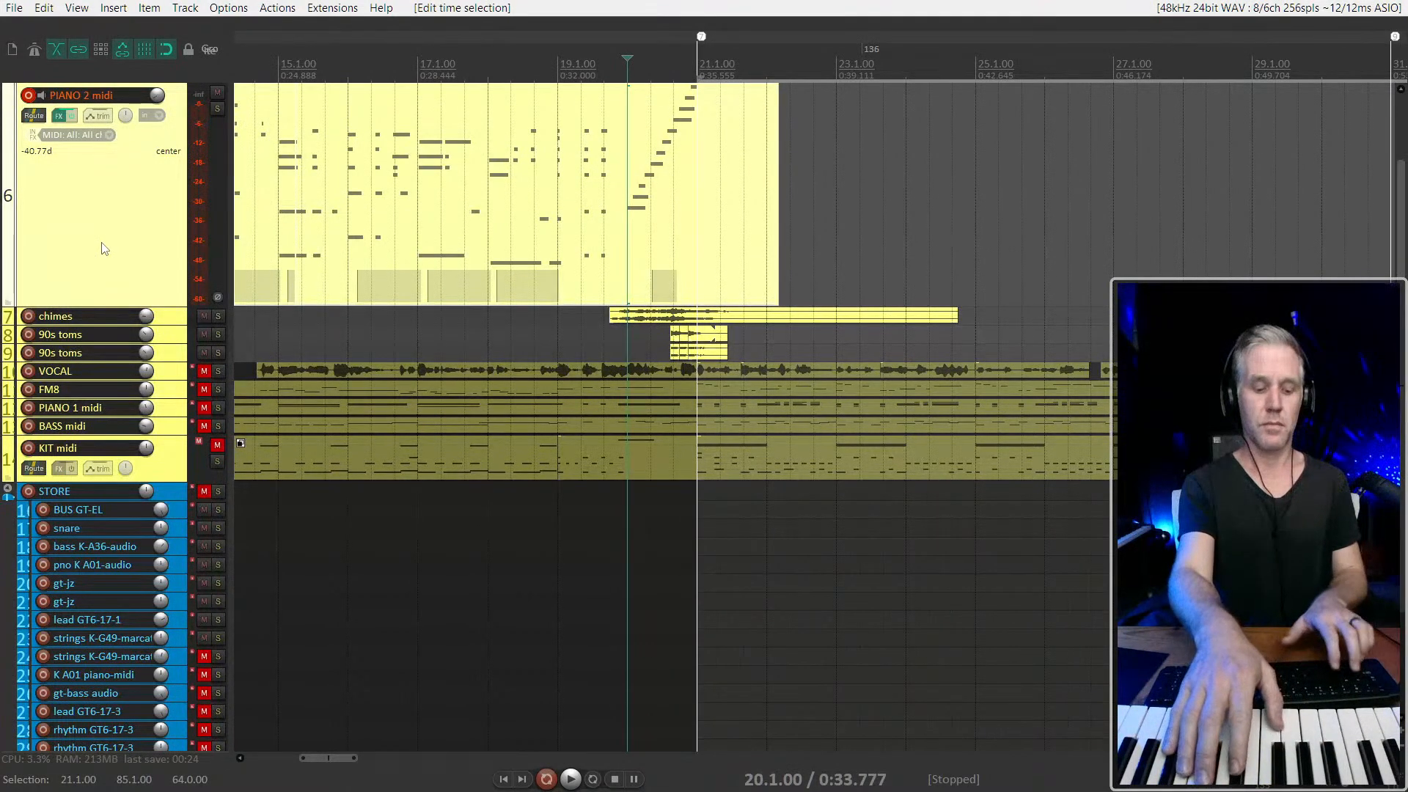
Record a PIANO 2 midi chord take from 21.1.00 to the song's ending, with lead-in from 20.1.00, and play it back
key(ctrl+r)
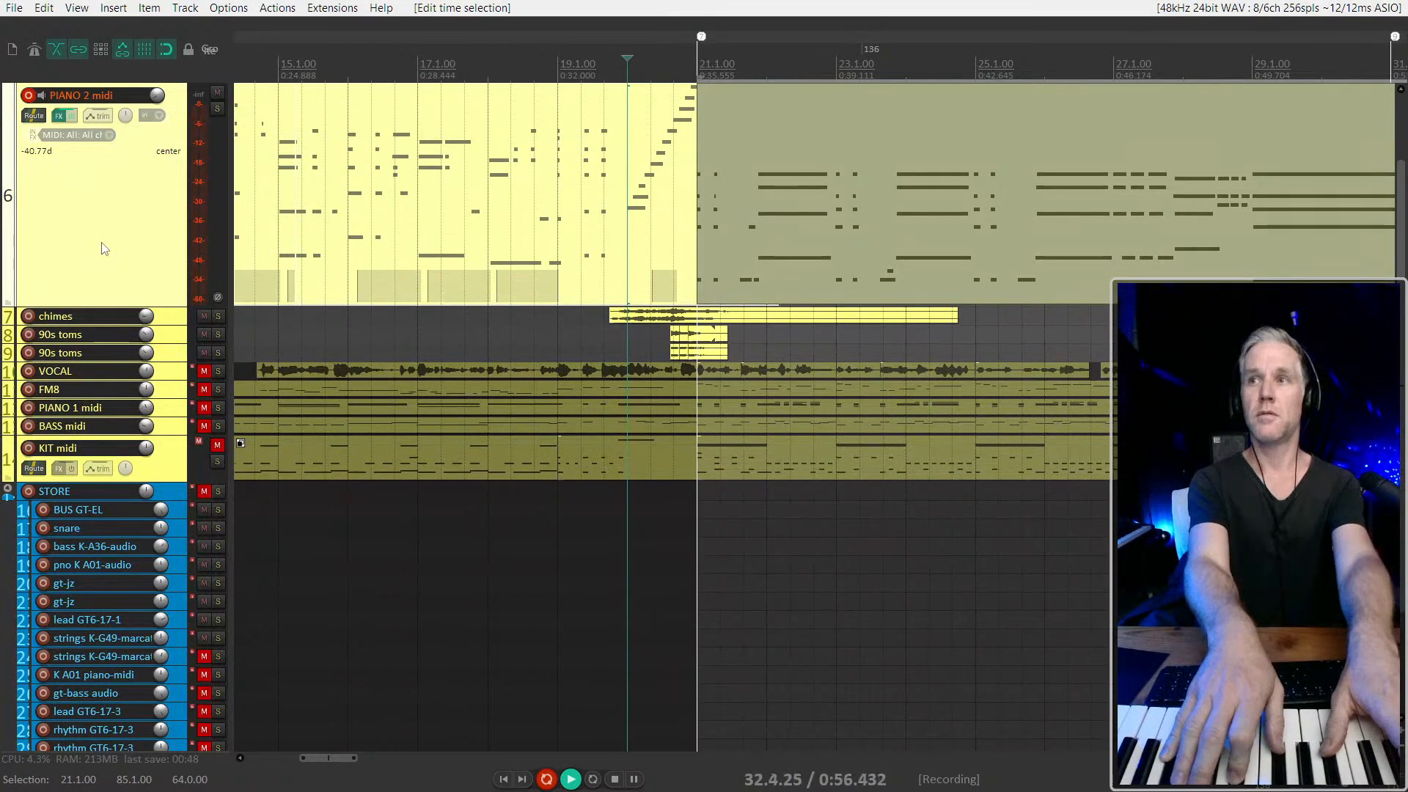
key(space)
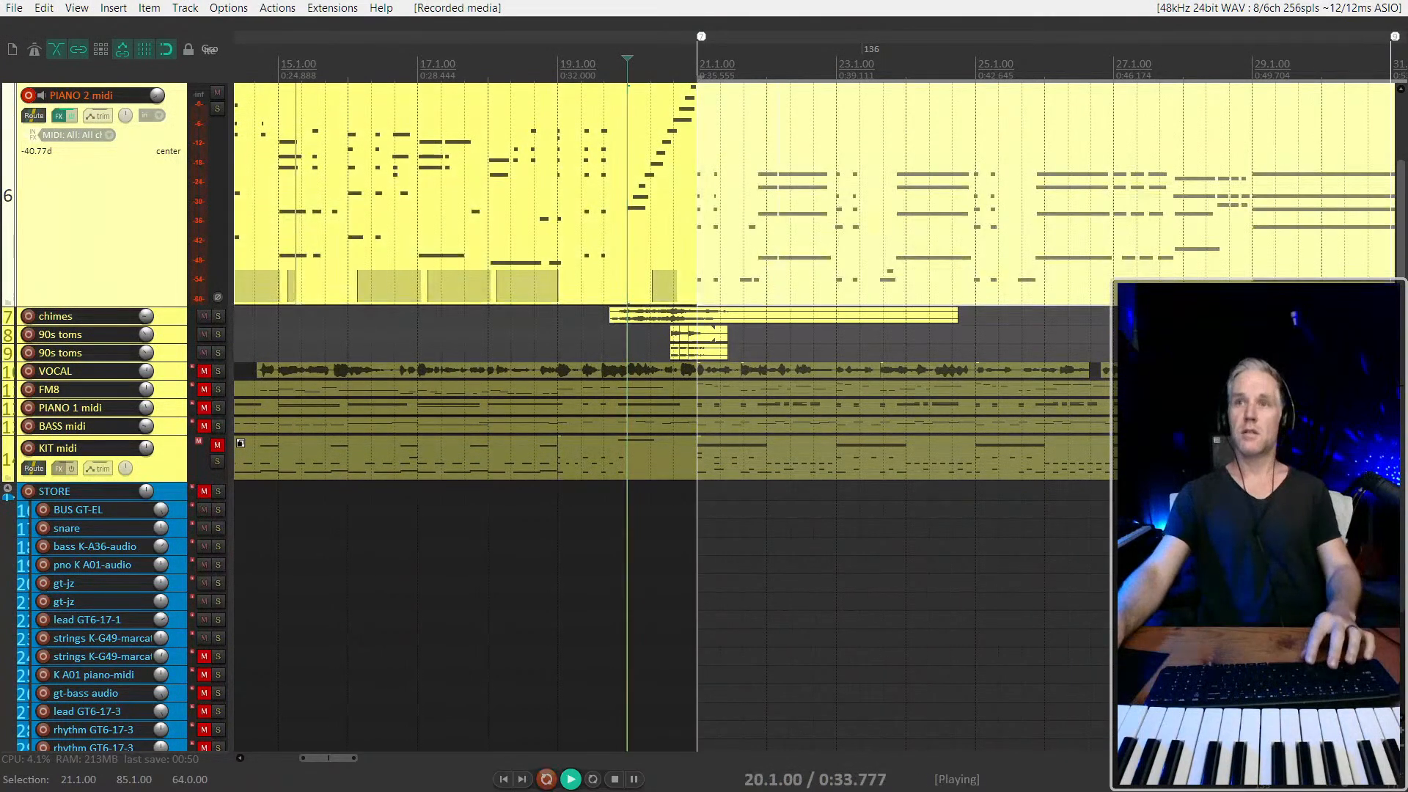
scroll(716, 257, up, 3)
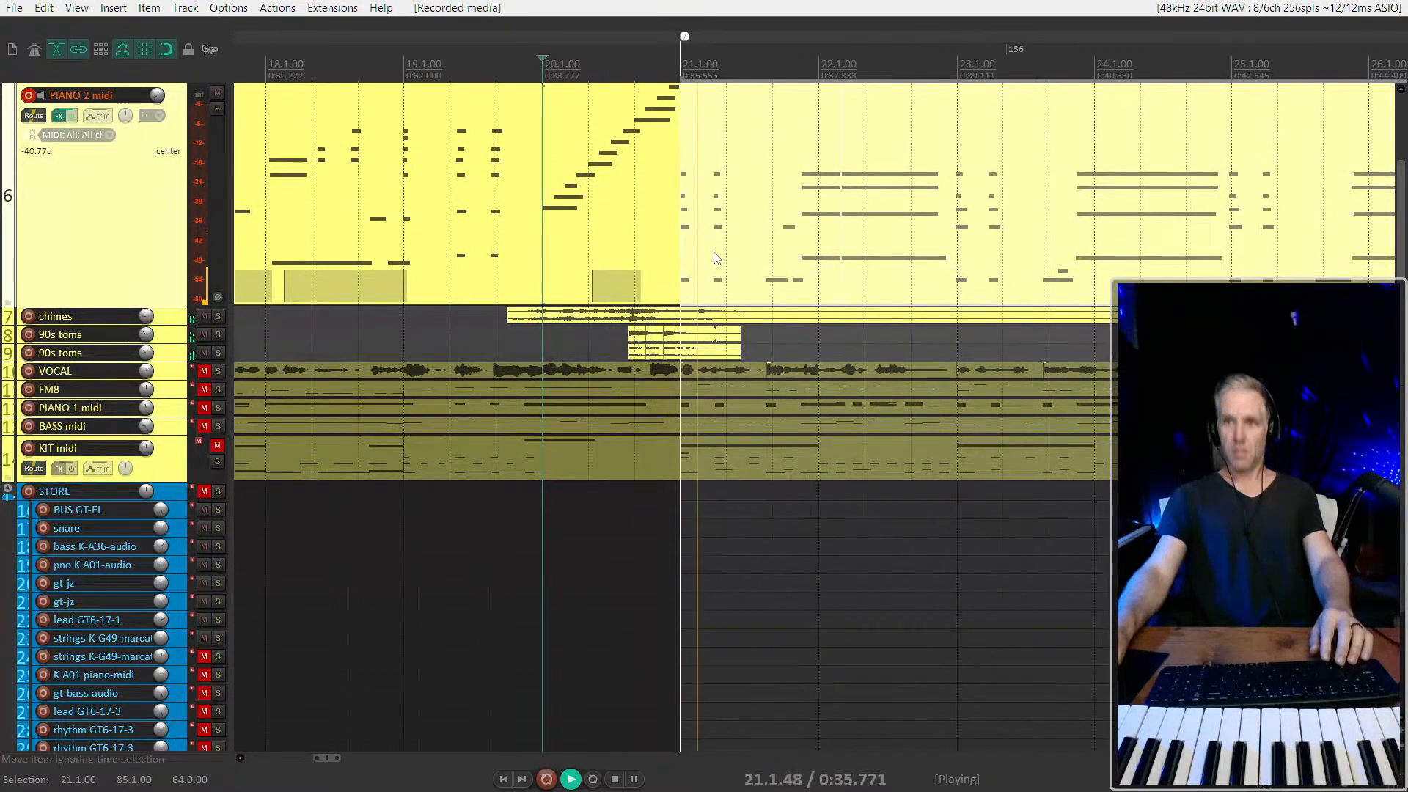
click(704, 249)
scroll(702, 247, up, 3)
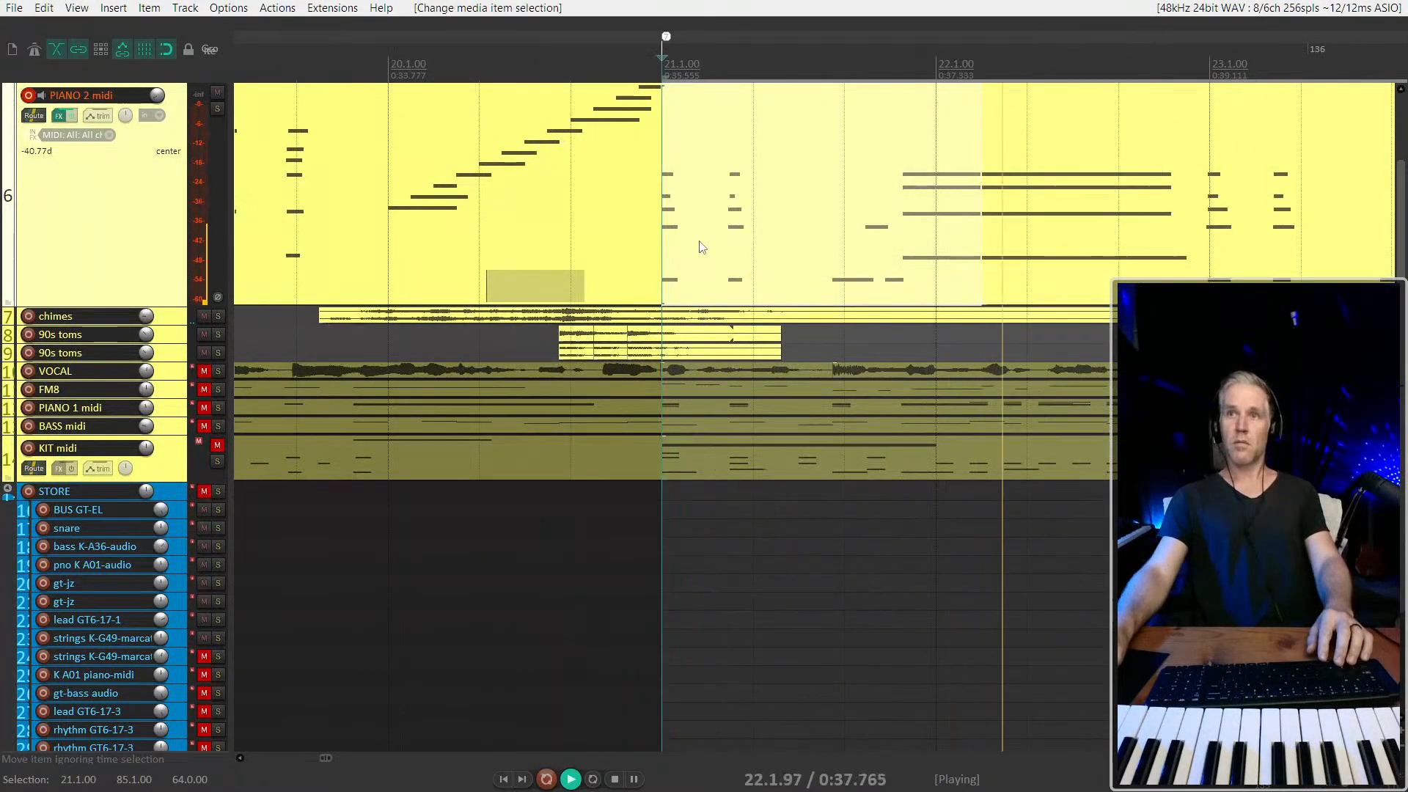
Delete the last two notes of the PIANO 2 midi ascending run before 21.1.00 and play the transition from 20.1.00
click(645, 142)
key(space)
scroll(644, 149, up, 3)
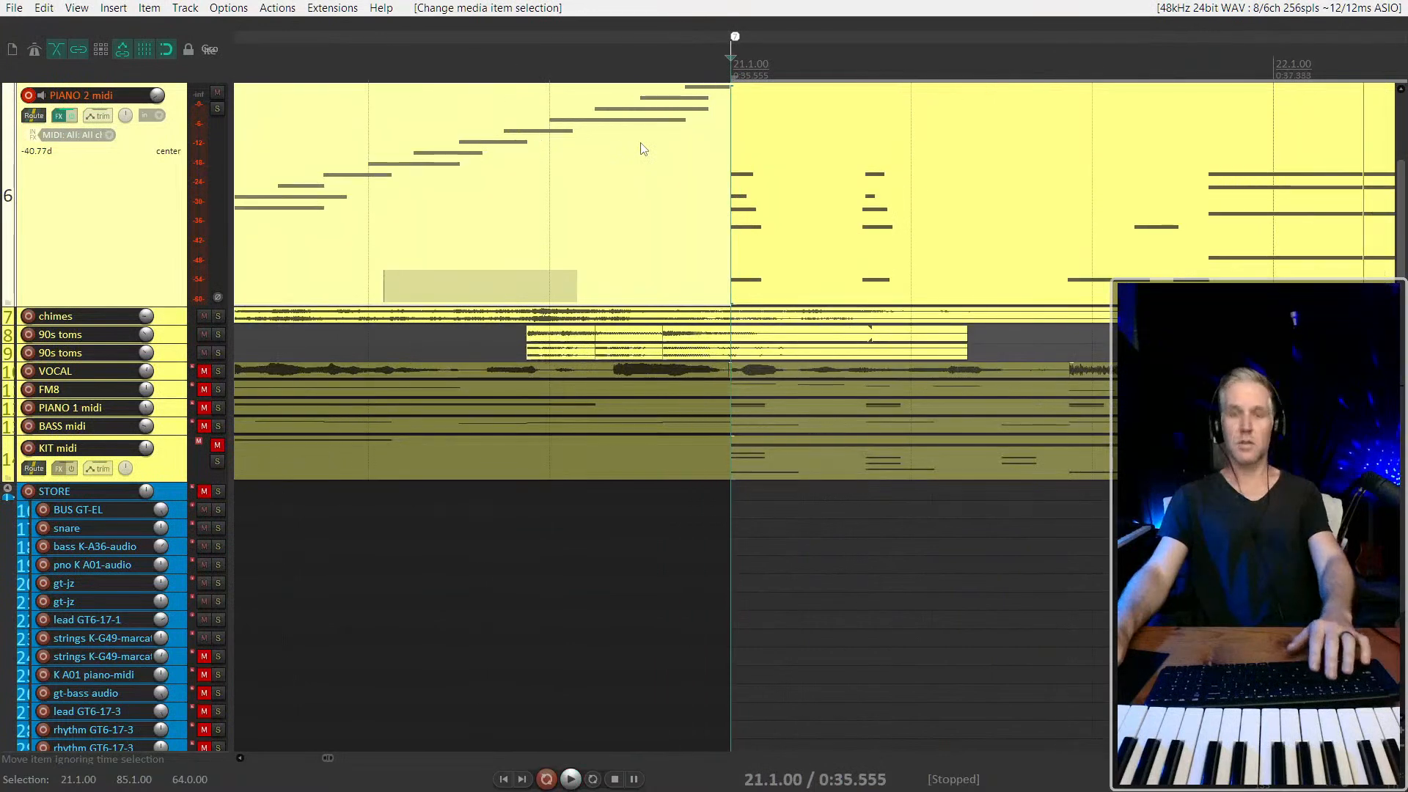
double_click(644, 149)
drag(723, 117, 702, 102)
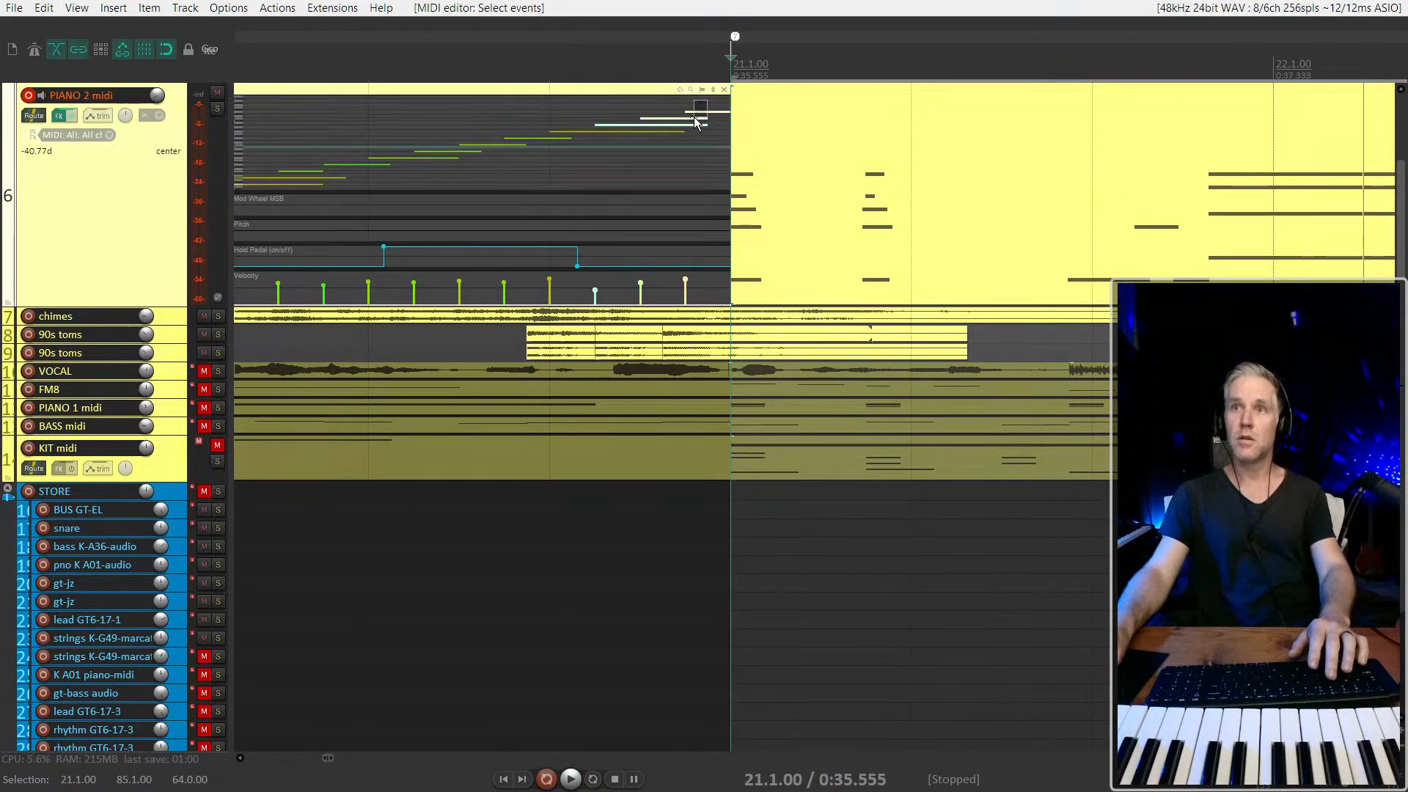
key(Delete)
scroll(667, 153, down, 3)
click(378, 173)
key(space)
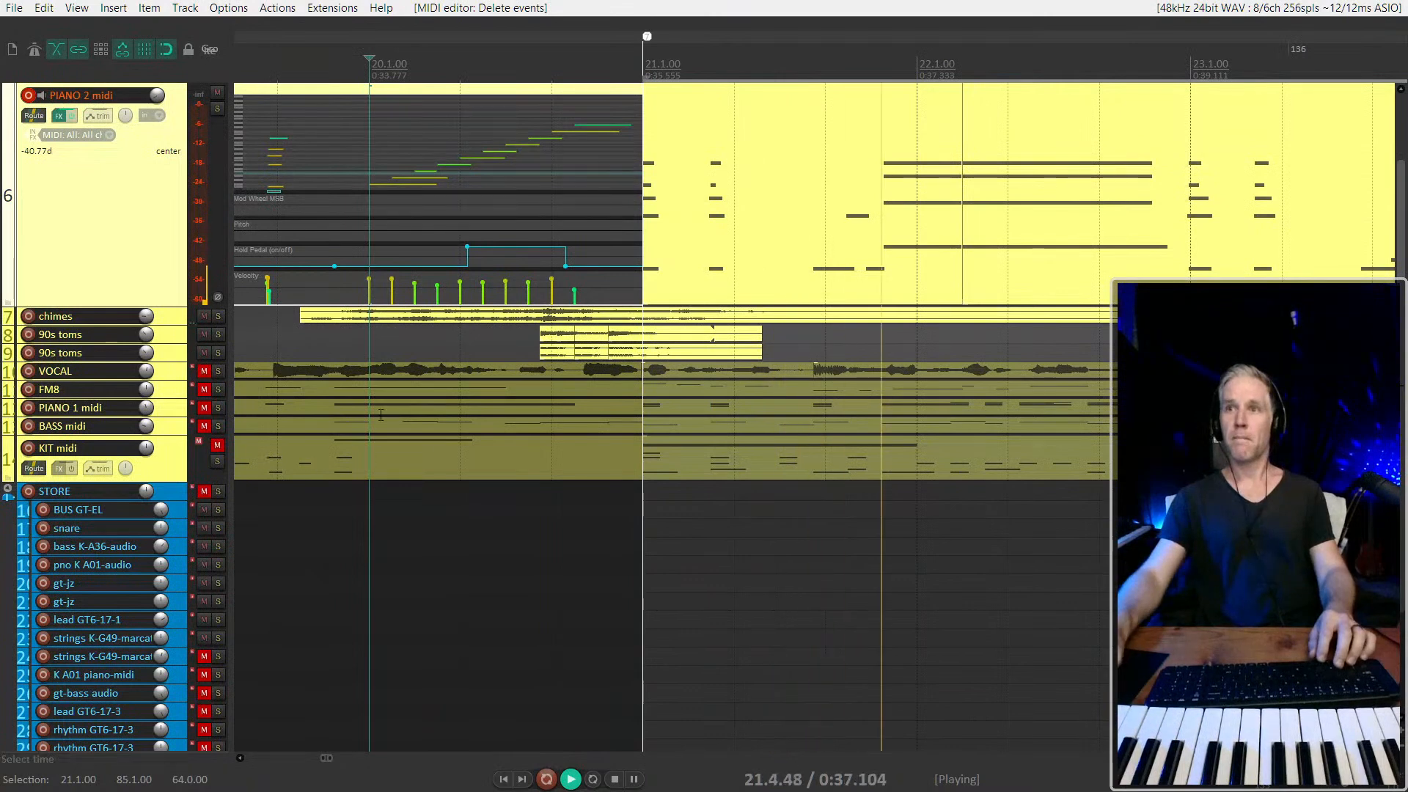
scroll(455, 403, down, 2)
Move the boundary between the two recorded PIANO 2 midi items to just before 23.1.00 and play the chords towards the song's ending
click(800, 171)
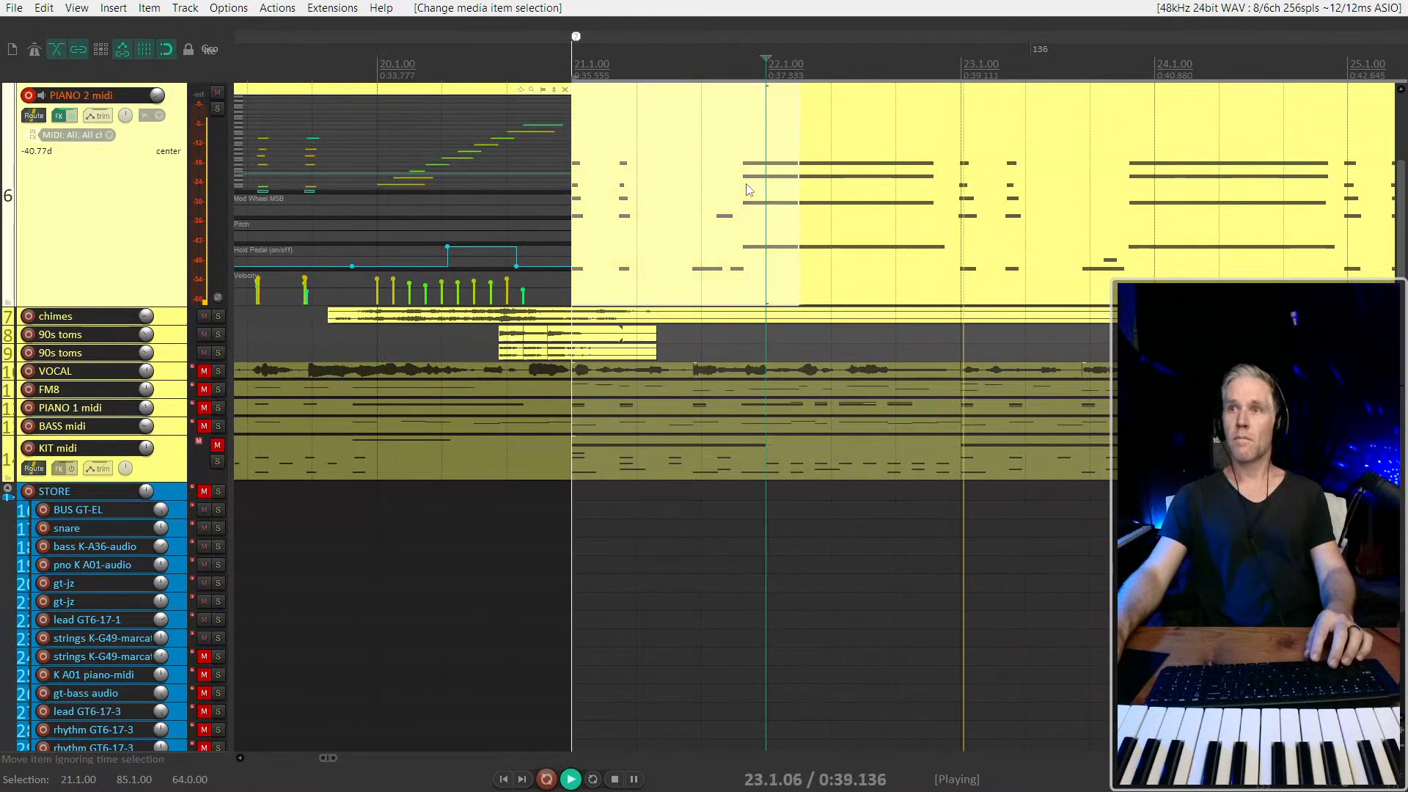
drag(799, 171, 946, 220)
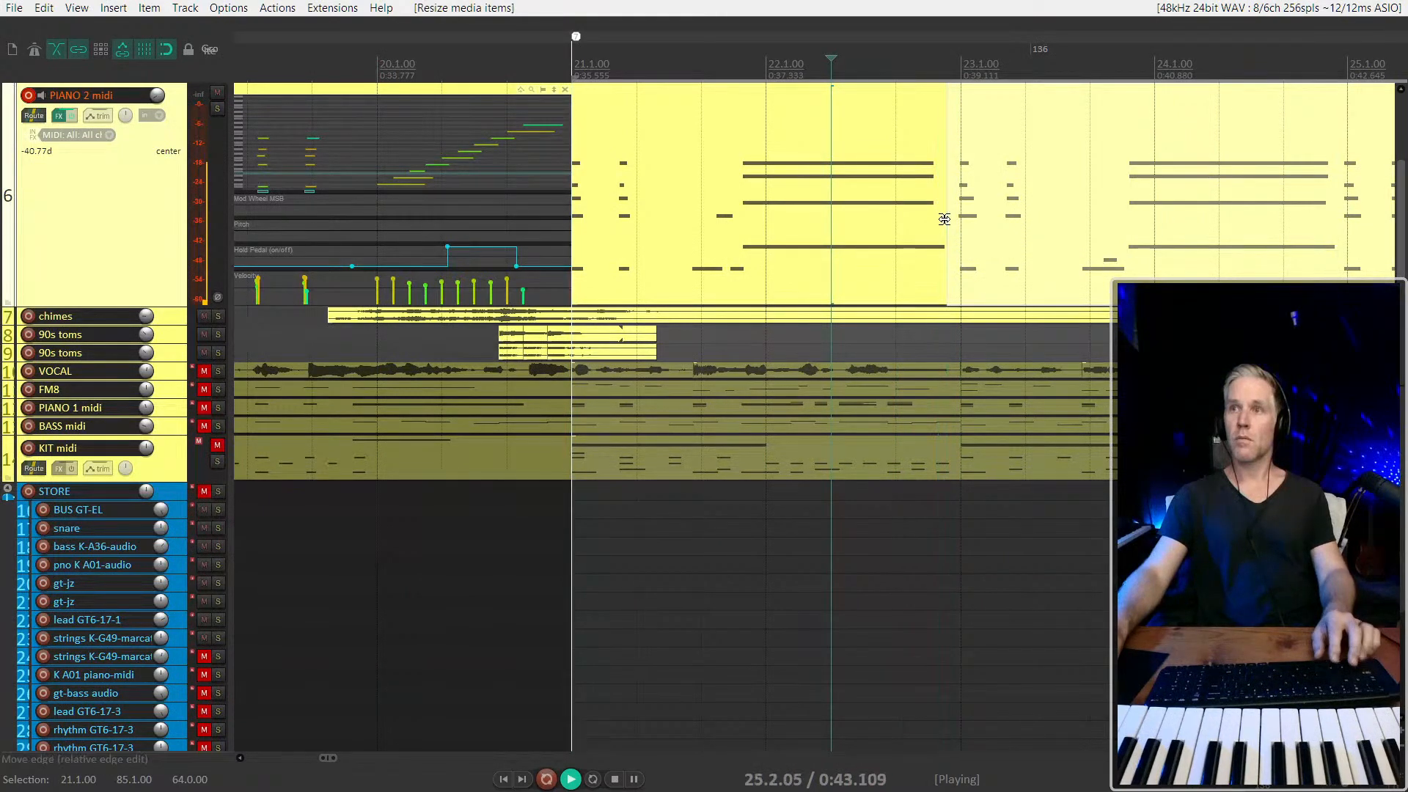
scroll(946, 220, down, 4)
scroll(1098, 220, down, 3)
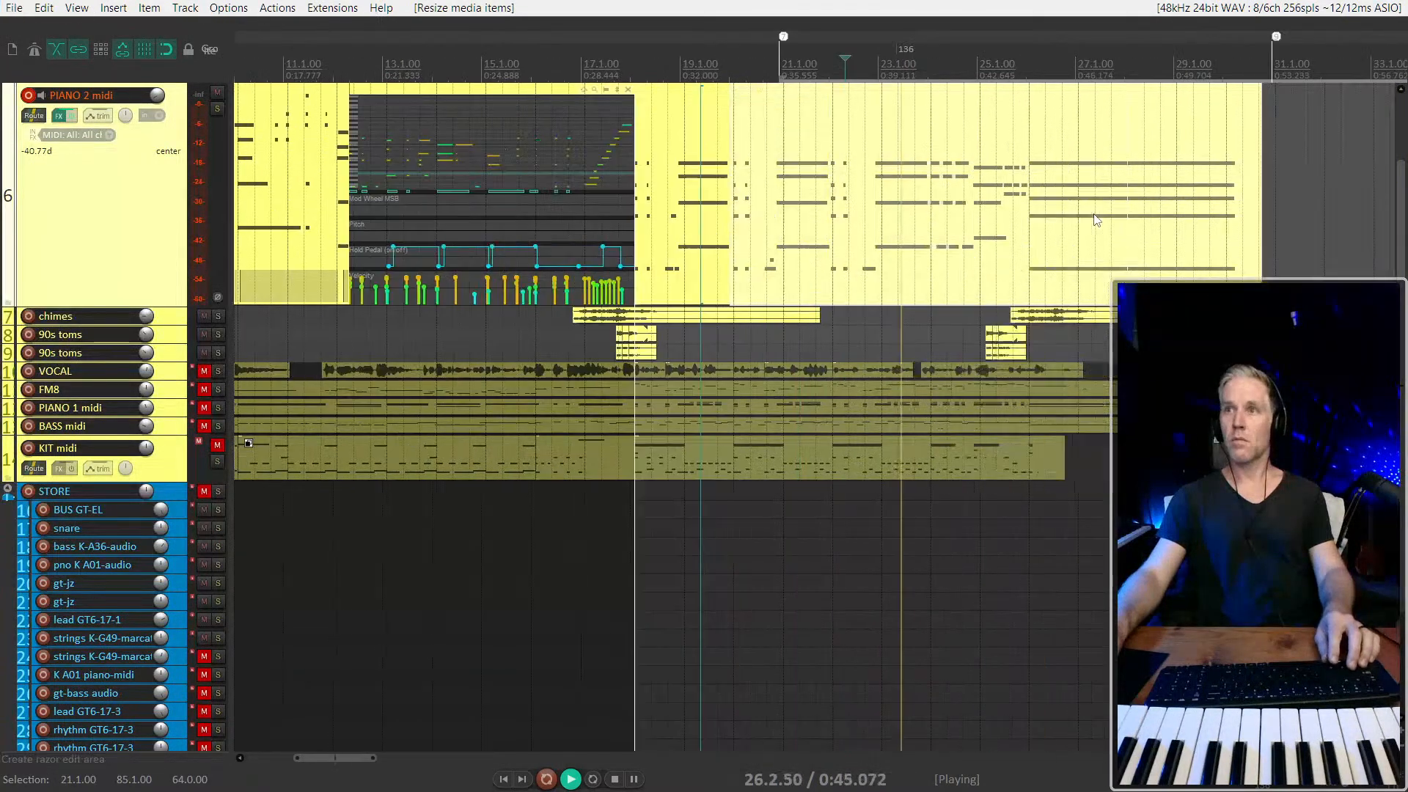
key(alt)
key(alt)
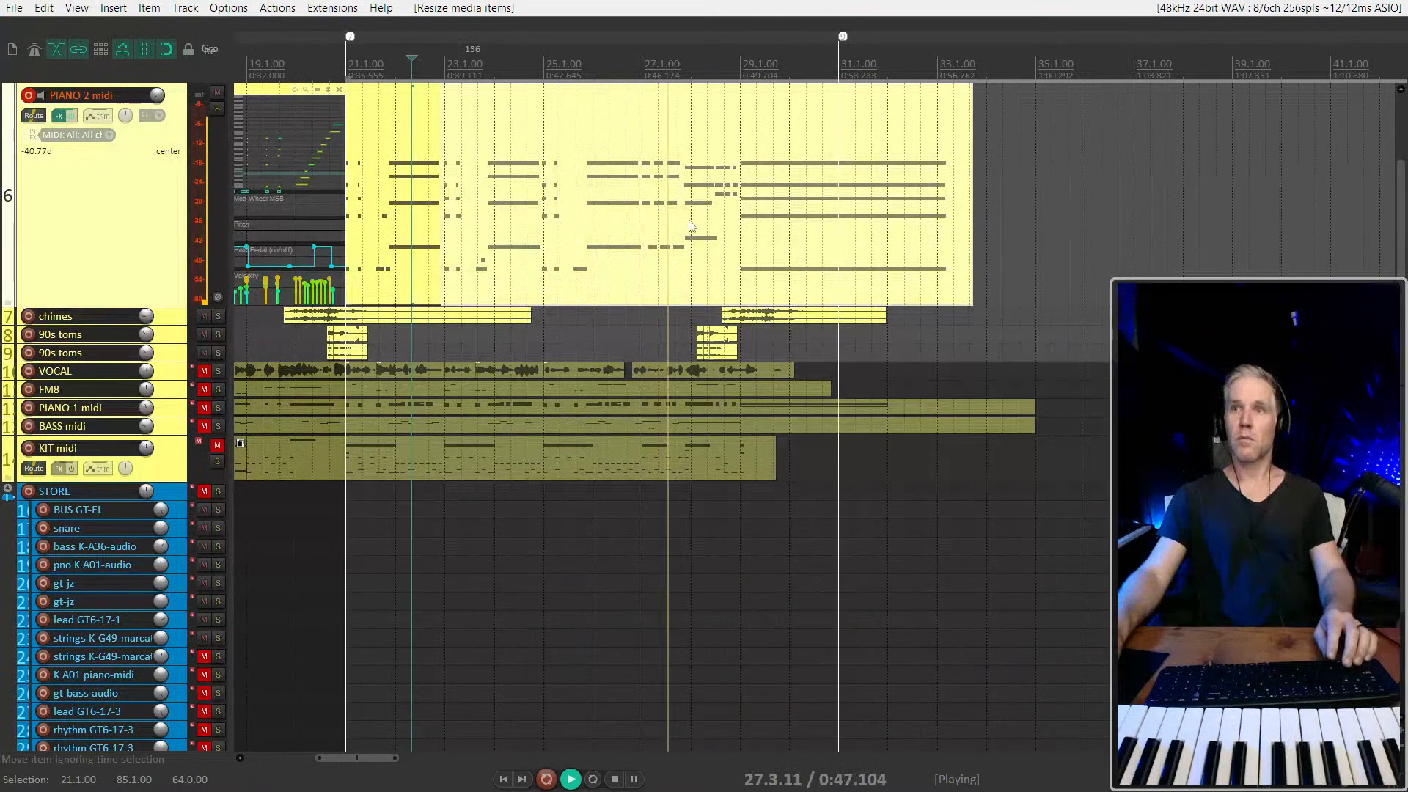
scroll(689, 225, up, 2)
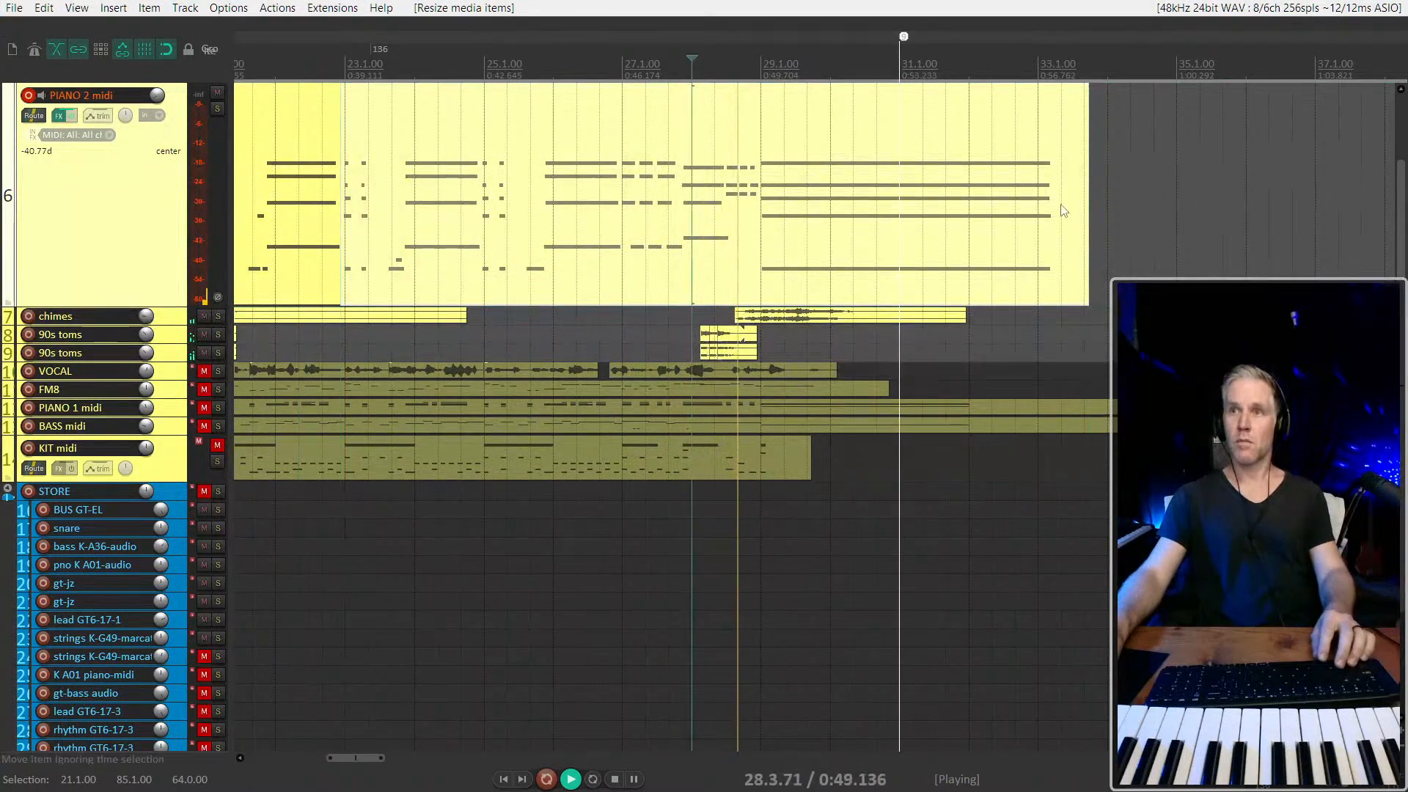
scroll(1059, 211, down, 1)
key(space)
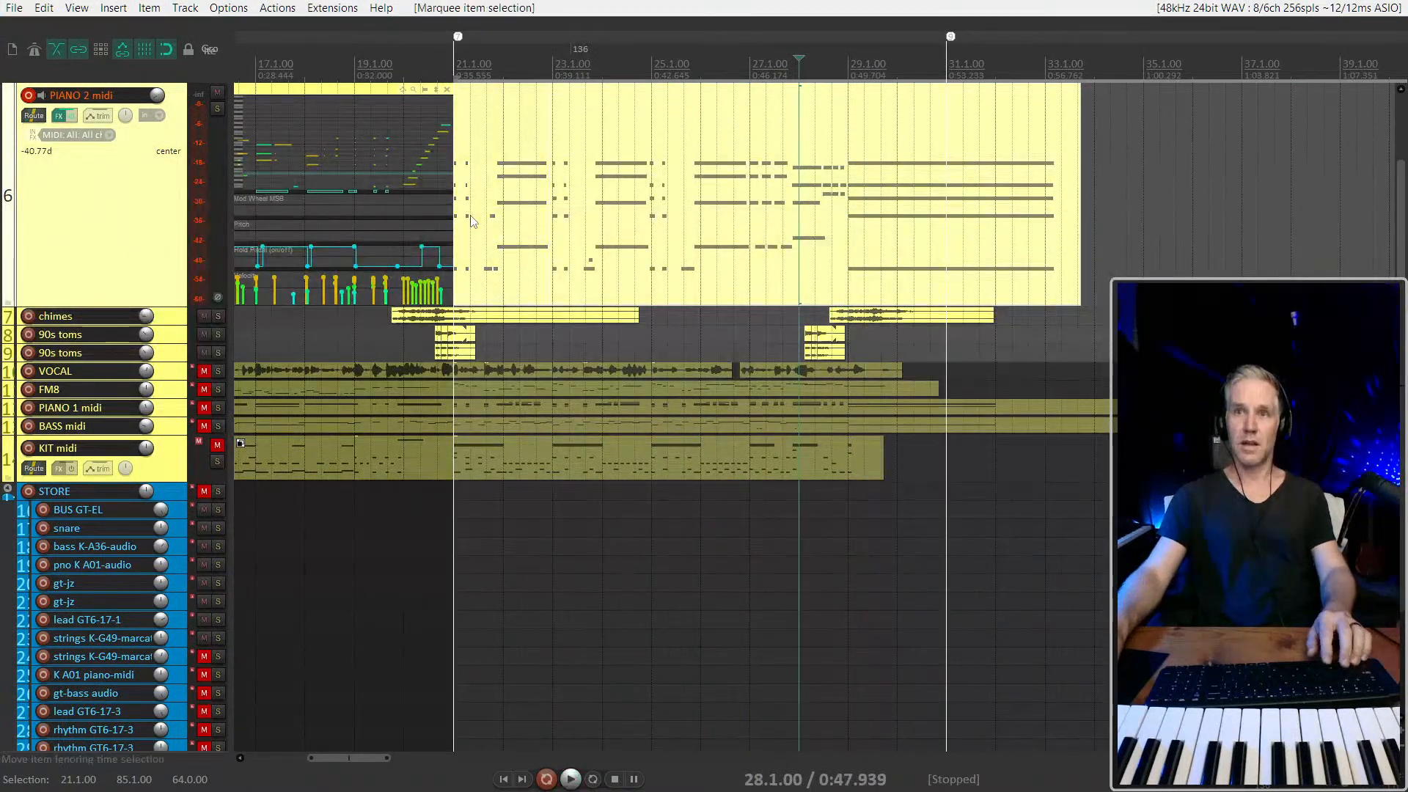
Merge the recorded PIANO 2 midi items from 21.1.00 into one item and extend its end to about 34.1.00
key(ctrl+g)
click(544, 220)
scroll(733, 180, down, 3)
drag(1289, 180, 651, 216)
scroll(571, 215, up, 3)
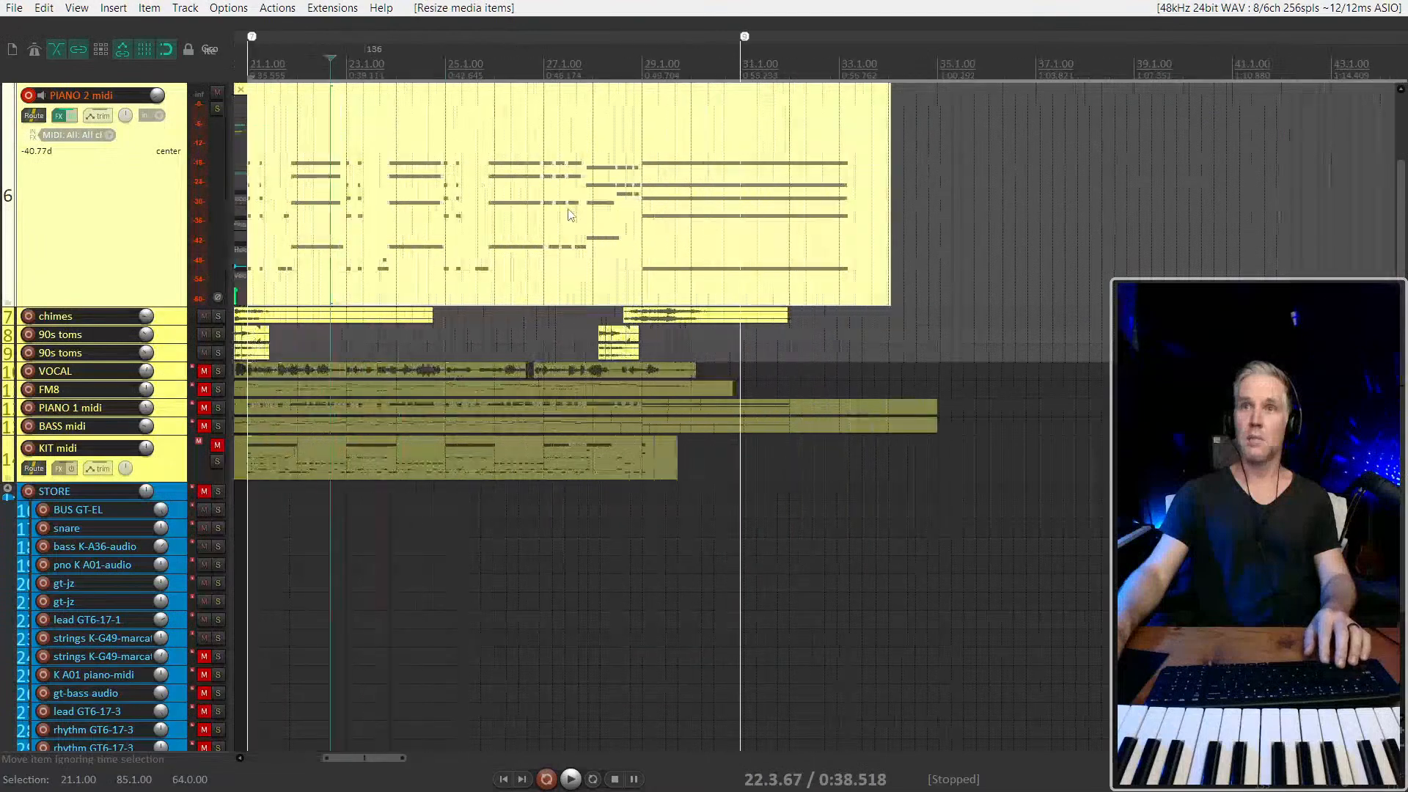
Even out the velocities of all notes in the PIANO 2 midi chord item by pulling them down to the floor and raising them together
double_click(571, 215)
scroll(832, 170, up, 2)
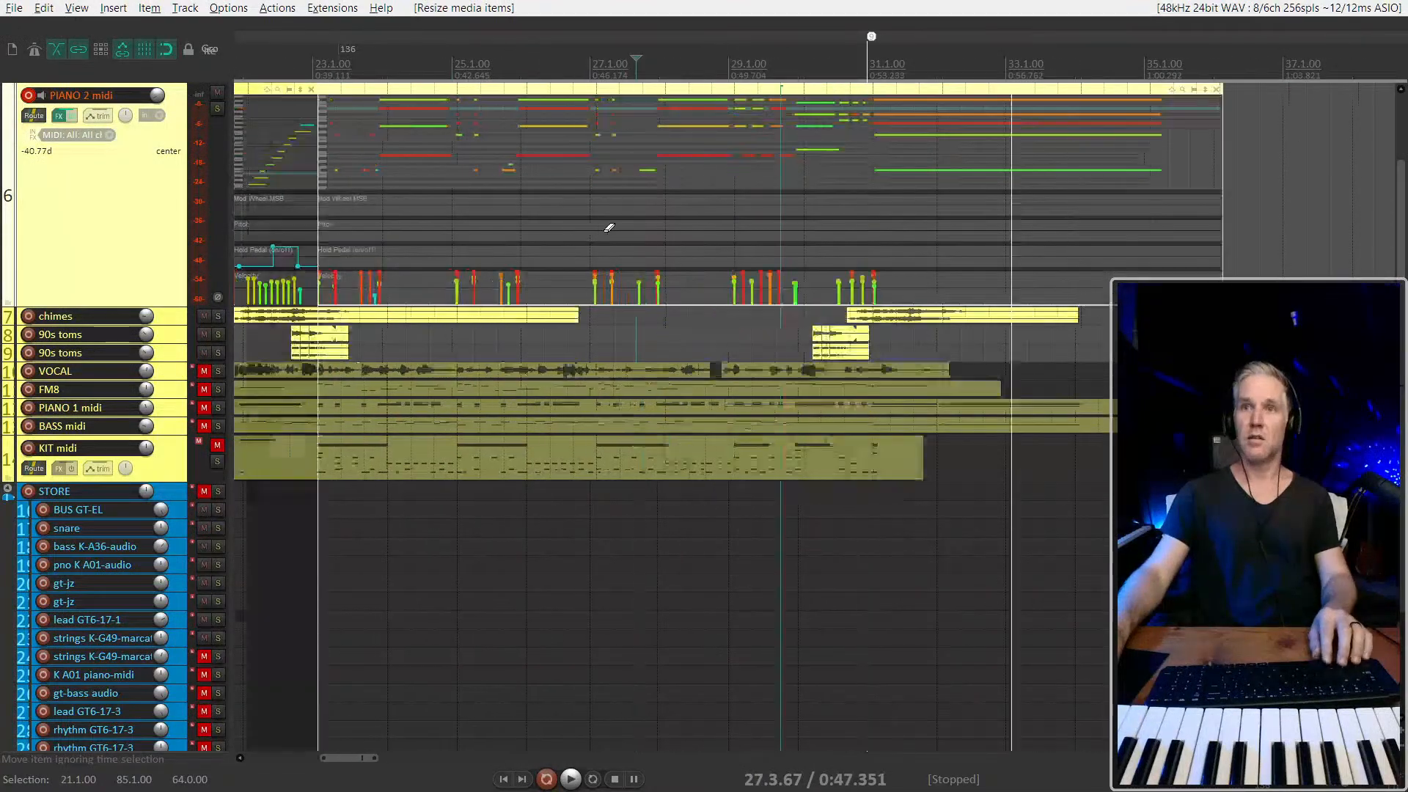
click(833, 170)
key(ctrl+a)
scroll(701, 169, up, 3)
drag(685, 156, 695, 227)
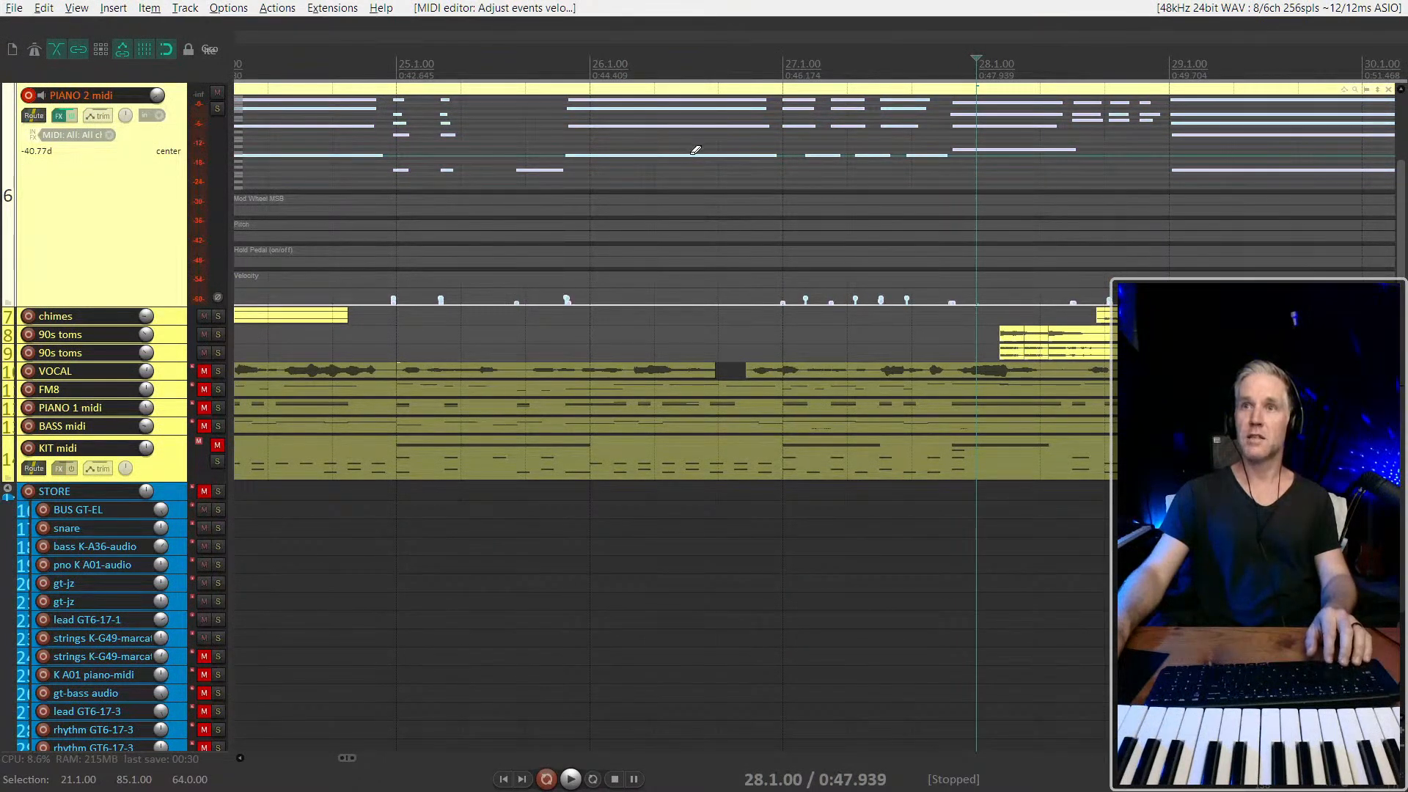
drag(690, 153, 675, 115)
scroll(888, 169, down, 3)
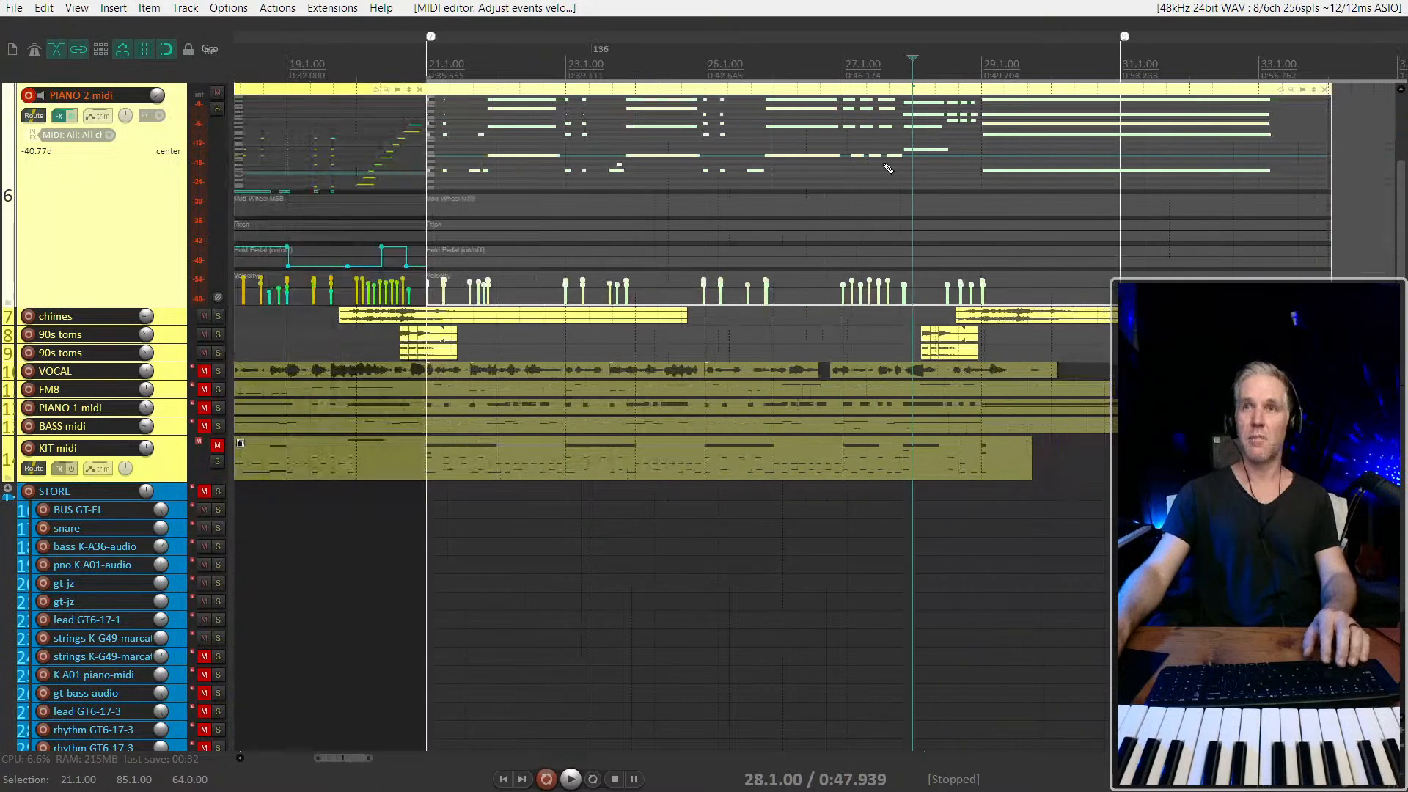
Close the inline MIDI editors of the chord item and the ascending-run item on PIANO 2 midi
scroll(419, 187, down, 1)
click(395, 177)
scroll(396, 176, up, 3)
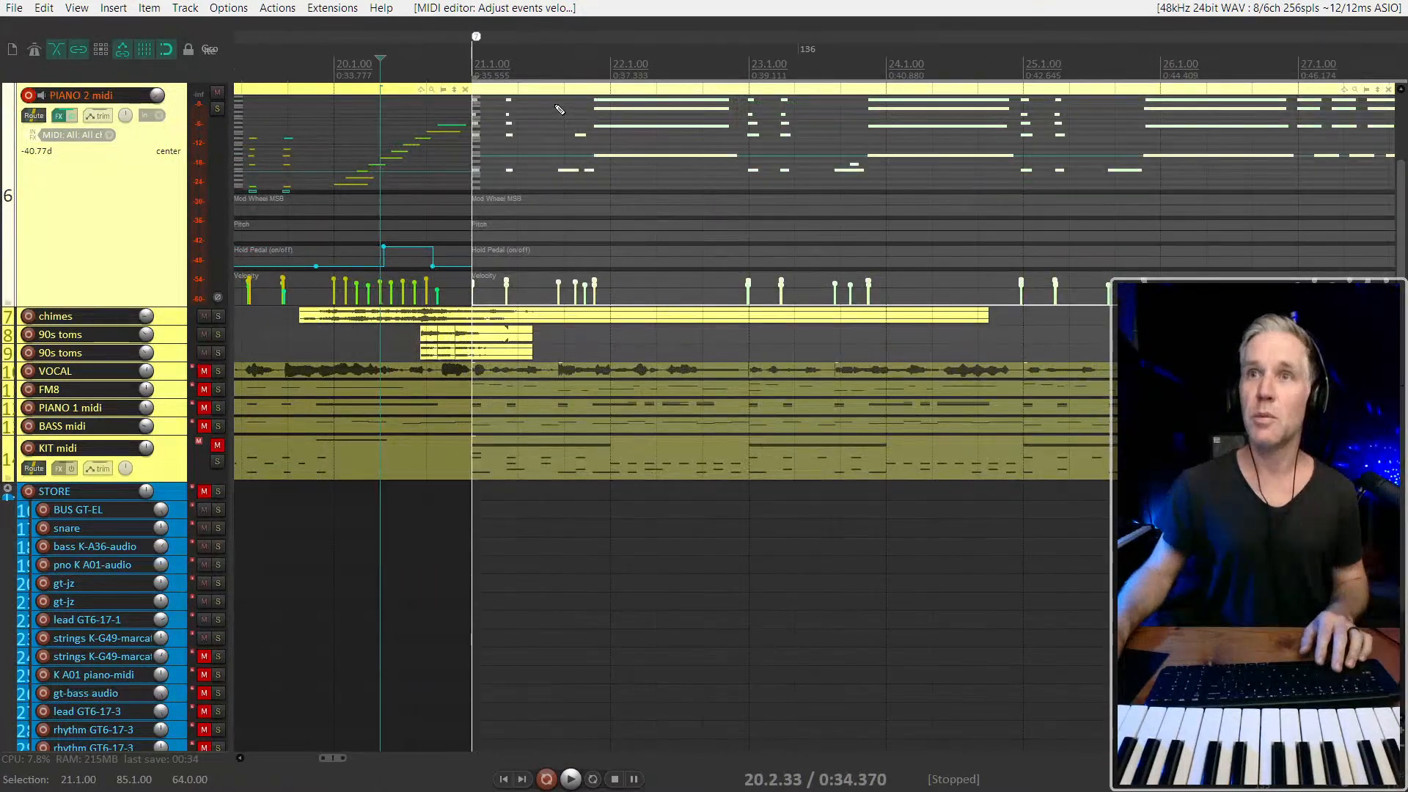
click(558, 84)
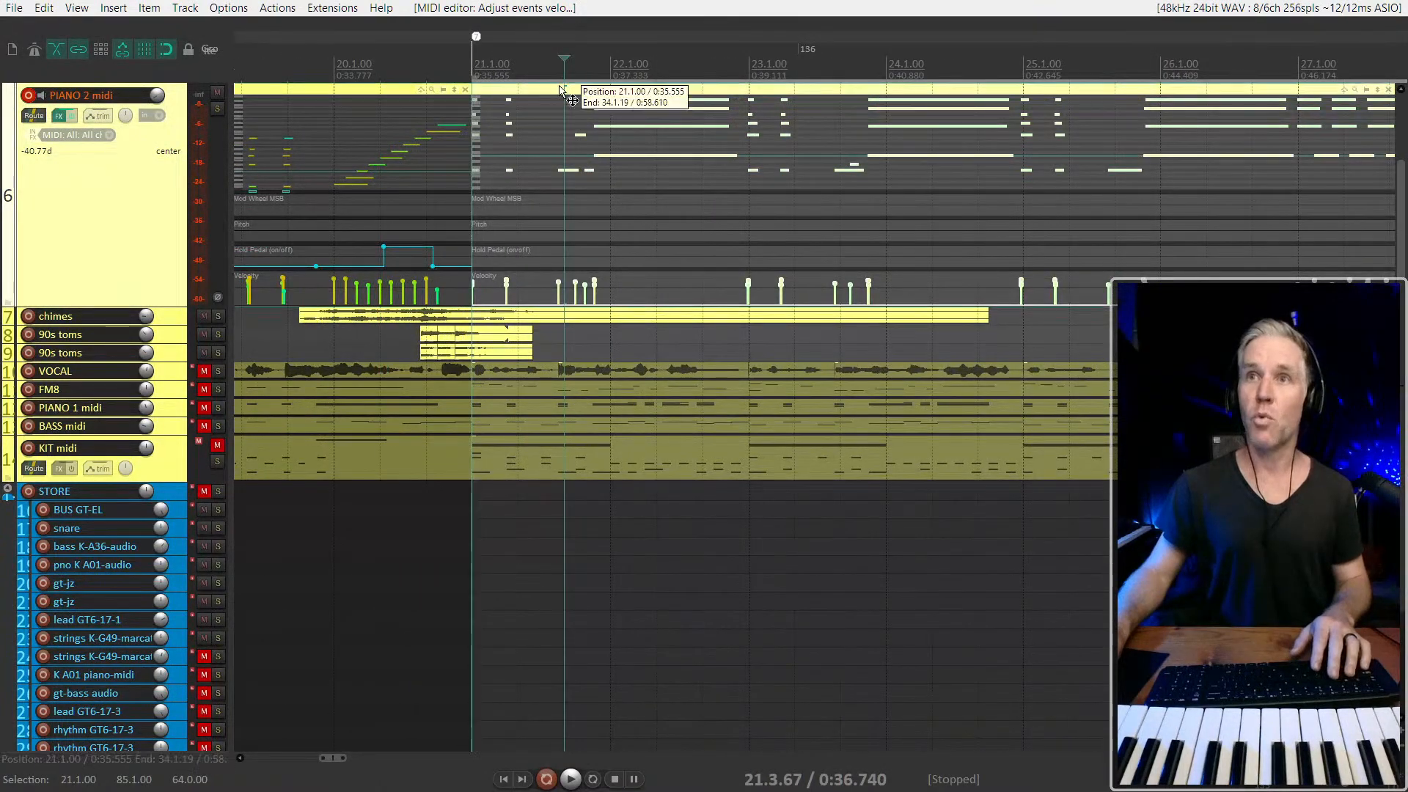
key(e)
click(381, 90)
key(e)
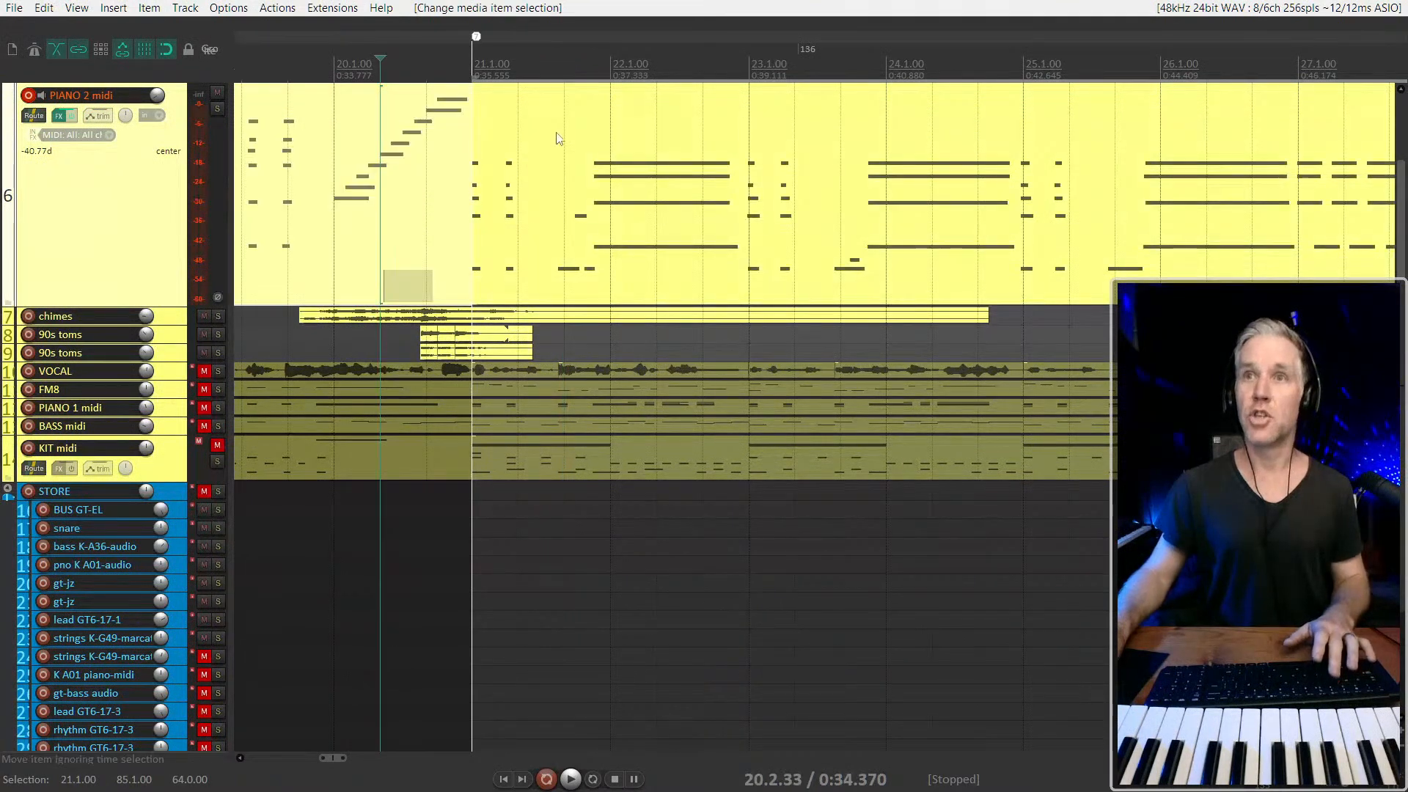
Play the transition from the end of the ascending run at 20.3.67 into the levelled chords
scroll(440, 179, up, 3)
scroll(410, 223, up, 2)
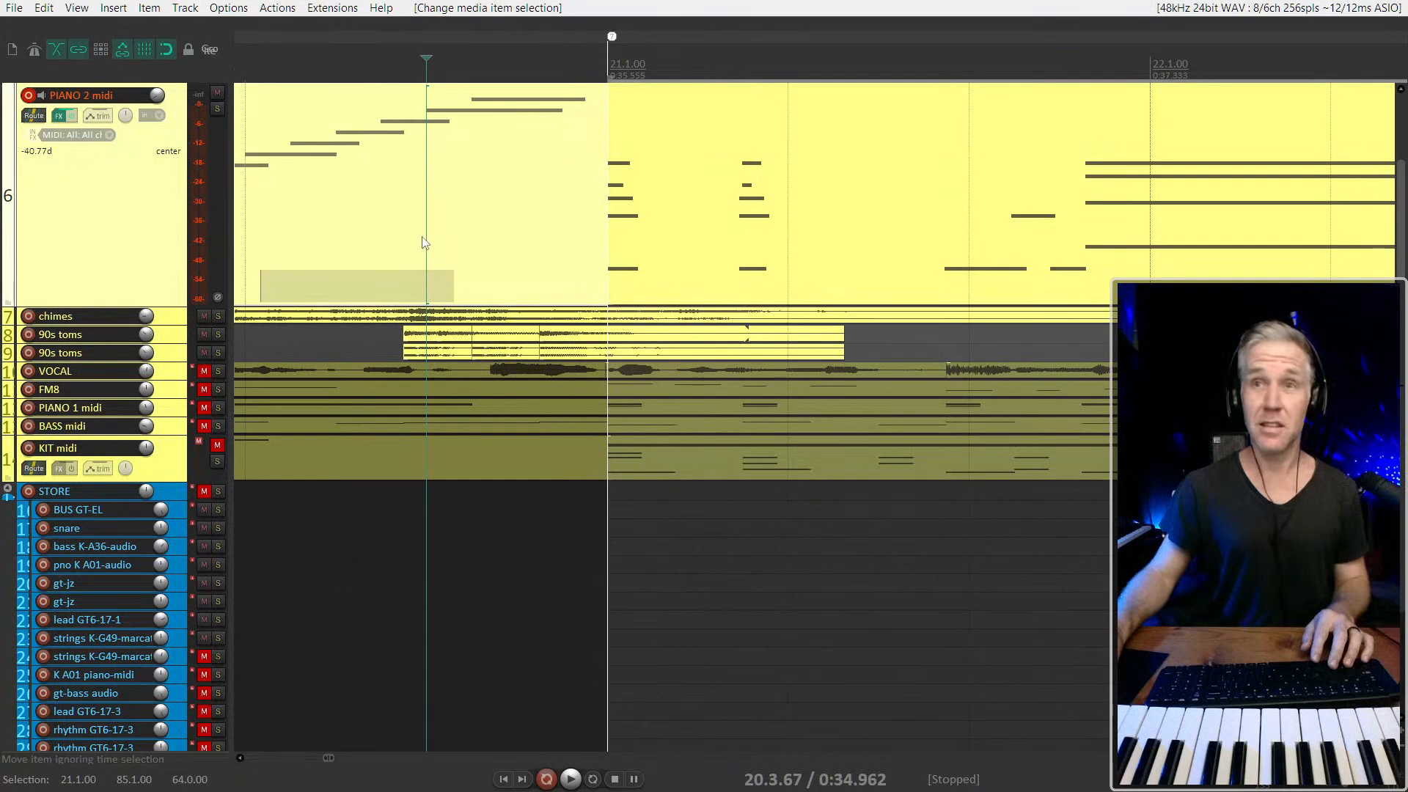
key(space)
scroll(440, 230, down, 2)
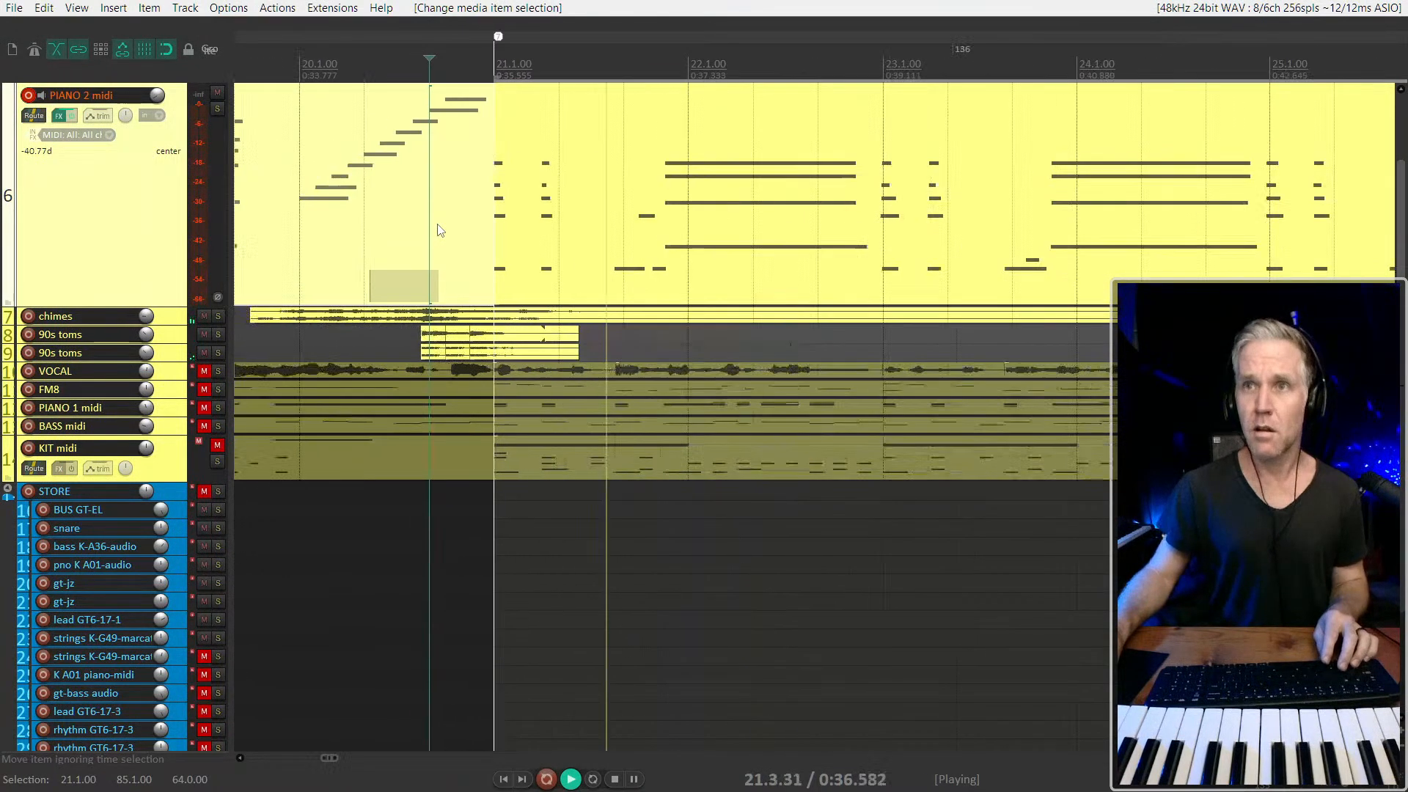
scroll(438, 227, down, 2)
click(598, 173)
key(space)
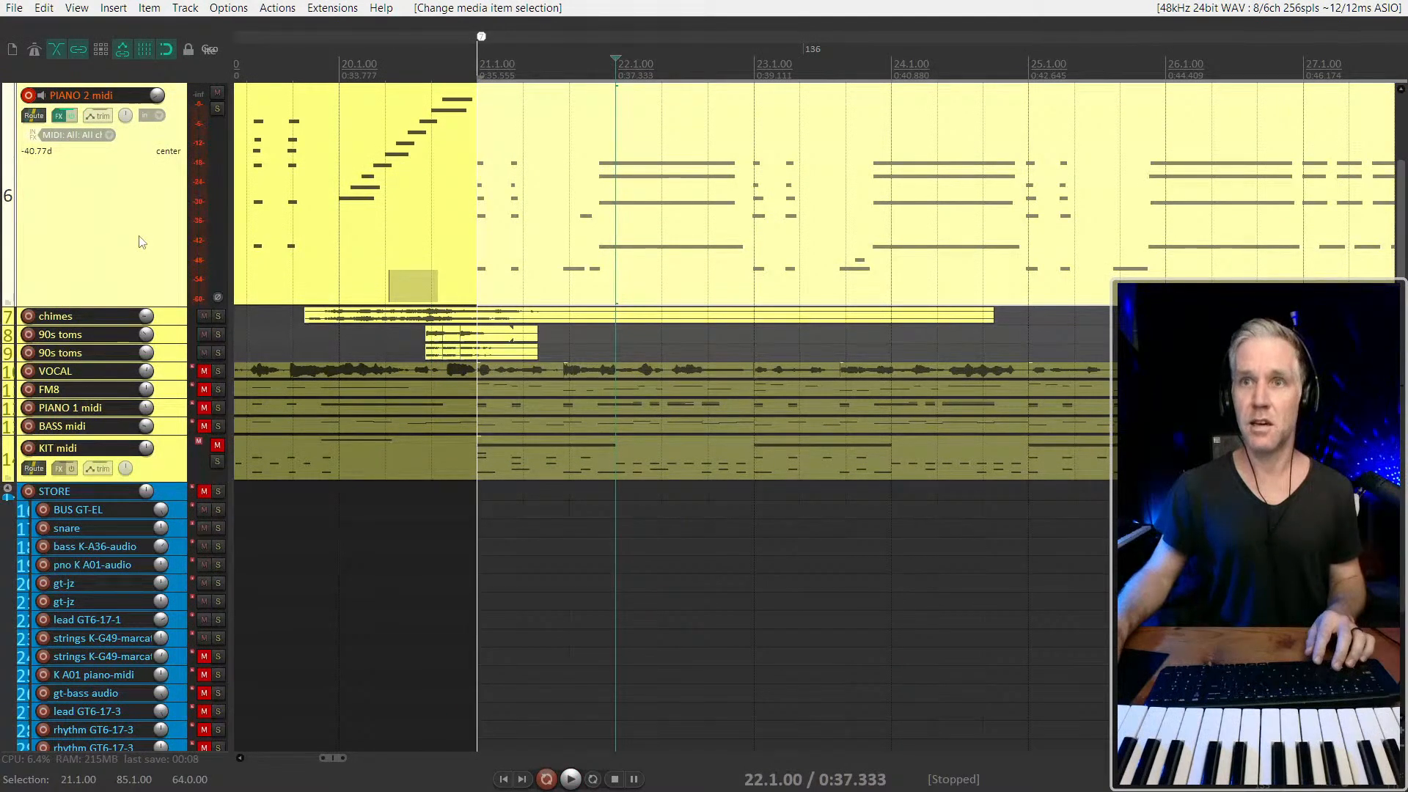
Set the PIANO 2 midi track volume to -21.7 dB in the mixer
scroll(145, 244, down, 4)
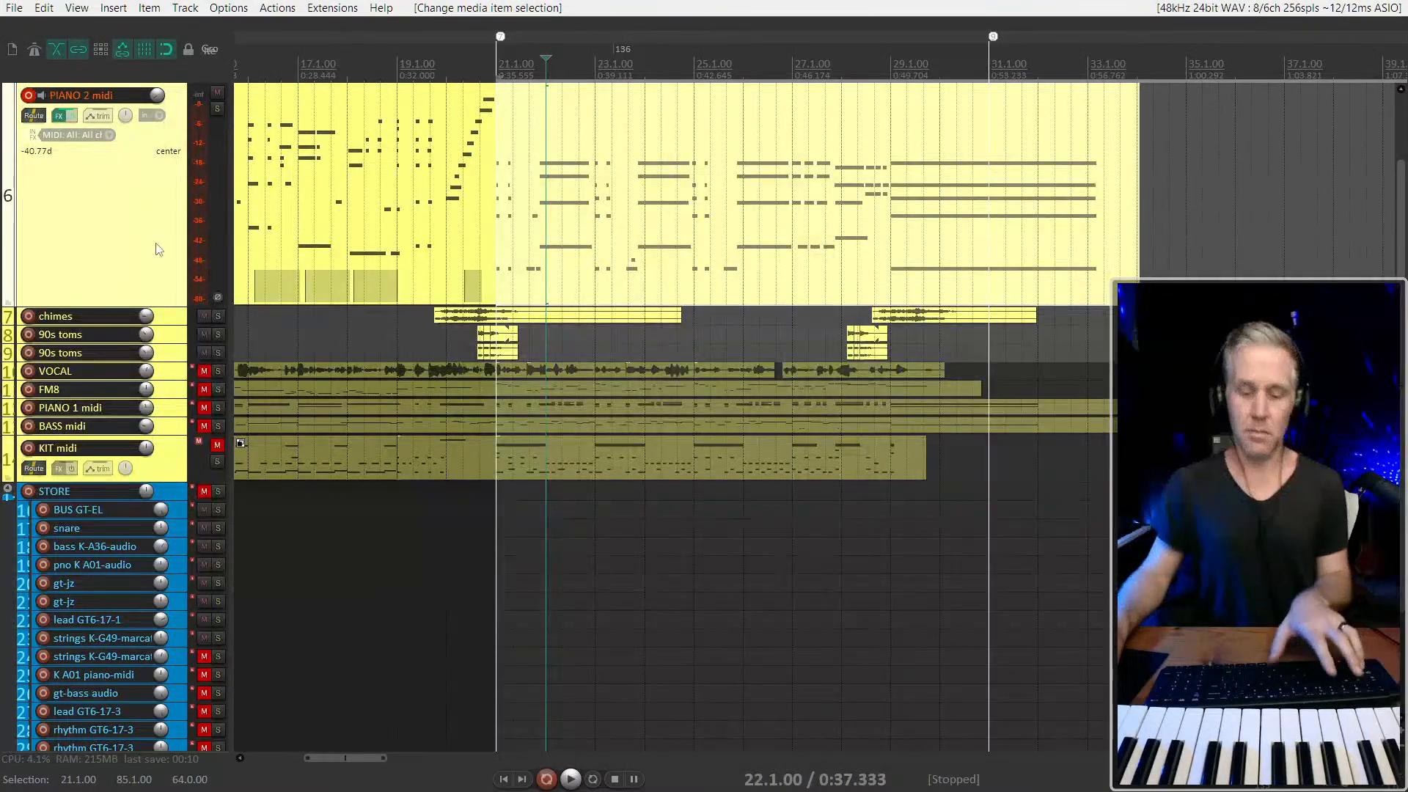
key(ctrl+m)
drag(433, 703, 440, 692)
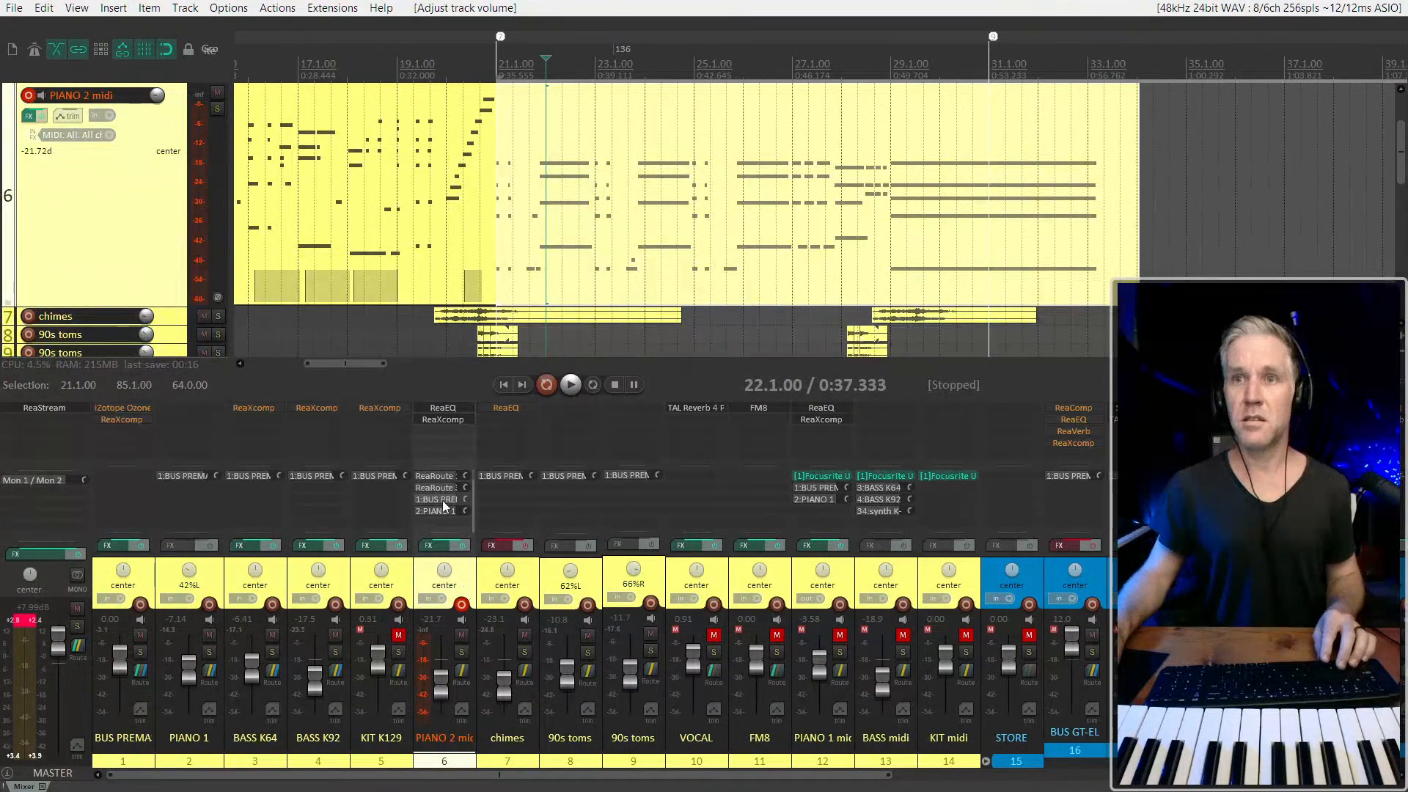
key(ctrl+m)
Duplicate the PIANO 1 audio track and rename the copy PIANO 2
scroll(629, 208, down, 3)
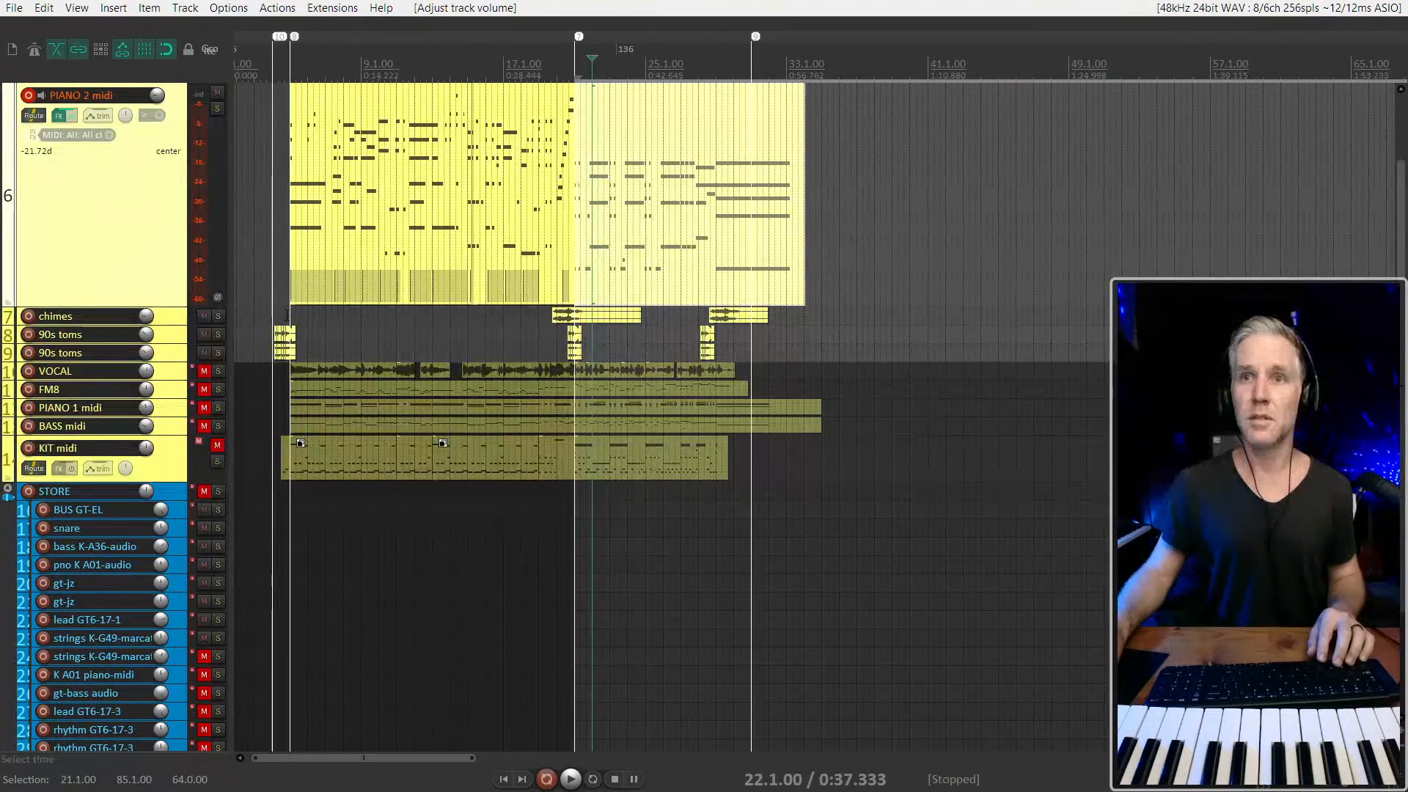
scroll(178, 417, up, 3)
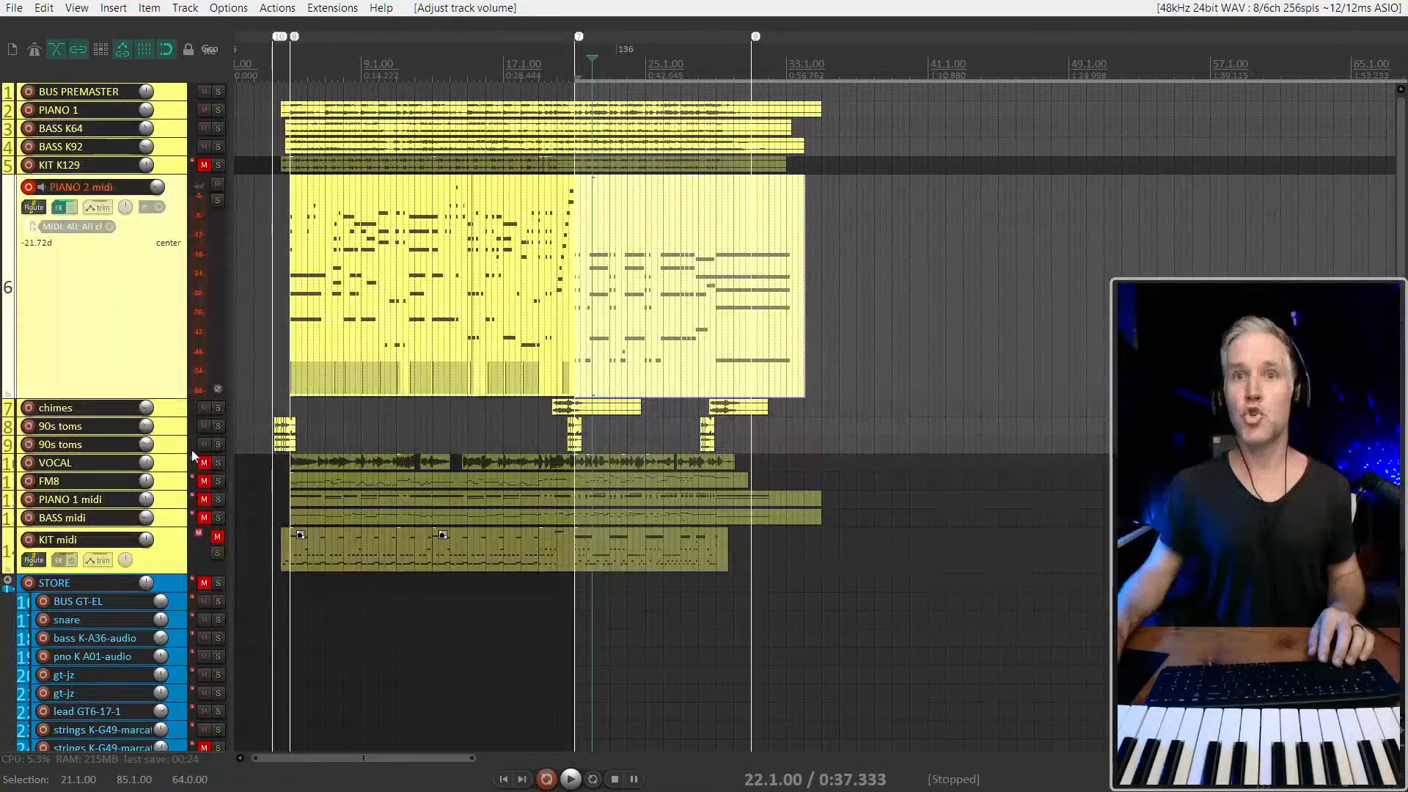
click(178, 499)
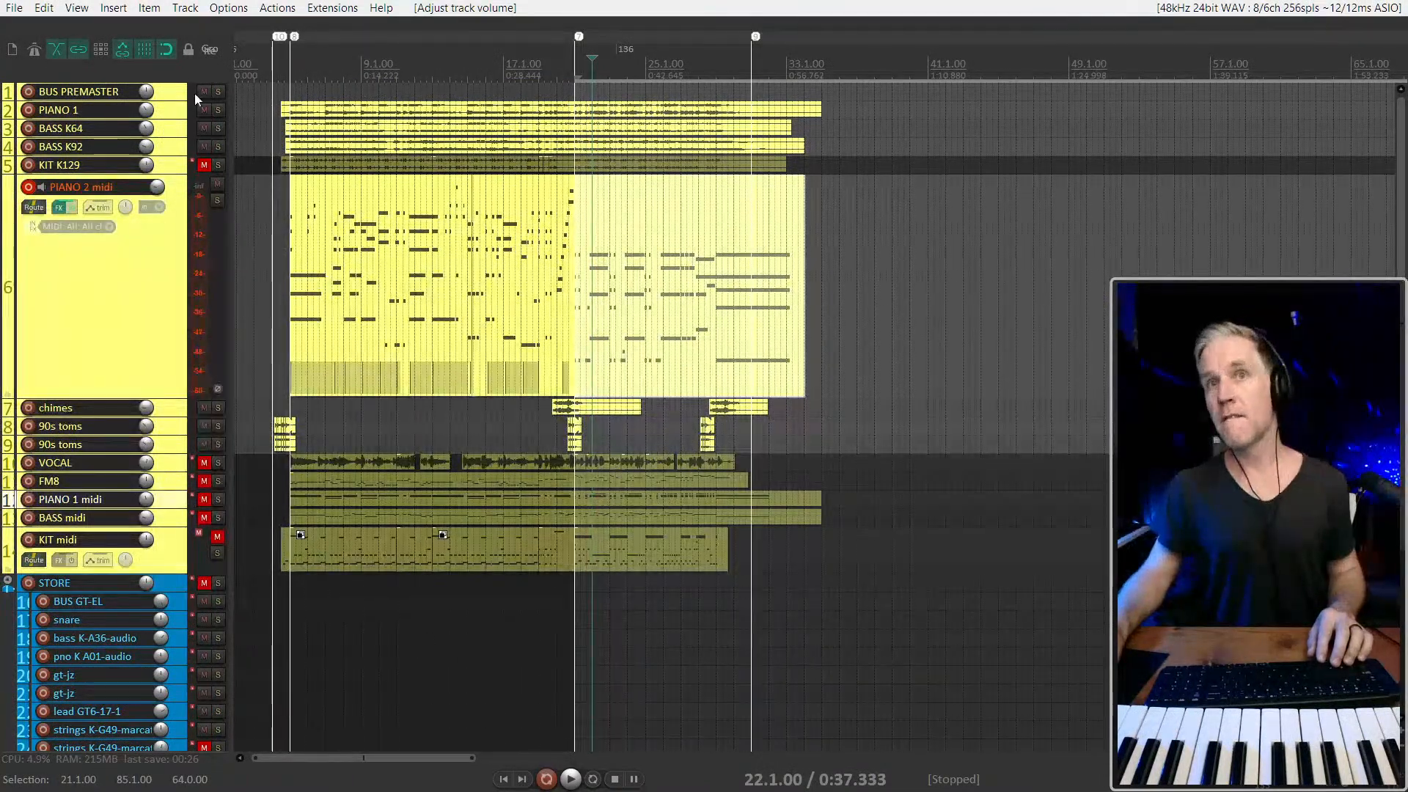
key(ctrl+d)
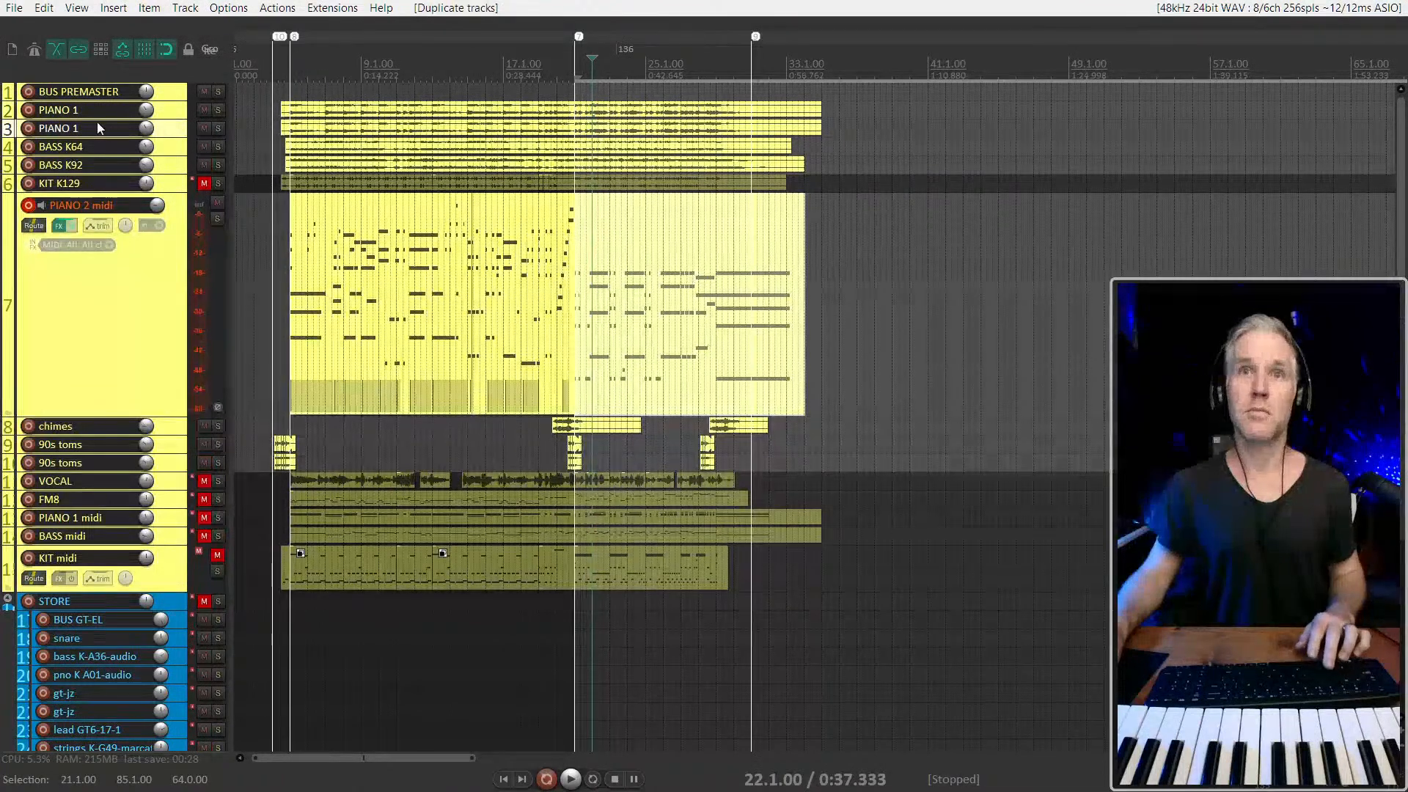
double_click(98, 126)
key(Right)
key(BackSpace)
text(2)
key(Return)
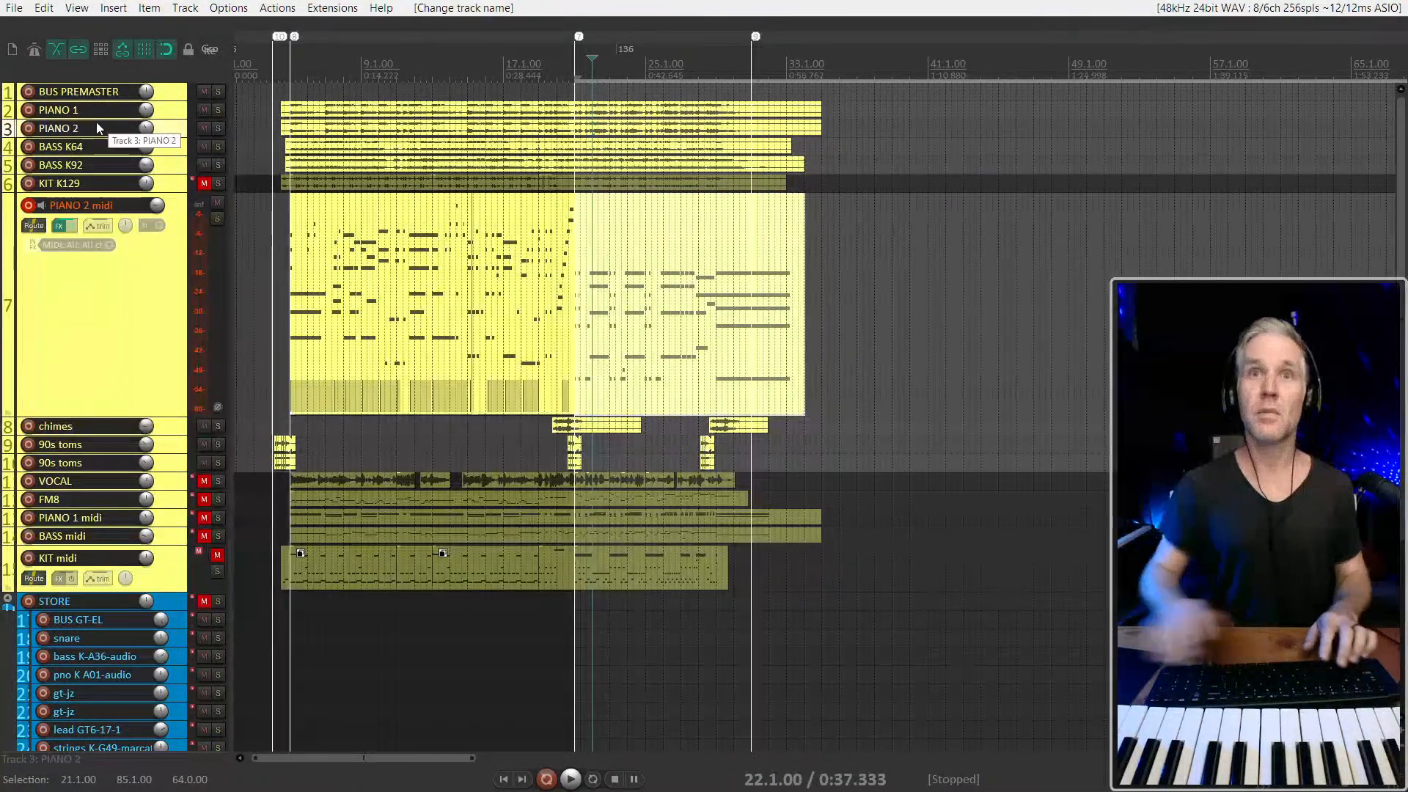
Move the PIANO 2 track directly below PIANO 2 midi and arm it for recording
drag(167, 129, 132, 345)
key(ctrl+m)
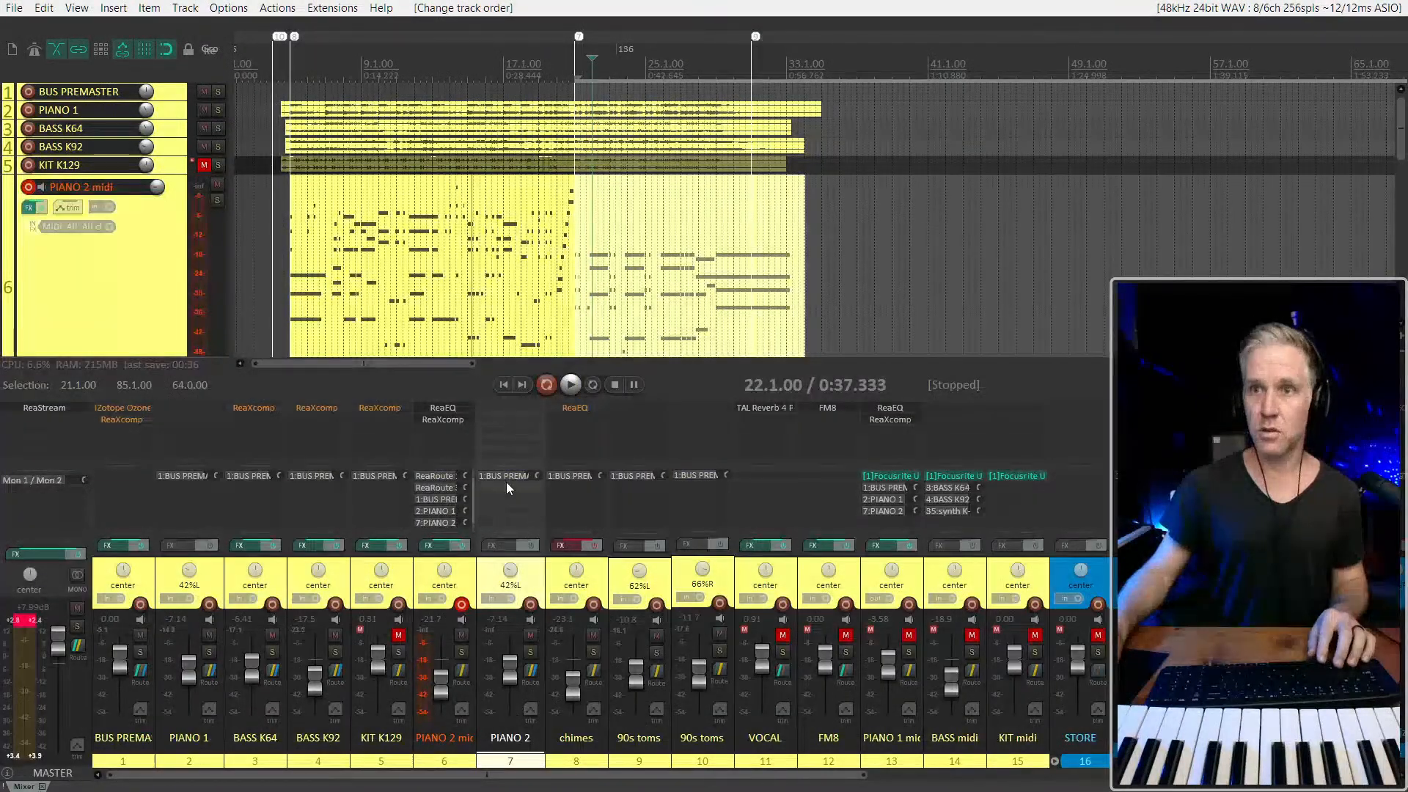
click(530, 605)
click(531, 605)
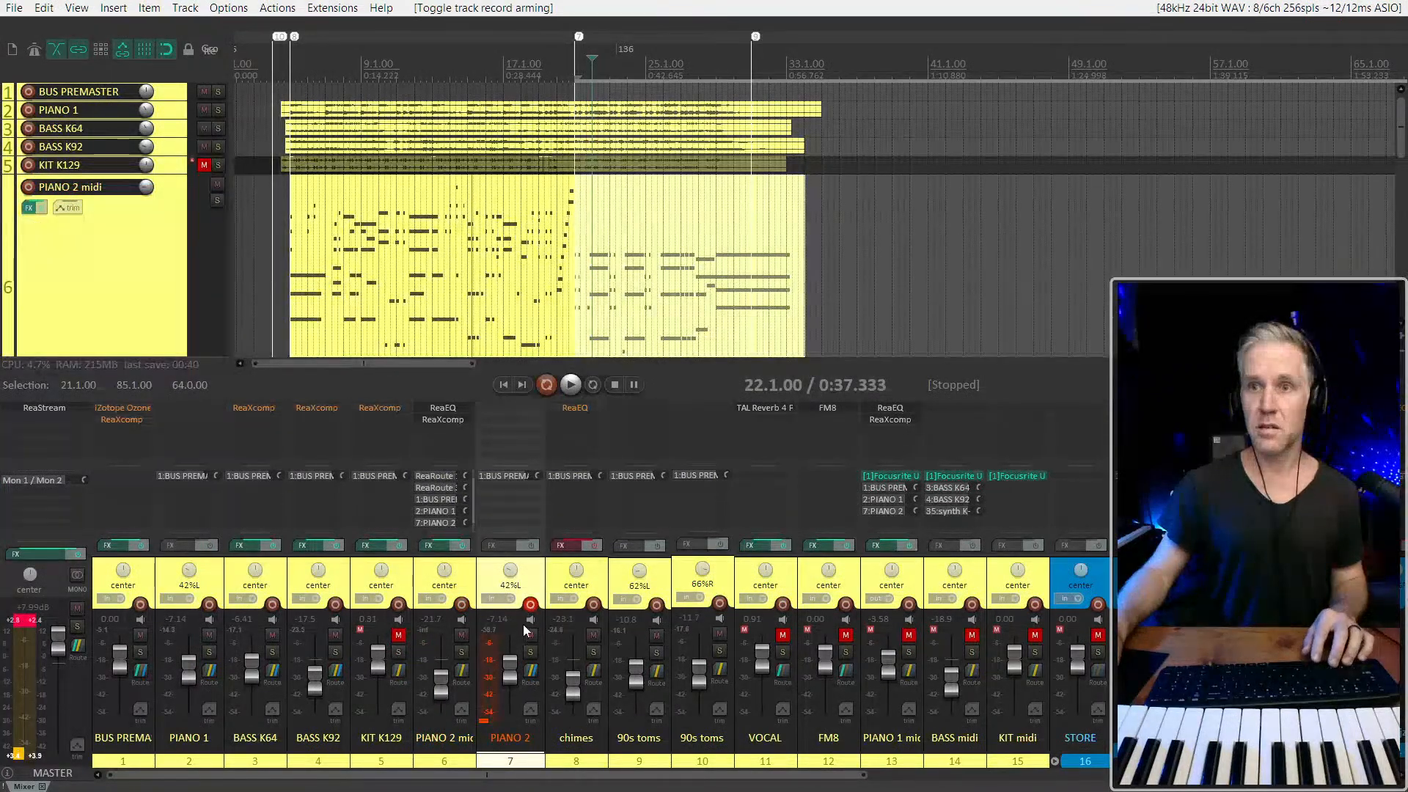
Play from 22.1.00 with PIANO 2 briefly soloed to hear its live input, and clear the solo again
key(space)
click(534, 654)
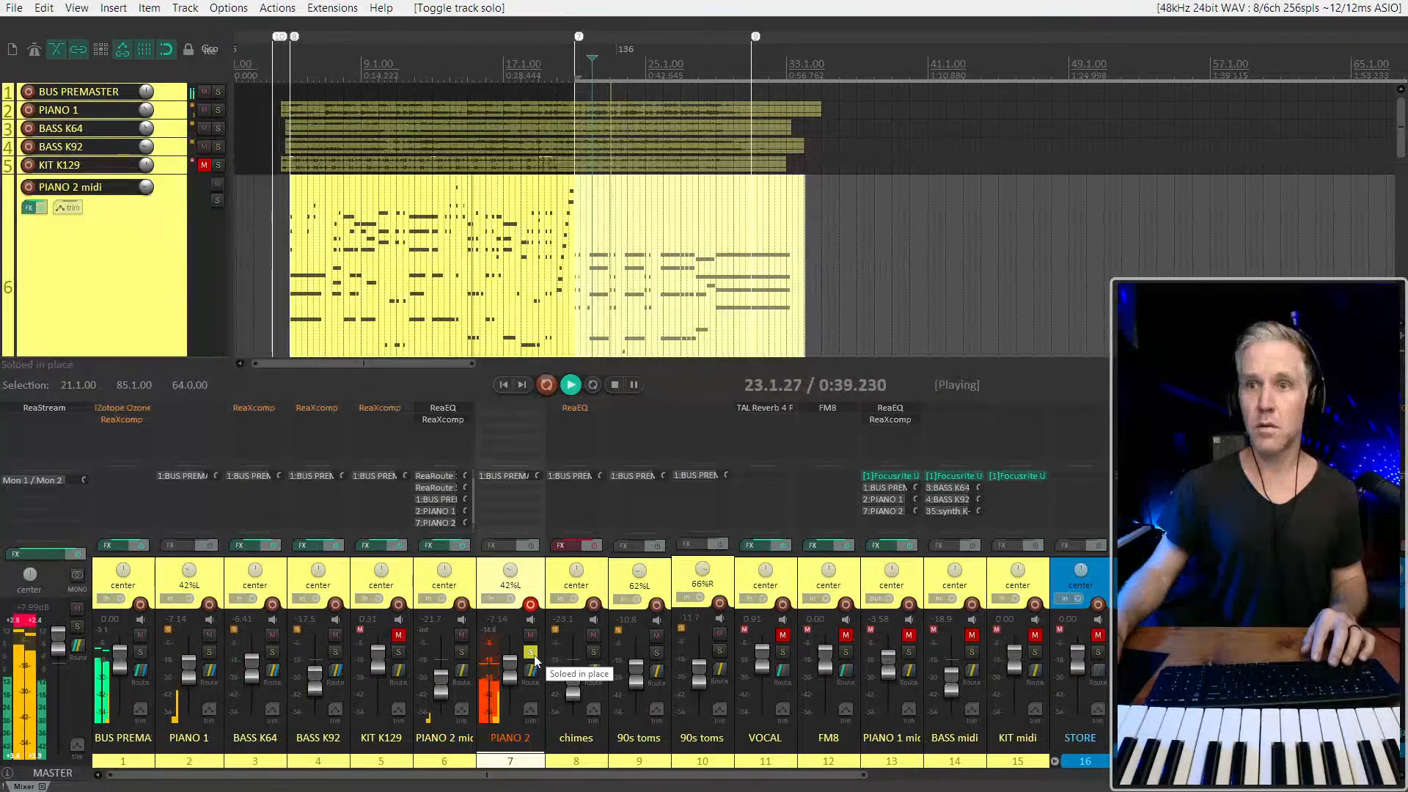
key(space)
click(534, 654)
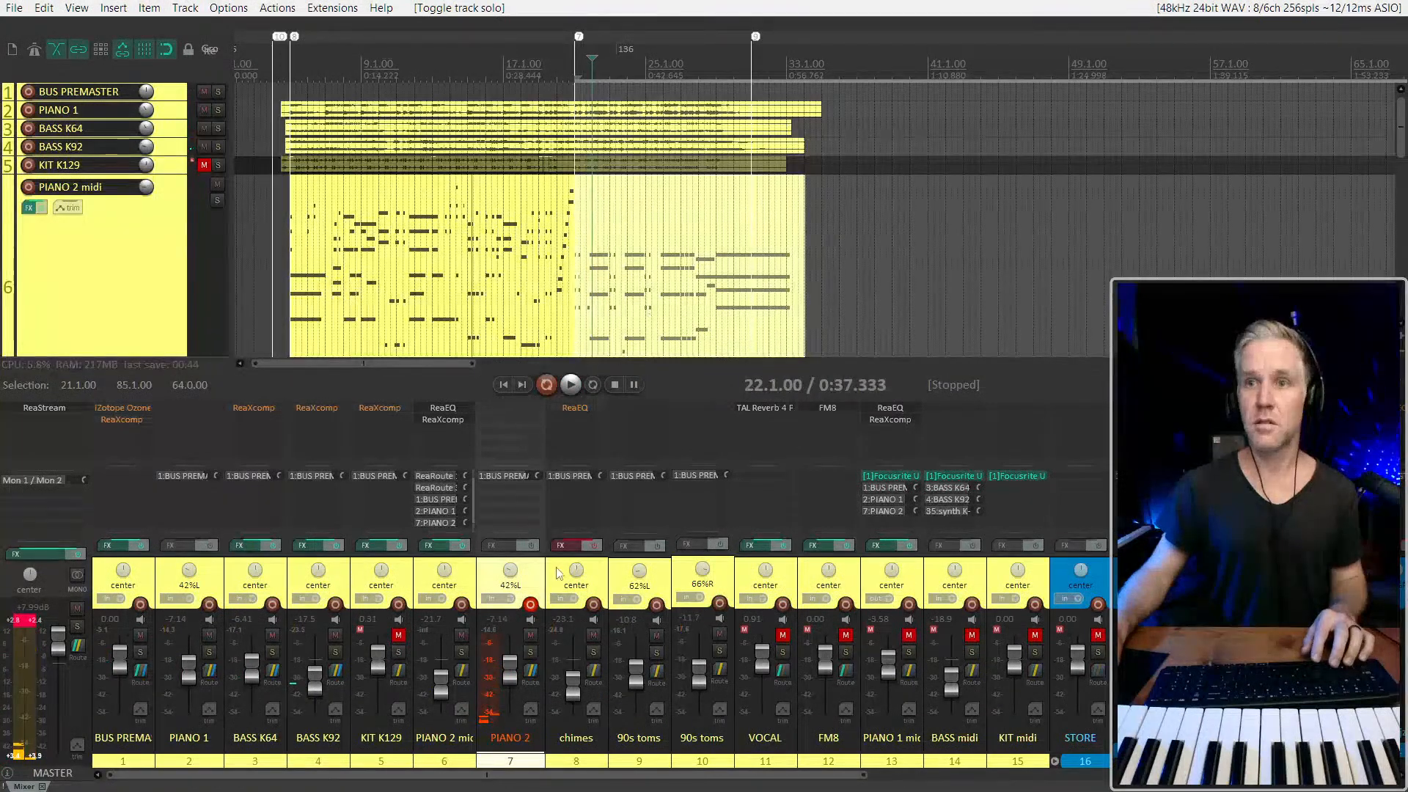
Play the copied recording on PIANO 2 from 6.1.00 and split its item early in bar 6
scroll(505, 291, down, 2)
scroll(132, 276, down, 5)
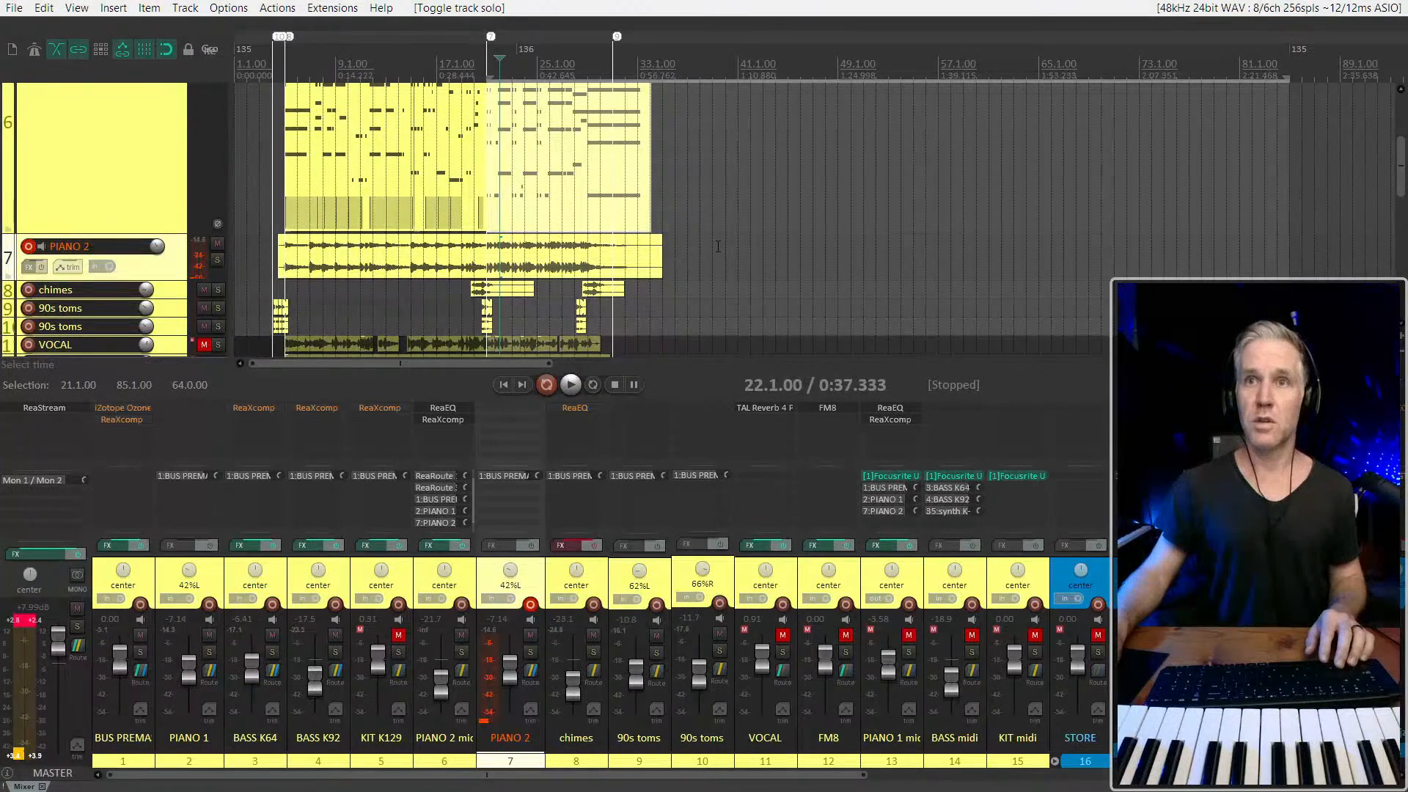
click(300, 247)
scroll(300, 247, up, 5)
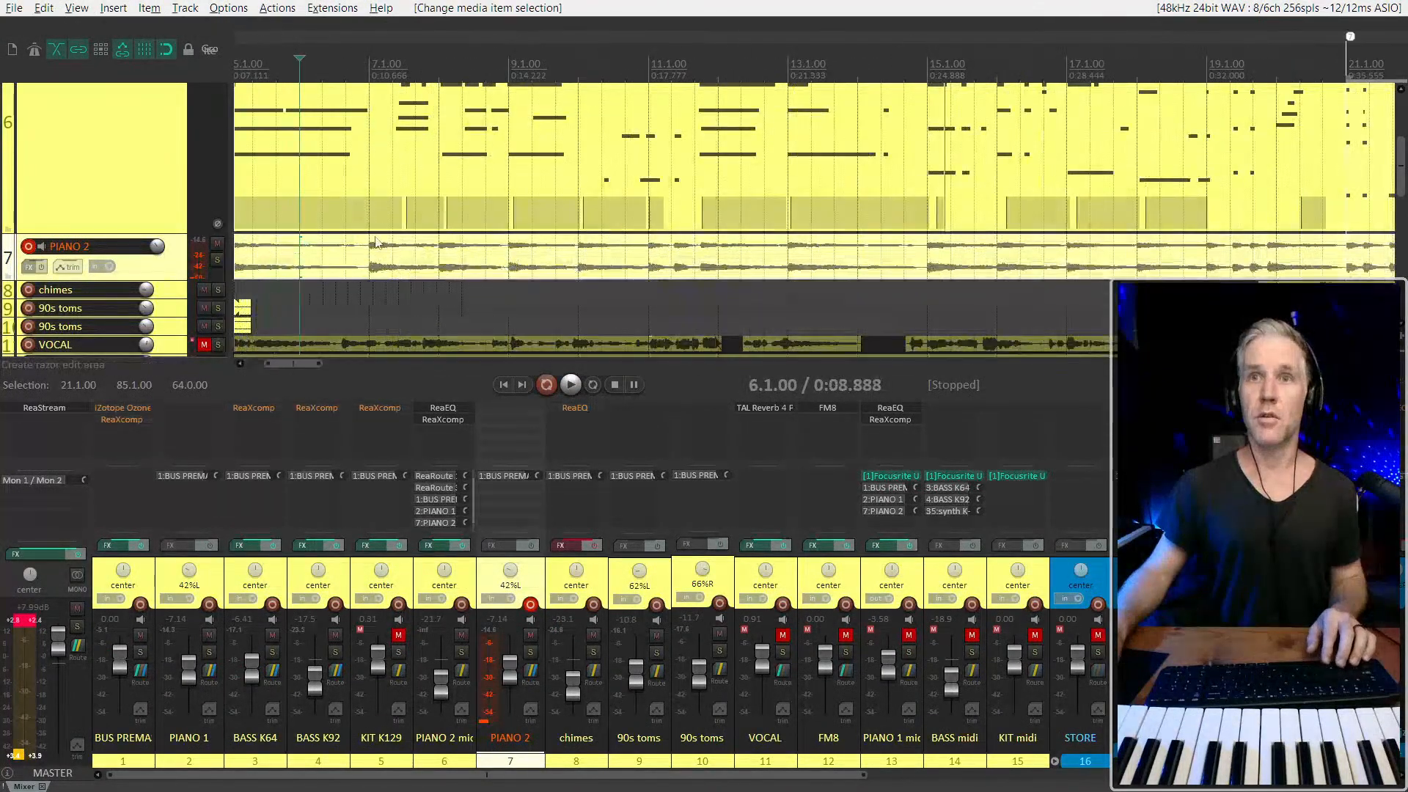
scroll(338, 234, left, 4)
click(560, 252)
key(F7)
key(space)
key(F7)
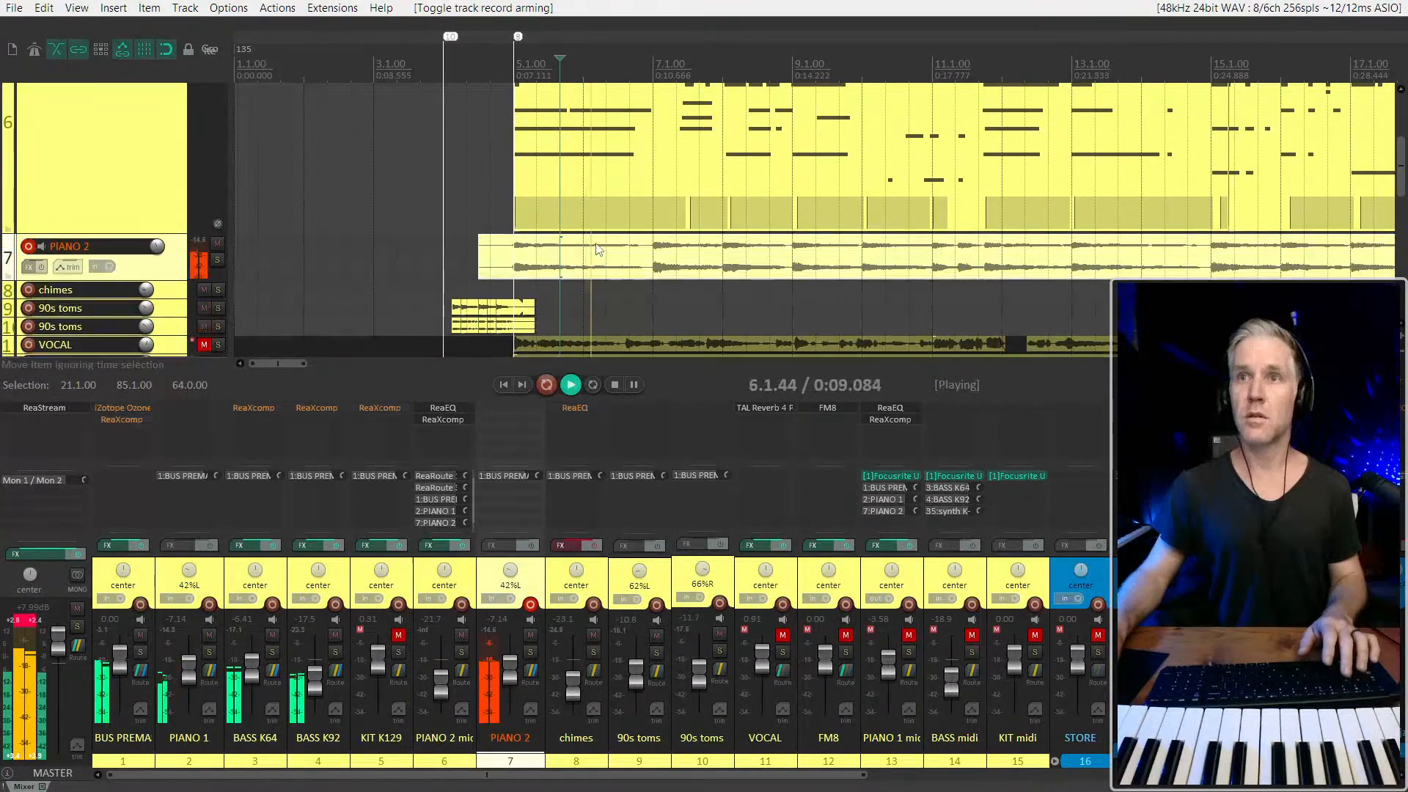
key(s)
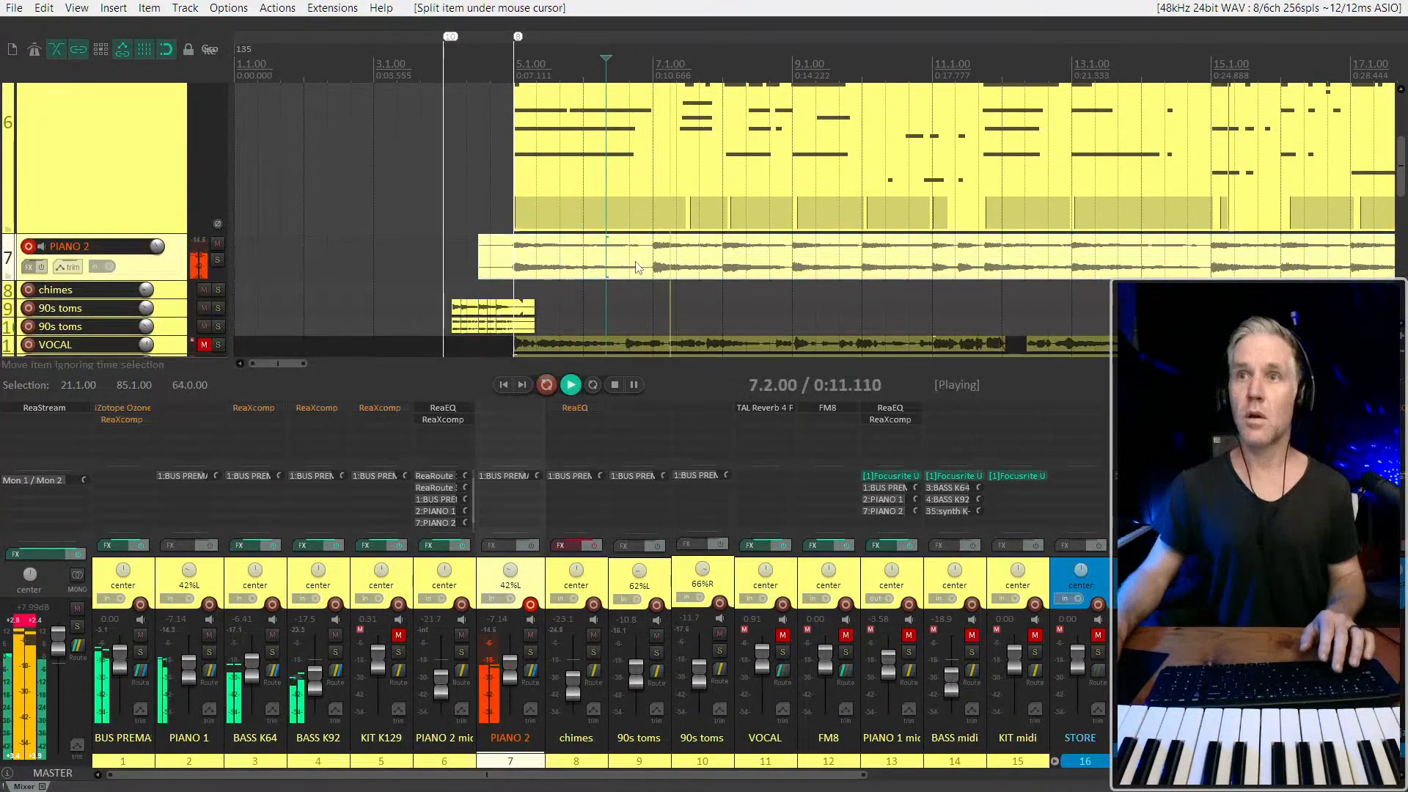
Solo PIANO 2 and play around 11.2.33 to listen for its copied recording
scroll(636, 268, down, 3)
click(492, 270)
key(F6)
scroll(562, 277, down, 2)
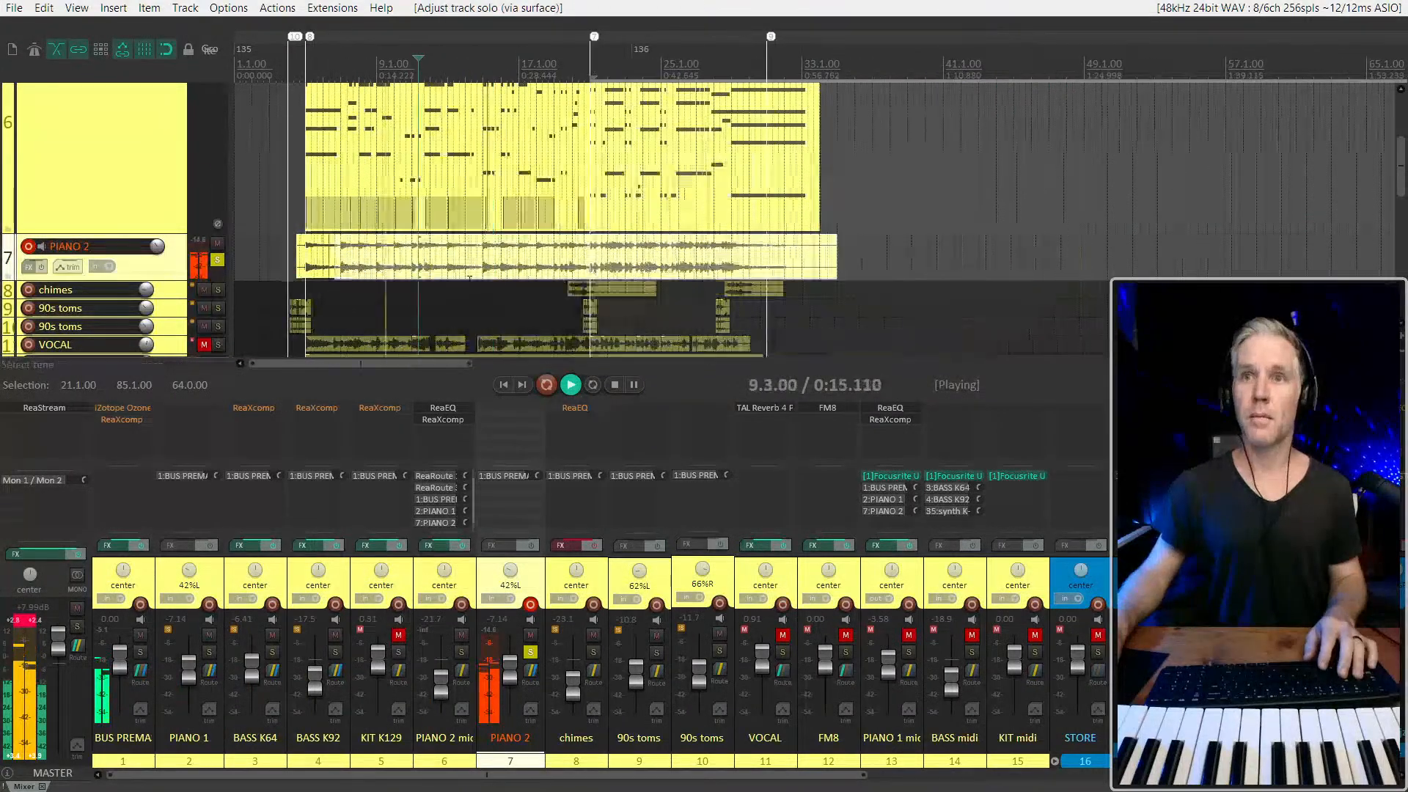
scroll(424, 281, up, 2)
scroll(382, 278, left, 1)
key(space)
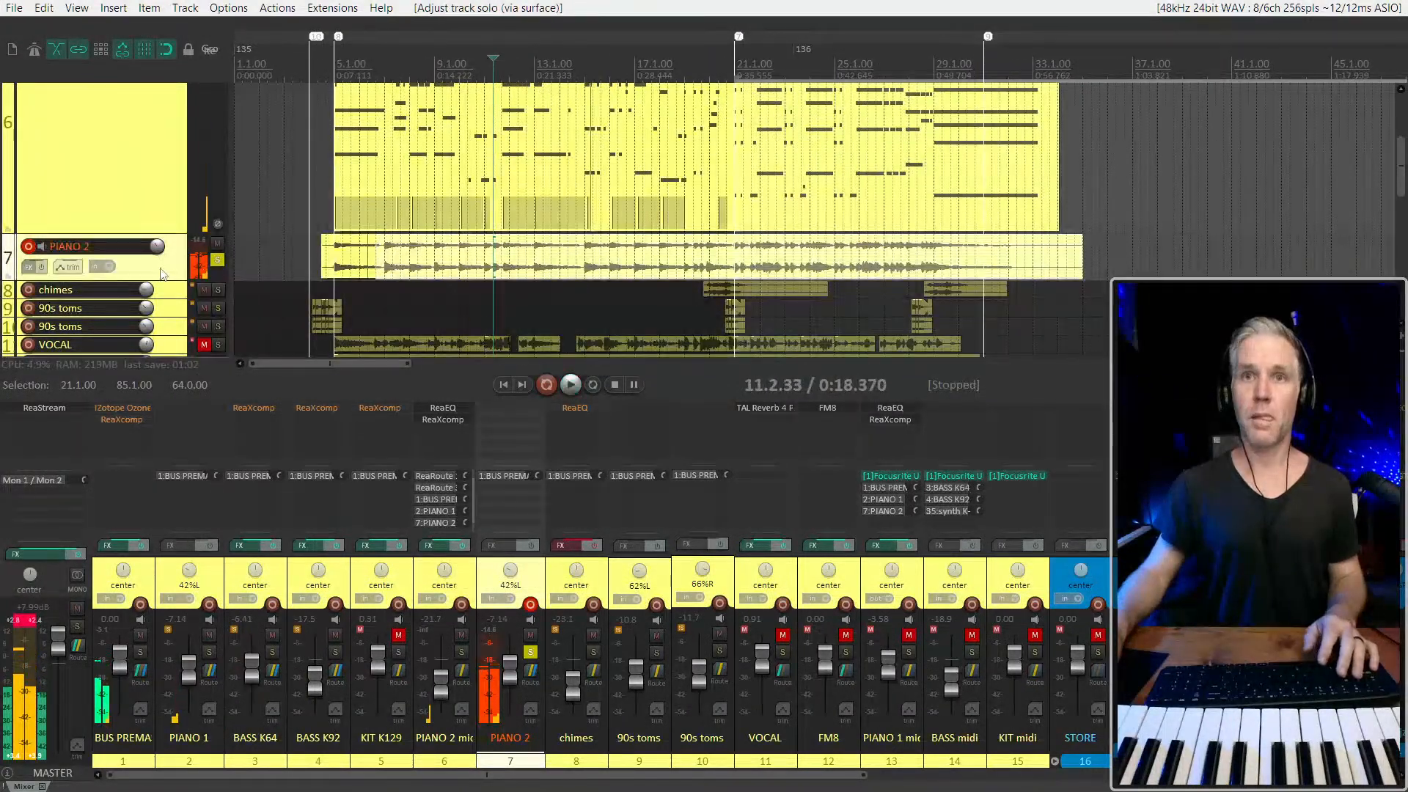
key(space)
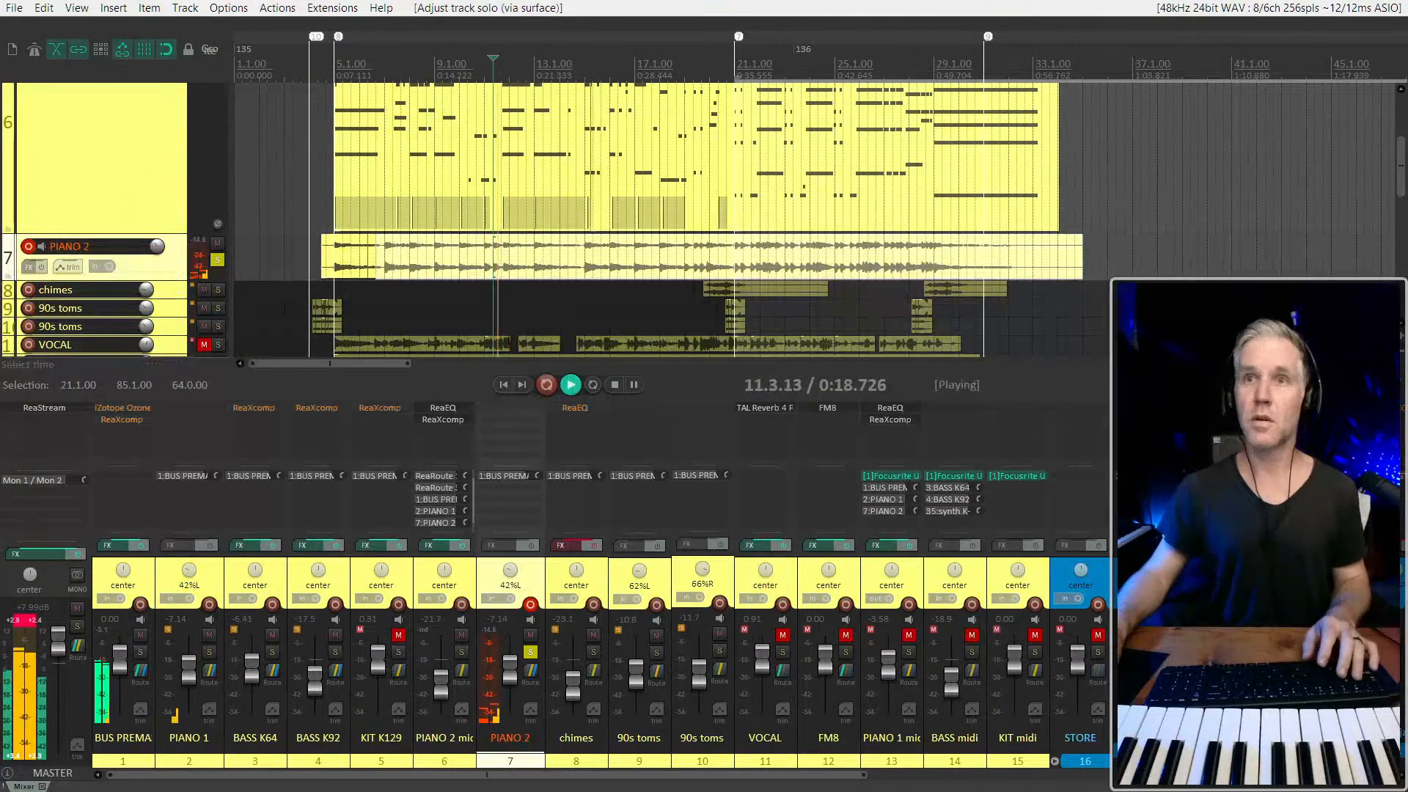
key(minus)
key(space)
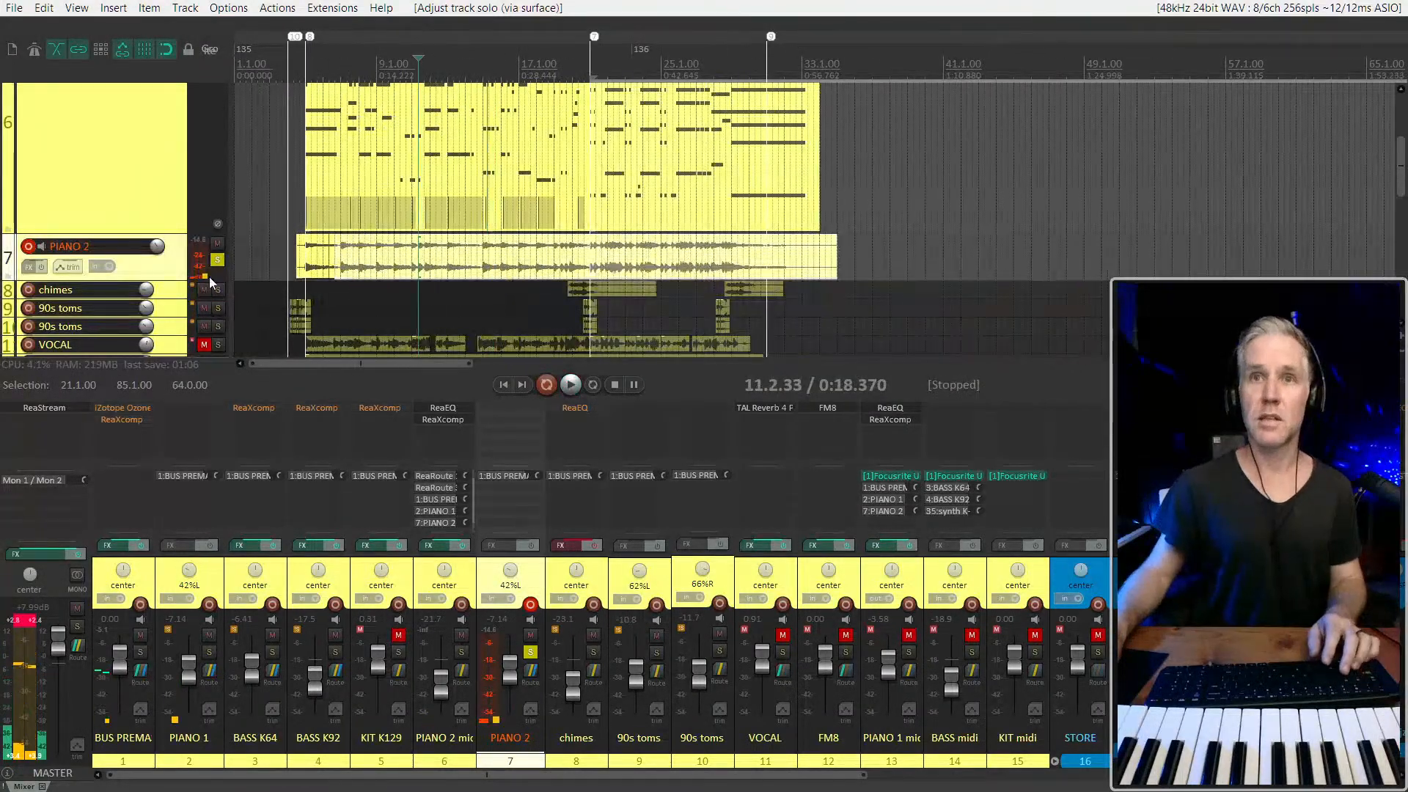
Clear the PIANO 2 solo and delete all the copied audio items on that track
click(218, 260)
drag(259, 259, 997, 253)
key(Delete)
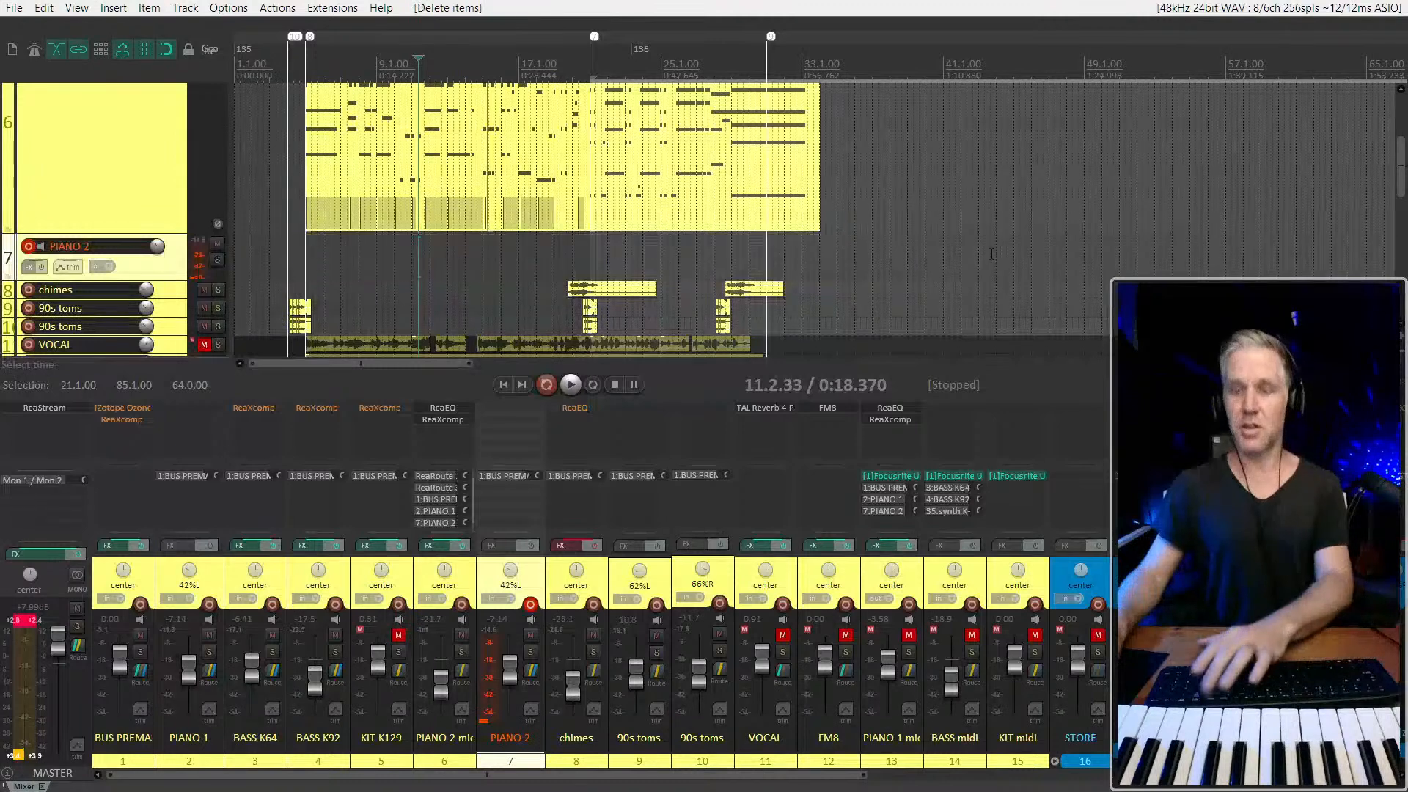
Place the edit cursor at 5.1.00, solo the empty PIANO 2 track and play to hear its live input
click(294, 259)
scroll(296, 259, up, 3)
scroll(296, 259, up, 2)
key(8)
key(space)
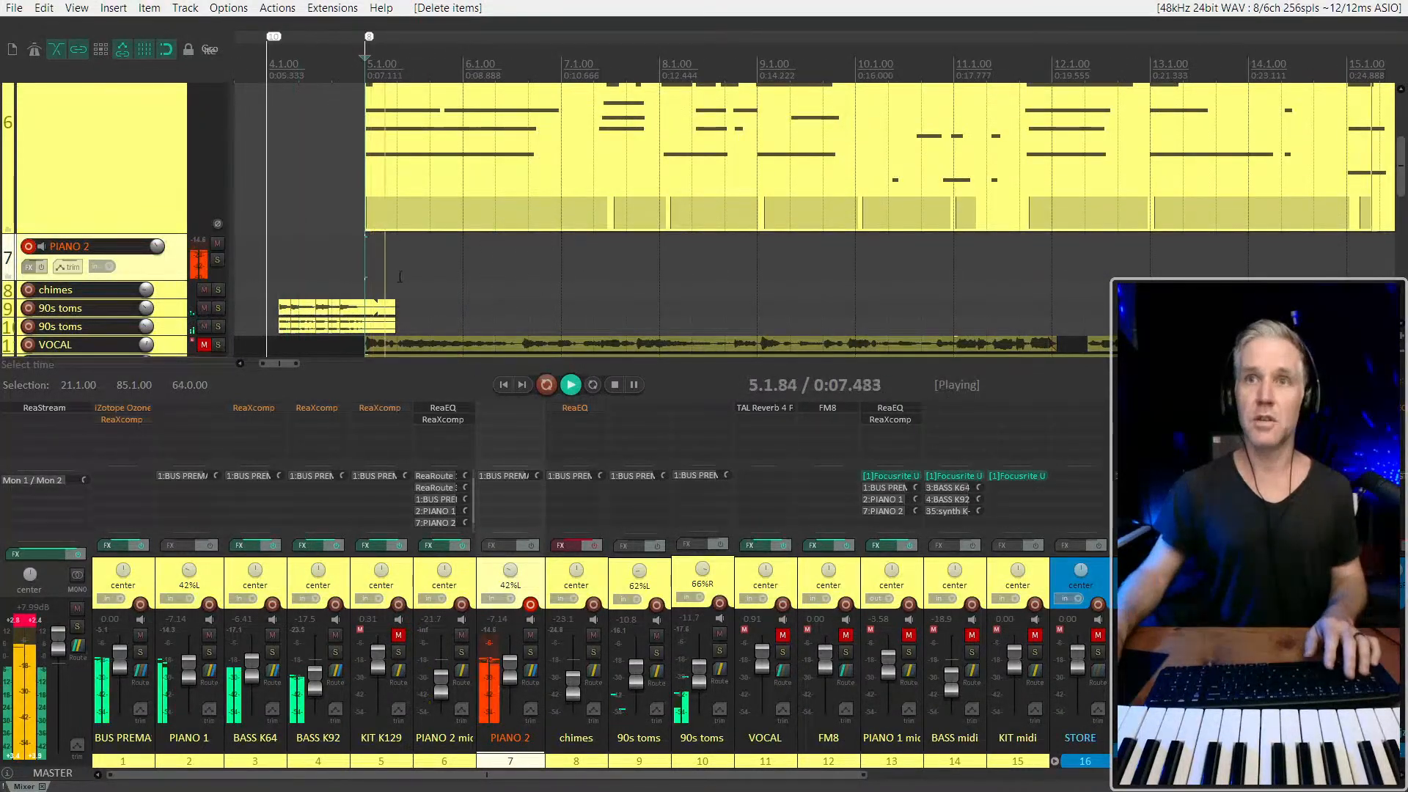
click(218, 260)
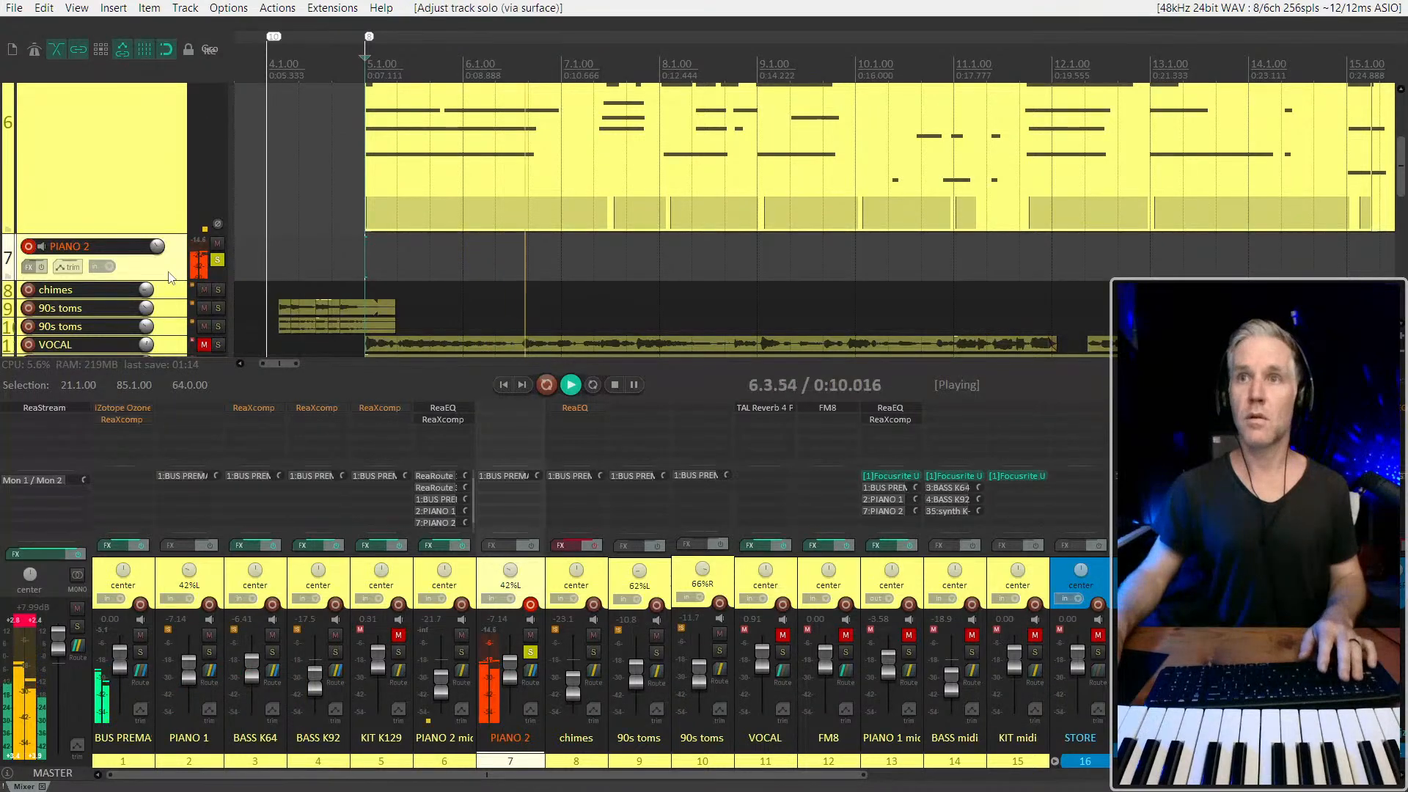
scroll(287, 271, down, 2)
scroll(287, 271, down, 1)
key(space)
key(space)
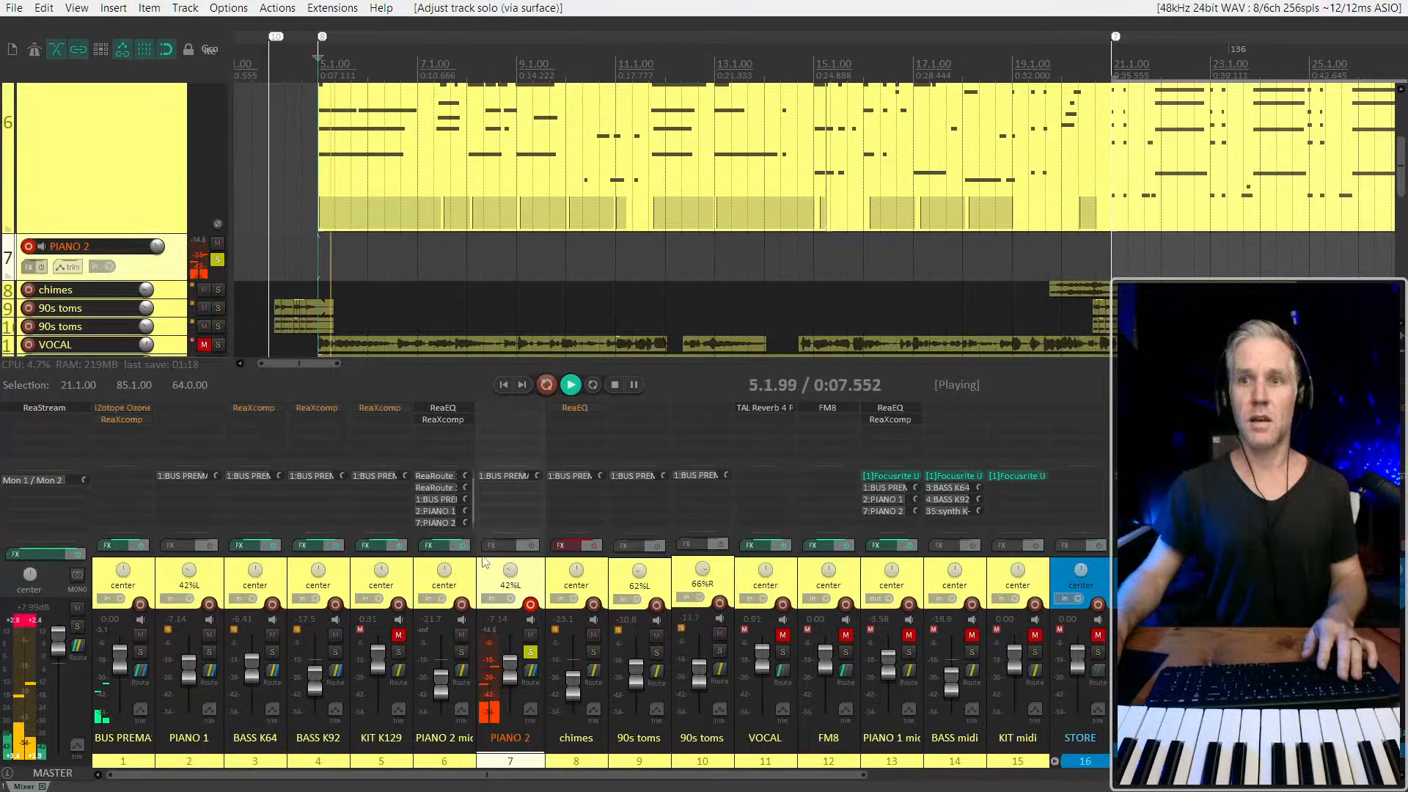
key(space)
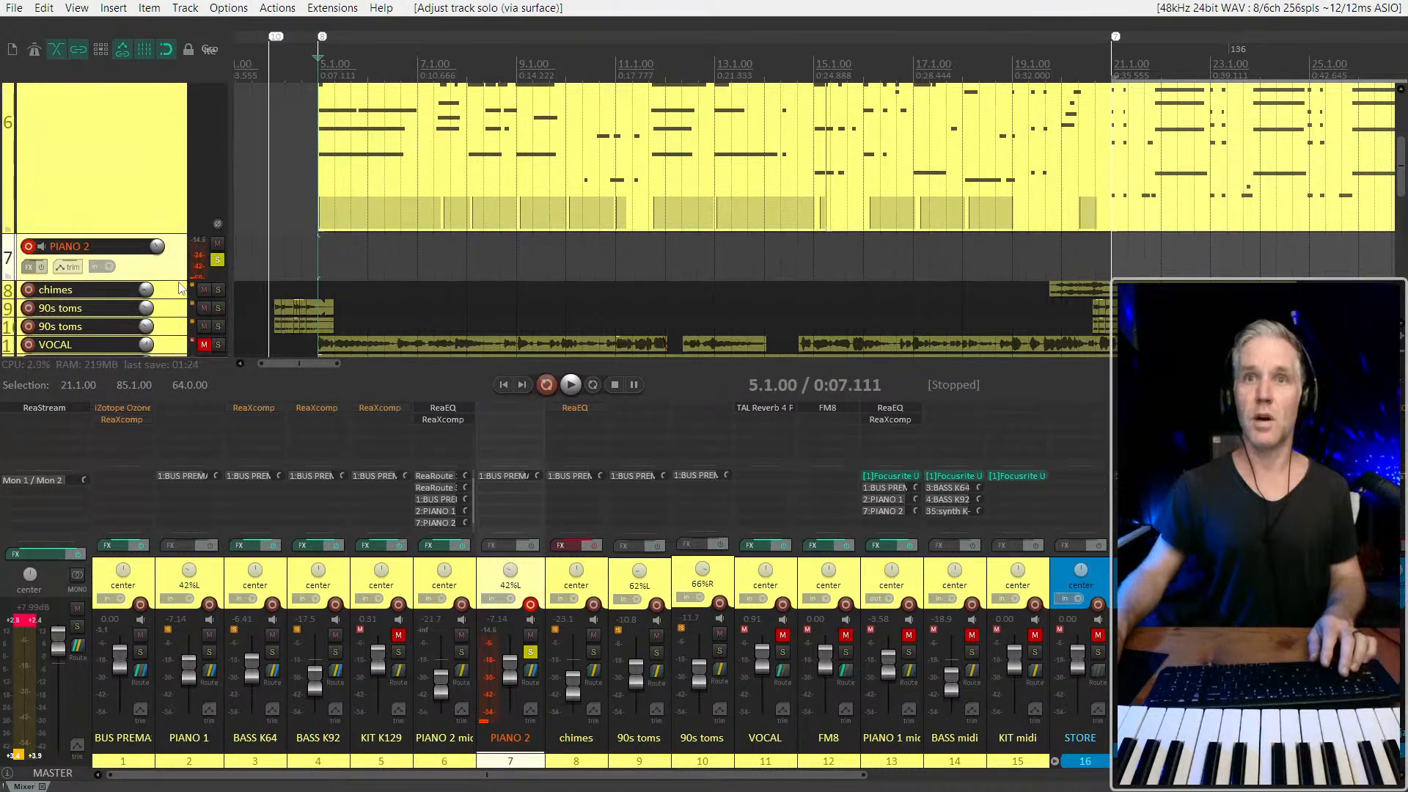
Enlarge the PIANO 2 track to reveal its Mic 3+Mic 4 input, and toggle its record monitoring while testing playback from 5.1.00
drag(169, 278, 169, 335)
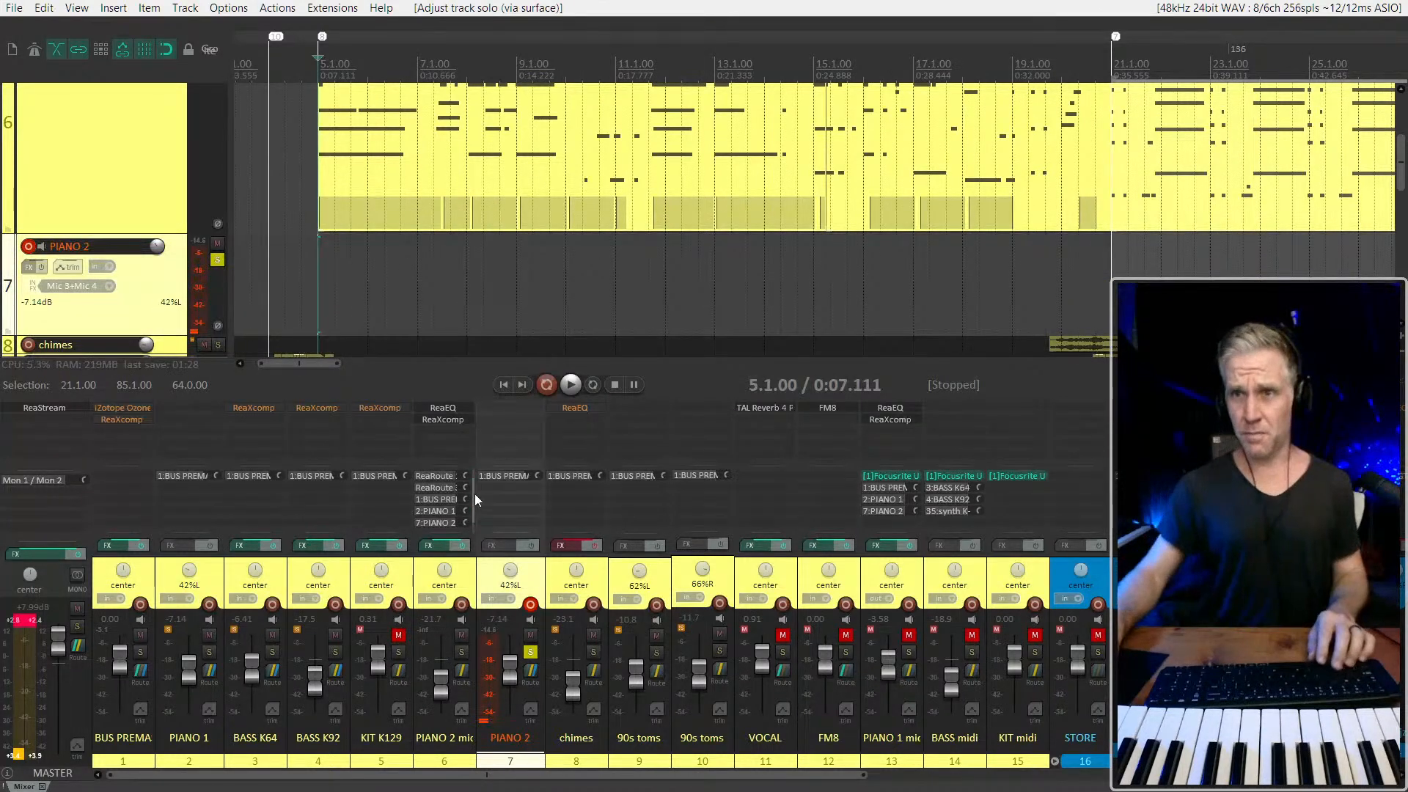
scroll(162, 259, down, 1)
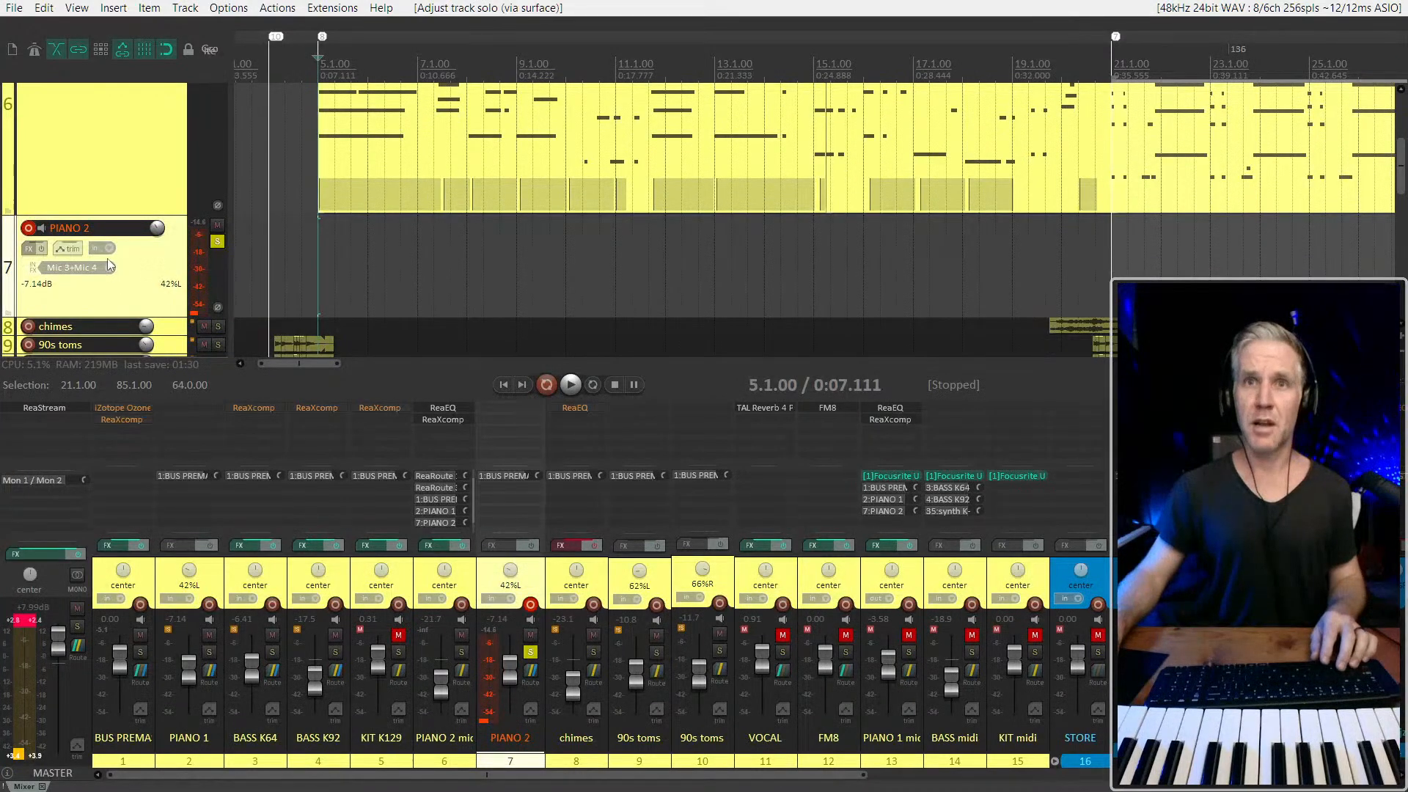
key(space)
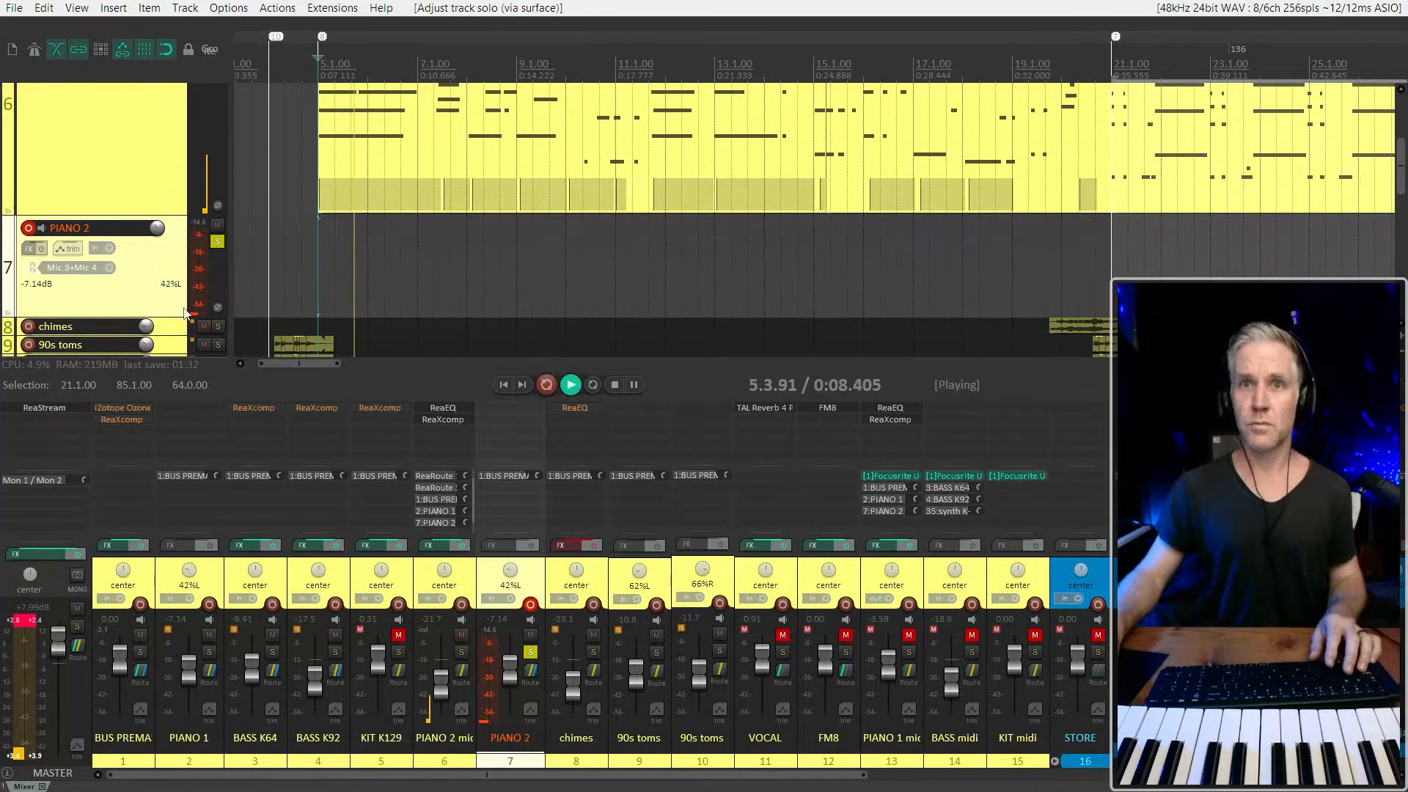
key(space)
click(531, 620)
key(space)
key(space)
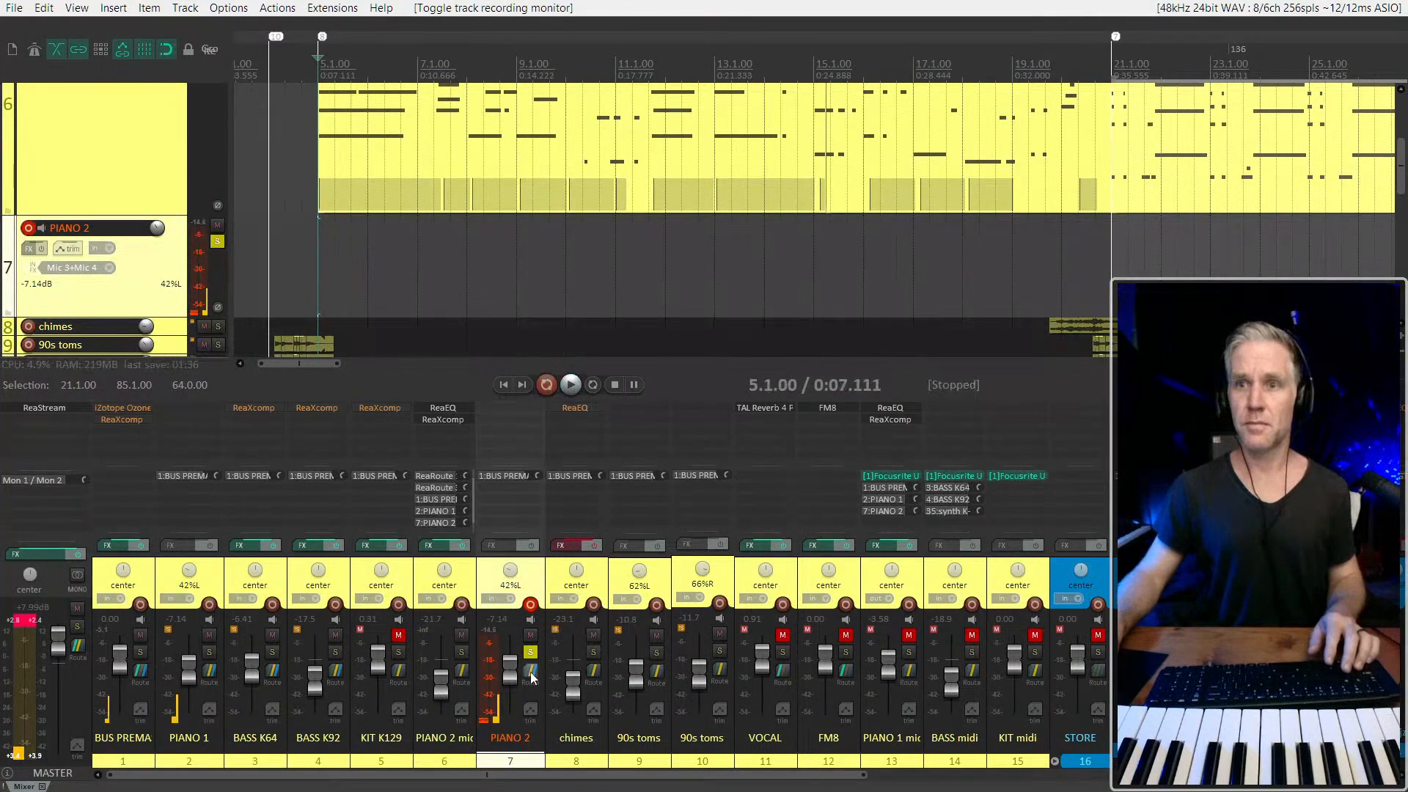
Check the available sends of PIANO 2 in its routing options and hide the mixer
right_click(531, 672)
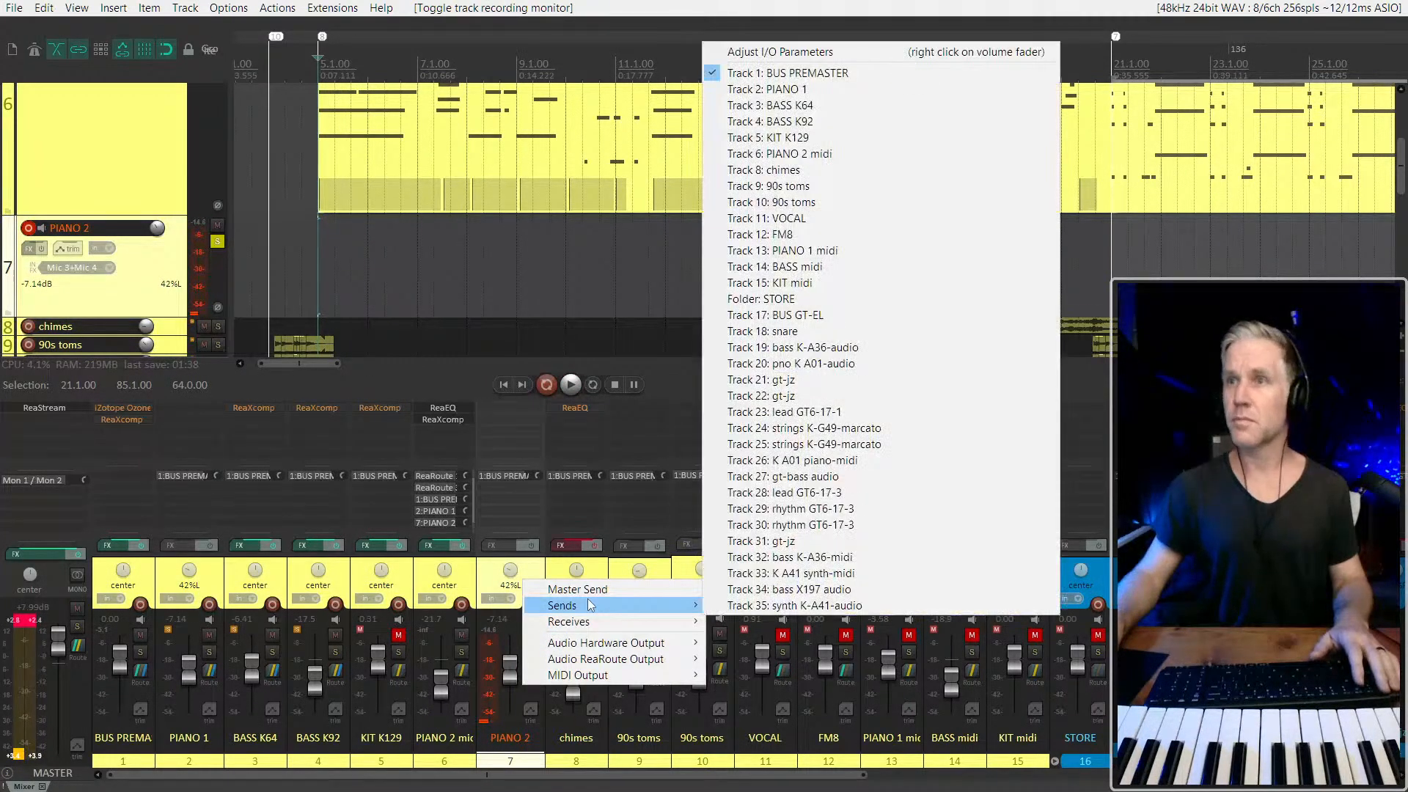
click(116, 176)
key(ctrl+m)
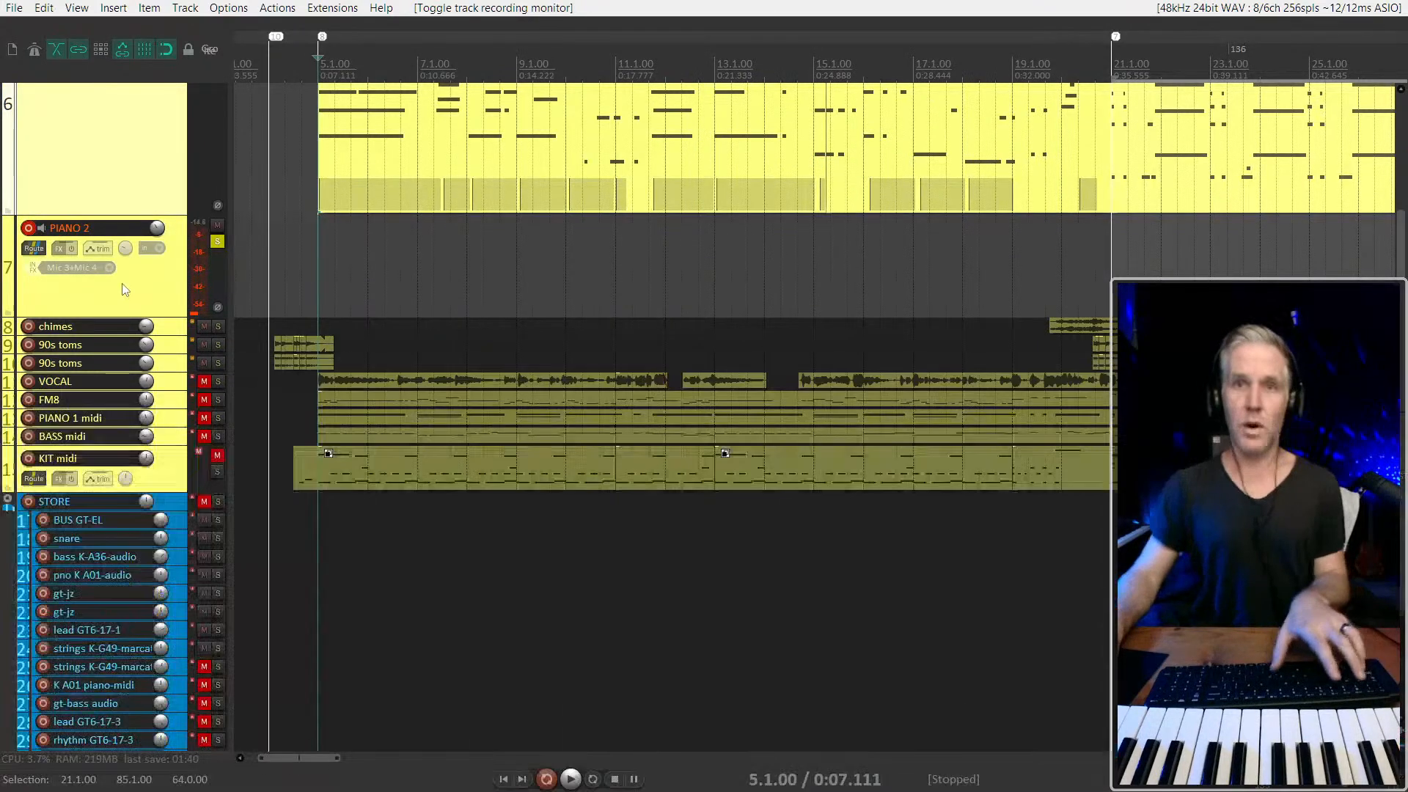
Place the edit cursor at 4.3.67, make the PIANO 2 track taller and show the mixer again
scroll(122, 289, up, 4)
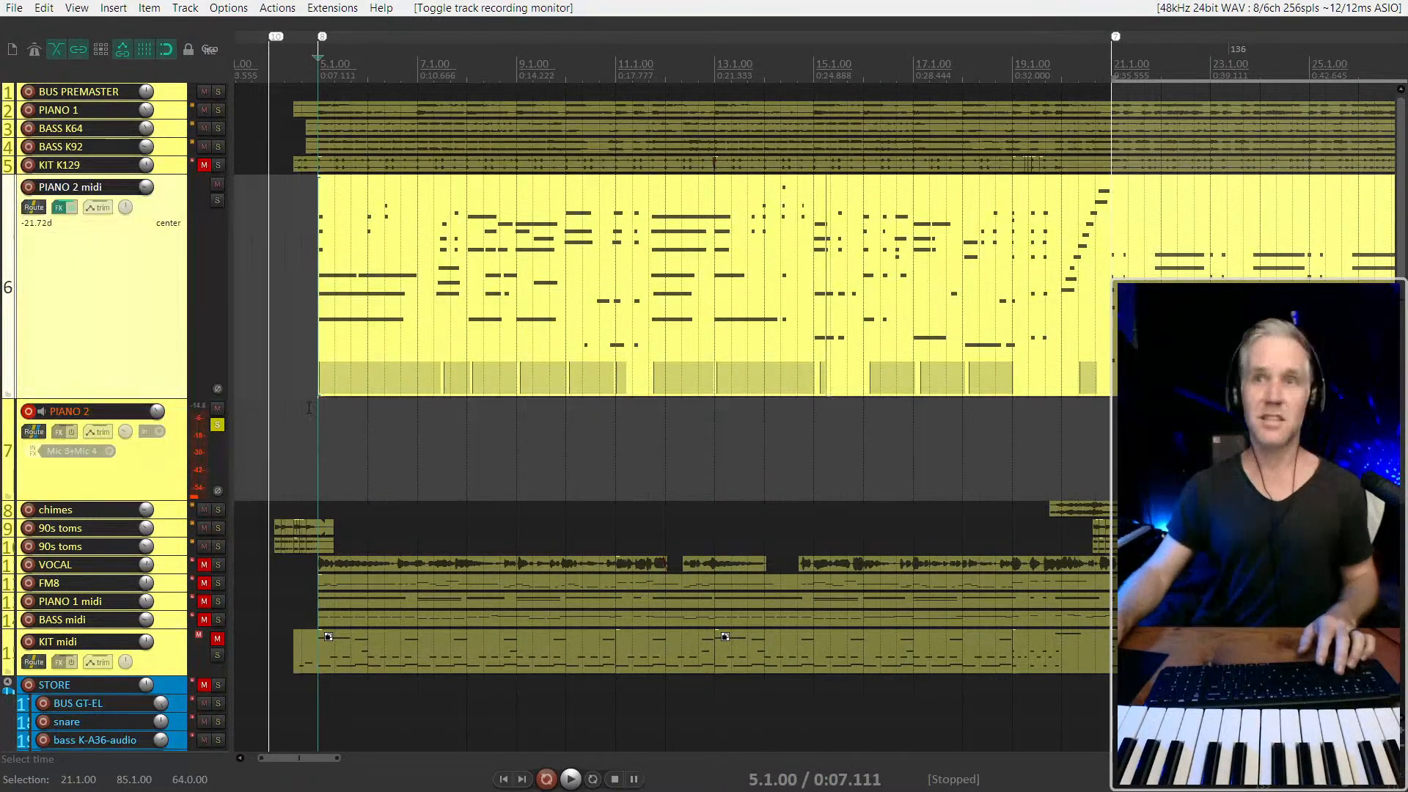
click(302, 428)
scroll(303, 428, up, 2)
scroll(447, 425, down, 2)
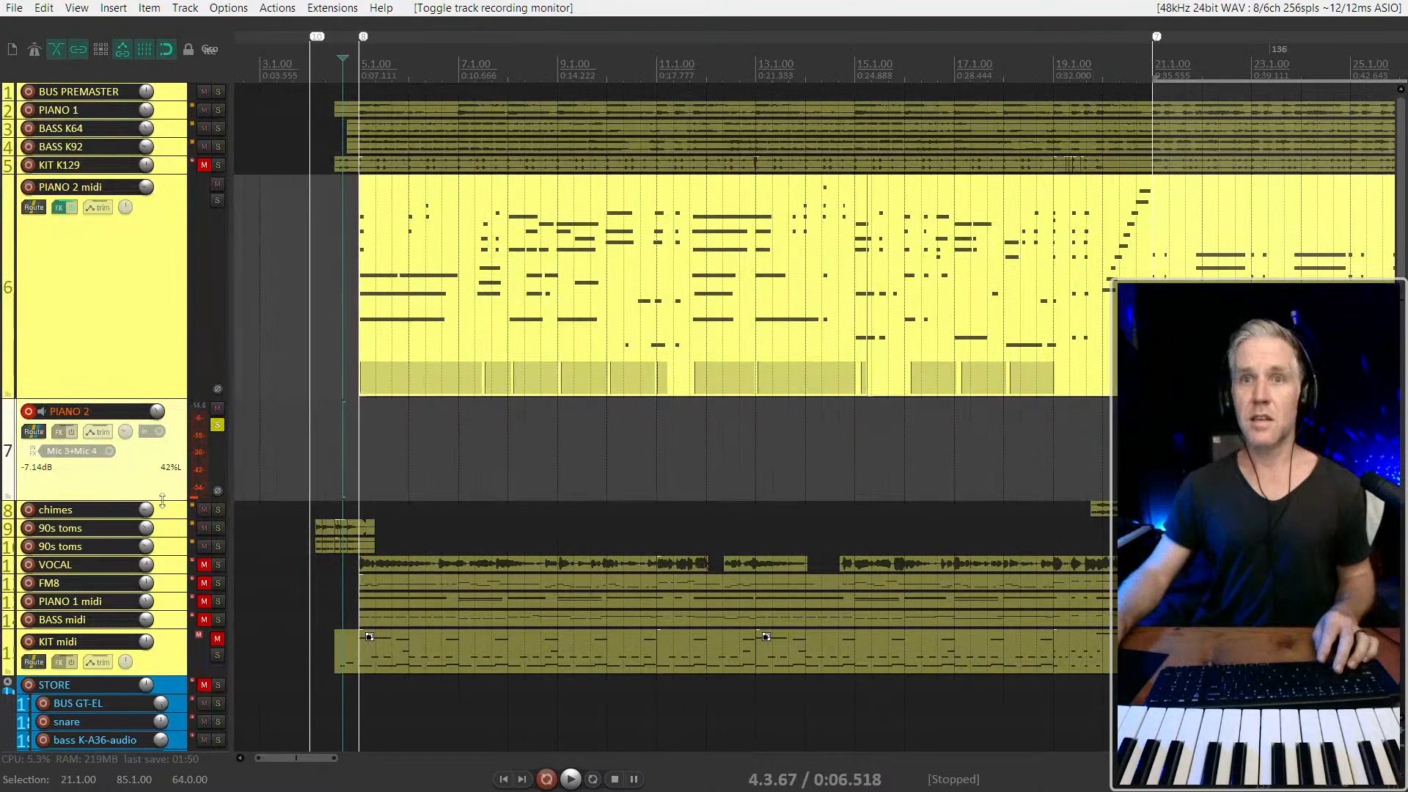
drag(162, 501, 162, 561)
key(ctrl+m)
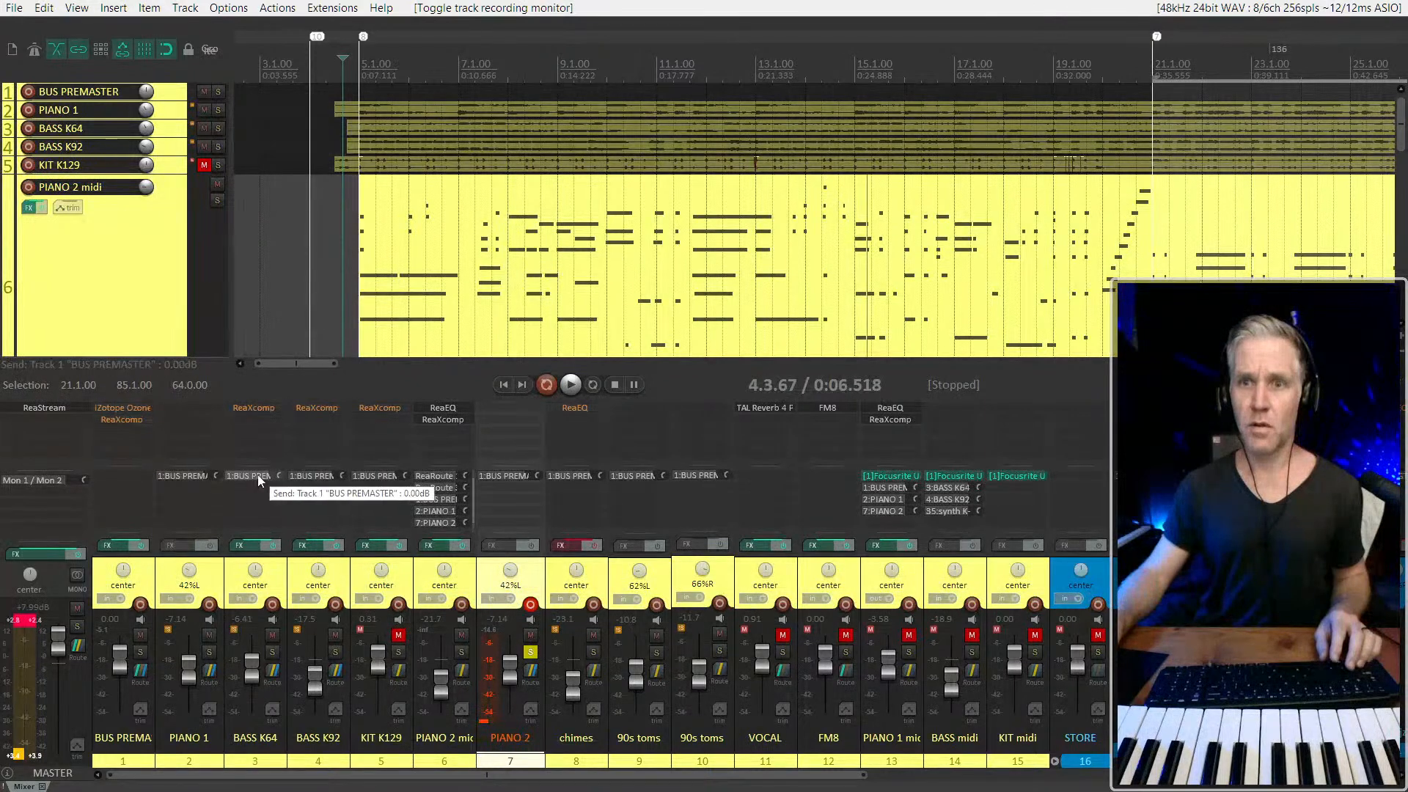
Examine the routing settings of the KIT K129 track and close them
click(373, 477)
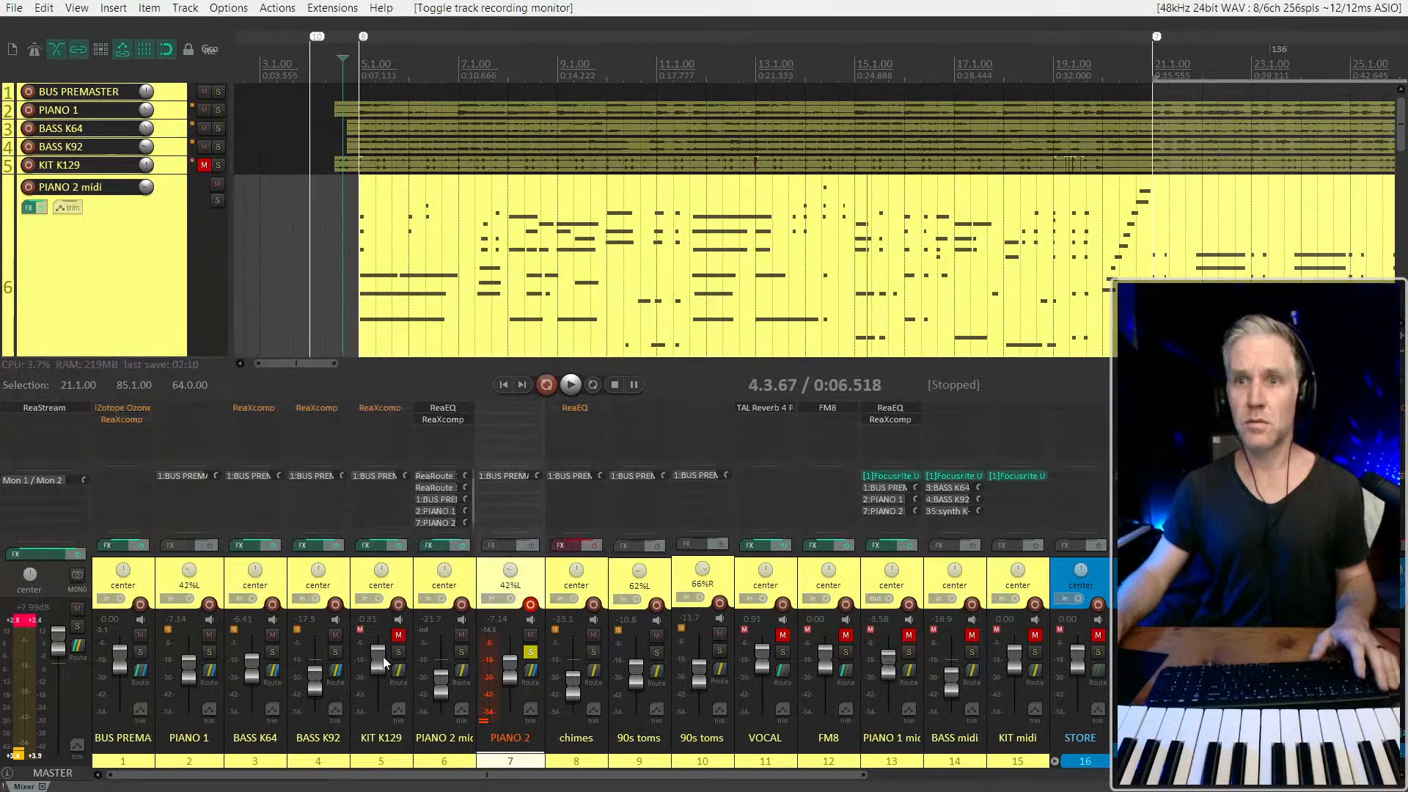
click(397, 669)
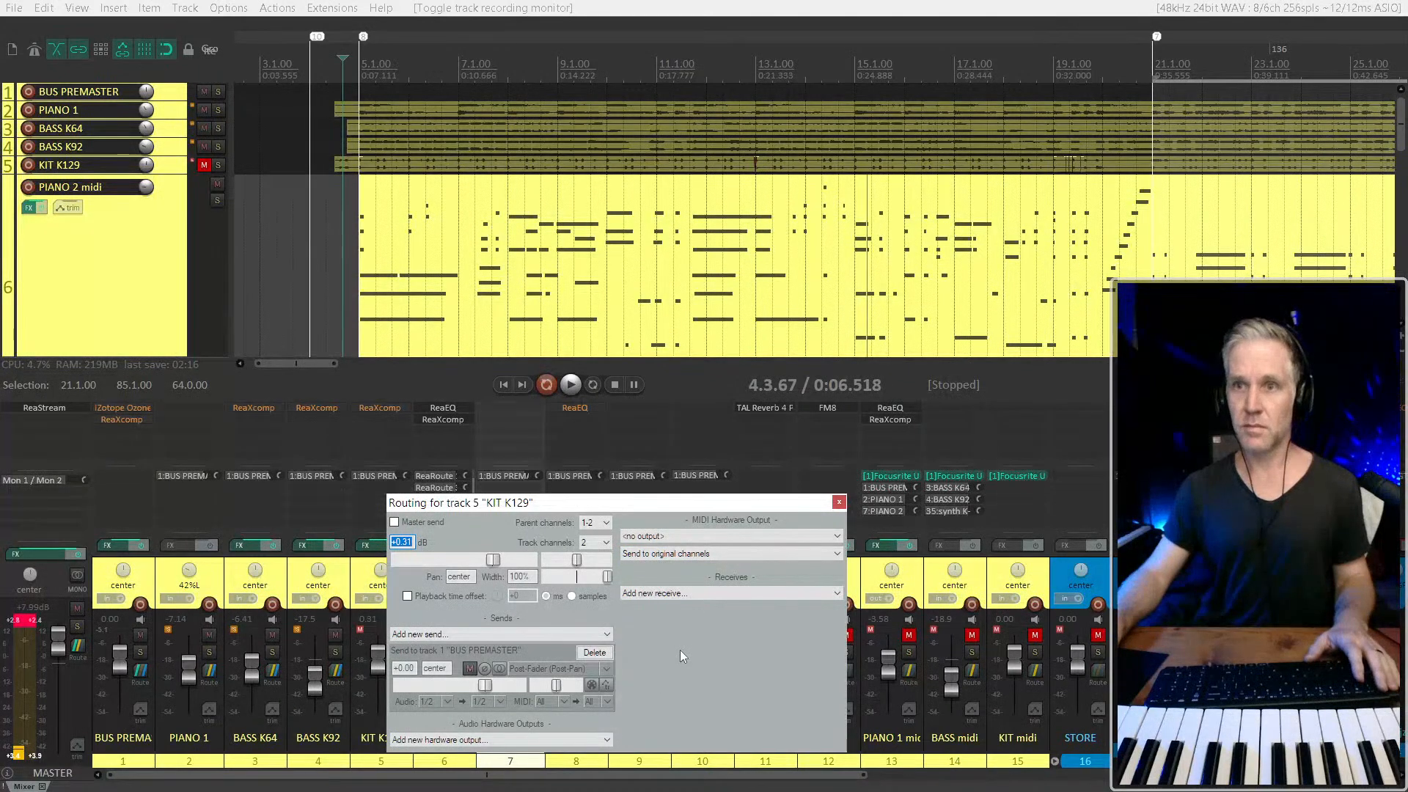
key(Escape)
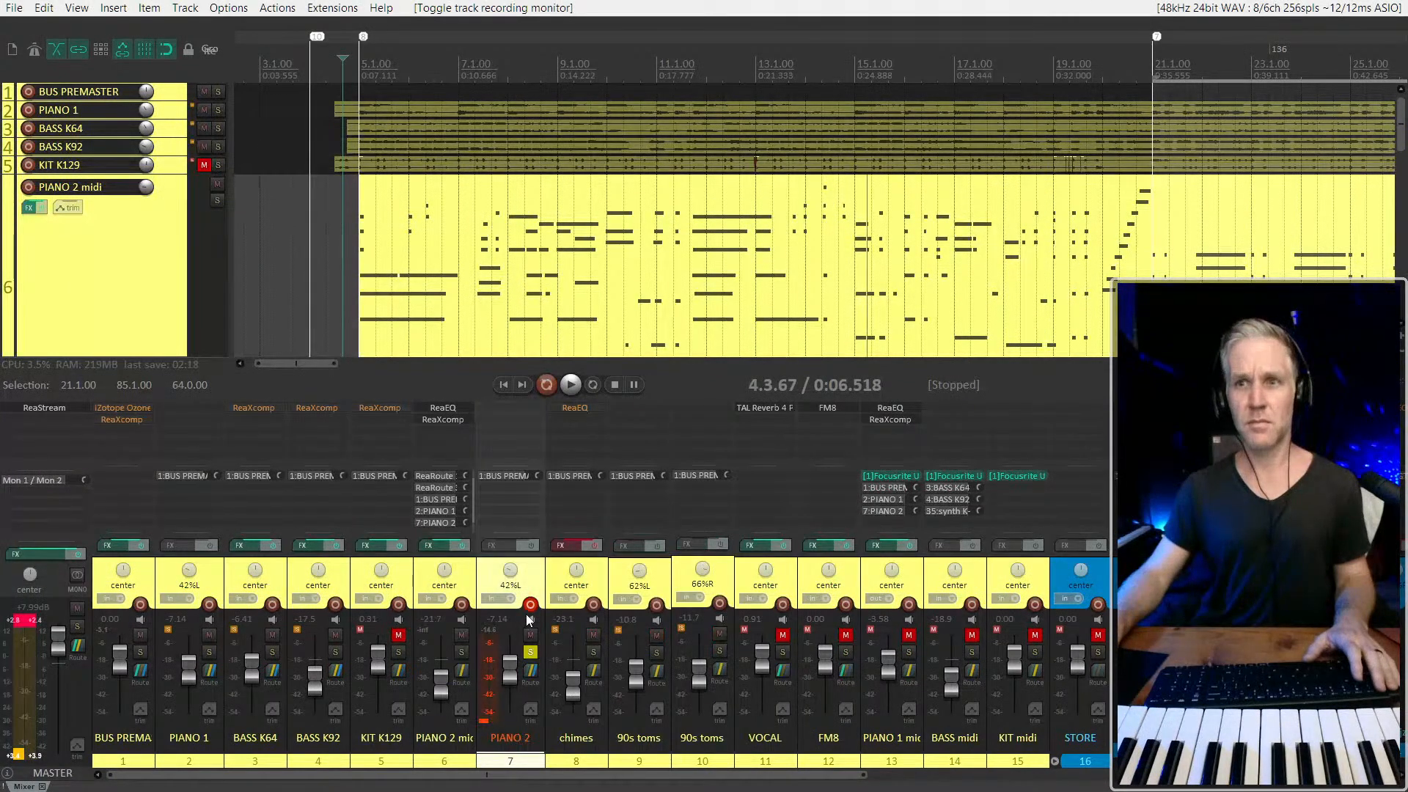
Disarm PIANO 2 and test playback from 4.3.67 with the track still soloed
key(space)
key(space)
key(space)
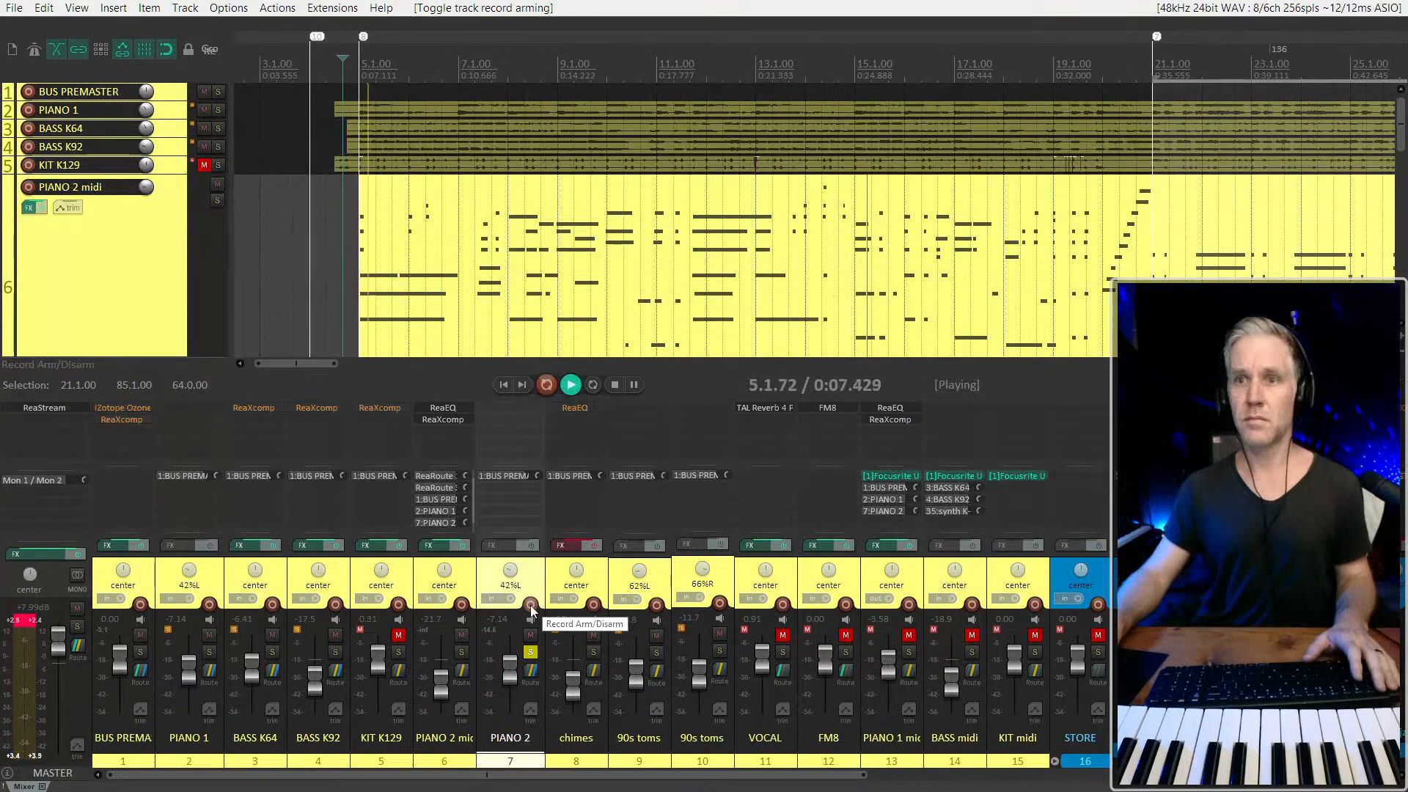
key(space)
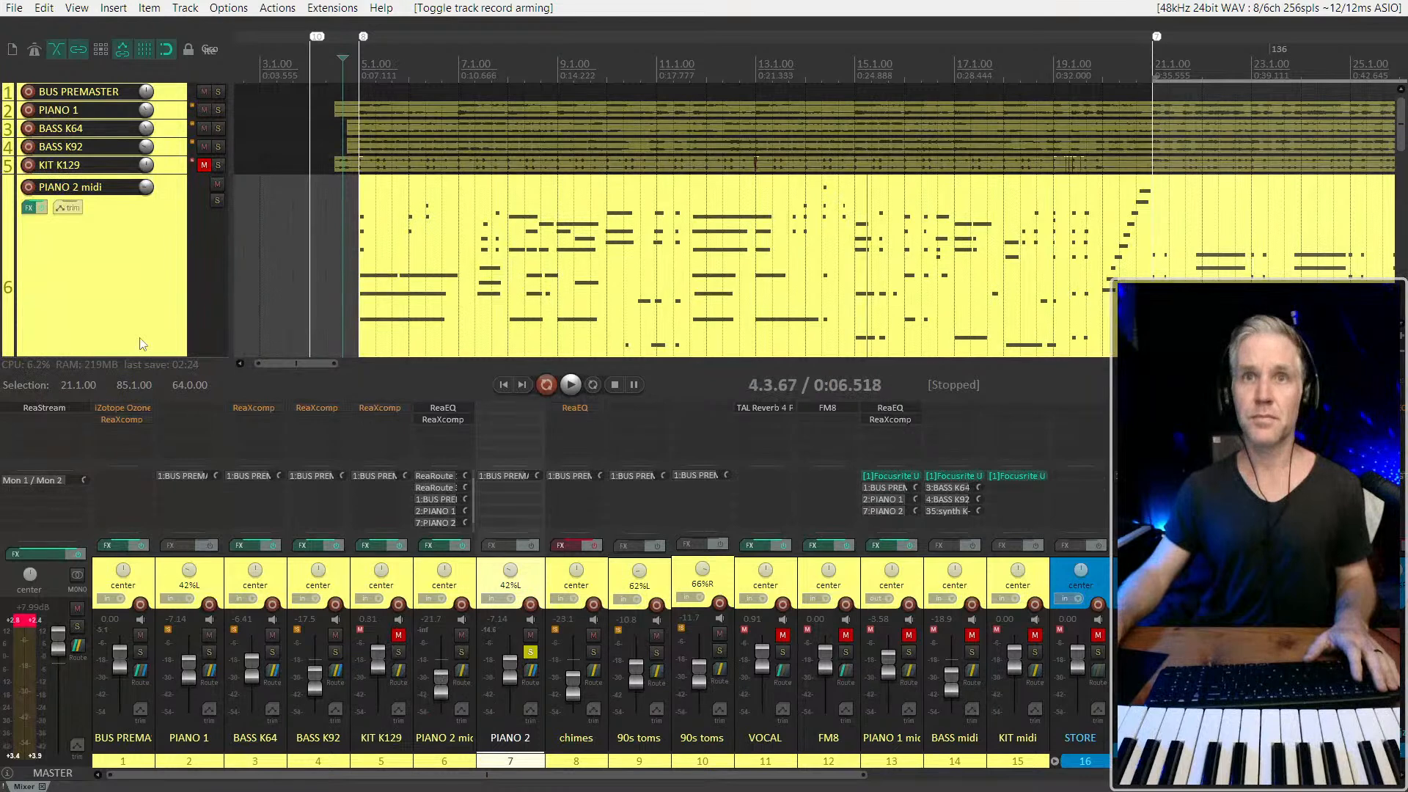
Solo PIANO 1 as well and play from 4.3.67 to compare its signal with PIANO 2
click(168, 110)
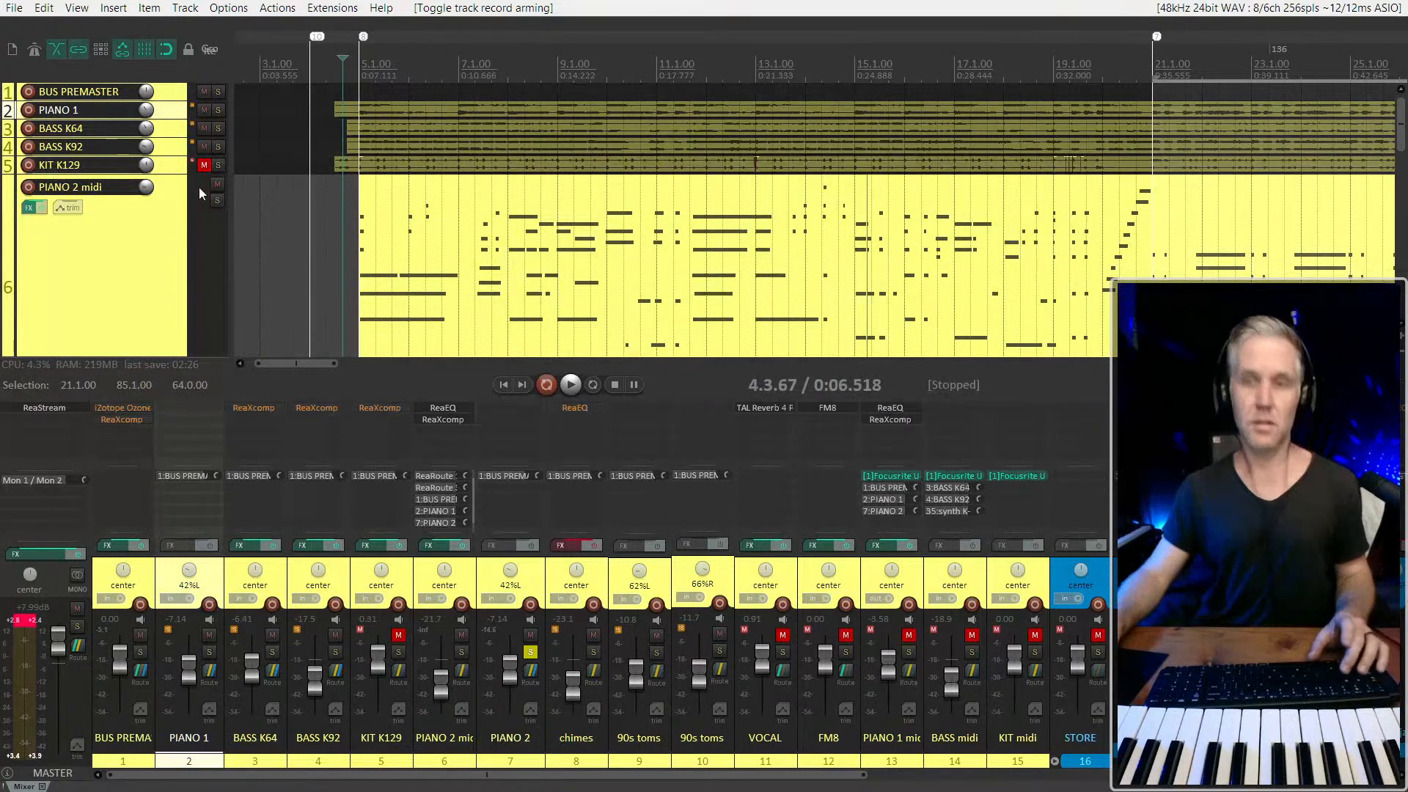
key(space)
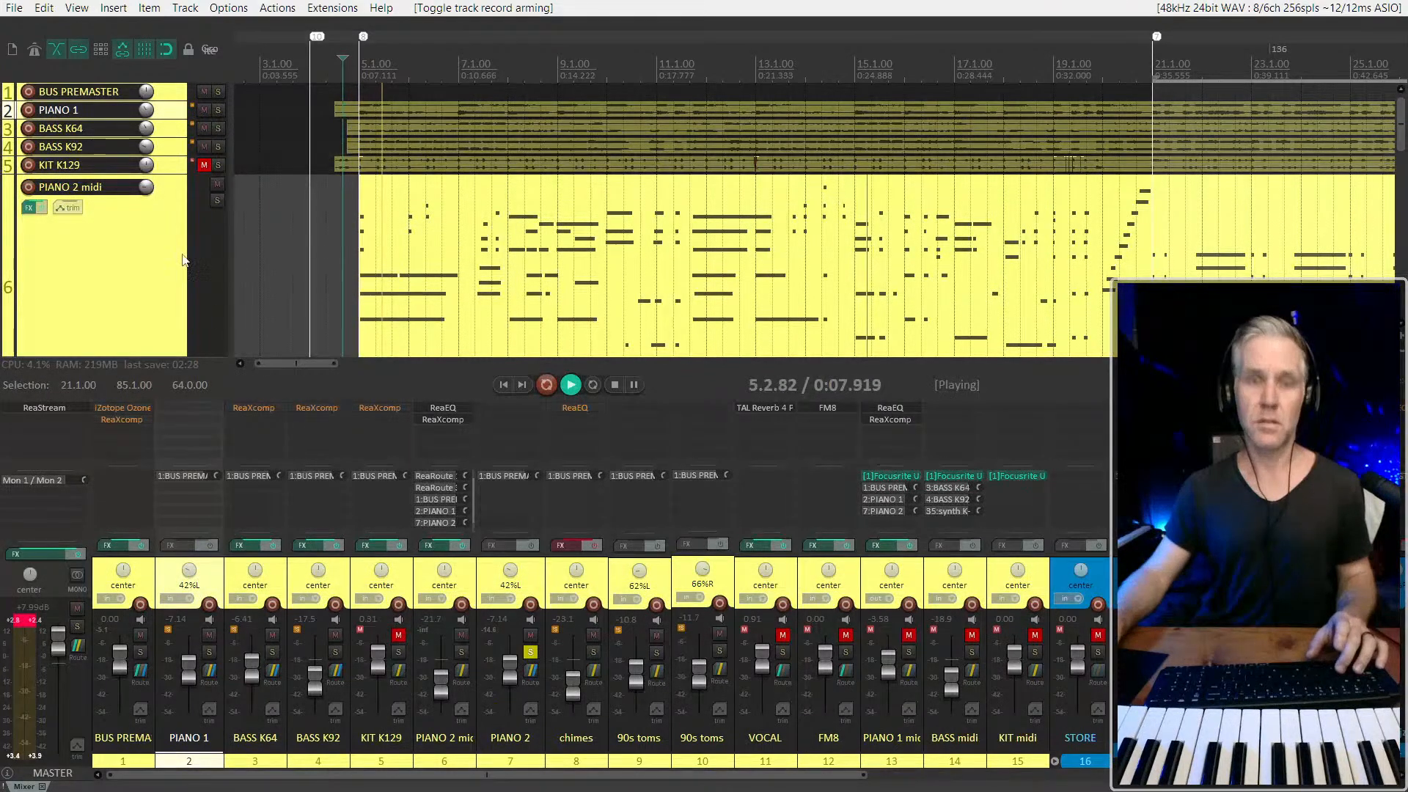
key(F6)
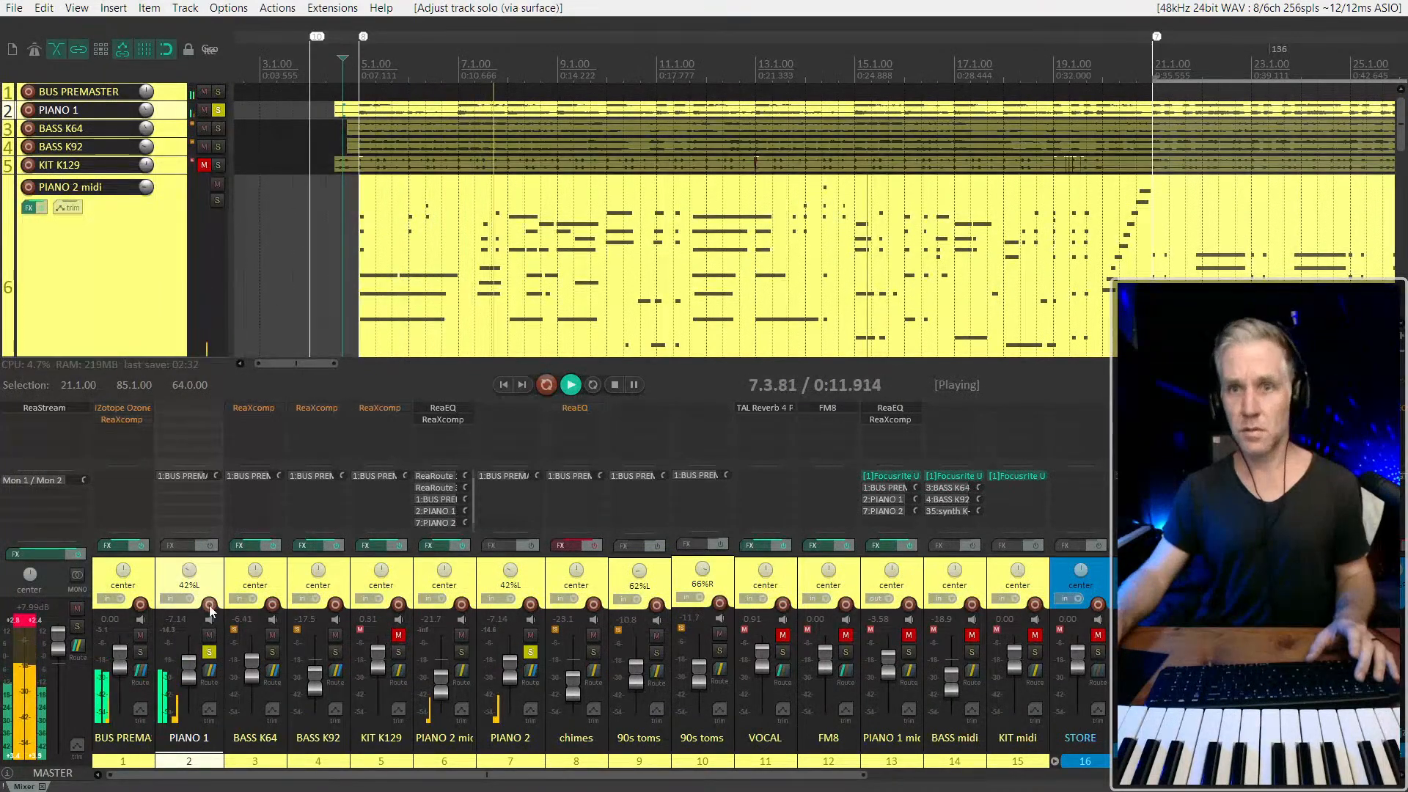
key(space)
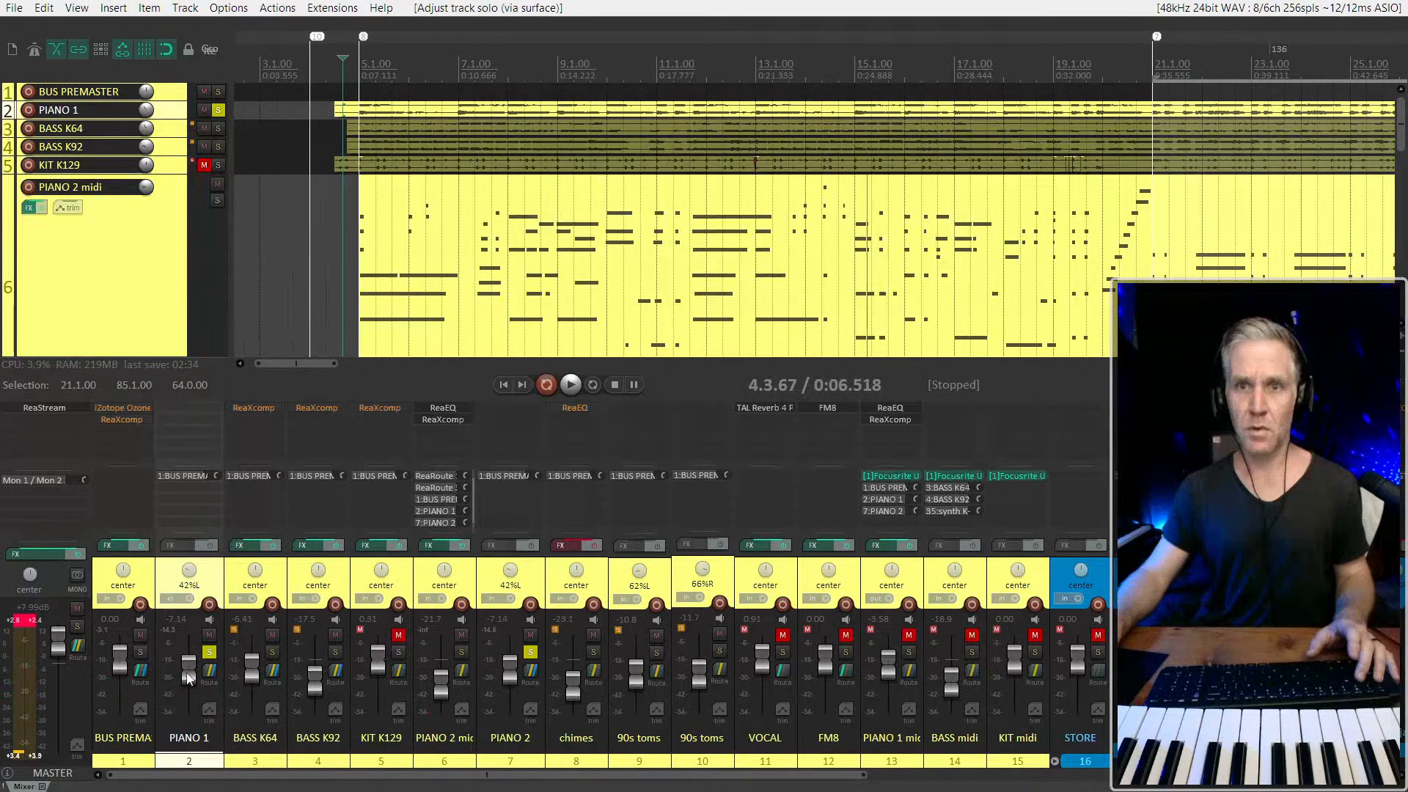
Examine the routing settings of the PIANO 1 track and close them
click(209, 670)
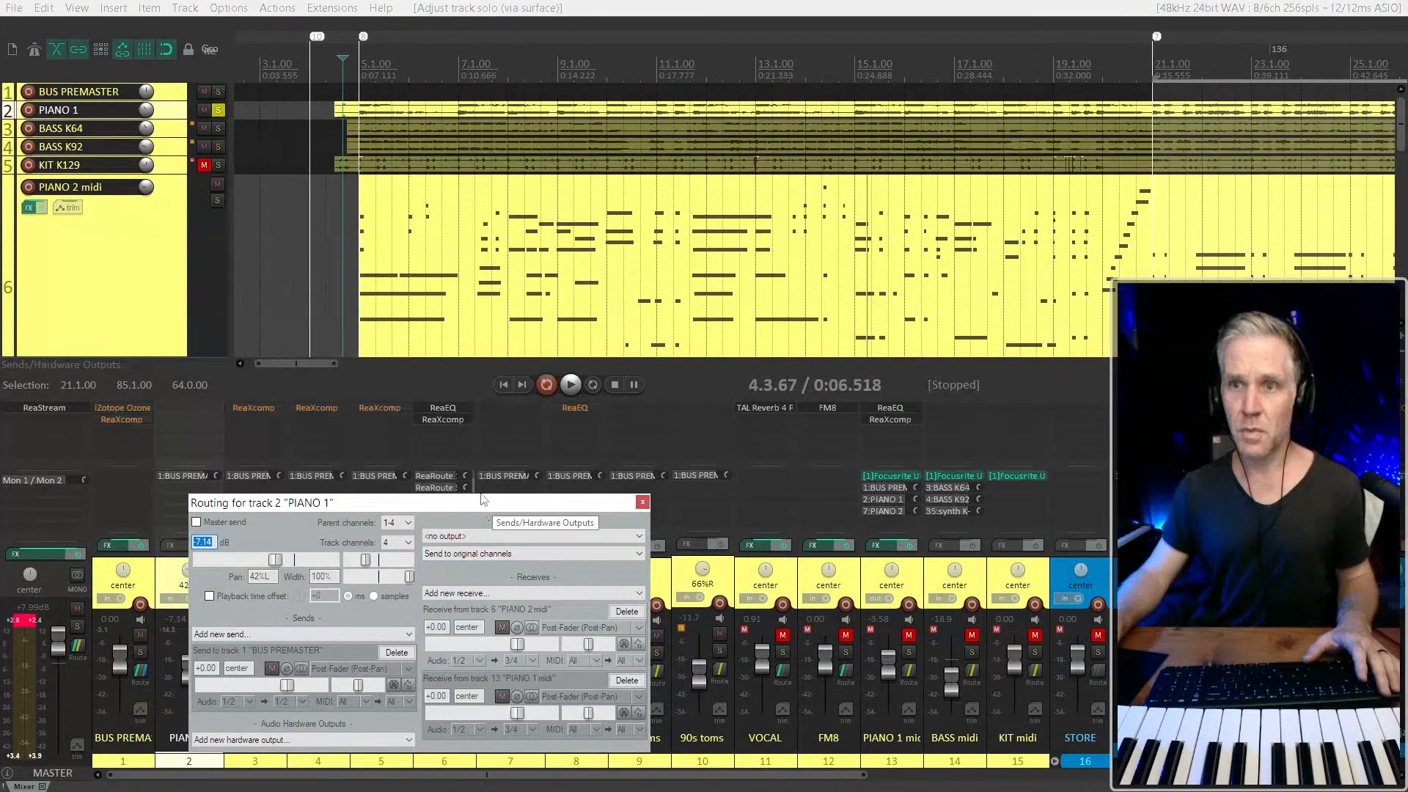
drag(481, 503, 481, 455)
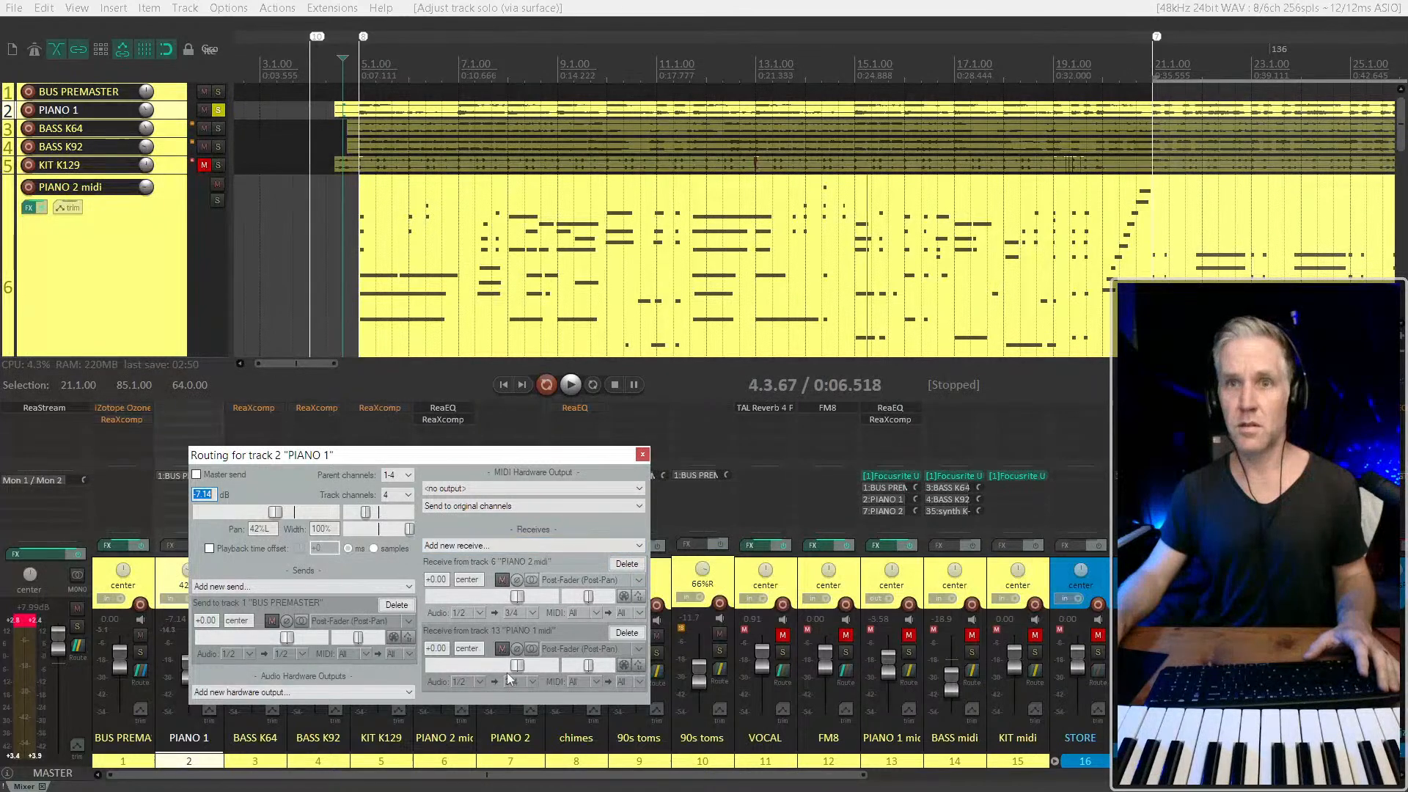
key(Escape)
Delete the receive from PIANO 1 midi in the PIANO 2 track's routing and close the routing settings
click(529, 668)
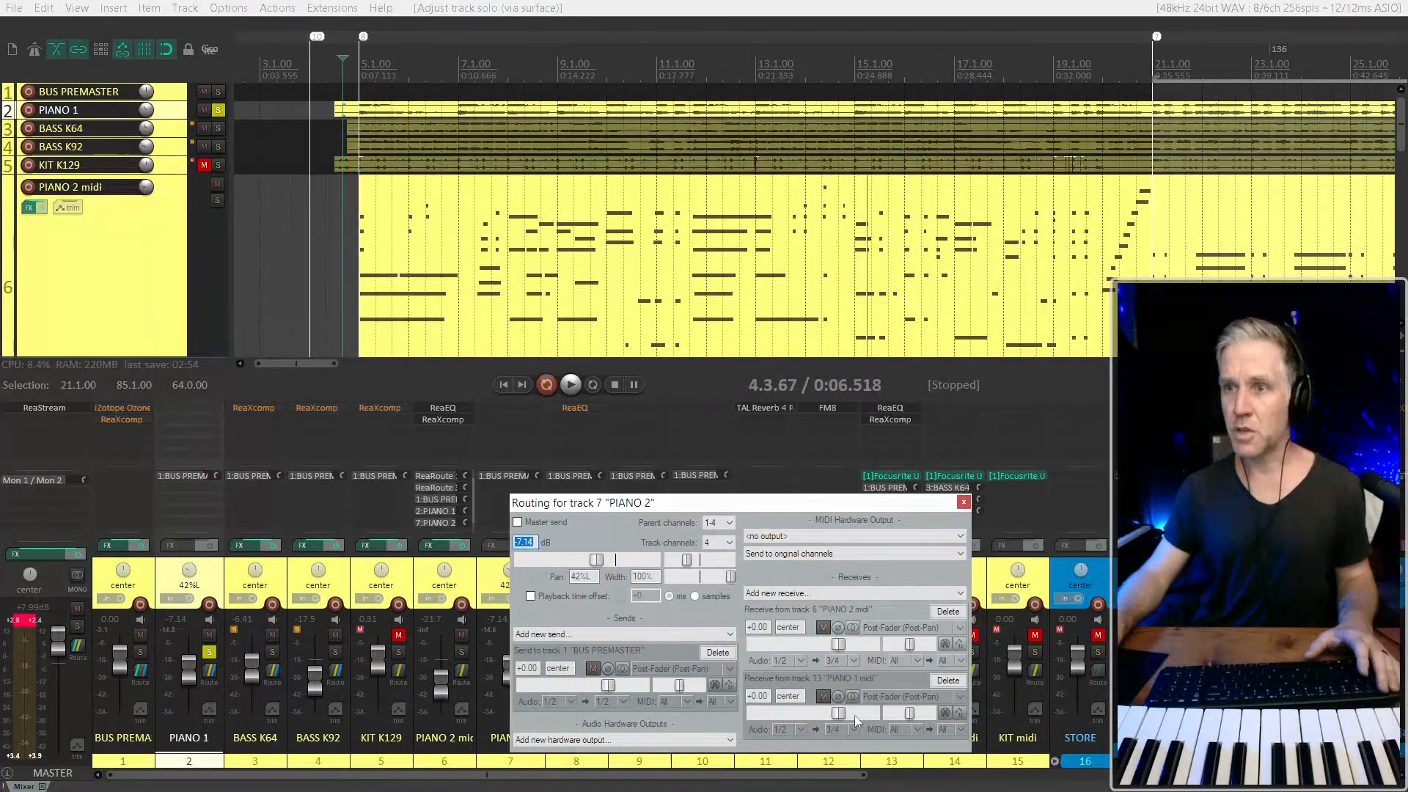
click(949, 680)
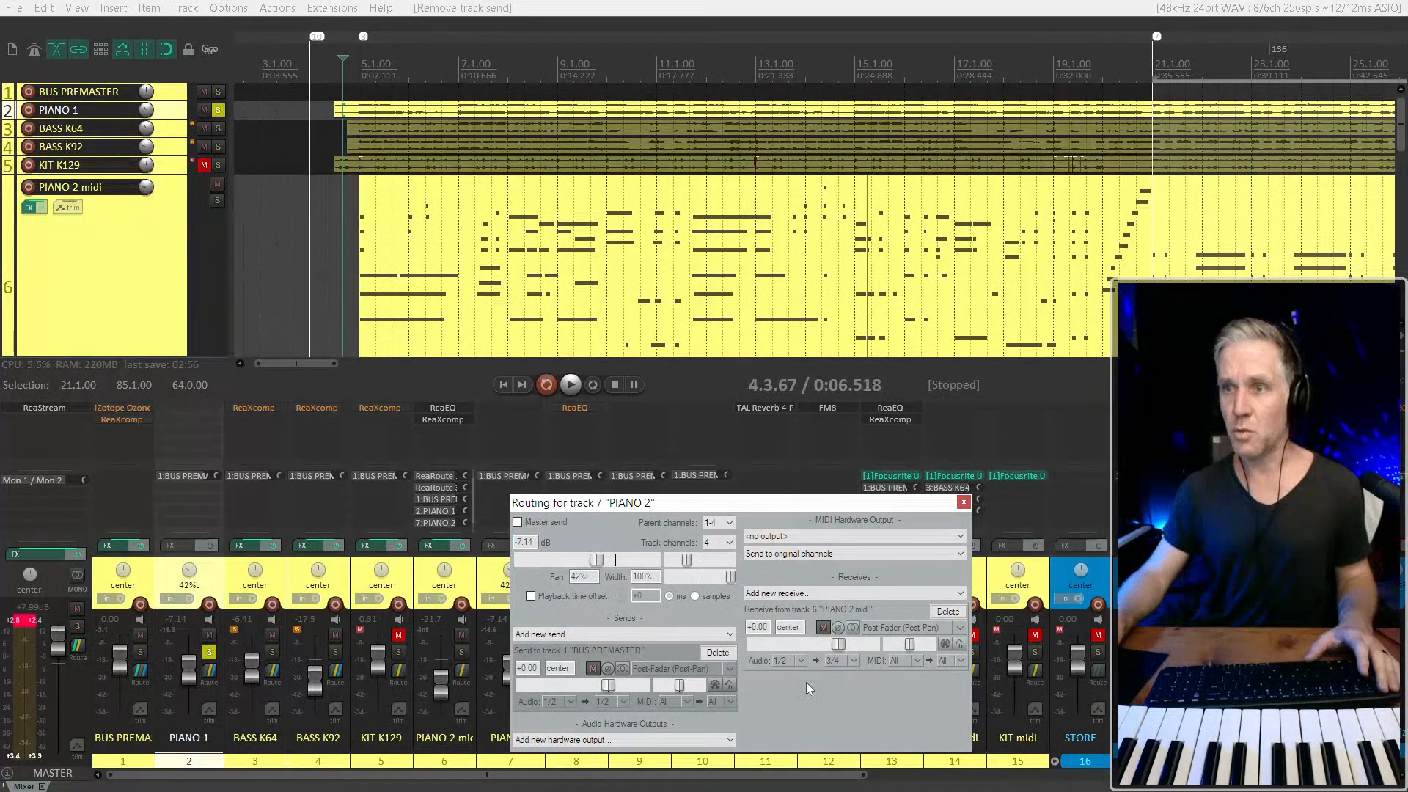
click(964, 505)
Play from 4.3.67 with PIANO 2 midi soloed alongside both piano tracks, checking its sends, and stop playback
key(space)
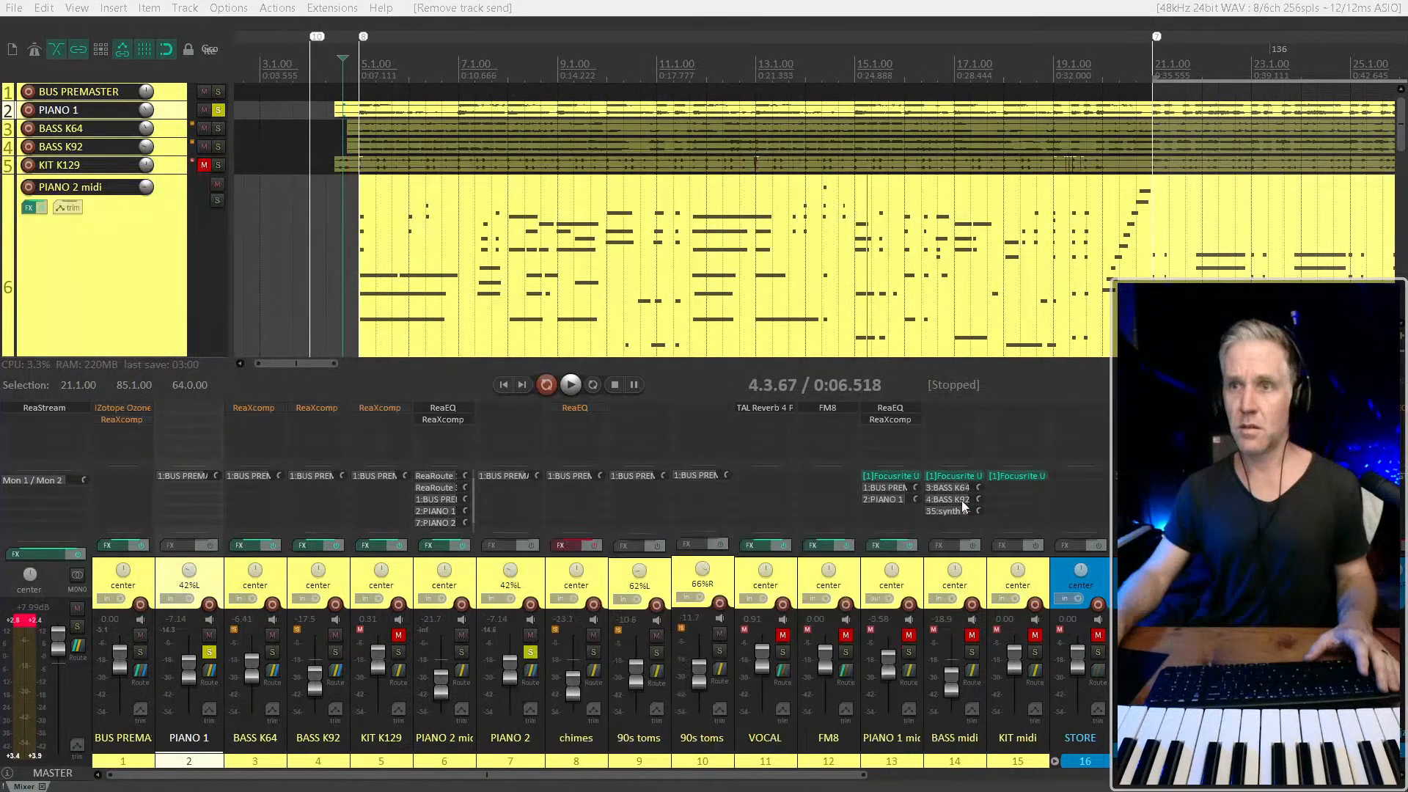
click(169, 298)
key(F6)
scroll(119, 286, down, 1)
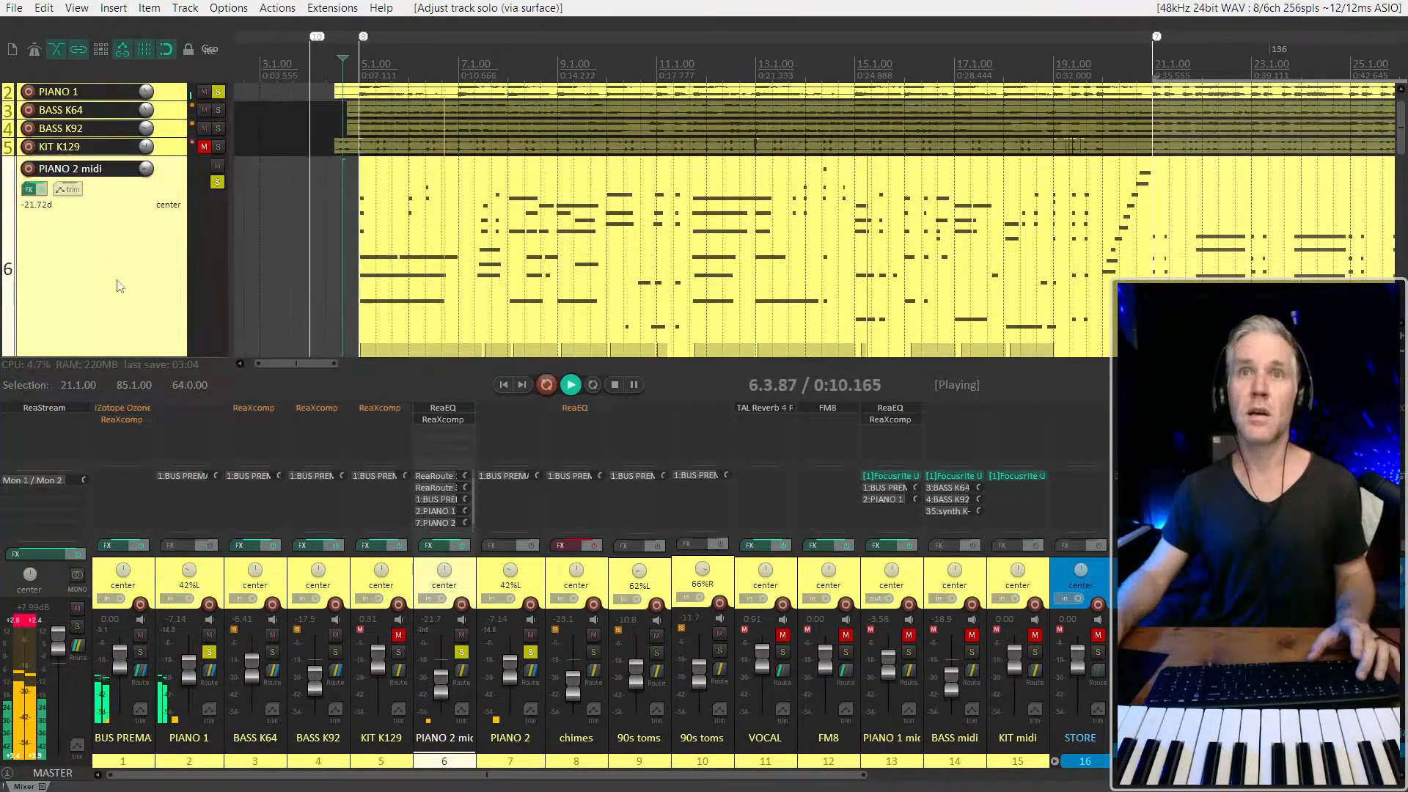
key(space)
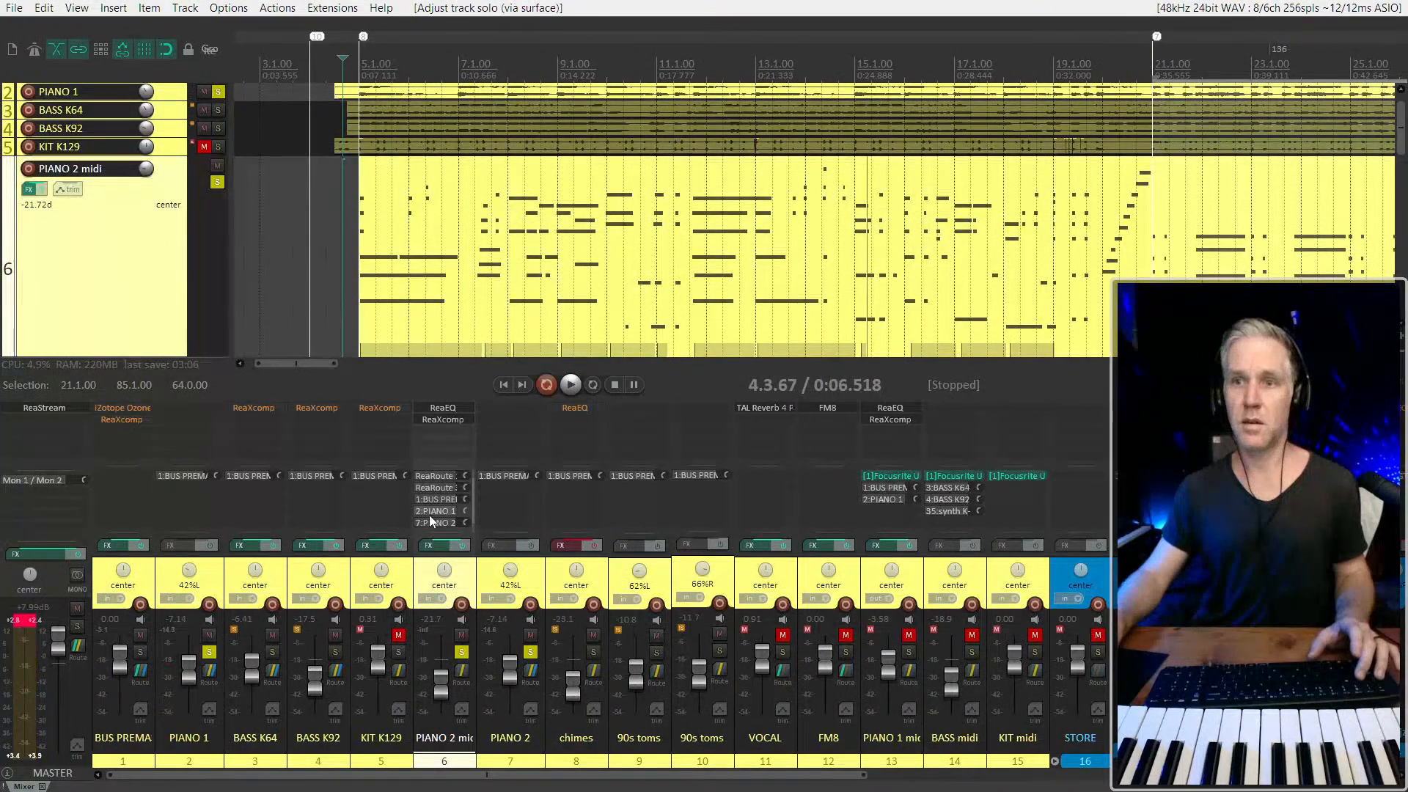
Unsolo PIANO 1 and PIANO 2 midi and test playback from 4.3.67 with only PIANO 2 soloed
click(209, 652)
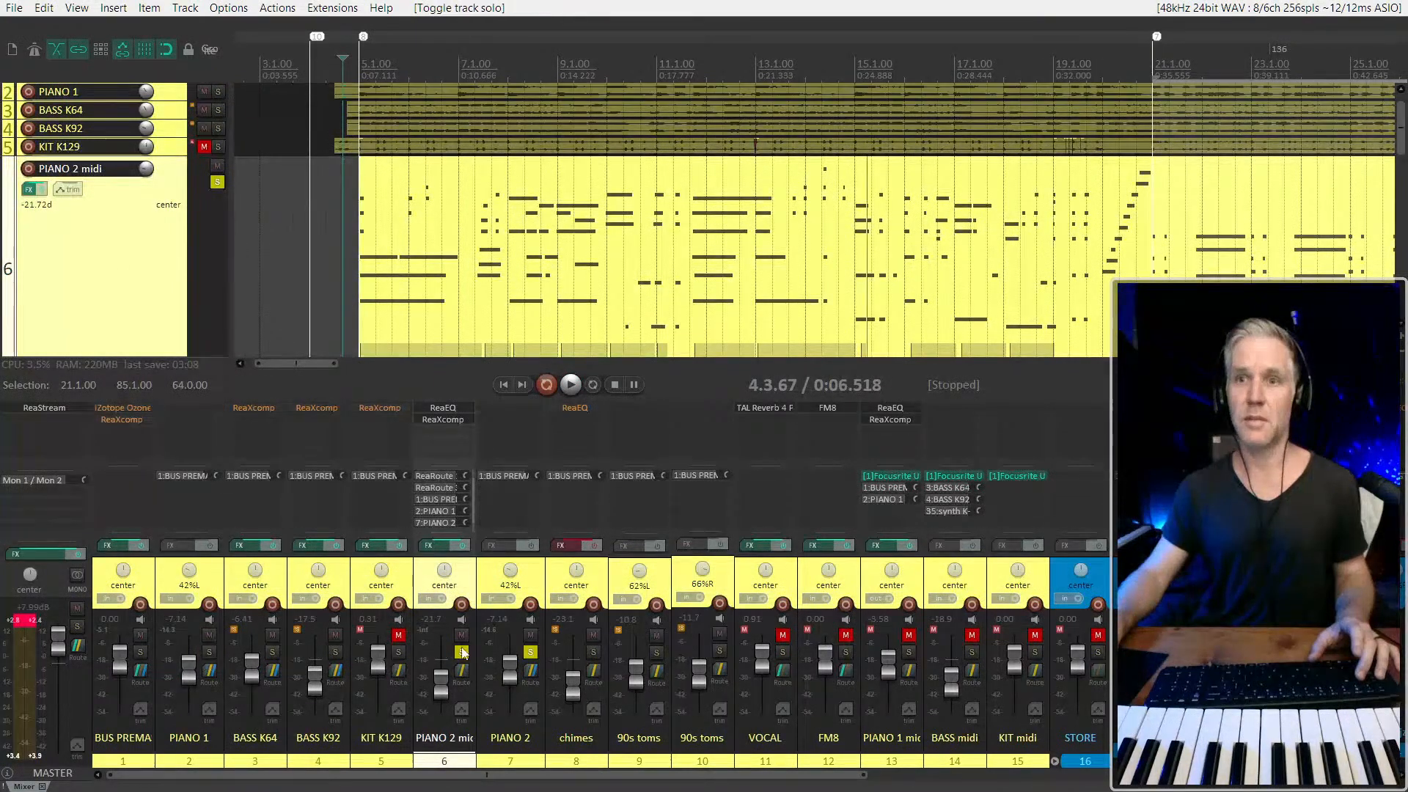
click(462, 652)
key(space)
scroll(442, 485, down, 1)
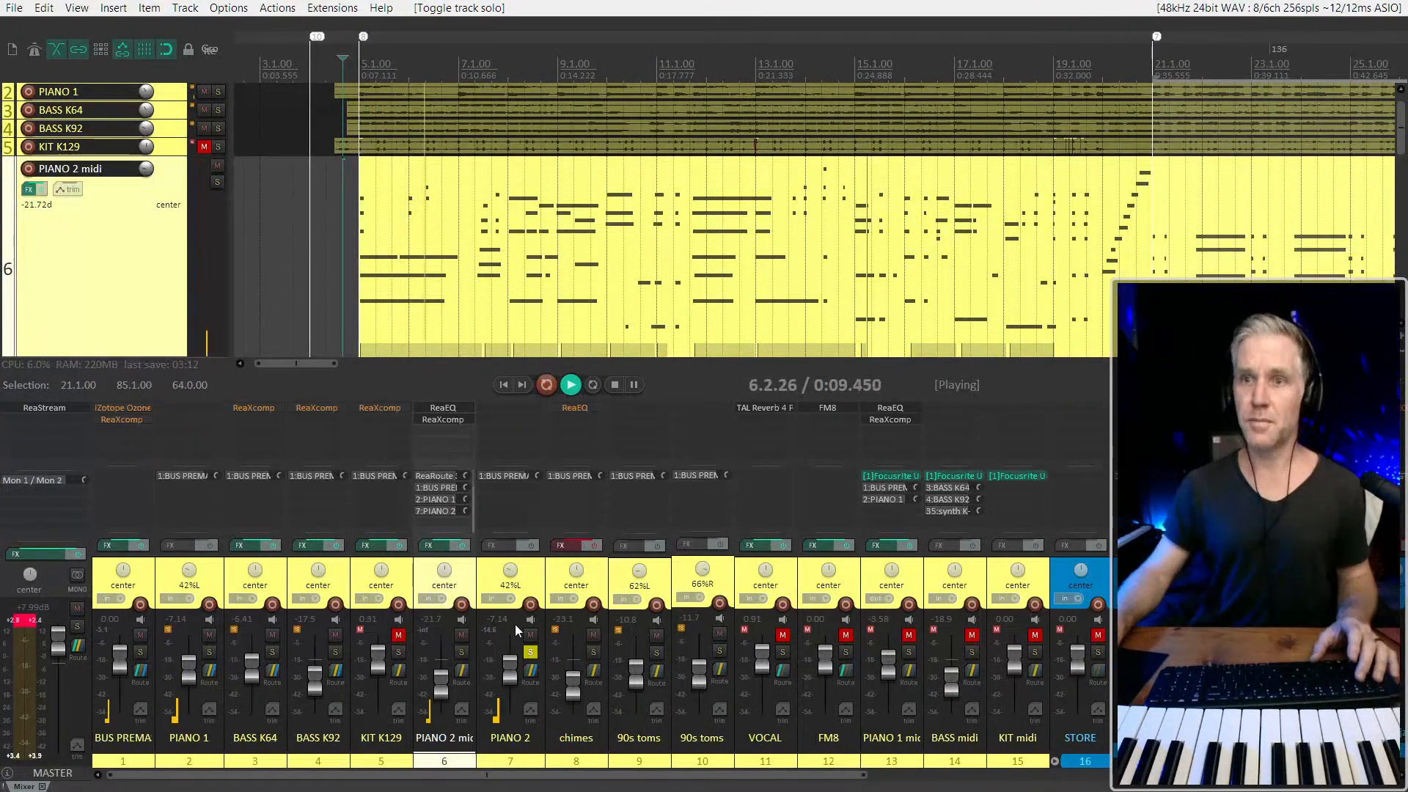
key(space)
click(533, 568)
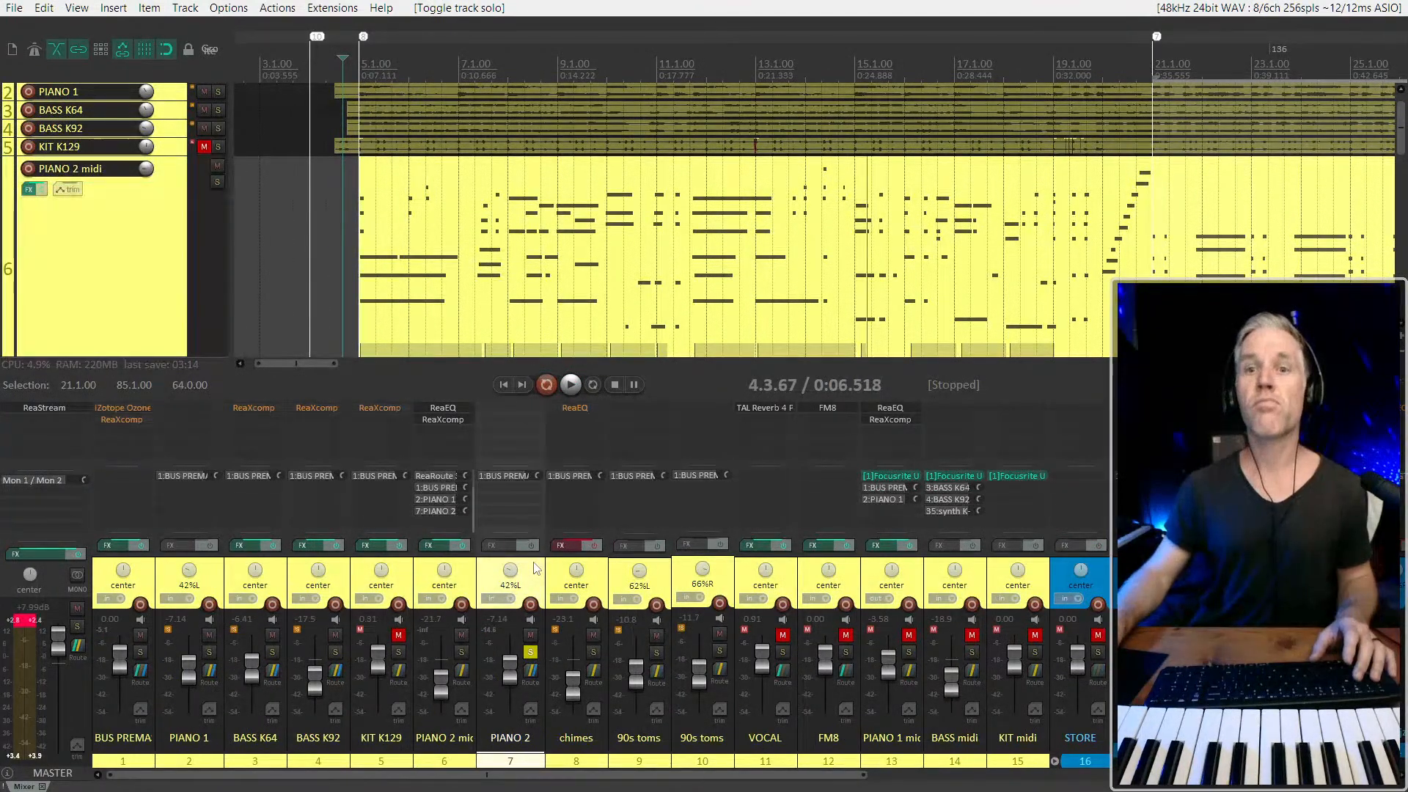
key(space)
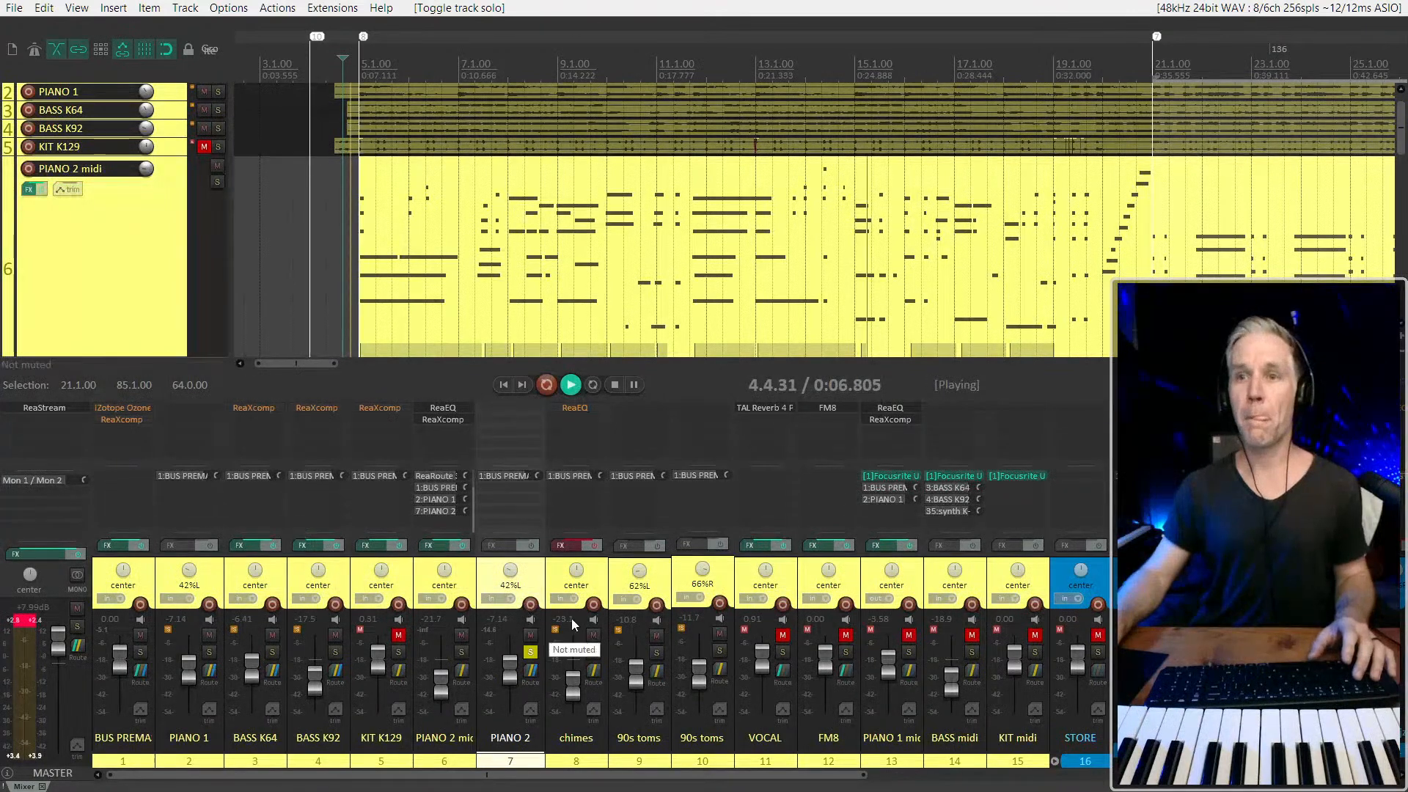
key(space)
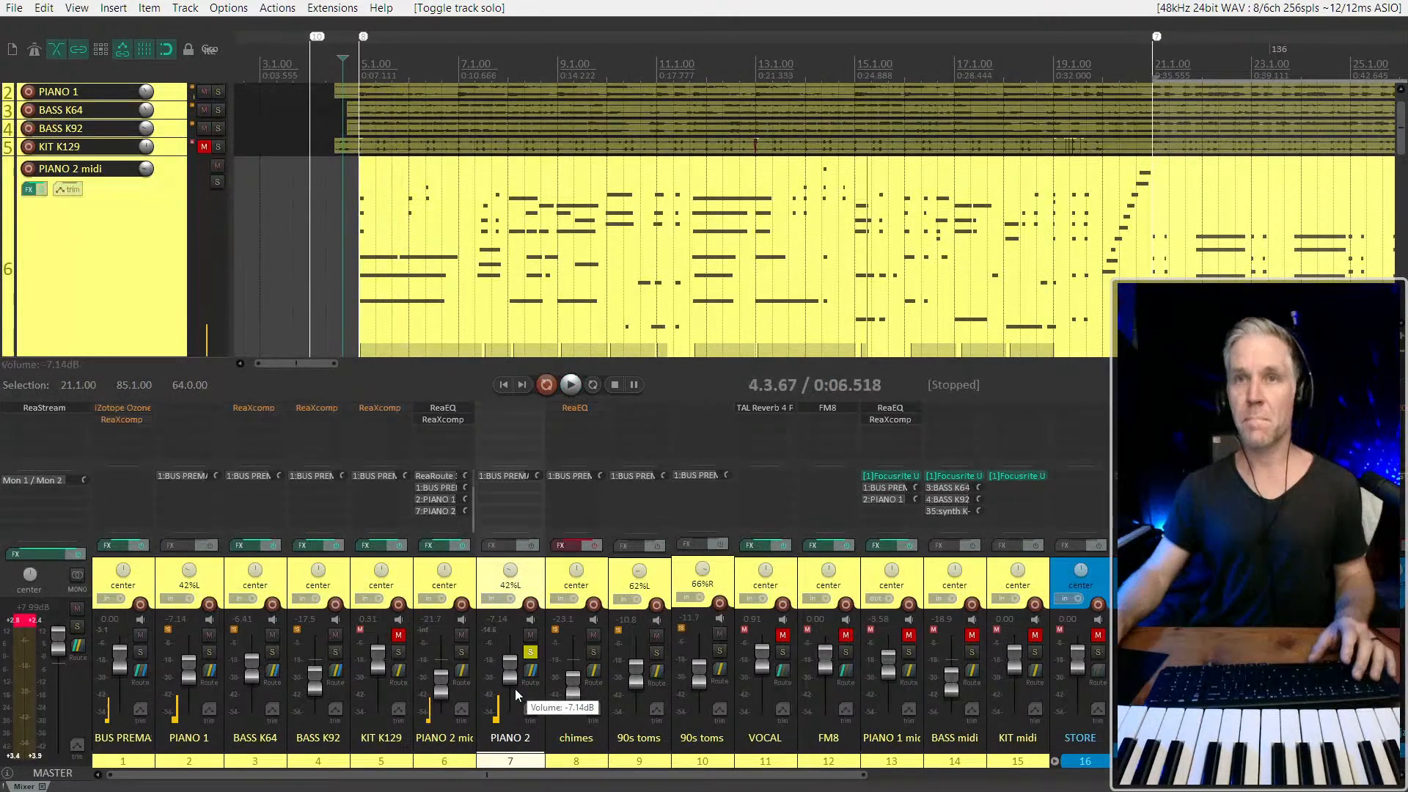
Shrink the mixer to enlarge the track area and play the PIANO 2 midi item from 5.1.00
click(184, 287)
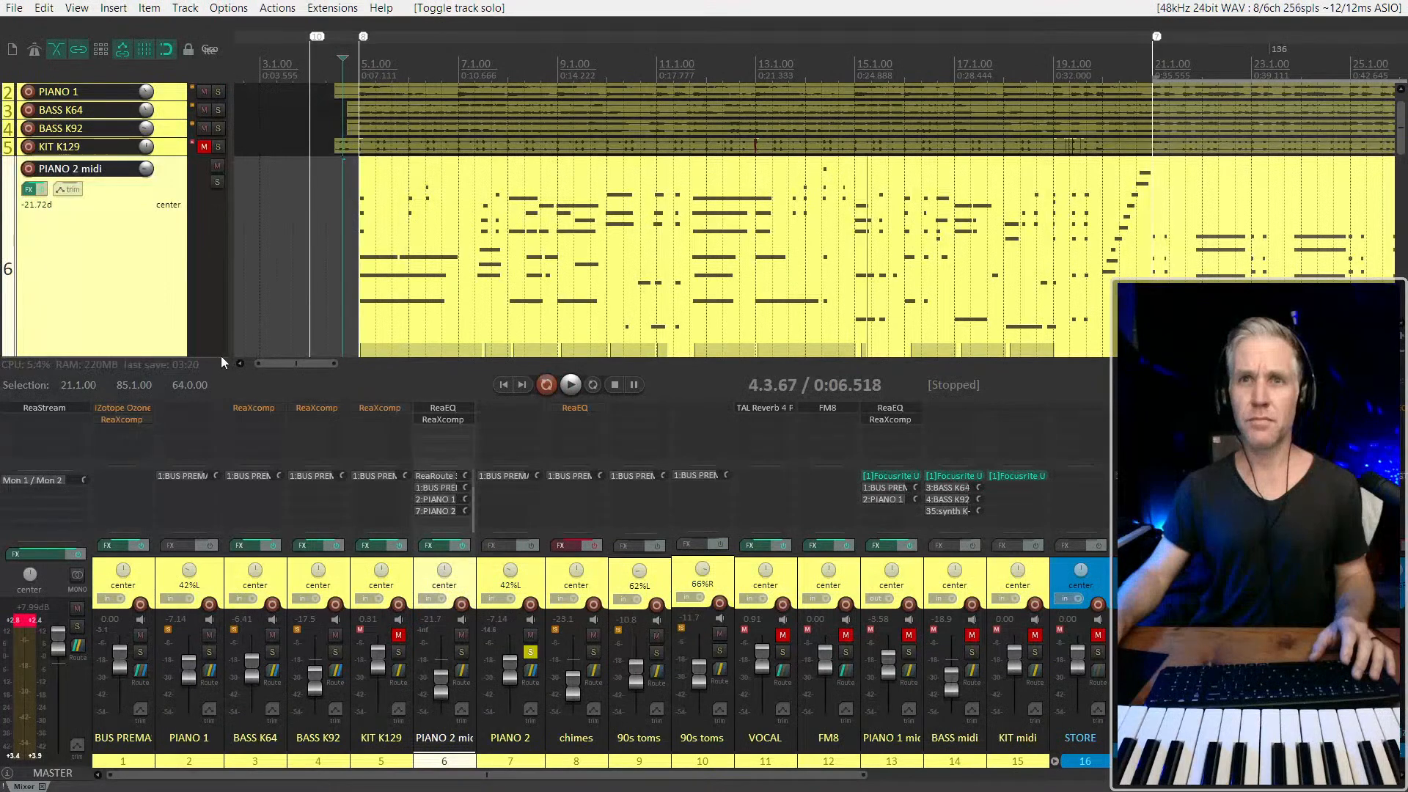
drag(662, 400, 663, 482)
key(alt+Tab)
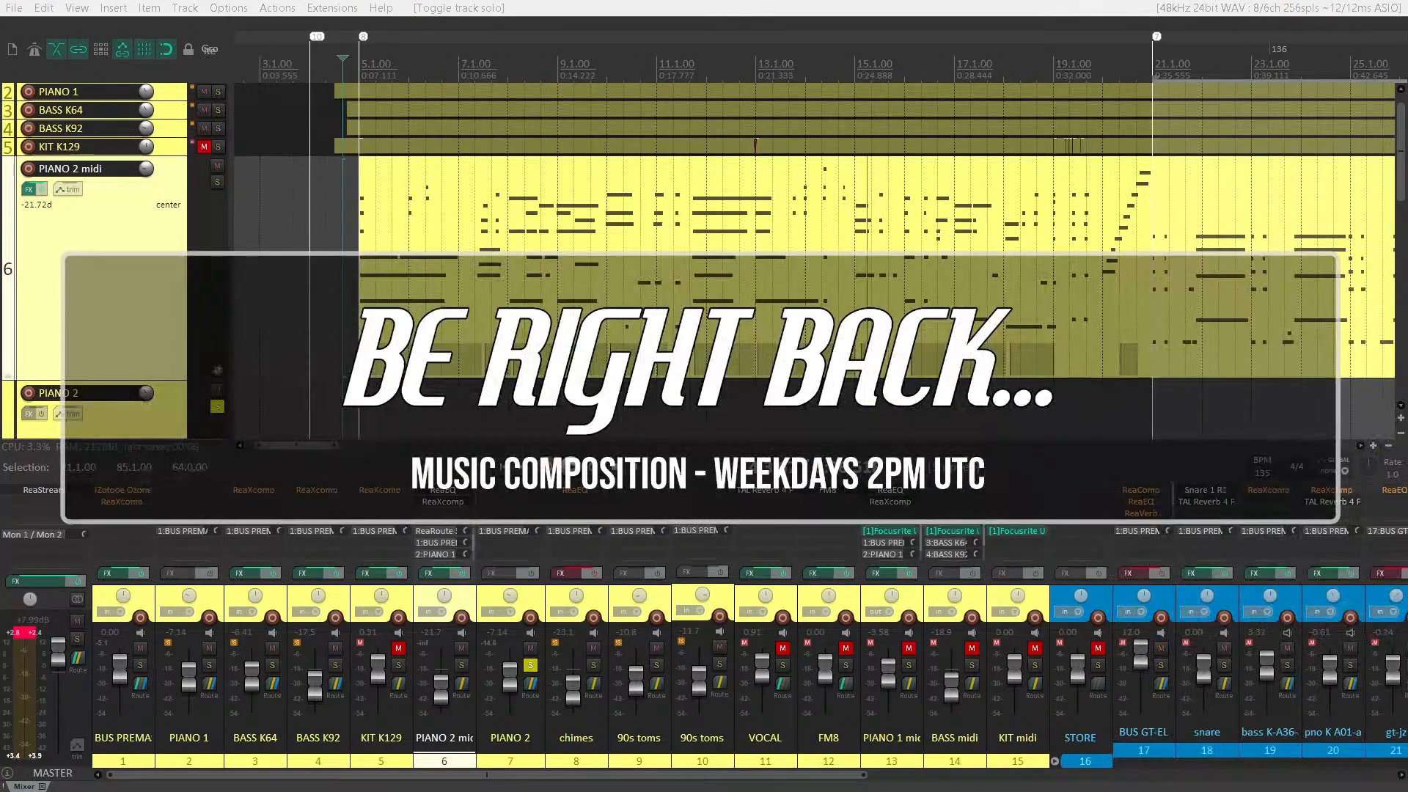
click(364, 319)
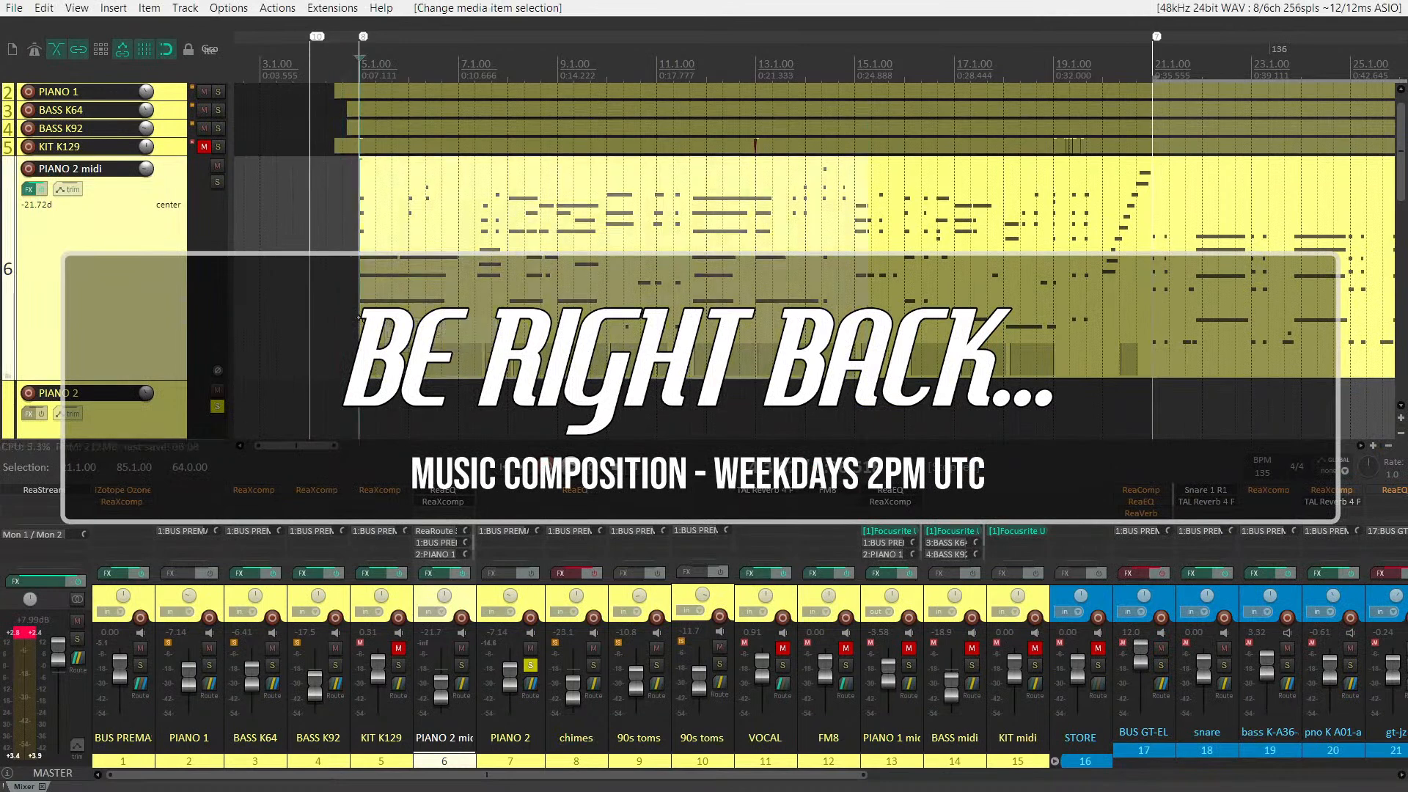
key(space)
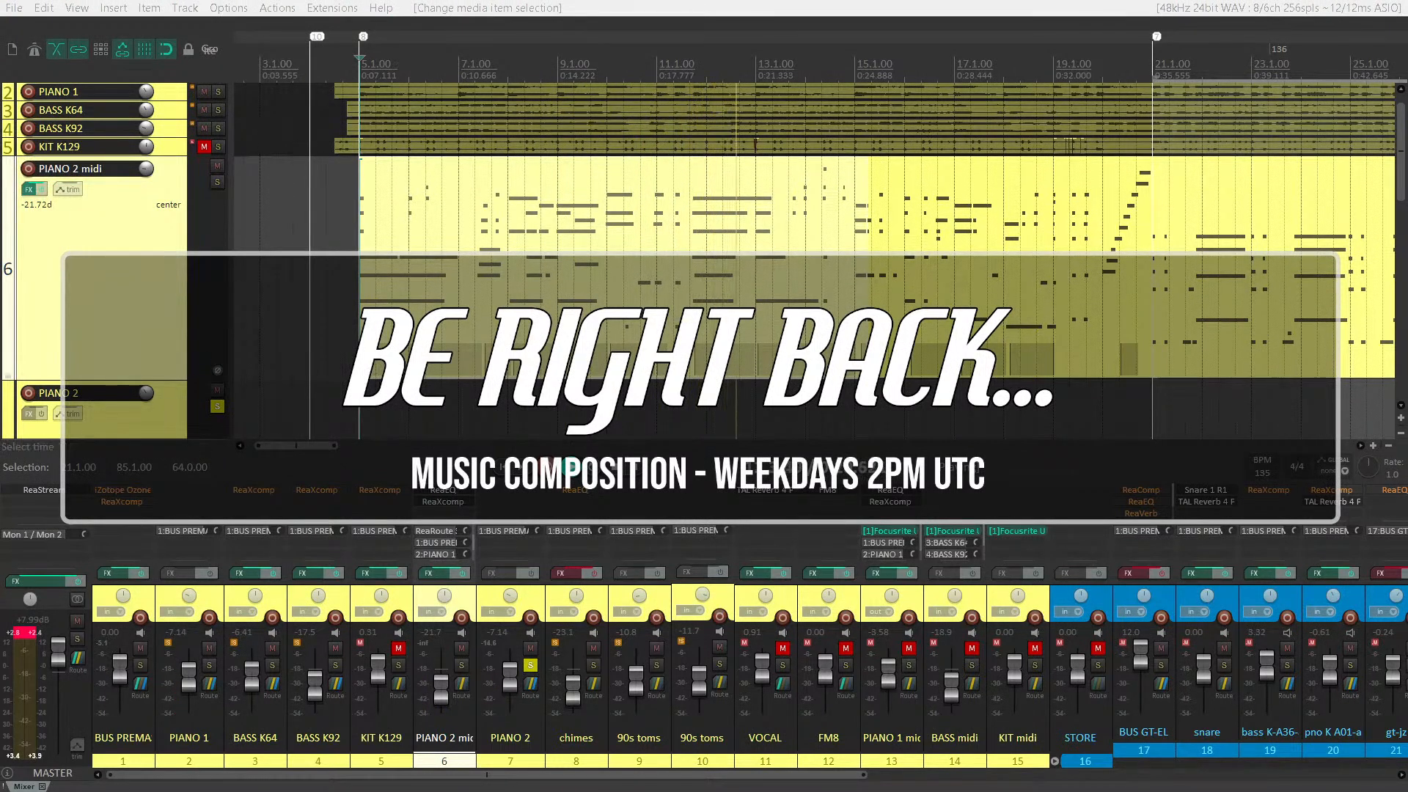
Unsolo PIANO 2 during playback and solo PIANO 2 midi to compare the signals
click(218, 405)
click(173, 424)
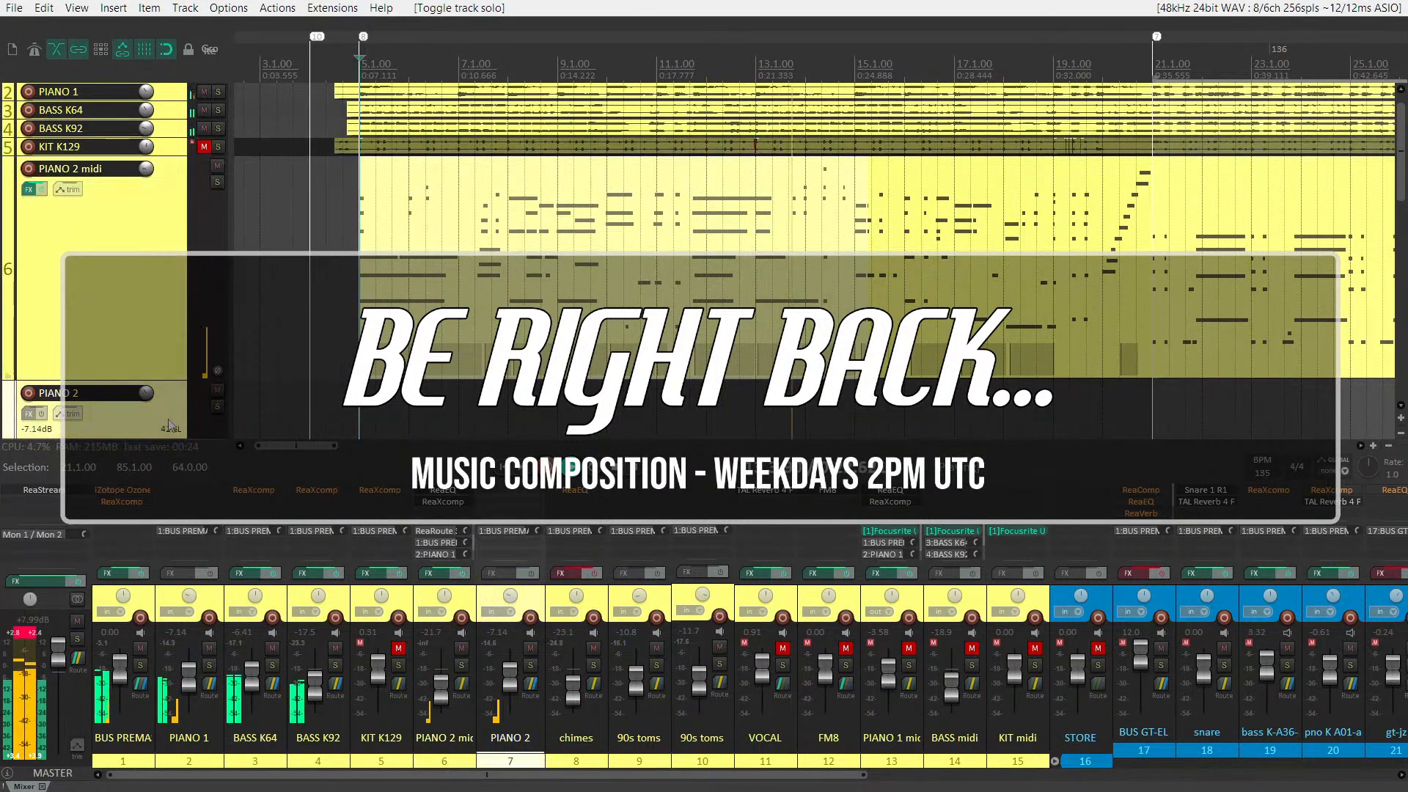
scroll(172, 403, down, 3)
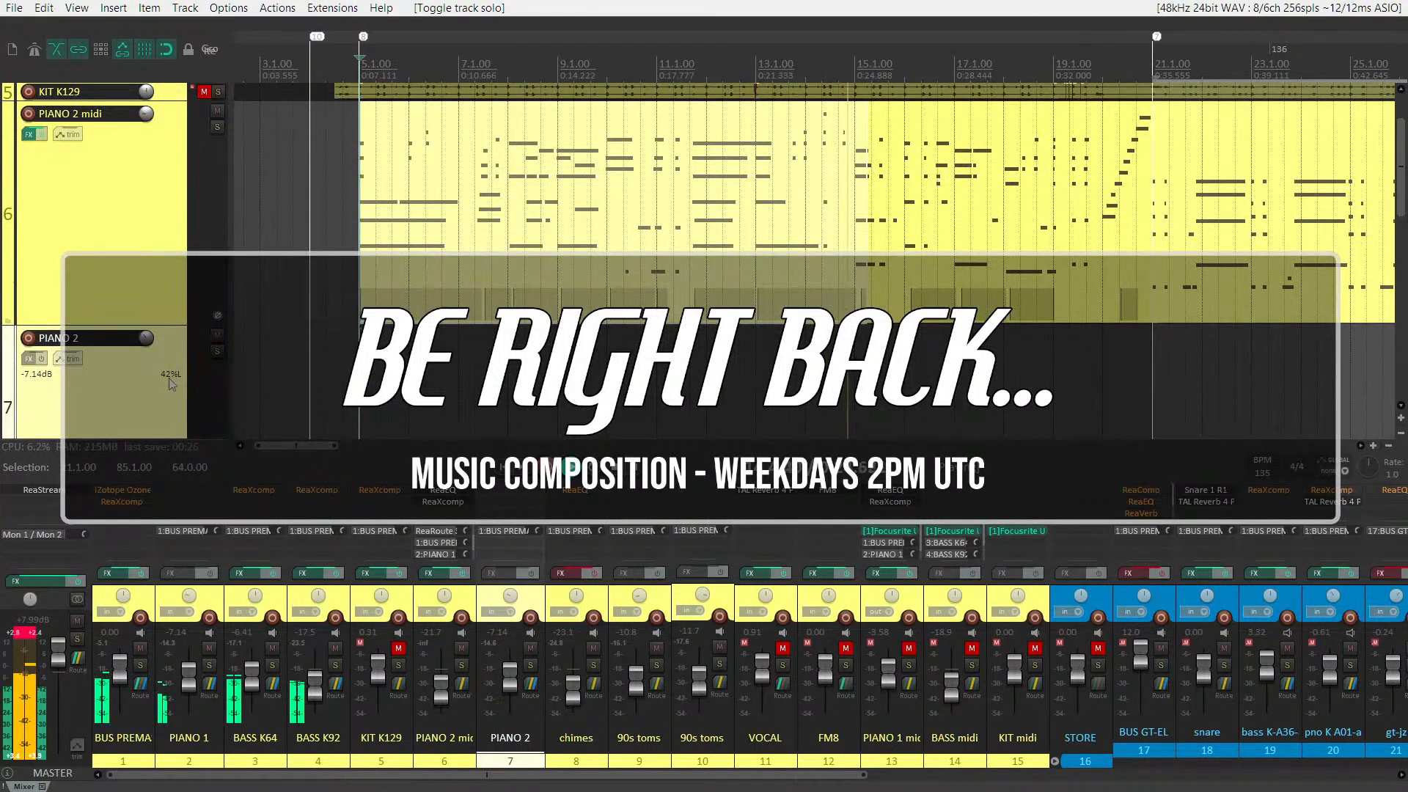
click(134, 246)
key(F6)
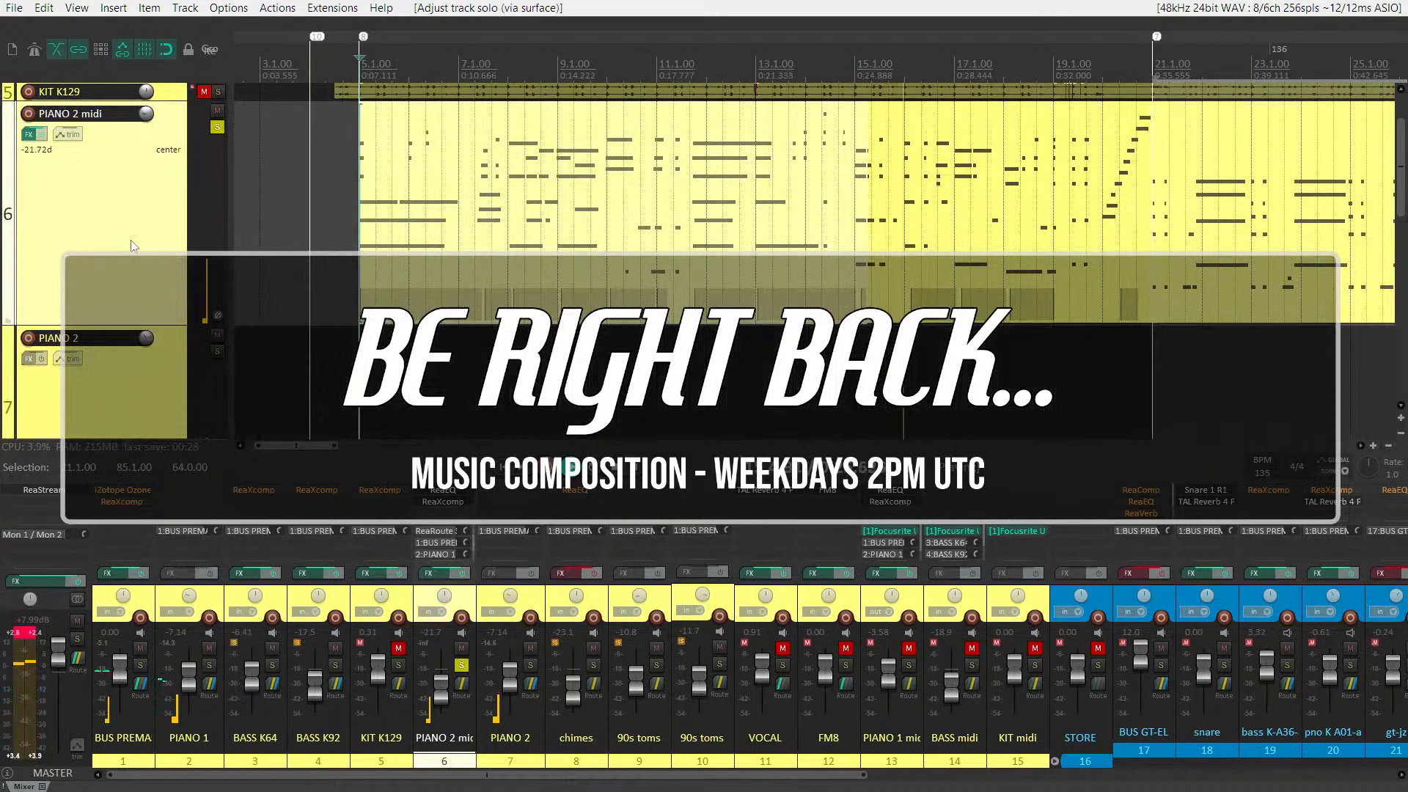
Delete the send from PIANO 2 midi to PIANO 1
mouse_move(507, 599)
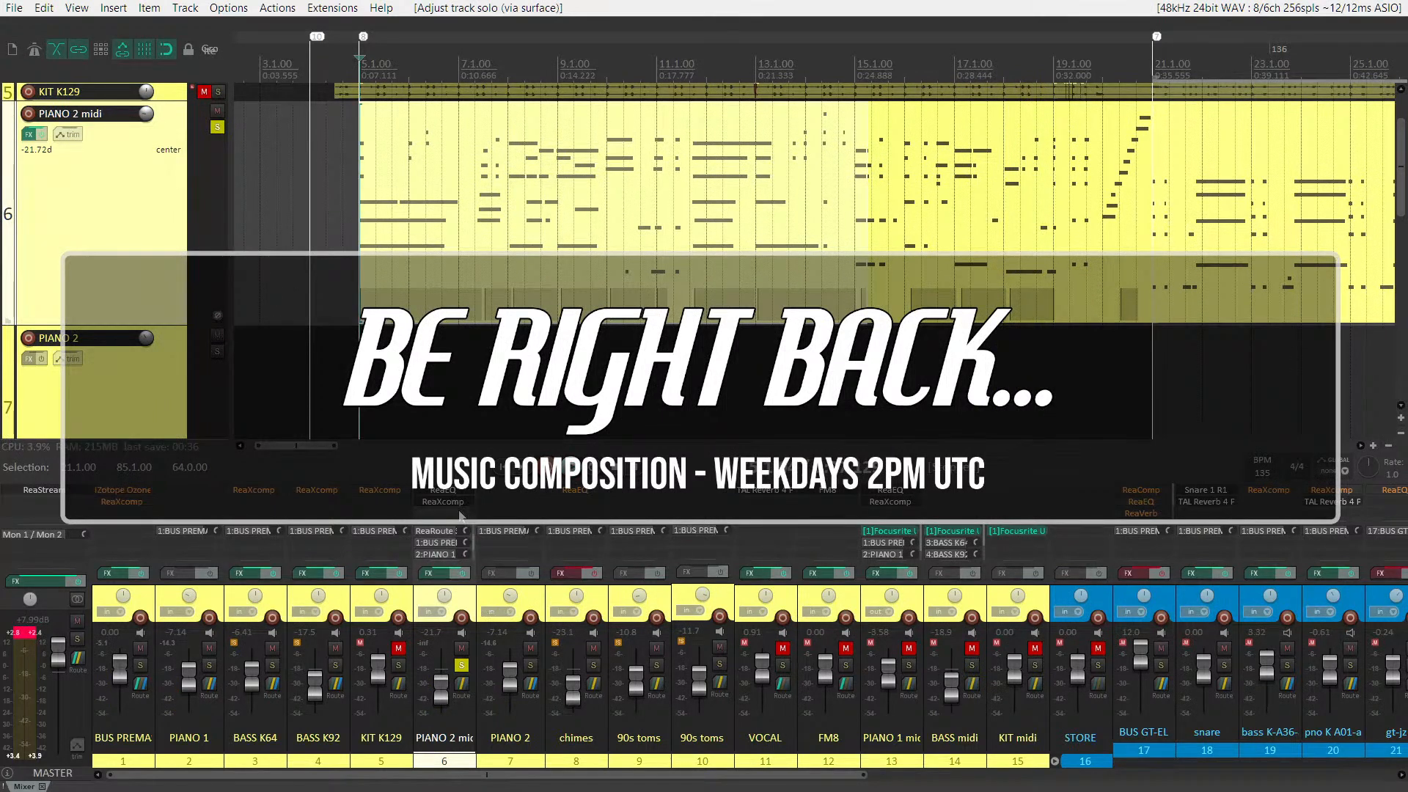
scroll(452, 552, down, 1)
alt+click(448, 544)
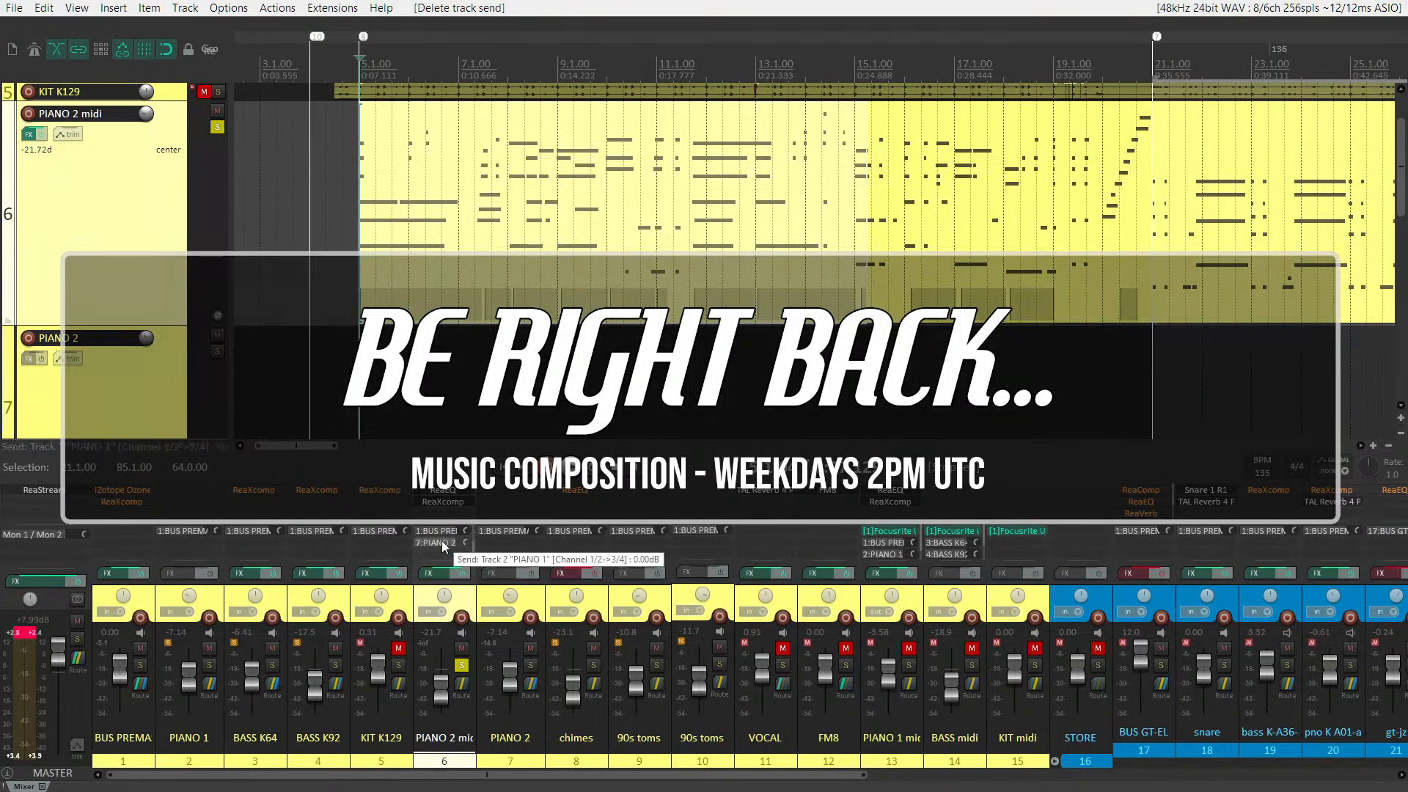
Solo the PIANO 2 track and turn off the solo on PIANO 2 midi
click(163, 389)
key(F6)
click(135, 213)
key(F6)
Examine the controls of PIANO 2 midi's send to PIANO 2 and close them
scroll(135, 214, down, 3)
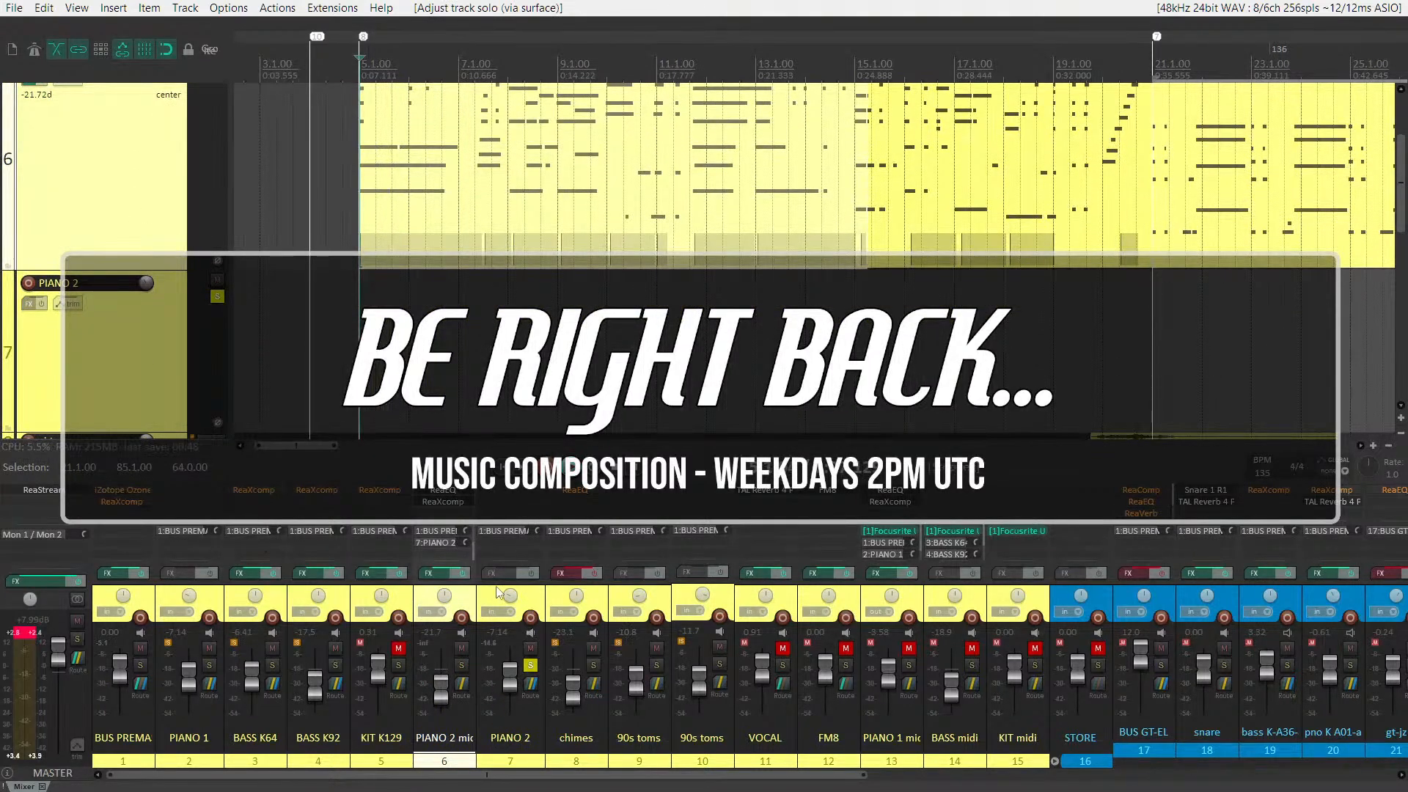
click(428, 543)
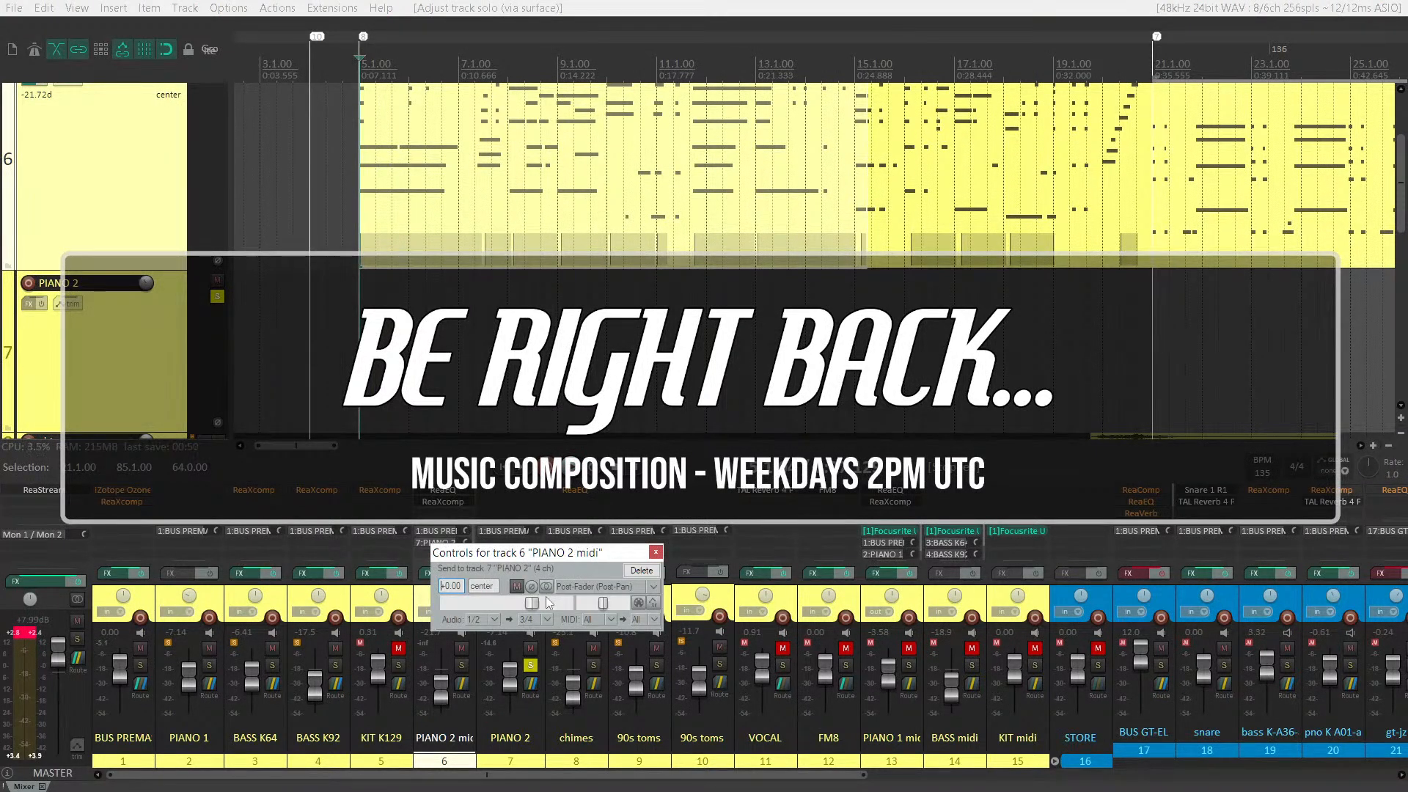
key(Escape)
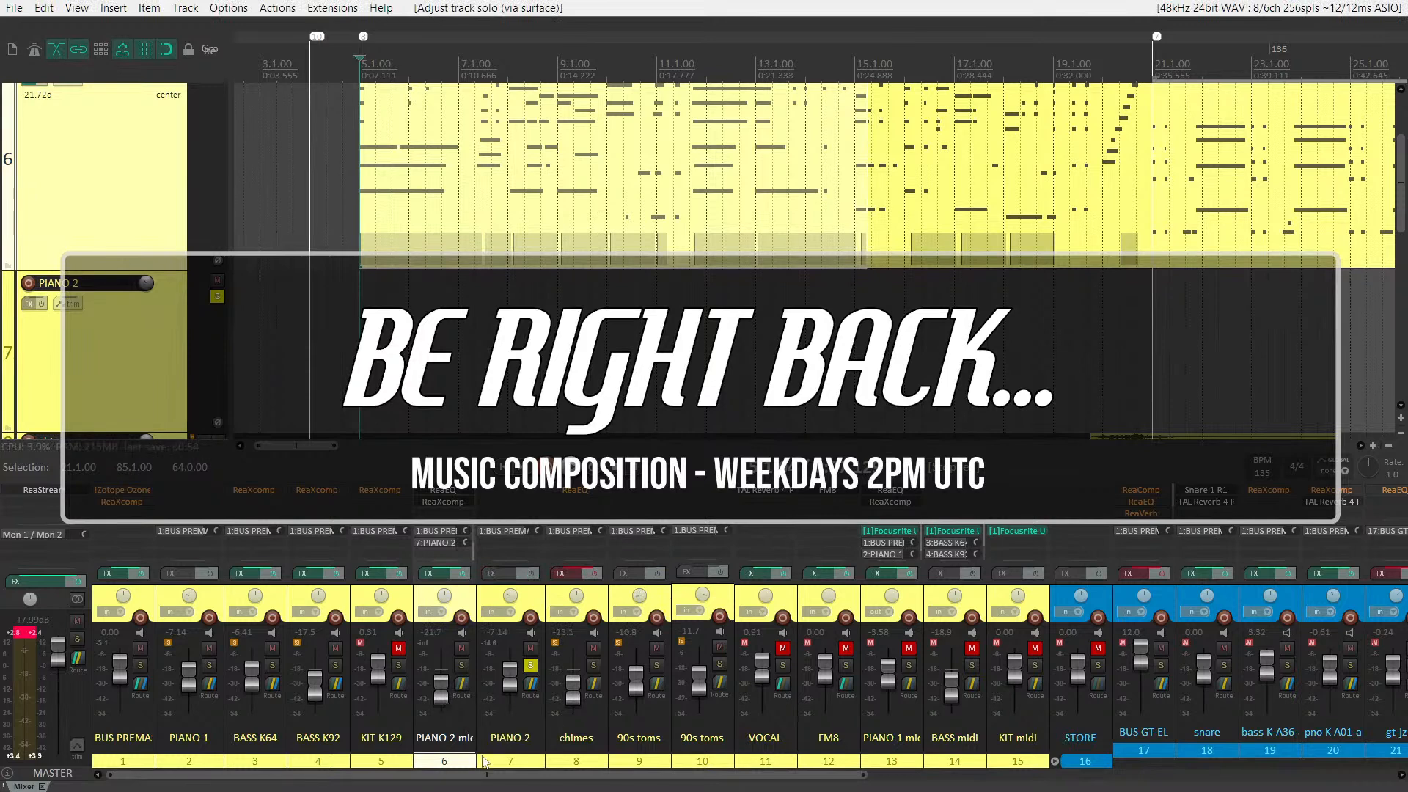
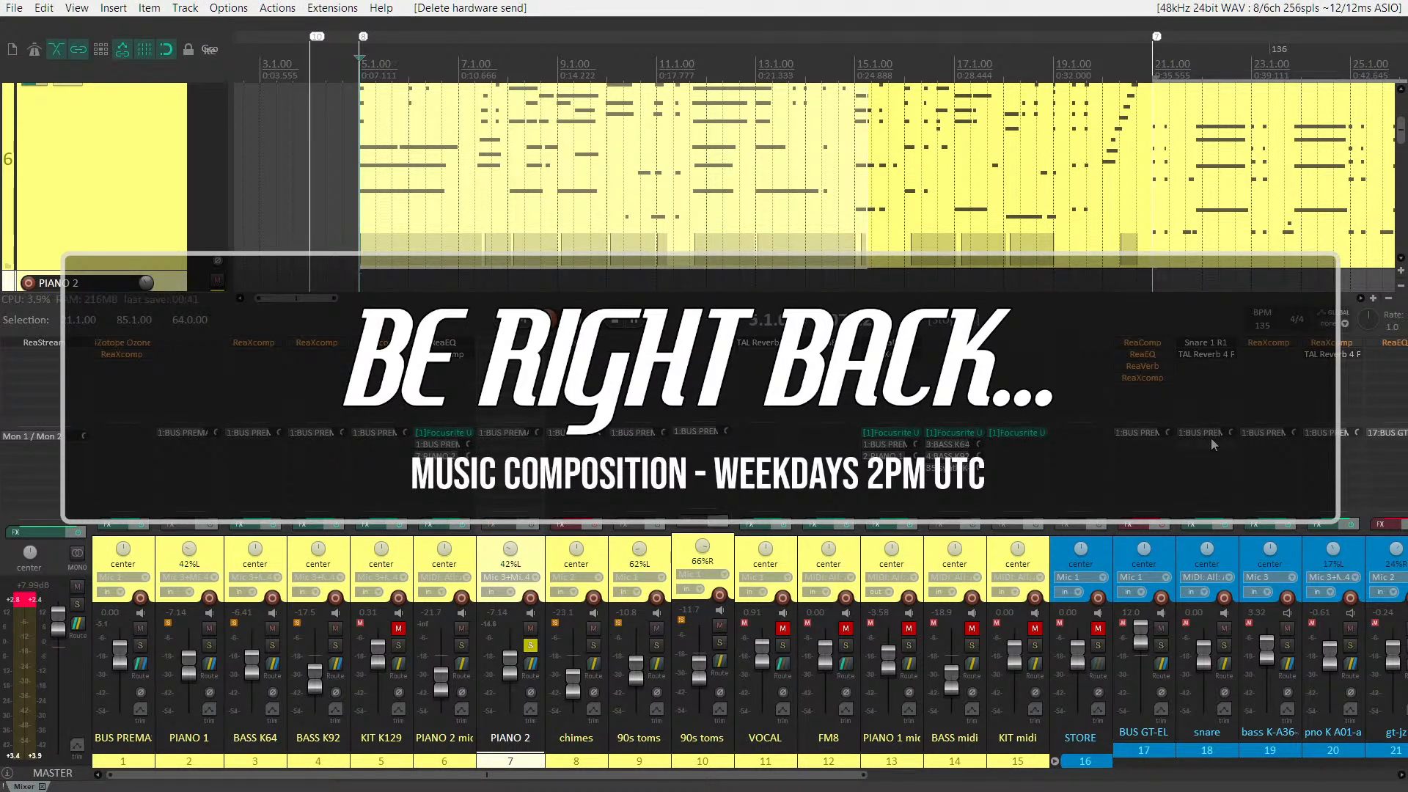
Examine the sends of PIANO 1 midi and PIANO 2 midi and the send options of PIANO 2, closing them without changes
click(889, 456)
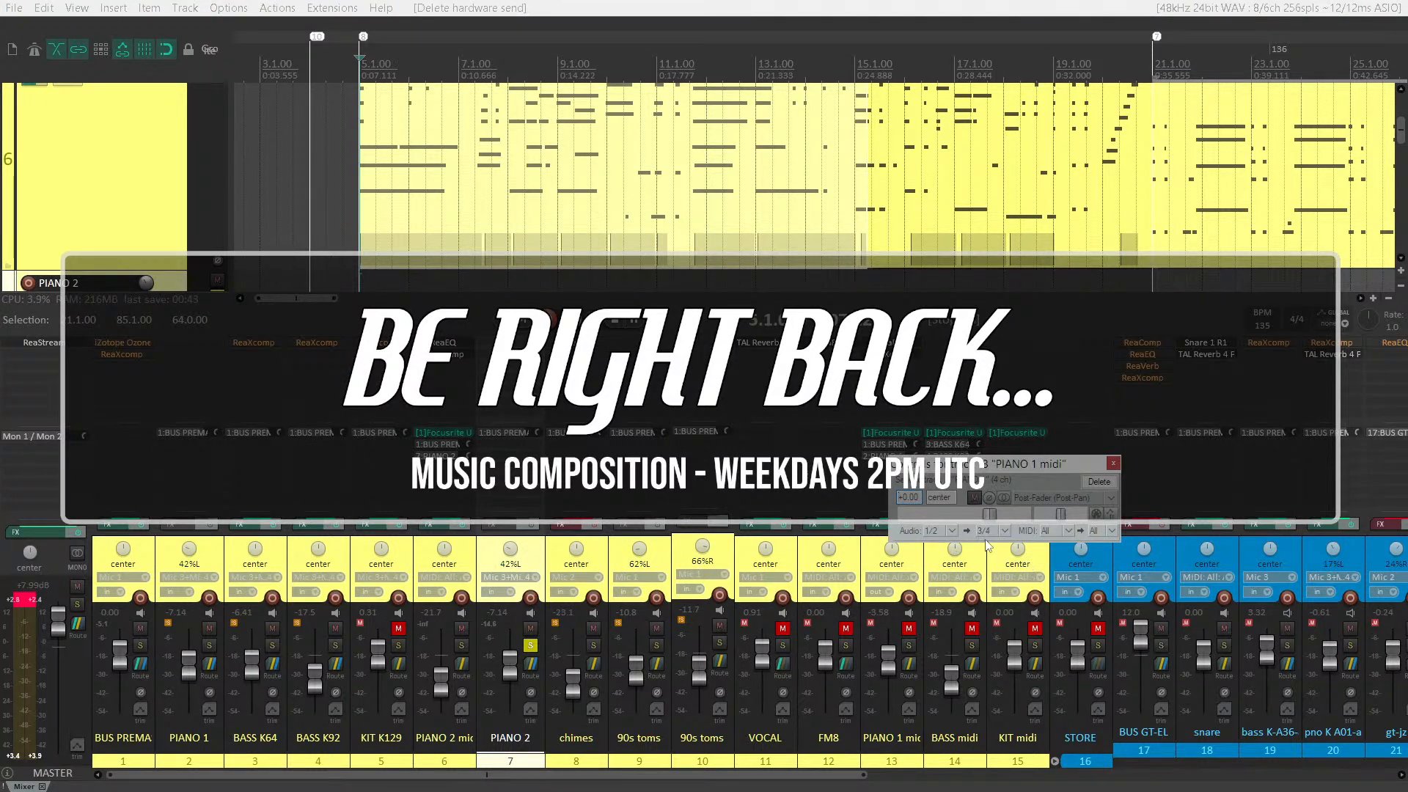
click(451, 458)
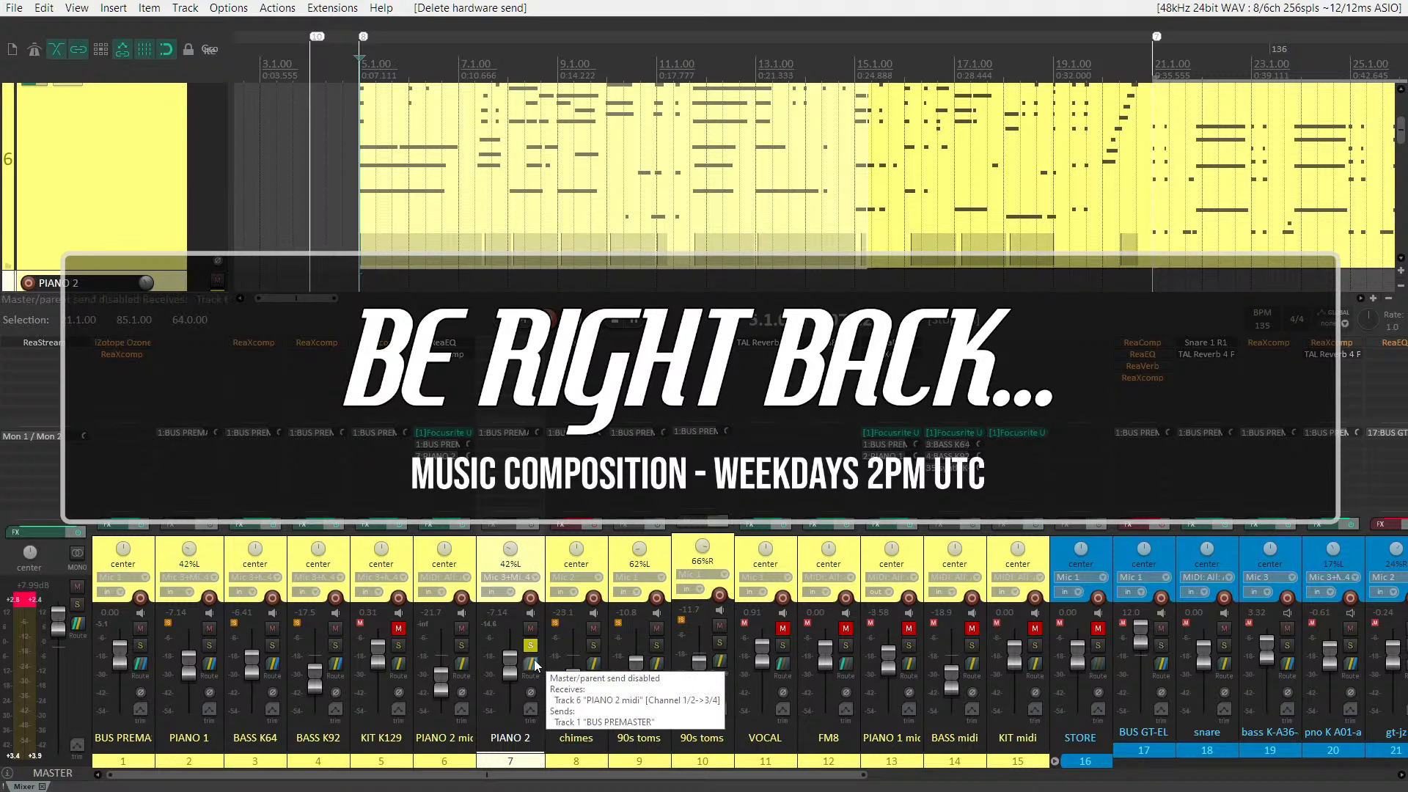
right_click(535, 665)
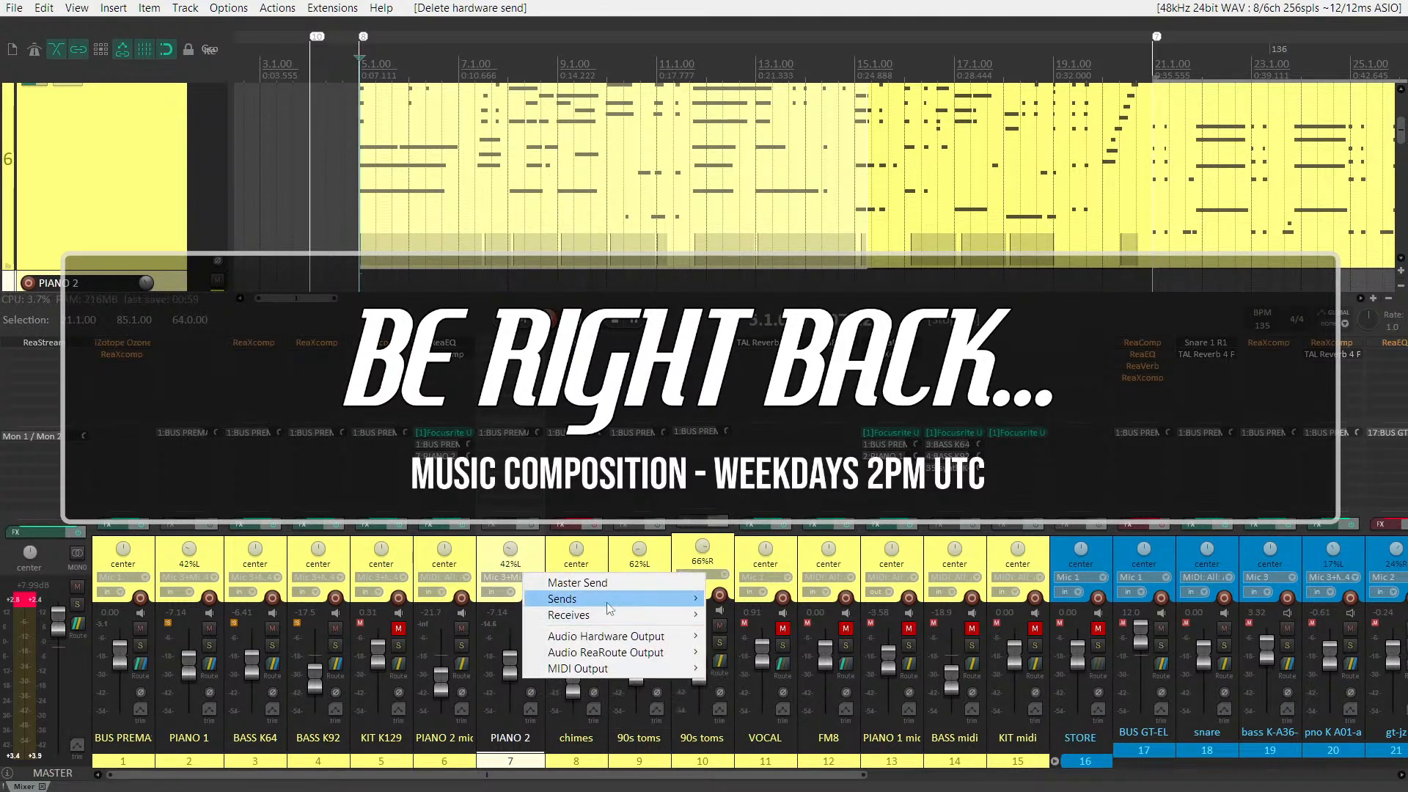
mouse_move(608, 606)
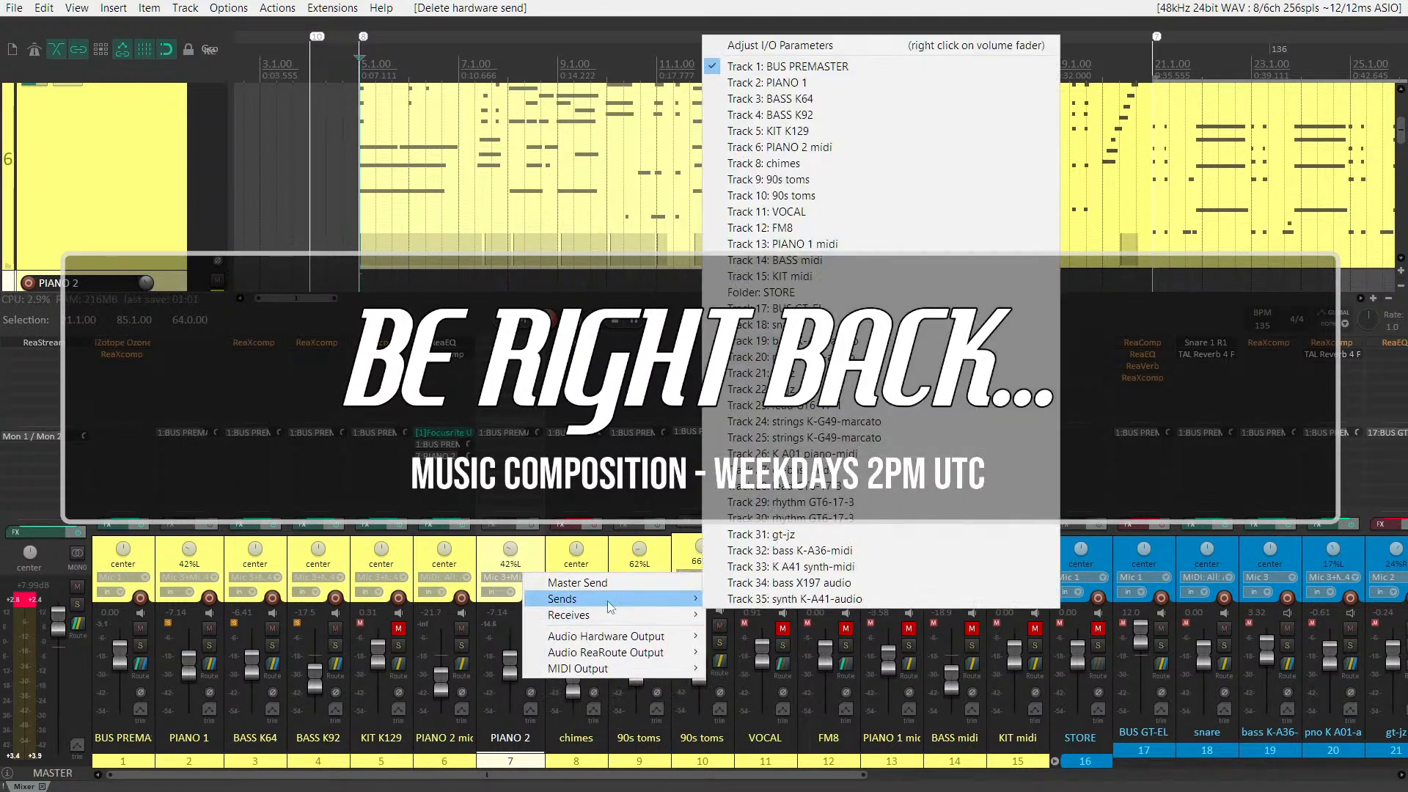
key(Escape)
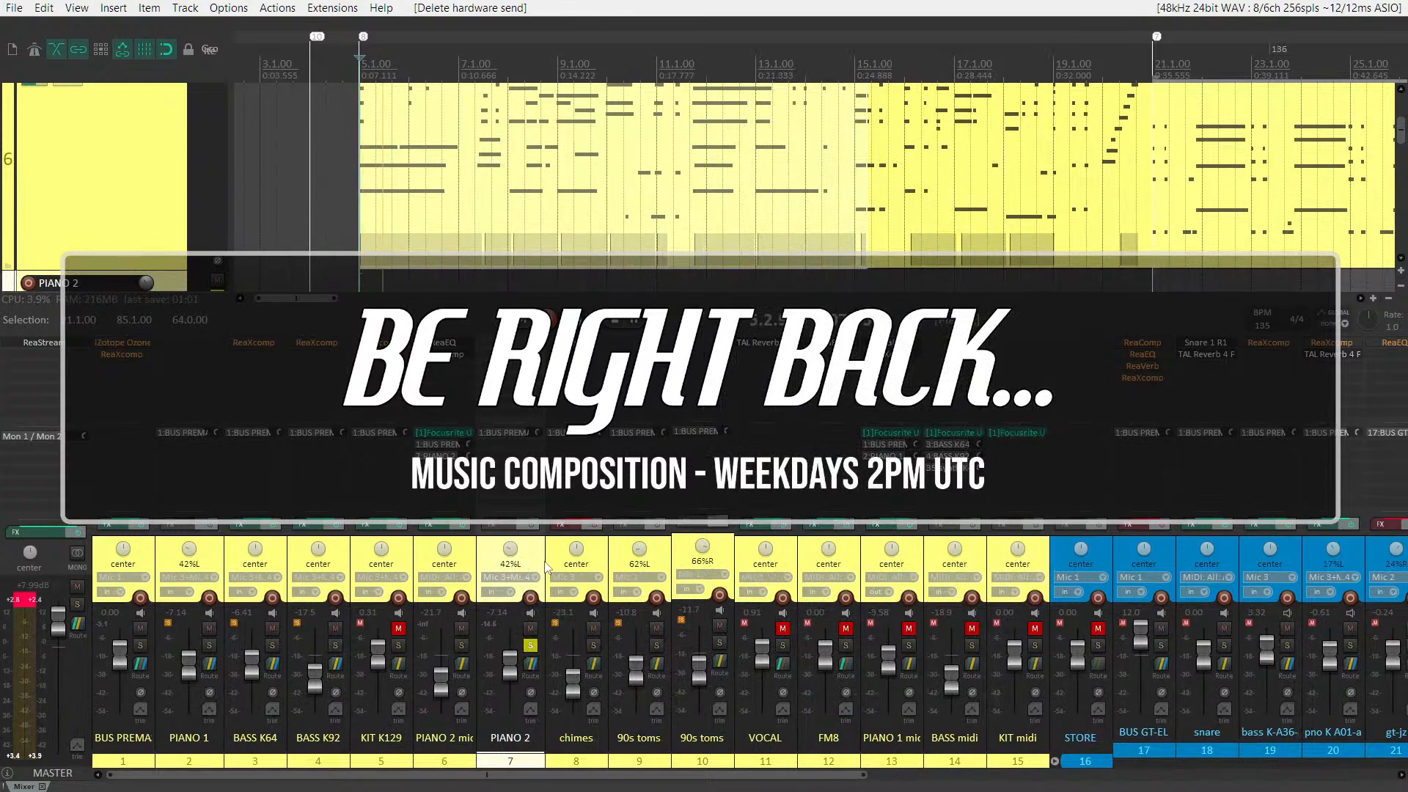
Place the edit cursor in bar 10 on PIANO 2 midi and enlarge the track area above the mixer
scroll(141, 264, up, 1)
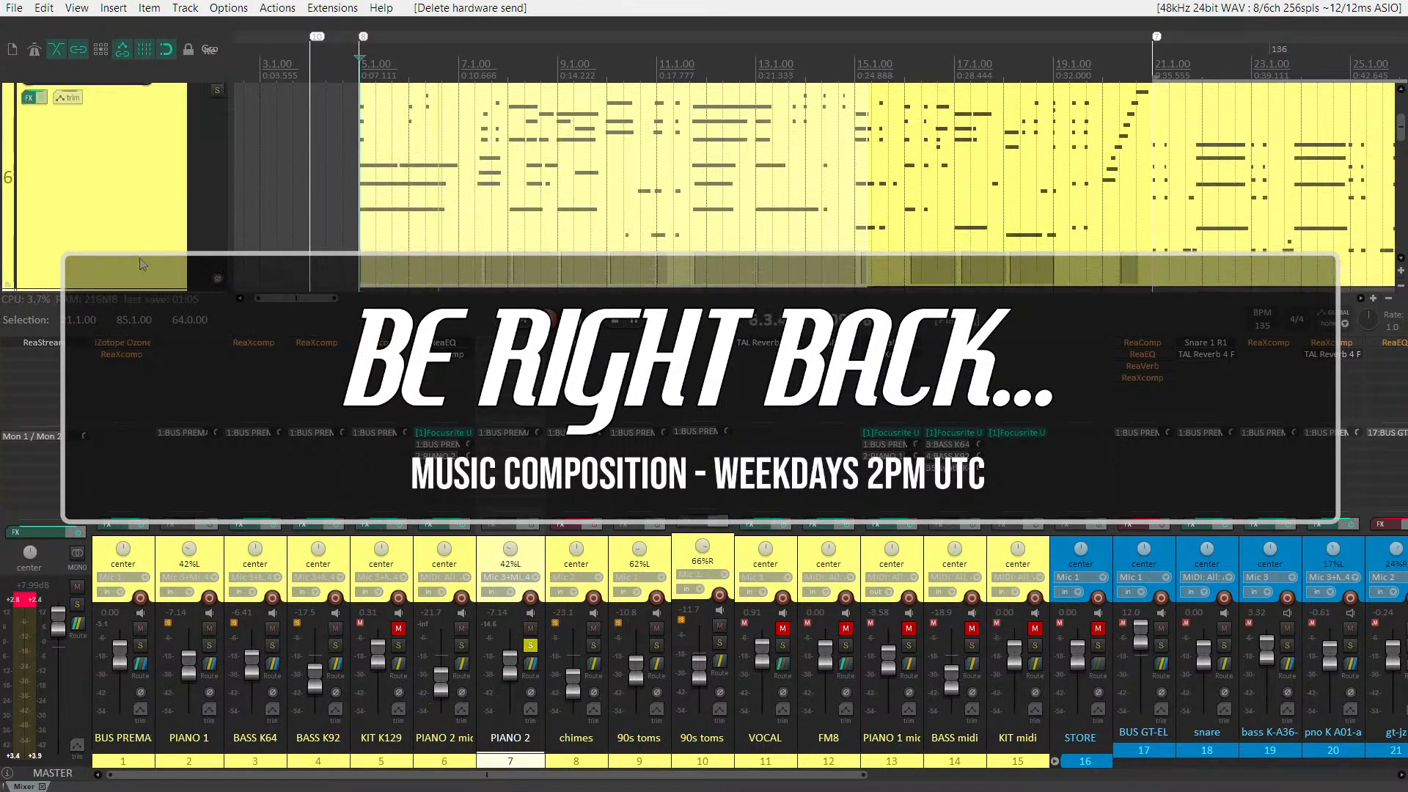
scroll(142, 260, up, 1)
click(595, 238)
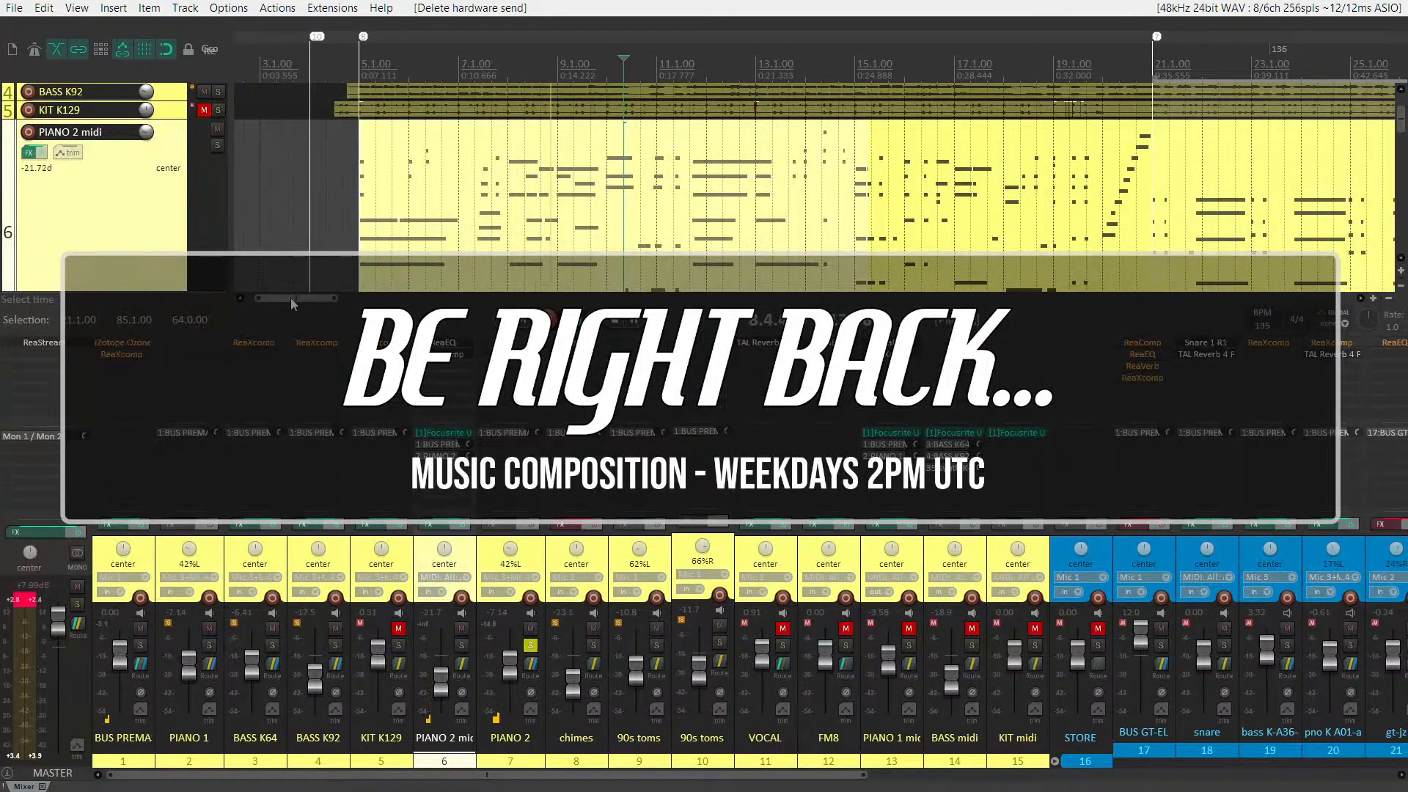
drag(289, 334, 289, 458)
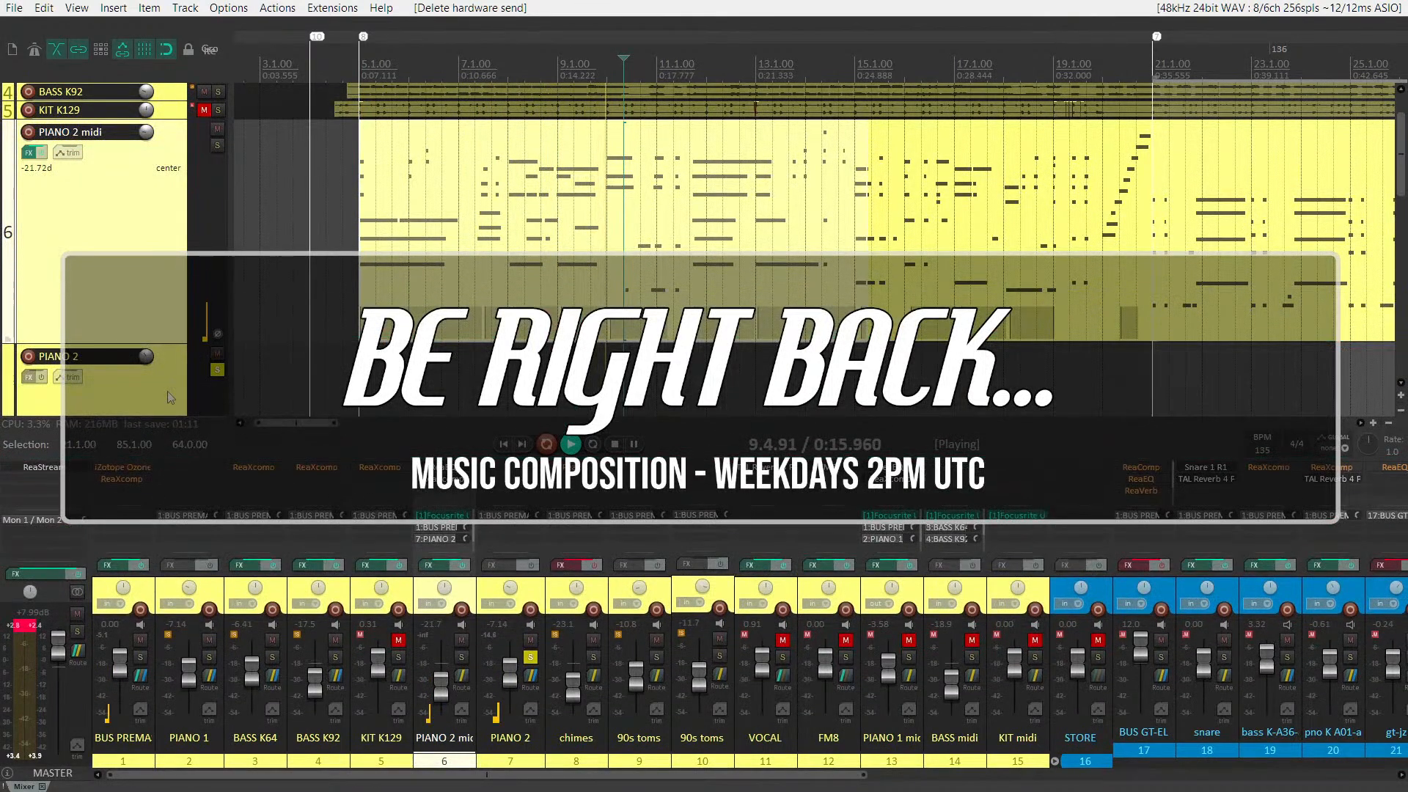
Arm PIANO 2 for recording, stop playback and check the signal from just before bar 5
scroll(108, 375, down, 1)
scroll(111, 377, down, 3)
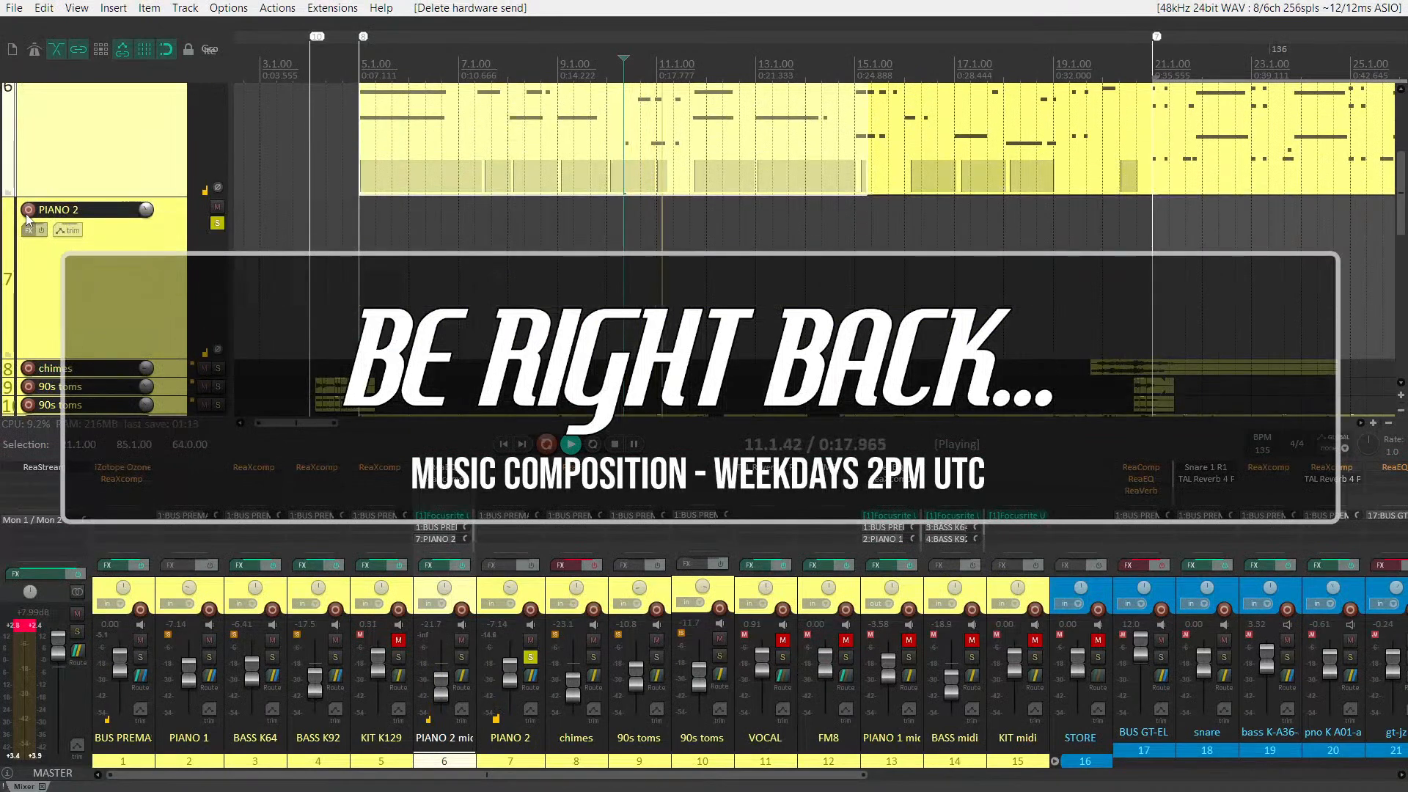
click(27, 211)
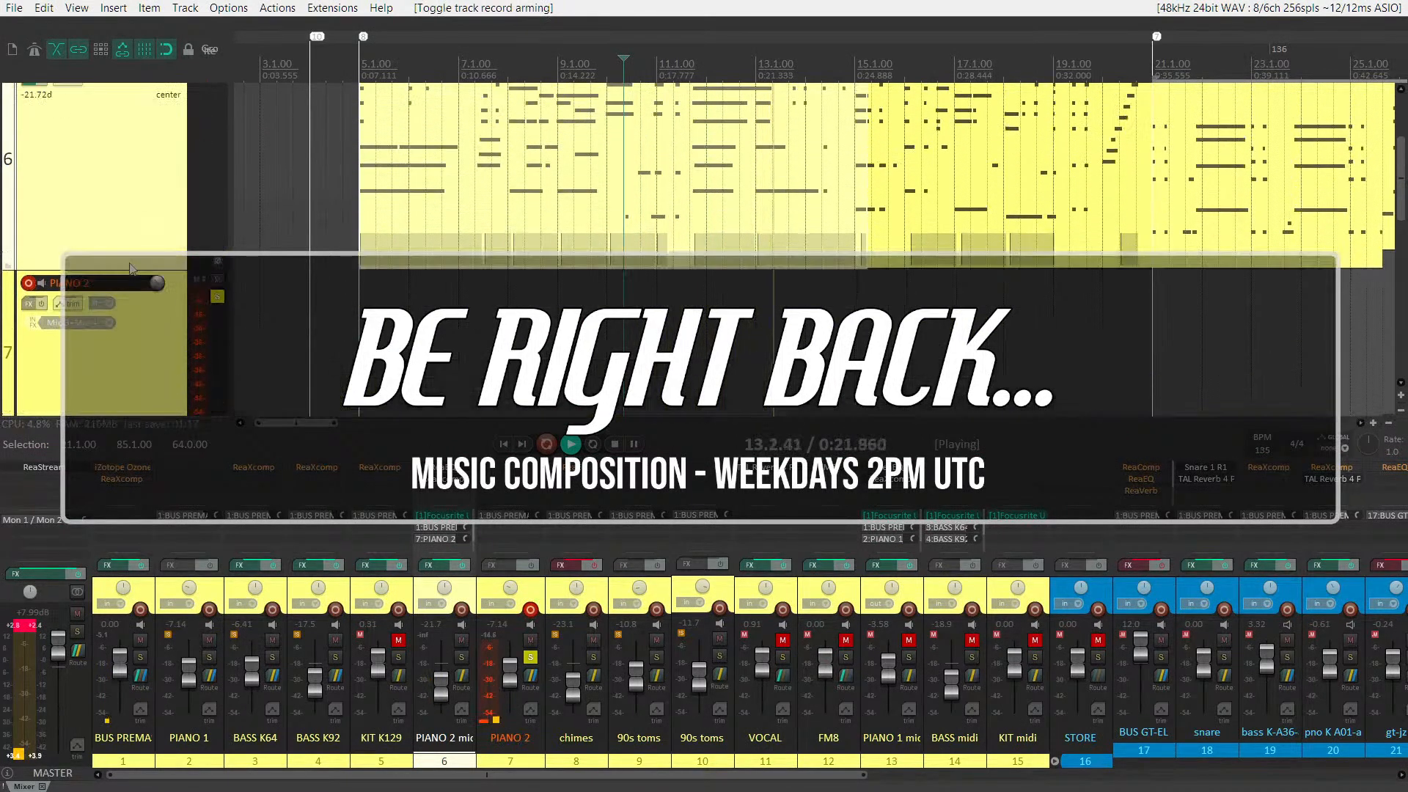
scroll(131, 268, up, 2)
click(117, 322)
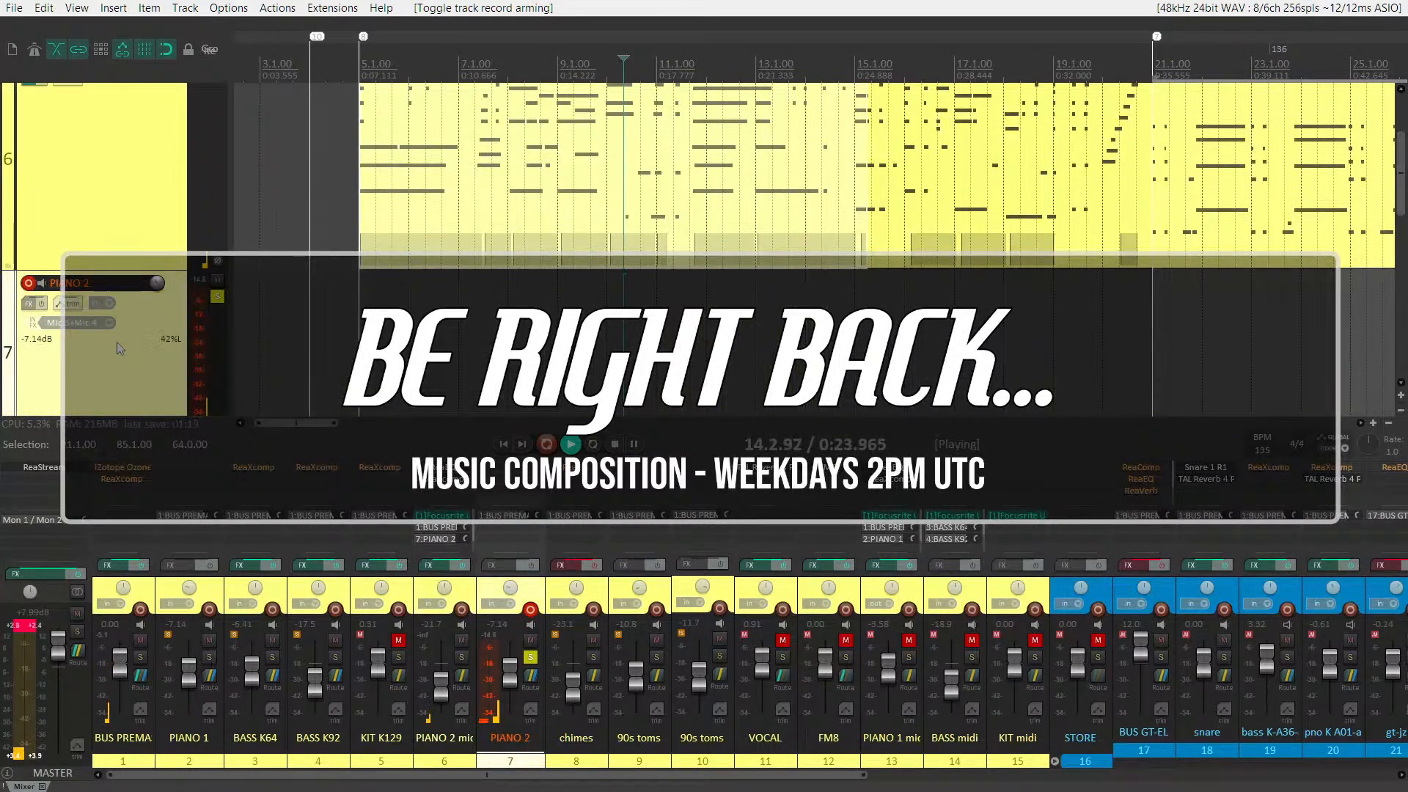
scroll(119, 354, down, 1)
scroll(119, 354, down, 1)
key(space)
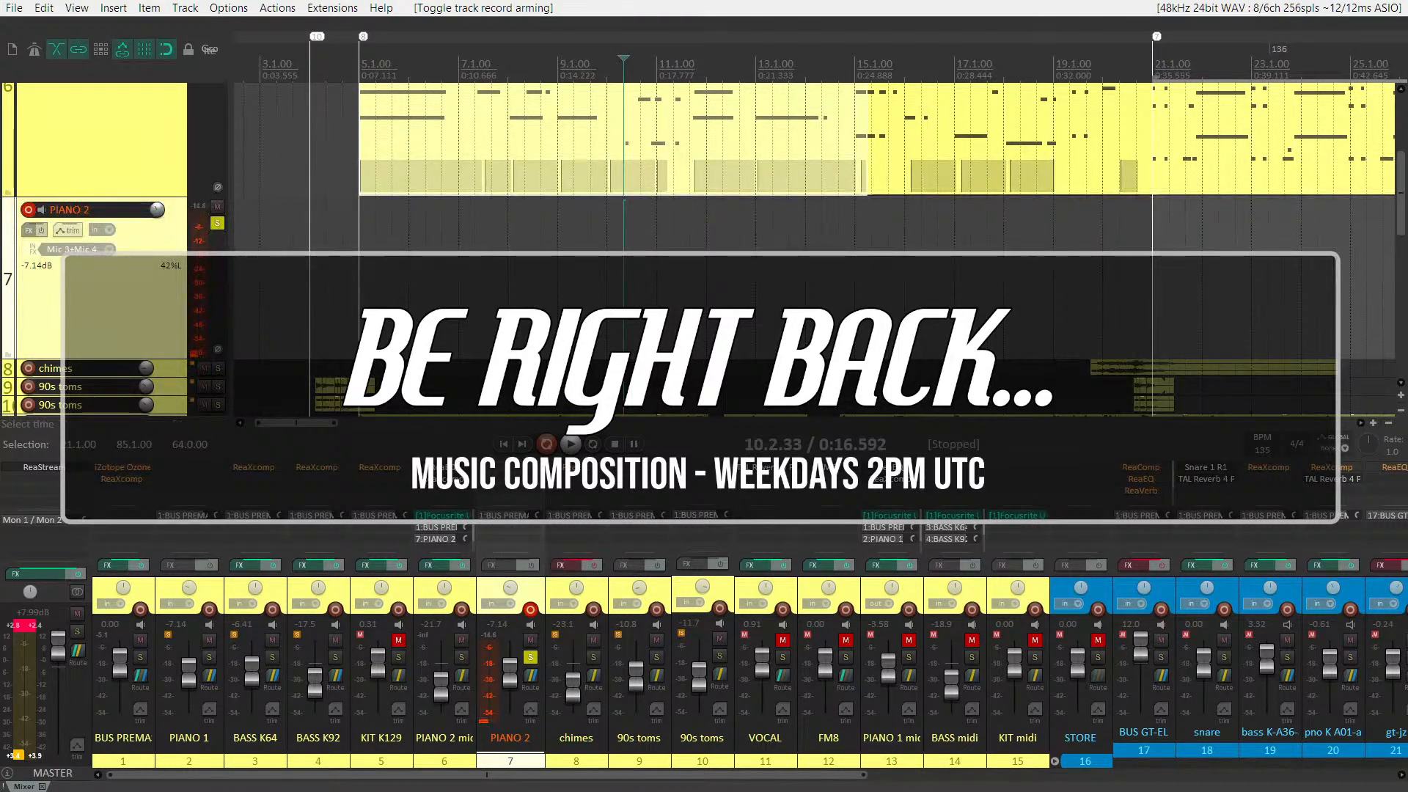
click(351, 242)
key(space)
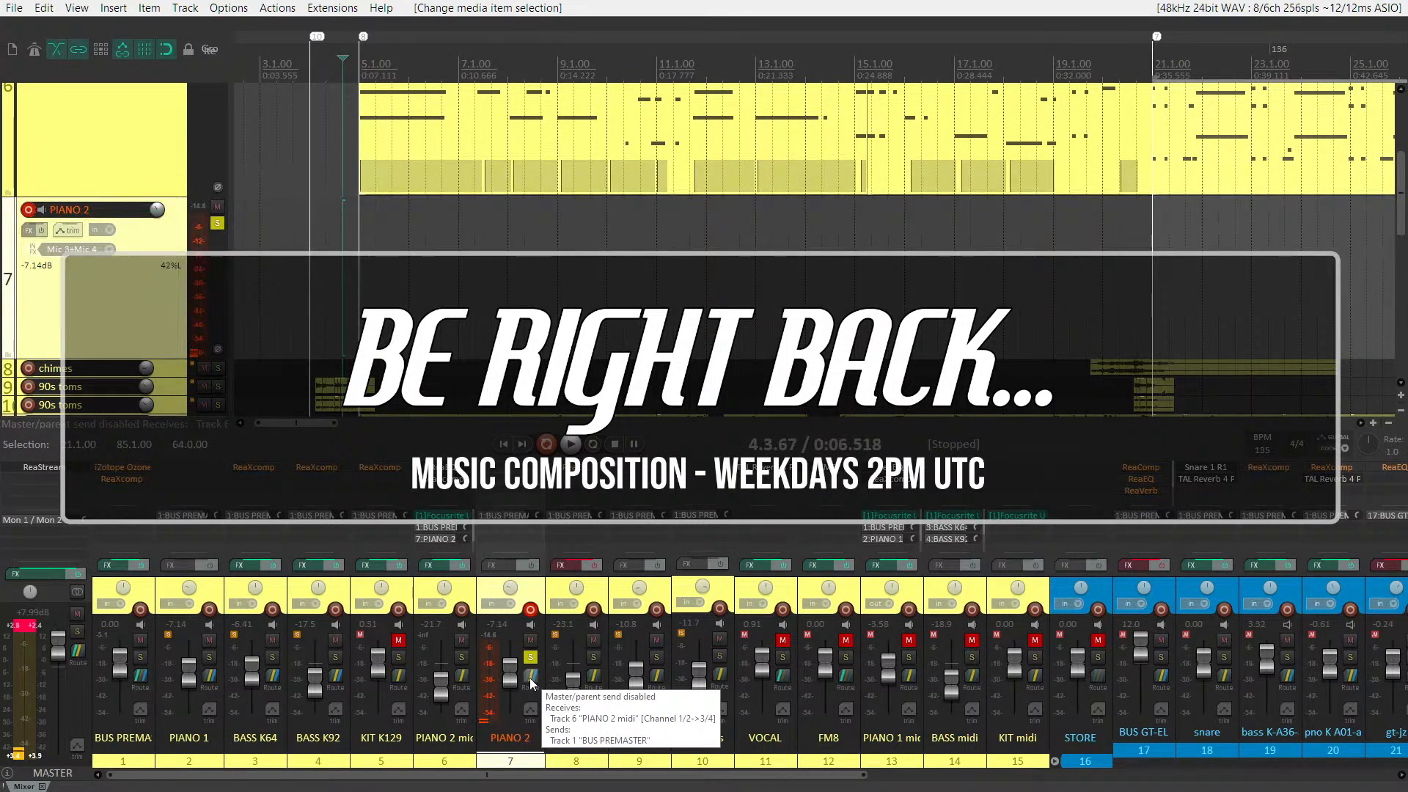
Compare the receive routing of PIANO 1 and PIANO 2 without changing it
click(205, 682)
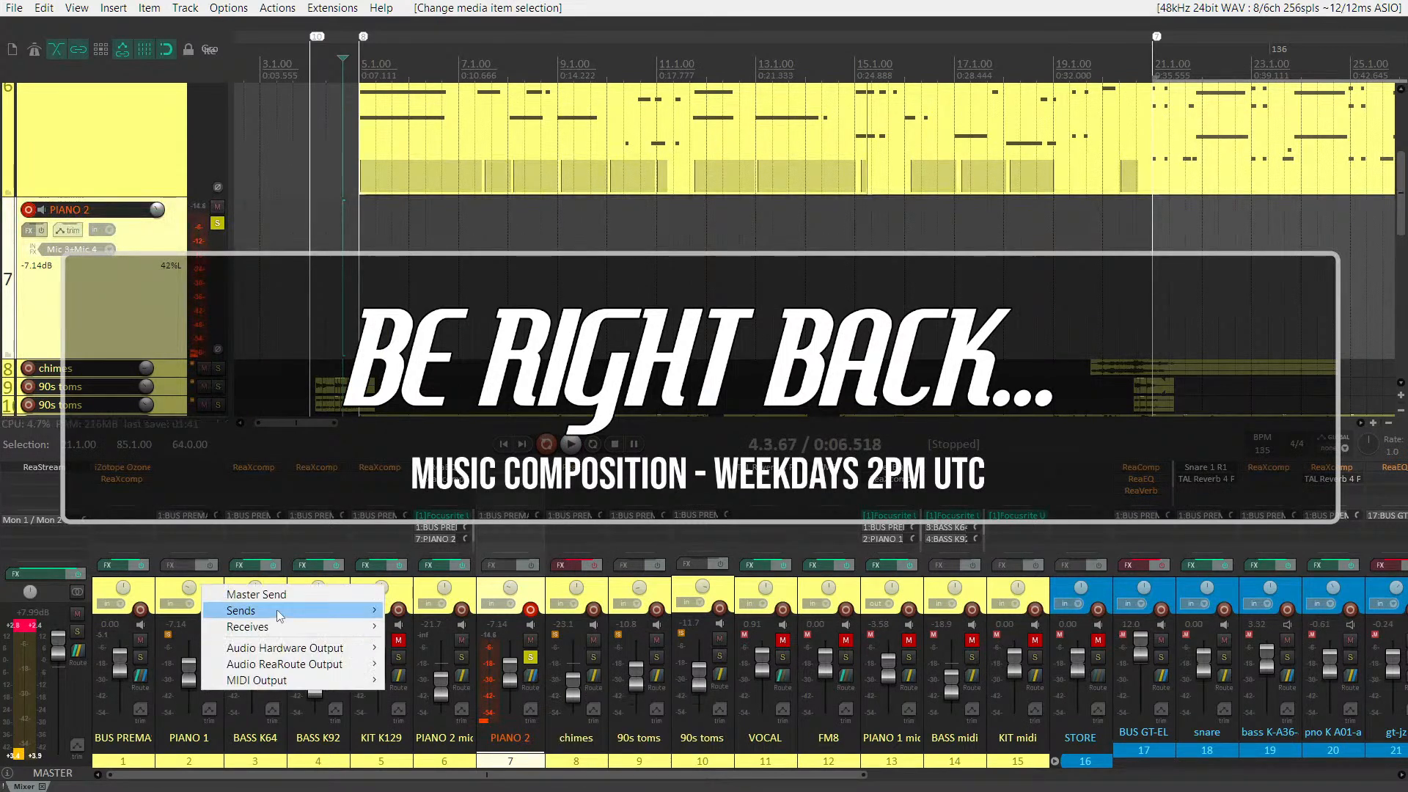
mouse_move(276, 609)
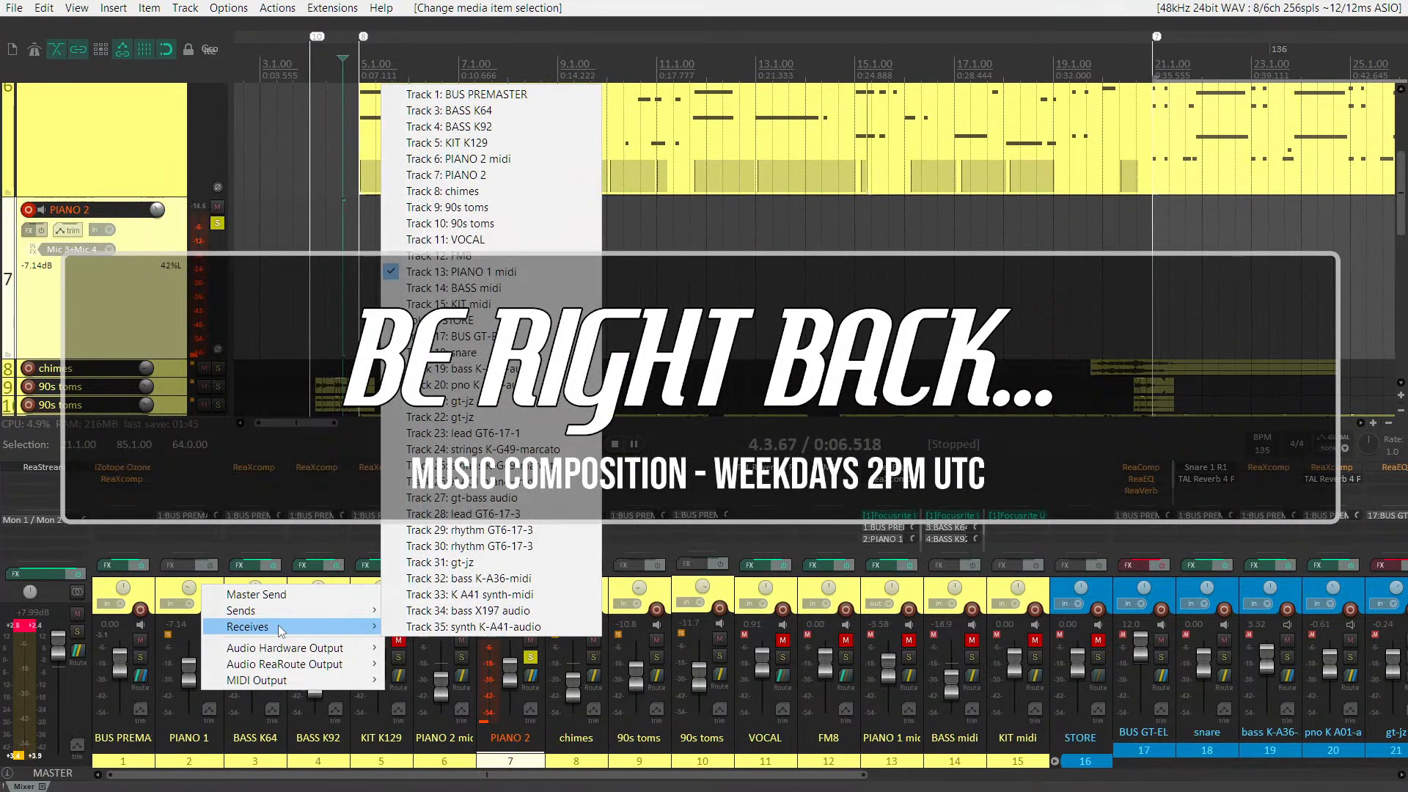
key(Escape)
click(528, 682)
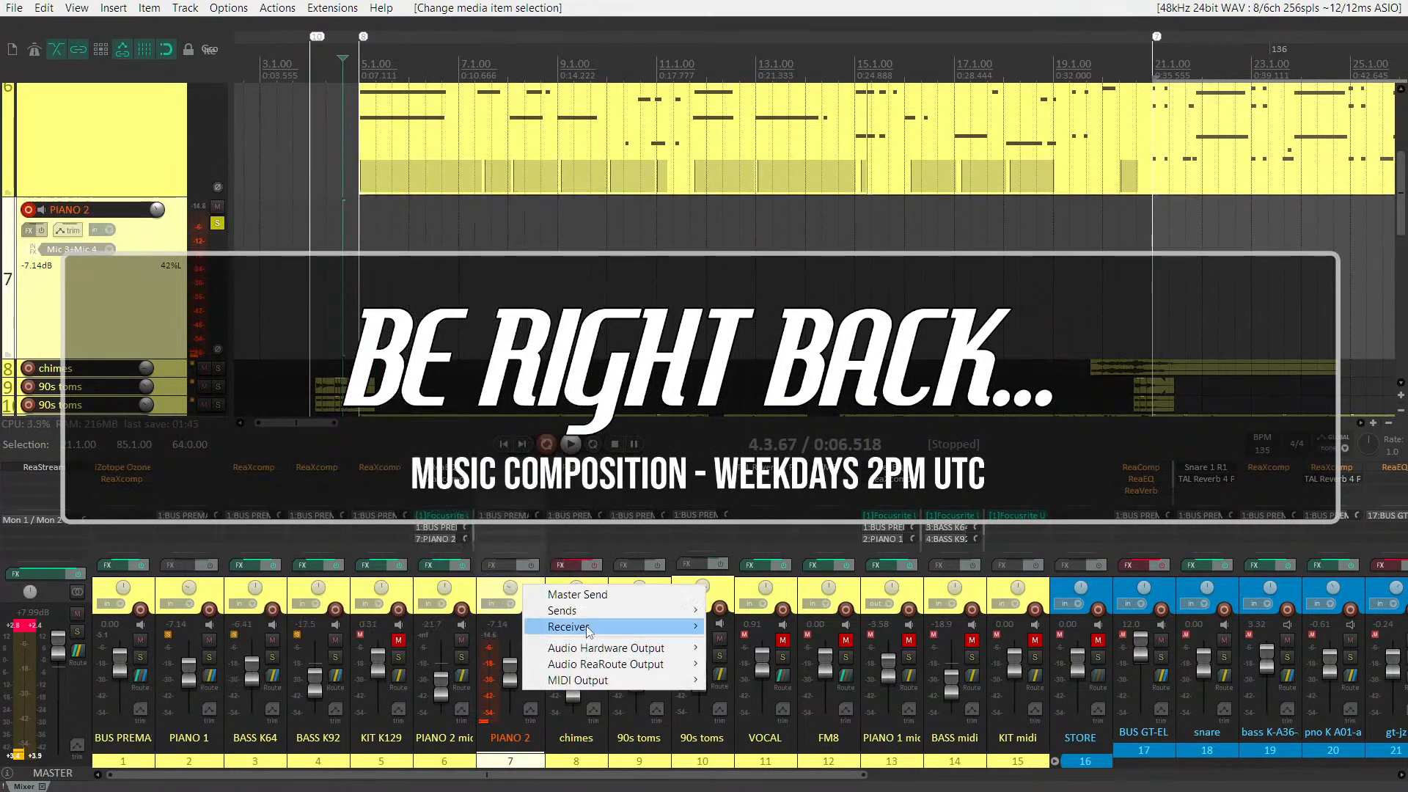
mouse_move(589, 632)
key(Escape)
key(Escape)
Play from just before bar 5, select PIANO 2 midi, disarm PIANO 2 and stop playback
scroll(161, 388, up, 4)
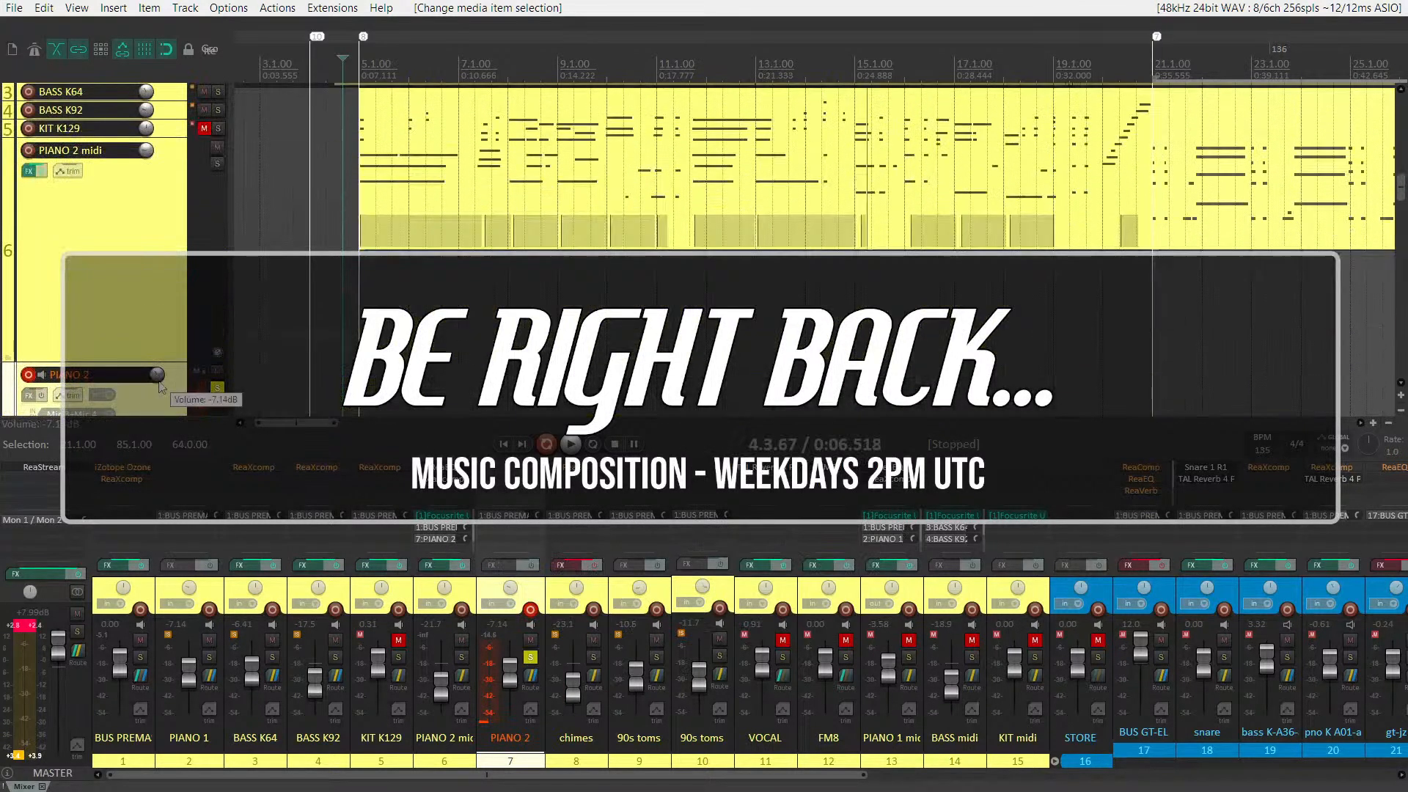
scroll(162, 388, up, 3)
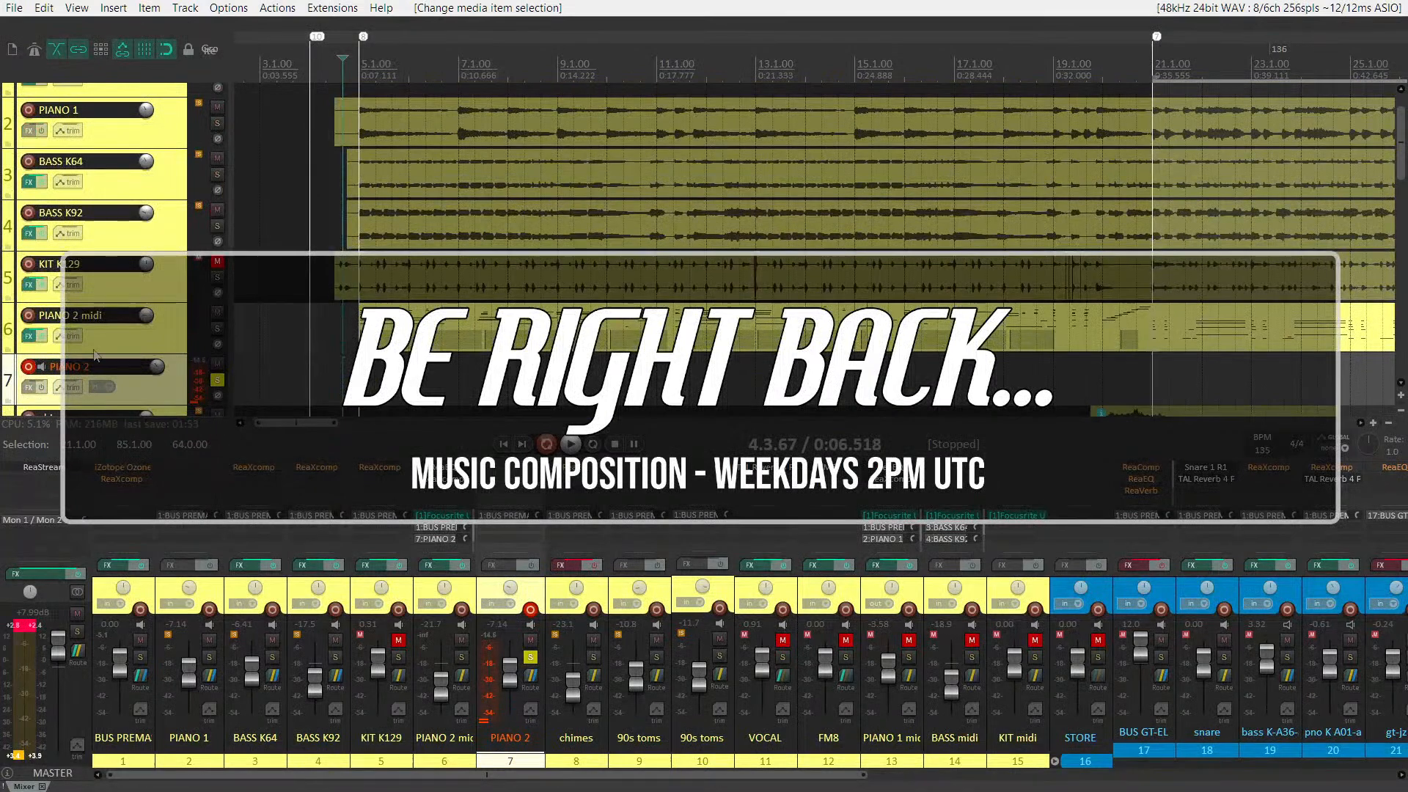
scroll(179, 413, down, 1)
scroll(92, 253, down, 4)
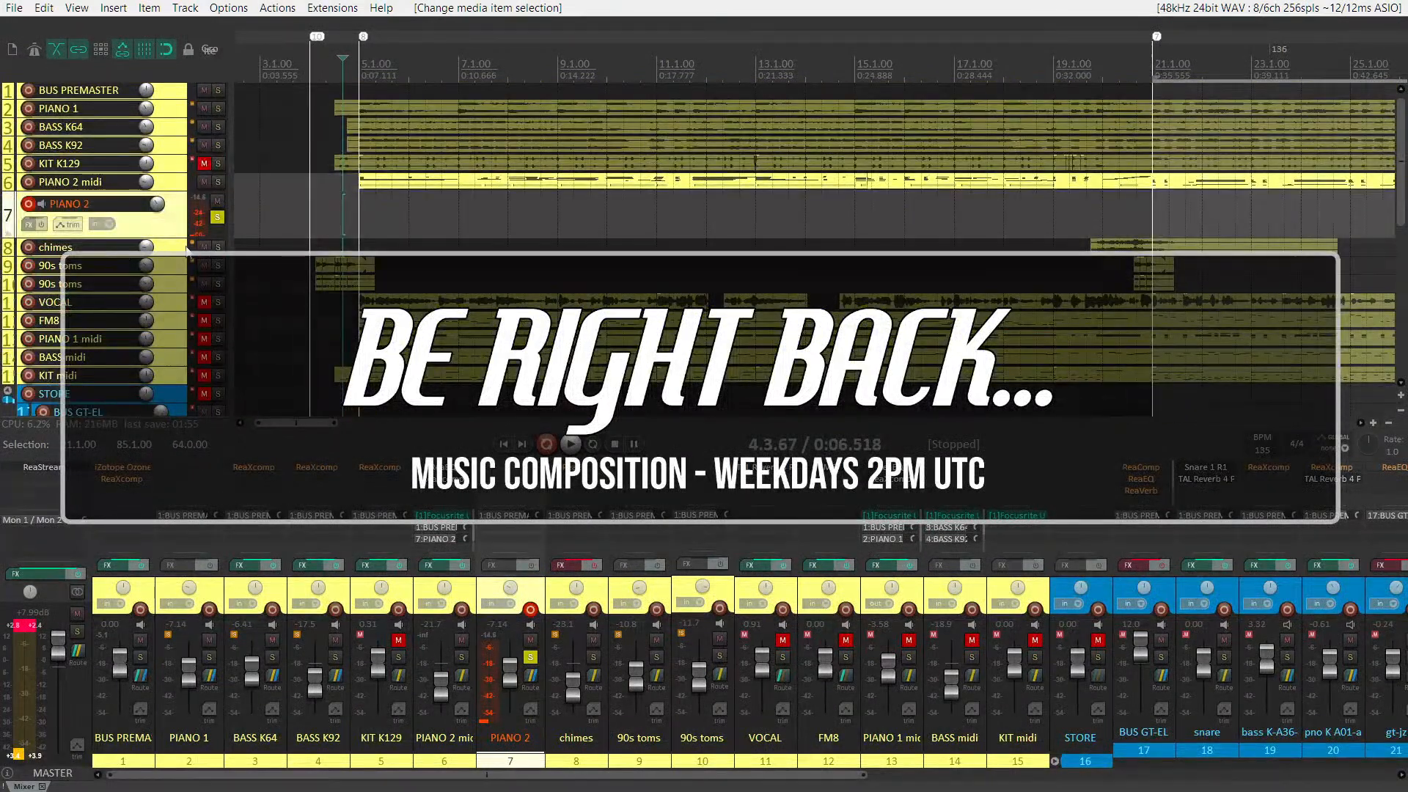
key(space)
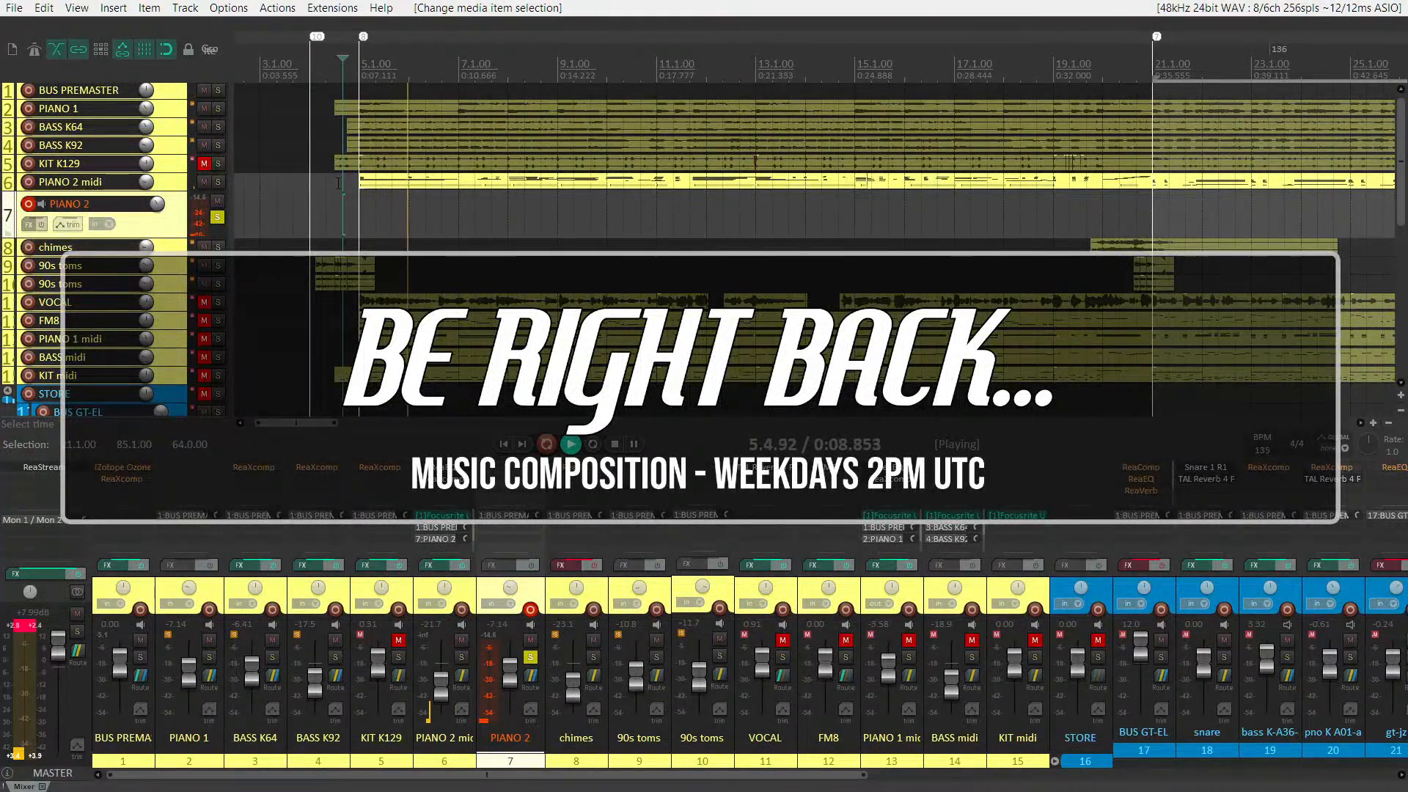
click(171, 183)
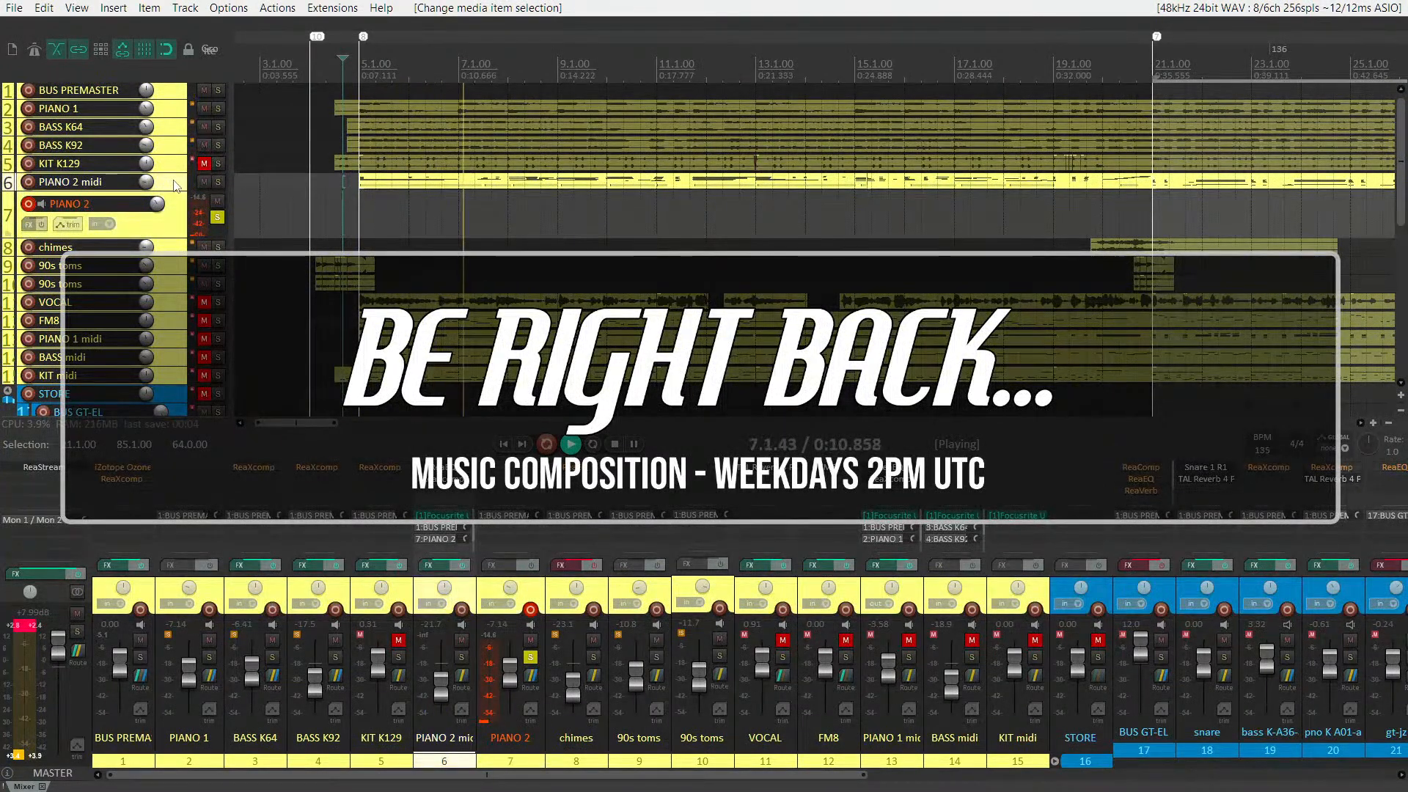
click(29, 204)
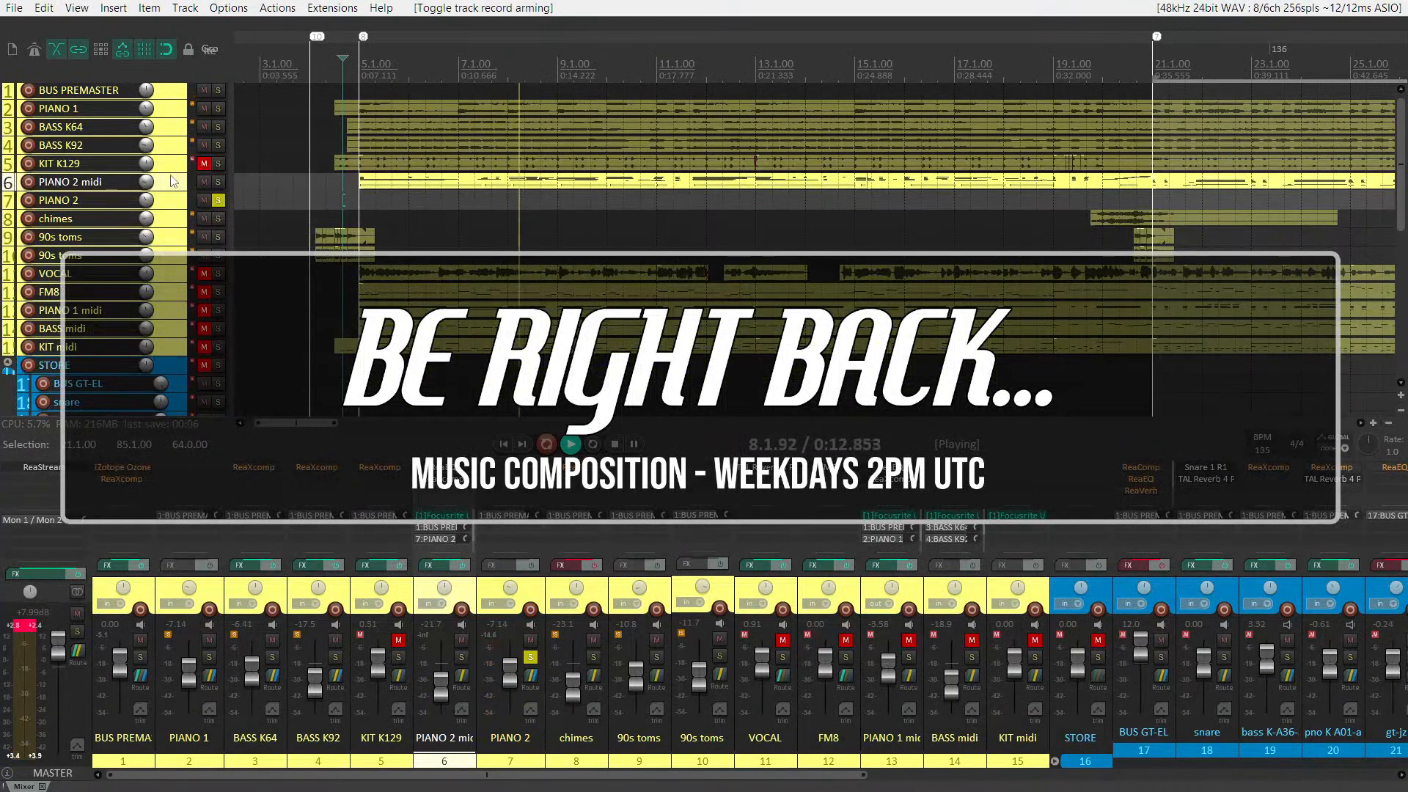
key(space)
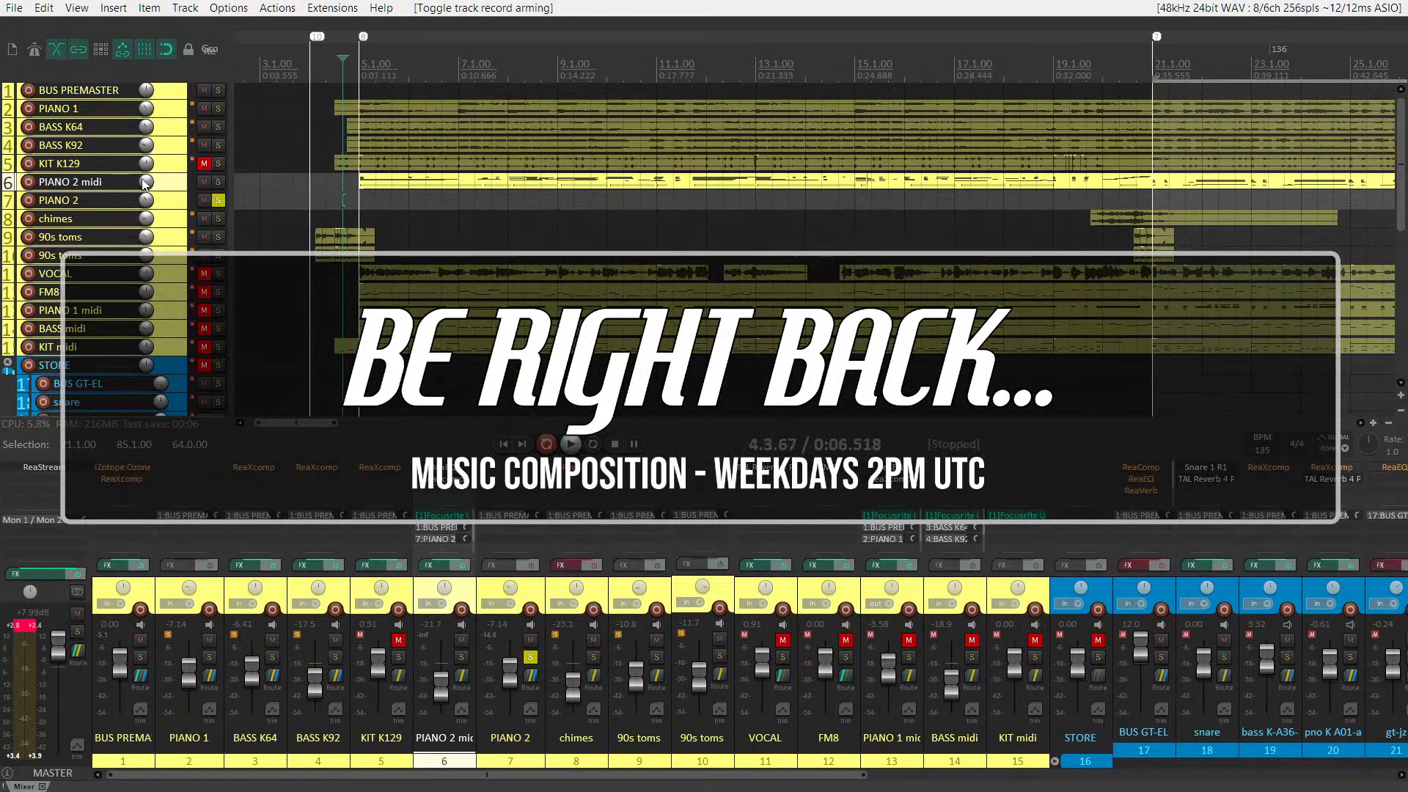
Arm PIANO 2 midi and PIANO 2 for recording and turn off the solo on PIANO 2
click(29, 181)
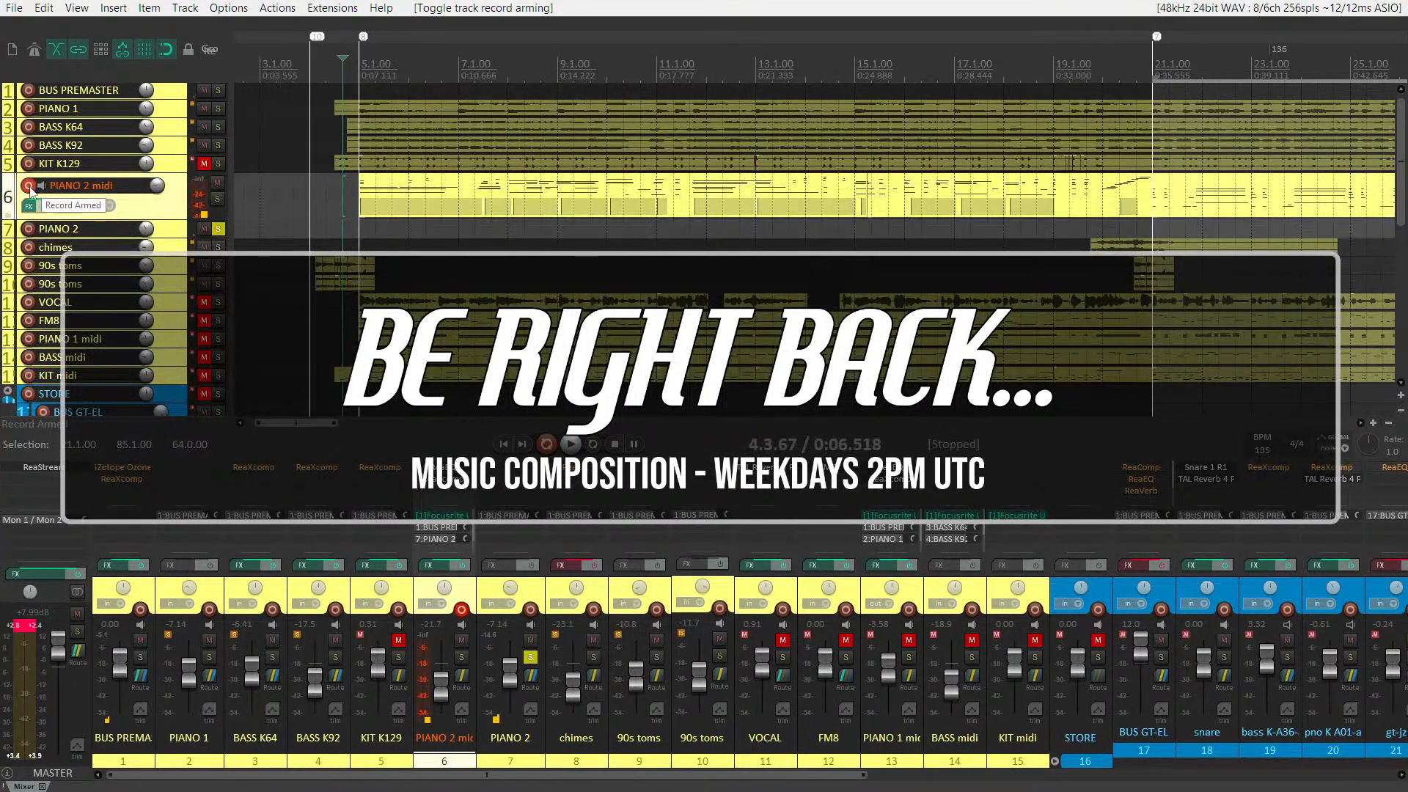
click(28, 229)
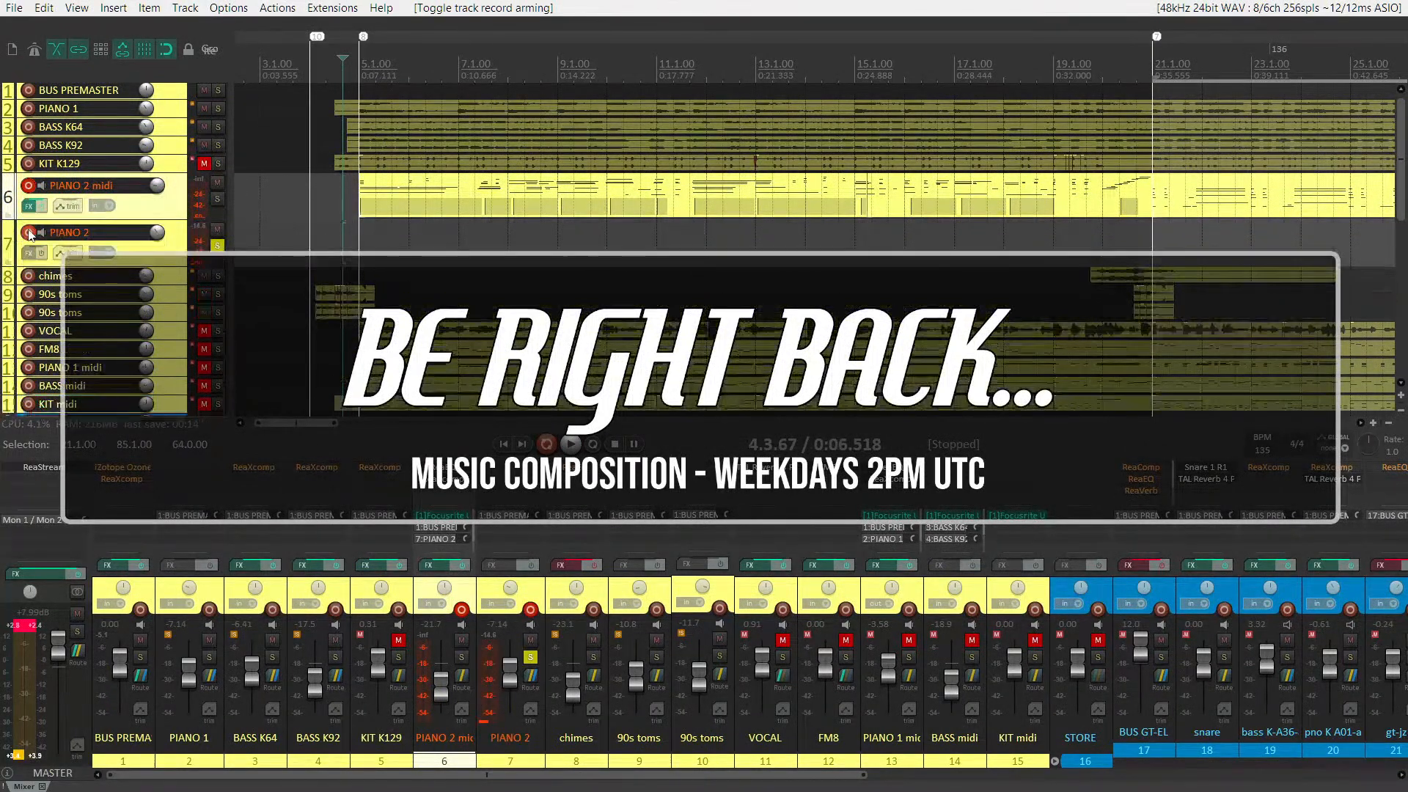
click(218, 245)
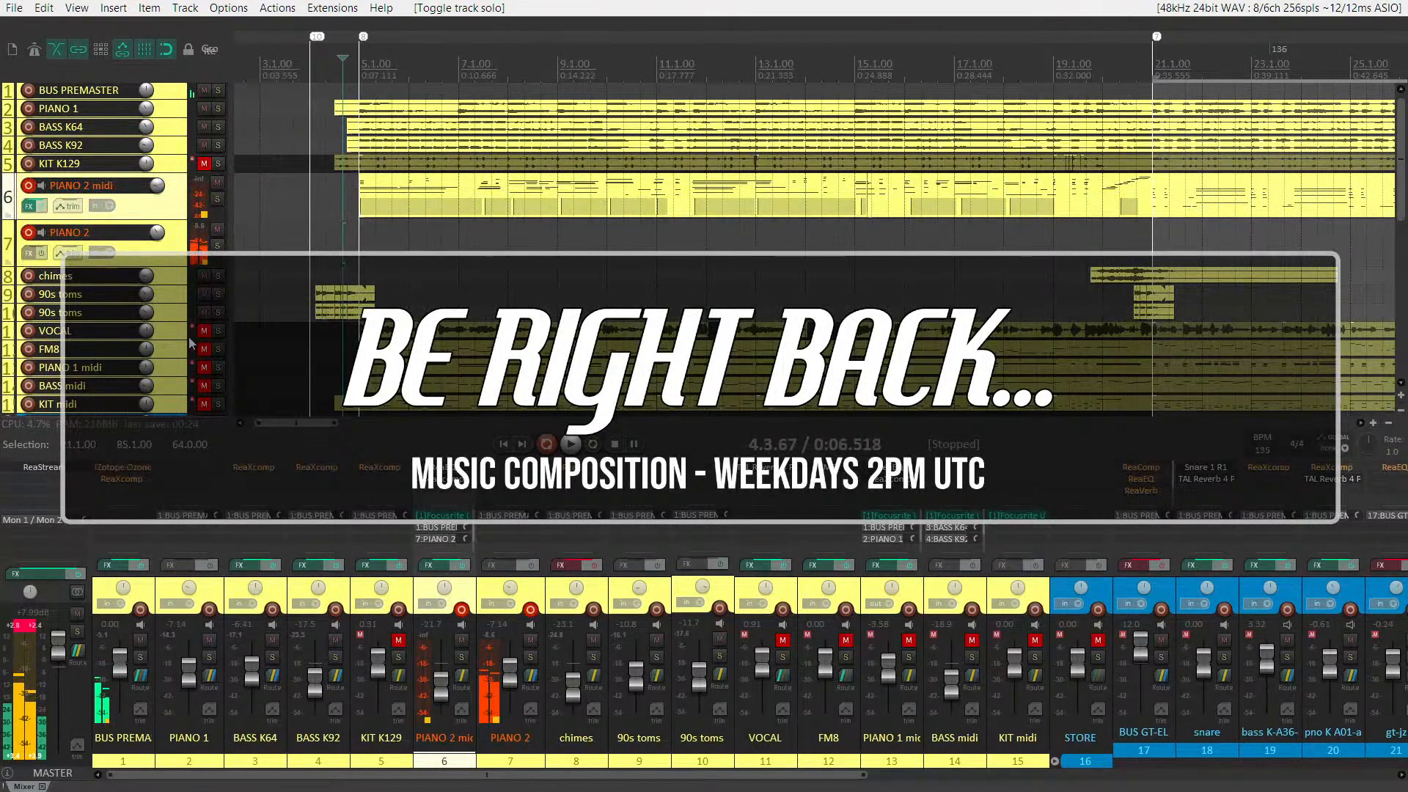
Look at the first PIANO 2 midi item in the MIDI editor, then play from bar 15 with PIANO 2 briefly soloed
double_click(377, 209)
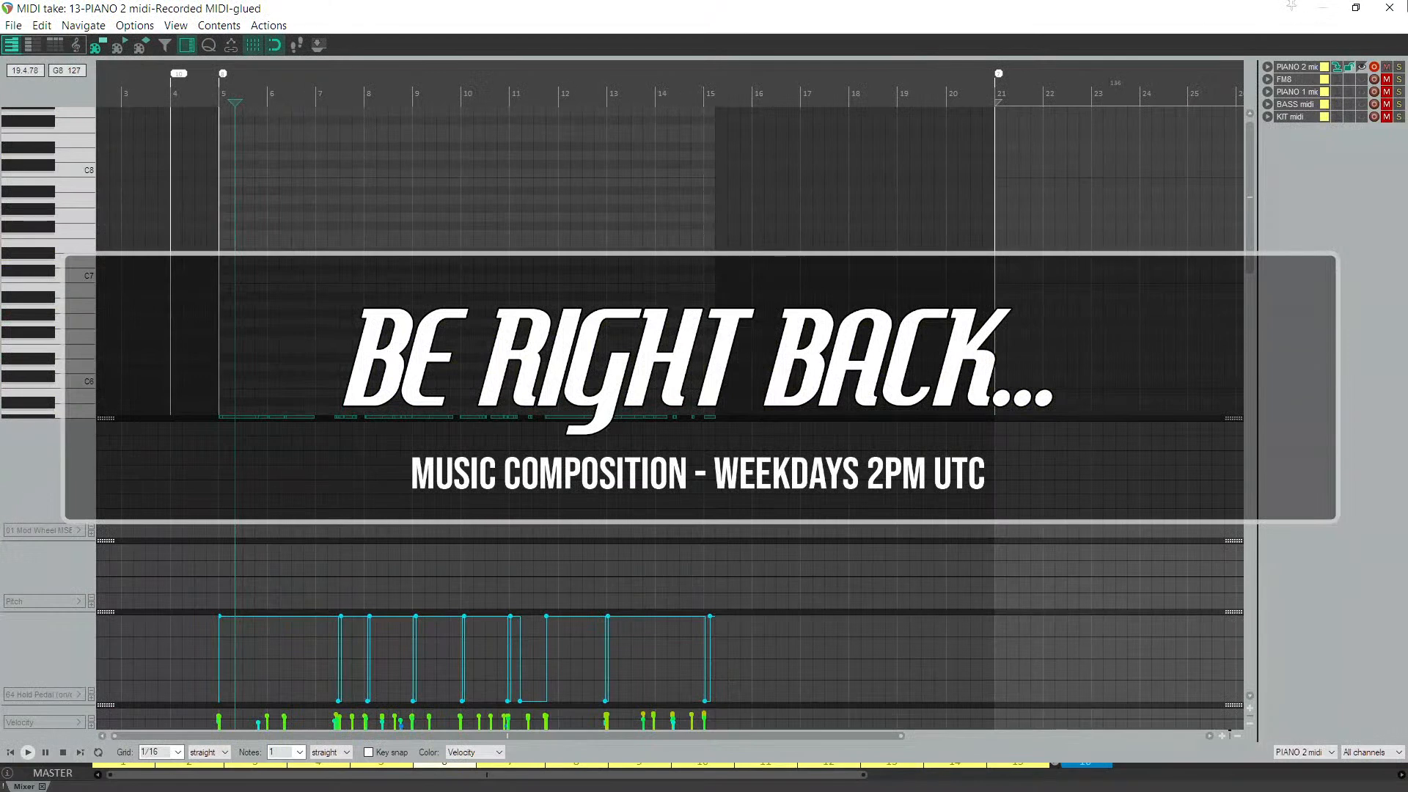
click(1391, 9)
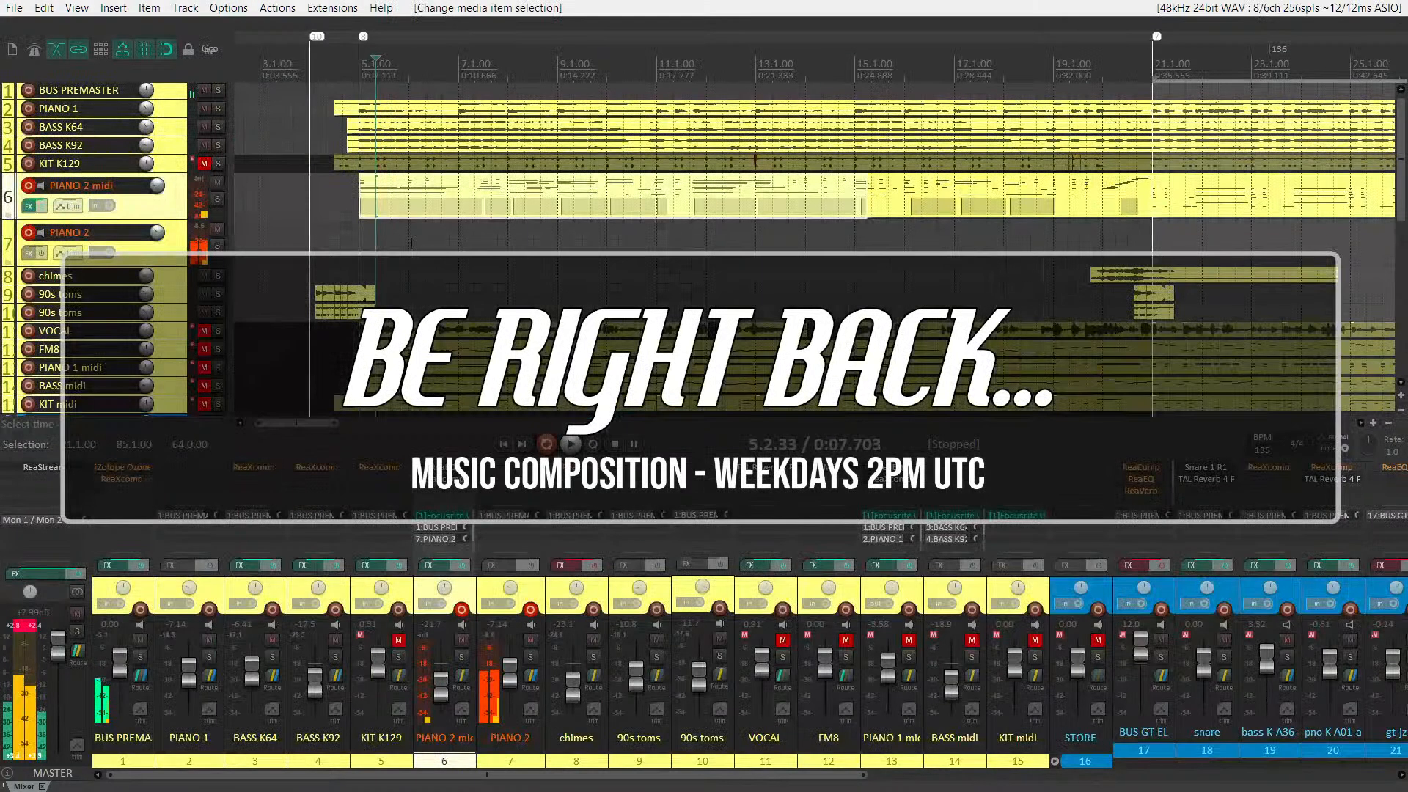
click(888, 199)
key(space)
scroll(887, 199, down, 2)
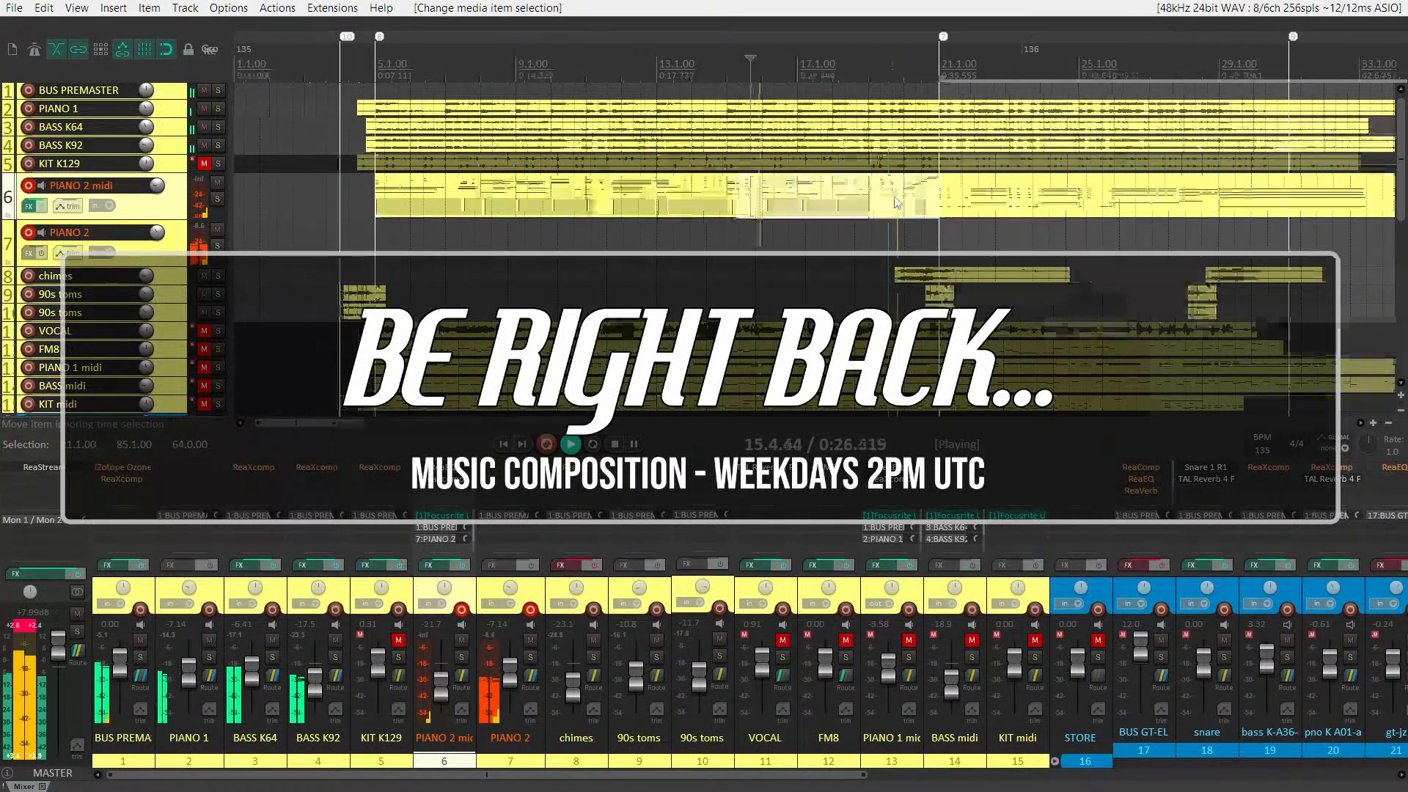
click(217, 247)
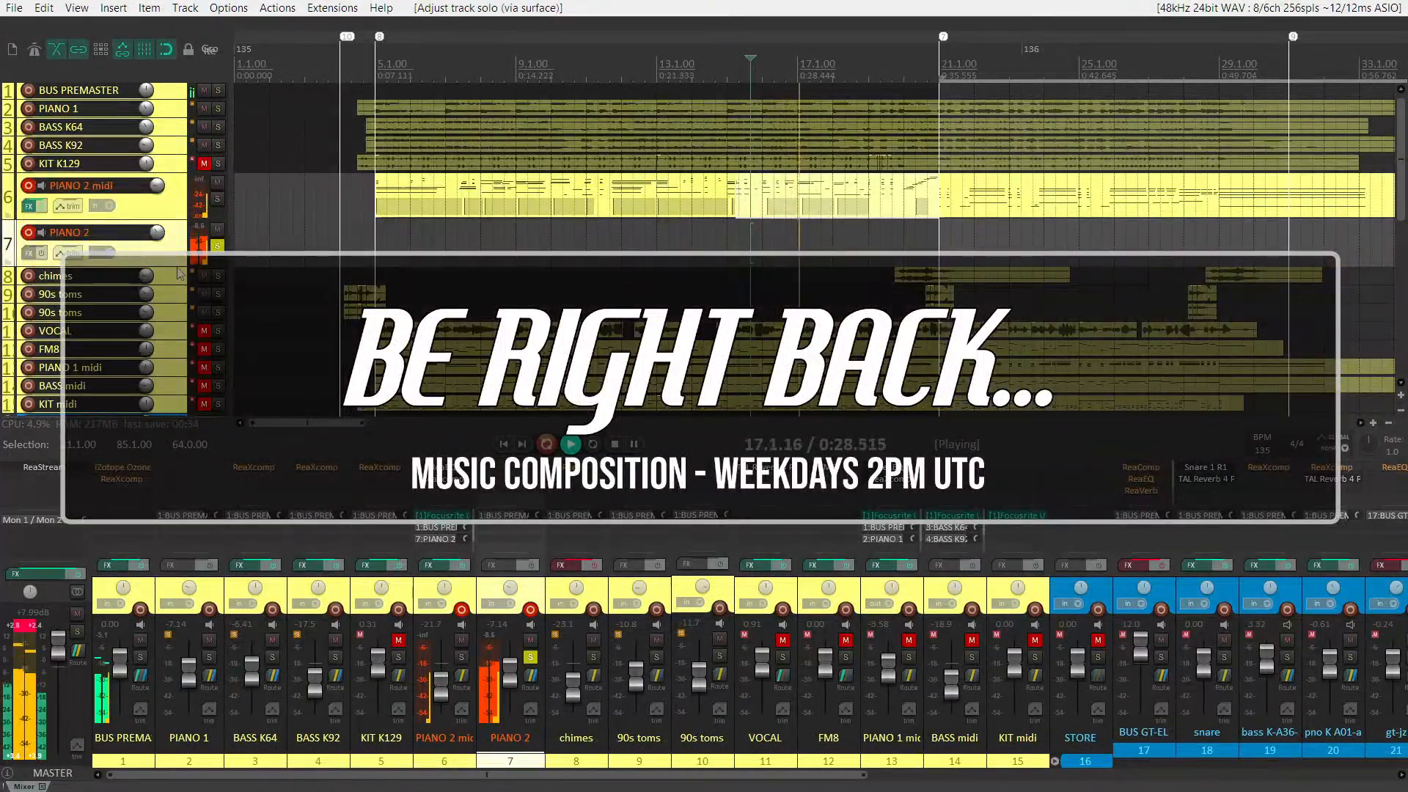
click(217, 246)
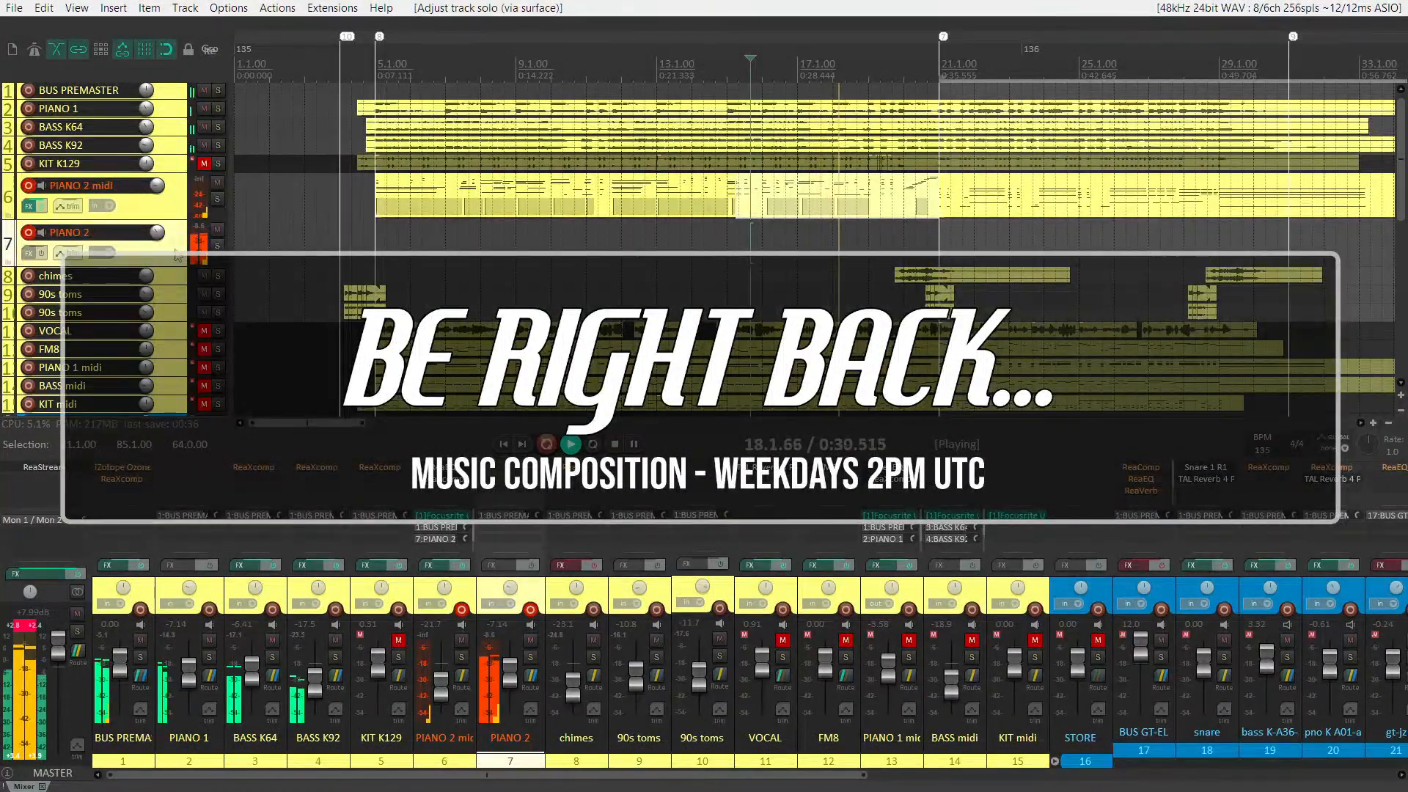
Place the edit cursor just before bar 5 as the recording start point
click(370, 241)
key(space)
scroll(370, 241, up, 3)
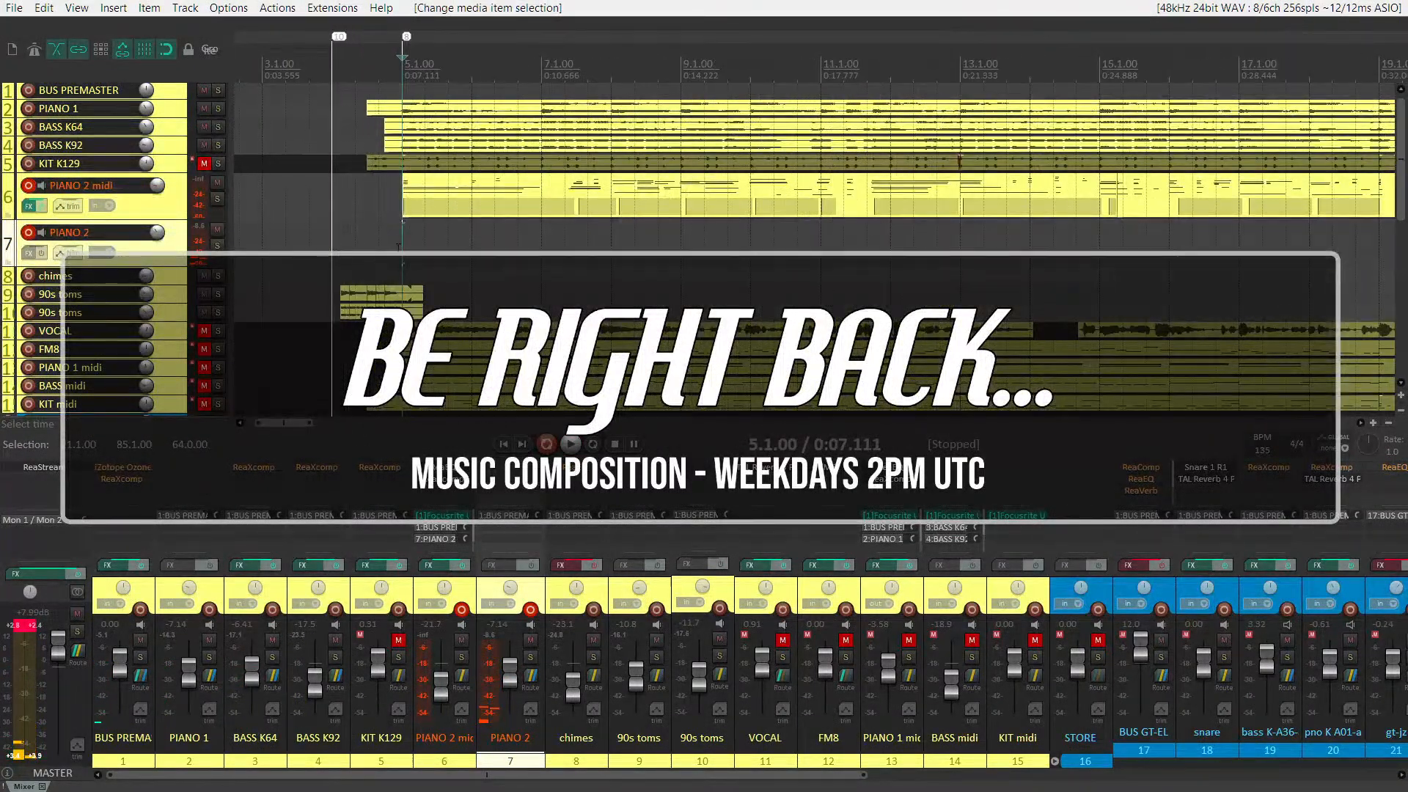
click(389, 247)
key(ctrl+r)
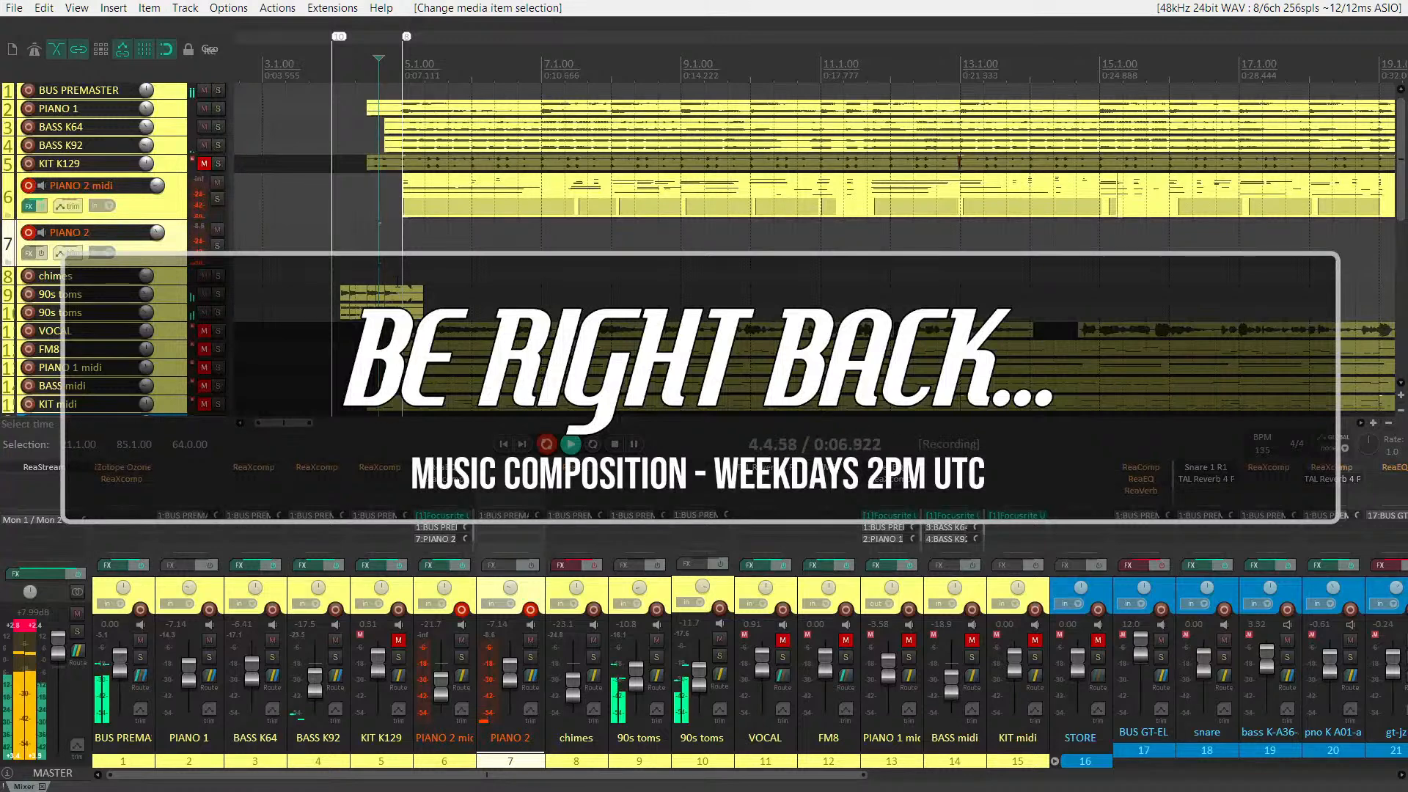
key(space)
key(ctrl+z)
Disarm PIANO 2 midi and start recording PIANO 2 alone from just before bar 5
click(28, 185)
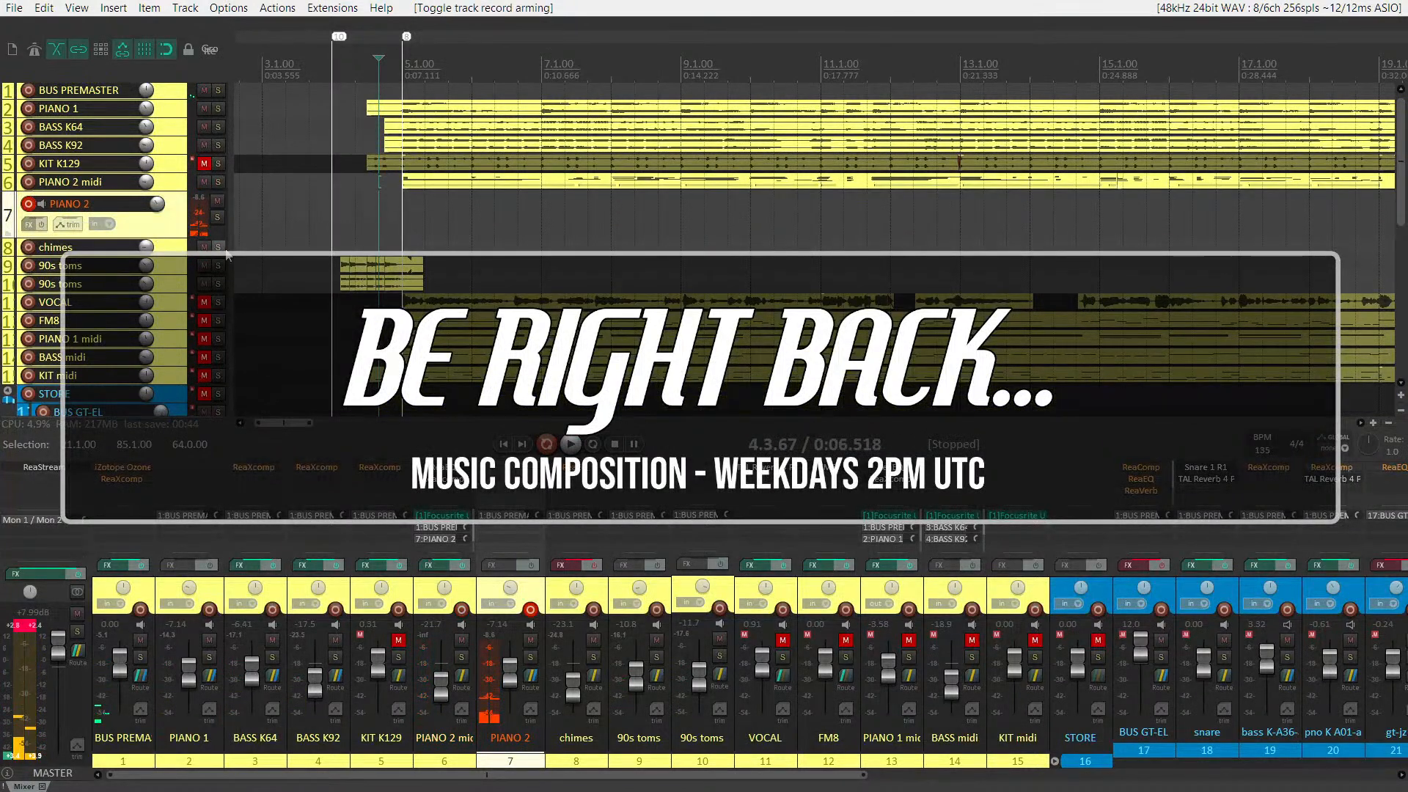
key(ctrl+r)
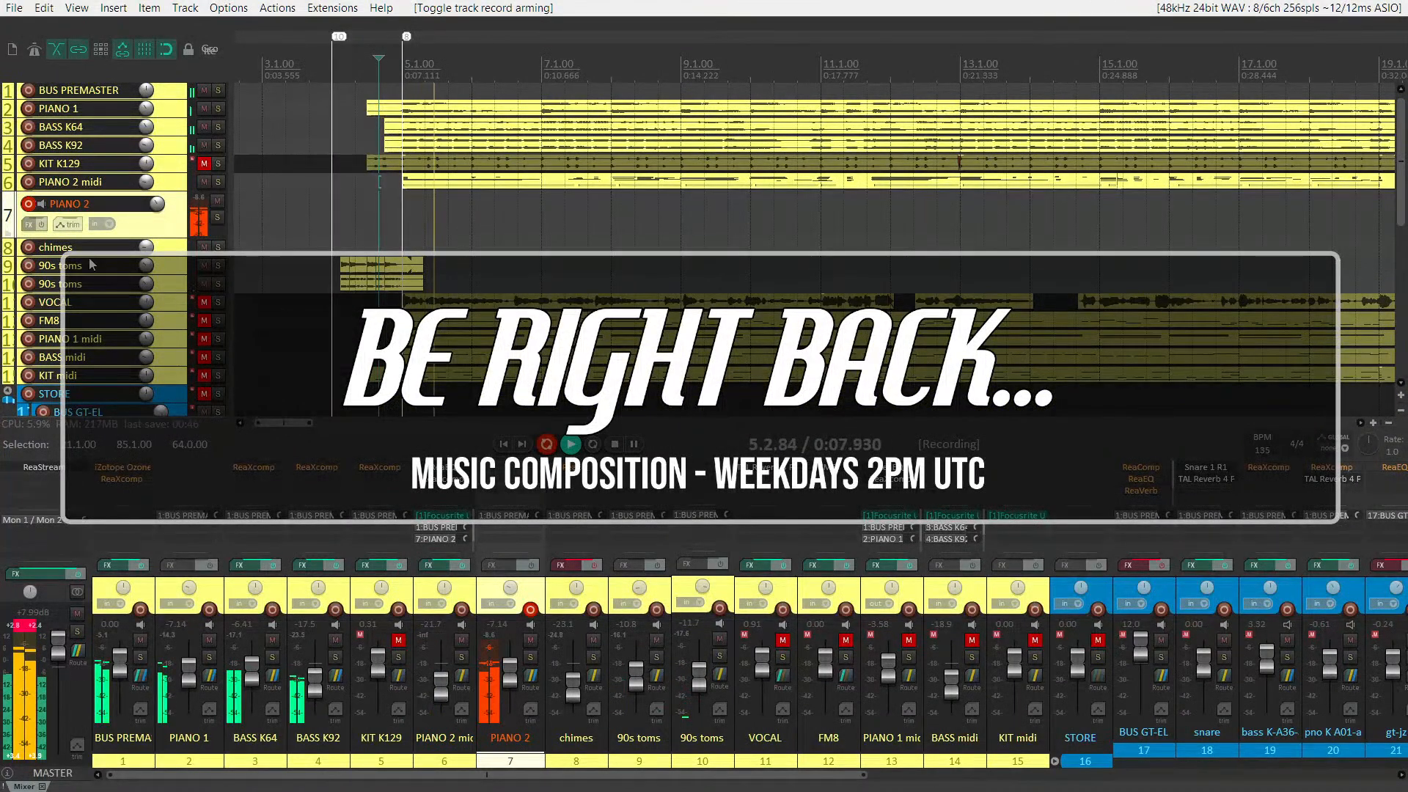
Audition the new PIANO 2 take from bar 5 with the track briefly soloed, then delete the take
key(space)
click(412, 226)
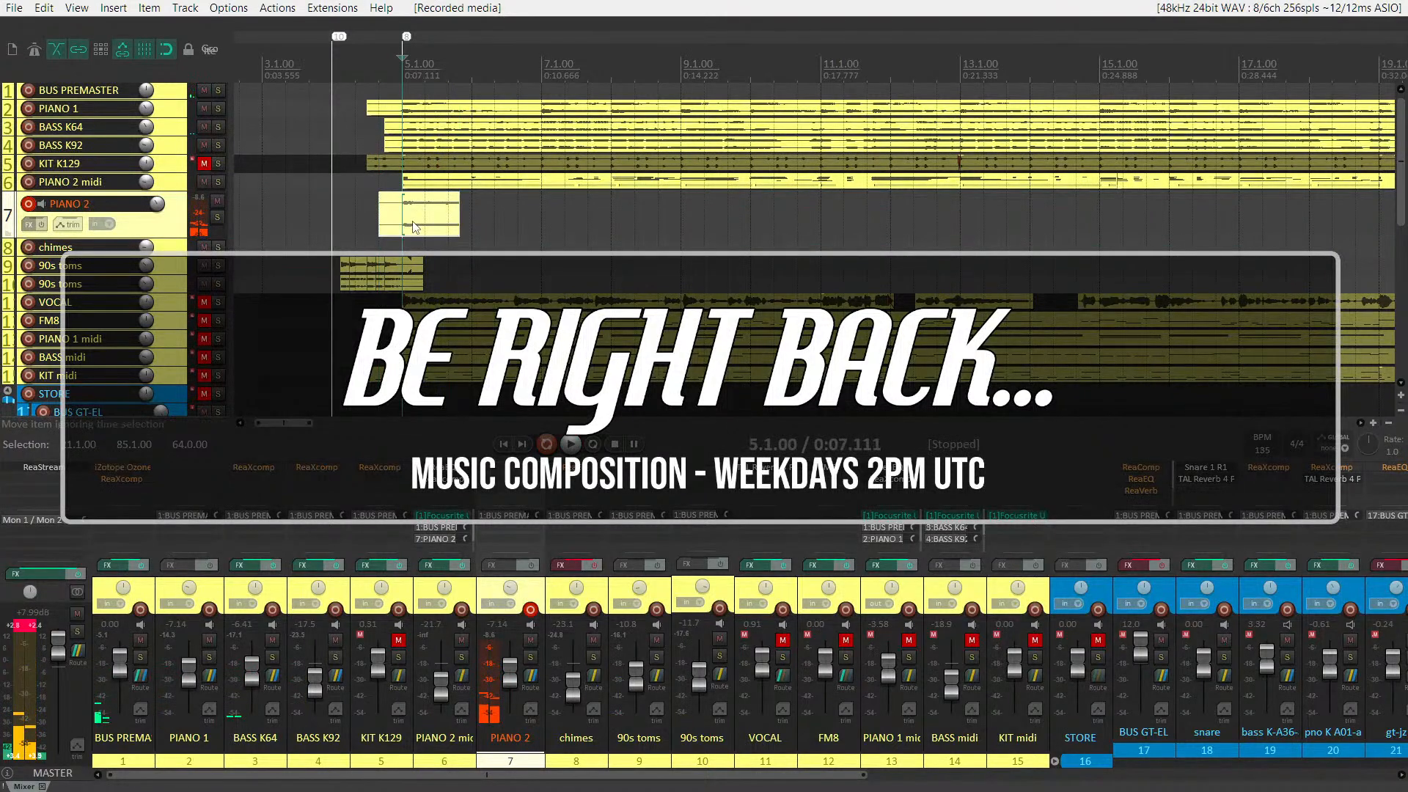
key(F7)
click(406, 206)
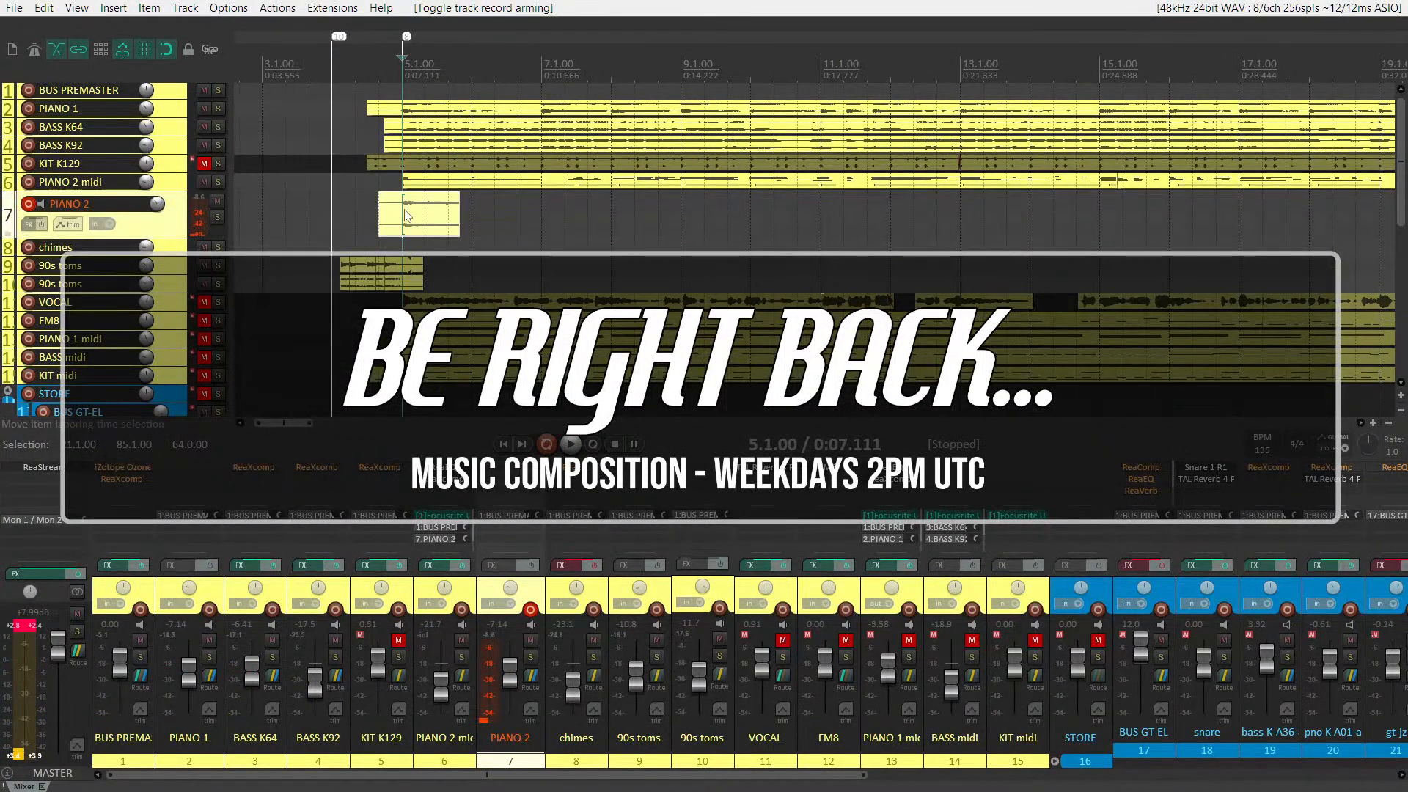
key(F6)
key(space)
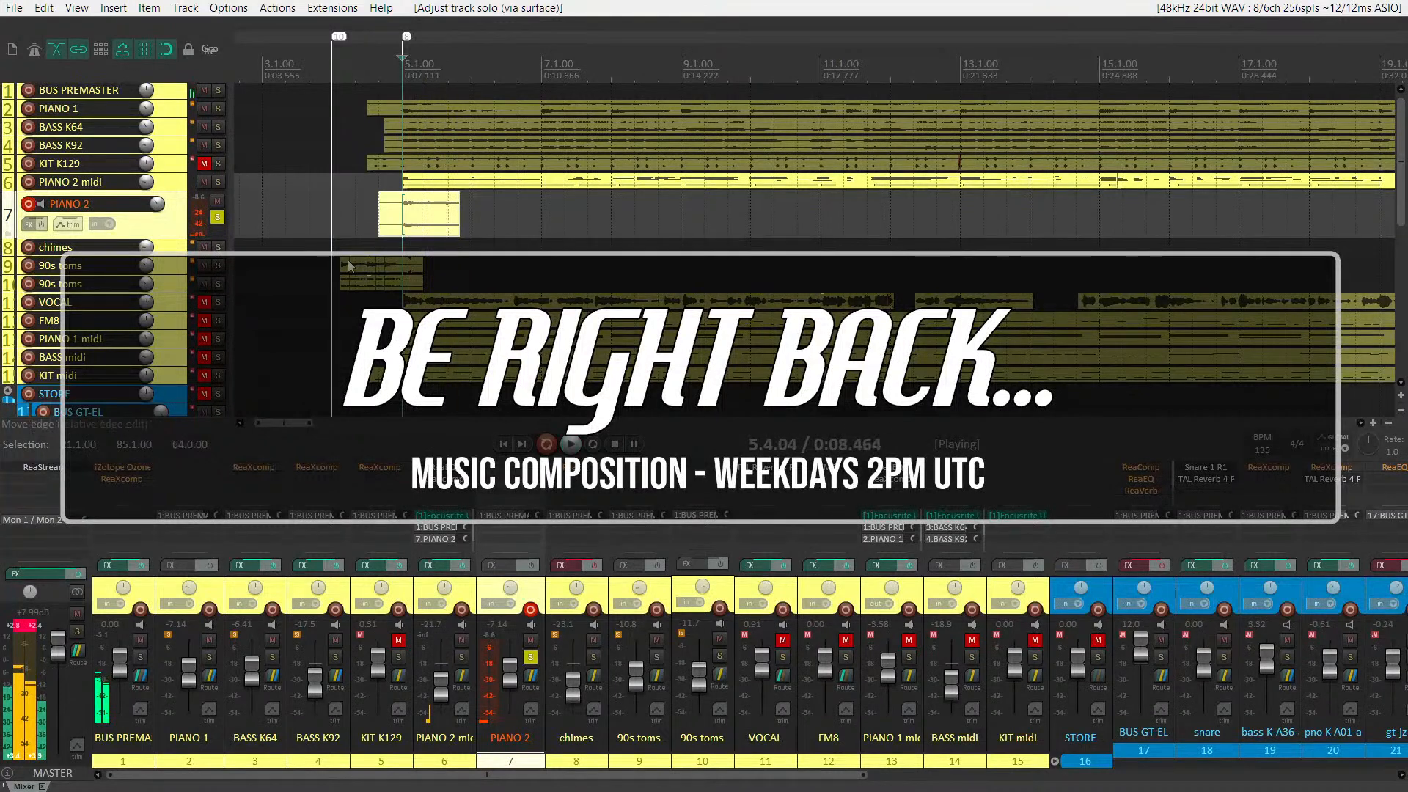
key(F6)
key(space)
click(429, 215)
key(Delete)
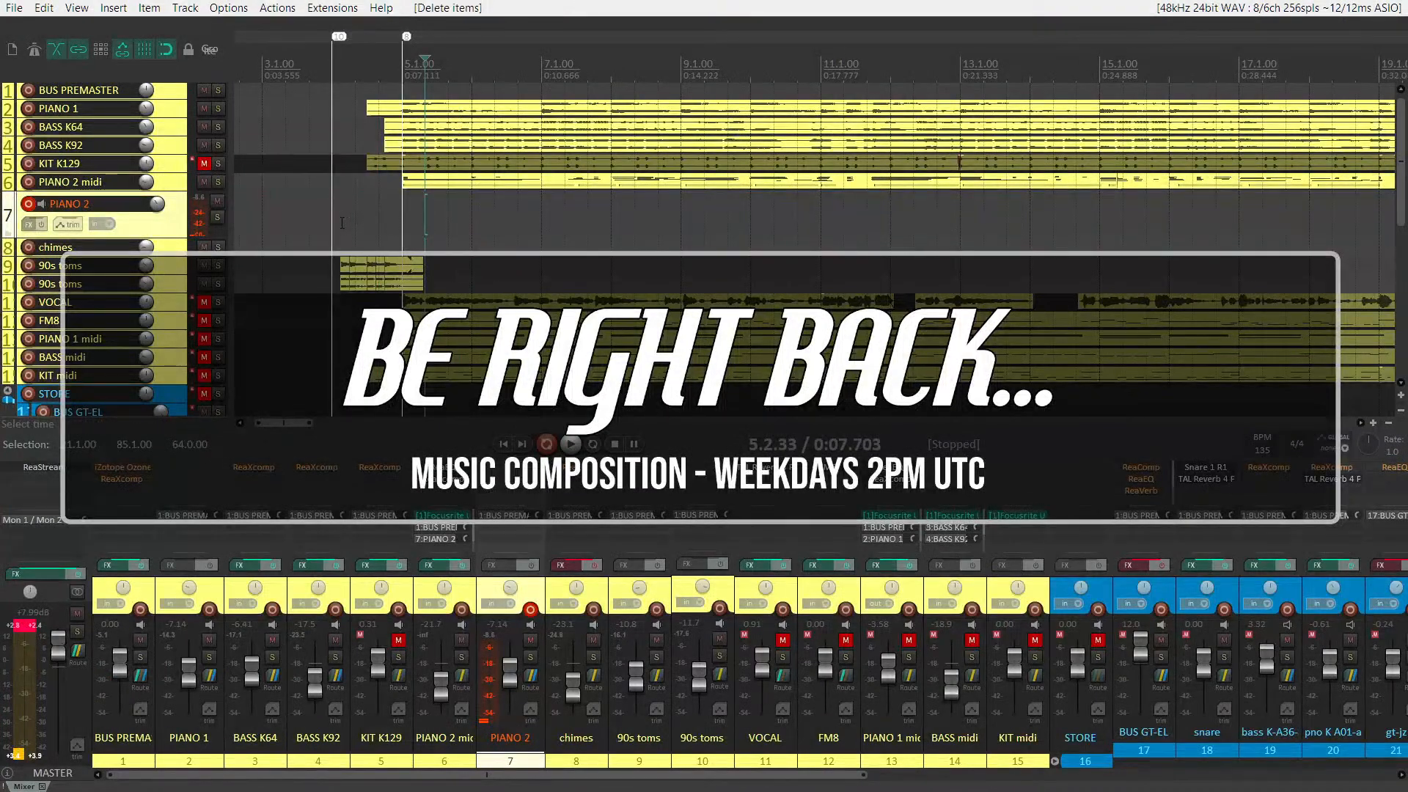
Record a short PIANO 2 take from bar 4, then delete it
key(ctrl+r)
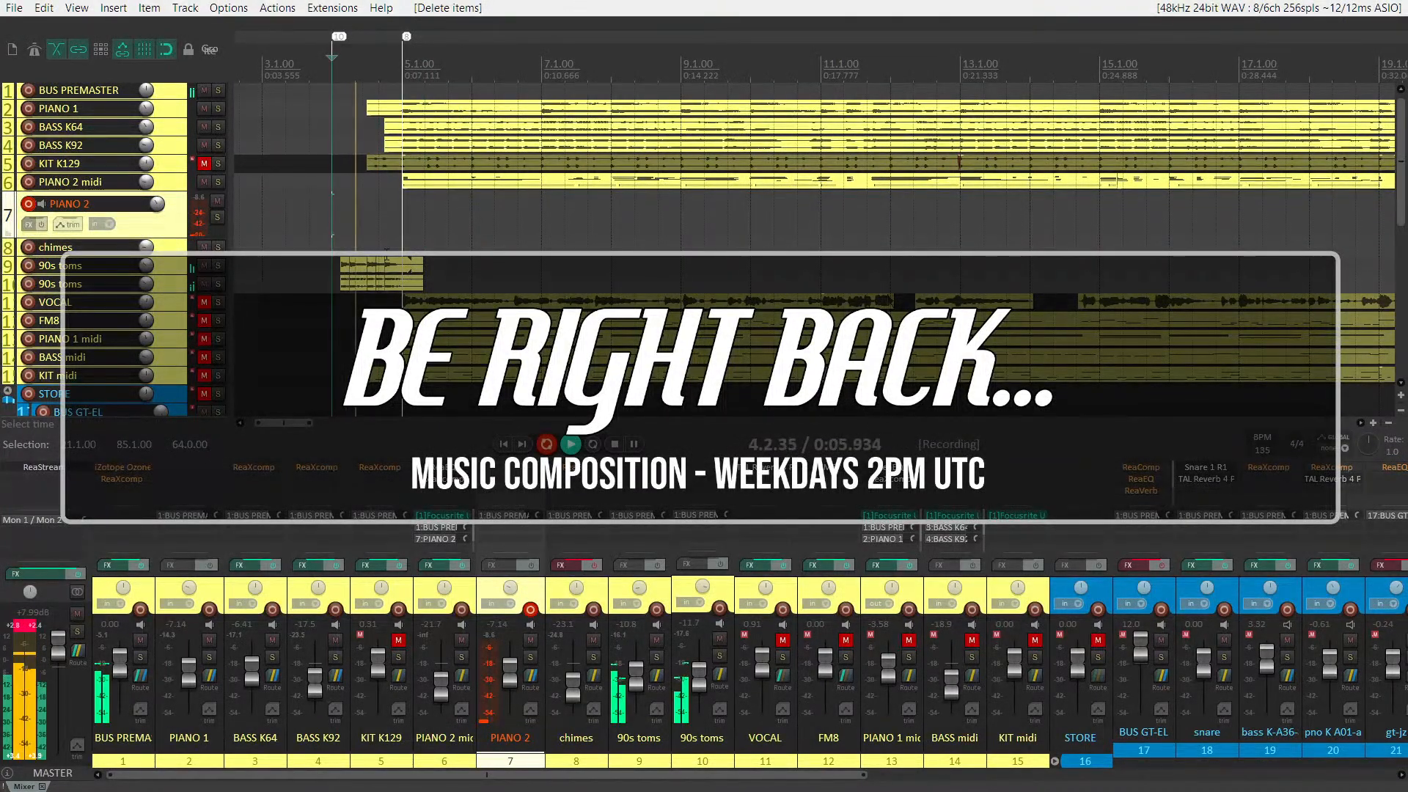
scroll(386, 258, down, 2)
scroll(386, 258, down, 2)
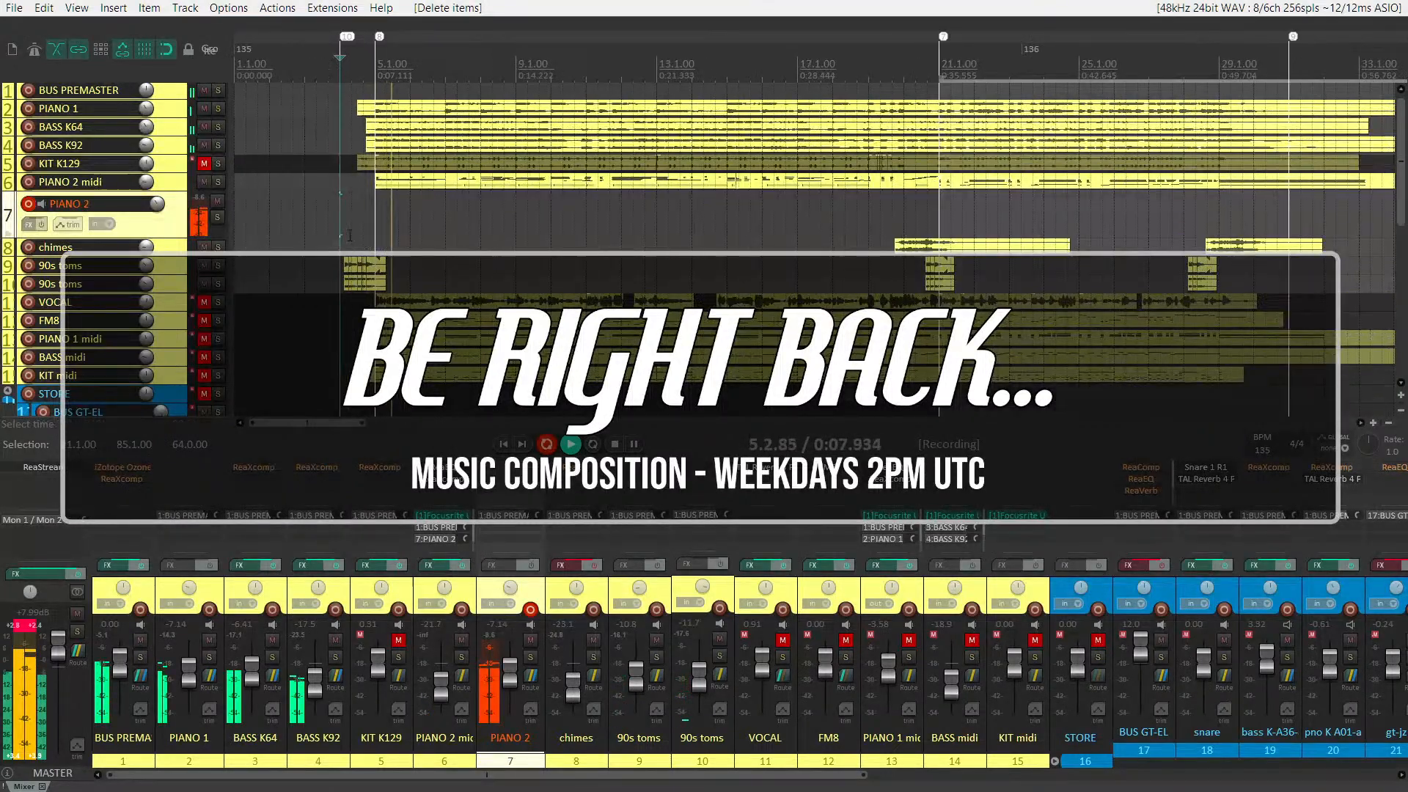
key(space)
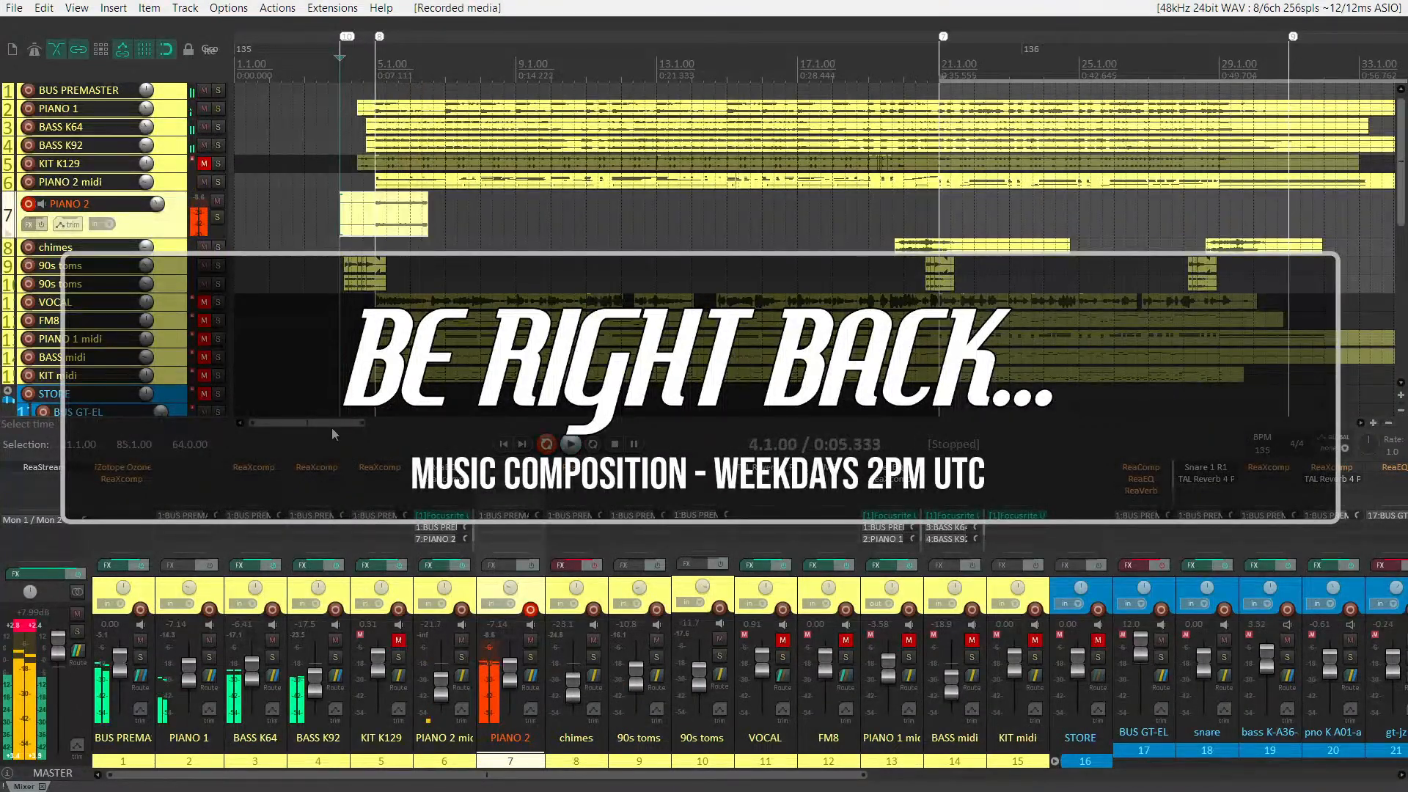
key(Delete)
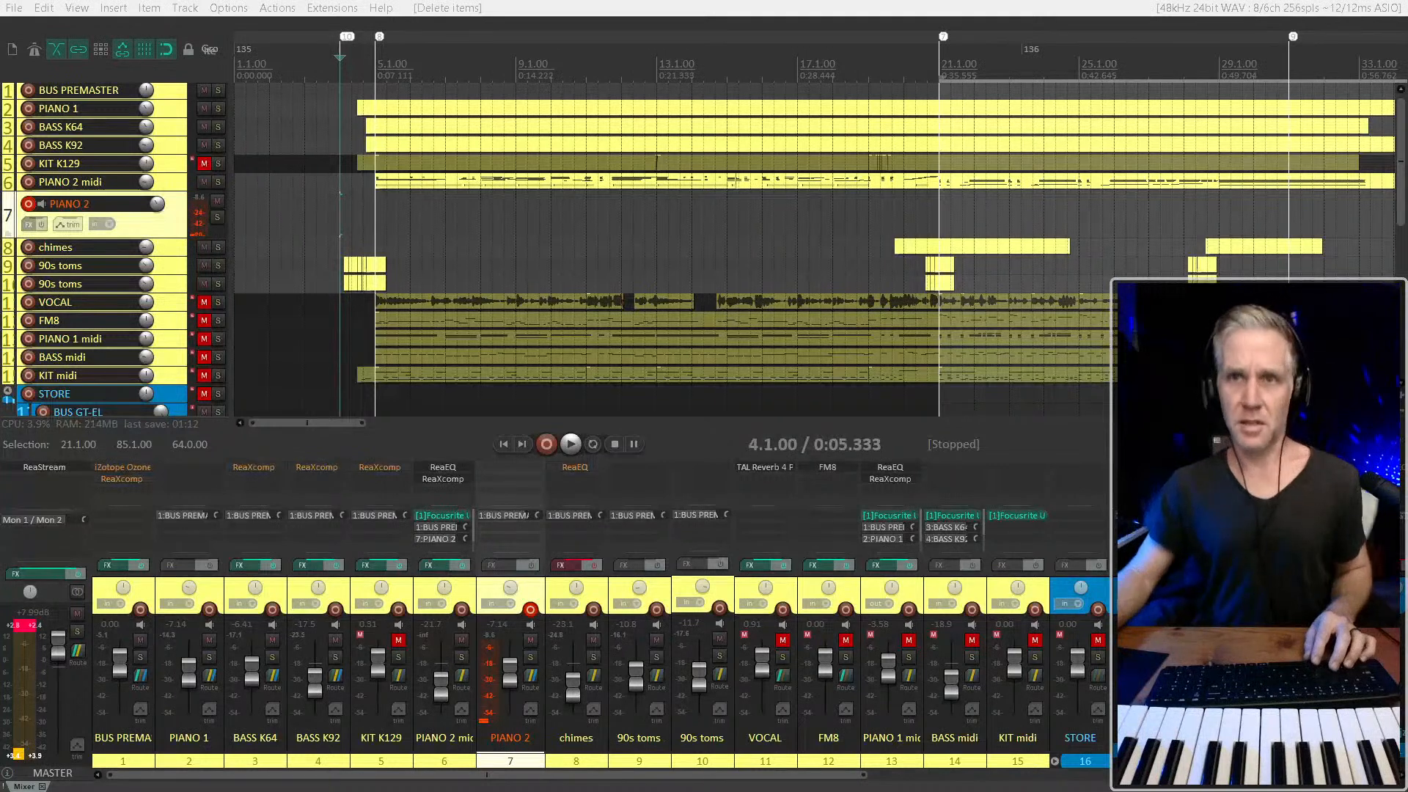
Record another PIANO 2 take from about 4.2.33 with the track enlarged to watch the waveform, then delete the take
scroll(353, 219, up, 5)
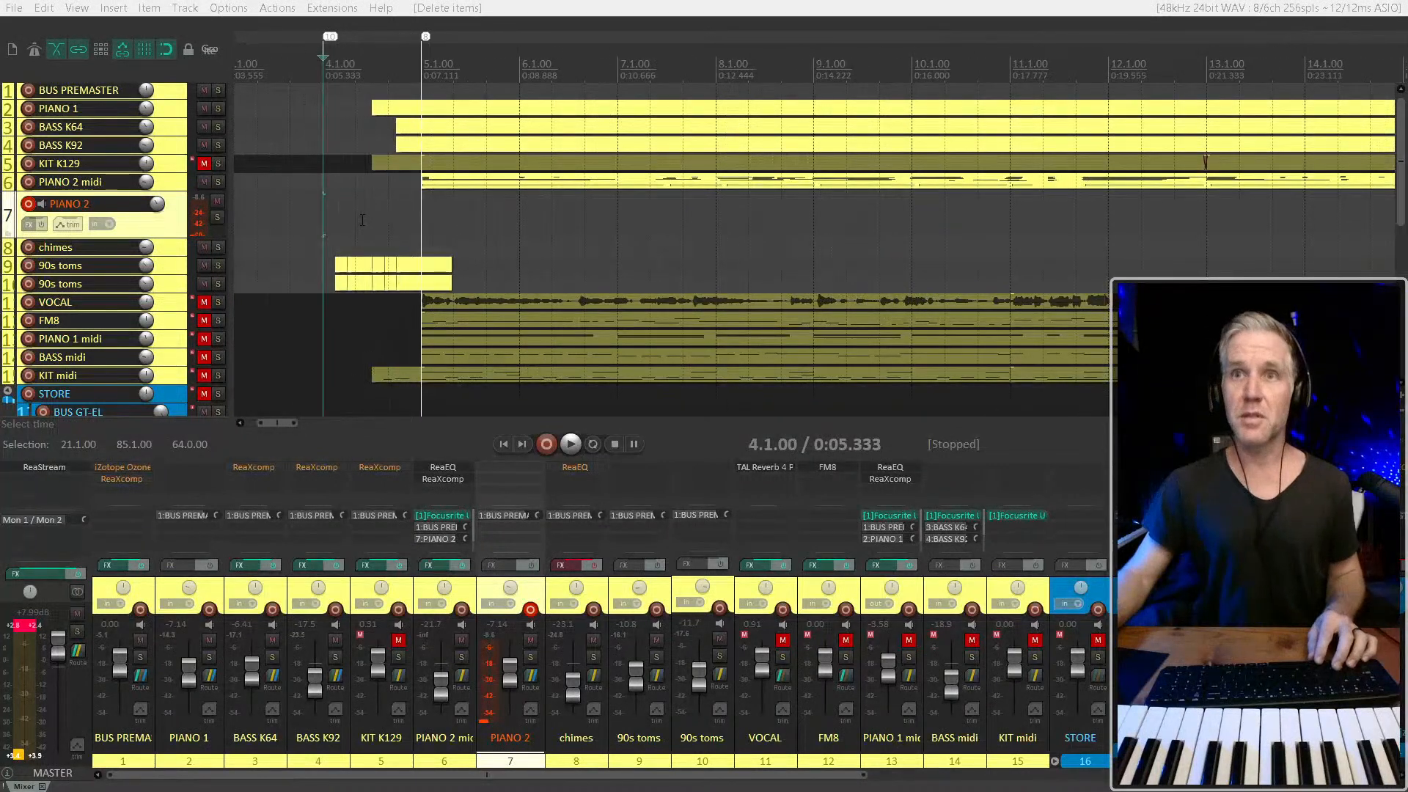
click(355, 218)
key(ctrl+r)
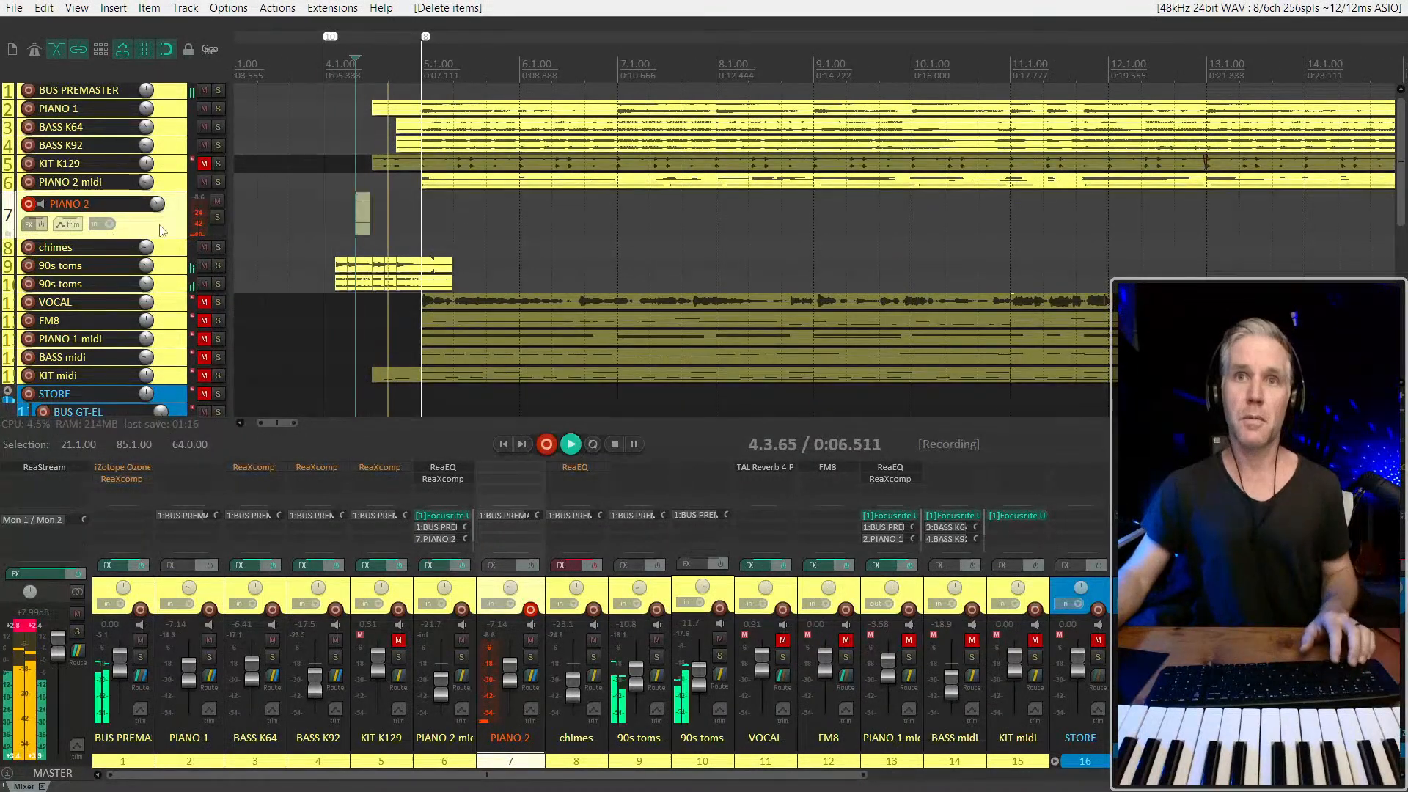
double_click(160, 229)
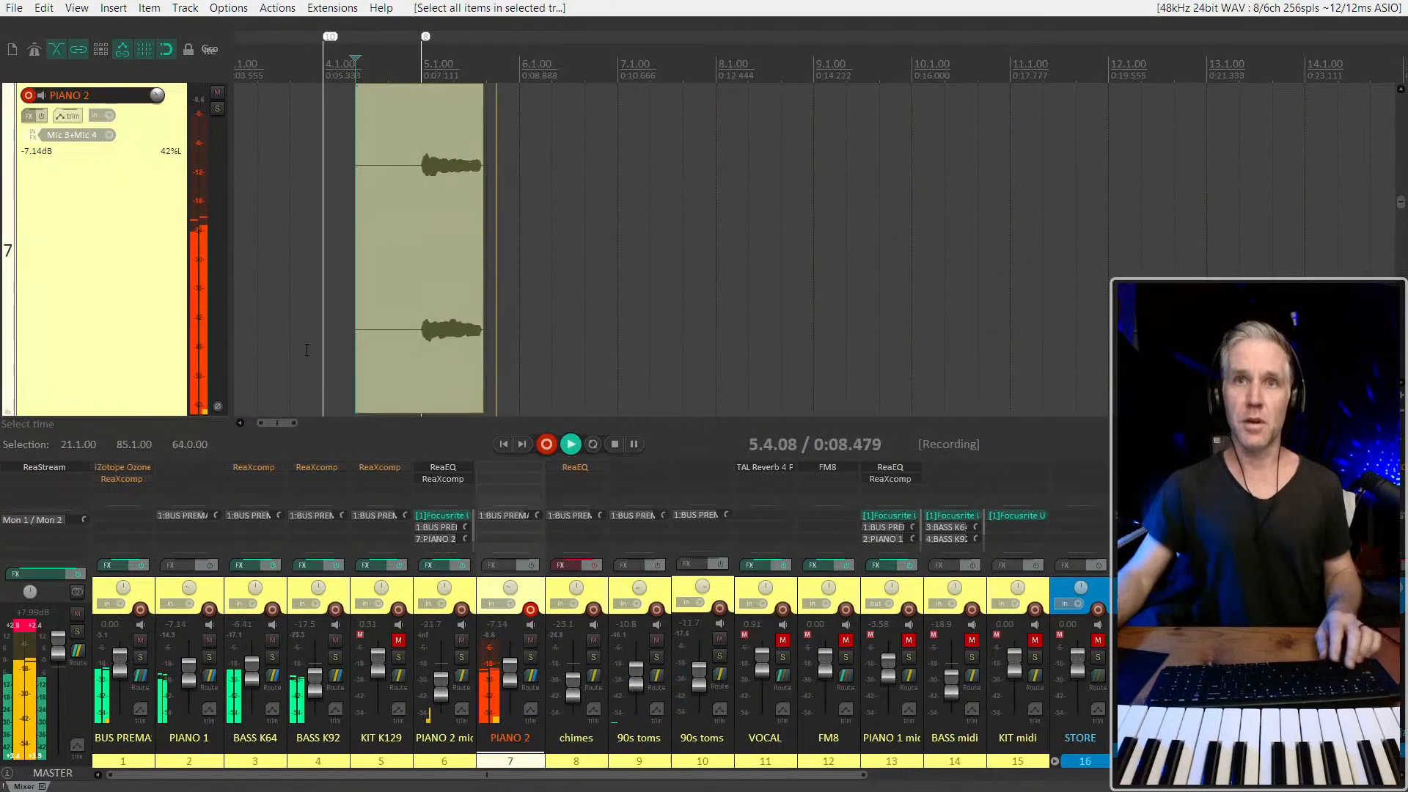
scroll(132, 291, down, 5)
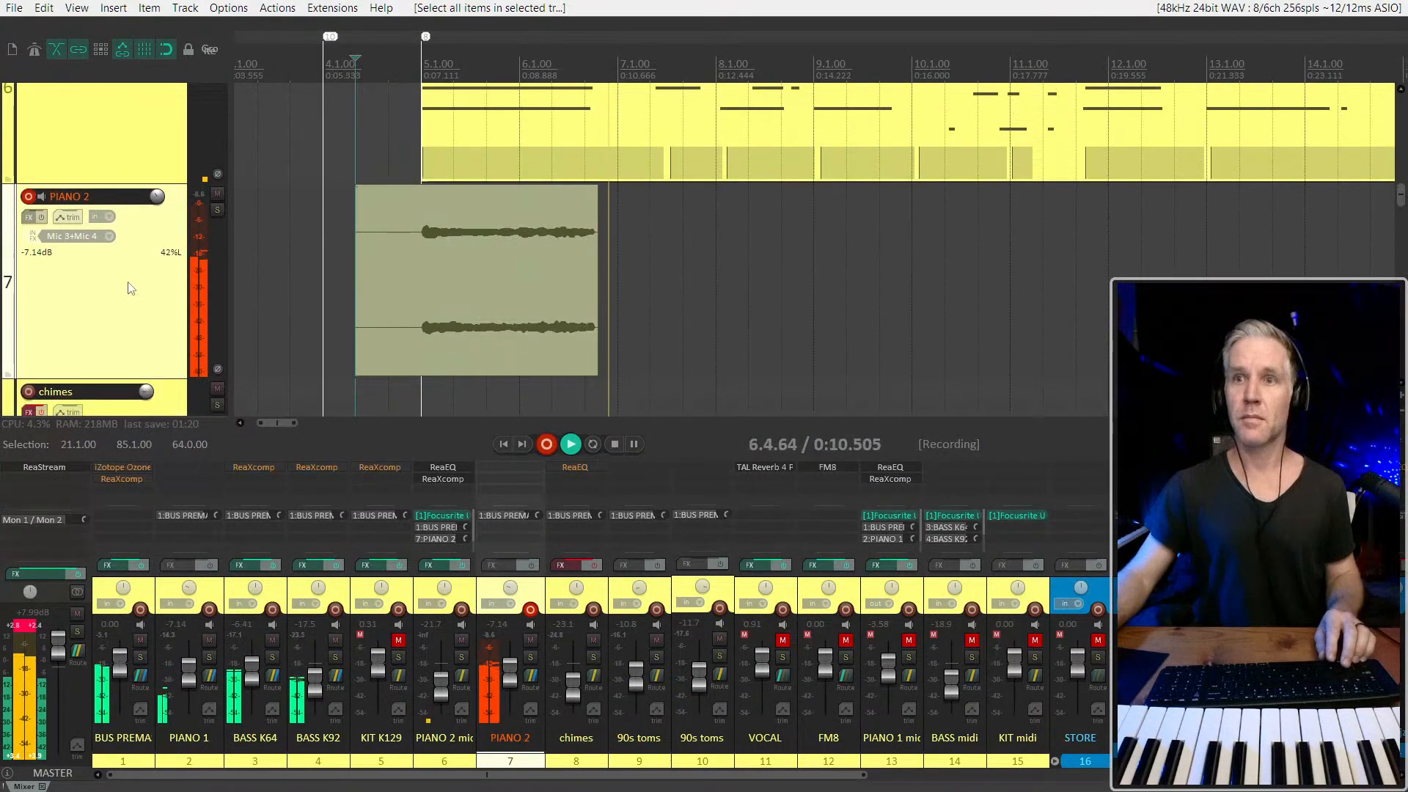
scroll(354, 263, down, 4)
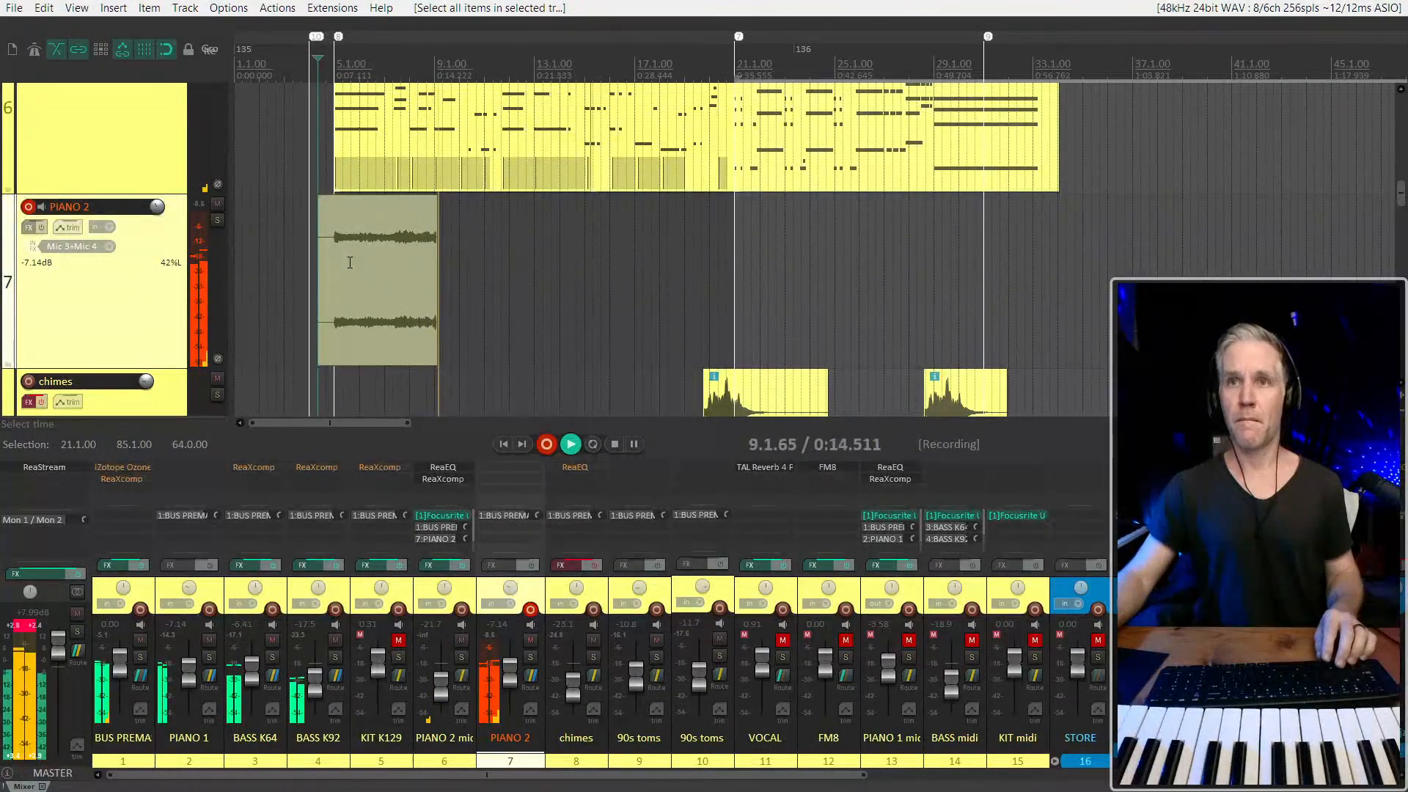
key(space)
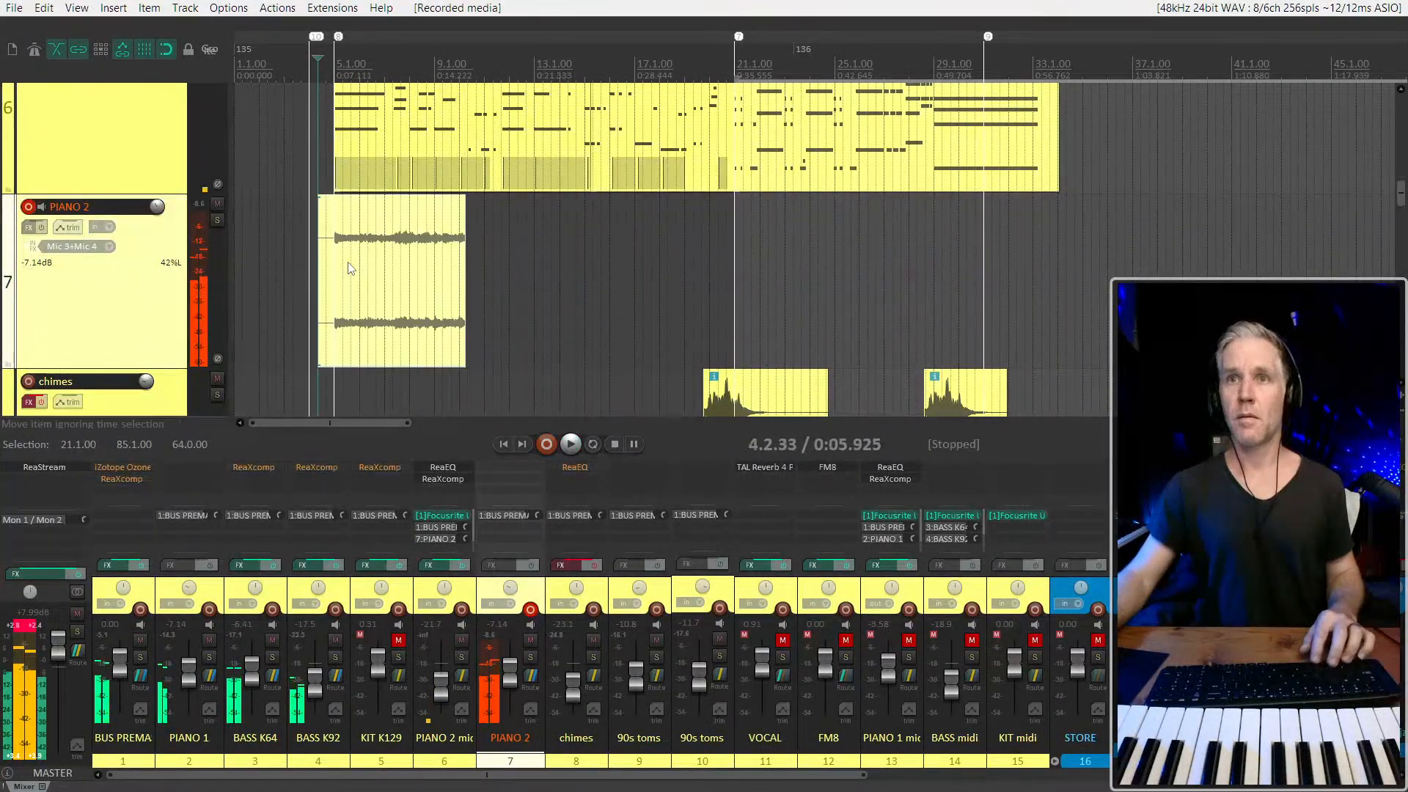
key(Delete)
Open the PIANO 2 midi items for inline editing and look over their notes and hold pedal events
click(360, 177)
scroll(360, 177, up, 4)
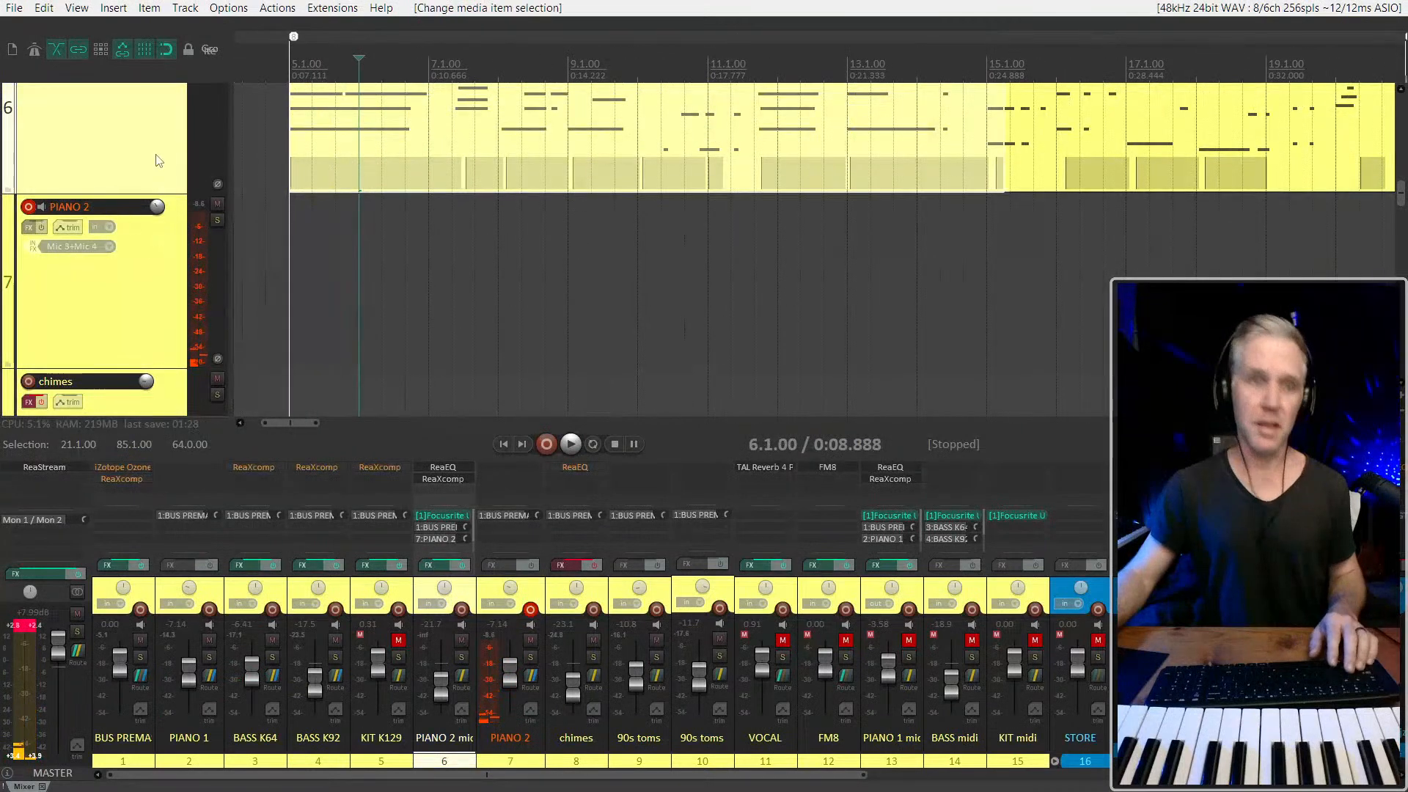
key(e)
scroll(240, 192, up, 4)
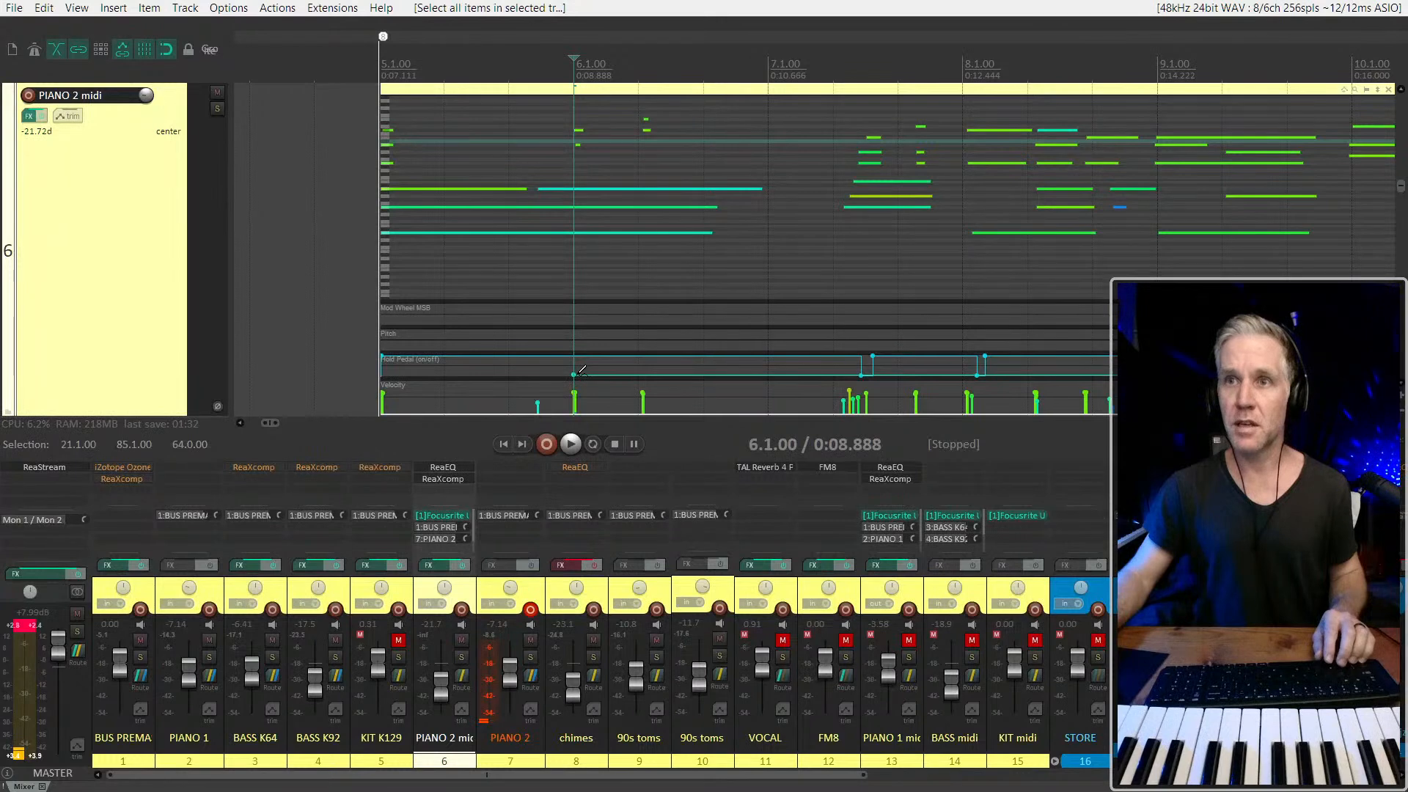
scroll(509, 276, down, 6)
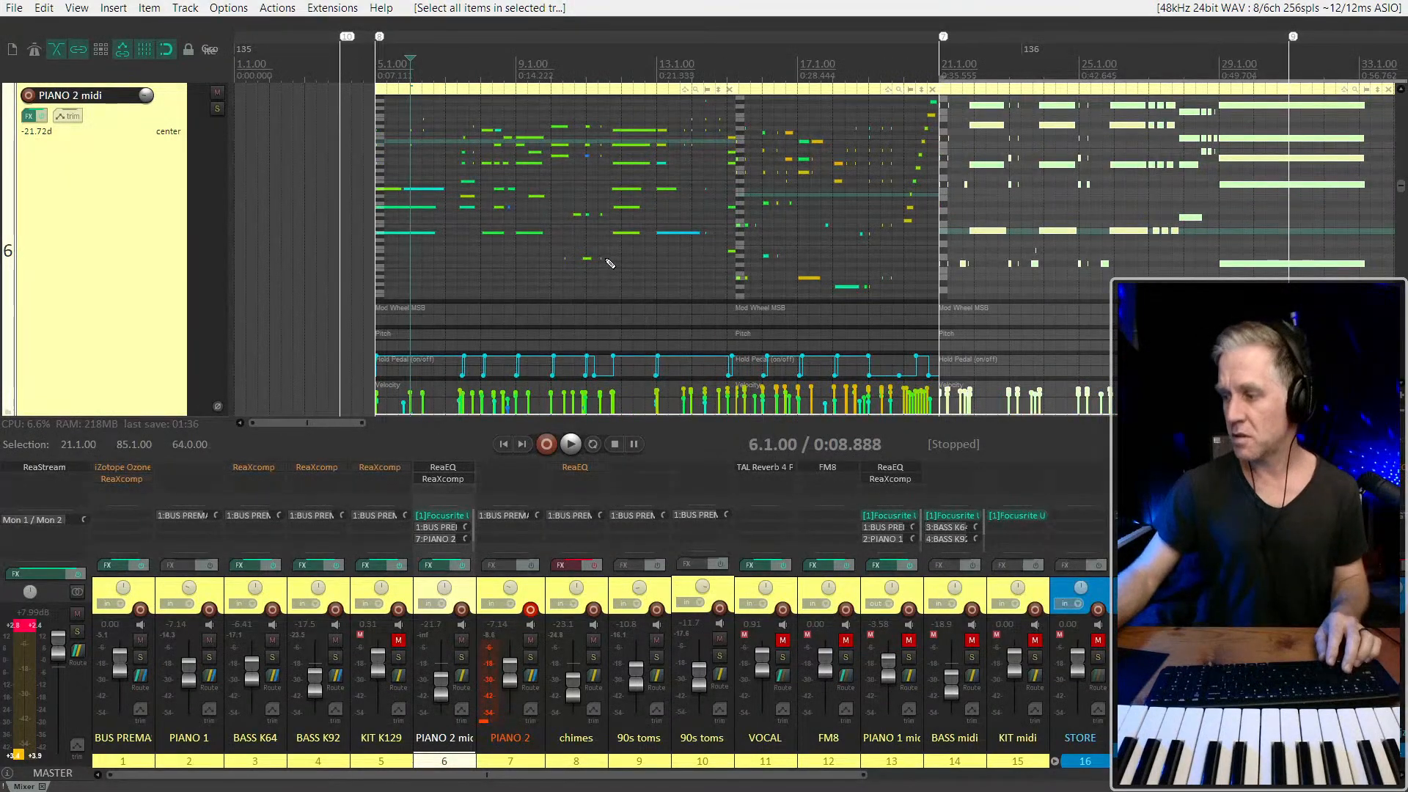
Check which MIDI channel the lowest long note at bar 5 of PIANO 2 midi is assigned to
click(421, 236)
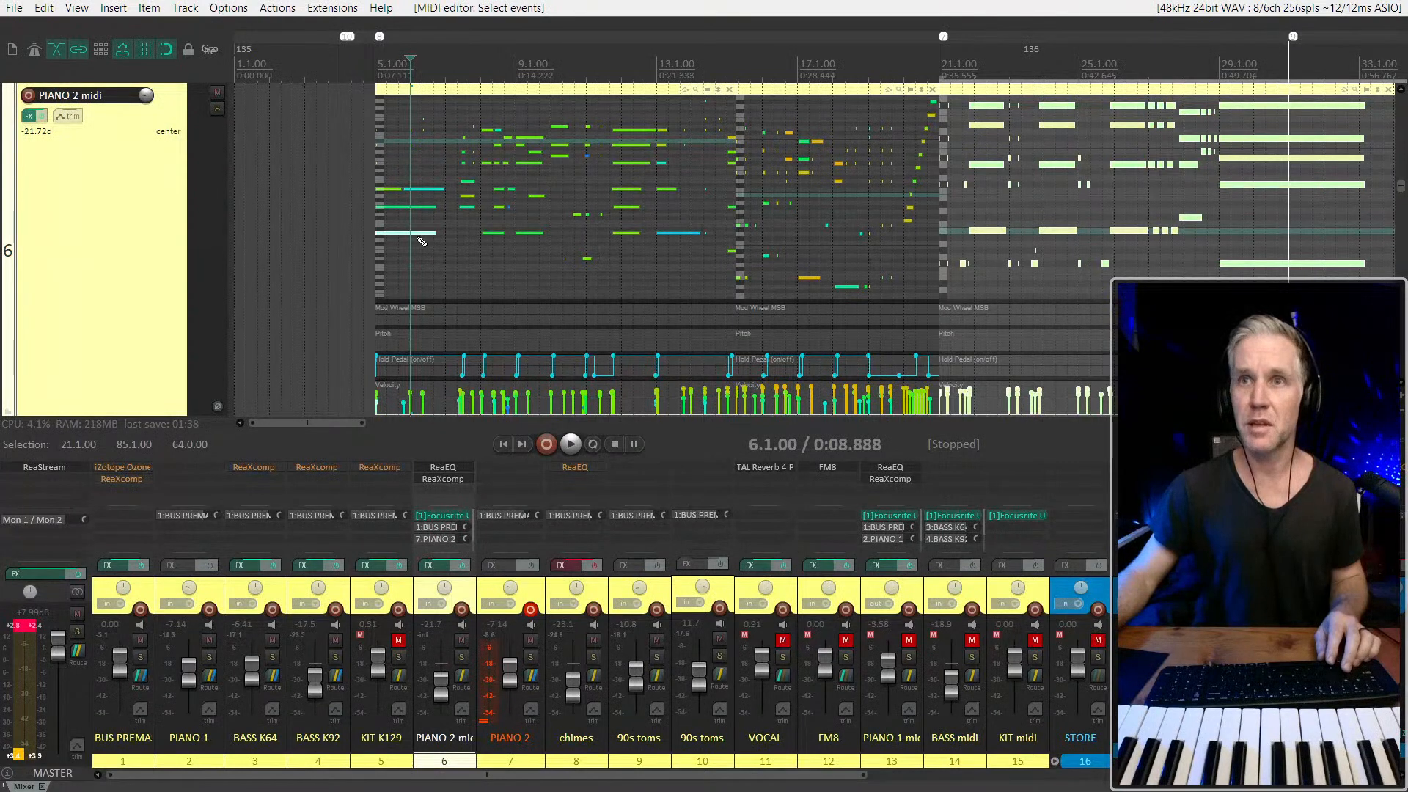
right_click(407, 235)
right_click(406, 232)
right_click(406, 232)
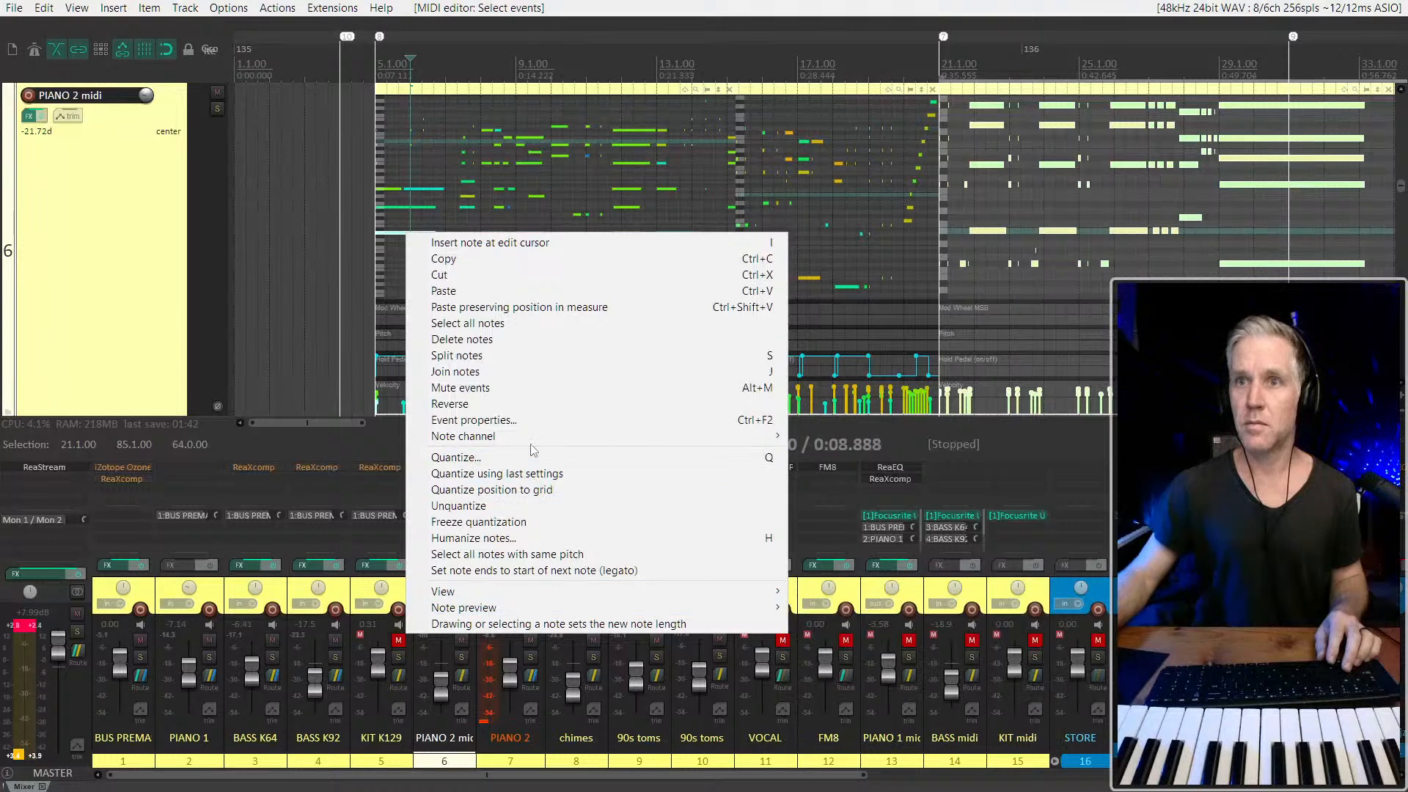
mouse_move(534, 439)
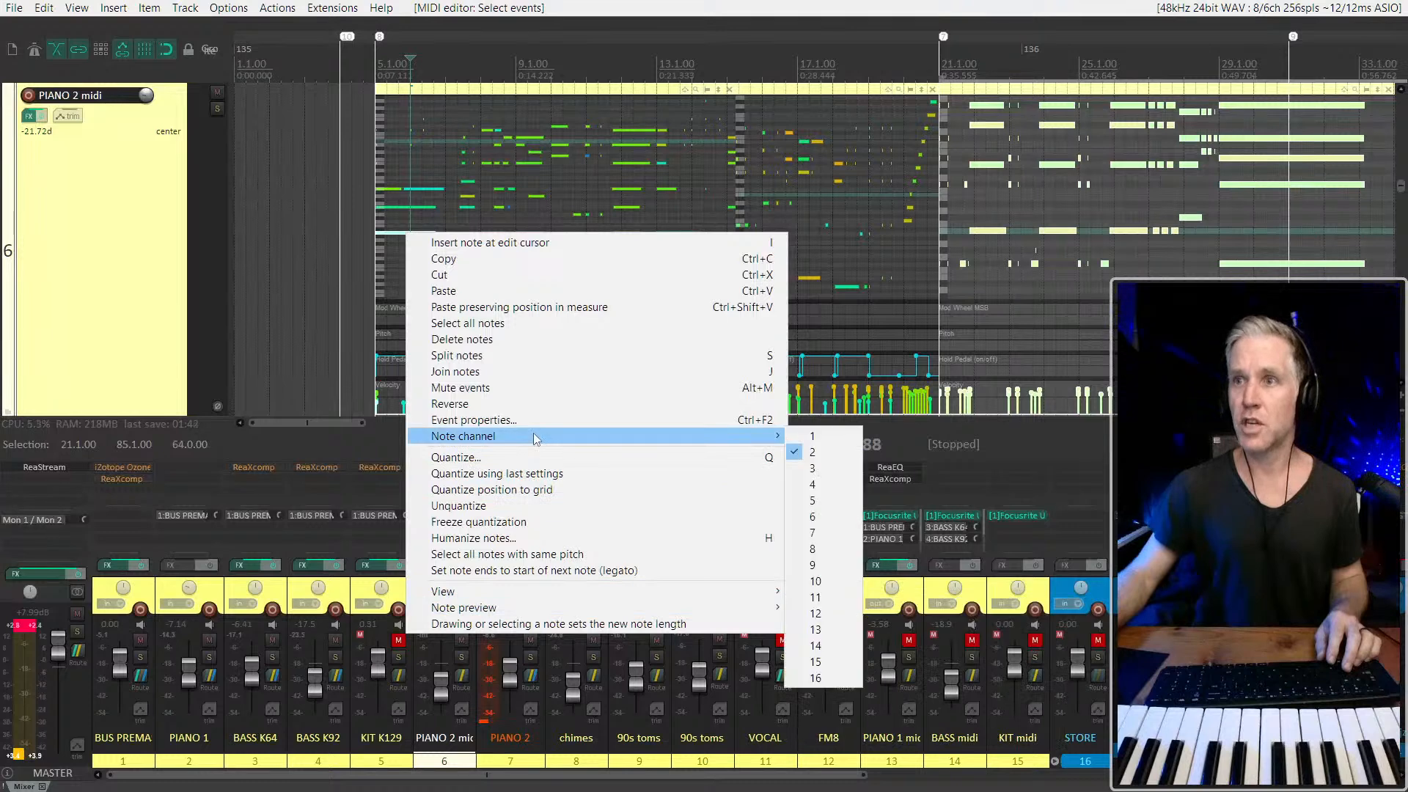
click(826, 440)
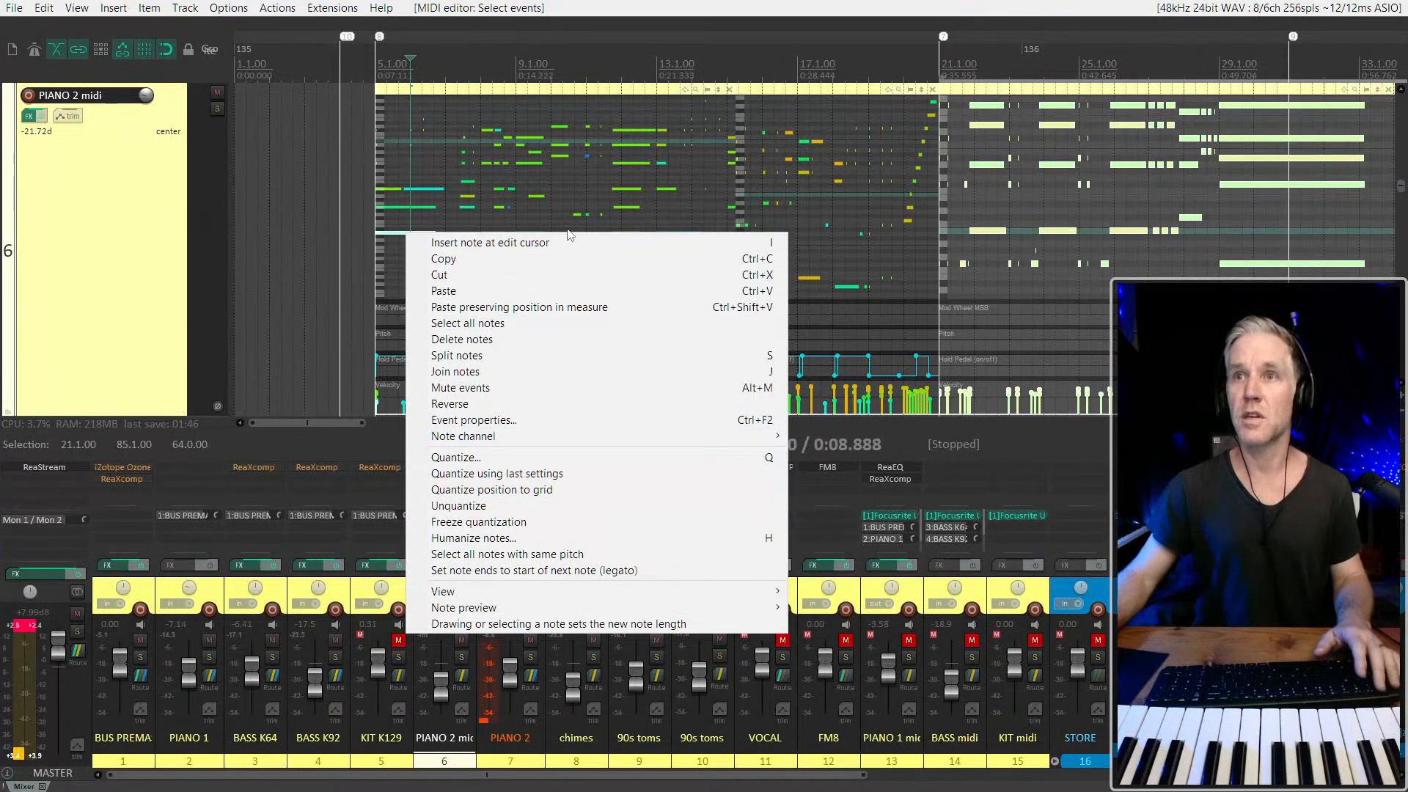
Glue the PIANO 2 midi items into a single item and set all of its notes to MIDI channel 1
scroll(434, 225, down, 3)
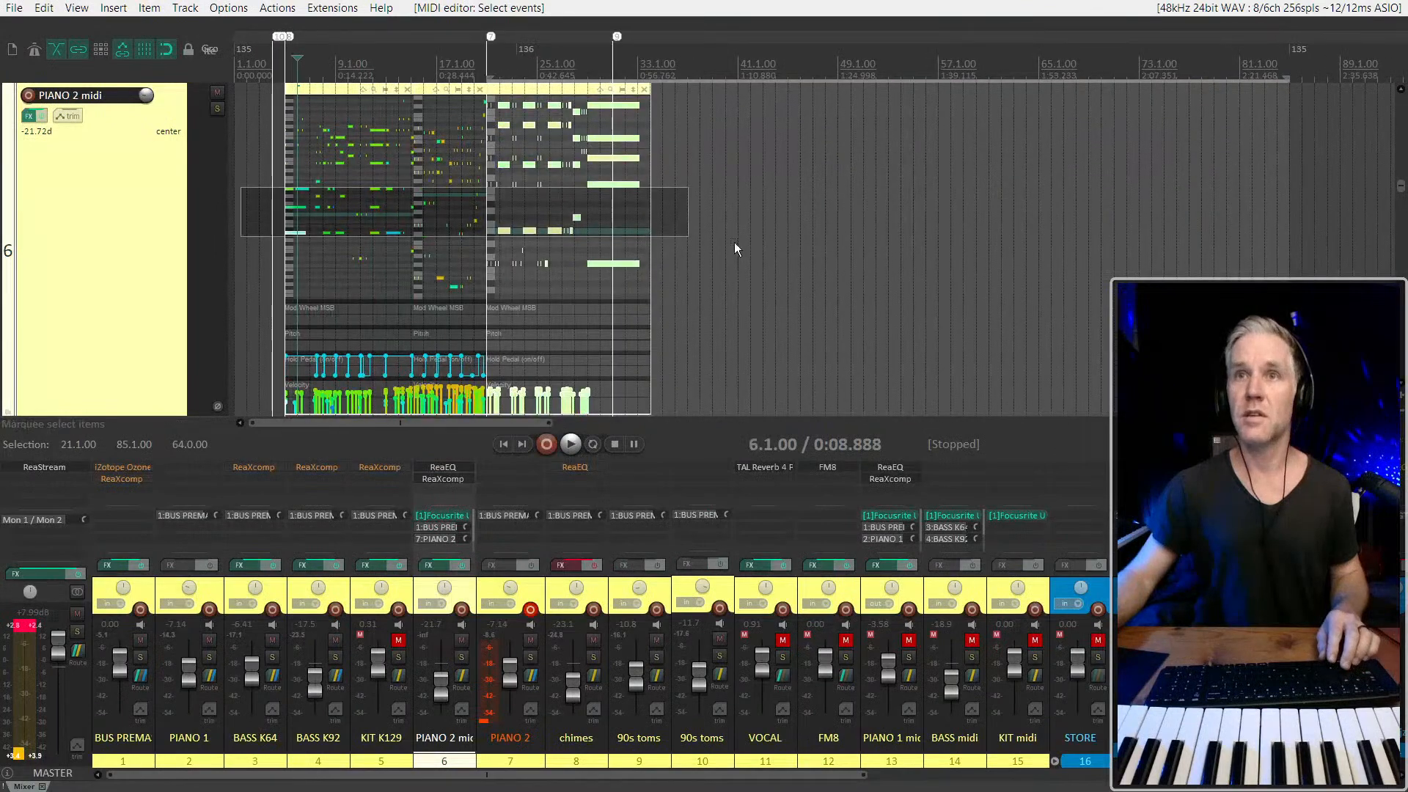
key(ctrl+g)
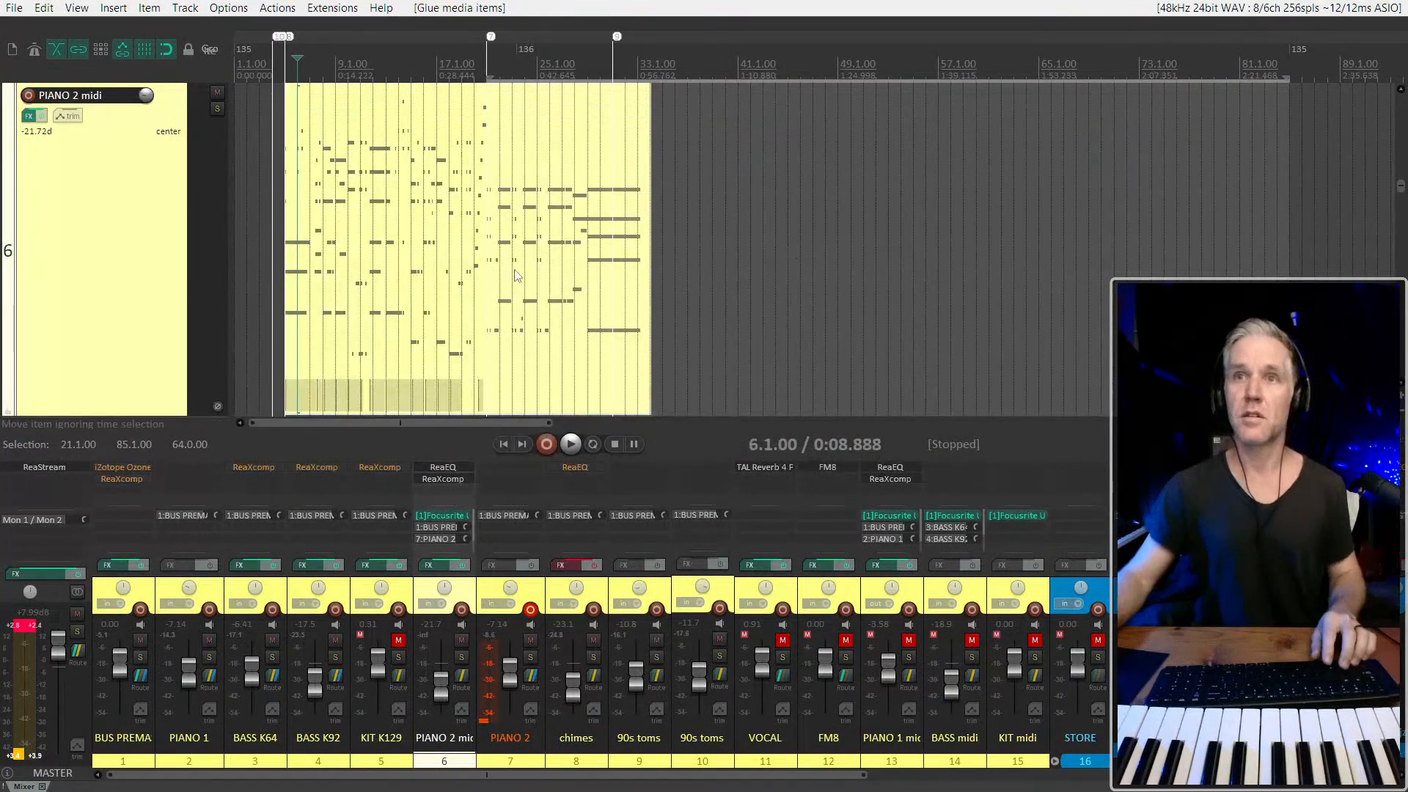
double_click(444, 290)
scroll(370, 249, up, 5)
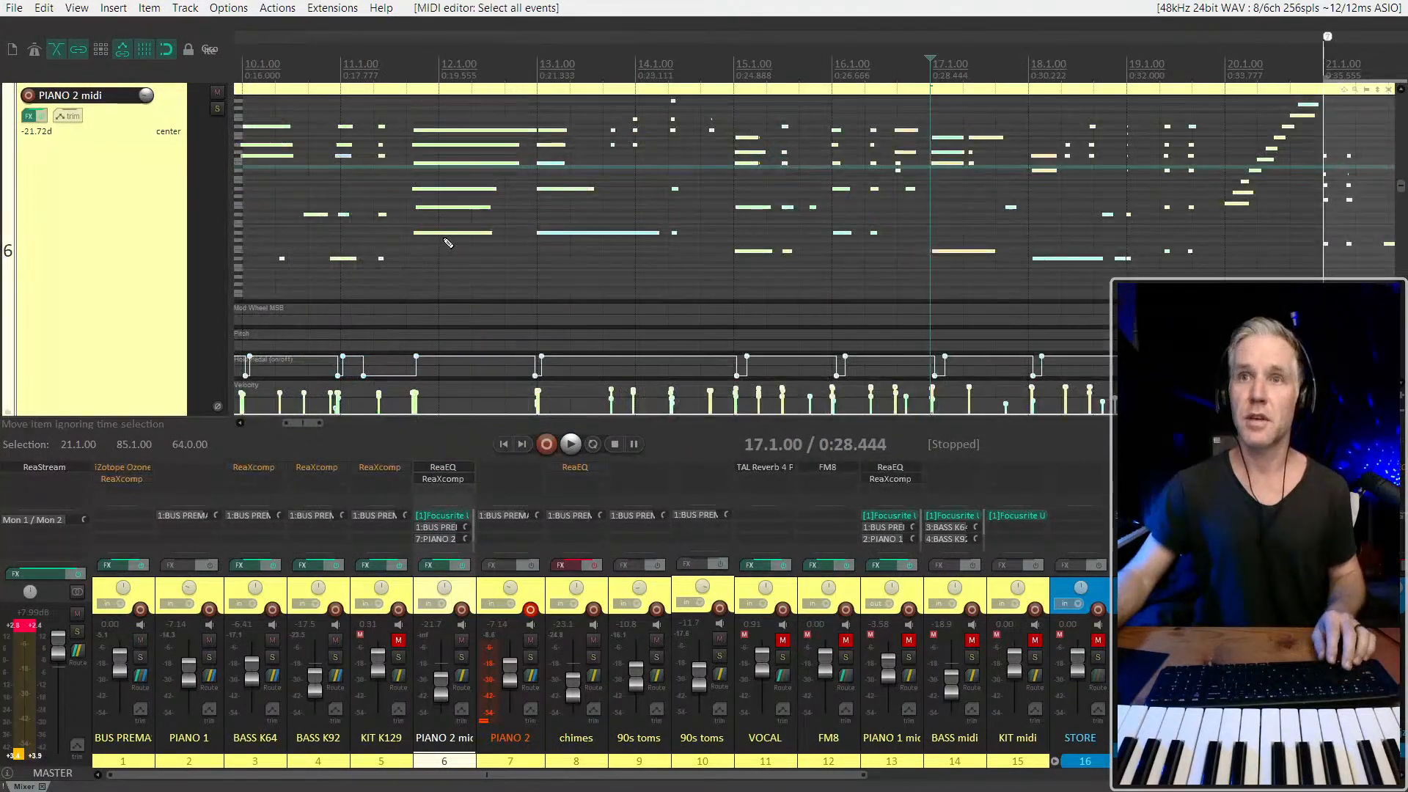
right_click(446, 232)
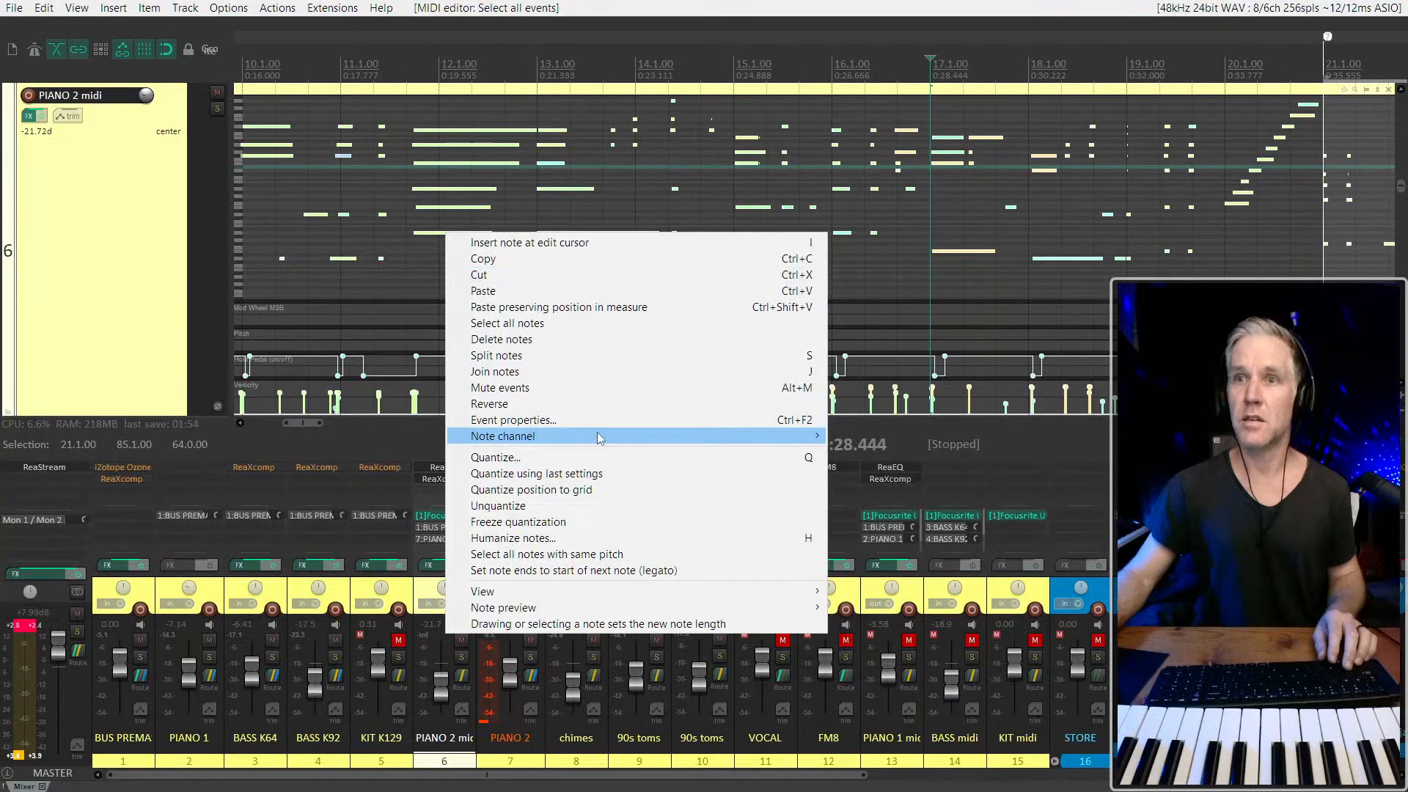
mouse_move(772, 443)
click(854, 437)
scroll(684, 304, down, 5)
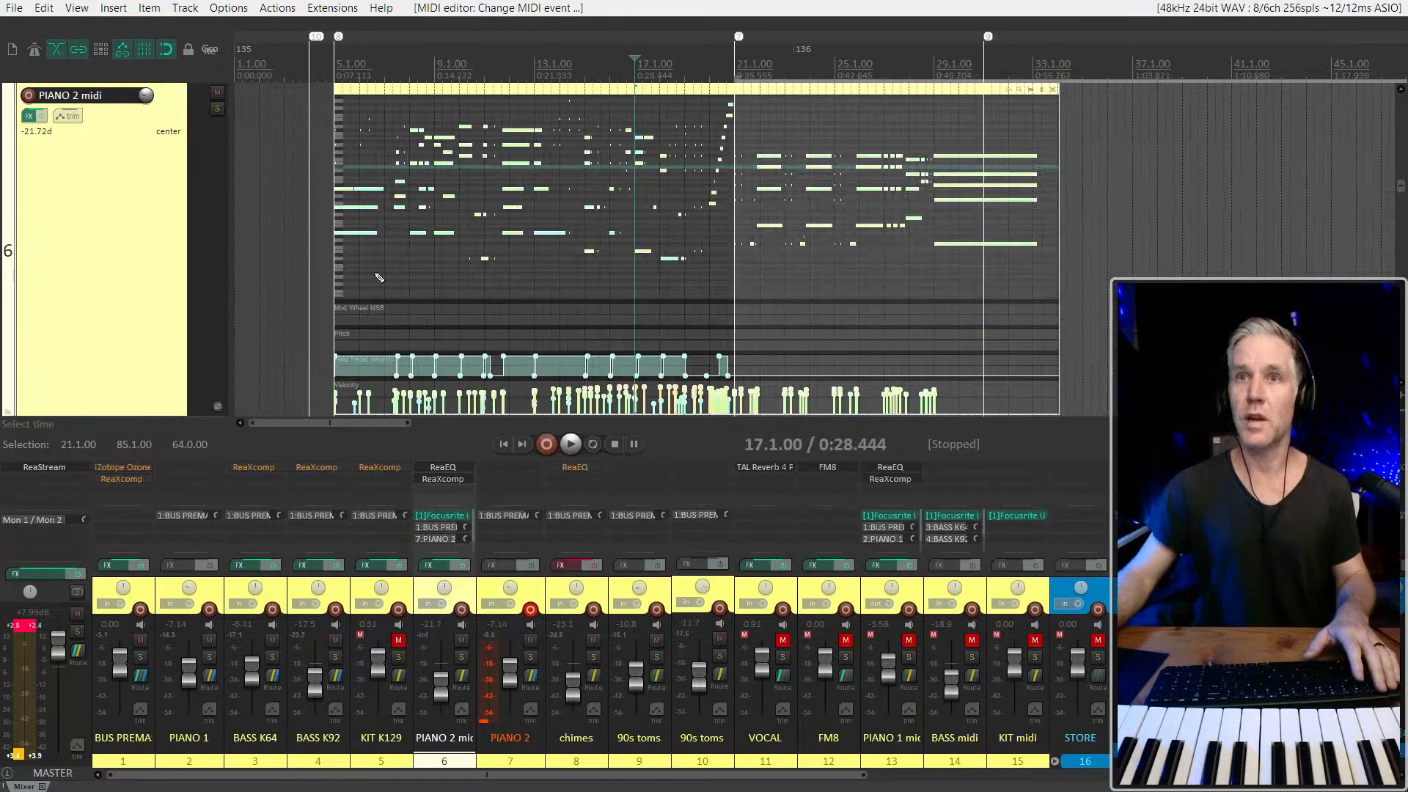
Place the edit cursor just before bar 5, undo the clearing of the time selection, and play the song briefly
key(Escape)
click(327, 251)
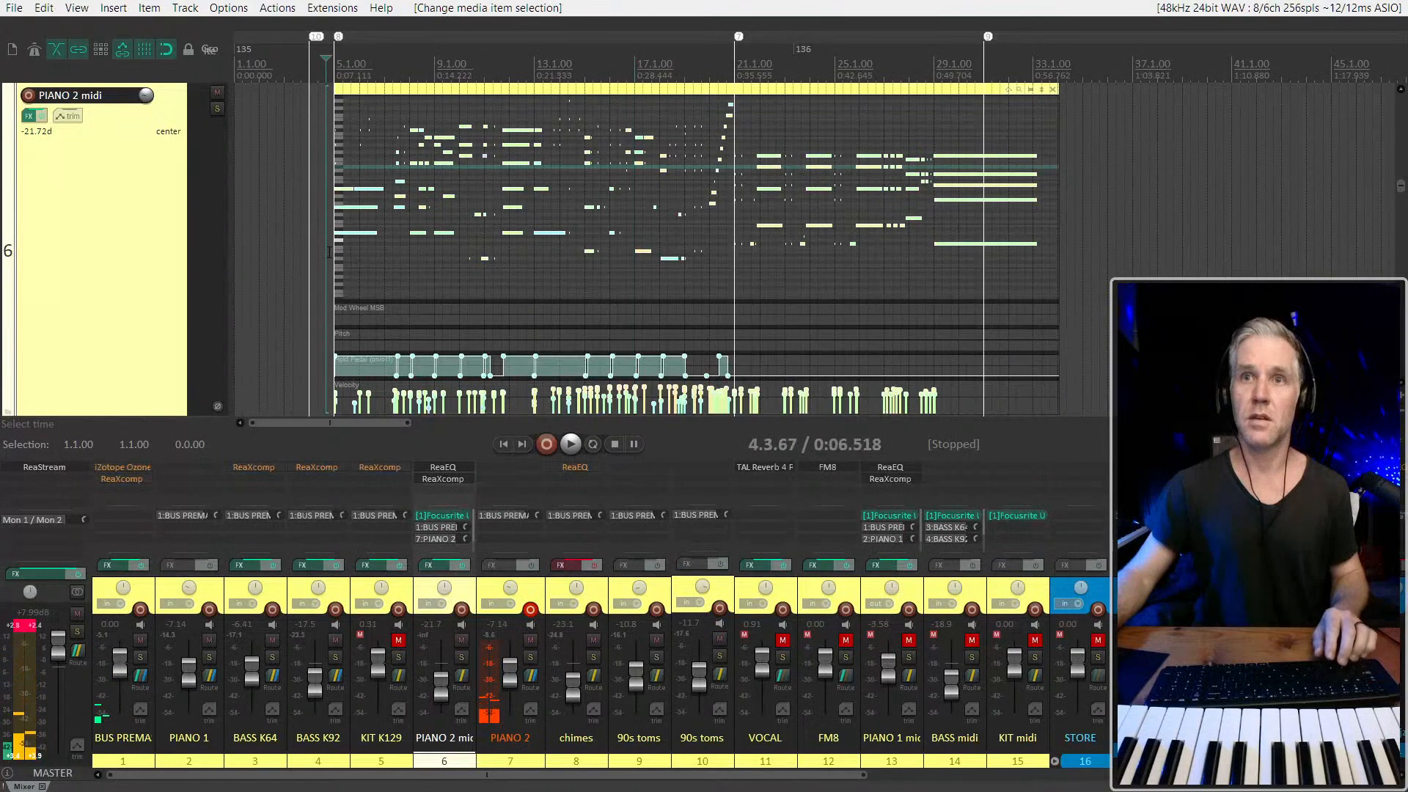
key(ctrl+z)
scroll(330, 252, up, 2)
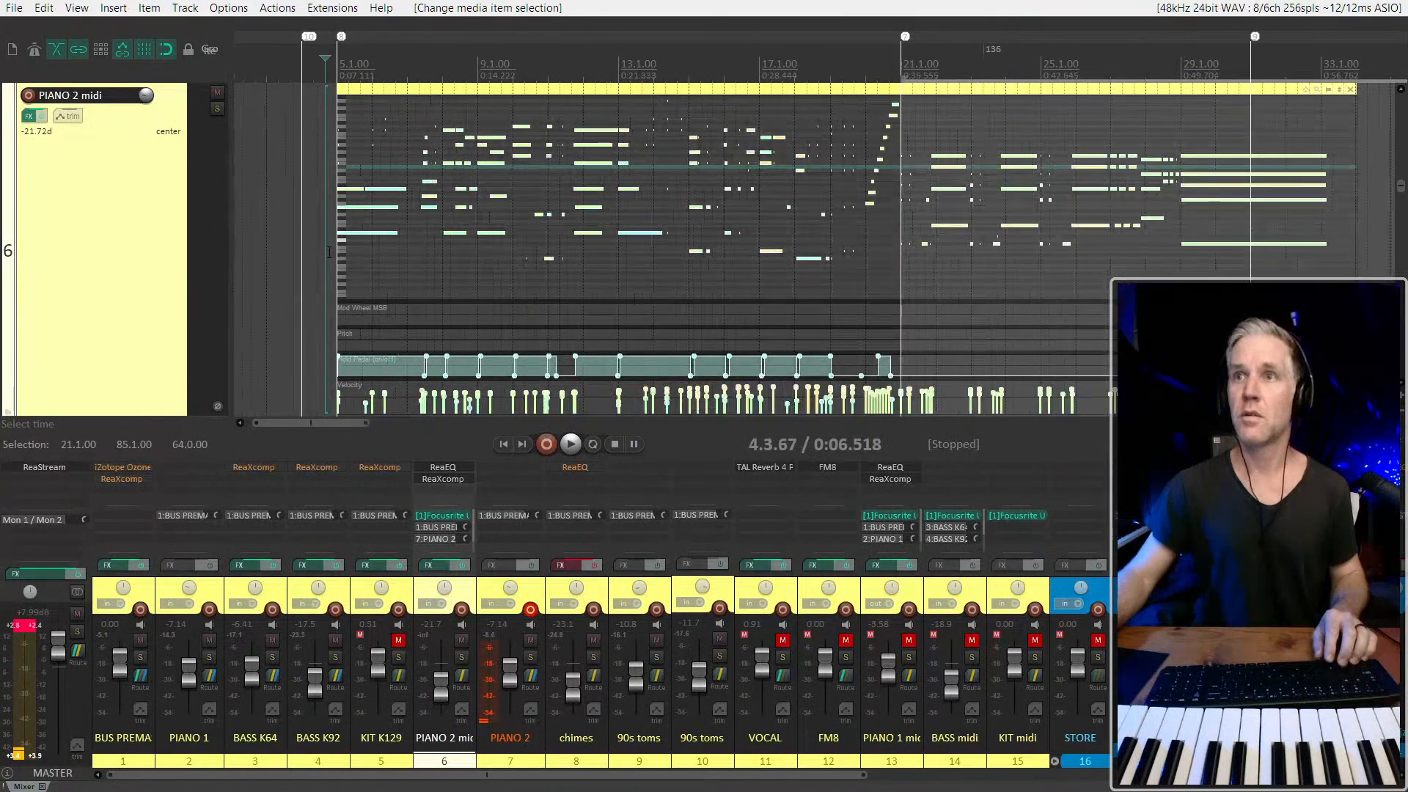
key(space)
scroll(126, 287, down, 3)
scroll(126, 287, down, 2)
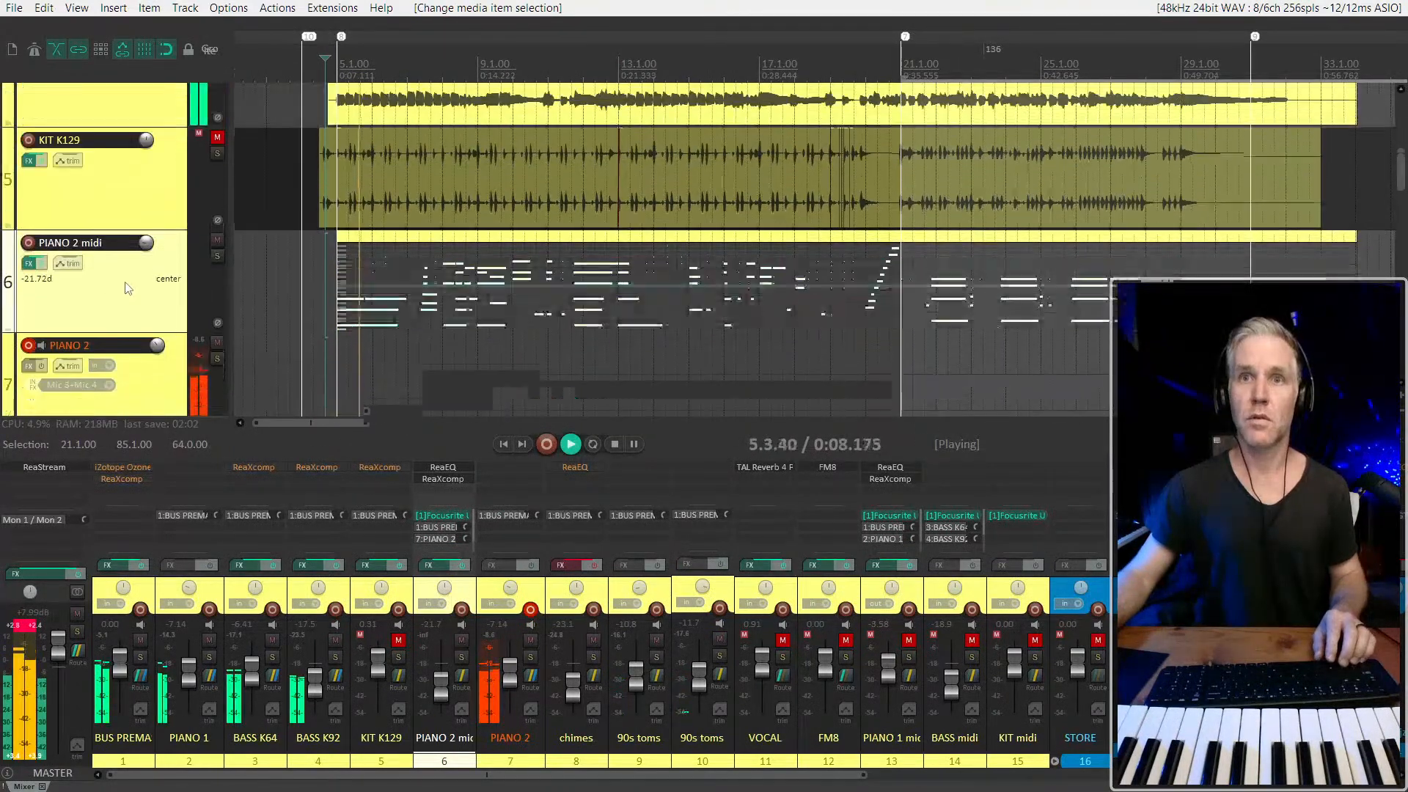
key(space)
Hide the mixer to give the track view more room
click(165, 399)
scroll(167, 396, down, 4)
click(138, 200)
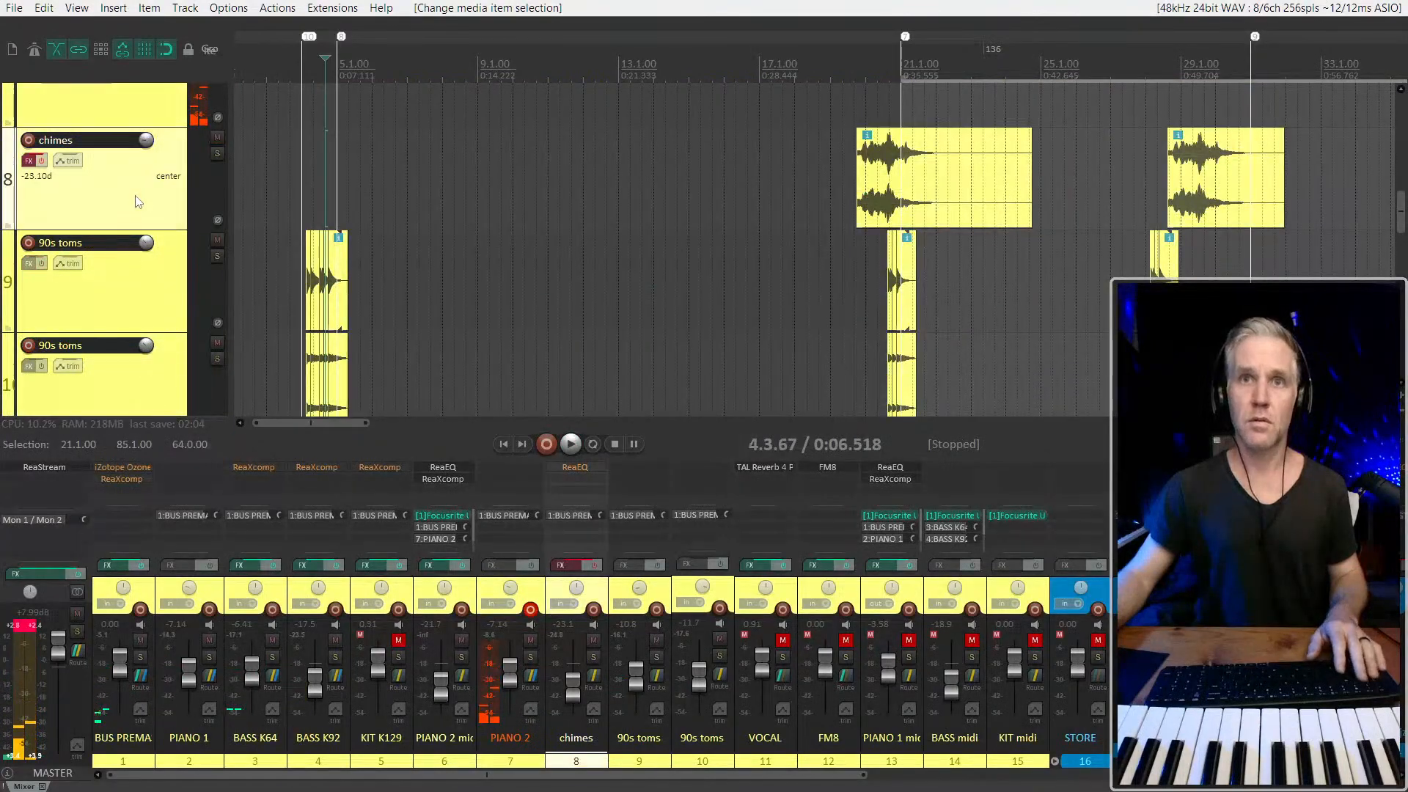
scroll(138, 193, up, 4)
scroll(167, 289, down, 1)
key(ctrl+m)
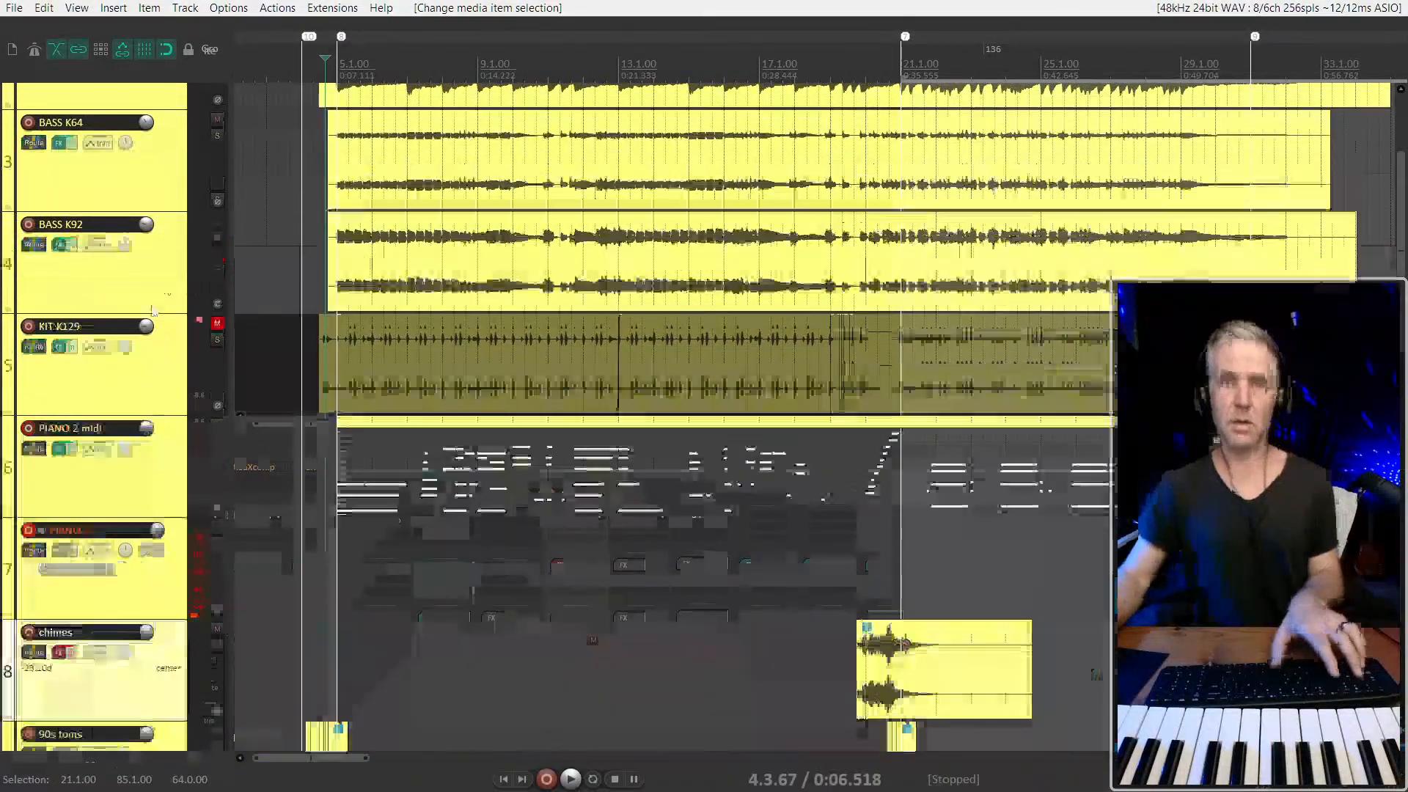
Solo PIANO 2 midi and play briefly from just before bar 5 to check the signal reaching PIANO 2
scroll(149, 477, down, 1)
click(168, 489)
key(F6)
key(space)
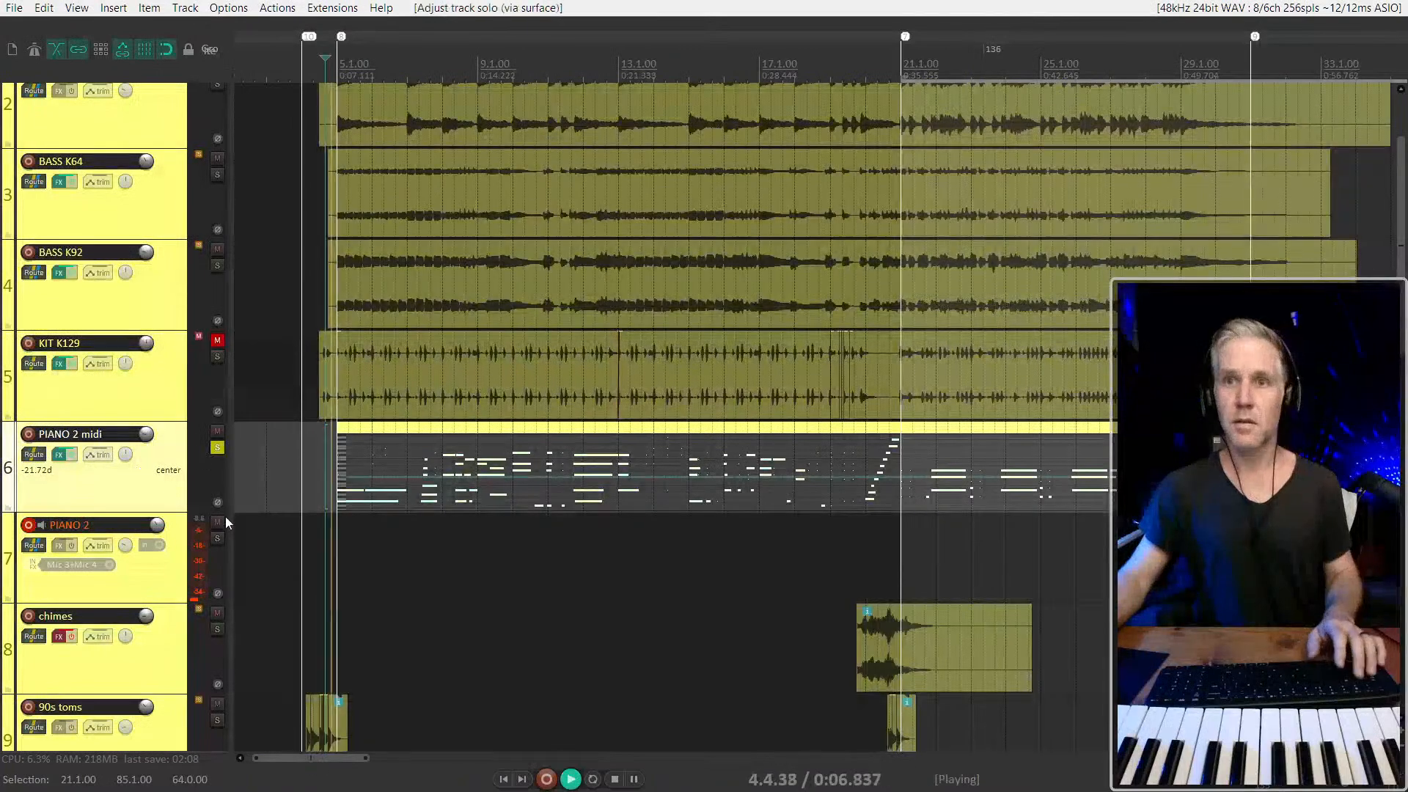
key(space)
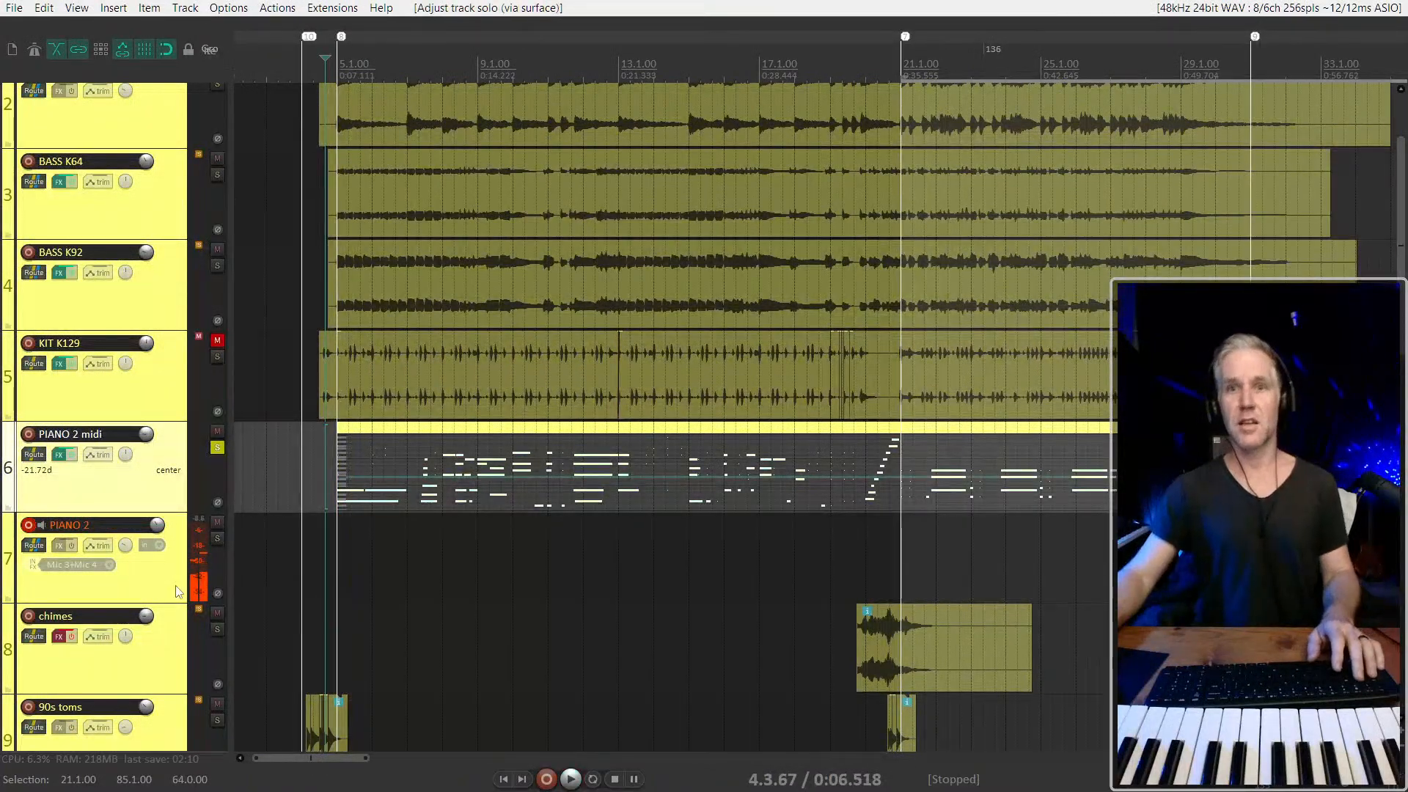
scroll(213, 547, up, 2)
scroll(57, 610, down, 6)
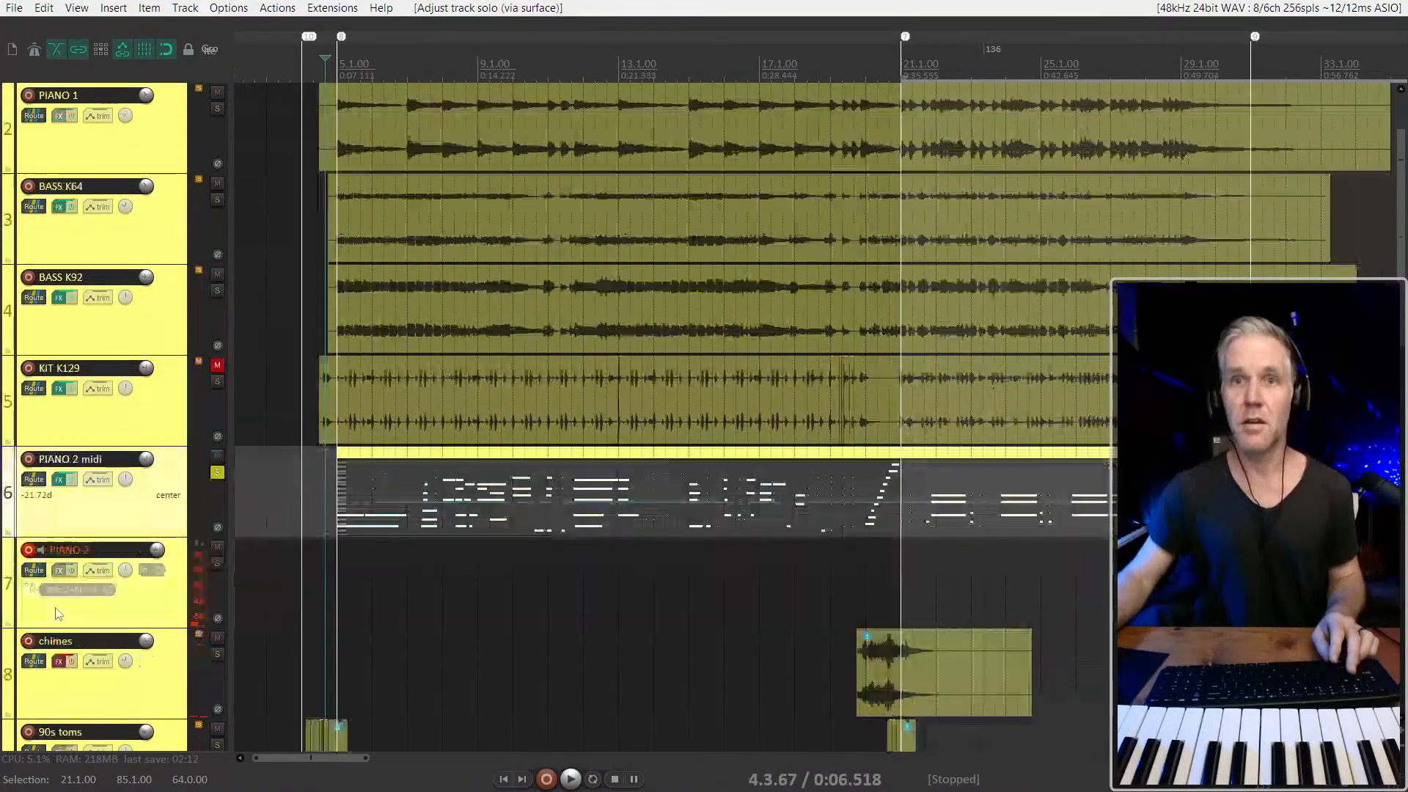
scroll(74, 601, up, 2)
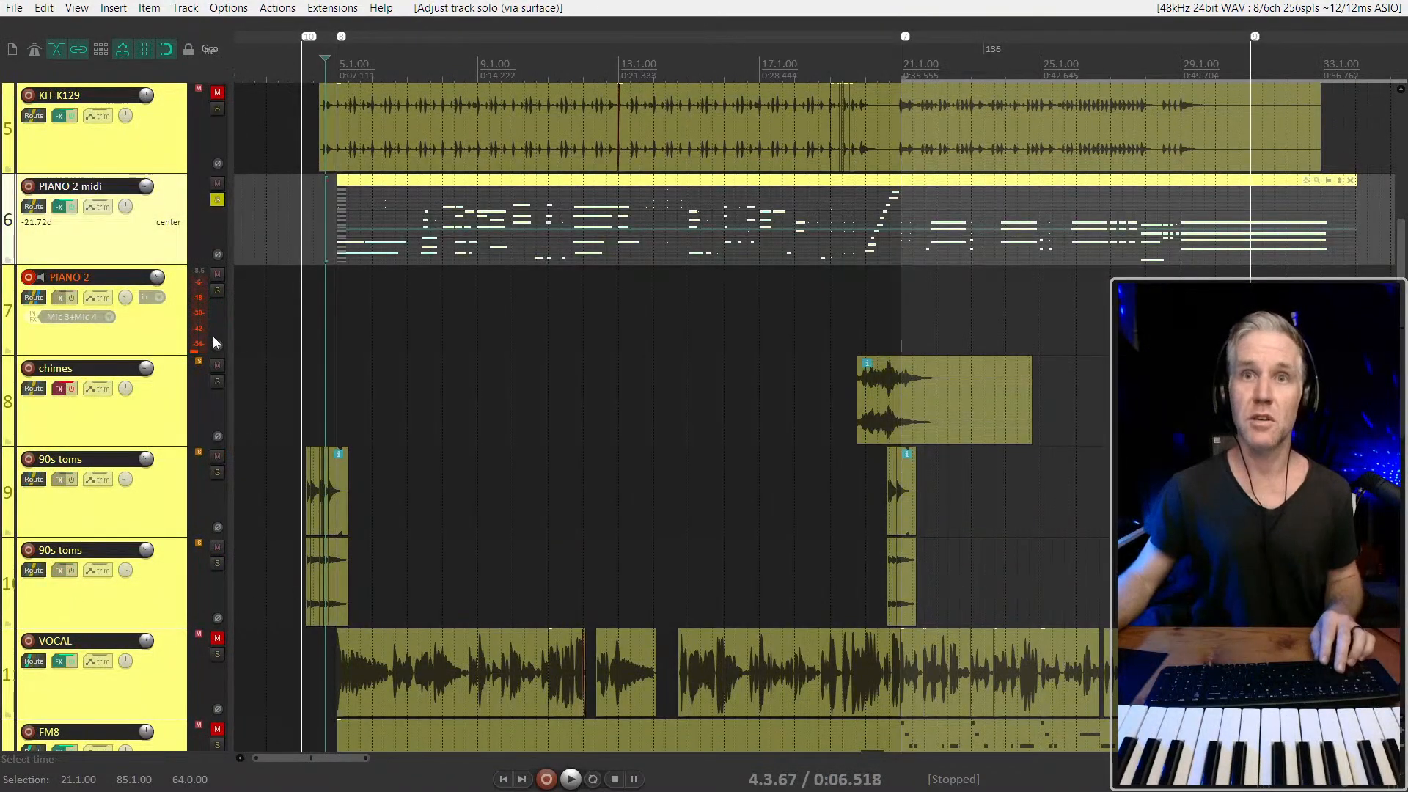
Enlarge the PIANO 2 midi track to fill the arrangement, with its items selected, and select the first event in its pedal lane
scroll(339, 308, up, 5)
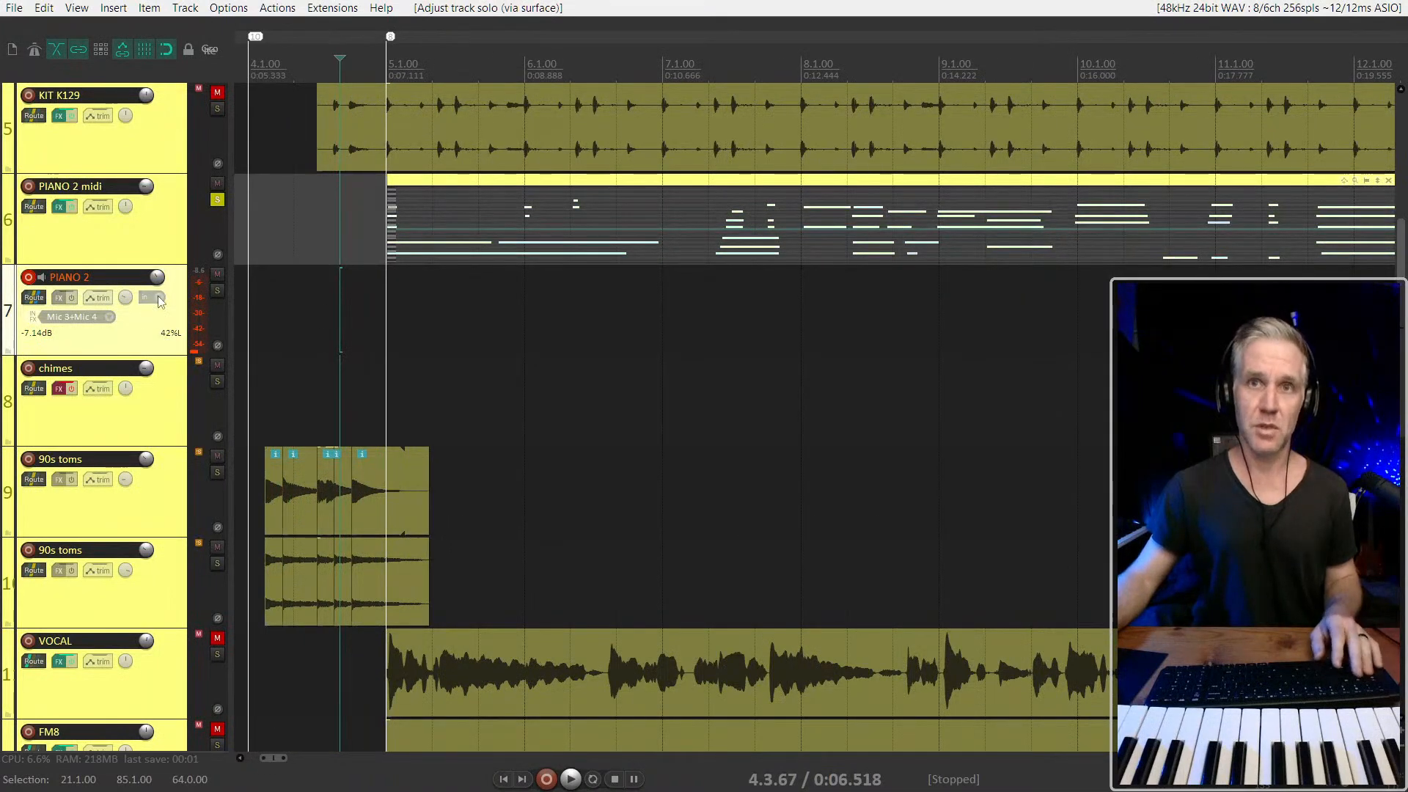
scroll(423, 364, down, 3)
scroll(480, 344, up, 4)
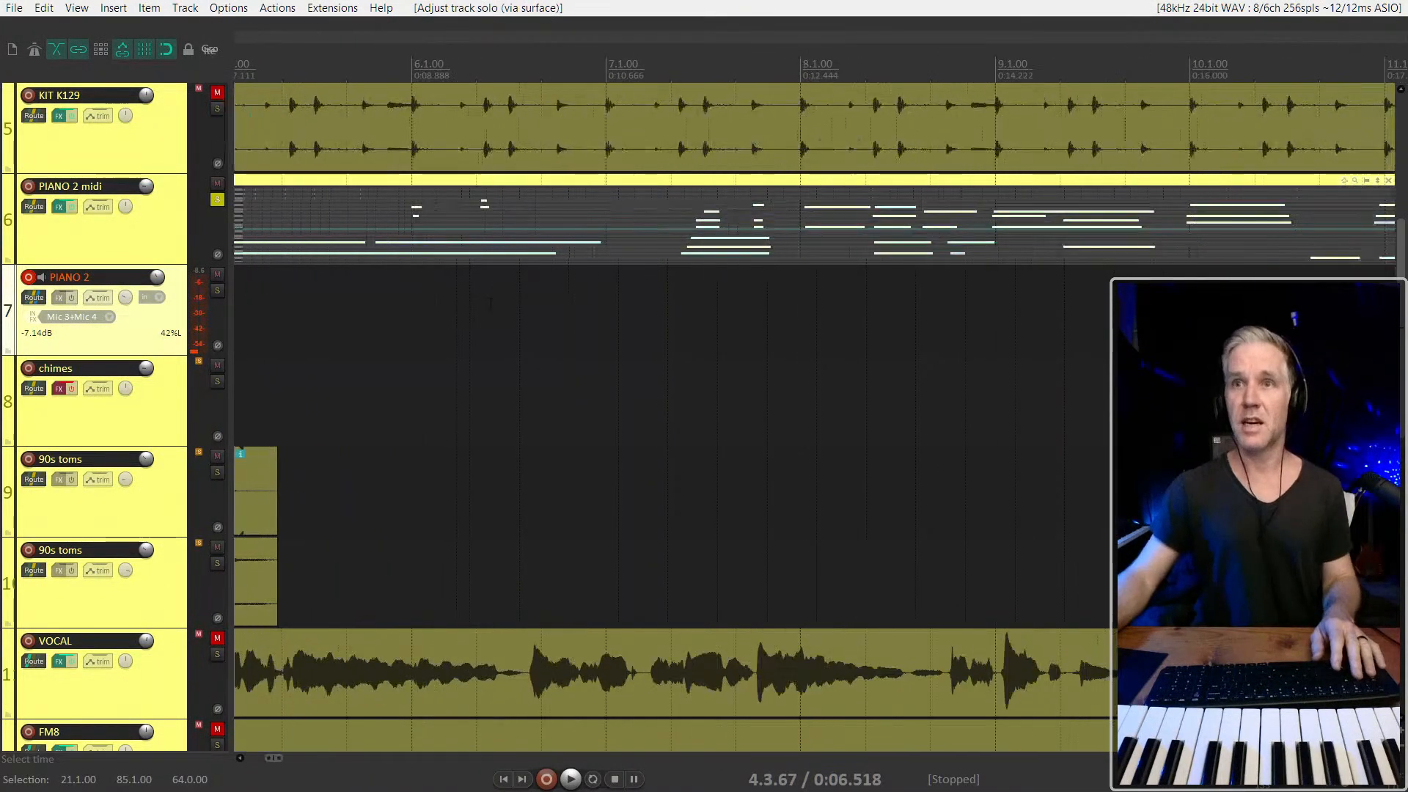
click(155, 231)
key(grave)
scroll(154, 231, up, 1)
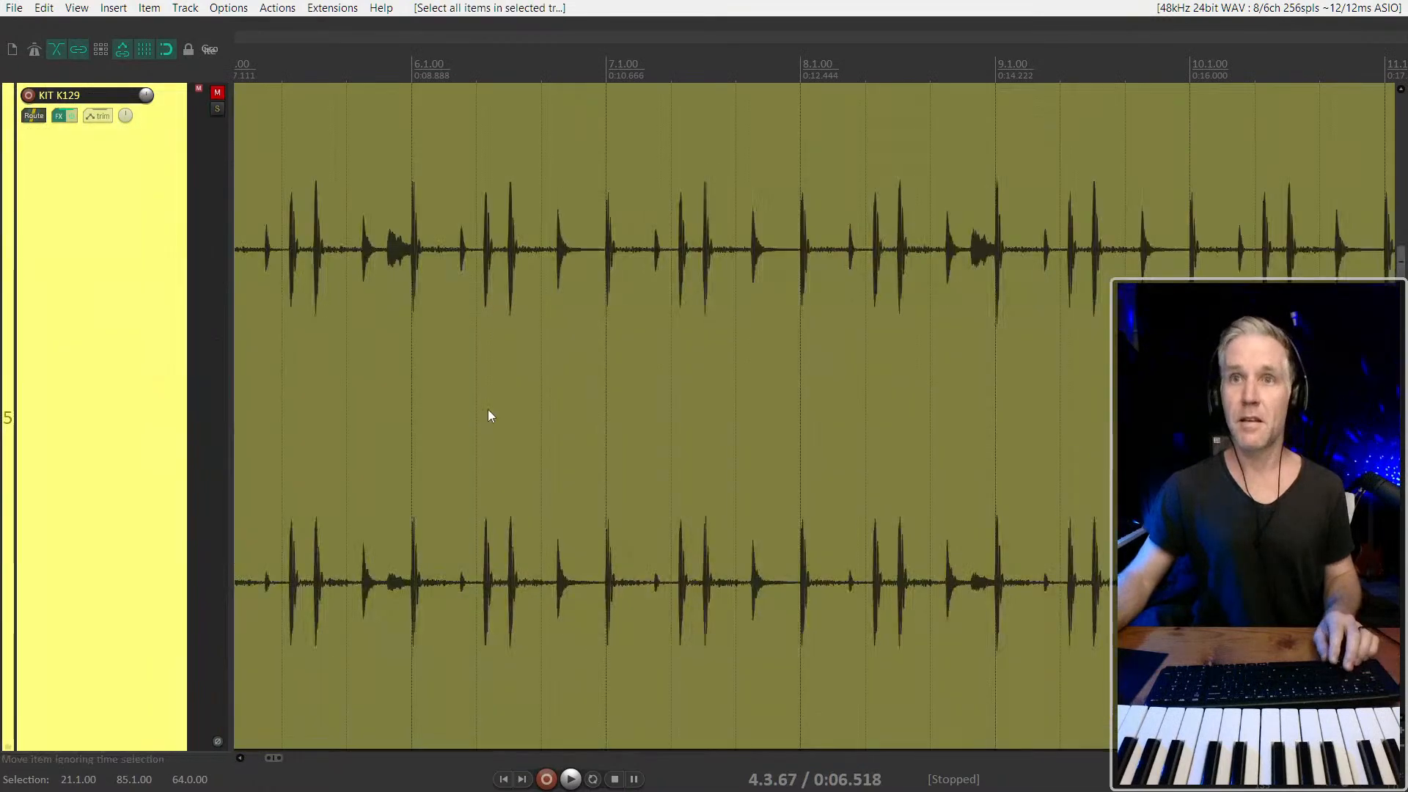
scroll(487, 409, down, 1)
scroll(163, 409, down, 2)
scroll(163, 409, up, 1)
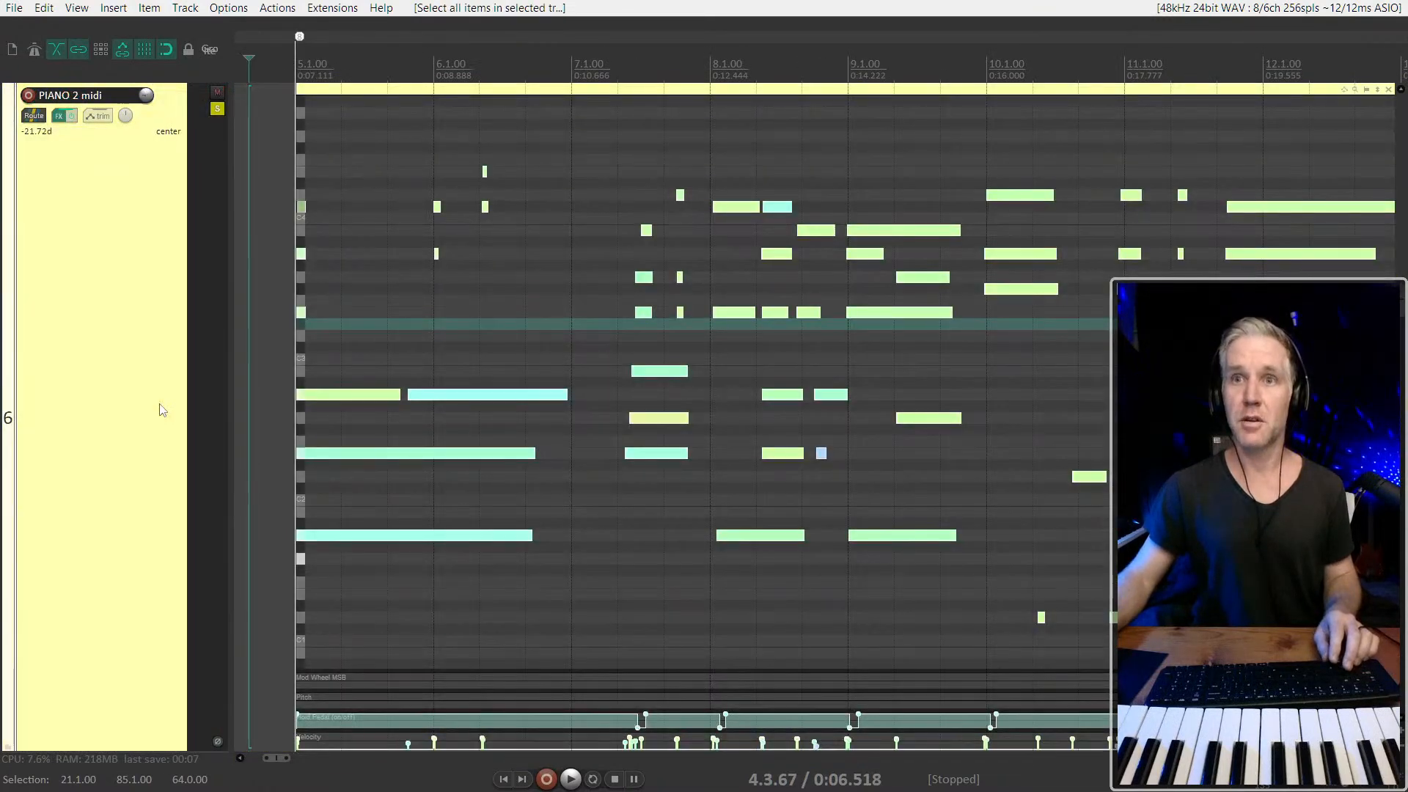
click(449, 720)
Play from just before bar 5 and punch in a short test recording on the armed PIANO 2 track
key(space)
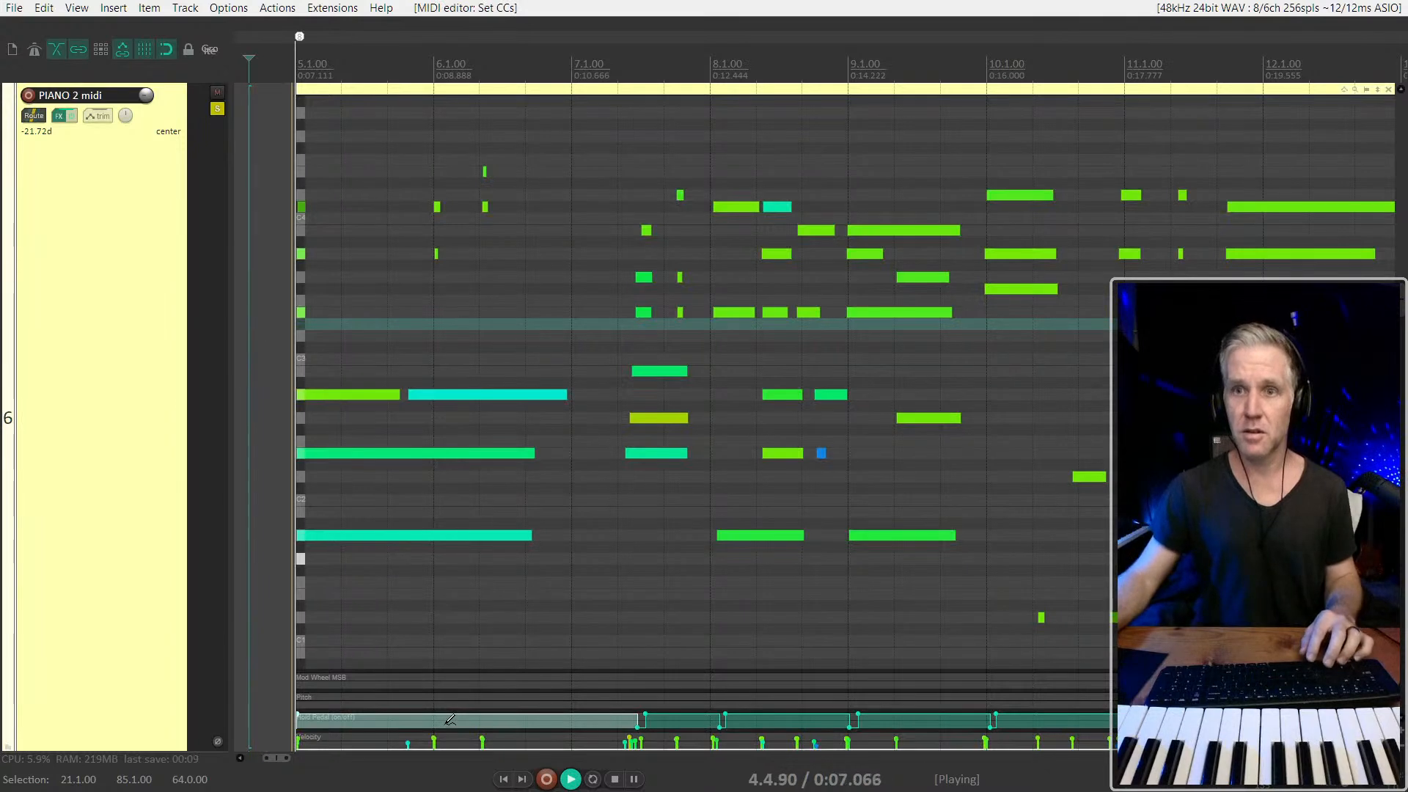
key(ctrl+r)
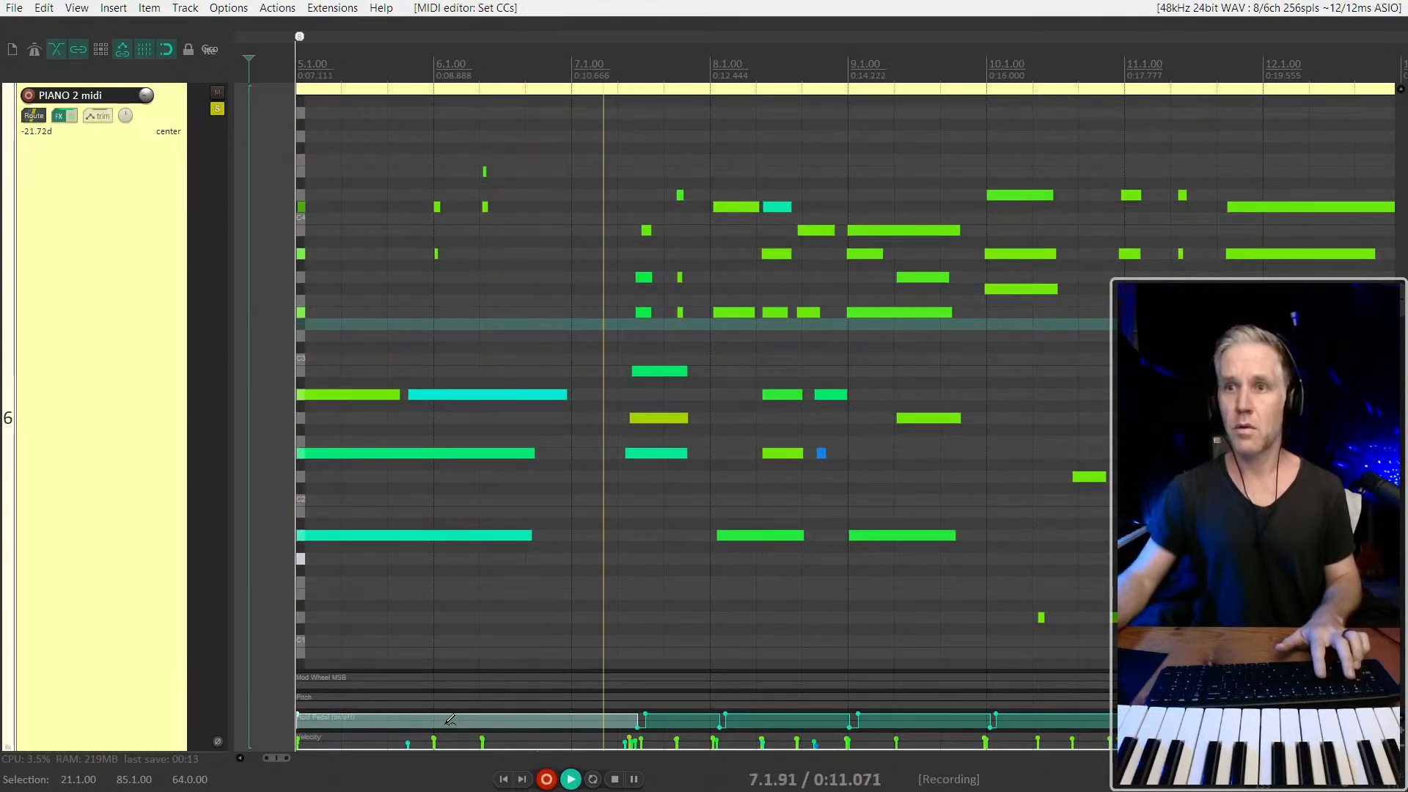
key(space)
Clear the time selection and dismiss the quantize settings without applying them
key(ctrl+q)
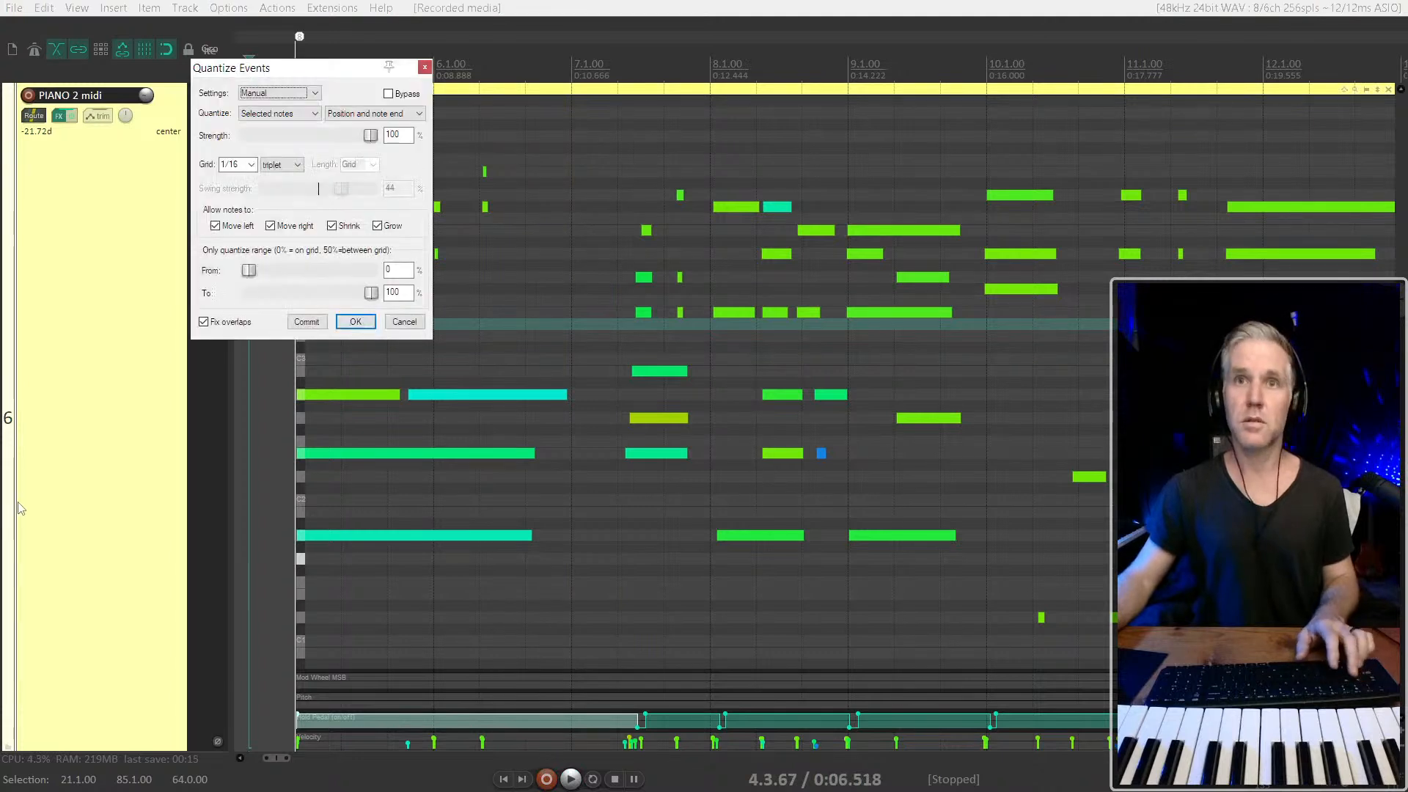
key(Escape)
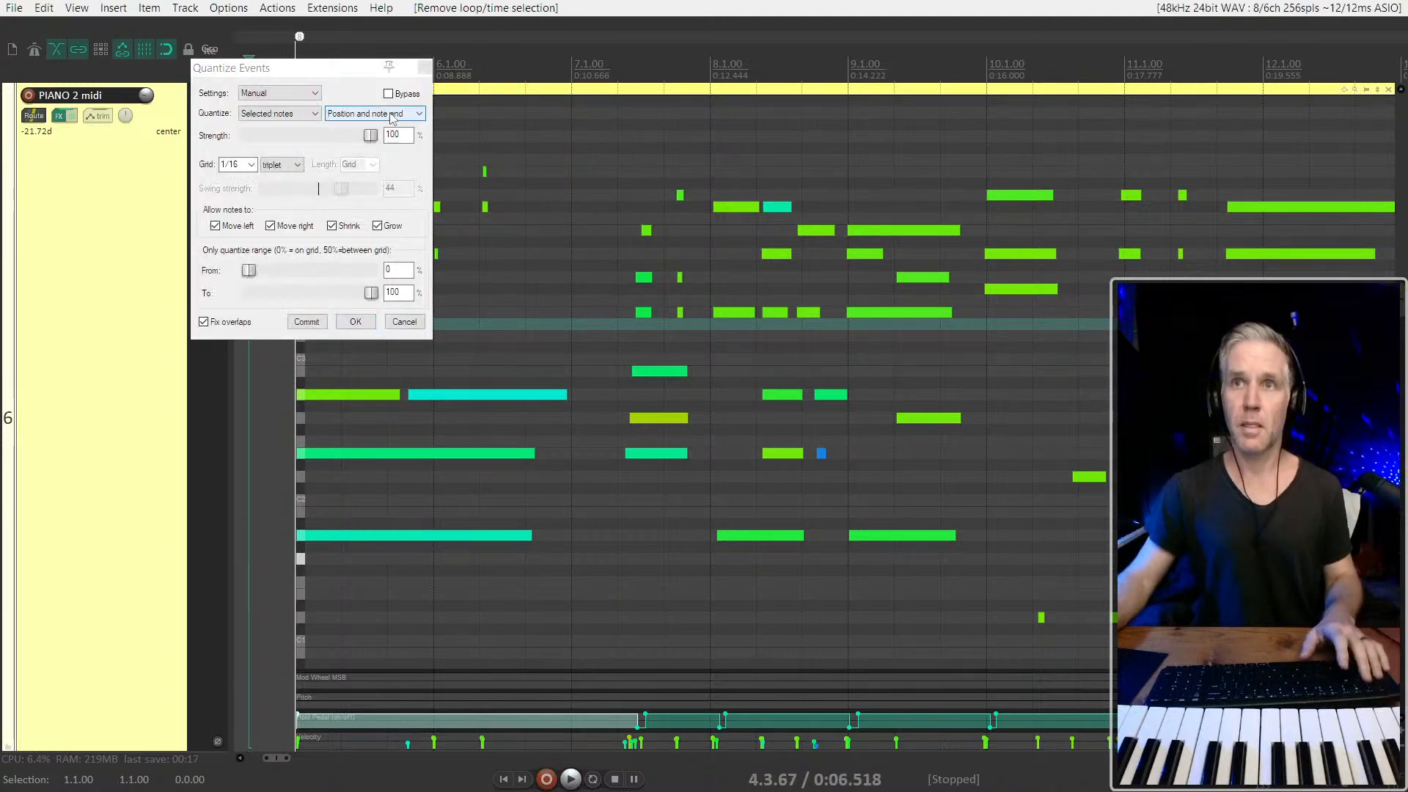
click(428, 79)
click(426, 68)
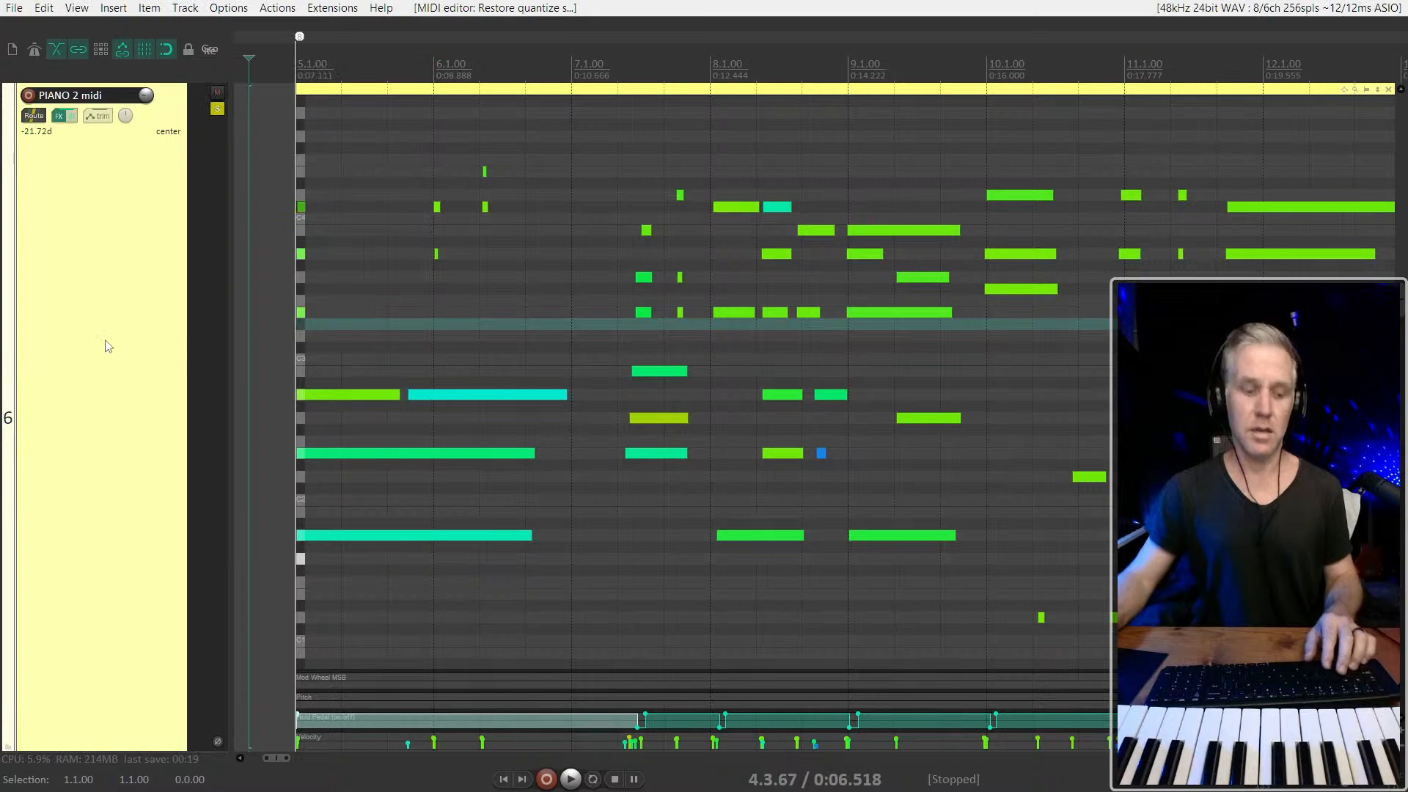
Arm PIANO 2 midi and punch in a short recording over its notes between bars 6 and 7 during playback
key(F7)
key(space)
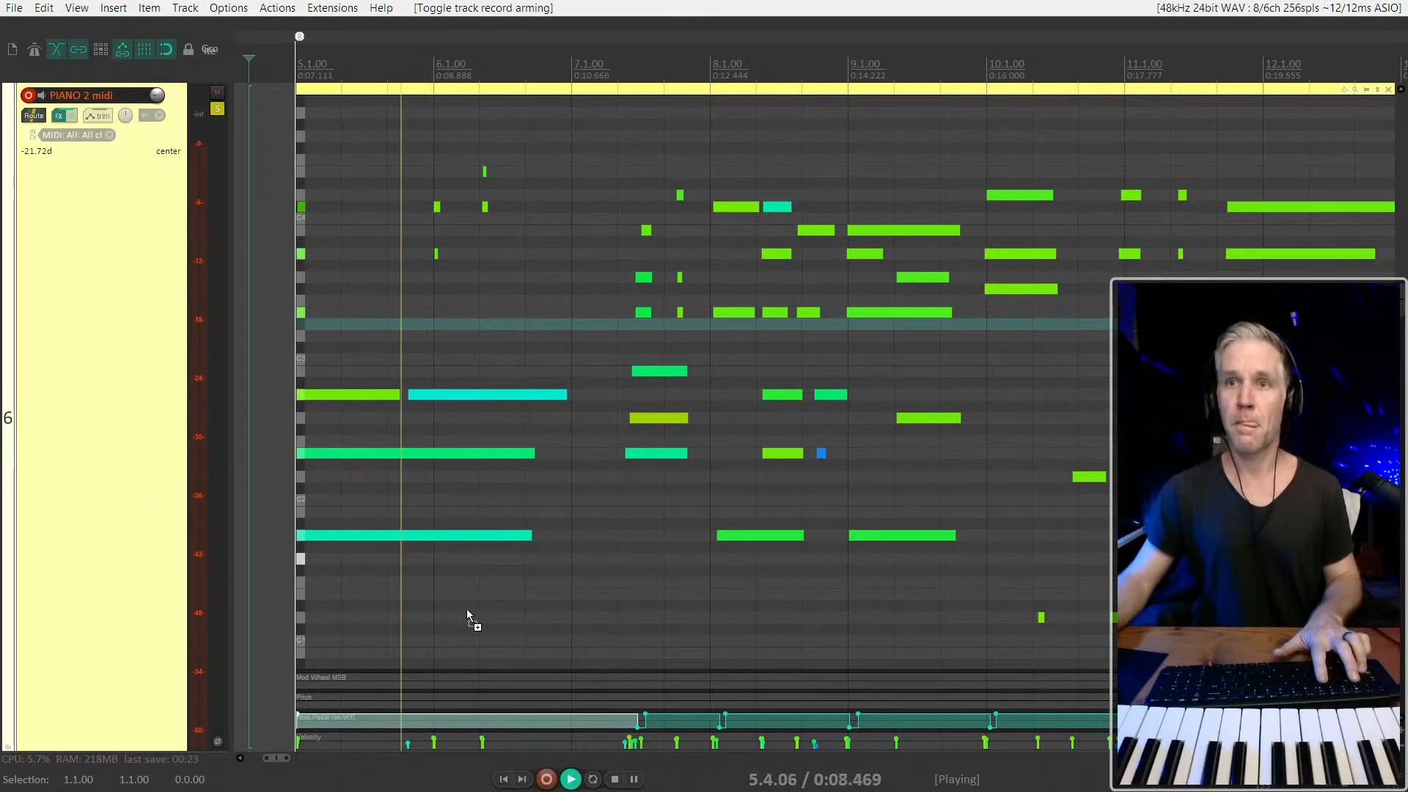
key(ctrl+r)
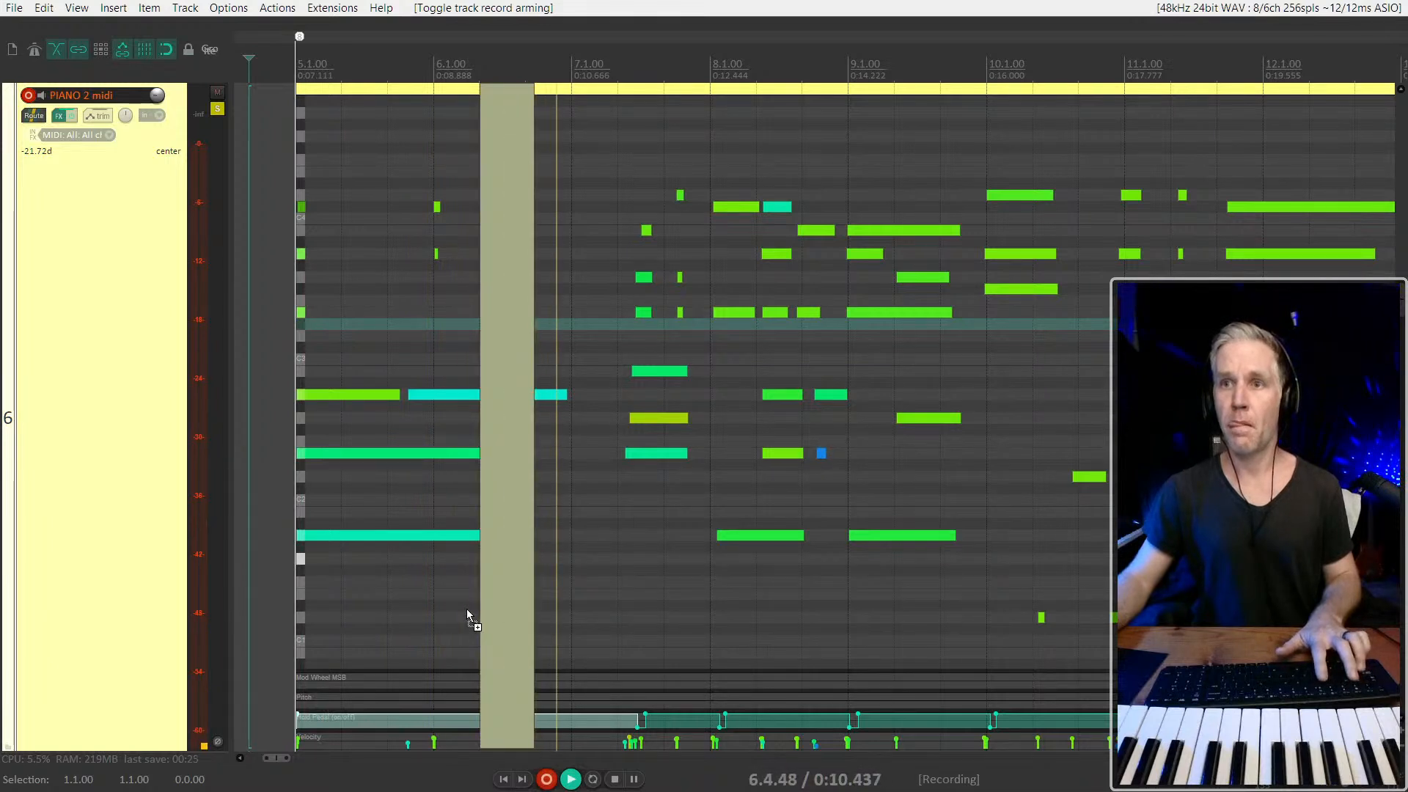
key(ctrl+r)
key(space)
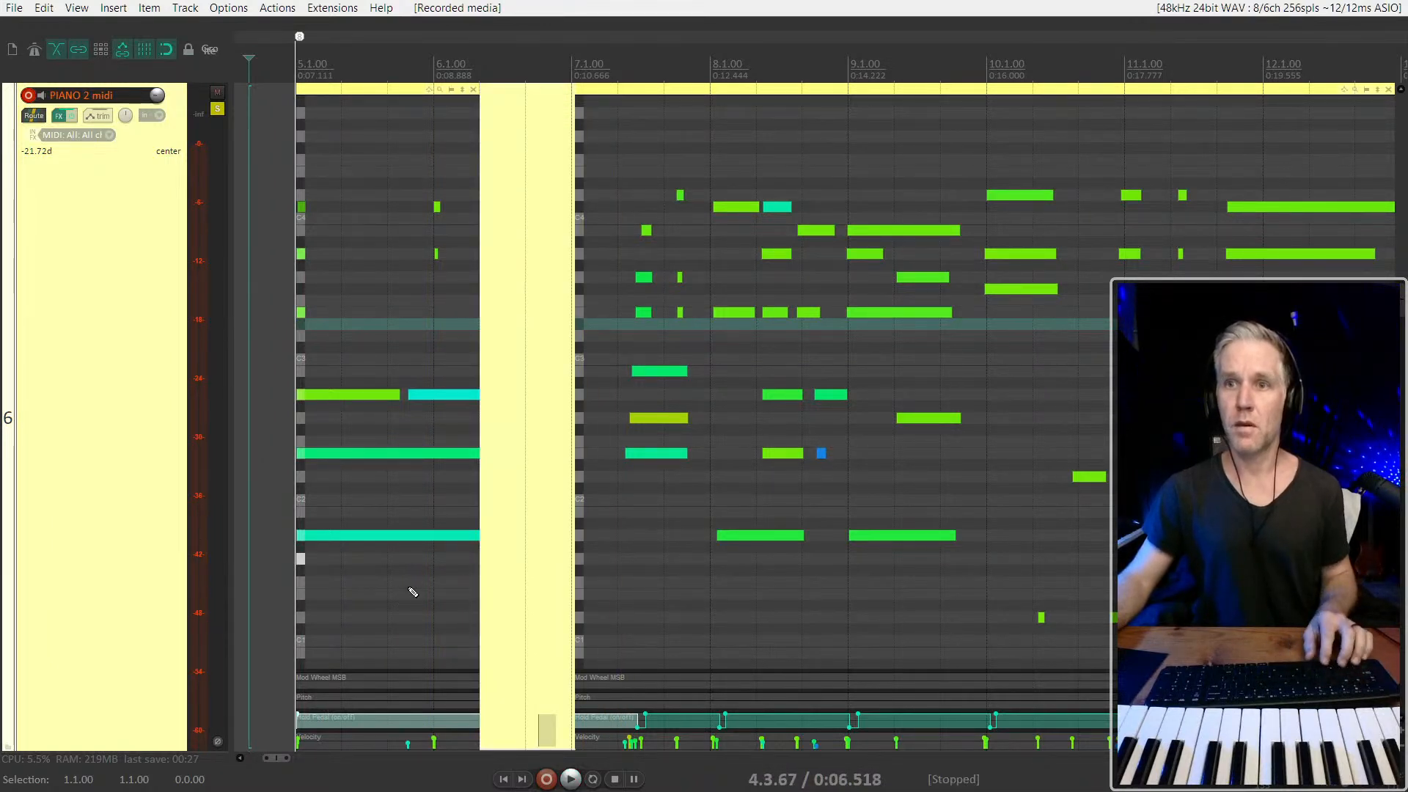
Glue the separate PIANO 2 midi items into a single item and play it briefly from just before bar 5
drag(293, 513, 701, 573)
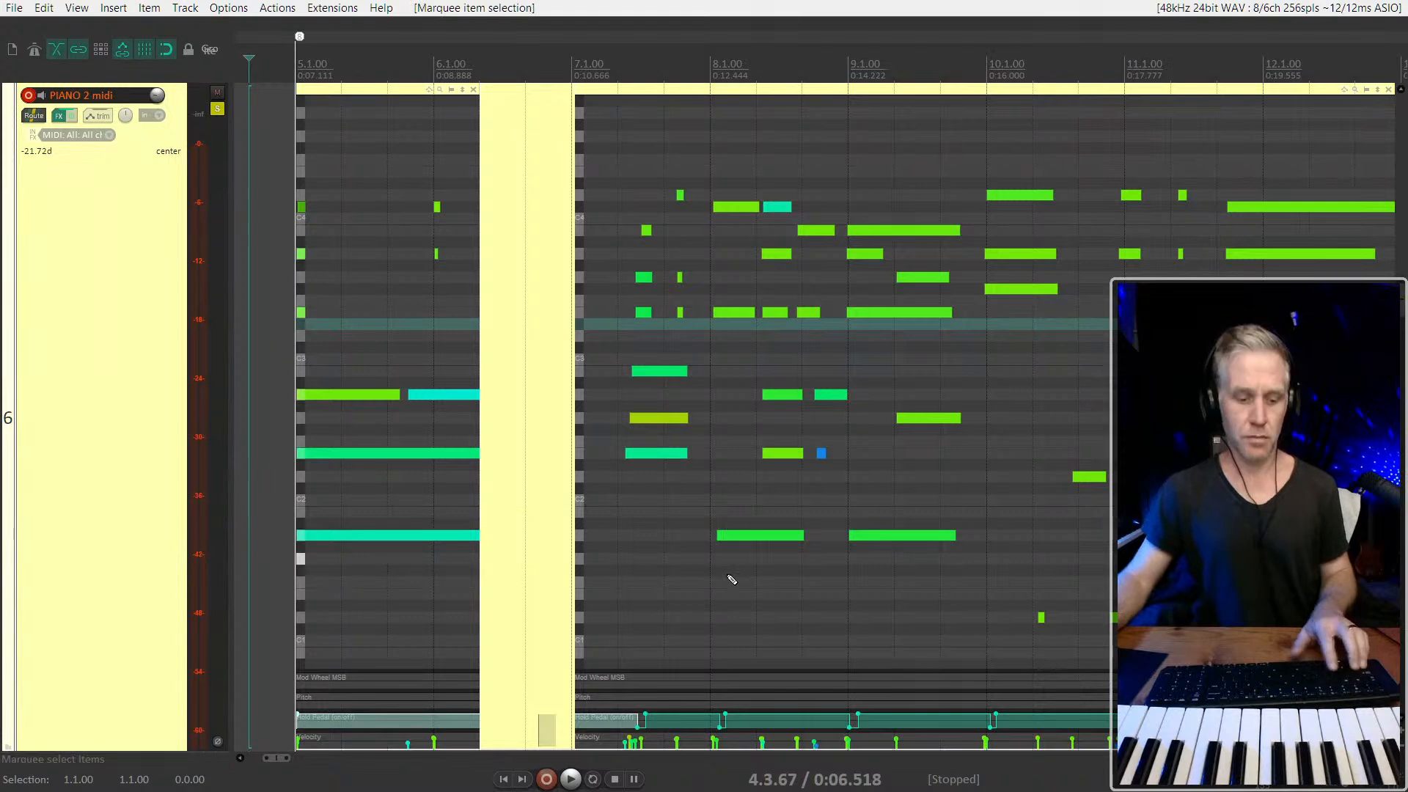
key(ctrl+g)
click(273, 540)
key(space)
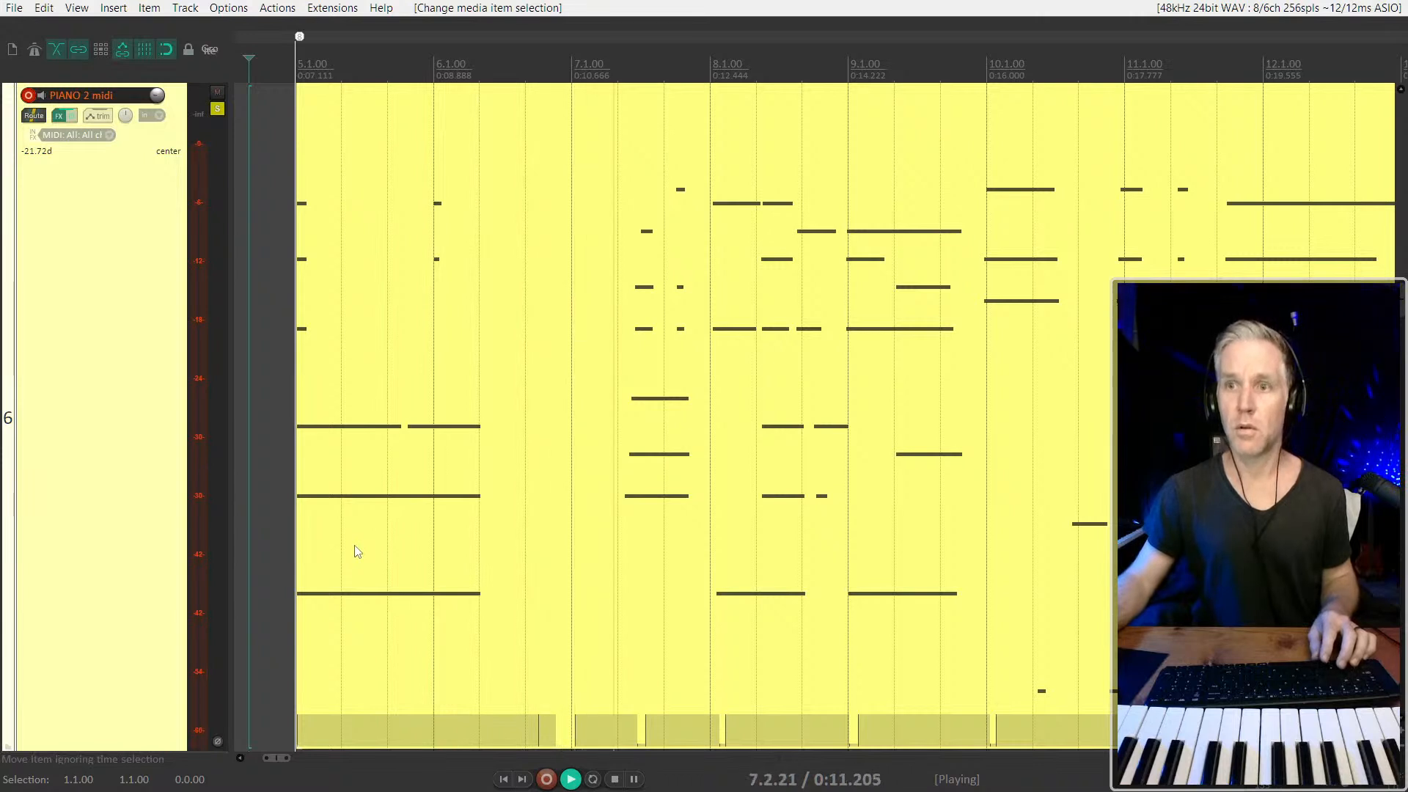
key(space)
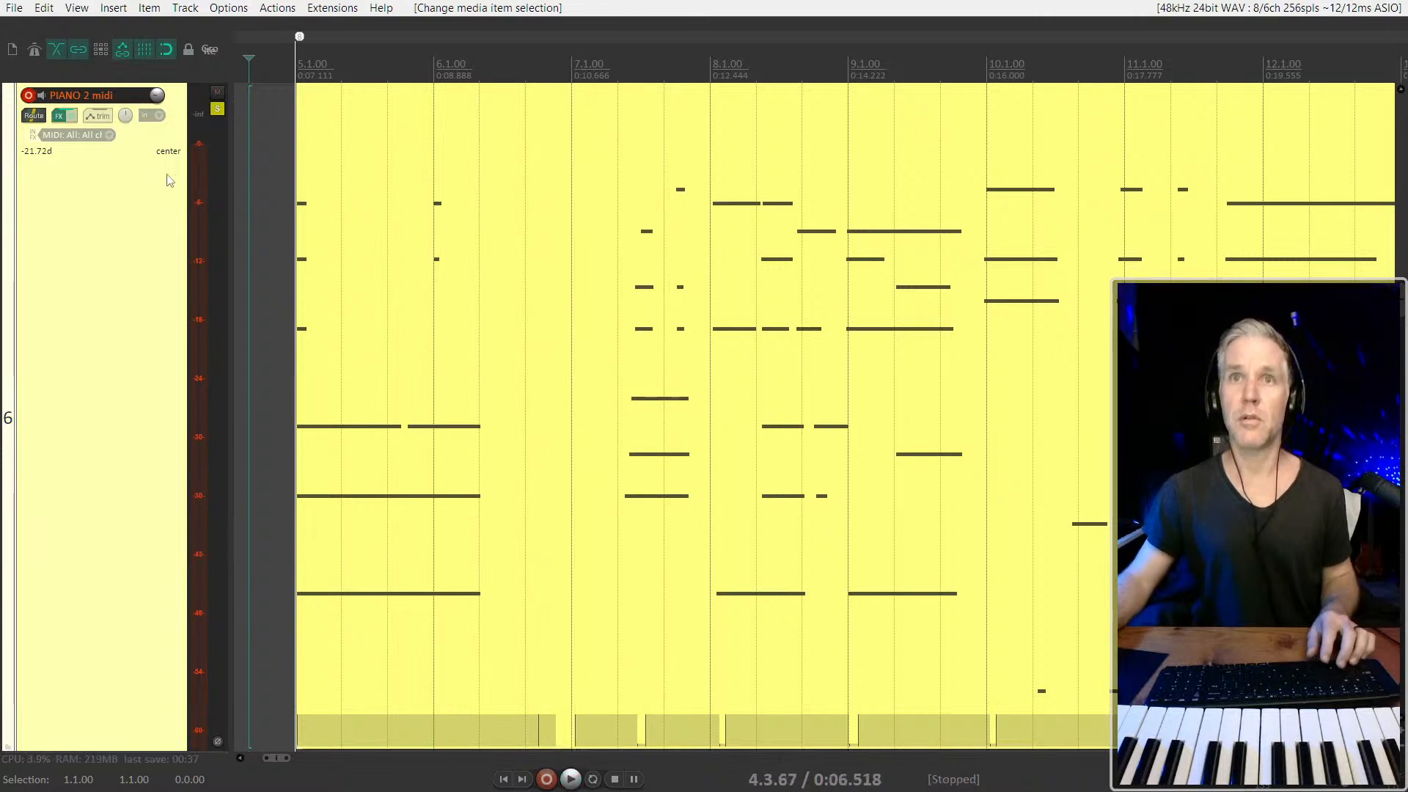
Unsolo PIANO 2 midi and delete the short test recording from the PIANO 2 track
click(215, 110)
scroll(484, 277, down, 2)
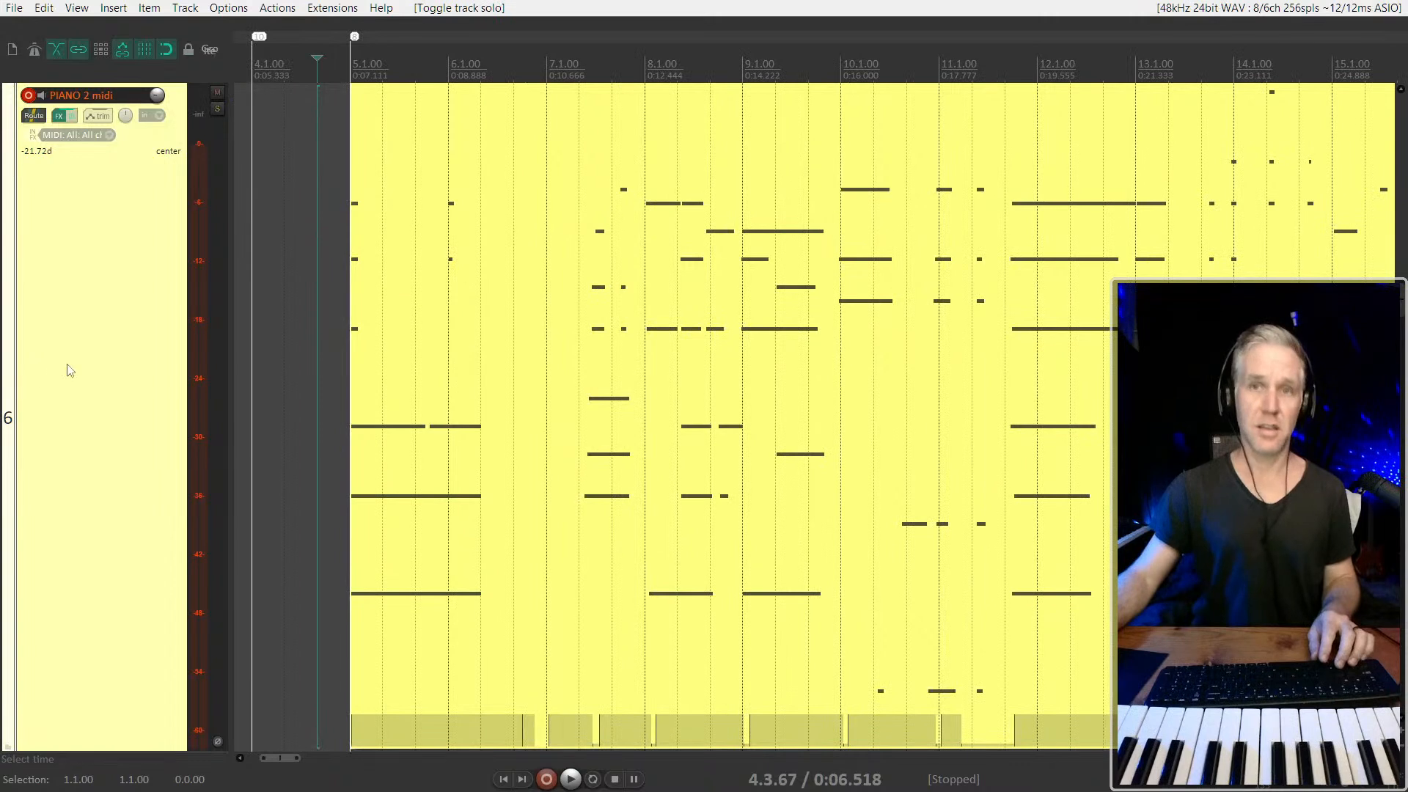
scroll(37, 377, down, 1)
scroll(39, 378, down, 1)
click(536, 321)
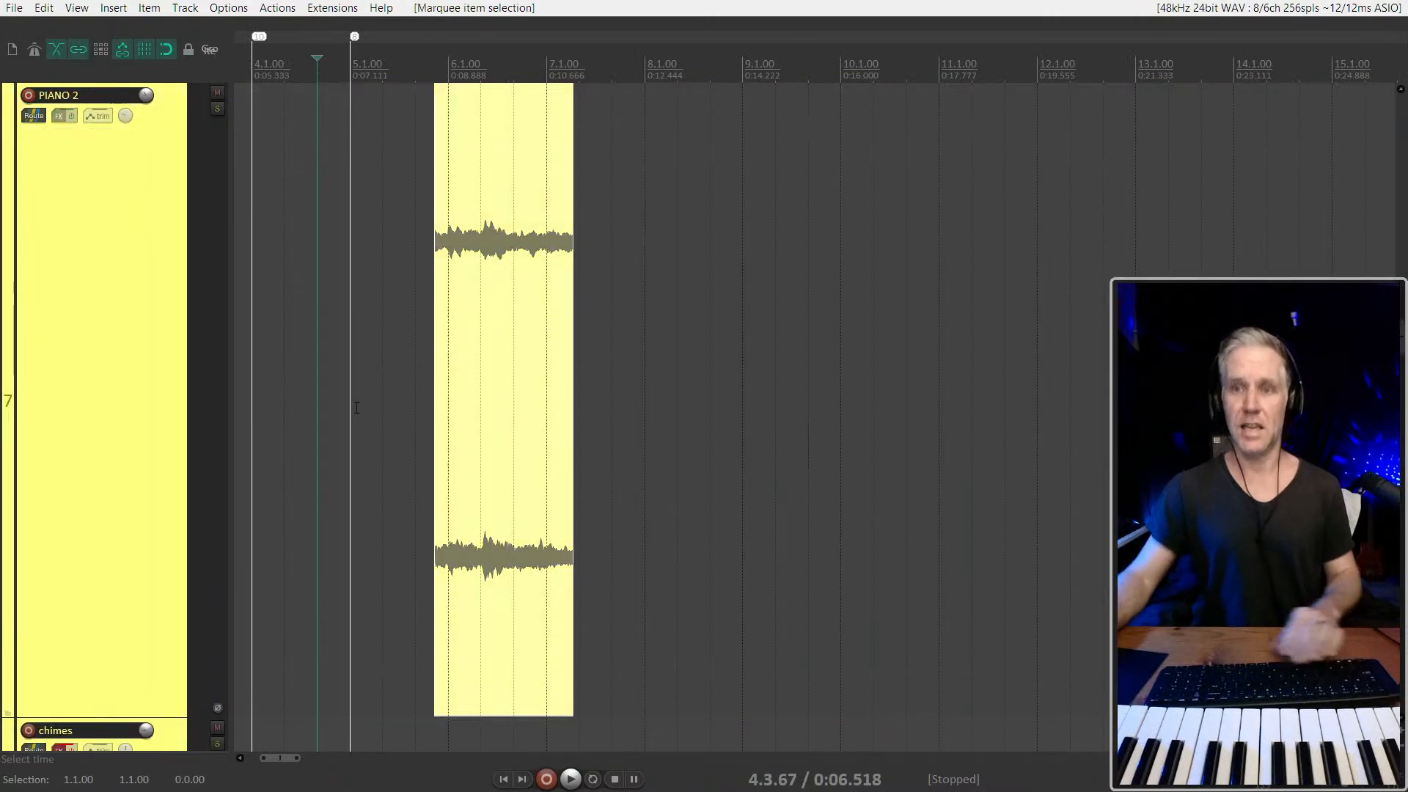
key(Delete)
Place the edit cursor at the start of bar 4 and try a brief recording from there, undoing the take
scroll(143, 431, up, 2)
scroll(143, 431, up, 1)
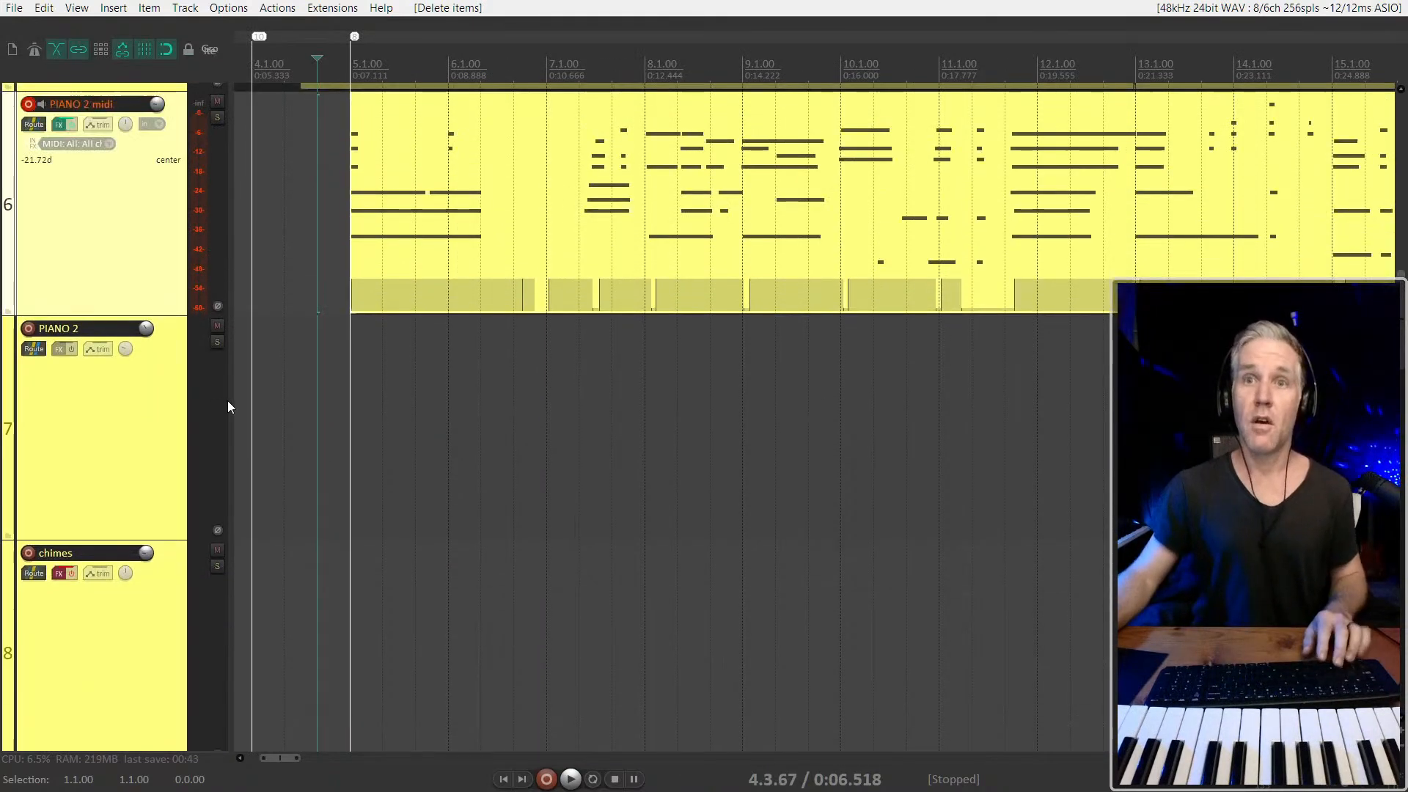
click(253, 415)
key(ctrl+r)
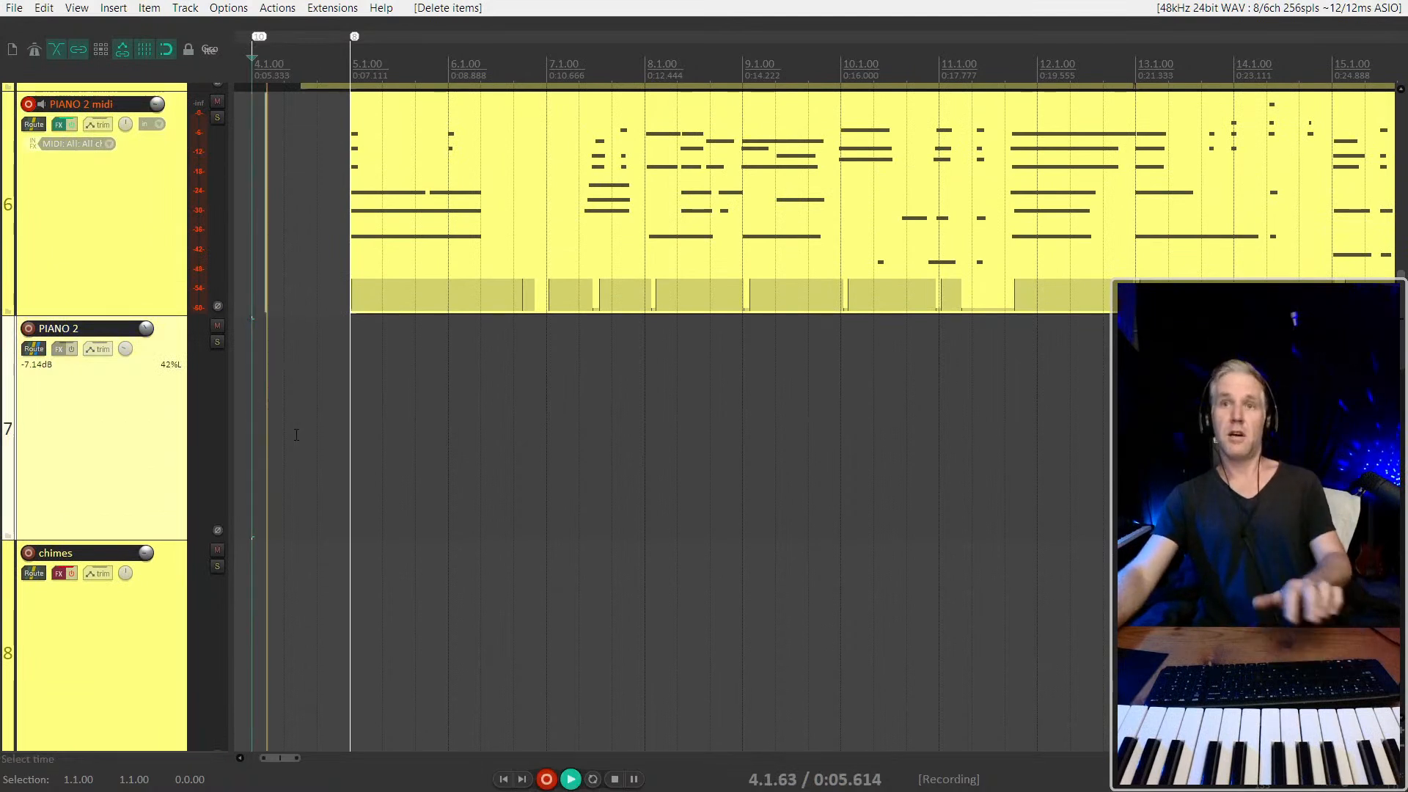
key(space)
key(ctrl+z)
Arm the PIANO 2 track for recording while keeping PIANO 2 midi armed
click(71, 267)
key(F7)
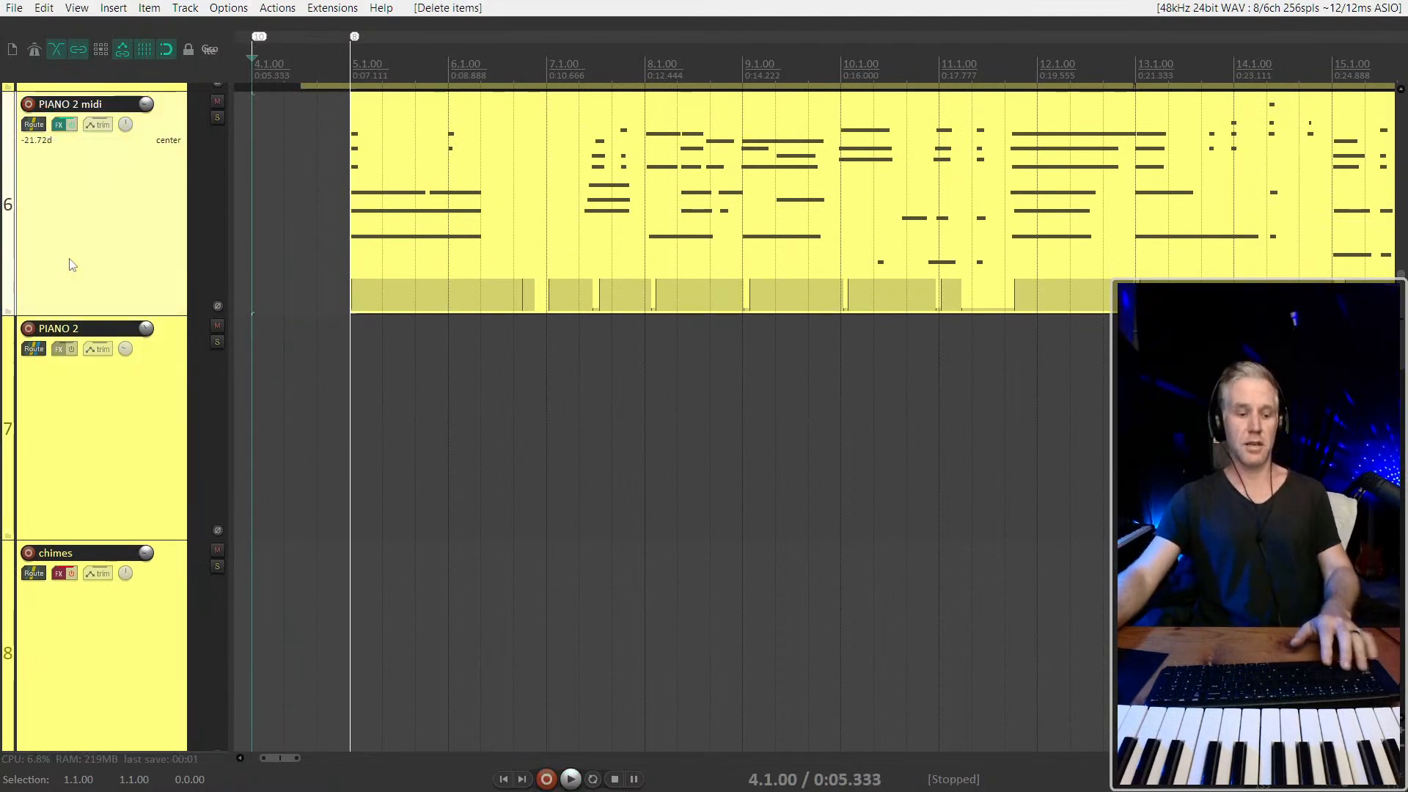
key(F7)
click(93, 397)
key(F7)
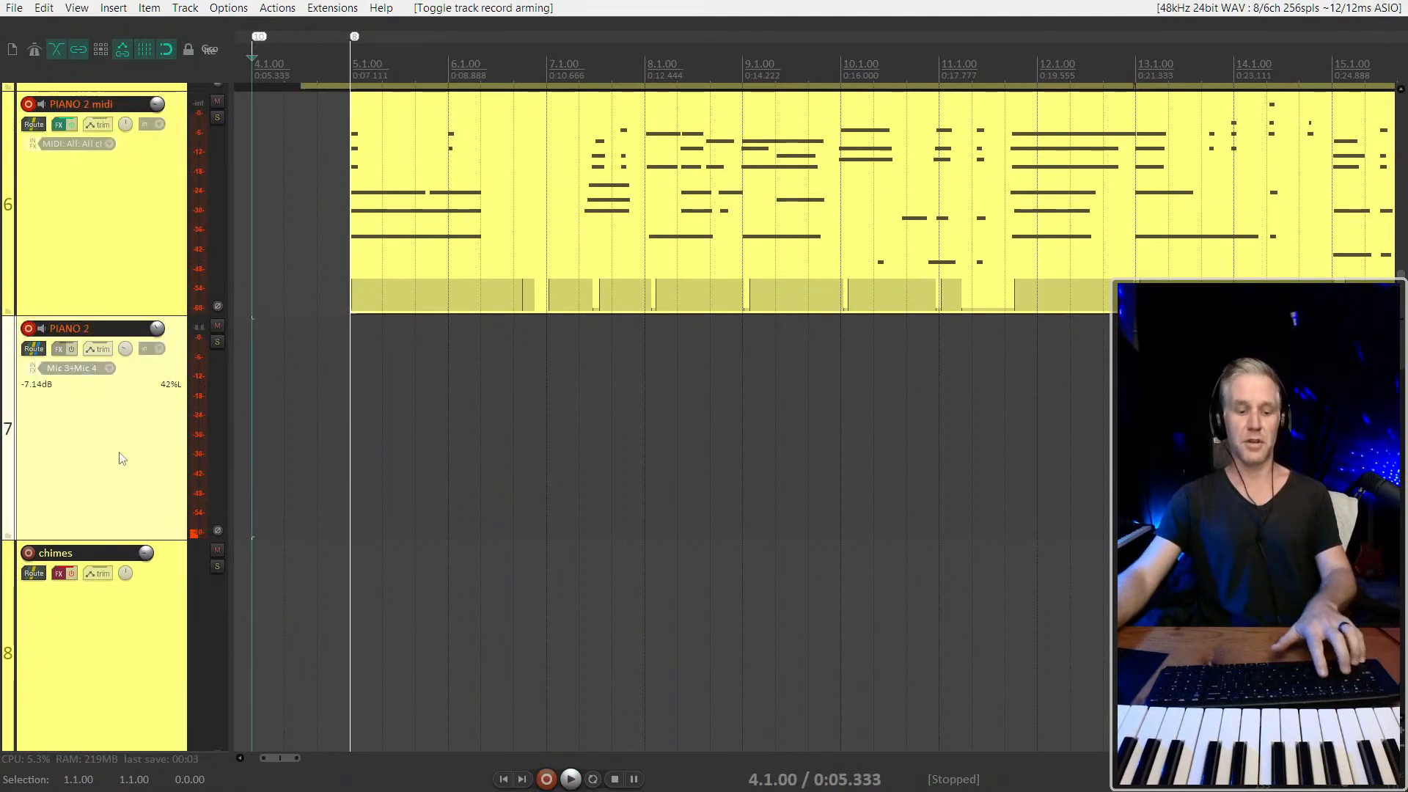
Try a short recording from bar 4 on both armed piano tracks and undo it
key(ctrl+r)
key(space)
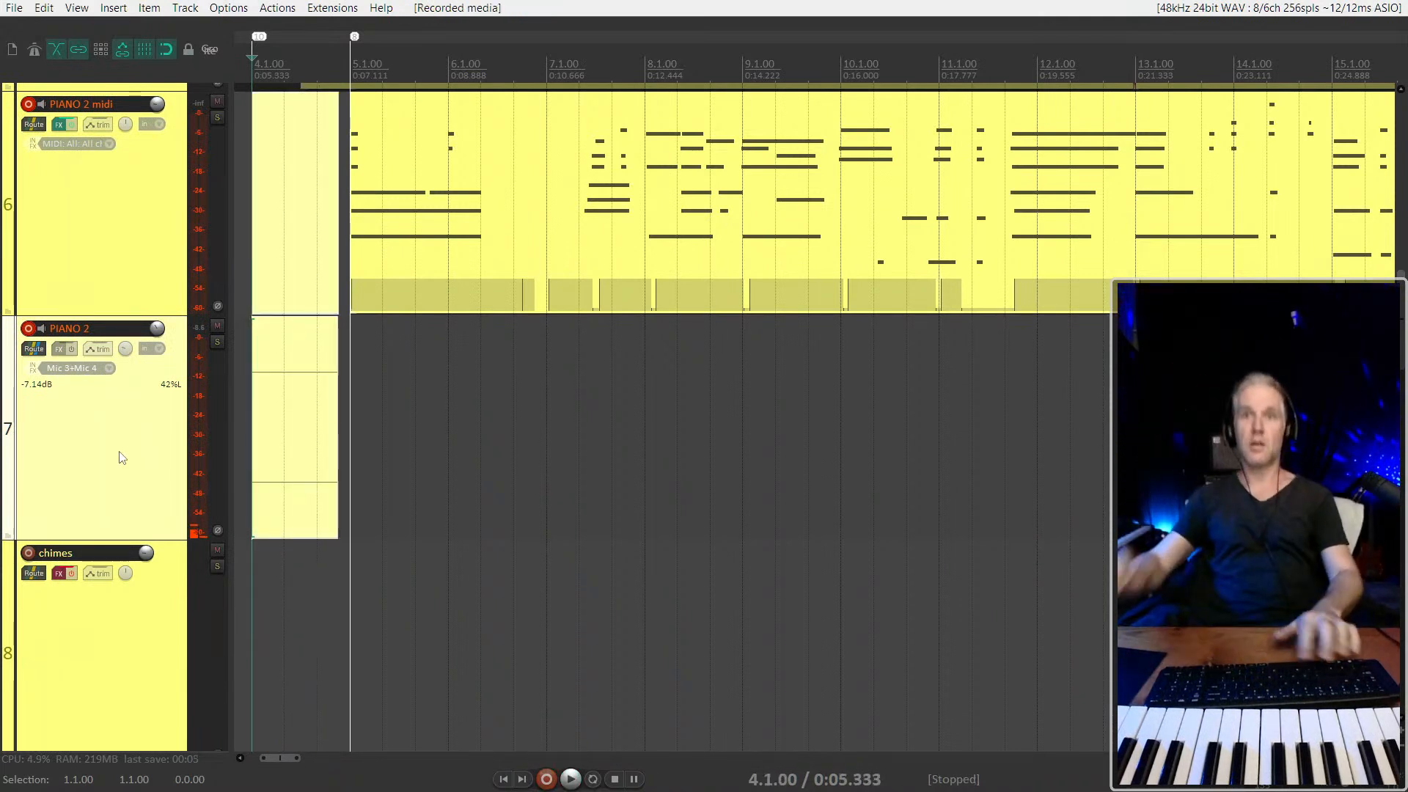
key(ctrl+z)
Disarm PIANO 2 midi so that only the PIANO 2 track is armed for recording
click(52, 240)
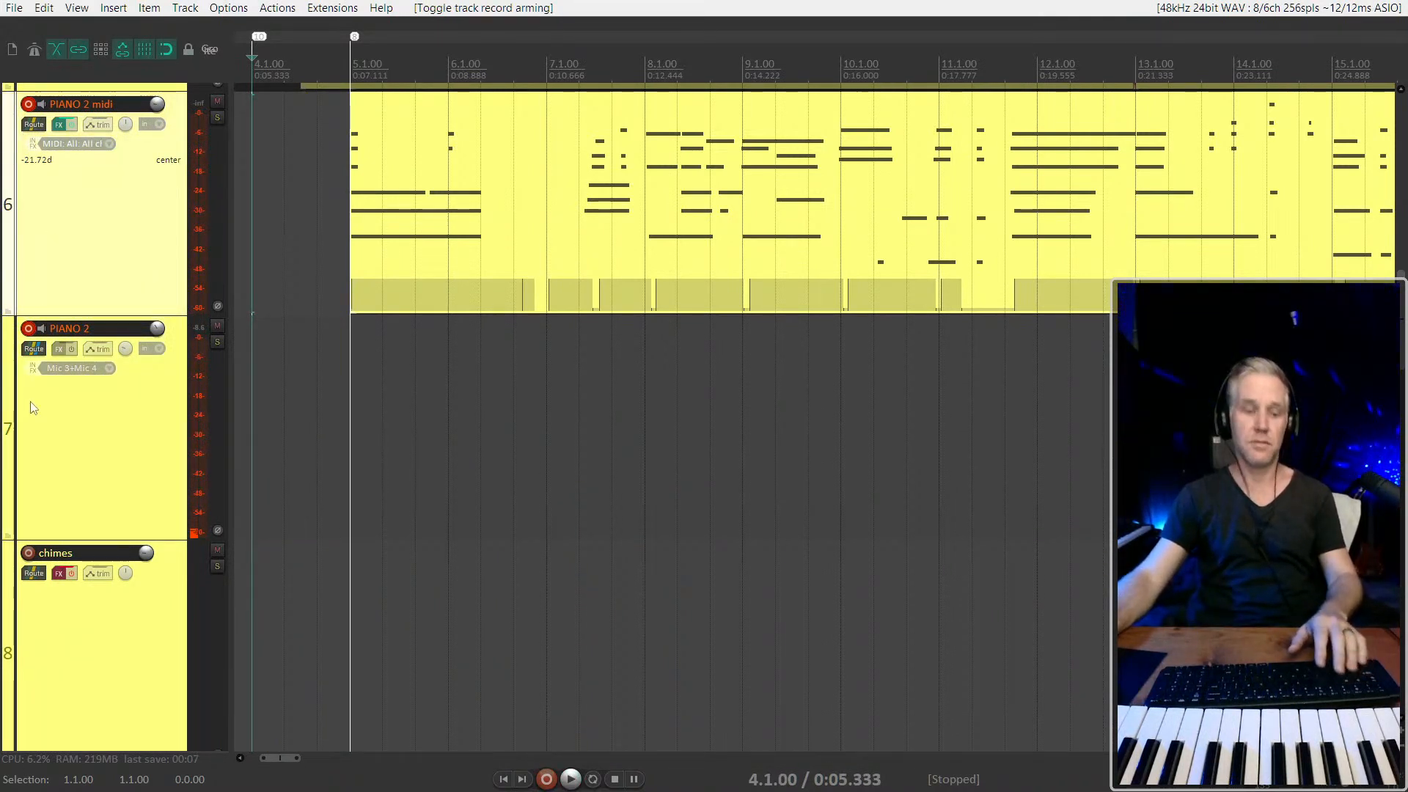
click(63, 444)
key(ctrl+z)
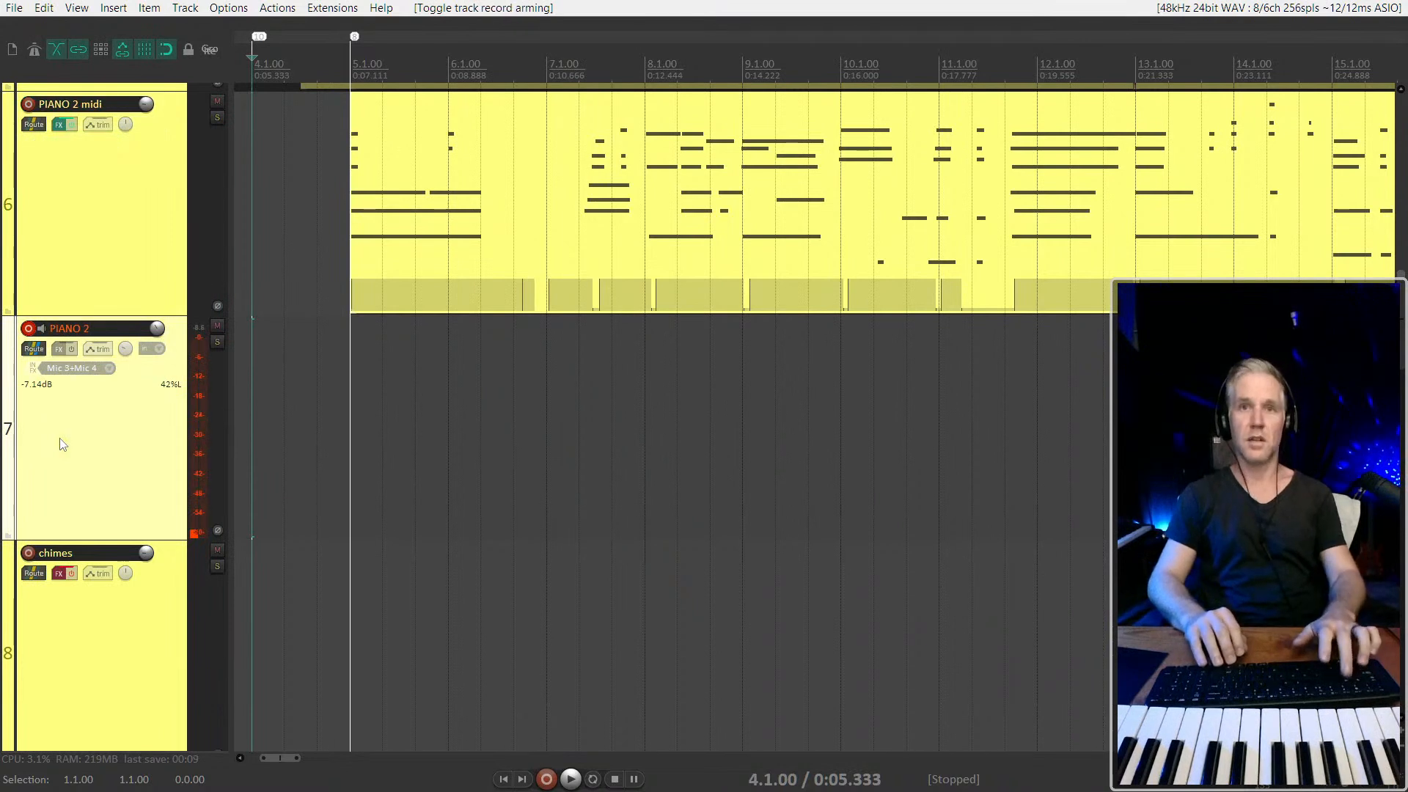
Record the real piano onto PIANO 2 from bar 4 until about bar 35, past the end of the midi item
key(ctrl+r)
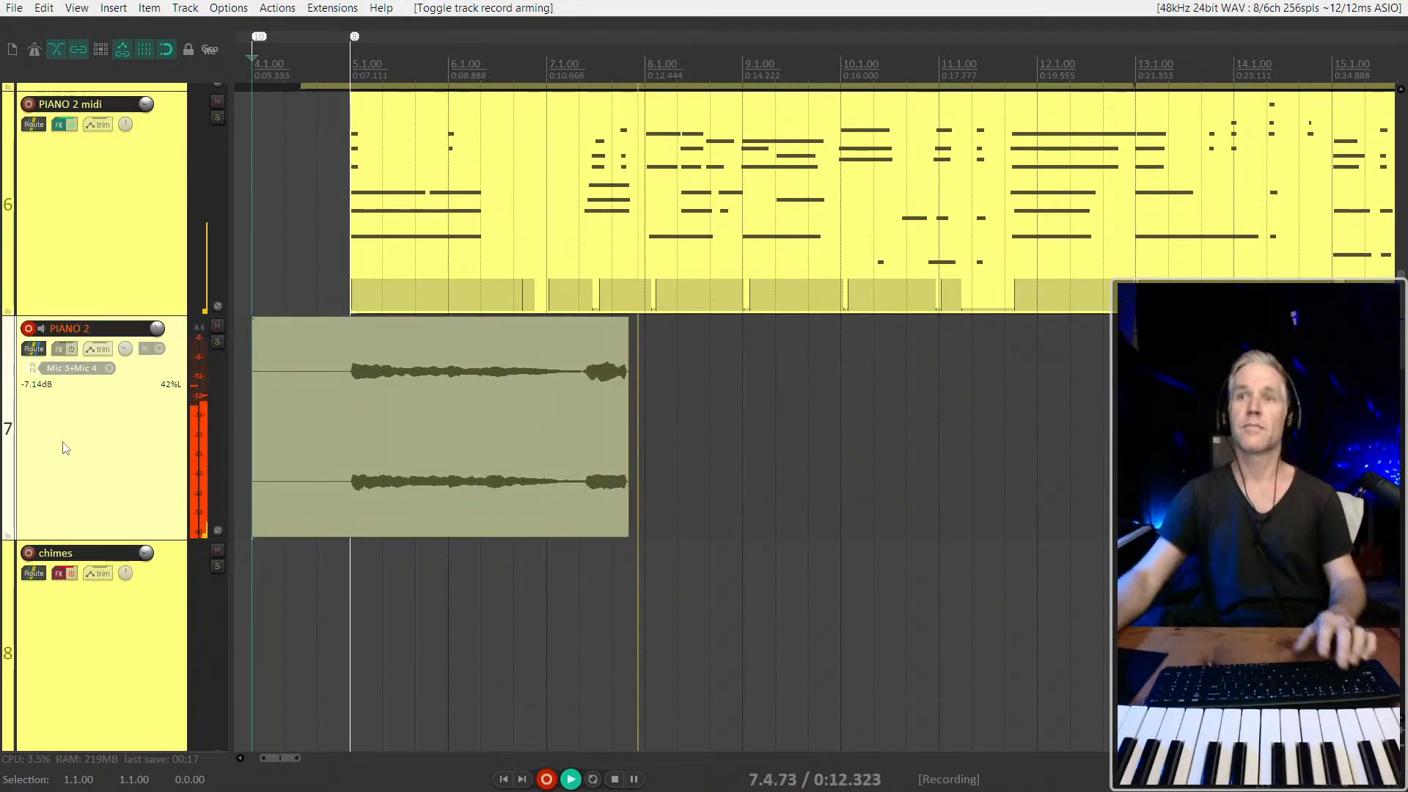
scroll(442, 447, down, 5)
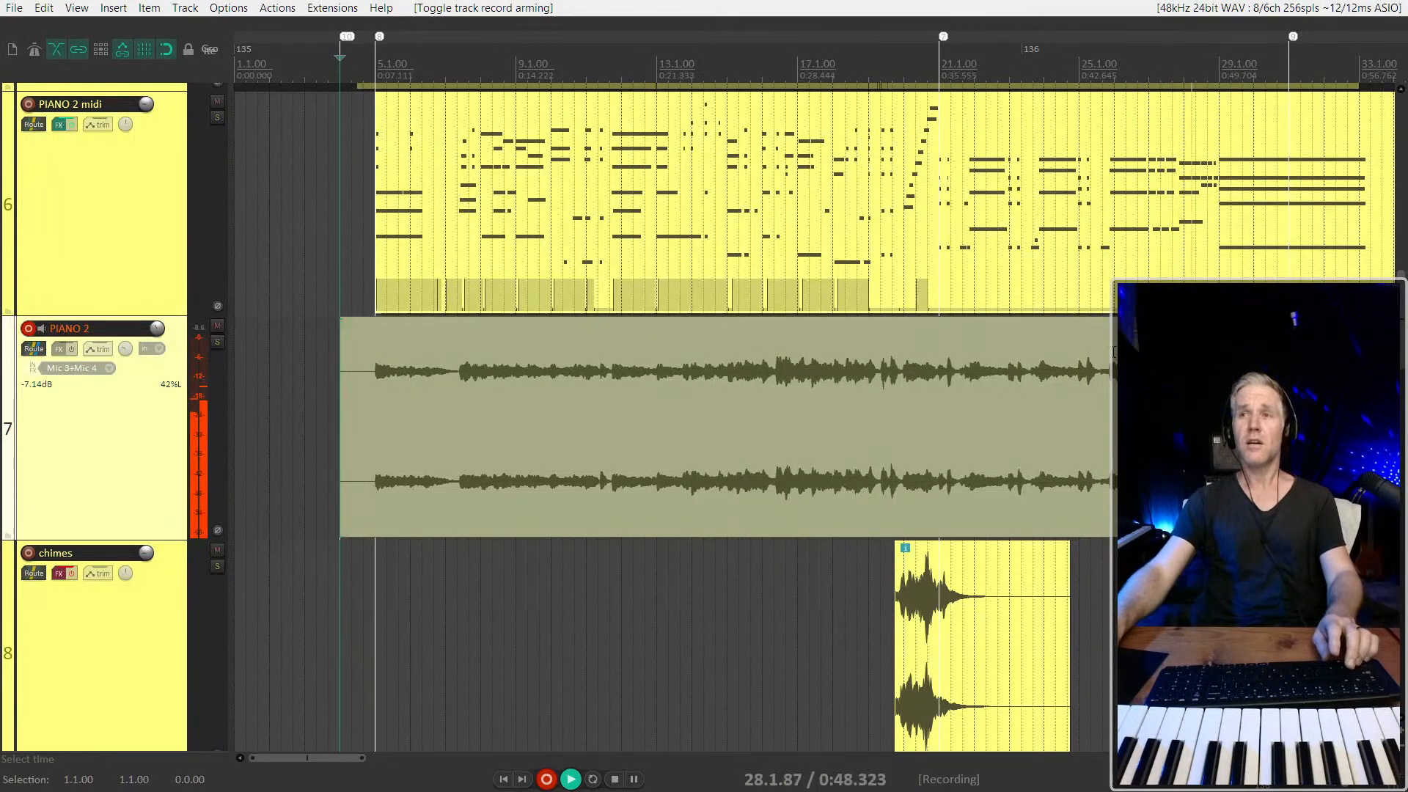
scroll(932, 448, up, 3)
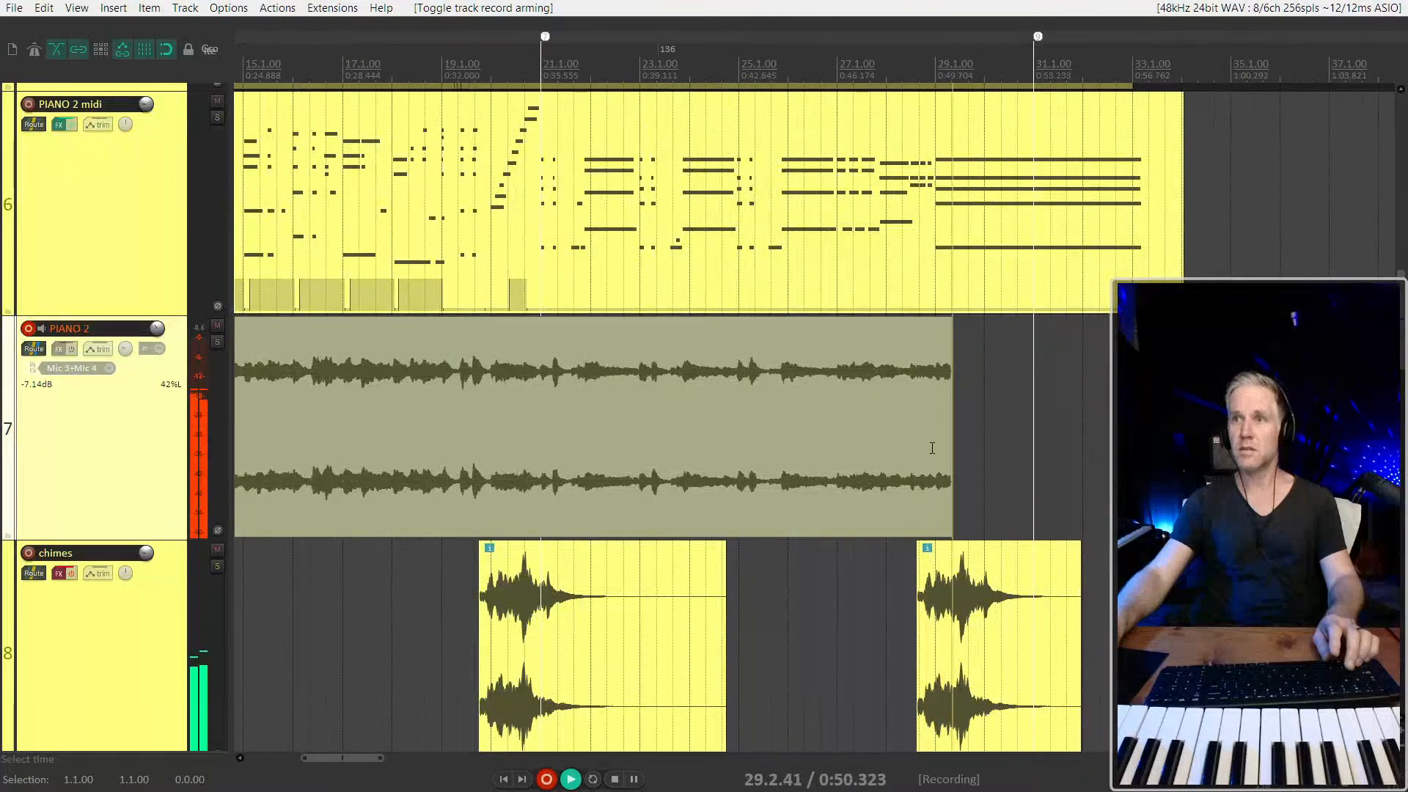
scroll(932, 448, down, 3)
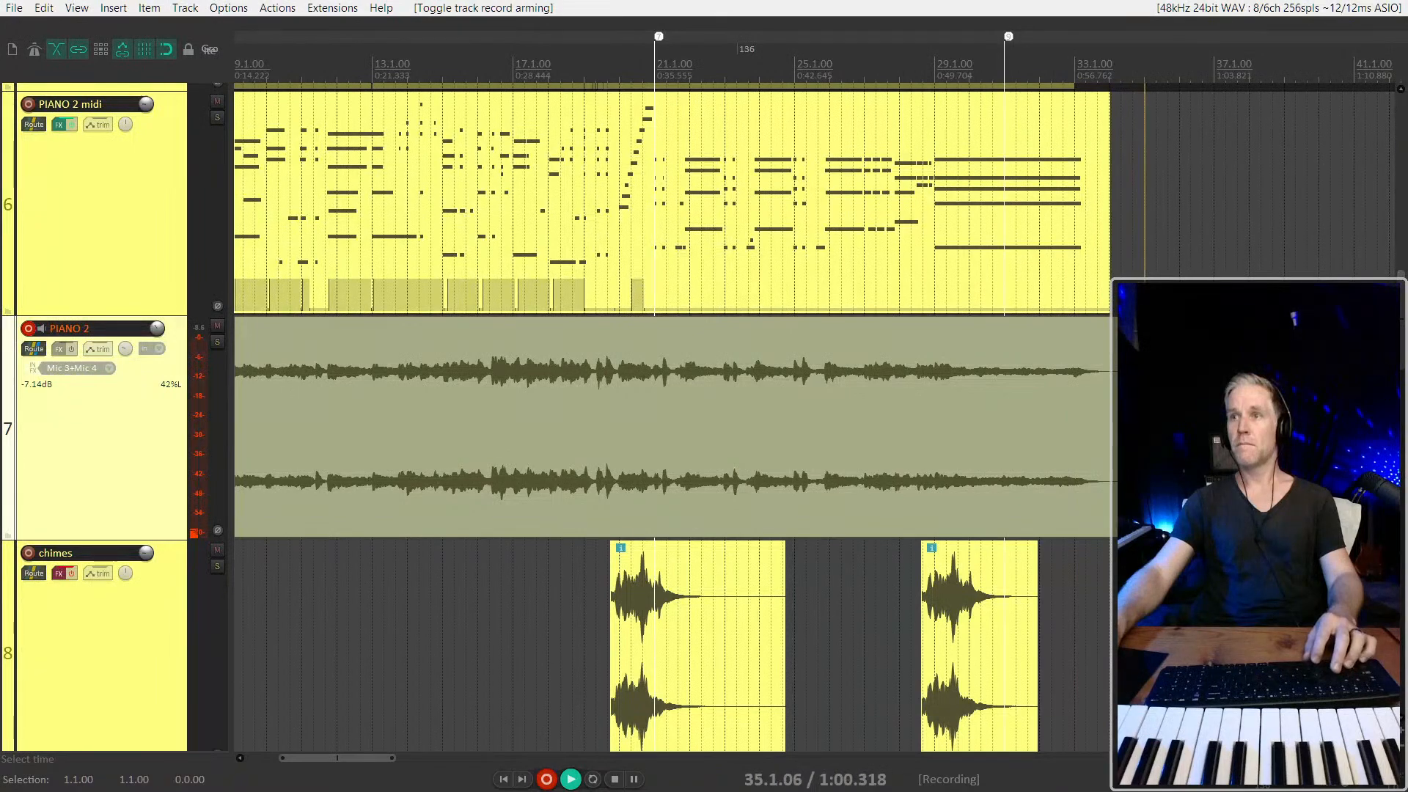
key(space)
Shrink the tracks to an overview of the whole song and disarm the PIANO 2 track
scroll(486, 488, down, 5)
scroll(299, 463, up, 2)
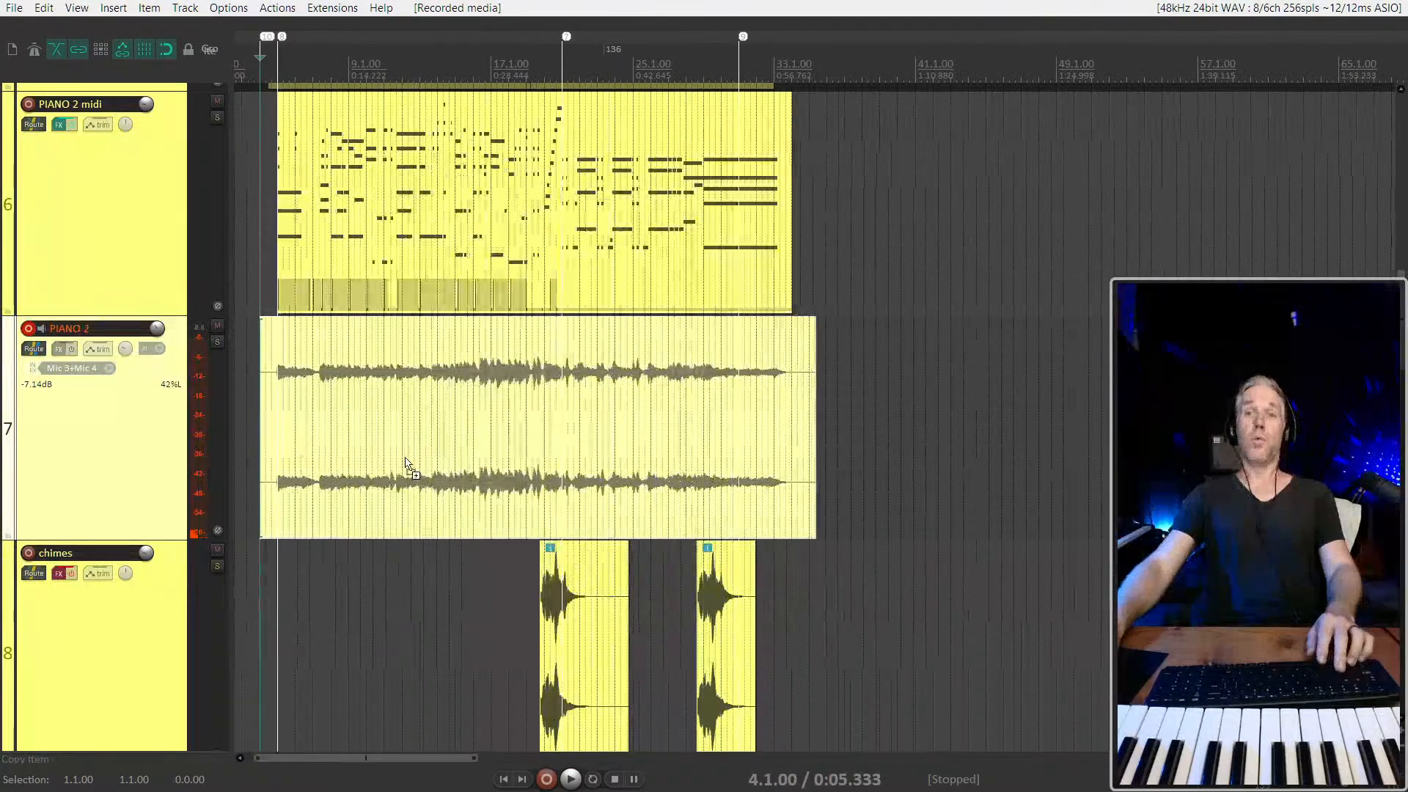
scroll(135, 426, down, 6)
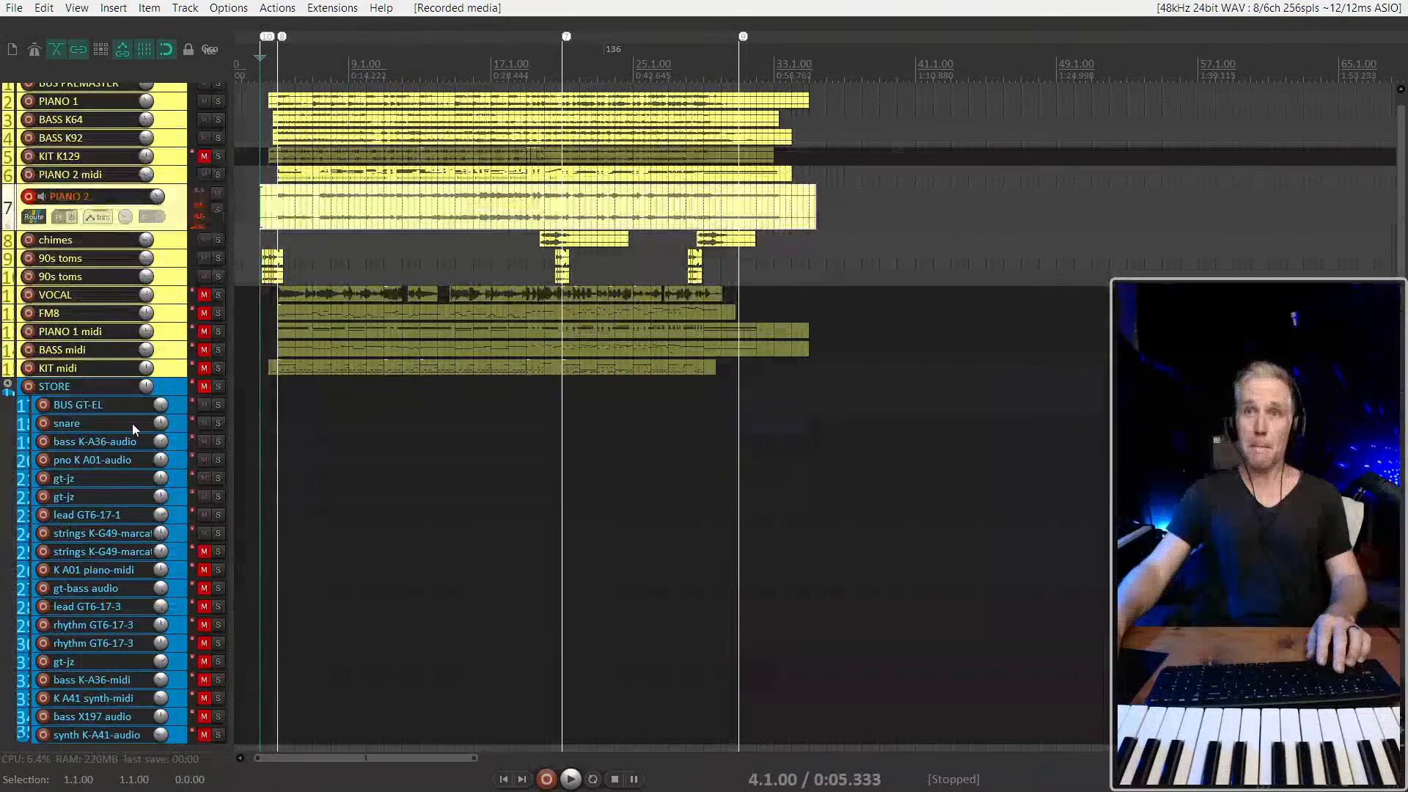
click(28, 196)
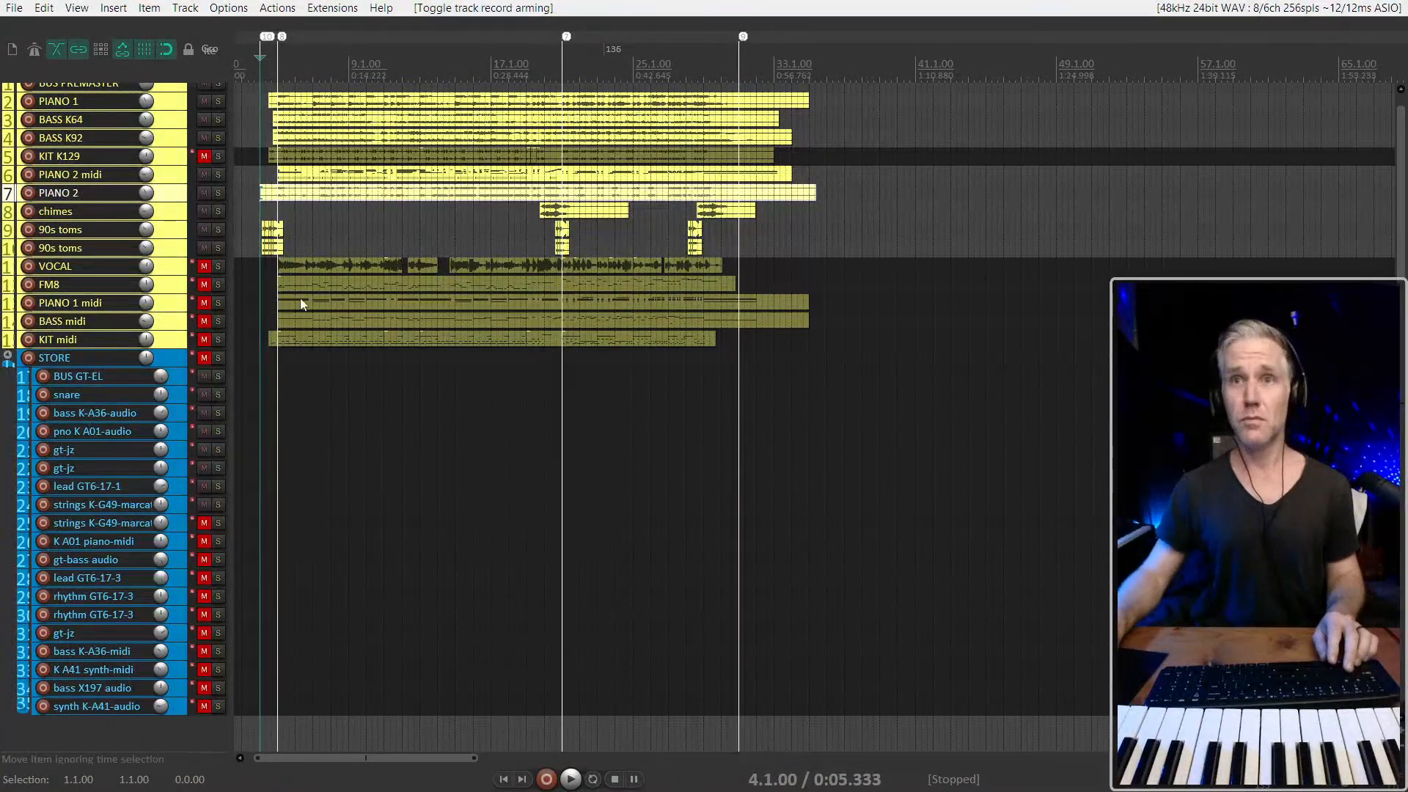
Select the tracks from BUS PREMASTER to KIT midi, increase their height, and place the edit cursor just before bar 4
scroll(300, 304, up, 4)
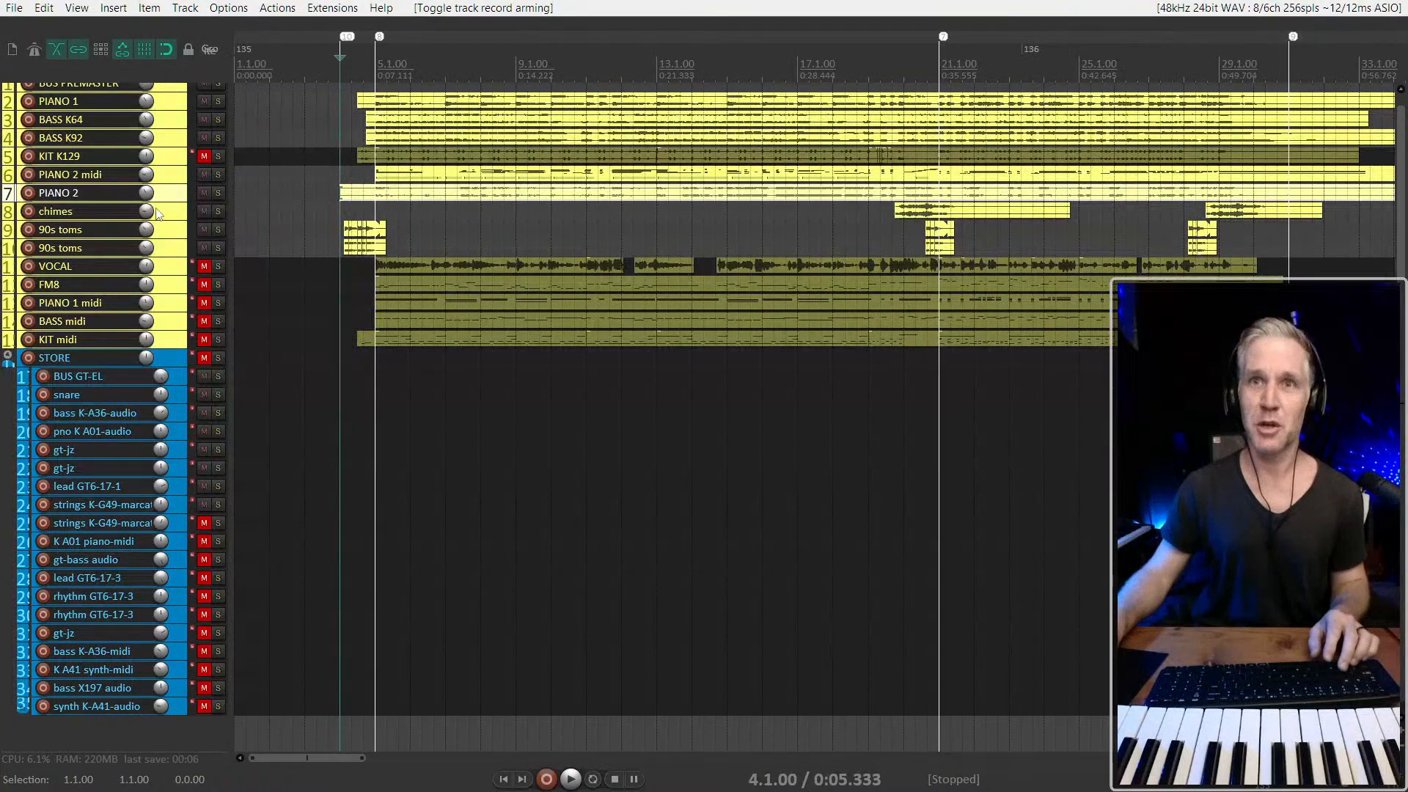
scroll(170, 324, up, 1)
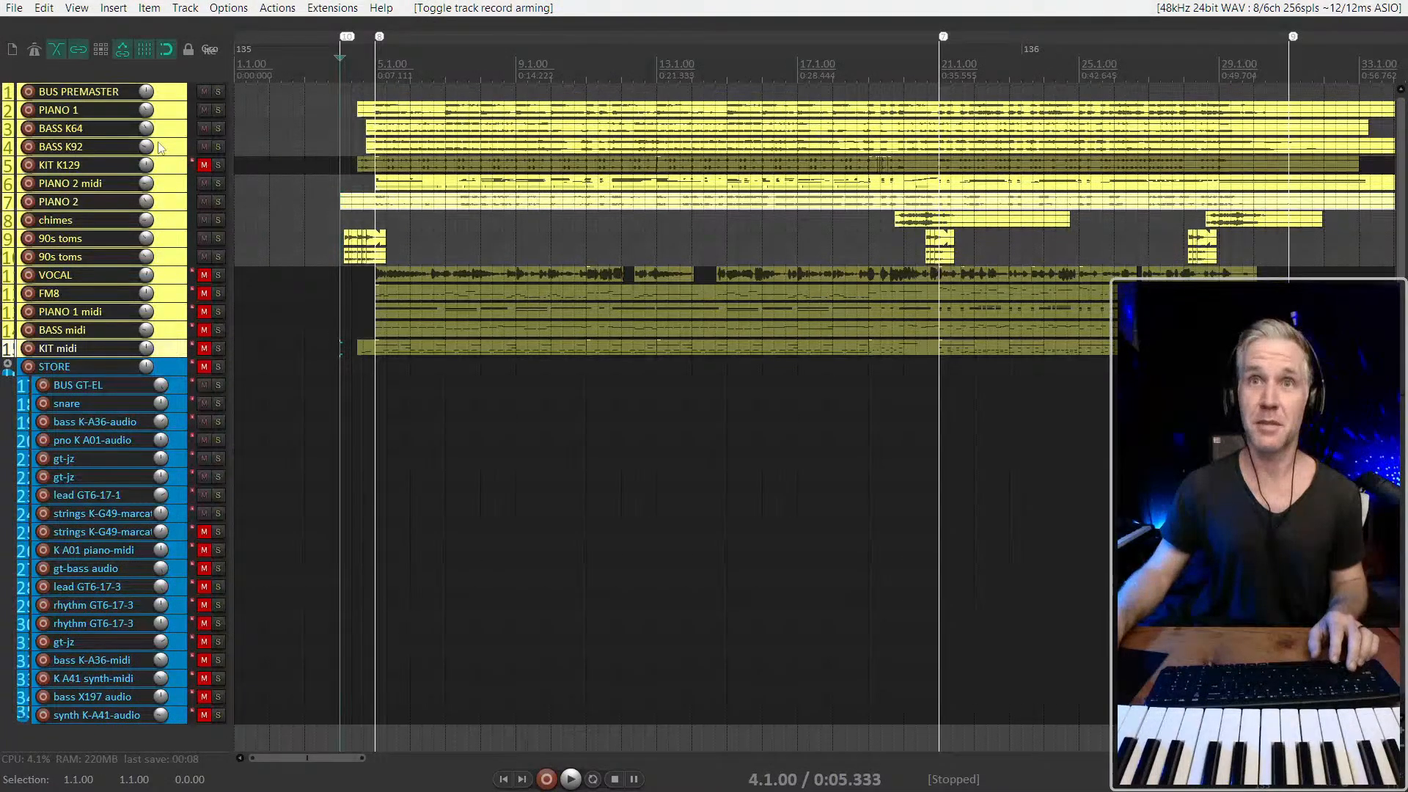
shift+click(178, 91)
key(ctrl+Up)
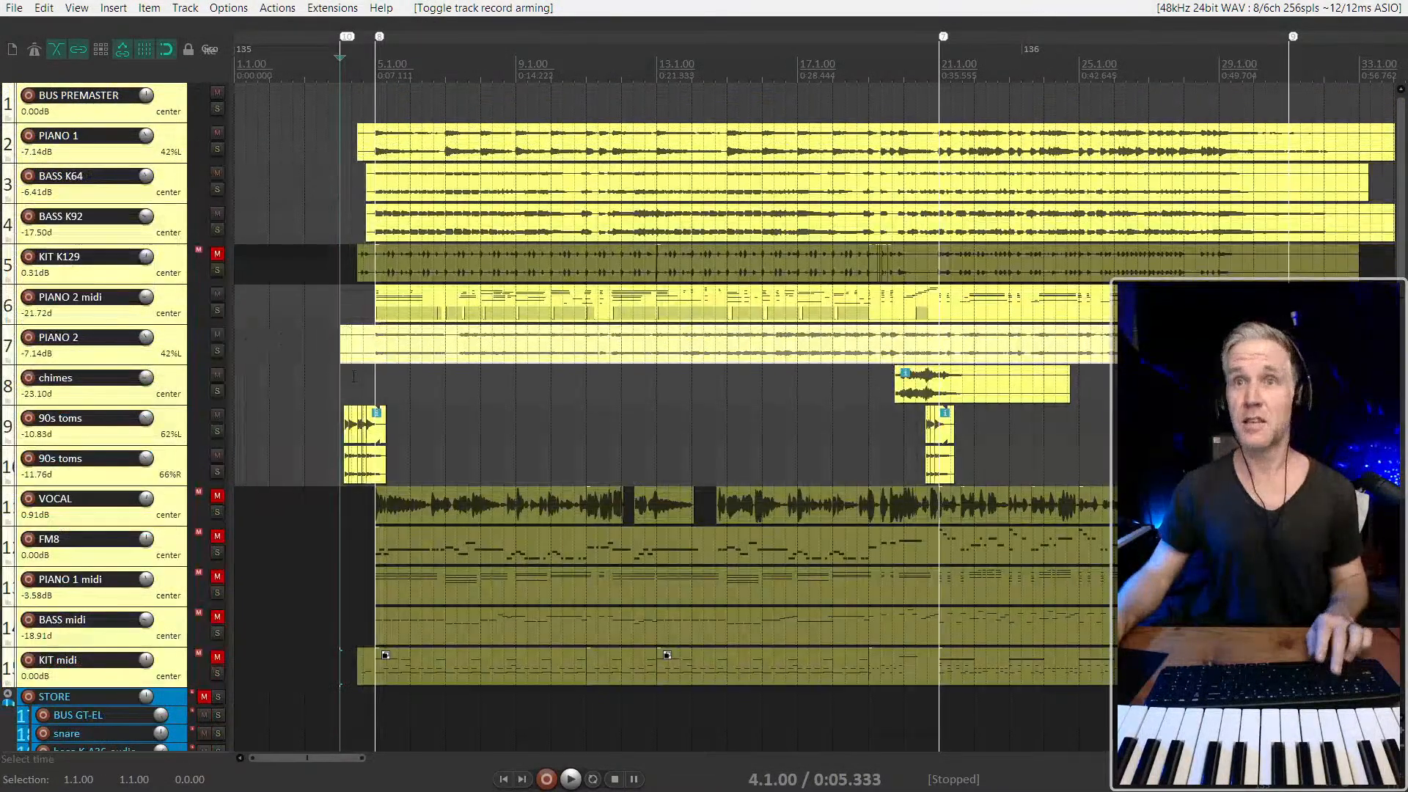
click(333, 392)
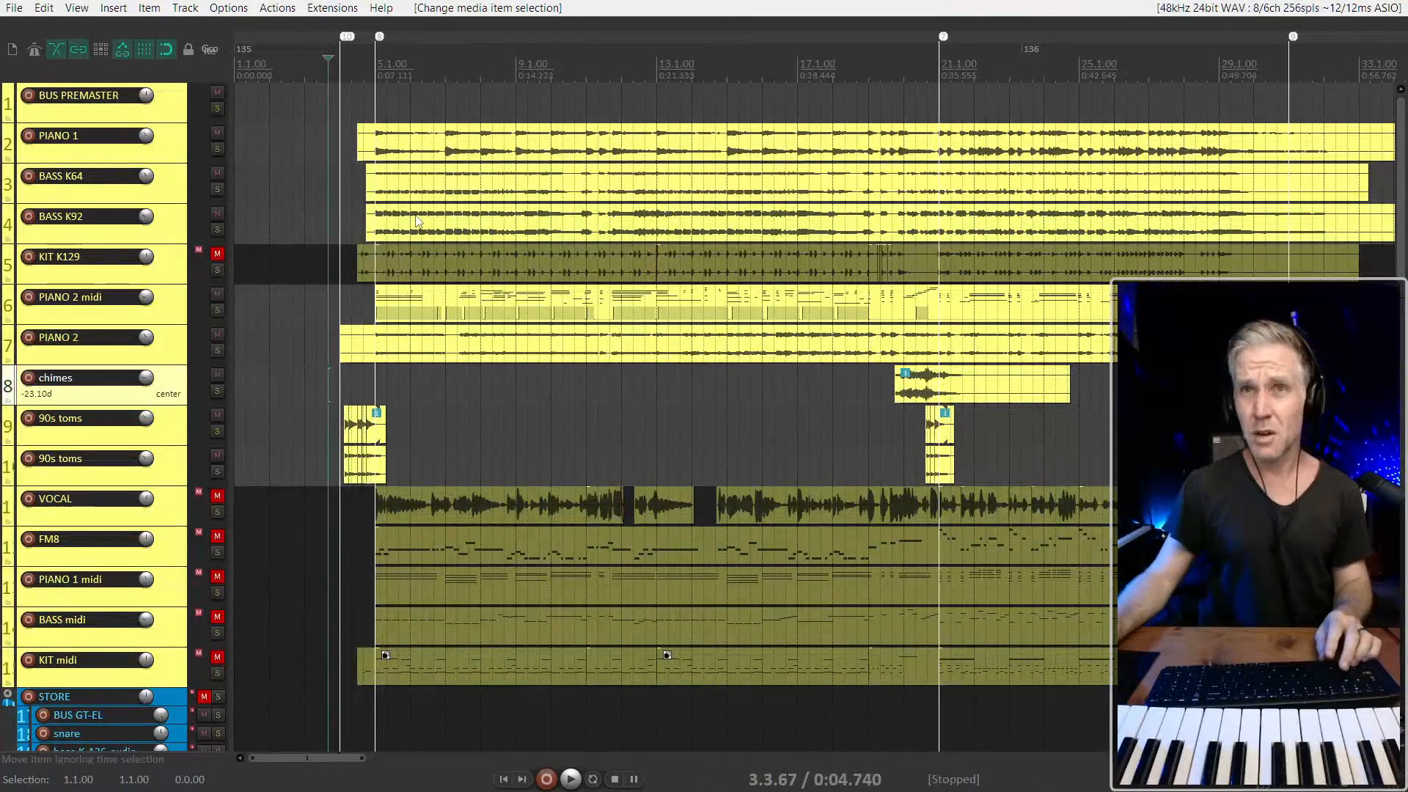
click(456, 204)
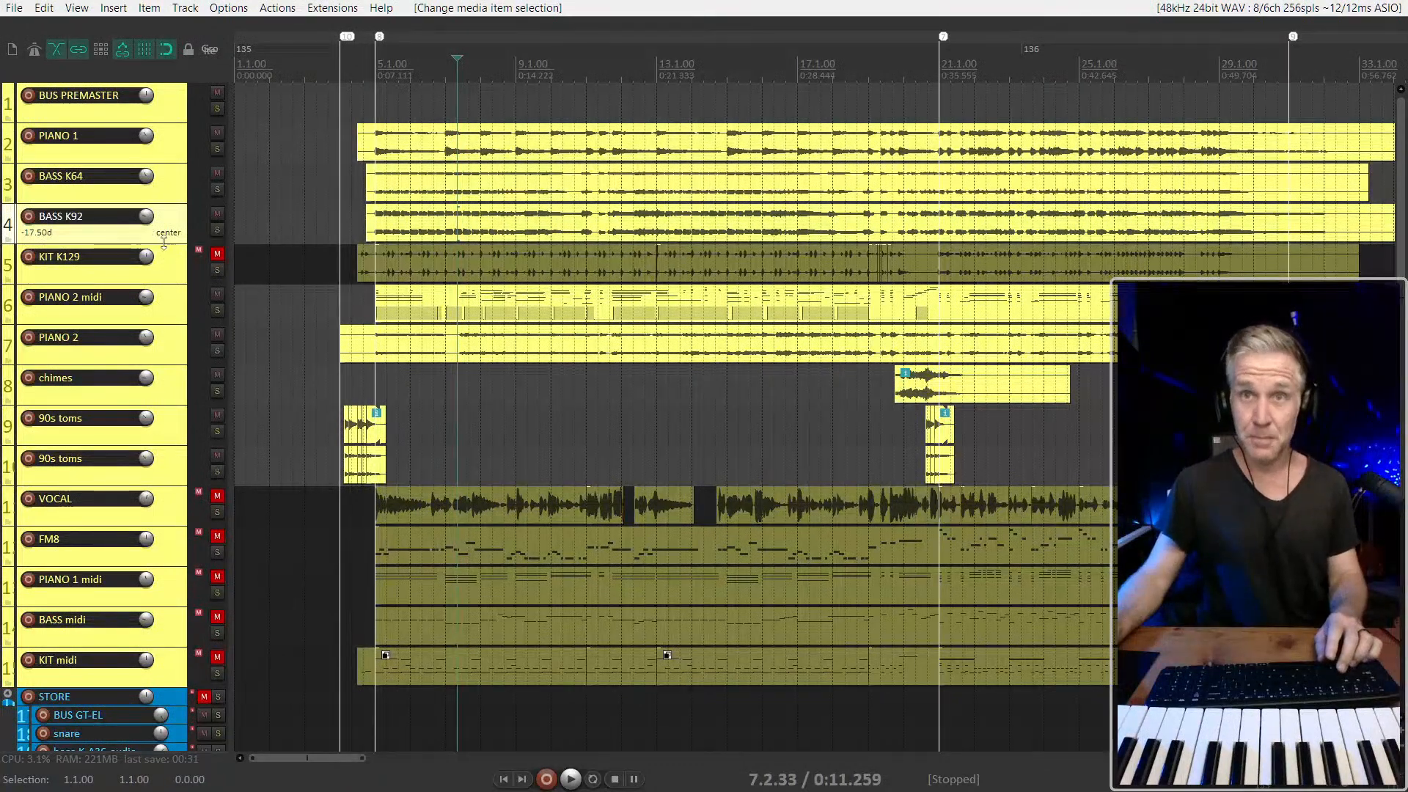
click(485, 215)
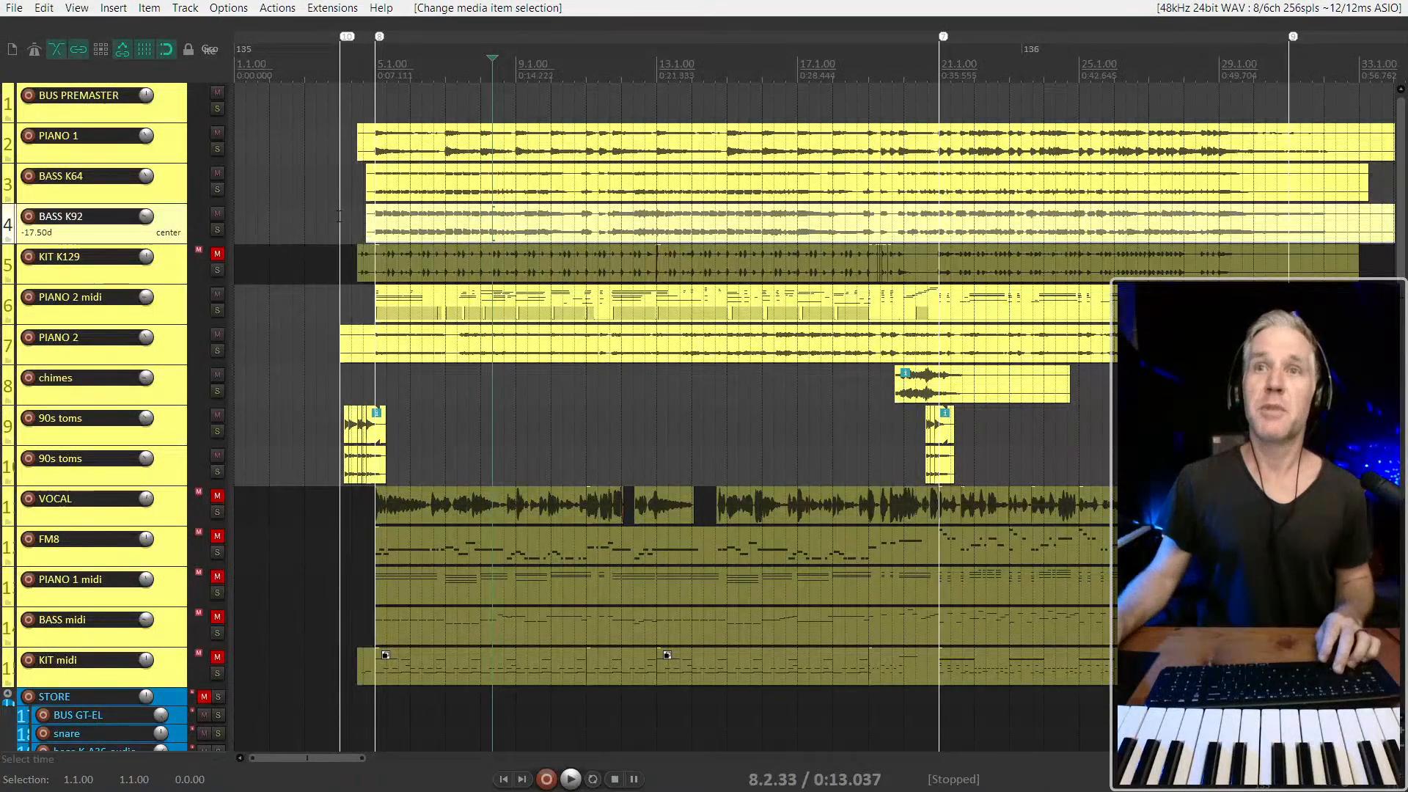
click(340, 215)
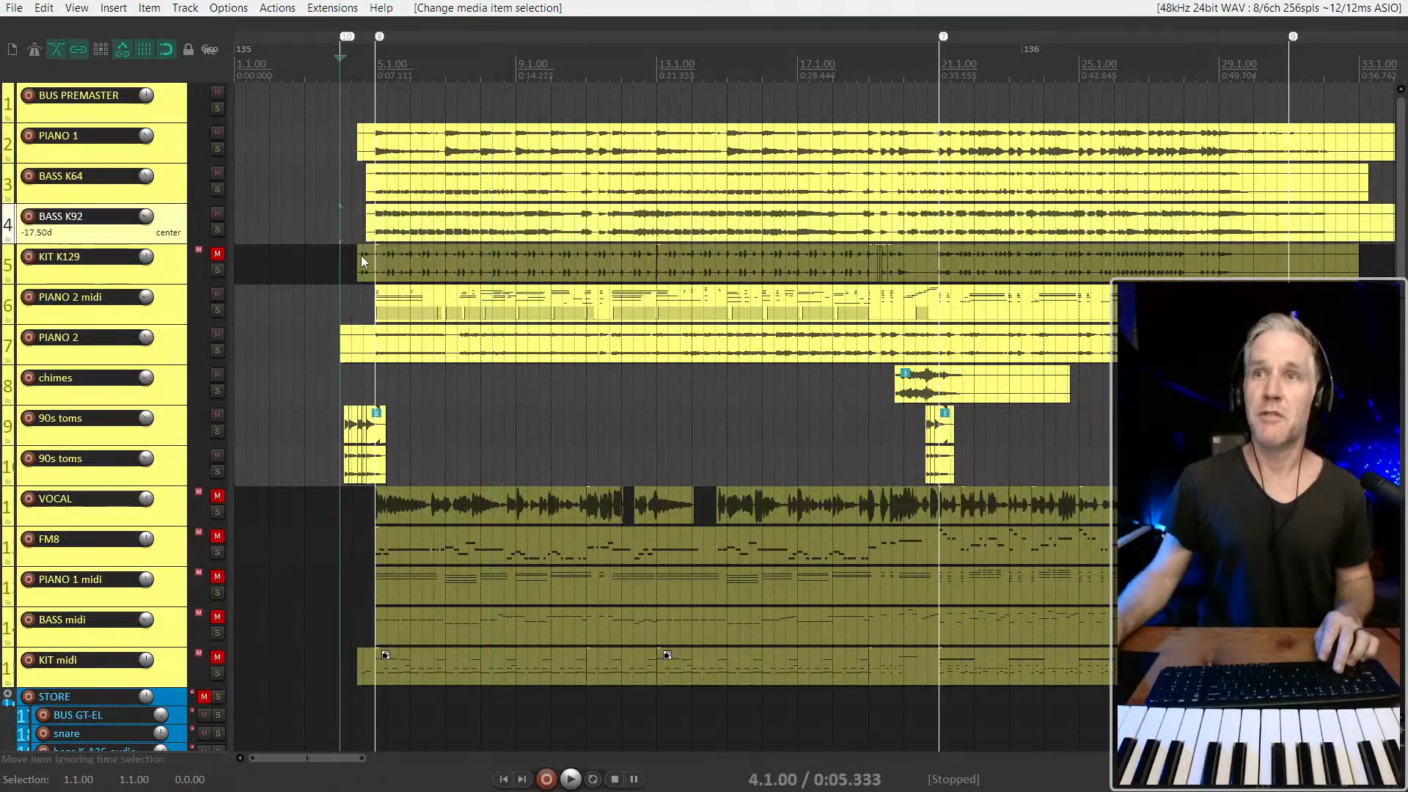
click(399, 222)
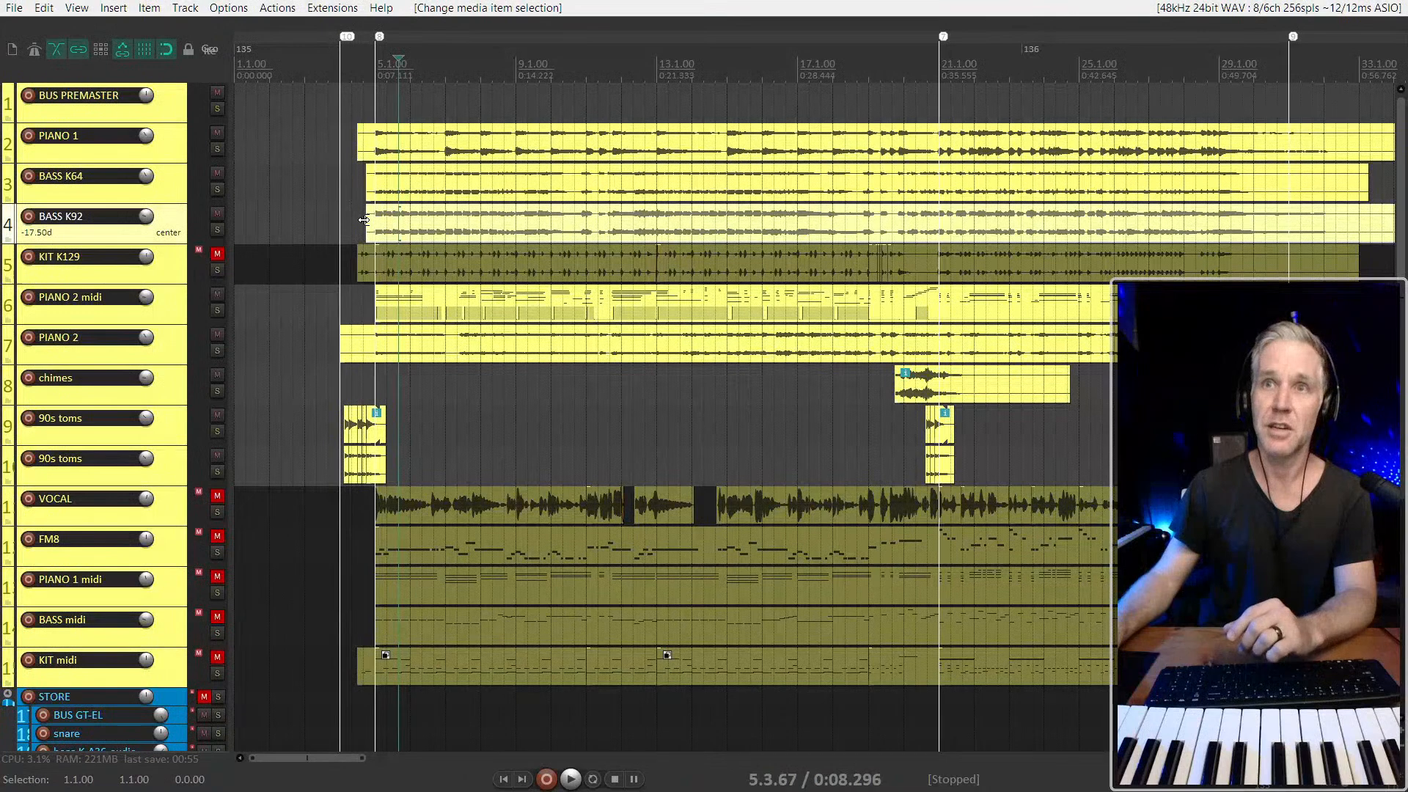
scroll(363, 220, right, 1)
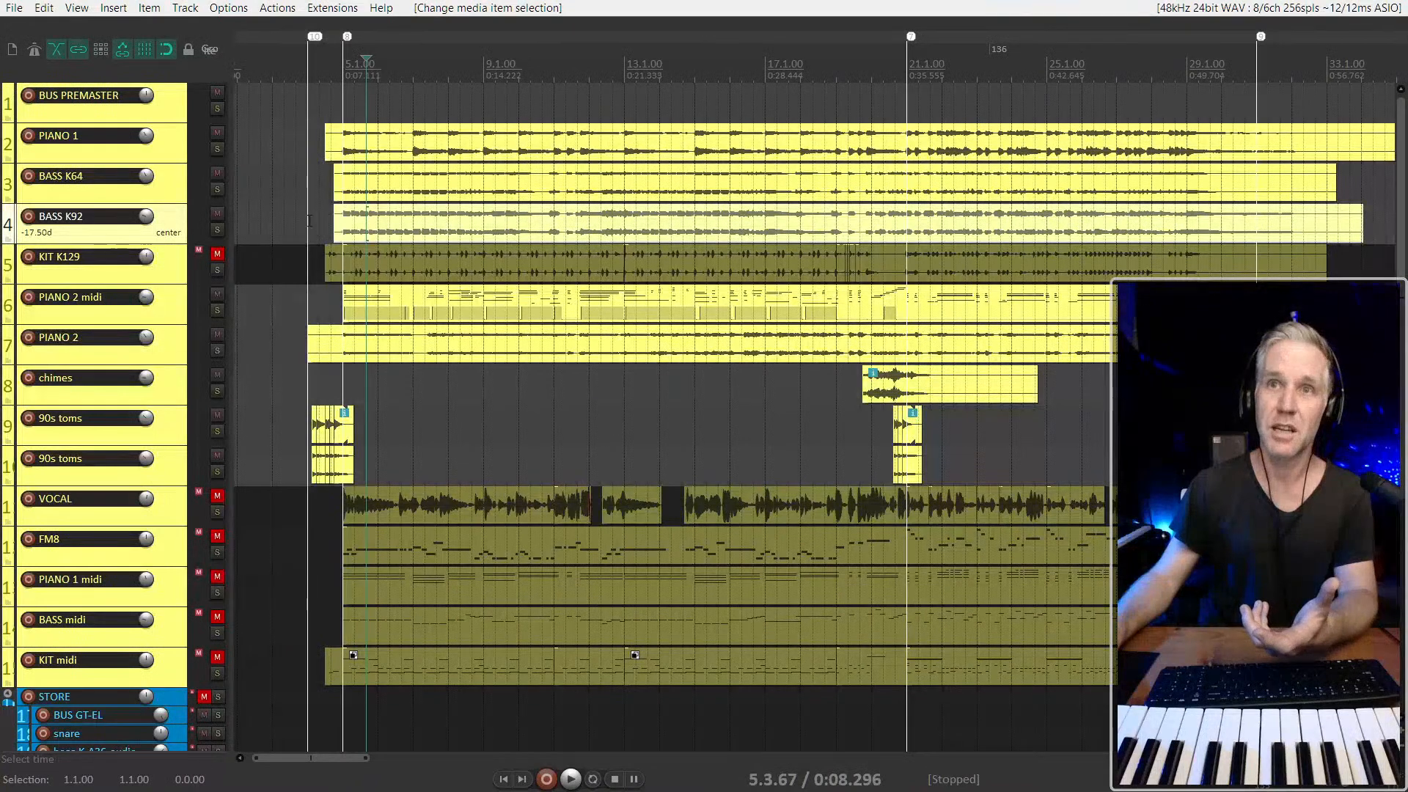
click(309, 220)
scroll(309, 220, down, 2)
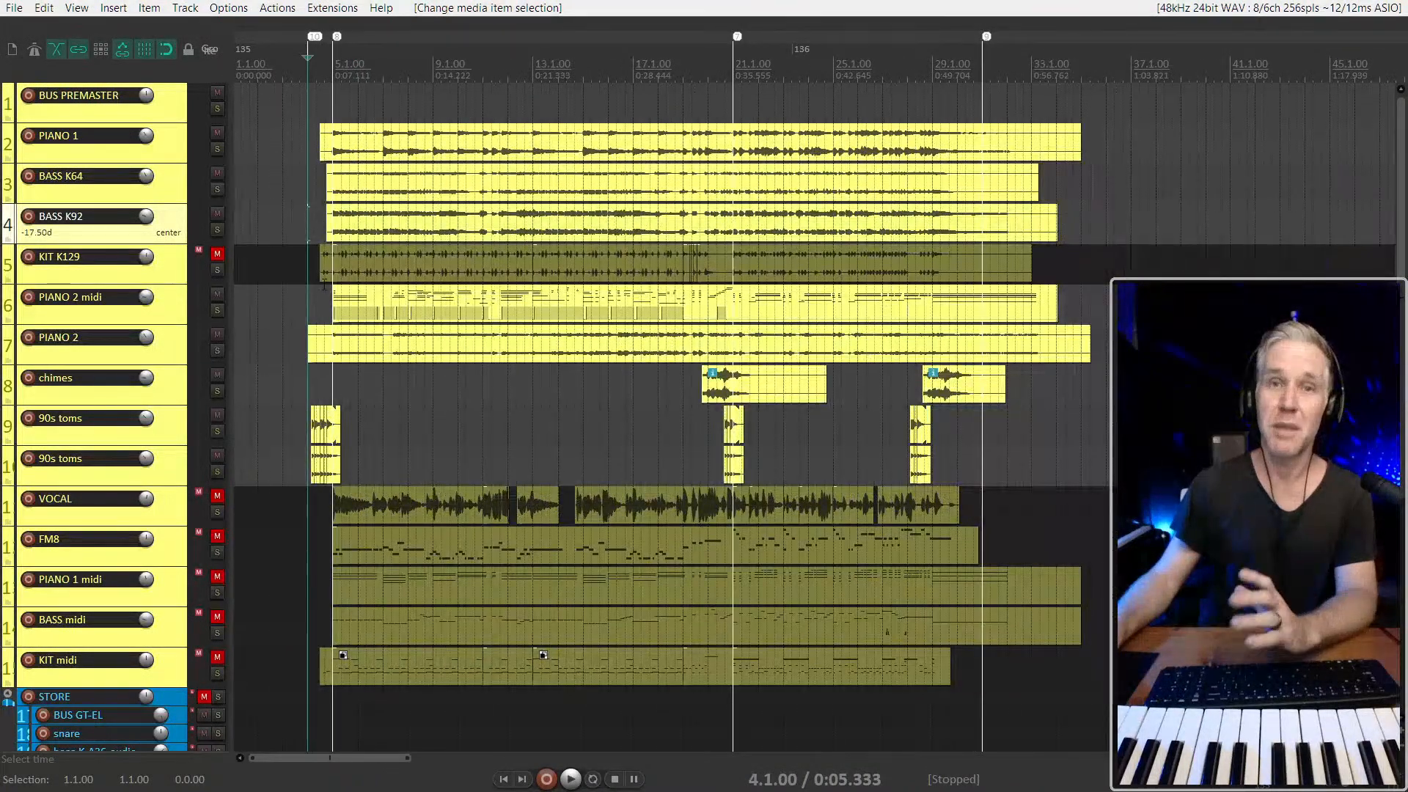
scroll(323, 285, up, 2)
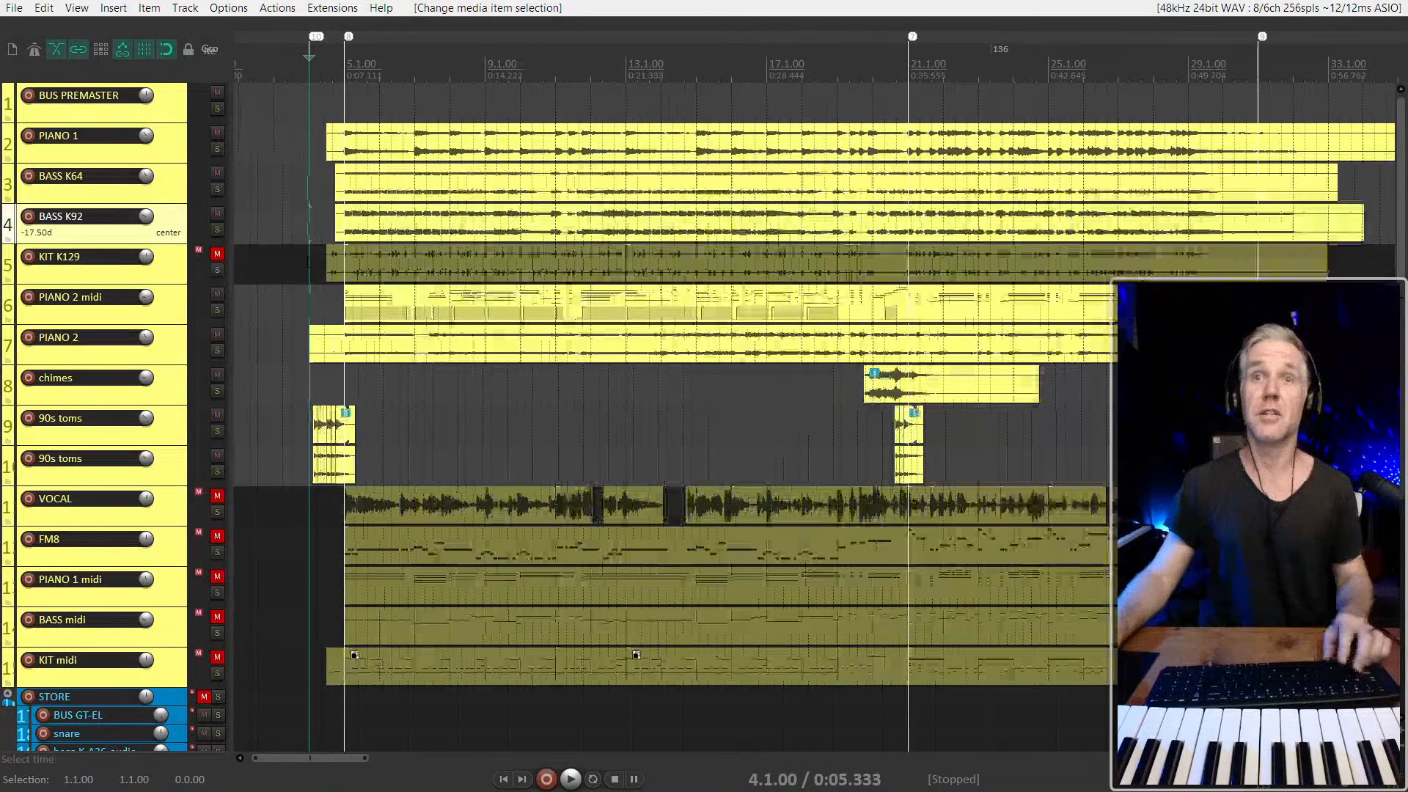
click(169, 265)
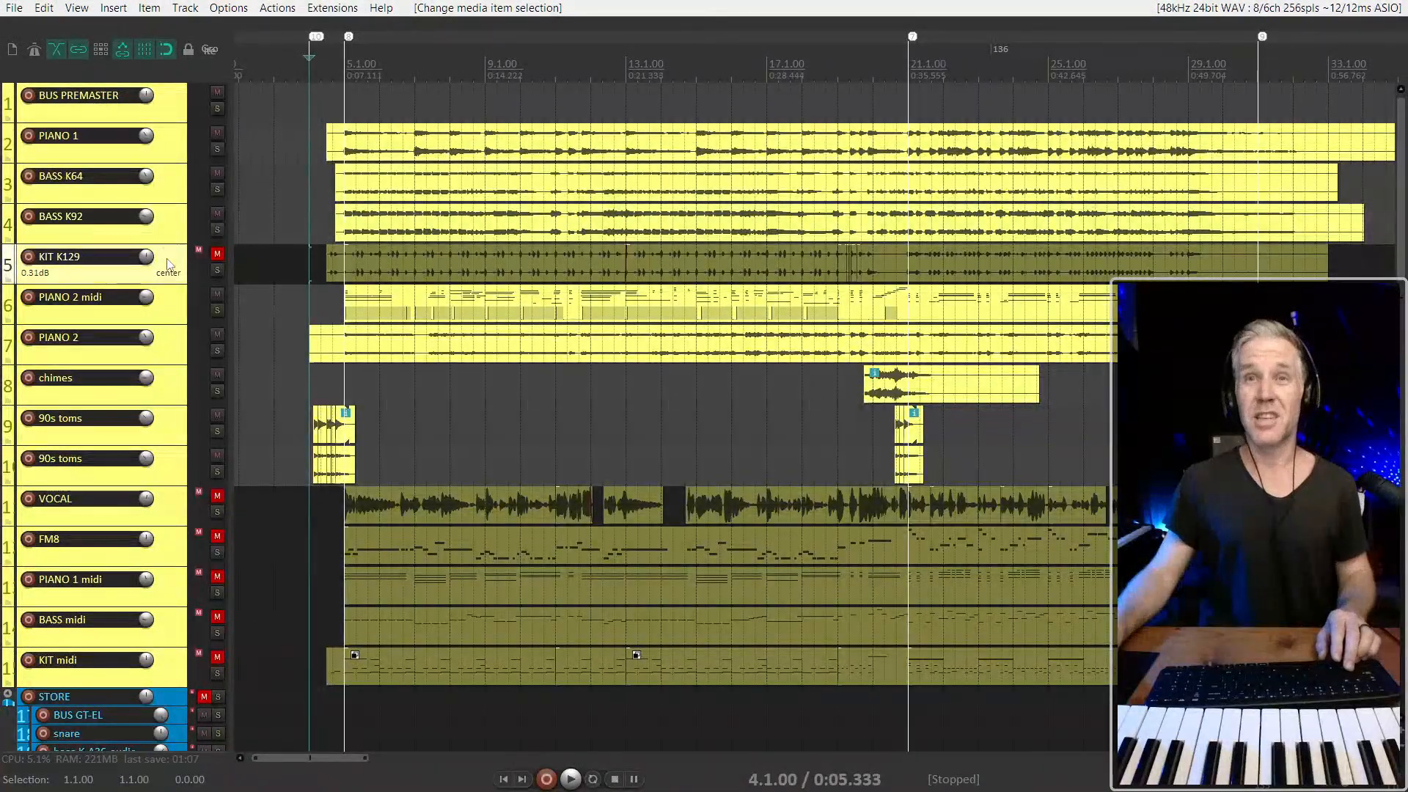
key(ctrl+a)
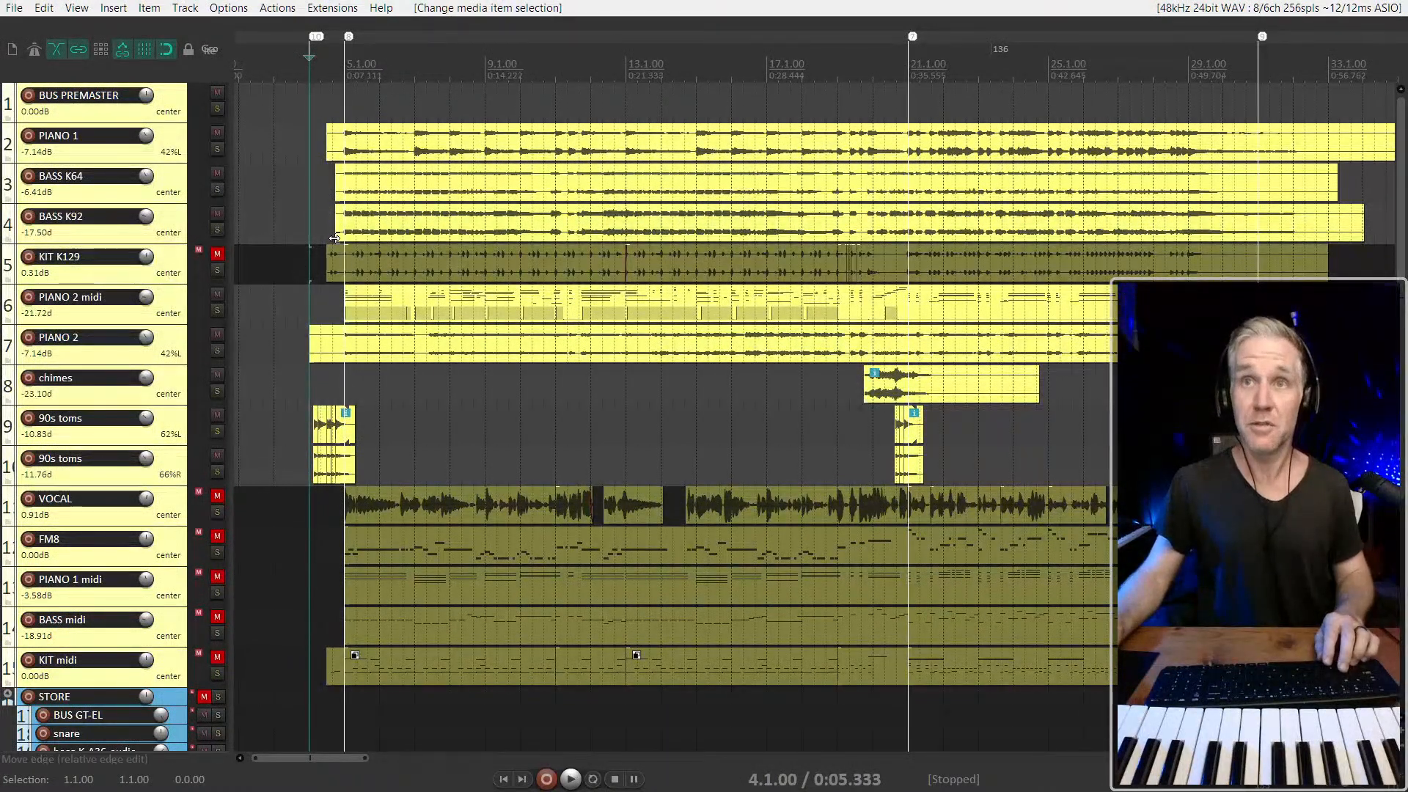
scroll(319, 214, up, 2)
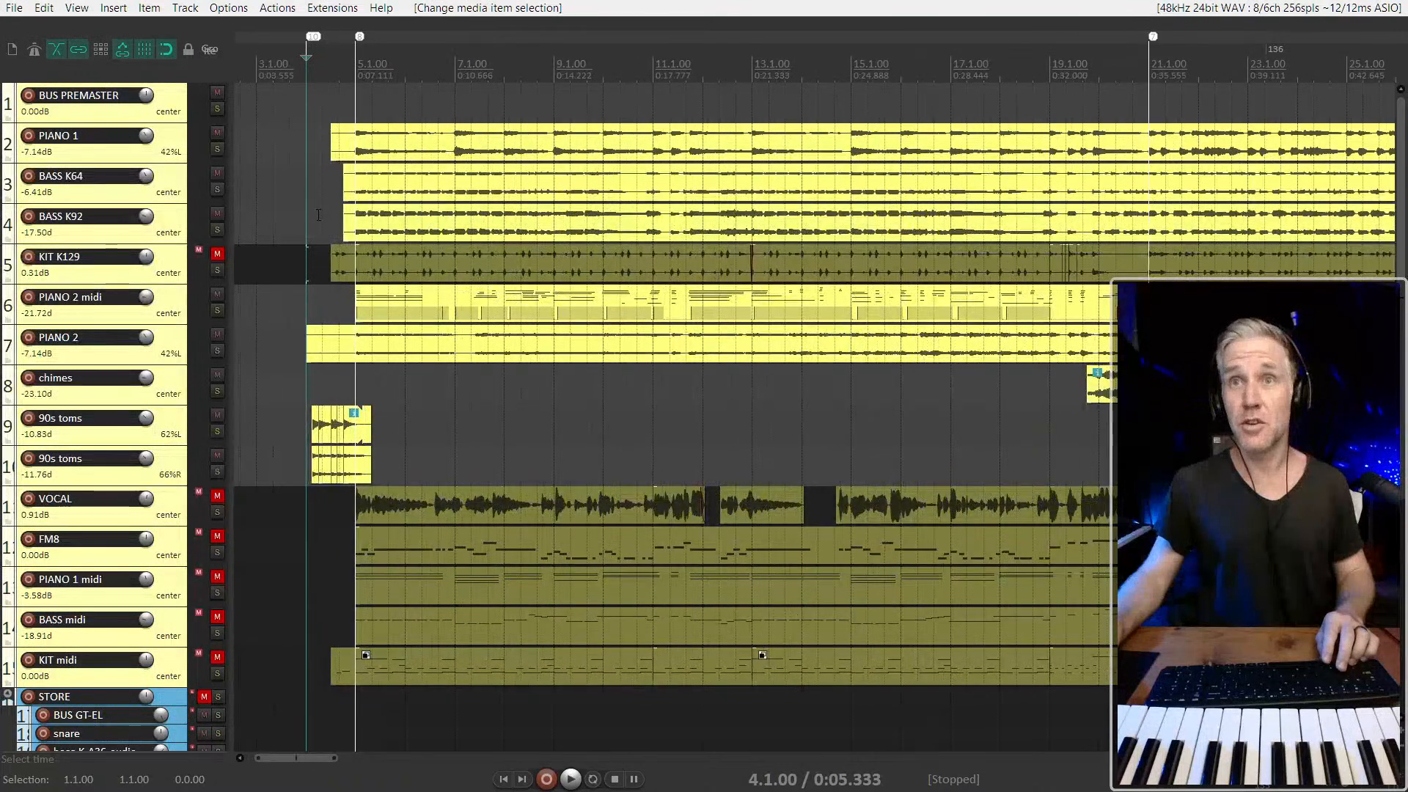
scroll(319, 215, down, 2)
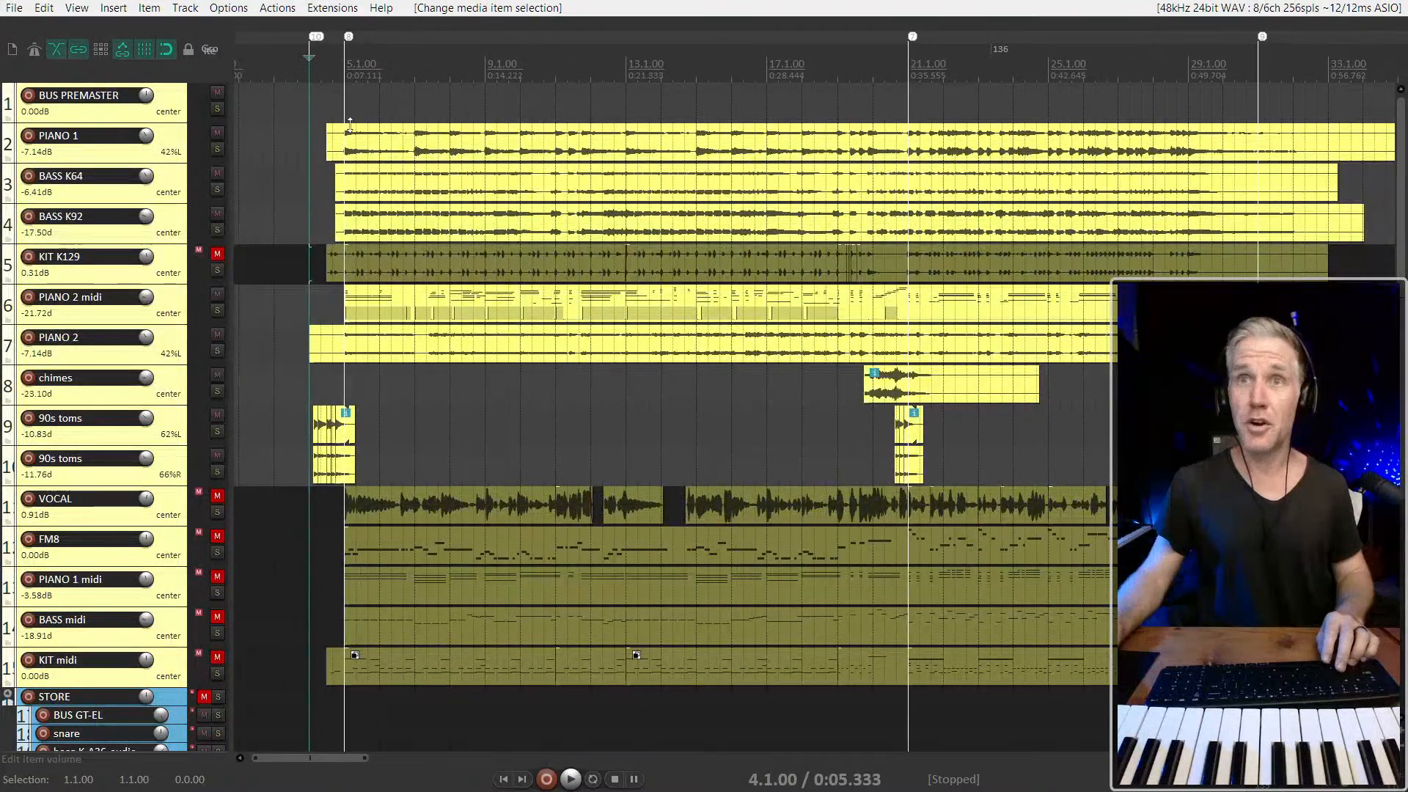
click(312, 151)
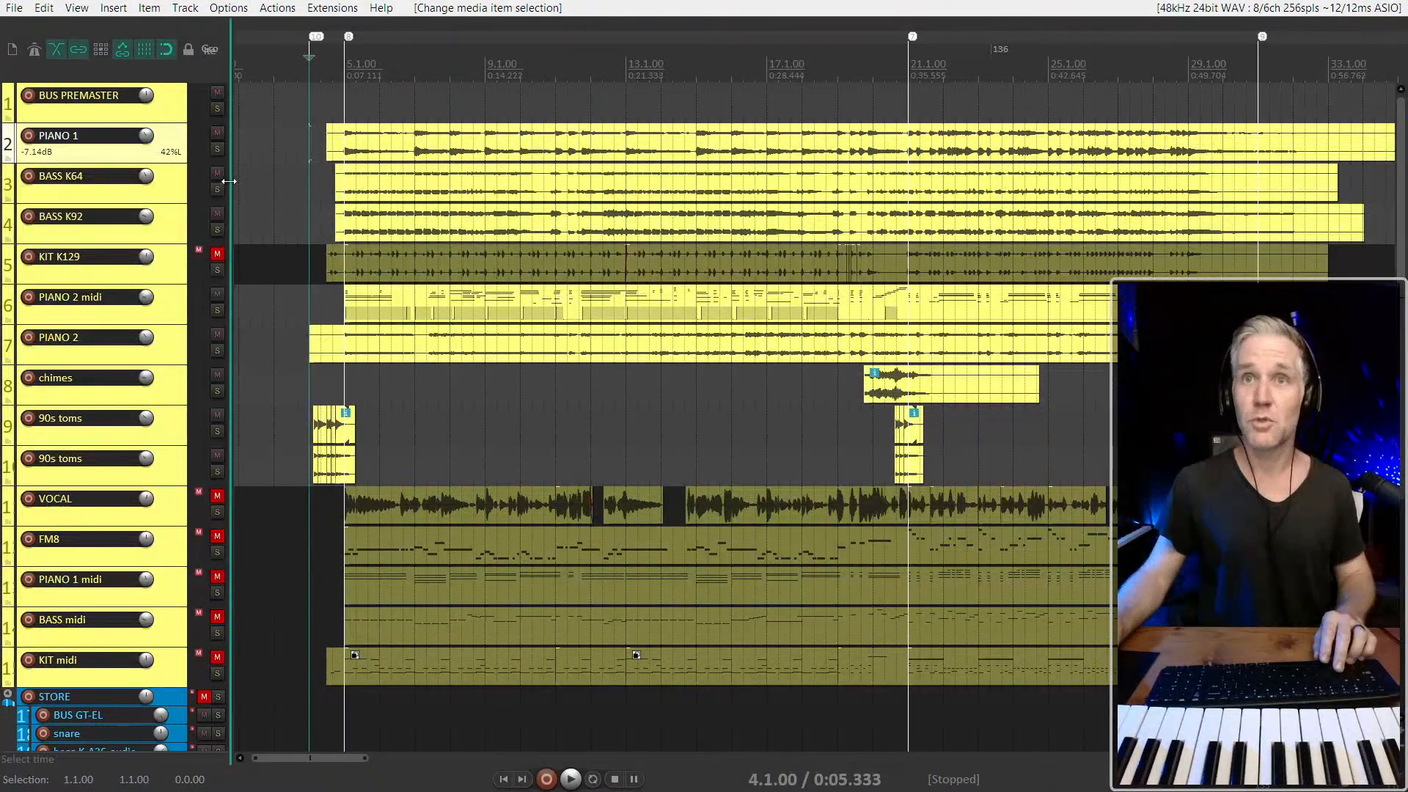
click(188, 187)
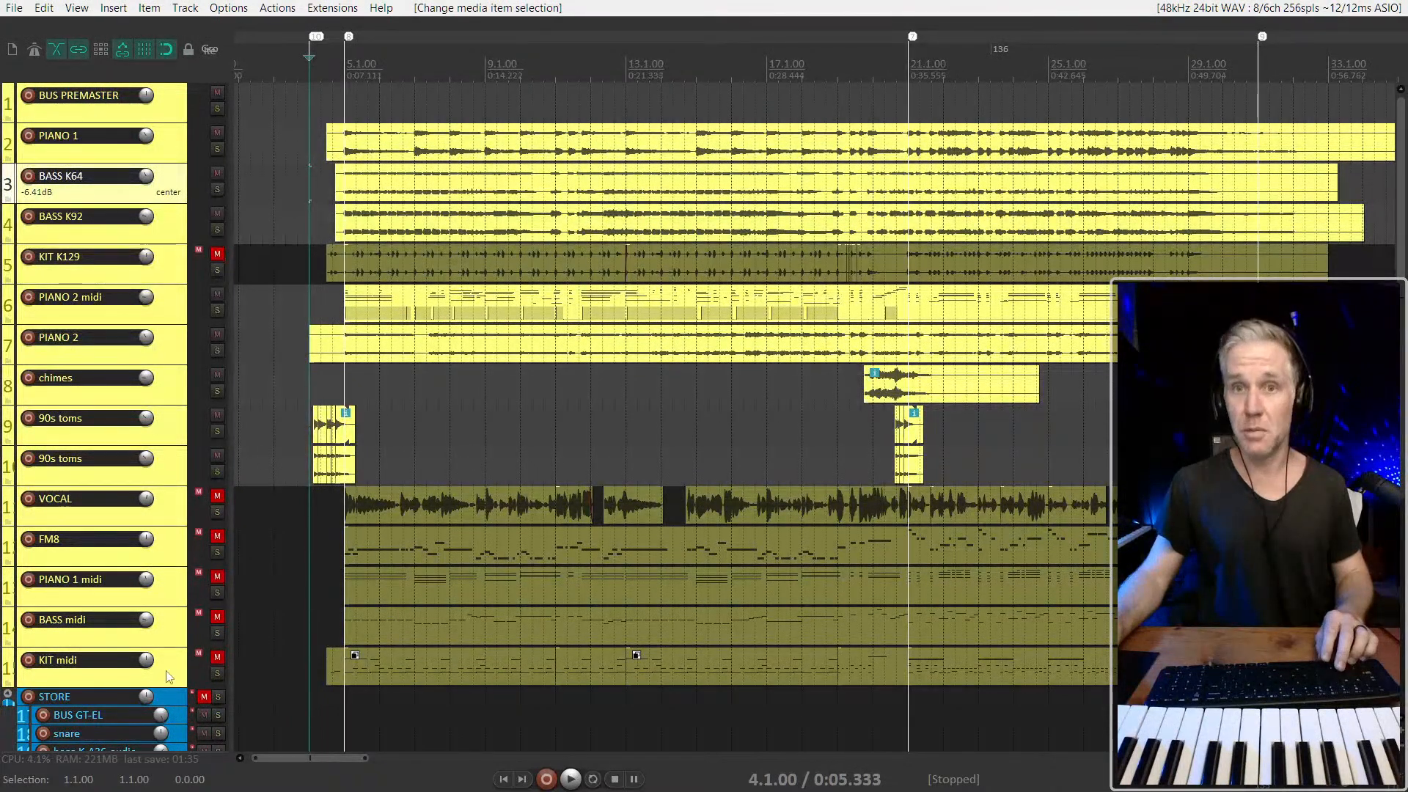
click(162, 641)
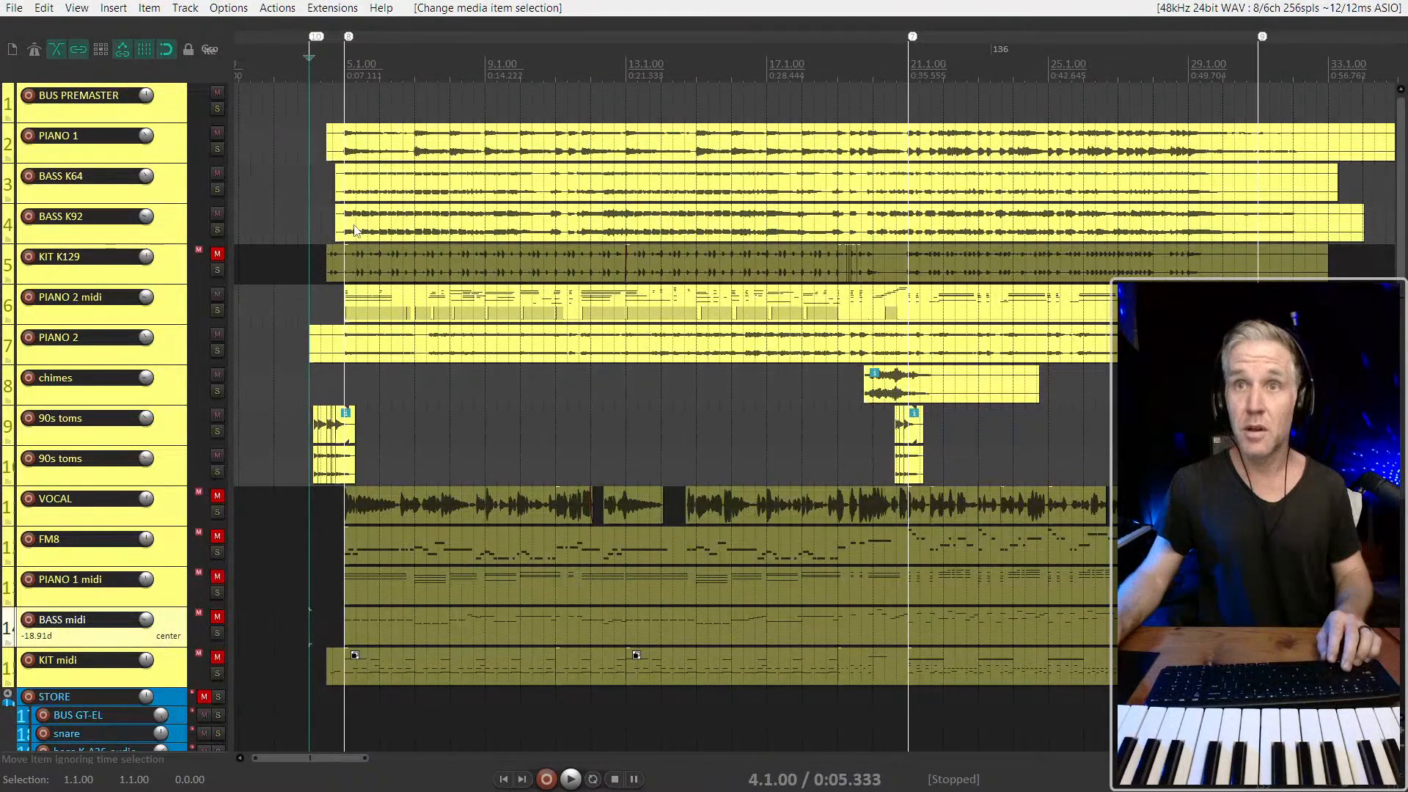
Try to split the BASS K64 and BASS K92 items around the section from bar 5 to bar 13
drag(346, 233, 636, 196)
key(s)
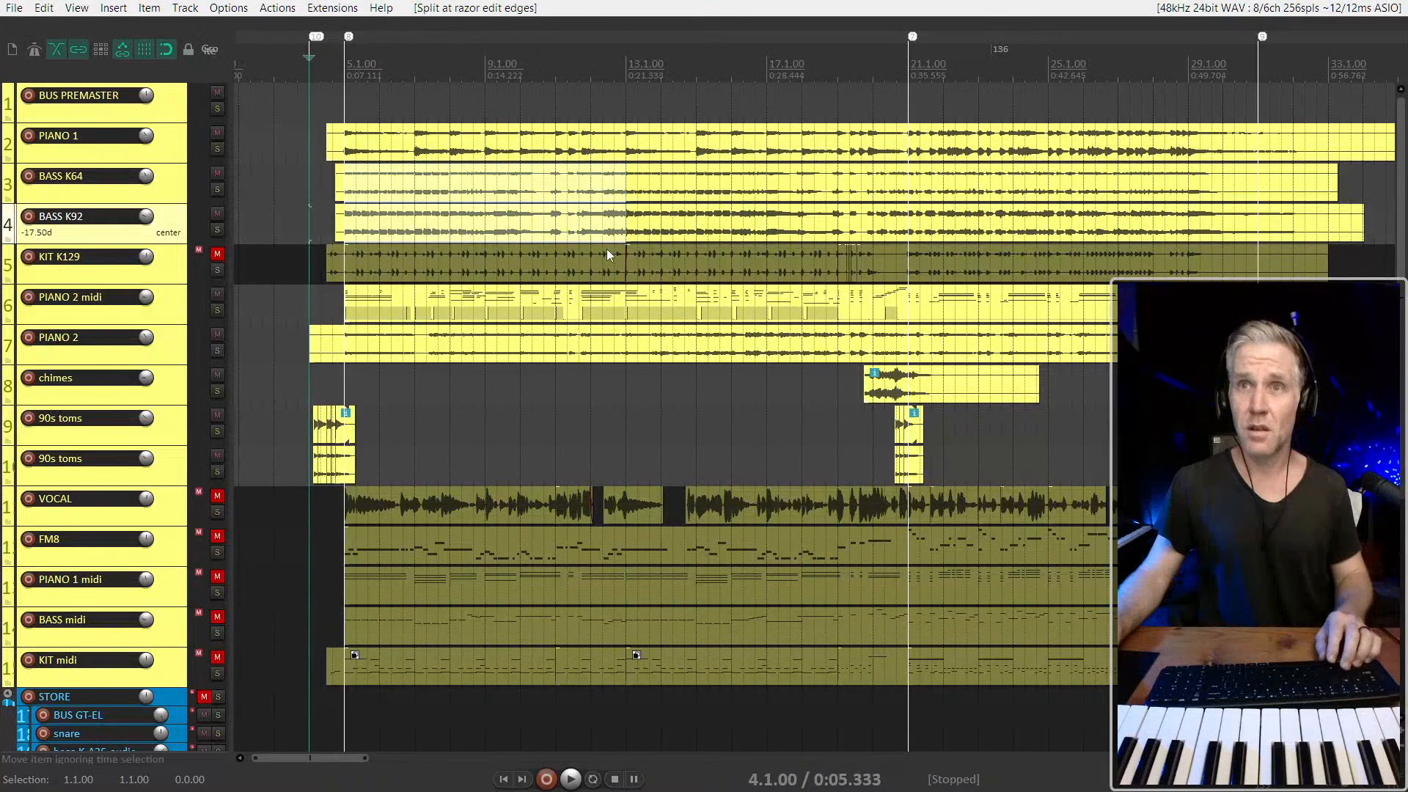
Select the item on the BASS midi track and increase the track's height
click(426, 630)
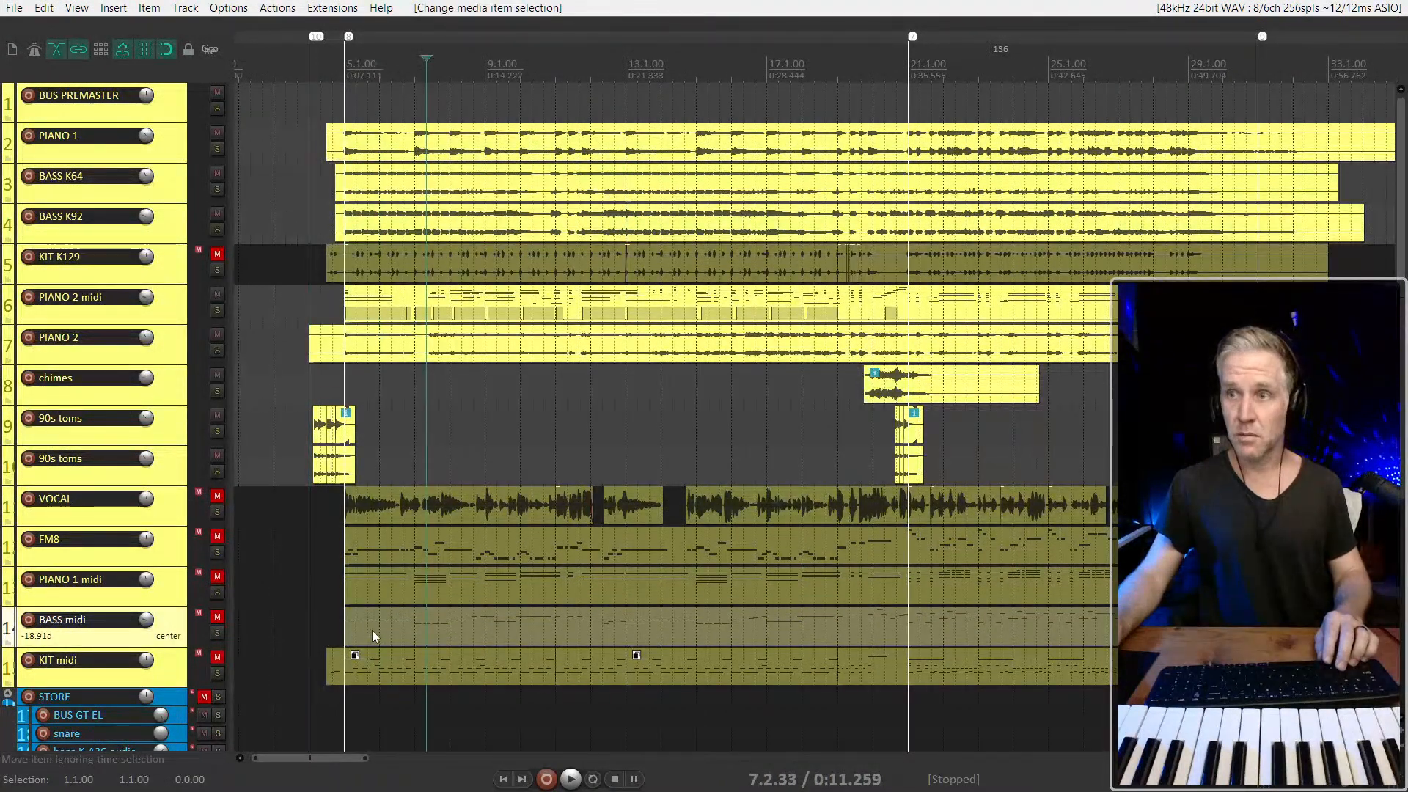
scroll(372, 631, down, 3)
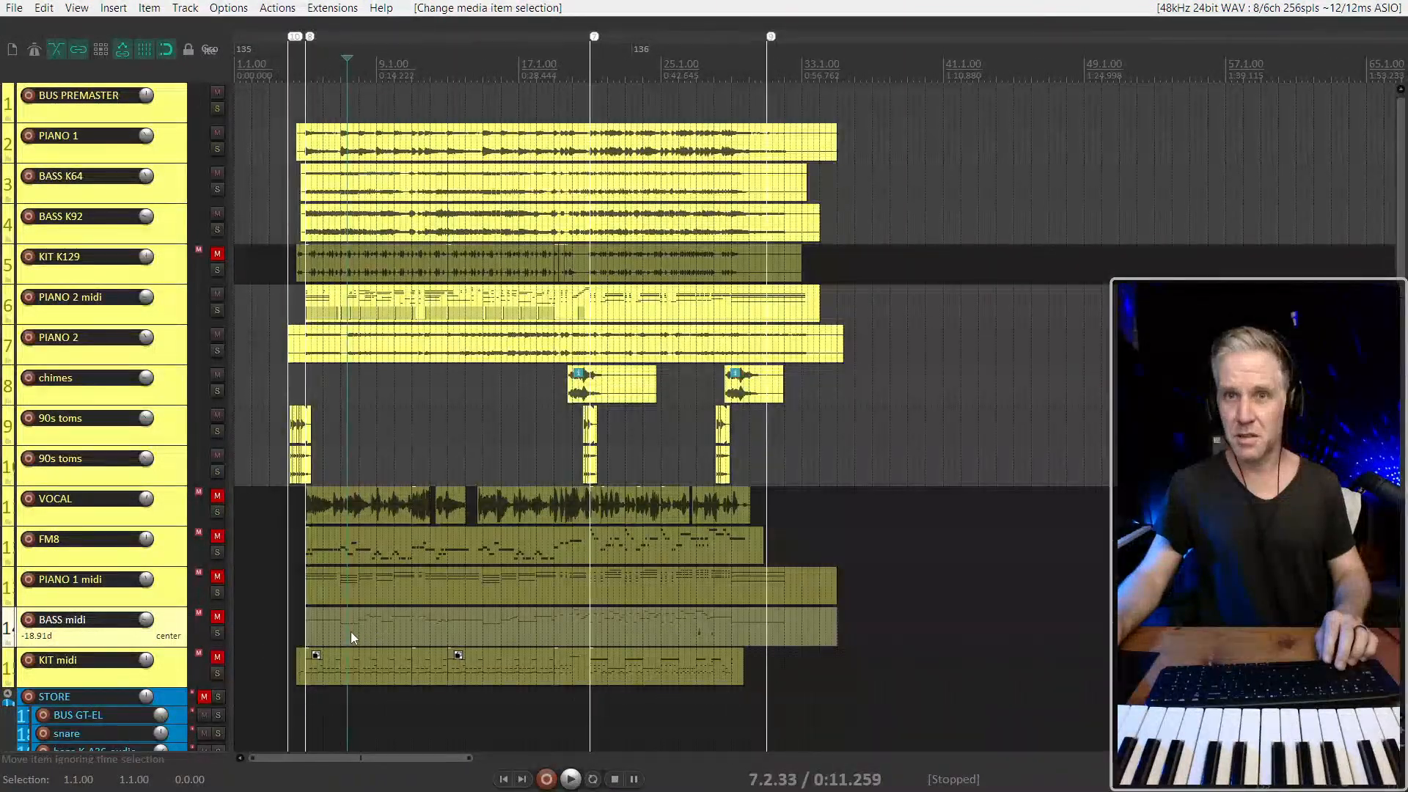
scroll(350, 631, up, 2)
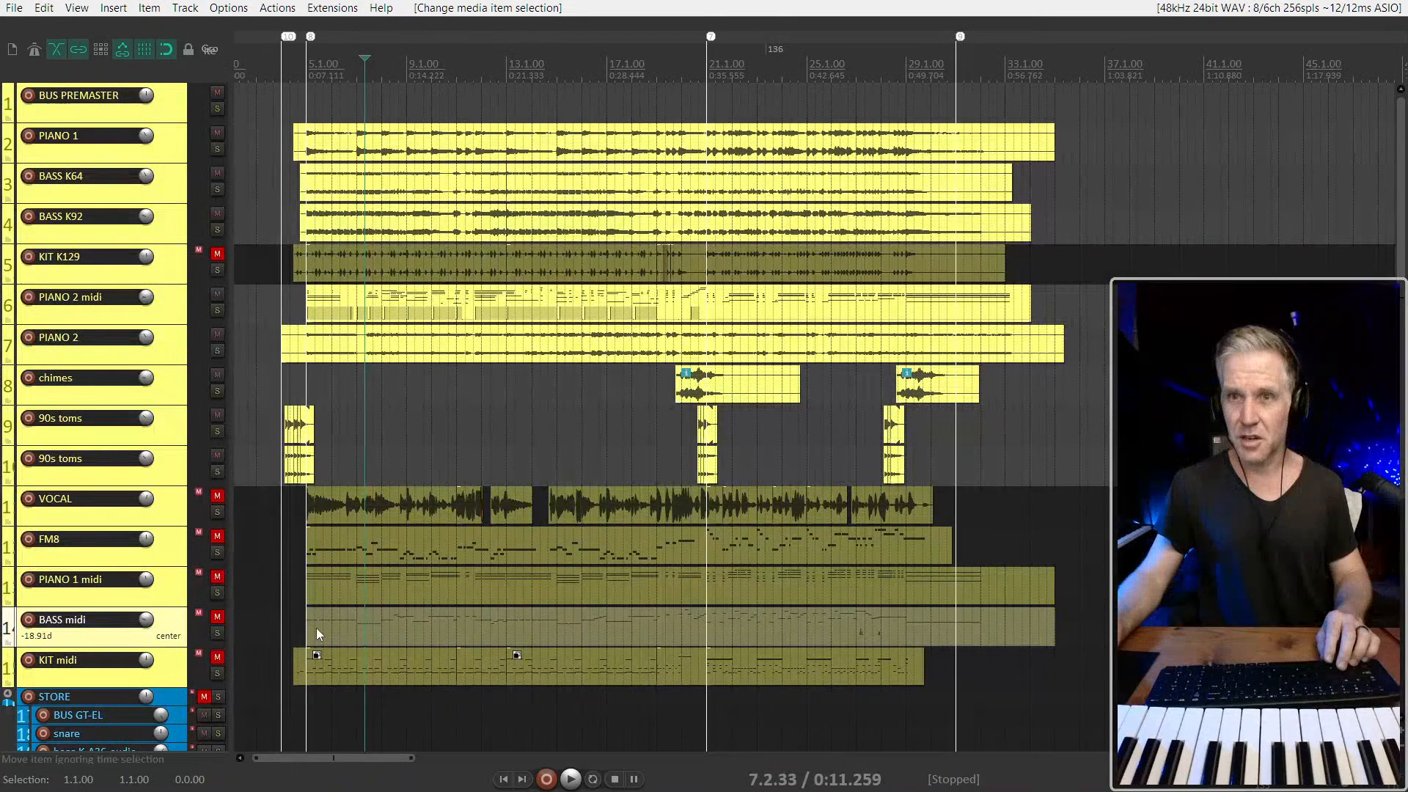
click(321, 630)
double_click(162, 627)
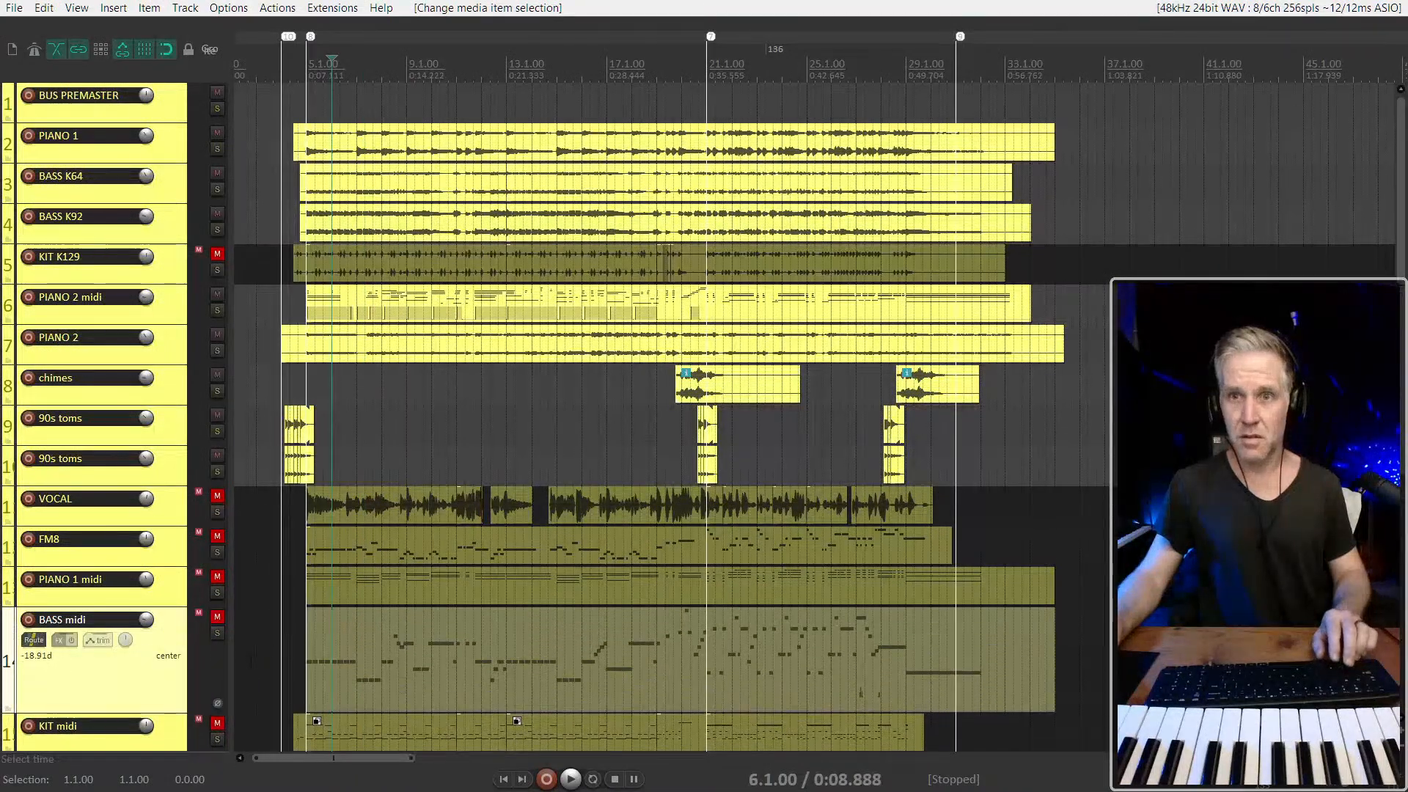
scroll(368, 640, up, 3)
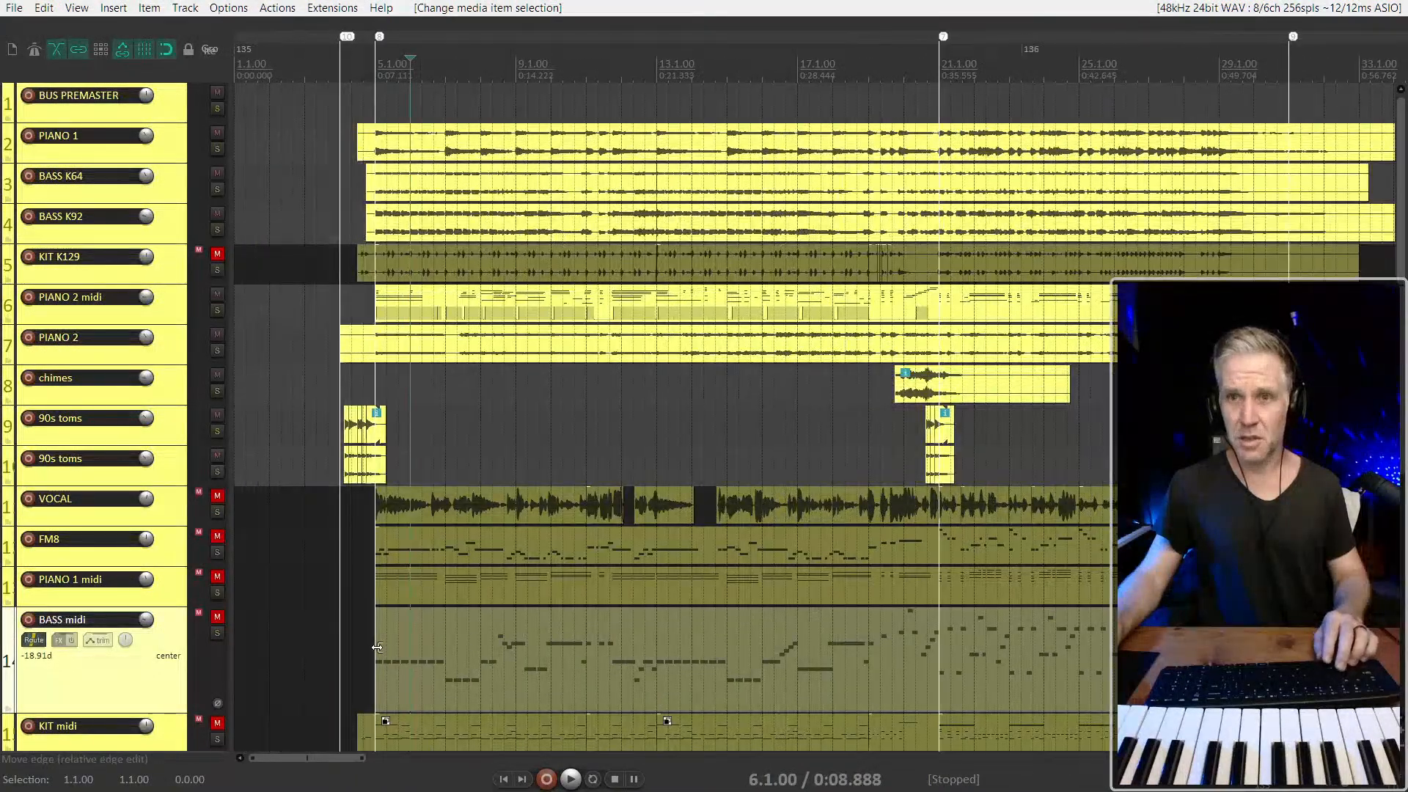
Play the song briefly from just before bar 5 and select the BASS midi item again
click(365, 645)
key(space)
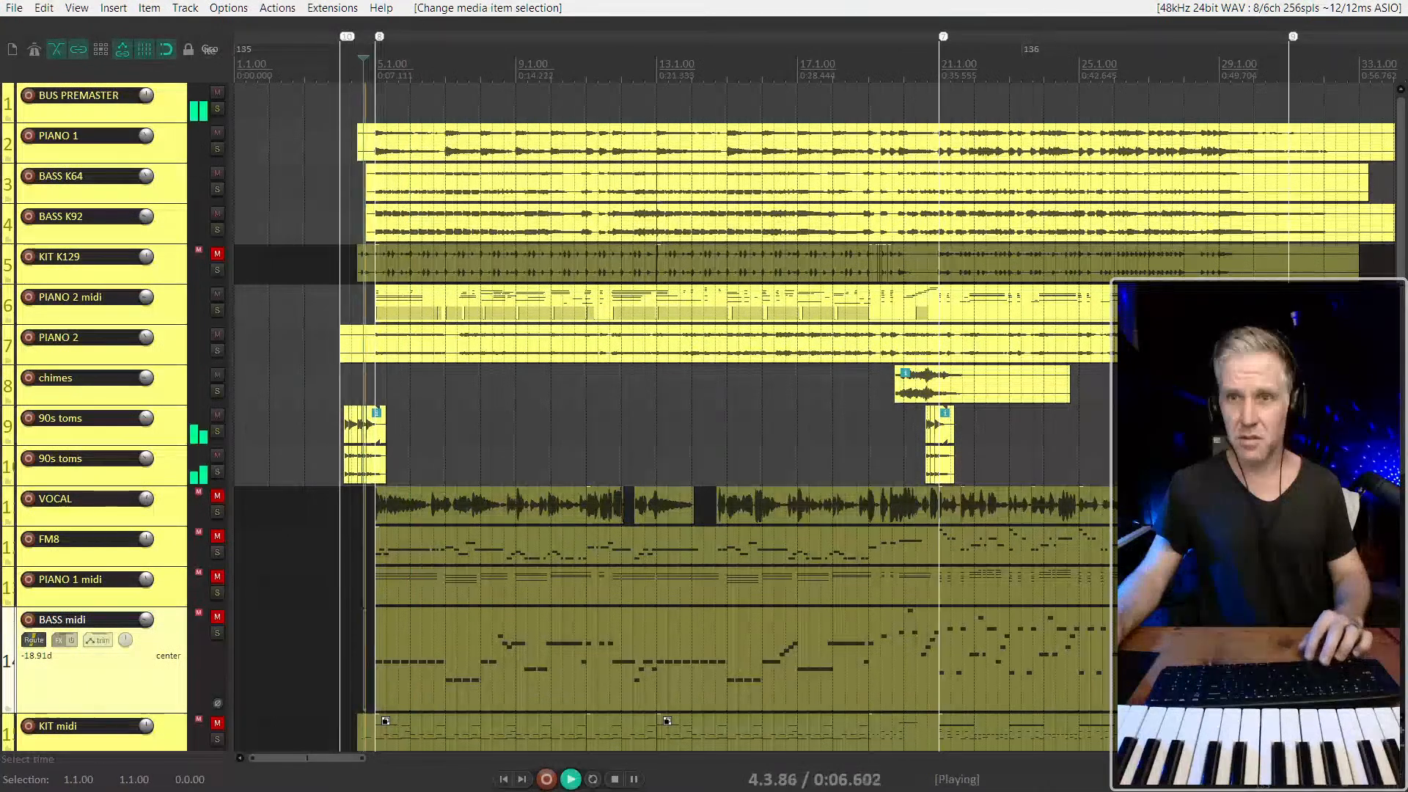
click(415, 662)
scroll(415, 662, down, 3)
key(space)
Remove the midi item from the BASS midi track, place the edit cursor at 4.2.33, and play briefly from there
drag(371, 662, 1100, 638)
click(294, 649)
scroll(294, 648, up, 5)
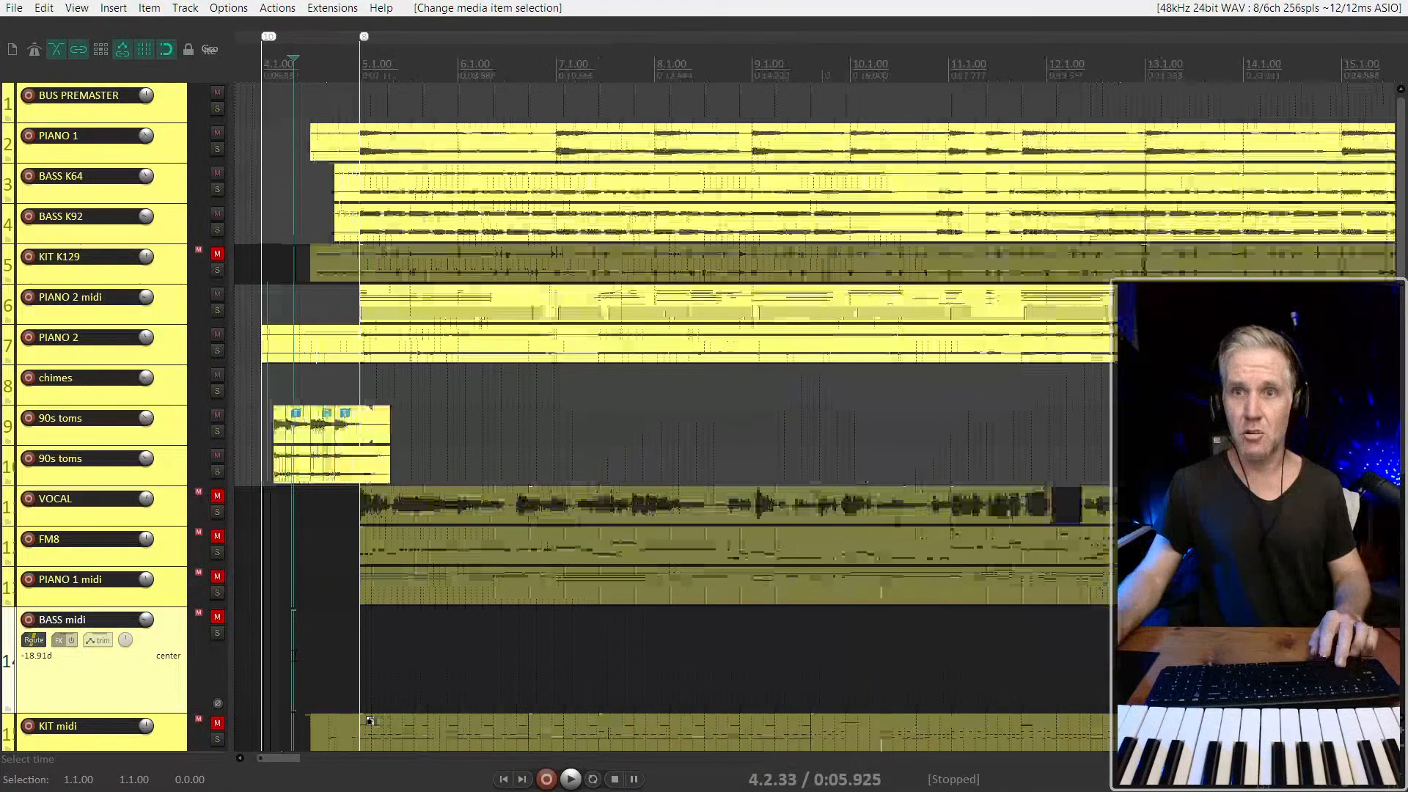
key(space)
key(space)
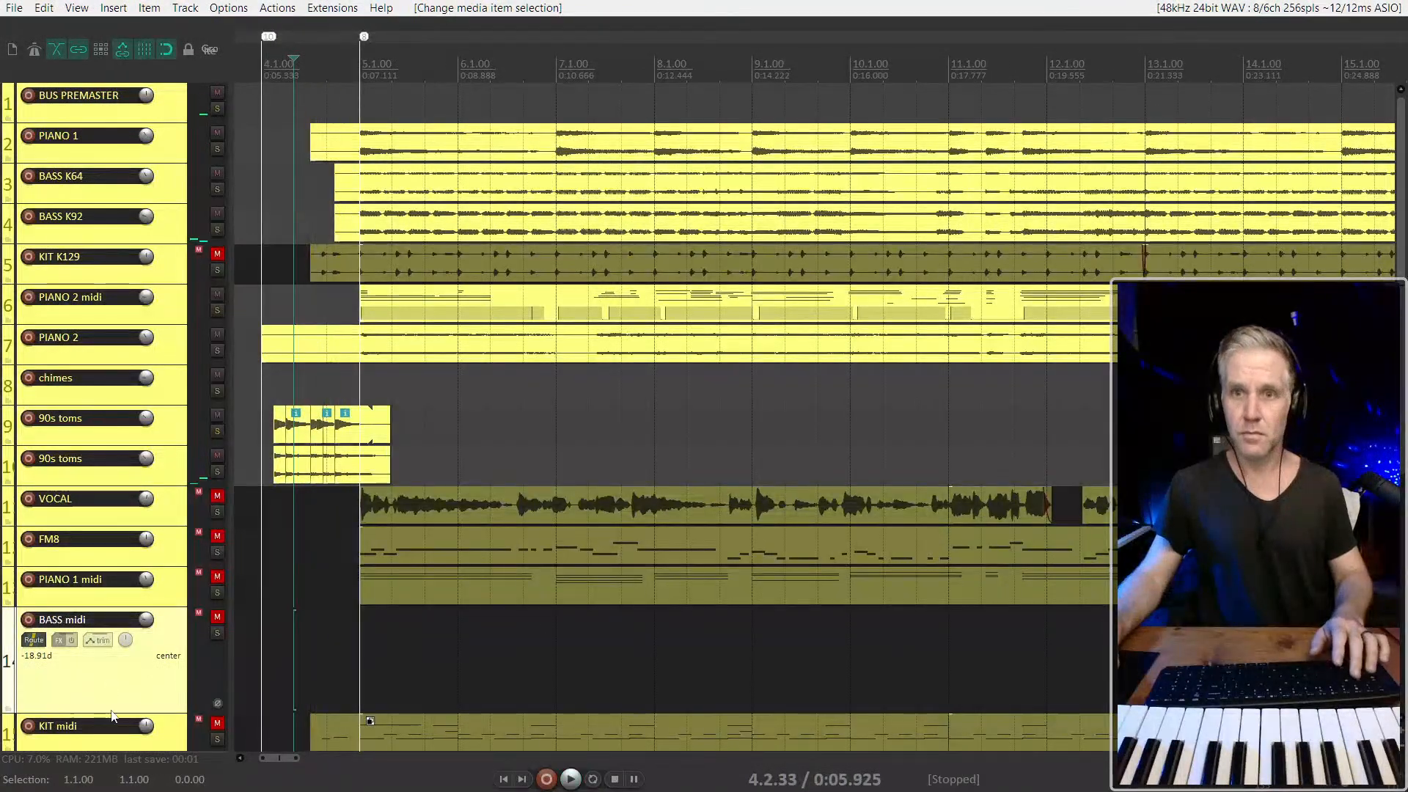
Arm the BASS midi track for recording and unmute it
key(F6)
key(F6)
key(F7)
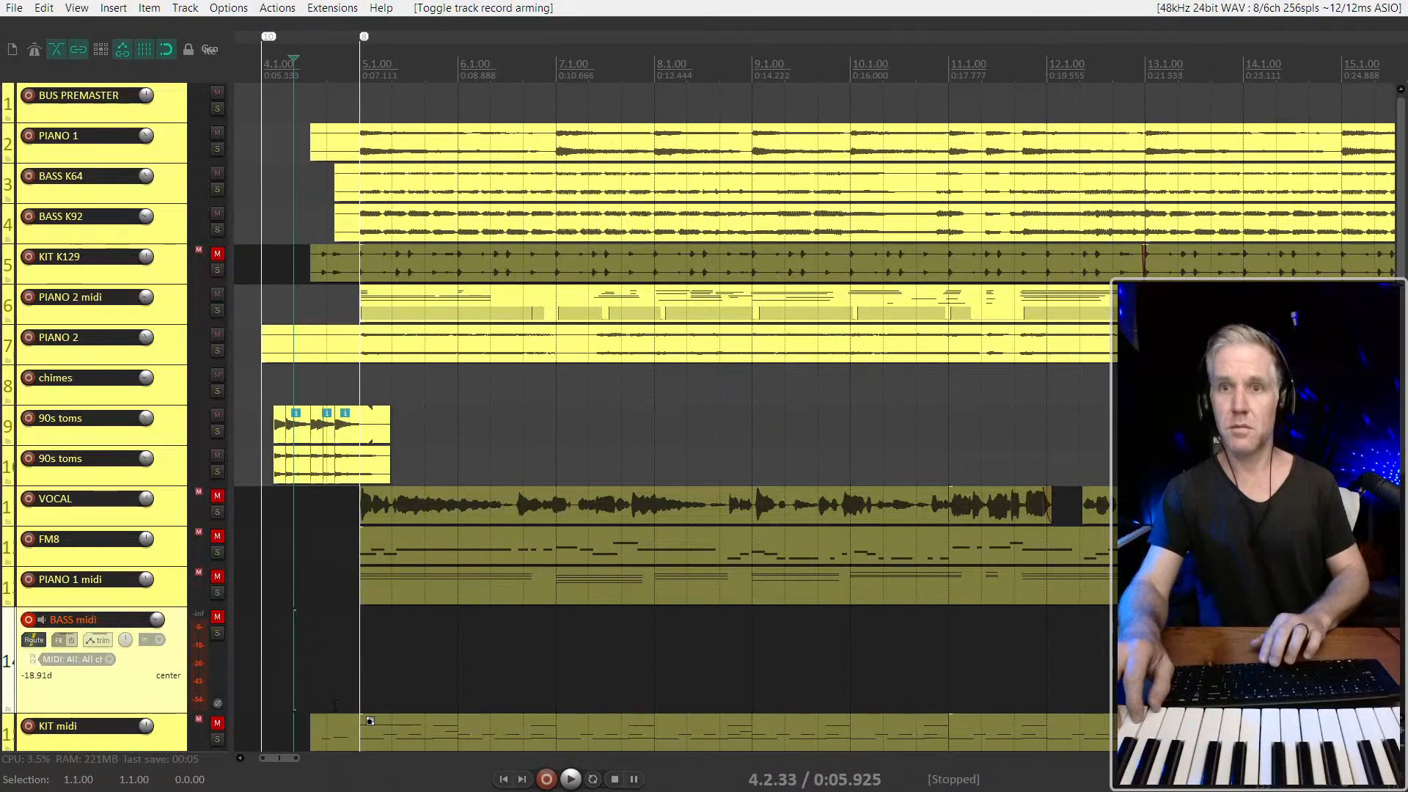
key(F5)
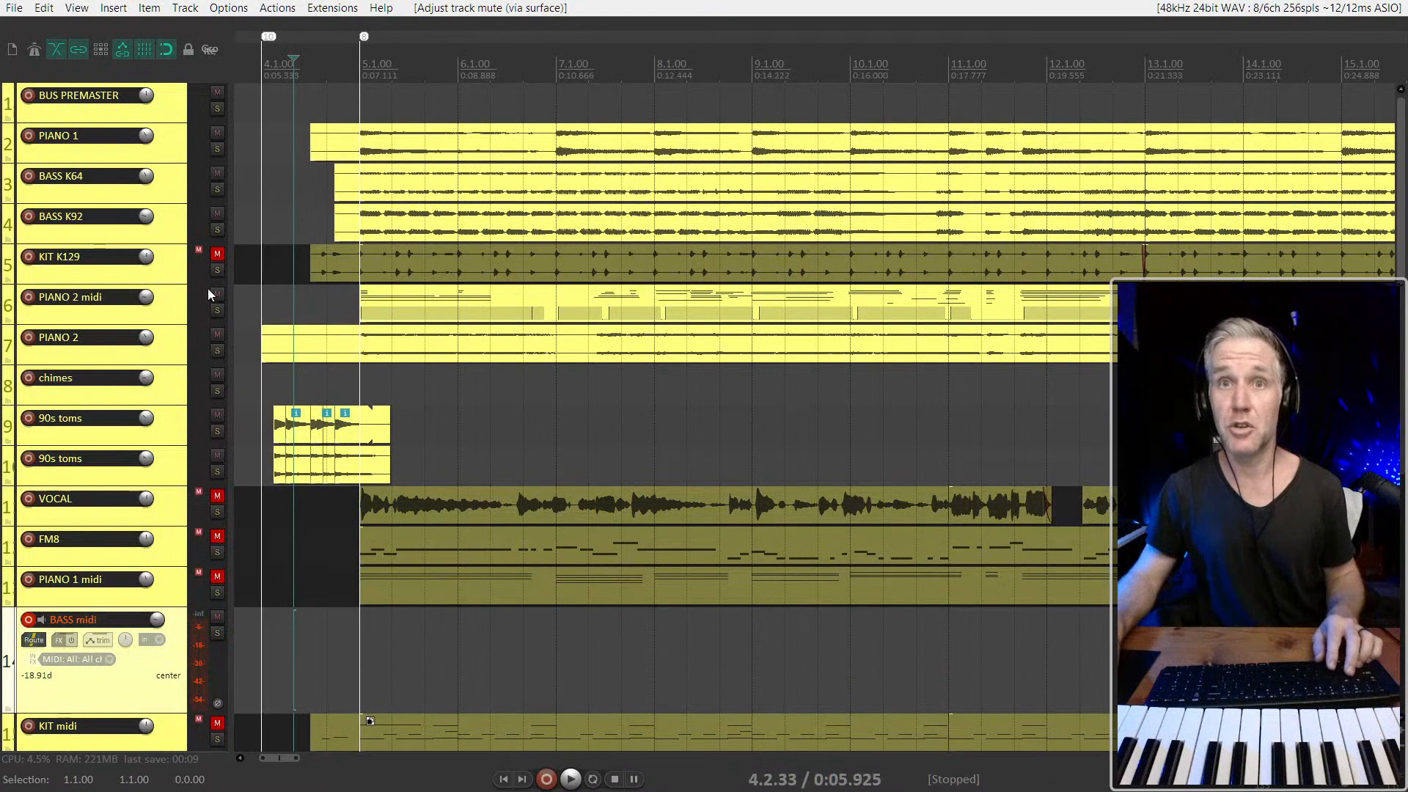
Rename the PIANO 2 track to "PIANO 2 K01"
double_click(98, 343)
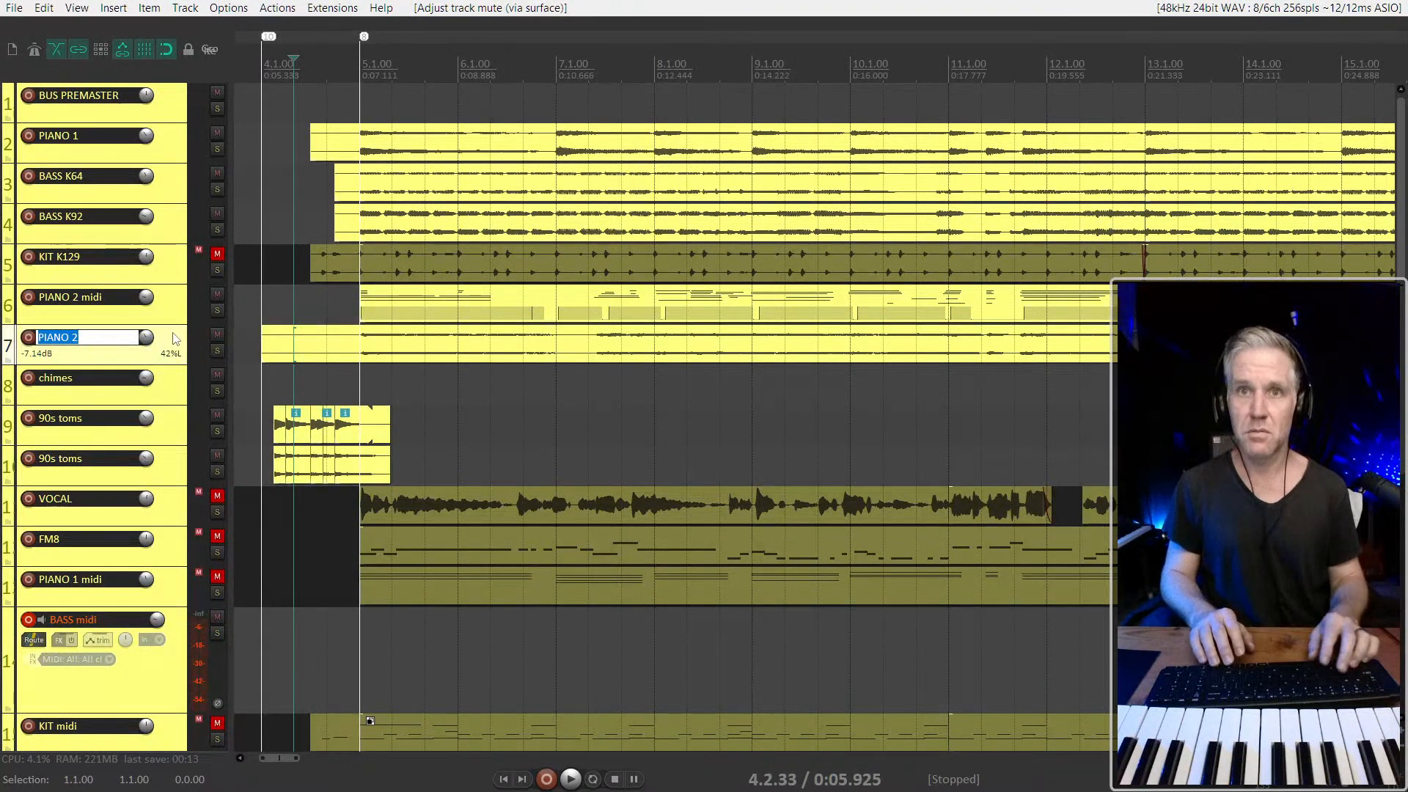
key(Right)
text(K01)
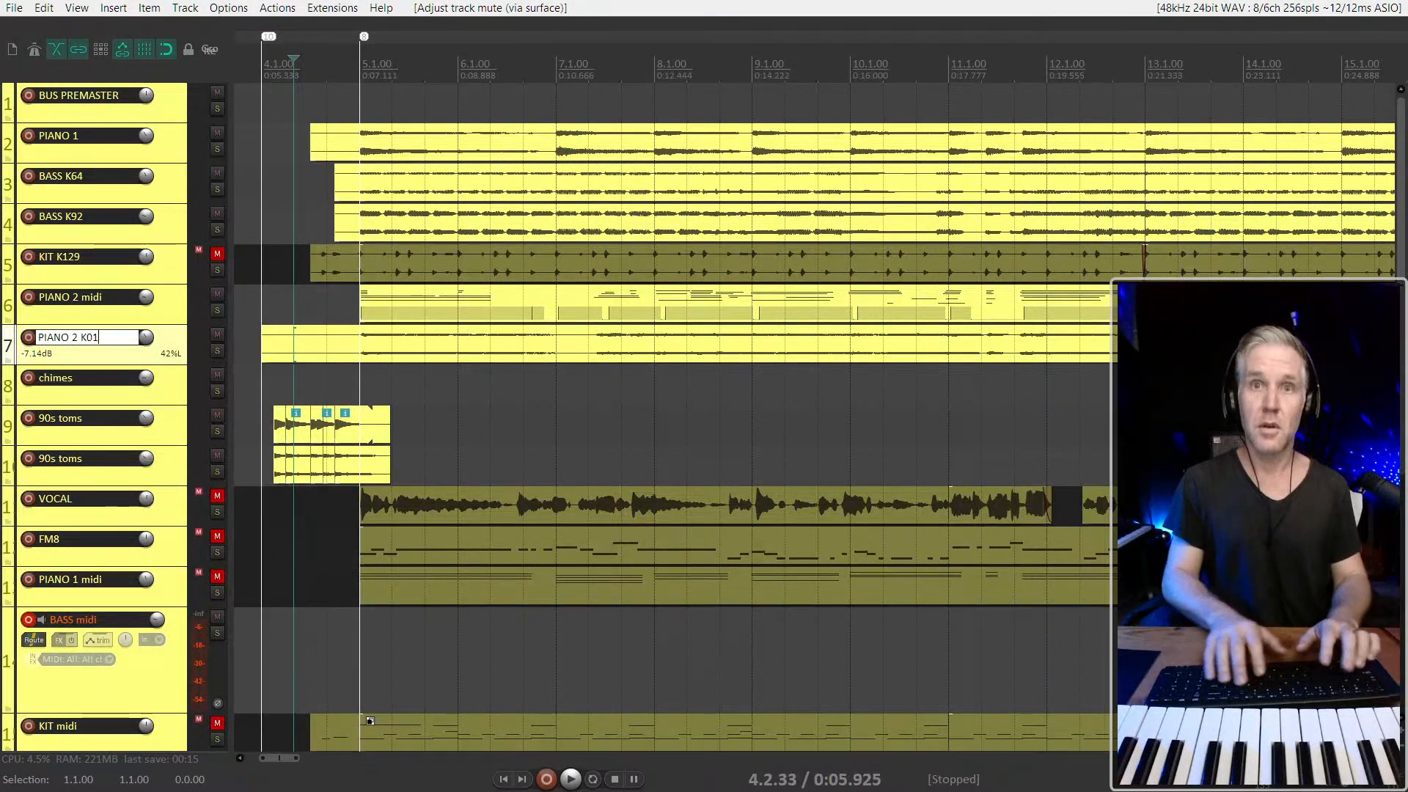
key(Return)
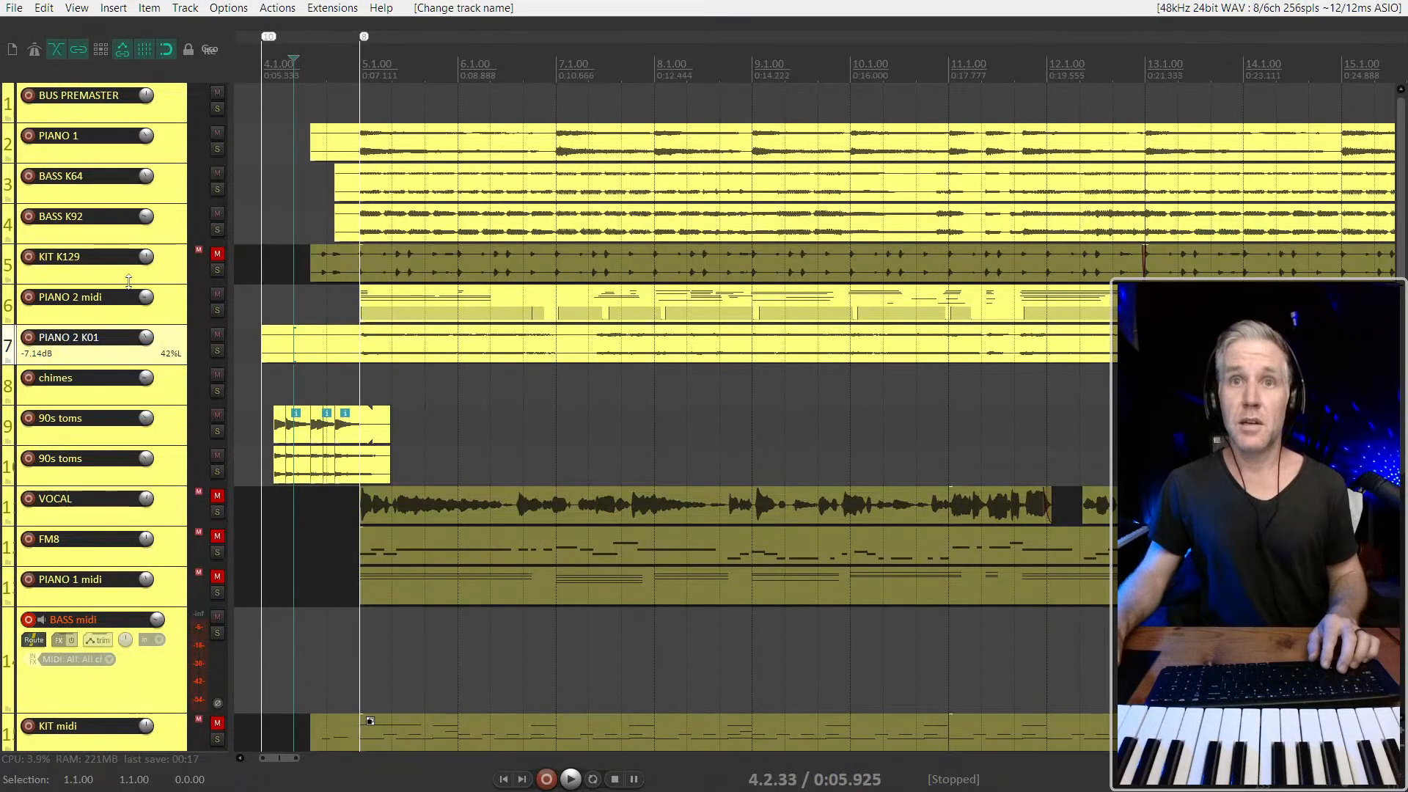
double_click(95, 300)
key(Escape)
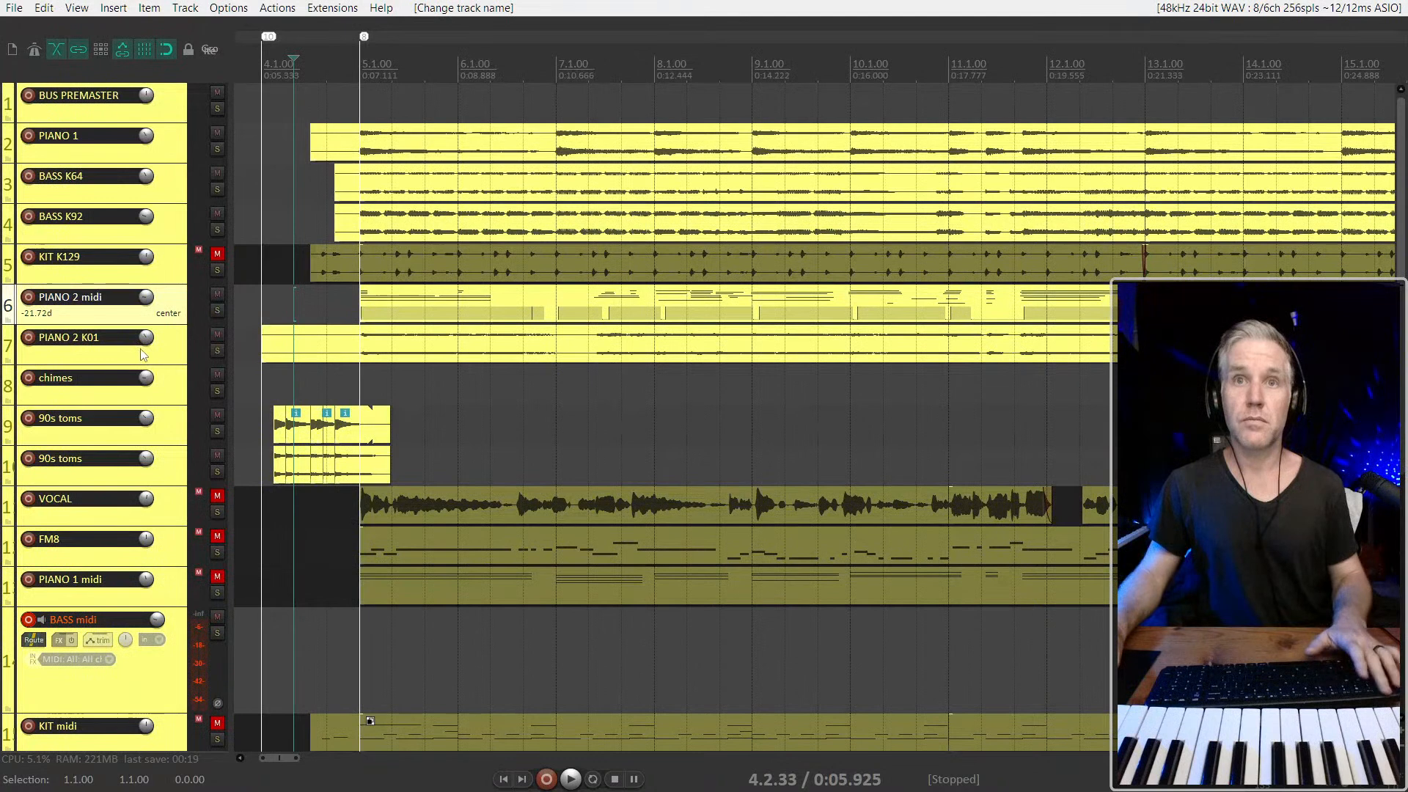
Look through the tracks in the STORE folder and select bass K-A36-audio
click(155, 682)
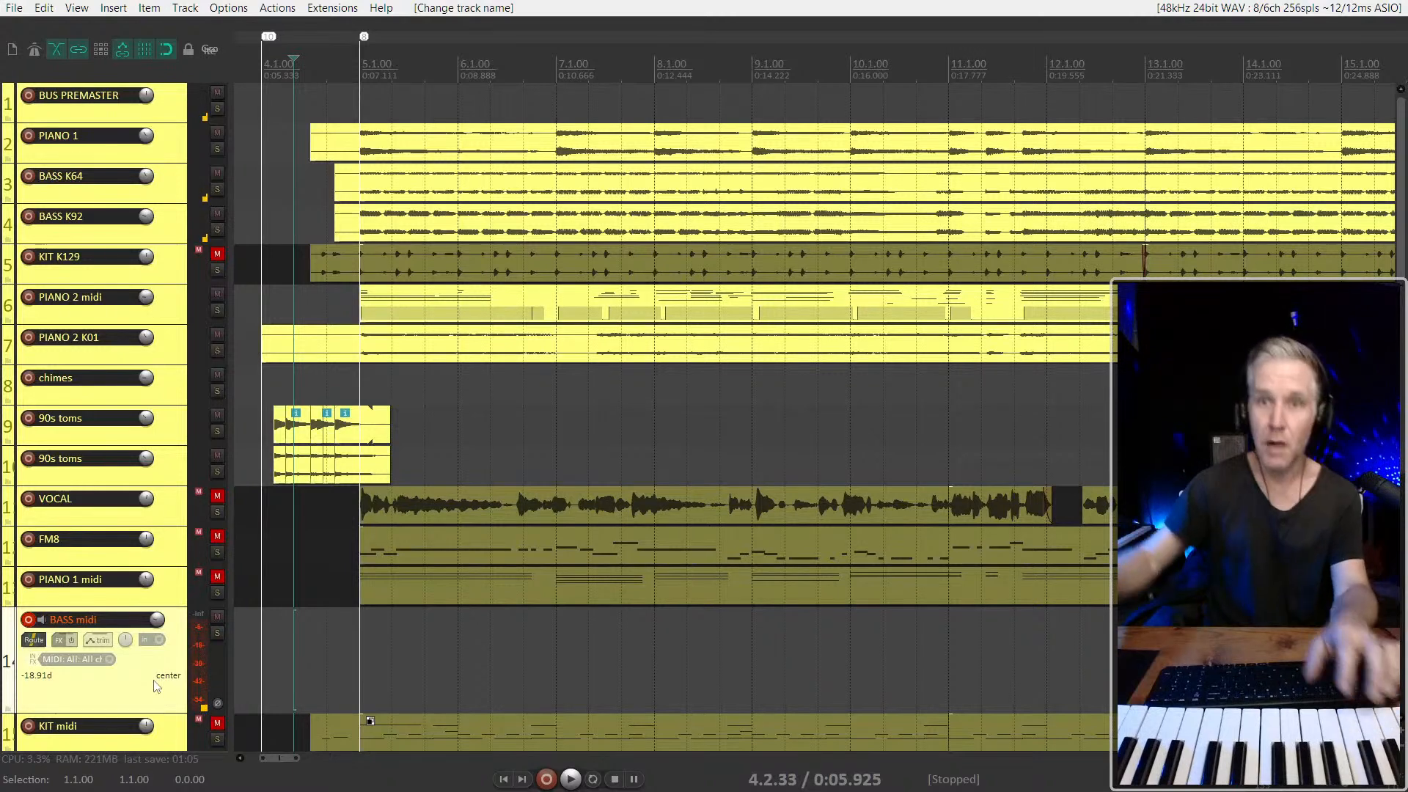
scroll(250, 523, down, 8)
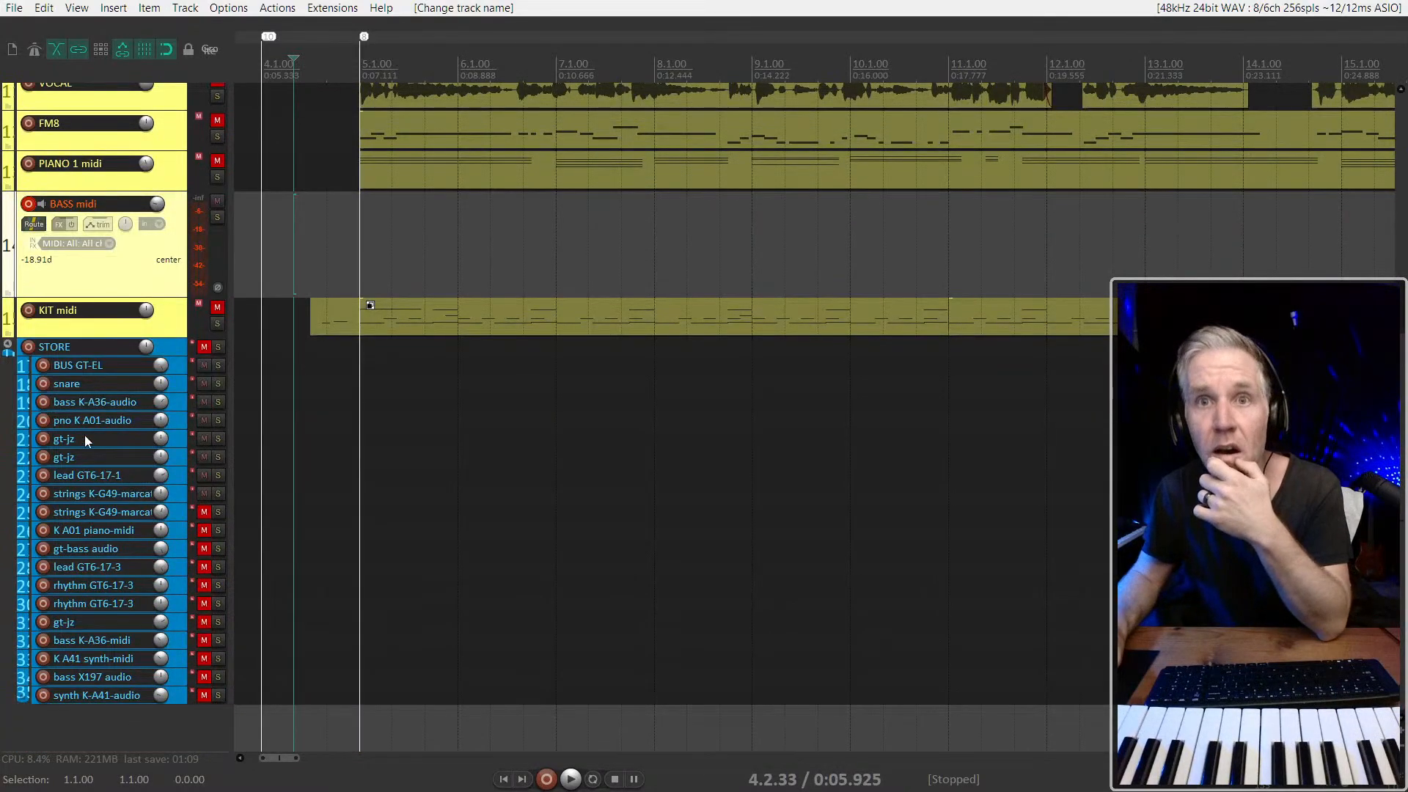
click(97, 402)
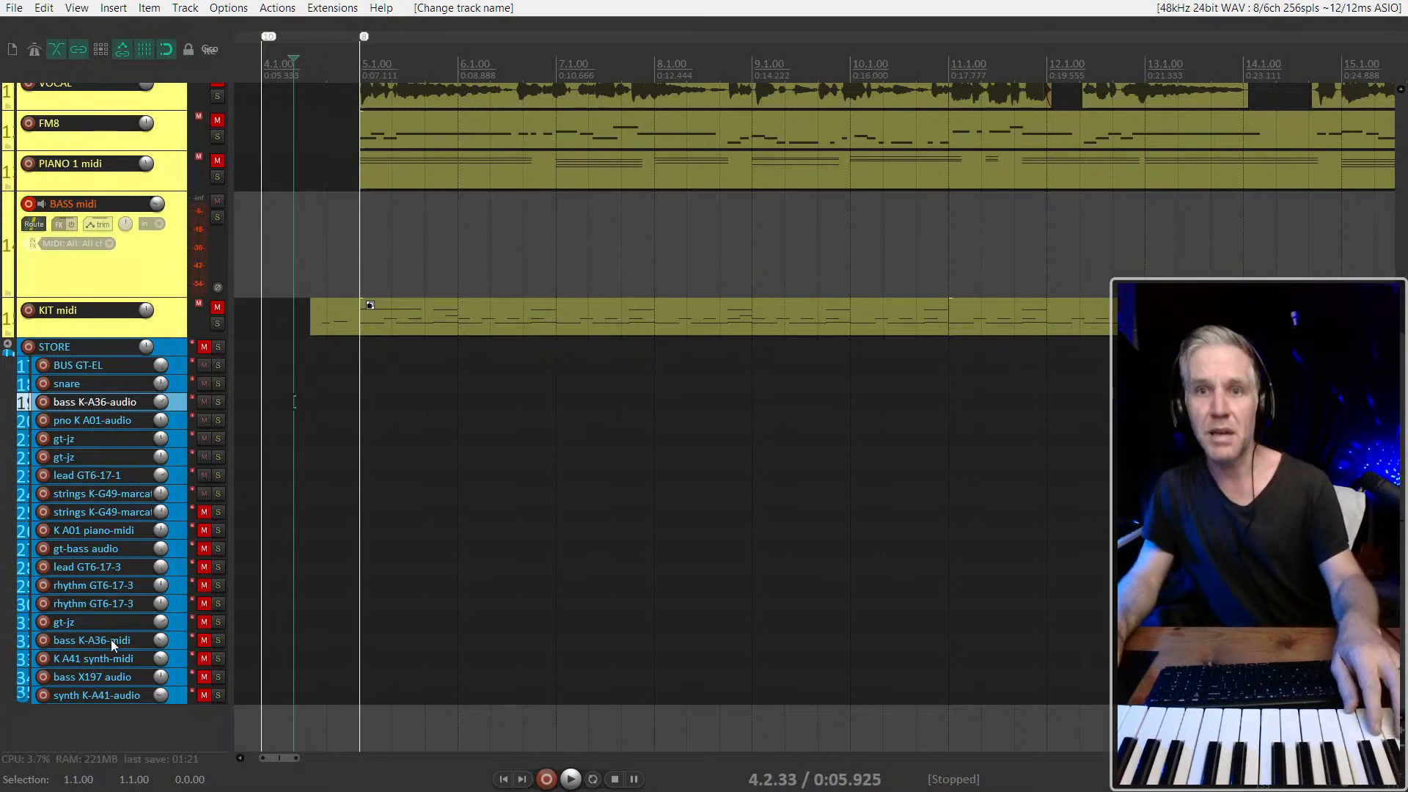
scroll(110, 506, up, 5)
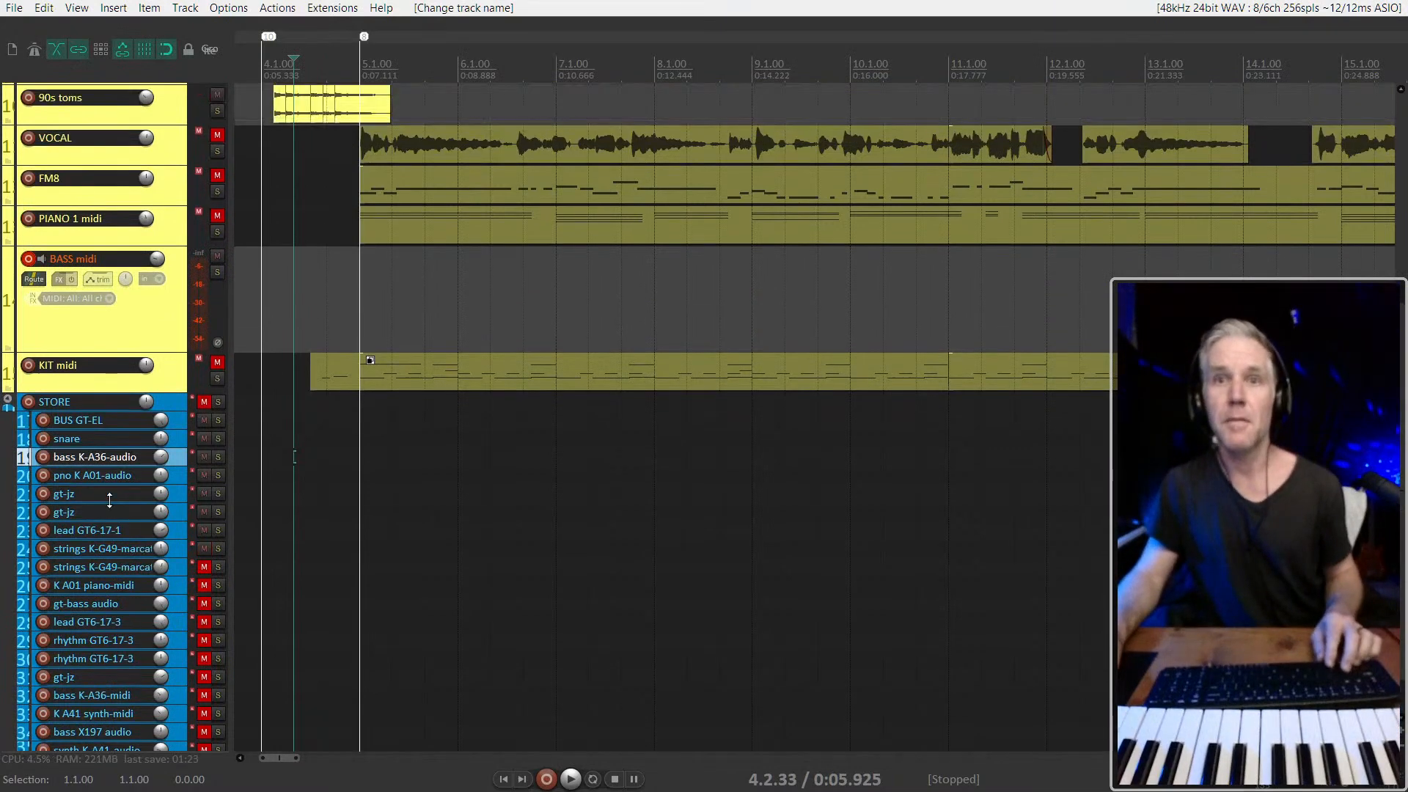
Play the arrangement briefly from 4.2.33 with the BASS midi track armed
scroll(109, 500, up, 1)
key(space)
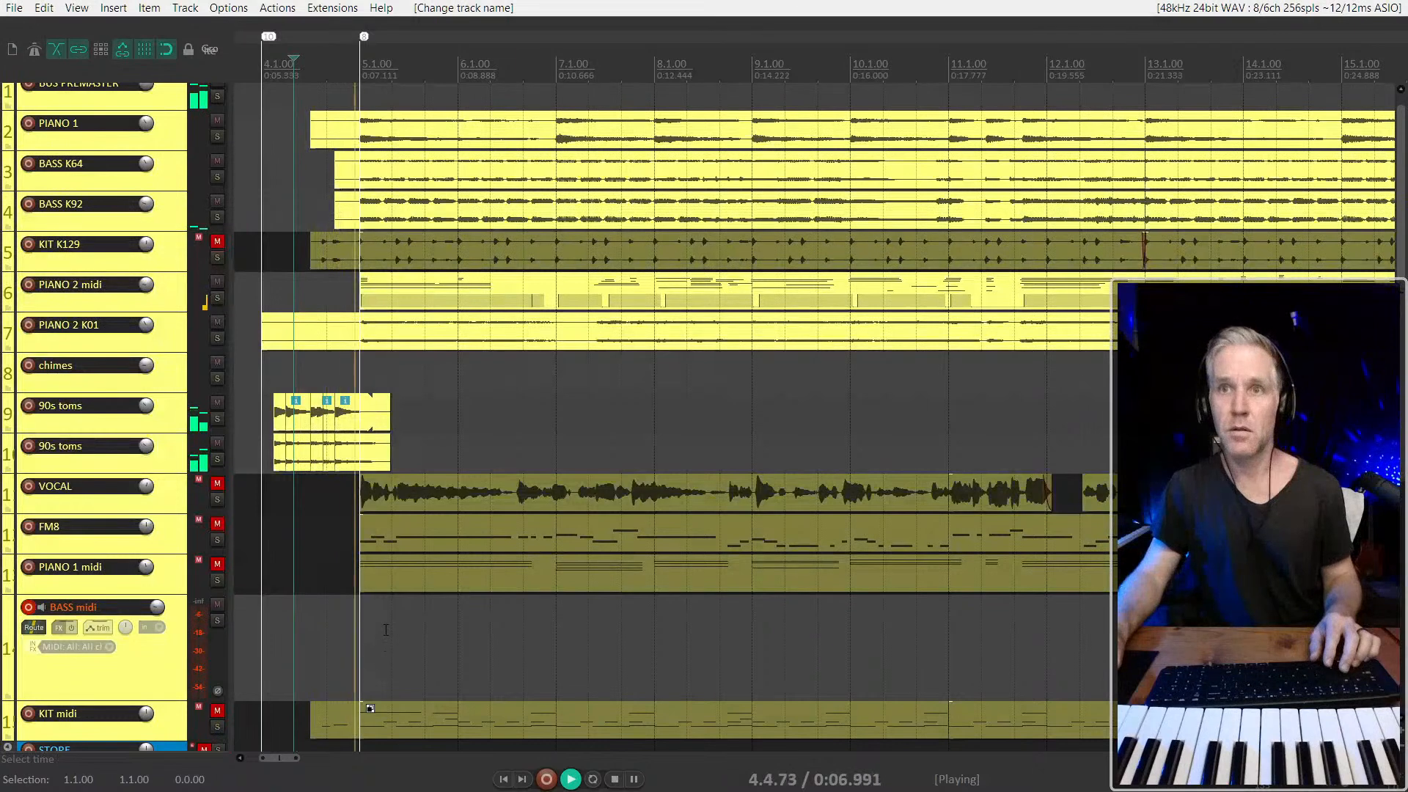
scroll(381, 665, down, 2)
key(space)
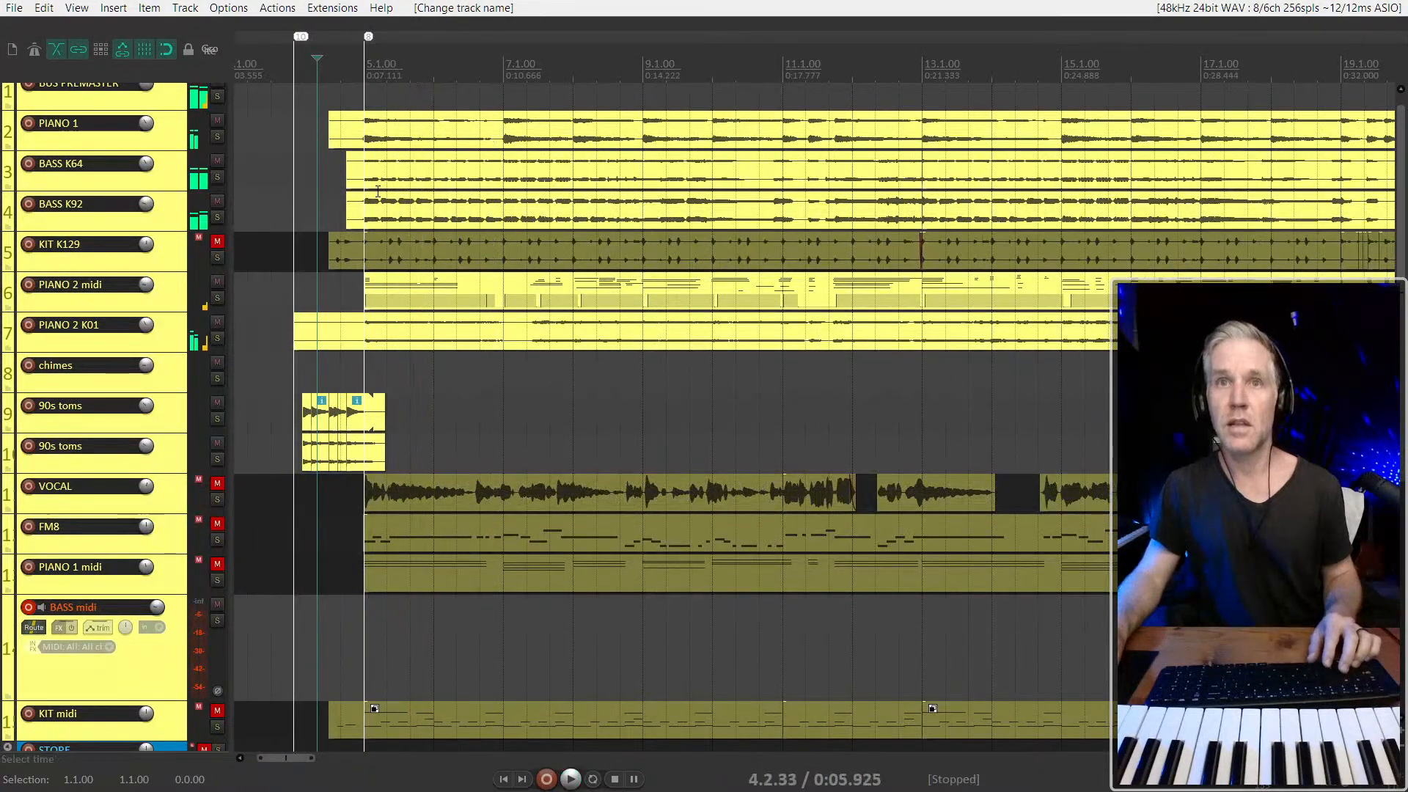
Mute the opening items of BASS K64 and BASS K92, from 5.1.00 to 13.1.00
click(410, 183)
key(m)
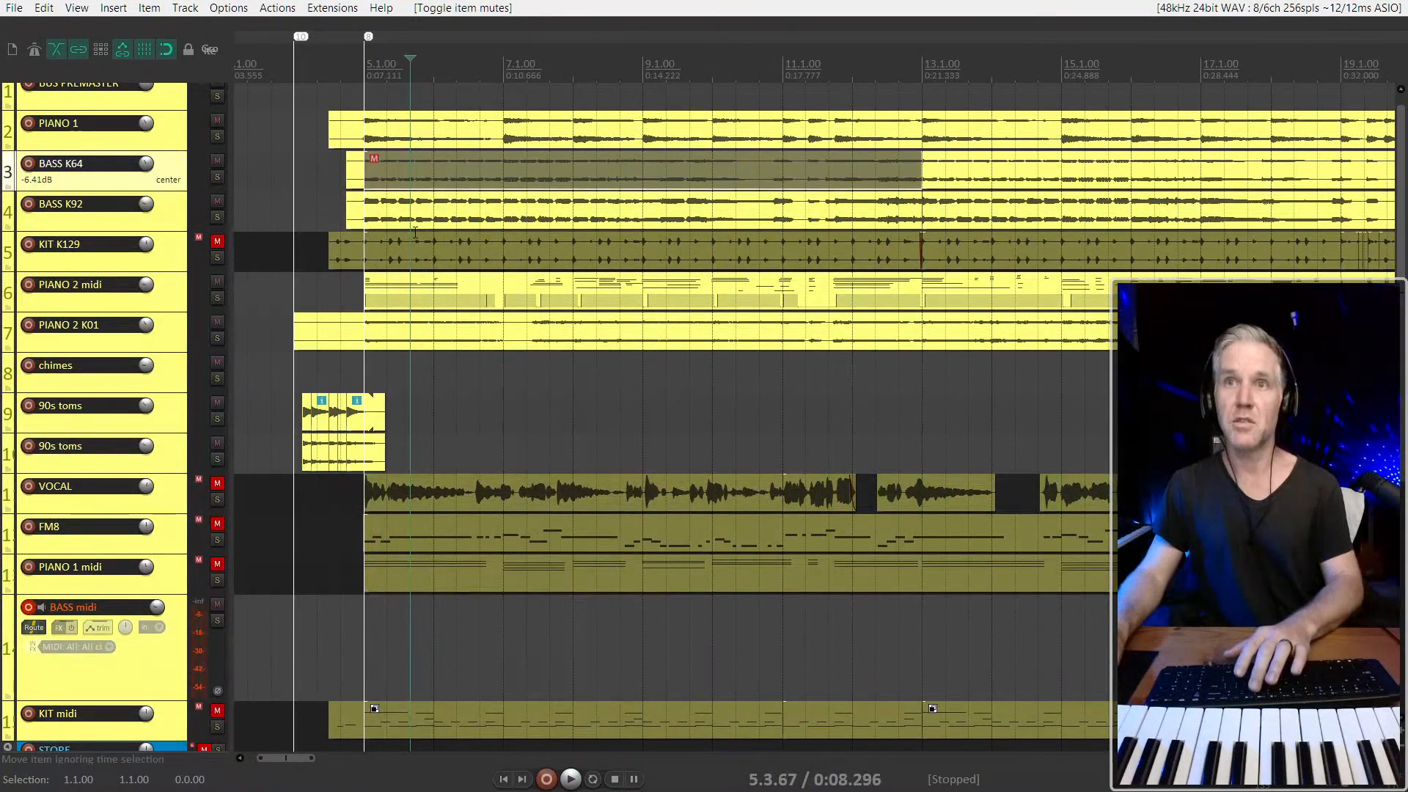
click(366, 224)
key(m)
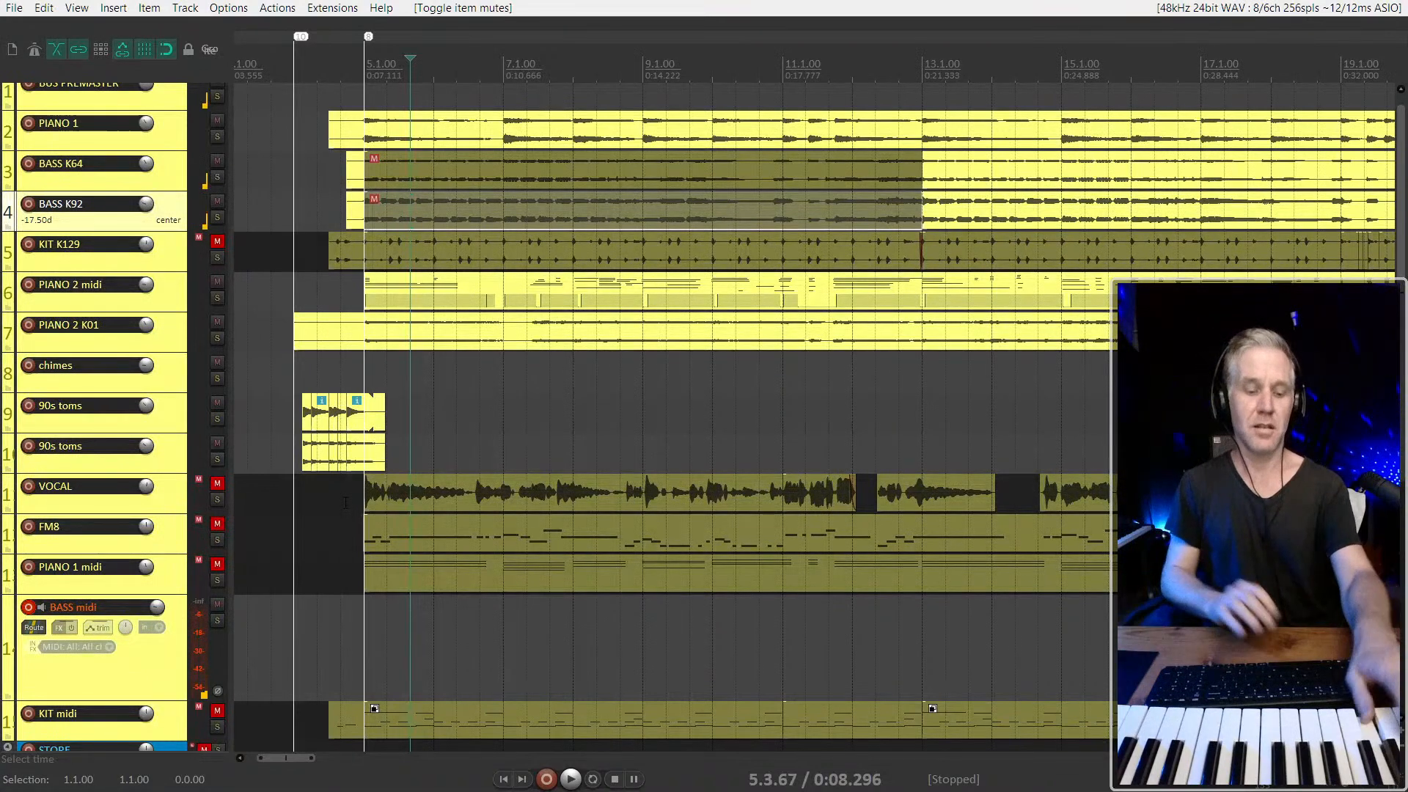
Play the arrangement from 5.1.00 with the opening bass items muted
key(space)
key(space)
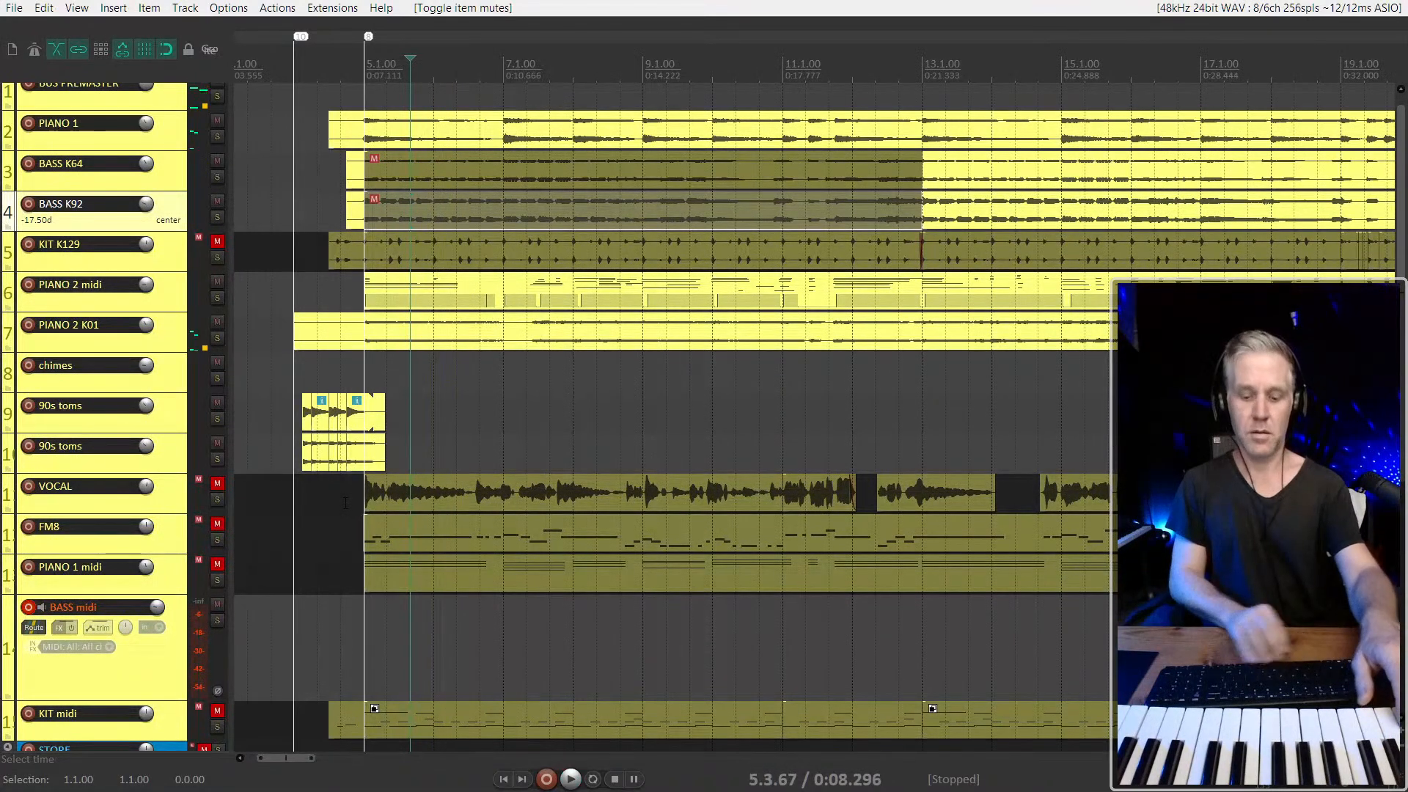
key(ctrl+Left)
key(space)
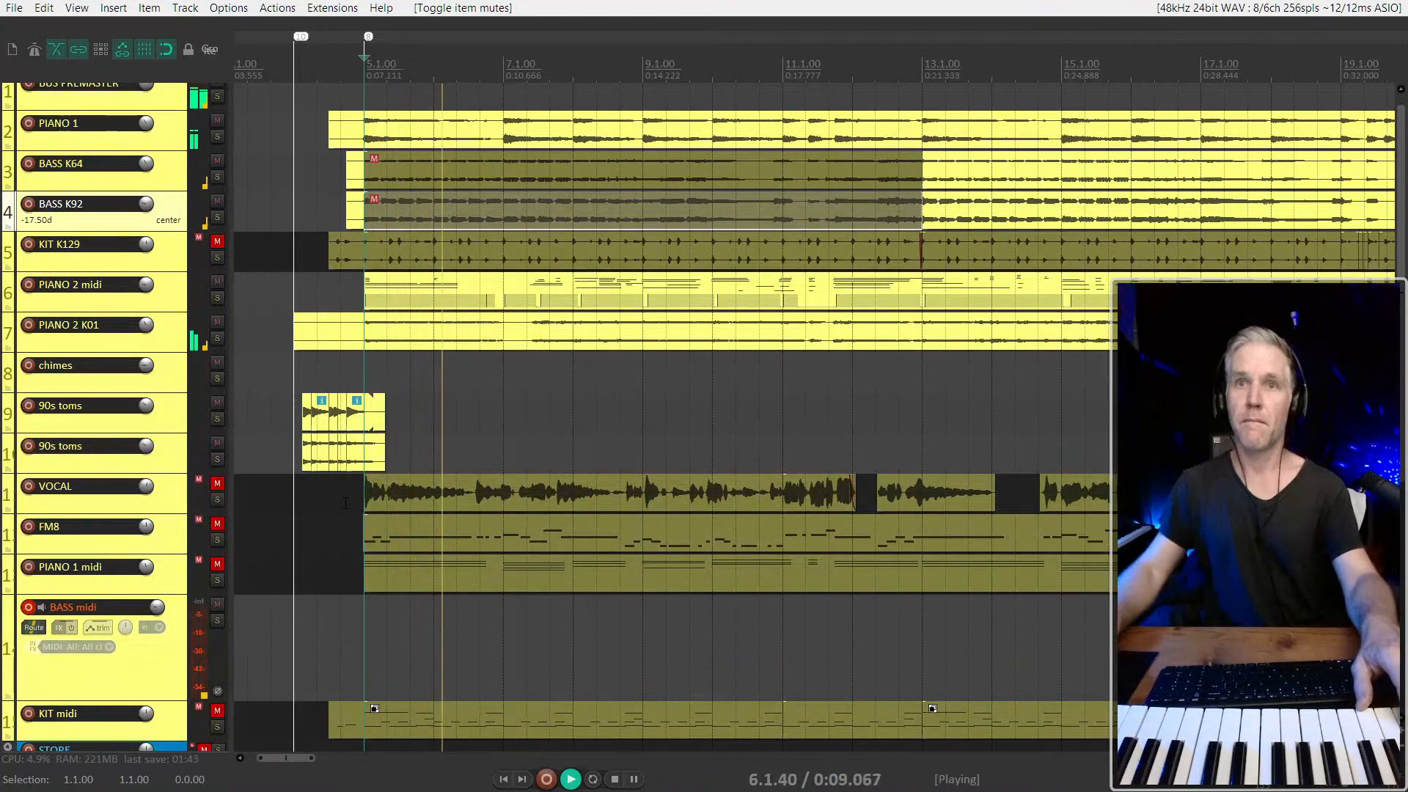
key(space)
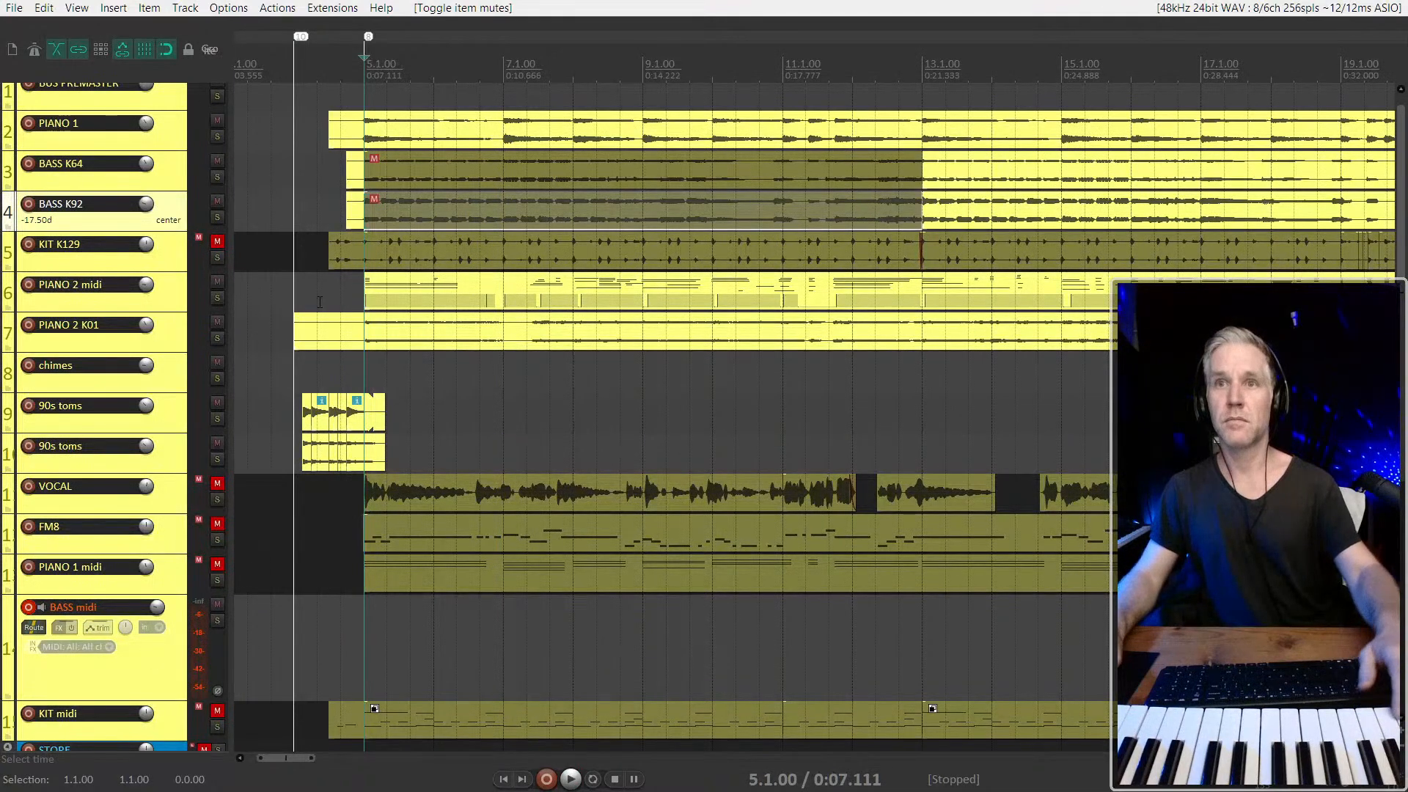
Unmute the KIT K129 track and play the arrangement from 4.1.00
click(298, 291)
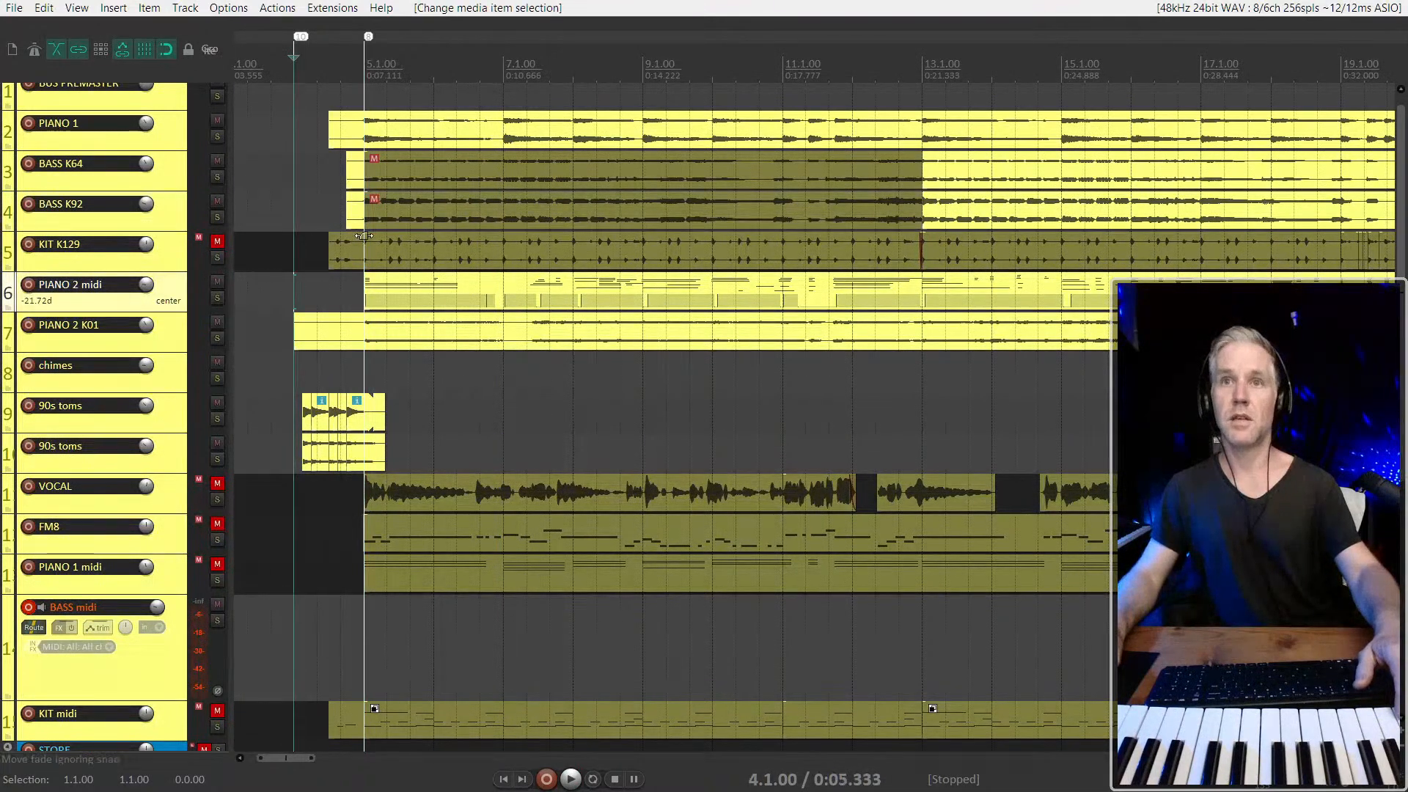
click(217, 240)
key(space)
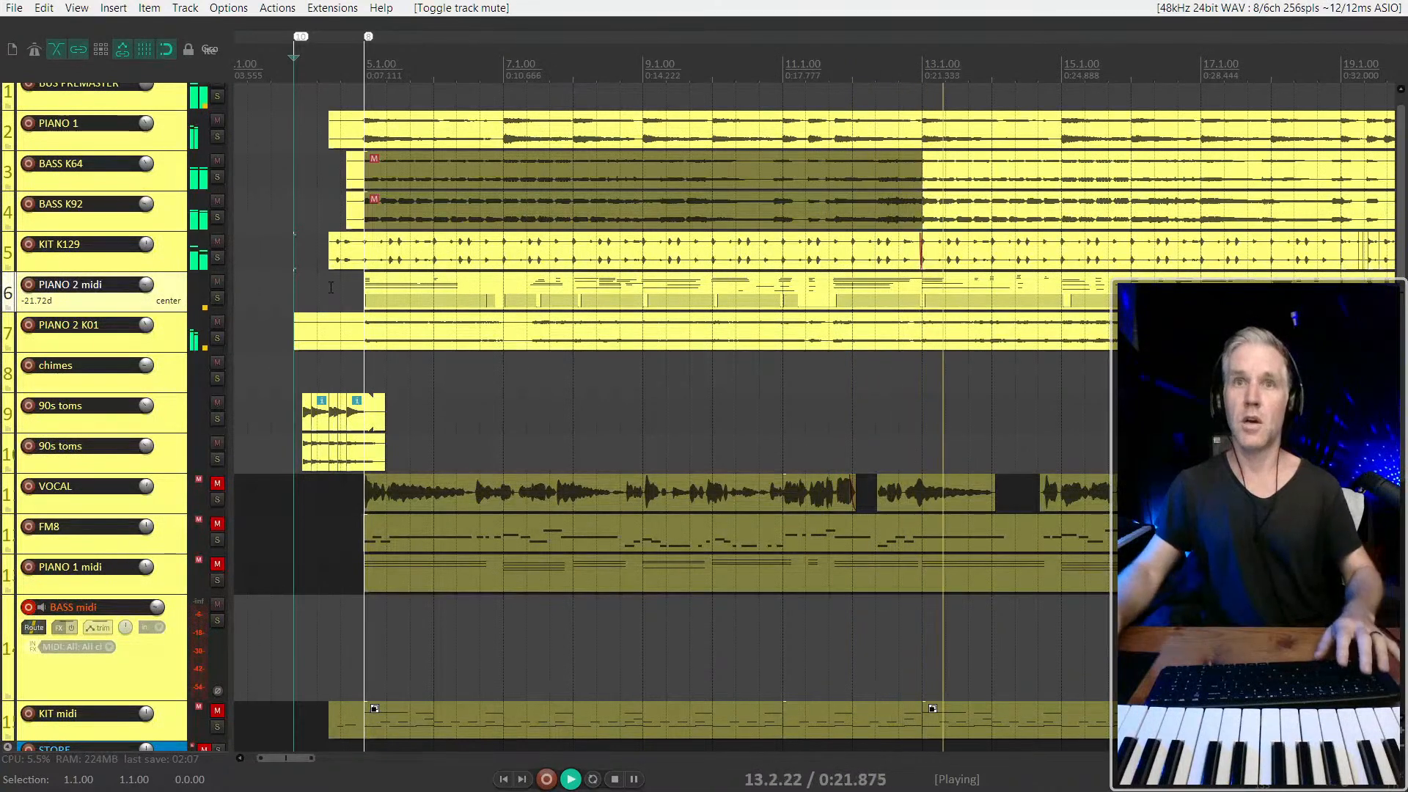
key(space)
key(space)
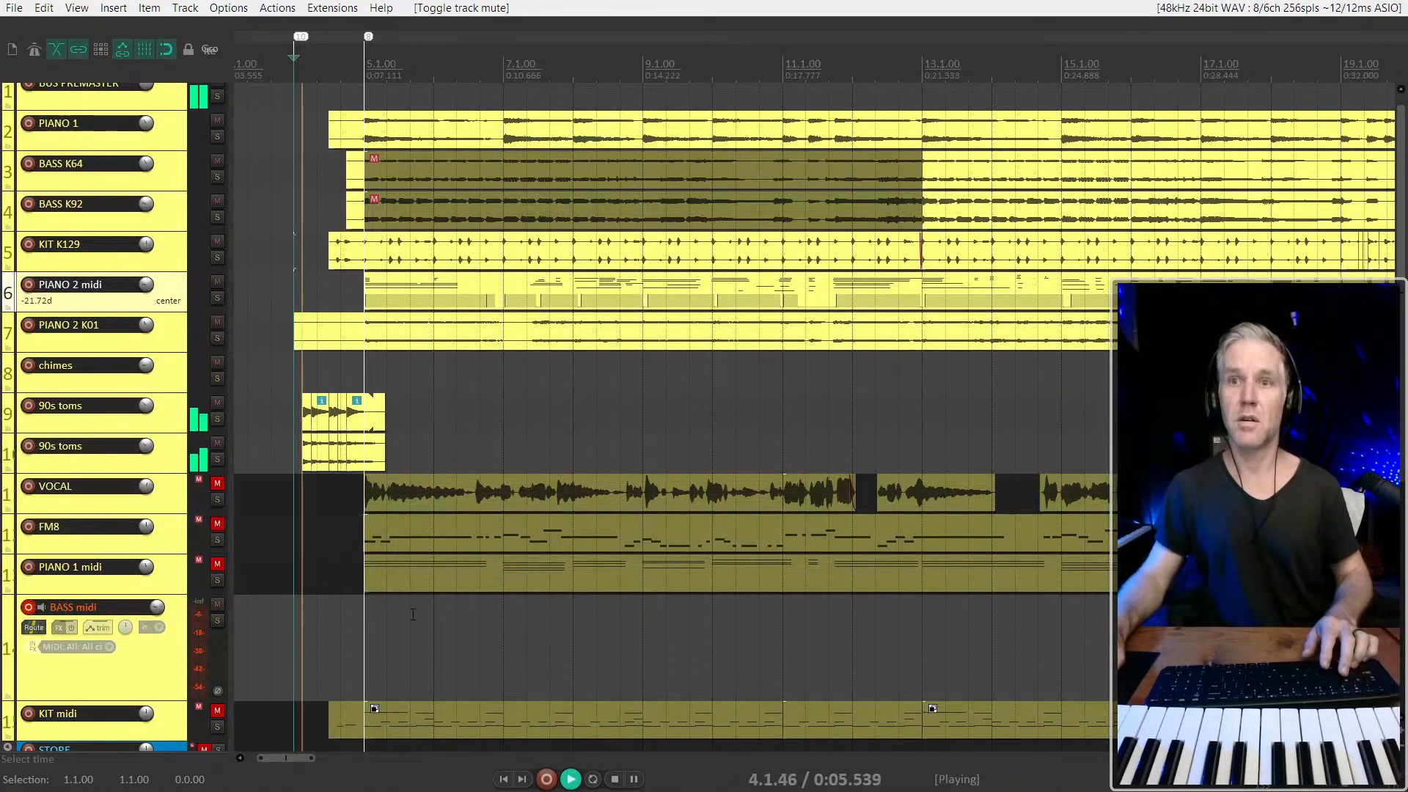
Try to record a bass take on the BASS midi track from 4.1.00
scroll(344, 587, down, 1)
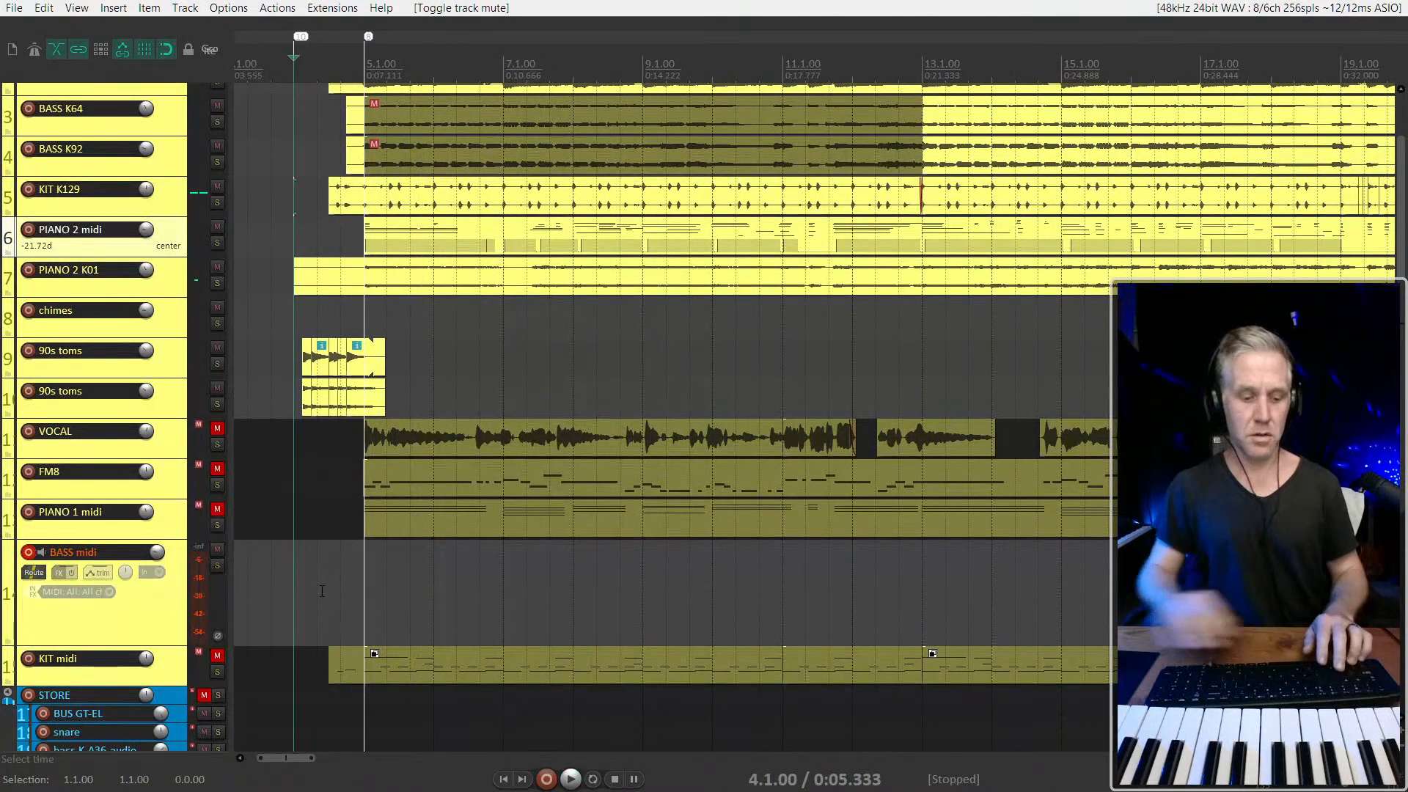
key(ctrl+r)
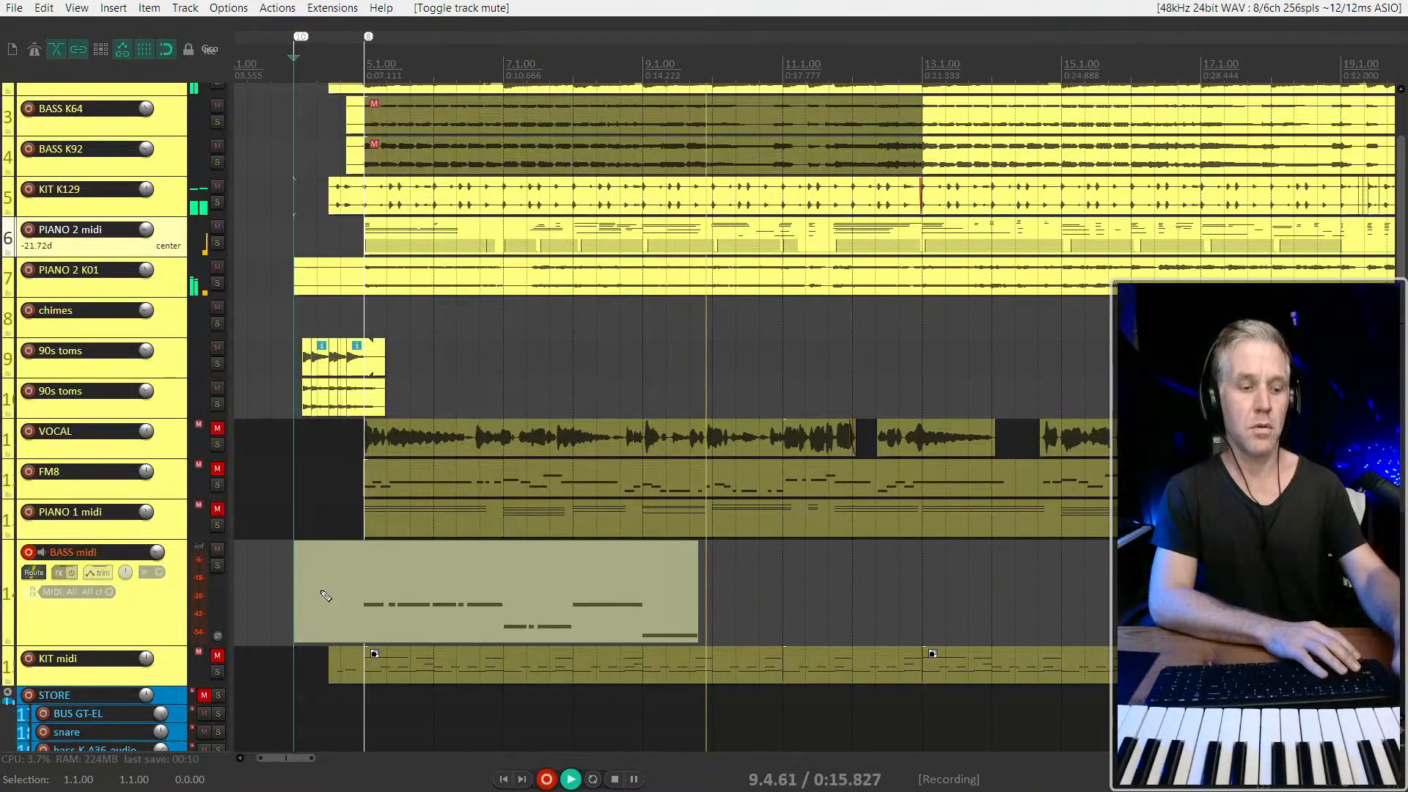
key(space)
key(ctrl+z)
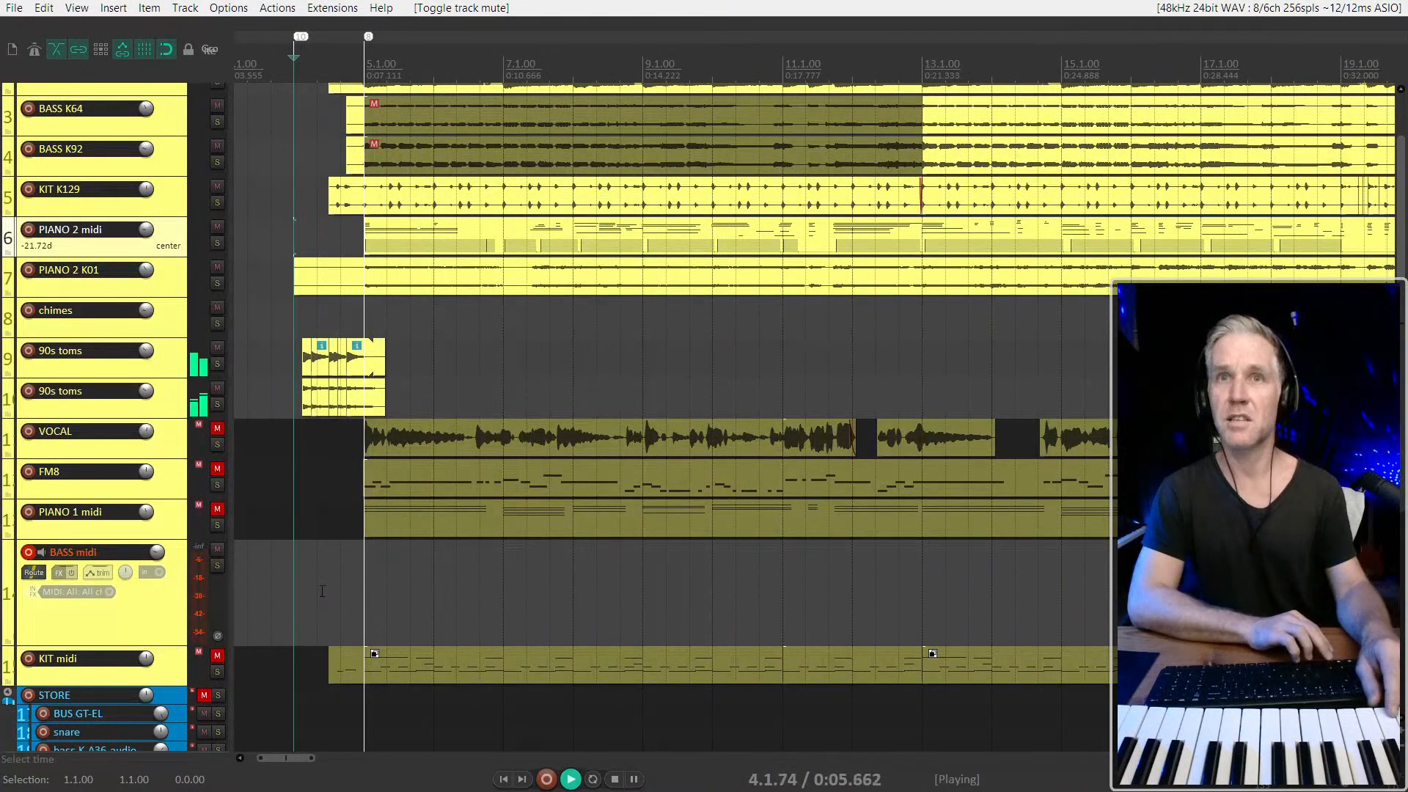
Listen to the arrangement from 4.1.00 and mute the PIANO 2 midi track
scroll(147, 620, down, 2)
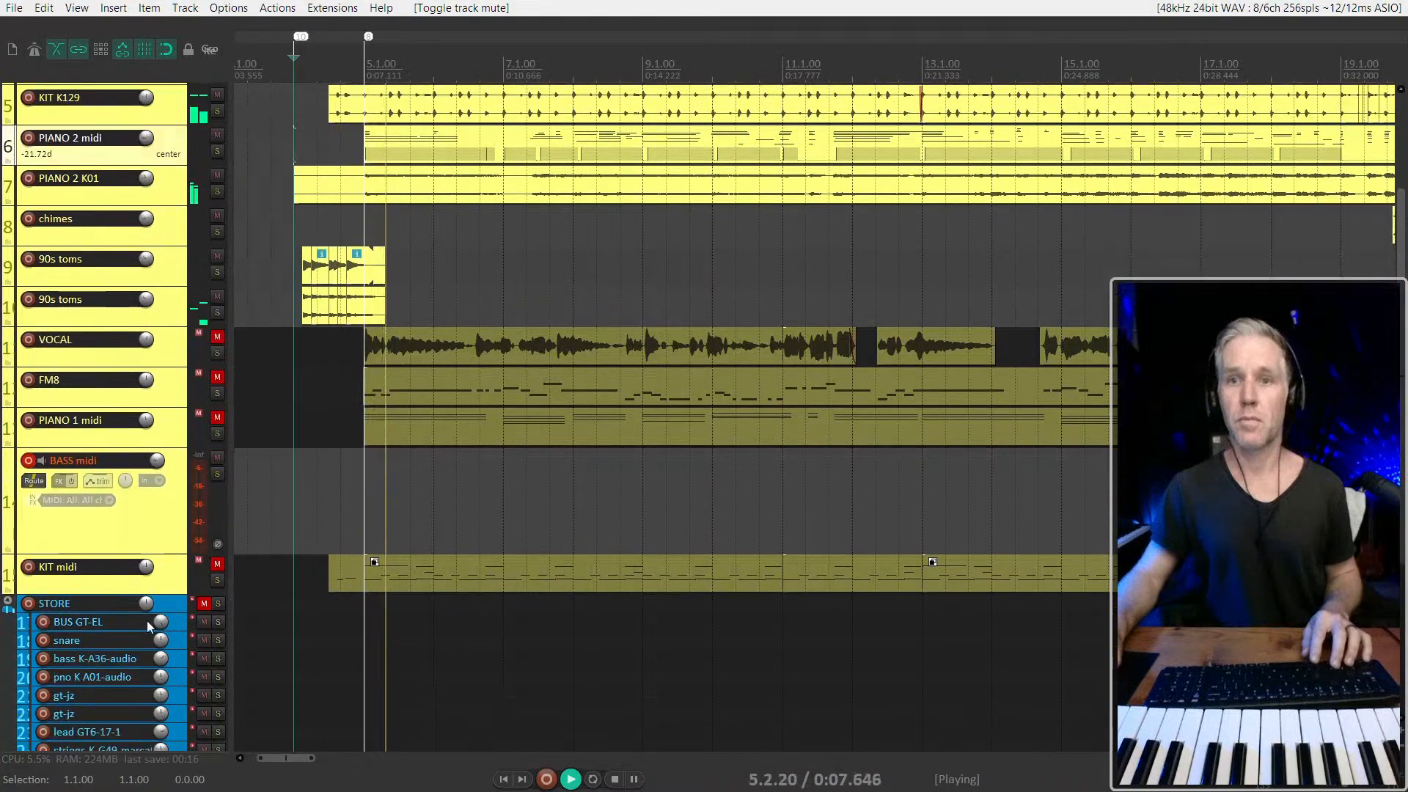
scroll(147, 620, down, 7)
scroll(145, 620, up, 12)
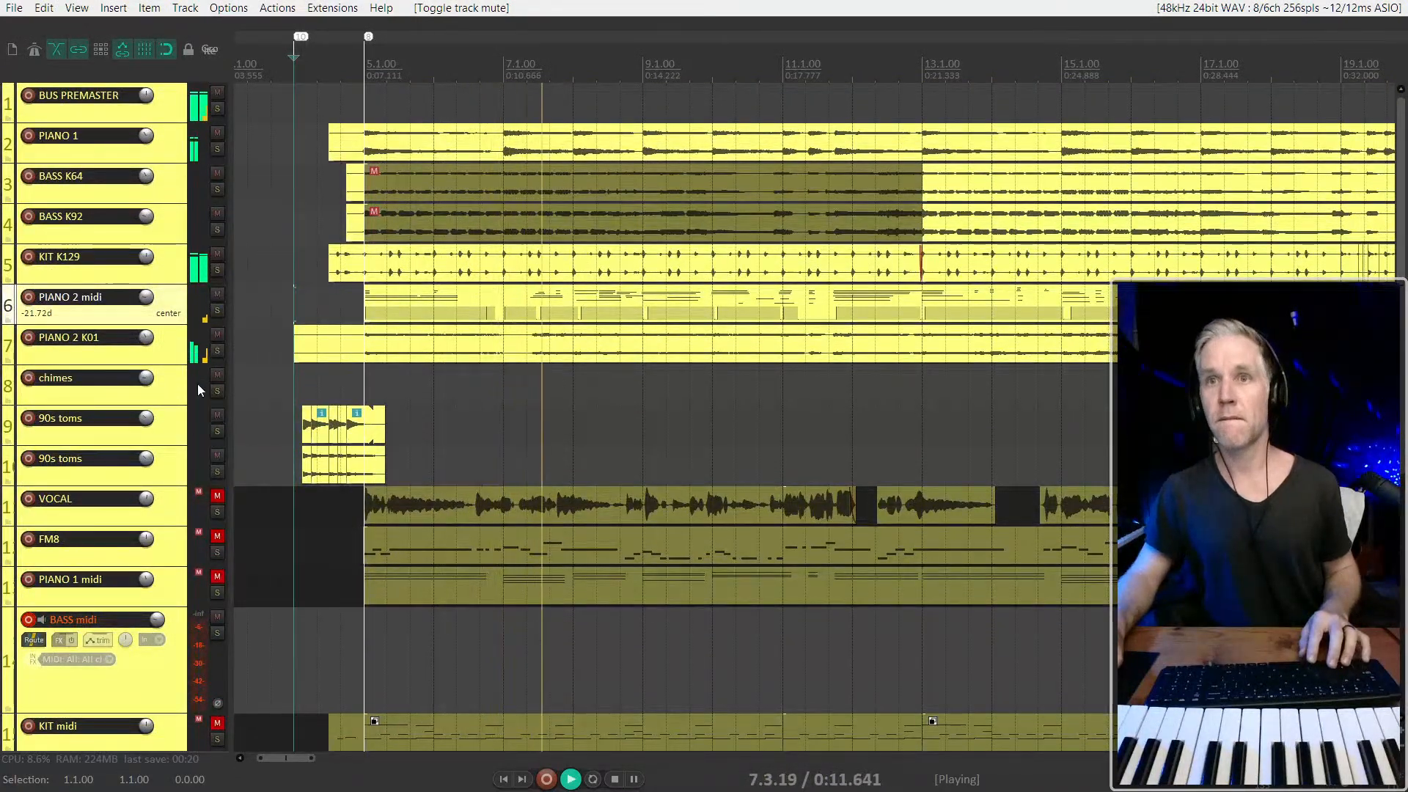
key(space)
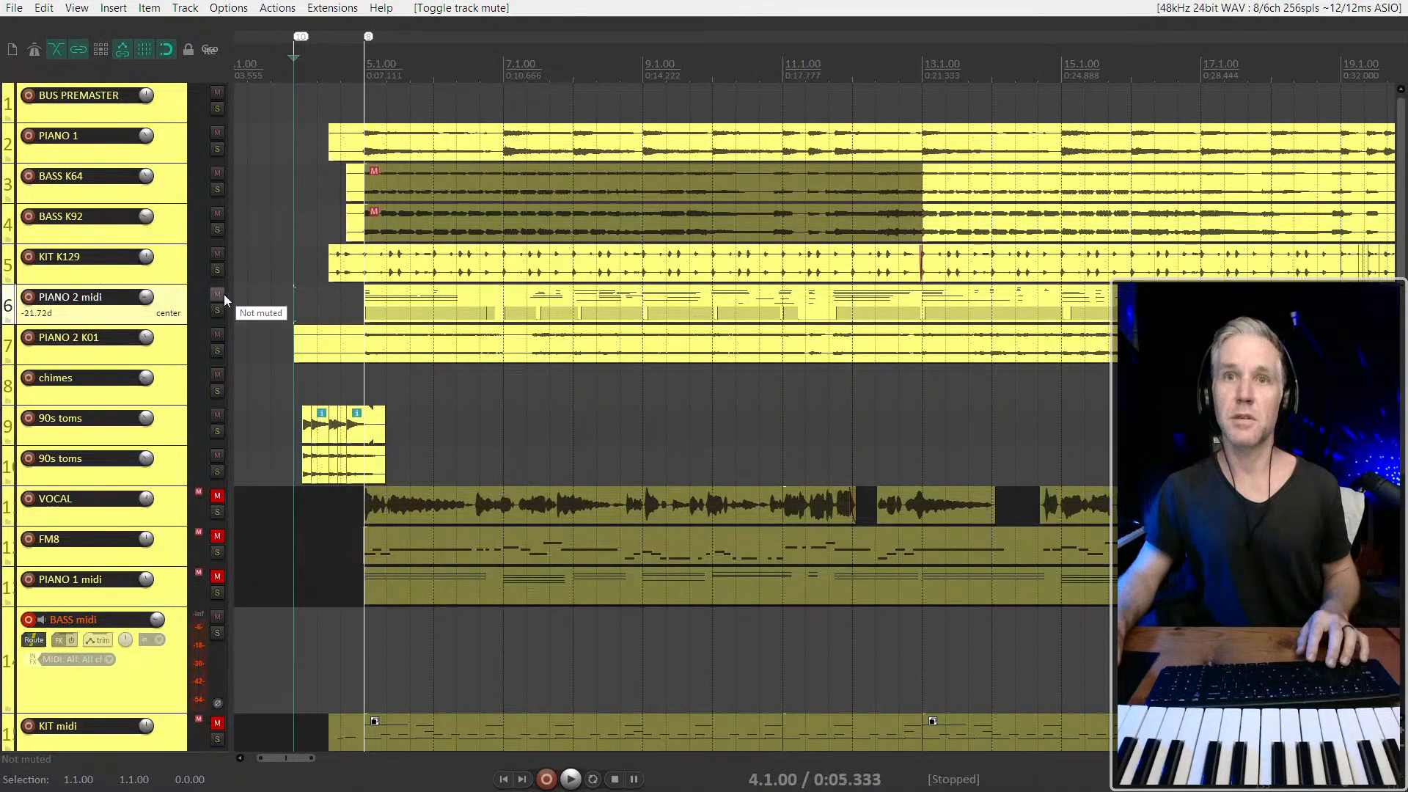
click(218, 294)
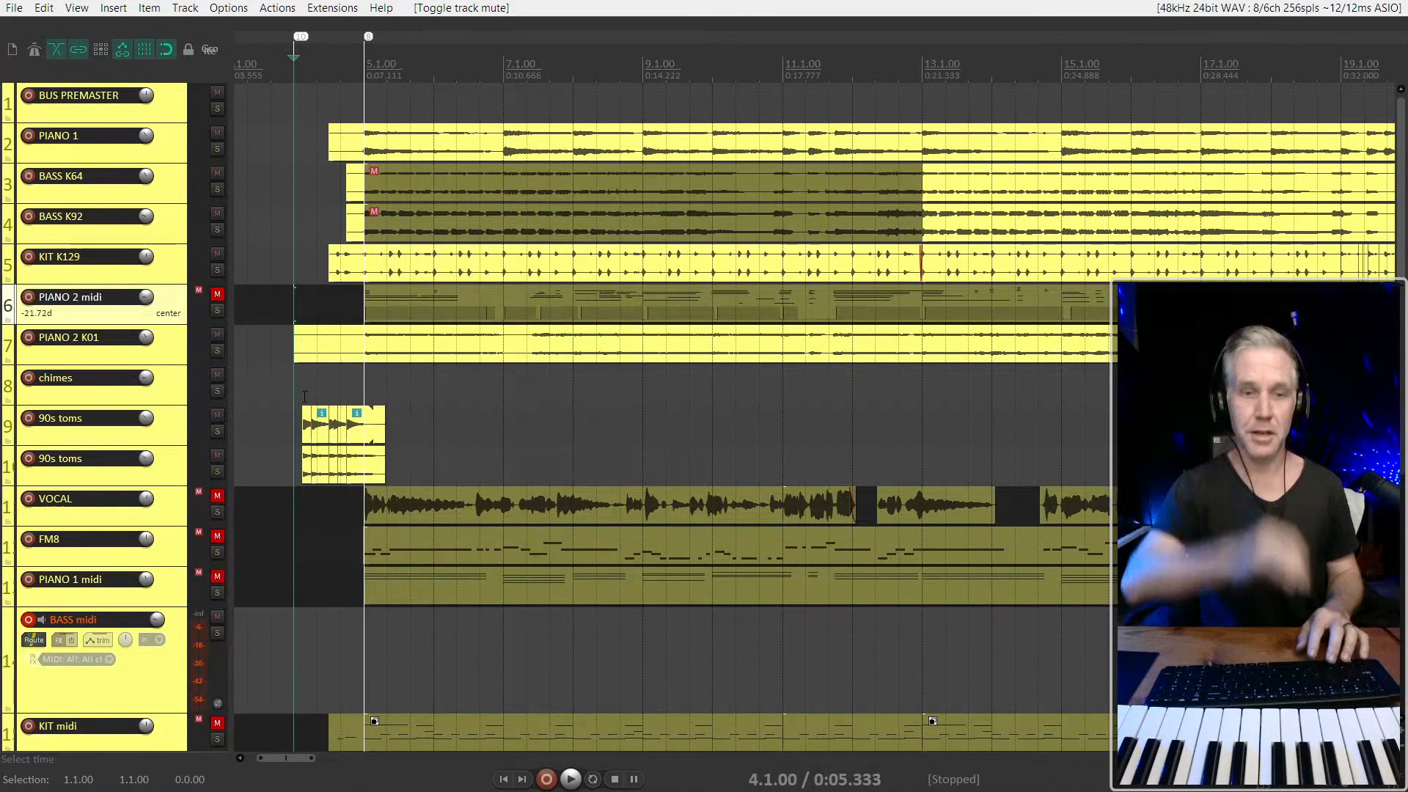
Record a new bass part on the BASS midi track from 4.1.00 to about bar 17
key(space)
key(ctrl+r)
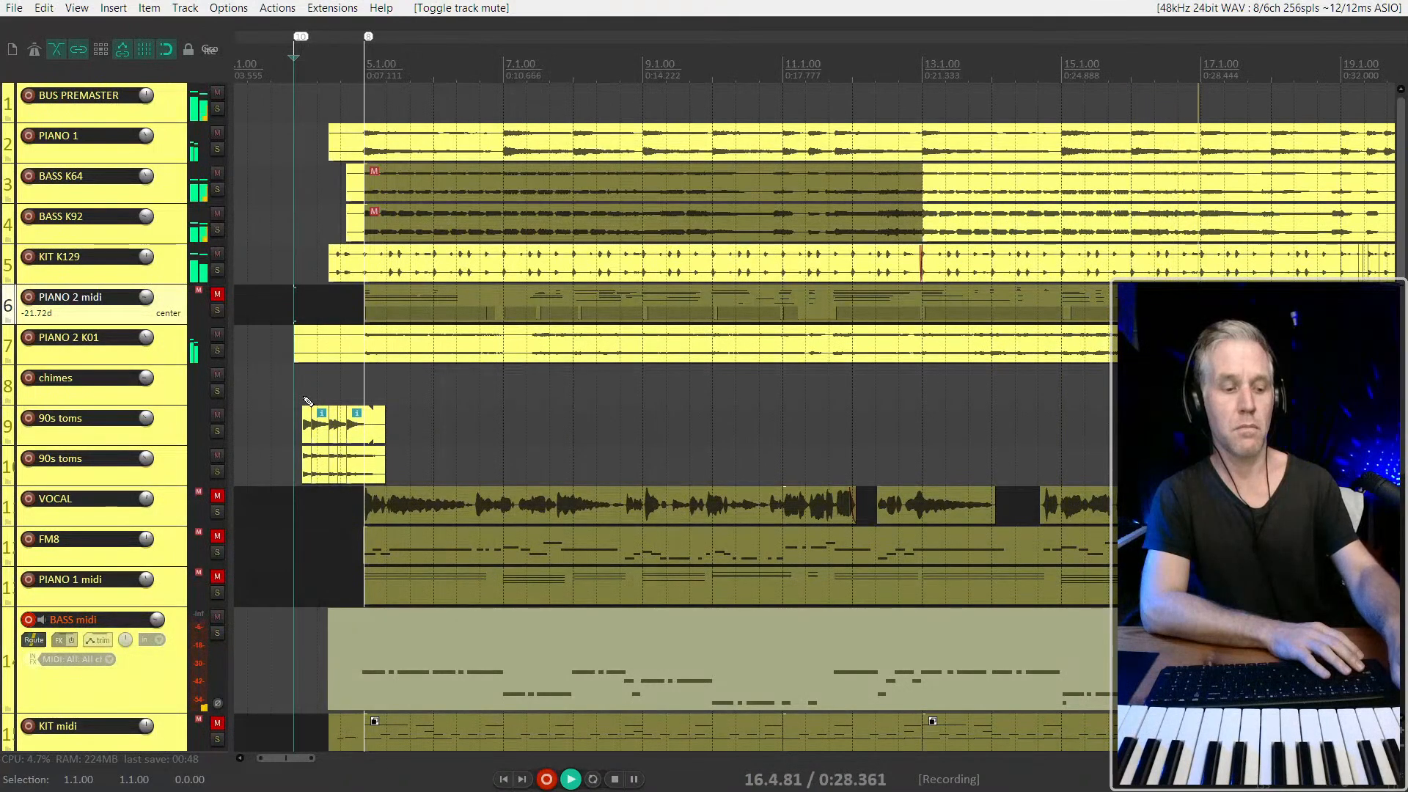
key(space)
scroll(931, 272, down, 3)
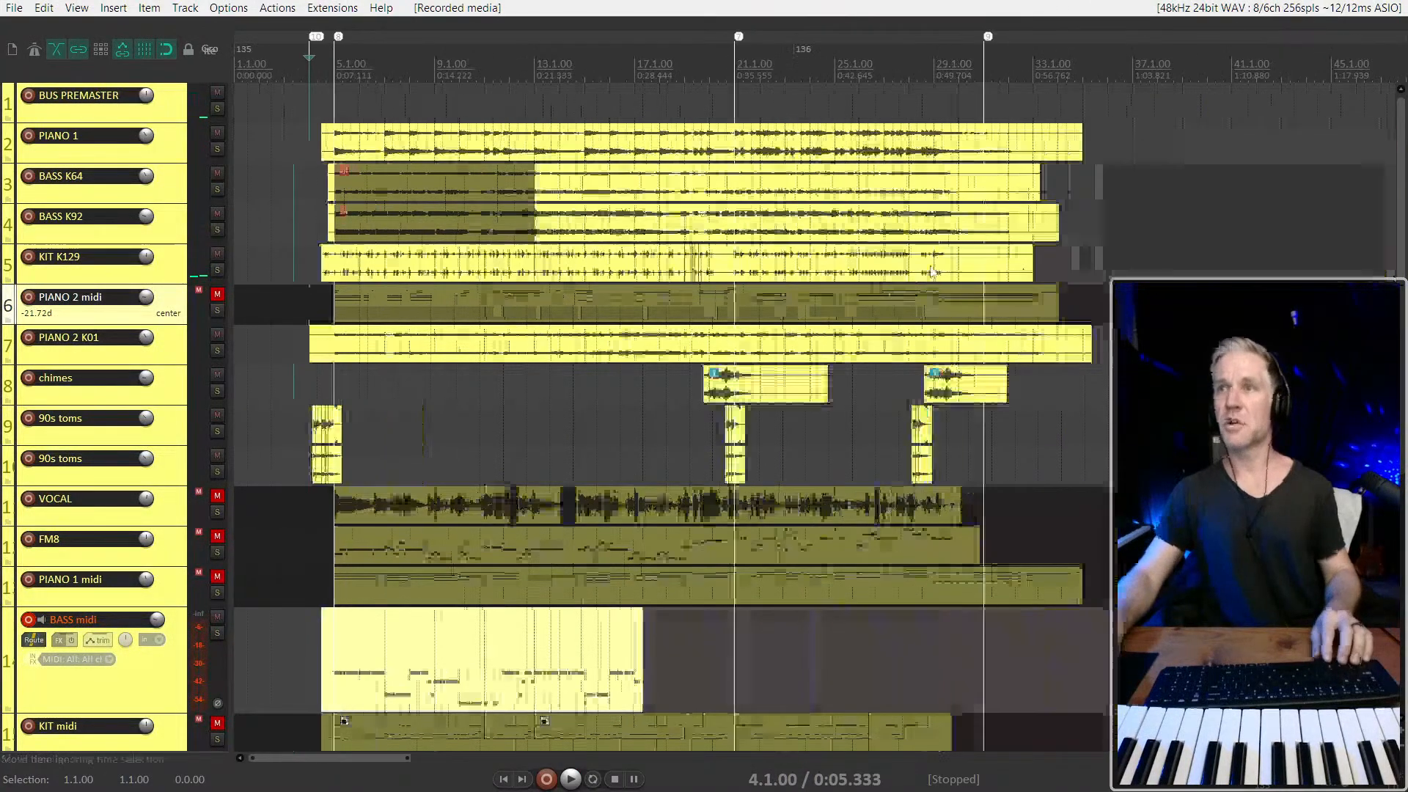
click(681, 222)
scroll(567, 215, up, 3)
click(521, 196)
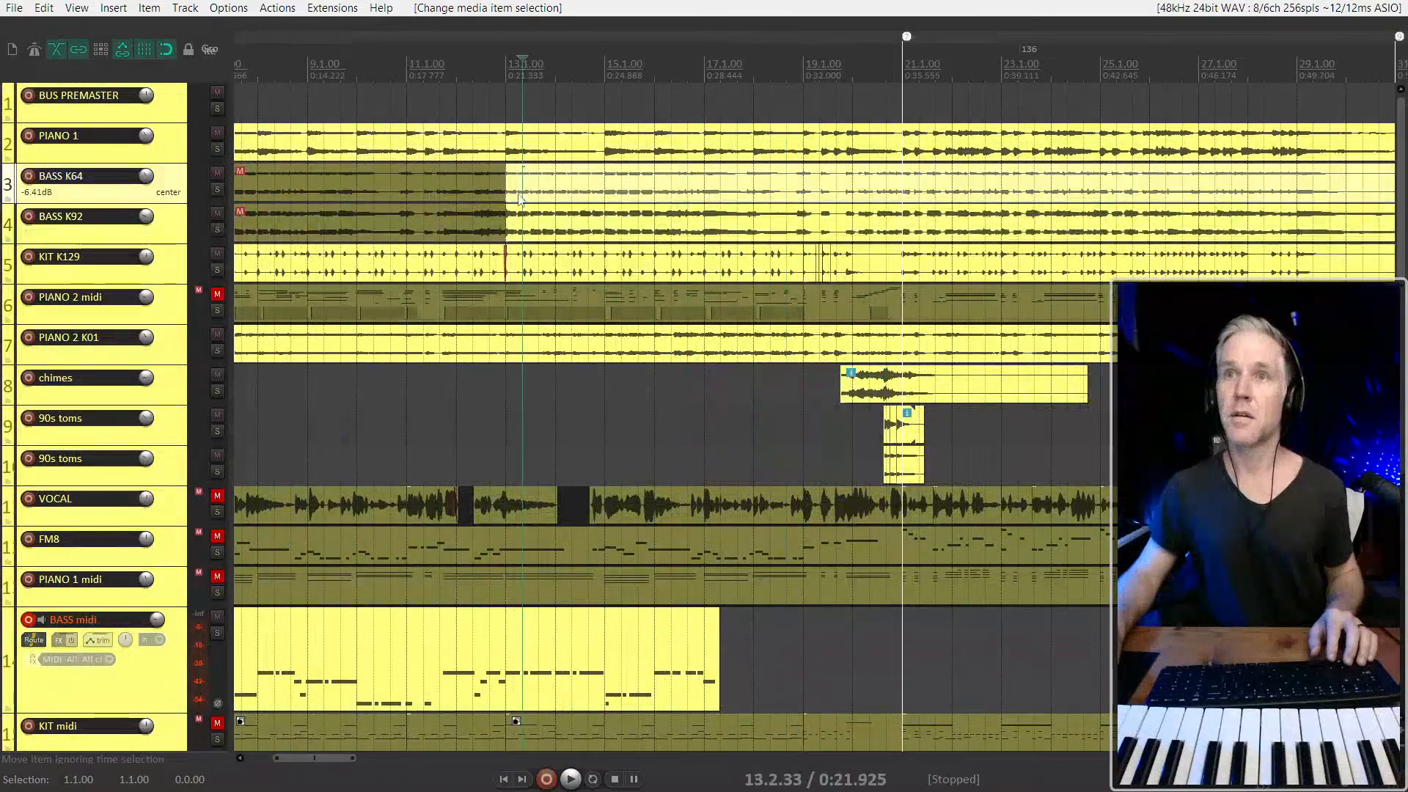
drag(503, 189, 765, 189)
key(ctrl+z)
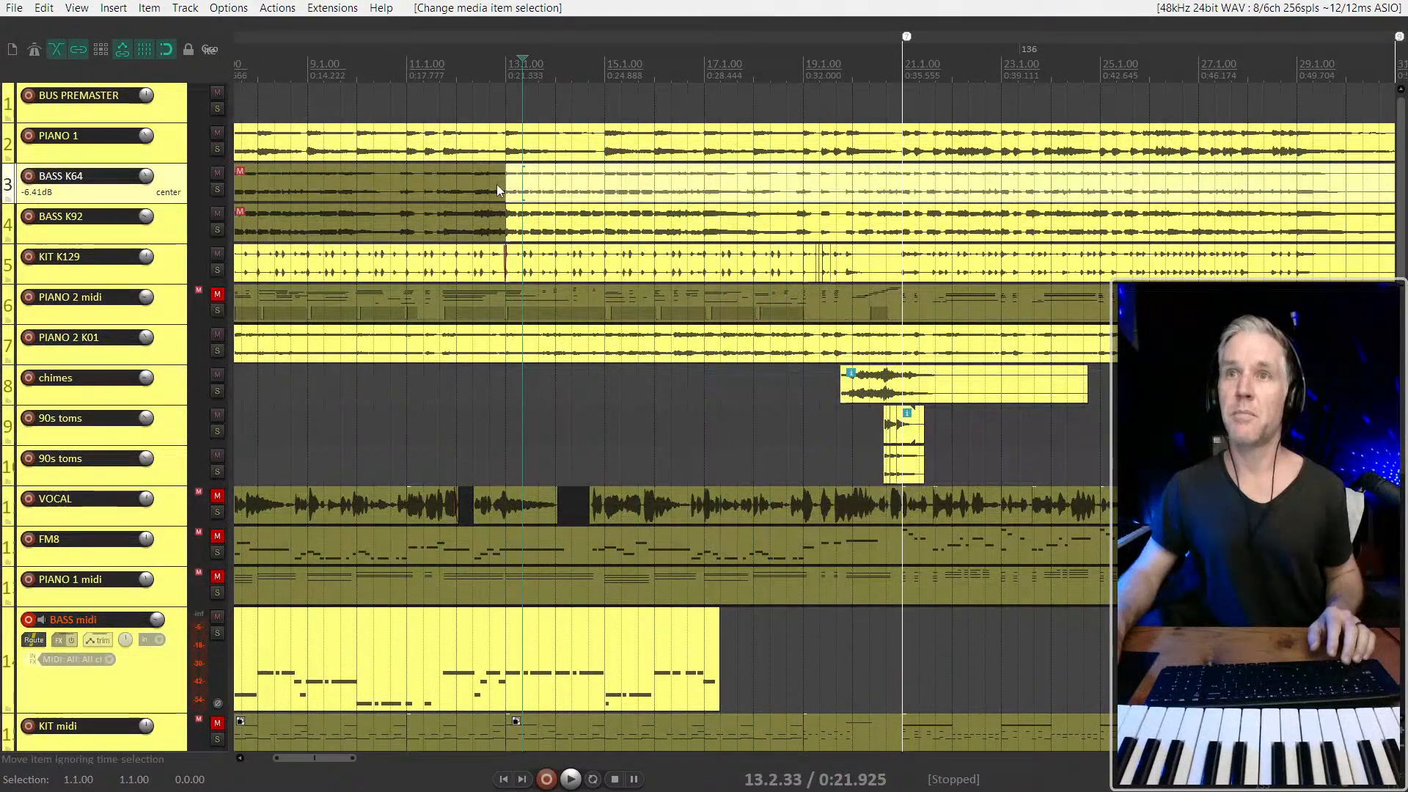
drag(503, 188, 549, 188)
key(ctrl+z)
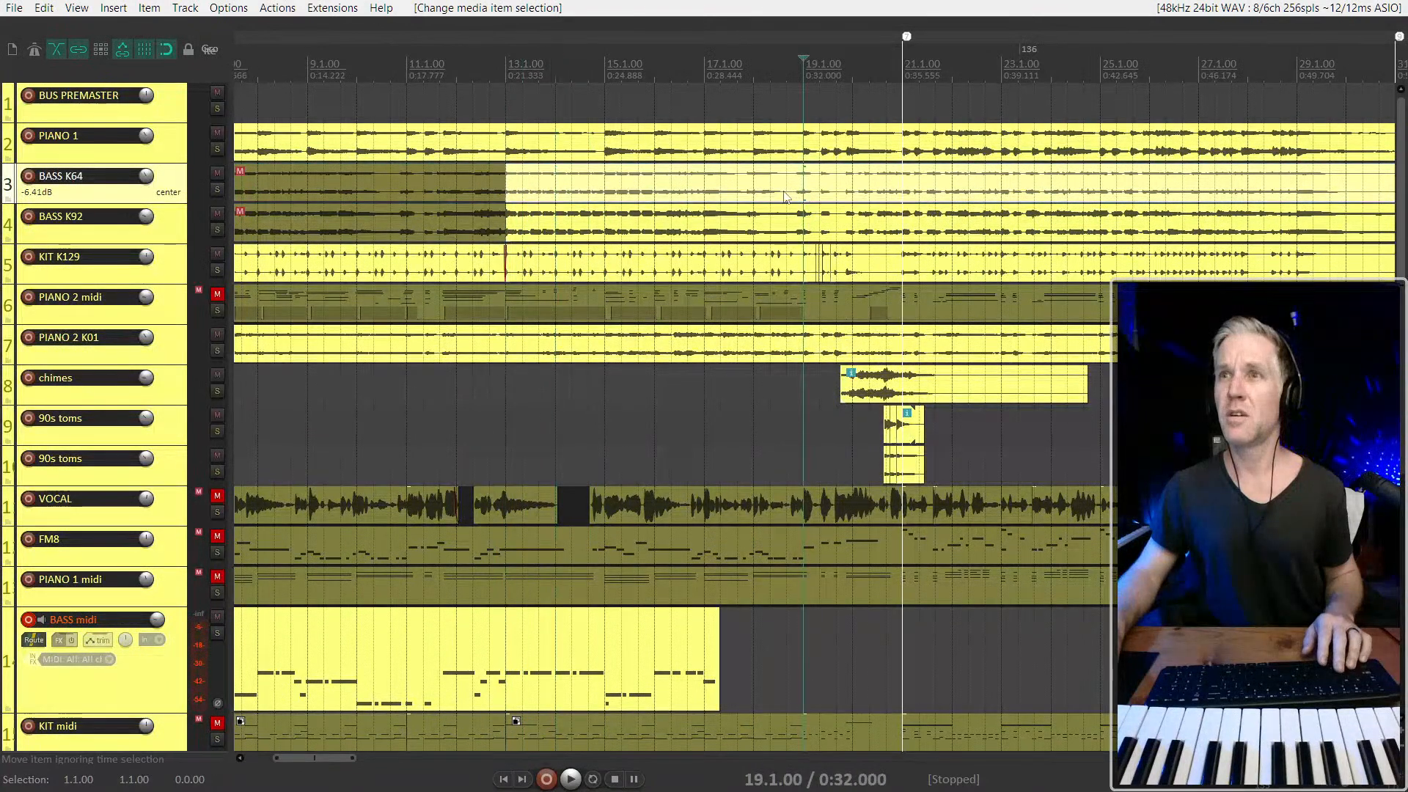
Split BASS K64 and BASS K92 shortly before 19.1.00 and mute both sections between 13.1.00 and the split
key(s)
click(719, 225)
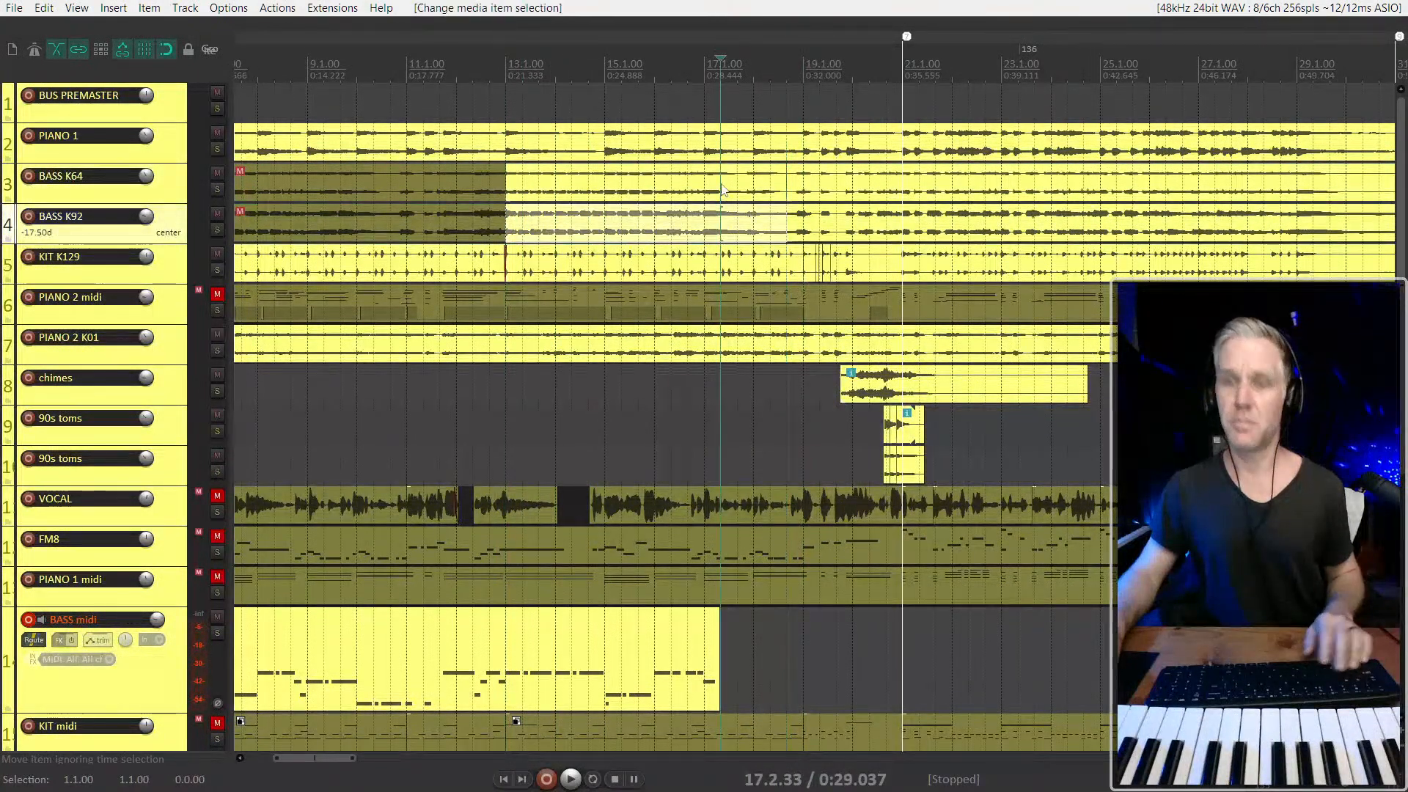
click(720, 185)
key(m)
click(716, 228)
key(m)
Play the recorded bass part from bar 11 and delete its short stray low note at 15.1.00
click(440, 426)
key(space)
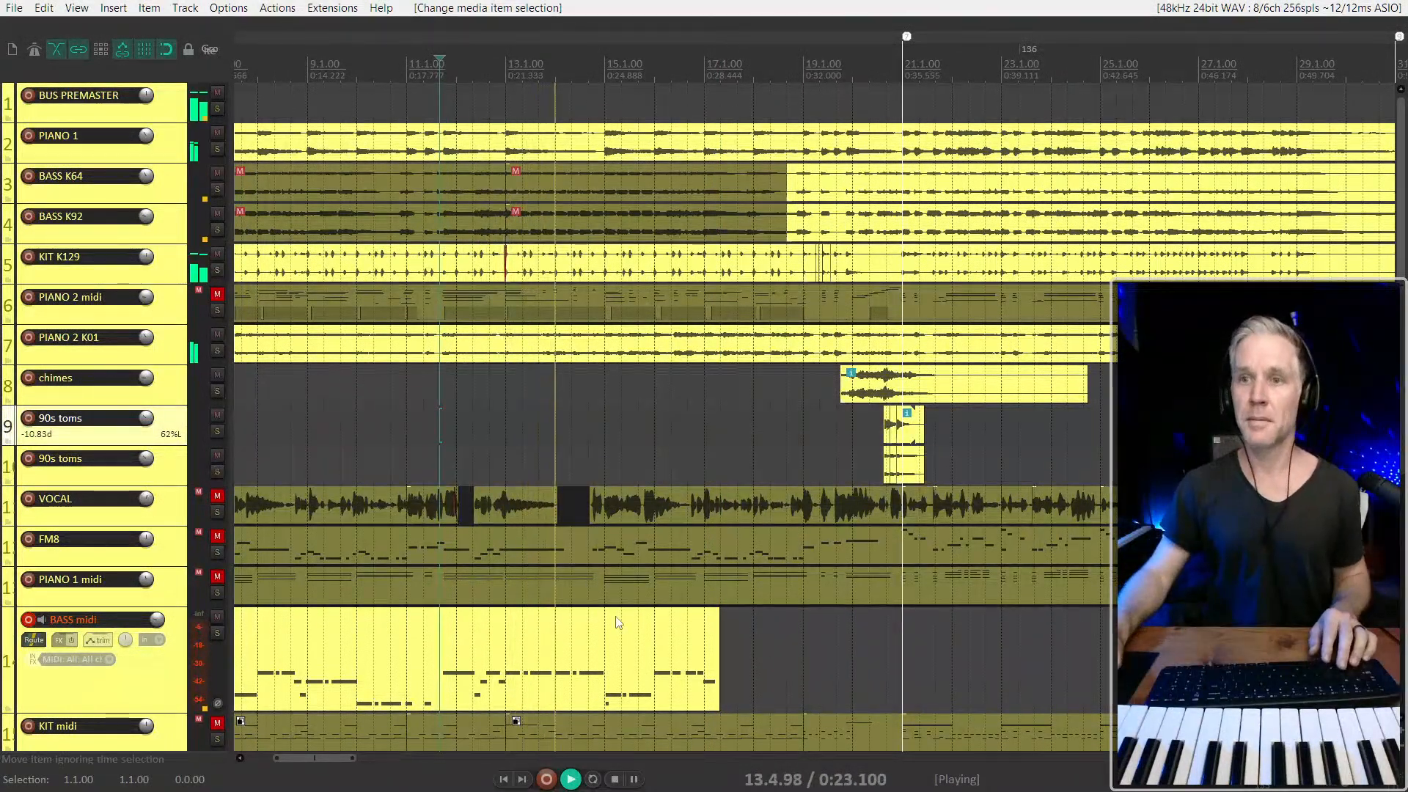
scroll(648, 679, up, 2)
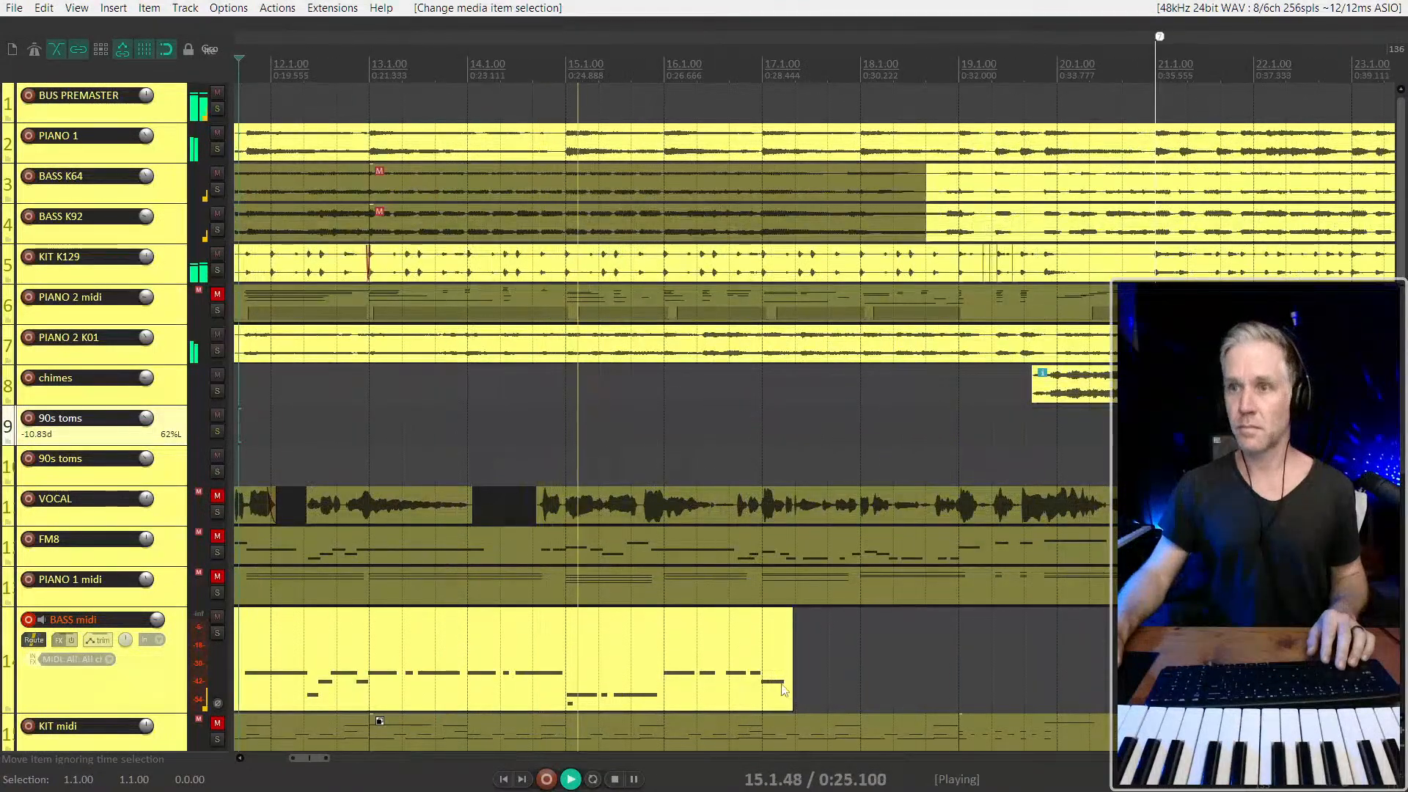
click(574, 690)
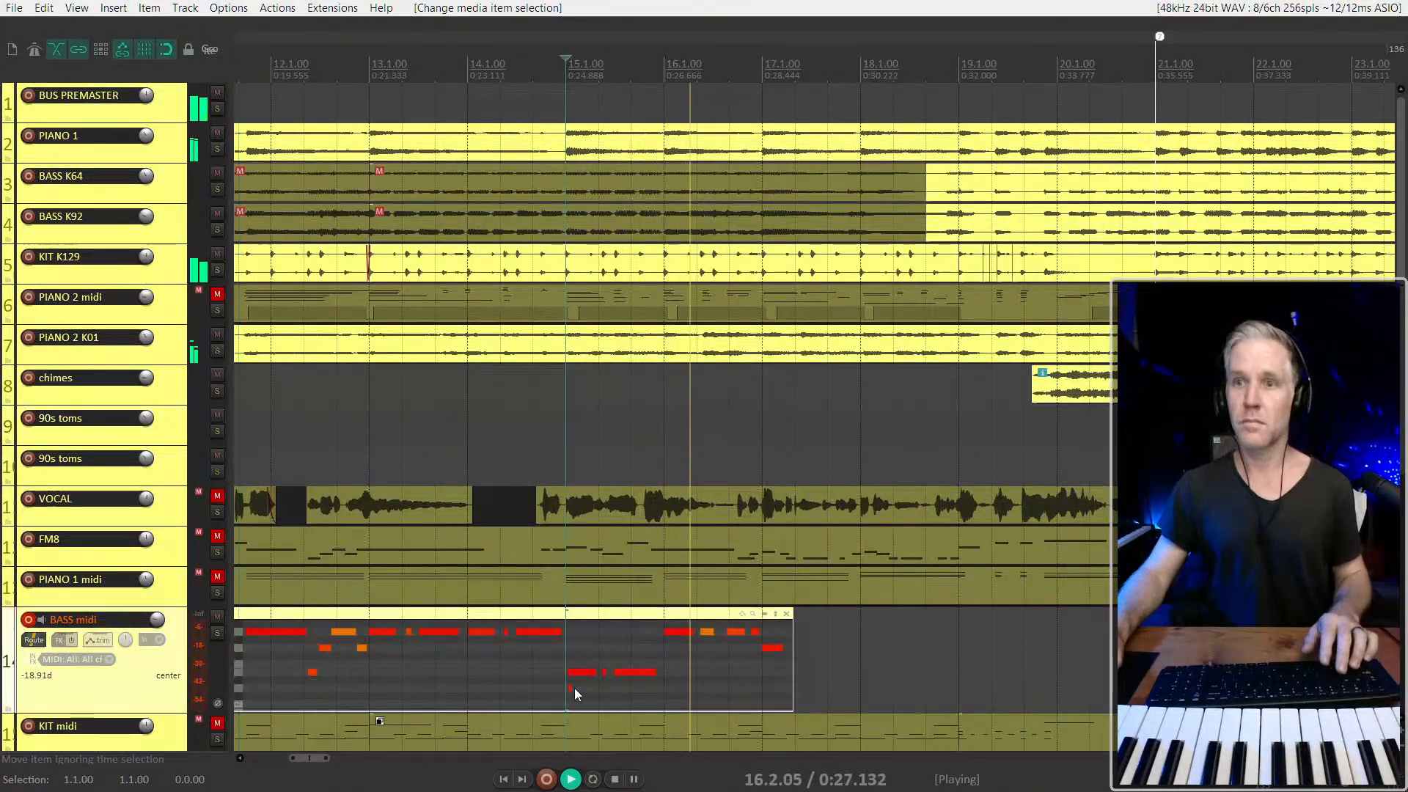
key(Delete)
scroll(706, 627, down, 2)
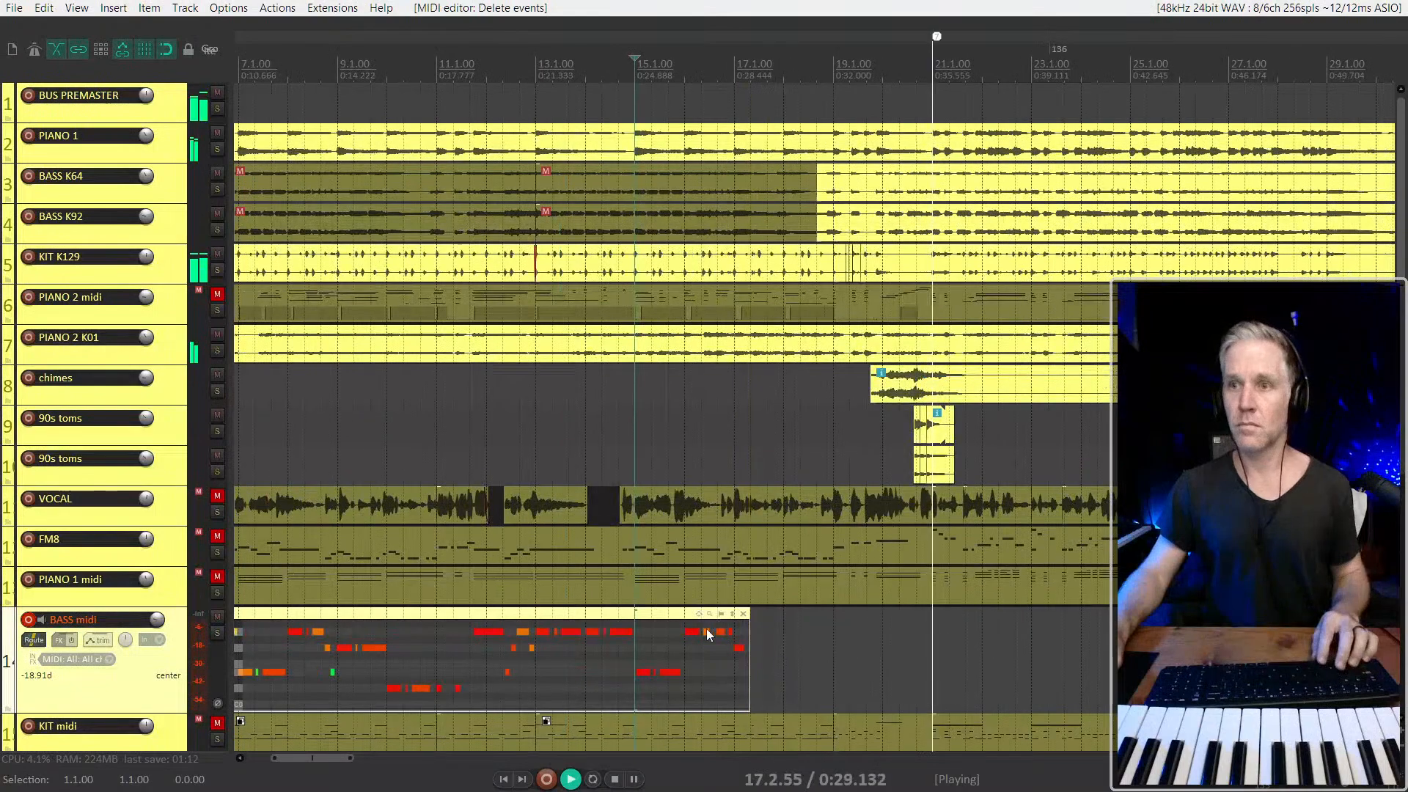
Stop playback and trim the end of the recorded BASS midi item back to 15.1.00
scroll(706, 627, down, 3)
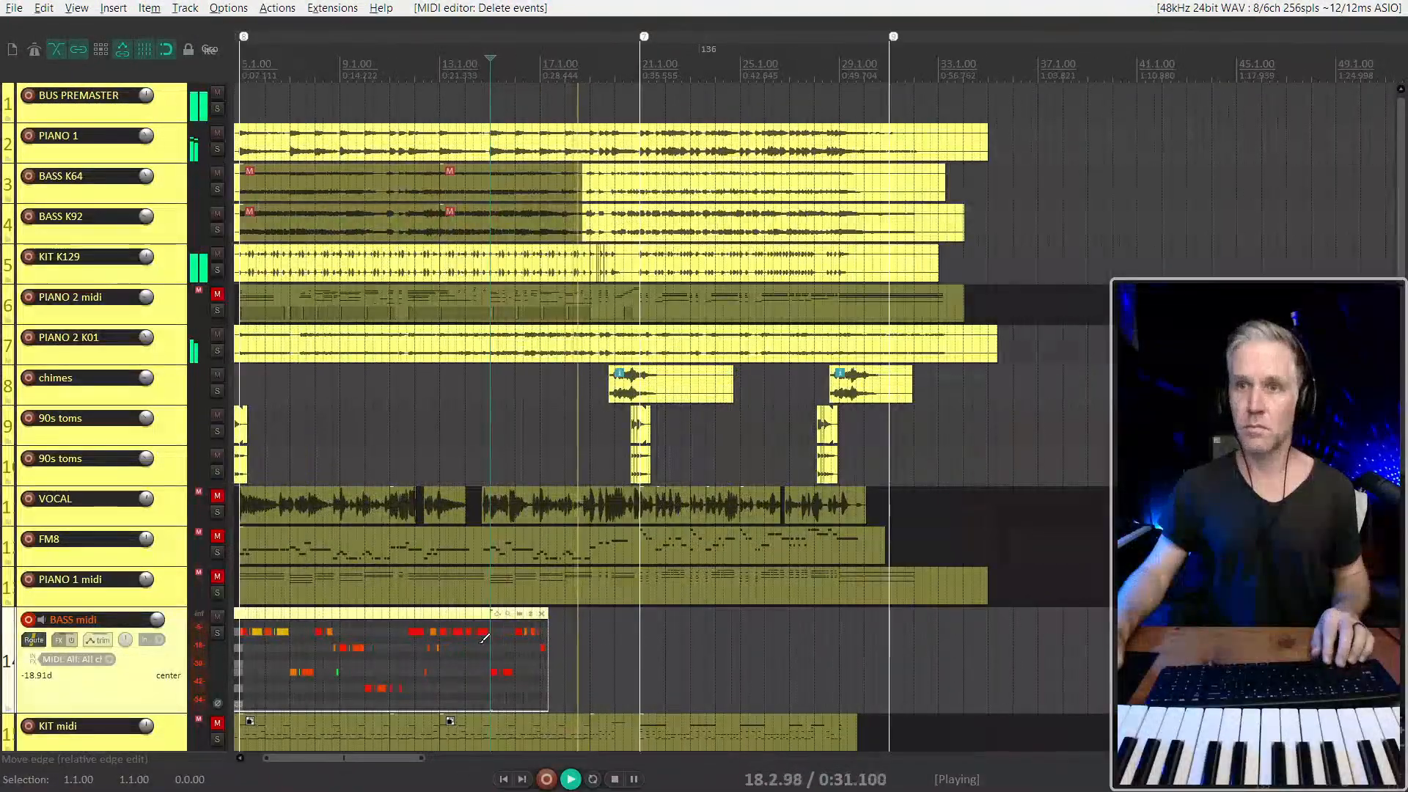
scroll(484, 638, down, 3)
scroll(592, 506, up, 2)
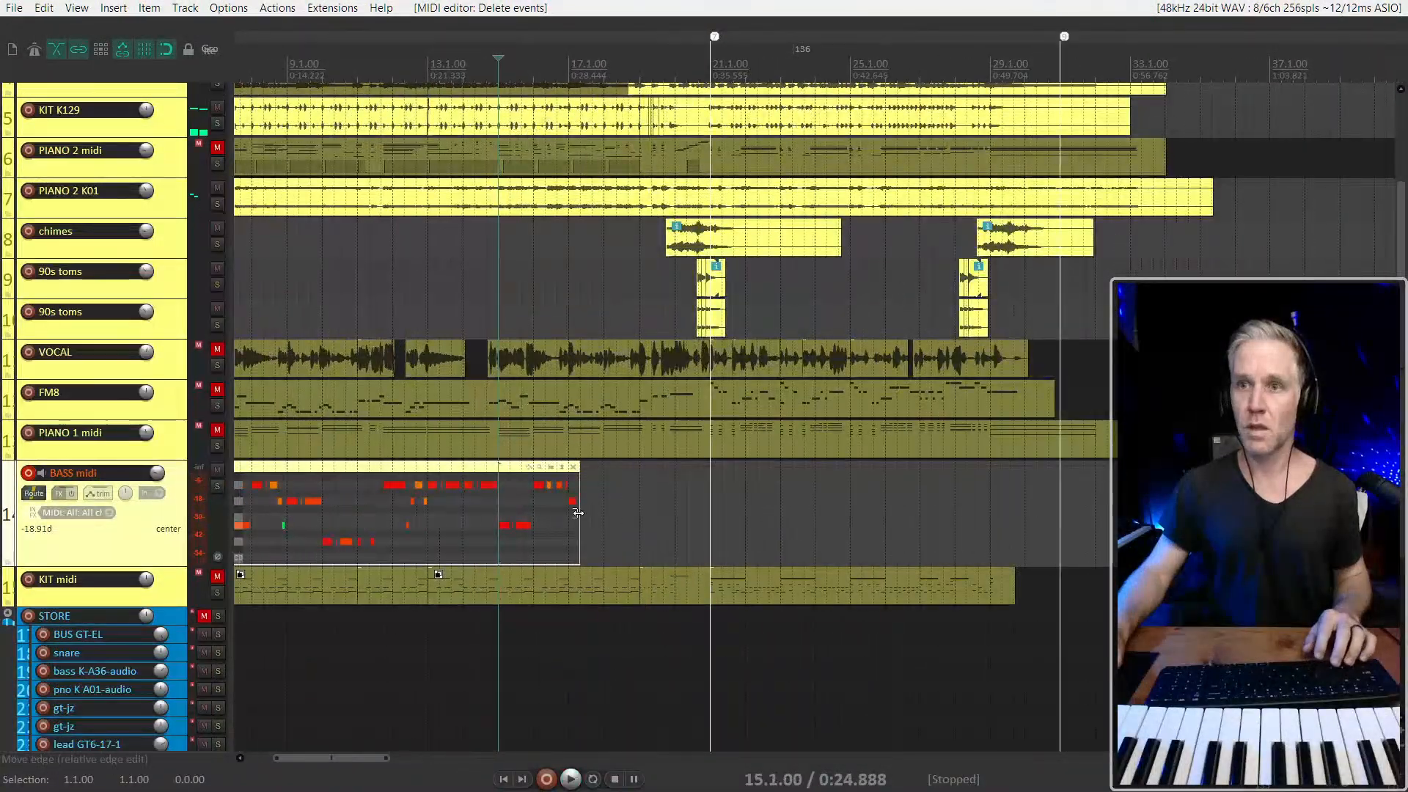
drag(578, 513, 498, 512)
Add a track above the STORE folder and move the MIDI item parked far along BASS midi onto it, starting at 5.1.00
scroll(877, 525, down, 3)
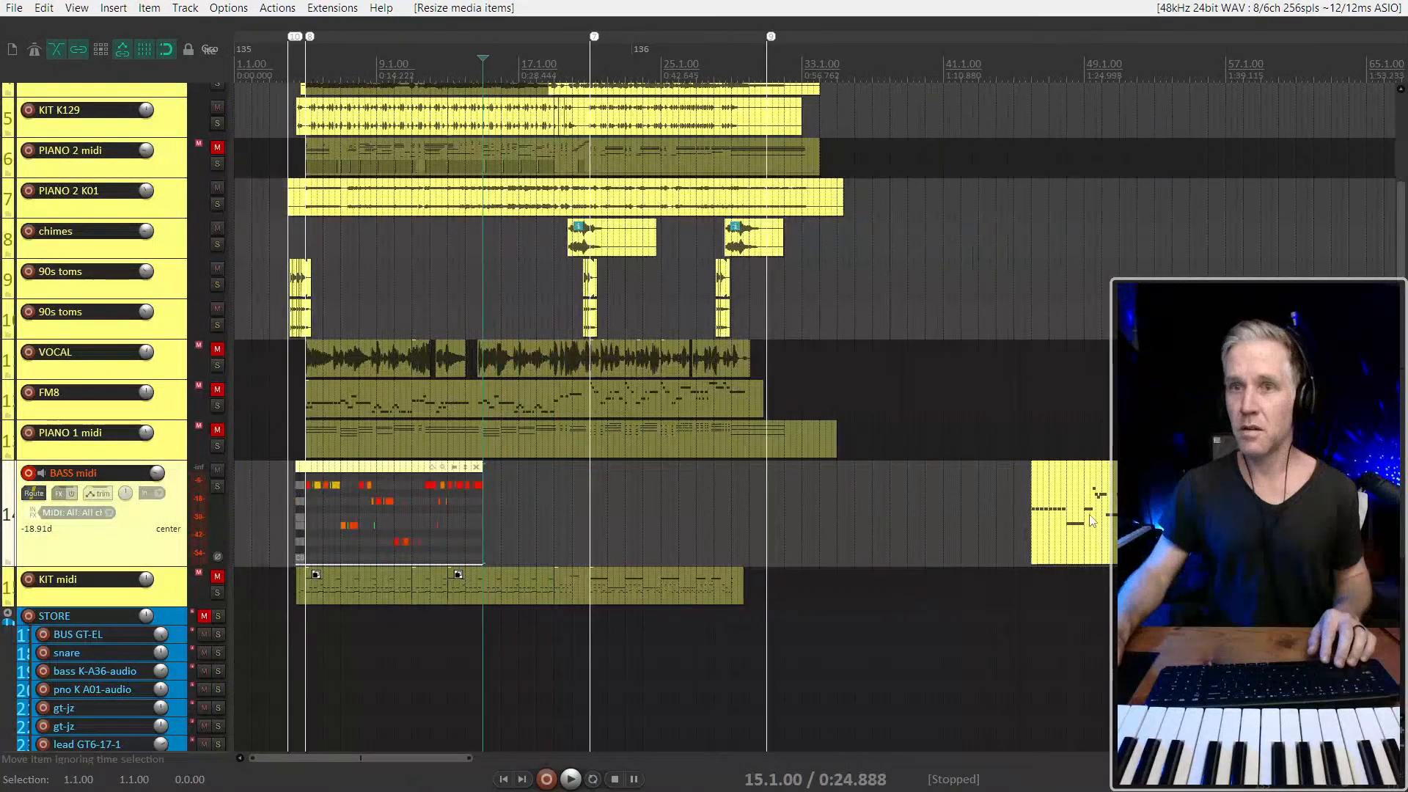
click(176, 602)
key(ctrl+t)
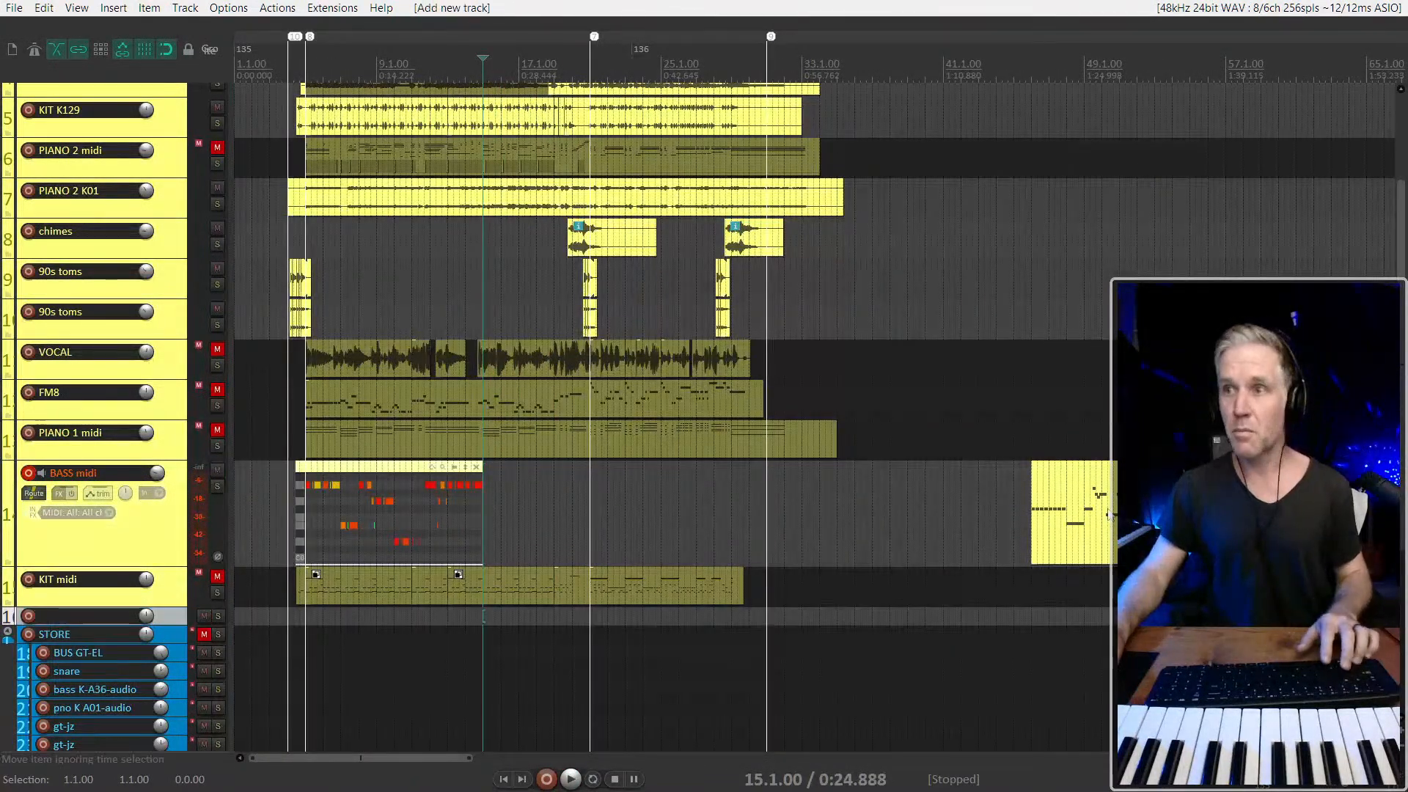
drag(1138, 513, 418, 619)
click(418, 619)
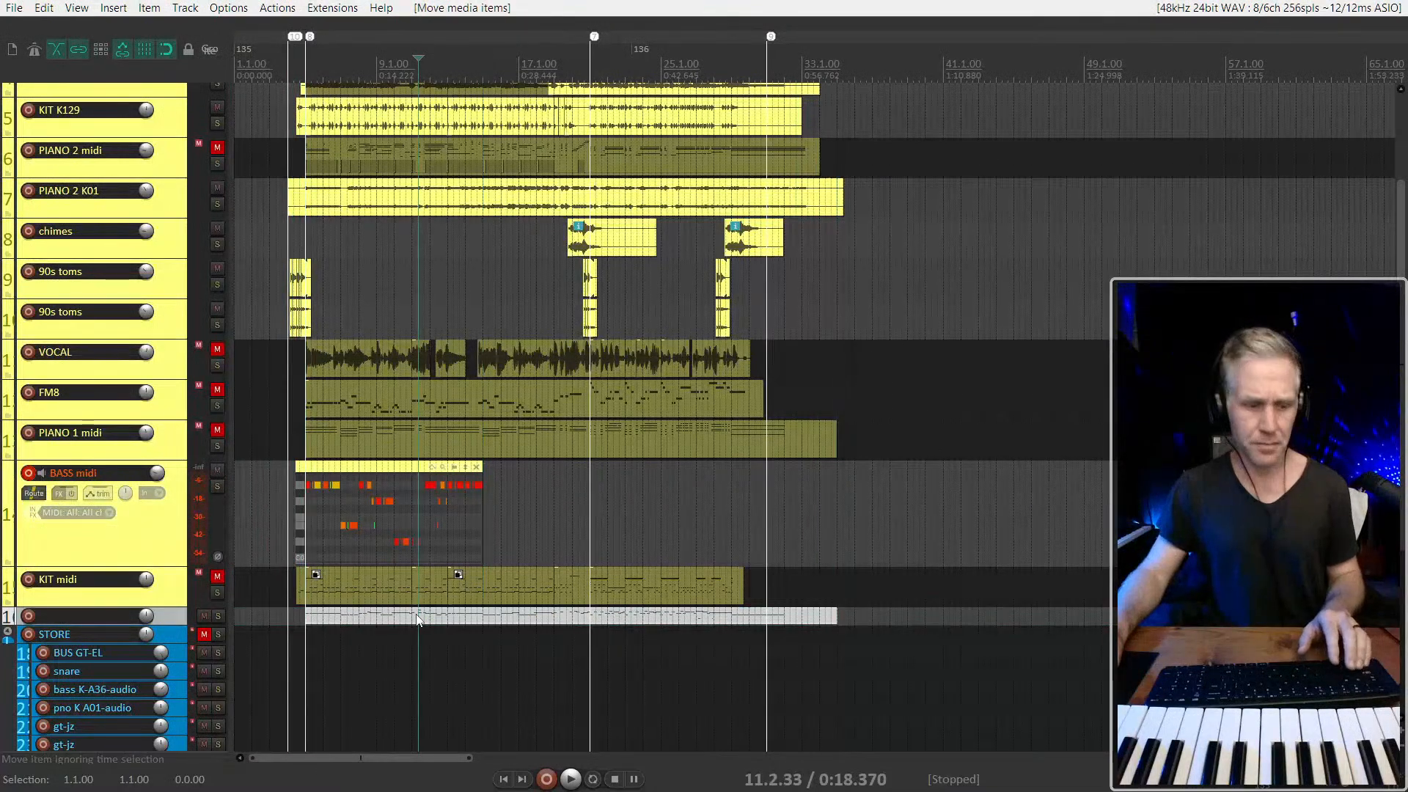
Show the moved MIDI item's notes in the inline editor and enlarge the new track's height
double_click(418, 620)
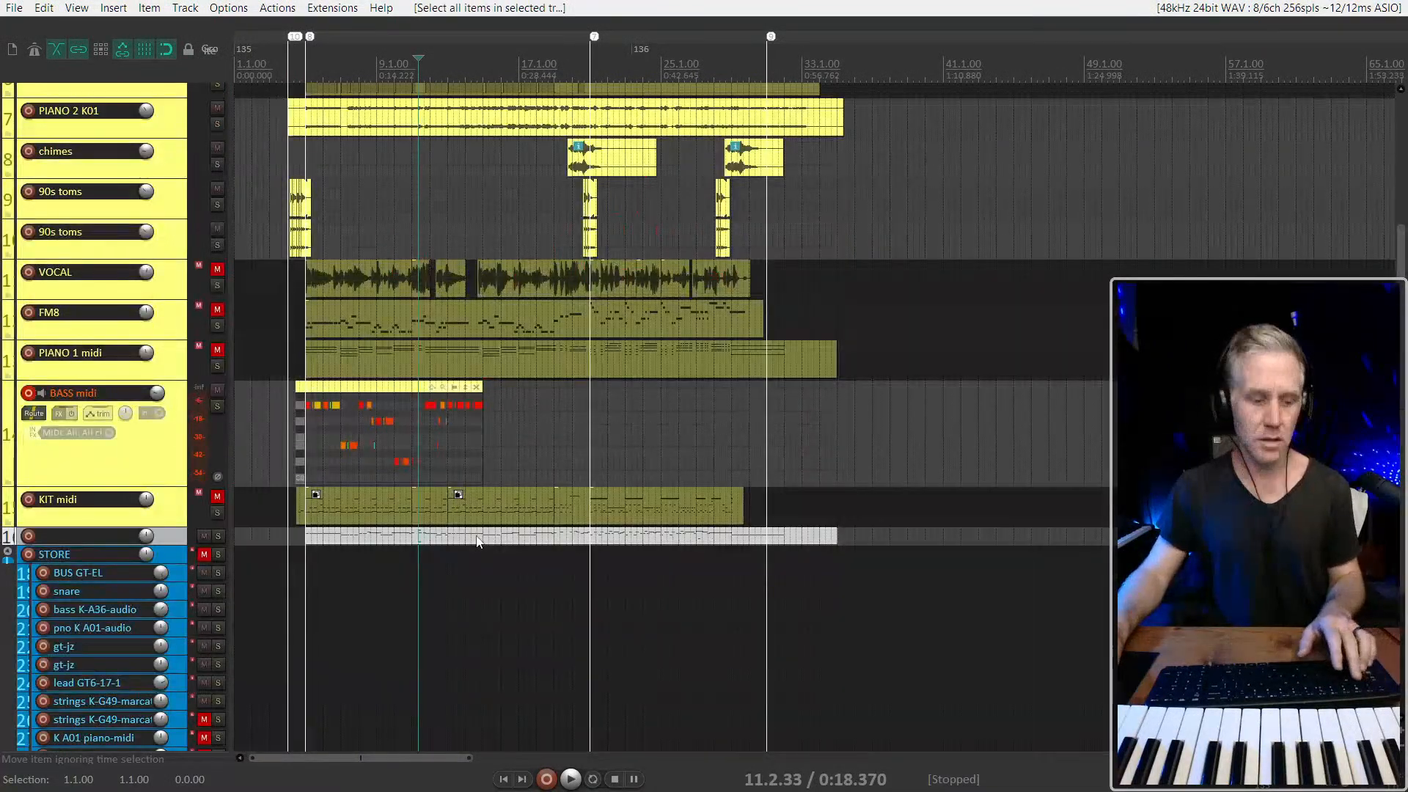
key(e)
key(e)
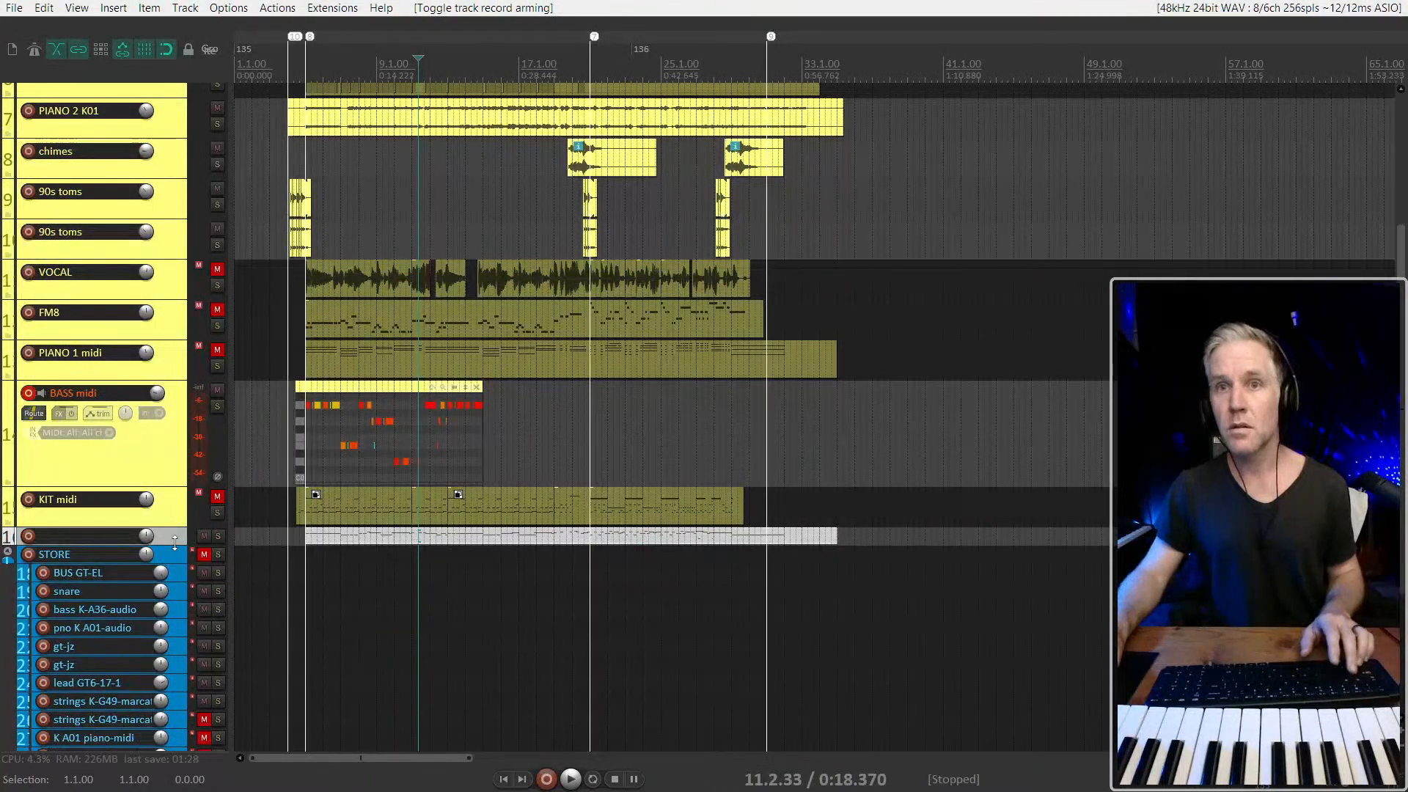
drag(174, 541, 174, 708)
Examine the moved item's bass notes and play the arrangement from bar 18
scroll(475, 601, up, 4)
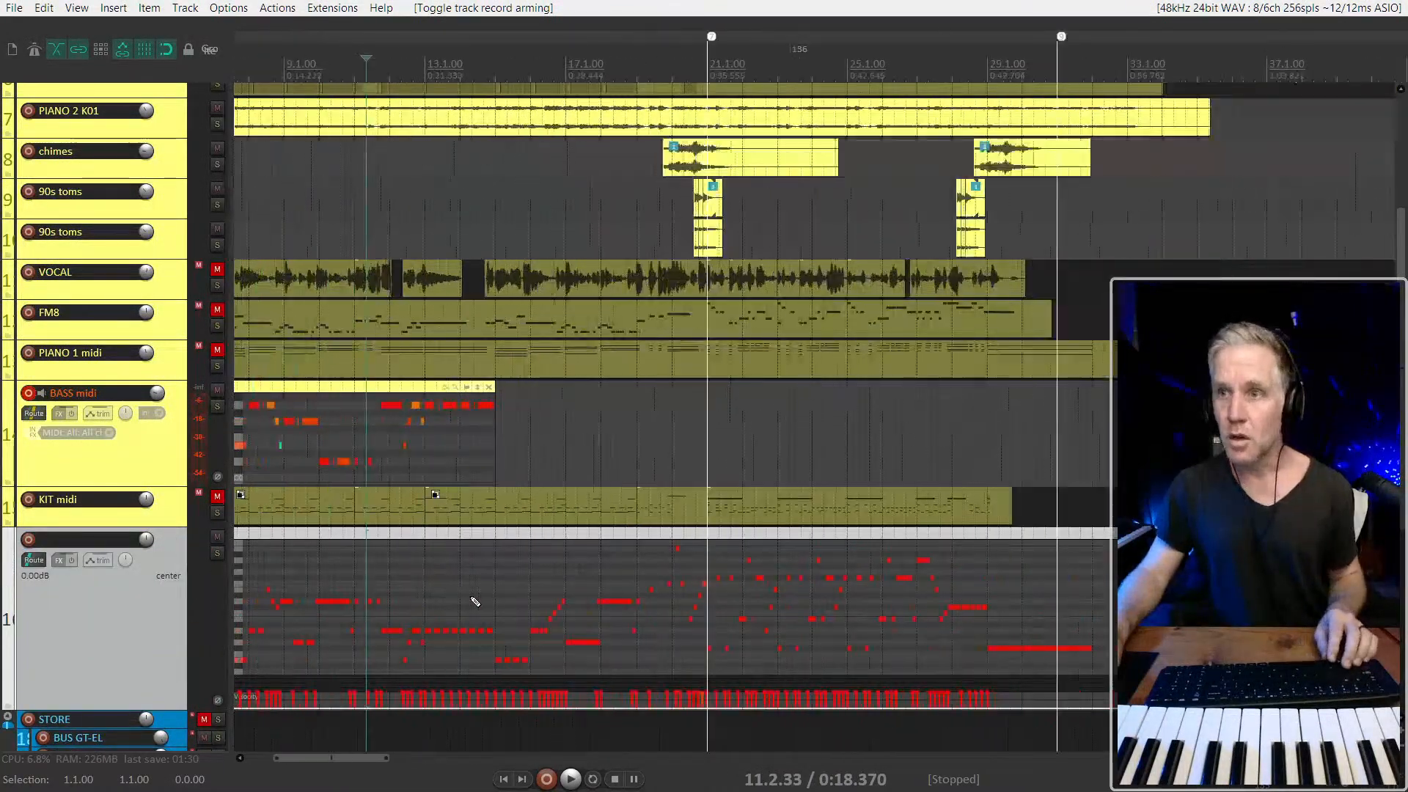
scroll(475, 601, down, 2)
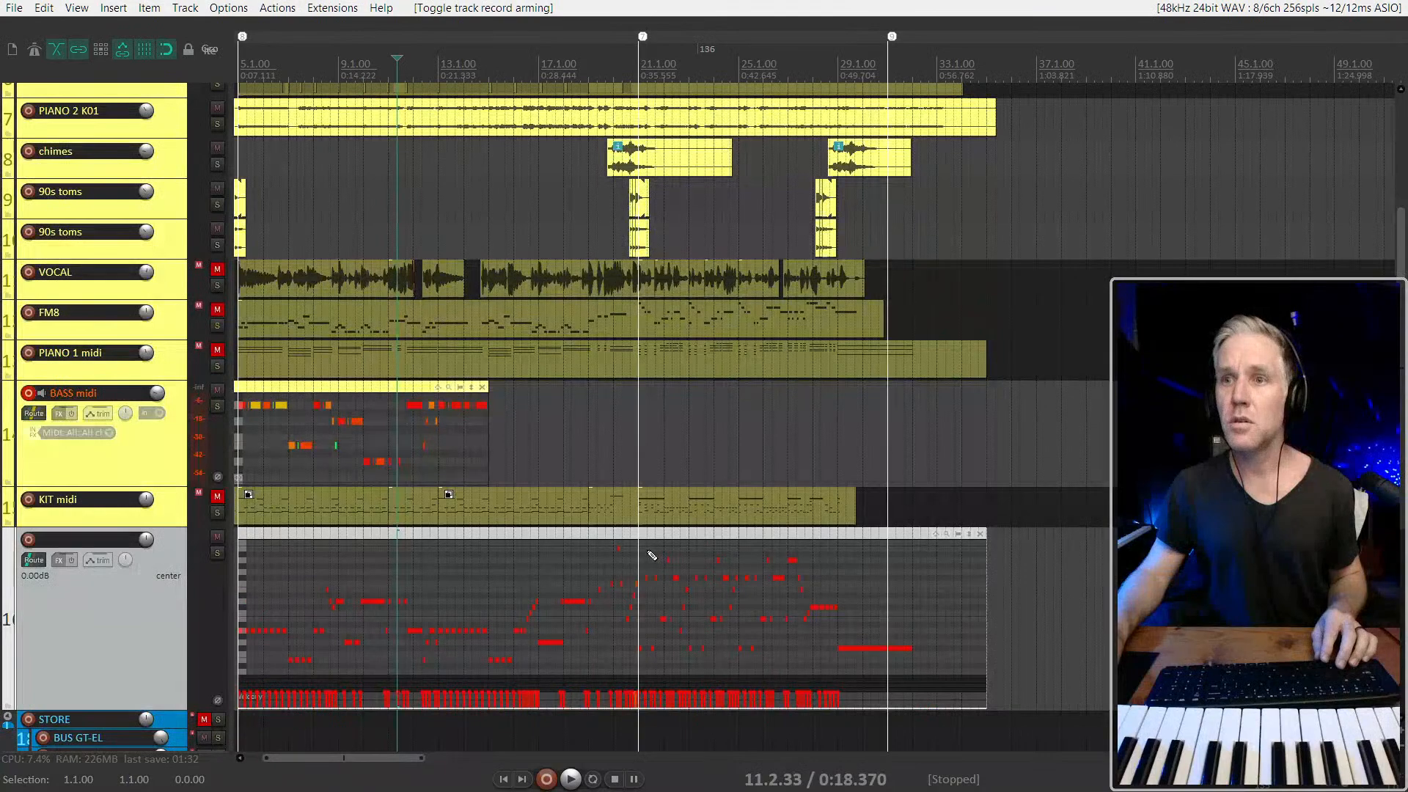
scroll(651, 555, up, 3)
click(438, 574)
key(space)
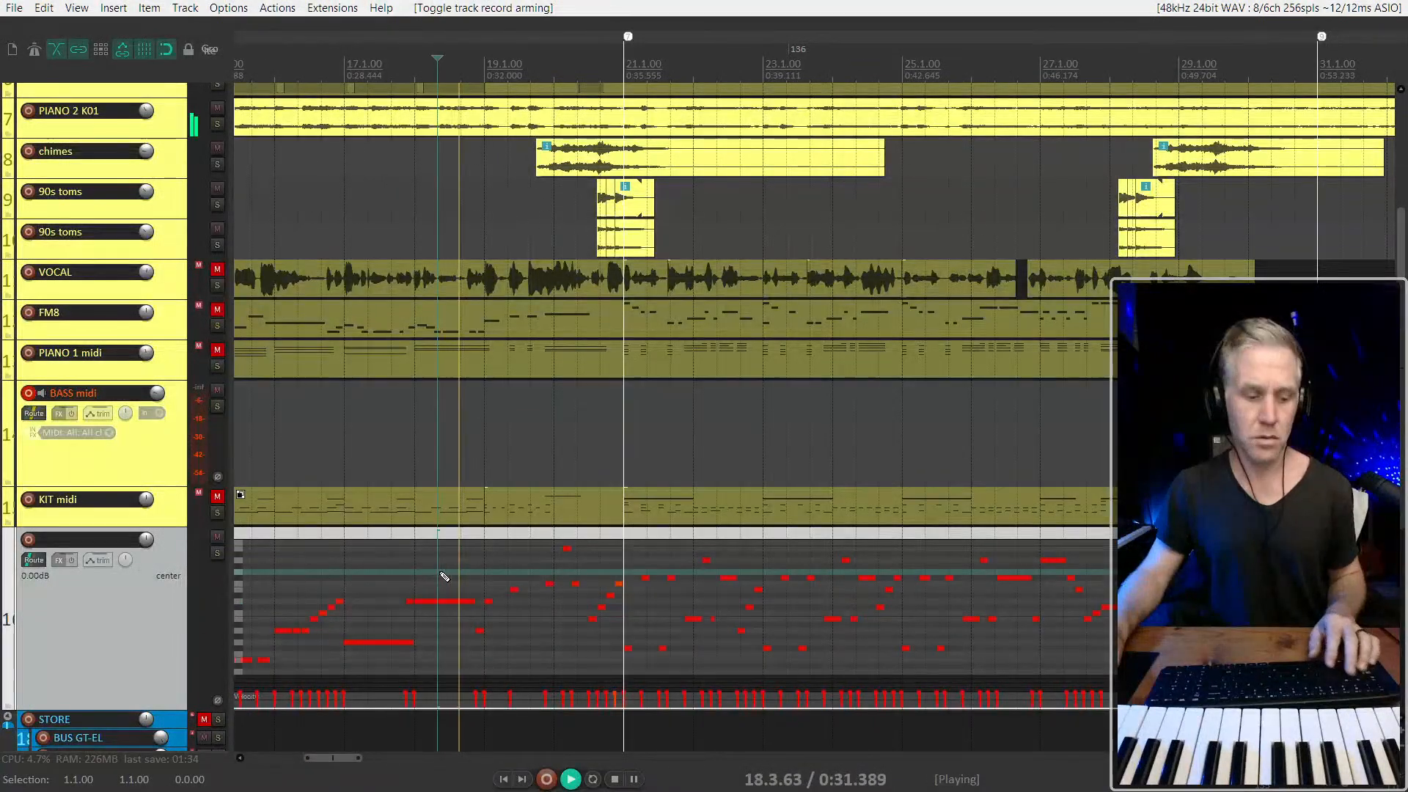
Quantize the notes of the reference bass item above the STORE folder and close its inline editor
key(q)
key(Return)
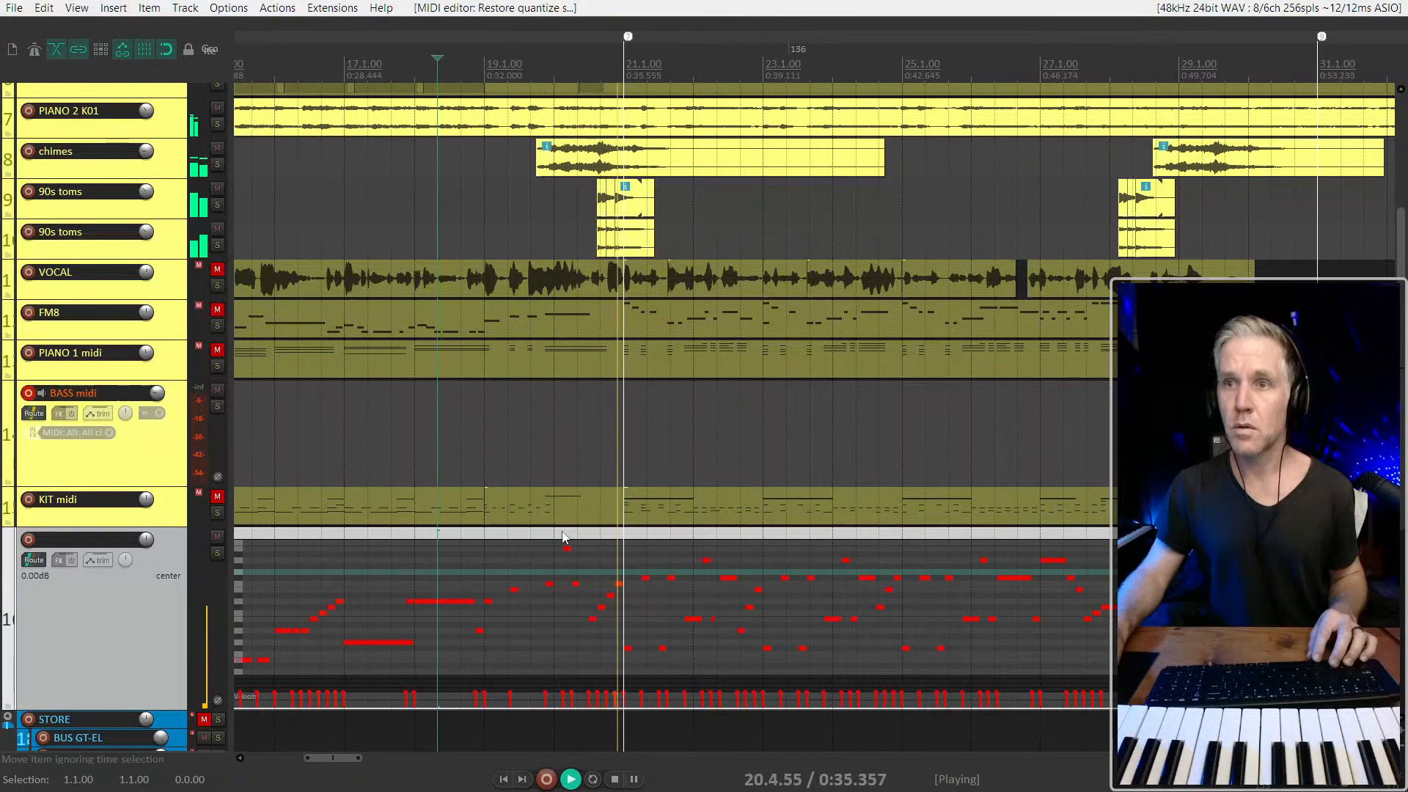
key(space)
drag(559, 525, 512, 535)
scroll(630, 546, down, 5)
scroll(308, 542, up, 5)
click(458, 592)
scroll(458, 593, down, 4)
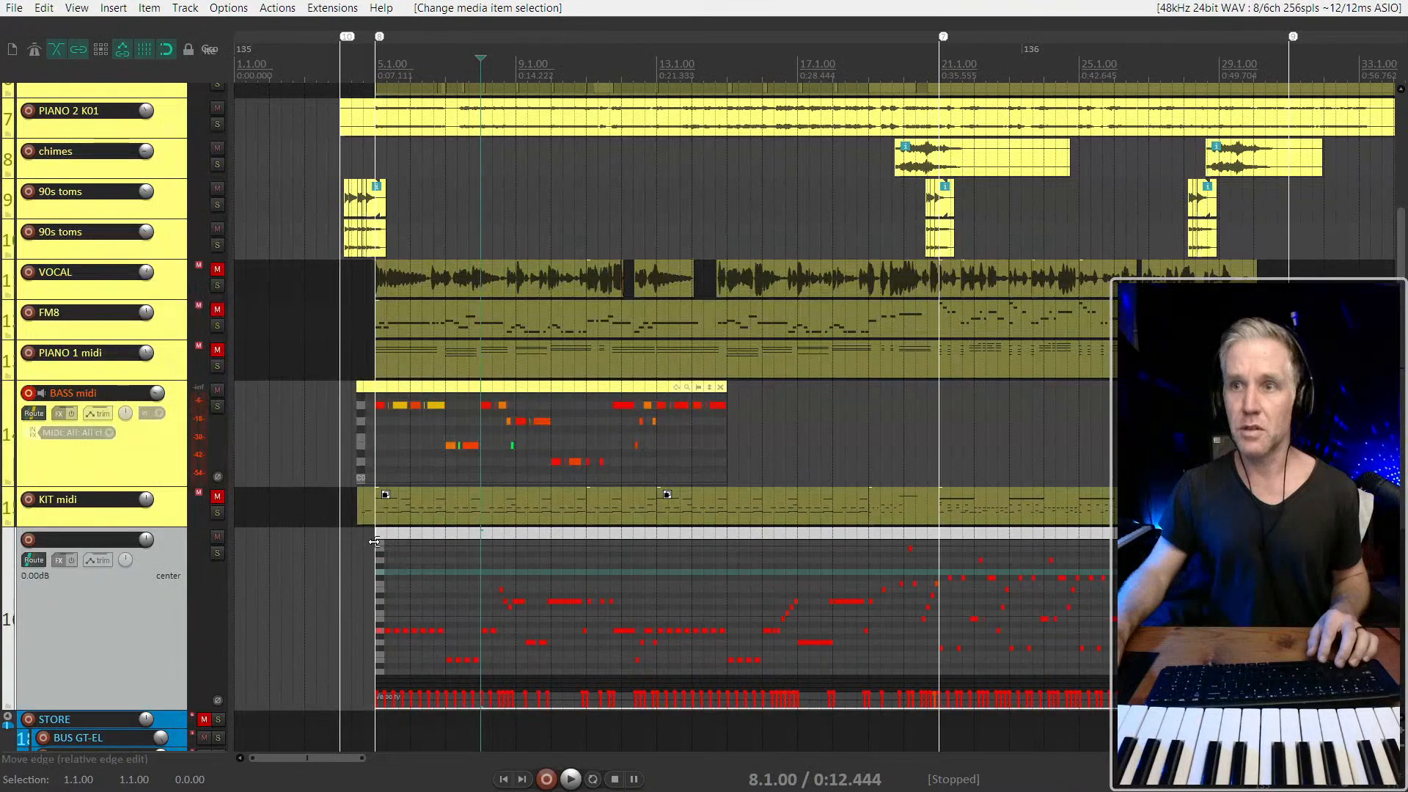
click(881, 597)
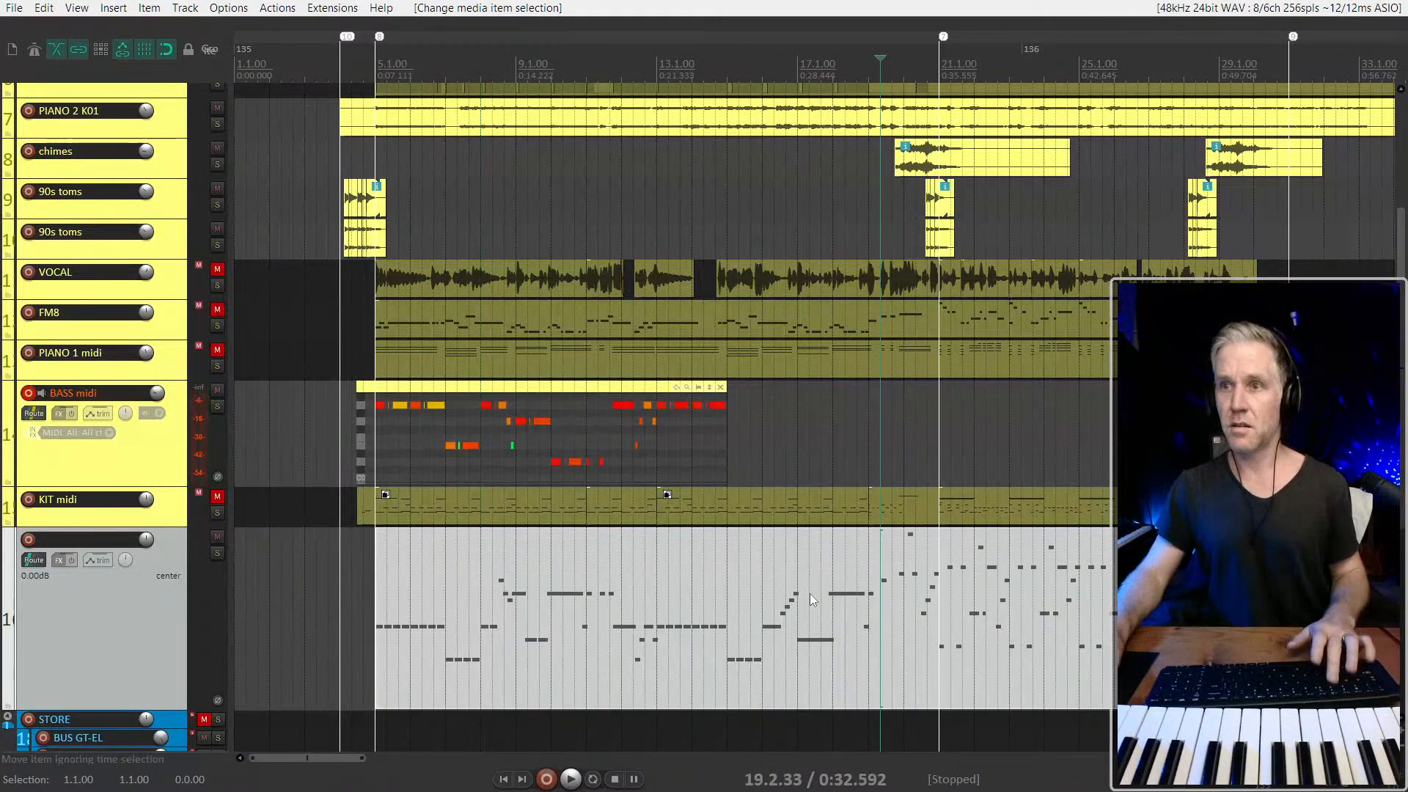
Copy the reference bass section from 15.1.00 to 21.1.00 onto BASS midi and play it back from bar 13
drag(731, 588, 940, 599)
drag(831, 604, 831, 469)
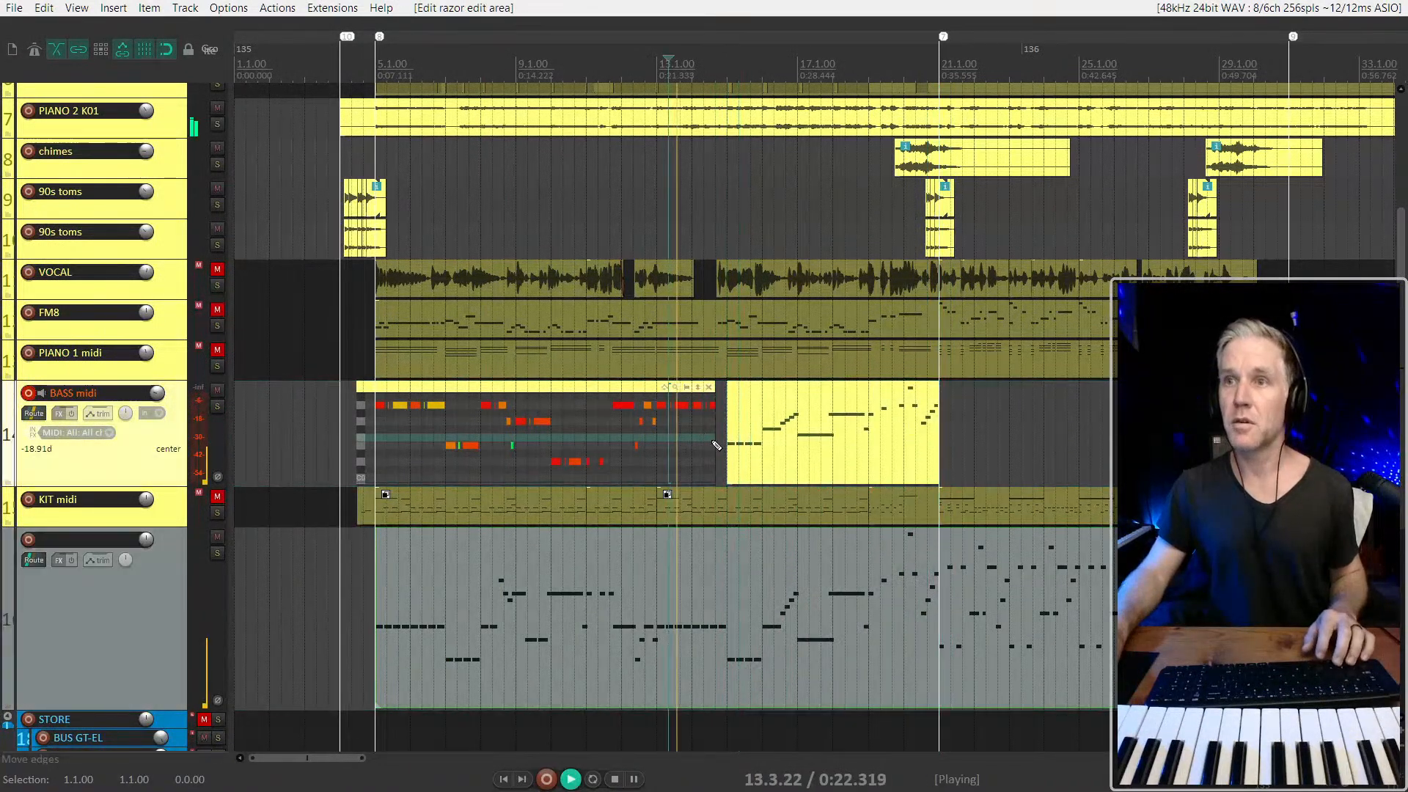
click(649, 627)
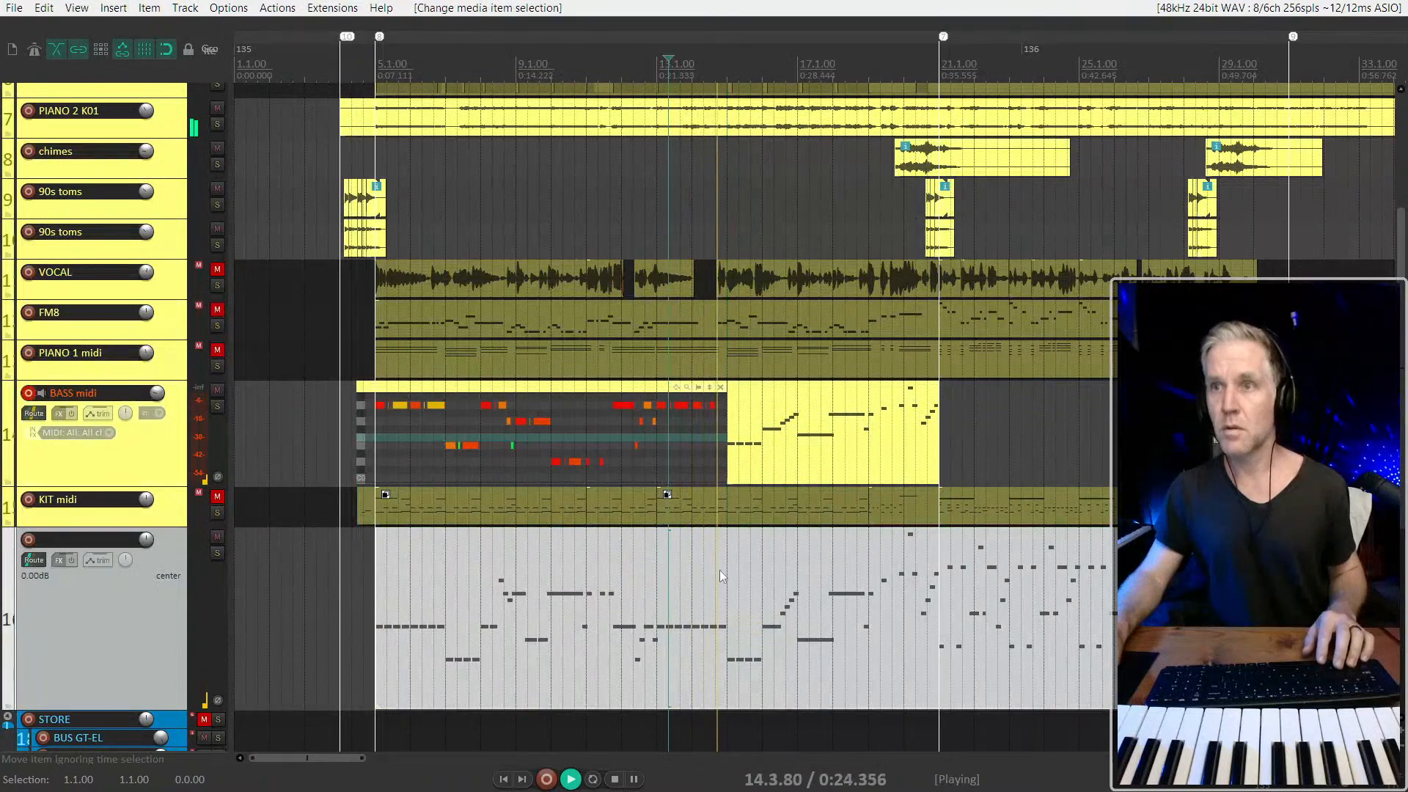
scroll(736, 557, up, 2)
scroll(829, 453, down, 2)
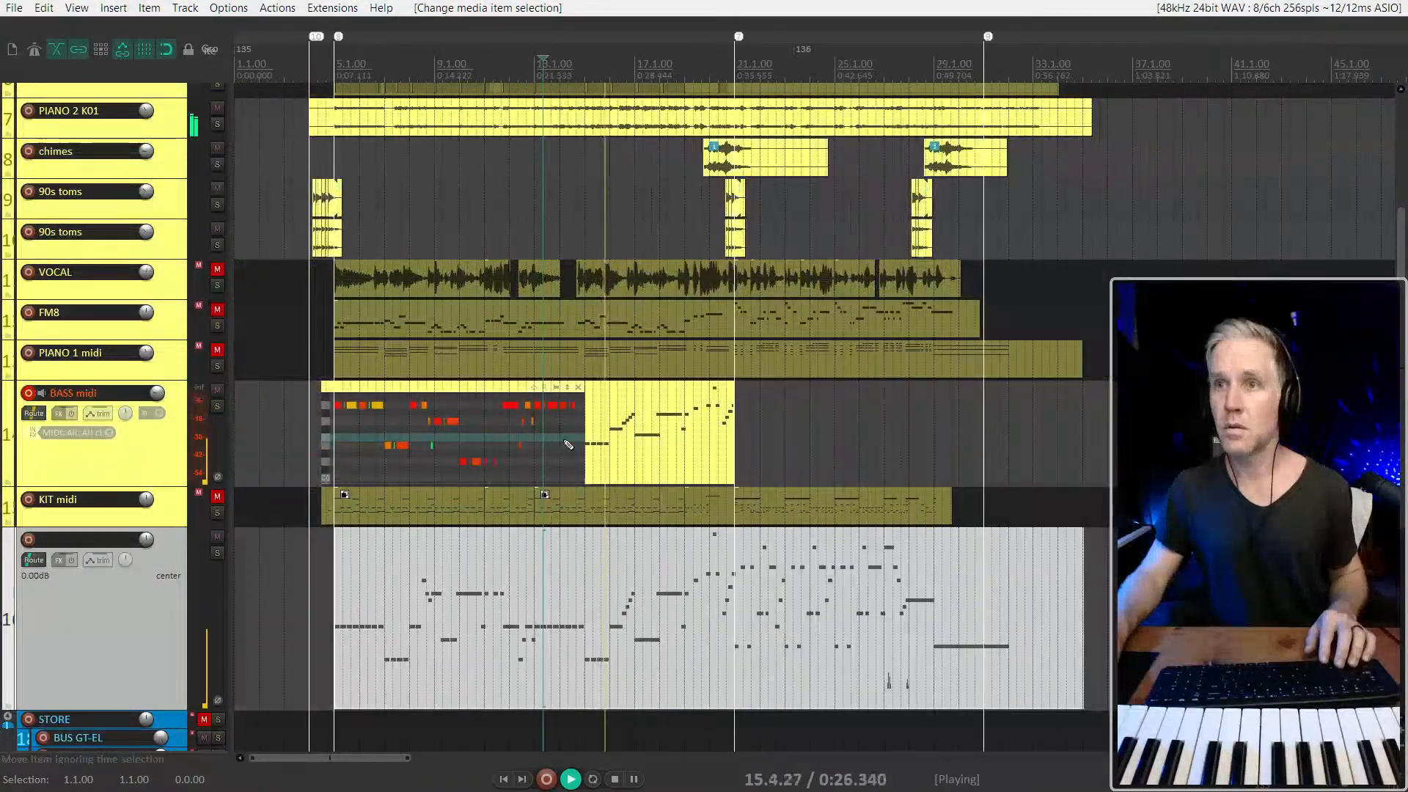
scroll(637, 434, up, 2)
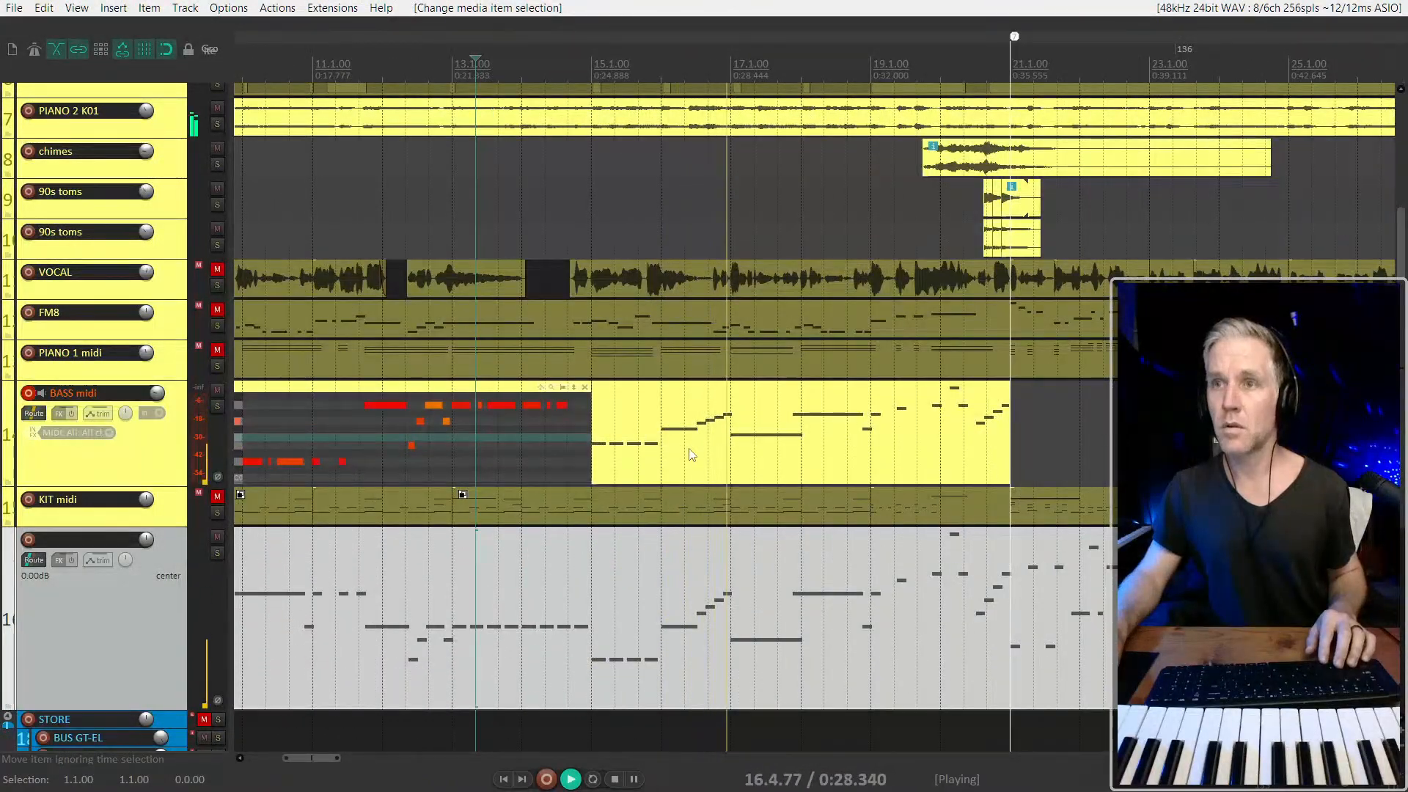
click(749, 430)
drag(589, 447, 773, 429)
key(ctrl+z)
scroll(789, 434, down, 2)
scroll(719, 455, up, 2)
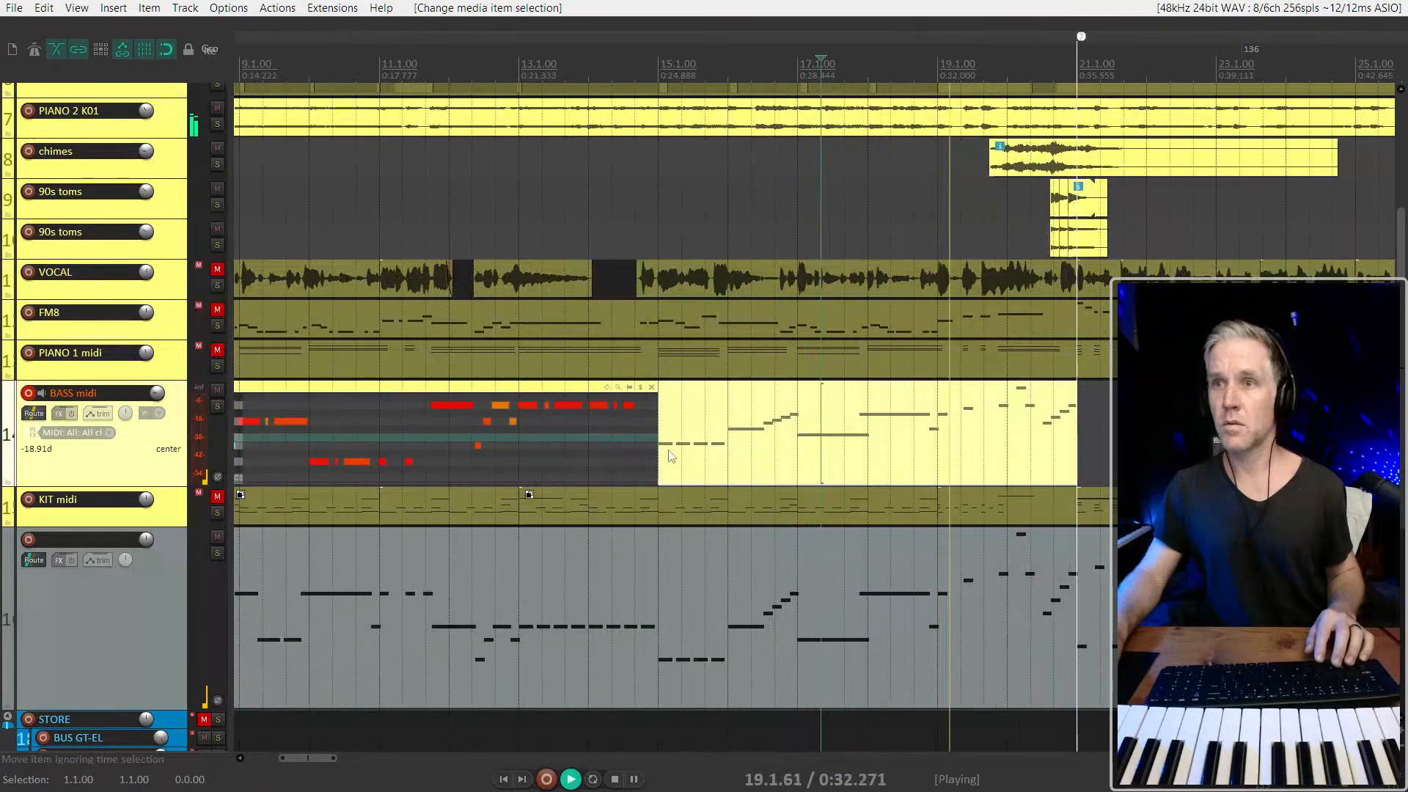
Adjust the join between the two BASS midi items at 15.1.00 and audition the part from bars 13 and 5
mouse_move(657, 446)
mouse_down()
mouse_move(722, 450)
mouse_move(639, 449)
mouse_move(684, 450)
mouse_move(658, 451)
mouse_up()
key(space)
scroll(563, 440, down, 2)
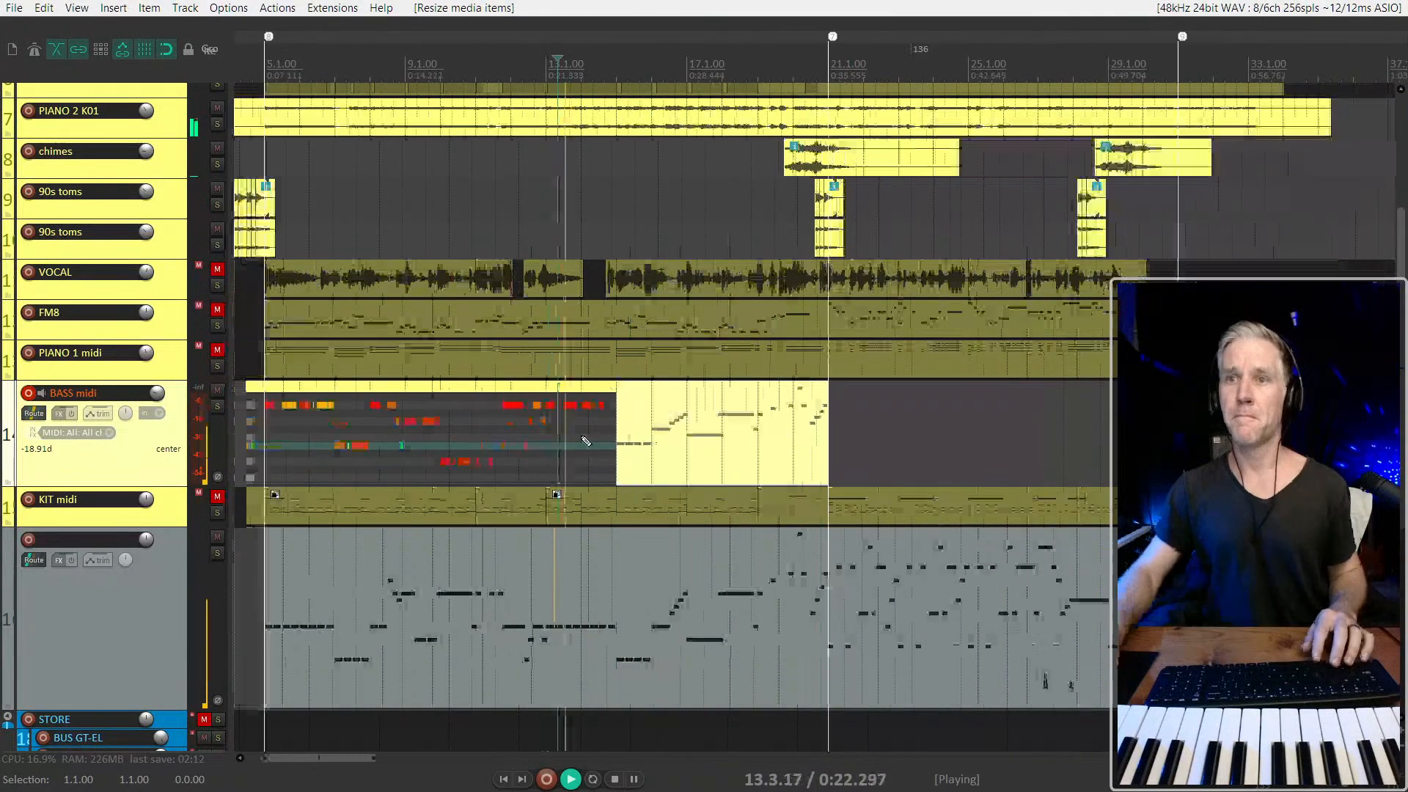
key(space)
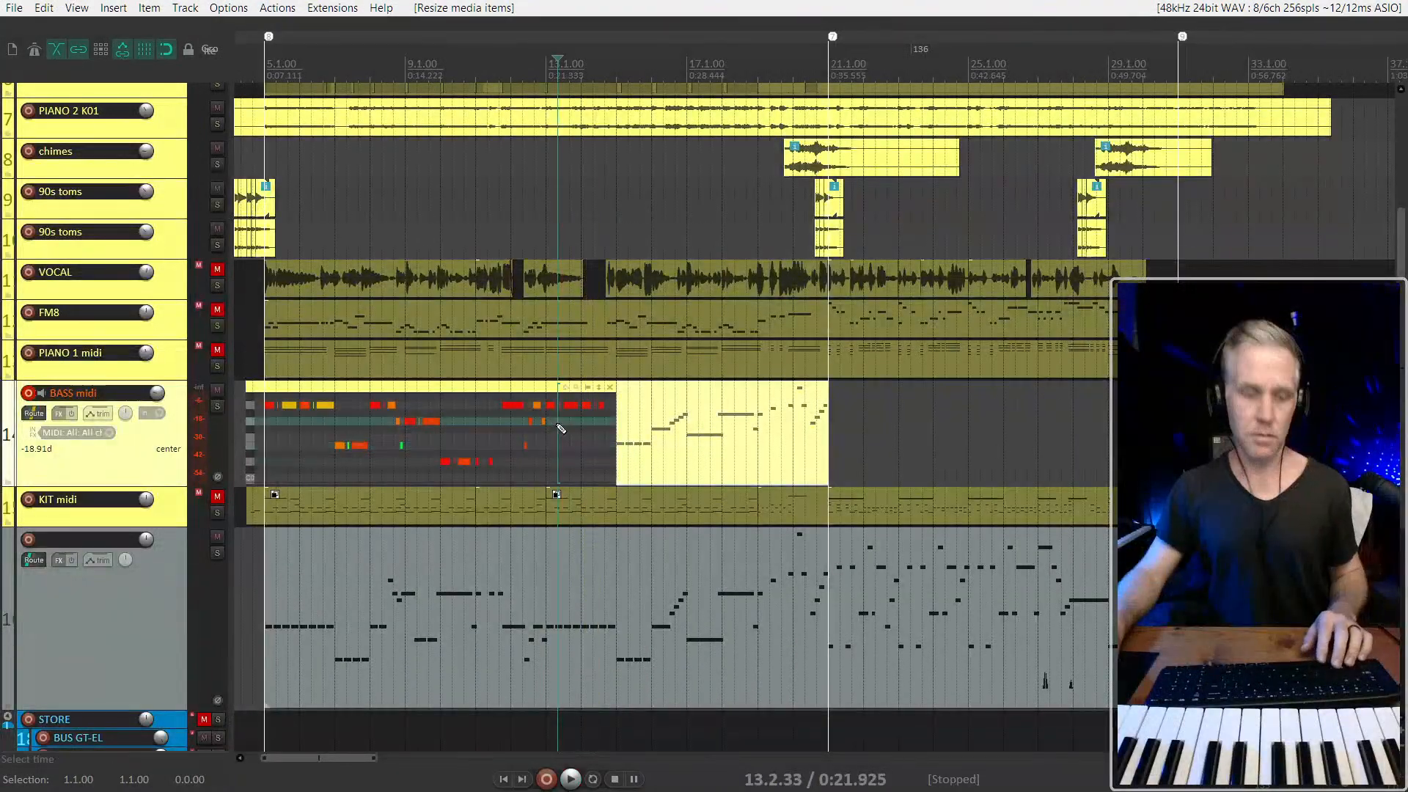
click(264, 438)
key(space)
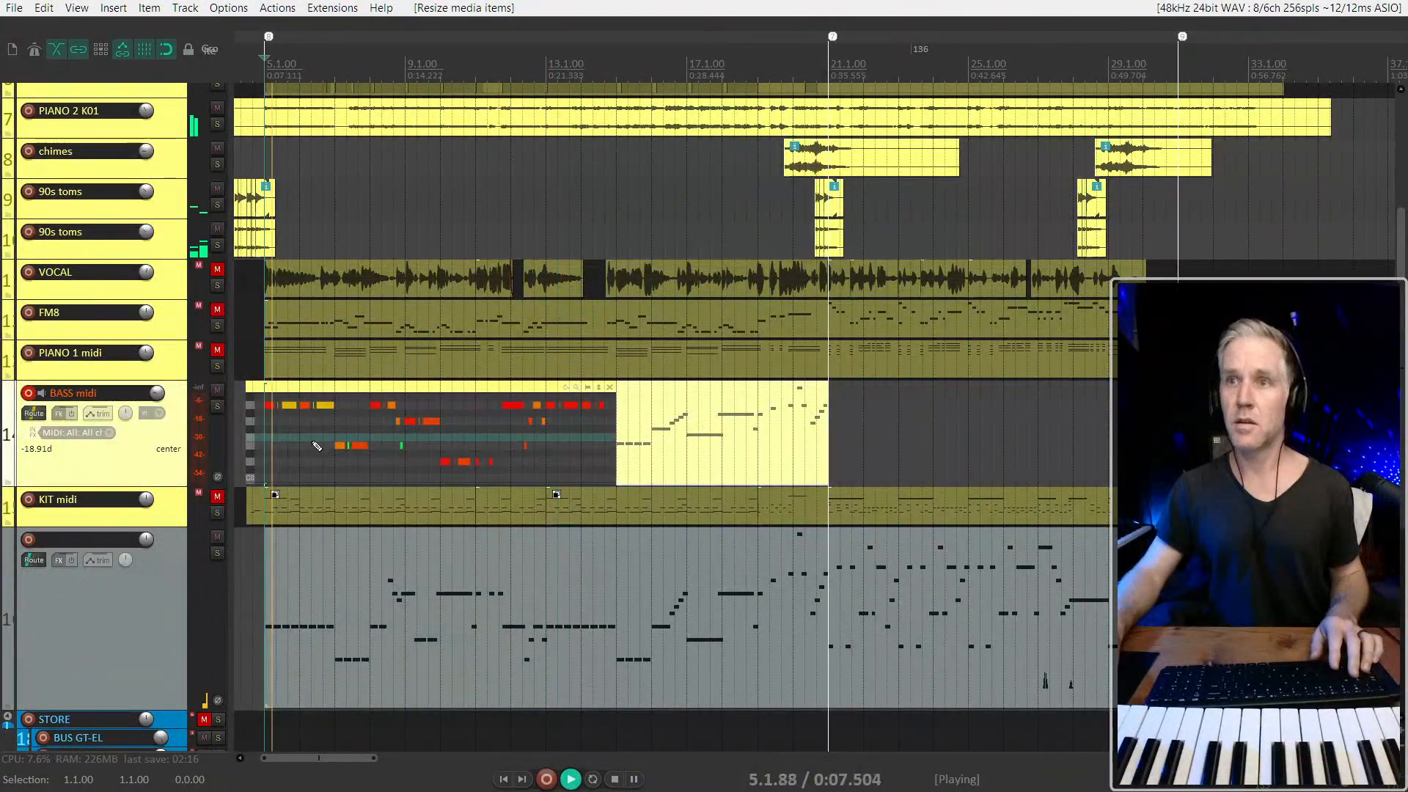
key(space)
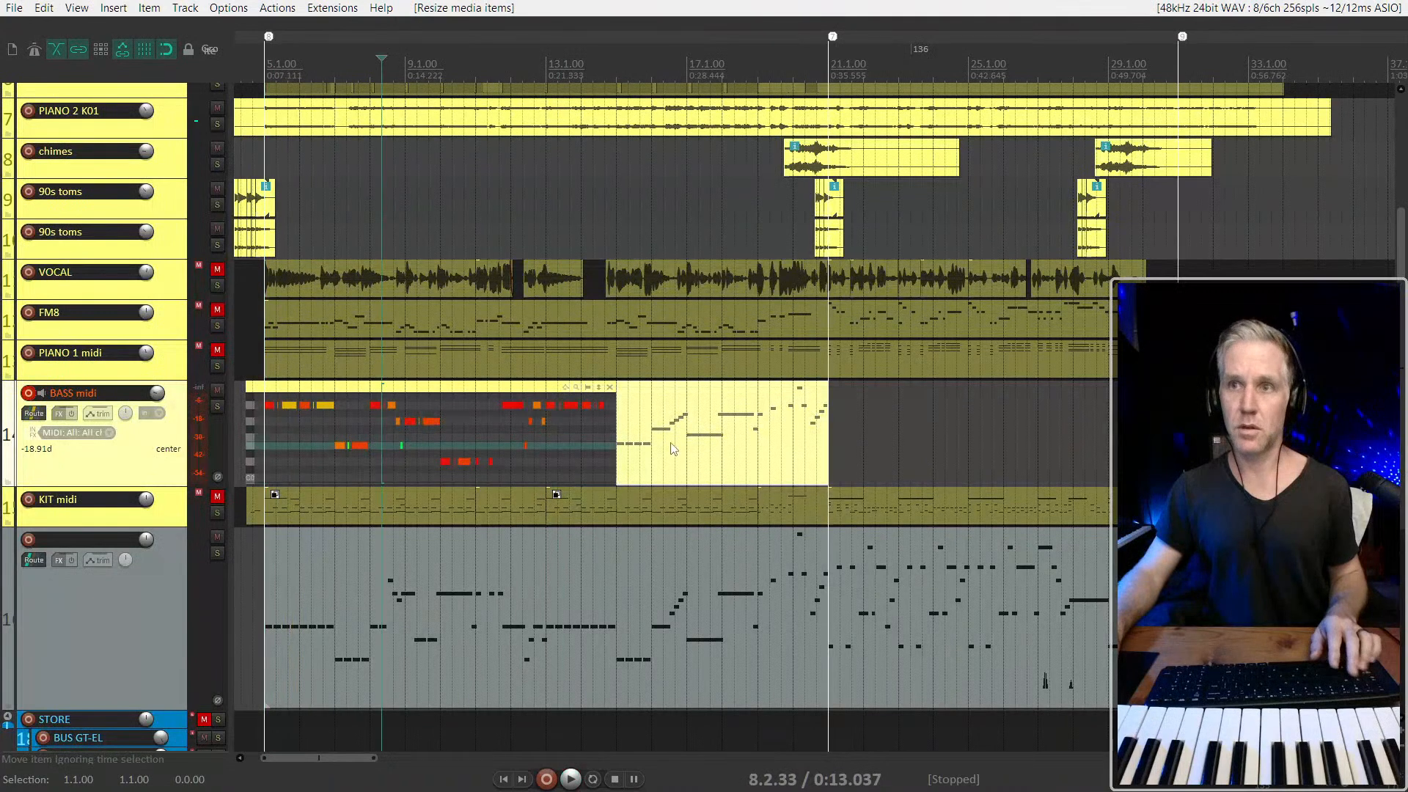
Glue the two BASS midi items into one and disarm the track's recording
drag(882, 420, 539, 445)
key(ctrl+g)
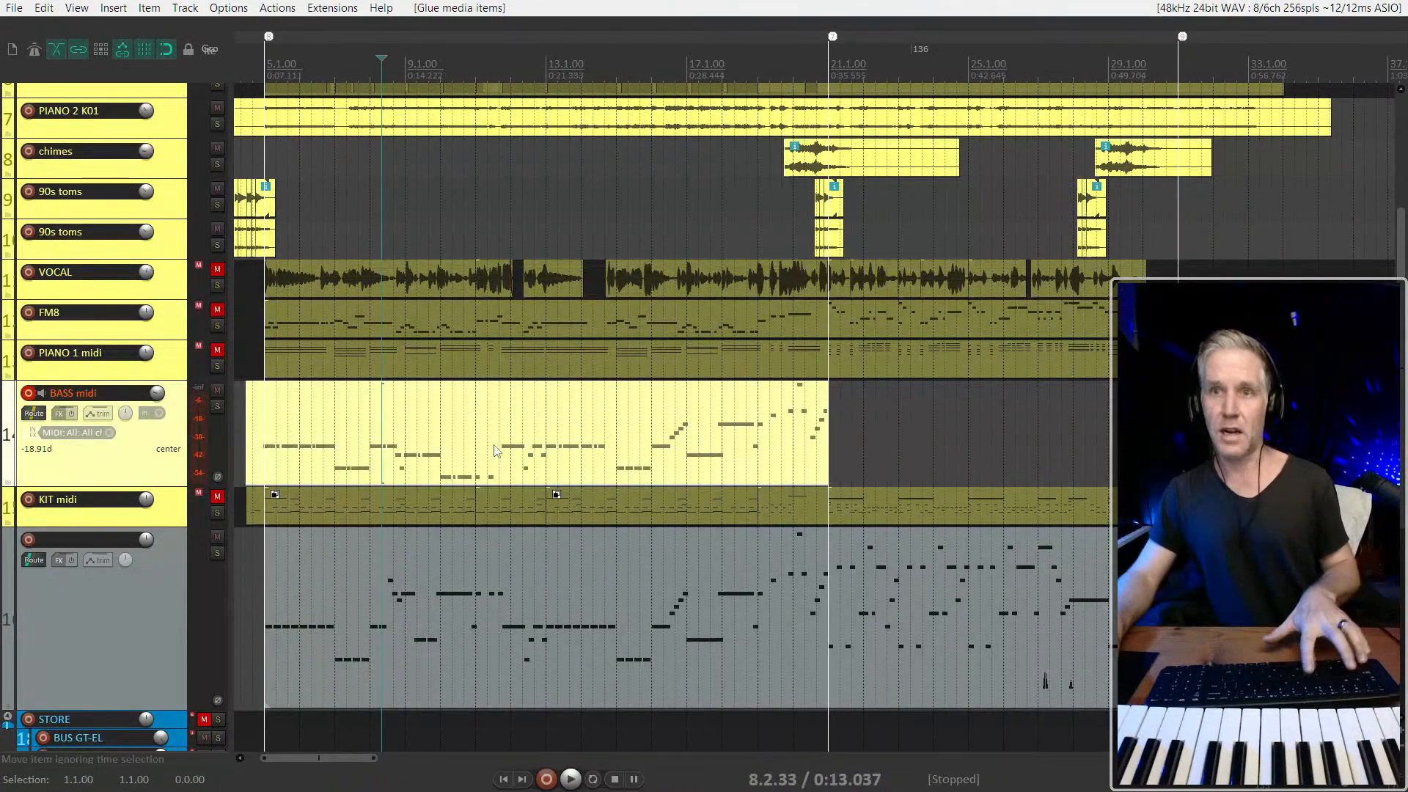
key(F9)
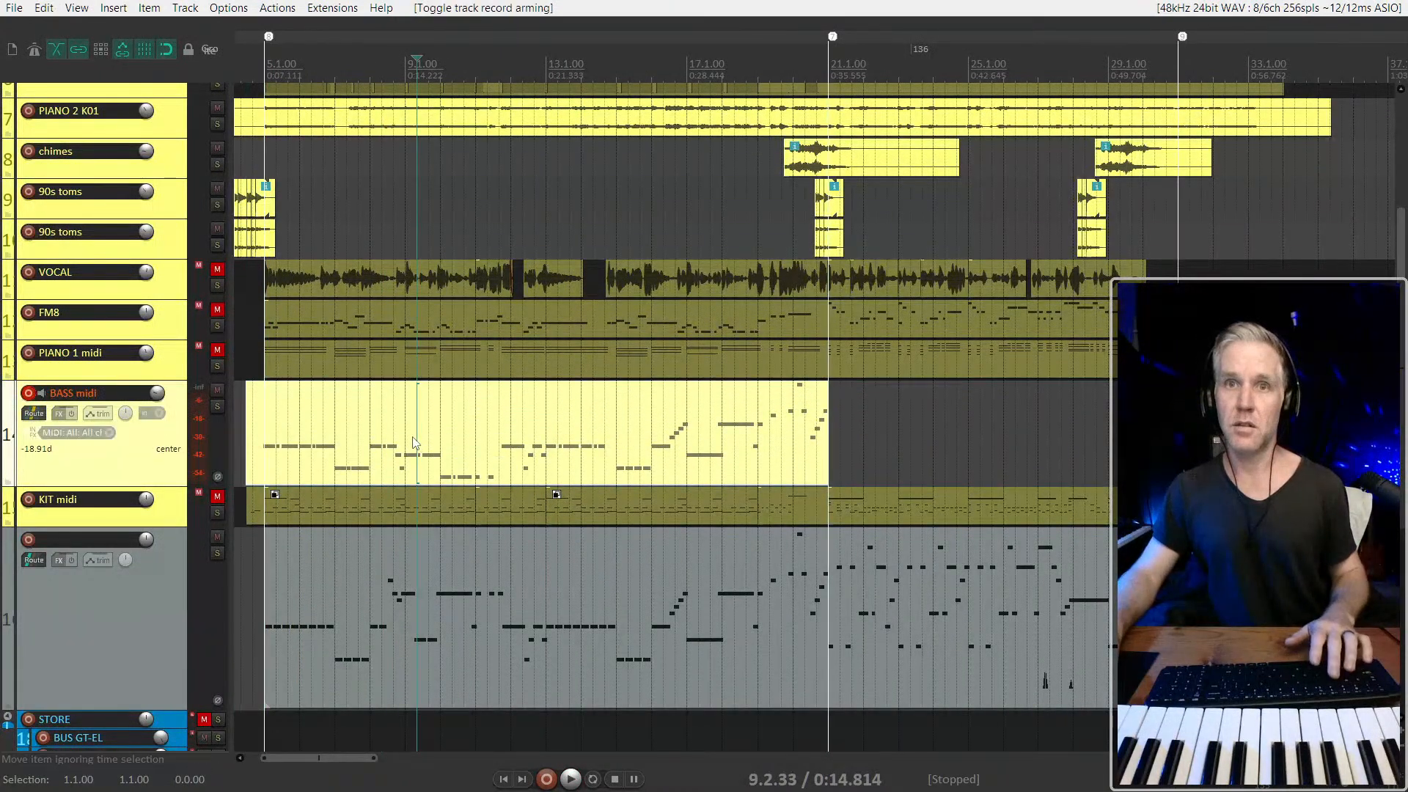
key(F9)
Show the glued bass item inline and quantize position and end of all its notes to a 1/16 triplet grid at 100% strength
double_click(412, 442)
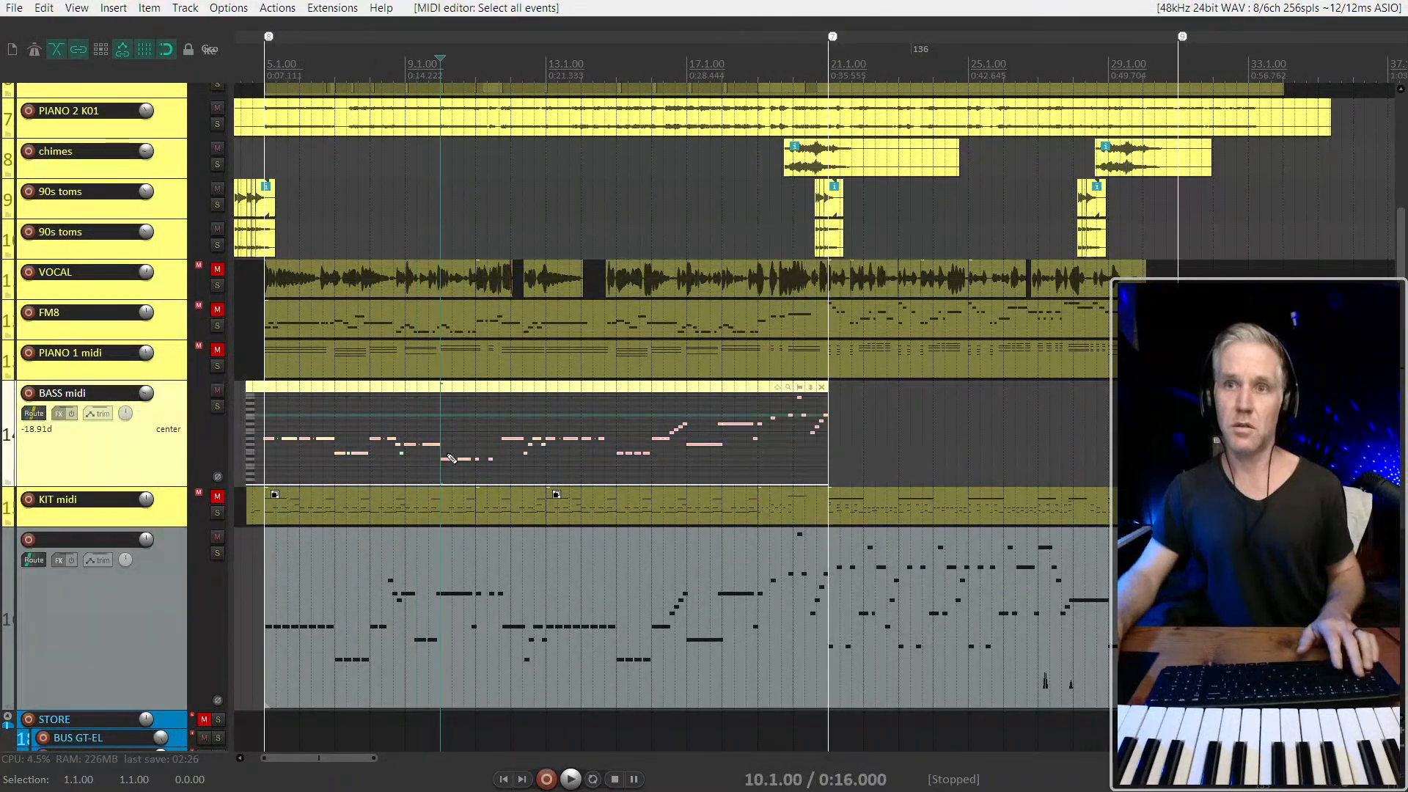
key(q)
scroll(273, 446, up, 3)
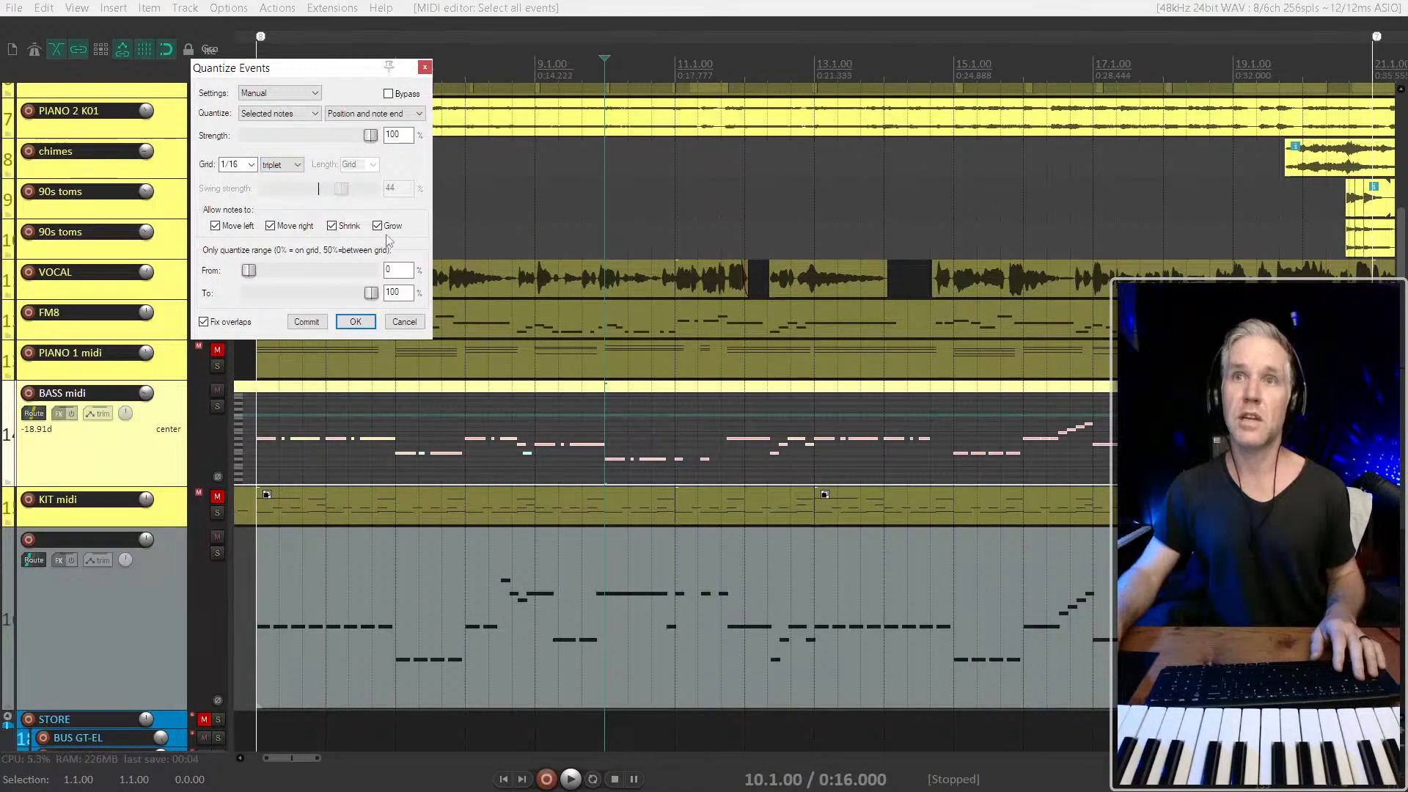
click(355, 322)
Play the quantized bass part from 5.1.00 and examine the timing of the notes leading up to 9.1.00
key(space)
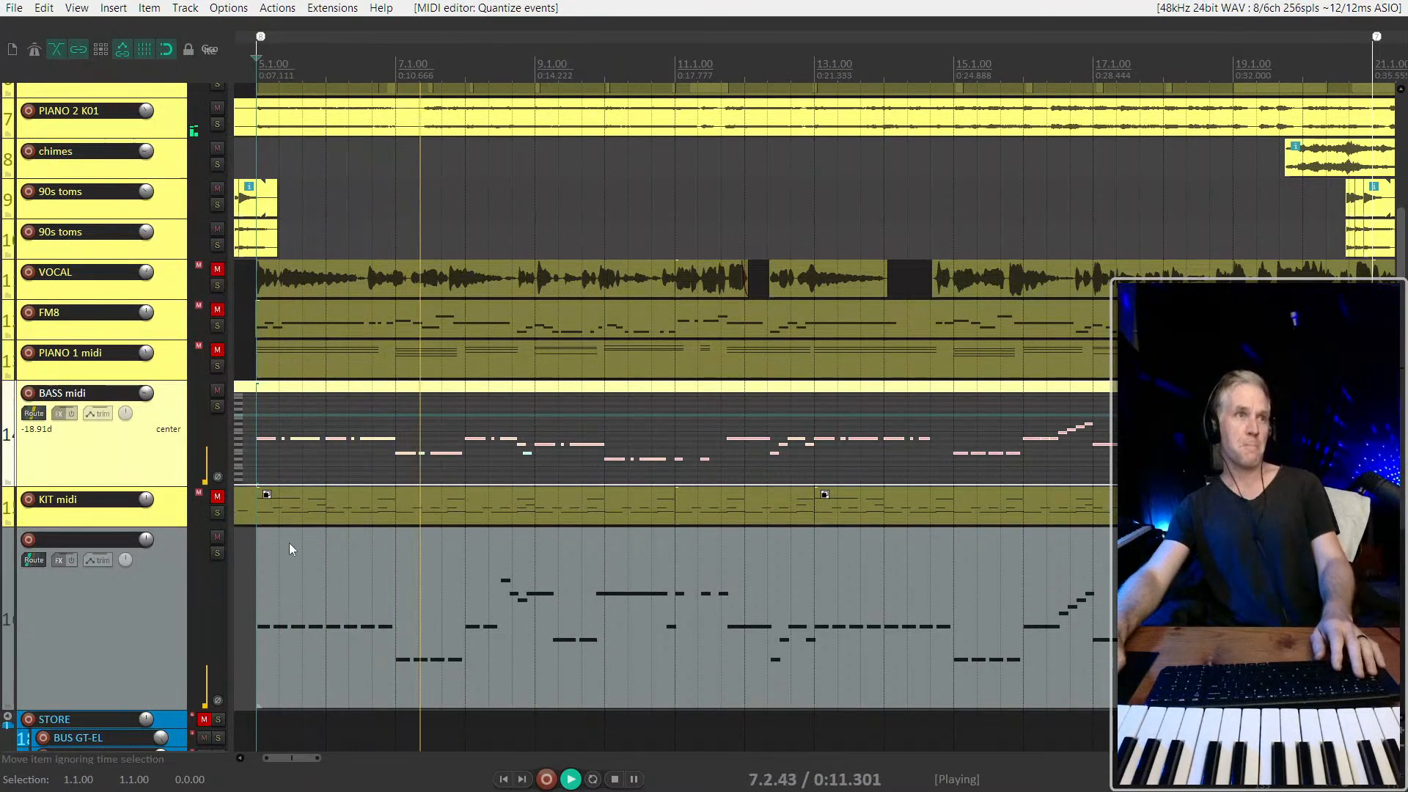
scroll(477, 470, up, 3)
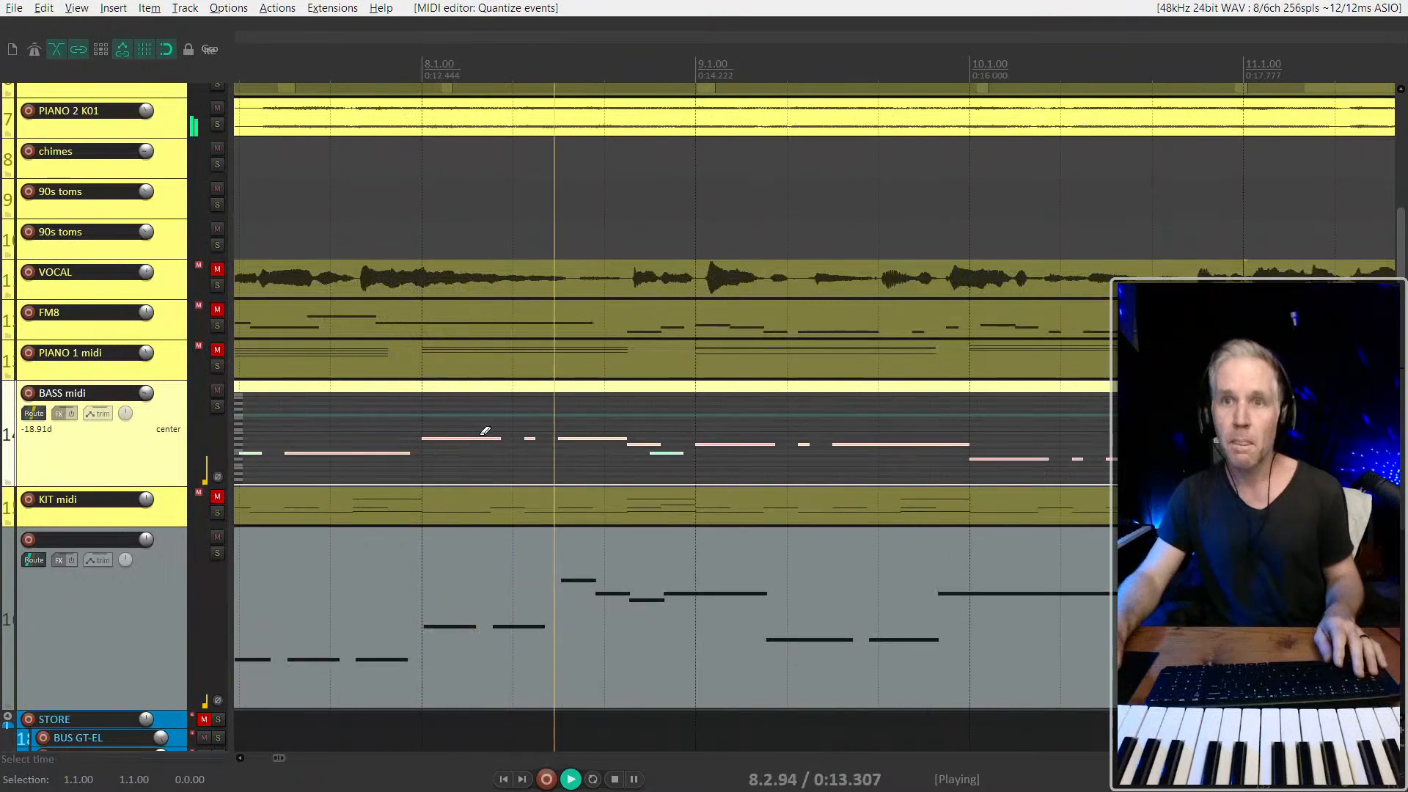
scroll(485, 432, up, 1)
click(896, 458)
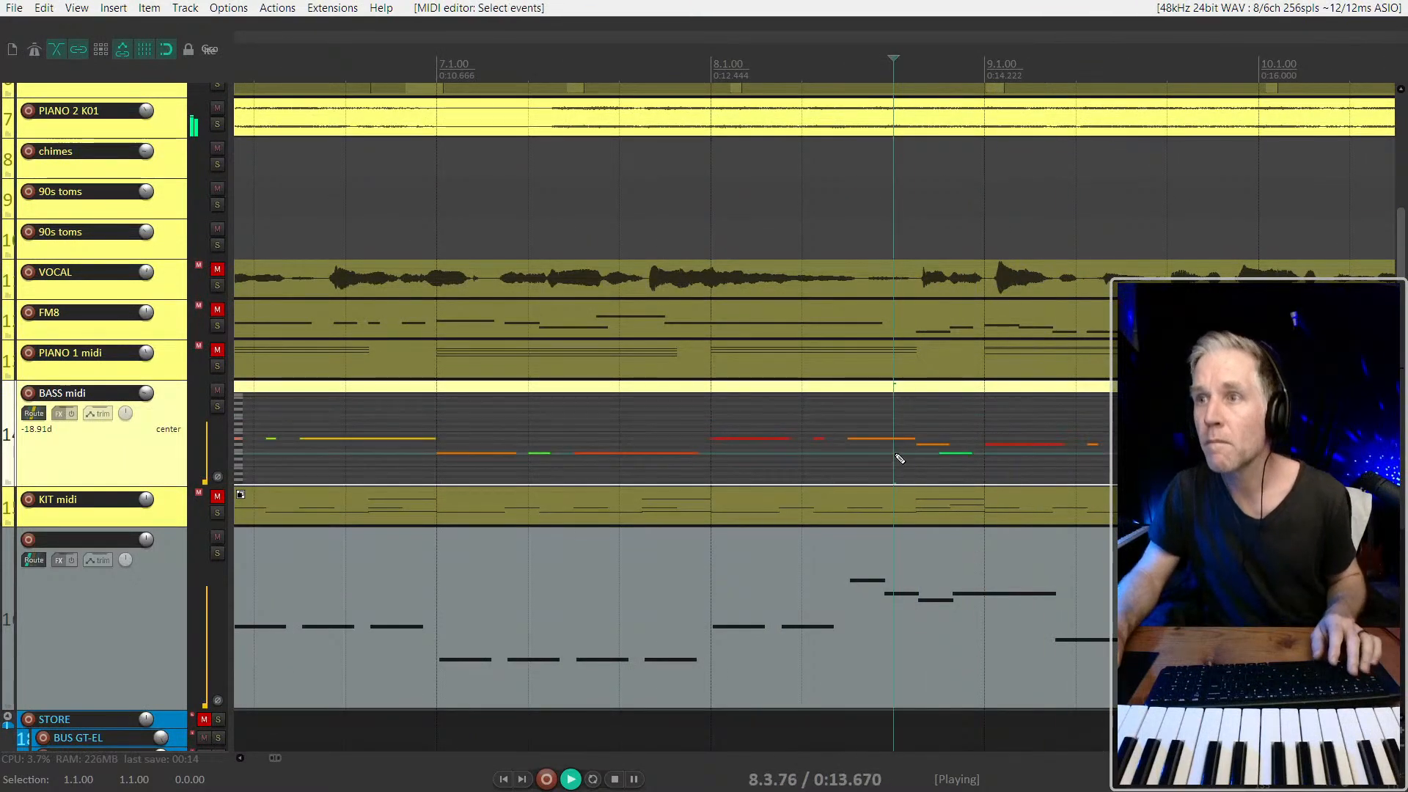
scroll(900, 460, up, 2)
click(1020, 445)
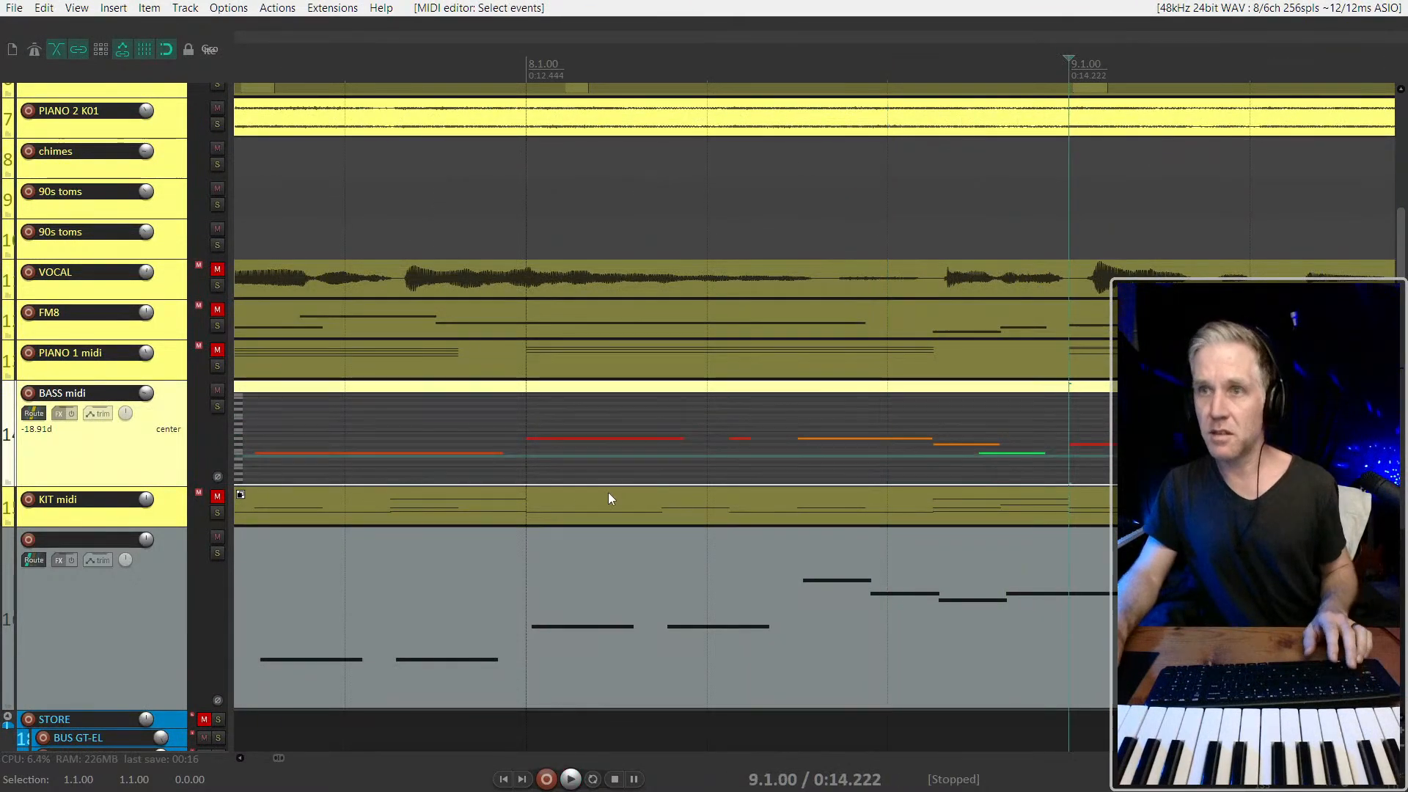
Enlarge the BASS midi track to fill the arrangement and move the last note of bar 8 to start at 8.4.50
double_click(119, 460)
scroll(1018, 339, up, 1)
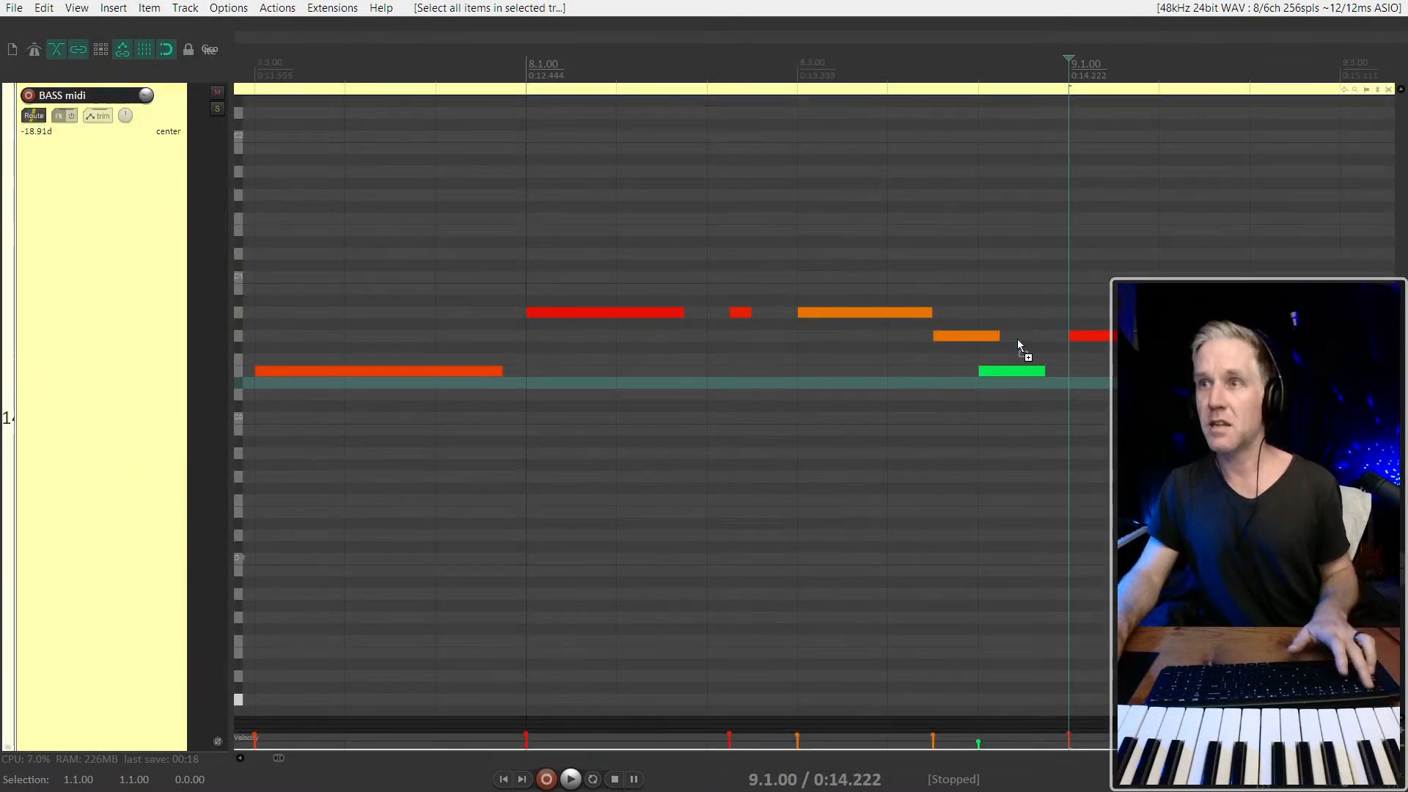
key(1)
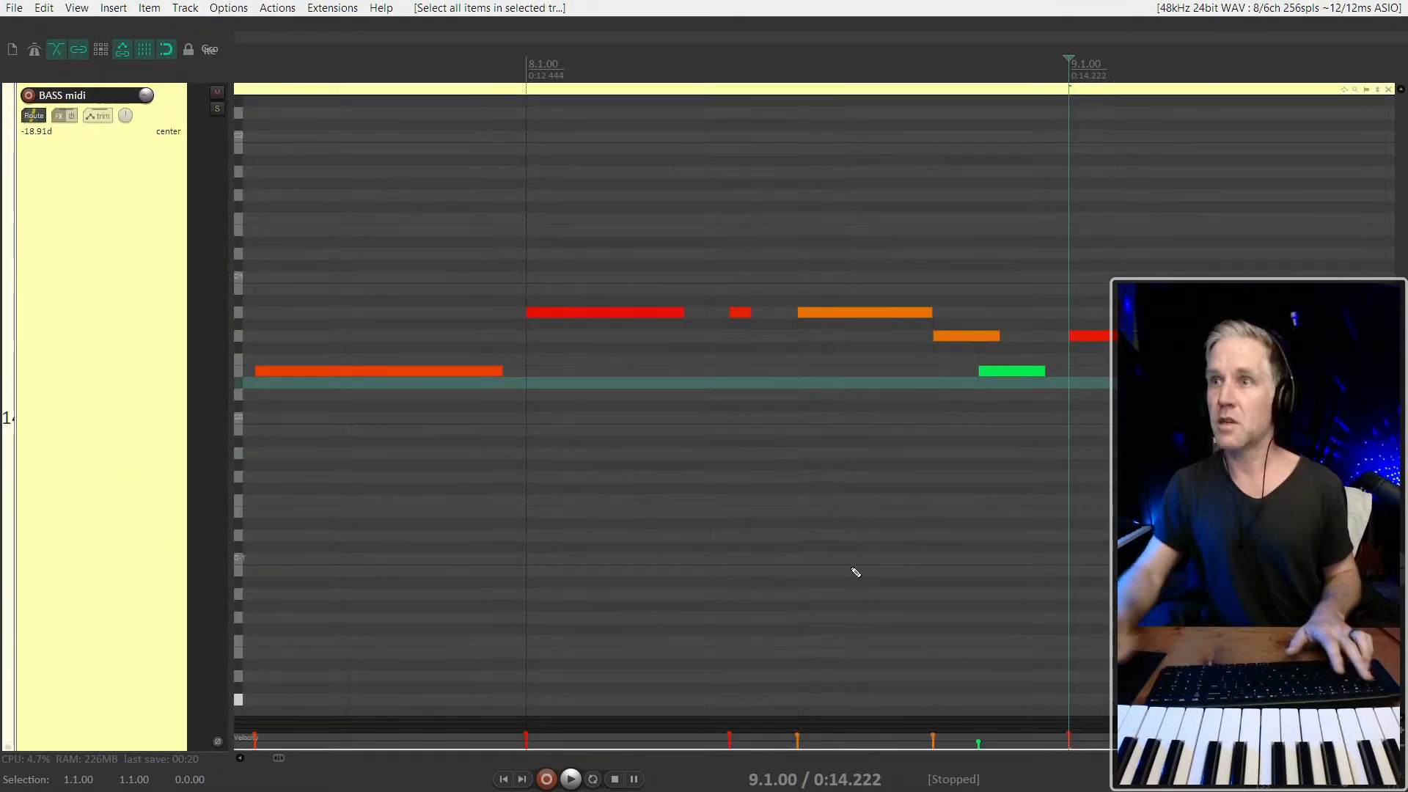
drag(1033, 386, 1036, 376)
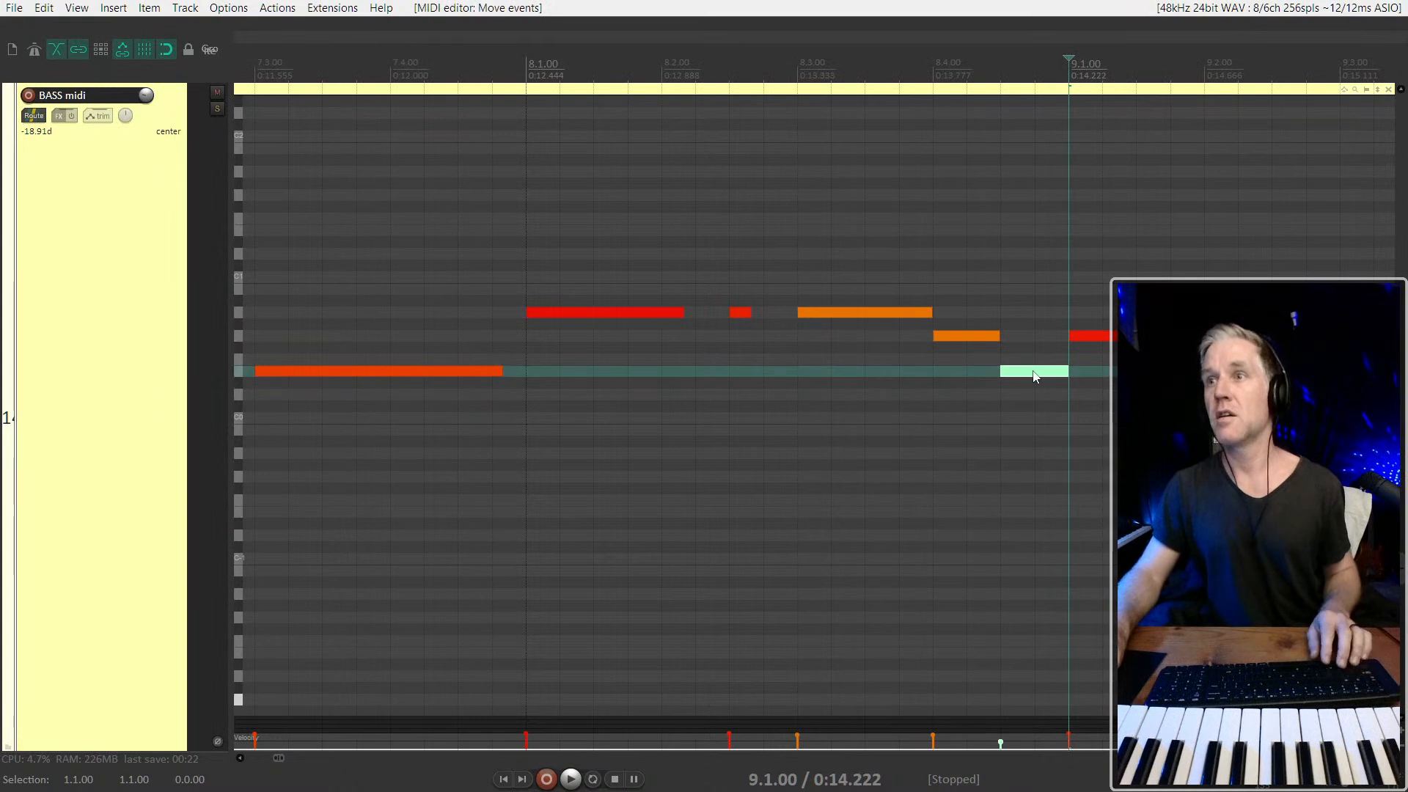
click(962, 348)
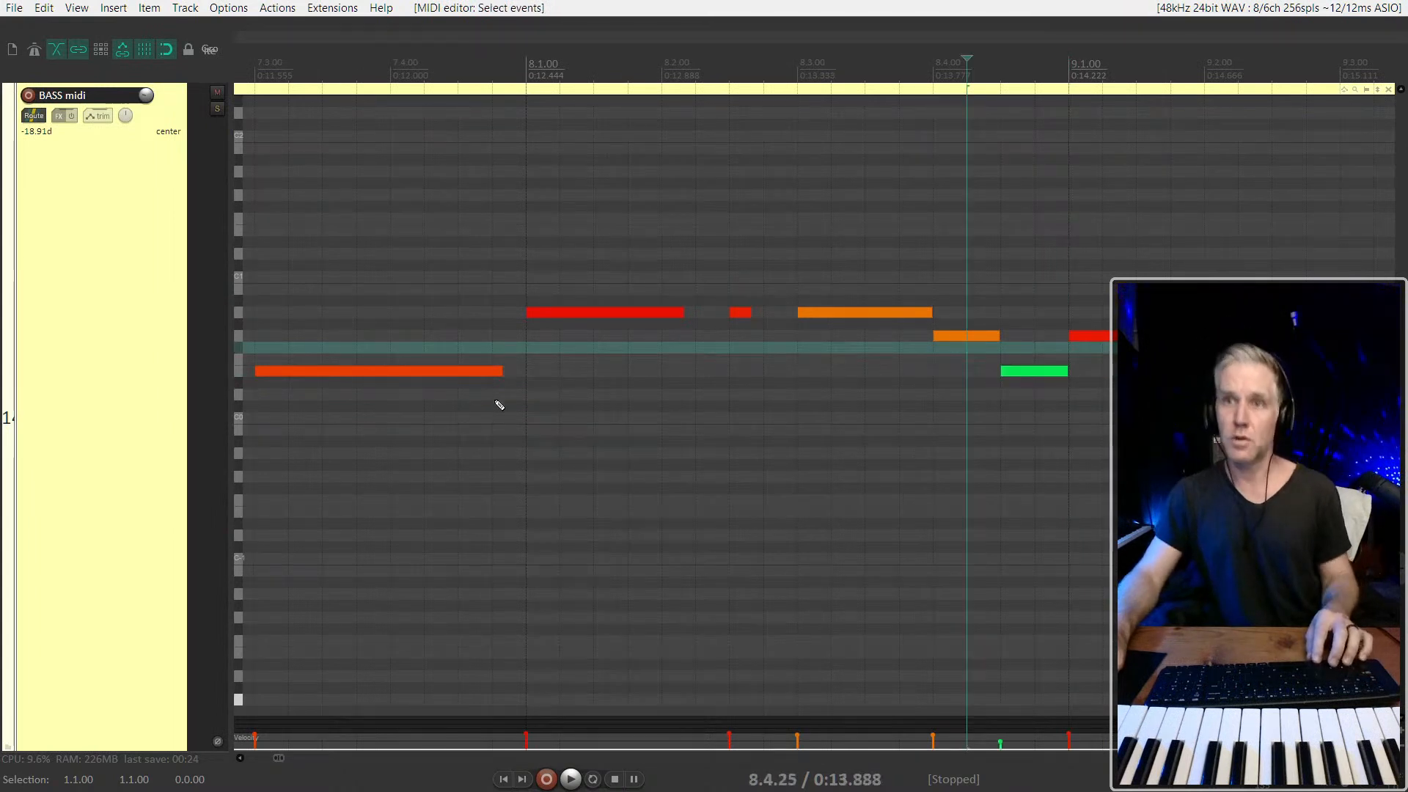
Play the bass part from 8.1.00 and check the notes through bar 14
click(525, 399)
key(space)
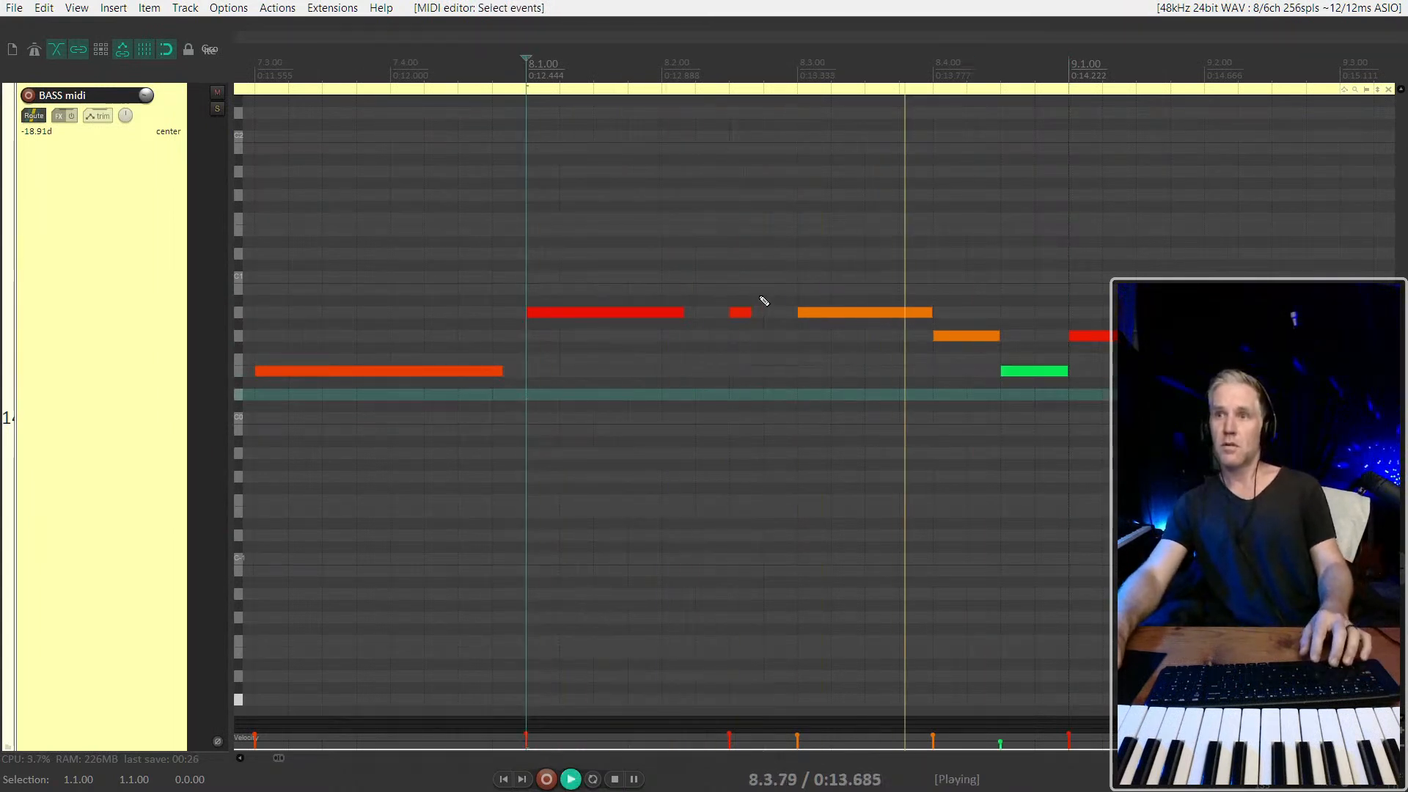
scroll(766, 327, down, 3)
scroll(887, 409, down, 3)
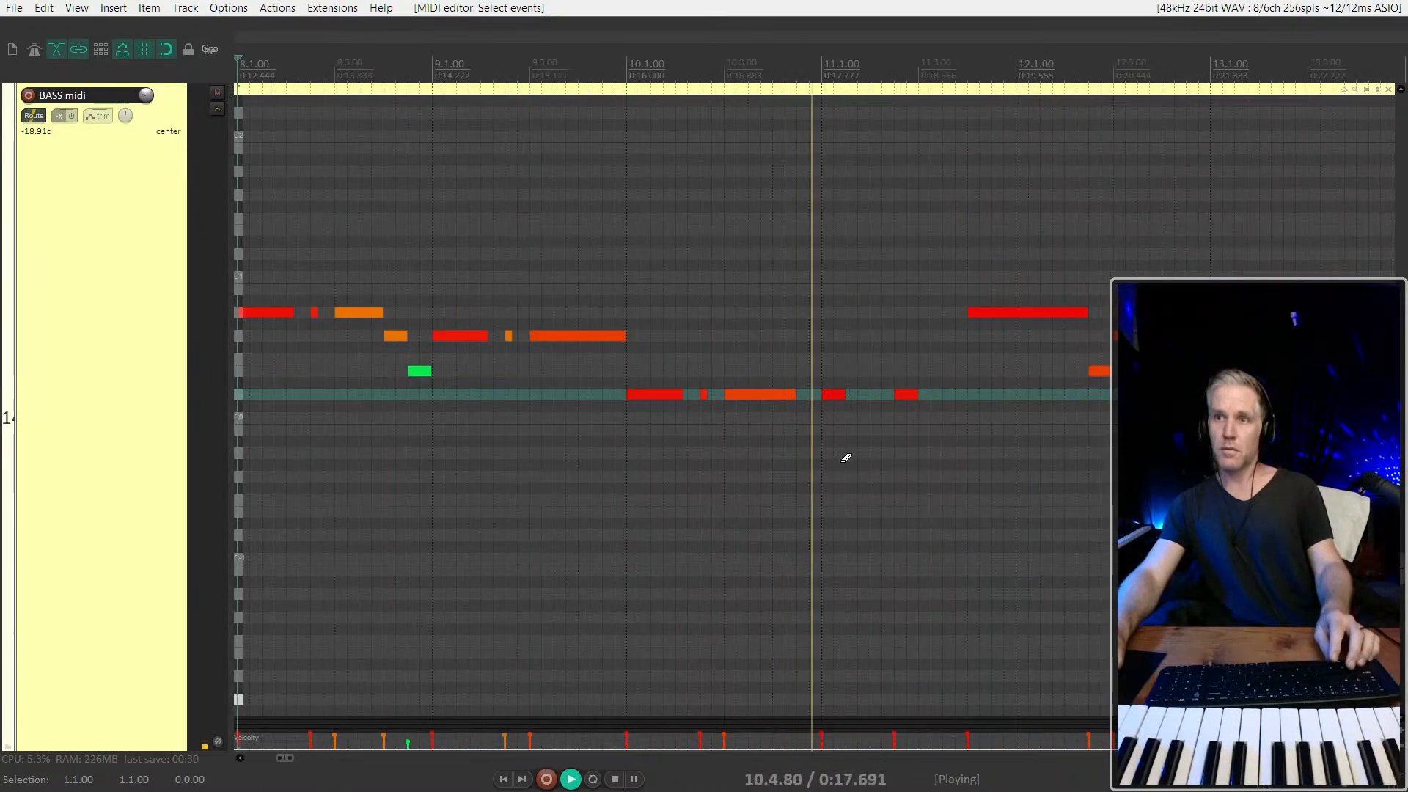
scroll(947, 423, down, 2)
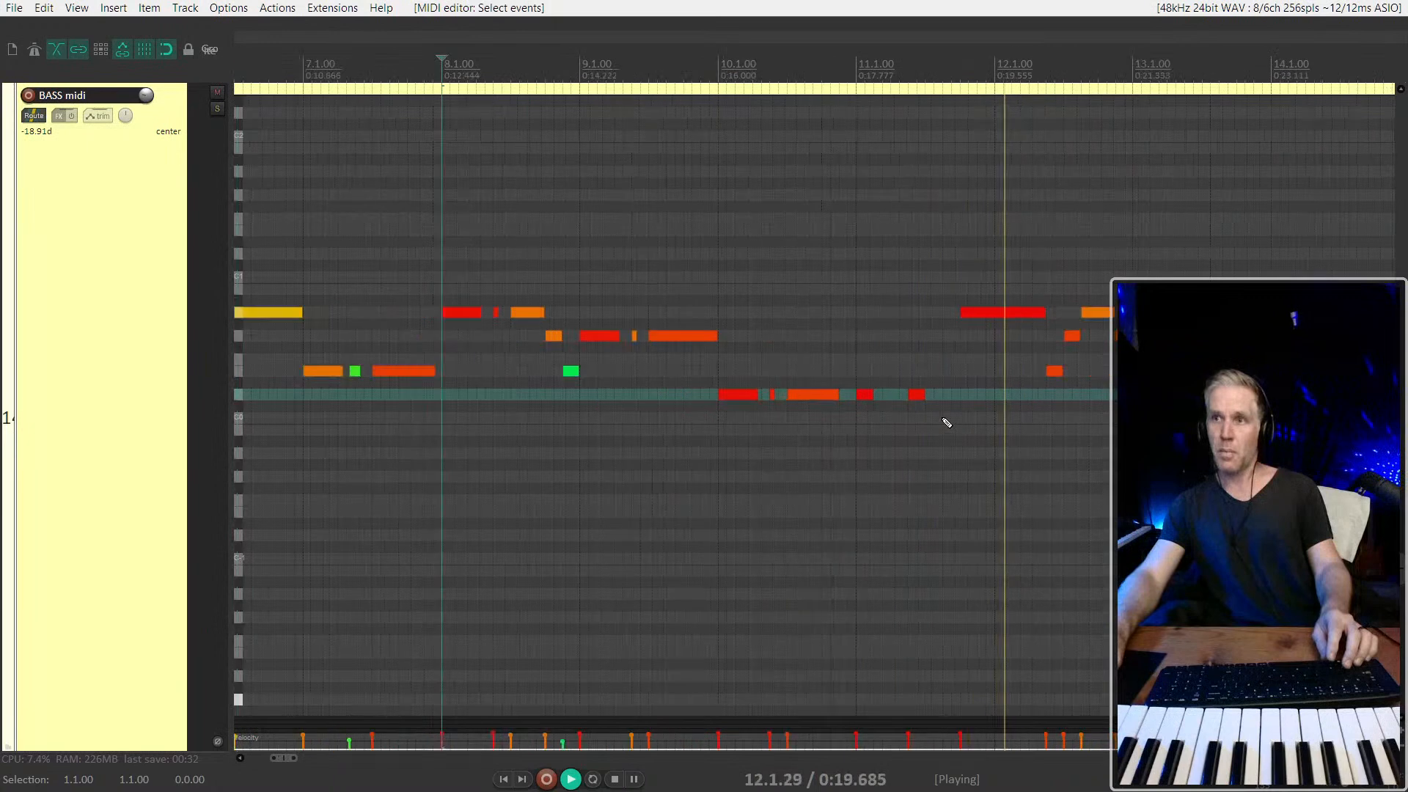
scroll(946, 423, up, 2)
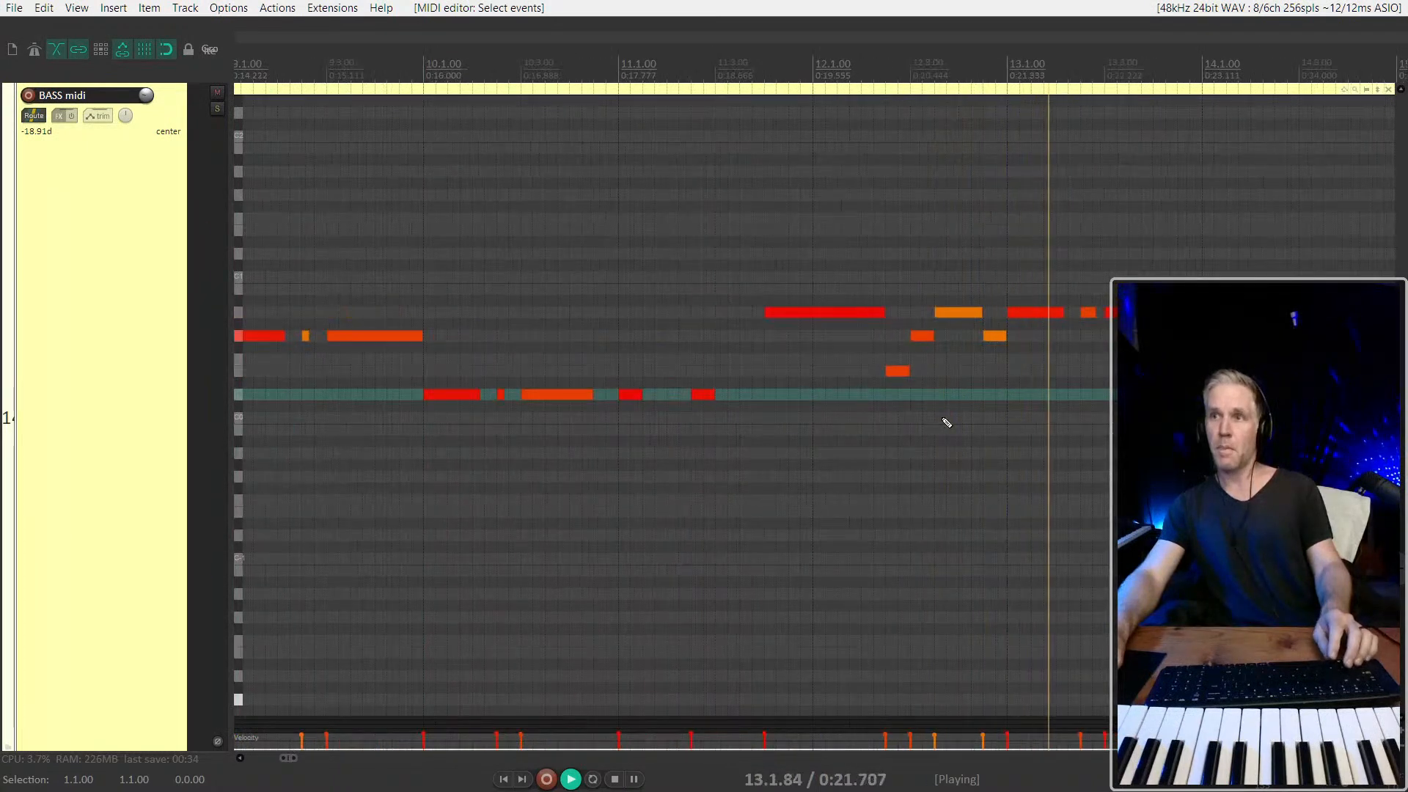
scroll(944, 415, down, 2)
scroll(883, 385, up, 2)
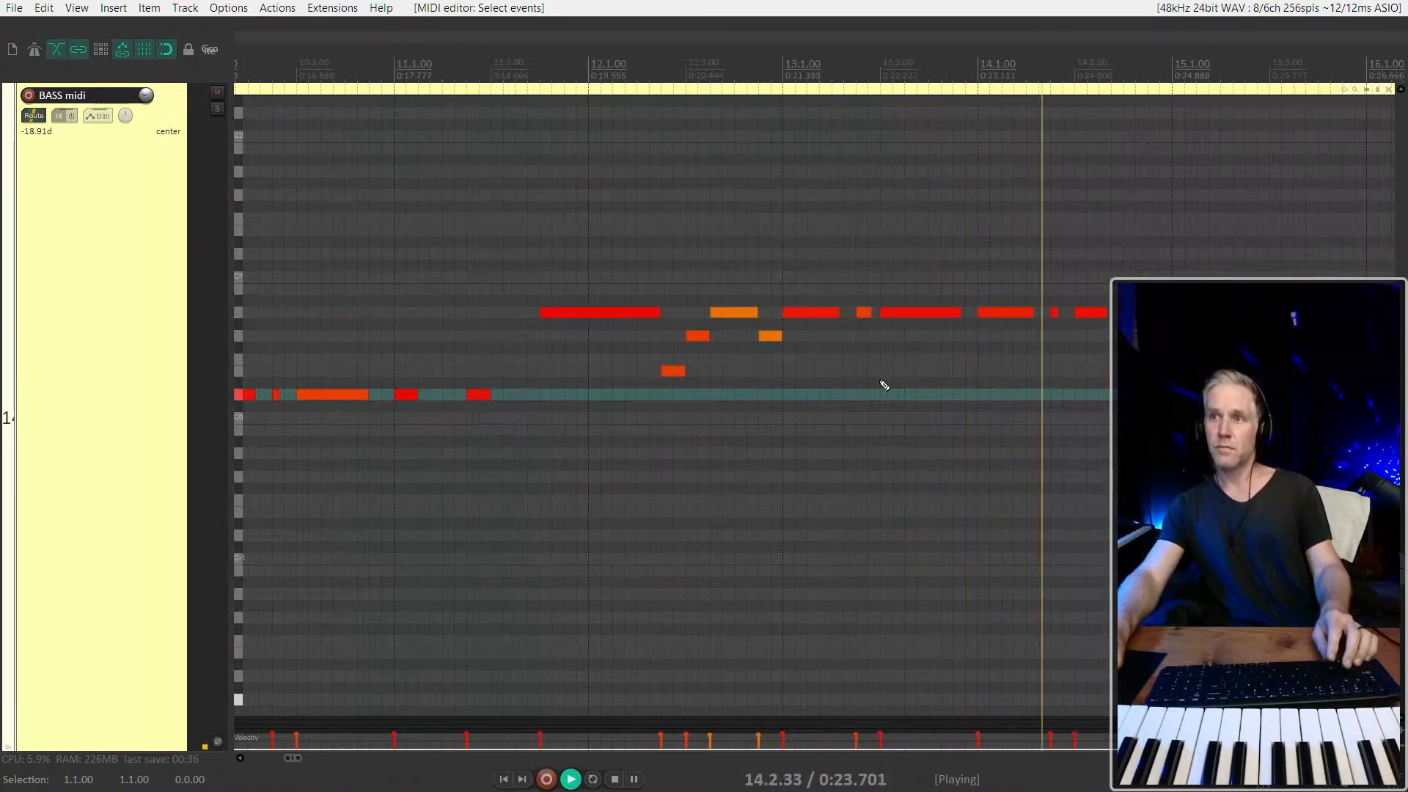
Extend the last bass note of bar 14 so it ends at 15.1.00
scroll(885, 385, down, 2)
scroll(1088, 309, up, 4)
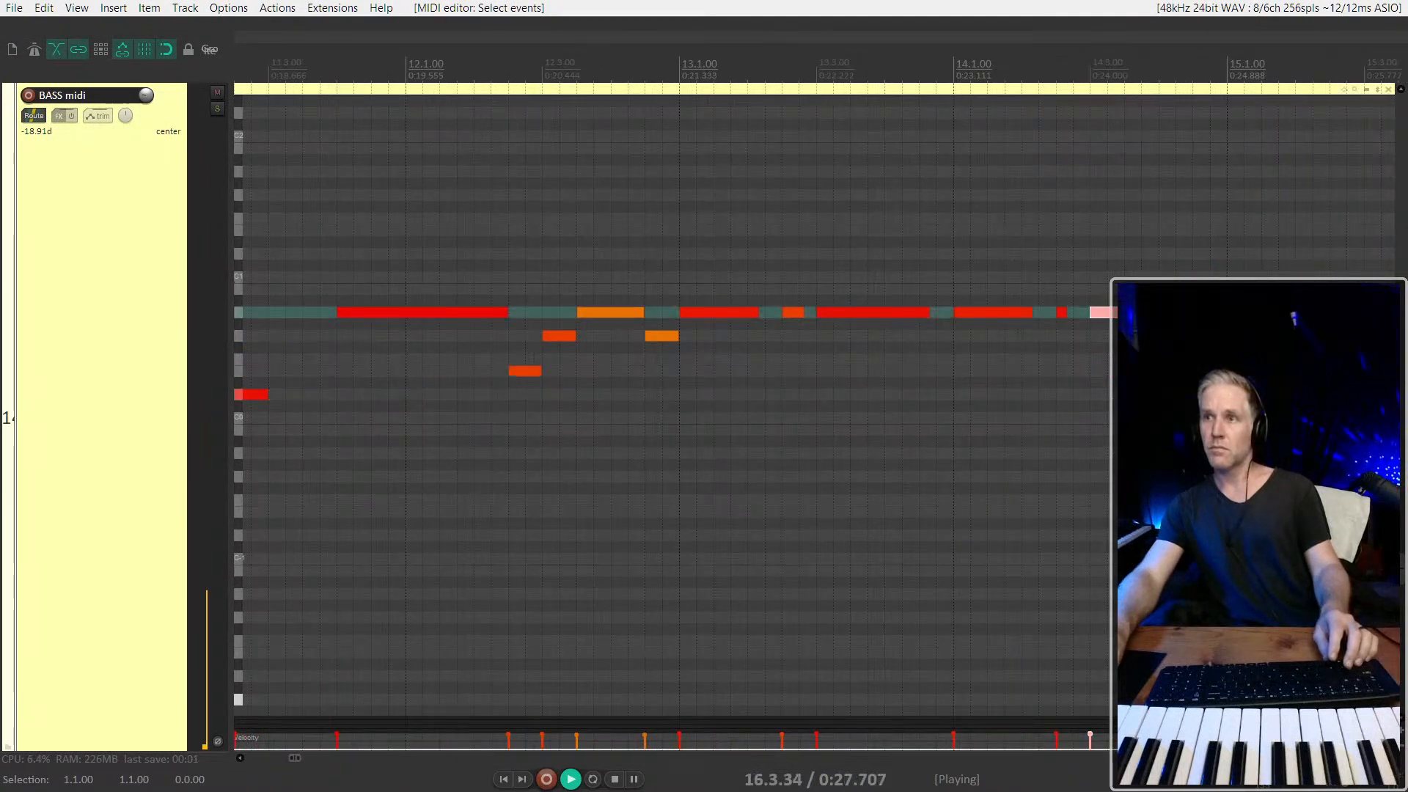
scroll(639, 358, down, 6)
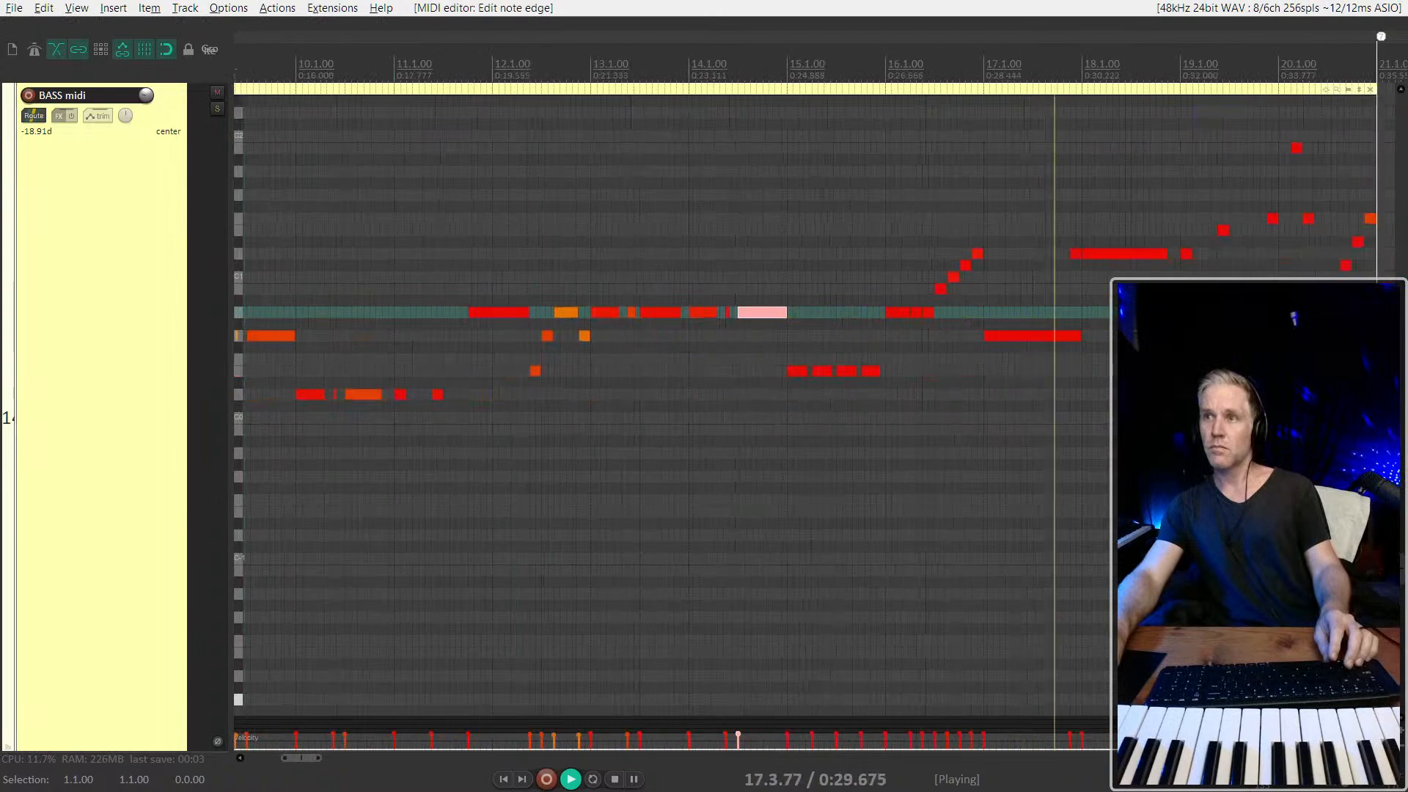
Stop playback and shorten the long bass note starting at 17.1.00 so it ends at 17.2.50
scroll(642, 351, down, 2)
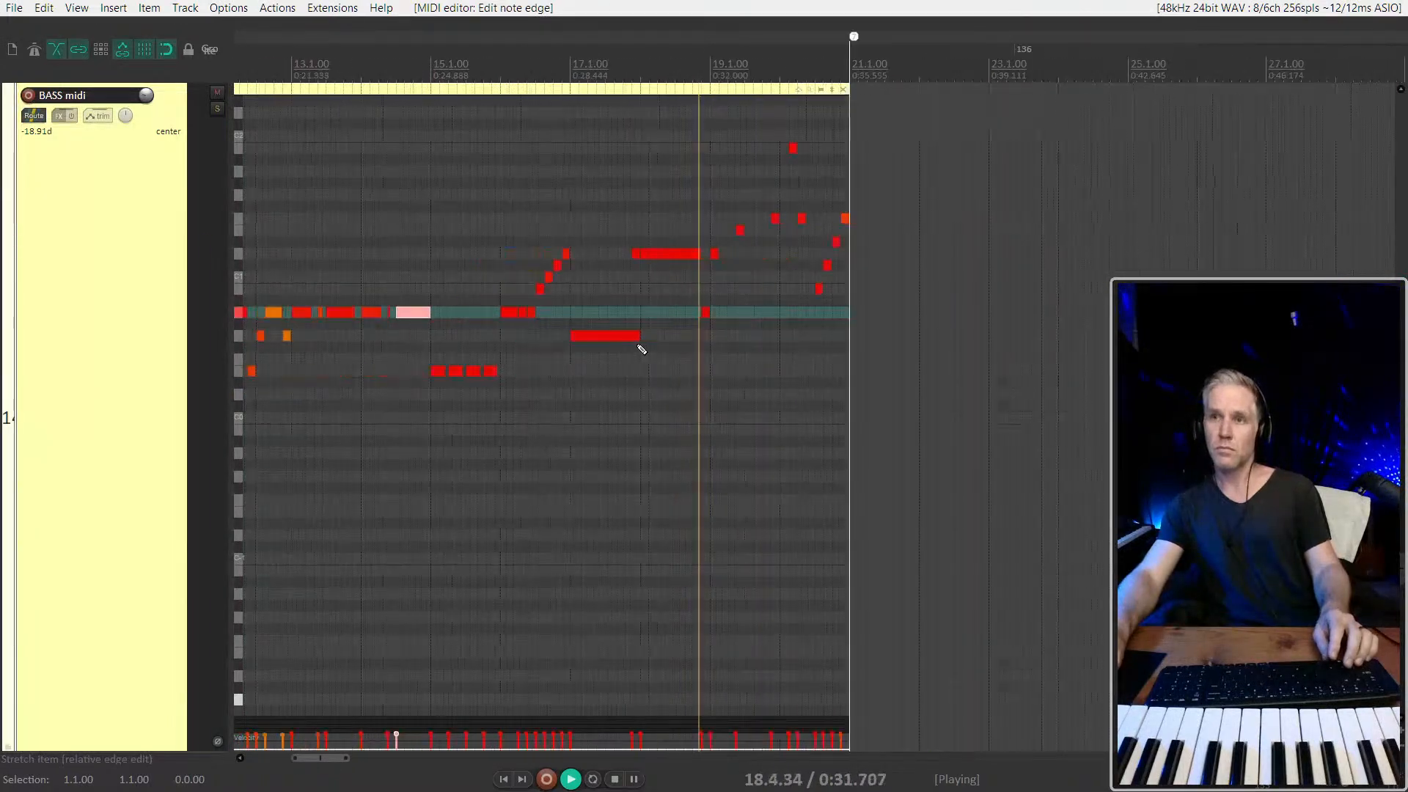
scroll(667, 332, left, 2)
click(759, 335)
key(space)
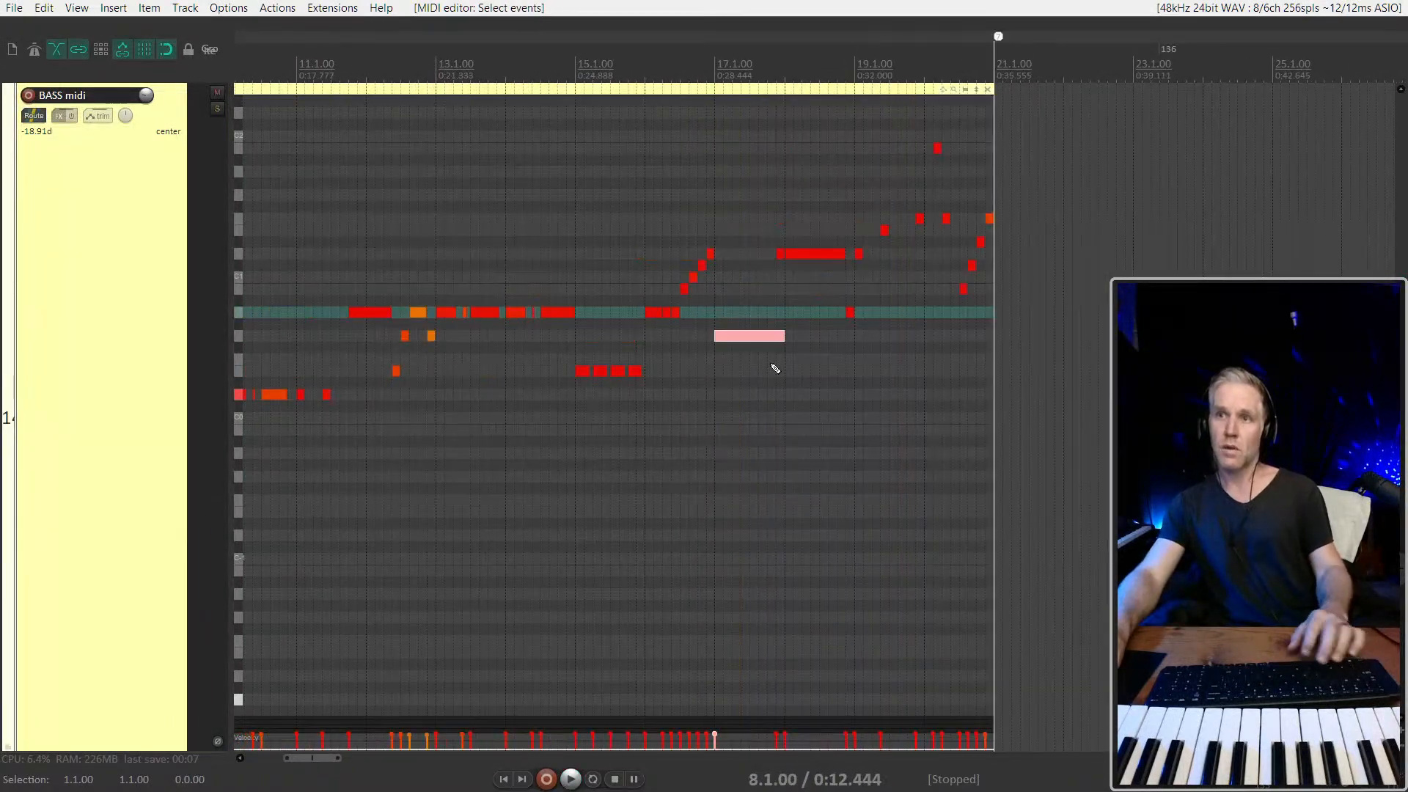
scroll(773, 359, up, 4)
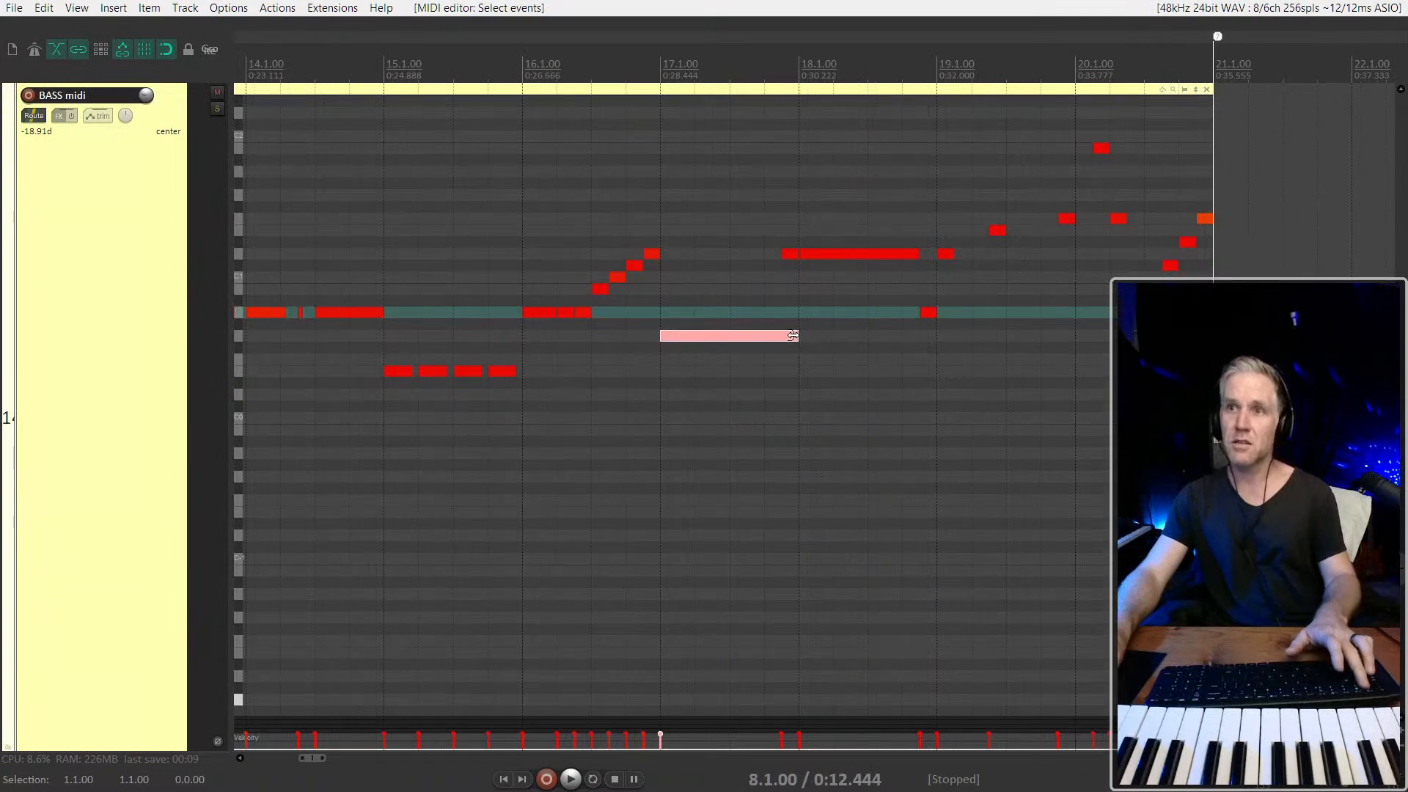
scroll(713, 359, up, 3)
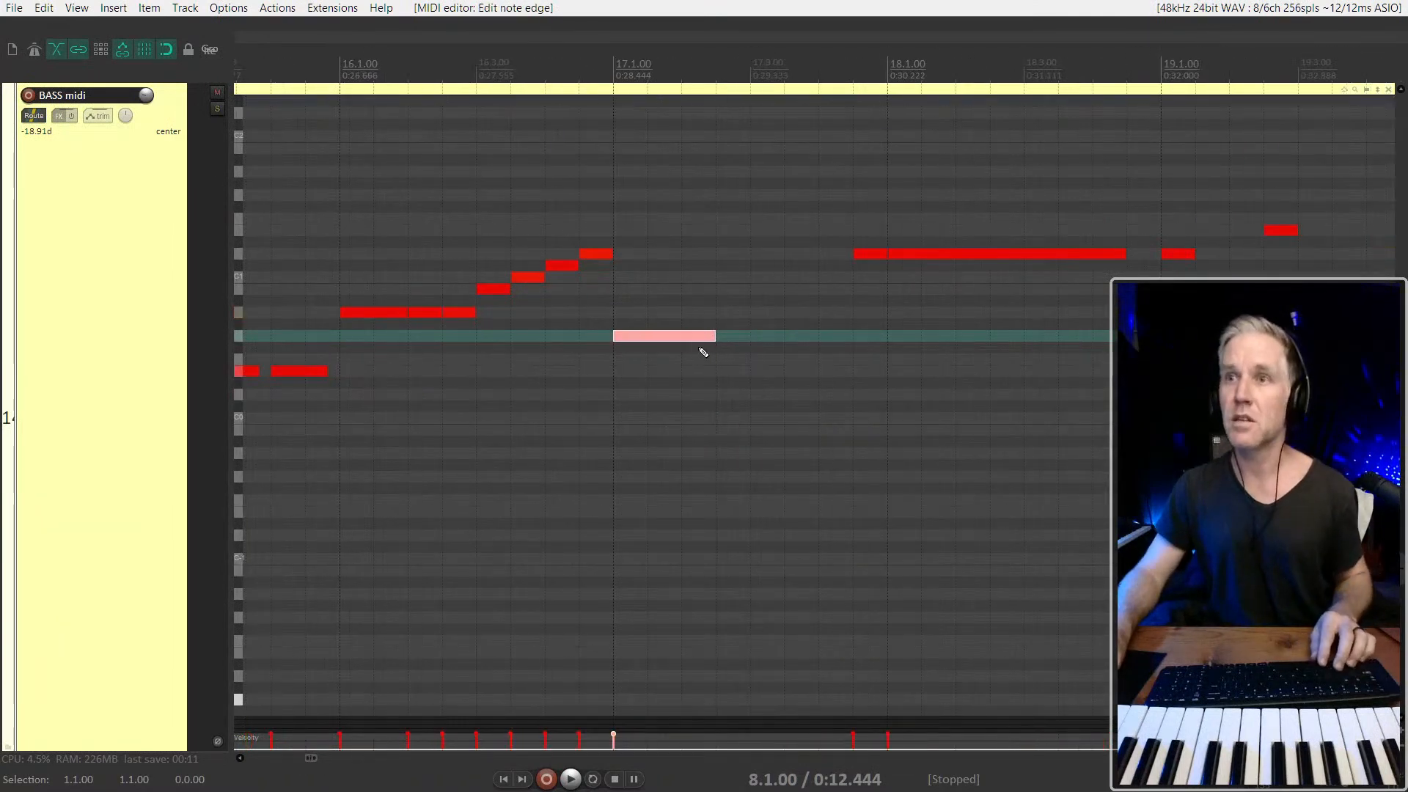
In bar 17, end the first note at 17.2.00 and add a half-beat note on the same pitch at 17.2.50 with adjusted velocity
click(758, 341)
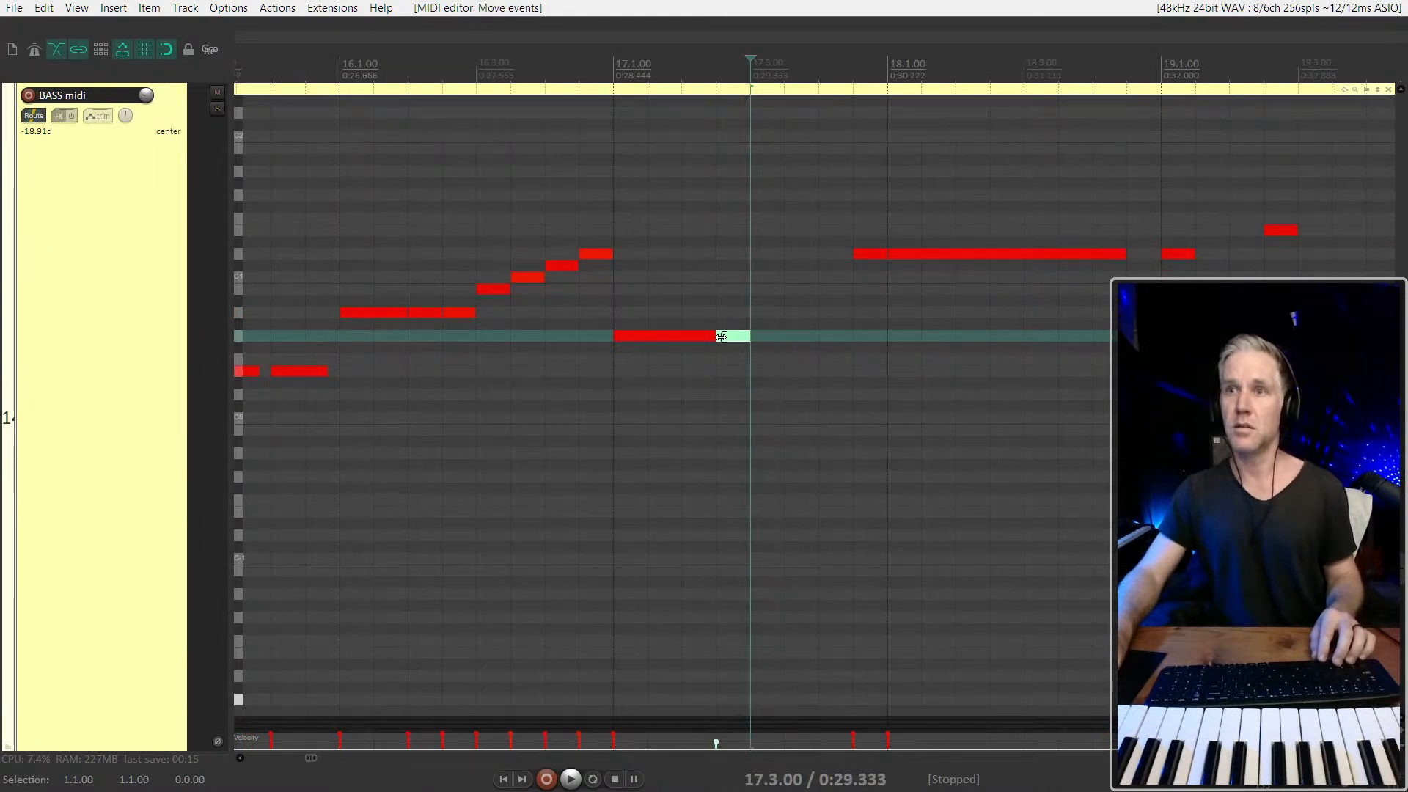
click(606, 367)
key(space)
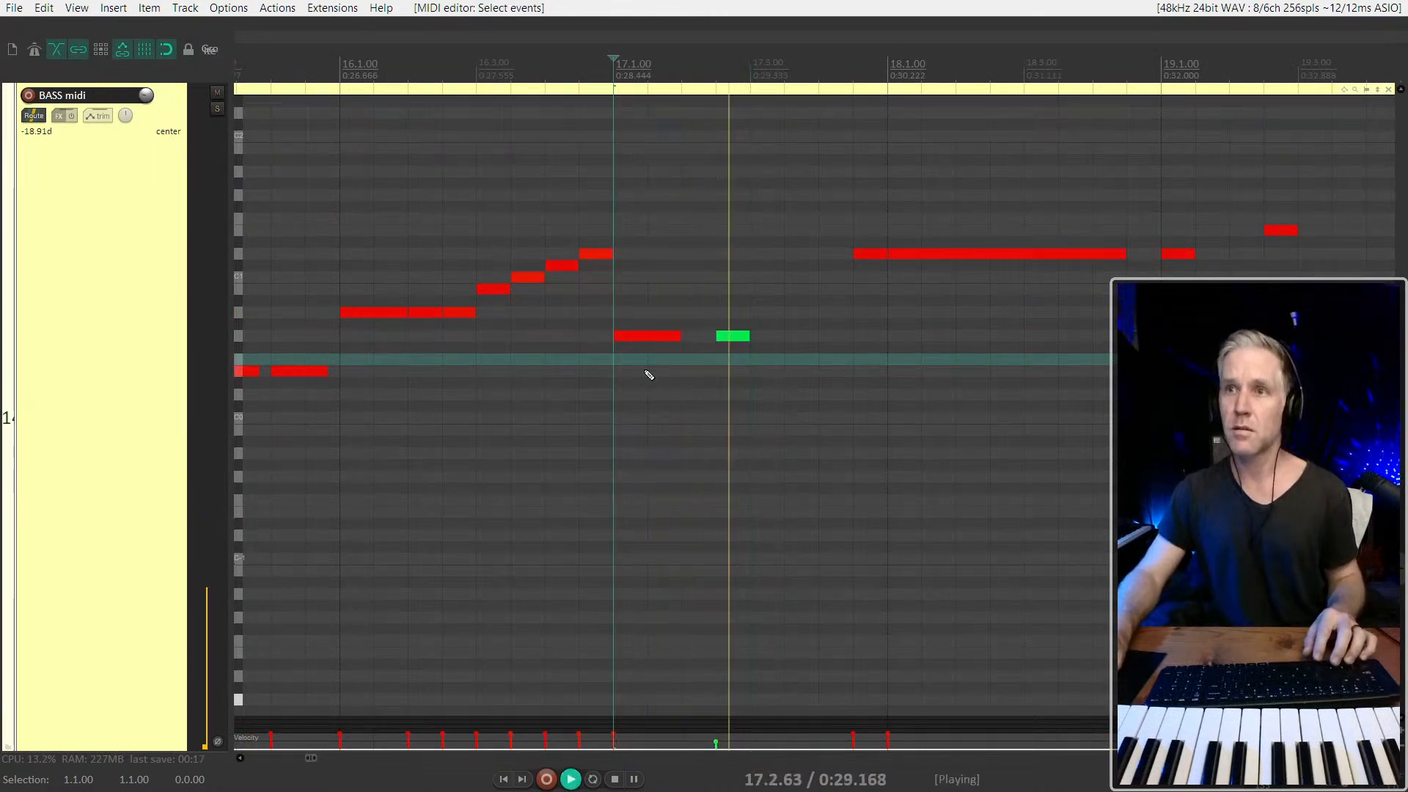
drag(734, 337, 731, 286)
key(space)
key(space)
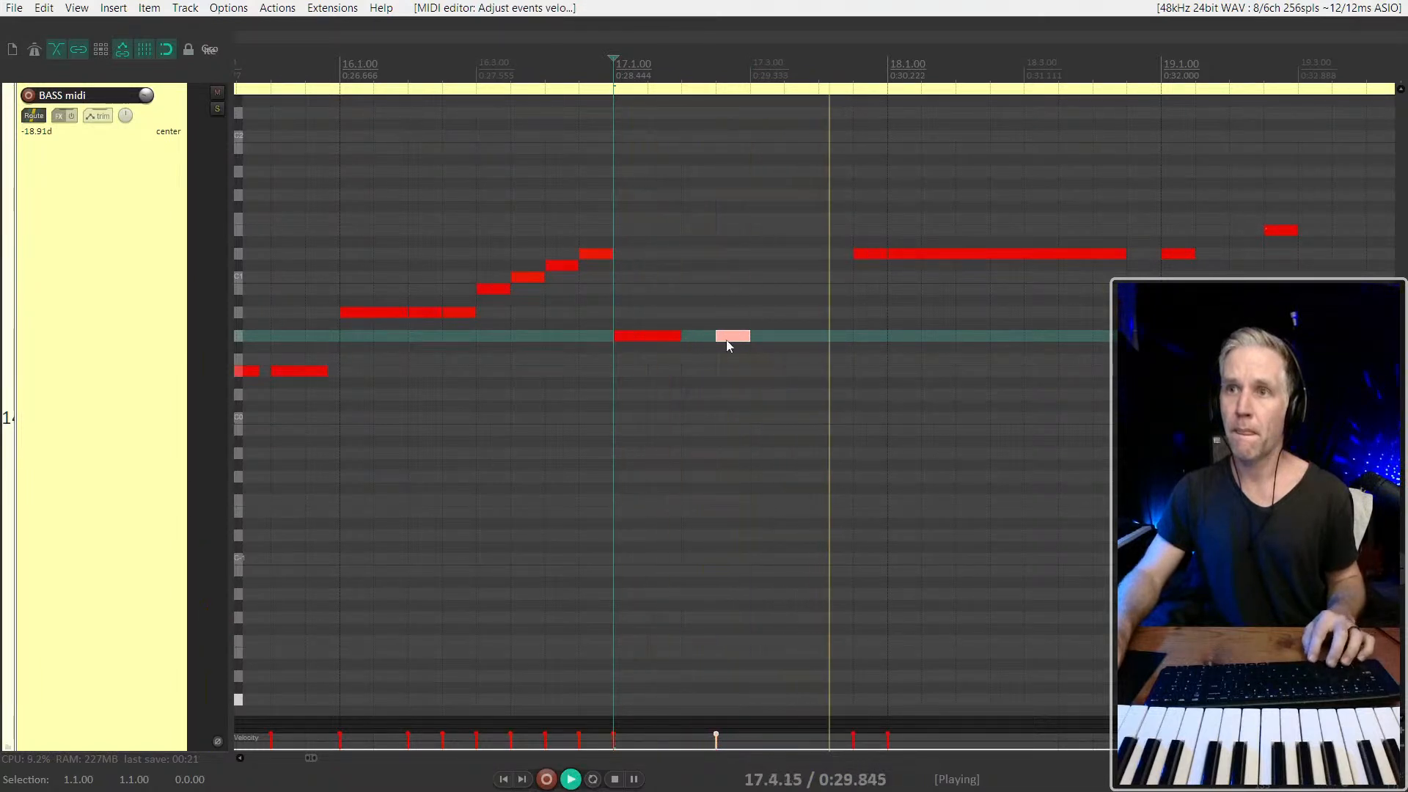
Copy the short bar 17 note to 17.4.50, delete the higher note at that position, and play the result from 17.1.00
key(space)
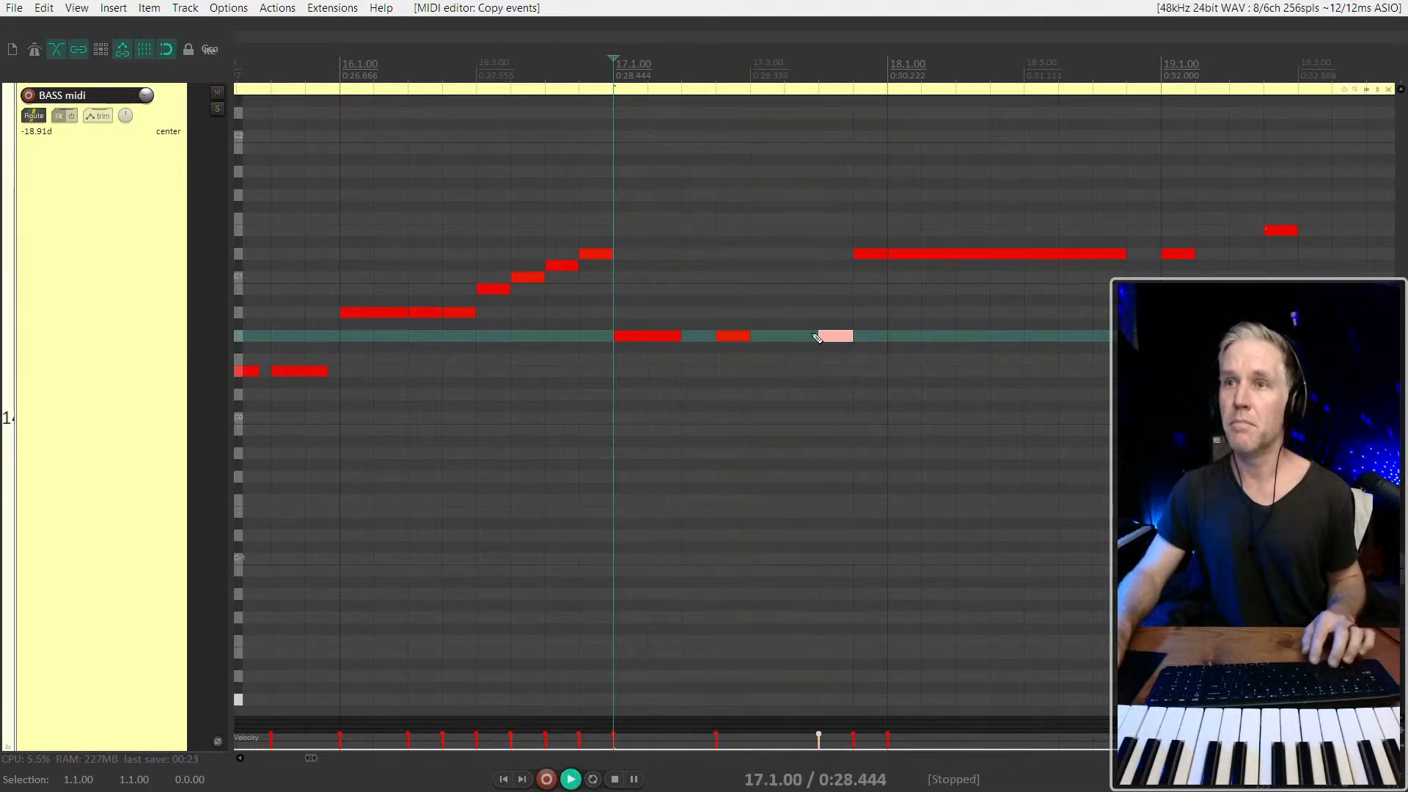
key(space)
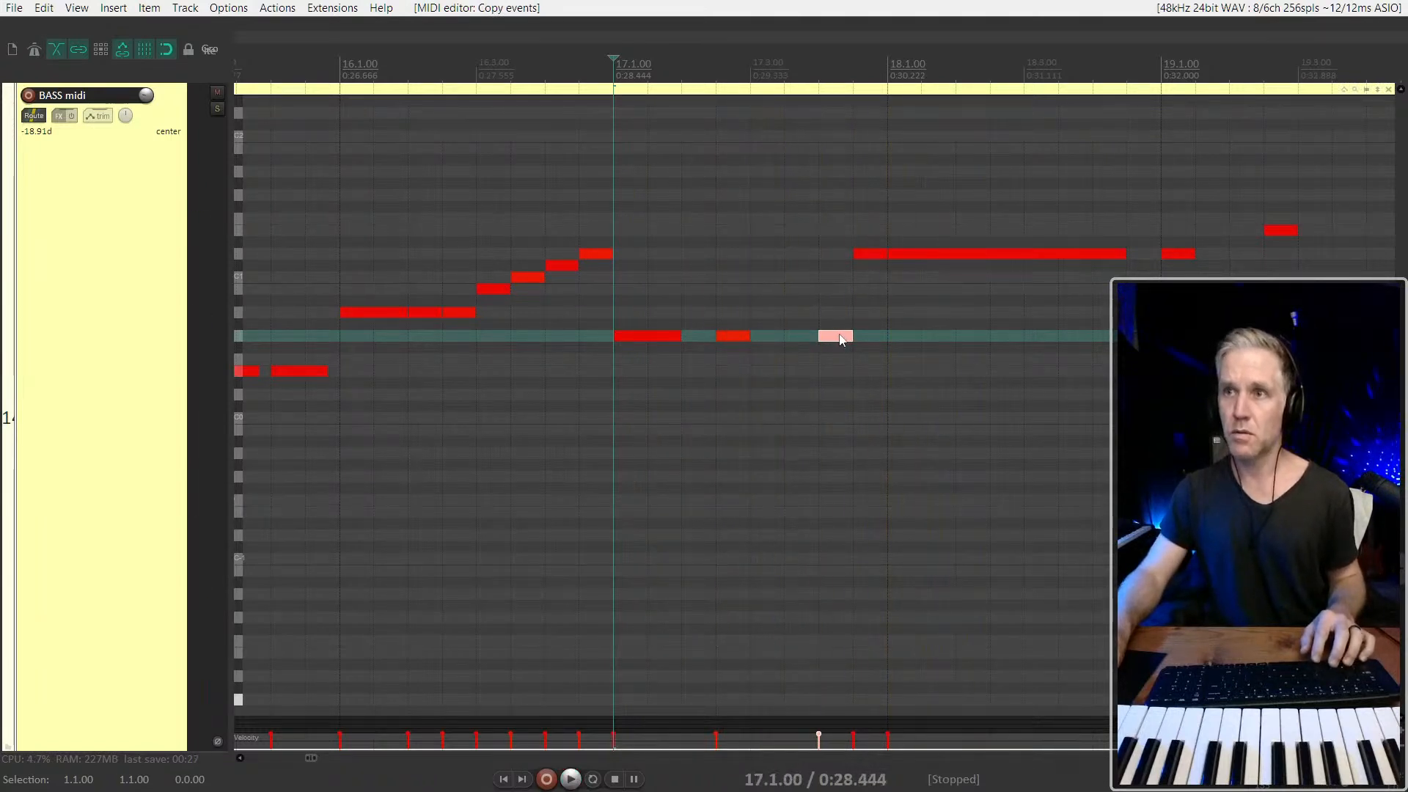
click(872, 254)
key(Delete)
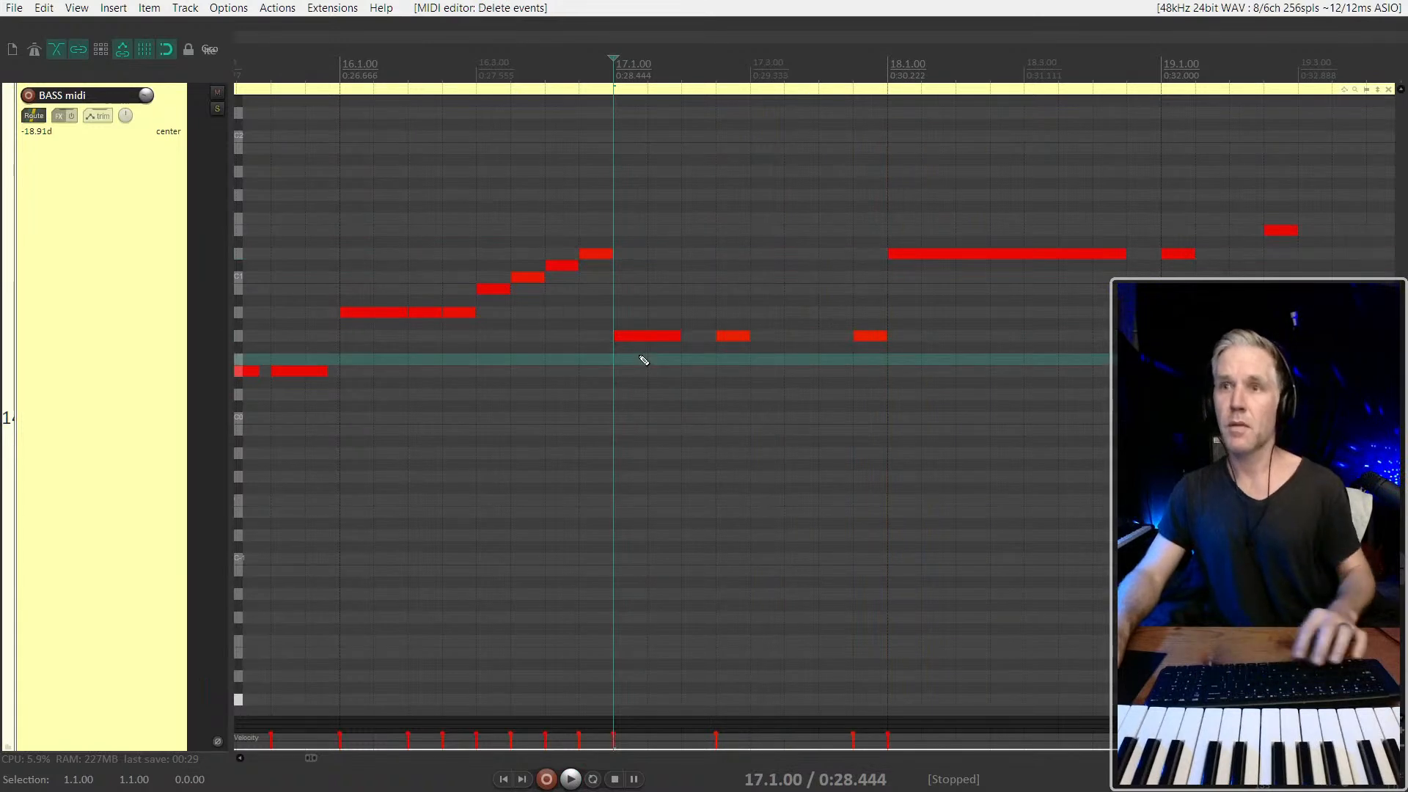
key(space)
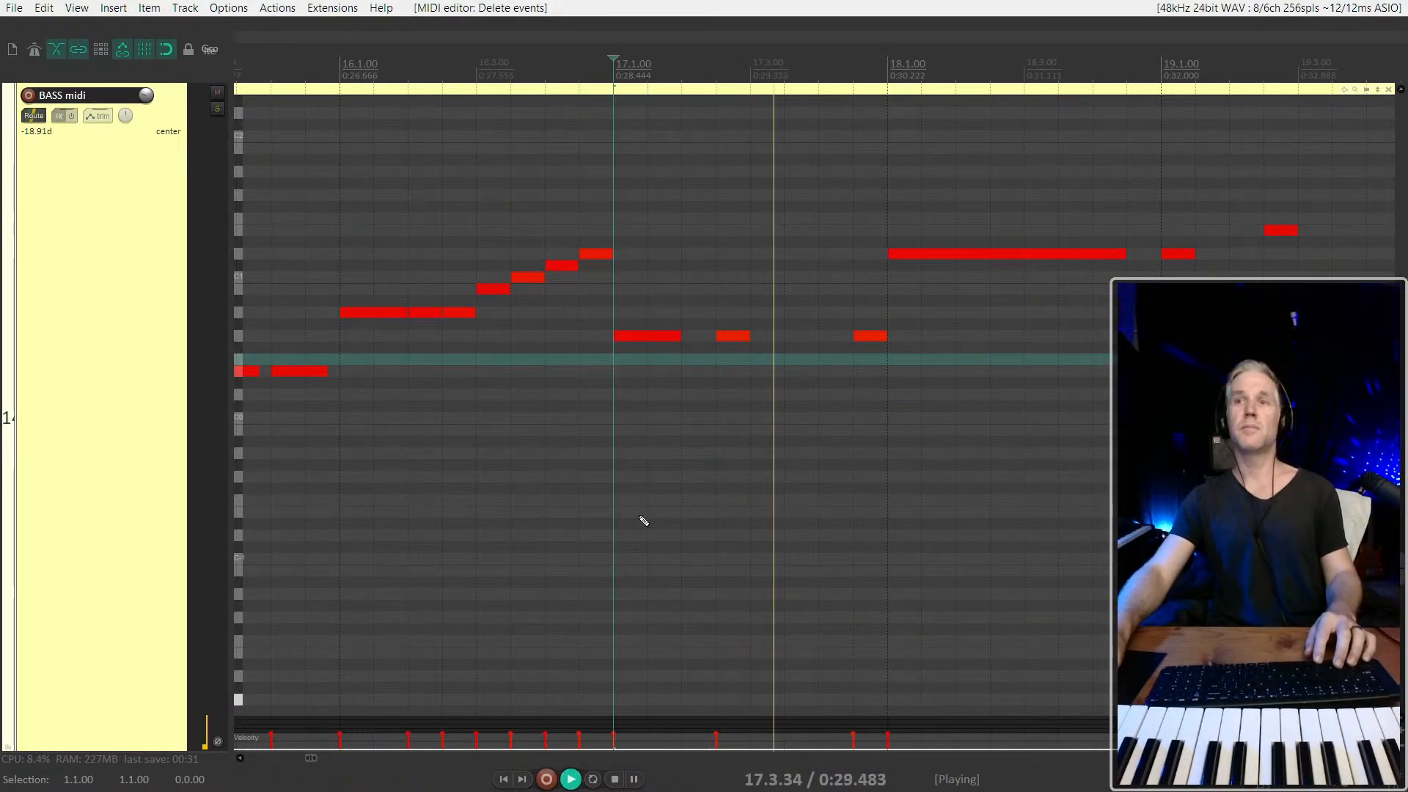
Replace the long bar 18 note with a copy of bar 17's rhythm on the same pitch, removing the copied note at 18.4.50
scroll(1065, 265, down, 2)
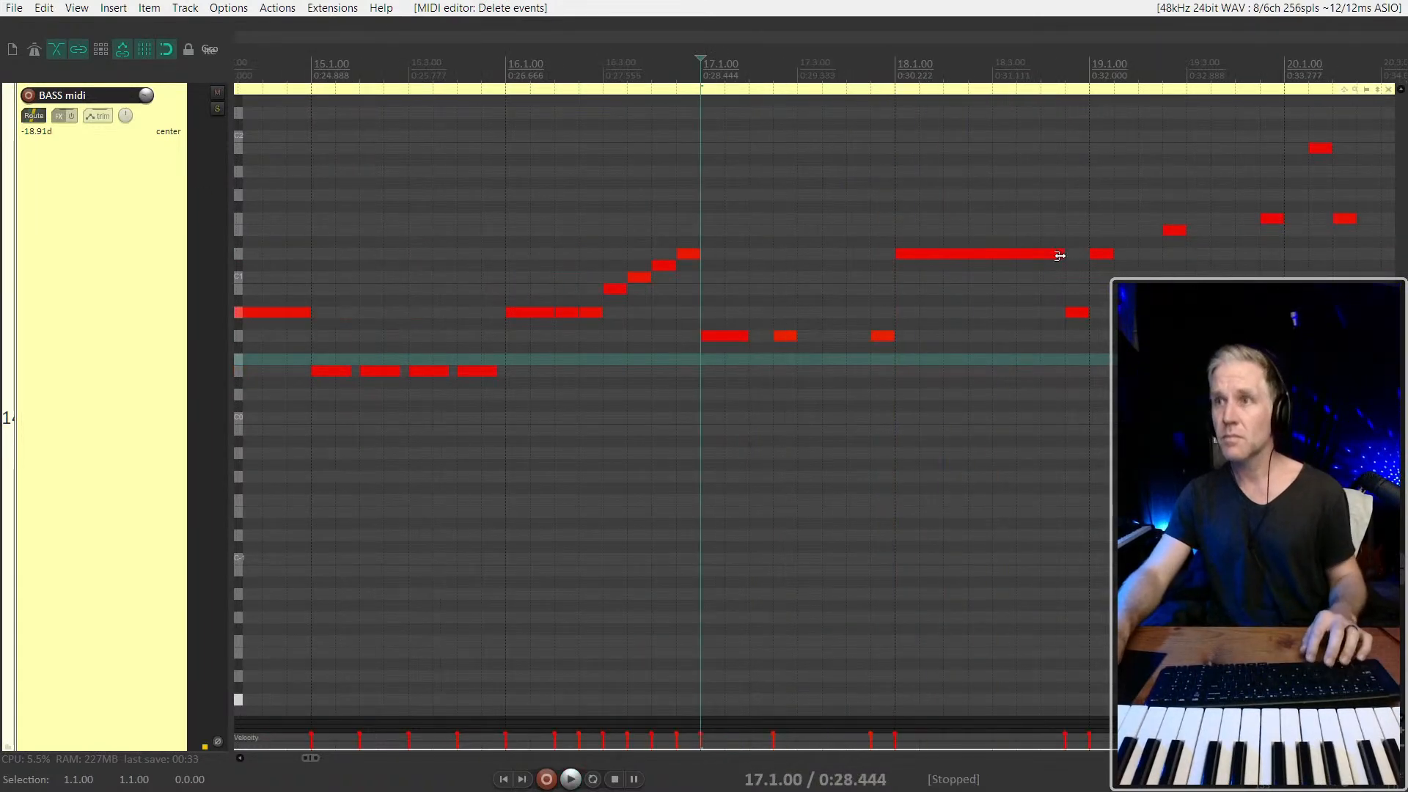
click(1056, 254)
key(Delete)
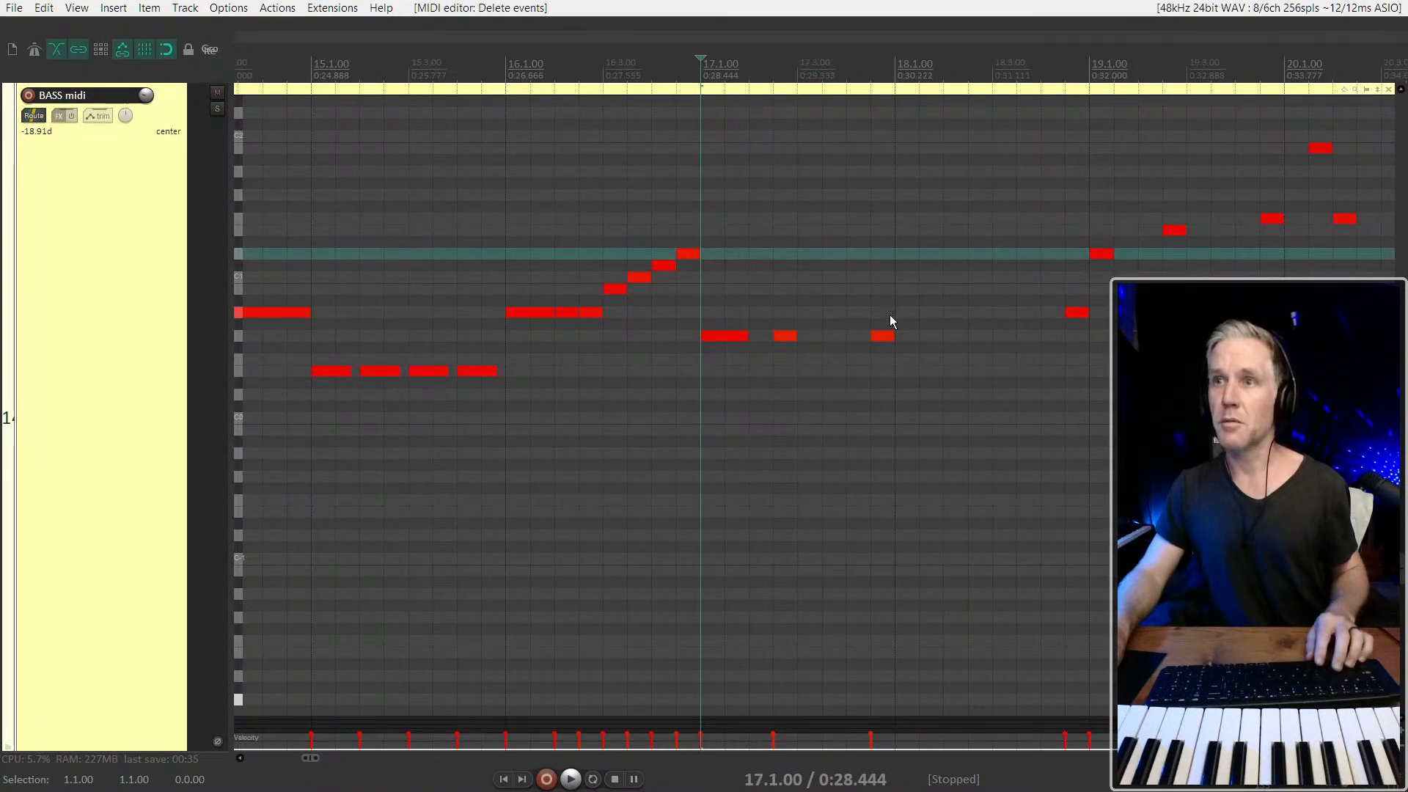
drag(715, 356, 909, 256)
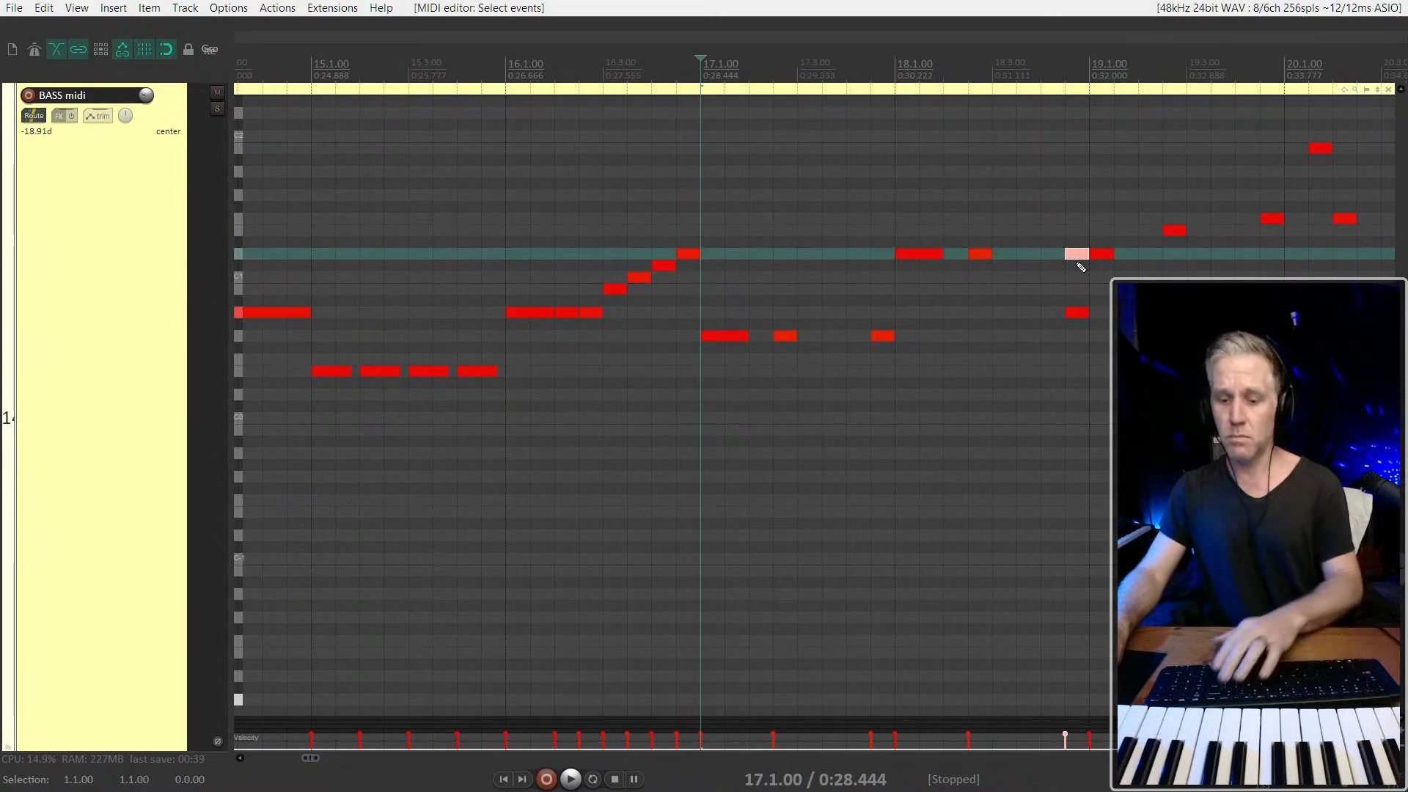
key(Delete)
key(space)
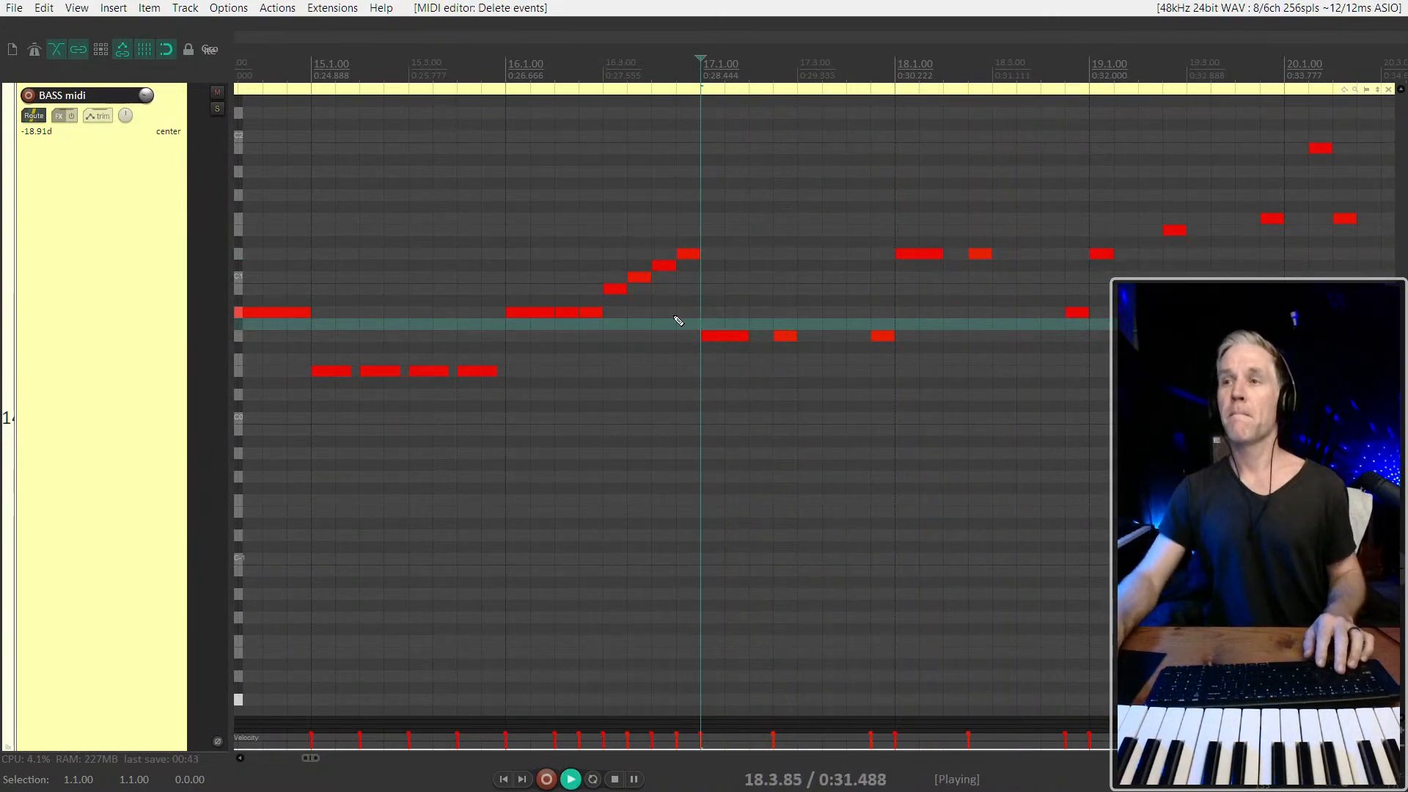
Listen to bars 18 and 19, stop, and play the bass part from 4.2.00 through bar 7
scroll(690, 334, down, 6)
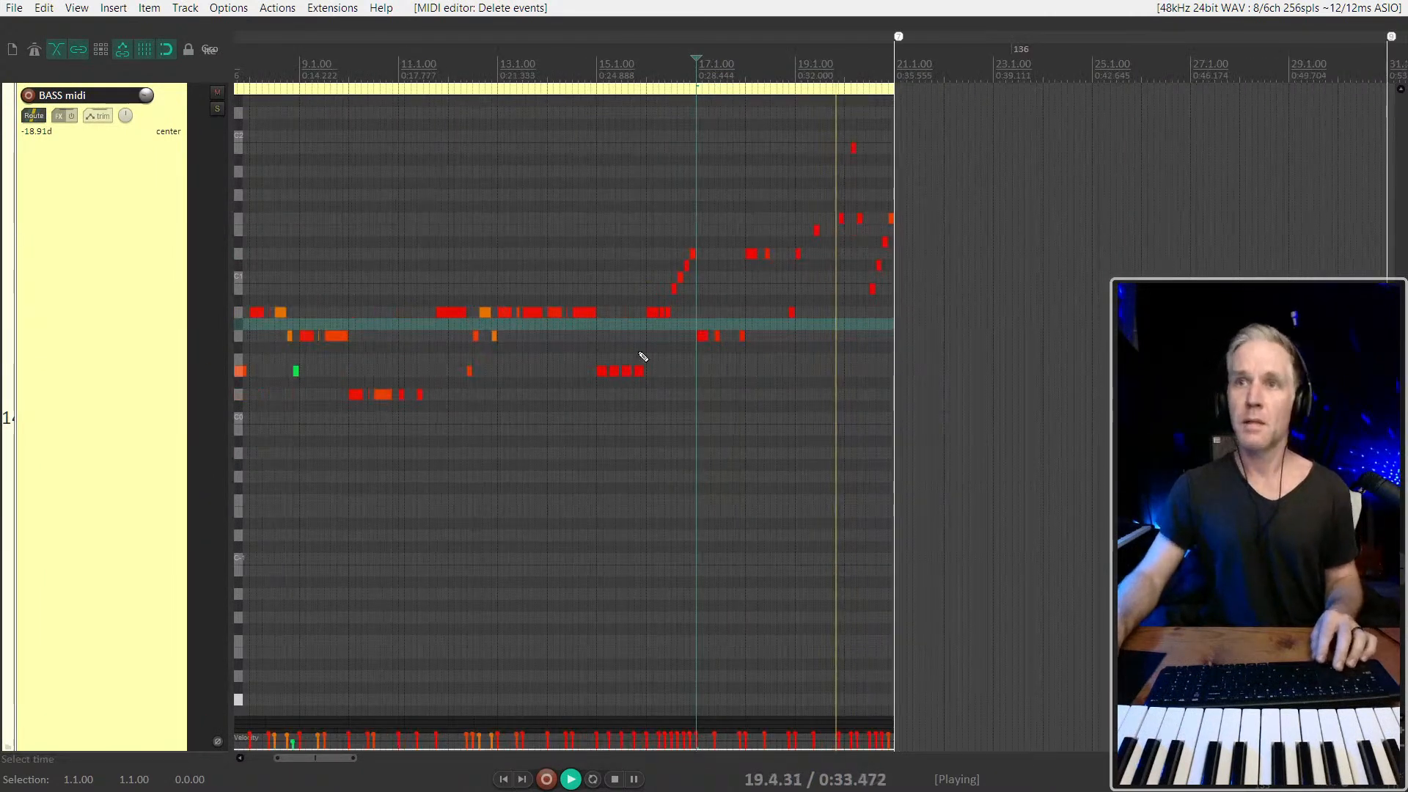
scroll(652, 355, down, 2)
scroll(833, 327, left, 2)
key(space)
click(366, 371)
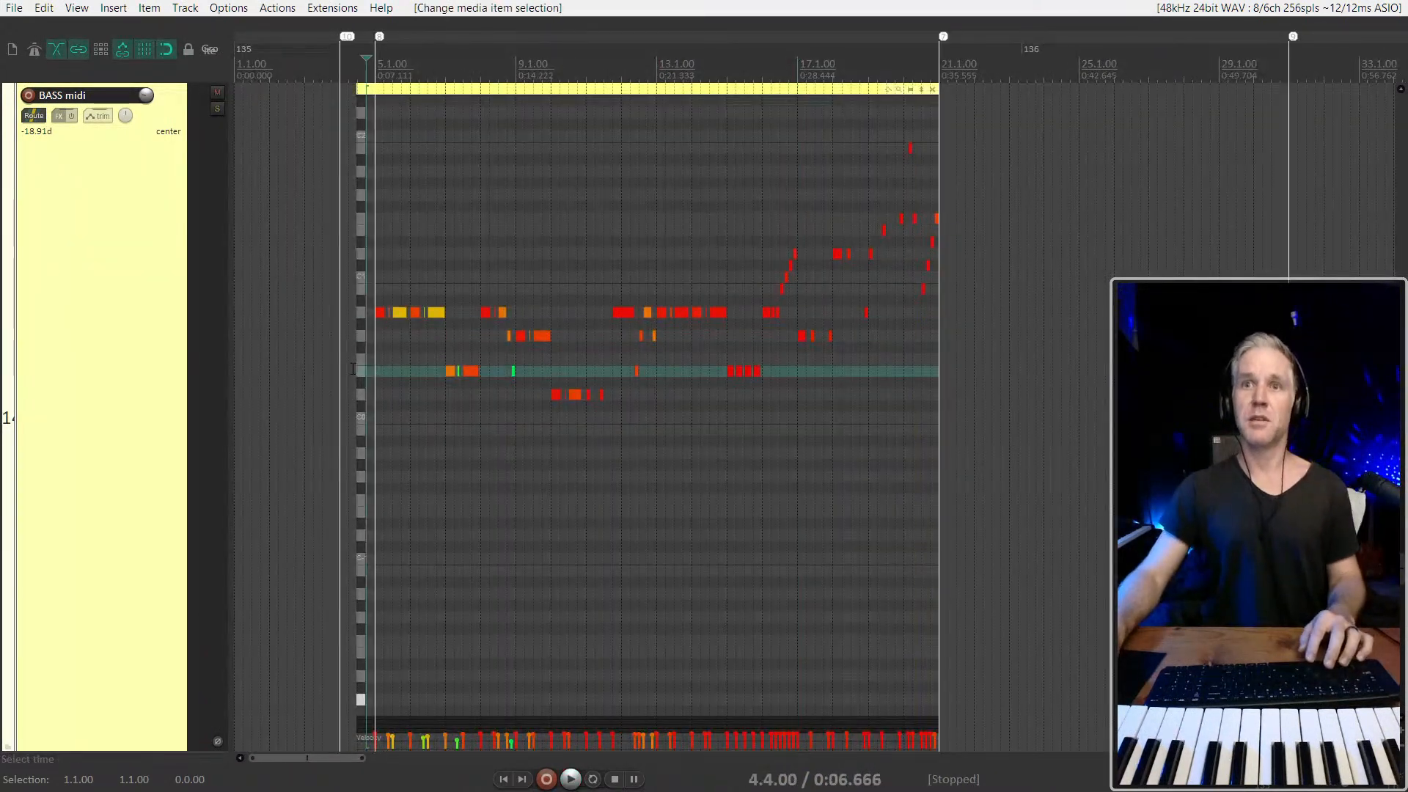
click(353, 369)
key(space)
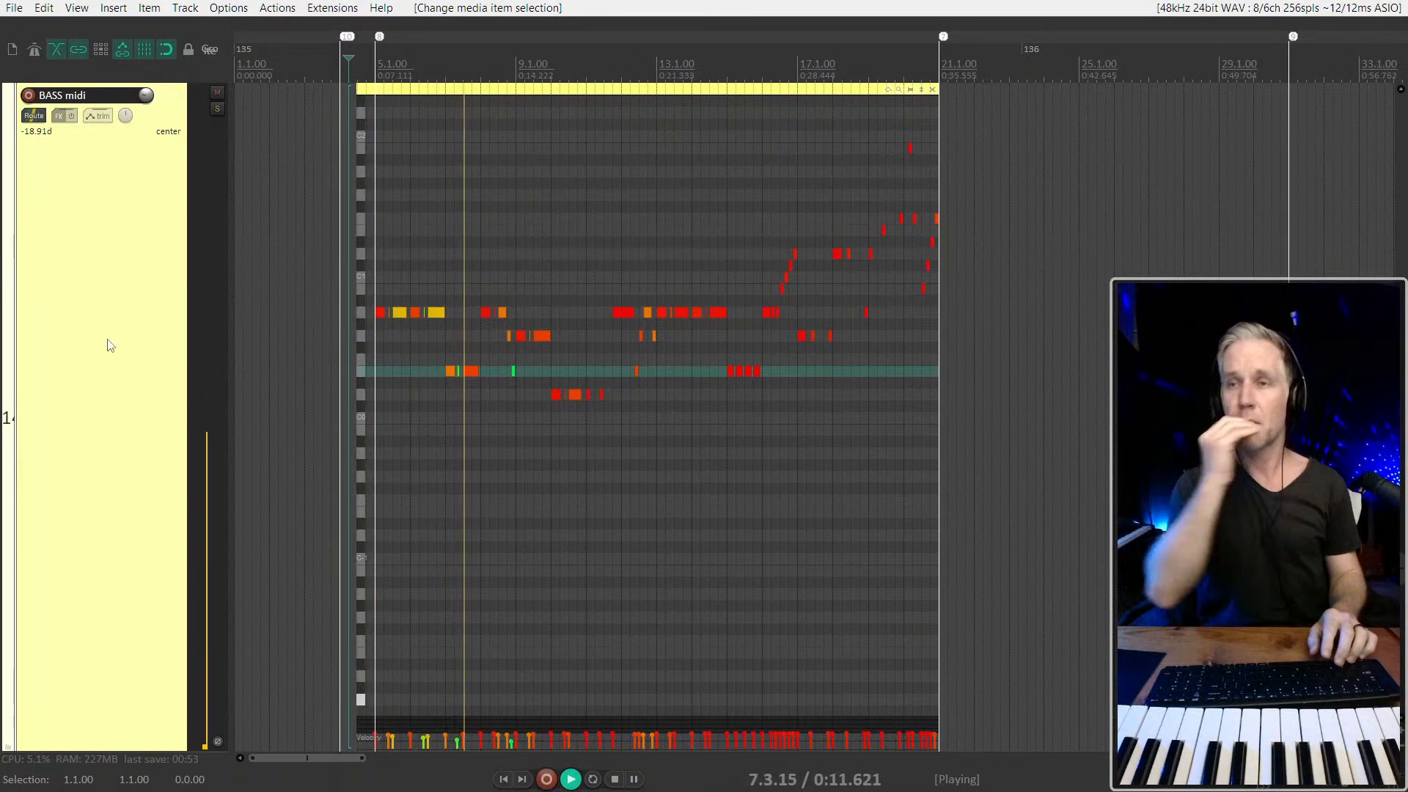
Raise the velocity of the short, quiet note in the middle of bar 7
scroll(439, 323, up, 7)
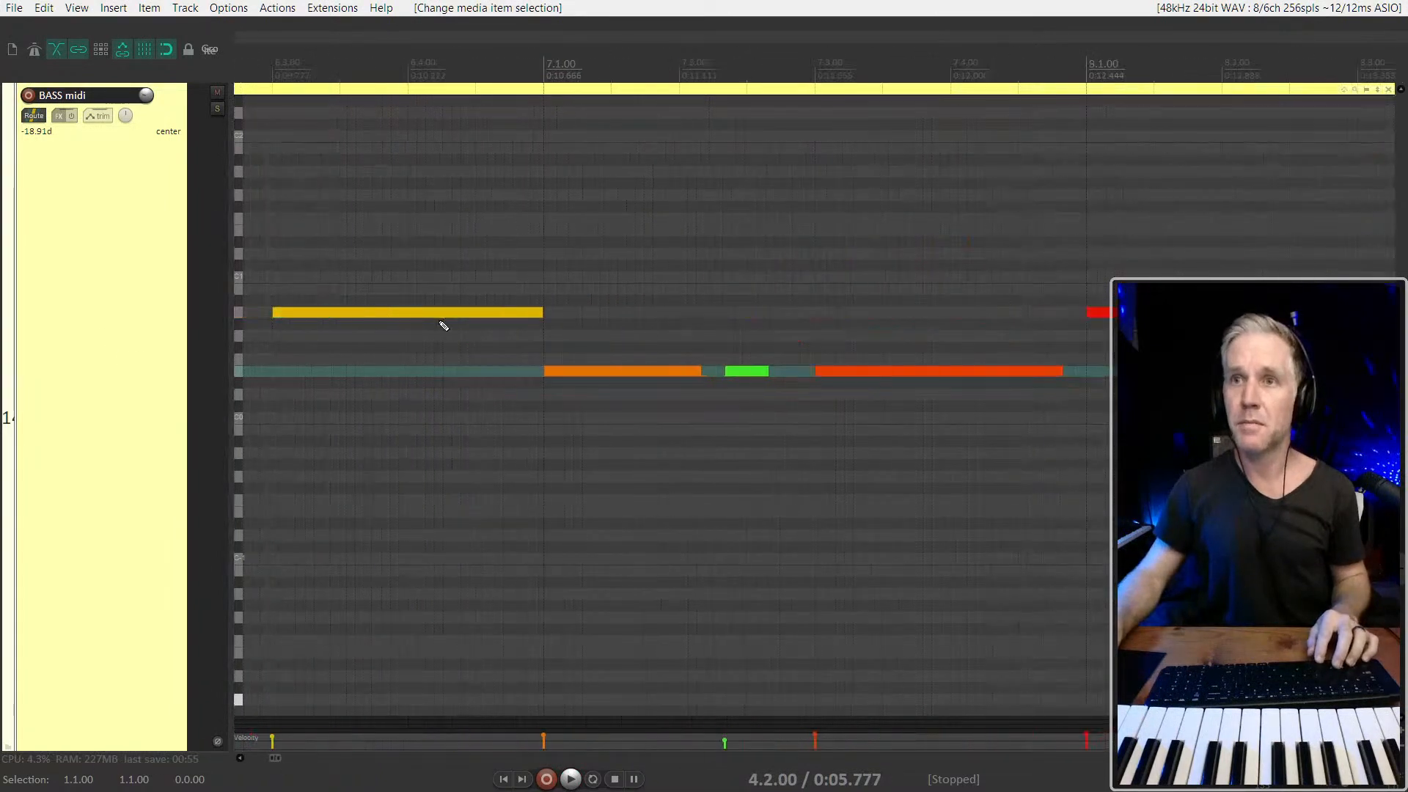
click(751, 376)
scroll(779, 369, down, 4)
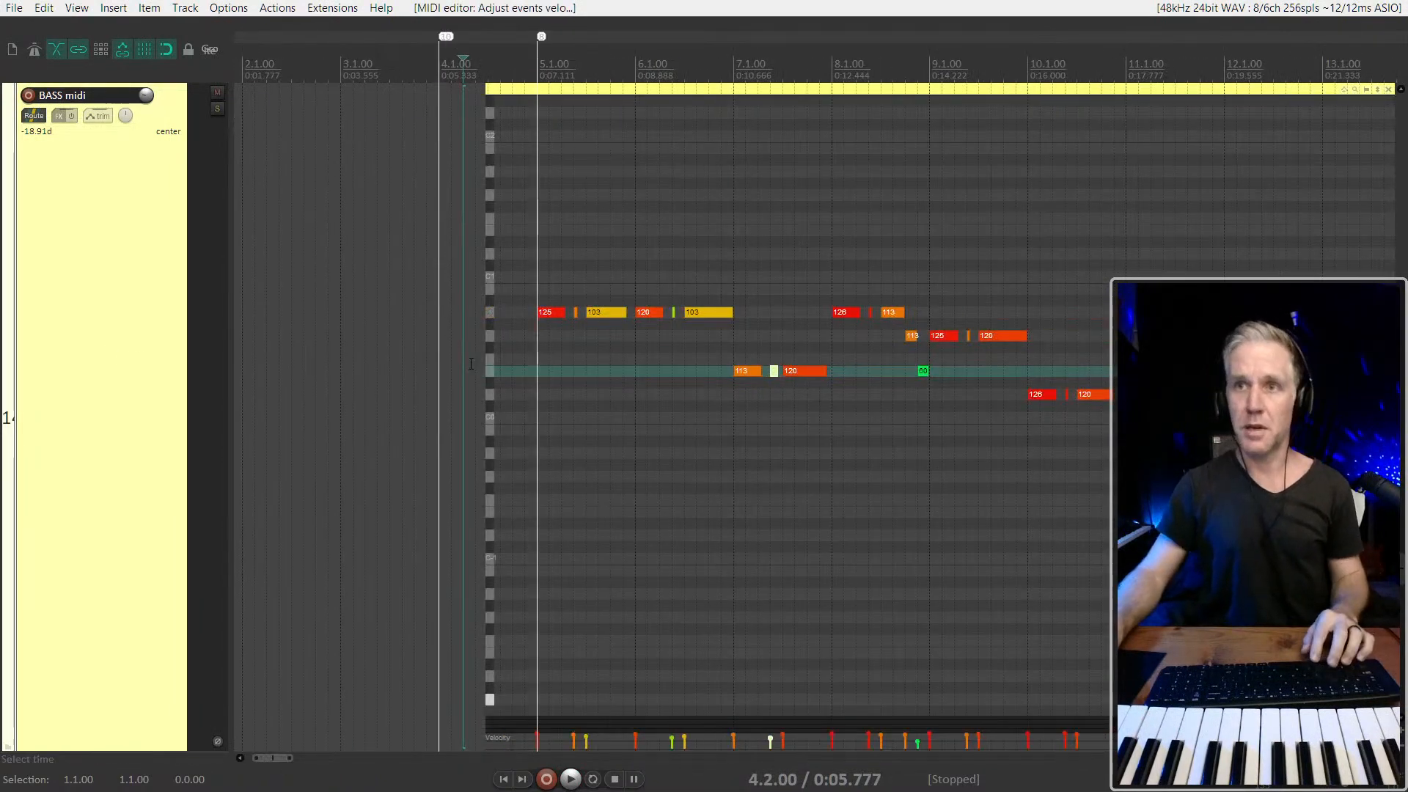
Play the bass part from bar 4 and check the notes through bar 20
key(space)
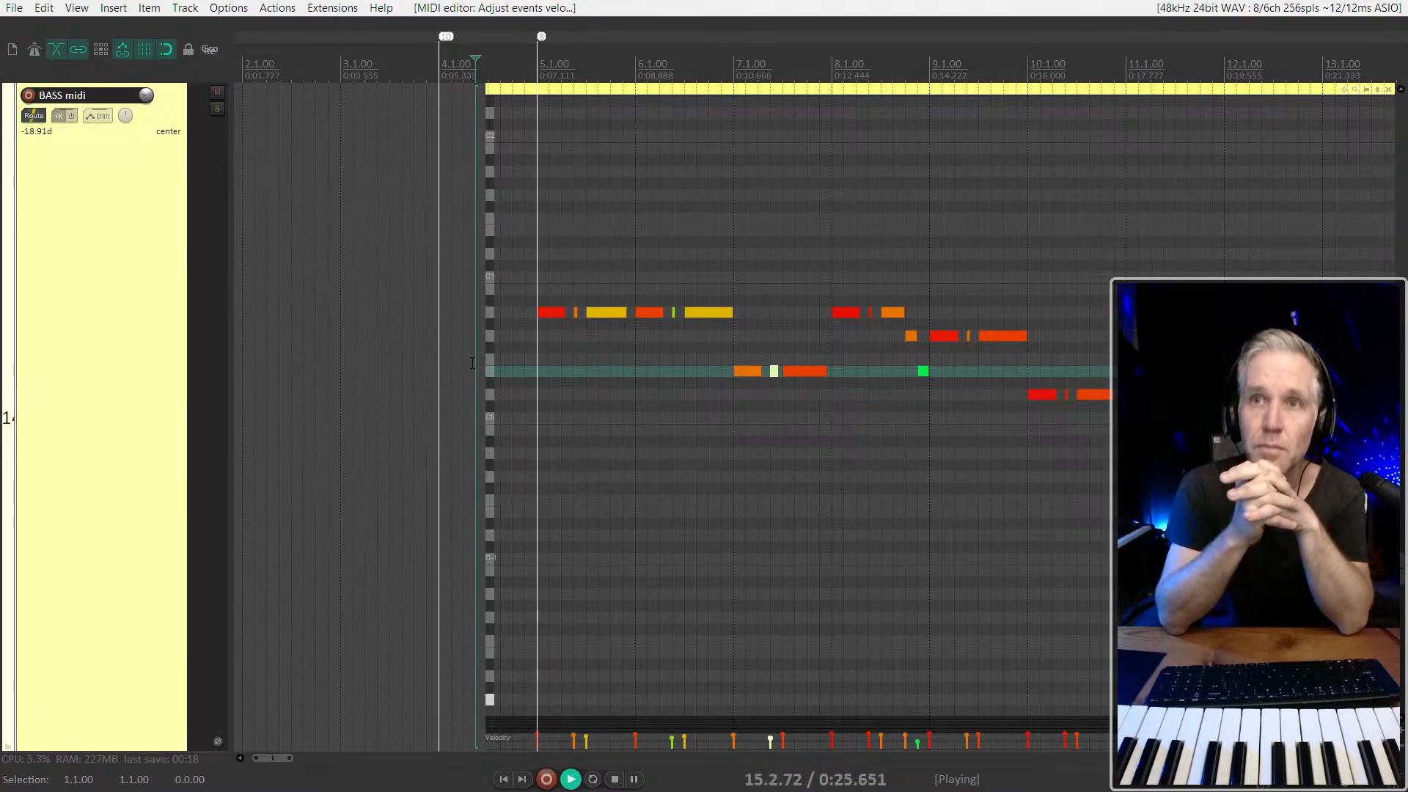
scroll(472, 363, right, 5)
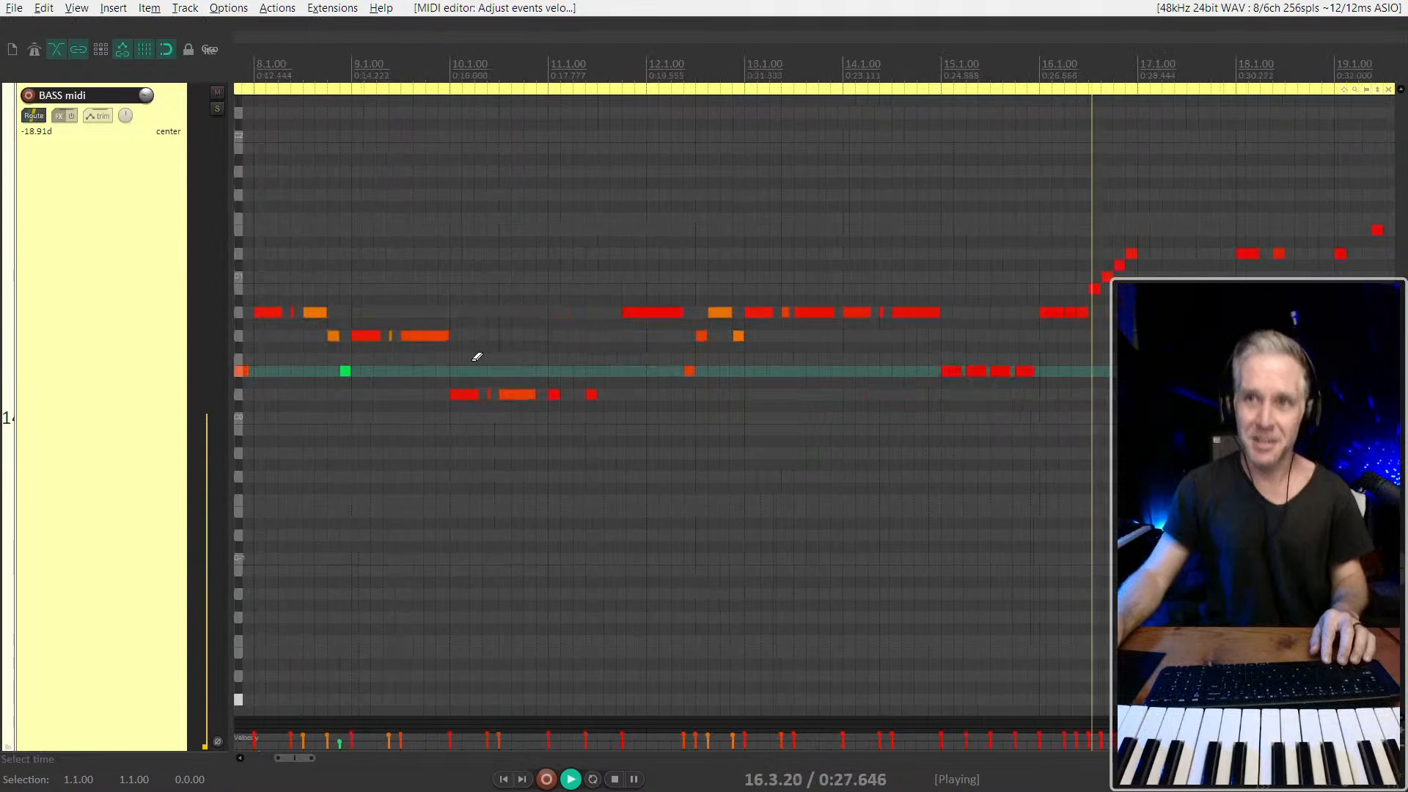
scroll(477, 359, right, 3)
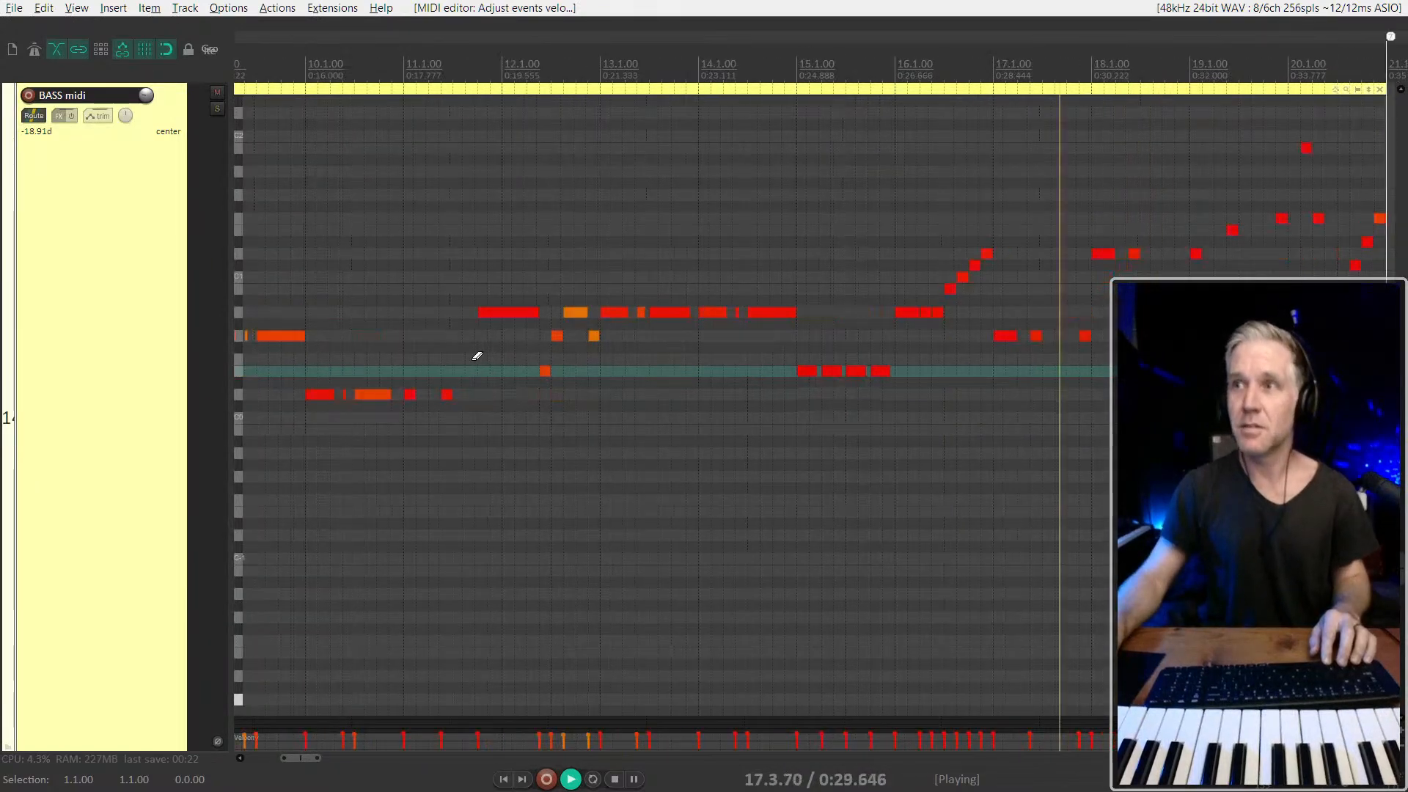
key(alt)
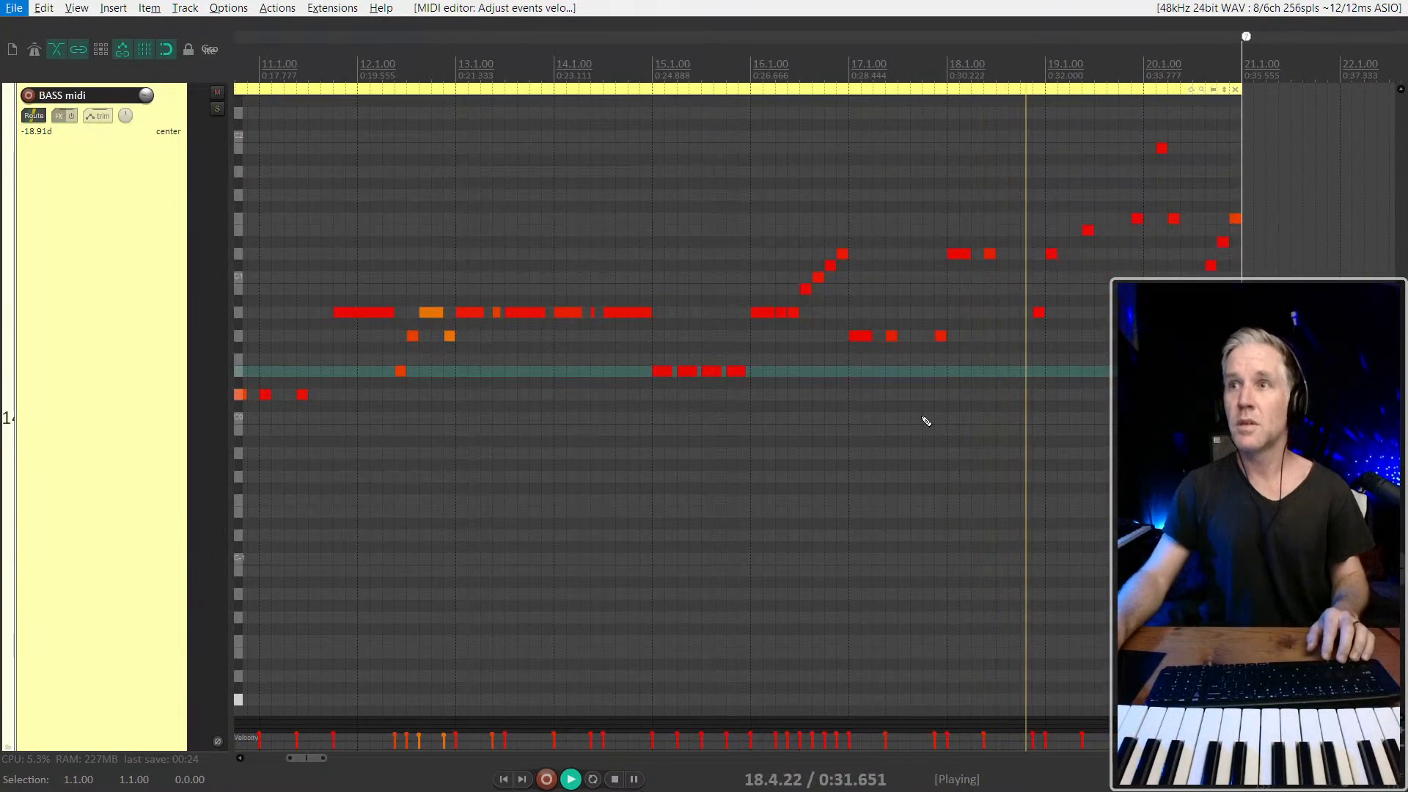
scroll(926, 421, right, 2)
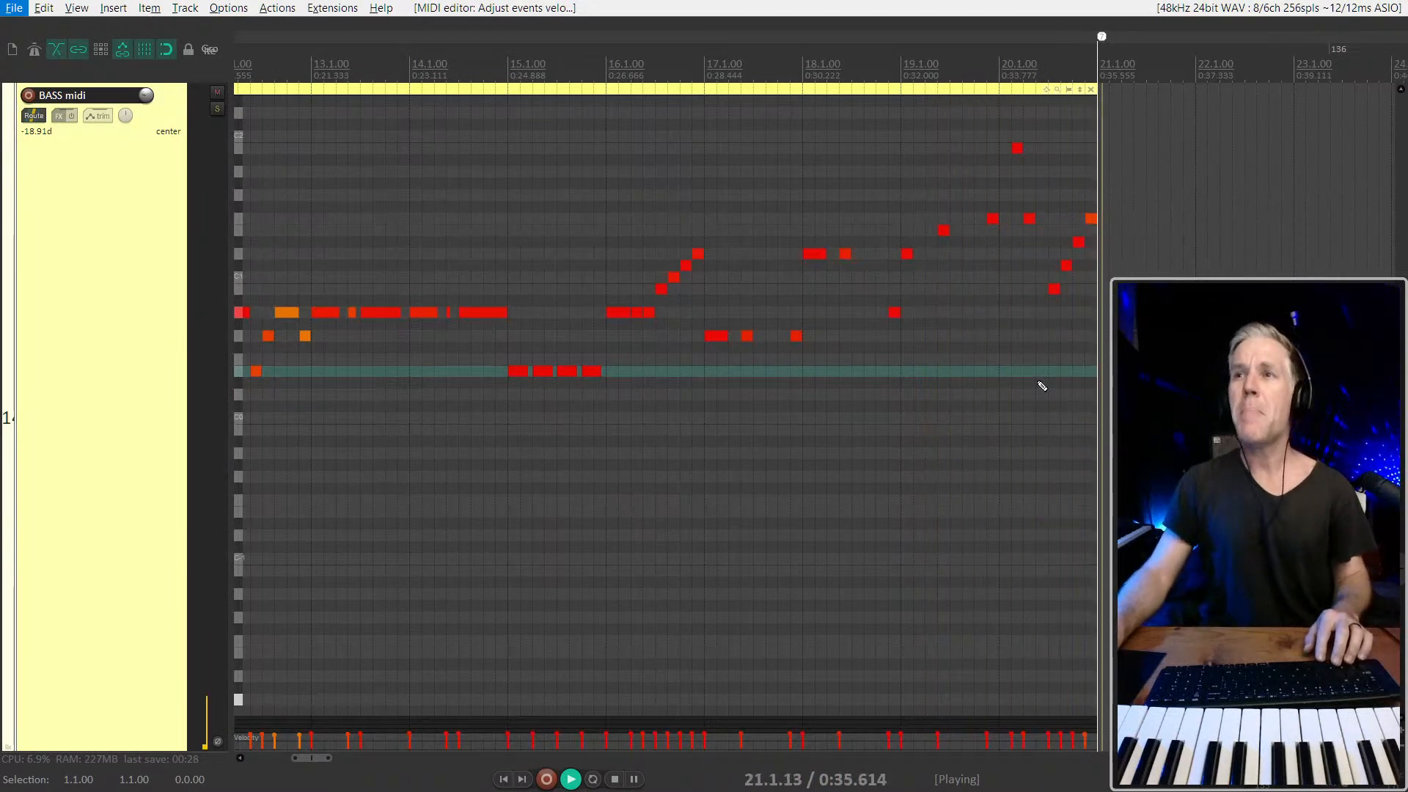
click(937, 264)
scroll(960, 330, down, 5)
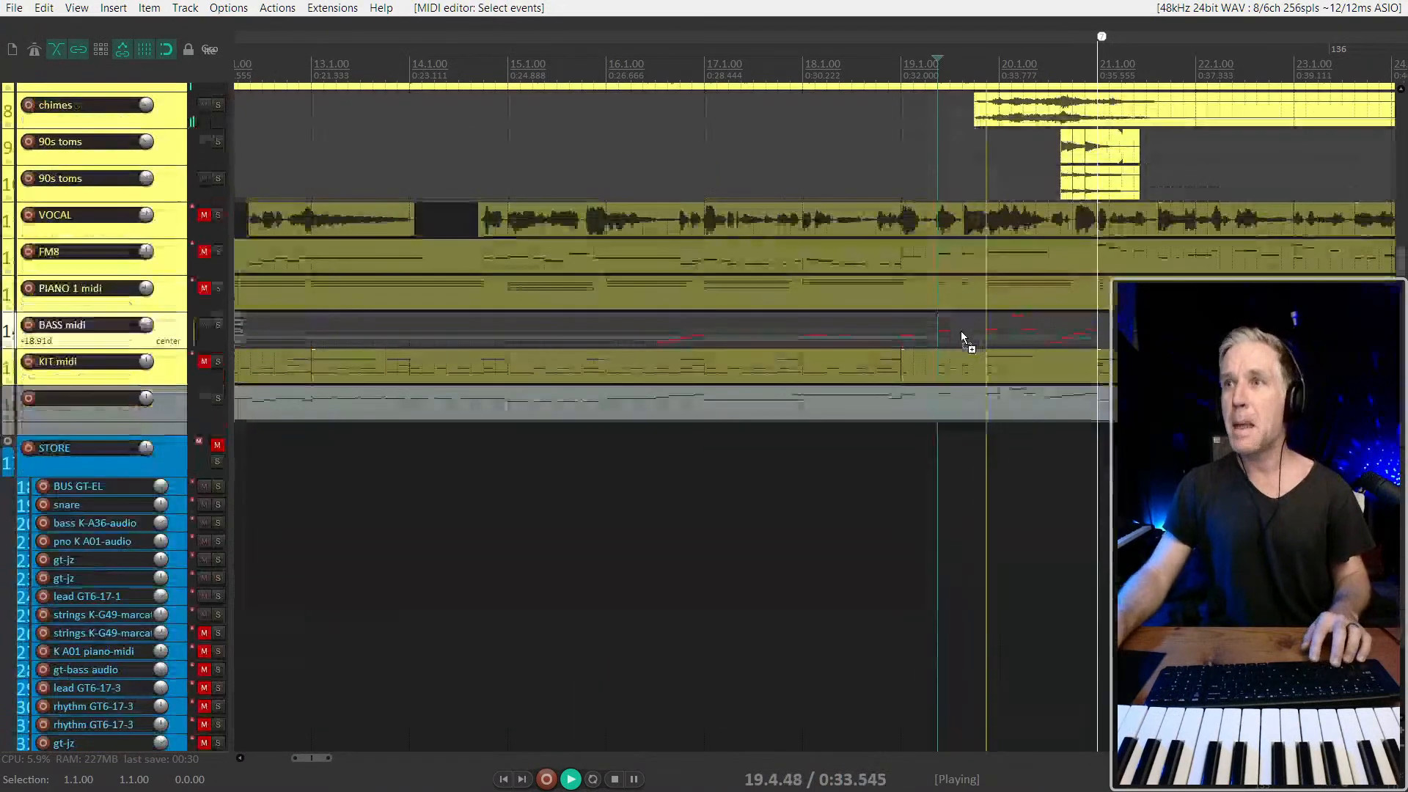
Copy the MIDI section from 21.1.00 onward on the unnamed track up to the BASS midi track and glue the bass items together
key(space)
scroll(960, 332, down, 8)
click(511, 420)
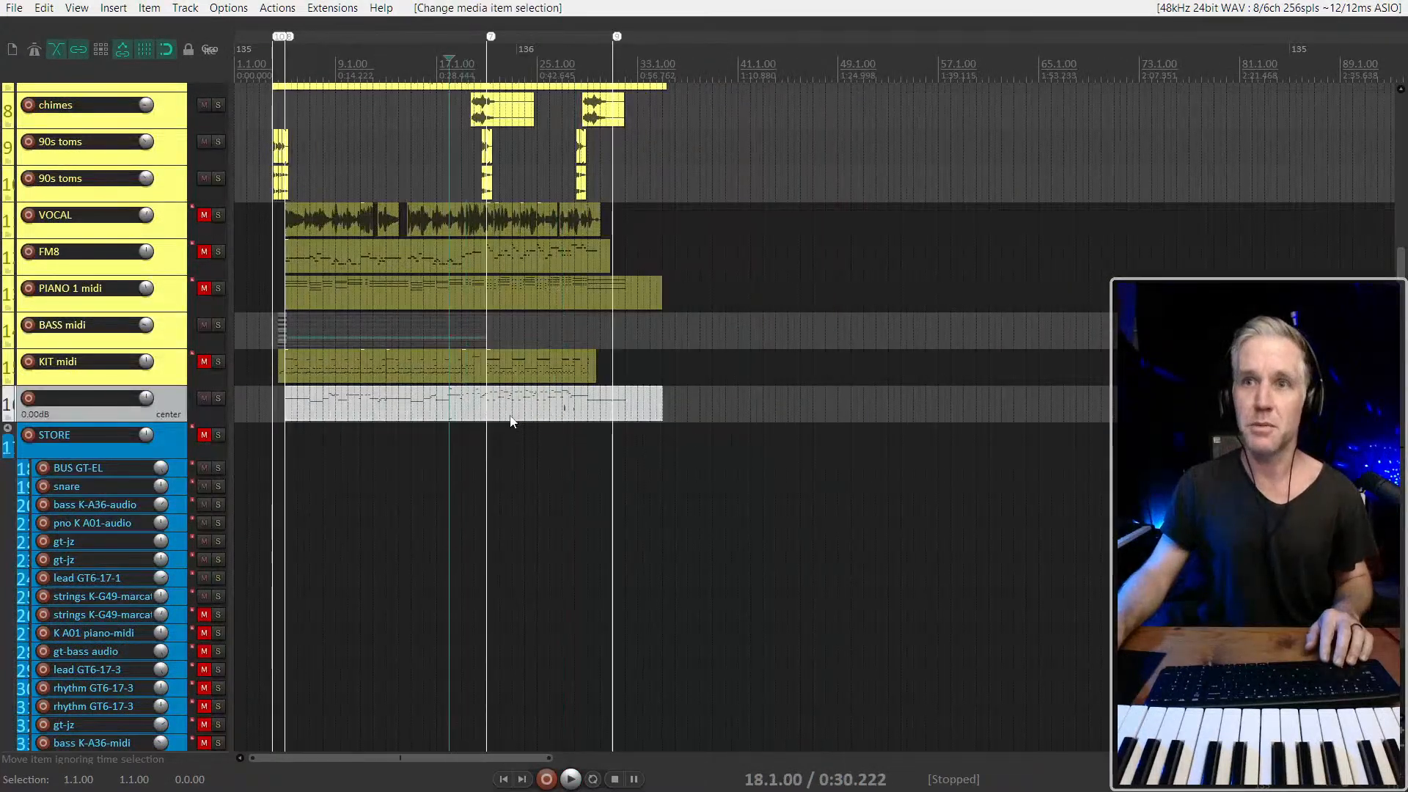
scroll(511, 419, up, 4)
drag(413, 419, 915, 402)
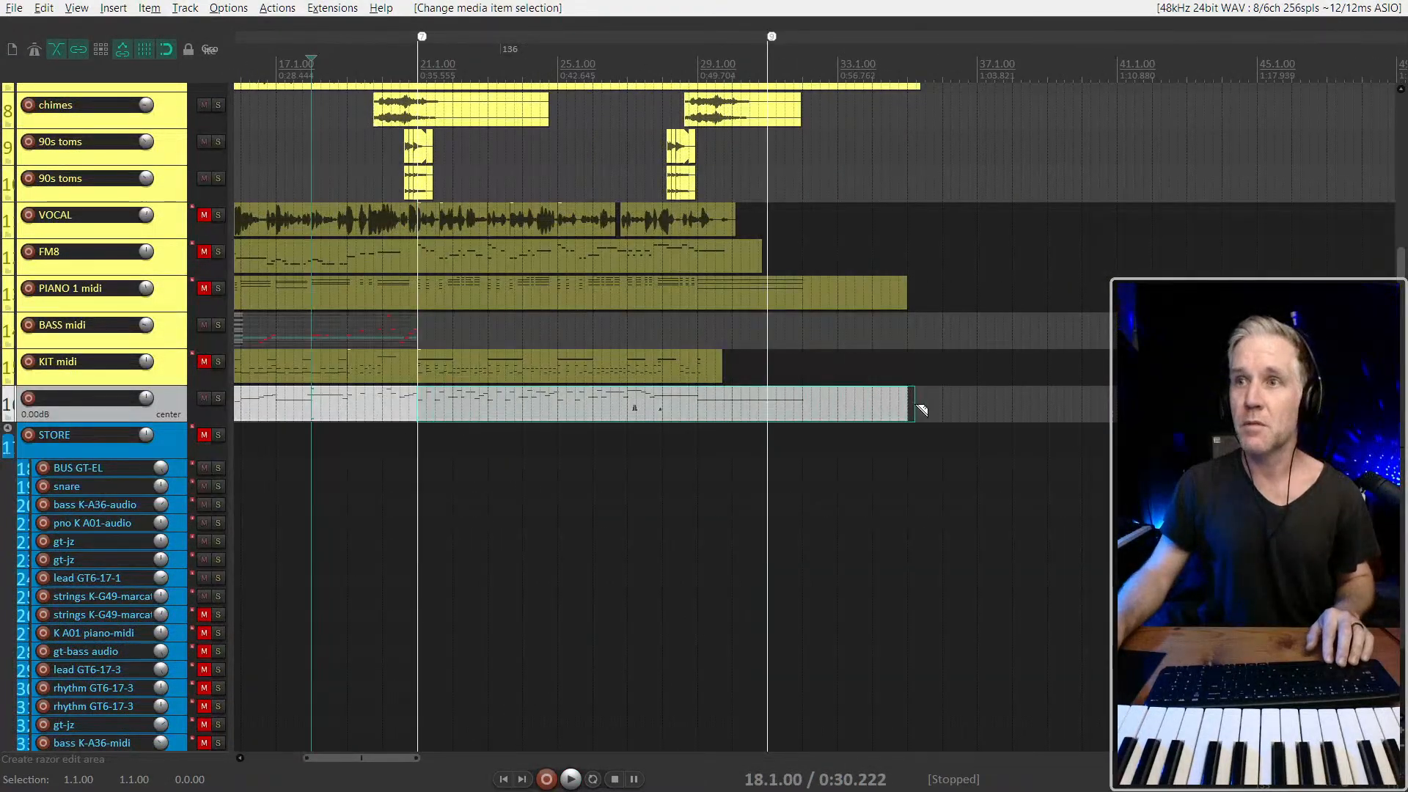
drag(613, 409, 609, 355)
scroll(609, 354, down, 3)
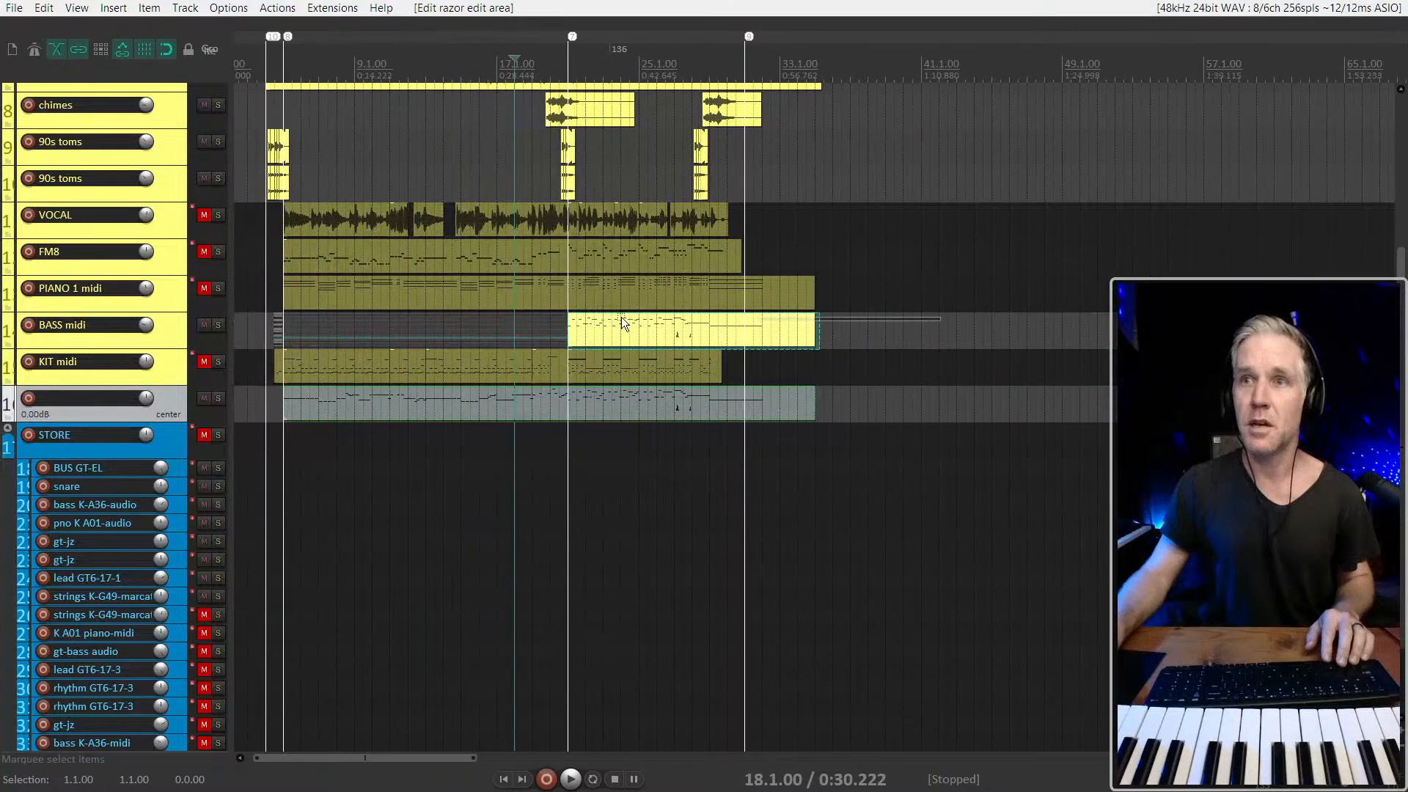
key(ctrl+g)
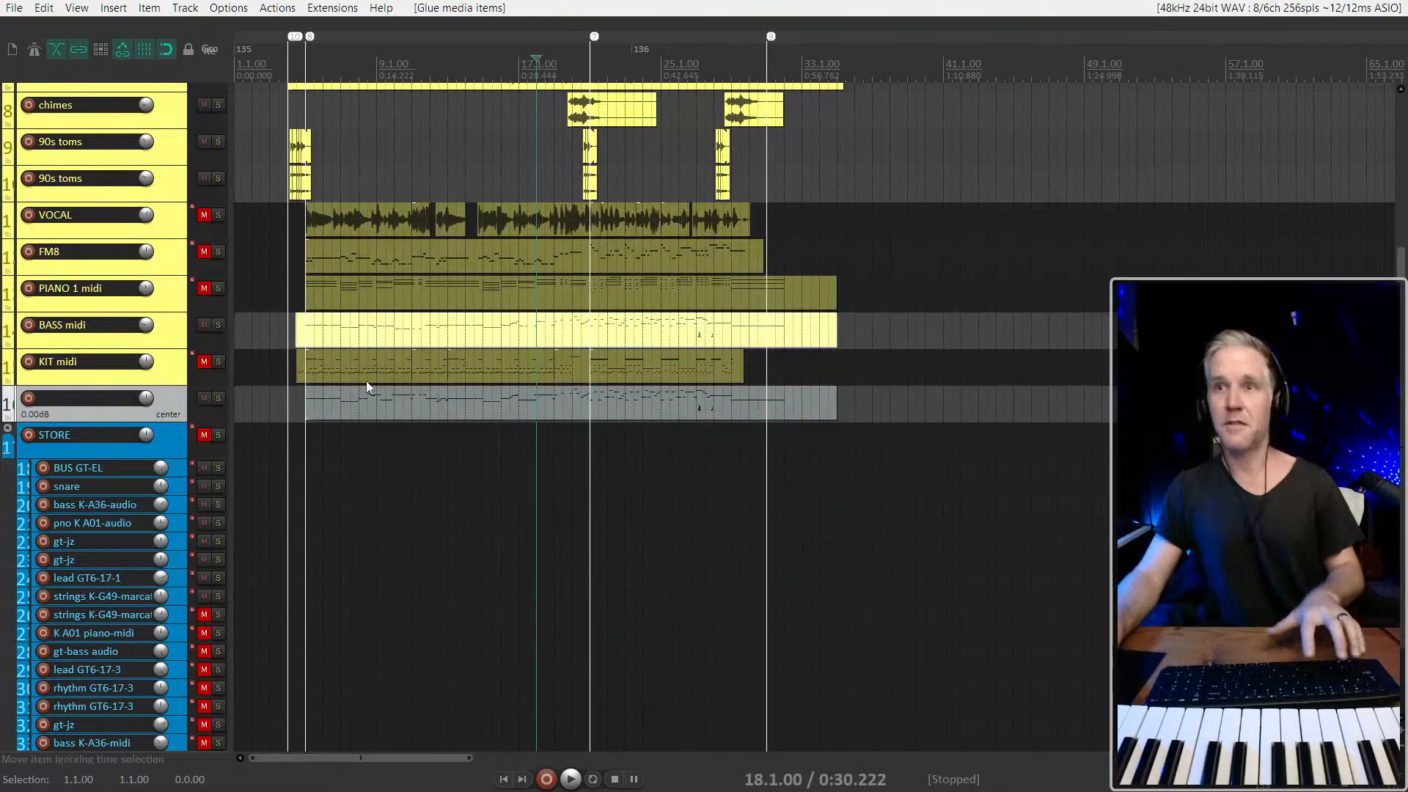
Delete all audio items on the BASS K64 and BASS K92 tracks
click(359, 335)
scroll(166, 338, up, 3)
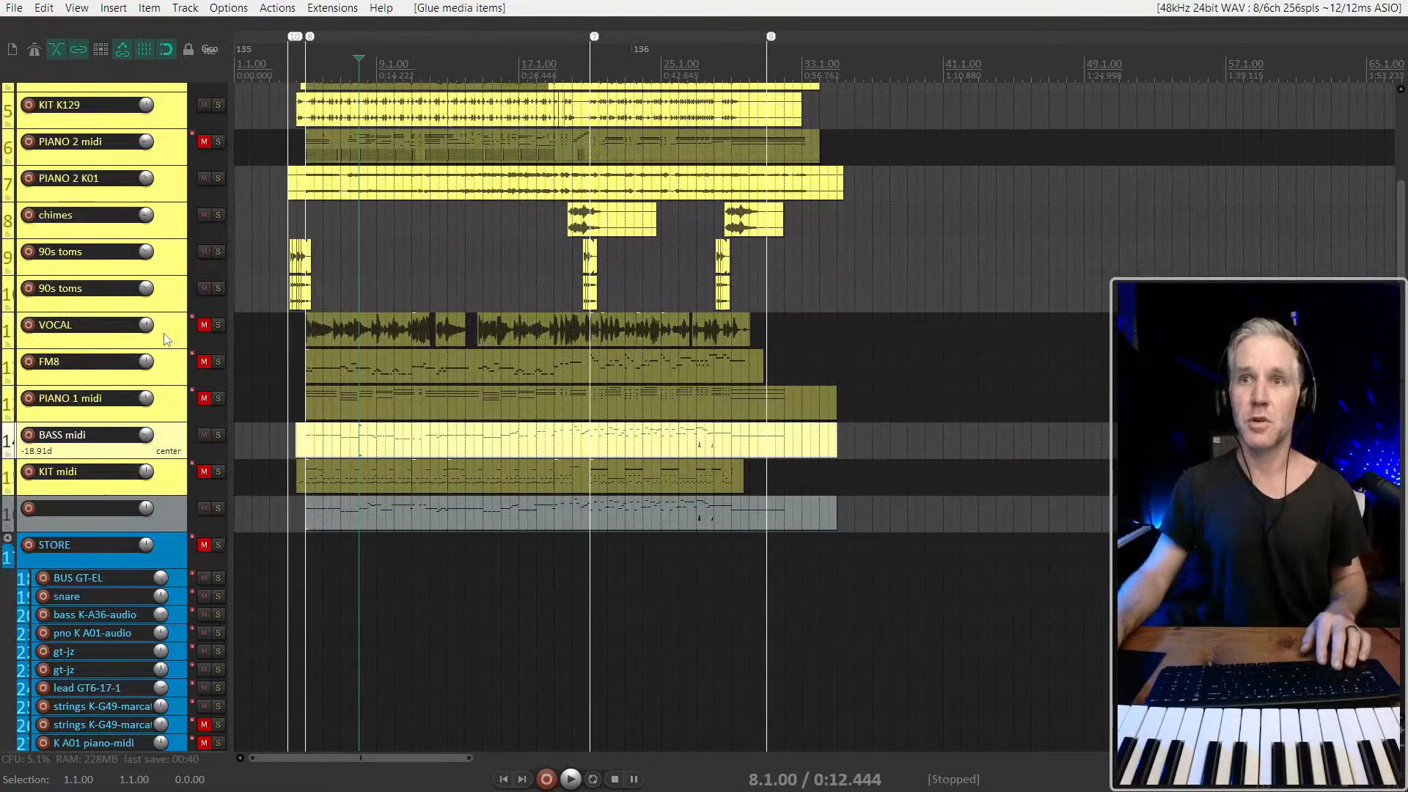
scroll(167, 291, up, 4)
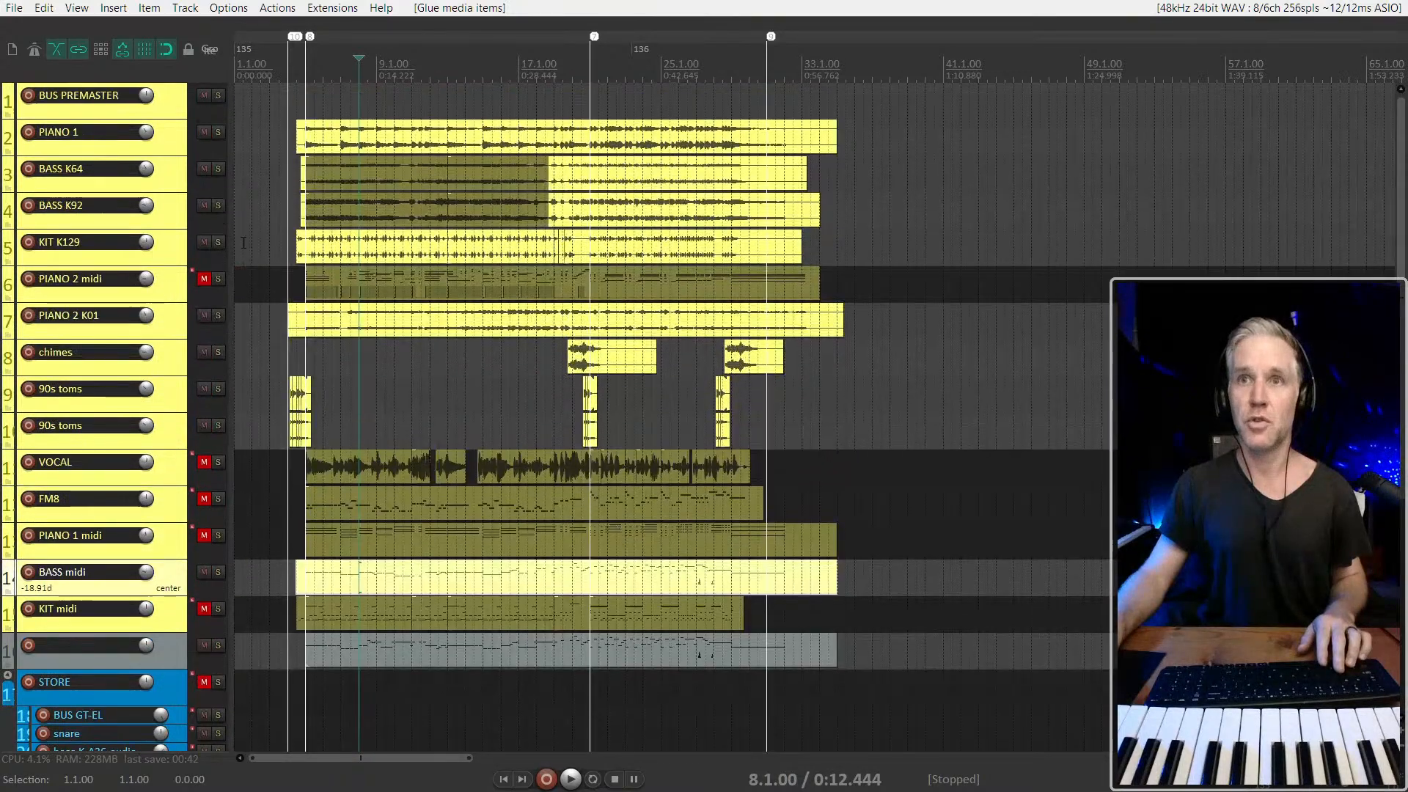
drag(763, 179, 279, 219)
key(Delete)
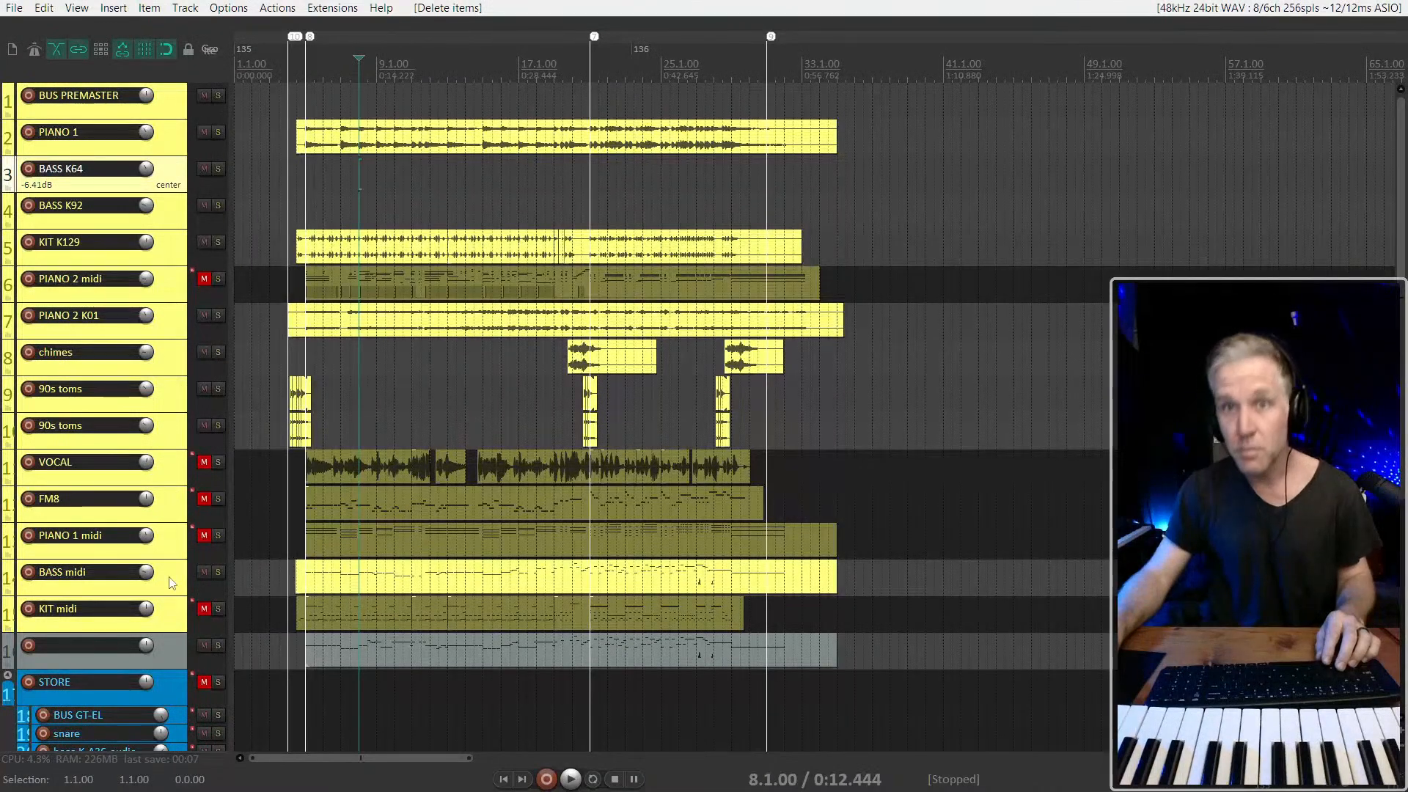
Move the BASS midi track directly below PIANO 1 and give it a random custom color, ending on pink
drag(112, 409, 7, 174)
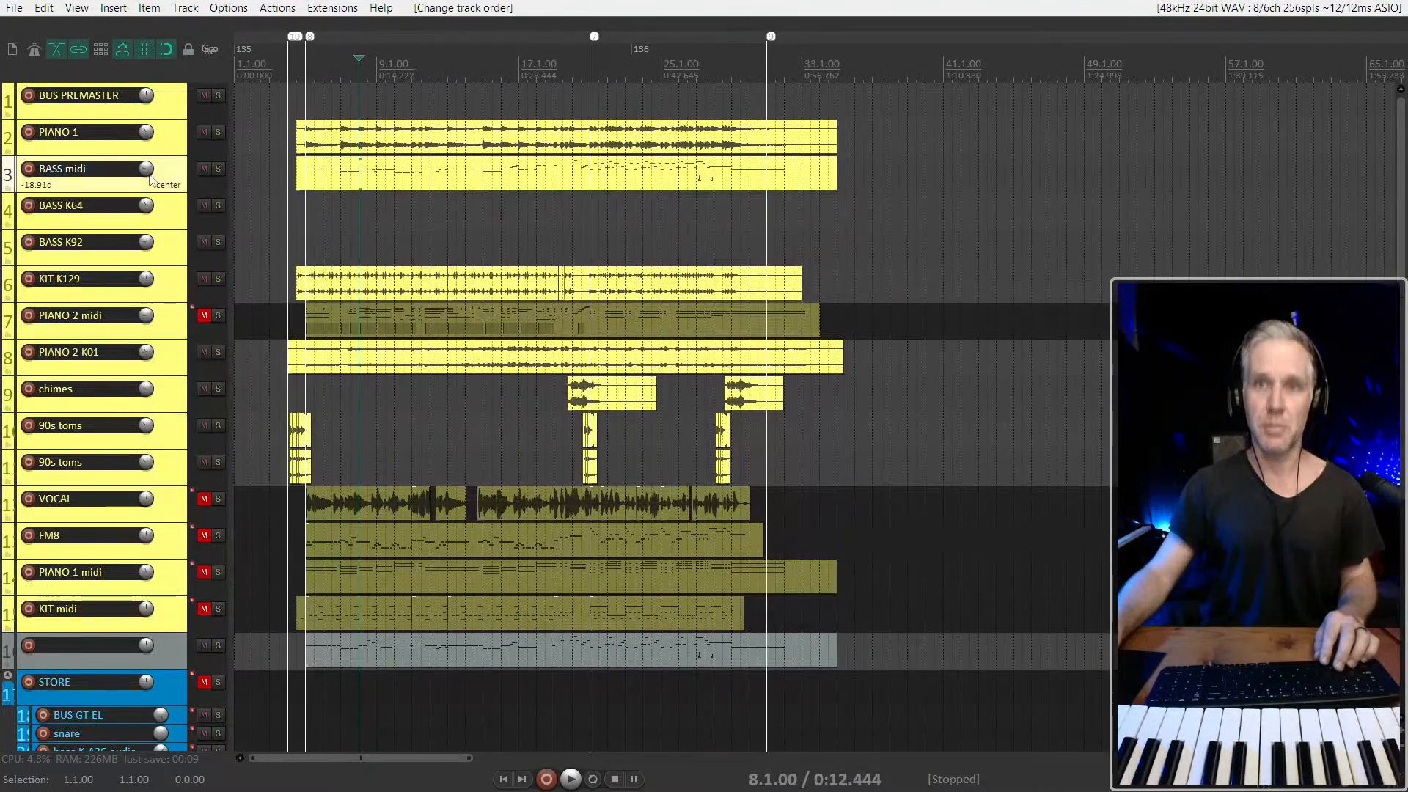
key(c)
key(c)
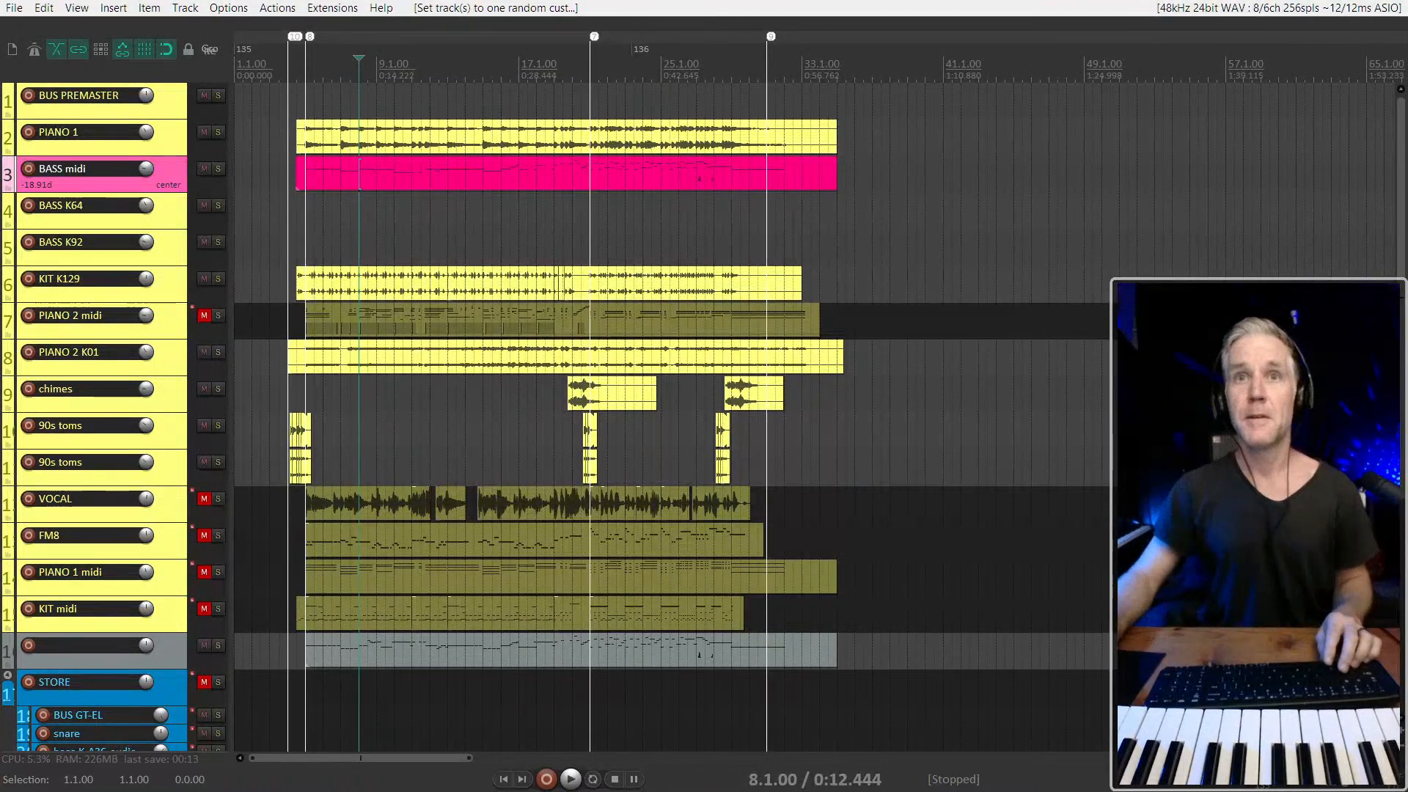
Arm the BASS K64 track for recording, play from 8.1.00 to check its input signal, and mute the track
scroll(296, 197, up, 3)
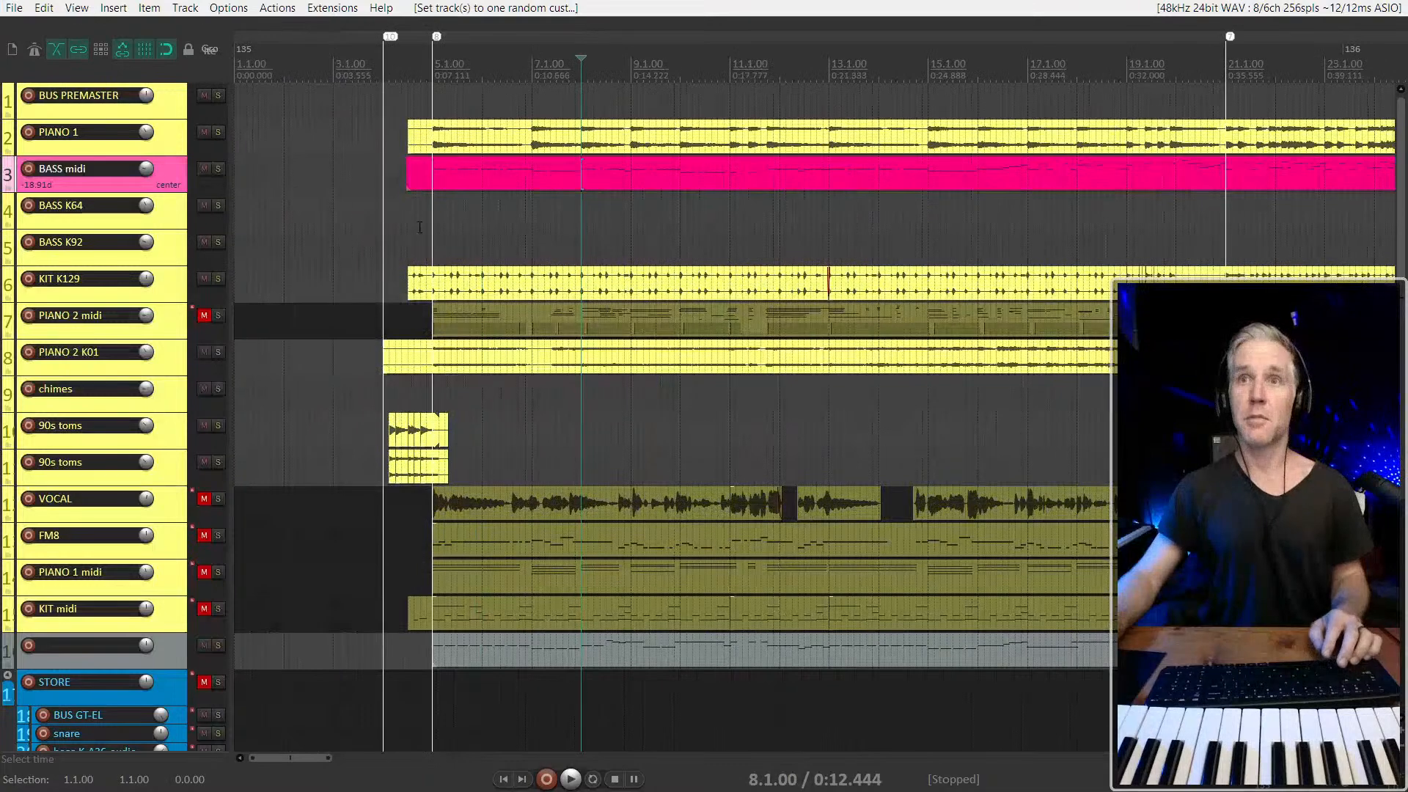
click(170, 221)
key(space)
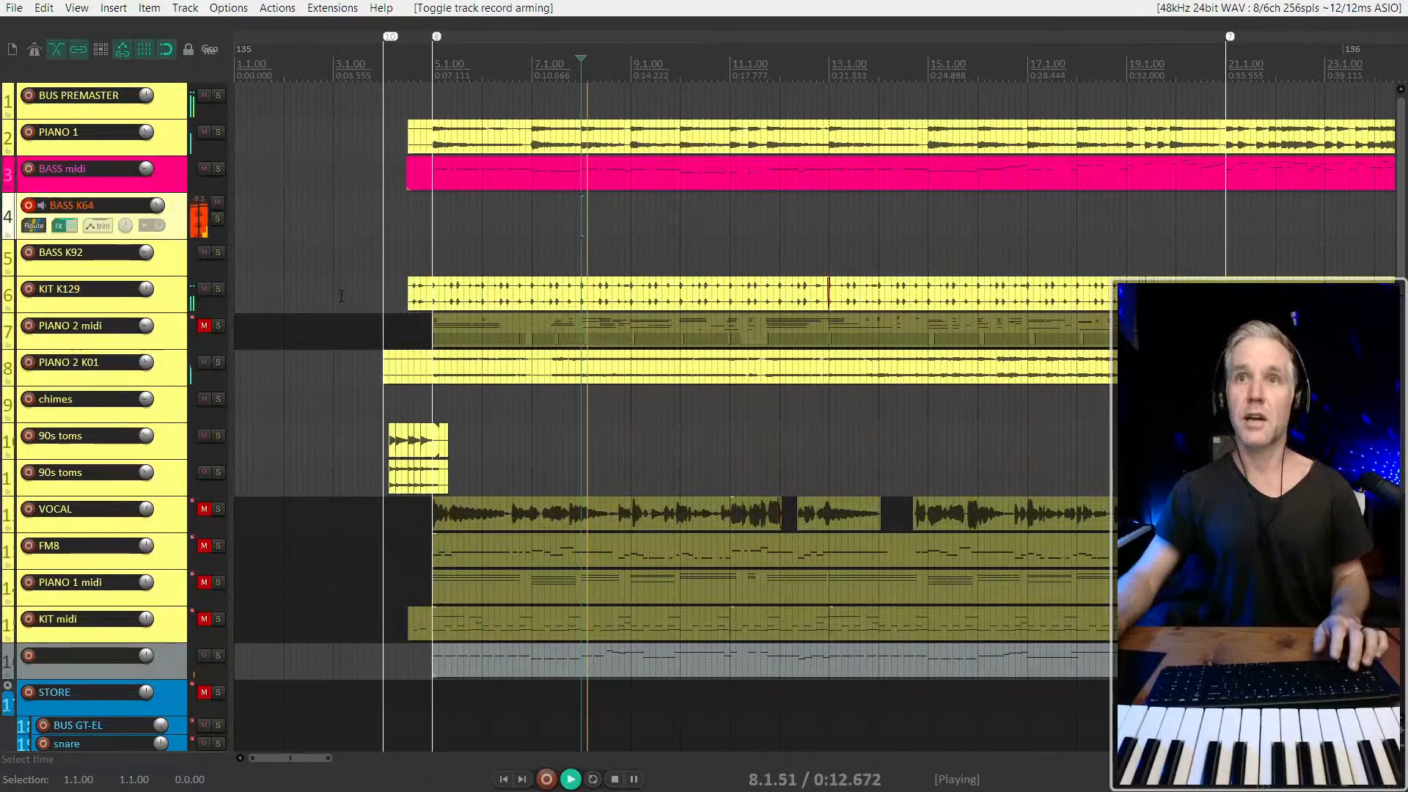
click(218, 203)
Start recording the bass audio on BASS K64 from 4.3.00 and enlarge the track to fill the arrangement
scroll(416, 266, up, 4)
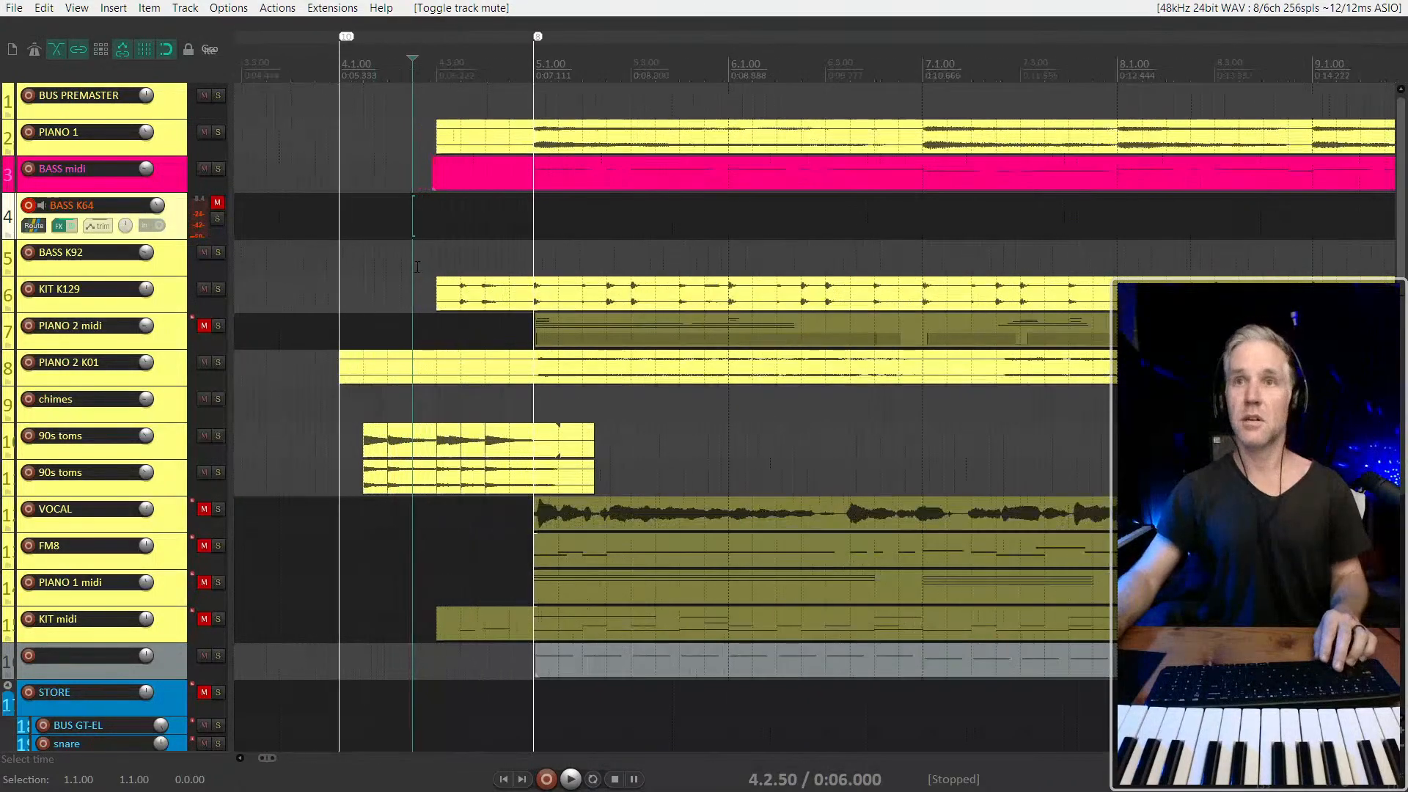
scroll(455, 239, down, 2)
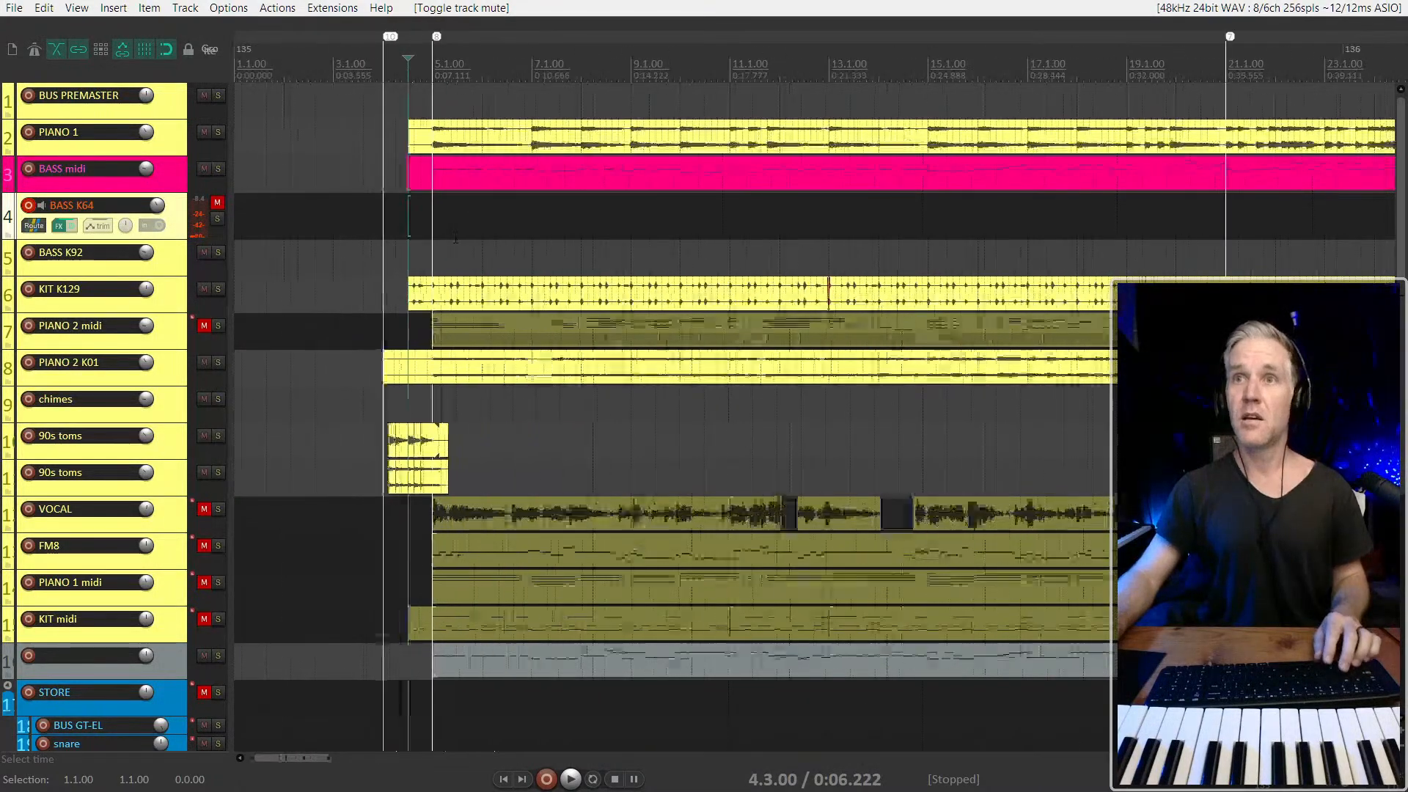
scroll(267, 261, down, 3)
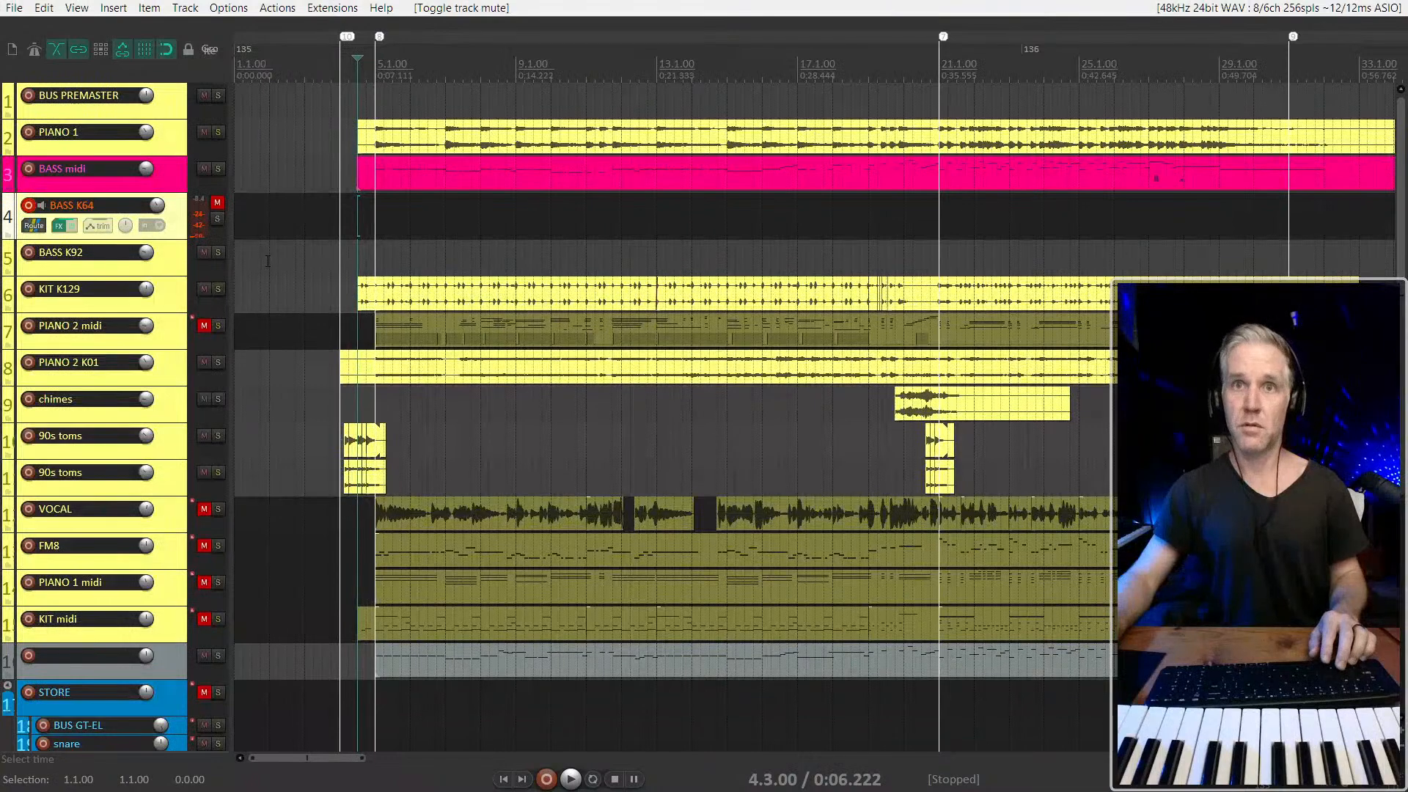
key(ctrl+r)
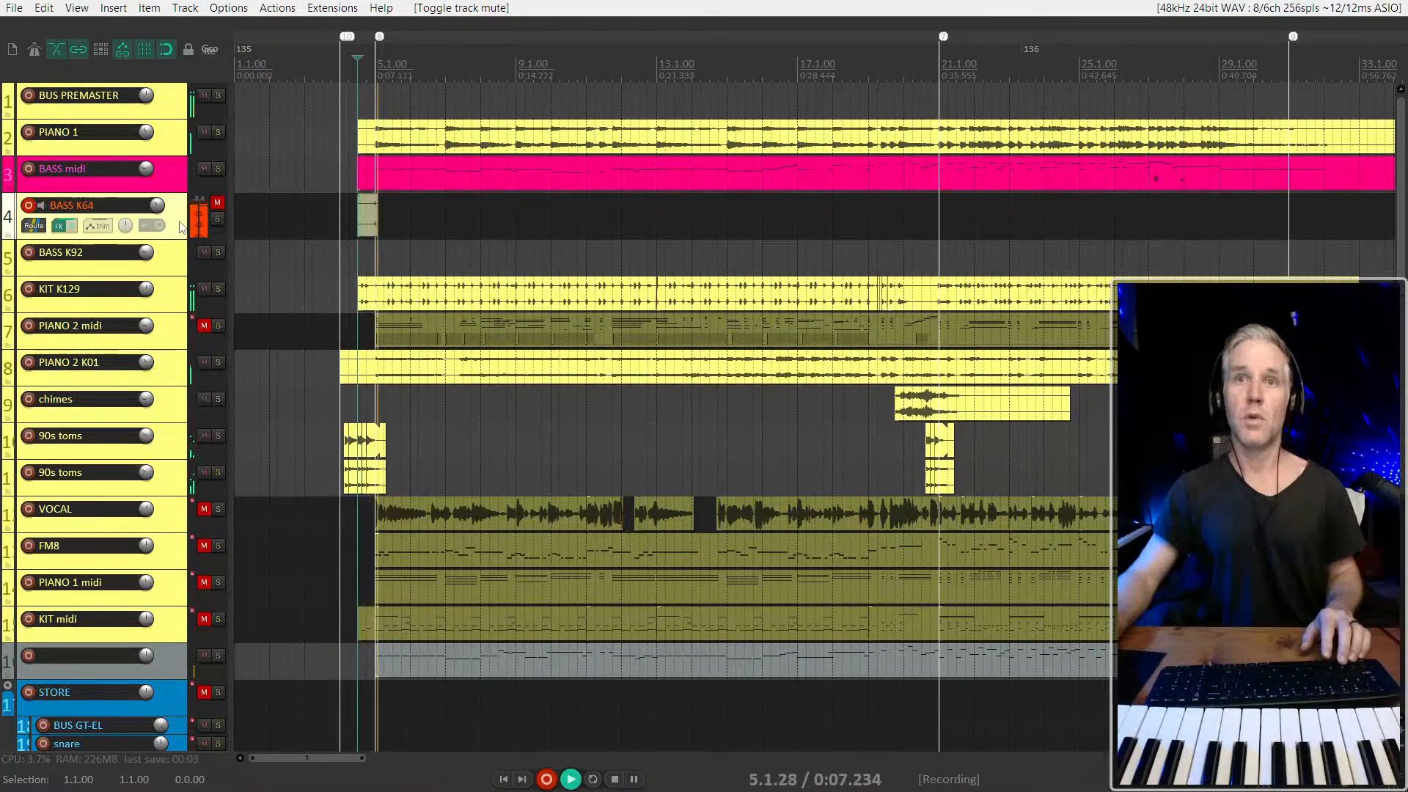
double_click(179, 224)
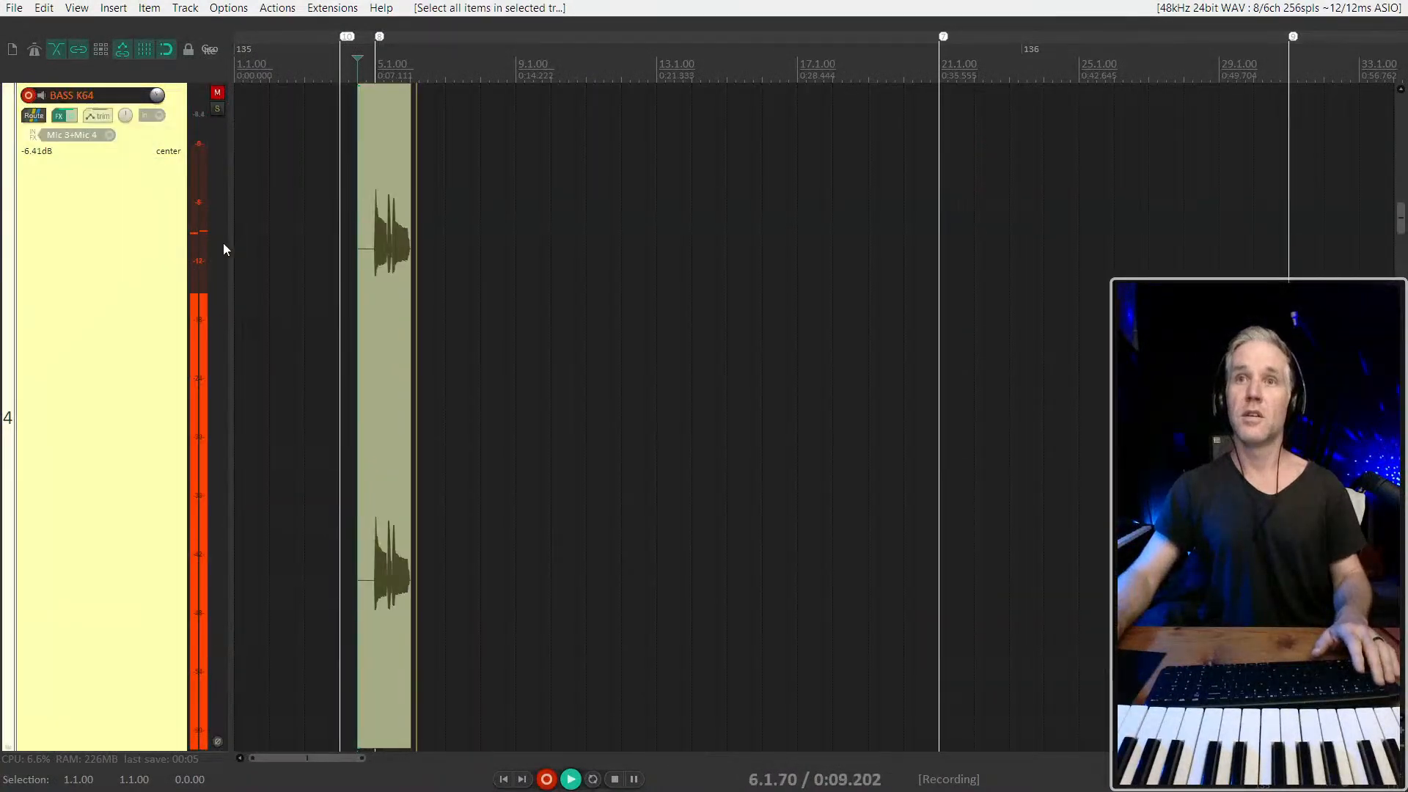
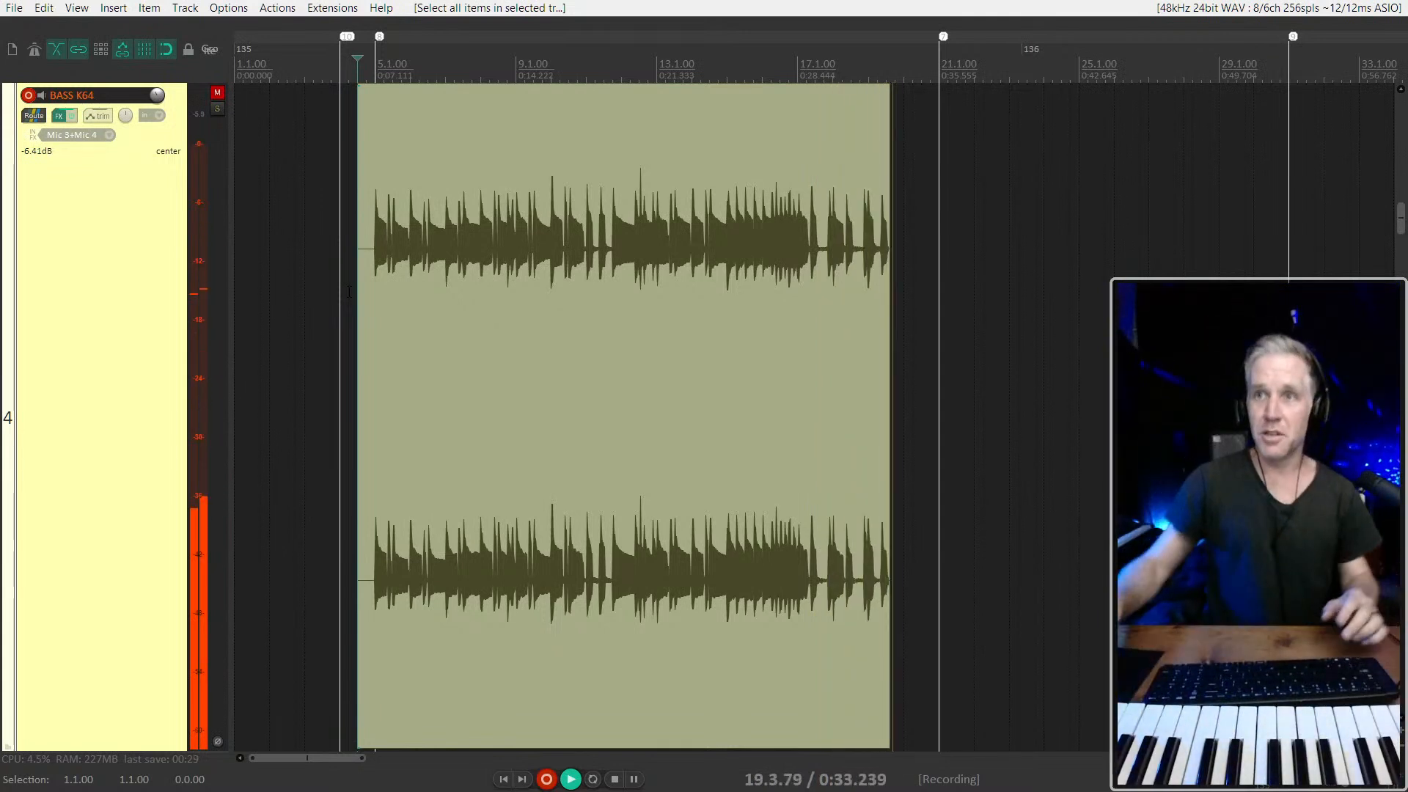
Restore the normal track heights, end the BASS K64 recording just past bar 33, and unmute the track
scroll(349, 292, down, 2)
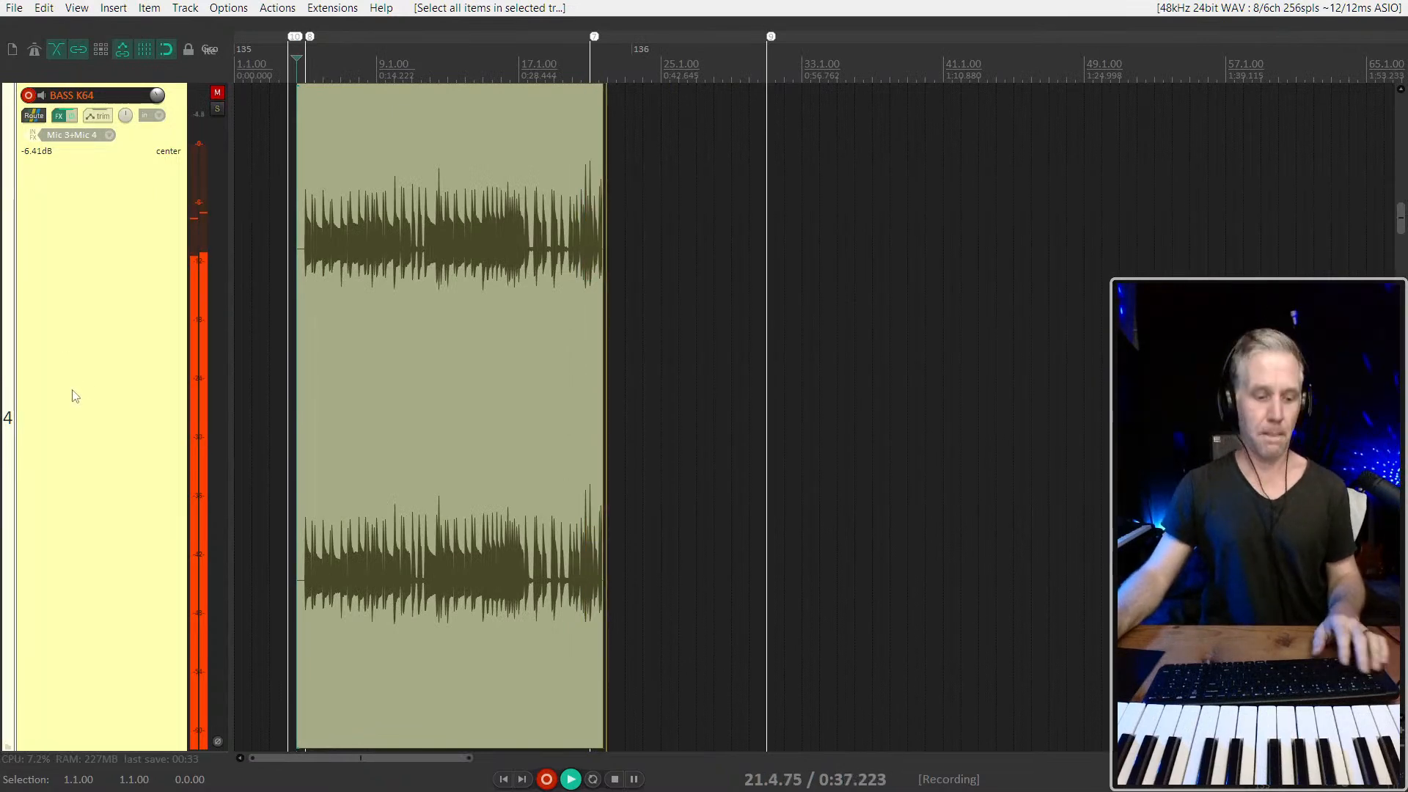
key(shift+grave)
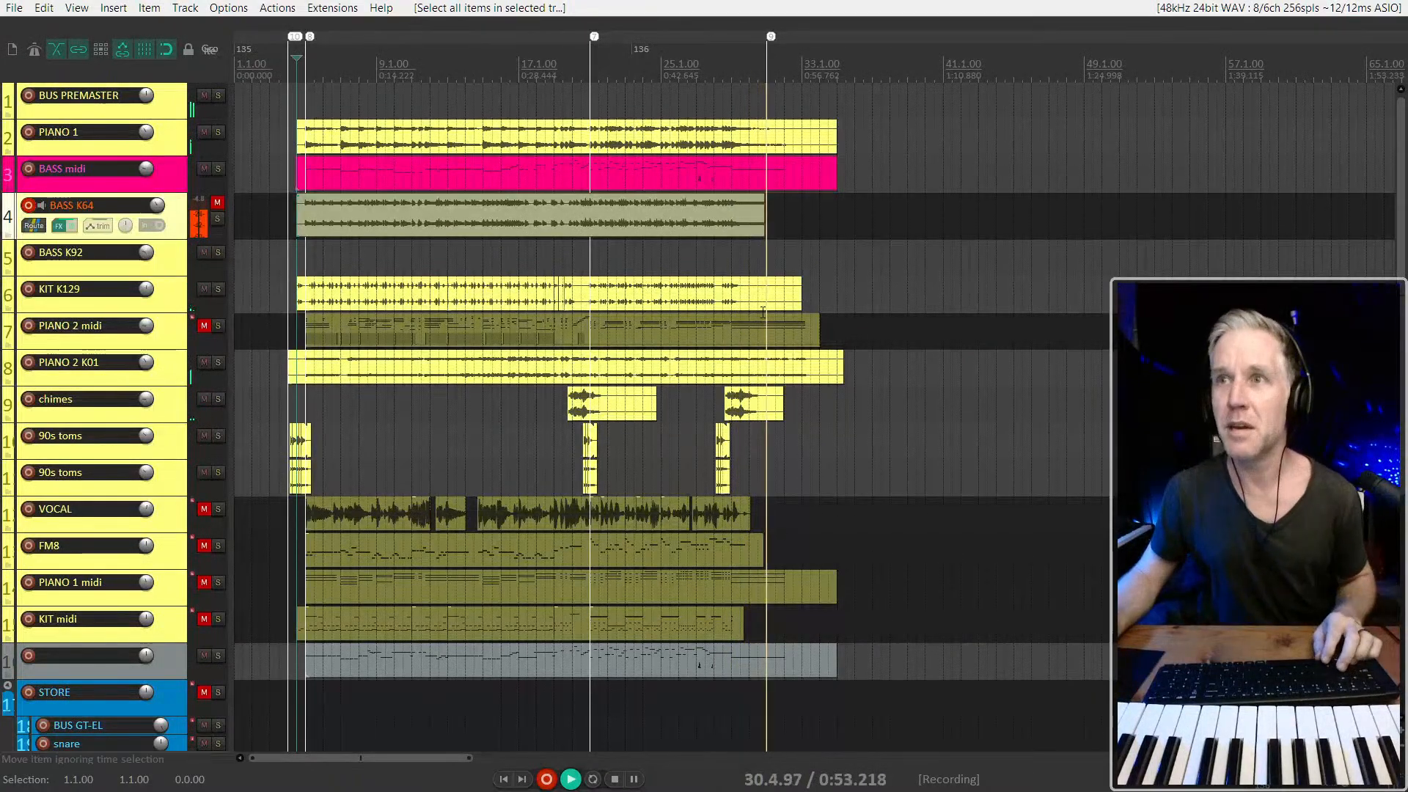
scroll(783, 303, up, 8)
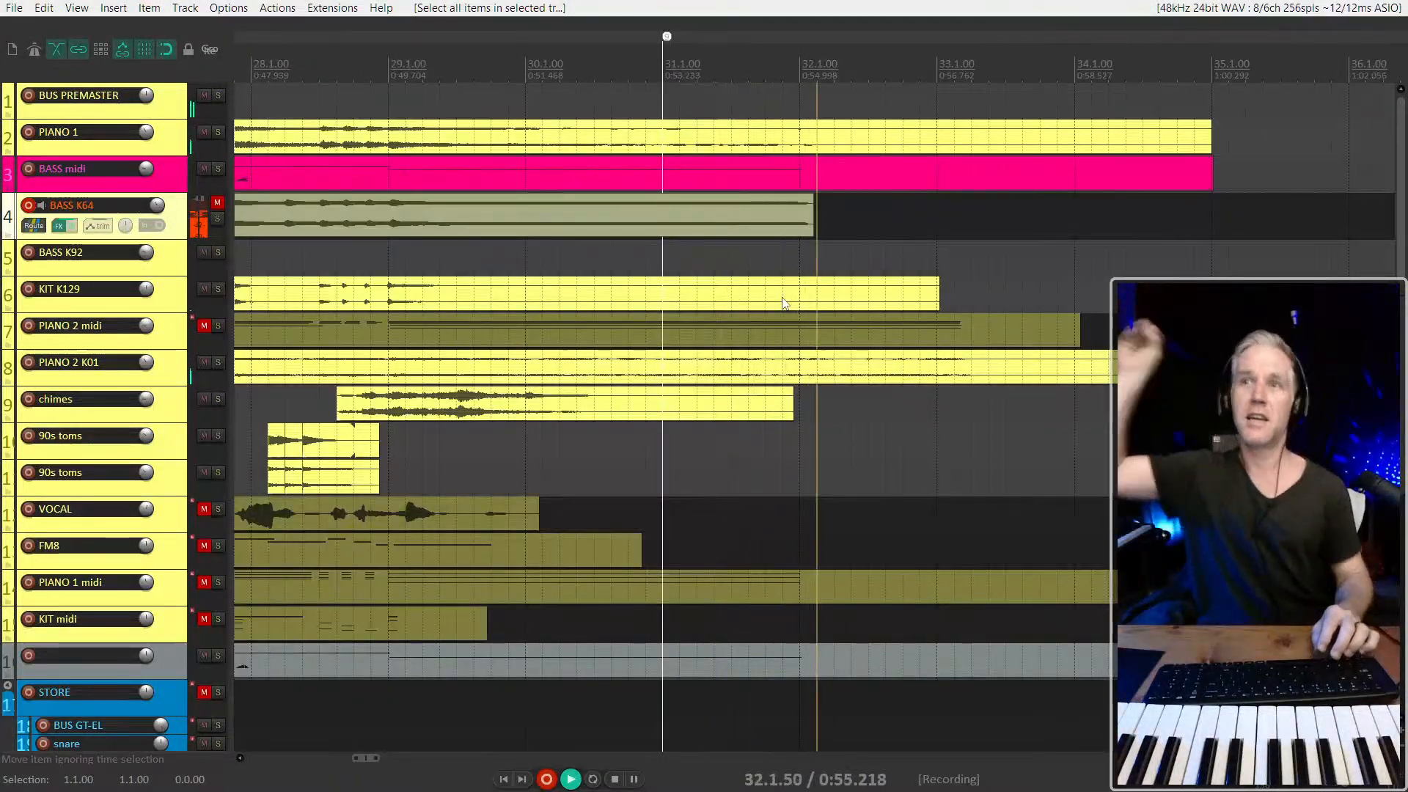
scroll(732, 275, down, 8)
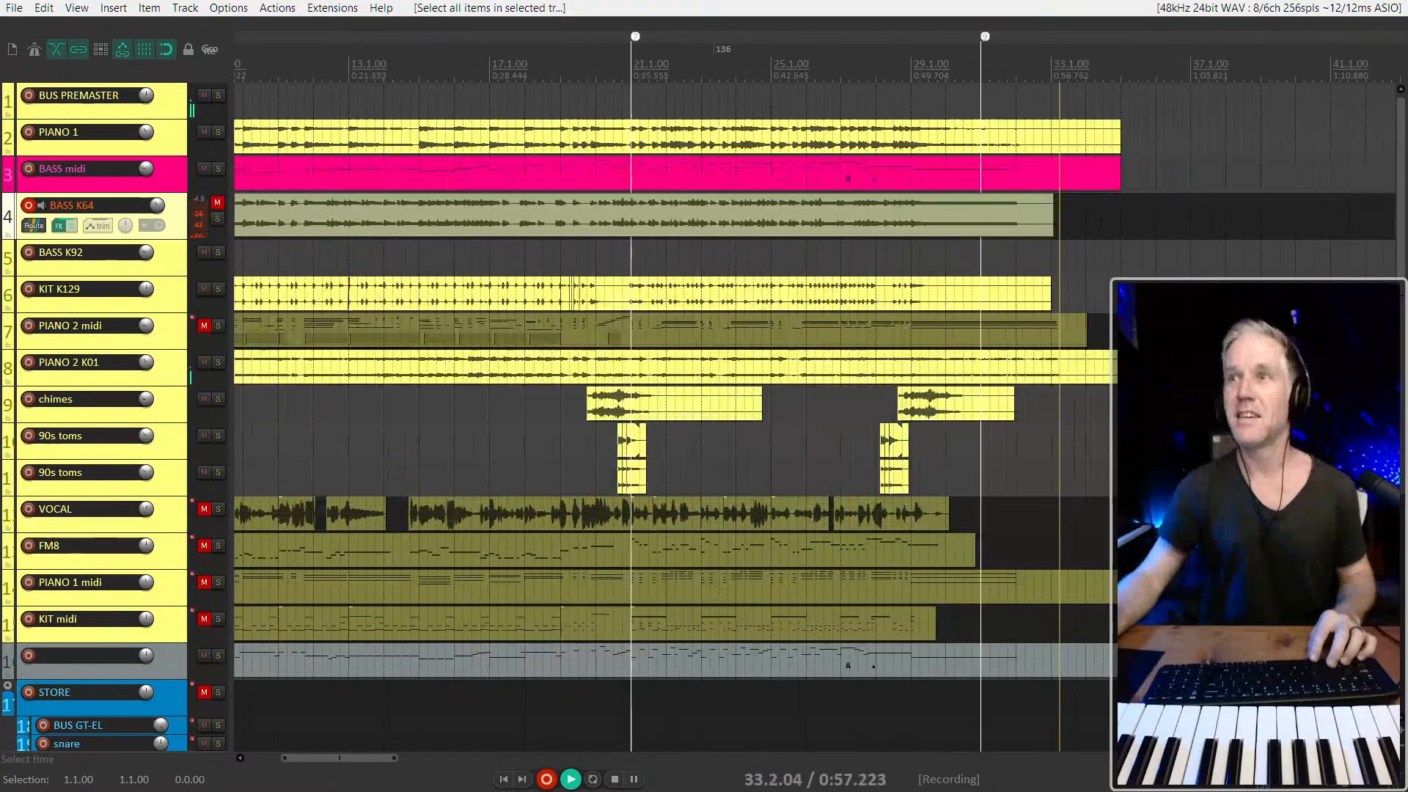
key(space)
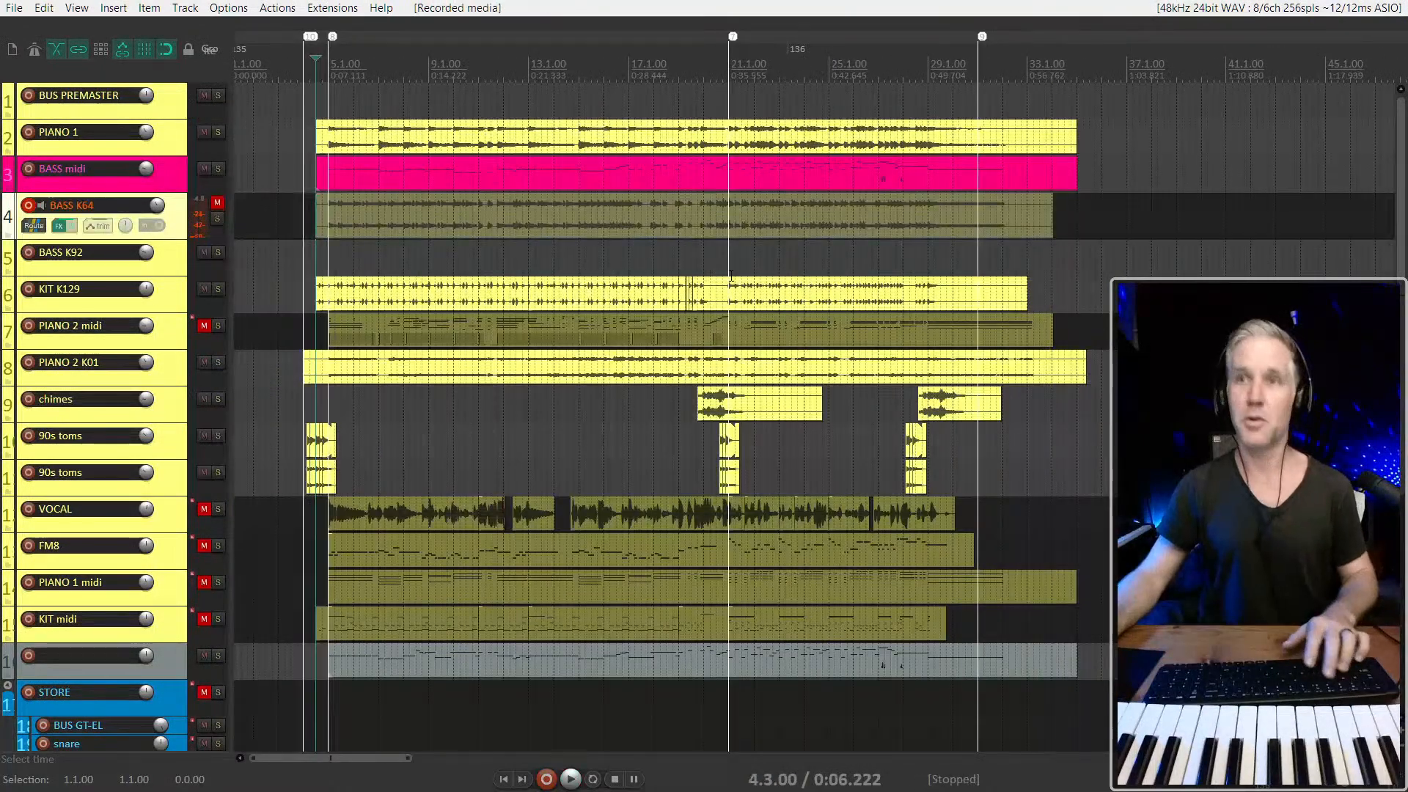
click(216, 203)
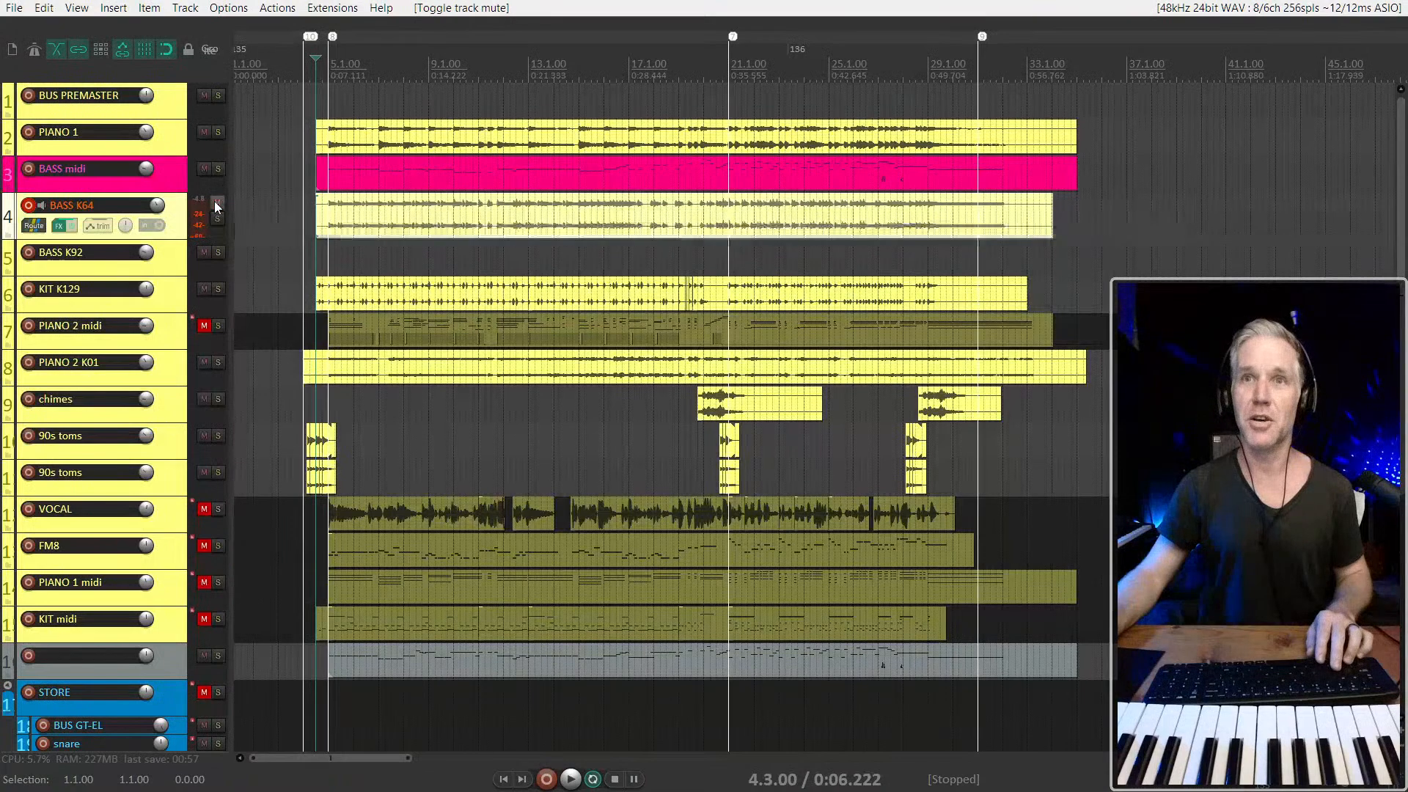
Arm BASS K92 for recording and solo only it and BASS midi while playing back to check the input signal
scroll(326, 273, up, 4)
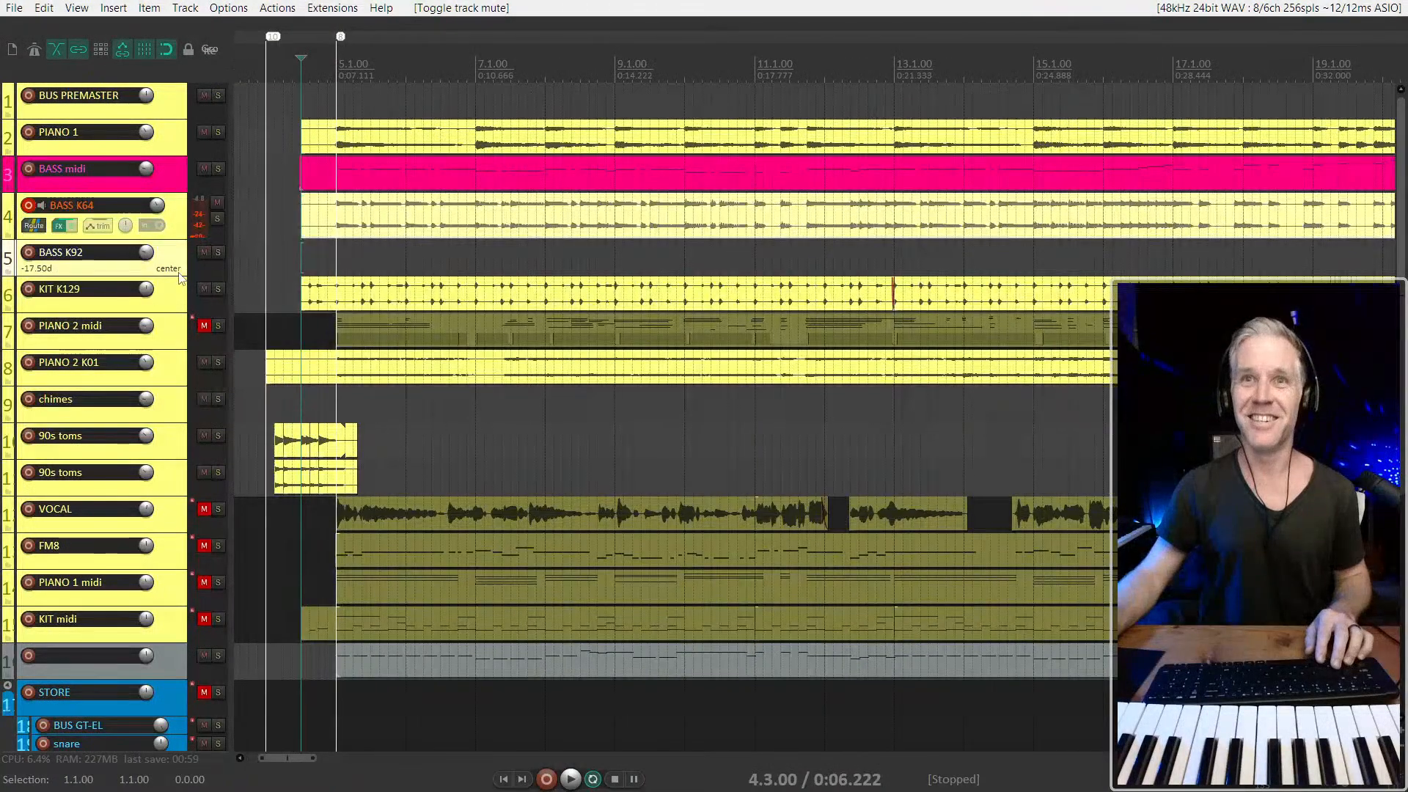
click(29, 253)
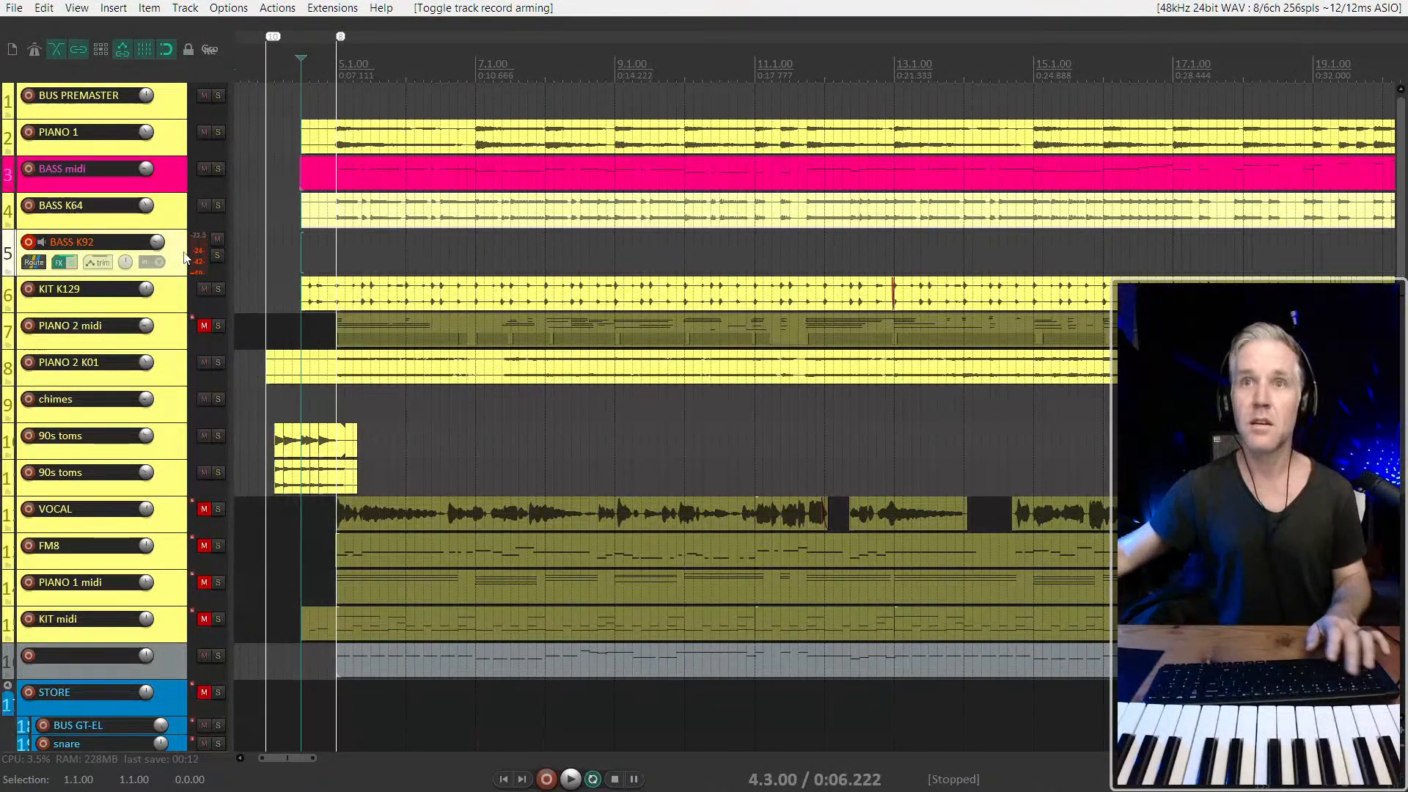
key(space)
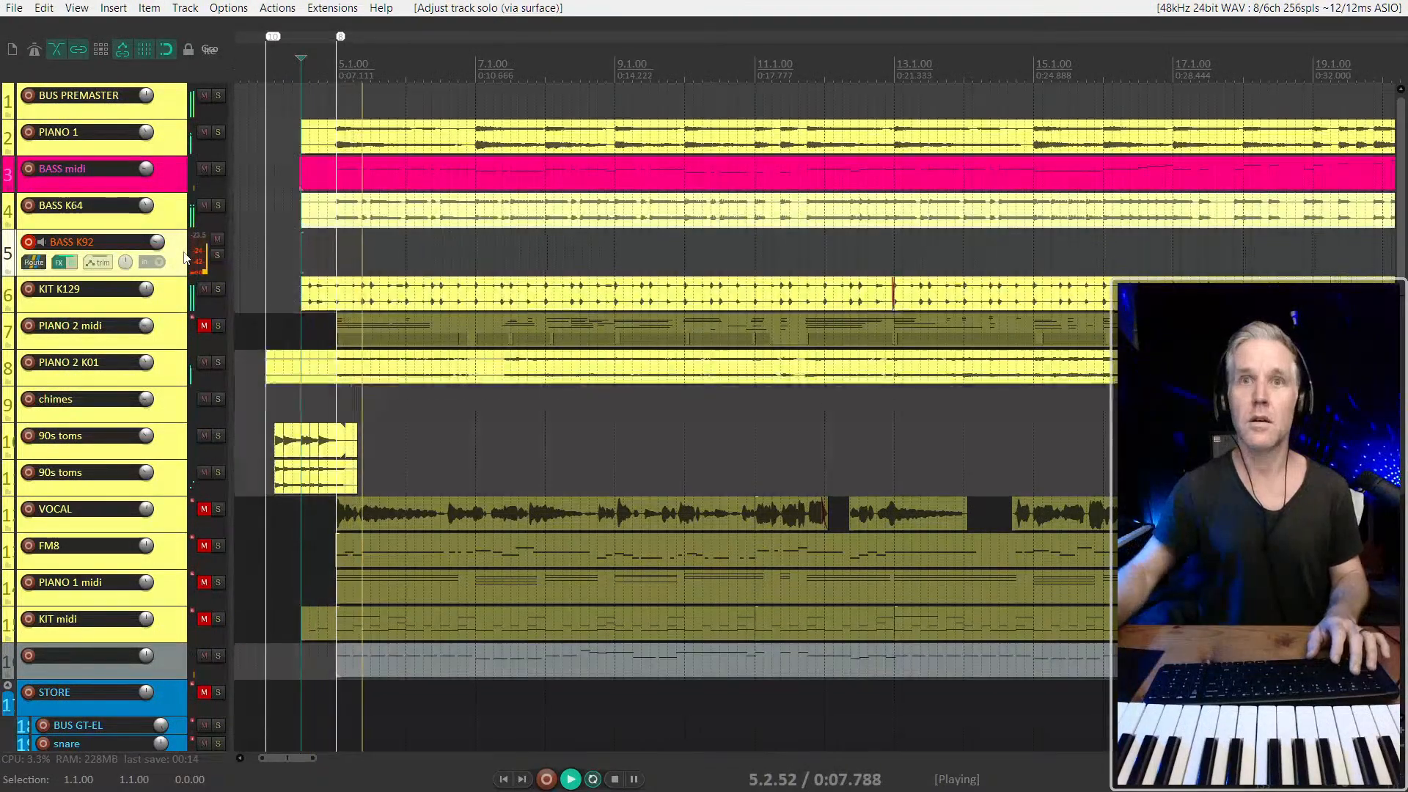
click(173, 219)
key(F6)
click(170, 260)
key(F6)
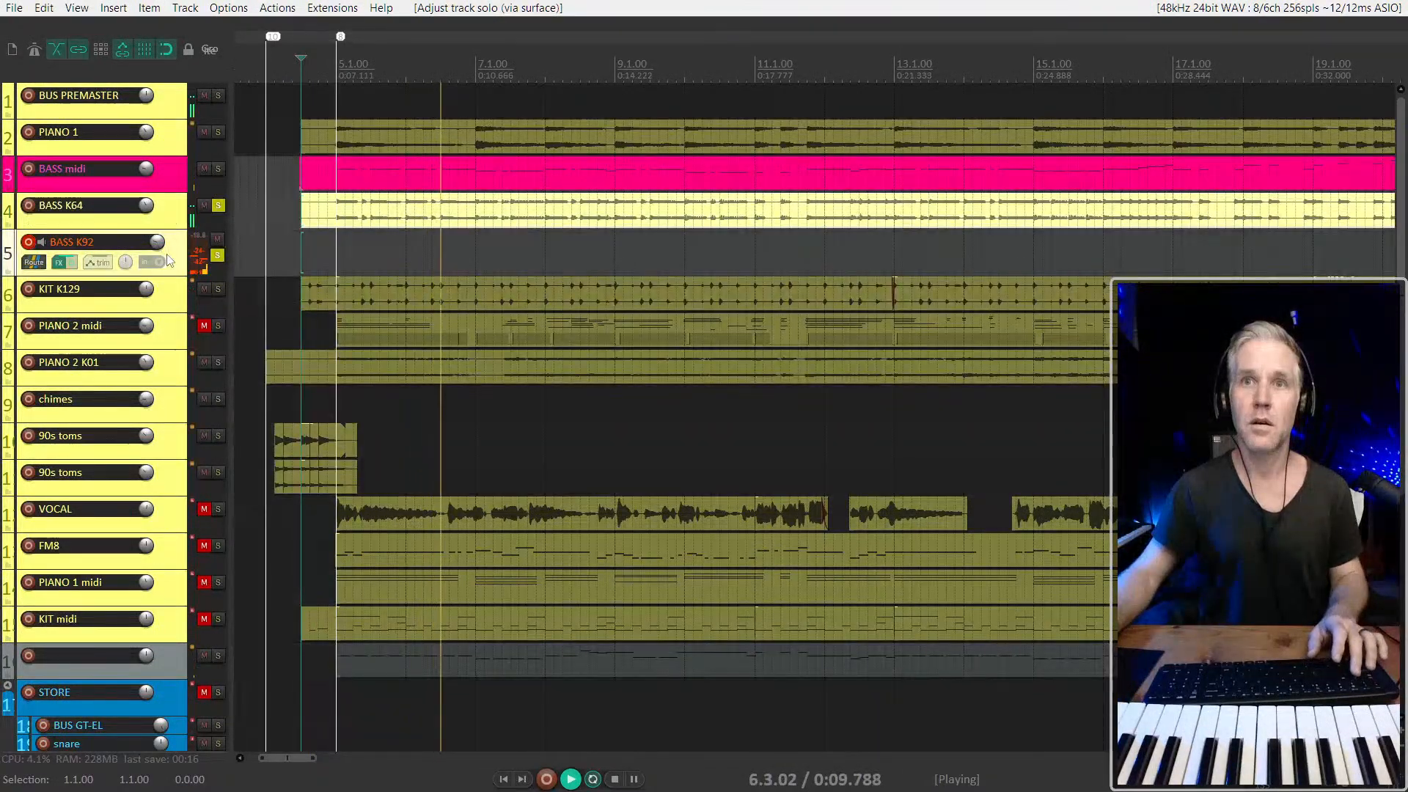
key(F6)
click(165, 183)
key(F6)
click(178, 245)
key(F6)
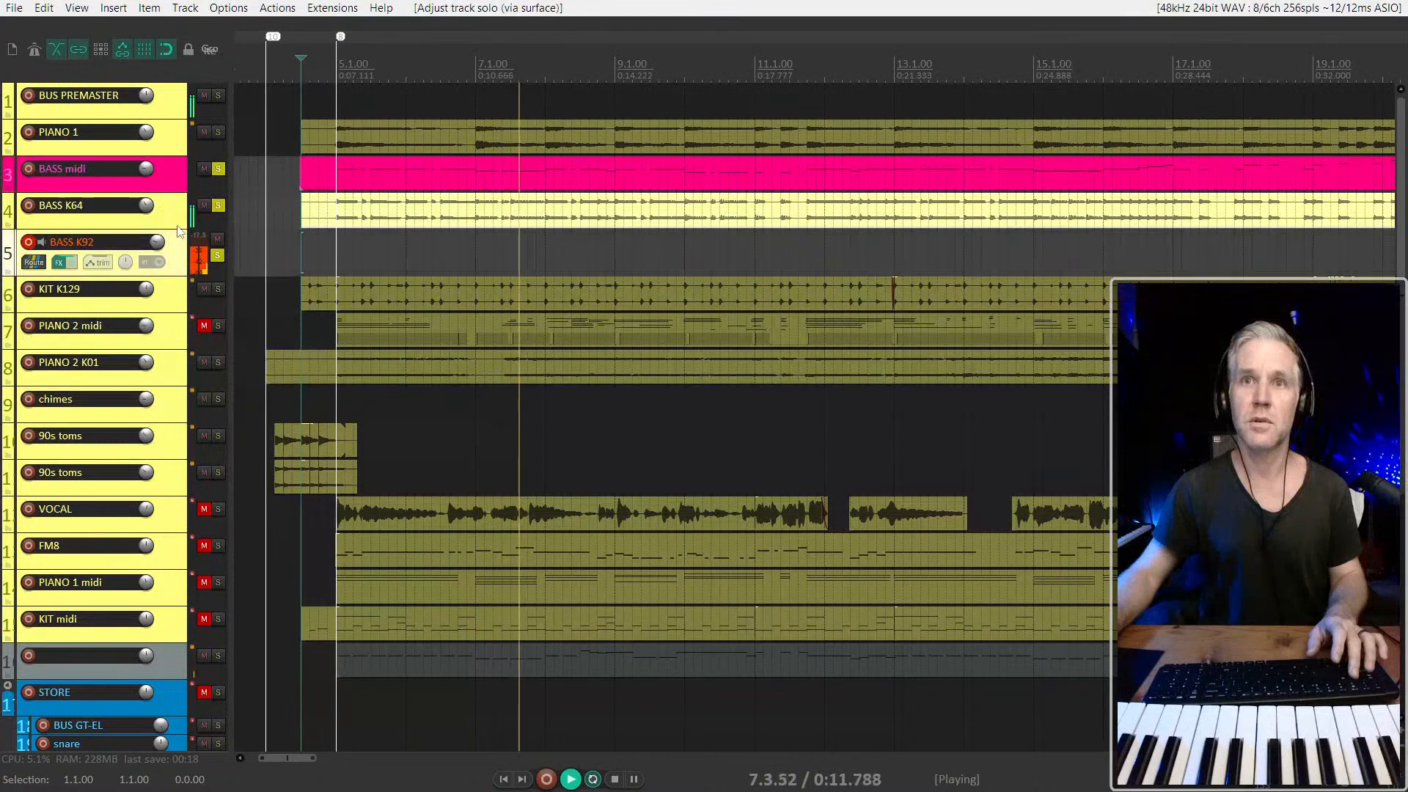
click(177, 222)
key(F6)
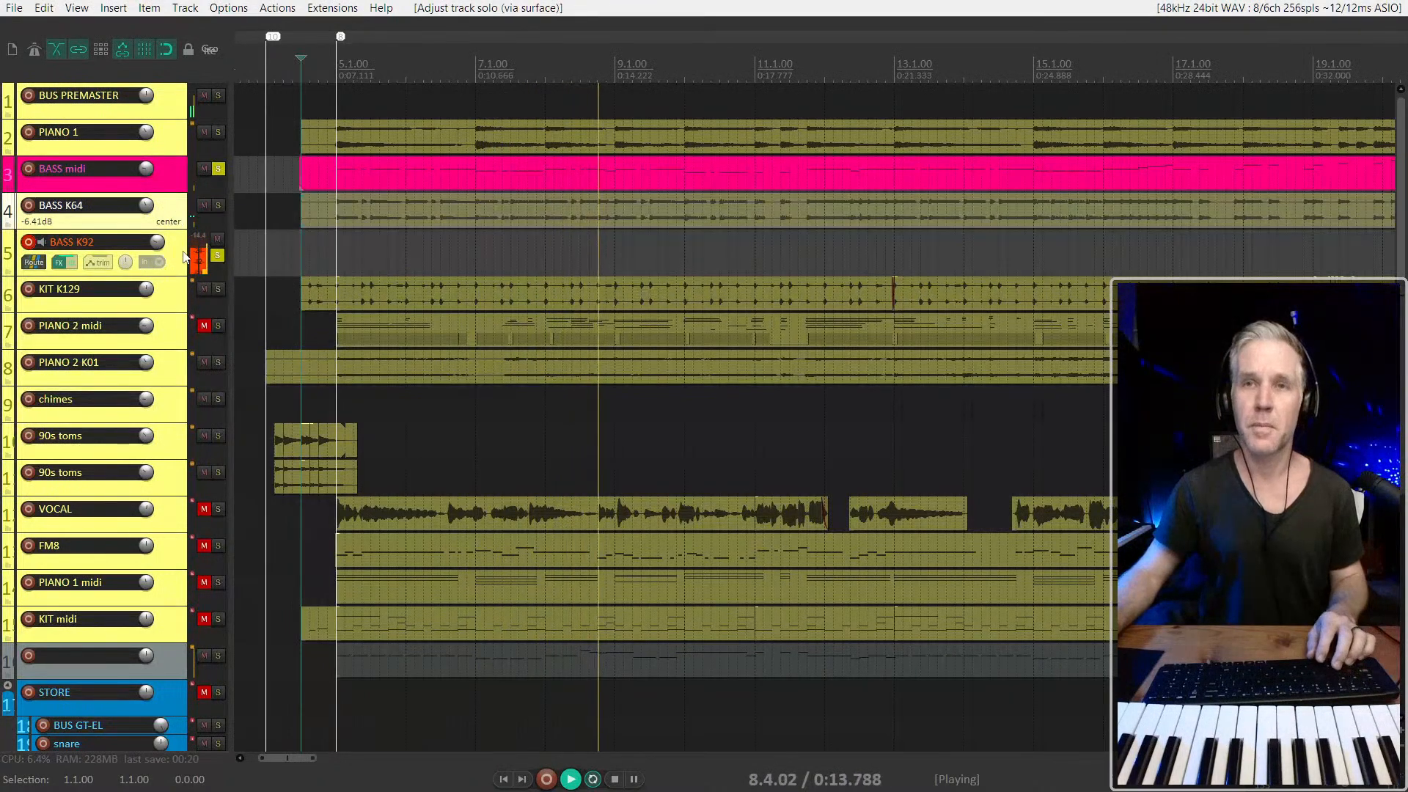
key(space)
Record the bass audio on BASS K92 from 4.3.00 to about bar 33, enlarging the track during the take
click(371, 179)
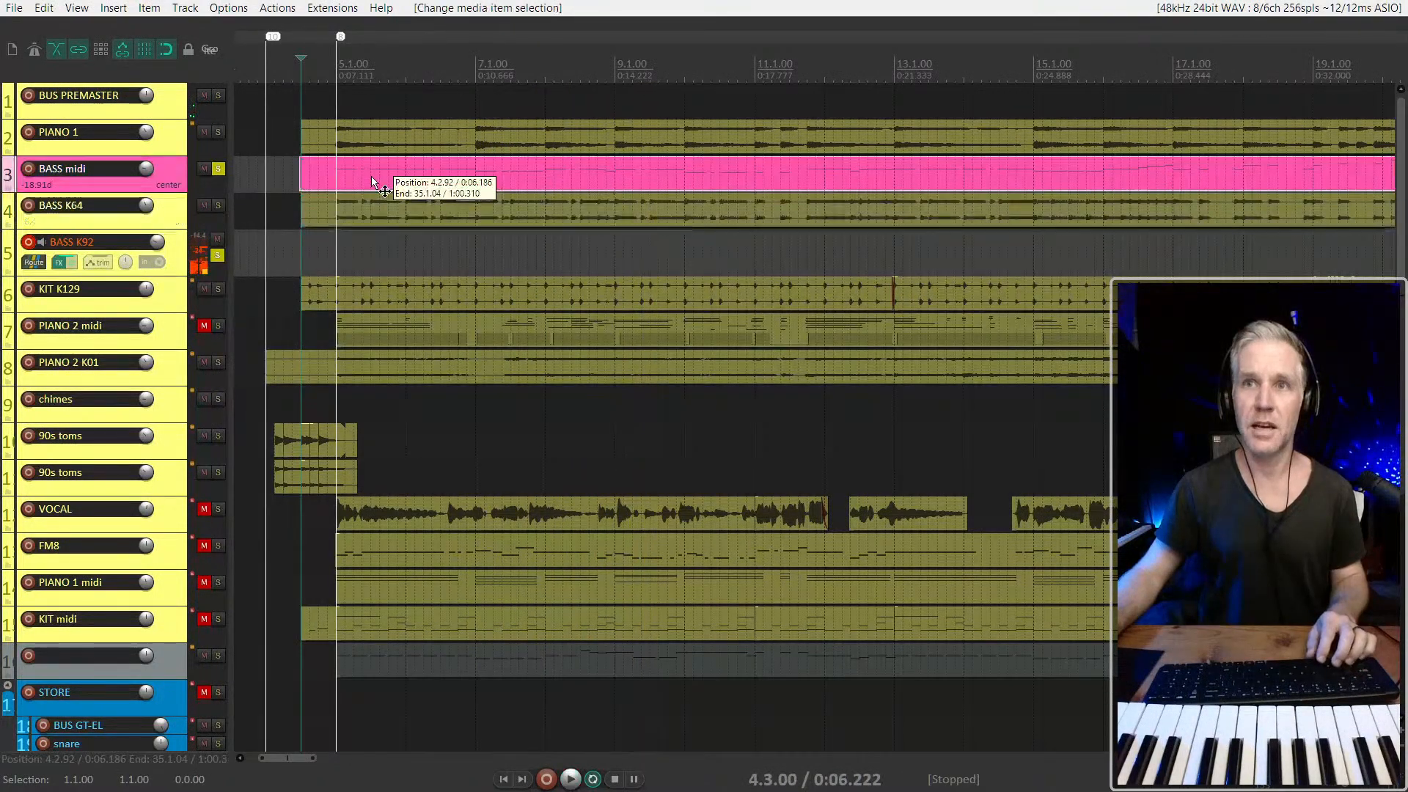
key(space)
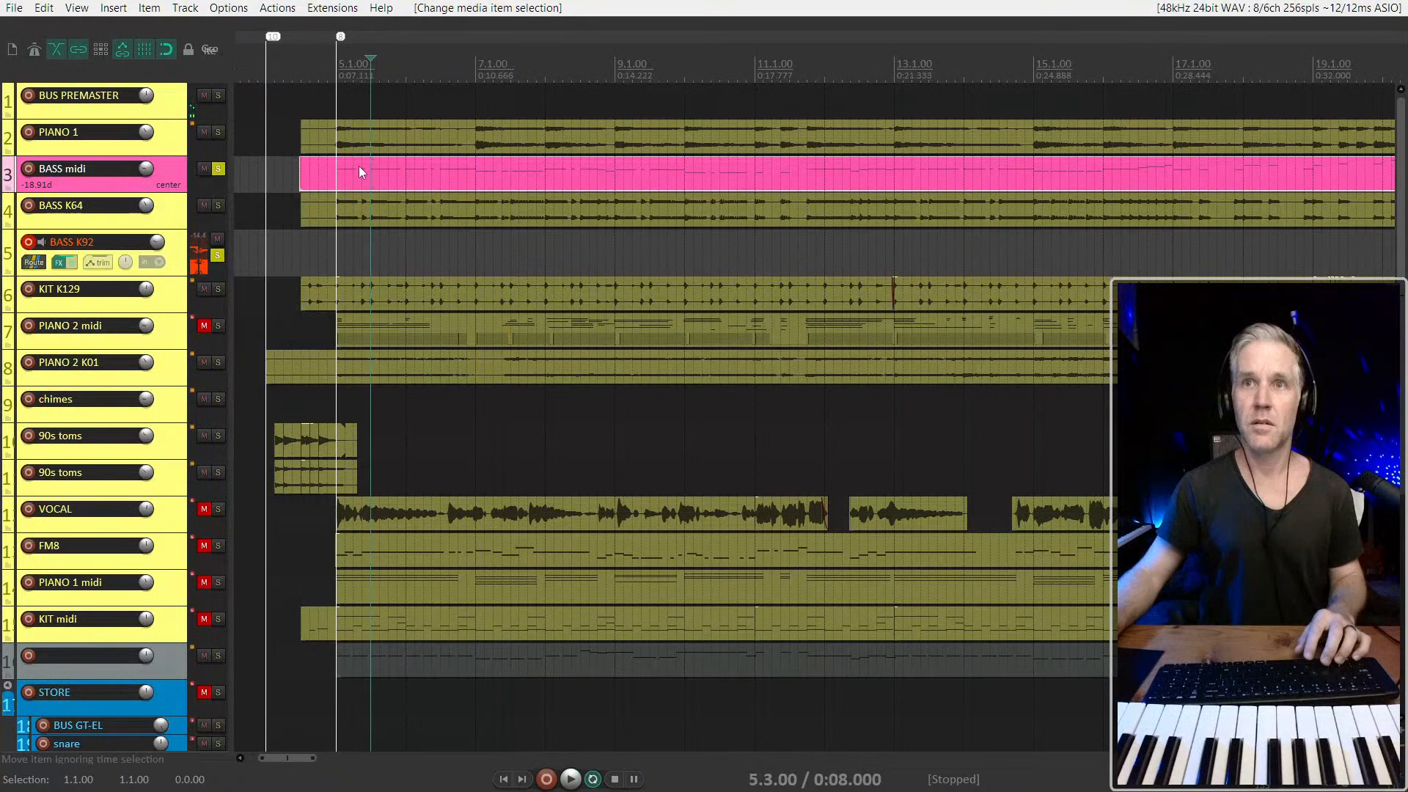
click(302, 253)
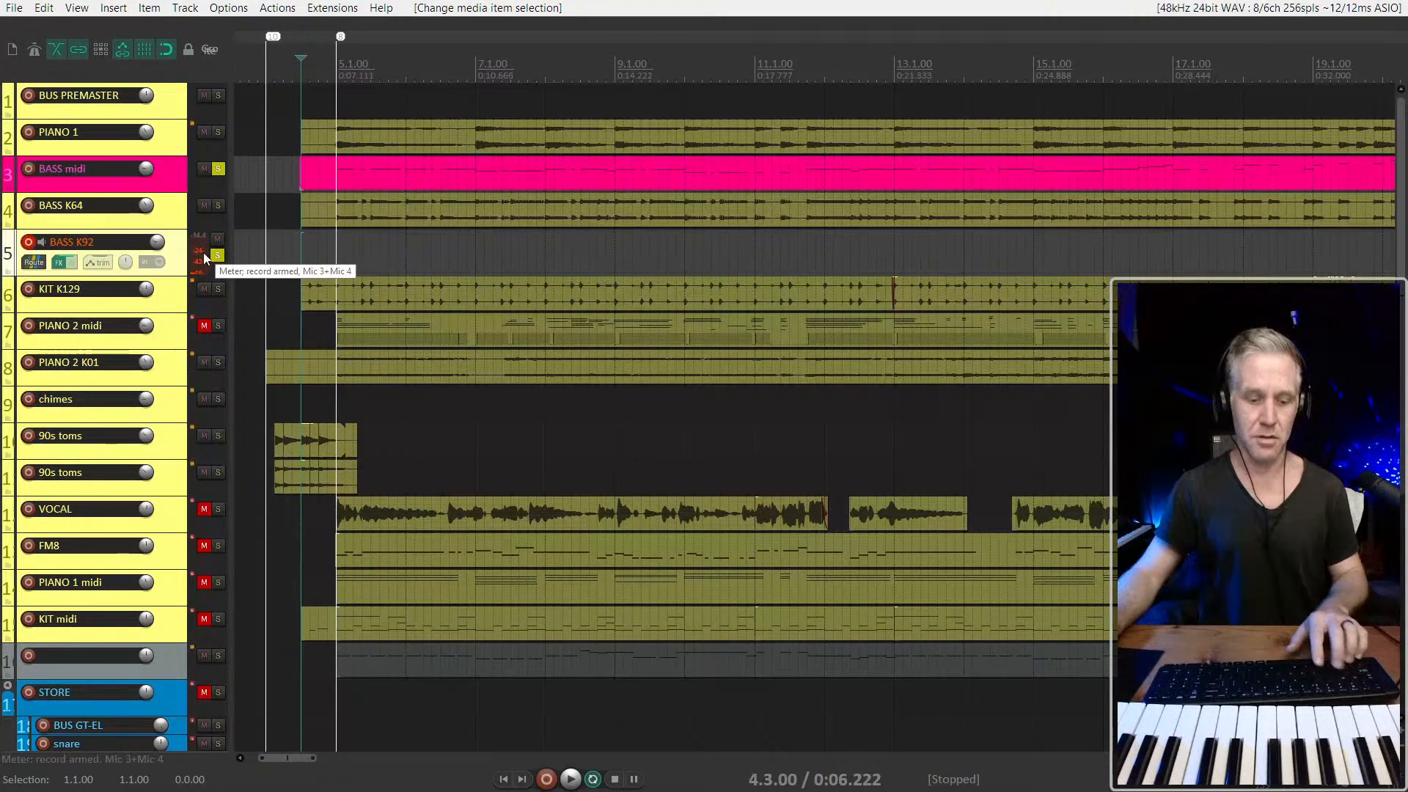
key(ctrl+r)
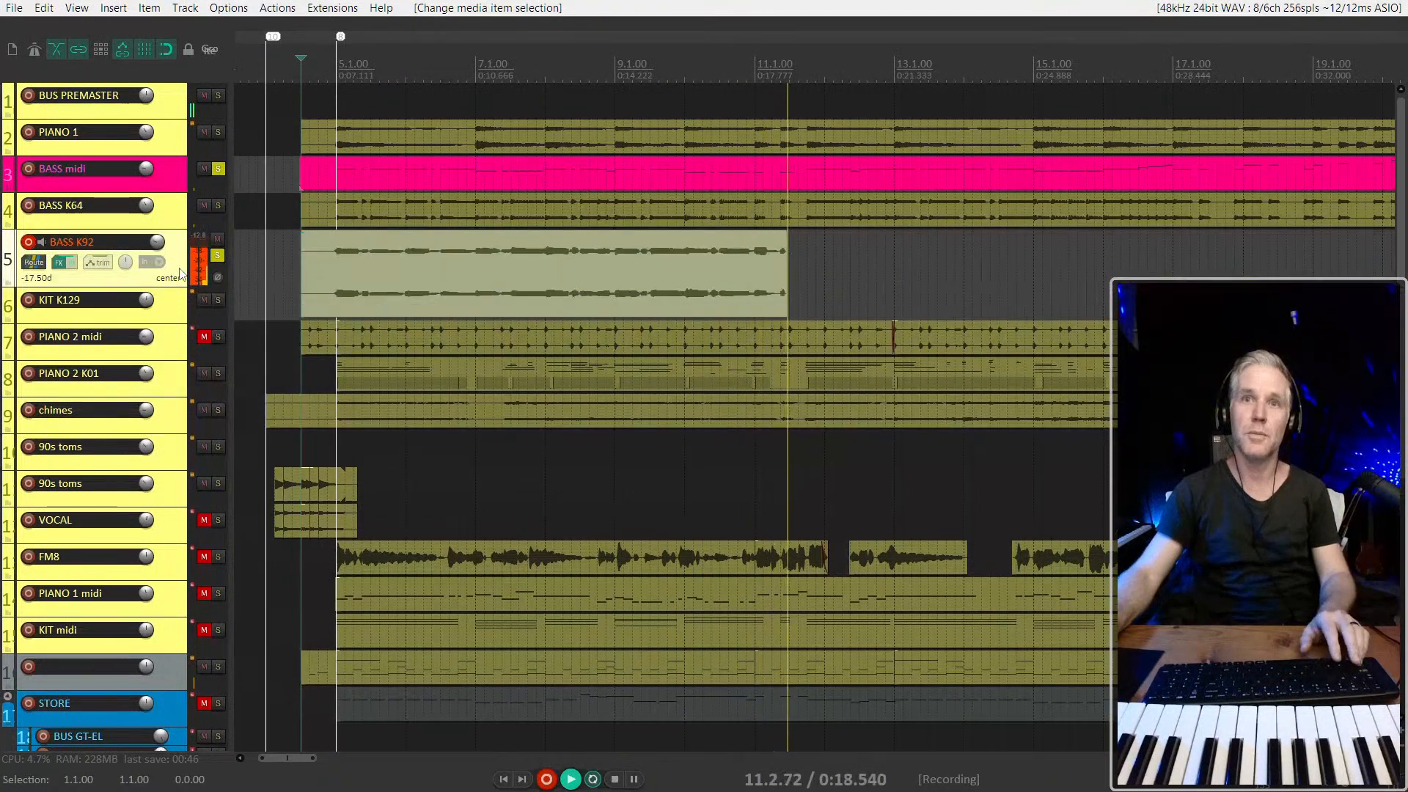
drag(182, 275, 183, 383)
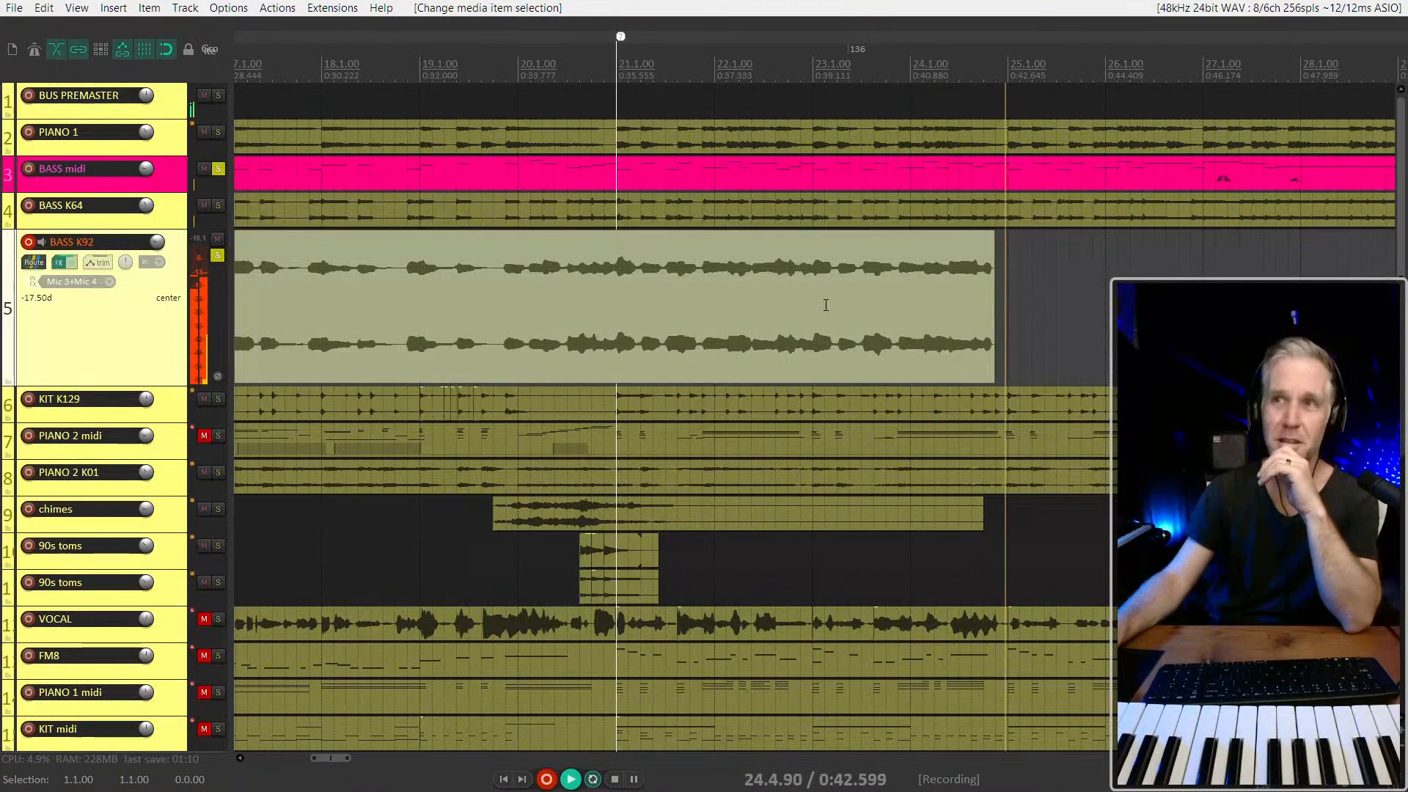
scroll(500, 420, down, 2)
scroll(500, 420, down, 2)
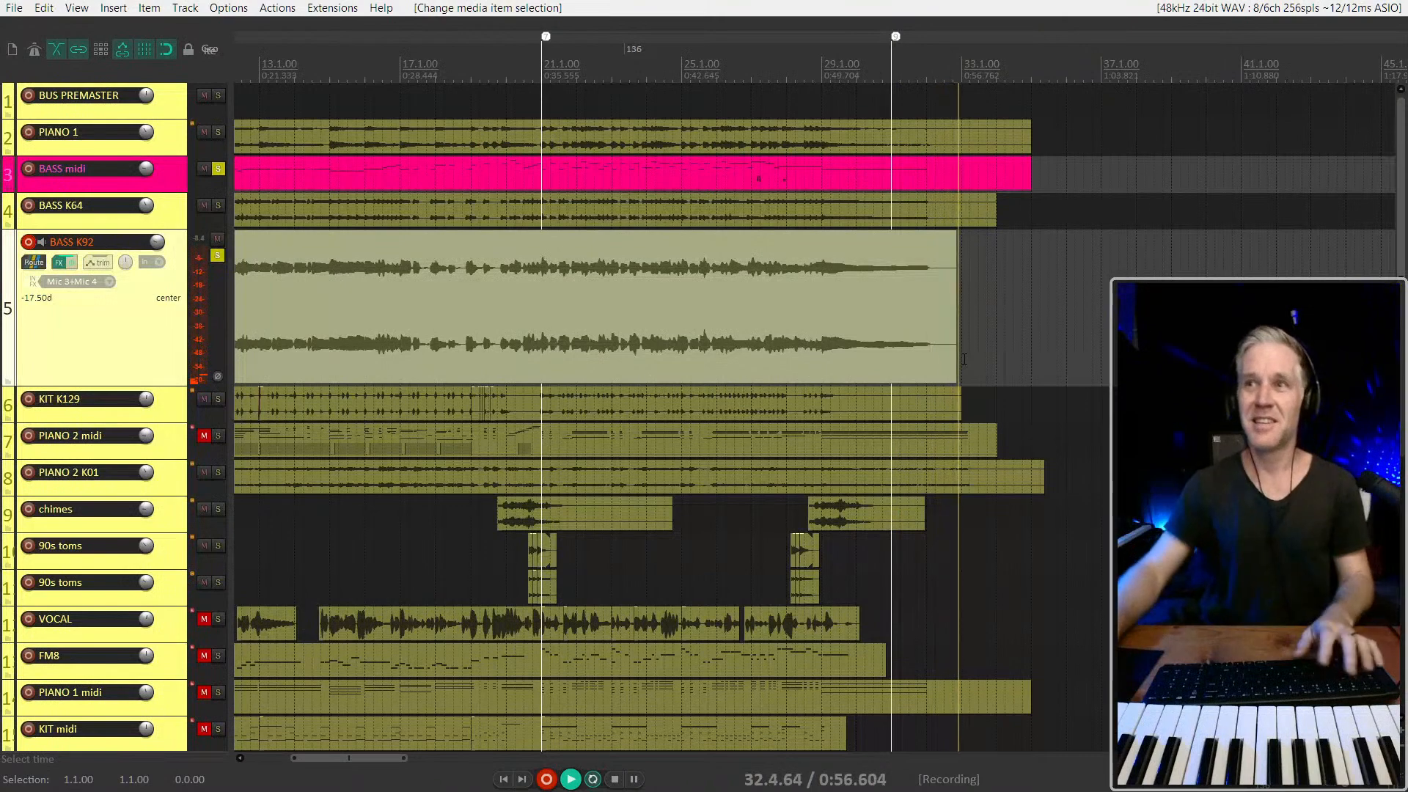
key(space)
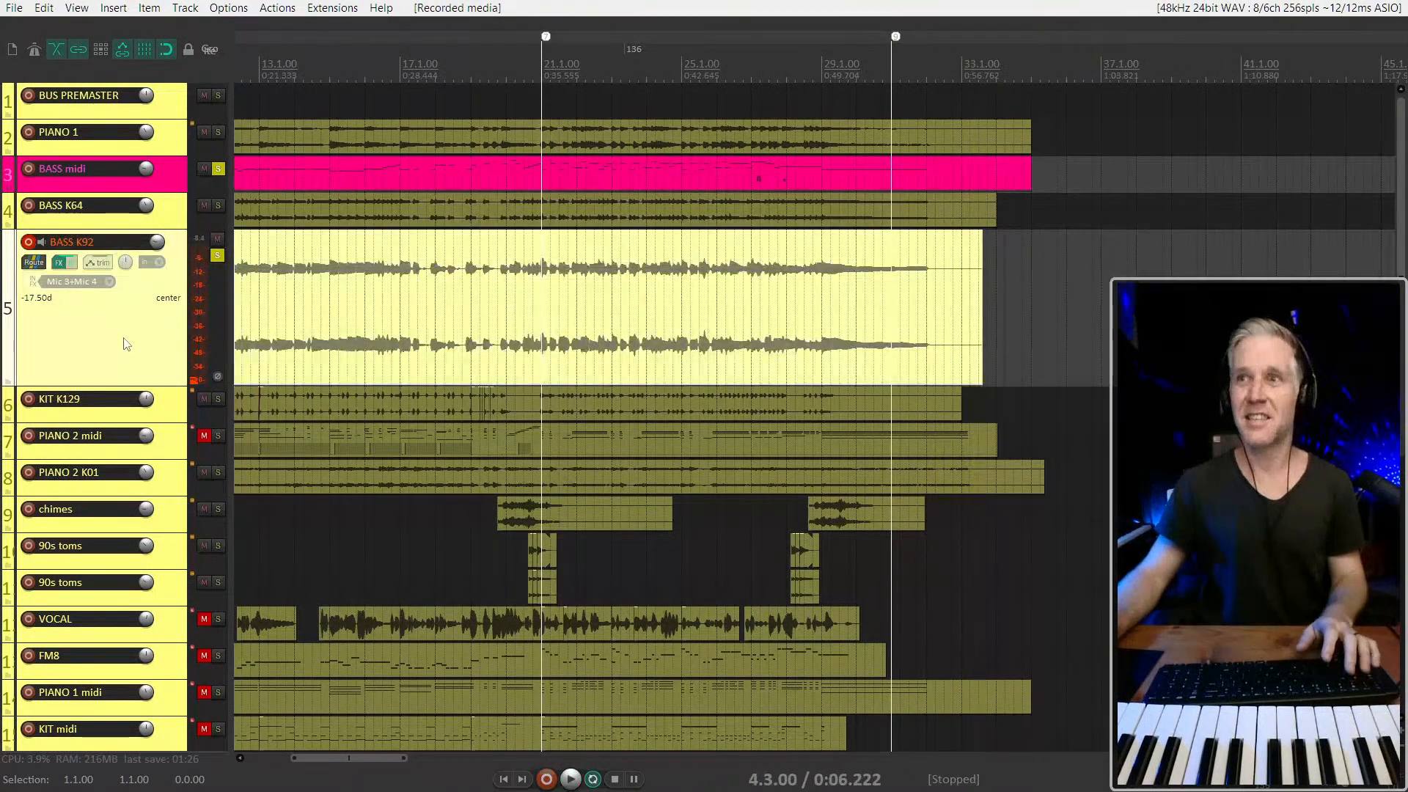
Unsolo all tracks and mute the BASS midi track
click(217, 254)
scroll(524, 326, down, 3)
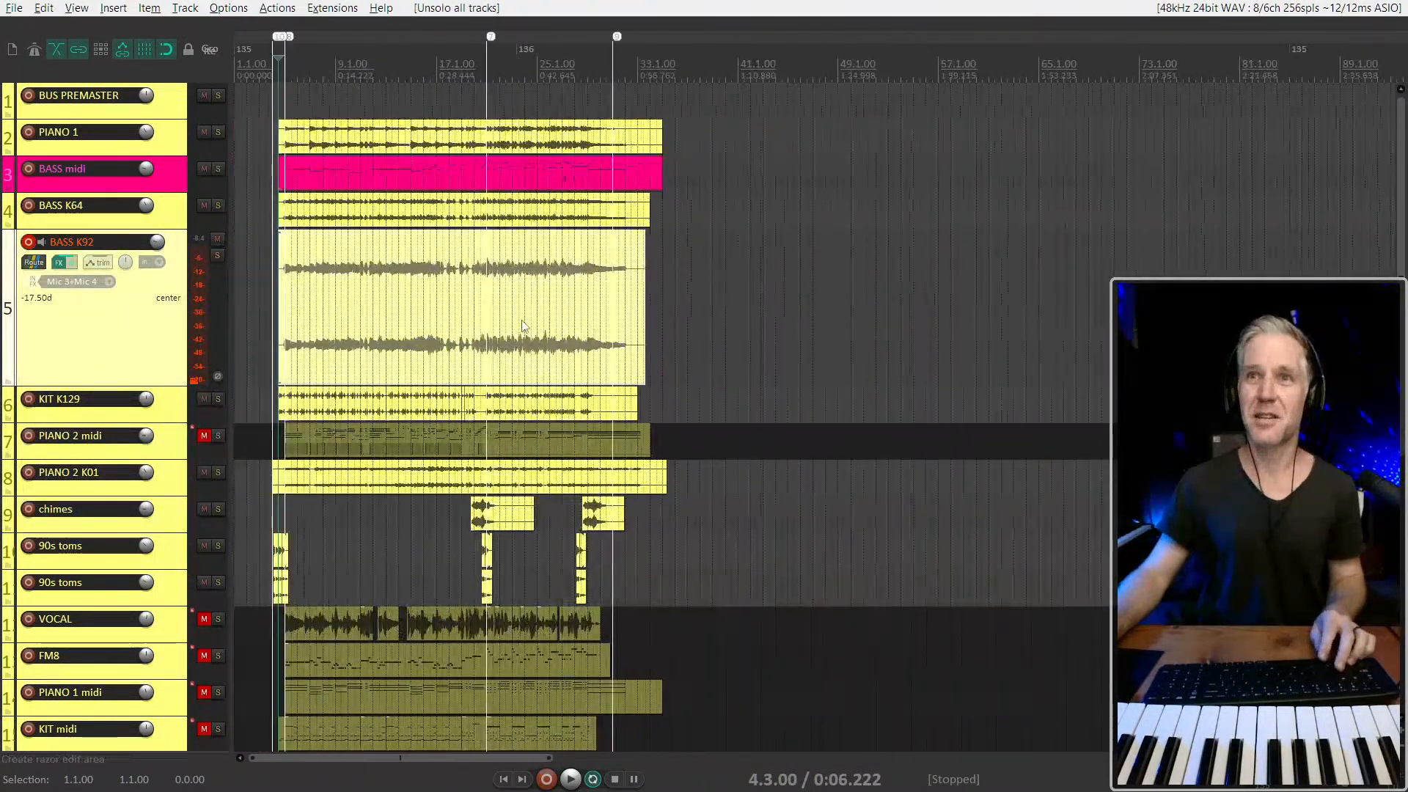
scroll(279, 299, up, 5)
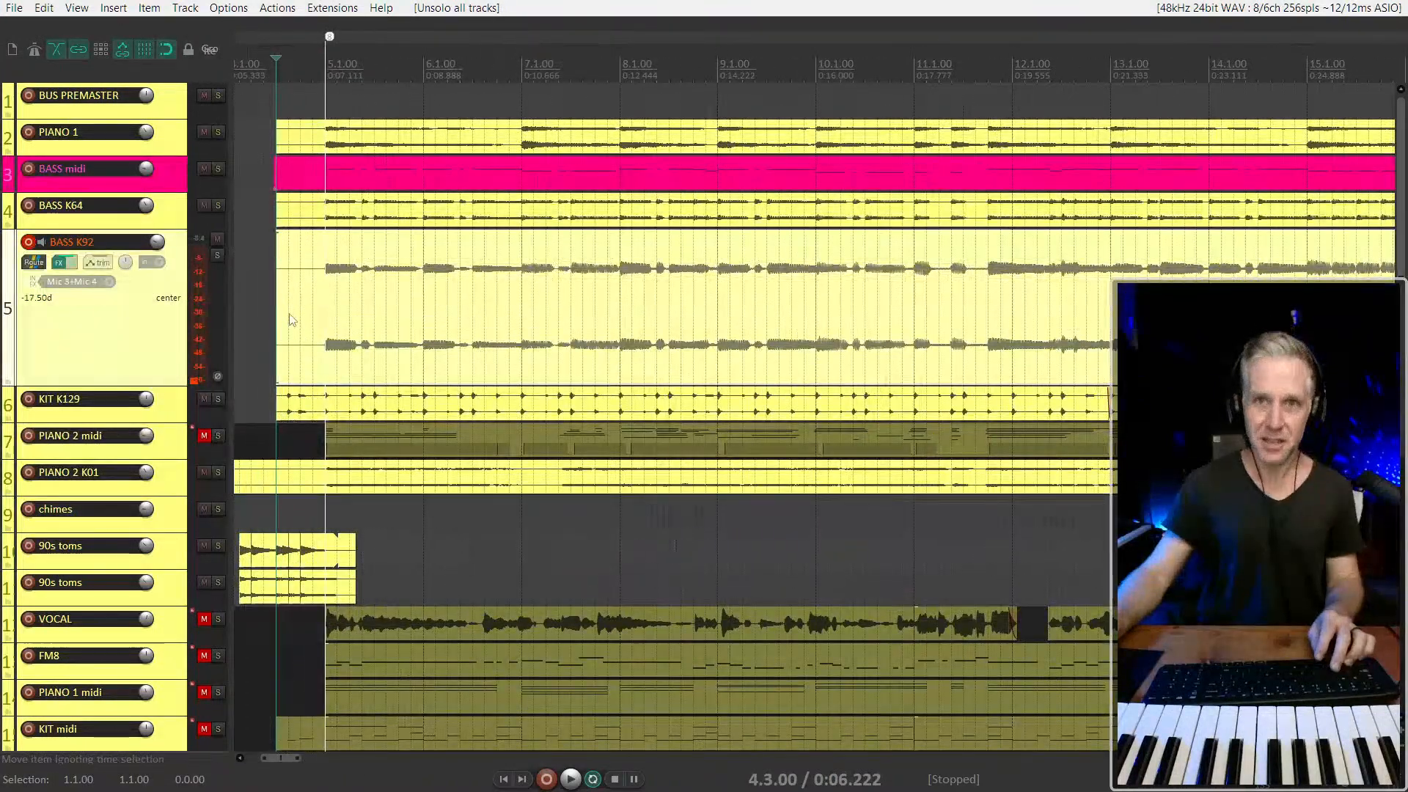
click(168, 185)
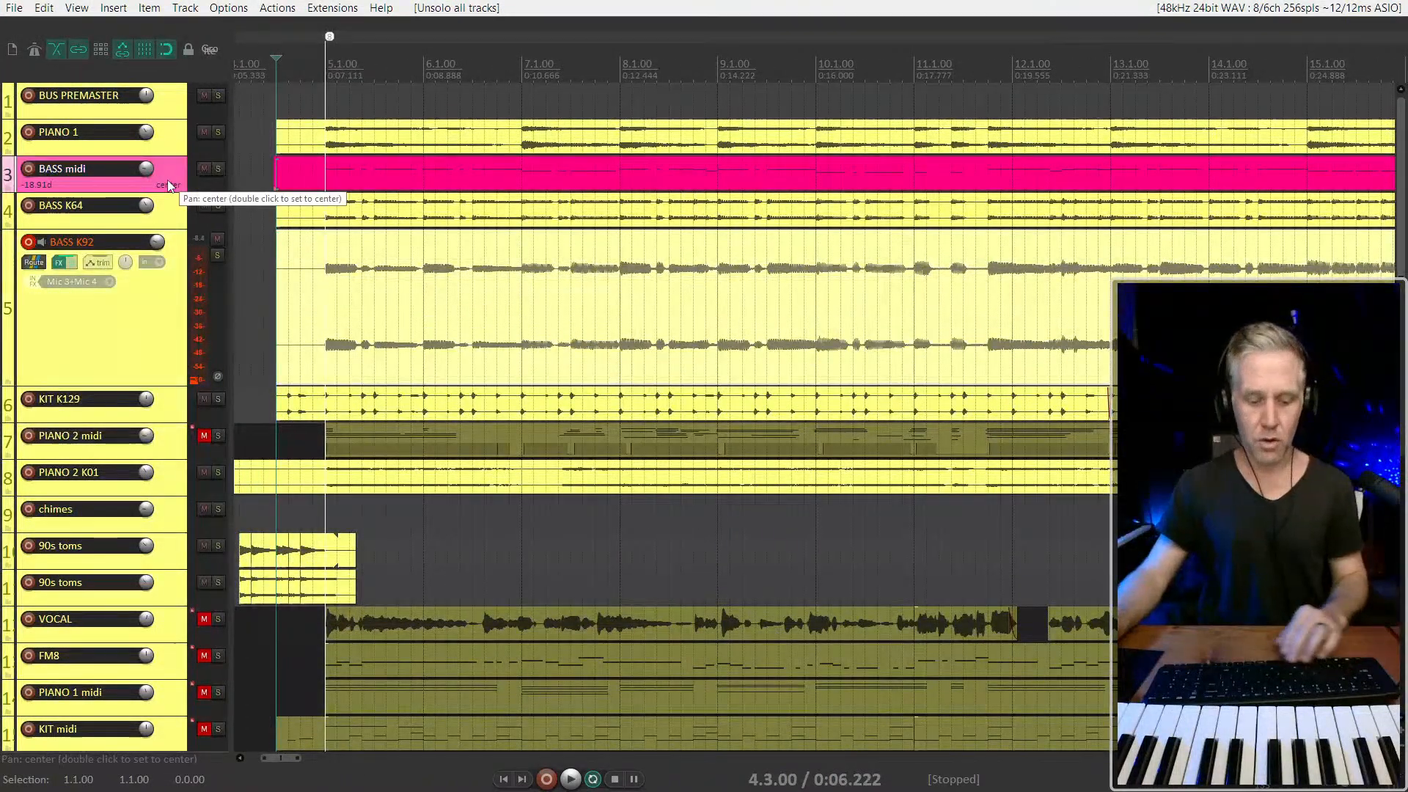
key(F5)
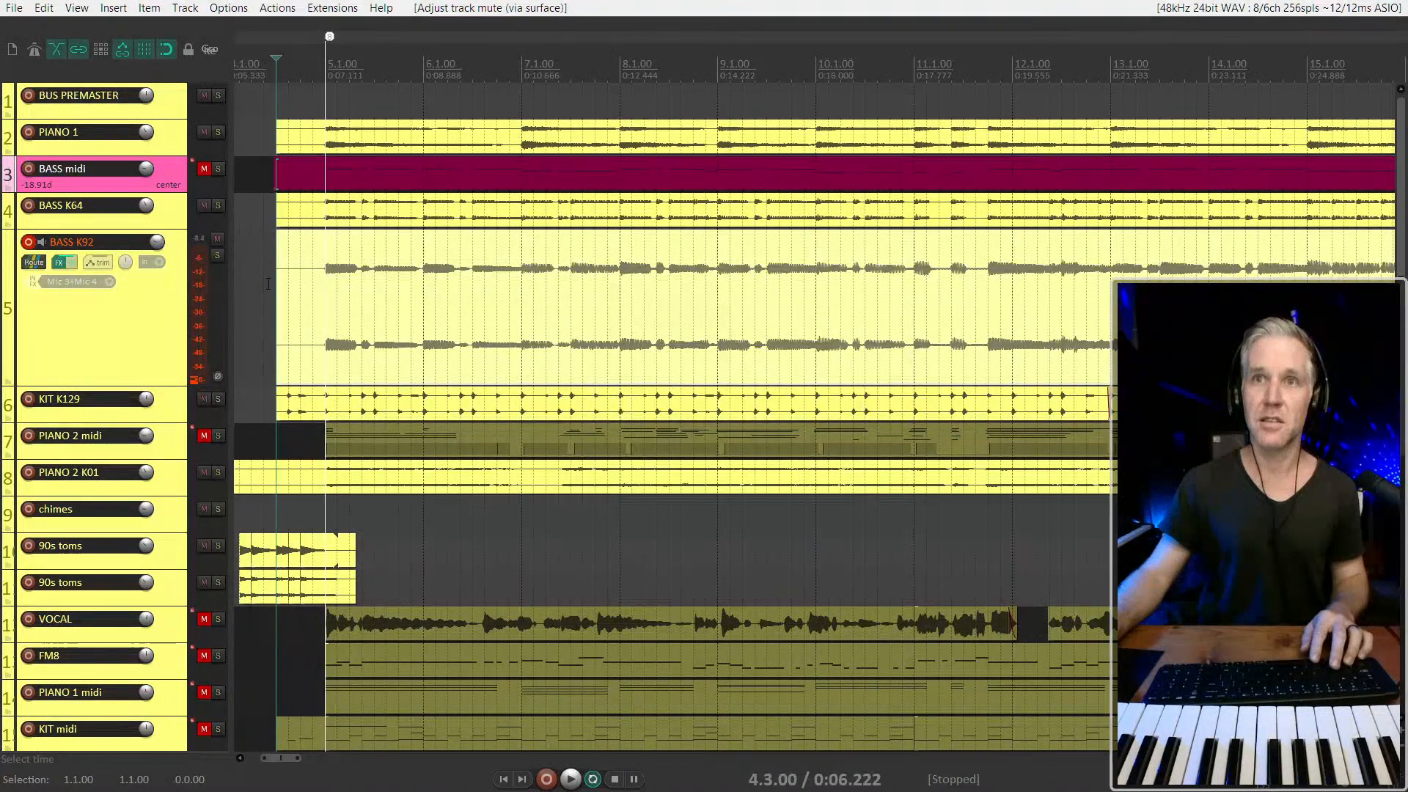
Play from 4.4.50 with BASS K64 and BASS K92 soloed, toggling their solos to compare the sounds, and unsolo all tracks
click(313, 308)
click(217, 254)
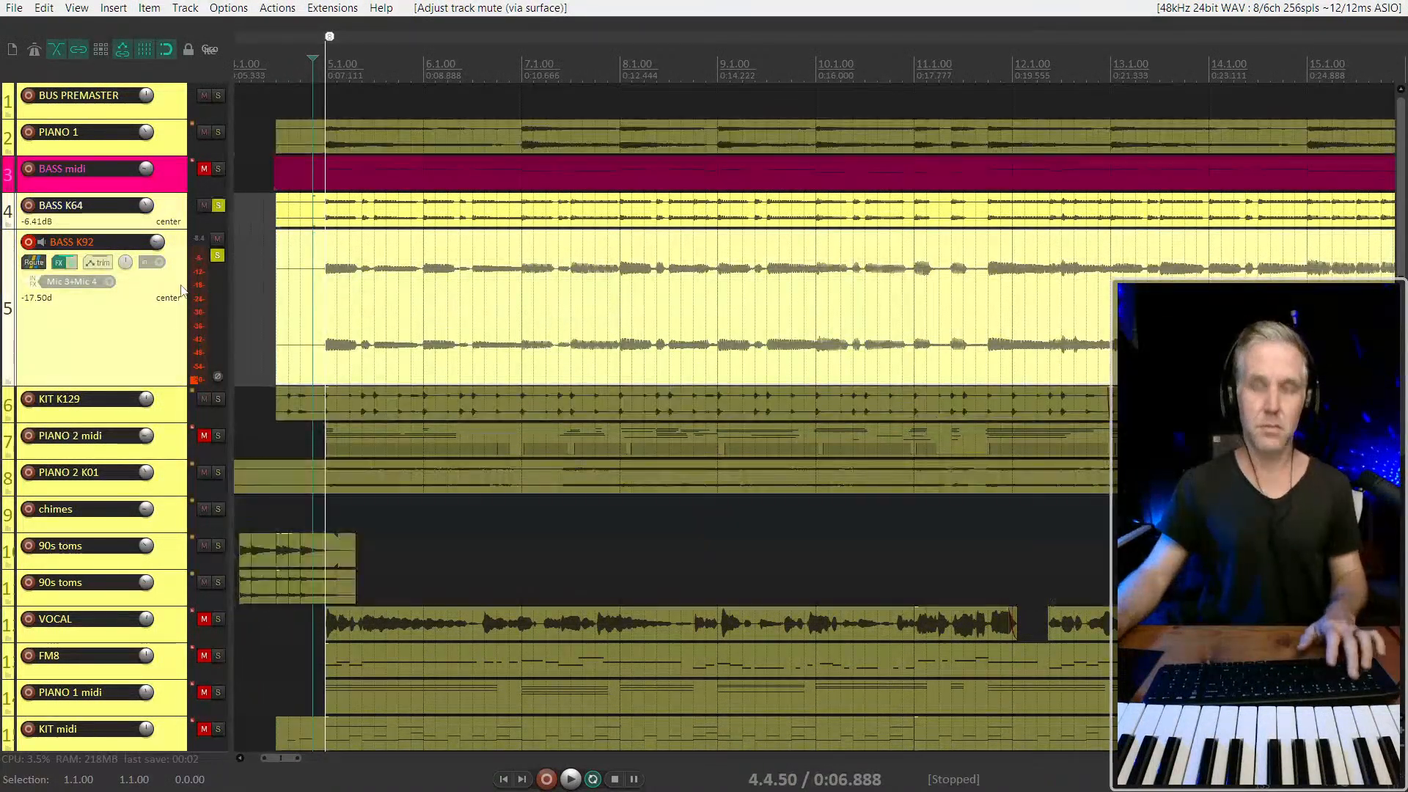
key(space)
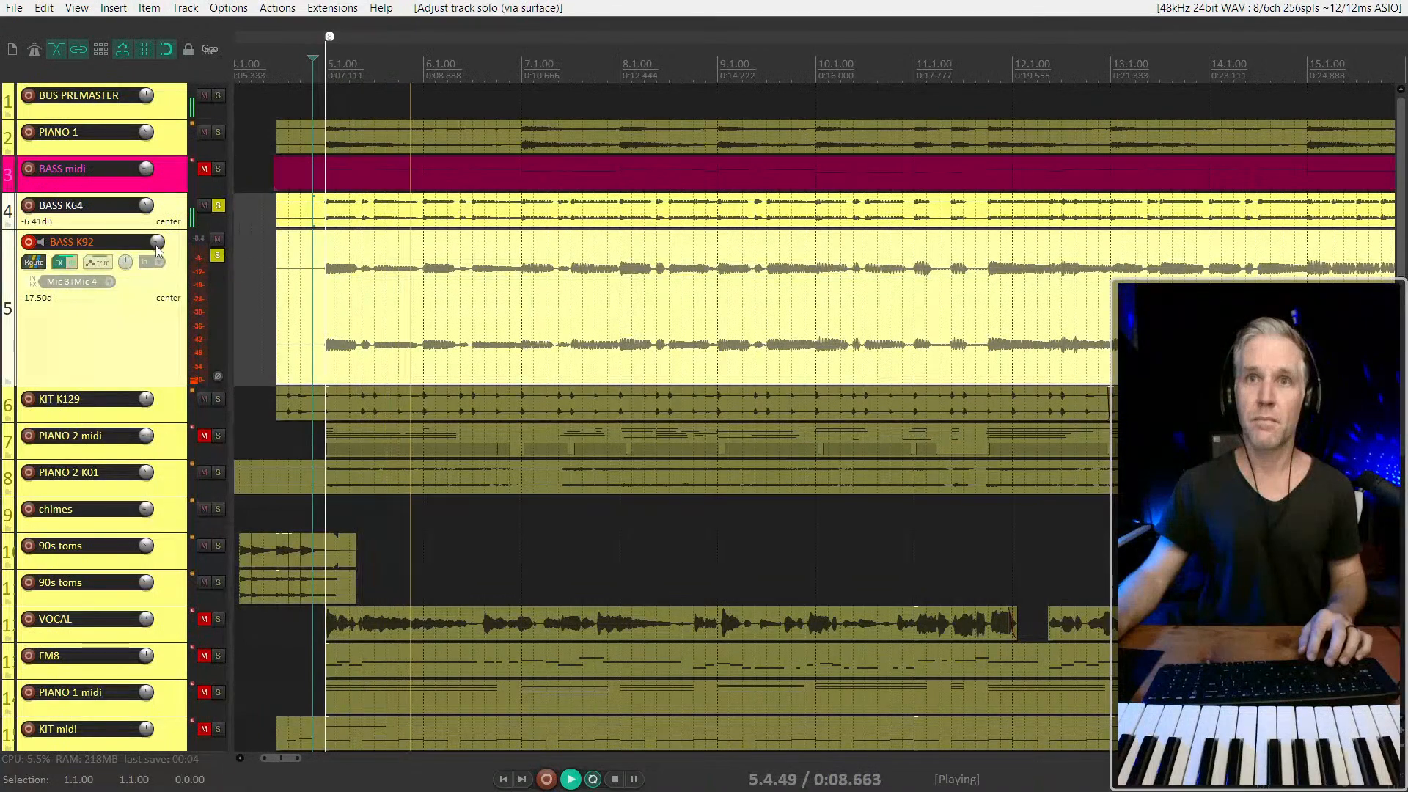
click(217, 255)
click(217, 256)
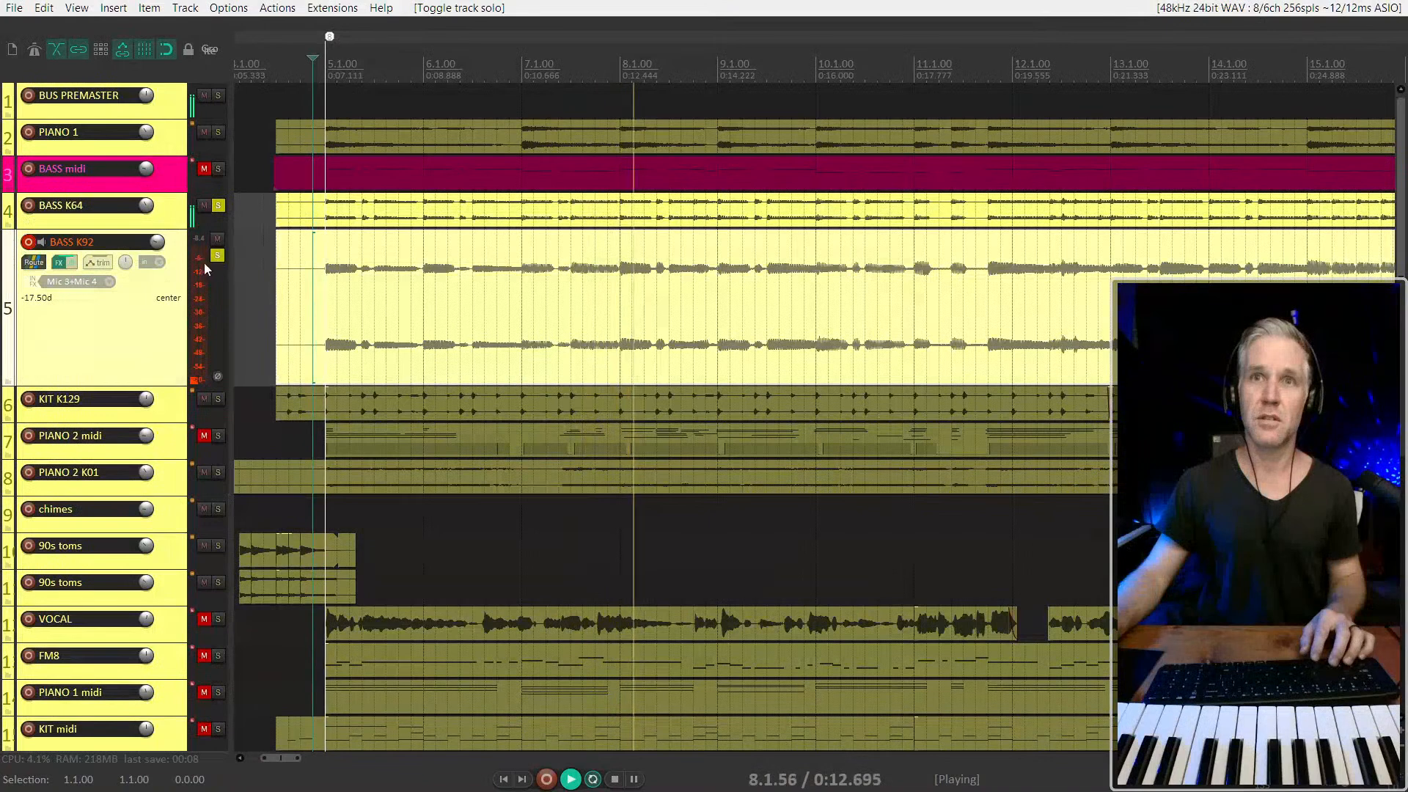
click(217, 256)
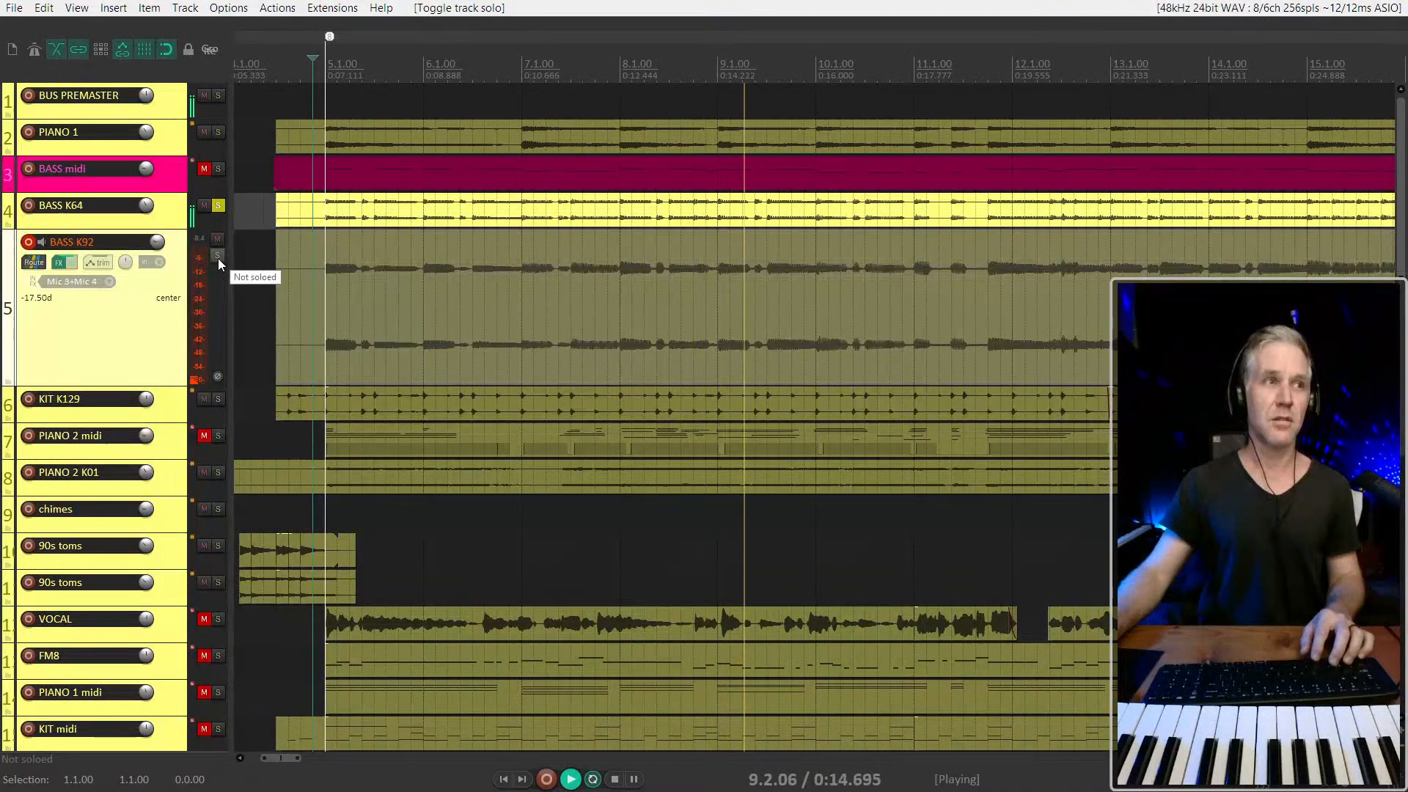
click(217, 256)
click(218, 206)
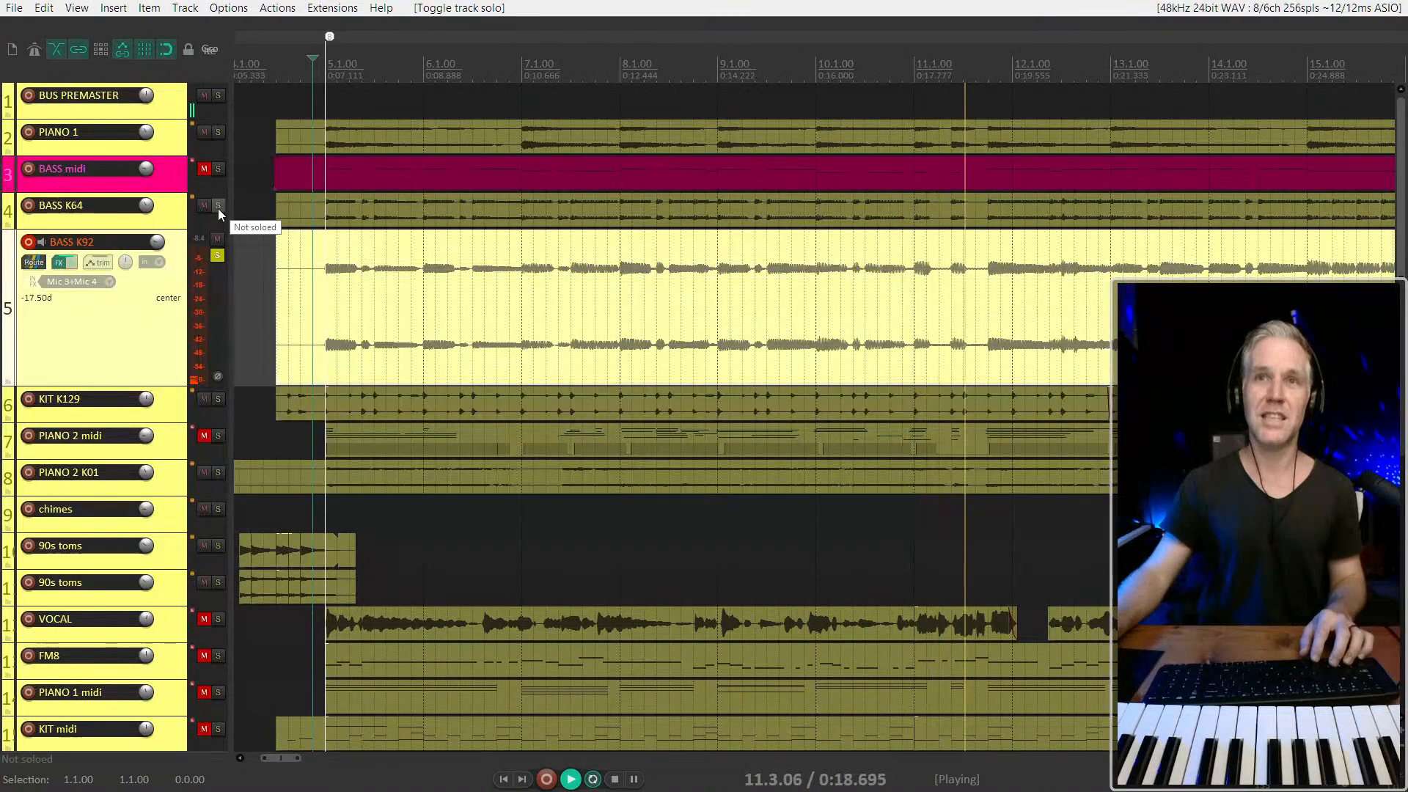
click(218, 207)
ctrl+click(218, 208)
Listen to the new bass recordings in the full mix with the track heights reduced to overview the arrangement
scroll(374, 304, down, 2)
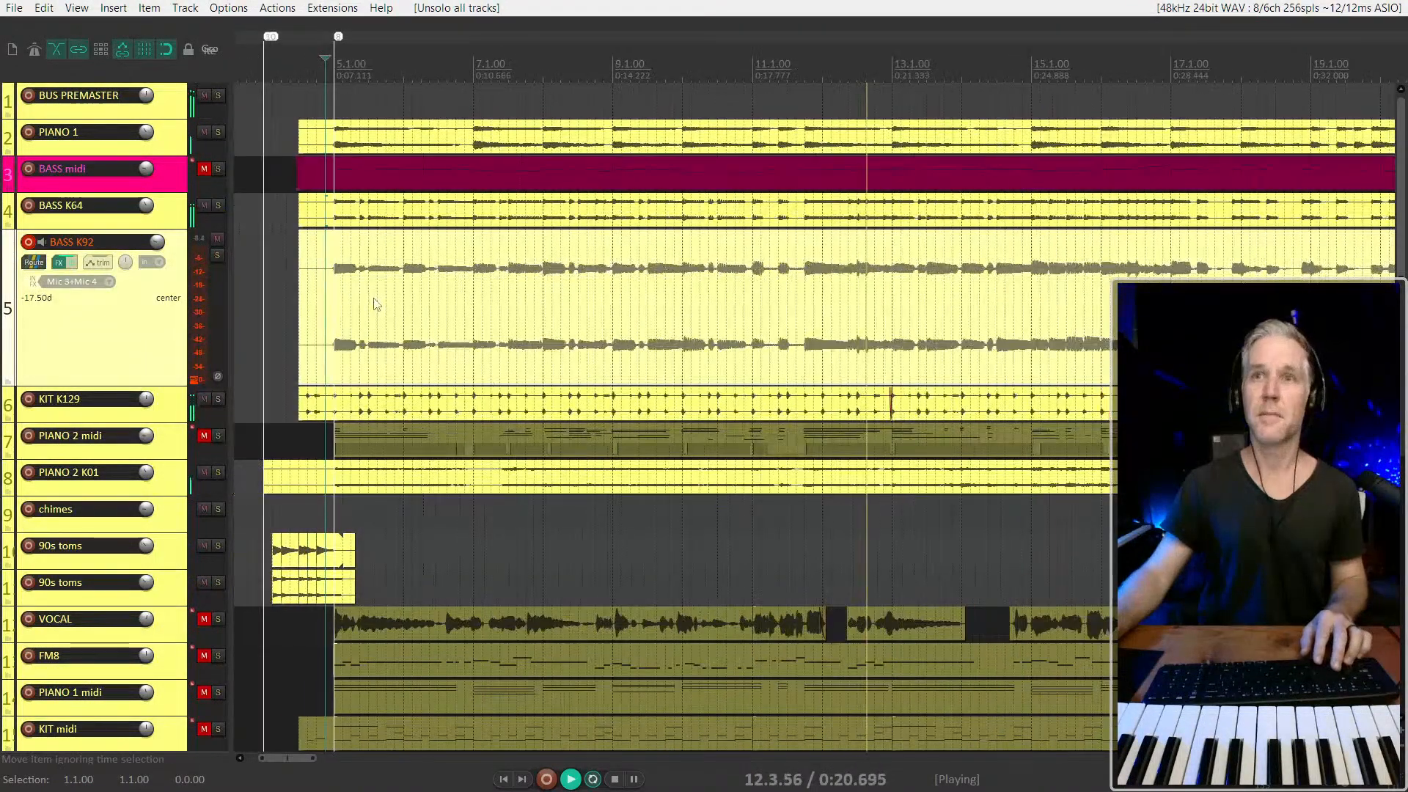
scroll(374, 305, down, 2)
scroll(336, 330, down, 3)
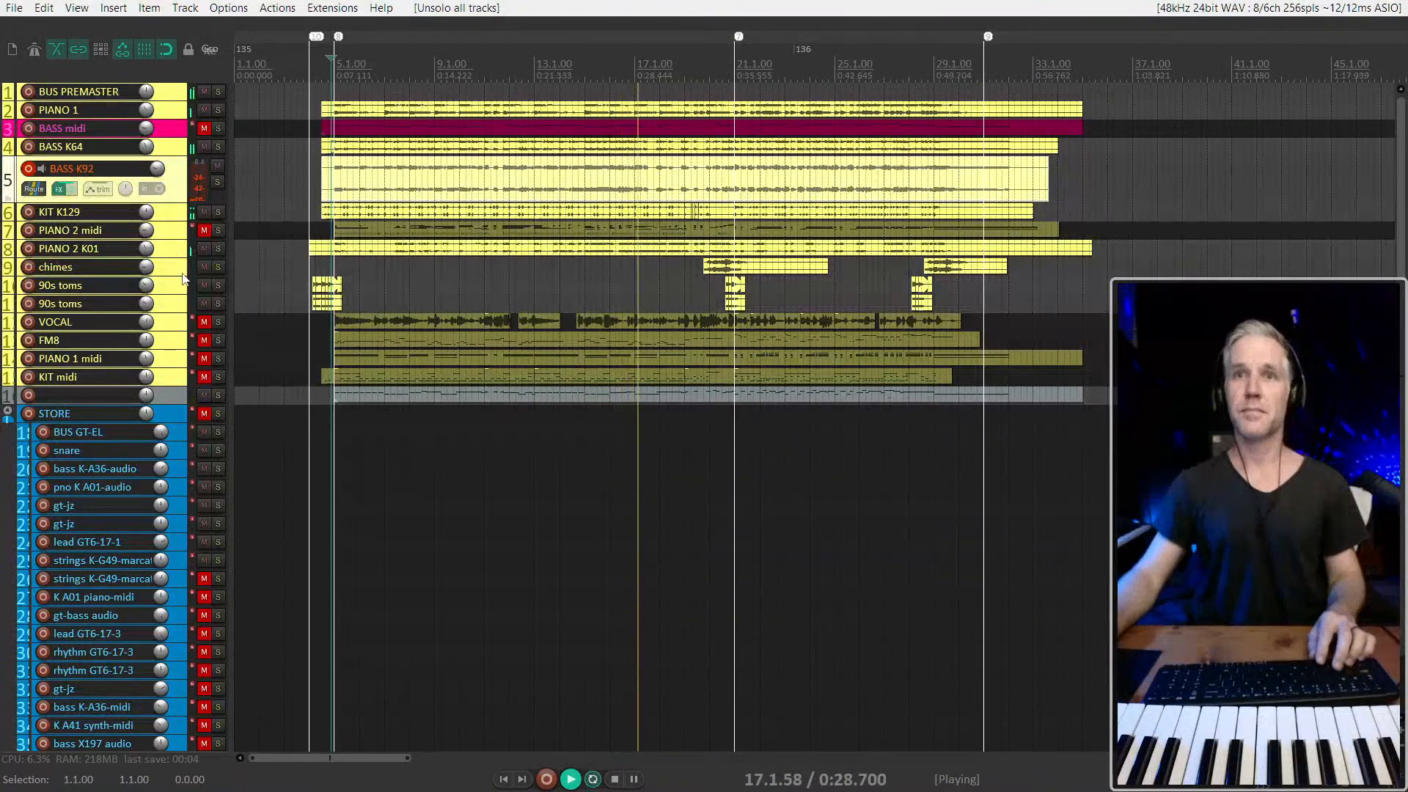
scroll(389, 305, down, 2)
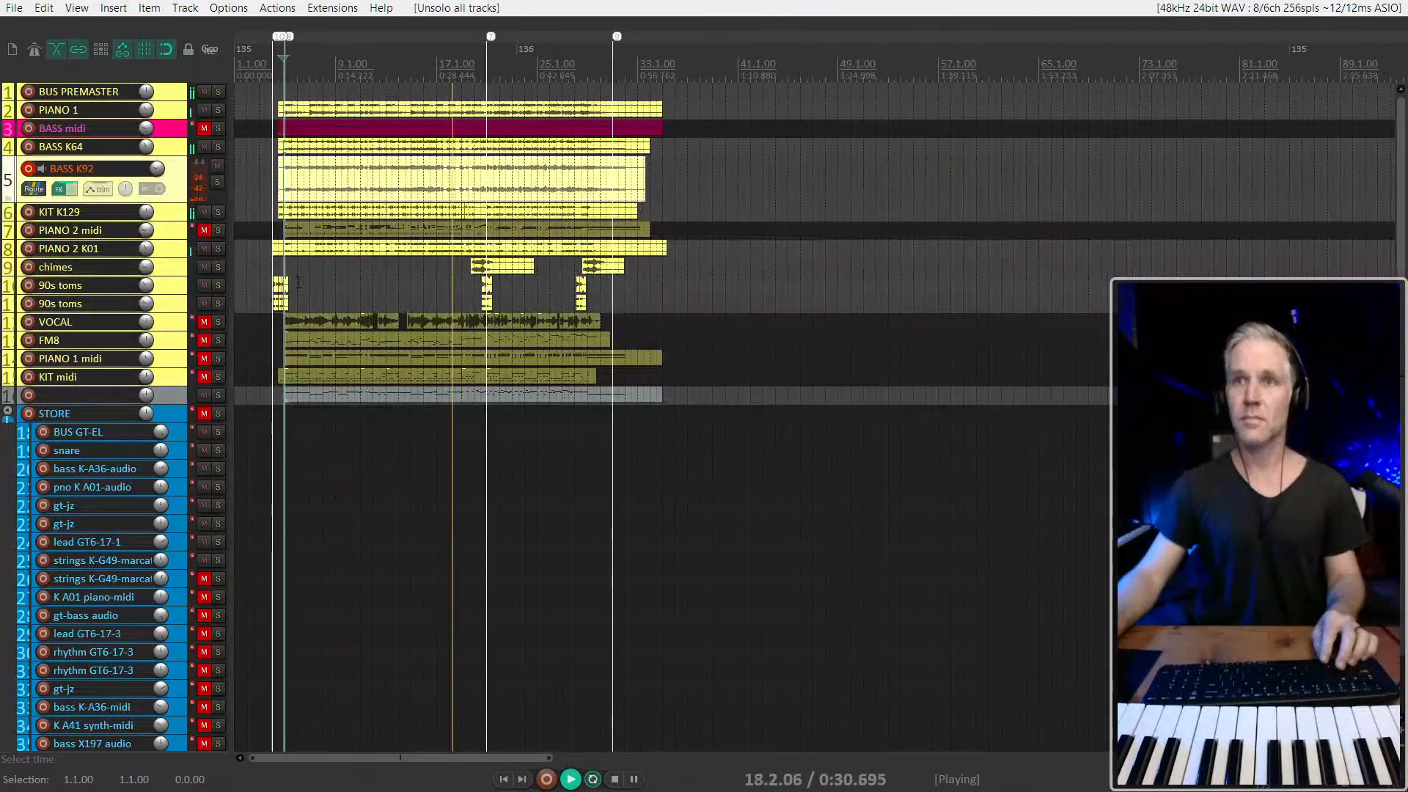
scroll(514, 282, up, 1)
scroll(532, 282, up, 2)
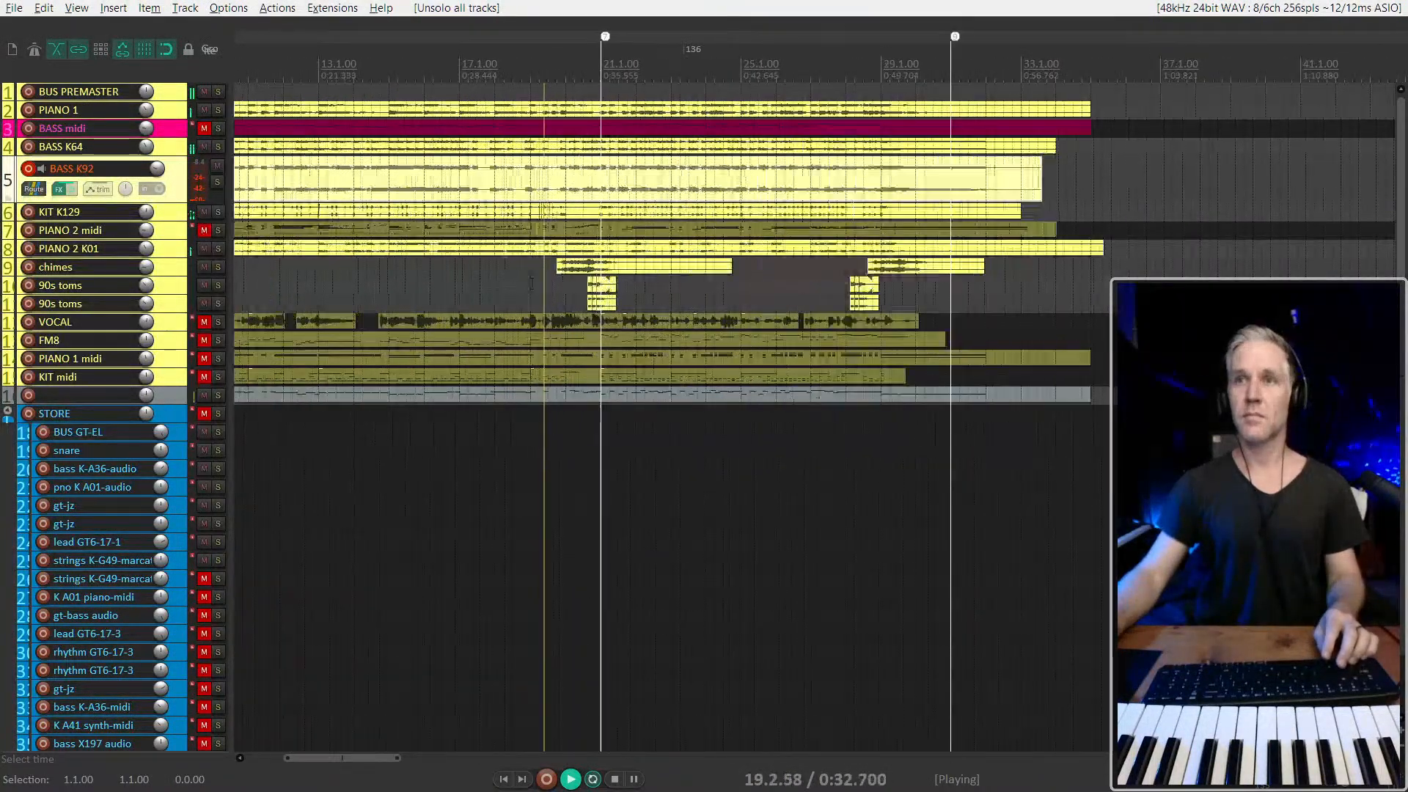
scroll(531, 282, left, 3)
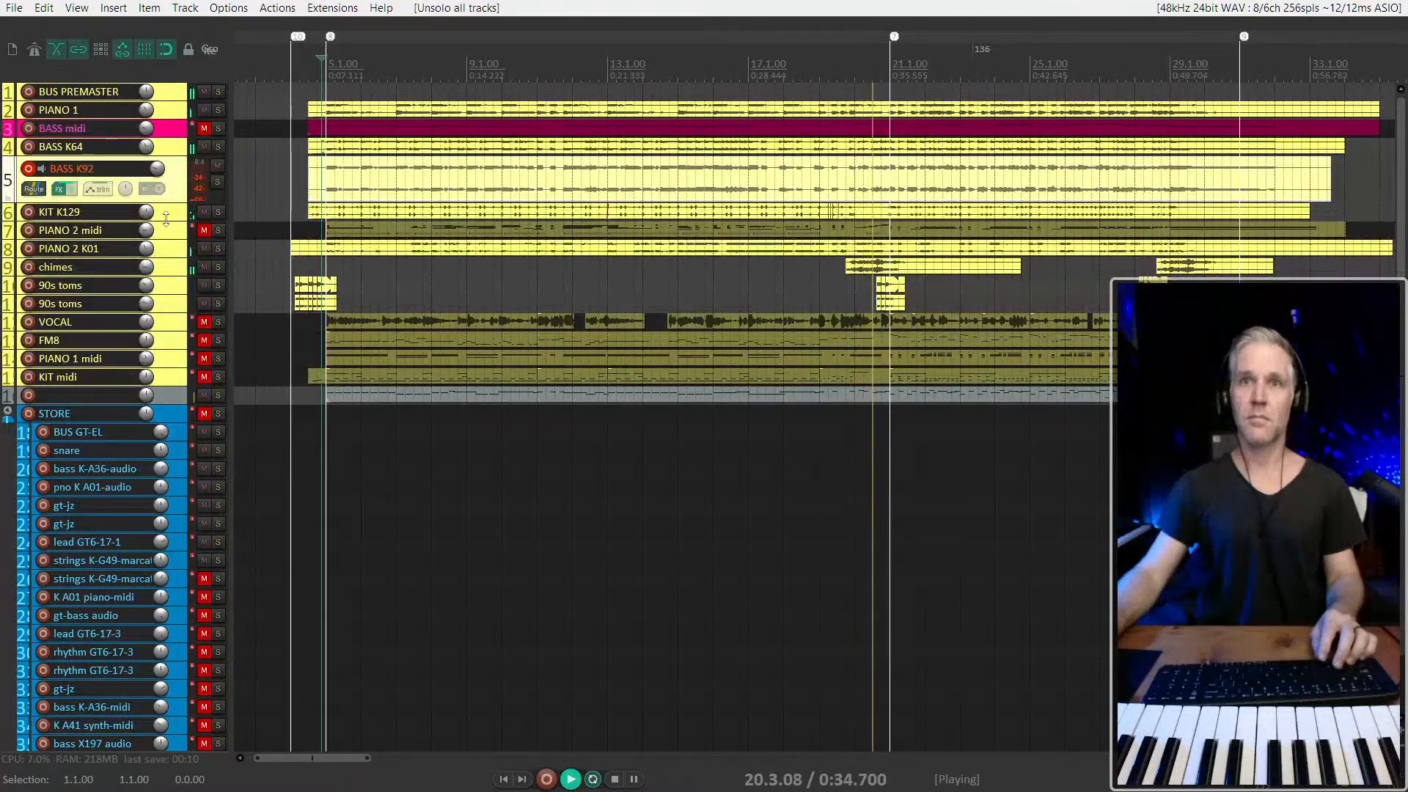
Show the mixer during playback and reset the master track's peak level reading
scroll(641, 269, down, 1)
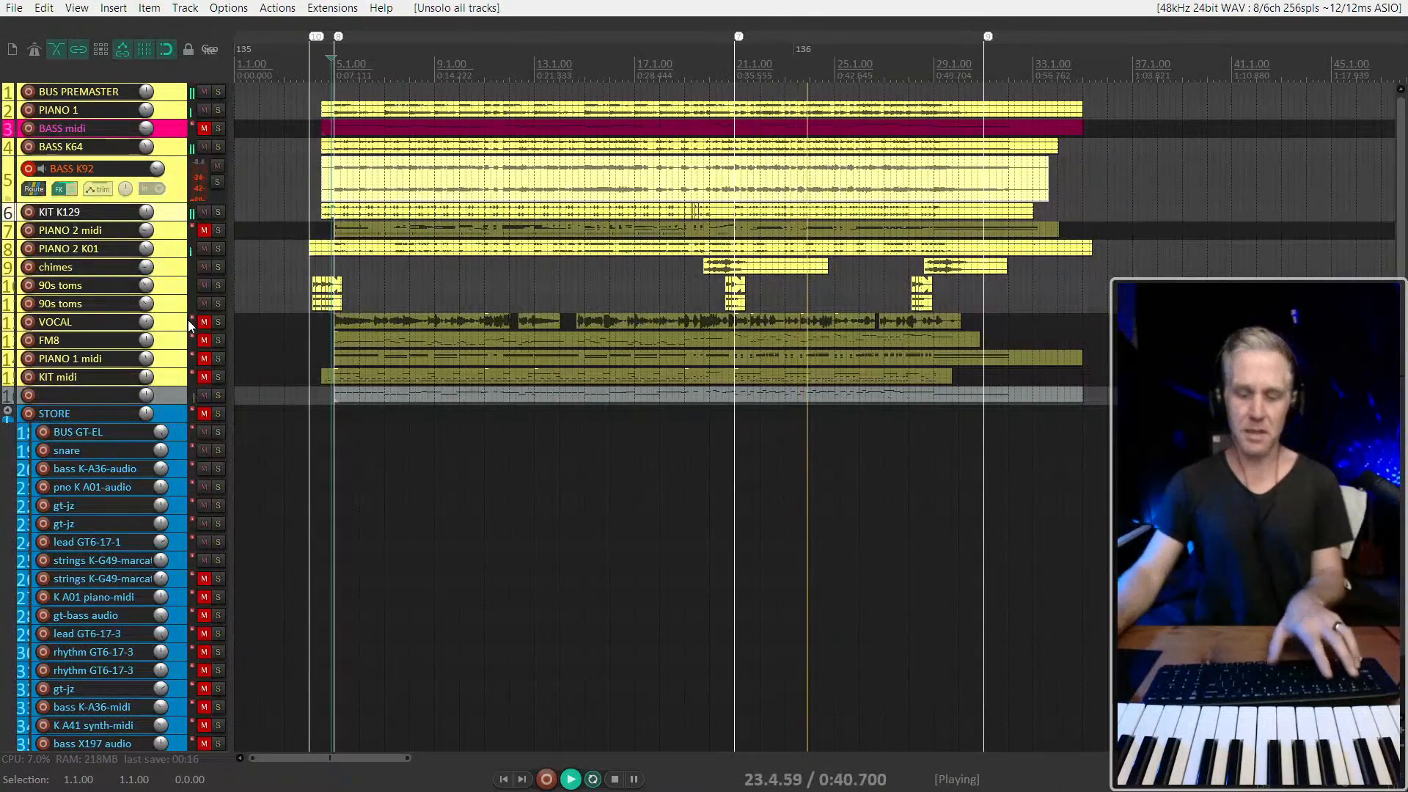
key(ctrl+m)
click(14, 629)
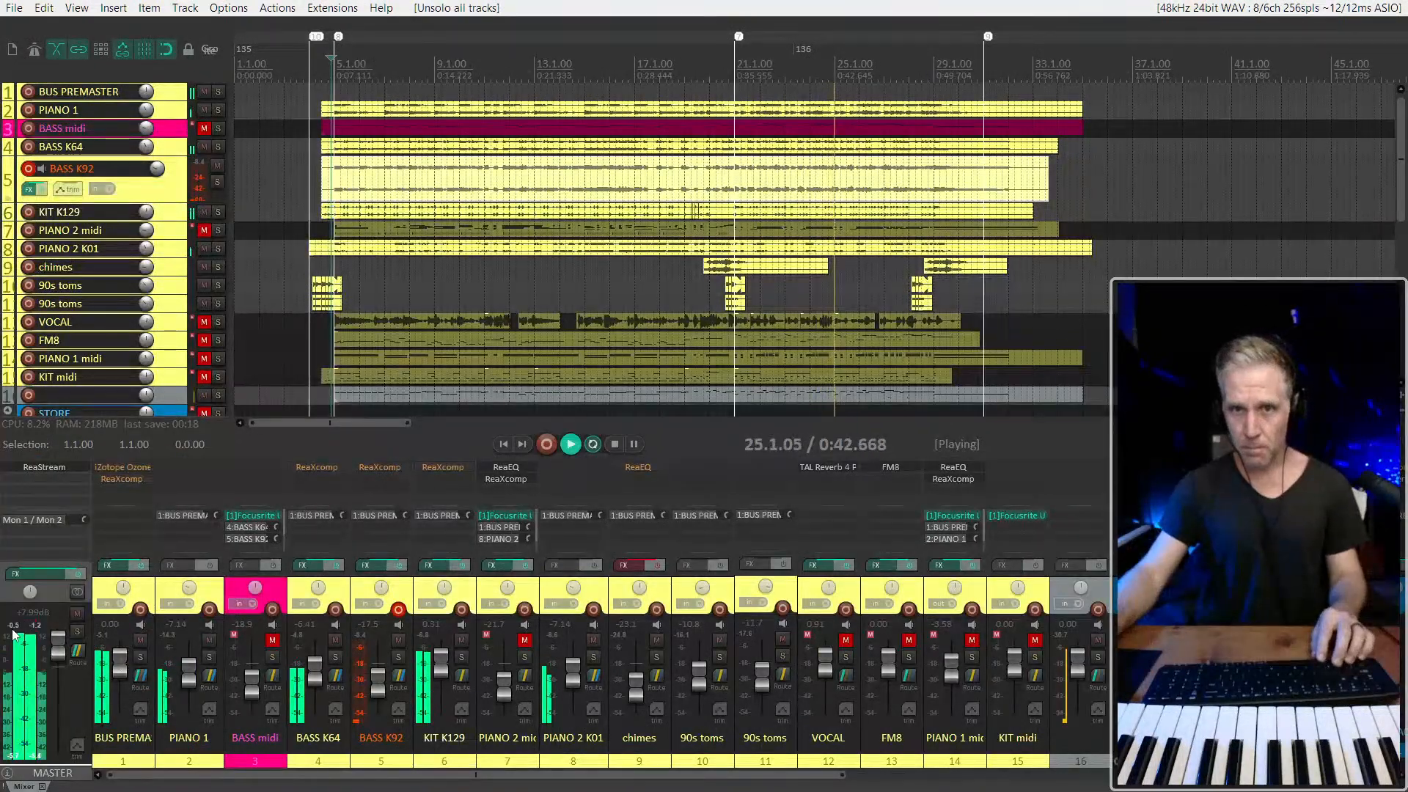
Reset the master volume to 0 dB, stop playback and enable iZotope Ozone on BUS PREMASTER
double_click(58, 643)
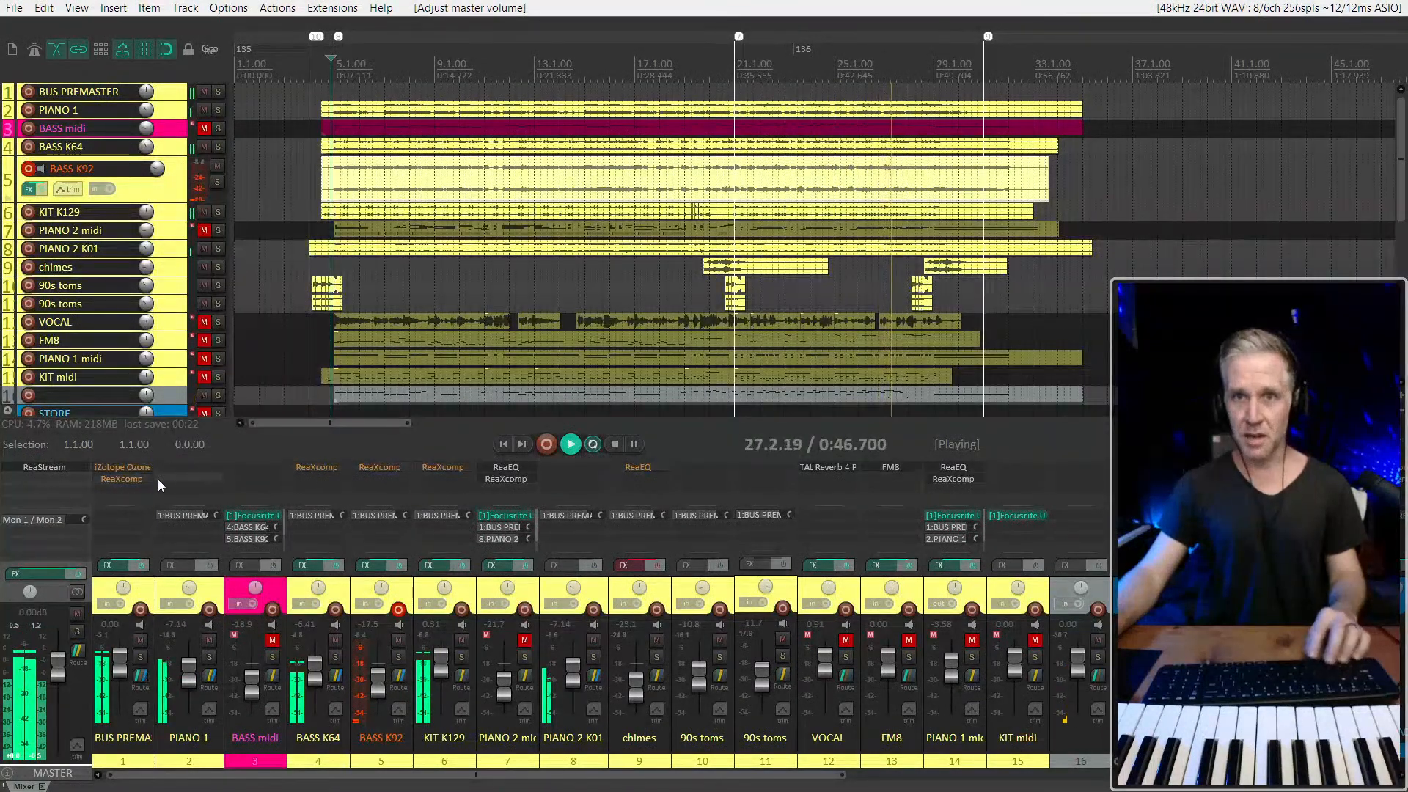
key(space)
shift+click(130, 471)
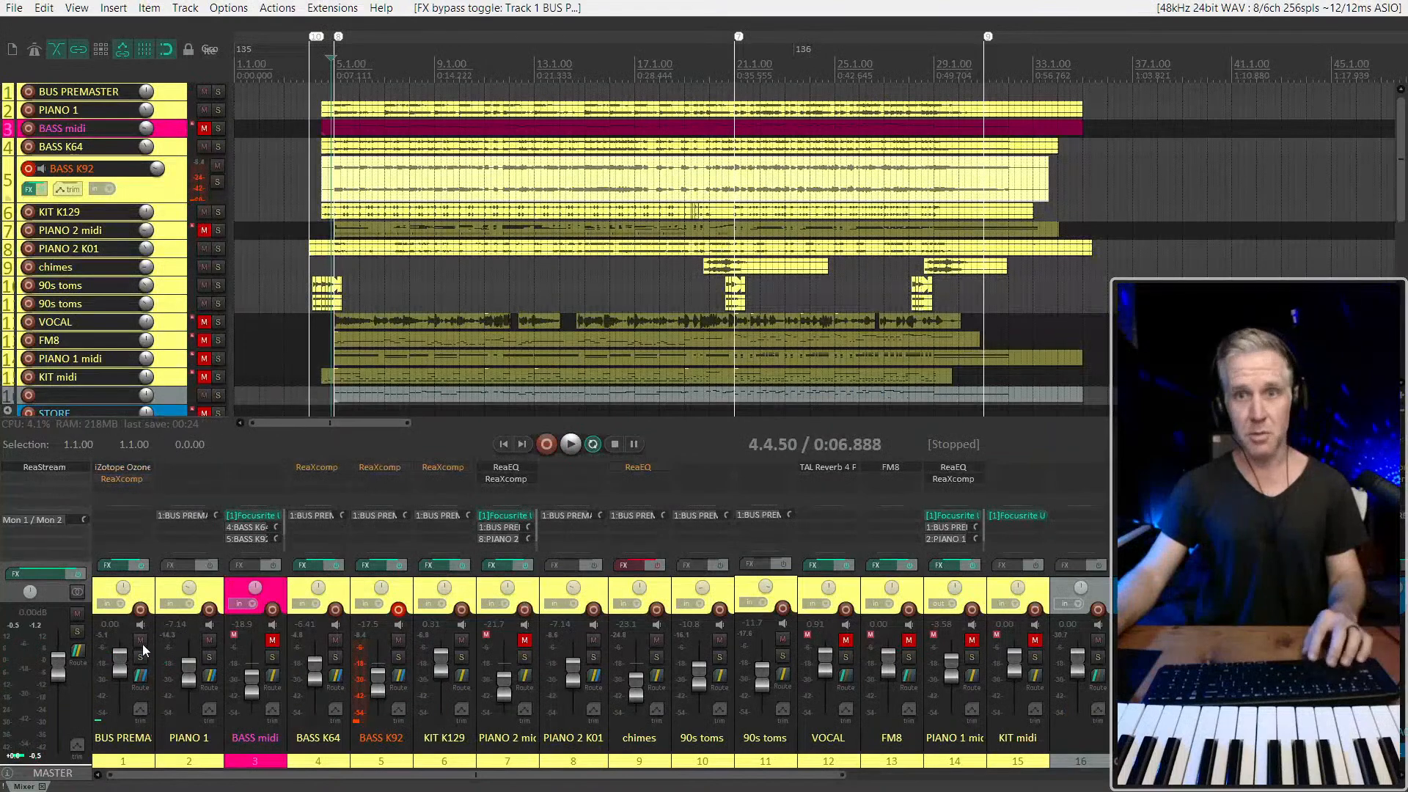
Play the mix and set the PIANO 2 K01 volume to -13.2 dB
key(space)
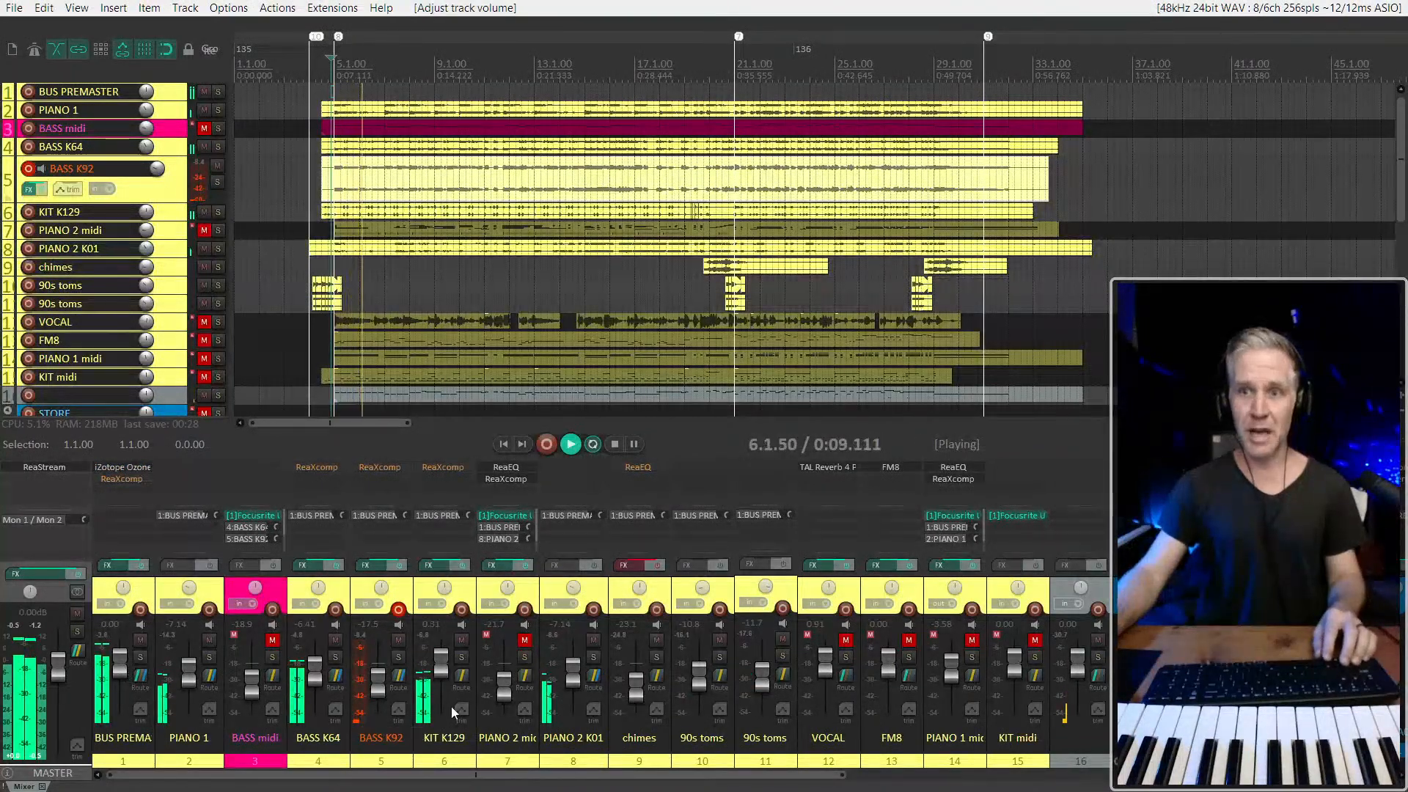
drag(571, 680, 571, 686)
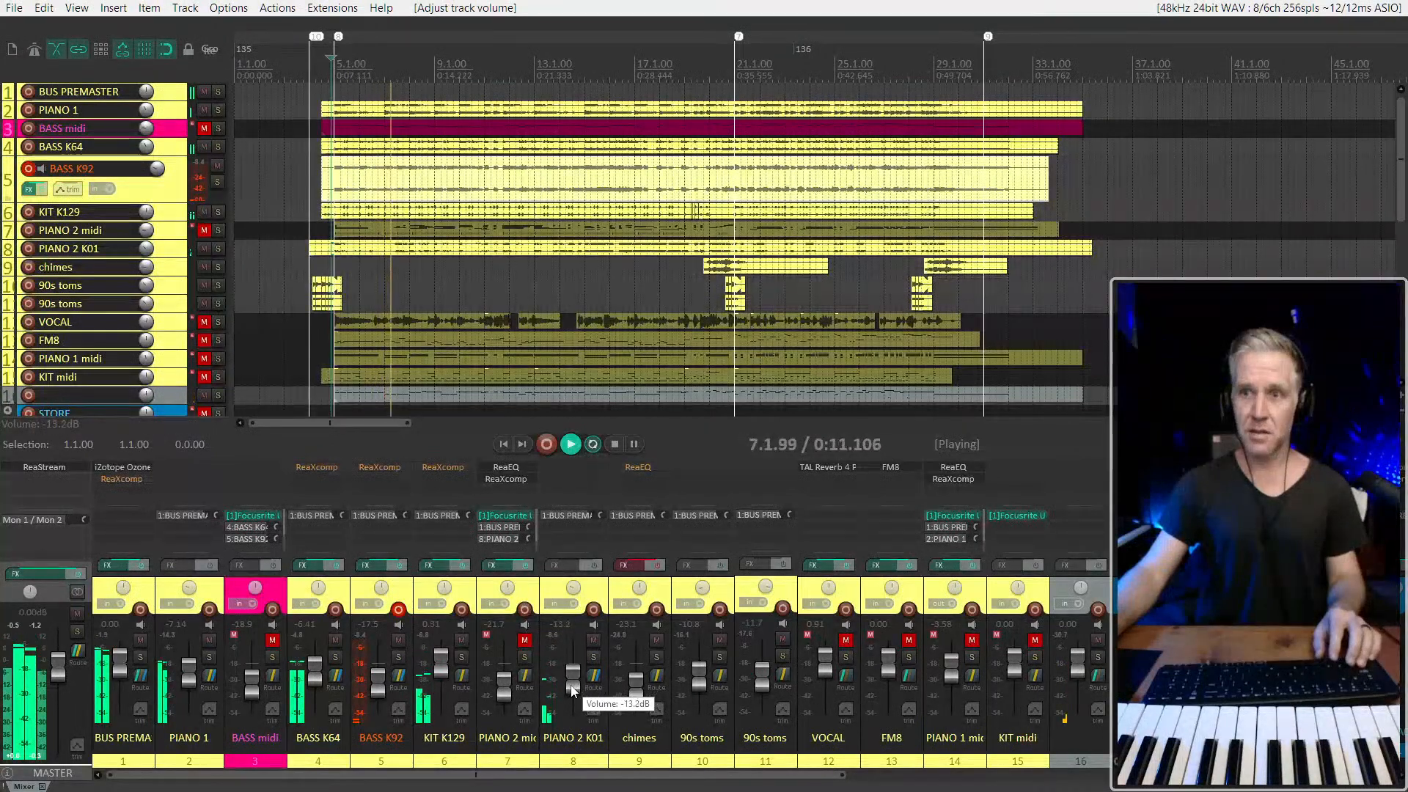
key(space)
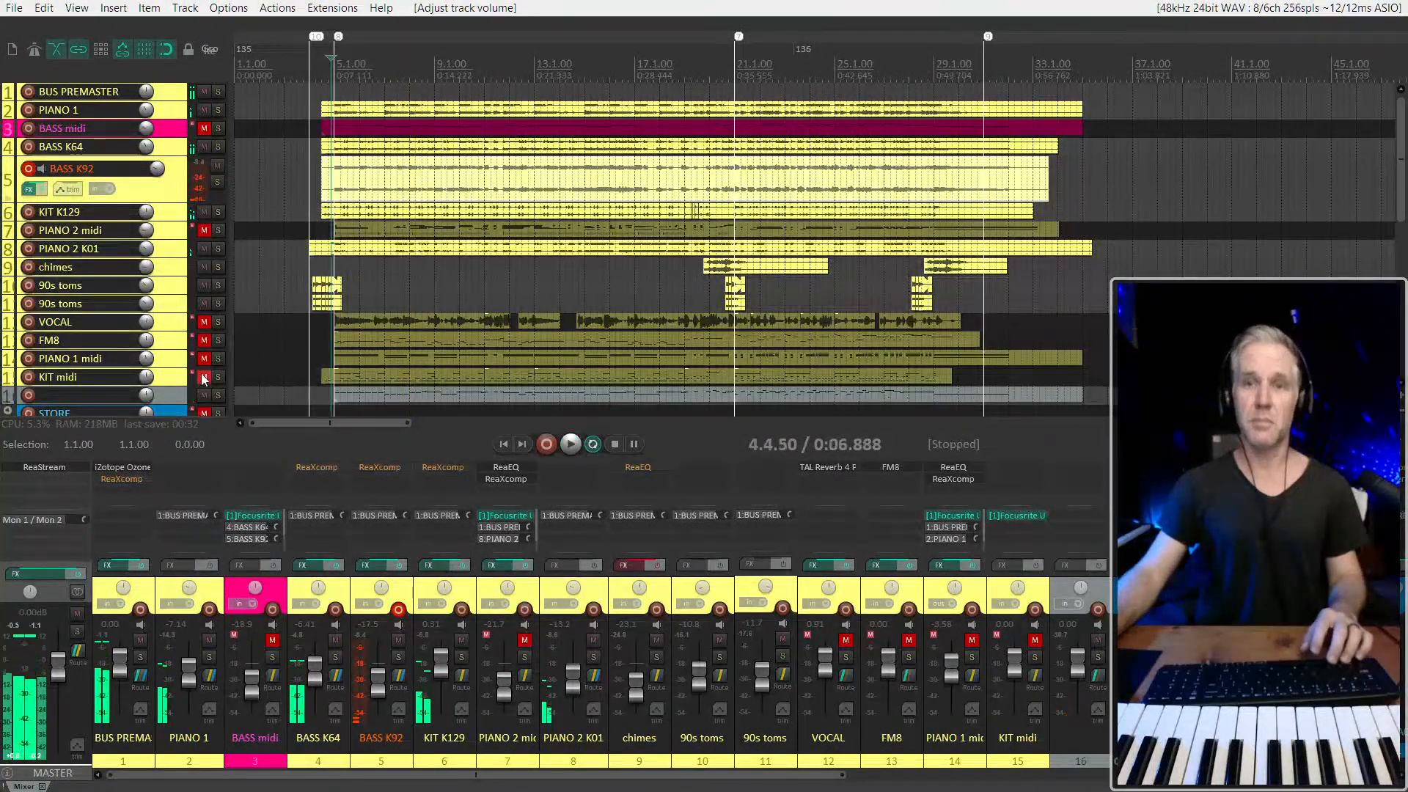
With the mixer hidden, group BASS midi, PIANO 2 midi and KIT midi below PIANO 1 midi and give all four one random custom color
key(ctrl+m)
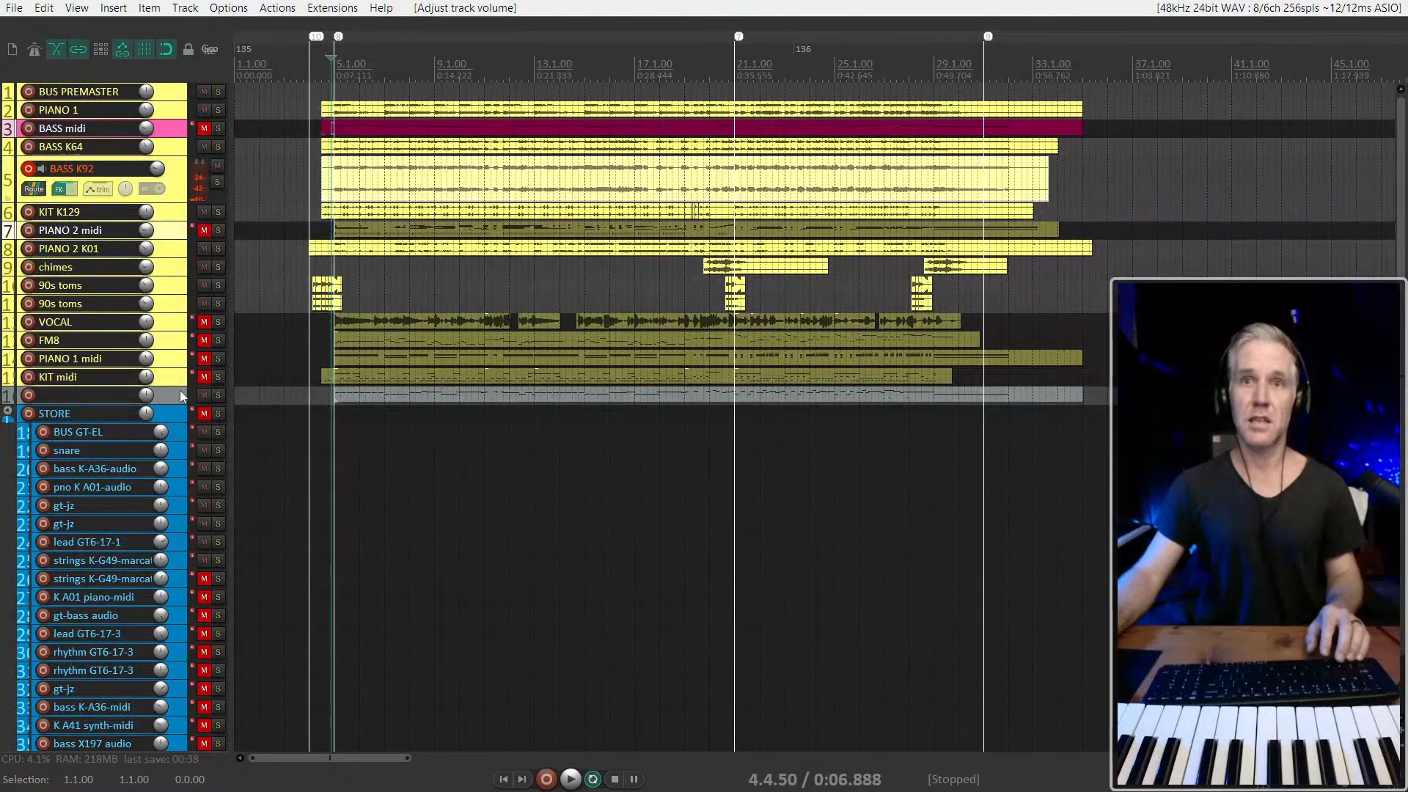
key(shift+c)
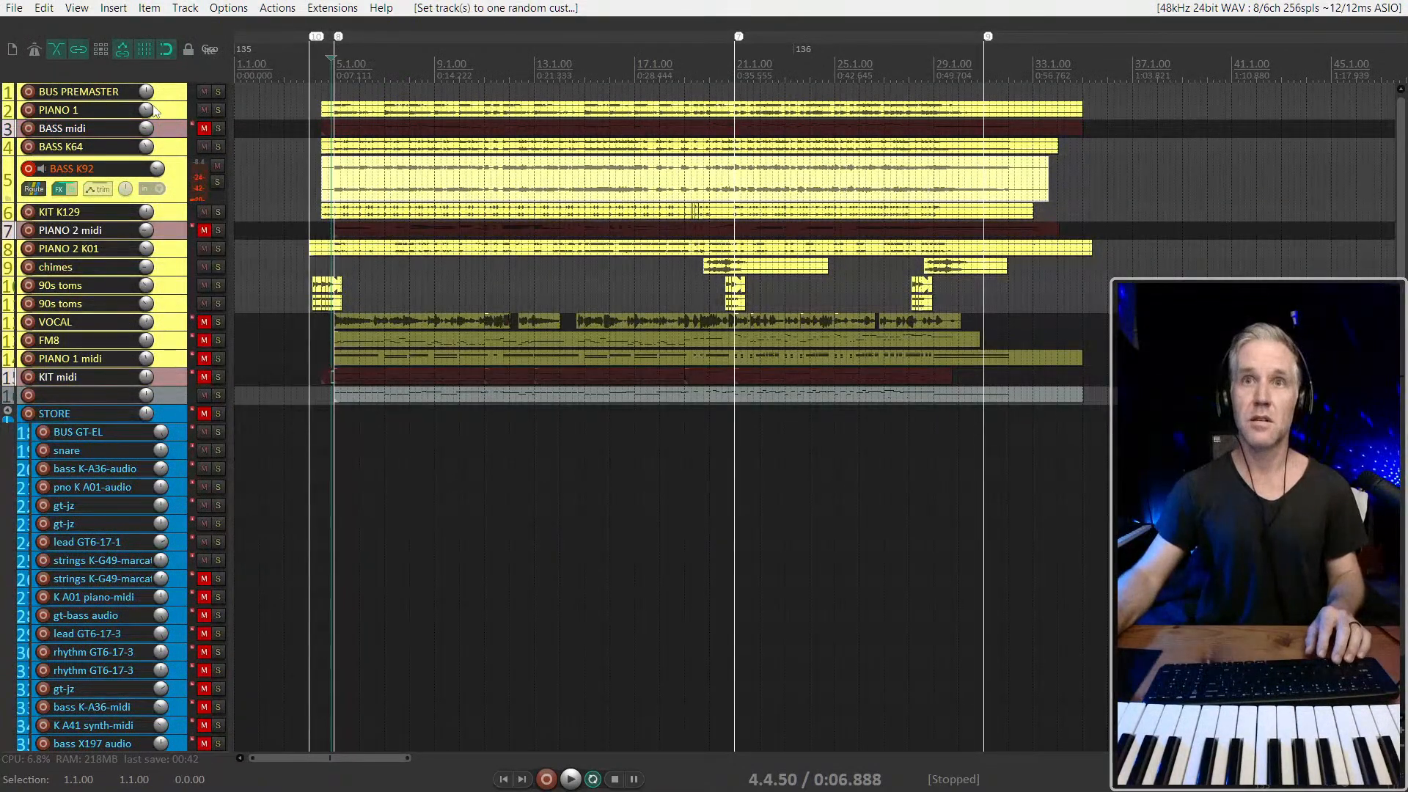
drag(145, 370, 132, 365)
click(168, 346)
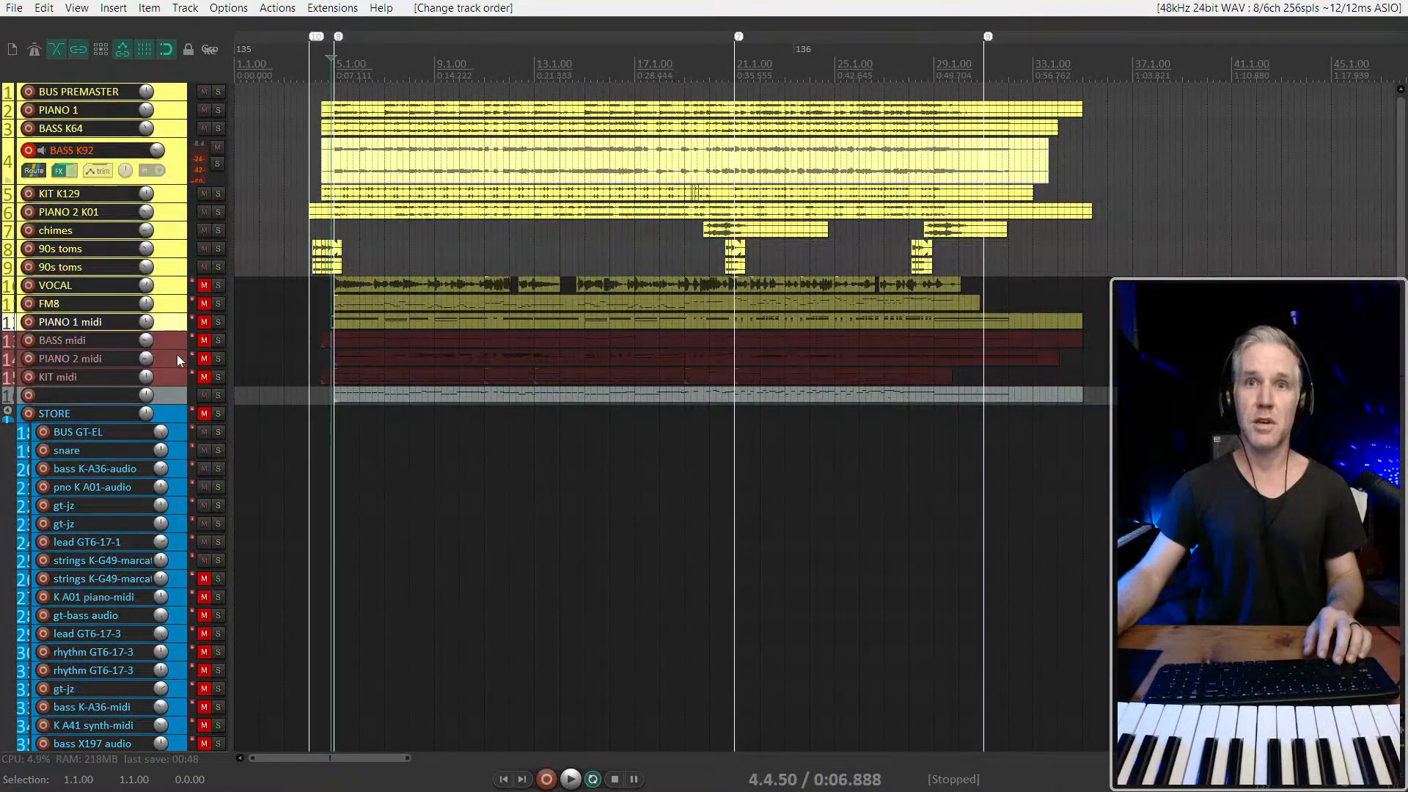
key(shift+c)
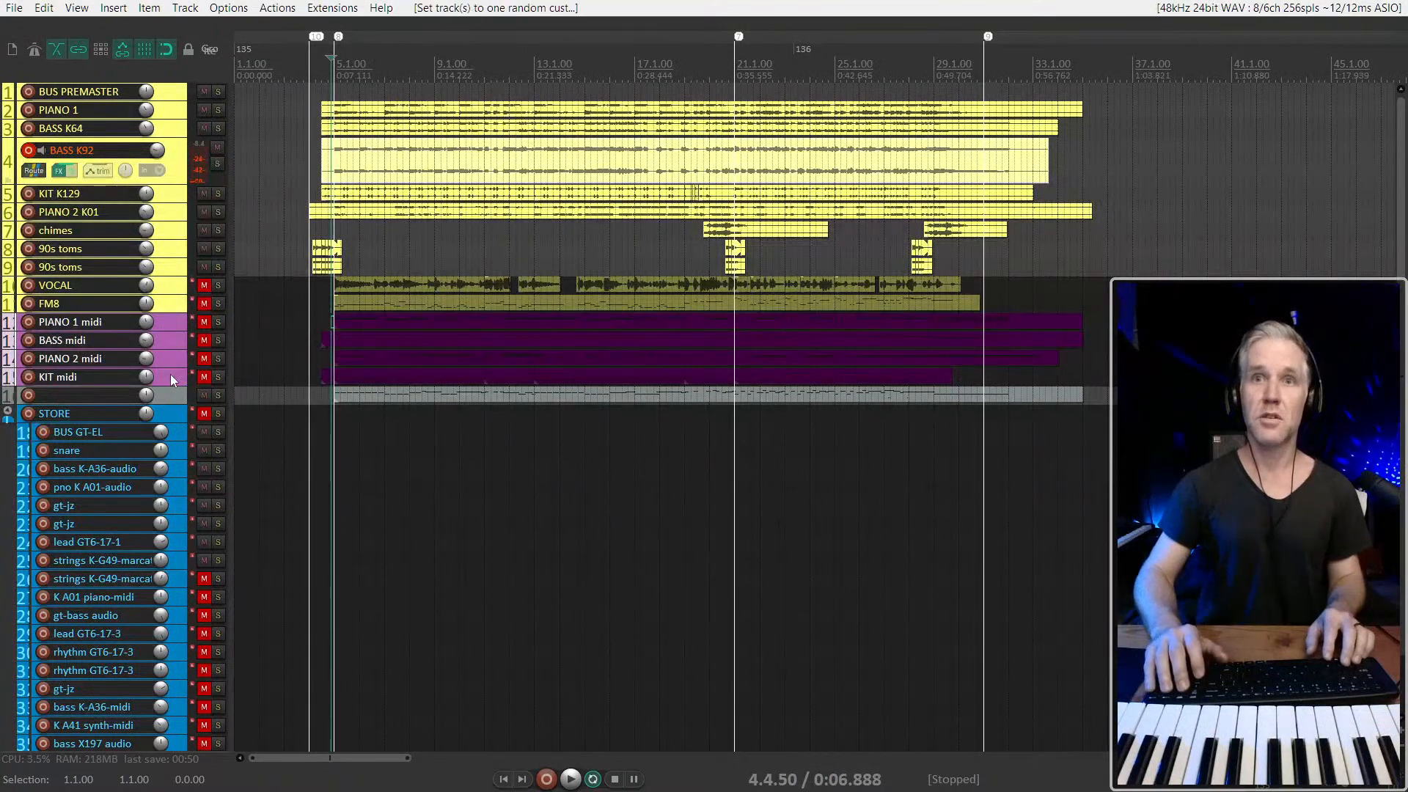
Disarm BASS K92 for recording and give BUS PREMASTER its own random custom color
click(171, 306)
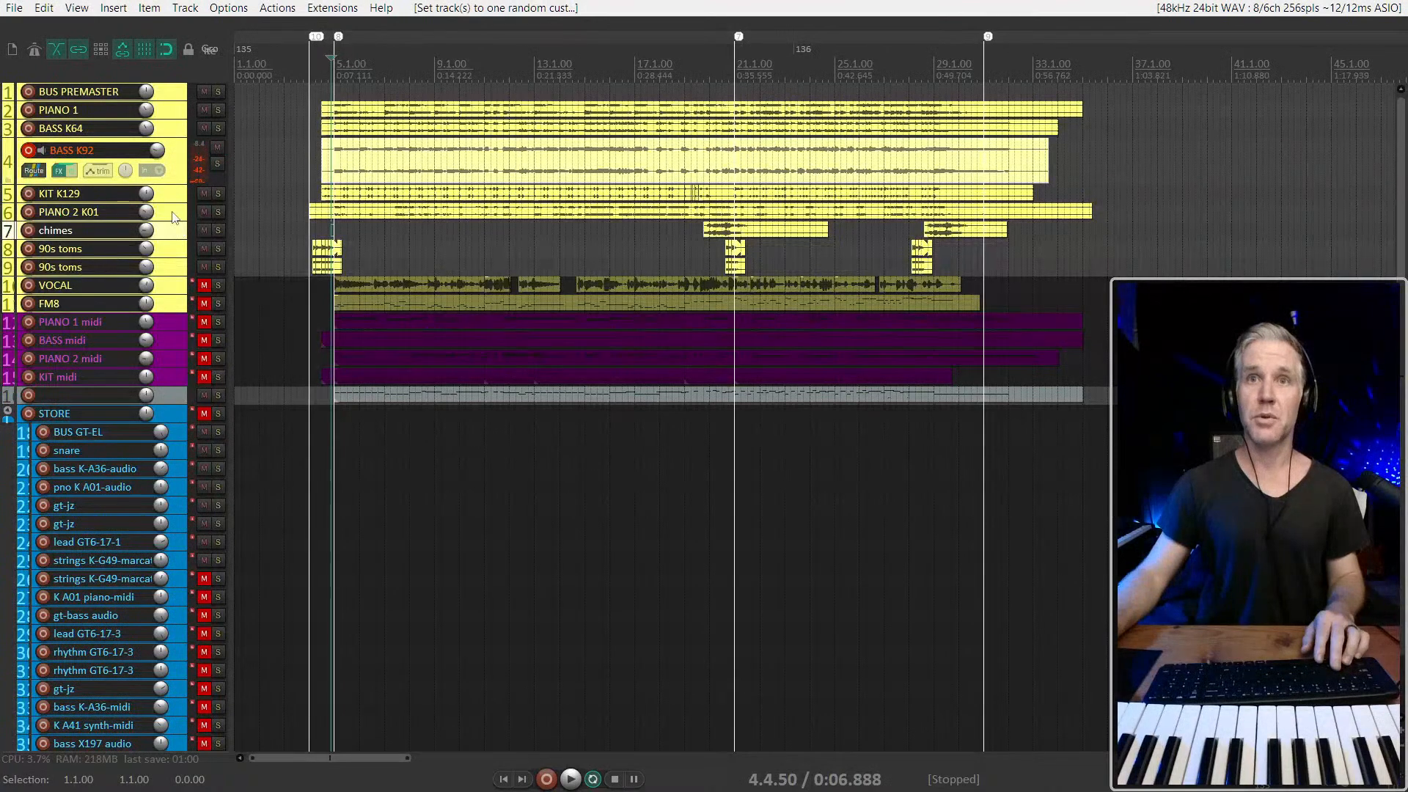
click(32, 151)
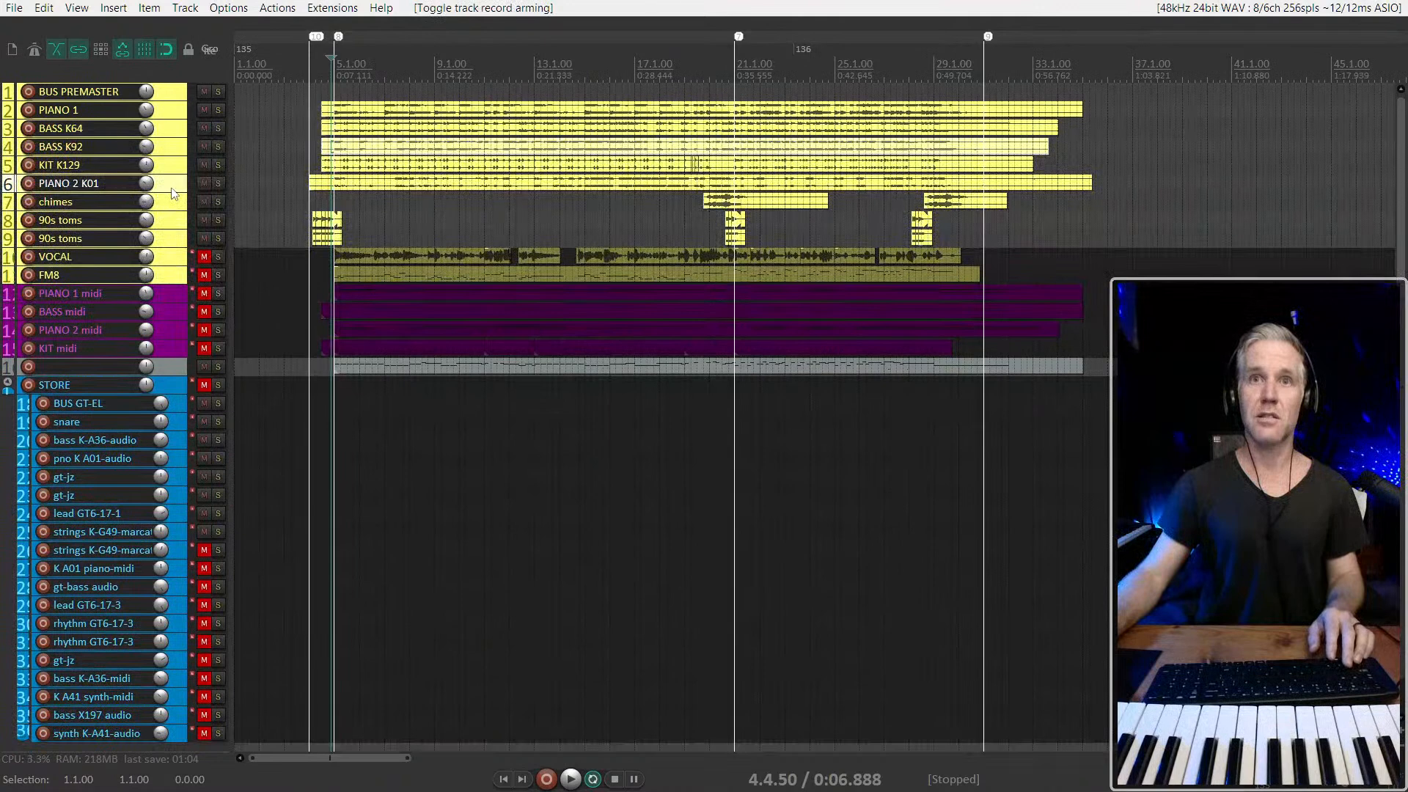
key(shift+c)
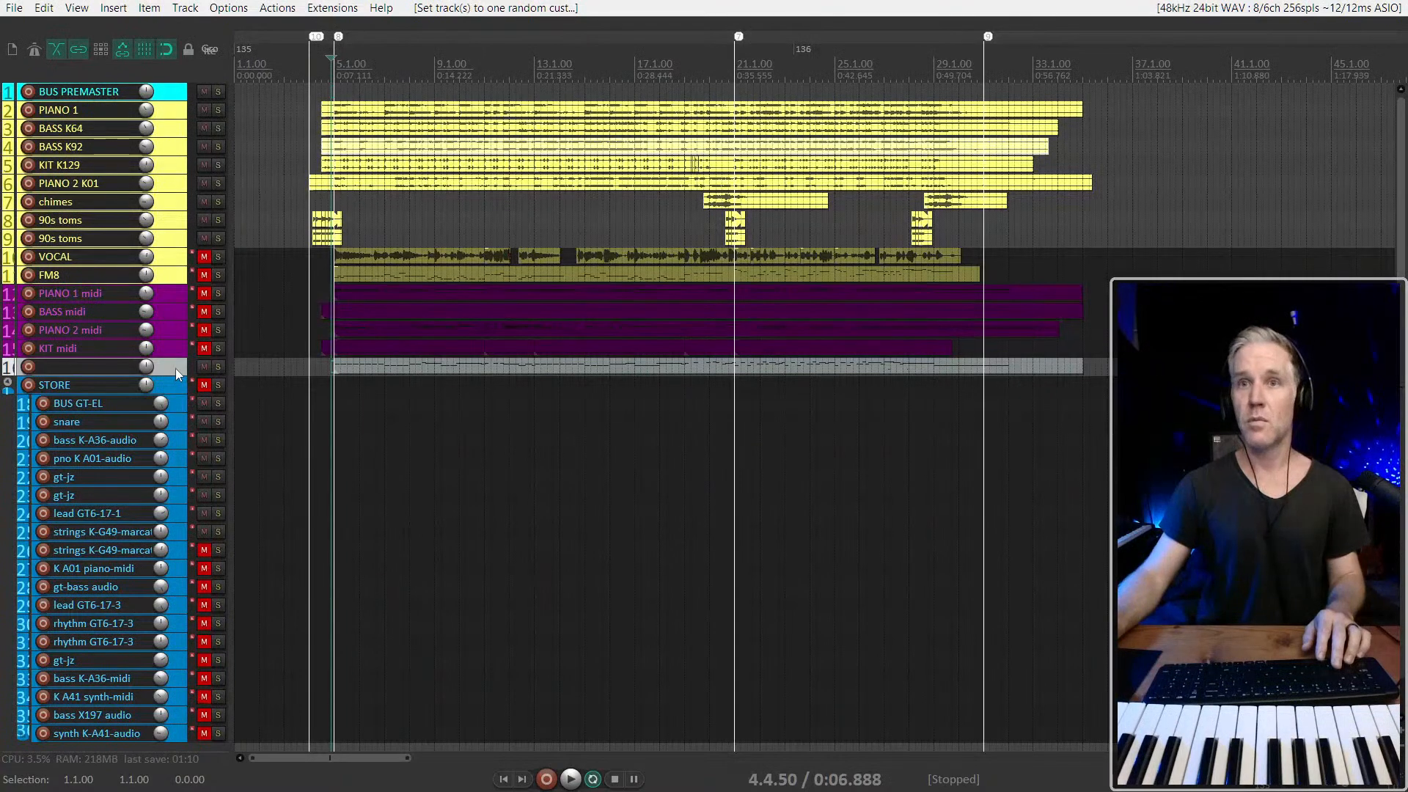
Move the unnamed track's MIDI item to bar 41 on the BASS midi track and delete the emptied track
scroll(367, 367, down, 2)
drag(367, 368, 995, 315)
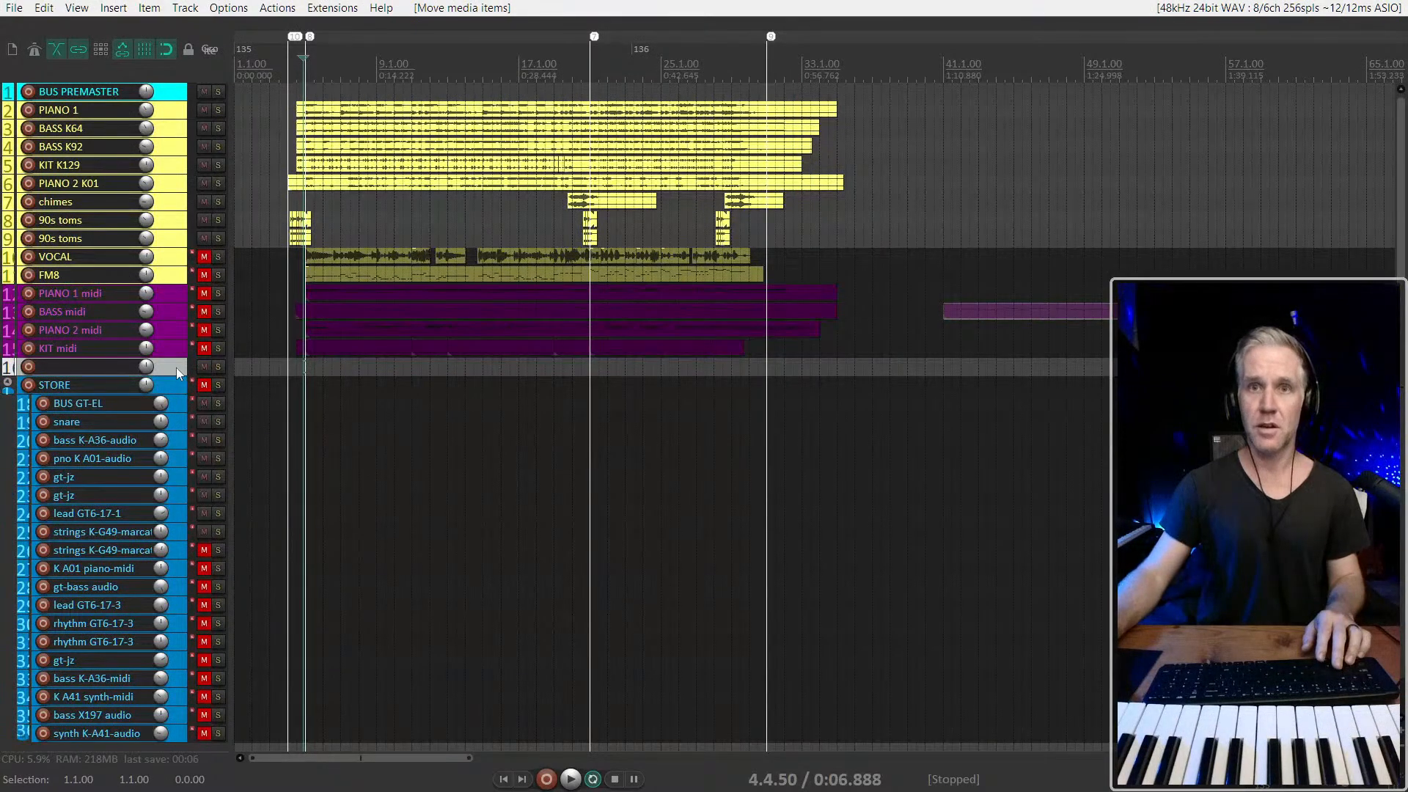
key(Delete)
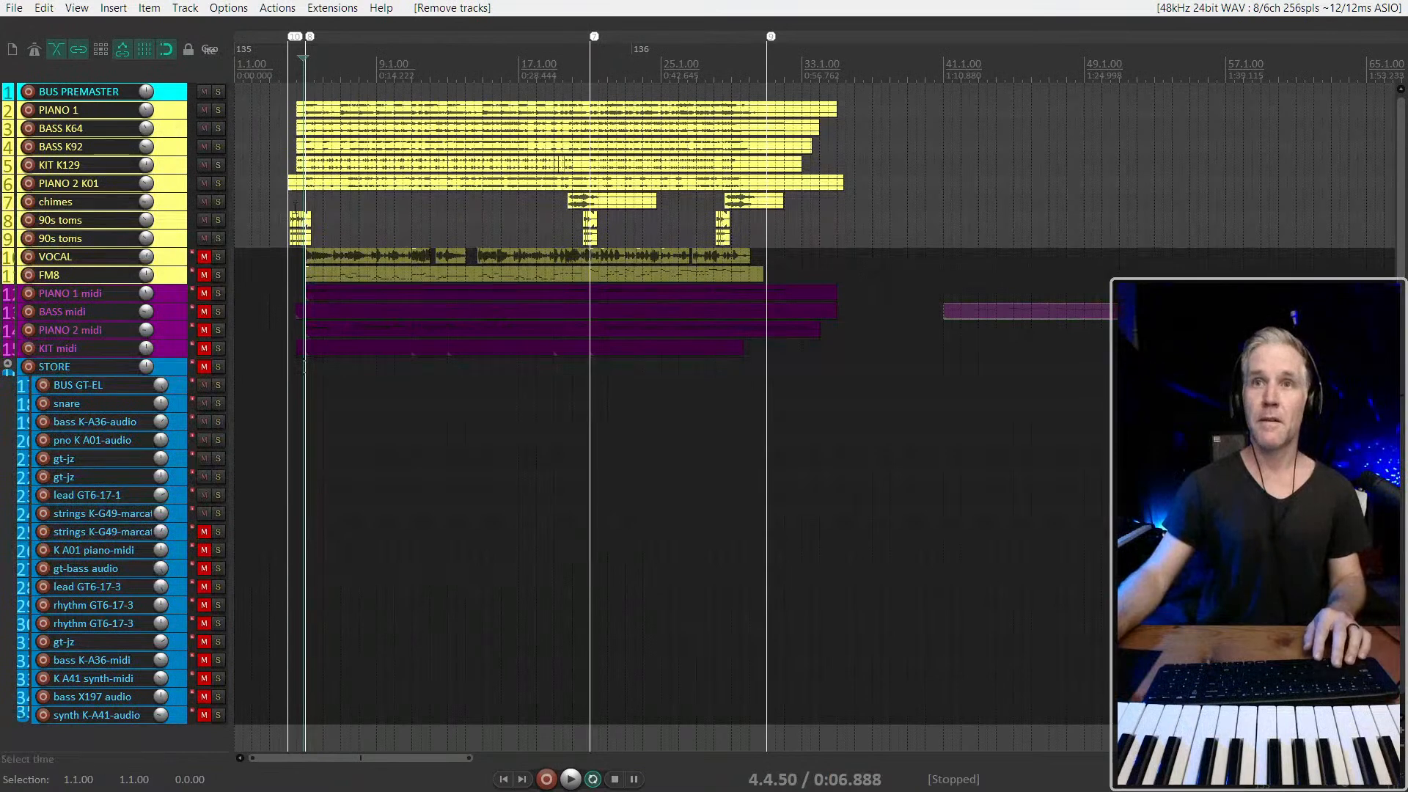
Play the full mix from 4.1.00 with the mixer shown
click(286, 203)
key(space)
key(ctrl+m)
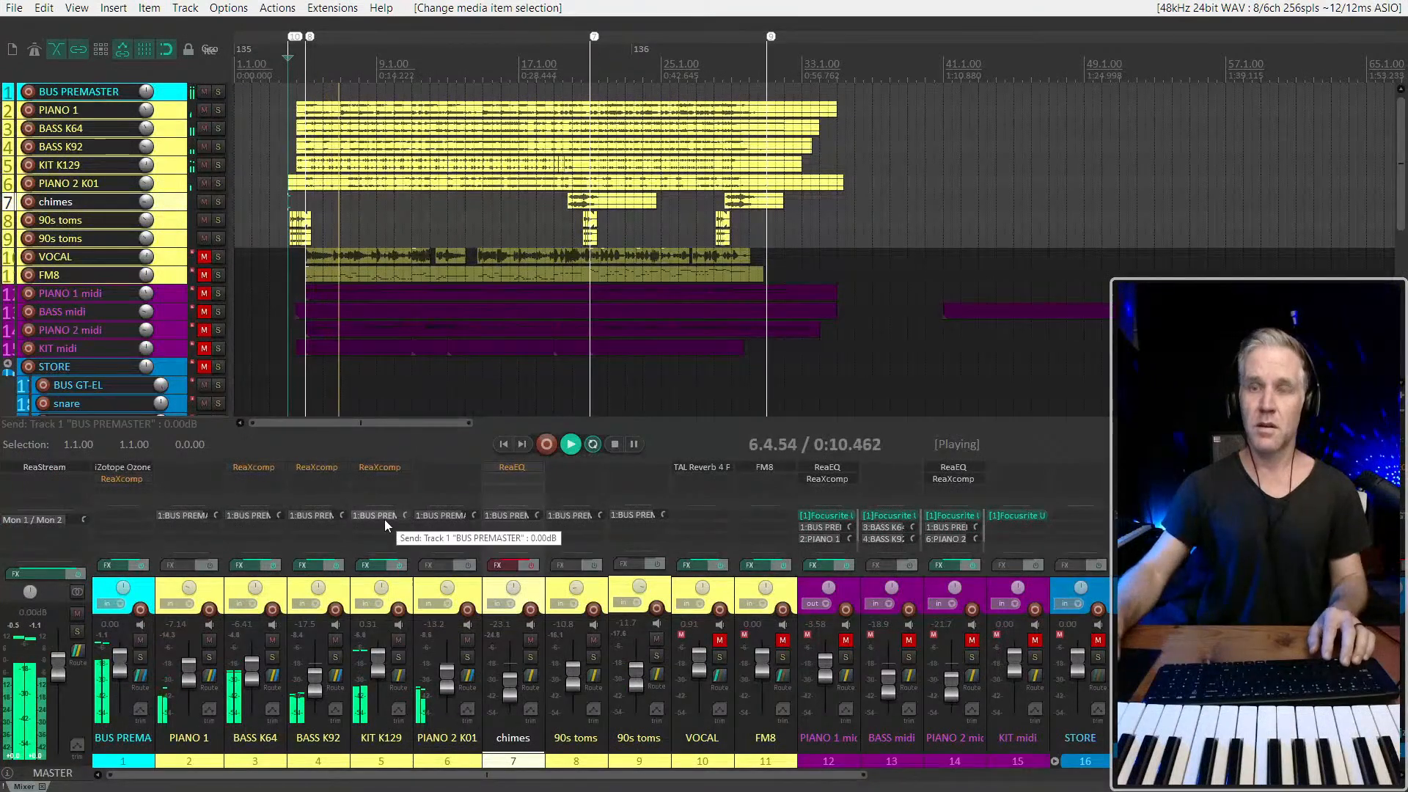
Enable ReaXcomp on KIT K129, open its settings and compare the sound with the effect bypassed and active
shift+click(390, 468)
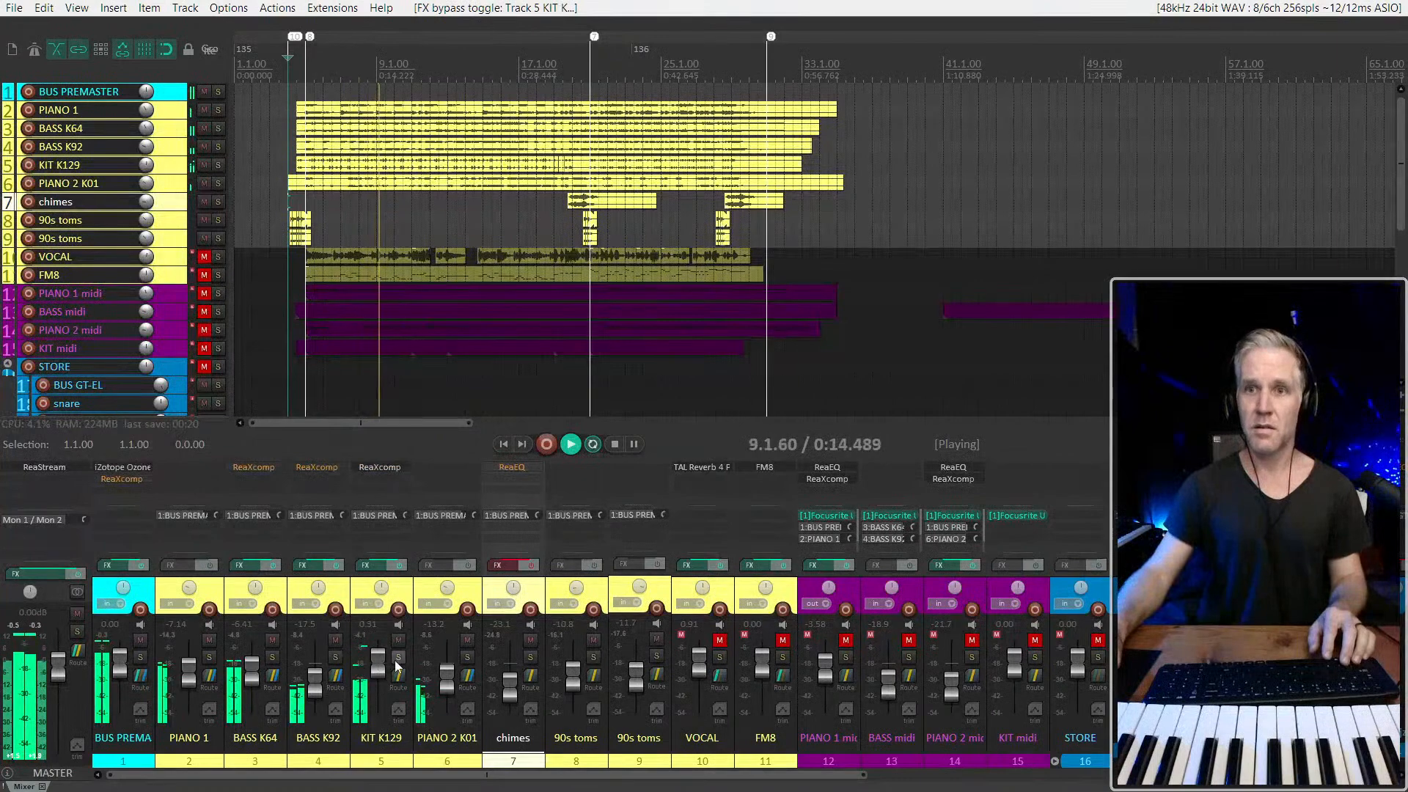
click(380, 467)
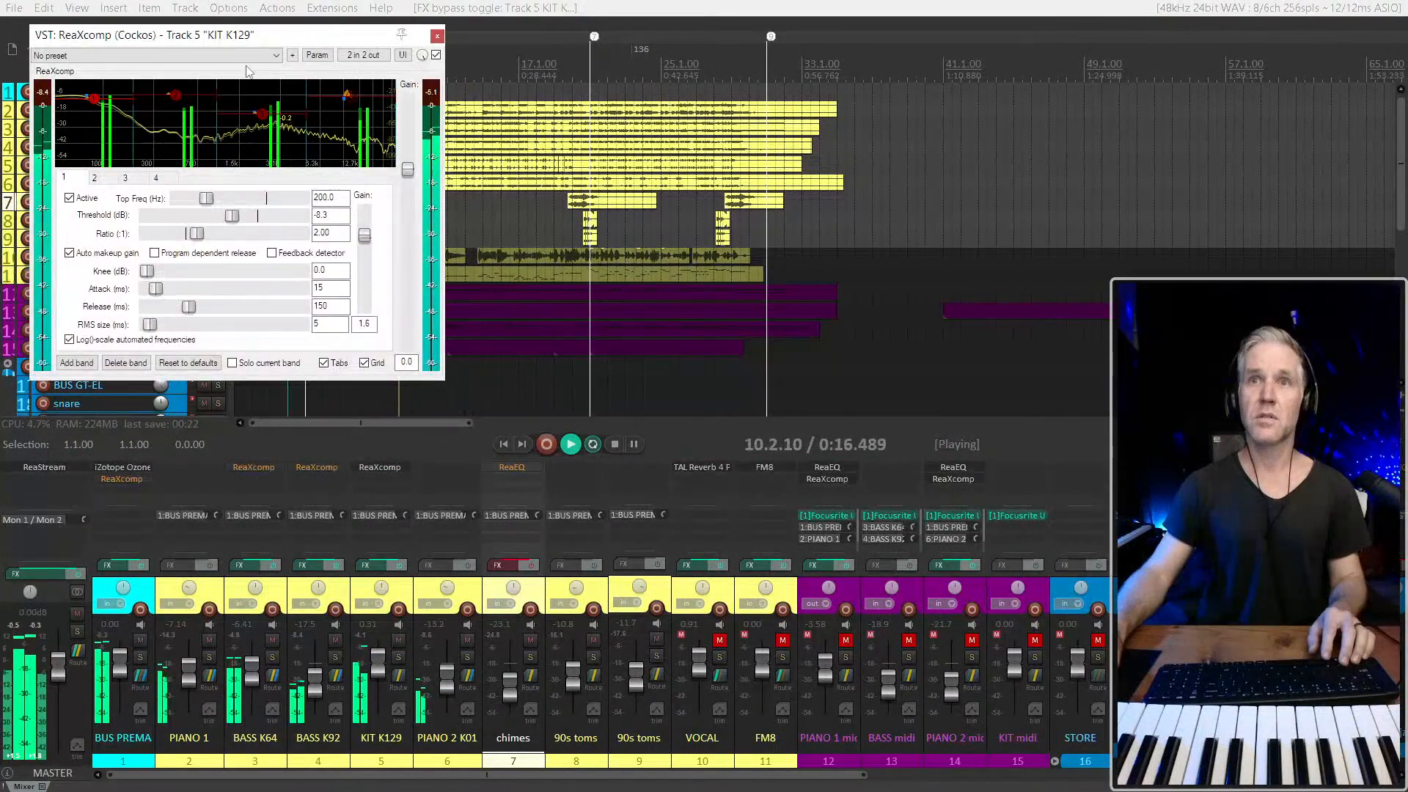
shift+click(376, 467)
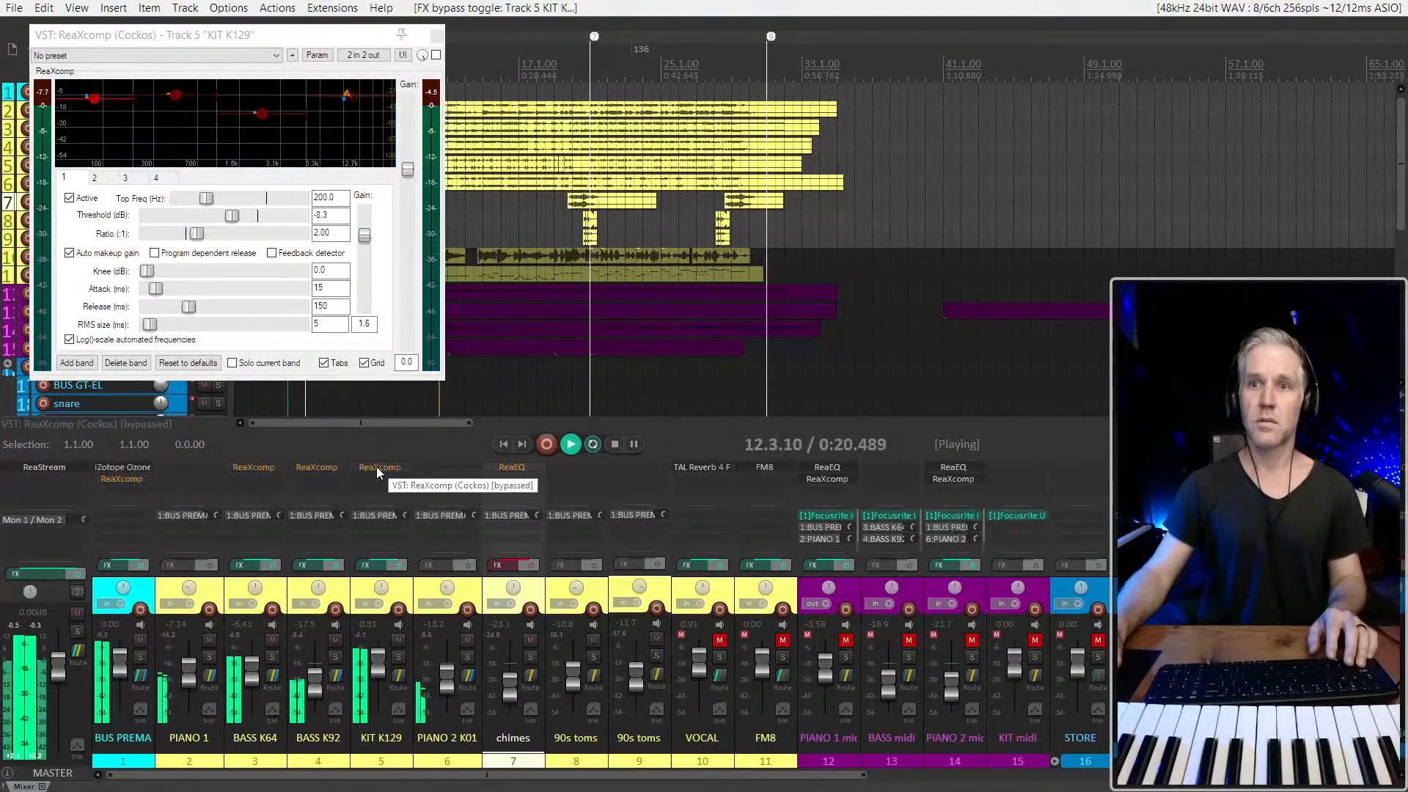
shift+click(376, 467)
Solo KIT K129 and try ReaXcomp band 1 thresholds of -42.3 and -19.2 dB, toggling the effect's bypass
drag(94, 97, 100, 147)
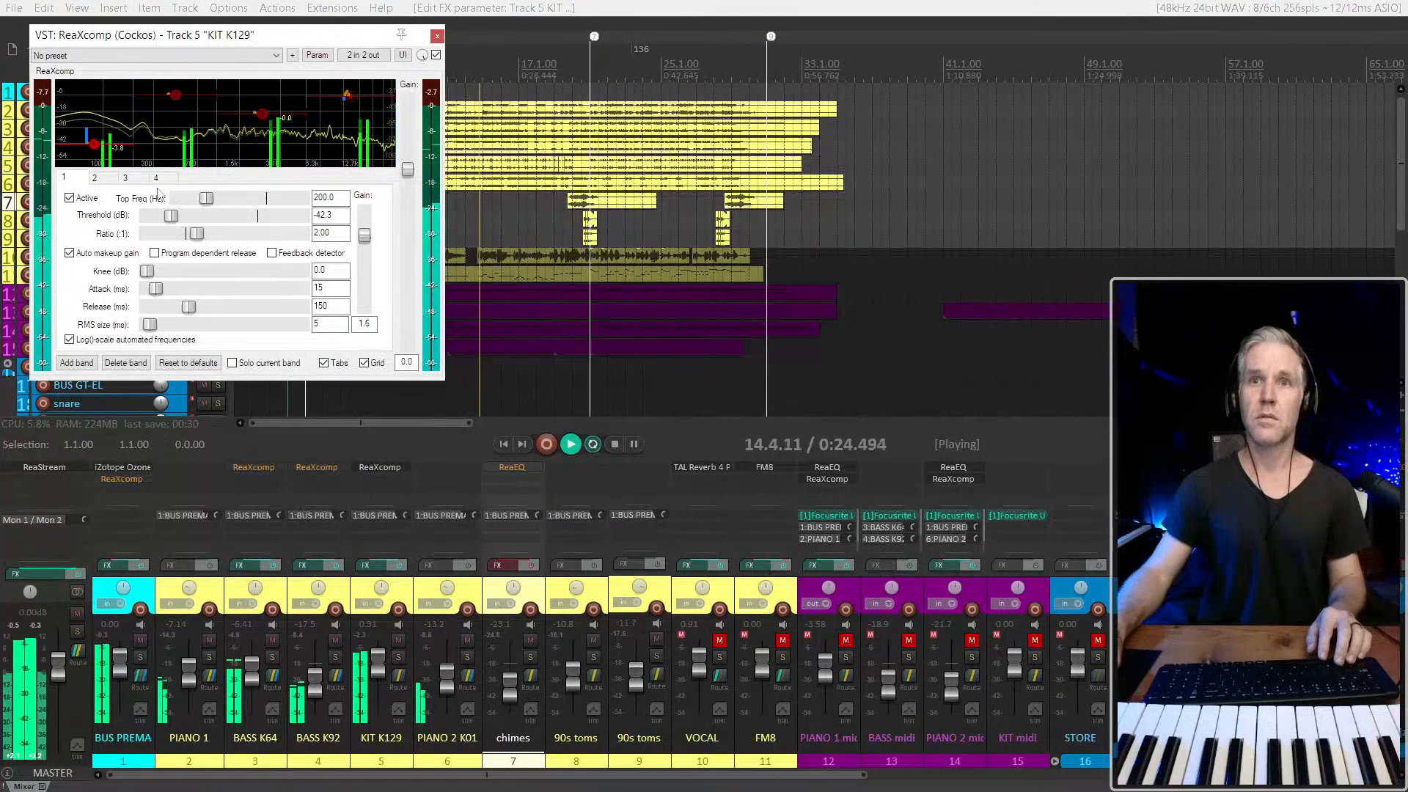
shift+click(365, 467)
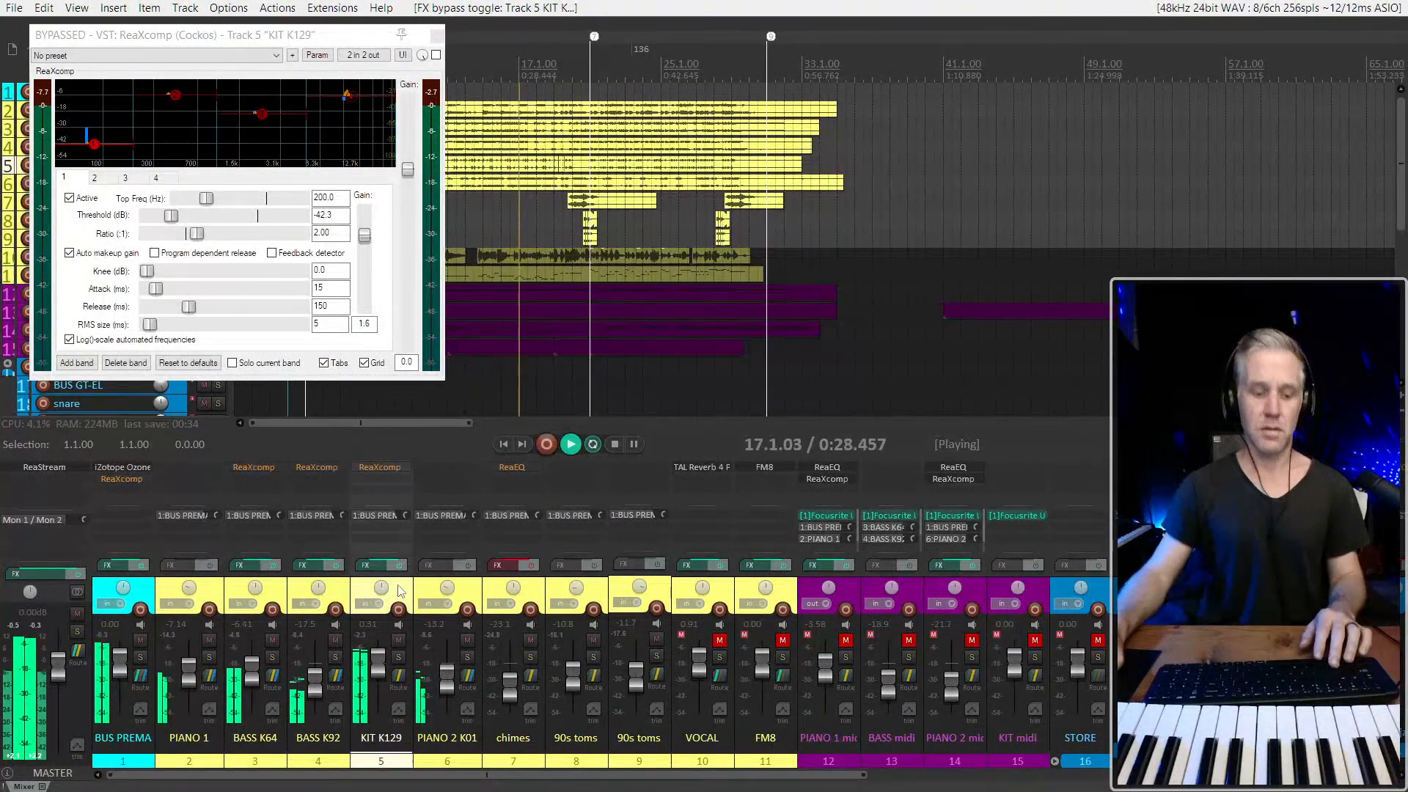
click(398, 656)
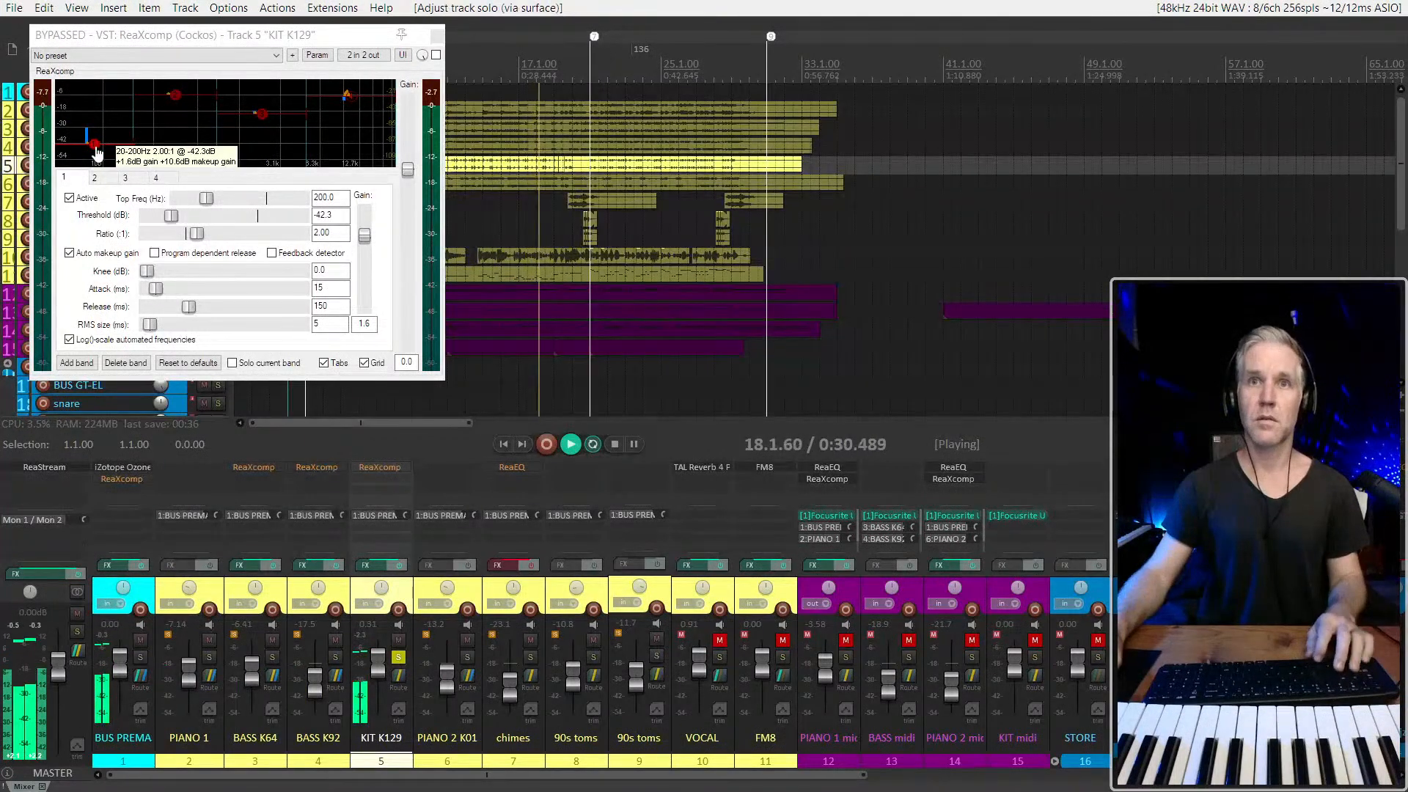
drag(94, 143, 94, 113)
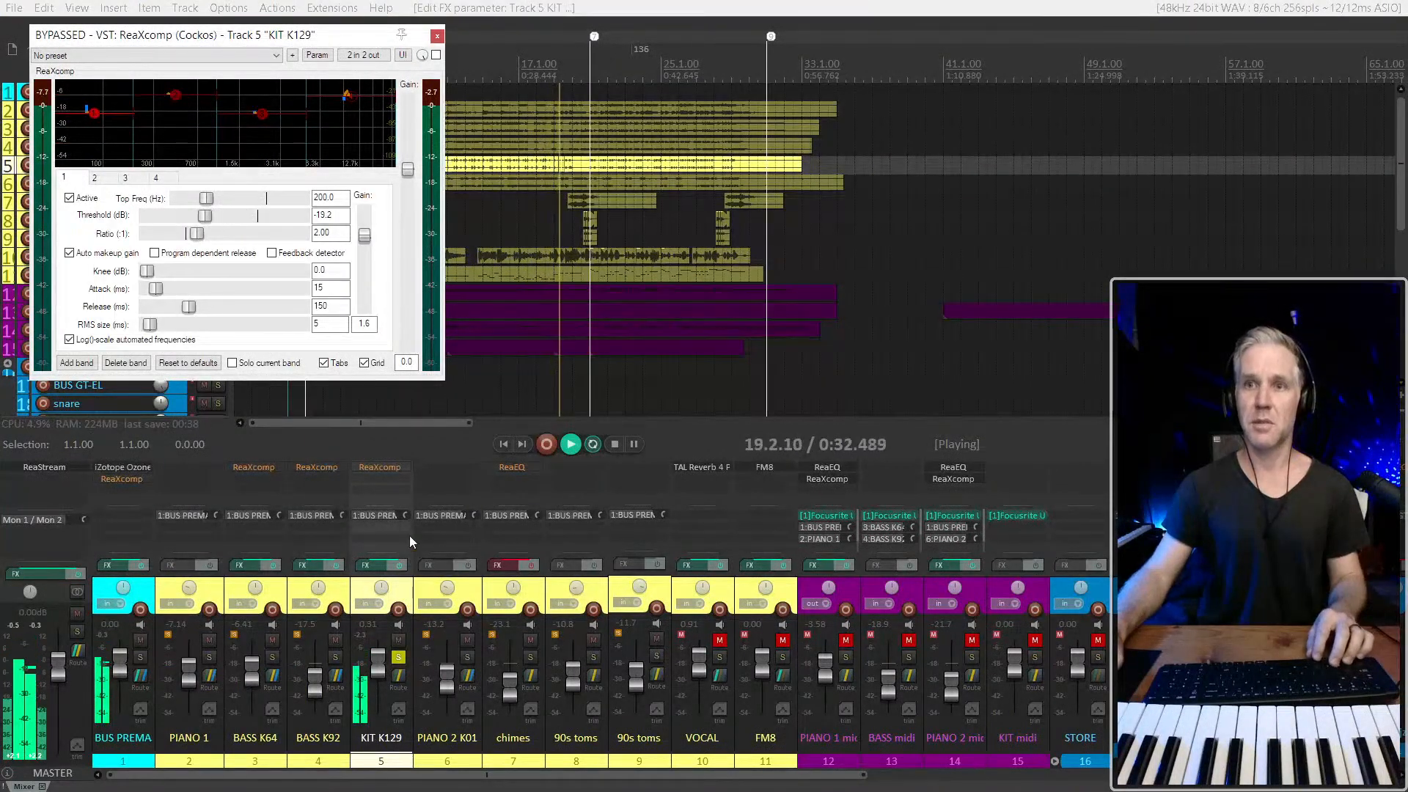
shift+click(380, 468)
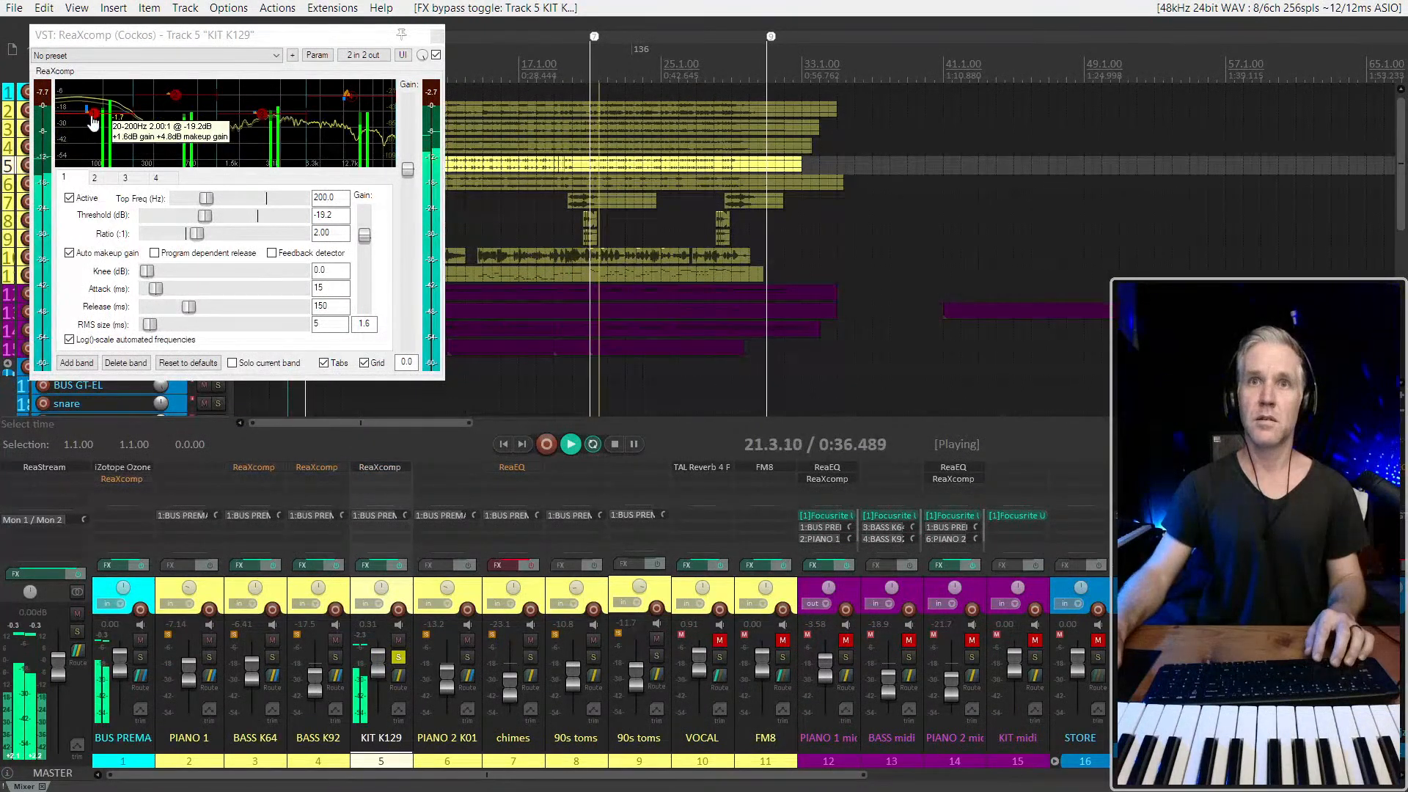
Try a different band 1 threshold and a band 3 threshold of -21.5 dB in KIT K129's ReaXcomp, and stop playback
mouse_move(95, 112)
mouse_down()
mouse_move(89, 98)
mouse_move(94, 120)
mouse_up()
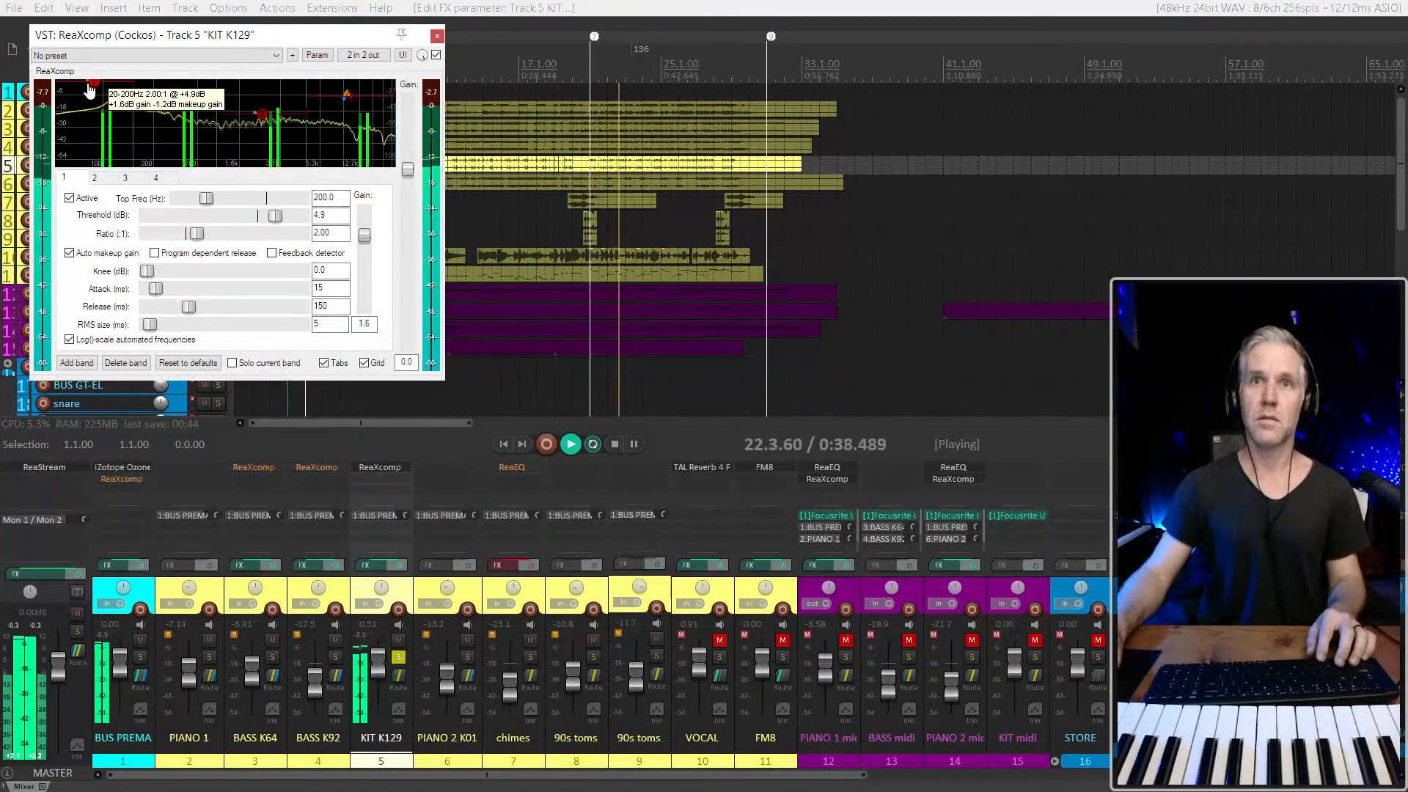
mouse_move(273, 120)
mouse_down()
mouse_move(268, 147)
mouse_move(262, 90)
mouse_move(279, 129)
mouse_move(270, 100)
mouse_move(268, 116)
mouse_up()
key(space)
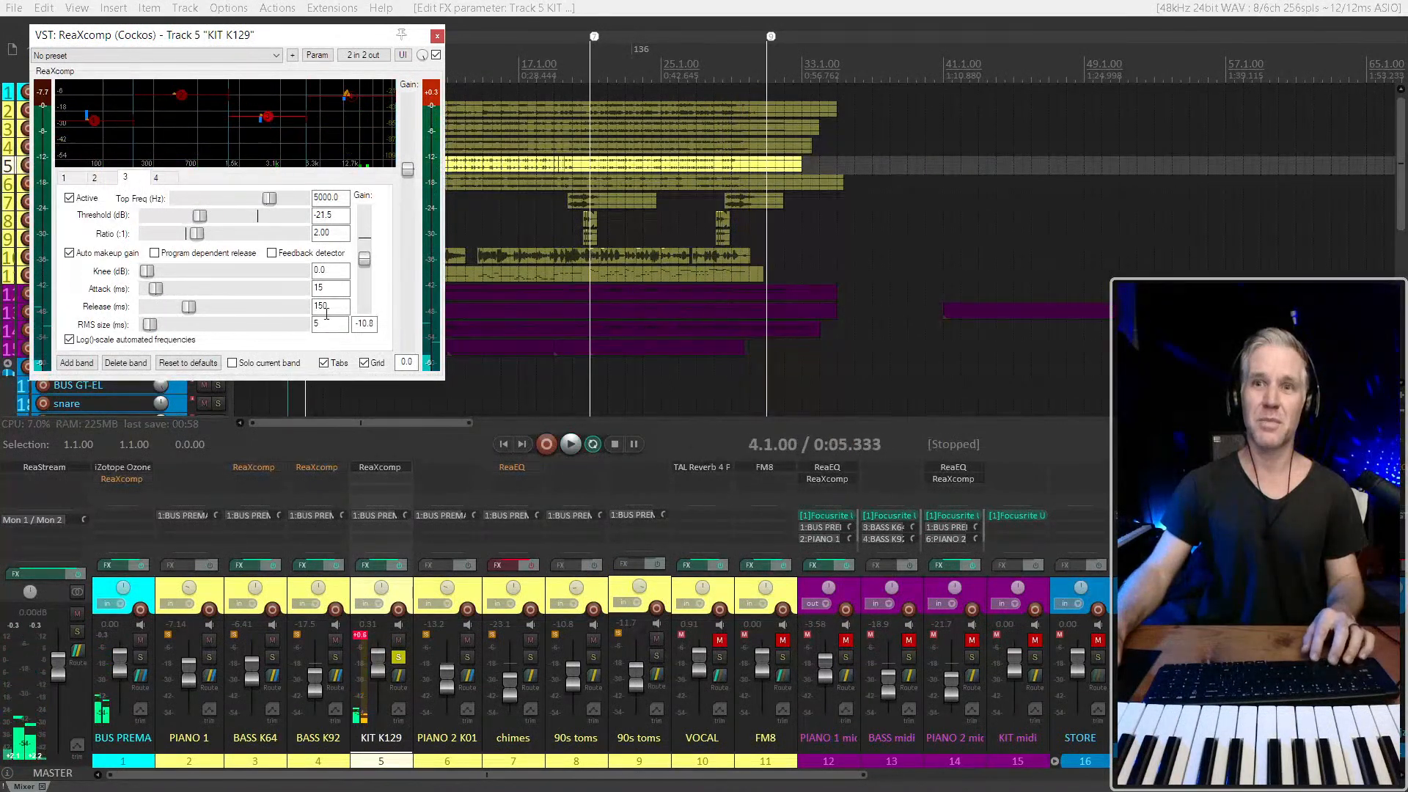
Add ReaEQ after ReaXcomp on KIT K129
click(377, 476)
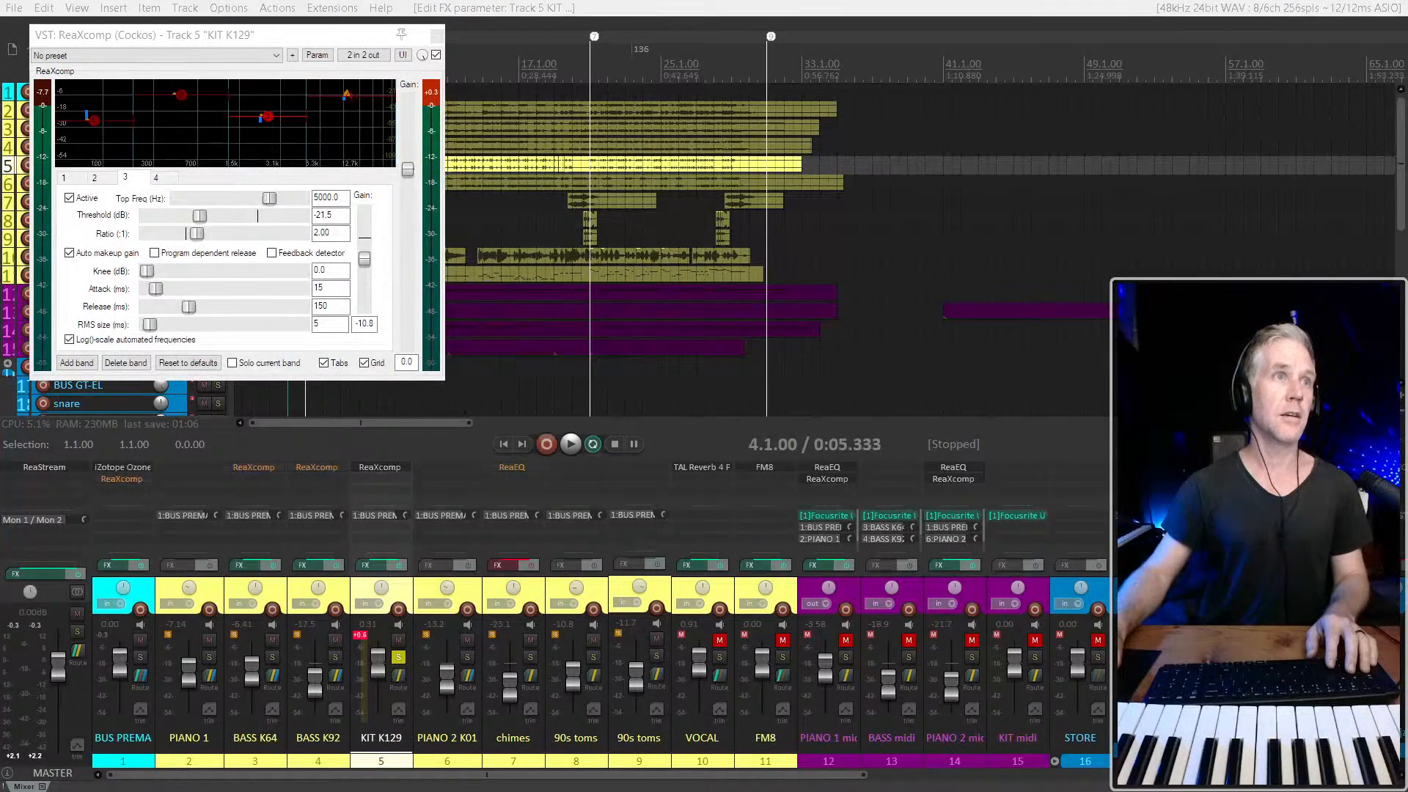
key(Return)
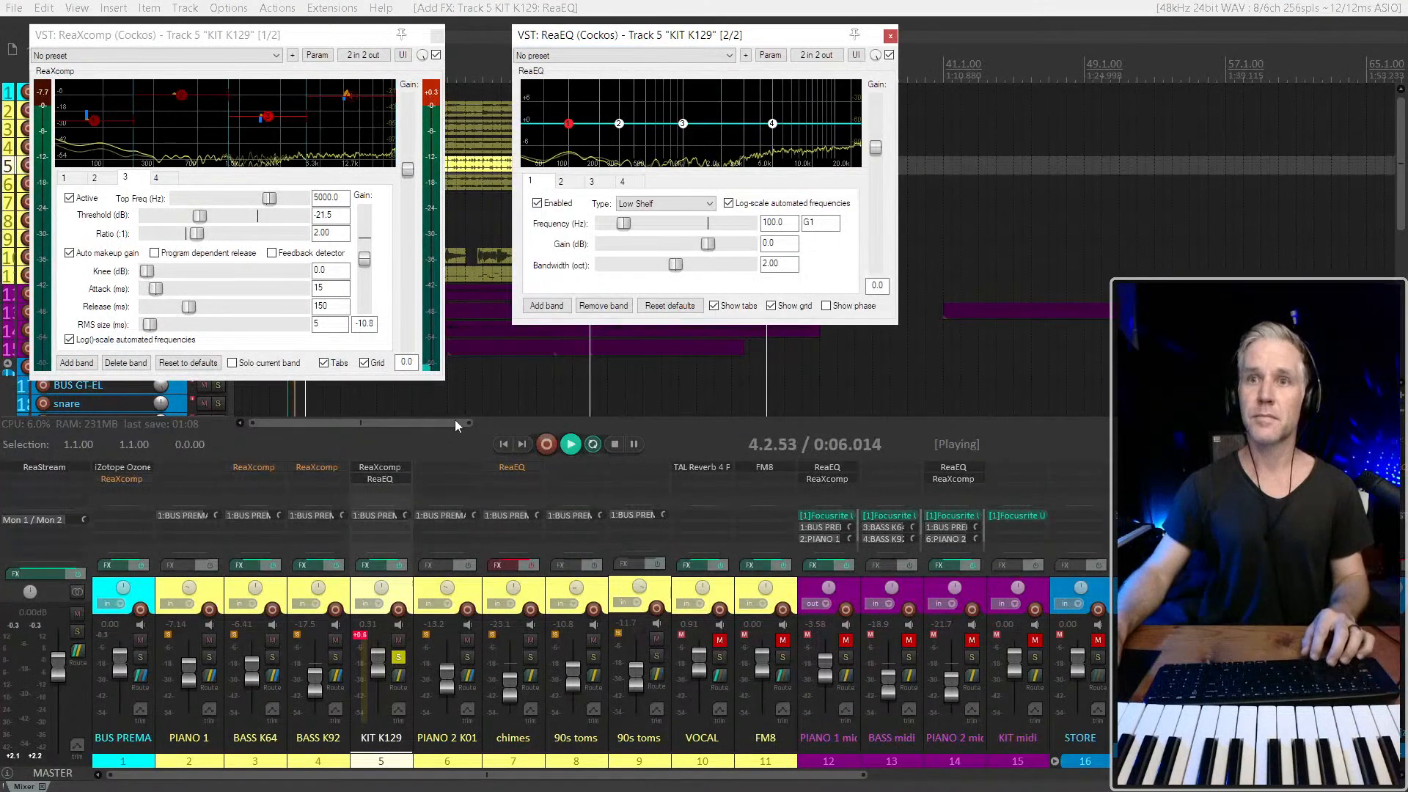
Solo the current band in KIT K129's ReaXcomp, deactivate band 3 and try its threshold at -20.9 dB during playback
alt+click(269, 118)
shift+click(268, 118)
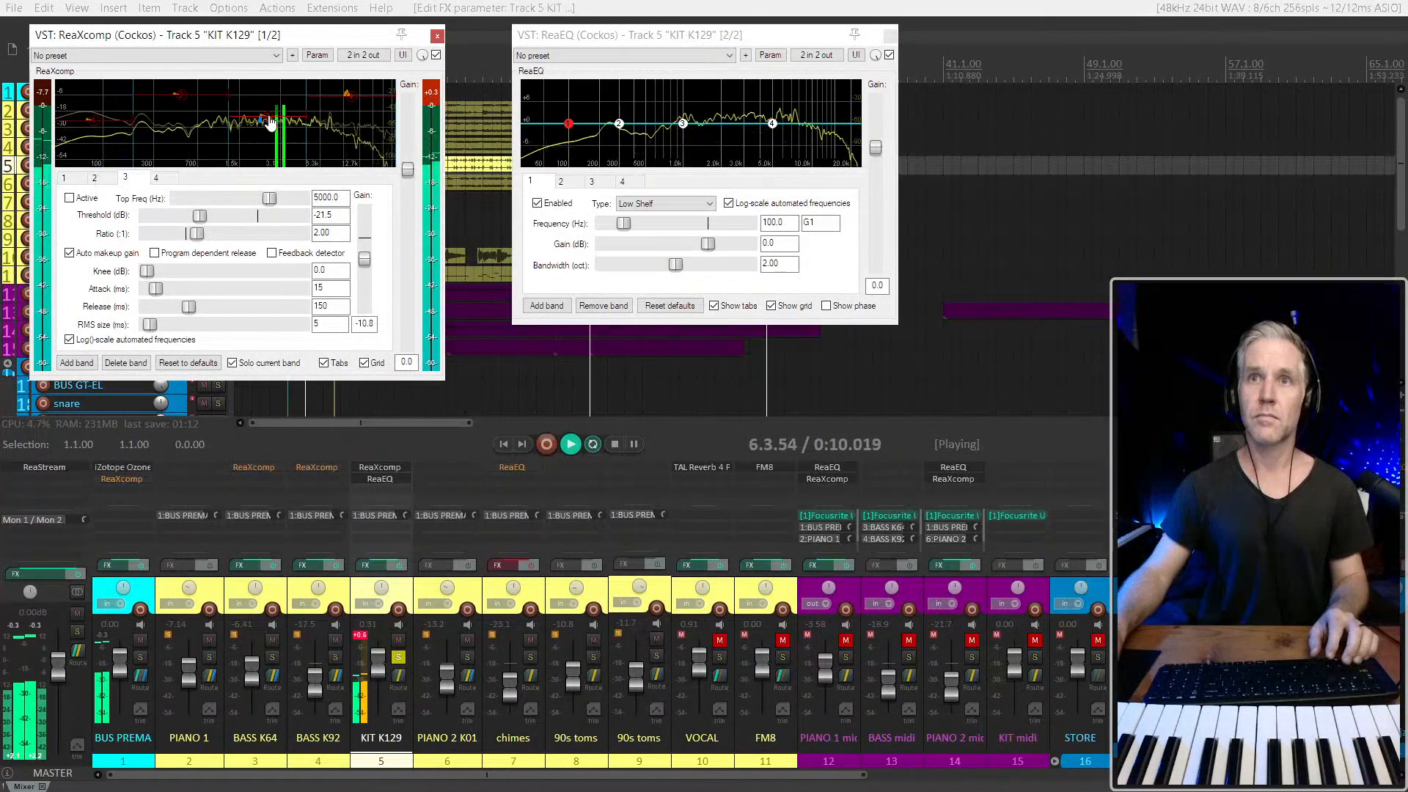
drag(268, 118, 268, 116)
key(space)
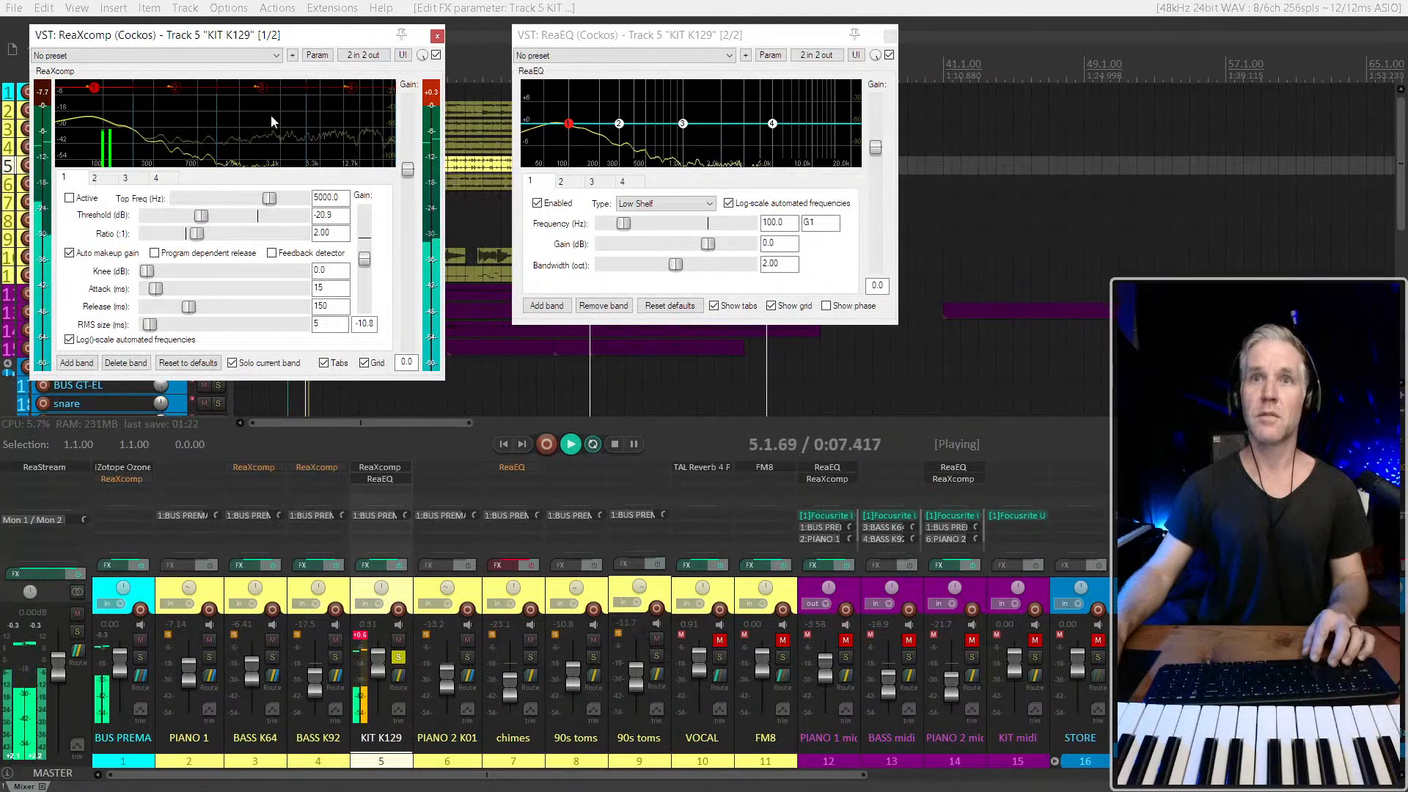
Audition the soloed band 2 of KIT K129's ReaXcomp, comparing the sound with the effect bypassed and active
click(174, 91)
key(space)
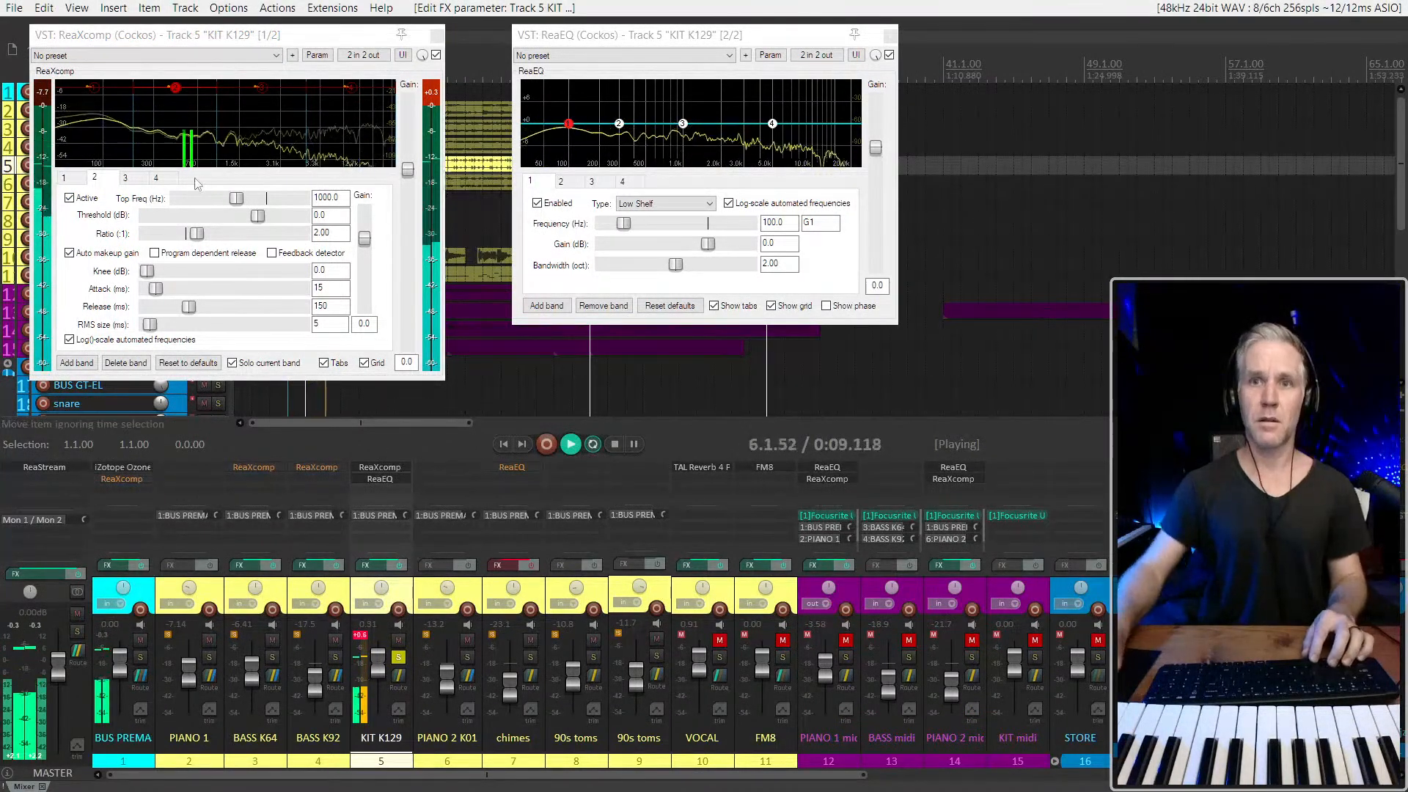
shift+click(389, 469)
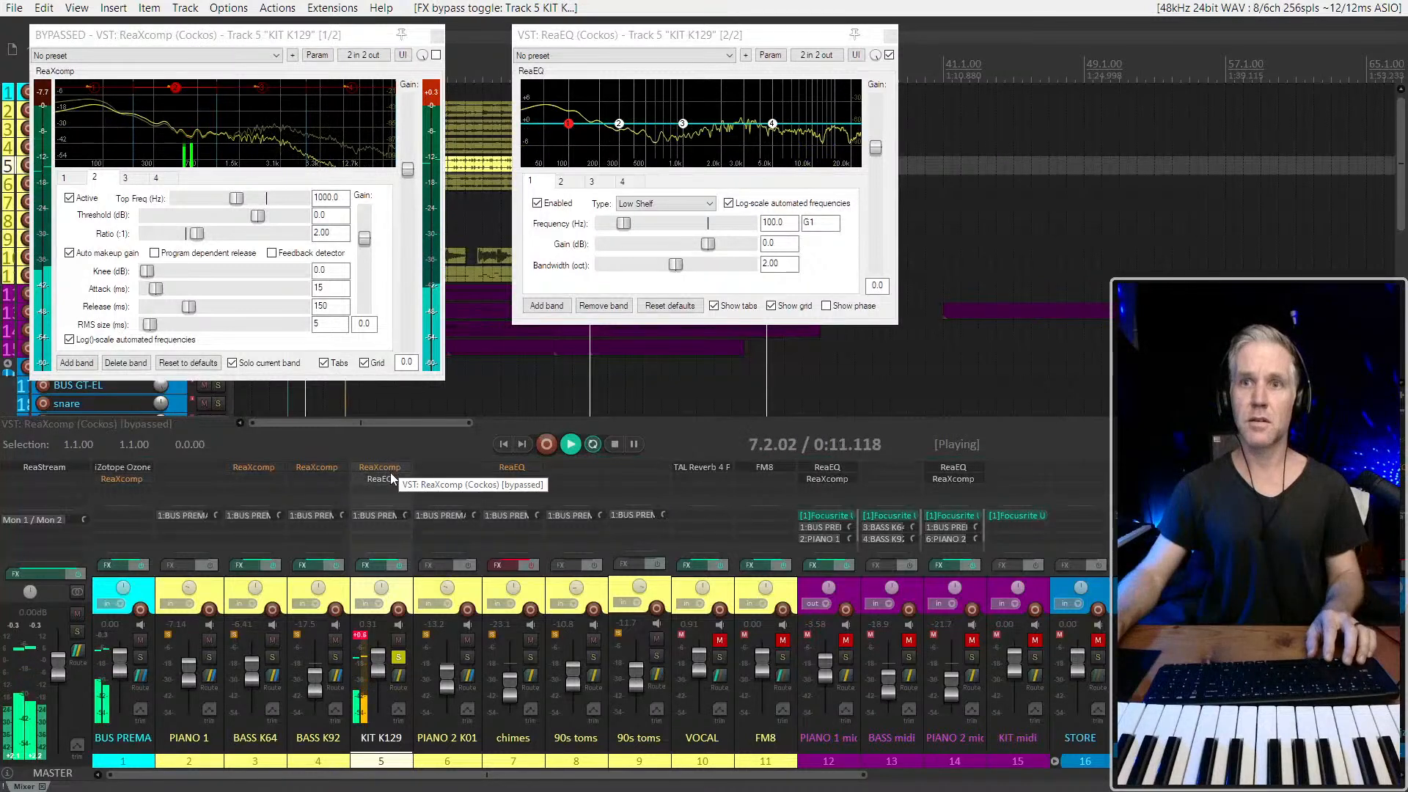
shift+click(388, 469)
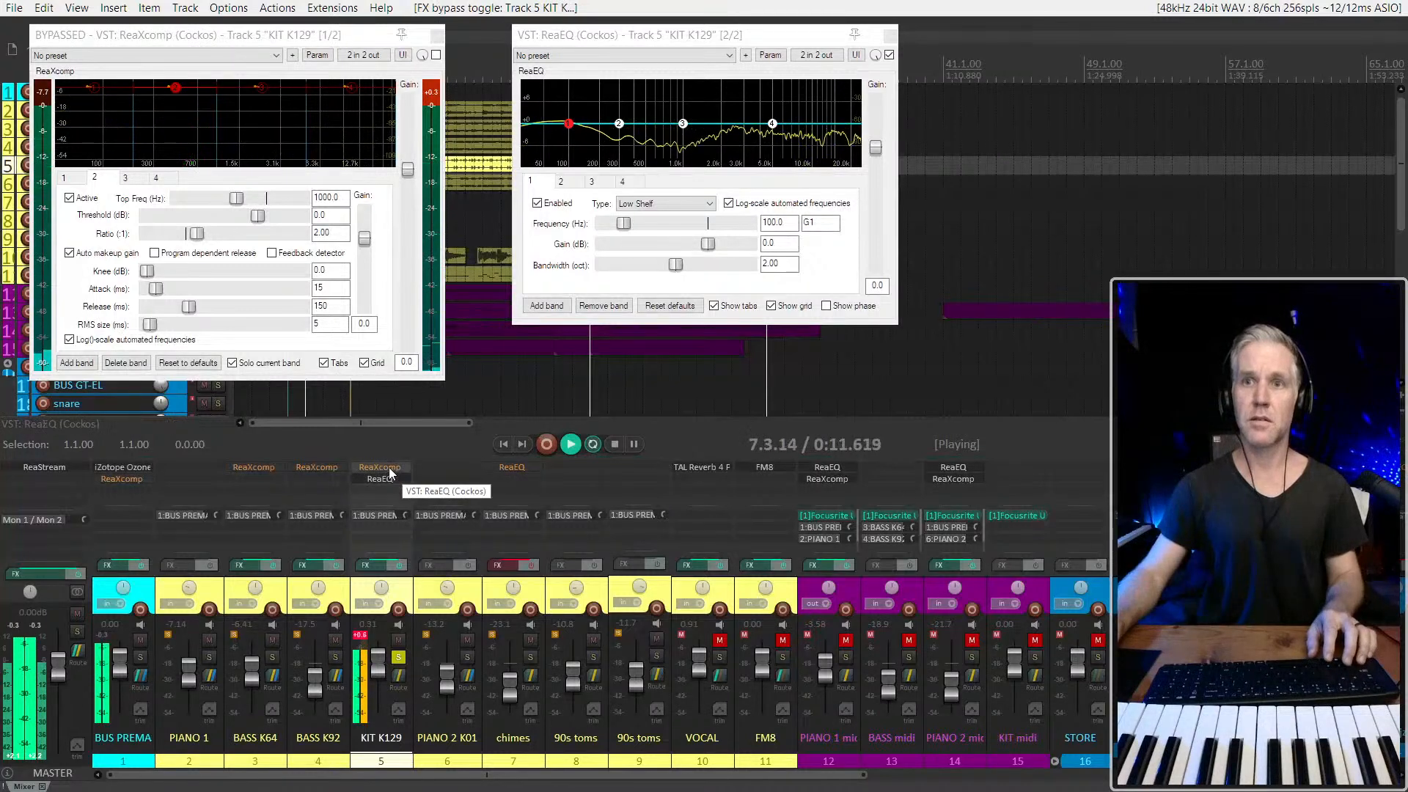
key(space)
In KIT K129's ReaXcomp, reactivate band 3 and set band 2's threshold to 0.5 dB with current-band solo turned off
click(348, 87)
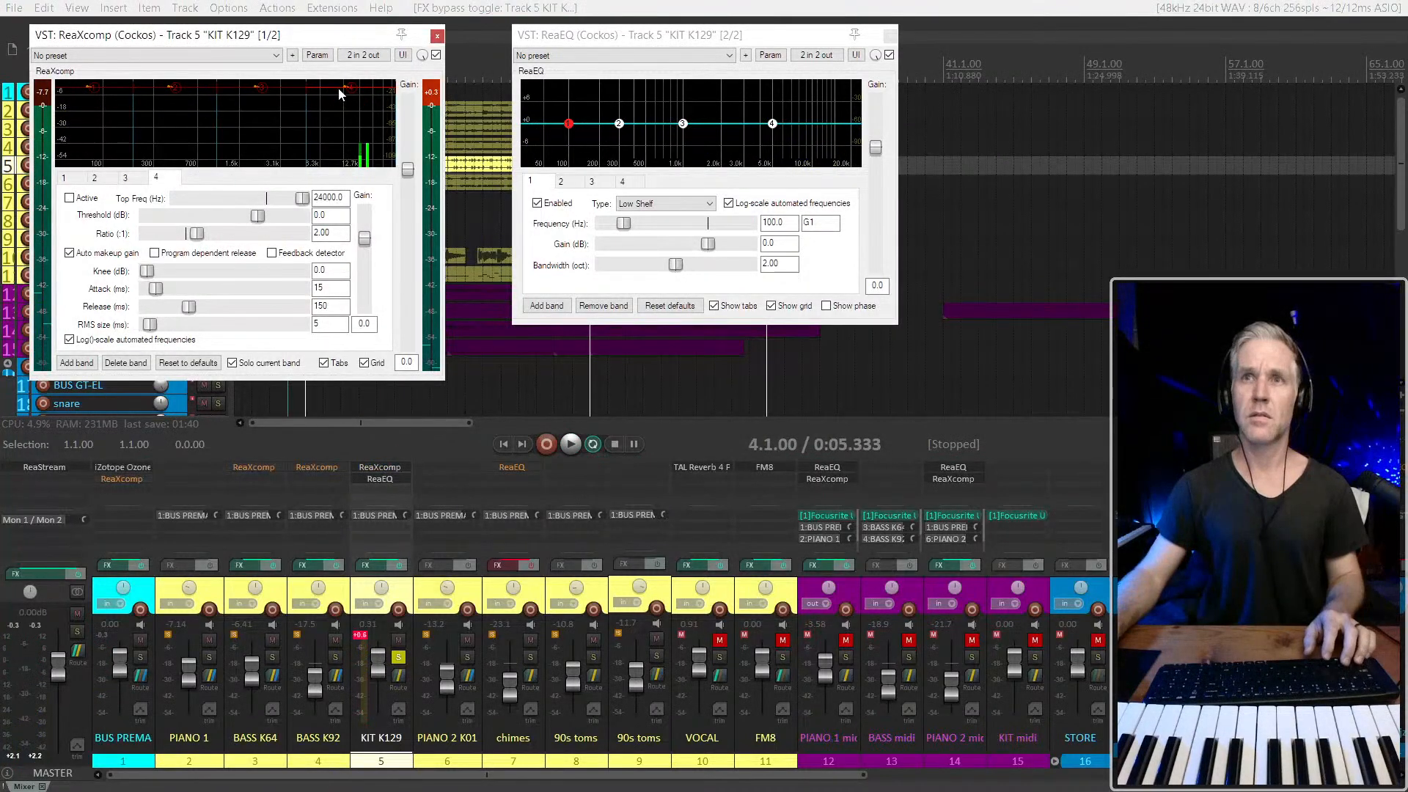
click(261, 88)
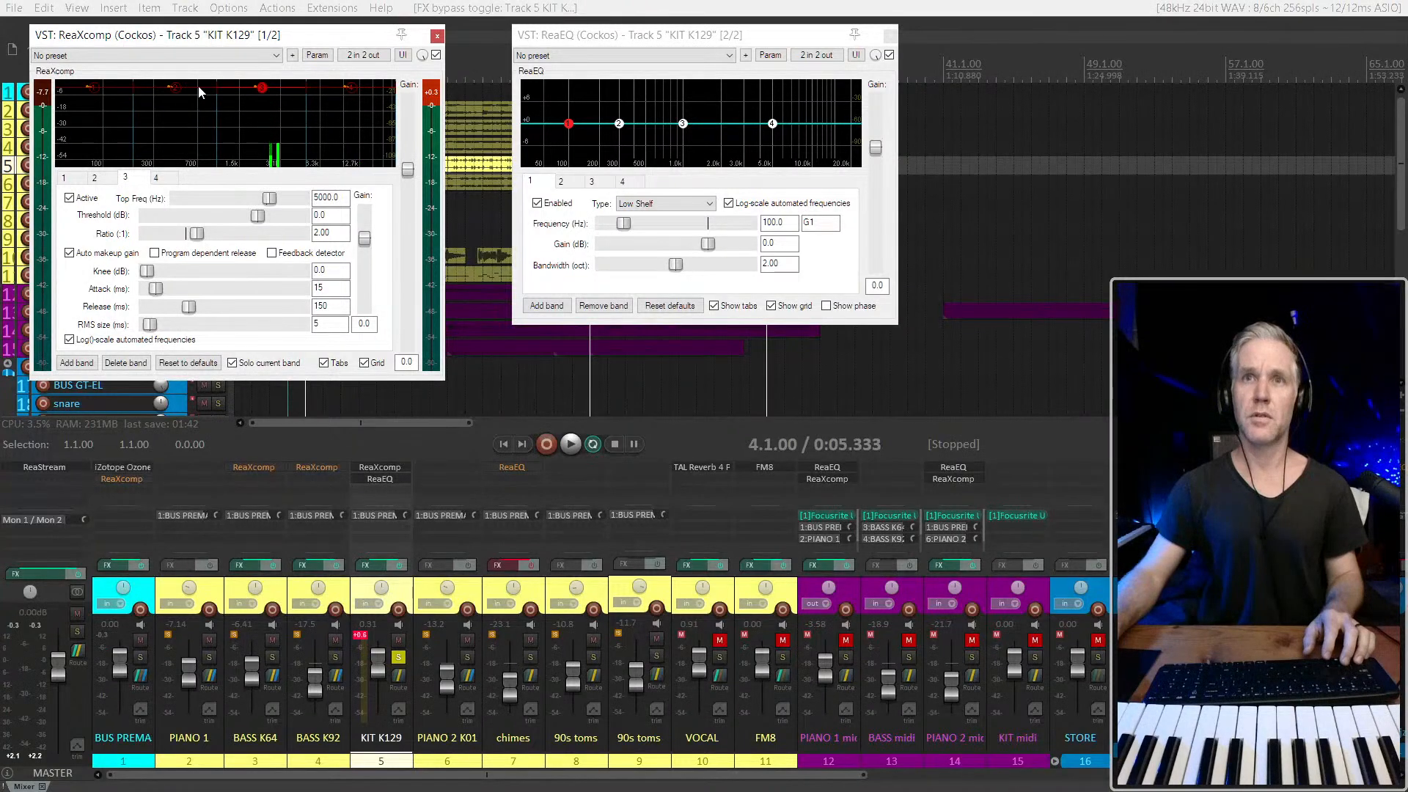
click(175, 88)
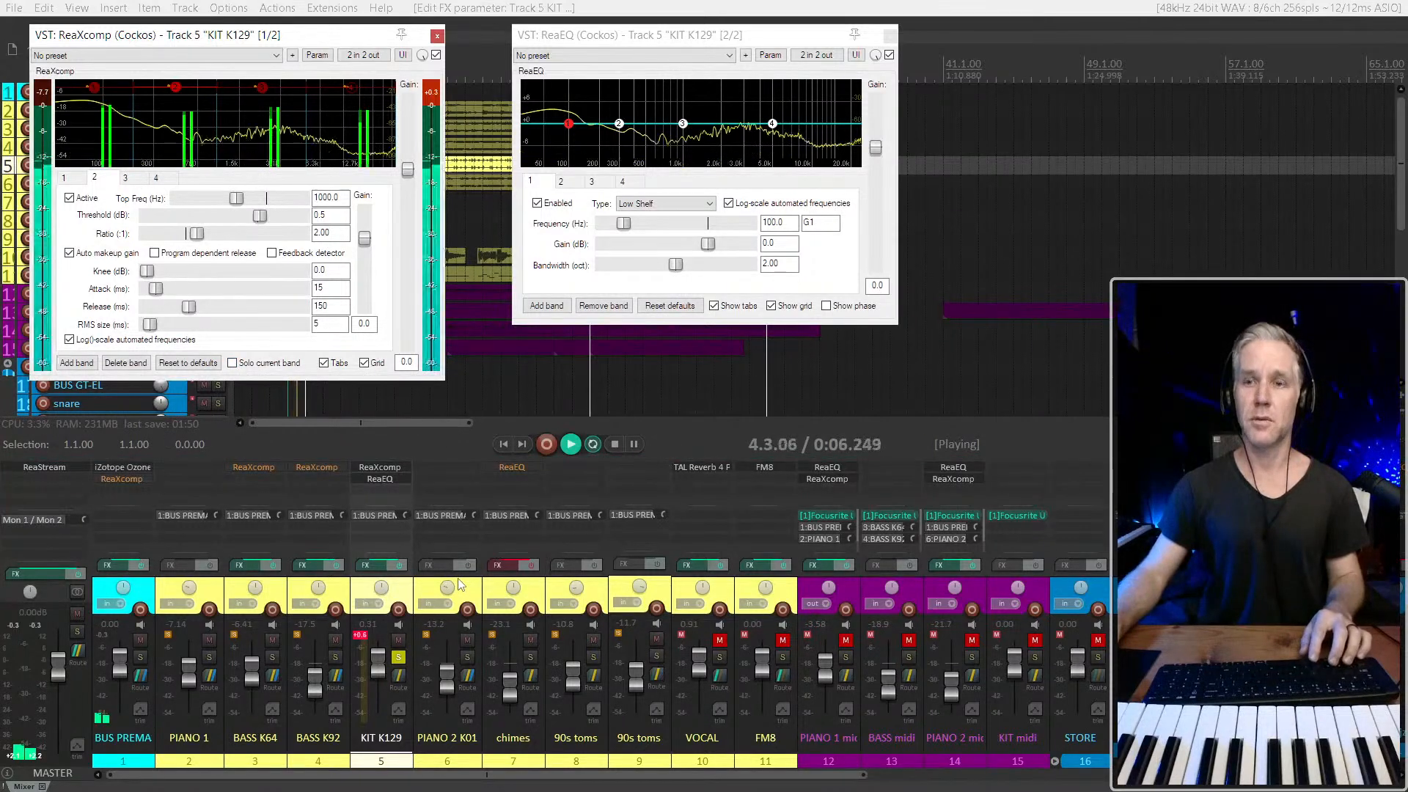
Try band 3's threshold in KIT K129's ReaXcomp at -19.8 dB and -13.8 dB during playback, resetting the track's peak indicator
click(262, 91)
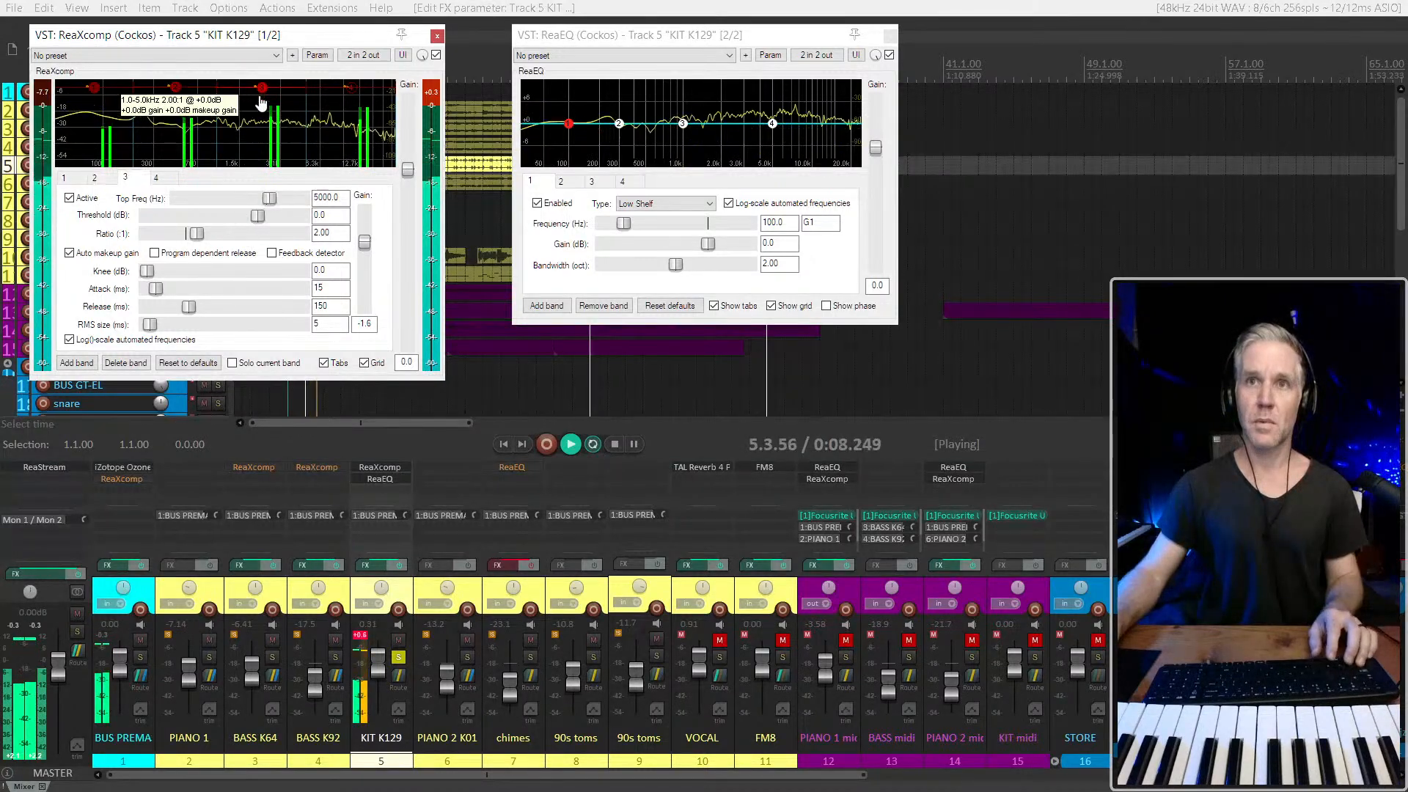
drag(261, 94, 261, 105)
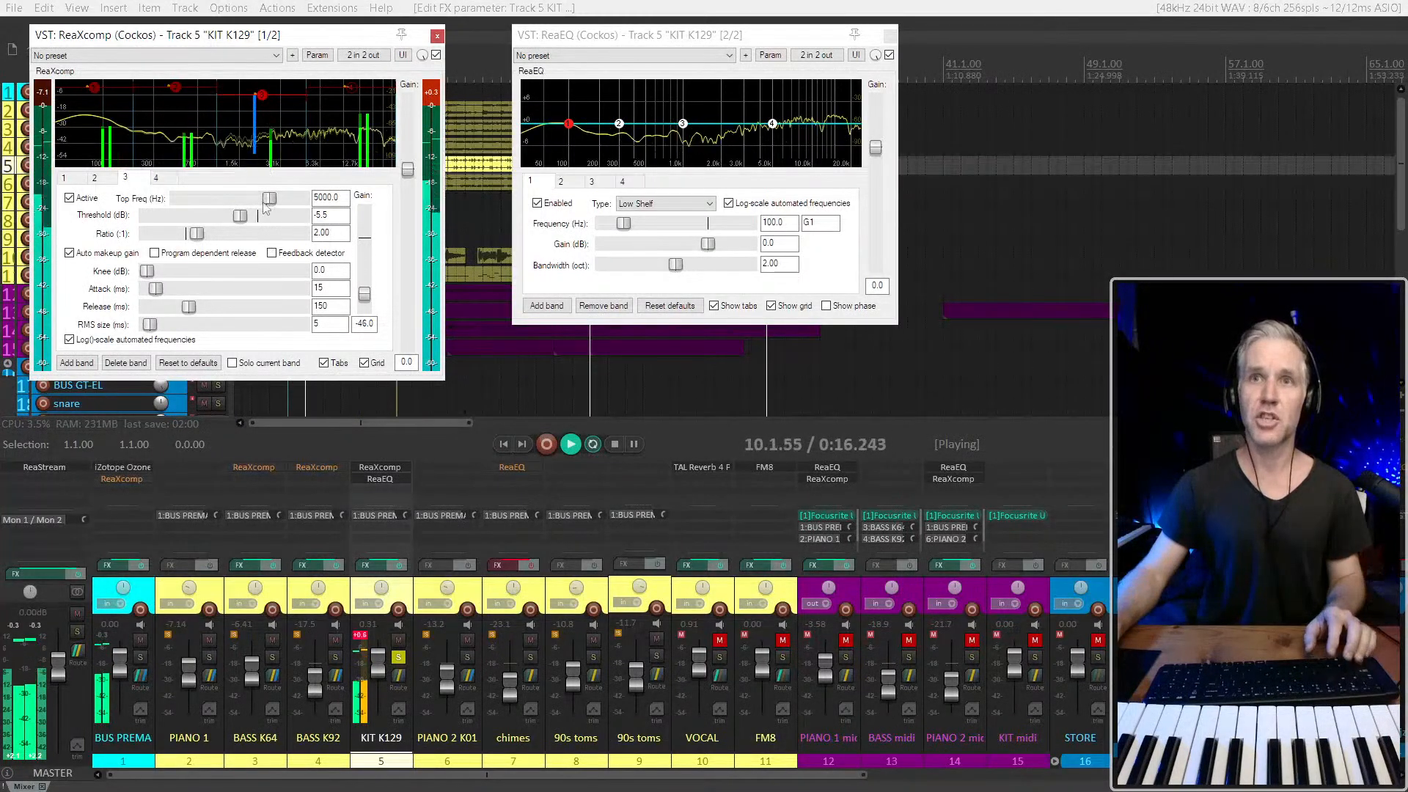
mouse_move(261, 98)
mouse_down()
mouse_move(261, 166)
mouse_move(262, 115)
mouse_up()
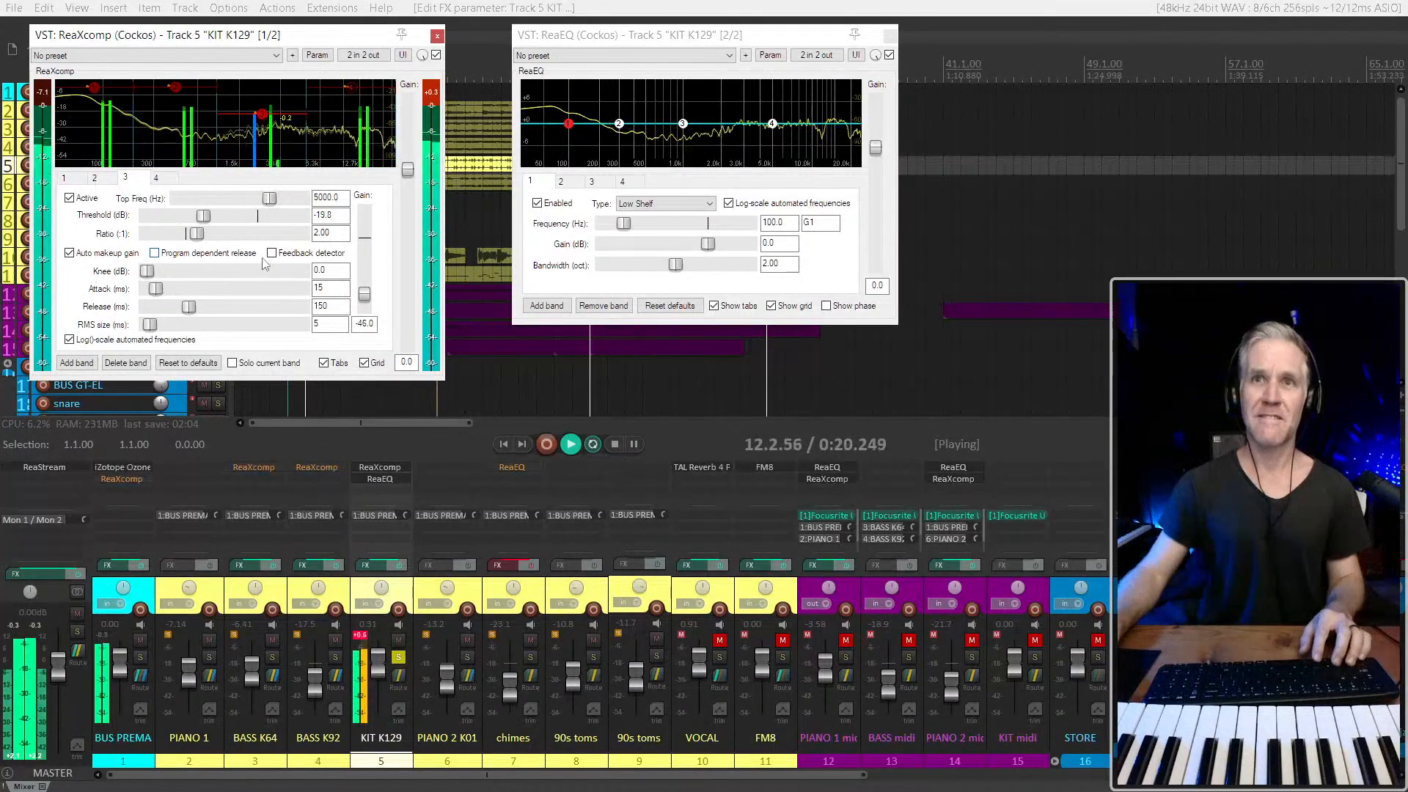
click(359, 637)
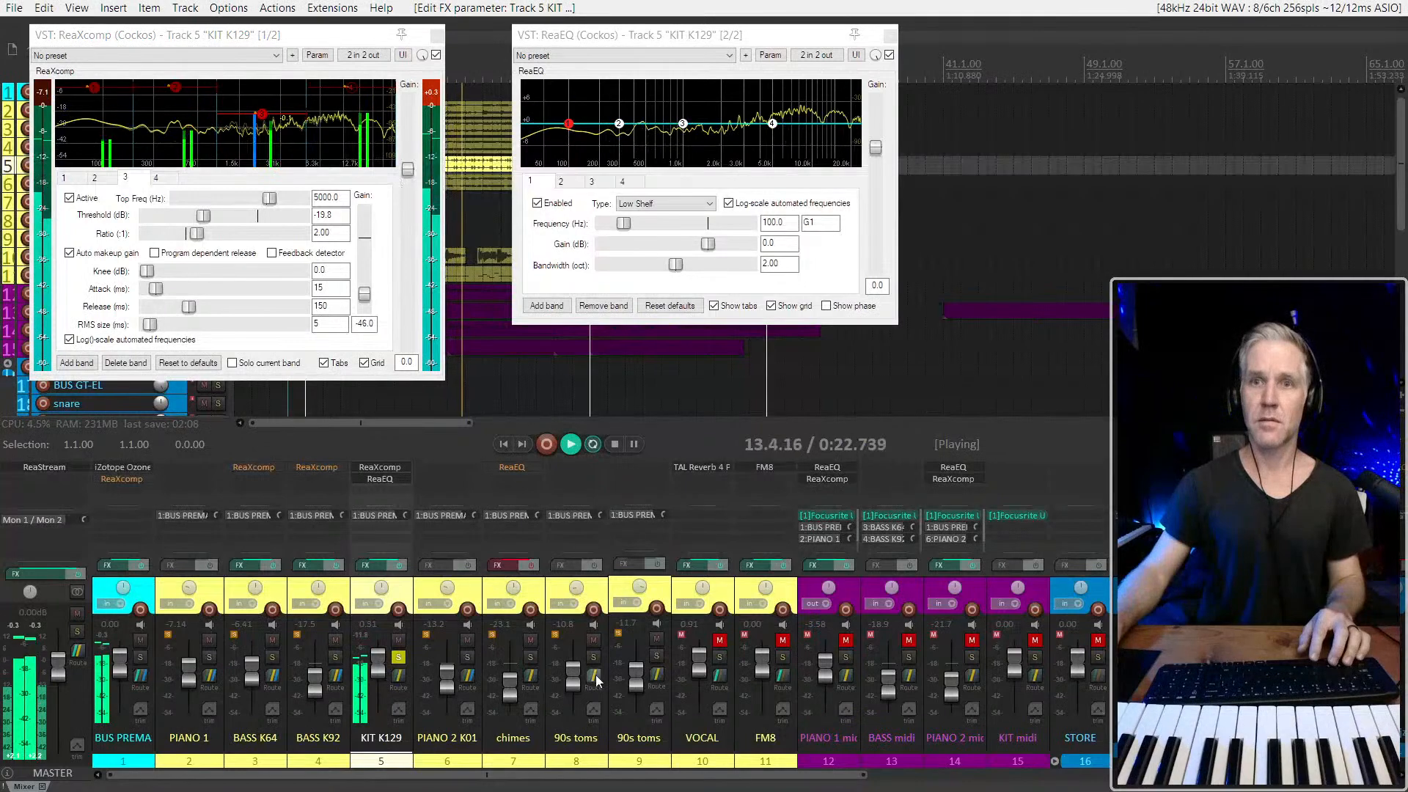
click(262, 120)
click(262, 121)
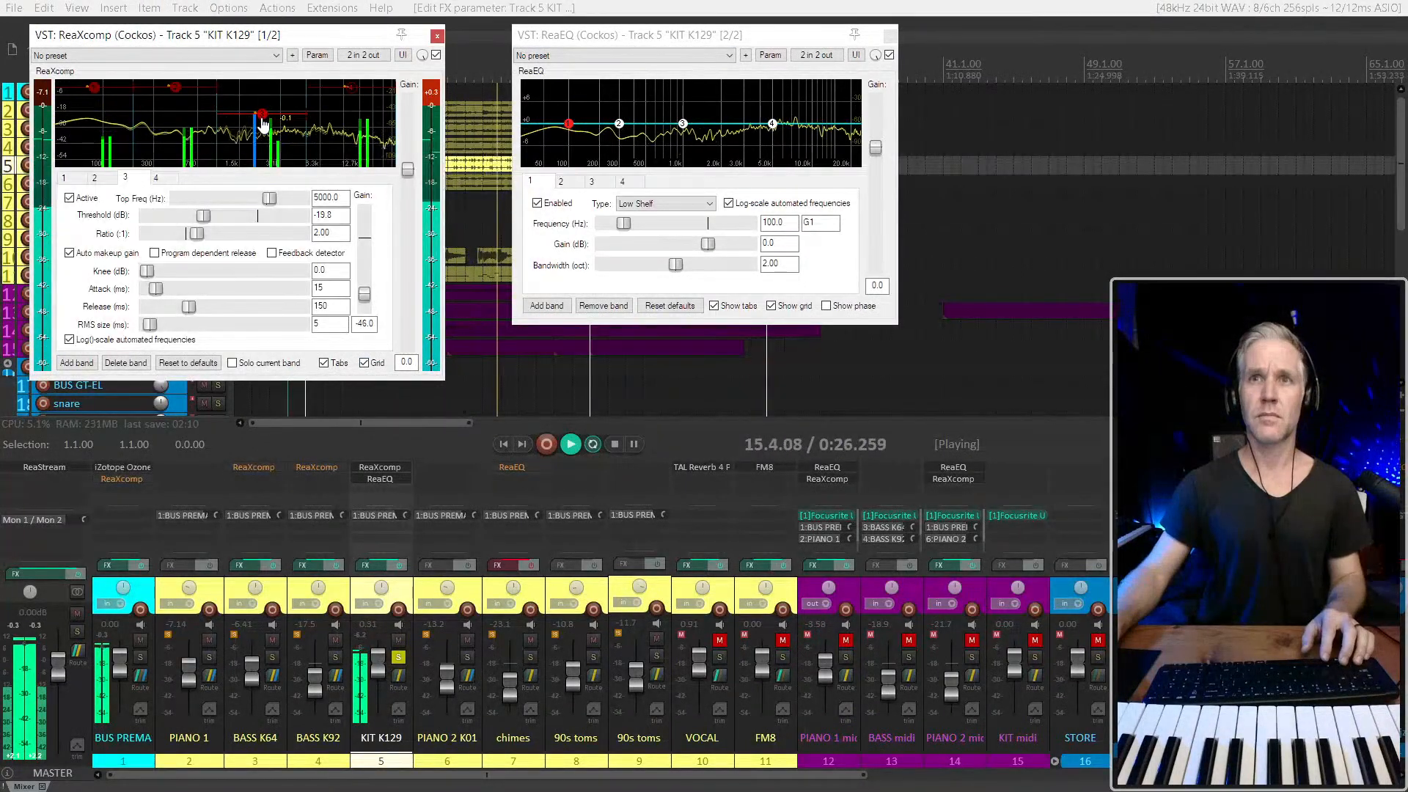
drag(262, 120, 262, 110)
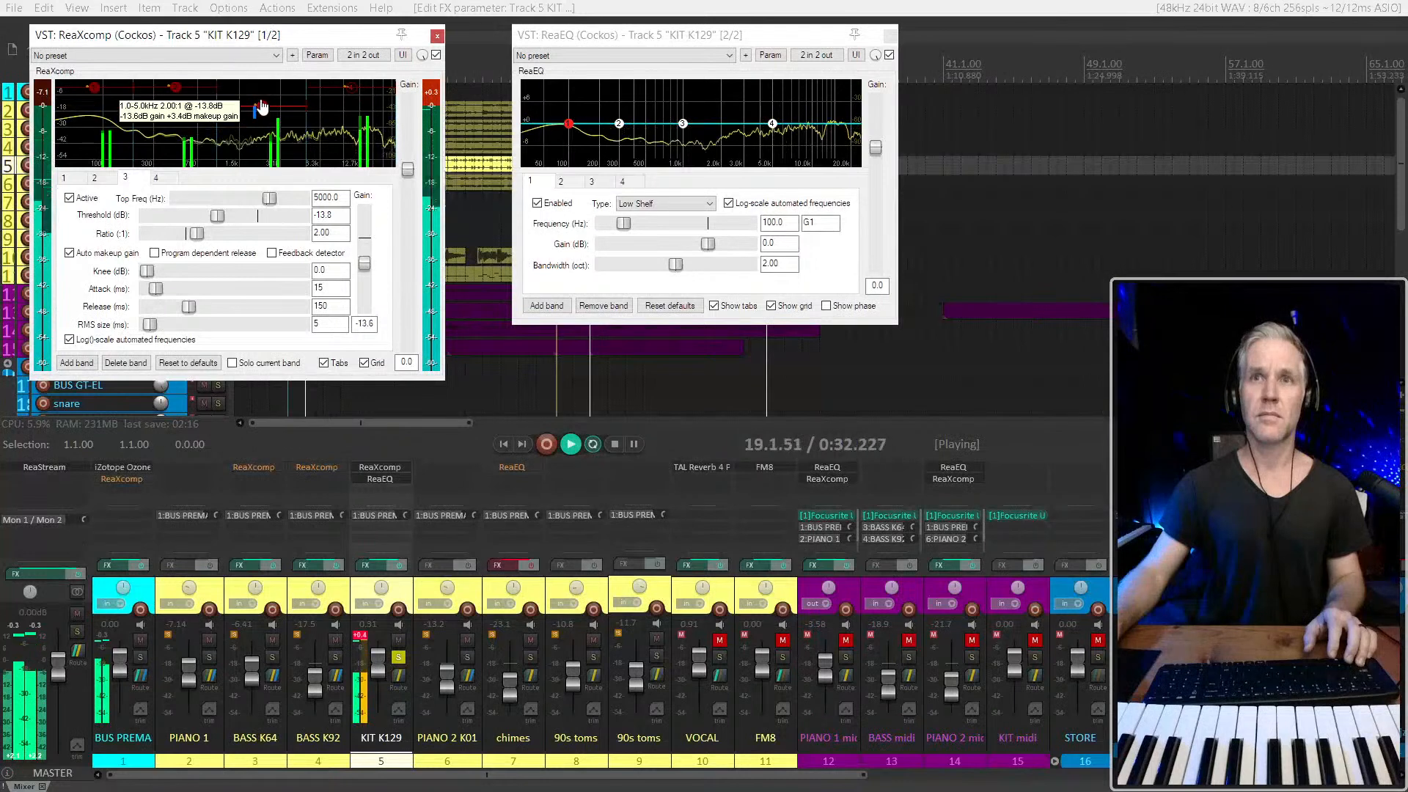
Set KIT K129's ReaXcomp thresholds to -3.9 dB on band 3 and -7.7 dB on band 4, and bypass the compressor
drag(218, 105, 219, 92)
drag(350, 94, 351, 104)
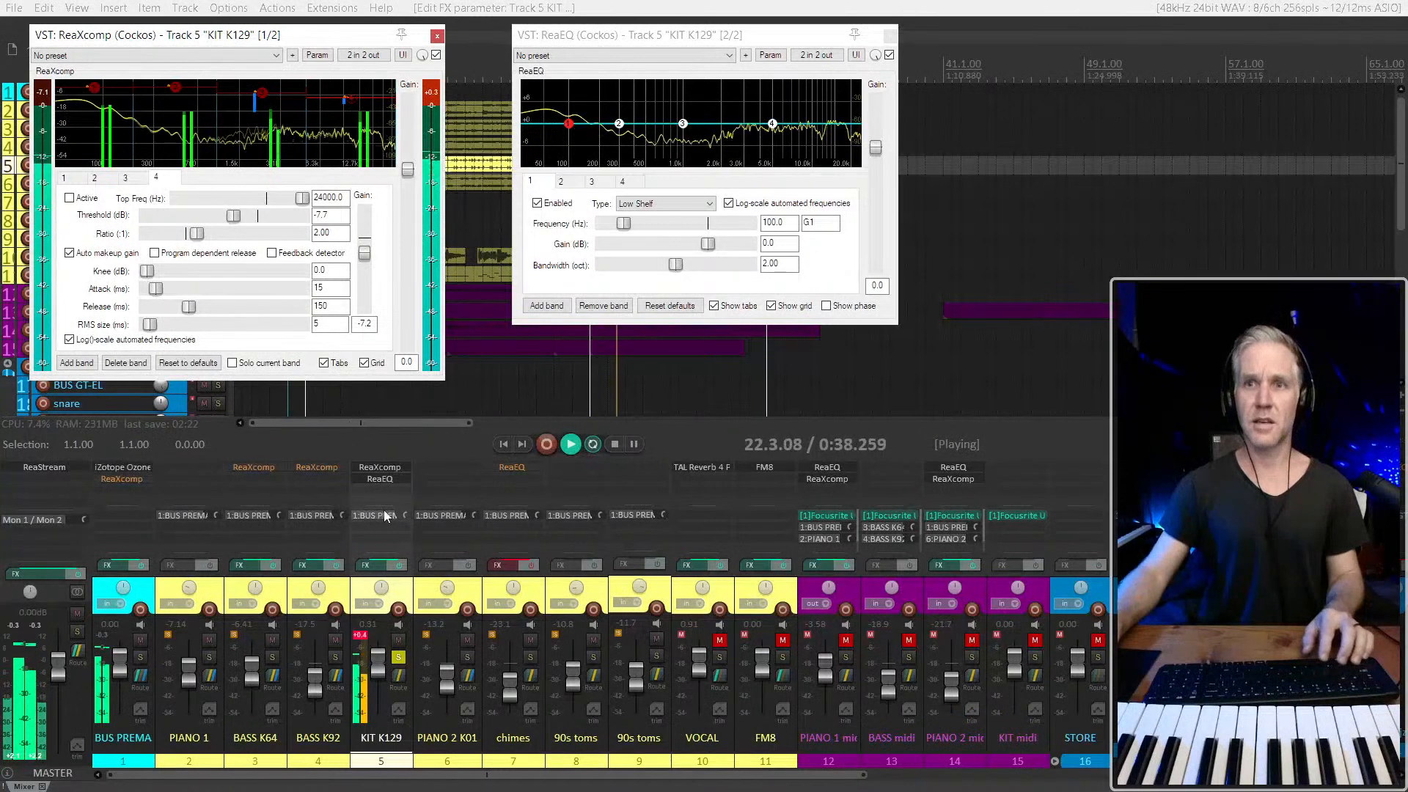
shift+click(386, 469)
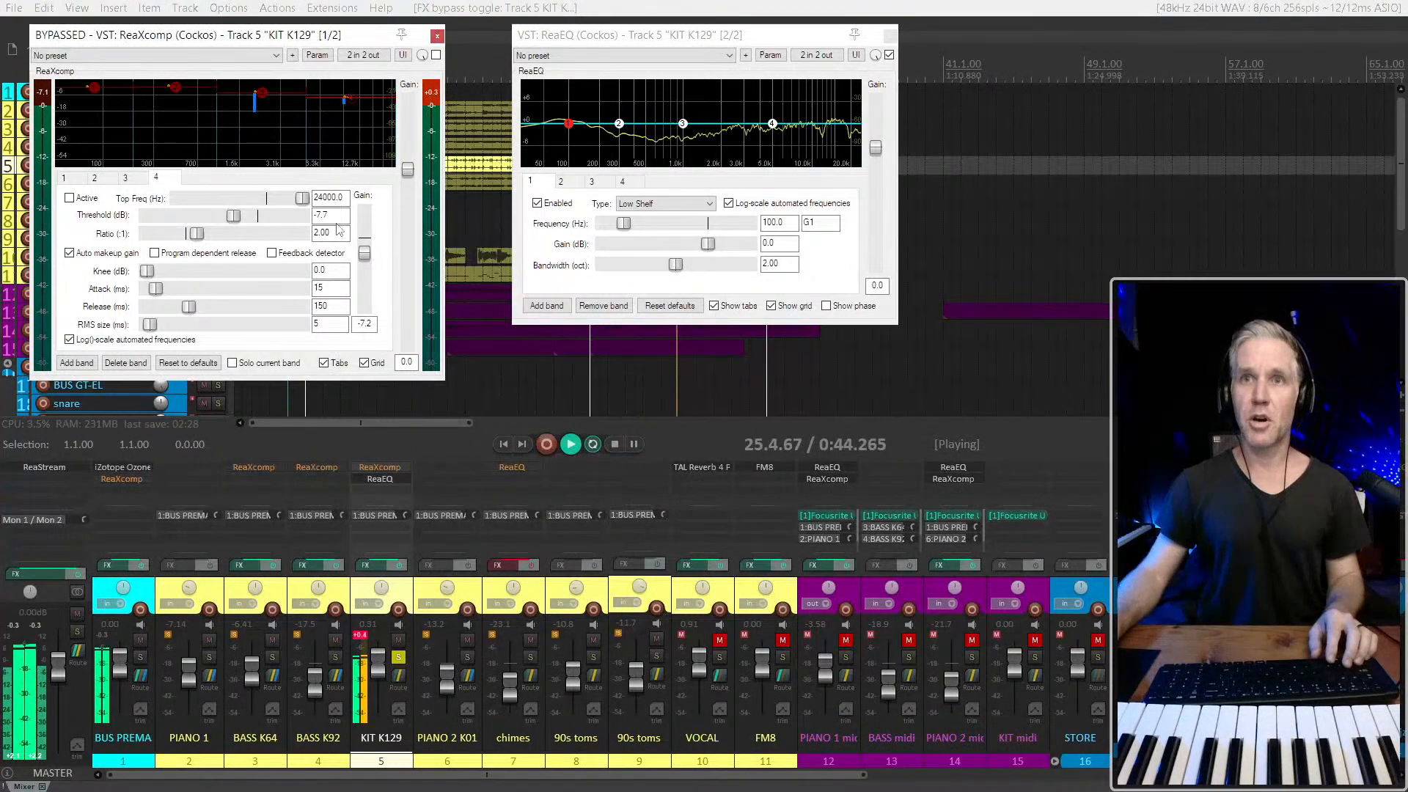
click(263, 96)
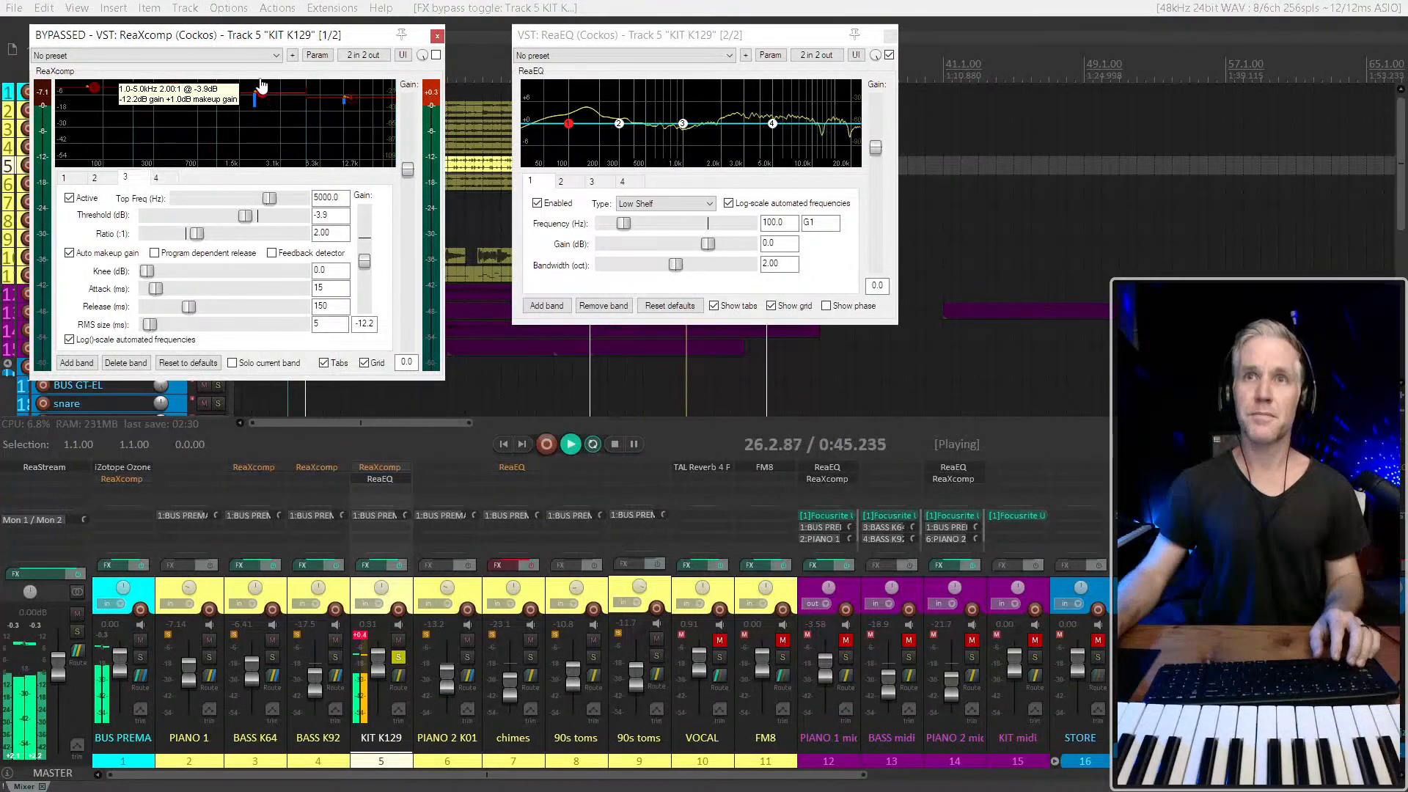
click(346, 99)
Shape band 3 of KIT K129's ReaEQ into a narrow -15.0 dB cut at 2542.0 Hz with 0.27 oct bandwidth
click(759, 118)
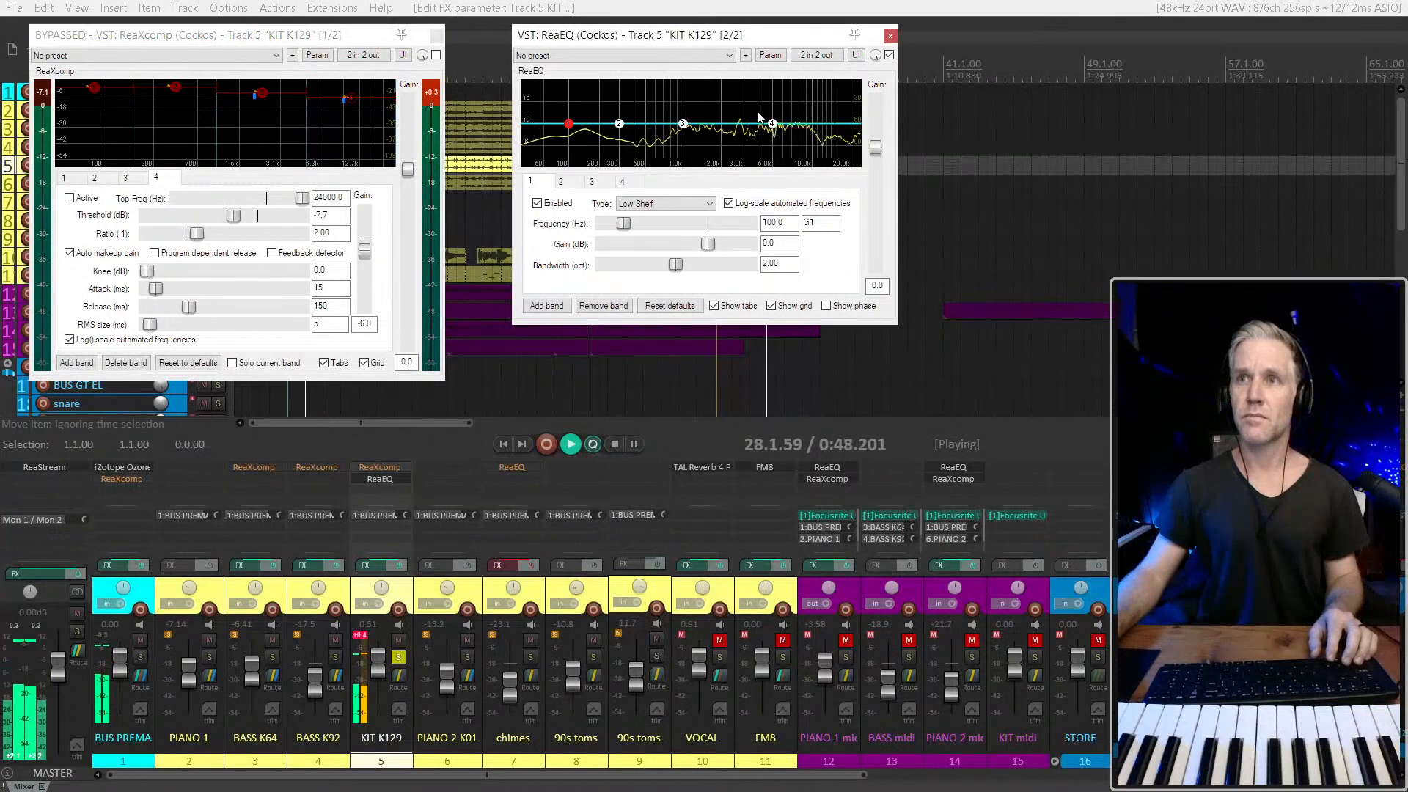
drag(690, 129, 764, 110)
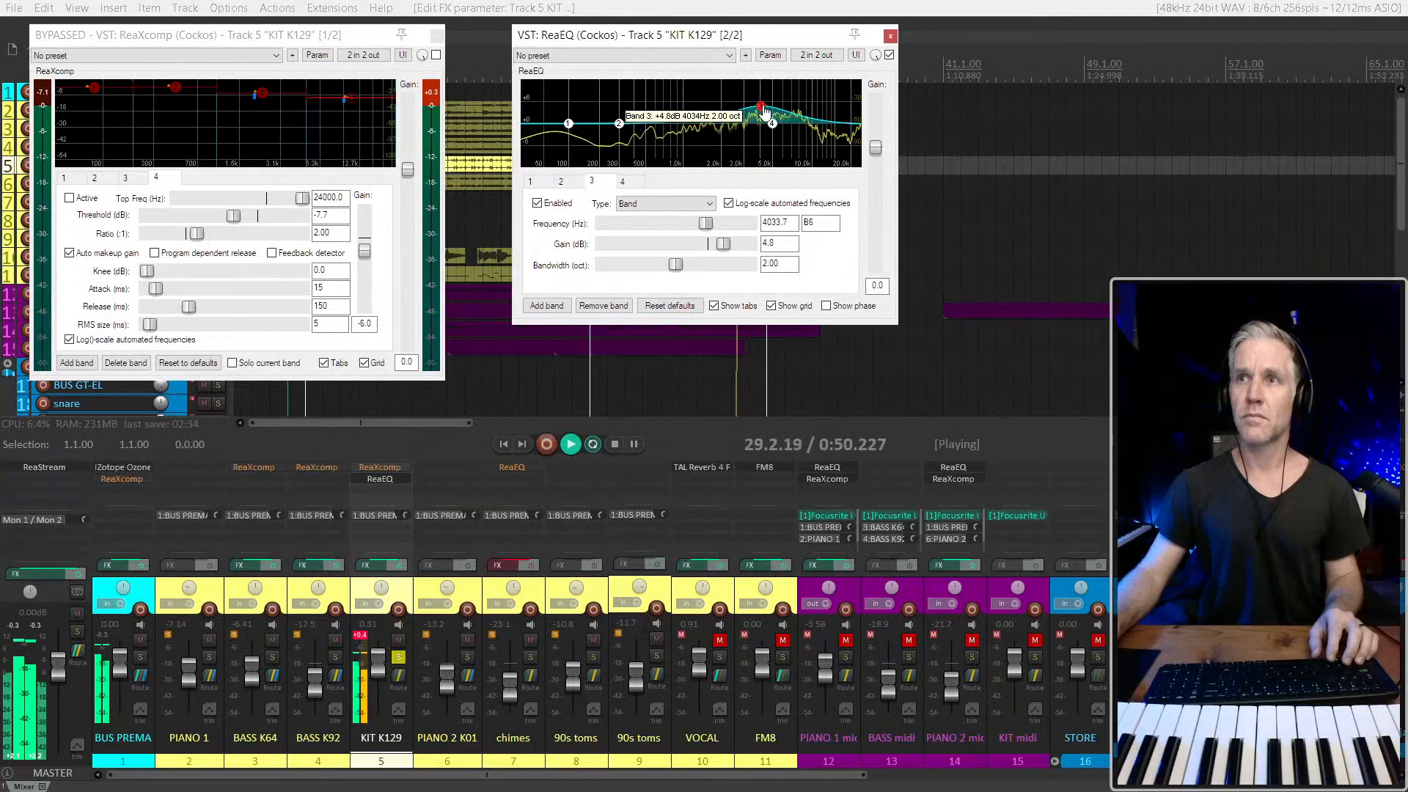
scroll(781, 109, down, 5)
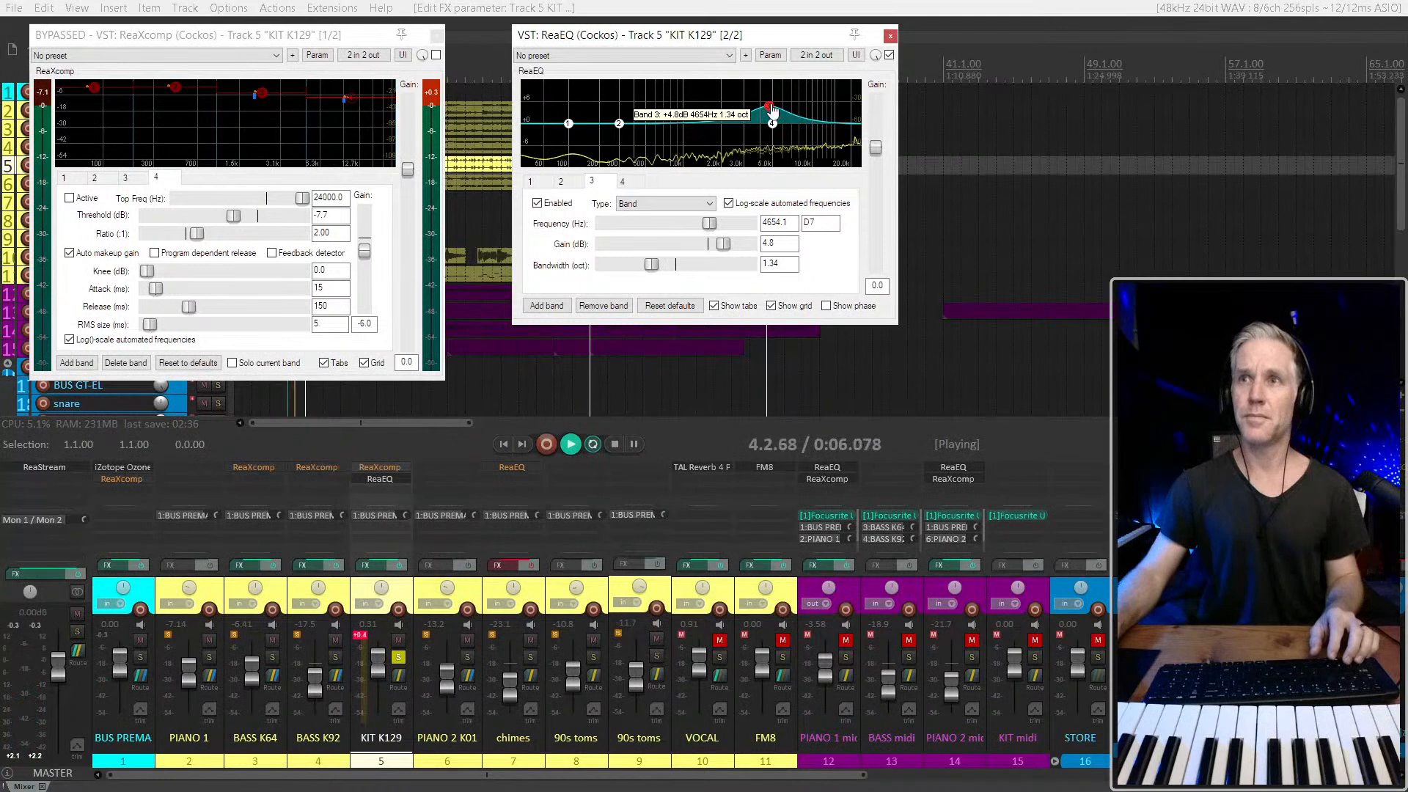
drag(772, 108, 658, 61)
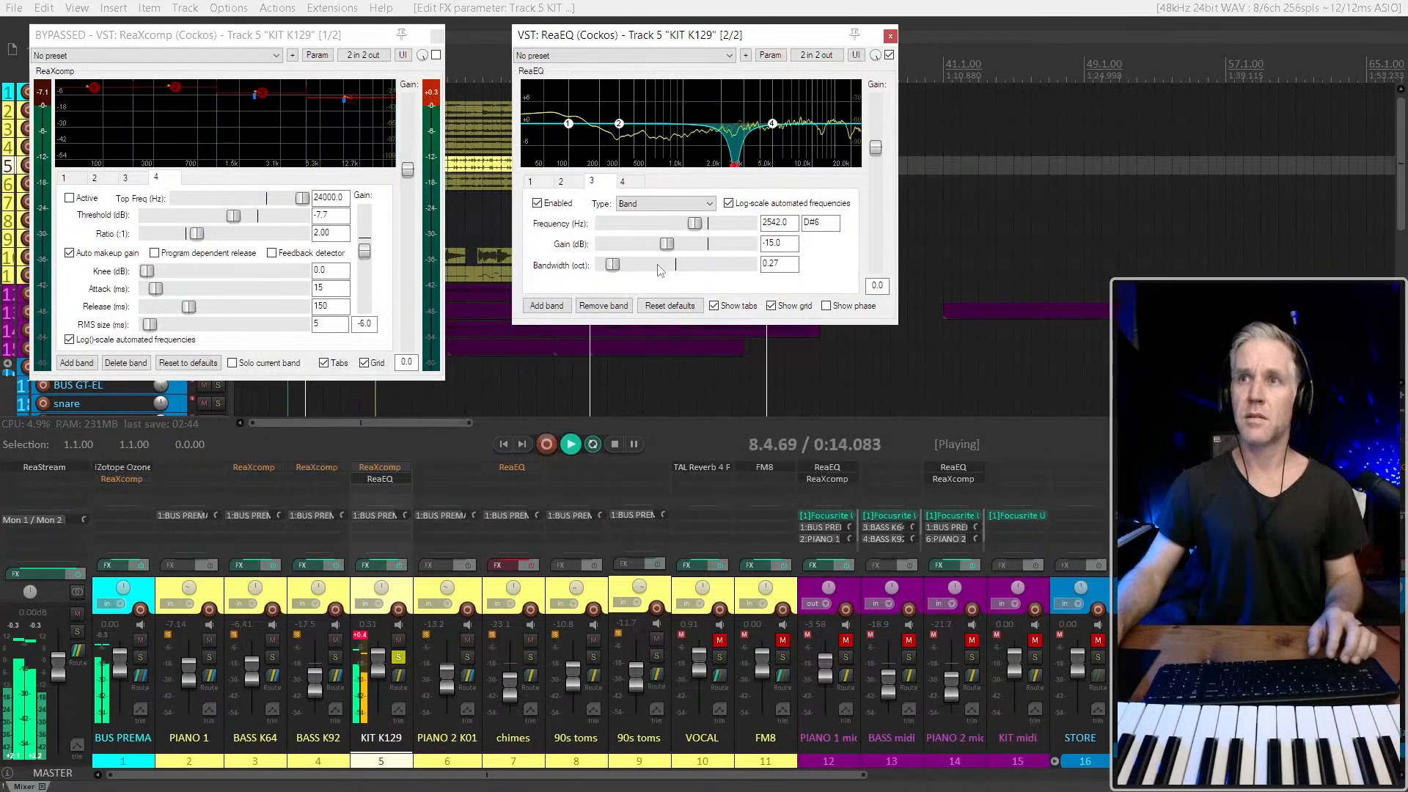
Place the edit cursor at 19.3.00 and move the ReaEQ and ReaXcomp windows clear of the arrangement
click(512, 372)
click(563, 374)
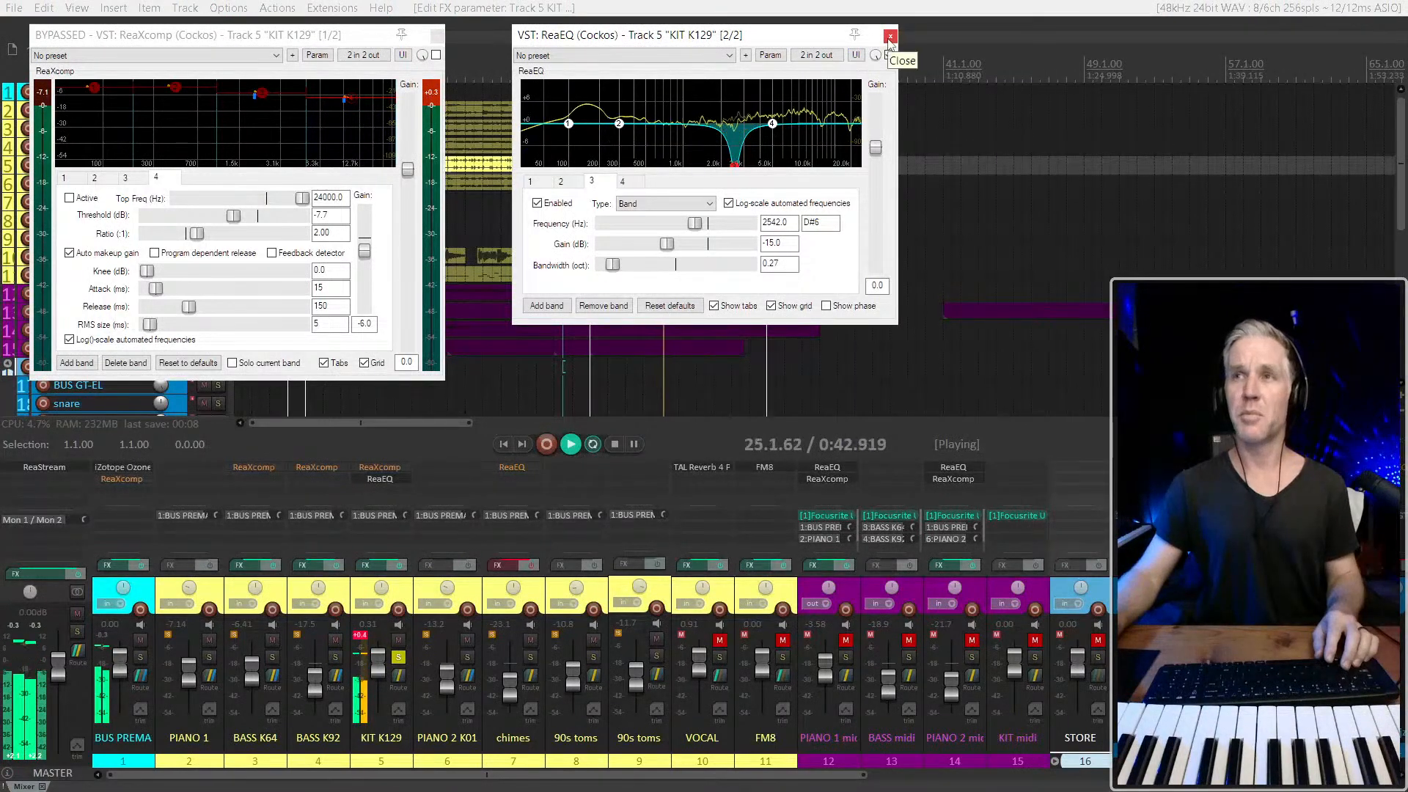
drag(831, 44, 1290, 39)
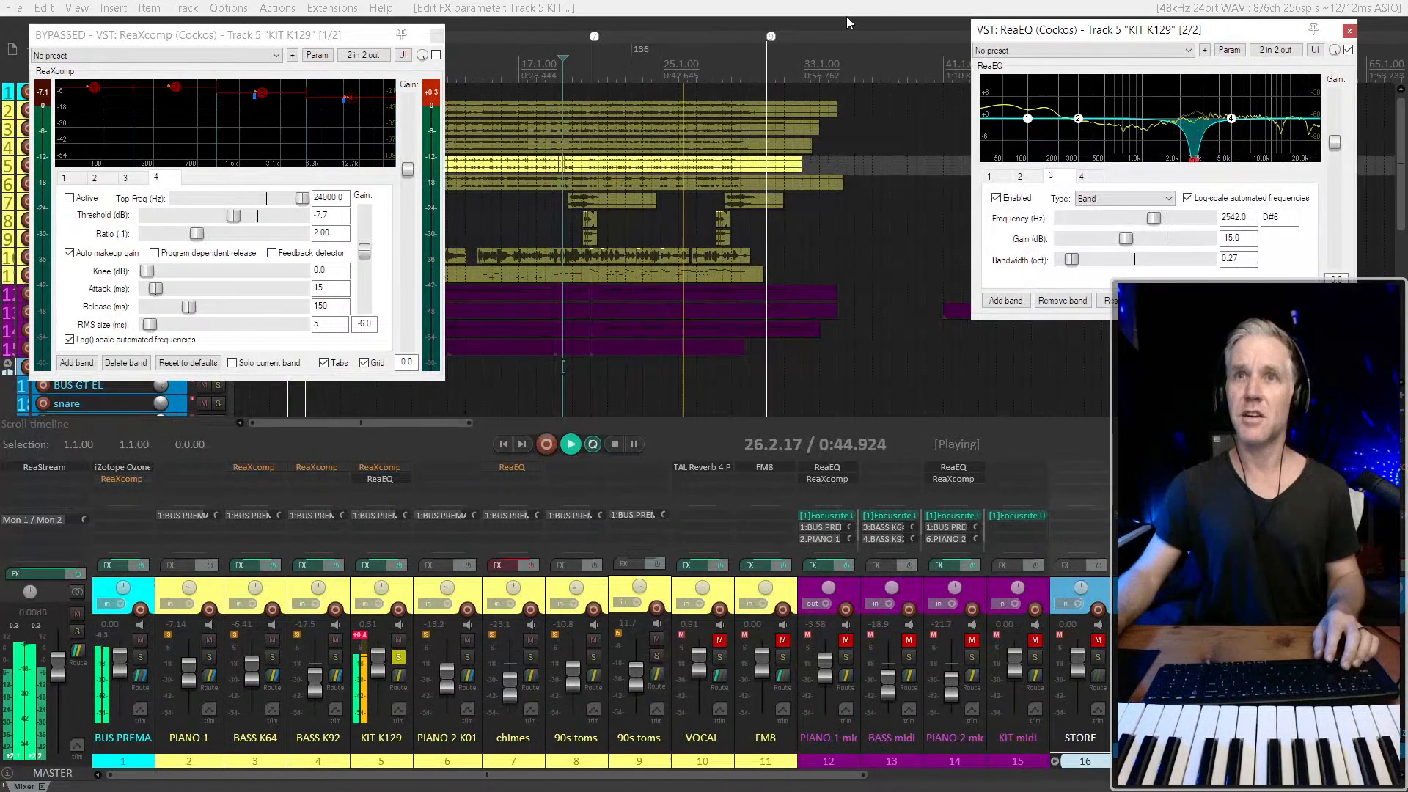
drag(356, 43, 1297, 341)
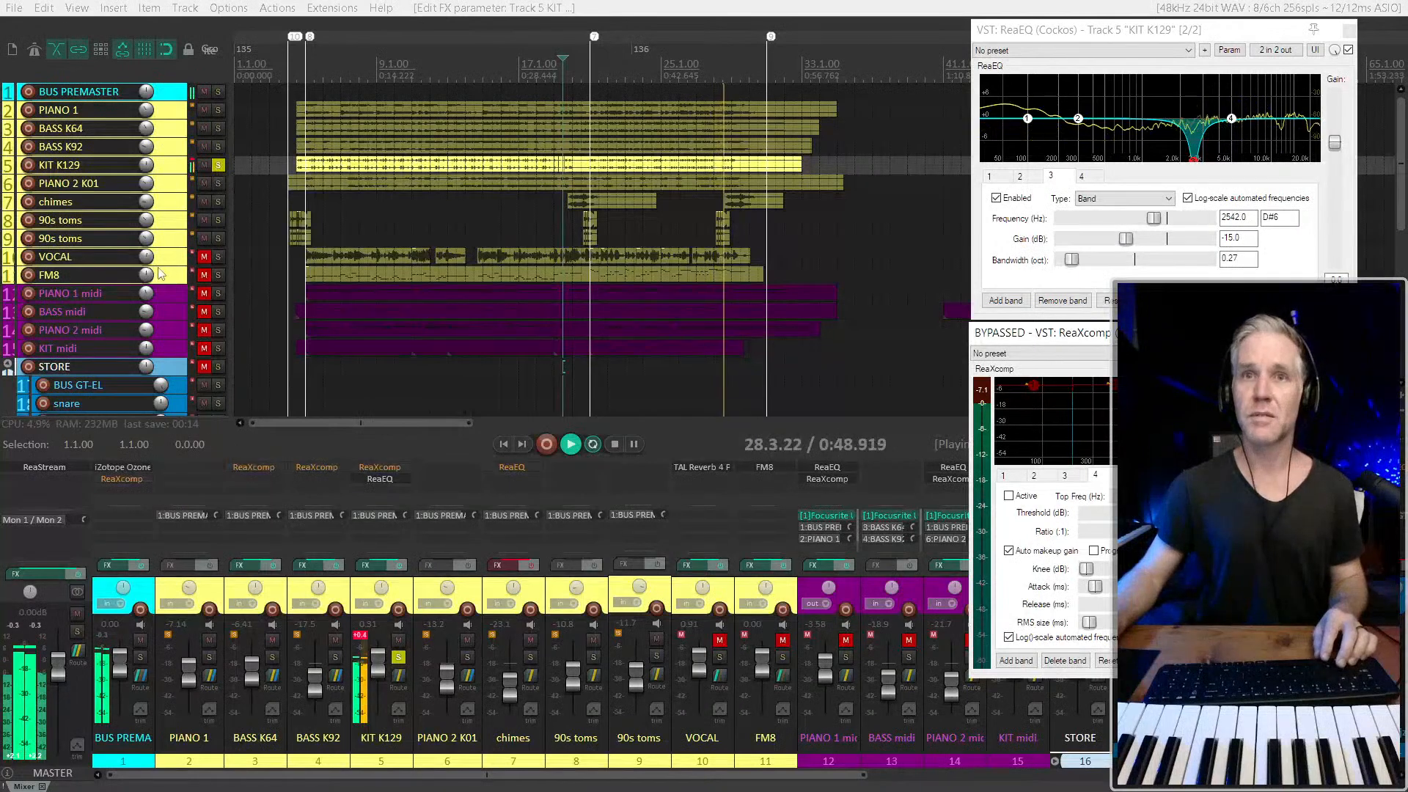
Select the KIT K129 track and audition it soloed from 19.3.00
click(176, 165)
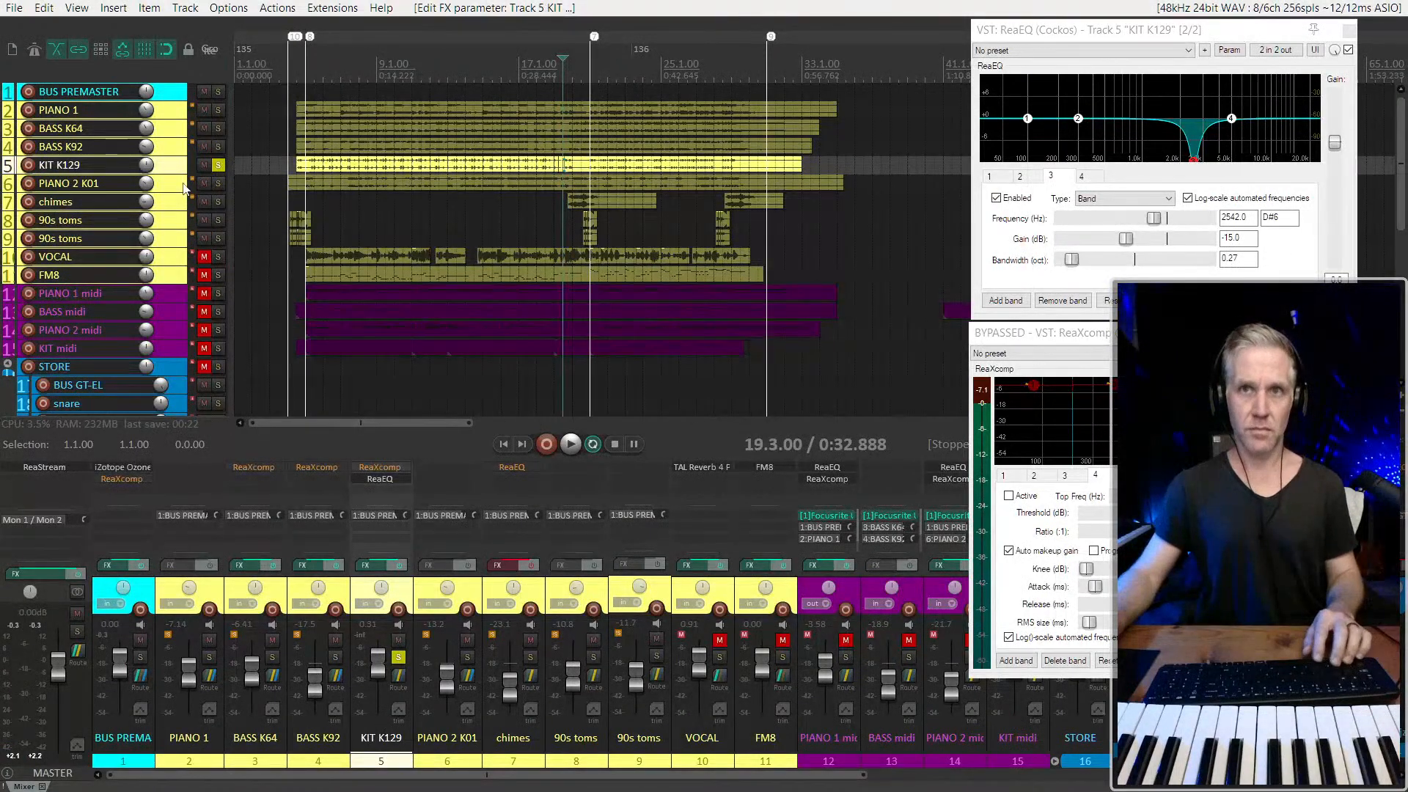
key(space)
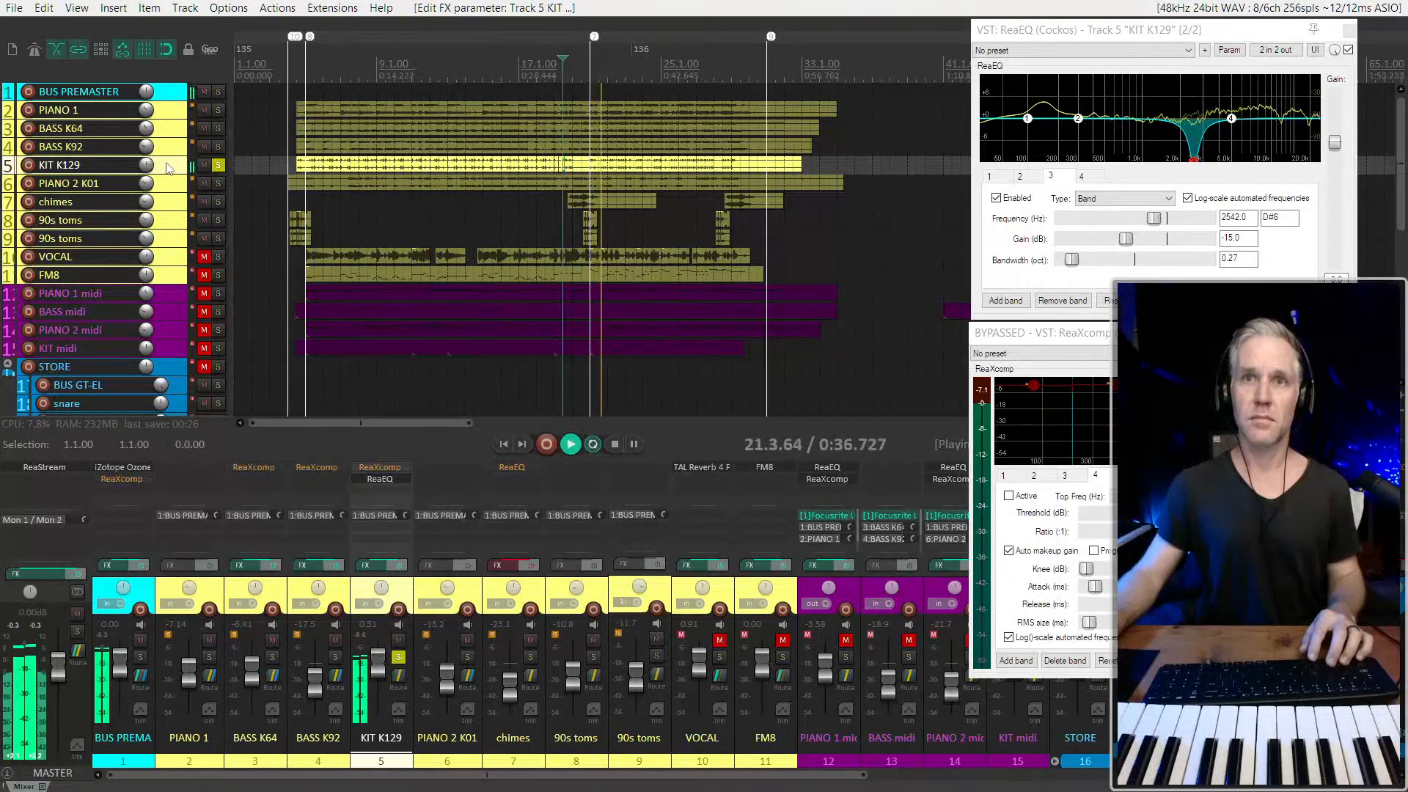
key(space)
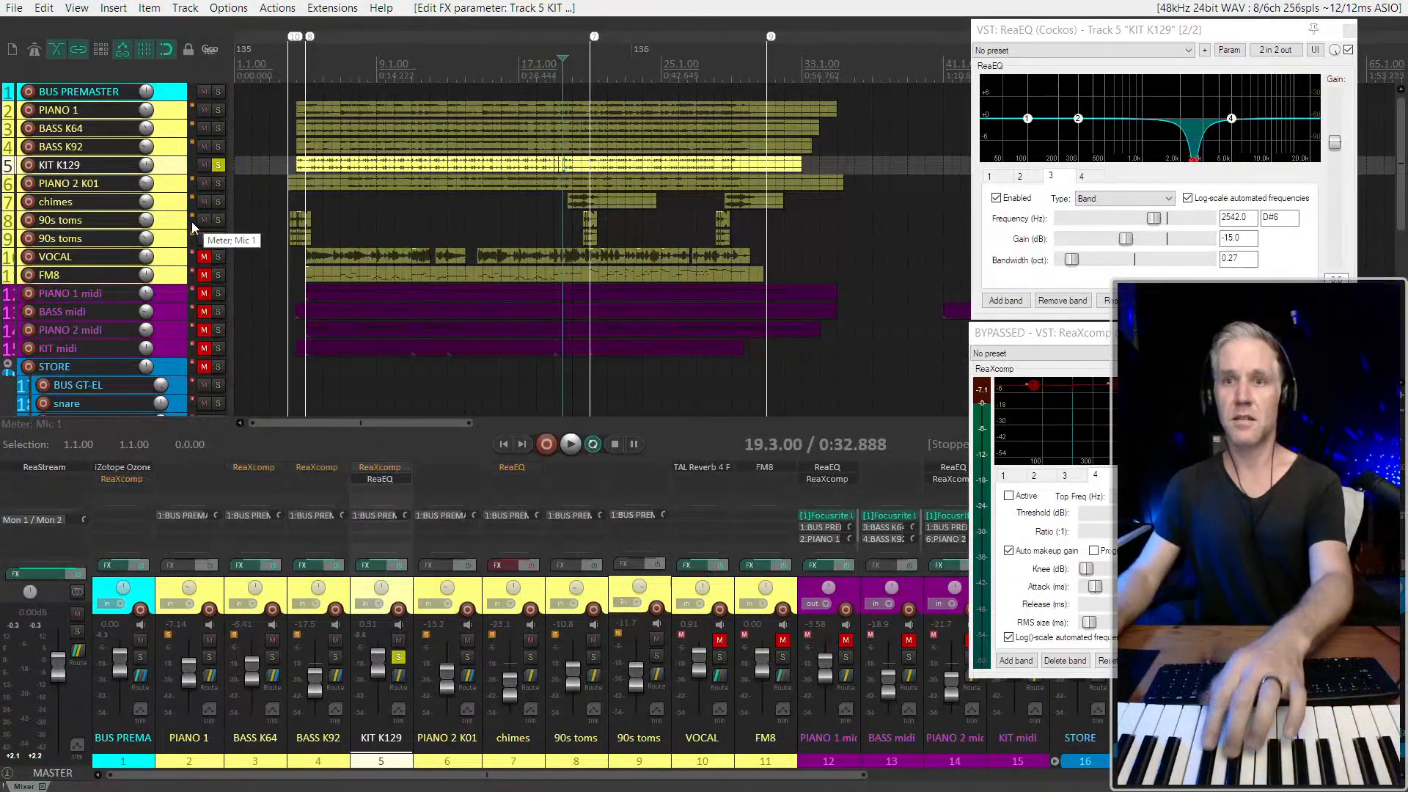
Unmute the KIT midi track and arm it as the only track for recording
scroll(164, 275, down, 1)
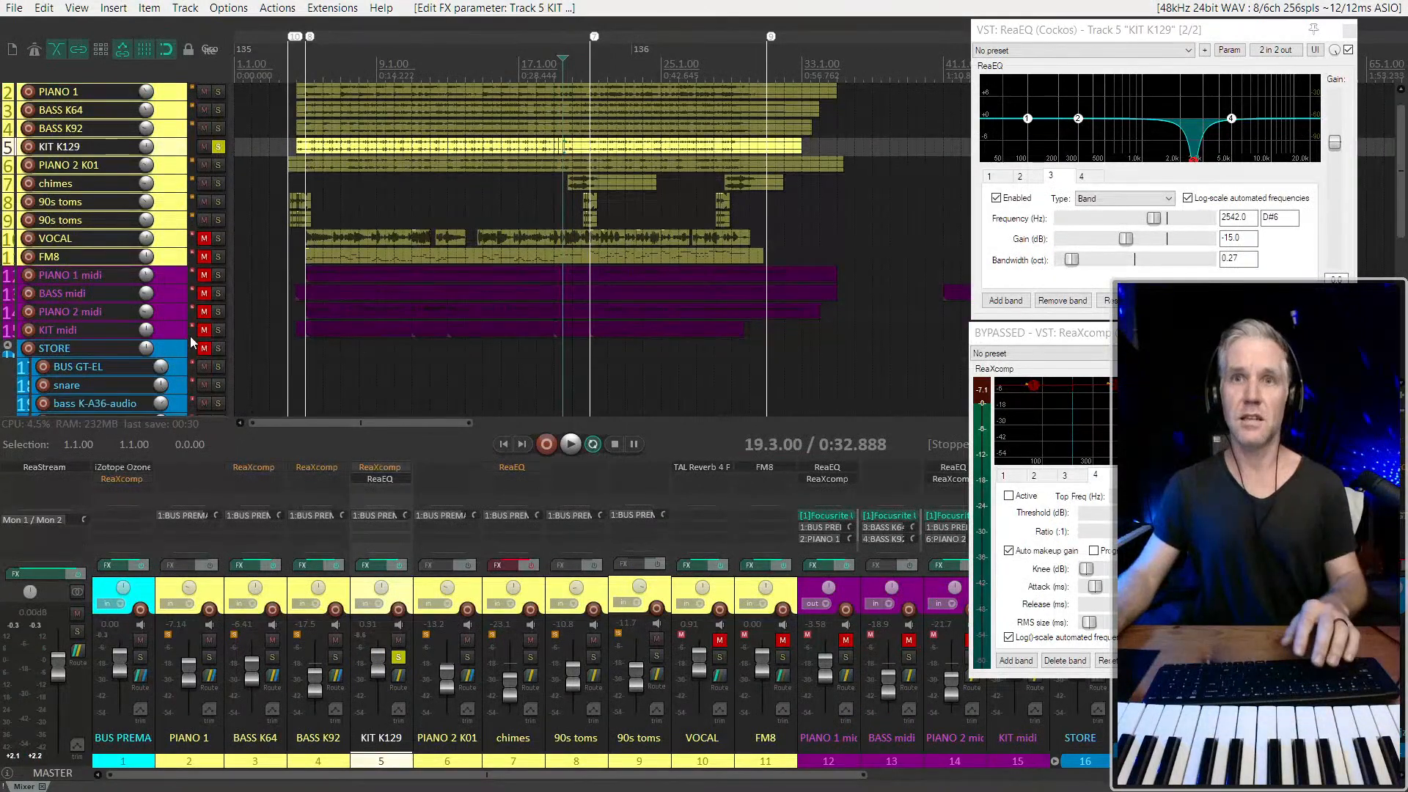
click(171, 331)
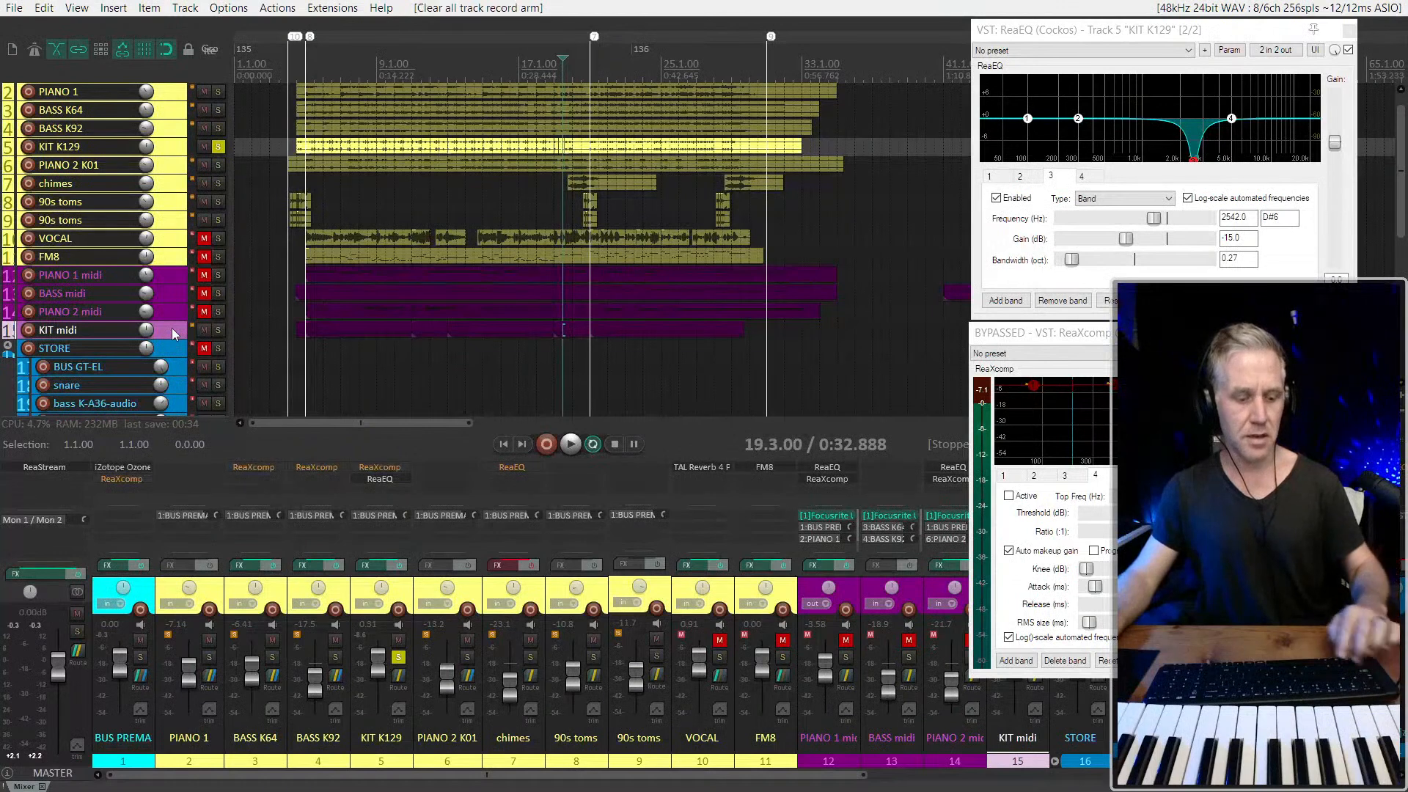
key(F7)
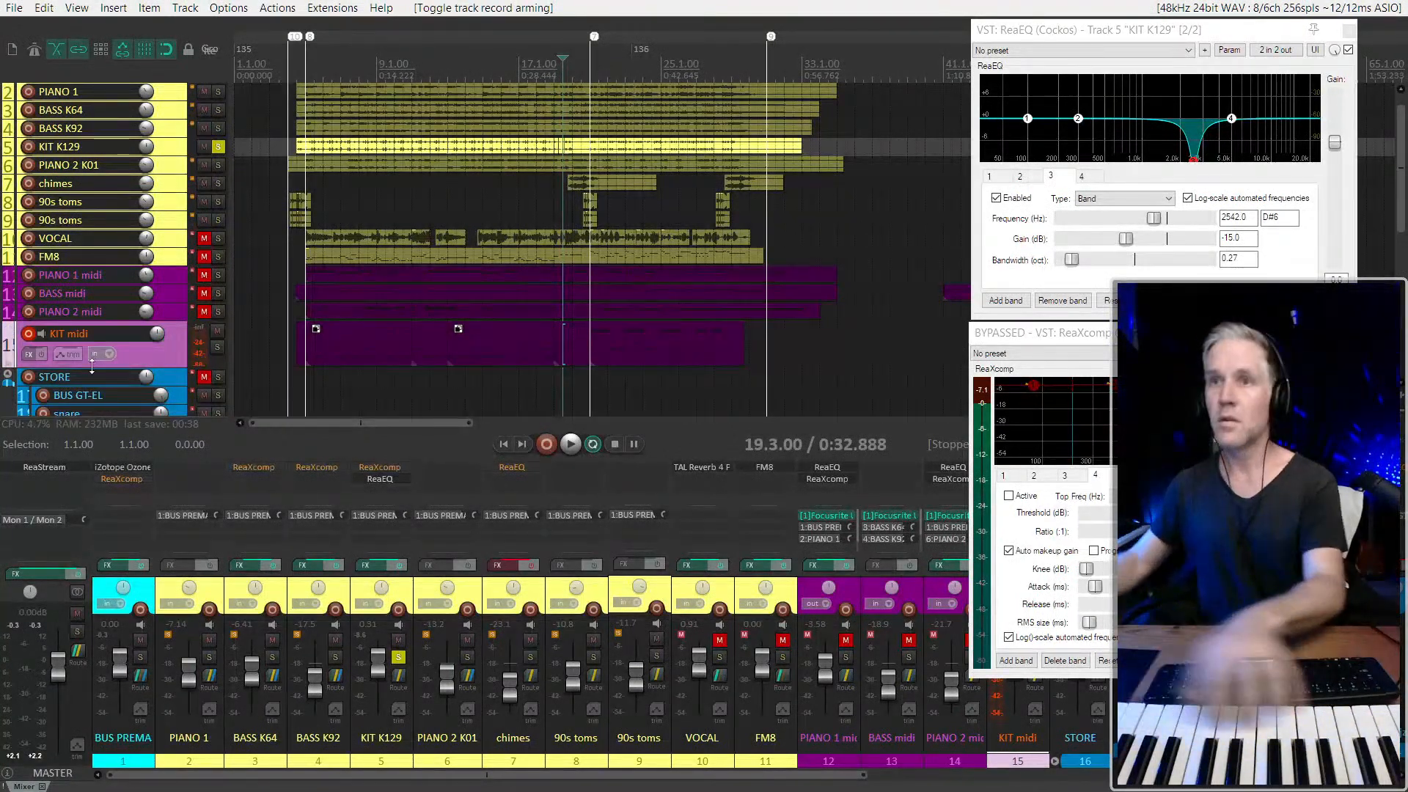
scroll(166, 358, down, 1)
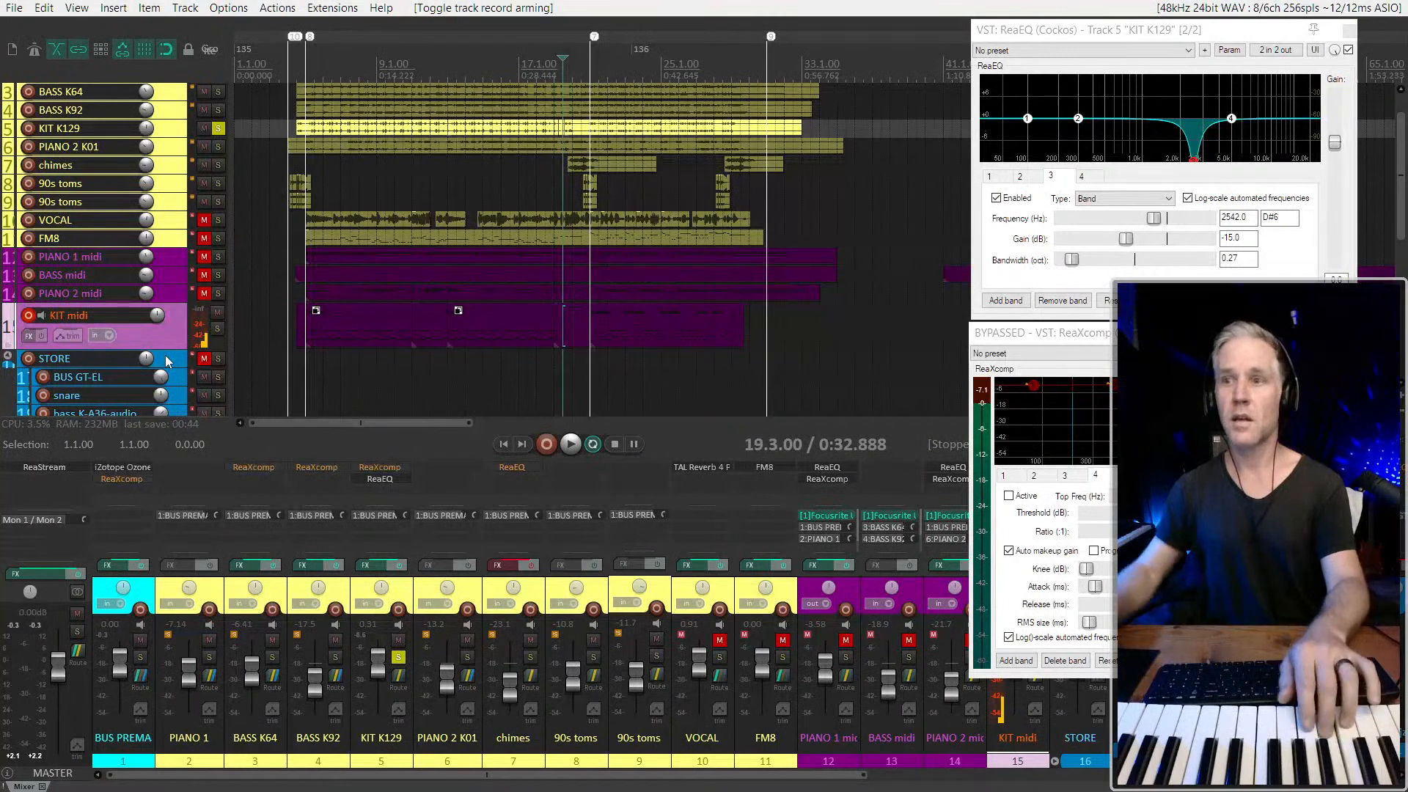
Create a send from the KIT midi track to the KIT K129 track
scroll(689, 607, right, 5)
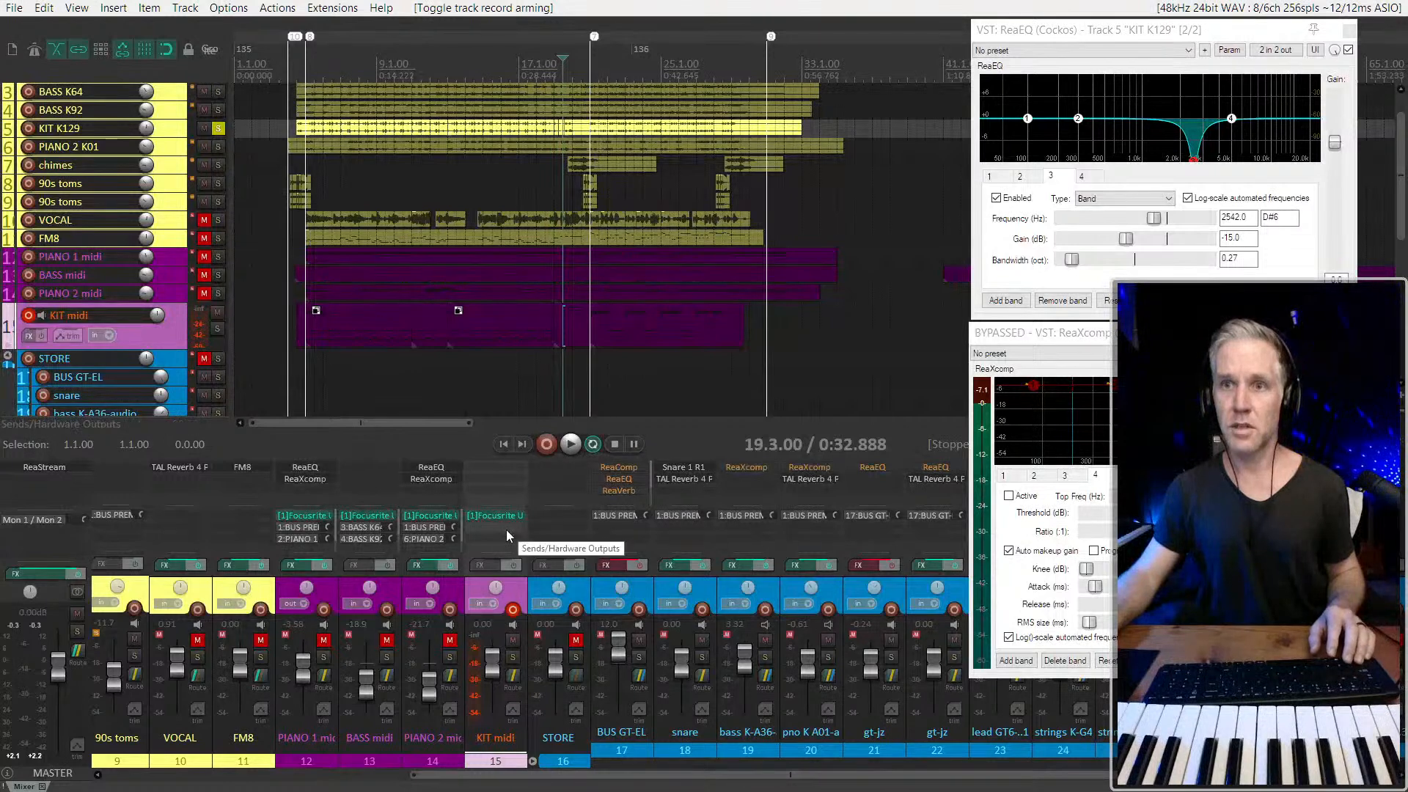
scroll(625, 658, left, 3)
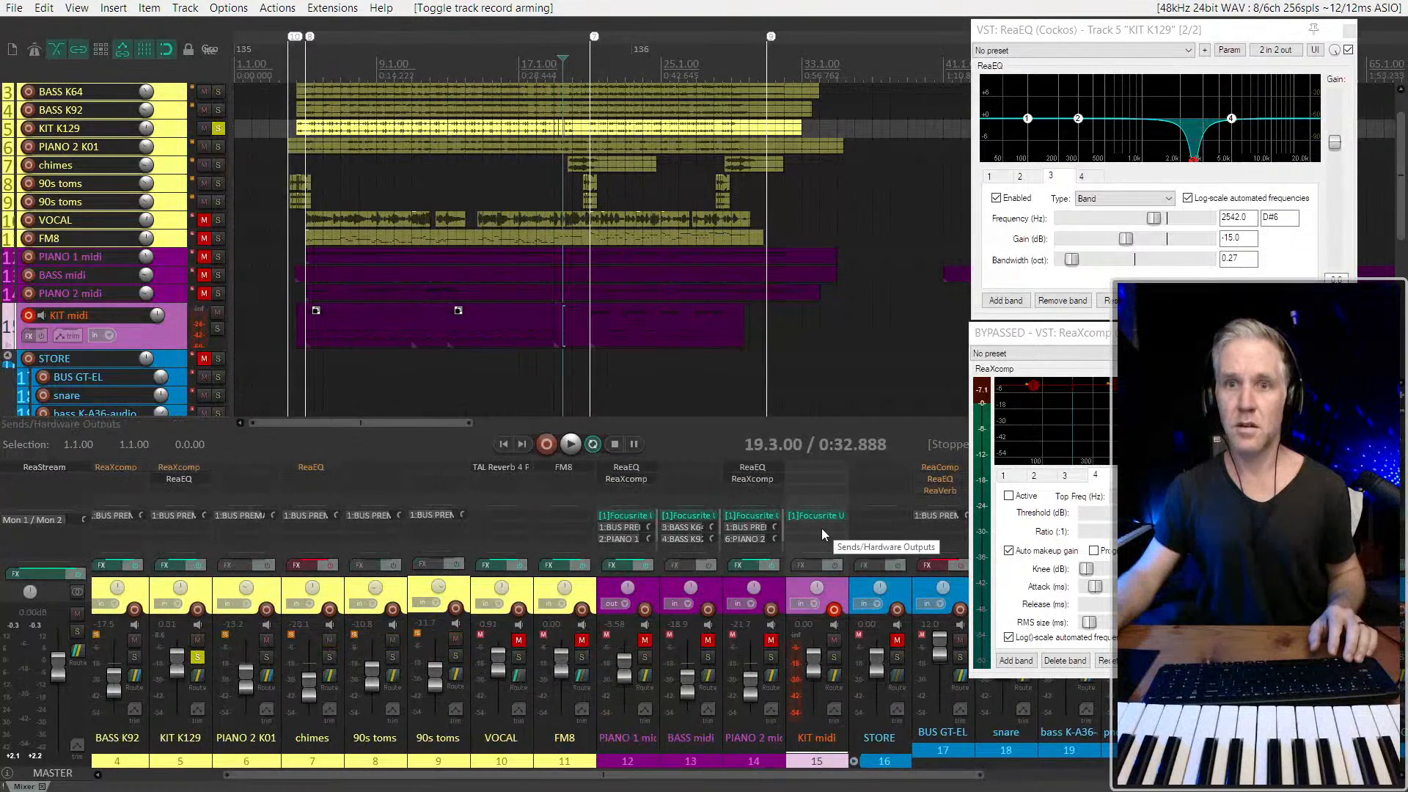
drag(189, 599, 186, 591)
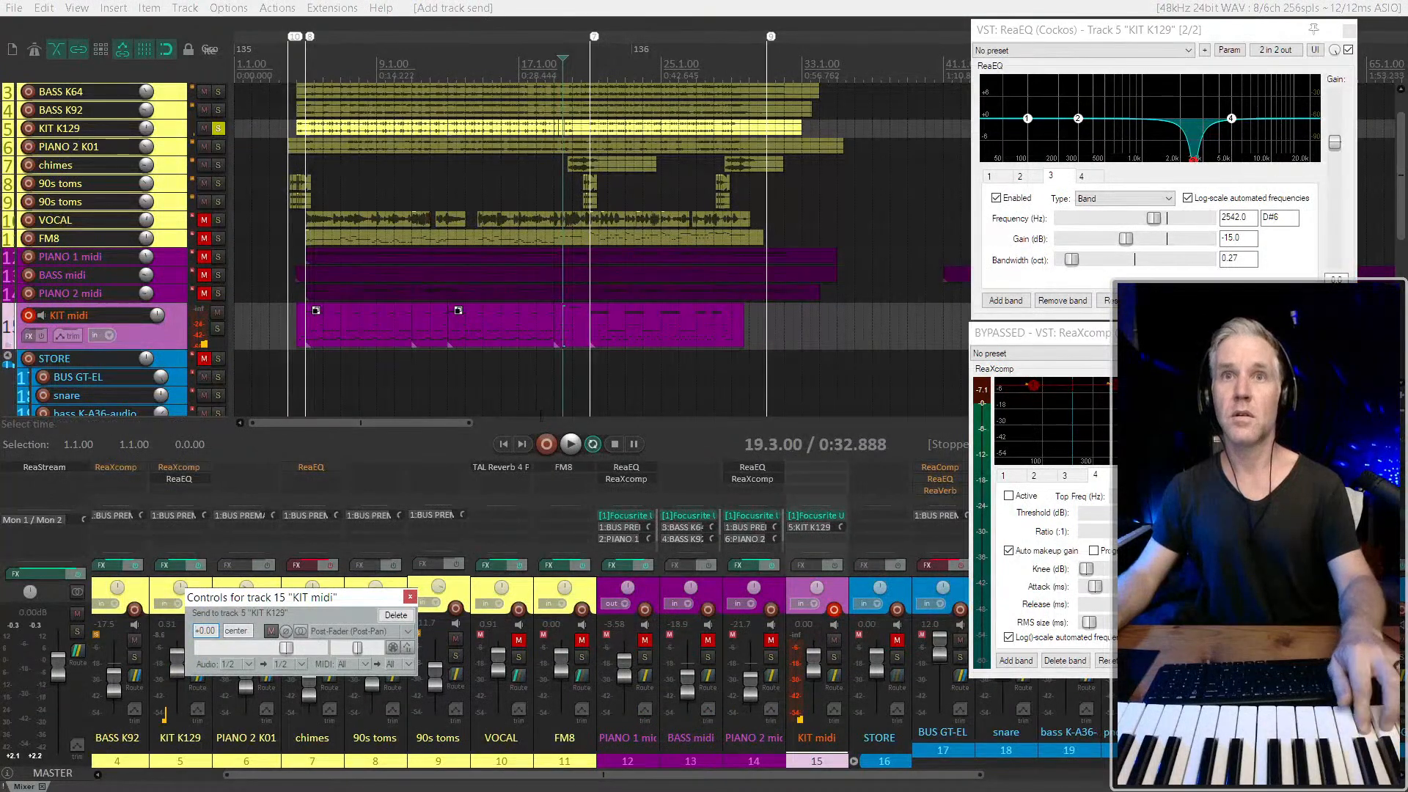
Solo the KIT midi track and audition it together with KIT K129 from 19.3.00
click(216, 329)
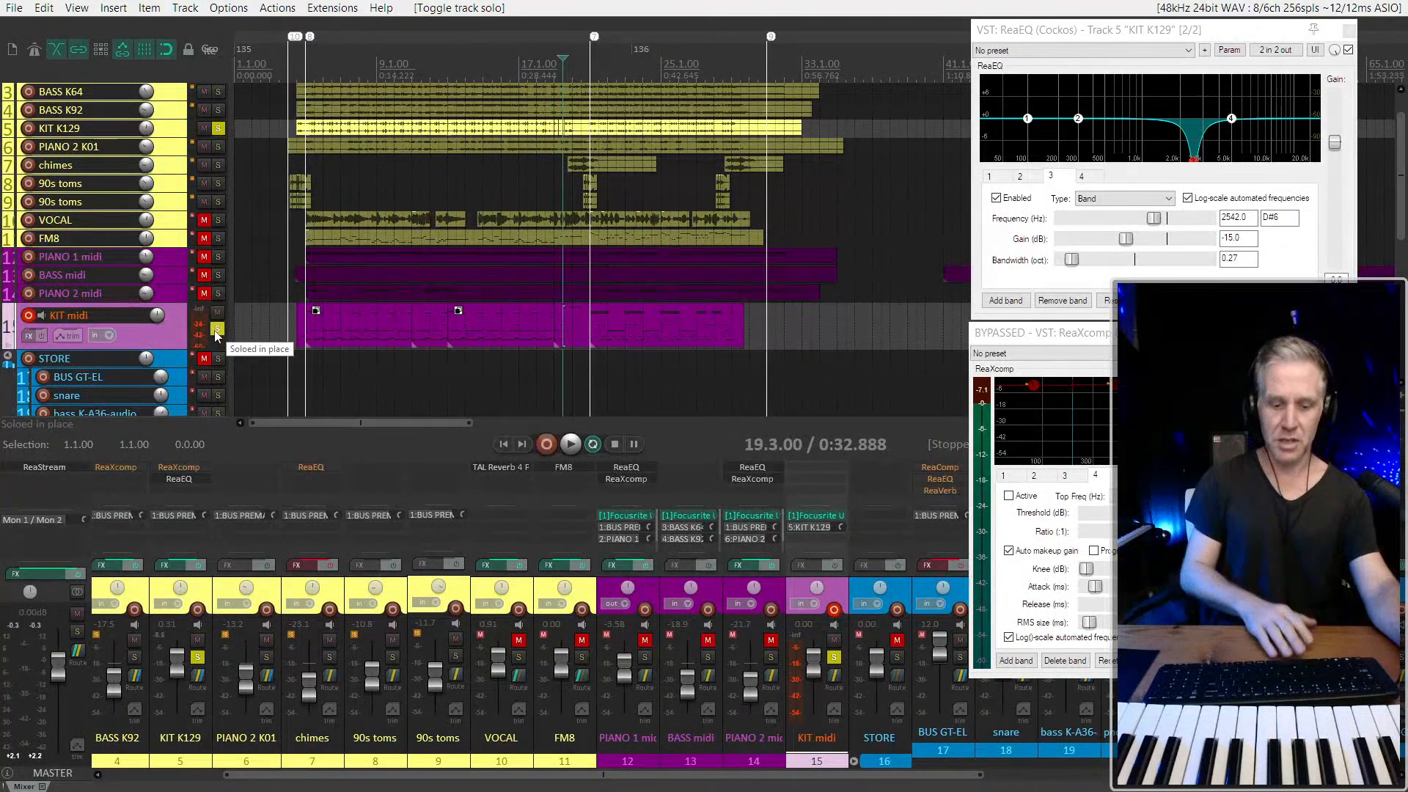
key(space)
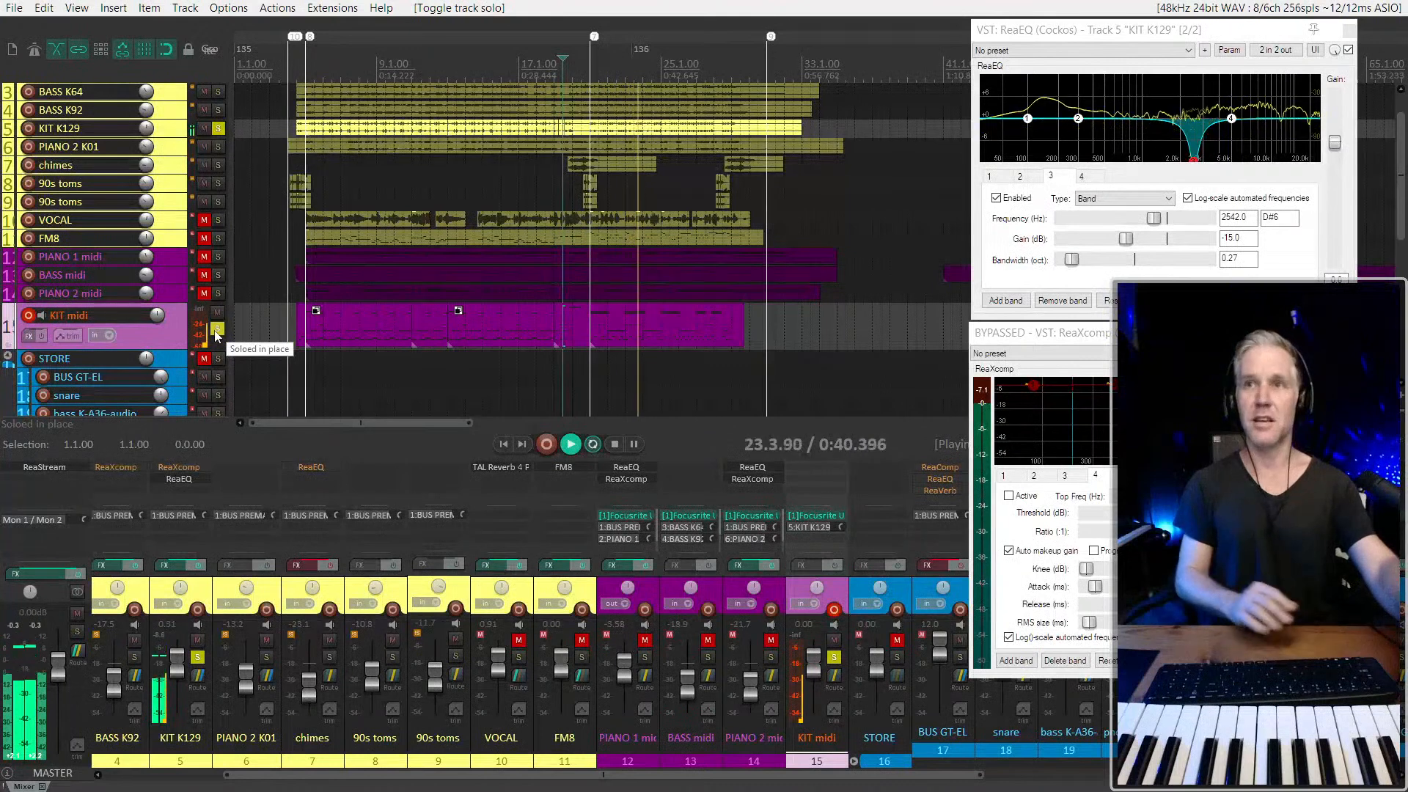
key(space)
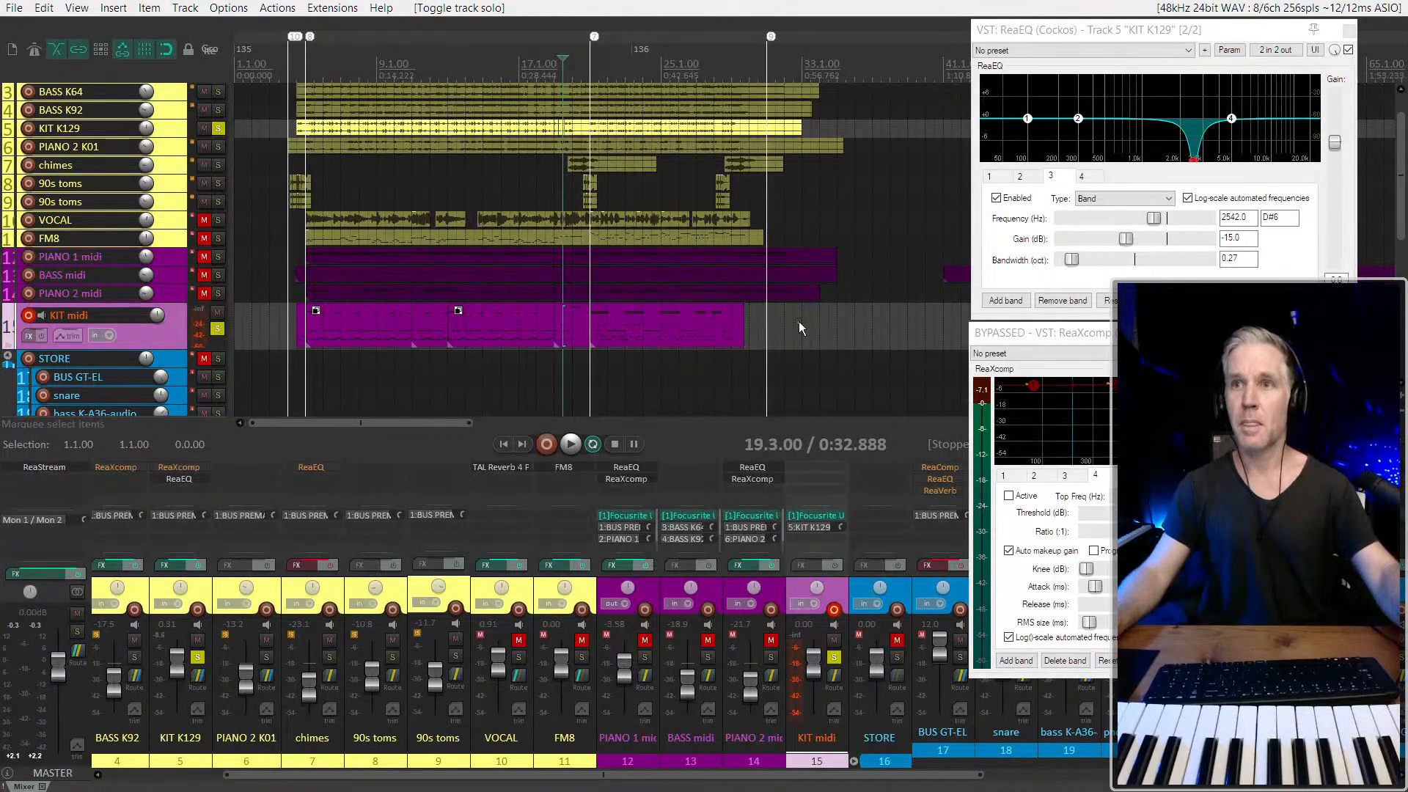
Move the media items on the KIT midi track to start at about bar 41, past the end of the song
drag(799, 321, 646, 335)
scroll(376, 328, down, 2)
scroll(382, 328, up, 2)
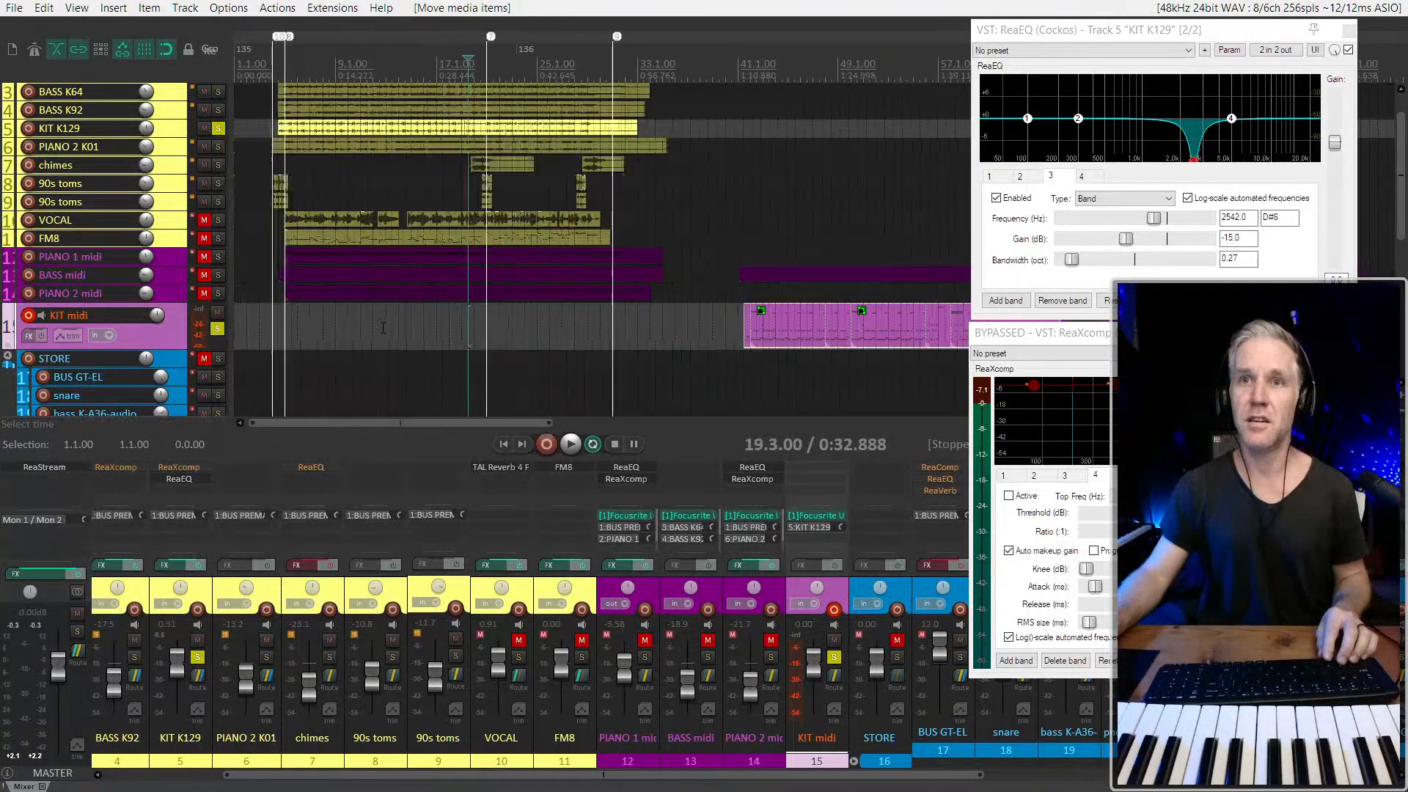
Play the soloed kit tracks from 5.1.00 and from 20.1.00 to audition live MIDI kit playing against KIT K129
click(283, 323)
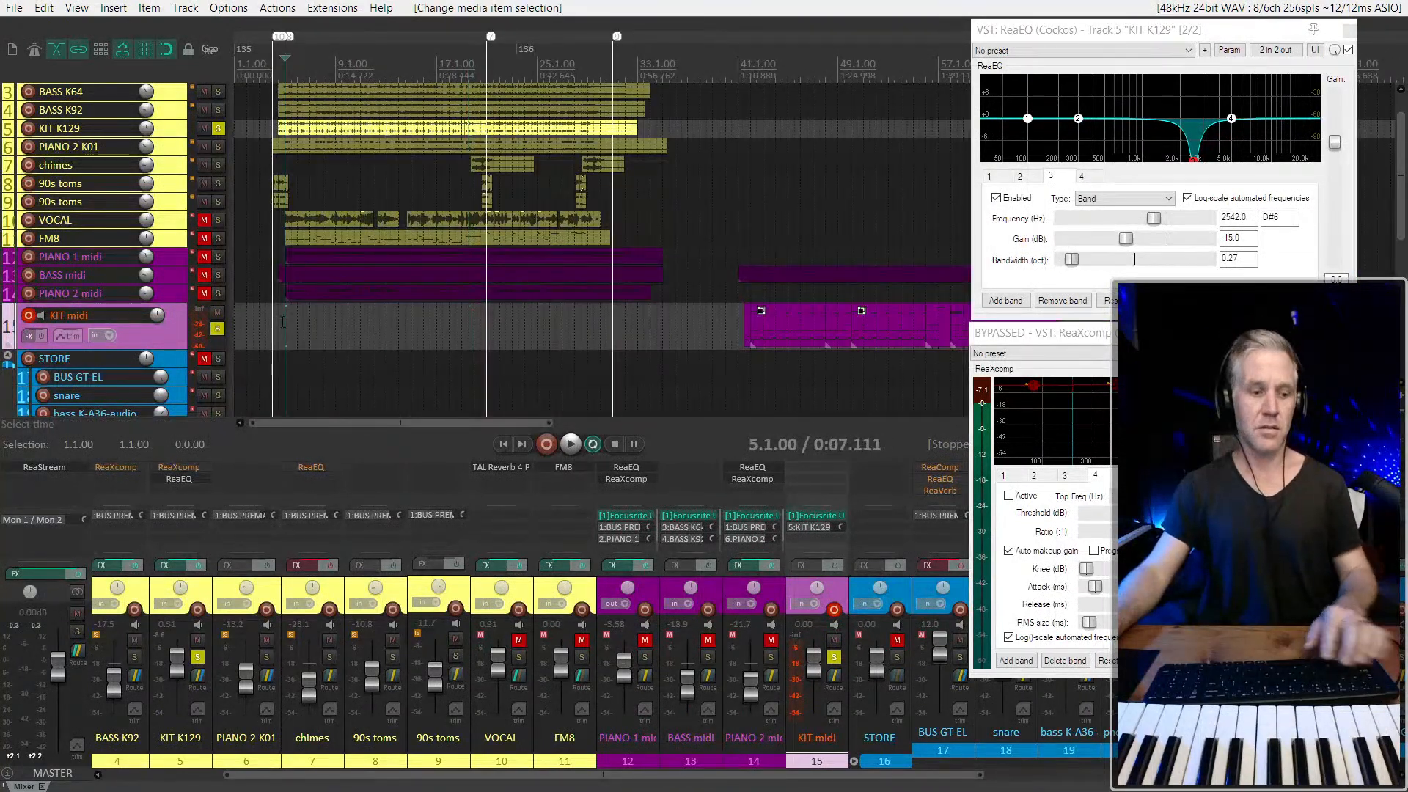
key(space)
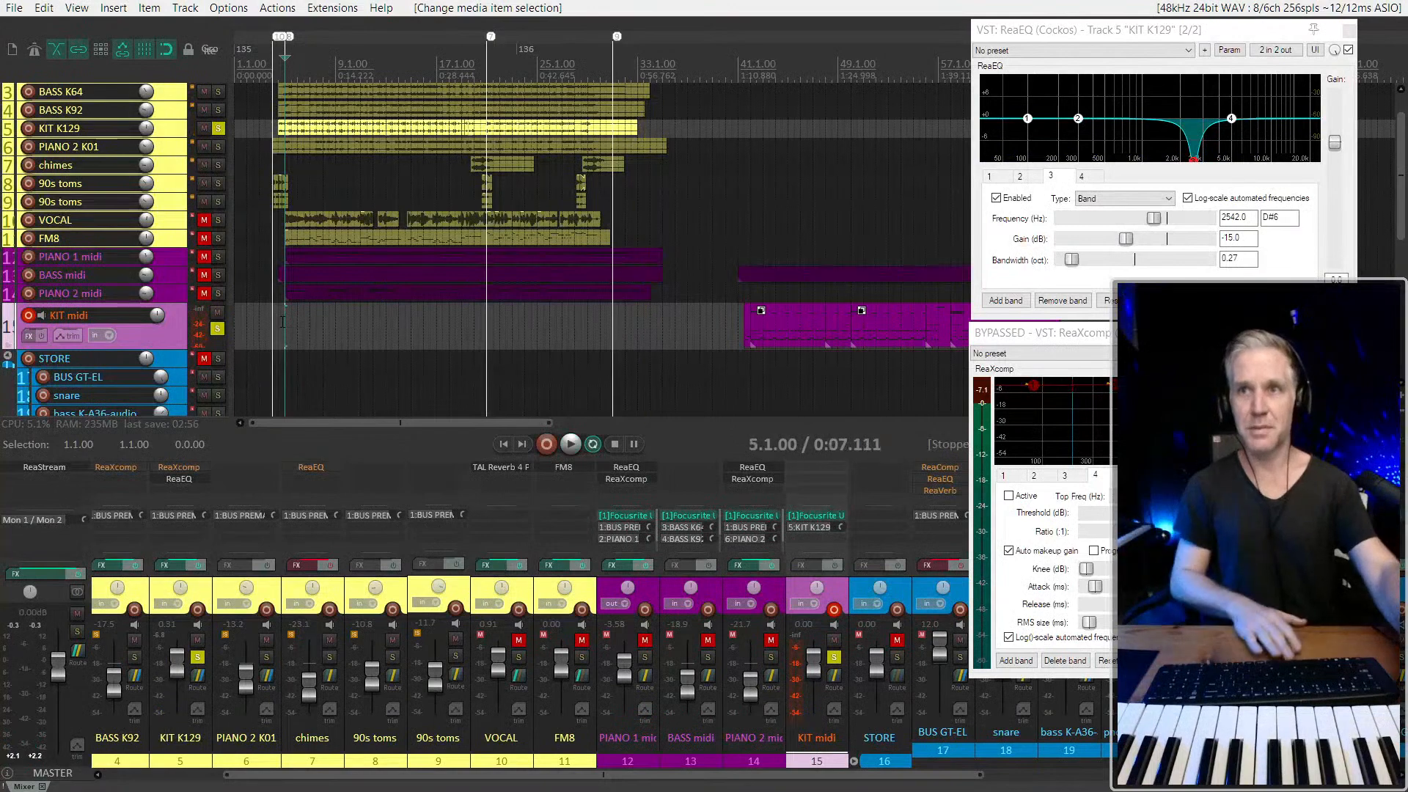
click(476, 332)
scroll(481, 335, up, 2)
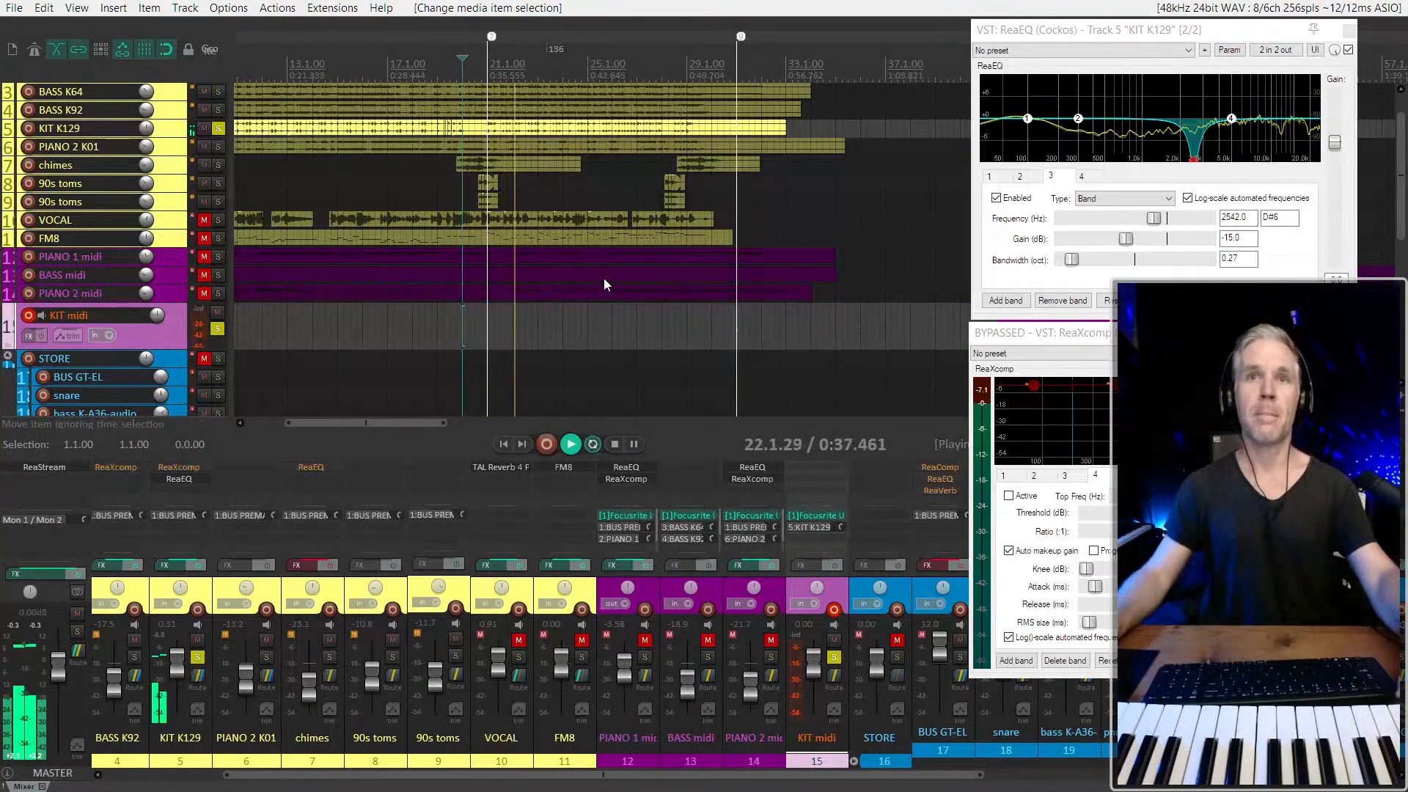
scroll(604, 281, down, 2)
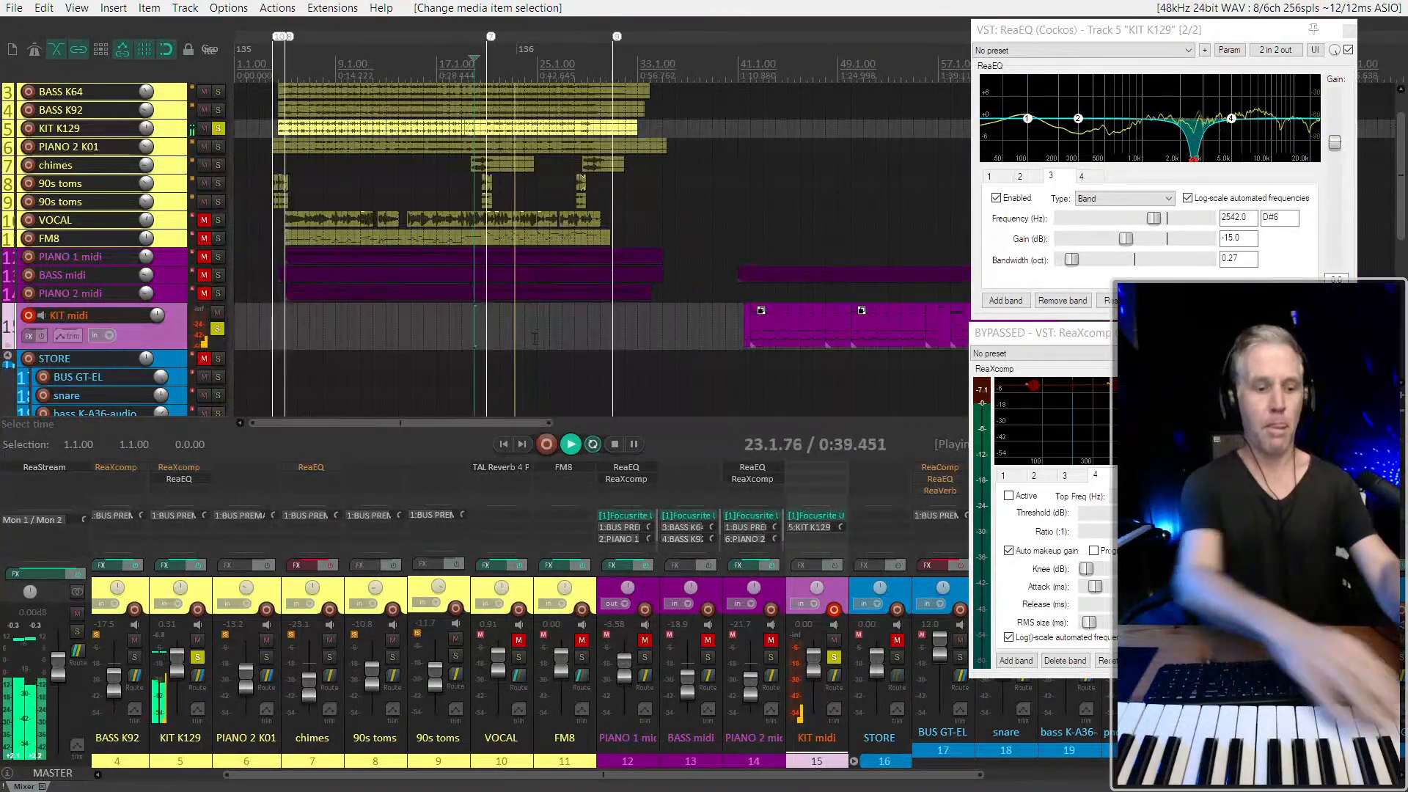
key(space)
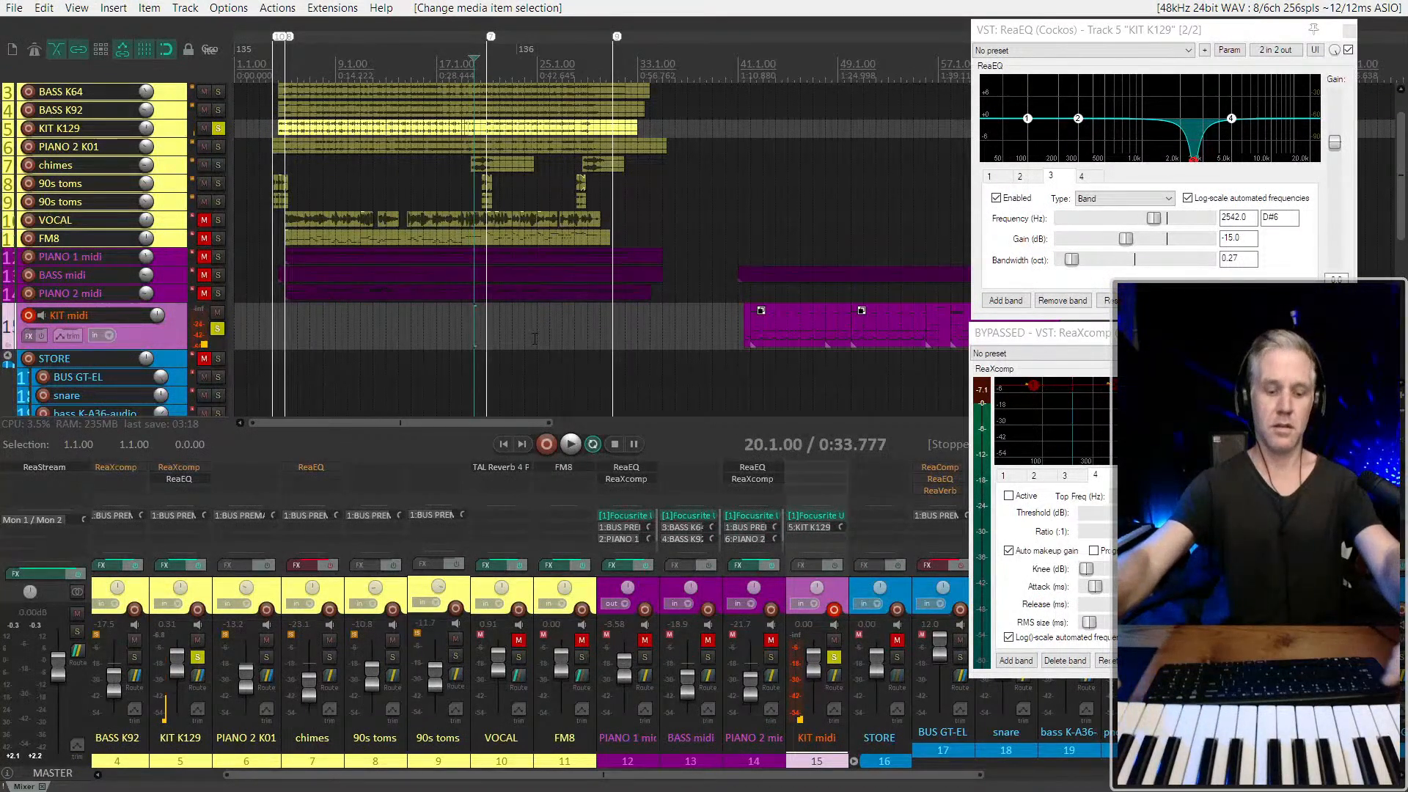
Rehearse the live kit part against the soloed tracks, playing from 20.1.00 and from 5.1.00
key(space)
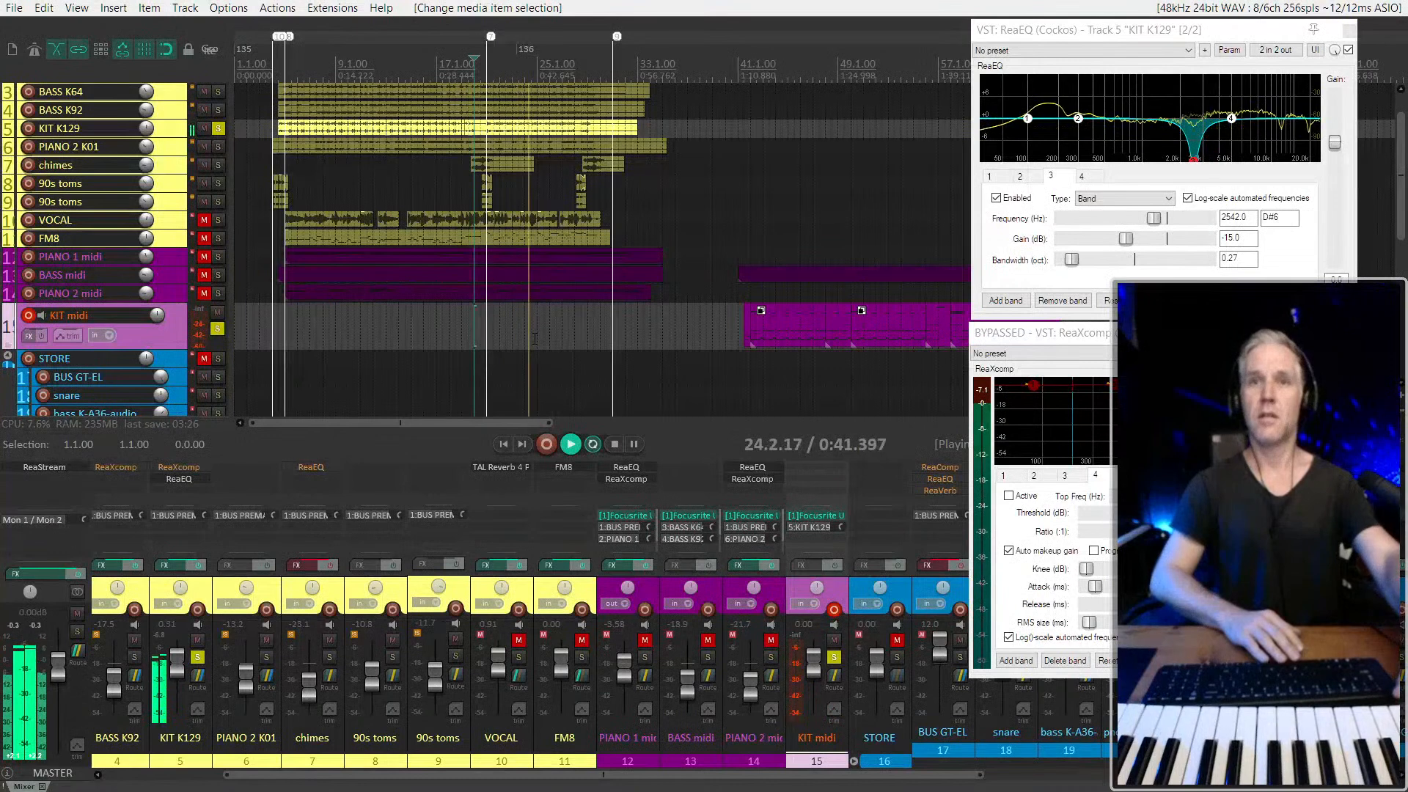
key(space)
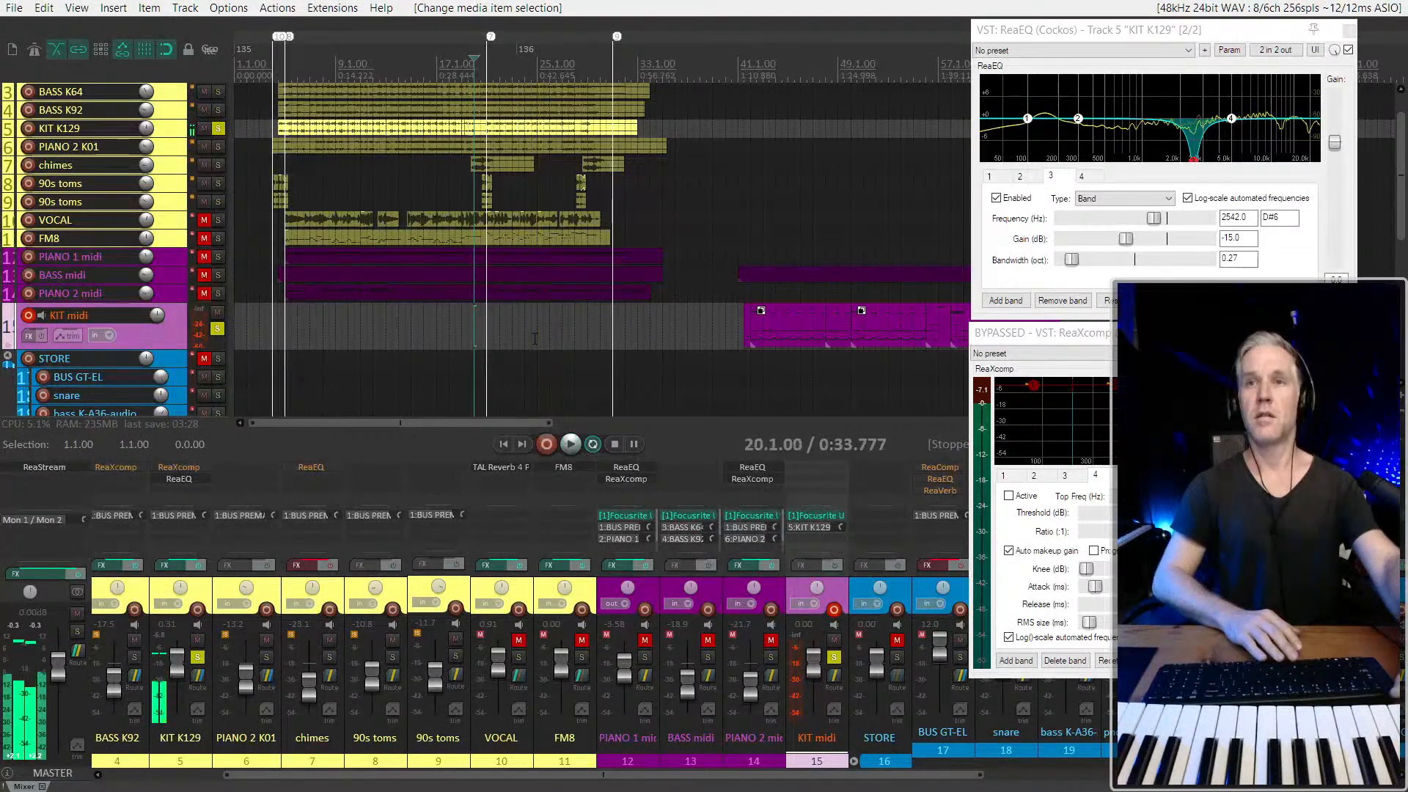
key(space)
key(space)
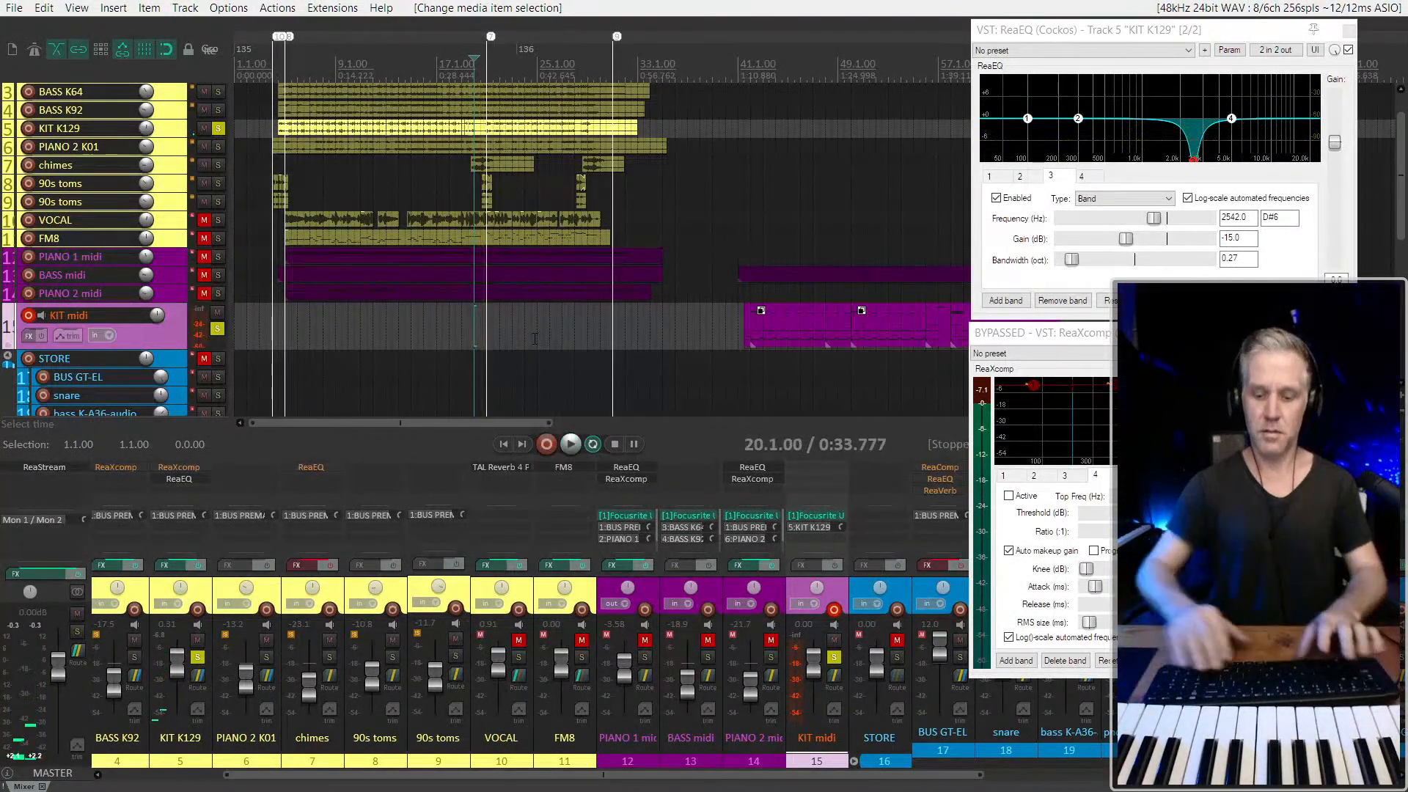
key(1)
key(space)
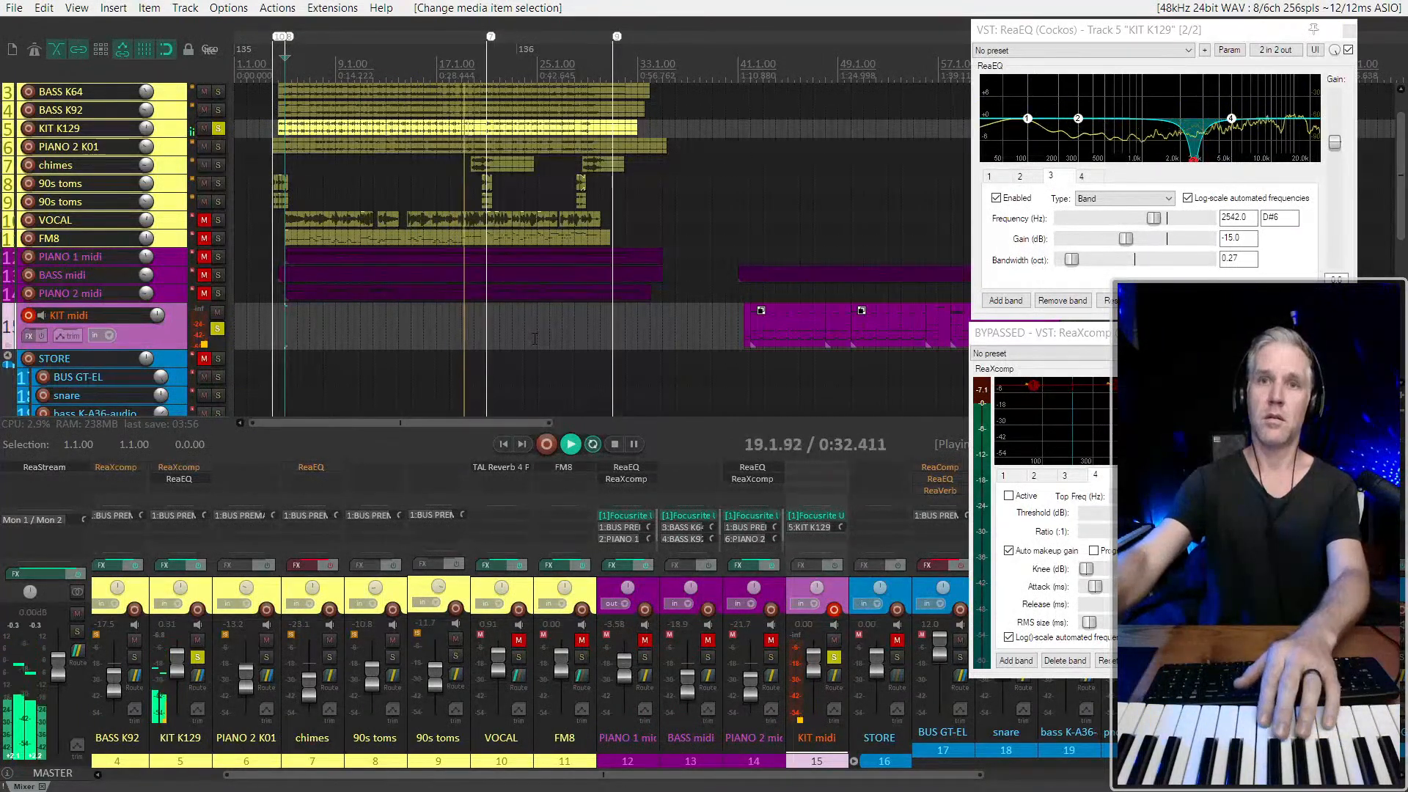
key(space)
key(space)
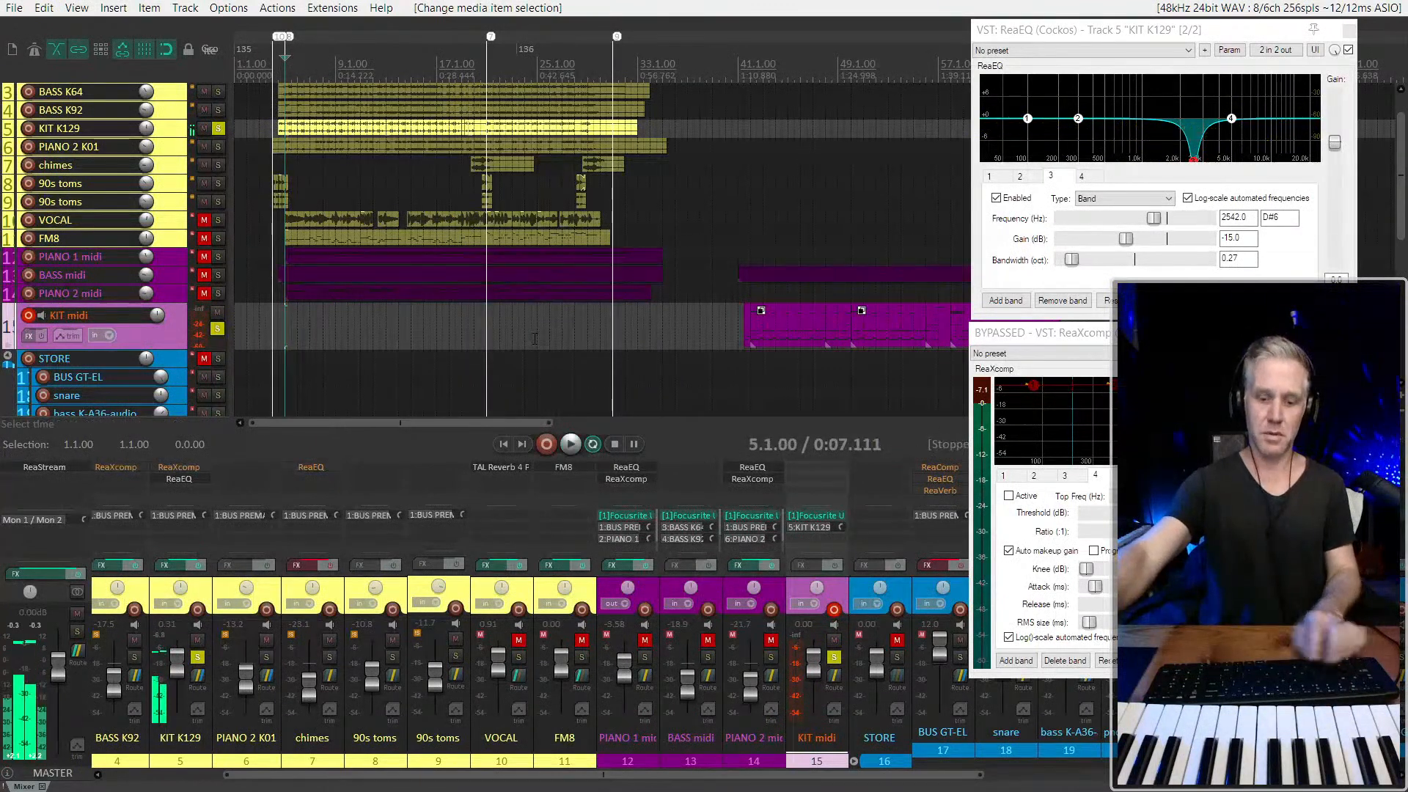
Record a kit take on the KIT midi track from 5.1.00 to about bar 10, discarding the short first attempt
key(ctrl+r)
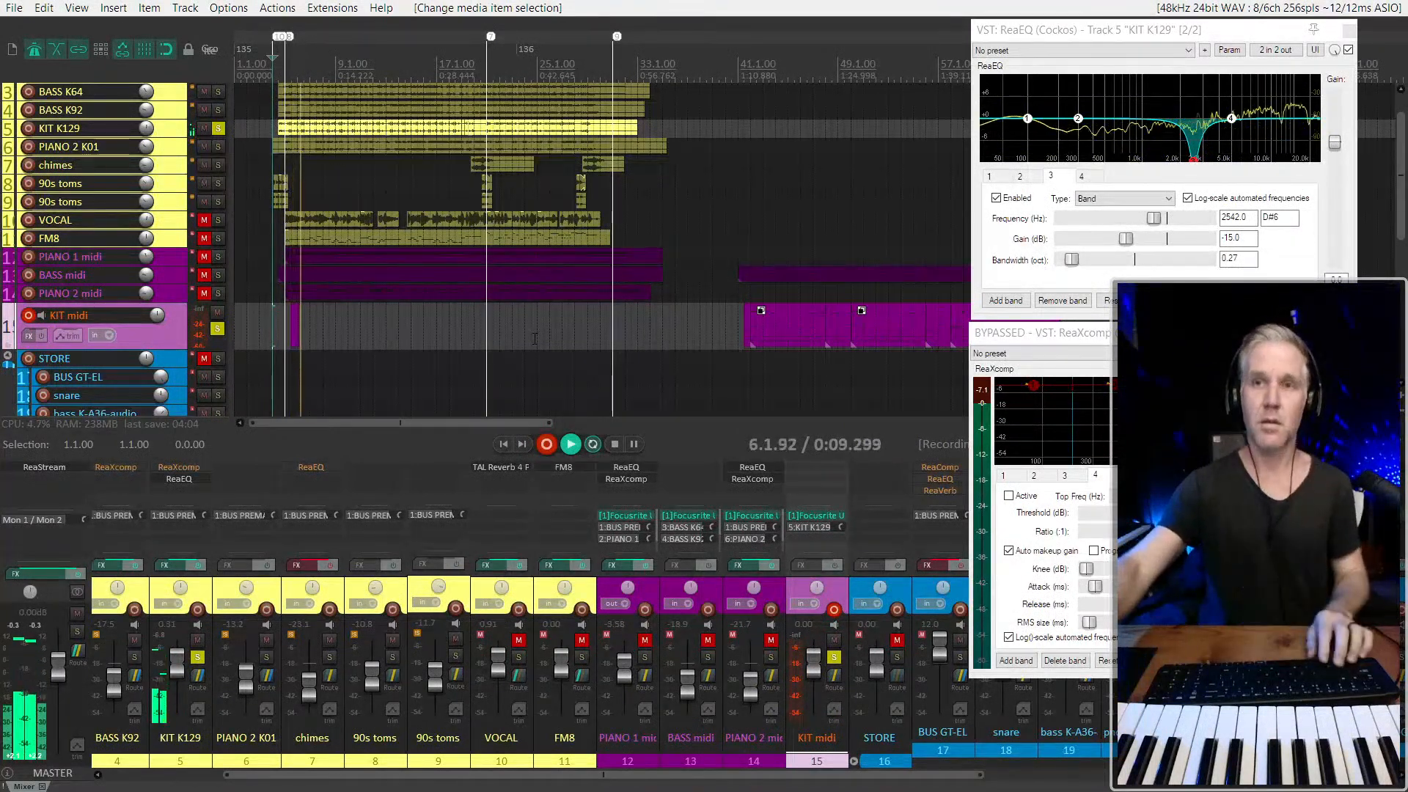
key(space)
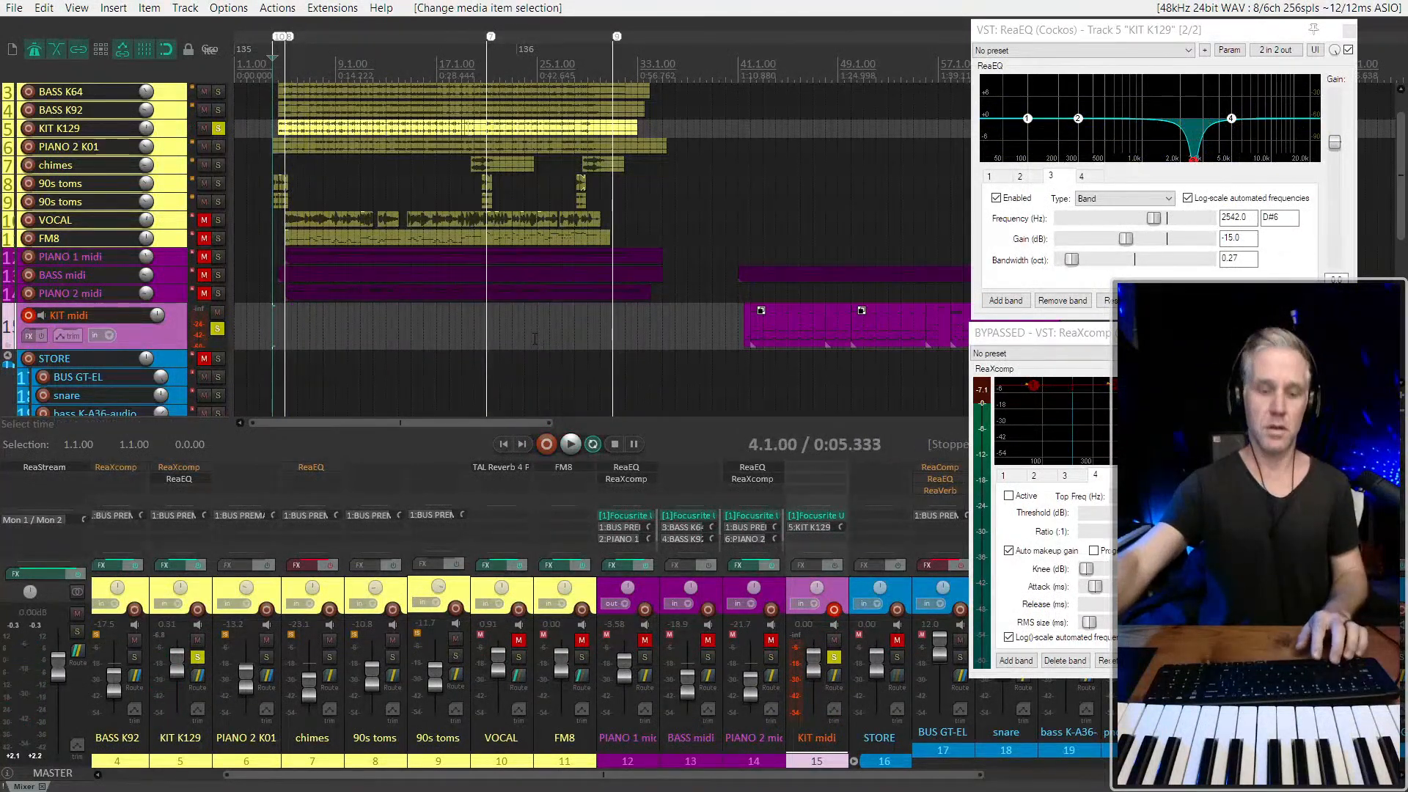
key(ctrl+r)
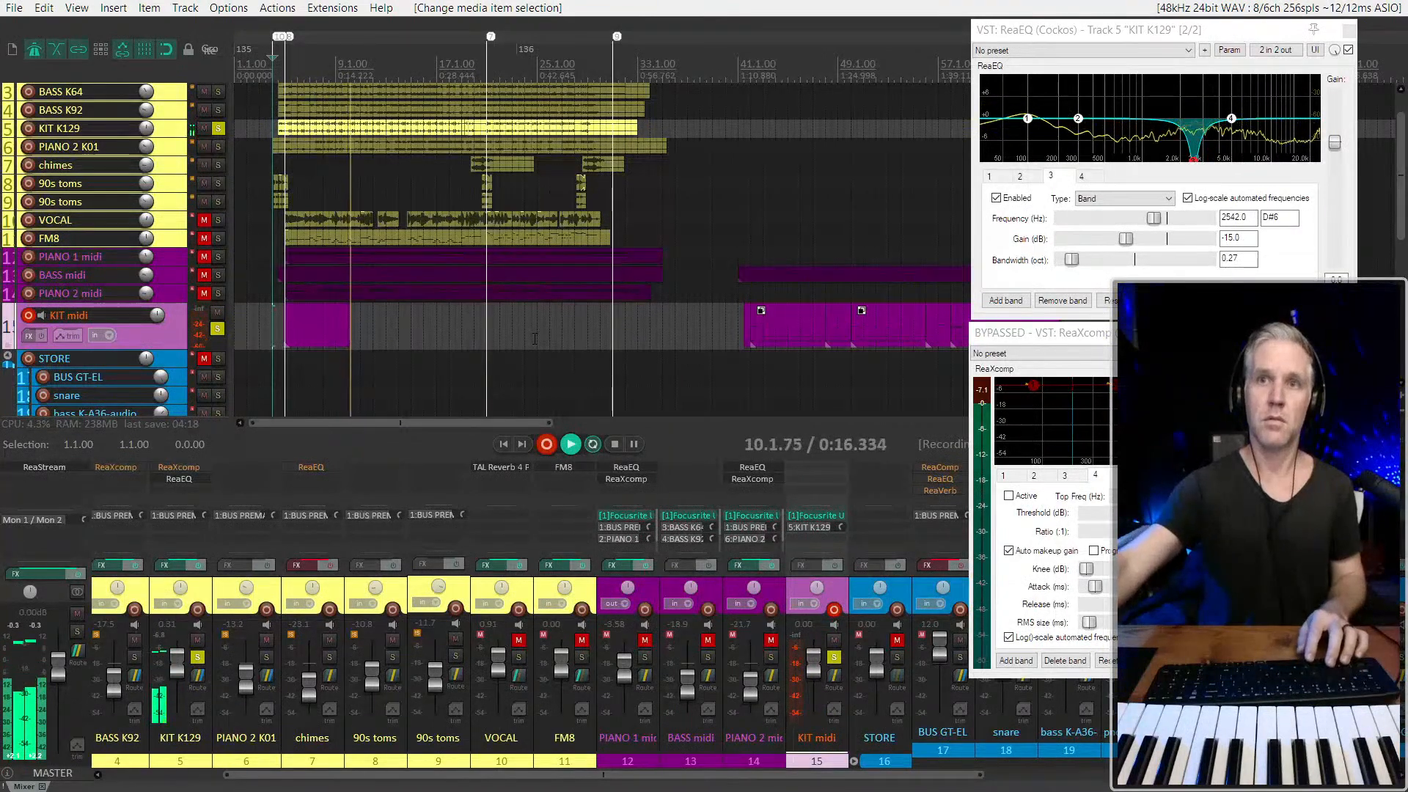
key(space)
Trim the end of the newly recorded KIT midi item back to 9.1.00 and play it from bar 8 and bar 5
scroll(385, 328, up, 3)
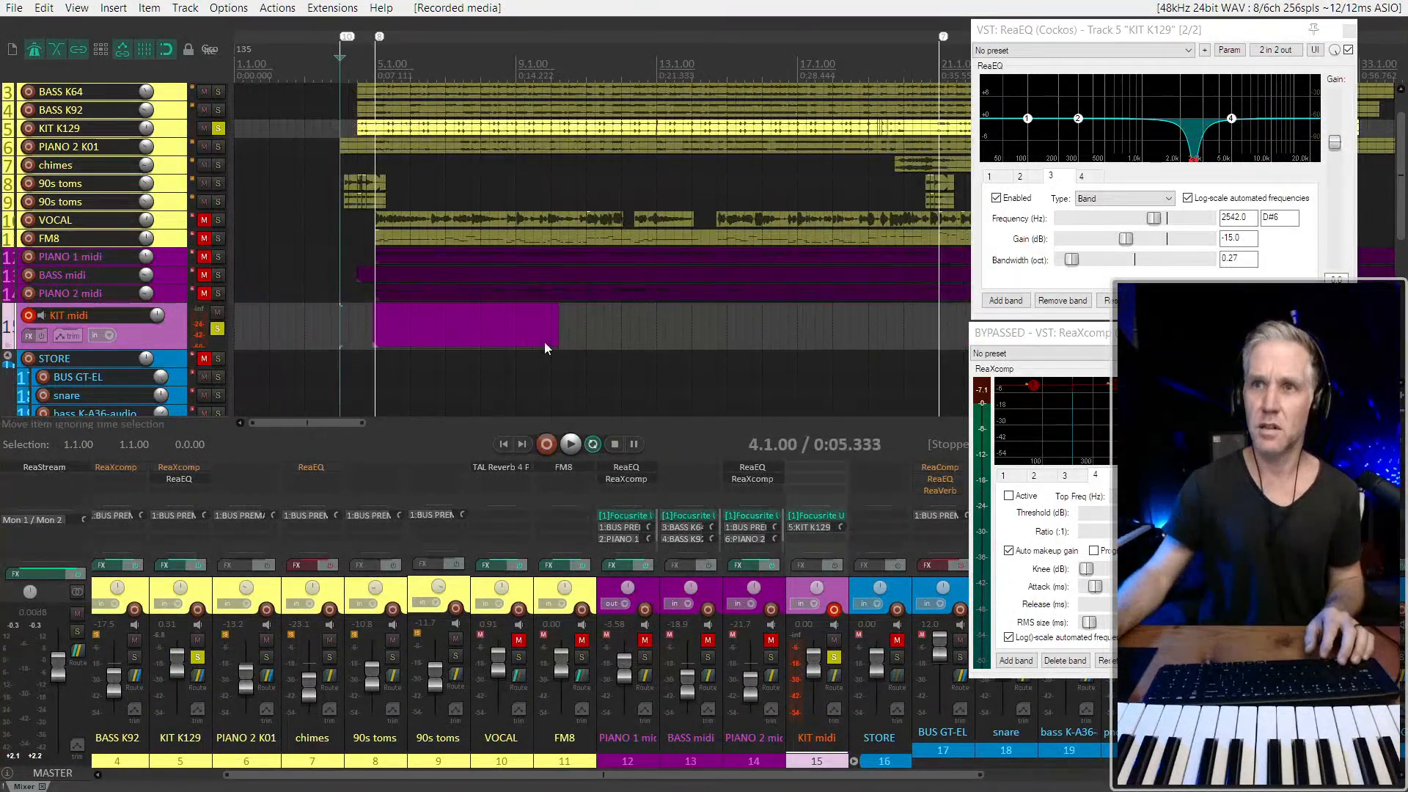
drag(556, 337, 513, 337)
click(483, 338)
key(space)
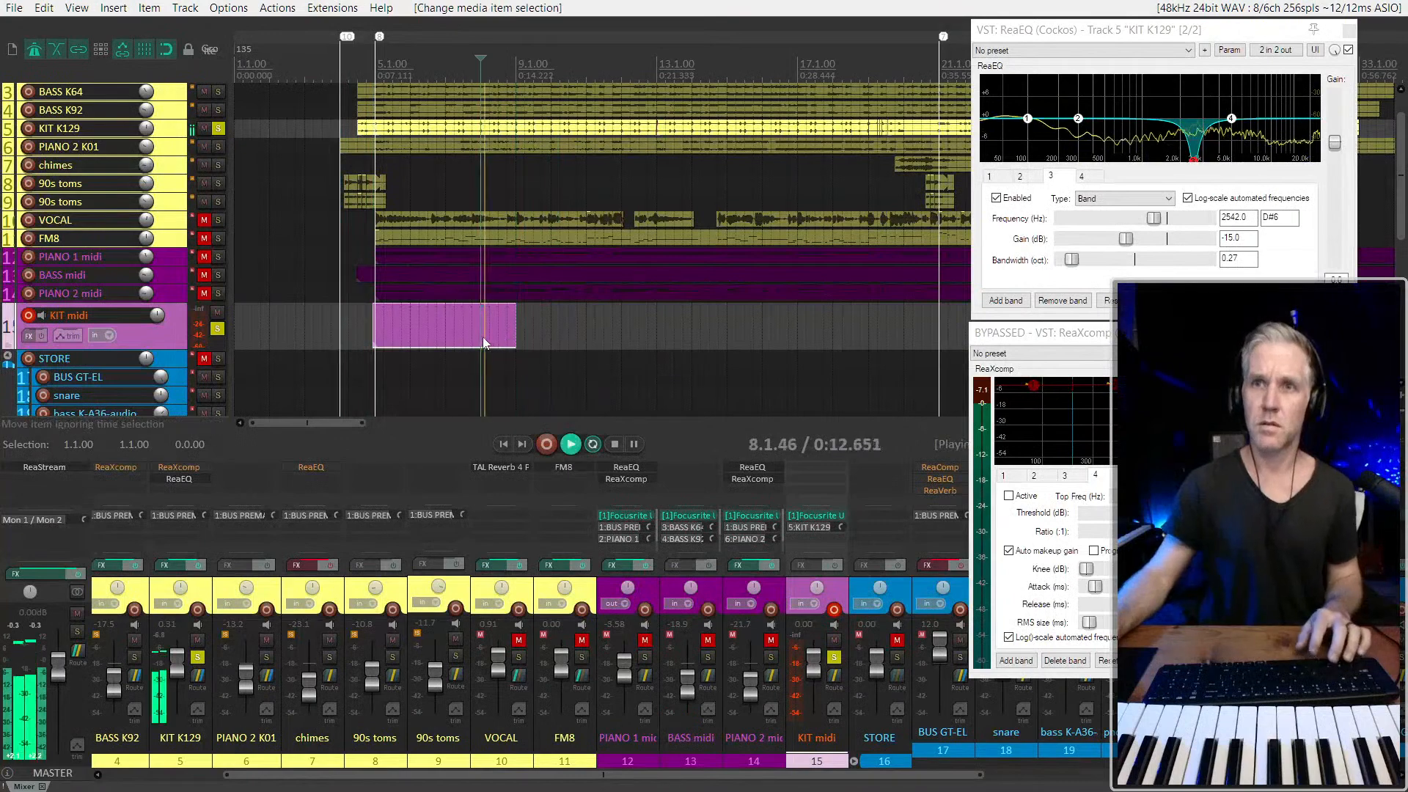
click(379, 319)
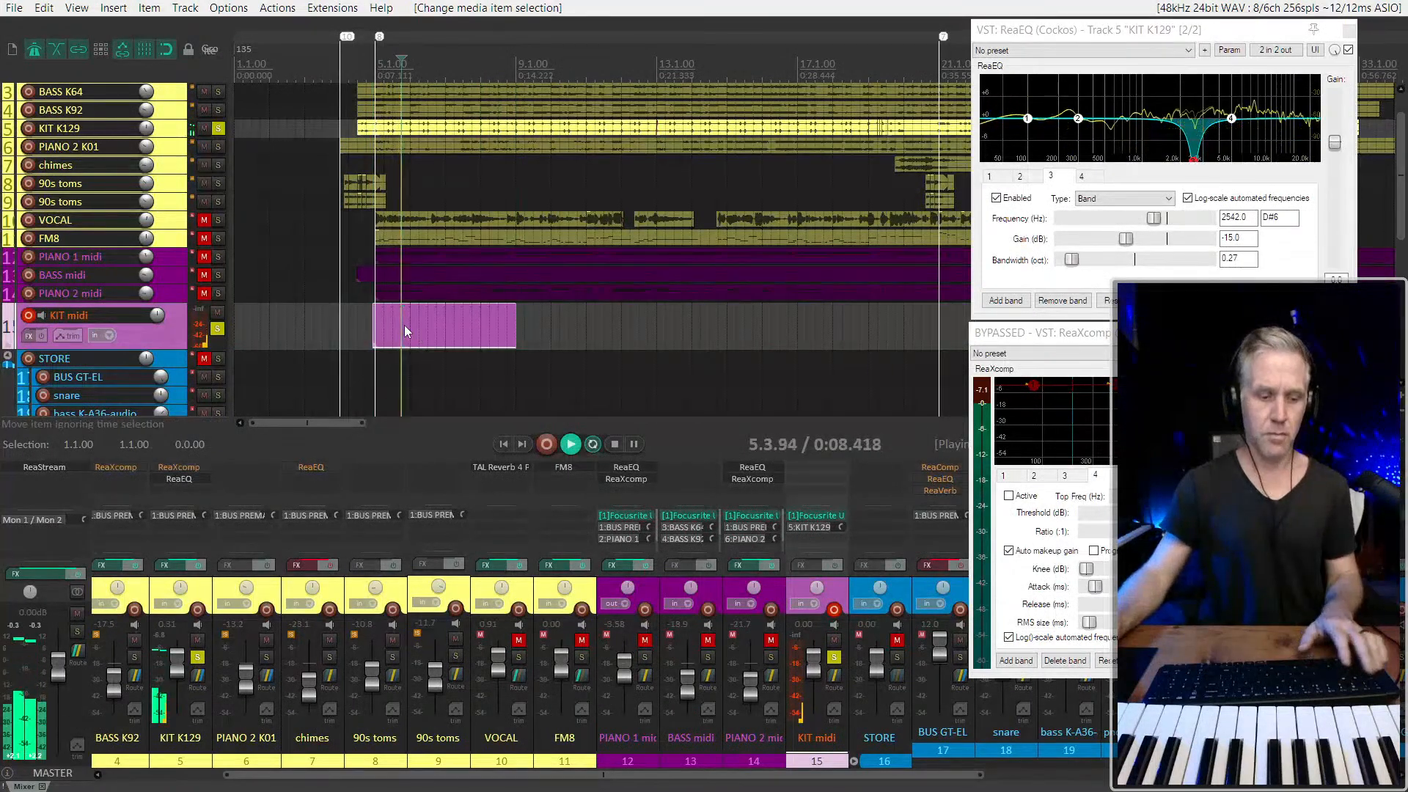
Open the recorded item's notes inline and quantize all of them with a straight 1/16 grid
double_click(405, 328)
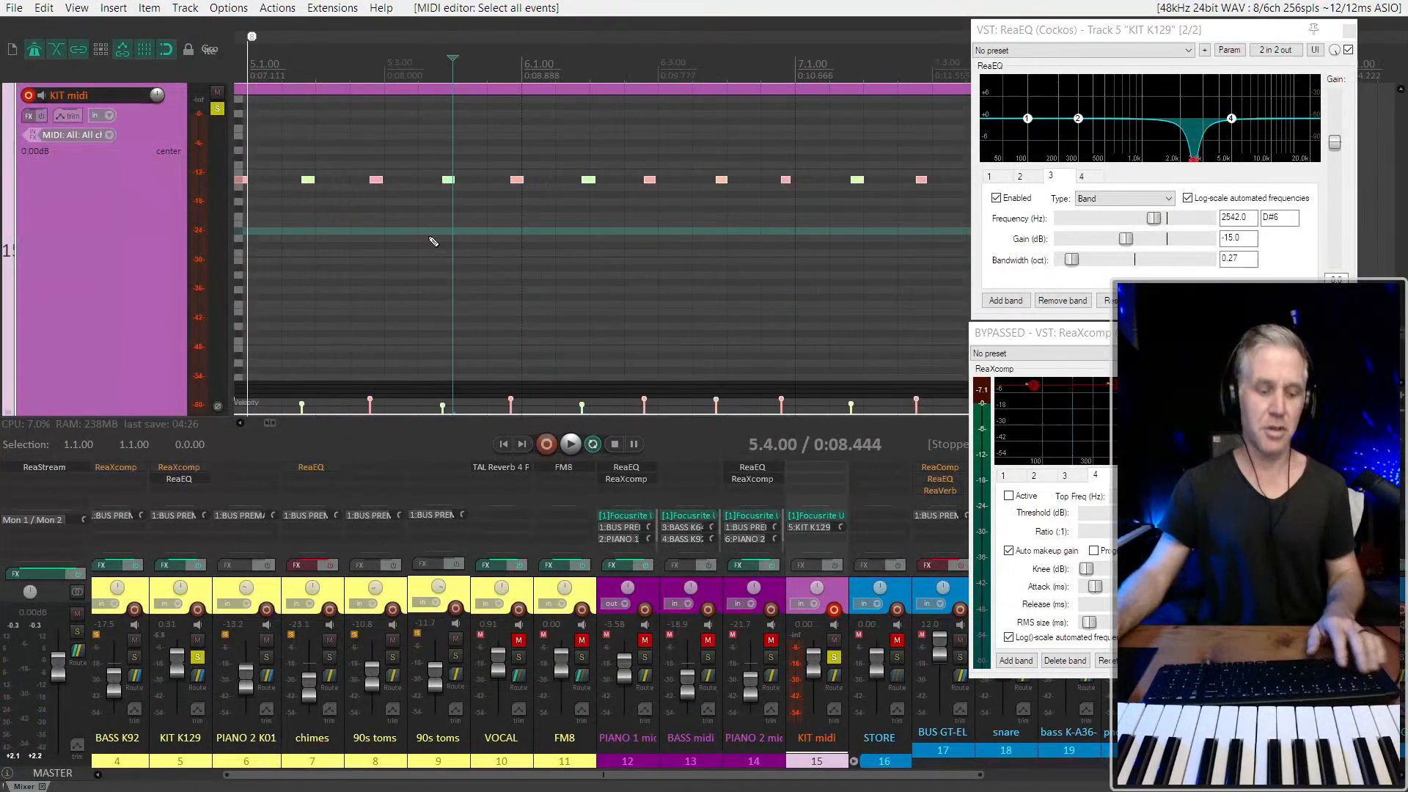
key(ctrl+q)
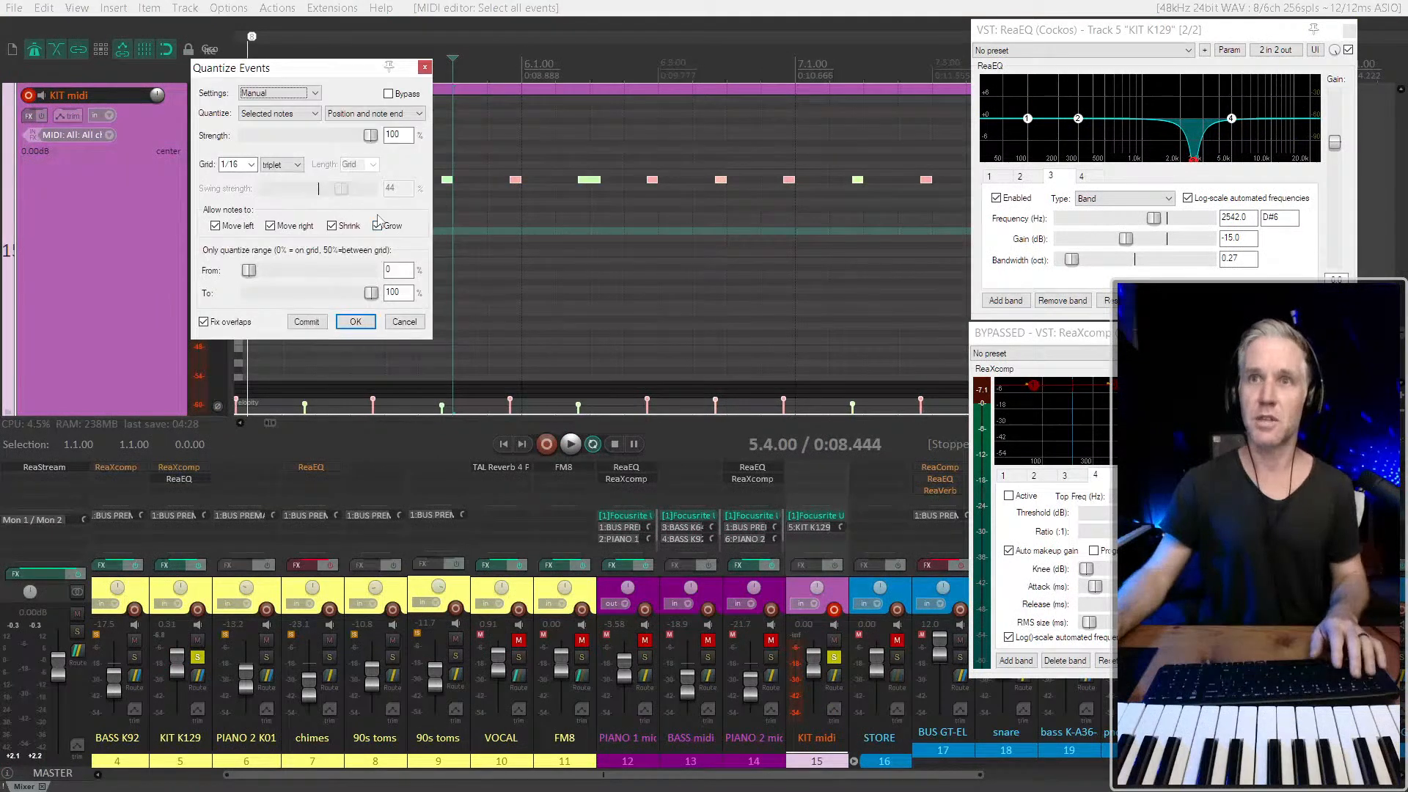
click(291, 170)
drag(311, 68, 348, 286)
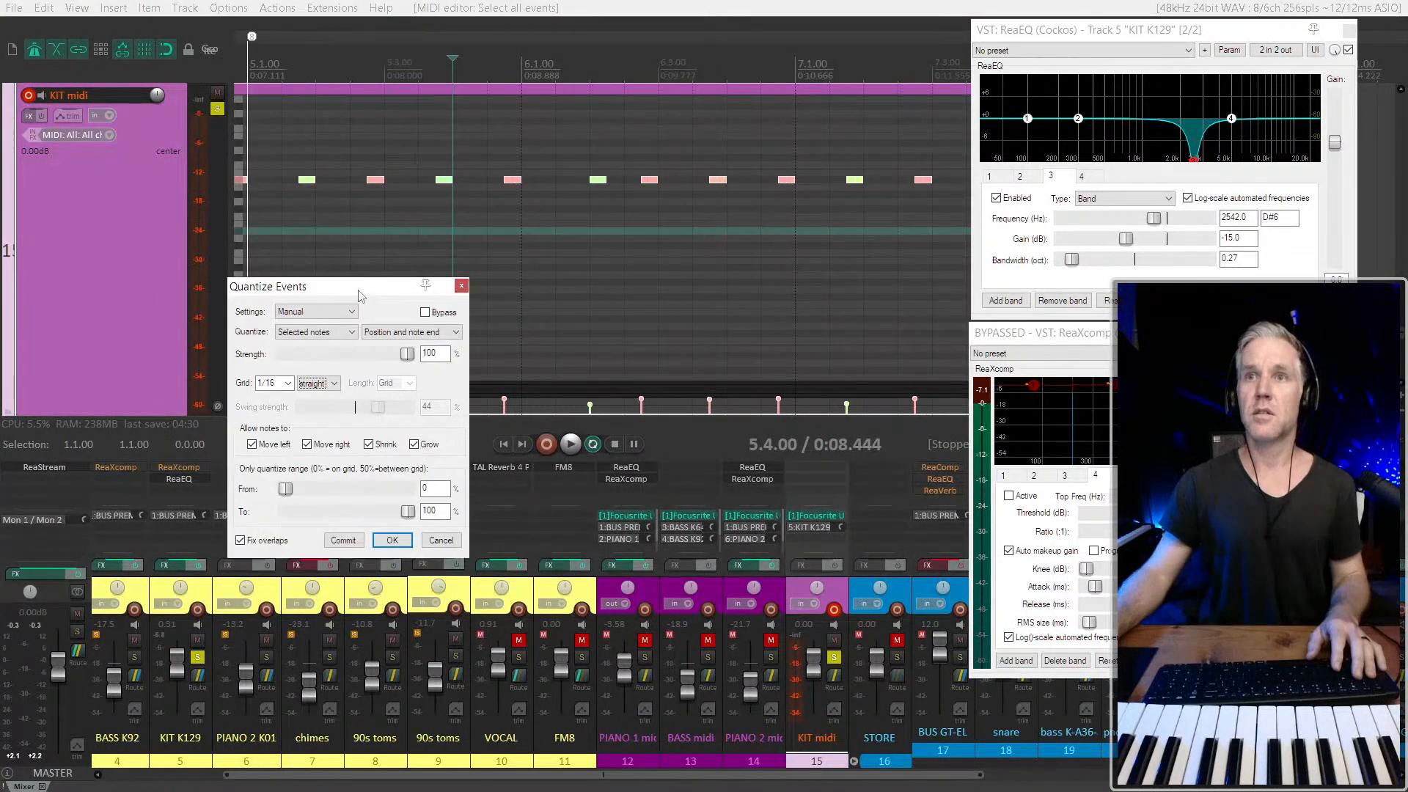
Shift all the notes slightly later so the first starts at 5.1.00, and check individual notes during playback
drag(517, 182, 528, 182)
key(space)
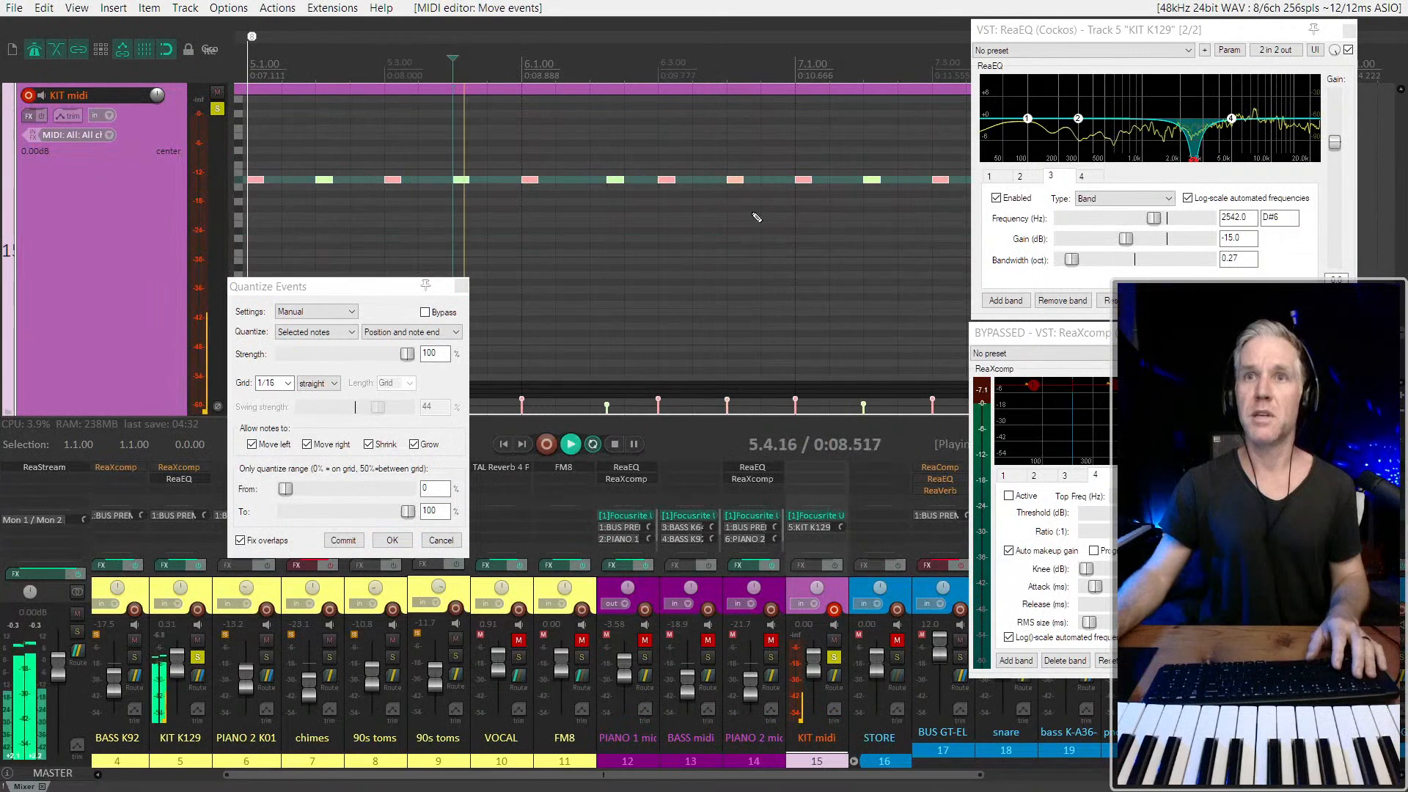
scroll(756, 218, down, 3)
click(711, 179)
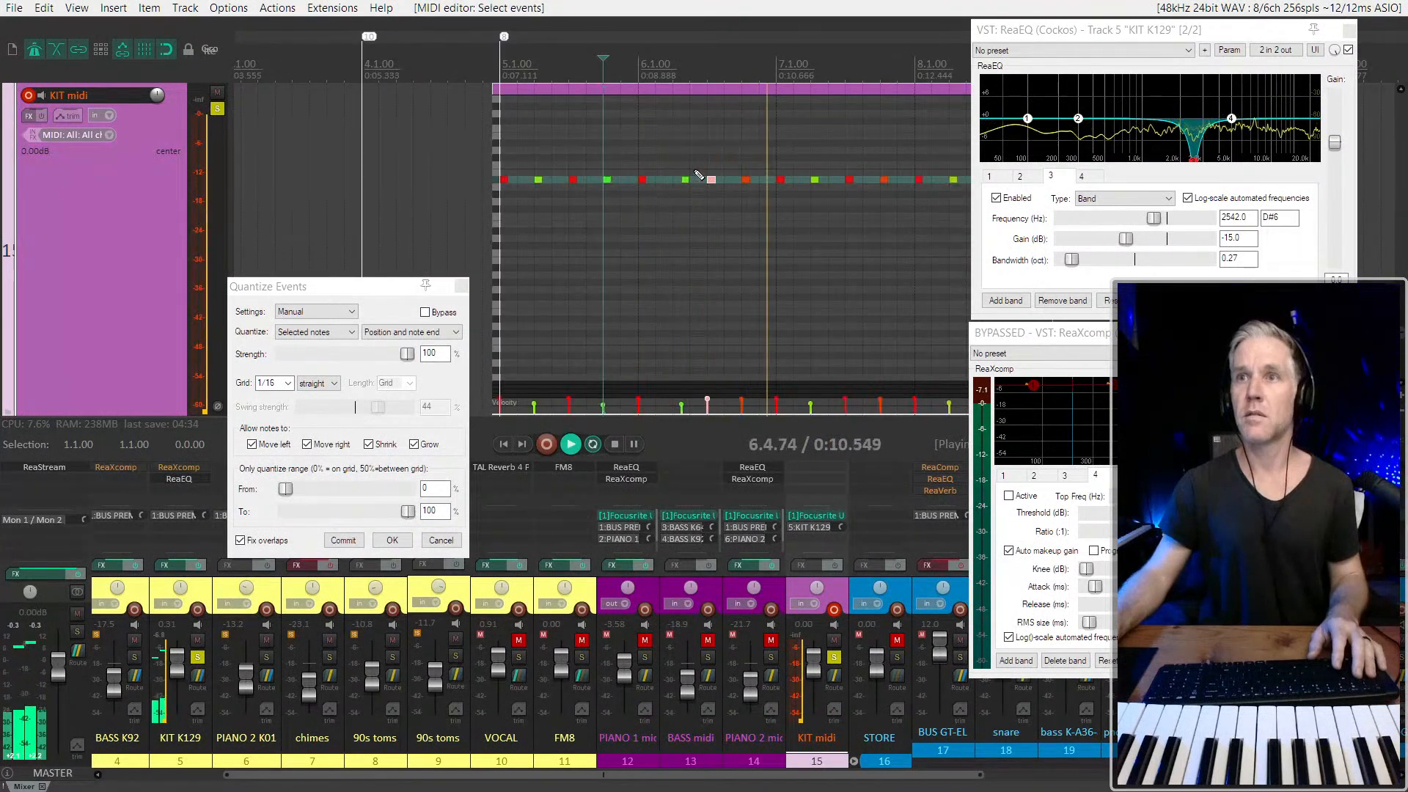
click(685, 179)
key(space)
Quantize all the notes in the item to a straight 1/4 grid and play the result from 5.1.00
key(ctrl+a)
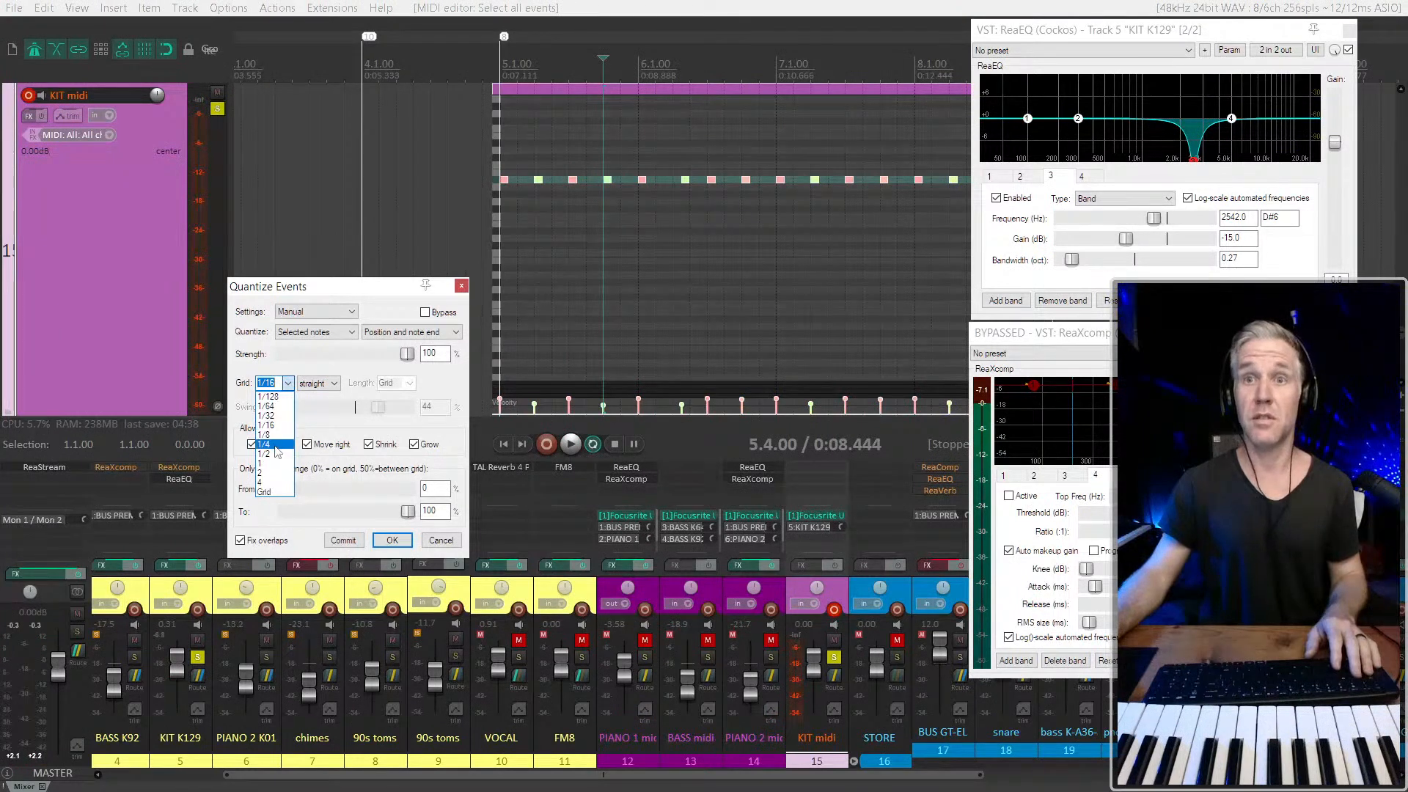
click(275, 445)
click(392, 541)
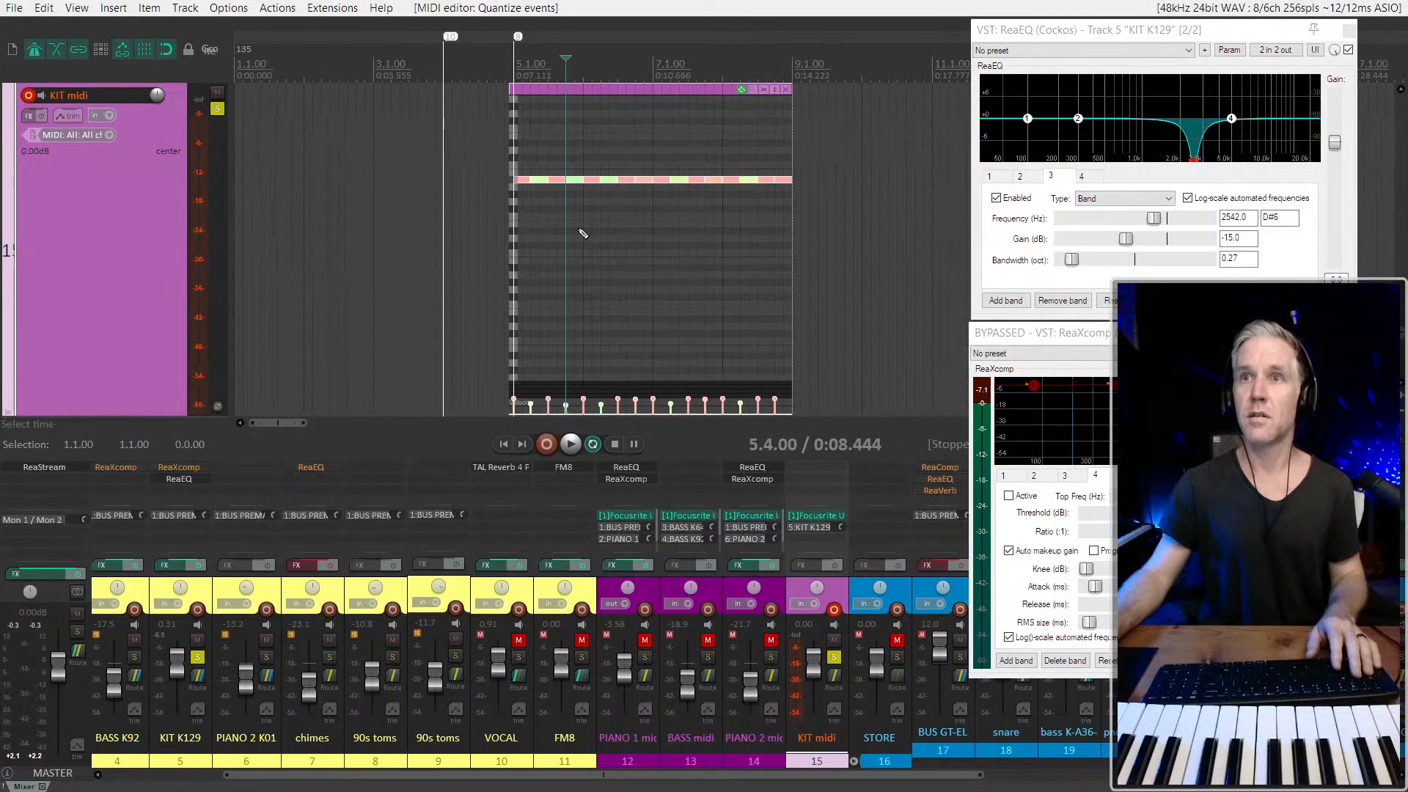
key(space)
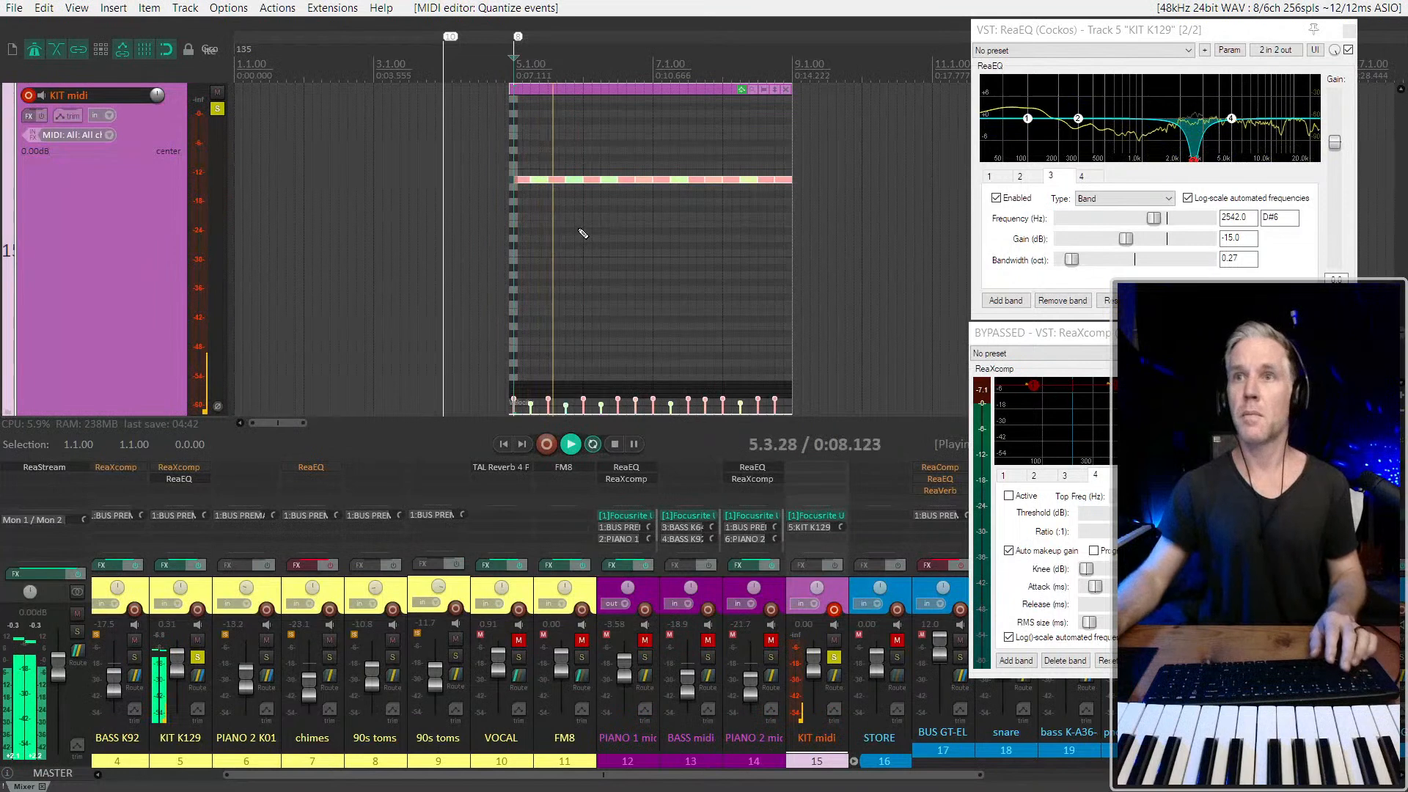
Lower the velocities of the beat-four notes in bars 6, 7 and 8 during playback
scroll(580, 231, up, 2)
mouse_move(771, 179)
mouse_down()
mouse_move(773, 217)
mouse_move(768, 189)
mouse_up()
drag(670, 178, 669, 185)
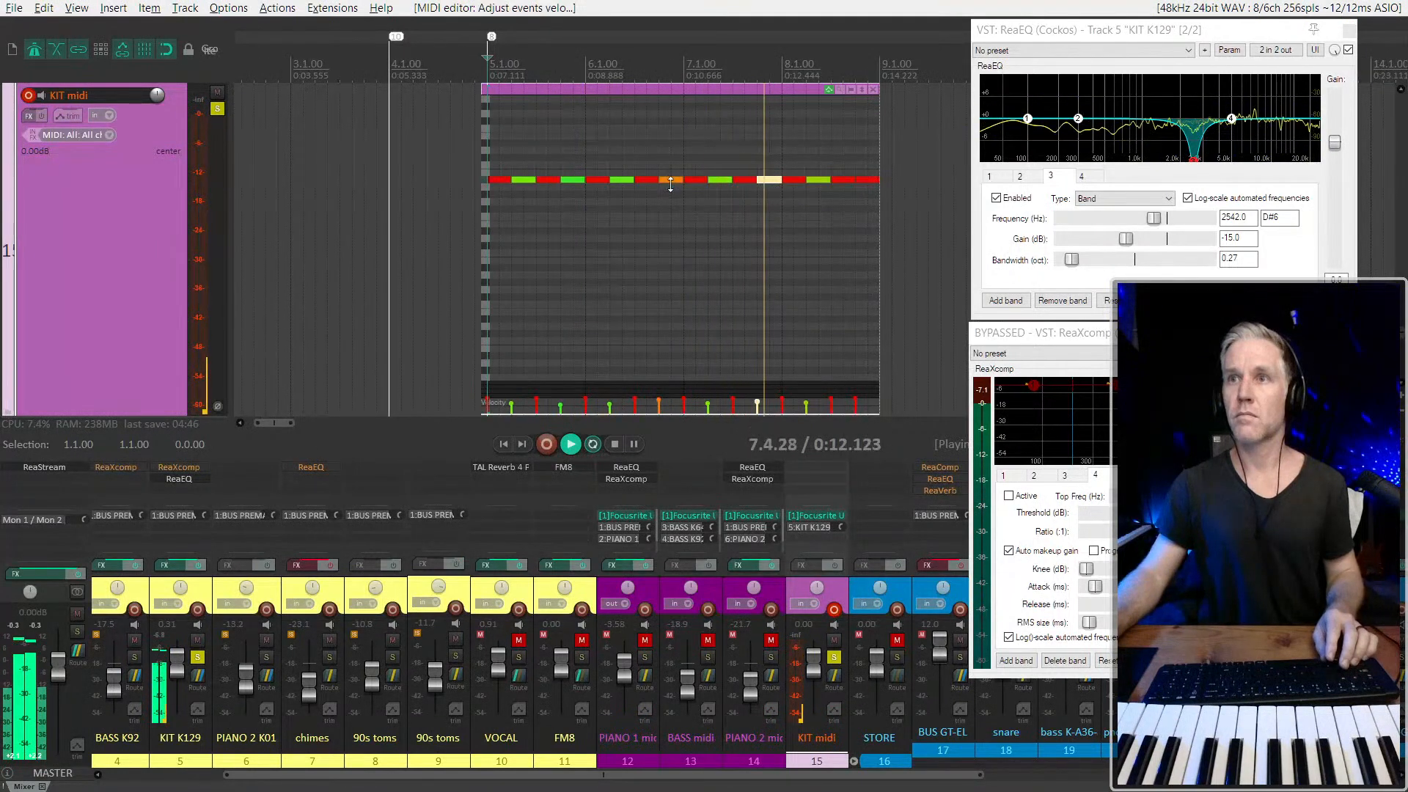
drag(863, 182, 869, 188)
scroll(888, 205, down, 2)
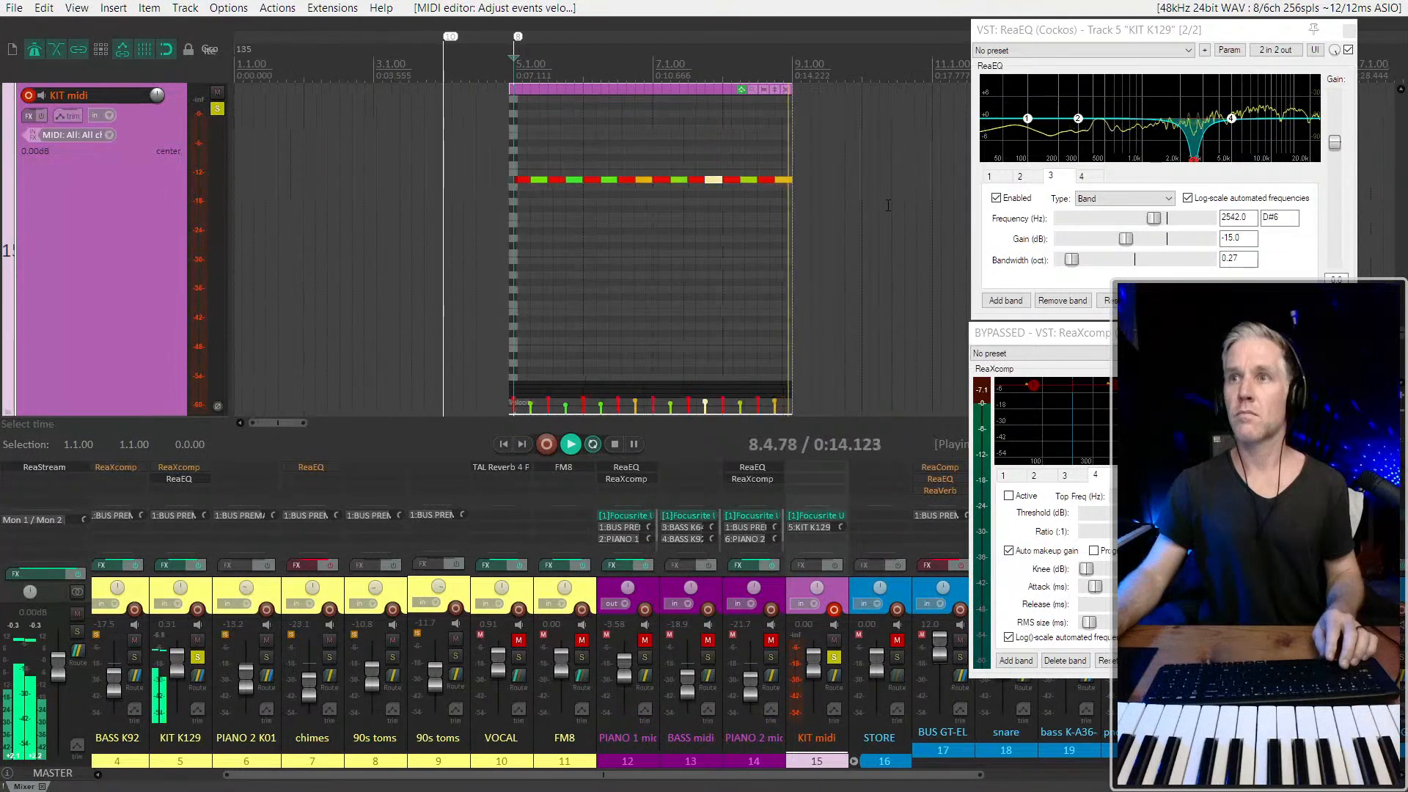
Copy the four-bar KIT midi item to start at 9.1.00 and play across the join from bar 8
click(648, 90)
scroll(395, 99, down, 2)
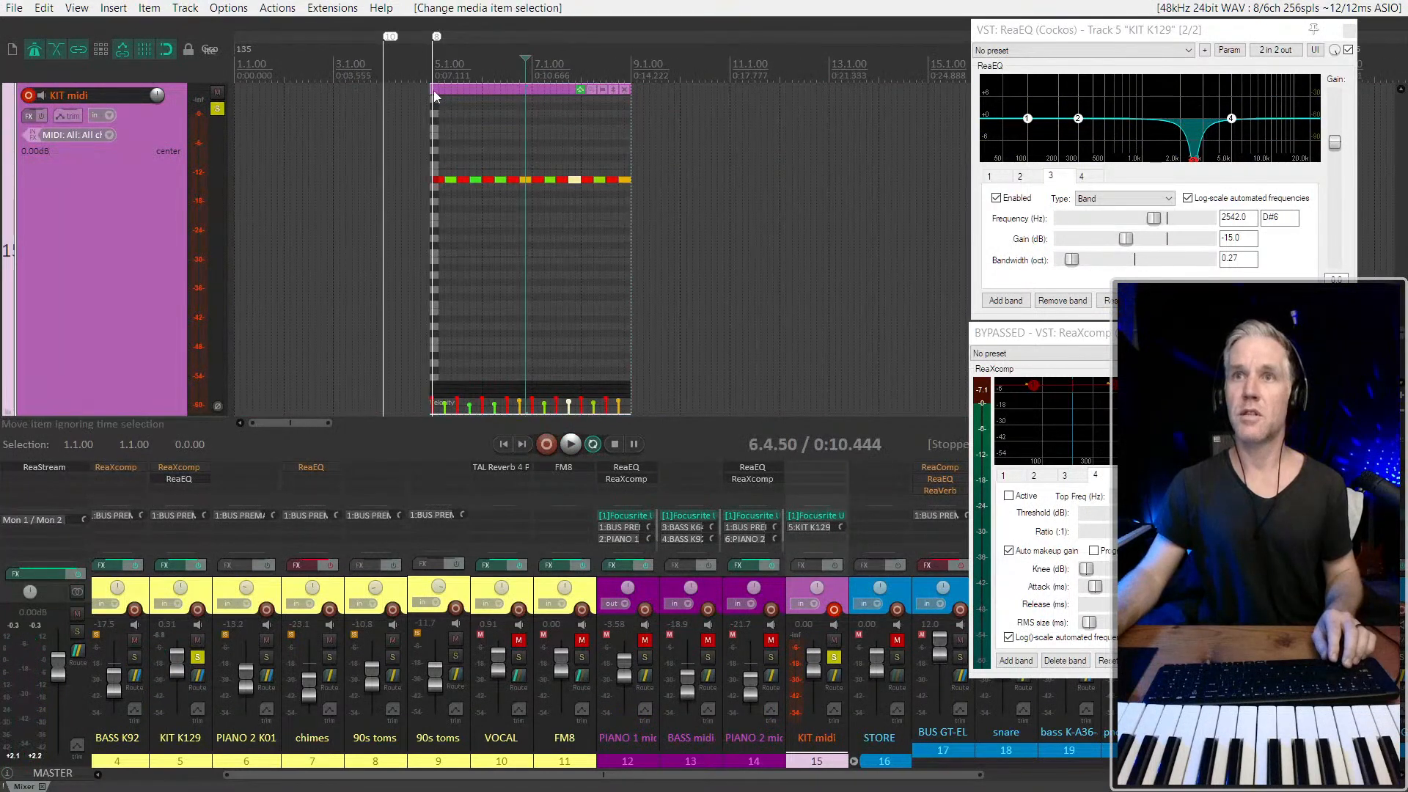
mouse_move(431, 91)
mouse_down()
mouse_move(768, 105)
mouse_move(740, 103)
mouse_up()
click(503, 91)
scroll(612, 85, up, 2)
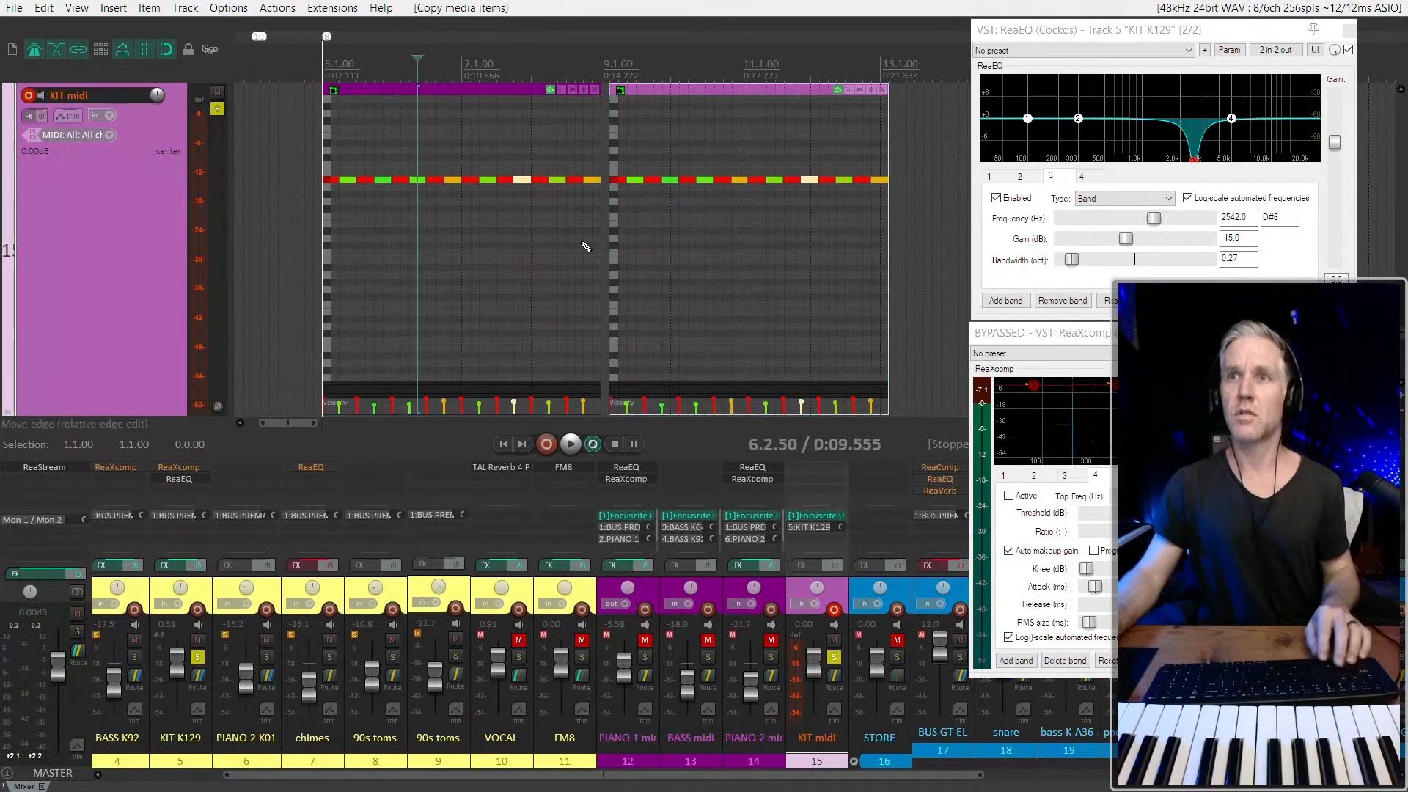
drag(655, 89, 646, 94)
click(578, 238)
key(space)
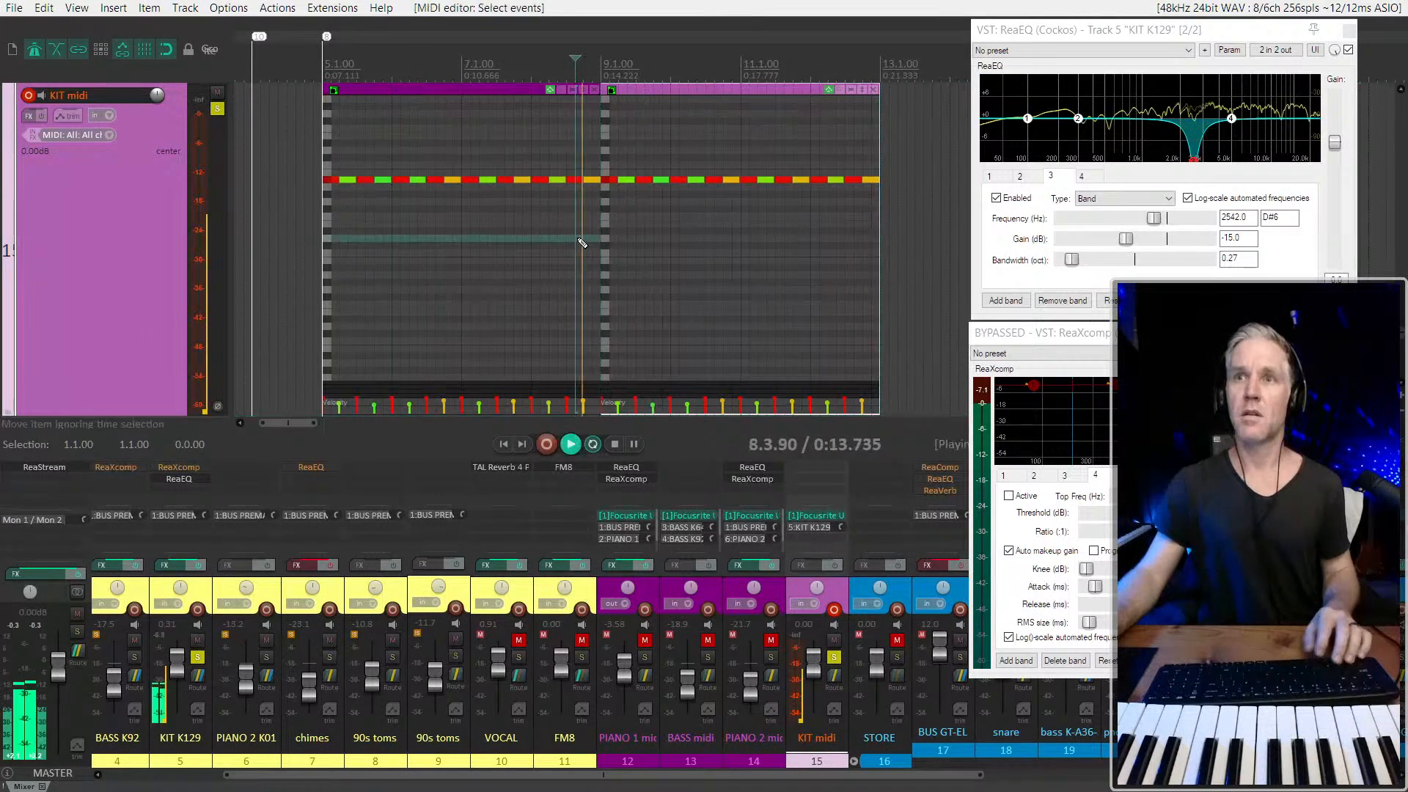
Copy the four-bar item to bar 13 and adjust its edge to meet the previous item at 13.1.00
scroll(579, 239, down, 2)
scroll(631, 183, down, 1)
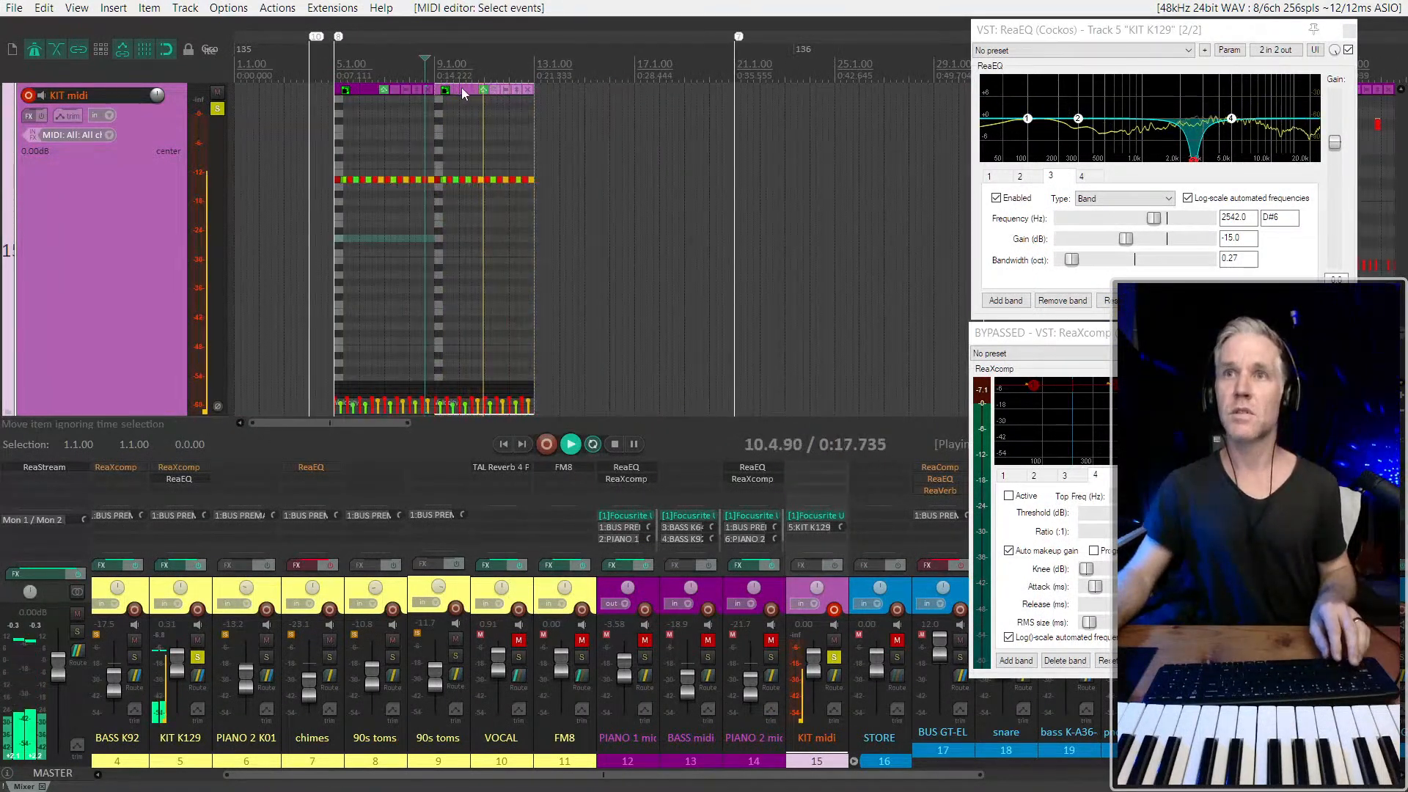
drag(462, 94, 565, 95)
scroll(565, 94, up, 5)
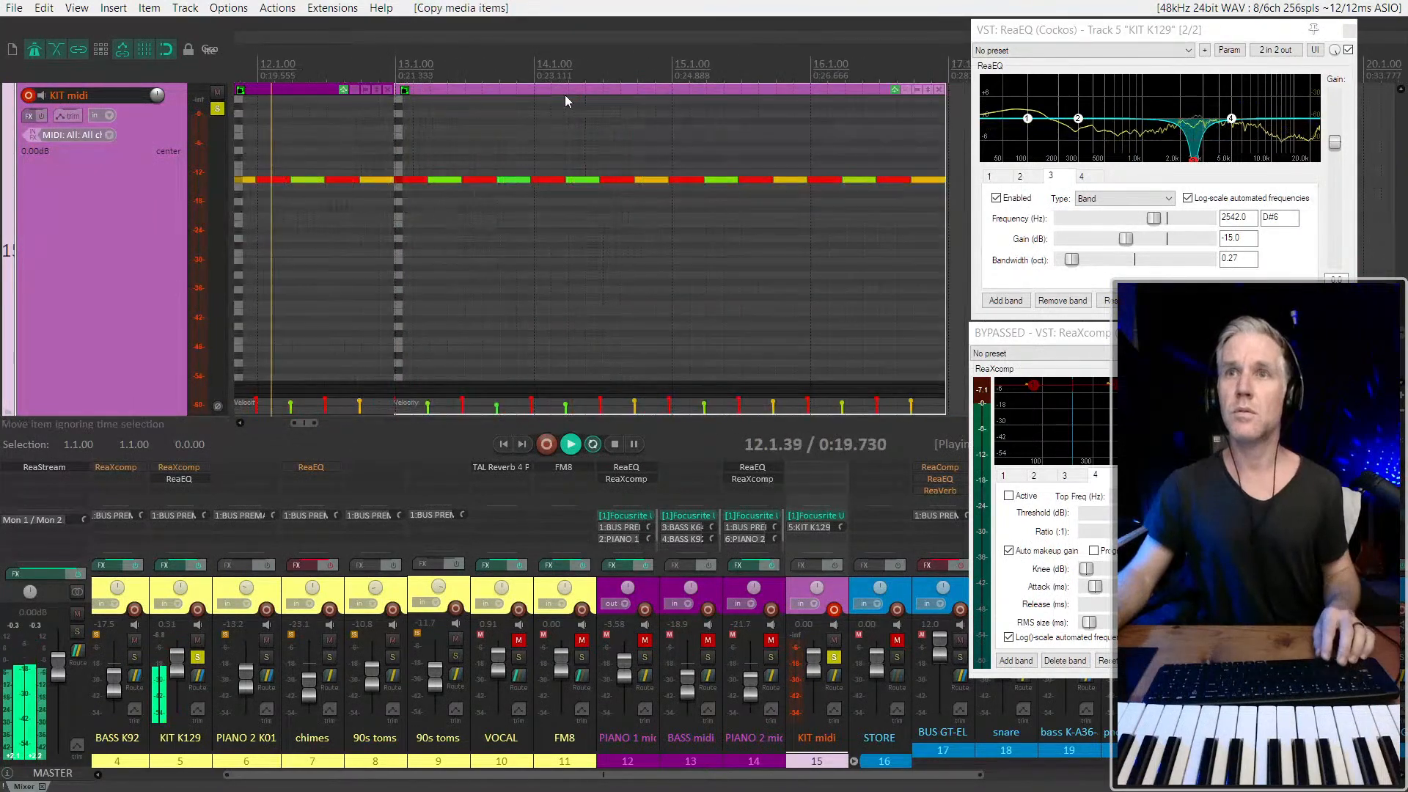
scroll(567, 95, up, 4)
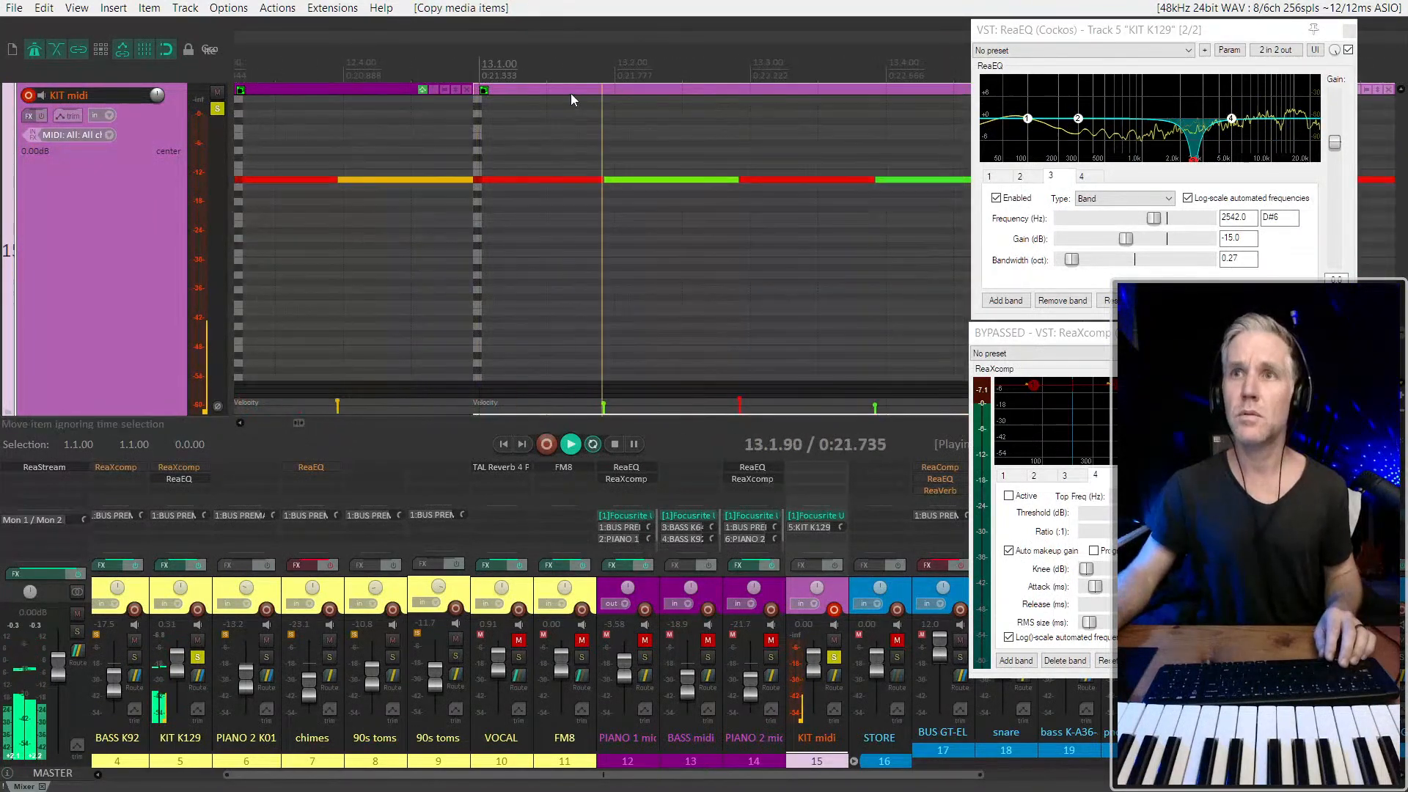
drag(476, 99, 480, 104)
scroll(535, 110, down, 6)
scroll(608, 167, down, 3)
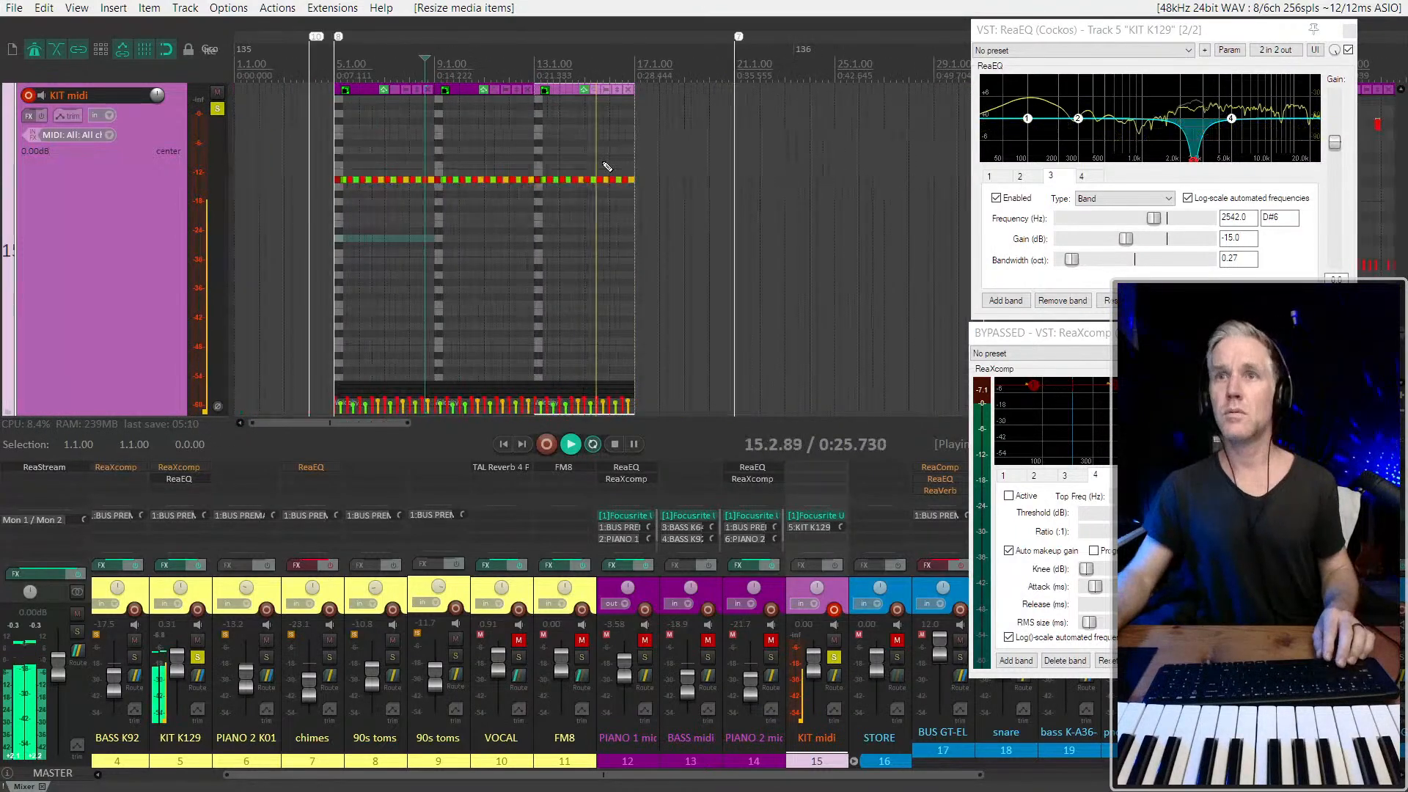
Copy the four-bar item to bar 17 and adjust its edge to meet the previous item at 17.1.00
scroll(567, 105, up, 2)
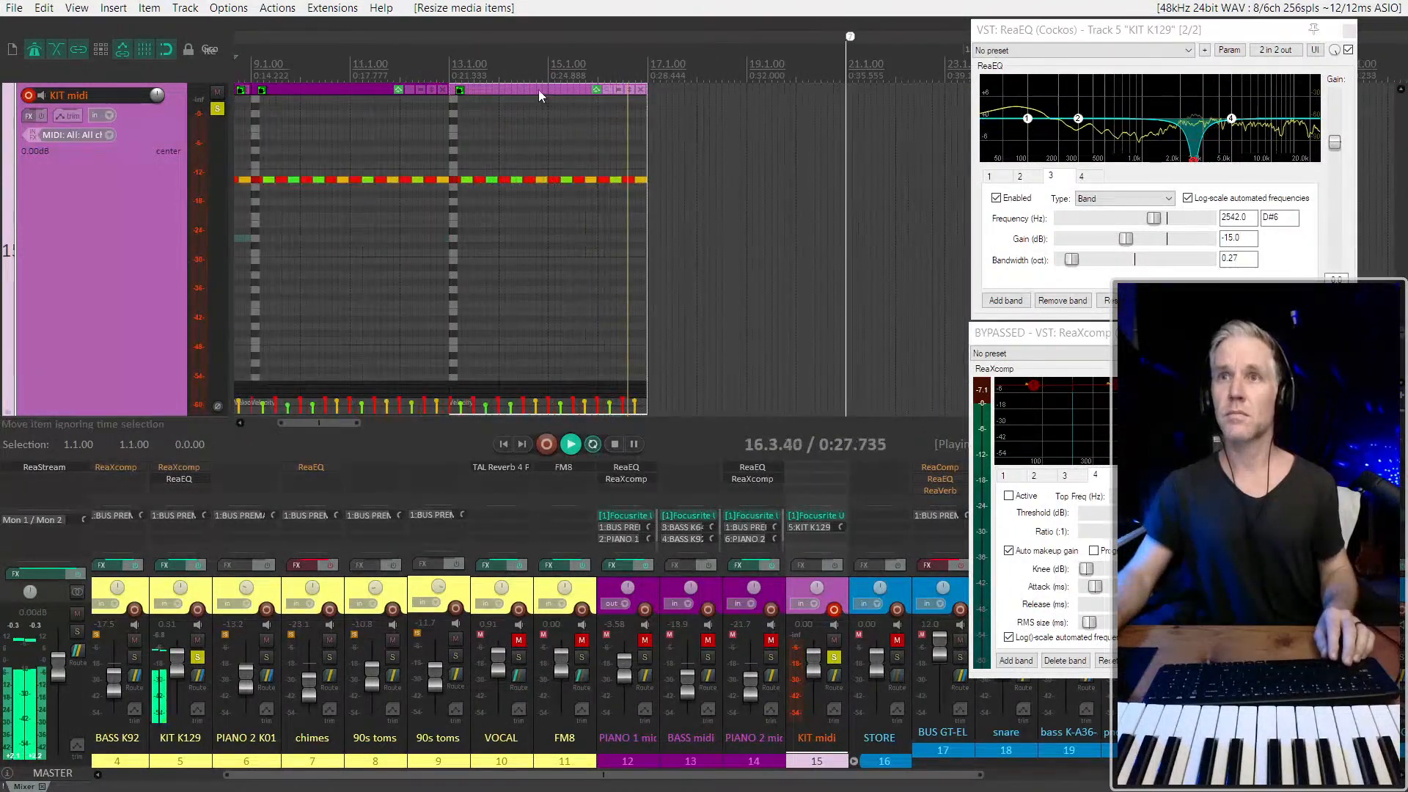
drag(539, 96, 742, 98)
scroll(675, 115, up, 6)
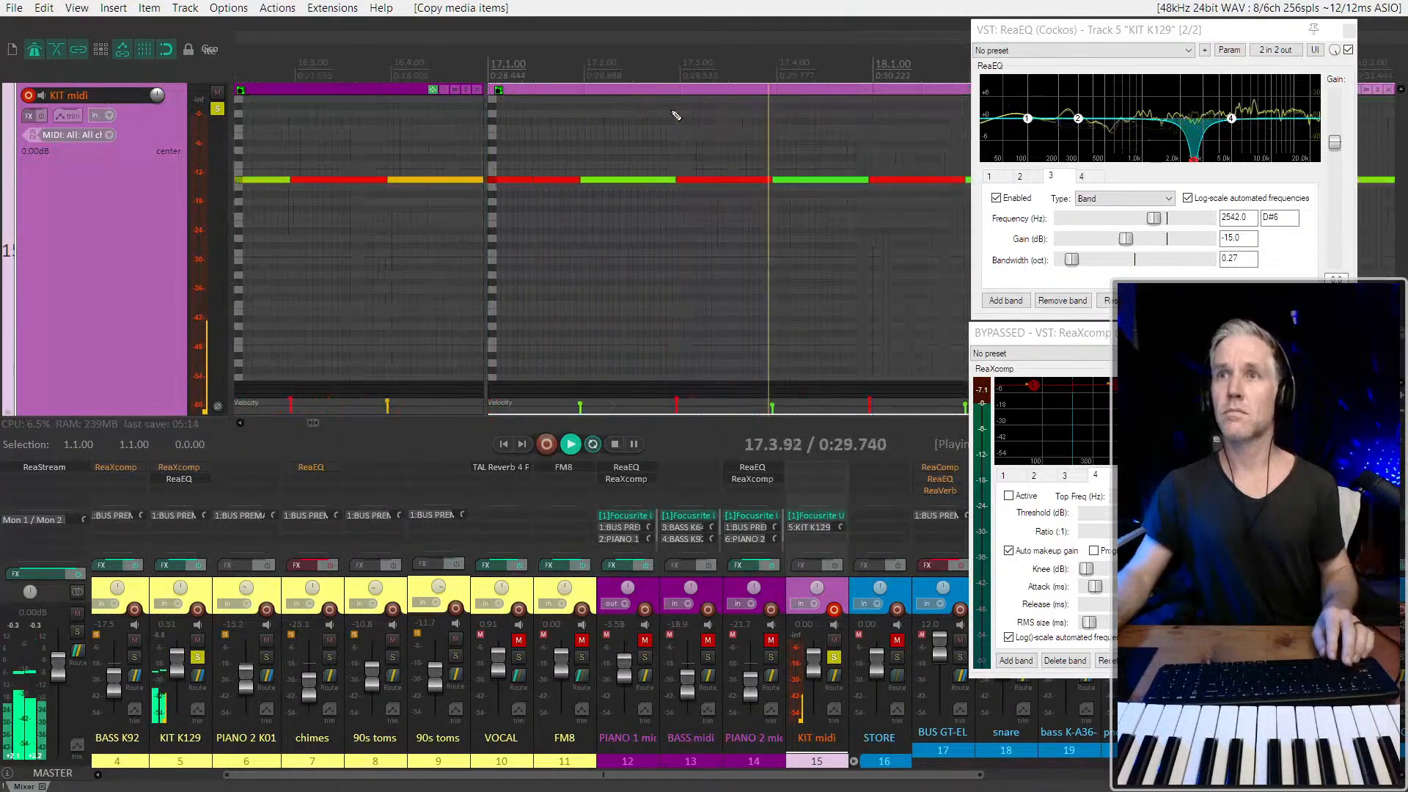
drag(557, 91, 489, 116)
click(405, 91)
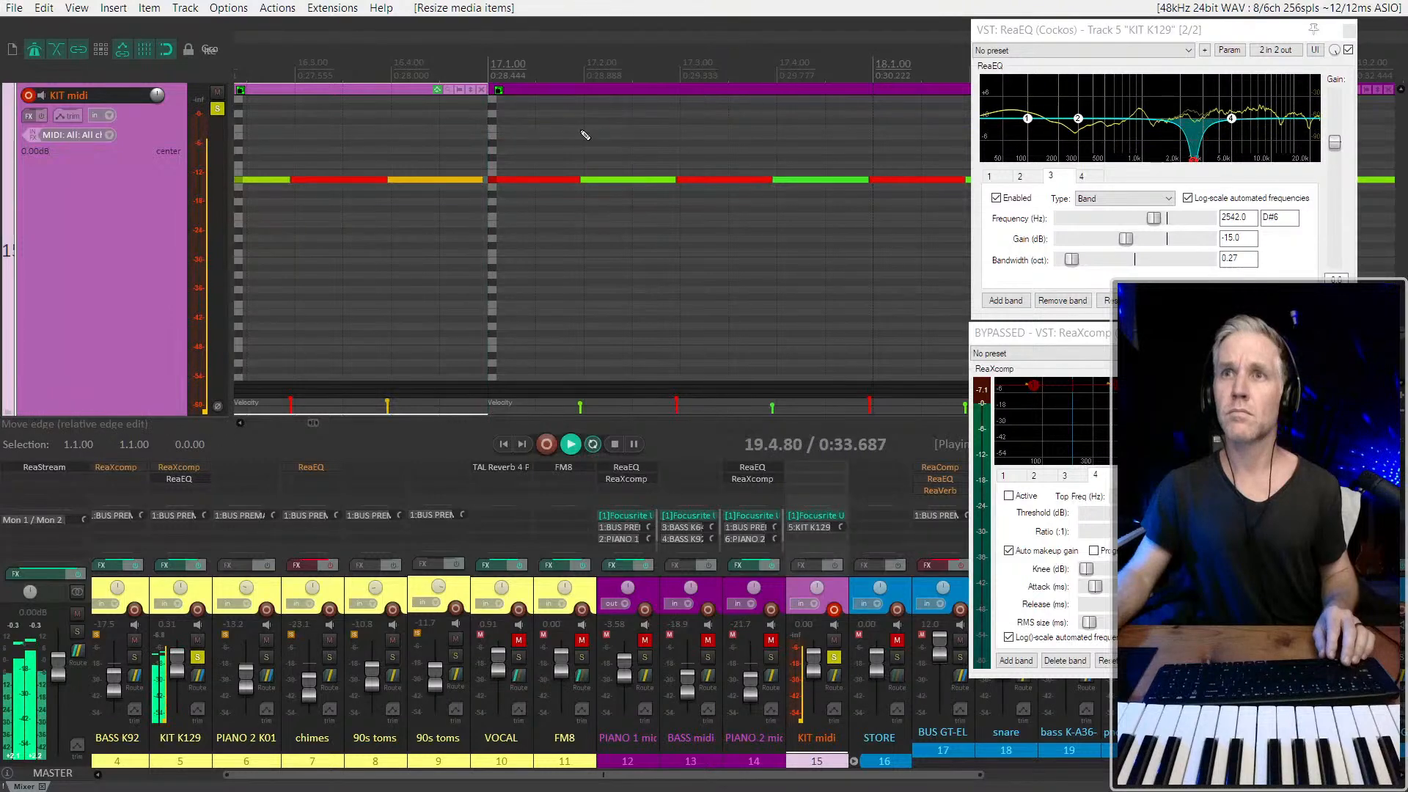
Trim the end of the last copied item to 20.1.00 and play the transition from bar 19
scroll(587, 136, down, 4)
drag(813, 144, 760, 142)
key(space)
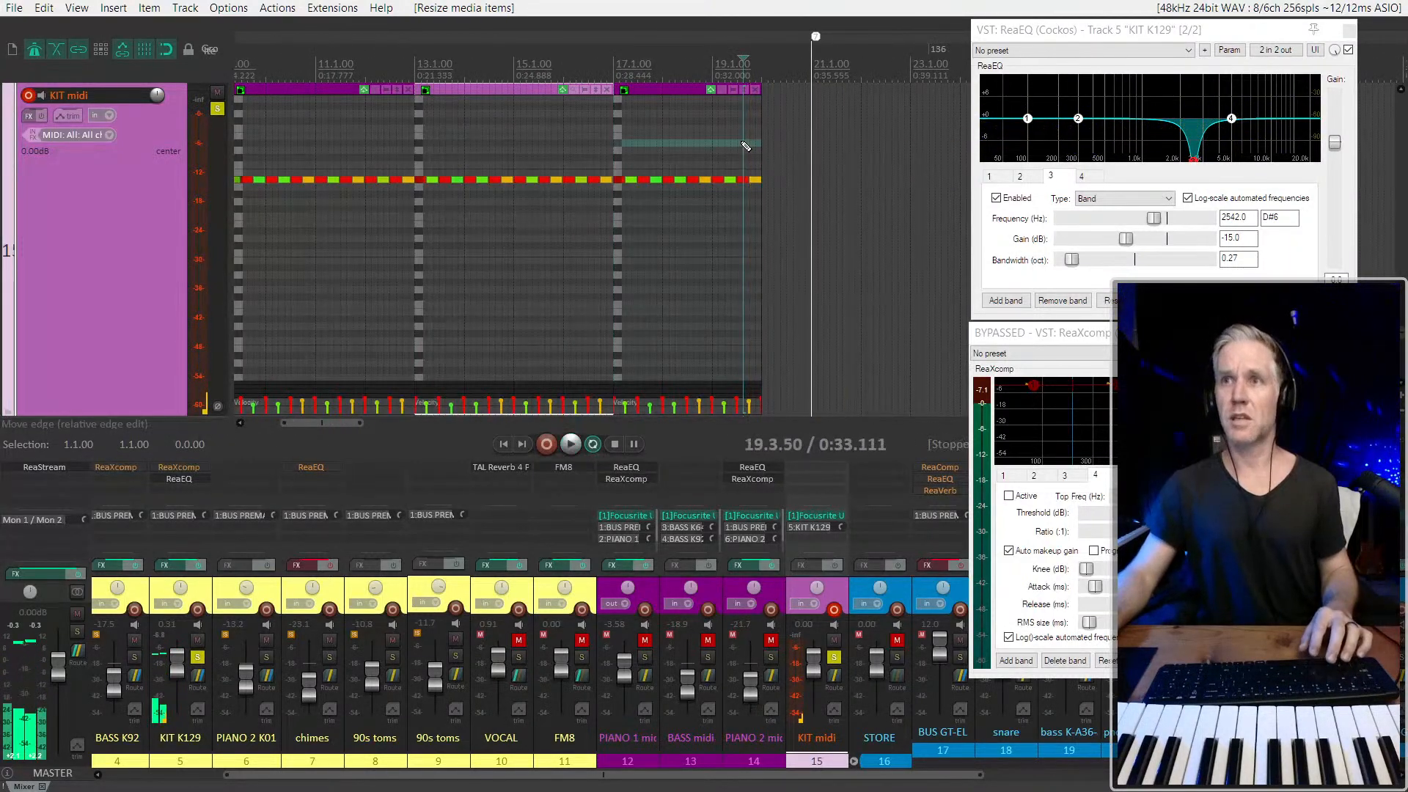
key(space)
scroll(695, 210, down, 2)
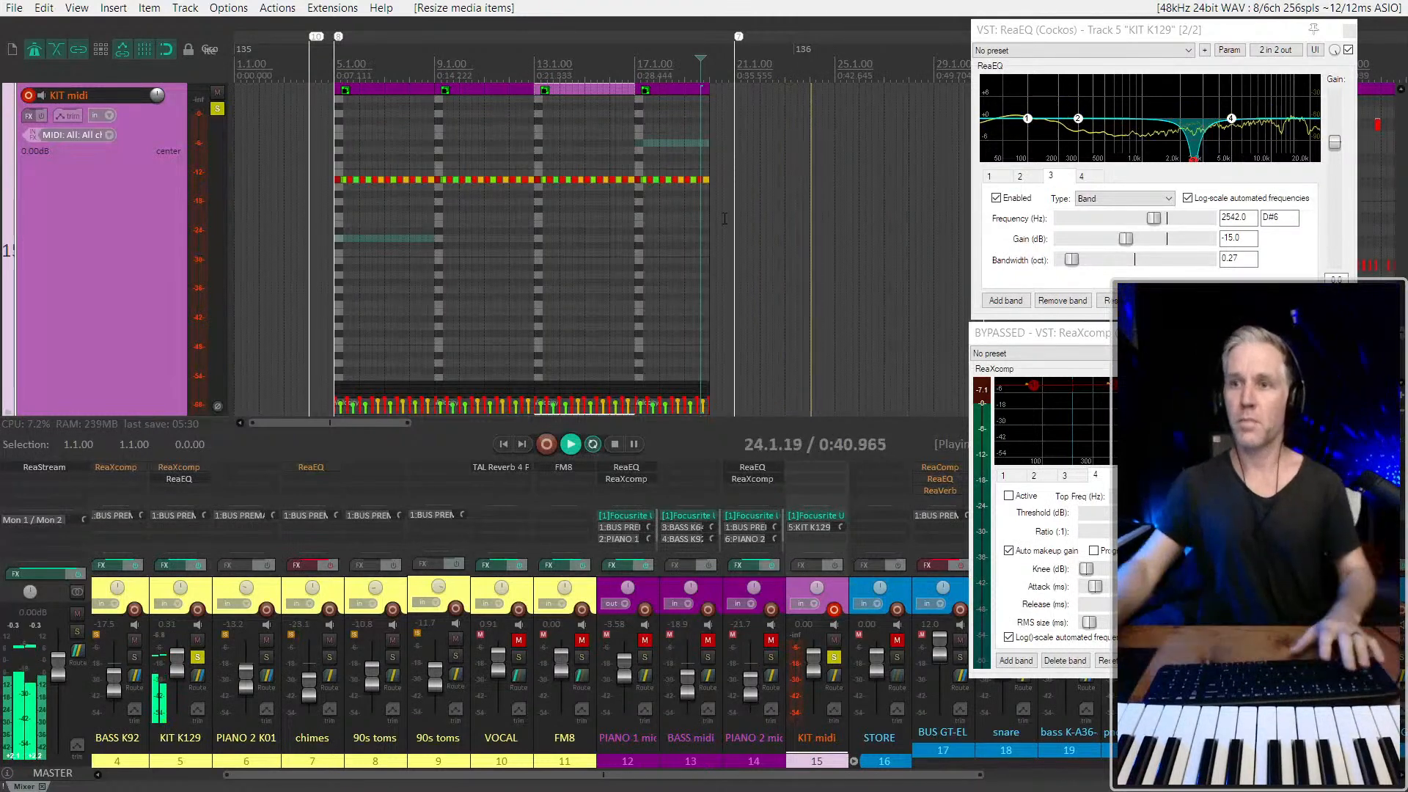
key(space)
Record new drum hits on the KIT midi track from 20.1.00 for the passage after bar 21
scroll(720, 129, up, 3)
click(692, 159)
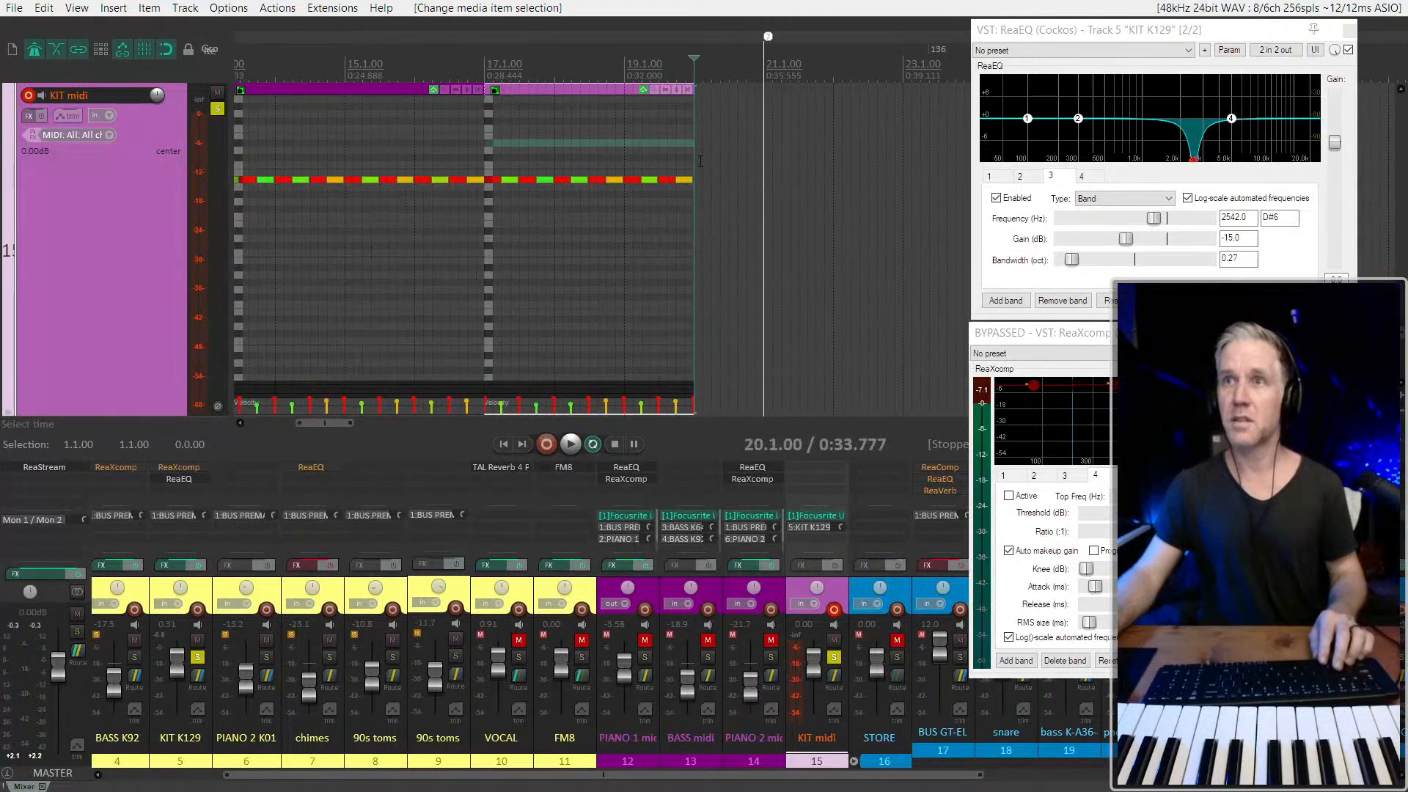
scroll(705, 163, up, 5)
key(ctrl+r)
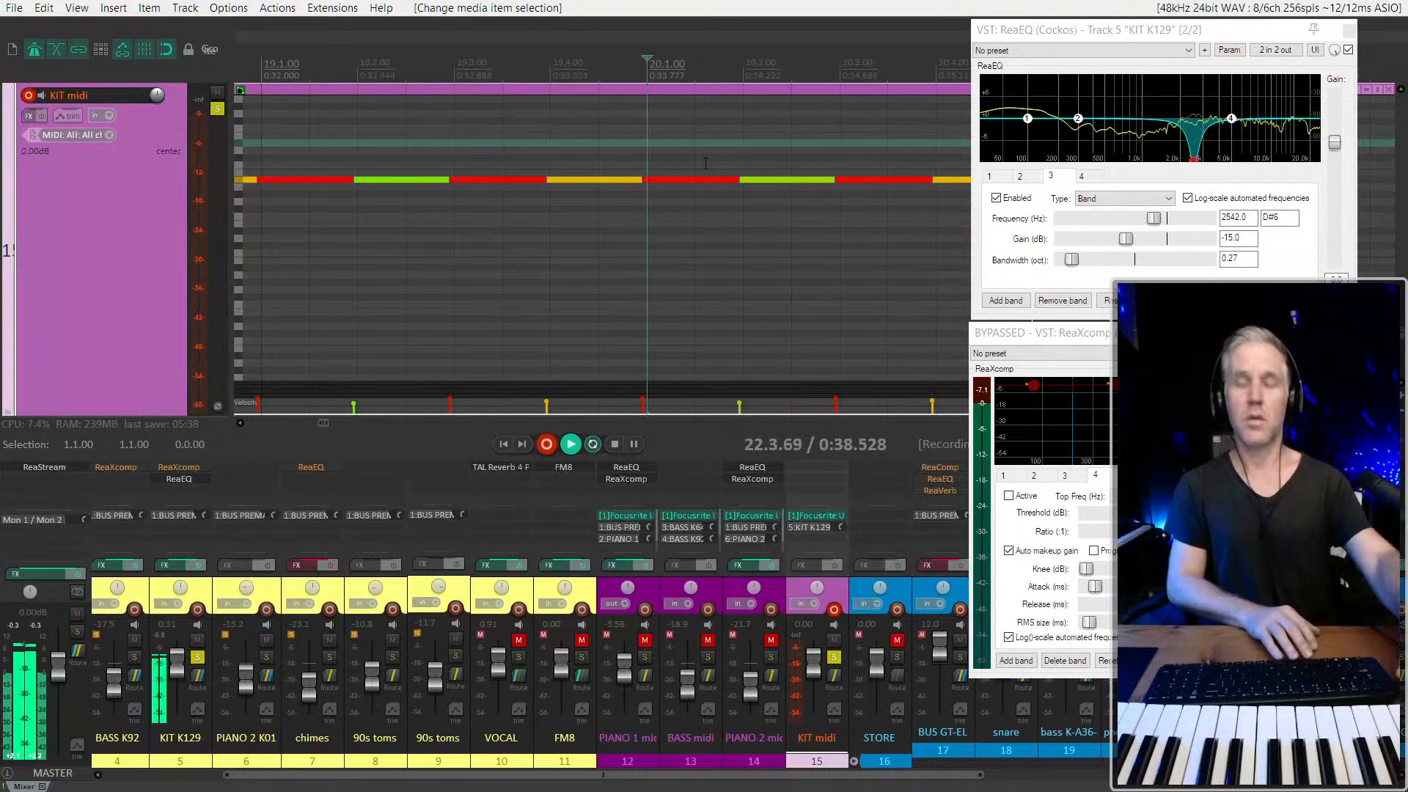
key(space)
scroll(722, 161, down, 5)
scroll(726, 154, right, 2)
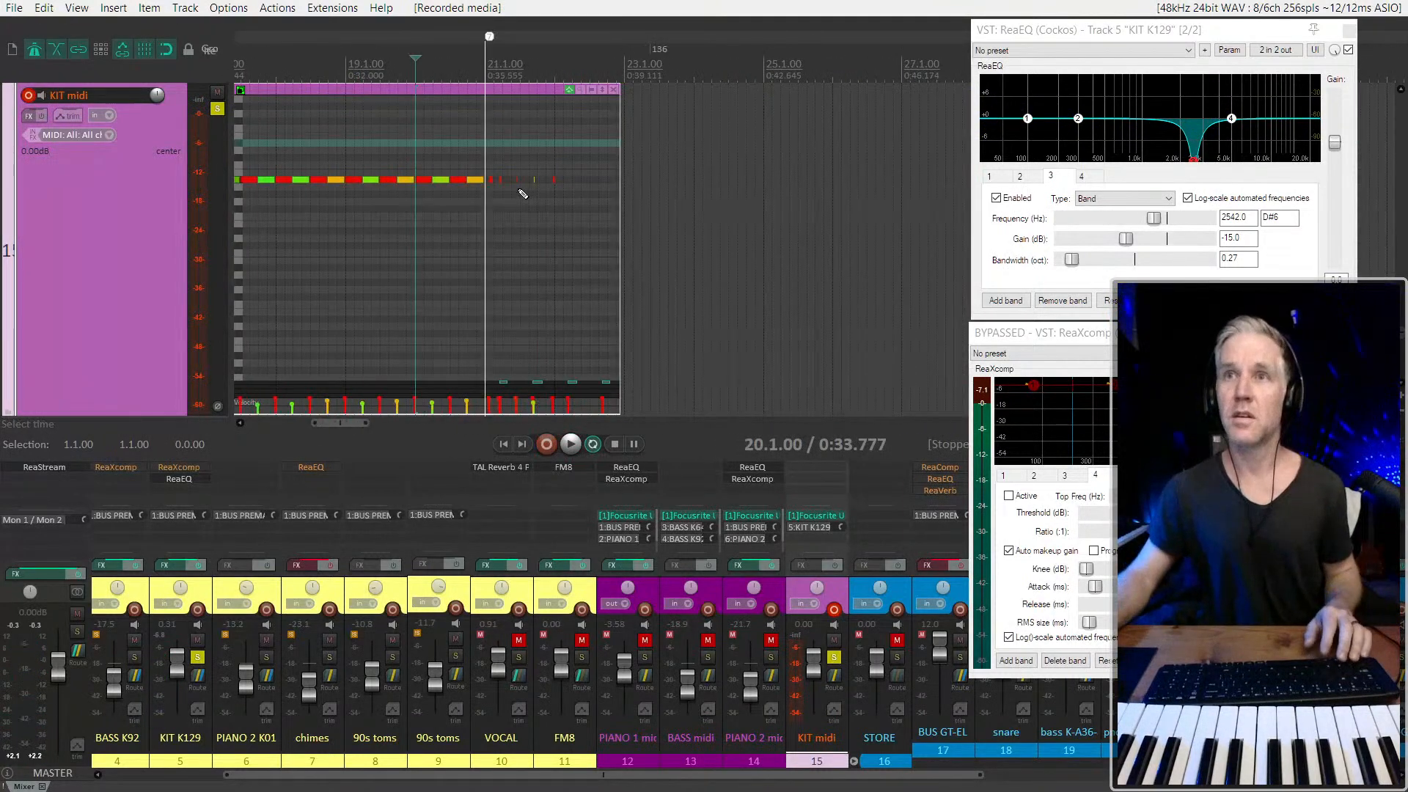
Split the recorded KIT midi item at 21.1.00 to separate the new hits from the preceding pattern
scroll(521, 191, up, 4)
click(390, 109)
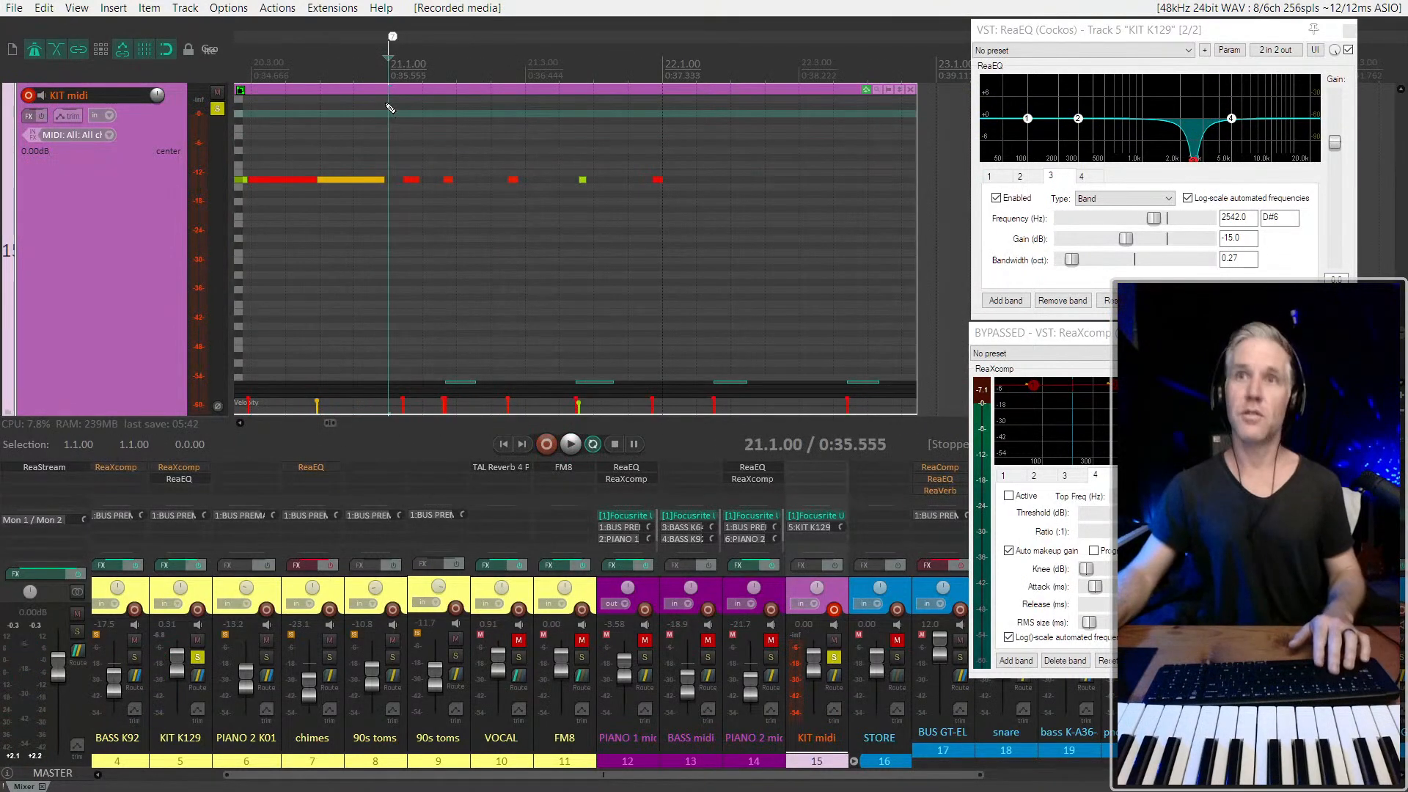
drag(388, 90, 424, 92)
scroll(424, 92, down, 2)
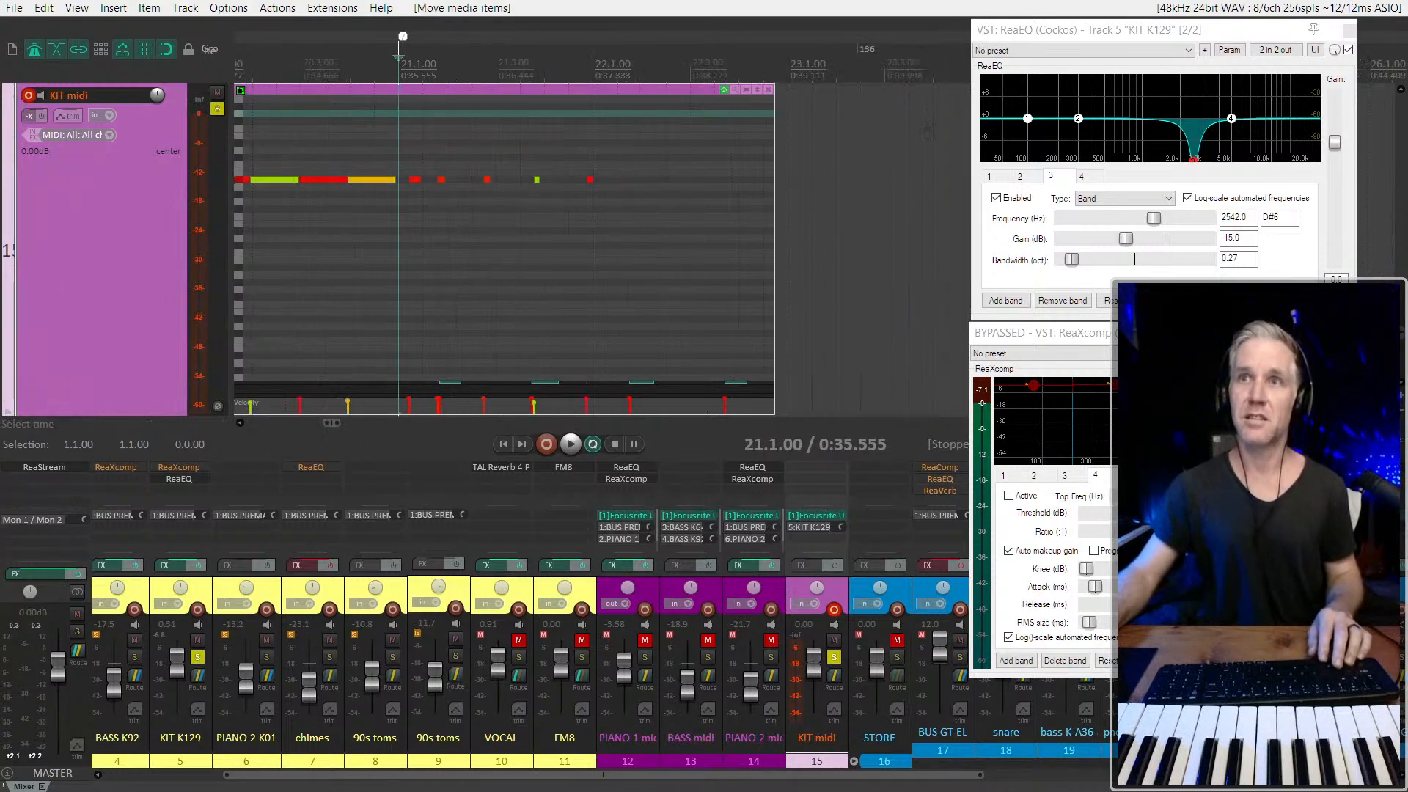
scroll(407, 156, down, 3)
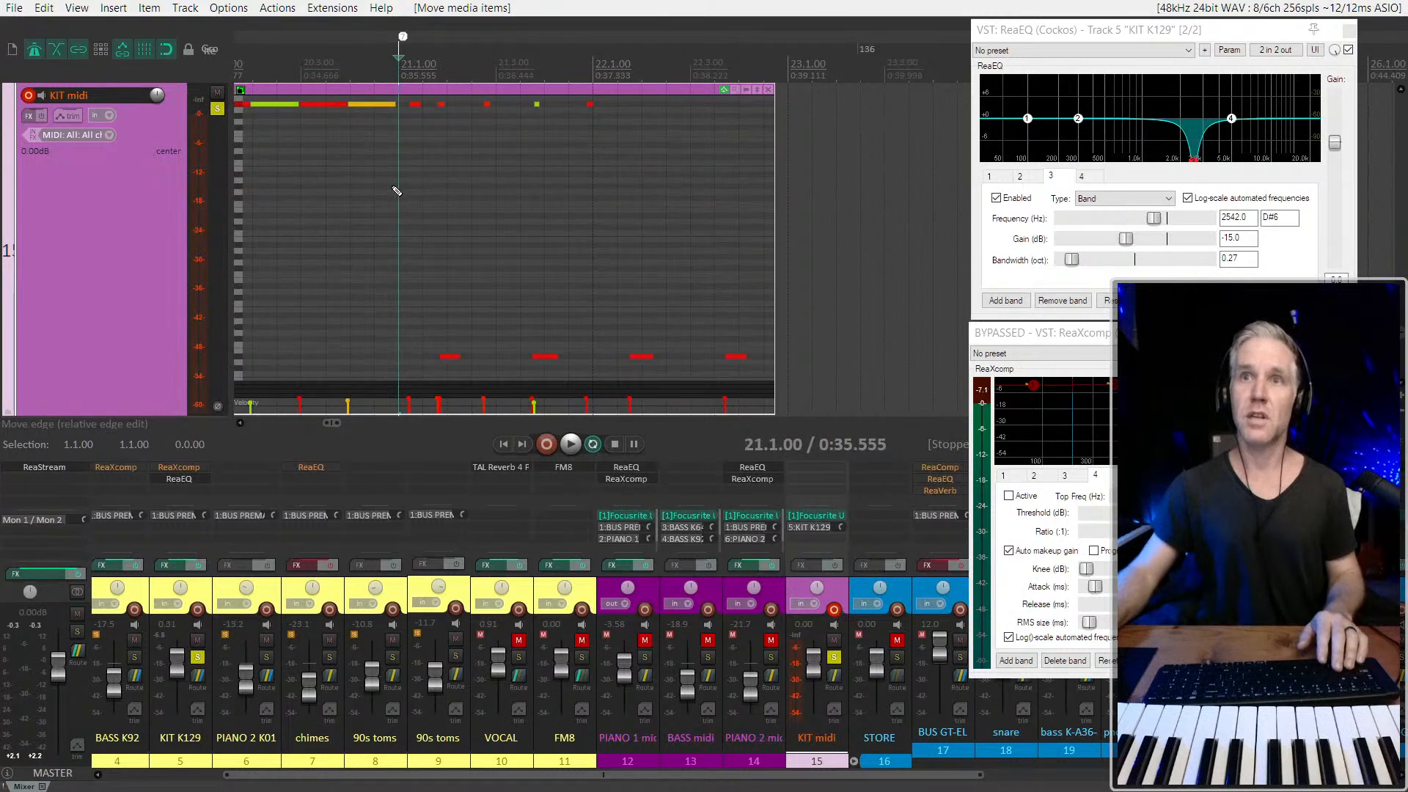
key(Escape)
key(s)
scroll(418, 187, up, 2)
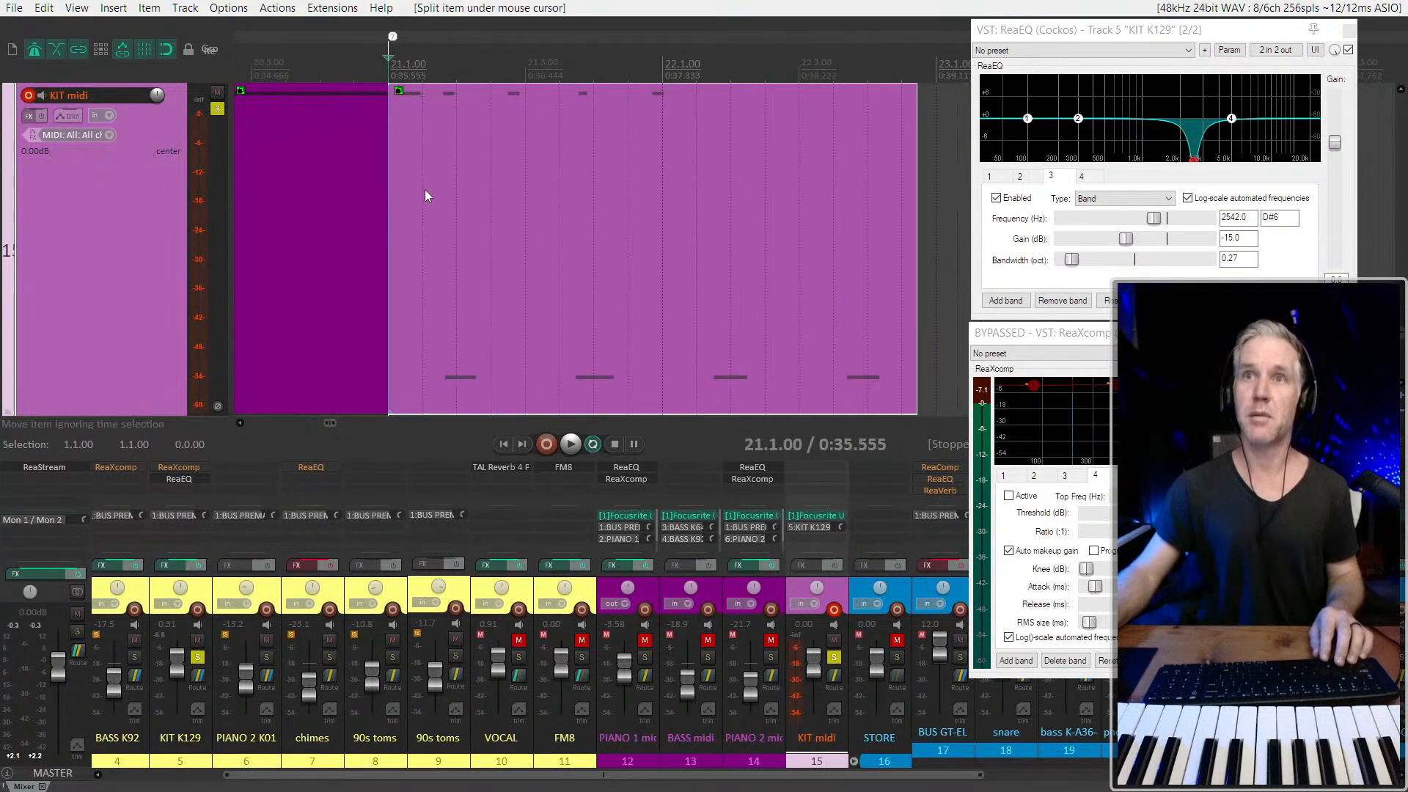
Play the split-off item from 21.3.00 to check the newly recorded hits
click(425, 190)
scroll(535, 206, down, 2)
click(535, 206)
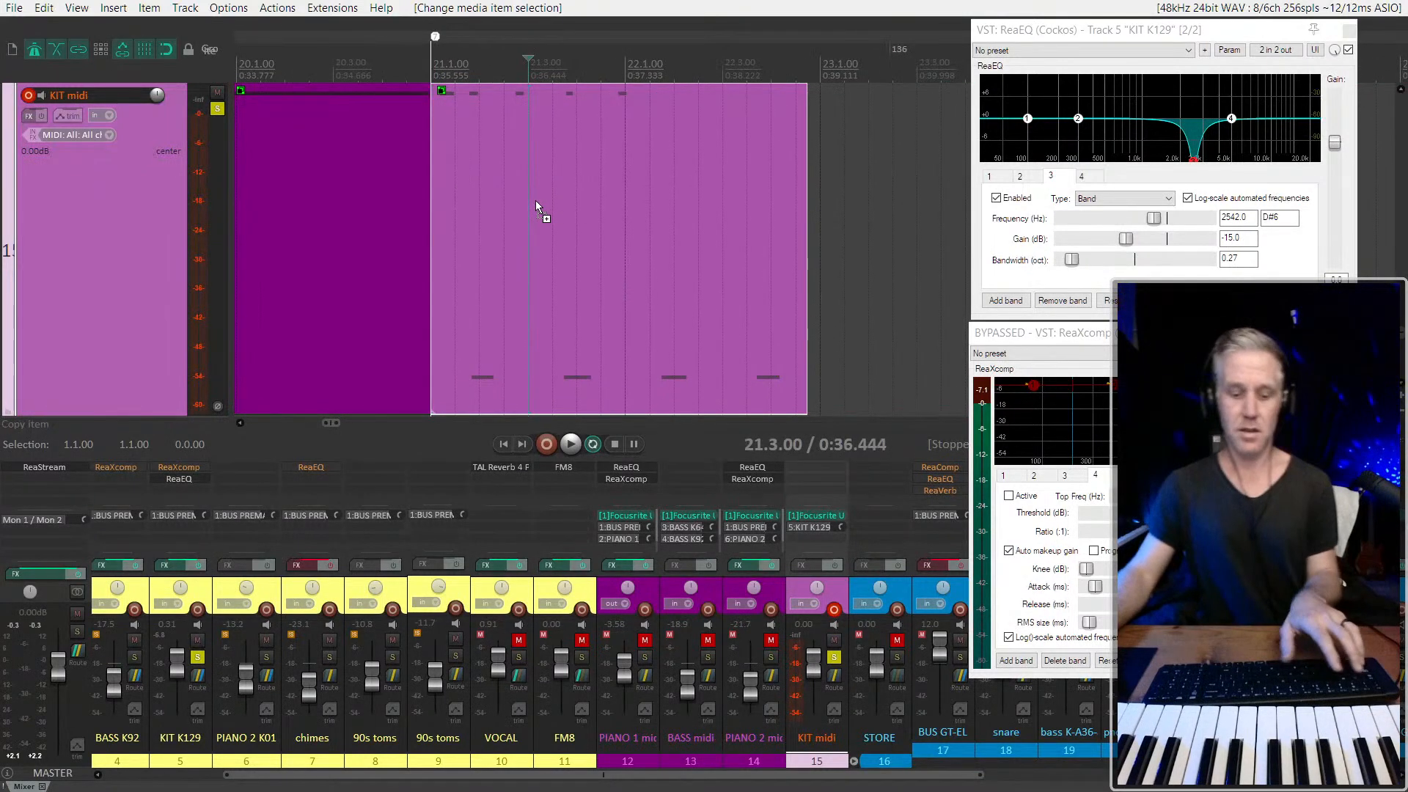
key(space)
click(425, 179)
click(645, 236)
key(space)
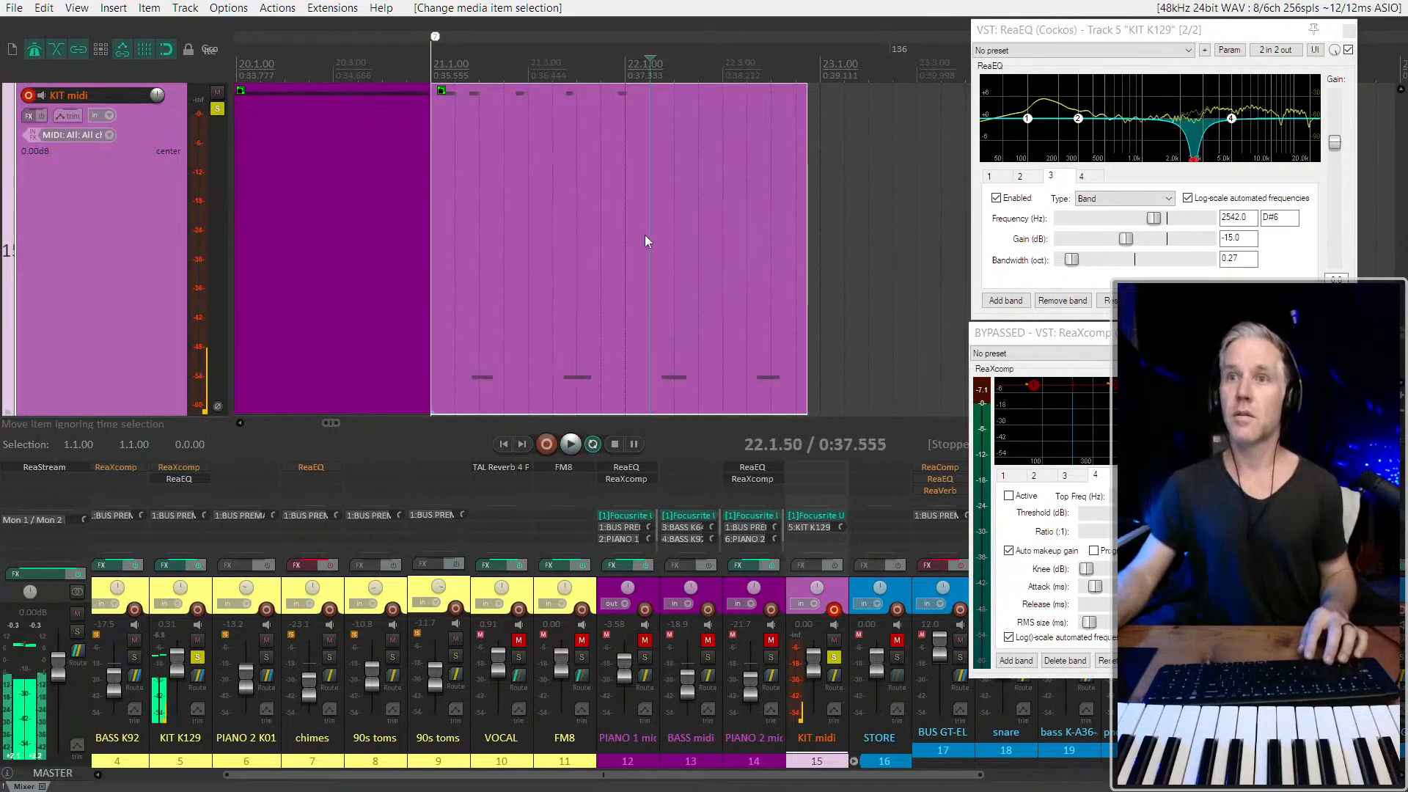
Extend the end of the new item to the start of bar 23 and glue it
double_click(579, 243)
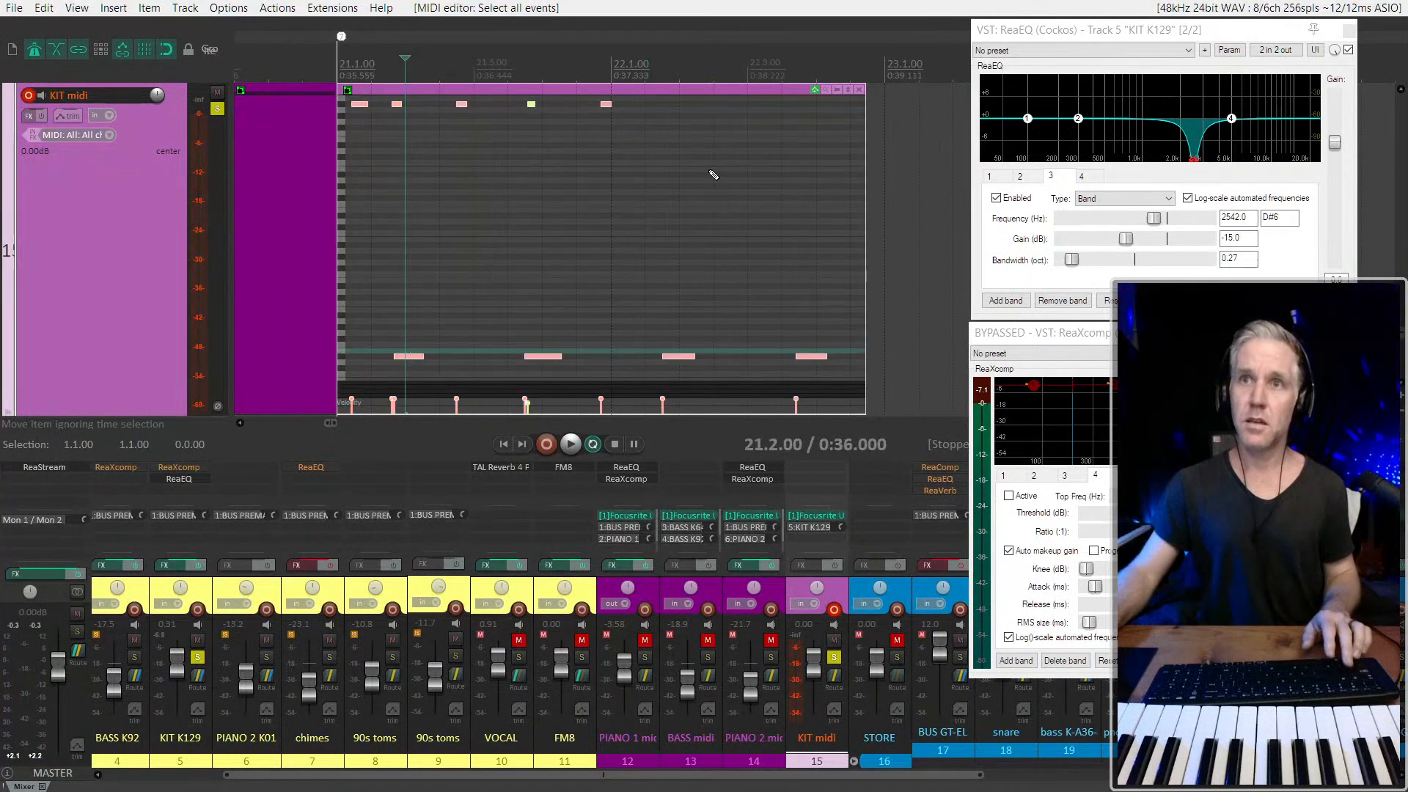
drag(710, 170, 379, 233)
scroll(379, 234, down, 3)
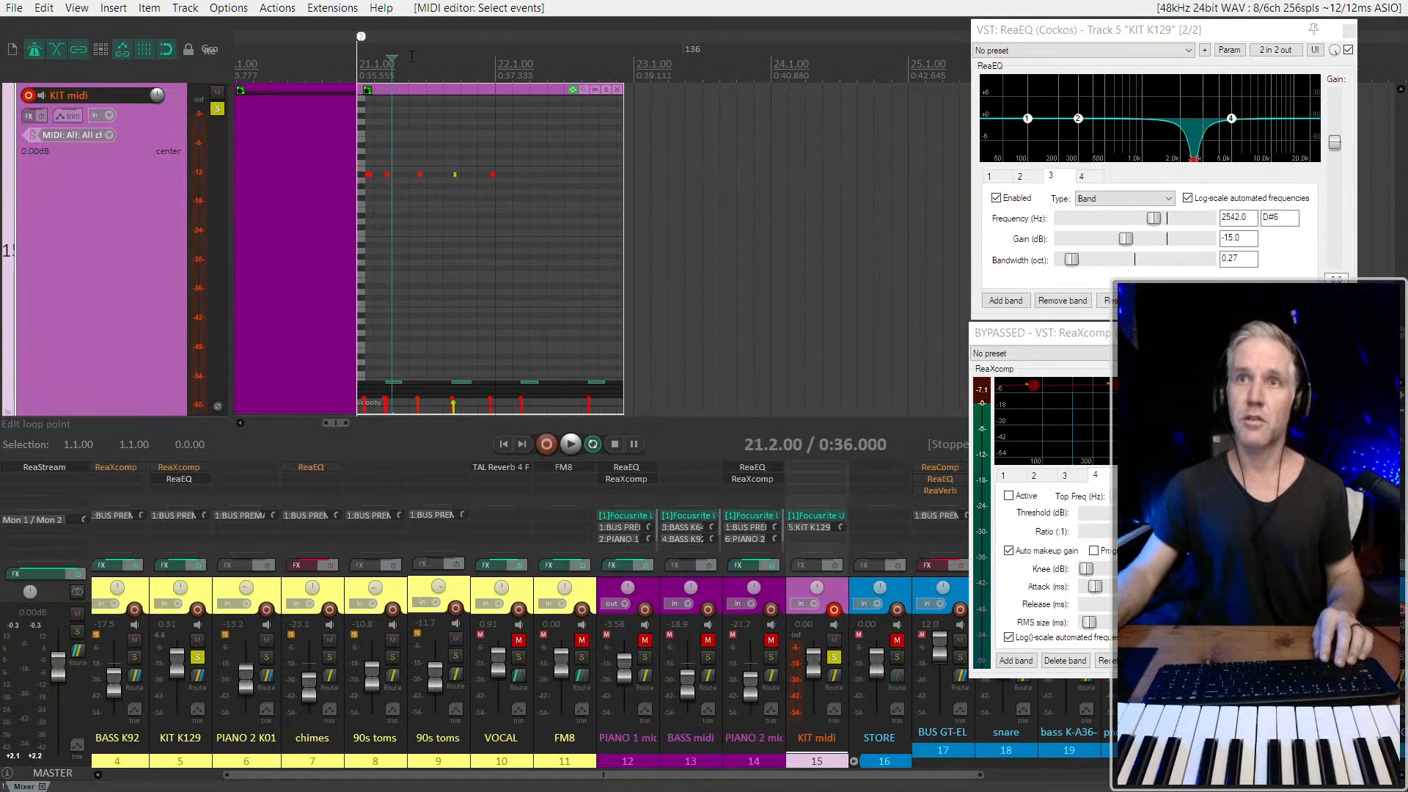
click(431, 91)
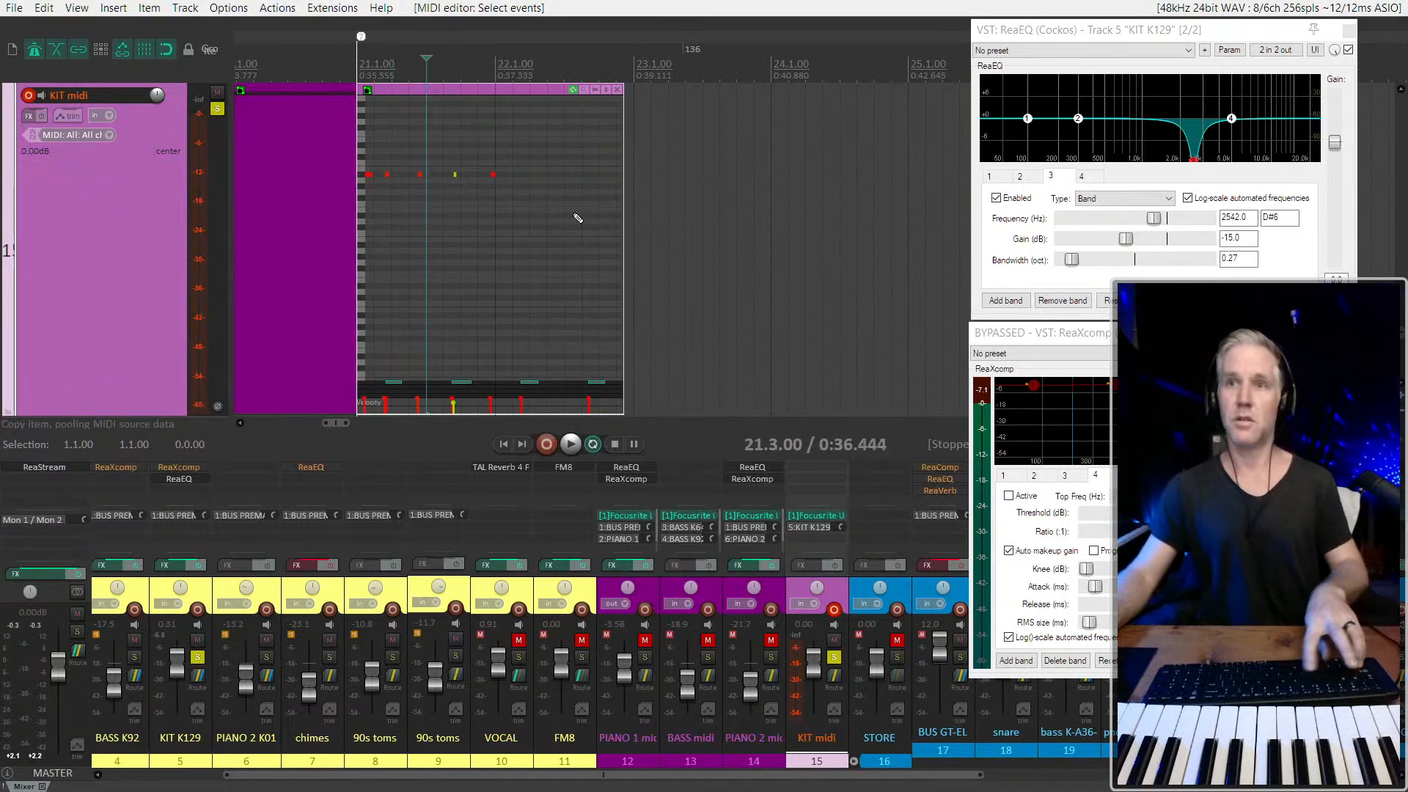
drag(625, 219, 633, 224)
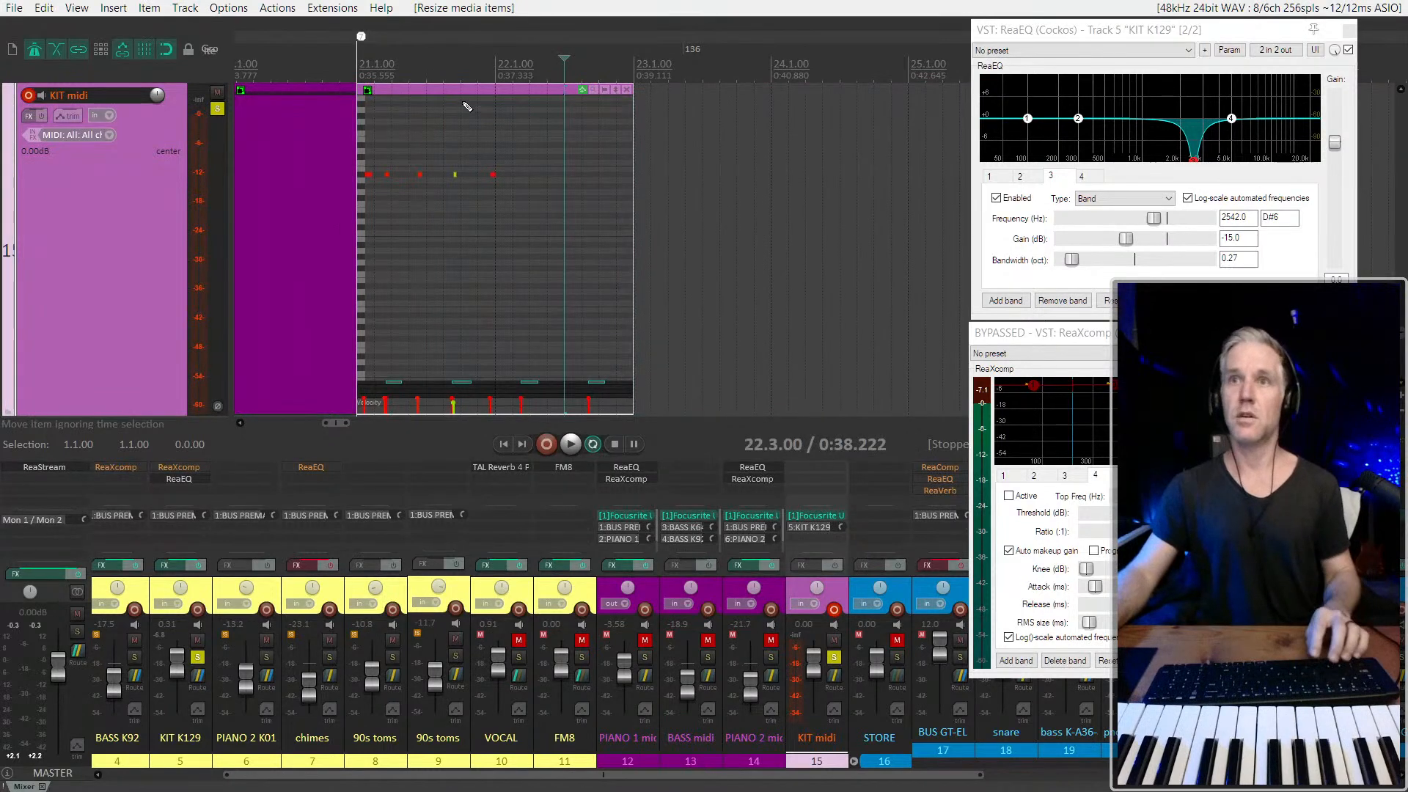
key(ctrl+g)
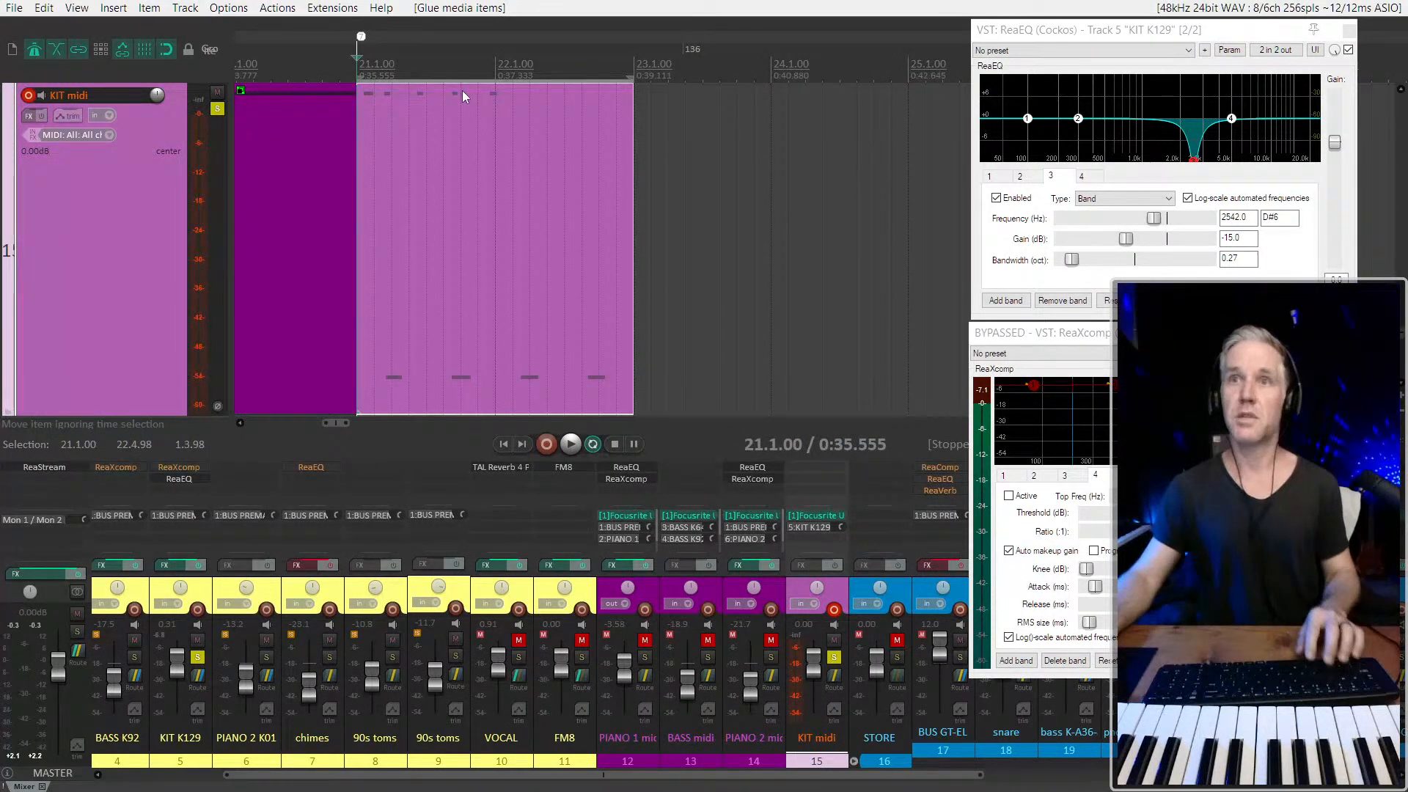
Delete the upper row of short notes from the glued item, keeping the four lower notes
double_click(462, 182)
scroll(462, 182, up, 2)
drag(576, 165, 286, 86)
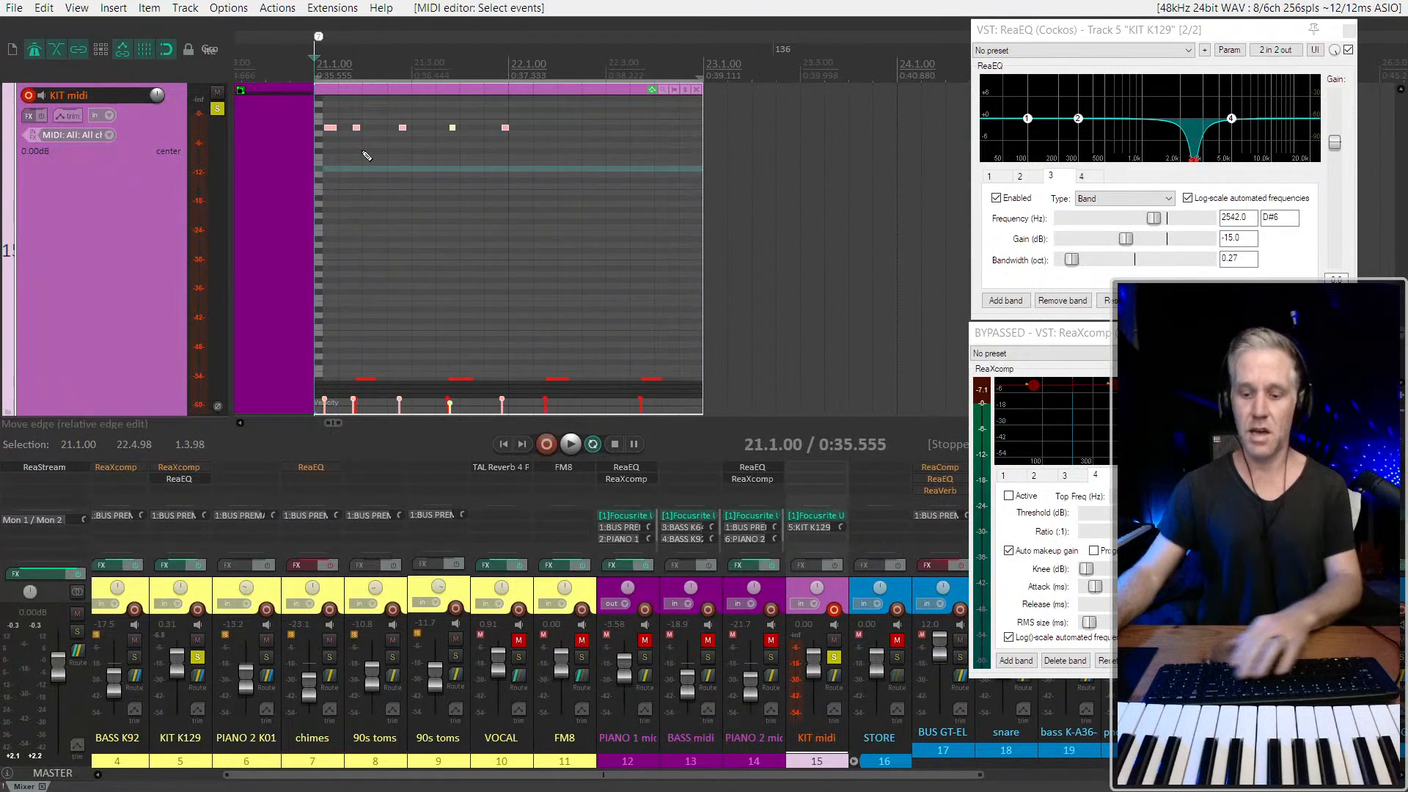
key(Delete)
scroll(454, 220, down, 2)
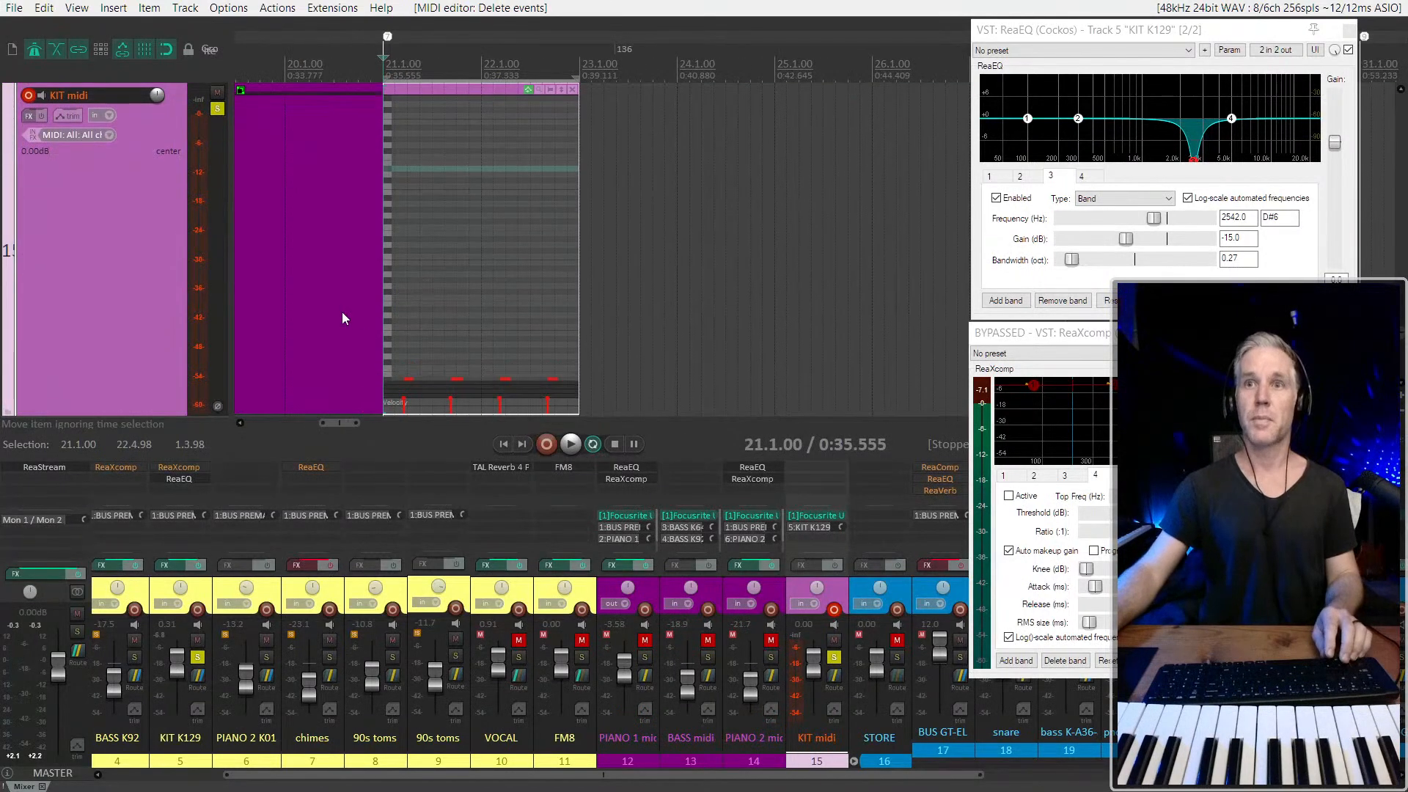
Shift the four remaining notes slightly later at the same pitch and play them from 22.2.00
scroll(532, 293, up, 2)
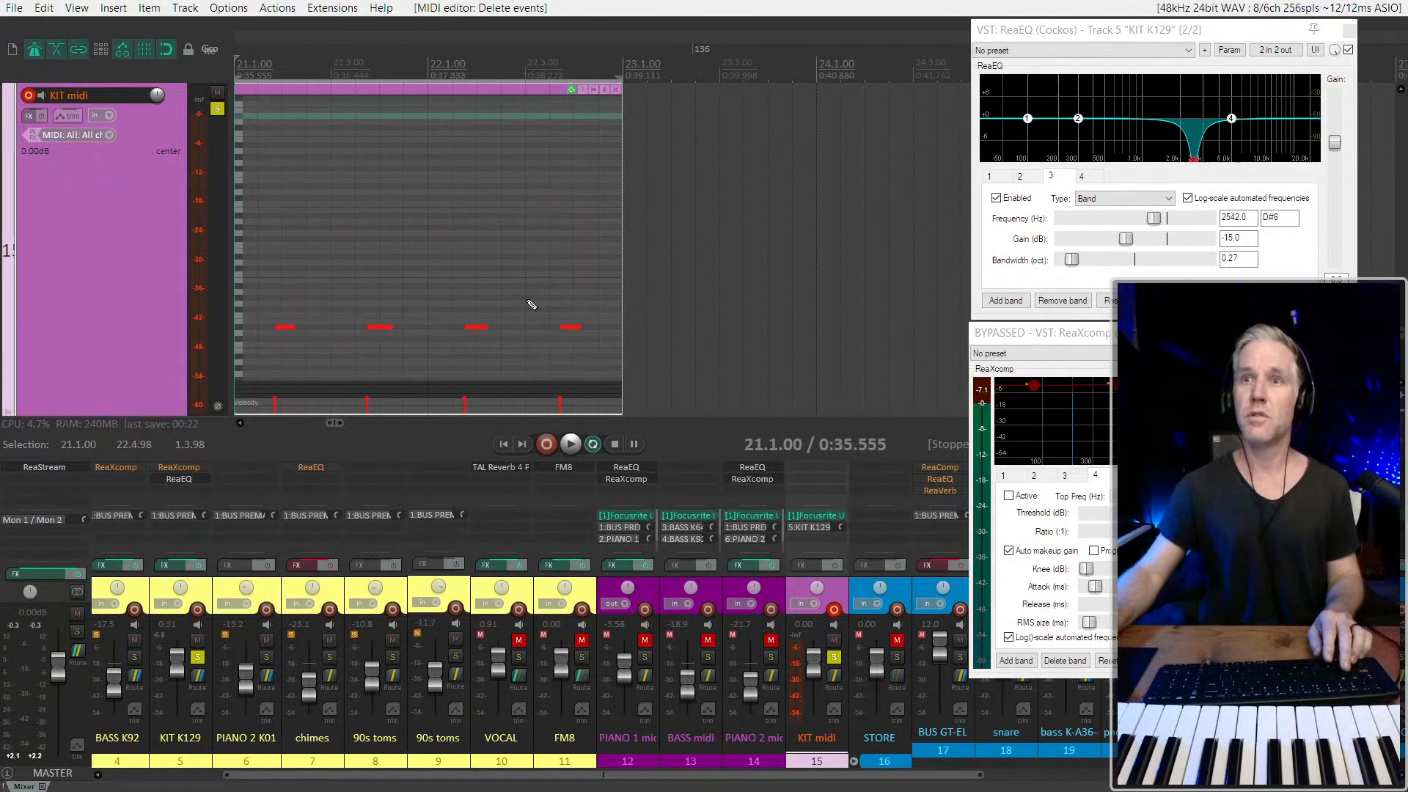
right_click(528, 301)
click(531, 308)
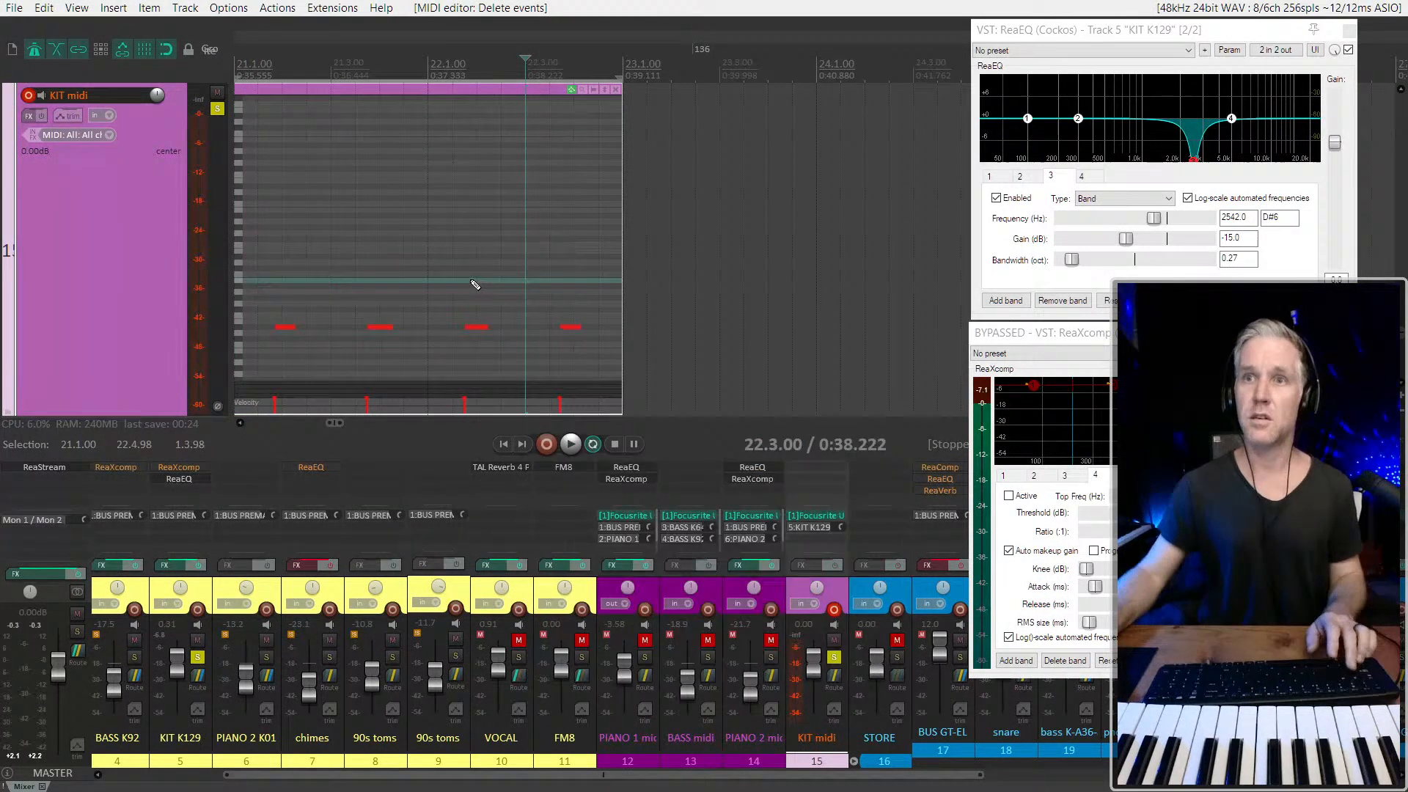
click(577, 330)
key(ctrl+z)
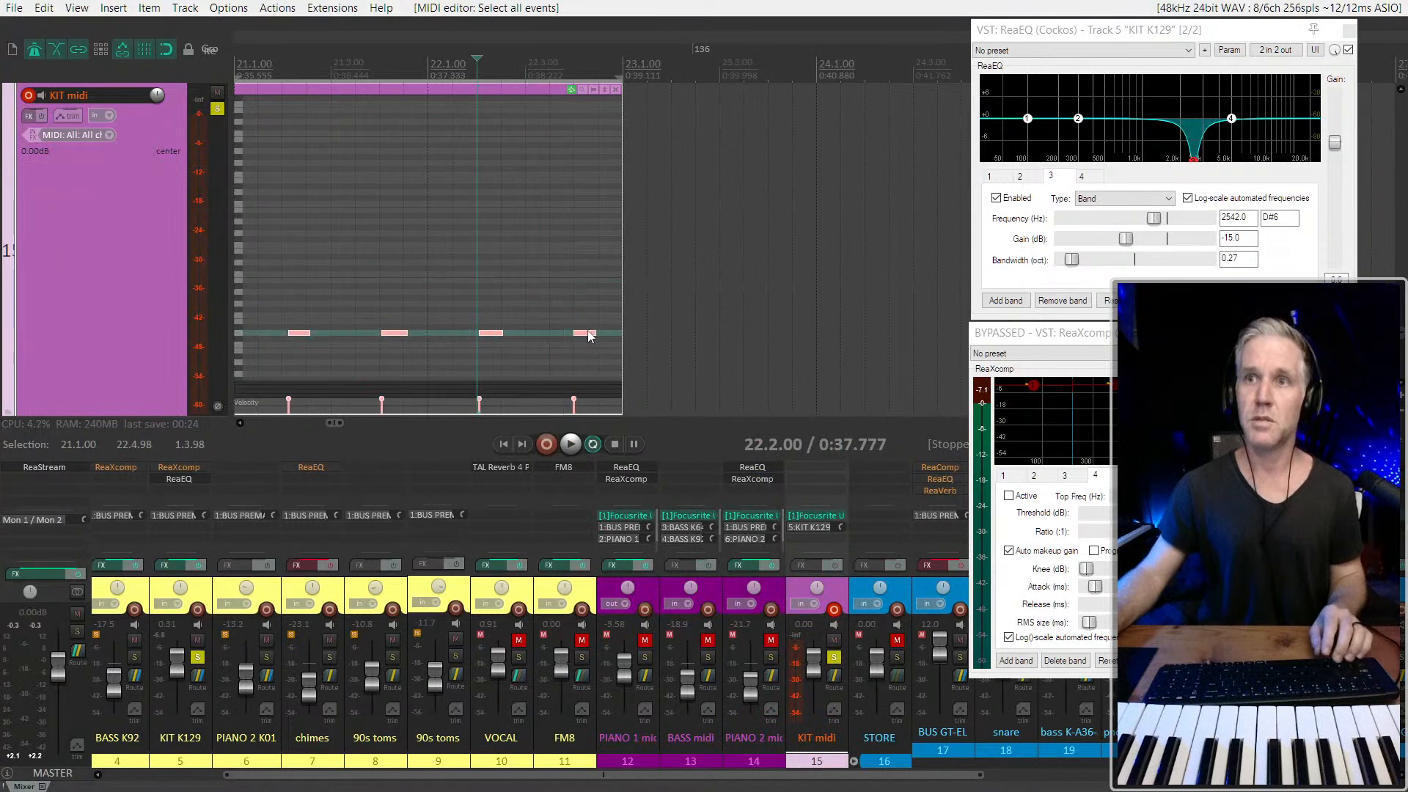
key(Up)
key(space)
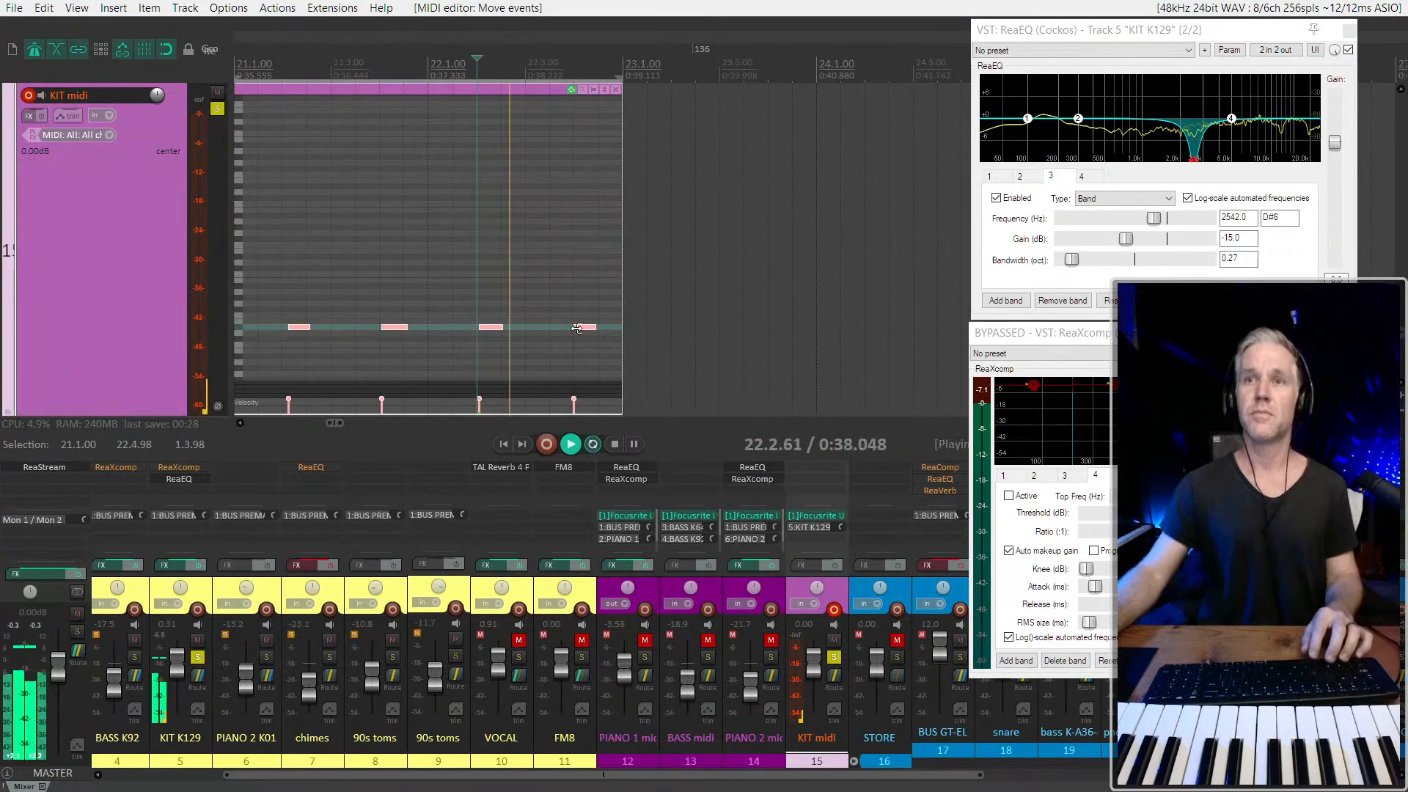
scroll(572, 343, down, 2)
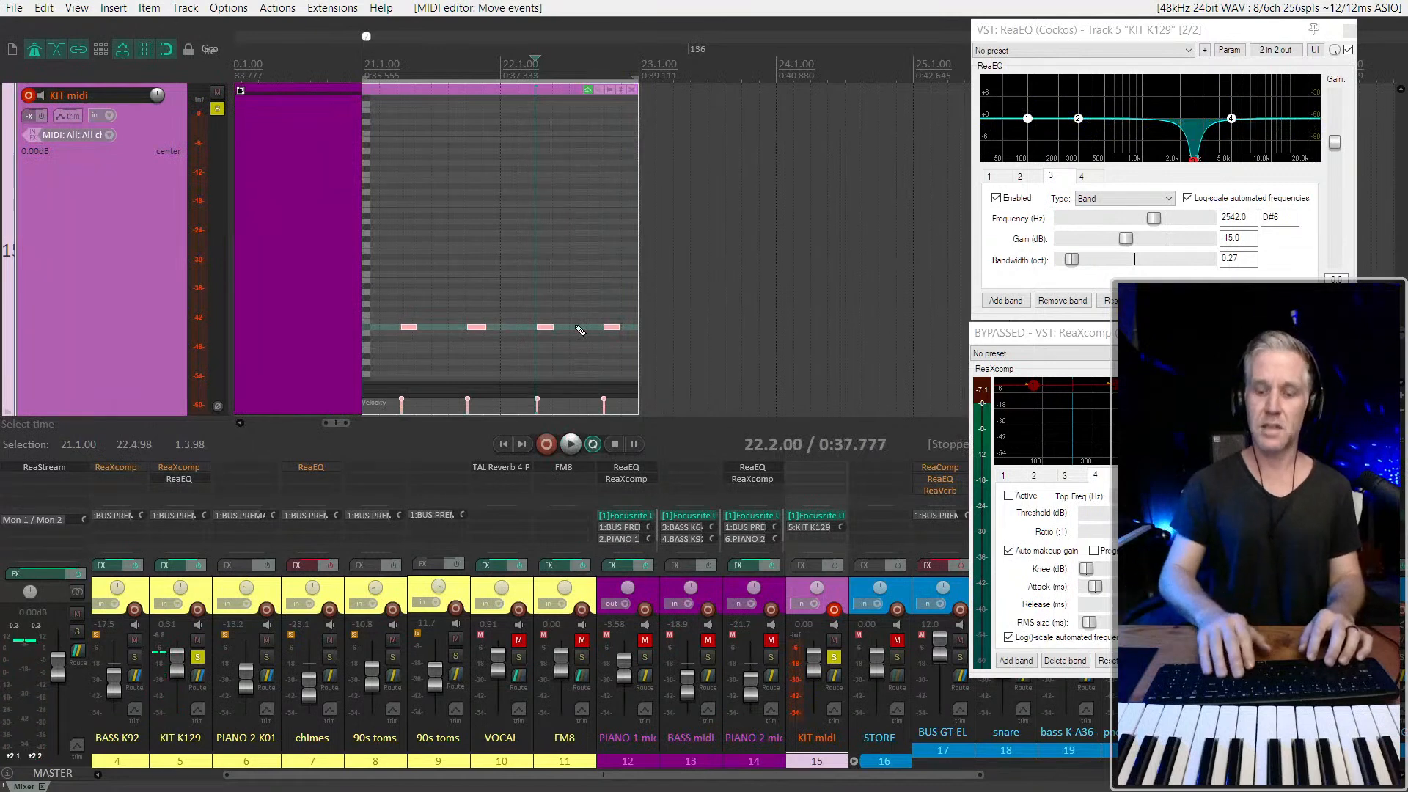
key(space)
Quantize the four selected notes to the grid and play them from 21.1.00
scroll(432, 314, up, 3)
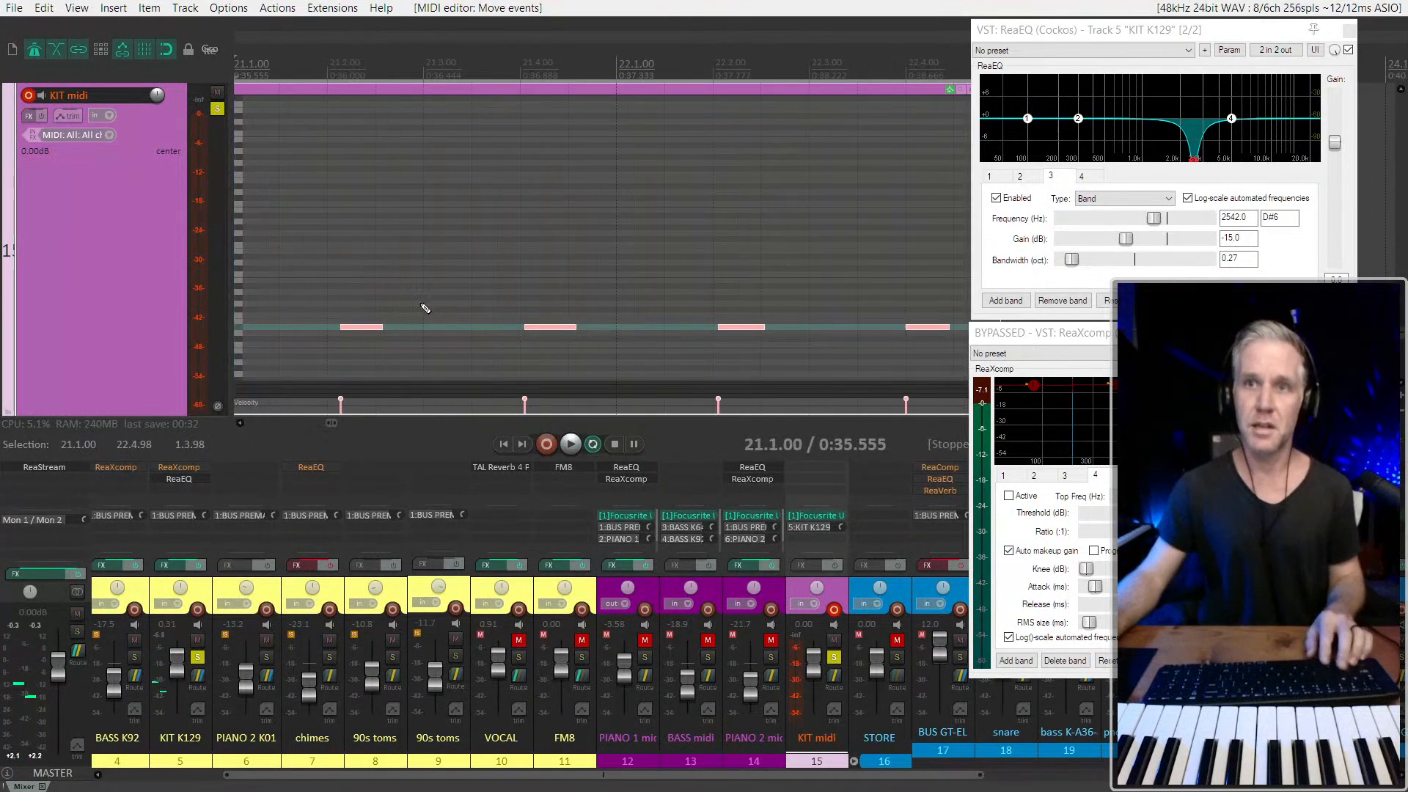
key(ctrl+q)
click(391, 540)
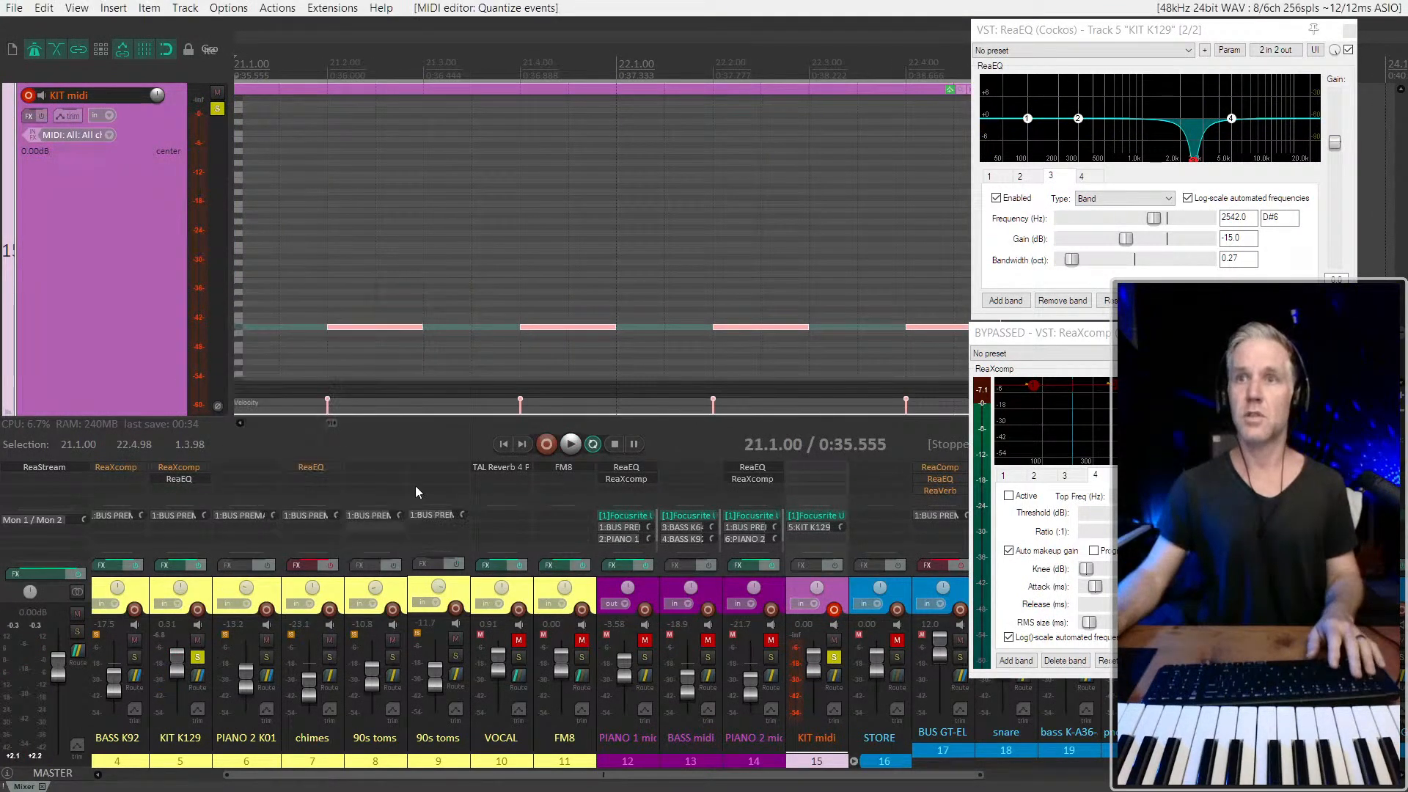
key(space)
scroll(288, 402, down, 2)
key(space)
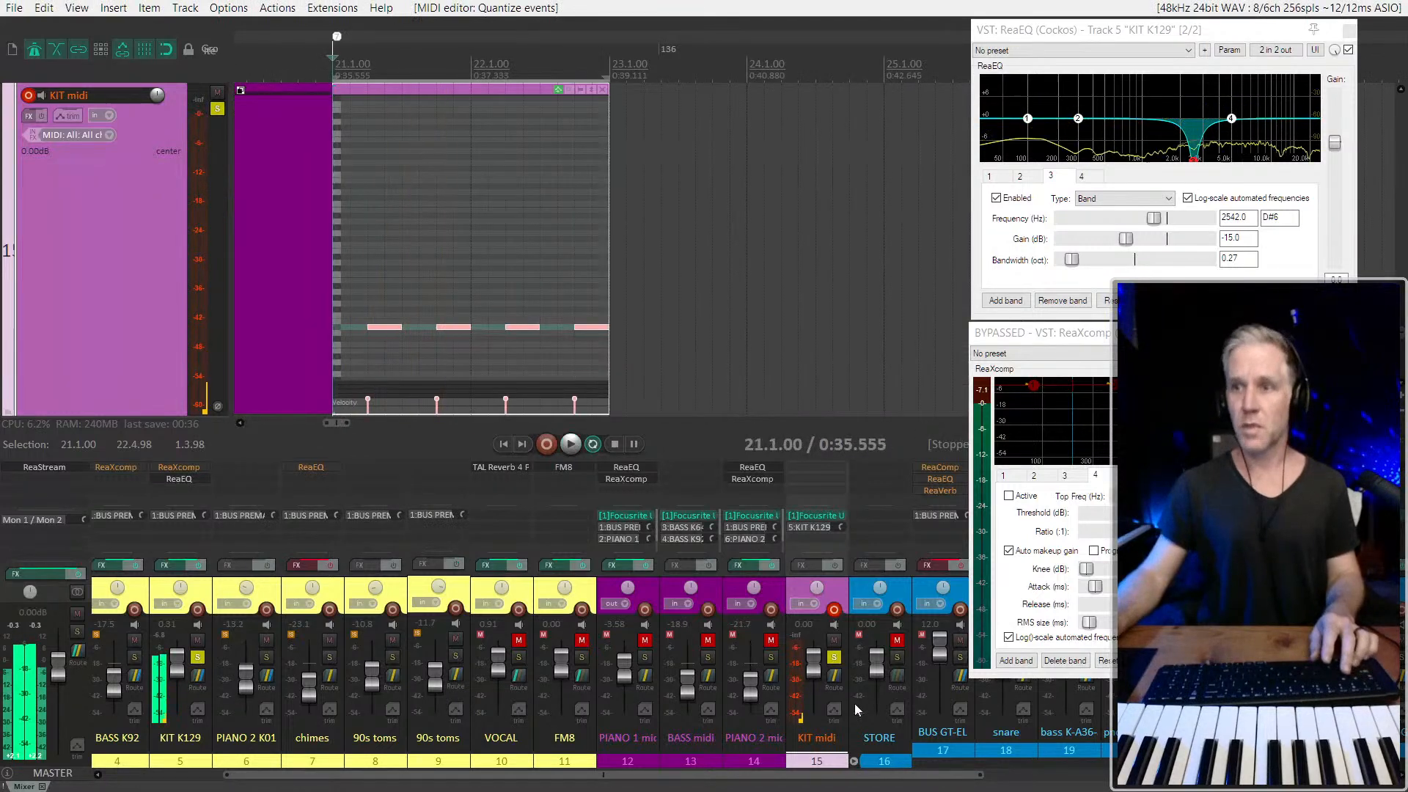
Copy the two-bar KIT midi item to start at 23.1.00 during playback
scroll(542, 291, down, 2)
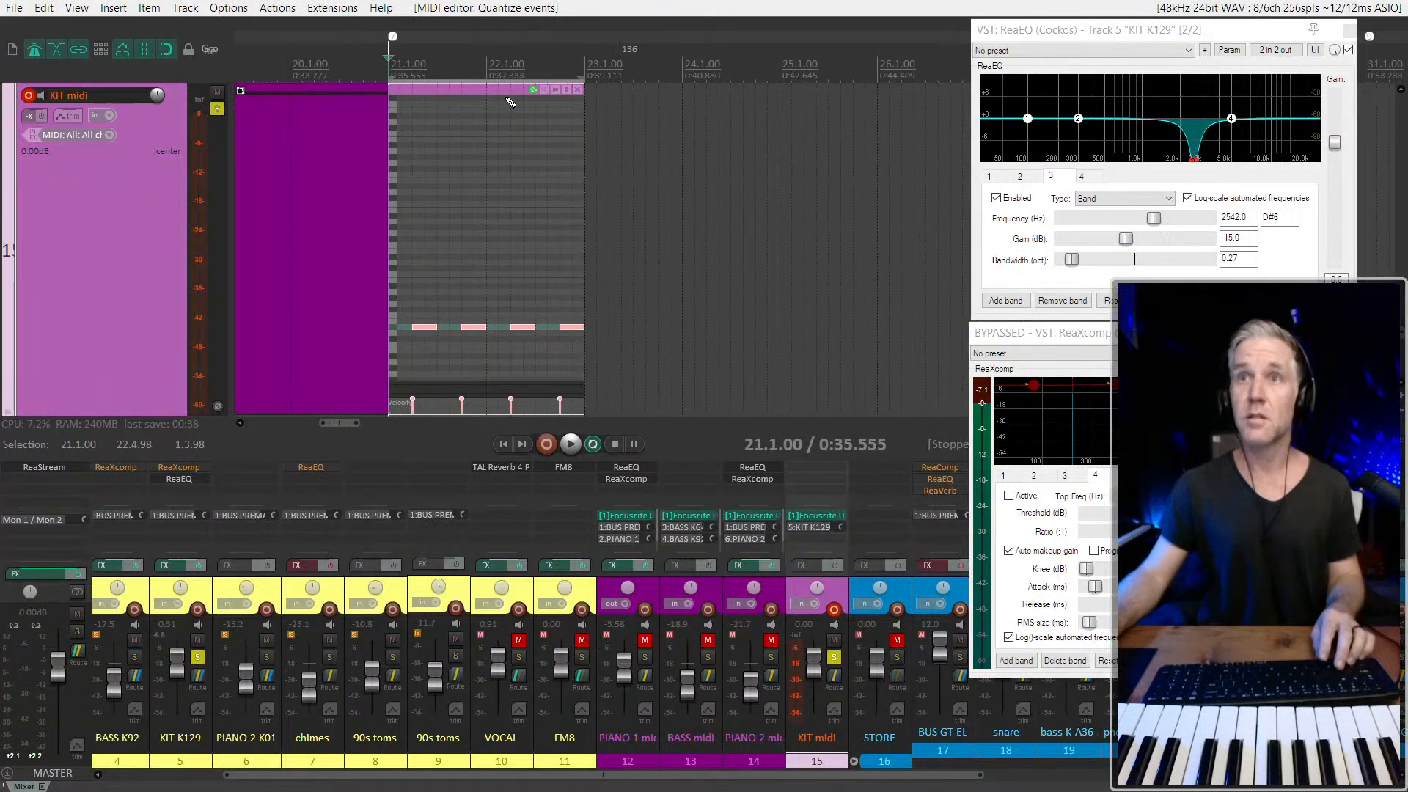
key(space)
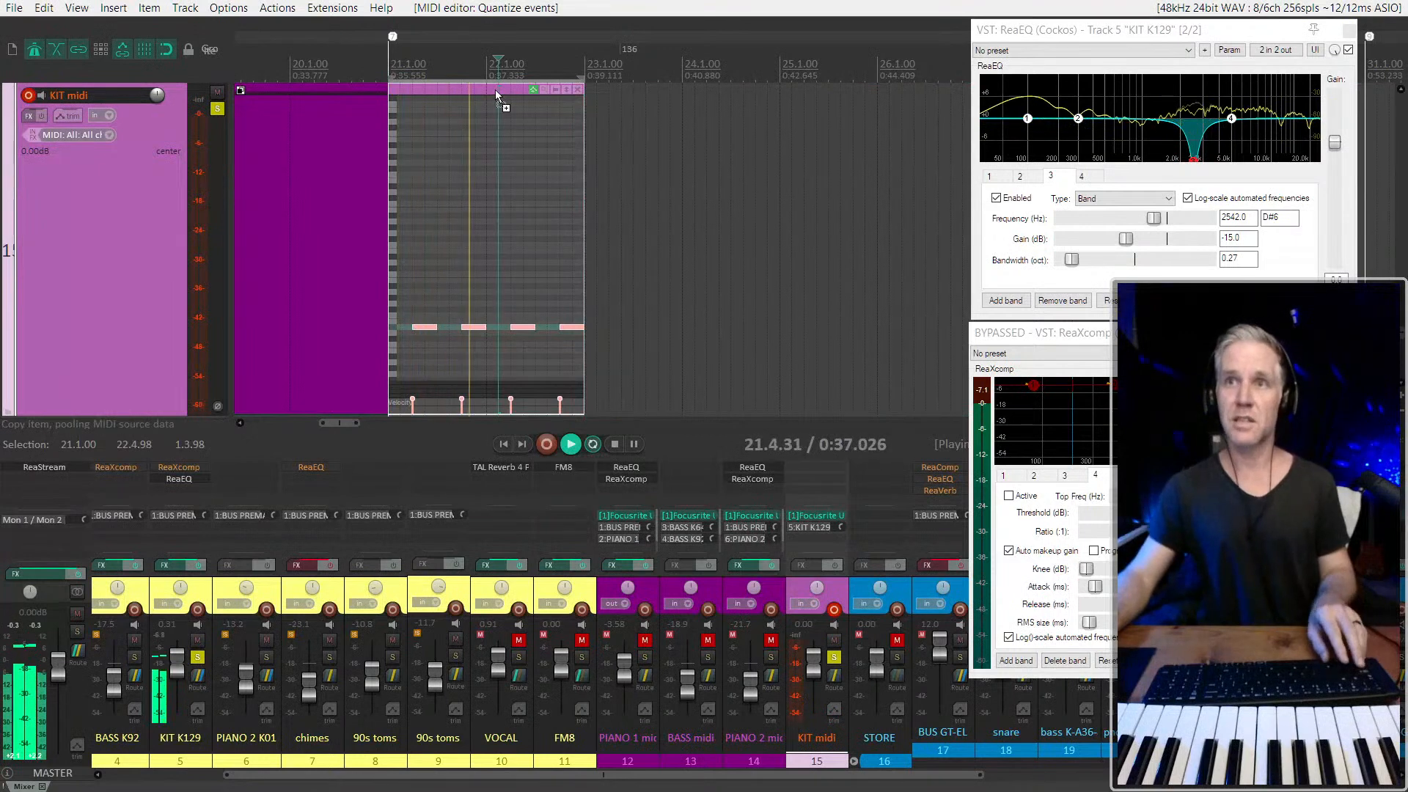
ctrl+drag(495, 90, 628, 138)
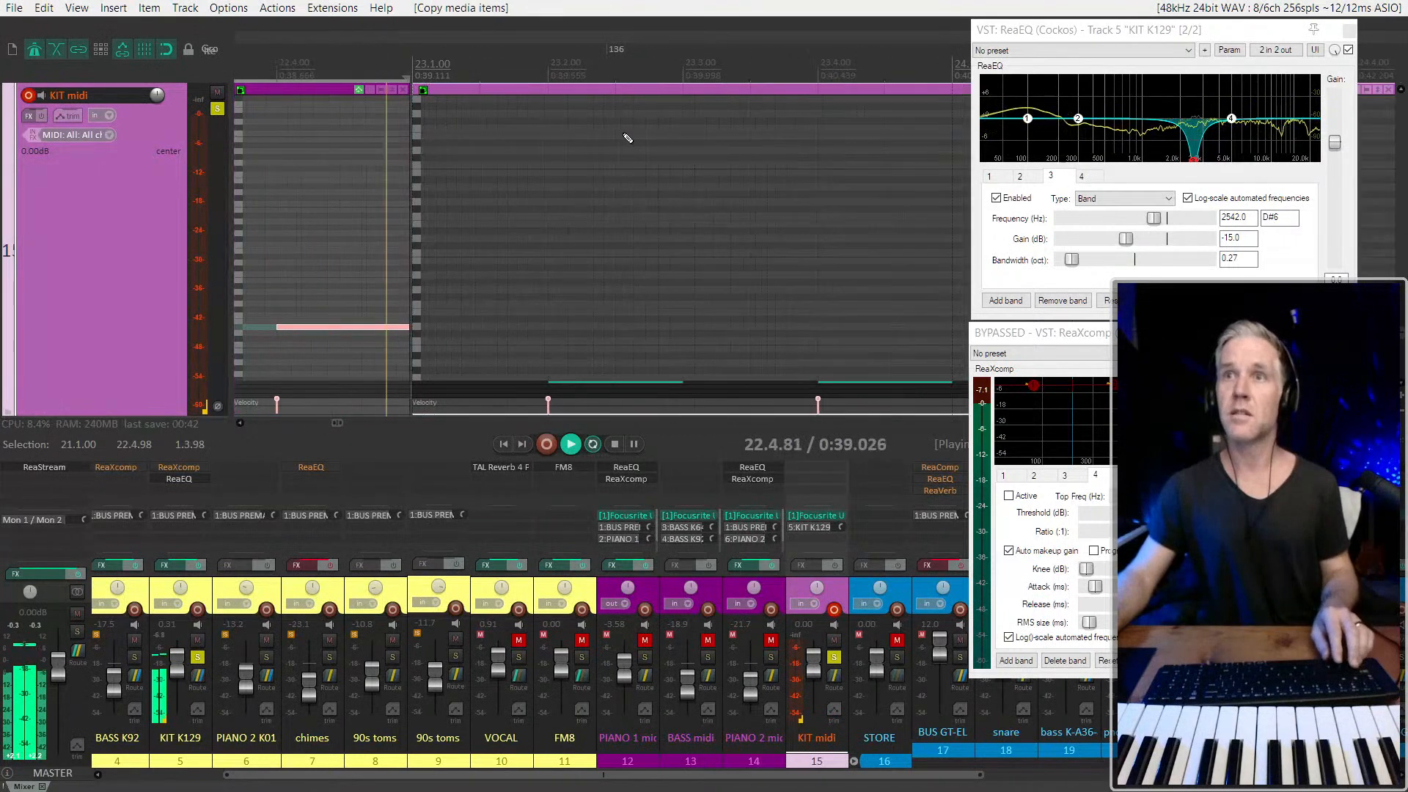
scroll(626, 137, up, 2)
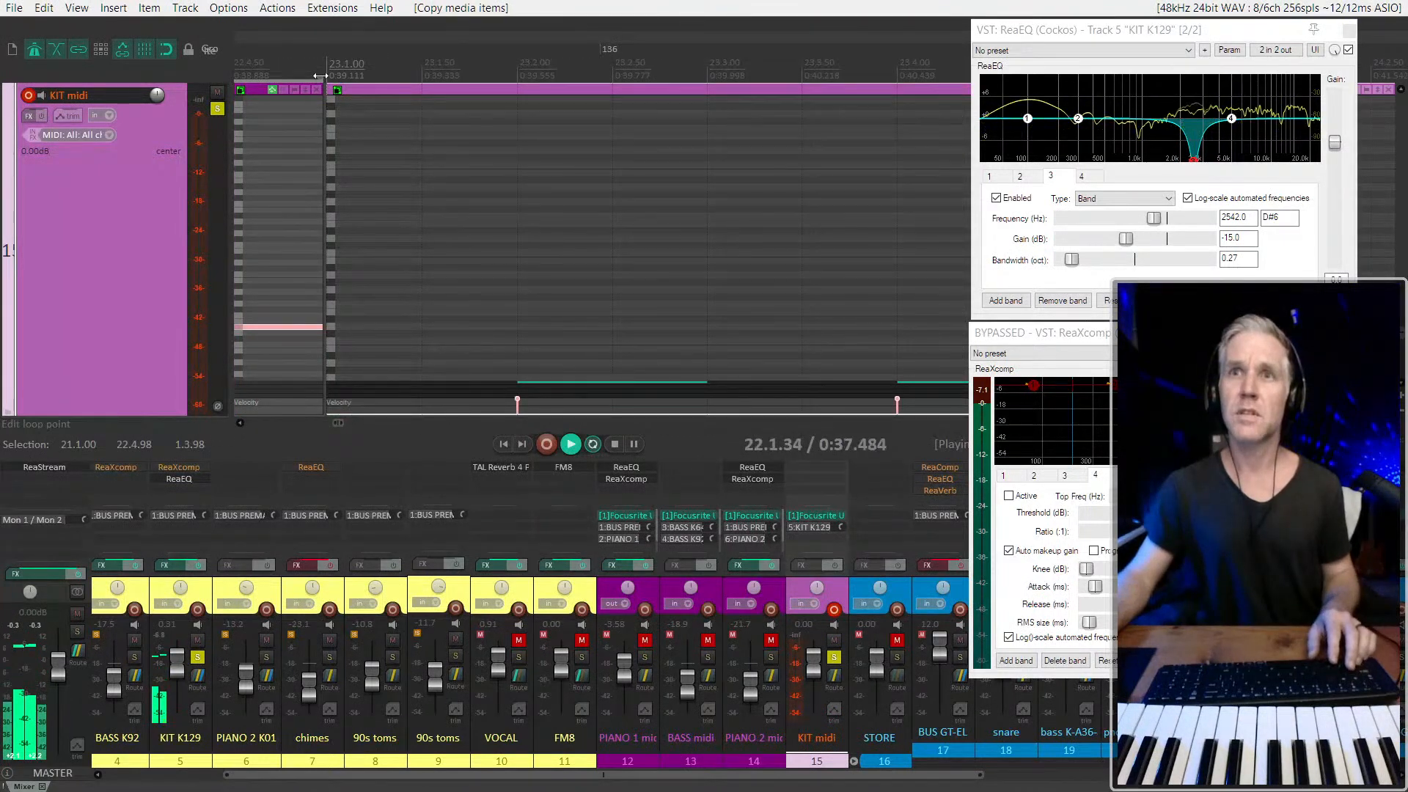
Extend the time selection's end to 23.1.00 and delete the copied item starting at bar 23
drag(321, 76, 330, 77)
key(space)
scroll(405, 121, up, 2)
scroll(484, 117, down, 4)
click(584, 88)
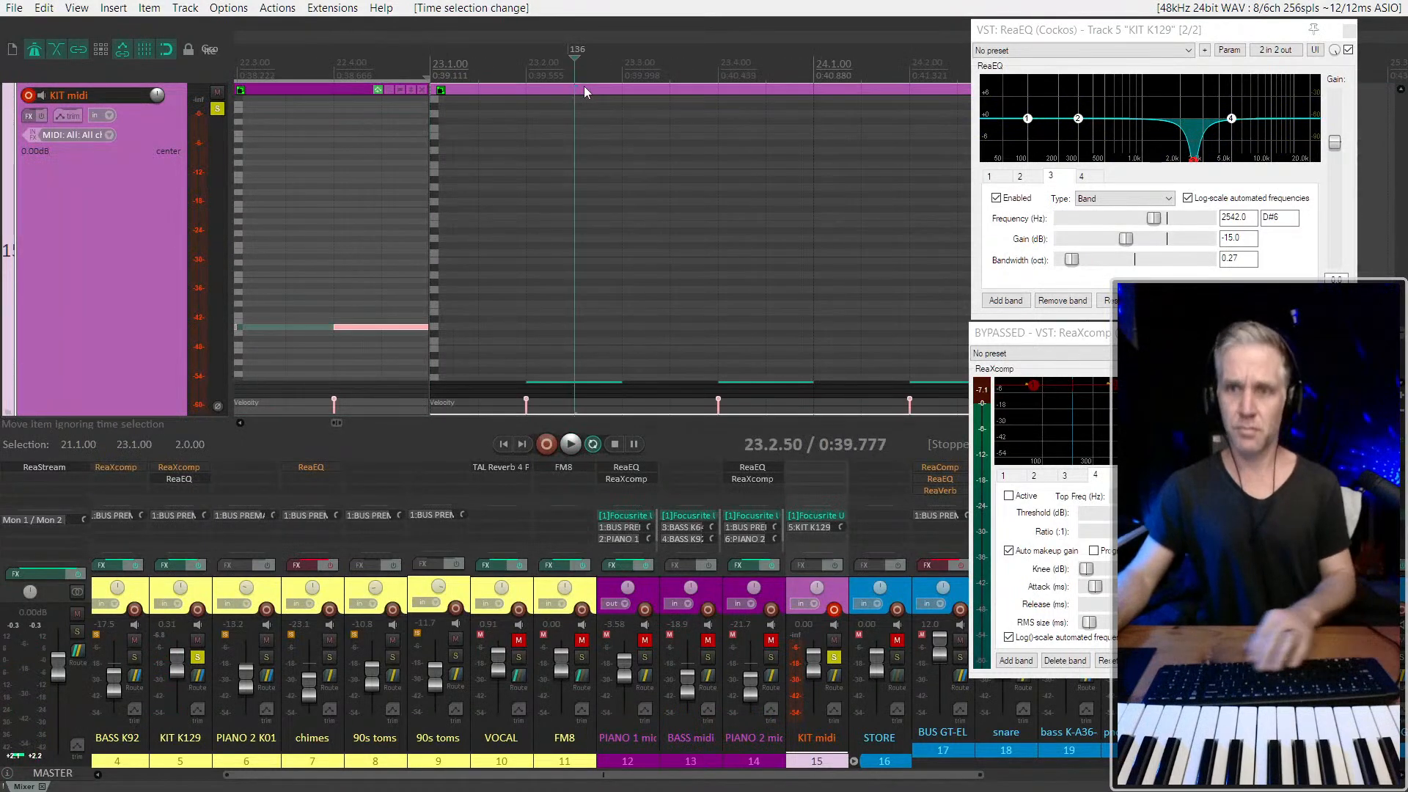
key(Delete)
Hide the mixer and bring the KIT midi track into view around bar 21
scroll(755, 205, down, 3)
scroll(393, 147, up, 1)
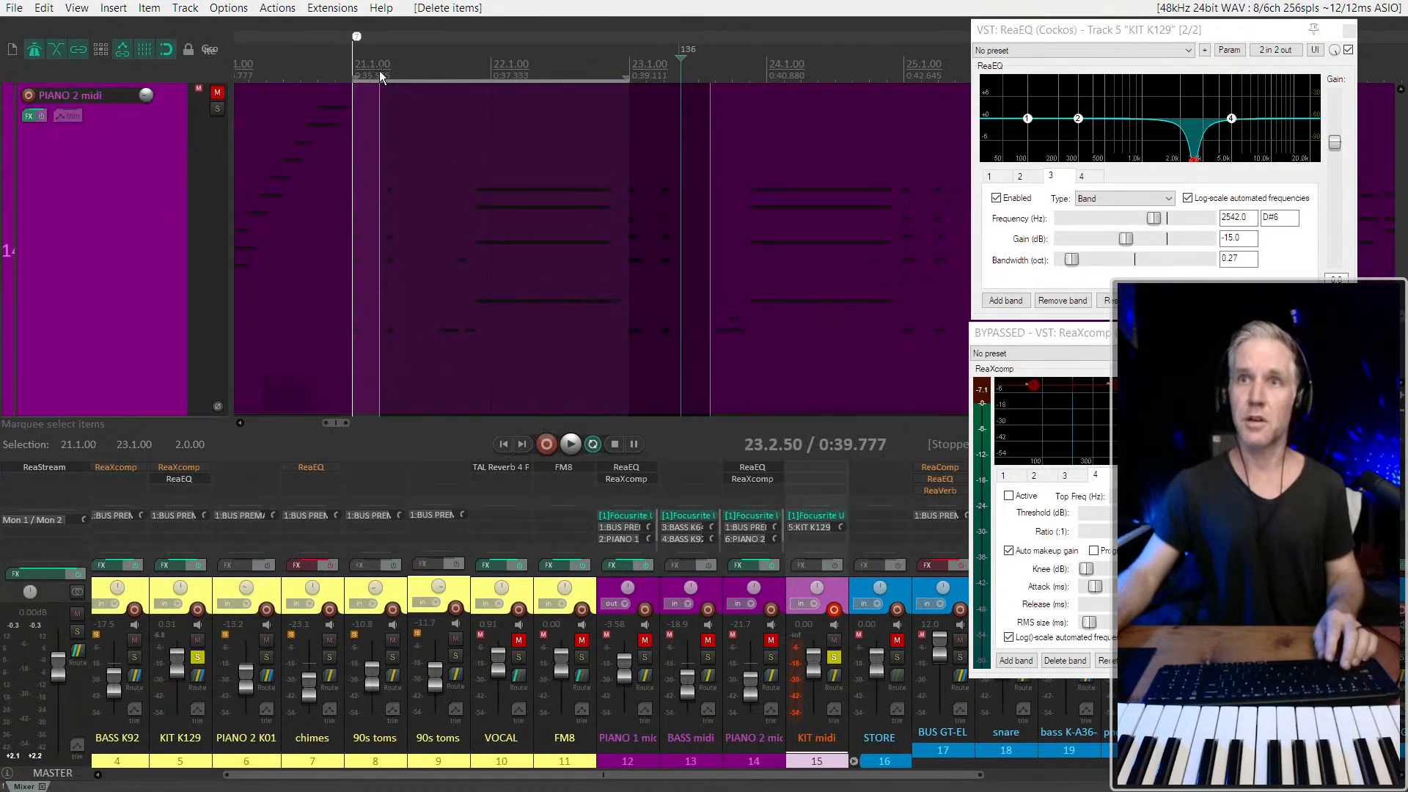
drag(380, 70, 383, 86)
scroll(418, 176, down, 4)
scroll(71, 294, down, 1)
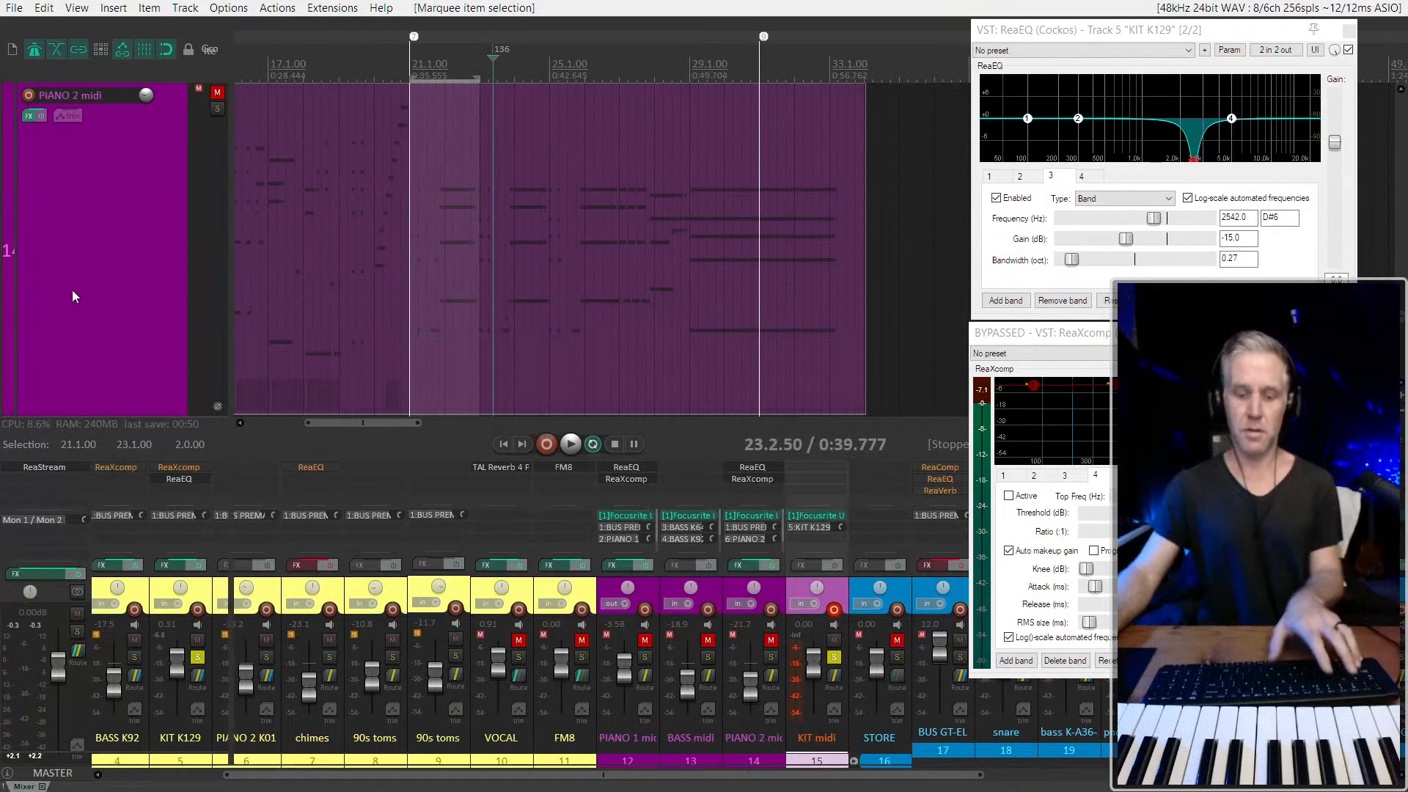
key(ctrl+m)
scroll(81, 323, down, 1)
scroll(481, 302, up, 3)
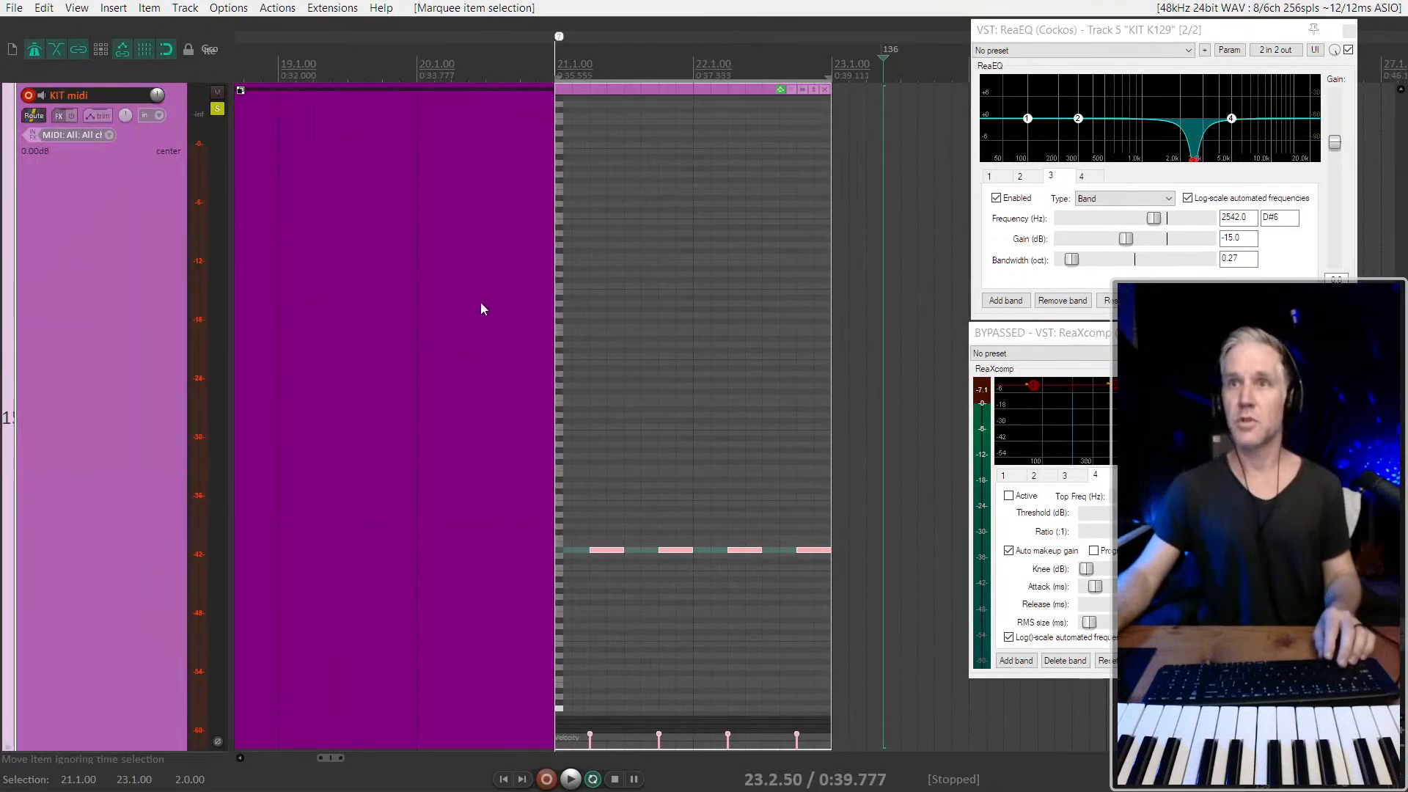
Glue the KIT midi item spanning 21.1.00 to 23.1.00 and select the preceding item starting at bar 17
click(690, 162)
key(Page_Down)
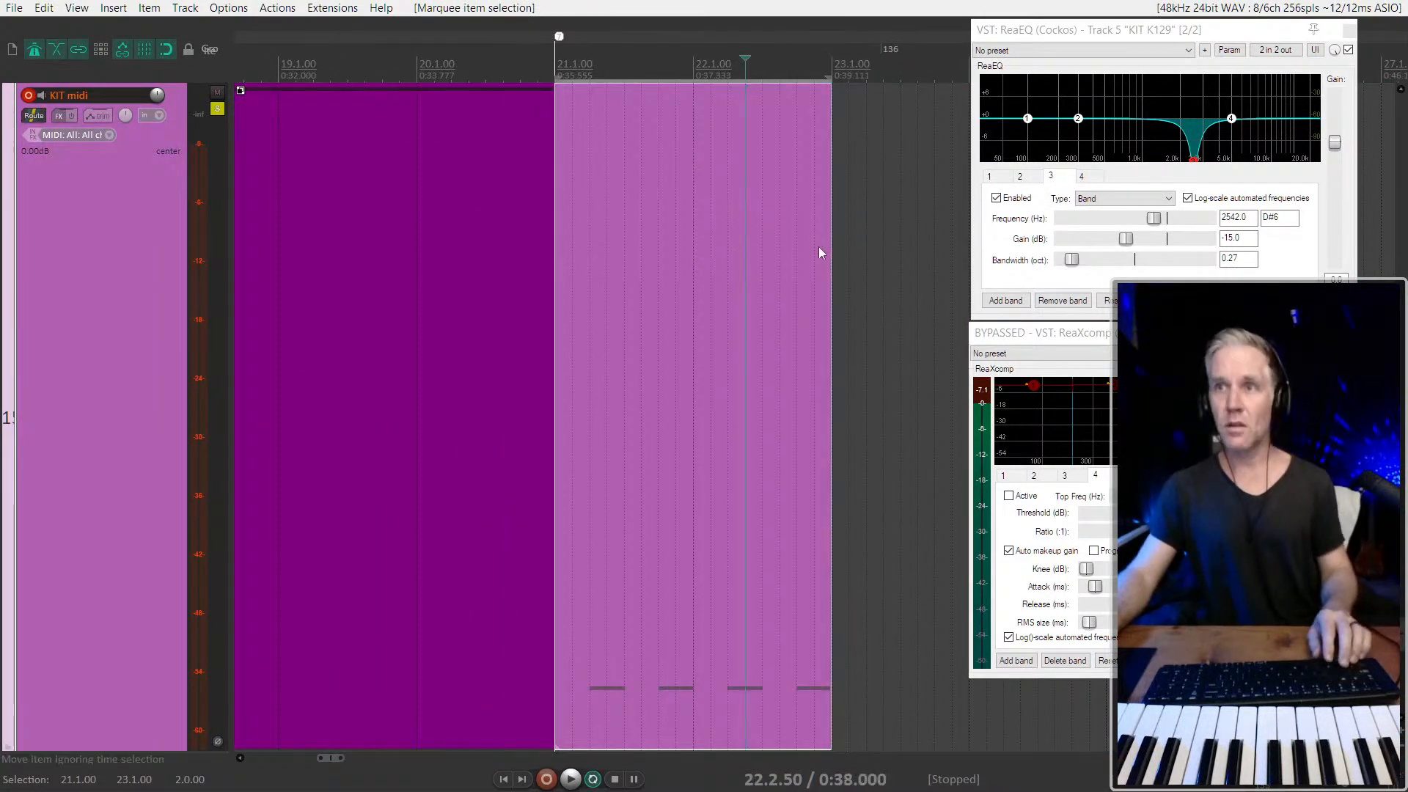
key(ctrl+g)
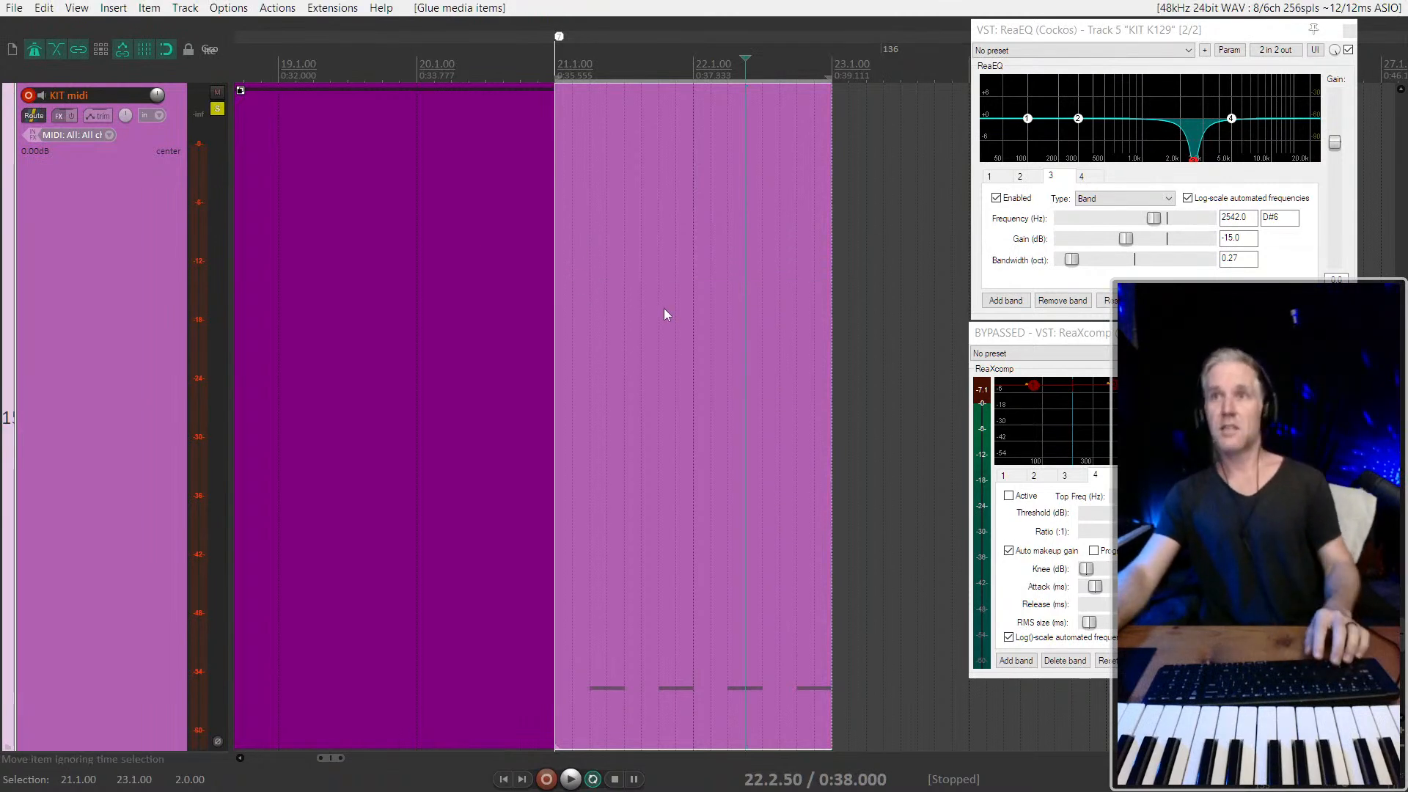
scroll(663, 308, down, 3)
click(598, 283)
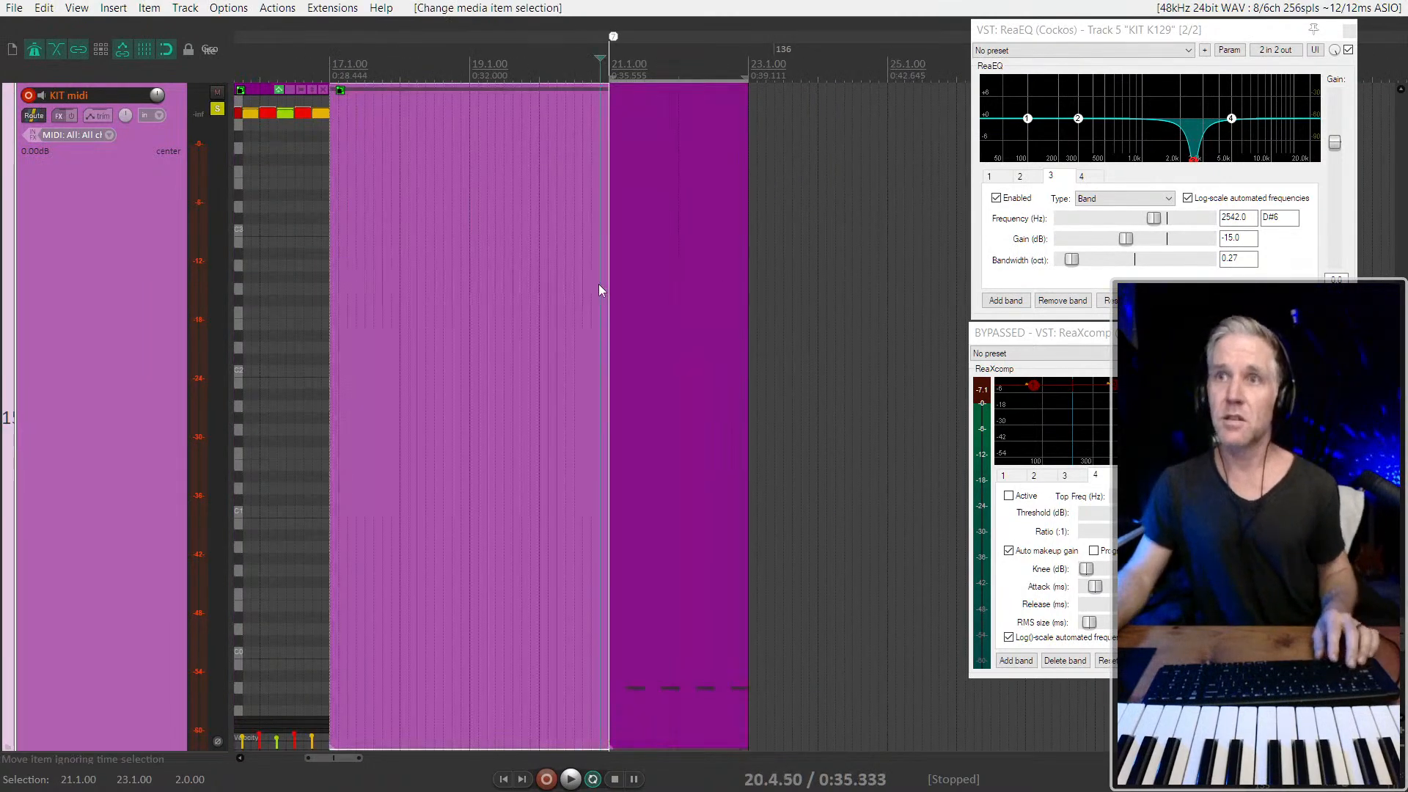
Copy the two-bar KIT midi item at 21.1.00 three times back to back, starting at 23.1.00, 25.1.00 and 27.1.00
scroll(598, 289, up, 3)
key(space)
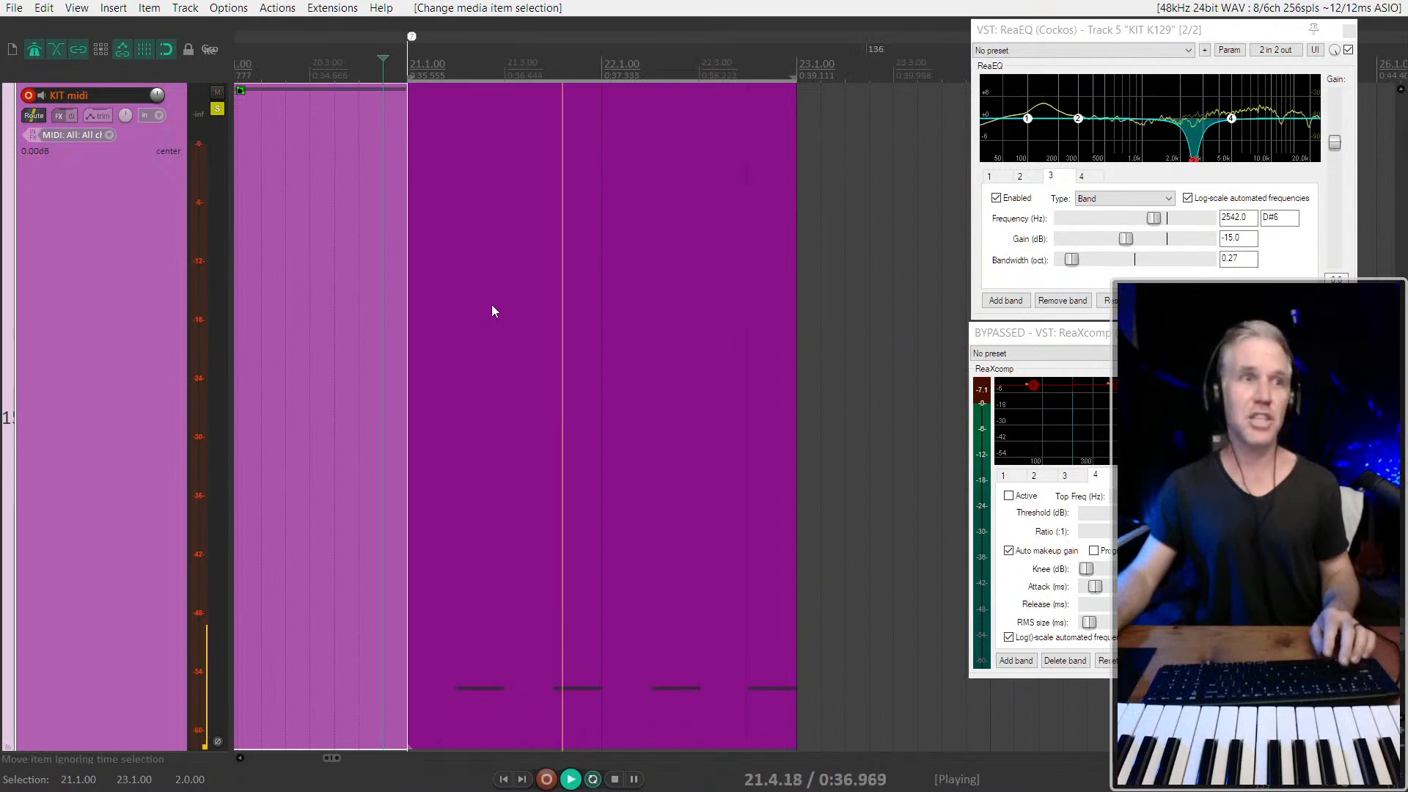
scroll(142, 487, down, 3)
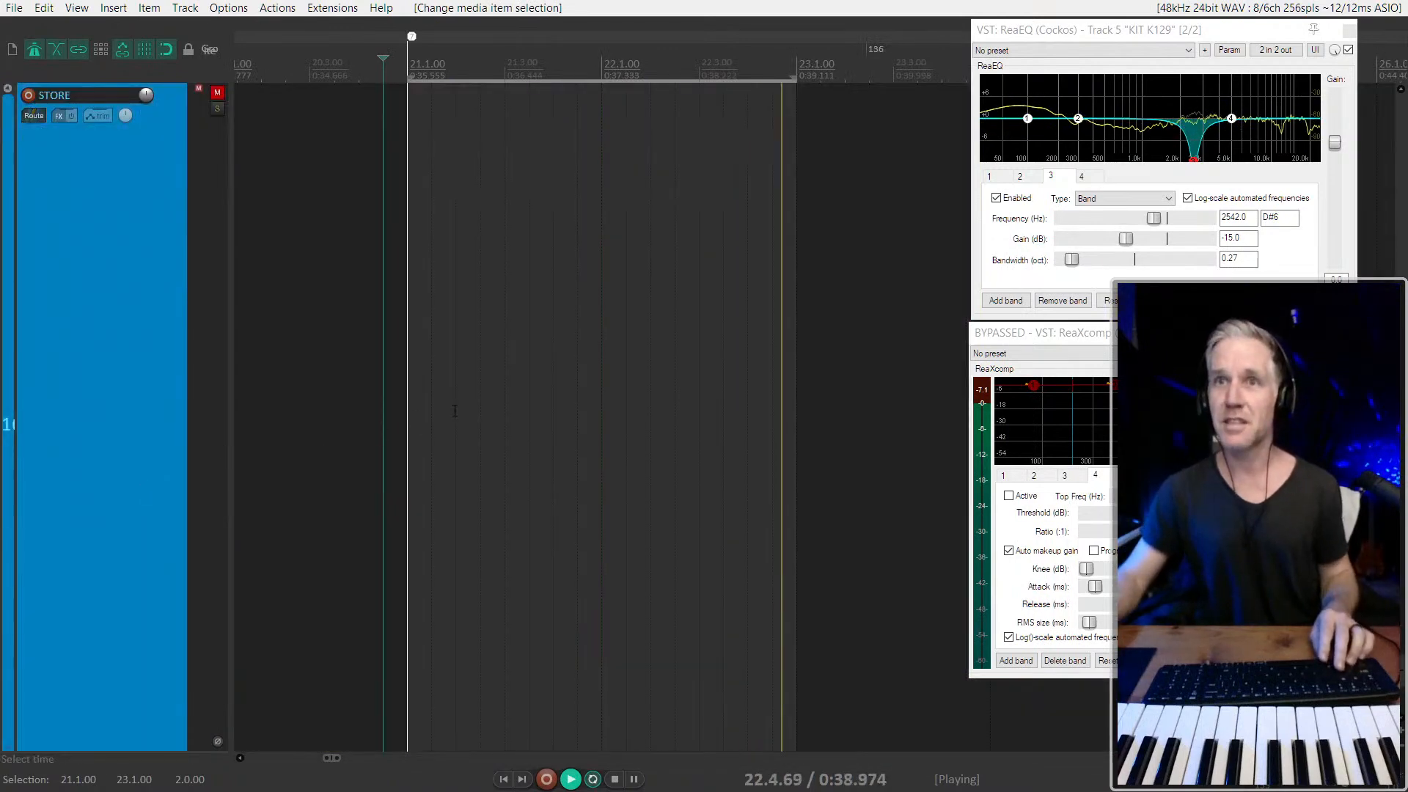
scroll(113, 435, up, 3)
scroll(543, 415, down, 3)
click(552, 411)
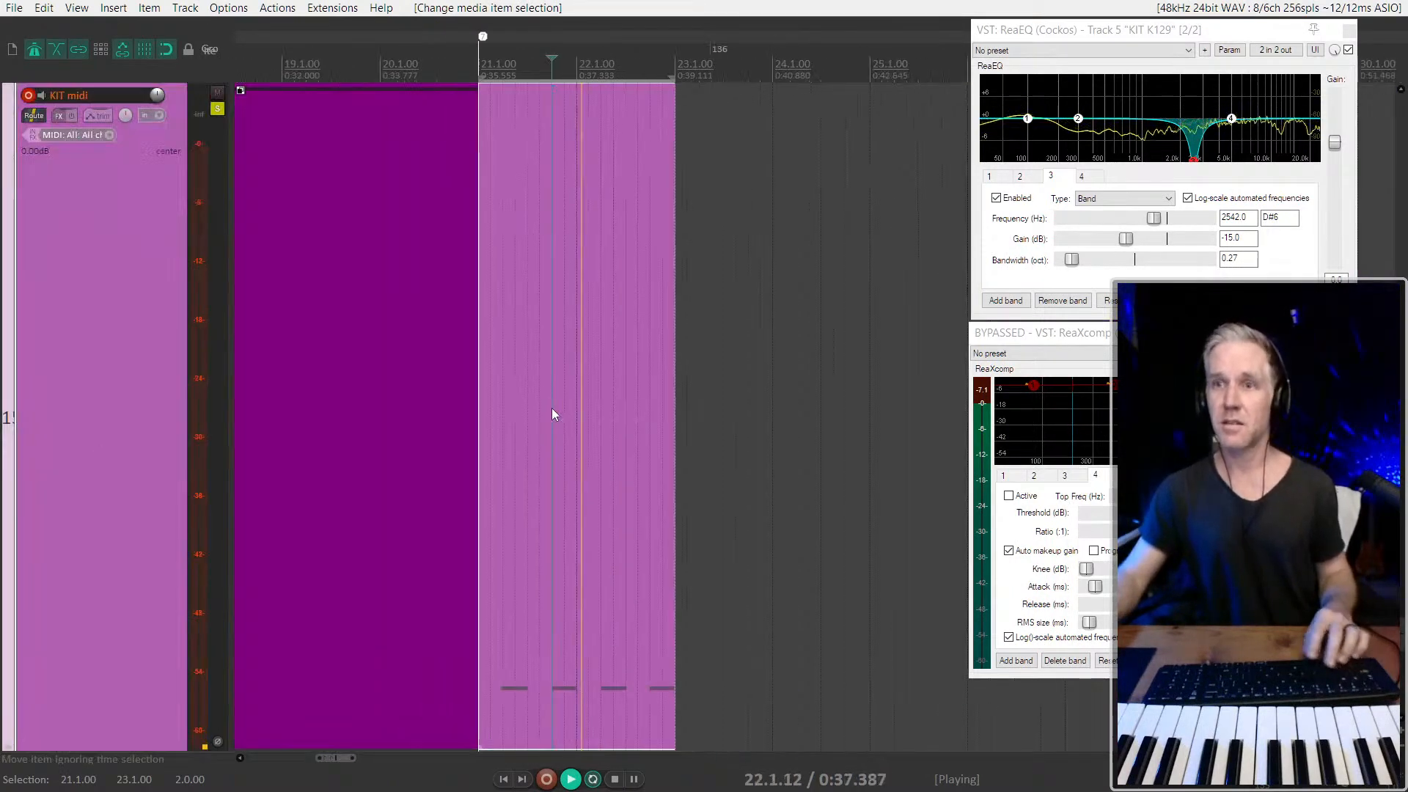
key(space)
scroll(582, 477, down, 2)
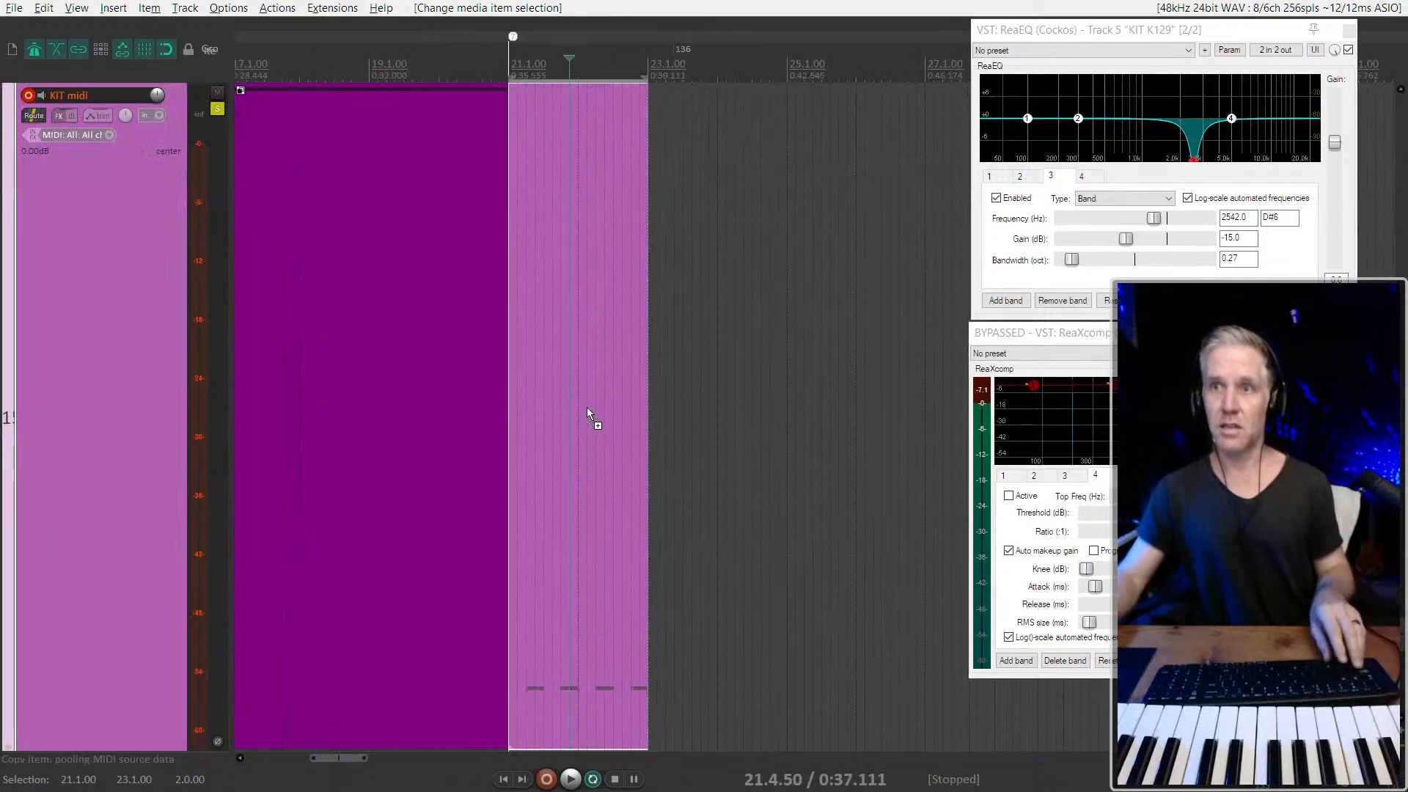
drag(587, 411, 732, 412)
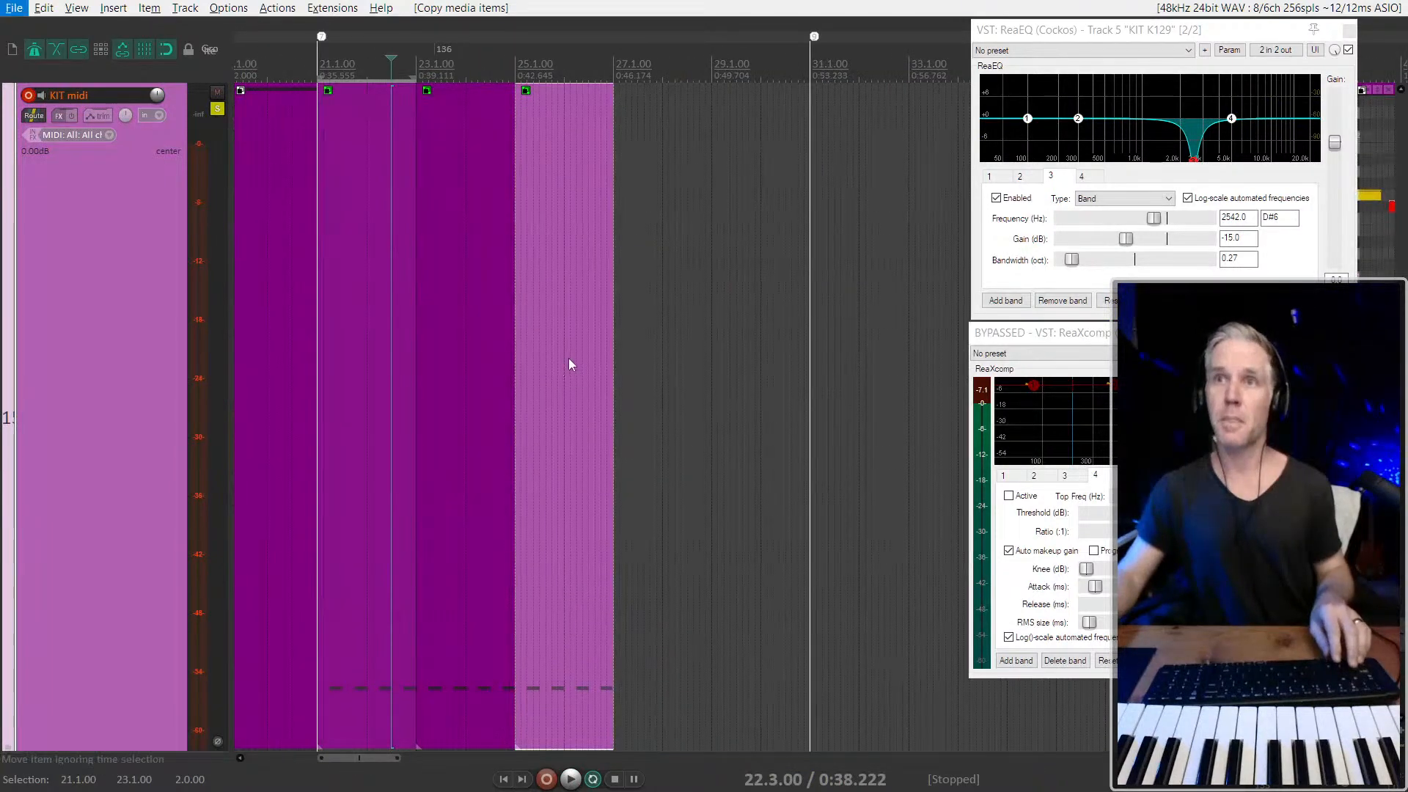
drag(569, 359, 674, 357)
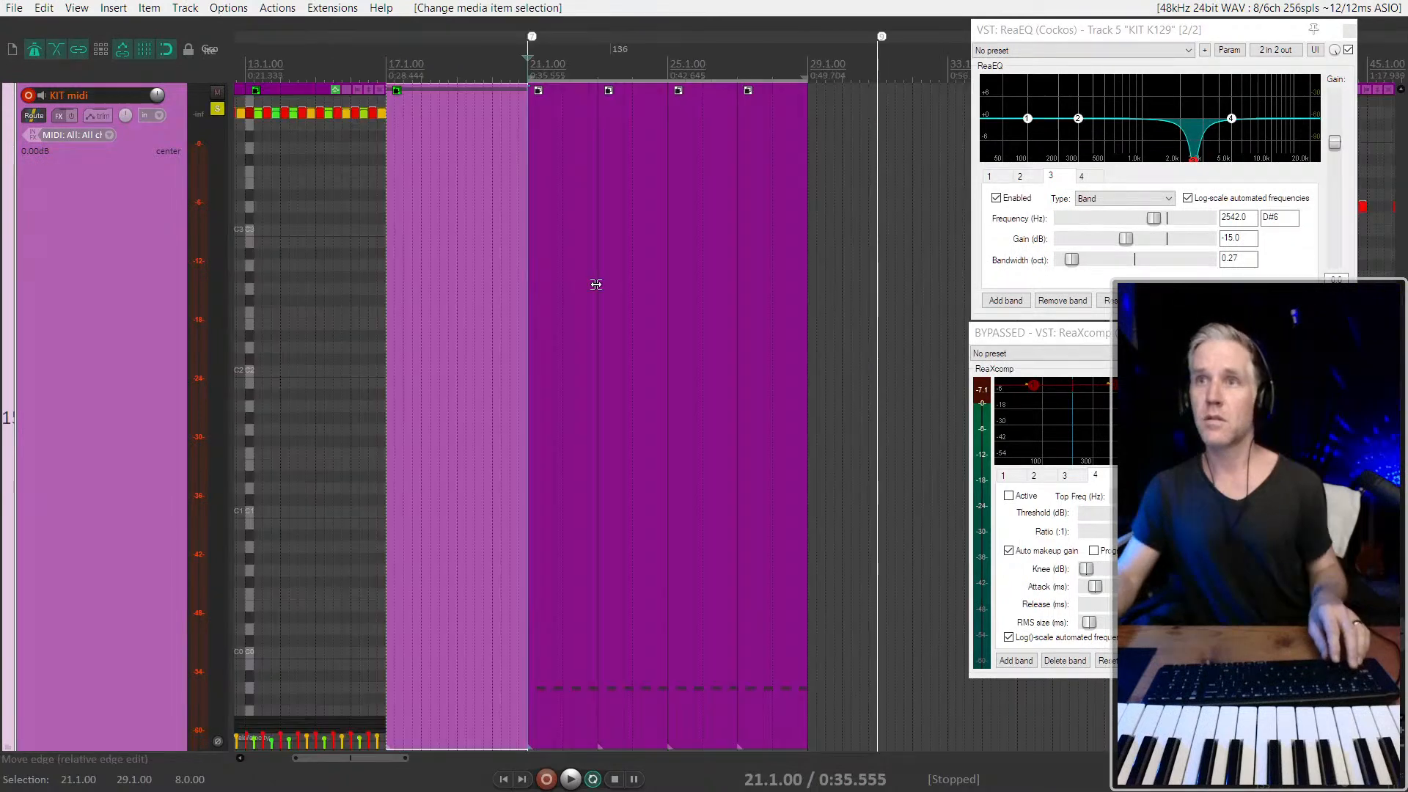
Audition the copied KIT midi items between 25.1.00 and 29.1.00 to judge how the part should end
key(space)
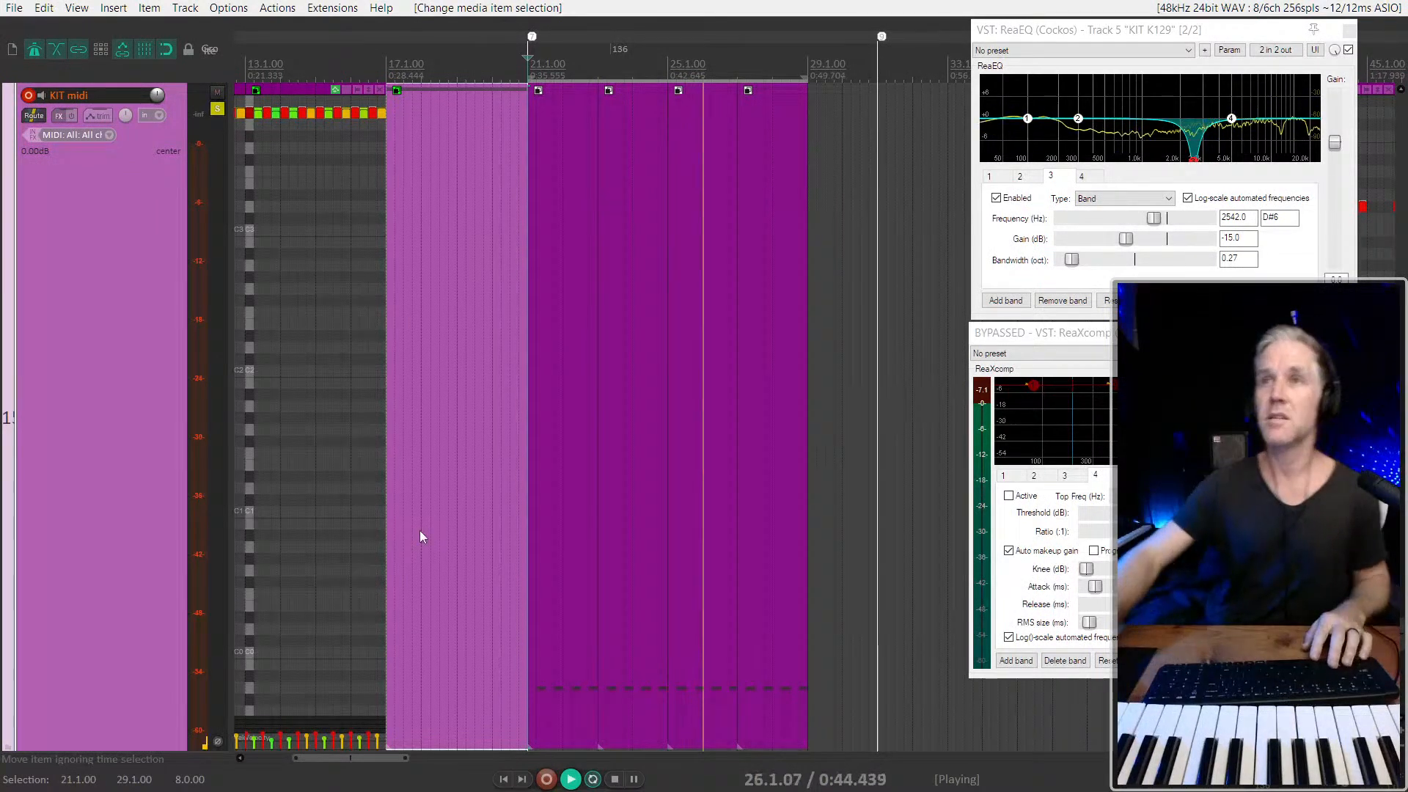
scroll(729, 503, up, 3)
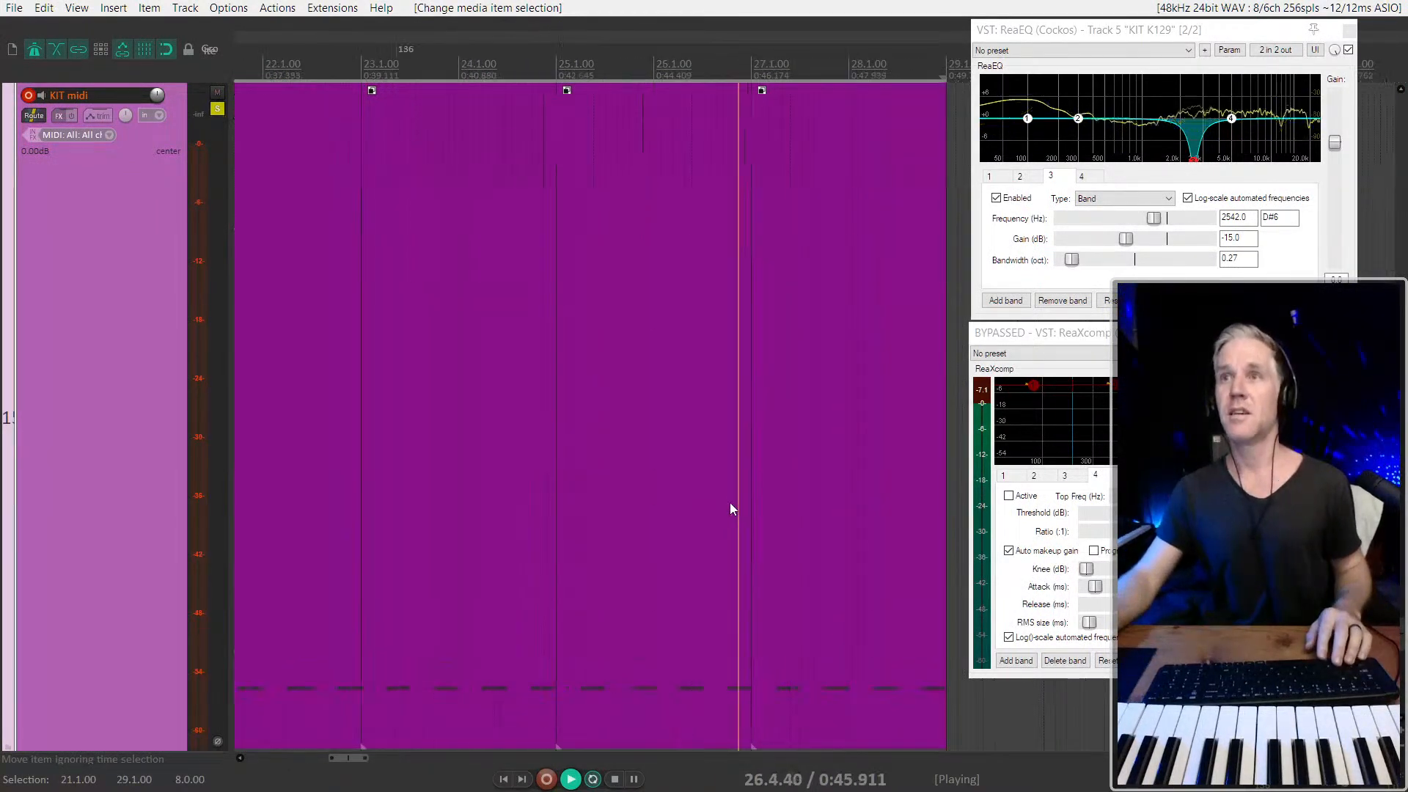
click(812, 502)
scroll(864, 505, up, 1)
scroll(719, 516, right, 2)
click(624, 600)
key(space)
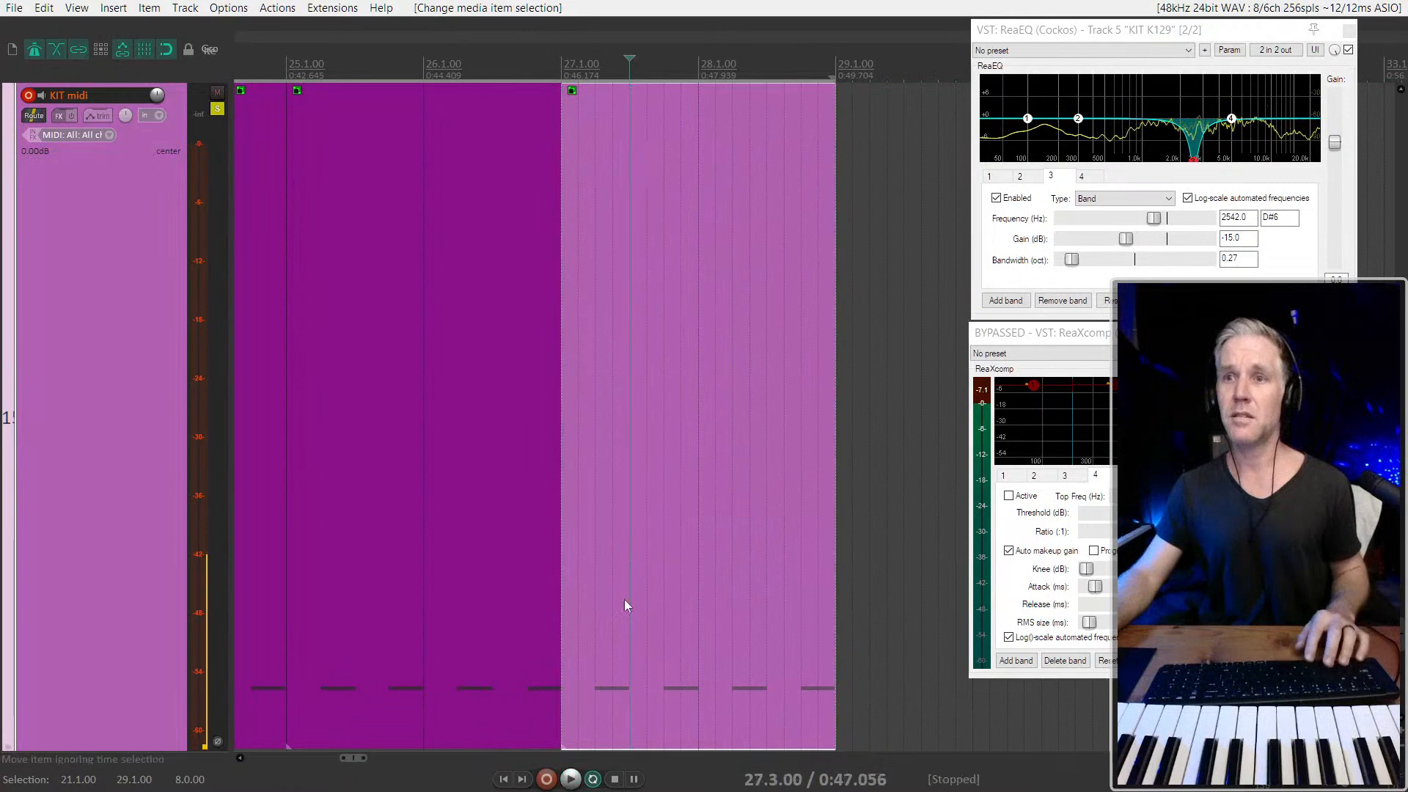
click(484, 517)
click(441, 506)
key(space)
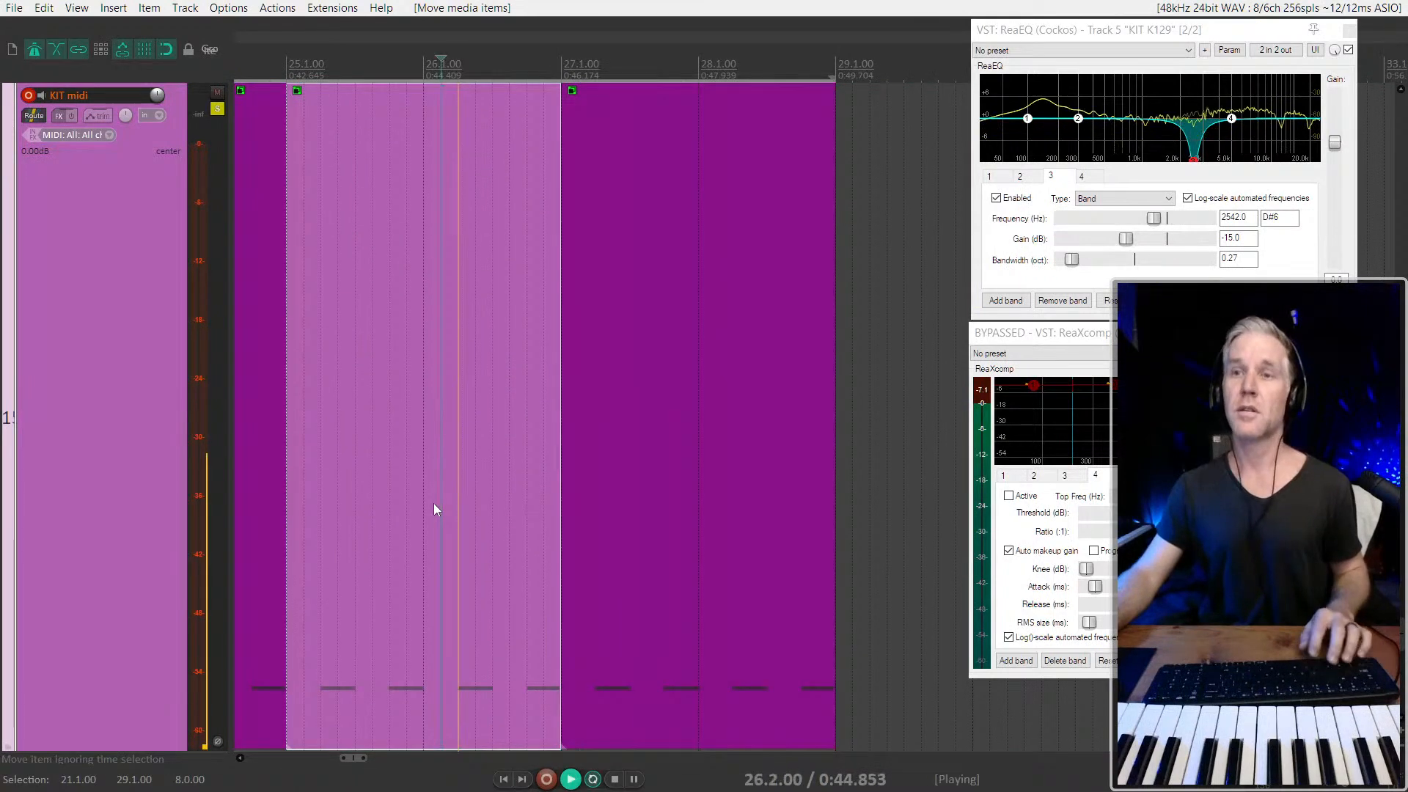
scroll(488, 531, up, 2)
key(space)
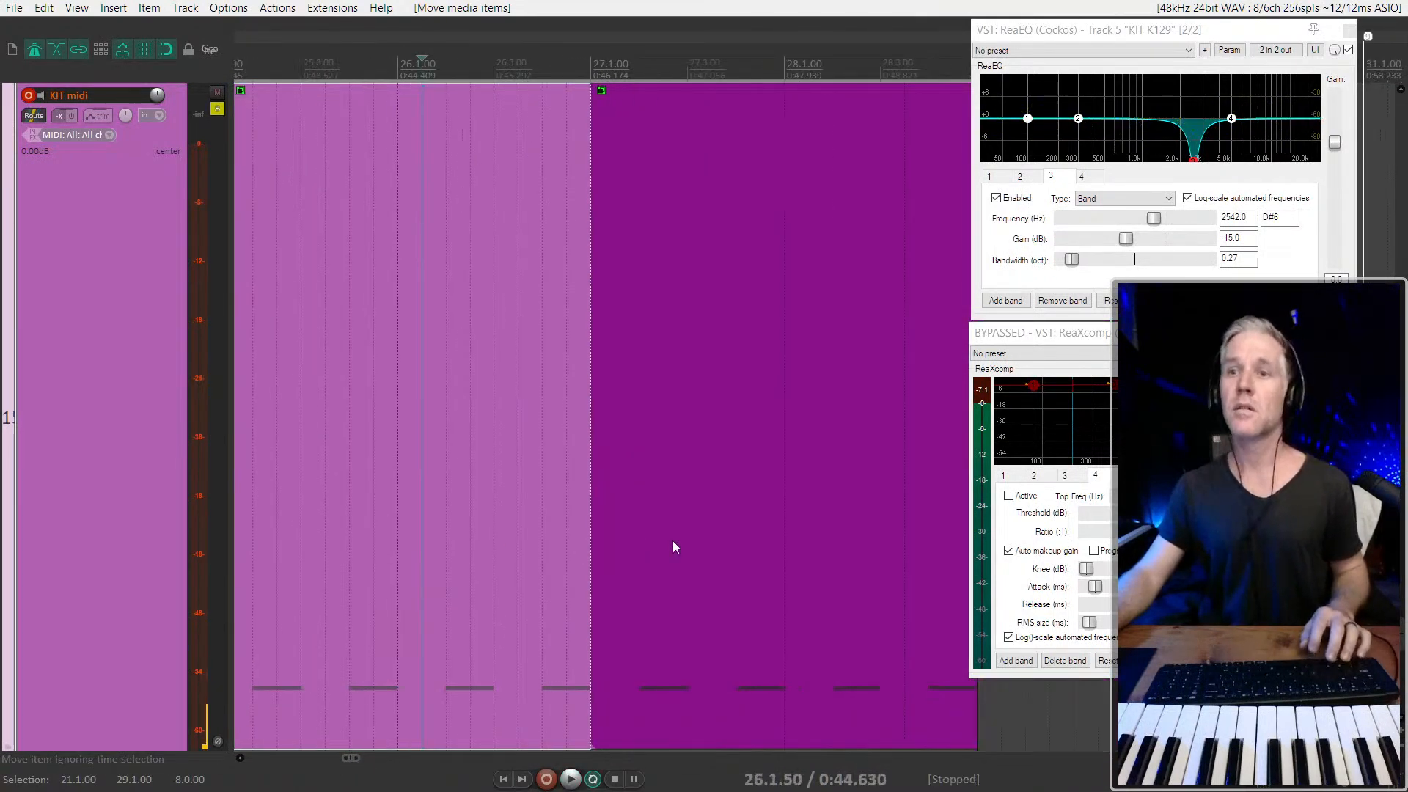
Glue the KIT midi item spanning 27.1.00 to 29.1.00 and bring its notes into view in the inline editor
click(674, 541)
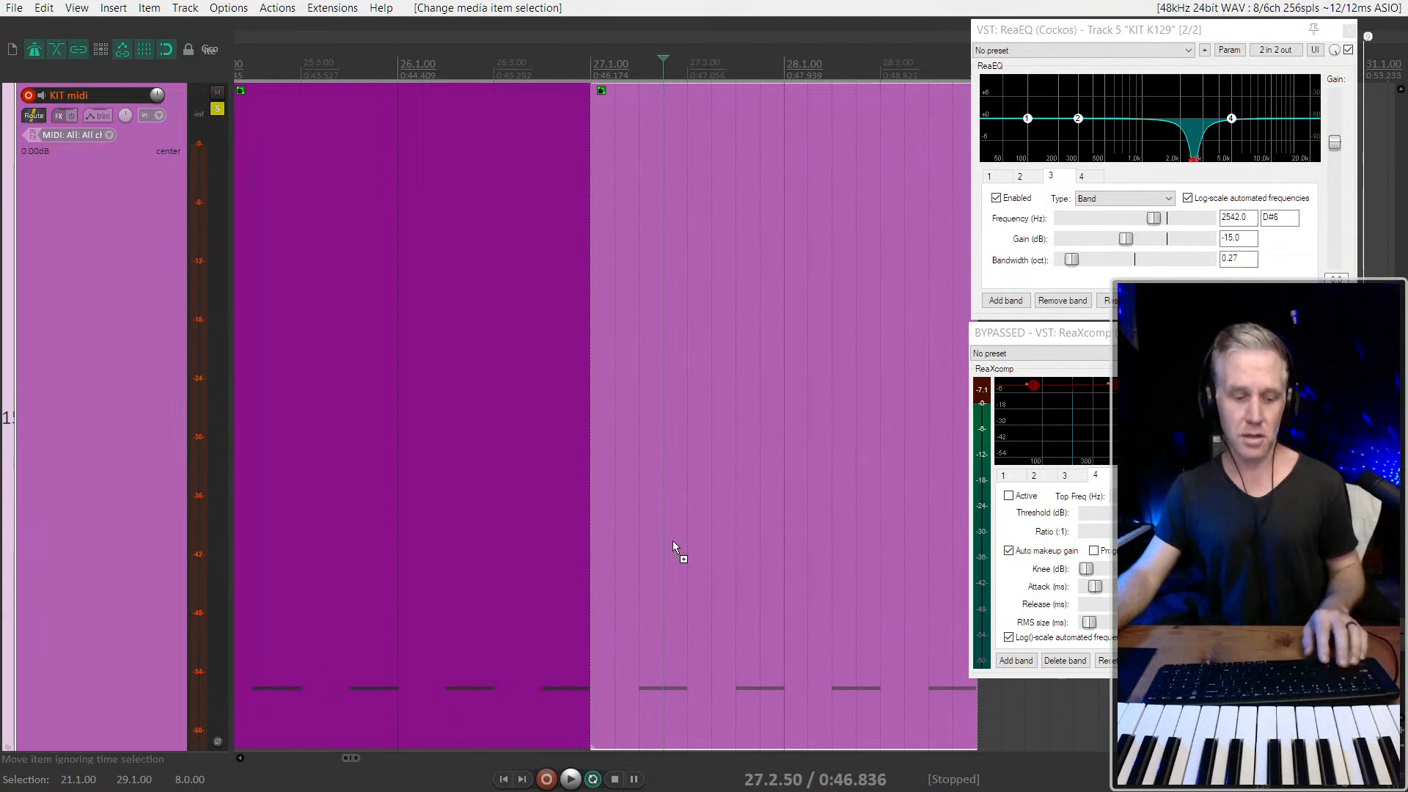
key(ctrl+g)
double_click(601, 525)
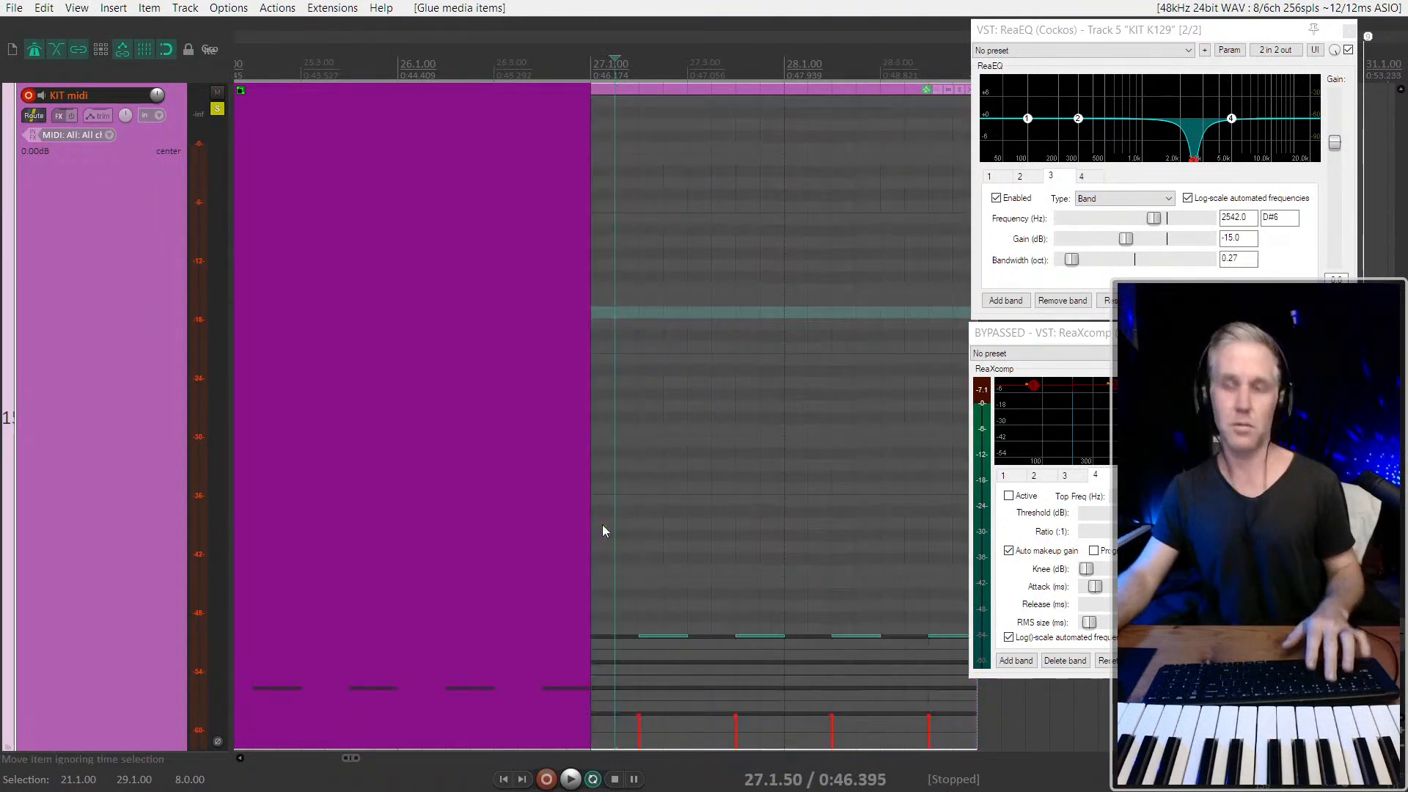
key(alt+Down)
key(alt+Down)
key(alt+Down)
key(alt+Down)
key(alt+Down)
key(alt+Down)
key(alt+Down)
key(alt+Down)
key(alt+Down)
key(alt+Down)
key(alt+Down)
key(alt+Down)
key(alt+Down)
key(alt+Down)
key(alt+Down)
key(alt+Down)
key(alt+Down)
key(alt+Down)
key(alt+Down)
key(alt+Down)
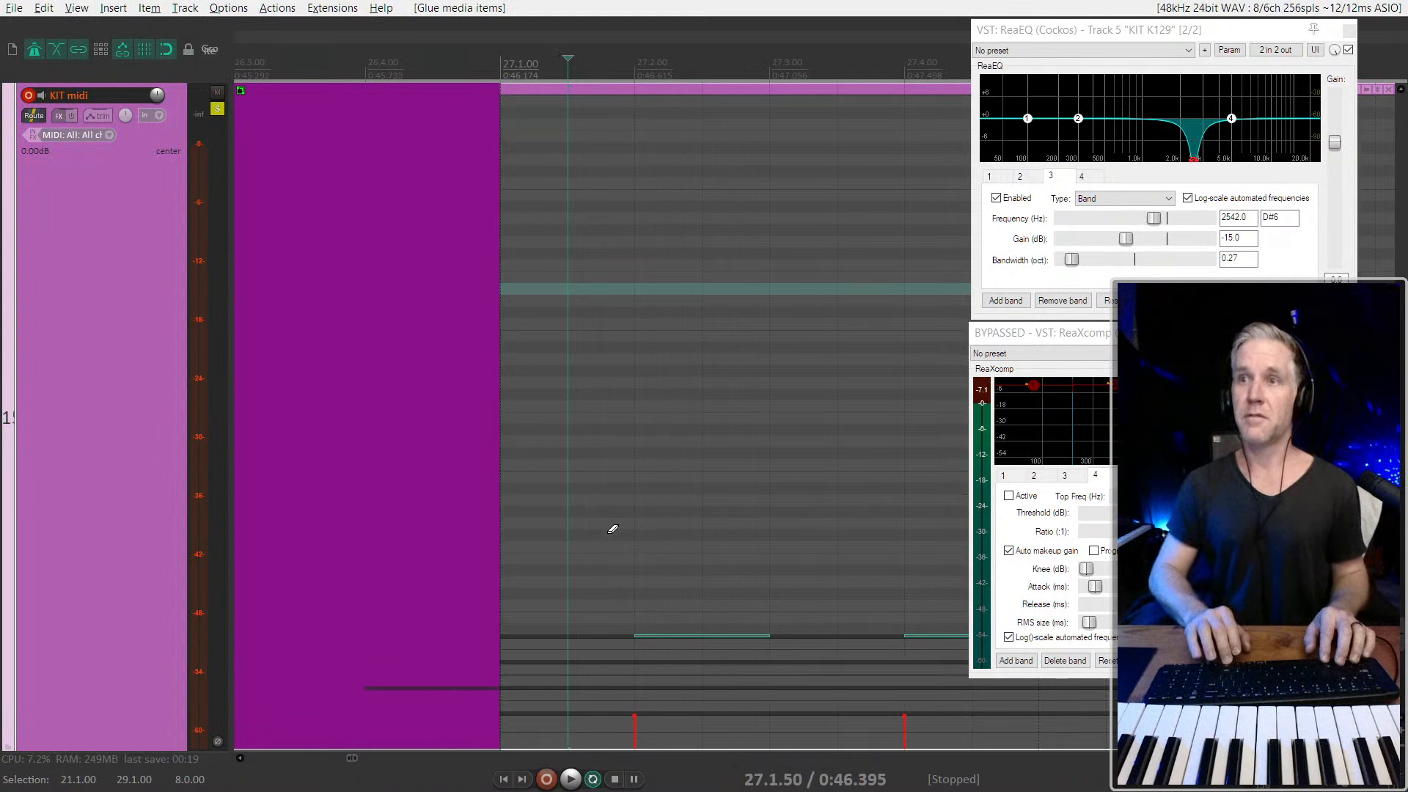
key(alt+Down)
key(alt+Down)
key(alt+Down)
key(alt+Down)
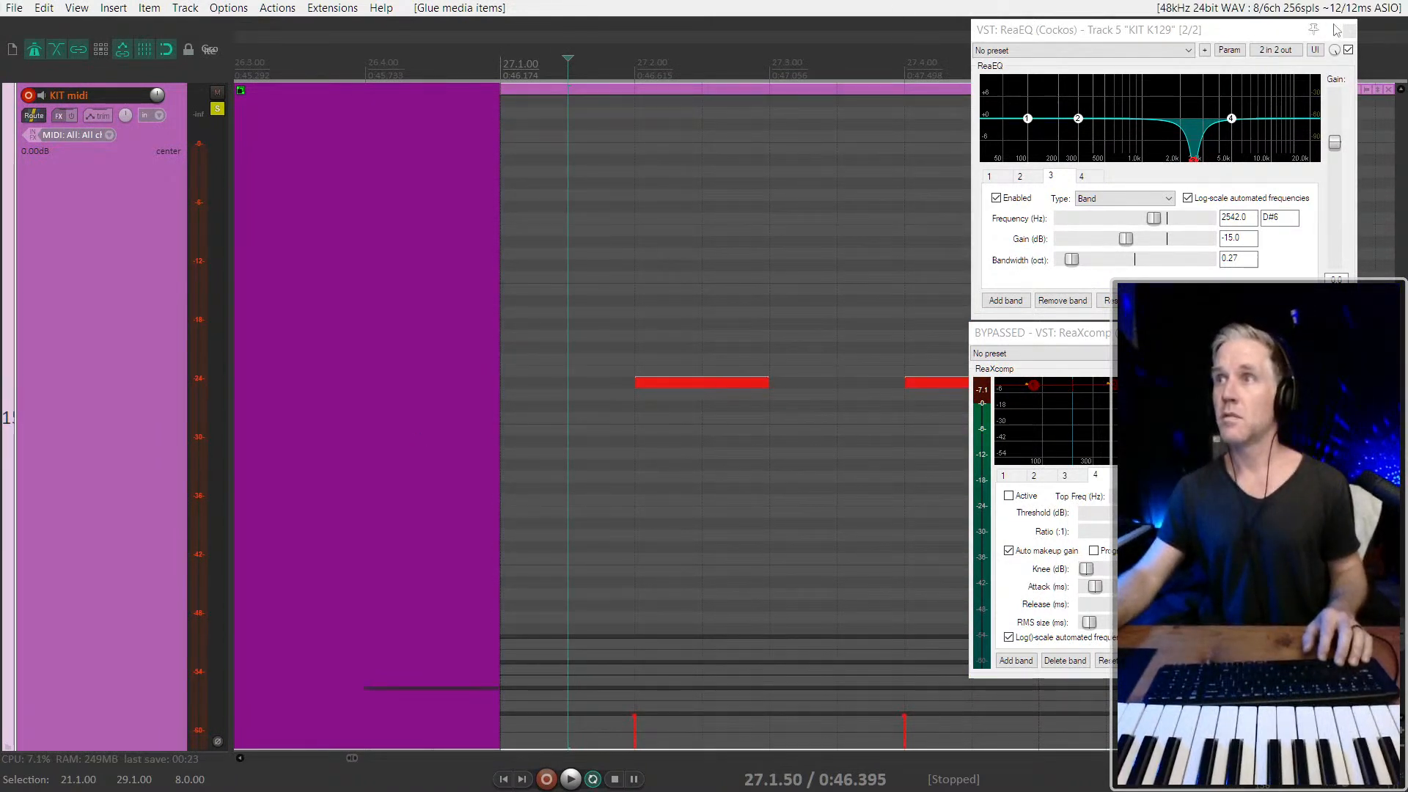
Close the ReaEQ and ReaXcomp effect windows of the KIT K129 track
drag(1284, 30, 1297, 34)
click(1362, 34)
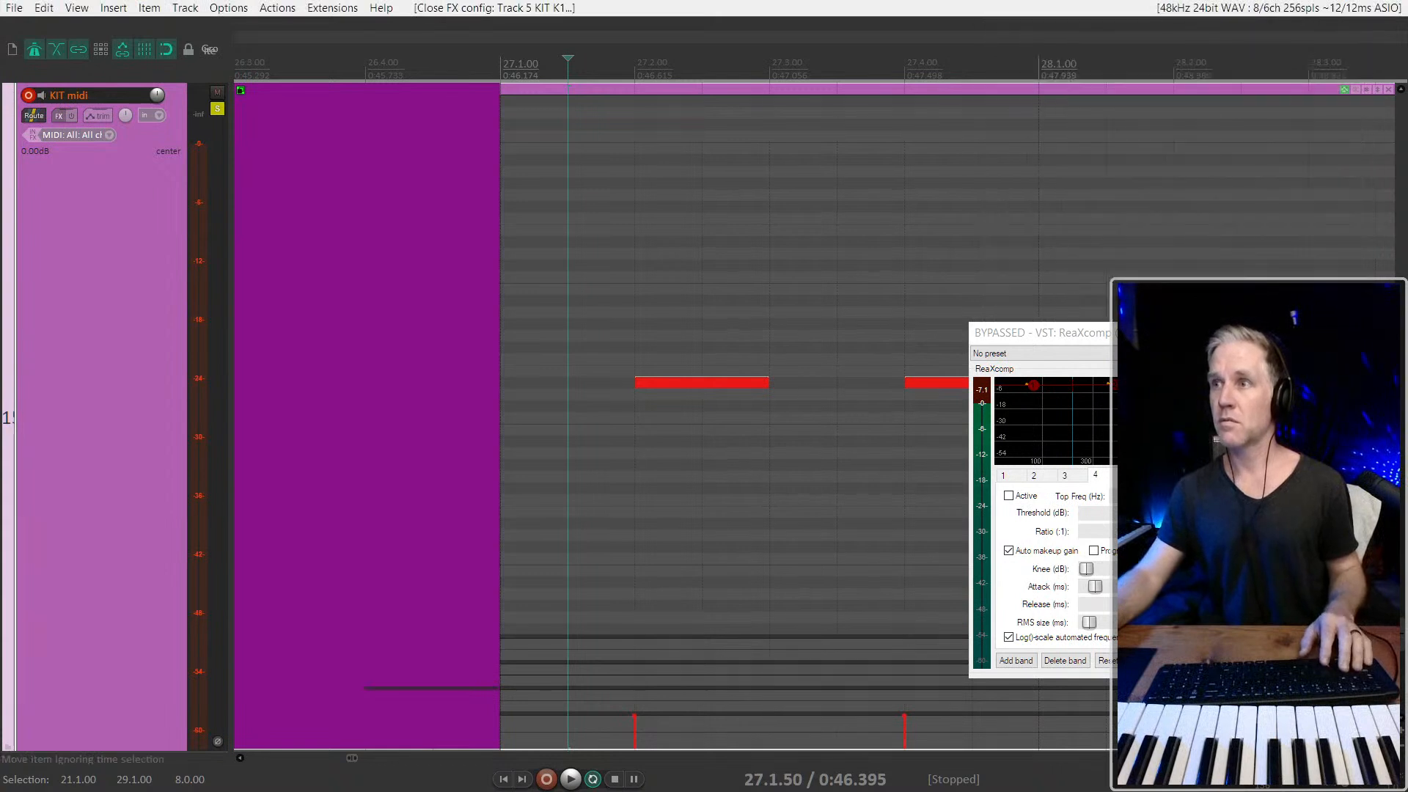
click(1318, 333)
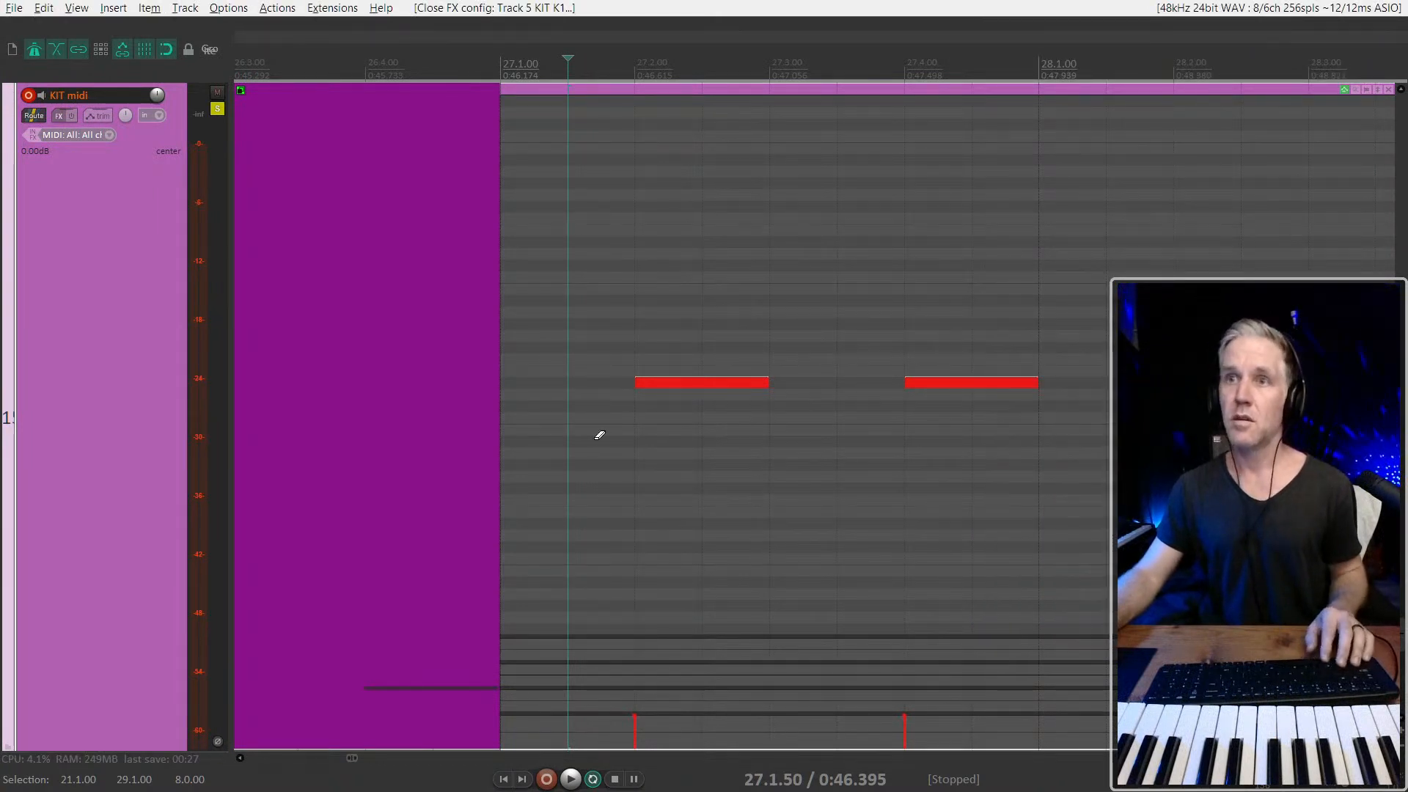
Move the second note of the last KIT midi item one beat earlier to 27.3.00 and play it back
scroll(597, 435, right, 3)
scroll(436, 426, down, 3)
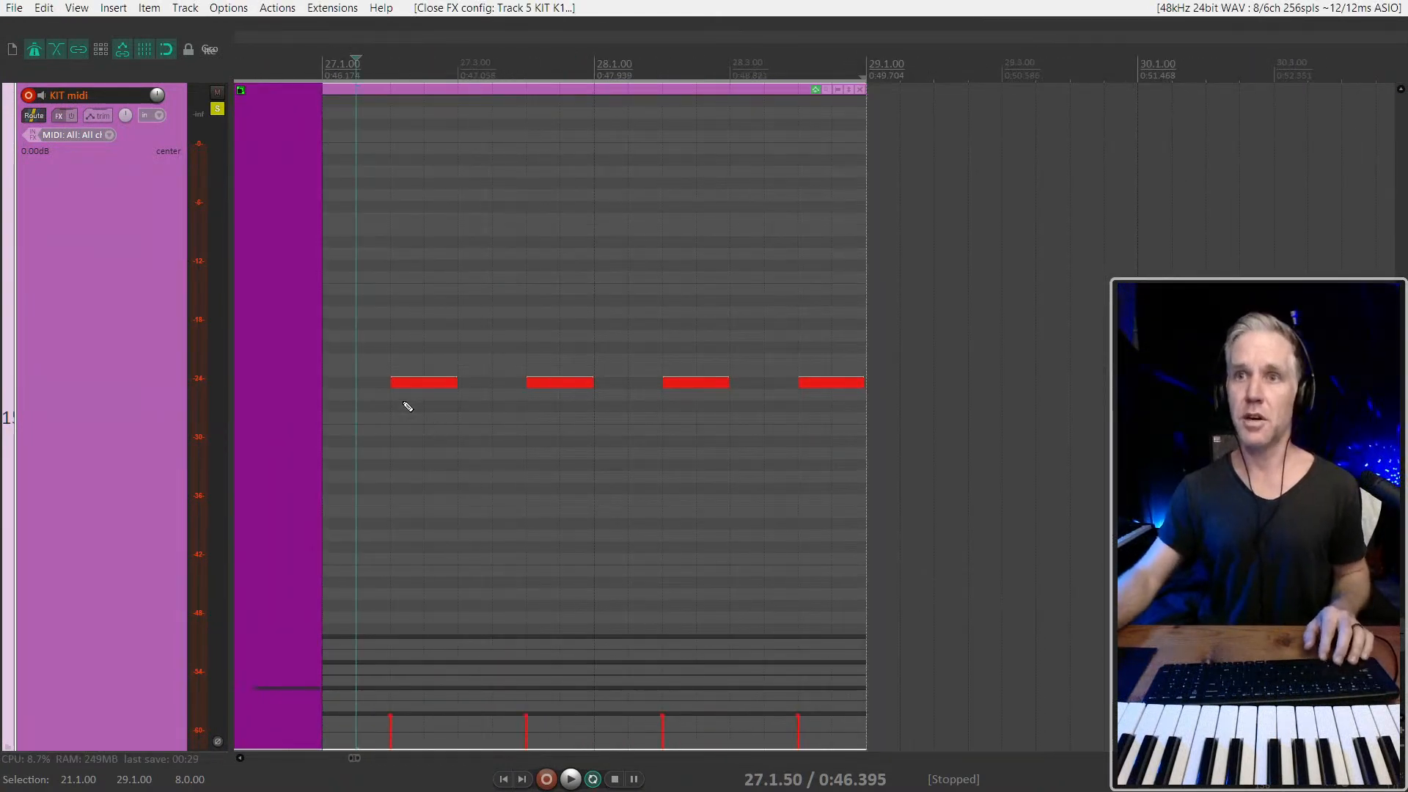
scroll(403, 402, down, 2)
click(326, 395)
scroll(326, 396, up, 2)
scroll(406, 426, left, 2)
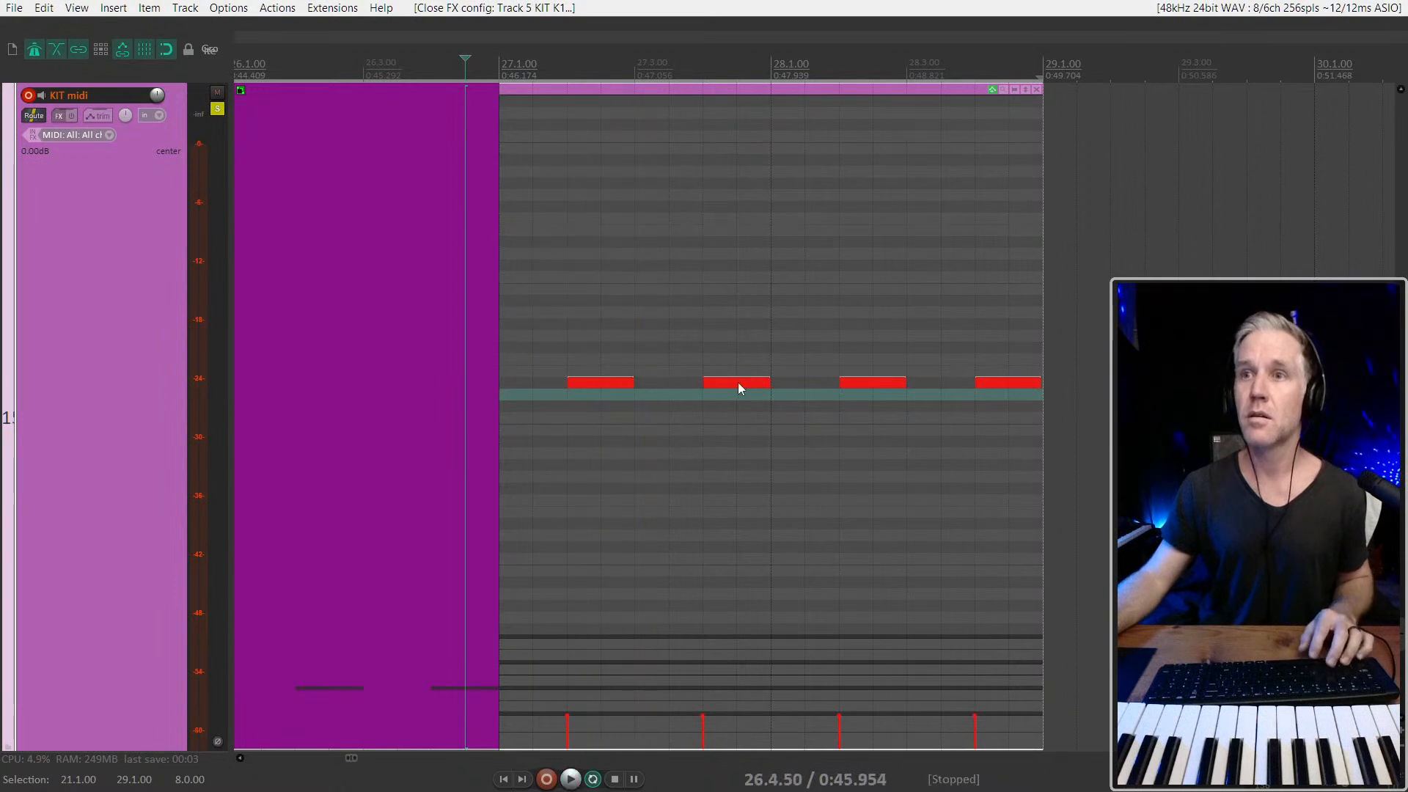
drag(738, 383, 634, 385)
key(space)
key(space)
Try moving the last two notes to 27.4.00 and 28.1.00 during playback, and undo the moves
drag(851, 350, 1041, 406)
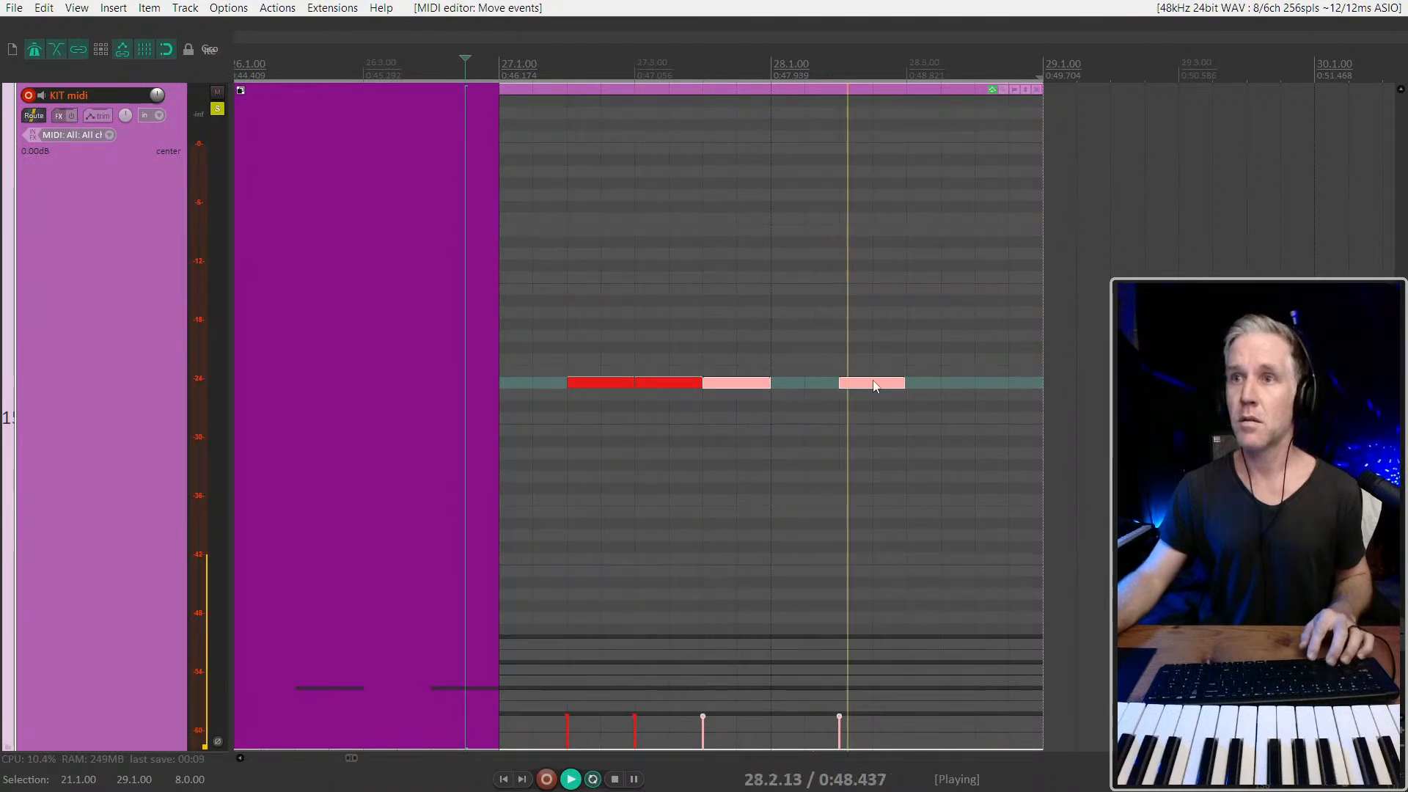
click(874, 384)
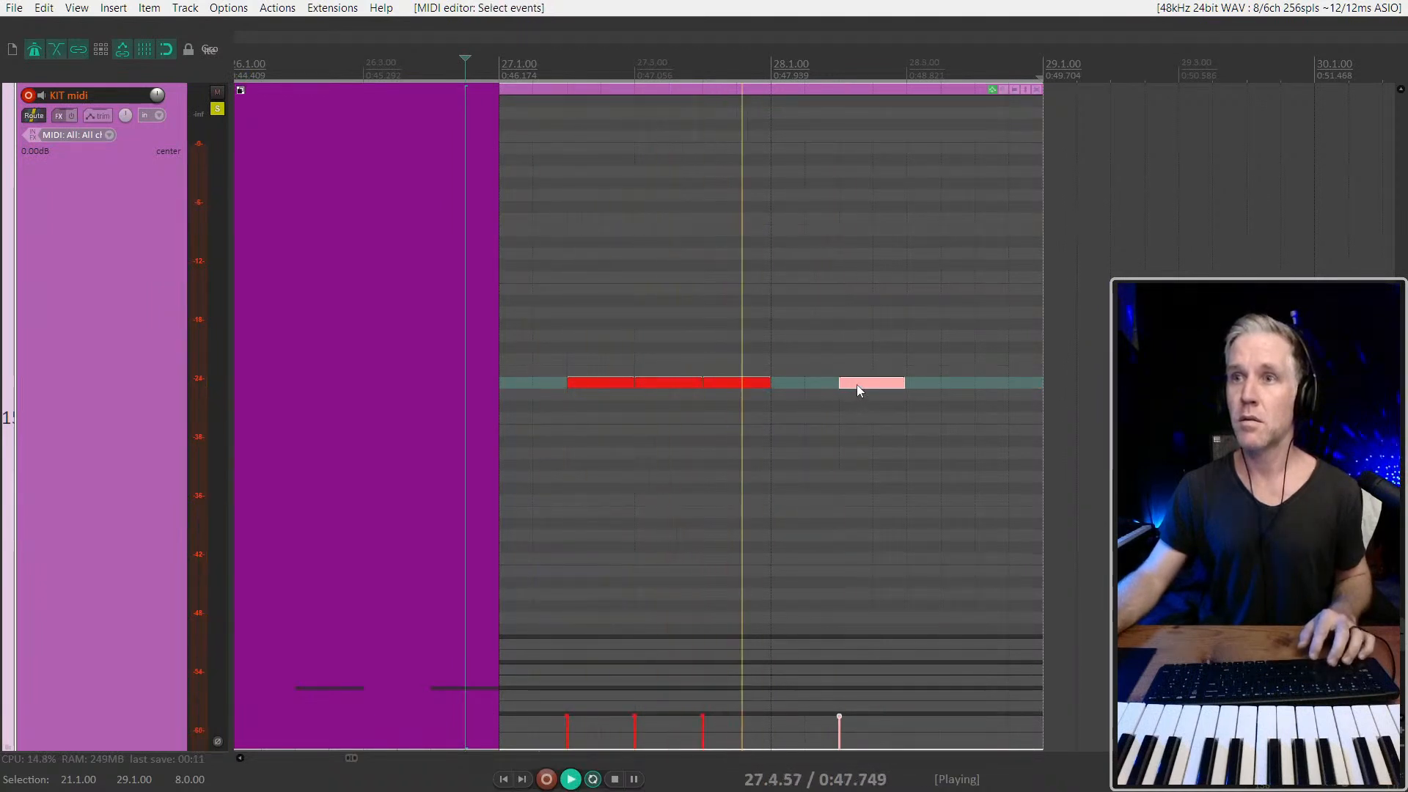
drag(857, 384, 804, 381)
key(space)
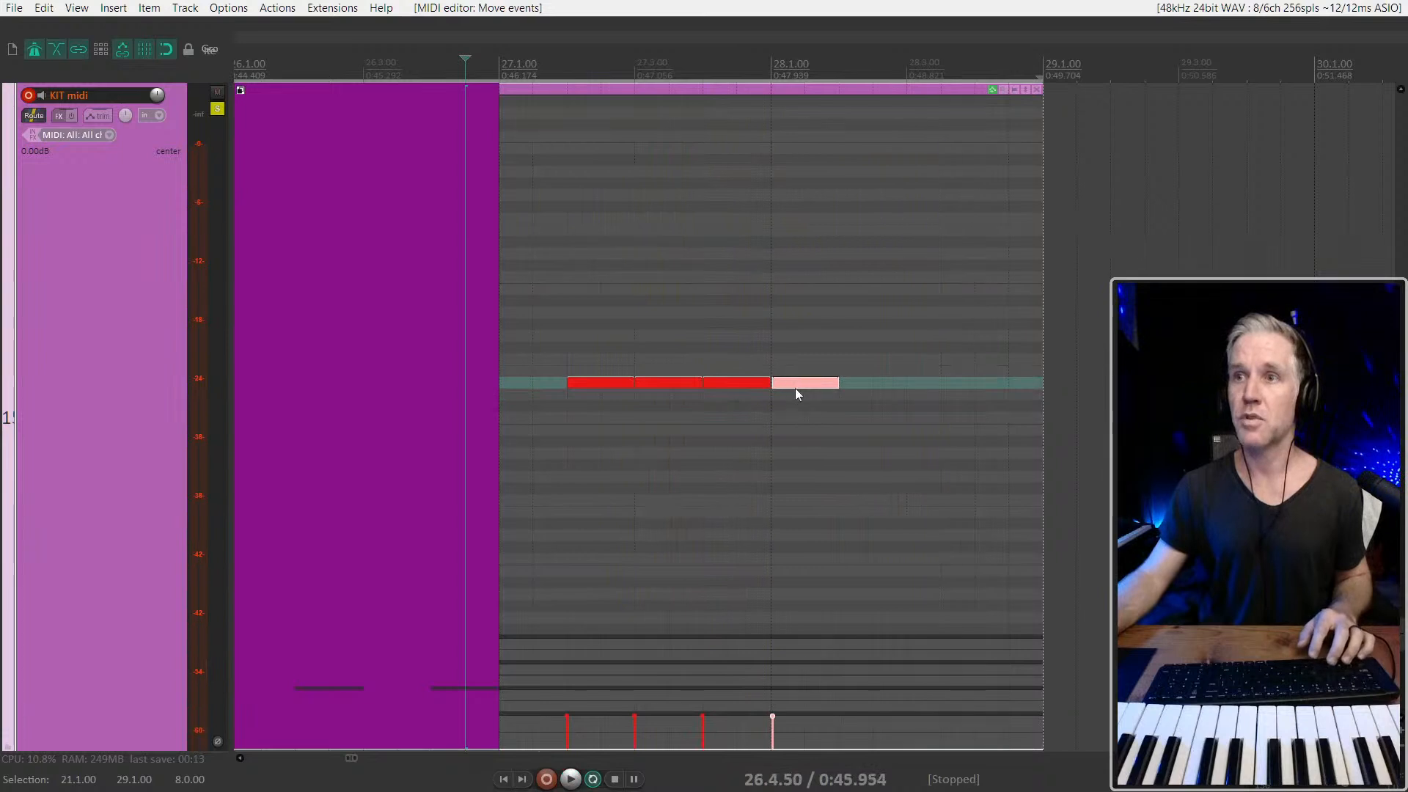
key(ctrl+z)
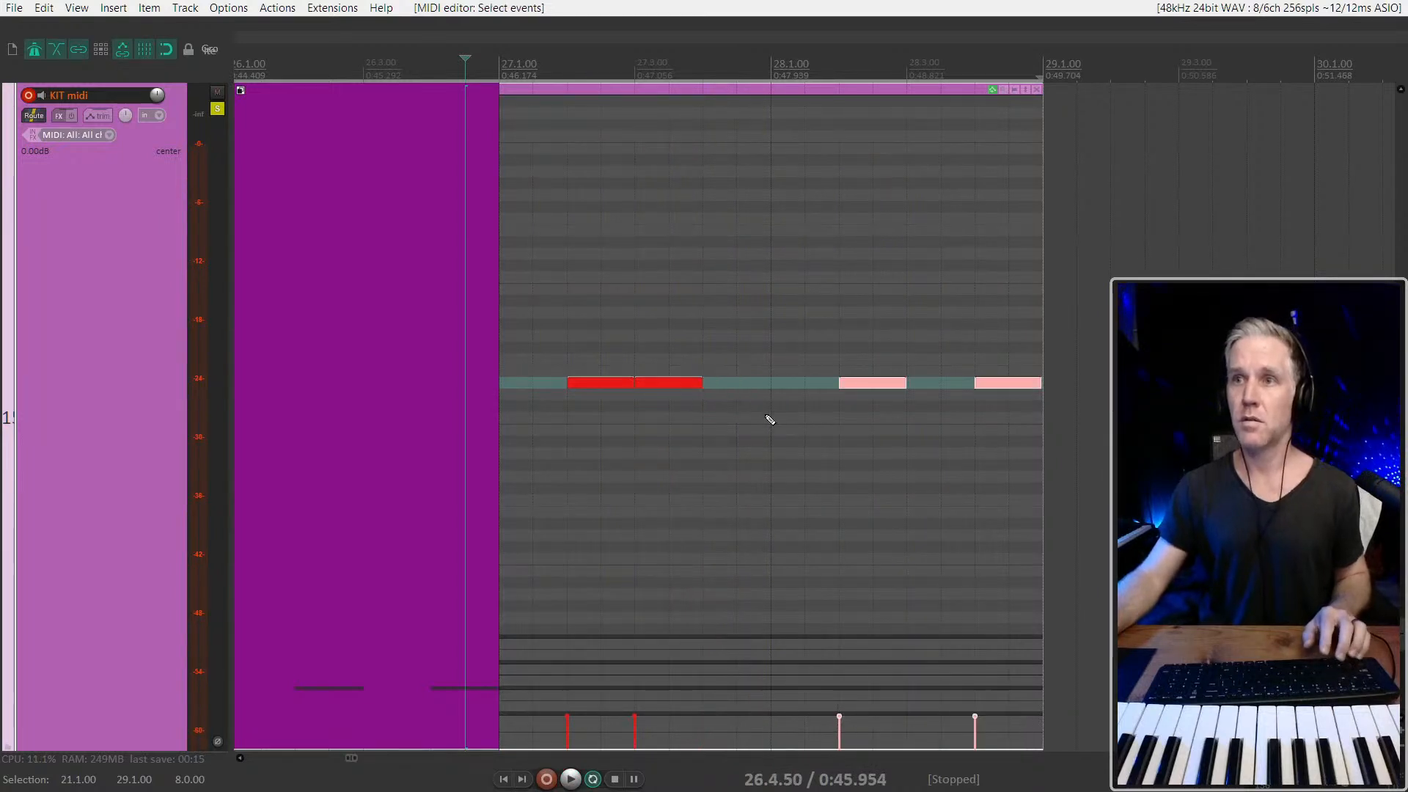
Move the third note of the item to 27.4.50 and the fourth to 28.3.00 while checking the playback
drag(890, 384, 787, 383)
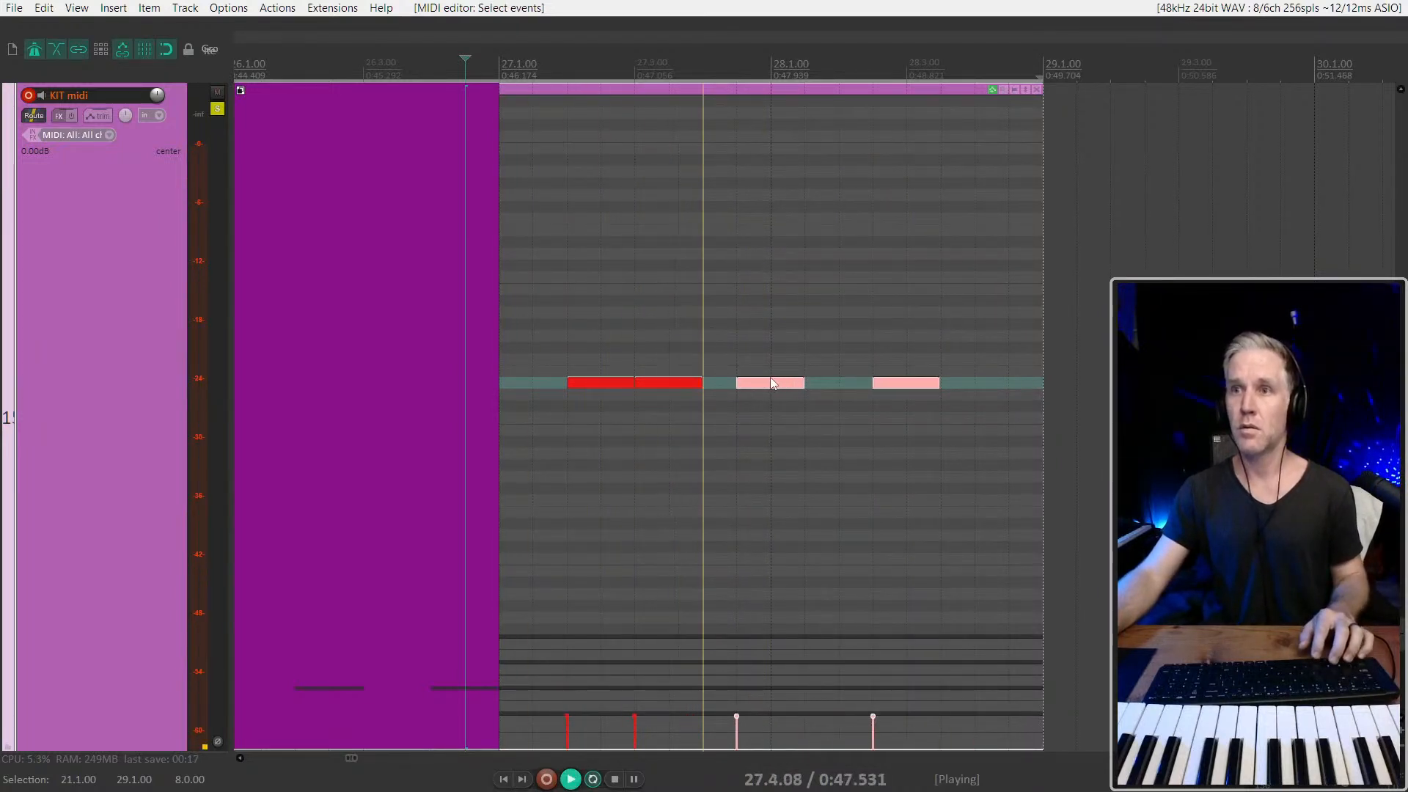
click(891, 382)
key(space)
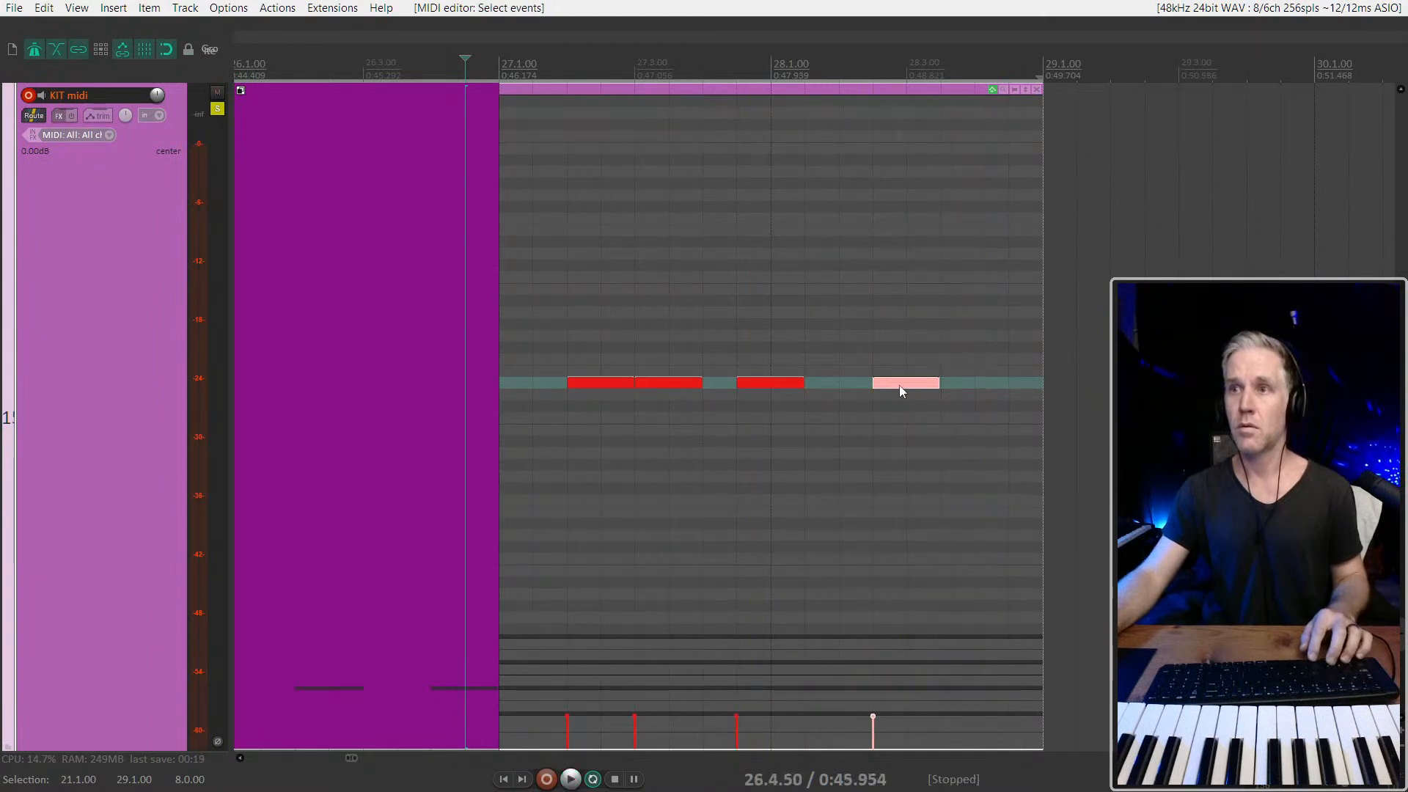
click(935, 387)
key(space)
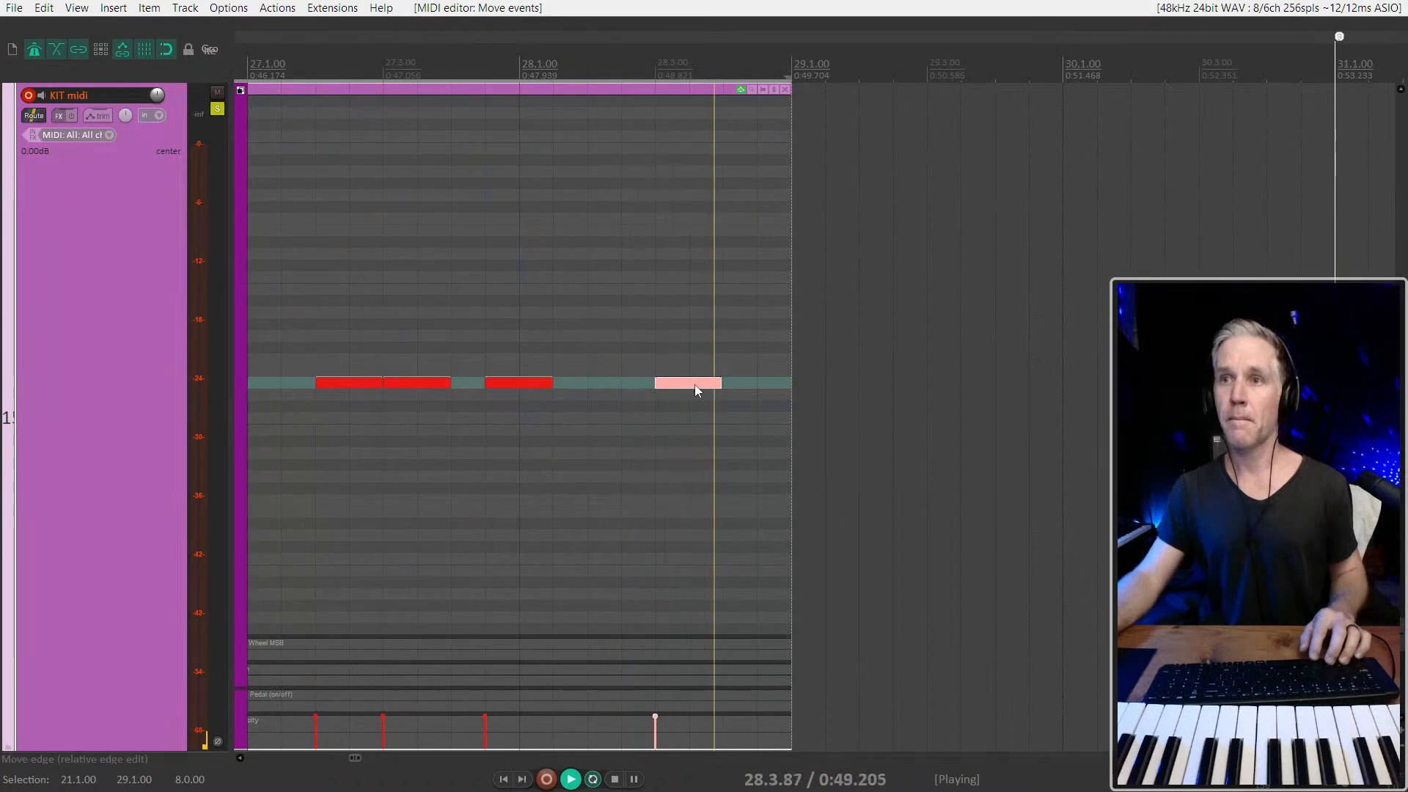
Shorten the note at 28.3.00 to half a beat and copy it twice, at about 28.3.67 and 28.4.33
drag(716, 383, 687, 379)
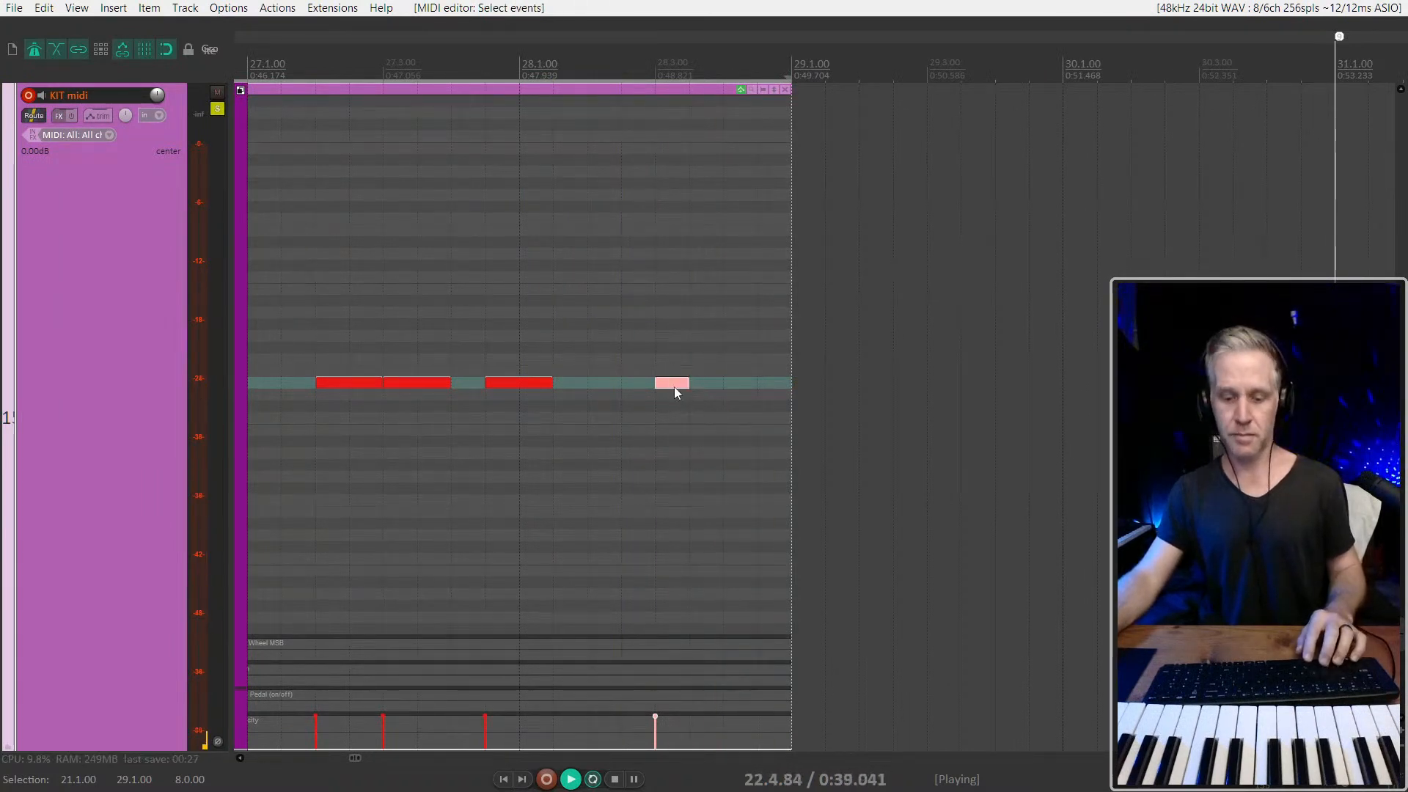
scroll(715, 394, up, 2)
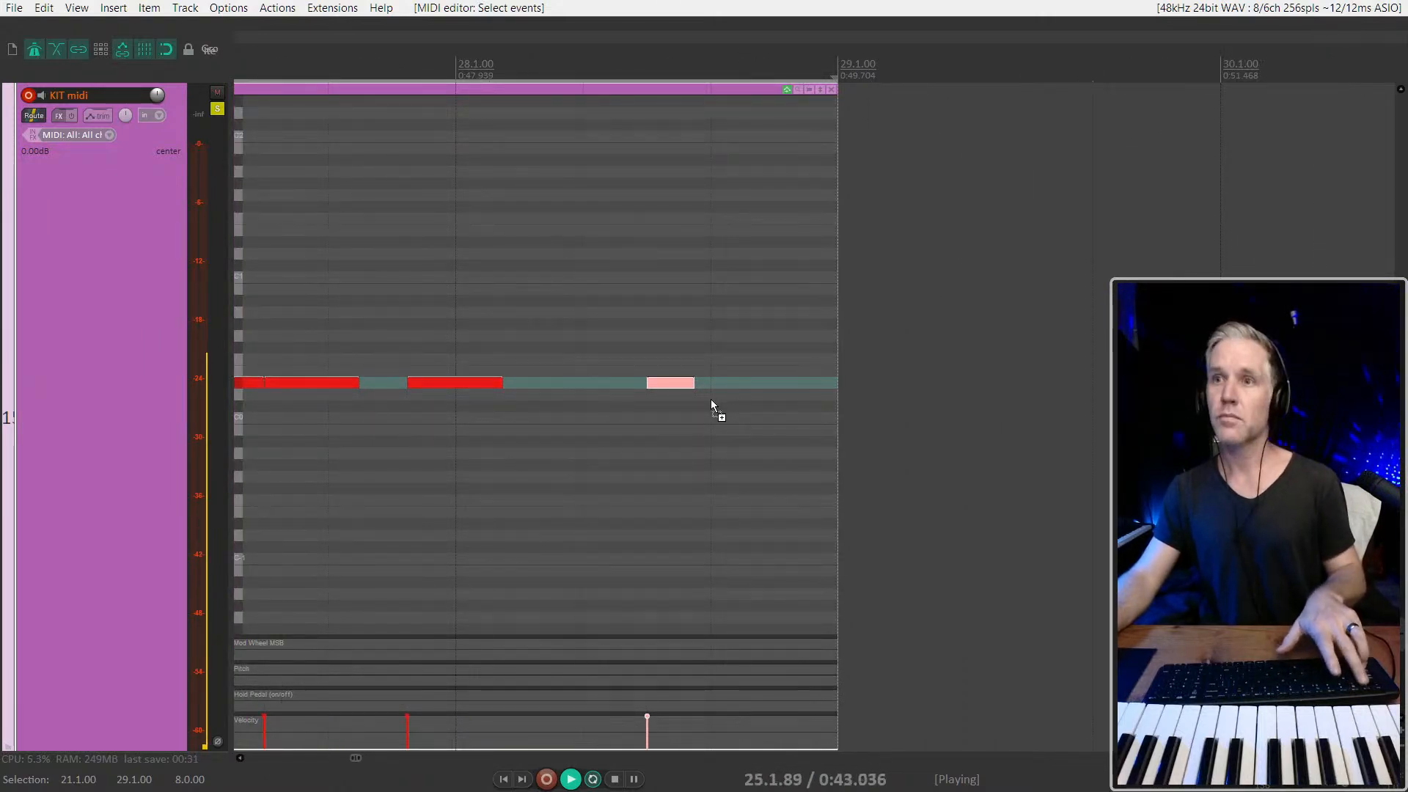
click(719, 383)
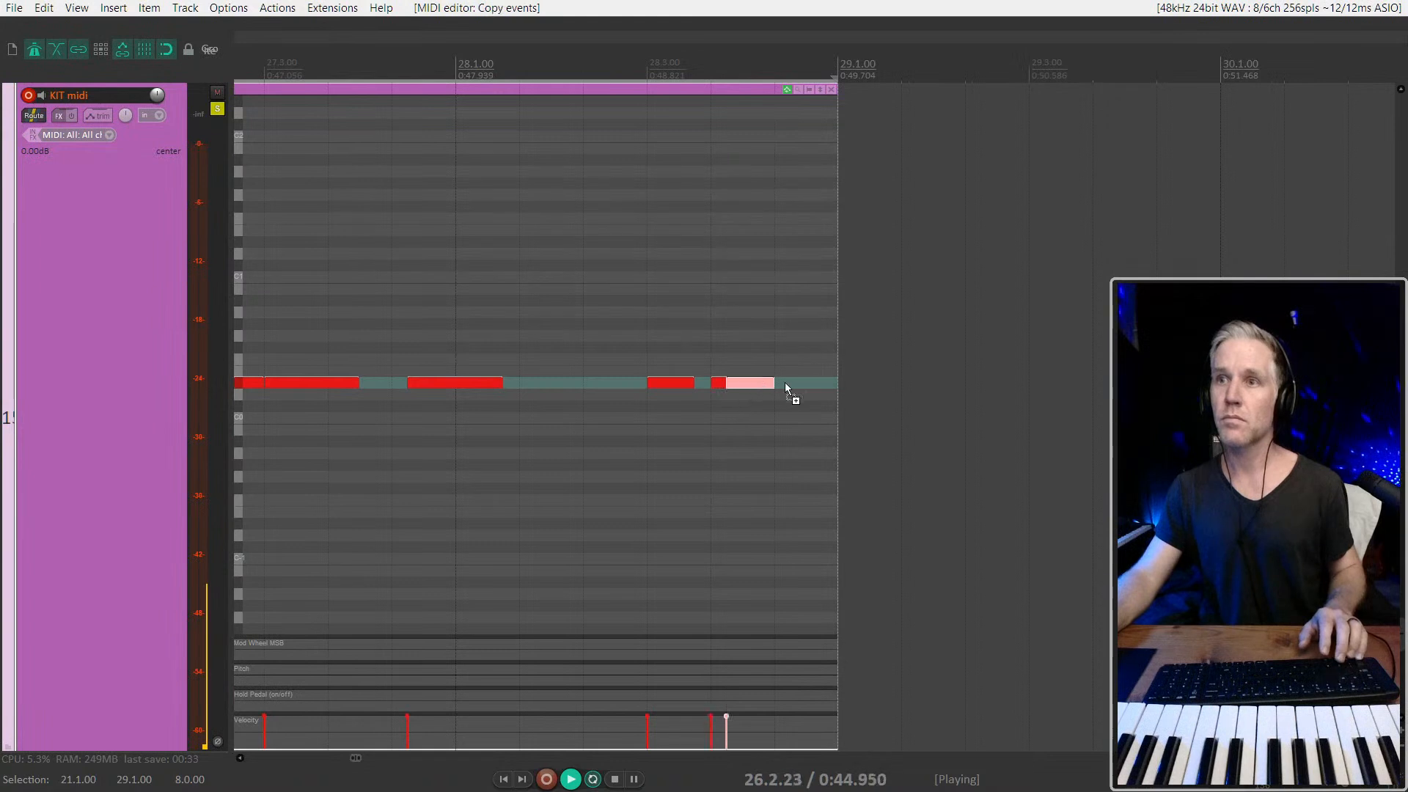
scroll(783, 381, down, 2)
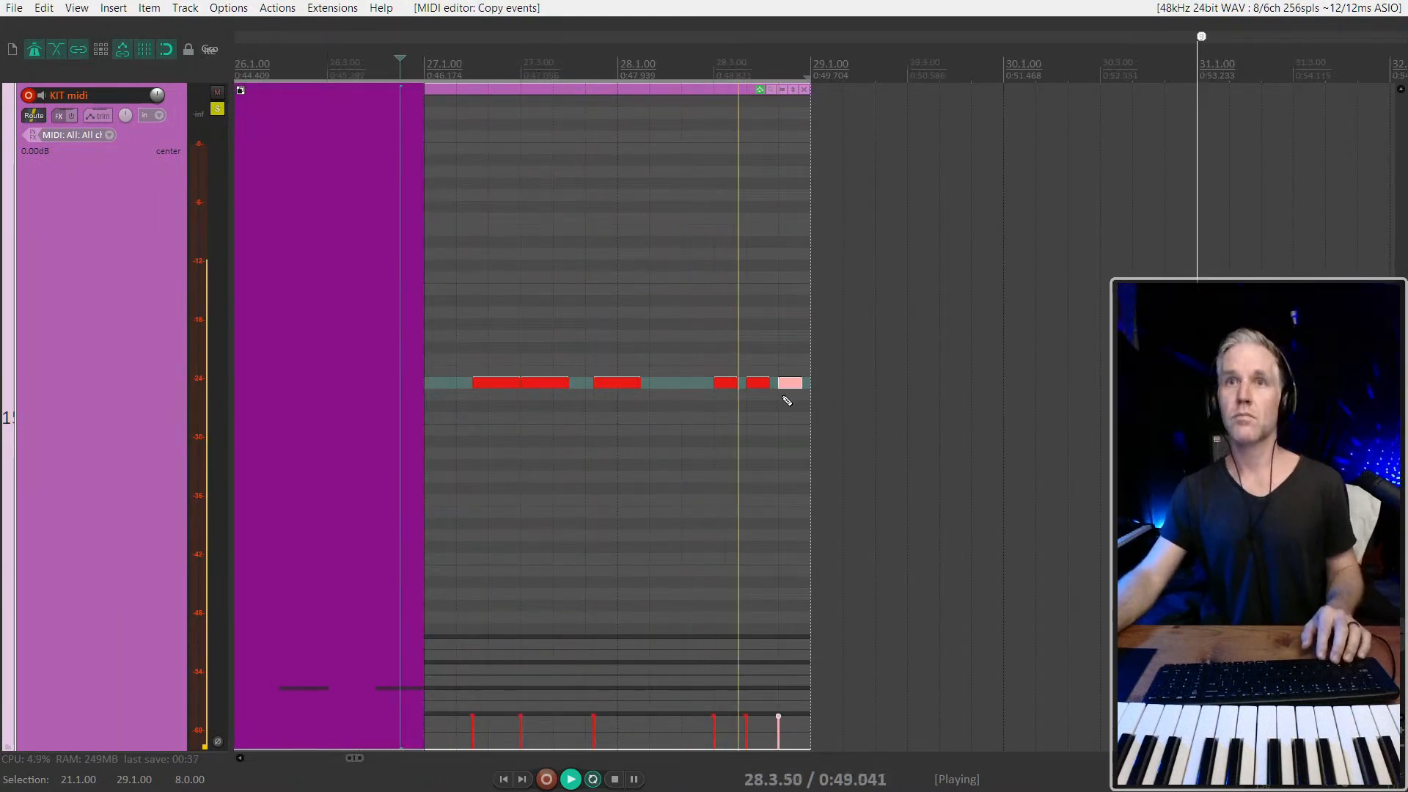
scroll(784, 372, down, 3)
key(space)
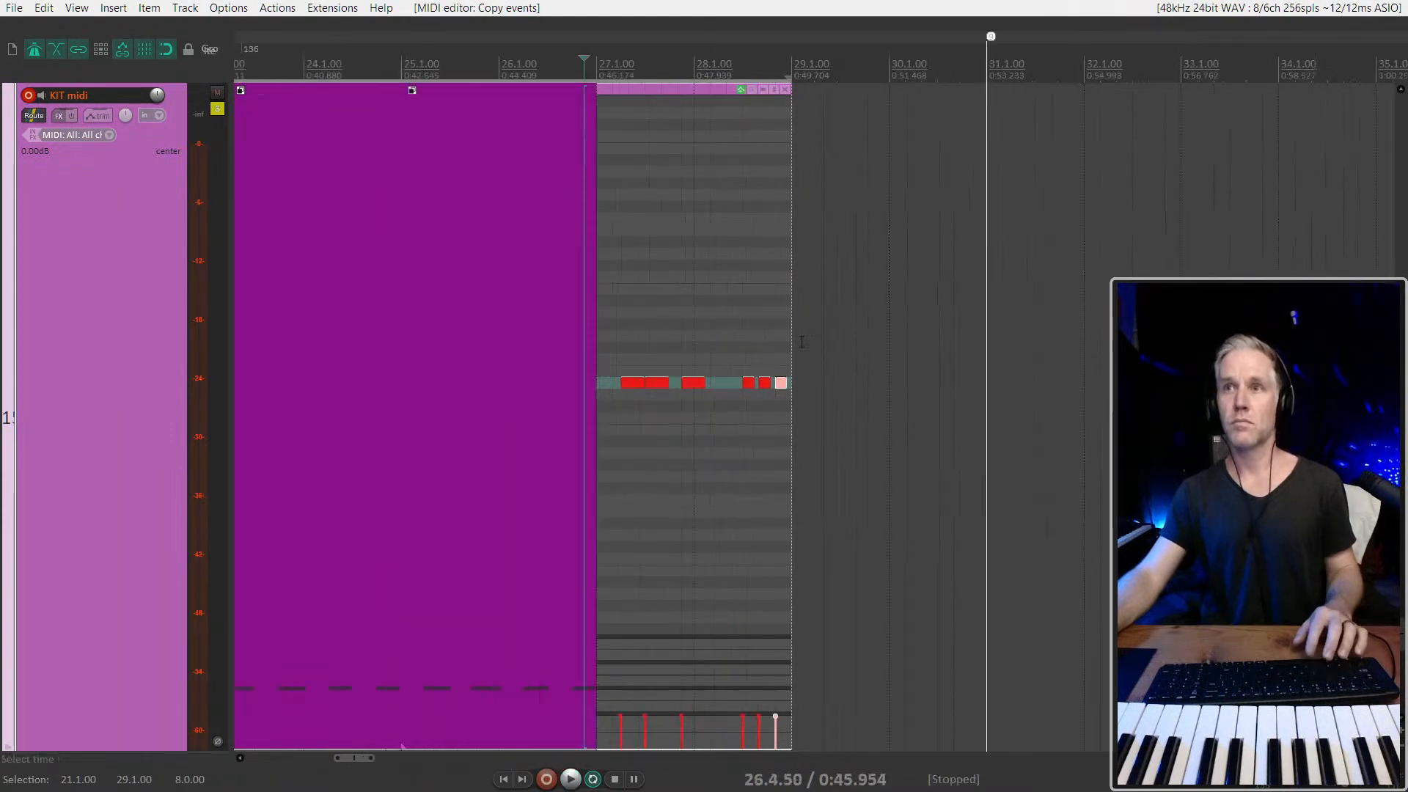
Unsolo the KIT midi track and glue all its items from 5.1.00 to 29.1.00 into one item
click(217, 108)
scroll(701, 439, down, 3)
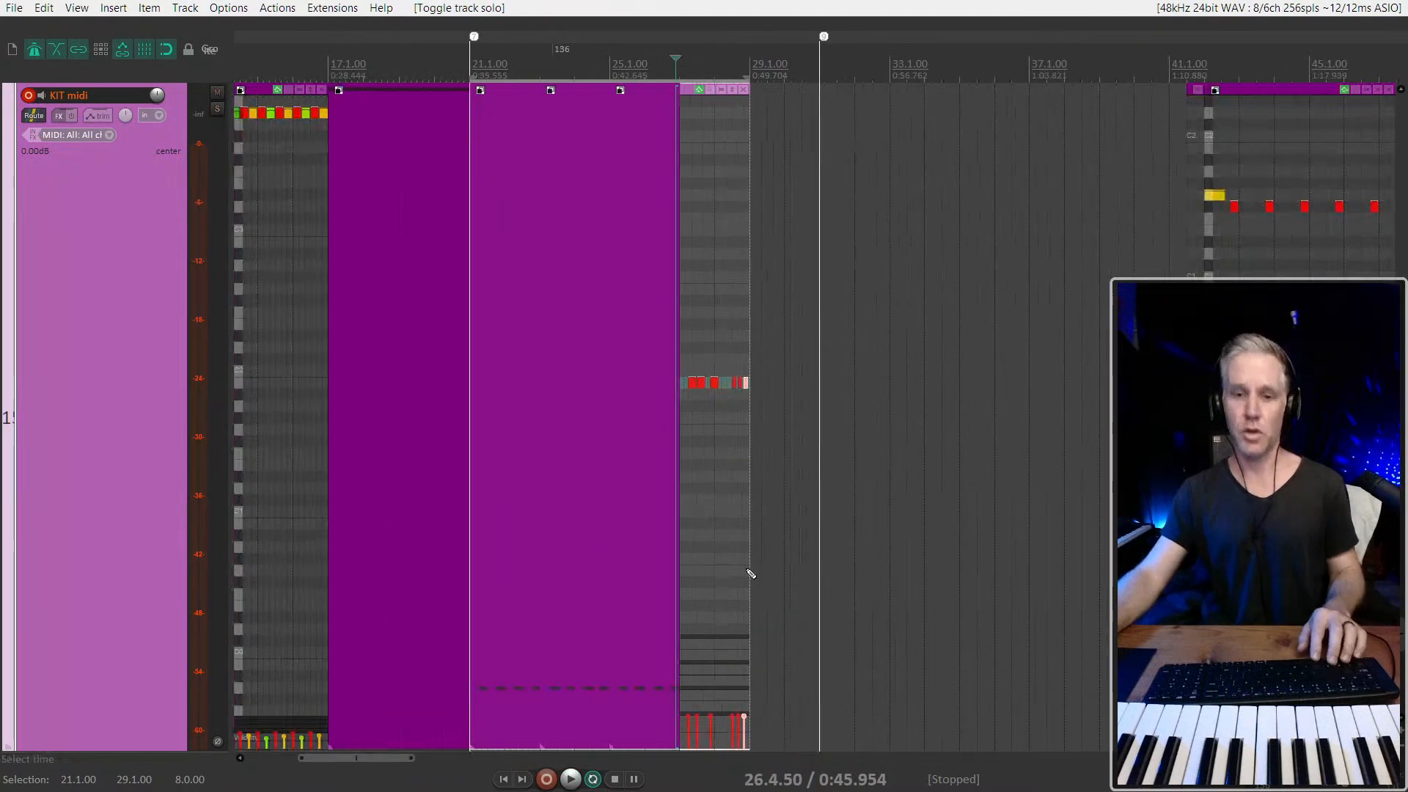
scroll(661, 465, down, 2)
scroll(742, 439, down, 2)
drag(770, 413, 340, 412)
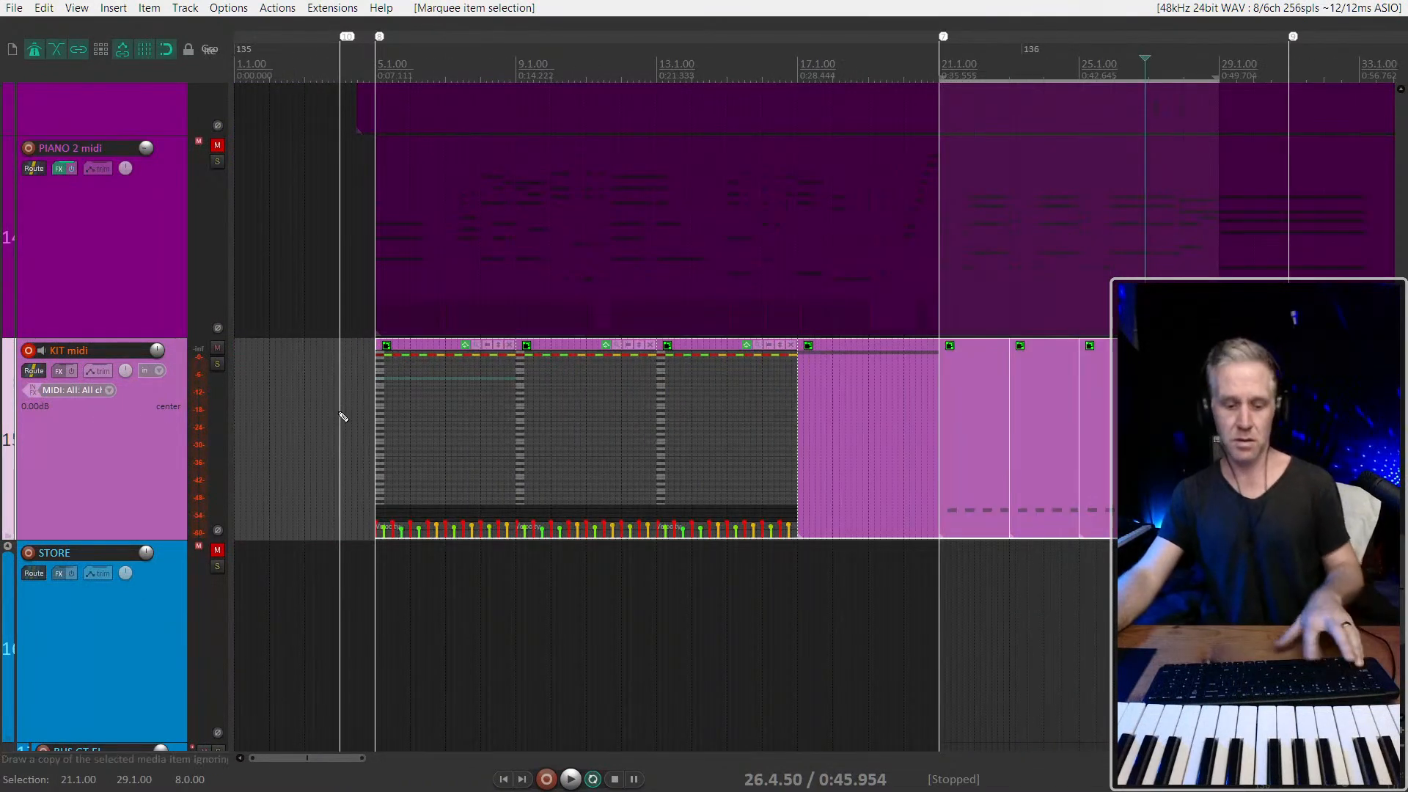
key(ctrl+g)
Duplicate the KIT K129 track without its items and rename the copy KIT K132
click(373, 419)
scroll(187, 430, down, 3)
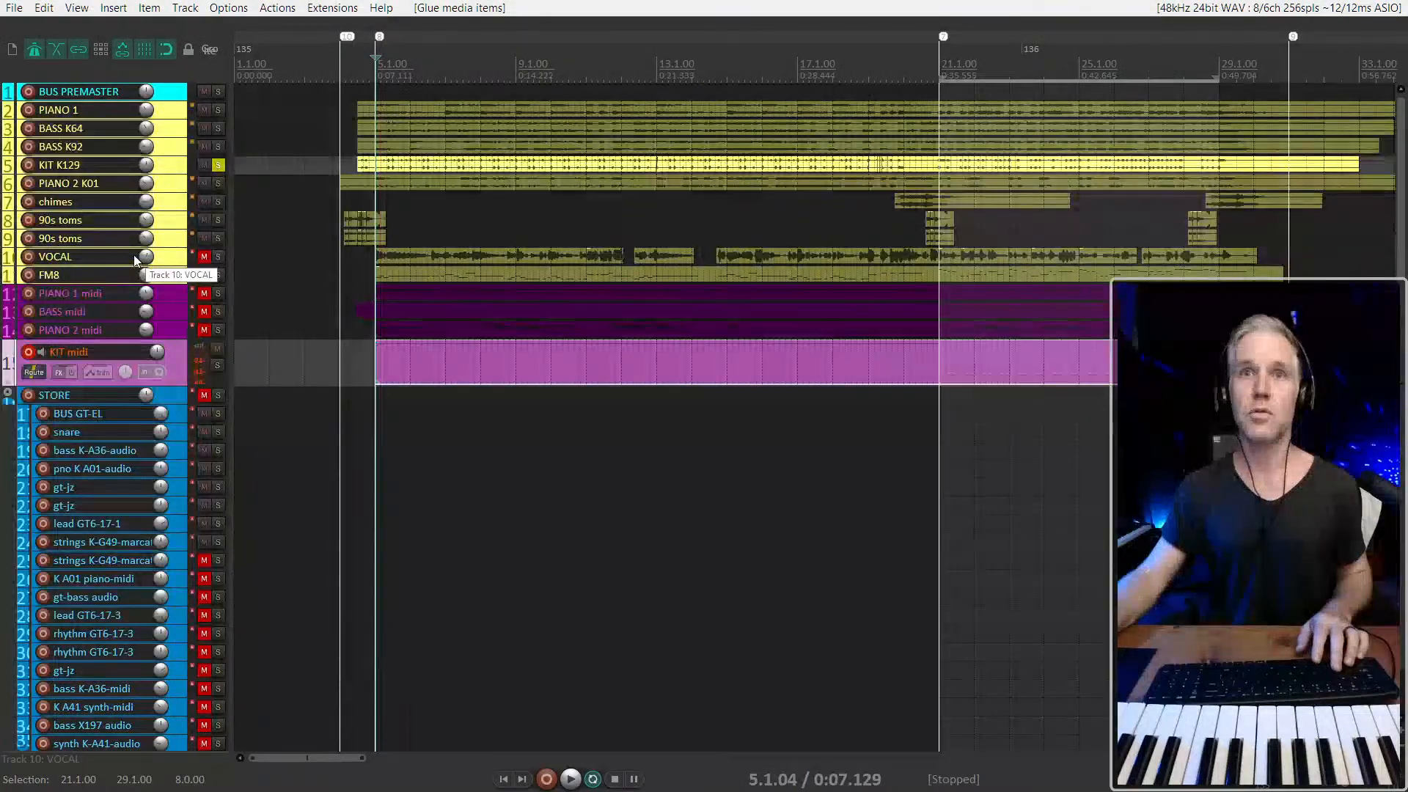
click(167, 168)
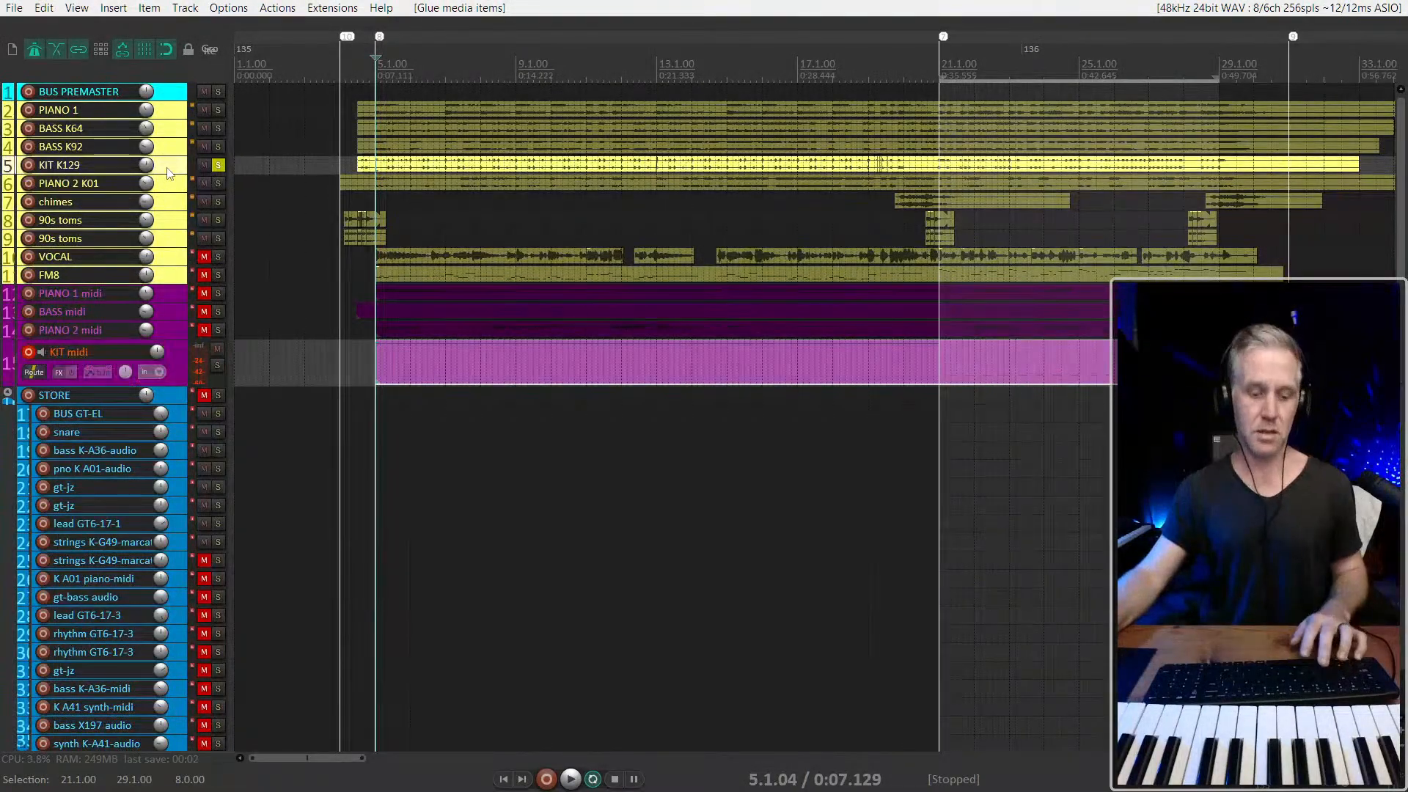
key(ctrl+d)
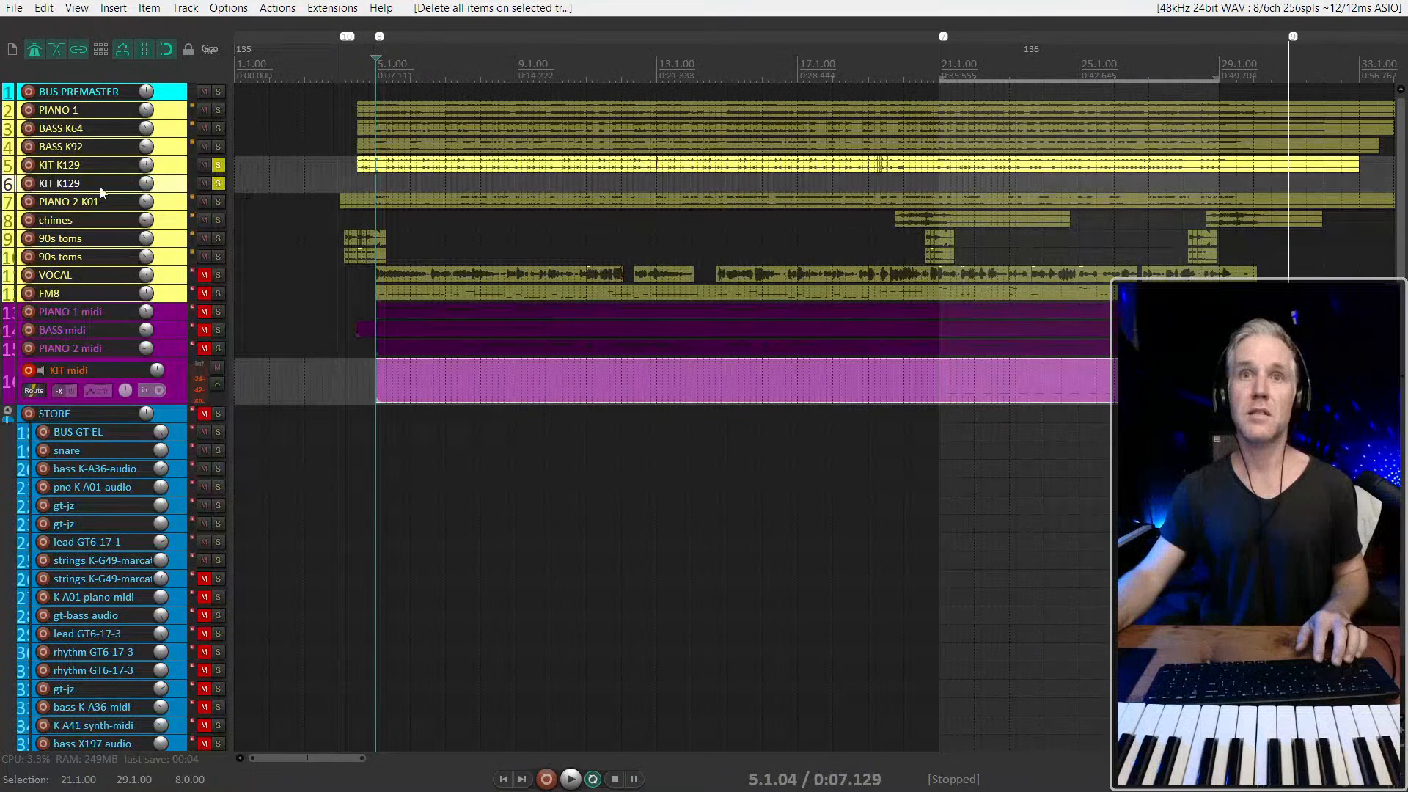
text(KIT K)
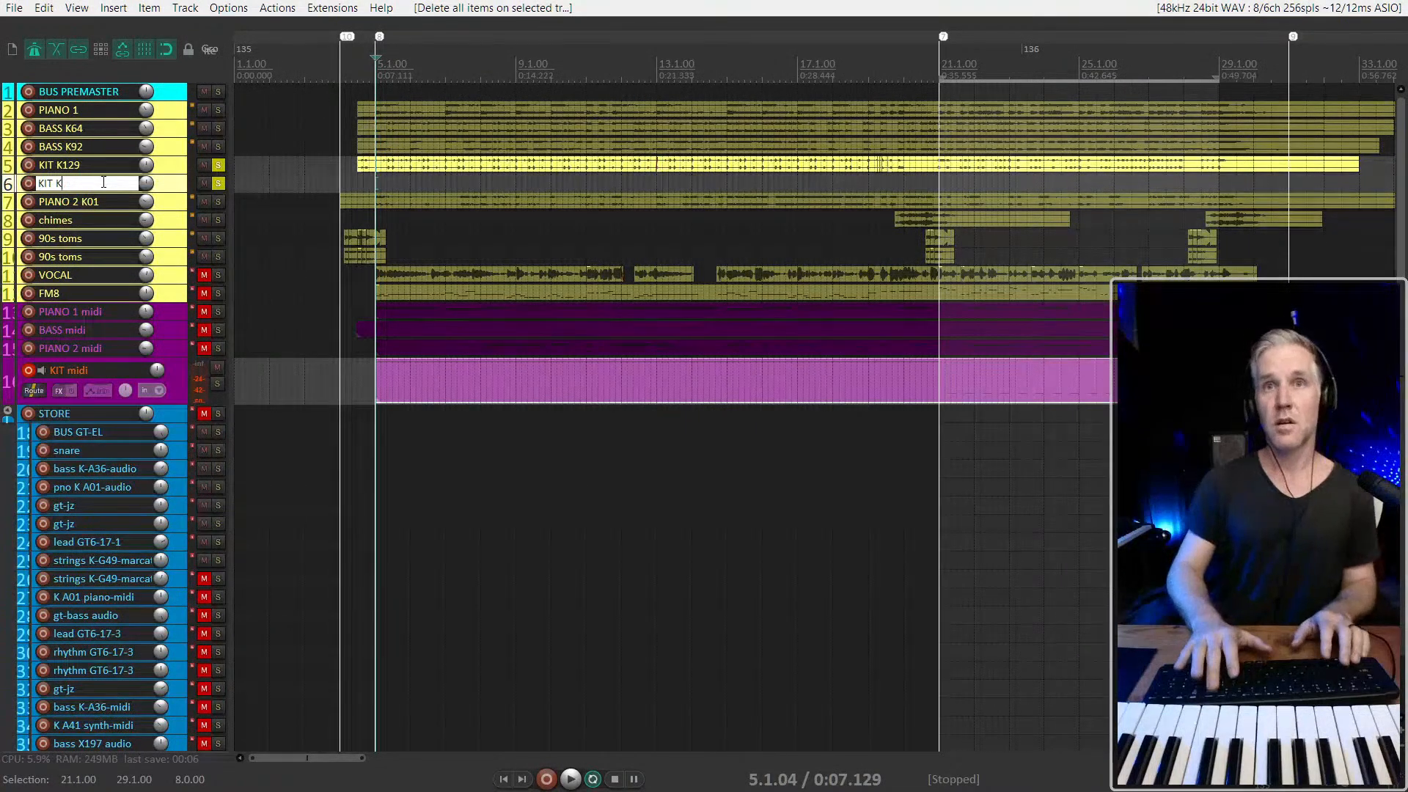
text(132)
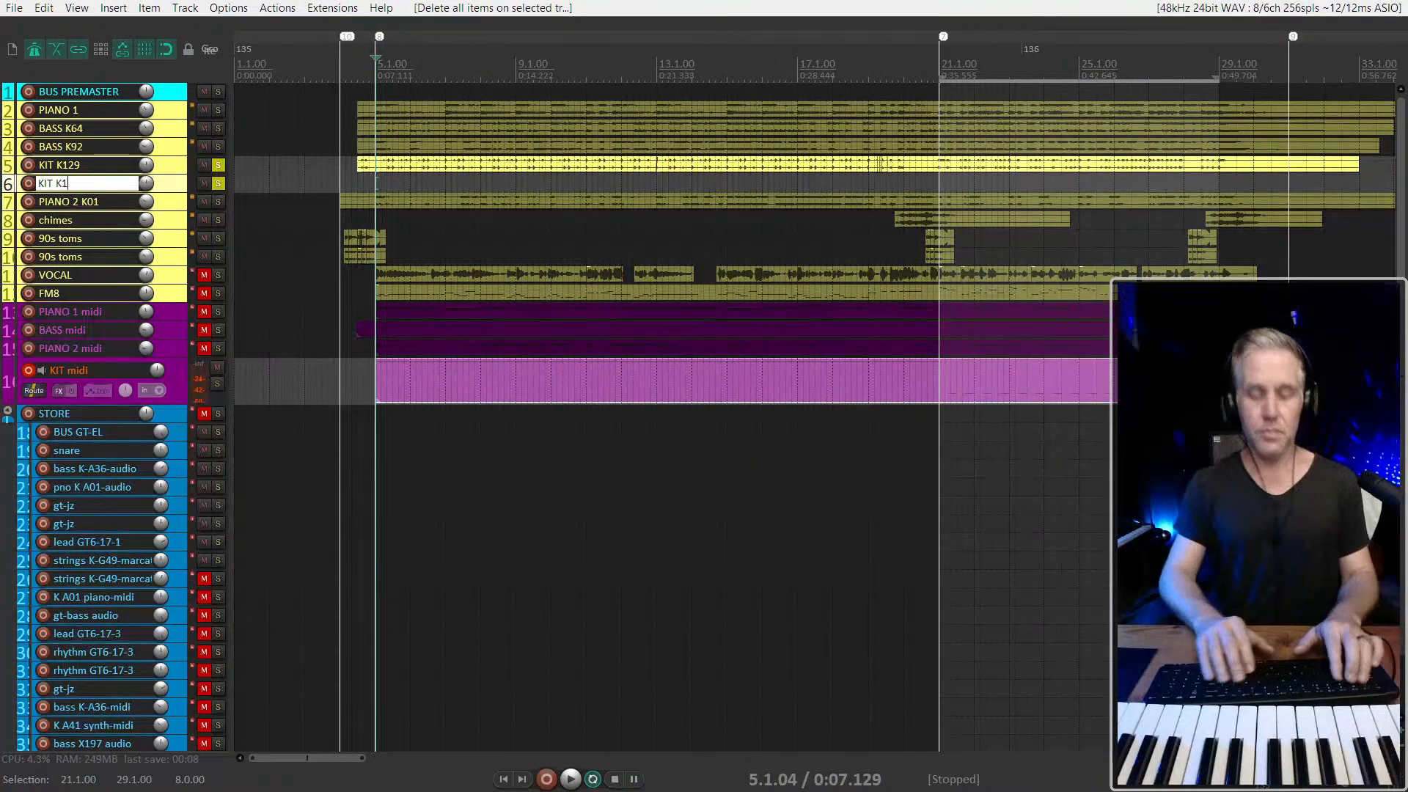
key(Return)
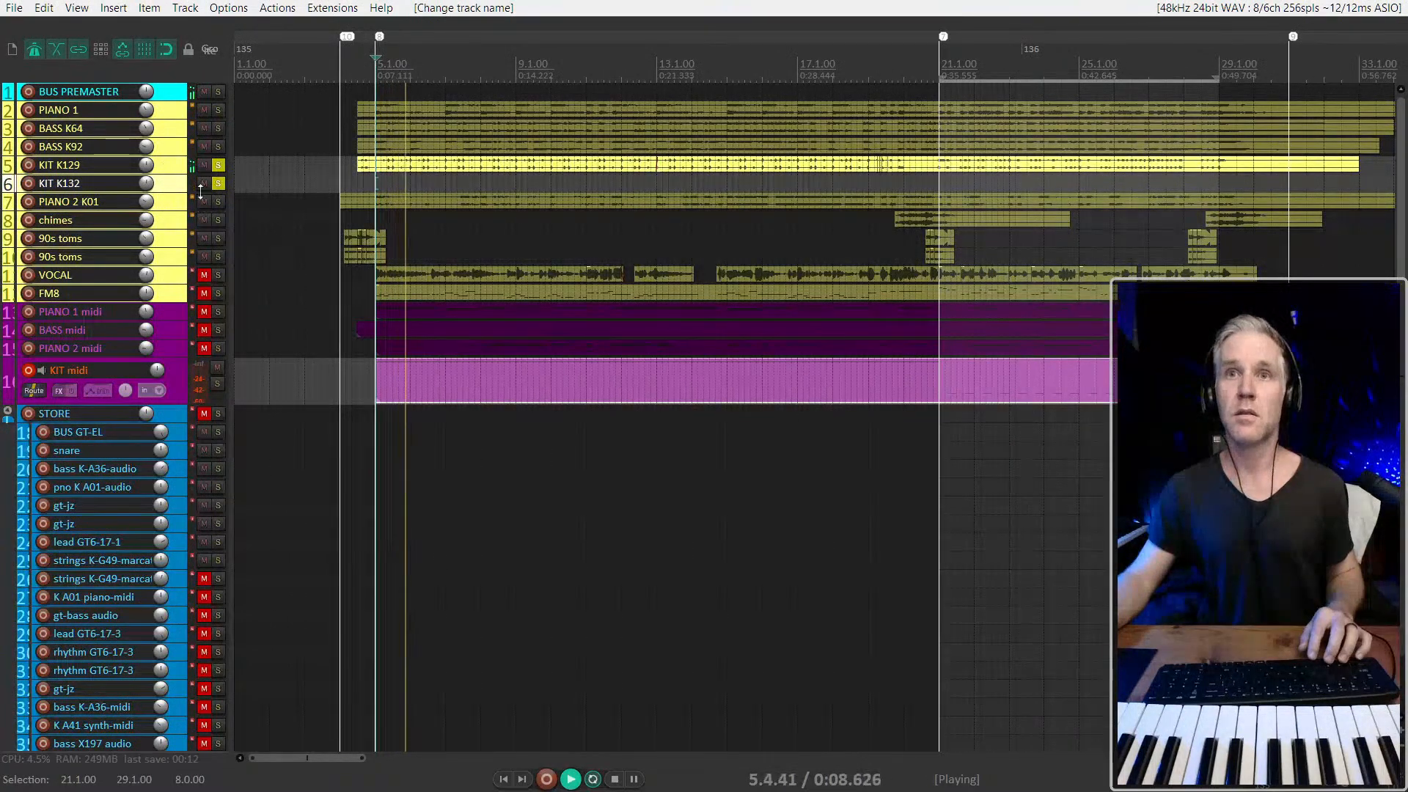
Arm the KIT K132 track for recording and play the project from 5.1 to check its input
key(space)
click(30, 183)
key(space)
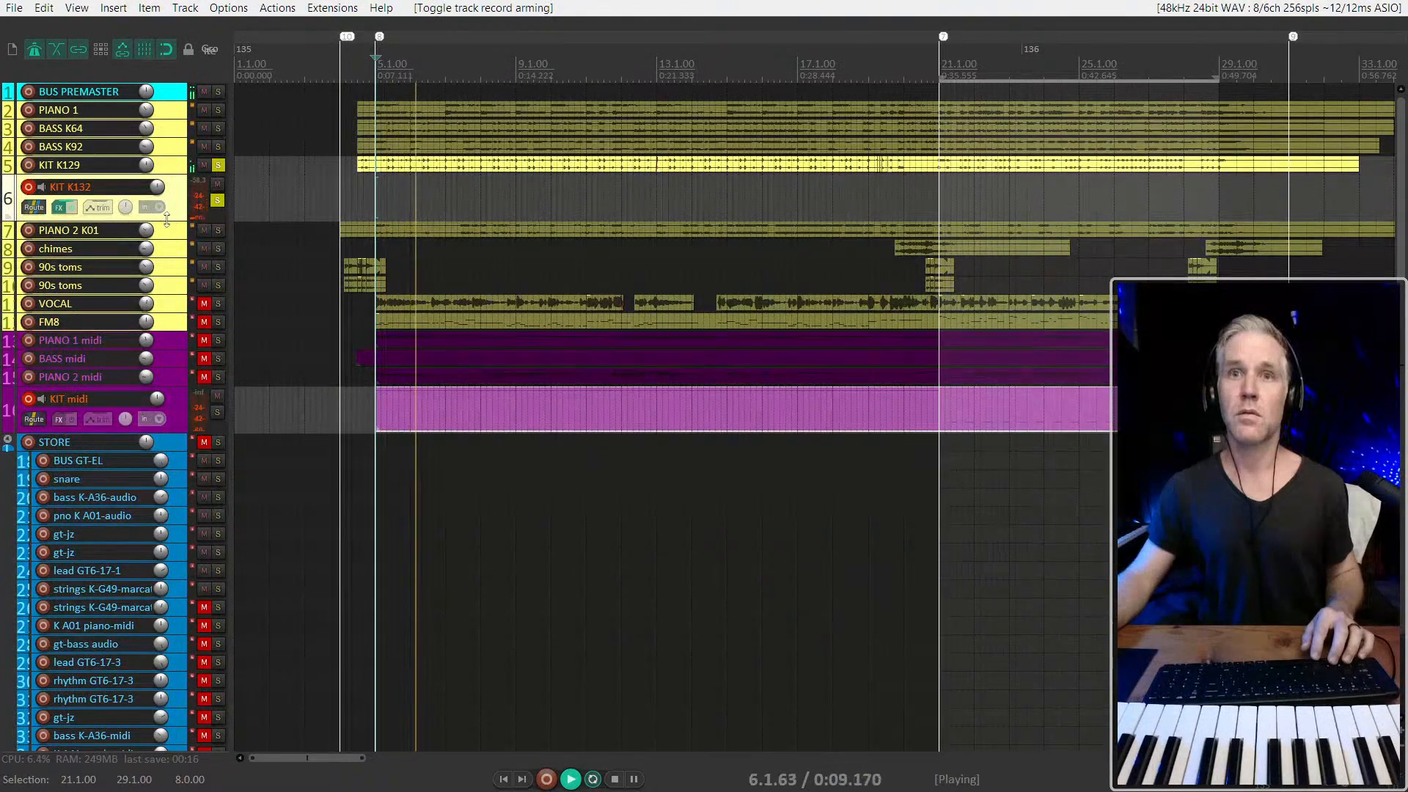
key(space)
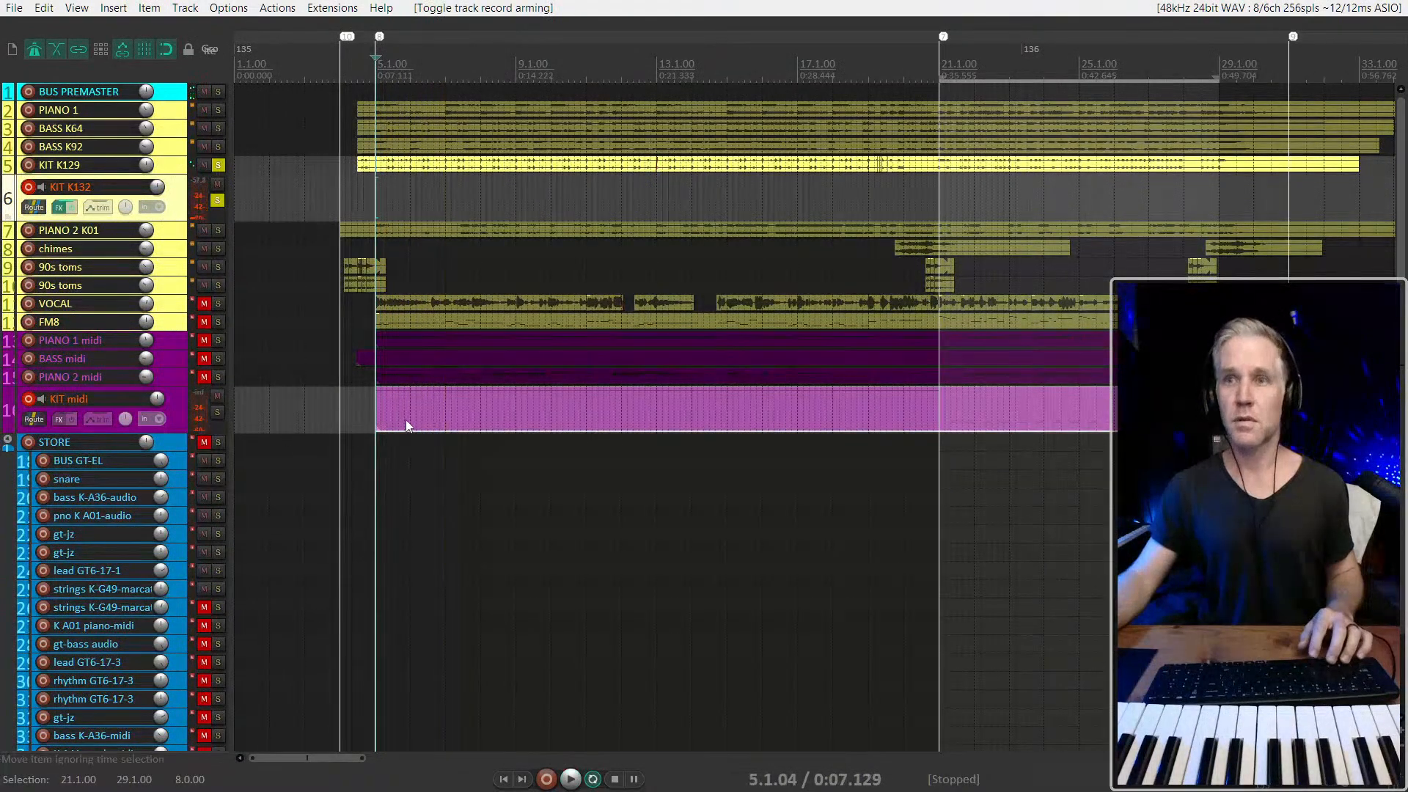
Play the beginning of the KIT midi part, jumping to 6.3.00, to check what reaches the KIT K132 track
click(406, 422)
click(176, 223)
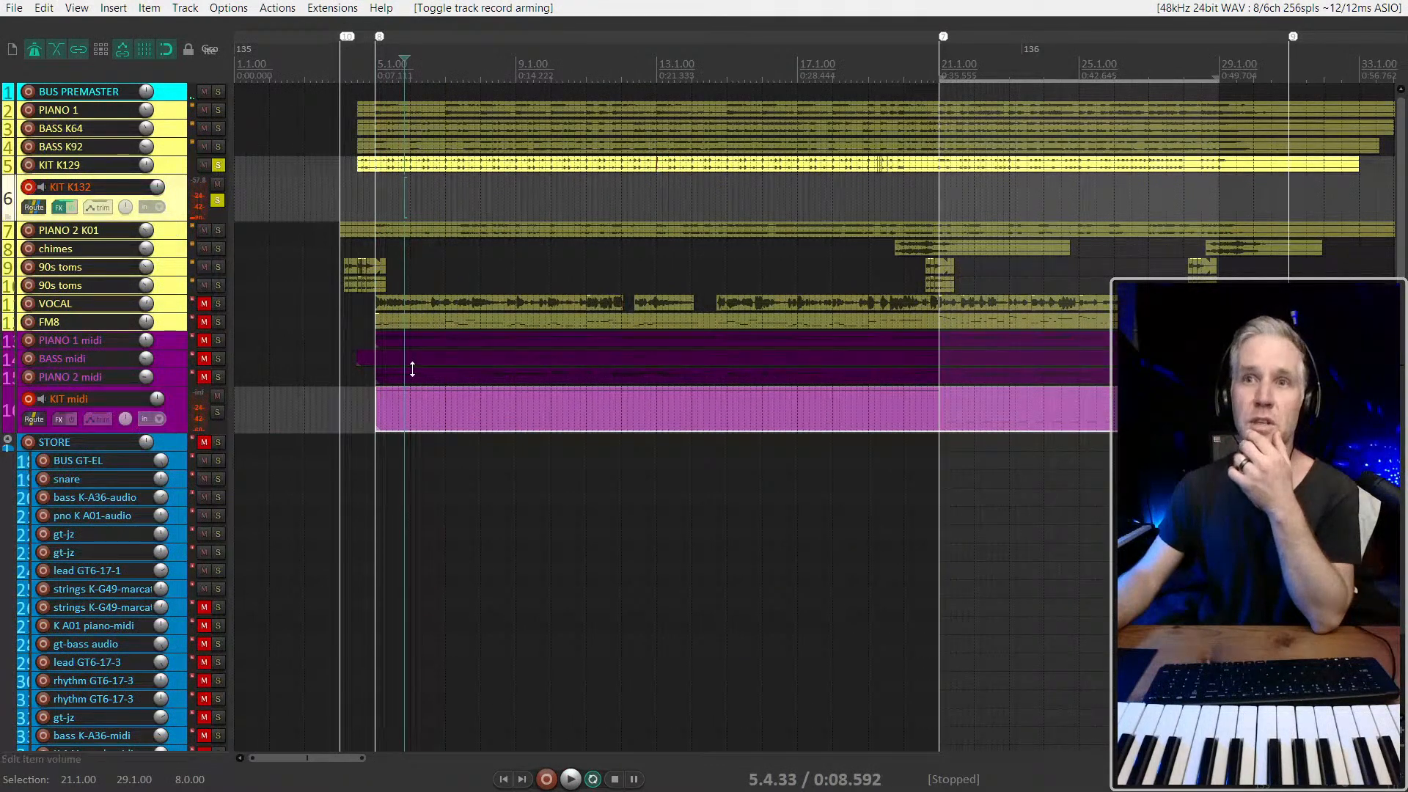
click(423, 409)
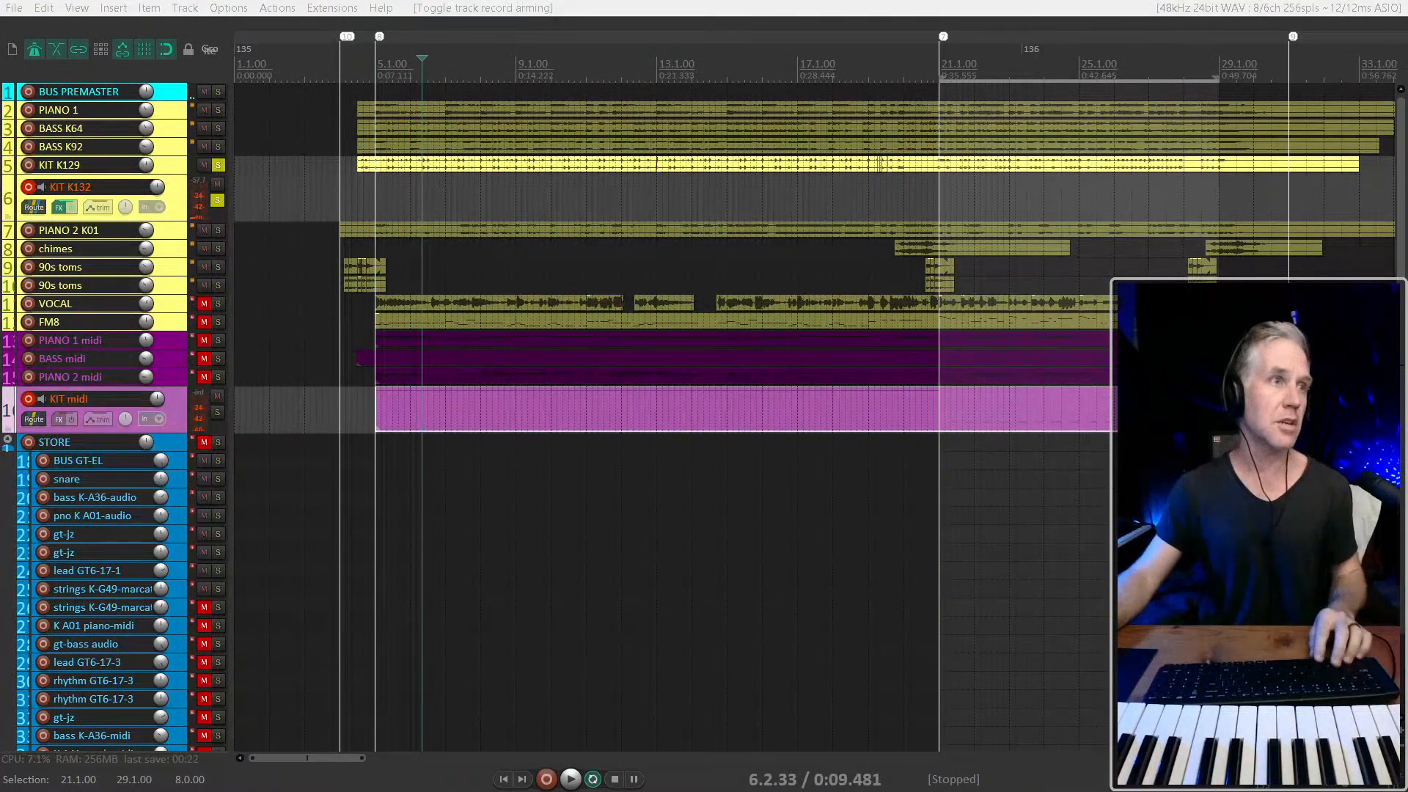
click(1123, 410)
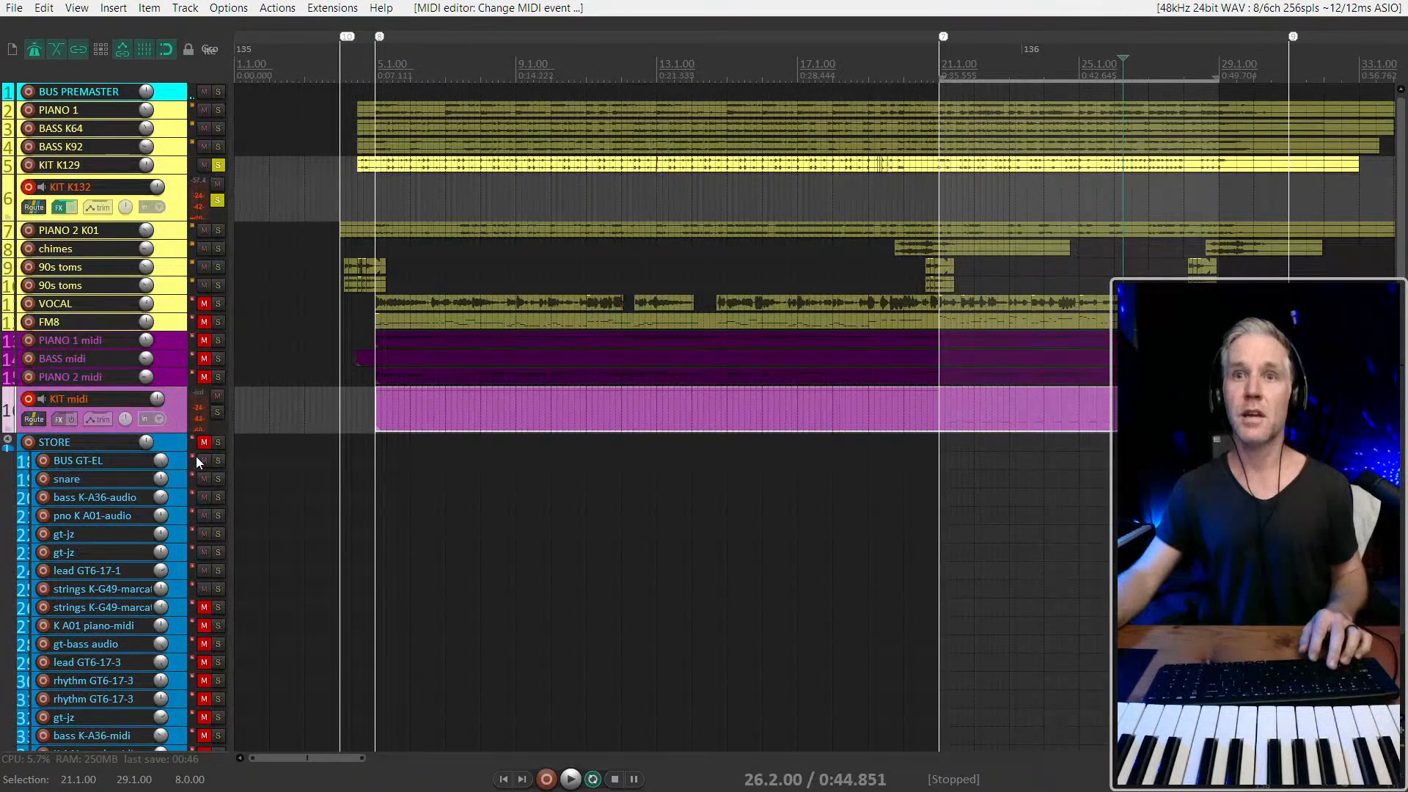
click(383, 407)
key(space)
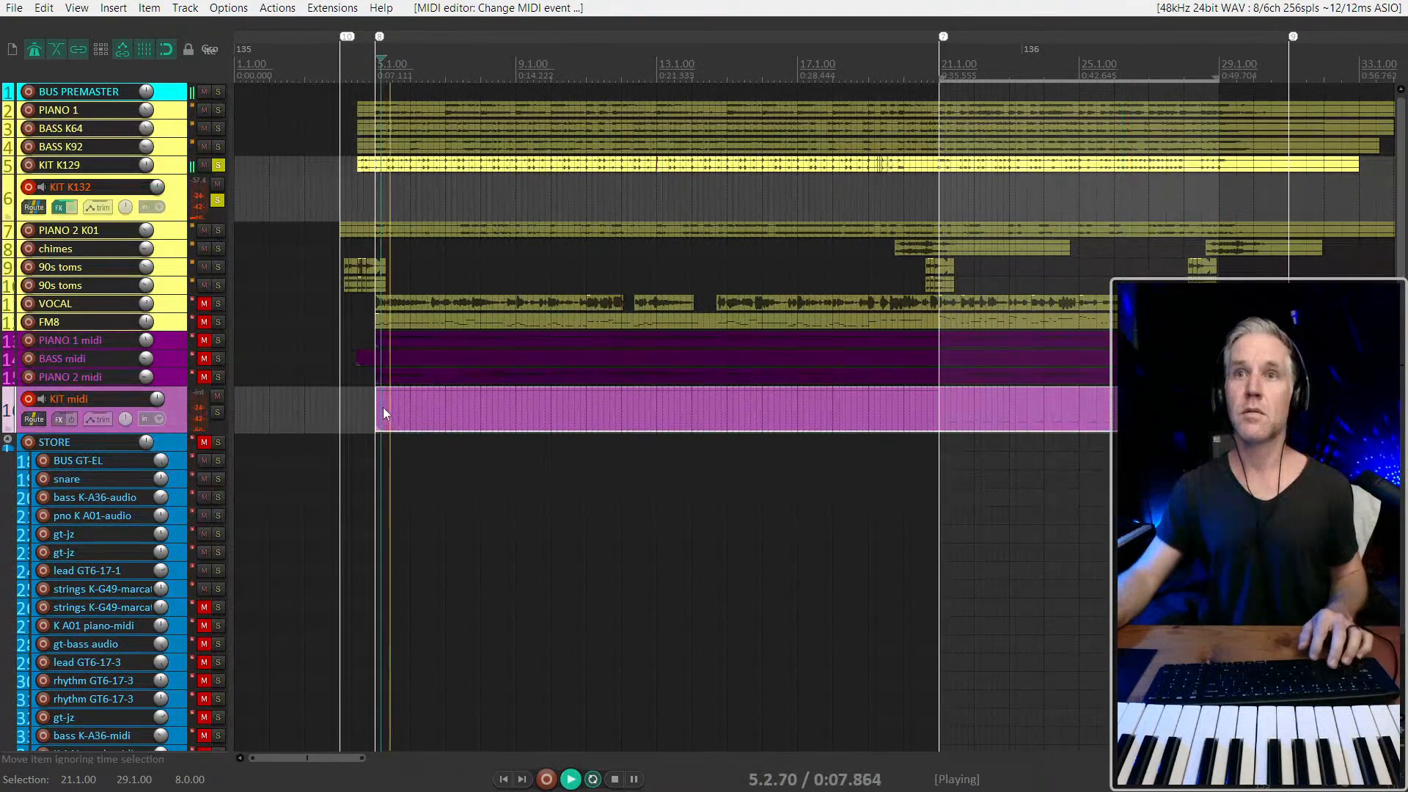
click(427, 415)
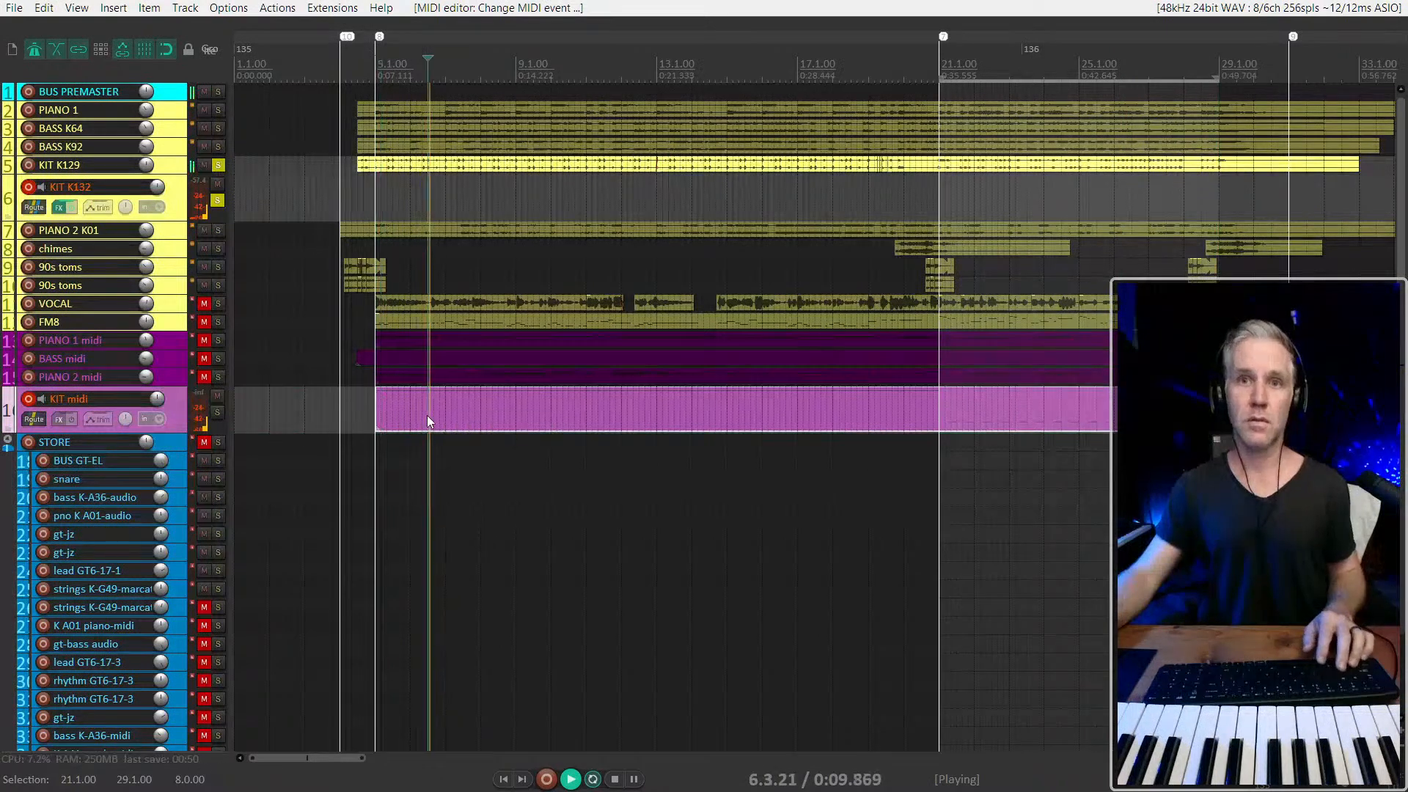
key(space)
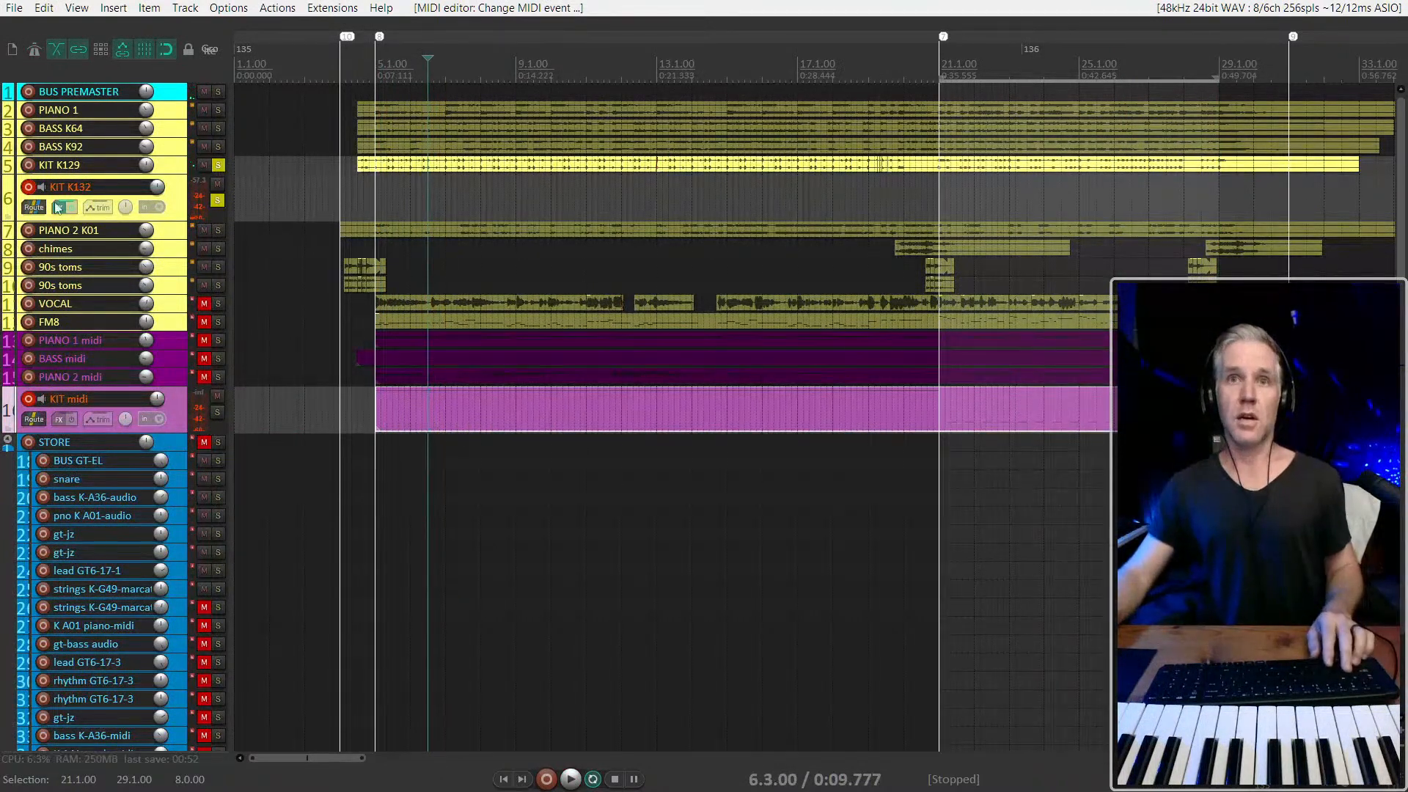
Increase the height of the KIT K132 track and watch its input level while playing the beginning of the drum part
click(178, 222)
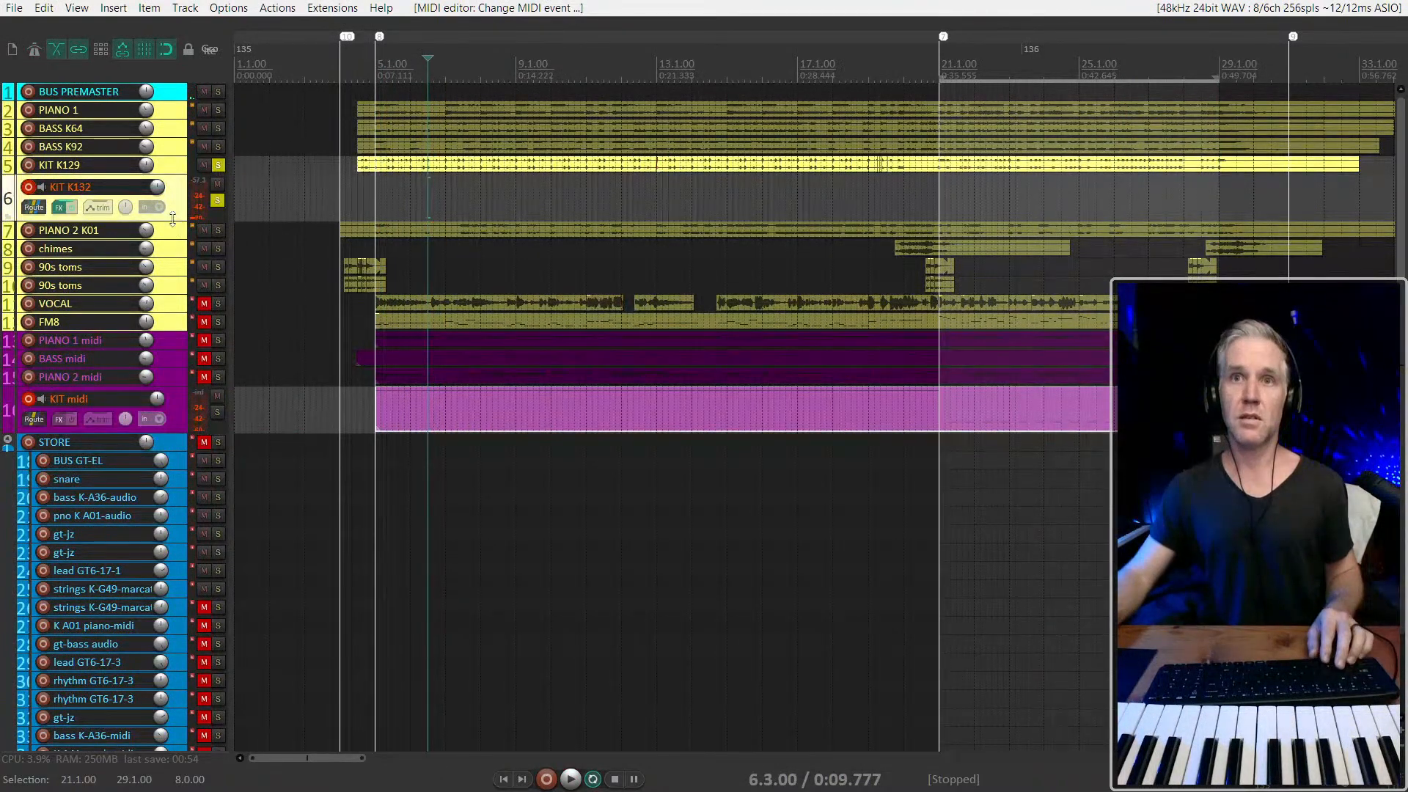
drag(172, 219, 173, 274)
click(377, 474)
key(space)
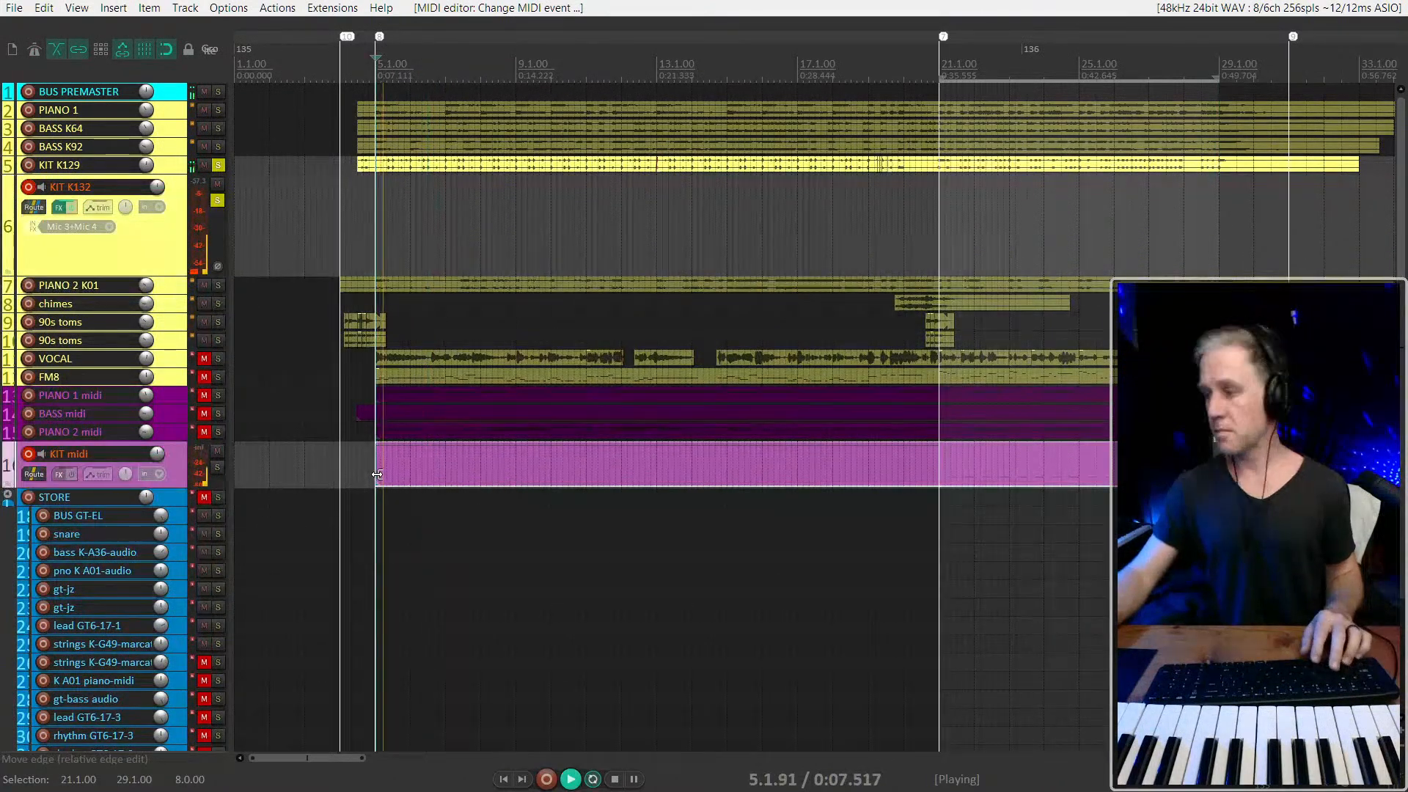
key(space)
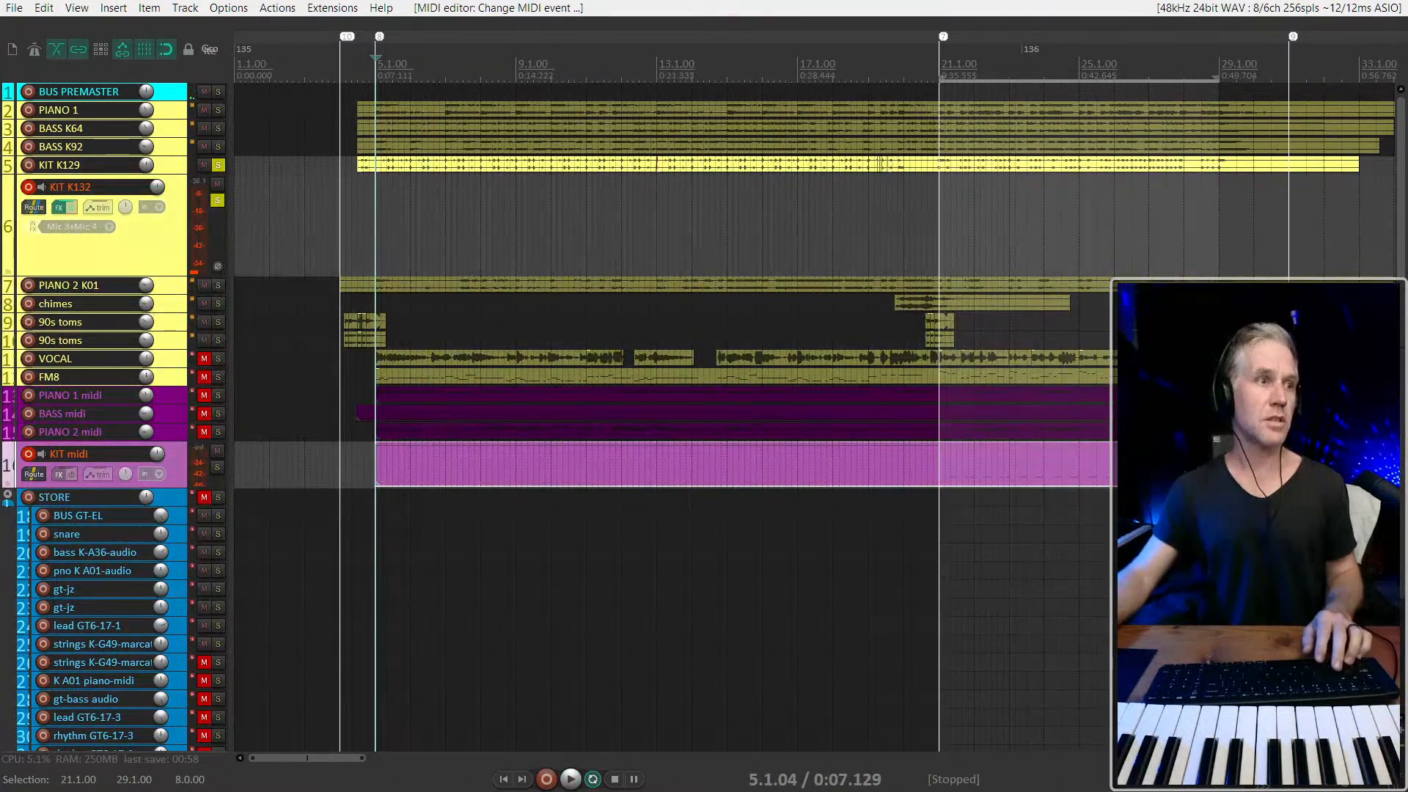
click(546, 448)
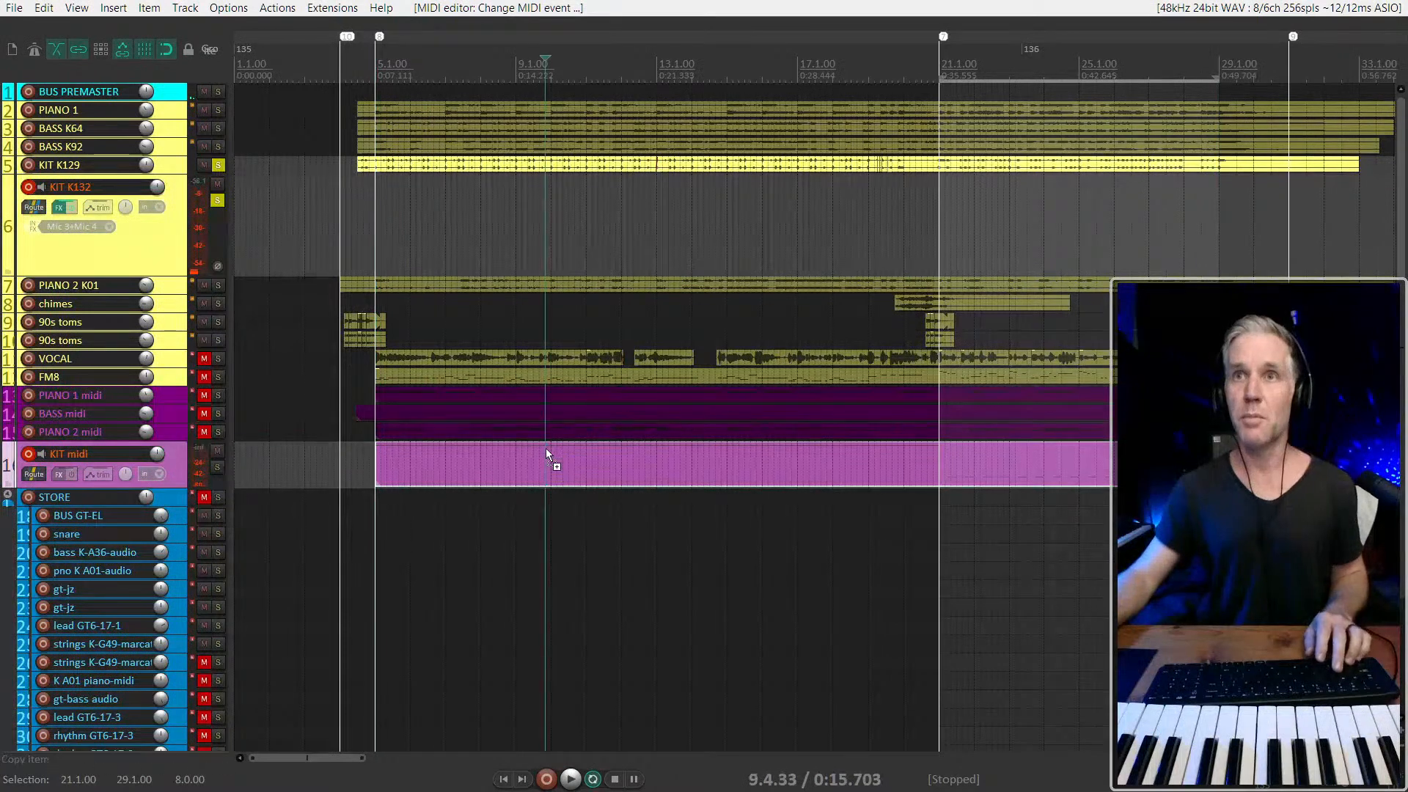
click(363, 465)
key(space)
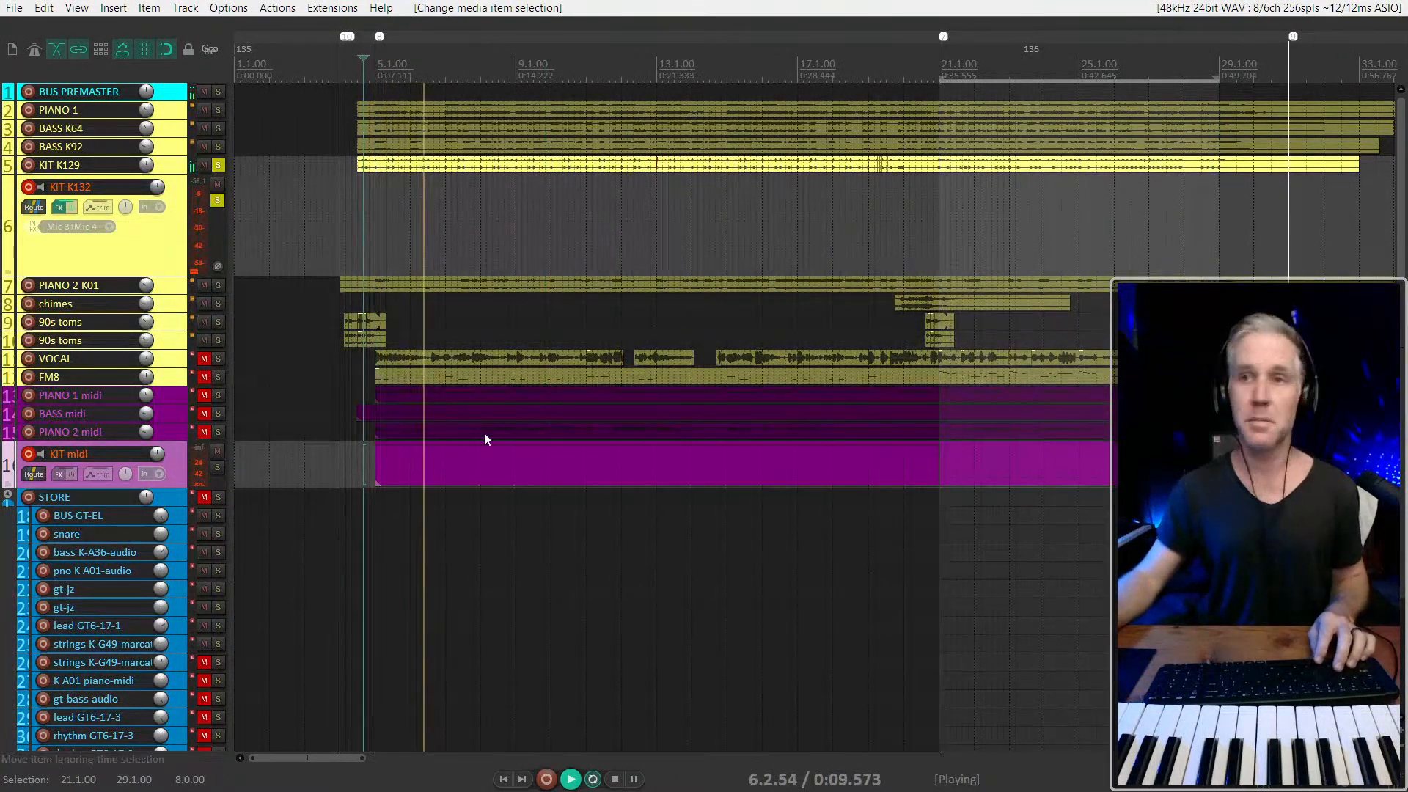
Solo the KIT midi track and play it from 6.3.67
click(478, 473)
key(F6)
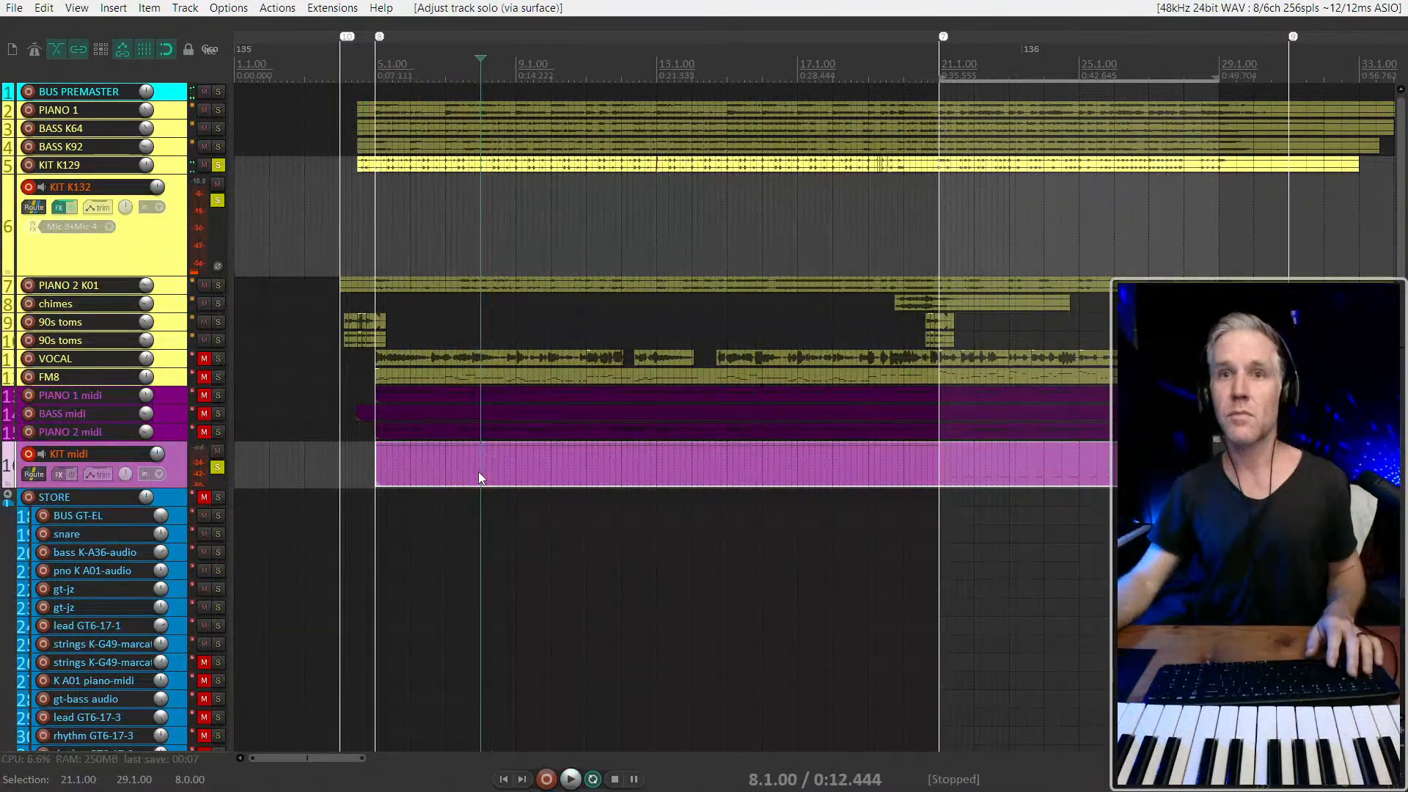
click(433, 468)
key(space)
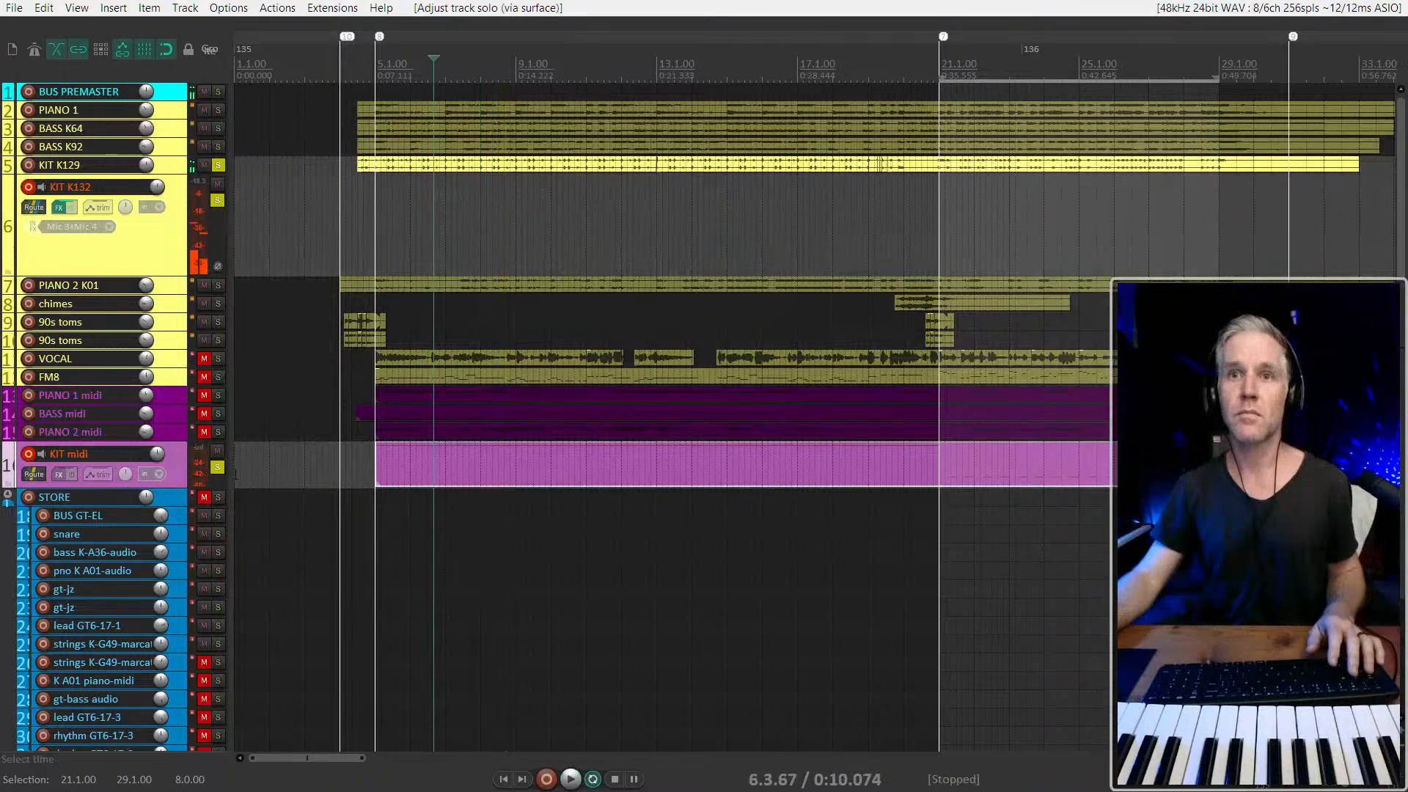
Unsolo all tracks, disarm the KIT midi track and play the mix from 6.2.33
click(218, 468)
key(ctrl+alt+F6)
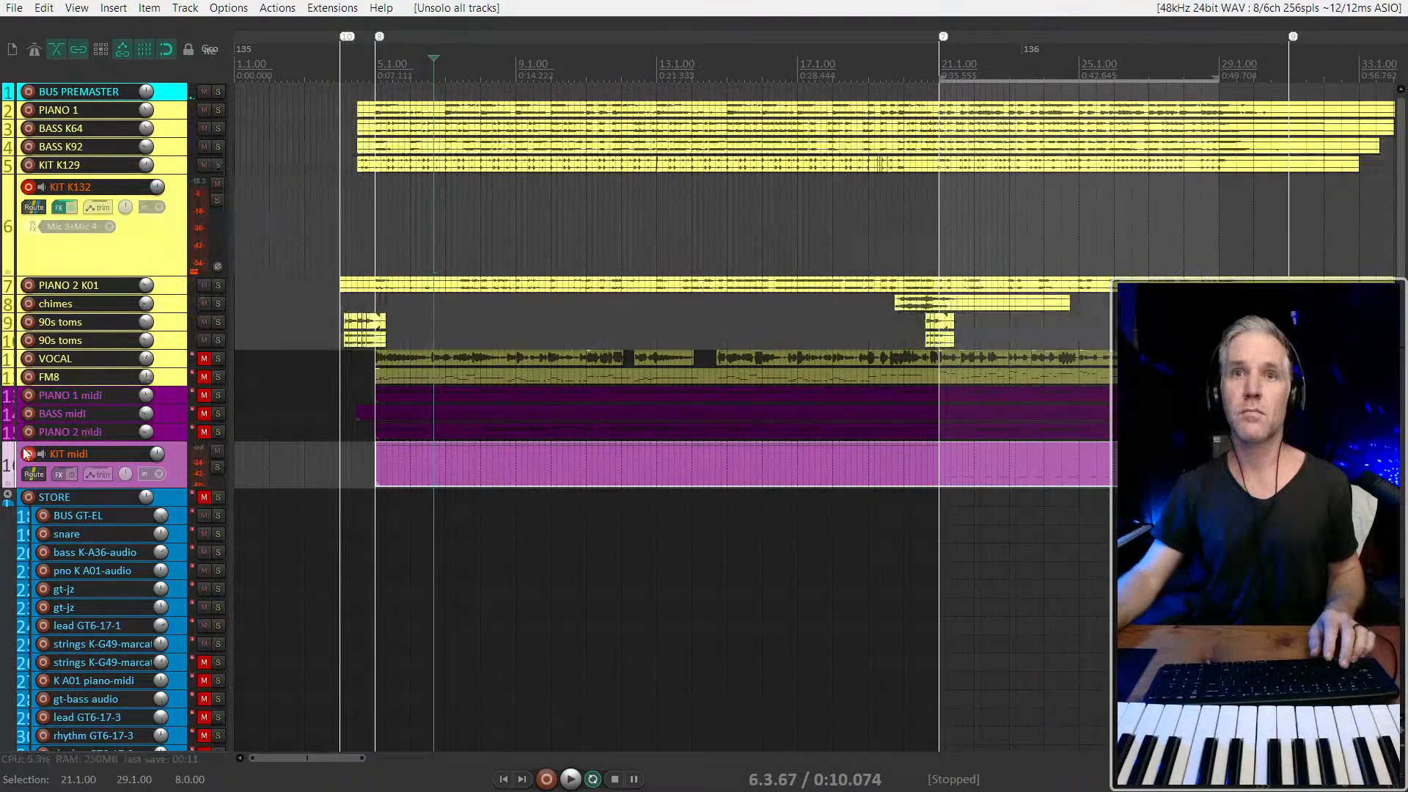
click(29, 454)
key(space)
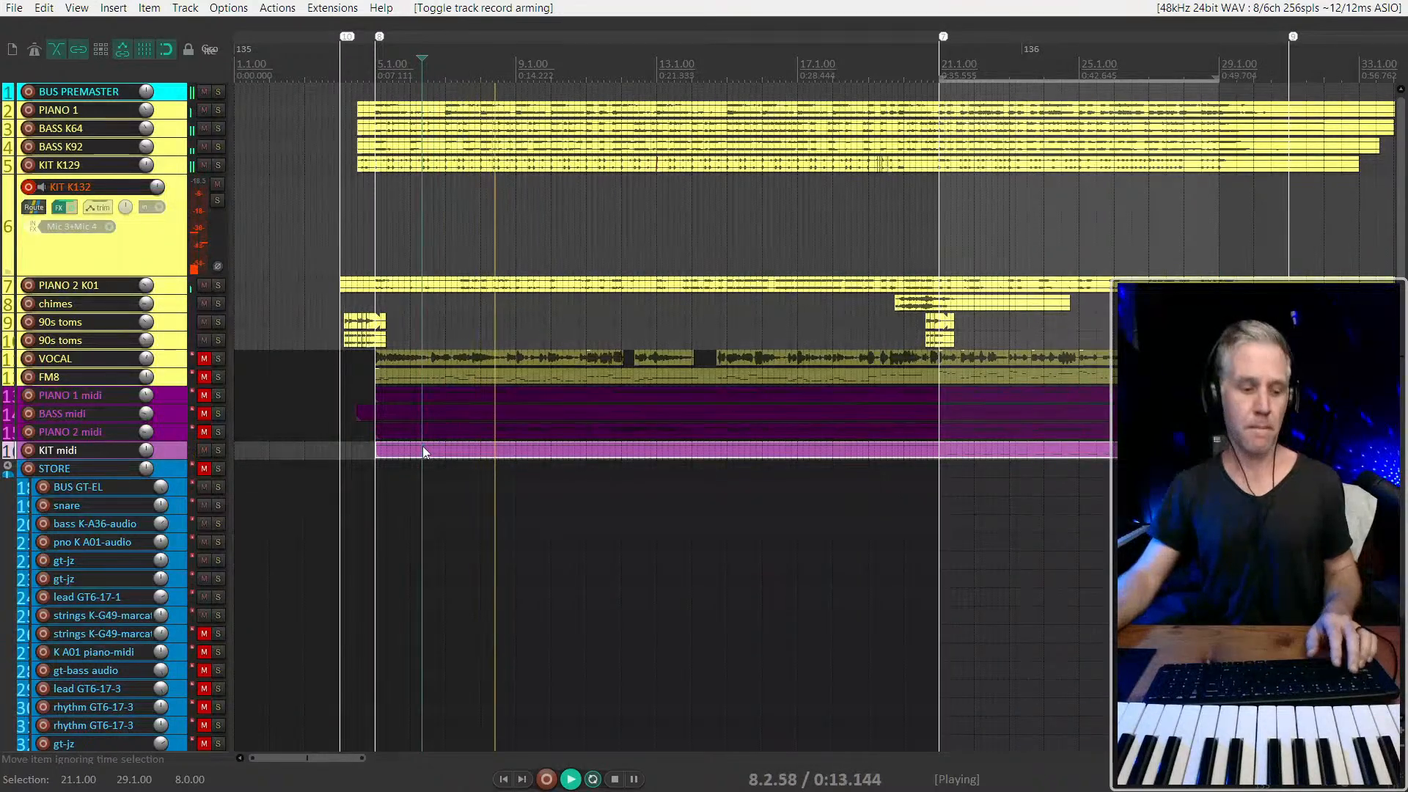
key(space)
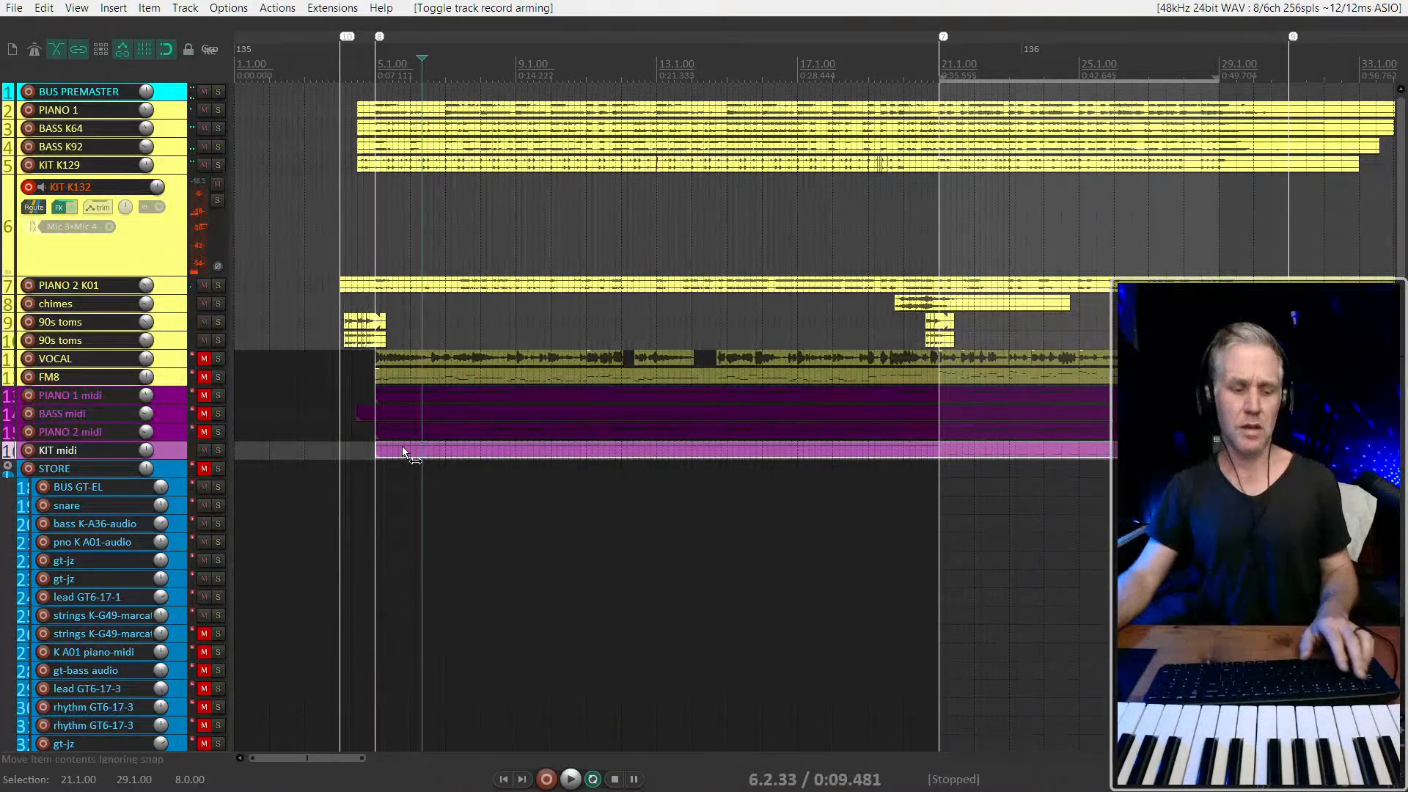
Enlarge the KIT midi item, pick the note at 5.3.00 and play the part from 5.2.33
scroll(402, 446, up, 3)
scroll(401, 446, up, 3)
double_click(400, 446)
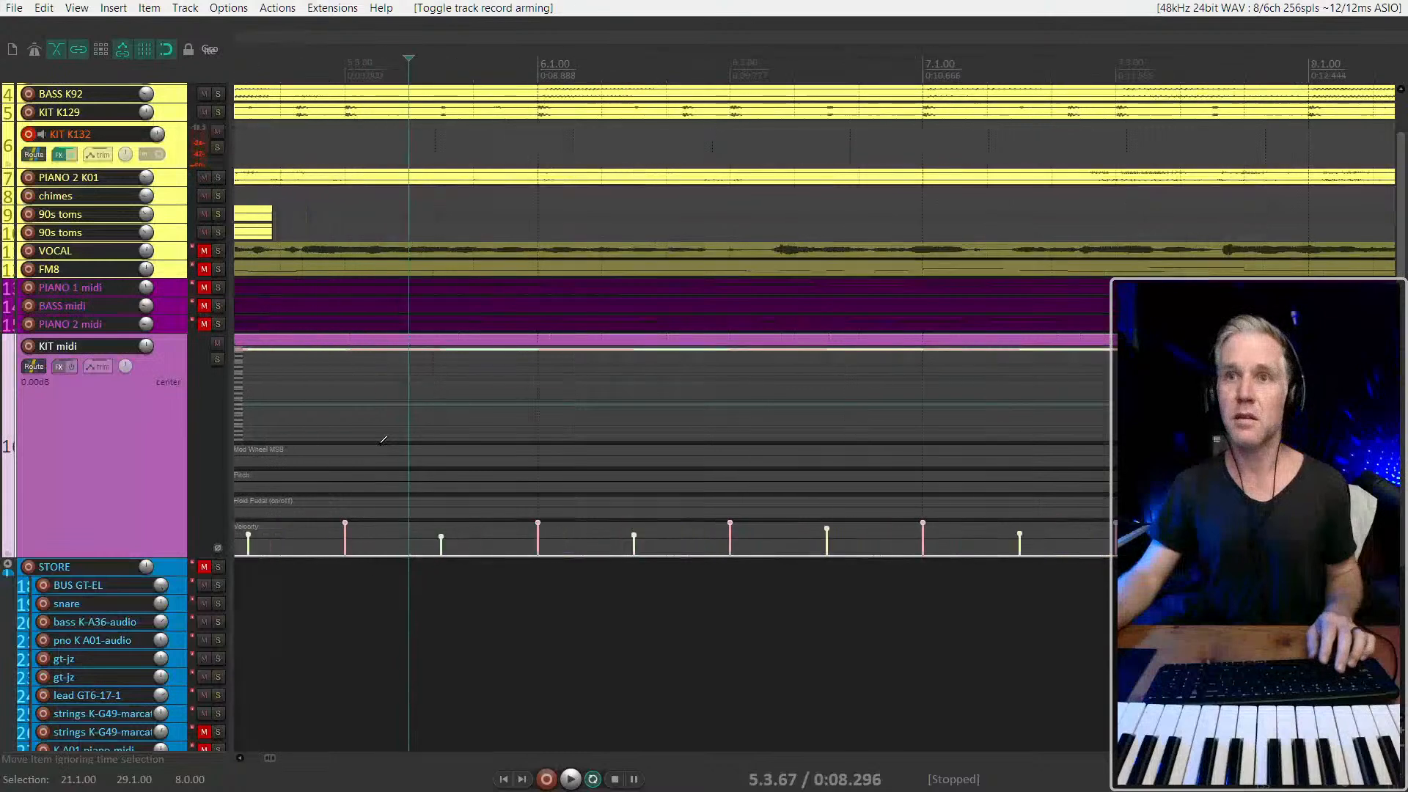
double_click(108, 441)
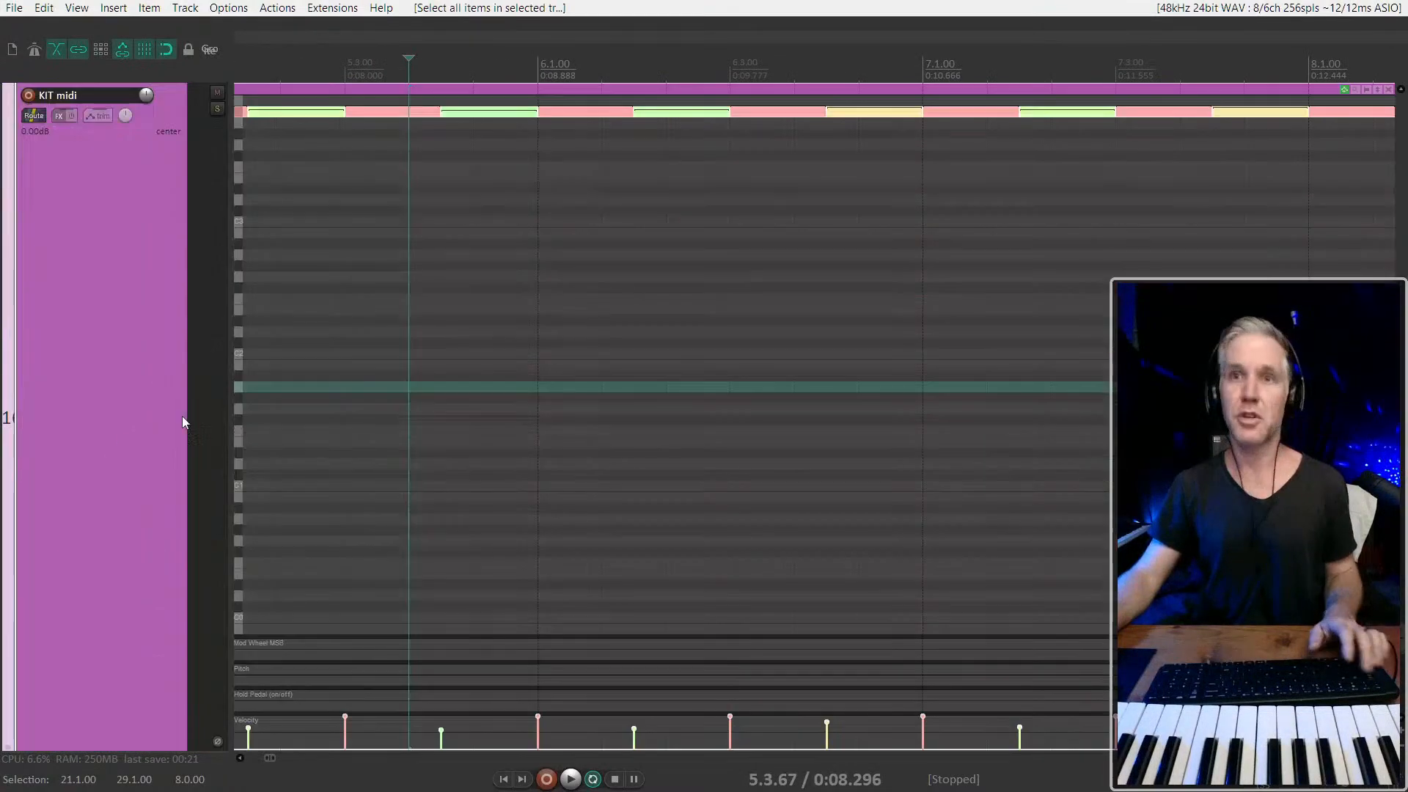
click(306, 396)
scroll(433, 352, down, 5)
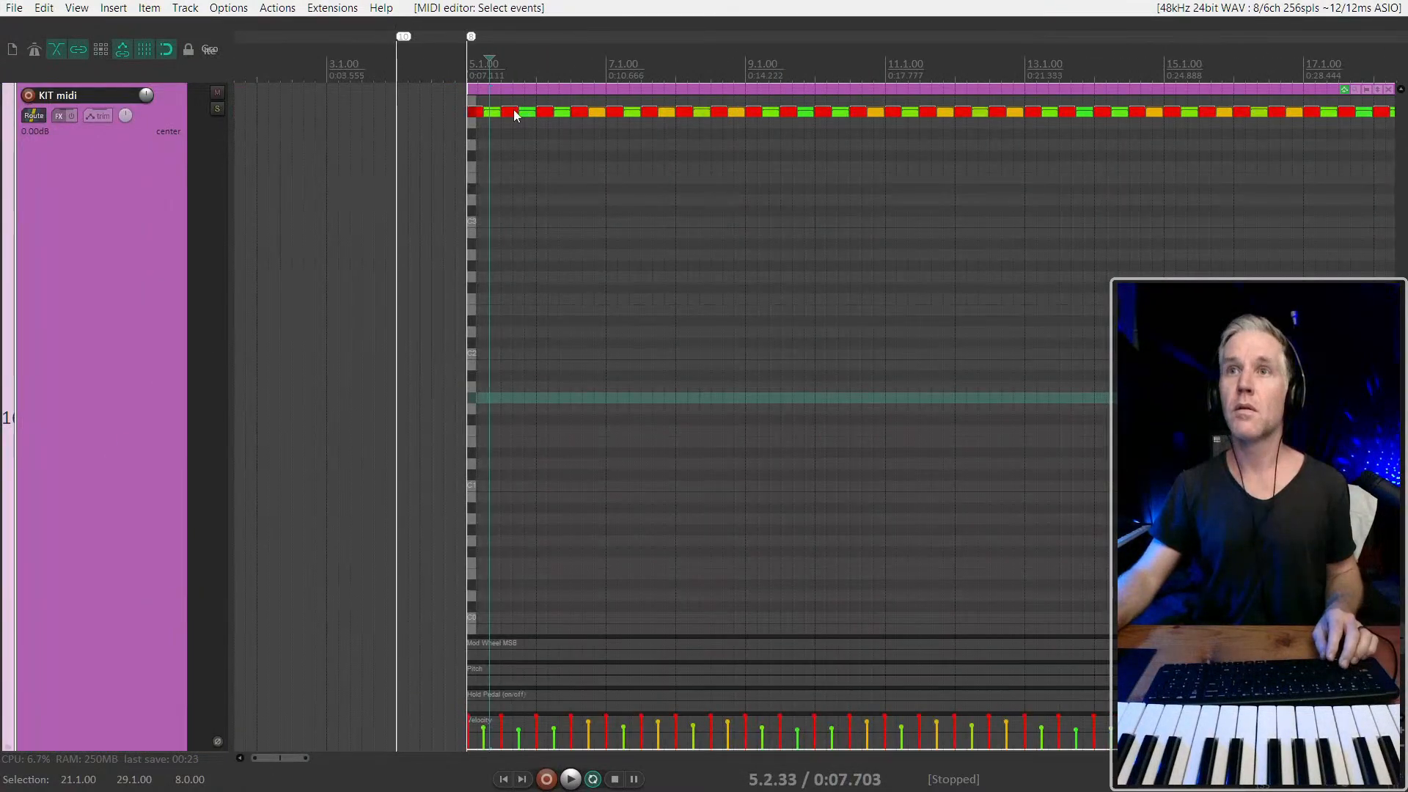
mouse_move(514, 114)
mouse_down()
mouse_move(511, 128)
mouse_move(508, 113)
mouse_up()
key(space)
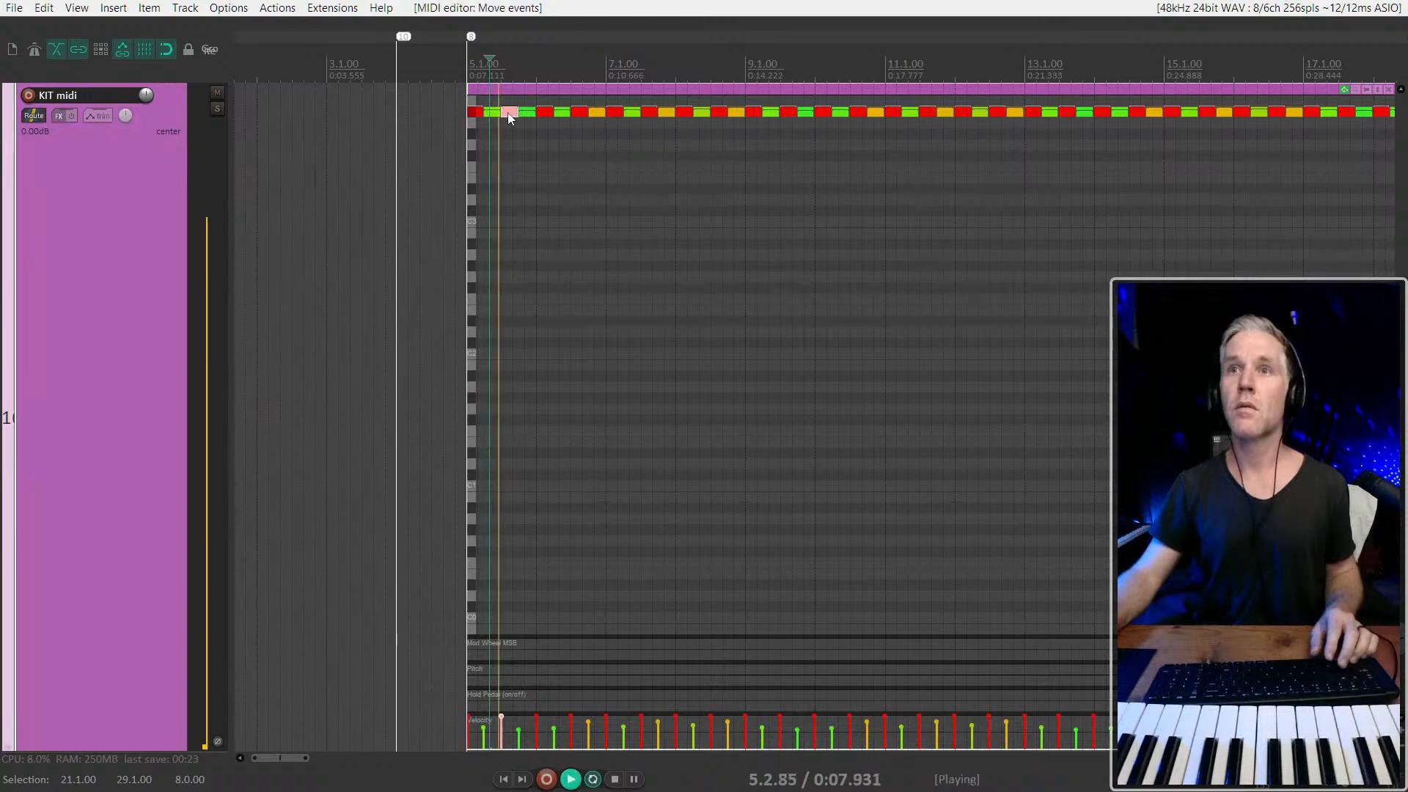
key(space)
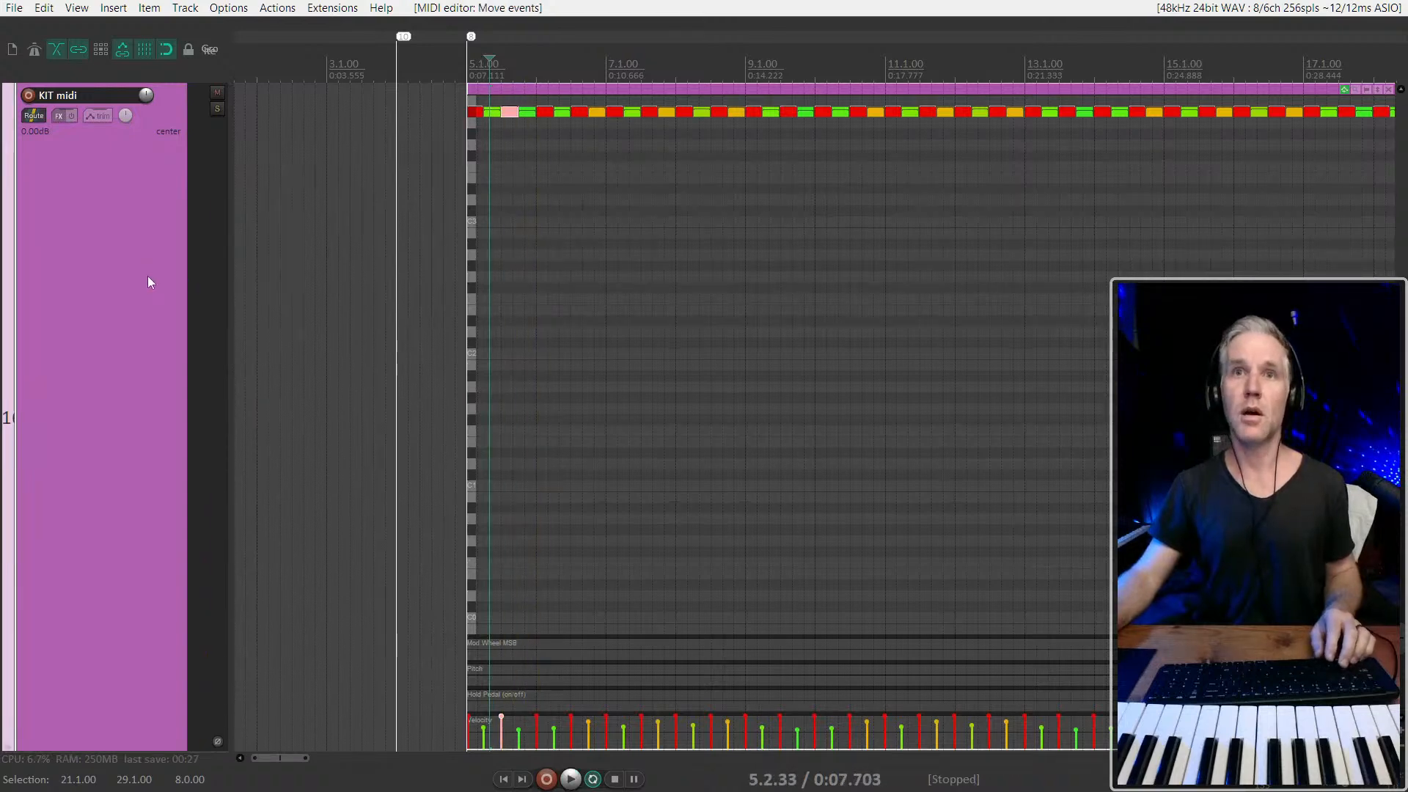
Return to the full track list and toggle record monitoring on the KIT K132 track
double_click(147, 276)
scroll(149, 278, down, 4)
scroll(147, 277, down, 8)
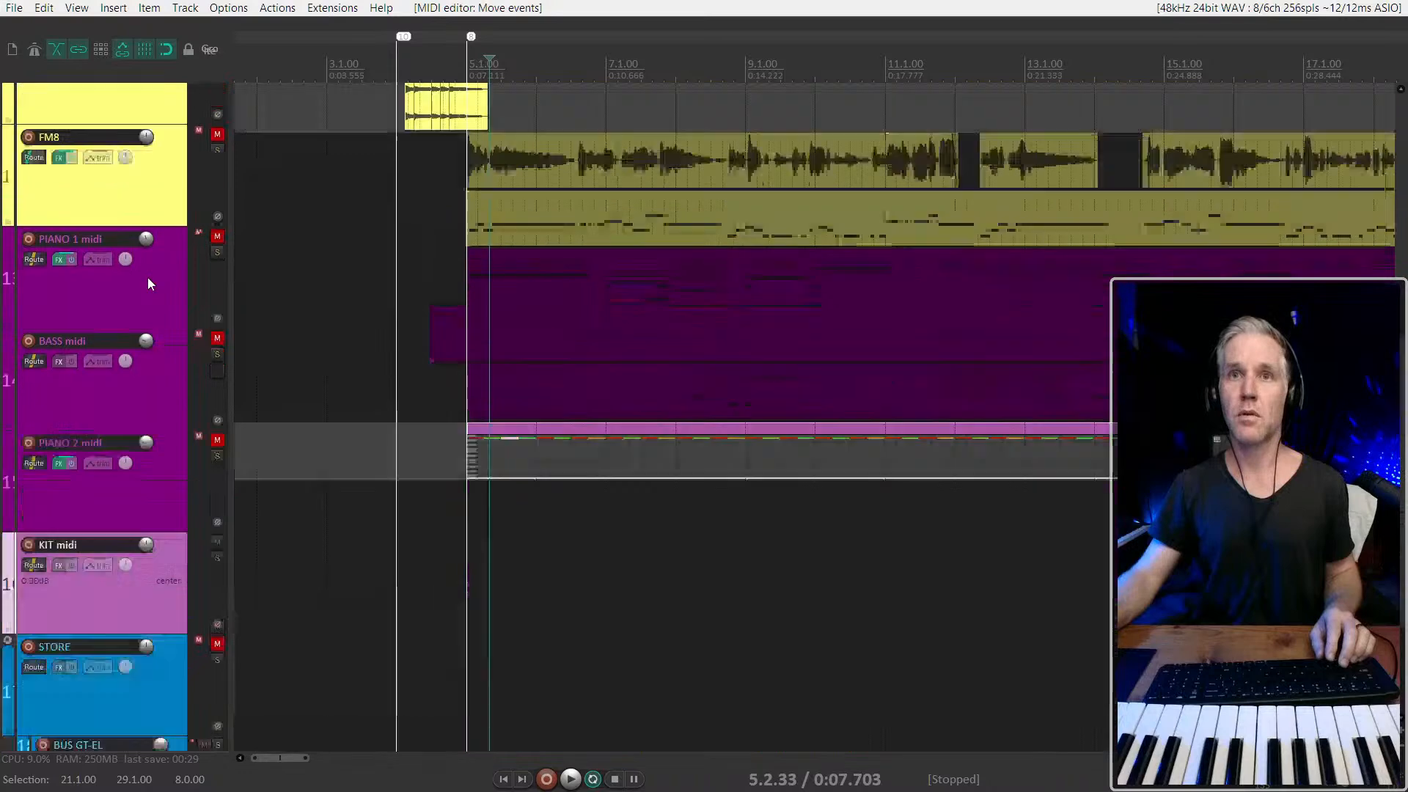
scroll(147, 277, up, 3)
click(42, 188)
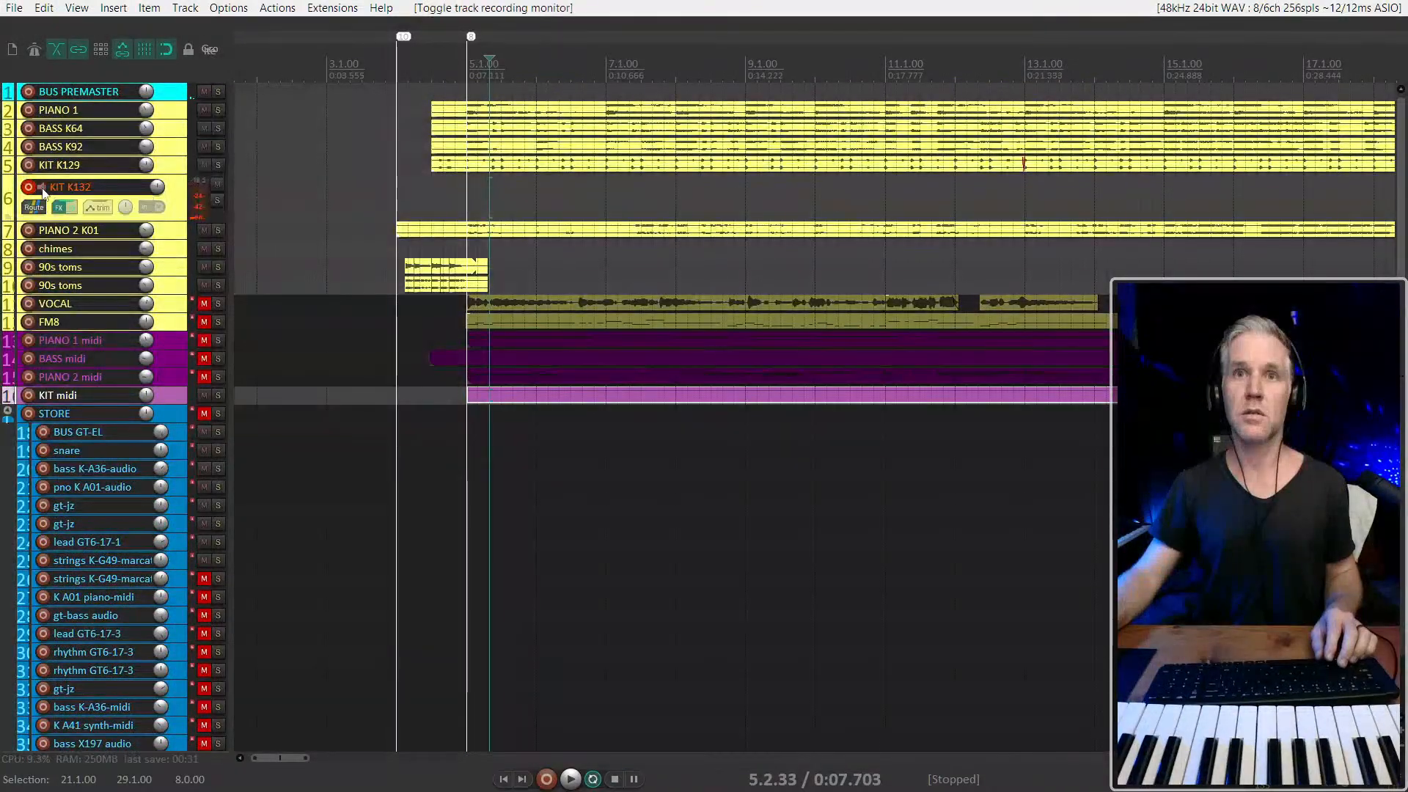
Disarm the KIT K132 track during a playback check and arm it again
click(28, 188)
key(space)
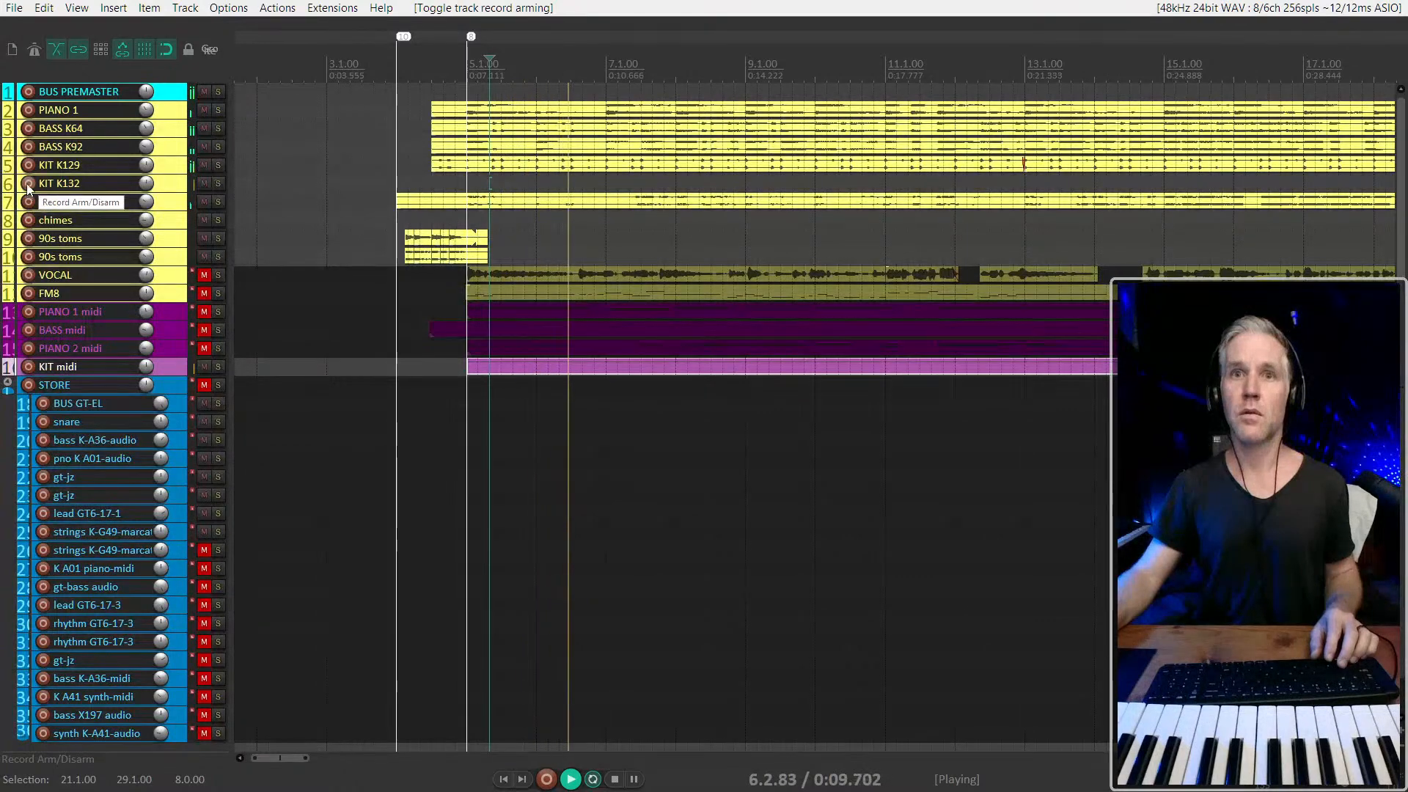
click(28, 187)
key(space)
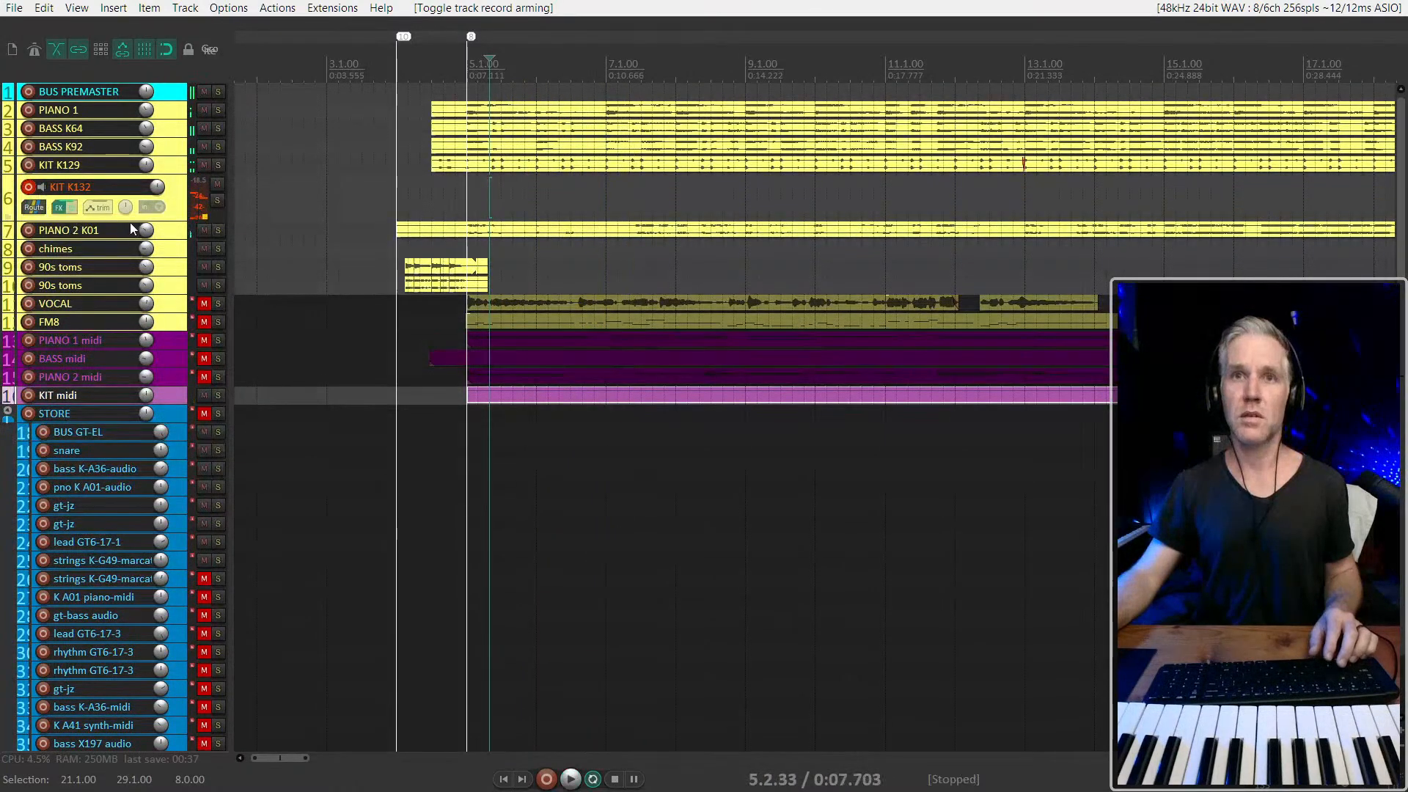
Enlarge the KIT K132 track, toggle its record monitoring and play from 4.4.33
drag(171, 253, 182, 317)
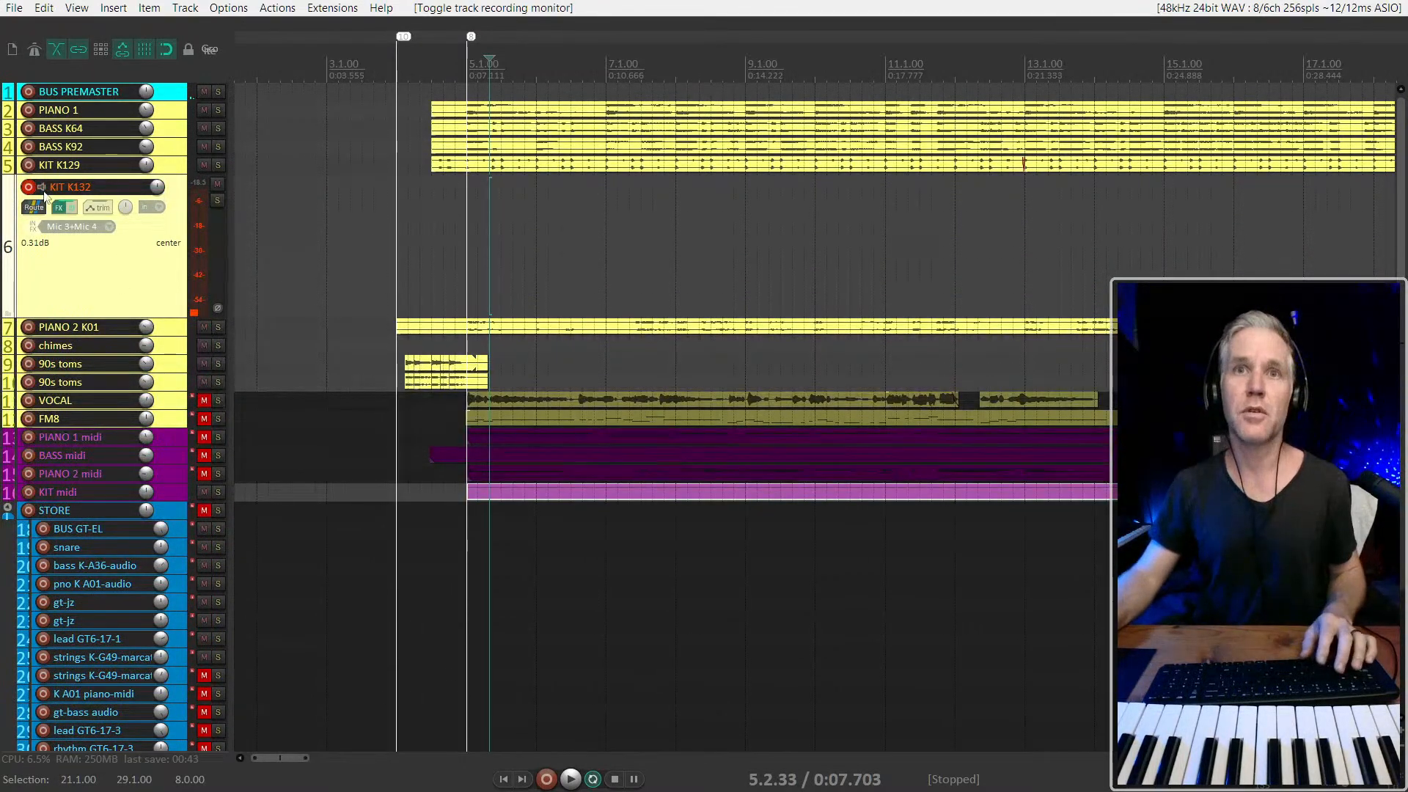
key(space)
click(455, 273)
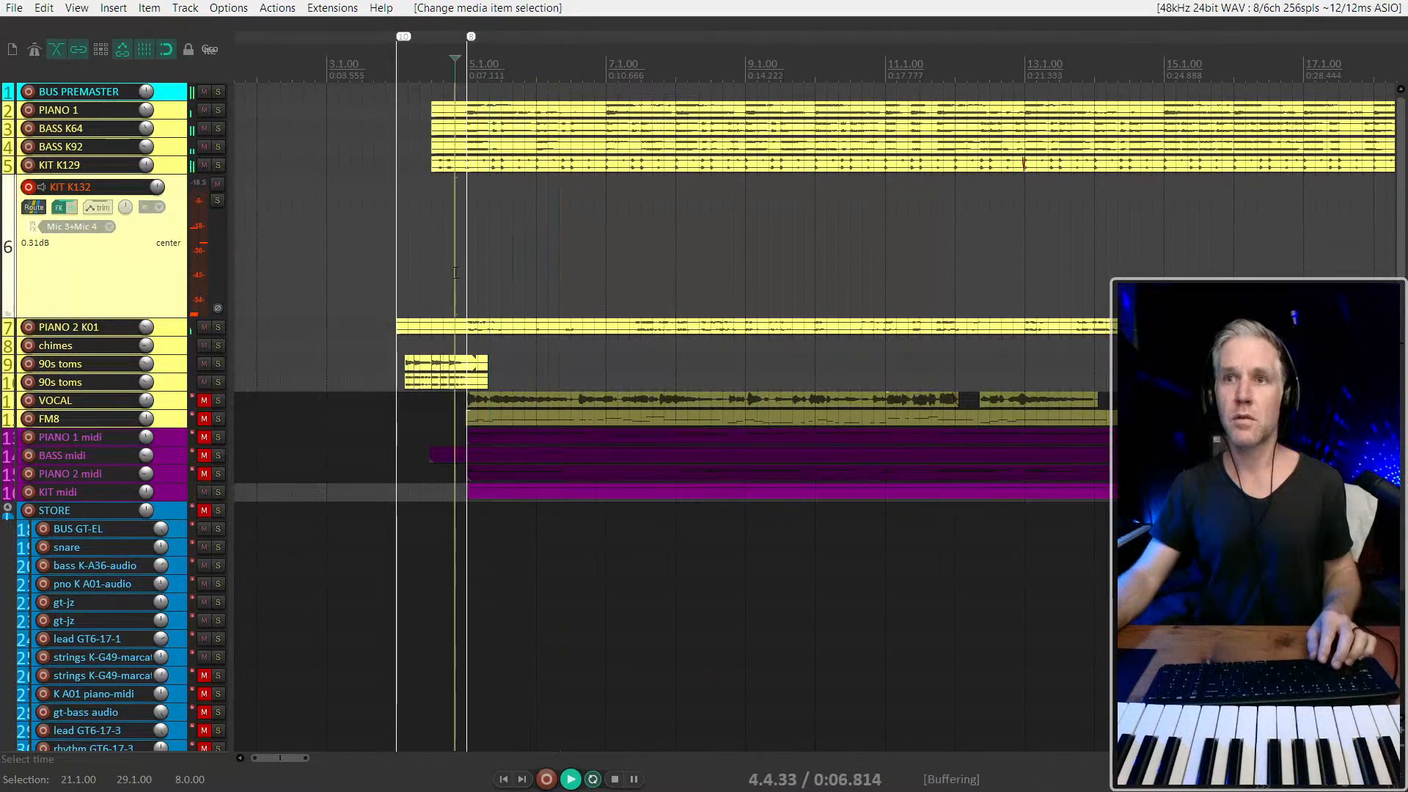
Stop playback, show the mixer, review the KIT K132 track's routing and play from 4.4.33 to check its input level
scroll(454, 272, down, 2)
key(space)
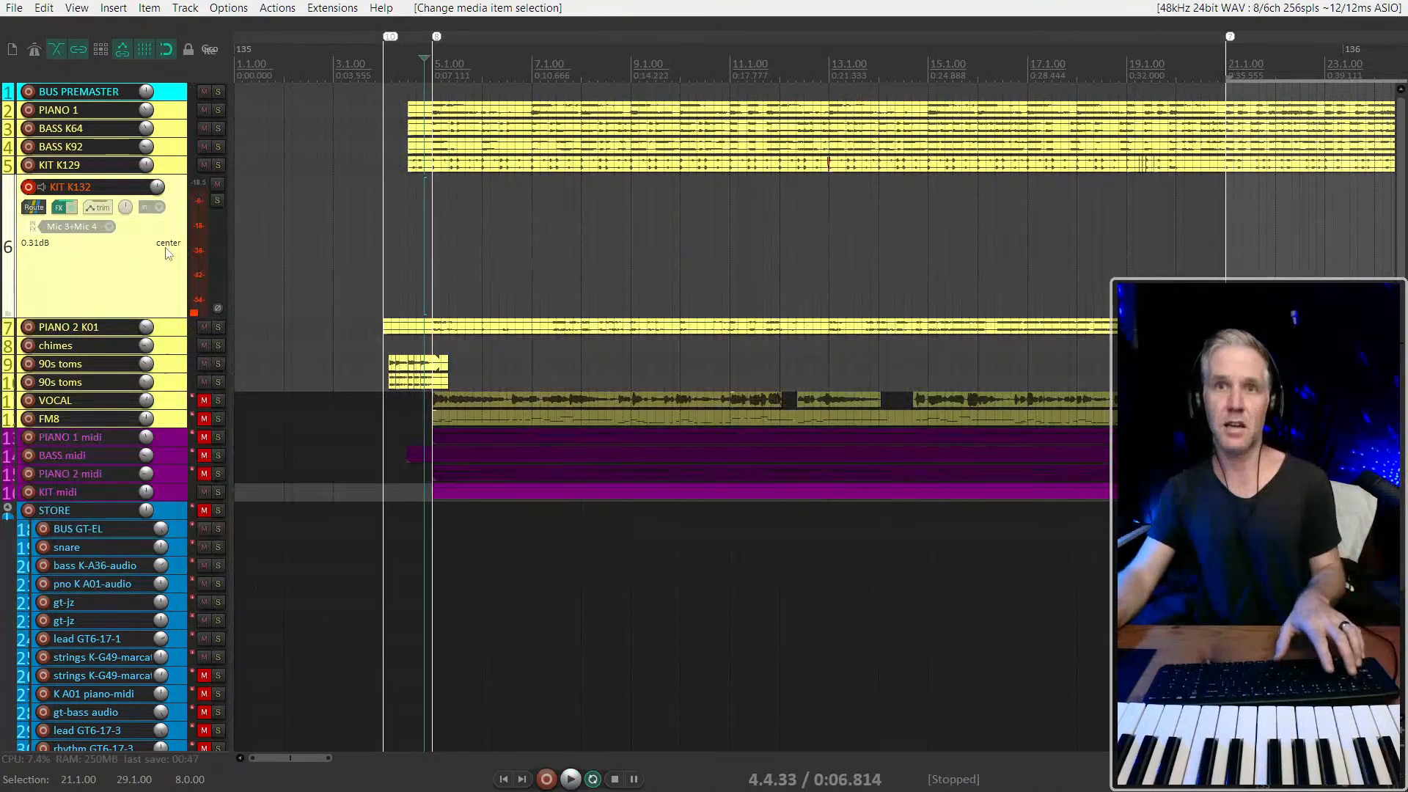
key(ctrl+m)
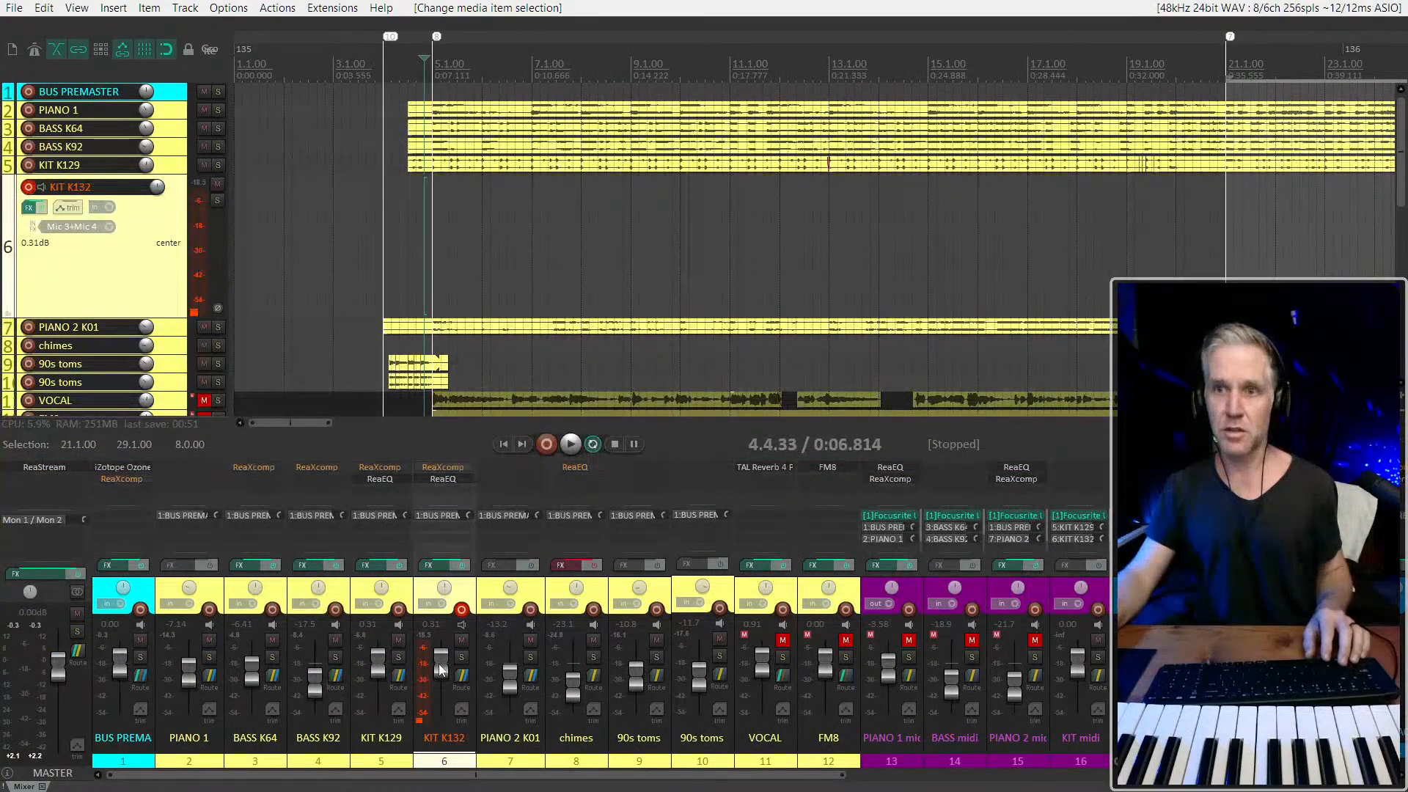
key(i)
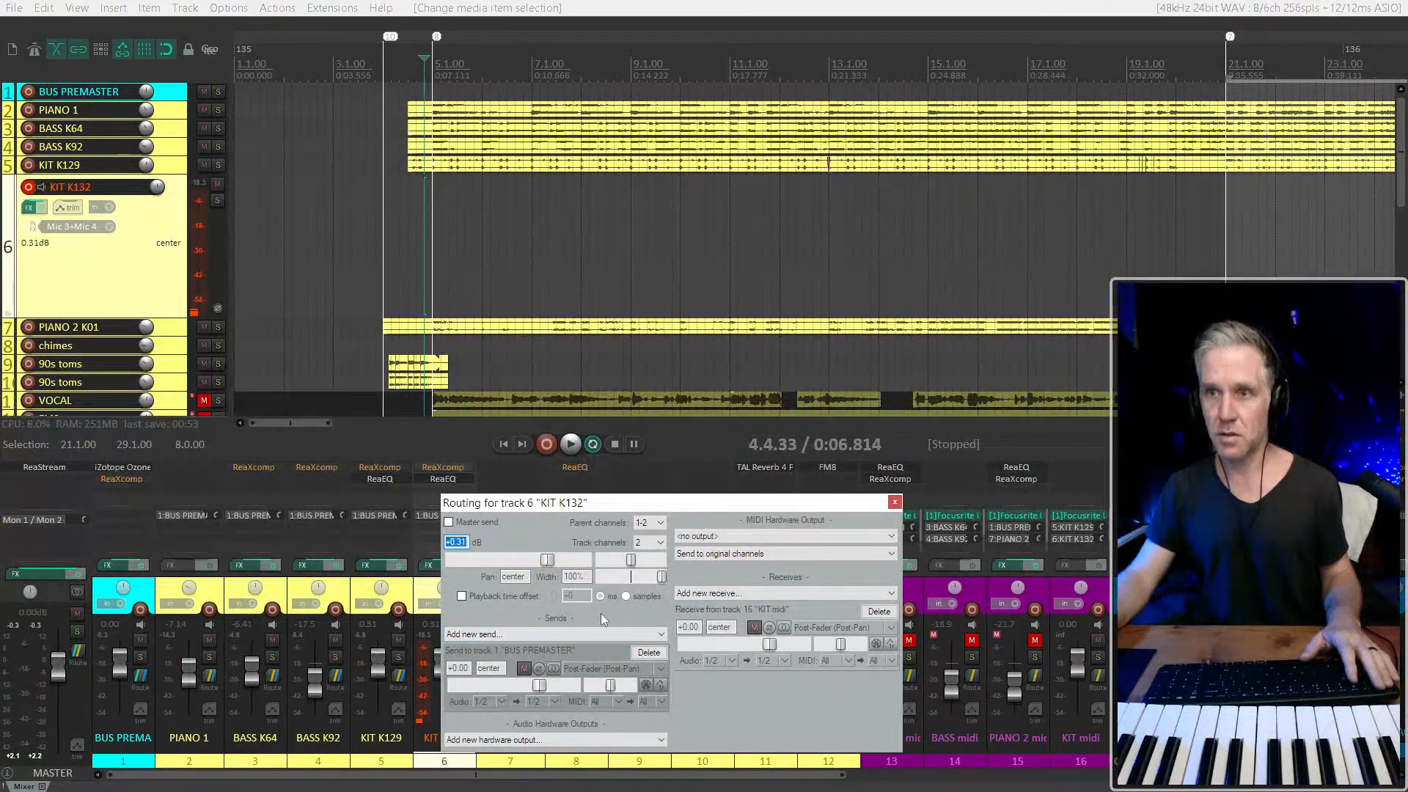
key(Escape)
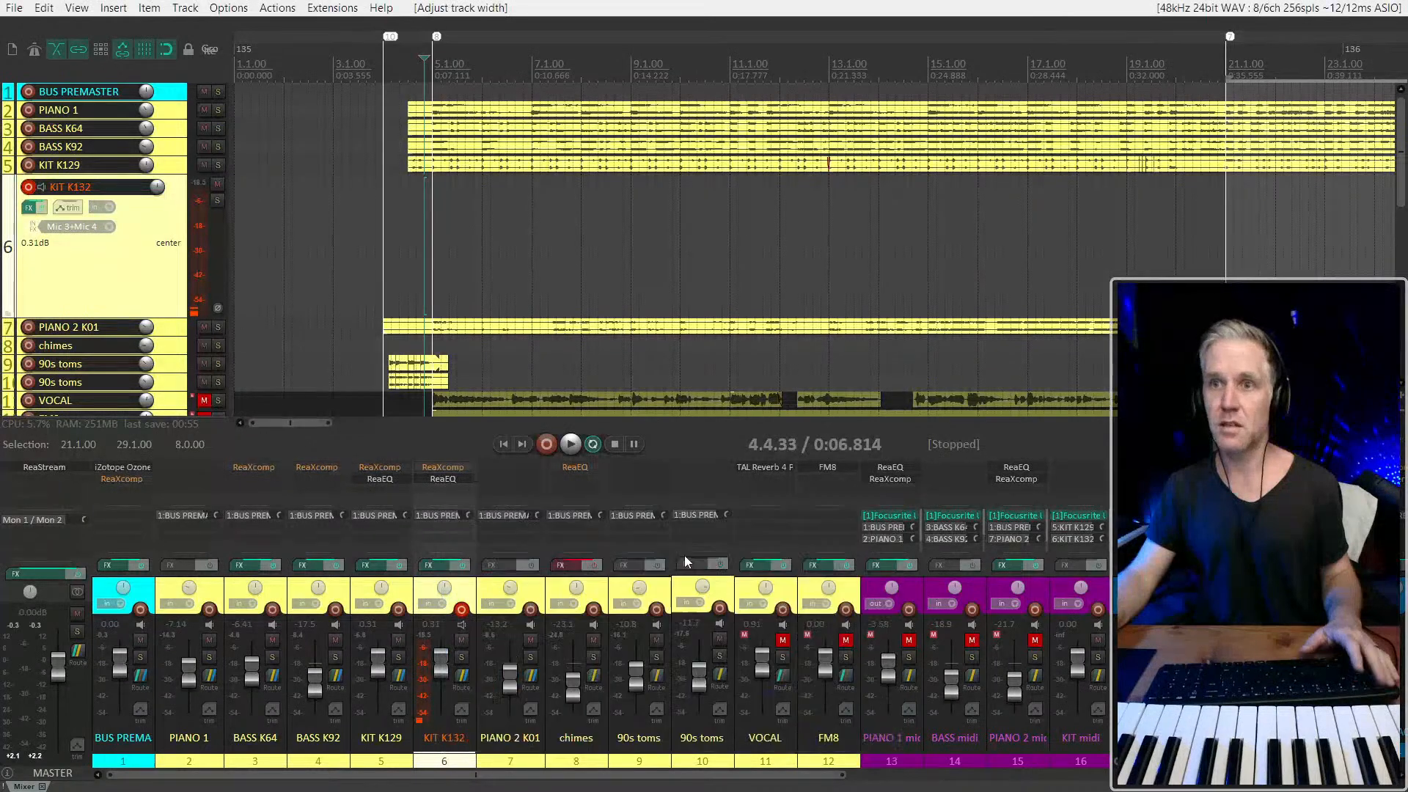
key(space)
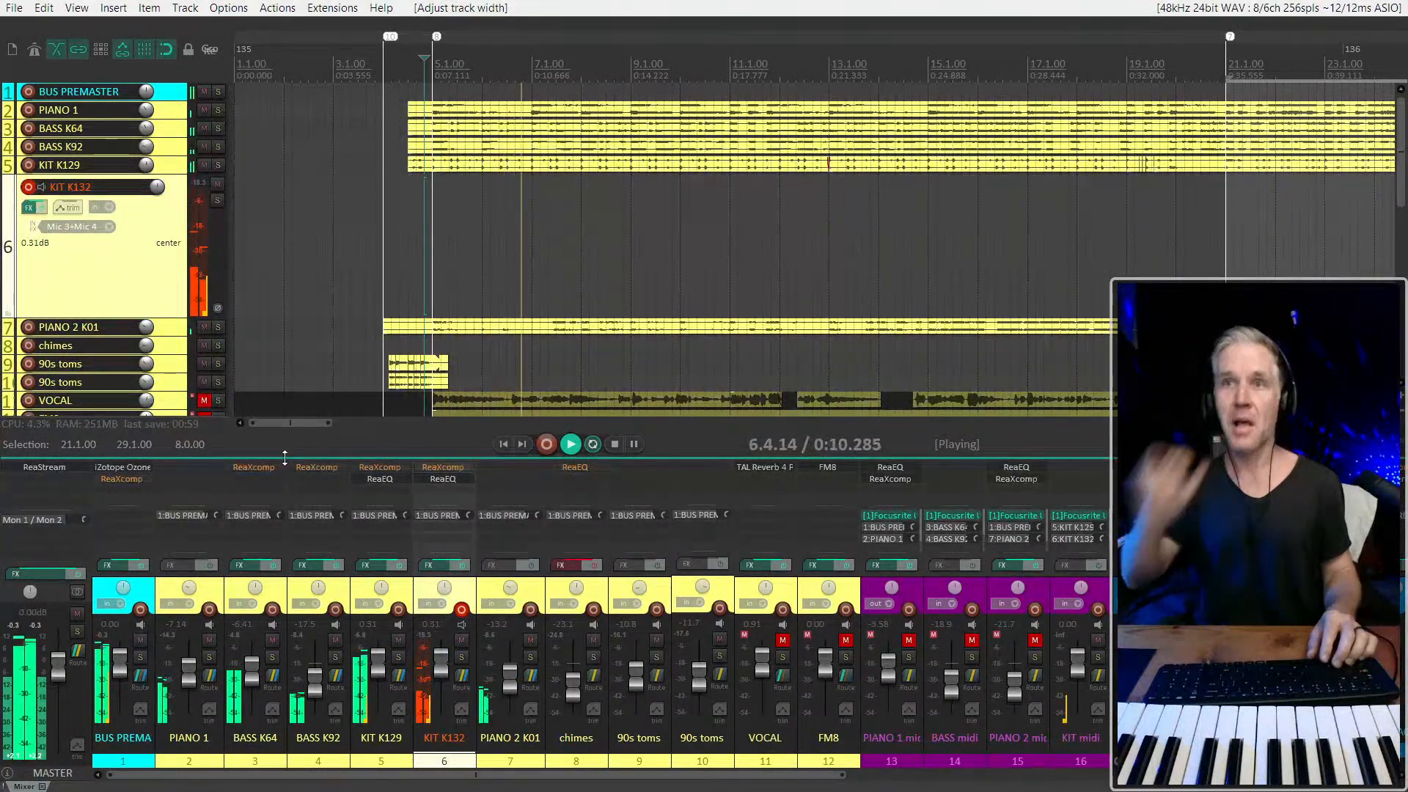
key(space)
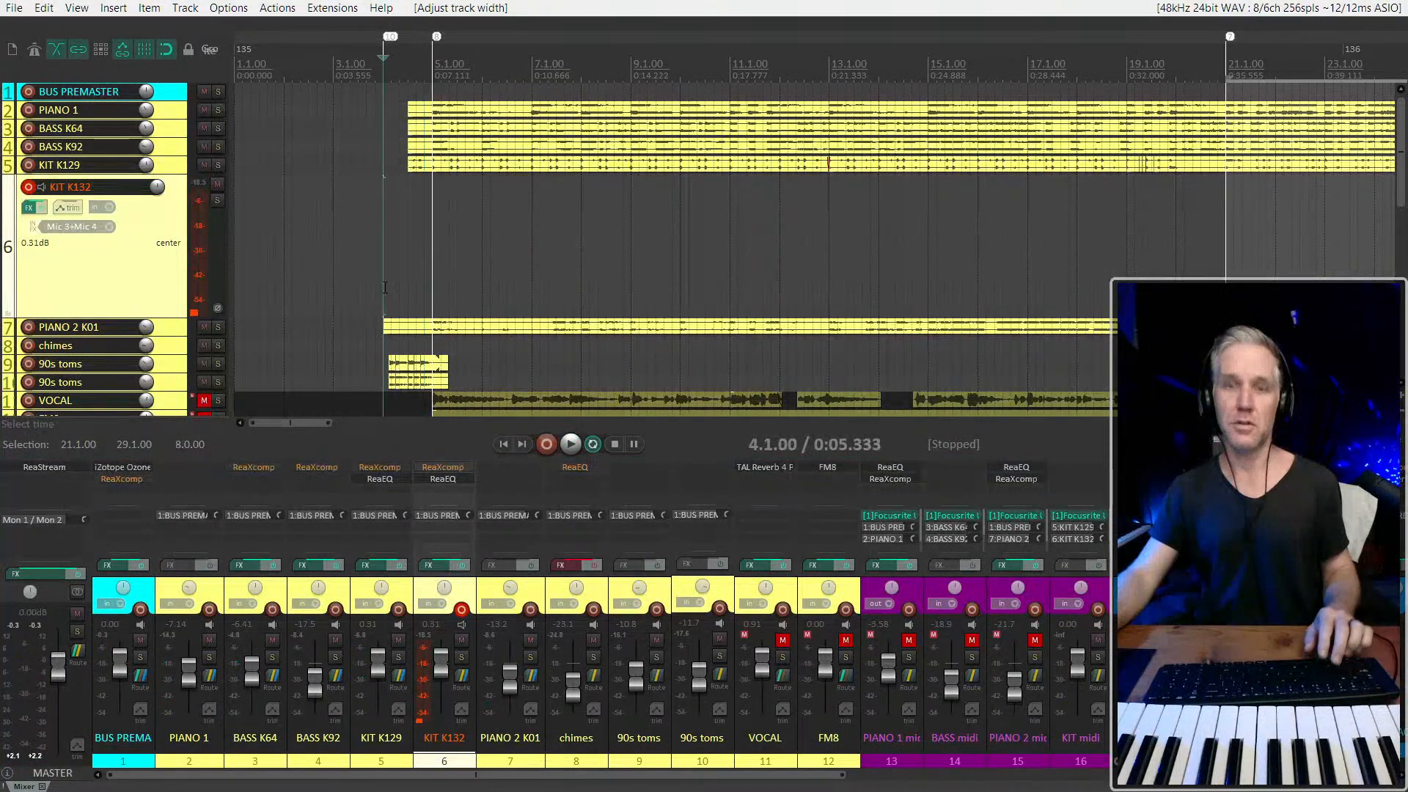
Record the hardware drums onto the KIT K132 track from 4.1.00 to about 29.1.00
key(ctrl+r)
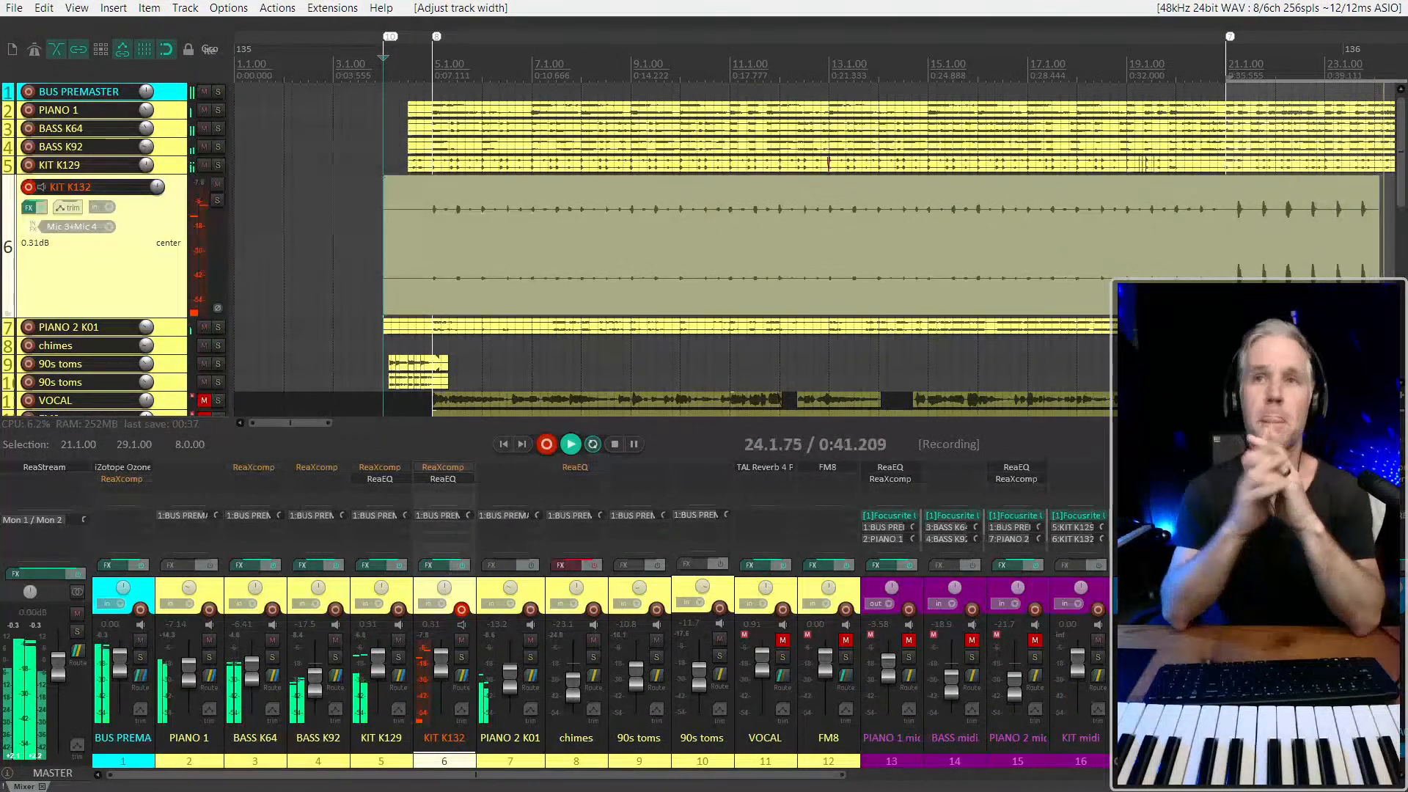
scroll(682, 205, down, 5)
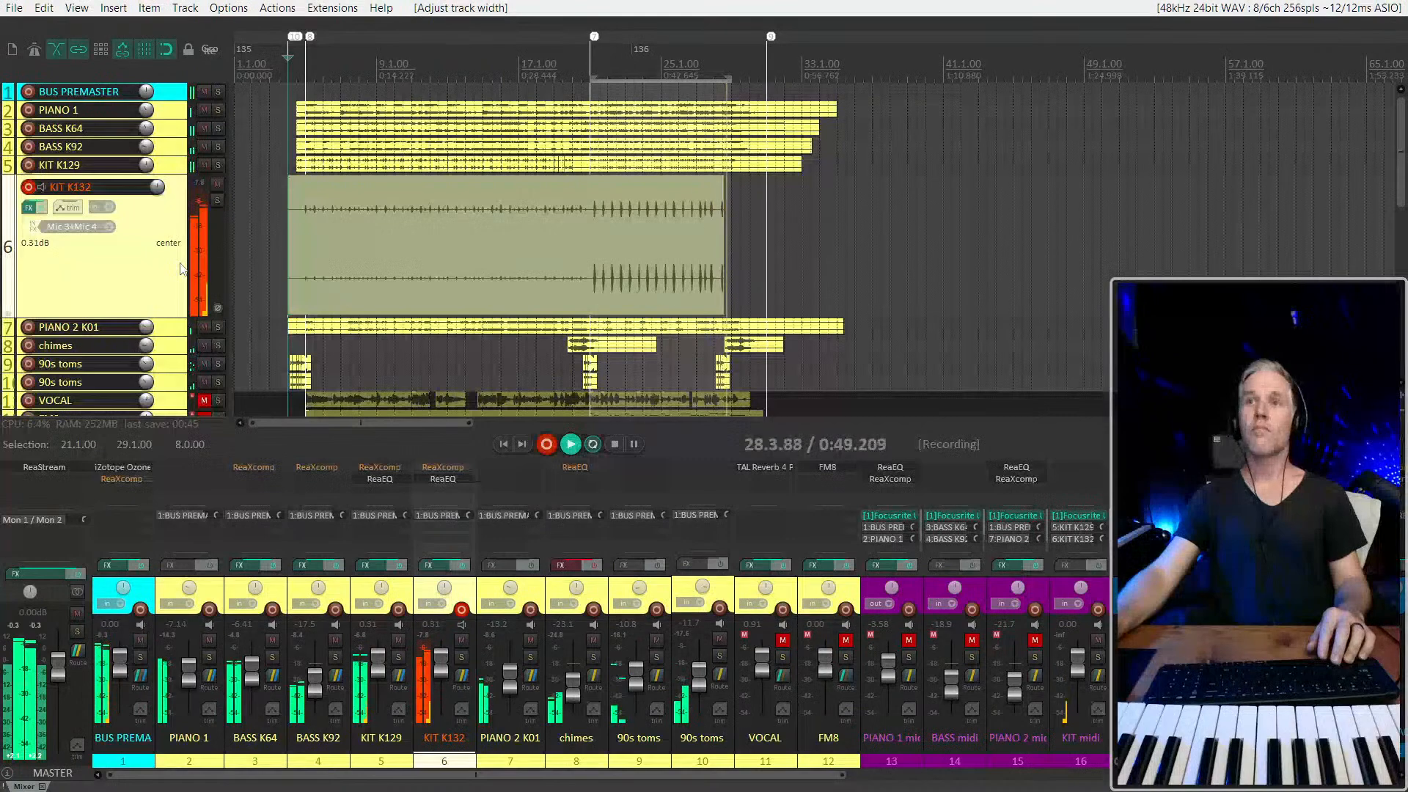
scroll(615, 257, up, 5)
key(space)
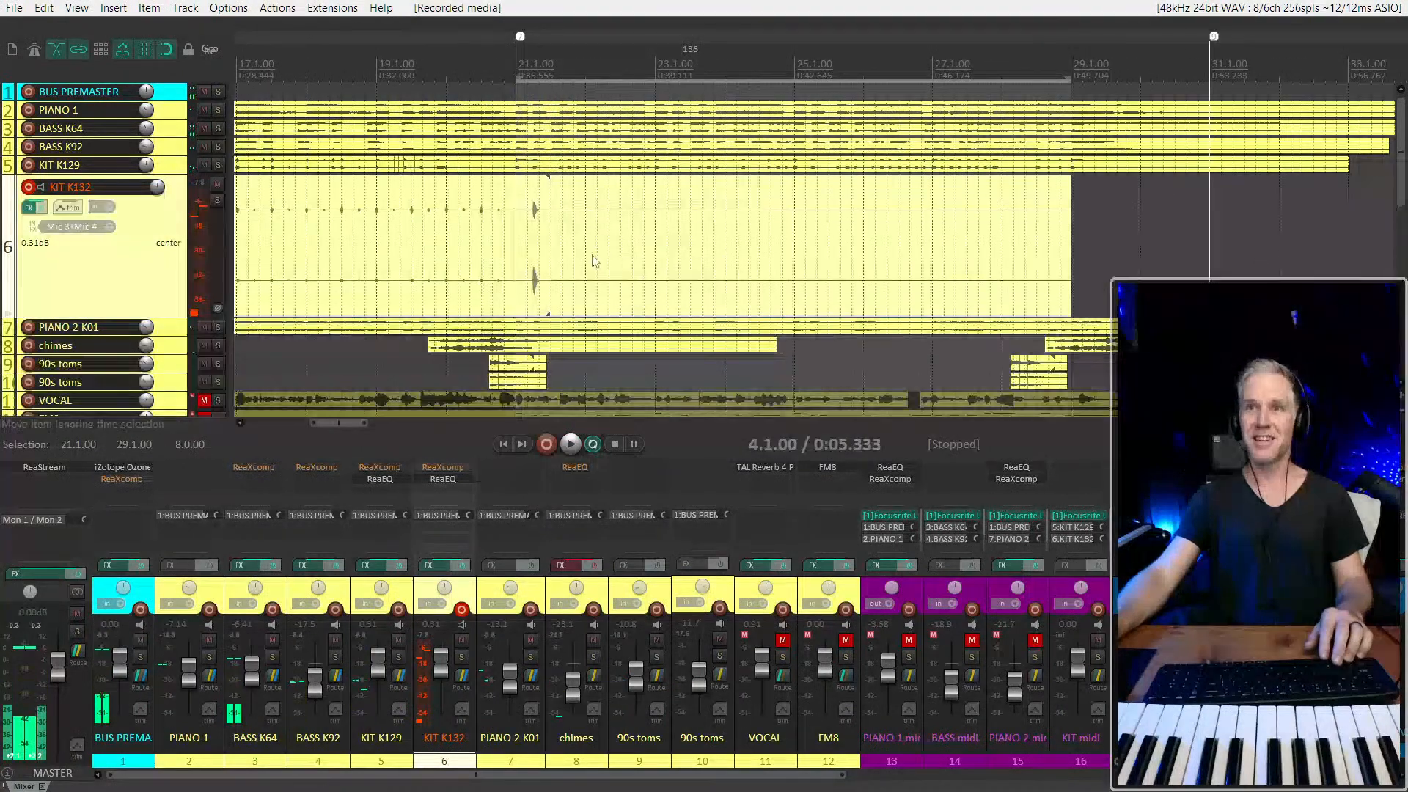
Switch the KIT K132 item starting at 21.1.00 to its previous take, adjust its end near 29.1.00 and play from 28.3.72
click(598, 261)
key(shift+t)
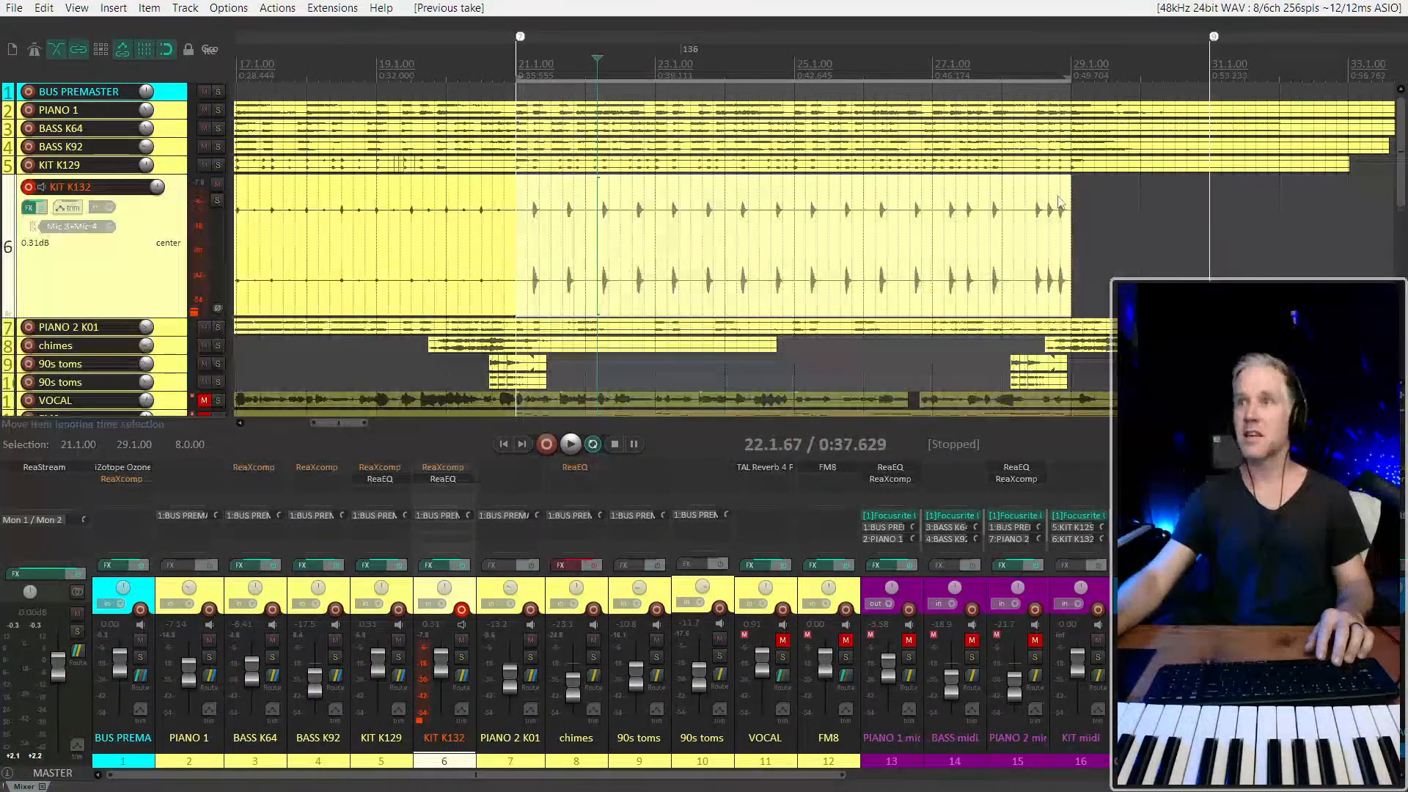
mouse_move(1071, 261)
mouse_down()
mouse_move(1291, 257)
mouse_move(1073, 256)
mouse_up()
click(1051, 255)
key(space)
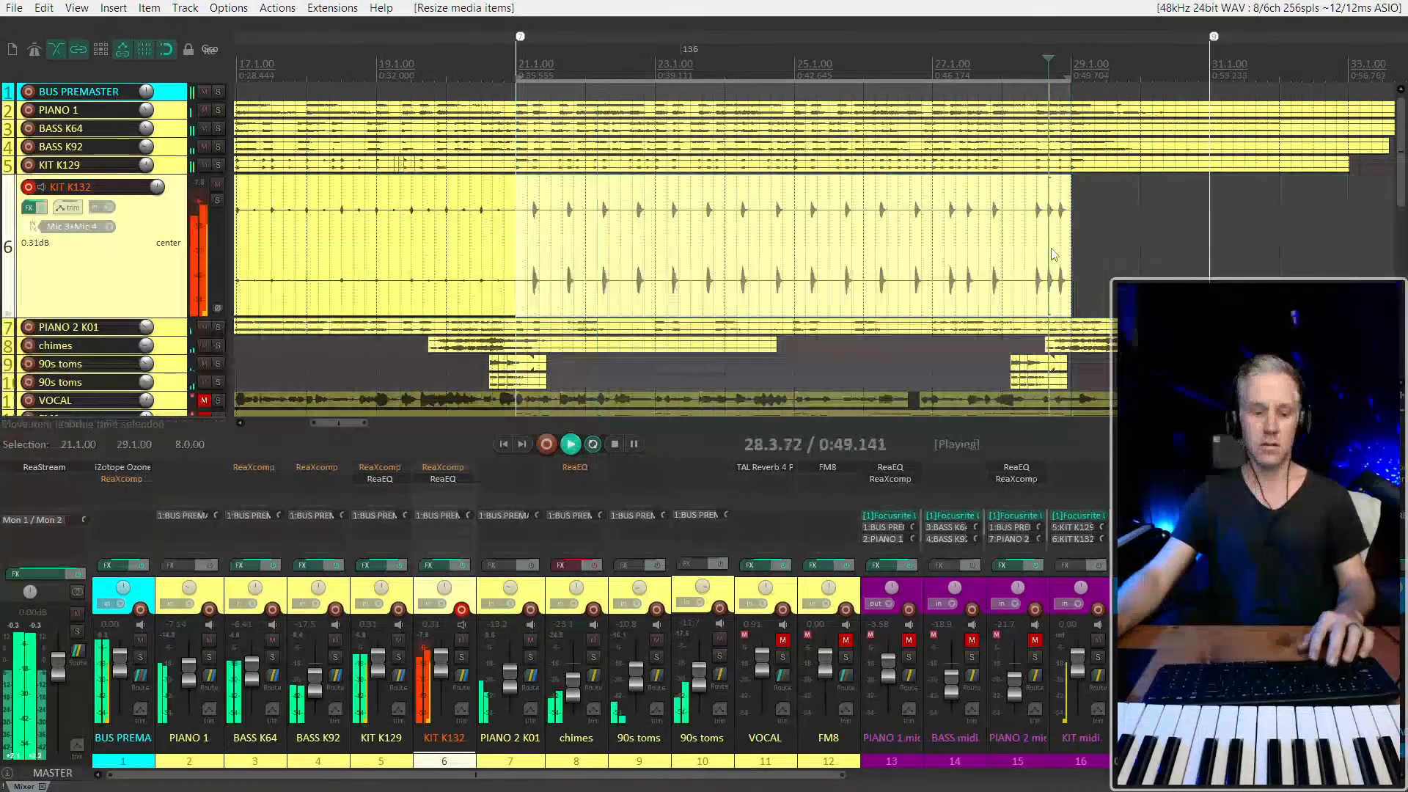
Mute the KIT midi track and lower the volume of the KIT K132 item starting at 21.1.00 during playback
click(563, 220)
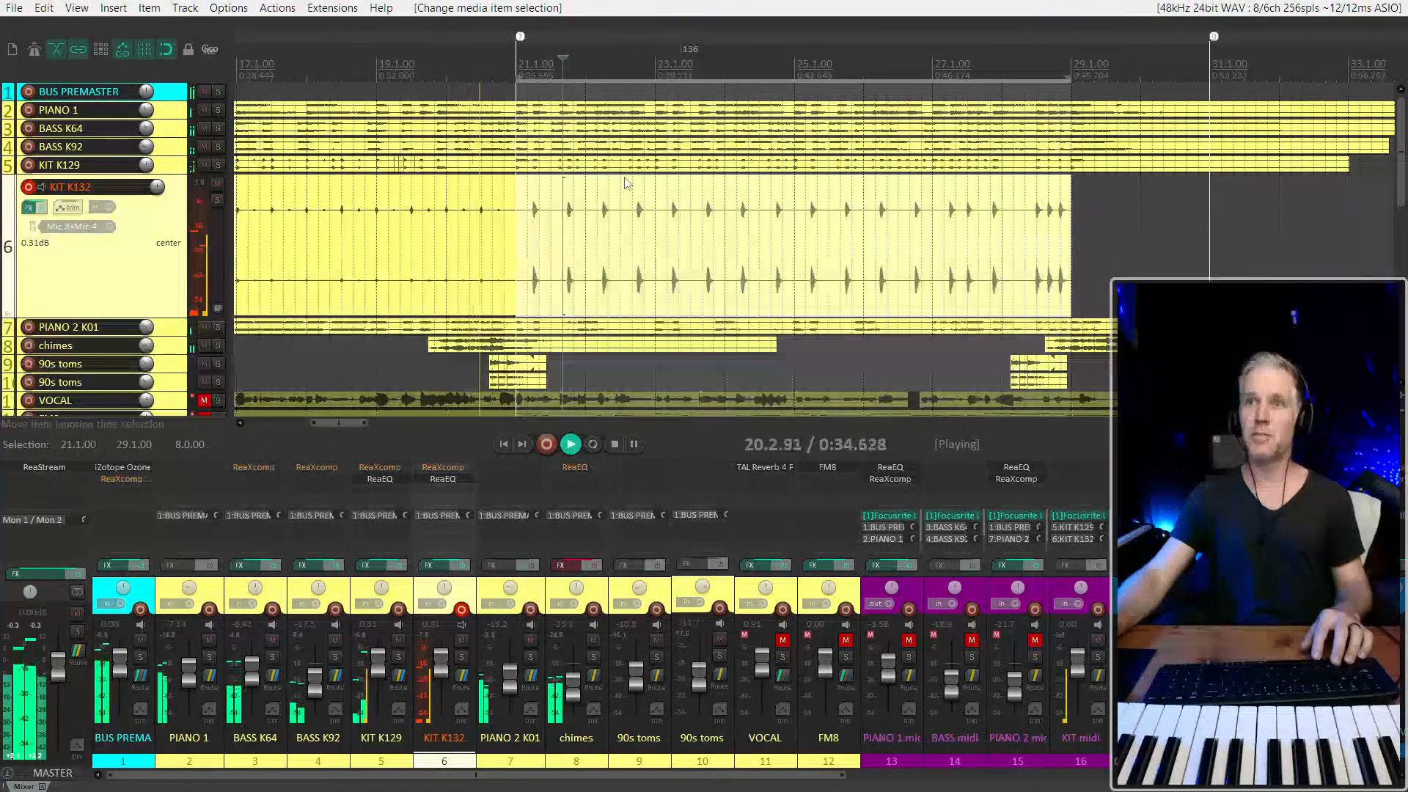
drag(619, 178, 623, 273)
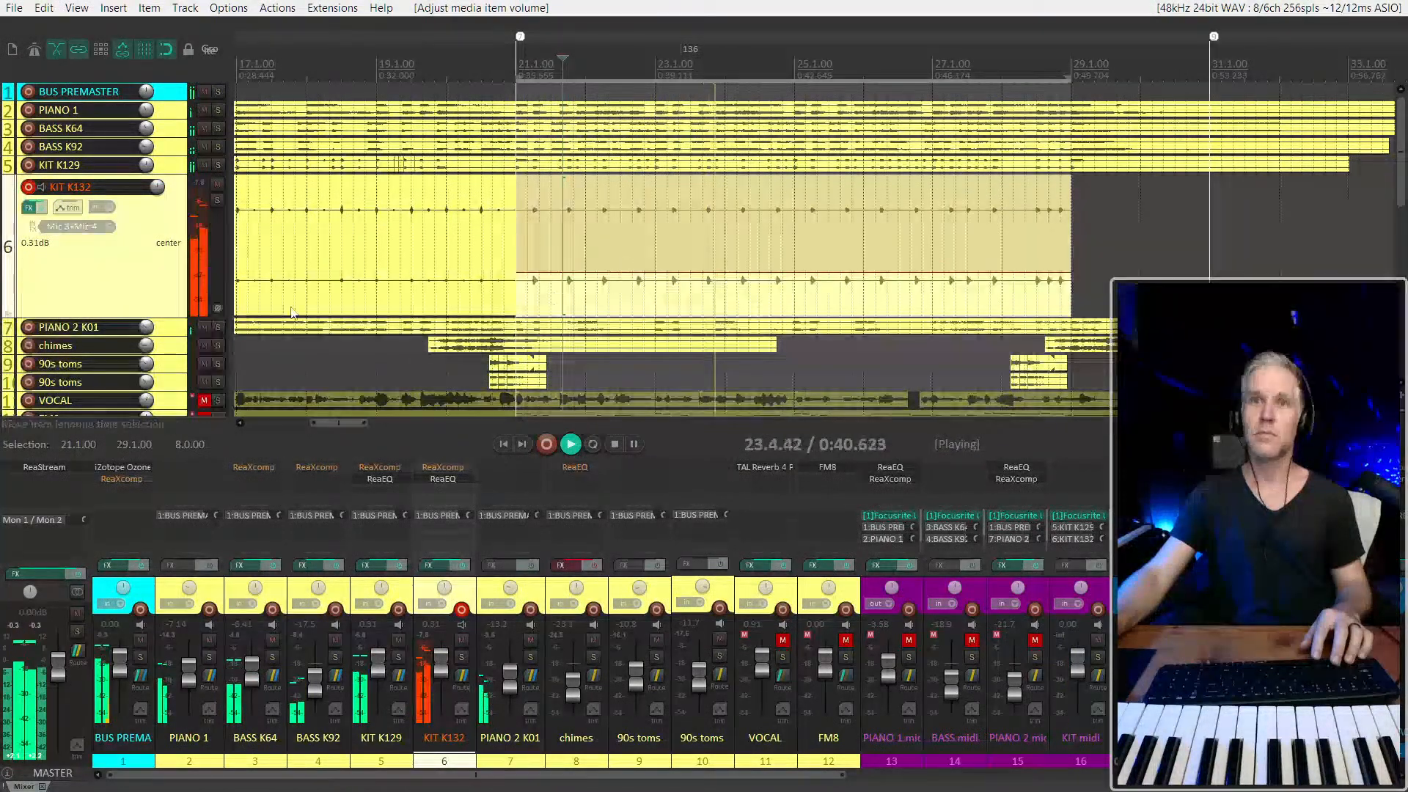
scroll(127, 307, down, 5)
click(174, 307)
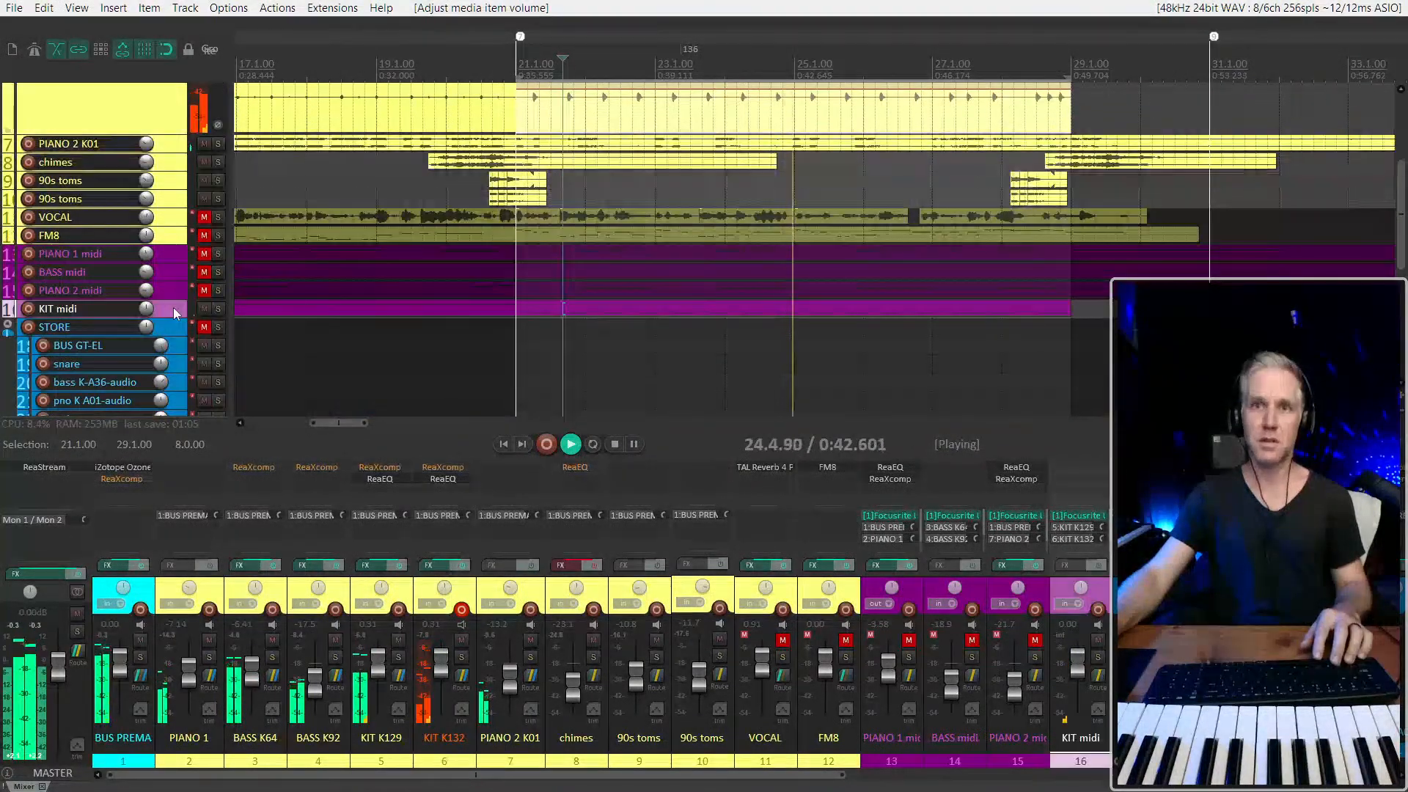
key(F5)
scroll(159, 262, up, 5)
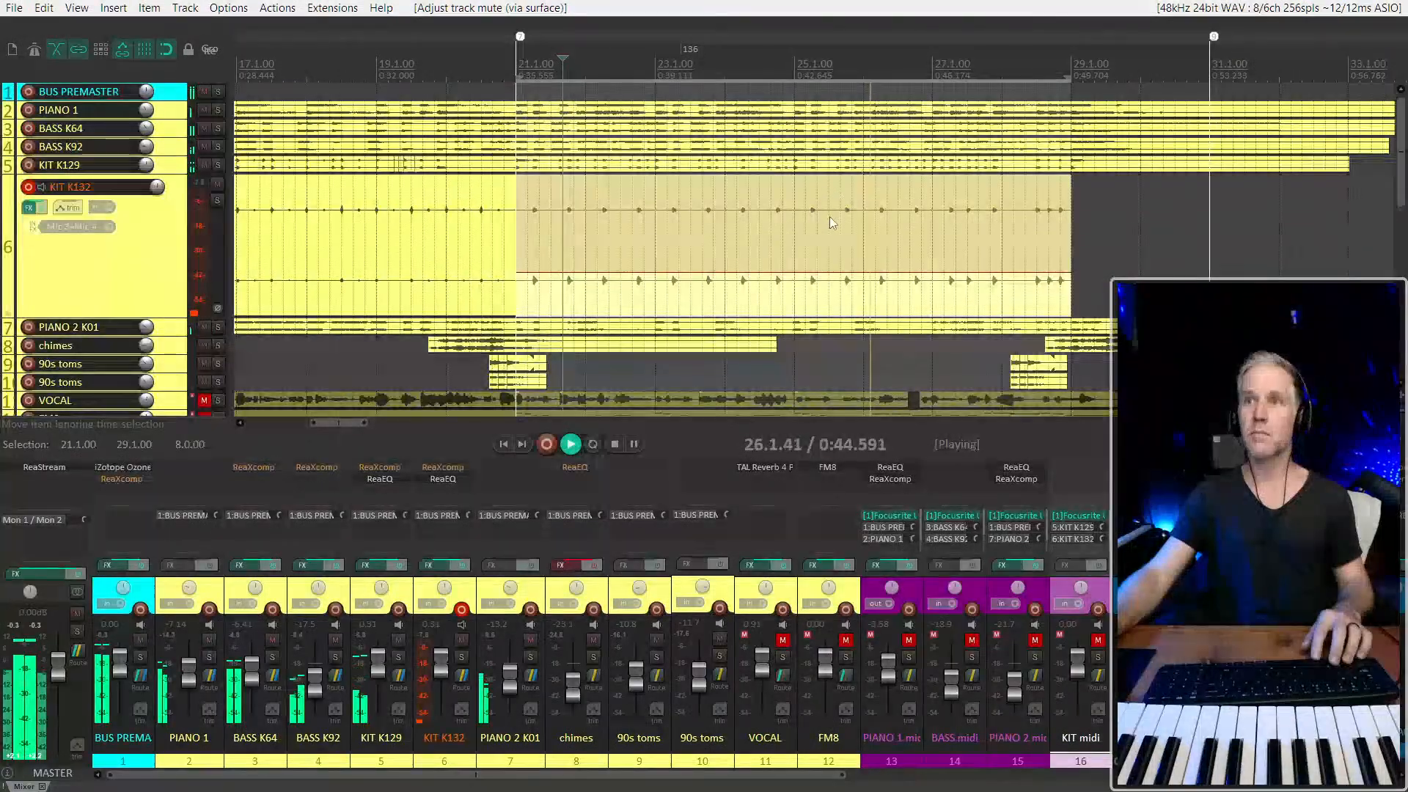
drag(807, 273, 807, 215)
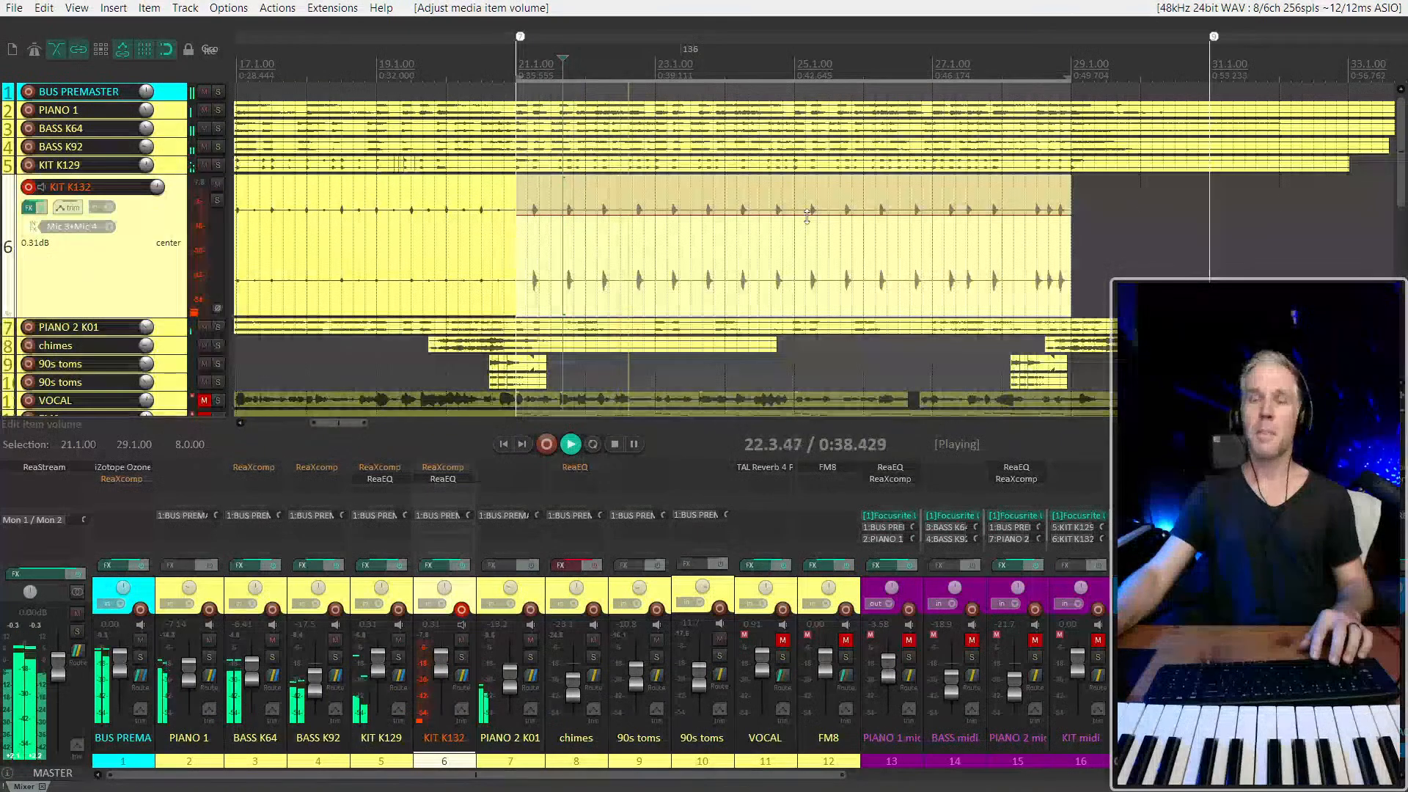
Listen to the KIT K132 item past its end at bar 29 and stop playback
scroll(807, 215, down, 3)
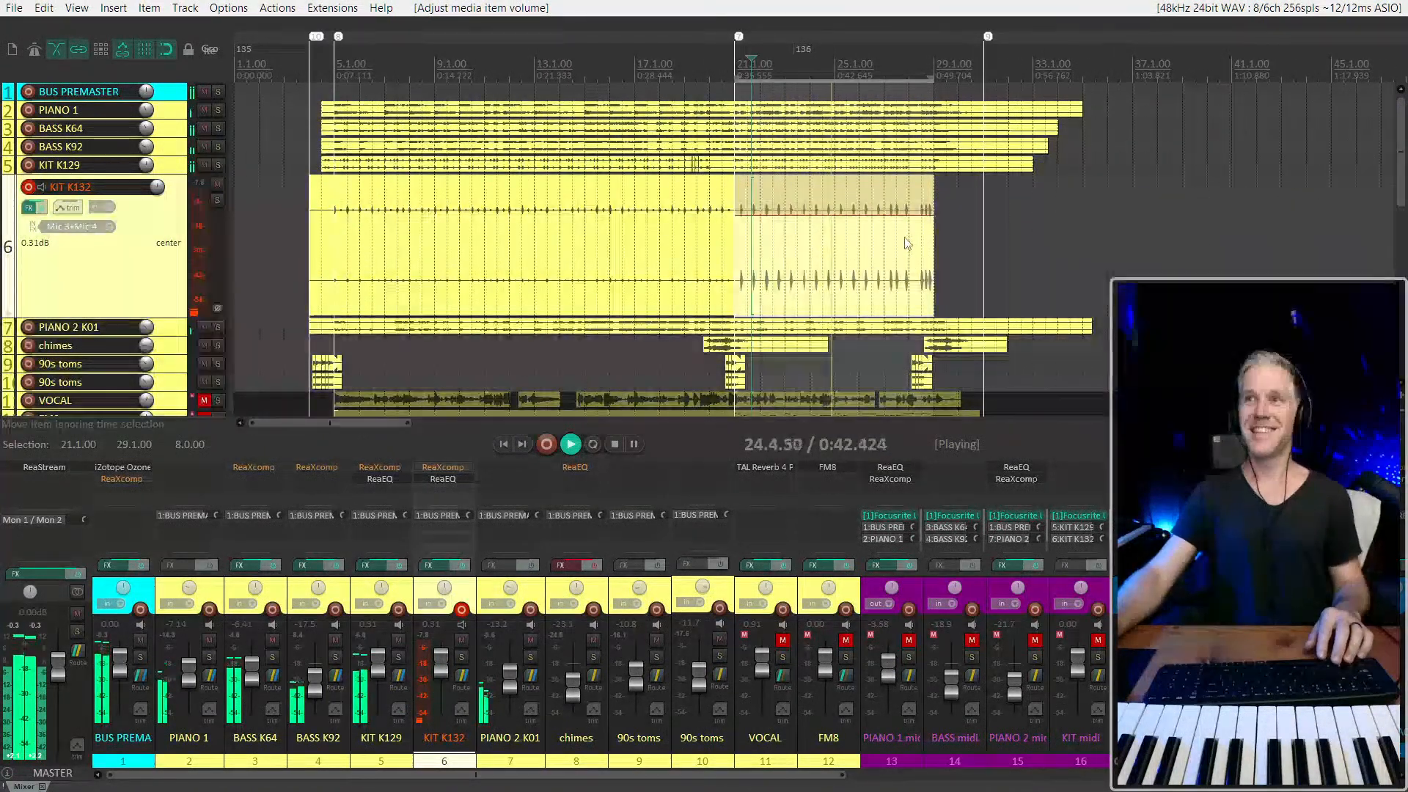
scroll(862, 250, up, 3)
scroll(854, 244, down, 3)
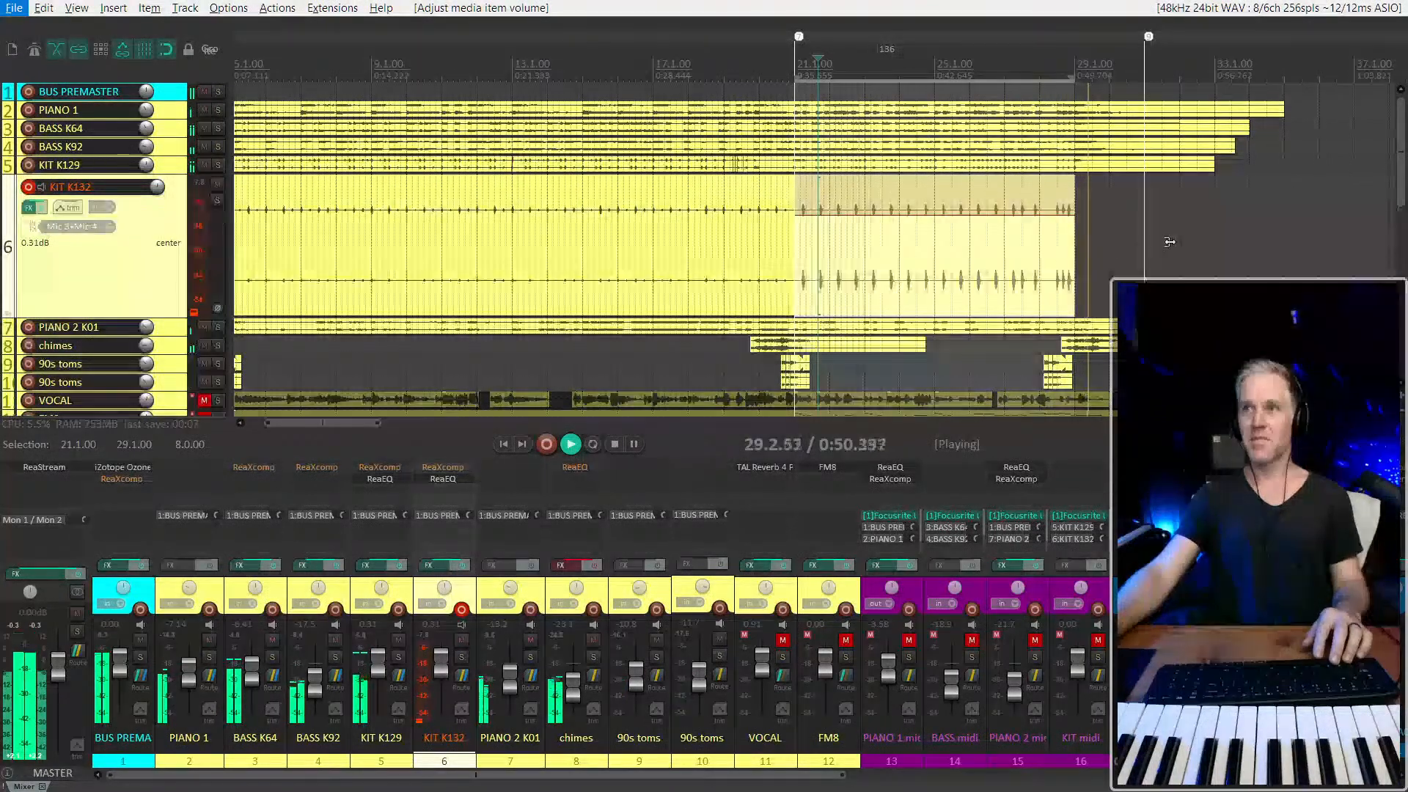
scroll(1169, 242, down, 3)
key(space)
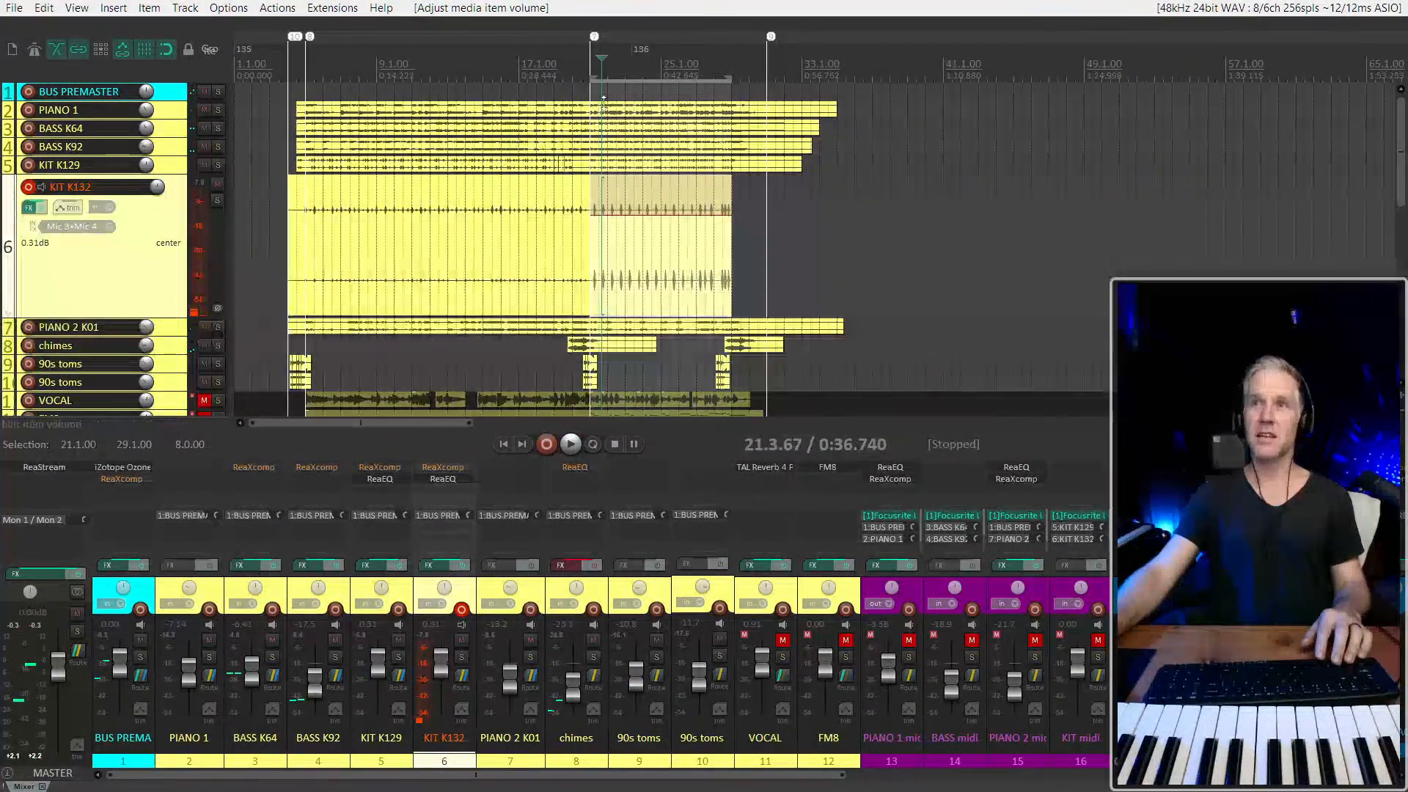
Select the first KIT K132 item, set the time selection from 4.1.00 to 35.1.00 and reduce the KIT K132 track height
click(299, 258)
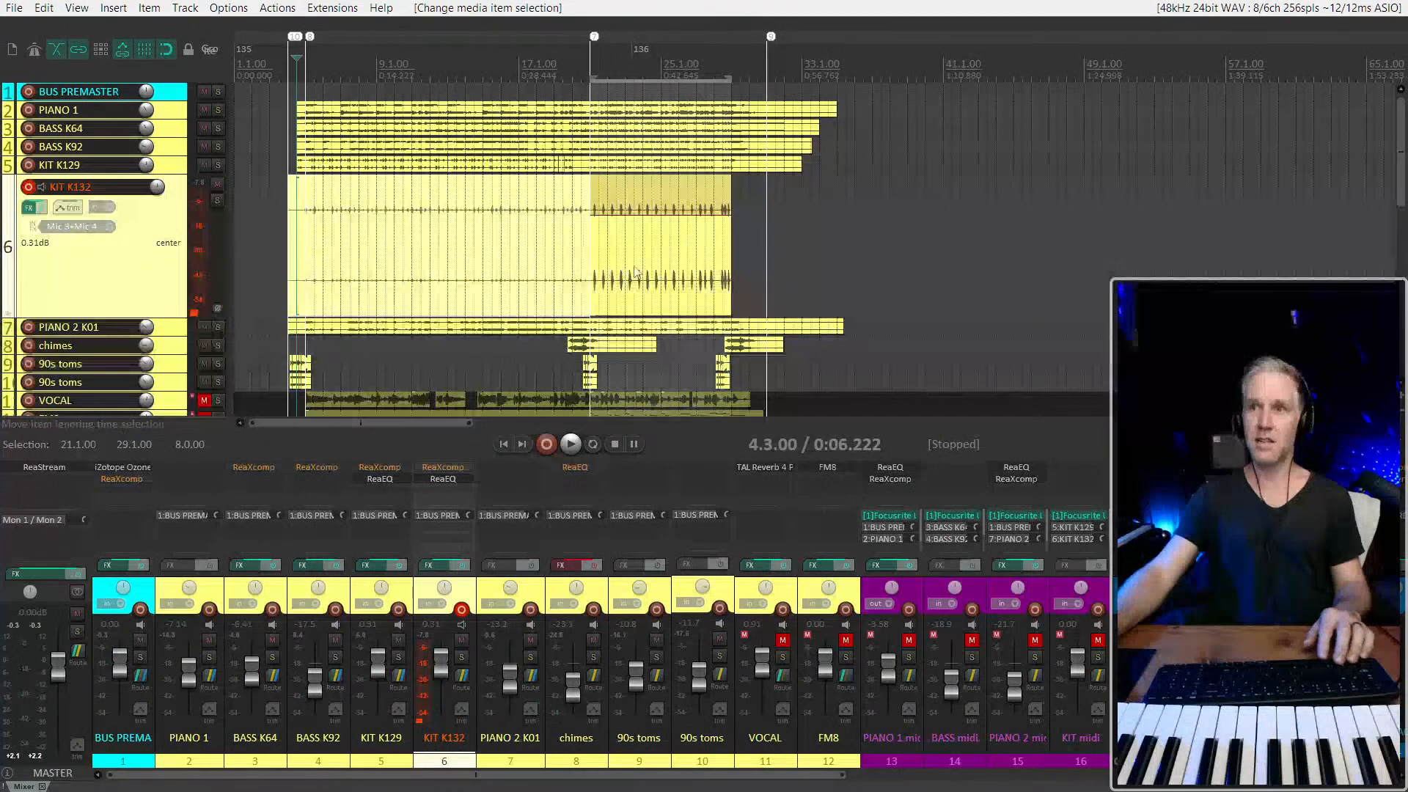
drag(836, 247, 290, 253)
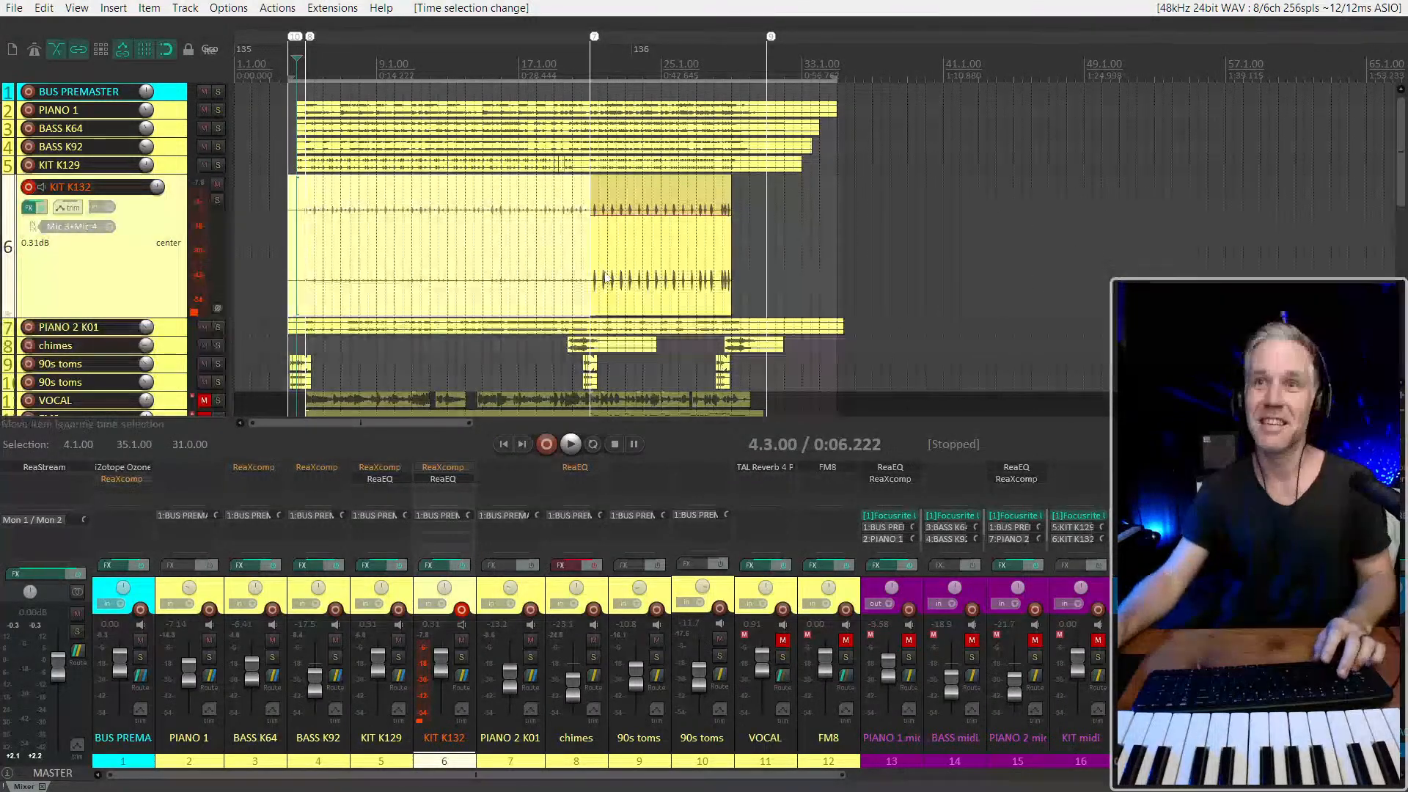
scroll(127, 296, up, 4)
scroll(127, 298, down, 6)
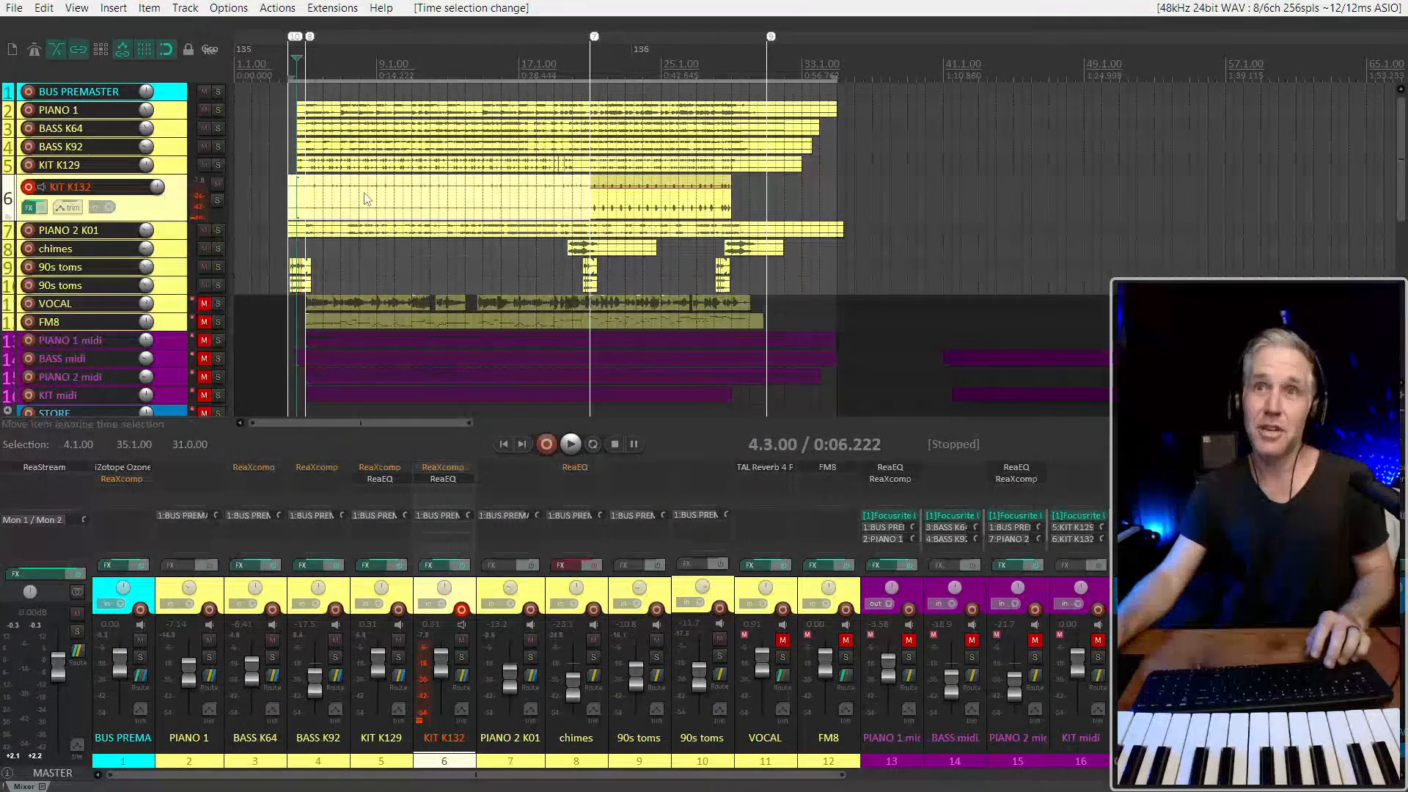
Switch from the REAPER project to another open window
scroll(367, 199, down, 3)
scroll(367, 199, up, 3)
key(alt)
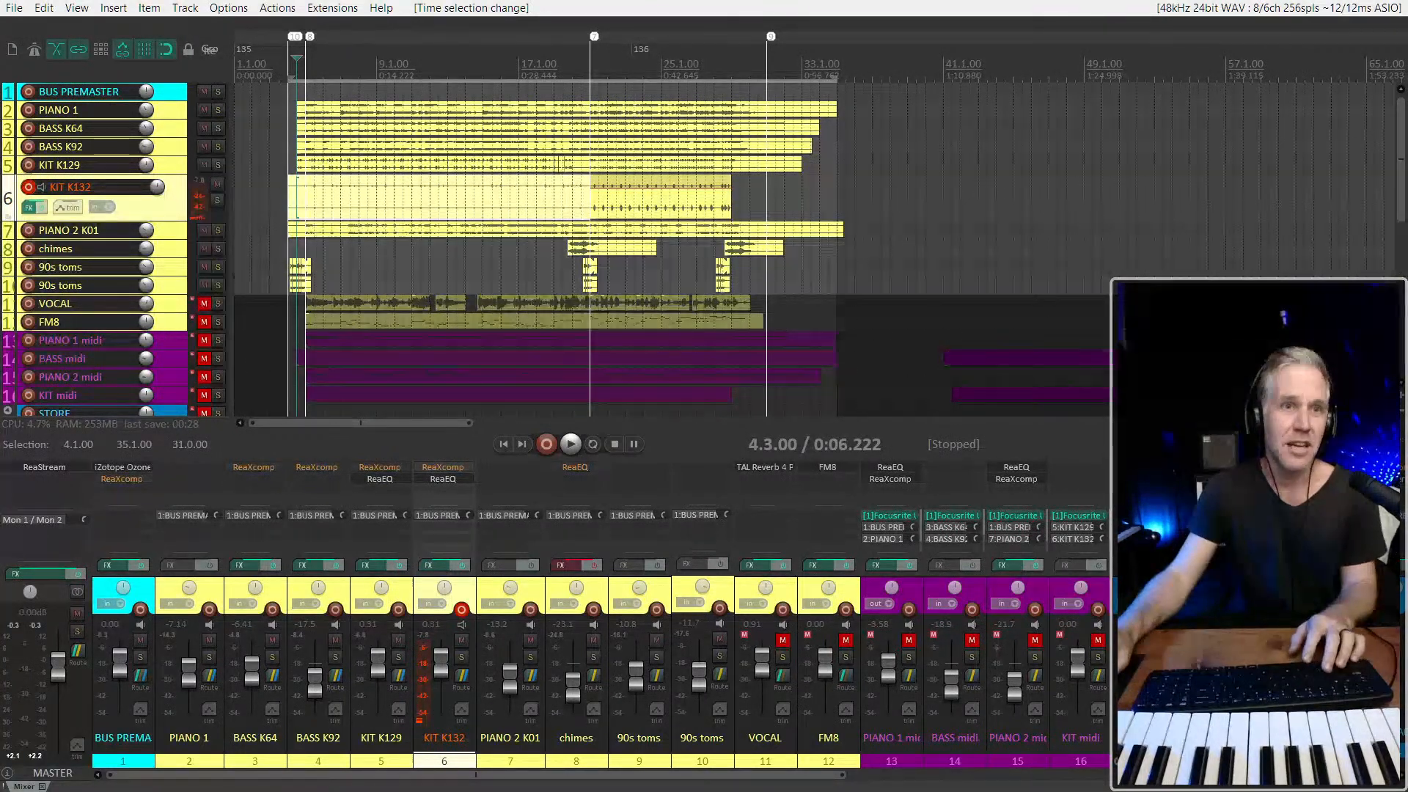
key(alt+Tab)
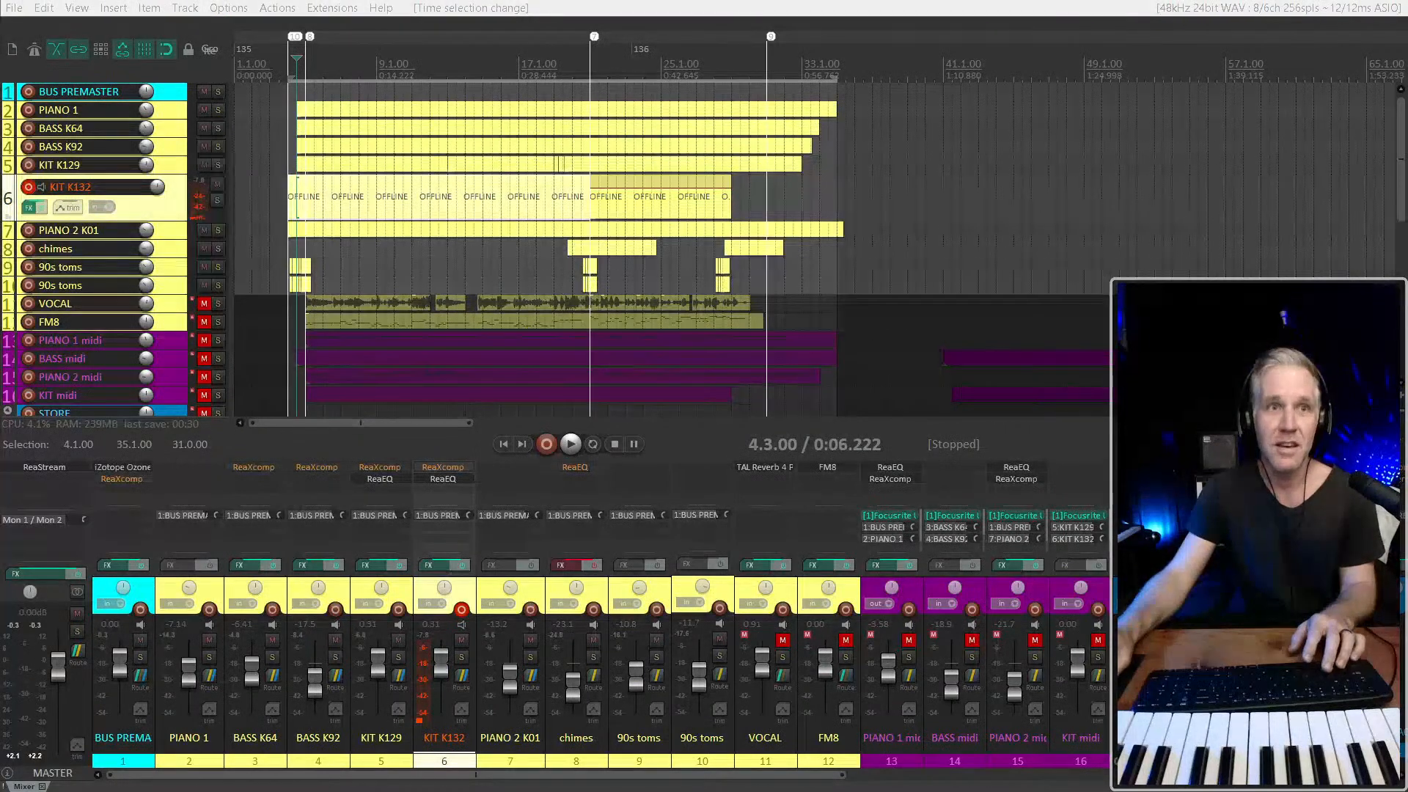